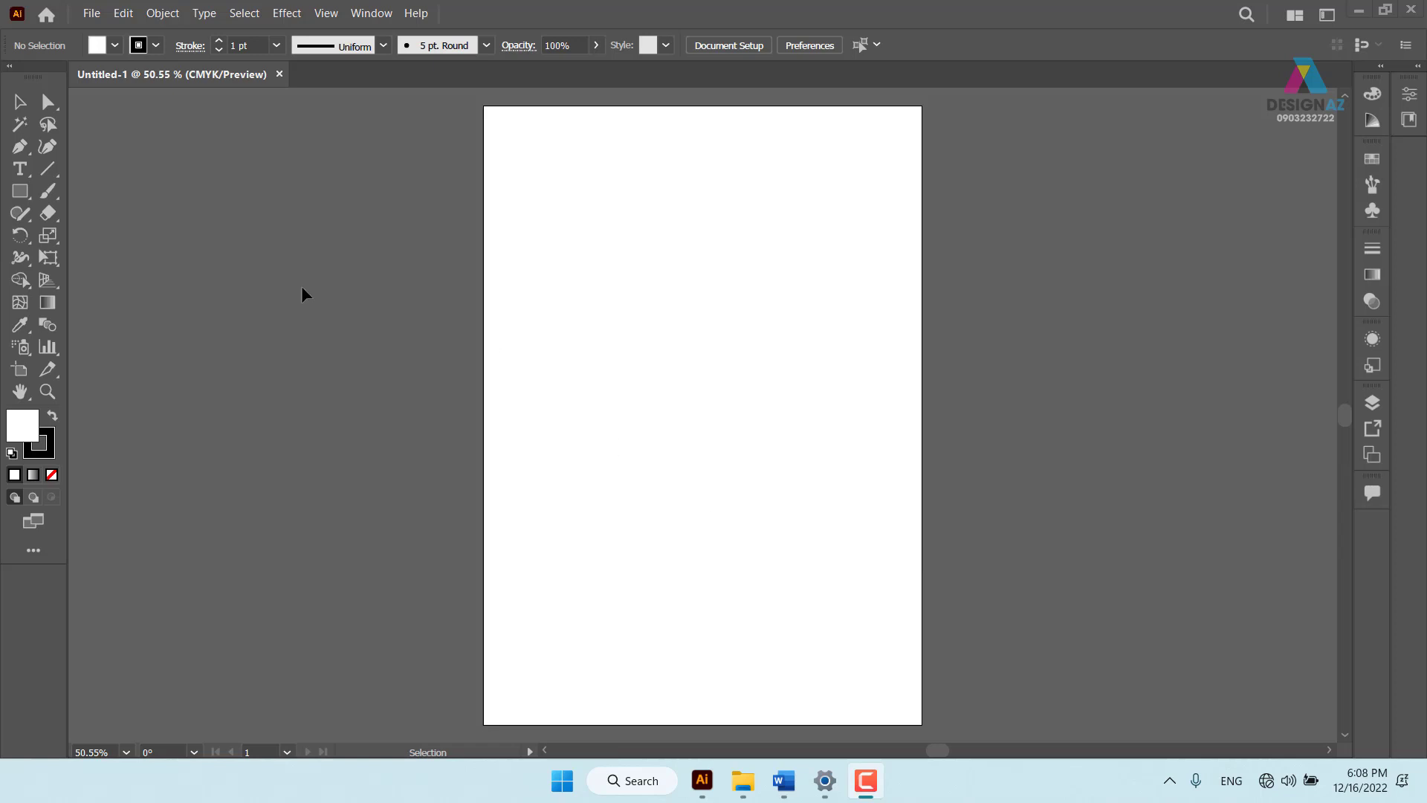
Pick the point Type Tool and place 'Lorem ipsum' placeholder text on the page
click(26, 176)
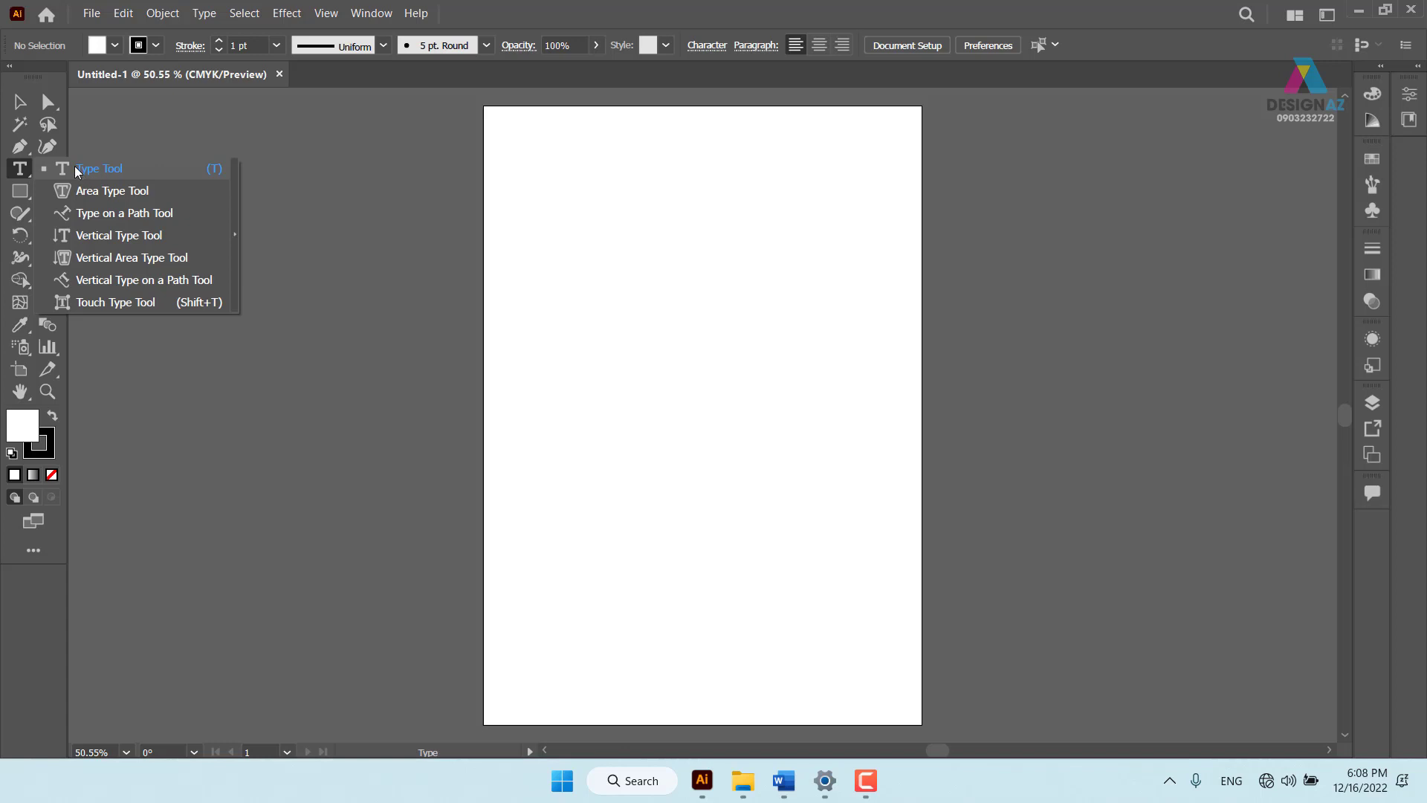
click(91, 195)
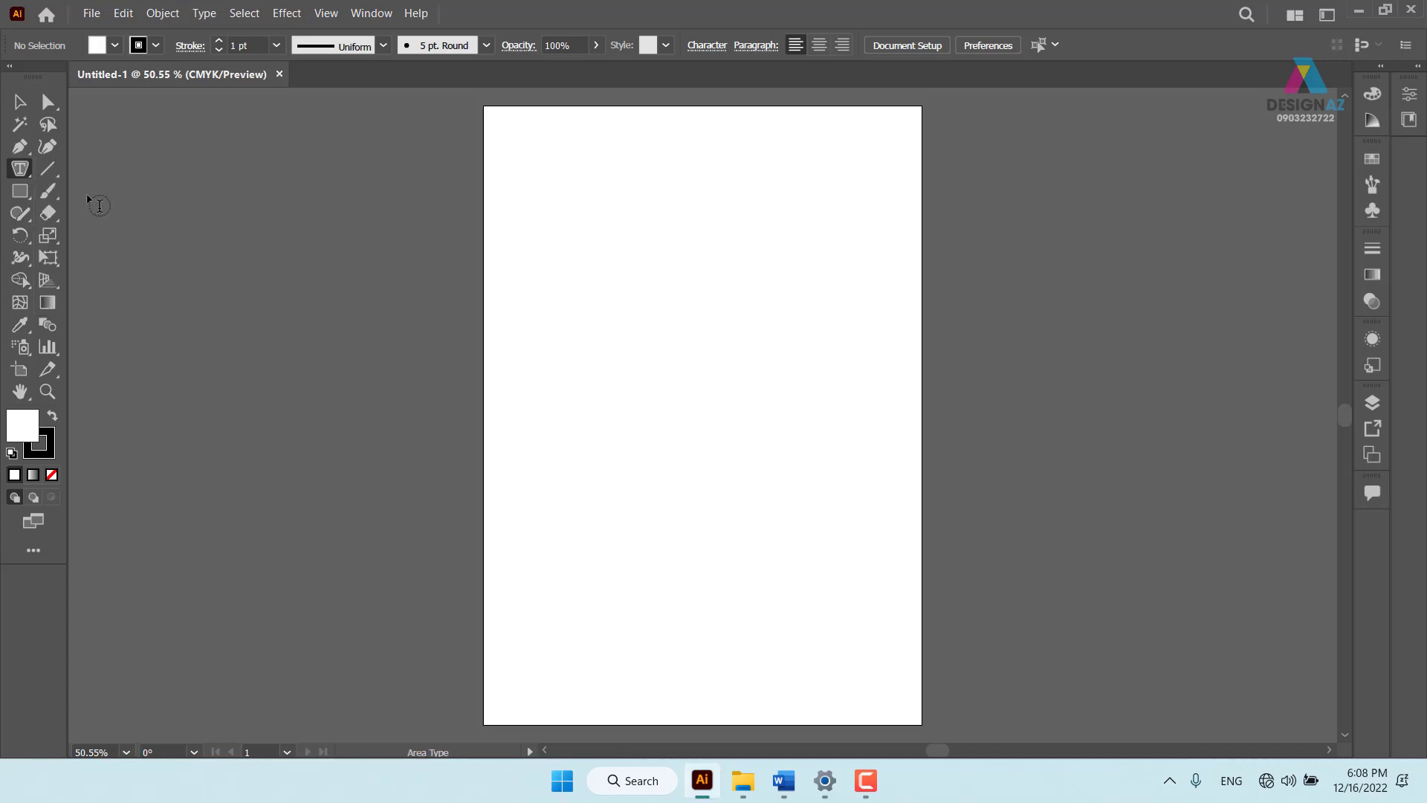
click(31, 176)
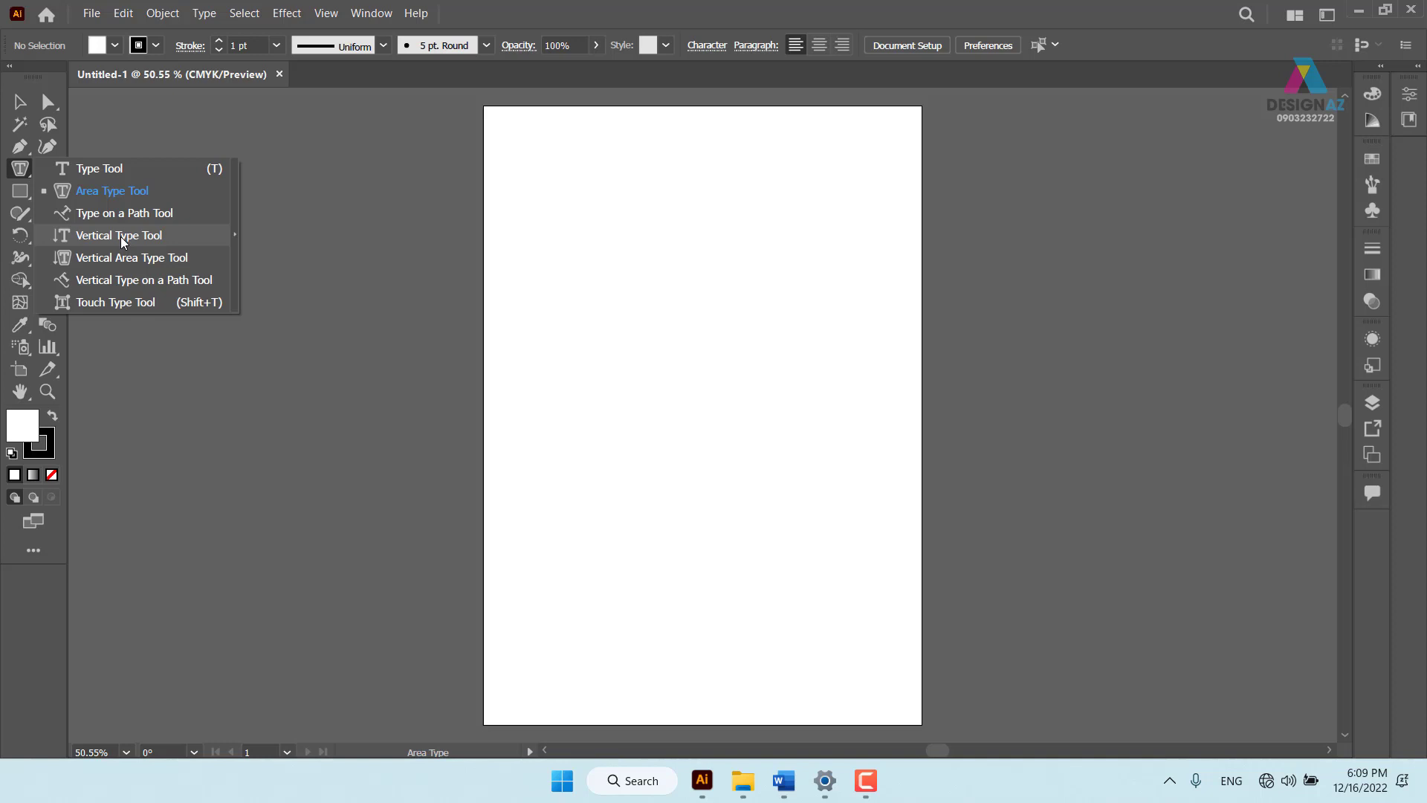
click(104, 173)
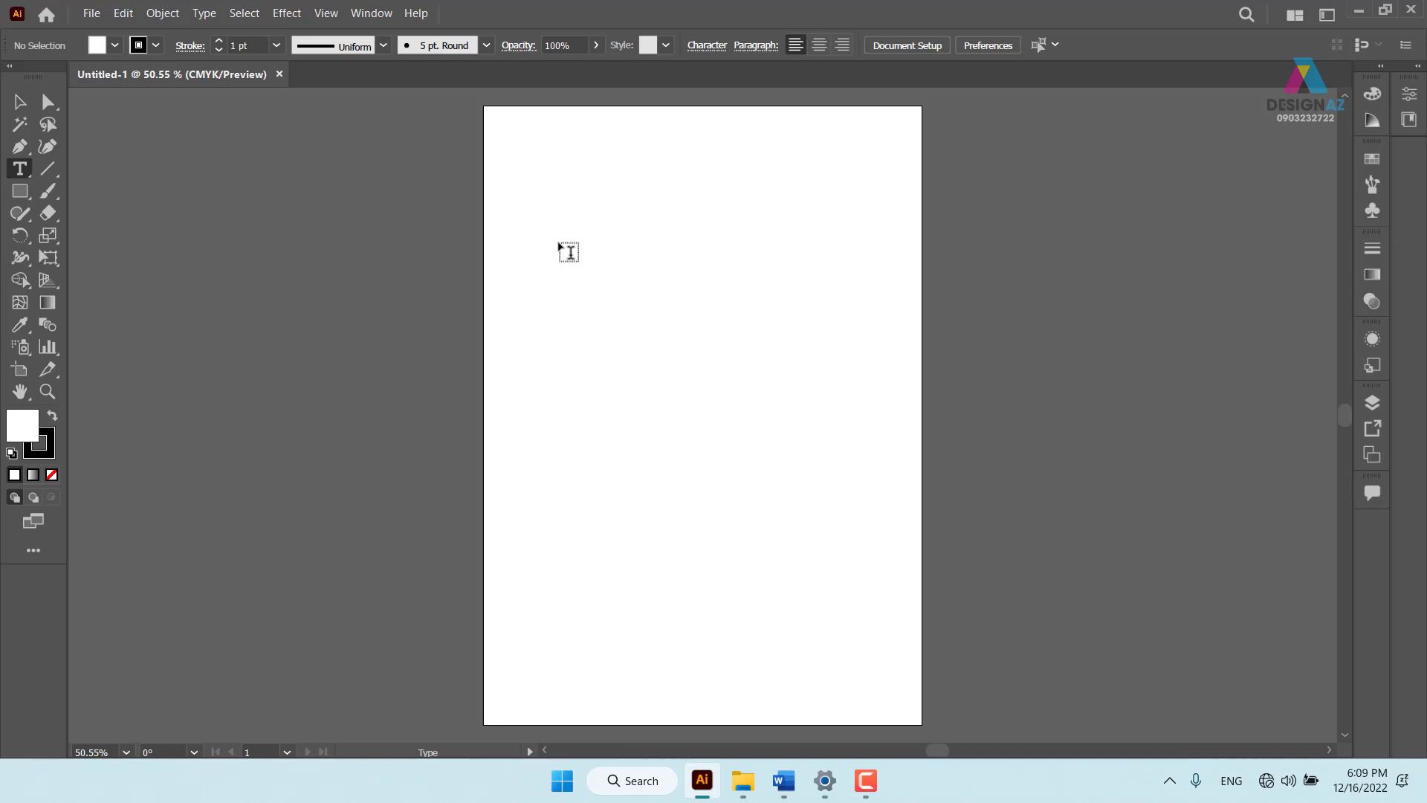
click(560, 243)
click(19, 102)
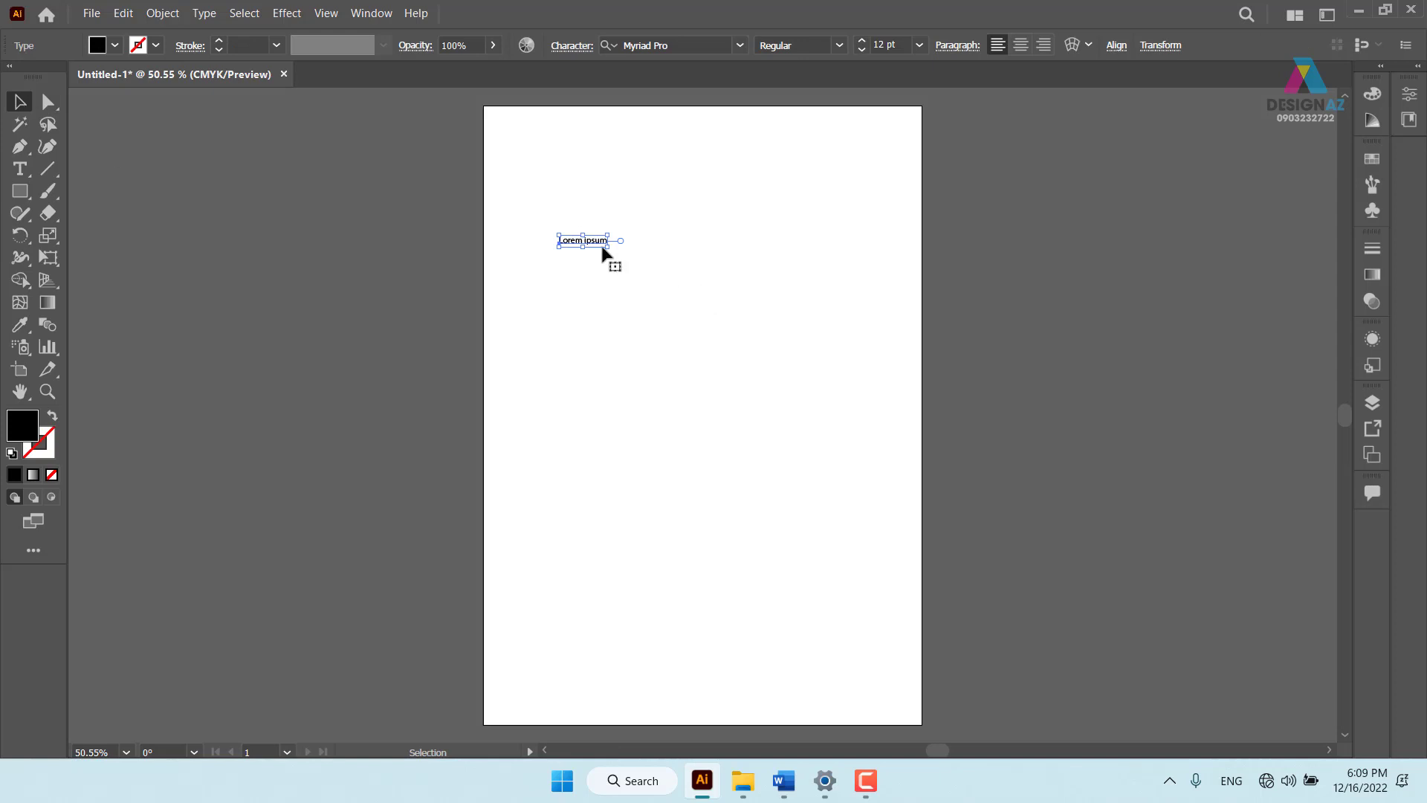
Scale the text to about 79 pt, set it in Amherst, and nudge it left
drag(608, 248, 877, 312)
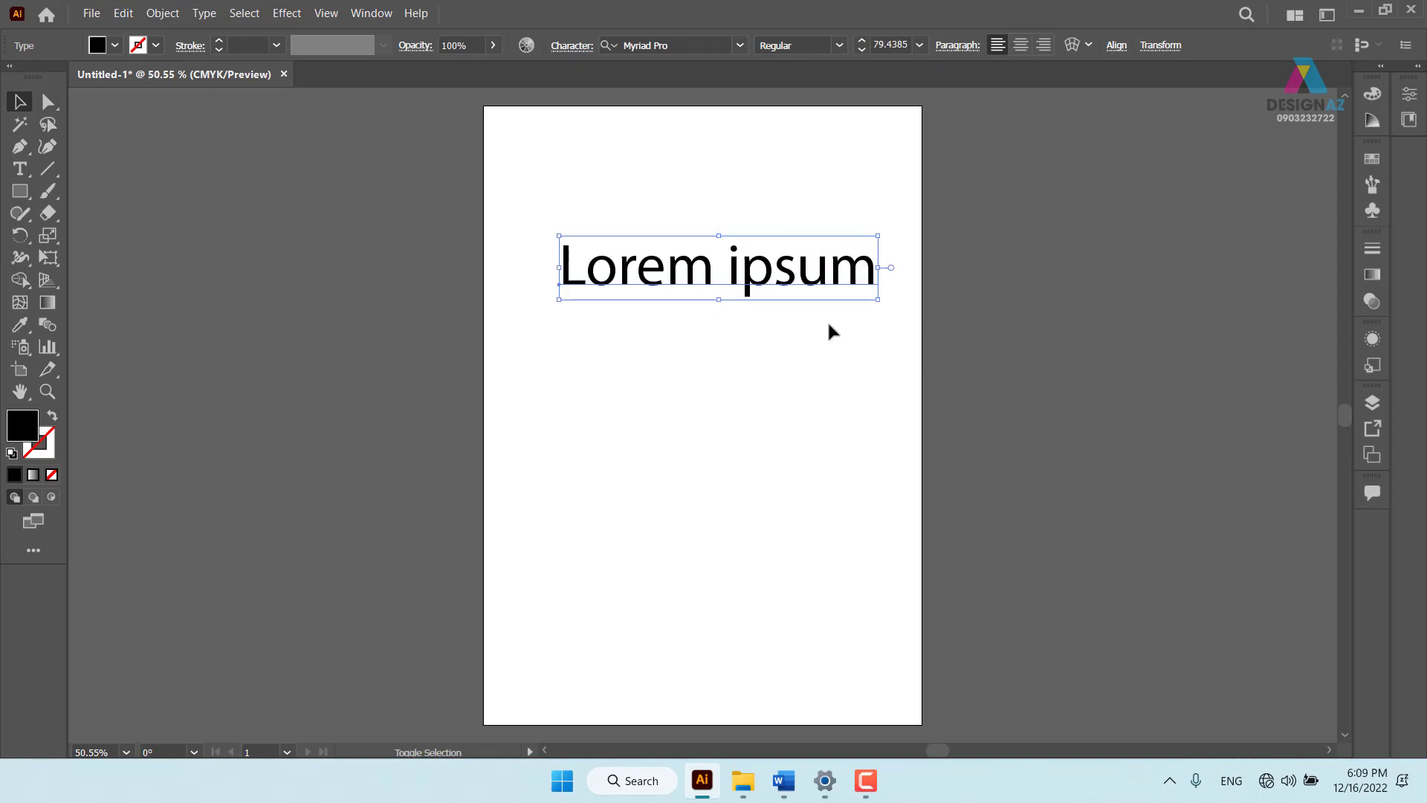
drag(745, 282, 711, 290)
click(740, 45)
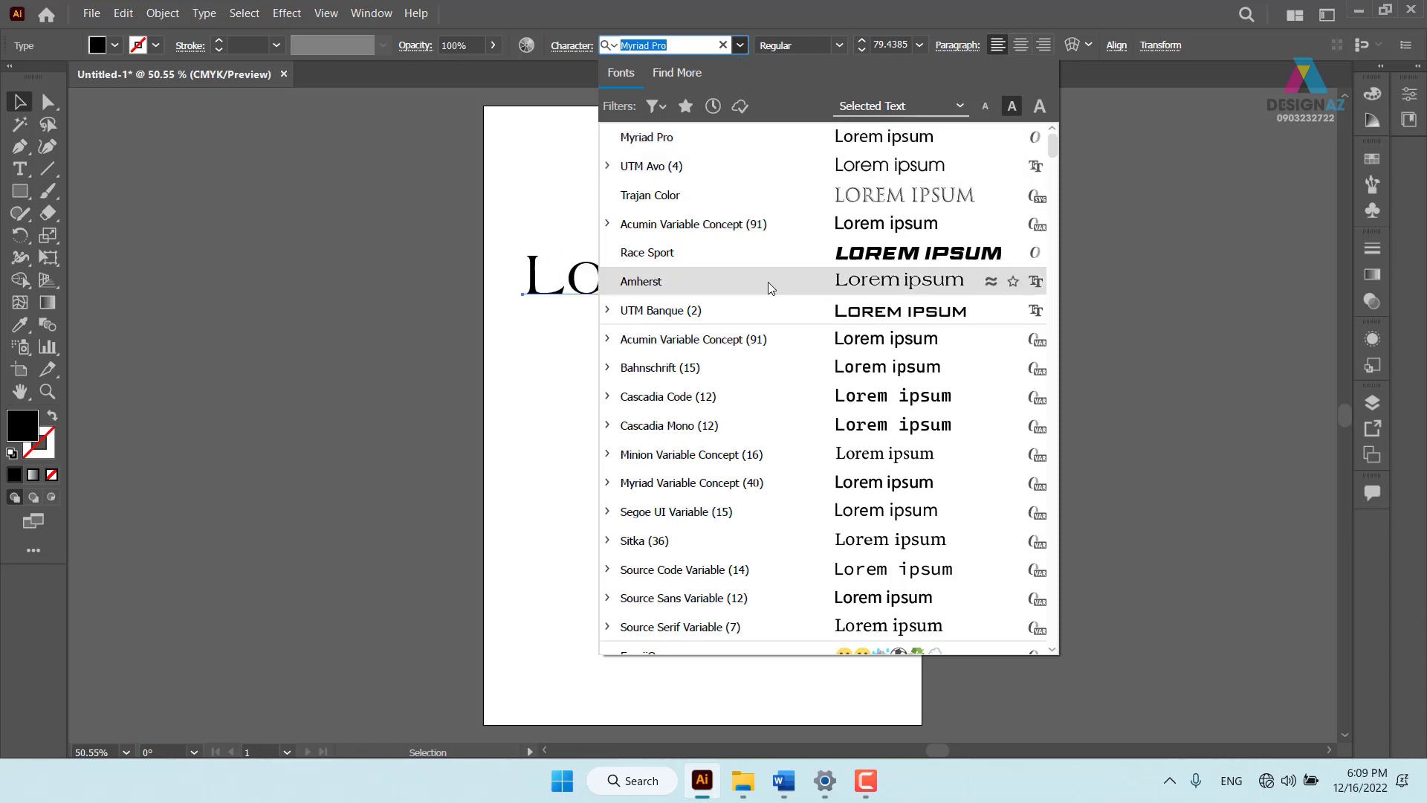
click(768, 282)
drag(700, 295, 664, 279)
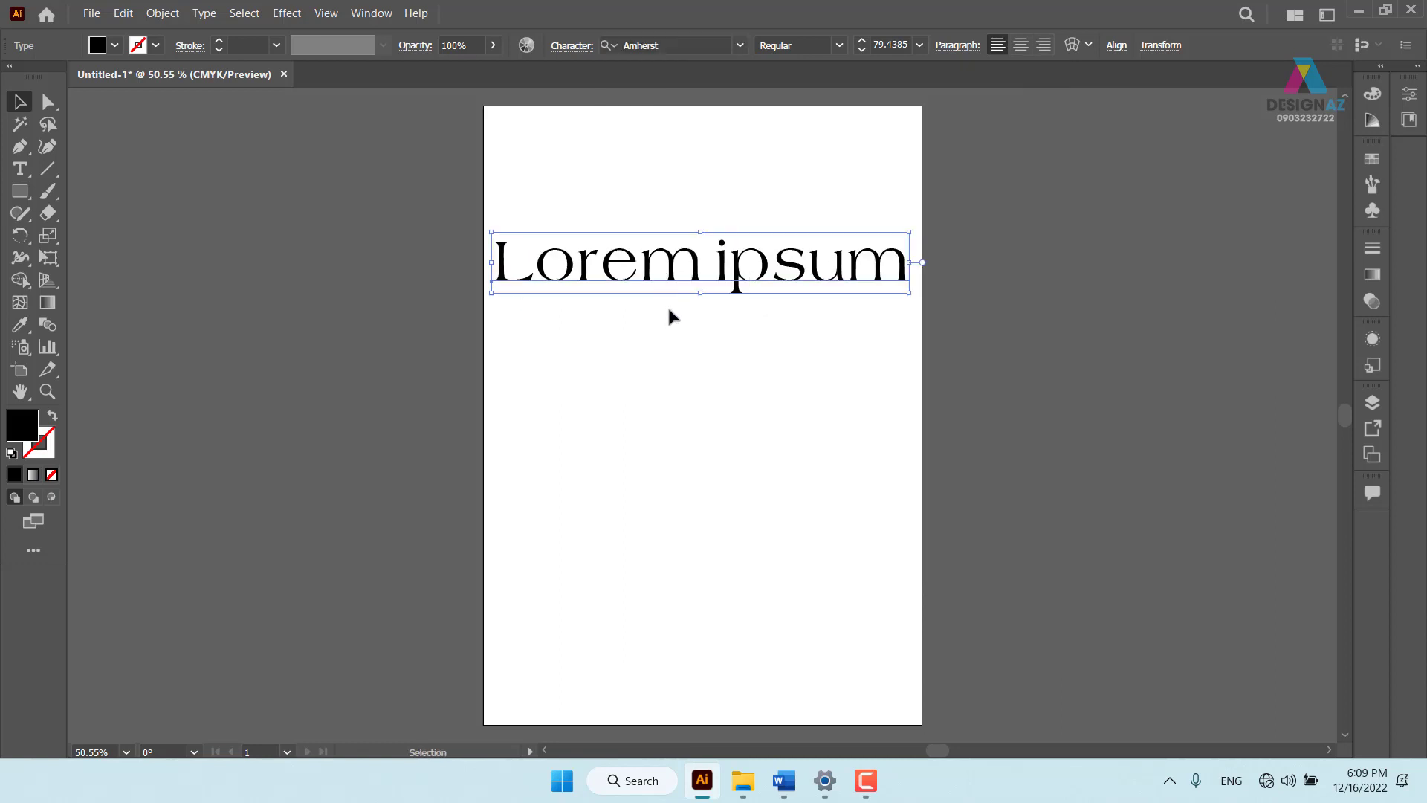
Zoom in to inspect the Amherst lettering, then fit the page and reselect the text
key(z)
mouse_move(526, 277)
mouse_down()
mouse_move(431, 277)
mouse_move(483, 295)
mouse_up()
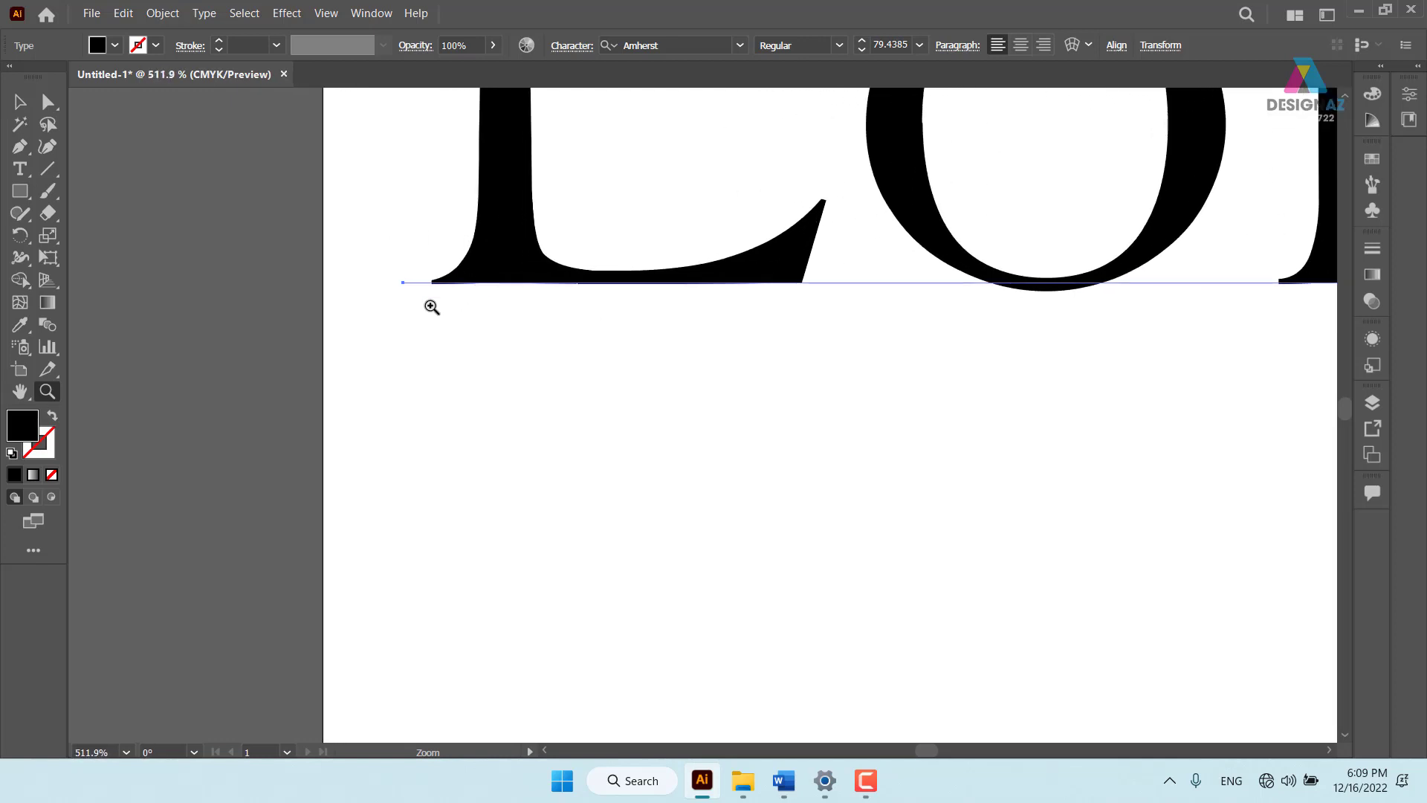
drag(1189, 297, 624, 337)
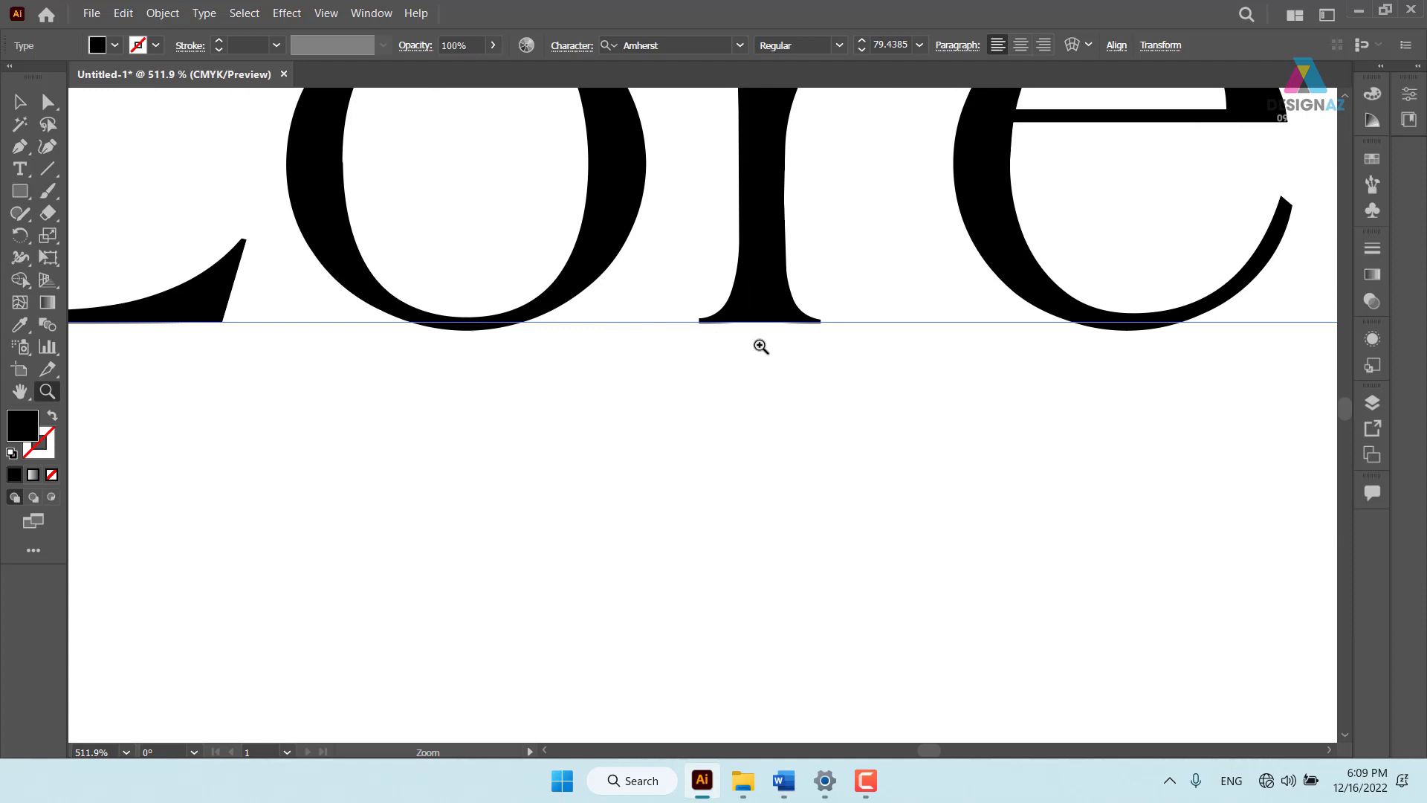
key(ctrl+minus)
key(ctrl+1)
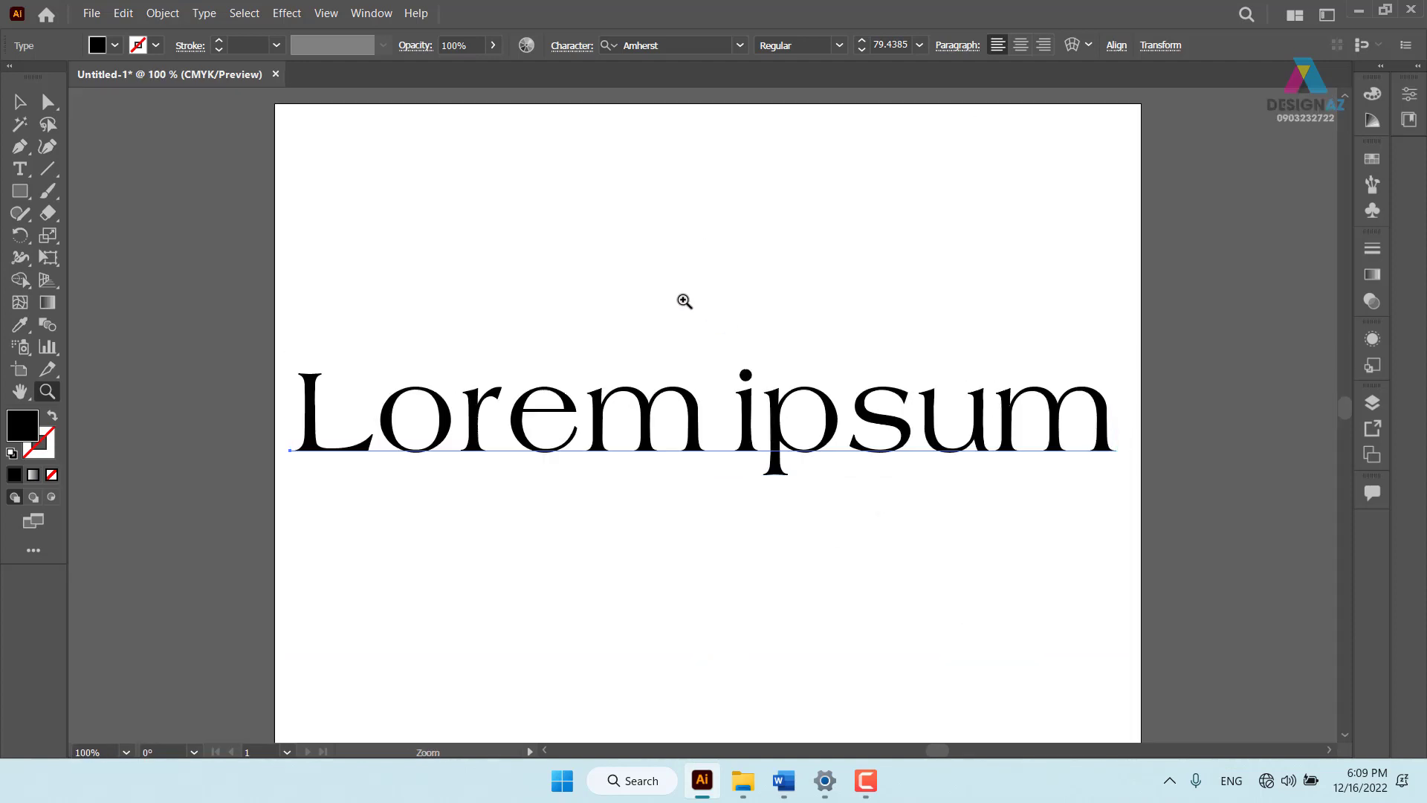
click(20, 101)
click(663, 205)
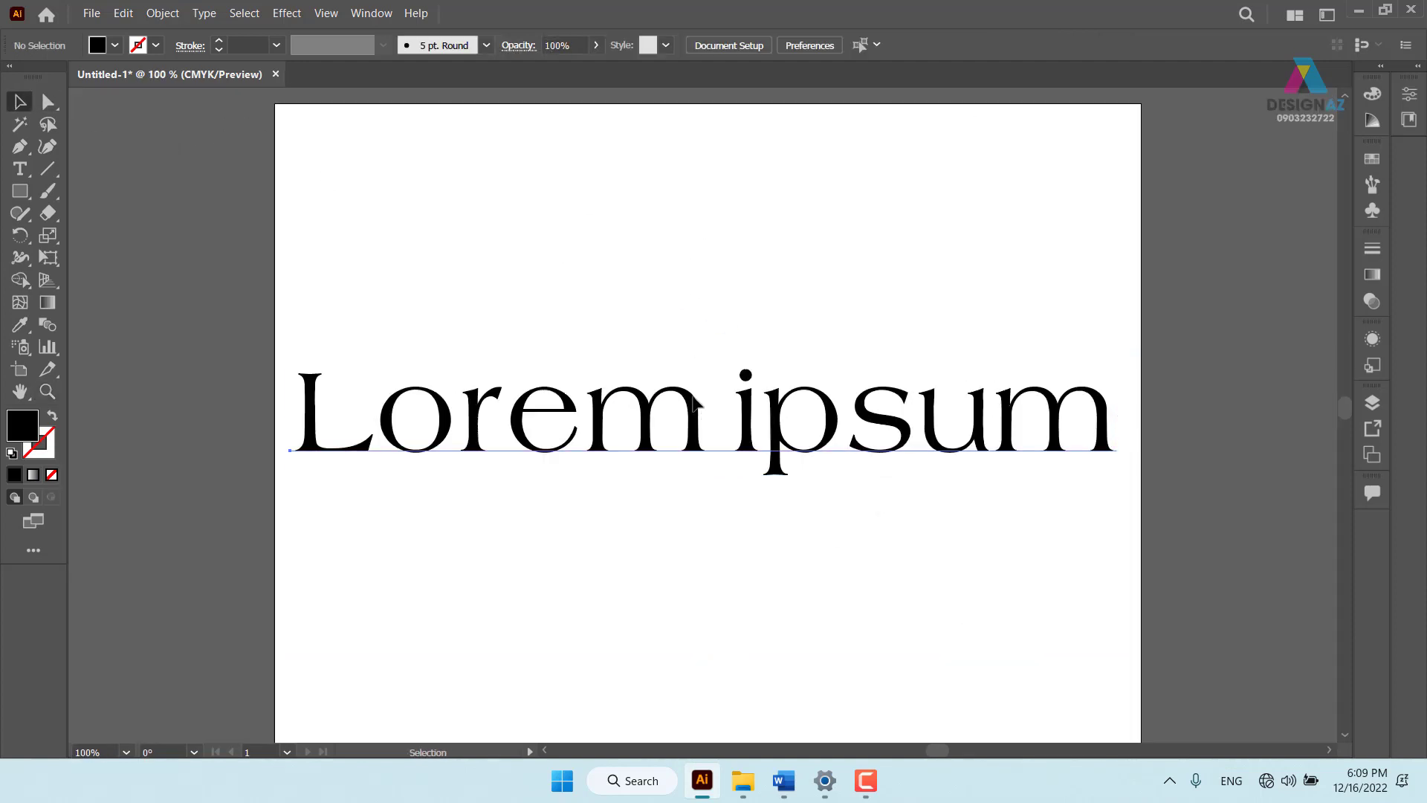
Alt-drag a copy of the text, set the copy in Myriad Pro, and move it near the Amherst line
drag(701, 414, 703, 245)
click(741, 45)
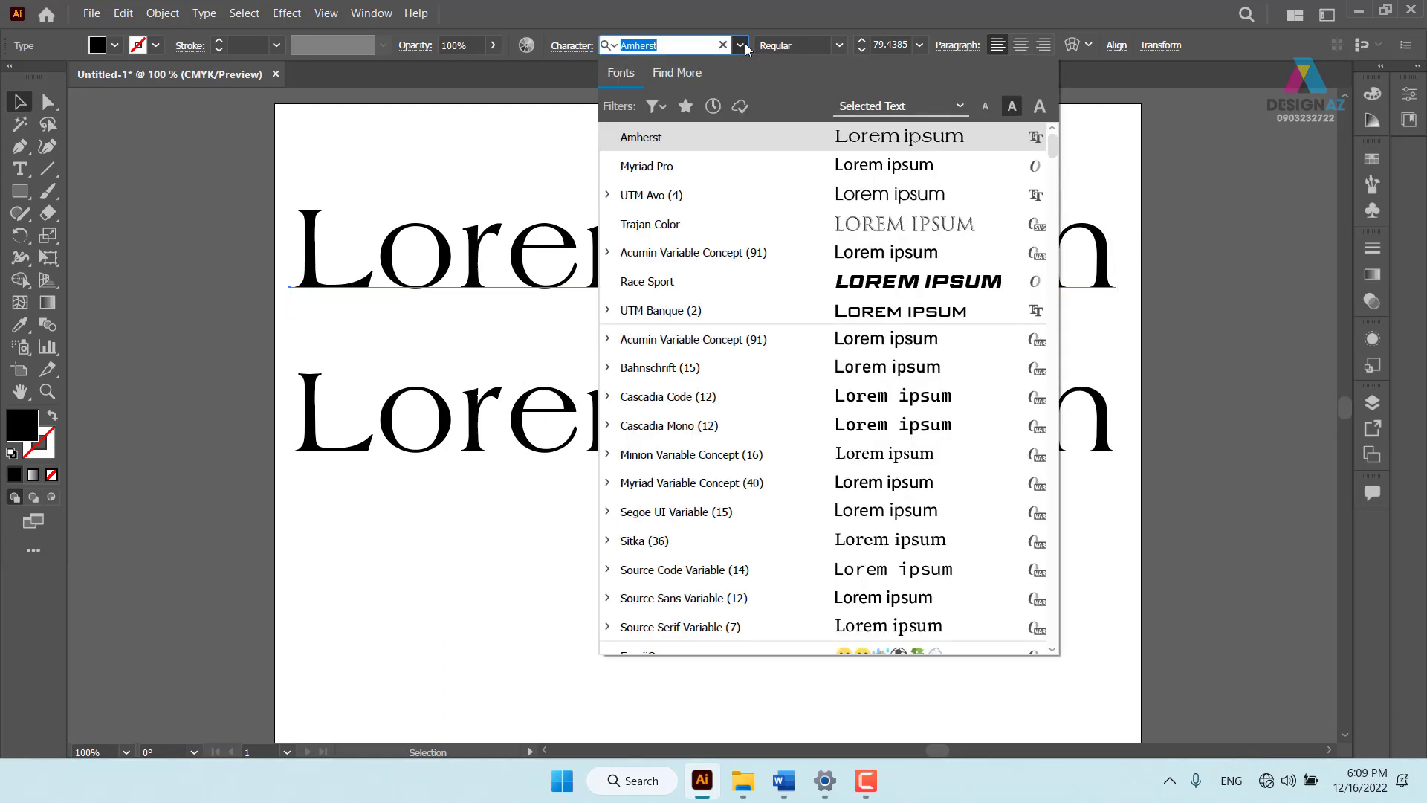
click(741, 166)
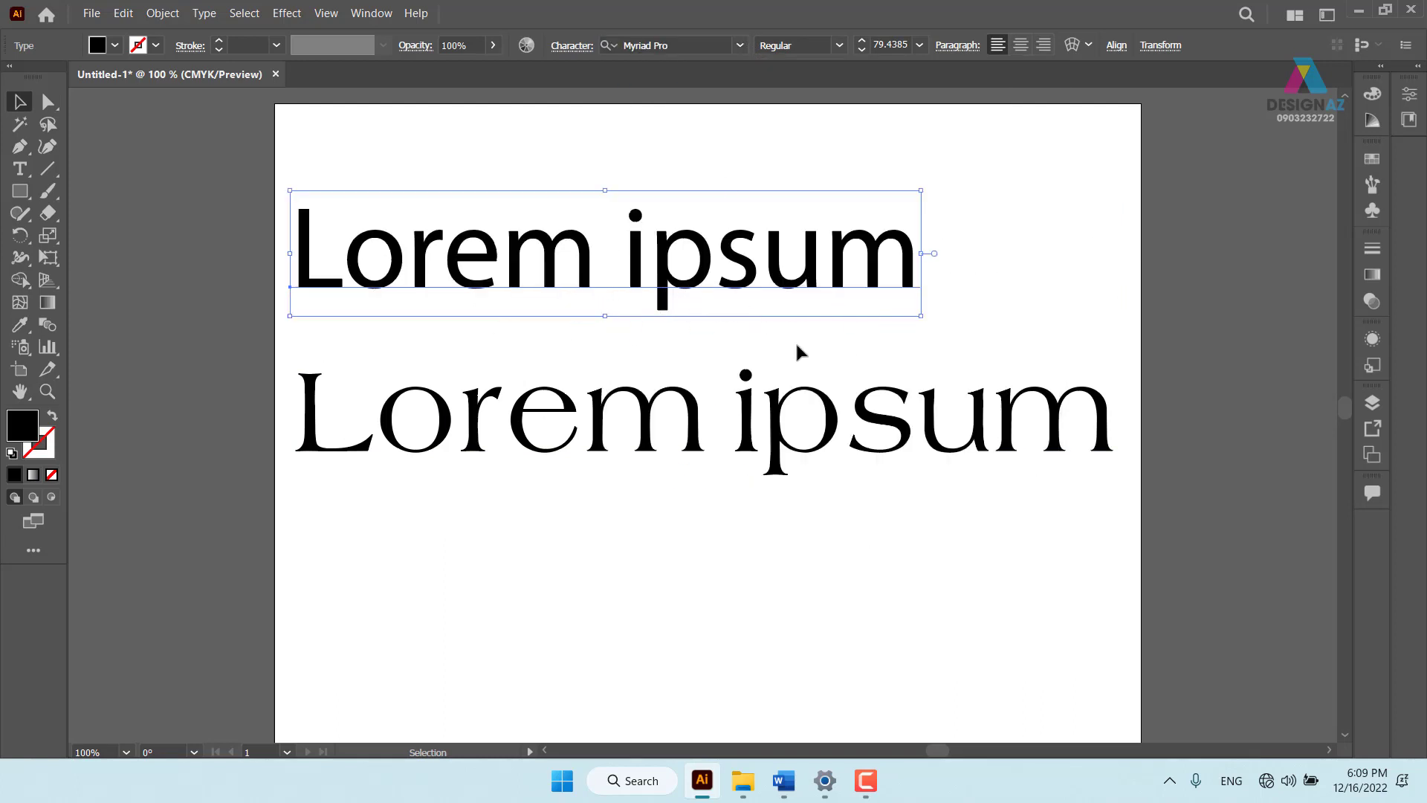
drag(673, 288, 678, 348)
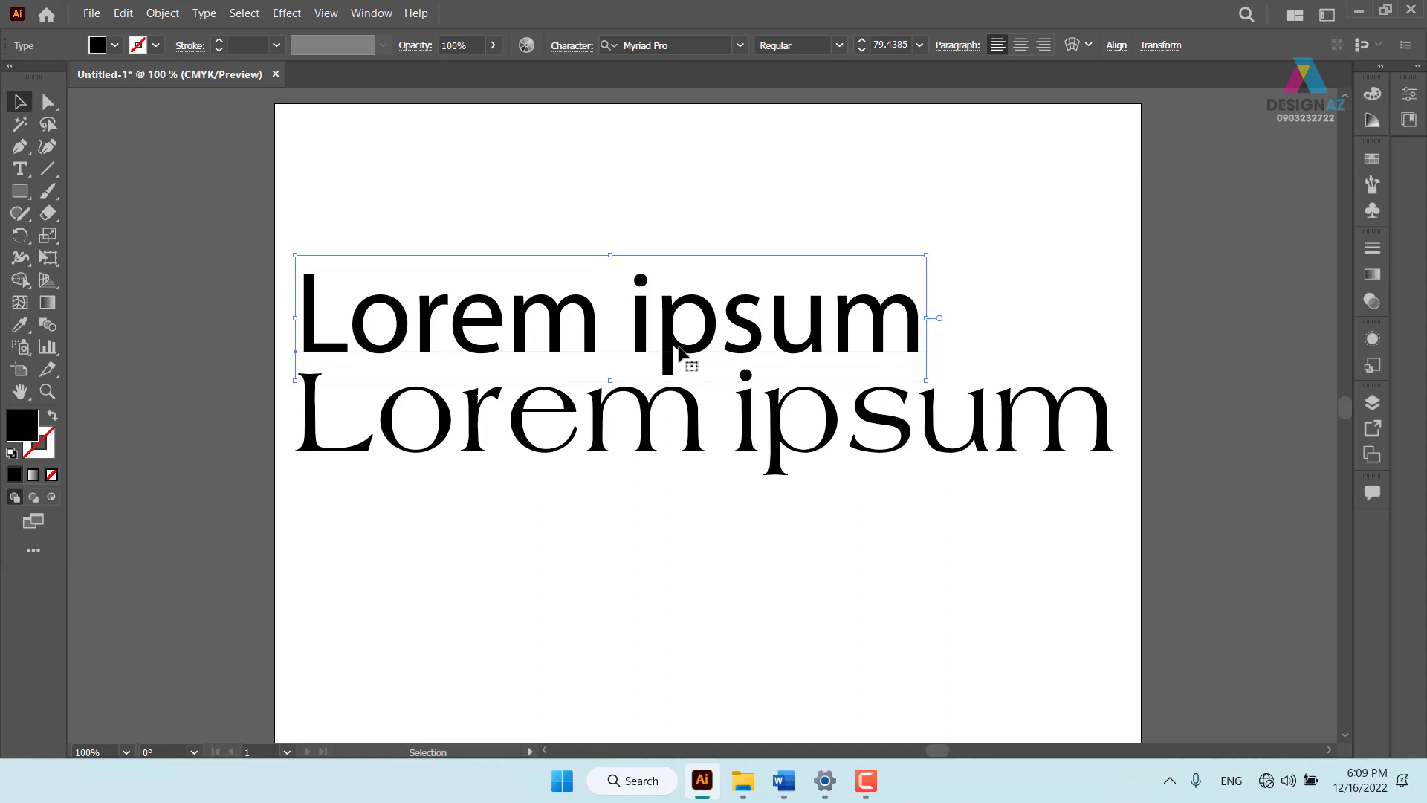
click(643, 431)
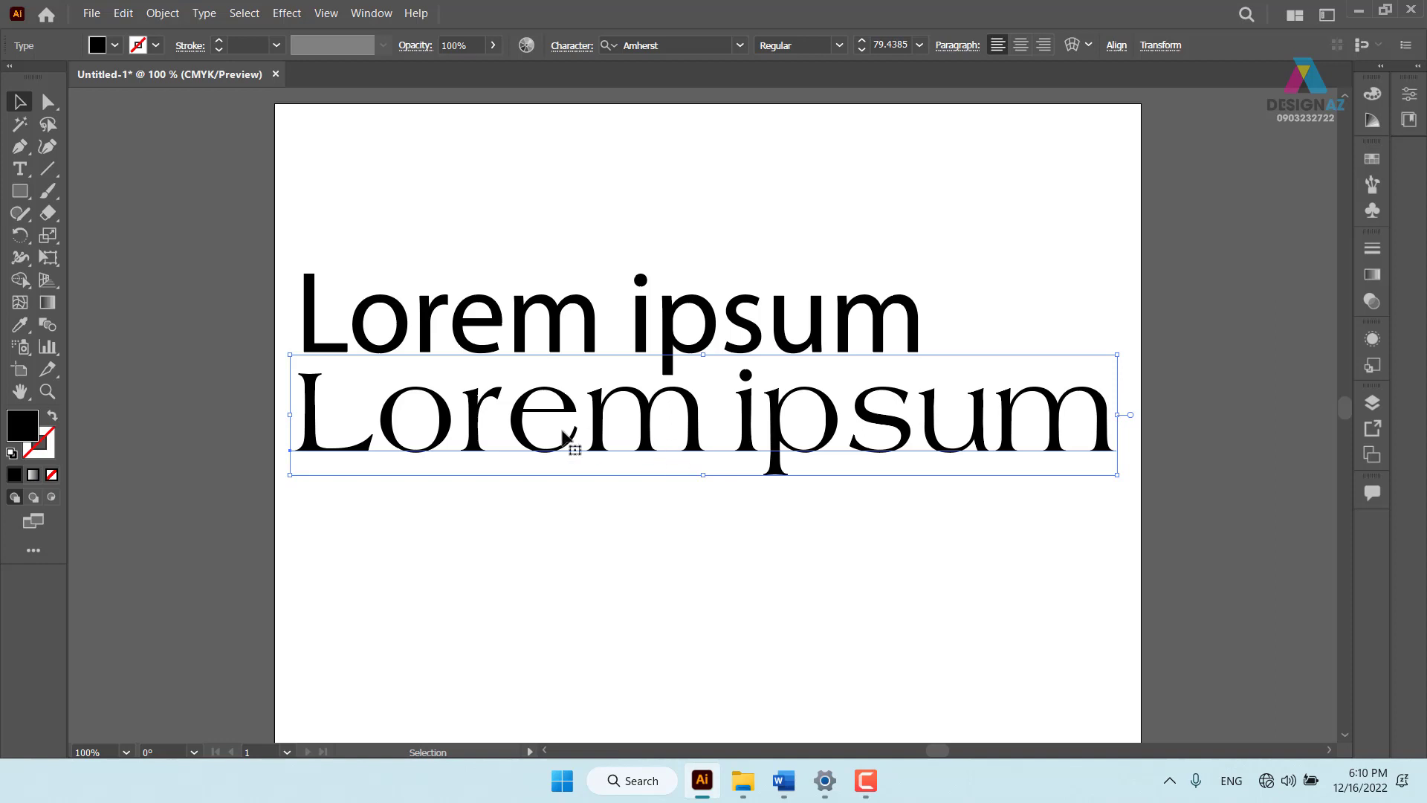
Drag the Myriad Pro 'Lorem ipsum' line up, clear of the Amherst line
scroll(666, 416, up, 2)
drag(633, 413, 640, 342)
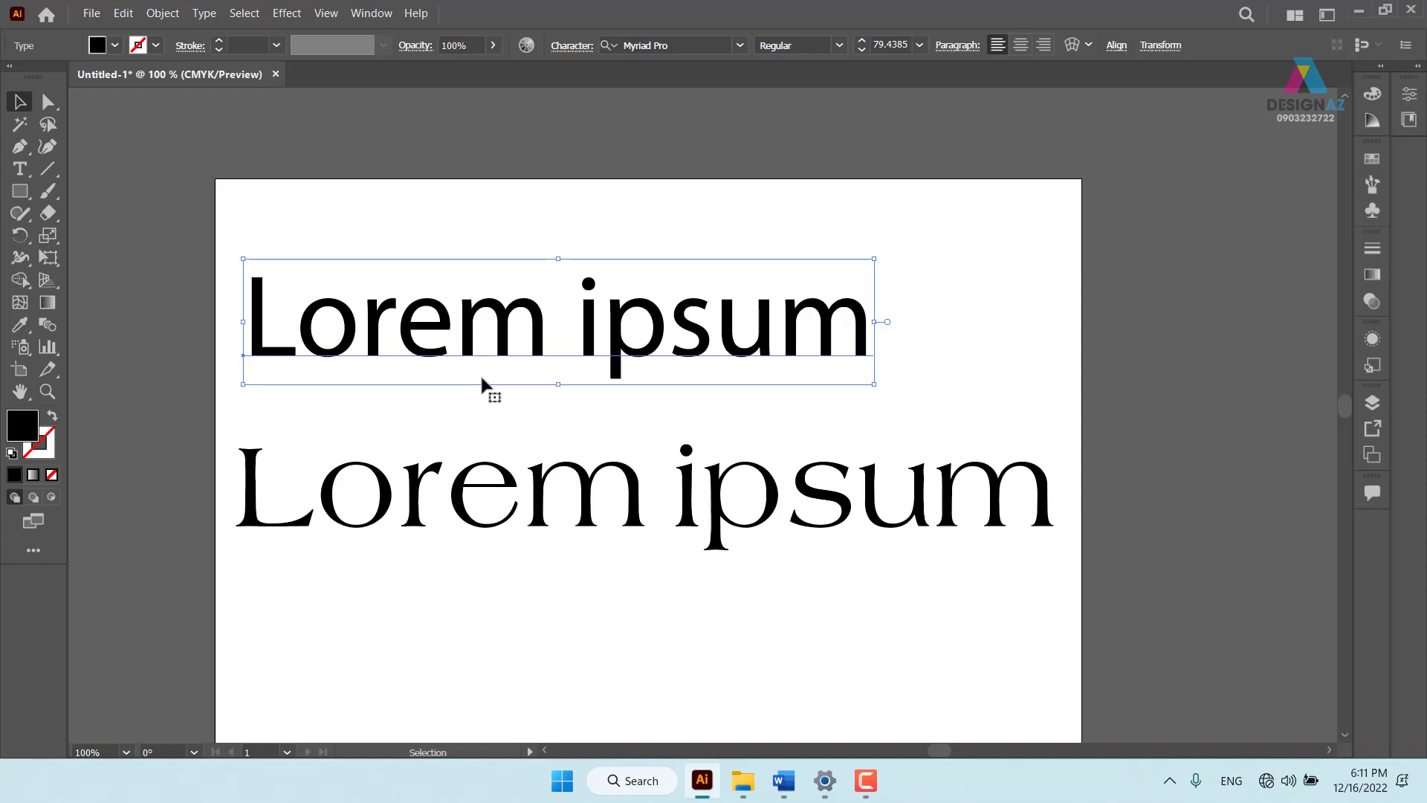
click(712, 220)
click(680, 349)
click(649, 243)
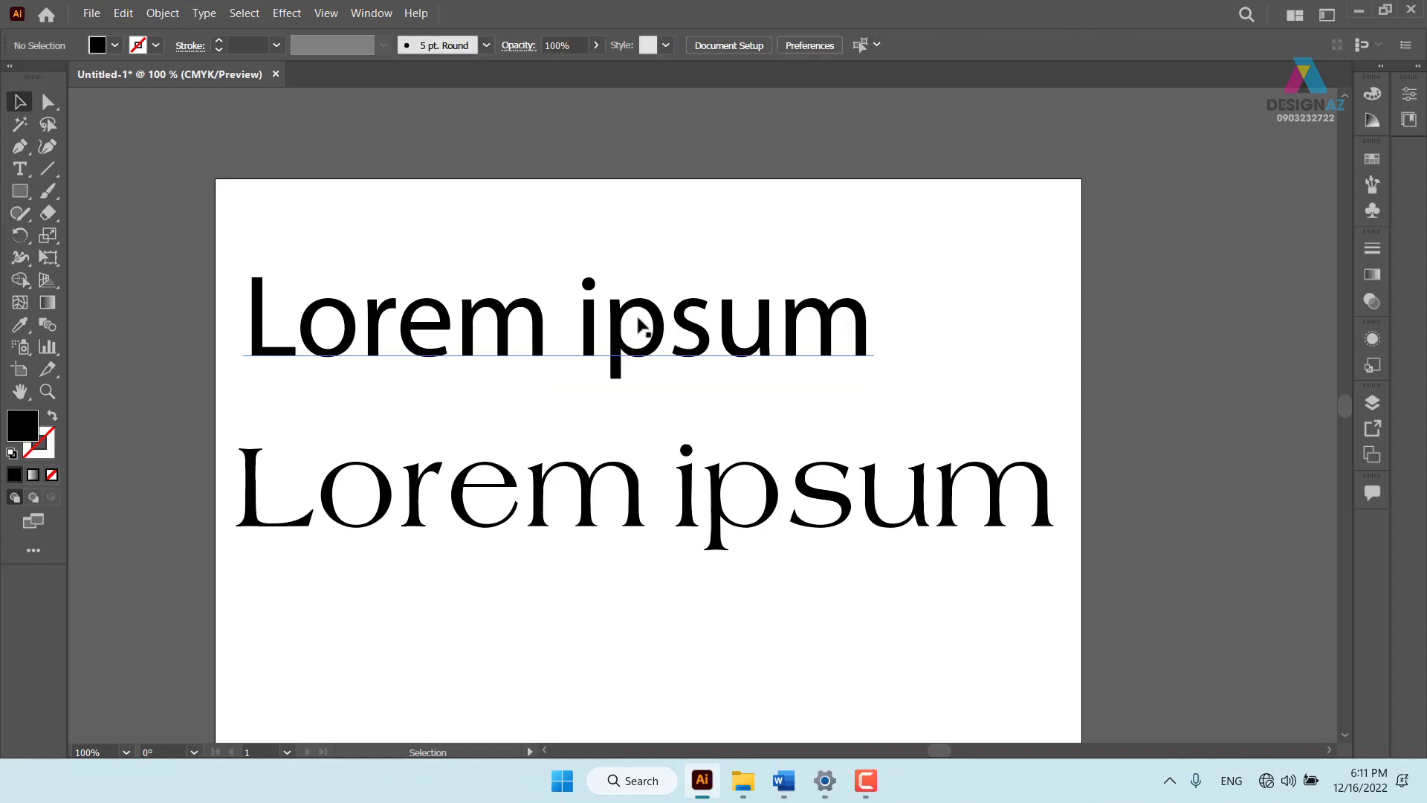
click(647, 324)
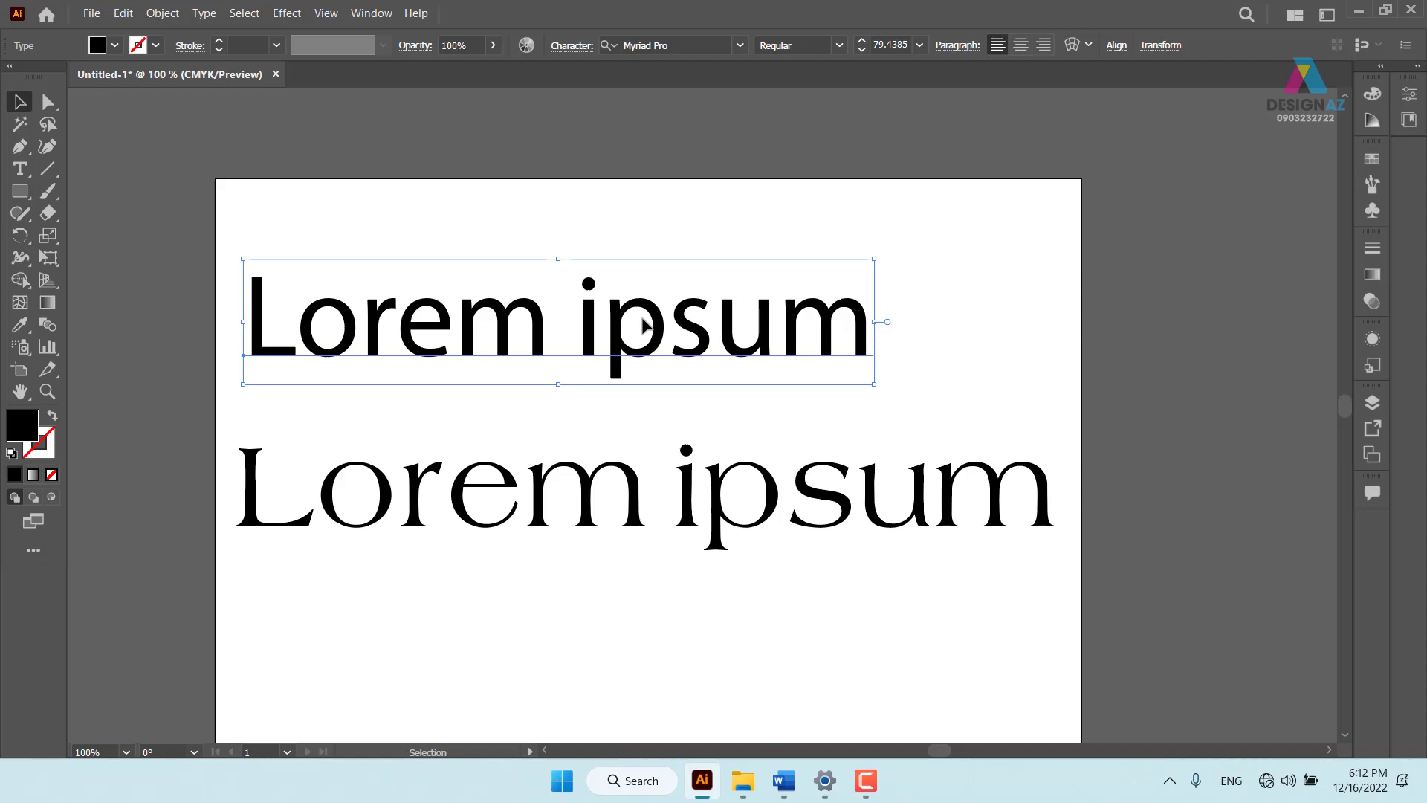
click(988, 262)
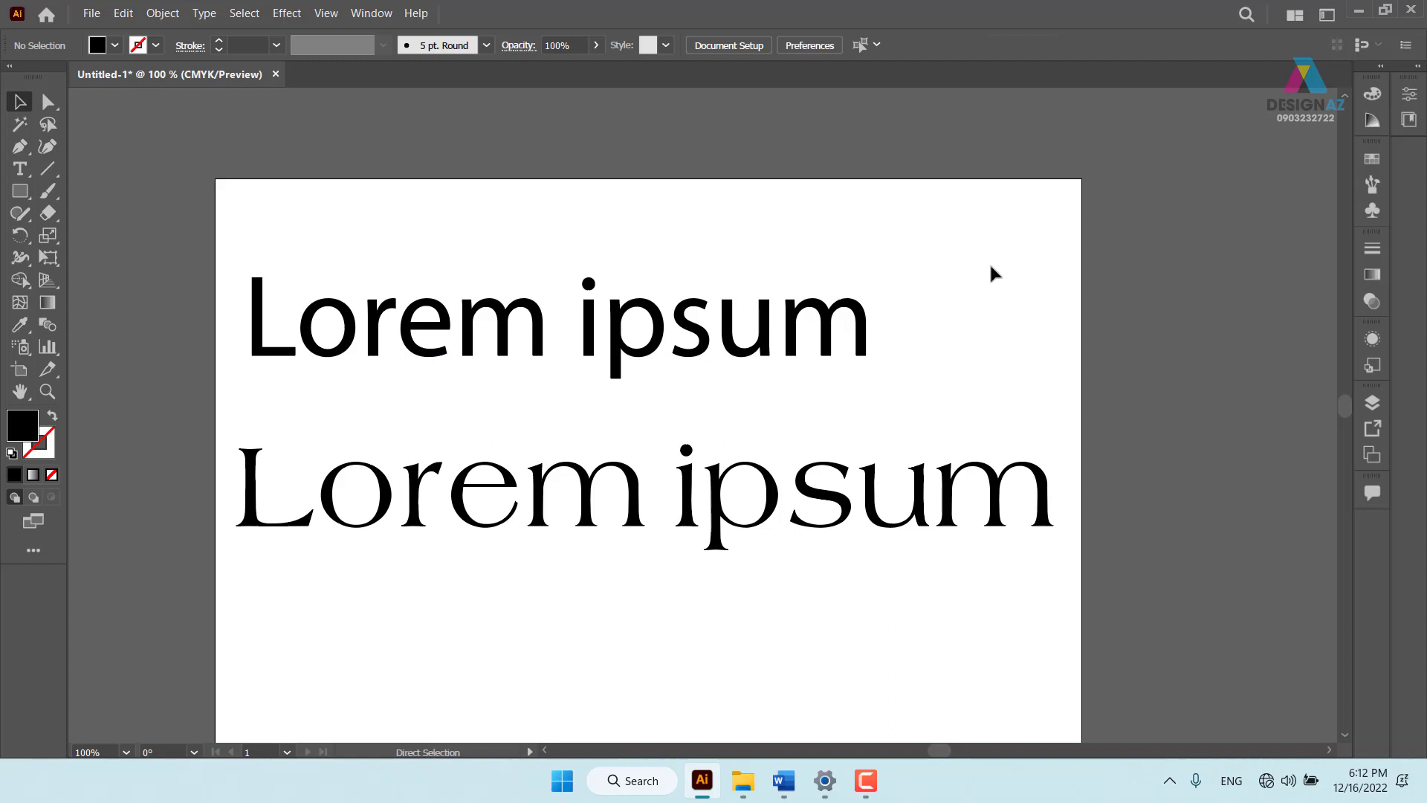
Move the Amherst line onto the pasteboard and shift the Myriad Pro line right and down
key(ctrl+minus)
key(ctrl+minus)
key(ctrl+minus)
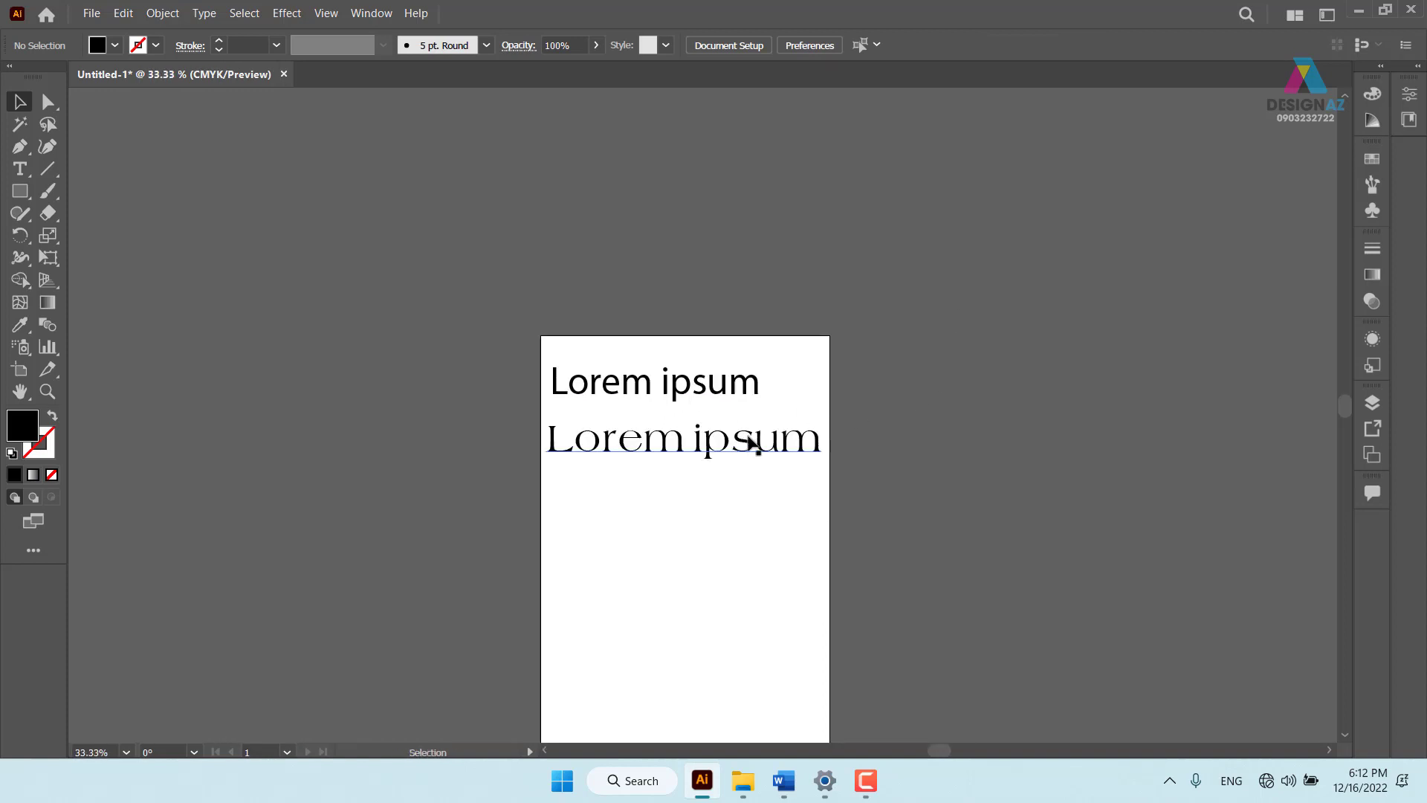
drag(752, 443, 411, 395)
click(624, 449)
key(z)
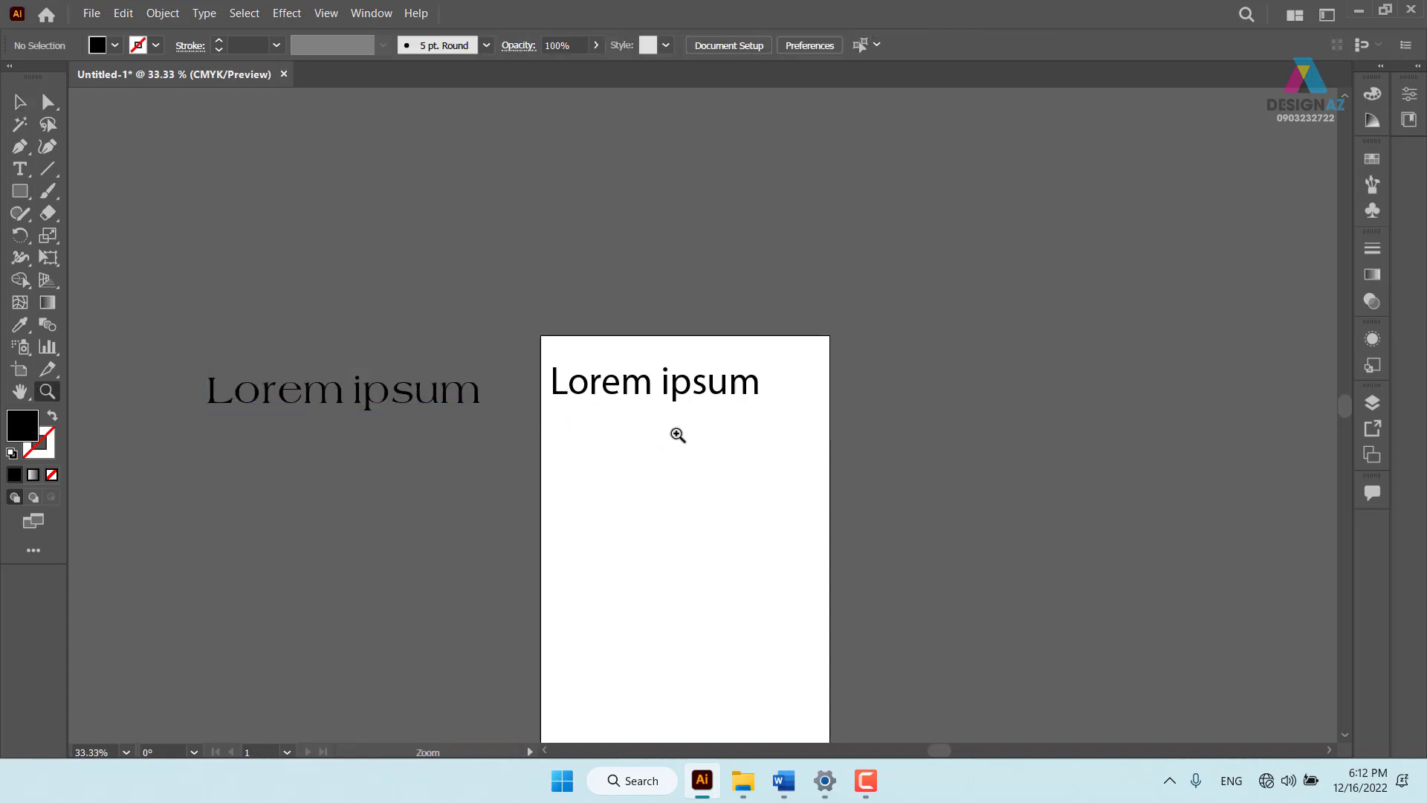
drag(675, 430, 910, 497)
click(20, 101)
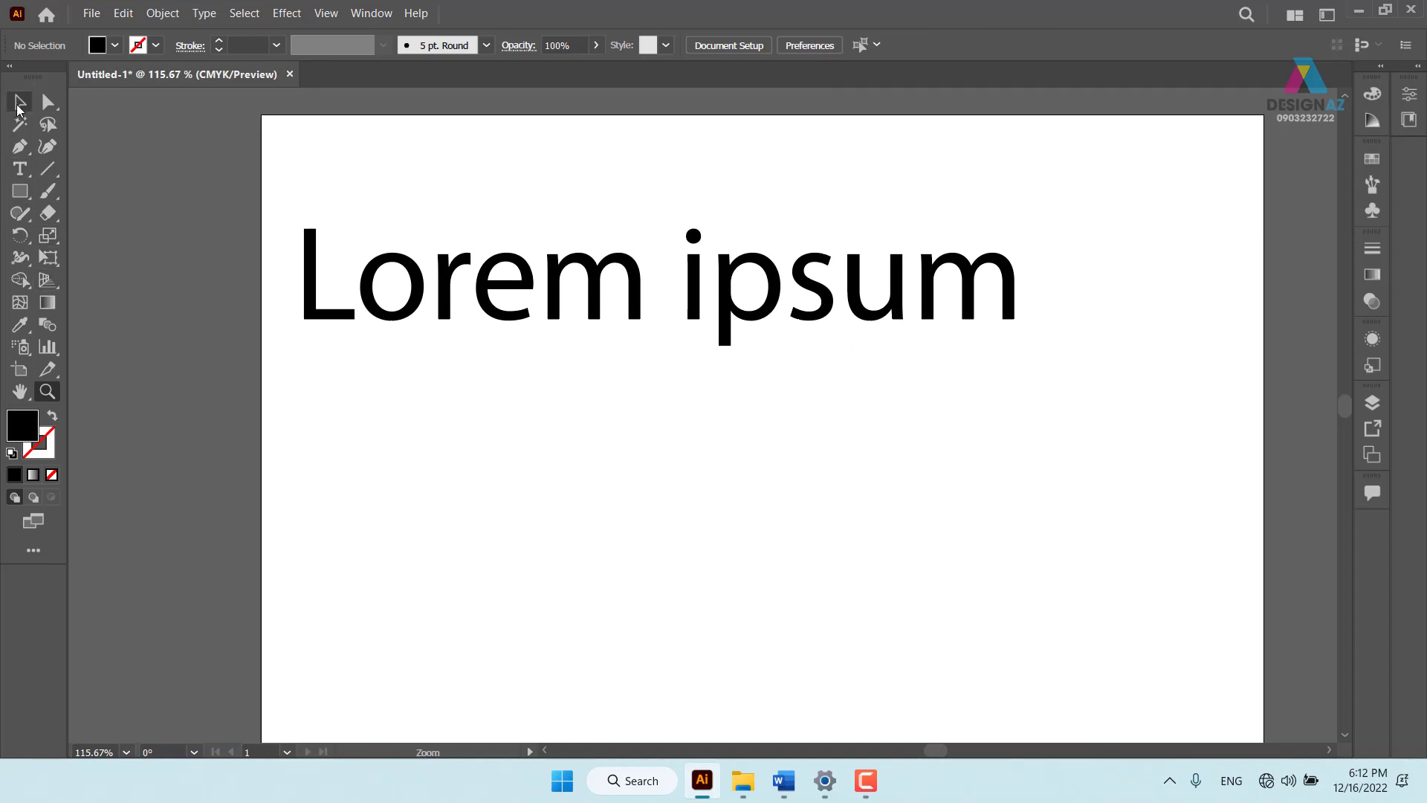
drag(532, 319, 608, 356)
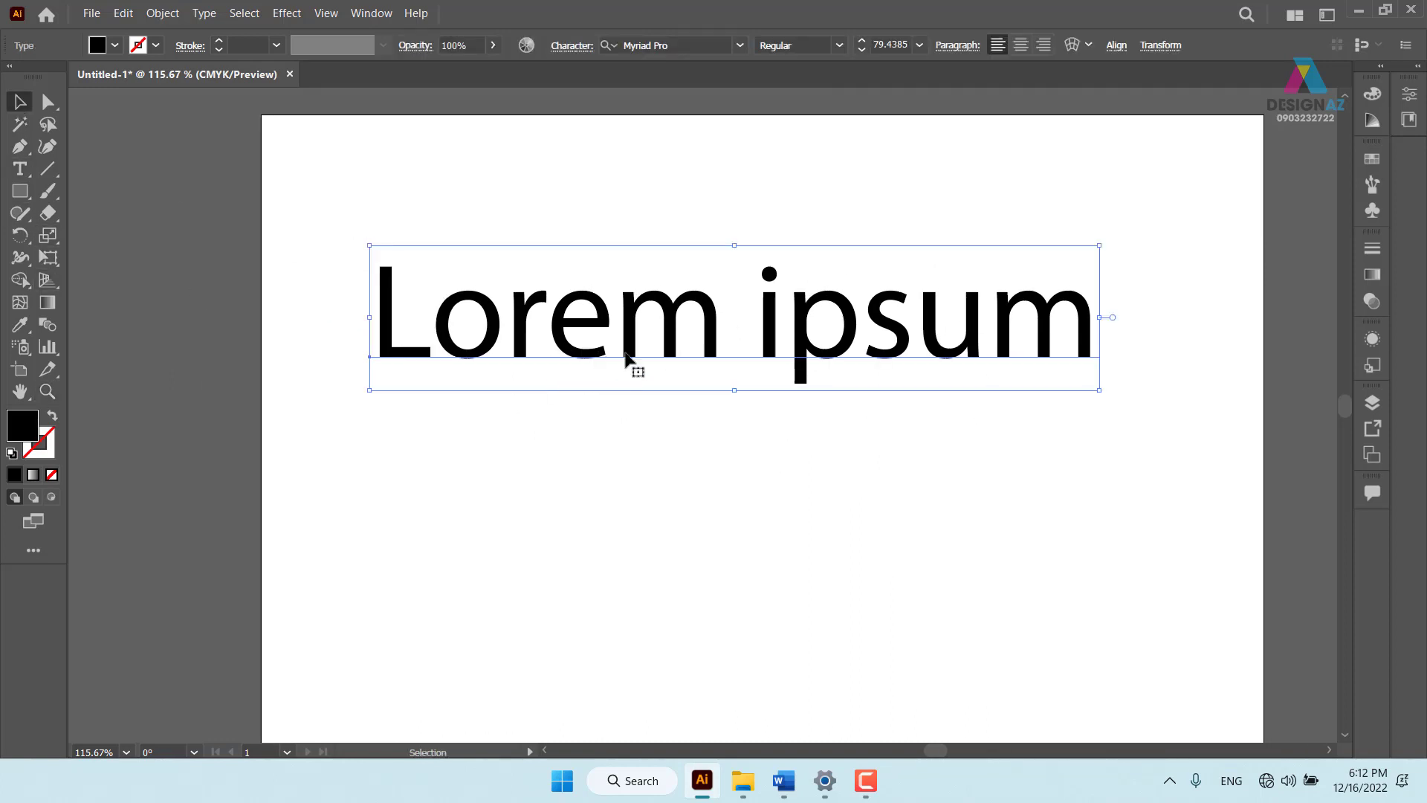
Select 'ipsum' and review its font style options without changing them, then reselect the text
double_click(773, 332)
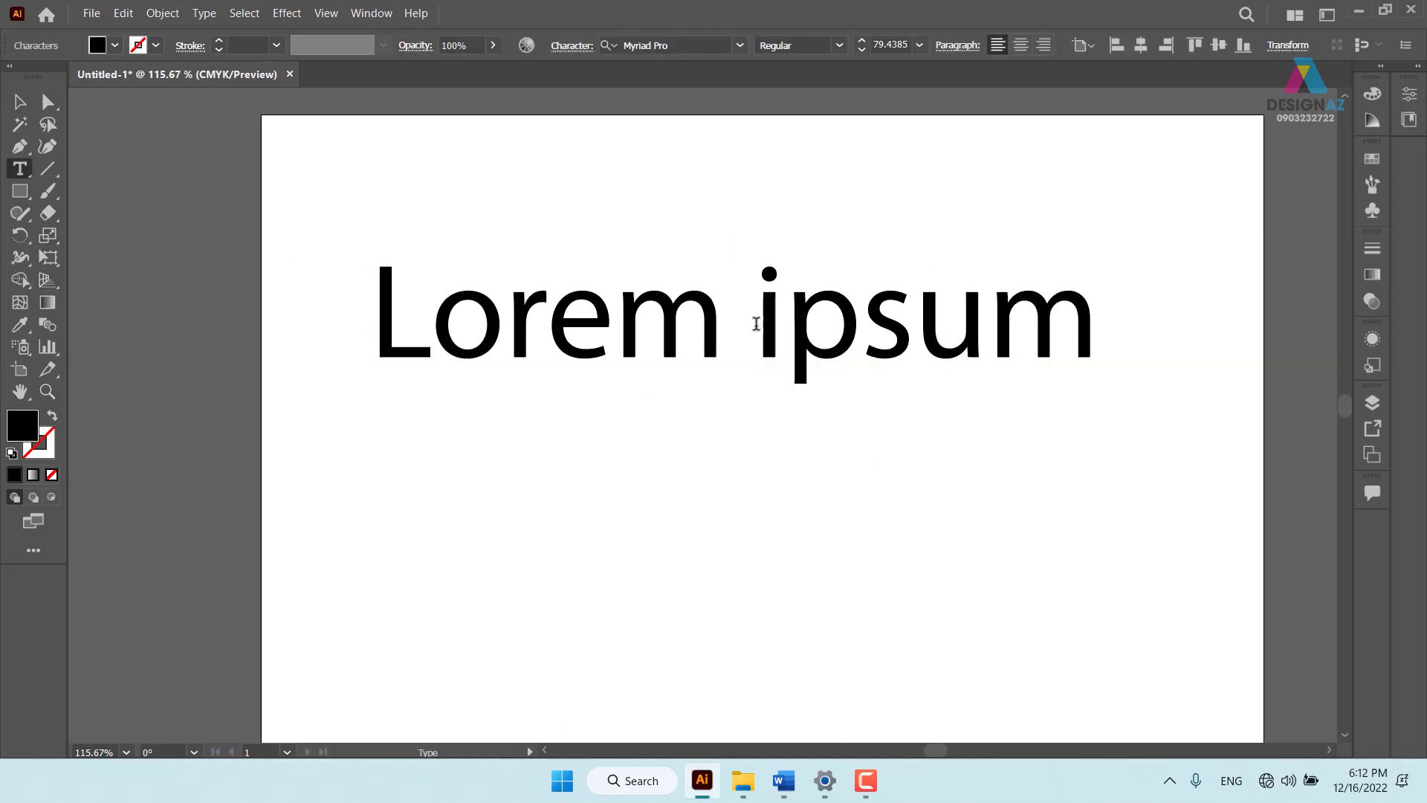
drag(757, 319, 1113, 338)
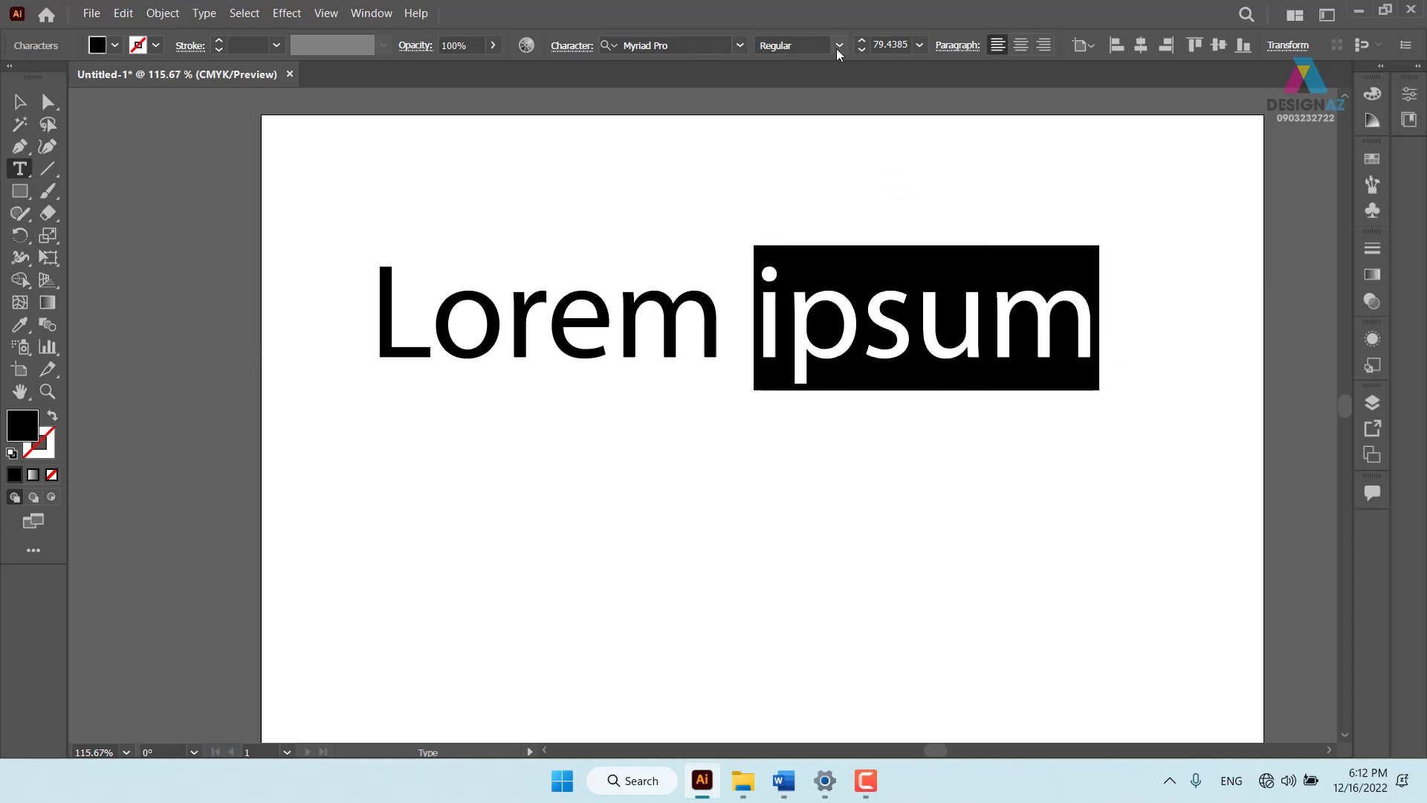
click(838, 46)
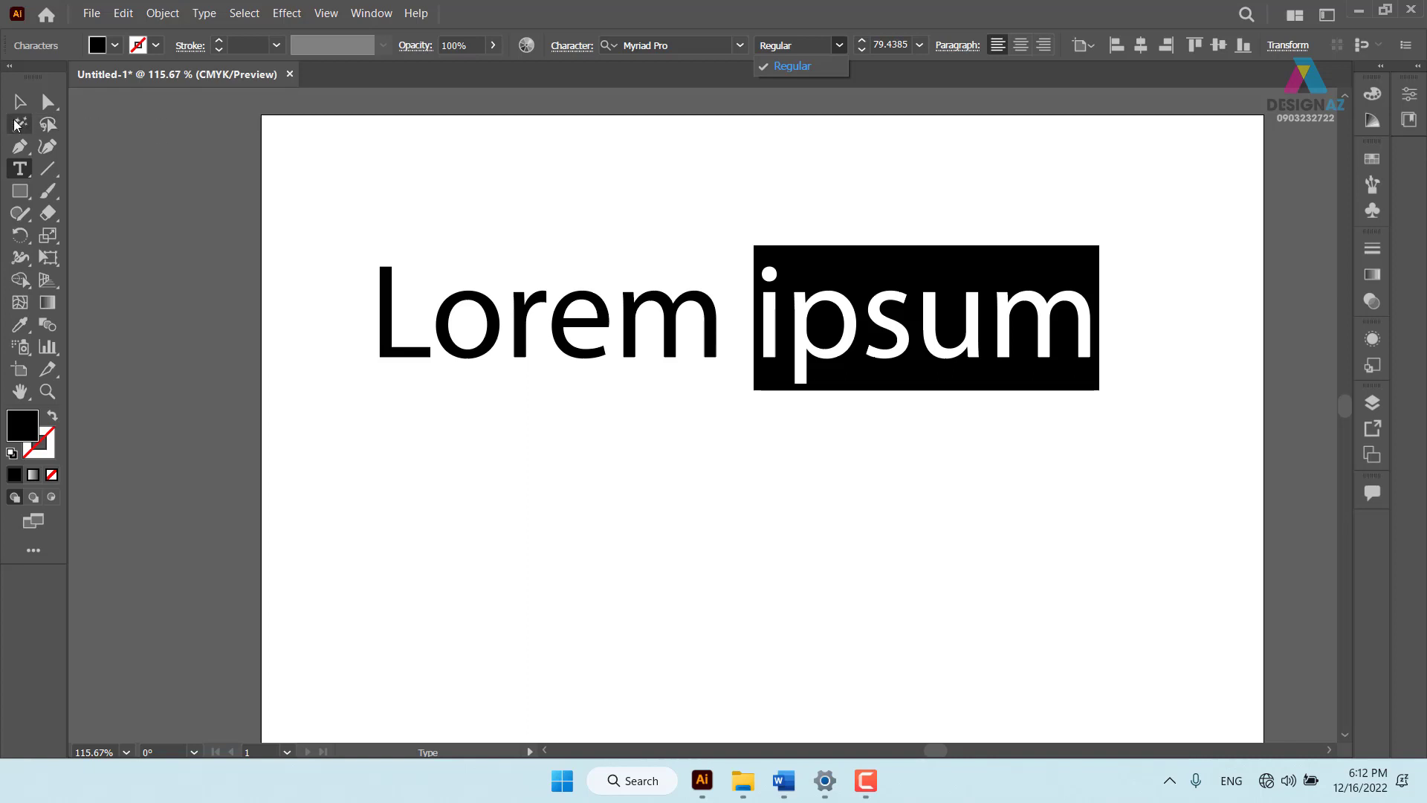
click(86, 165)
click(504, 319)
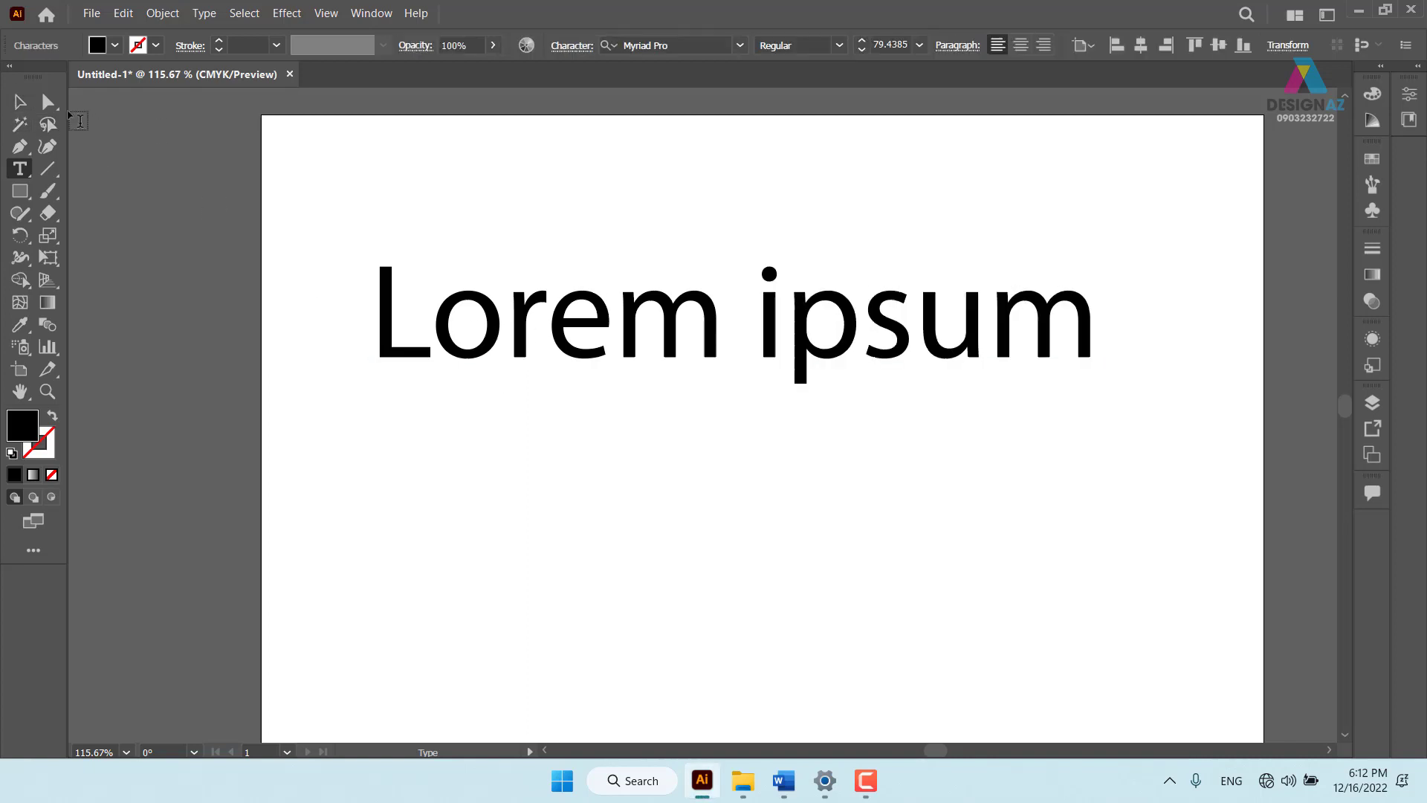
click(26, 102)
click(342, 165)
Change the text's font from Myriad Pro to UTM Avo
click(497, 348)
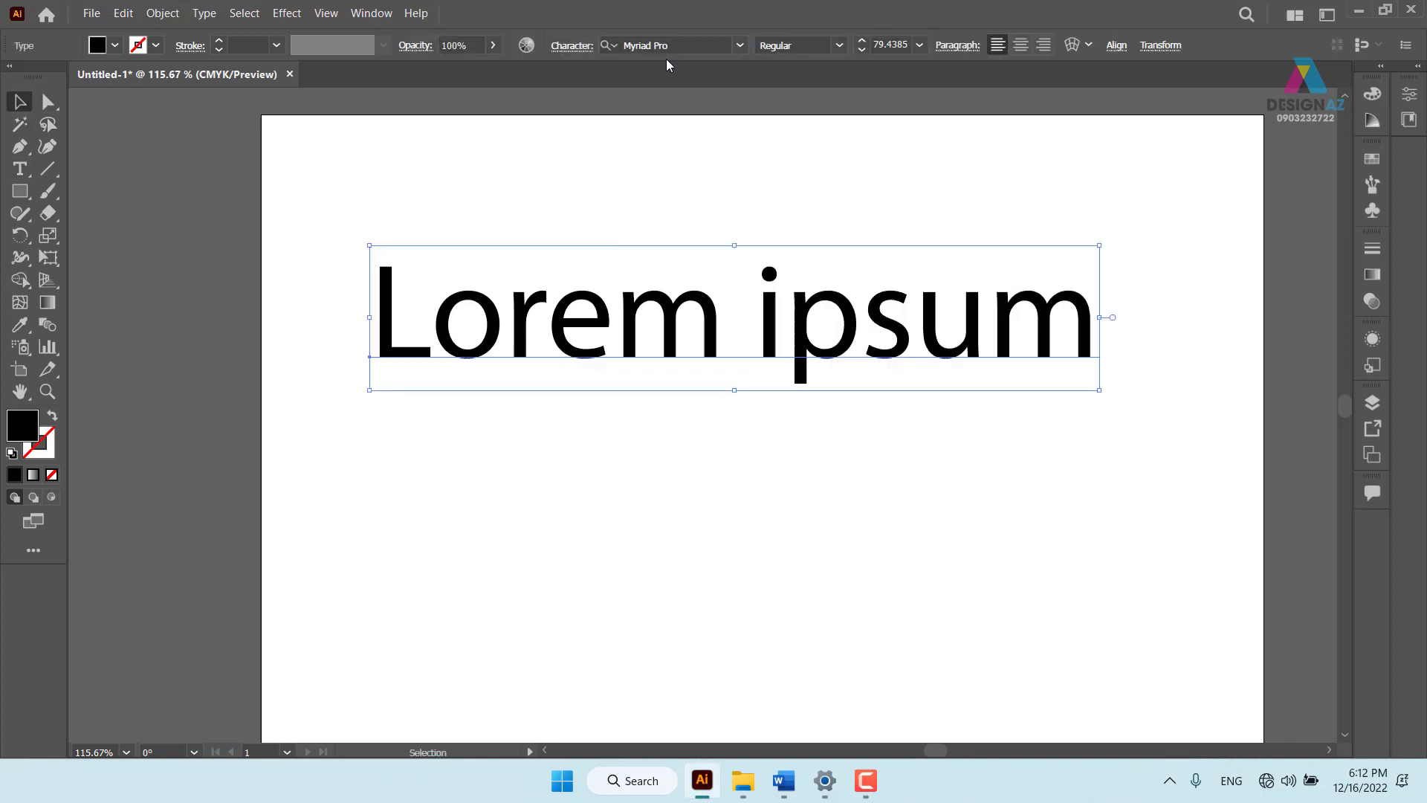
click(676, 45)
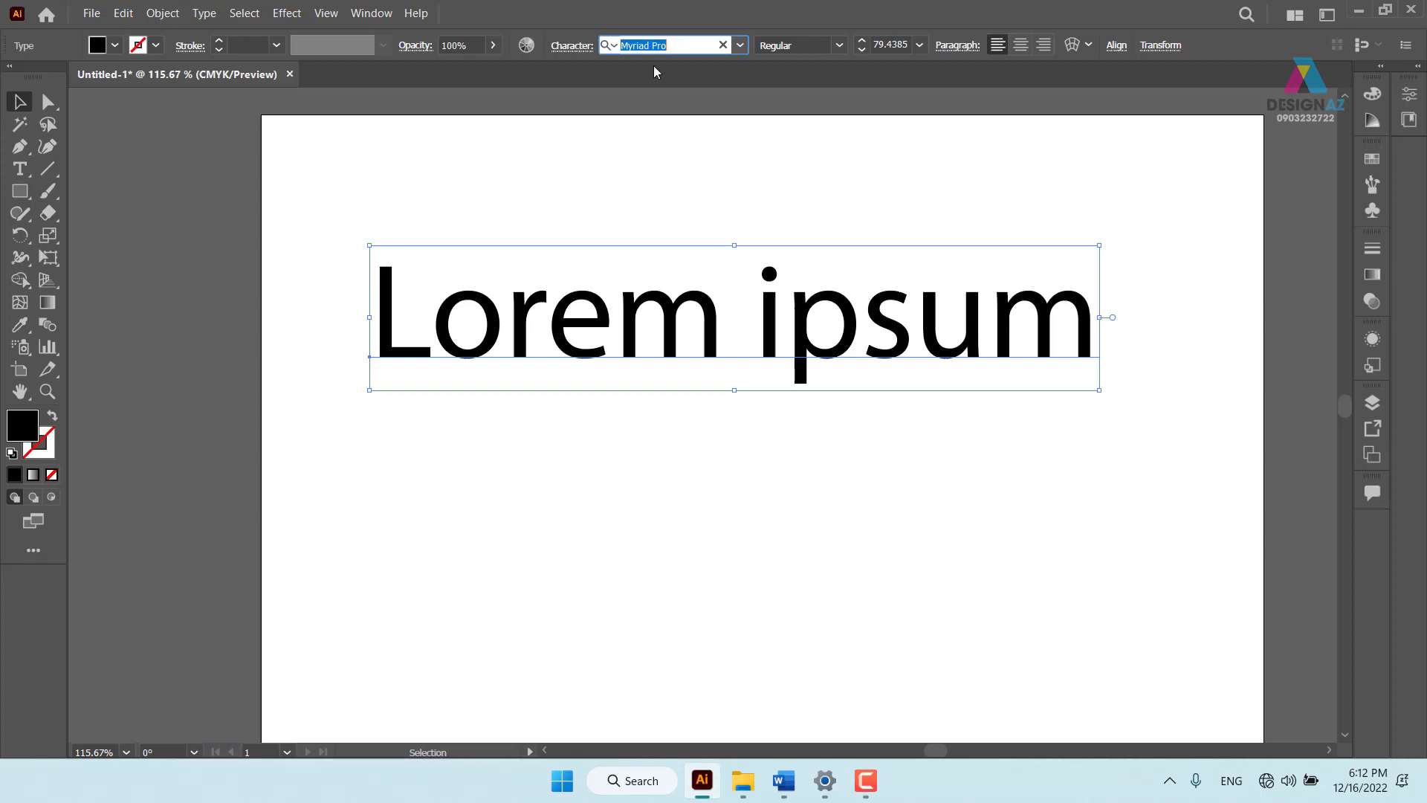
text(utm )
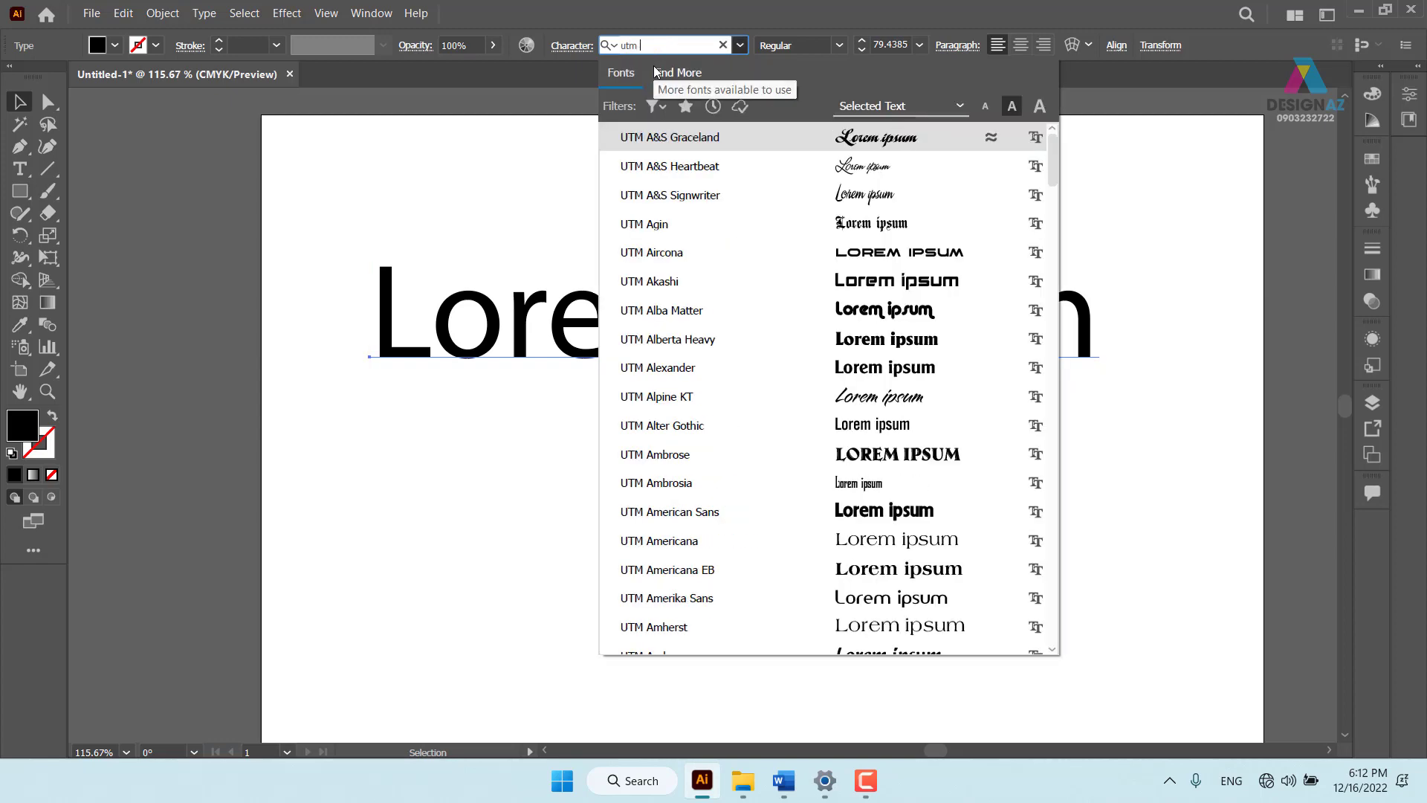
text(avo)
key(Return)
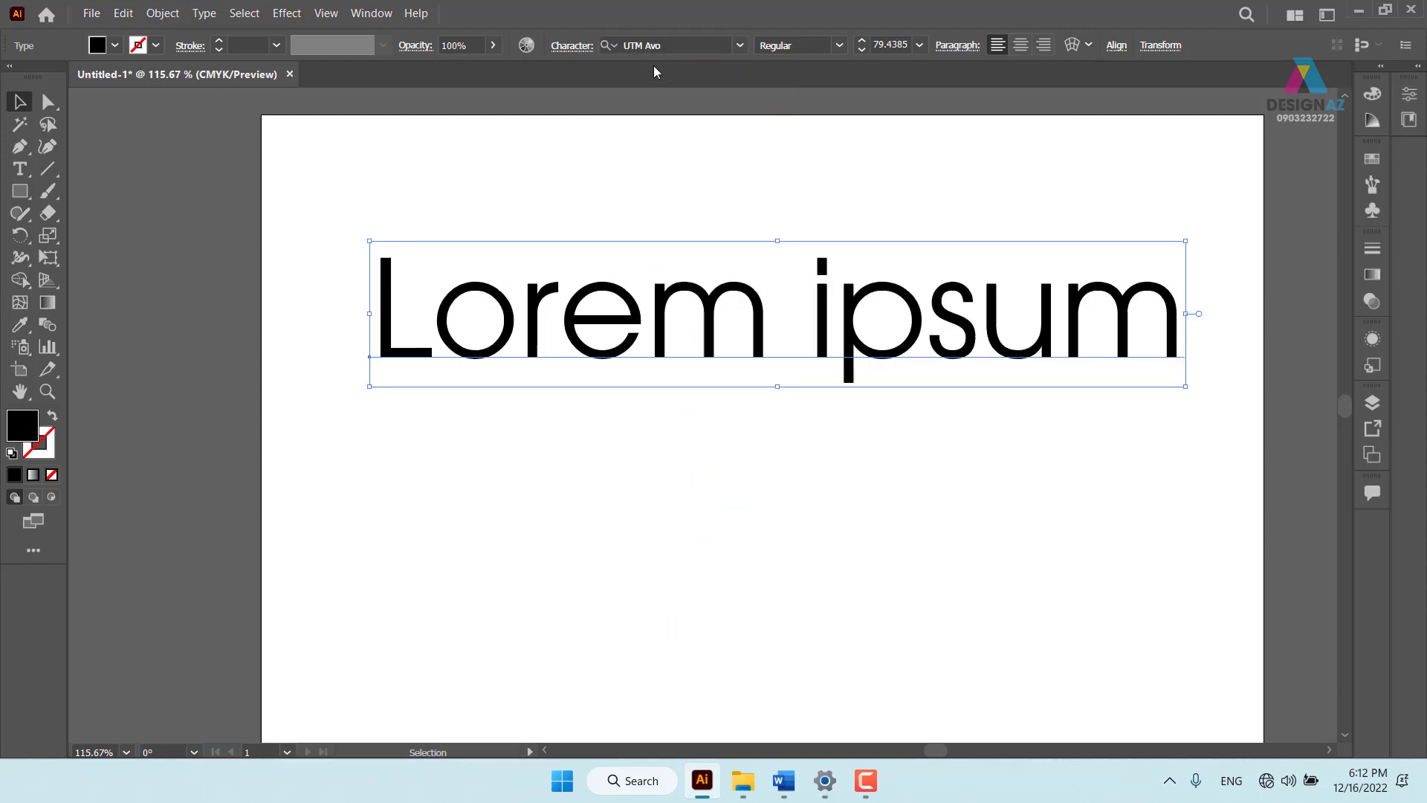
click(768, 174)
click(700, 320)
Nudge the UTM Avo text slightly left and down, then bring up its font styles
click(914, 141)
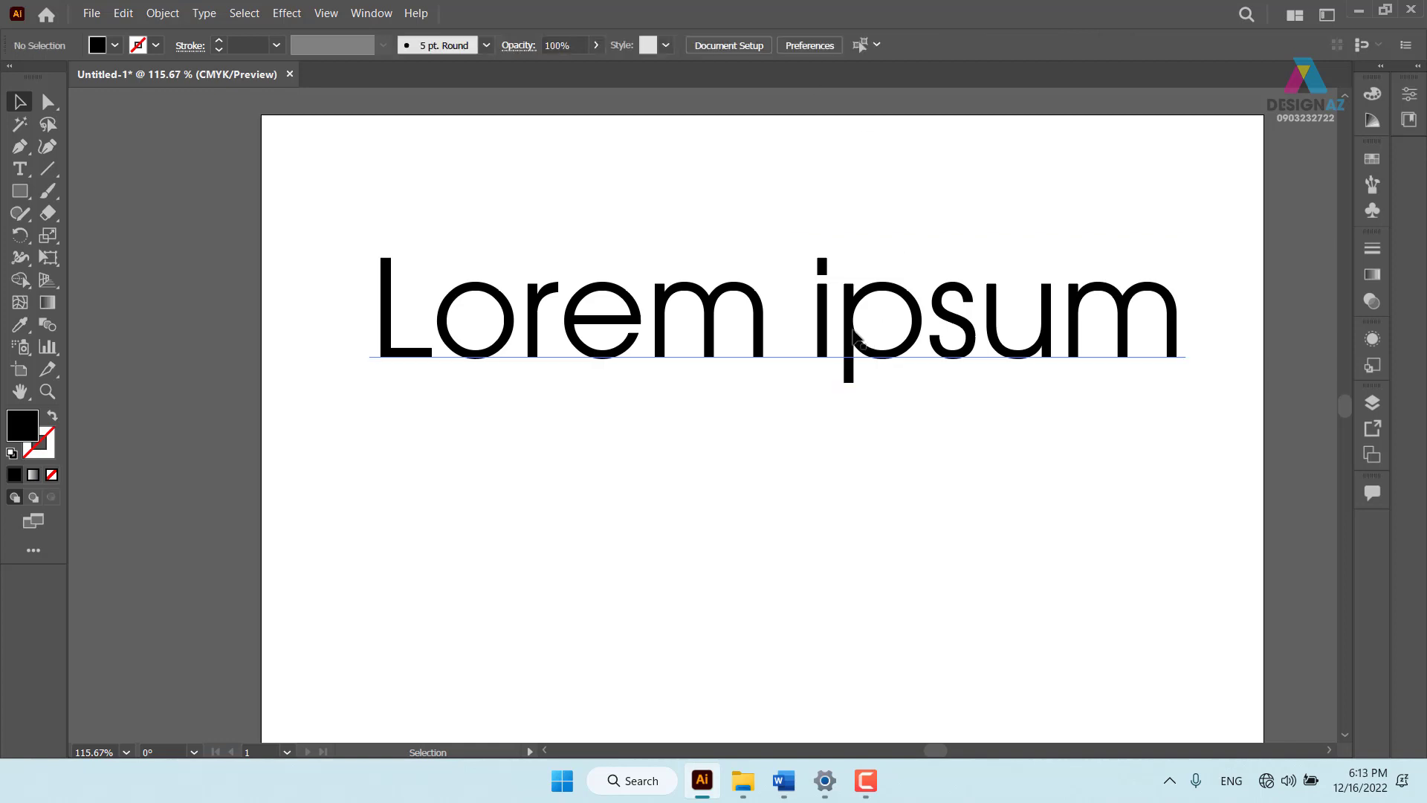
drag(847, 330, 827, 344)
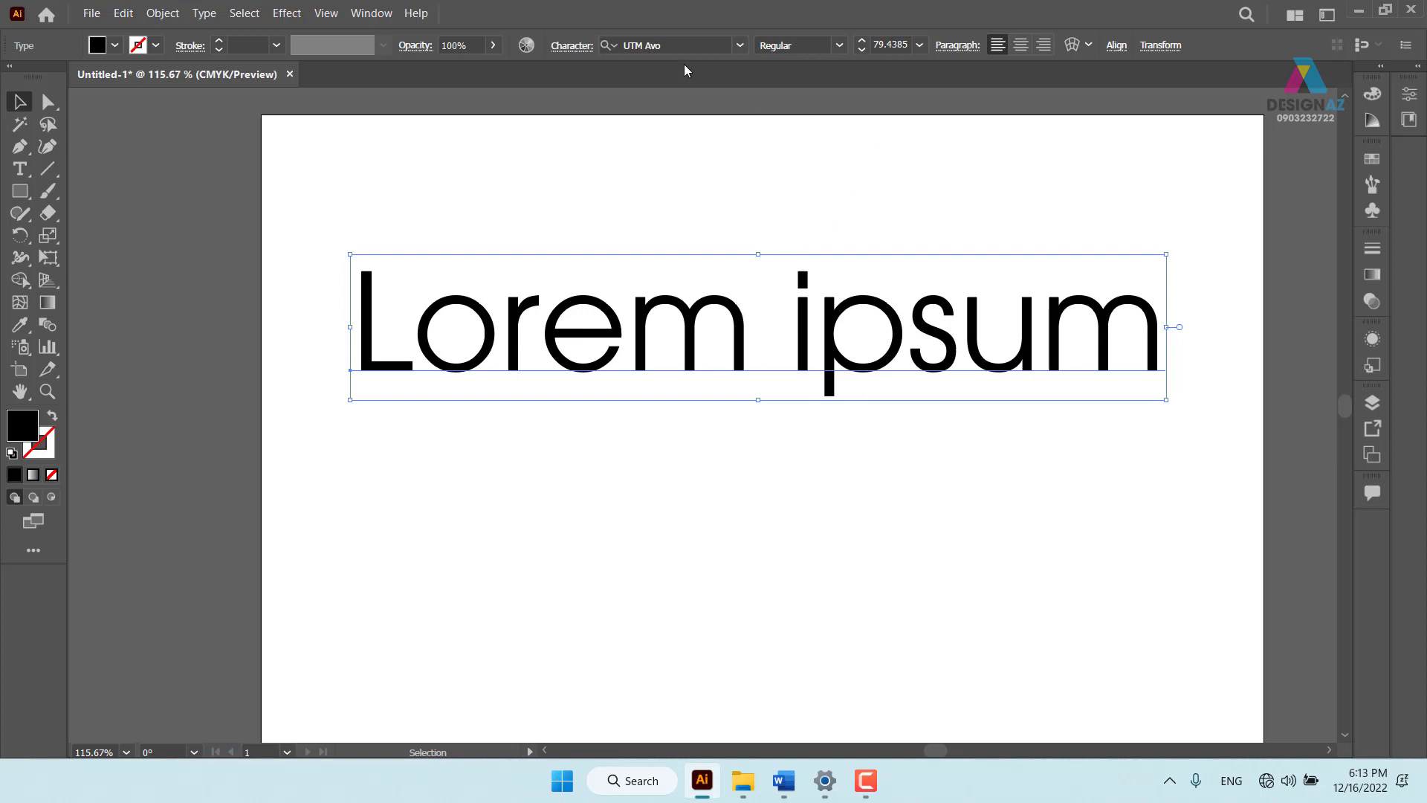
click(668, 46)
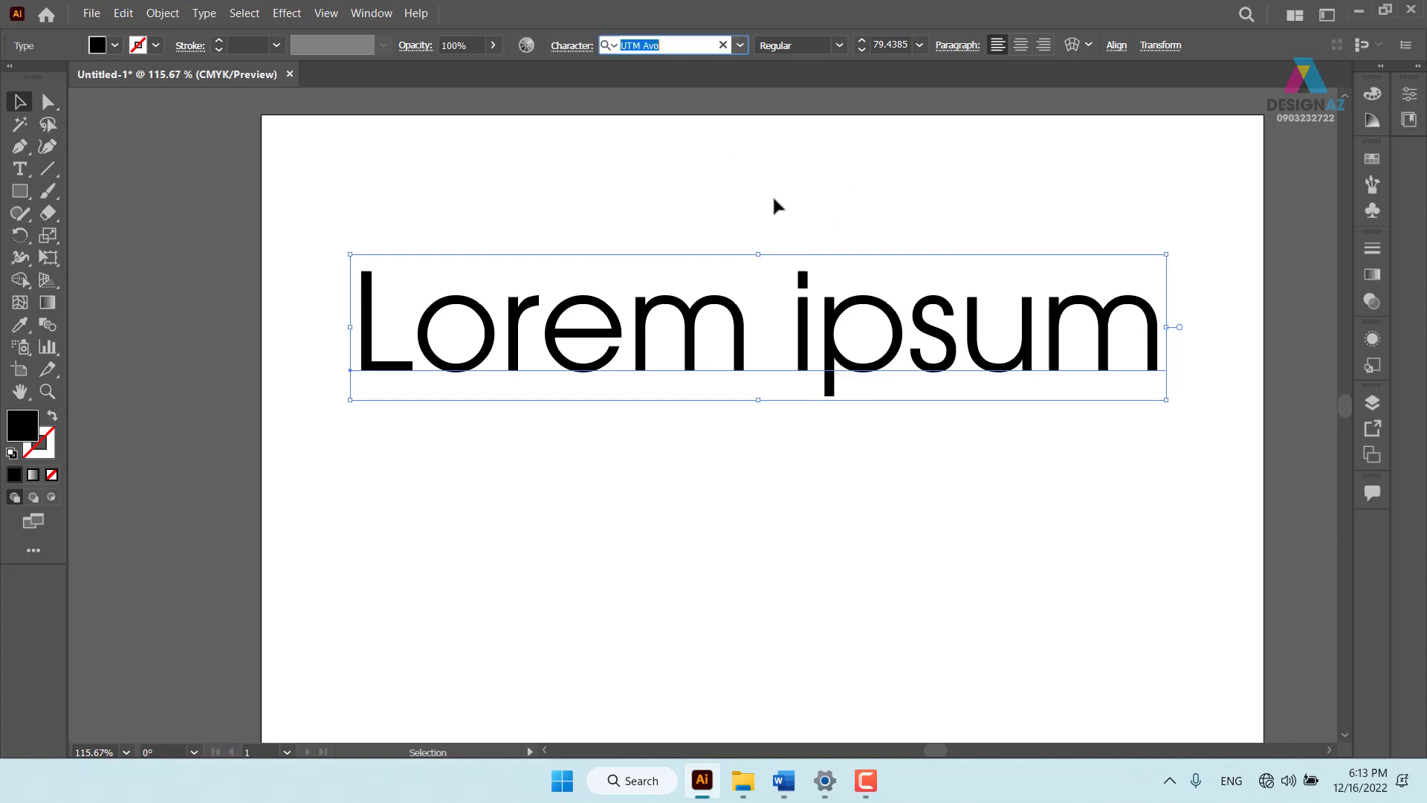
click(822, 164)
click(841, 380)
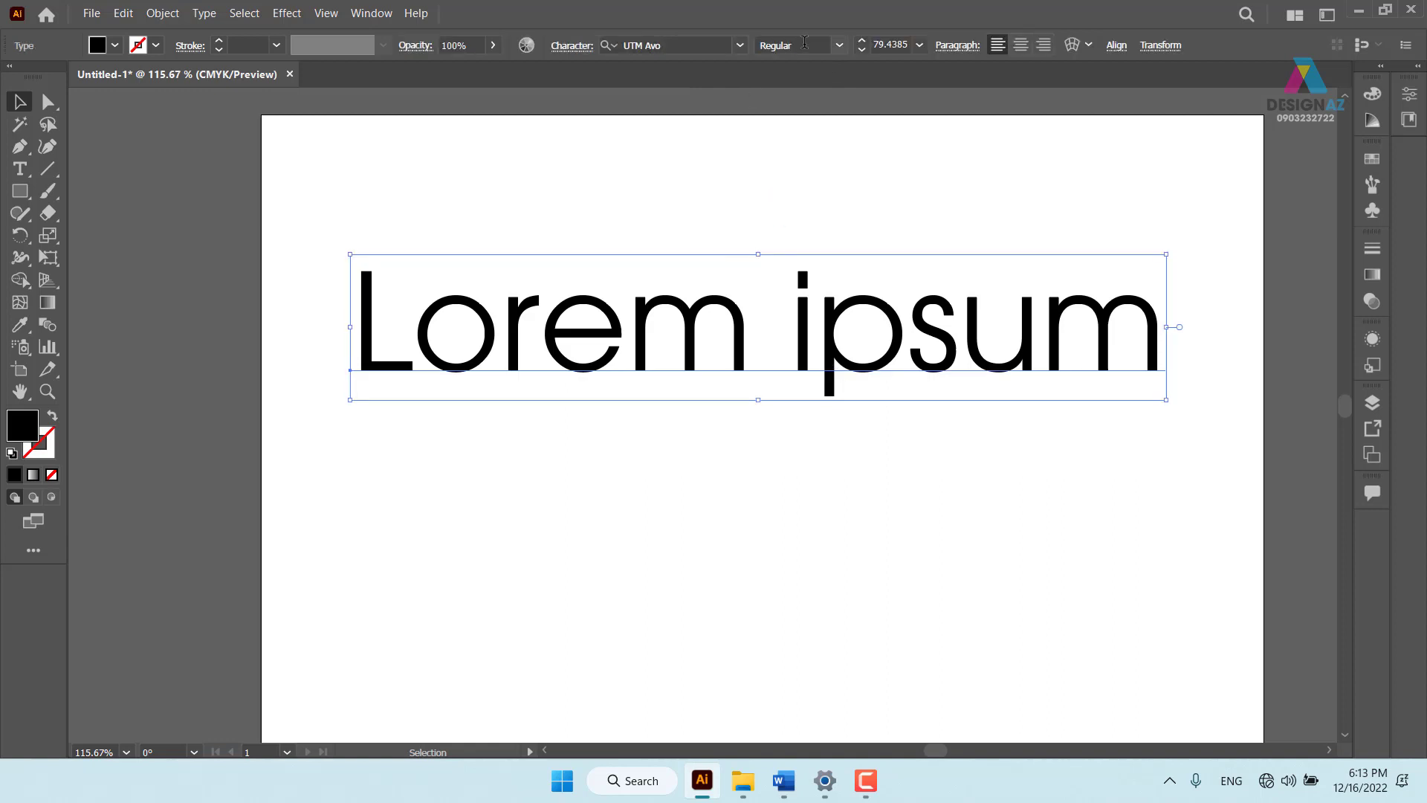
click(839, 45)
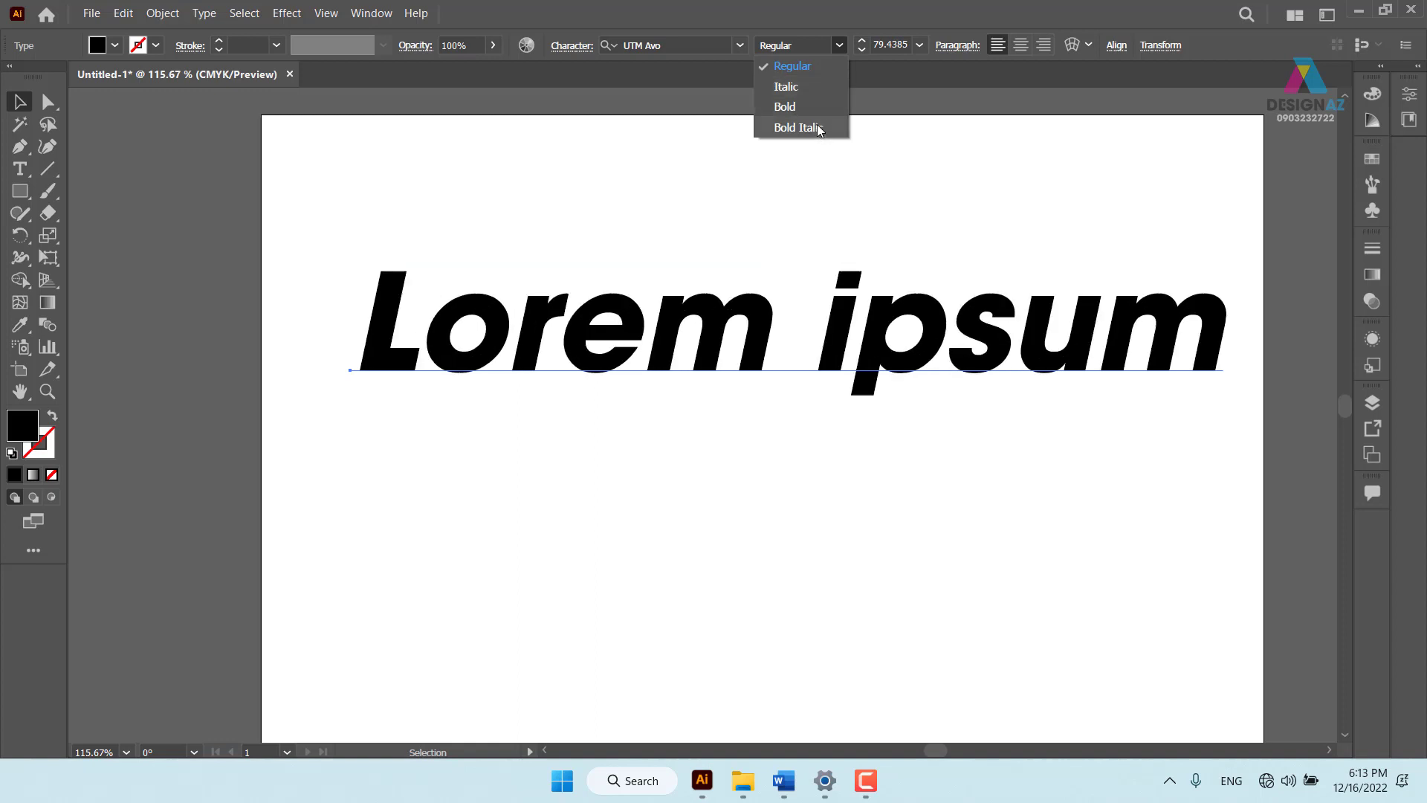
Set the word 'ipsum' to UTM Avo Bold, keeping 'Lorem' Regular
click(699, 202)
click(810, 280)
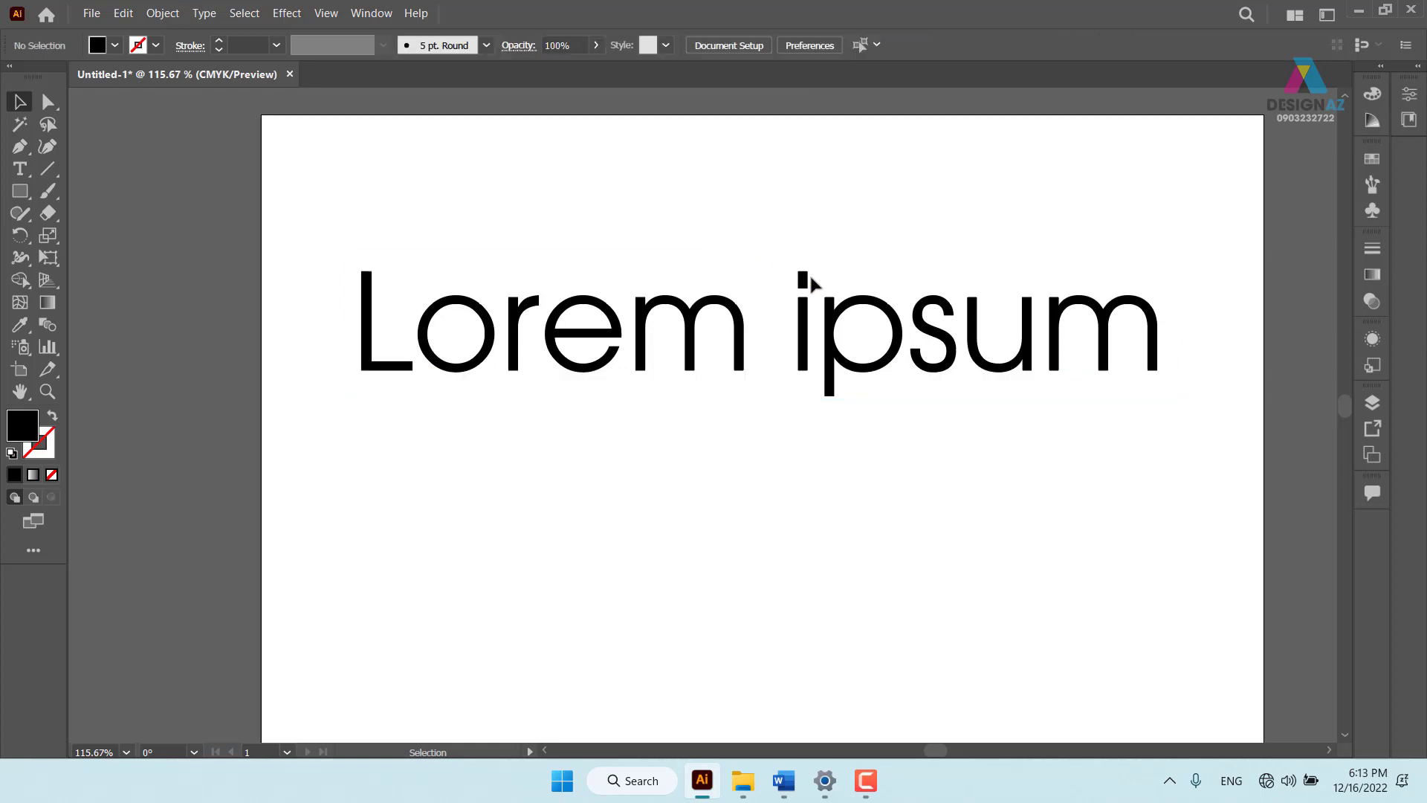
double_click(796, 334)
drag(789, 335, 1163, 334)
click(840, 46)
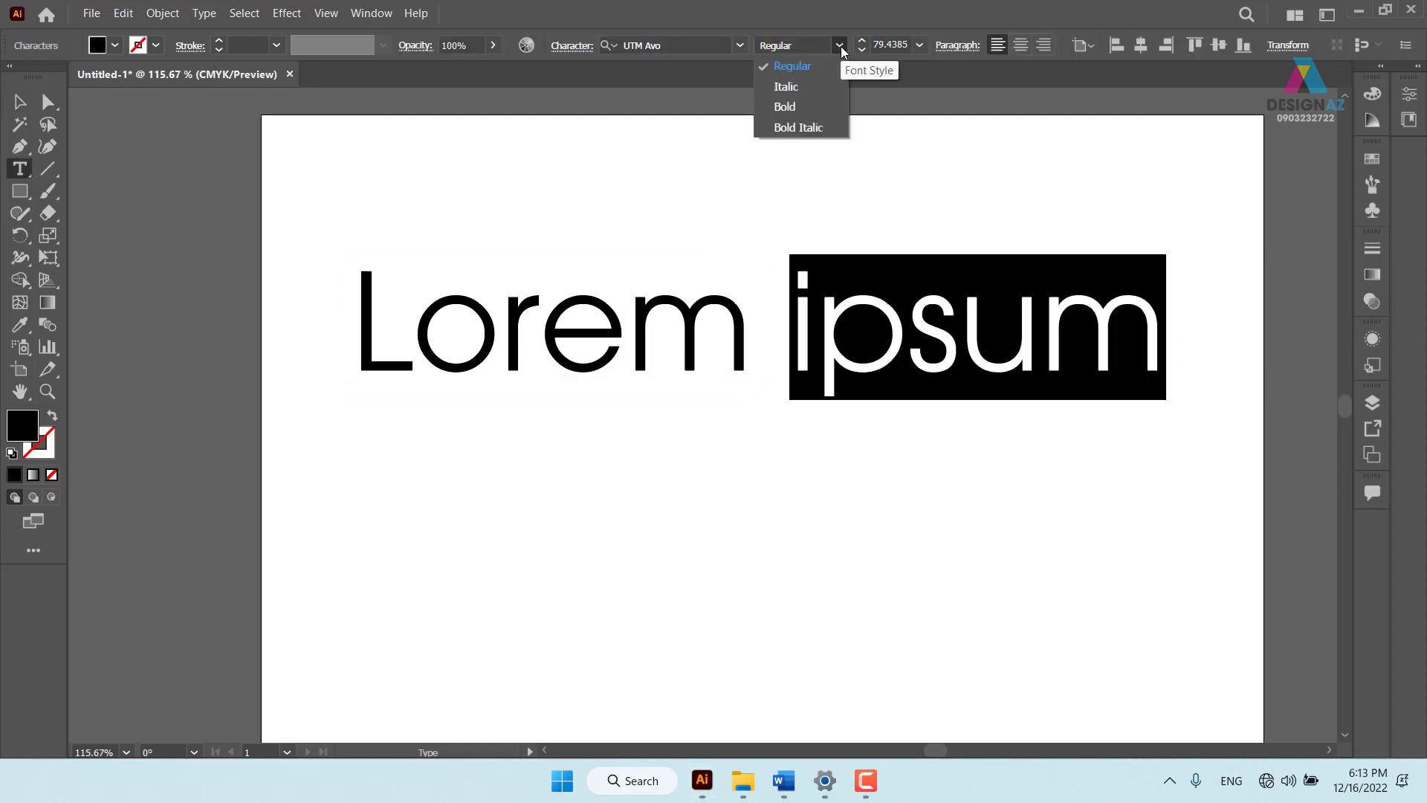
click(801, 106)
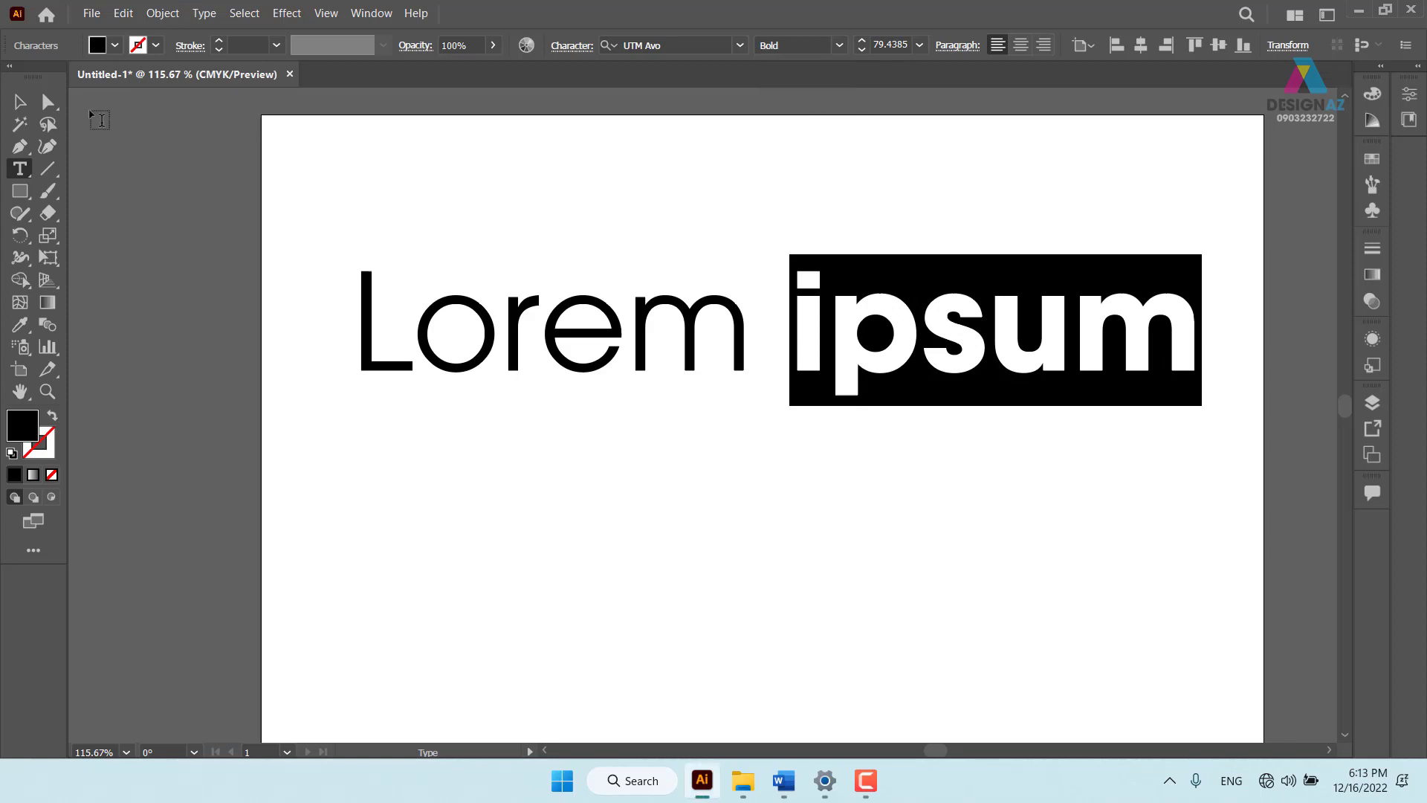
click(20, 102)
click(612, 234)
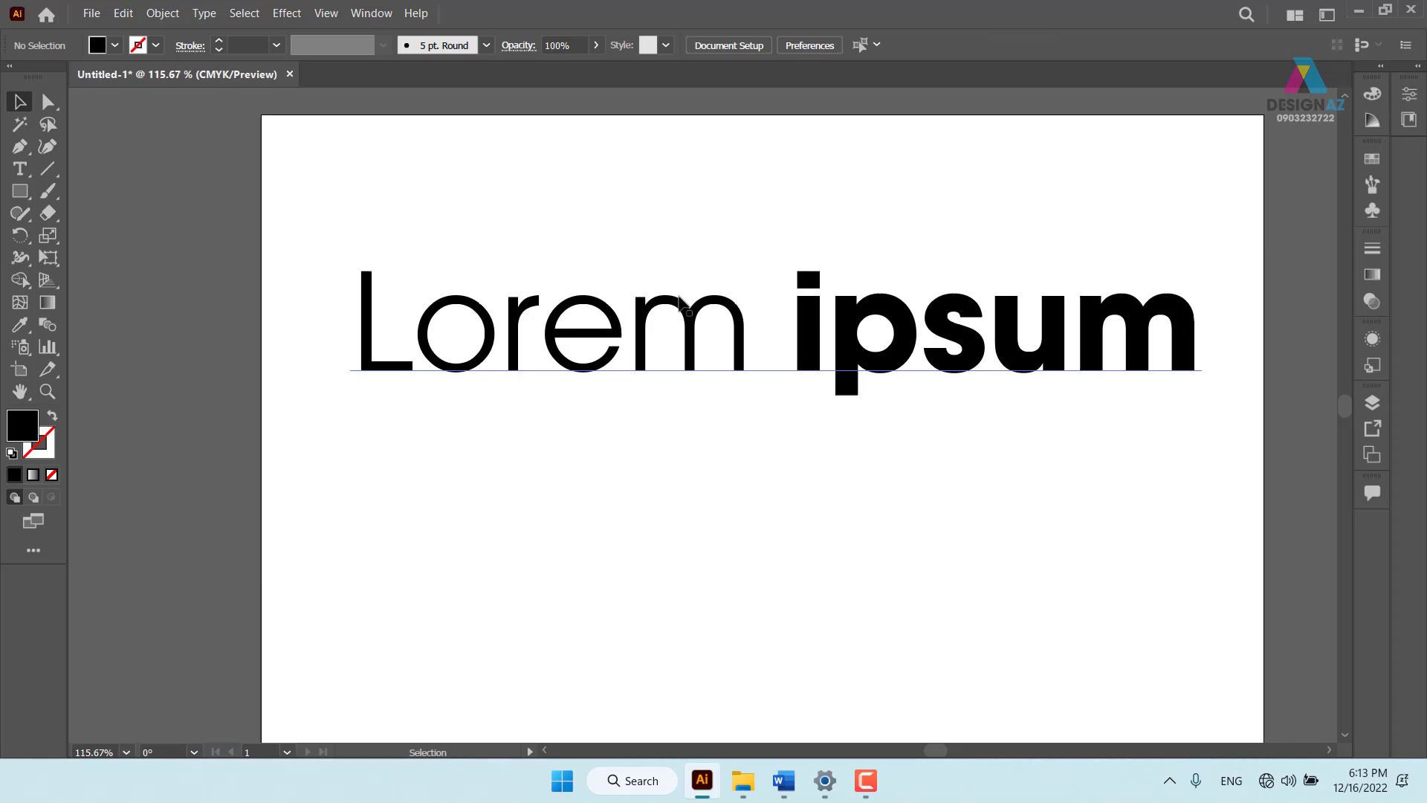
Drag the UTM Avo 'Lorem ipsum' line slightly up and to the left
drag(672, 318, 647, 293)
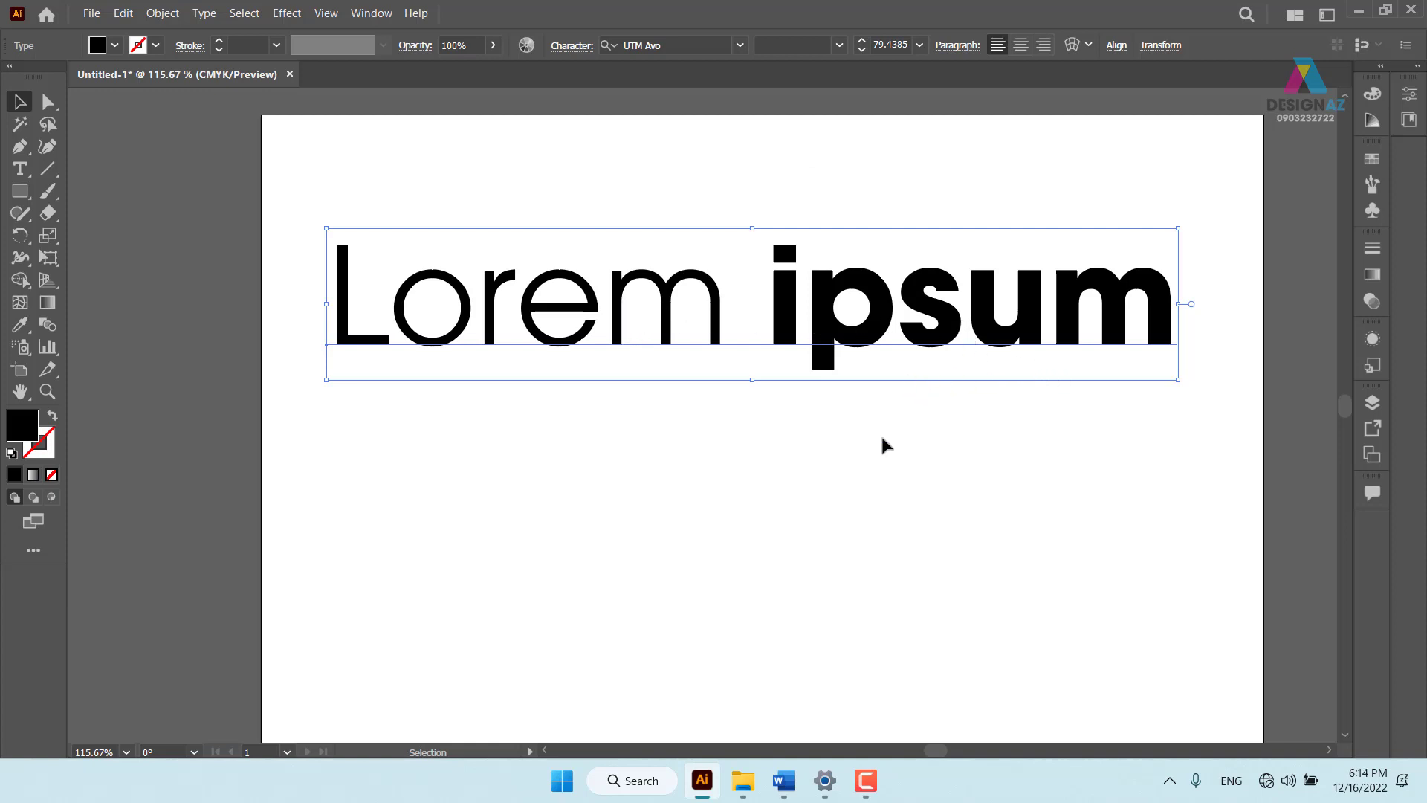
Highlight the letters of 'ipsum' in the line, then clear the selection
double_click(905, 321)
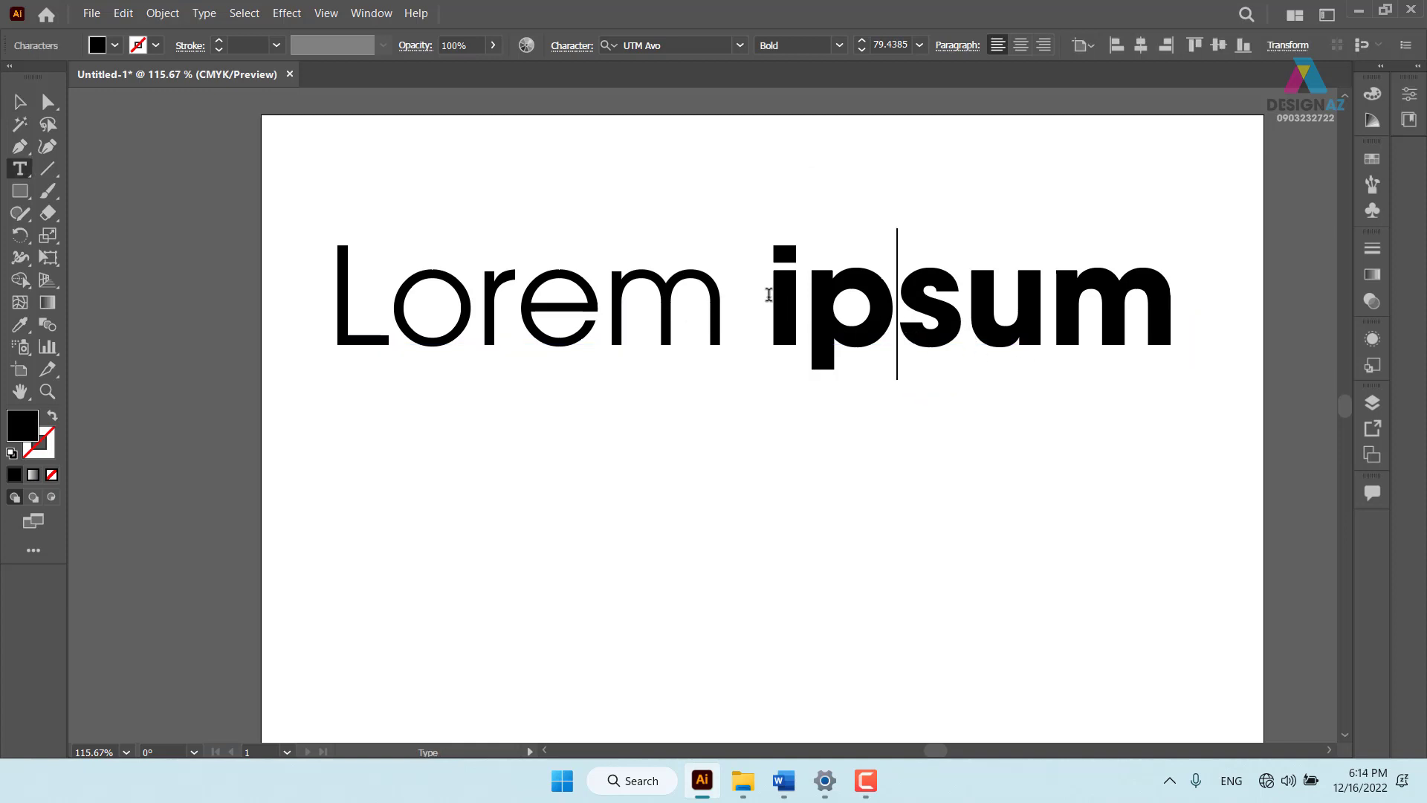
drag(771, 295, 918, 295)
click(21, 102)
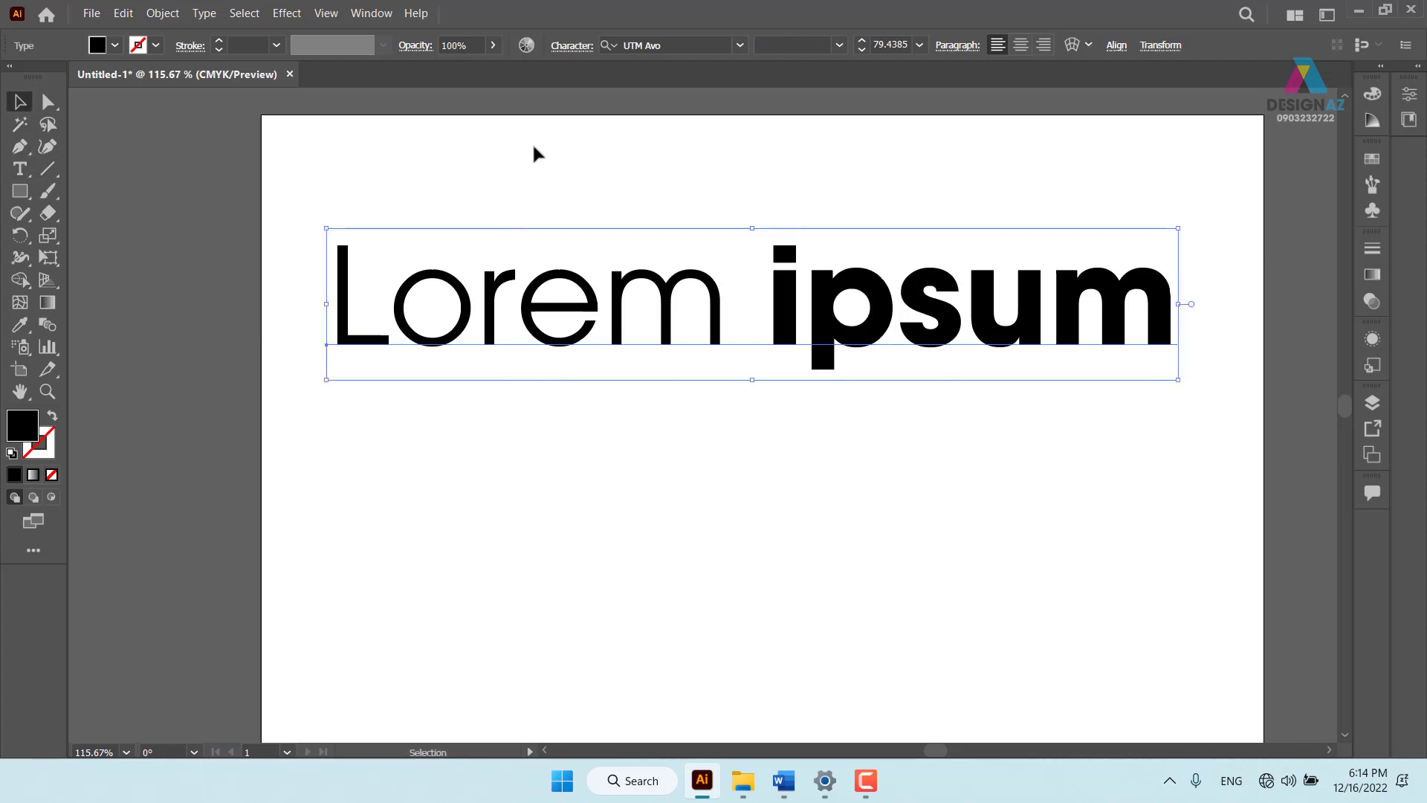
click(532, 150)
Alt-drag a copy of the line below, colour its 'ipsum' red, and nudge it up
mouse_move(698, 300)
mouse_down()
mouse_move(789, 494)
mouse_move(1177, 475)
mouse_up()
double_click(789, 494)
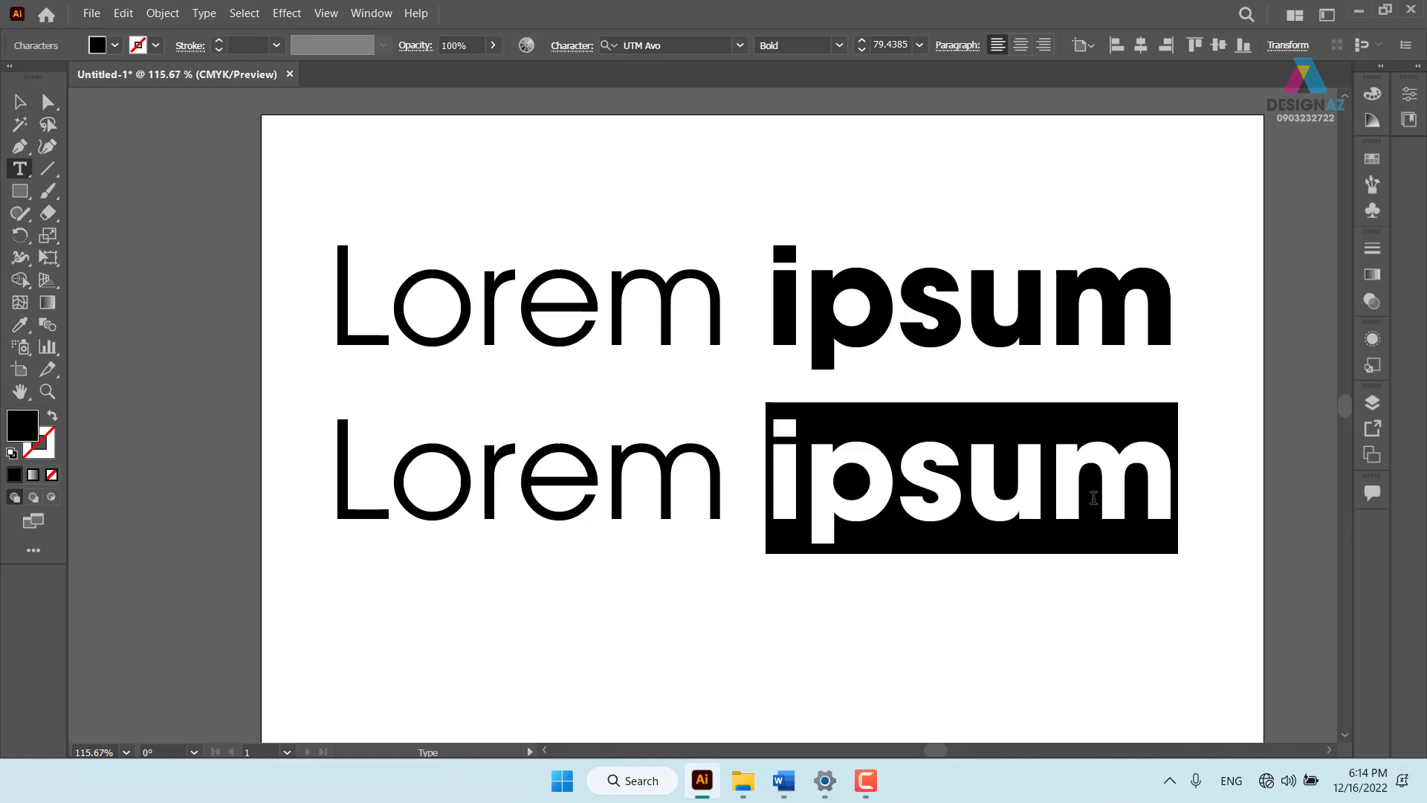
click(1372, 159)
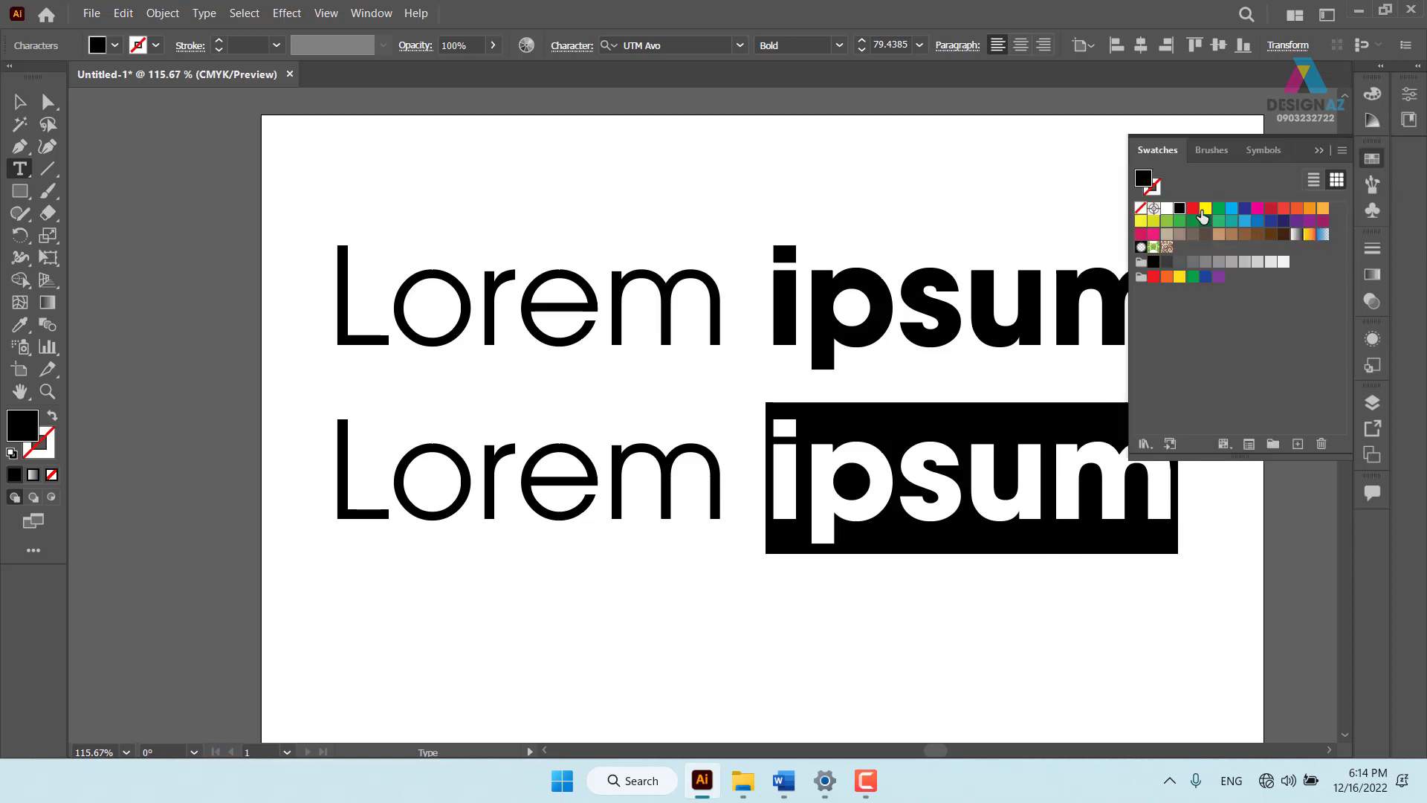
click(1194, 210)
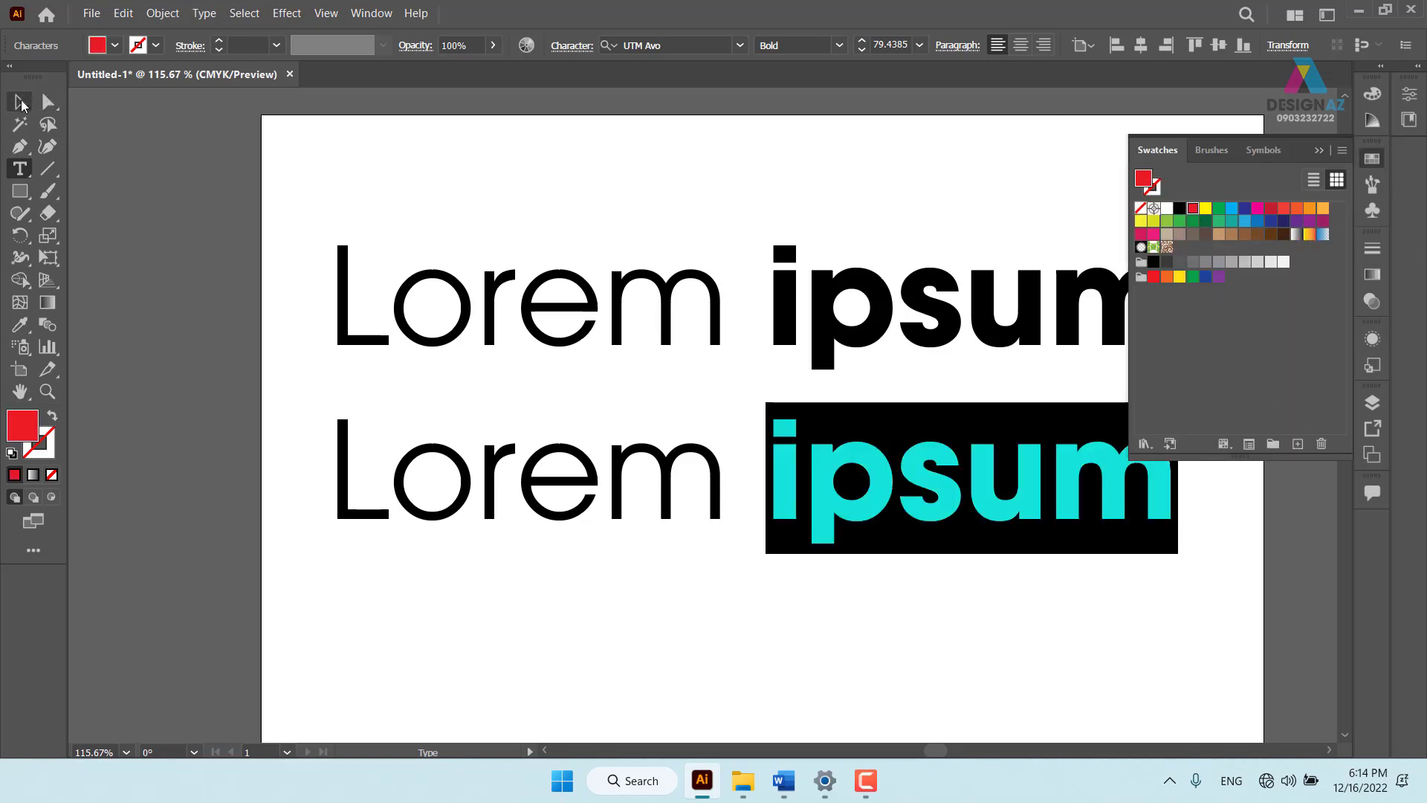
key(Escape)
click(563, 269)
drag(755, 489, 755, 471)
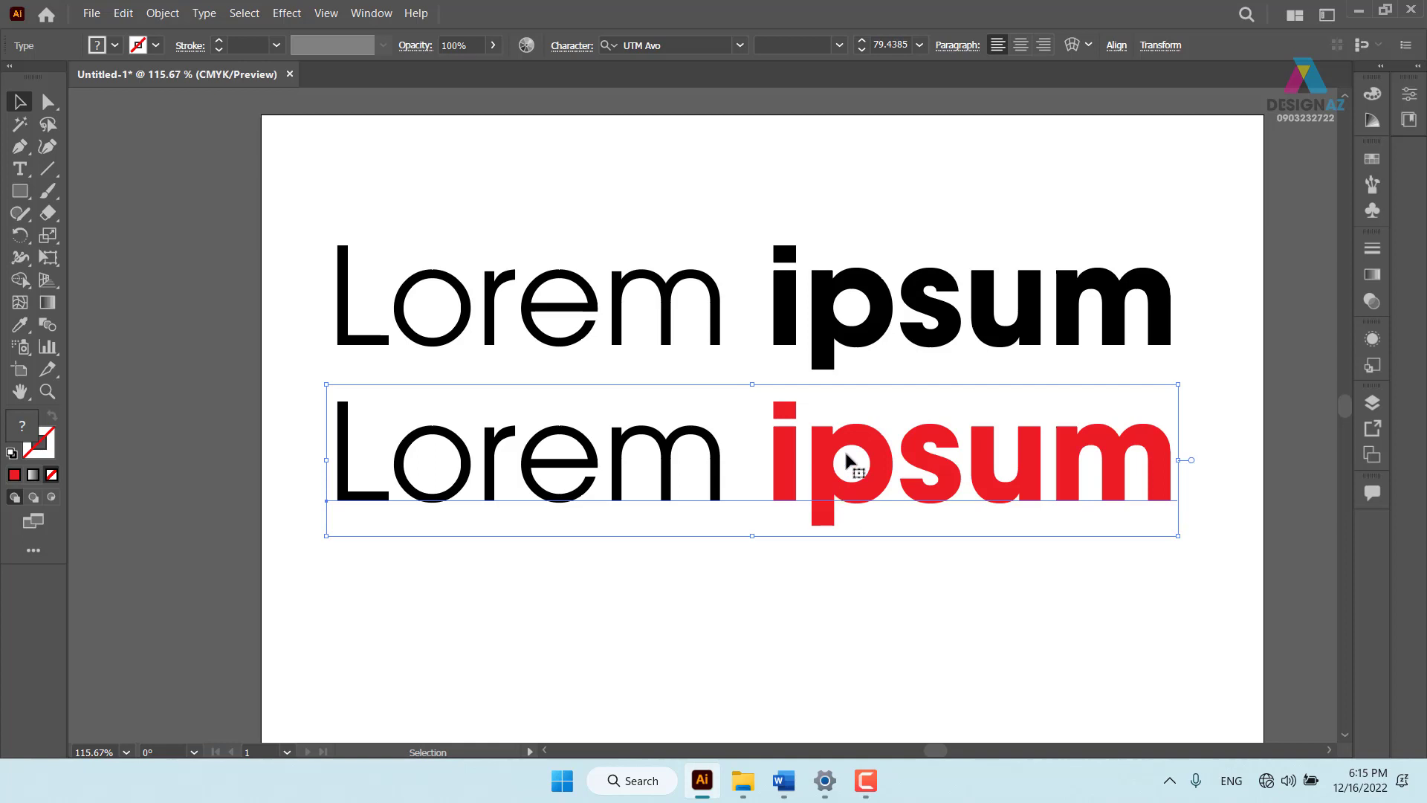
click(878, 654)
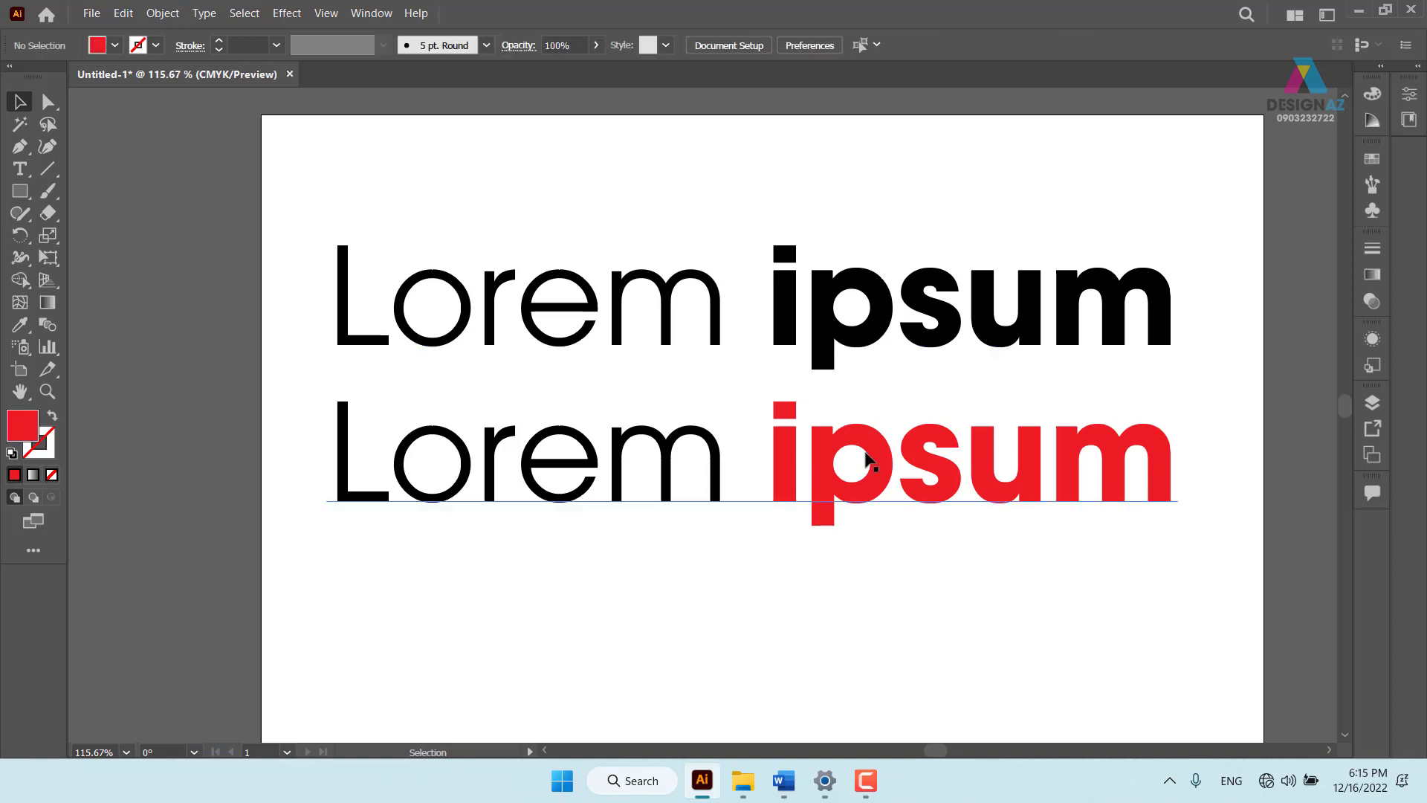
mouse_move(857, 519)
mouse_down()
mouse_move(762, 369)
mouse_move(757, 506)
mouse_up()
click(762, 369)
drag(759, 487, 760, 488)
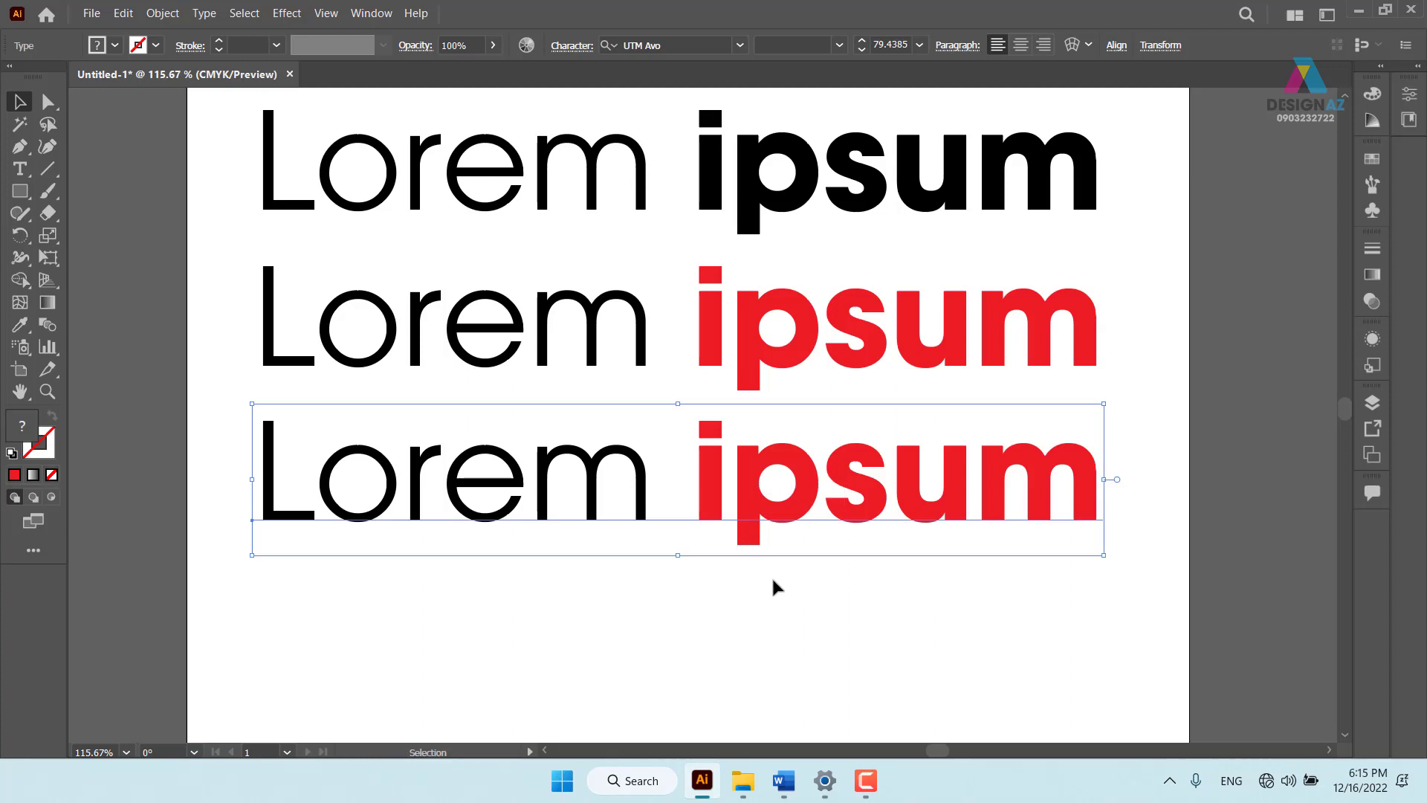
click(770, 583)
key(t)
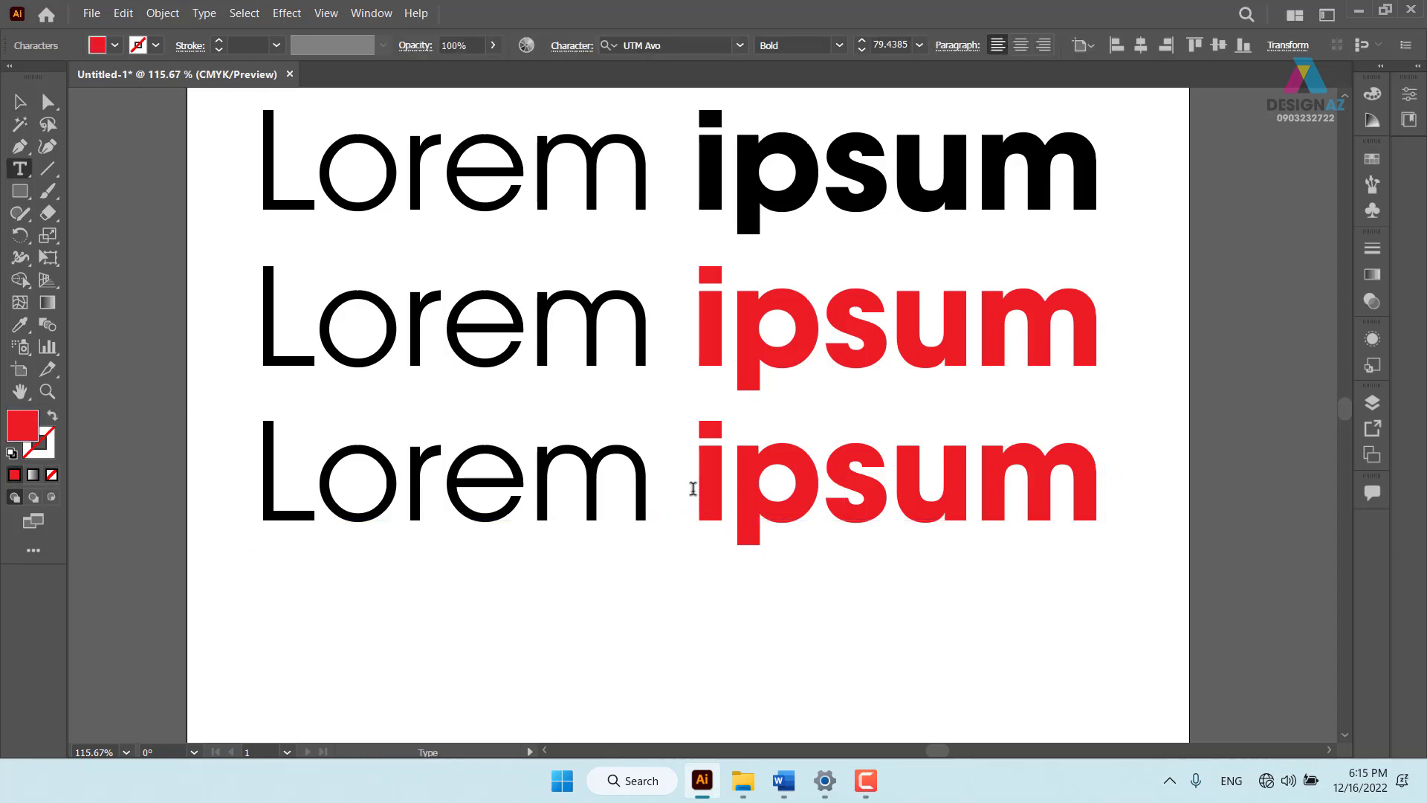
drag(693, 483, 1139, 471)
key(ctrl+c)
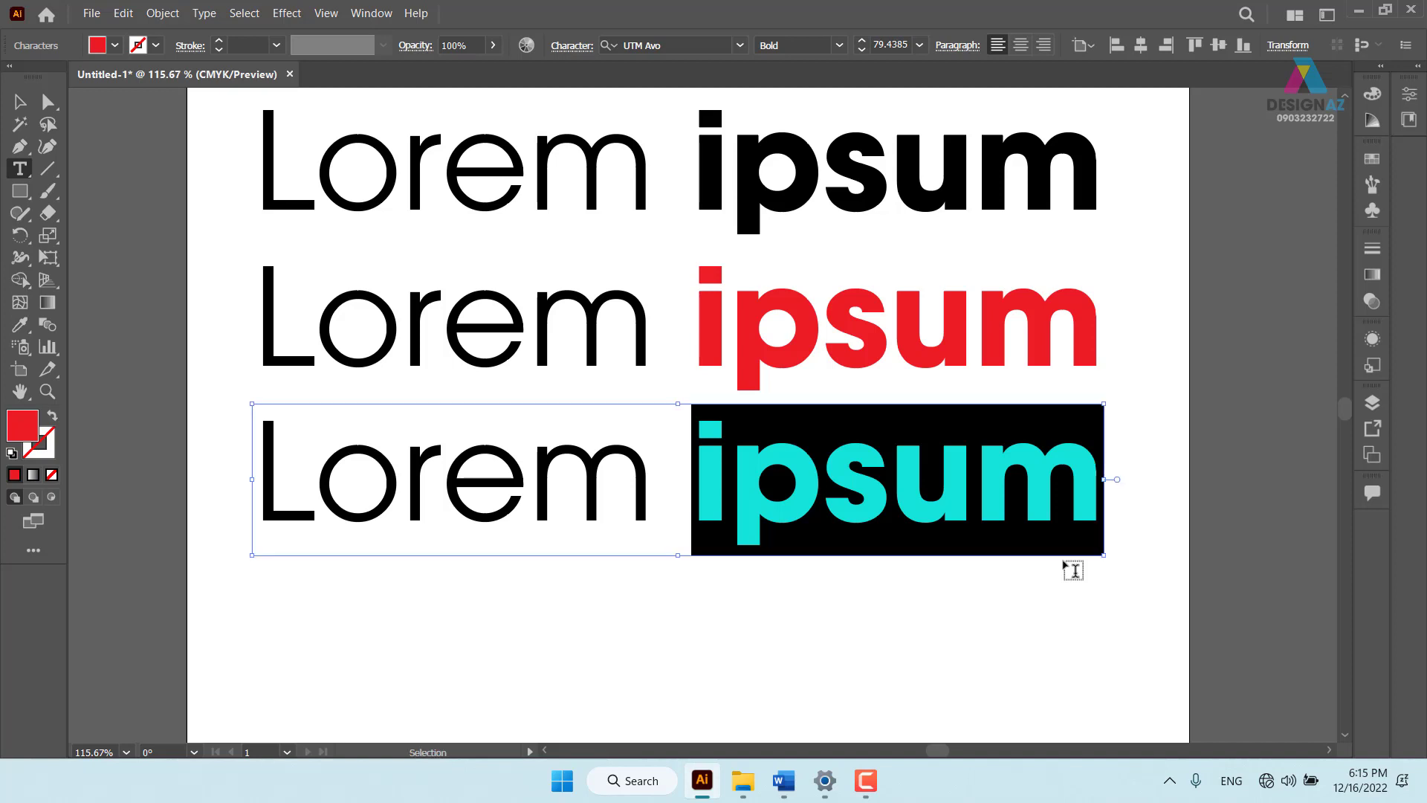
key(BackSpace)
key(Escape)
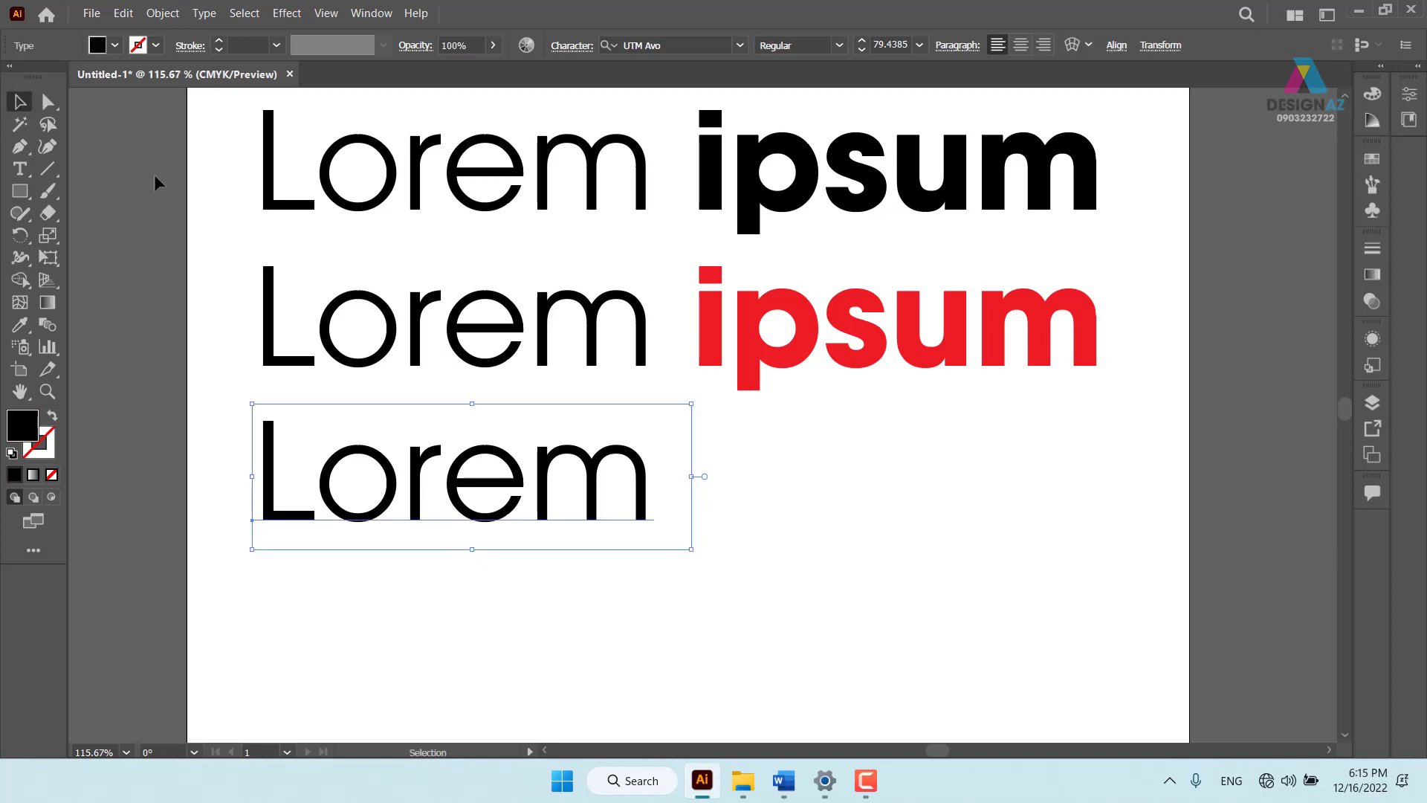
click(775, 493)
click(780, 485)
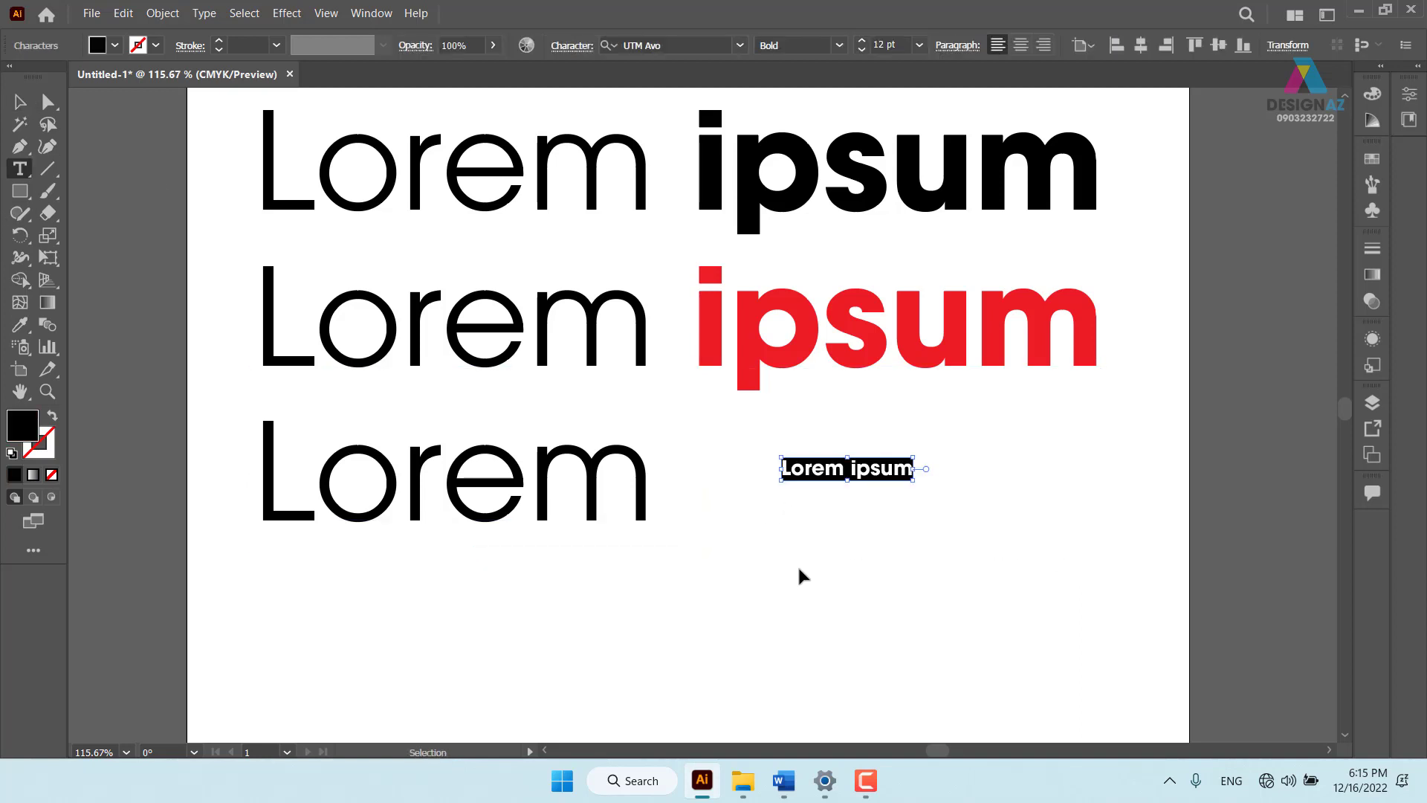
key(ctrl+v)
click(20, 101)
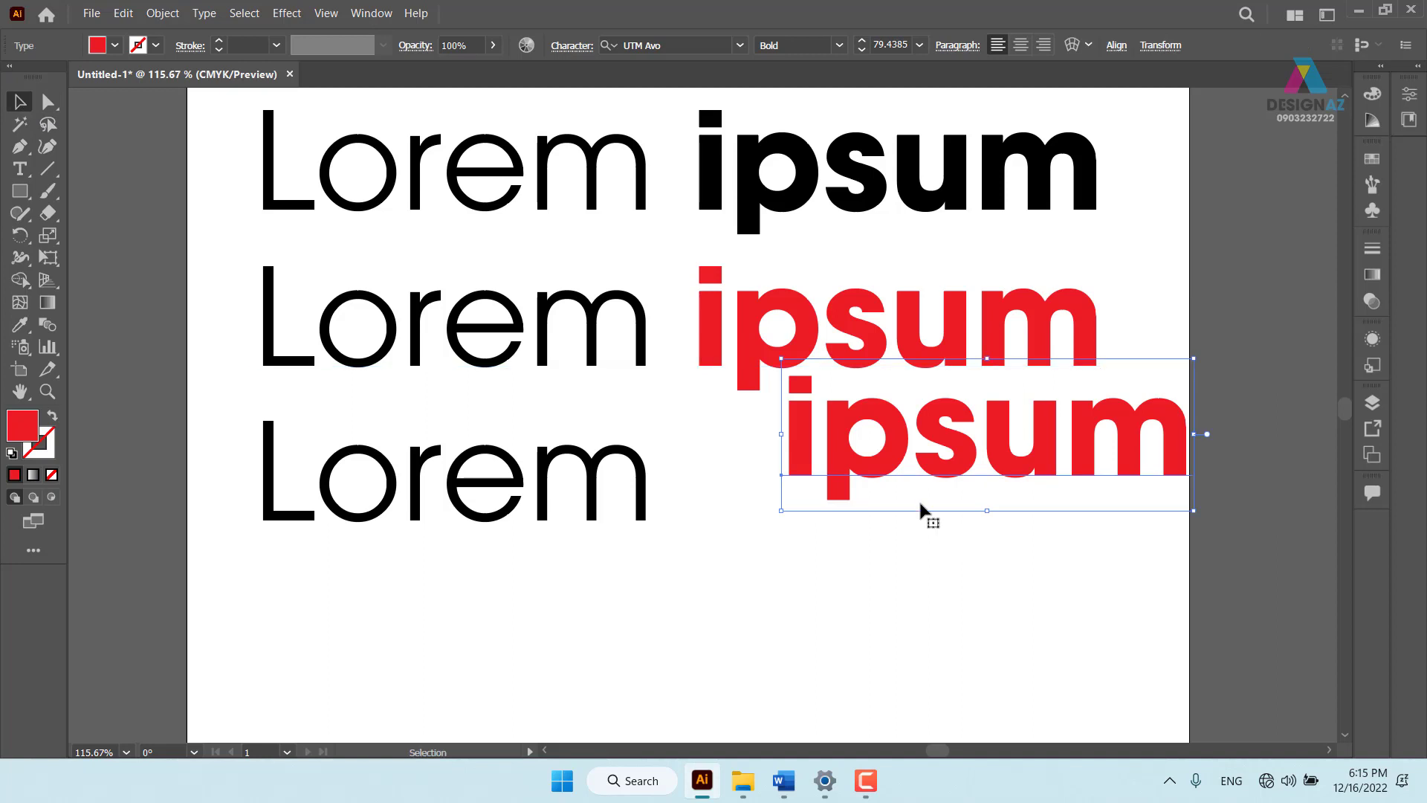
drag(829, 447, 715, 492)
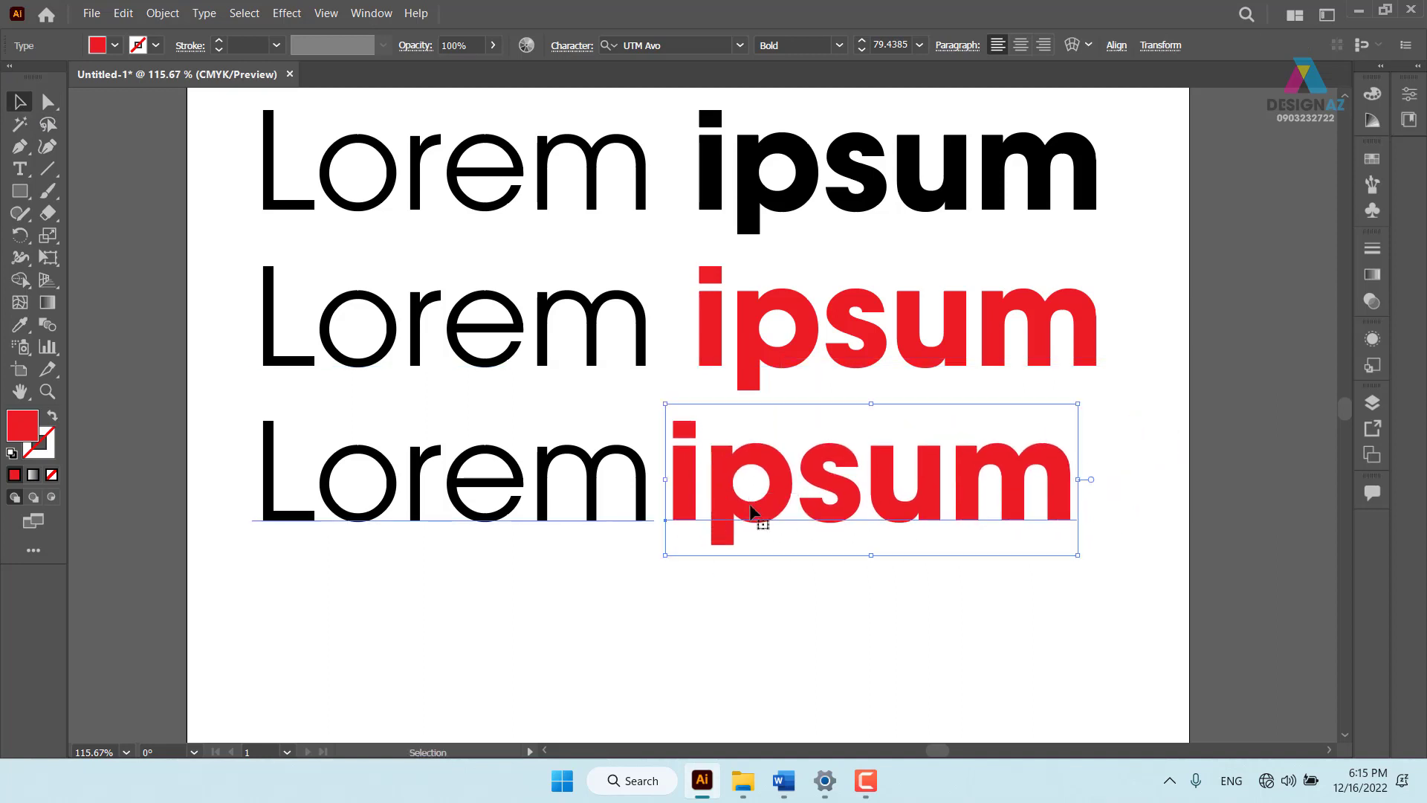
key(shift+x)
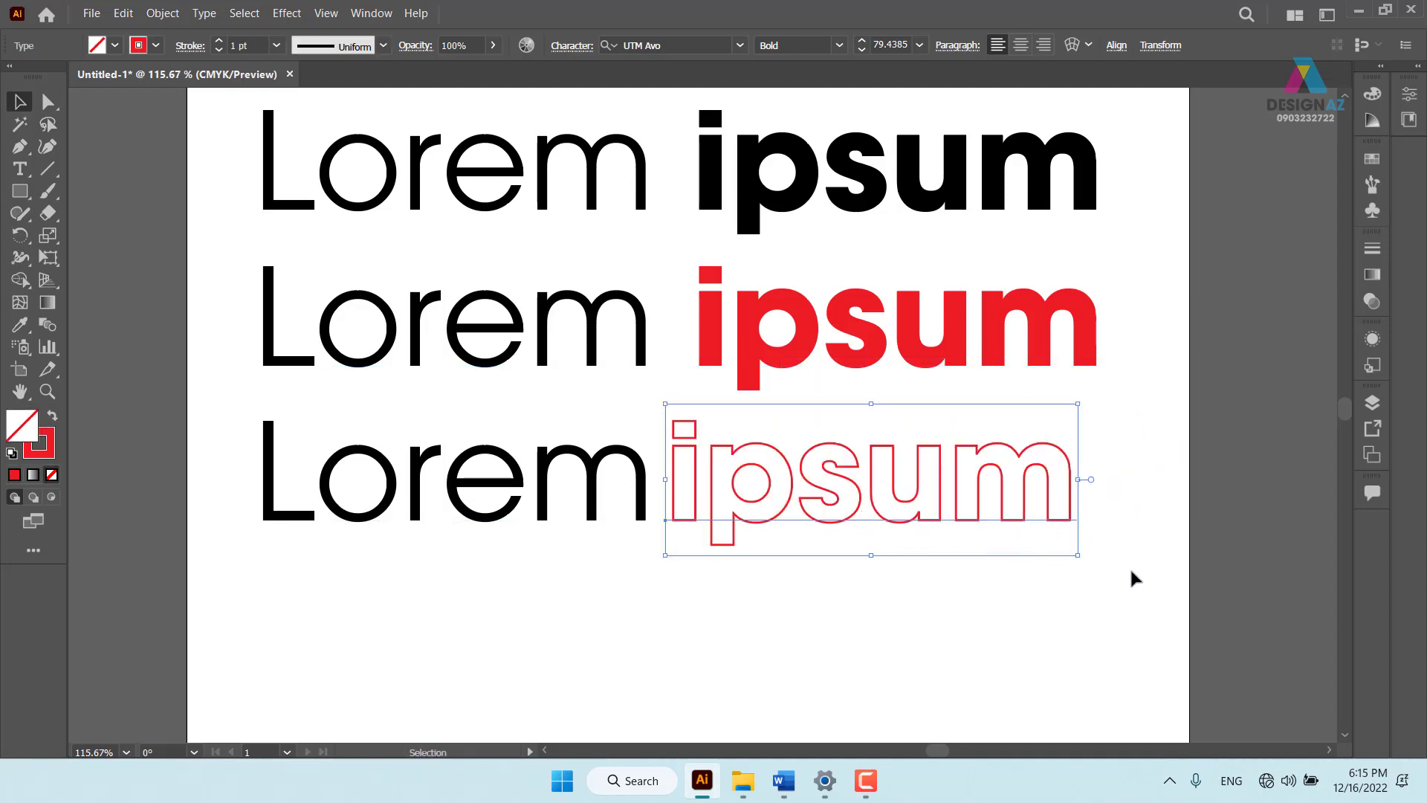
click(1131, 573)
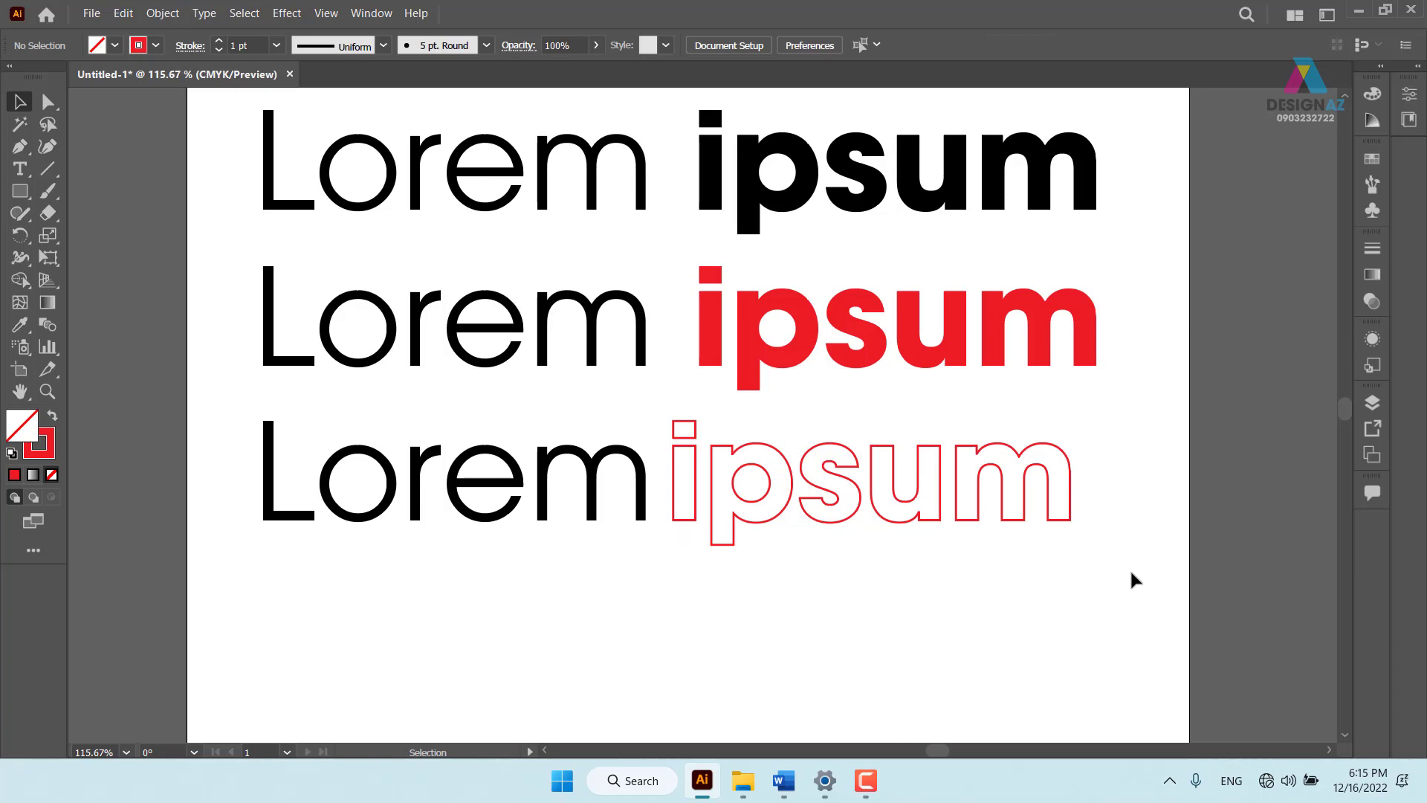
Duplicate the red-ipsum Lorem ipsum row straight below the original
scroll(930, 554, down, 2)
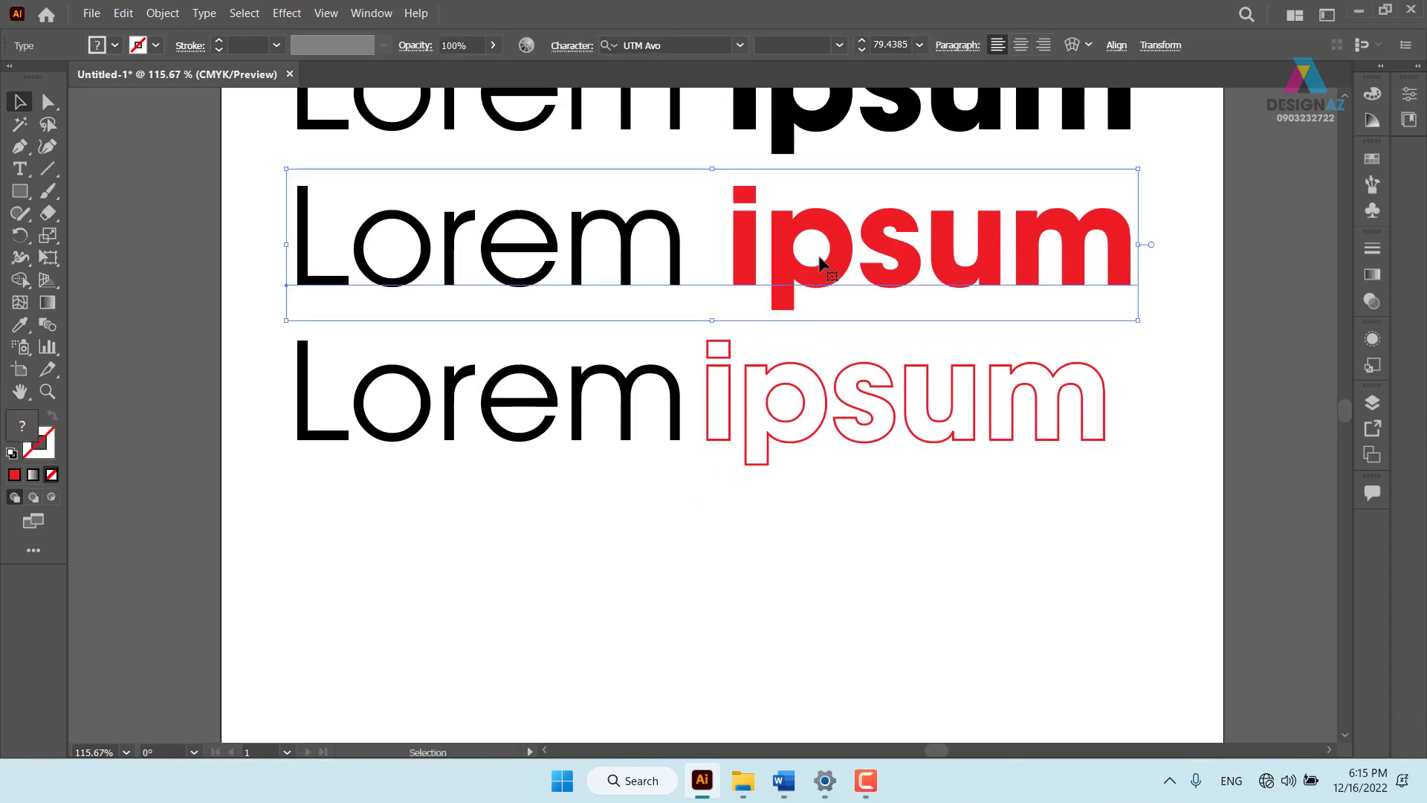
drag(834, 291, 817, 587)
scroll(840, 461, down, 3)
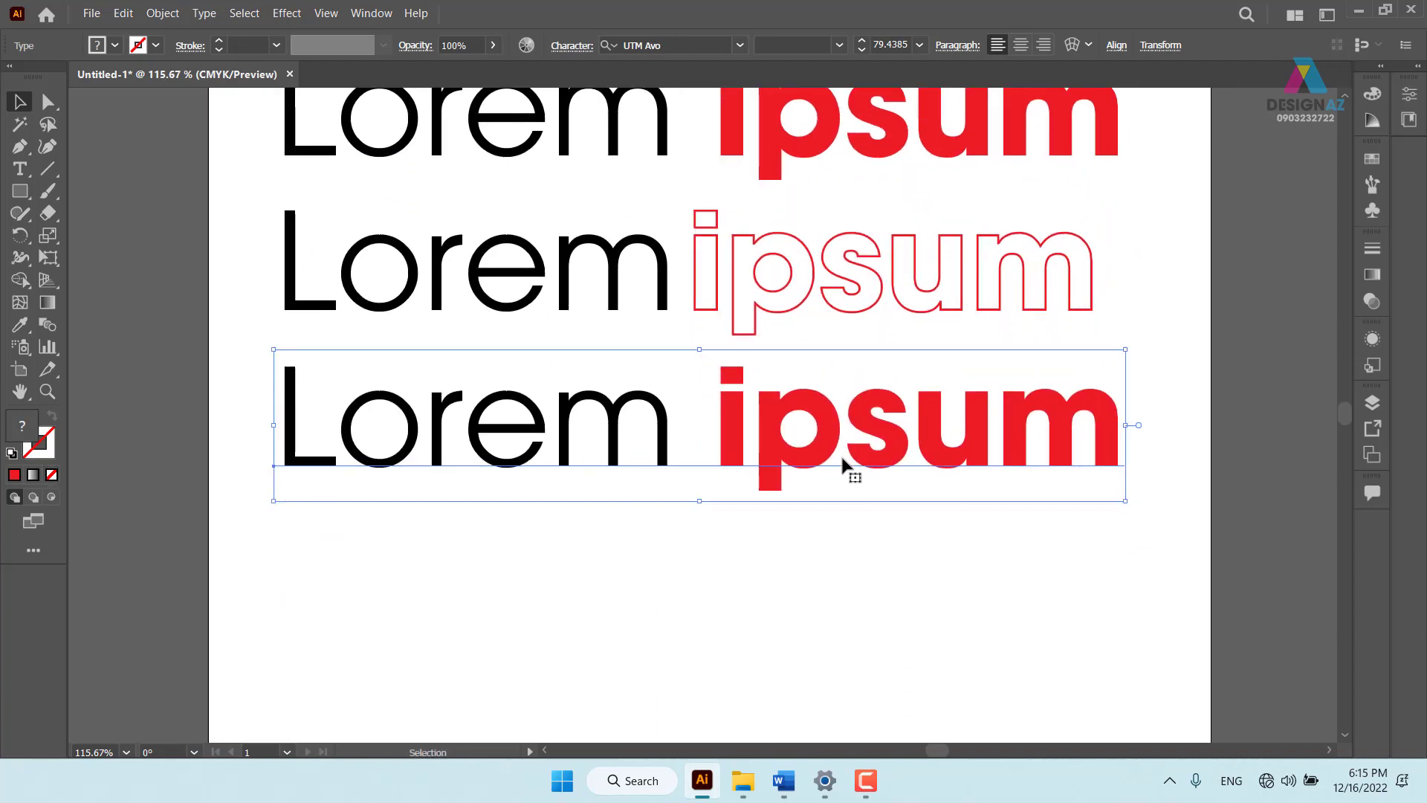
drag(844, 468, 847, 500)
Draw a red rectangle around 'Lorem' and send it behind the text
click(20, 191)
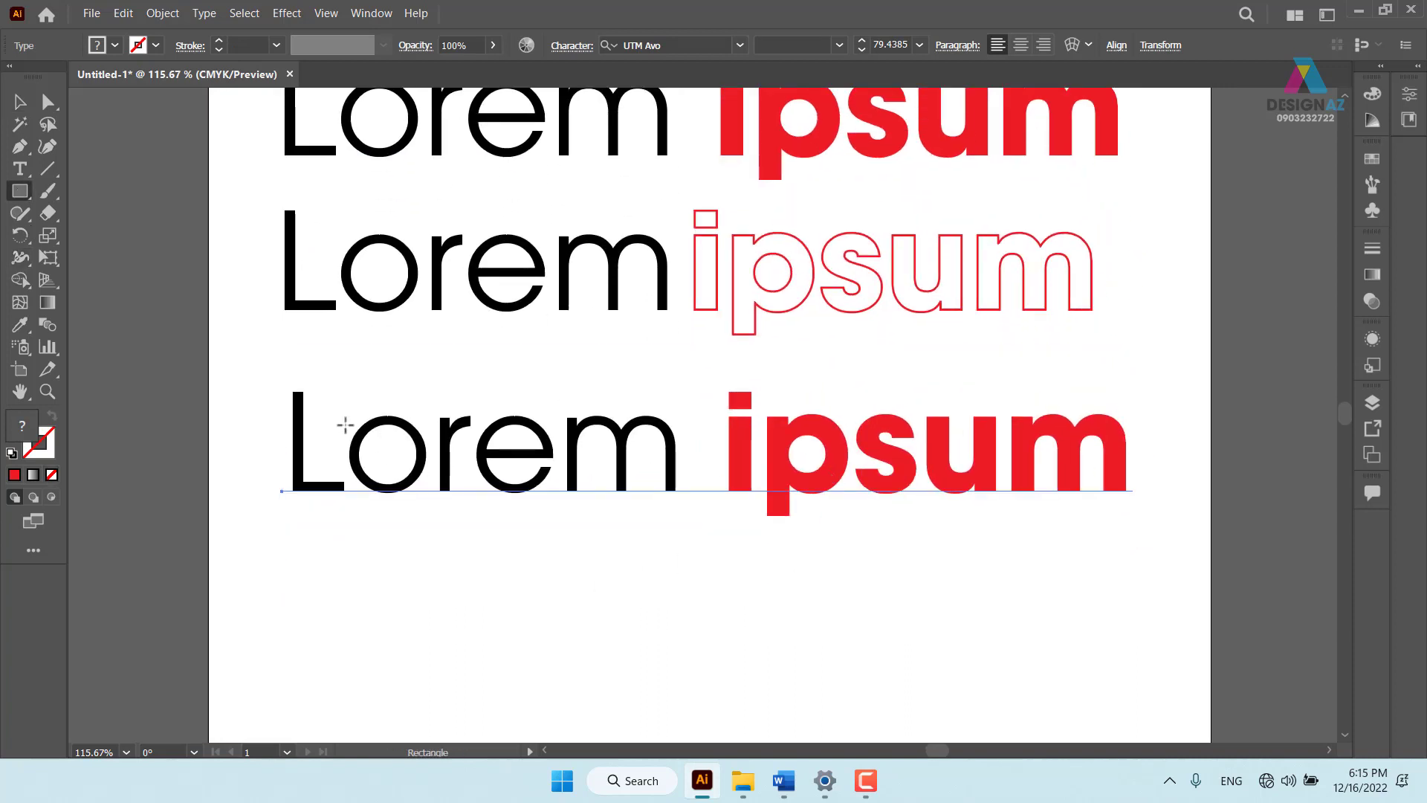
drag(251, 377, 700, 533)
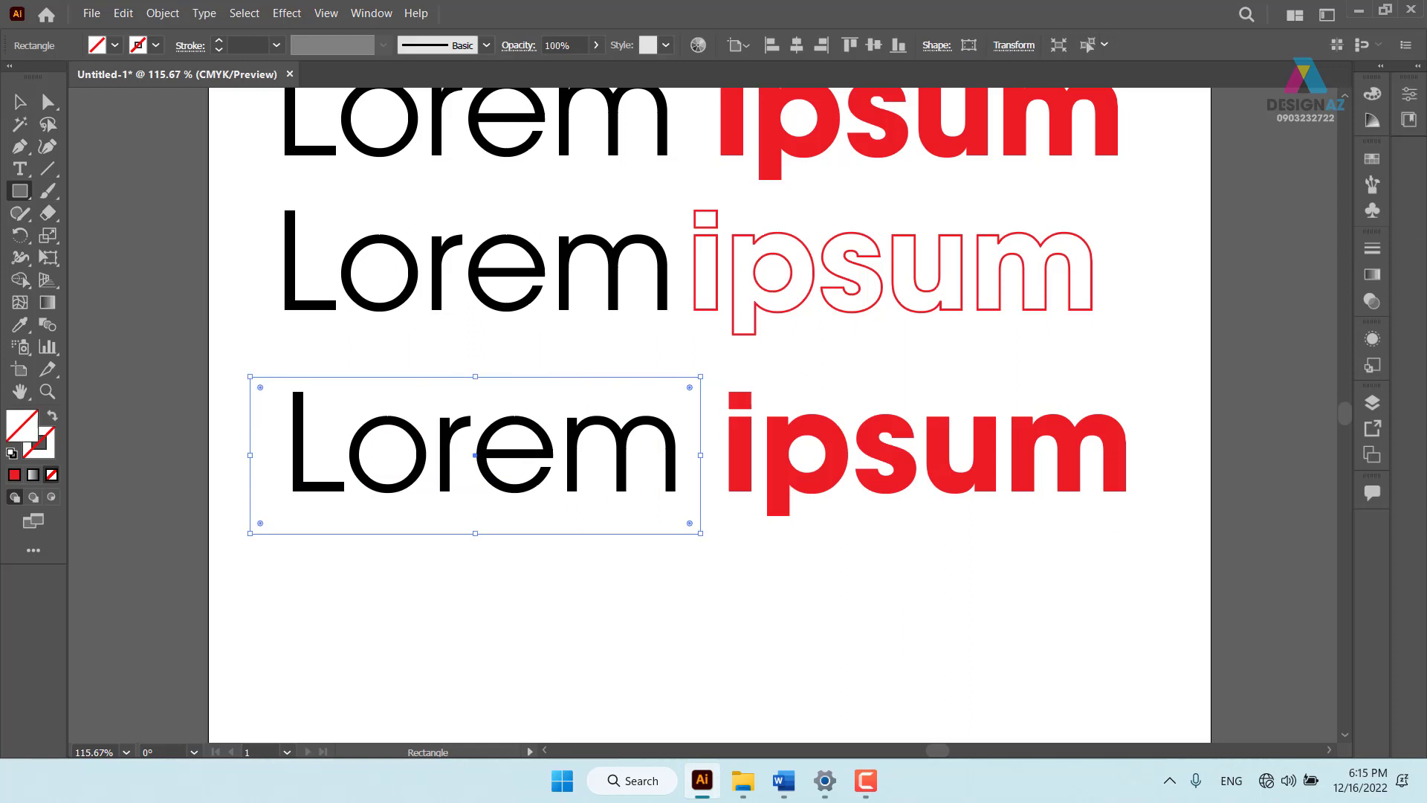
click(1372, 158)
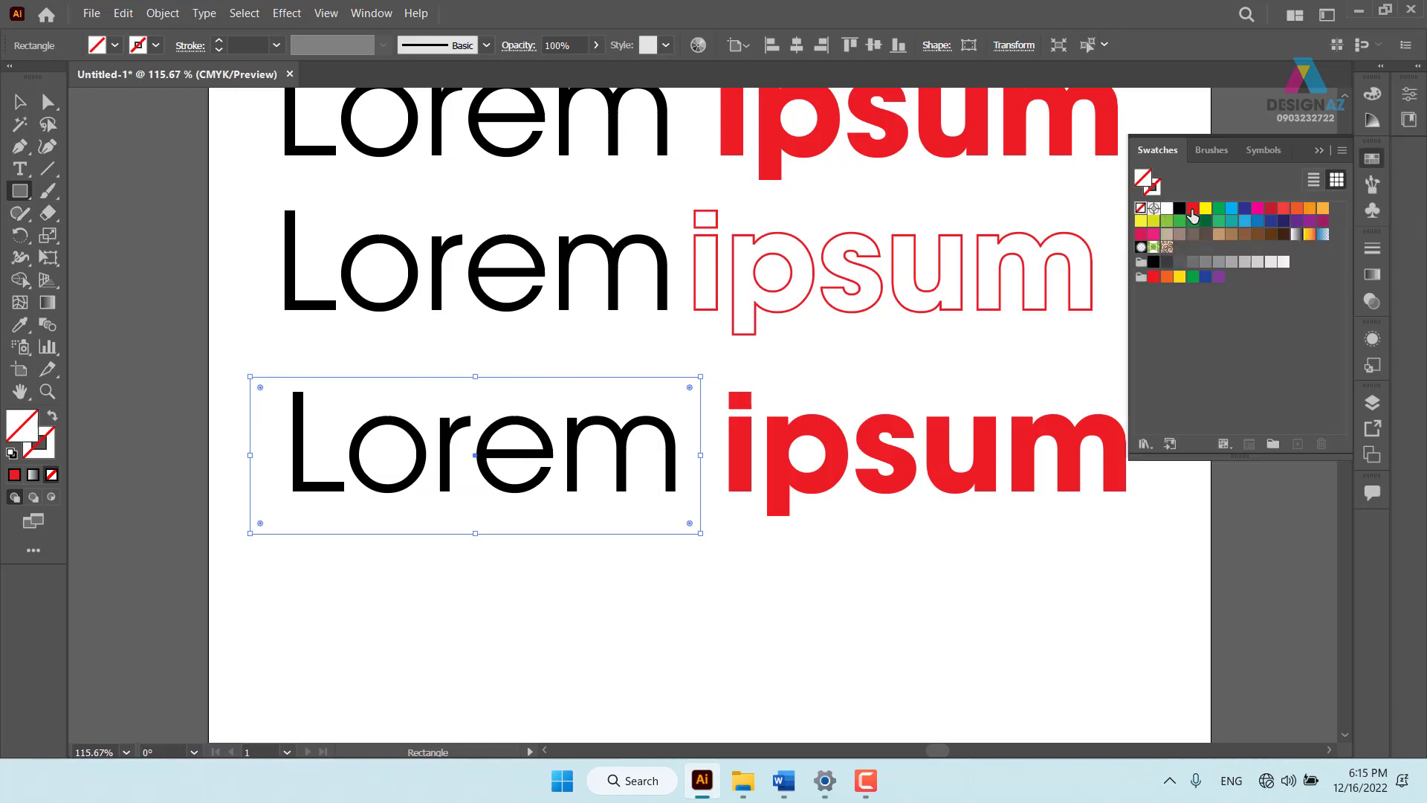
click(1193, 208)
key(ctrl+shift+bracketleft)
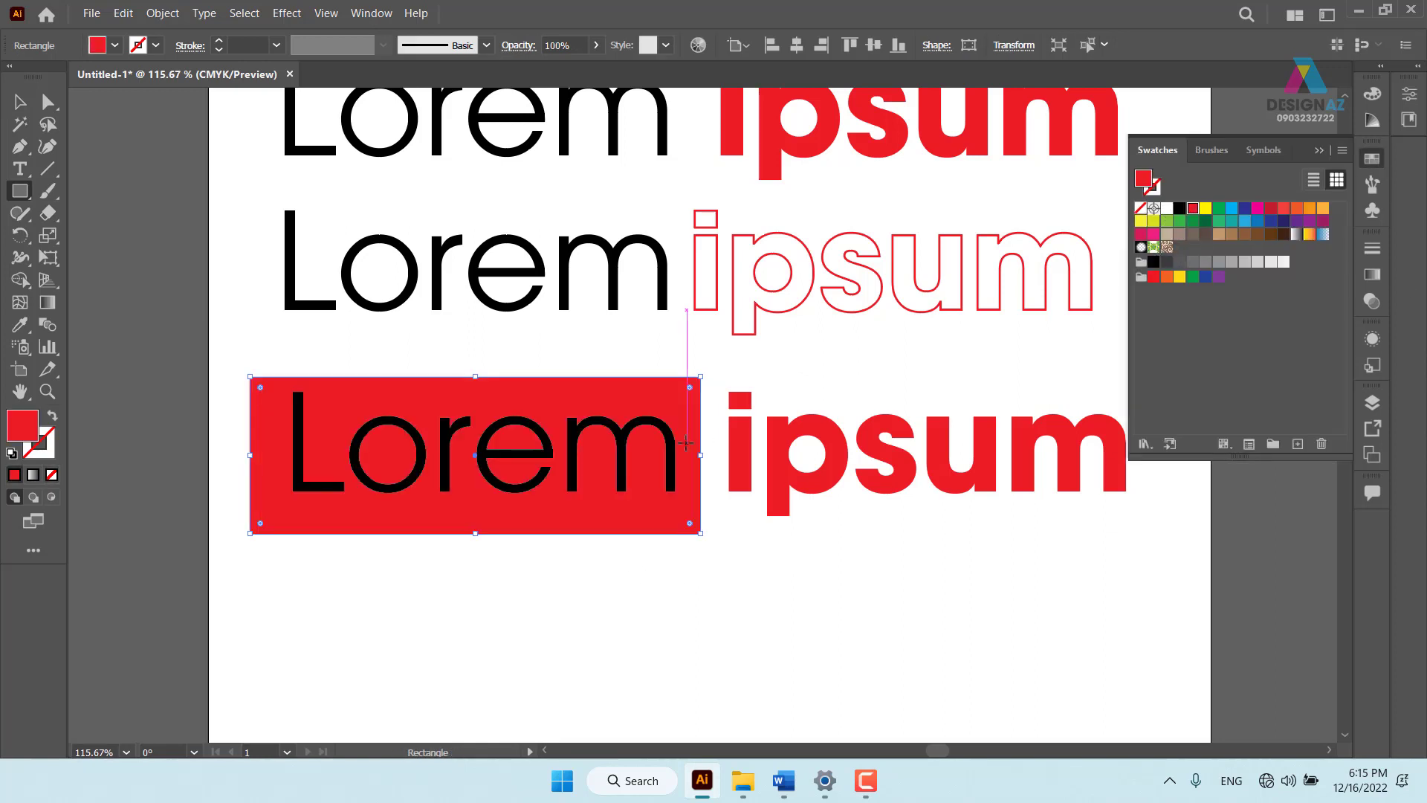
click(25, 106)
click(745, 382)
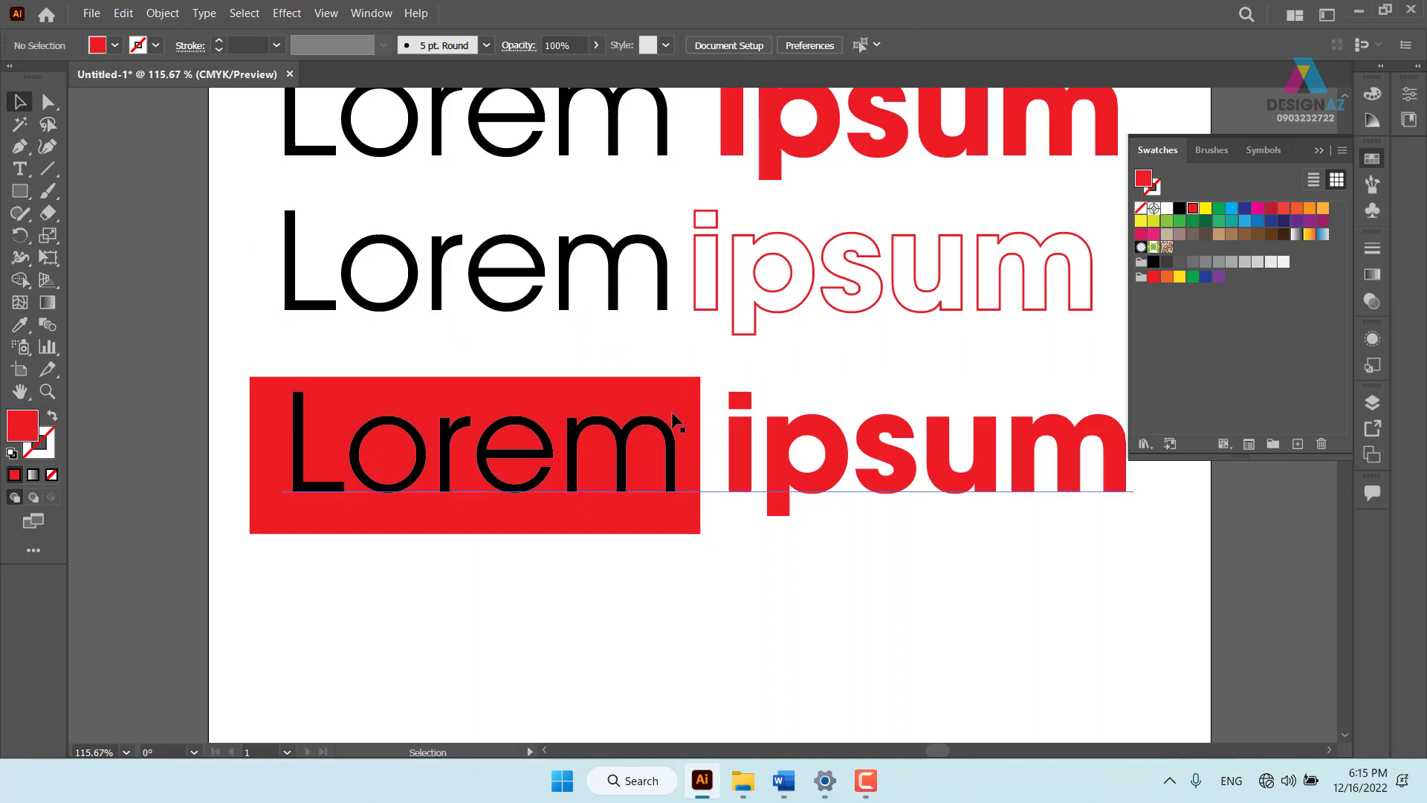
click(671, 412)
Alt-drag a copy of the rectangle behind 'ipsum' and fill it black
drag(261, 436, 709, 451)
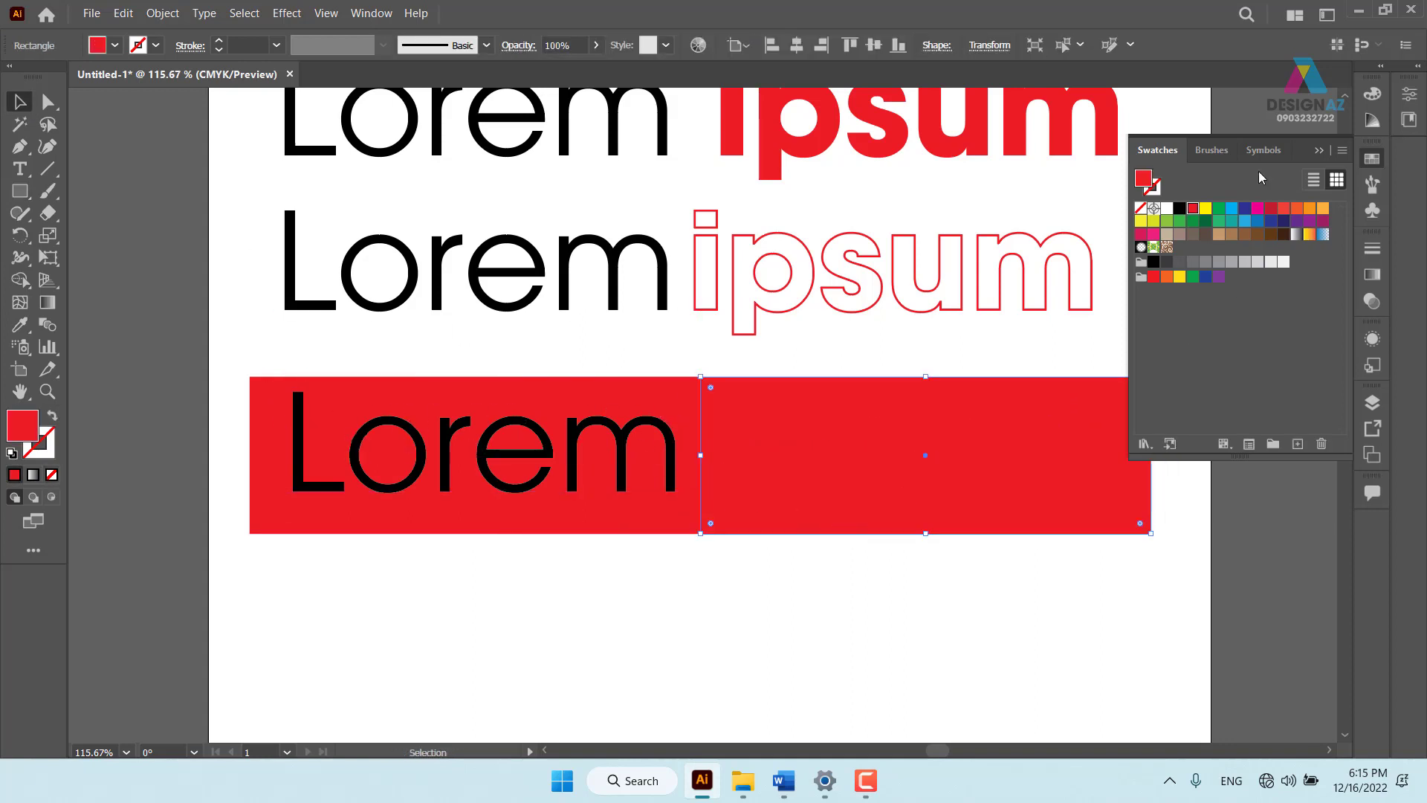
click(1180, 208)
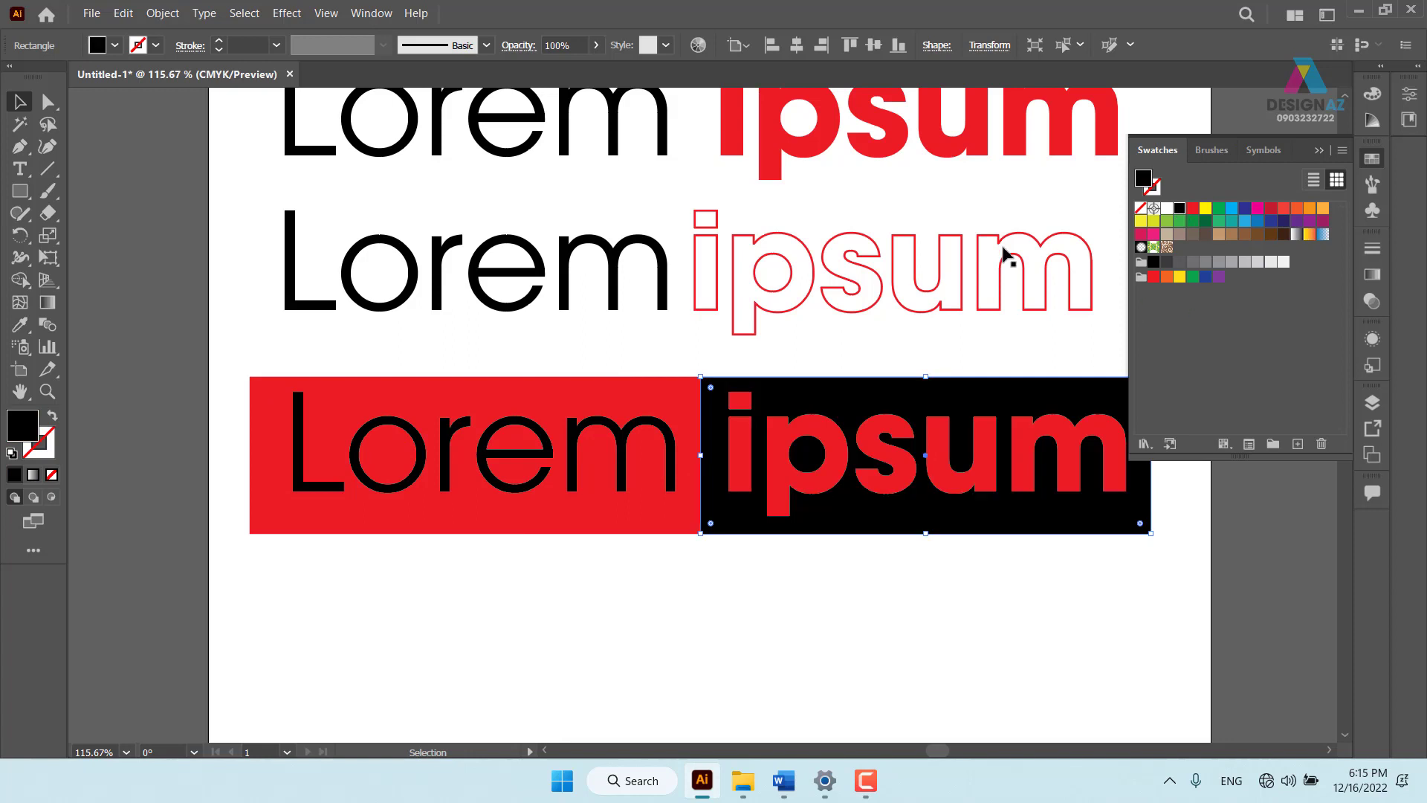
scroll(650, 387, down, 3)
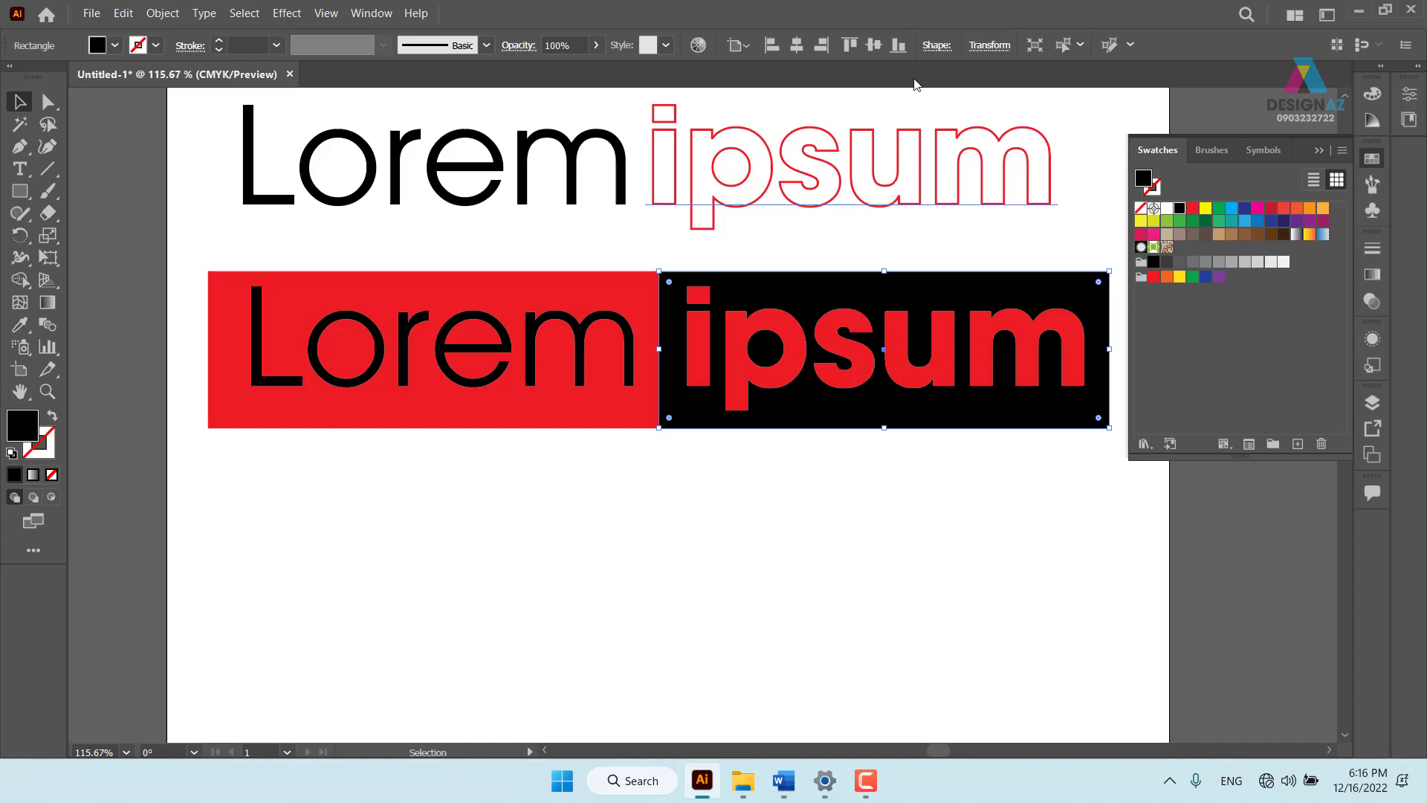
click(792, 467)
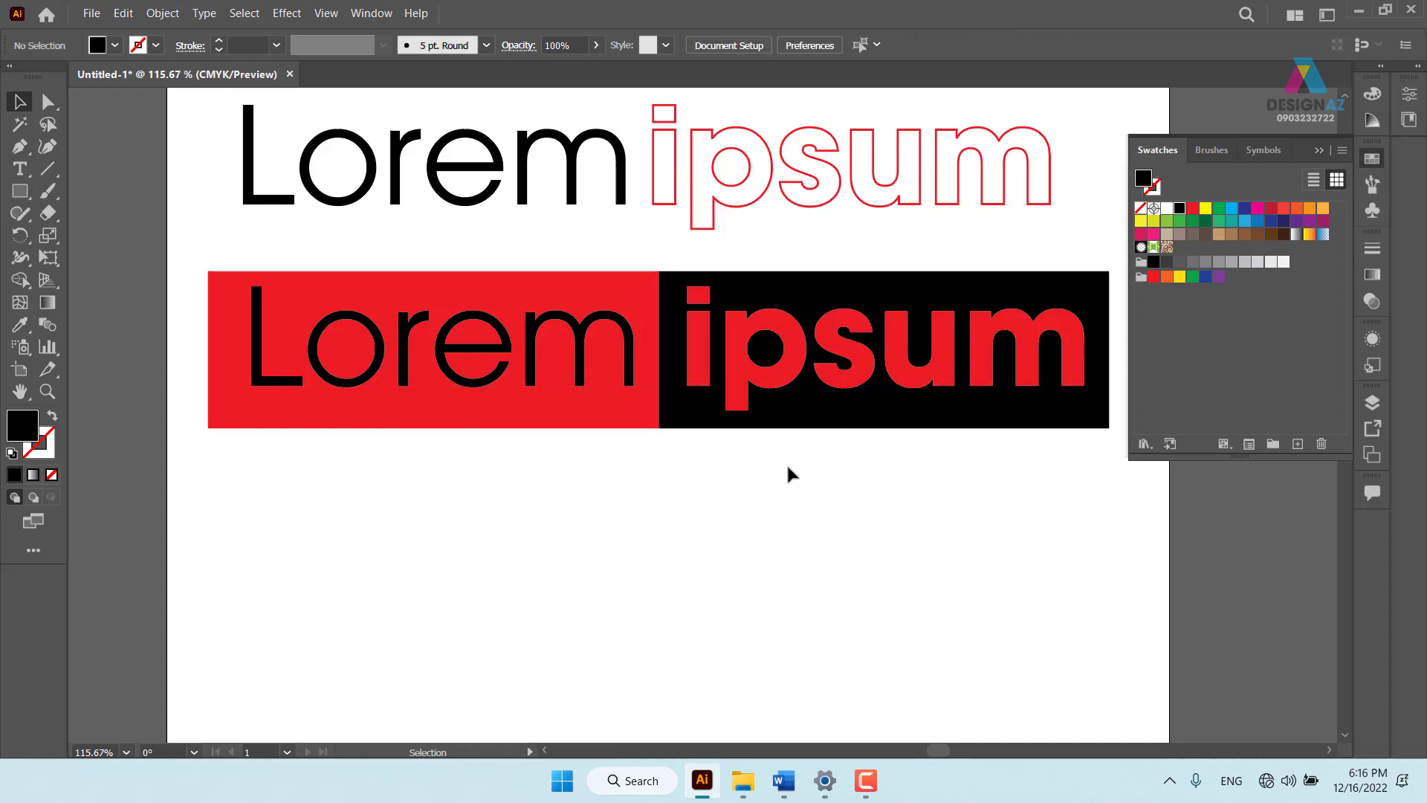
click(764, 377)
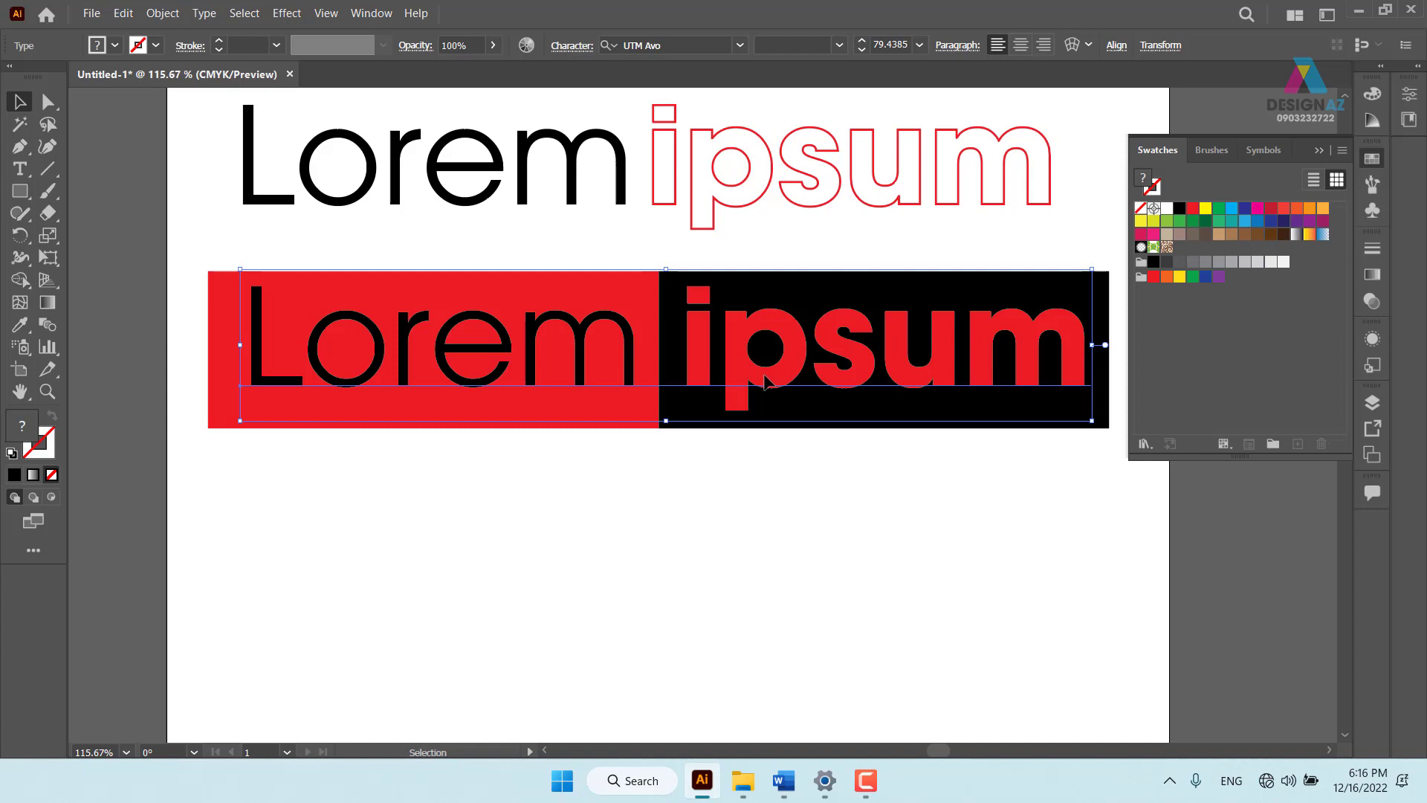
click(840, 514)
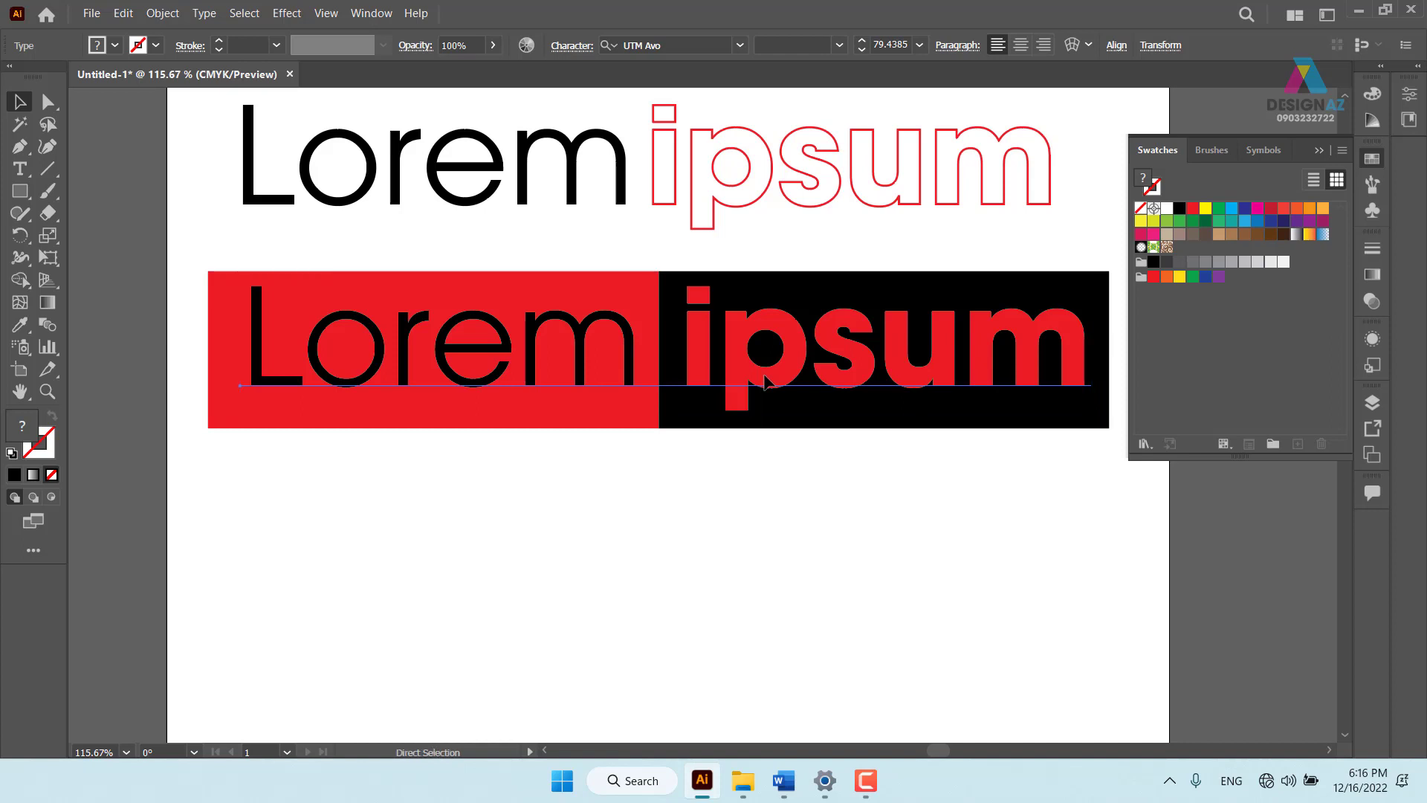
key(ctrl+minus)
key(ctrl+minus)
scroll(892, 175, right, 5)
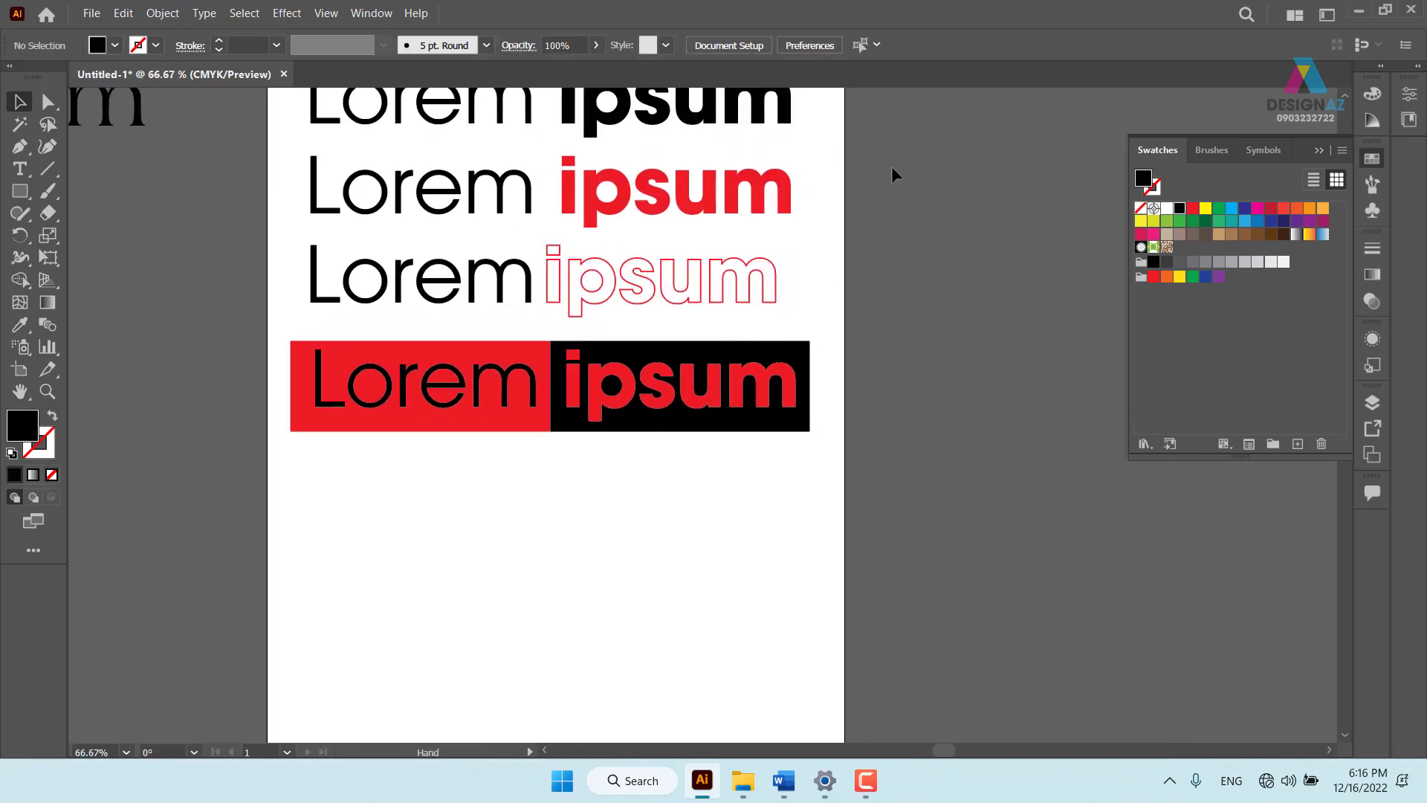
scroll(898, 322, up, 2)
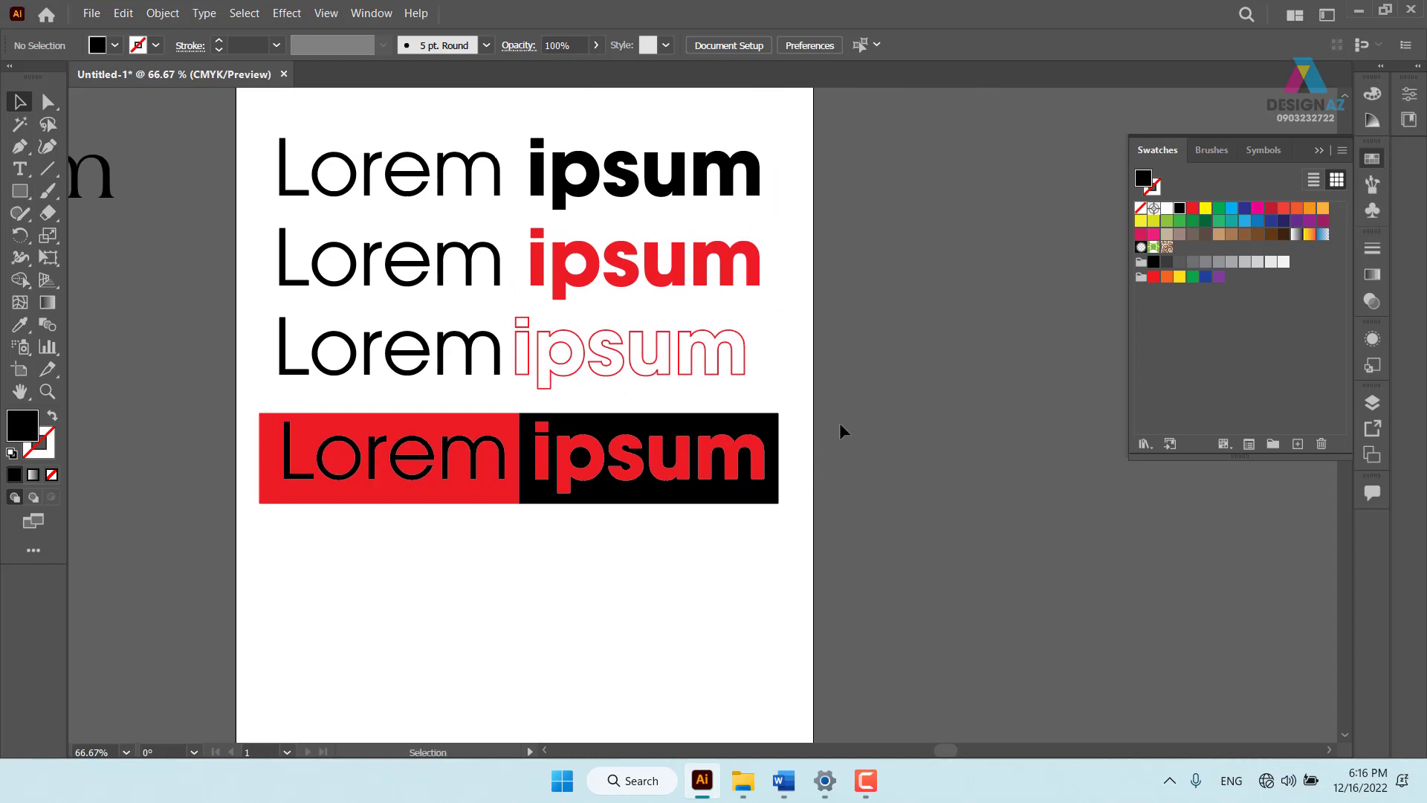
click(434, 468)
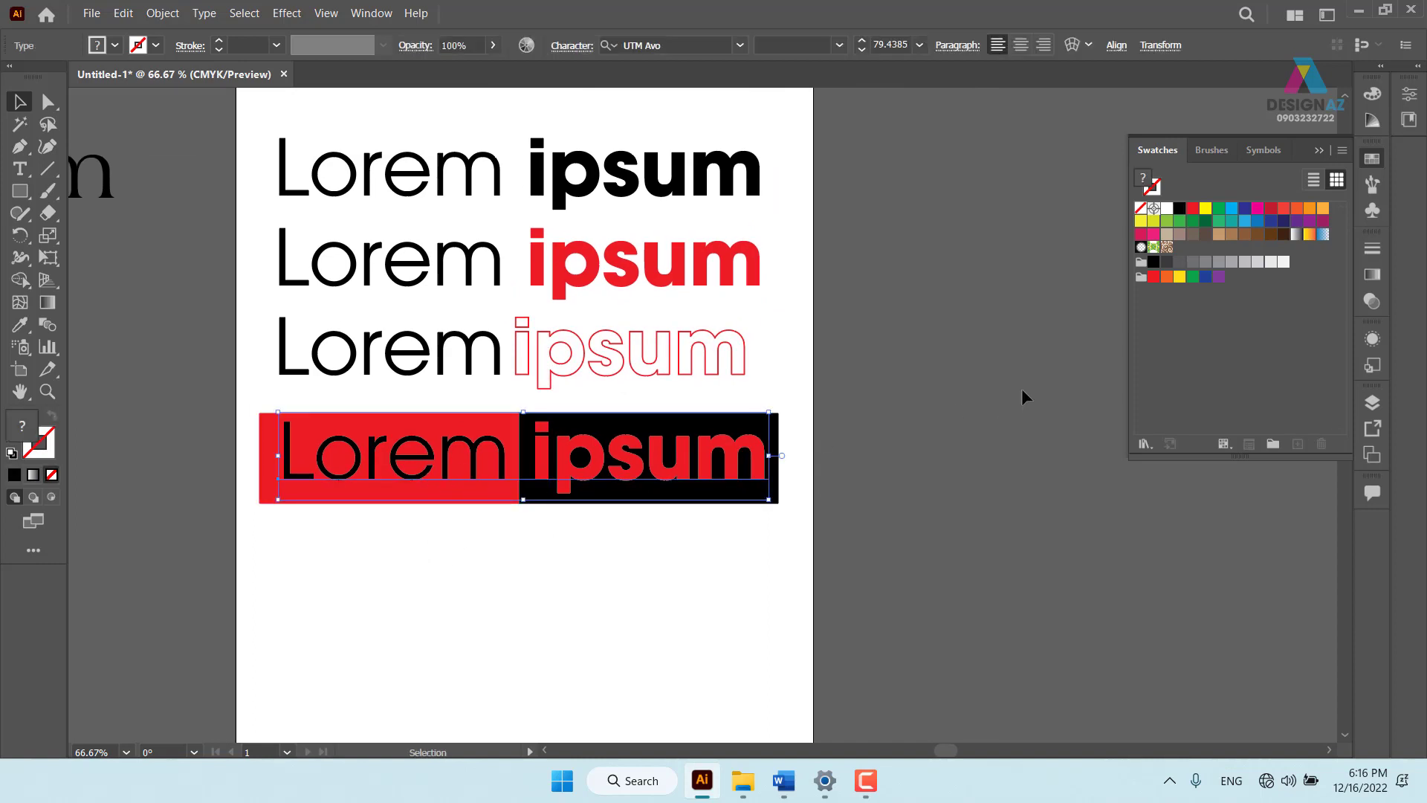
click(774, 462)
click(754, 459)
click(205, 215)
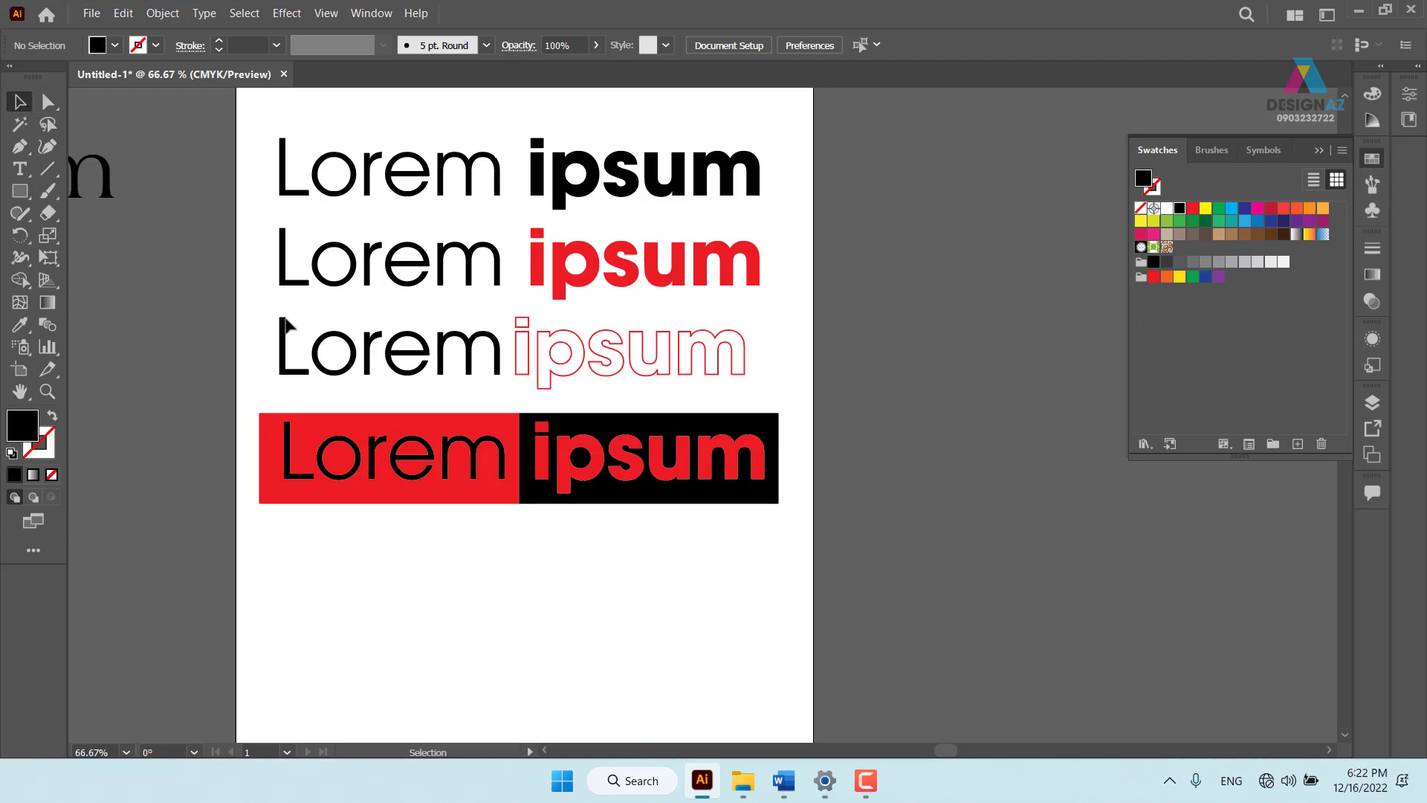
mouse_move(742, 781)
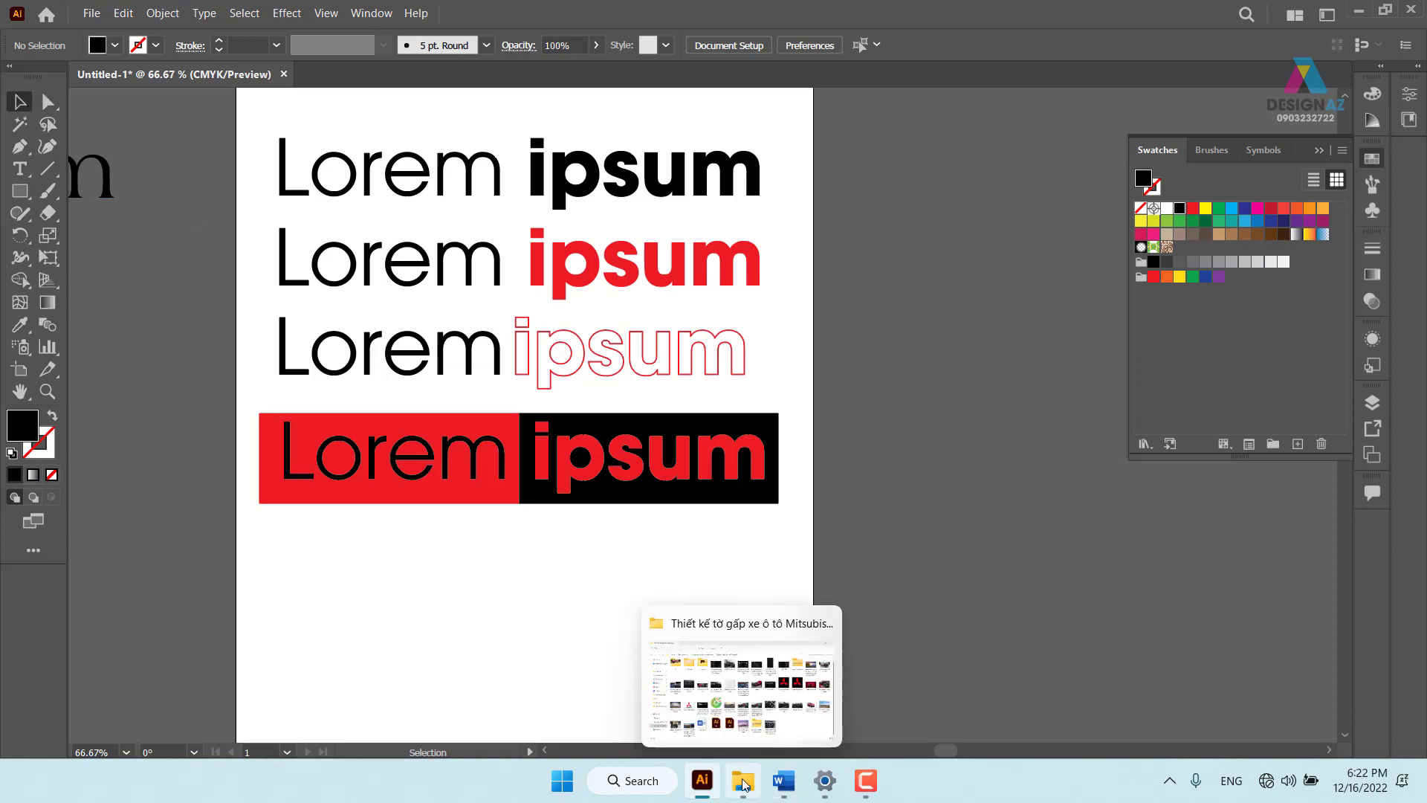
Bring up the Mitsubishi image folder and view Mitsubishi-logo.png in the photo viewer
click(742, 761)
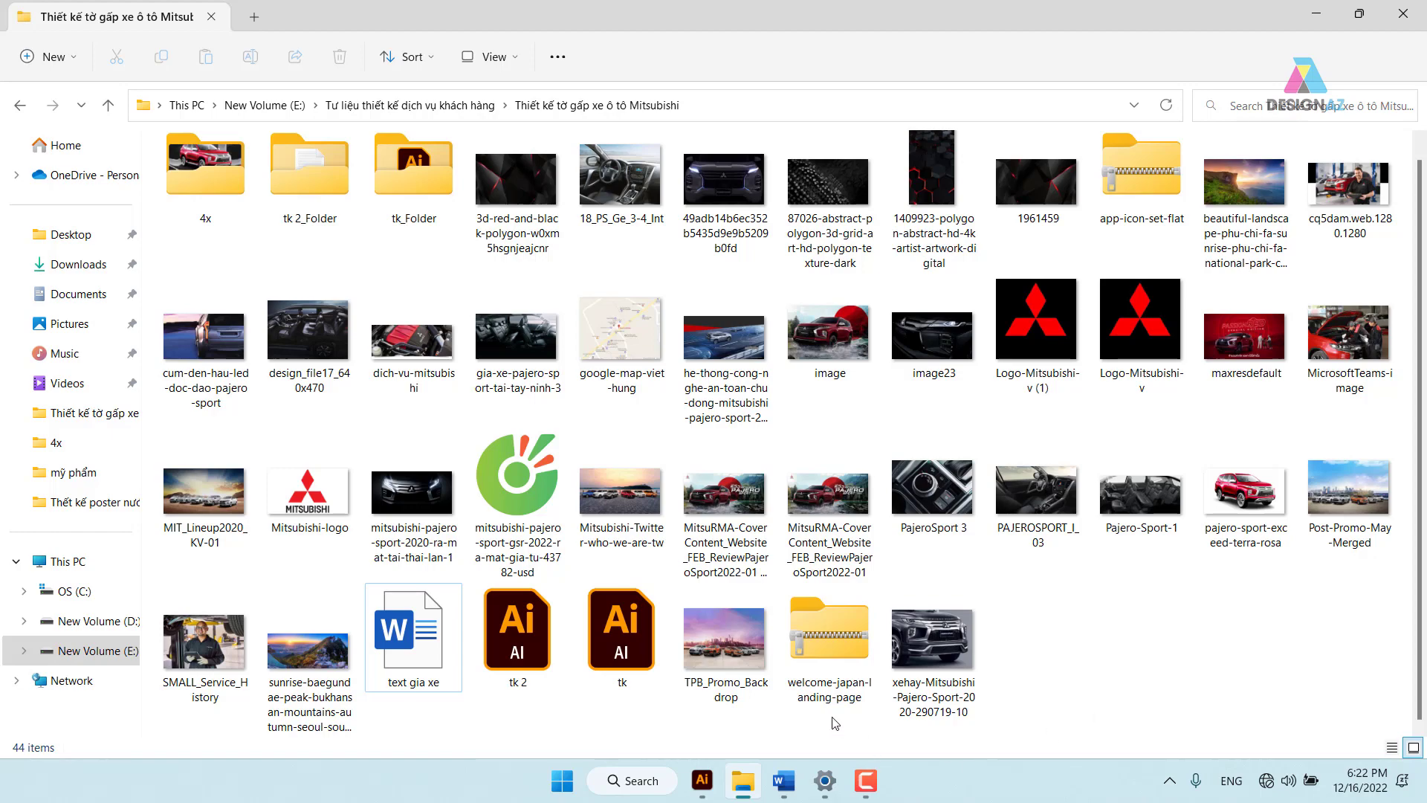
click(332, 523)
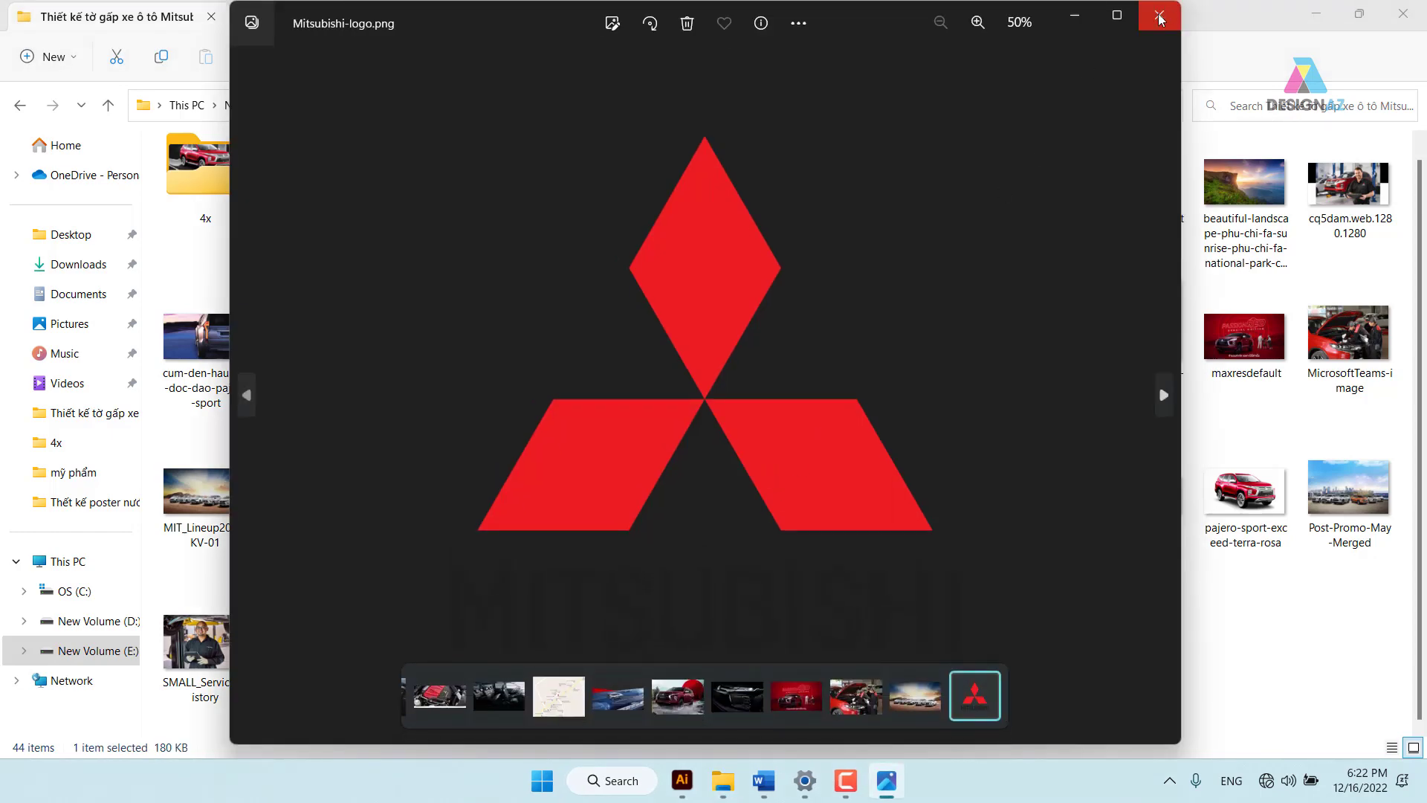
Close the Mitsubishi-logo picture to return to the Mitsubishi brochure design folder
click(1159, 15)
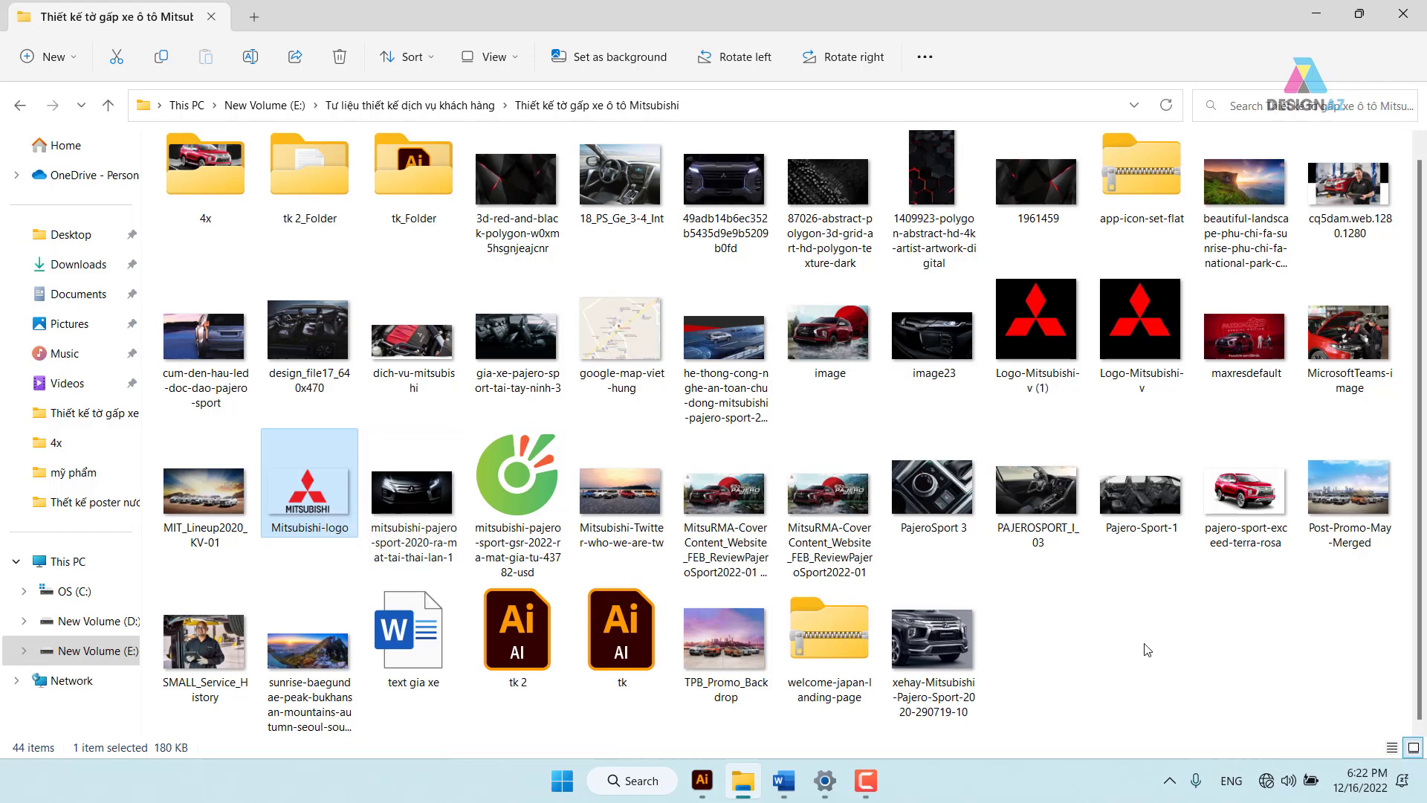
click(1115, 654)
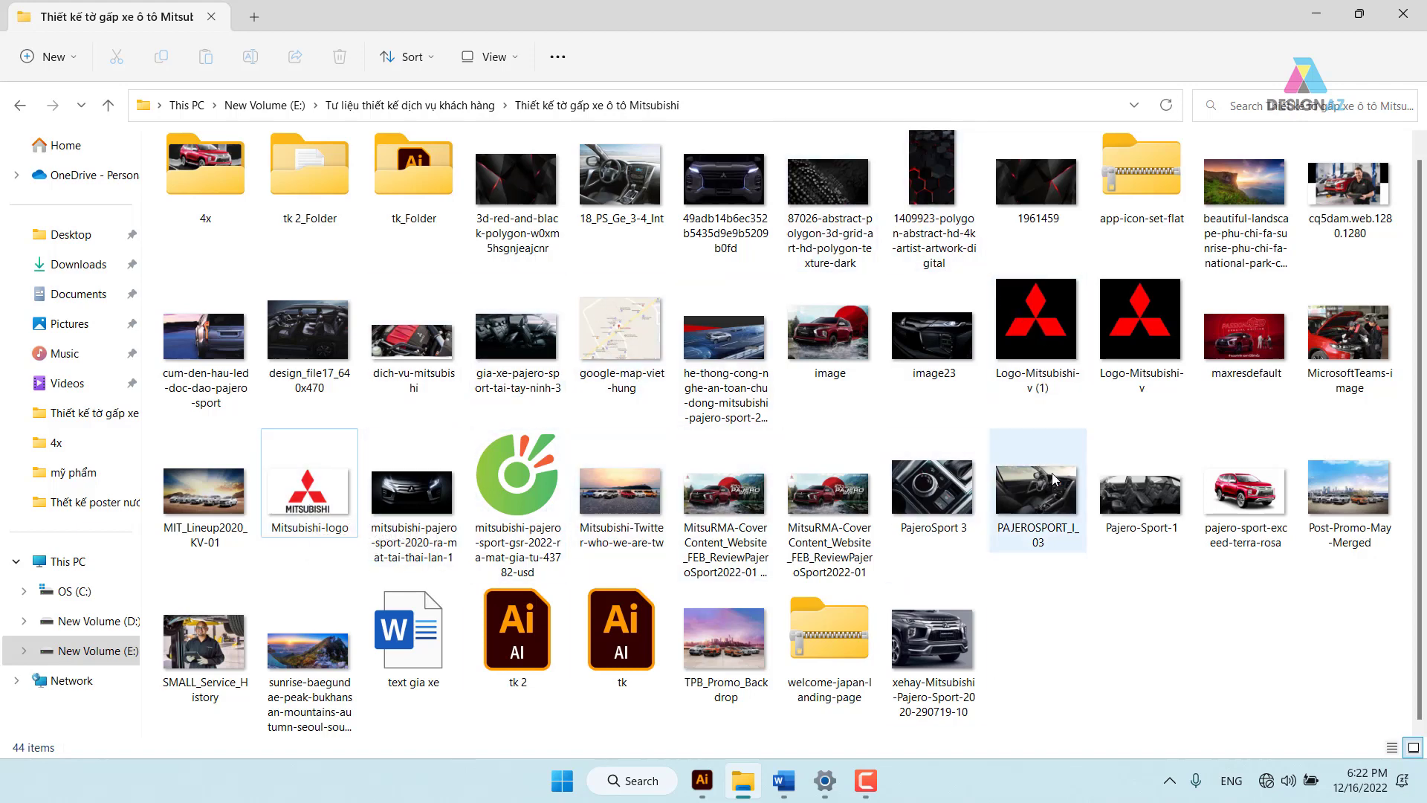
double_click(1242, 491)
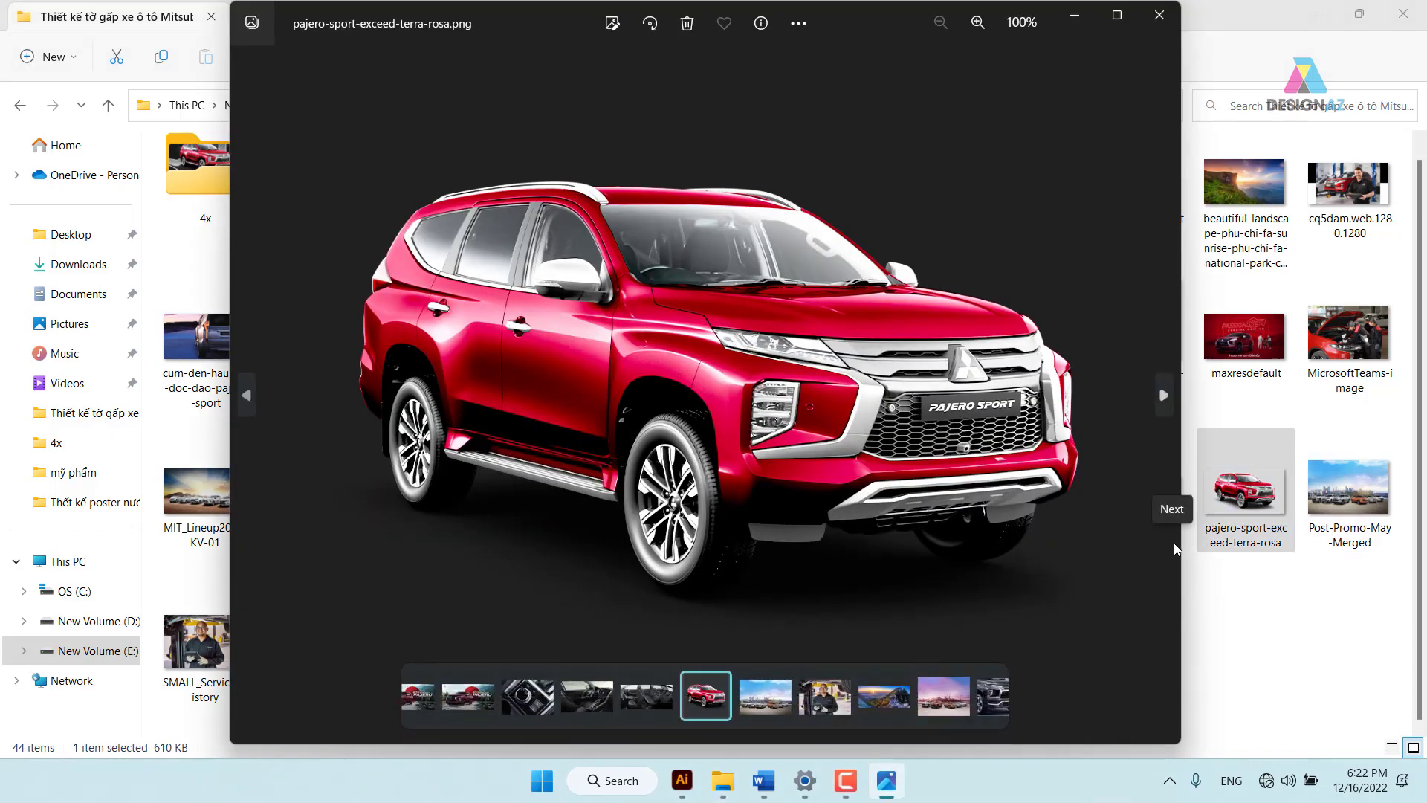
click(1159, 15)
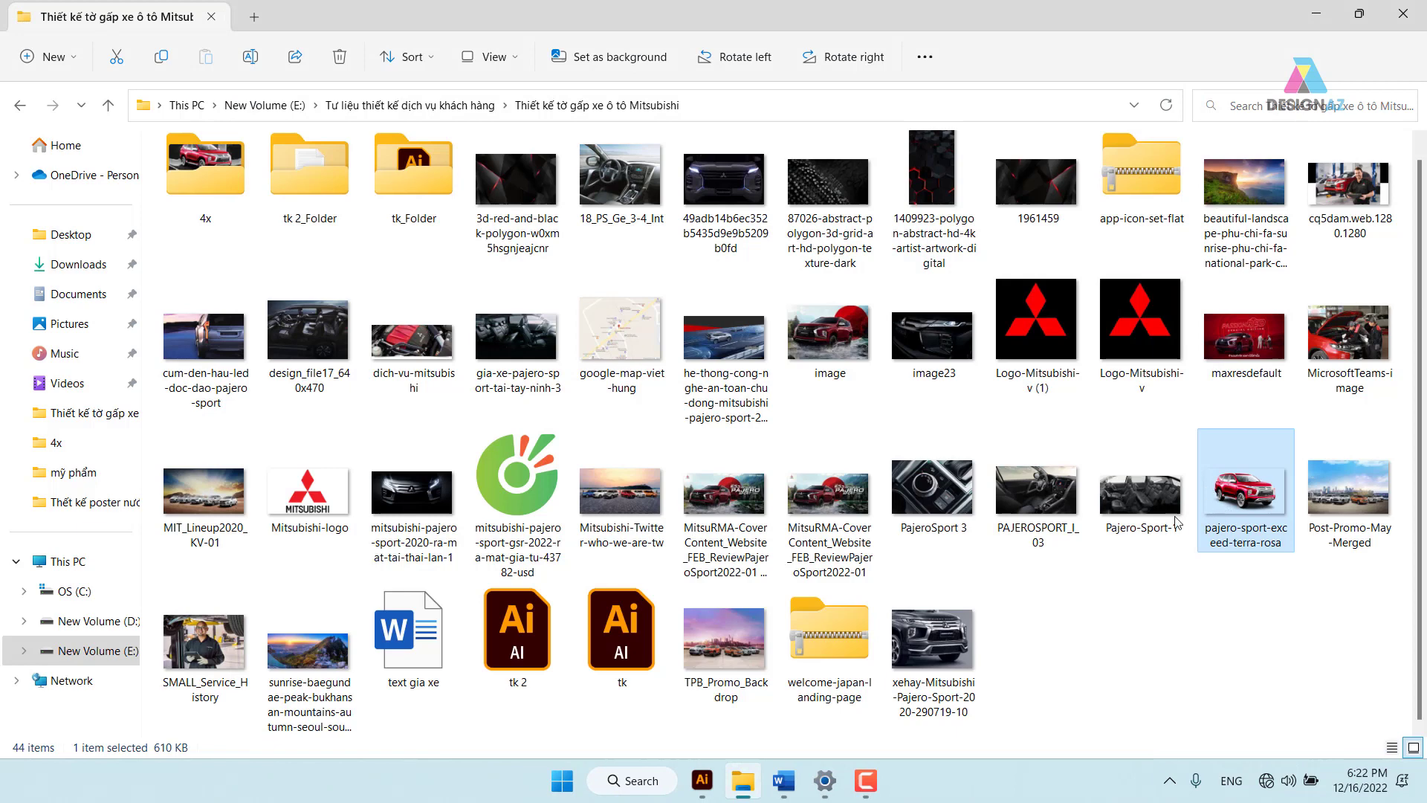
double_click(1046, 512)
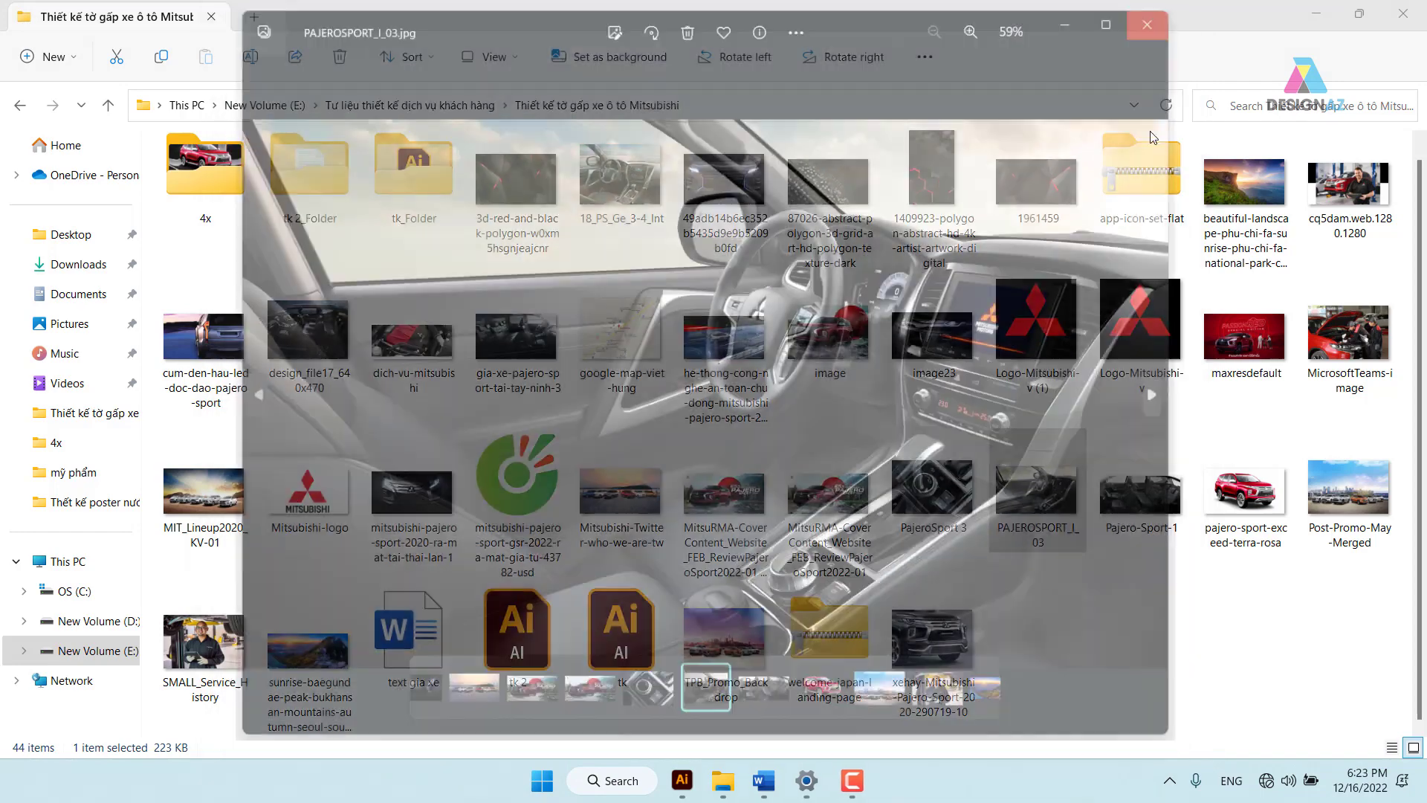
click(1158, 15)
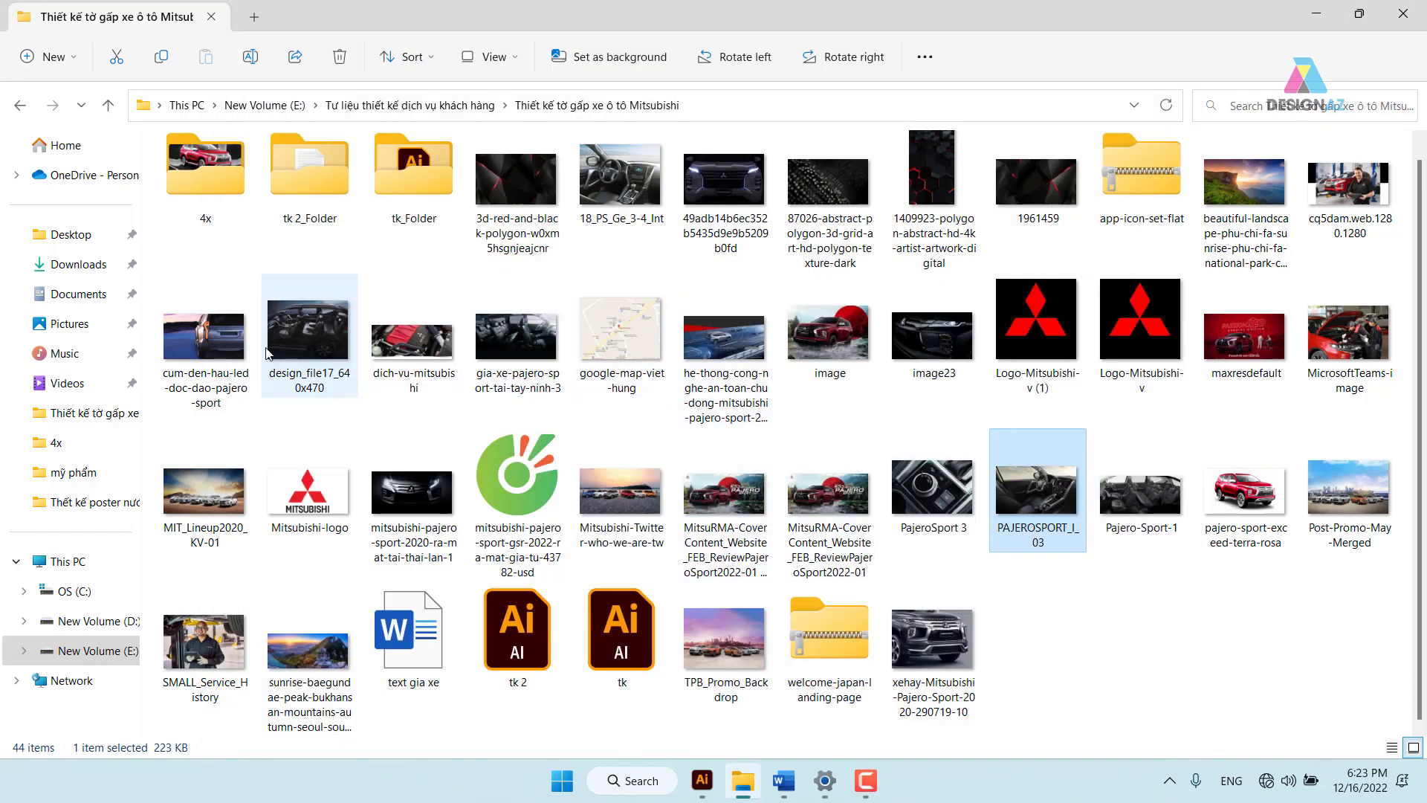
click(229, 342)
double_click(229, 342)
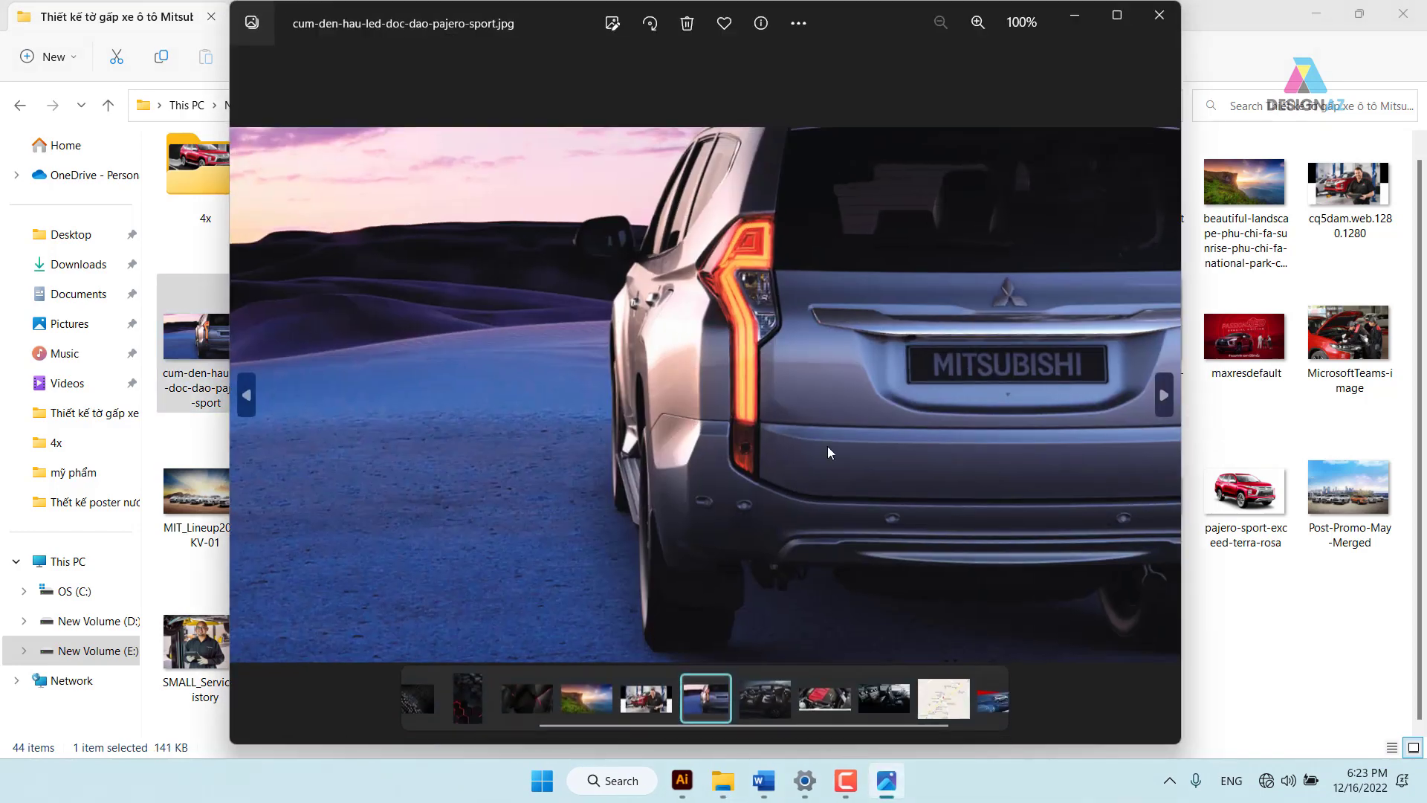
click(1158, 15)
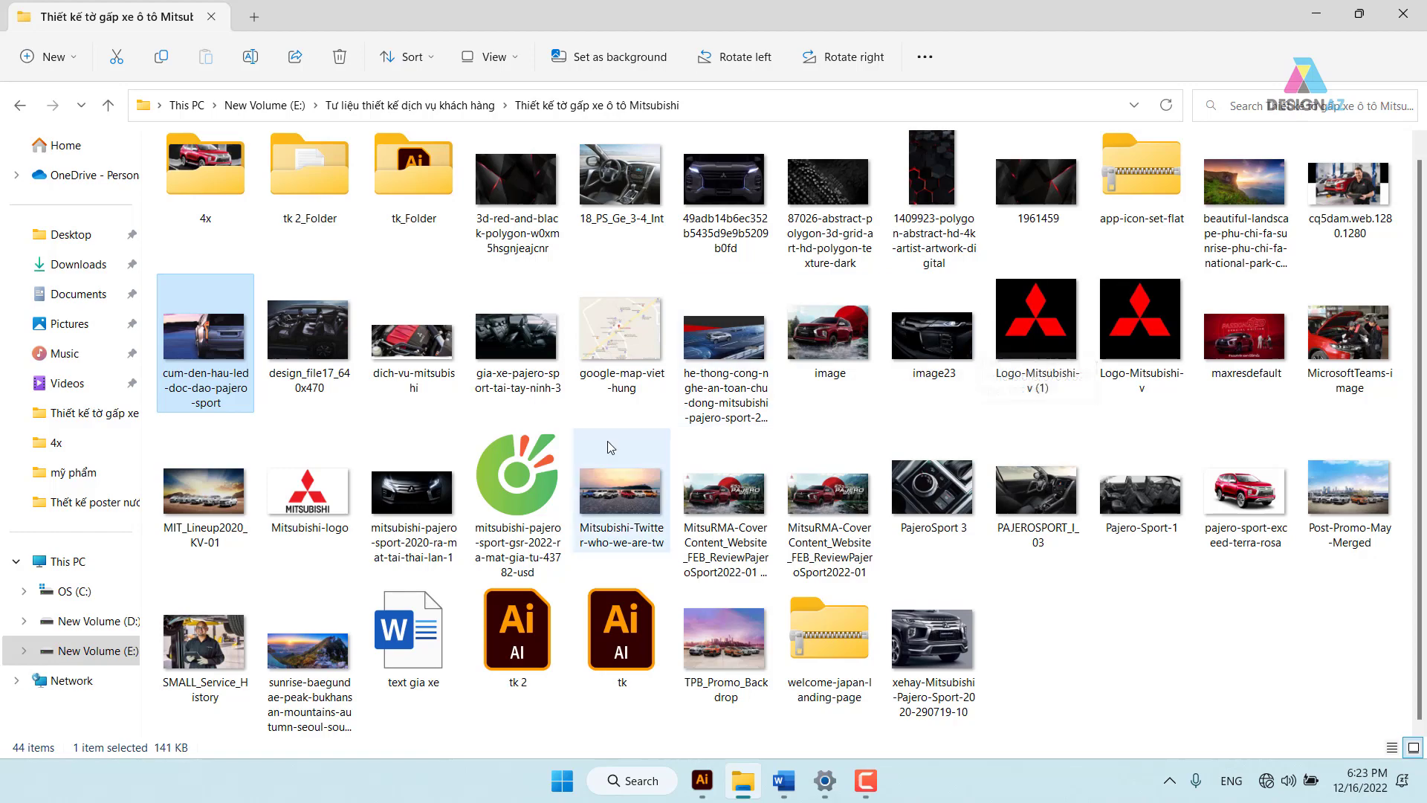
double_click(641, 348)
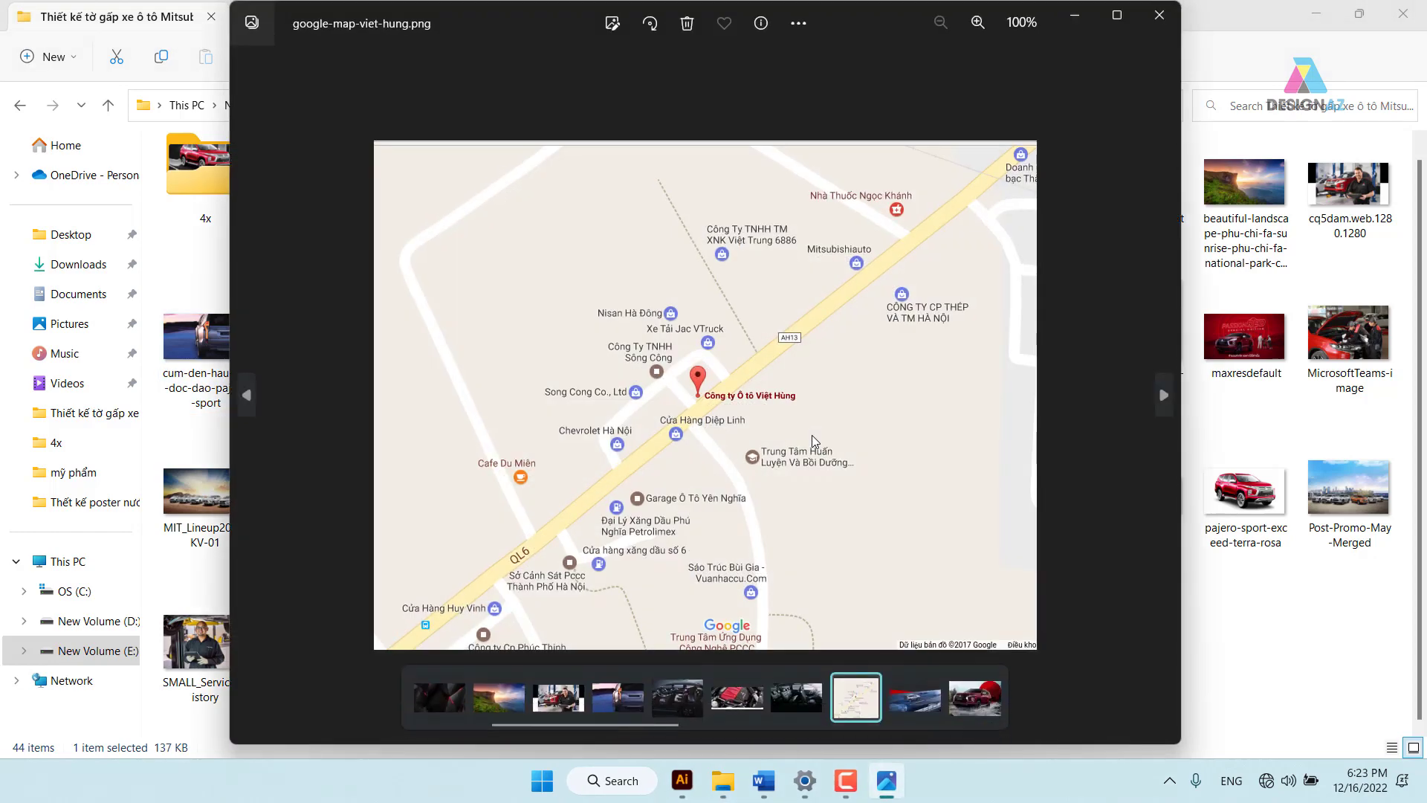
click(1158, 16)
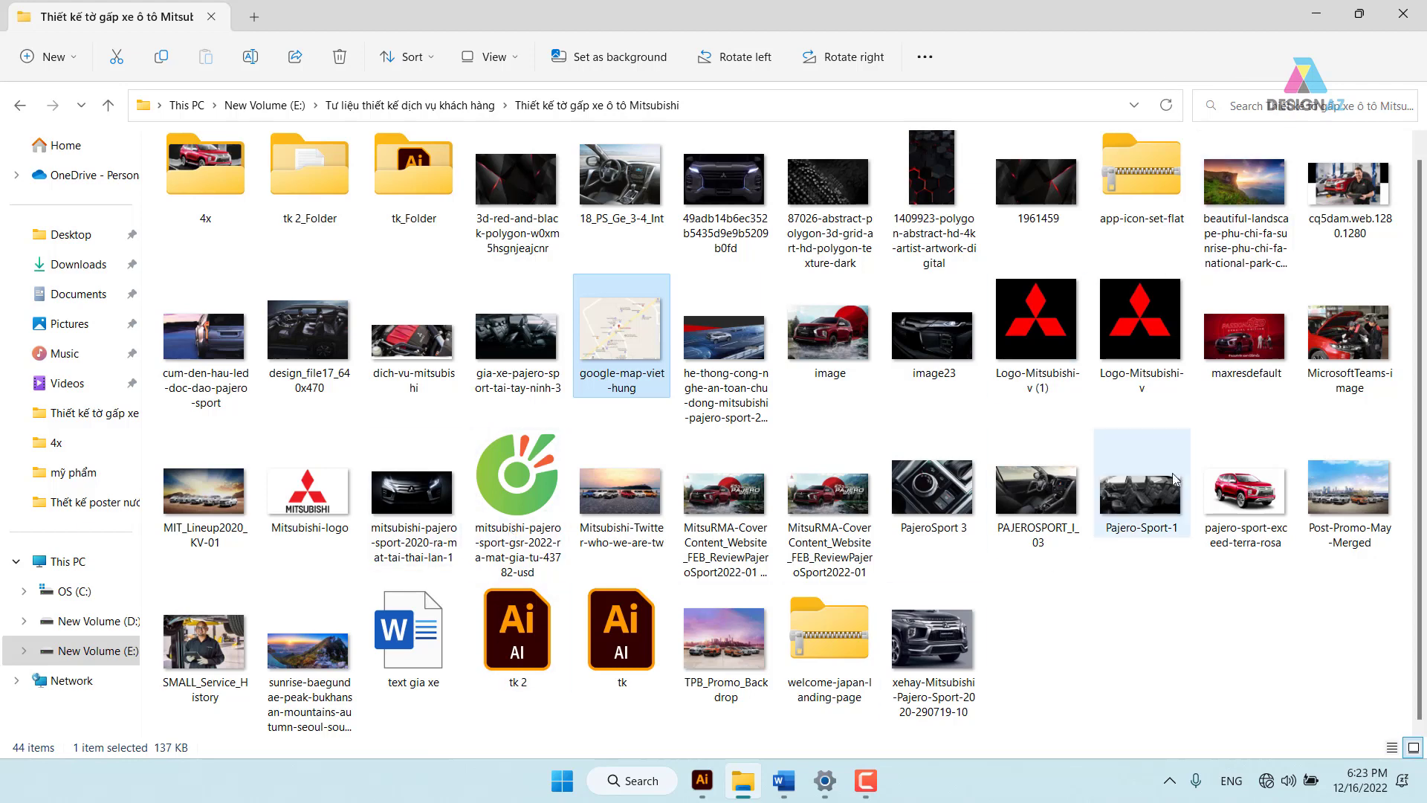
double_click(1354, 195)
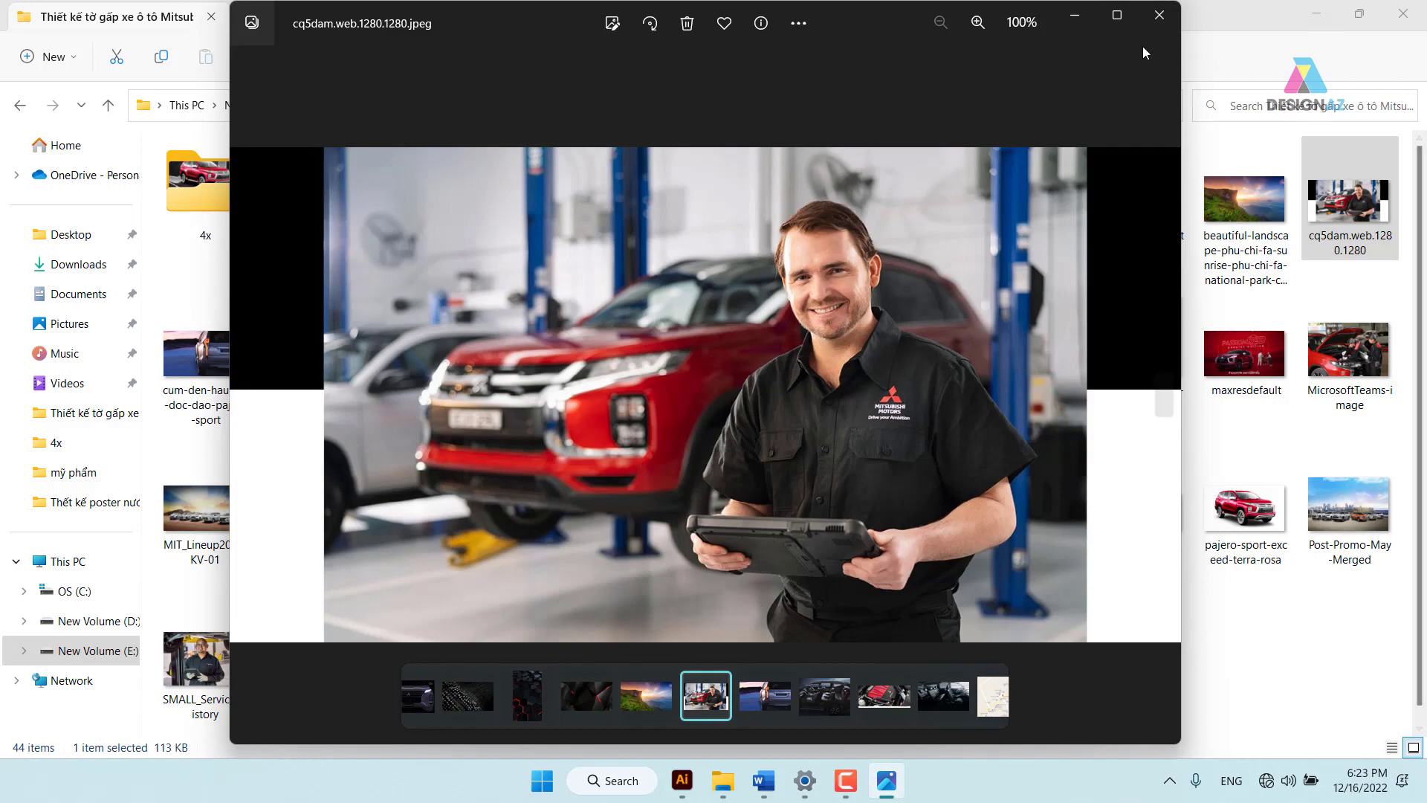
key(Escape)
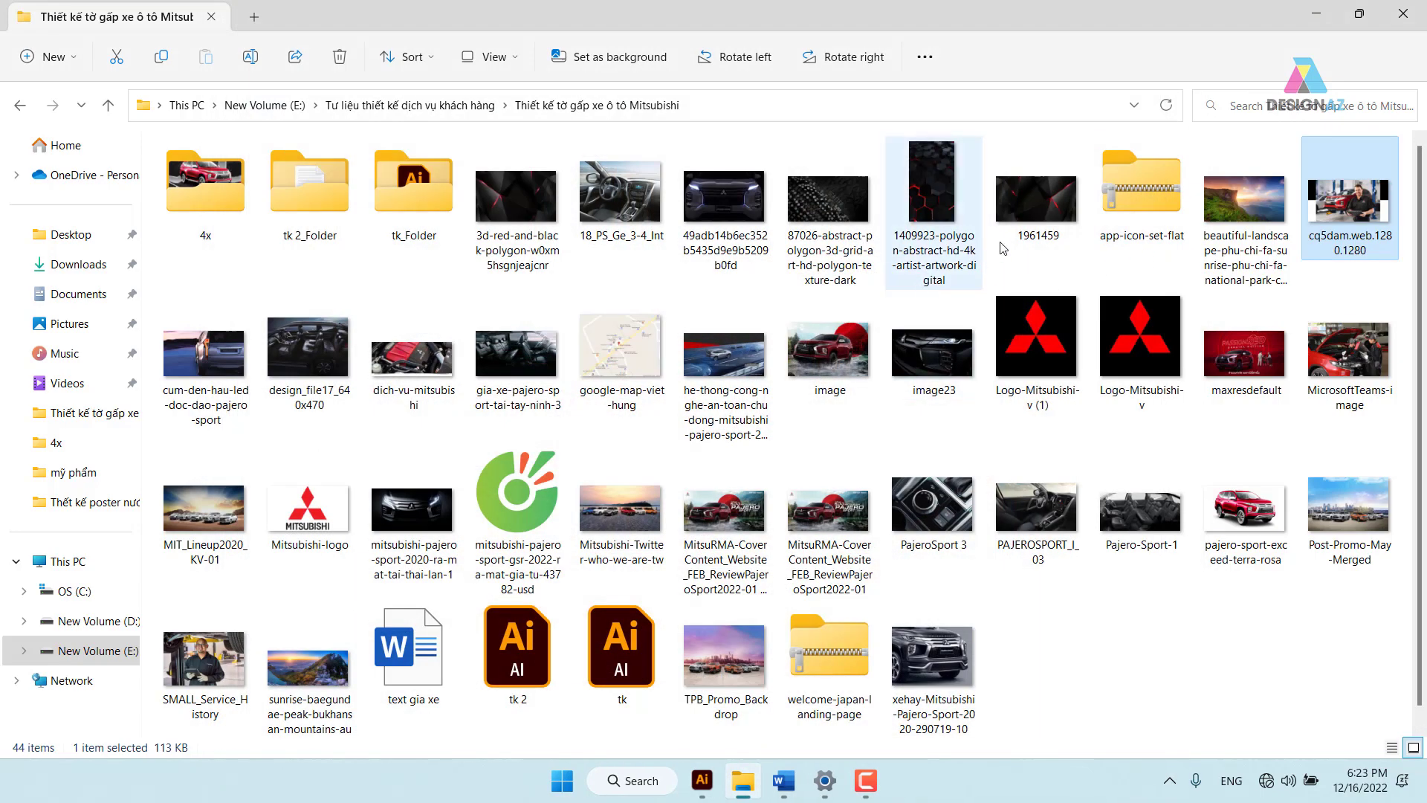
double_click(1212, 244)
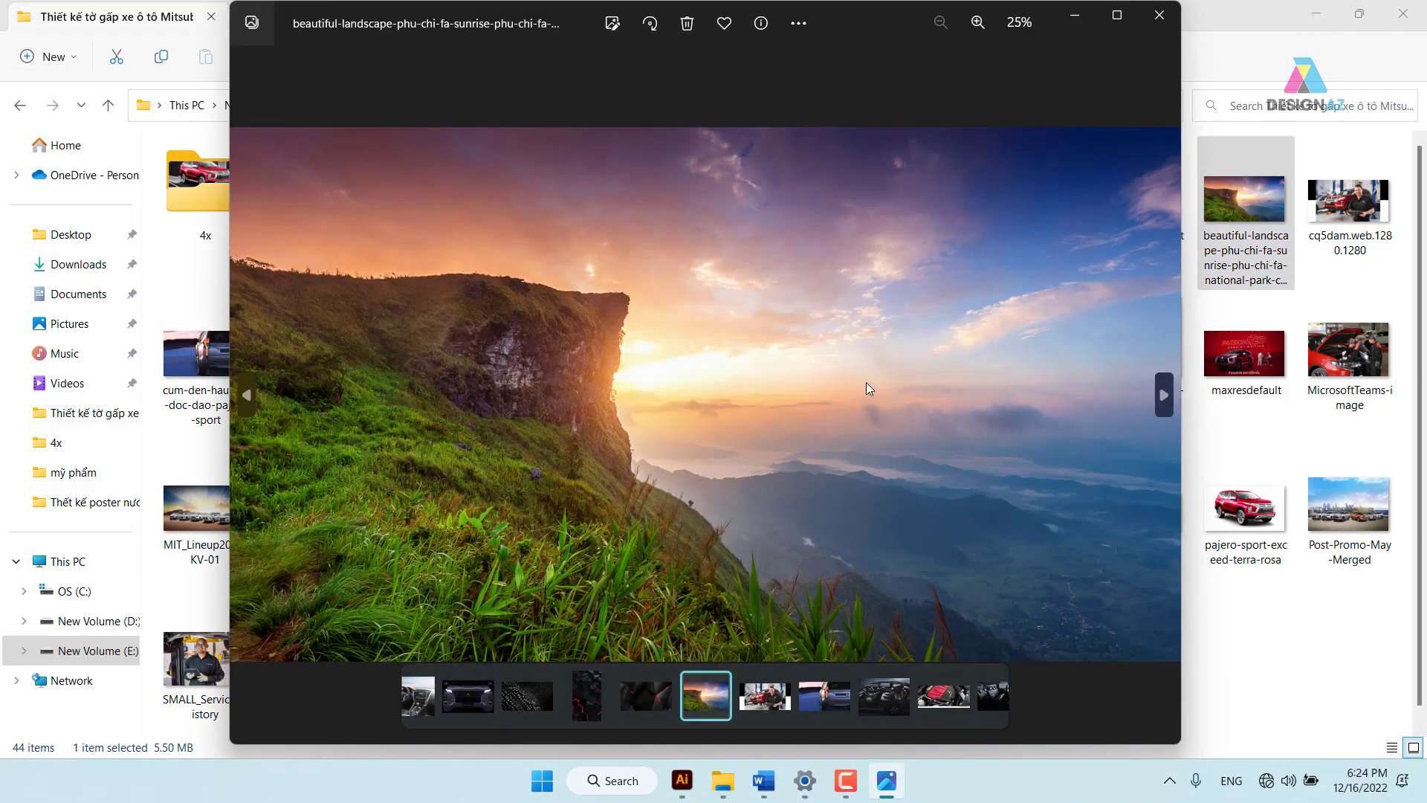
click(1158, 15)
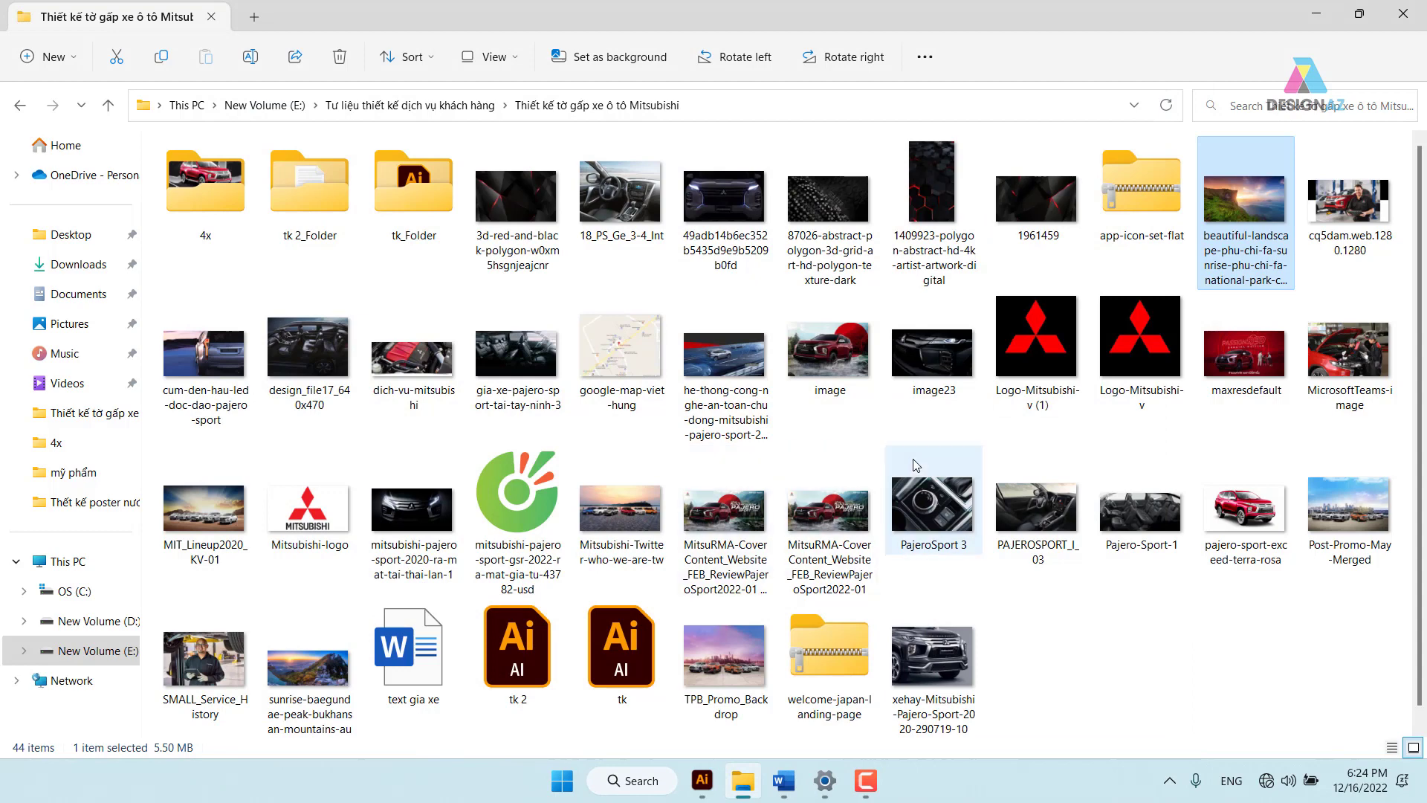
mouse_move(932, 507)
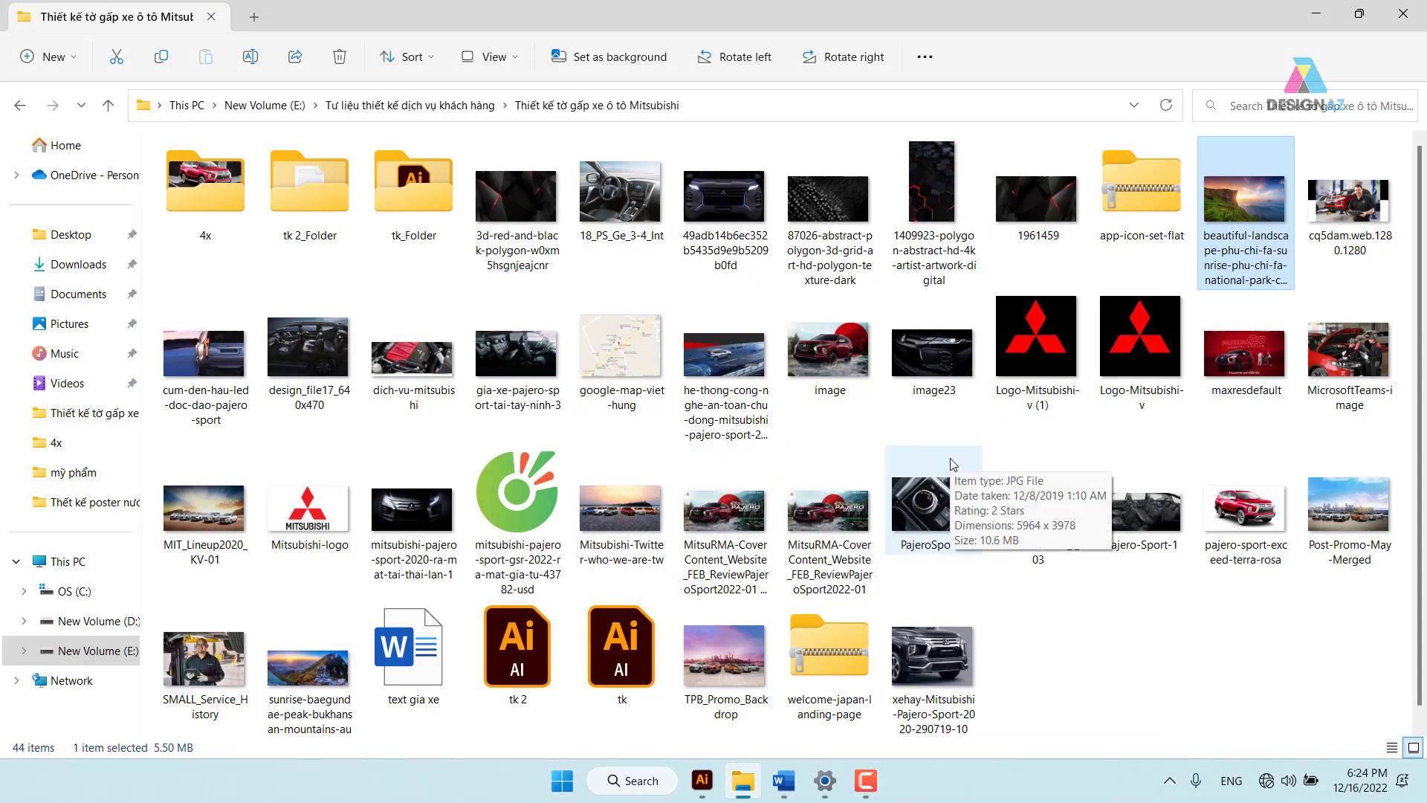
double_click(319, 661)
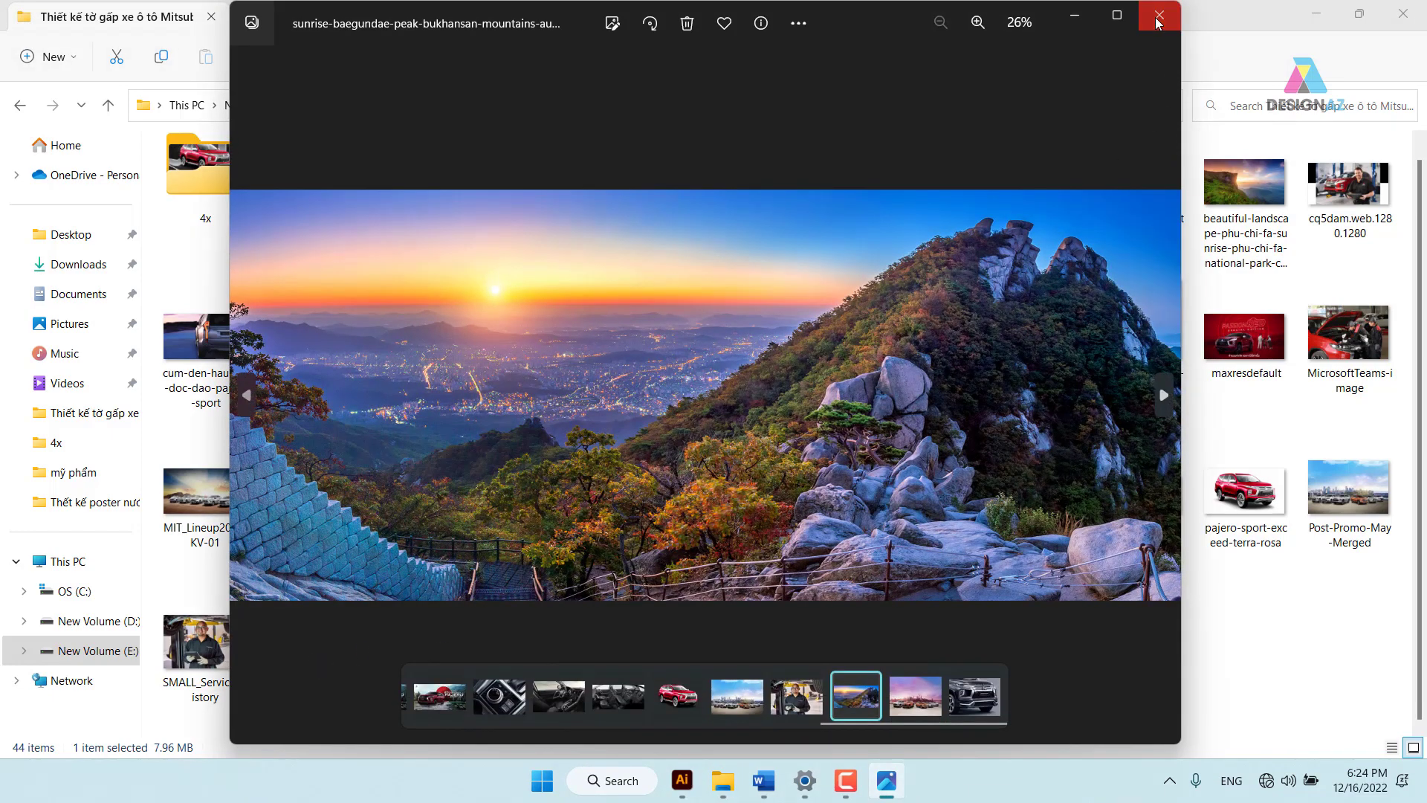
click(1151, 28)
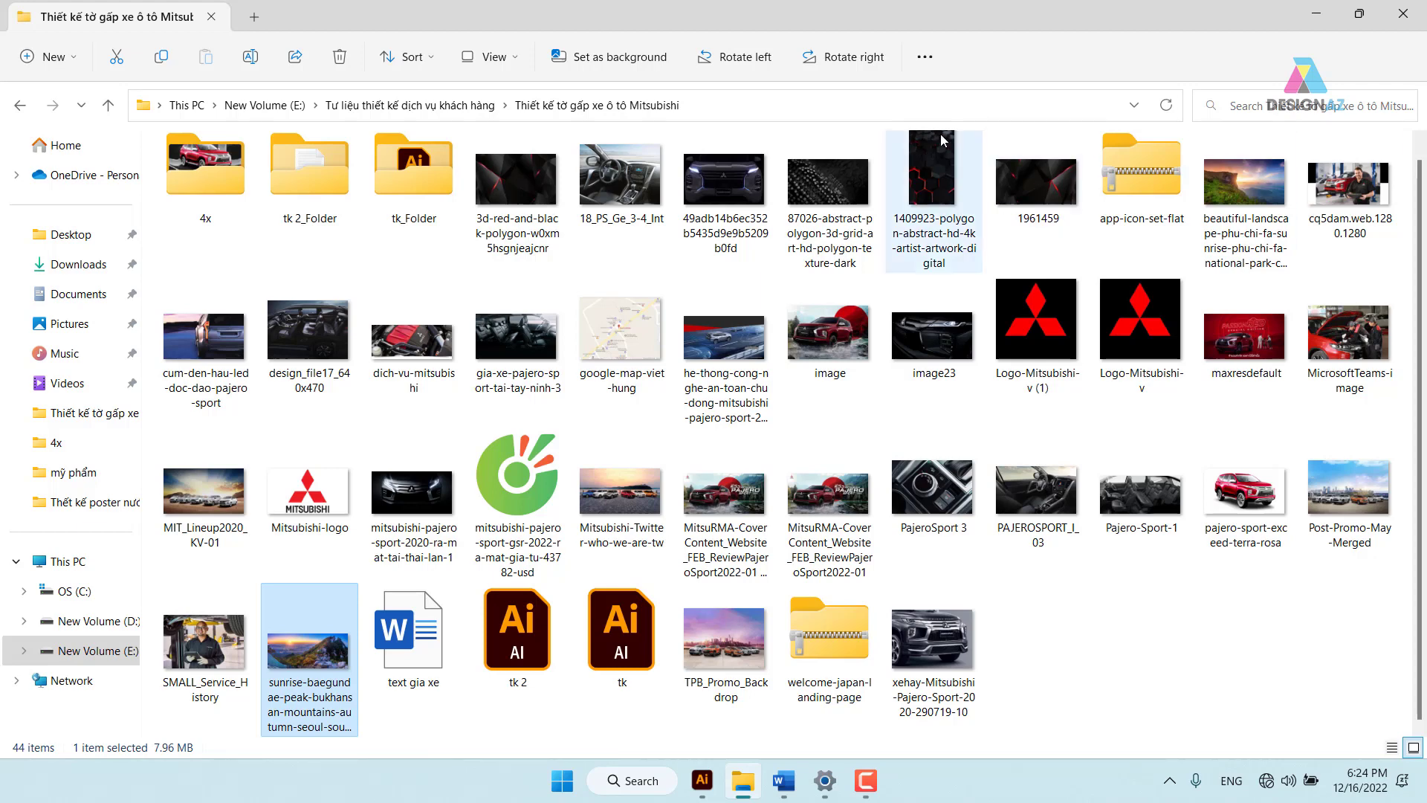
double_click(536, 654)
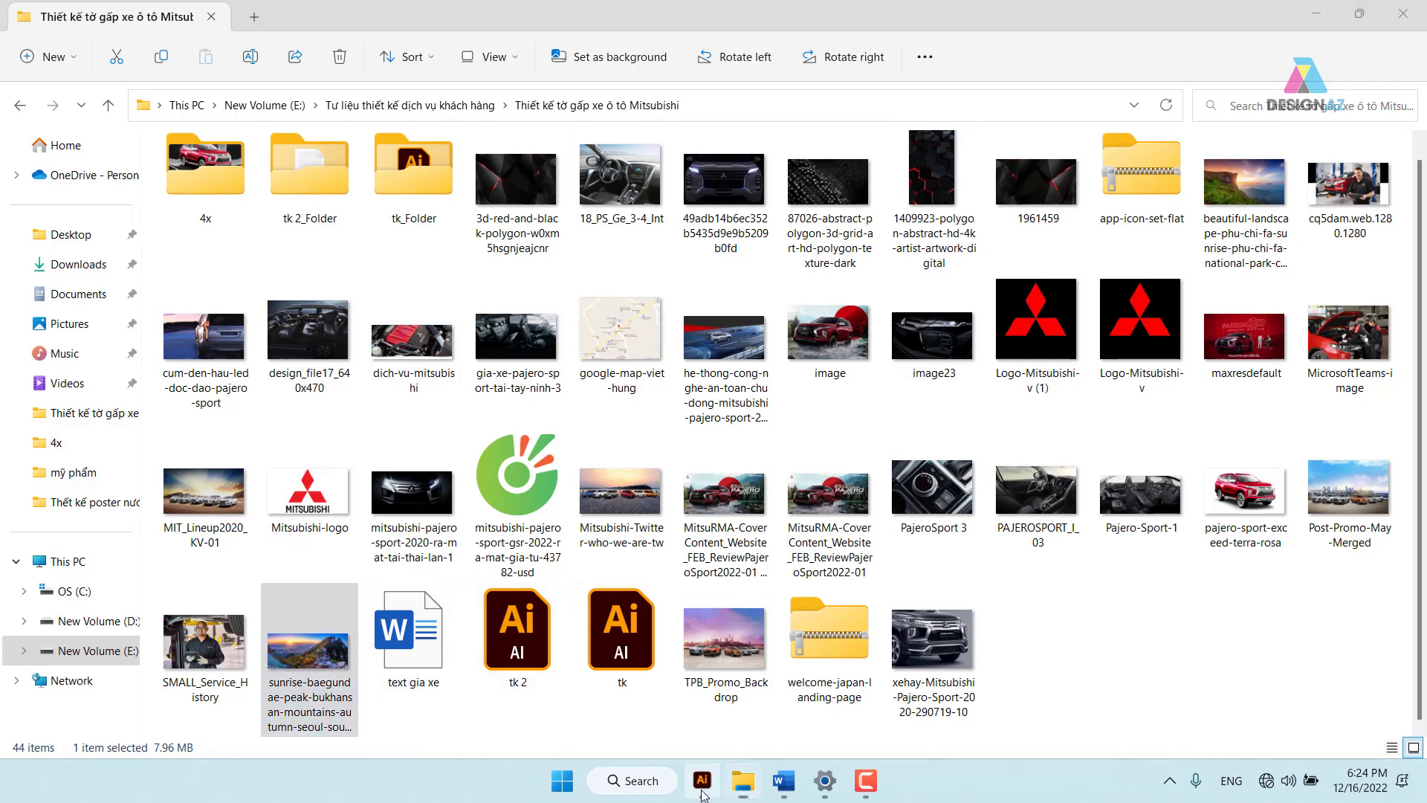
Zoom out and move the four Lorem ipsum lines off the artboard to the left
key(ctrl+minus)
key(ctrl+minus)
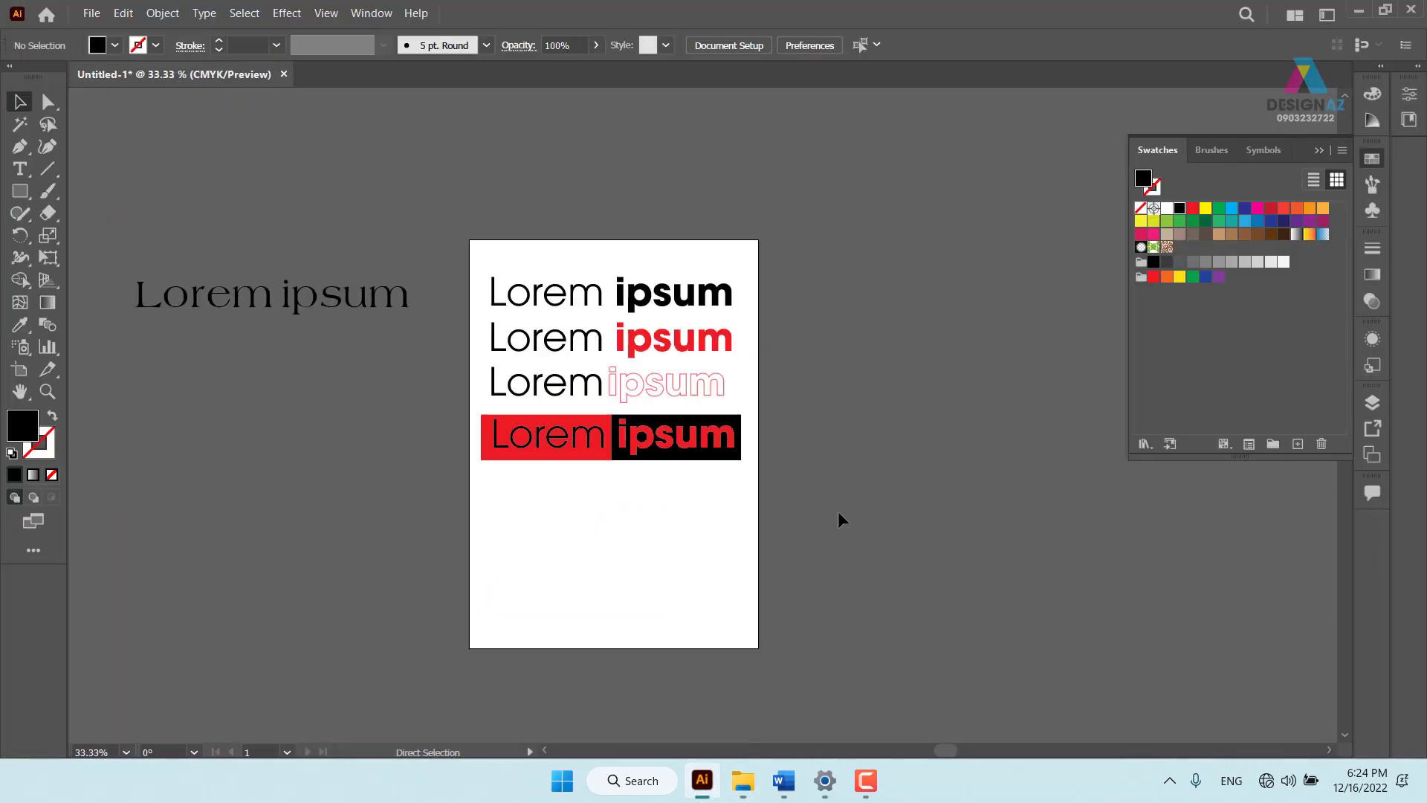
key(ctrl+minus)
drag(560, 248, 666, 452)
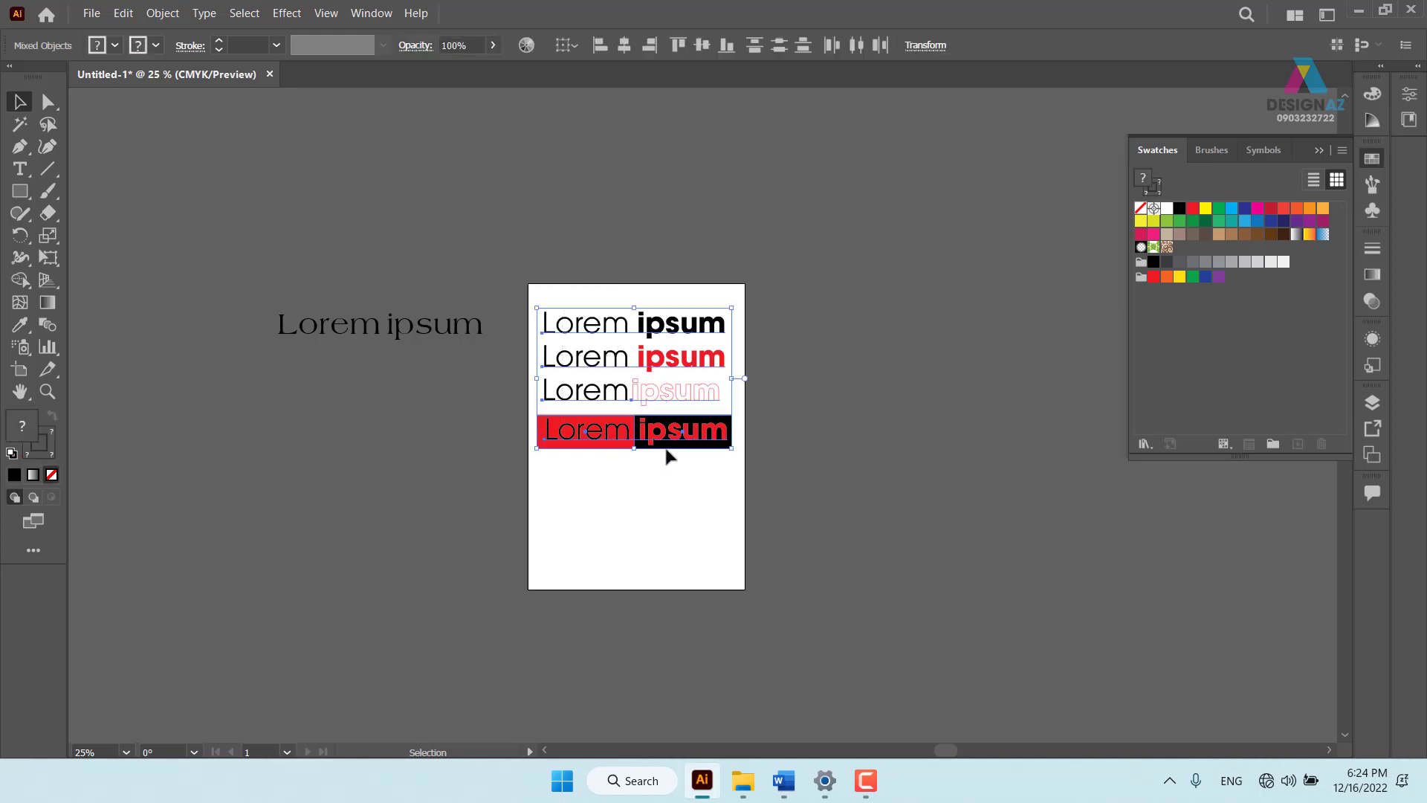
mouse_move(646, 374)
mouse_down()
mouse_move(469, 464)
mouse_move(383, 414)
mouse_up()
Draw a large black rectangle covering most of the blank artboard
key(ctrl+space)
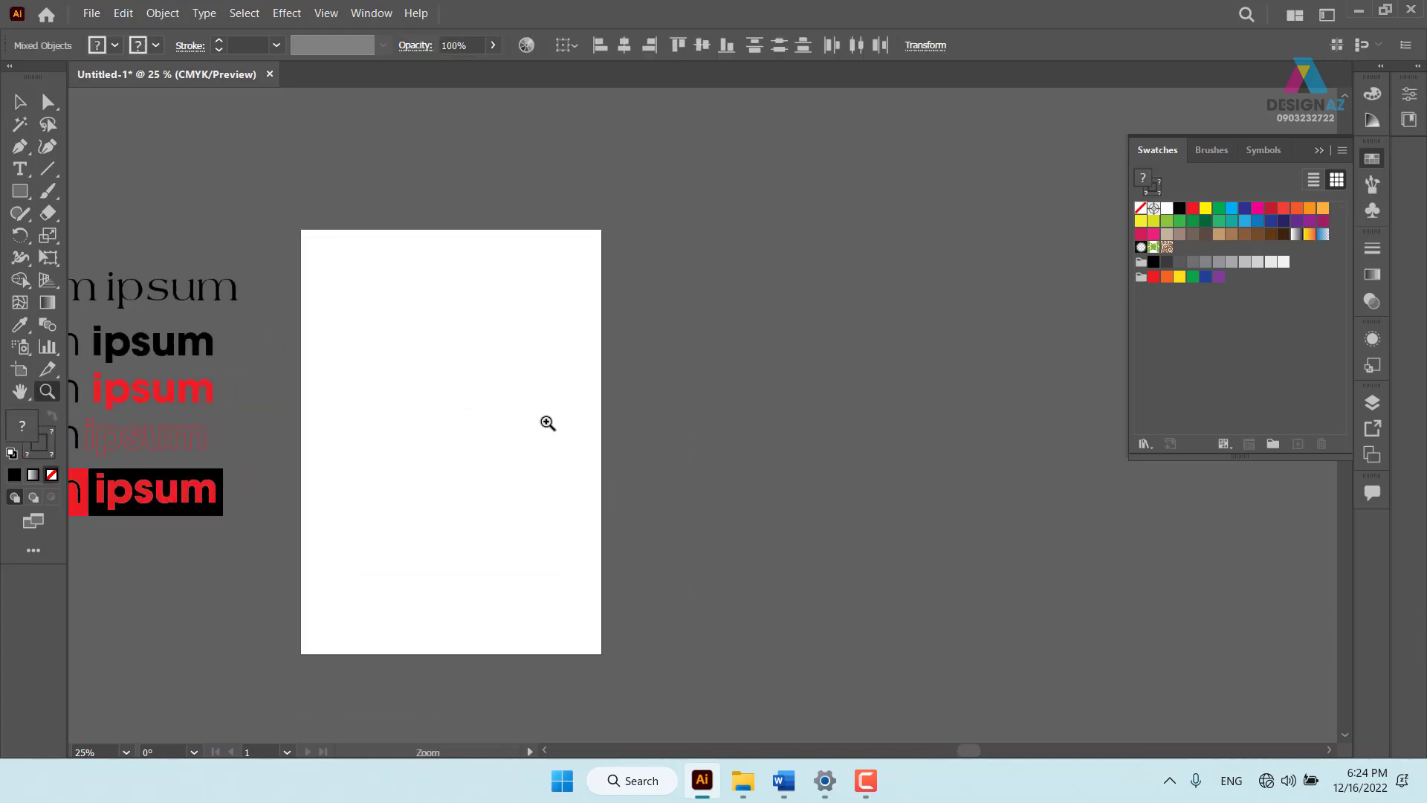
drag(544, 420, 623, 364)
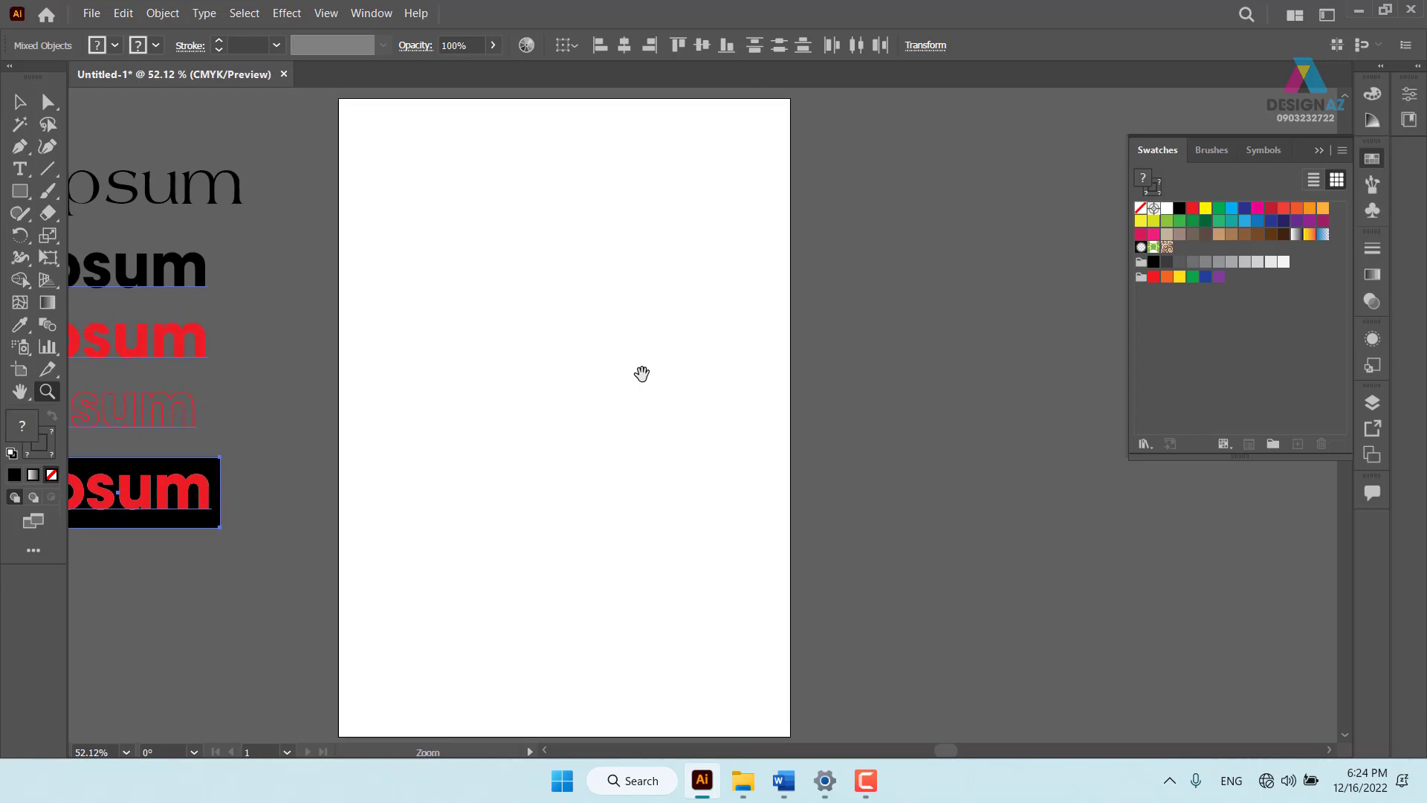
key(ctrl+minus)
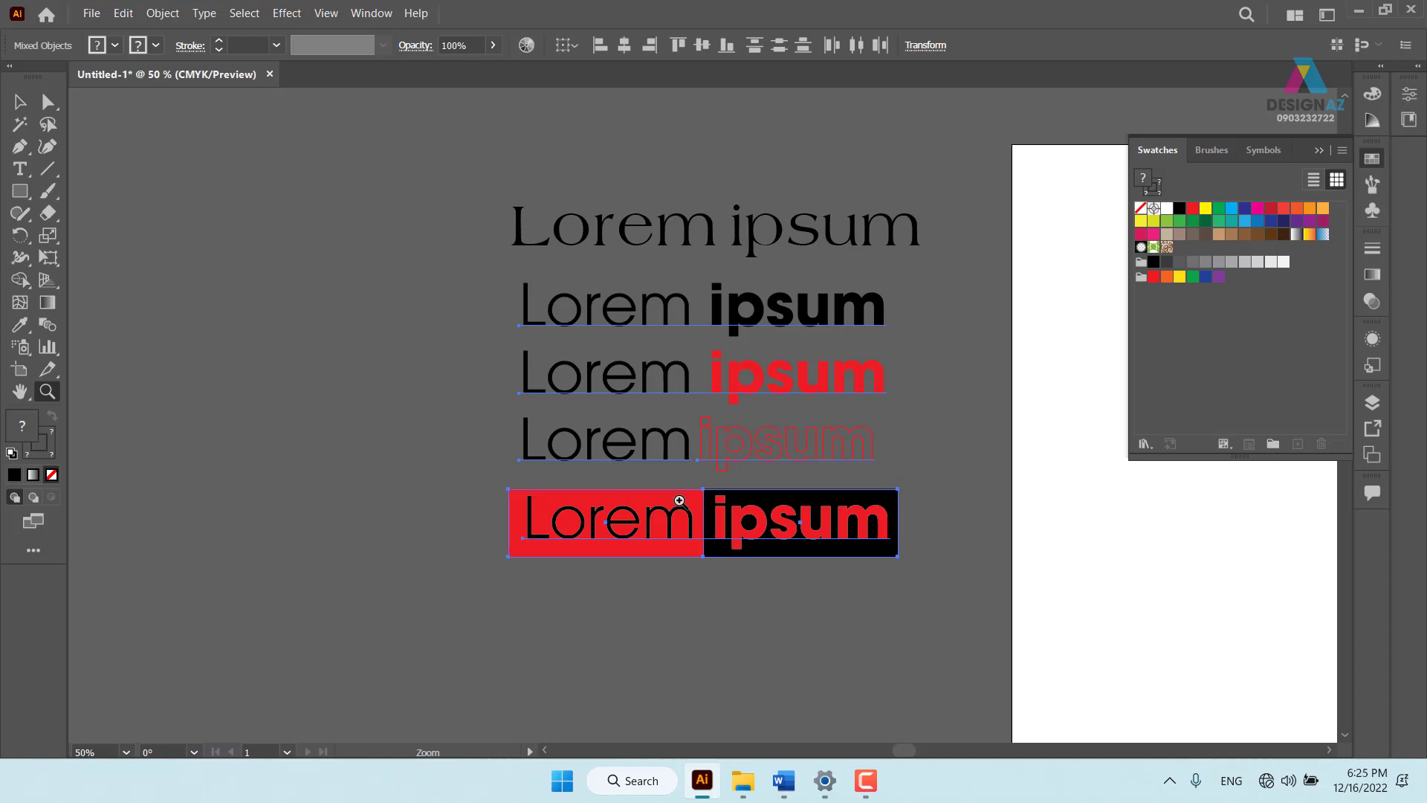
drag(1013, 494, 574, 458)
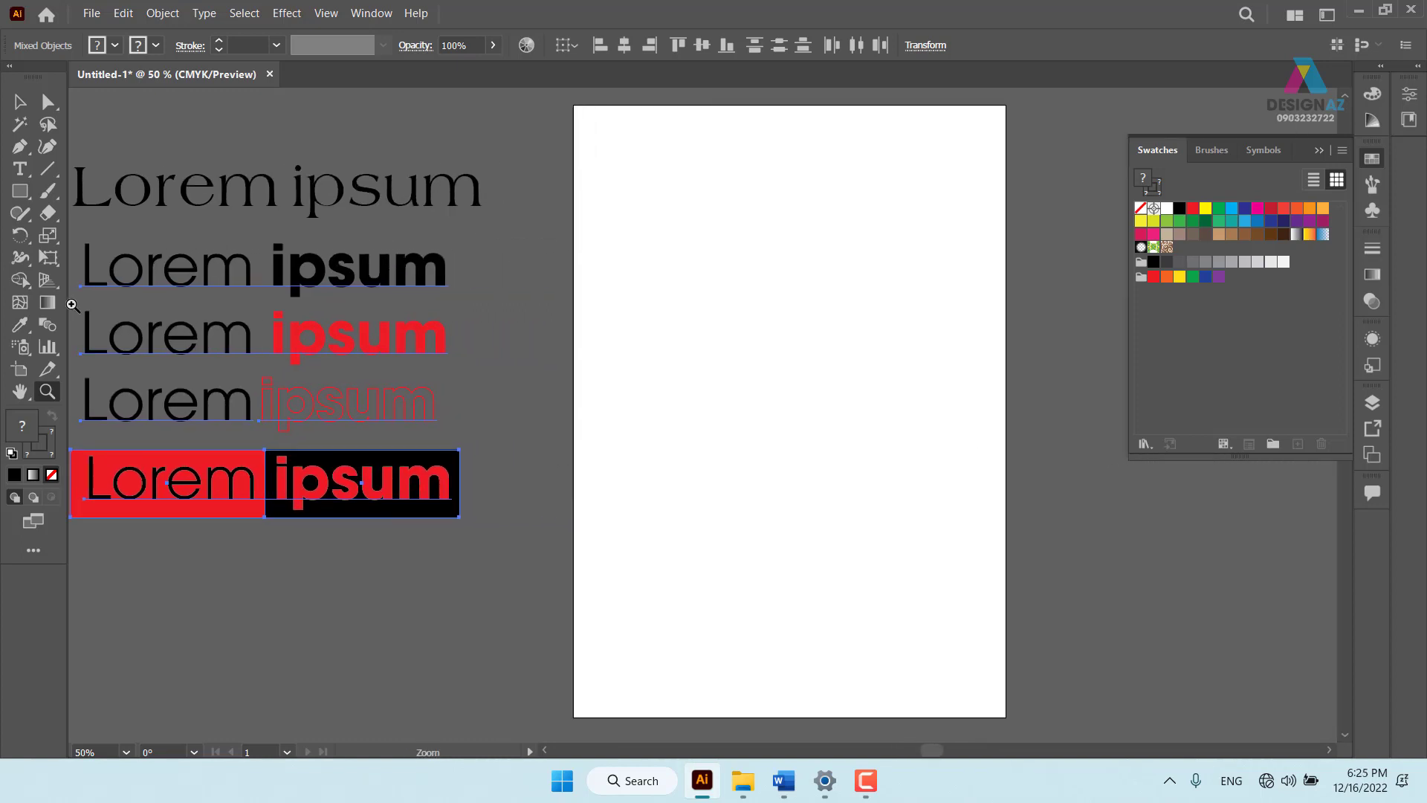
click(20, 193)
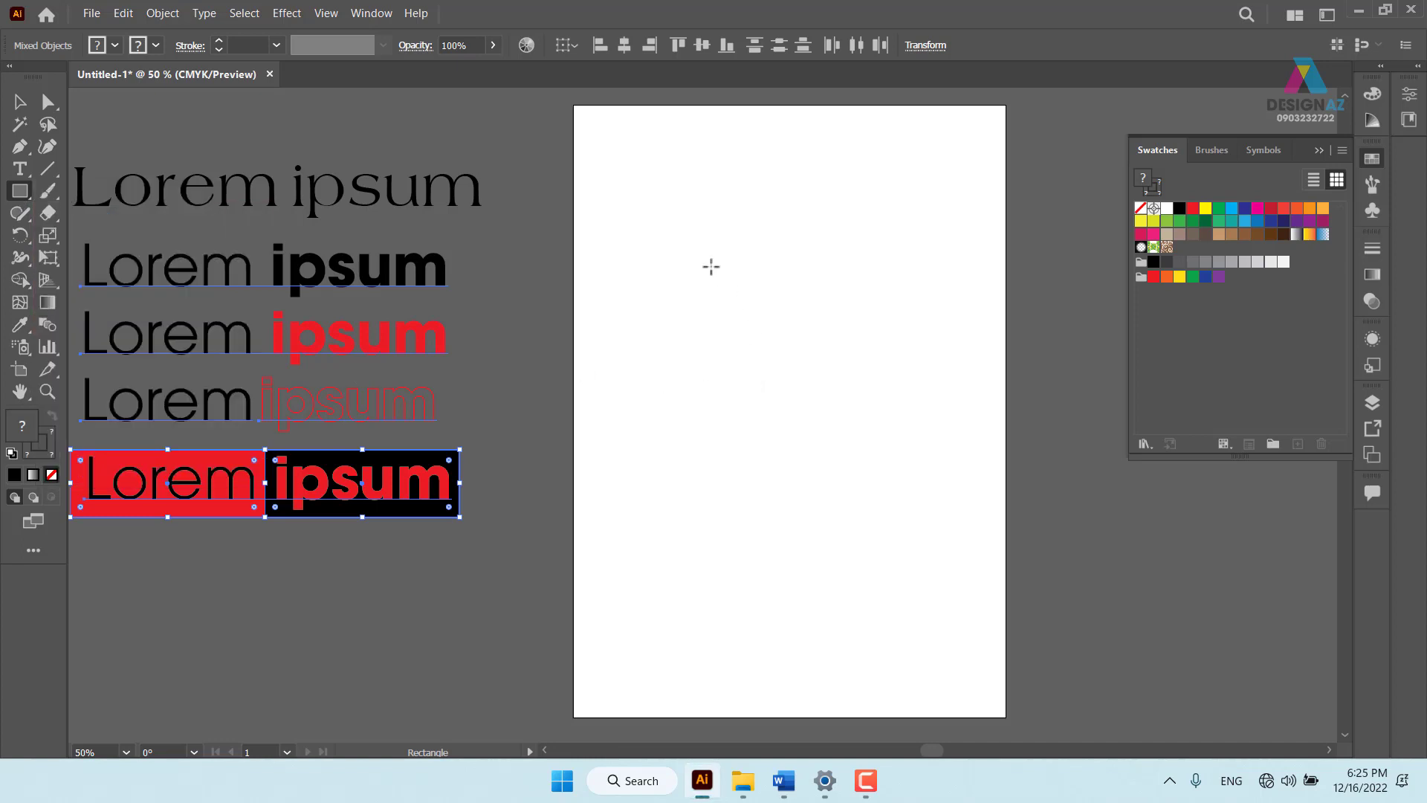
drag(623, 173, 954, 622)
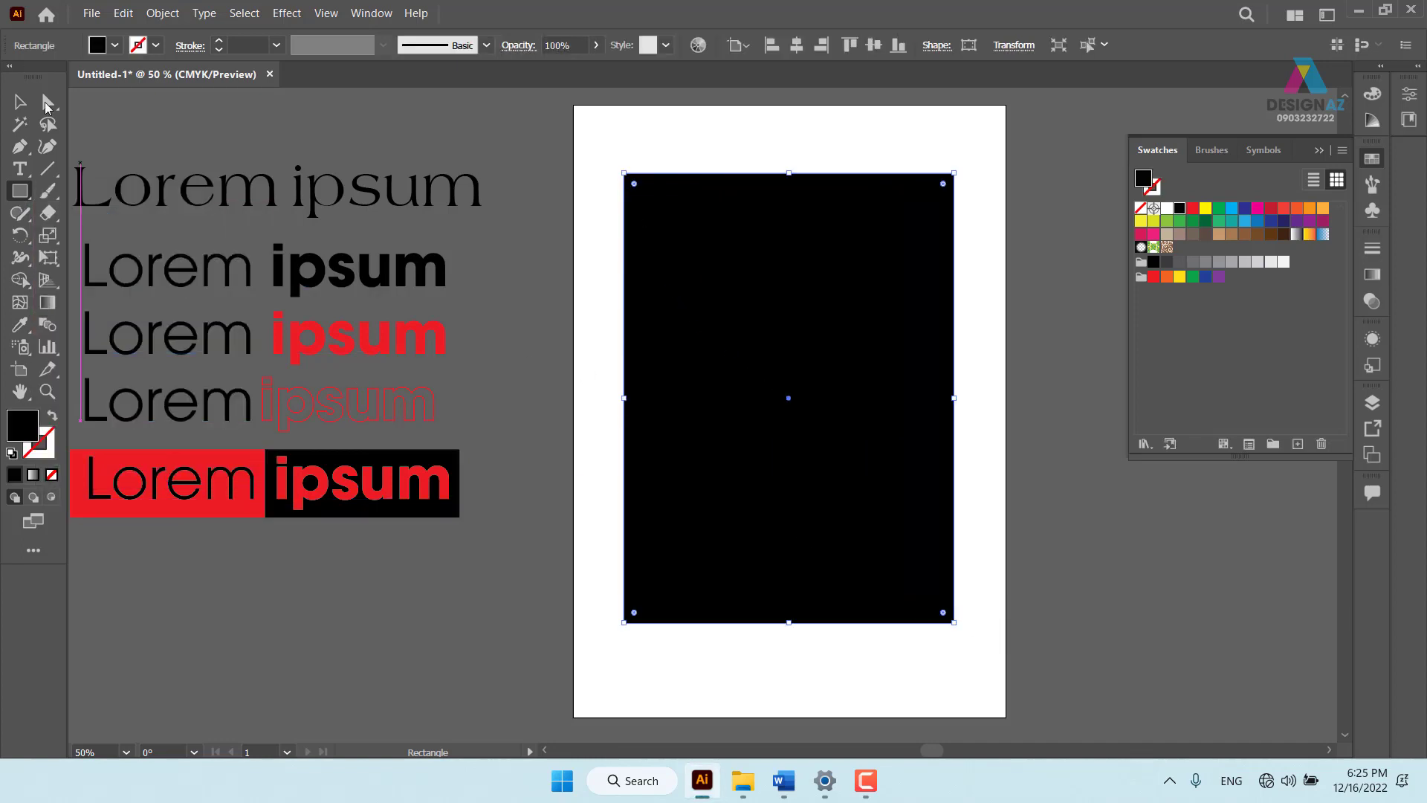
Nudge the black rectangle slightly up and left, then bring up the Align panel (Shift+F7)
key(v)
click(642, 169)
click(745, 238)
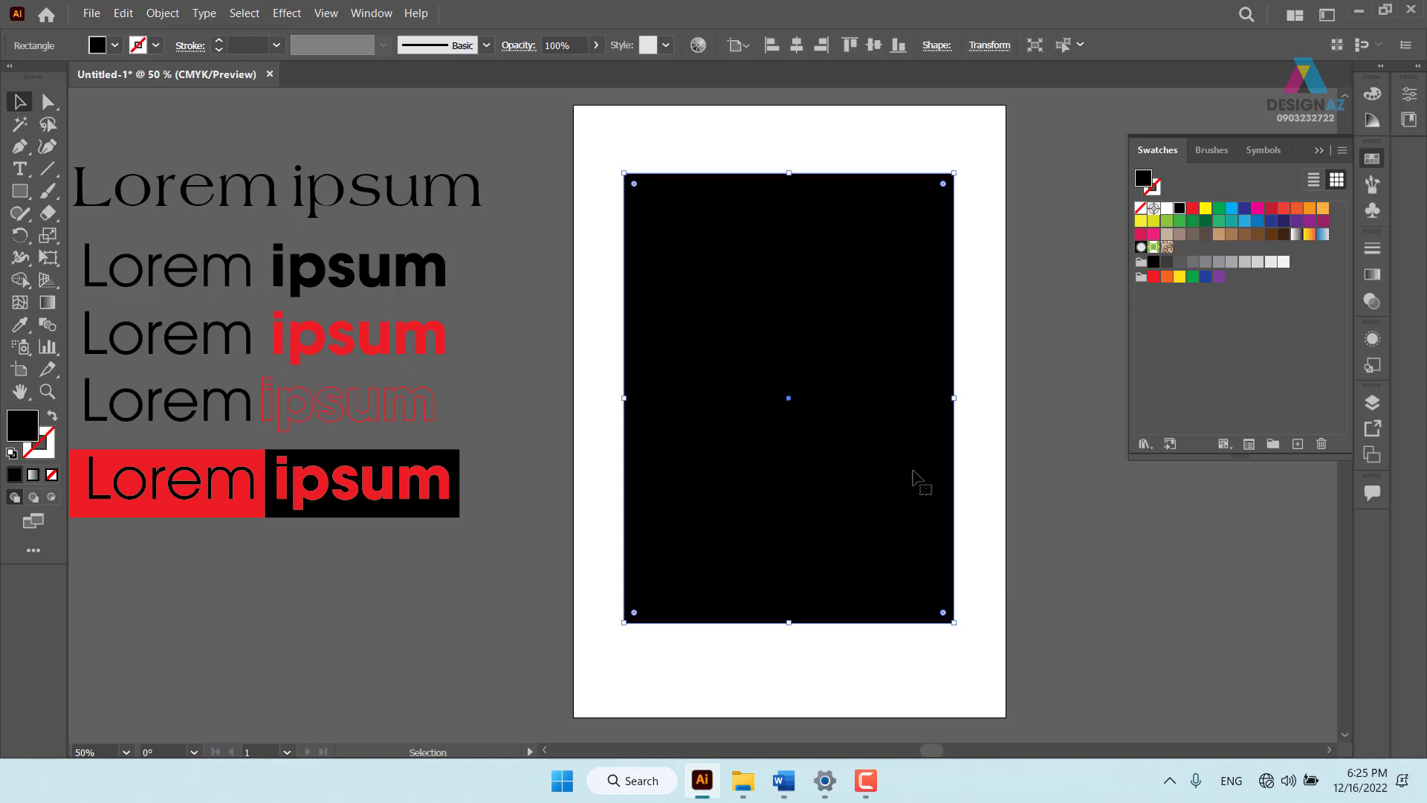
click(1029, 425)
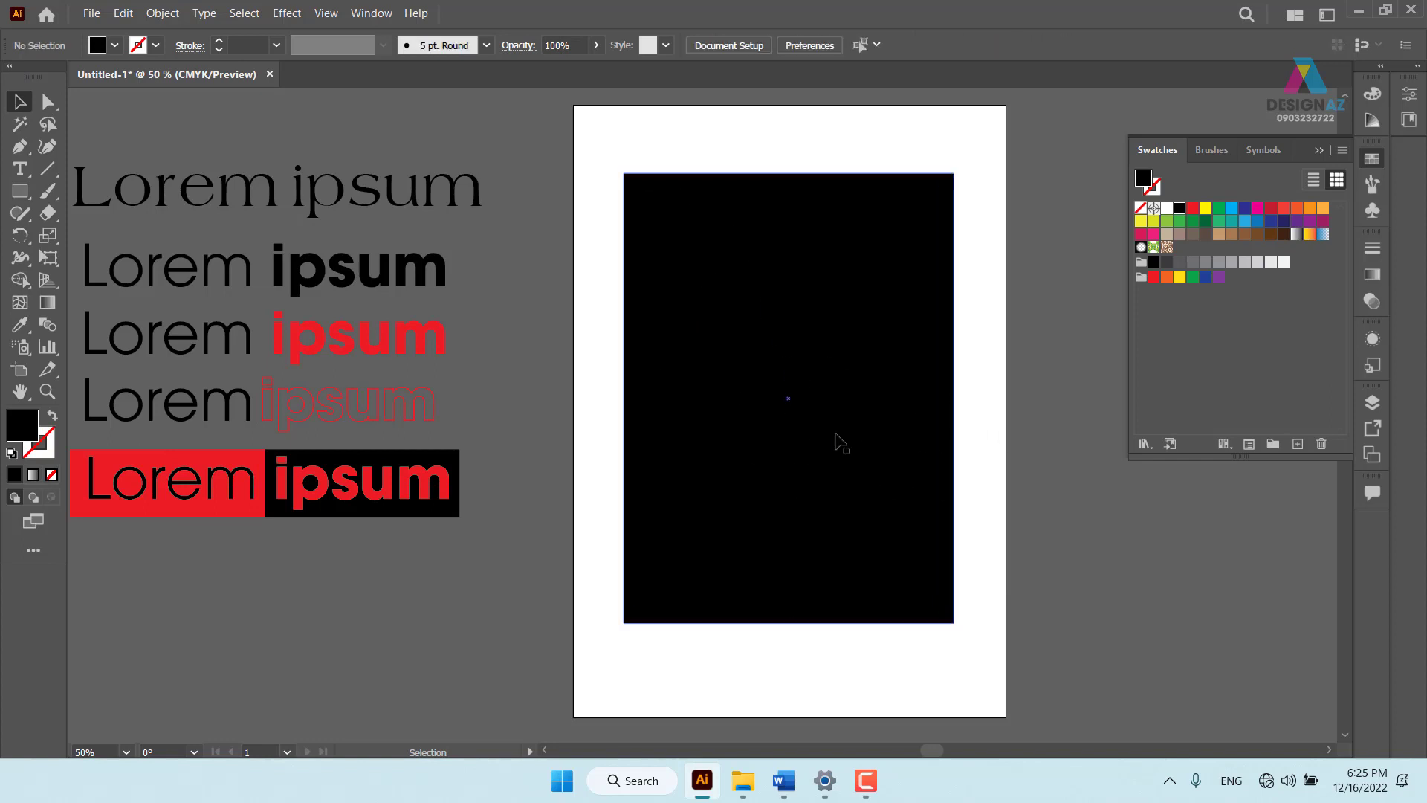
click(835, 435)
drag(820, 338, 796, 318)
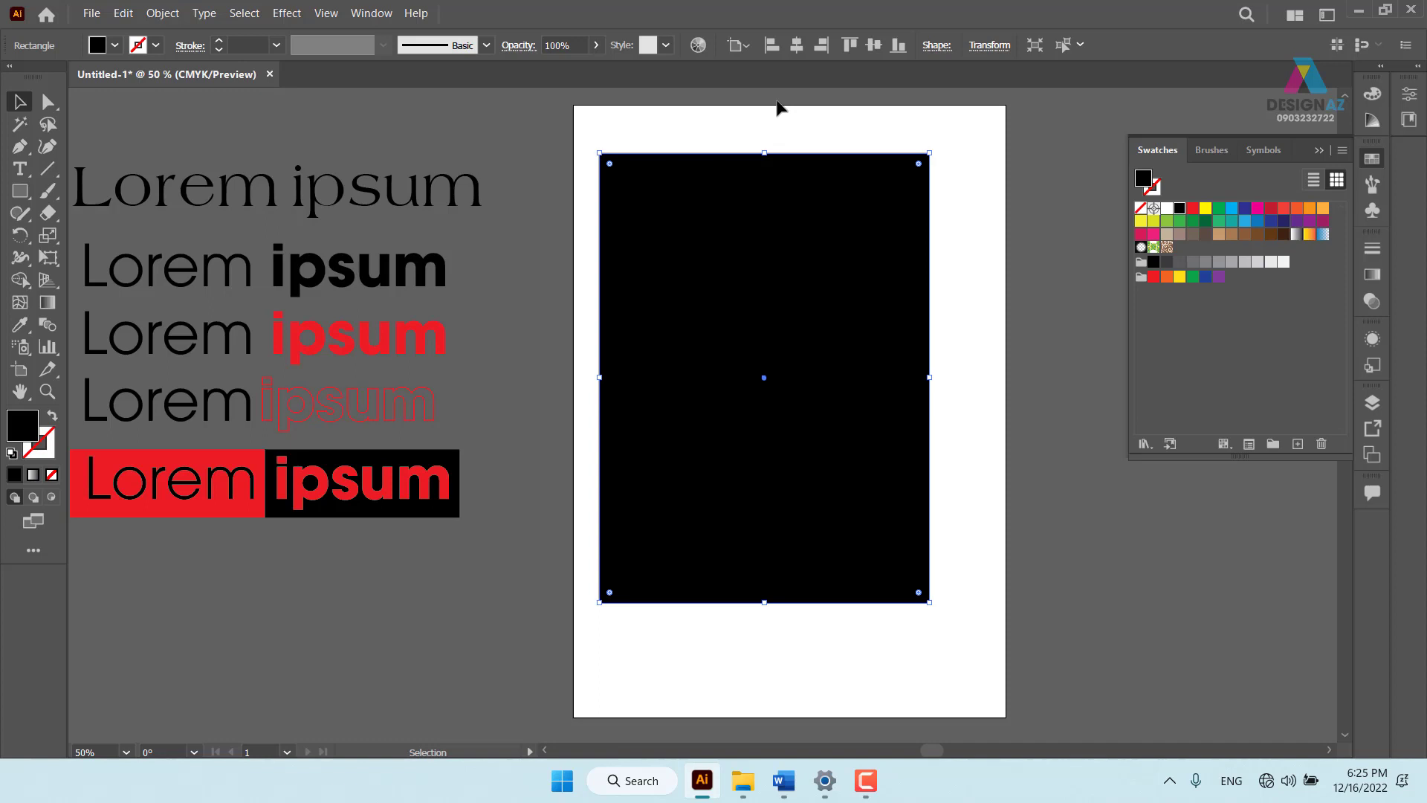
key(shift+F7)
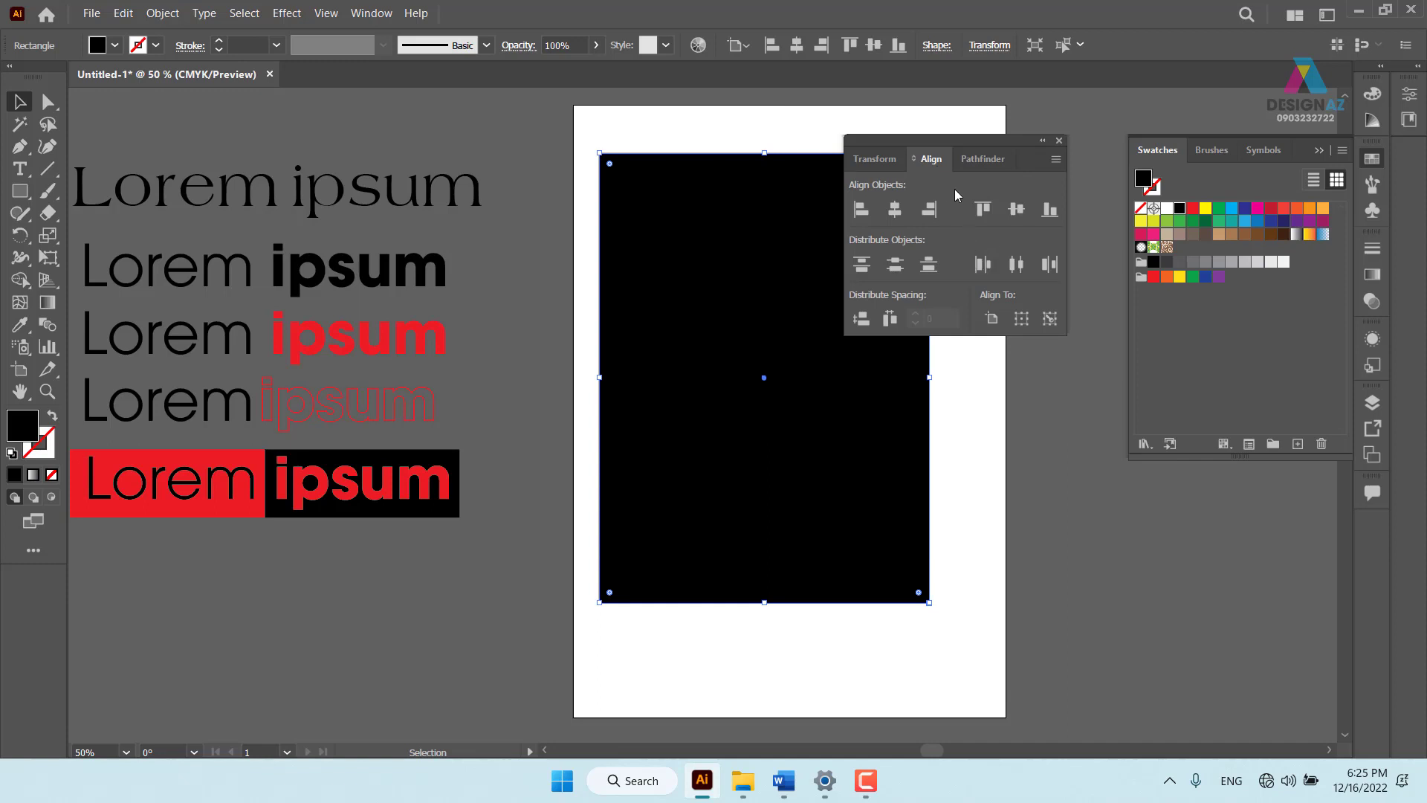
Unlink proportions and resize the black rectangle to 21 cm wide by 29.7 cm tall
click(979, 159)
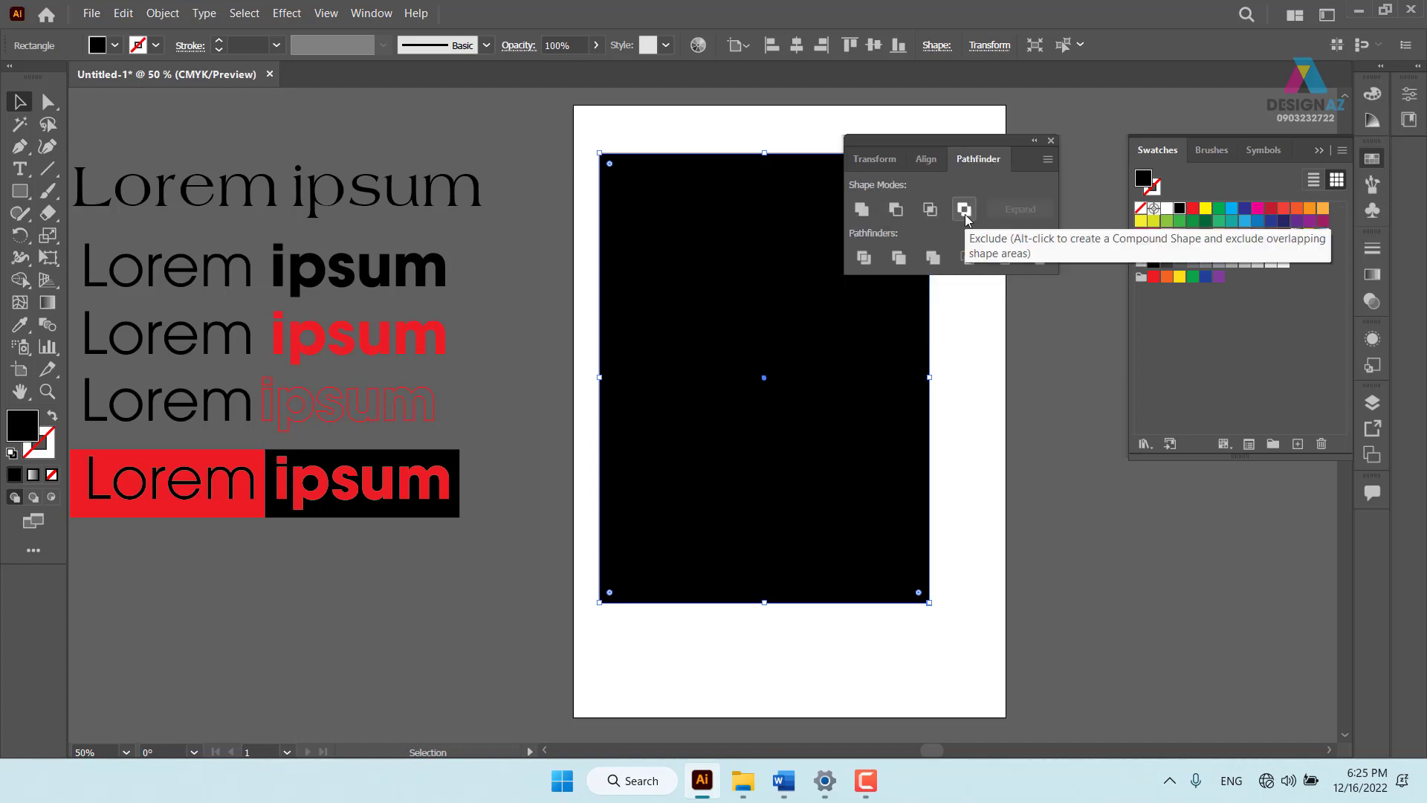
click(878, 159)
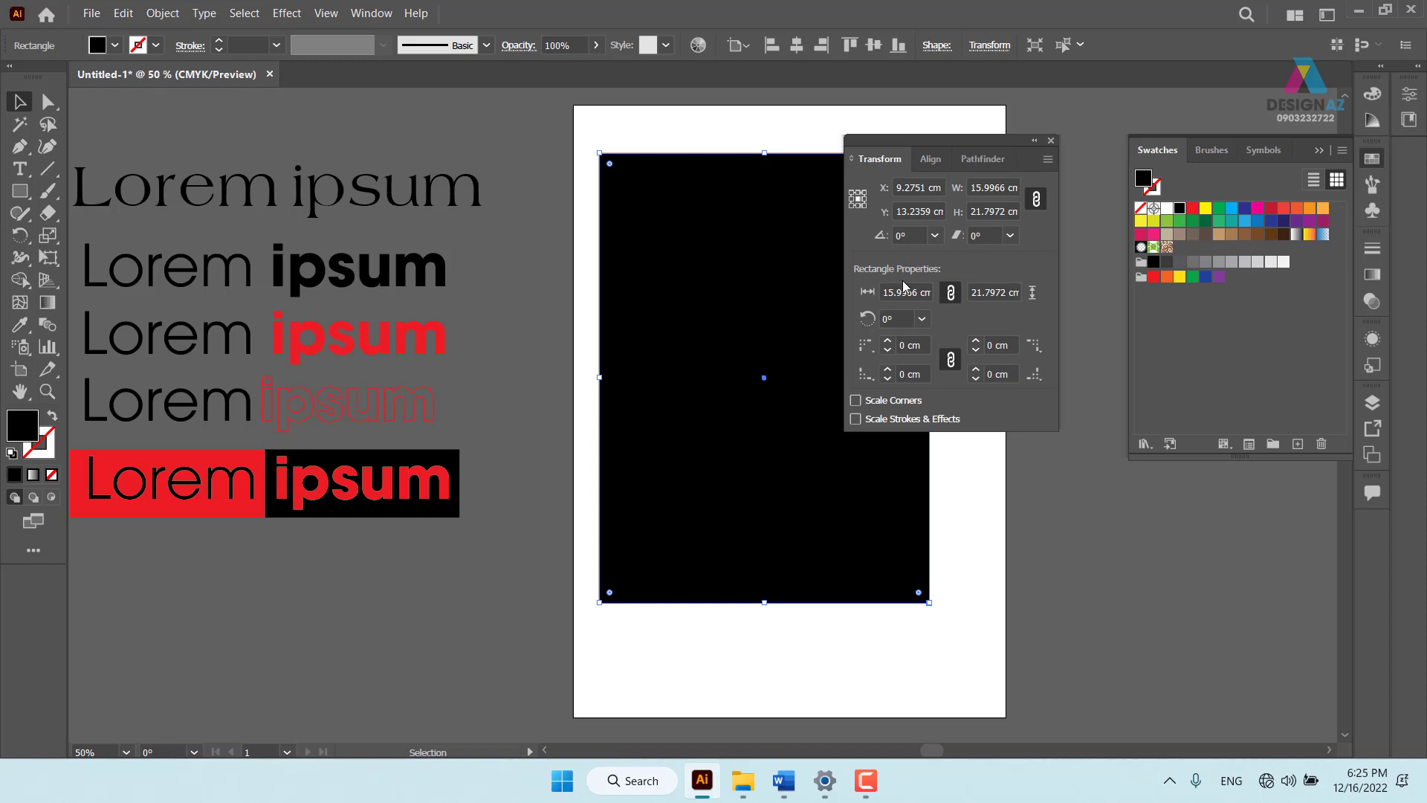
click(1035, 198)
drag(1016, 187, 879, 187)
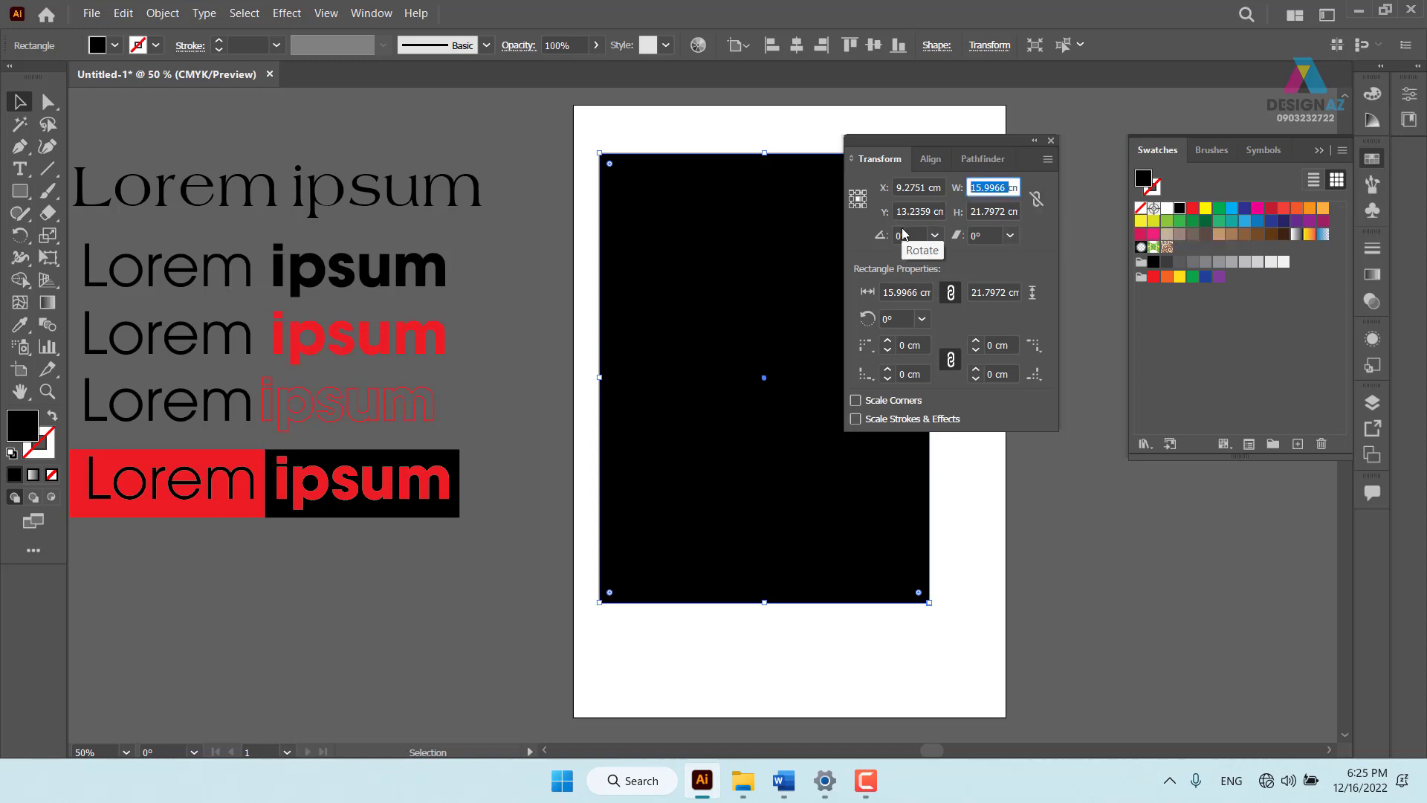
text(21cm)
key(Tab)
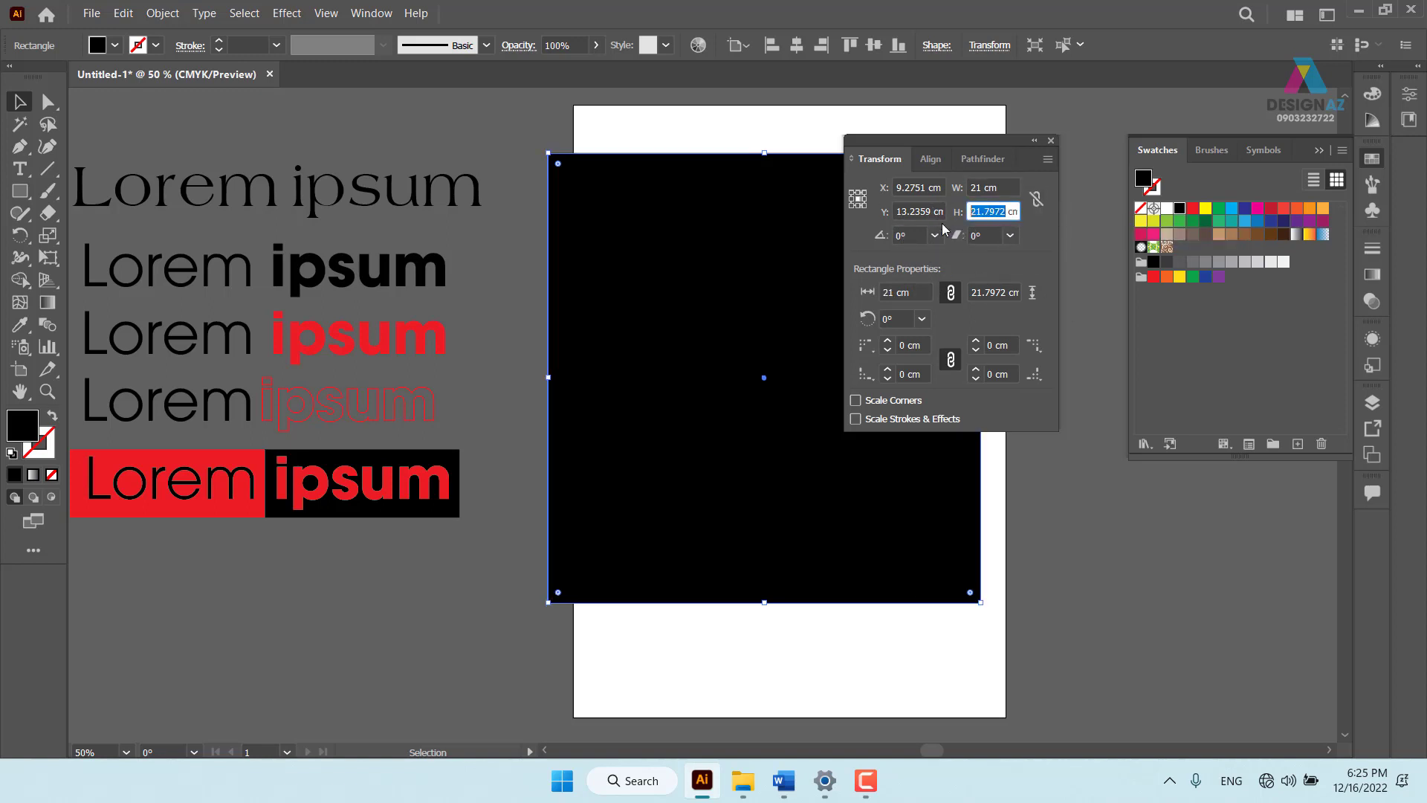
text(29.7)
key(Return)
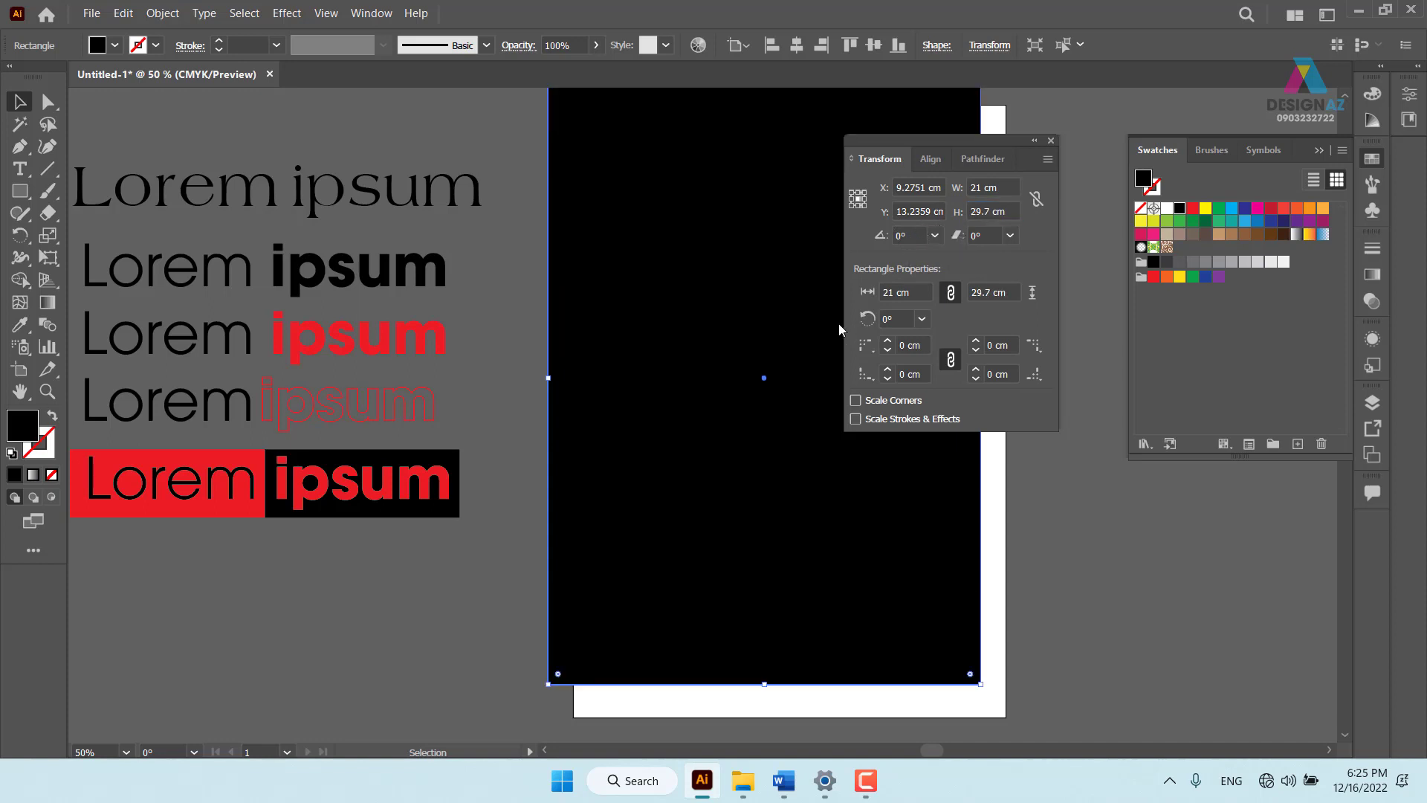
click(1076, 518)
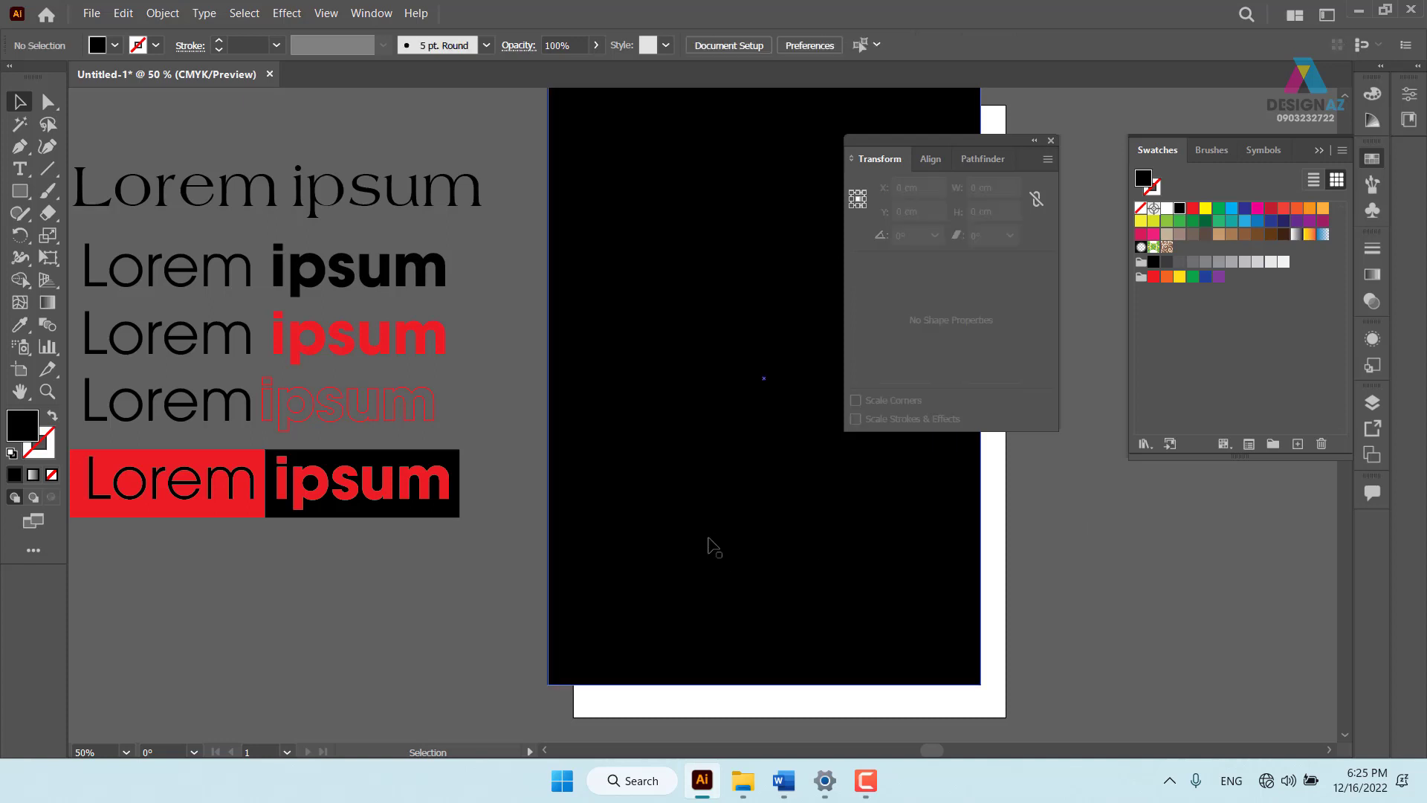
click(718, 535)
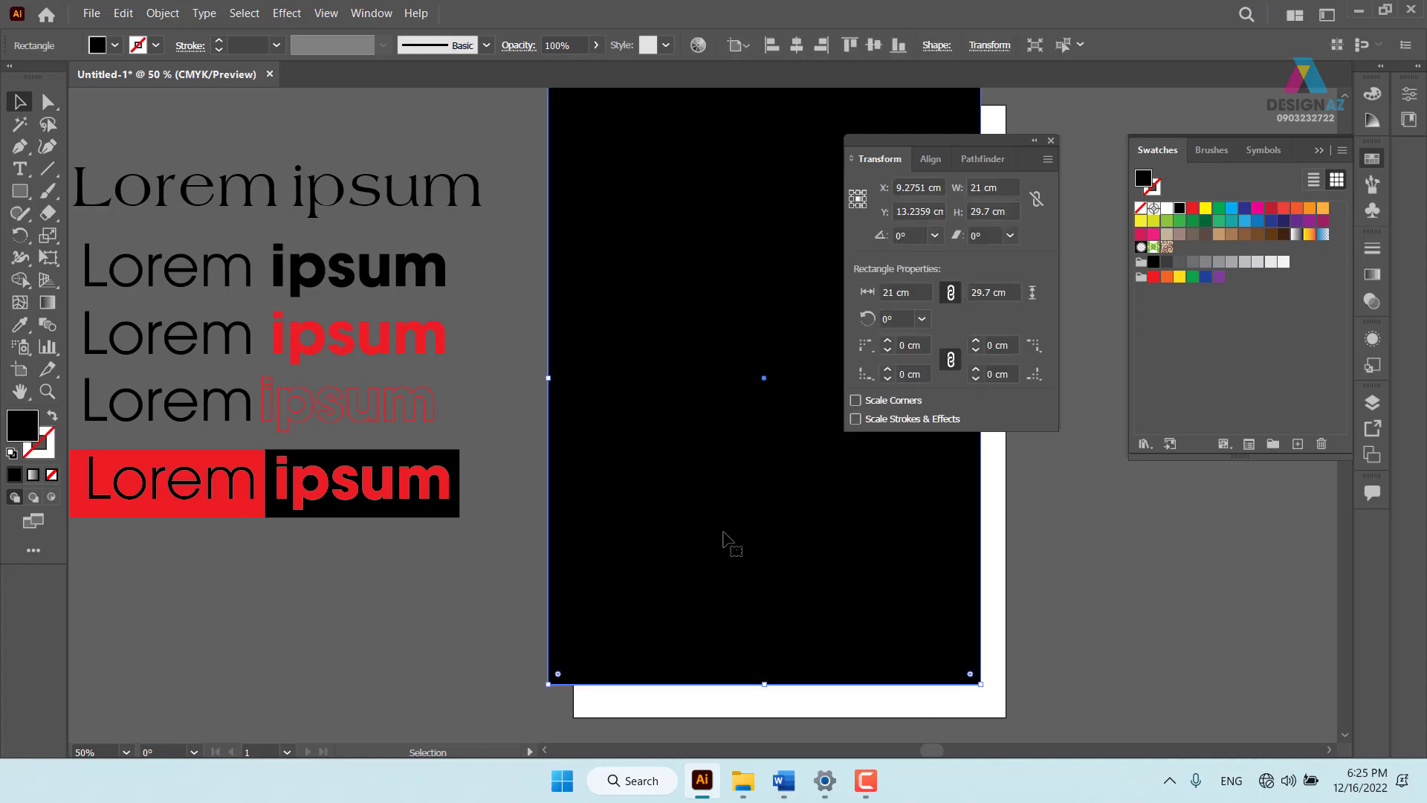
Centre the black rectangle horizontally and vertically relative to the artboard
click(930, 158)
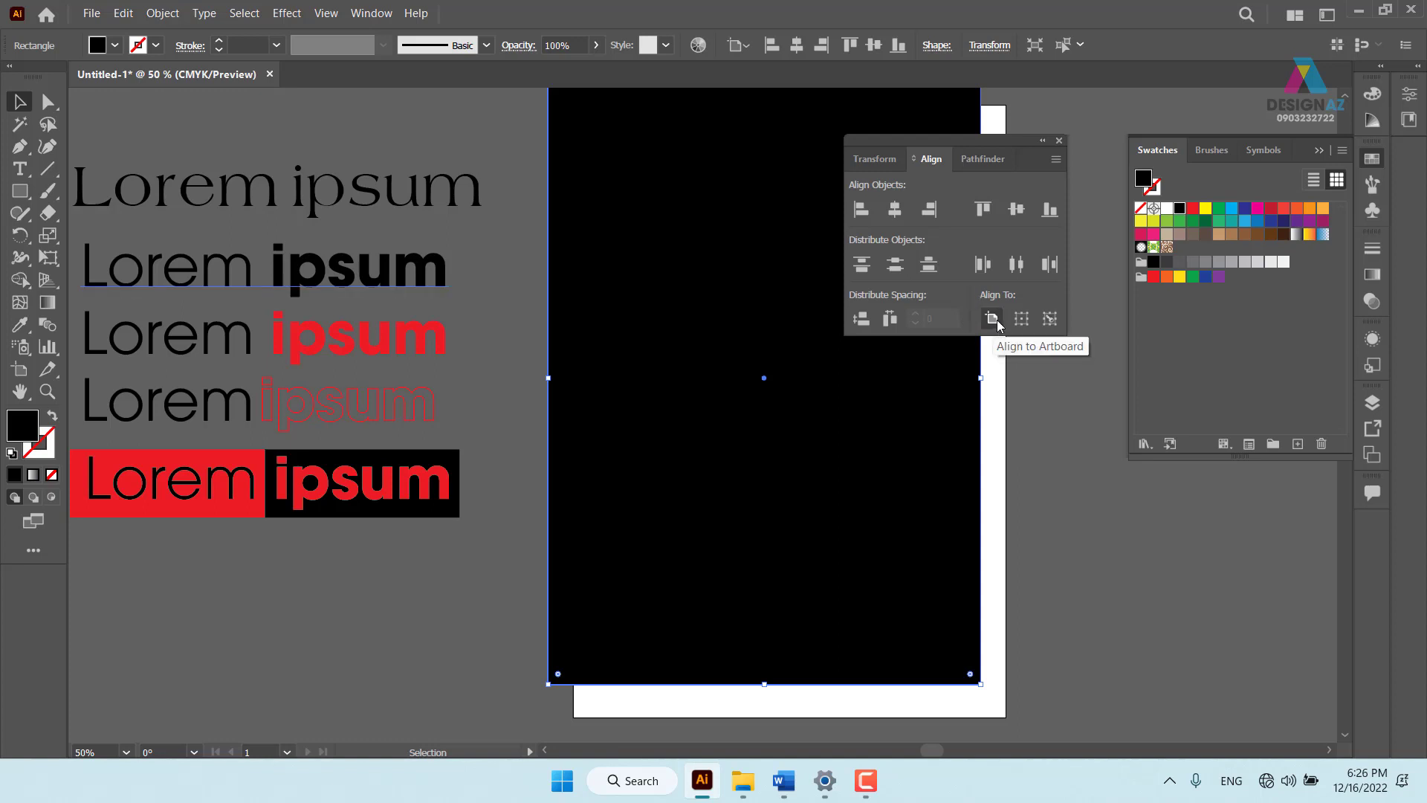
click(1022, 320)
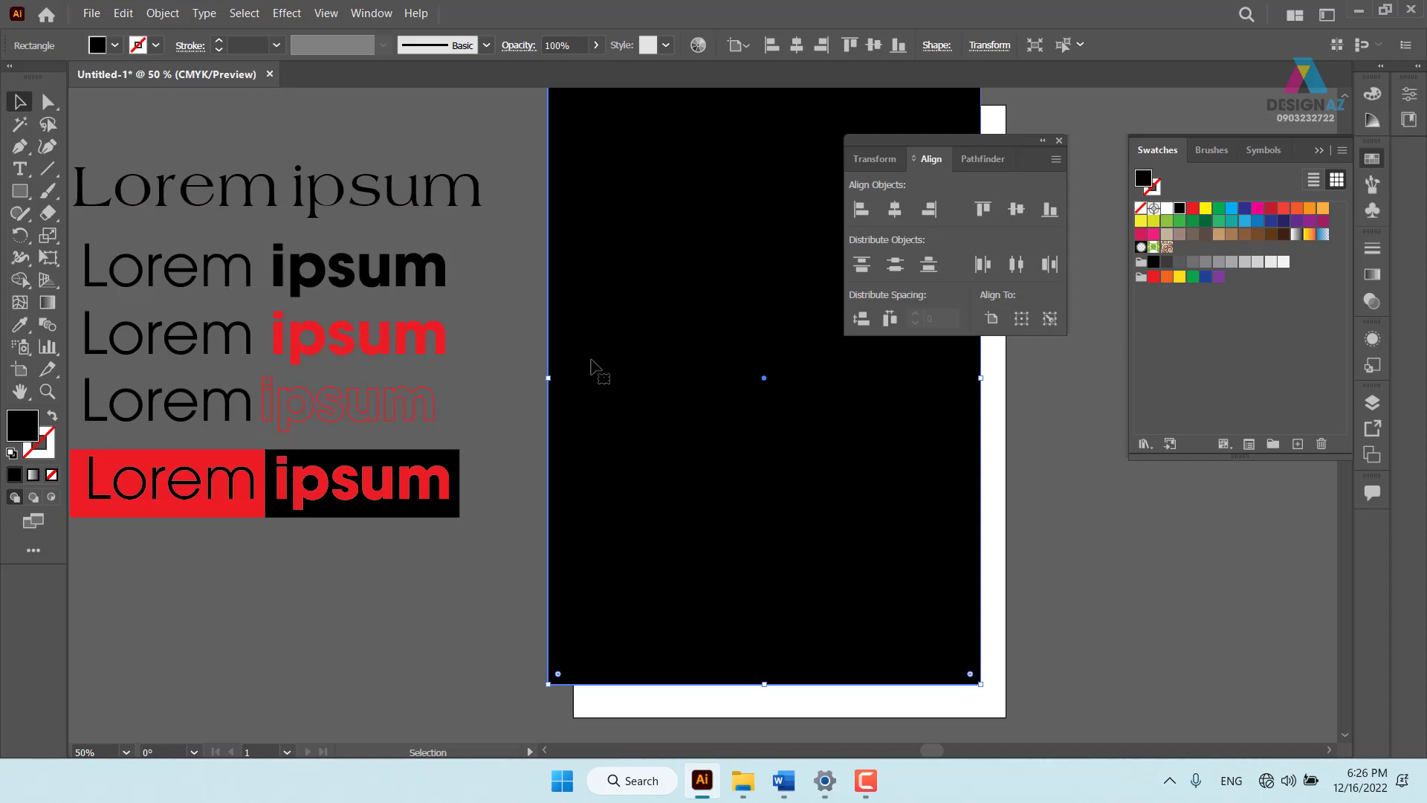
click(992, 318)
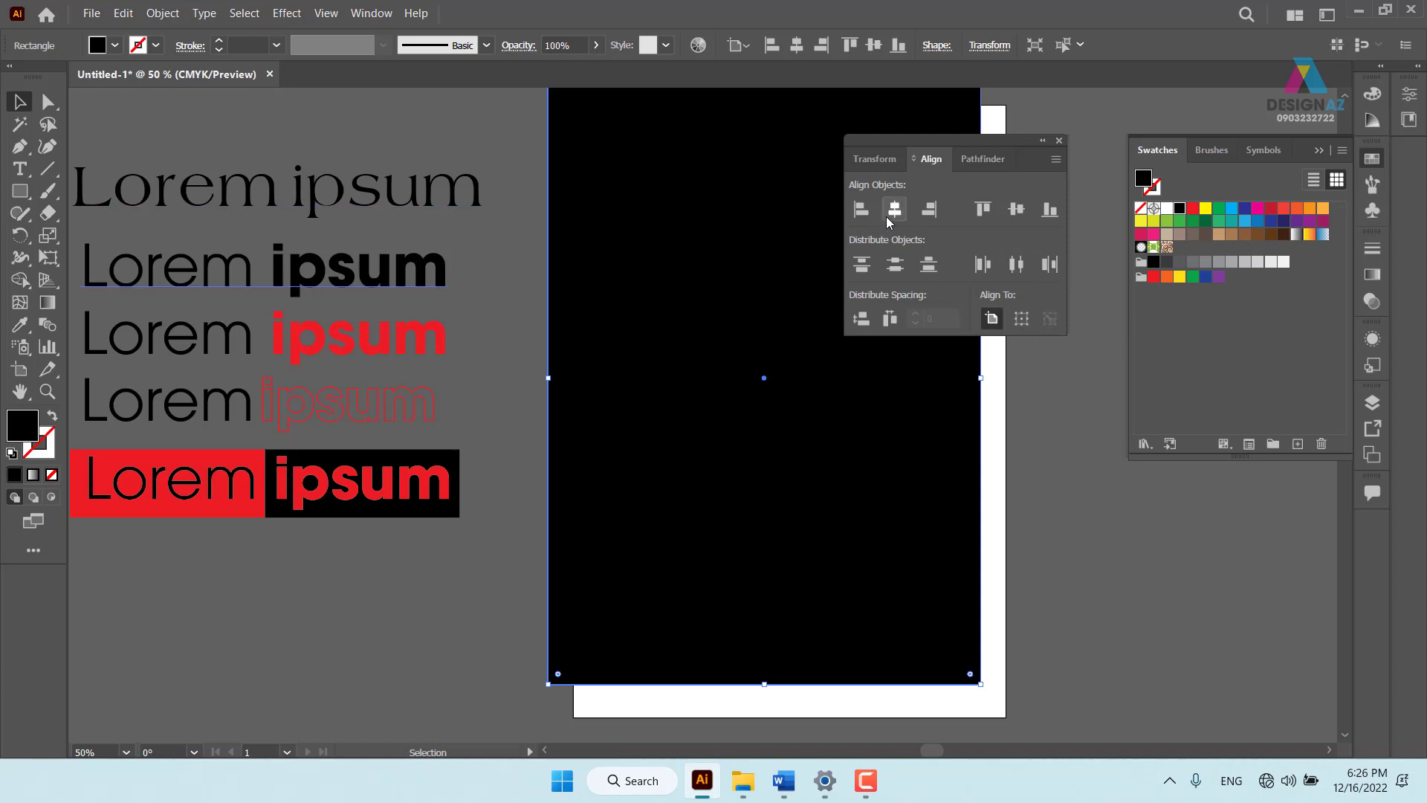
click(895, 209)
click(1016, 210)
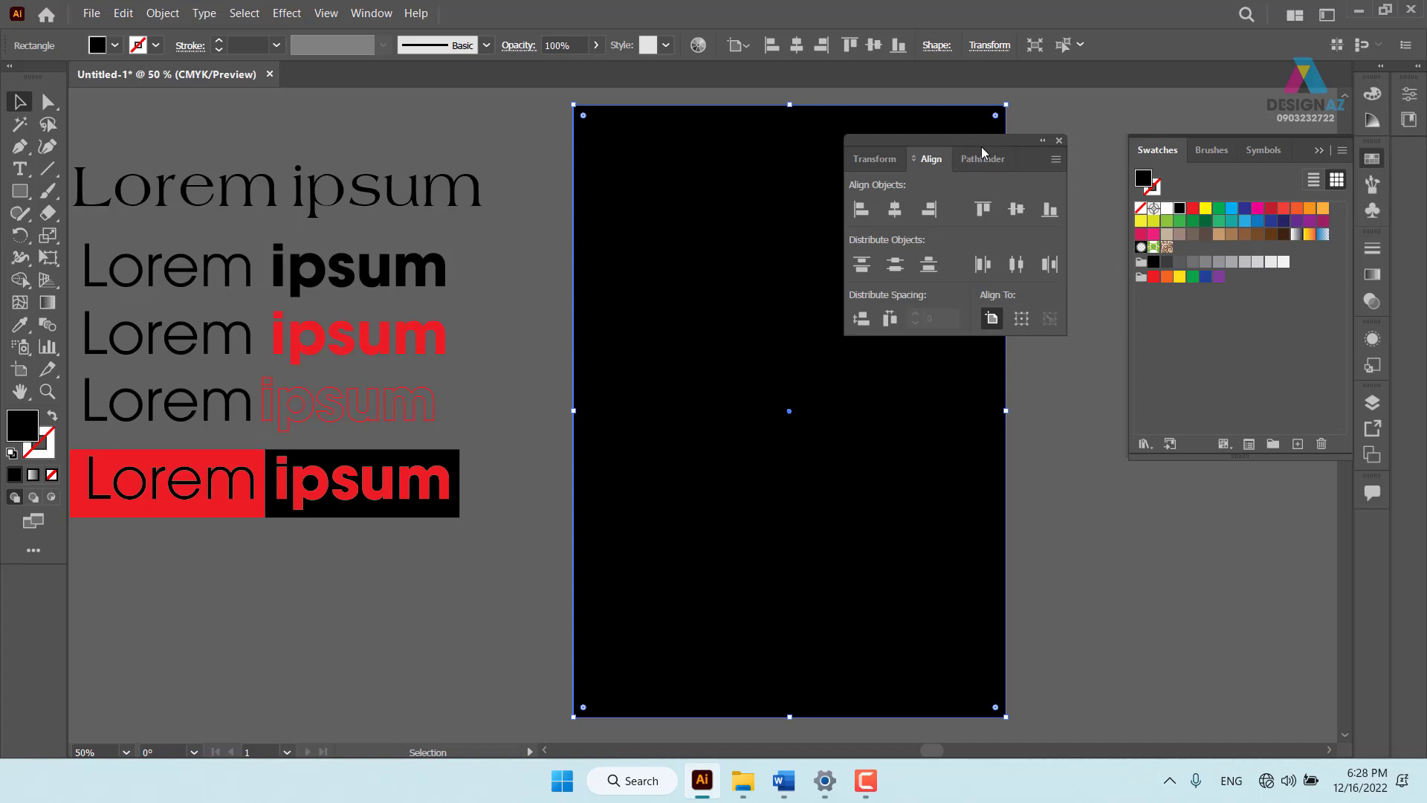
Move the Align panel group down below the Swatches panel
drag(981, 144, 1227, 485)
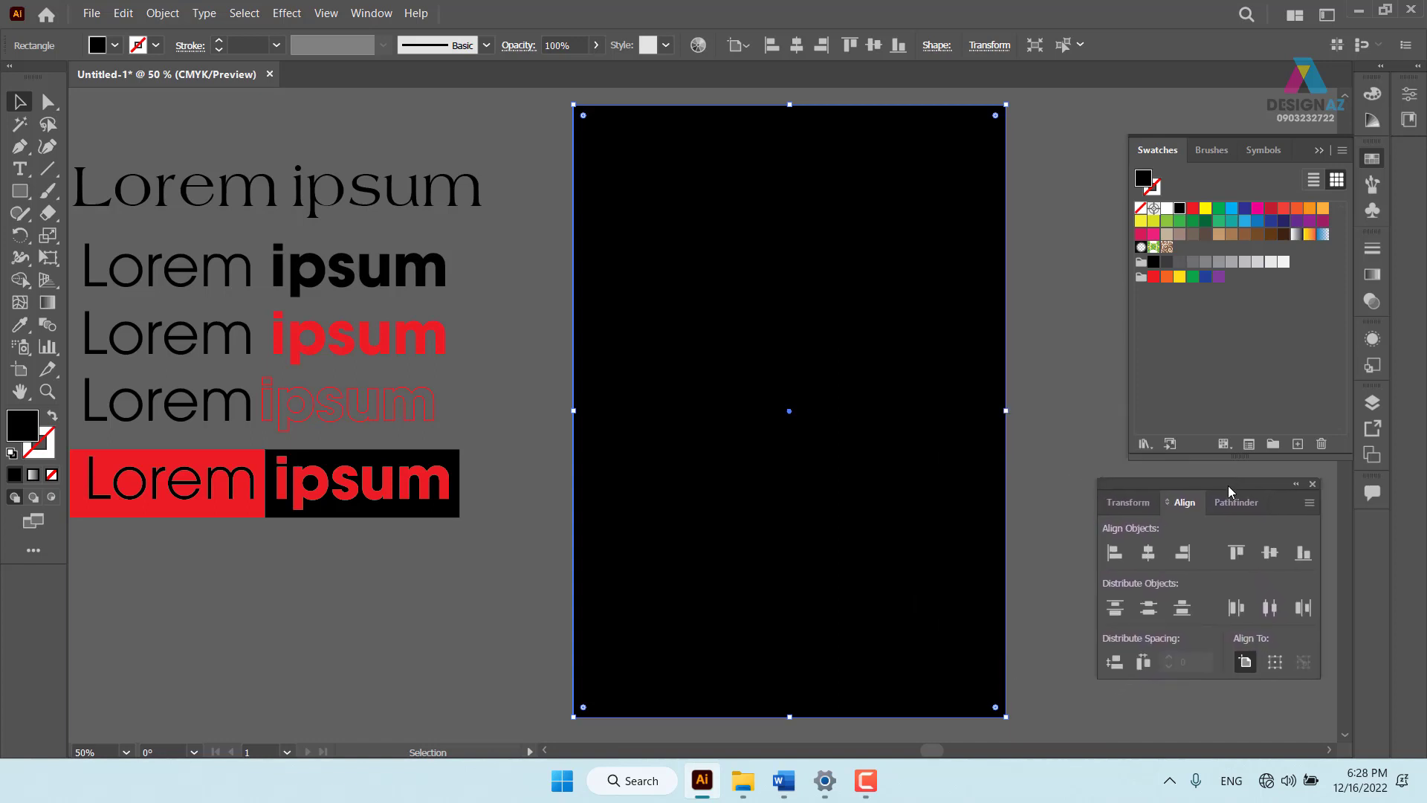
Draw a small rectangle on the canvas just left of the artboard's top
click(511, 297)
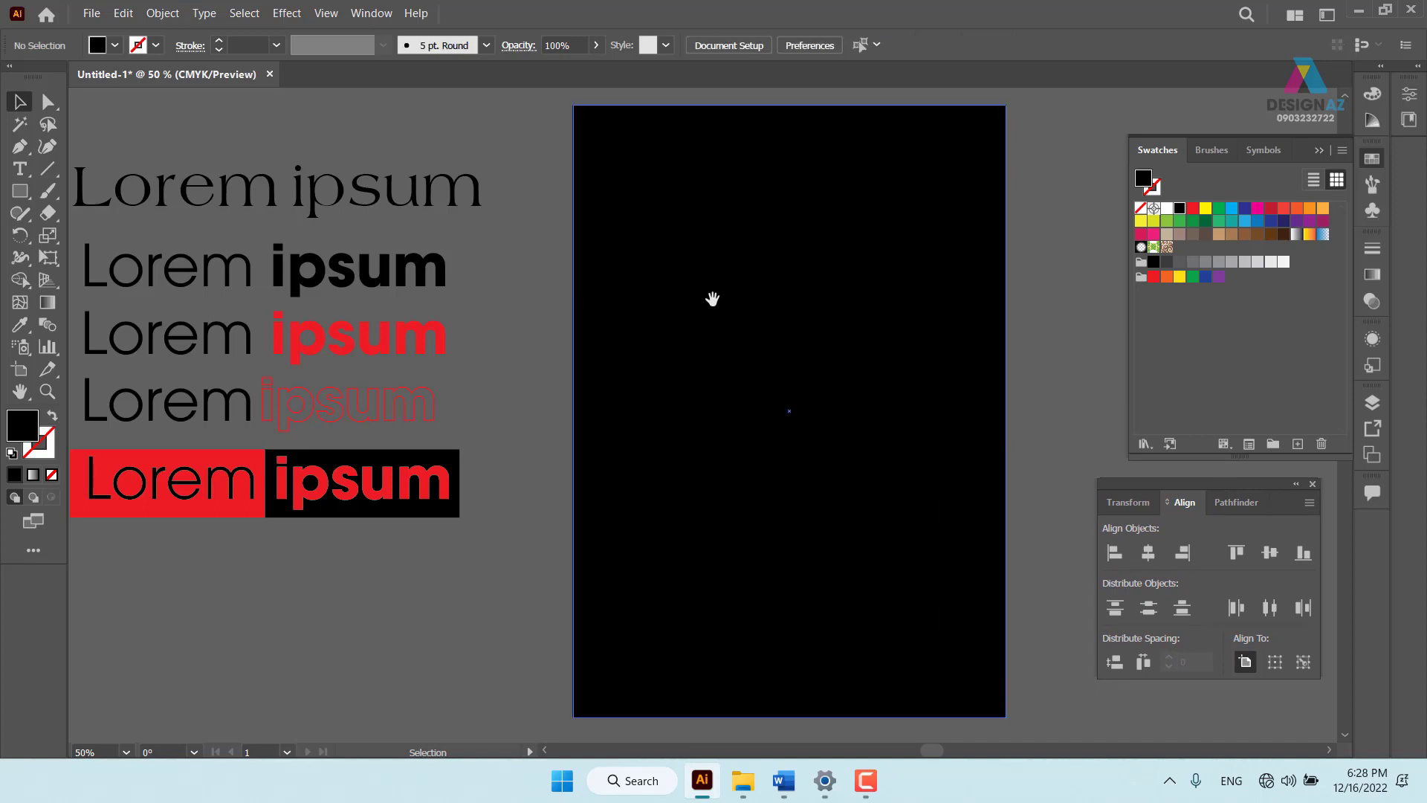
drag(712, 298, 639, 301)
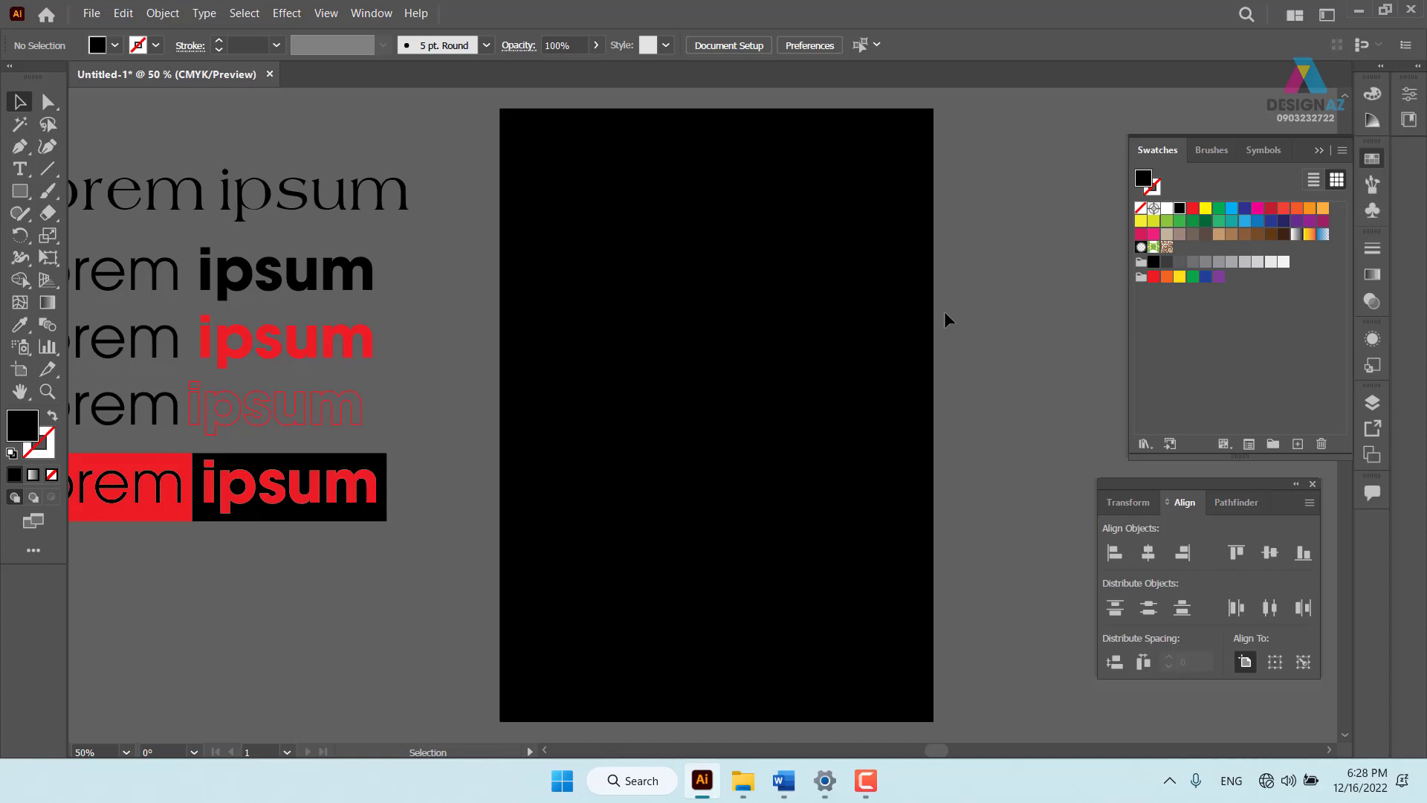
click(22, 192)
drag(410, 118, 453, 161)
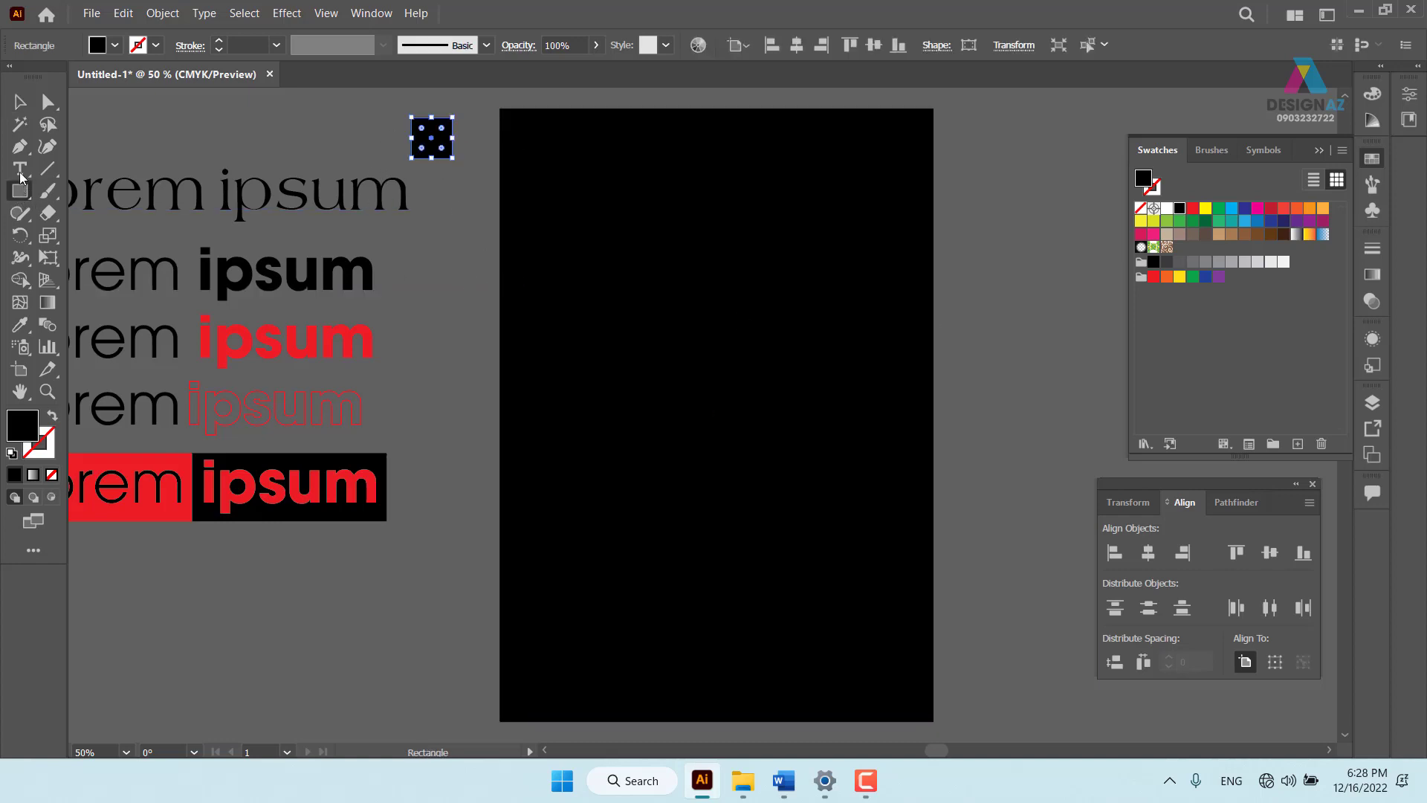
click(20, 102)
click(260, 133)
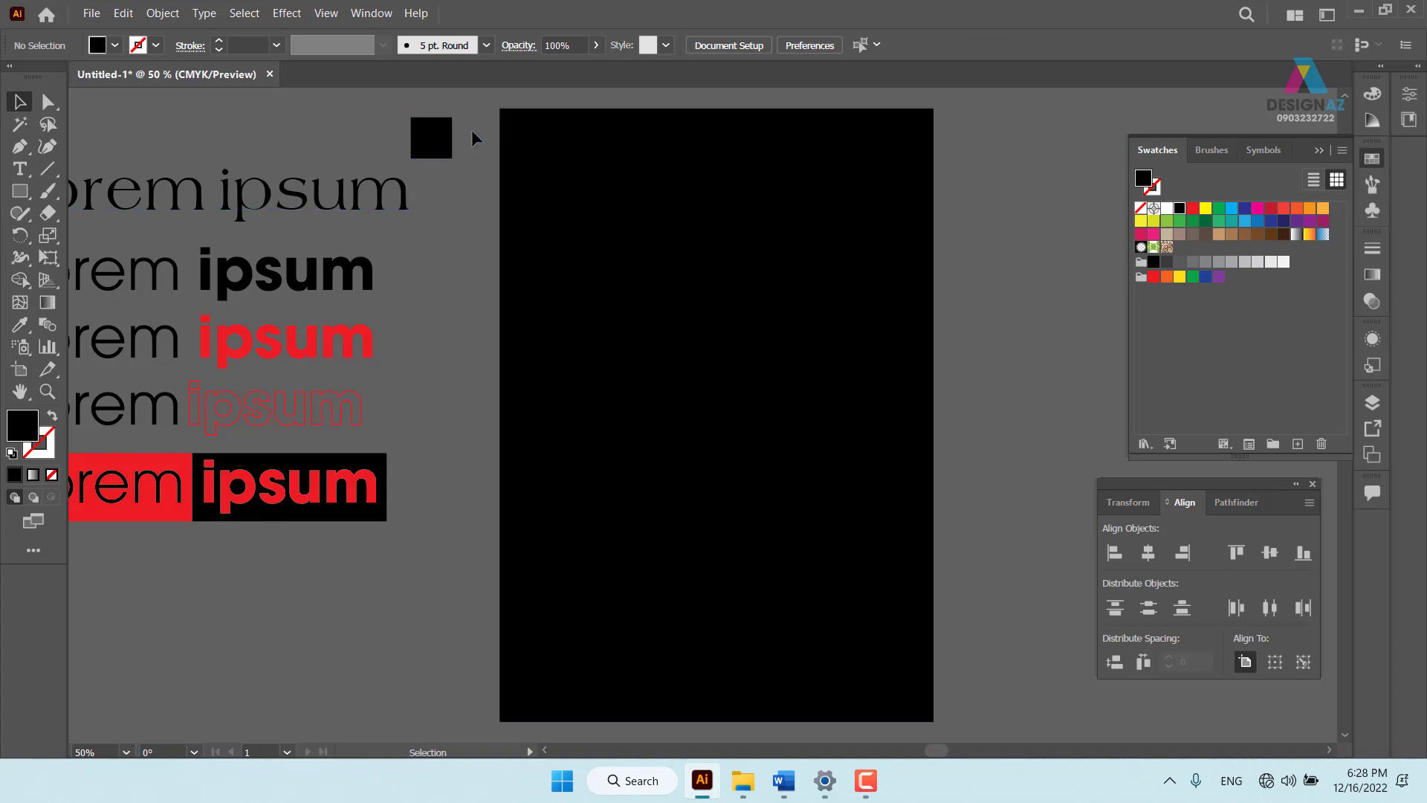
click(431, 138)
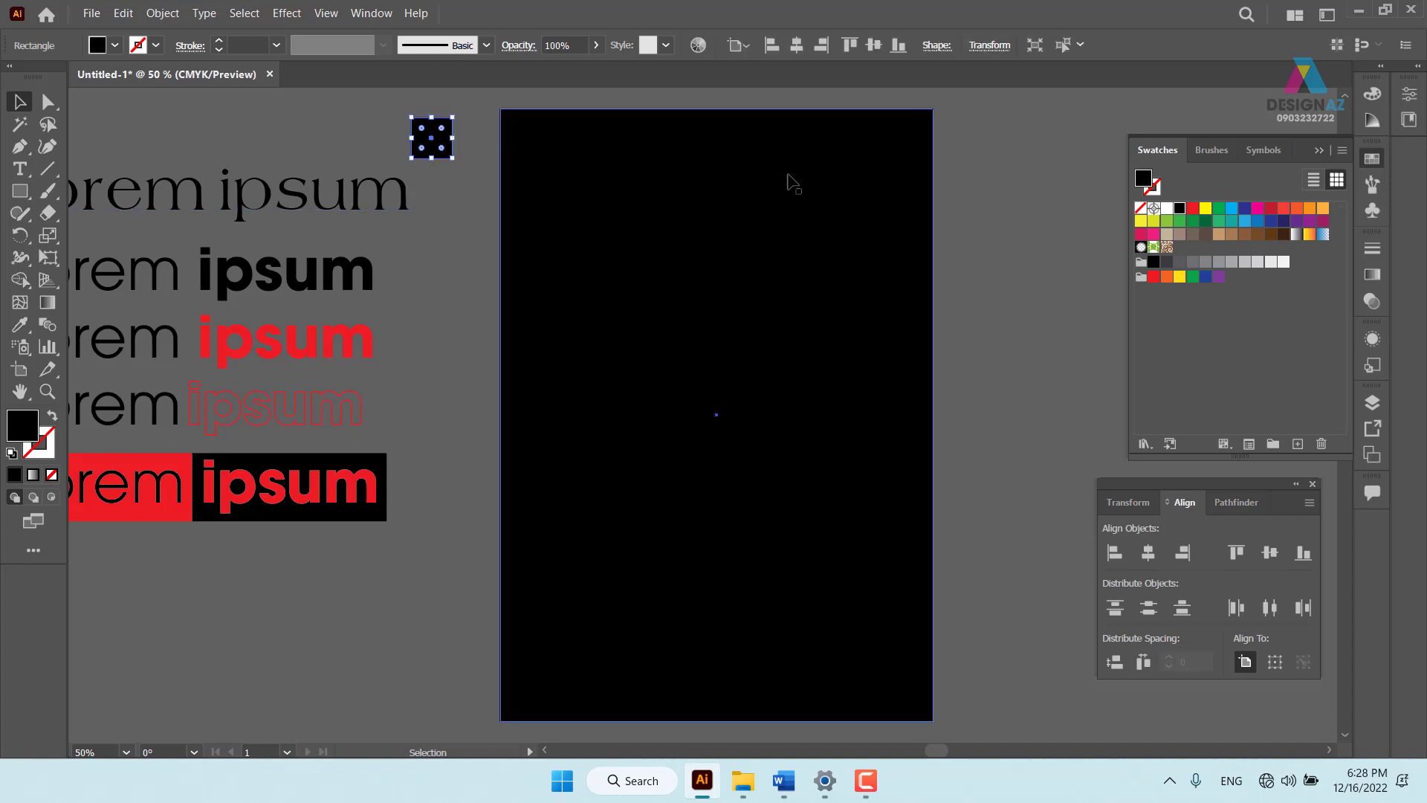
Resize the small rectangle to a 1.27 × 1.27 cm square
click(997, 47)
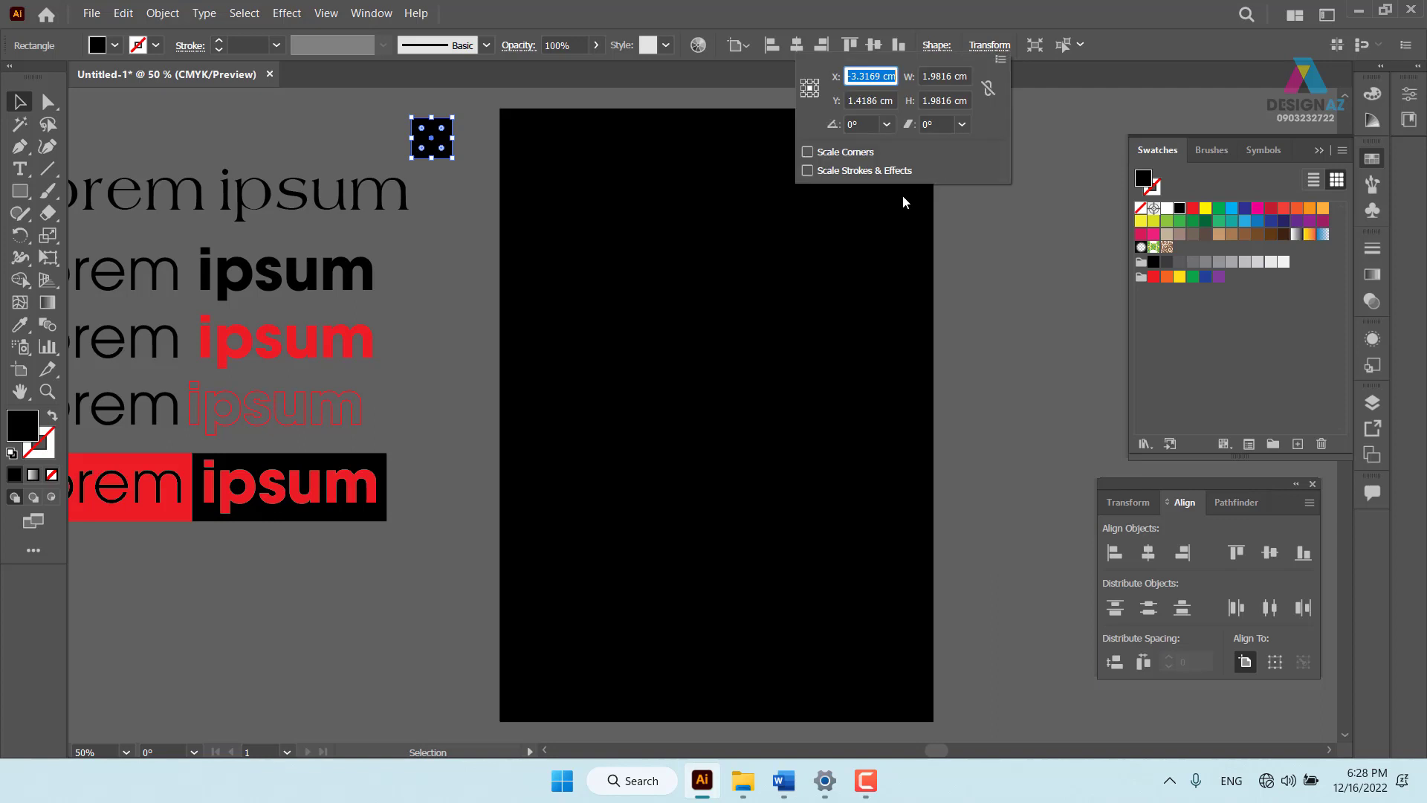
double_click(953, 77)
text(1)
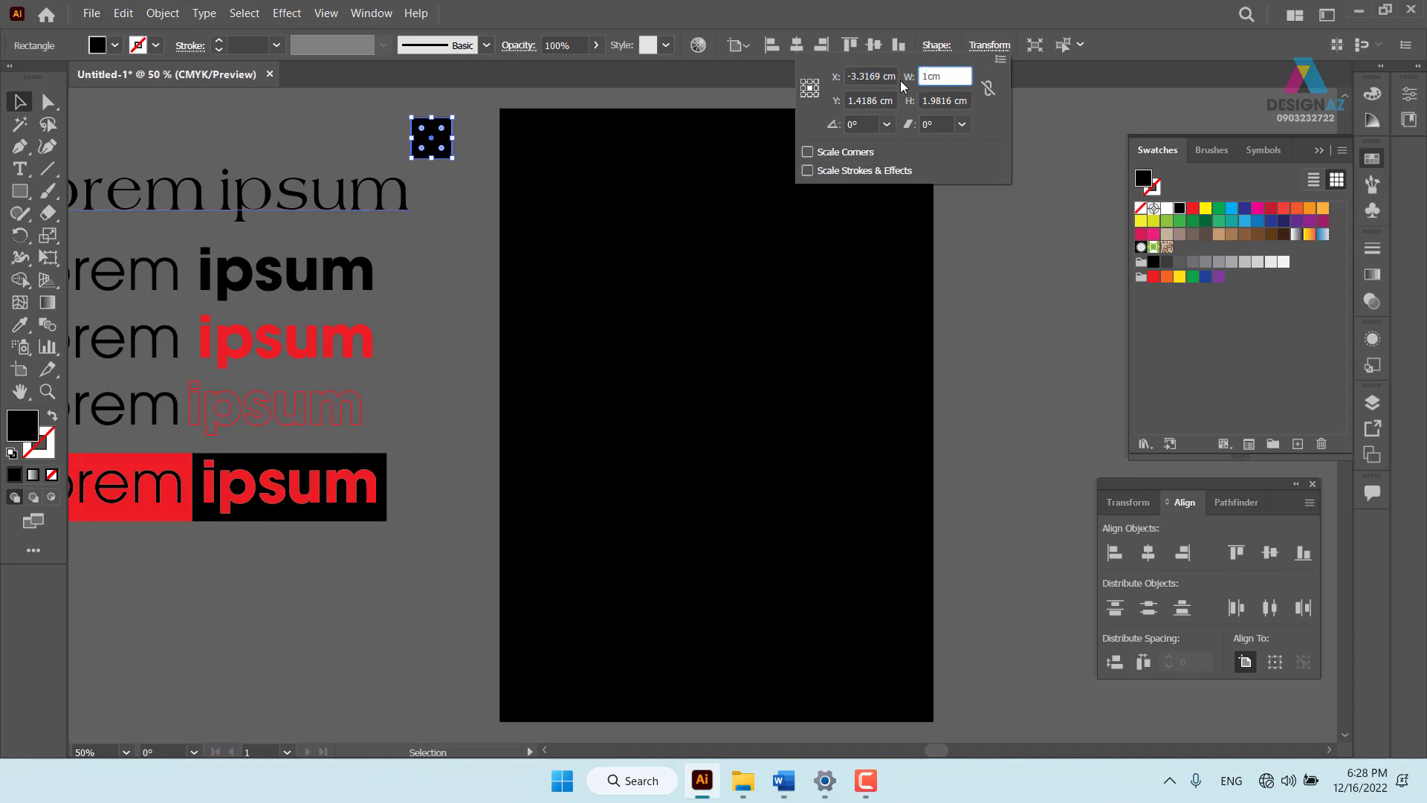
text(.27)
key(Return)
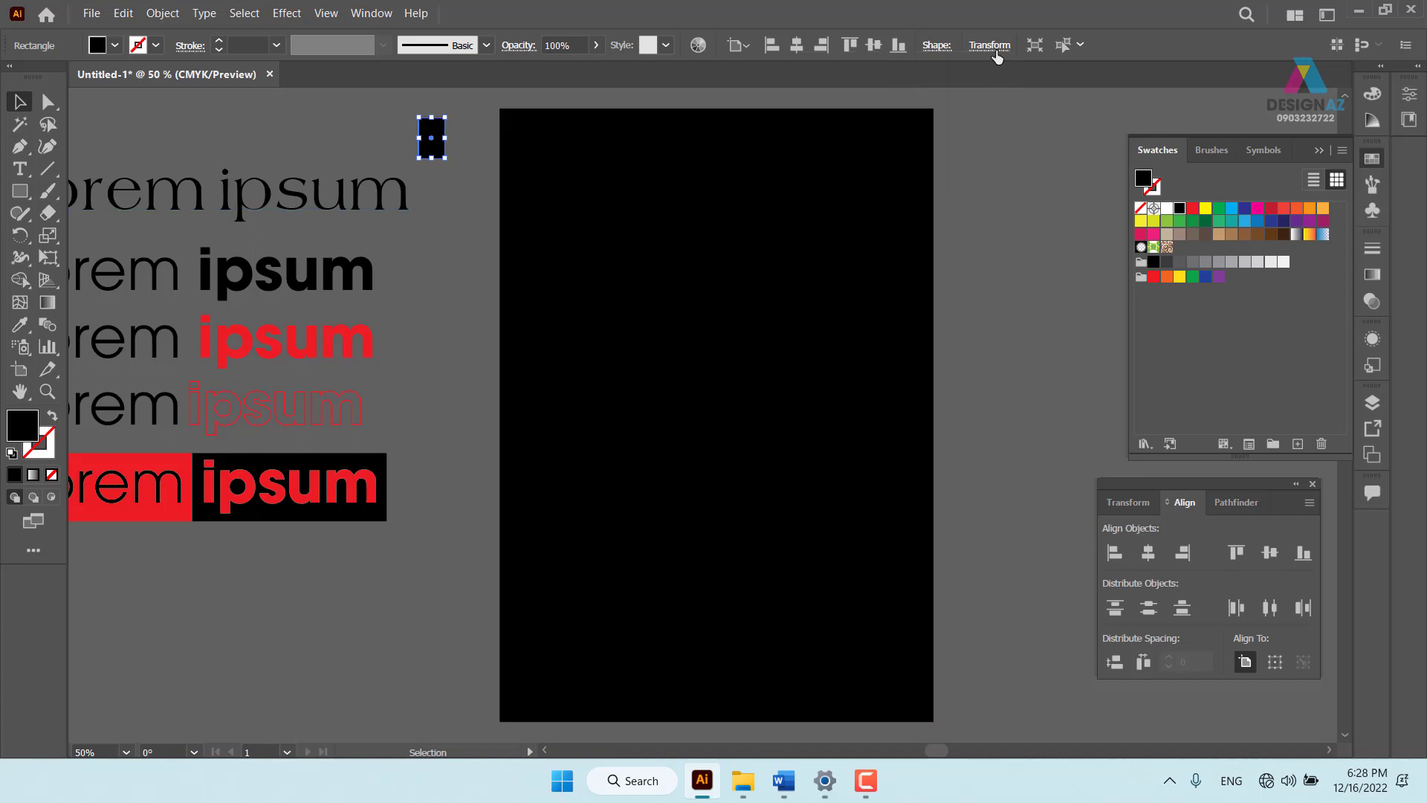
click(989, 46)
key(Tab)
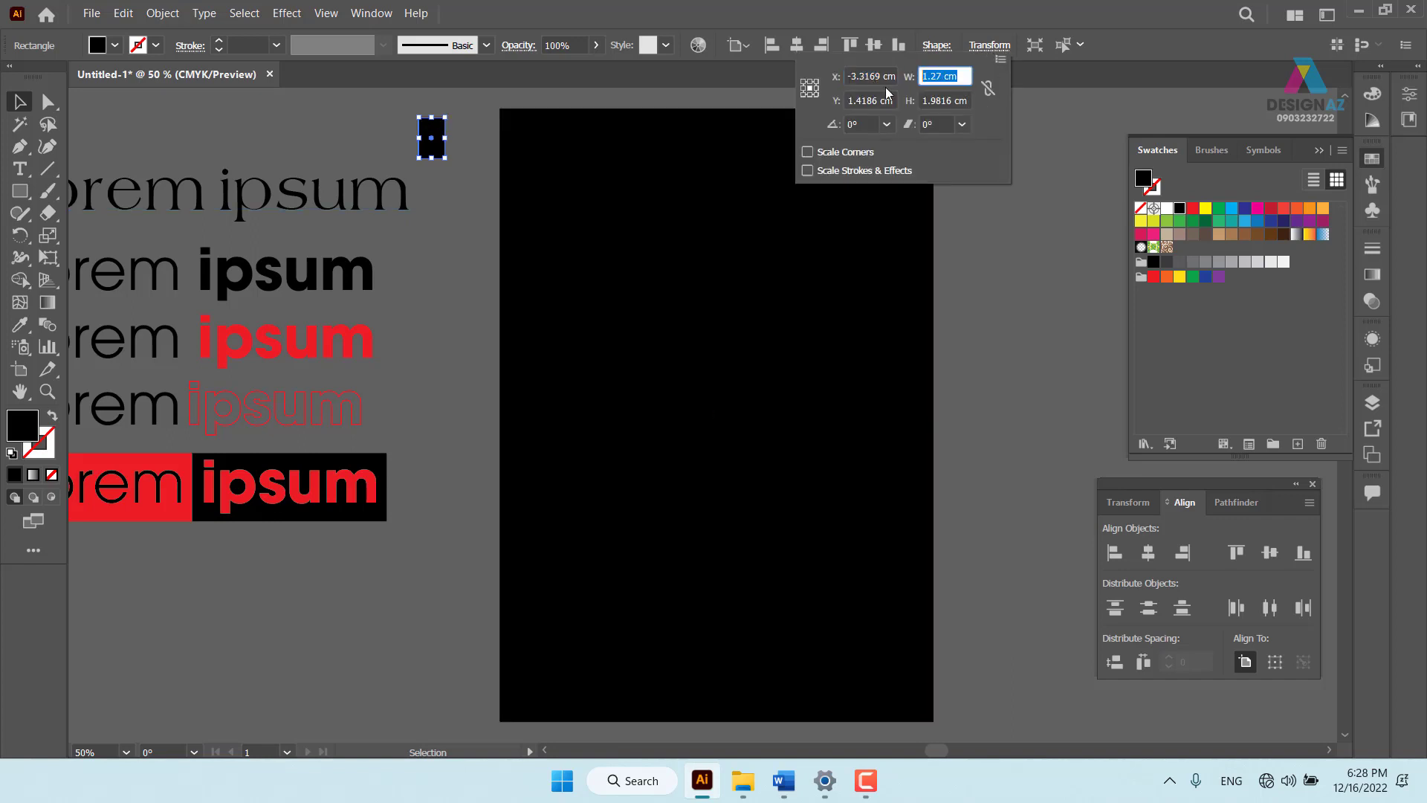
key(Tab)
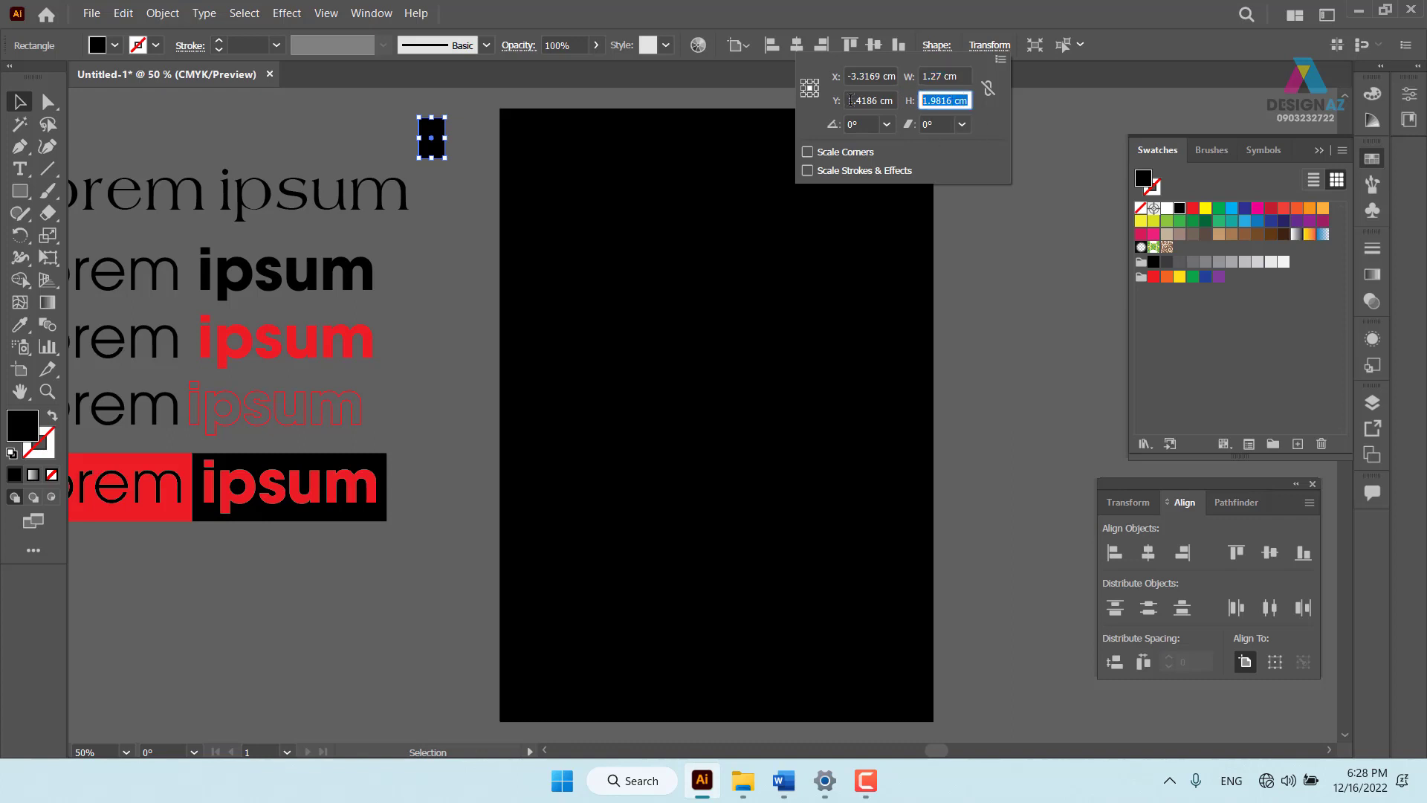
text(1.27)
key(Return)
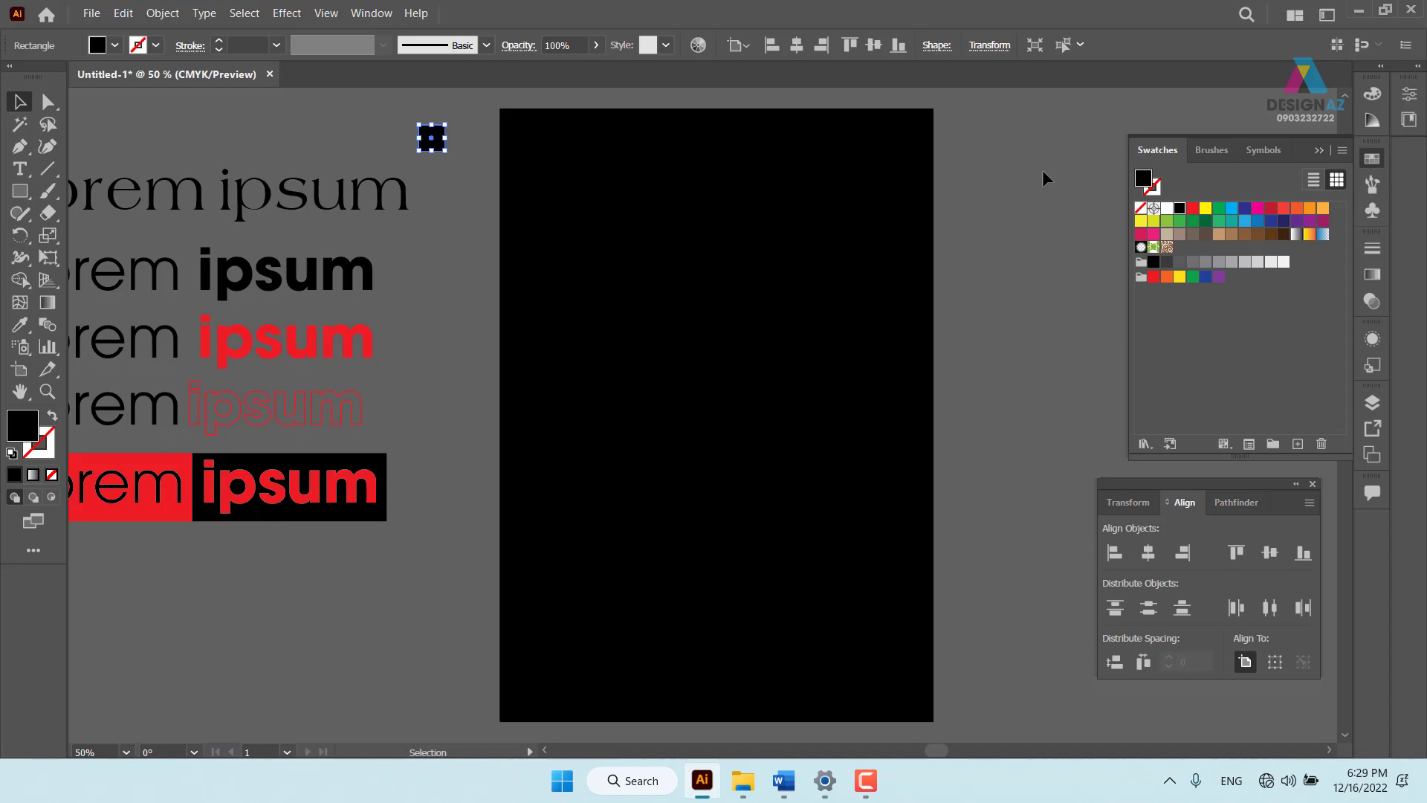
Fill the small square with the red swatch
click(952, 281)
click(431, 137)
click(1192, 208)
click(1008, 261)
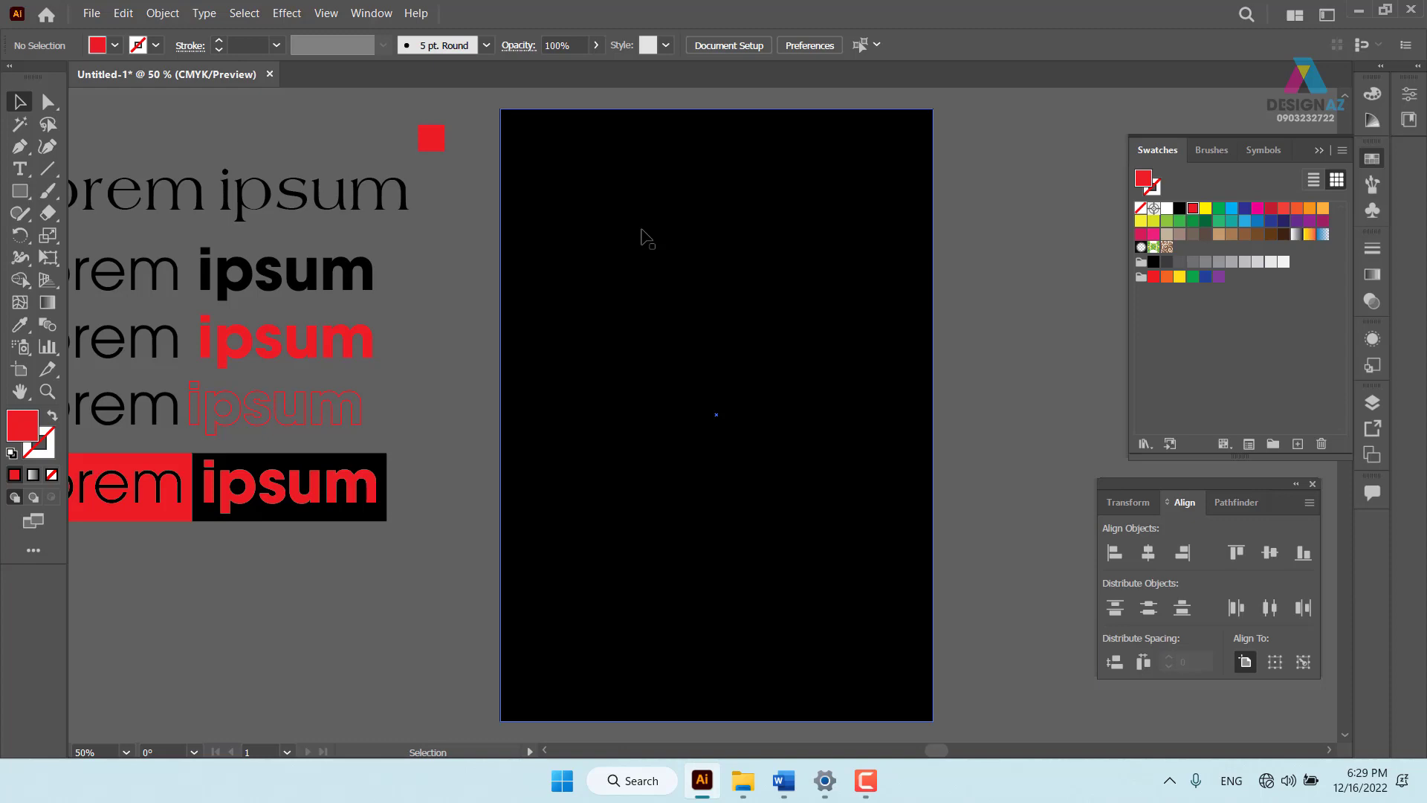
Minimize Illustrator, launch InDesign and start a new document
key(super+d)
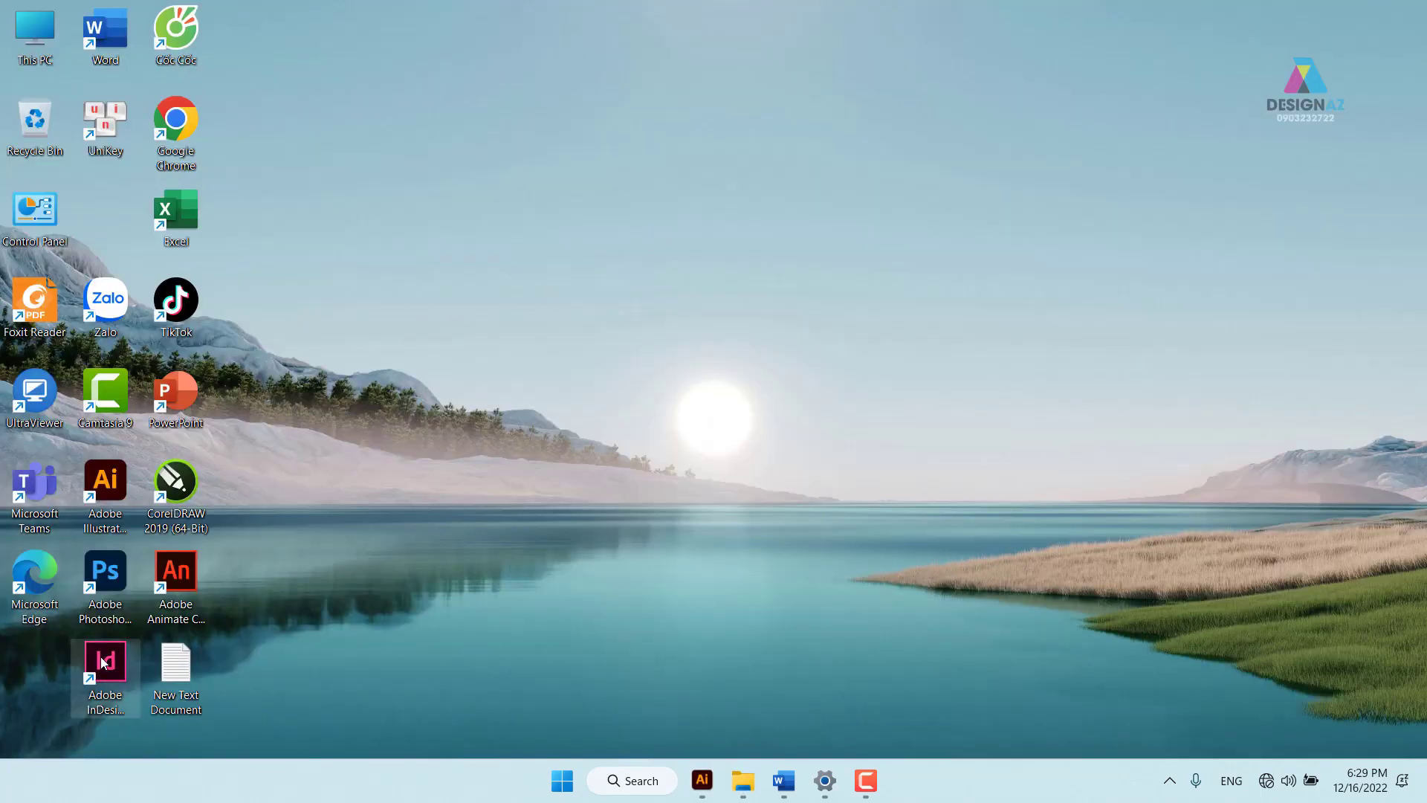
double_click(103, 662)
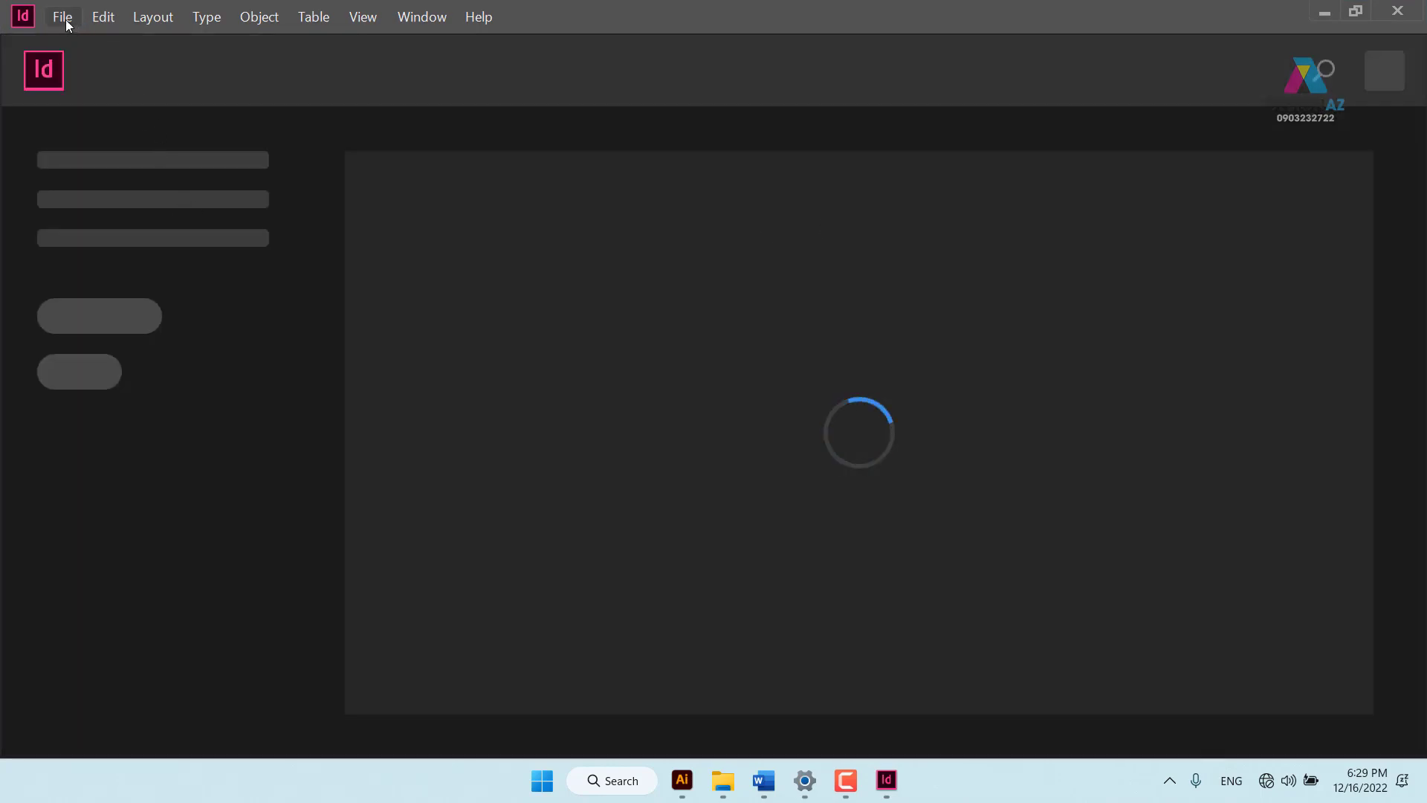
click(62, 16)
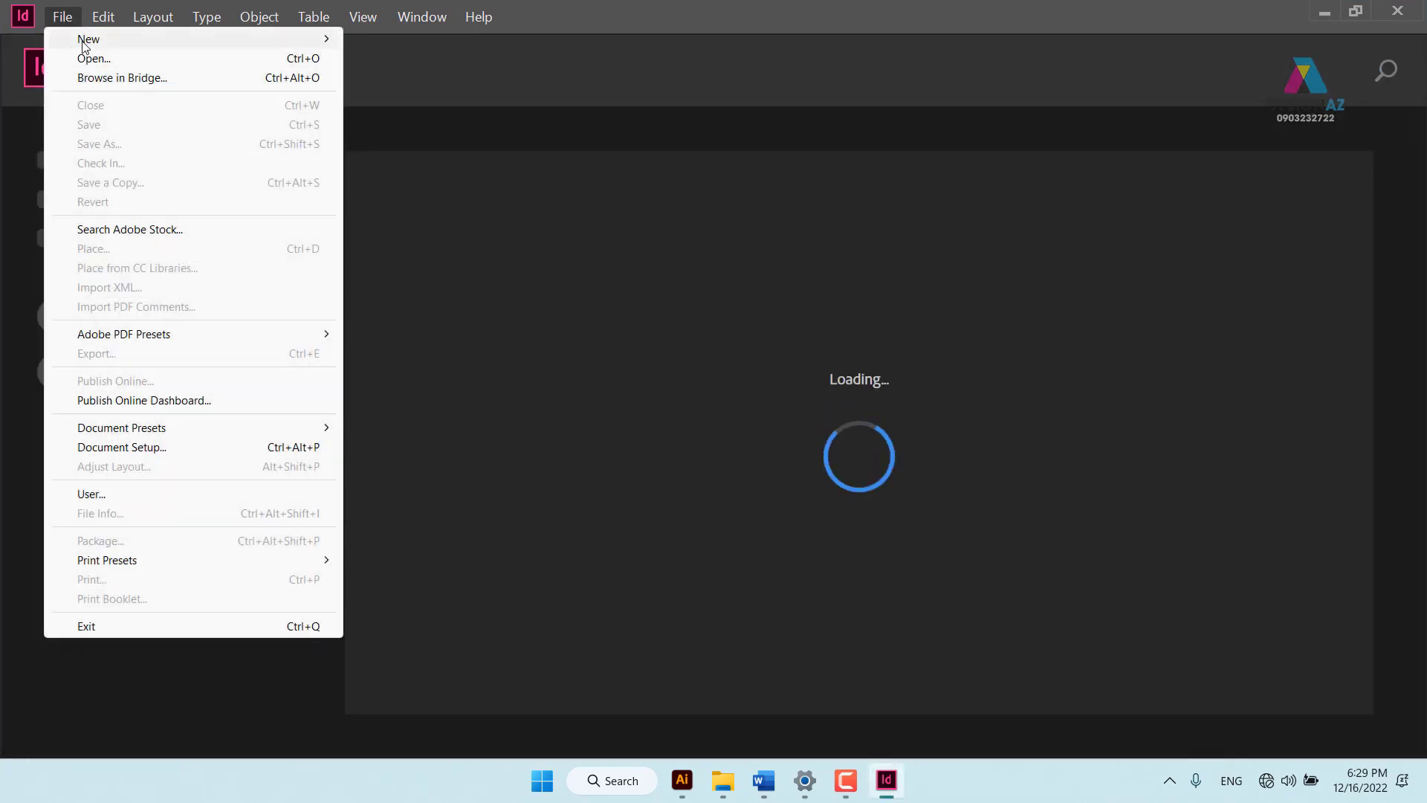
mouse_move(88, 38)
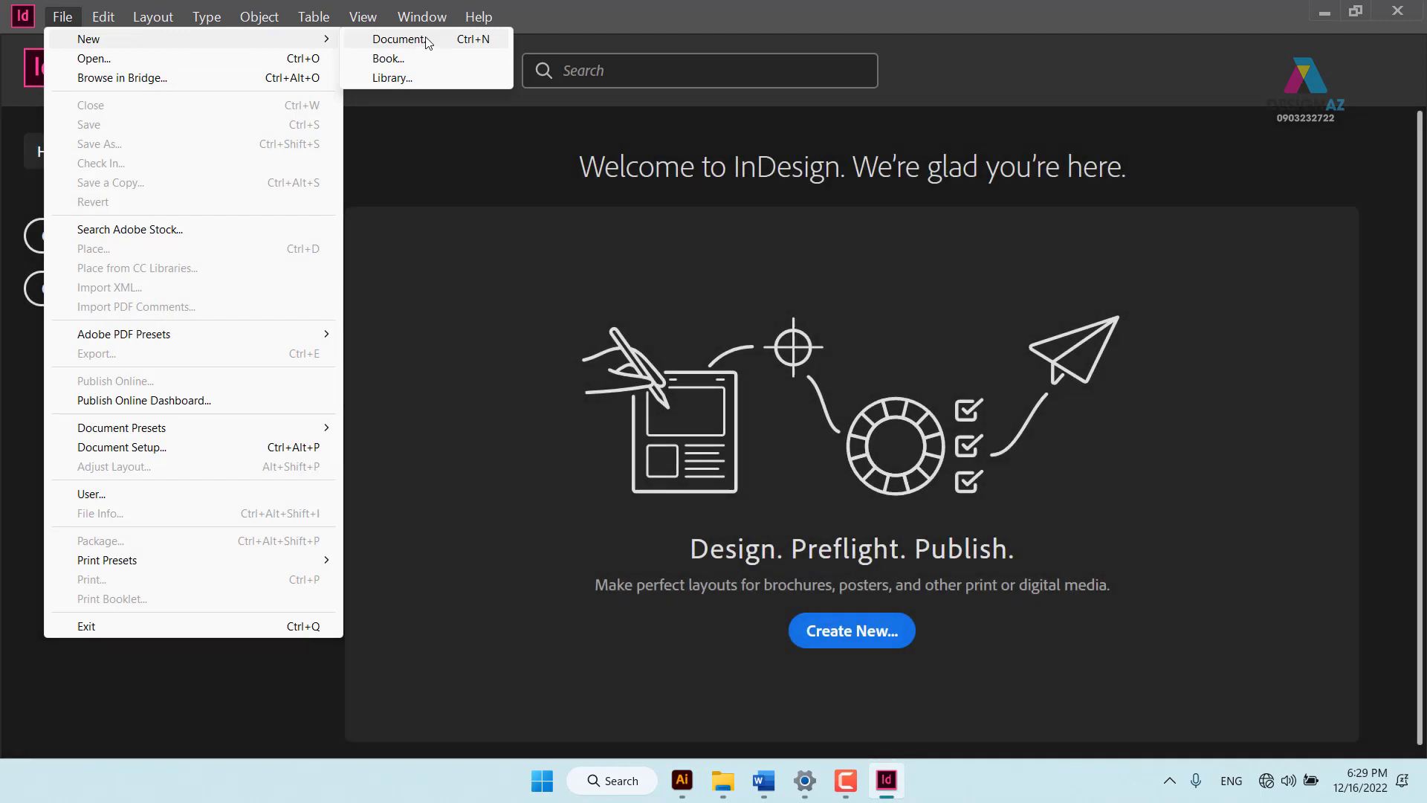
click(428, 41)
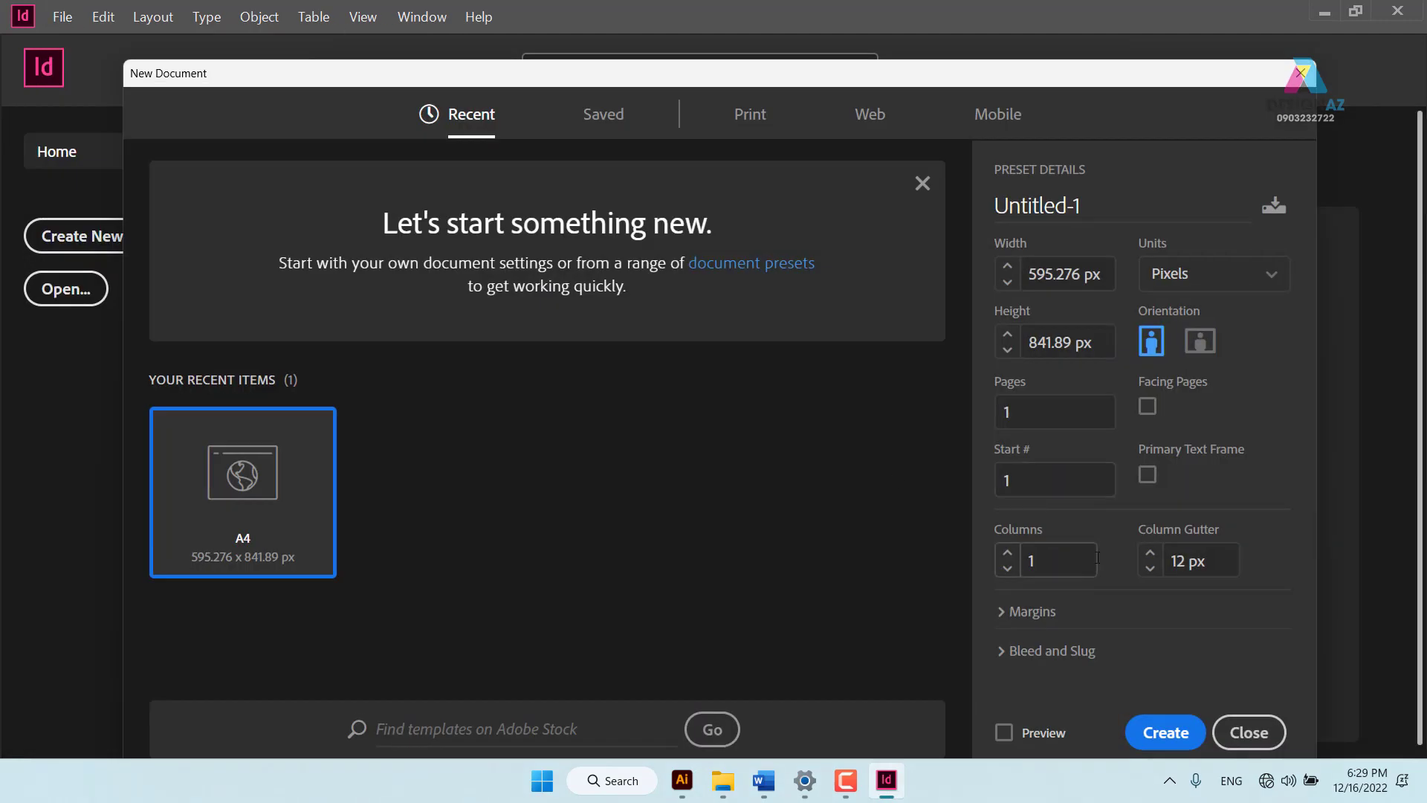
Choose the Print preset with Centimeters units, then close the dialog without creating a document
click(1001, 613)
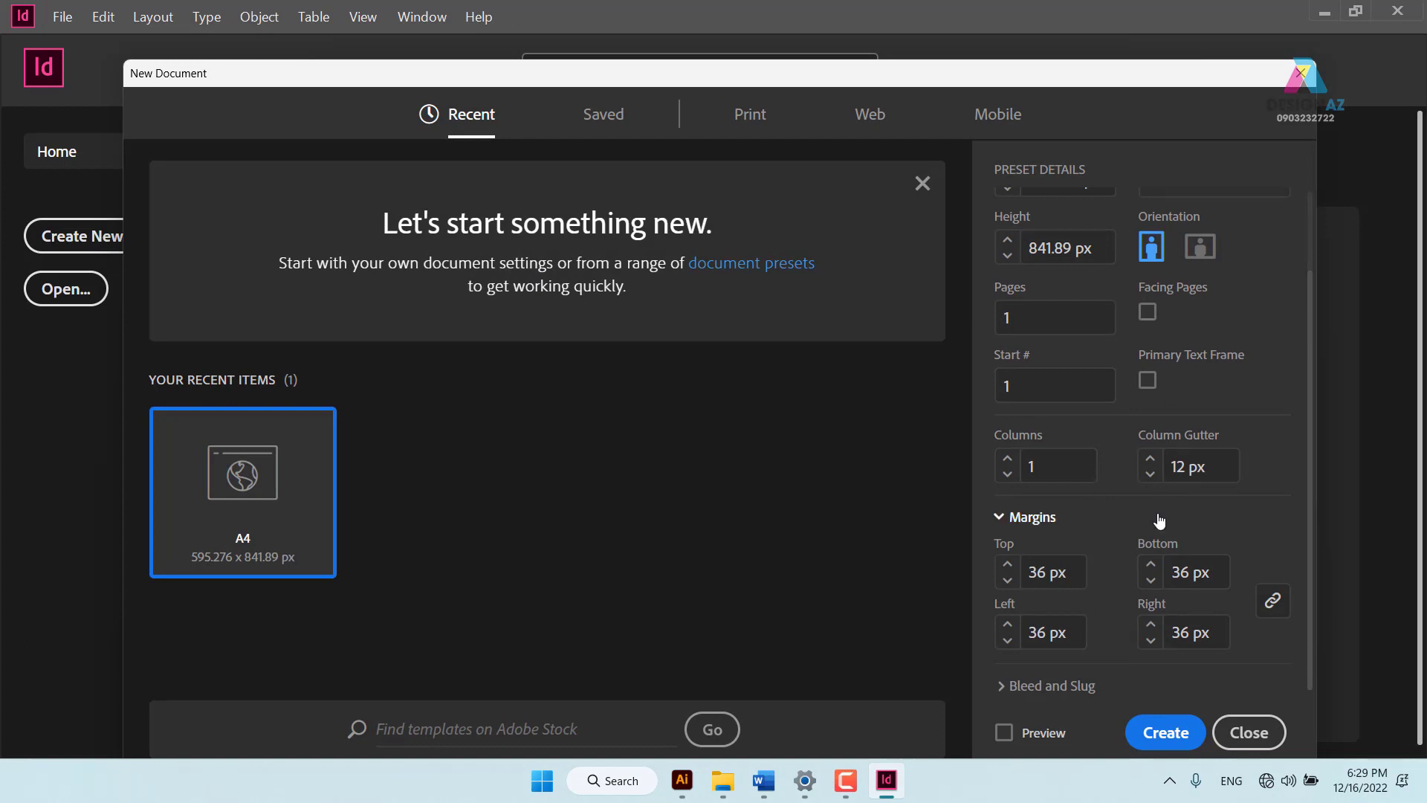
click(749, 115)
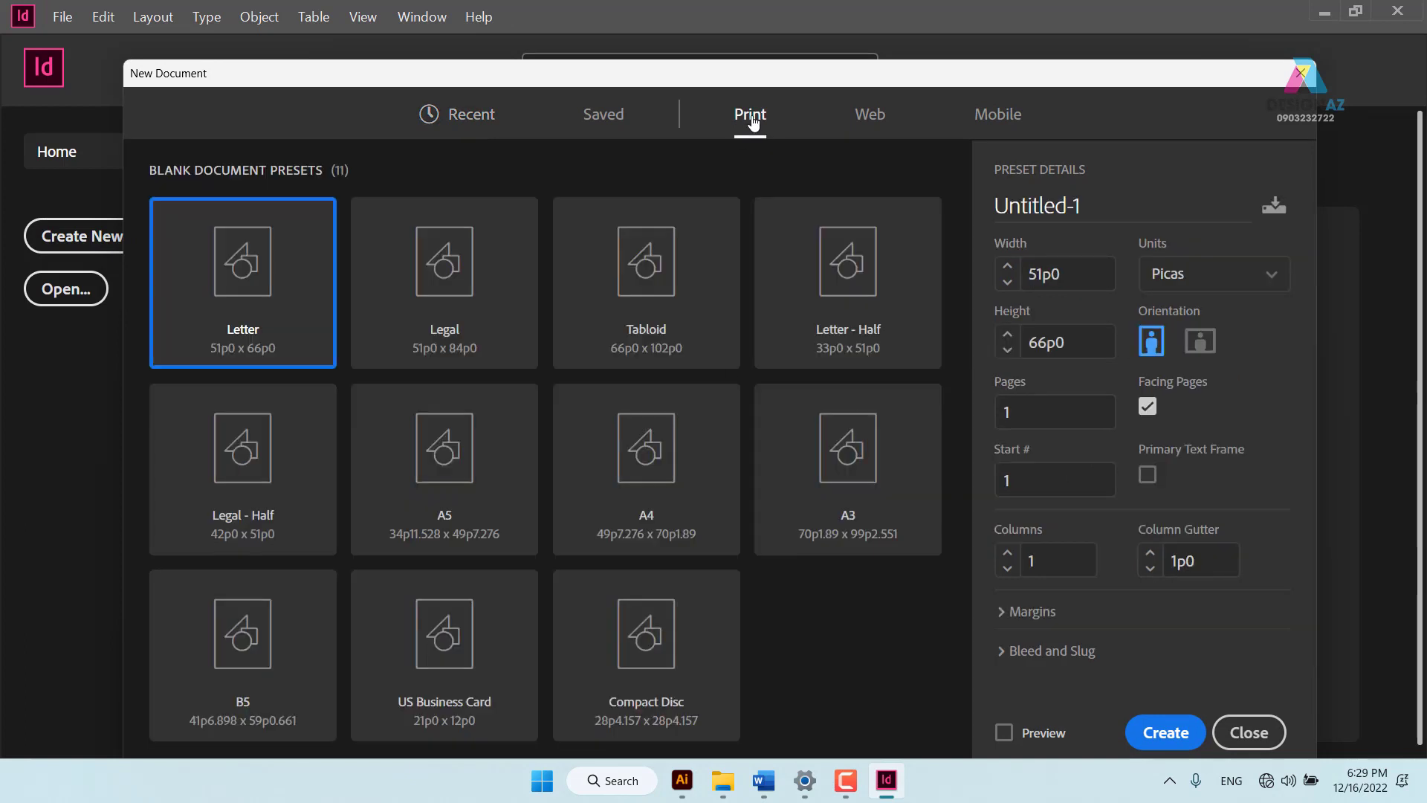
click(1007, 612)
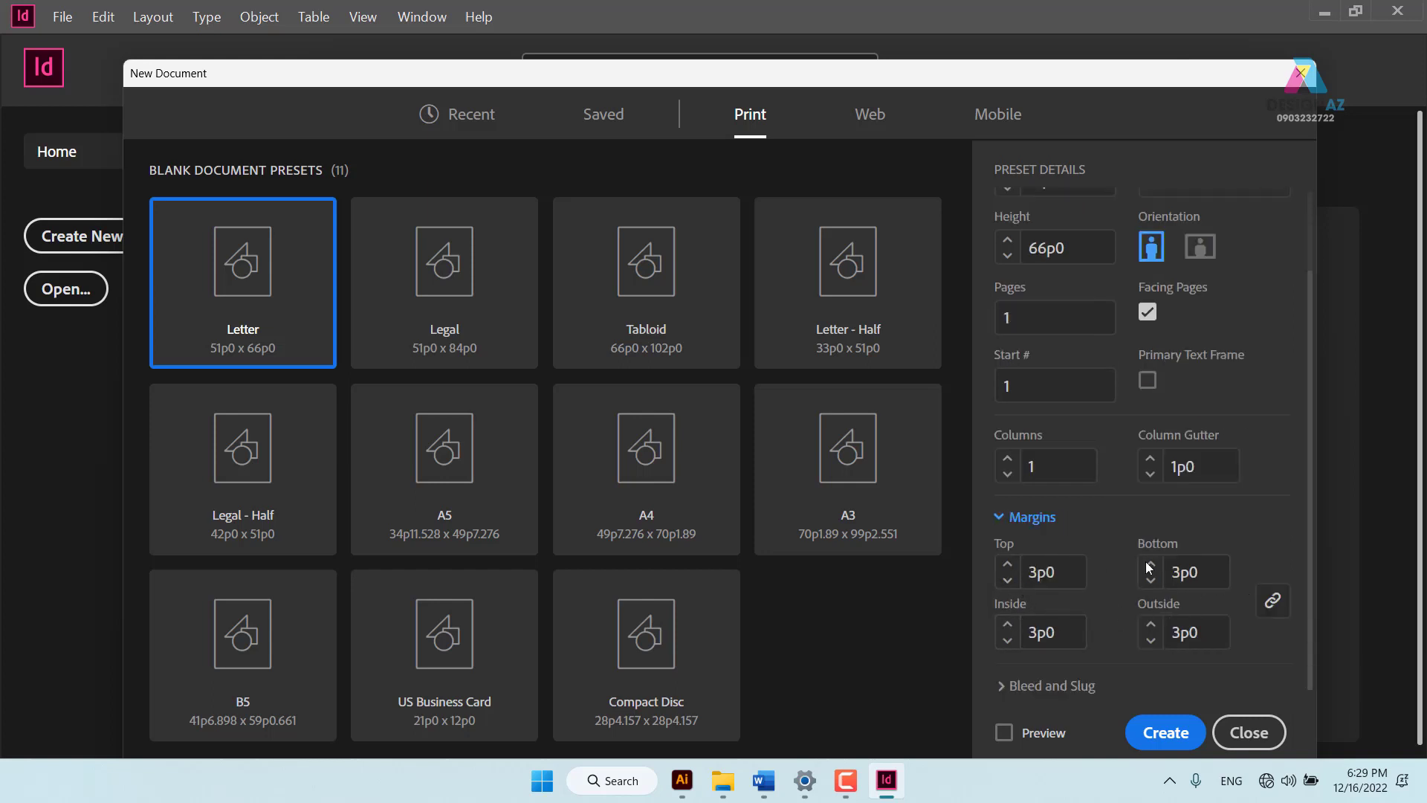
scroll(1199, 413, up, 3)
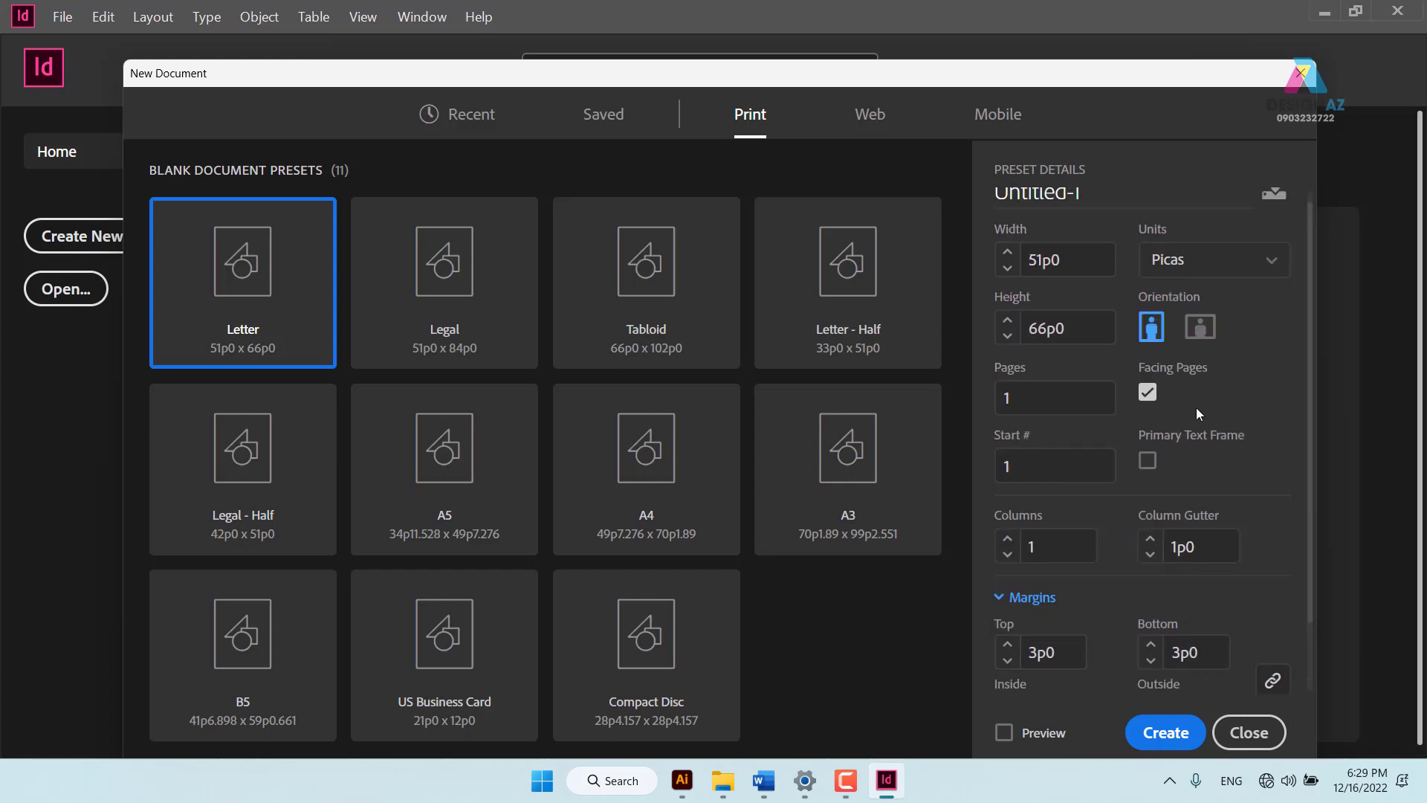
click(1255, 279)
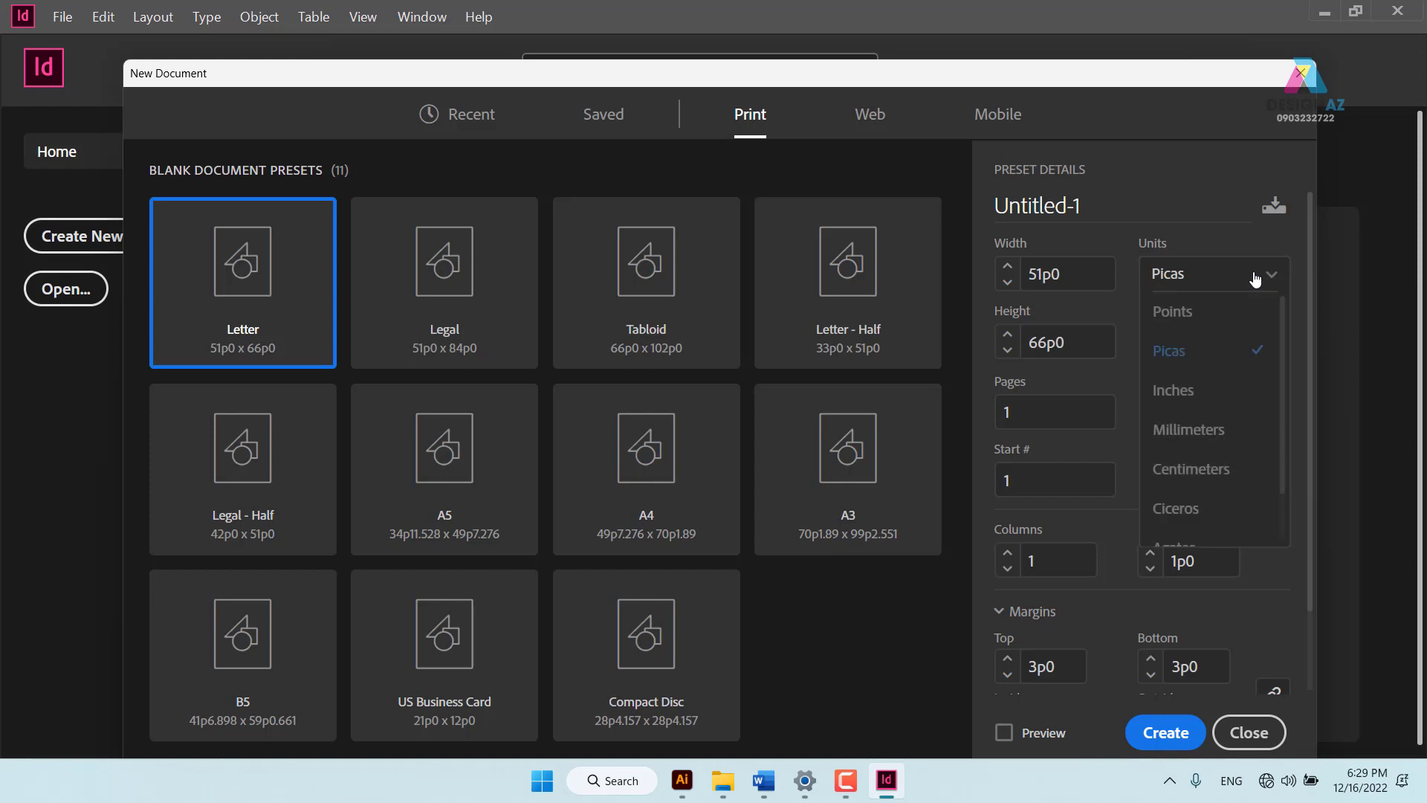
click(1220, 468)
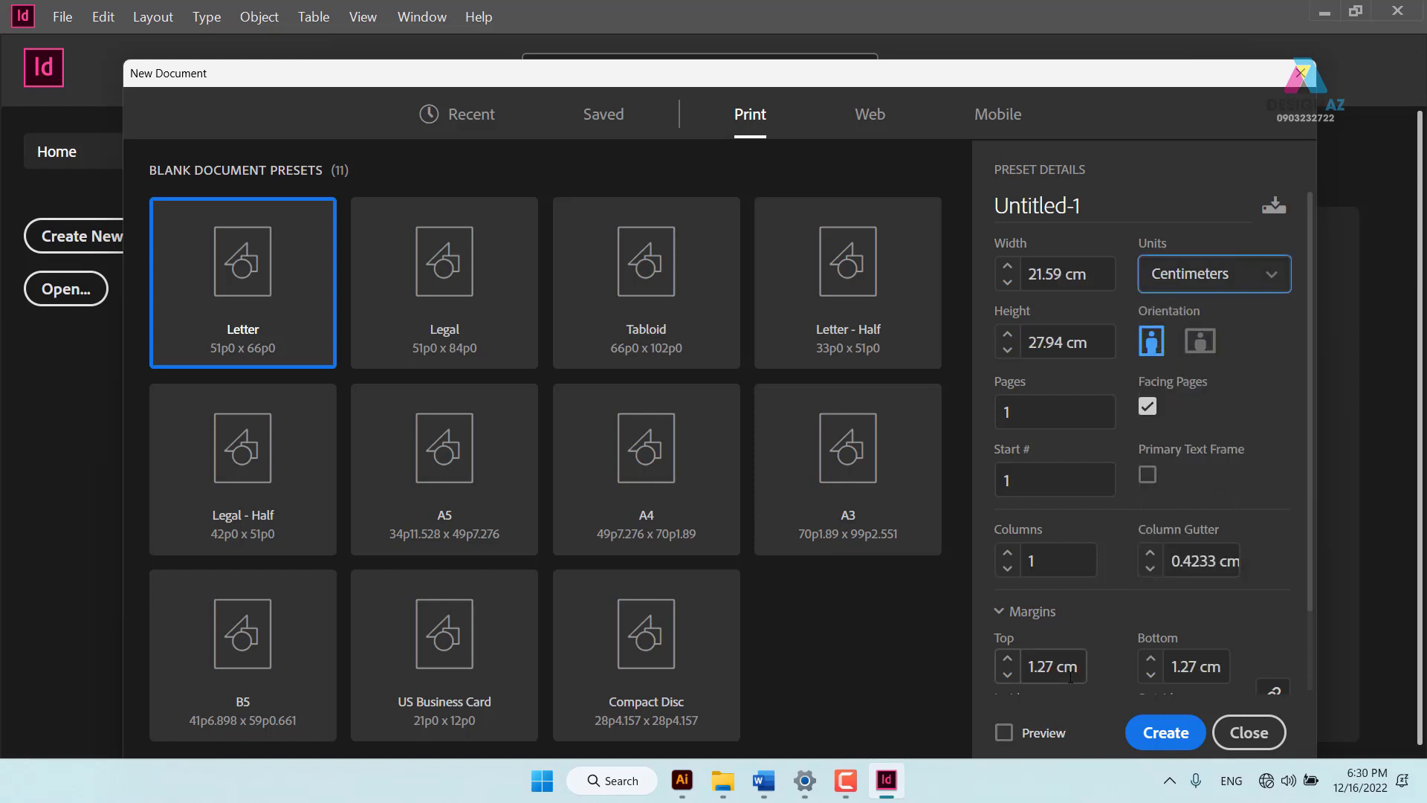
scroll(1070, 674, down, 2)
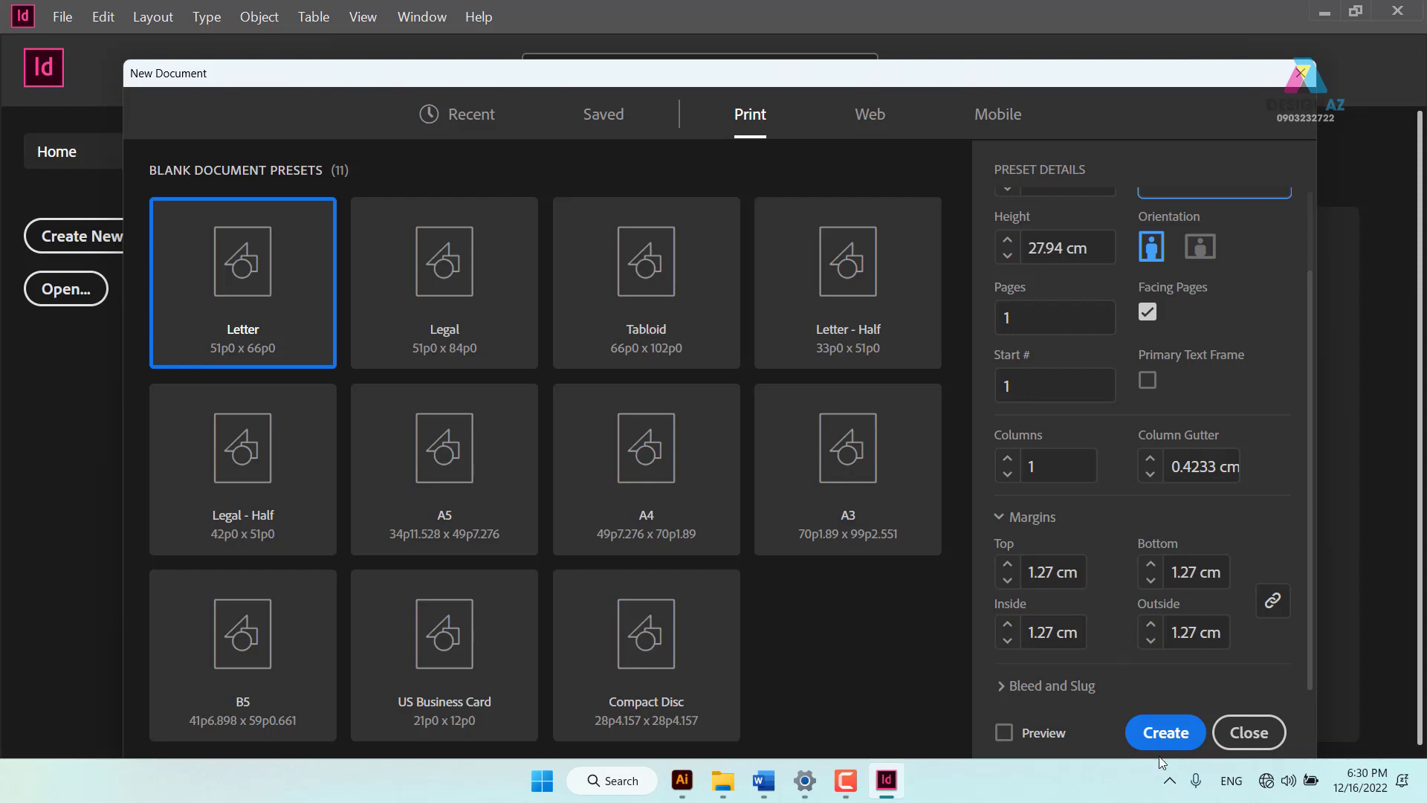
click(1233, 743)
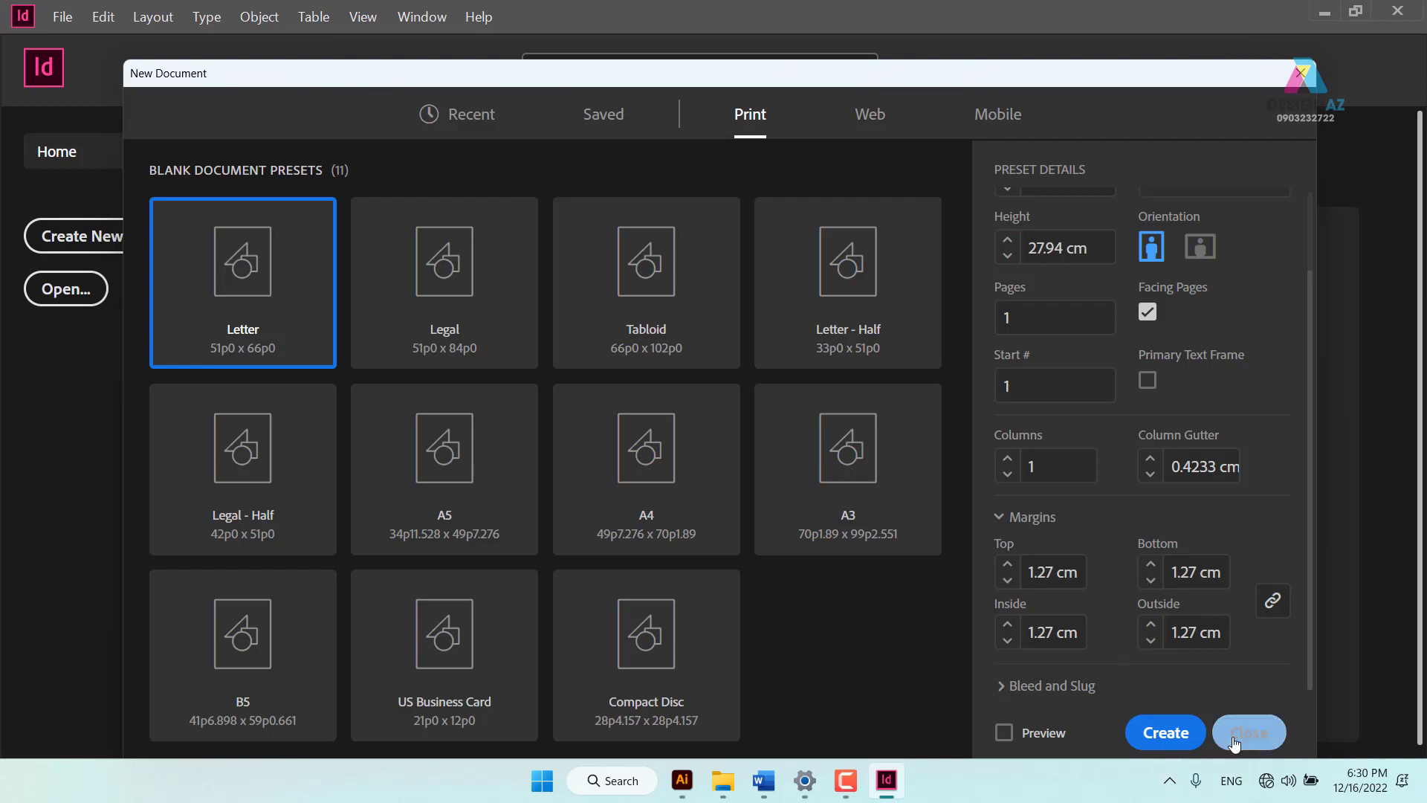
Close InDesign and bring the Illustrator document back to the front
click(1397, 11)
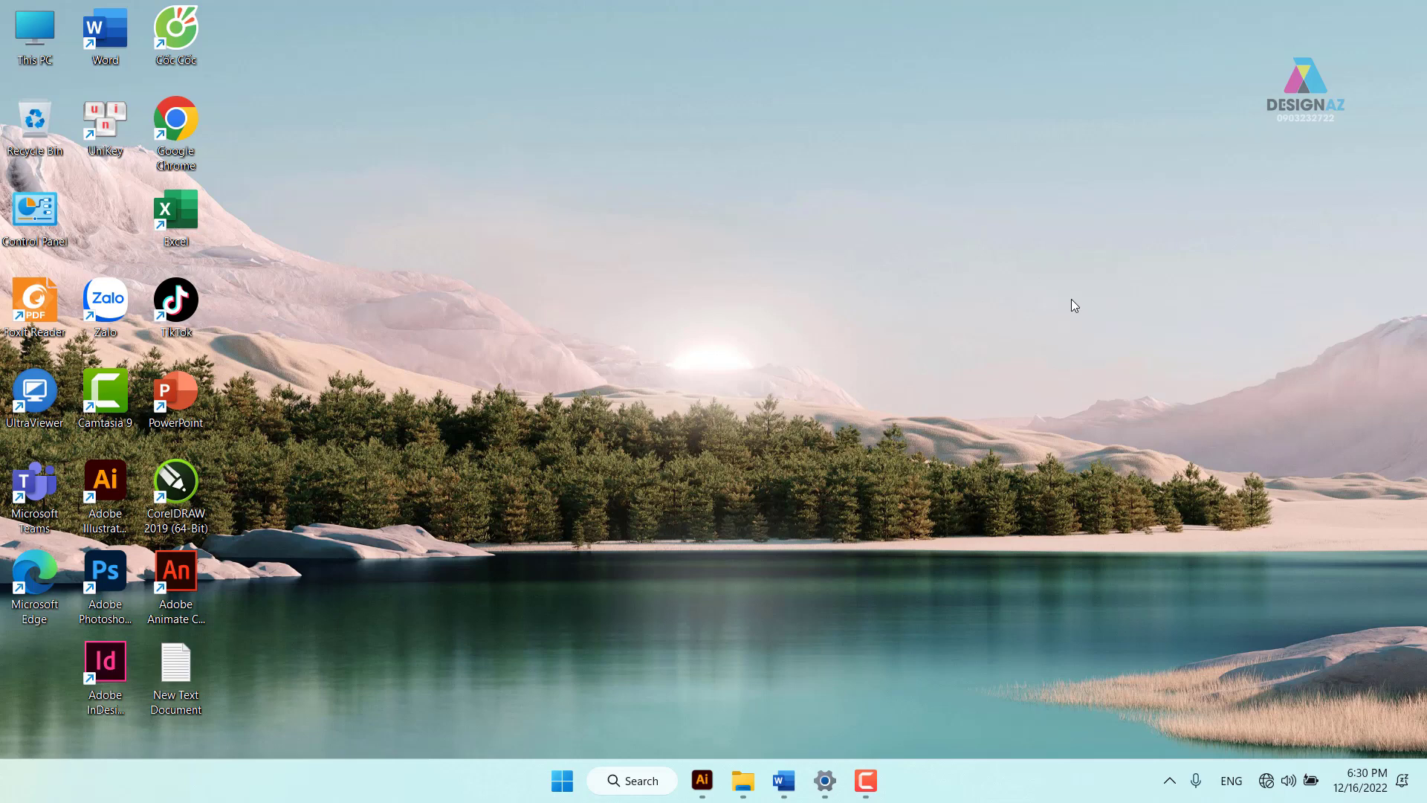
click(702, 780)
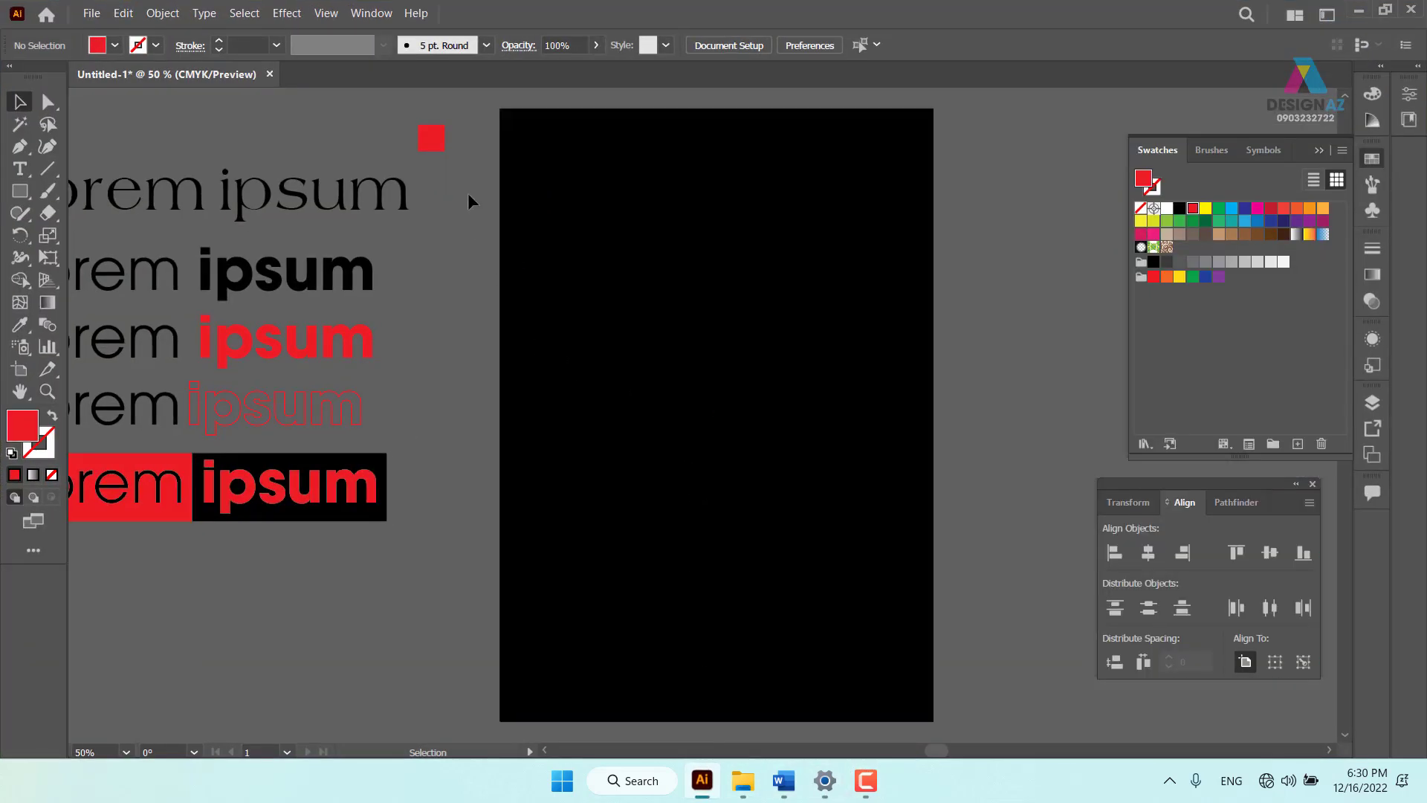
Align the red square to the artboard's left and top edges, placing it in the top-left corner
click(431, 135)
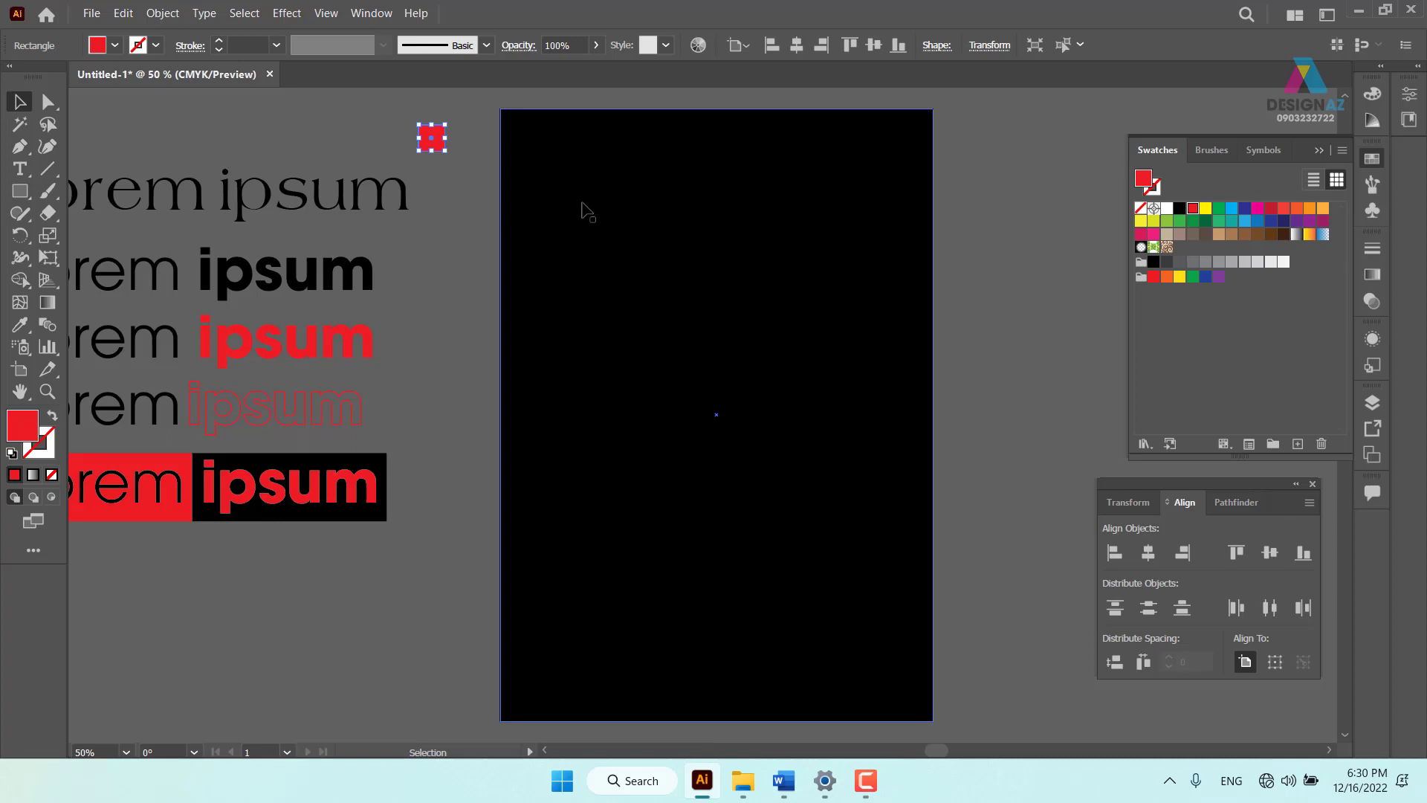
key(shift+F7)
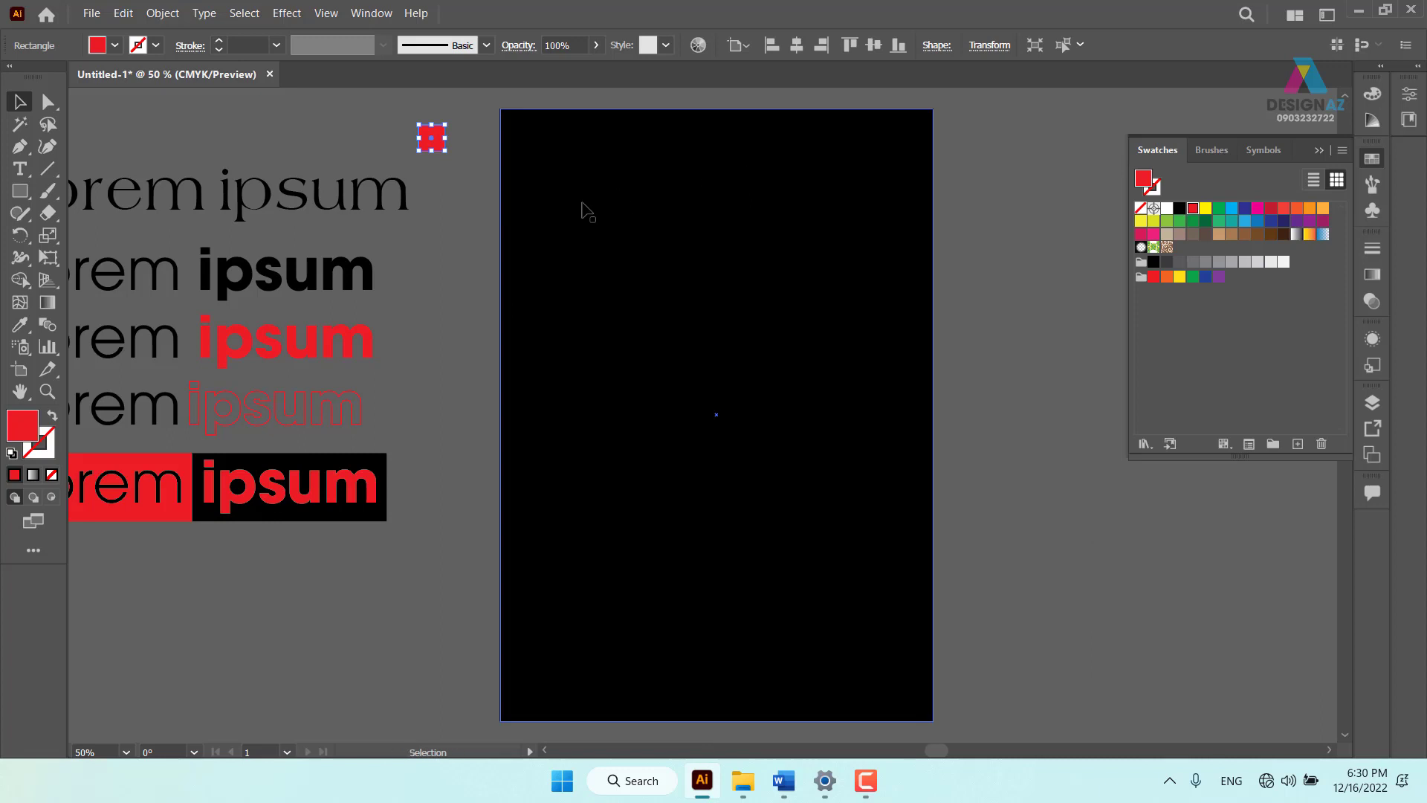
key(shift+F7)
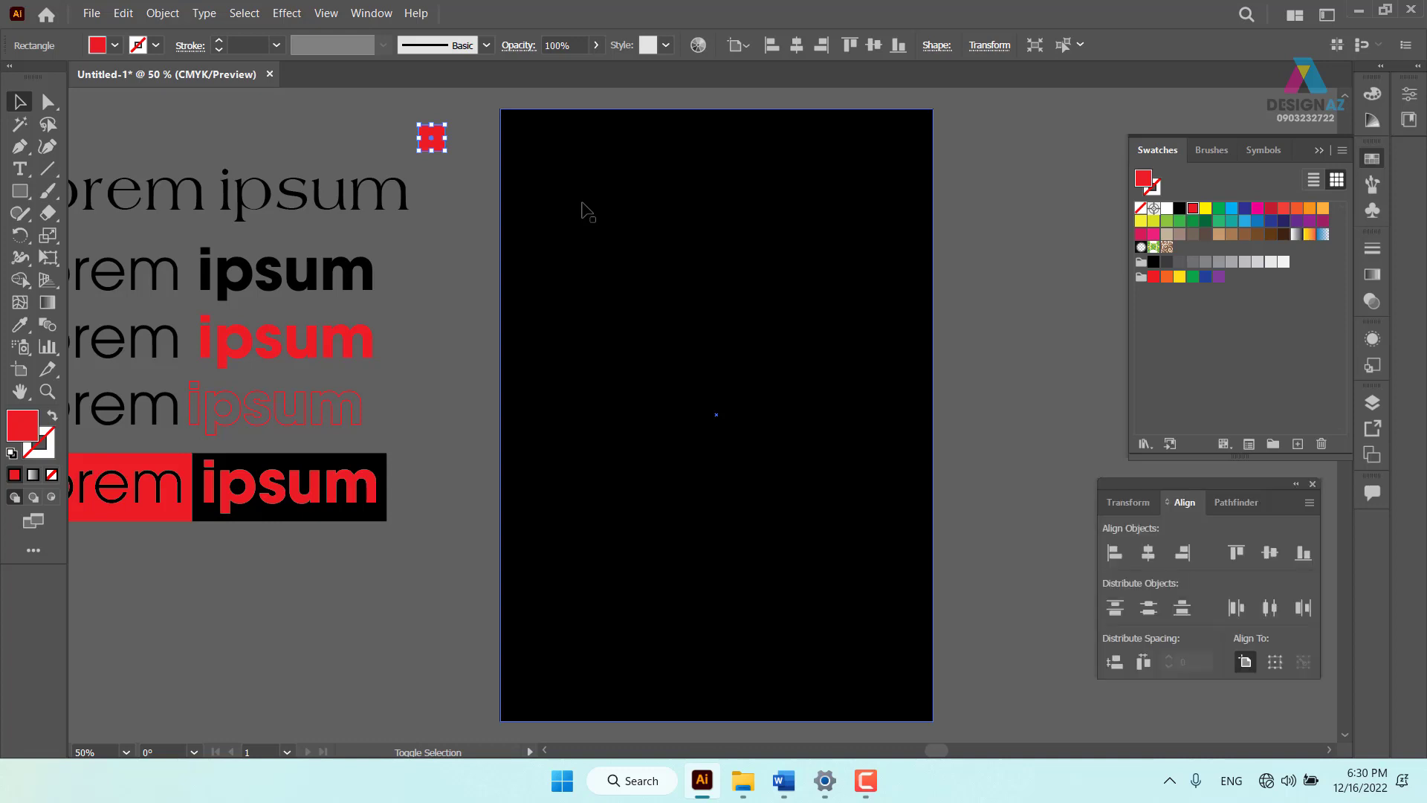
shift+click(587, 210)
mouse_move(1198, 487)
mouse_down()
mouse_move(1073, 117)
mouse_move(996, 143)
mouse_up()
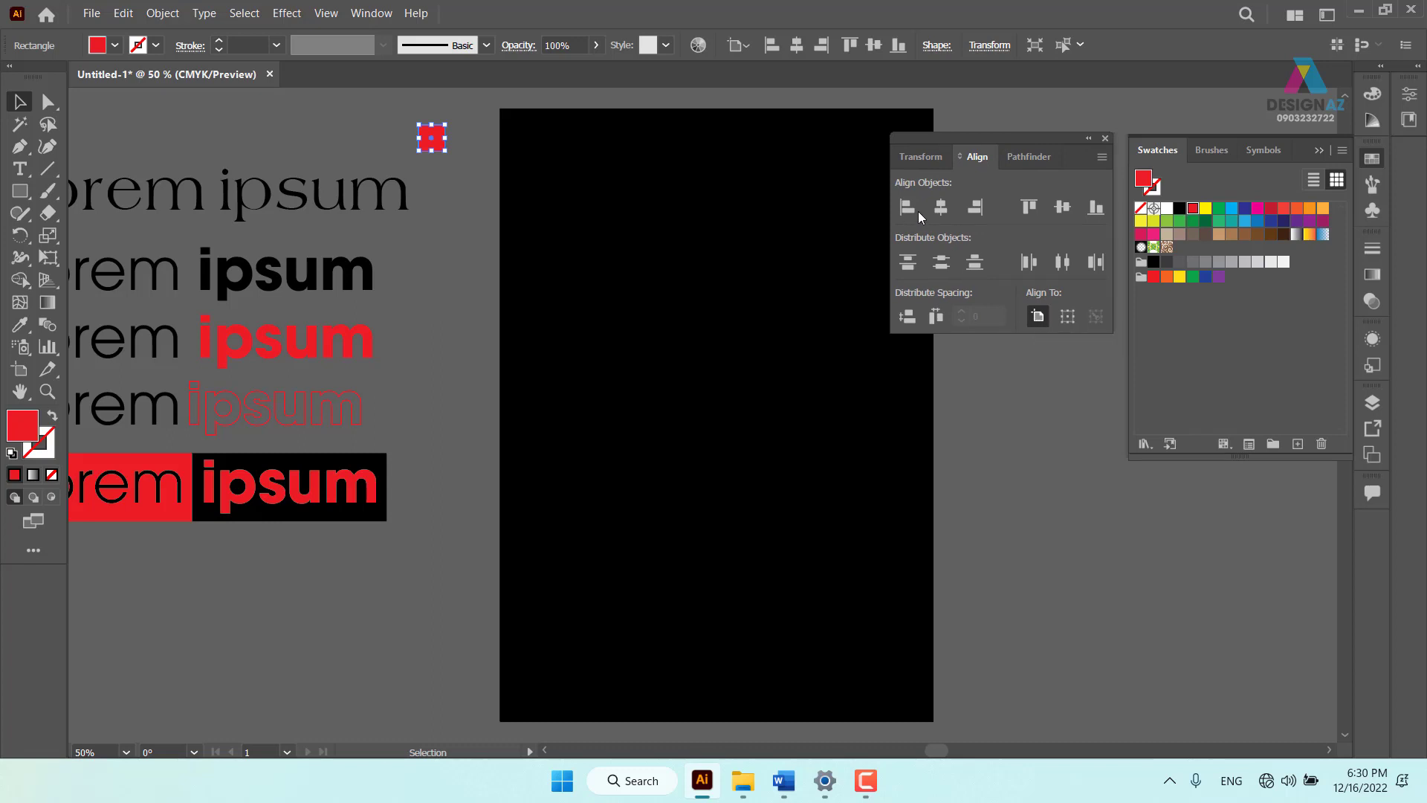
click(907, 207)
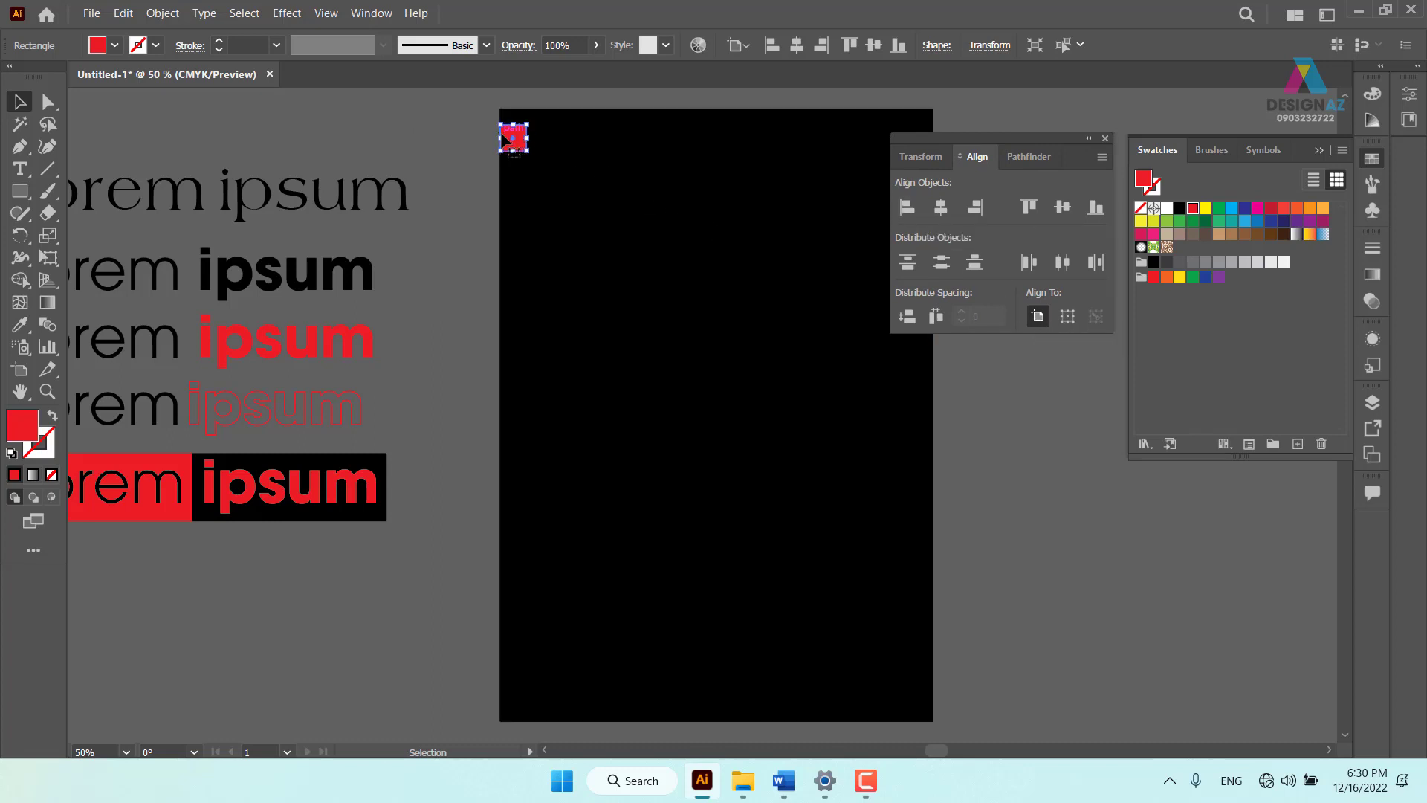
click(1028, 208)
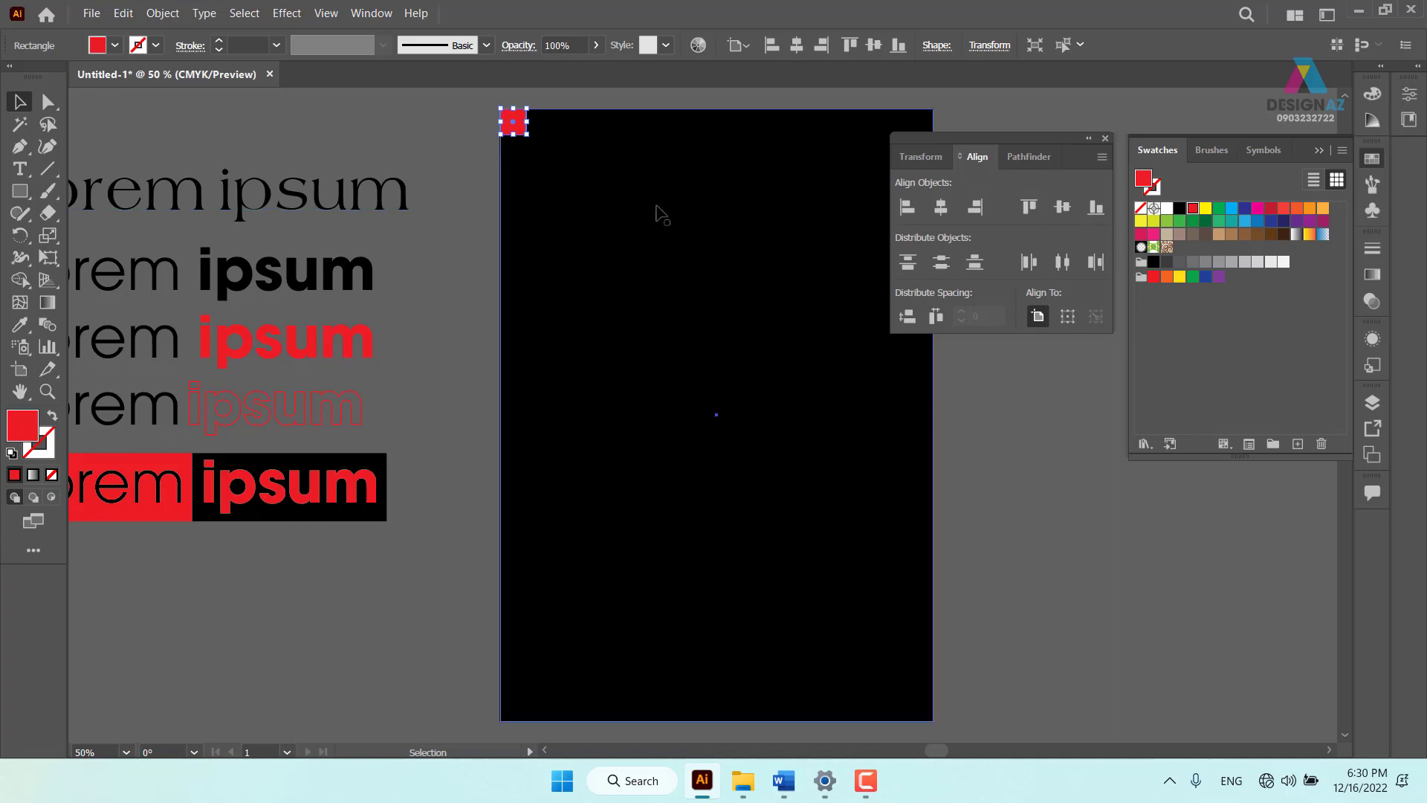
click(483, 194)
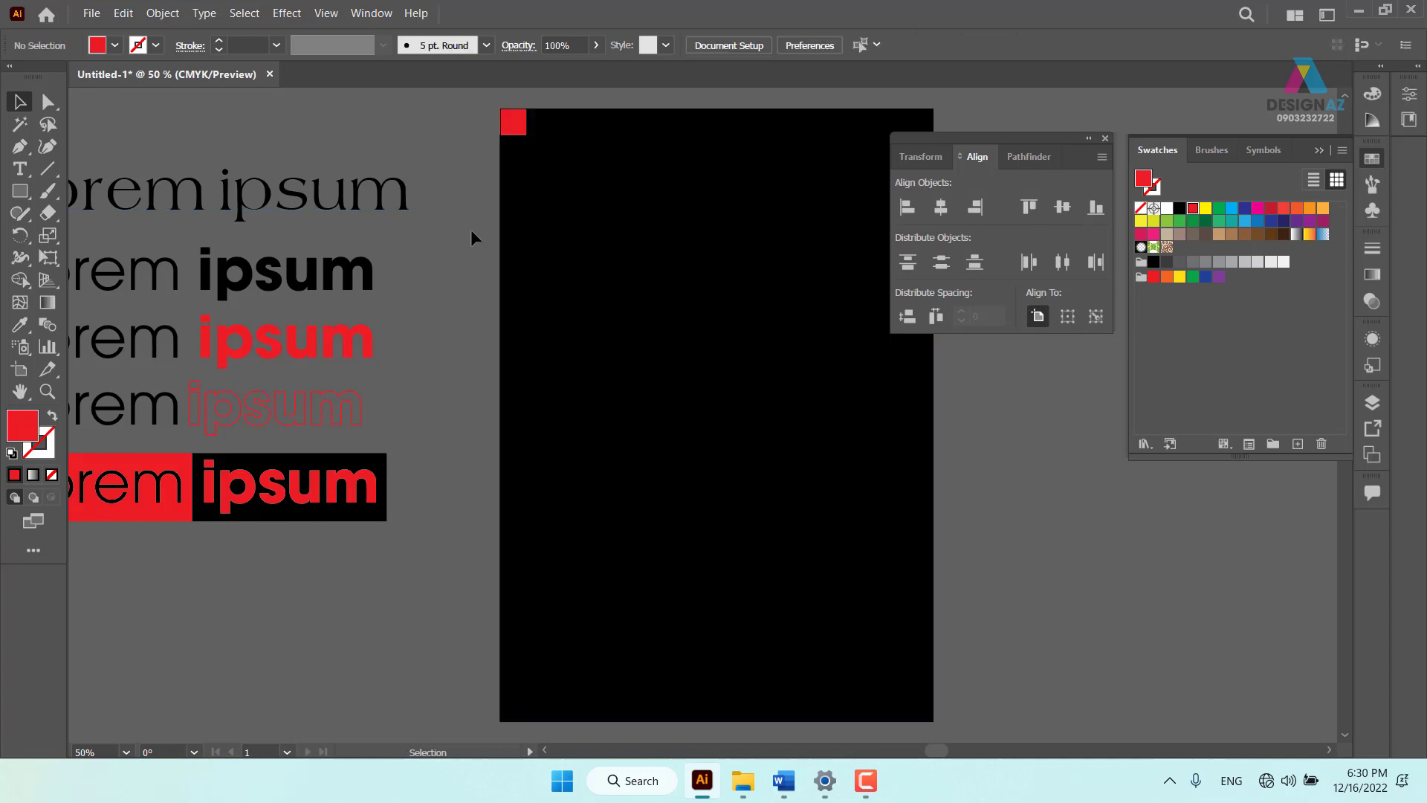
scroll(518, 374, right, 3)
scroll(510, 356, right, 1)
Copy the top-left red square into the top-right corner of the page
click(356, 128)
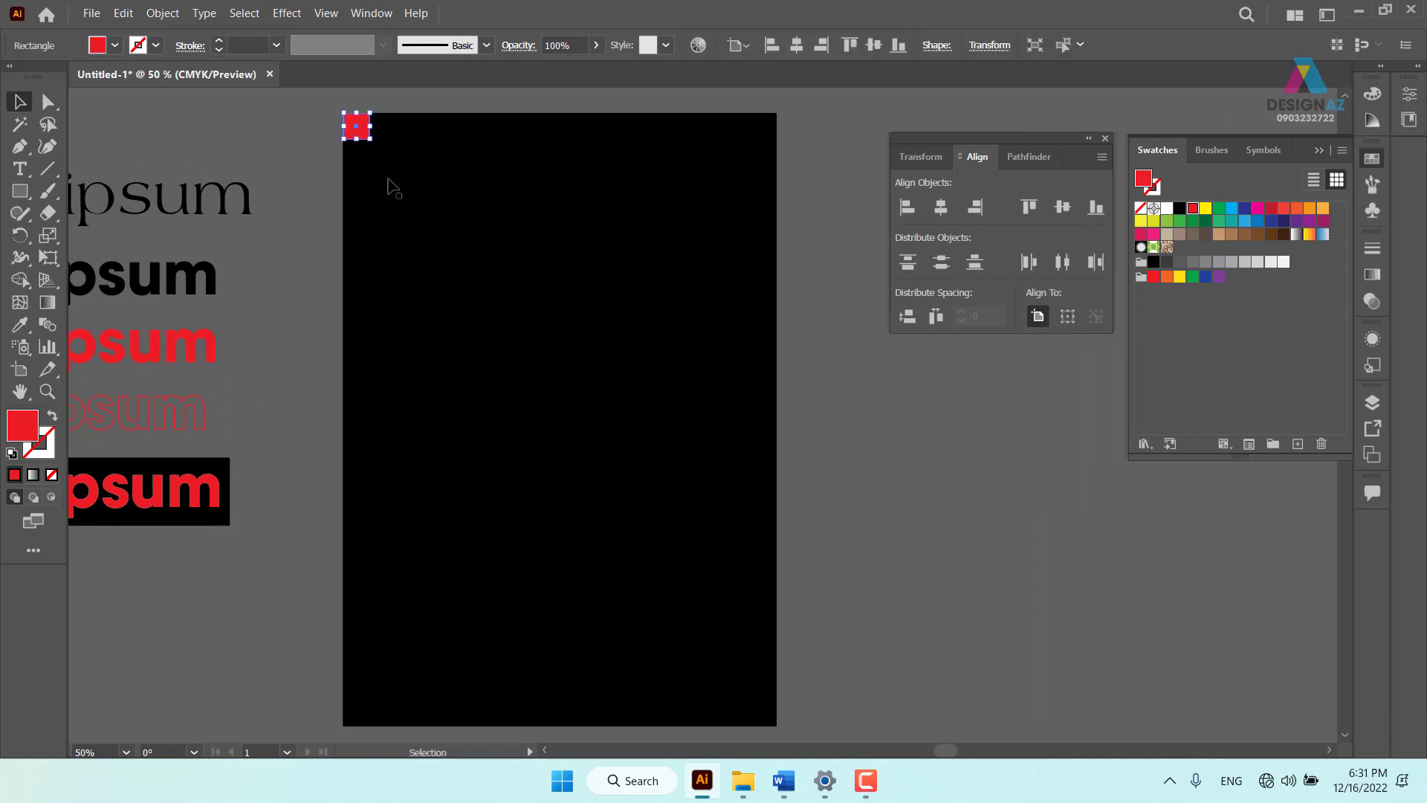
key(v)
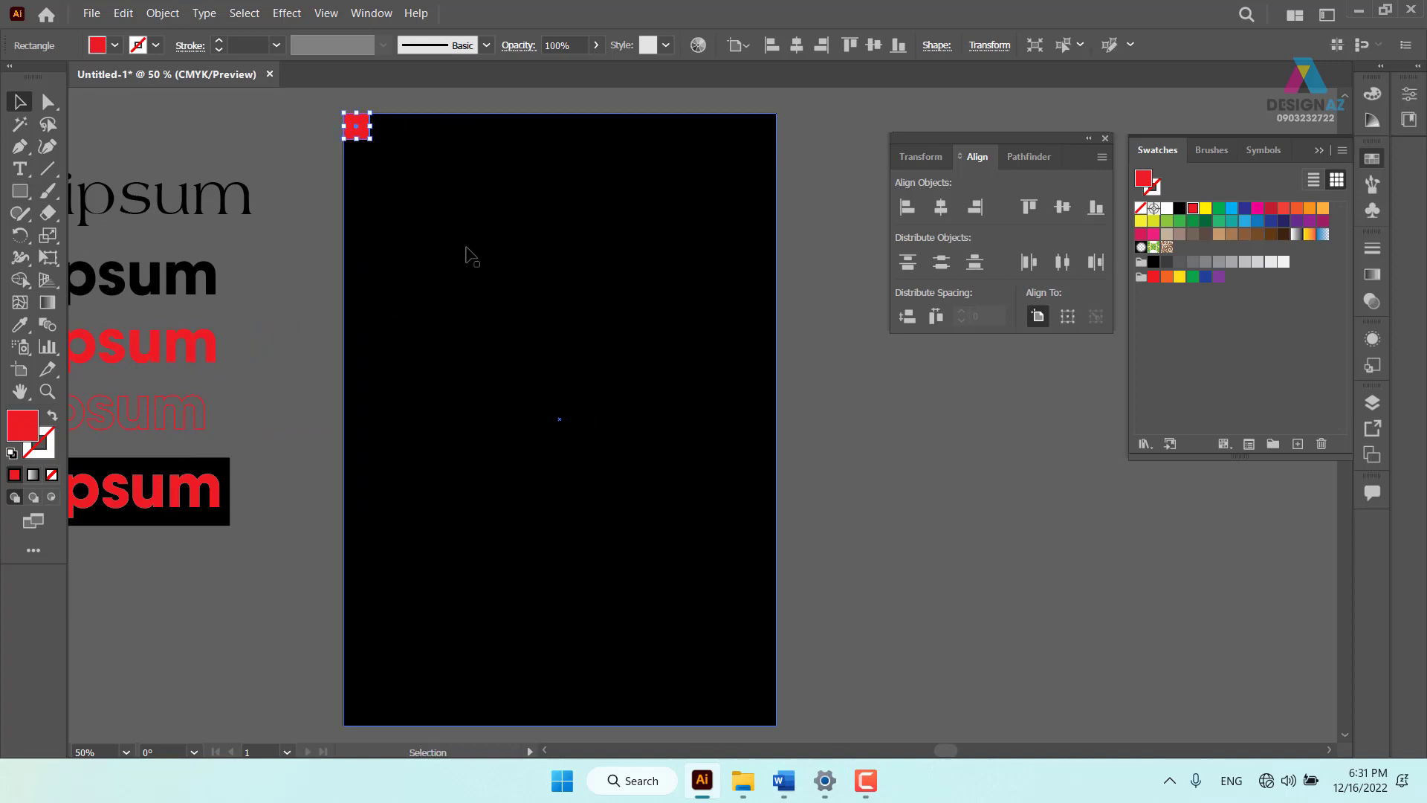
key(ctrl+c)
key(ctrl+f)
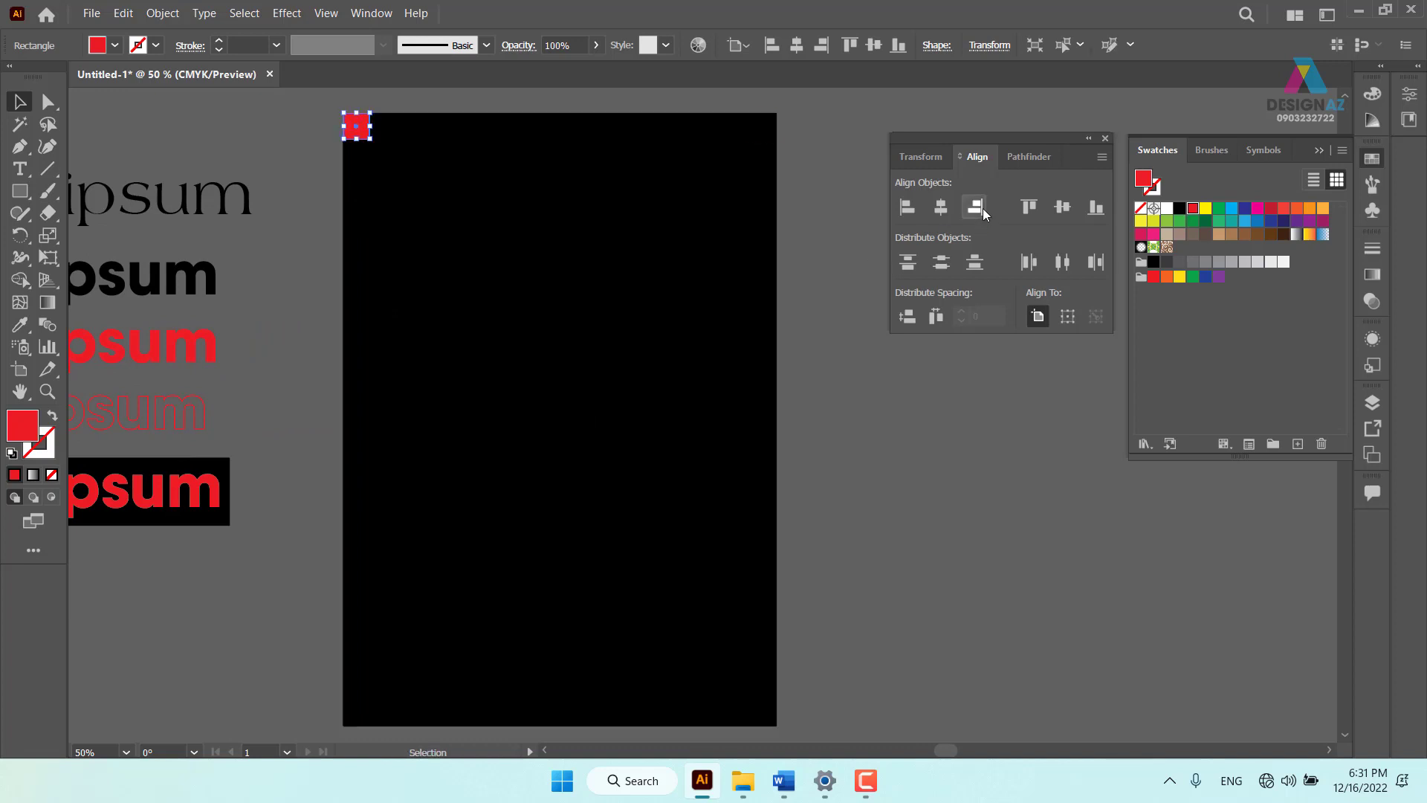
click(976, 208)
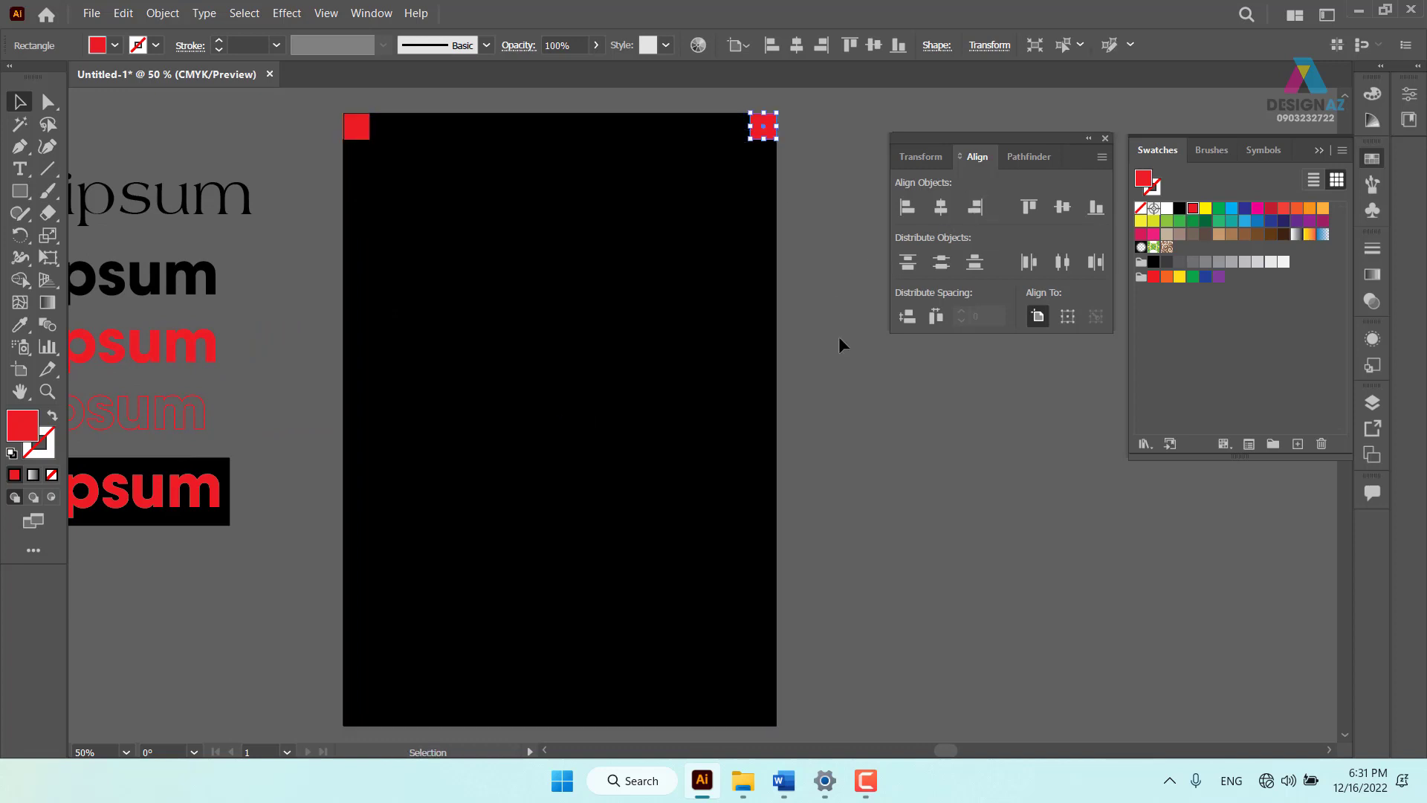
click(810, 293)
Copy both top squares down to the bottom corners of the page
click(765, 130)
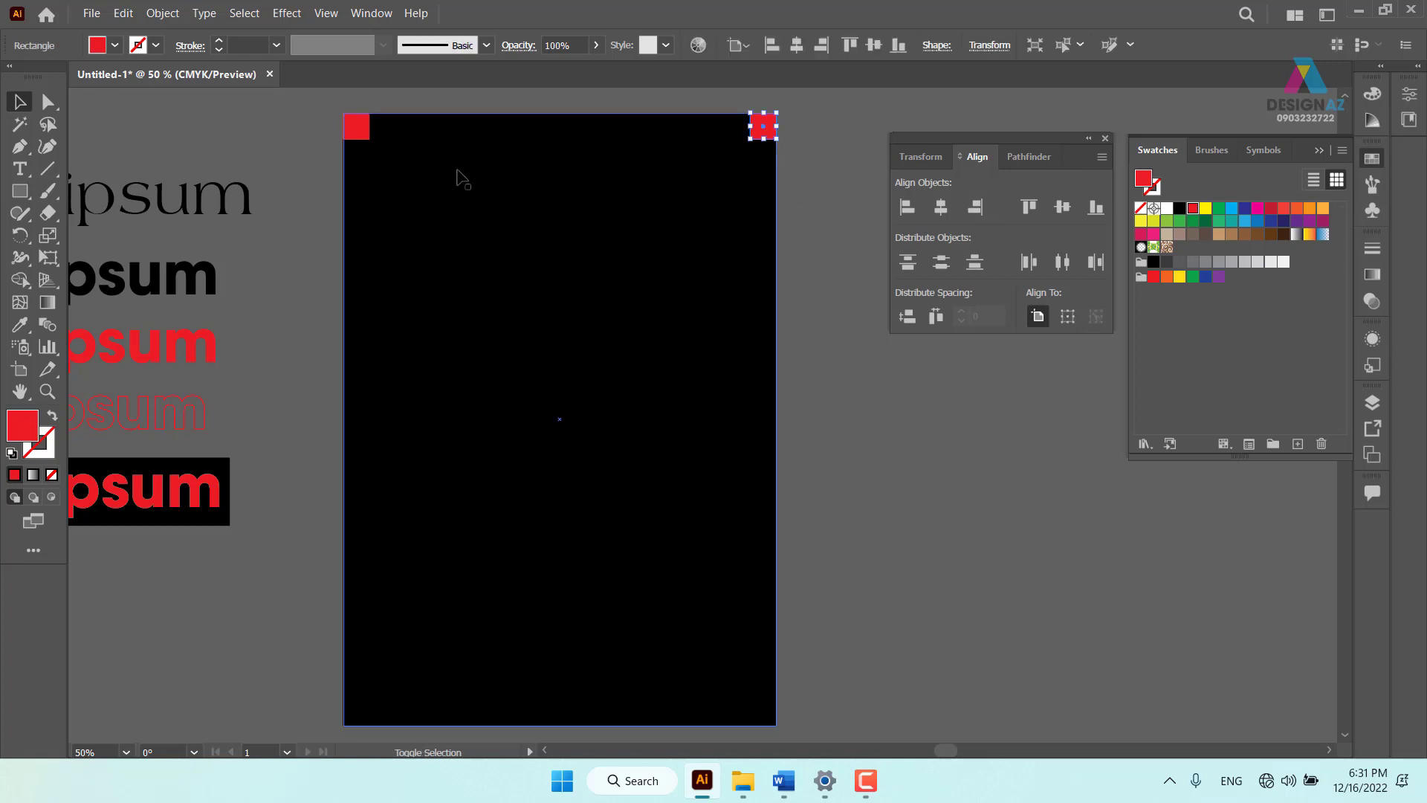
shift+click(364, 133)
key(a)
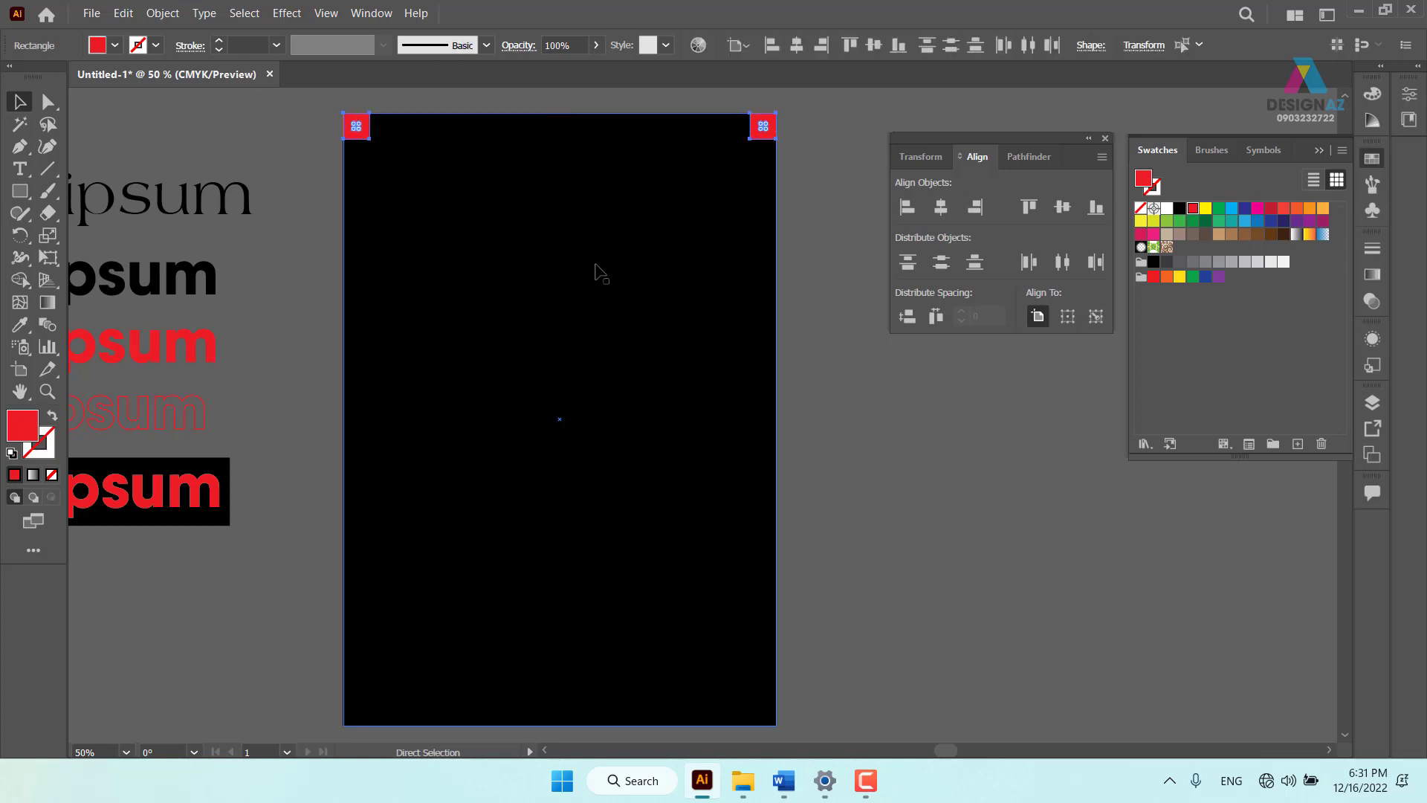
key(v)
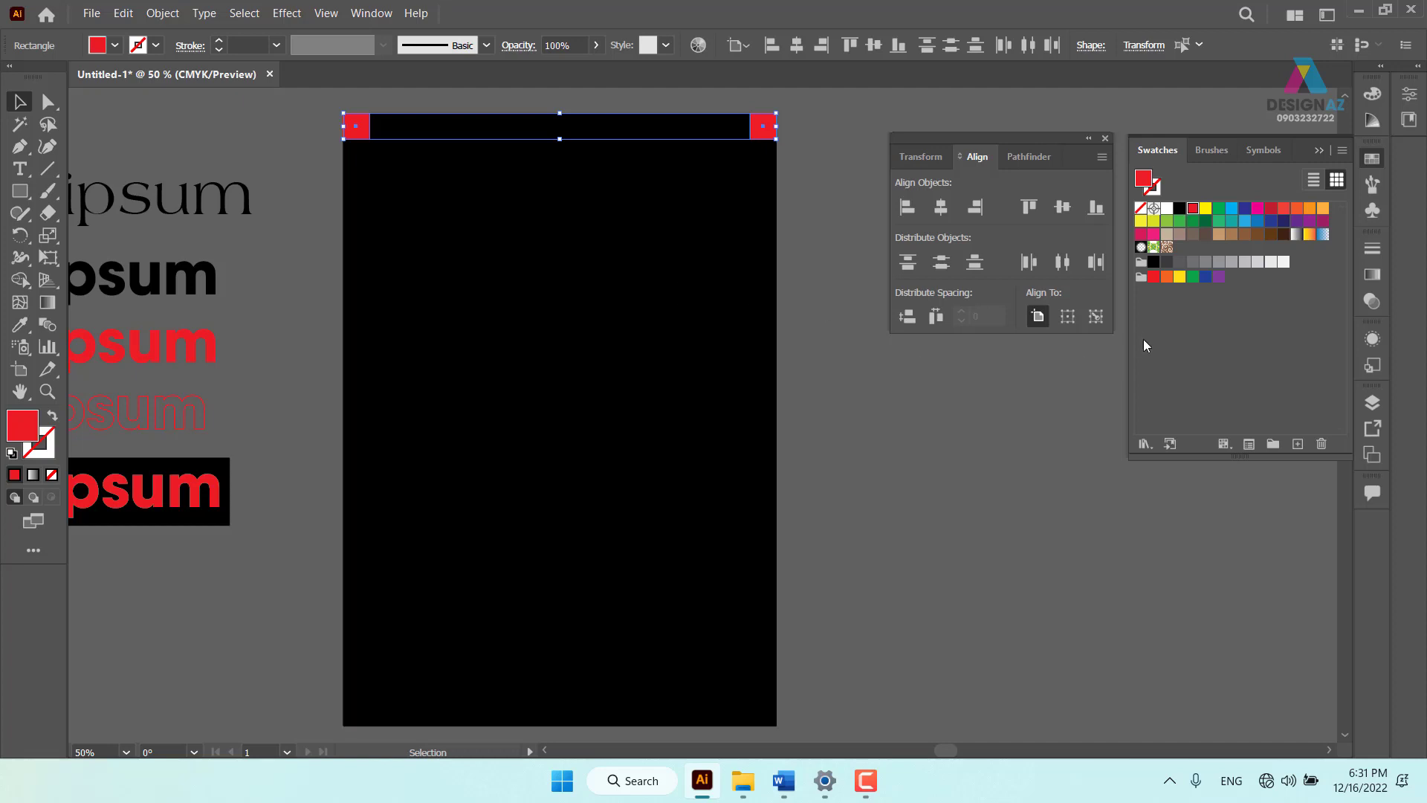
click(1096, 211)
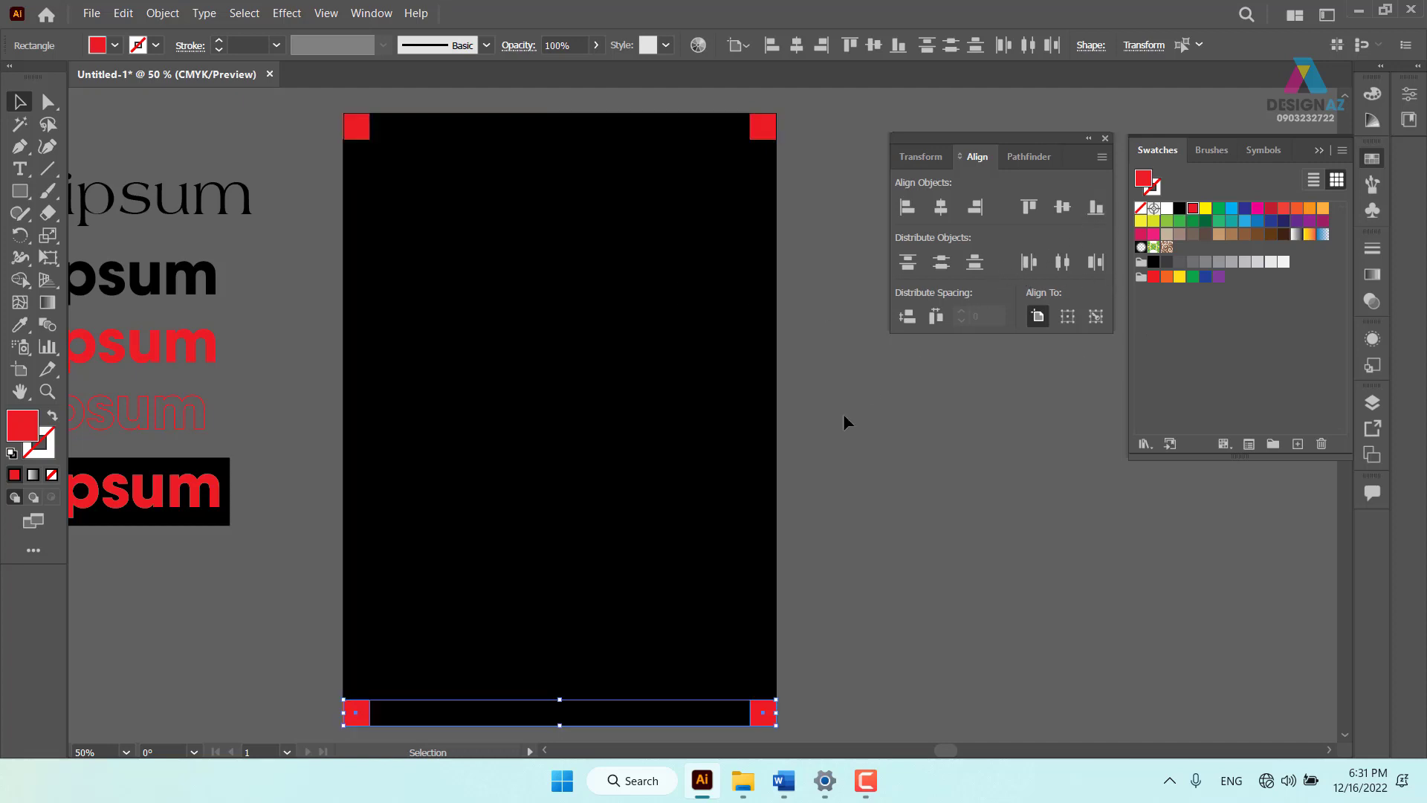
click(841, 550)
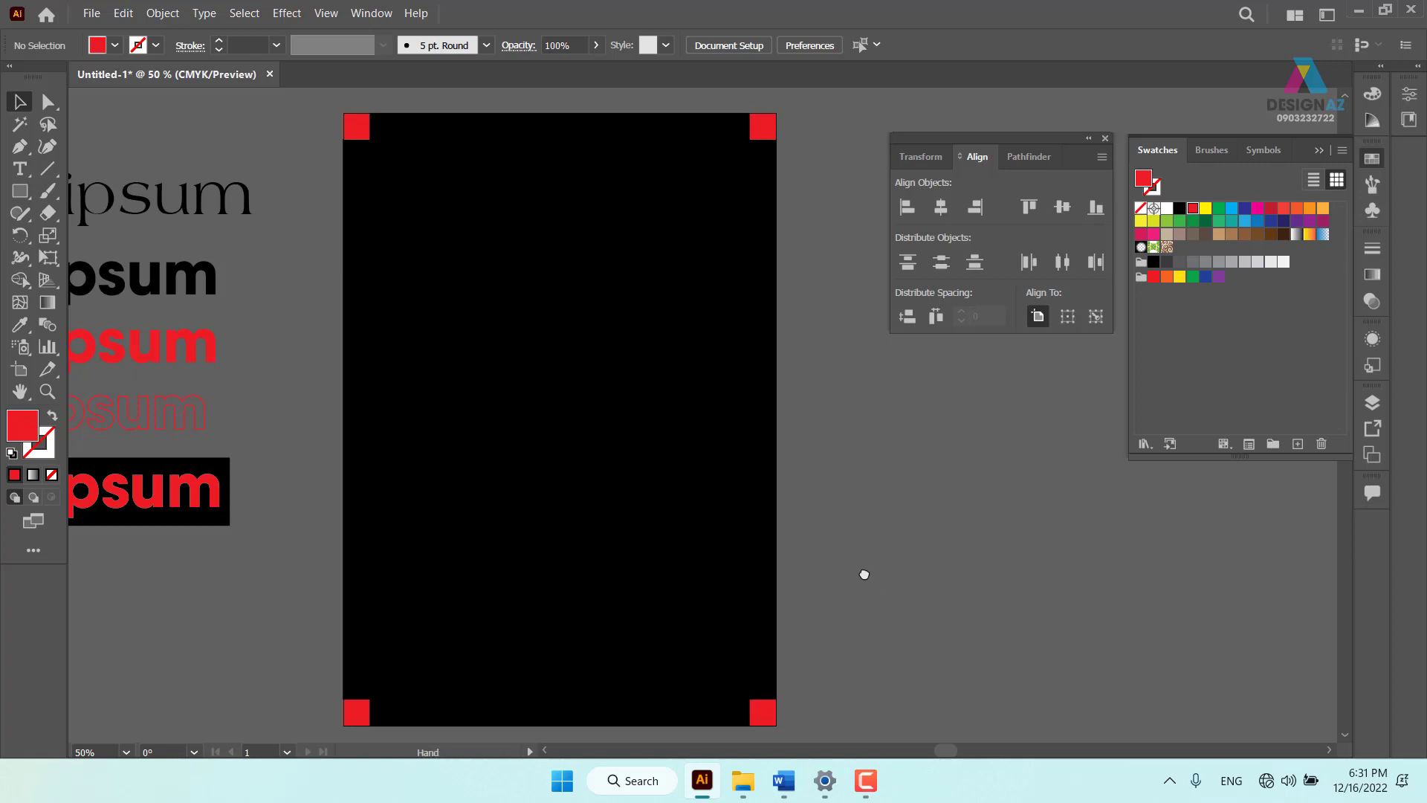
drag(863, 576, 810, 542)
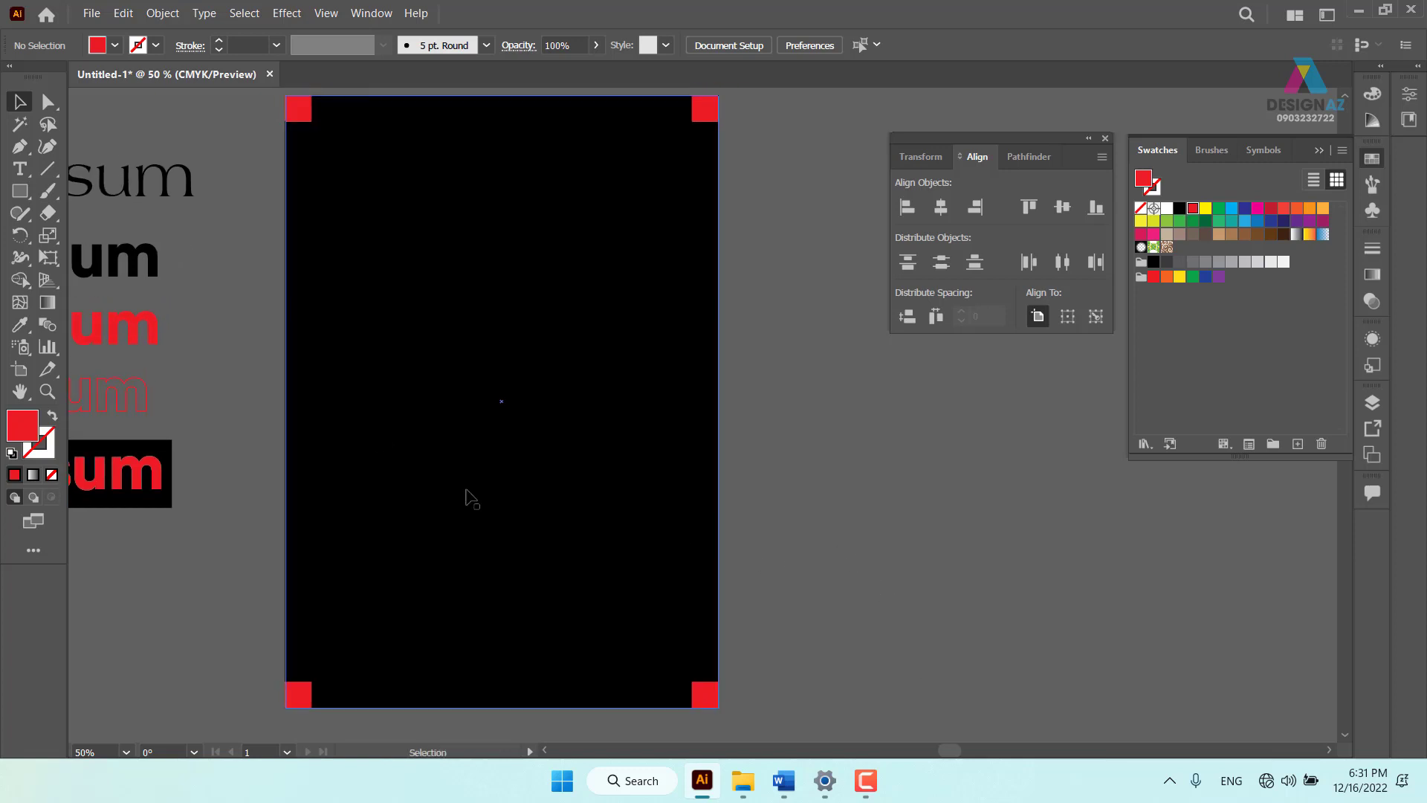
Draw a red rectangle from the inner top-left to the inner bottom-right corner
click(29, 195)
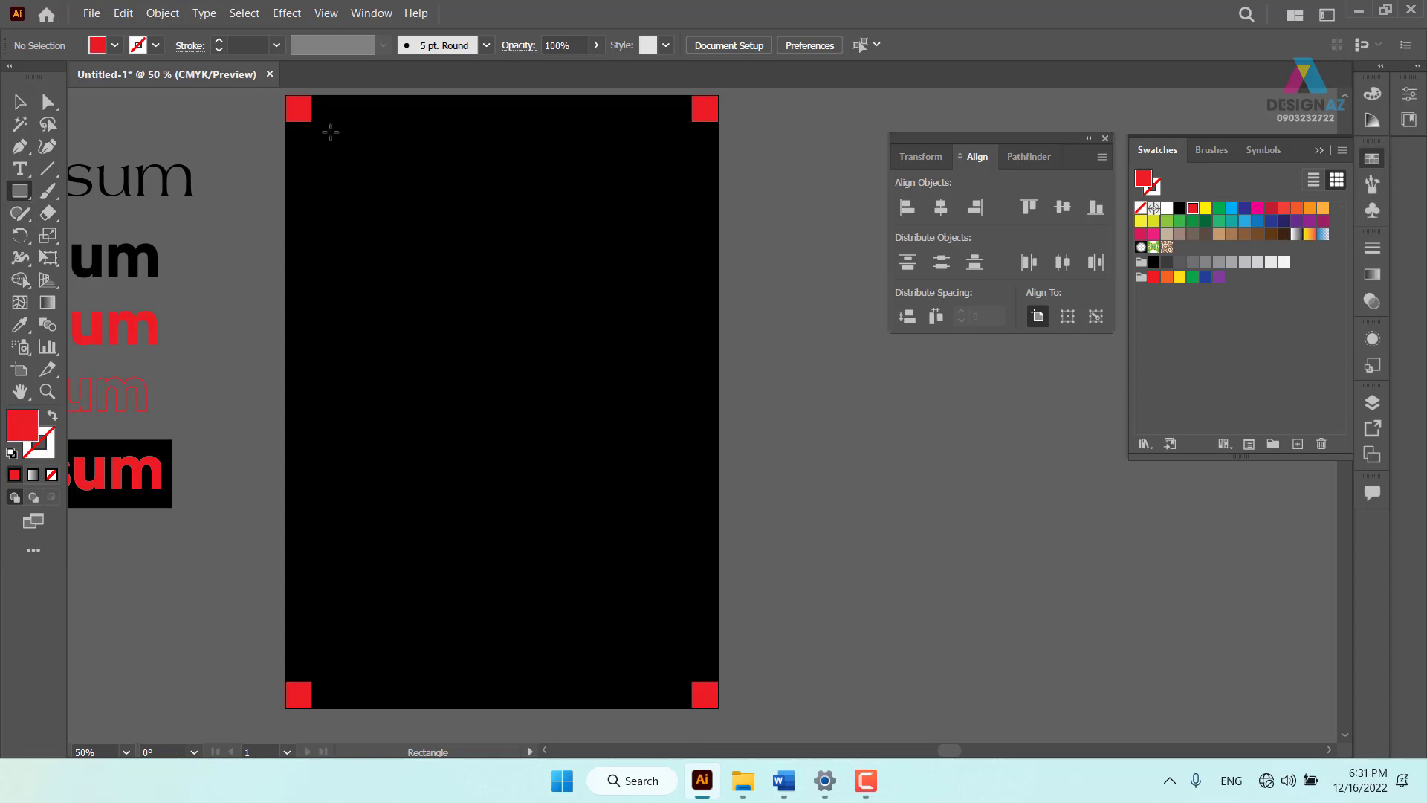
mouse_move(311, 121)
mouse_down()
mouse_move(449, 437)
mouse_move(669, 681)
mouse_move(692, 675)
mouse_up()
key(Delete)
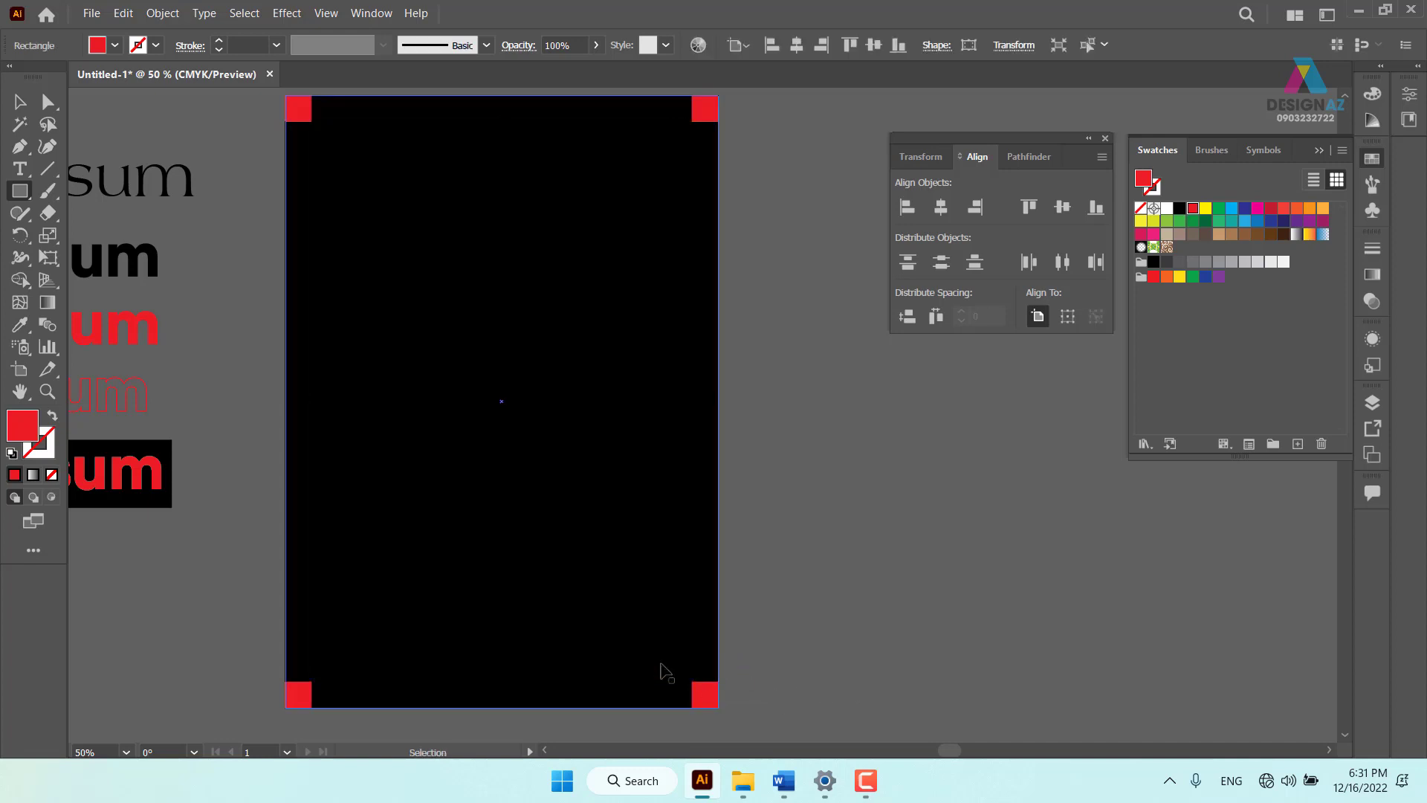
drag(314, 121, 639, 673)
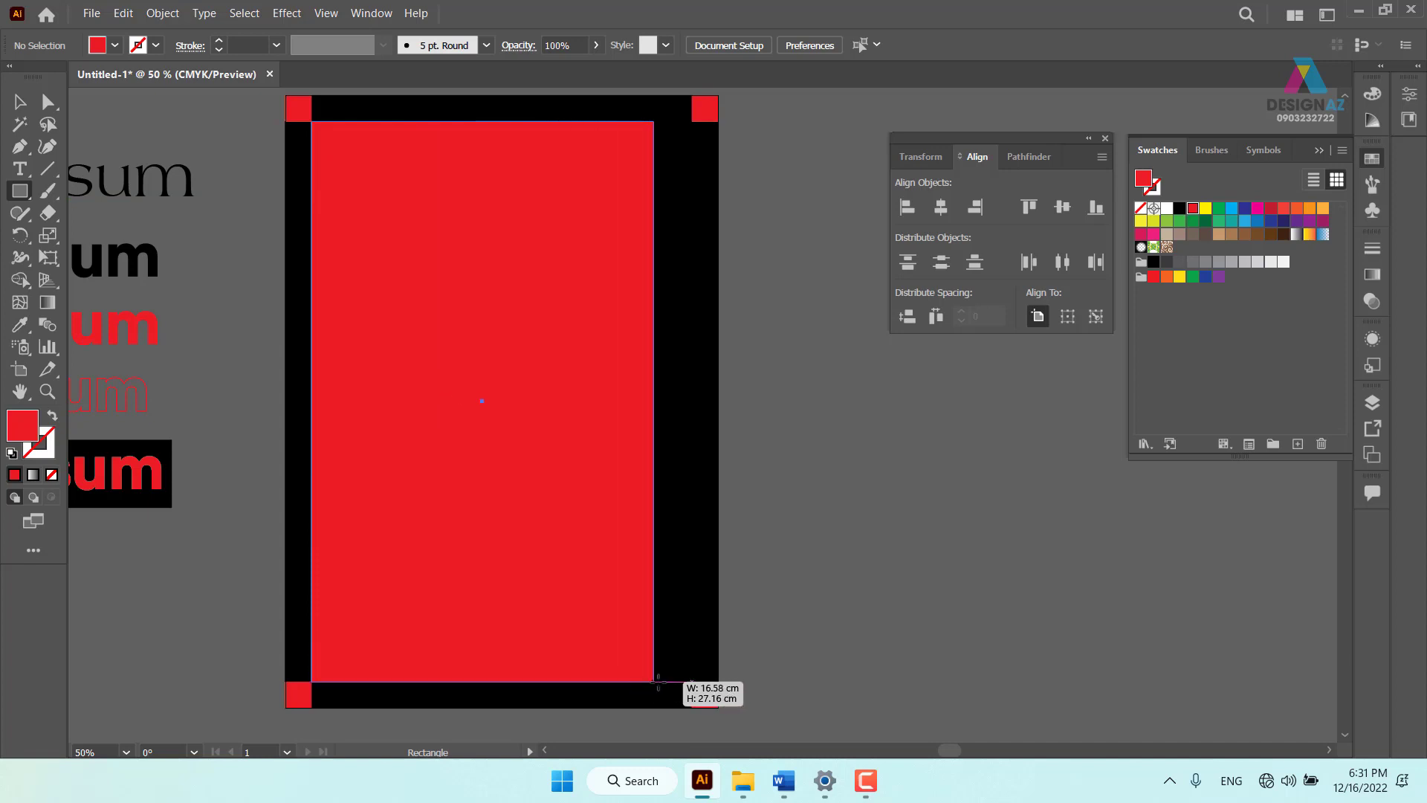
drag(639, 672, 693, 681)
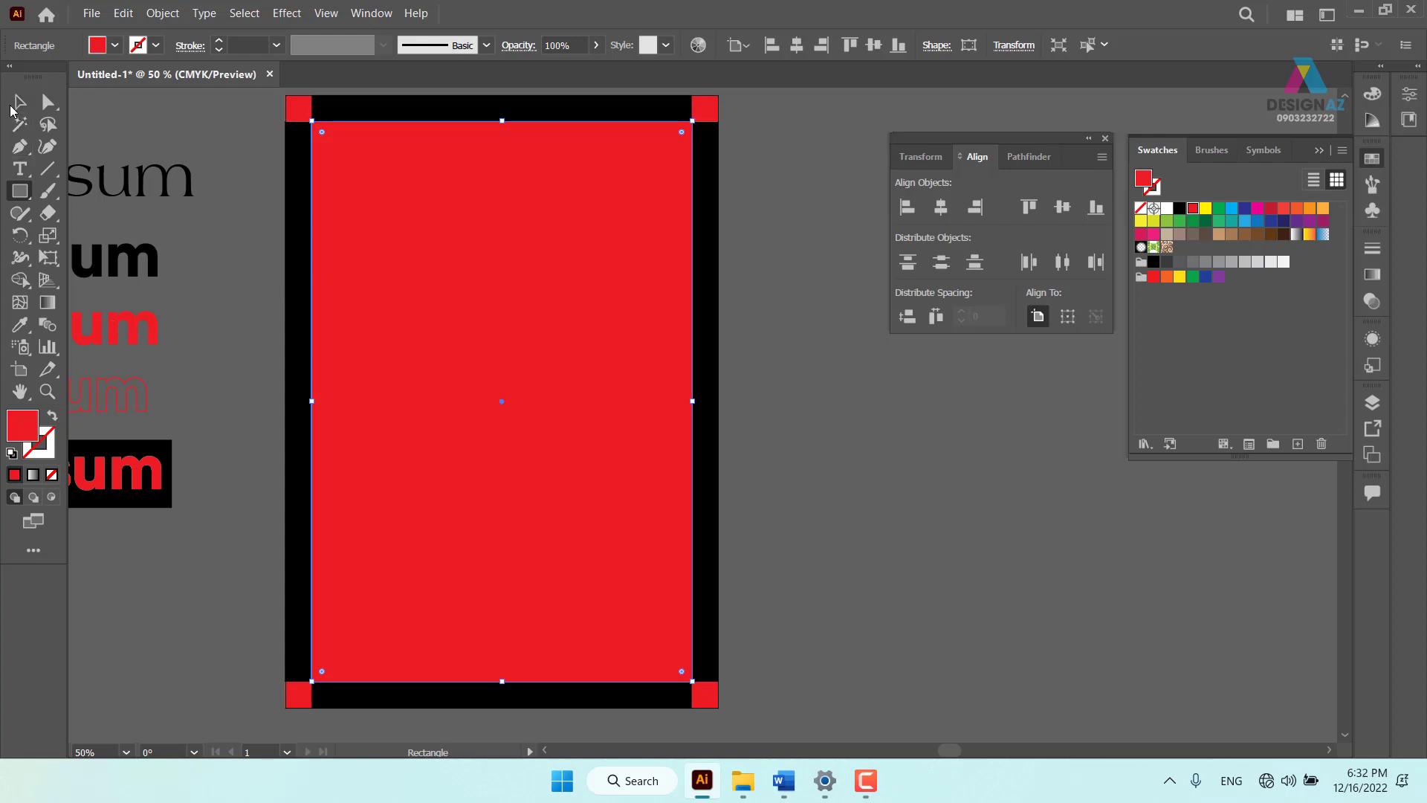
Close the Align panel and check the inner red rectangle's placement
click(20, 102)
click(974, 421)
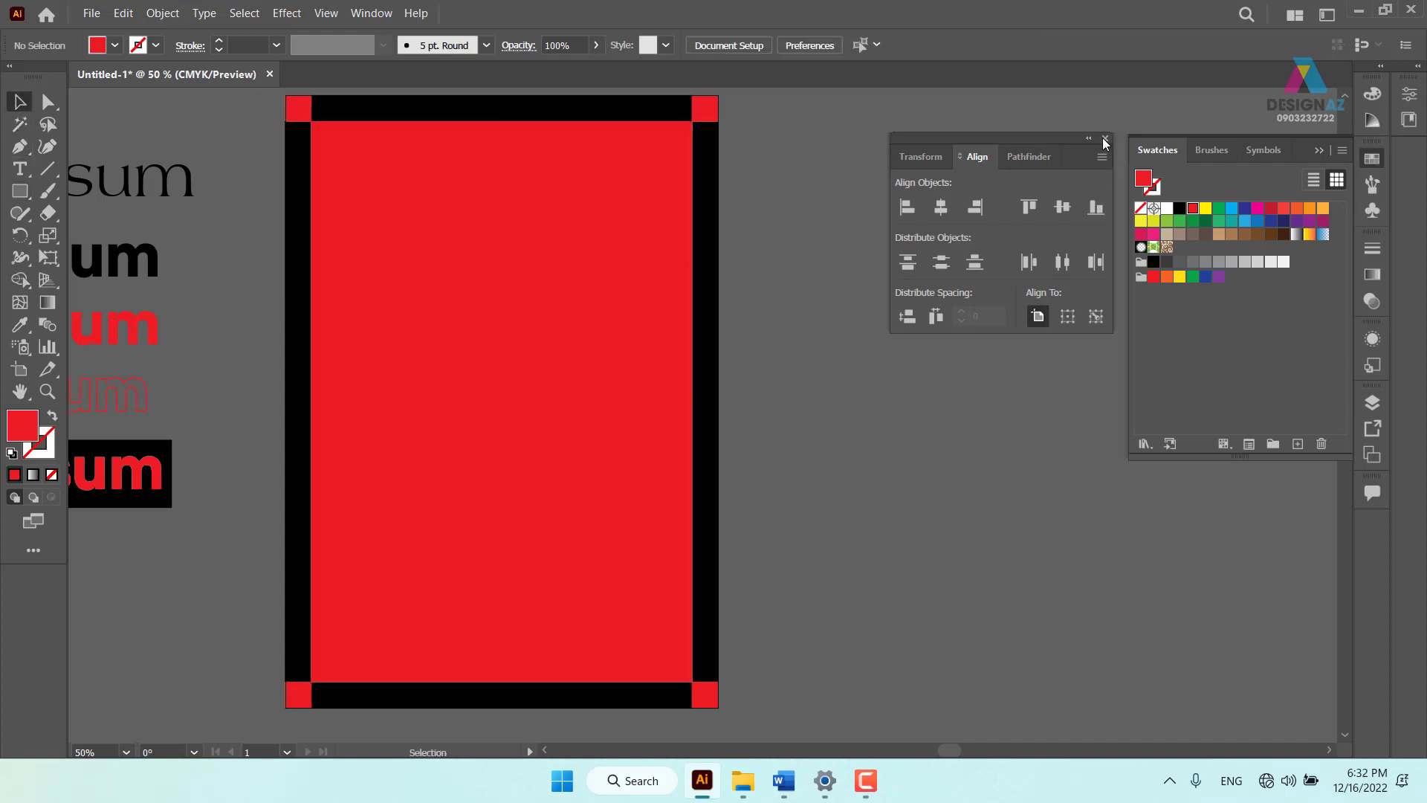
click(1104, 138)
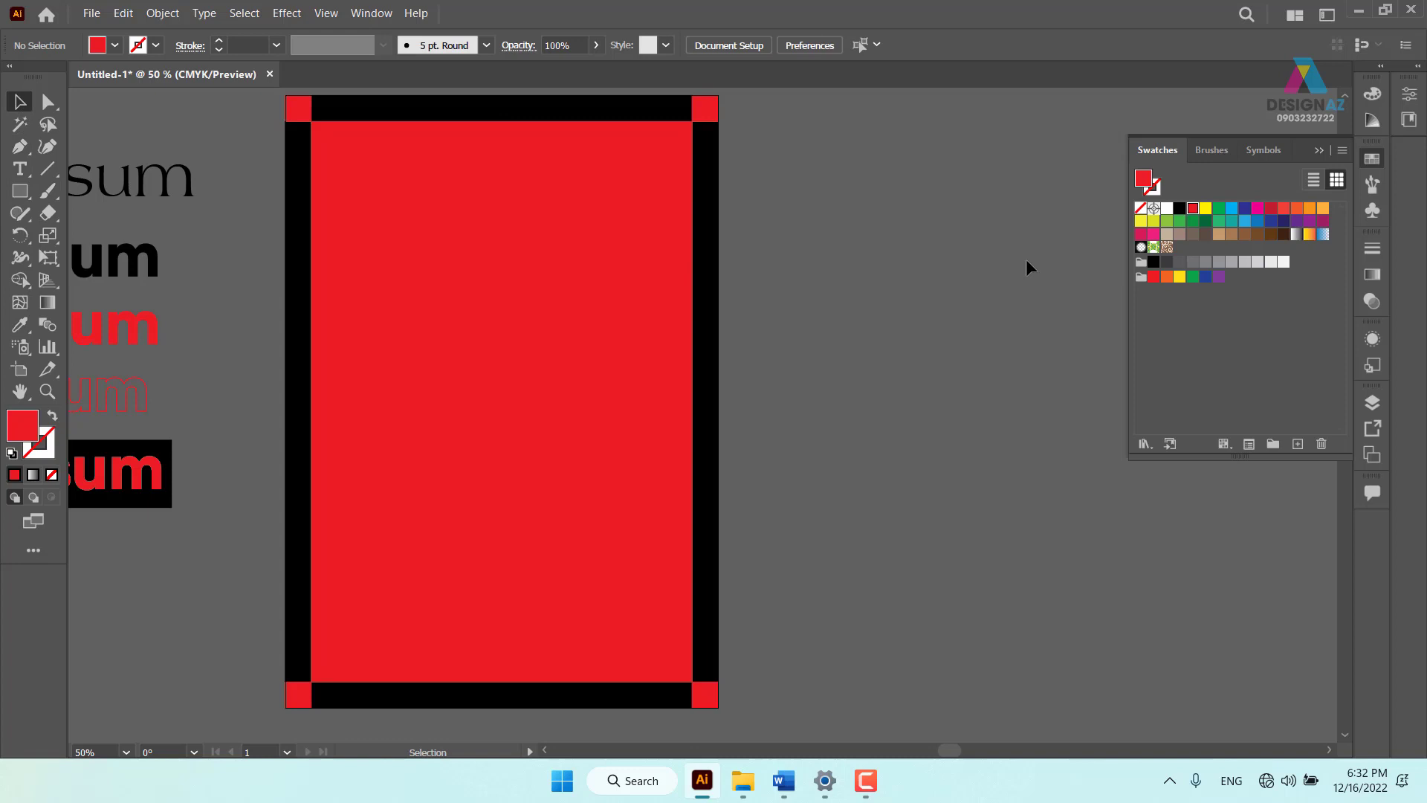
click(550, 417)
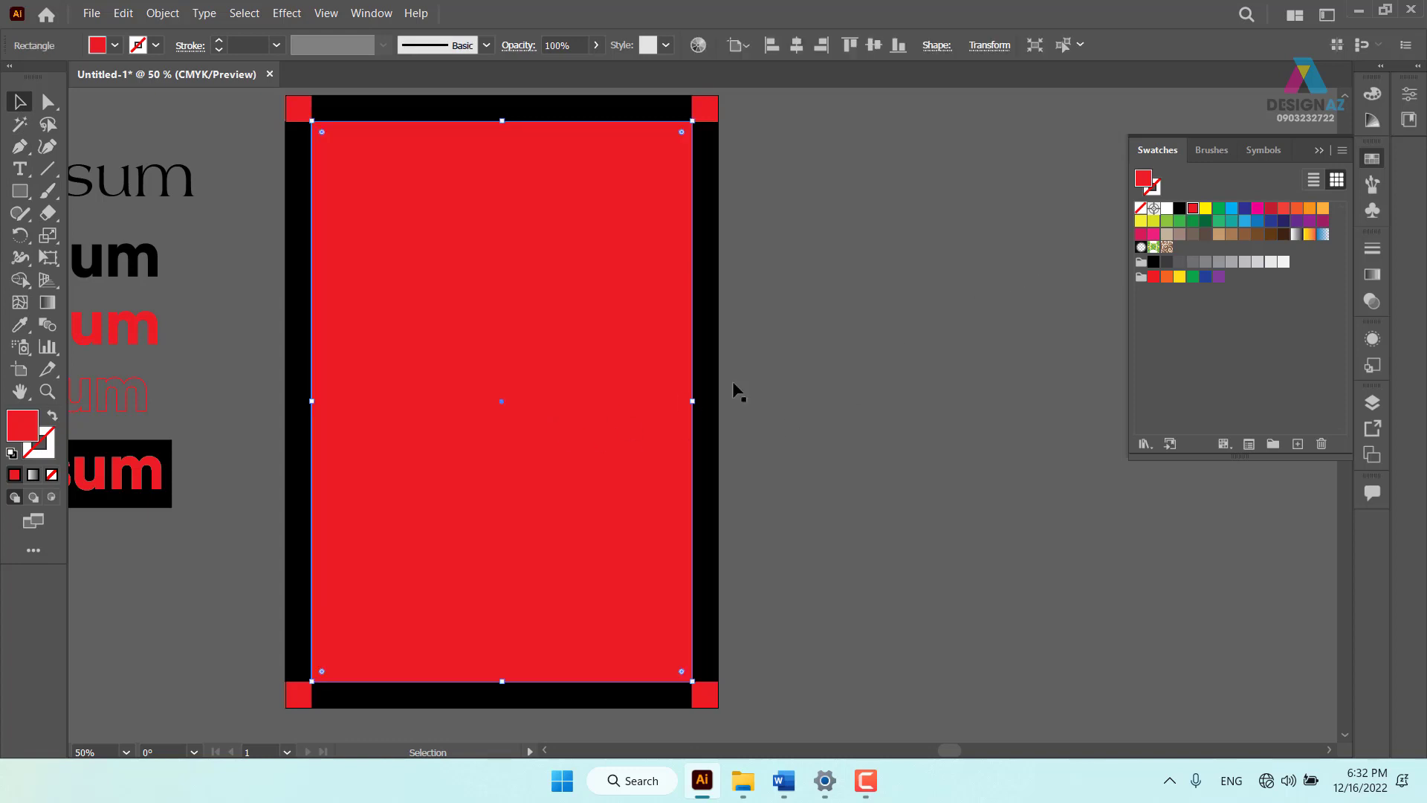
click(873, 359)
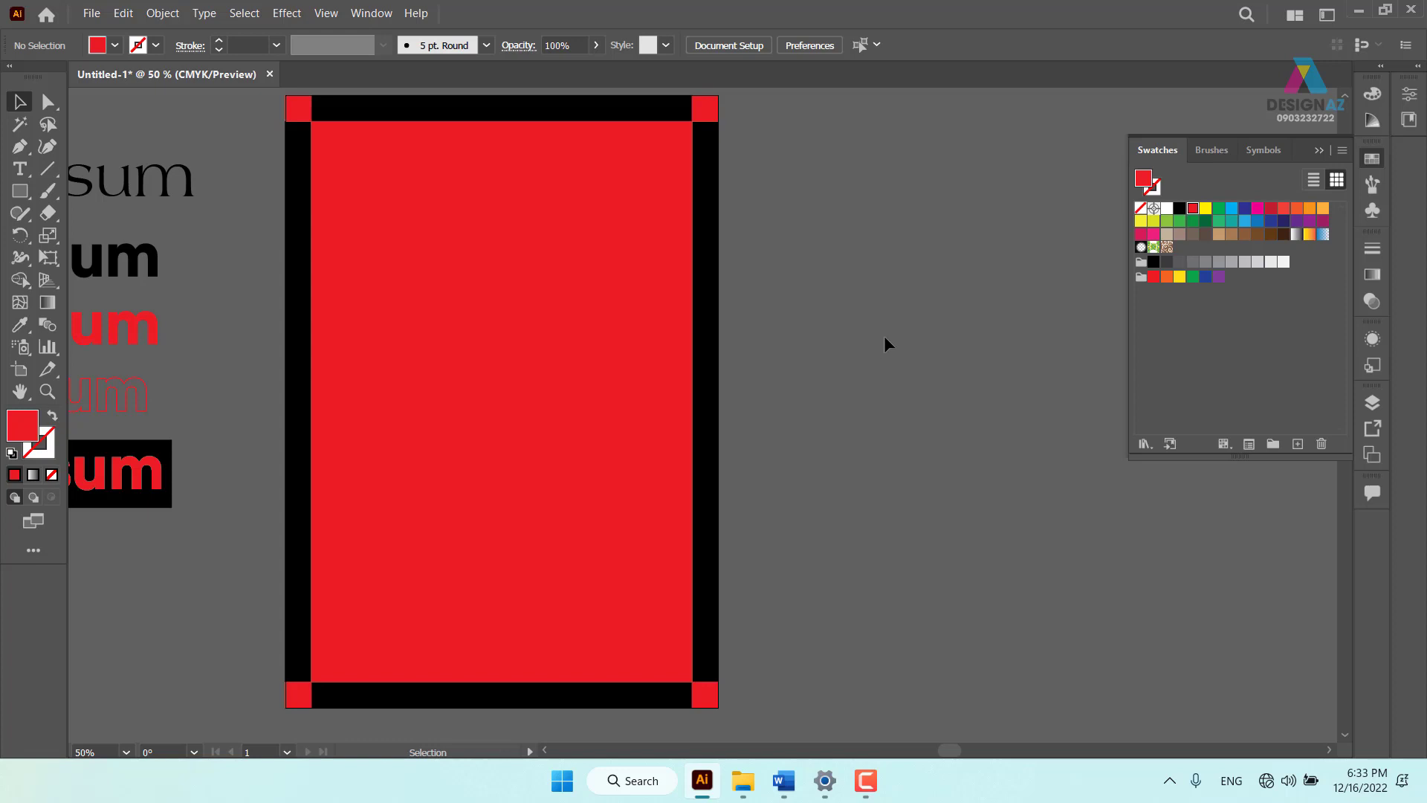
Select the red inner rectangle and bring up the Object menu's path commands
click(548, 376)
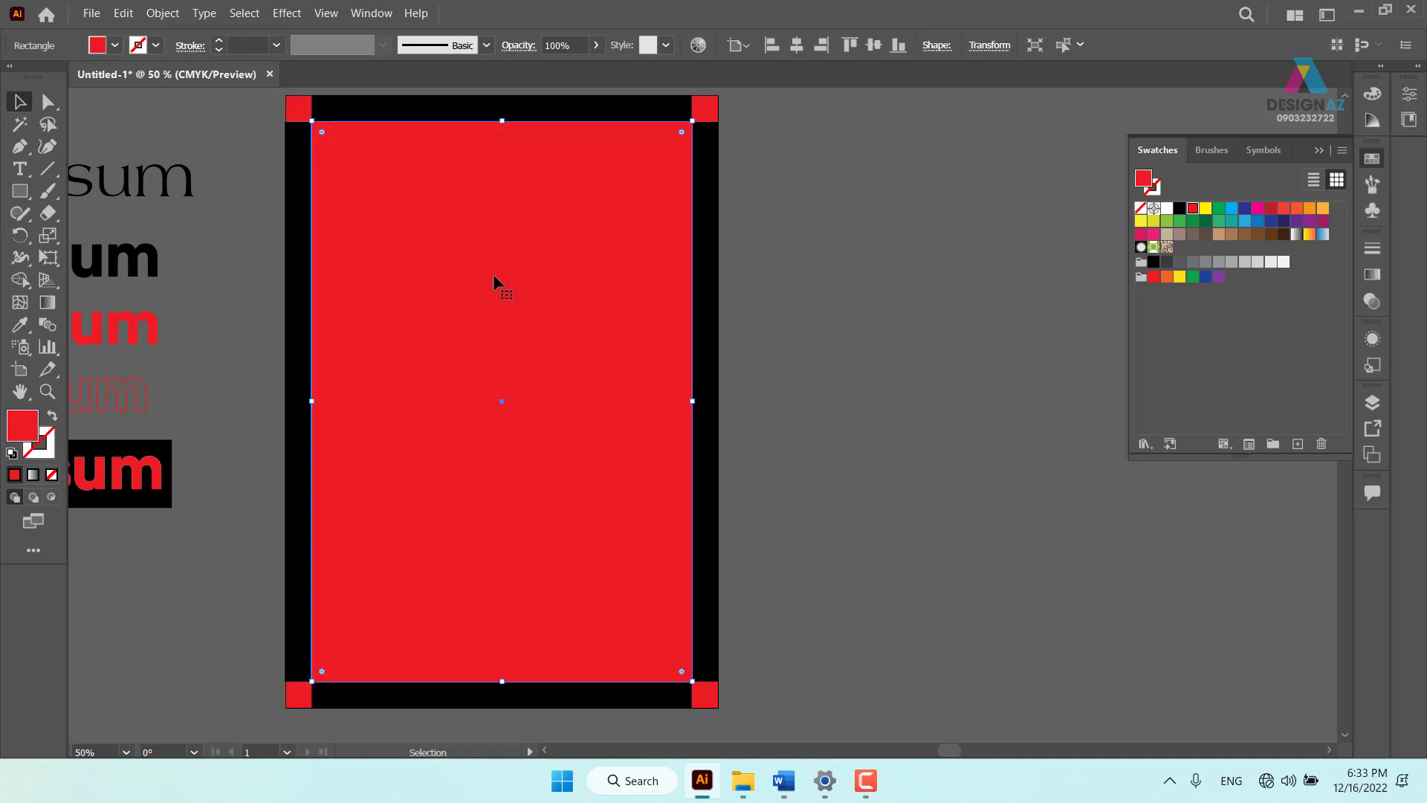
click(163, 14)
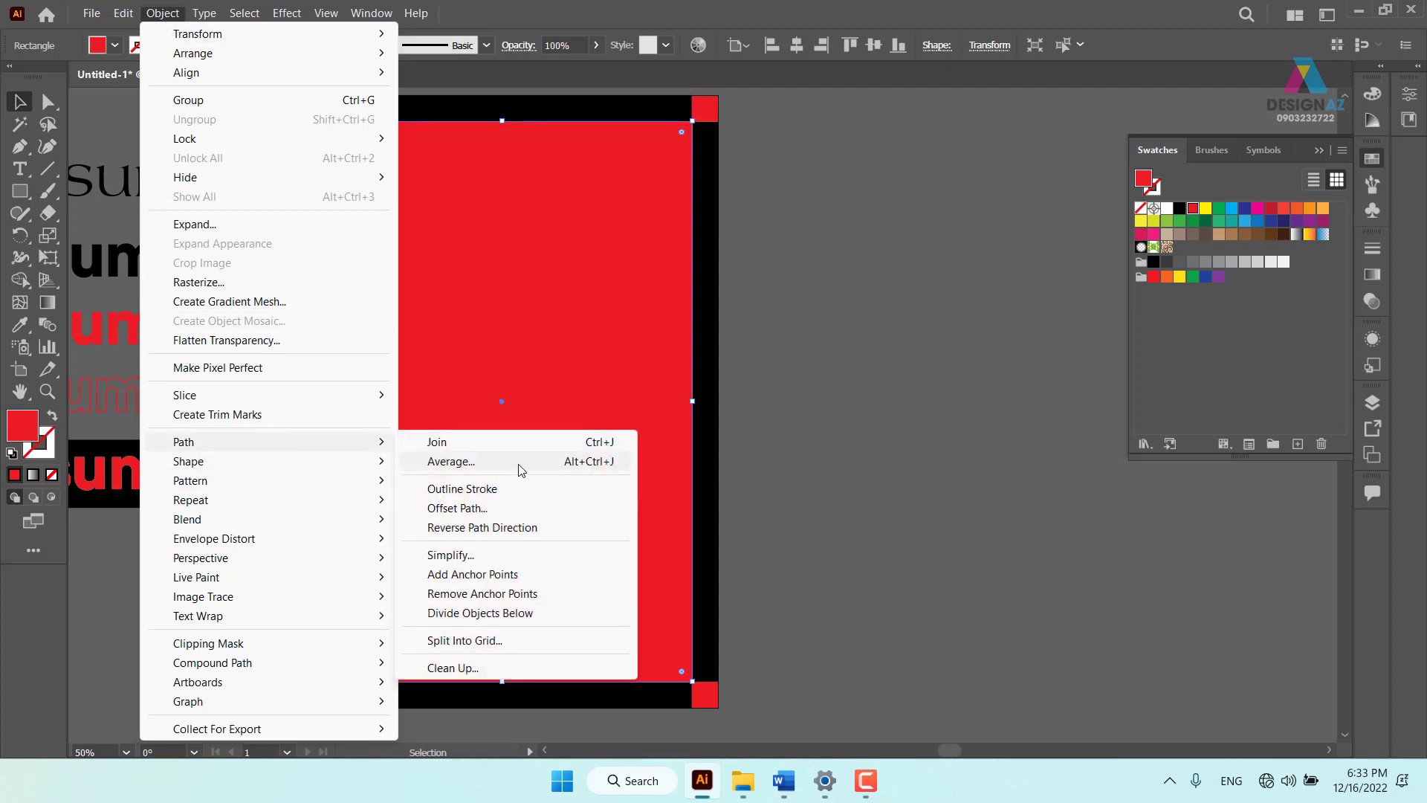
mouse_move(183, 442)
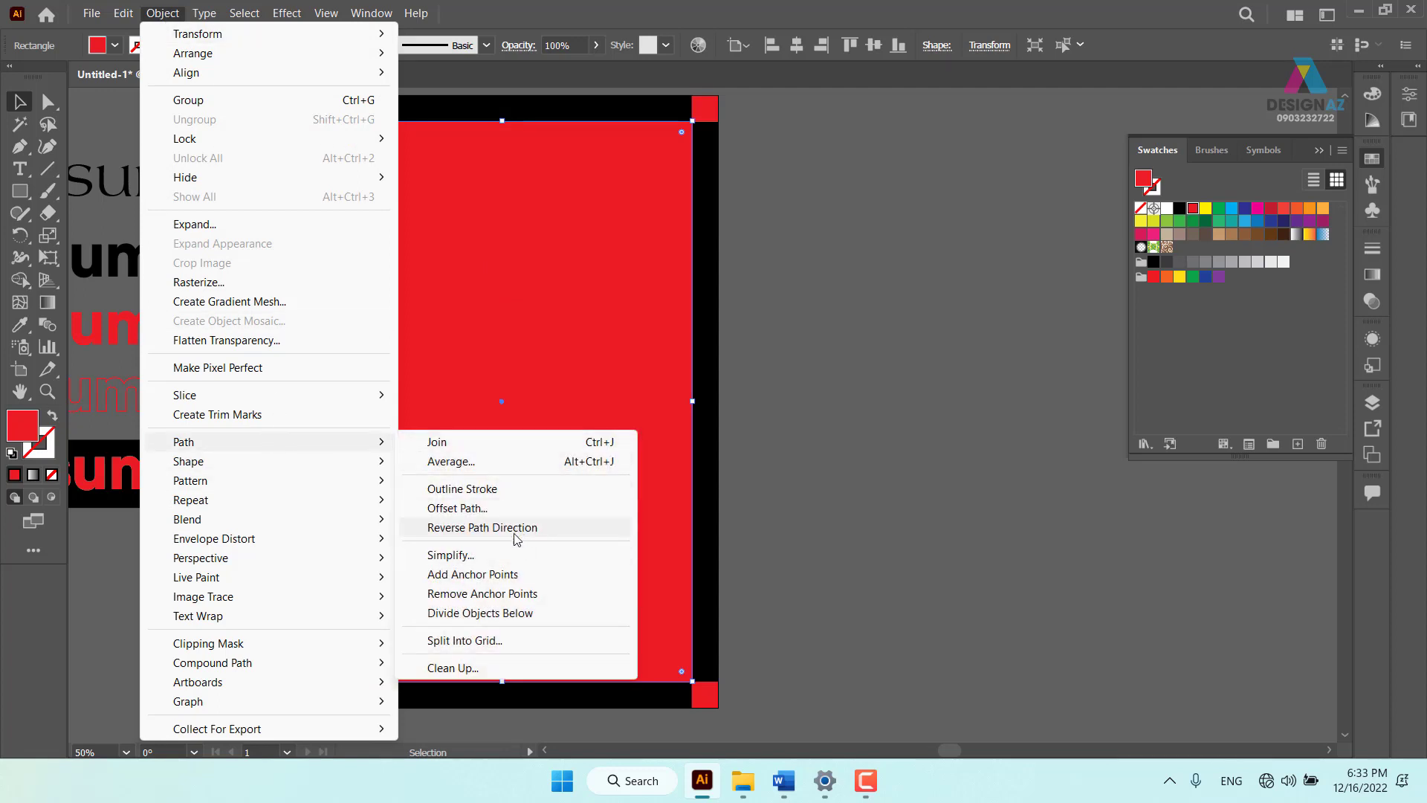
Split the red rectangle into 6 columns with a 0.4 cm gutter using Split Into Grid
click(520, 641)
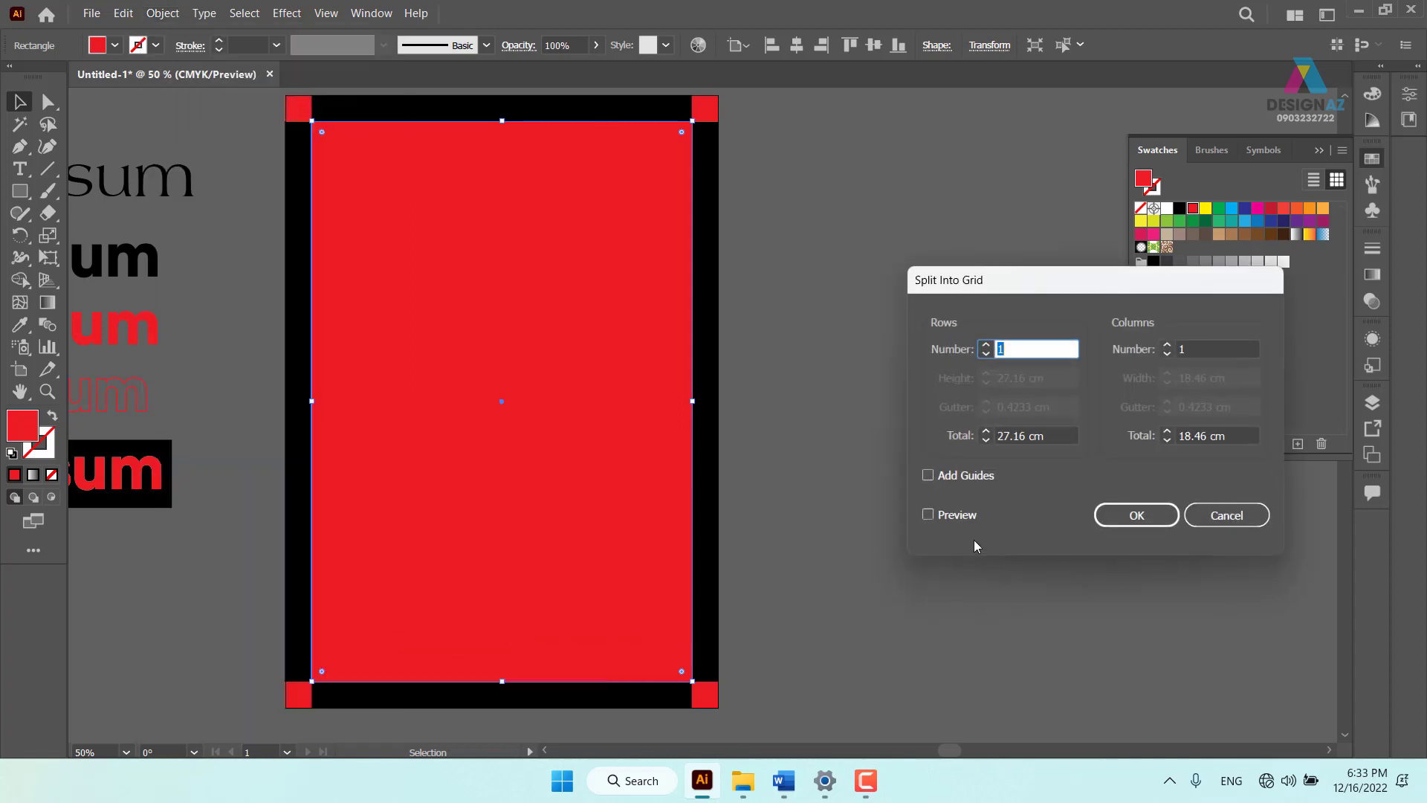
click(929, 515)
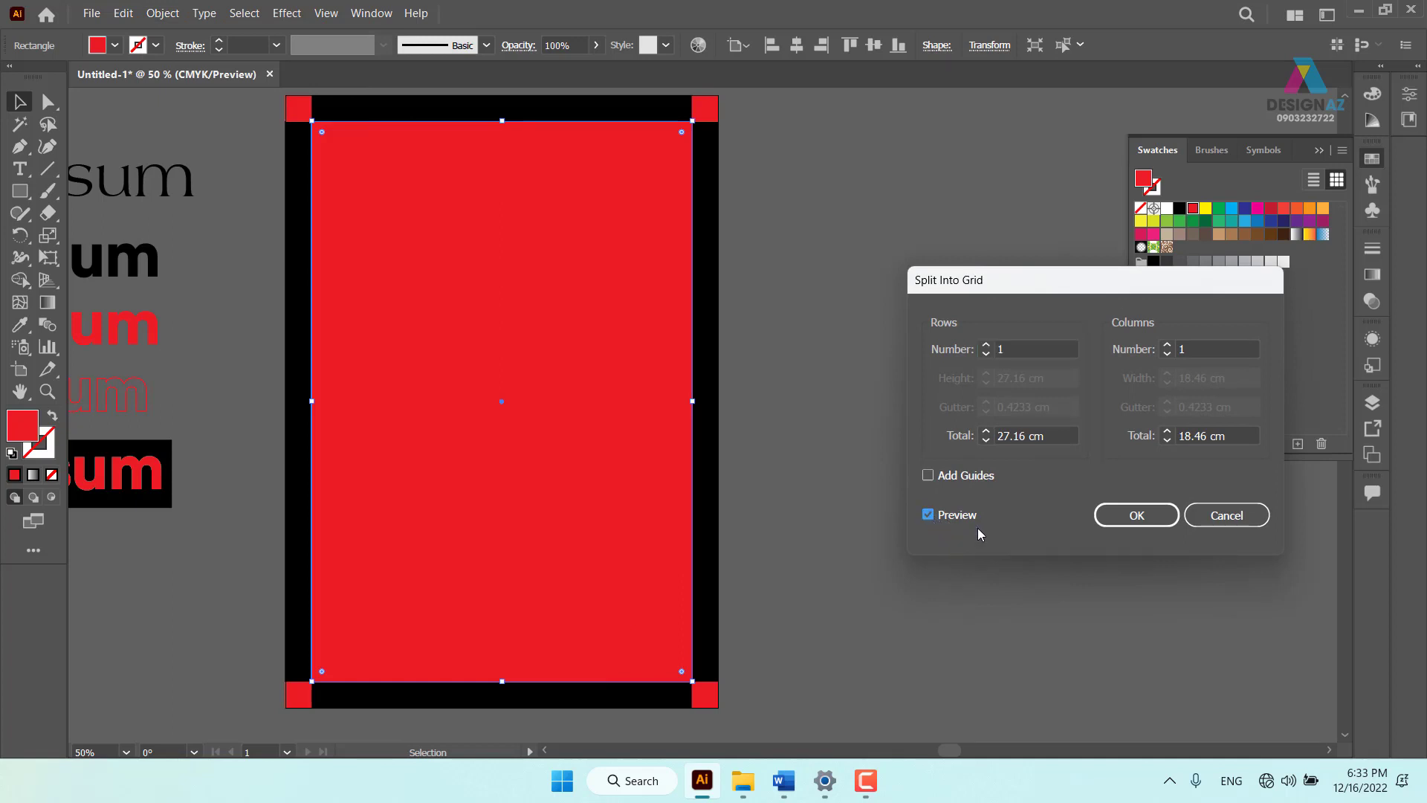
click(1167, 345)
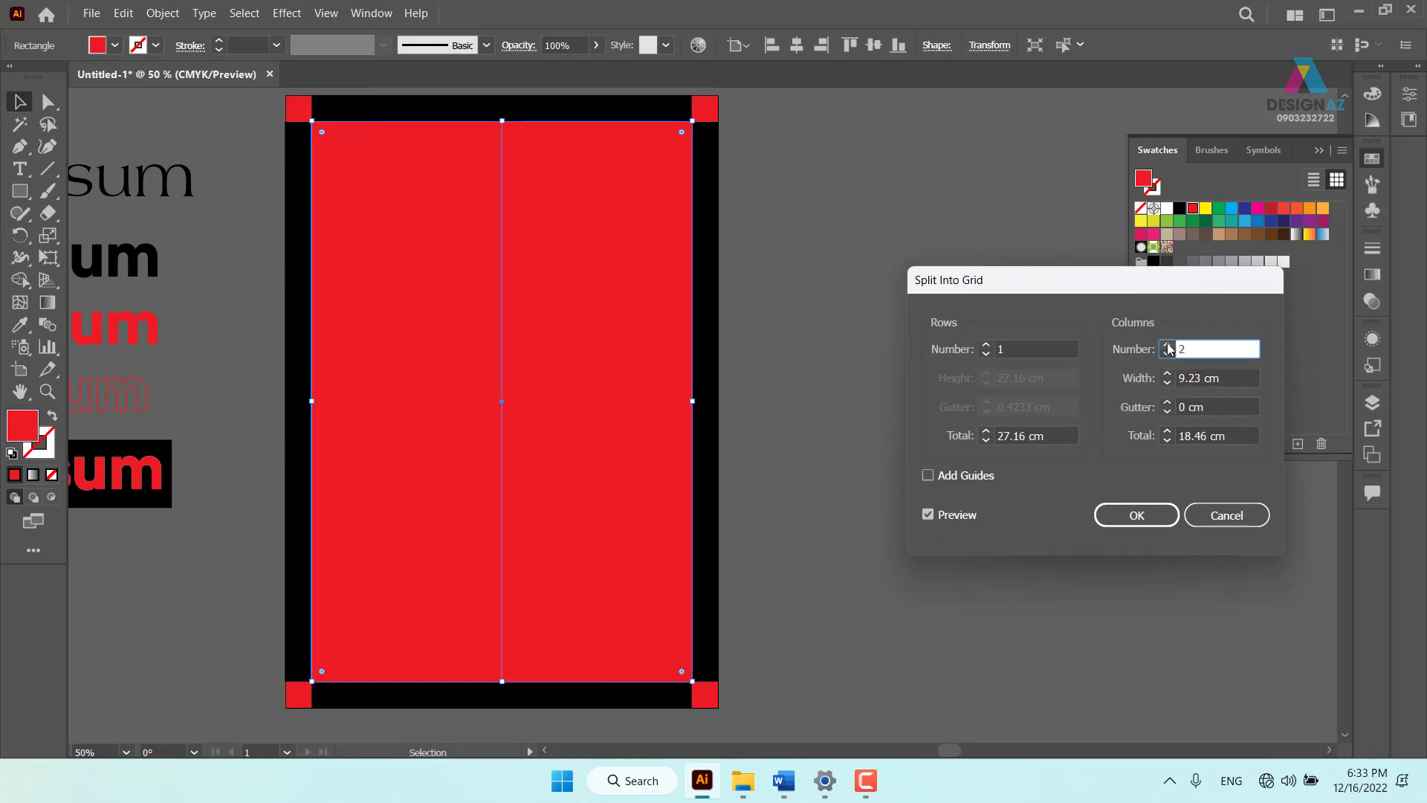
click(1167, 345)
click(1167, 345)
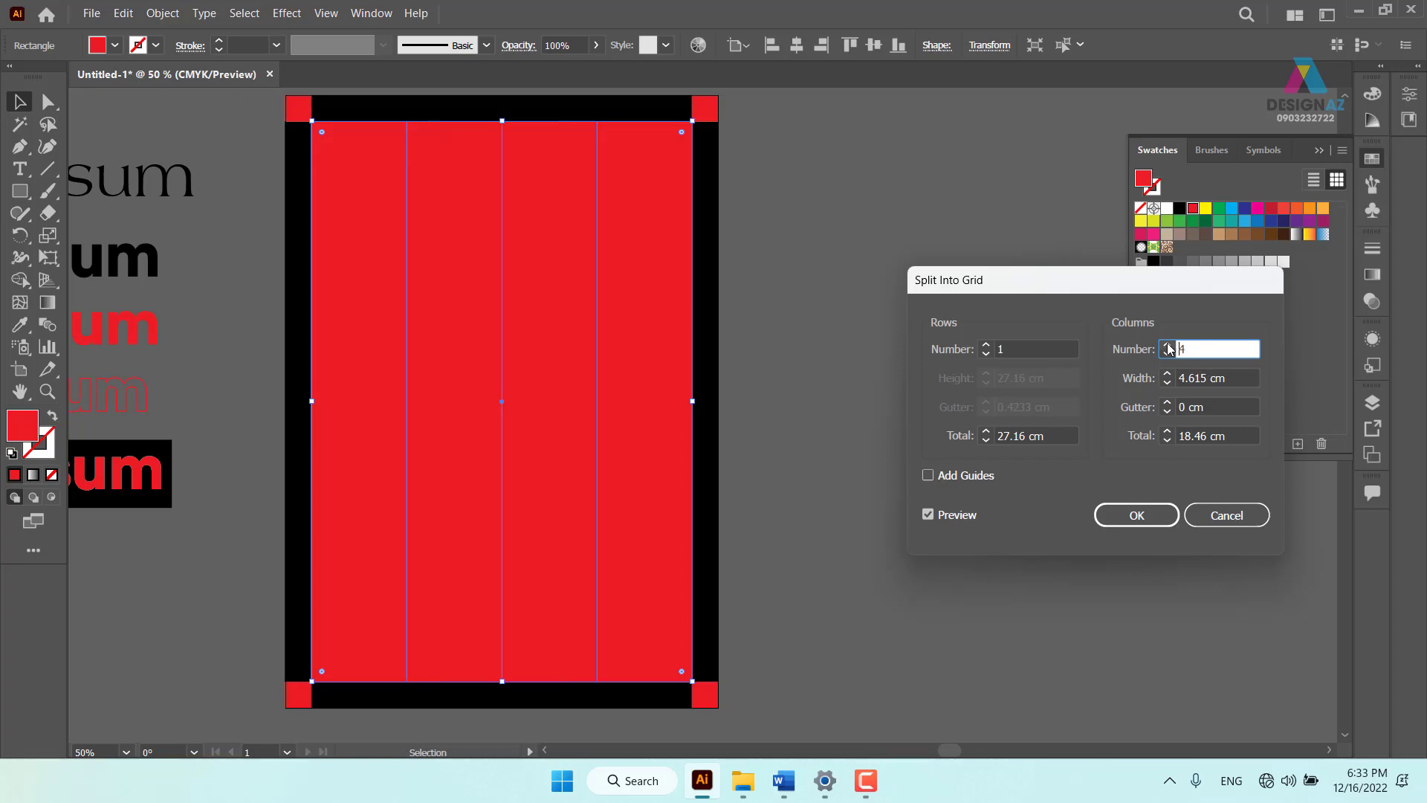
click(1167, 345)
click(1168, 345)
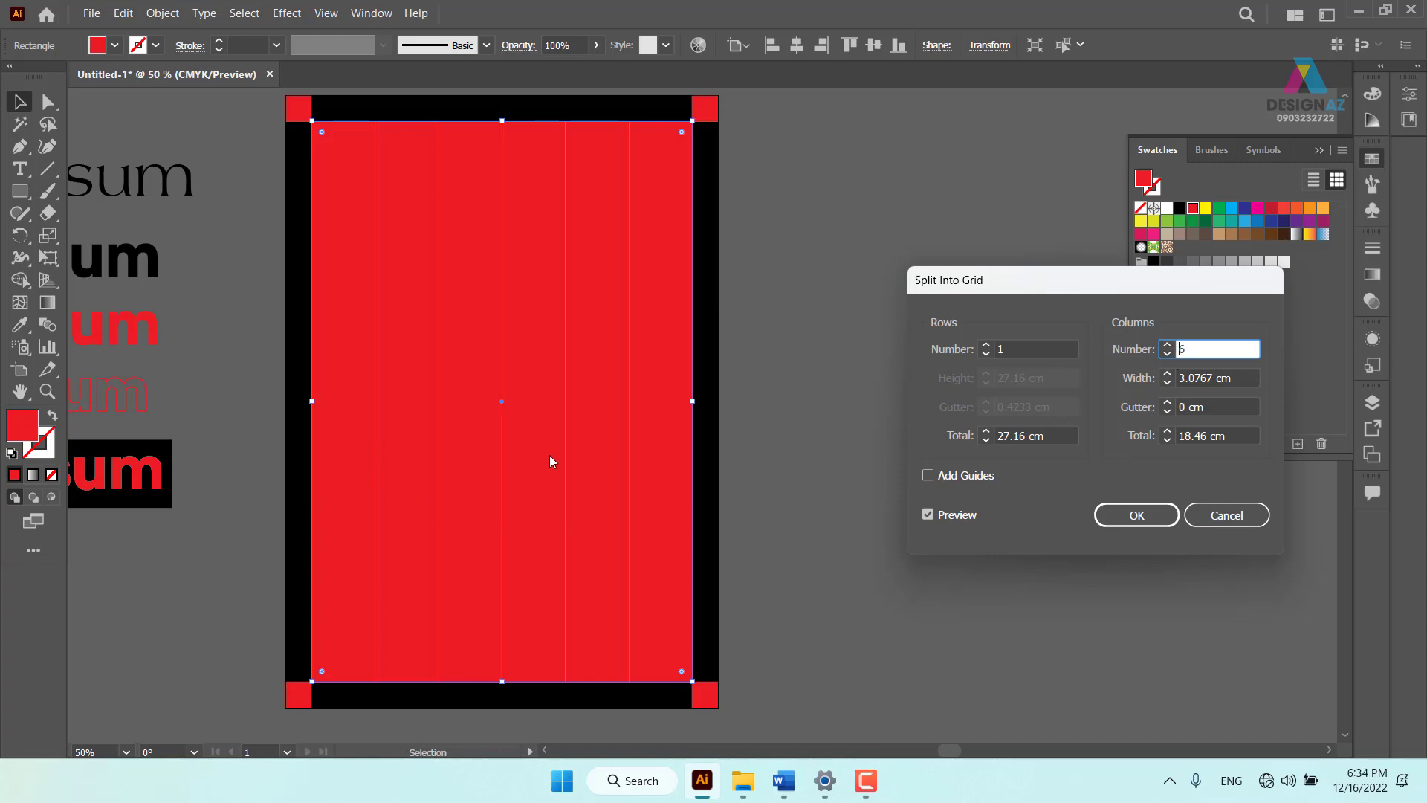
click(1167, 404)
click(1168, 403)
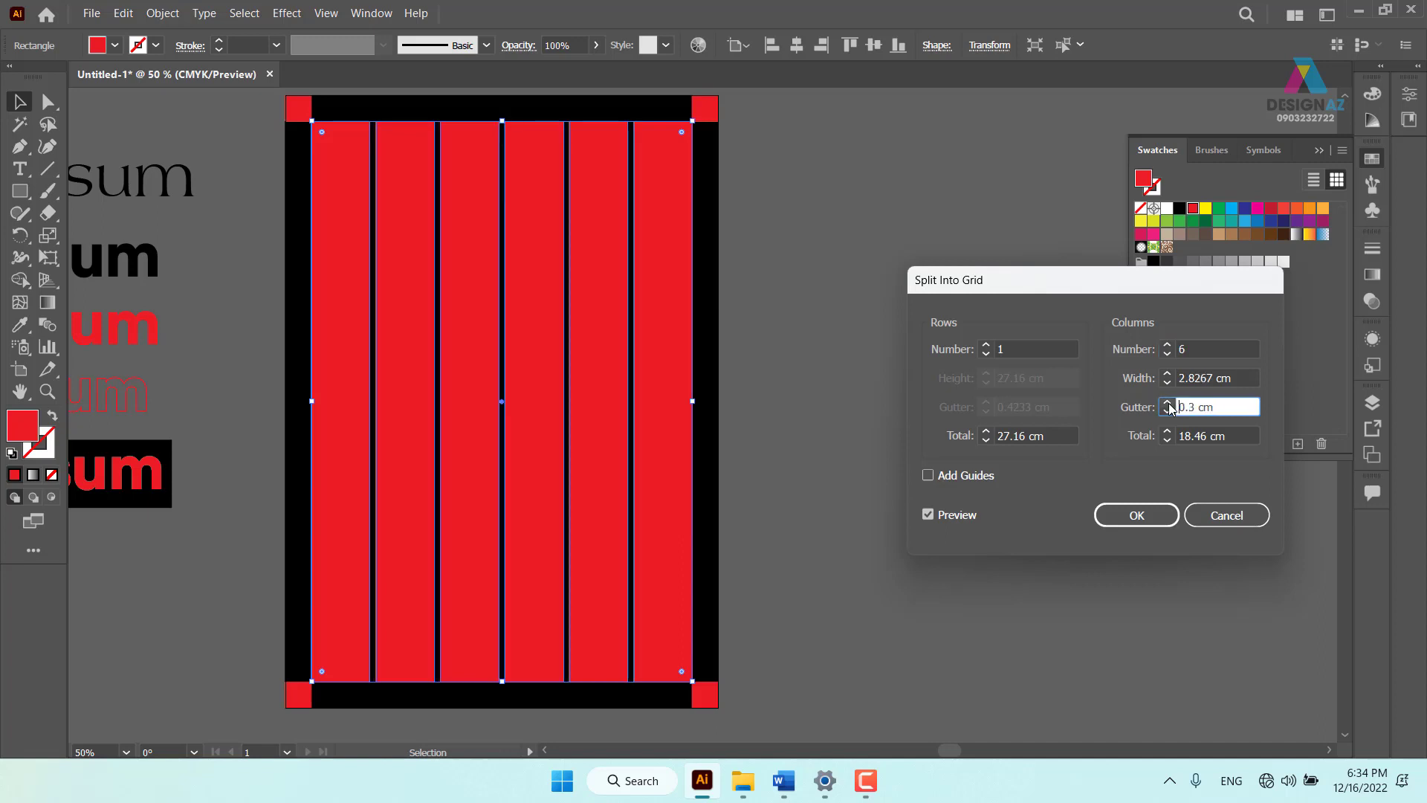
click(1167, 403)
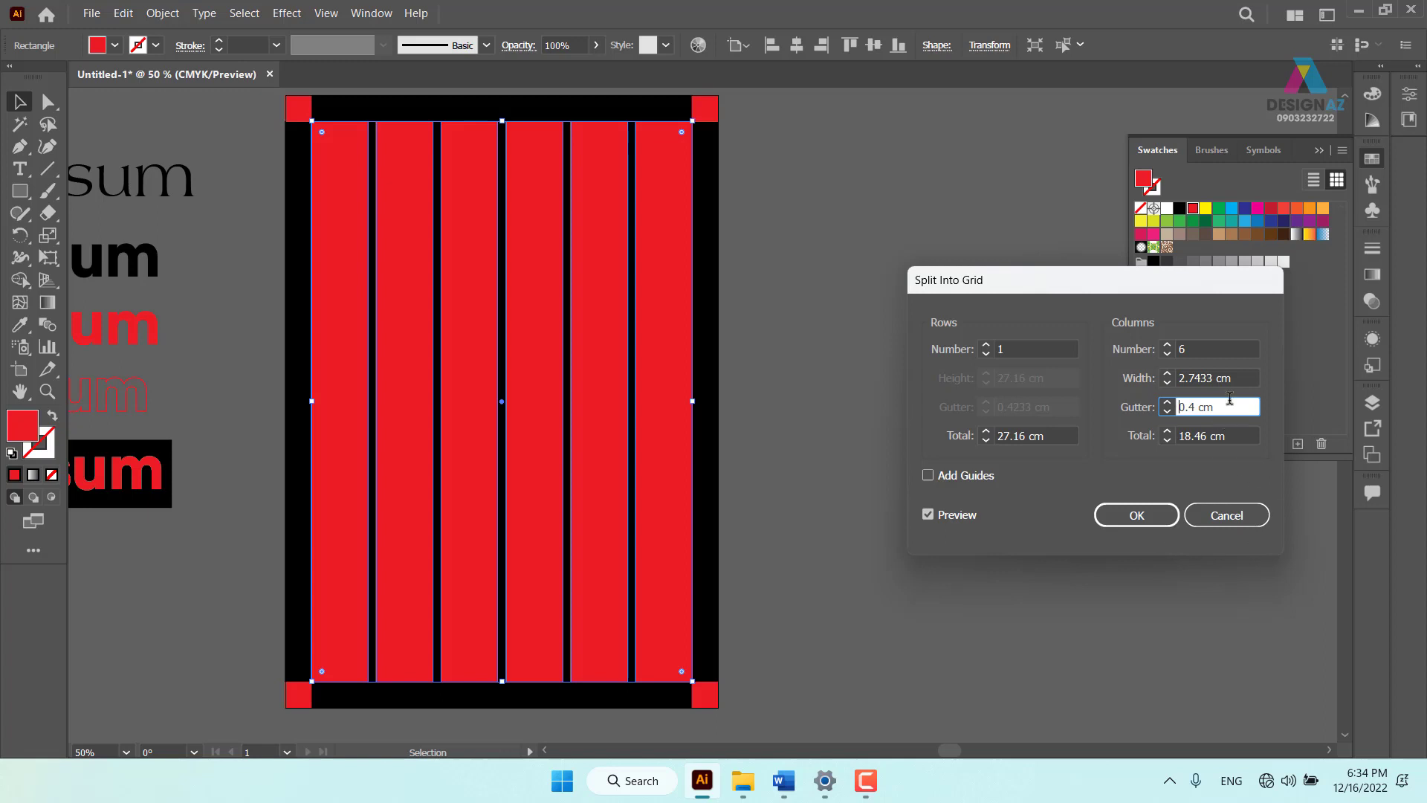
click(1139, 514)
click(896, 580)
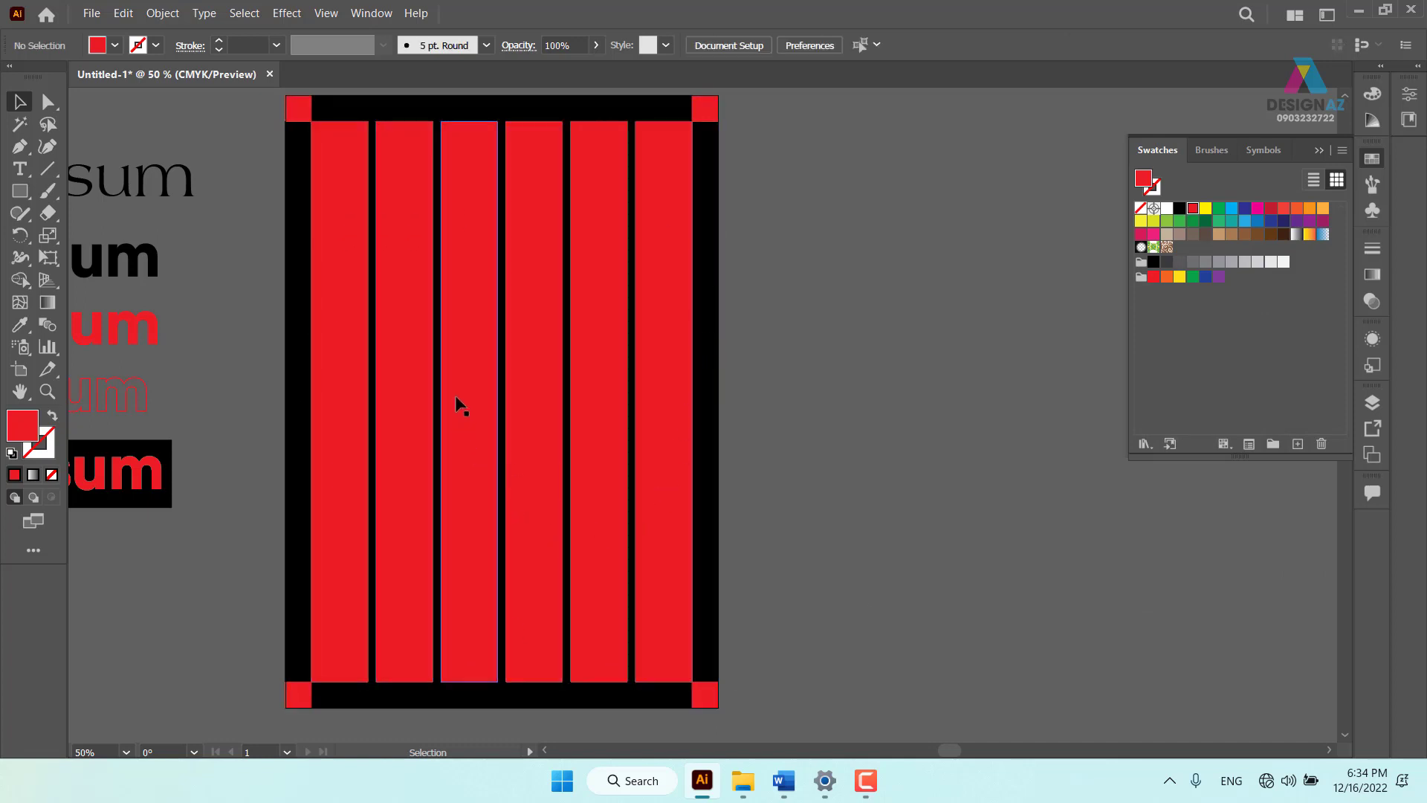
Shift-select the four red corner squares
click(300, 110)
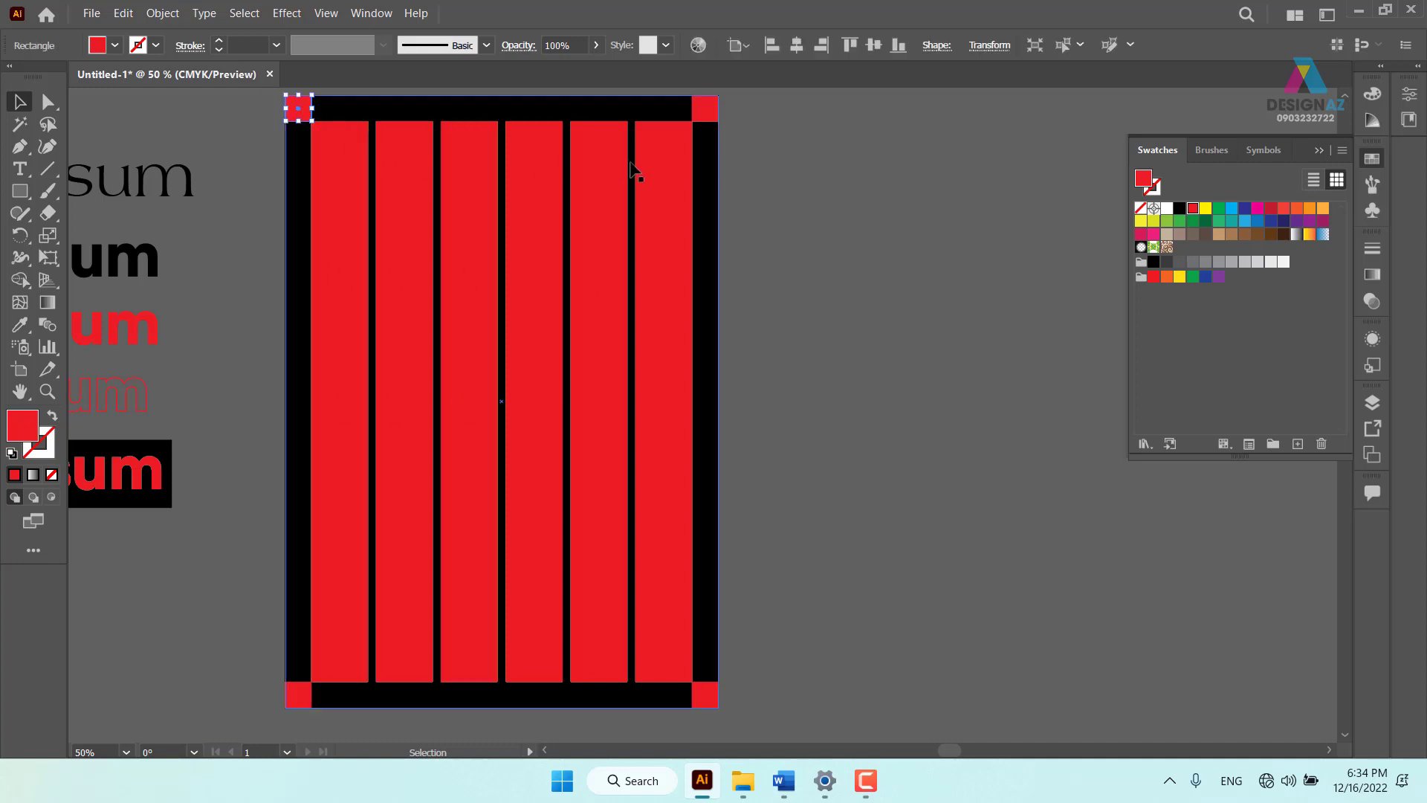
shift+click(704, 109)
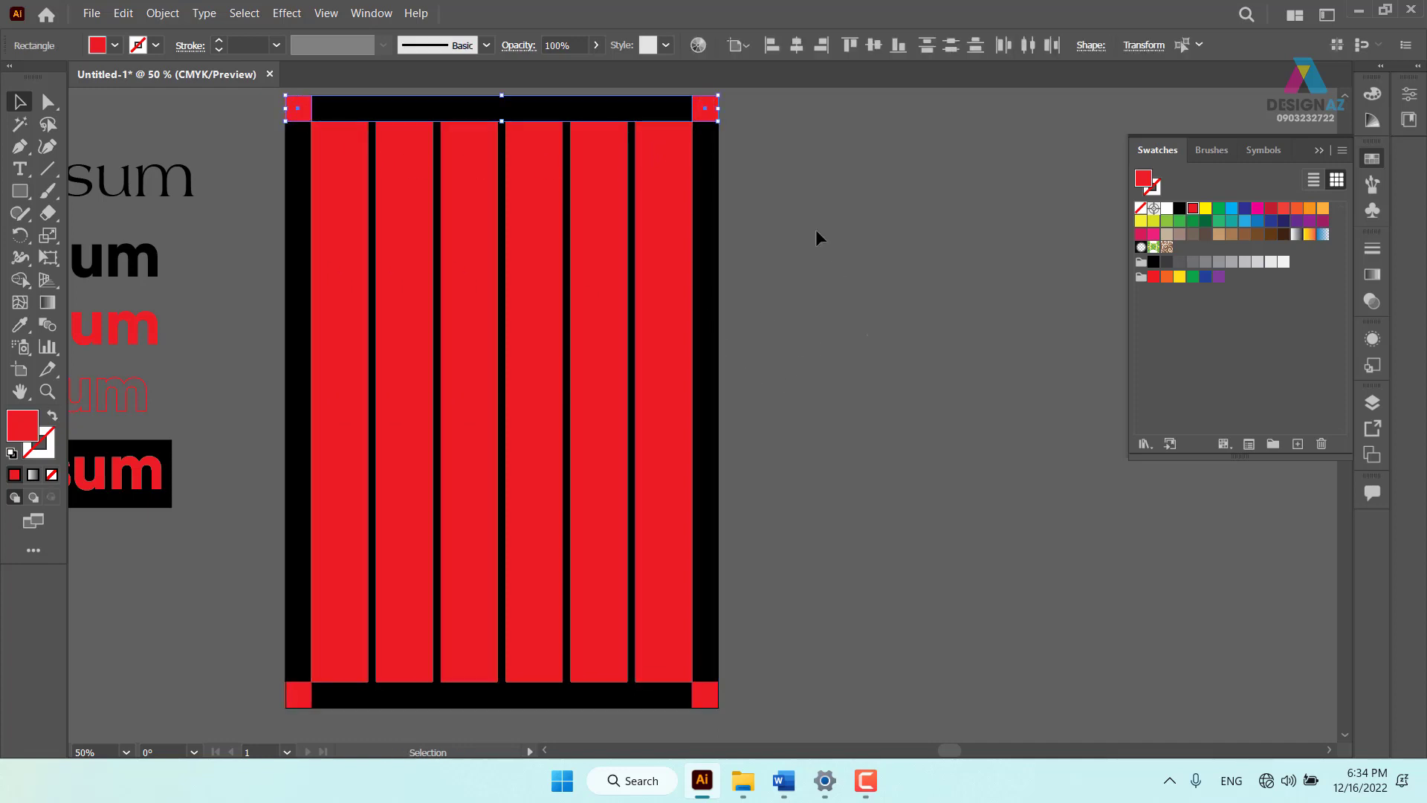
shift+click(659, 697)
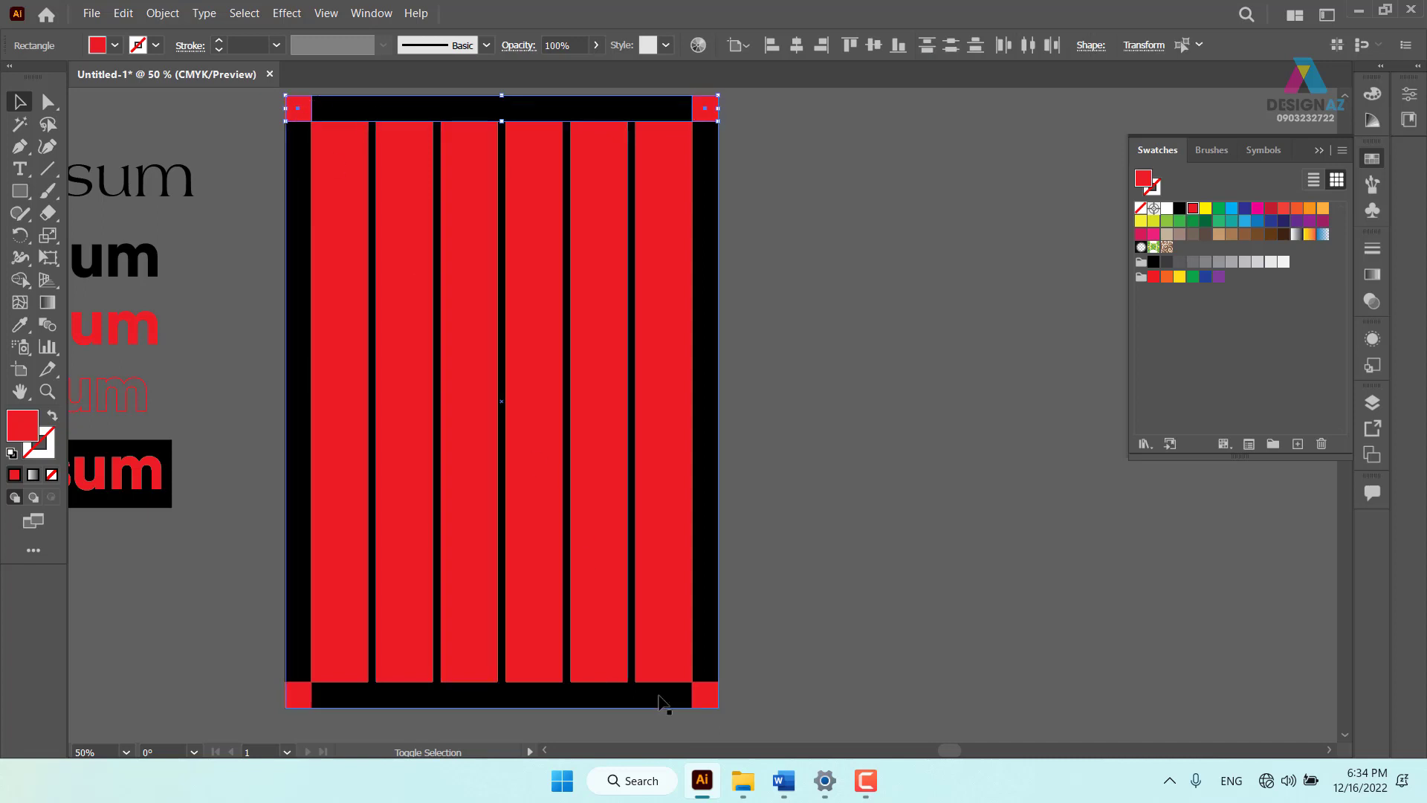
shift+click(299, 694)
Add all six red panels to the selection, undoing an accidental drag to the right
shift+click(348, 606)
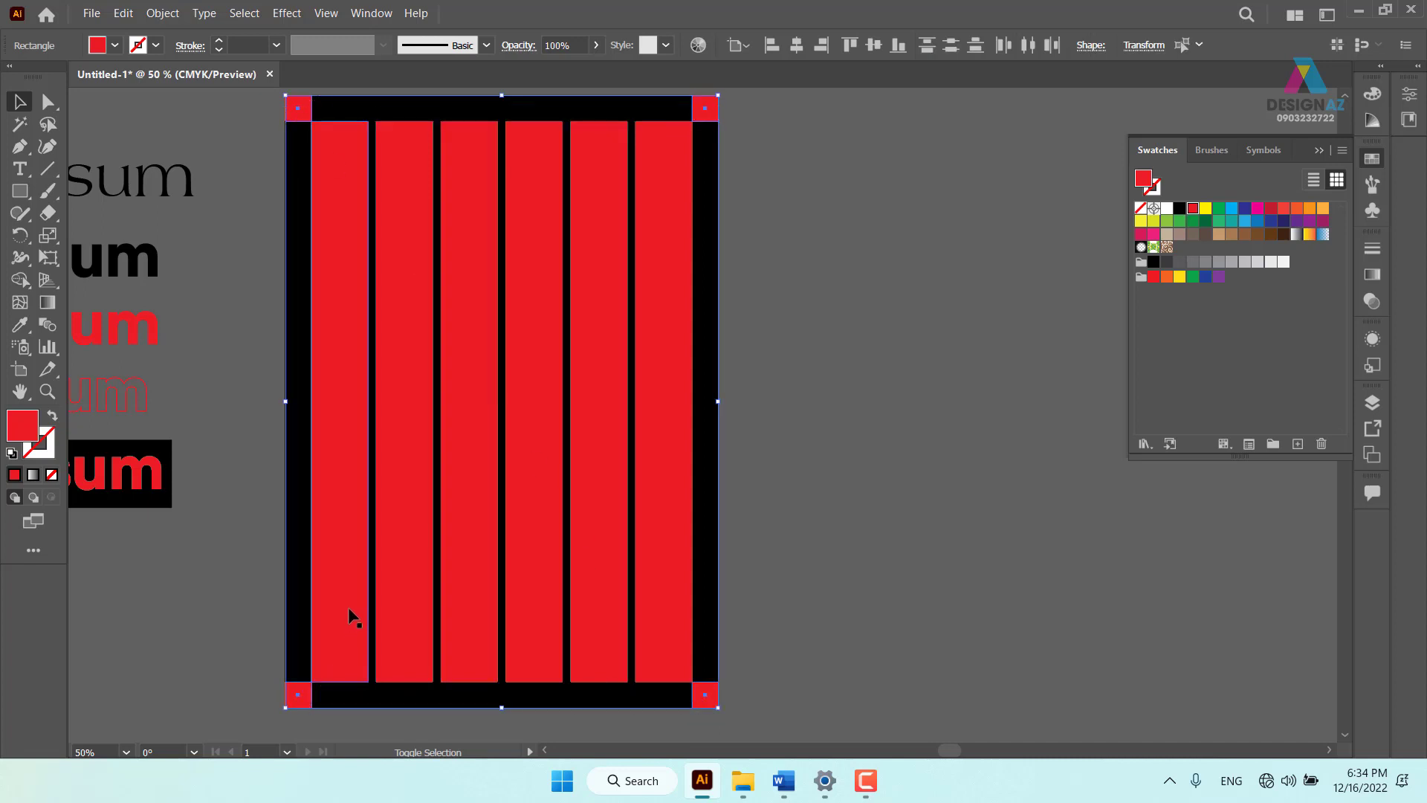
shift+click(409, 593)
shift+click(479, 591)
shift+click(525, 591)
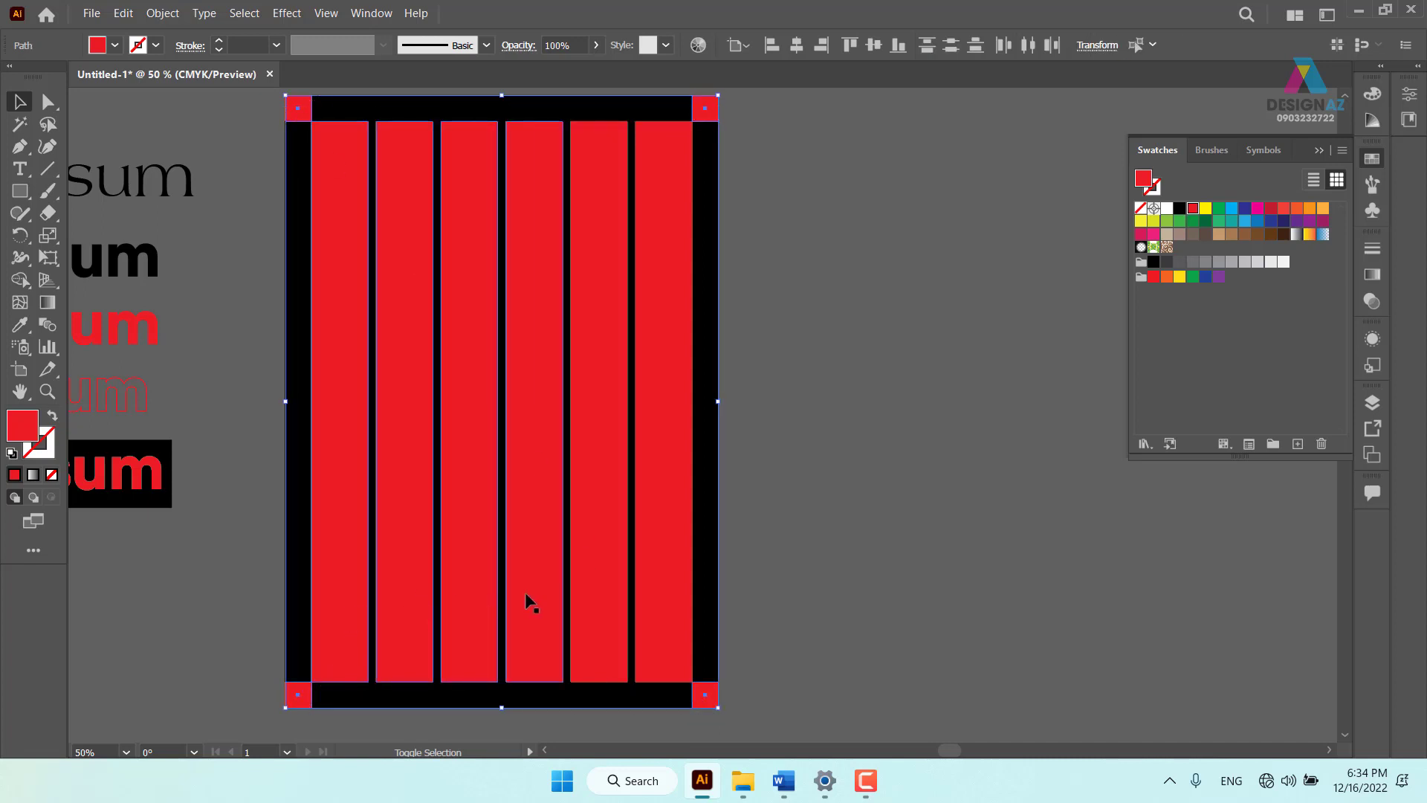
shift+click(597, 592)
shift+click(676, 589)
drag(663, 579, 844, 575)
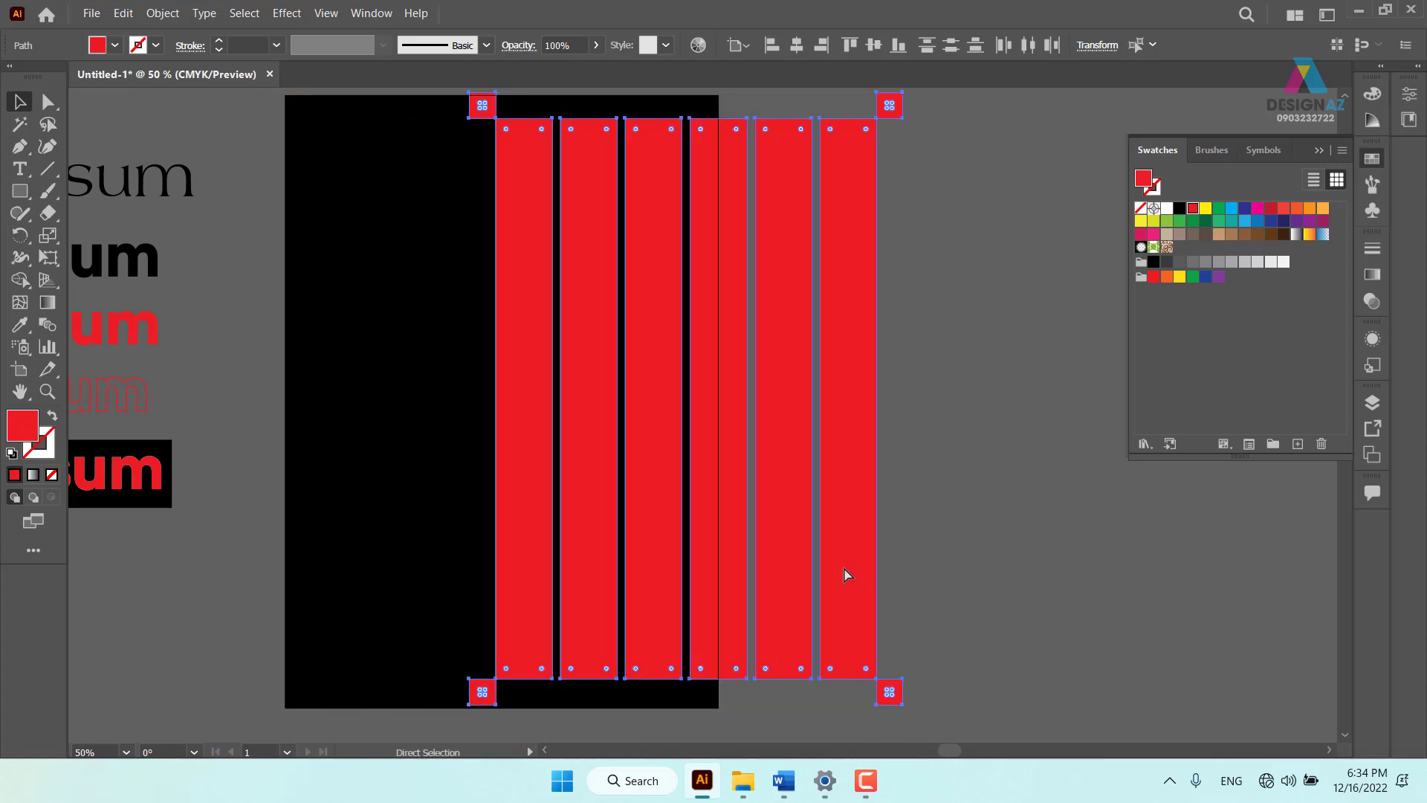
key(ctrl+z)
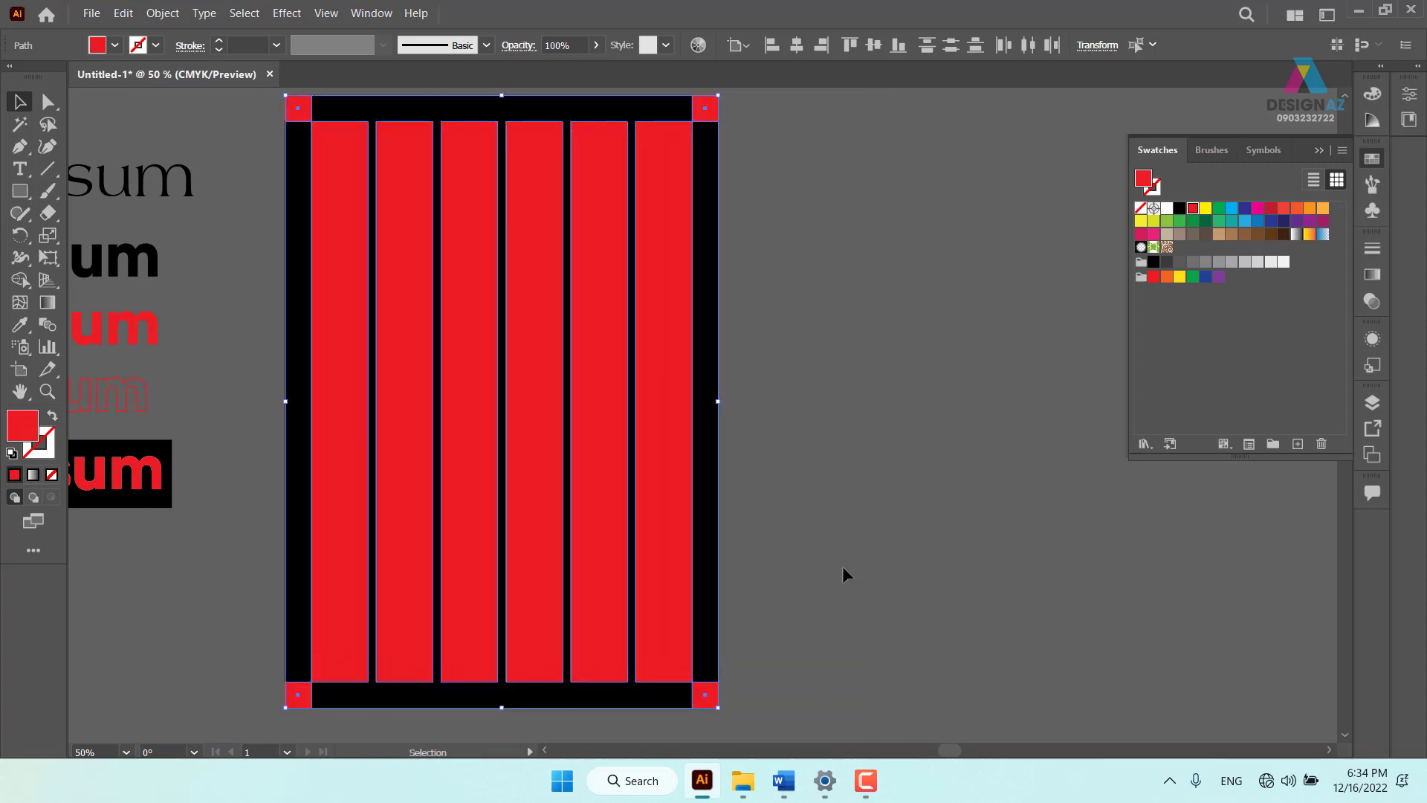
Lower the grouped panels and corner squares to 9% opacity, then reselect the group
key(a)
key(v)
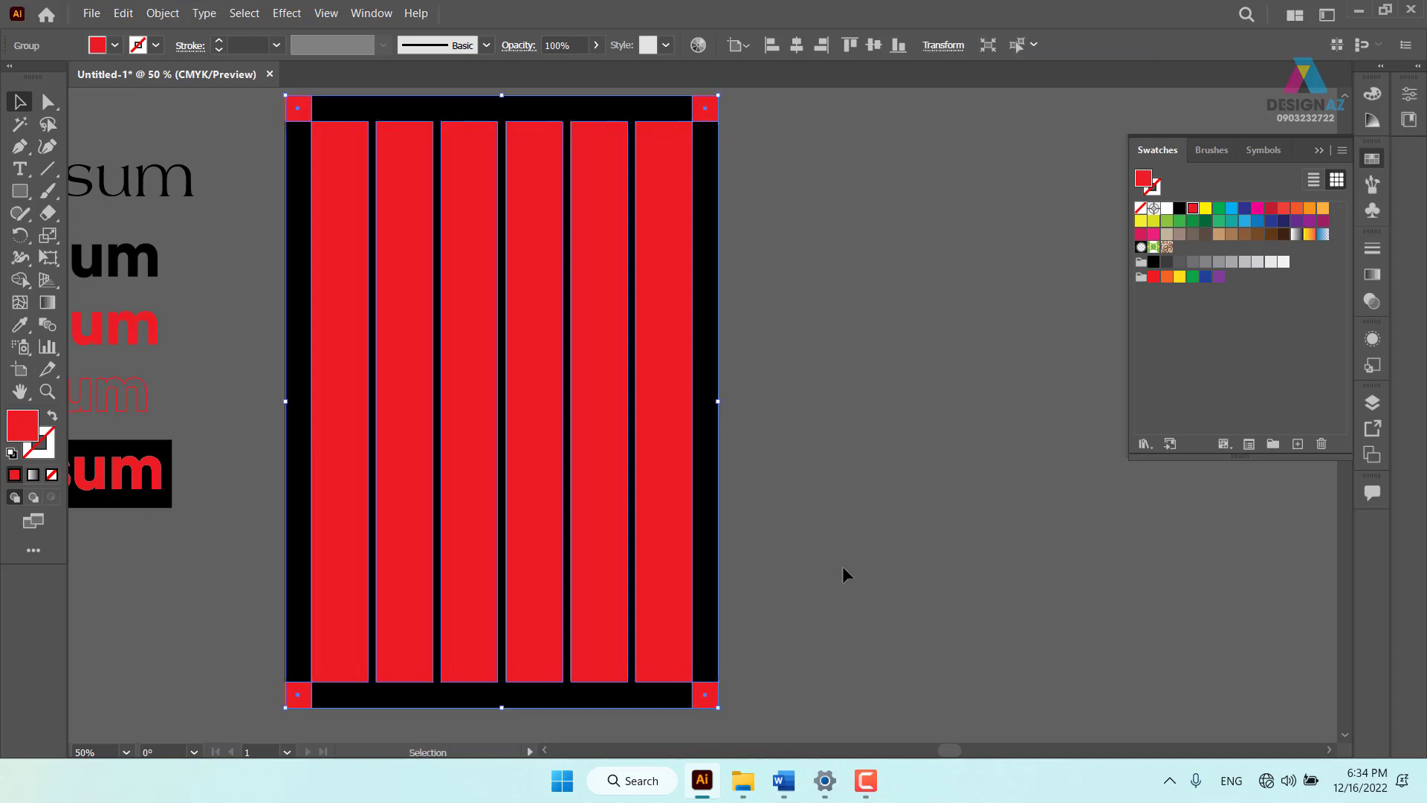
click(596, 45)
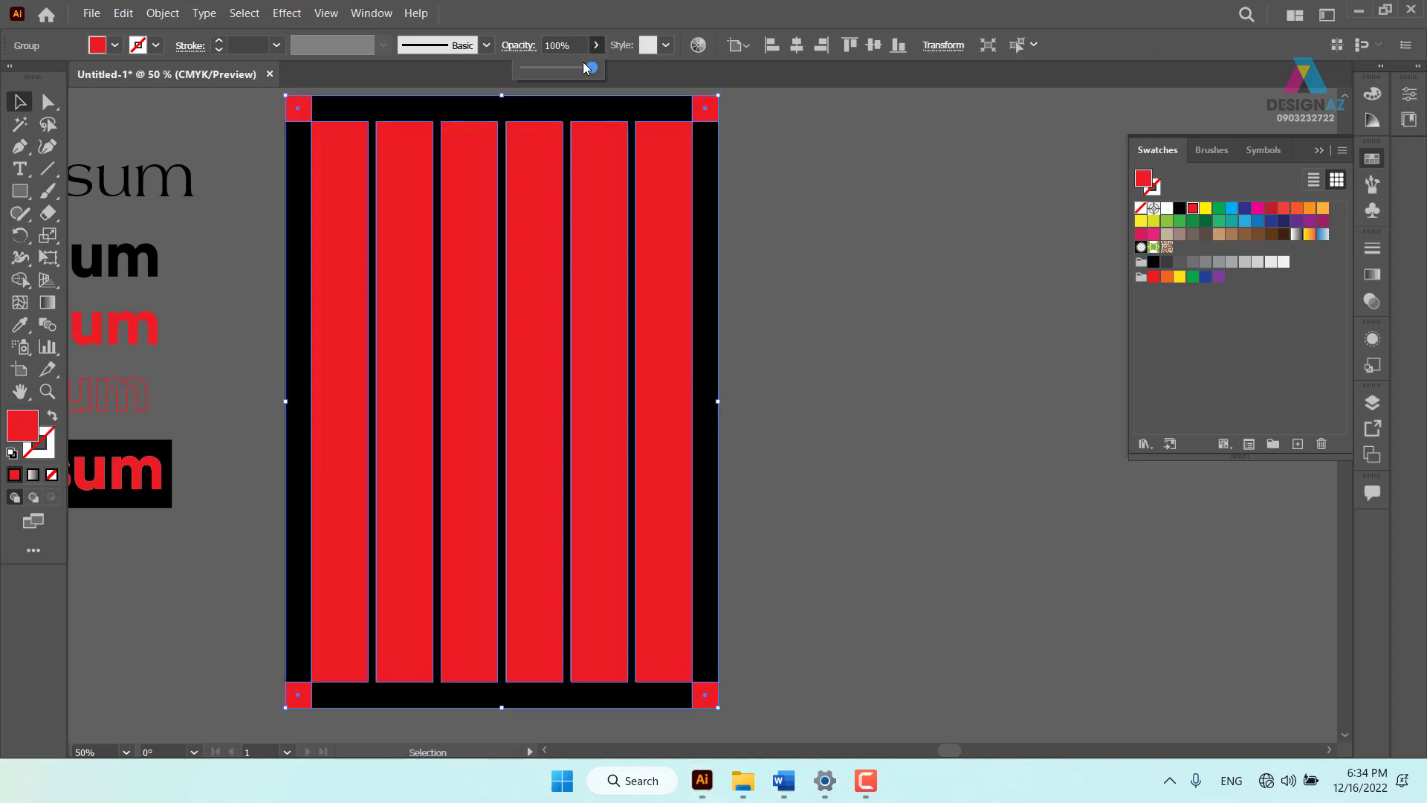
click(529, 68)
click(848, 335)
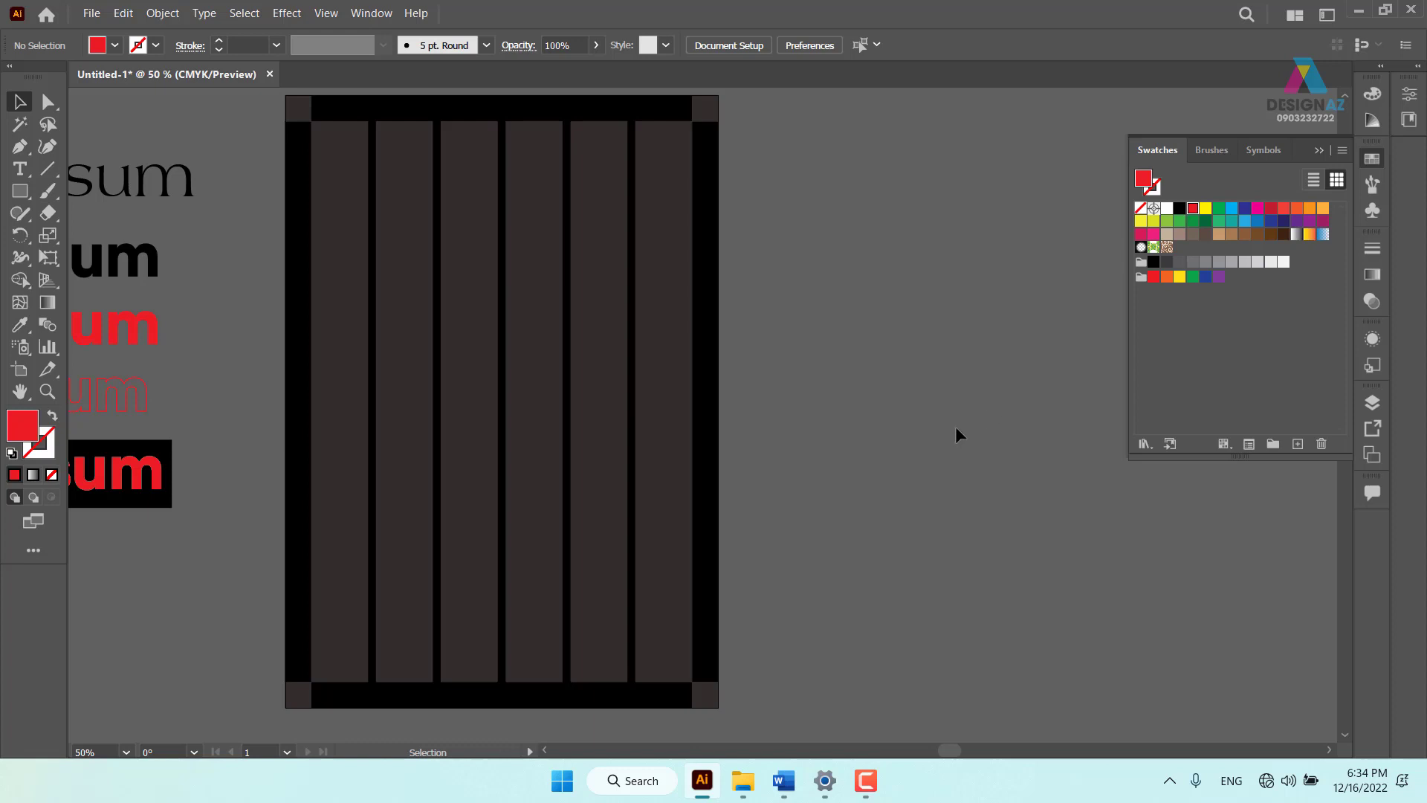
click(680, 405)
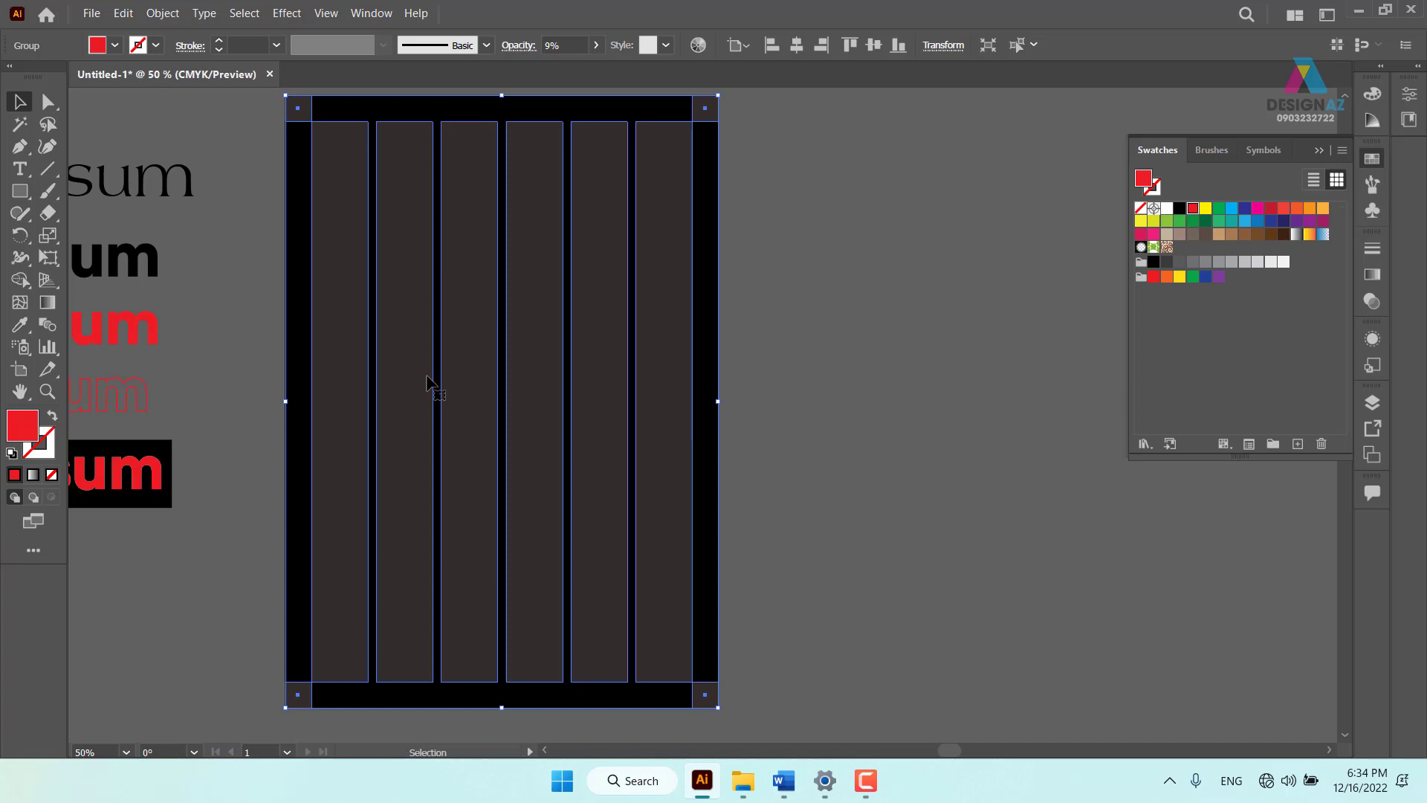
click(158, 15)
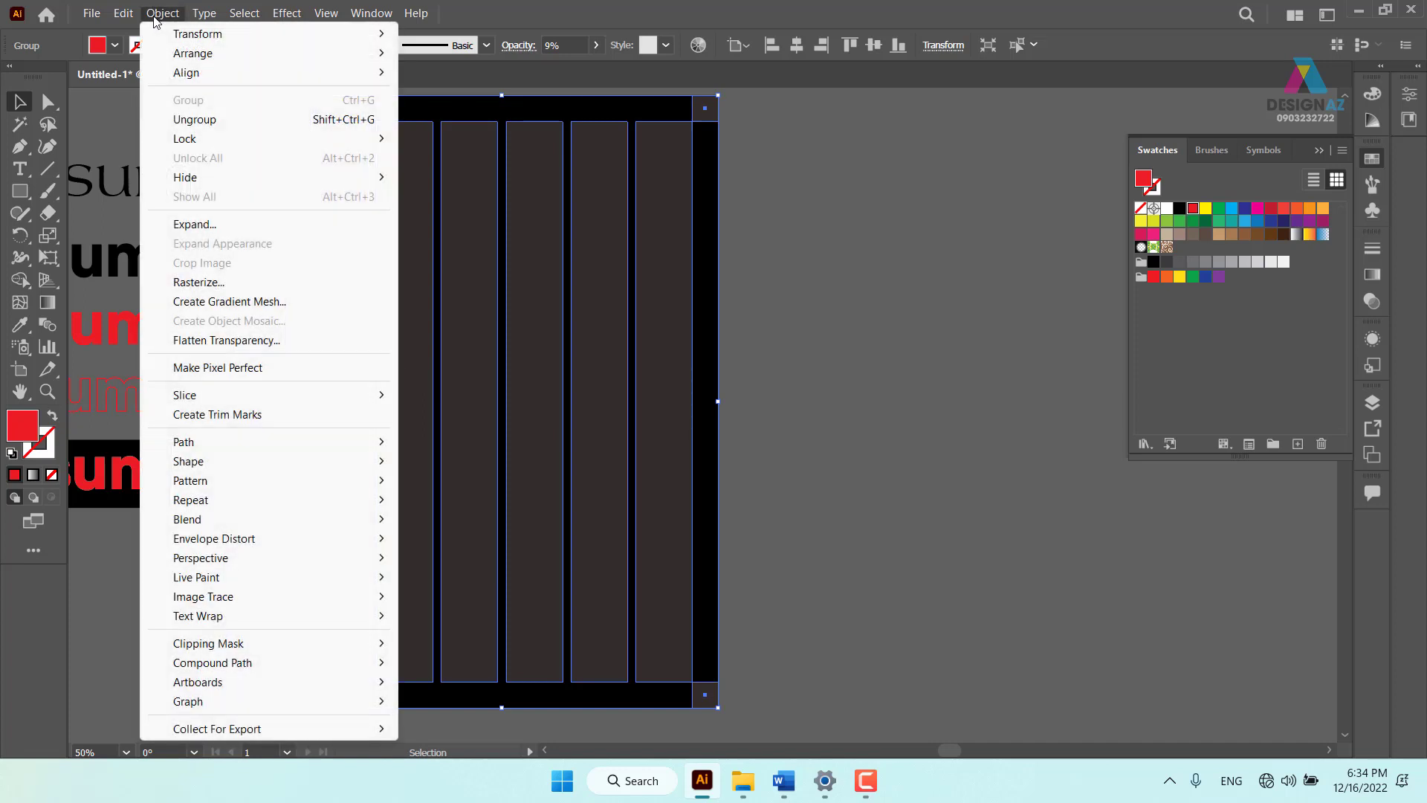
mouse_move(186, 177)
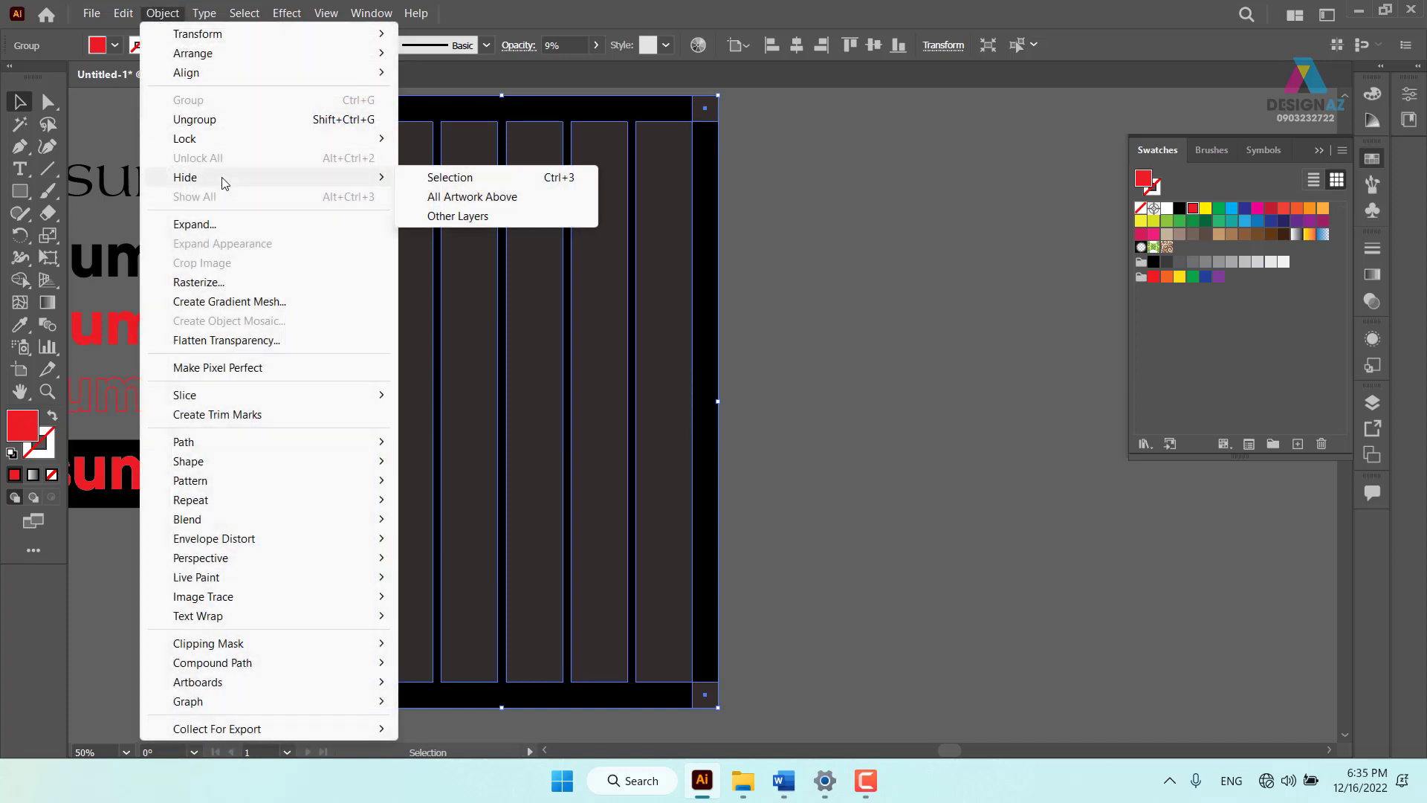
click(565, 182)
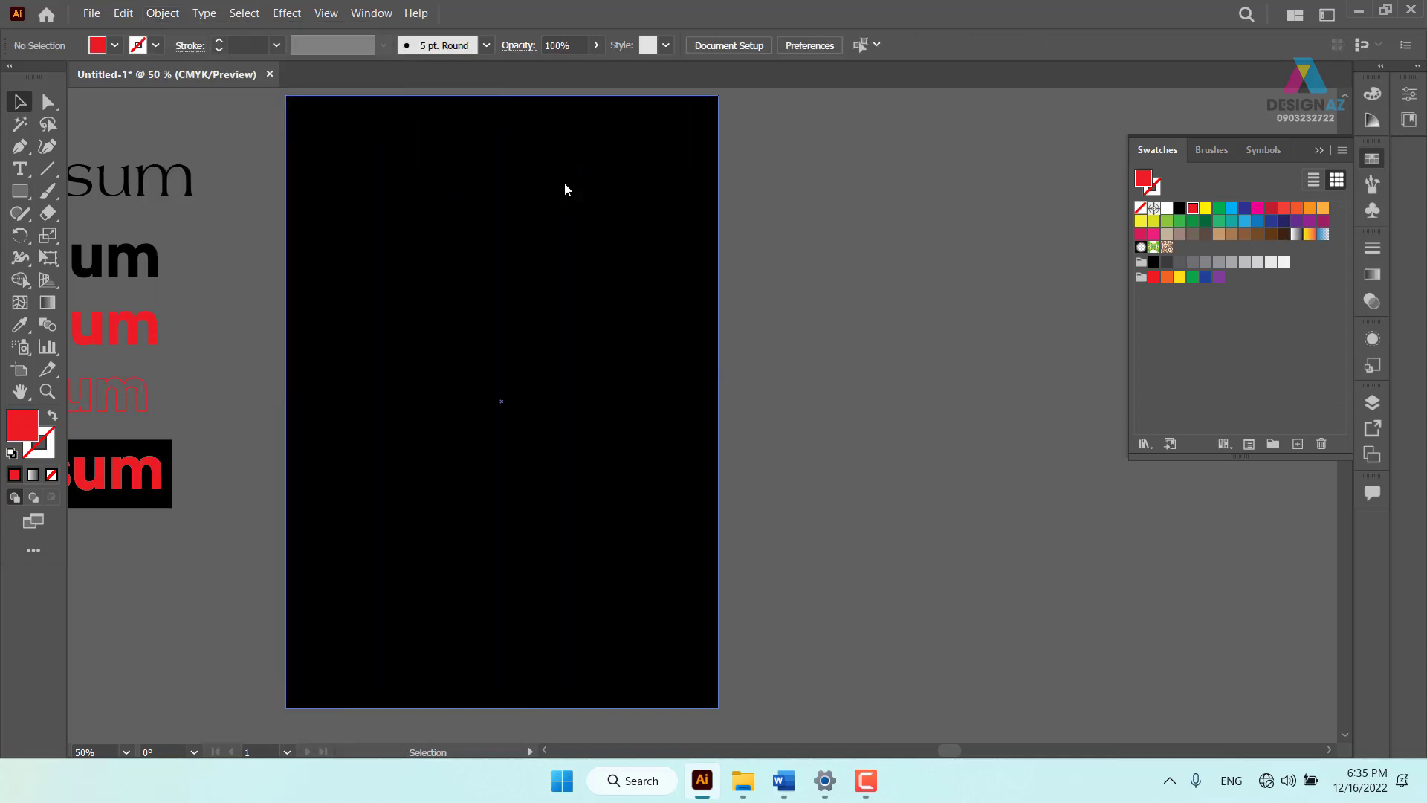
click(162, 14)
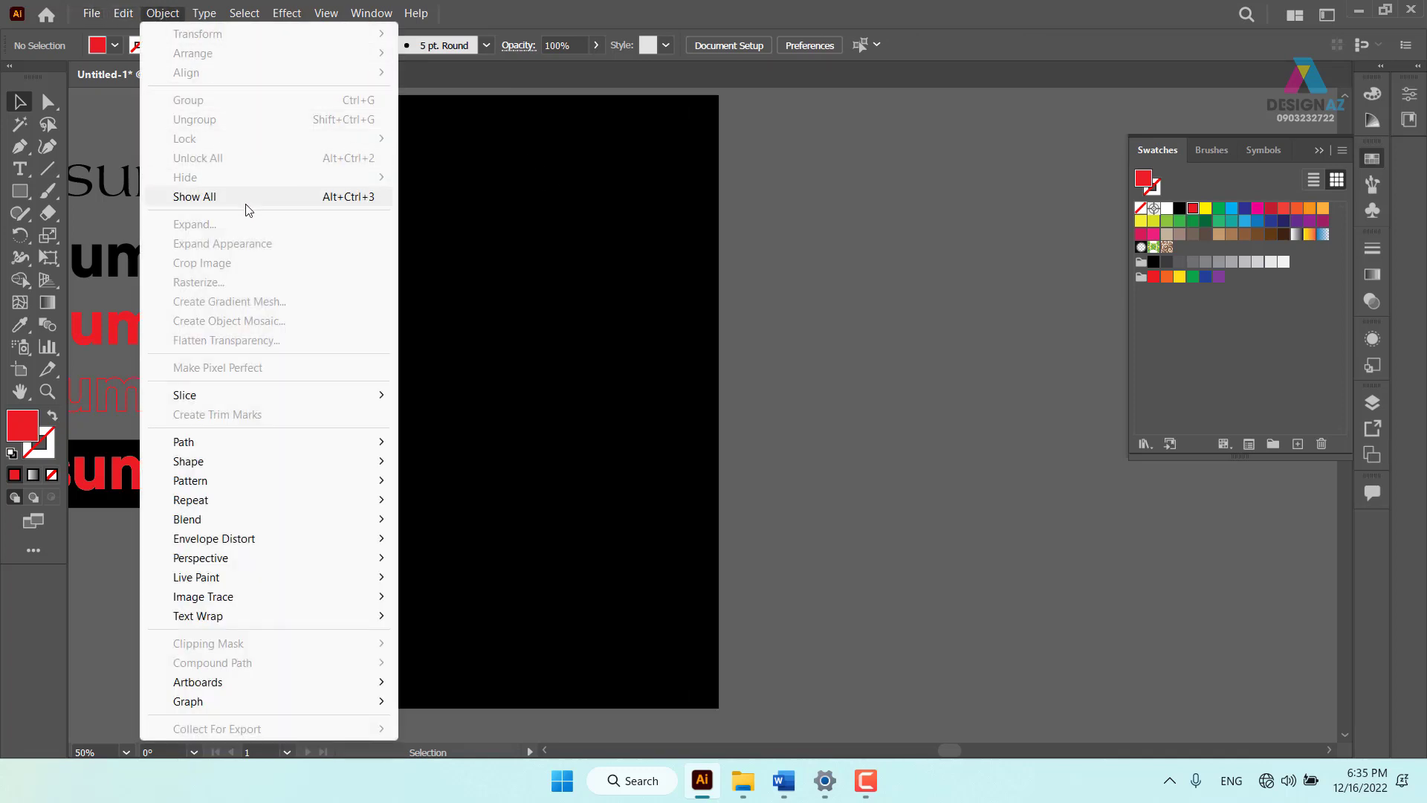
click(247, 211)
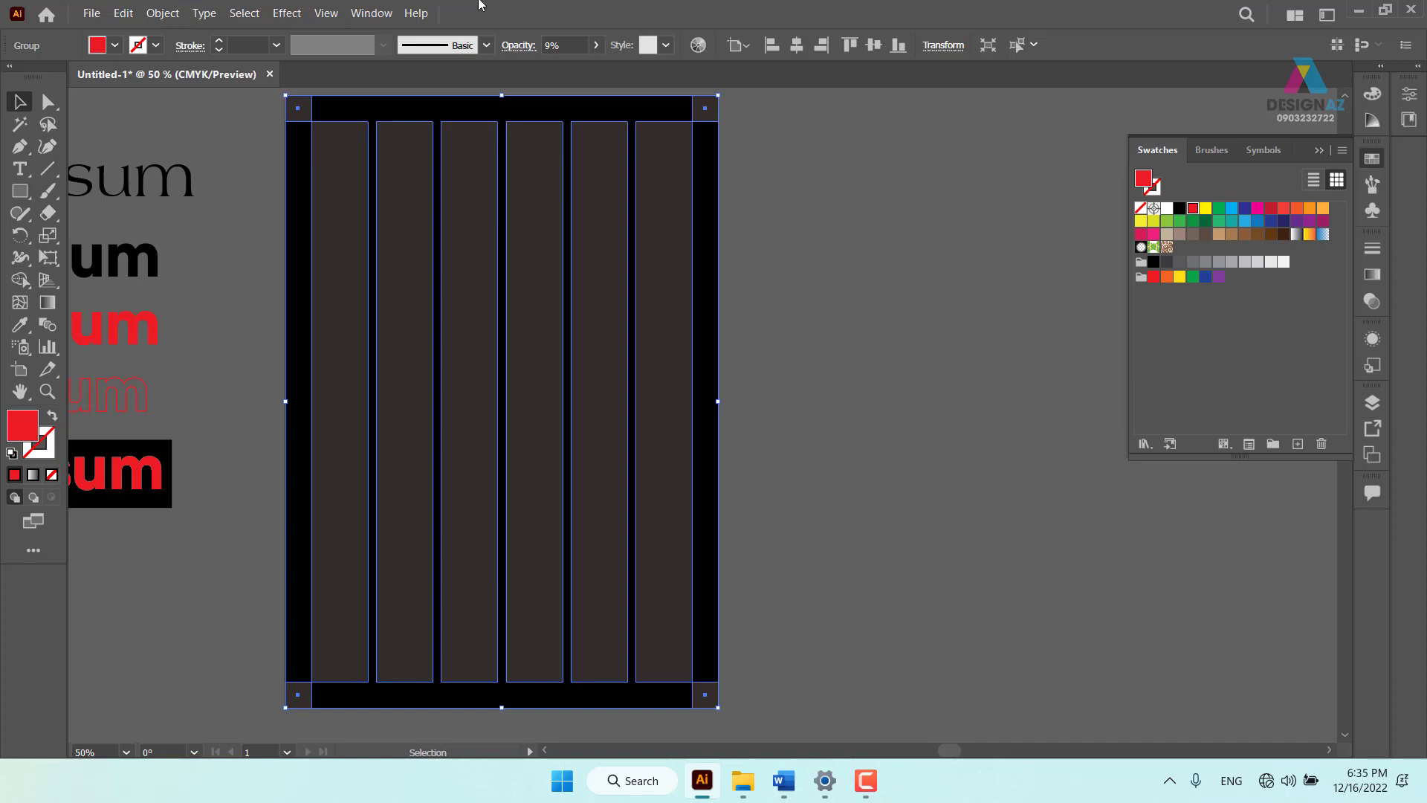
click(852, 266)
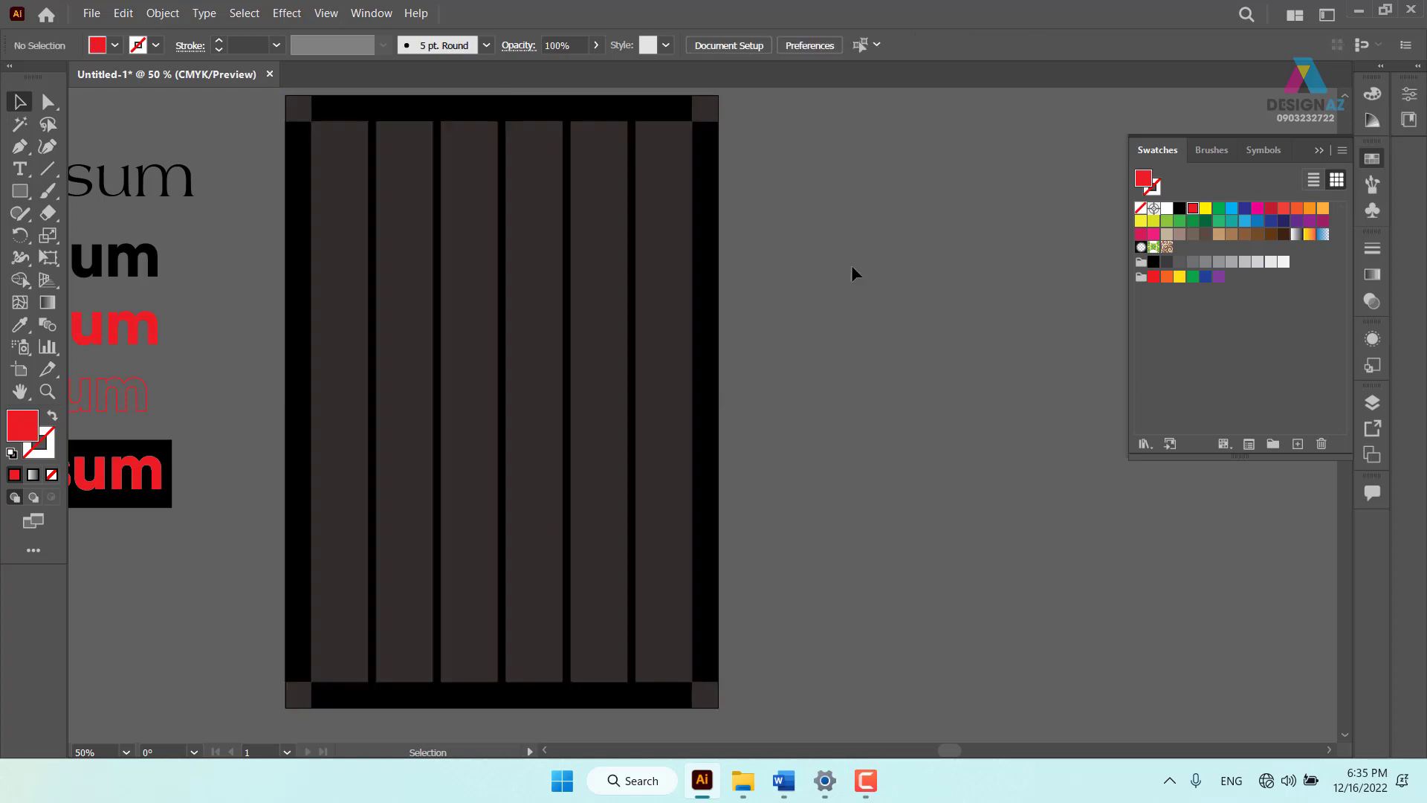
Place the Mitsubishi-logo image from the Mitsubishi folder on drive E:
click(92, 14)
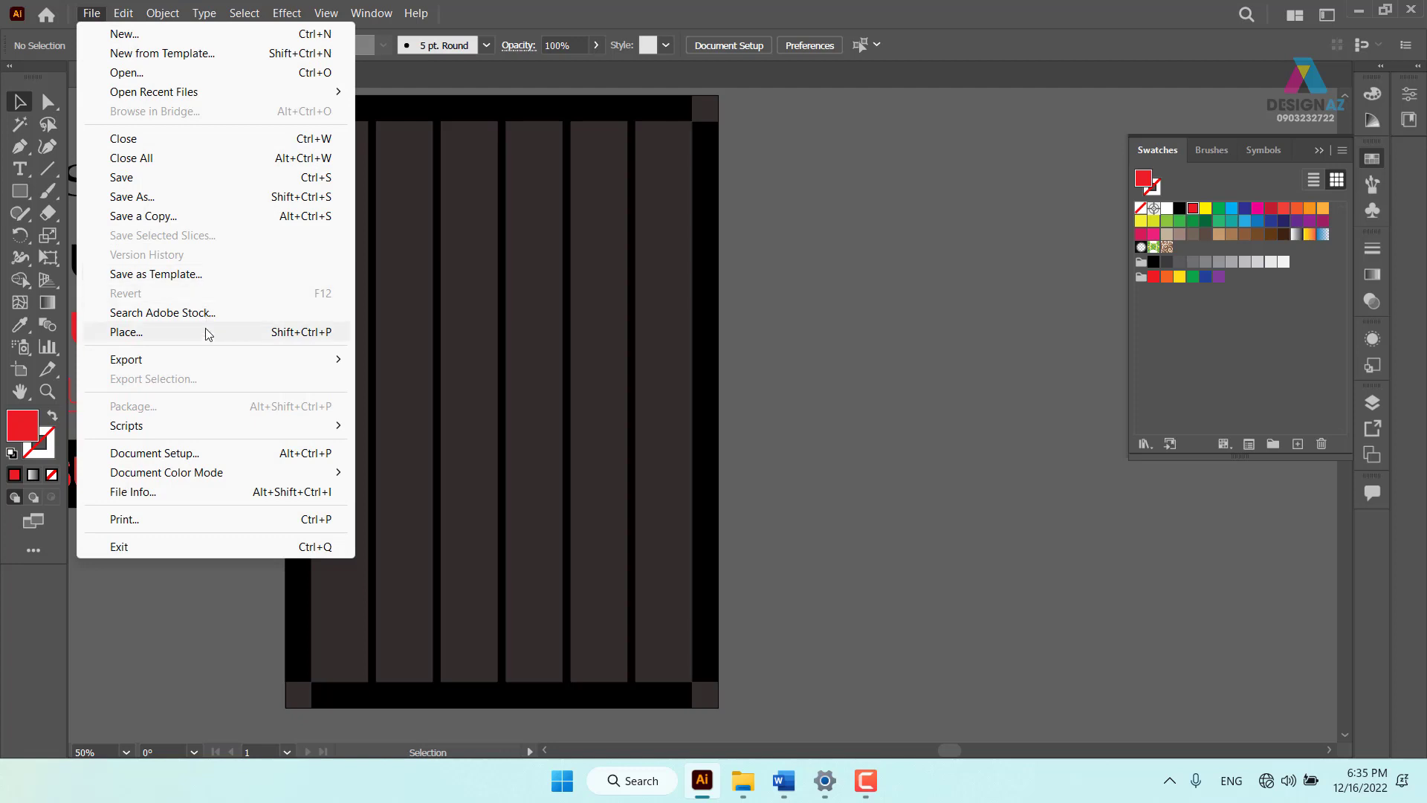
click(208, 335)
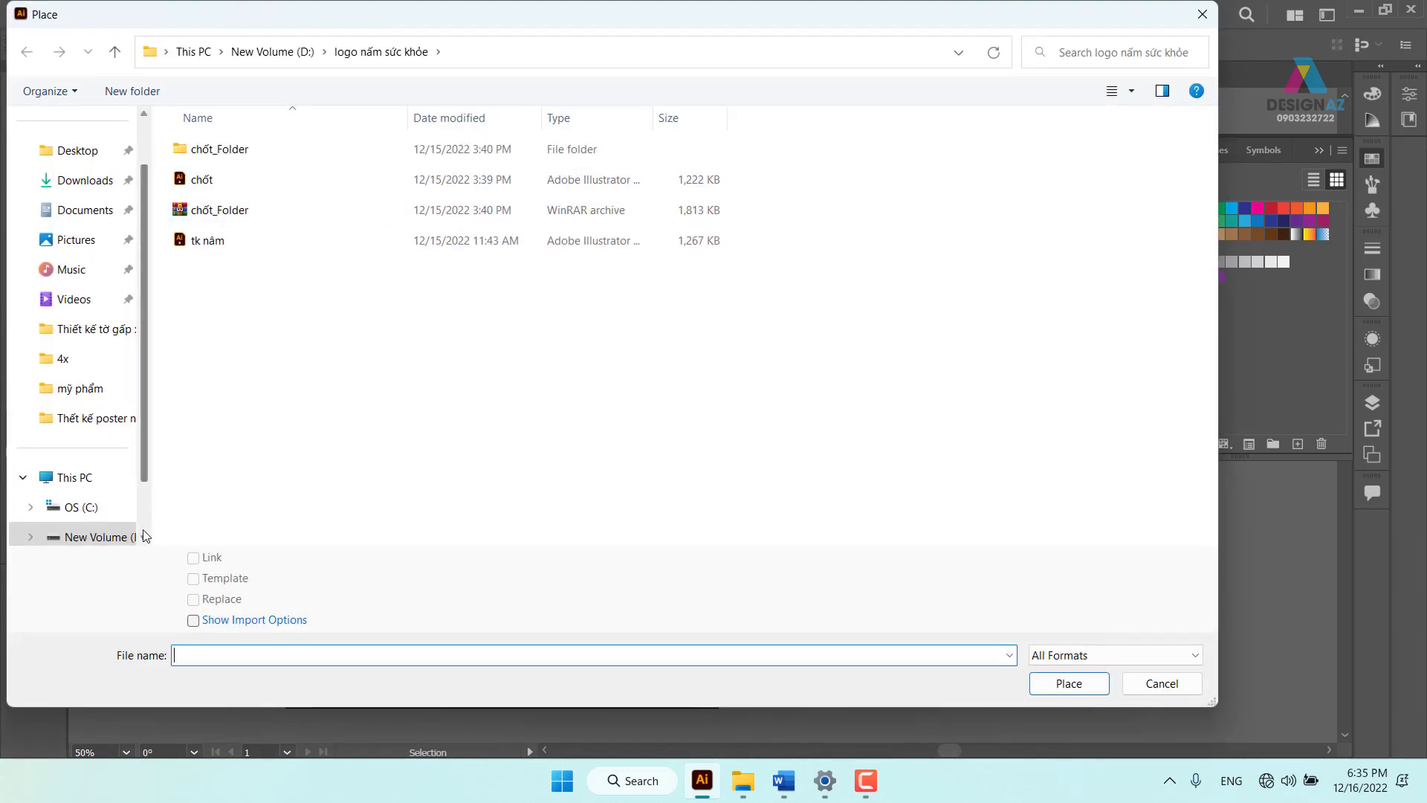
scroll(147, 459, down, 1)
click(89, 477)
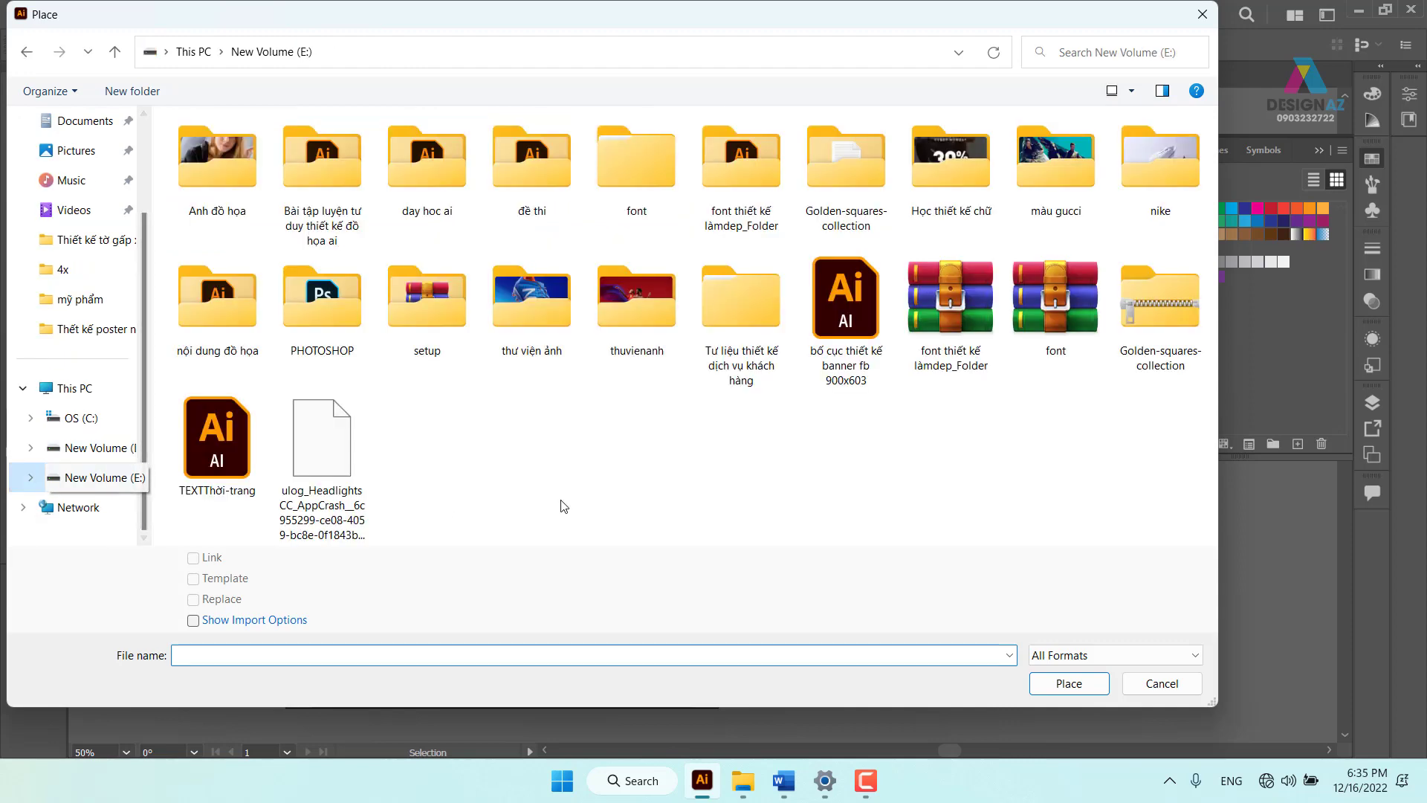
double_click(737, 296)
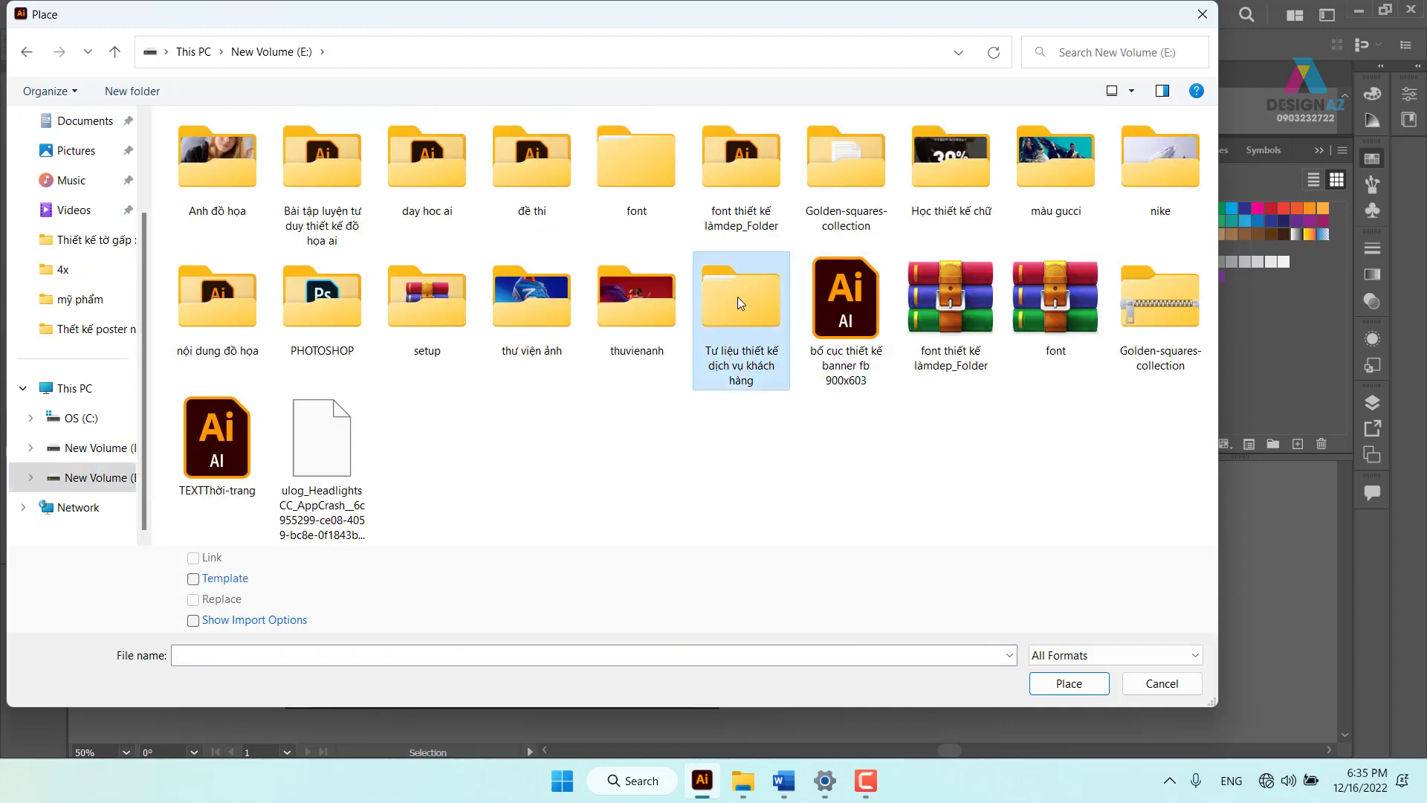
double_click(279, 361)
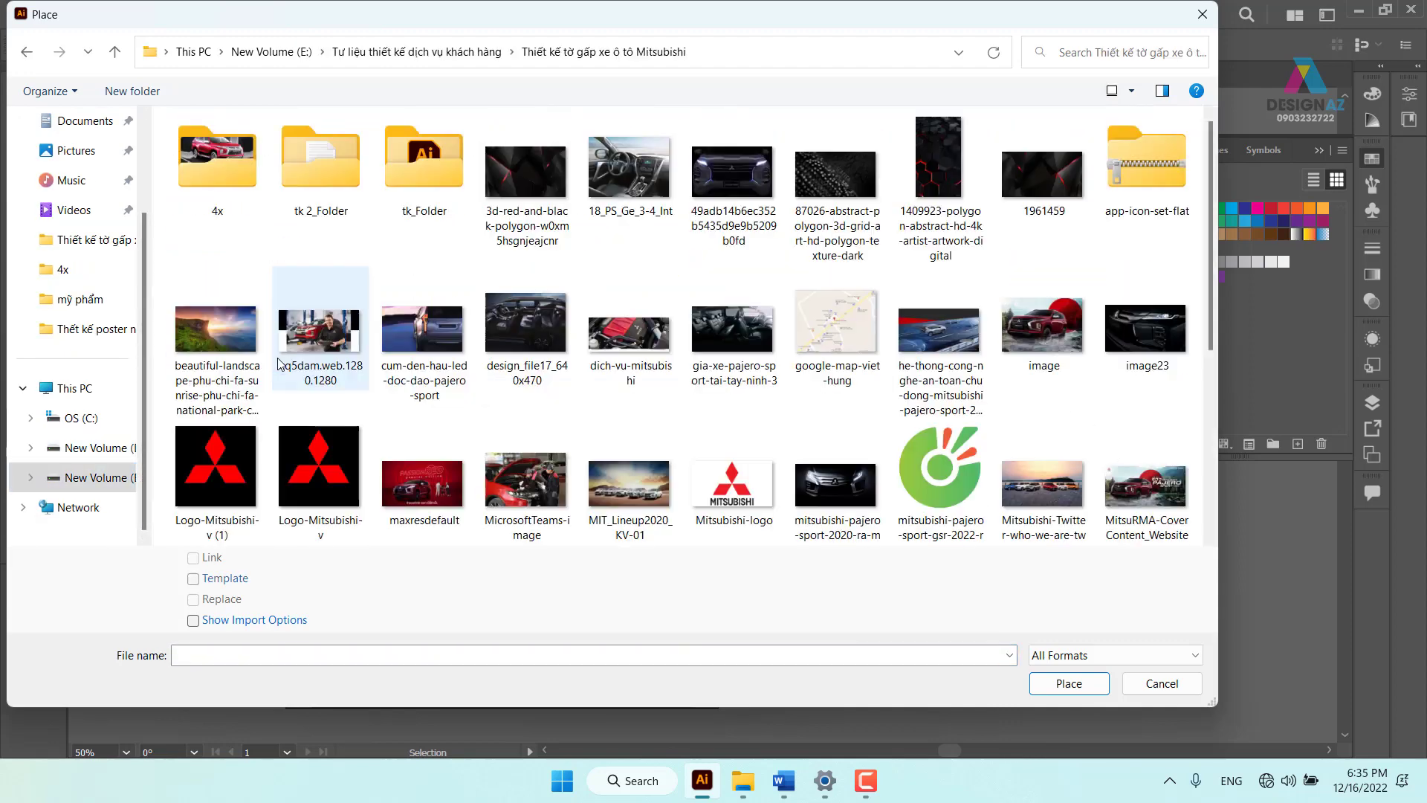
scroll(594, 393, down, 2)
click(732, 297)
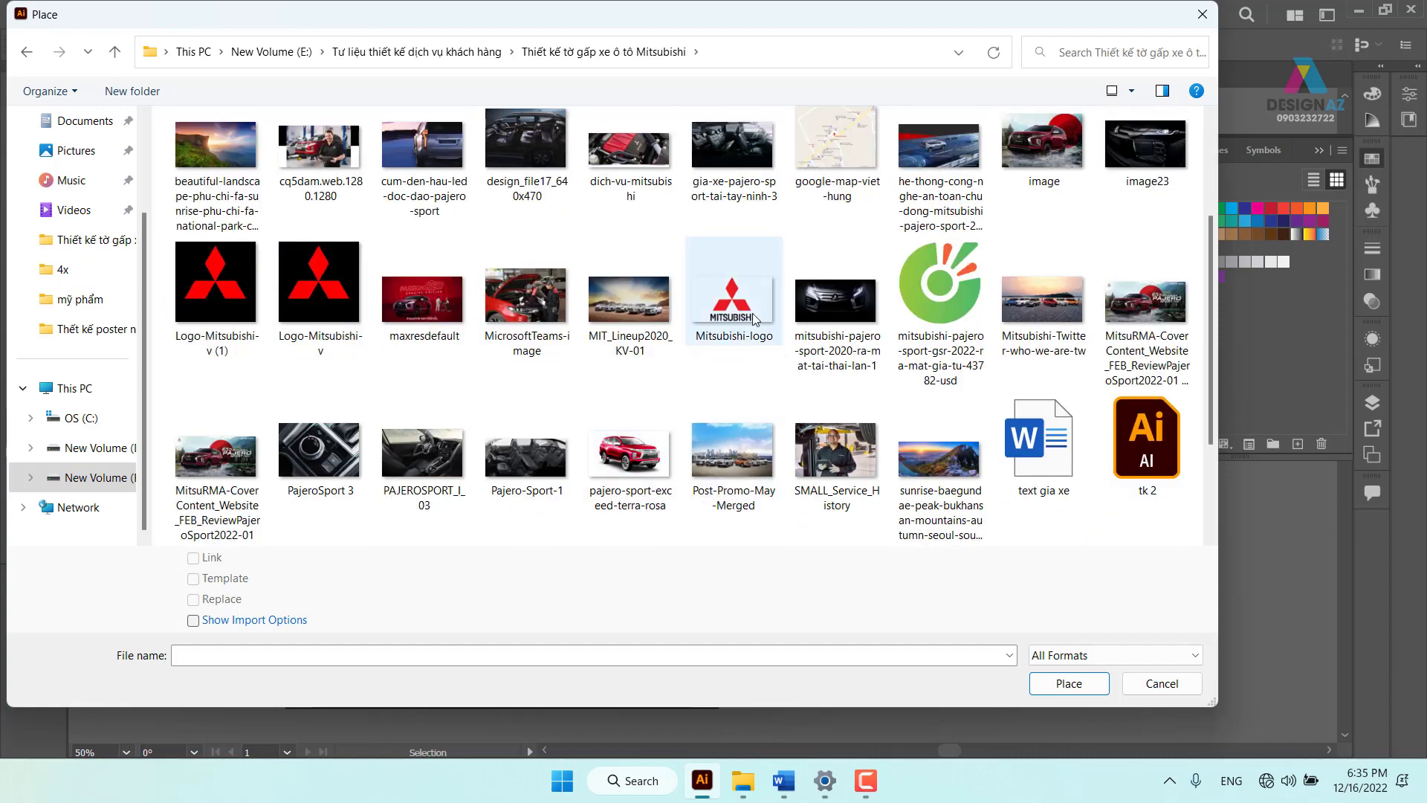
click(1097, 690)
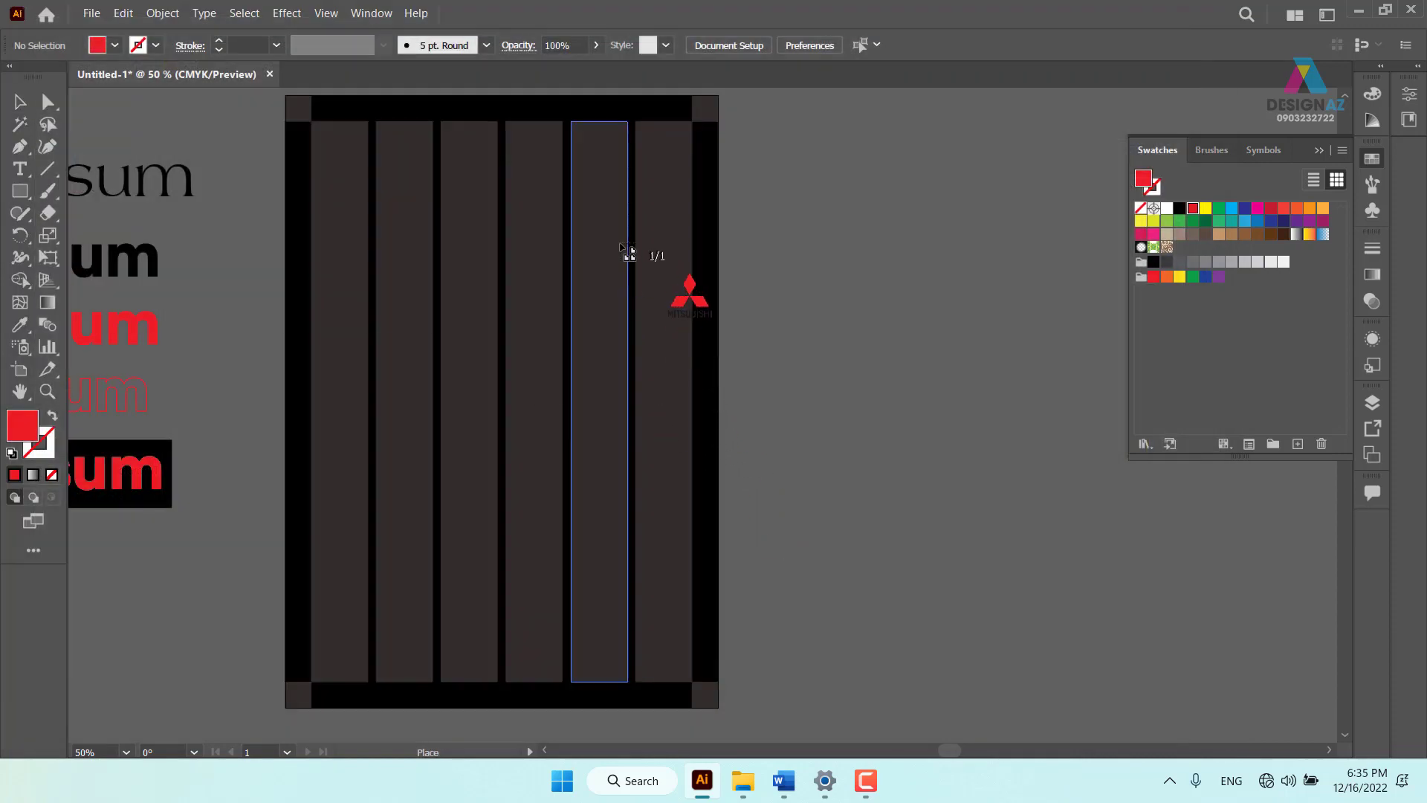
Drag the logo in at a larger size beside the poster and zoom in on it
drag(753, 231, 972, 403)
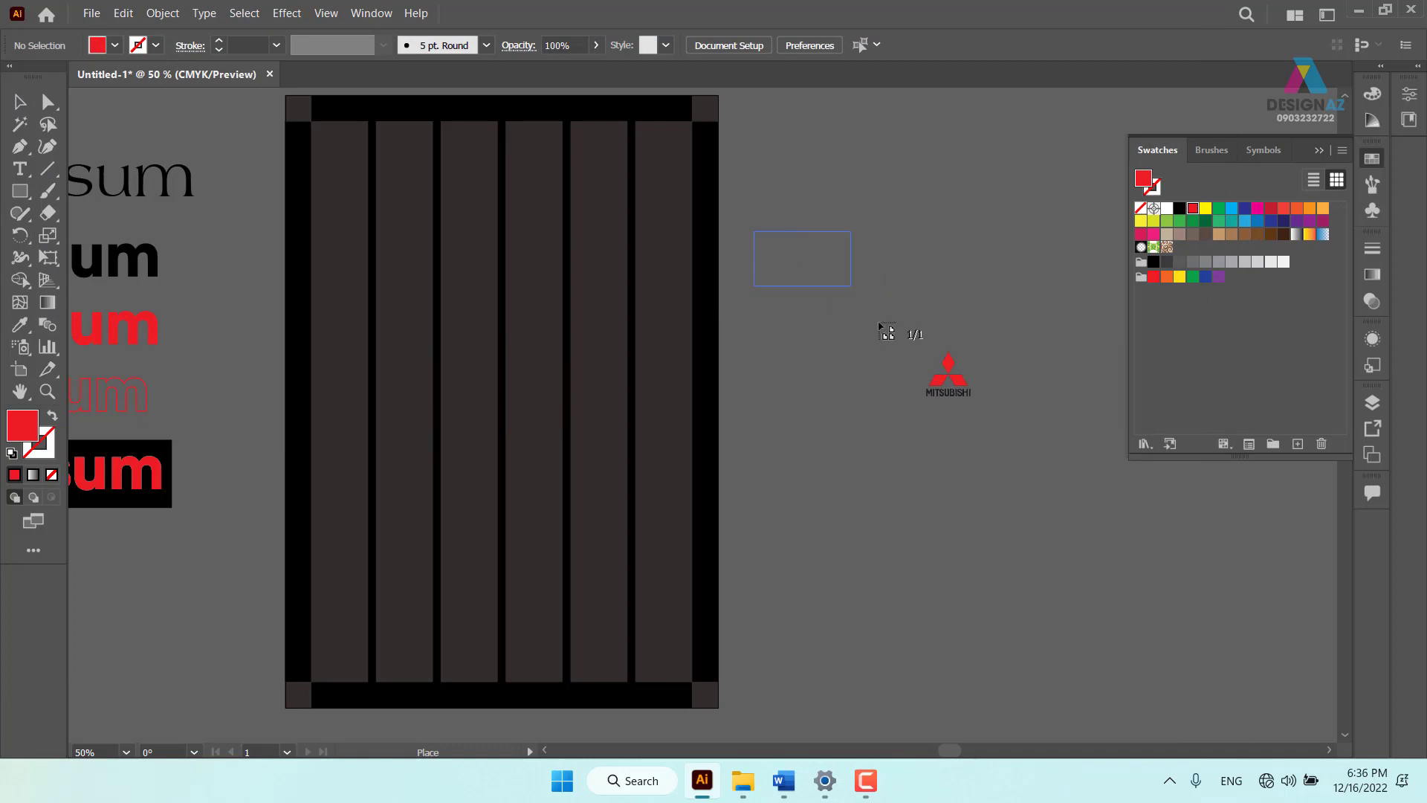
click(949, 461)
key(z)
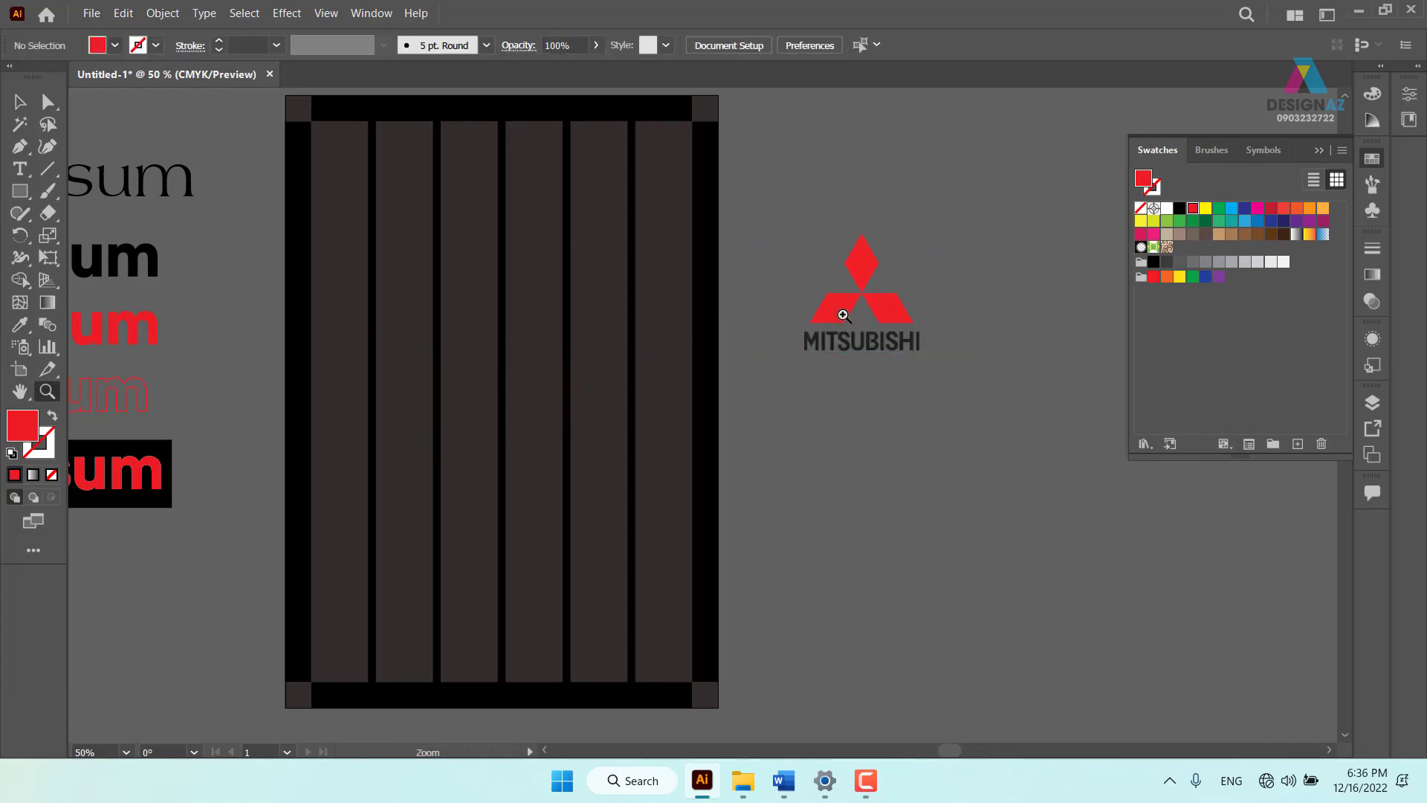
drag(836, 299, 963, 379)
click(963, 379)
drag(834, 471, 550, 493)
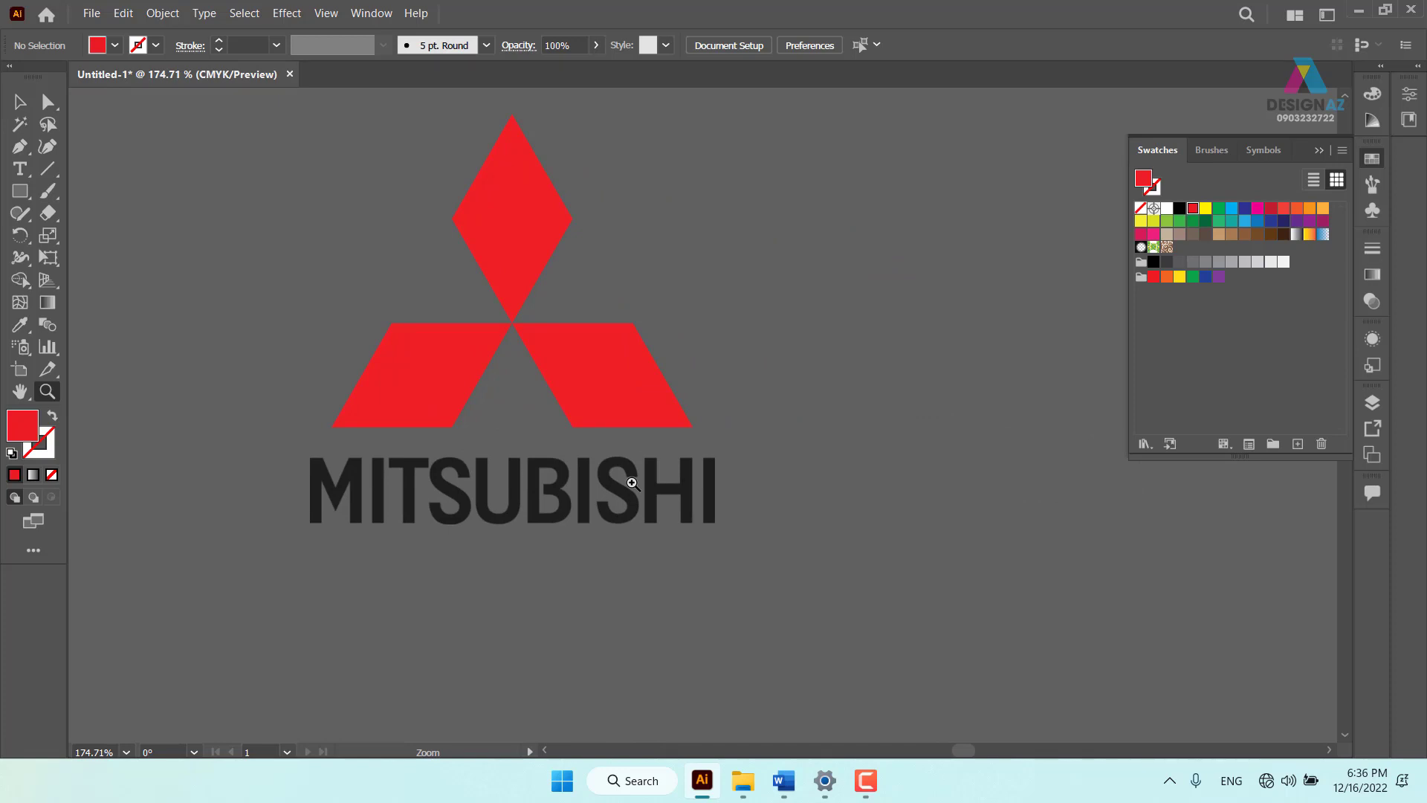
click(19, 102)
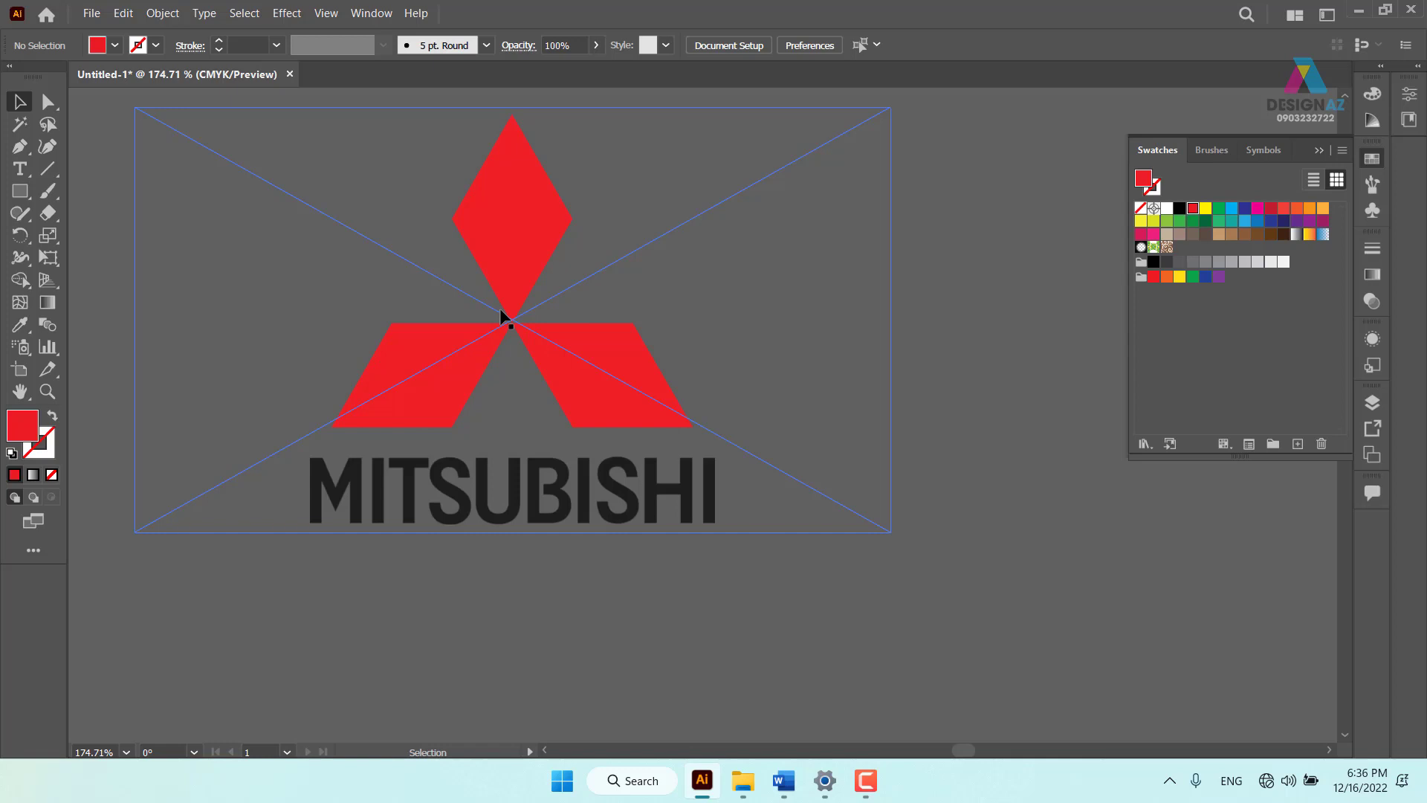
Image-trace the placed Mitsubishi logo, accepting the large-image warning
click(503, 241)
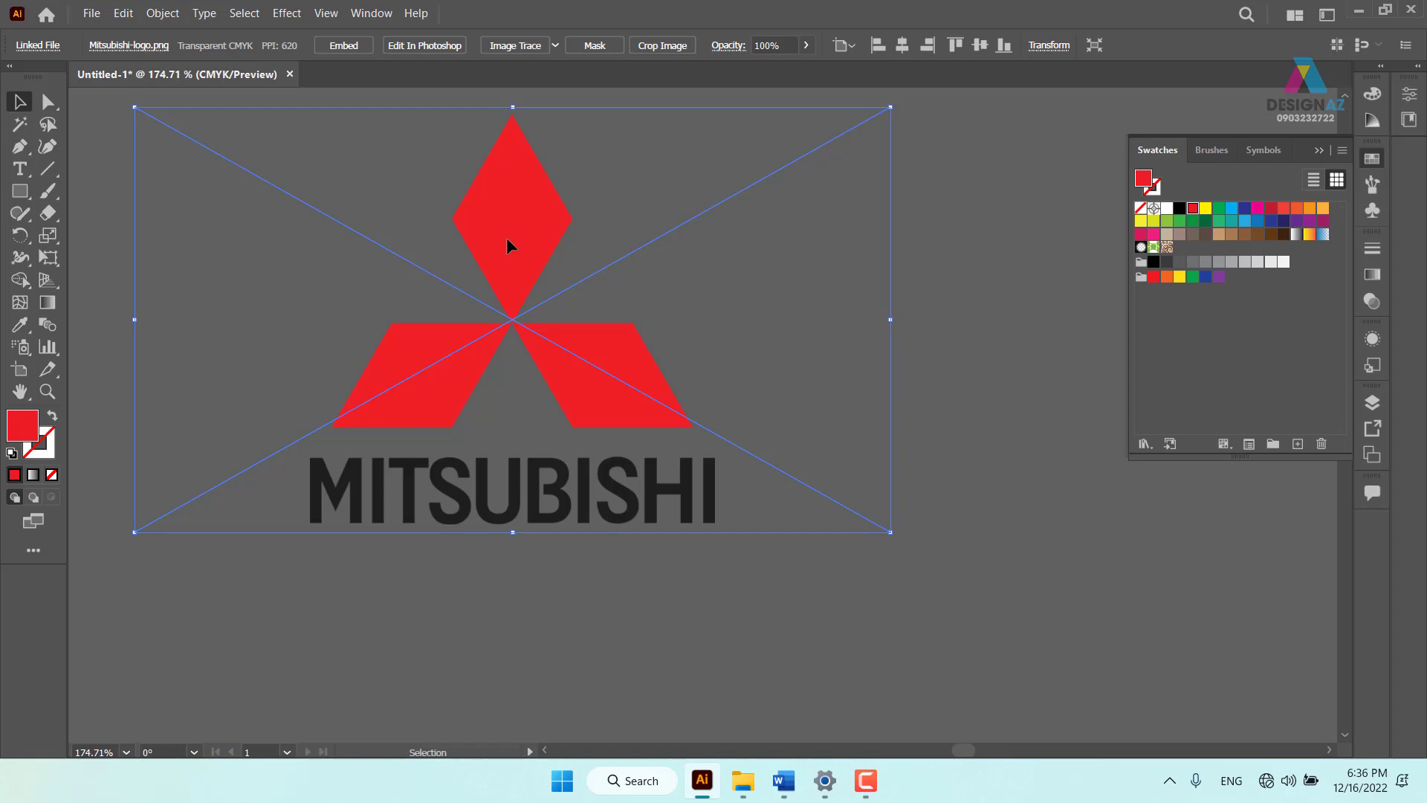
click(1028, 387)
click(613, 385)
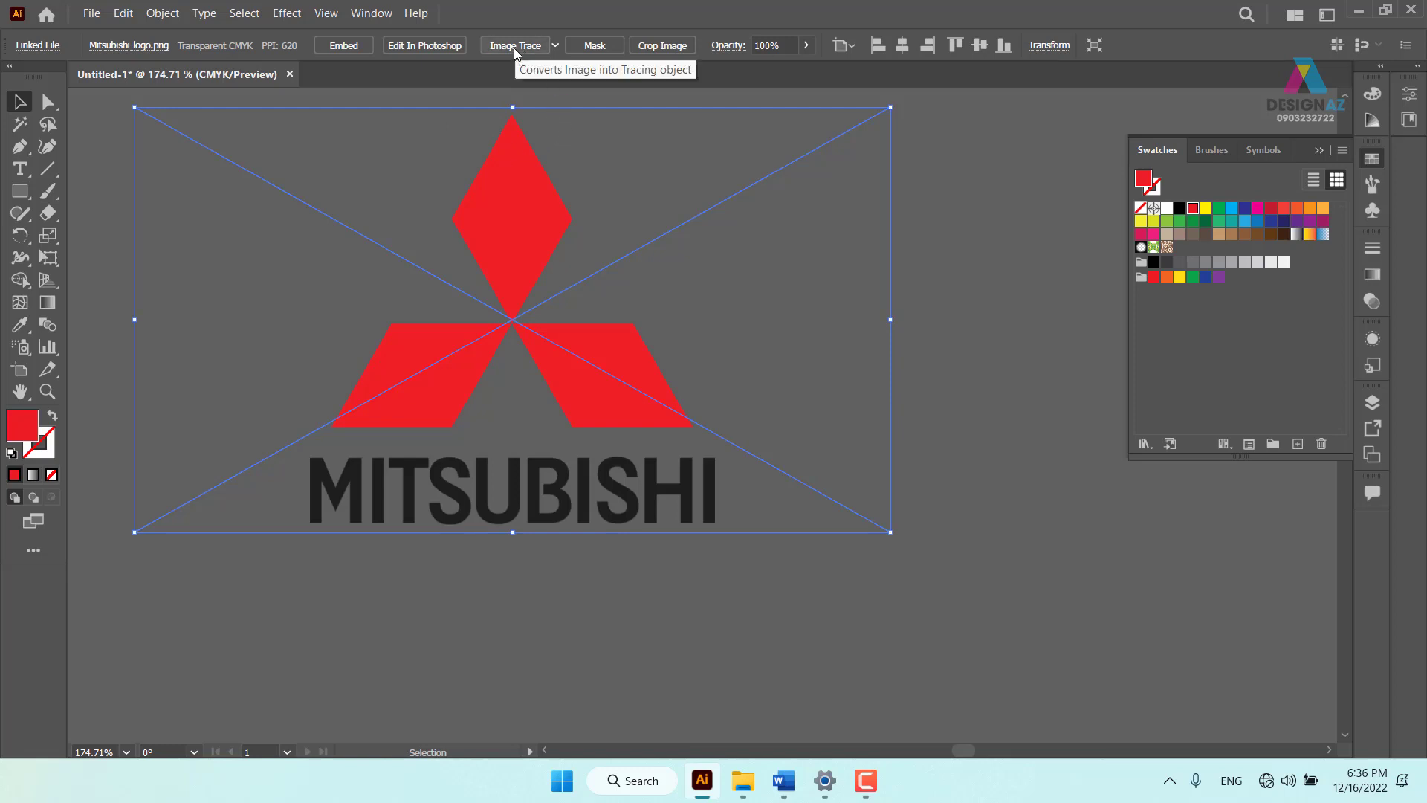
click(521, 47)
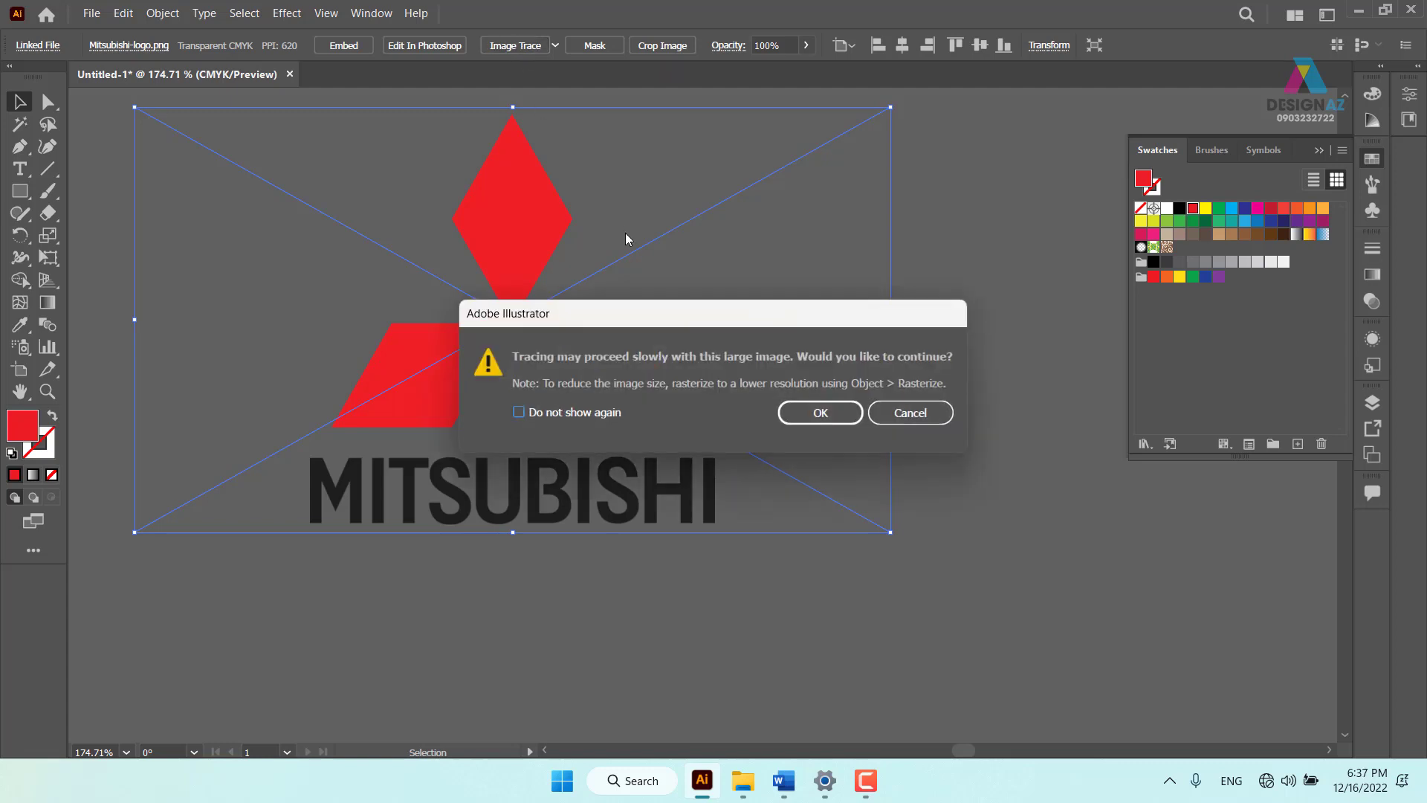
click(819, 414)
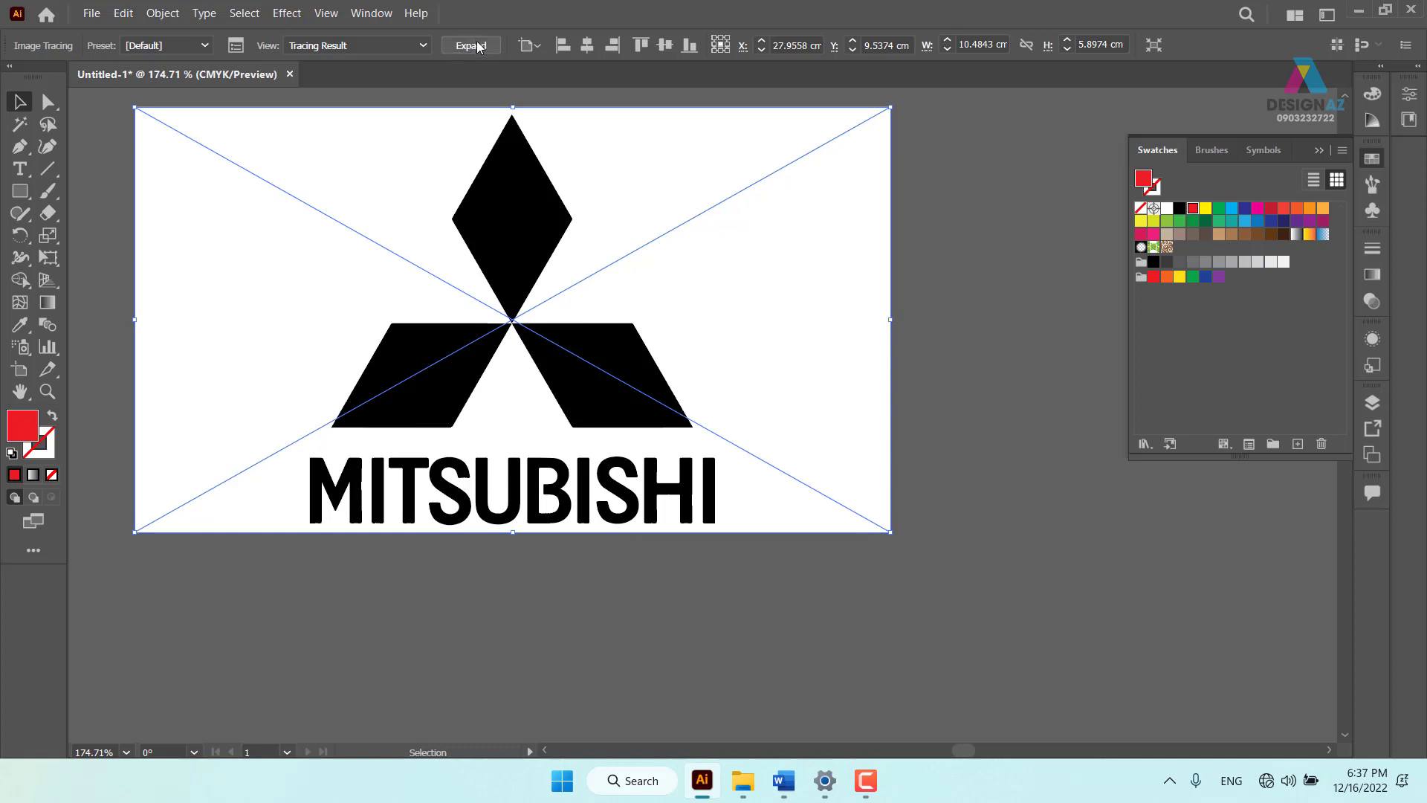
Expand the traced logo and delete its white background with the Magic Wand
click(474, 48)
click(944, 381)
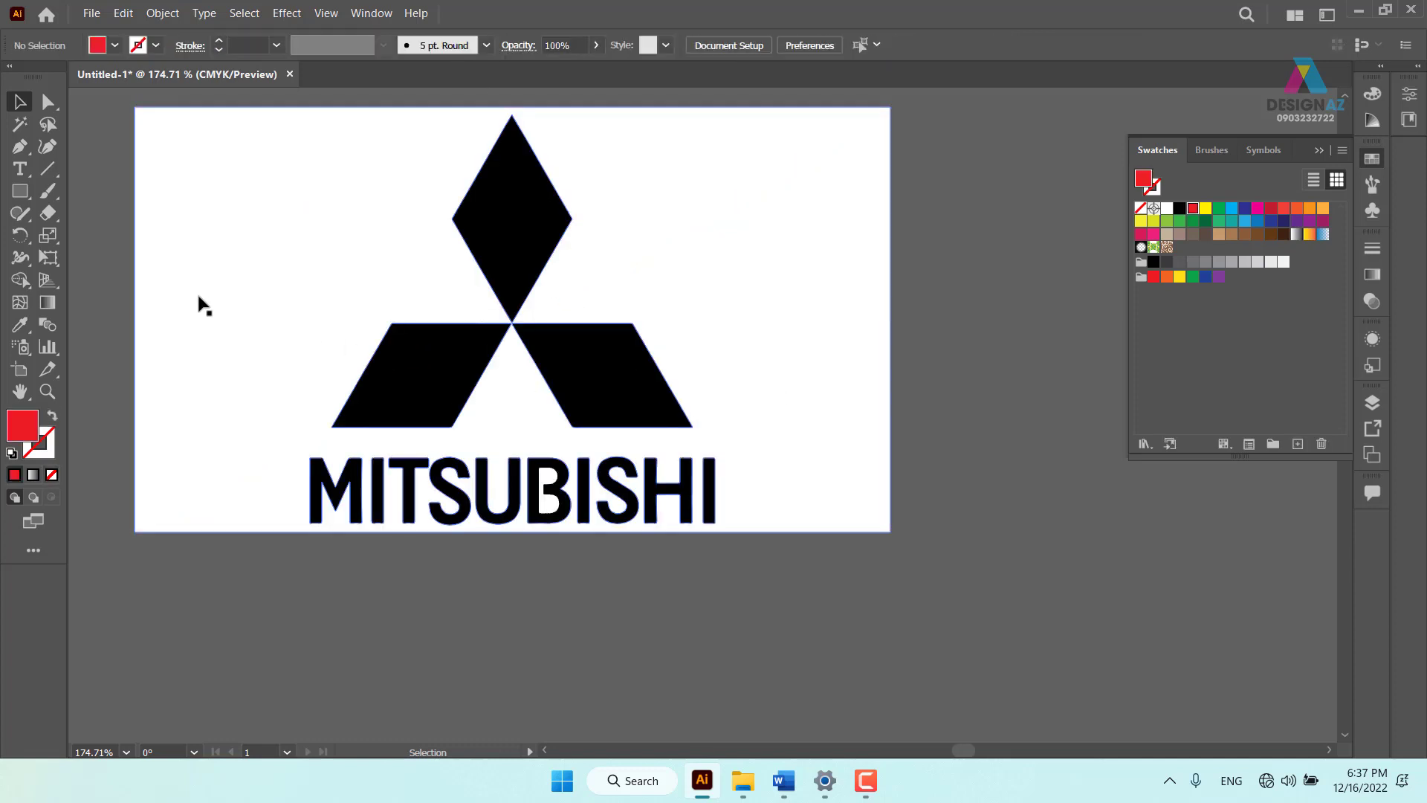
click(20, 124)
click(585, 399)
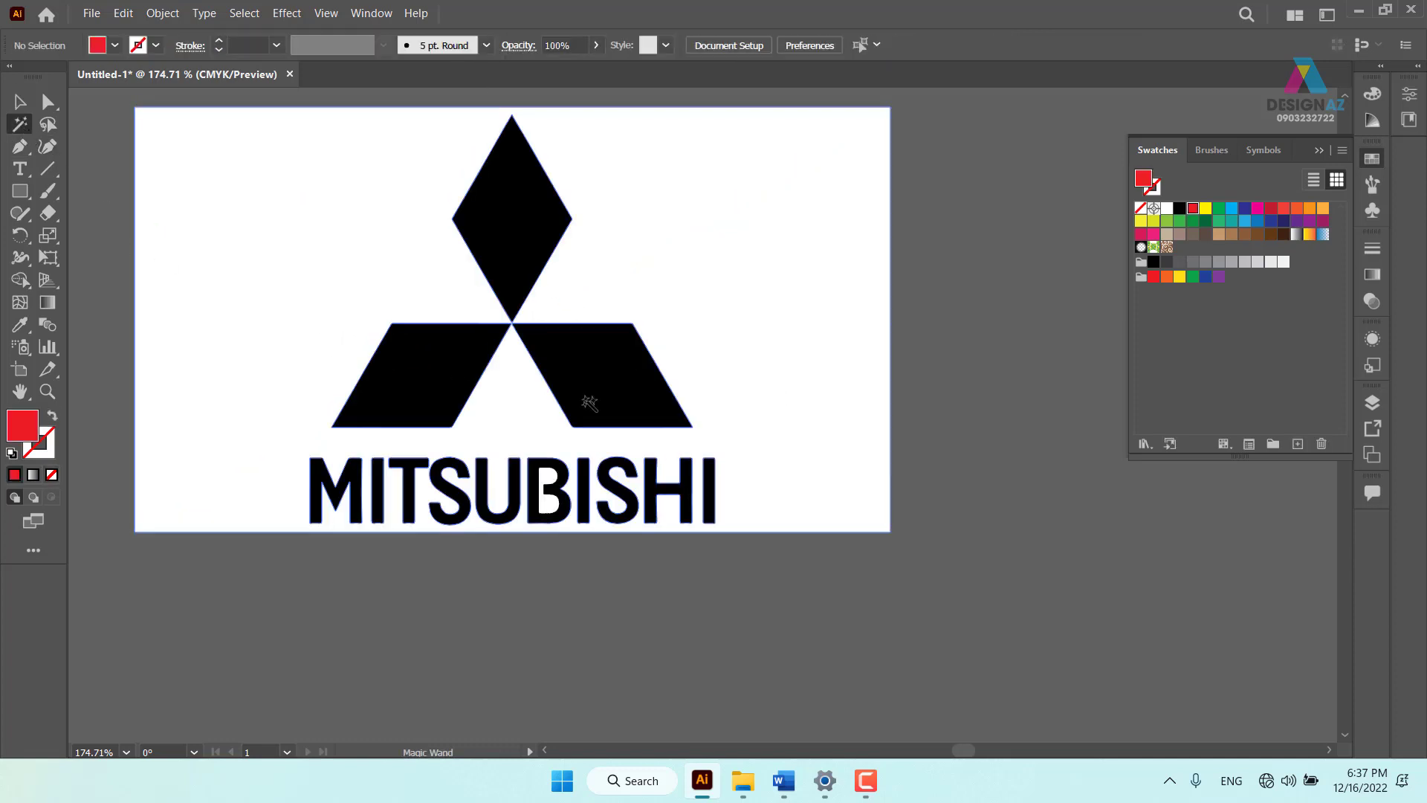
click(792, 263)
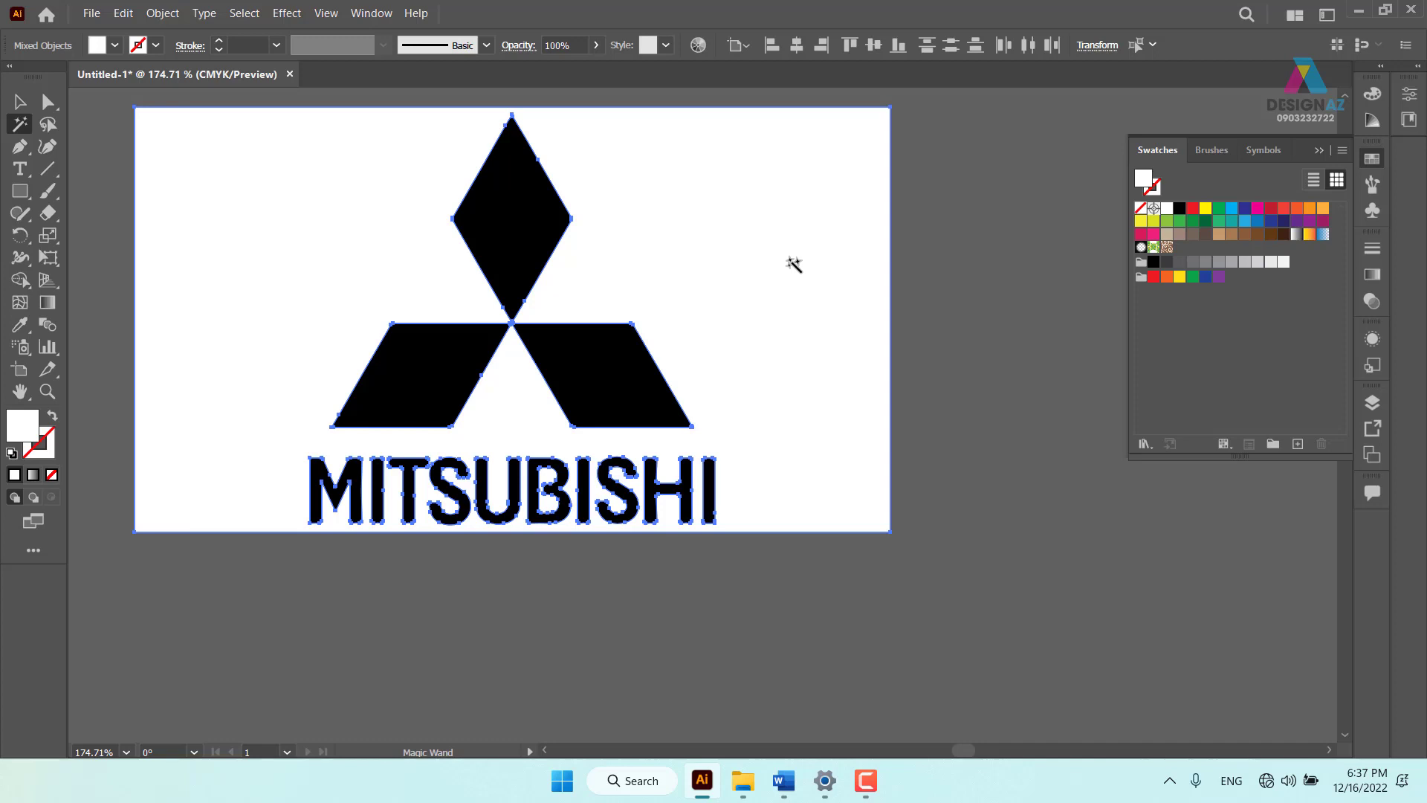
key(Delete)
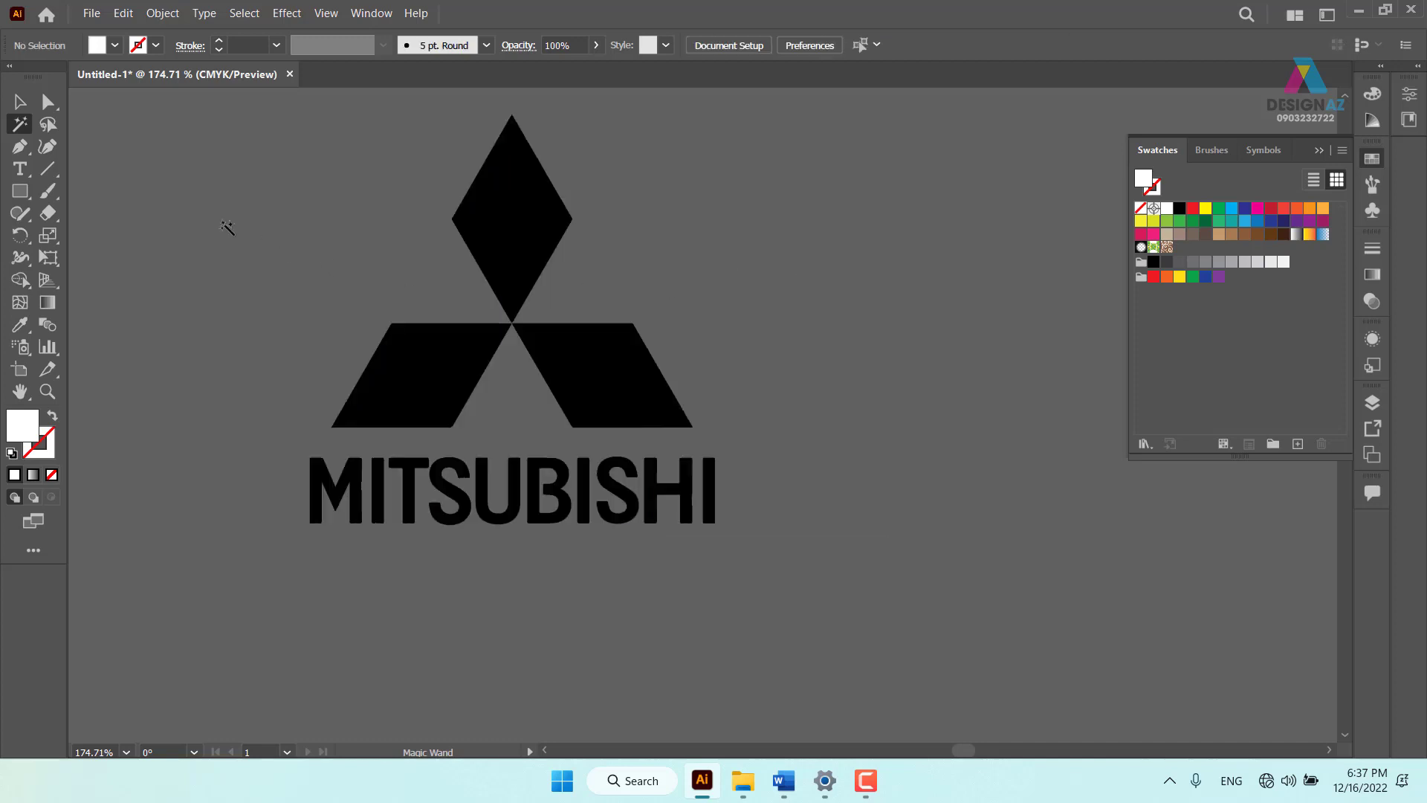
click(20, 102)
key(ctrl+a)
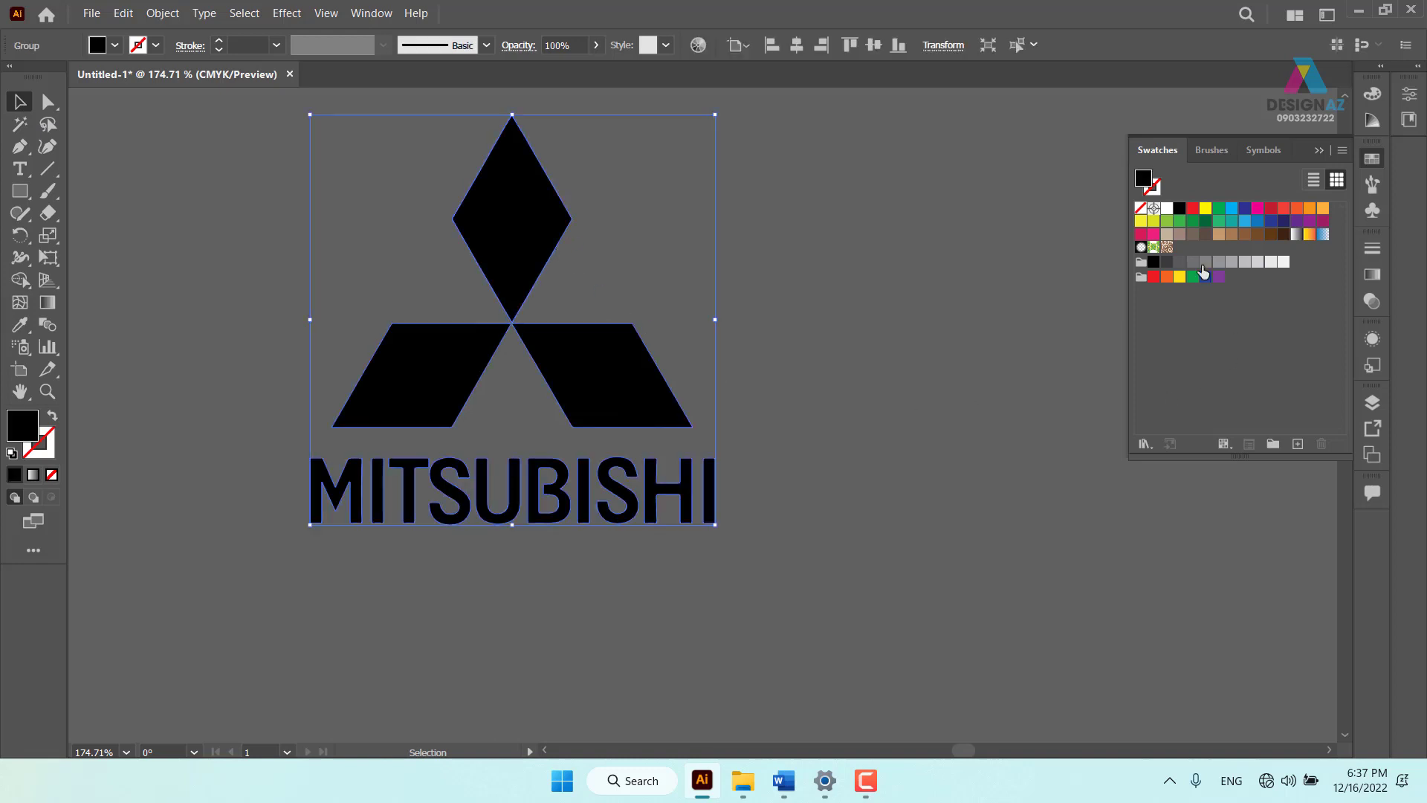
Fill the logo's diamonds and lettering with the red swatch
click(1167, 211)
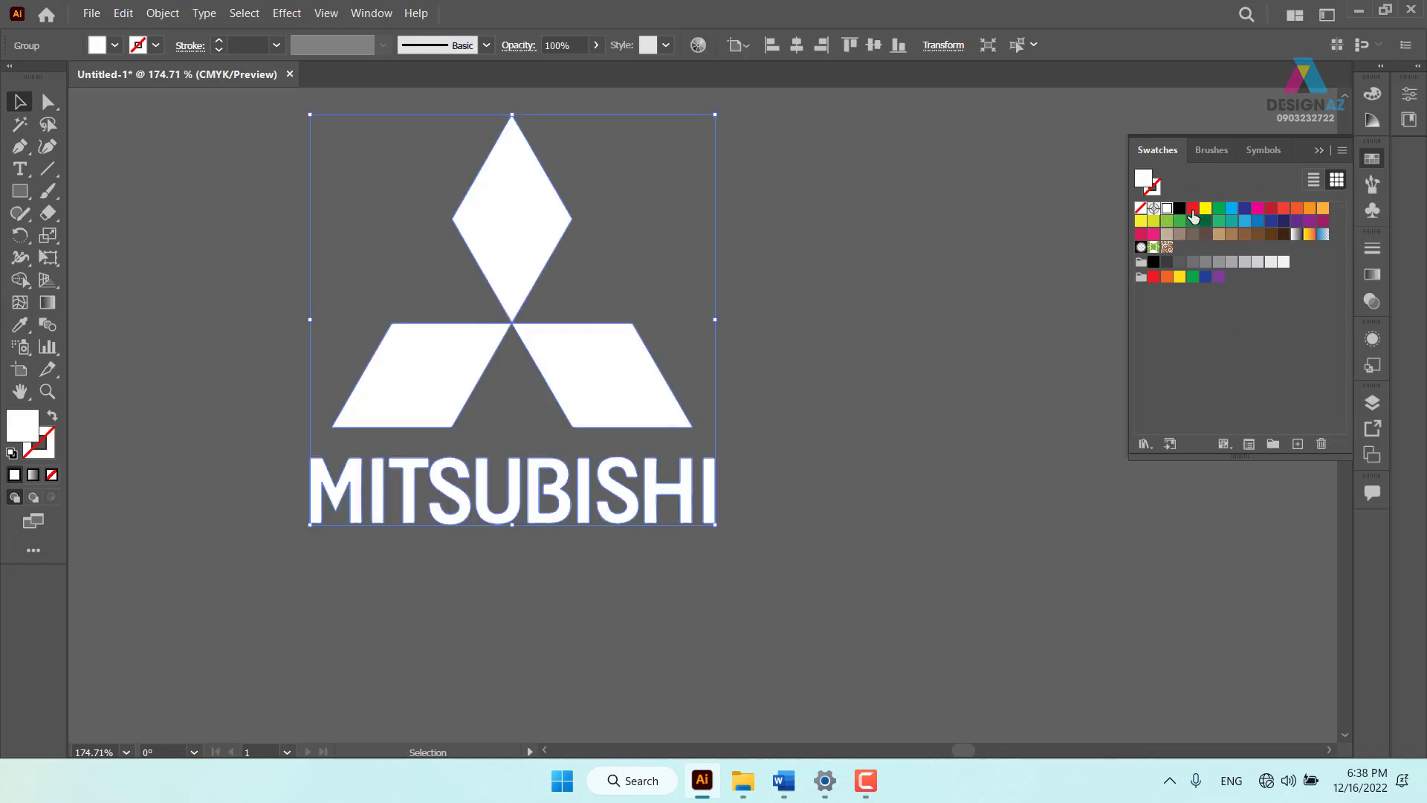
click(1193, 208)
click(925, 364)
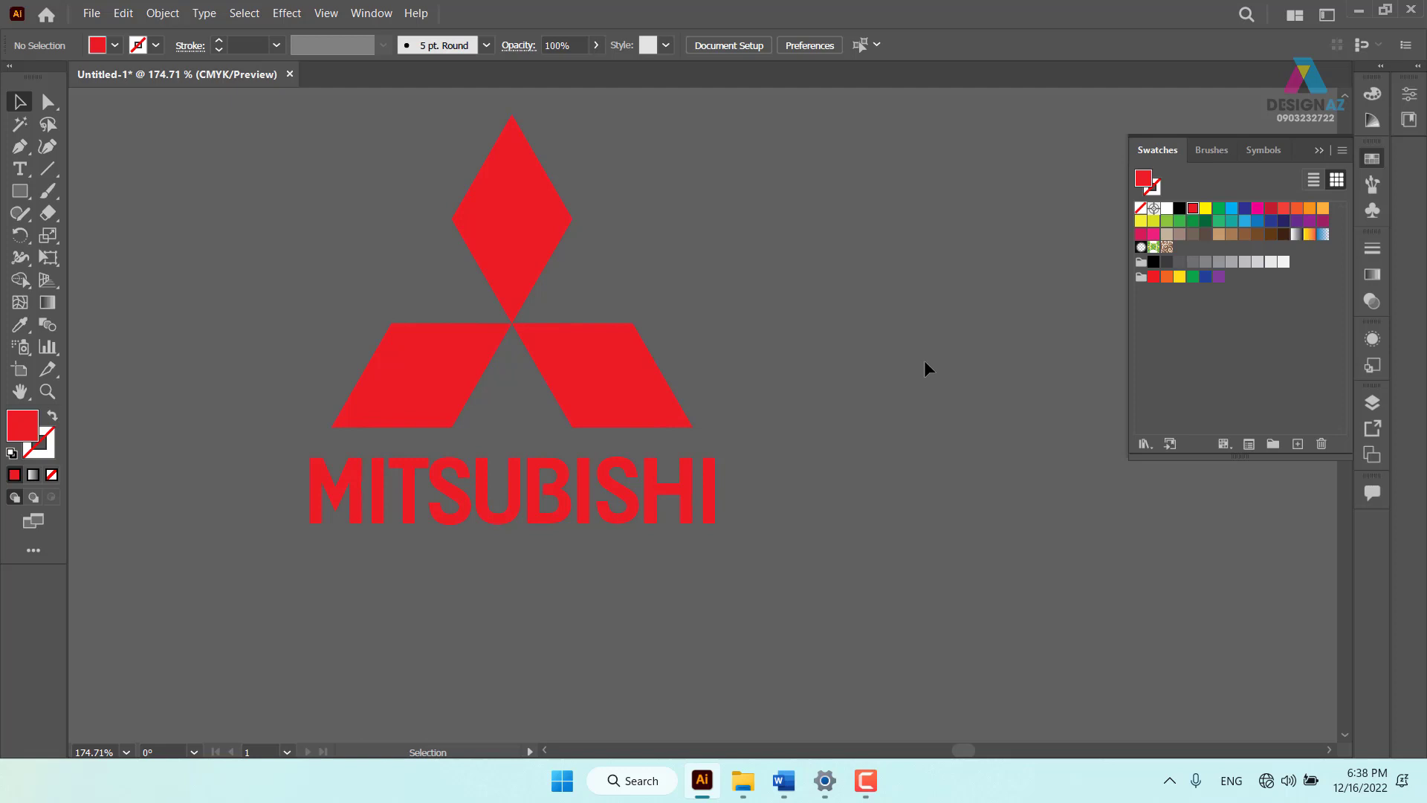
Scale the red logo proportionally to 3 cm wide in the Transform settings
key(ctrl+0)
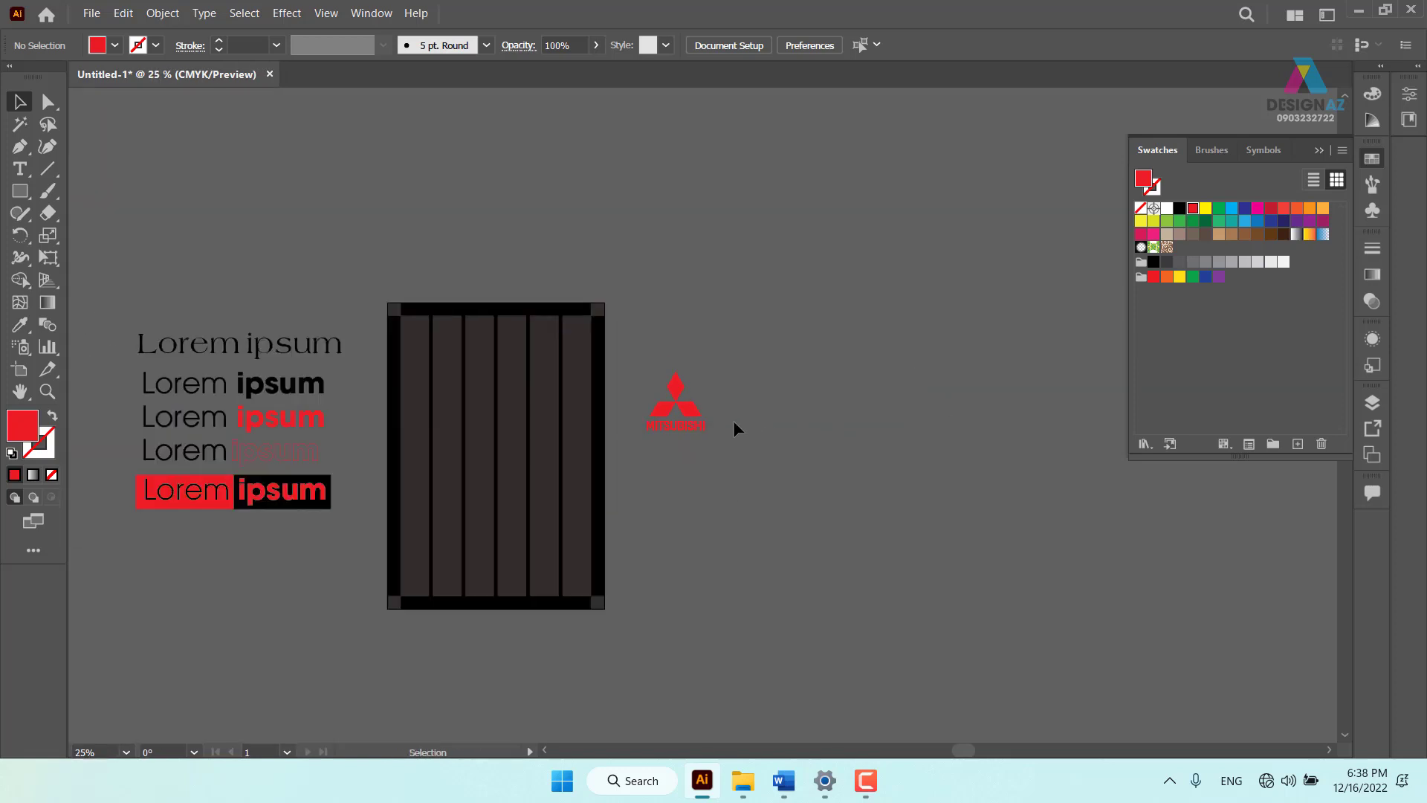
click(693, 412)
key(z)
mouse_move(622, 378)
mouse_down()
mouse_move(771, 465)
mouse_move(891, 510)
mouse_up()
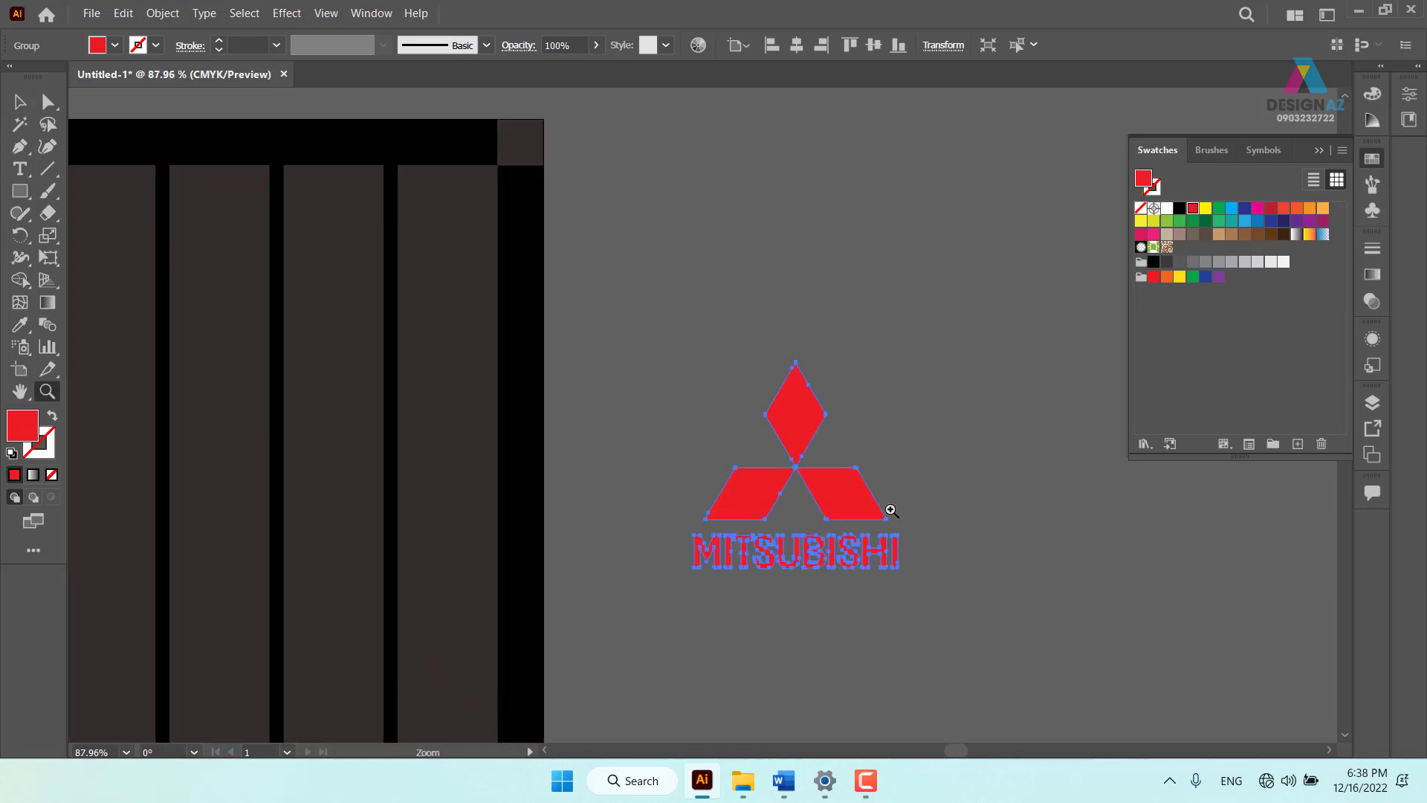
scroll(714, 357, down, 1)
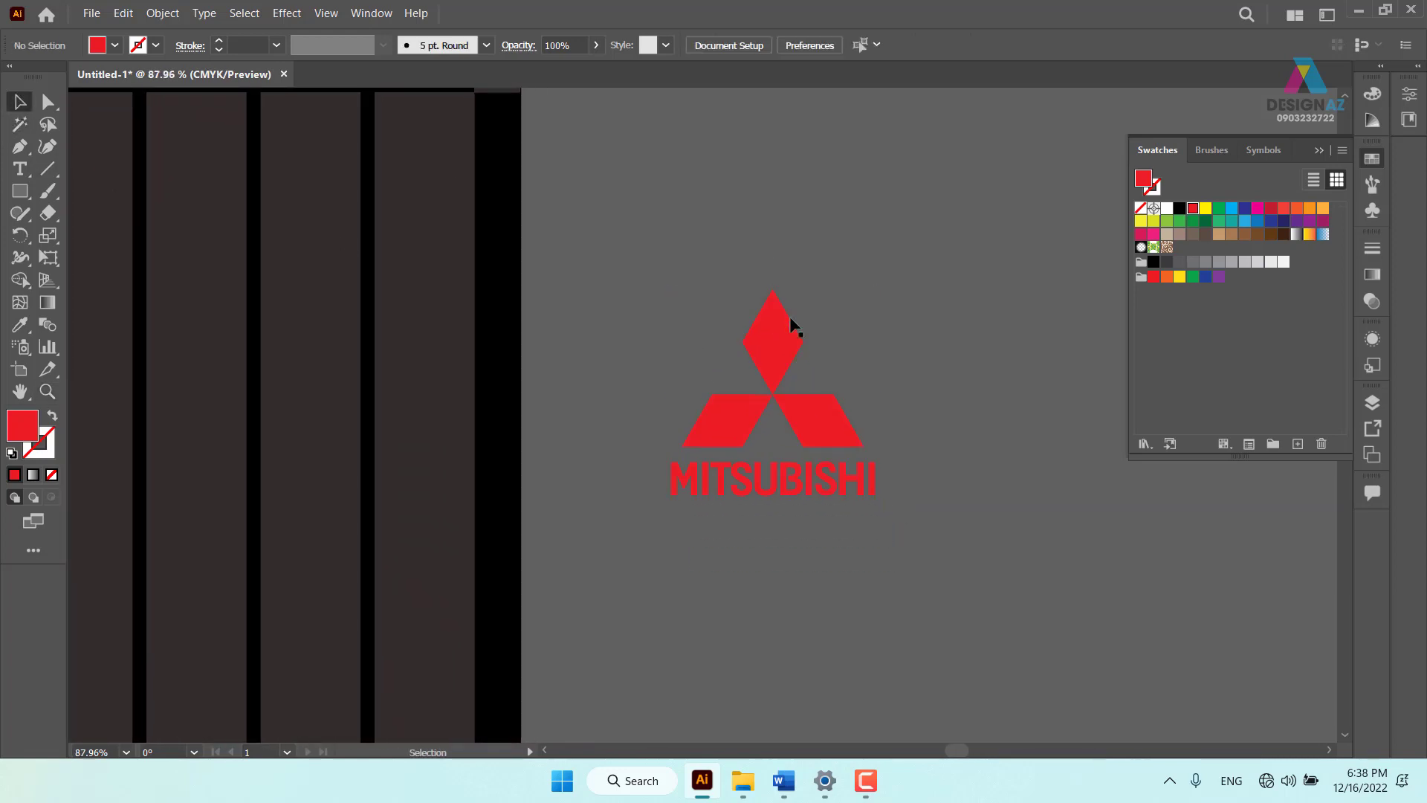
click(944, 46)
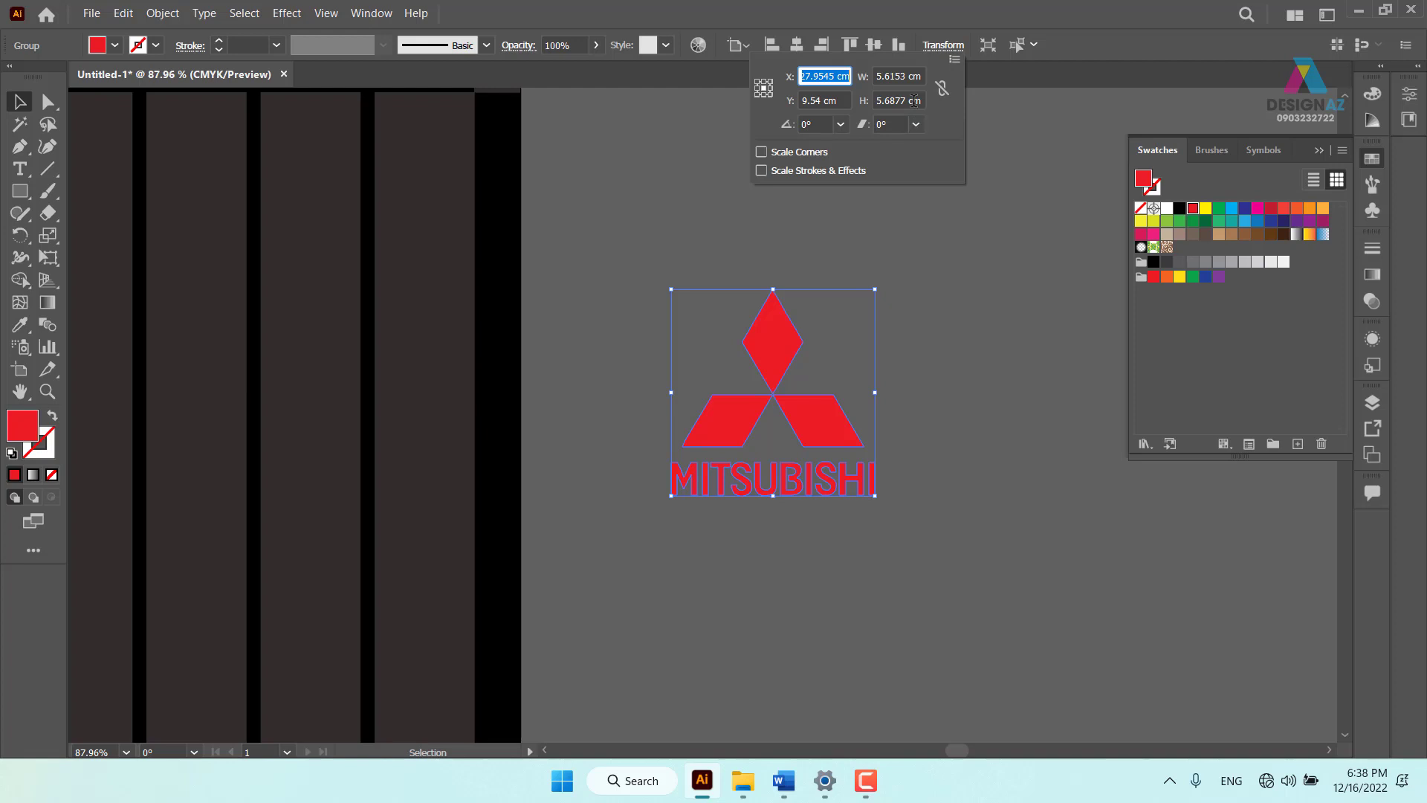
click(942, 87)
double_click(910, 76)
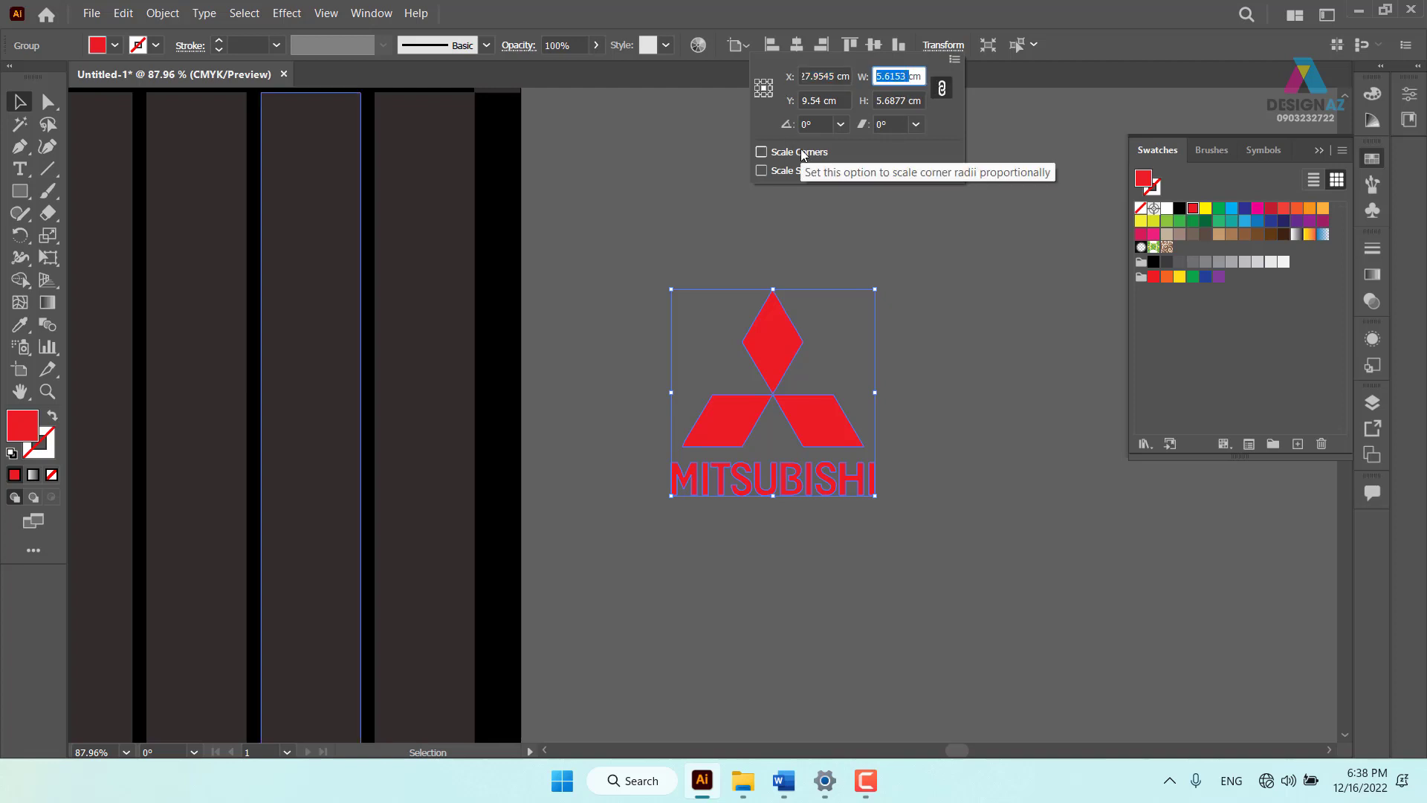
text(3)
key(Return)
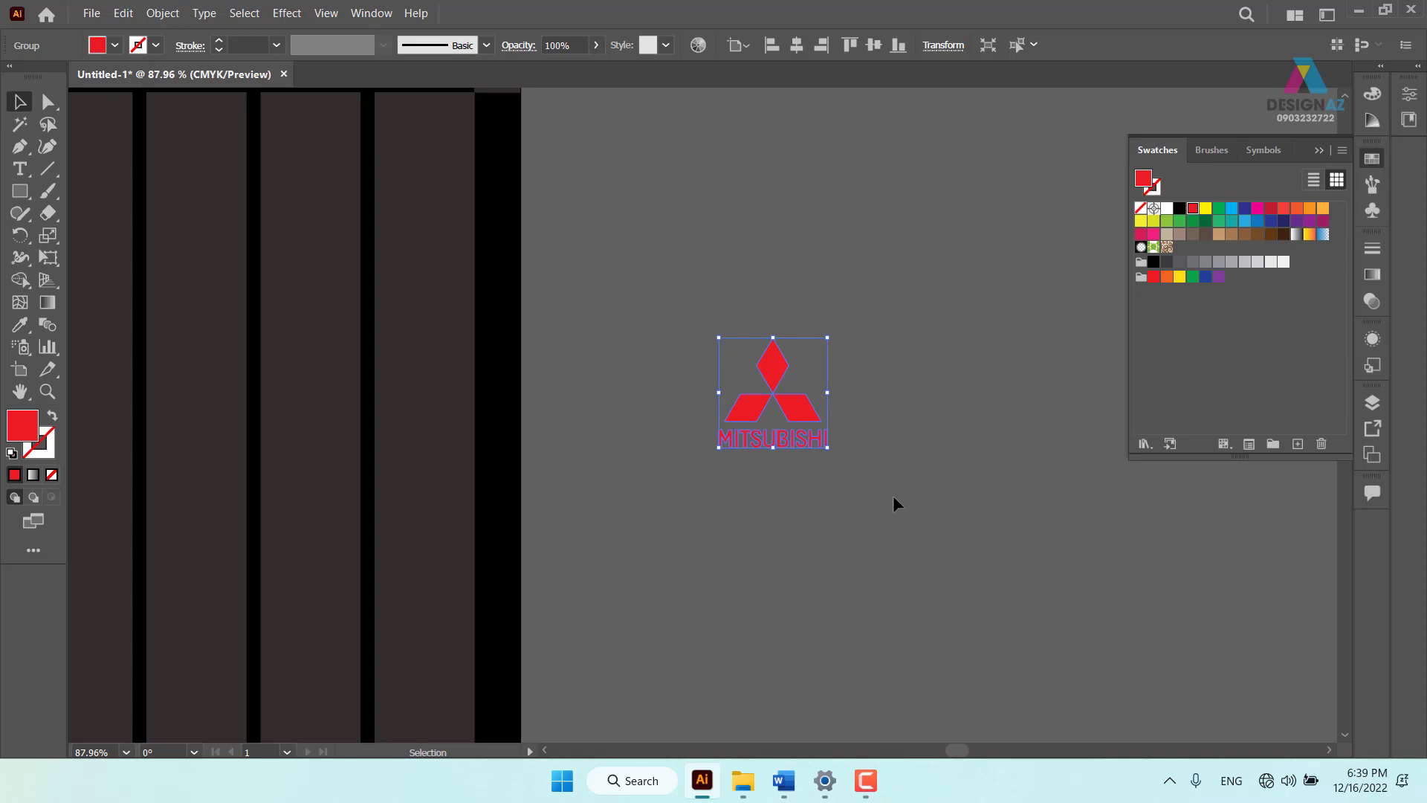
key(ctrl+minus)
key(ctrl+minus)
key(ctrl+minus)
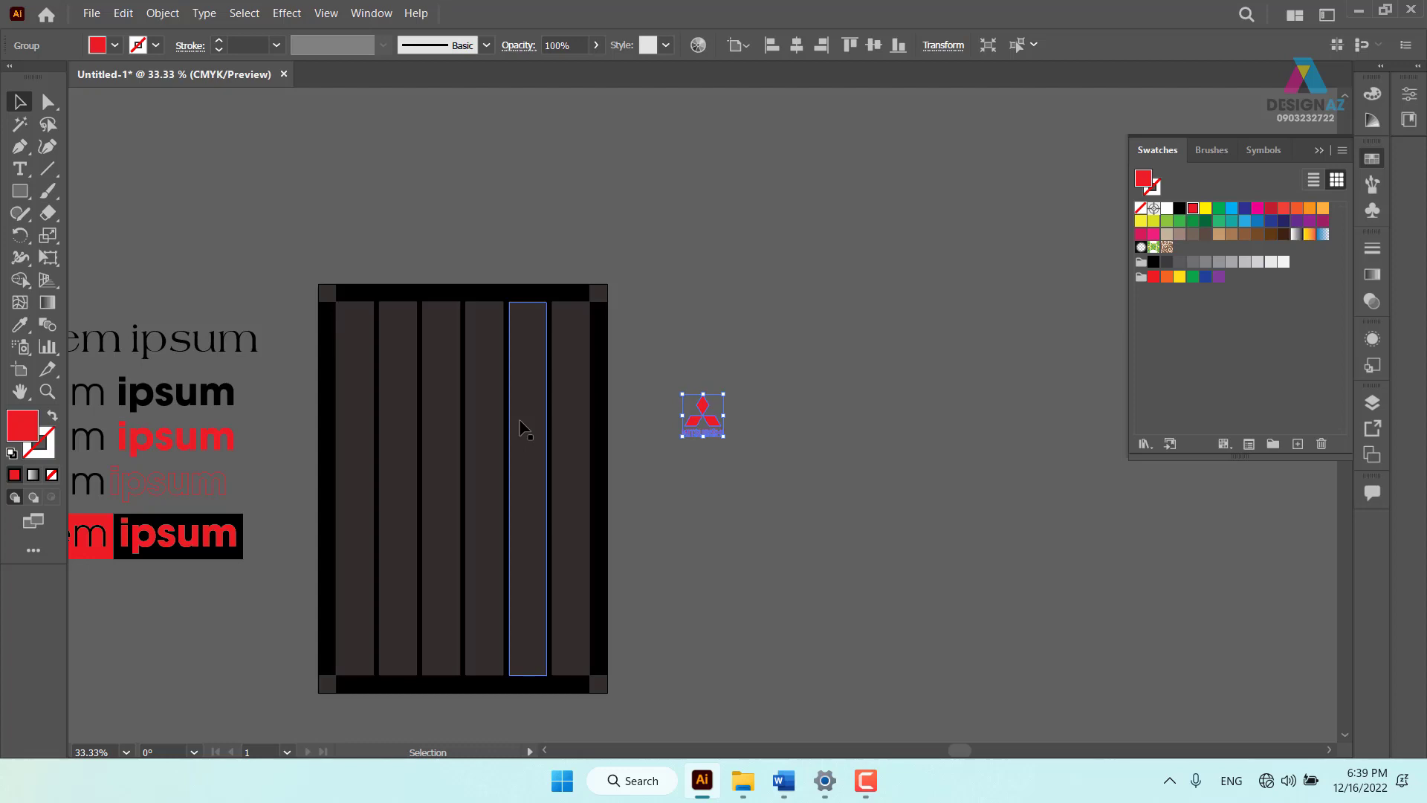
Zoom in to check the small logo, then zoom out to view the whole poster layout
click(774, 578)
drag(752, 550, 778, 521)
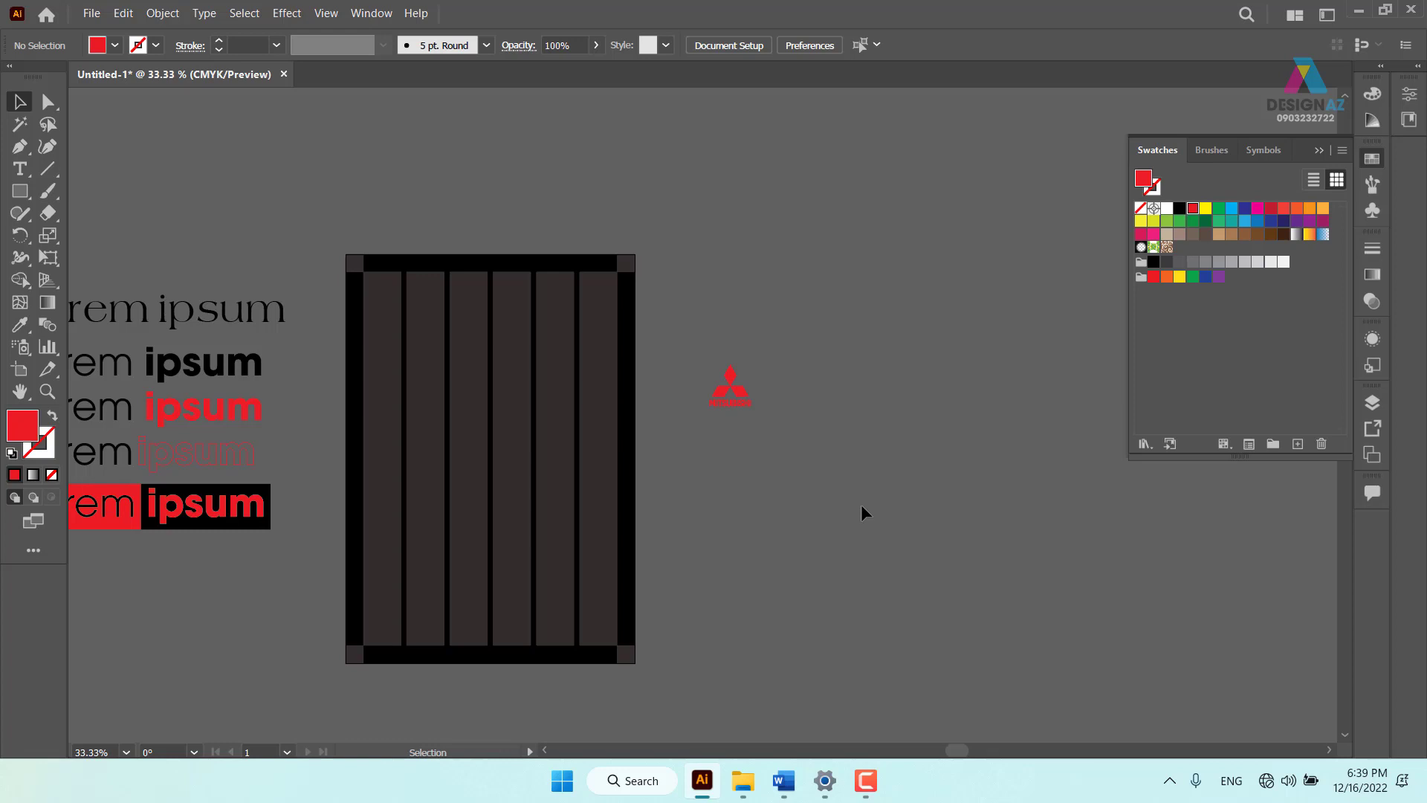
key(z)
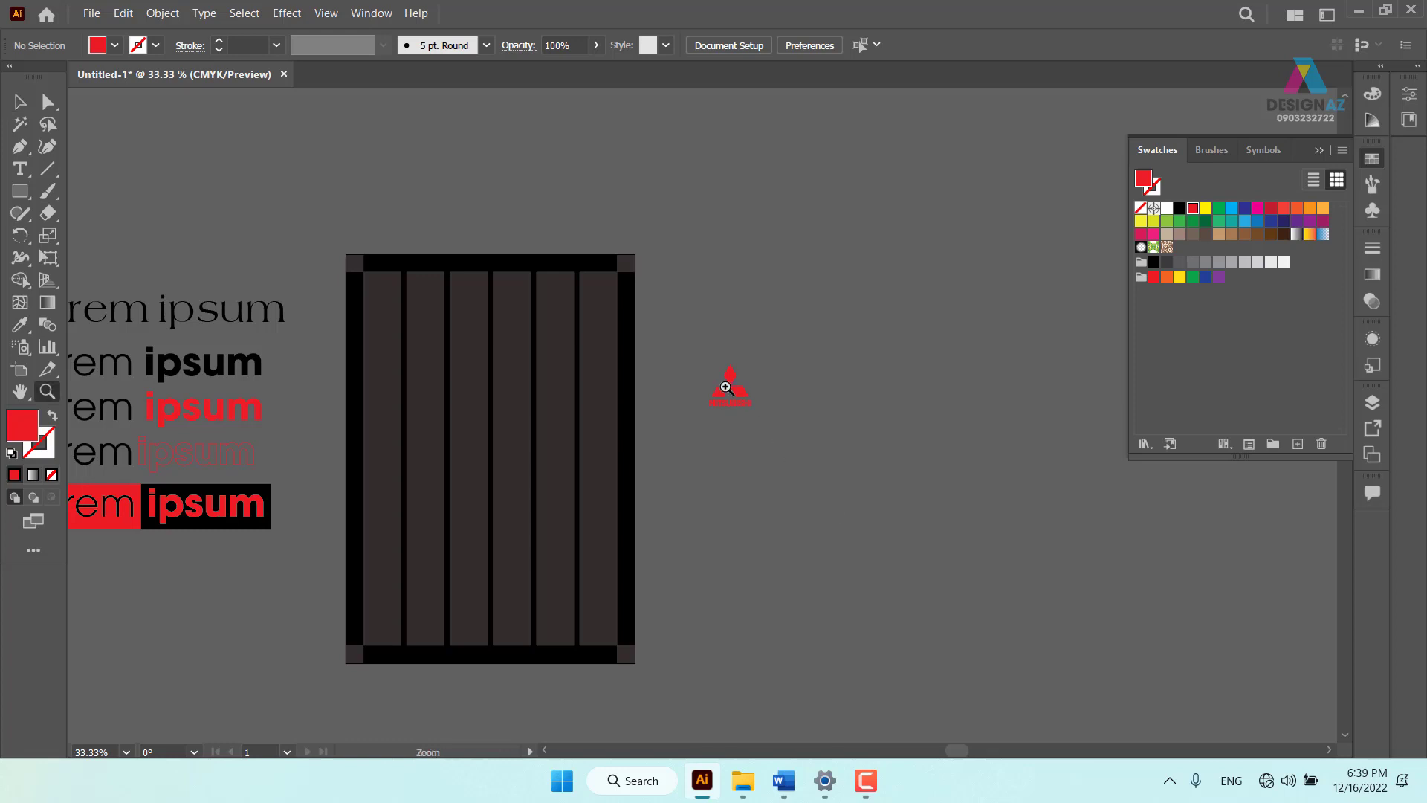
drag(727, 385, 783, 426)
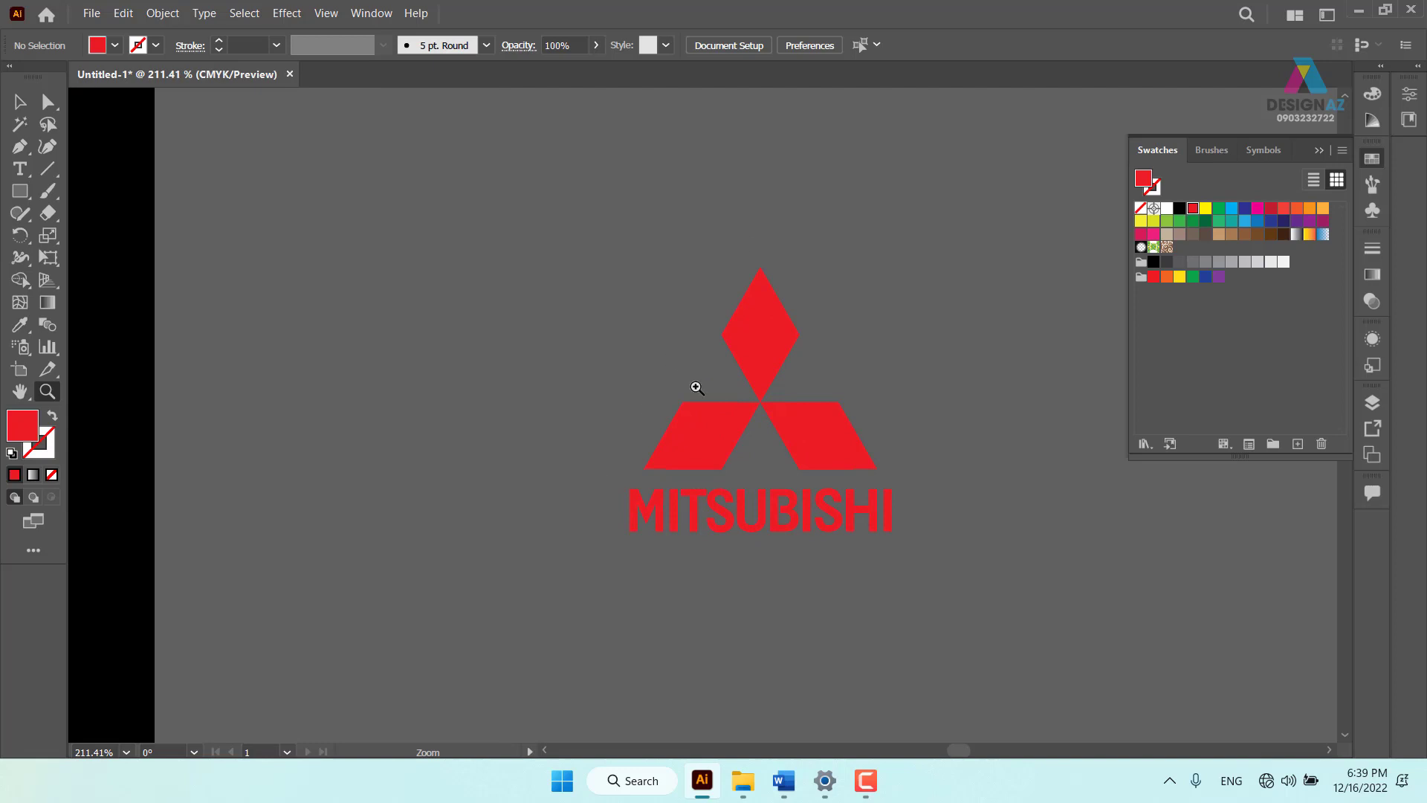
key(ctrl+minus)
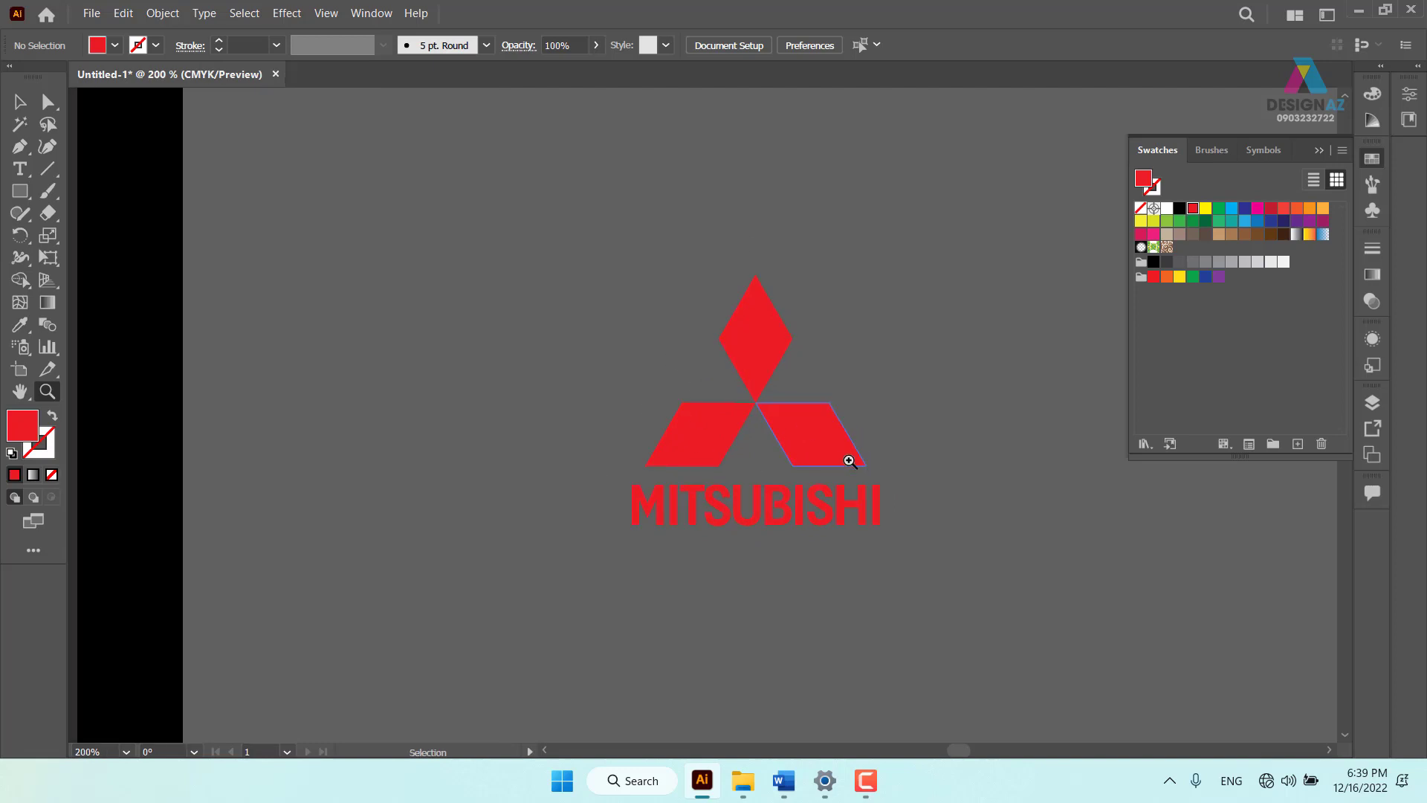
key(ctrl+minus)
key(ctrl+minus)
key(ctrl+minus)
key(ctrl+minus)
key(ctrl+minus)
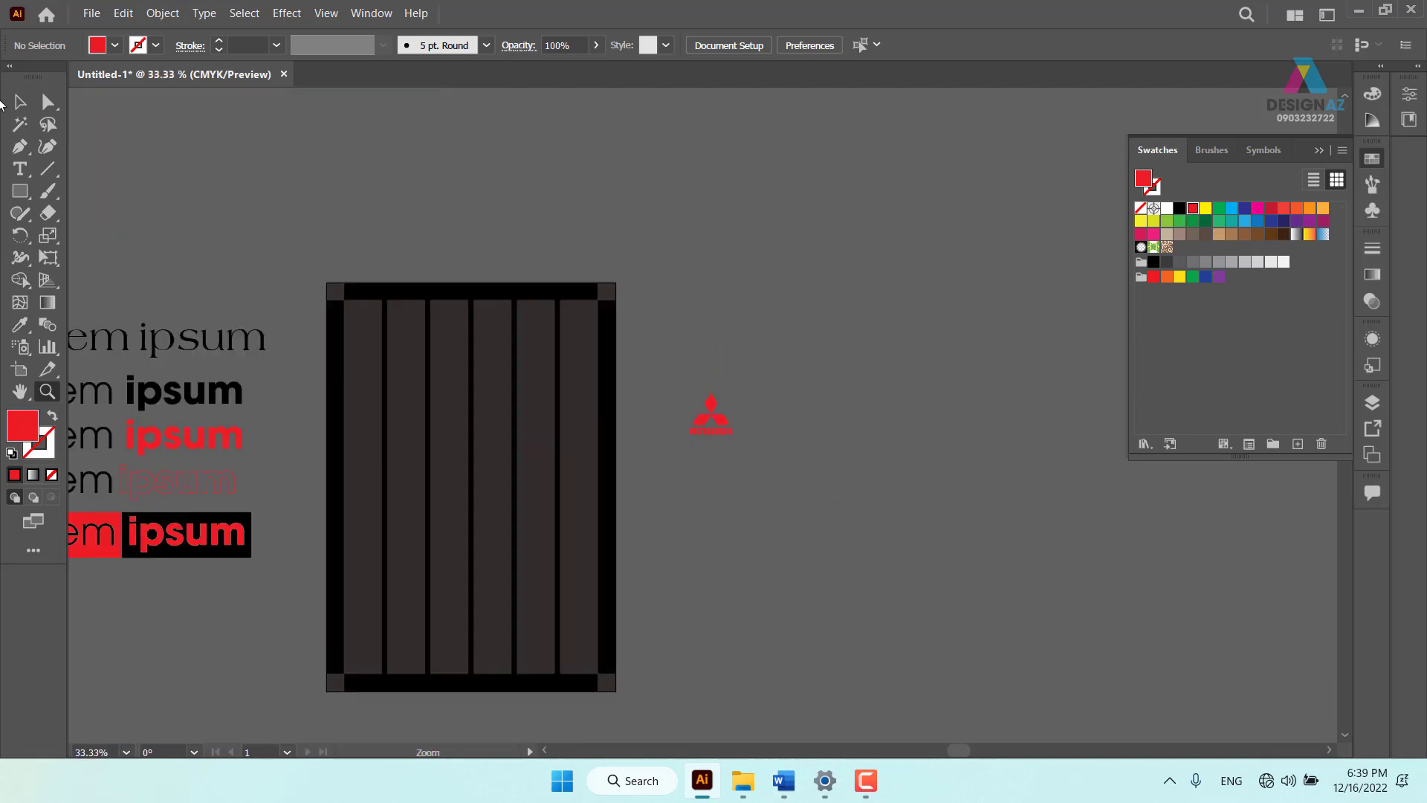
click(20, 101)
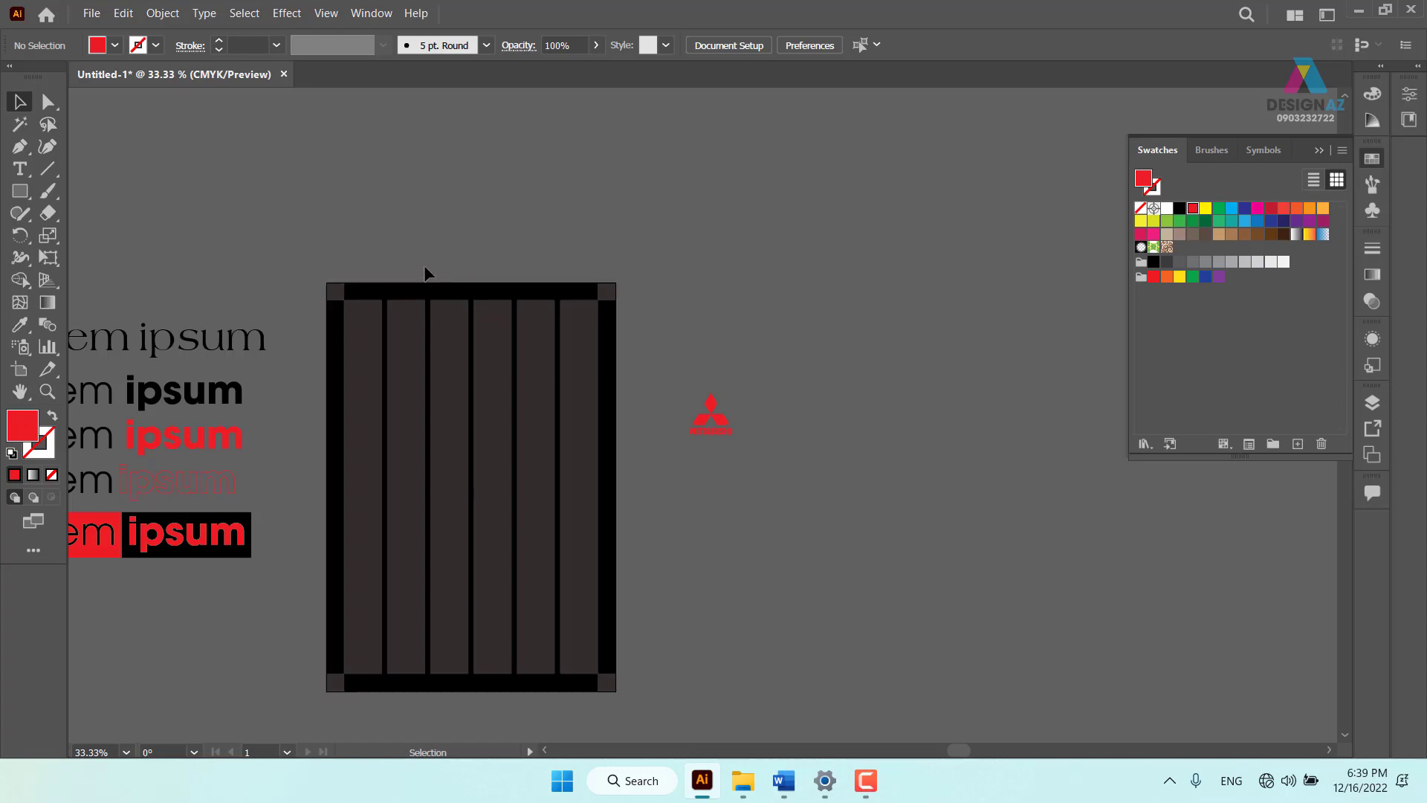
click(91, 13)
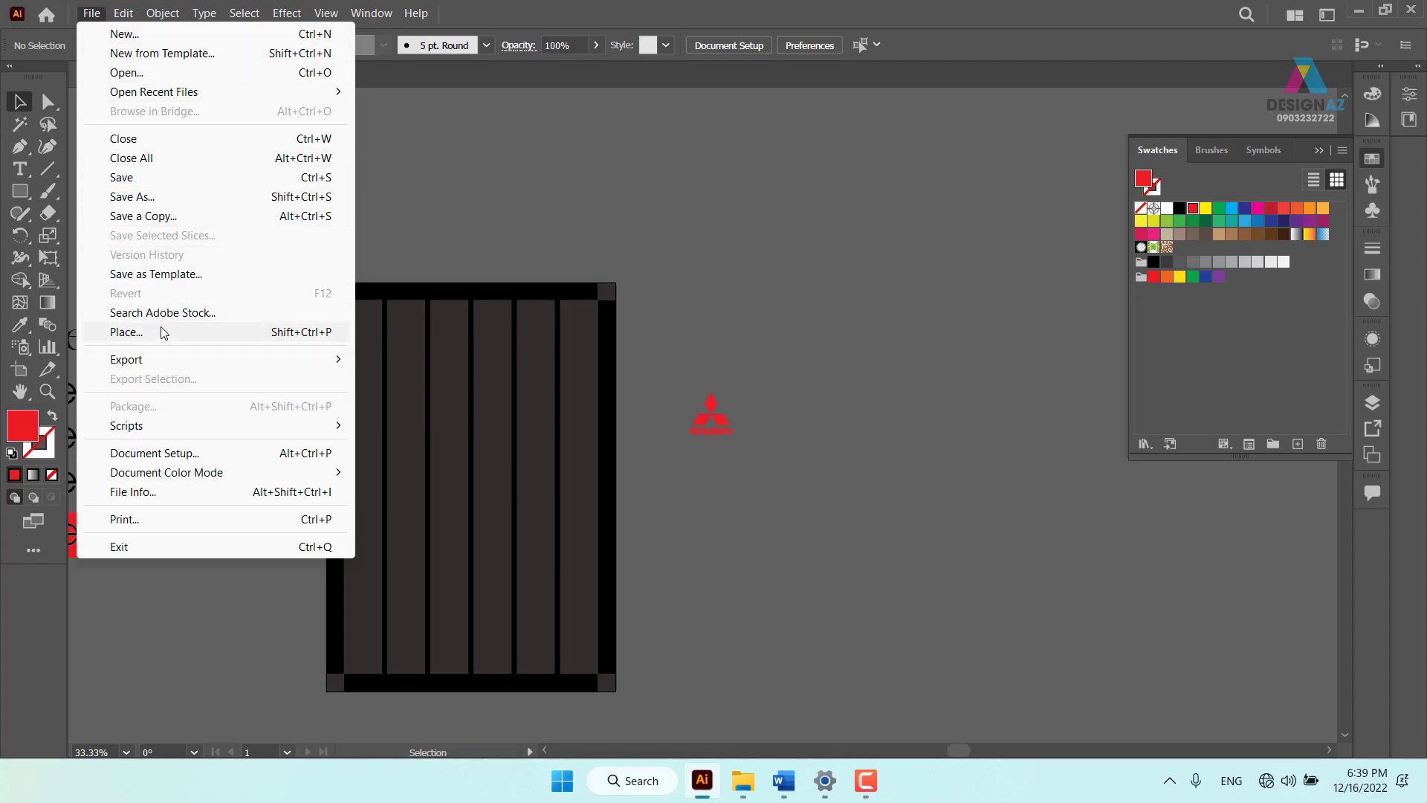
Place the dark Mitsubishi car-front photo onto the canvas
click(187, 334)
click(732, 179)
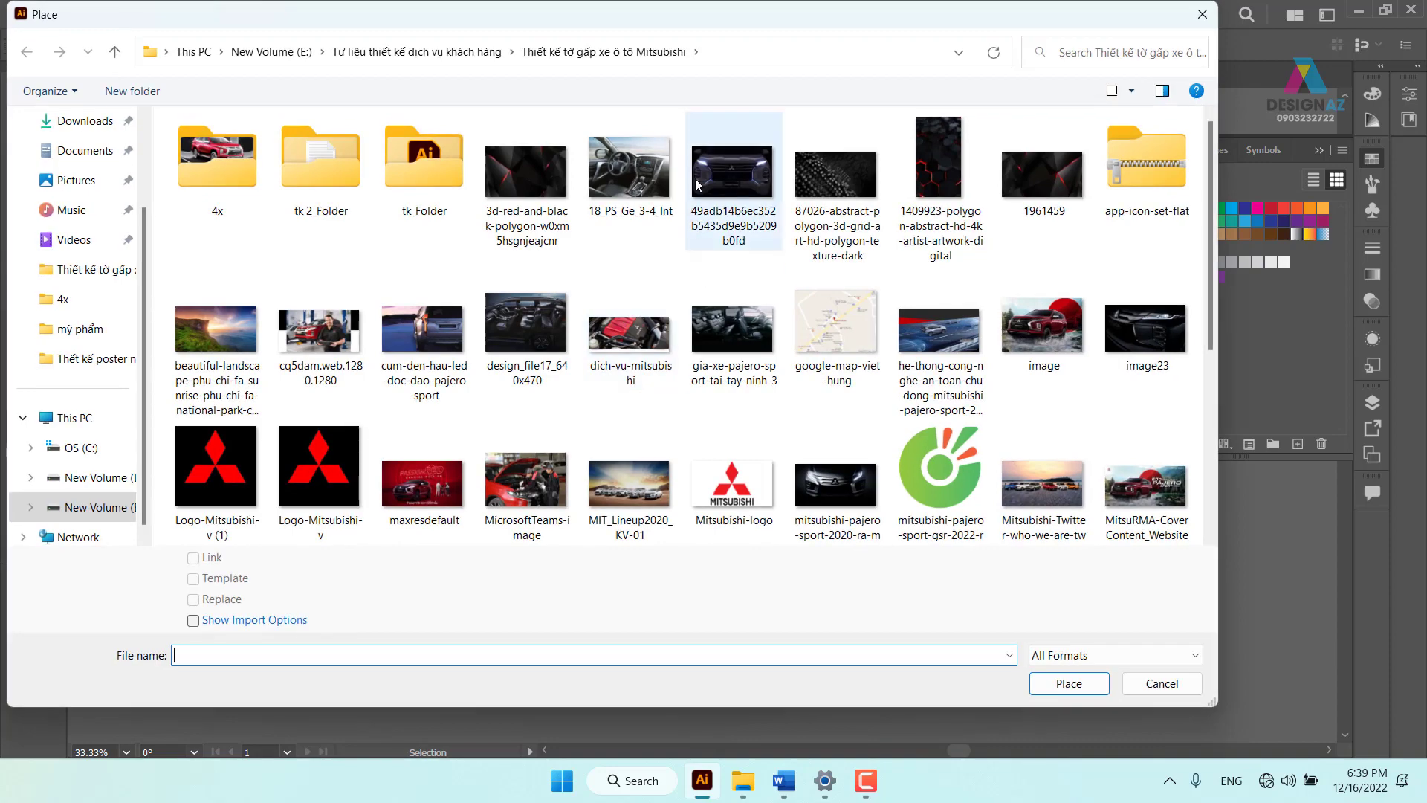
click(1069, 683)
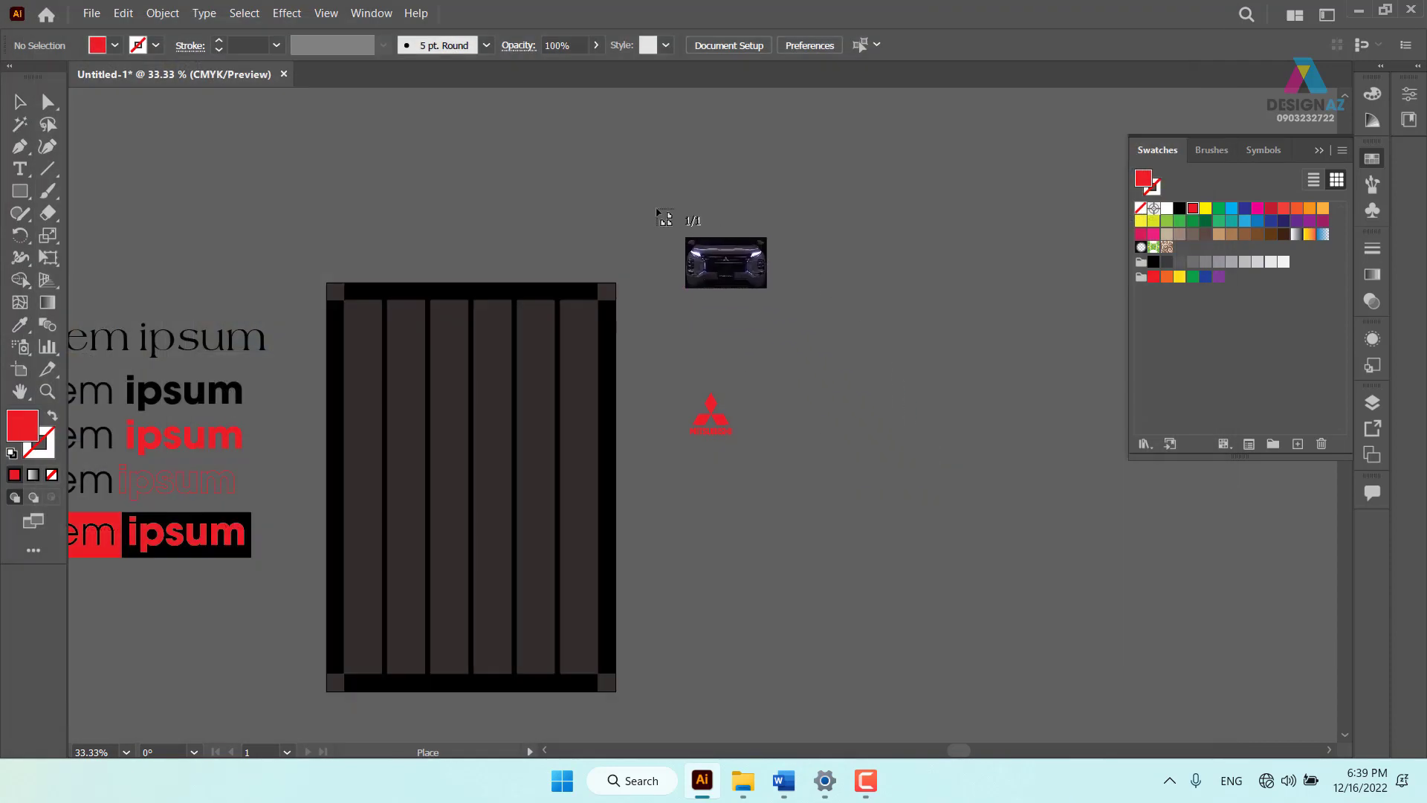
drag(966, 472, 1063, 476)
Move the car photo to the right of the logo and deselect it
scroll(1054, 564, right, 5)
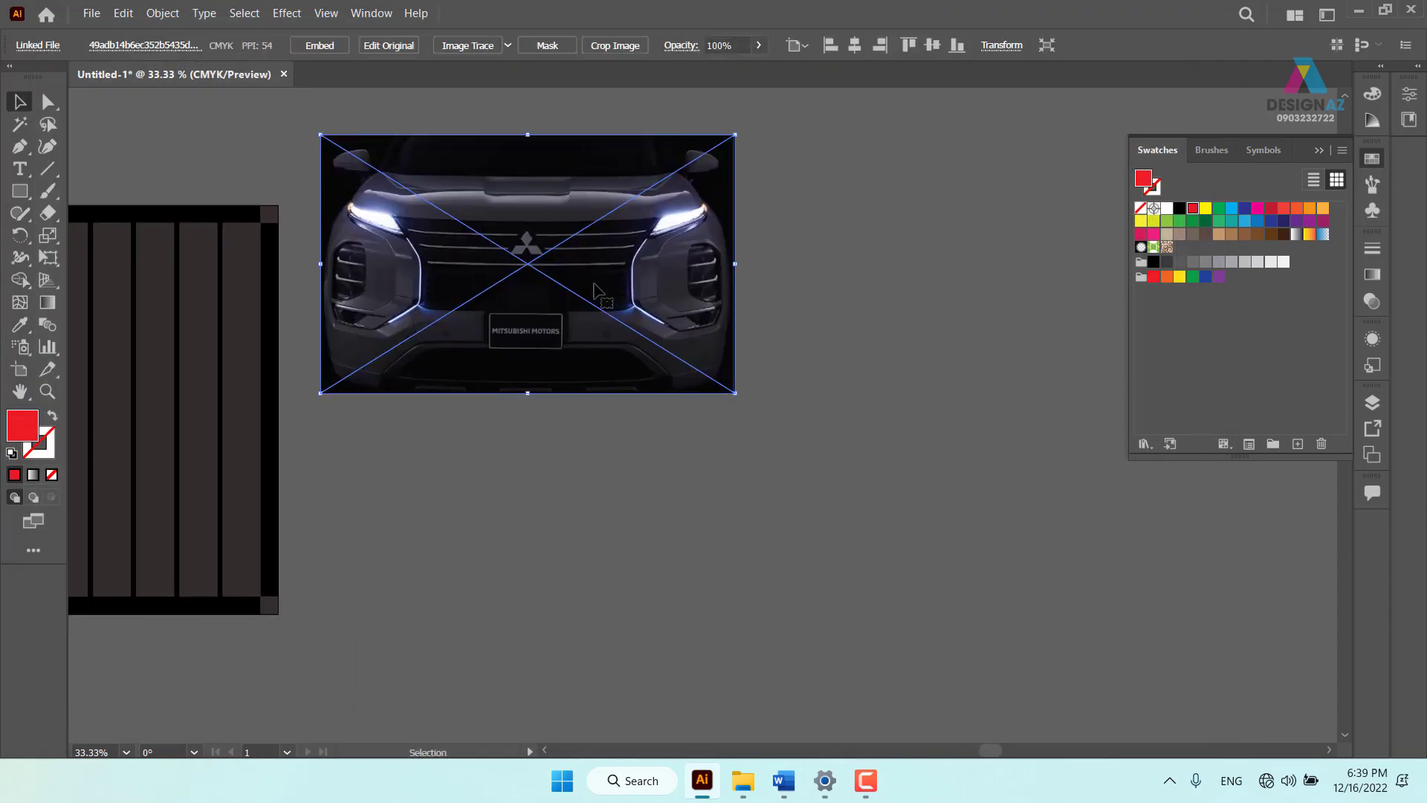
drag(597, 290, 830, 361)
click(1045, 343)
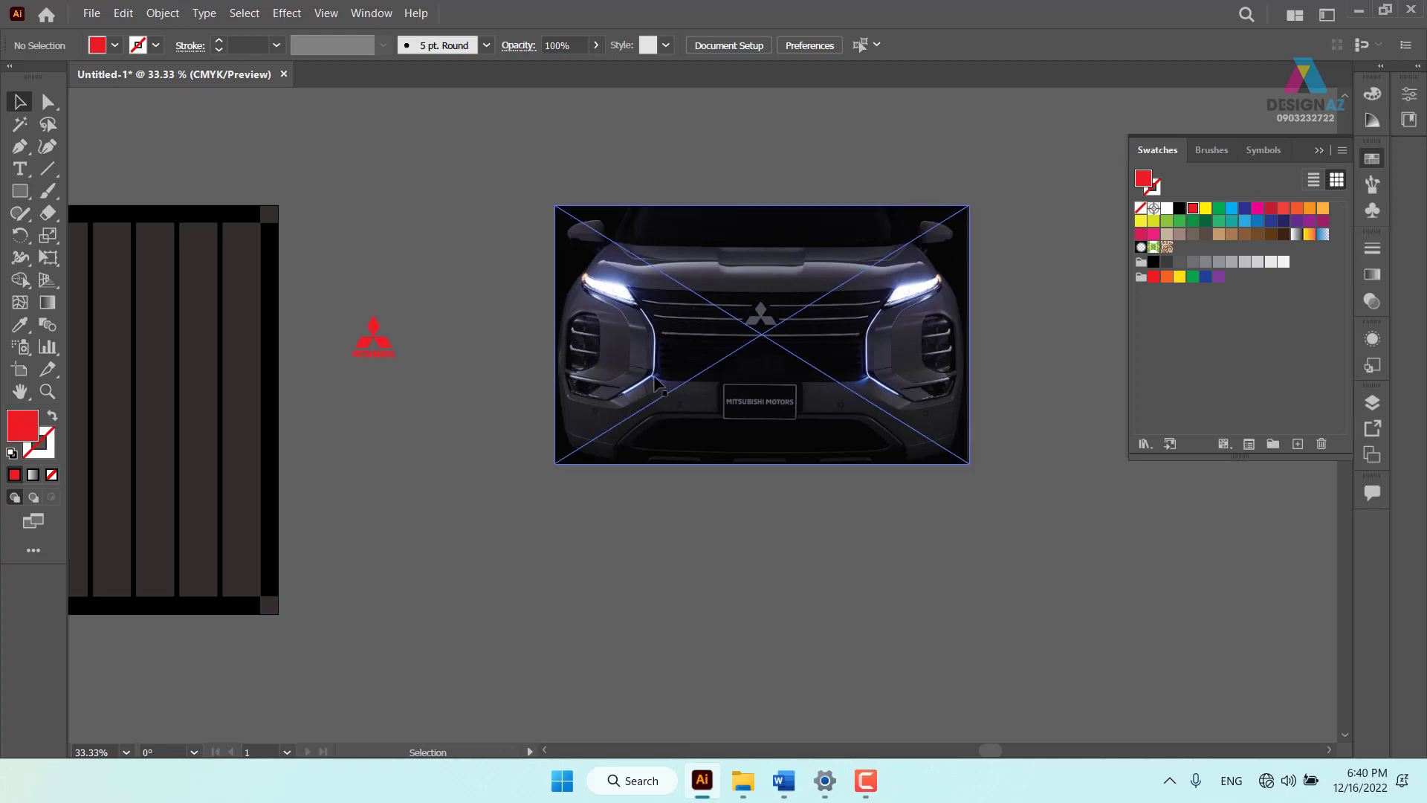
click(724, 297)
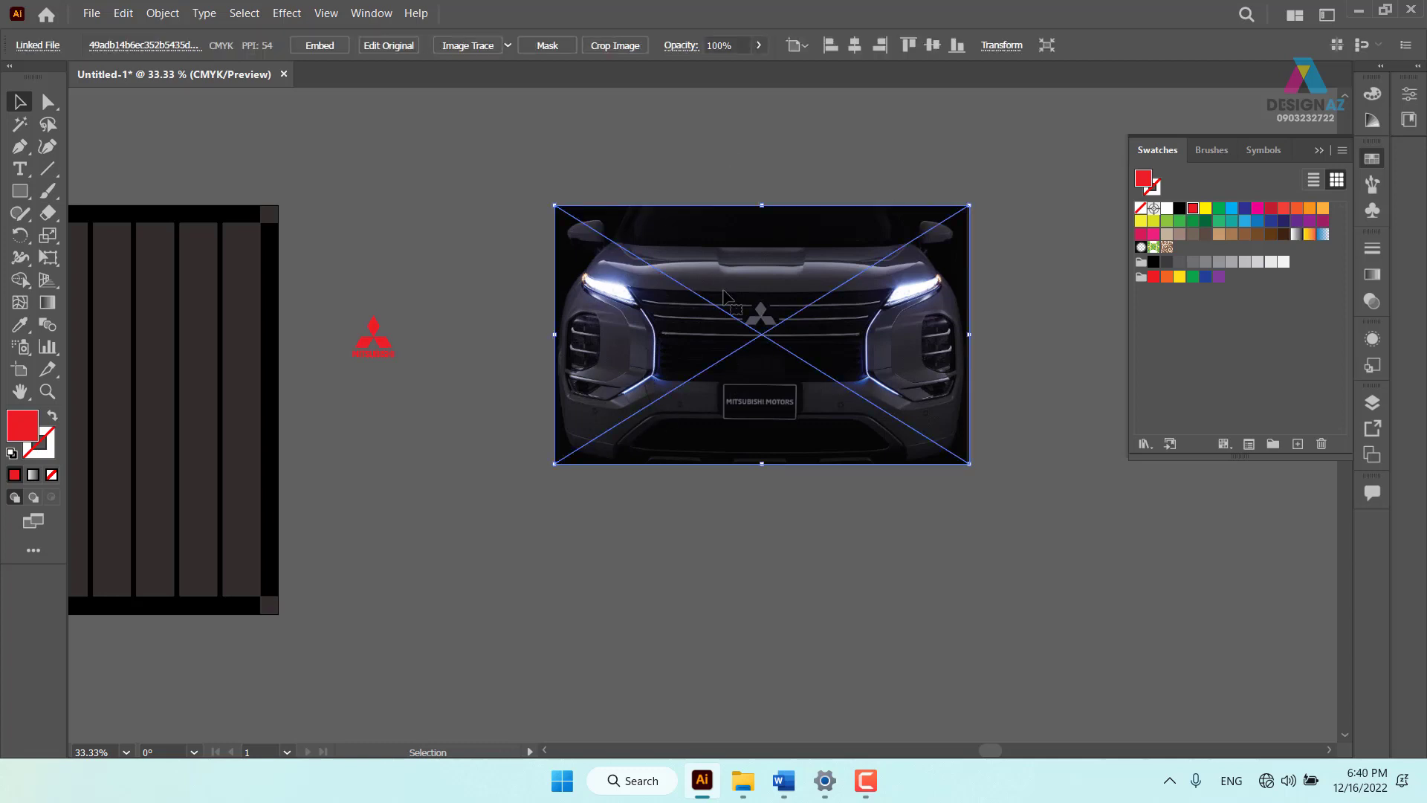
key(a)
key(ctrl+shift+a)
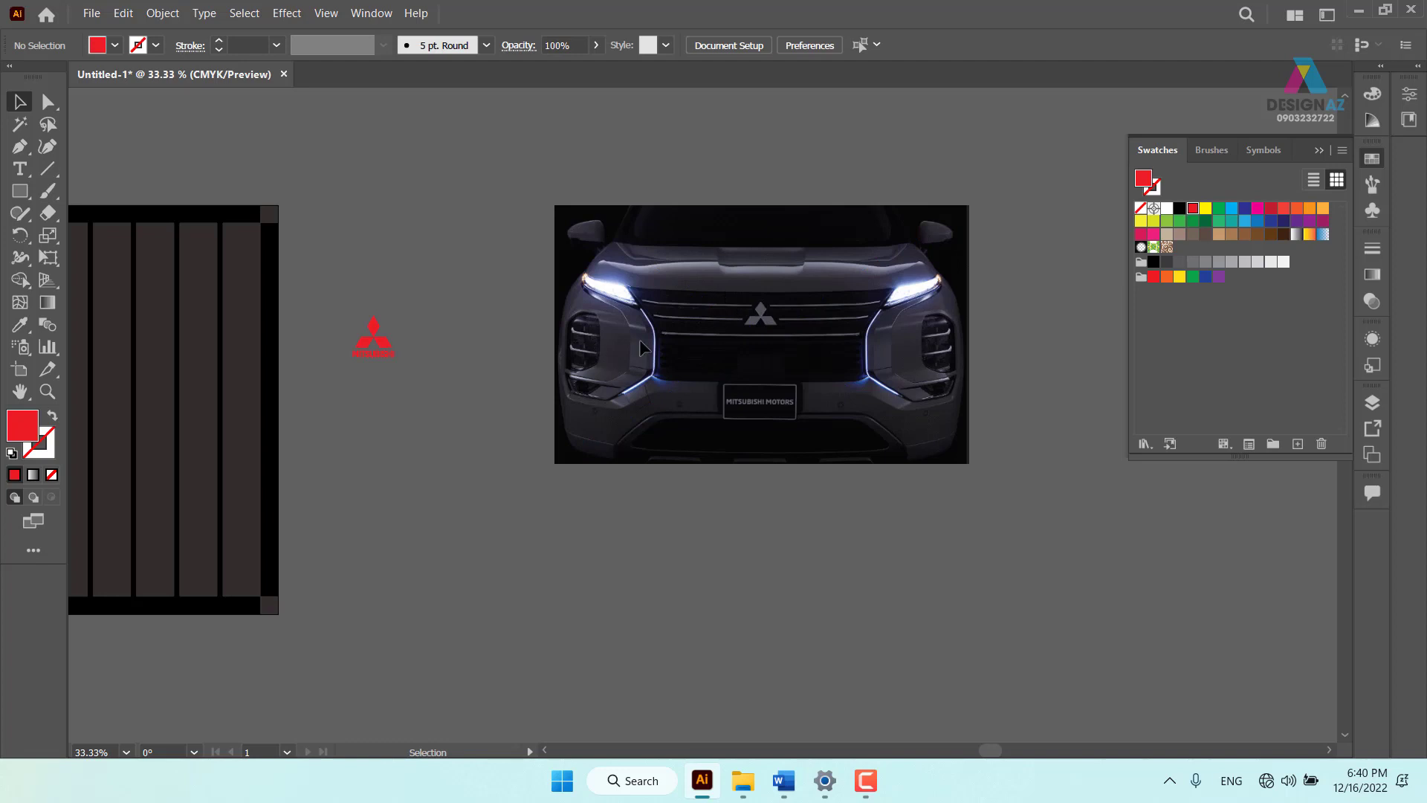
Zoom in on the left headlight and start a Pen path curving along its outer edge
key(z)
mouse_move(607, 268)
mouse_down()
mouse_move(710, 425)
mouse_move(853, 547)
mouse_move(516, 242)
mouse_move(575, 356)
mouse_up()
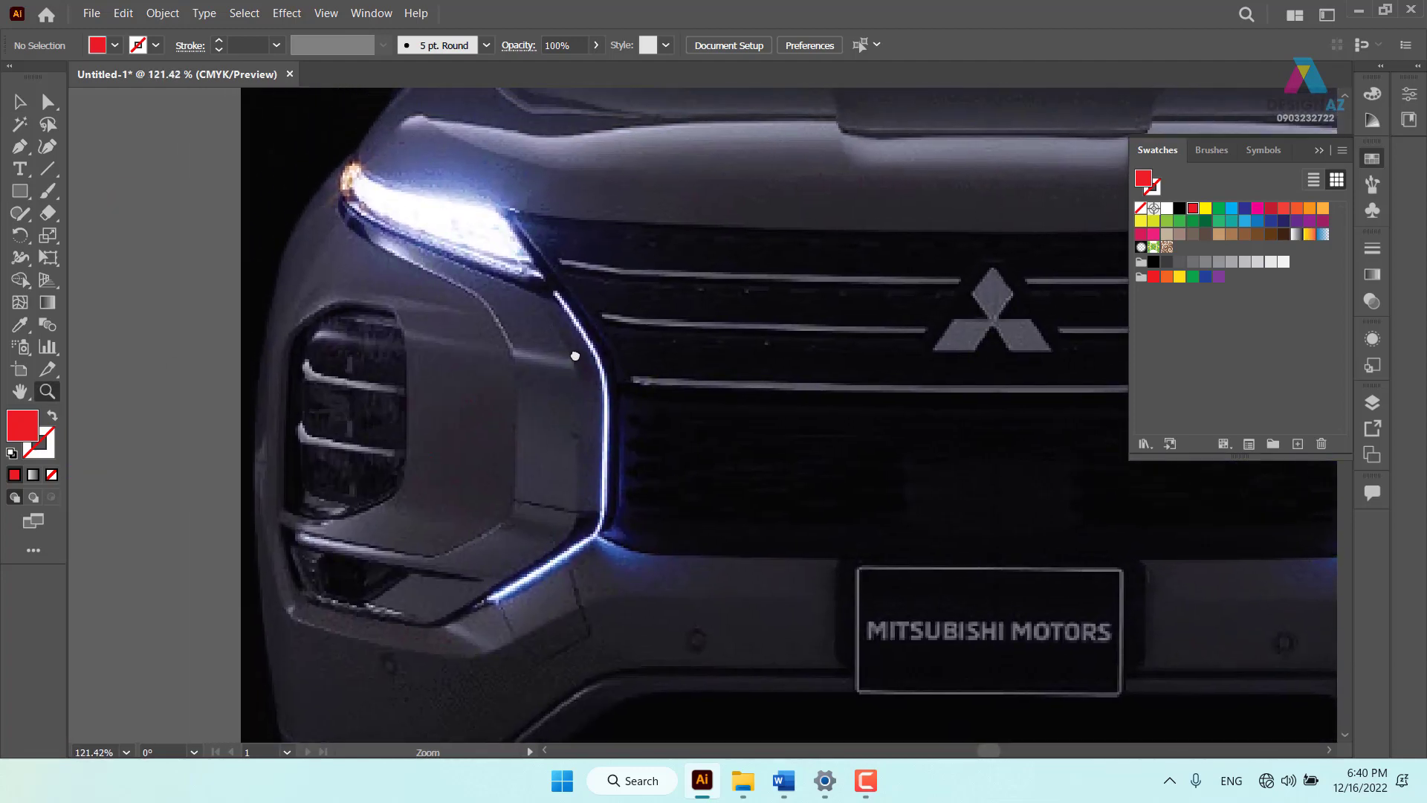
key(p)
click(342, 195)
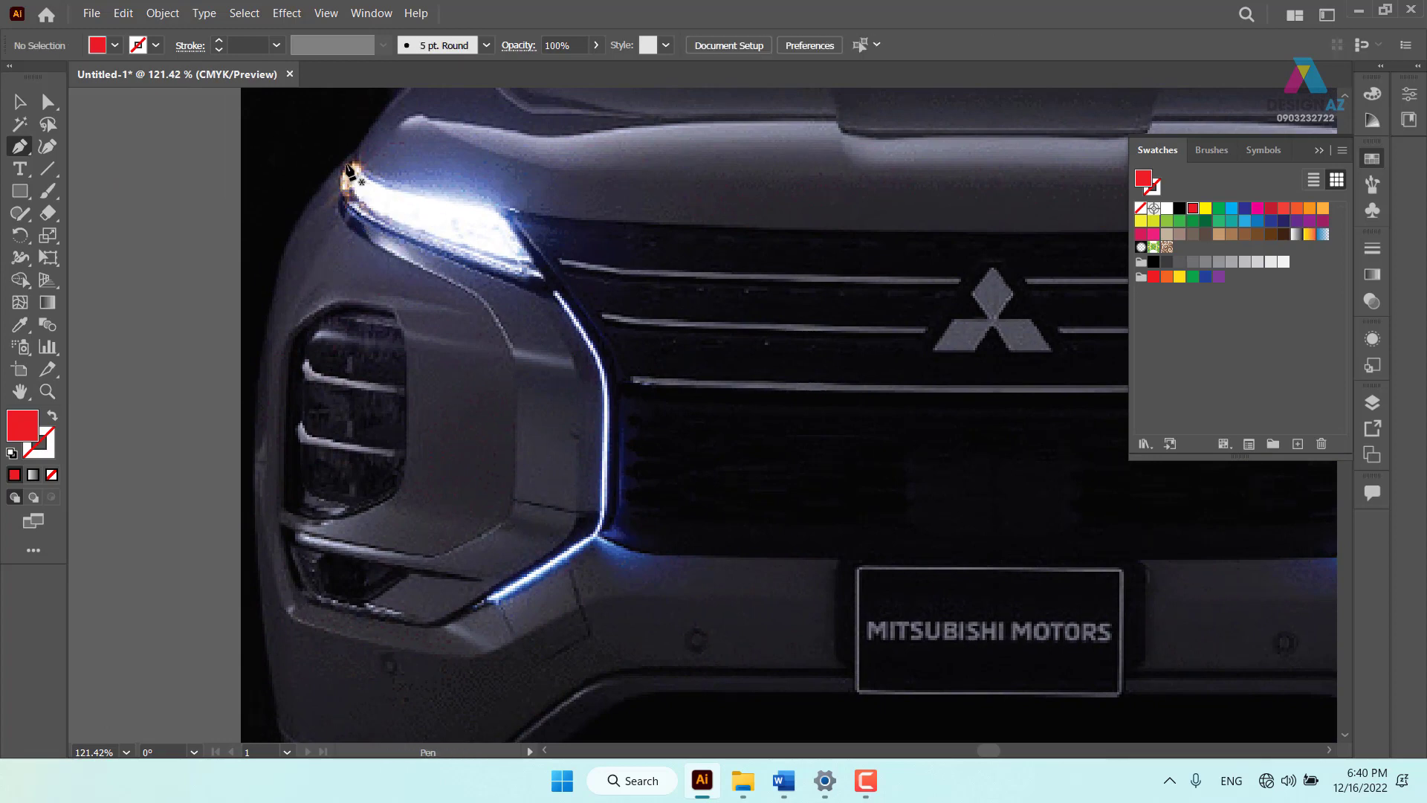
click(370, 228)
drag(370, 229, 419, 245)
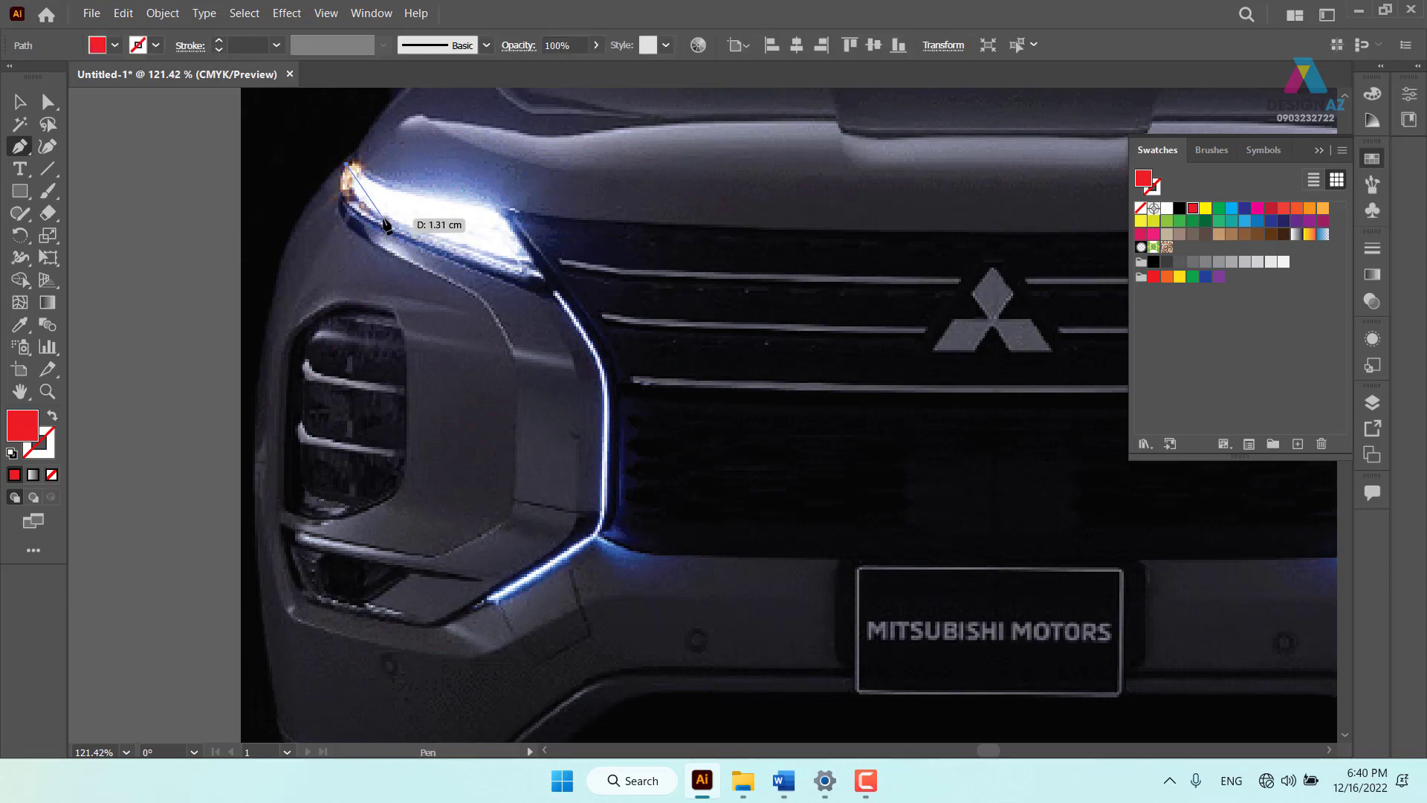
drag(419, 242, 430, 239)
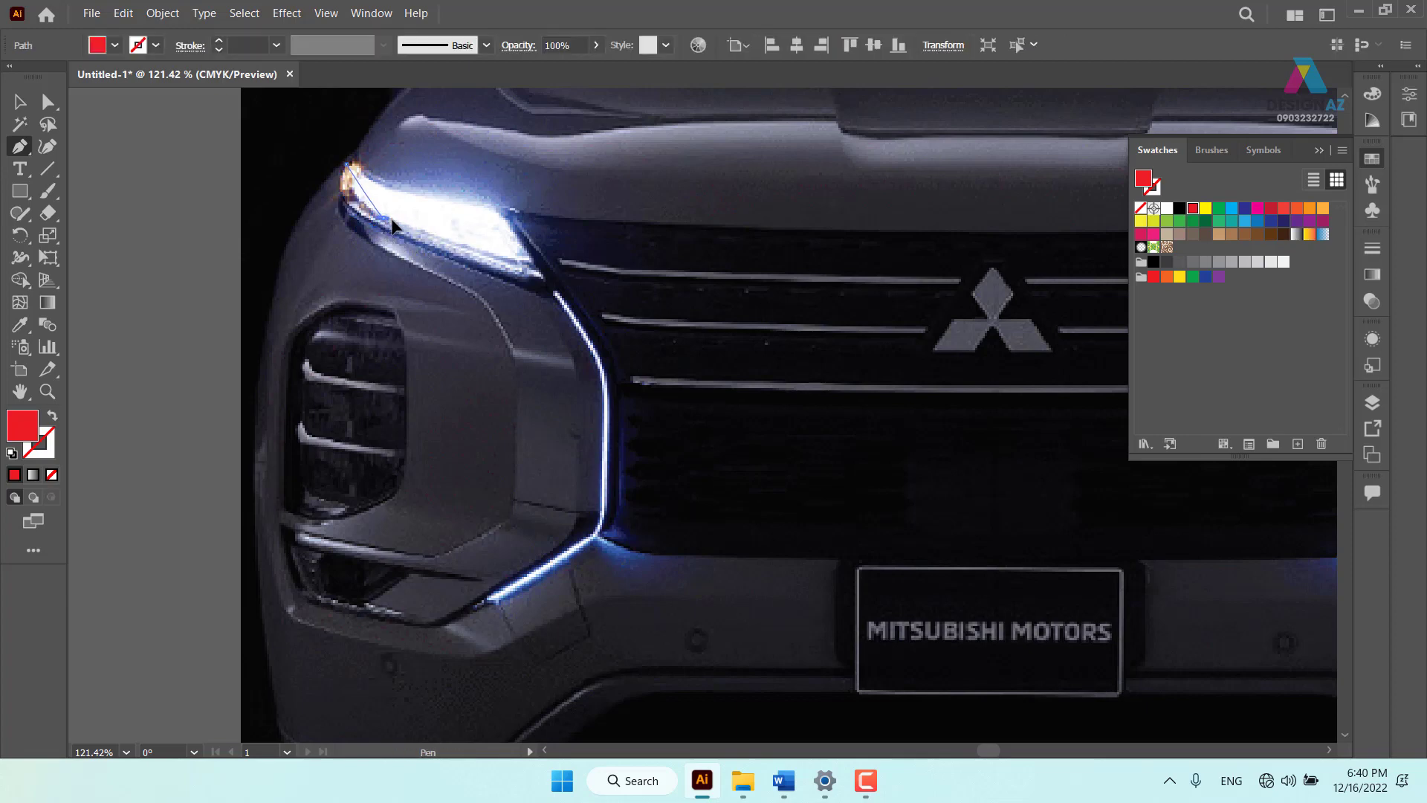
Continue the path down the grille-side light strip and along the lower bumper to the fog light
click(537, 274)
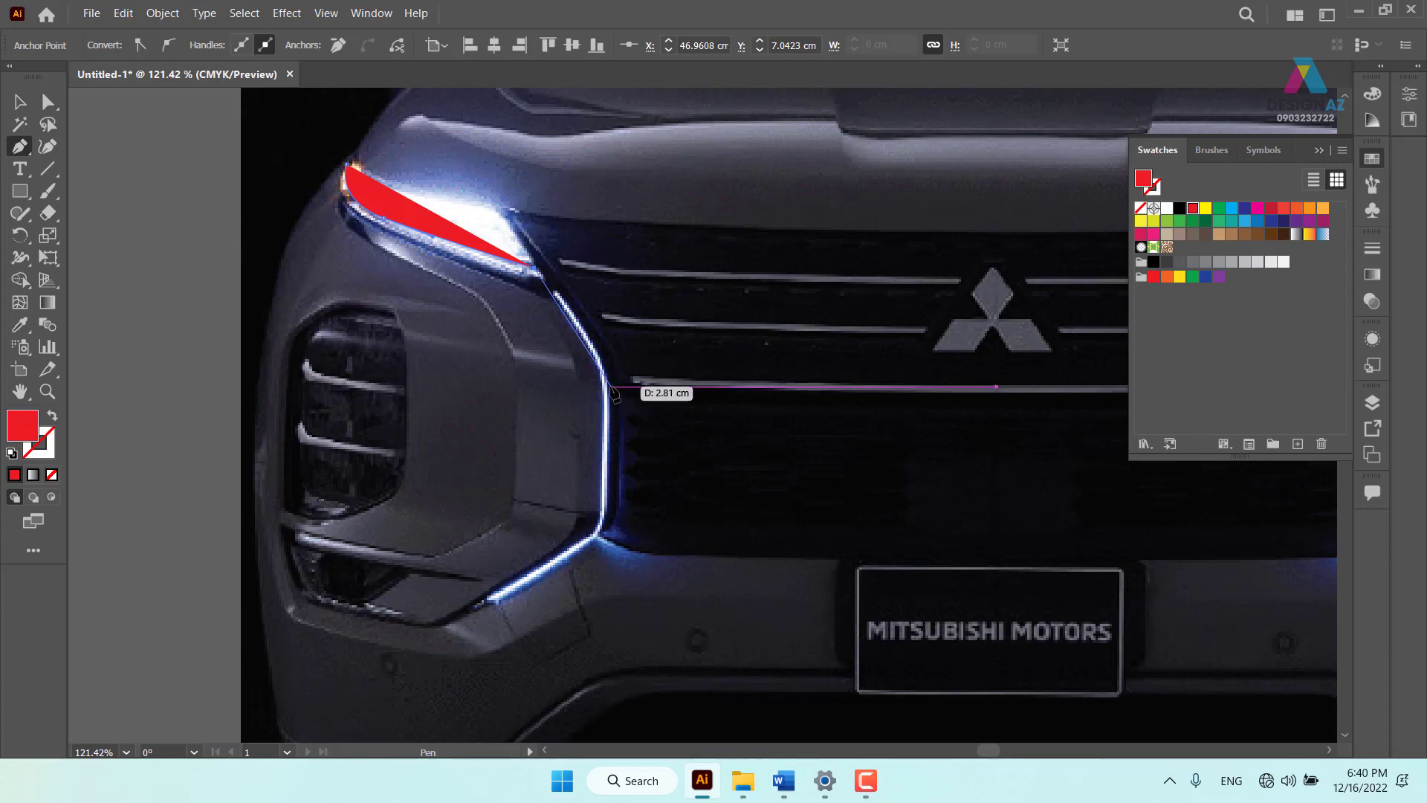
drag(610, 387, 619, 439)
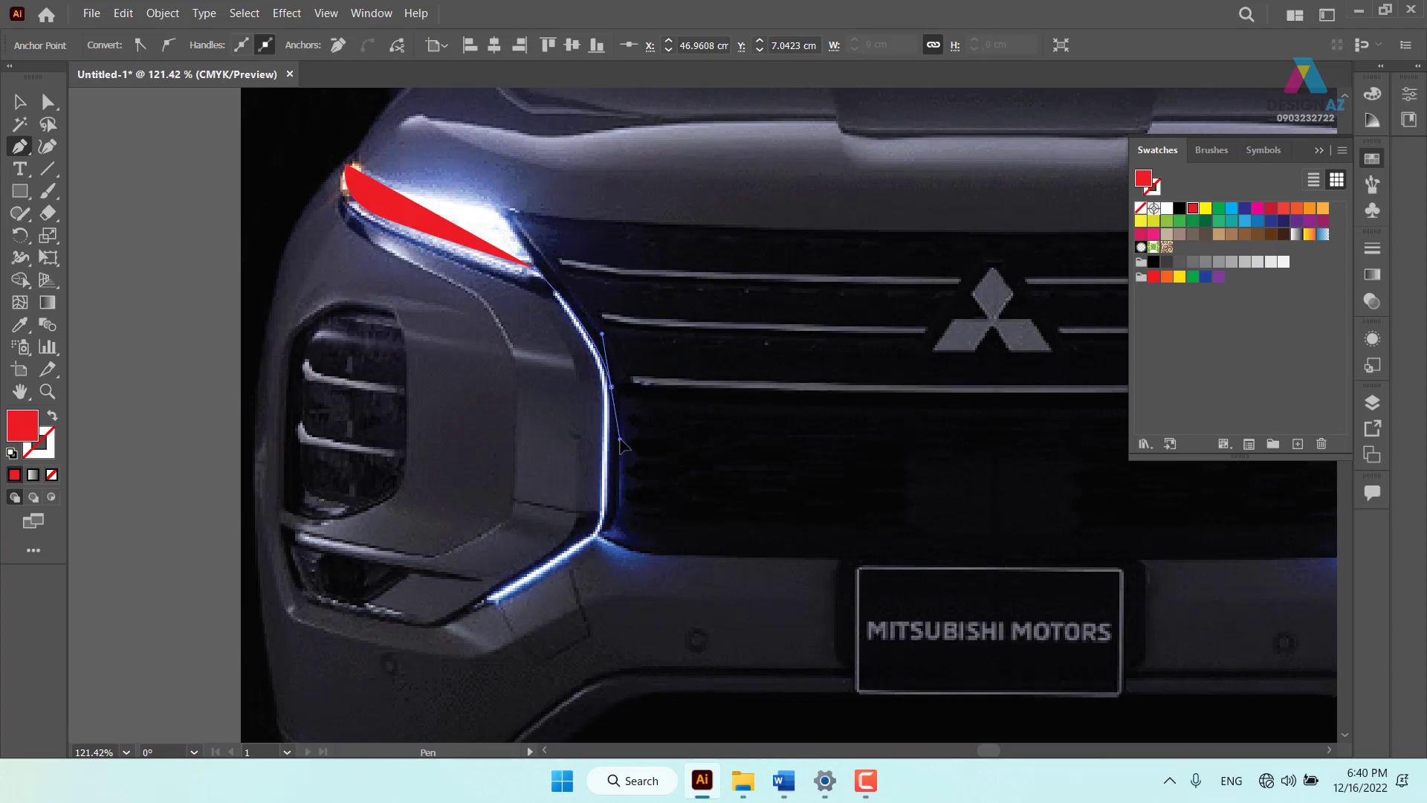
click(611, 385)
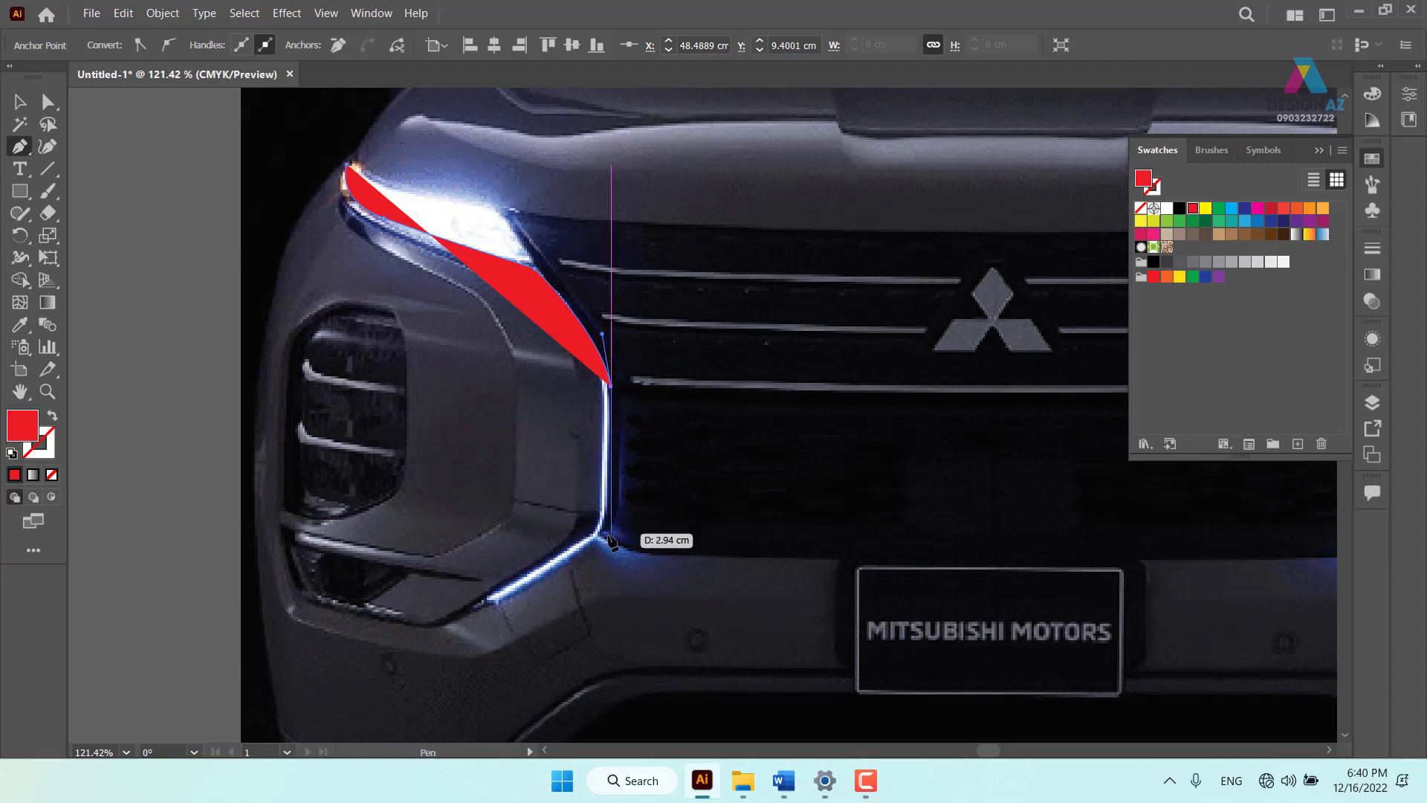
click(603, 532)
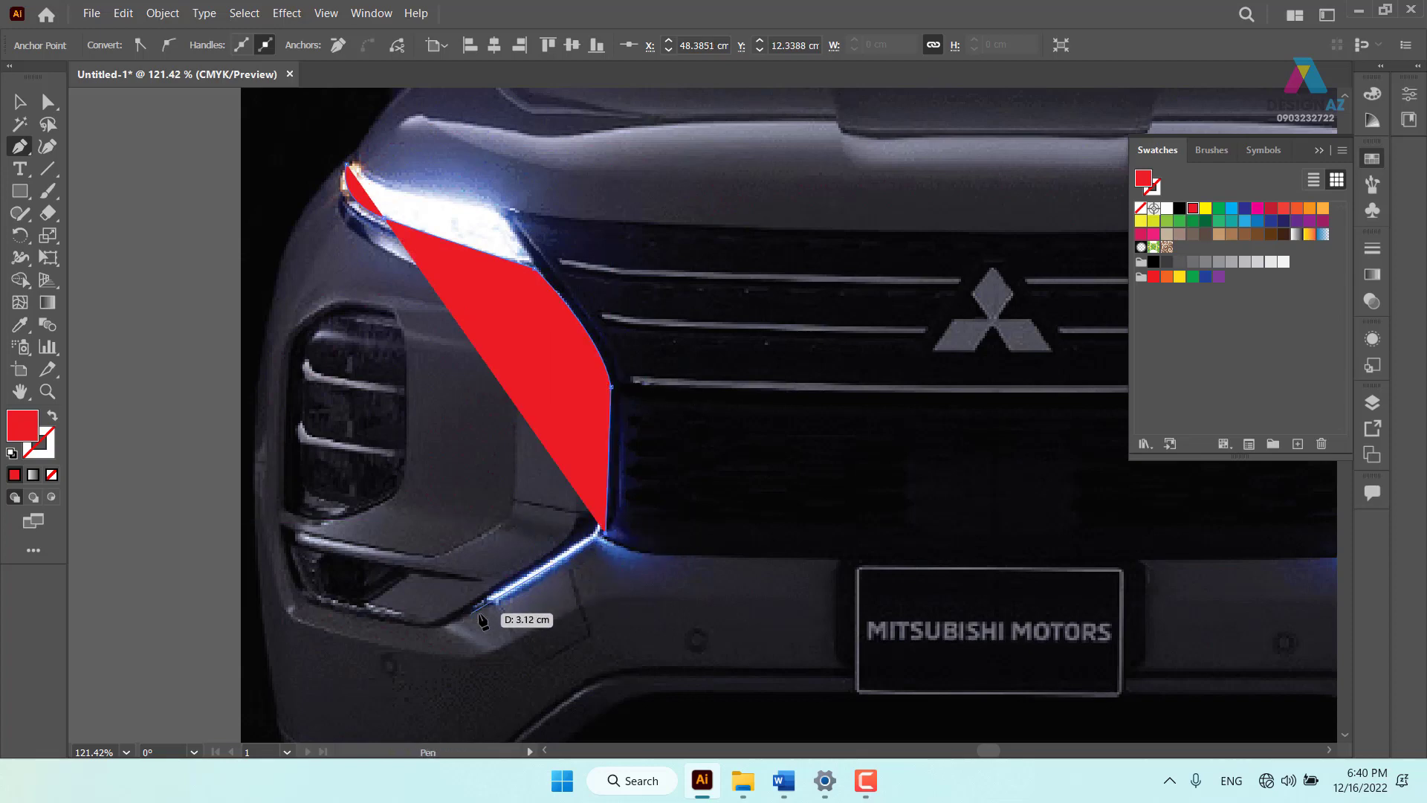
click(432, 630)
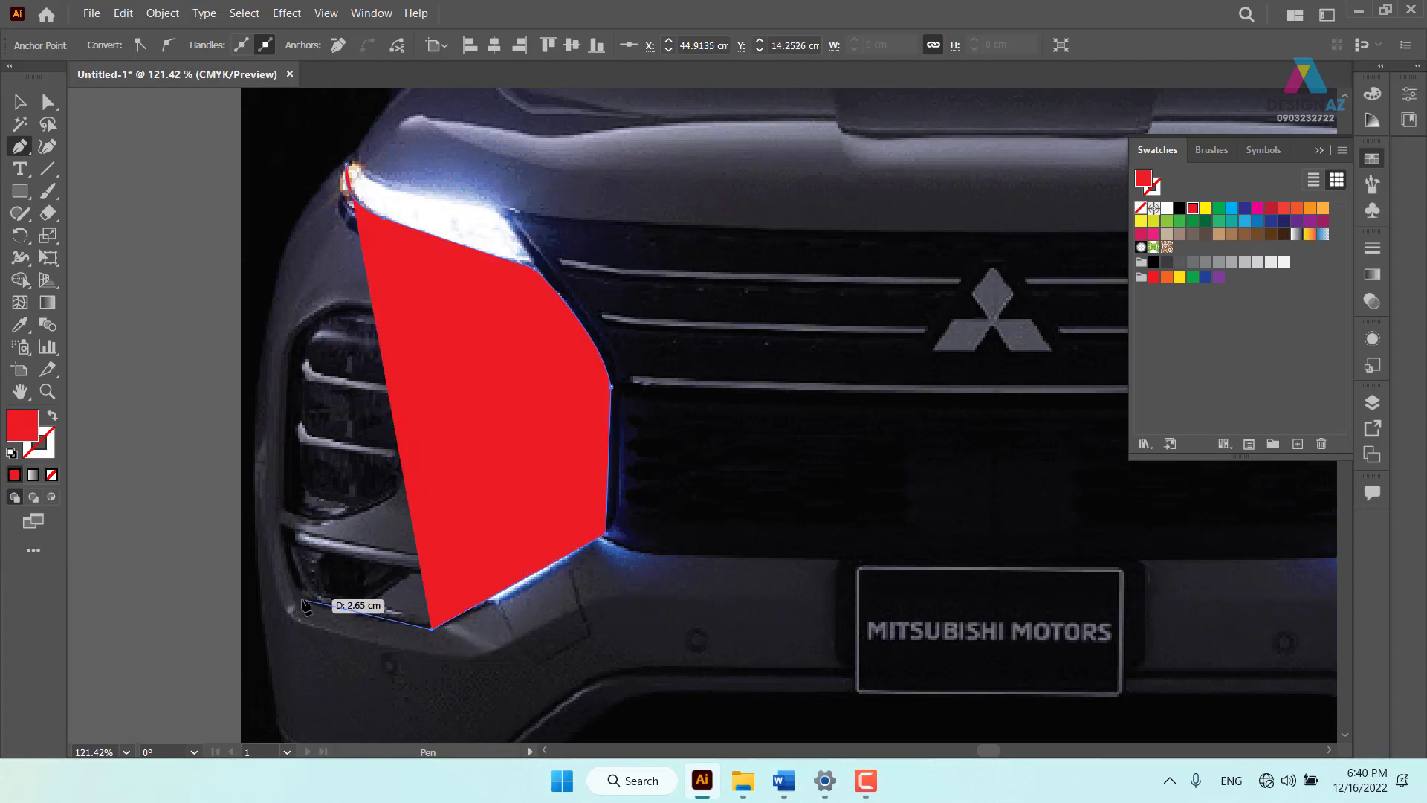
click(301, 598)
click(278, 522)
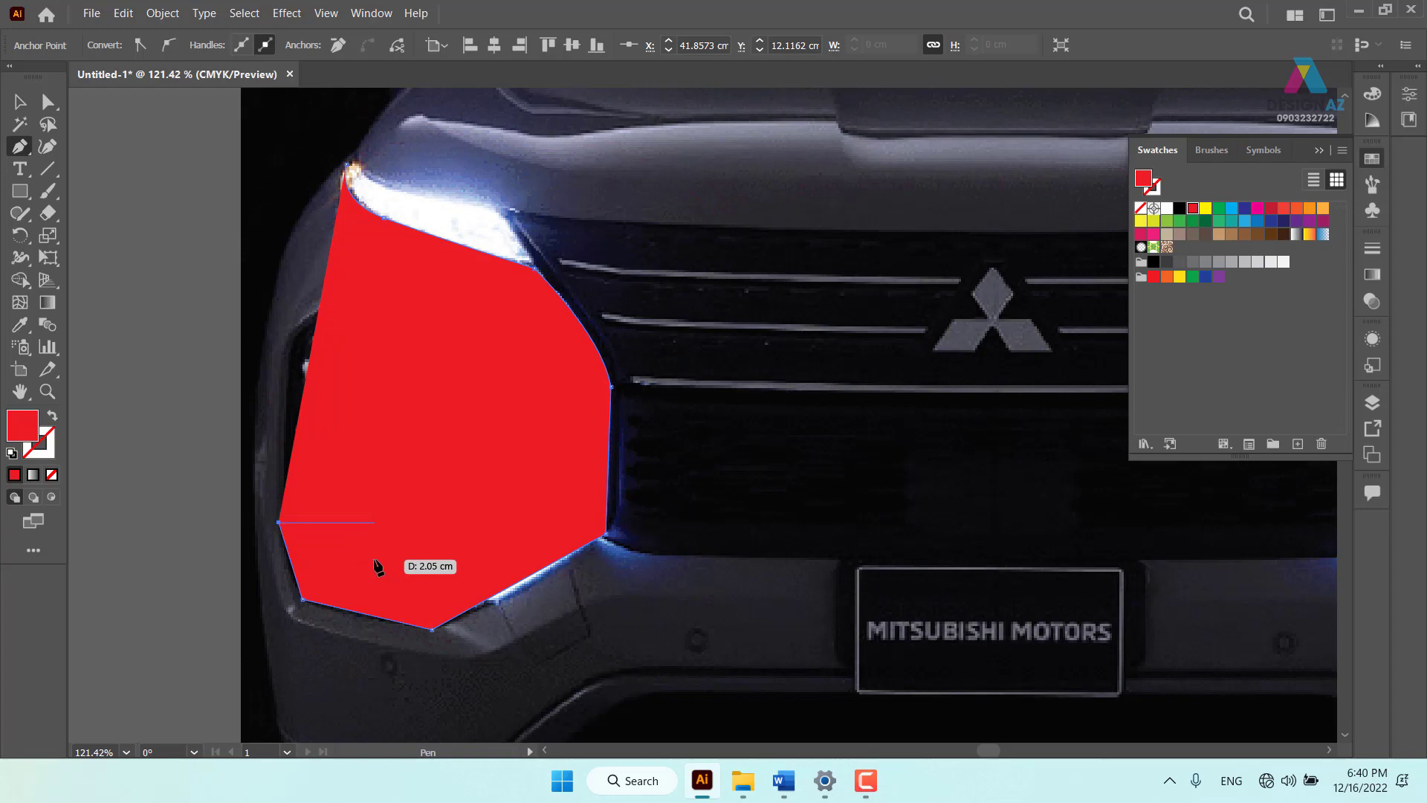
Swap the red fill to a stroke and finish the outline up the inner side panel
key(shift+x)
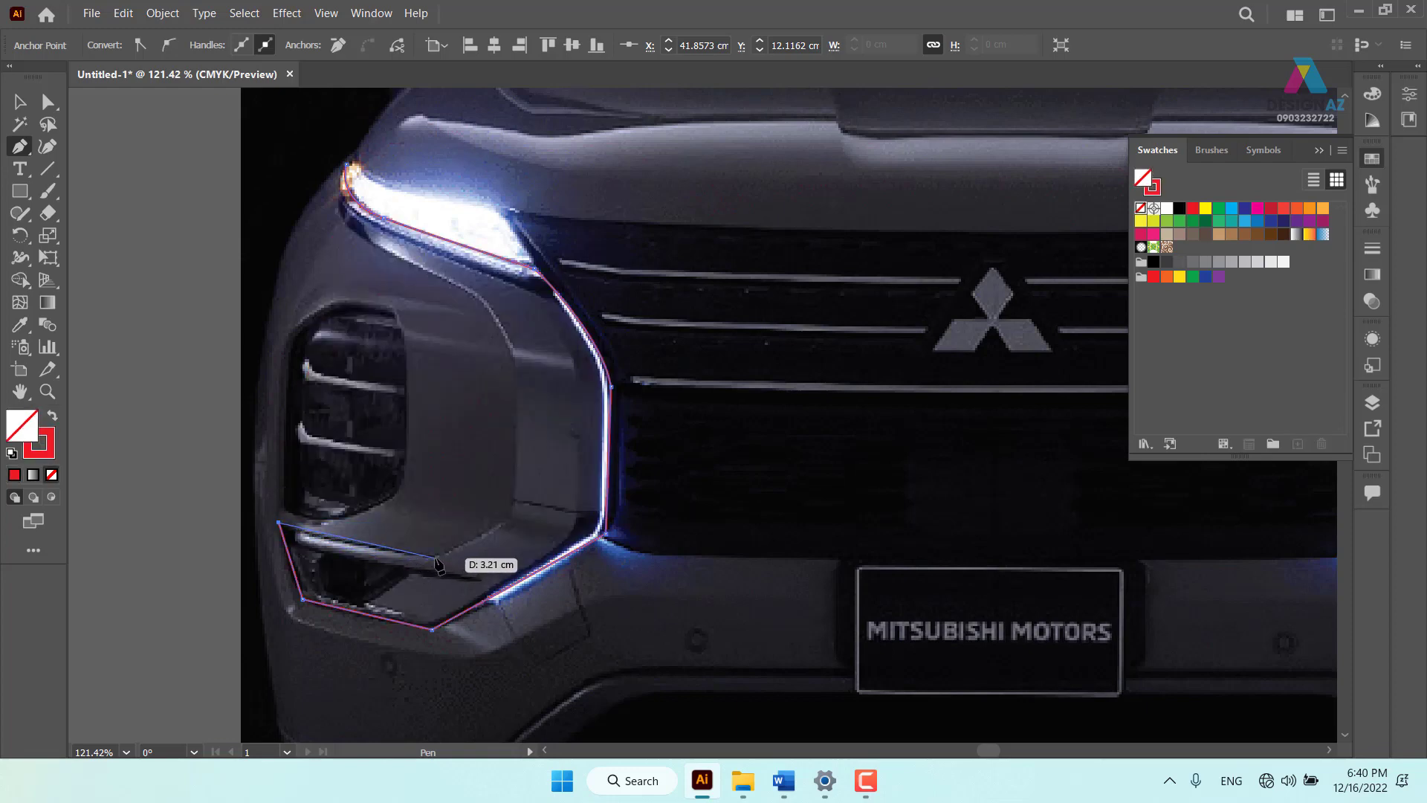
click(430, 558)
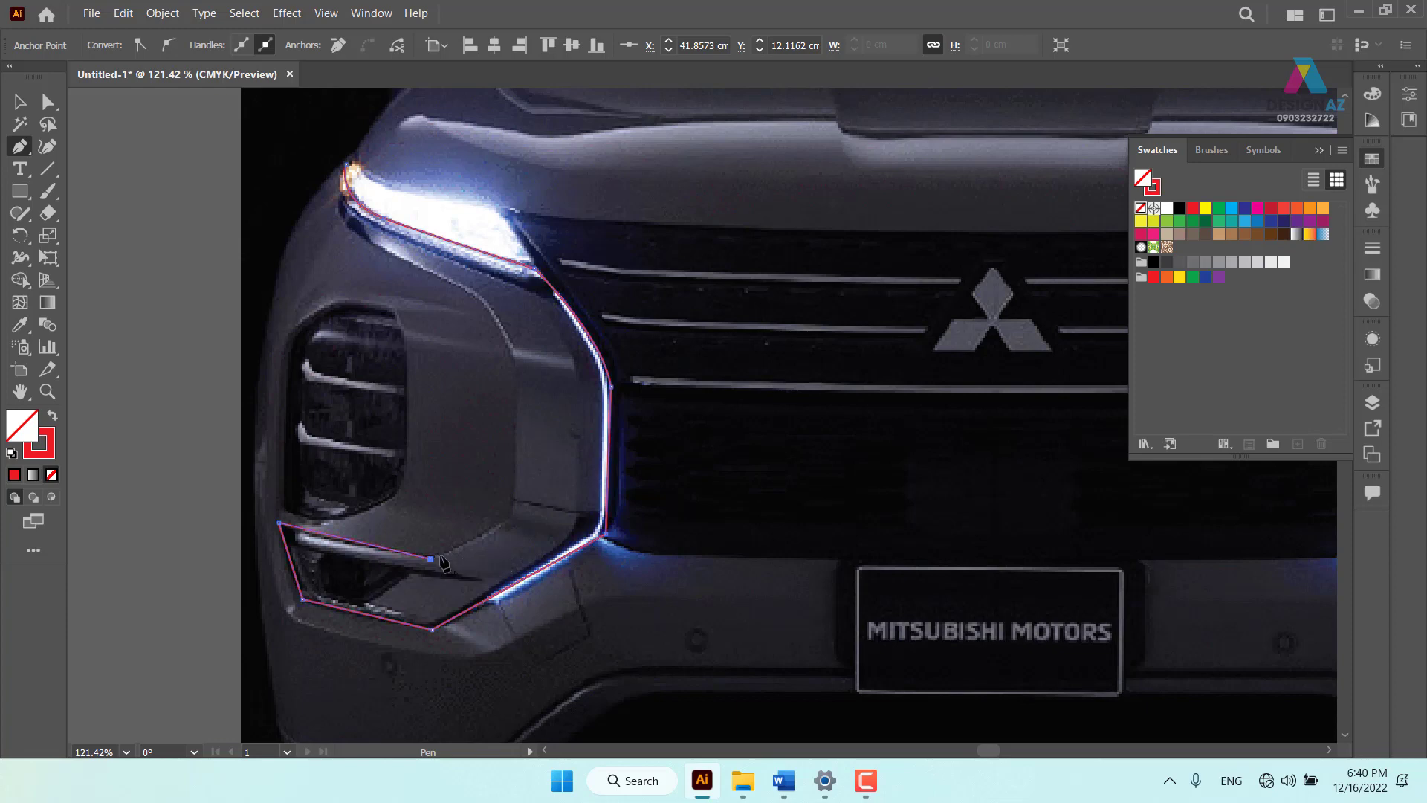
click(517, 511)
click(515, 355)
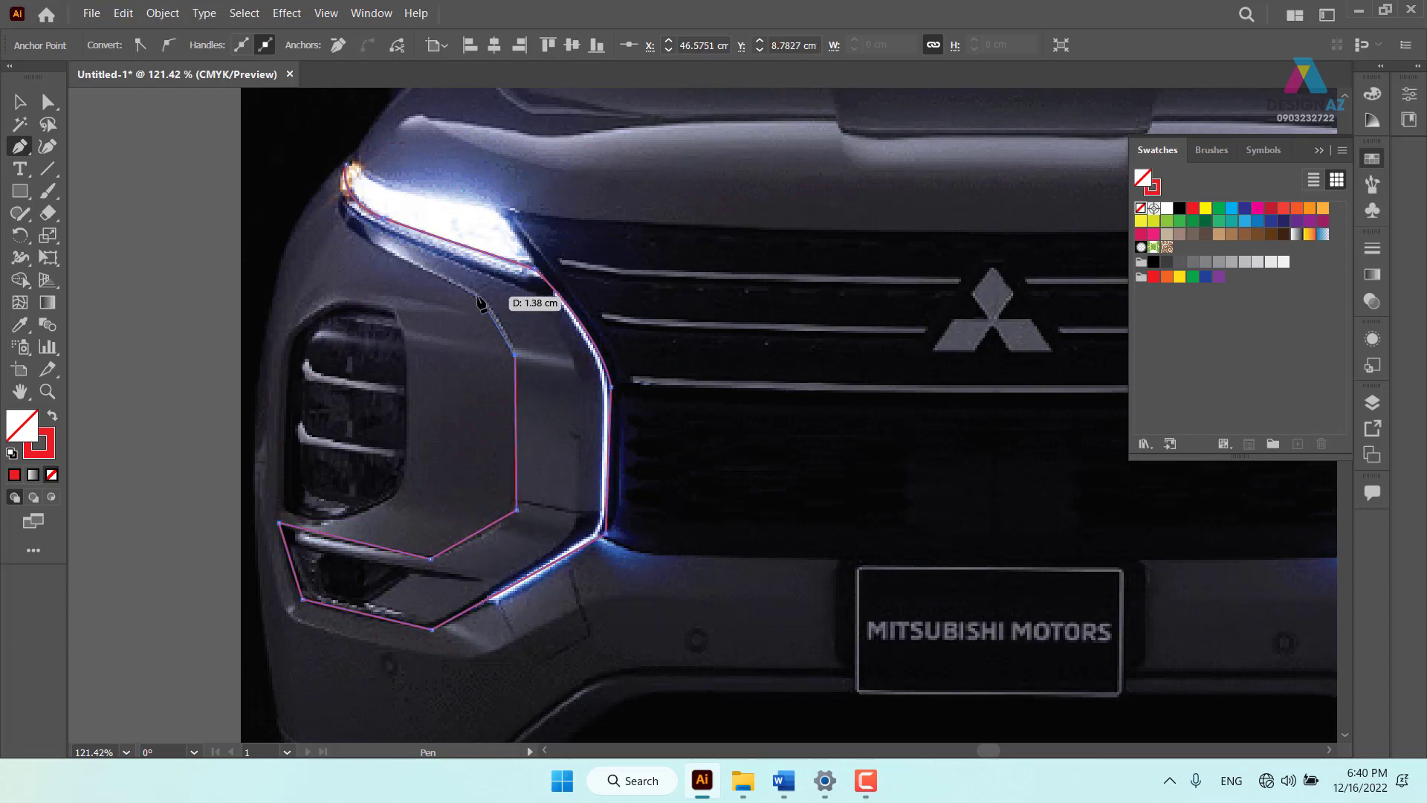
ctrl+click(485, 307)
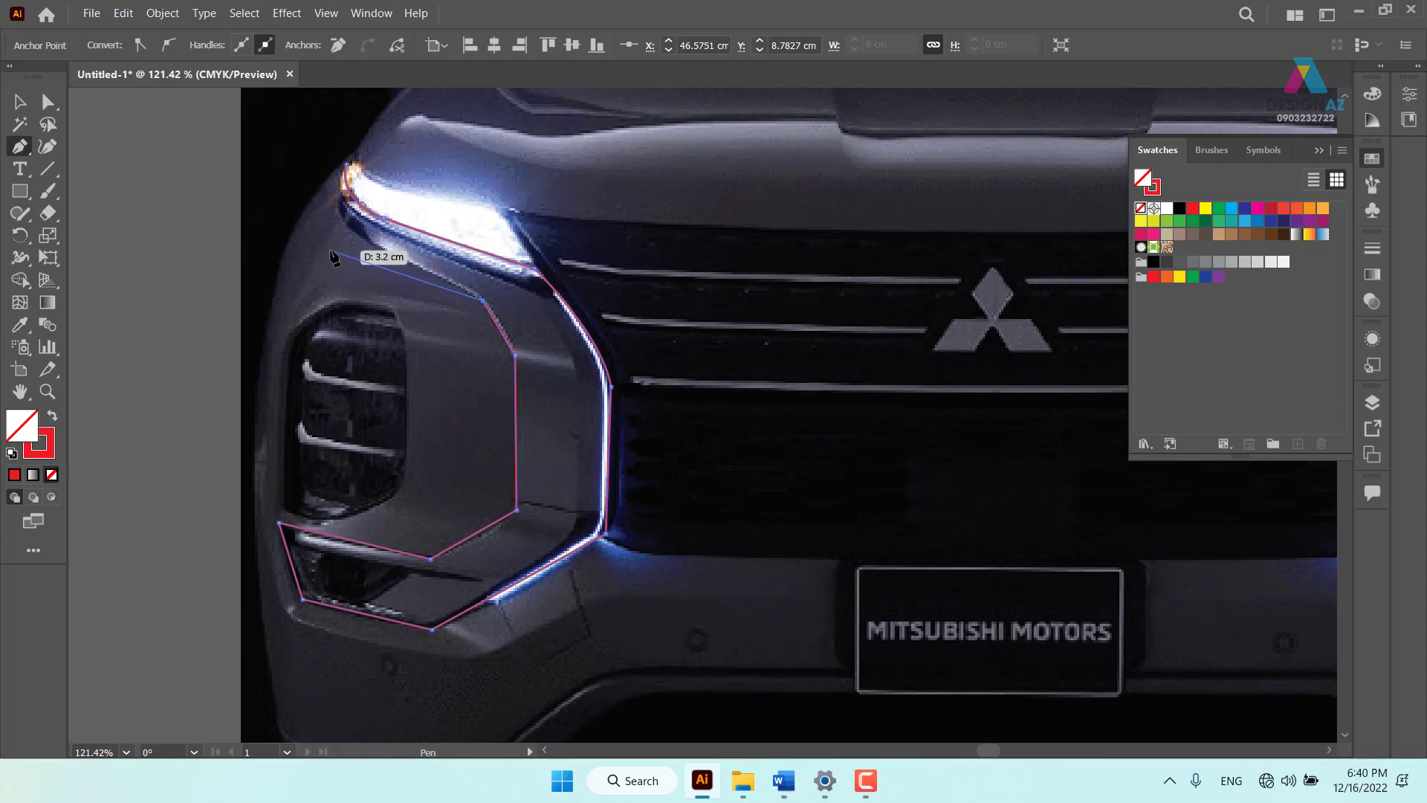
Begin a second red path along the headlight's upper edge
click(351, 230)
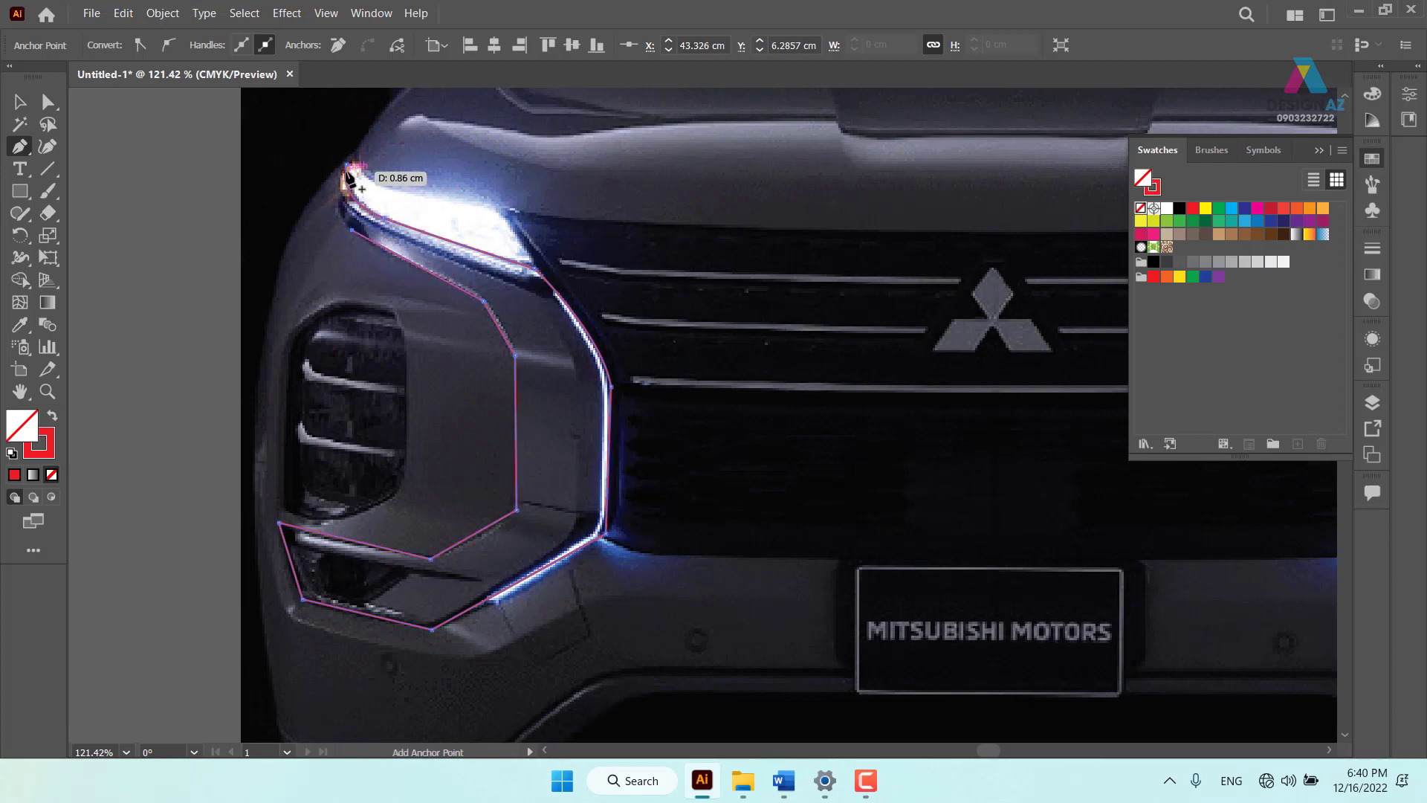
drag(367, 128, 374, 120)
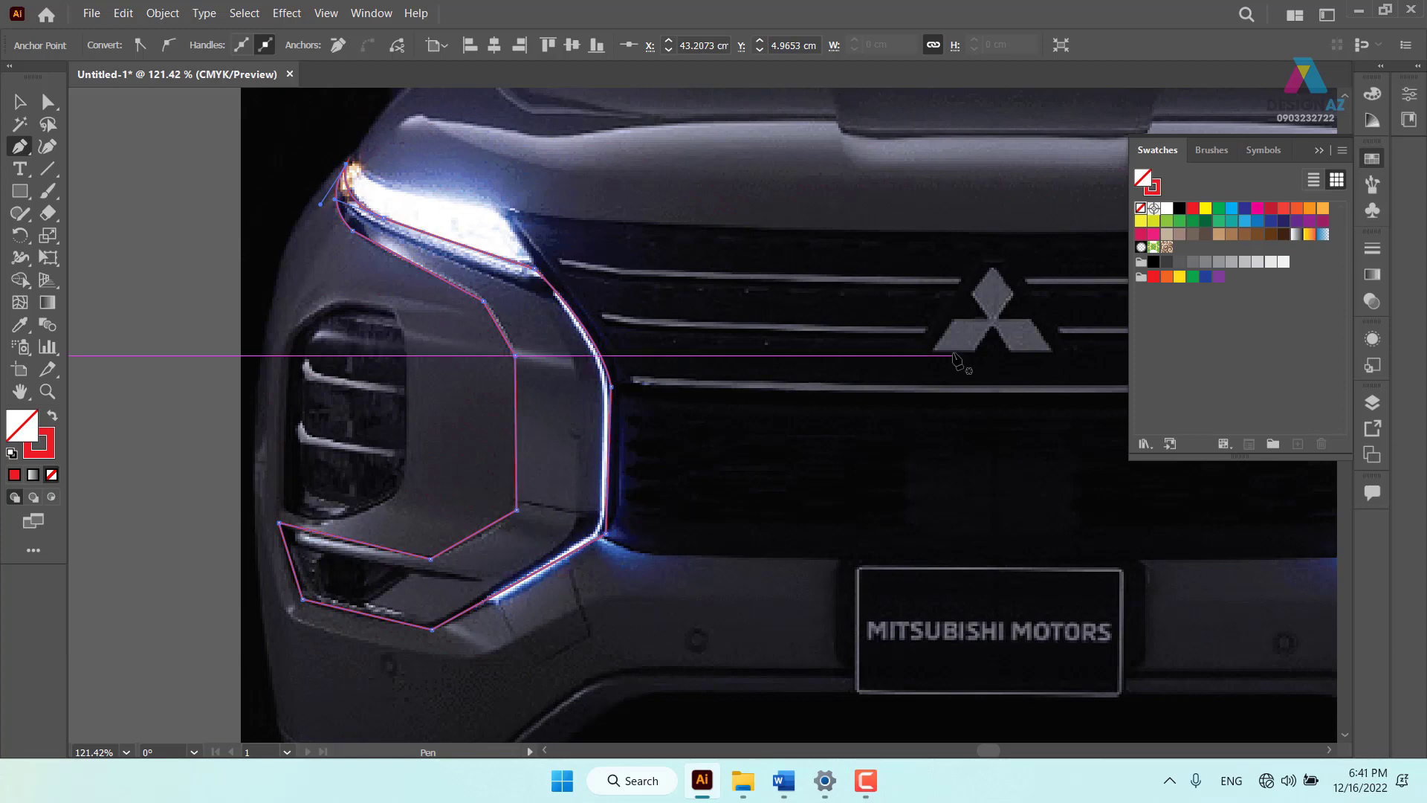
key(ctrl+minus)
key(ctrl+minus)
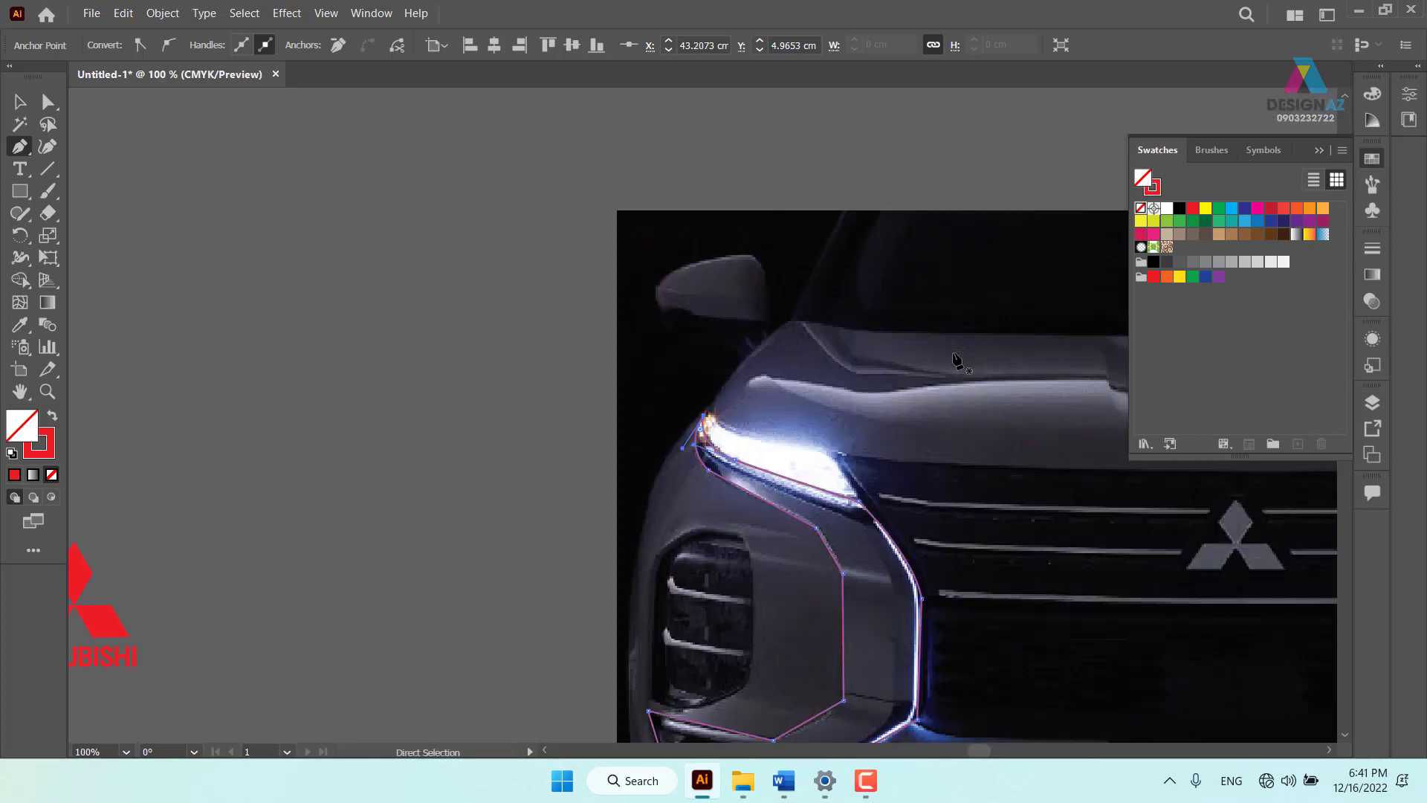
key(ctrl+minus)
key(ctrl+minus)
drag(757, 450, 733, 324)
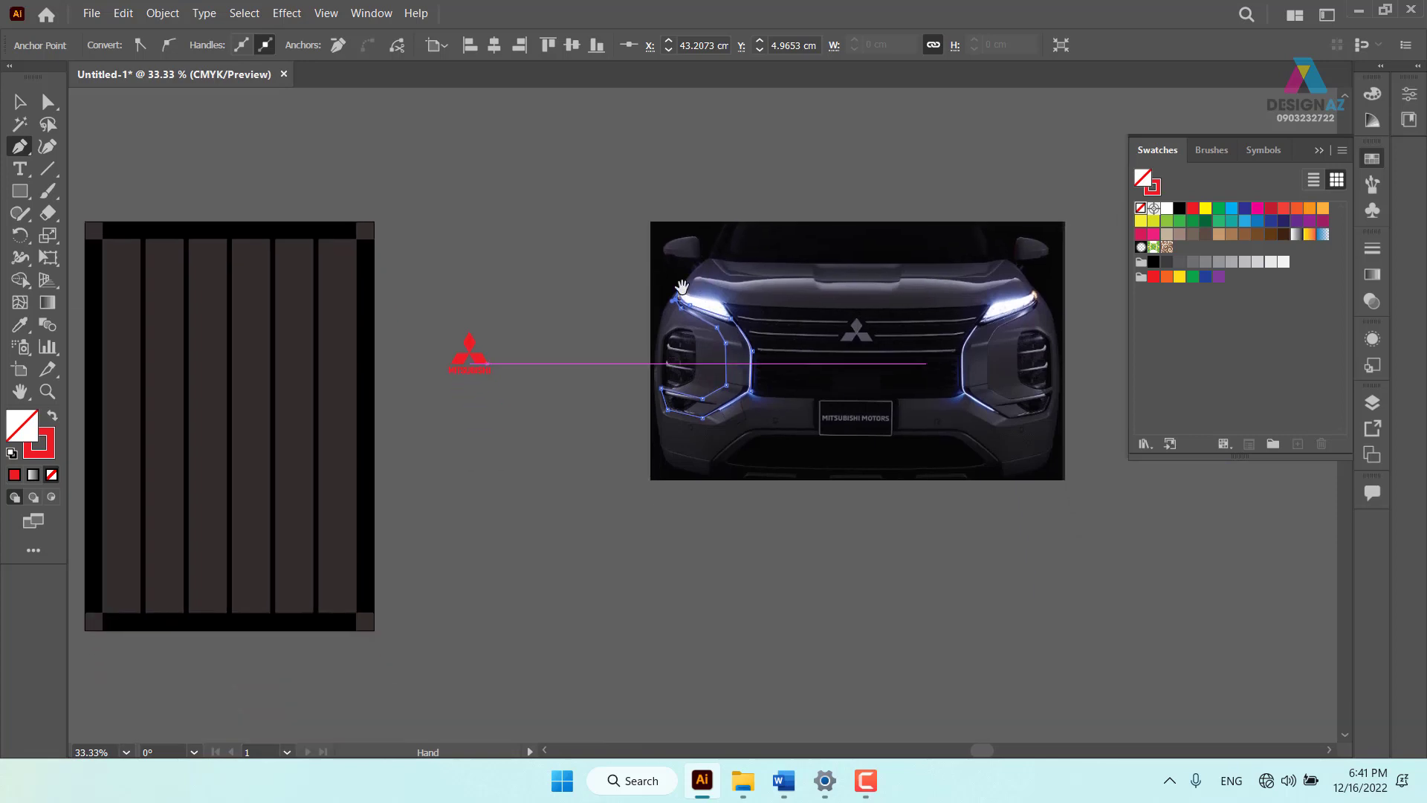
Move the red outline below the car photo and zoom in on it
key(v)
click(777, 427)
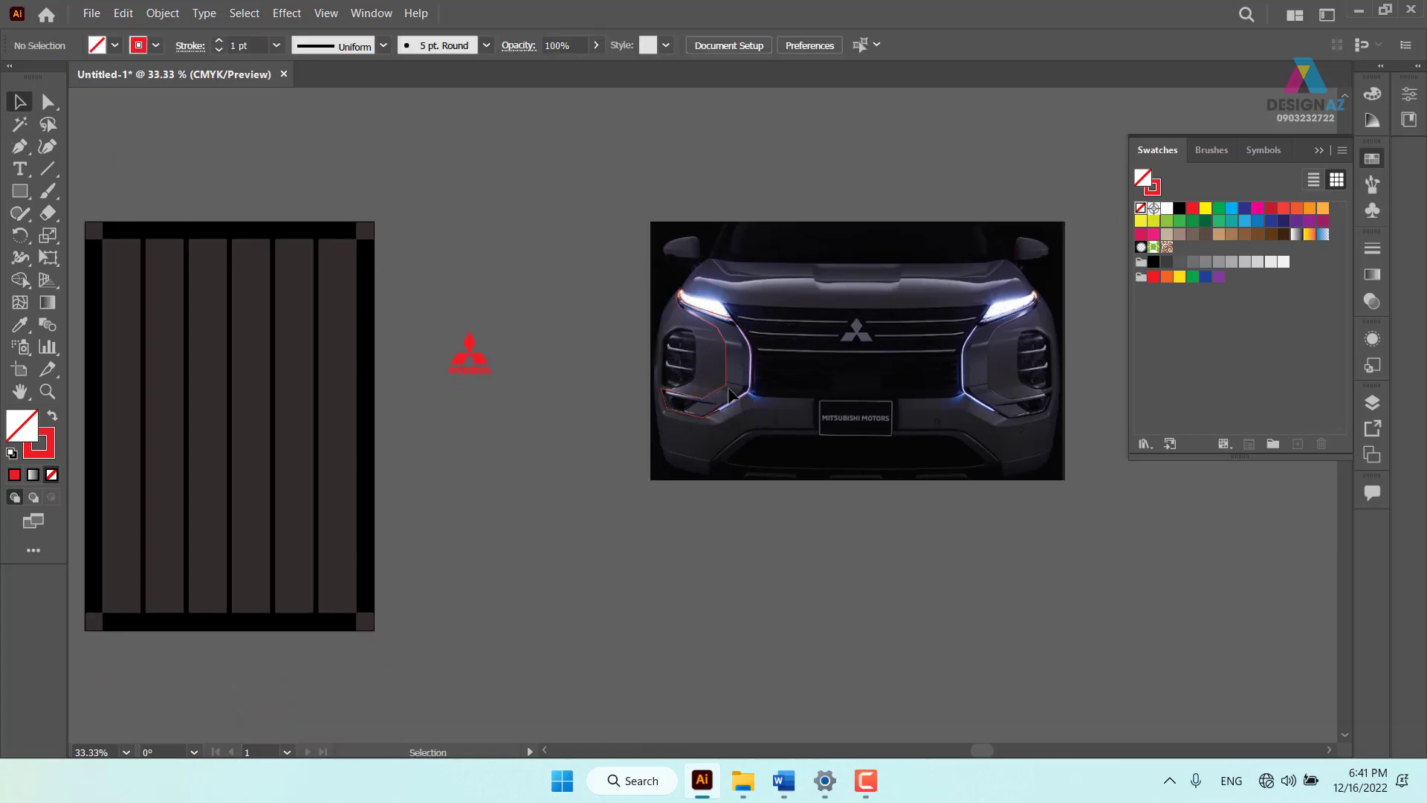
drag(729, 394, 729, 580)
click(815, 601)
key(z)
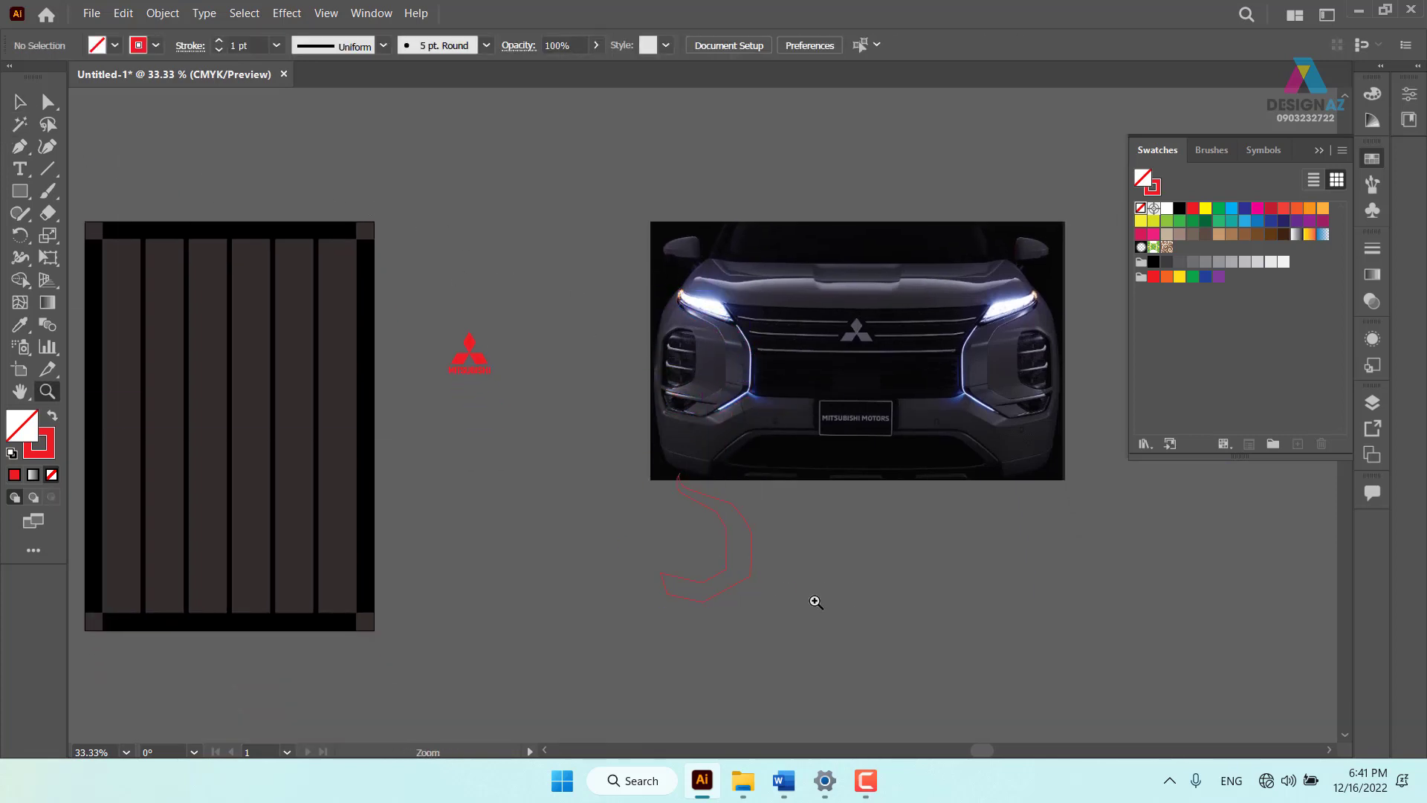
drag(815, 601, 621, 417)
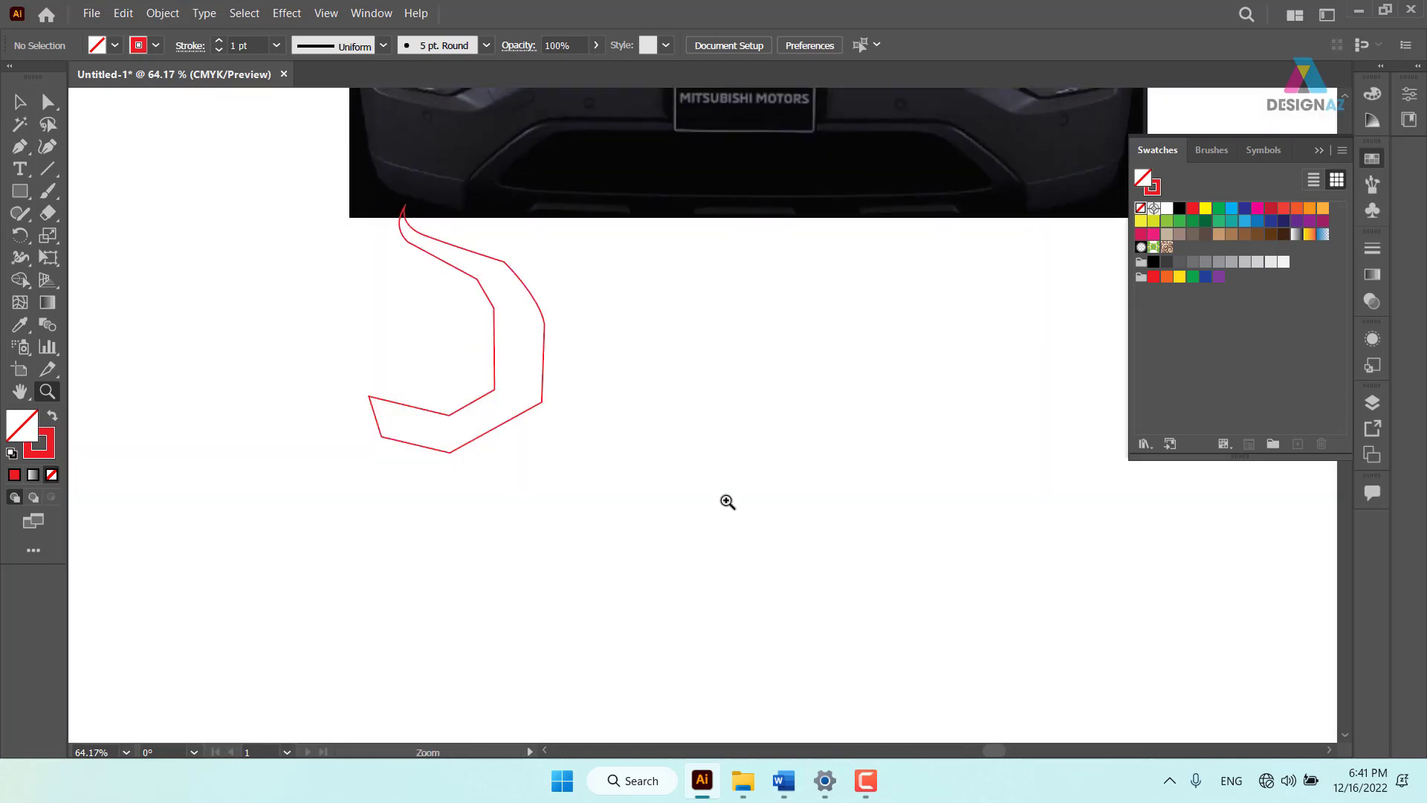
drag(548, 419, 637, 443)
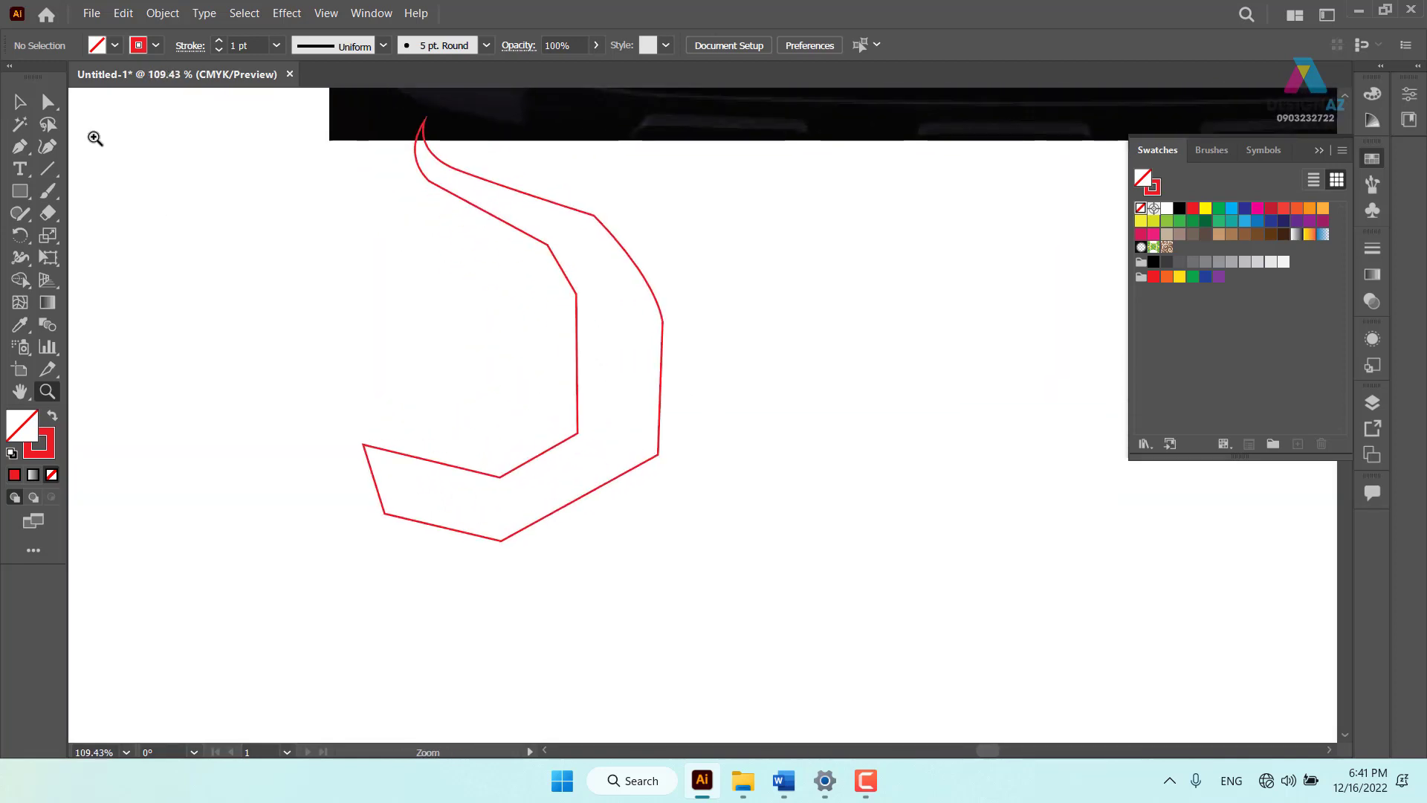
Round the outline's bottom-right, inner lower and two upper corners using corner widgets
key(a)
click(651, 454)
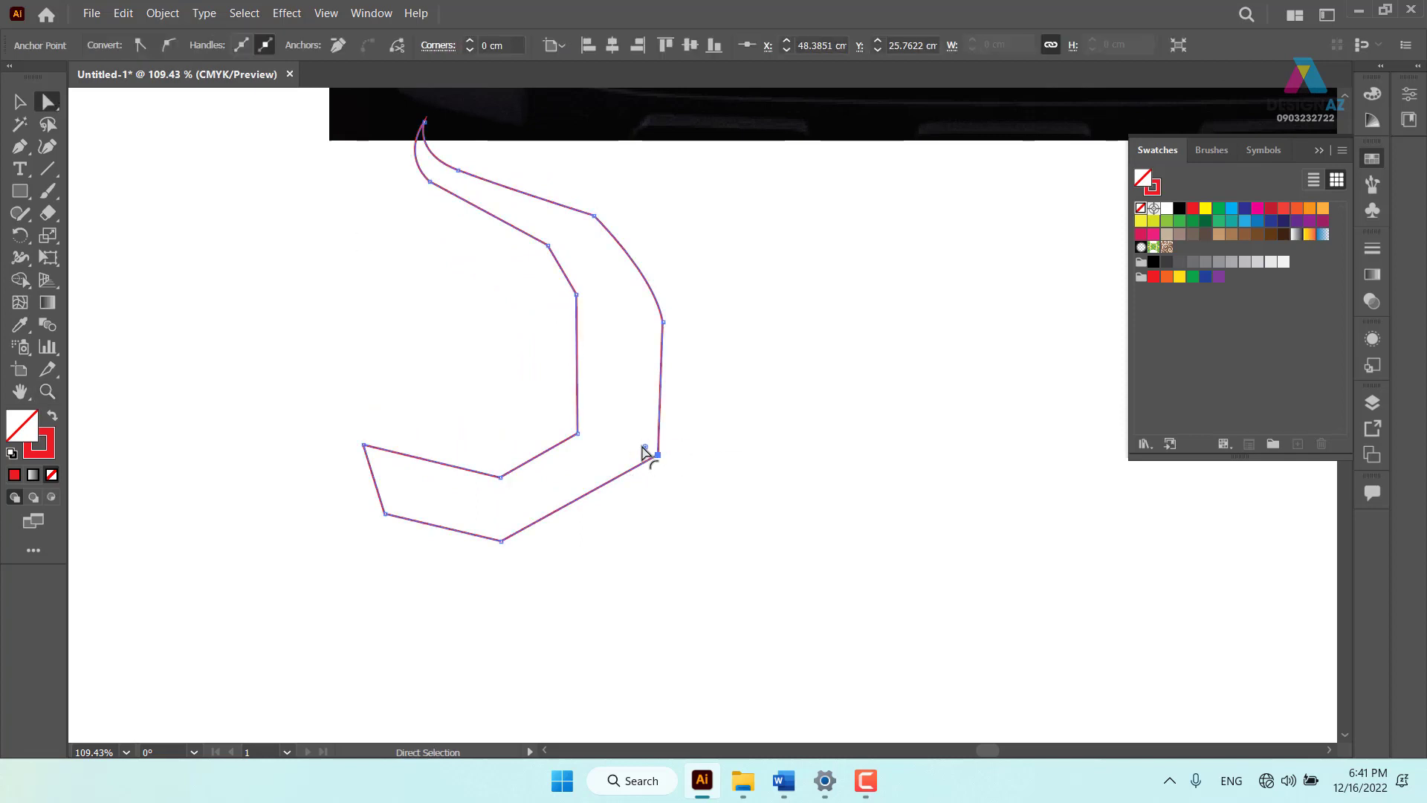
drag(644, 451, 610, 439)
mouse_move(550, 397)
mouse_down()
mouse_move(600, 459)
mouse_move(551, 423)
mouse_up()
mouse_move(482, 463)
mouse_down()
mouse_move(508, 494)
mouse_move(496, 457)
mouse_up()
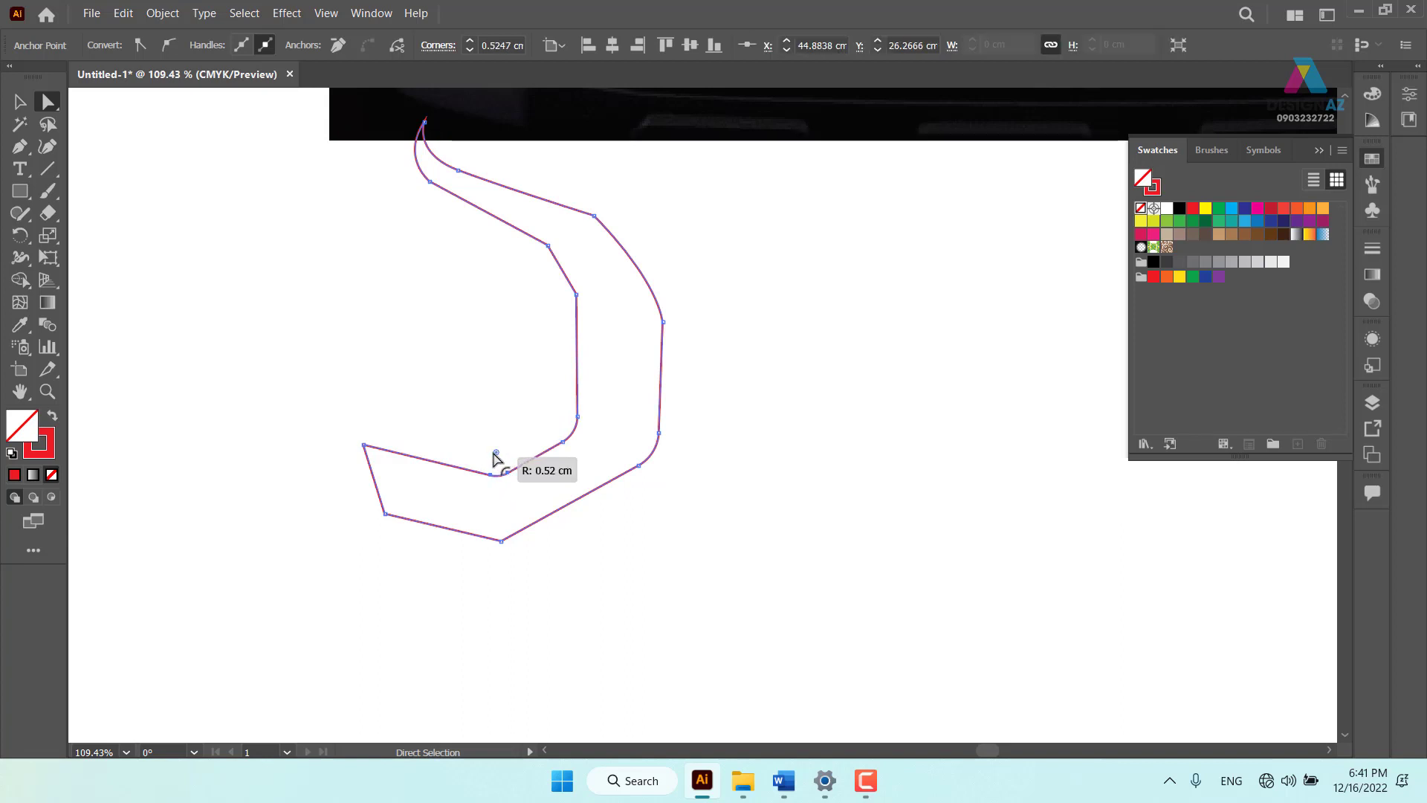
mouse_move(491, 614)
mouse_down()
mouse_move(528, 522)
mouse_move(500, 504)
mouse_up()
scroll(547, 426, up, 3)
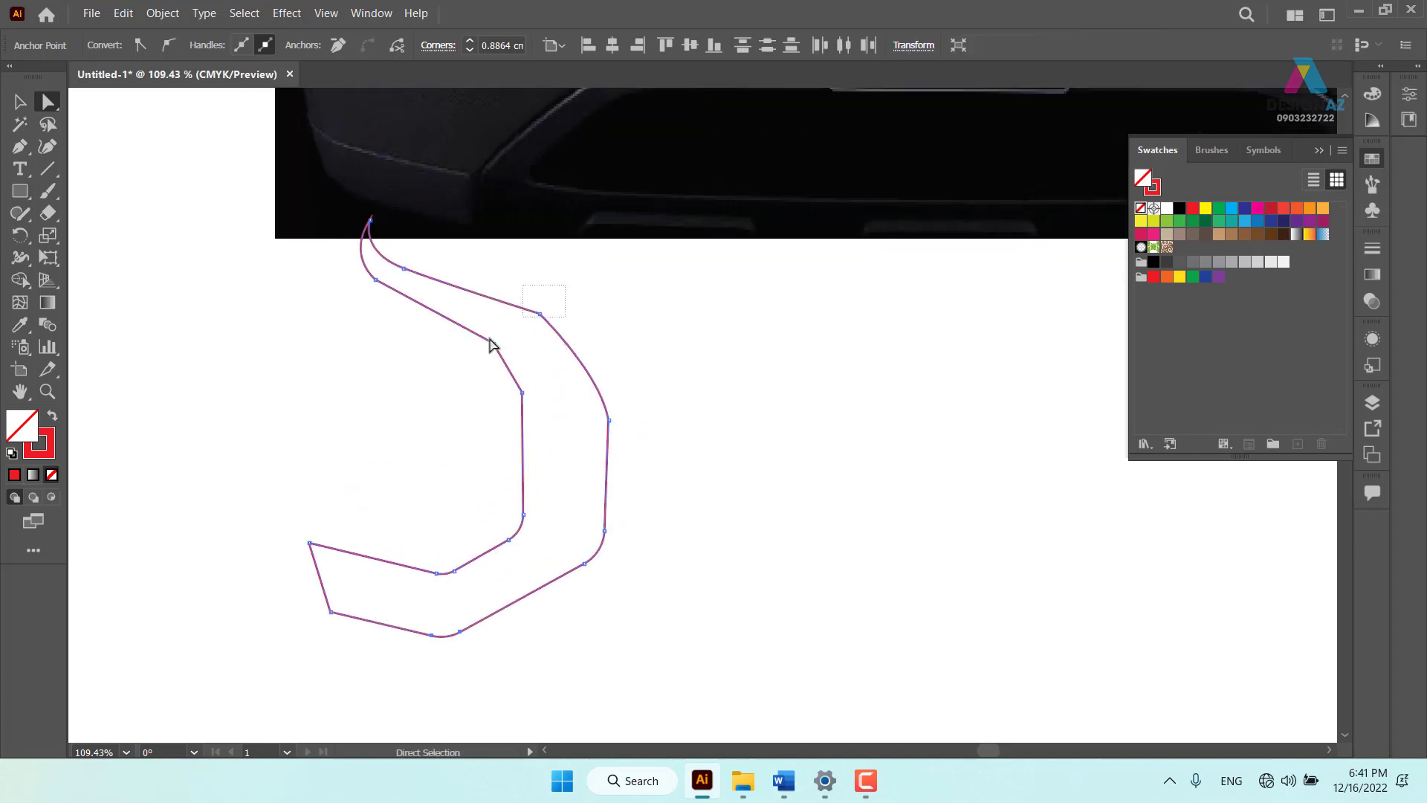
drag(485, 360, 459, 379)
Smooth the curve at the anchor near the outline's top tip
click(366, 305)
click(376, 280)
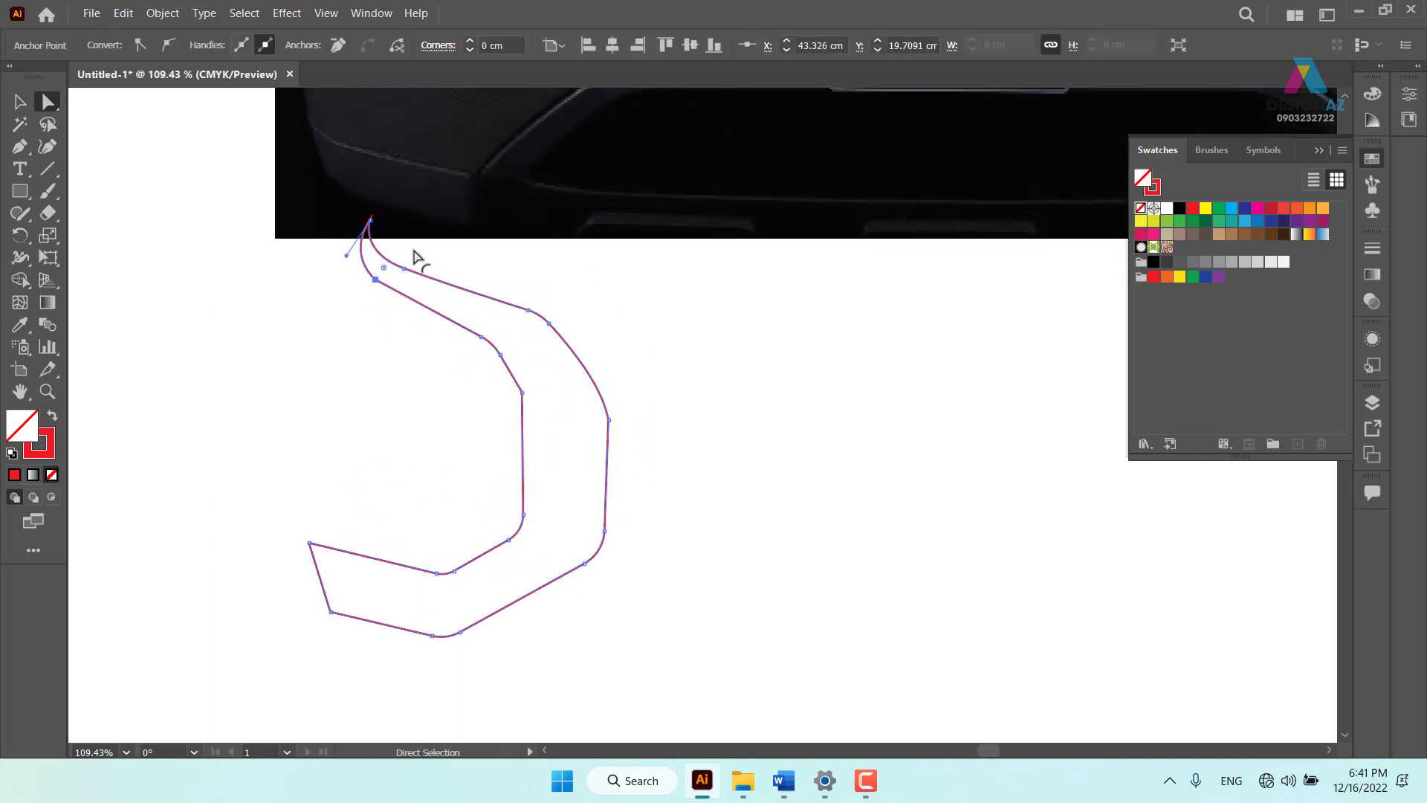
drag(416, 256, 436, 238)
click(786, 399)
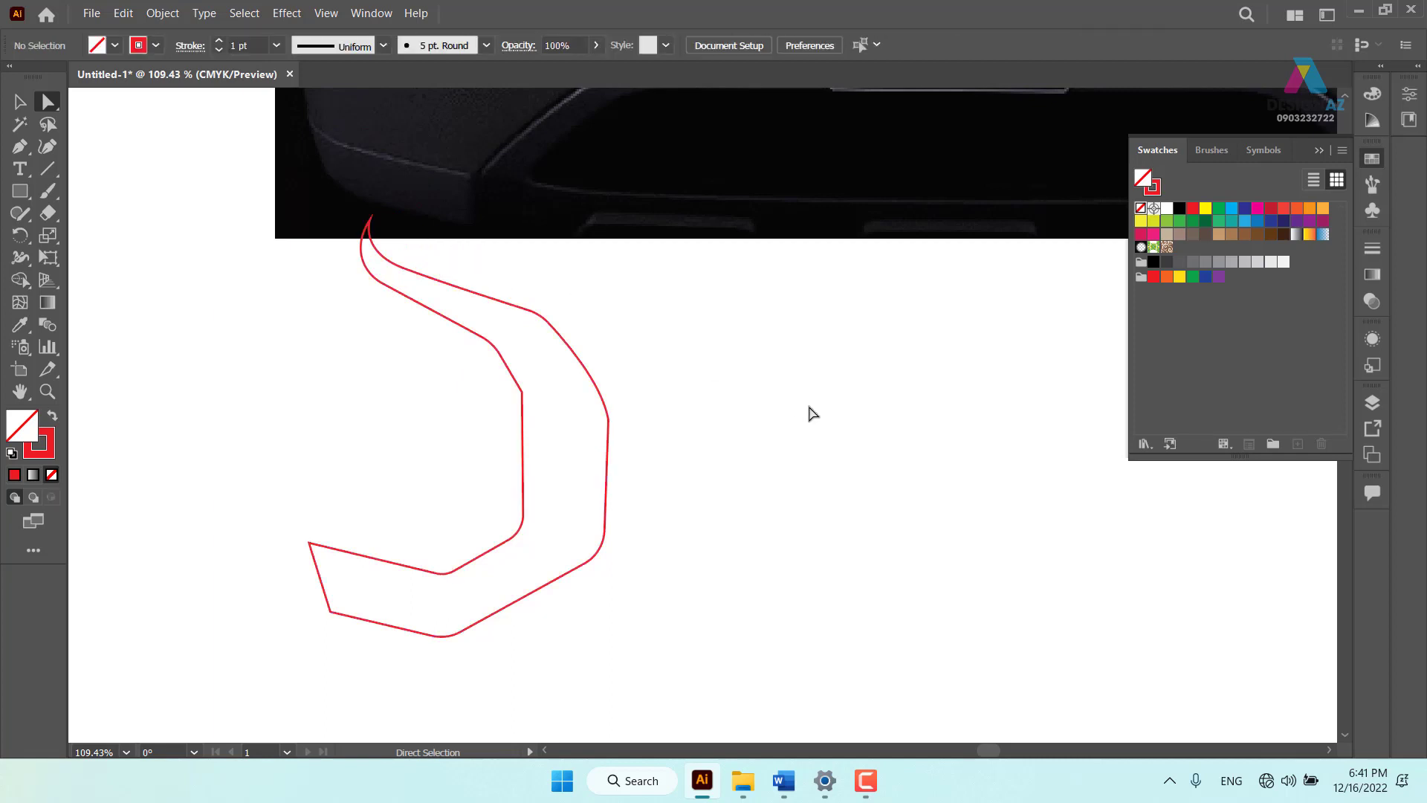
Move the red headlight shape onto the dark poster's top-left corner
key(ctrl+minus)
key(ctrl+minus)
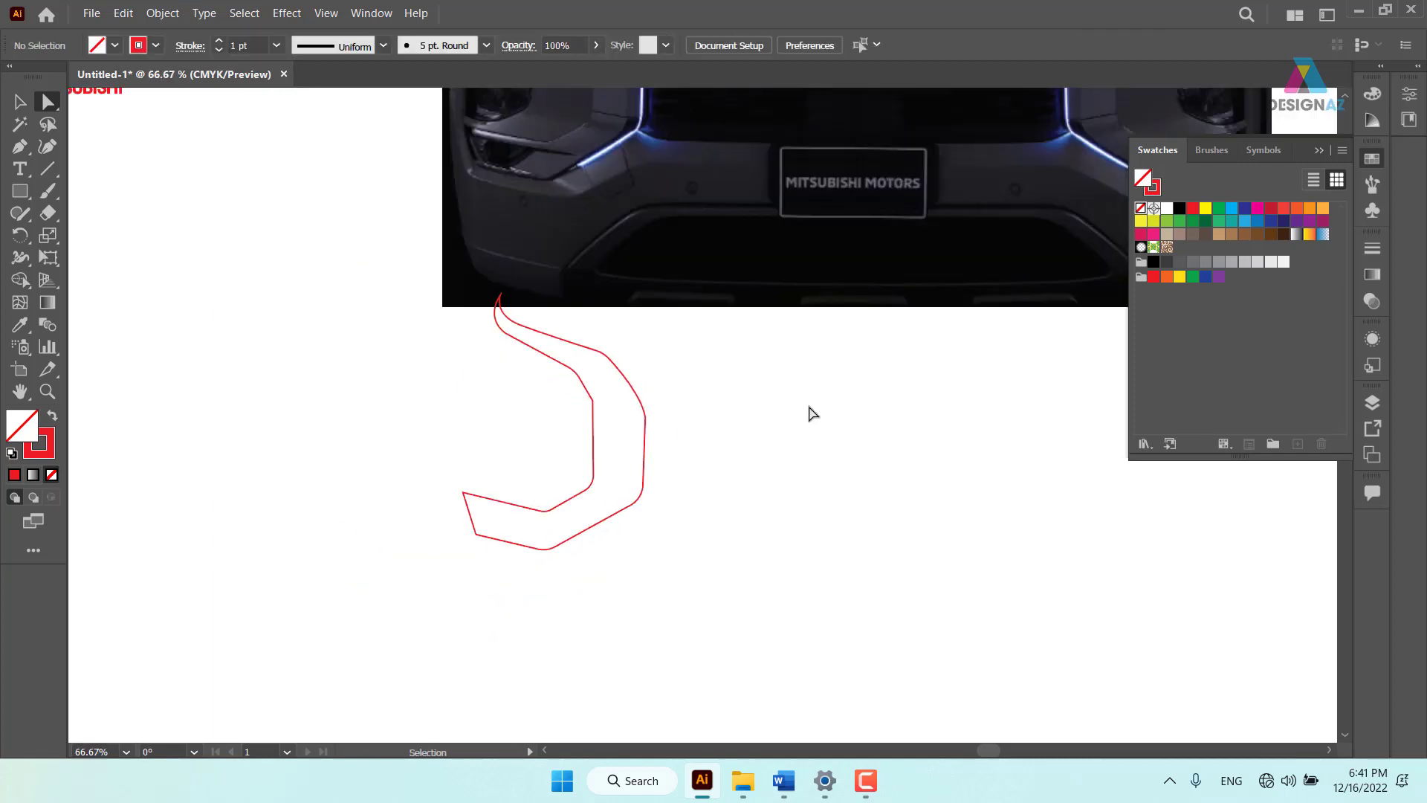
key(ctrl+minus)
key(ctrl+minus)
key(ctrl+minus)
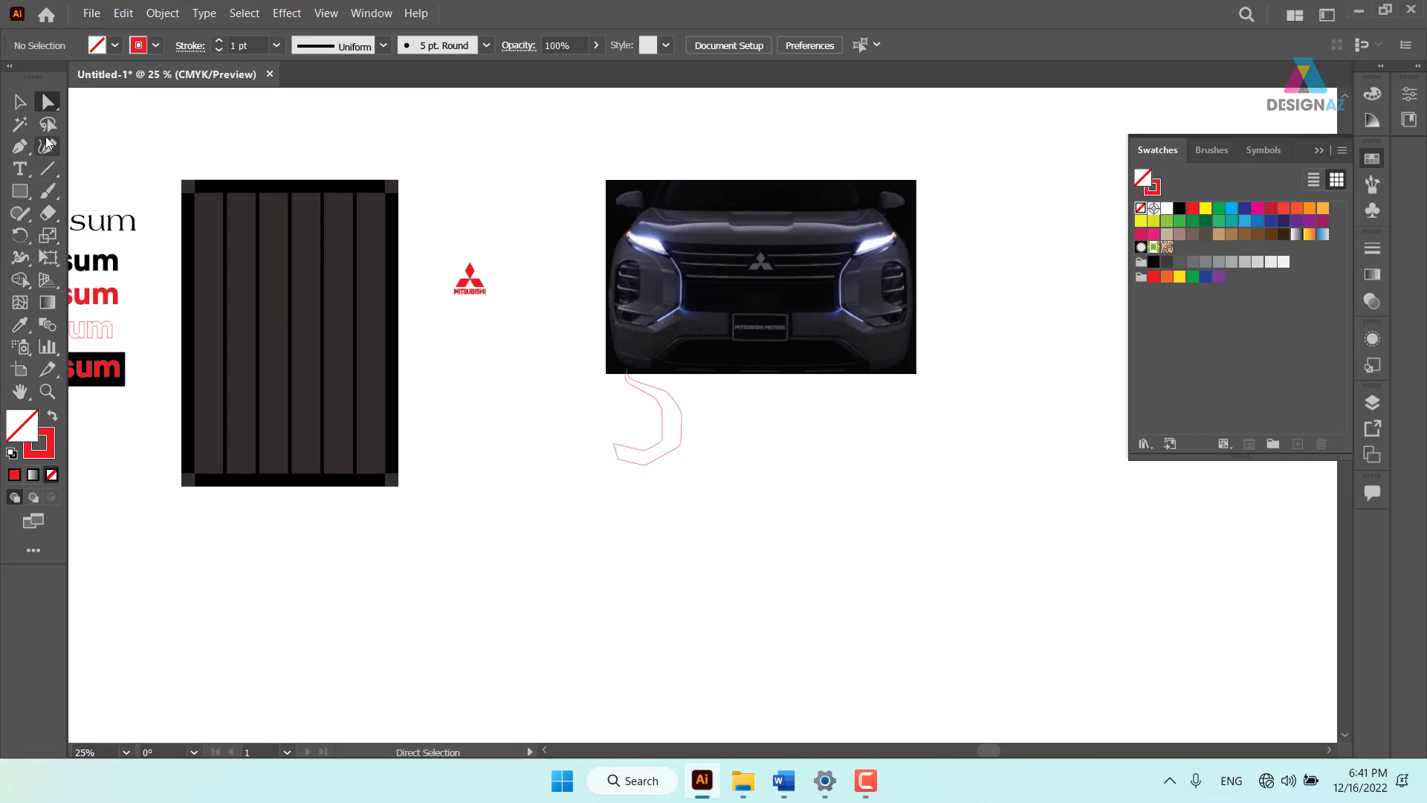
click(20, 101)
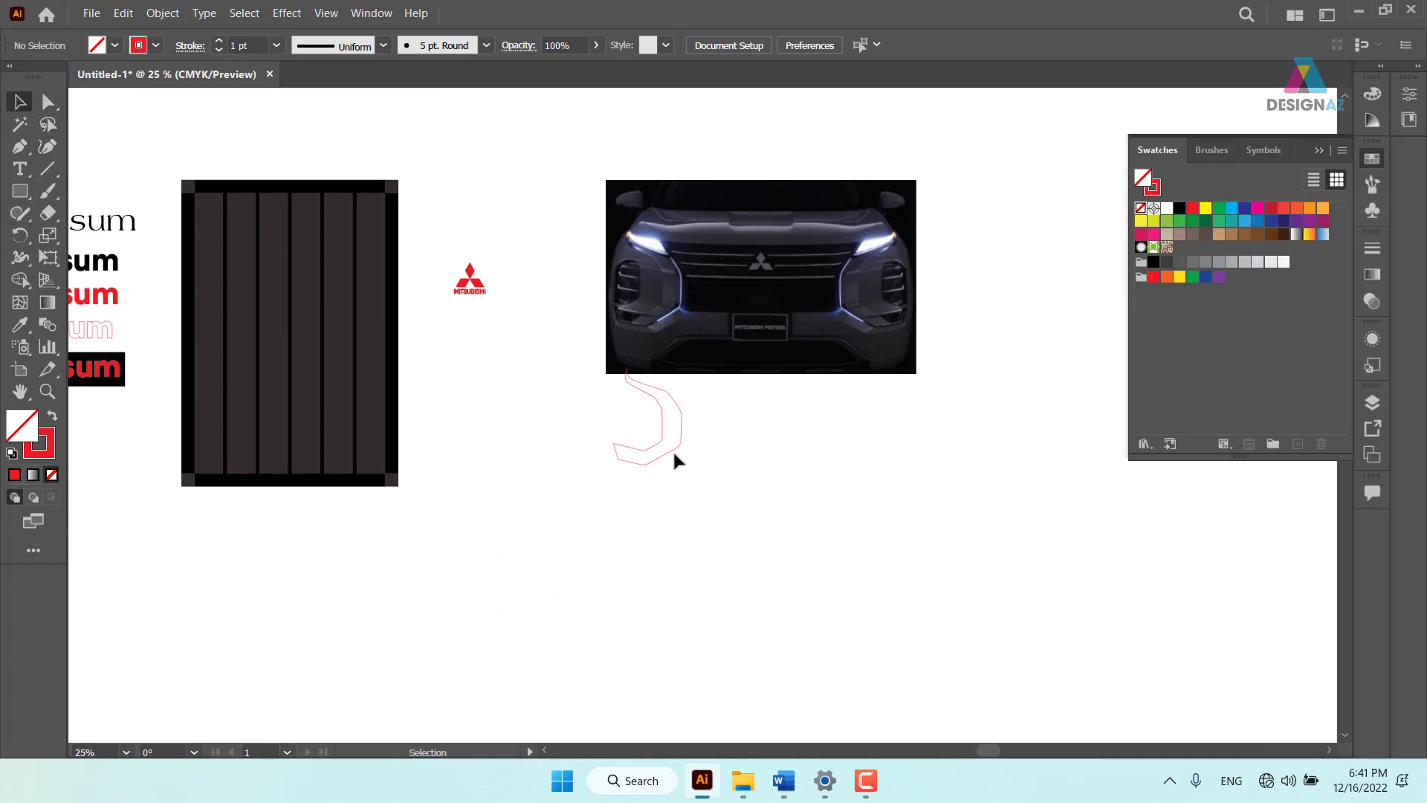
drag(675, 455, 231, 255)
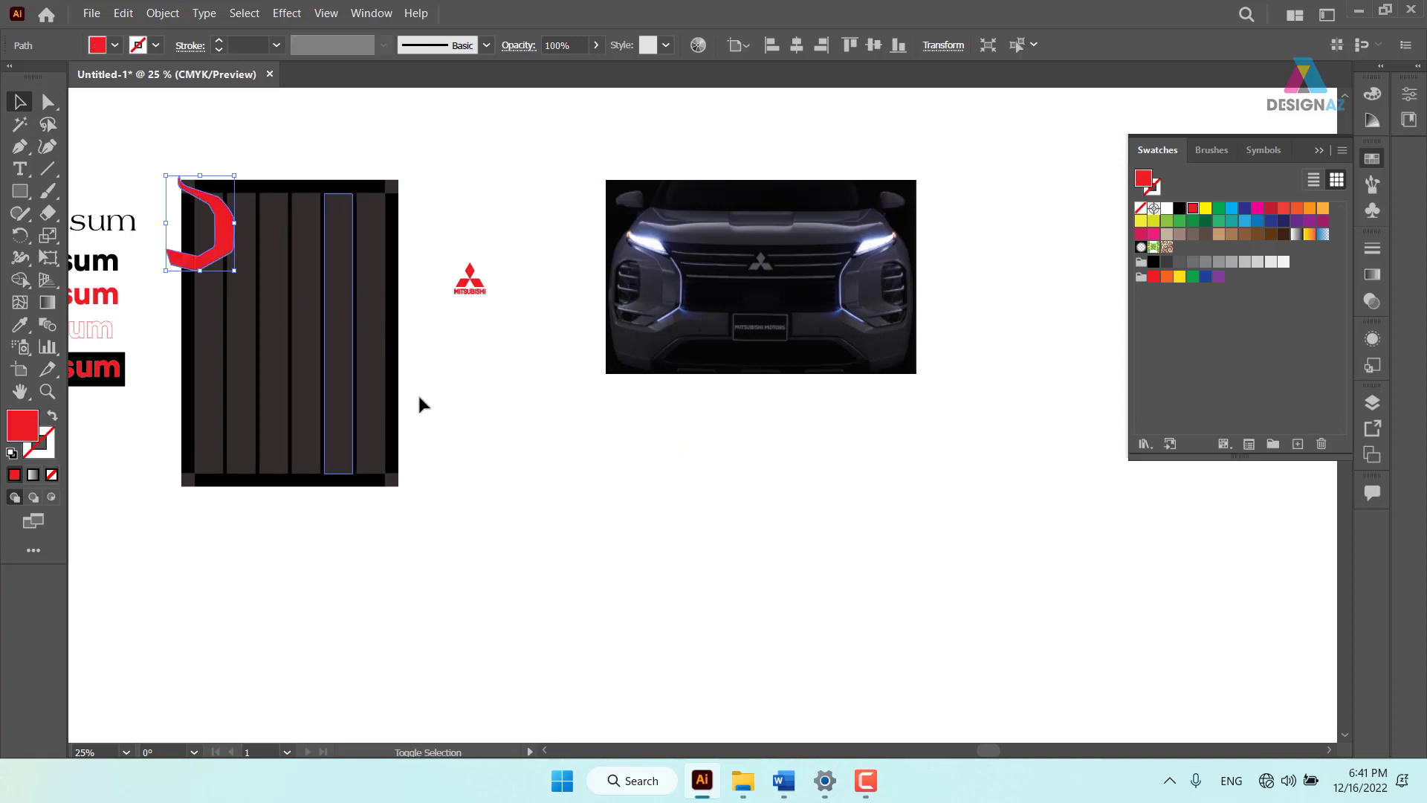
click(503, 469)
scroll(550, 480, left, 2)
key(z)
mouse_move(275, 286)
mouse_down()
mouse_move(497, 402)
mouse_move(398, 354)
mouse_up()
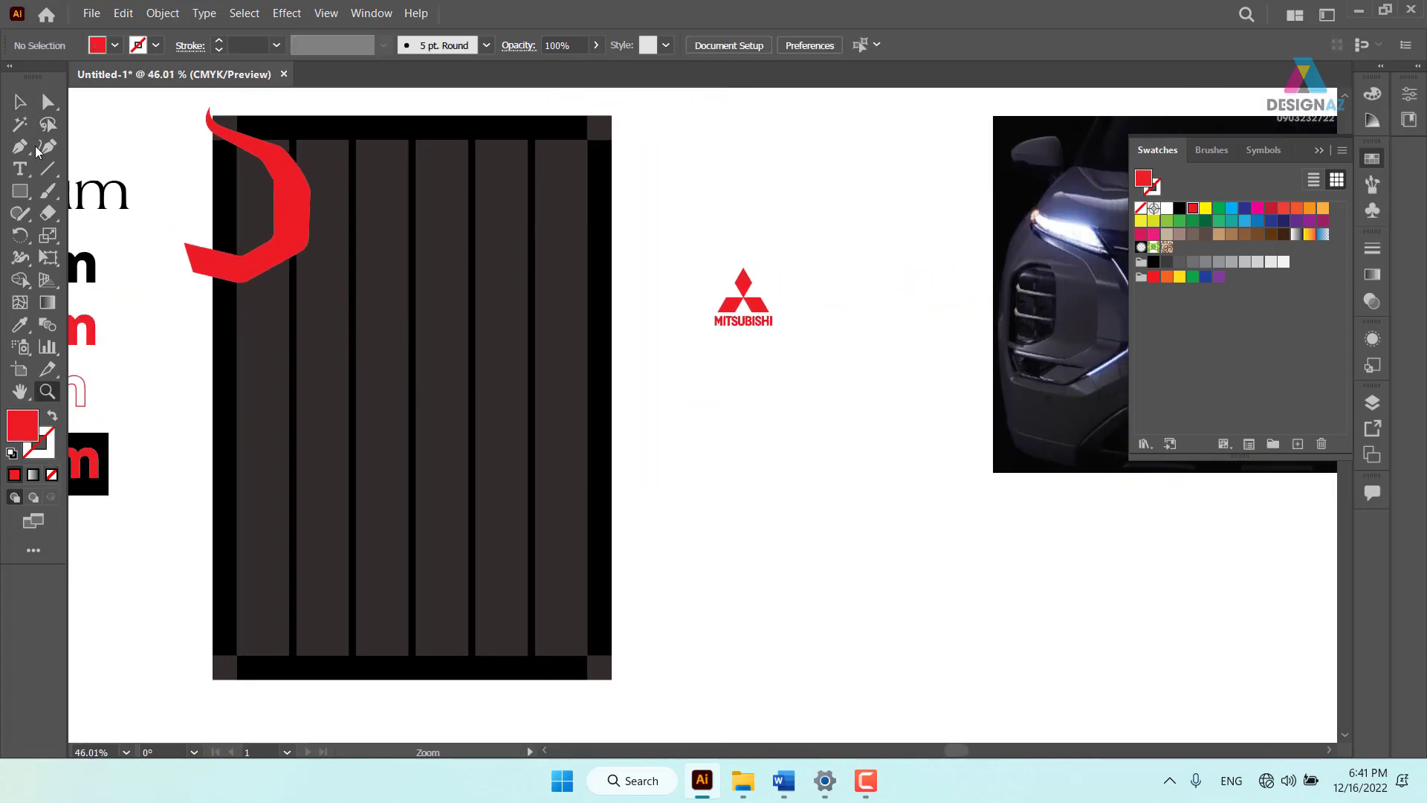
click(24, 97)
drag(291, 196, 302, 187)
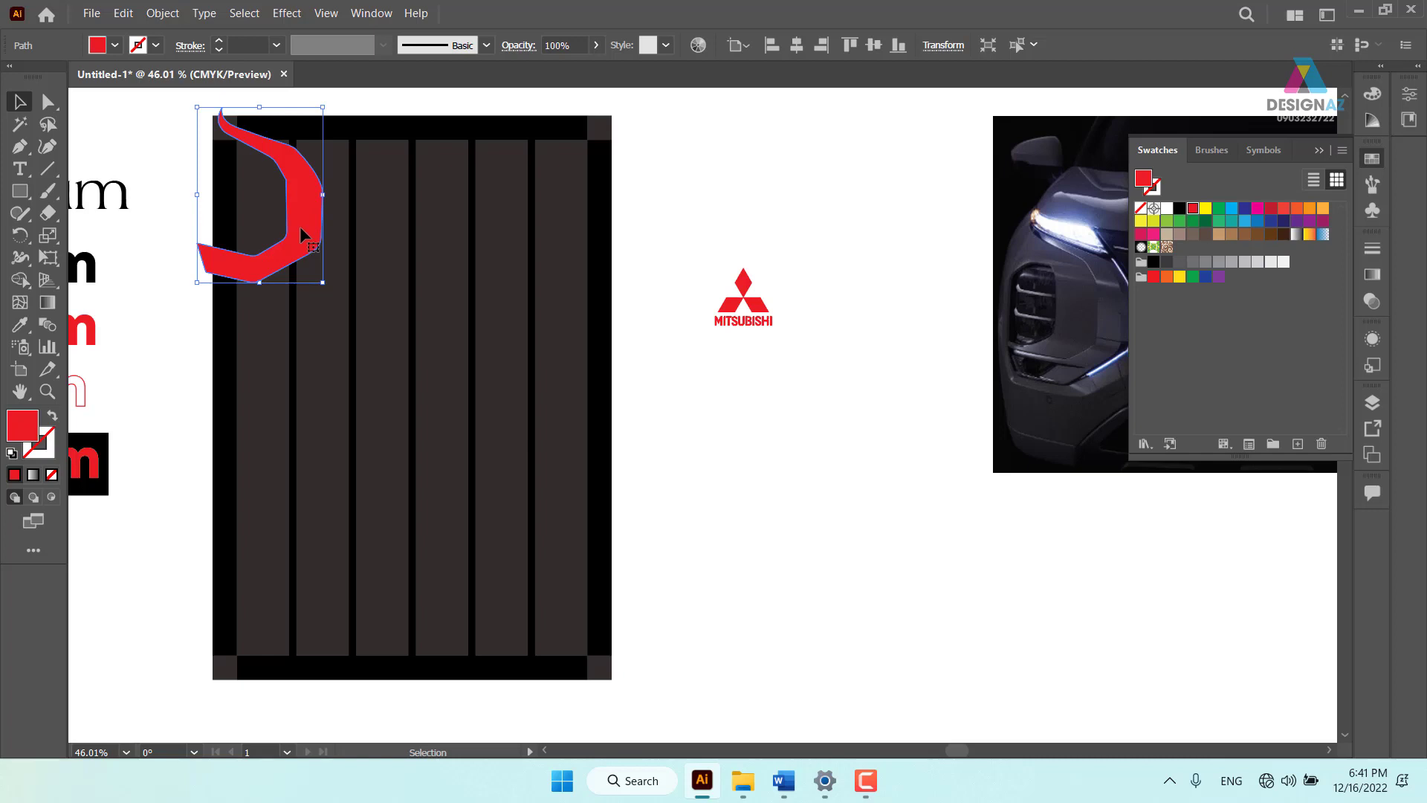
Alt-drag a copy to the poster's top-right and reflect it horizontally
drag(297, 229, 599, 257)
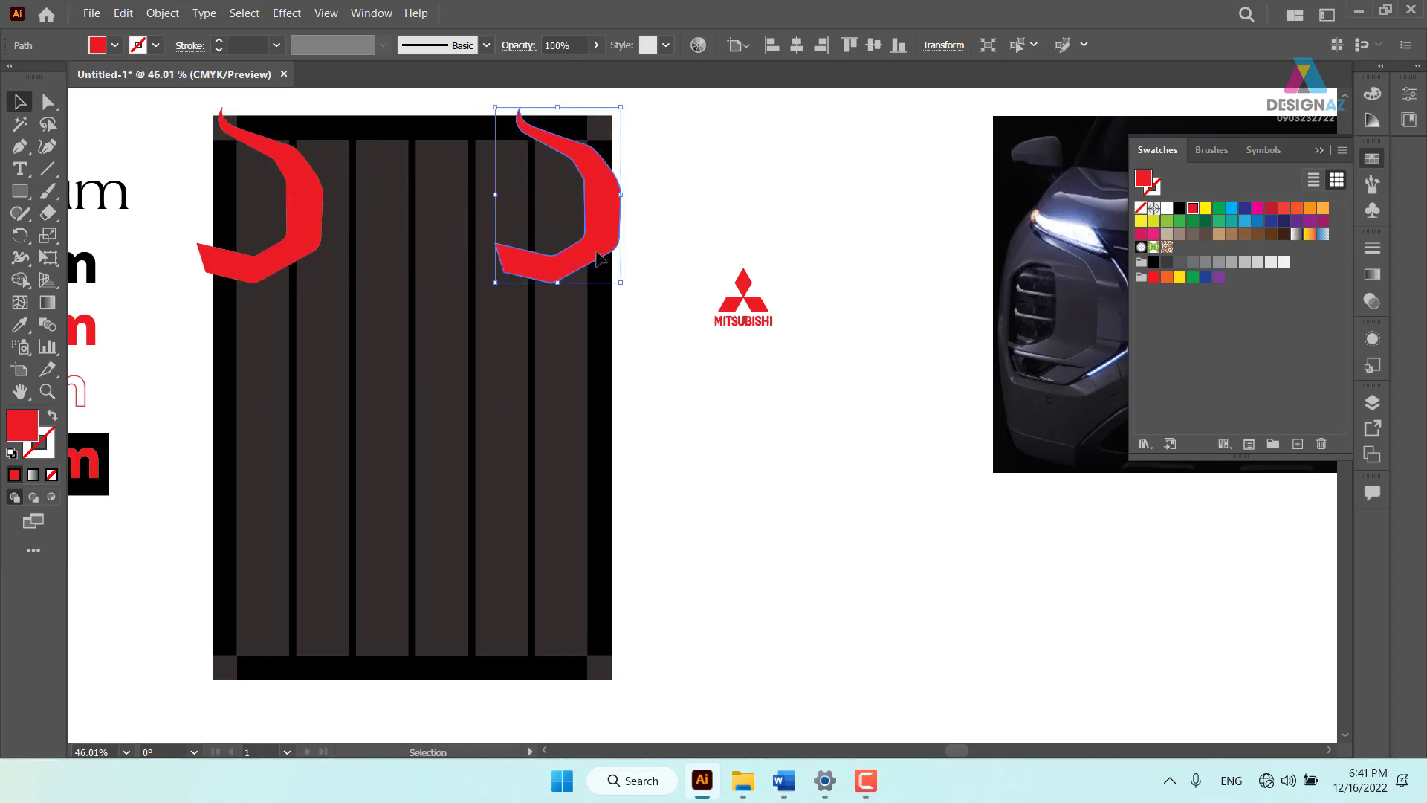
key(o)
drag(686, 216, 561, 223)
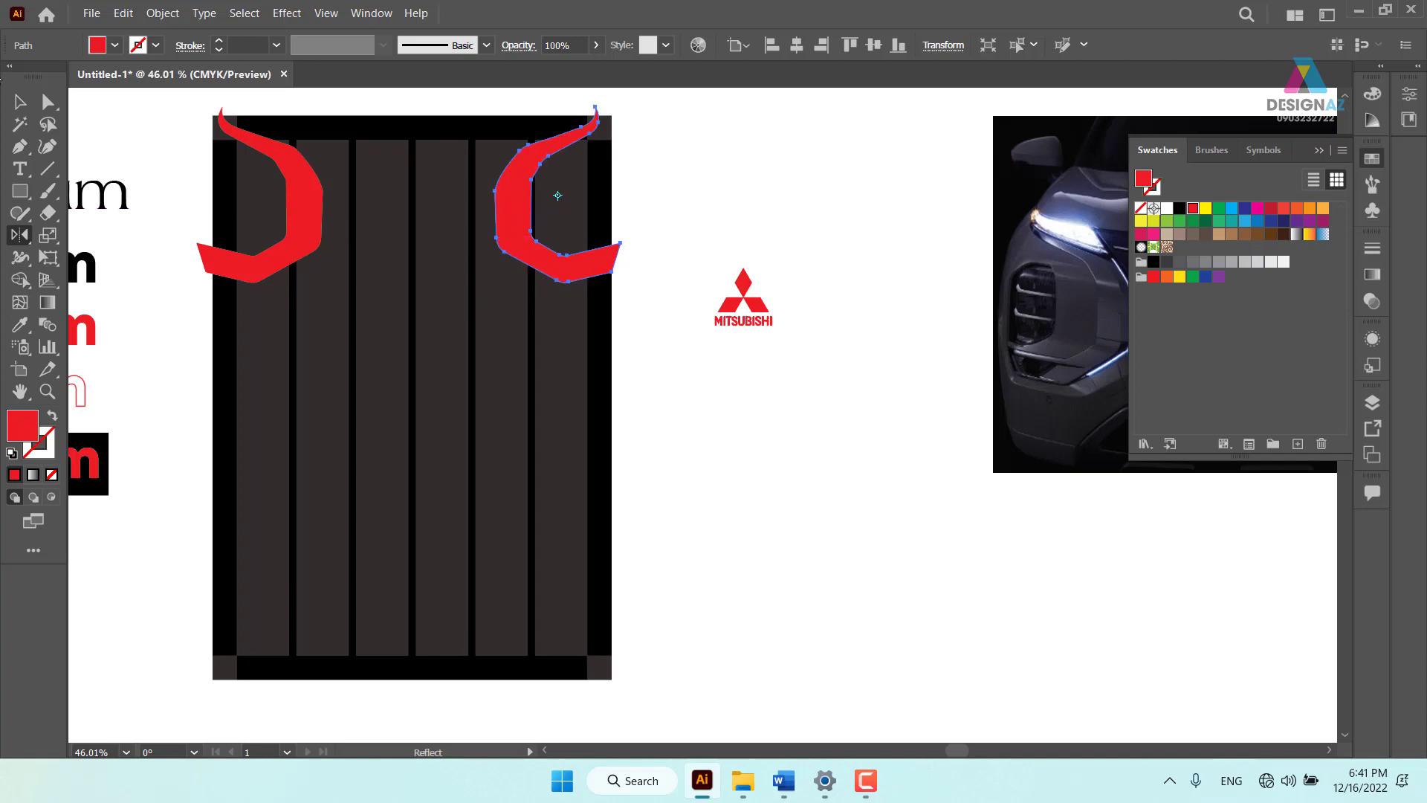
key(v)
click(791, 245)
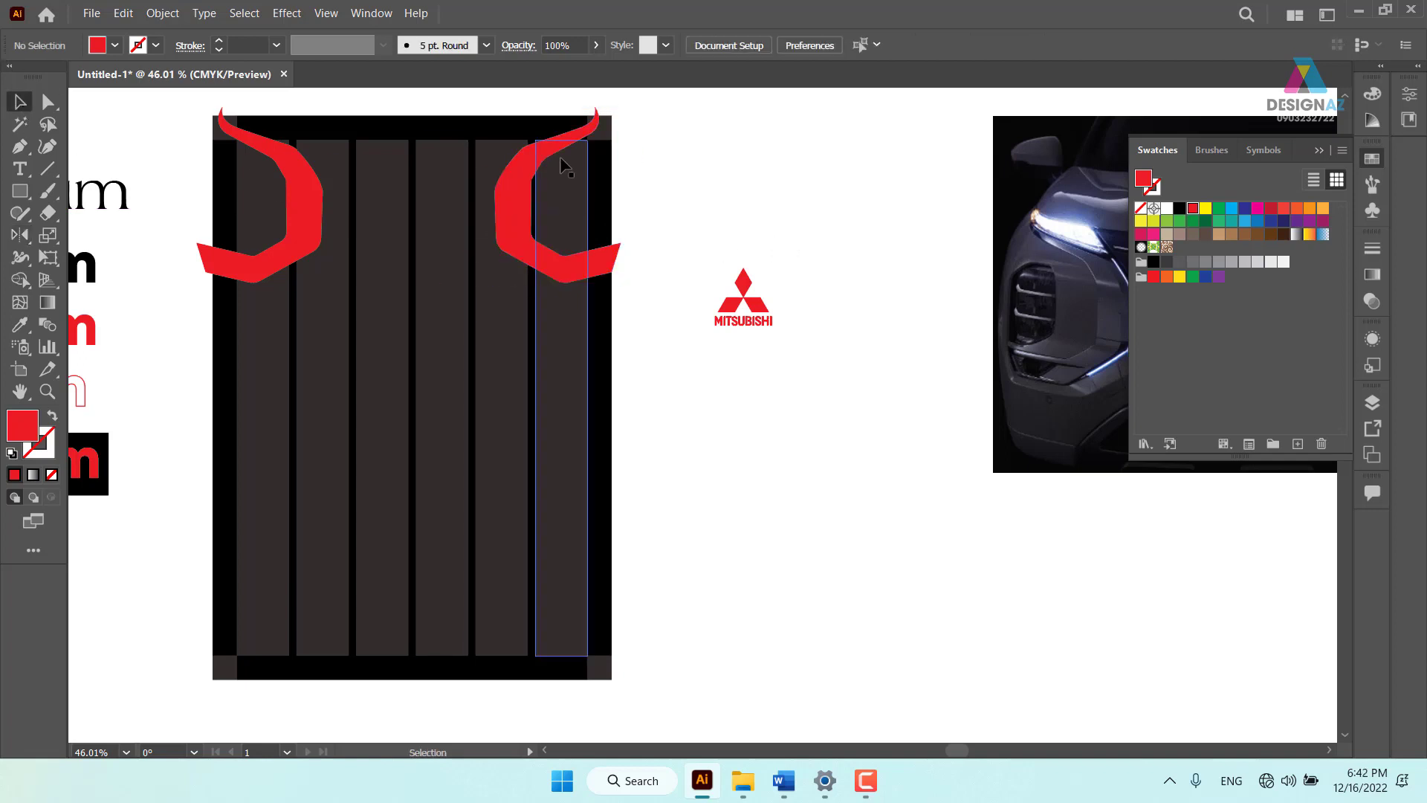
Nudge the mirrored shape slightly right and group both headlight shapes
drag(570, 143, 574, 141)
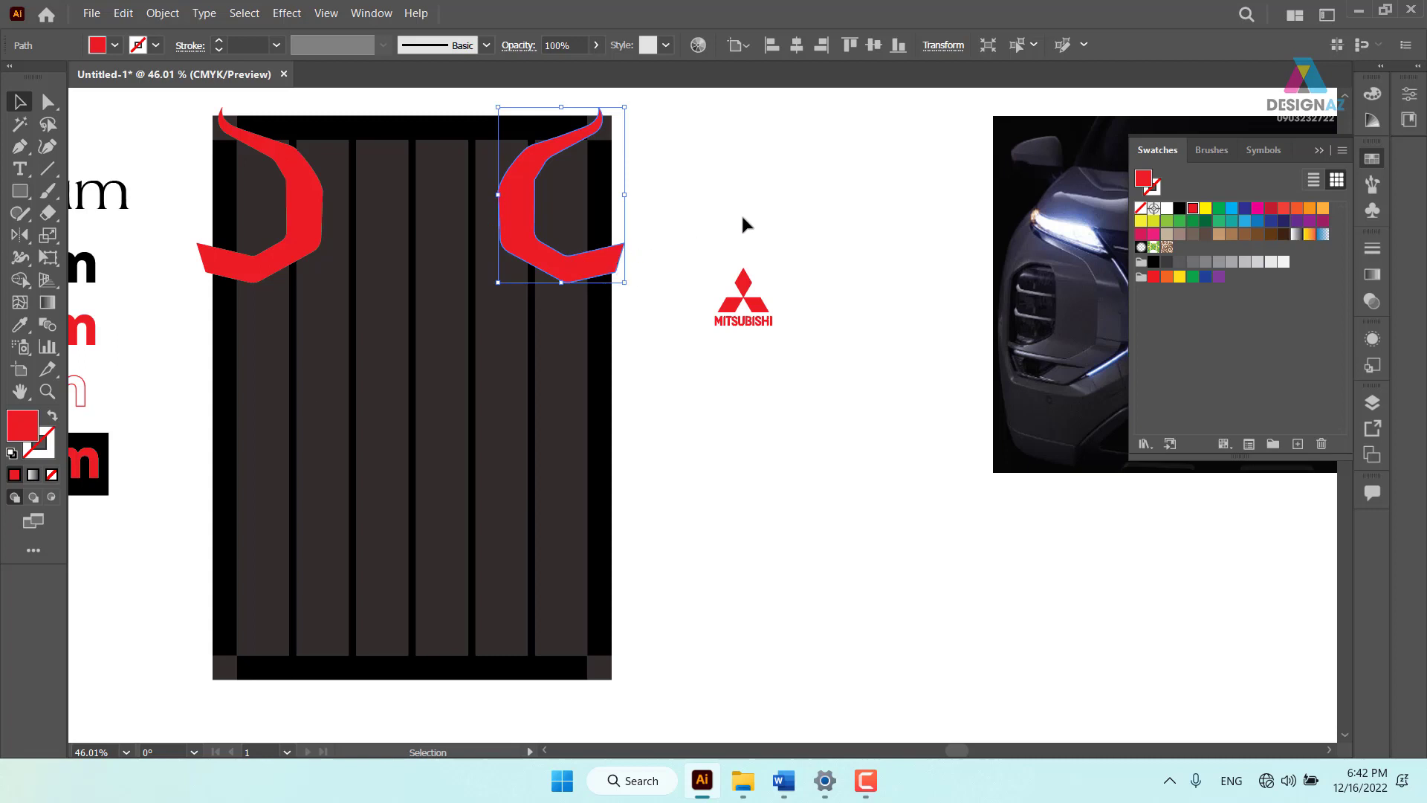
click(632, 212)
click(517, 206)
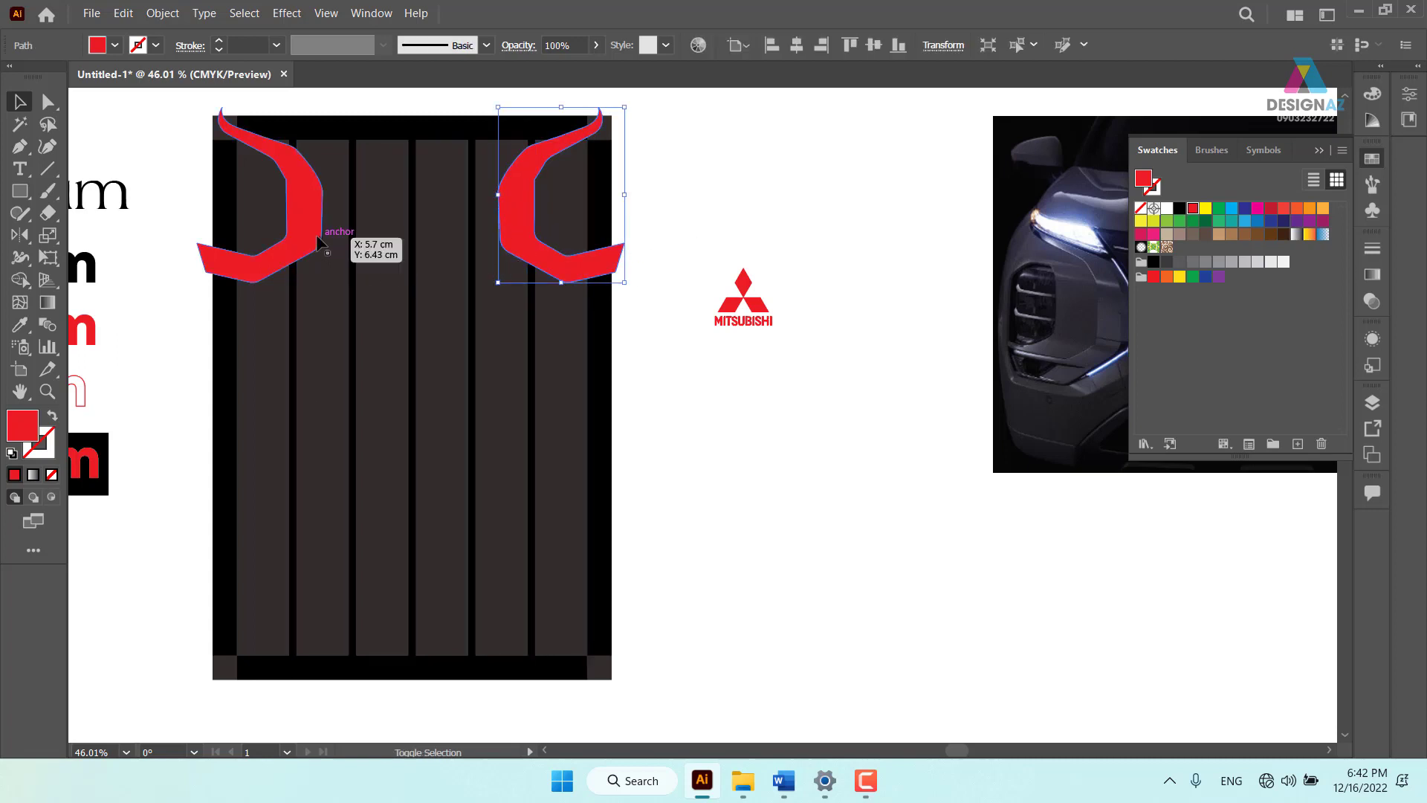
shift+click(310, 238)
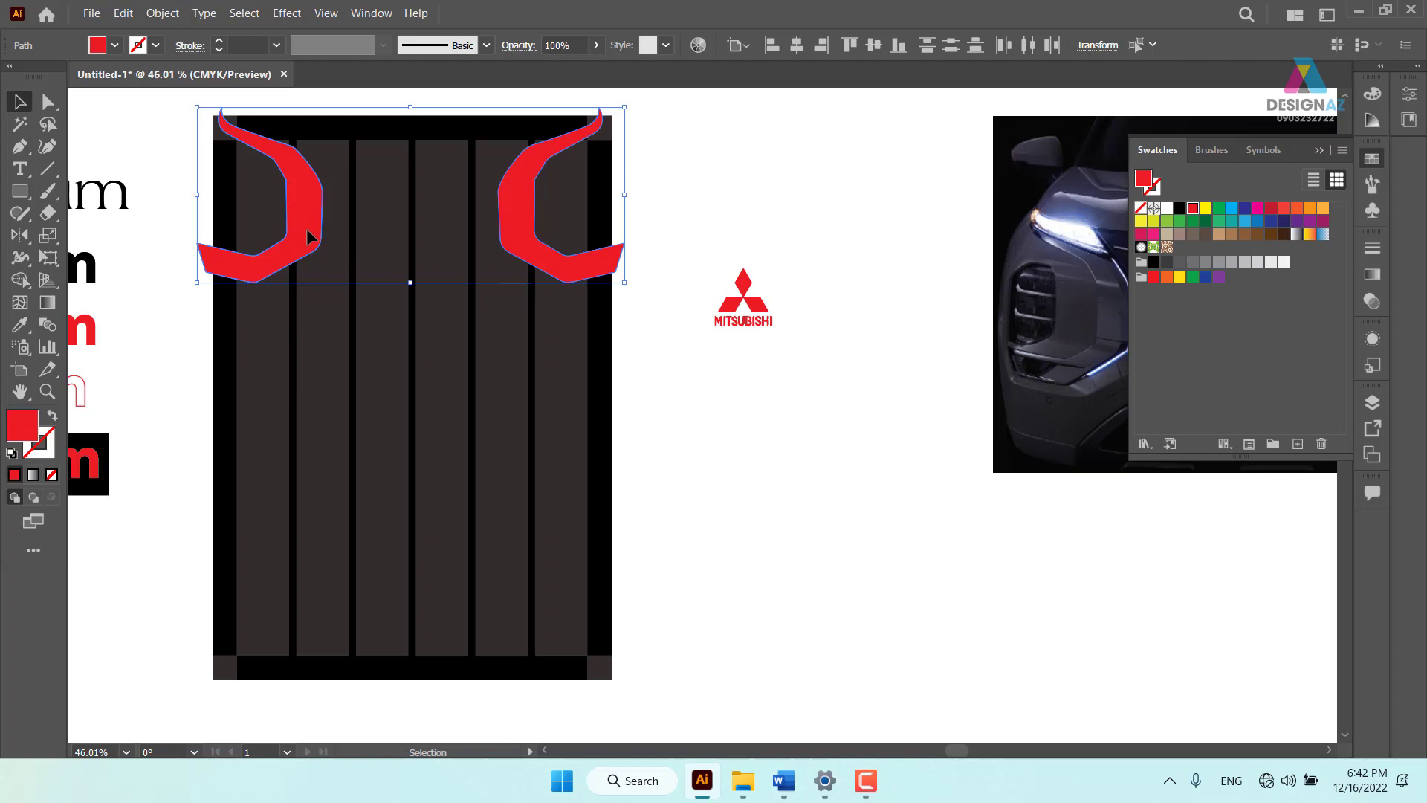
key(ctrl+g)
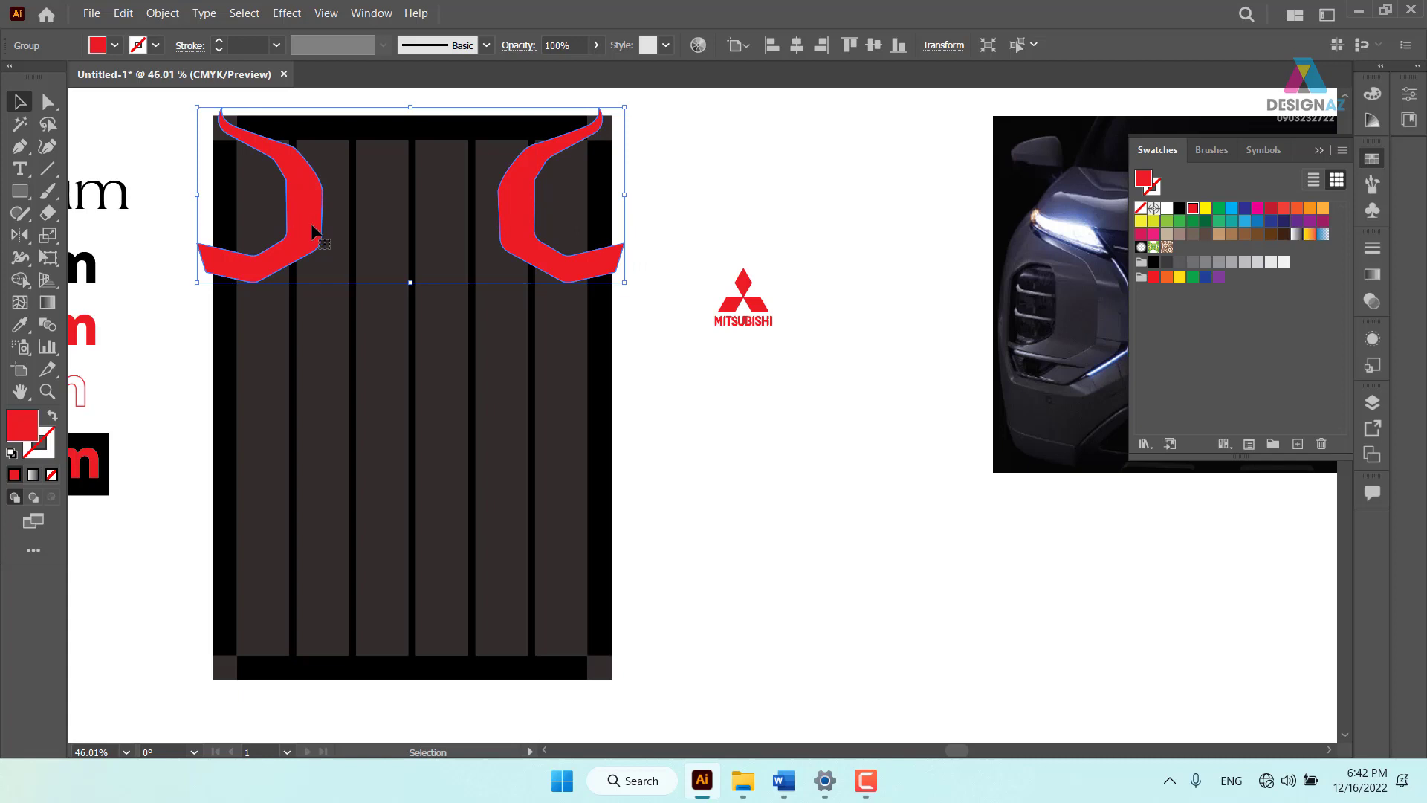
Centre the headlight group horizontally on the poster with the Align panel
key(shift+F7)
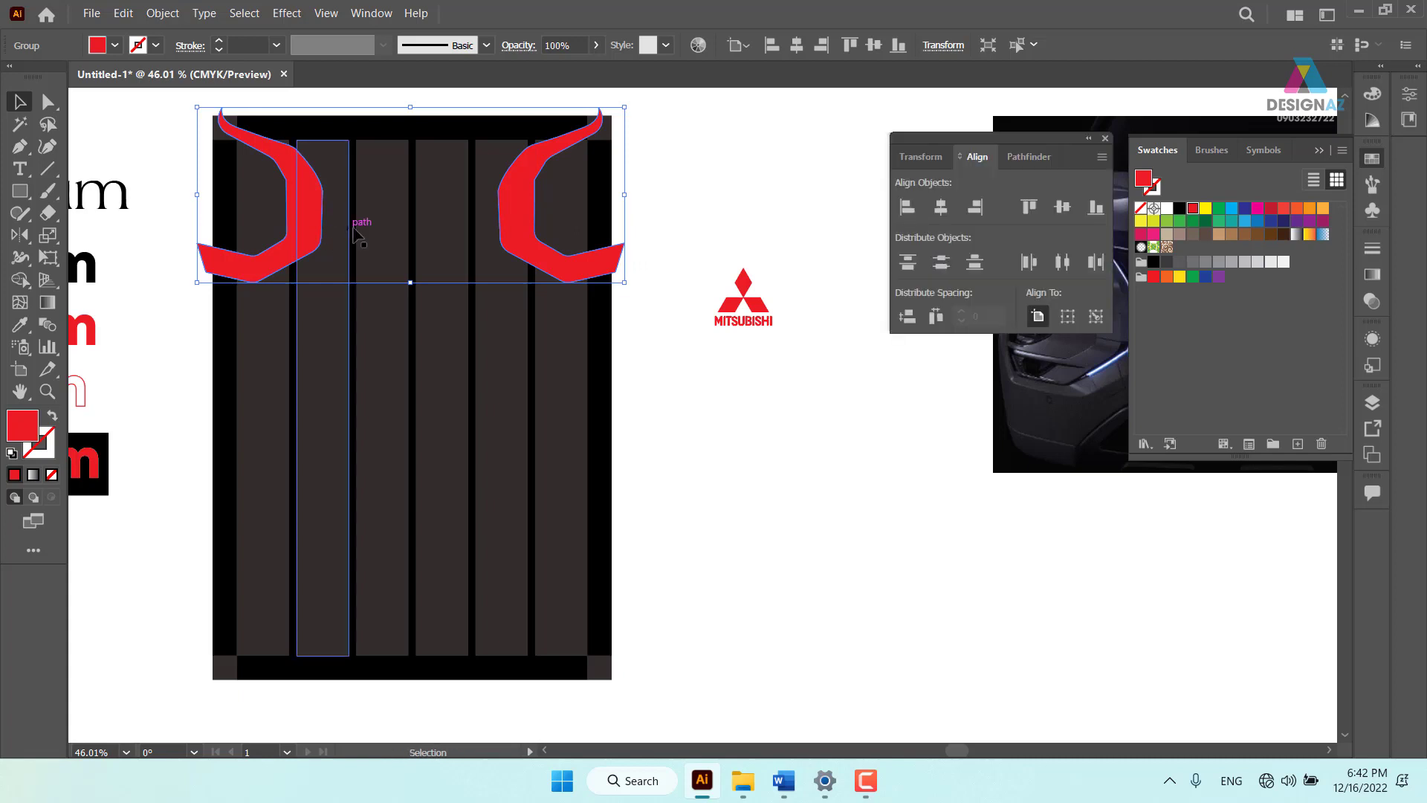
click(1036, 157)
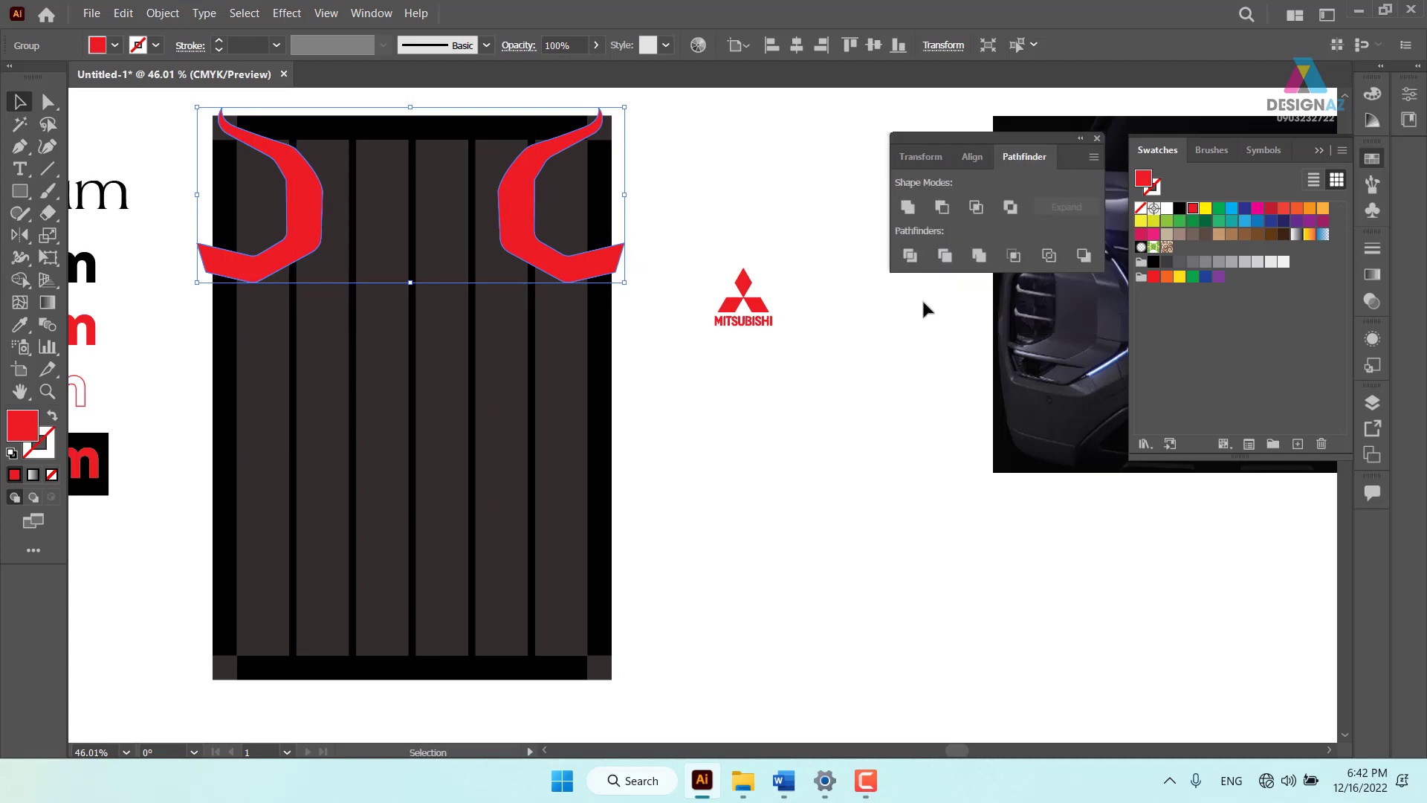
click(972, 157)
click(944, 212)
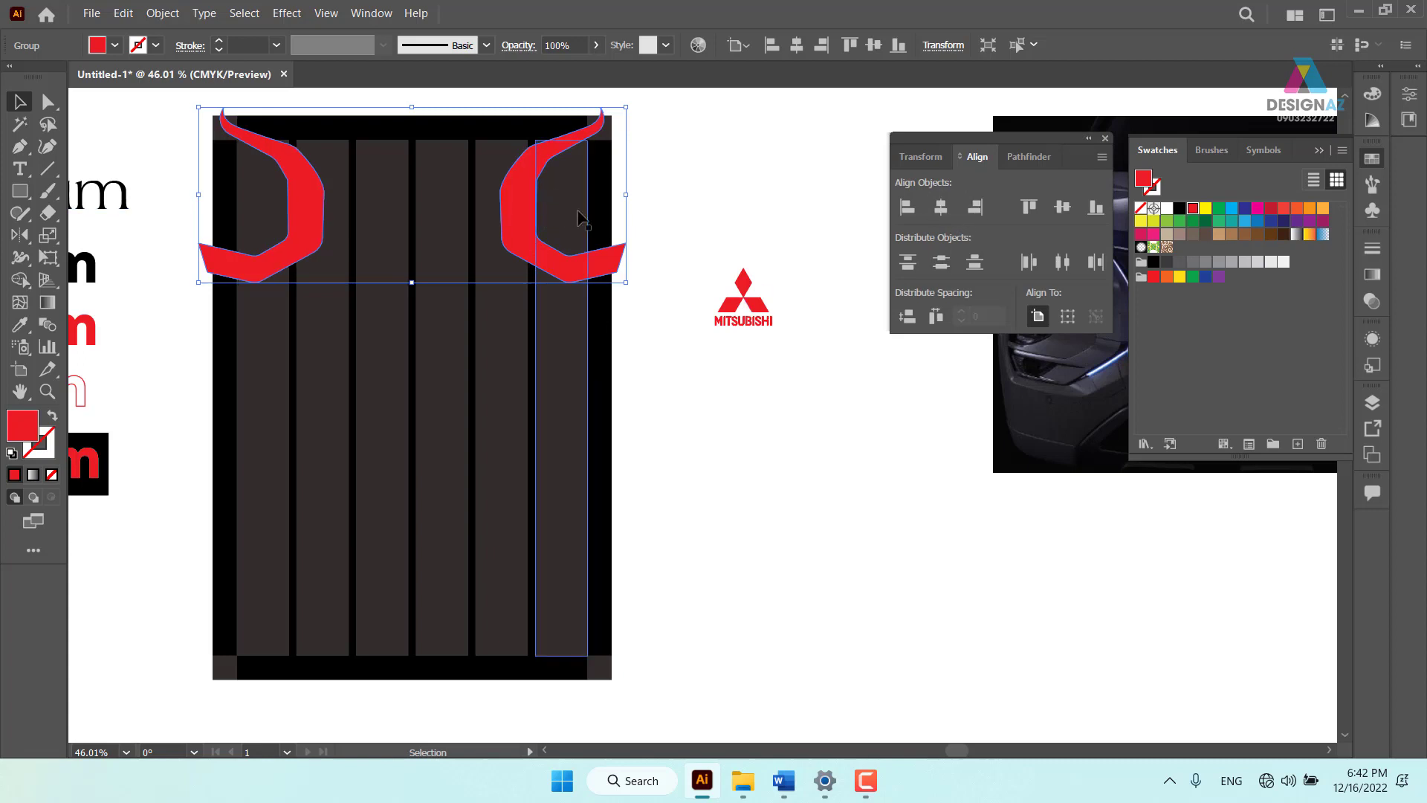
click(735, 200)
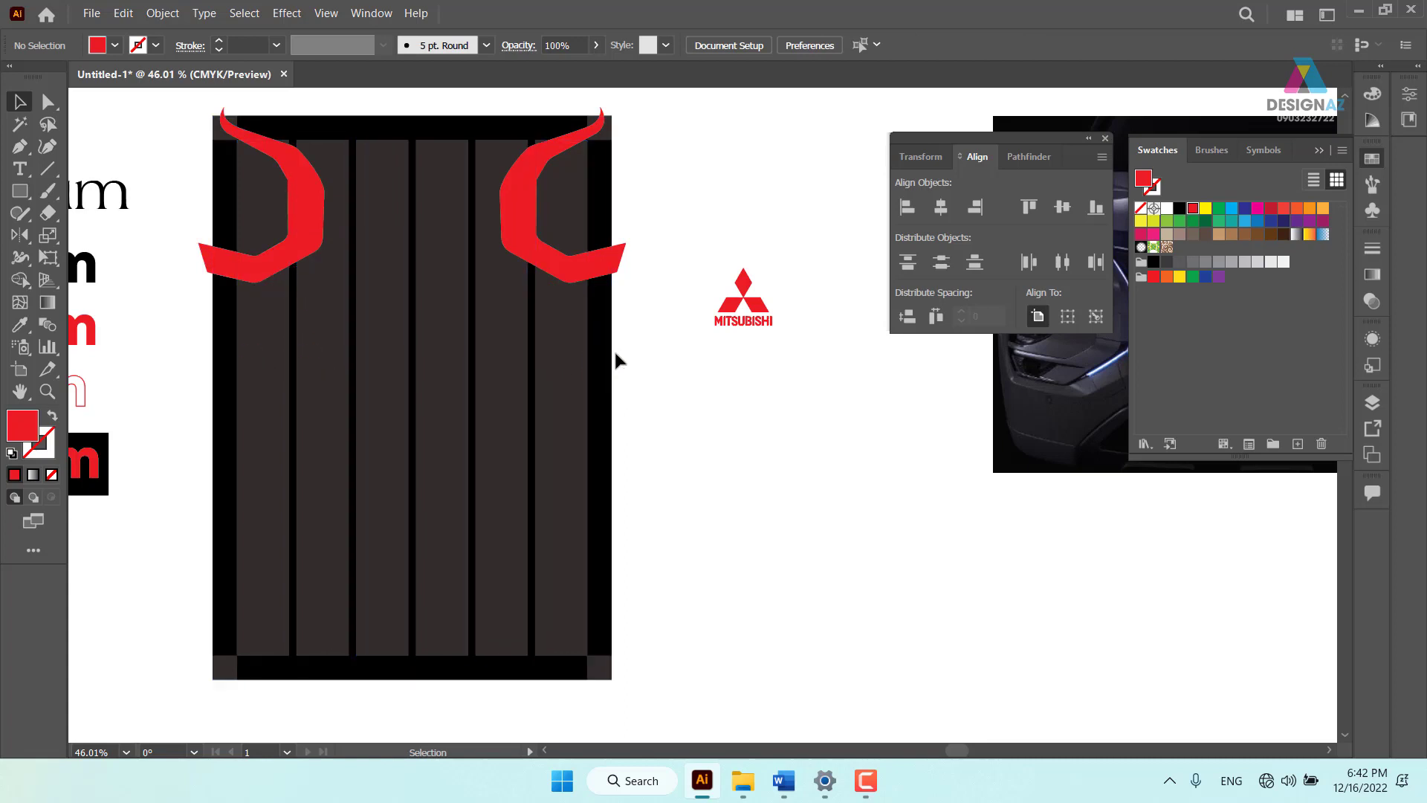
Move the headlight group off the poster and nudge both horns' bottom anchors down
click(563, 277)
scroll(290, 279, right, 5)
drag(290, 280, 864, 664)
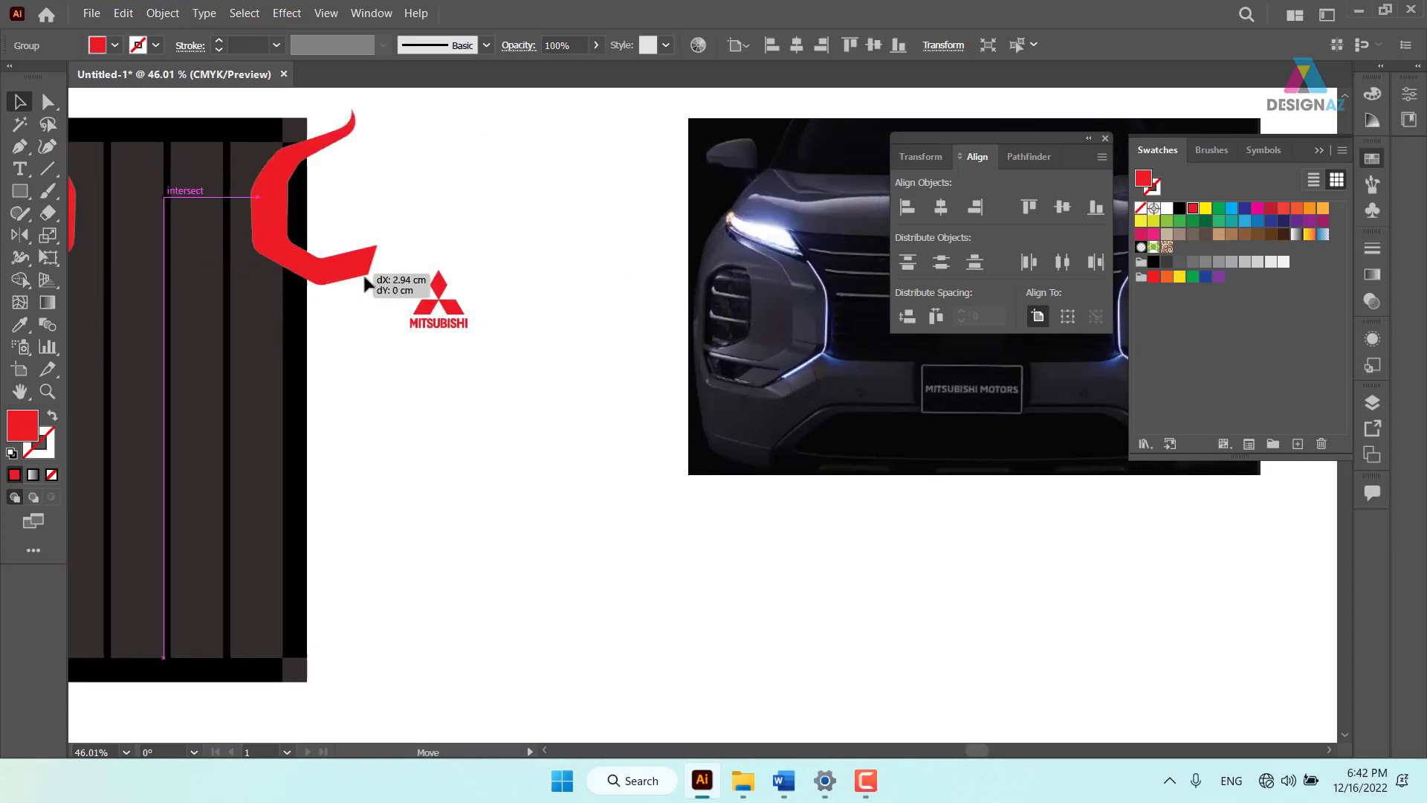
scroll(858, 416, down, 3)
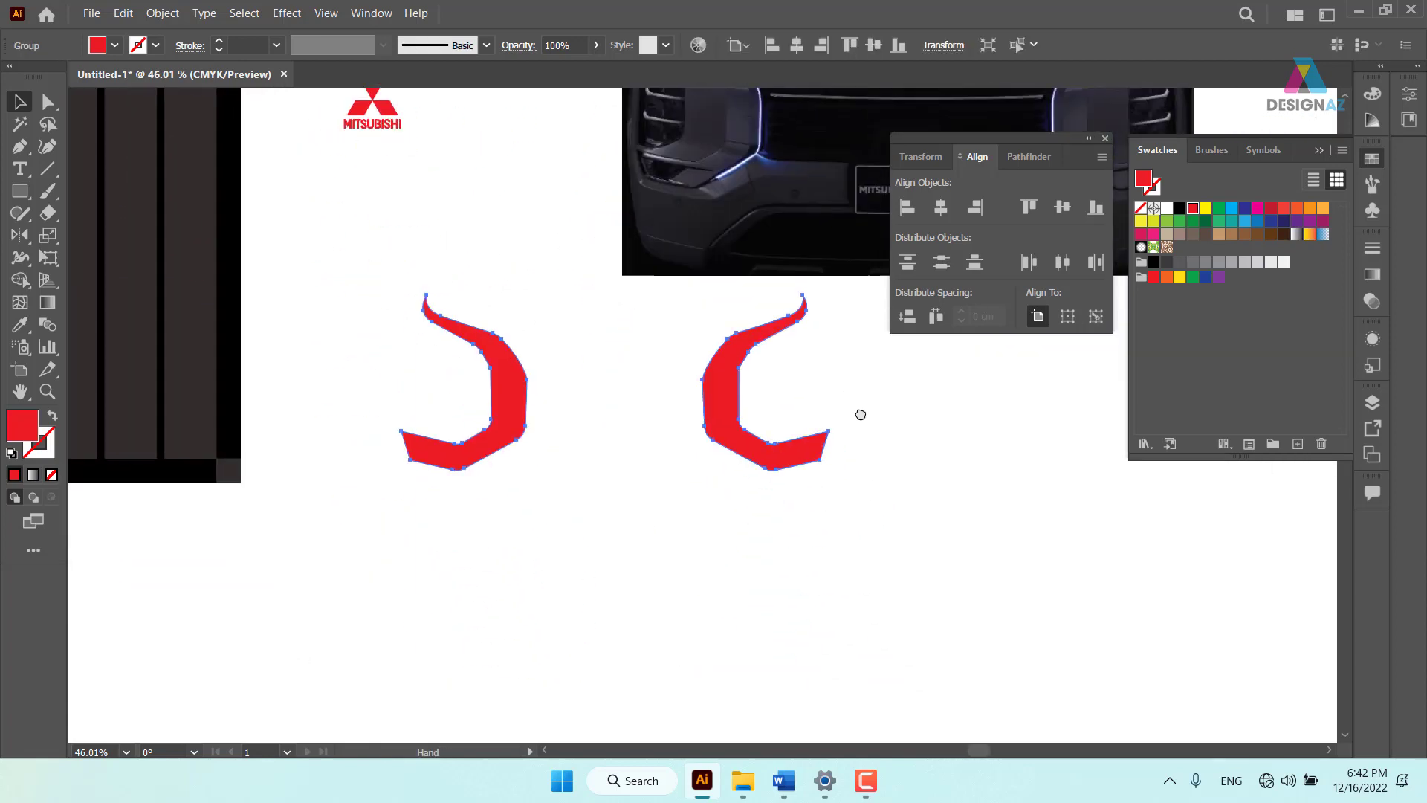
click(338, 410)
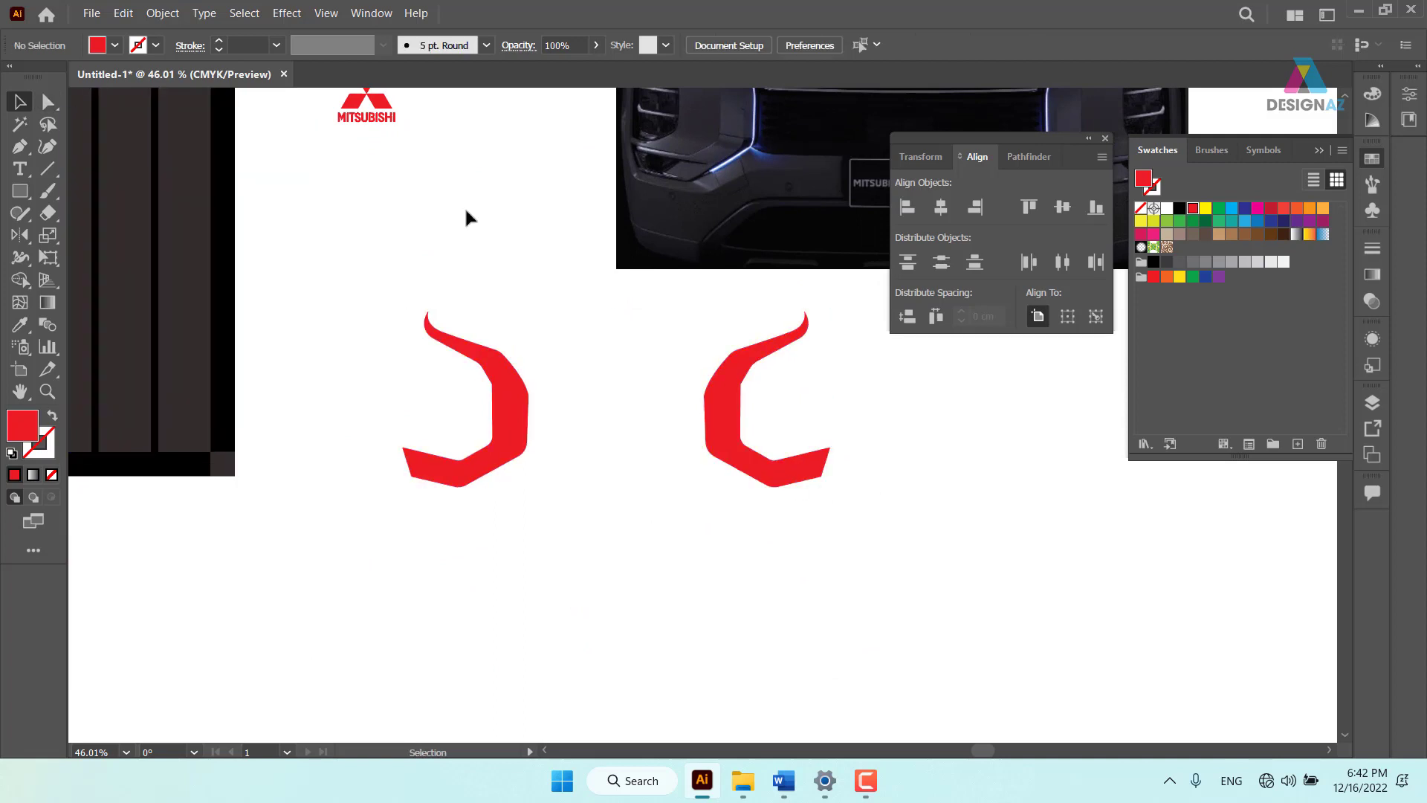
click(48, 101)
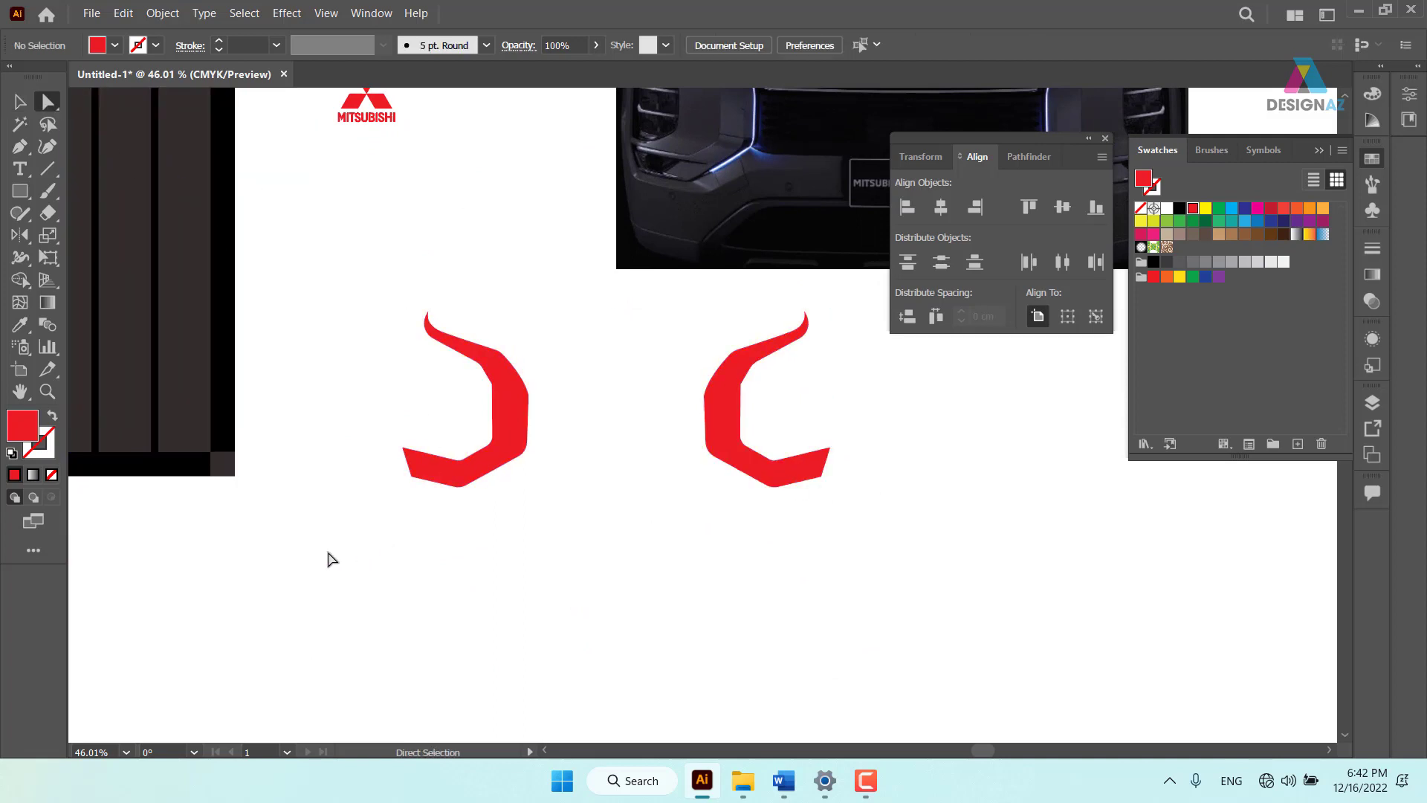
mouse_move(327, 554)
mouse_down()
mouse_move(921, 470)
mouse_move(929, 413)
mouse_up()
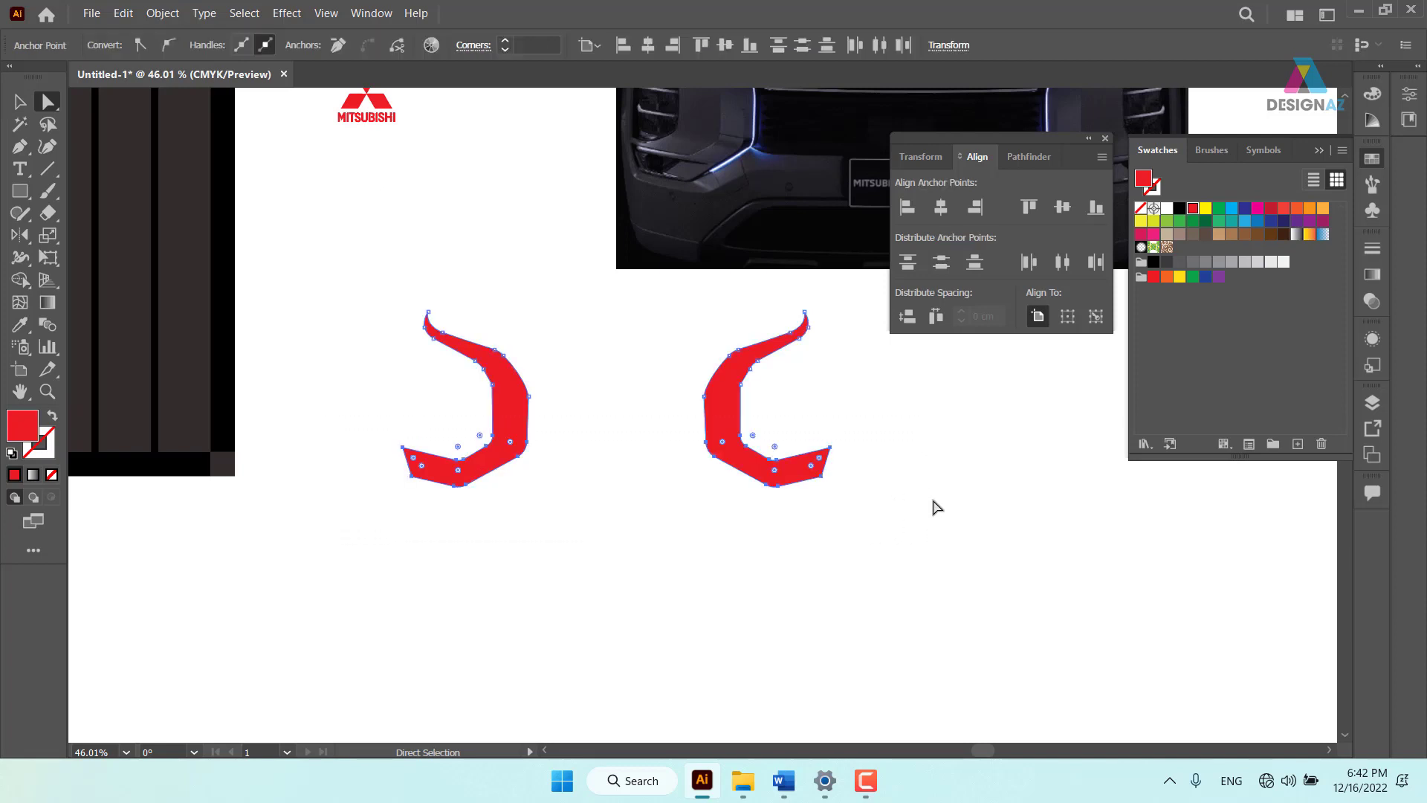
key(Down)
key(Down)
key(Down)
key(Down)
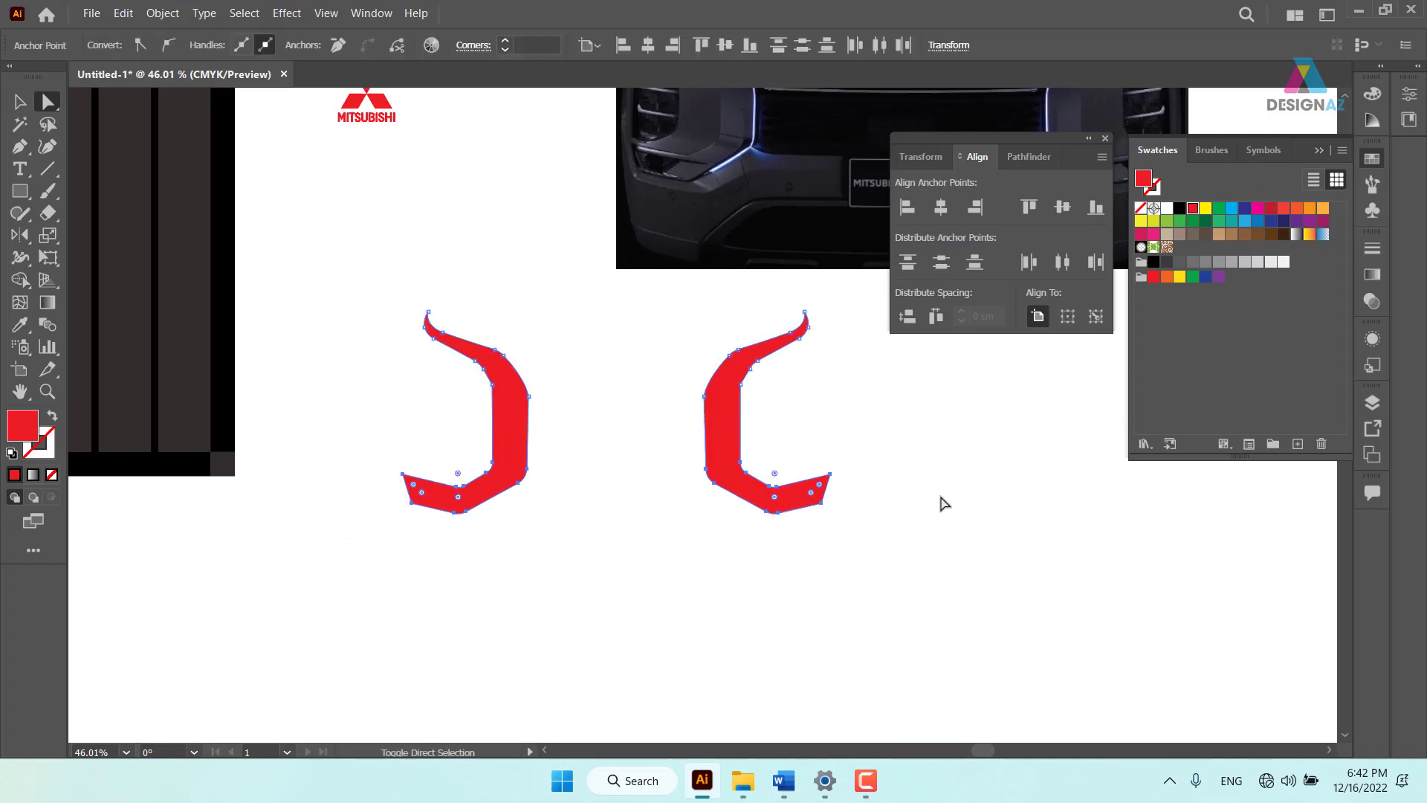
key(Down)
key(Down)
key(Down)
key(Down)
key(Down)
key(Down)
key(Down)
key(Down)
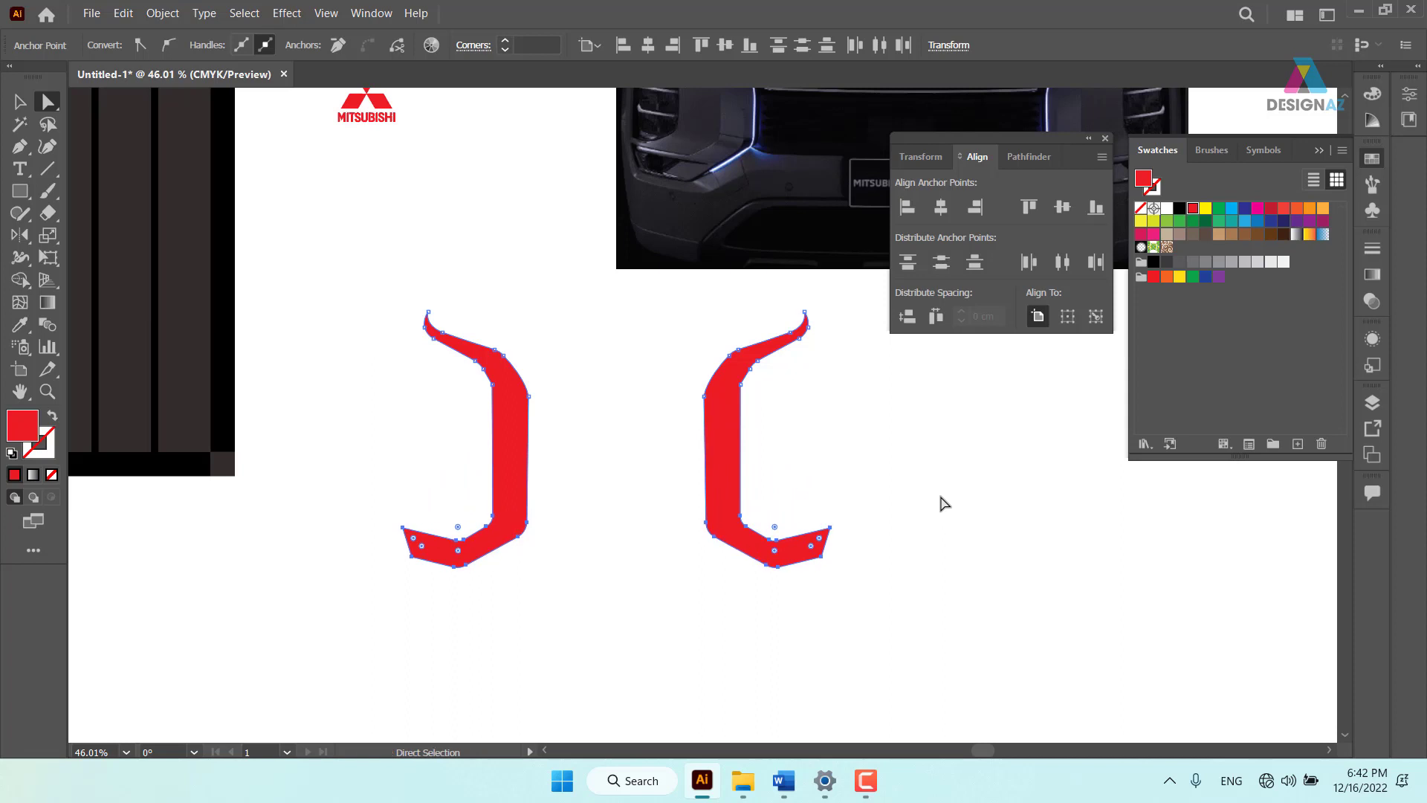
Drag the red horn pair back up-left onto the striped panel
click(20, 102)
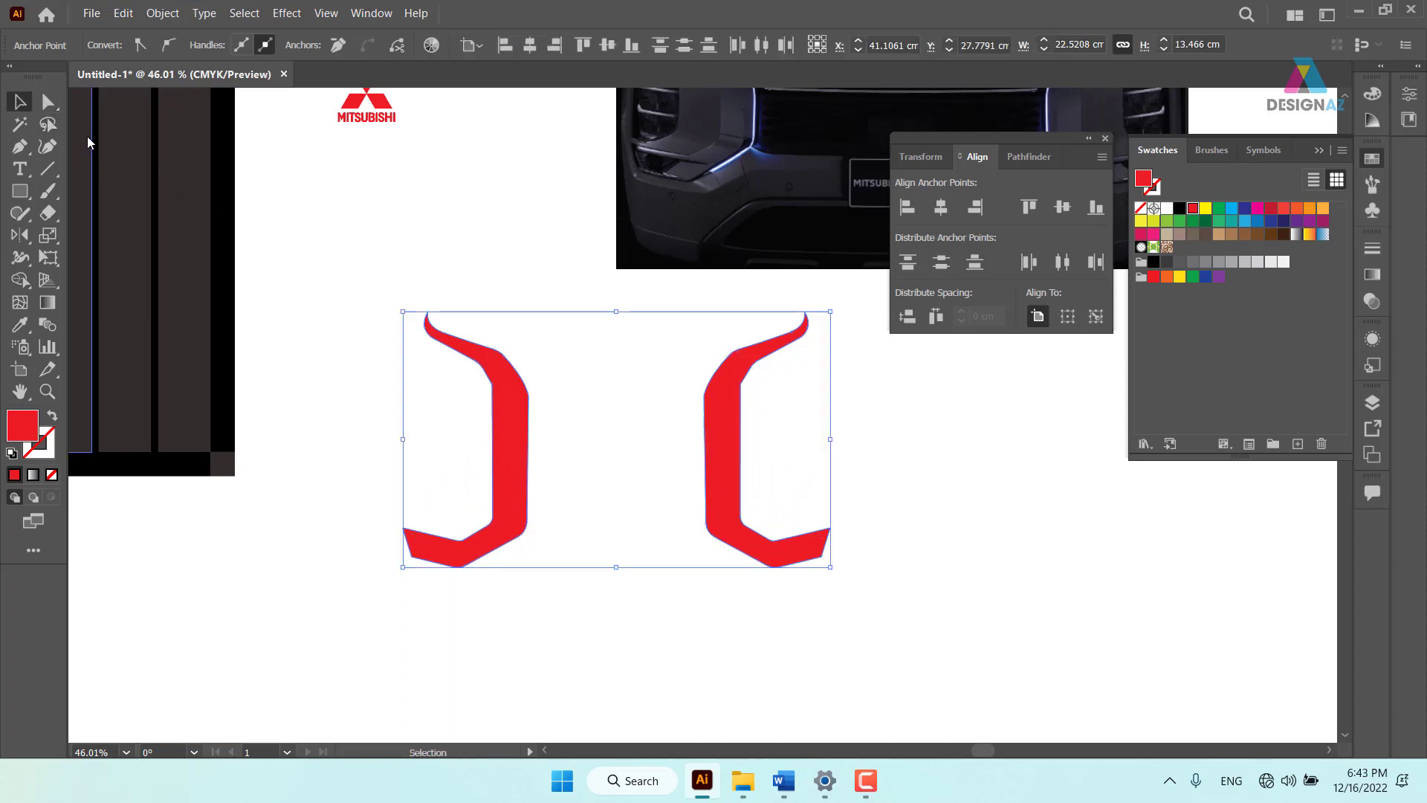
click(580, 337)
drag(580, 336, 707, 436)
mouse_move(662, 525)
mouse_down()
mouse_move(582, 516)
mouse_move(229, 266)
mouse_move(530, 518)
mouse_up()
drag(536, 466, 378, 359)
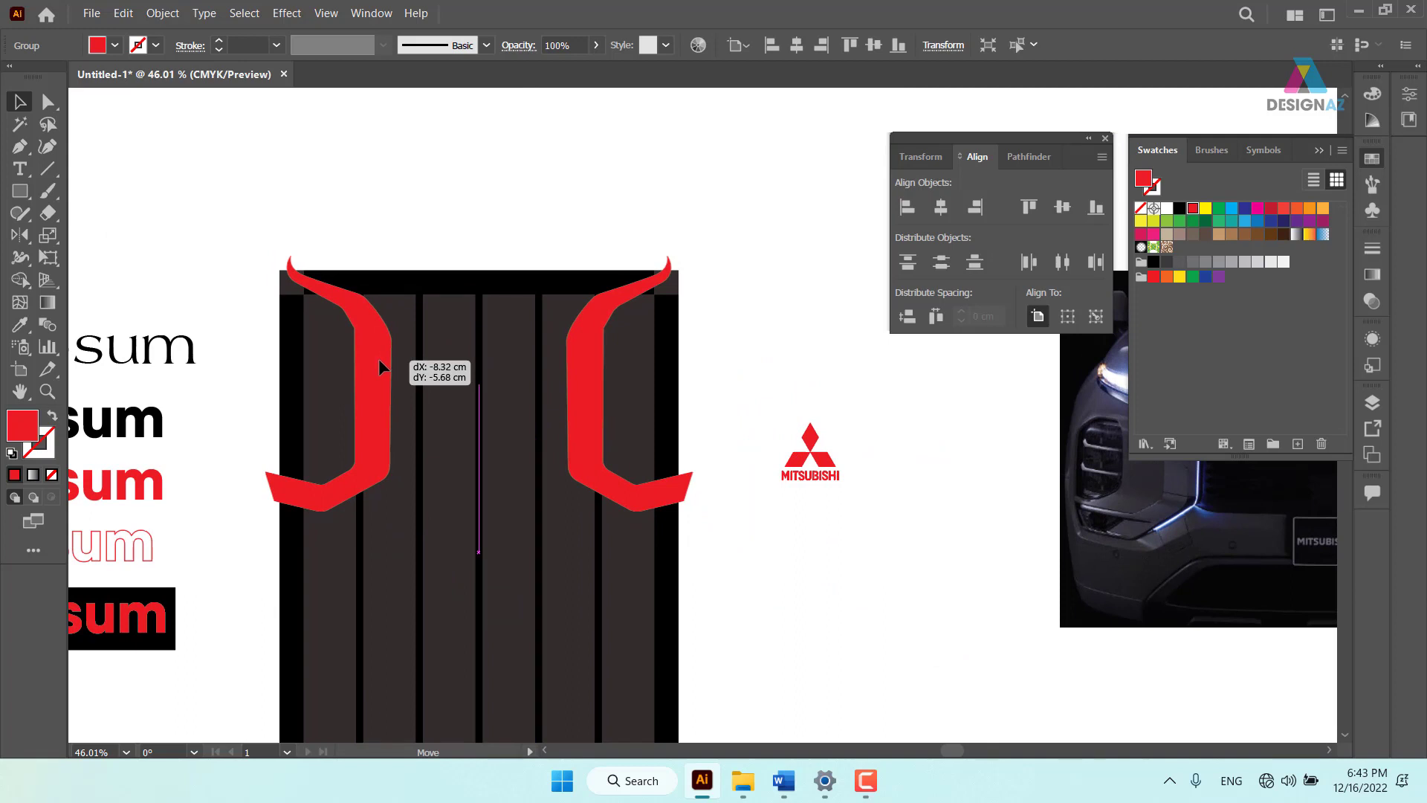
Position the red horns over the top edge of the striped panel
drag(377, 358, 380, 356)
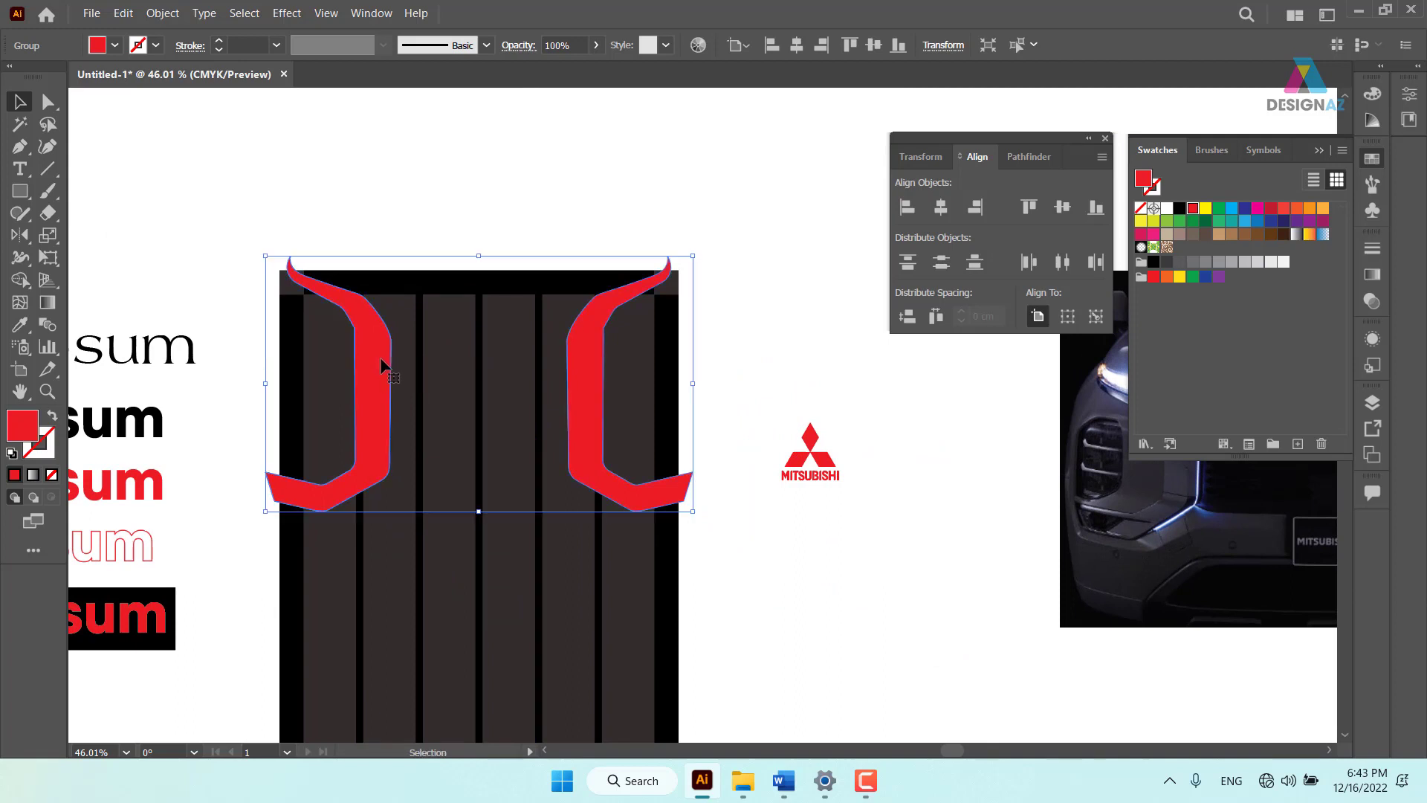
scroll(592, 268, down, 5)
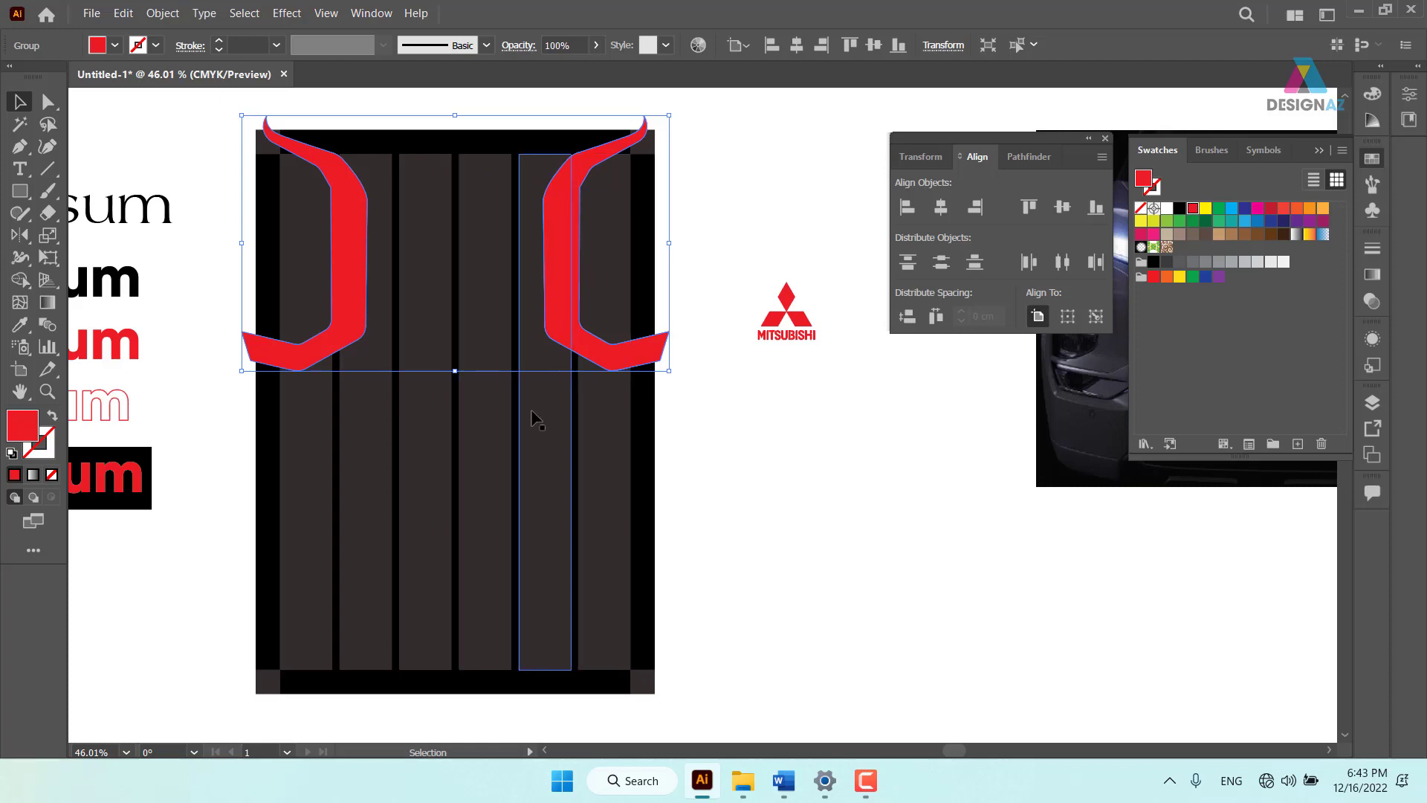
click(730, 492)
click(245, 339)
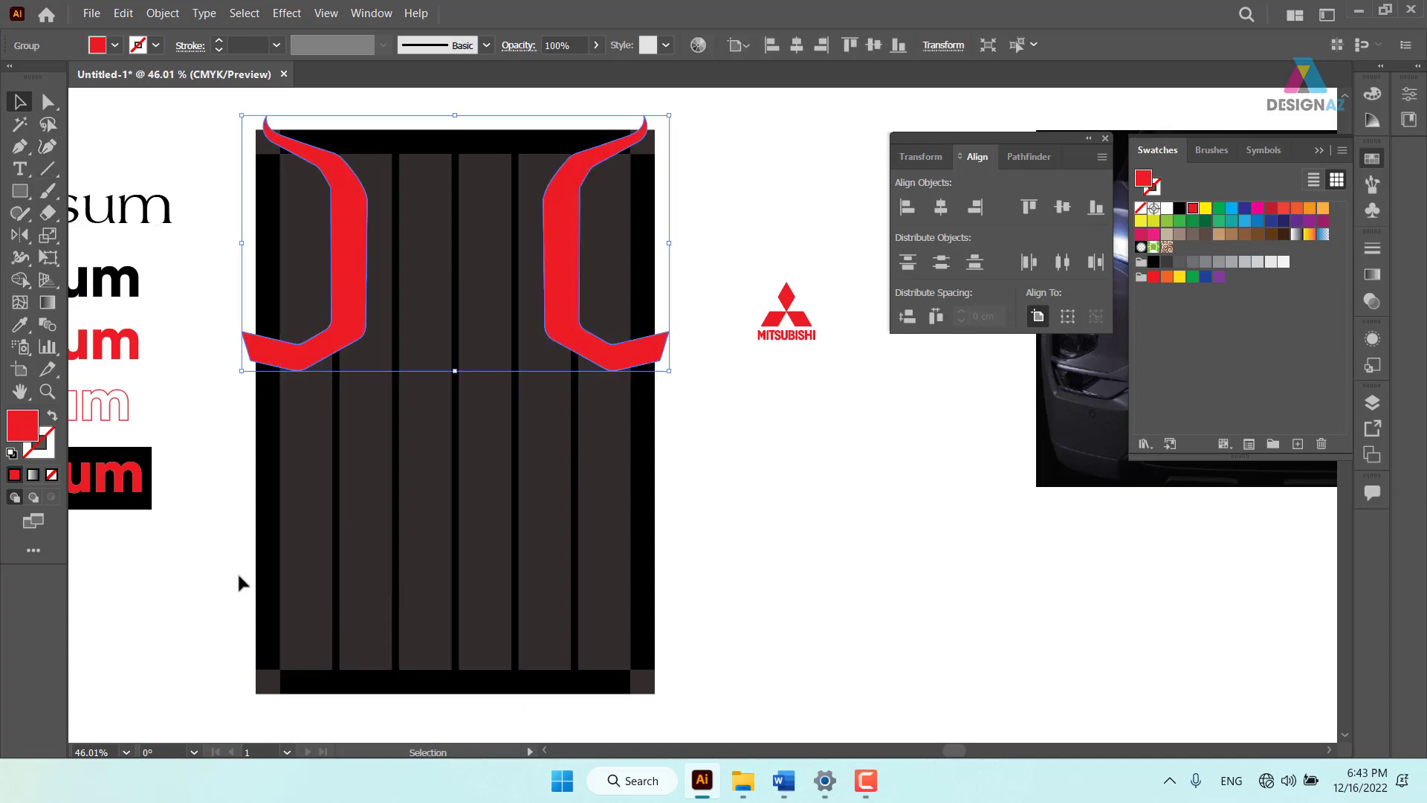
drag(462, 588, 736, 614)
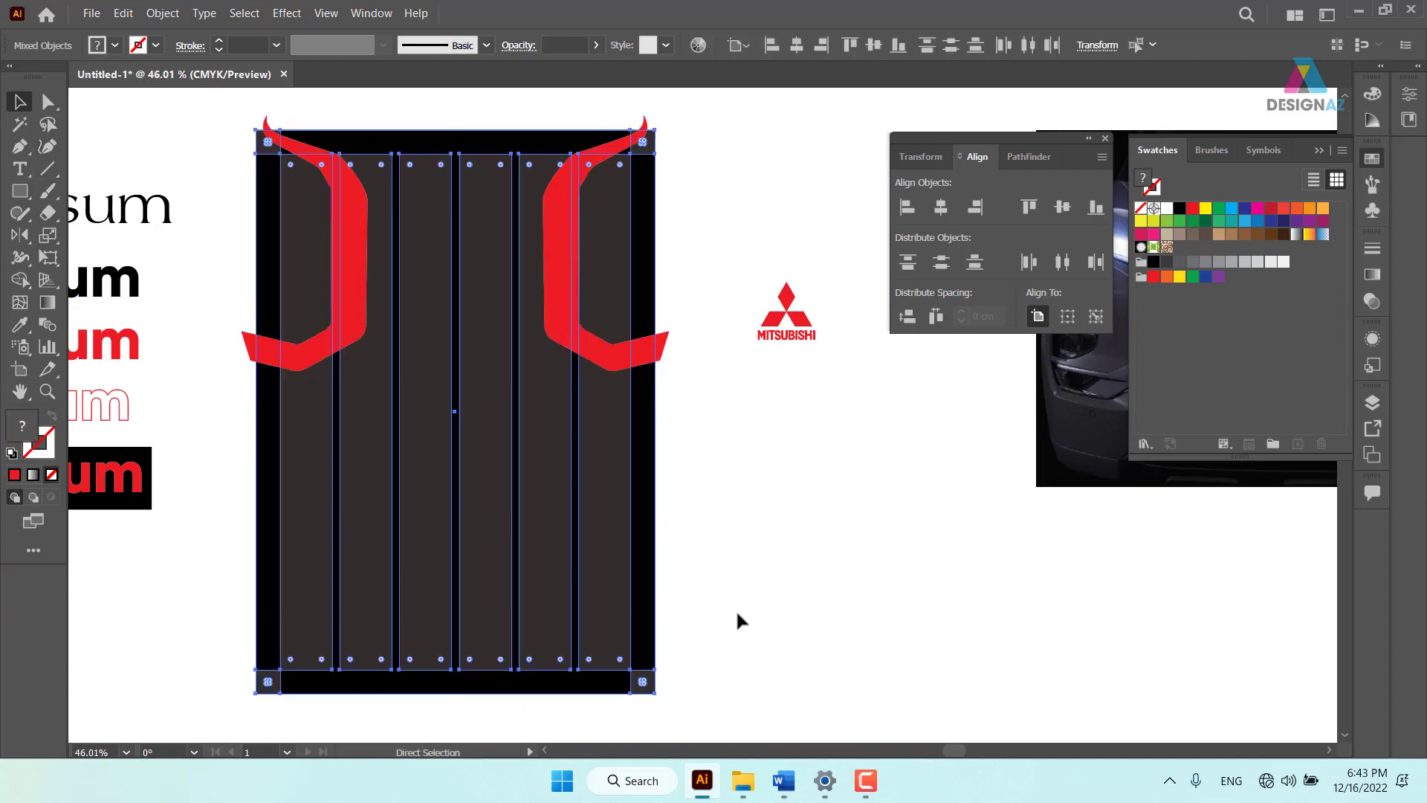
click(736, 614)
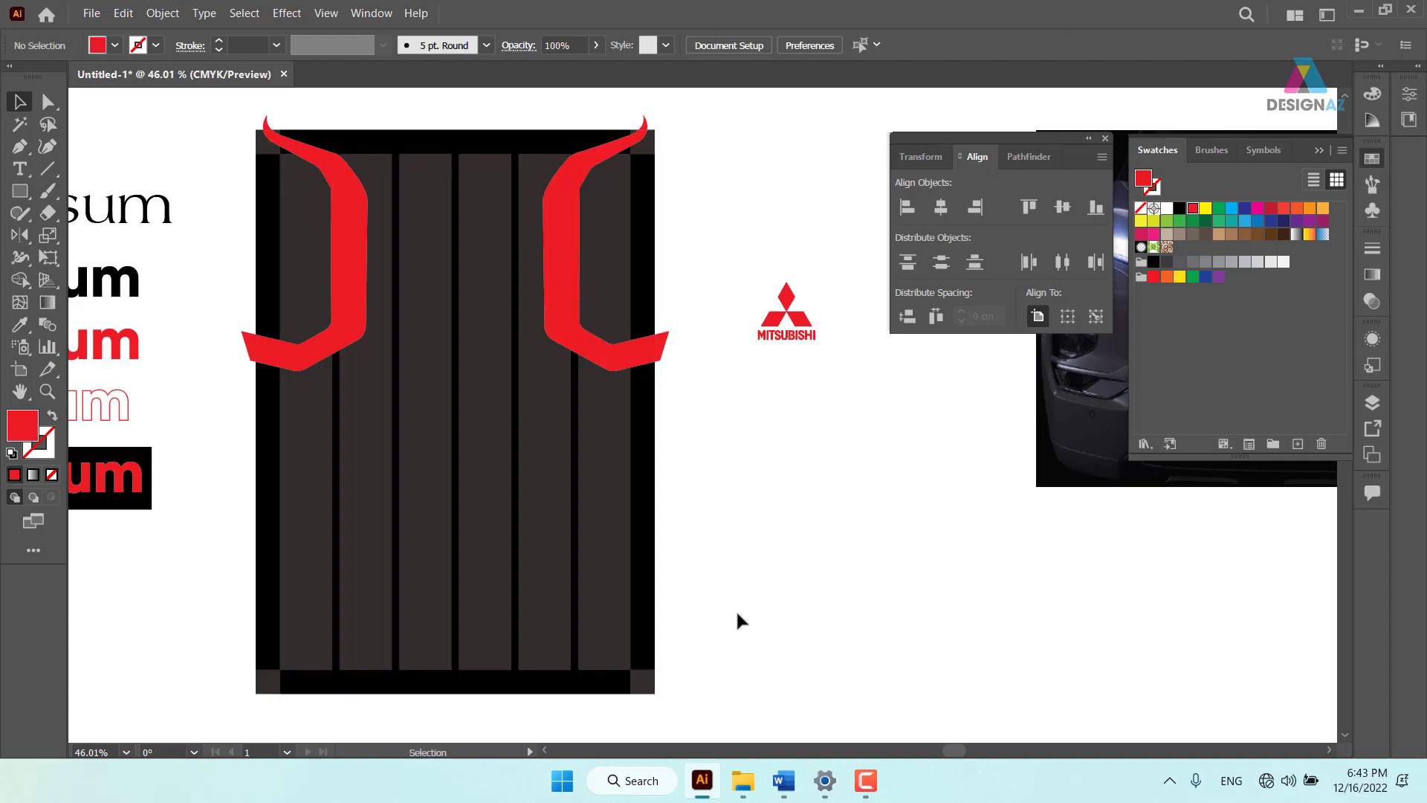
Drag both horns' lower anchor points further down, then select all artwork
click(340, 307)
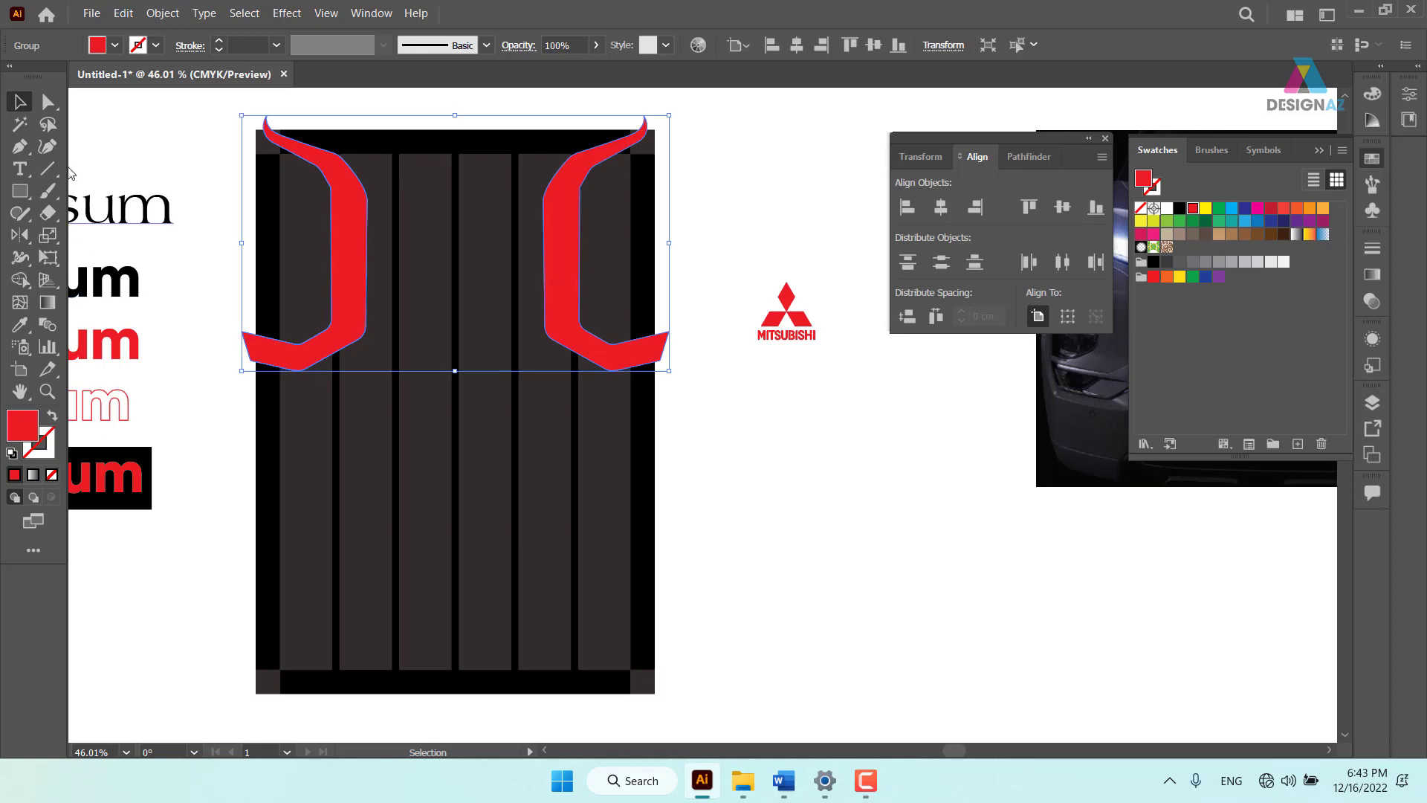
click(54, 106)
drag(224, 292, 690, 405)
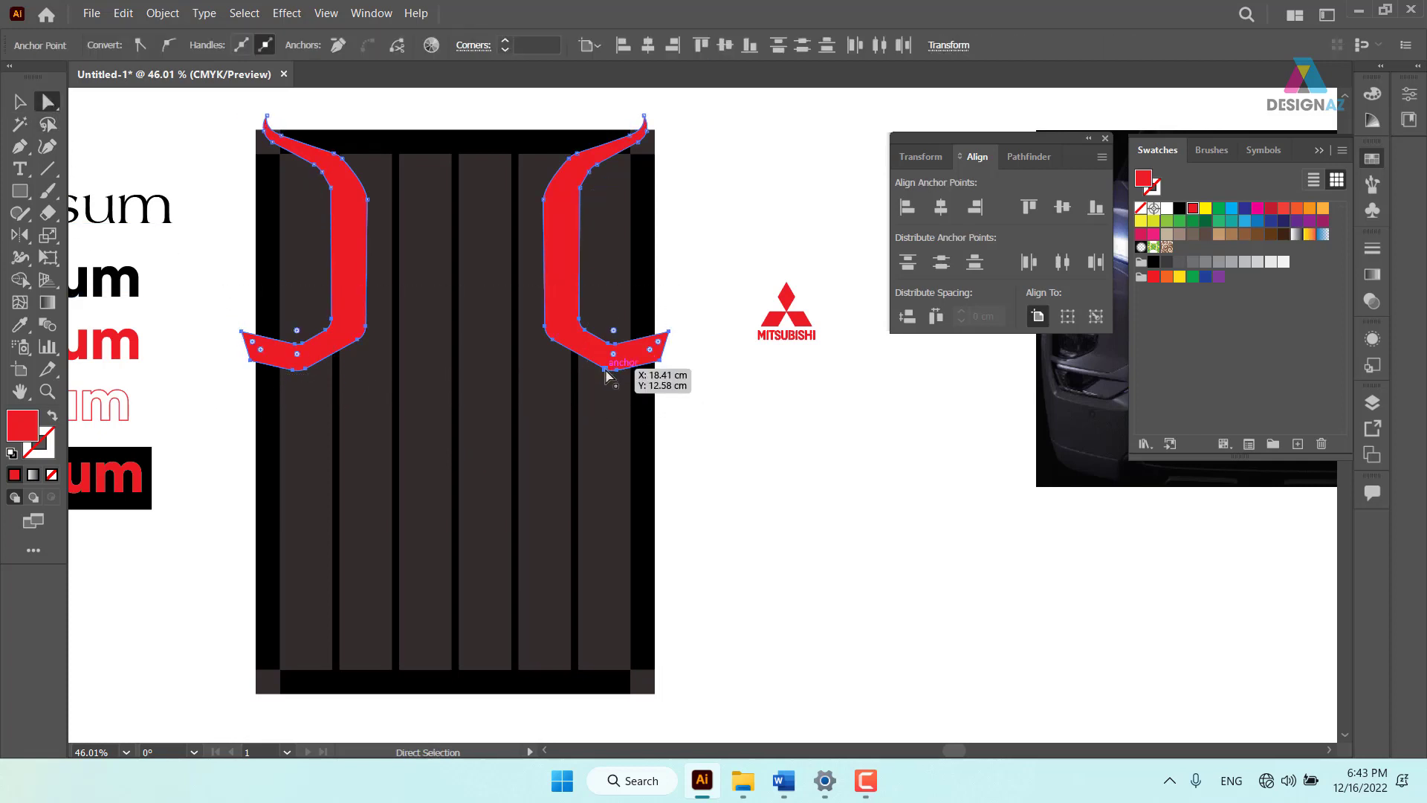
drag(605, 369, 605, 394)
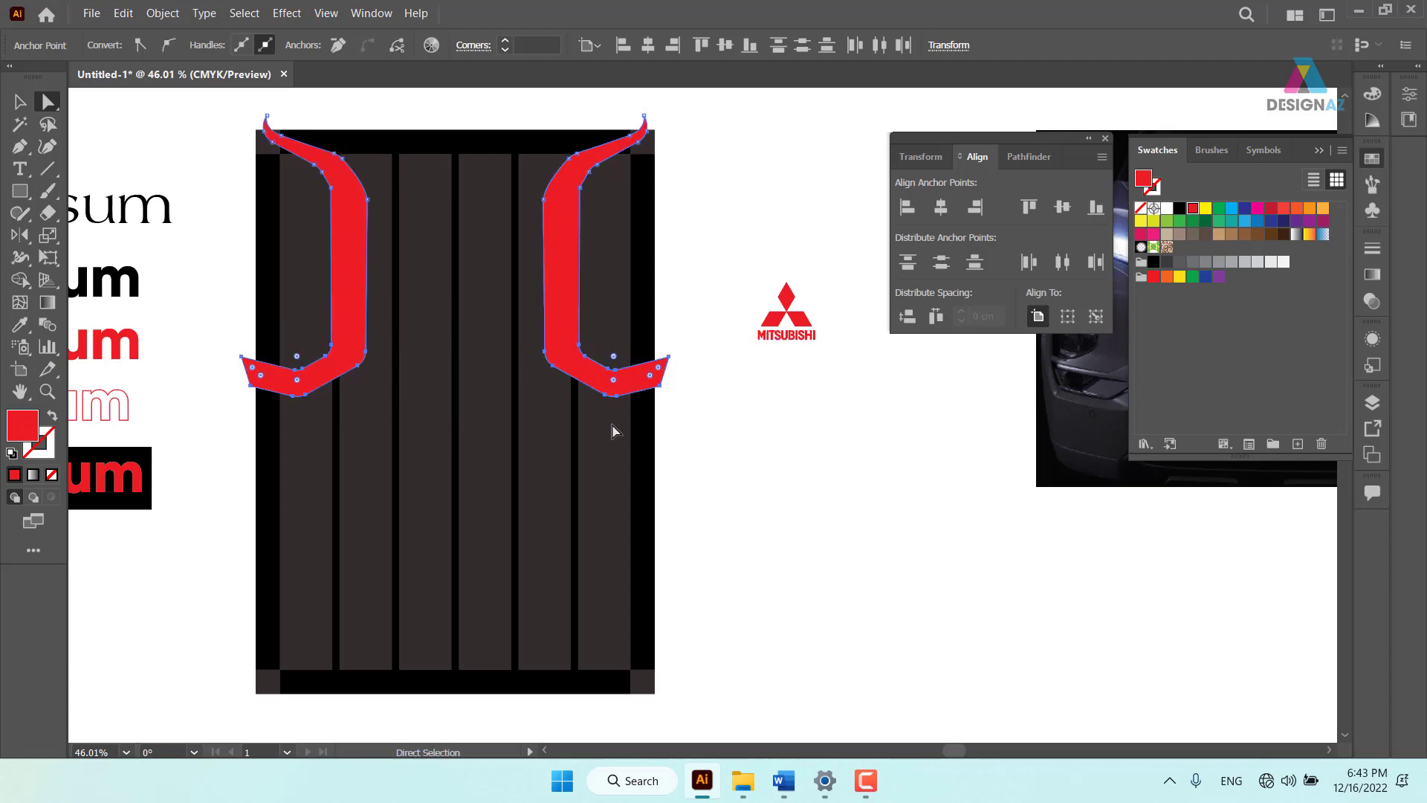
click(27, 108)
click(733, 222)
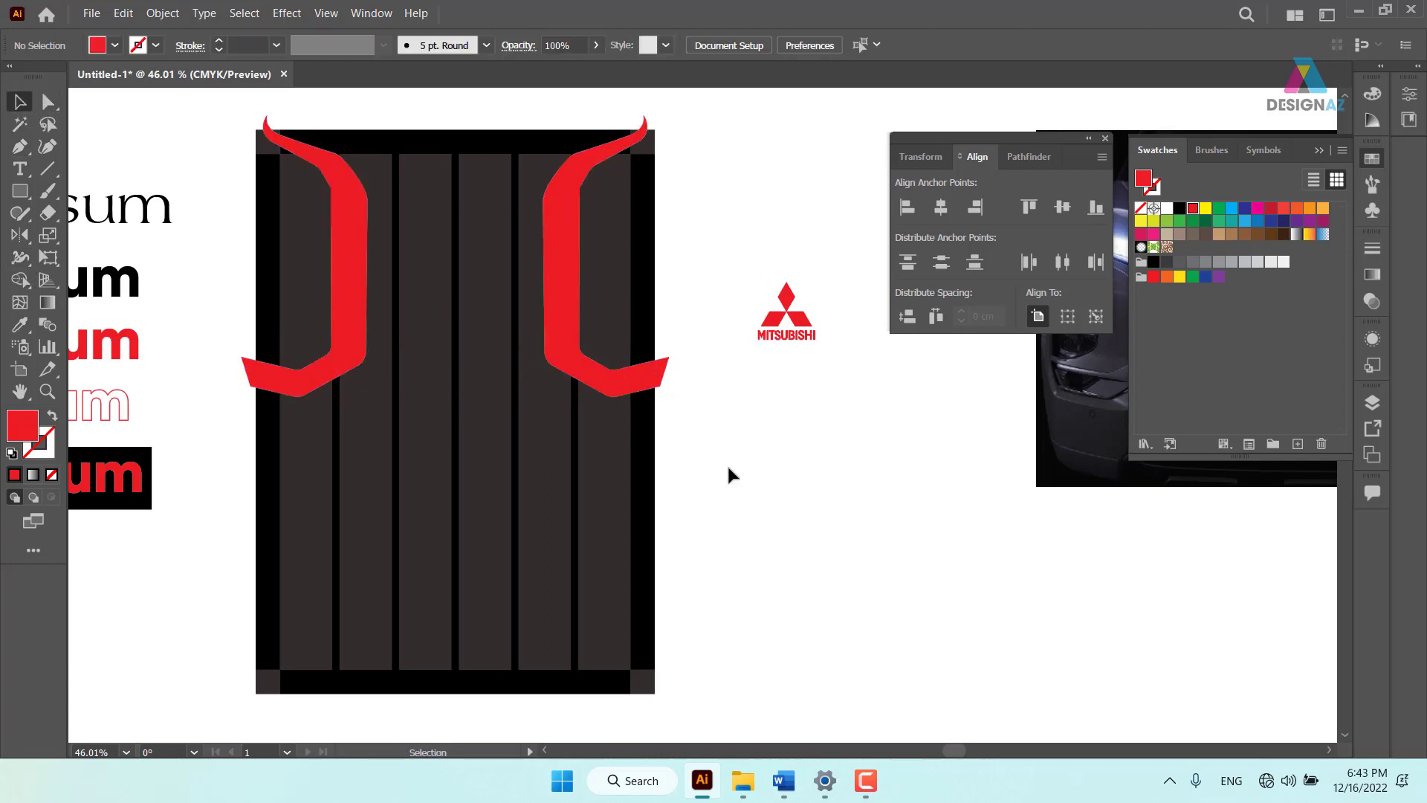
key(ctrl+alt)
key(ctrl+a)
click(800, 590)
click(660, 377)
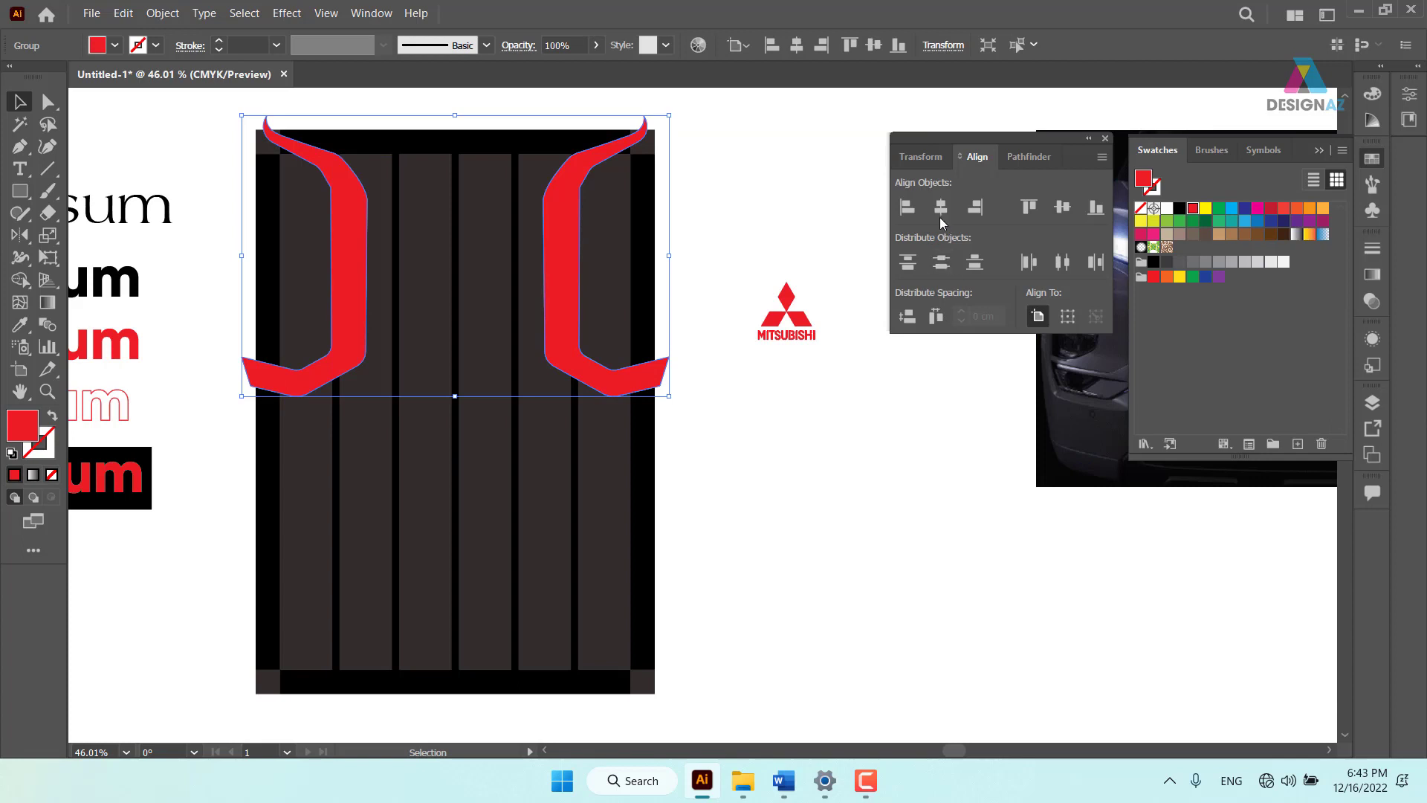
click(1062, 208)
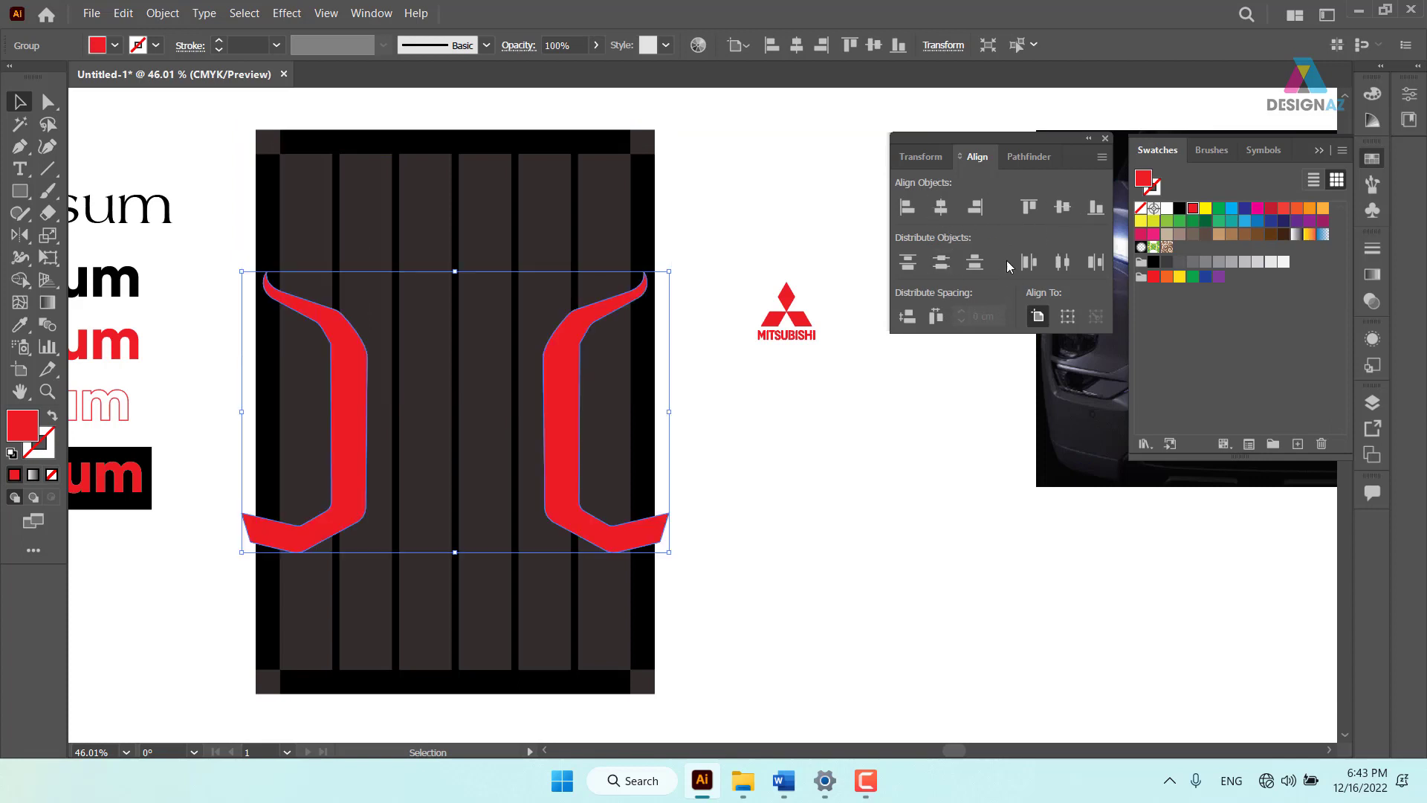
key(ctrl+z)
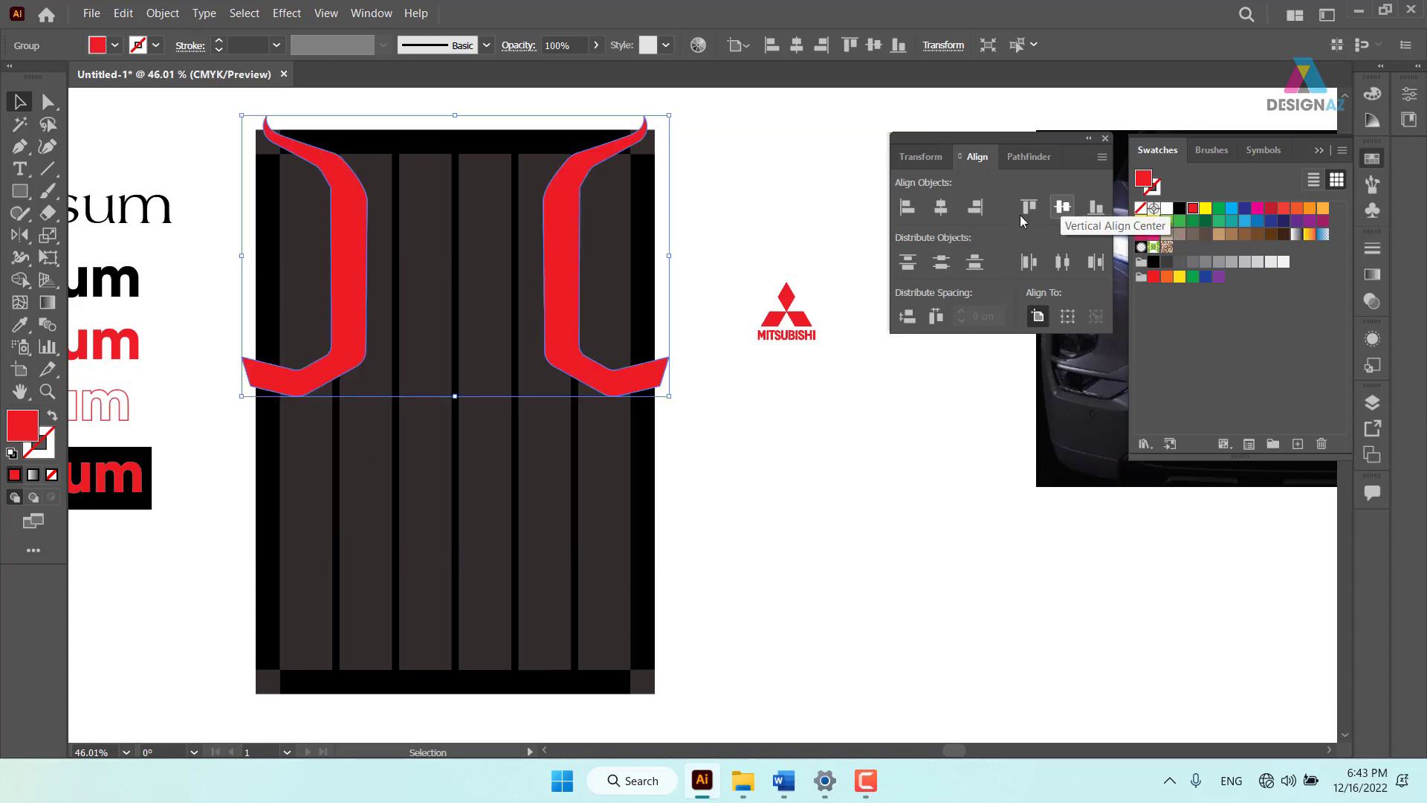
click(703, 505)
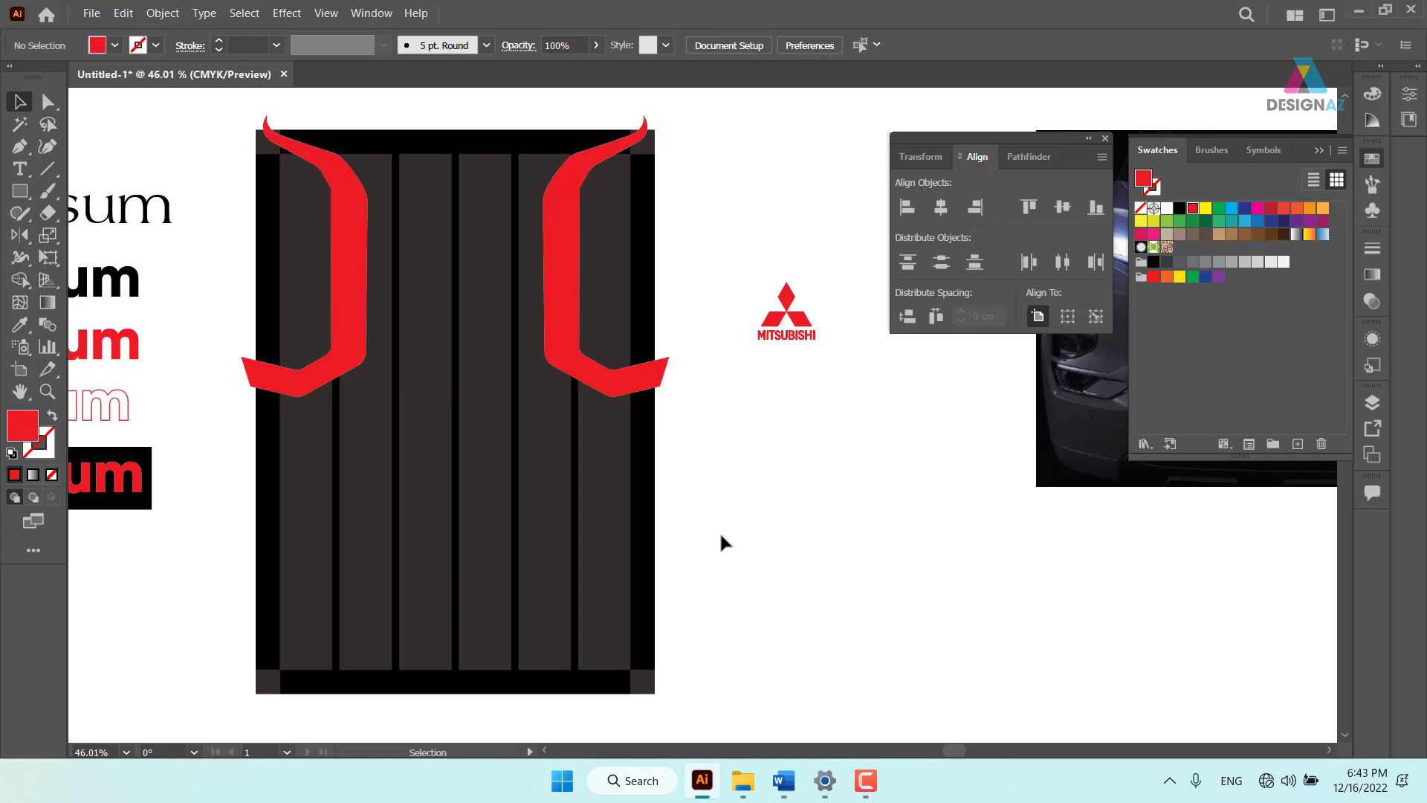
click(657, 385)
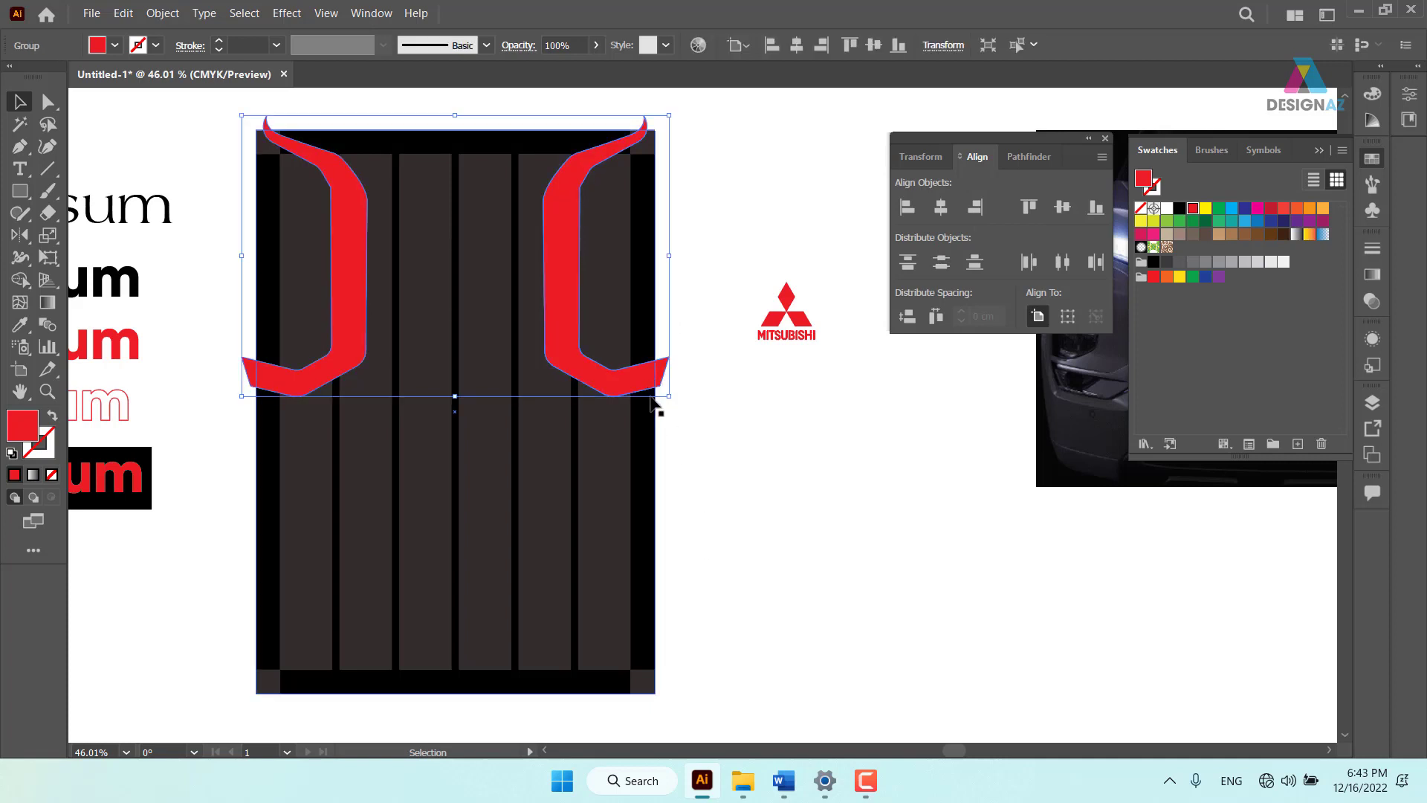
shift+click(653, 298)
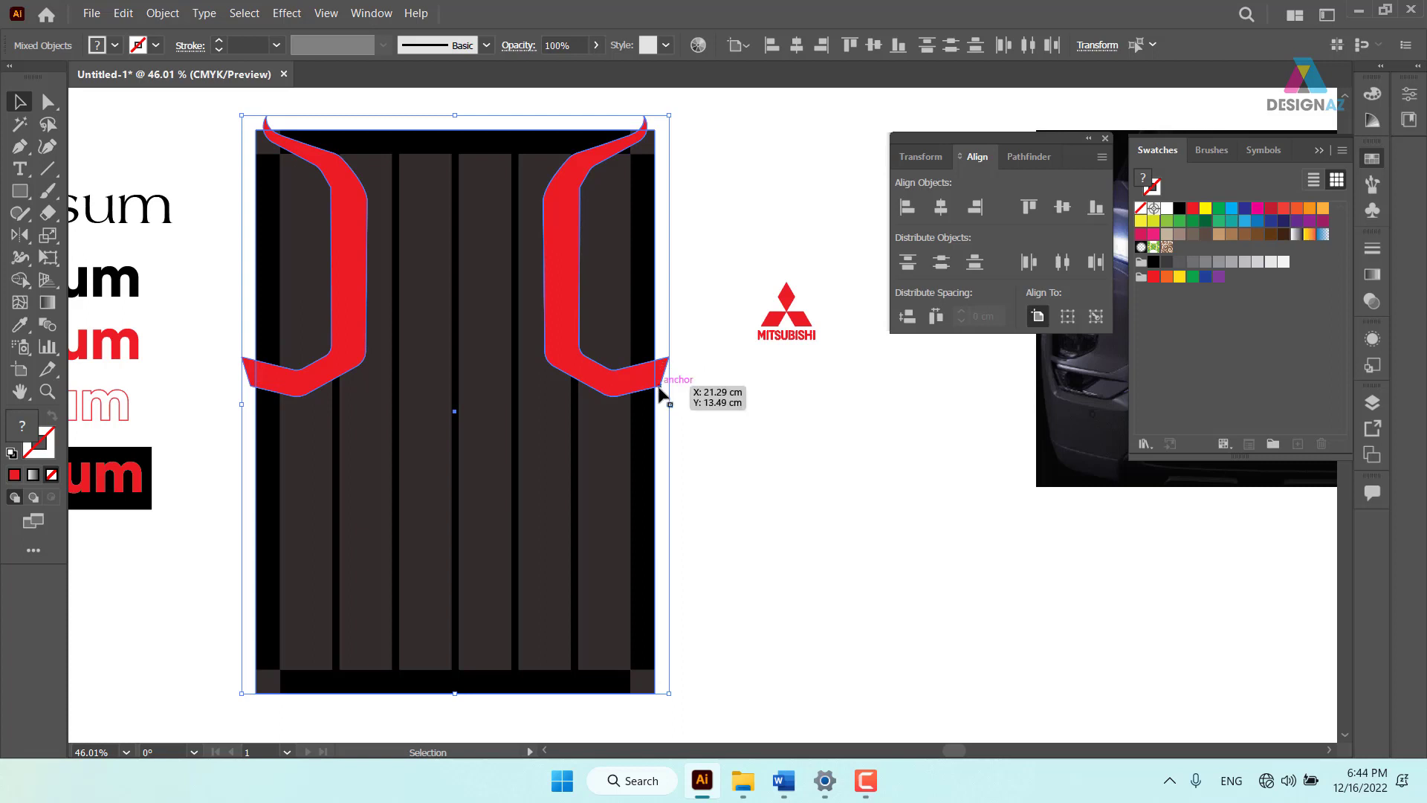
Delete the horn tips sticking above and beside the rectangle with the Shape Builder
click(29, 281)
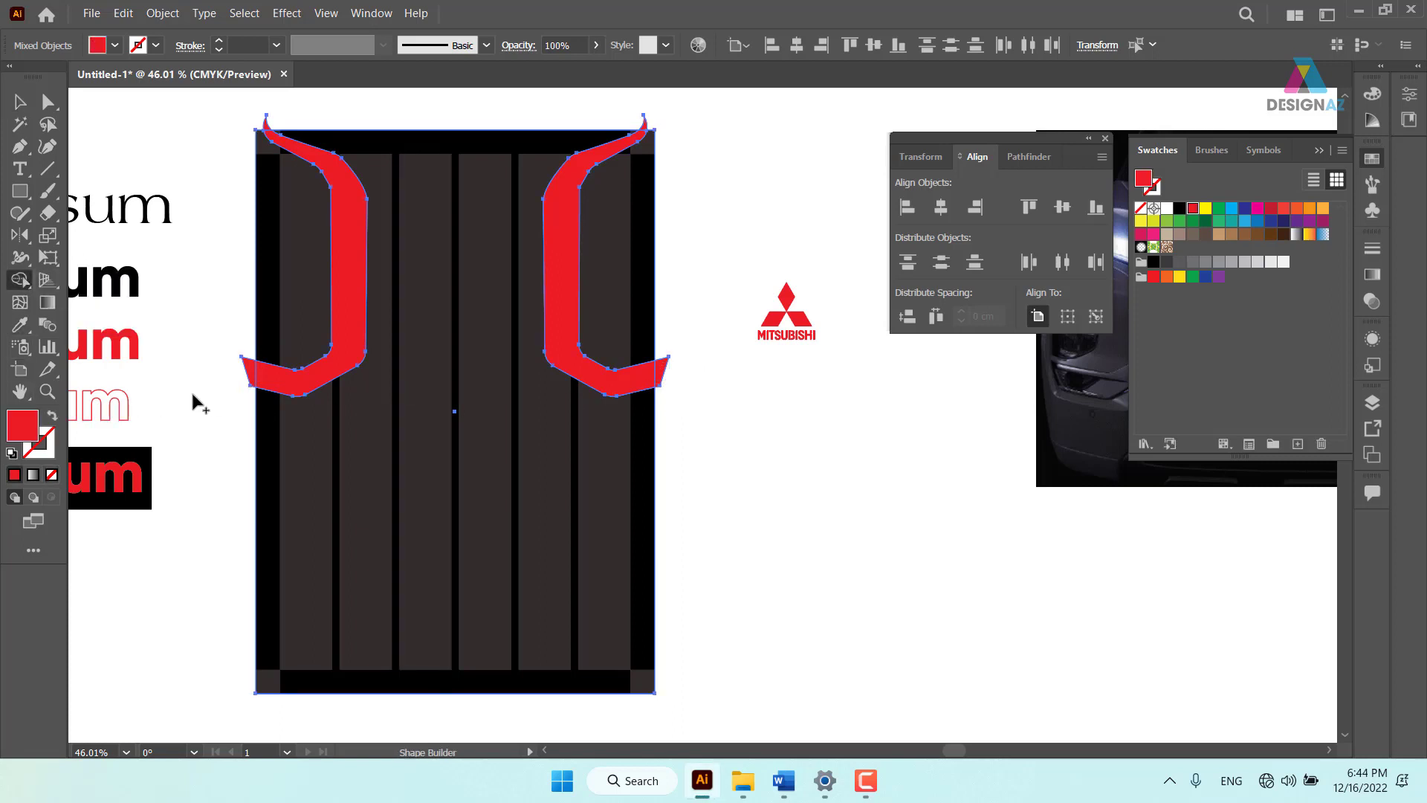
drag(219, 397, 251, 373)
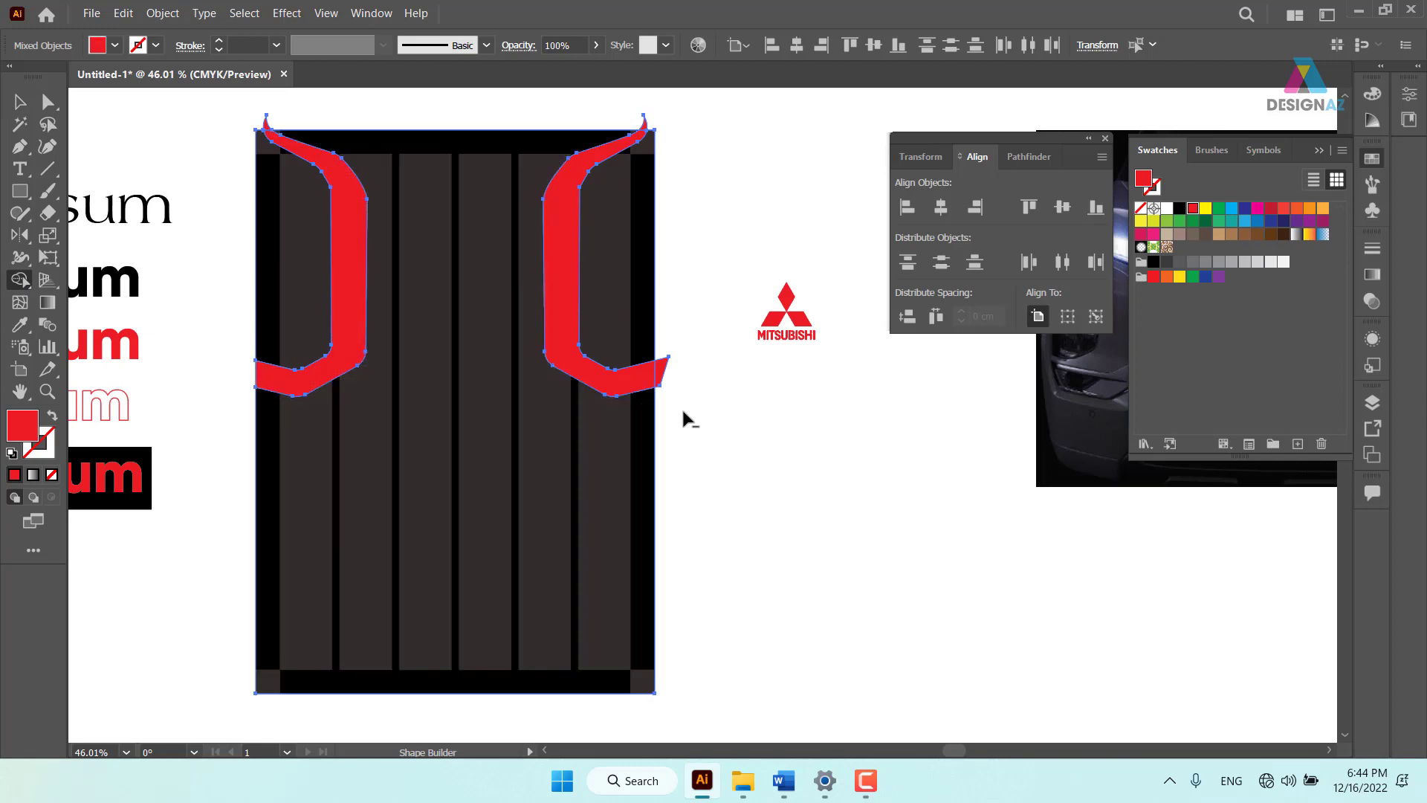
alt+click(664, 372)
alt+click(643, 121)
alt+click(266, 121)
click(20, 104)
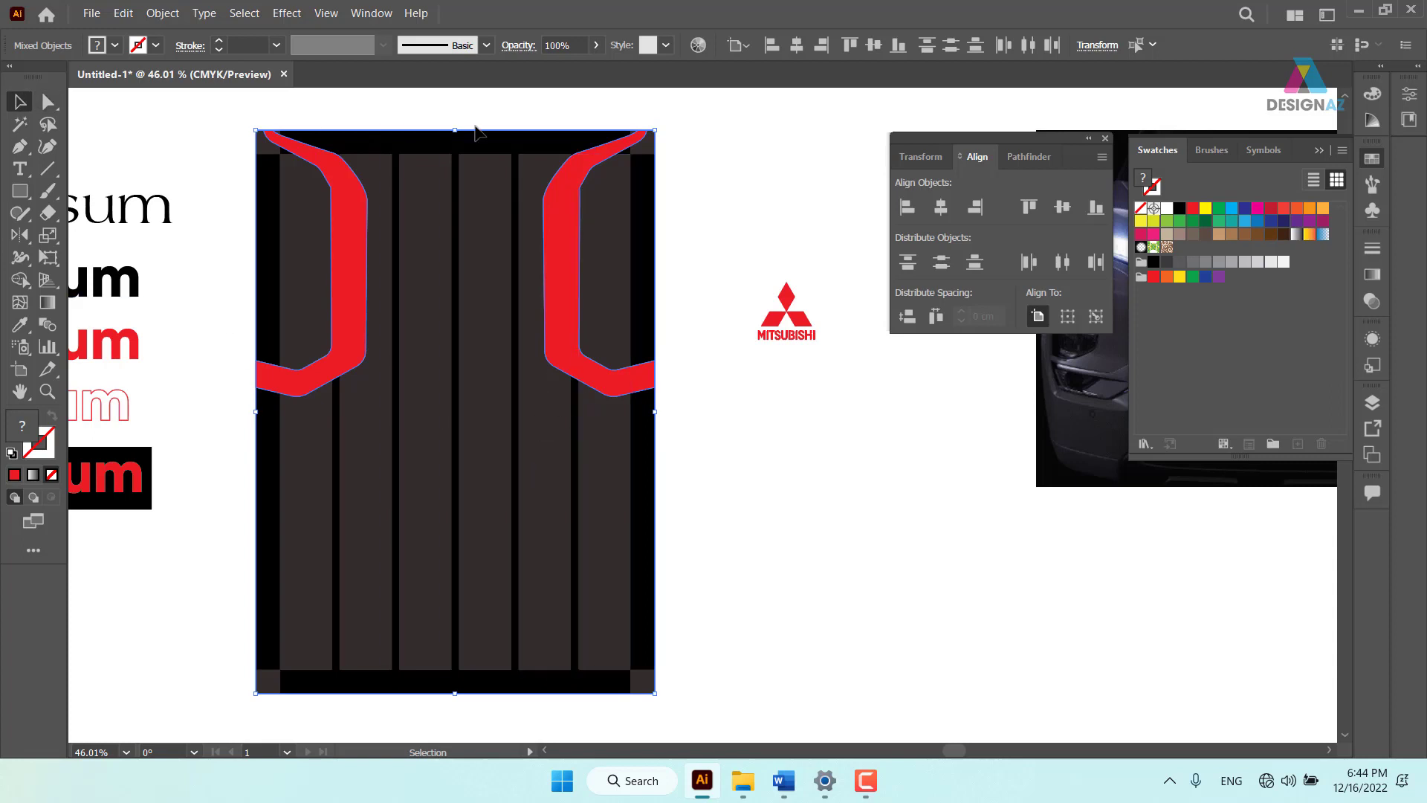
click(724, 268)
mouse_move(724, 268)
mouse_down()
mouse_move(654, 258)
mouse_move(670, 249)
mouse_up()
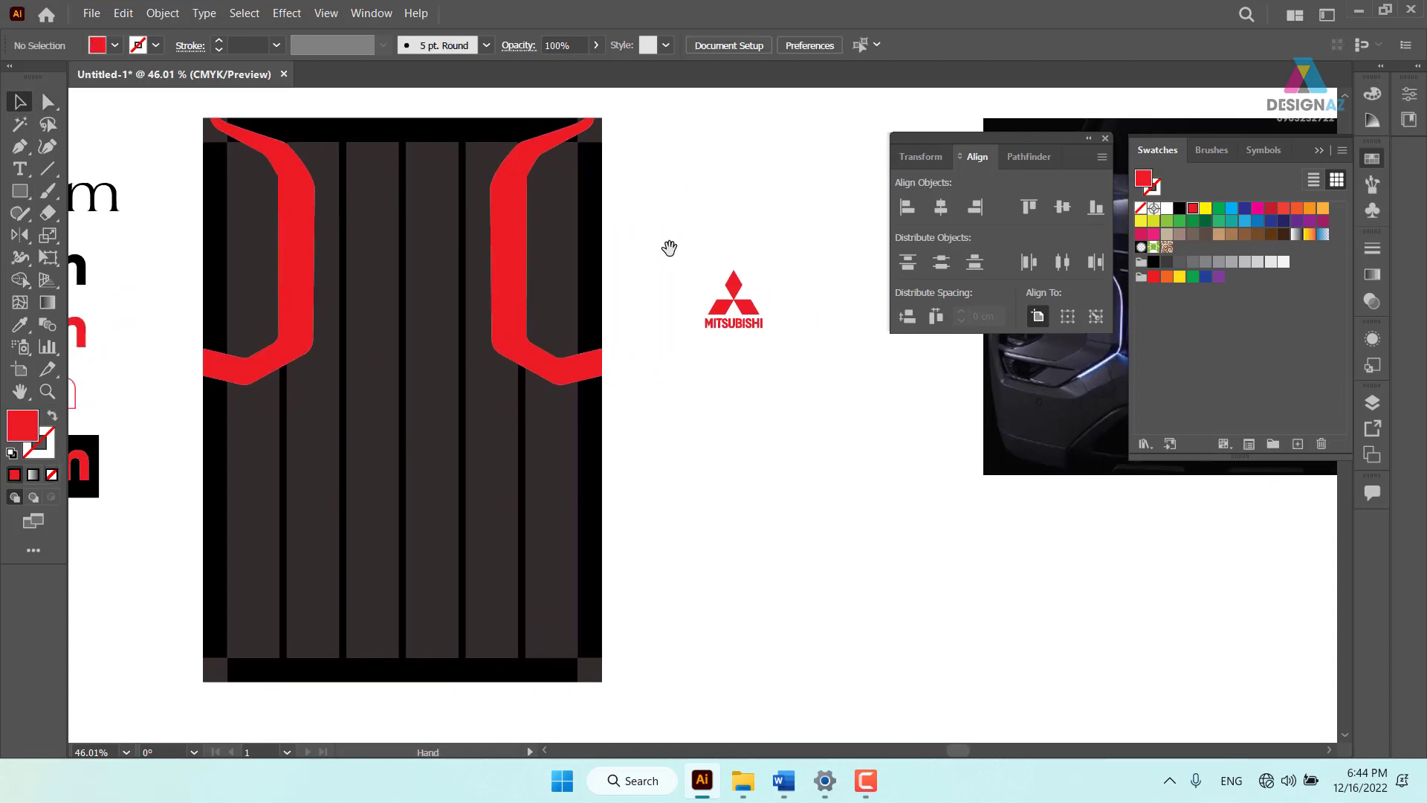
click(498, 277)
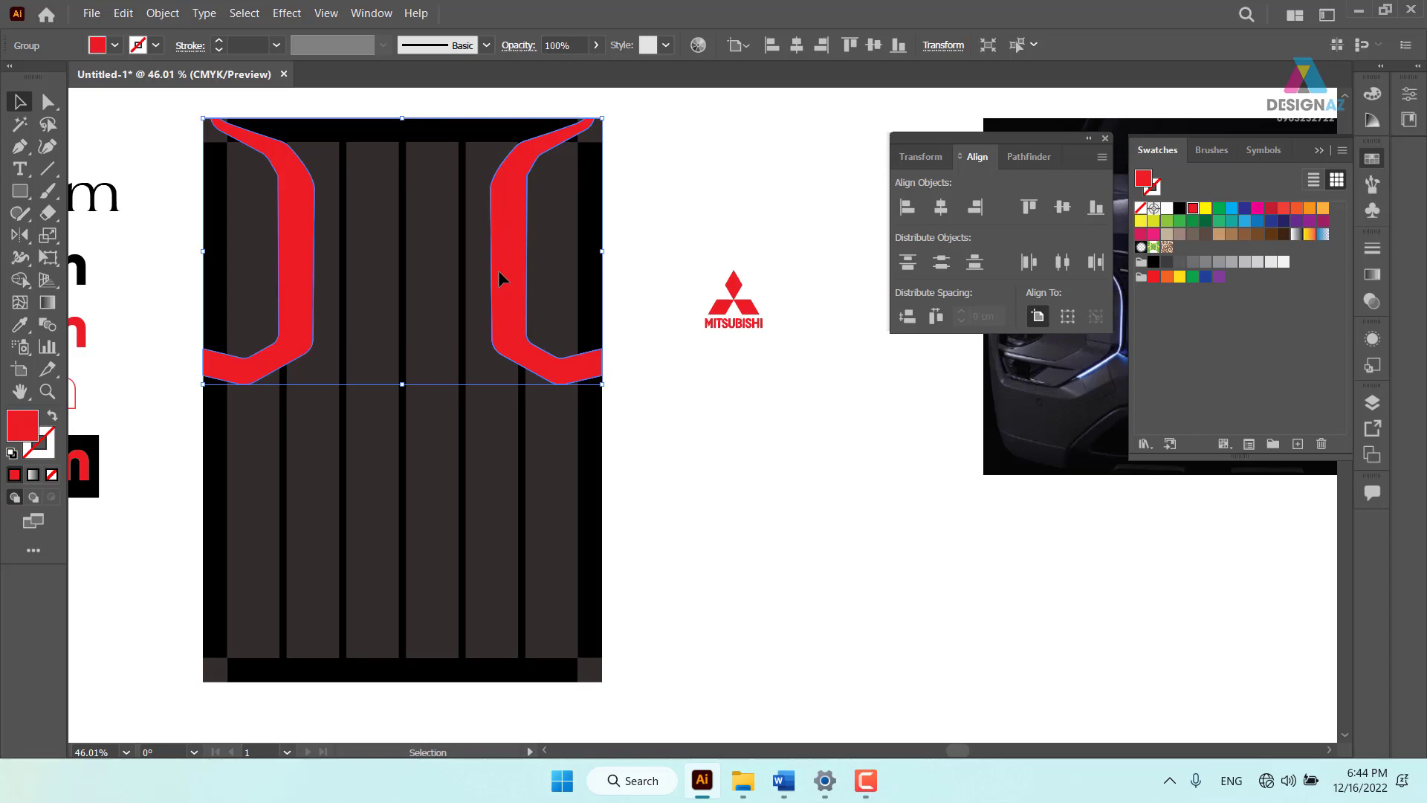
Open O945XP1.eps from the Golden-squares-collection archive on New Volume (E:)
key(super+e)
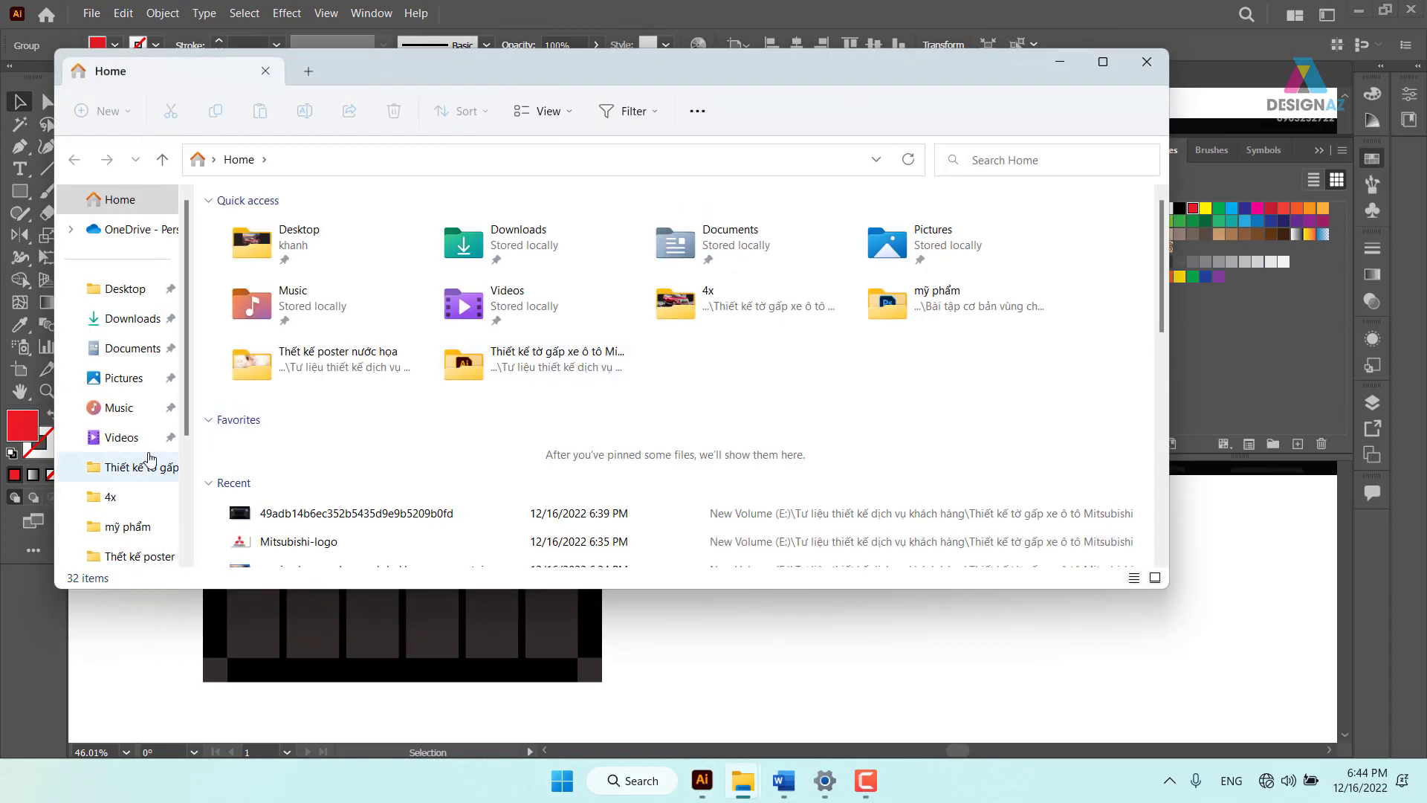
scroll(152, 389, down, 2)
scroll(152, 389, down, 1)
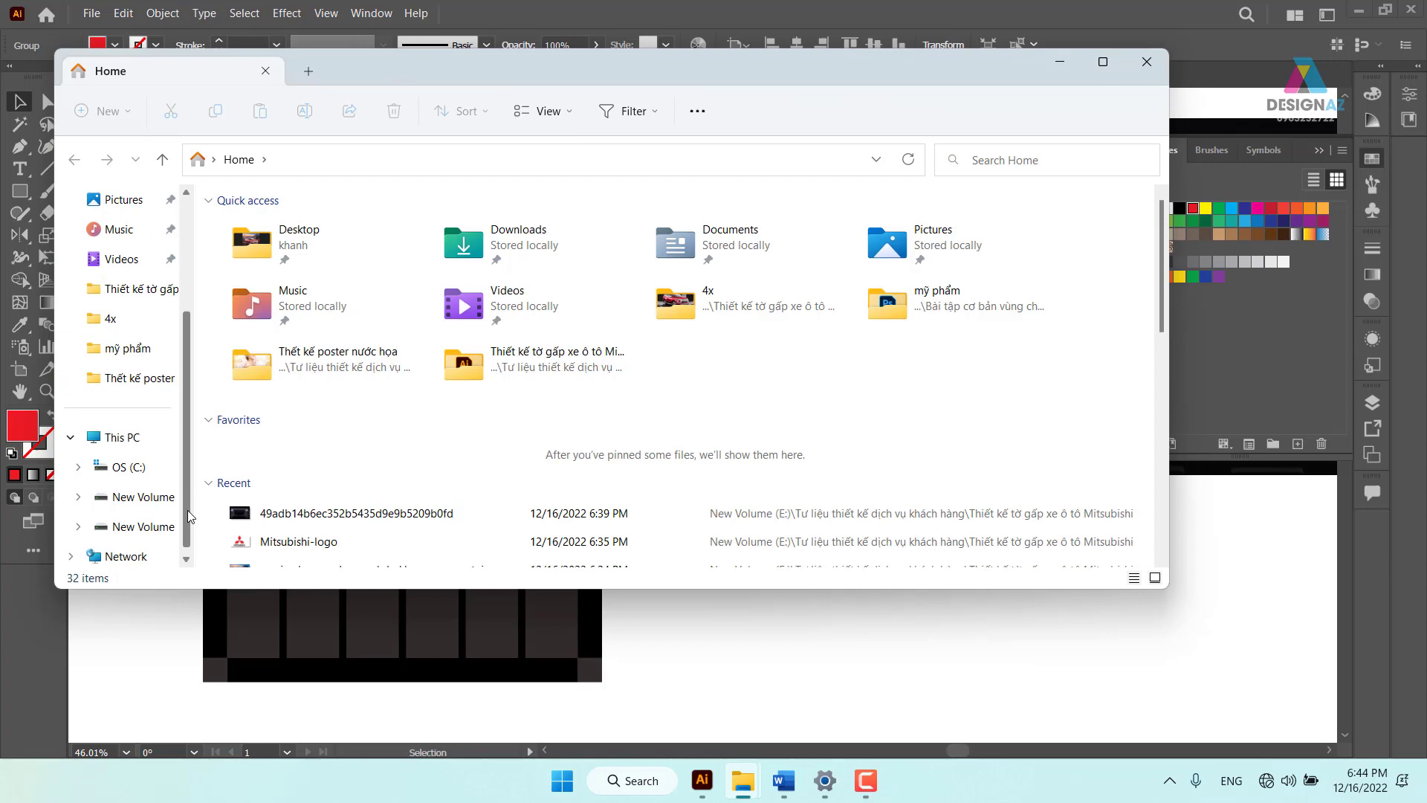
click(143, 526)
scroll(786, 501, down, 2)
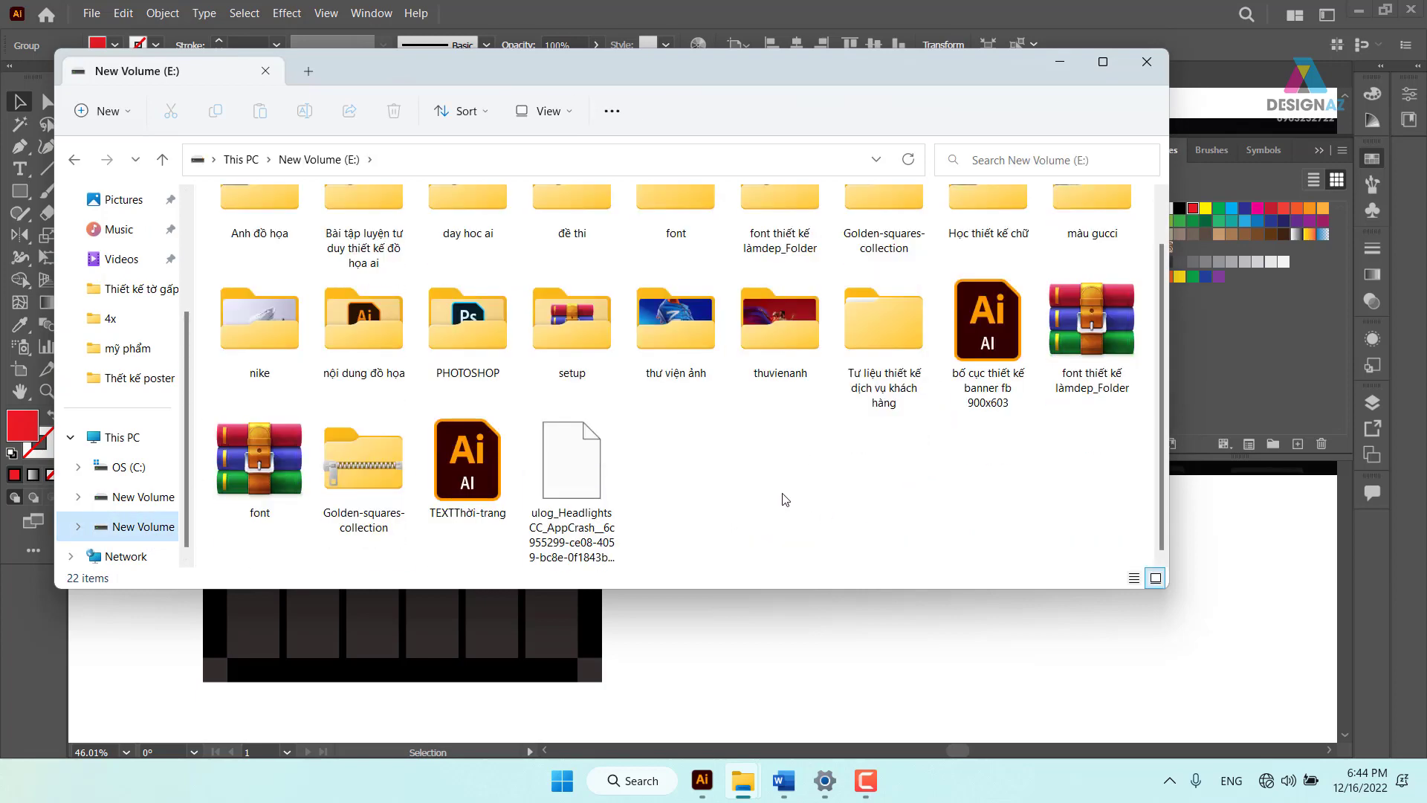
mouse_move(364, 468)
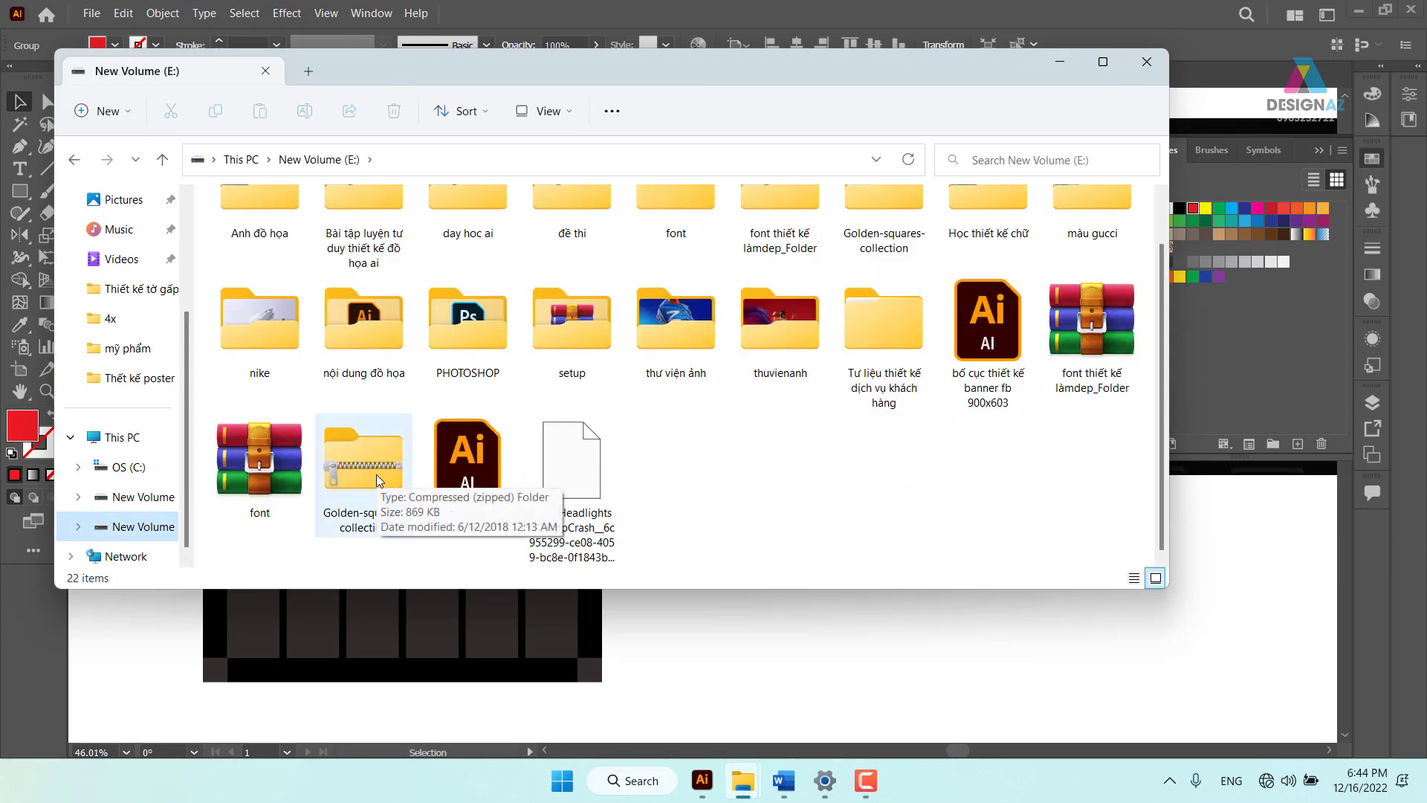
double_click(376, 474)
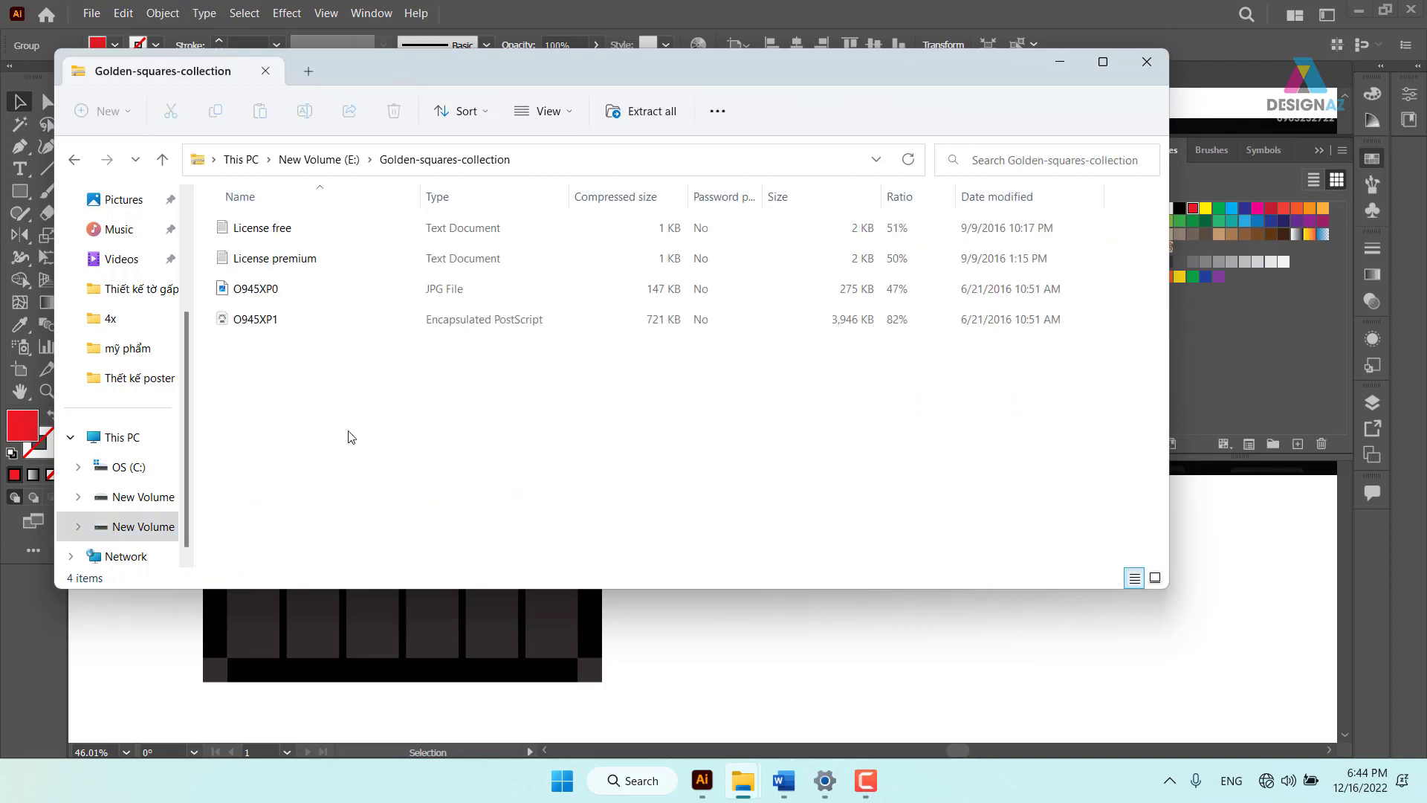
double_click(260, 328)
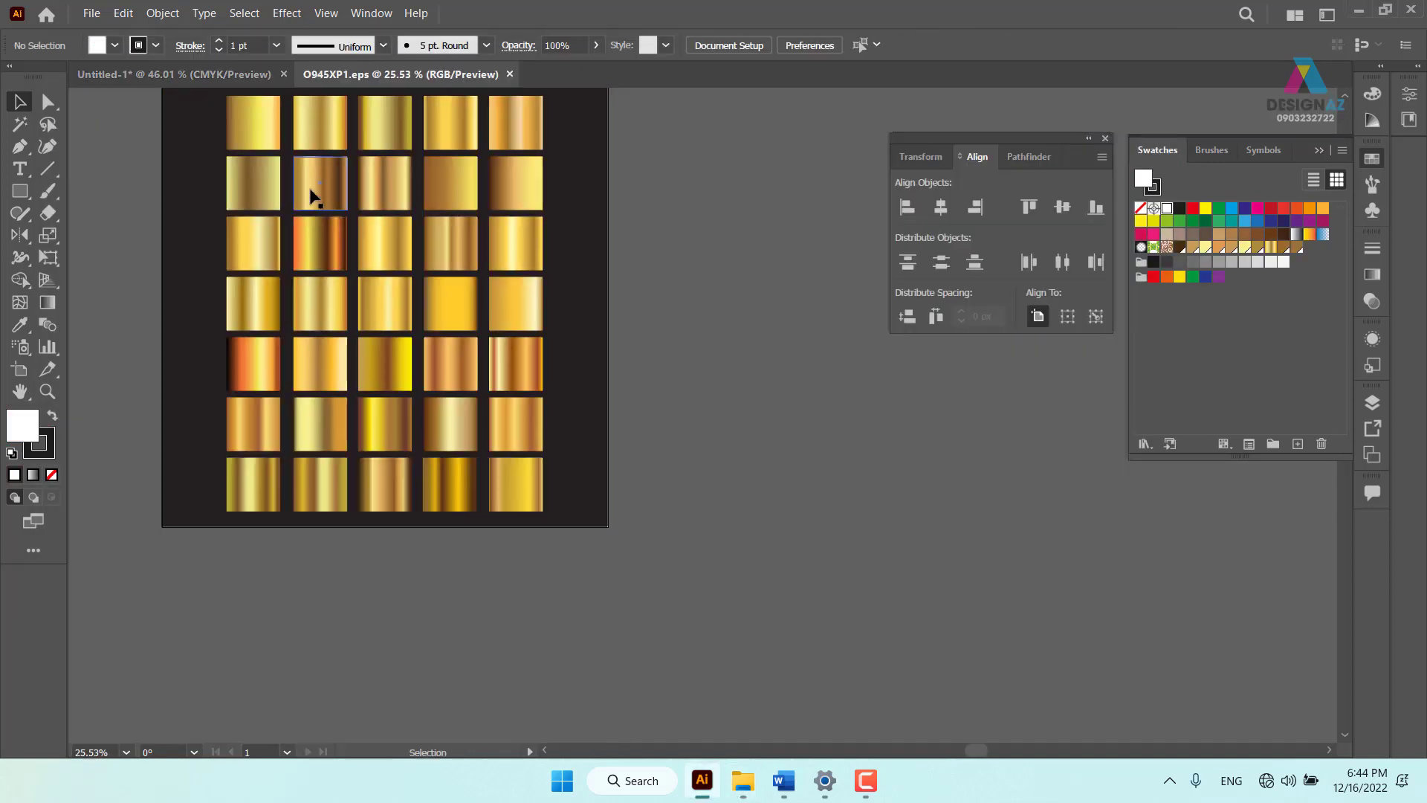
Paste a gold gradient square below the logo and sample its gradient onto the red headlight forms
click(312, 192)
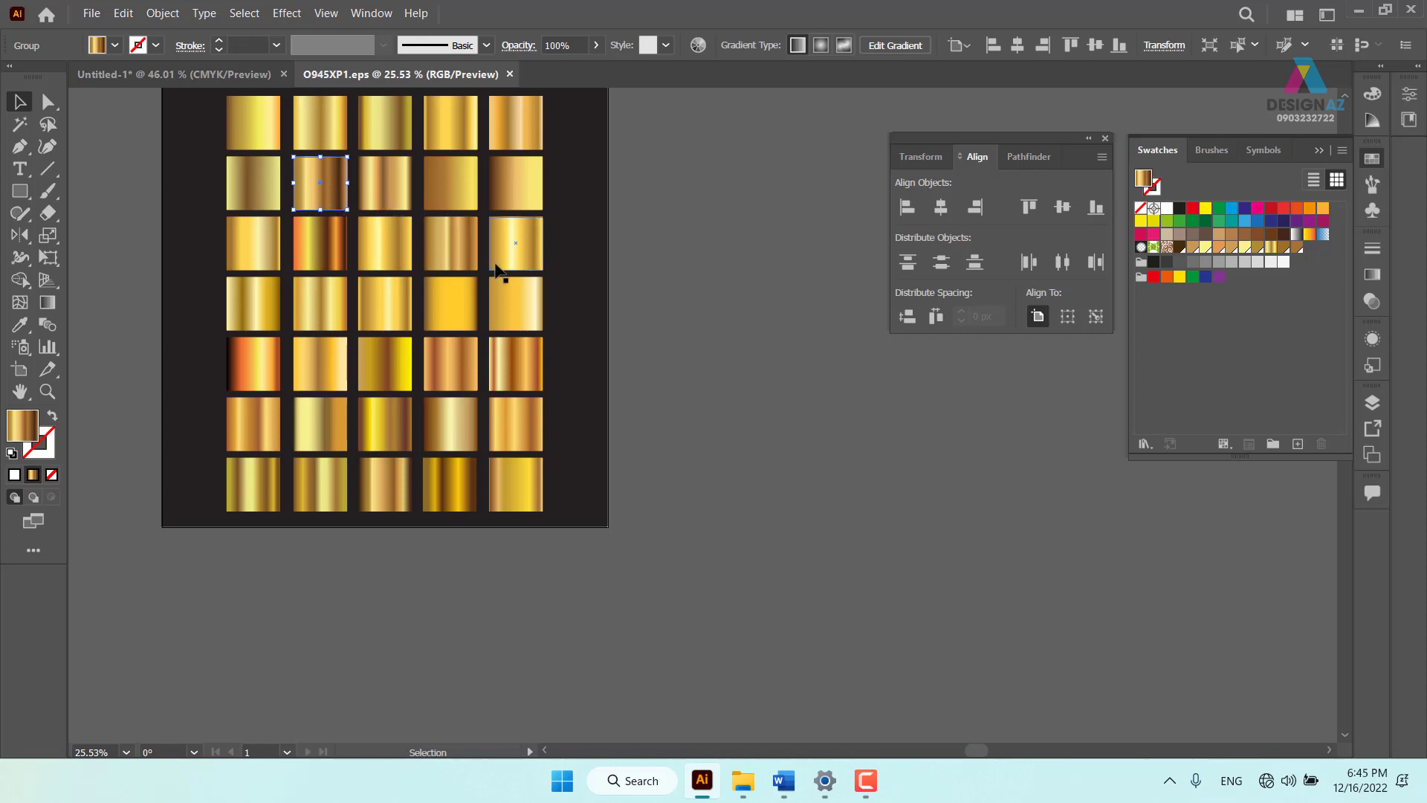
key(a)
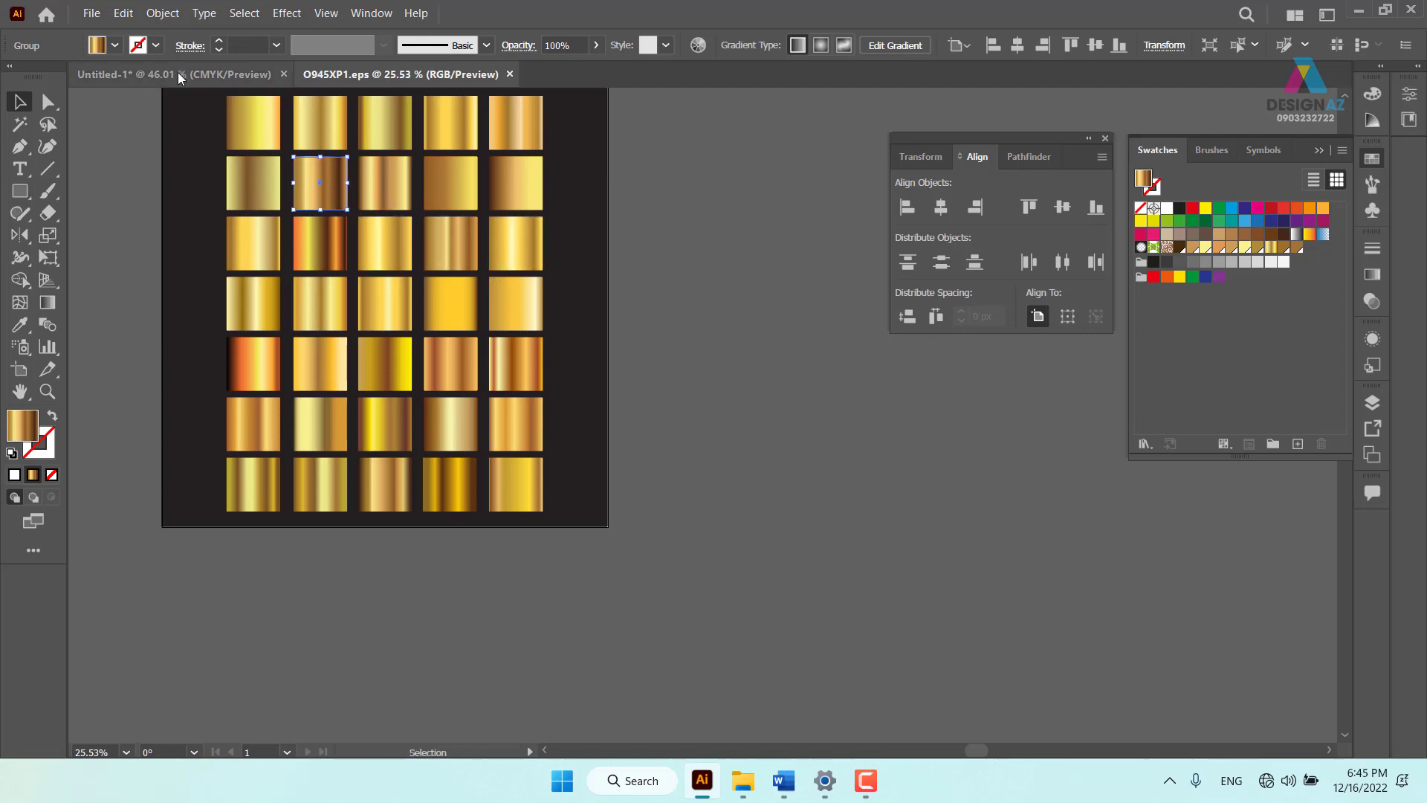
click(171, 75)
click(707, 426)
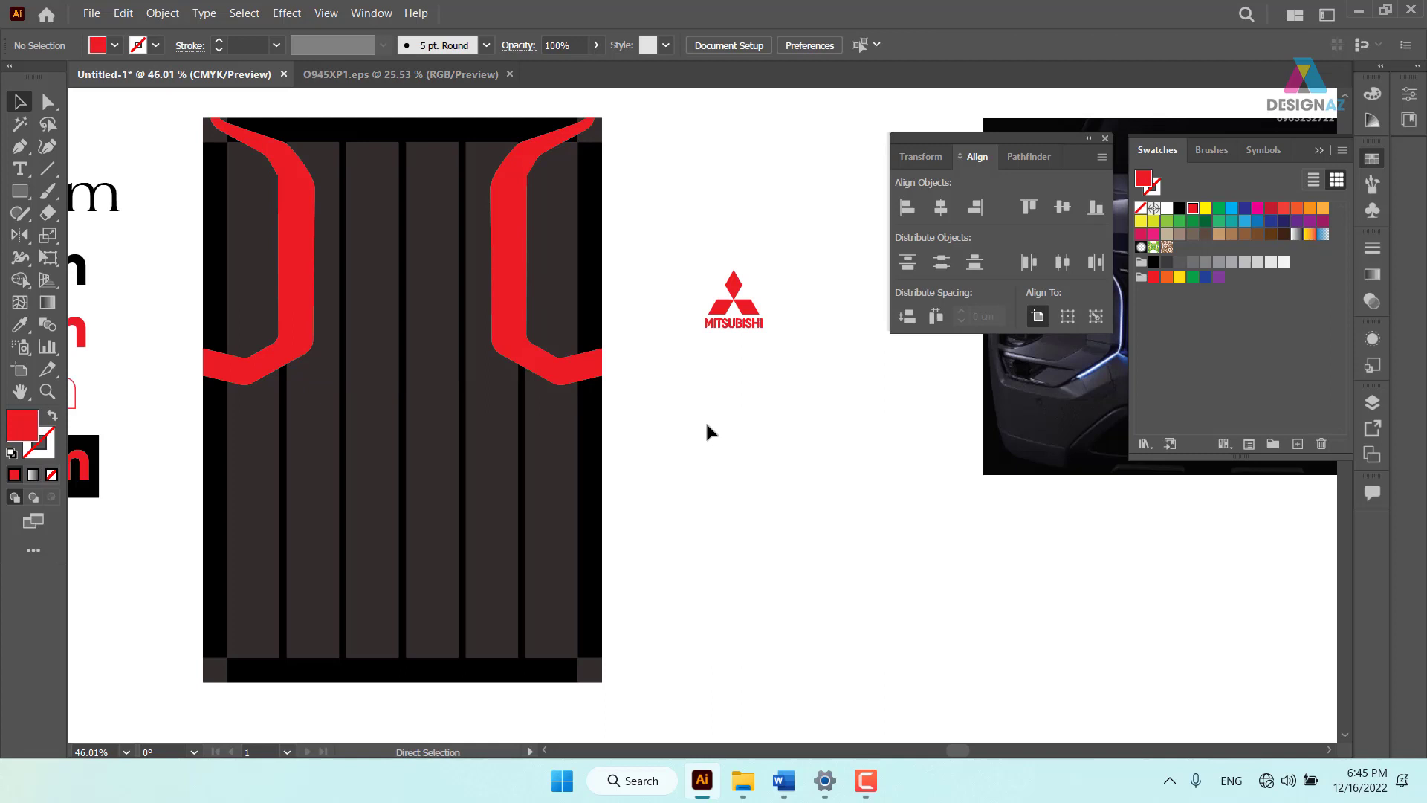
key(ctrl+v)
mouse_move(708, 425)
mouse_down()
mouse_move(755, 448)
mouse_move(744, 422)
mouse_up()
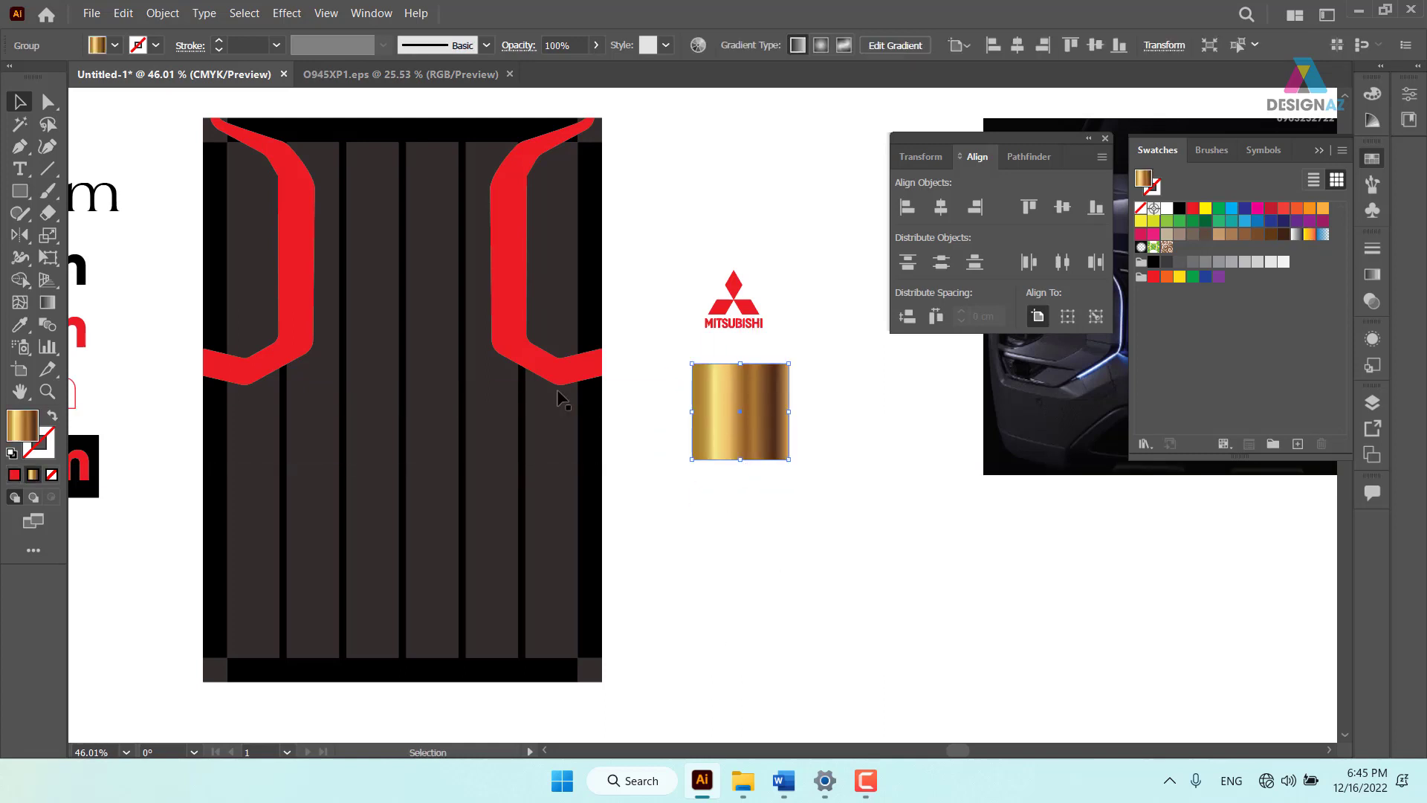
click(496, 228)
key(i)
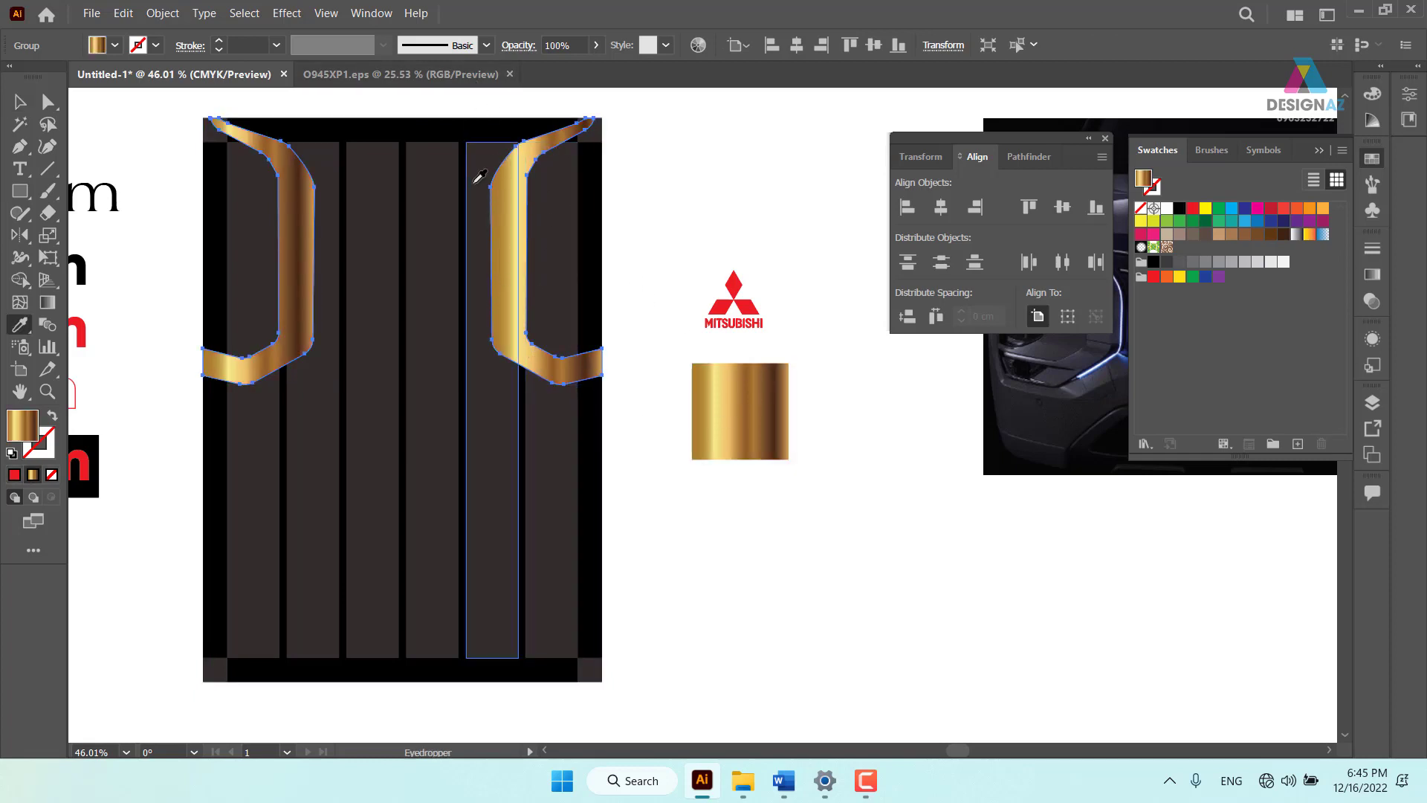
Run the gold gradient vertically down the headlight forms
key(g)
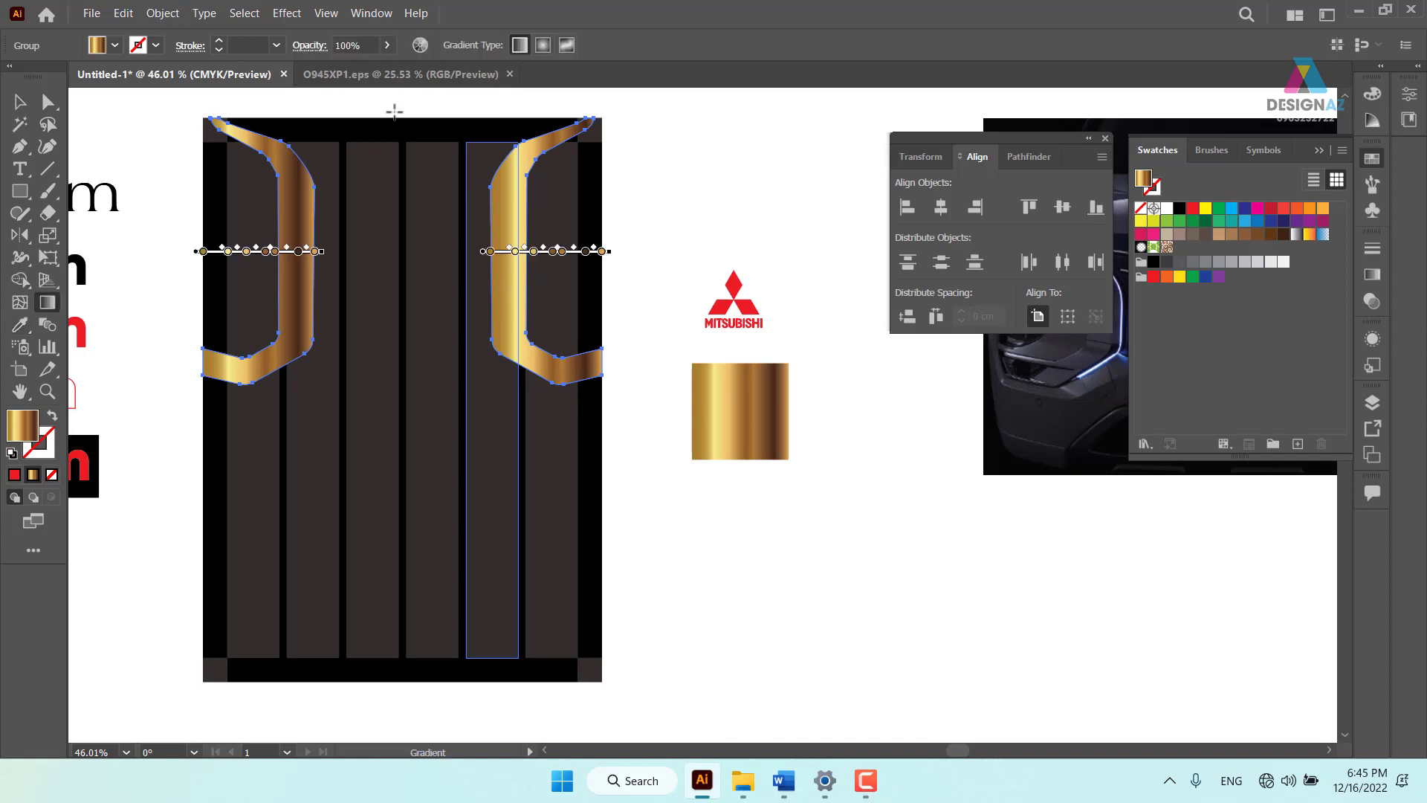
drag(394, 112, 404, 383)
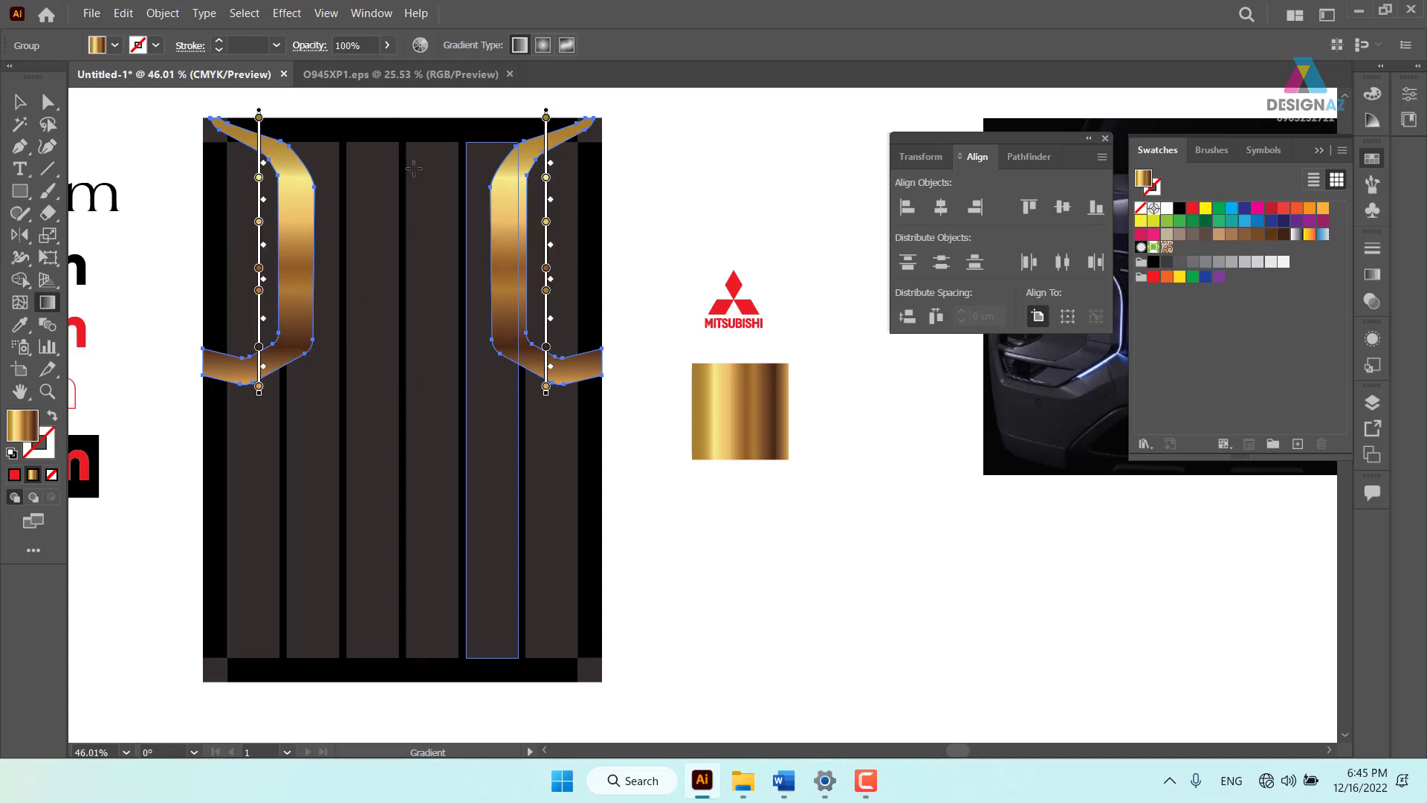
click(19, 101)
click(698, 161)
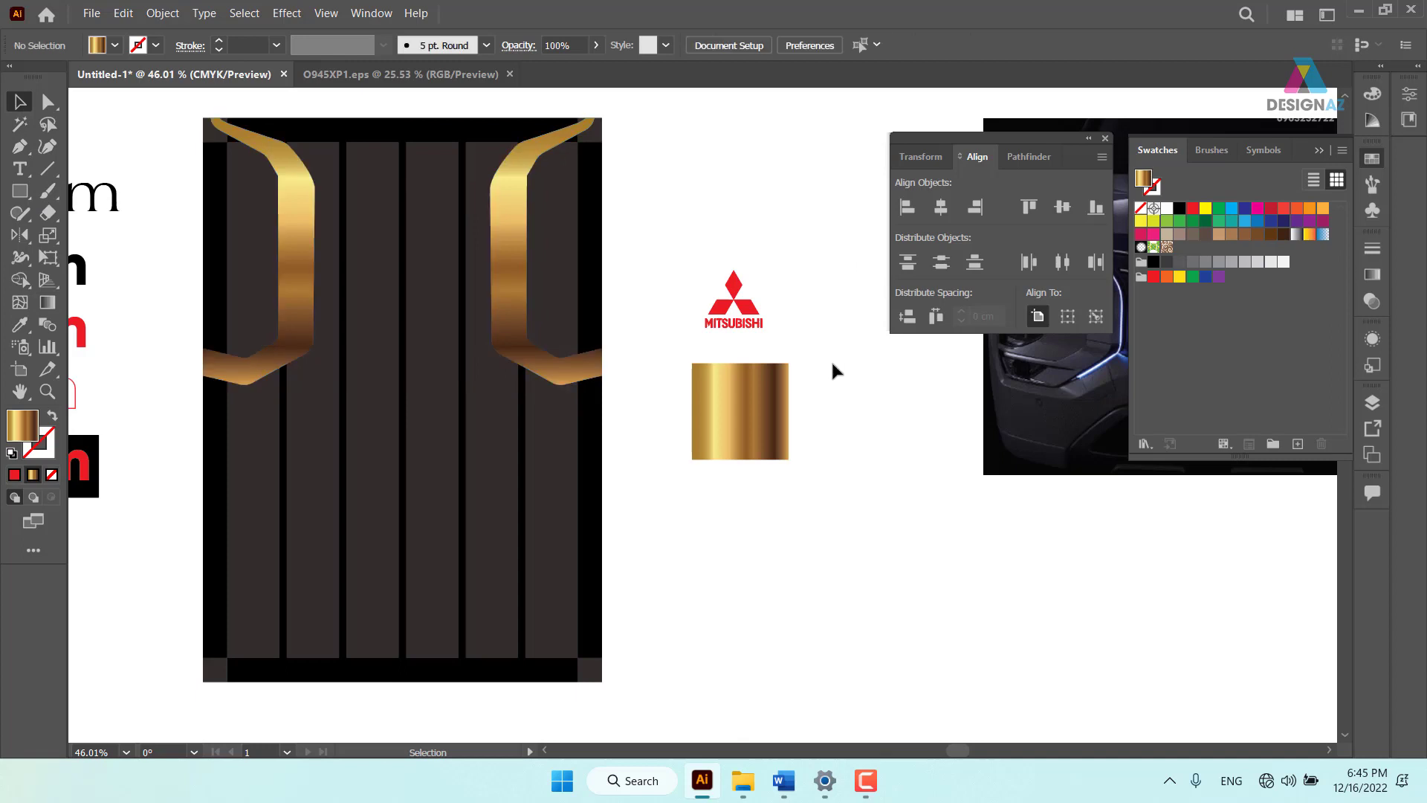
Reselect the gold headlight forms and show their -90° linear gradient settings
click(503, 257)
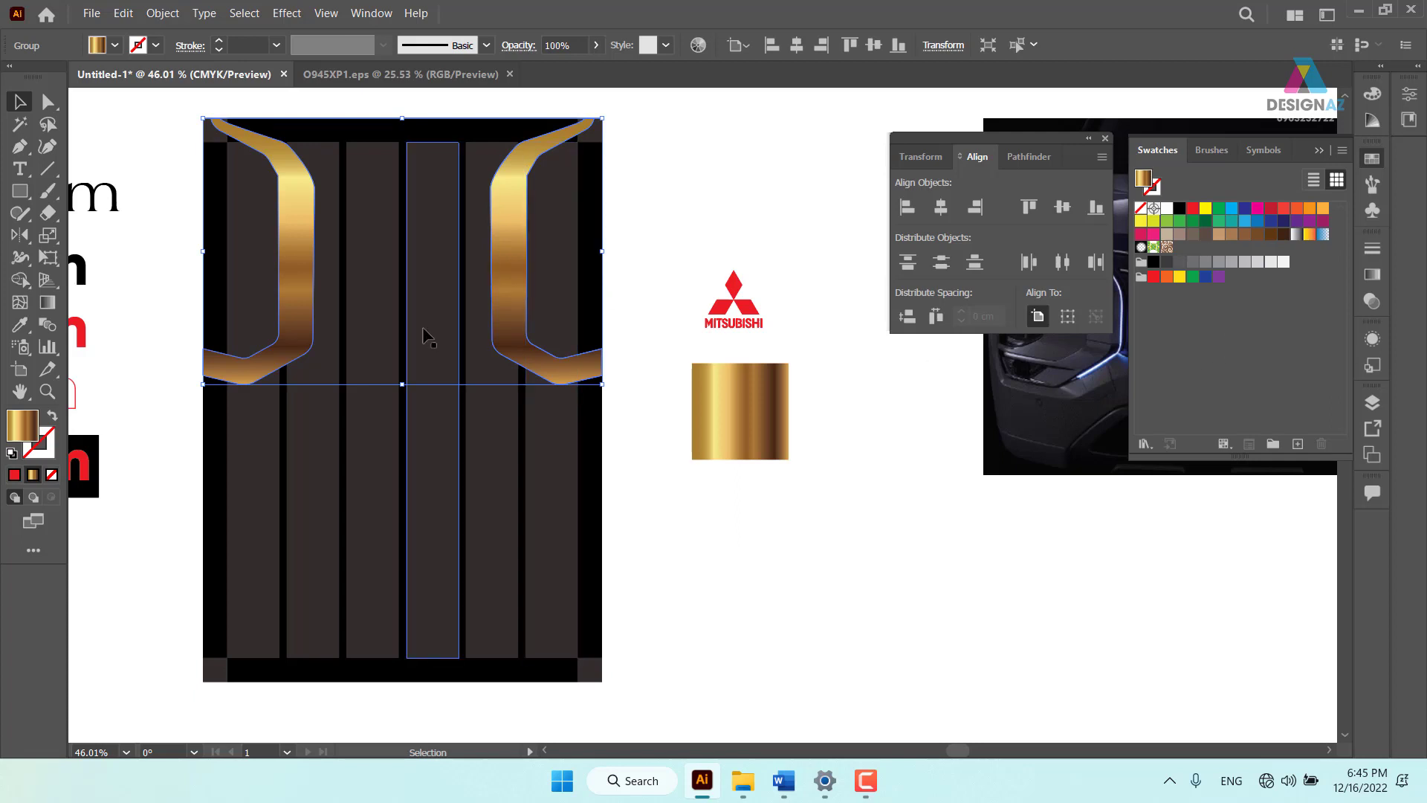
click(749, 174)
click(498, 202)
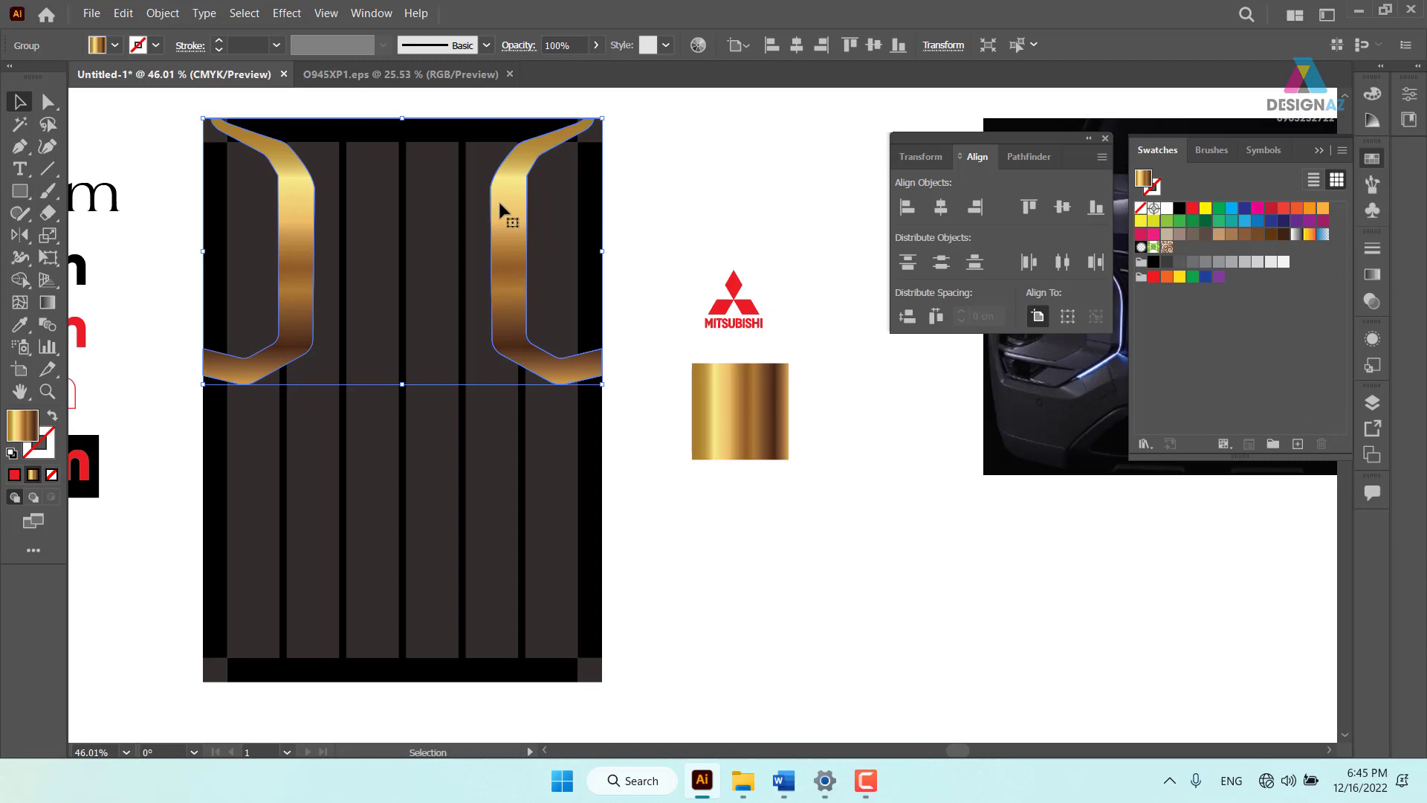
click(654, 198)
click(499, 227)
click(1372, 274)
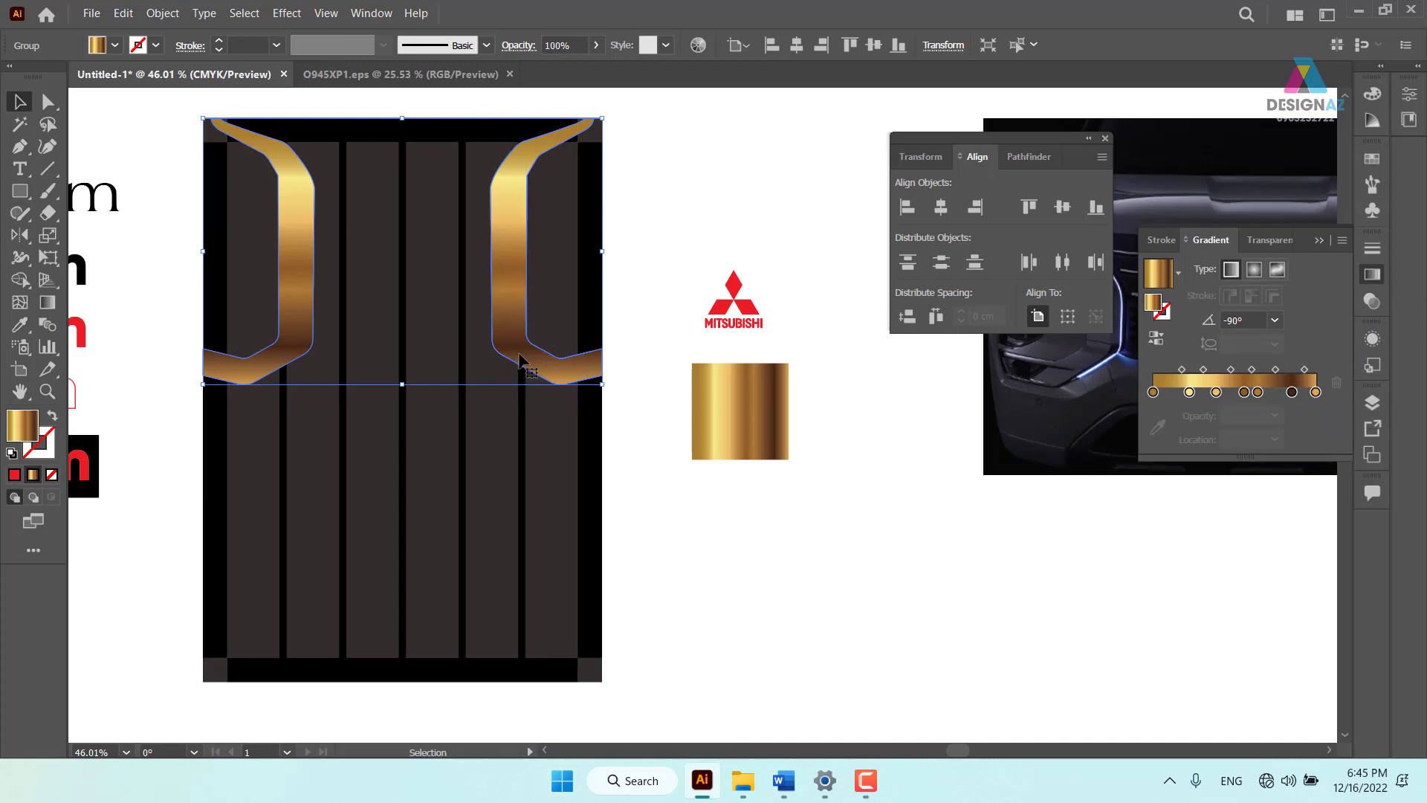
Delete a right-end gold stop, move a middle stop to 51.5472%, and add one at 81.9383%
click(1291, 392)
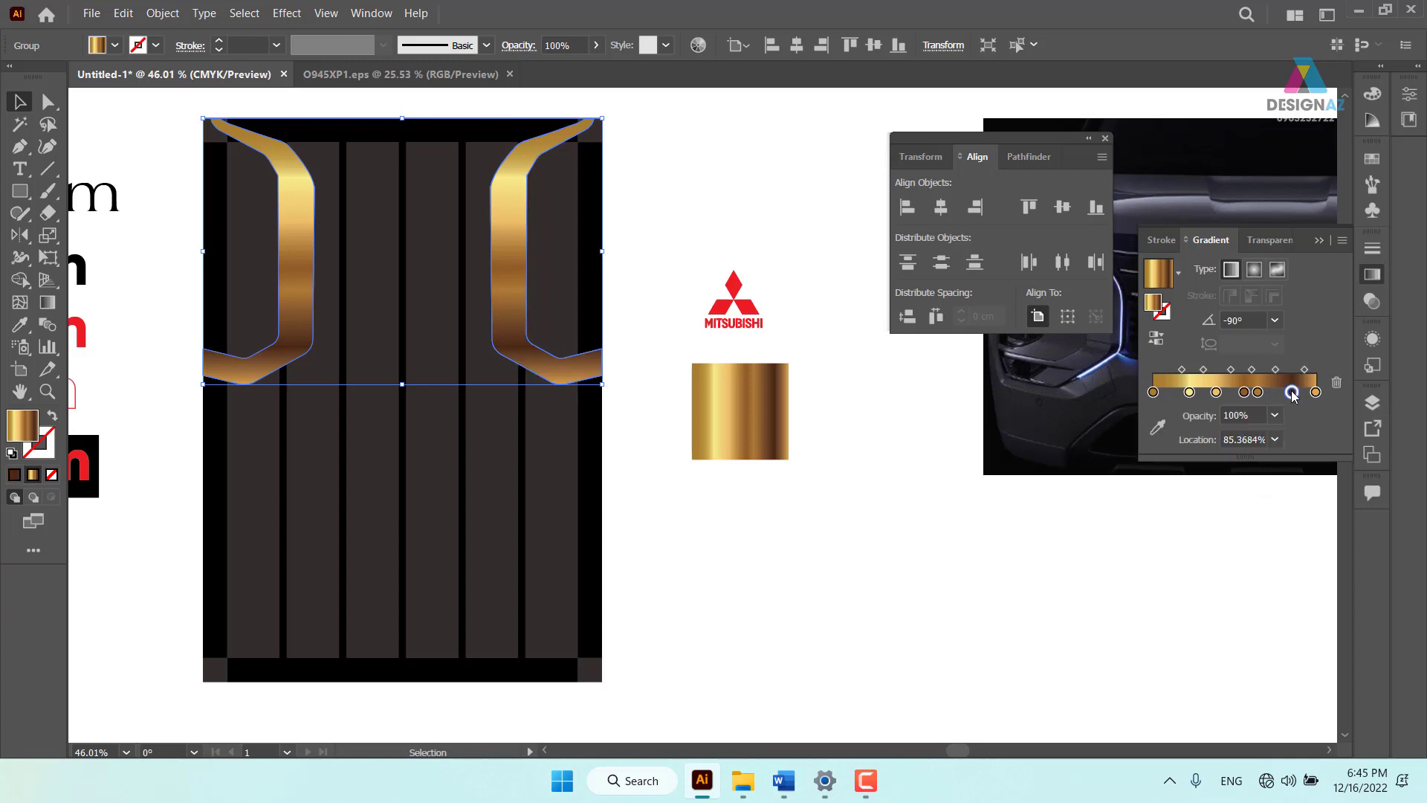
click(1337, 383)
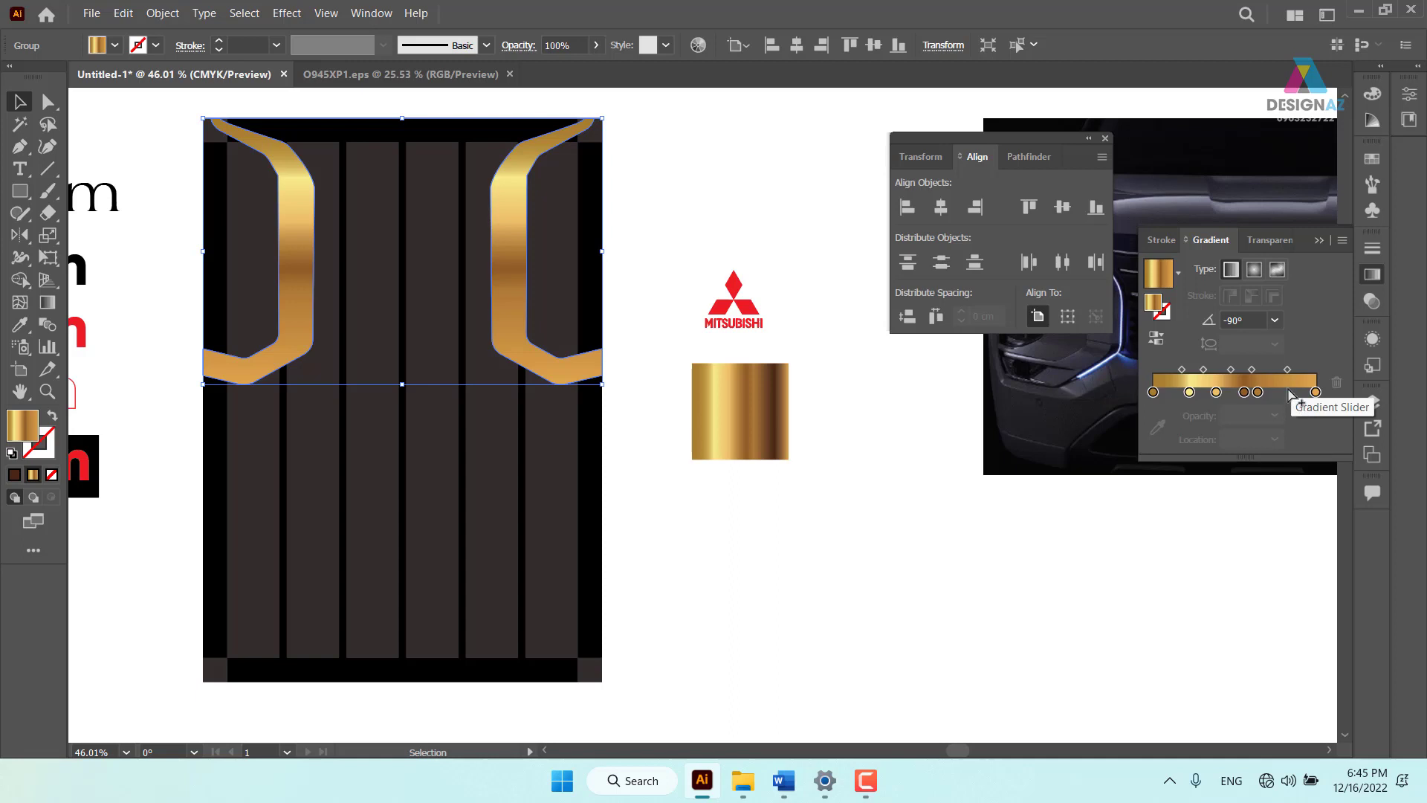
drag(1245, 393, 1237, 393)
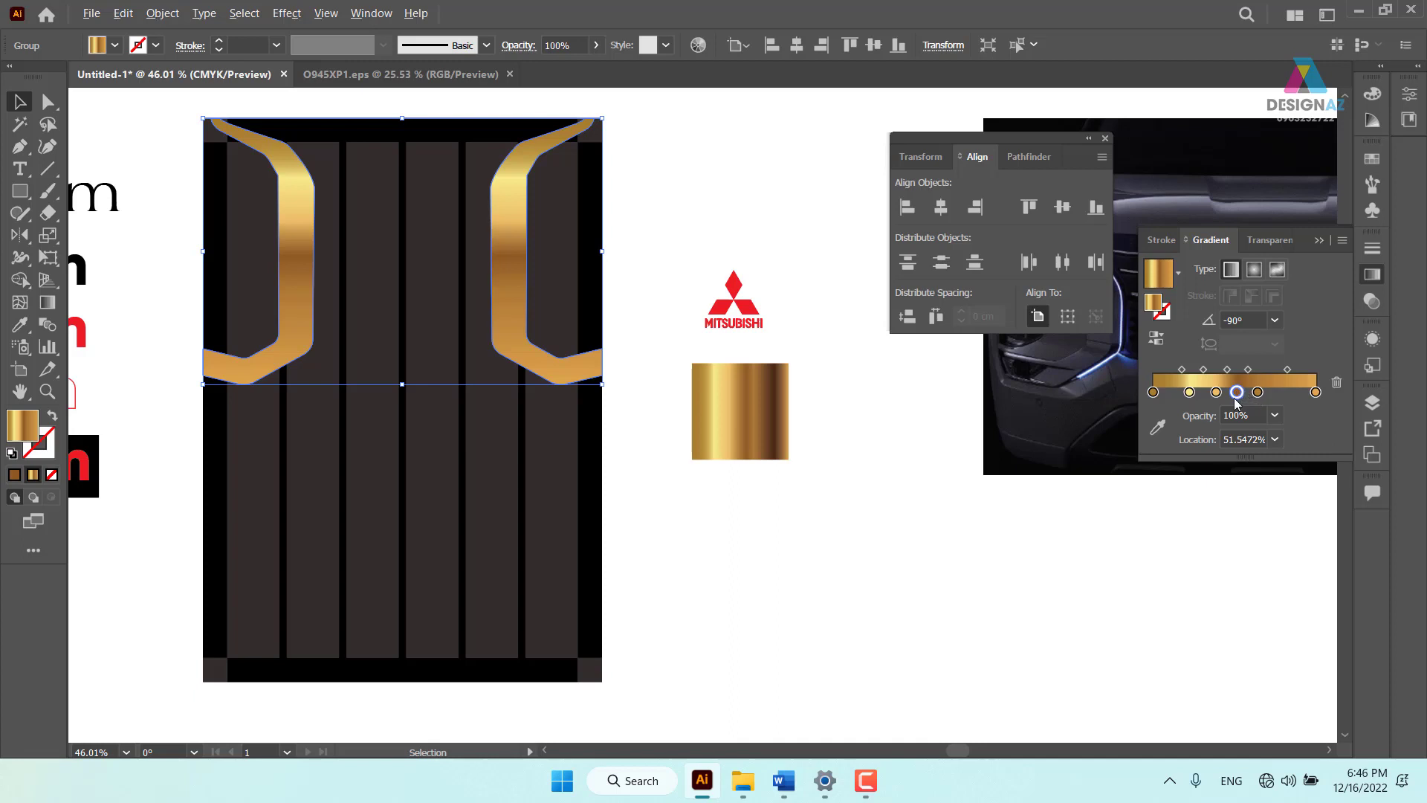
drag(1236, 392, 1286, 393)
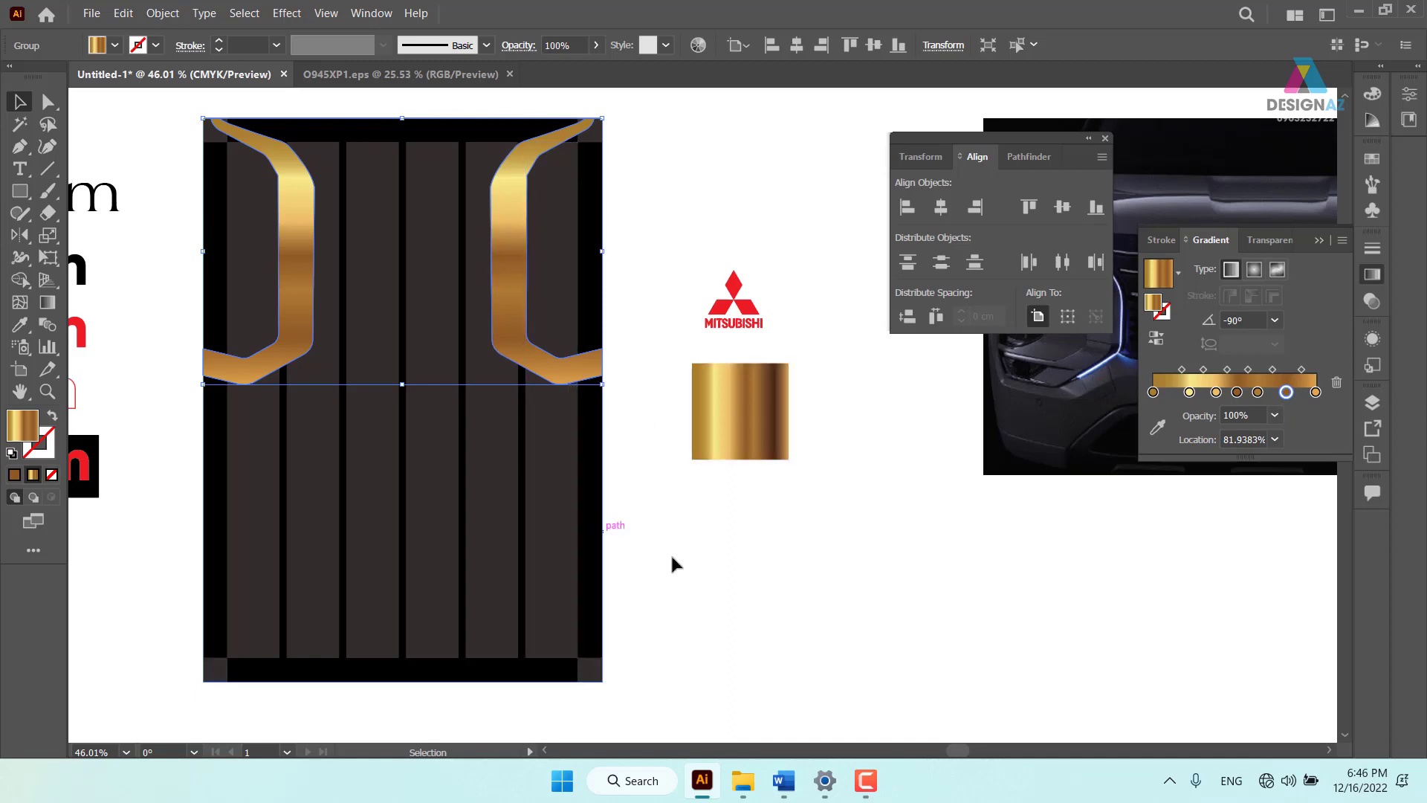
click(892, 514)
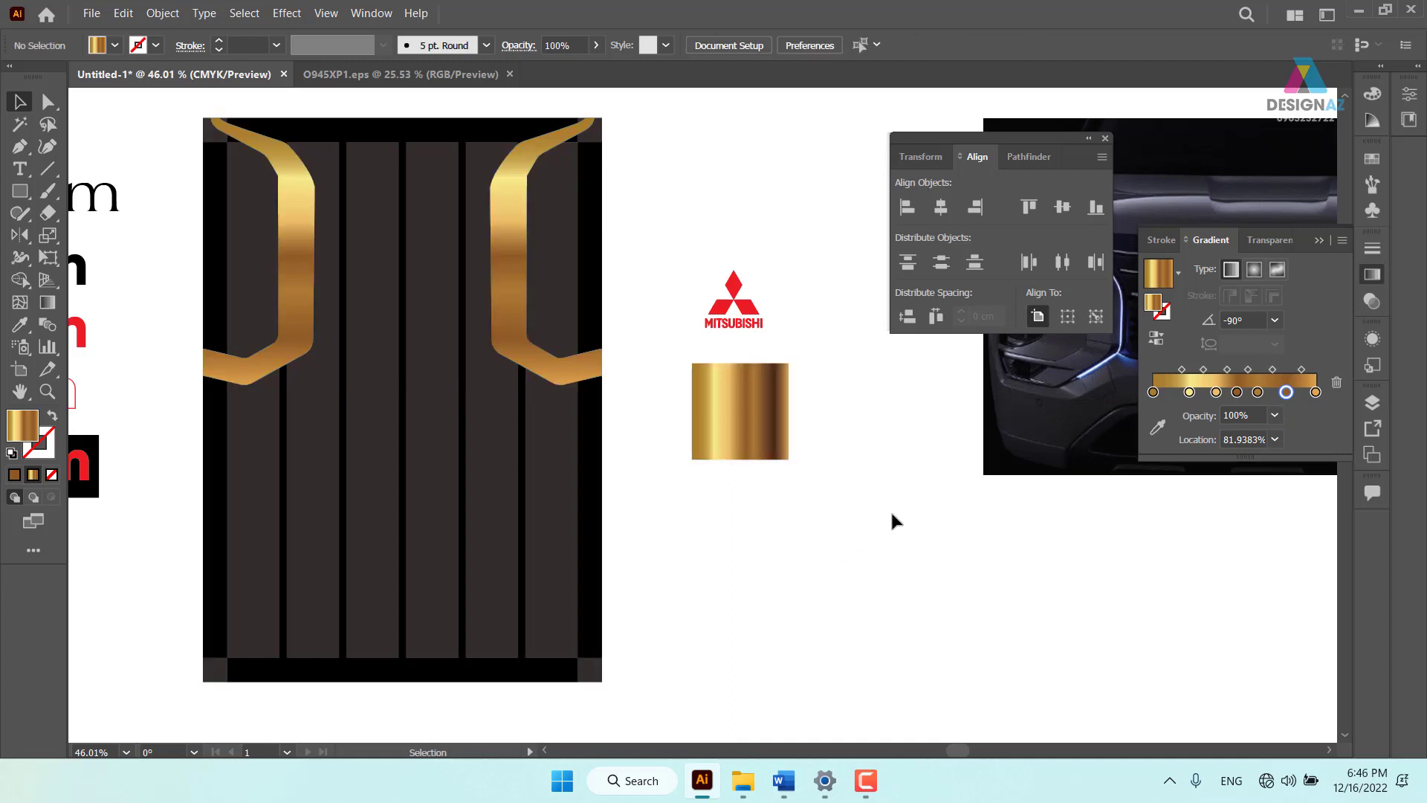
click(505, 248)
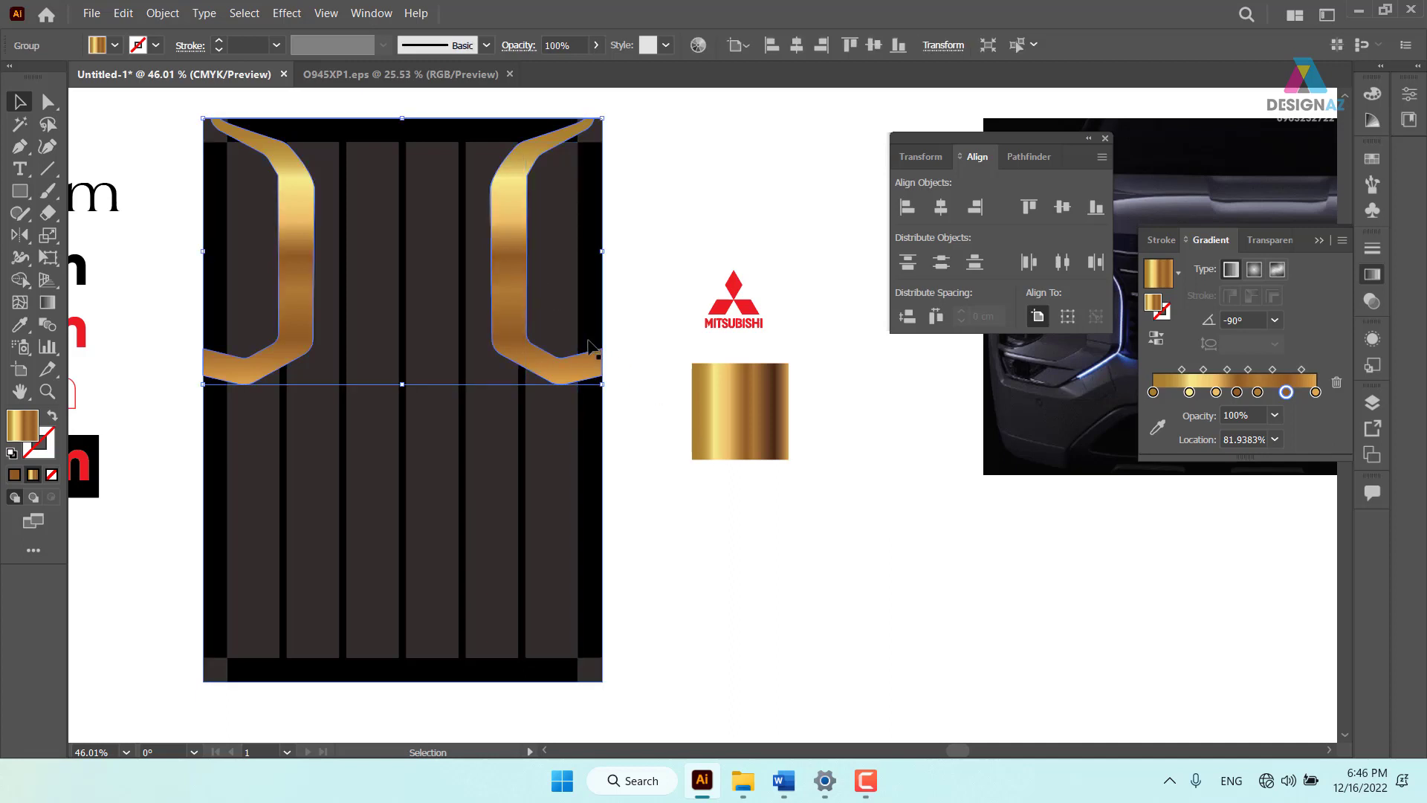
Convert the gold headlight forms to silver with Edit Colors > Convert to Grayscale
click(124, 13)
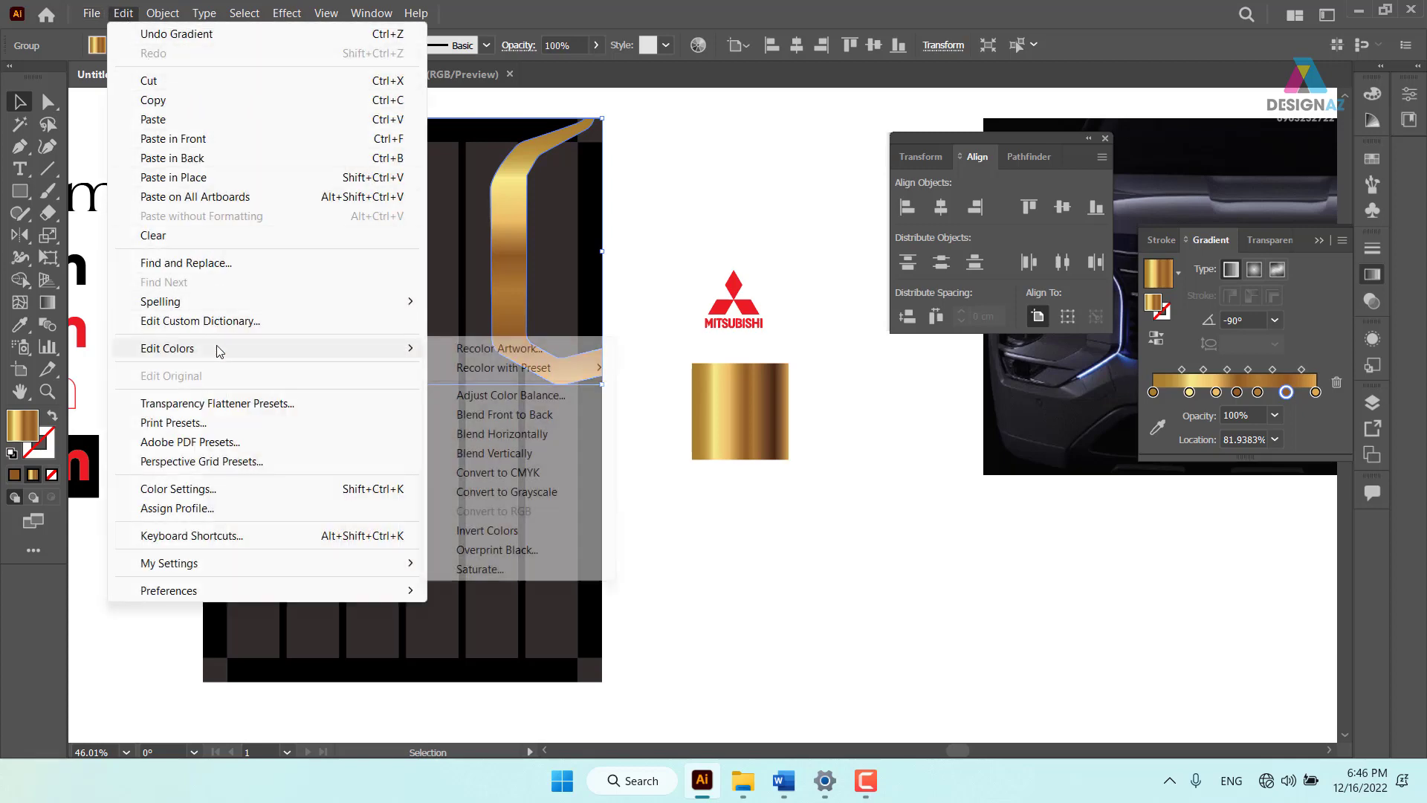
mouse_move(167, 347)
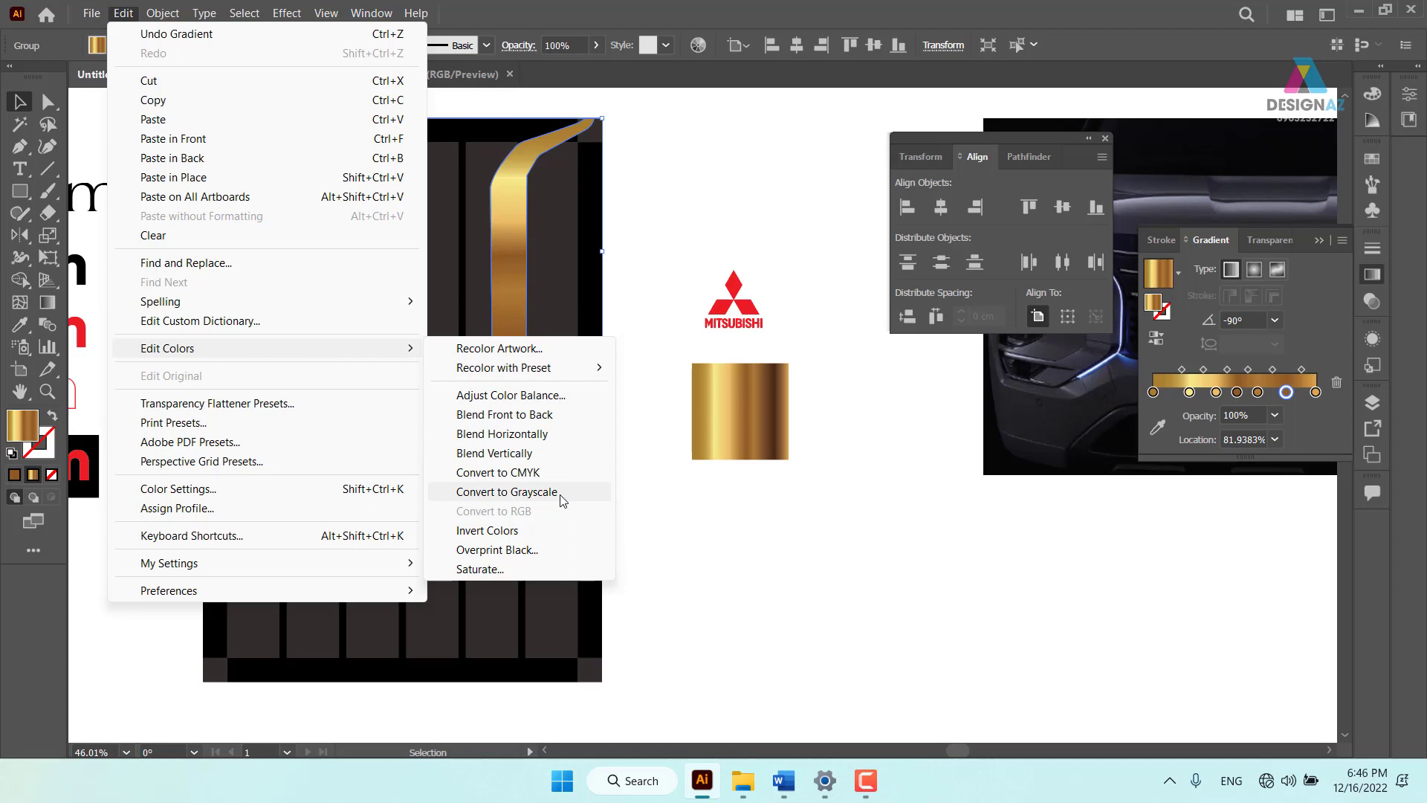
click(513, 492)
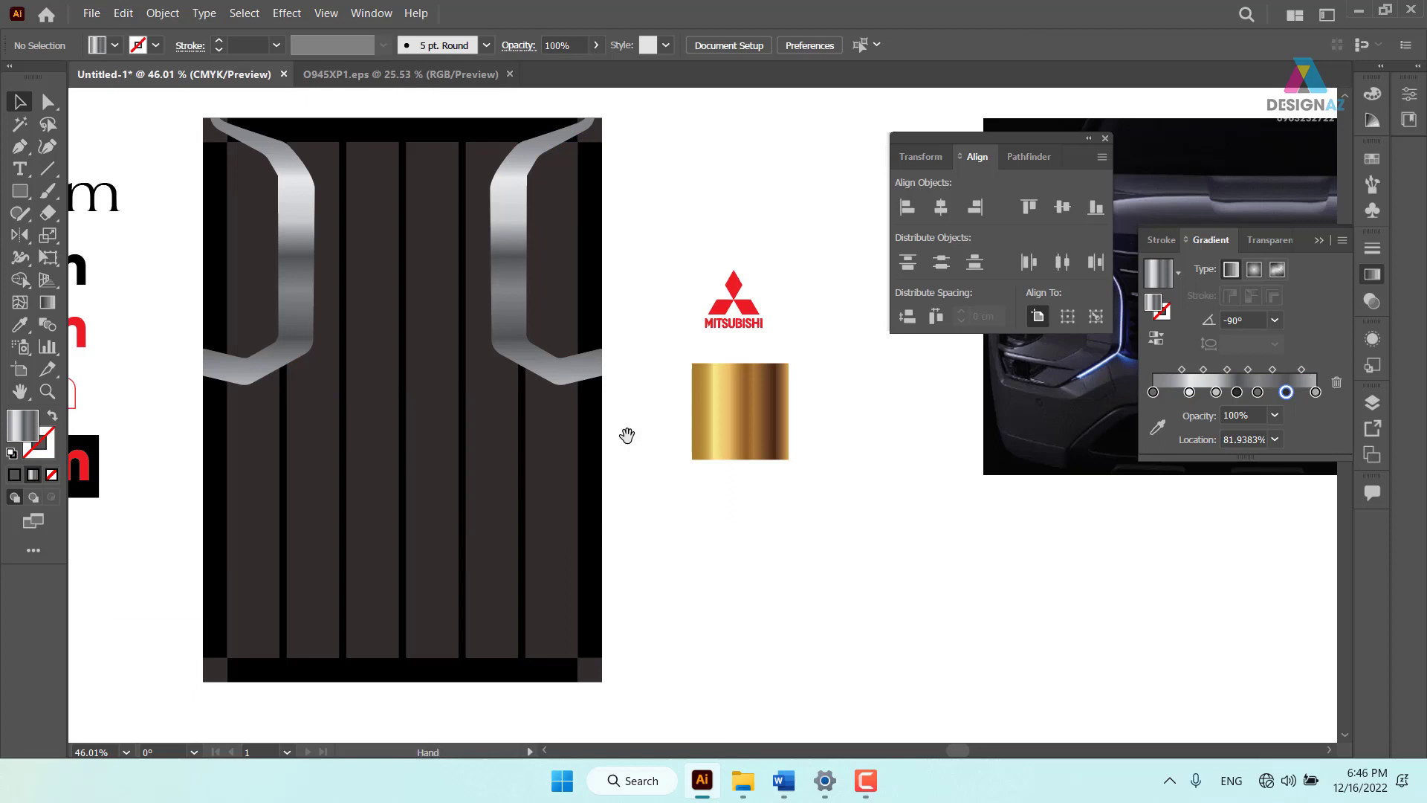
drag(624, 434, 599, 435)
Alt-drag a duplicate of the silver headlight forms below the artboard
click(480, 262)
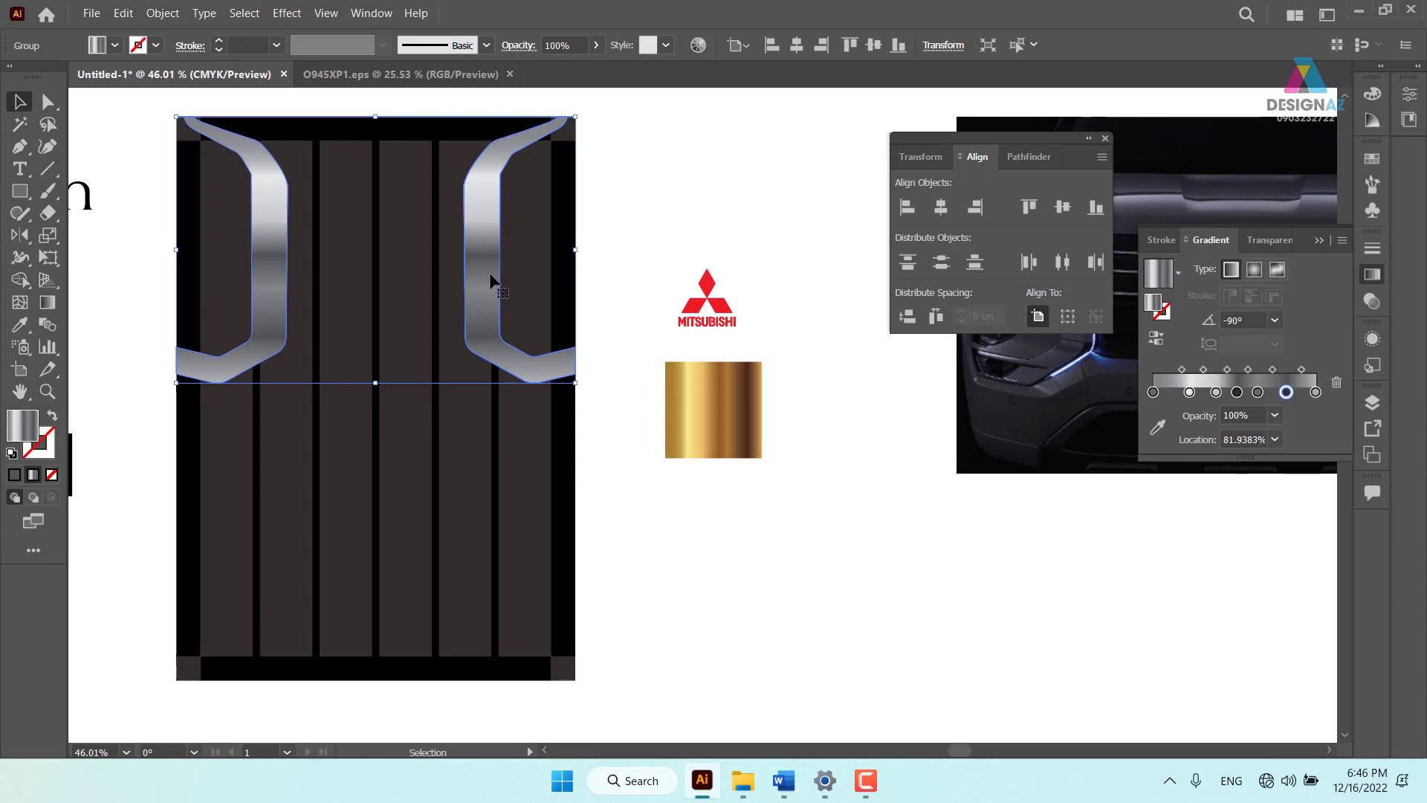
mouse_move(478, 260)
mouse_down()
mouse_move(1049, 596)
mouse_move(959, 617)
mouse_up()
drag(607, 427, 727, 457)
click(600, 260)
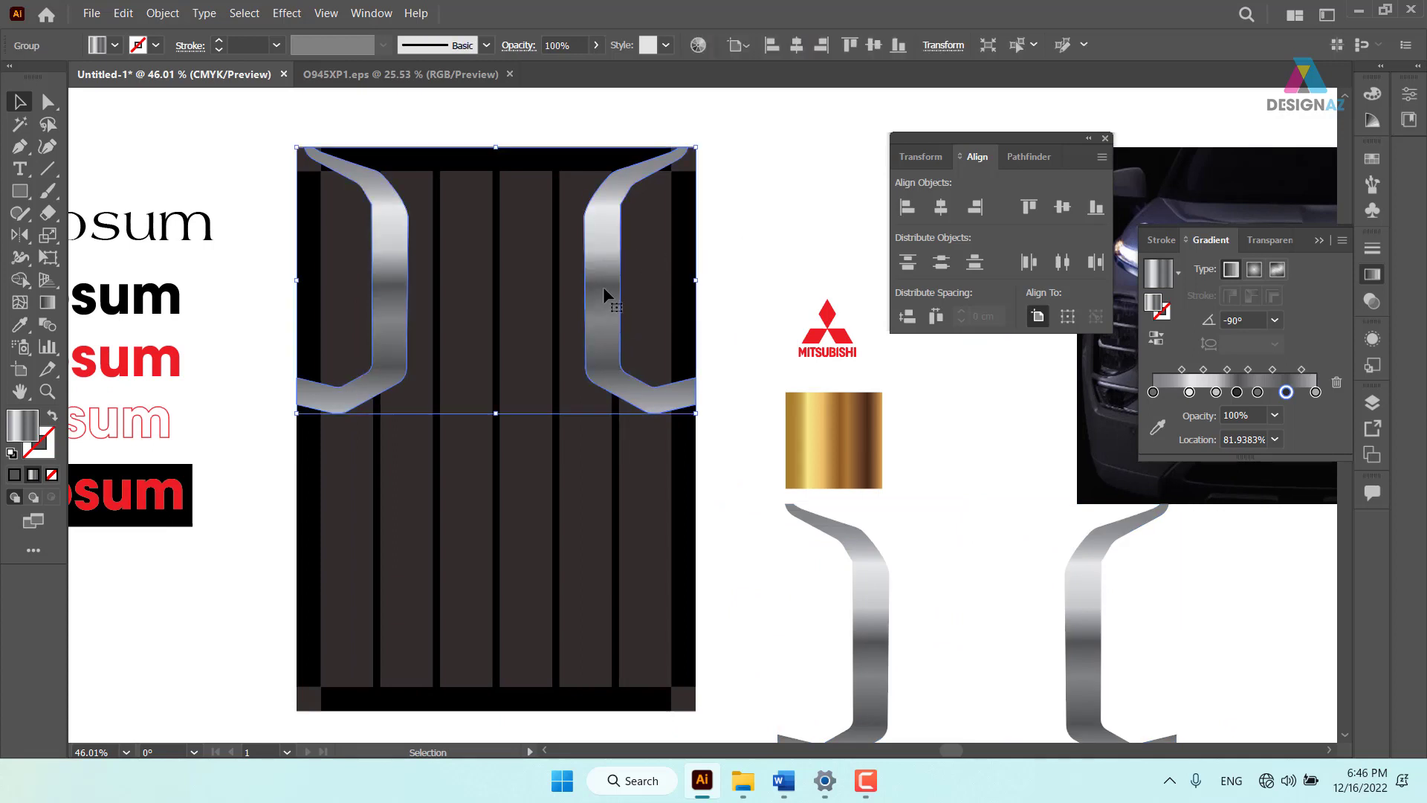
key(ctrl+h)
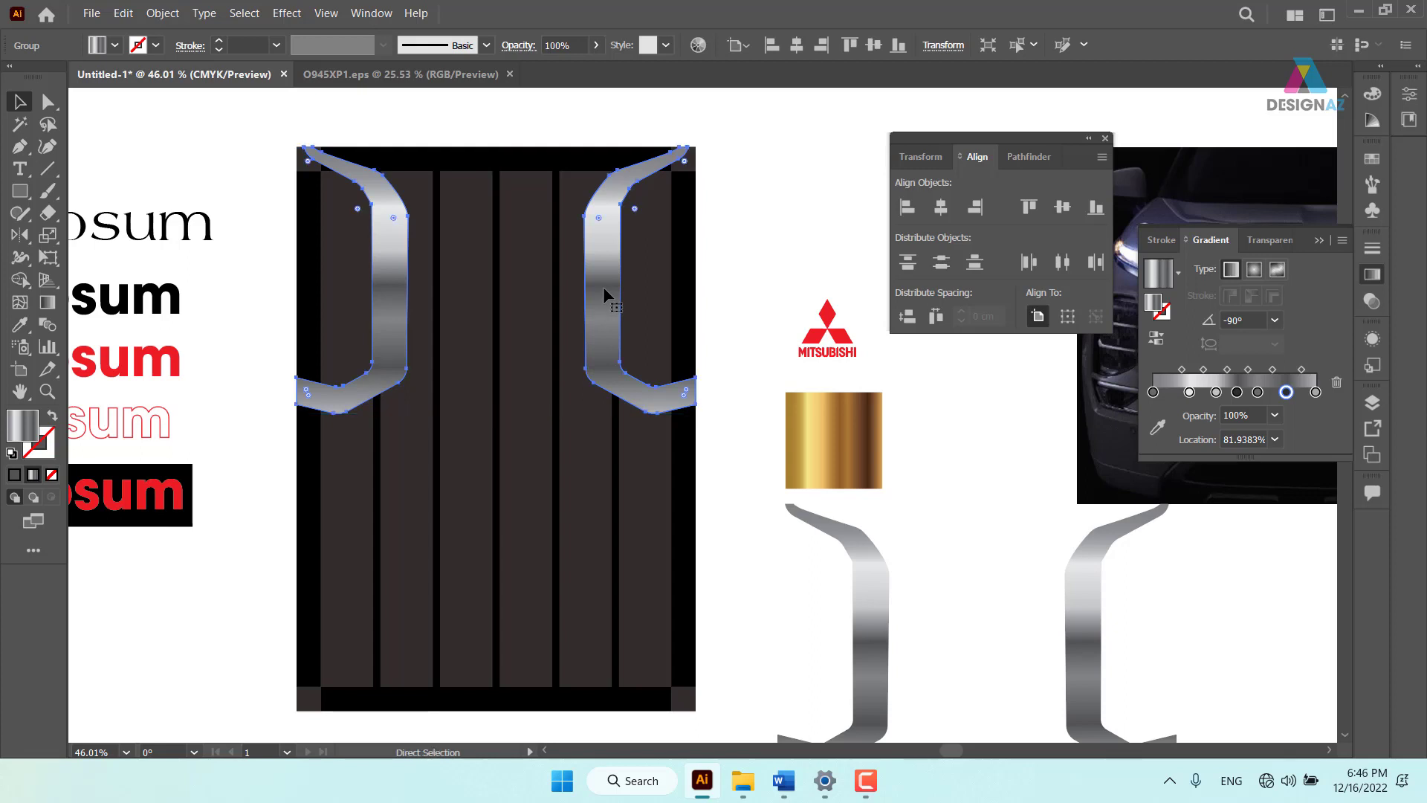
key(ctrl+h)
key(a)
key(v)
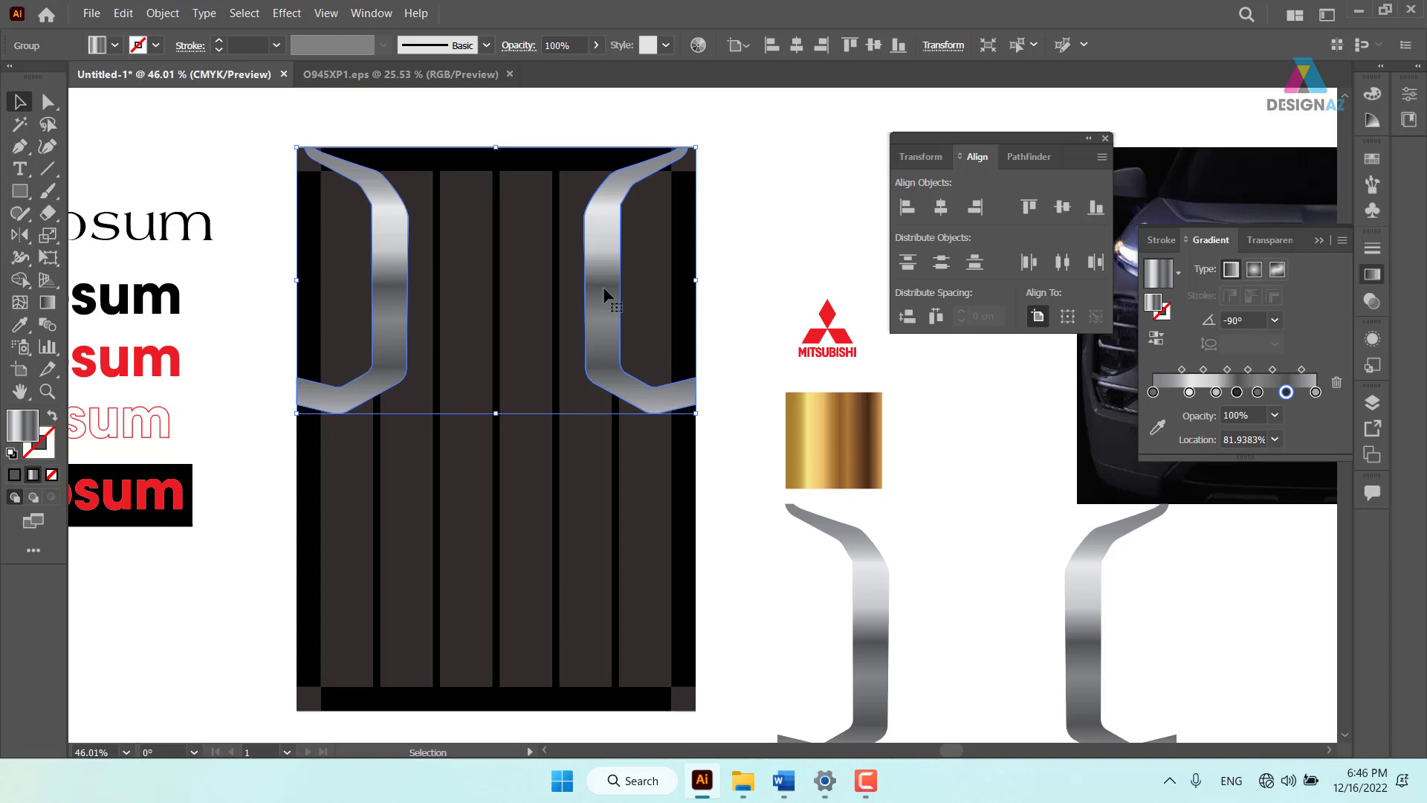
drag(603, 287, 603, 333)
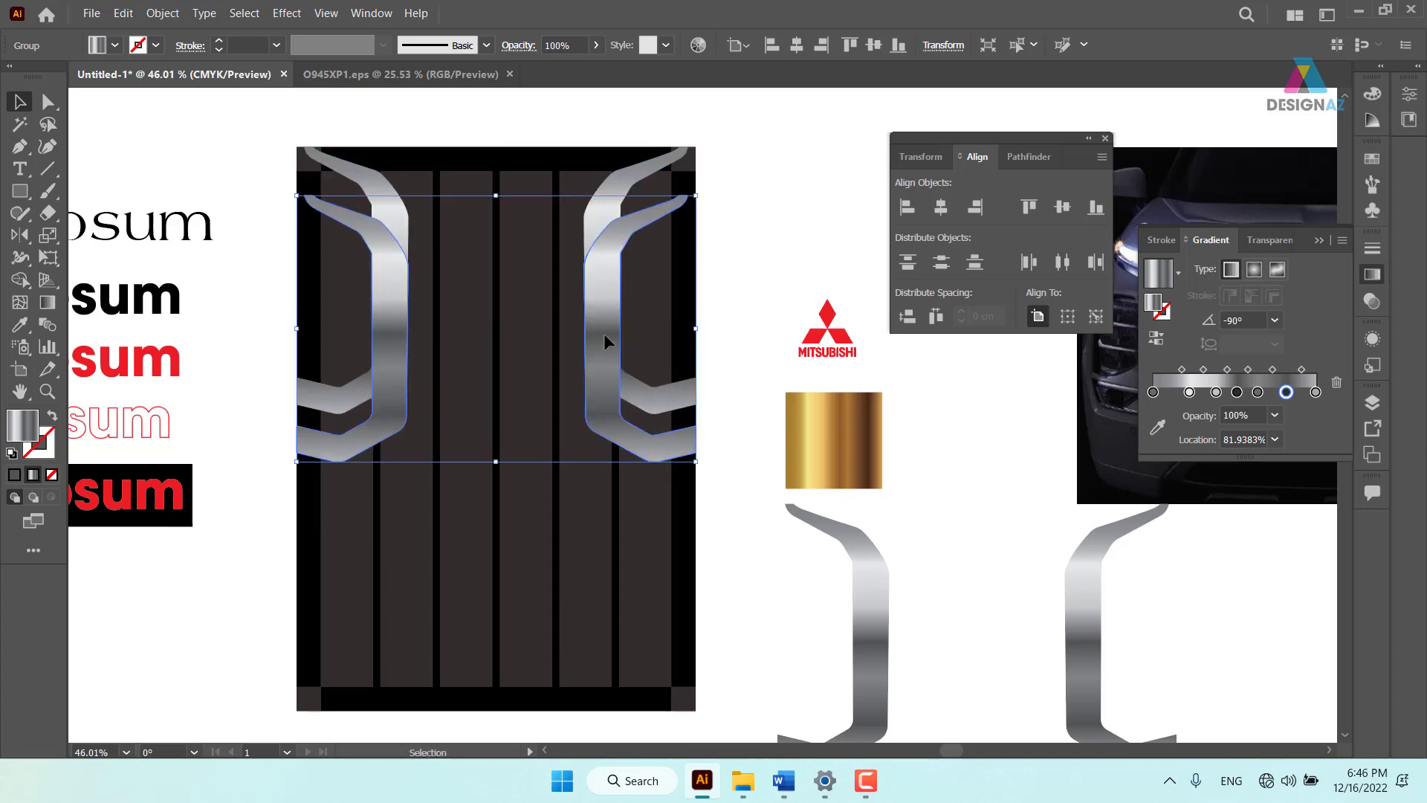
key(ctrl+z)
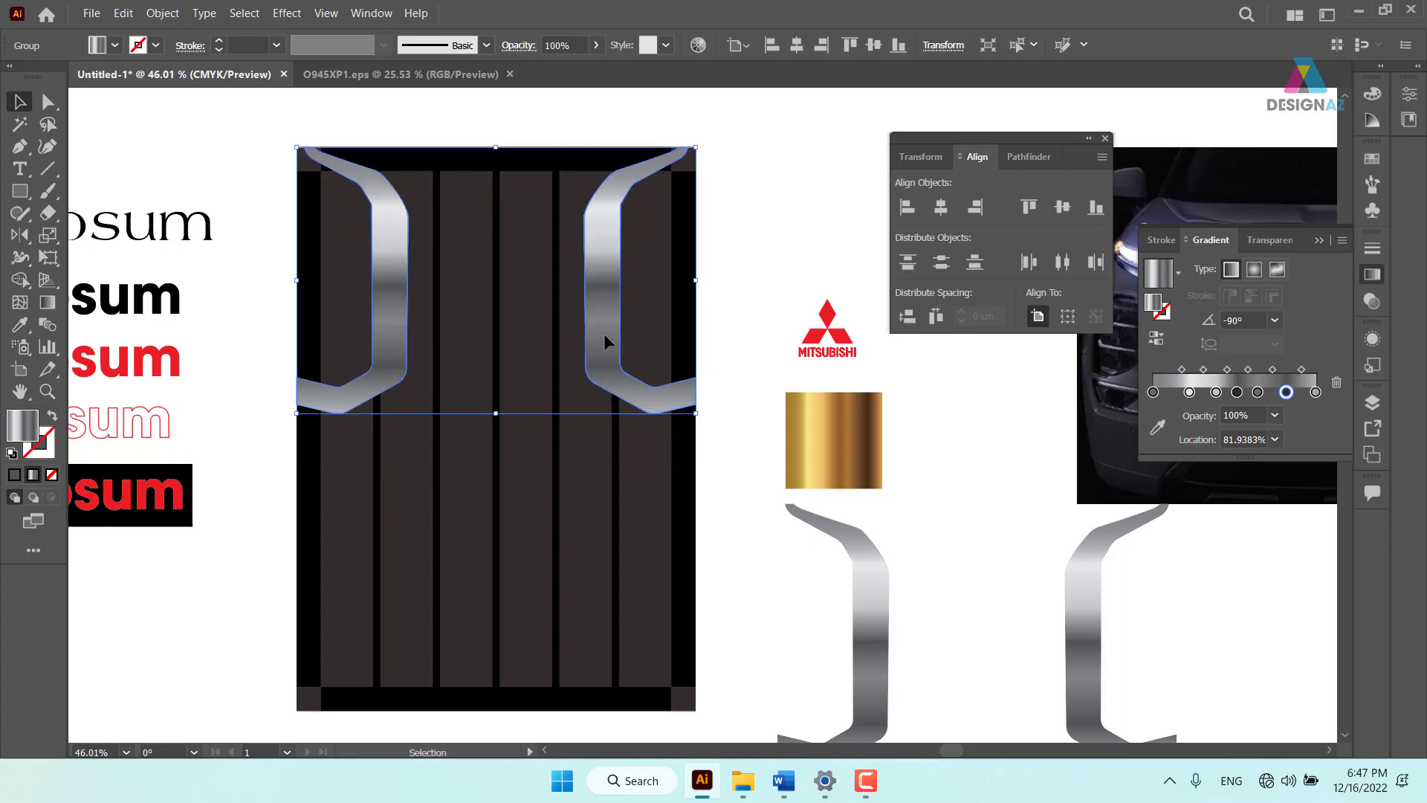
Give the silver headlight forms a 2 pt stroke
key(x)
click(699, 405)
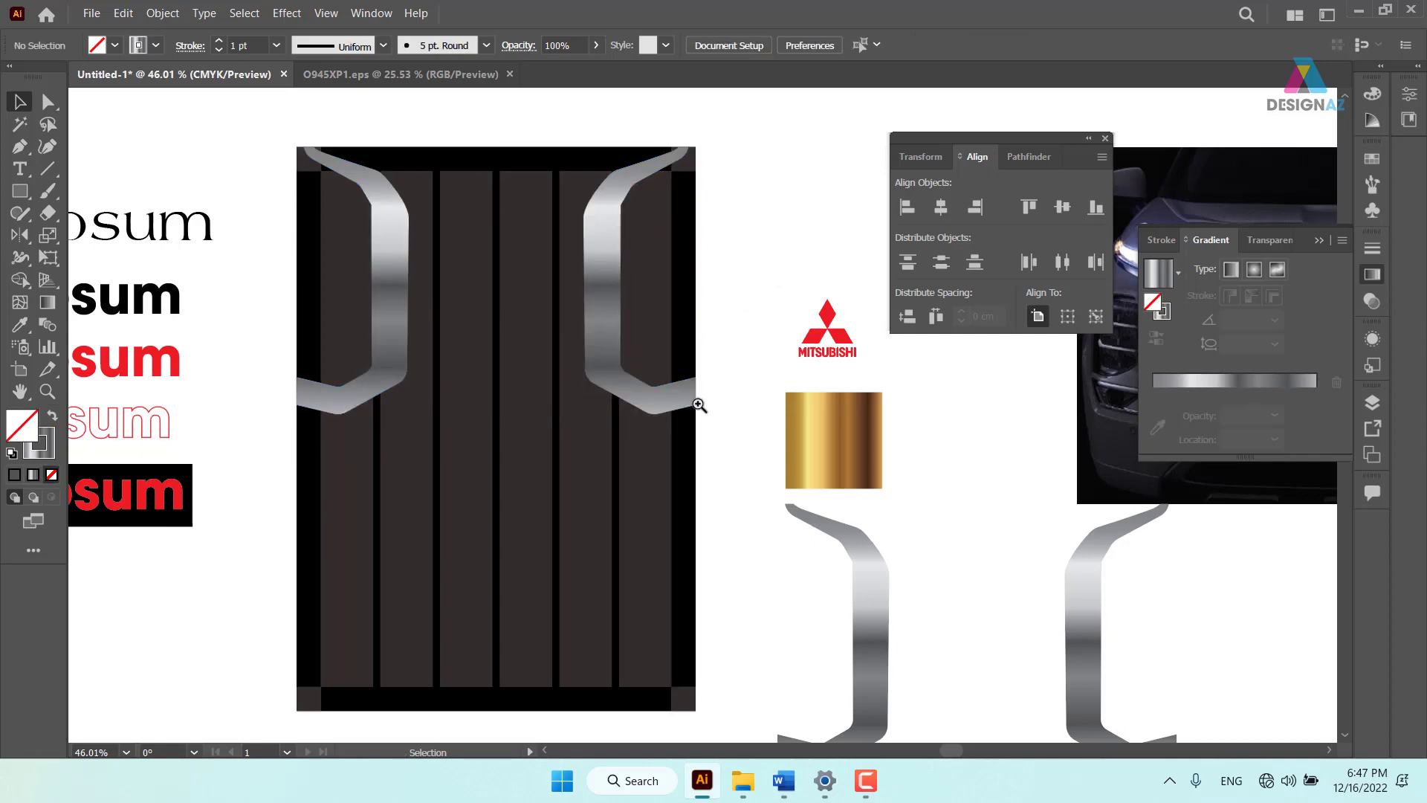
key(z)
drag(617, 365, 797, 468)
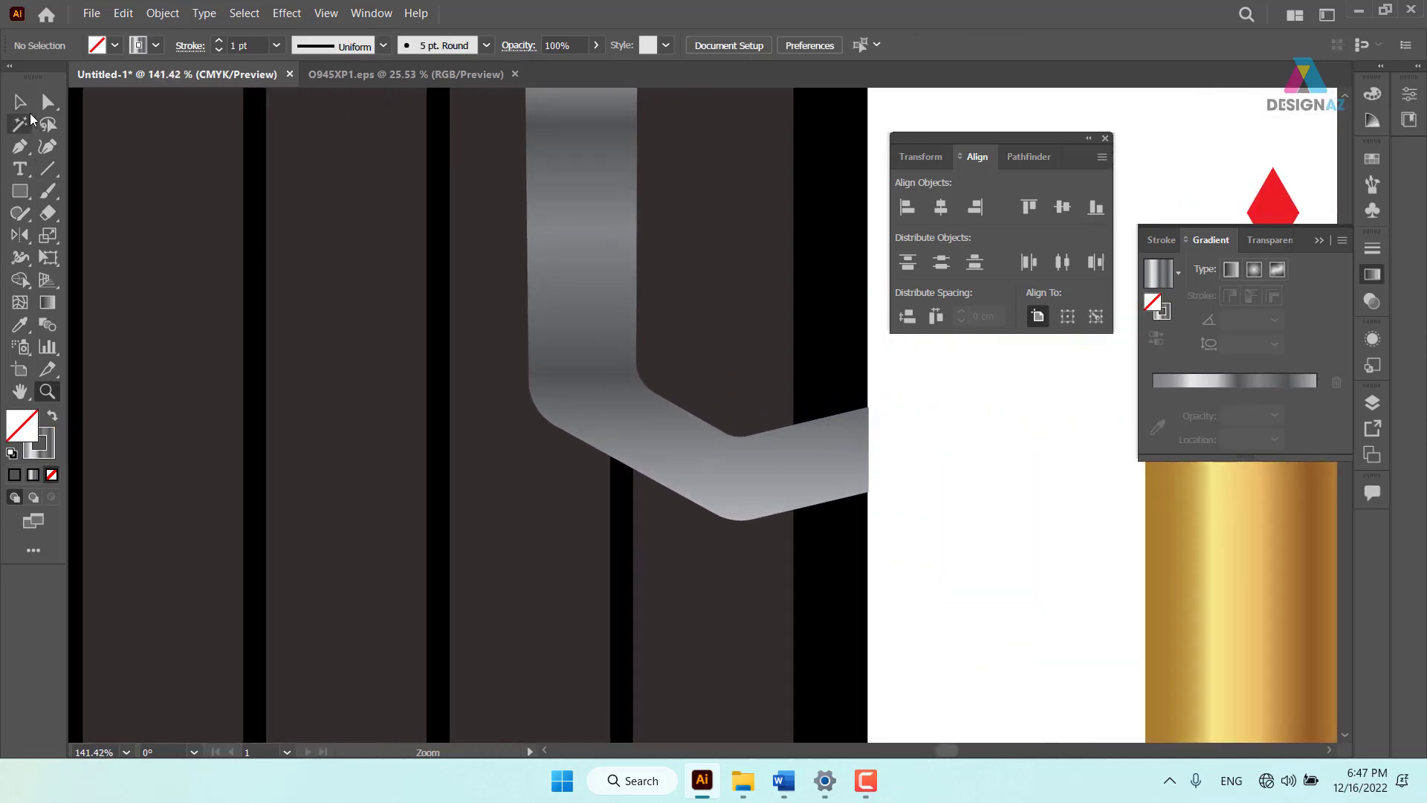
click(20, 102)
mouse_move(700, 422)
mouse_down()
mouse_move(405, 459)
mouse_move(494, 354)
mouse_up()
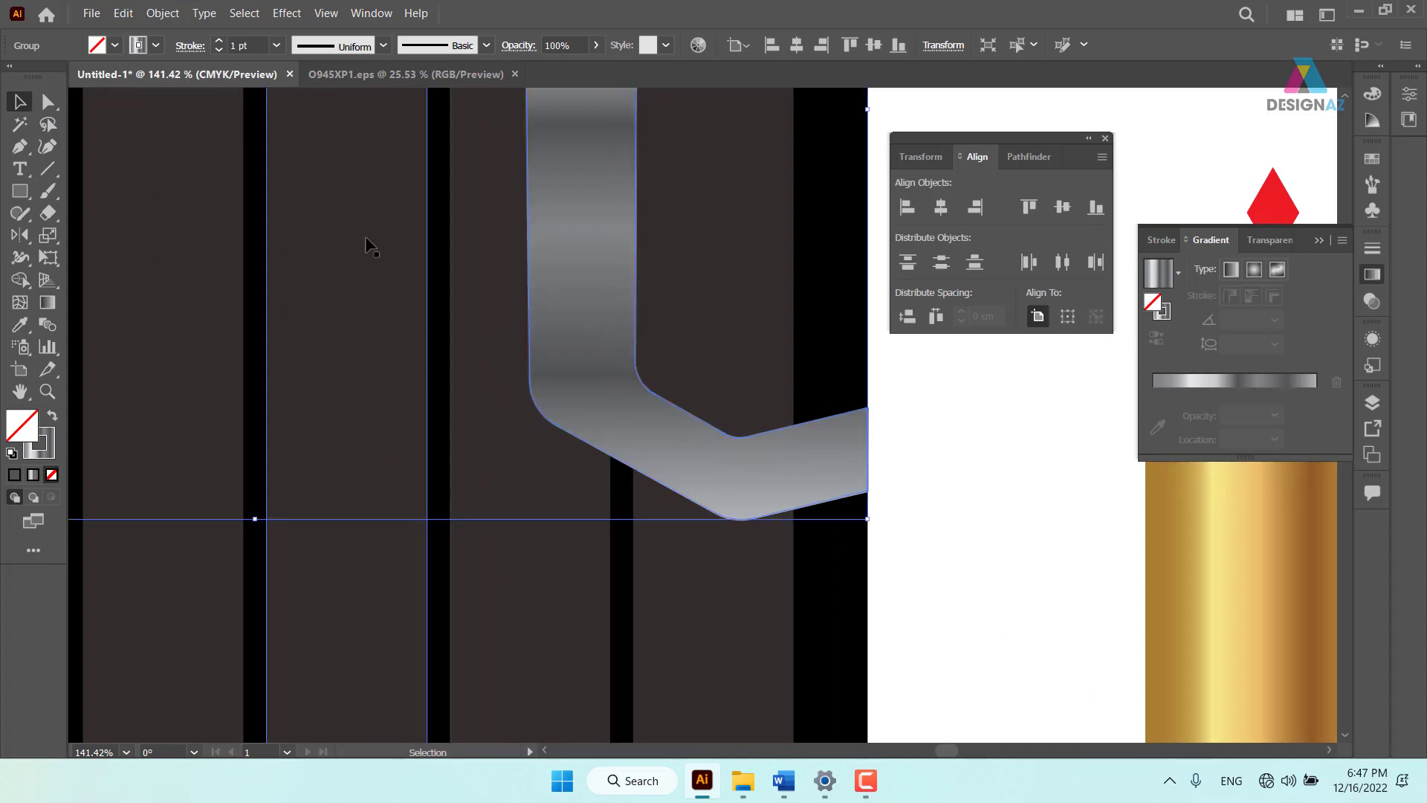
click(275, 46)
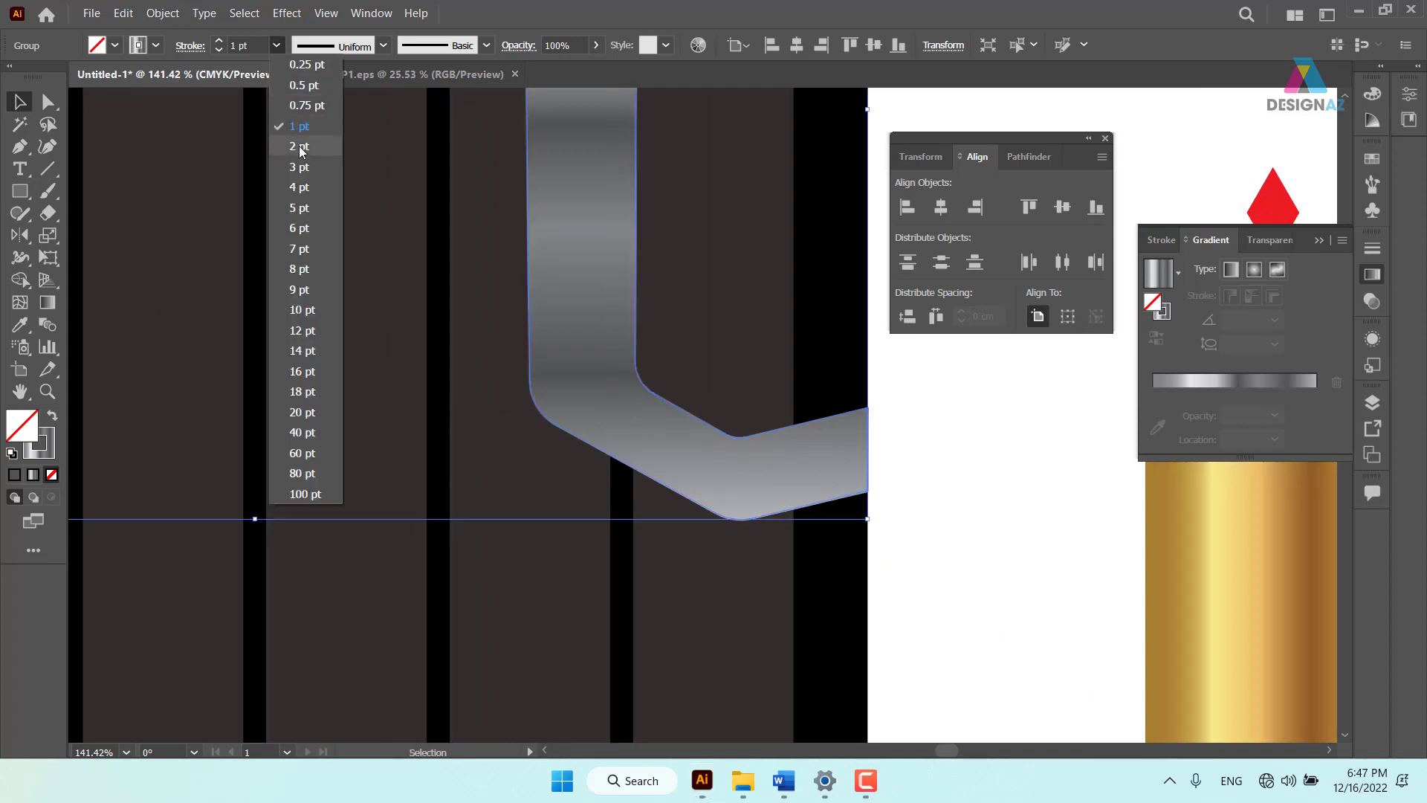
click(299, 147)
Zoom out and select both headlight shapes together
click(966, 456)
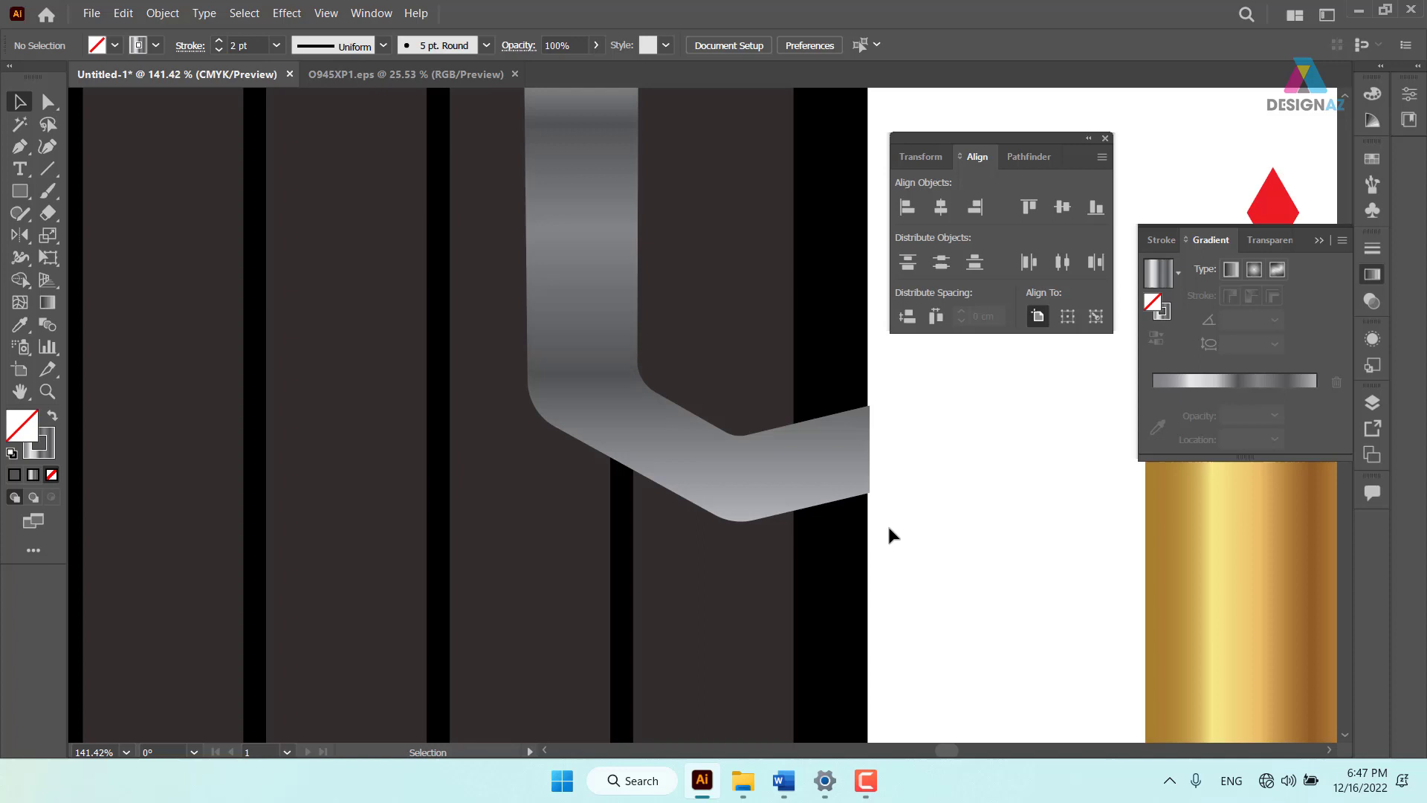
click(720, 429)
key(a)
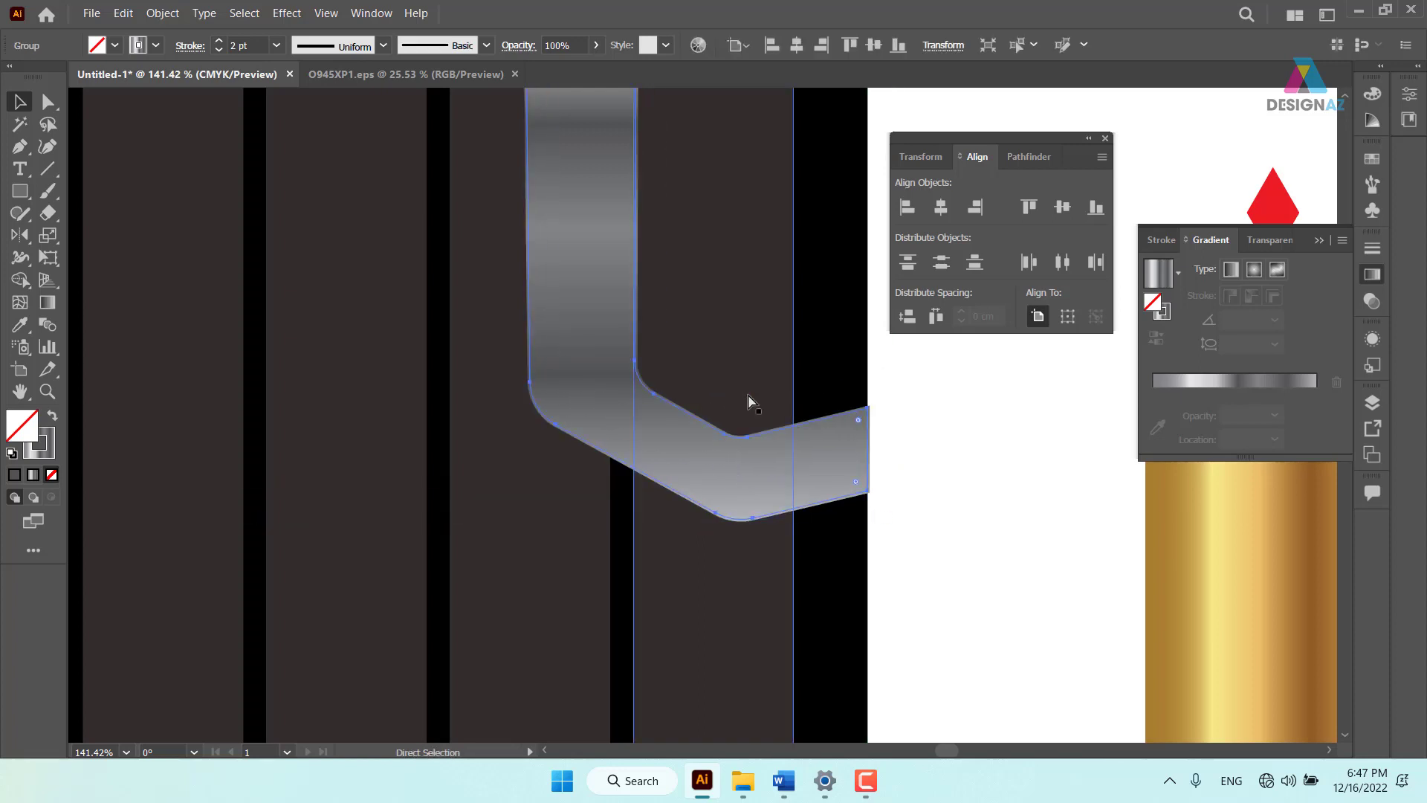
key(ctrl+minus)
key(ctrl+minus)
key(v)
key(ctrl+shift+a)
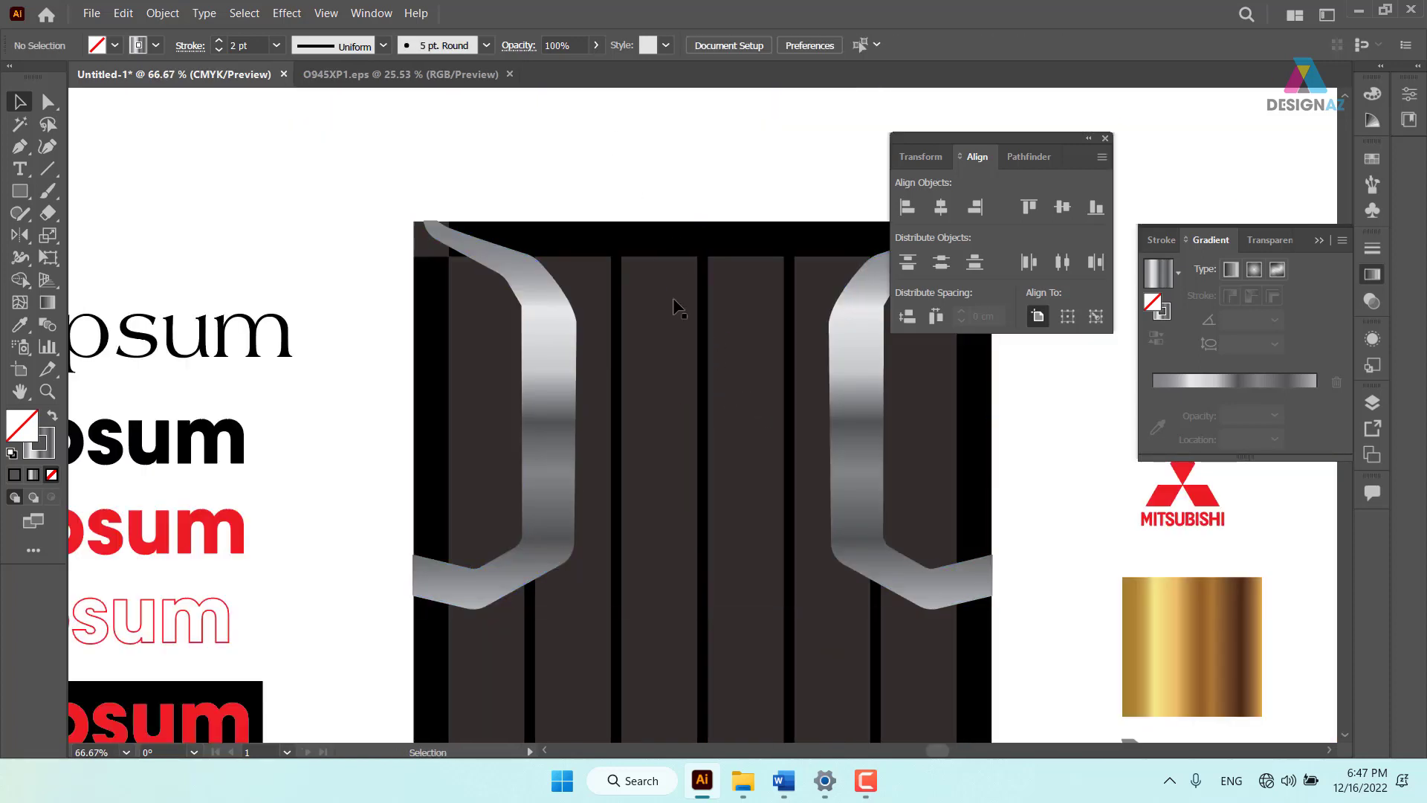
scroll(677, 305, right, 3)
scroll(654, 289, down, 1)
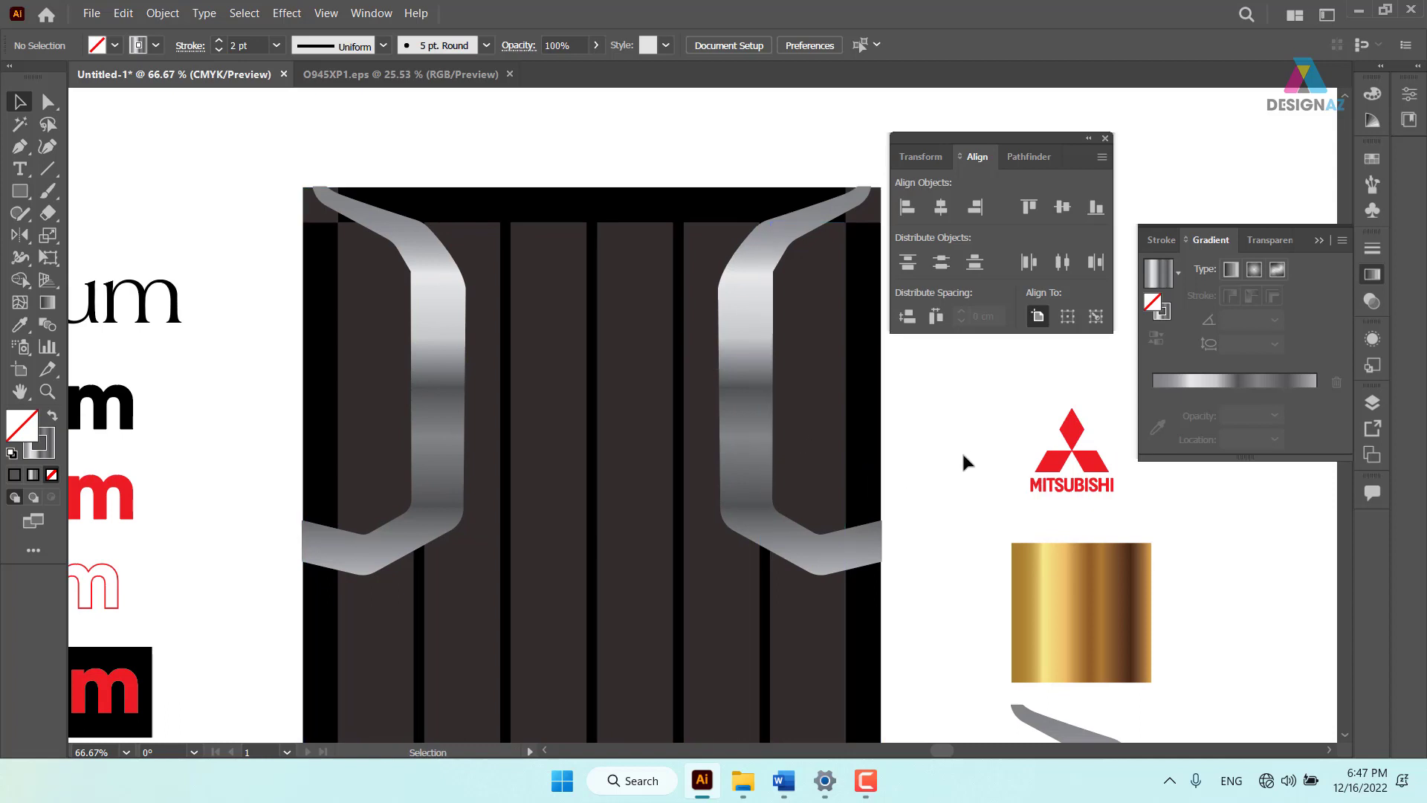
click(776, 416)
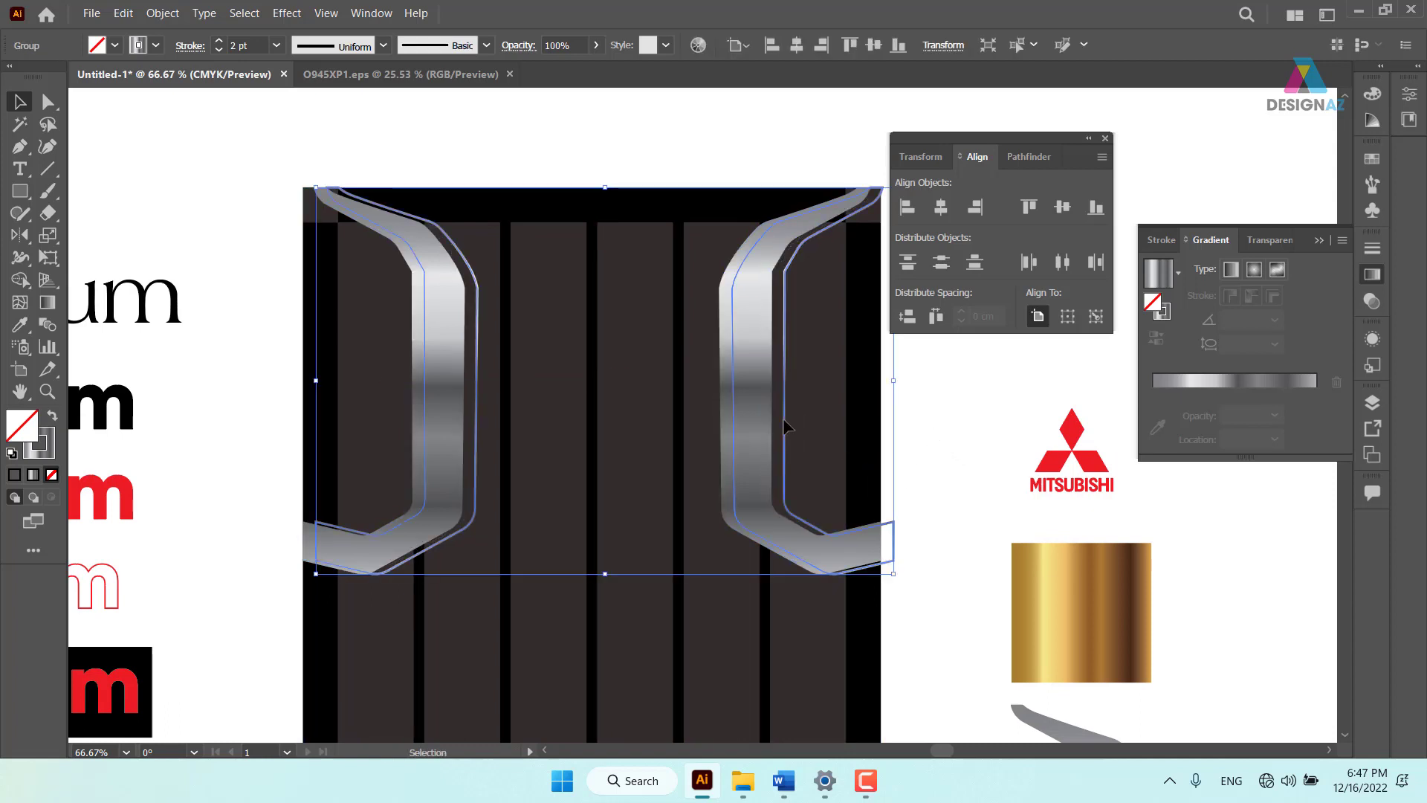
Change the stroke's gradient angle from -90° to 0°
key(x)
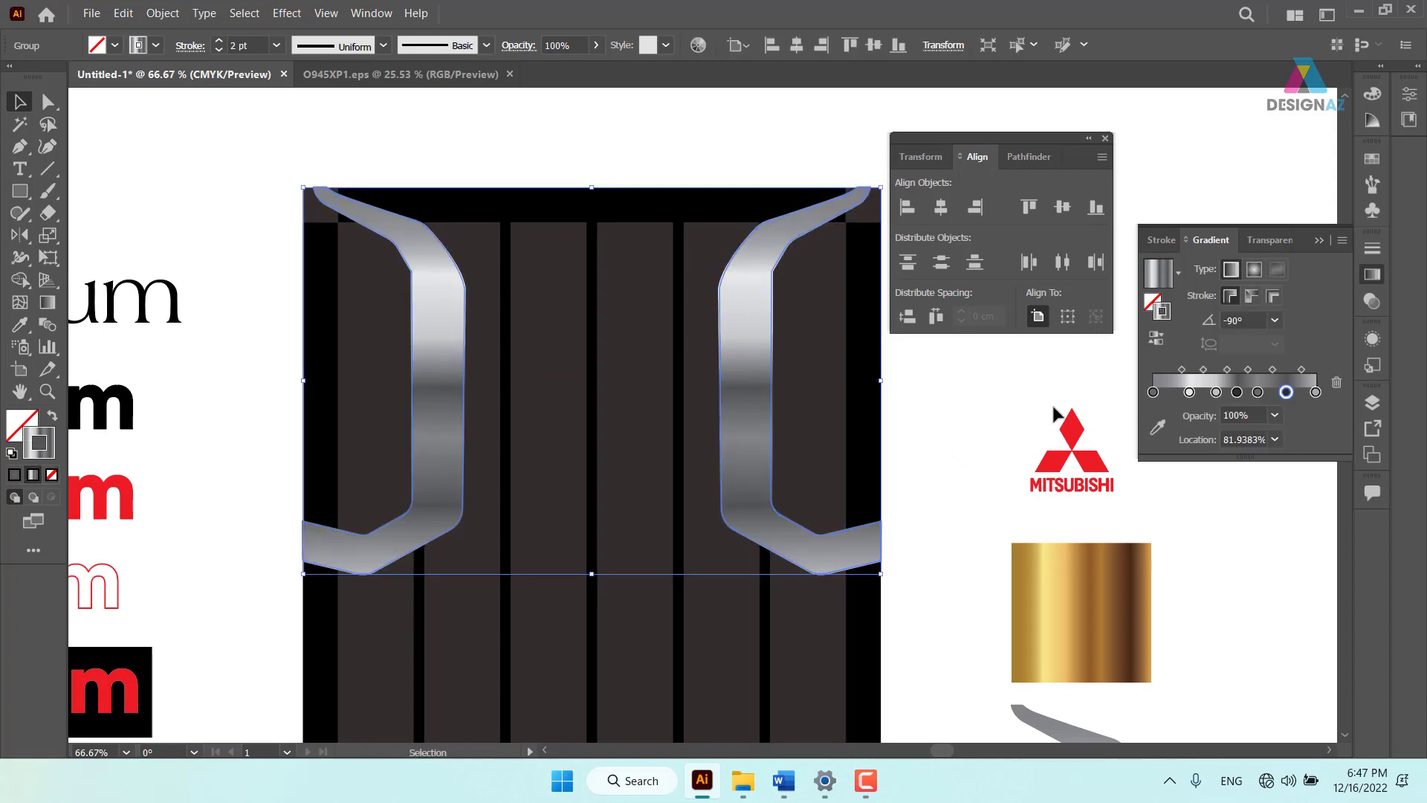
click(1252, 320)
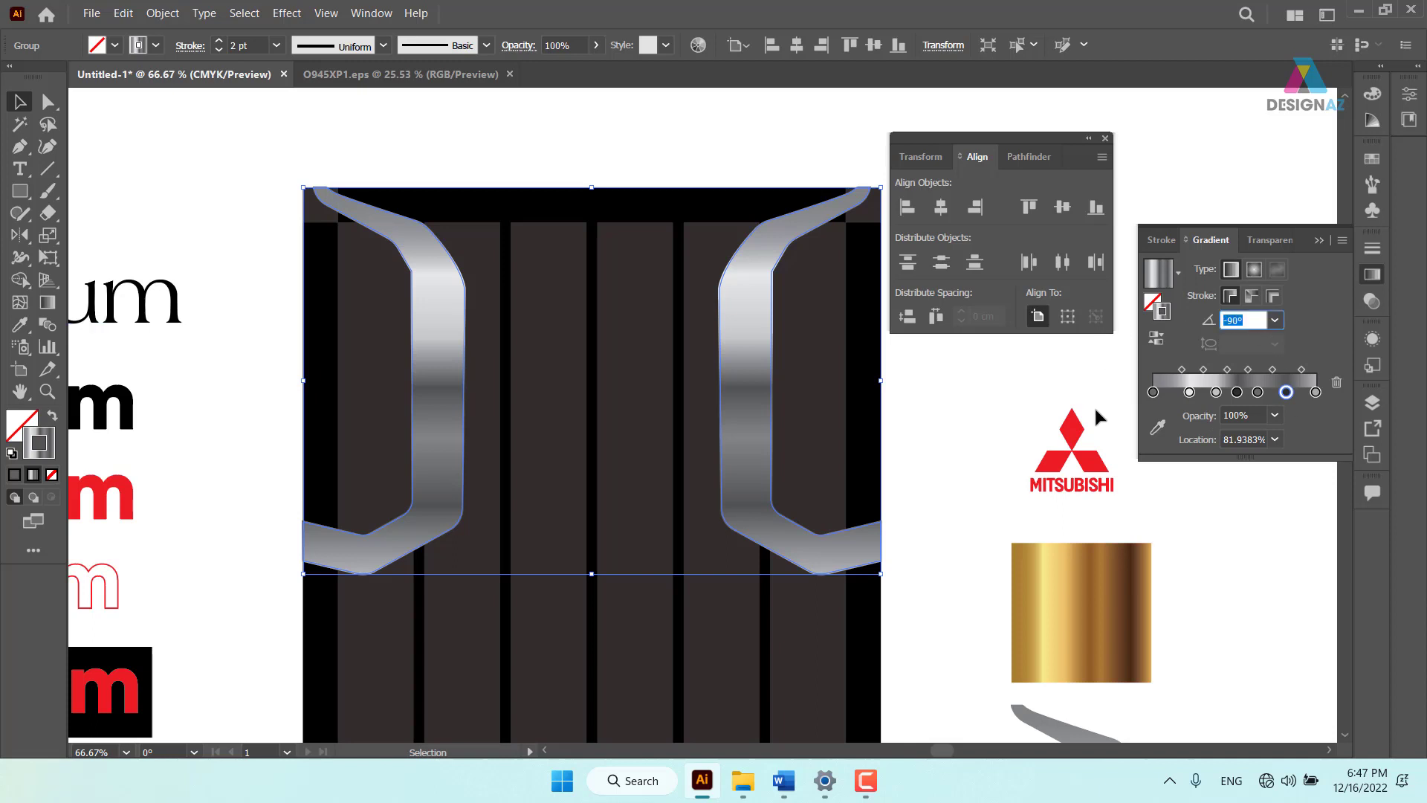
text(0)
key(Return)
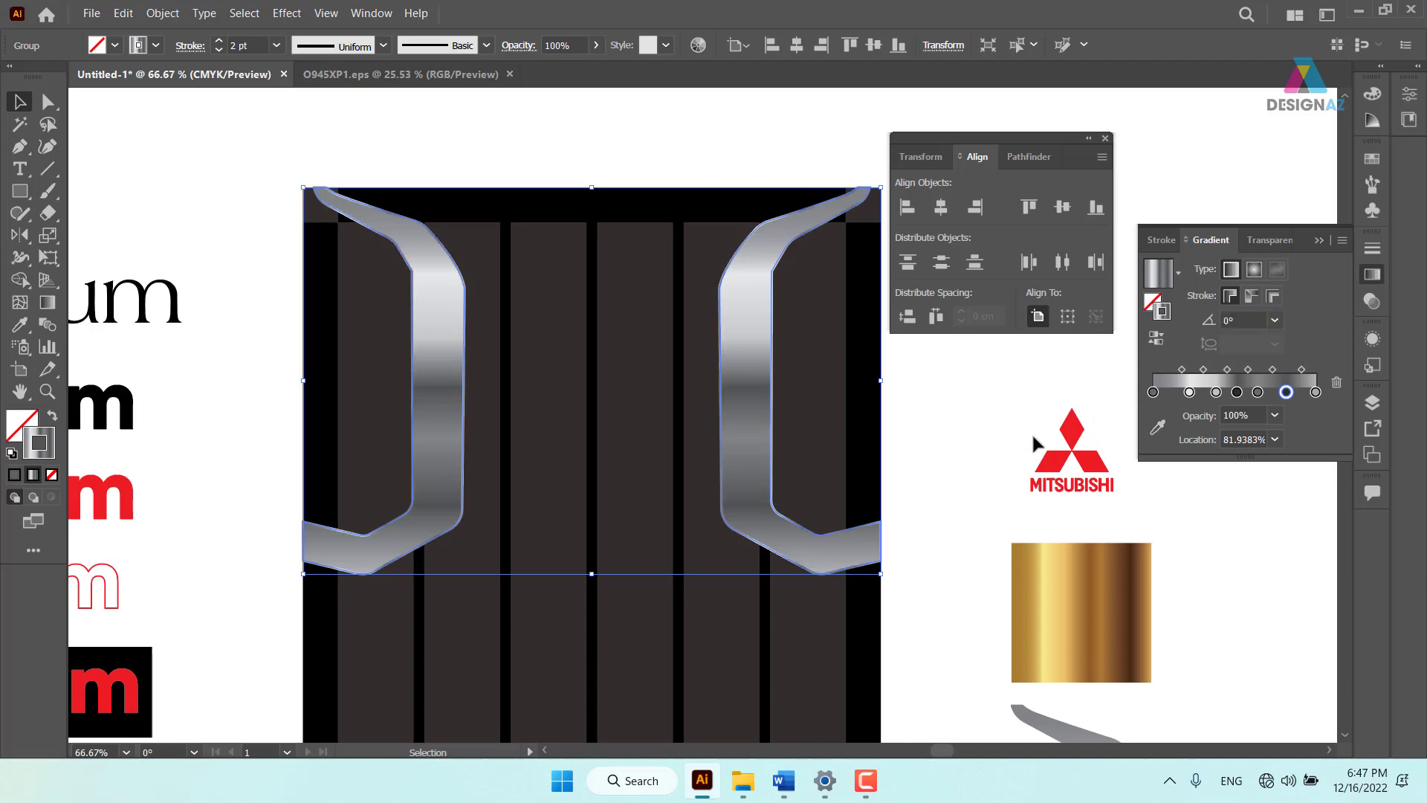
click(905, 432)
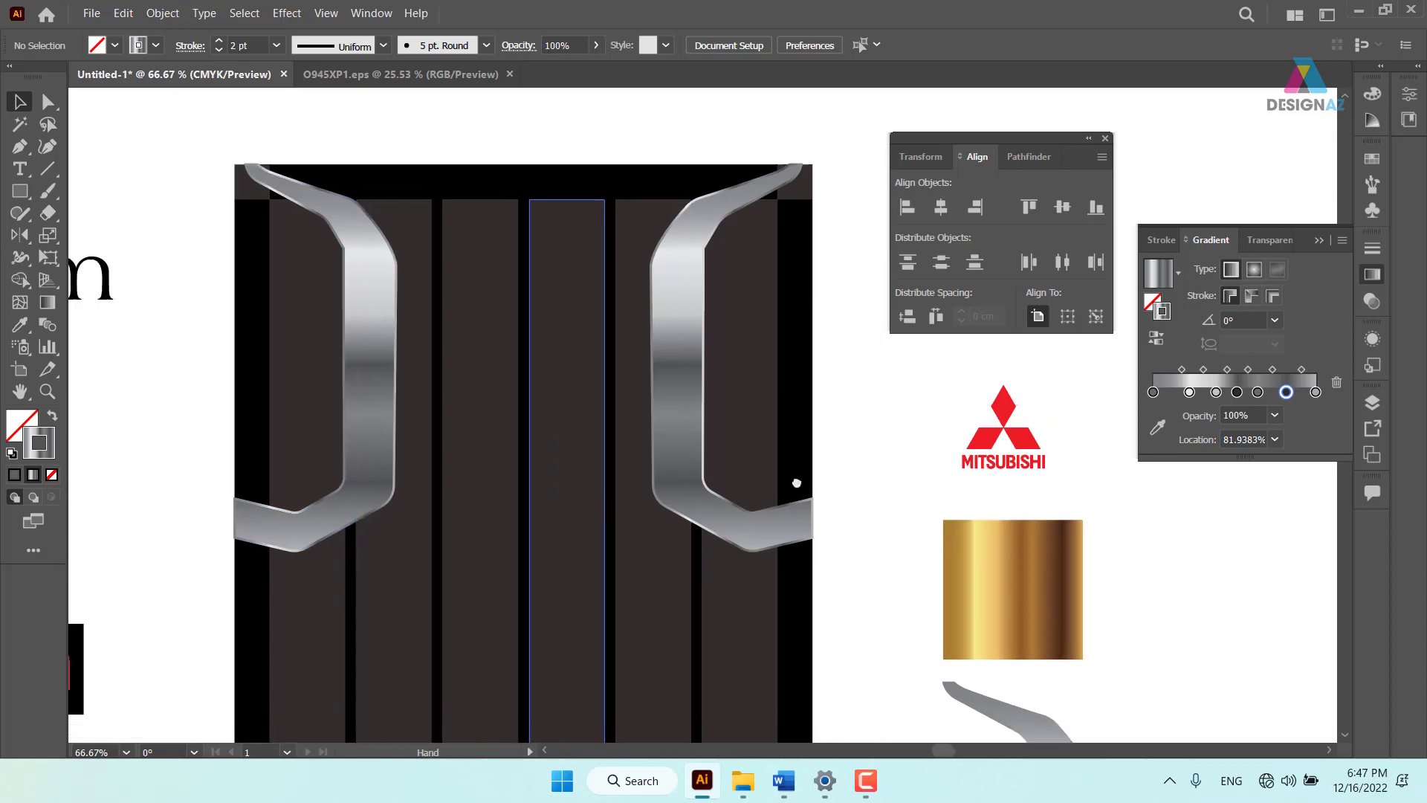
drag(820, 535, 748, 514)
Cut the right headlight's flat end at both corners, ungroup, and move that edge aside
key(z)
mouse_move(697, 462)
mouse_down()
mouse_move(816, 528)
mouse_move(752, 422)
mouse_up()
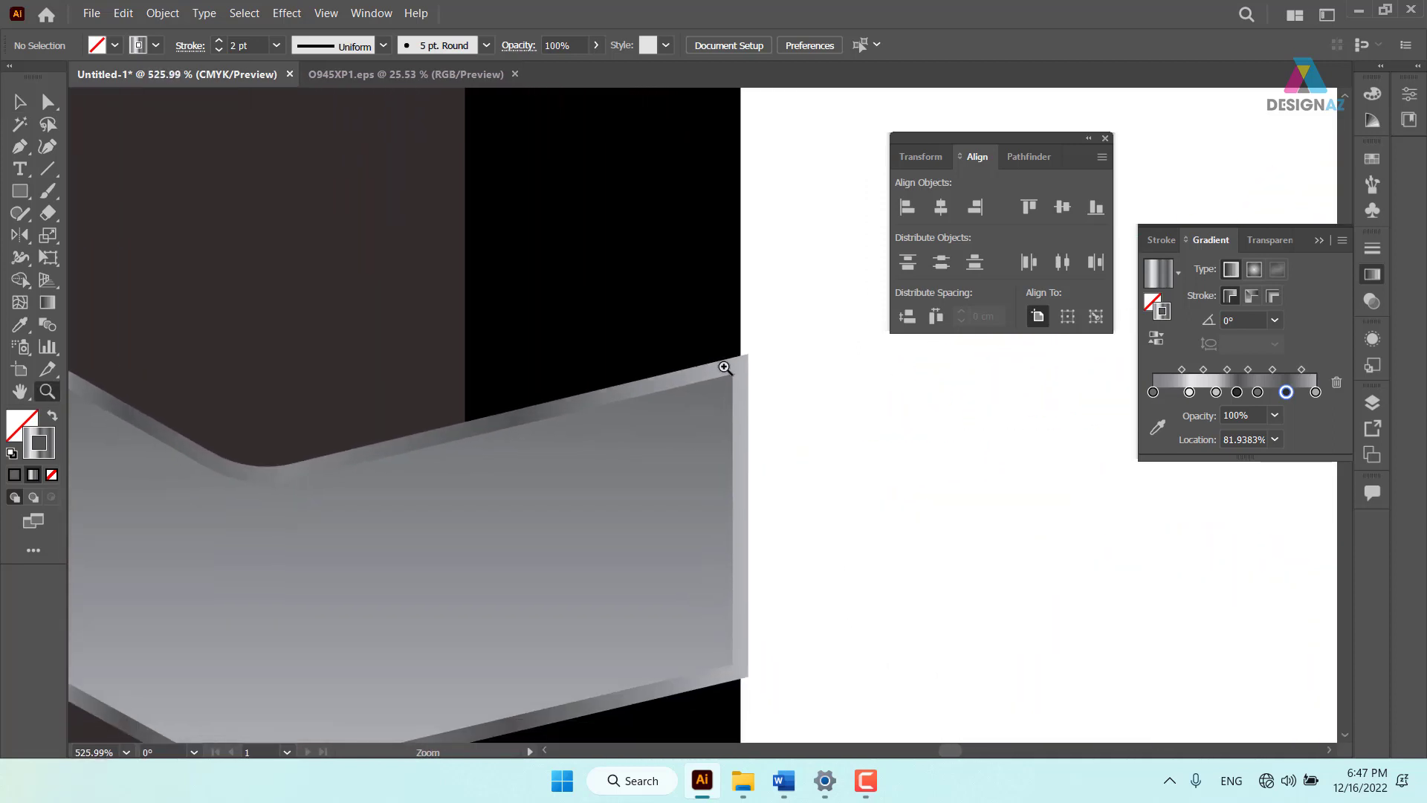
key(c)
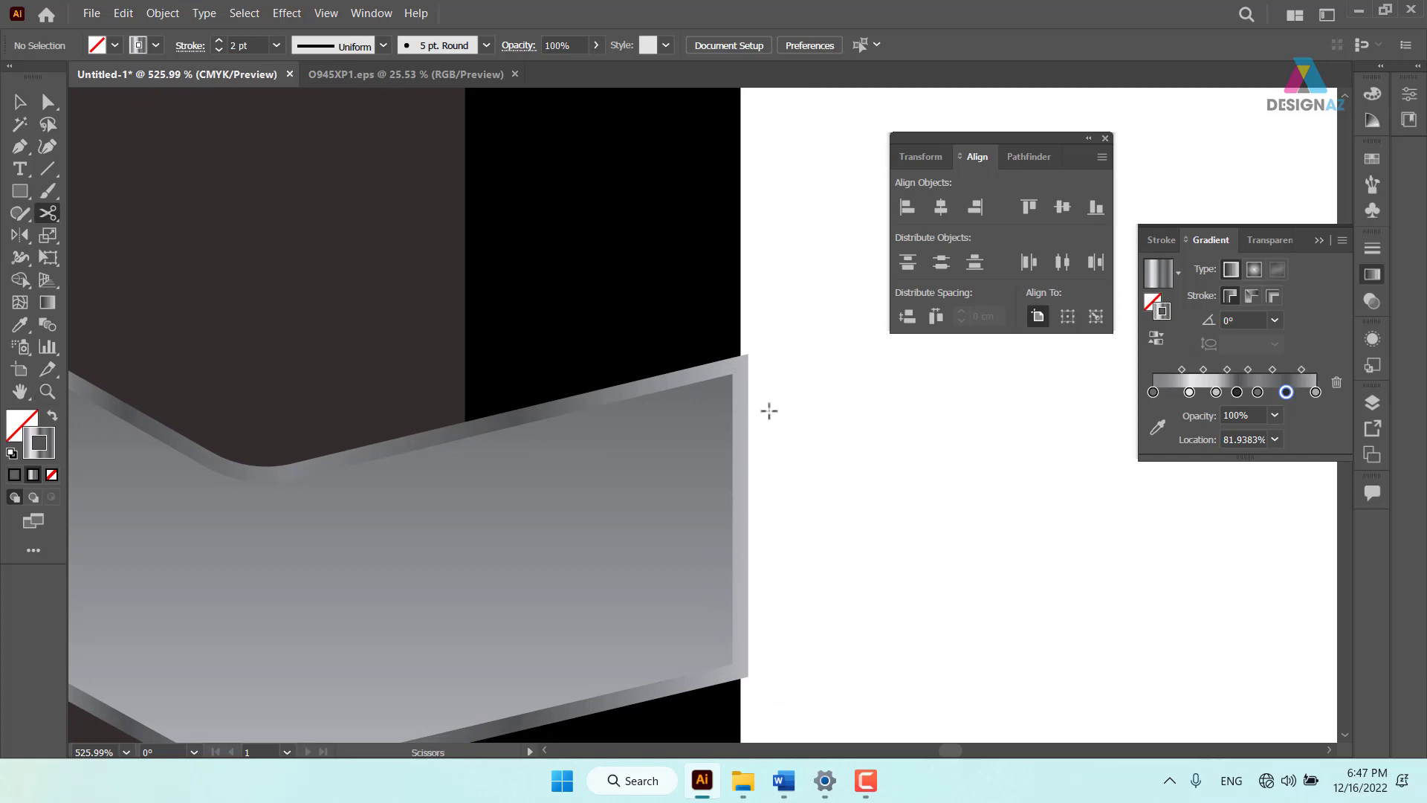
click(740, 363)
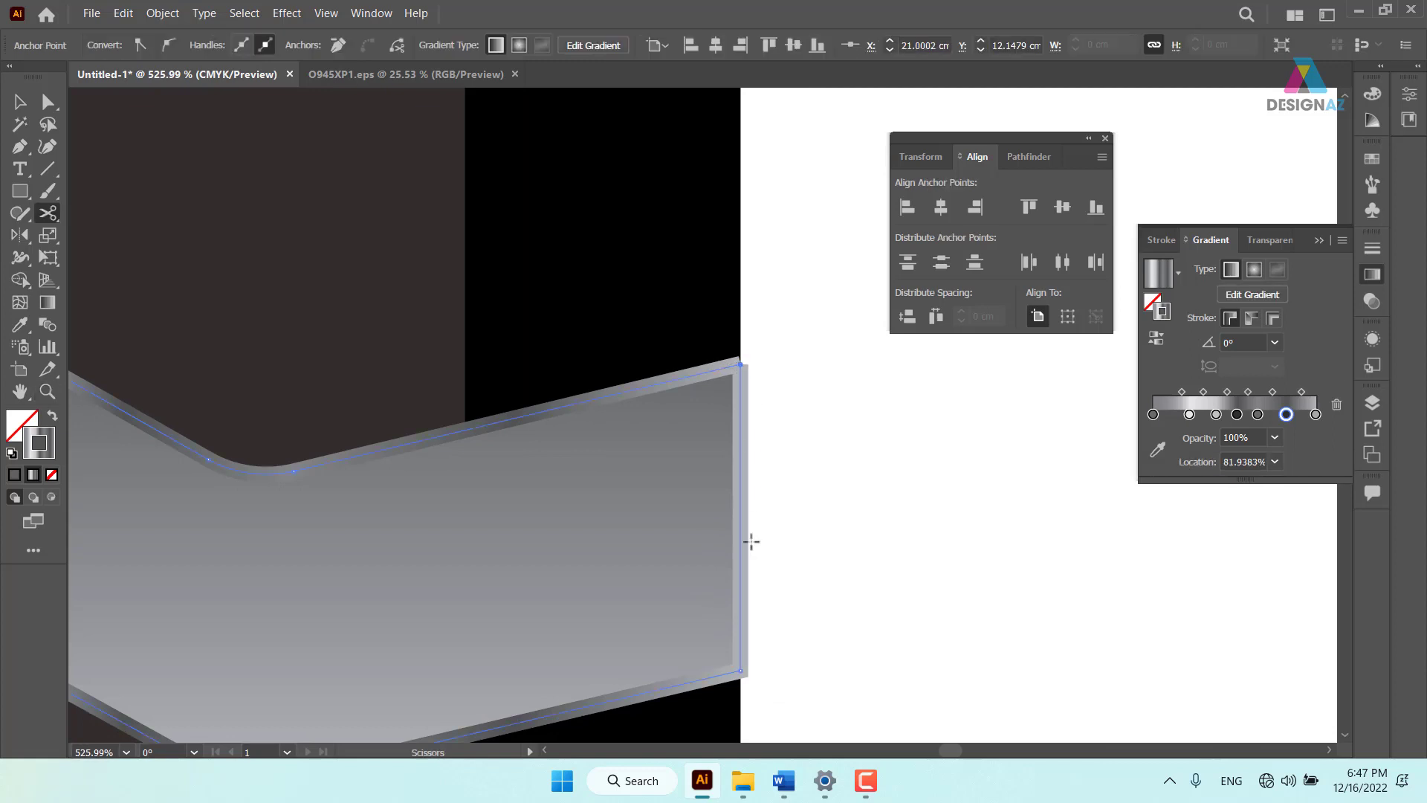
click(741, 671)
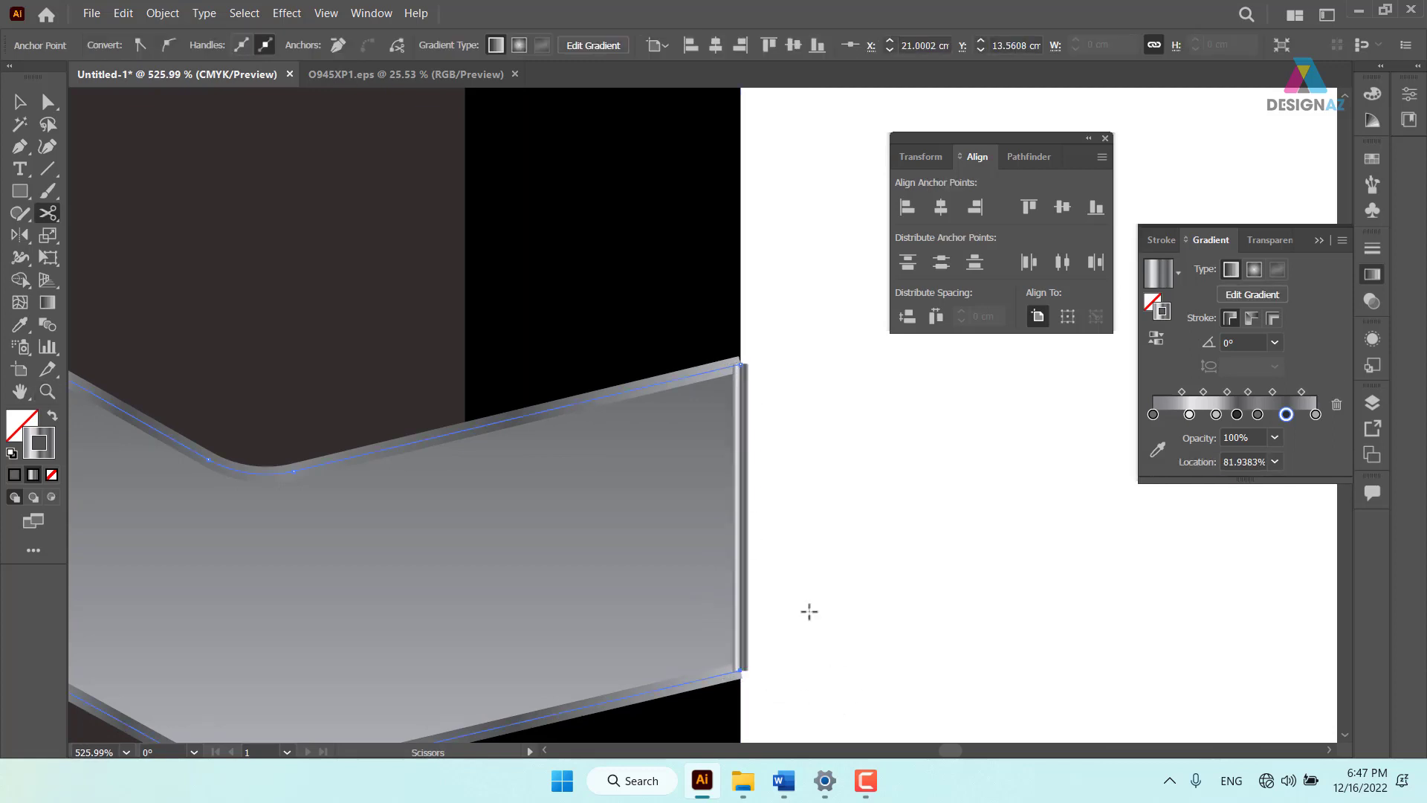
key(v)
click(746, 437)
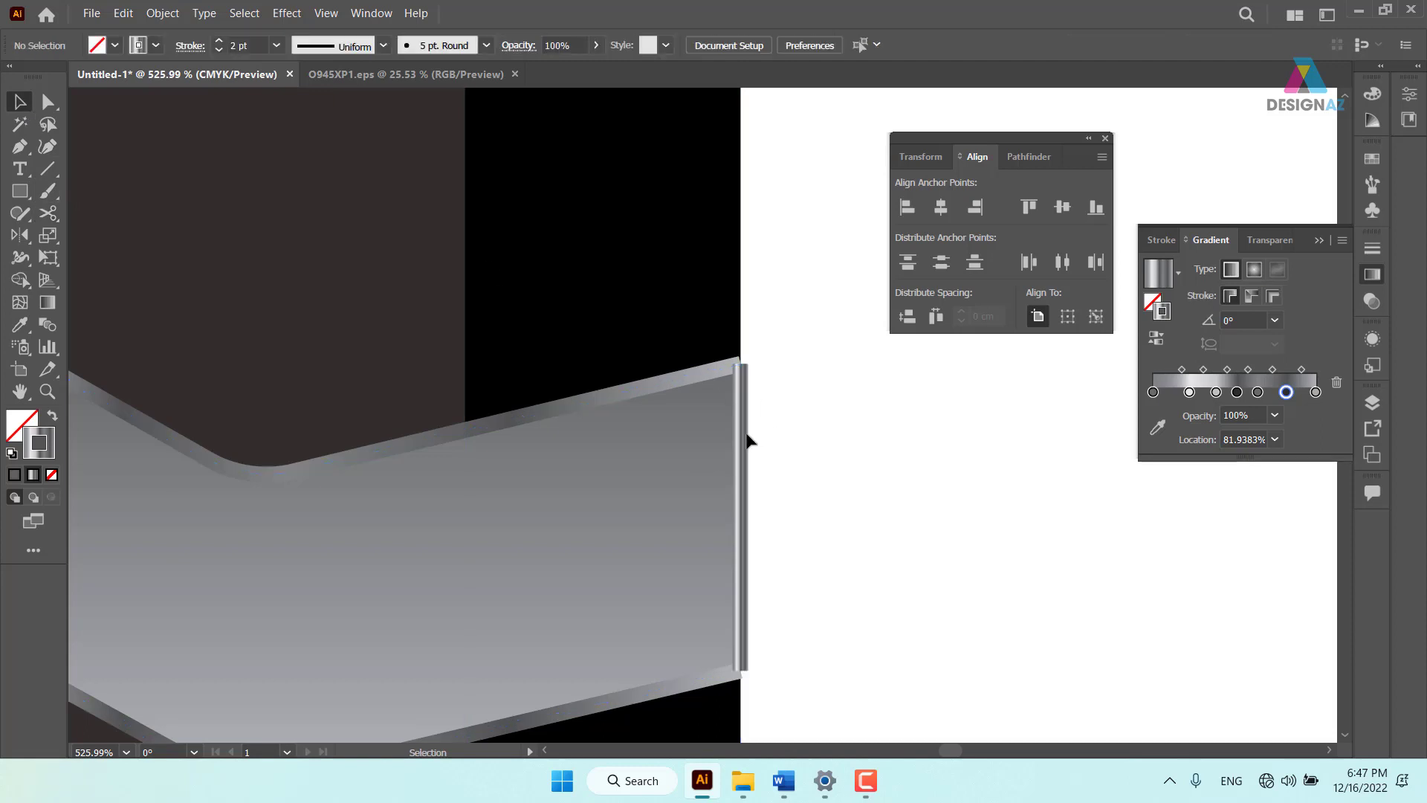
drag(759, 436, 772, 443)
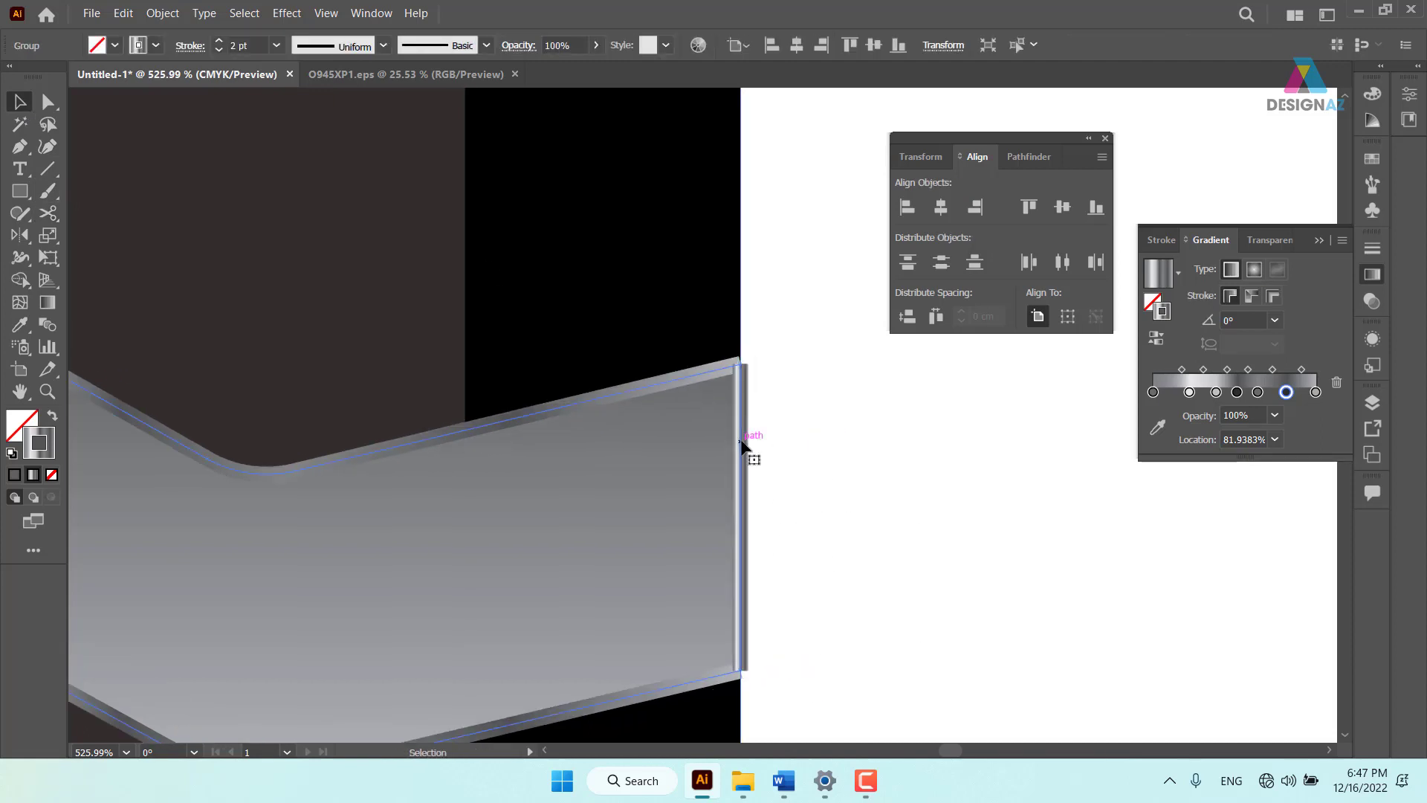
right_click(752, 450)
click(790, 592)
drag(746, 503, 814, 489)
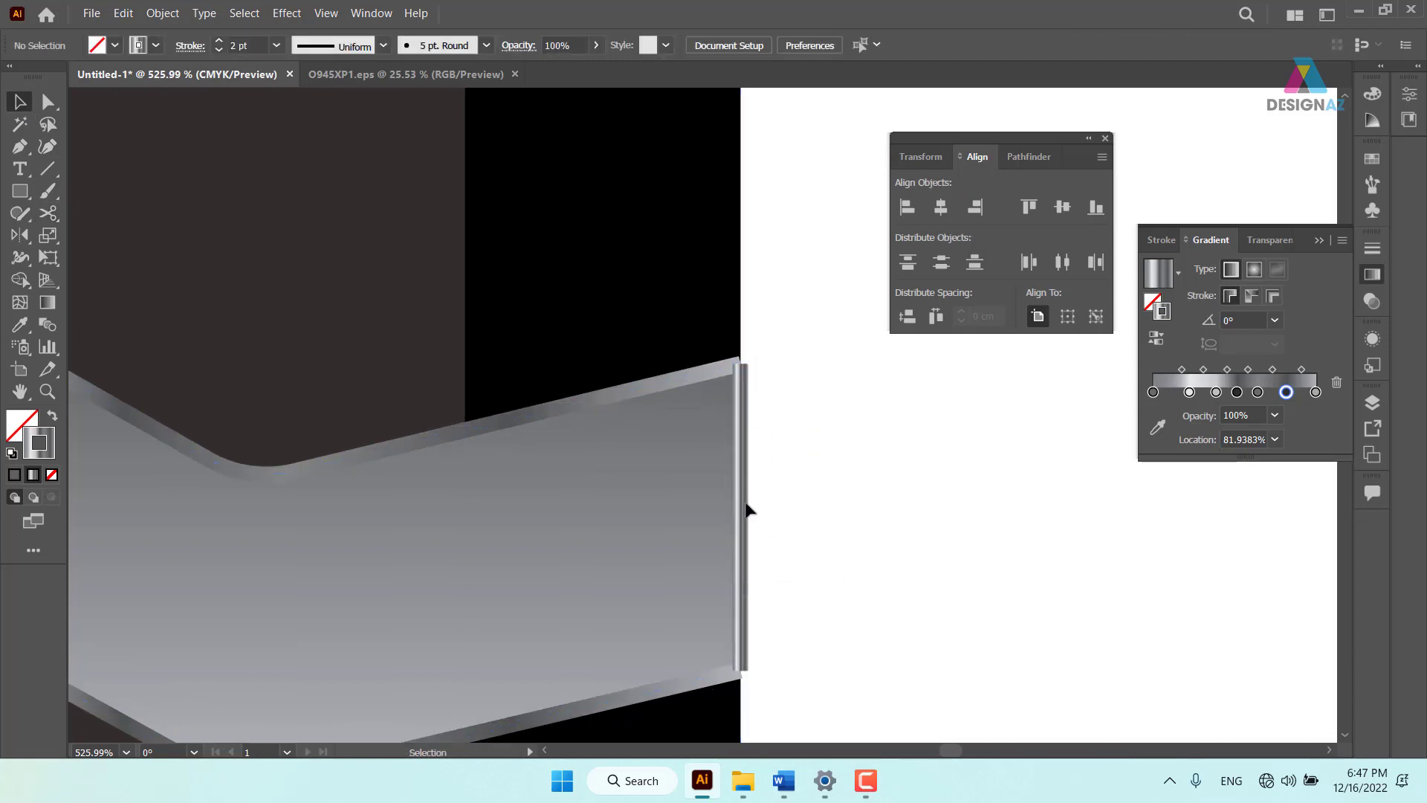
click(821, 493)
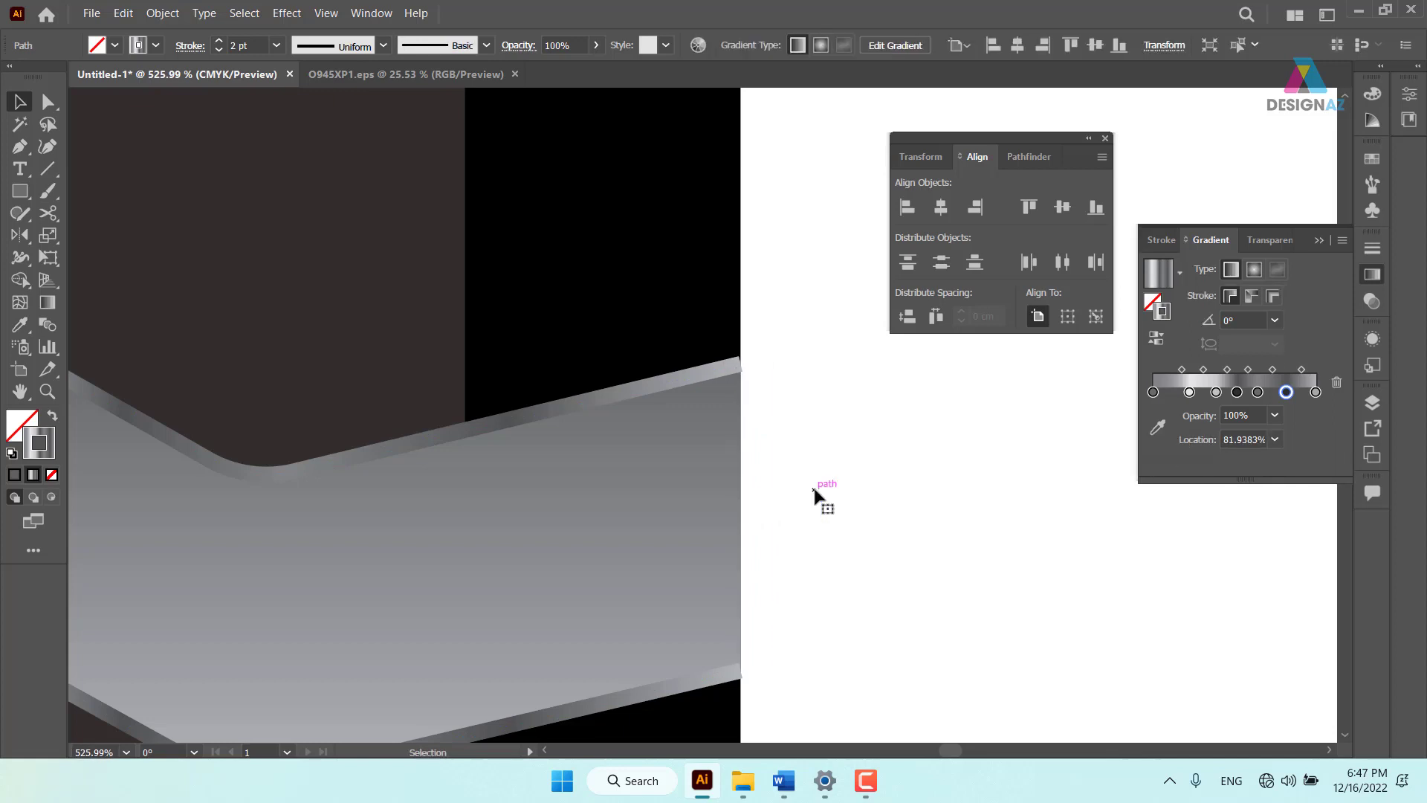
Cut the left headlight's flat end at both corners, pull that edge off, and delete it
scroll(277, 420, left, 5)
scroll(248, 414, left, 5)
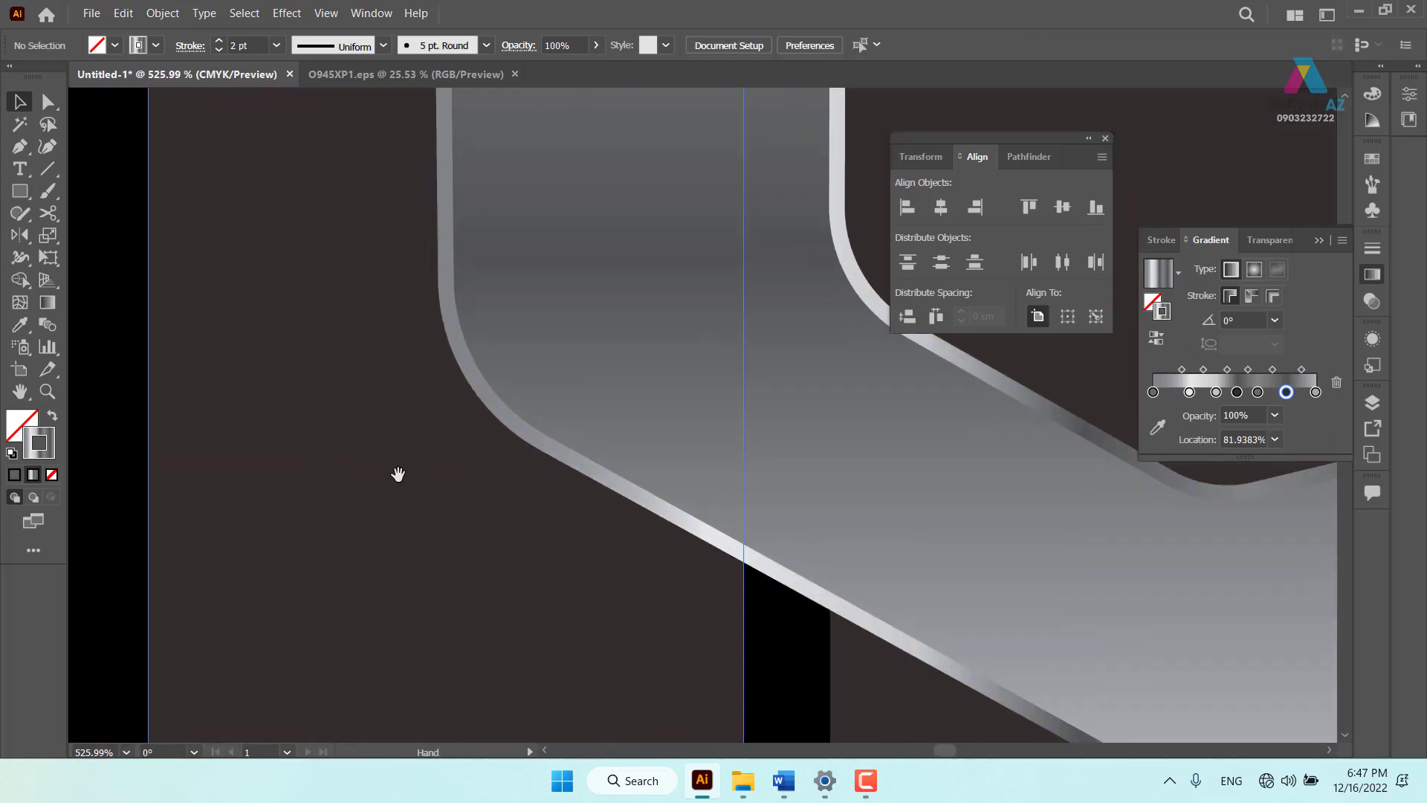
scroll(337, 442, left, 5)
scroll(816, 416, left, 5)
key(ctrl+1)
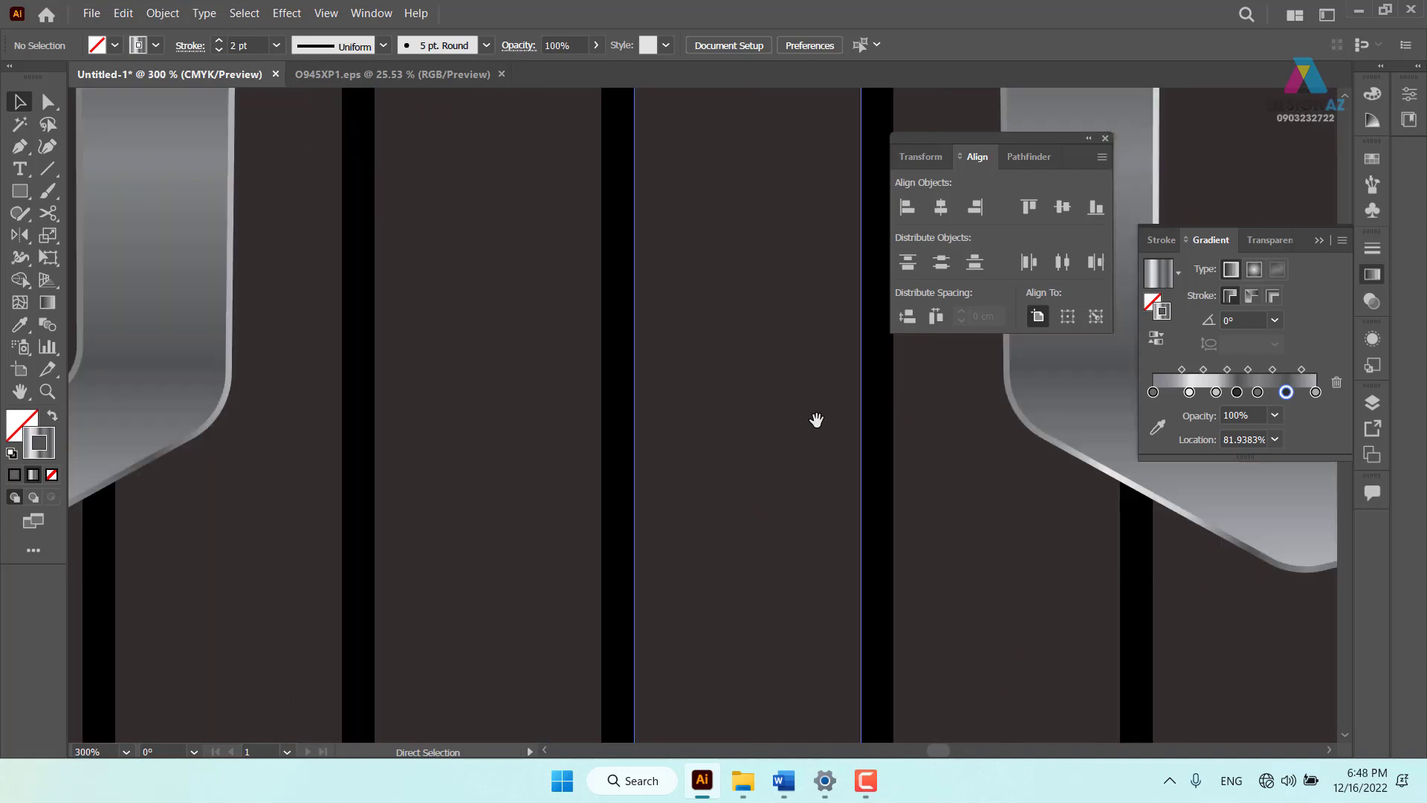
scroll(394, 434, left, 5)
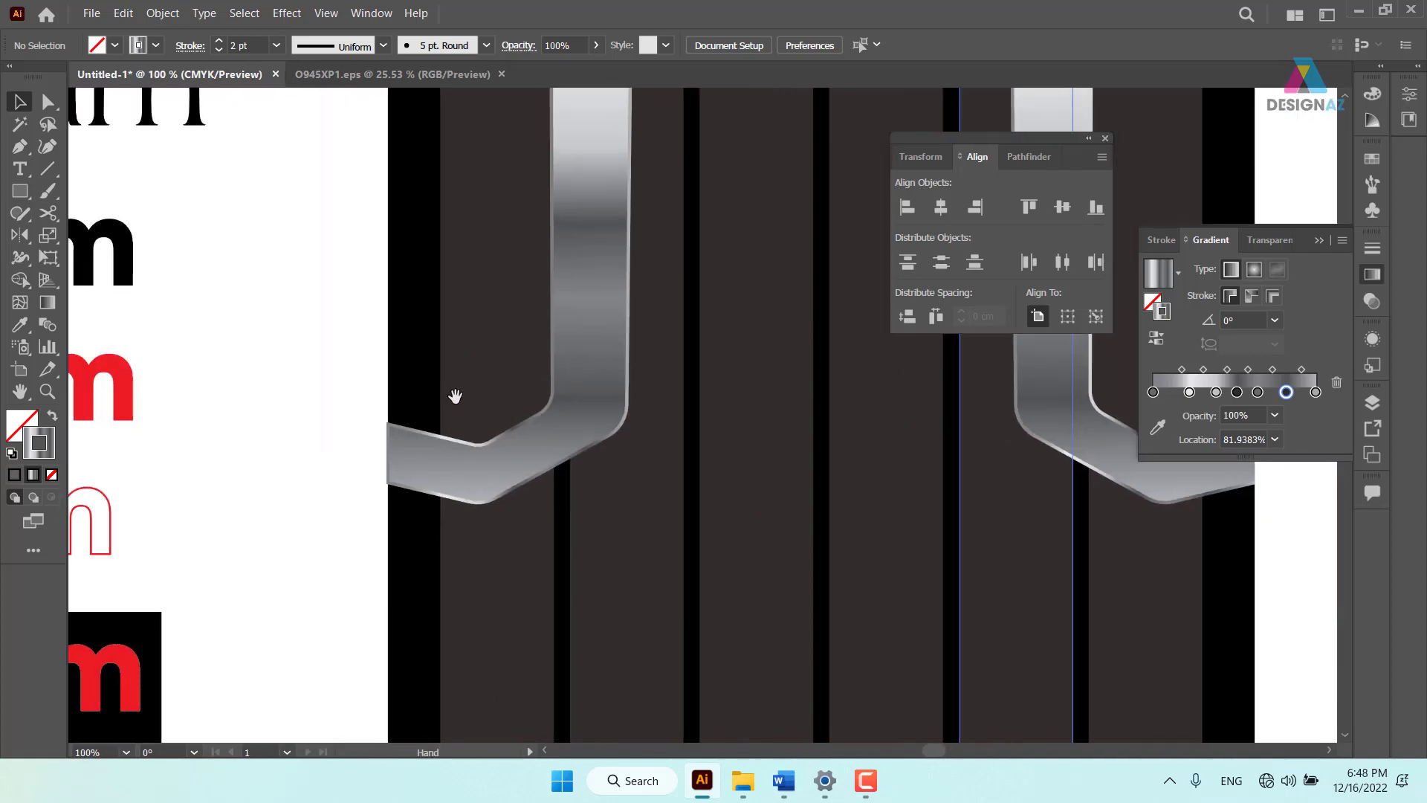
mouse_move(357, 414)
mouse_down()
mouse_move(605, 589)
mouse_move(559, 442)
mouse_up()
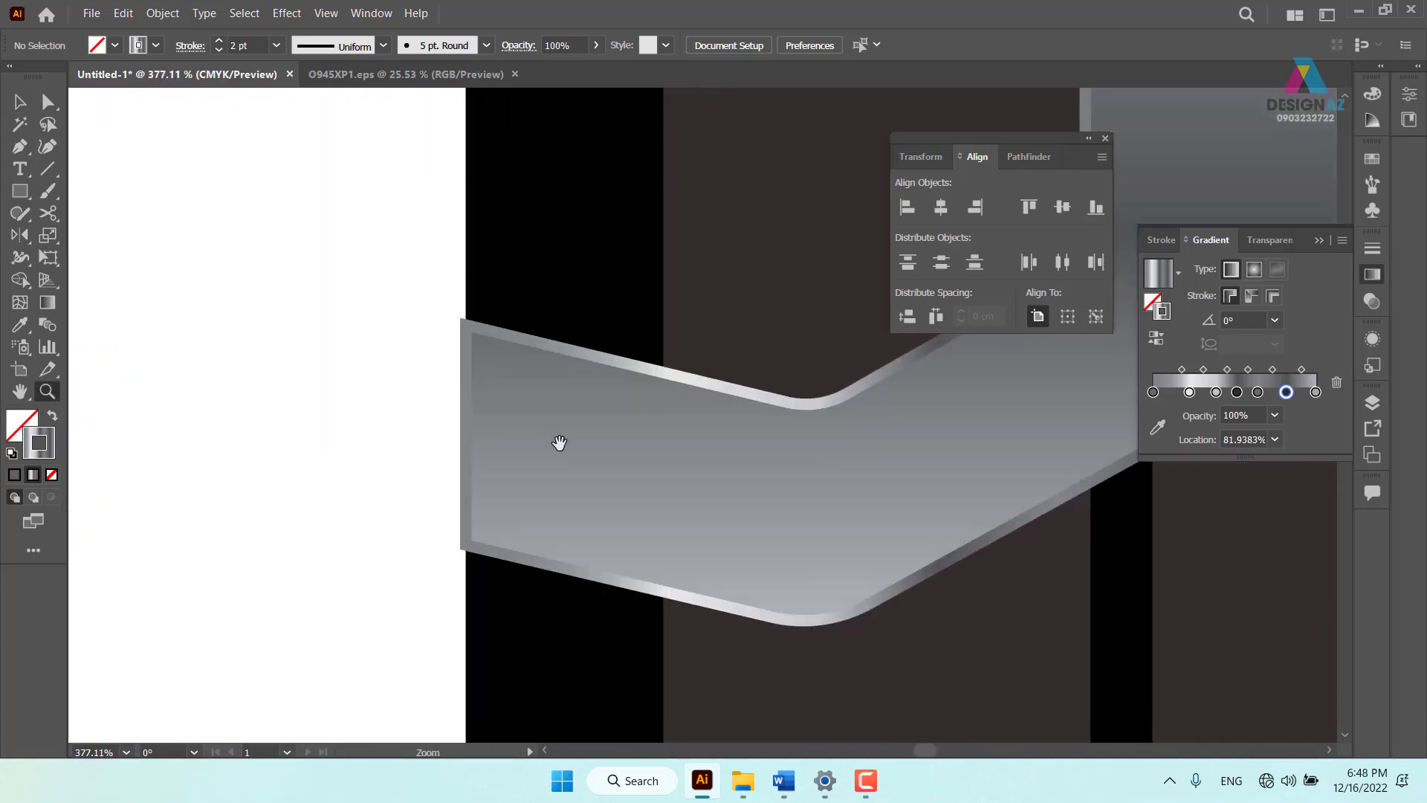
key(c)
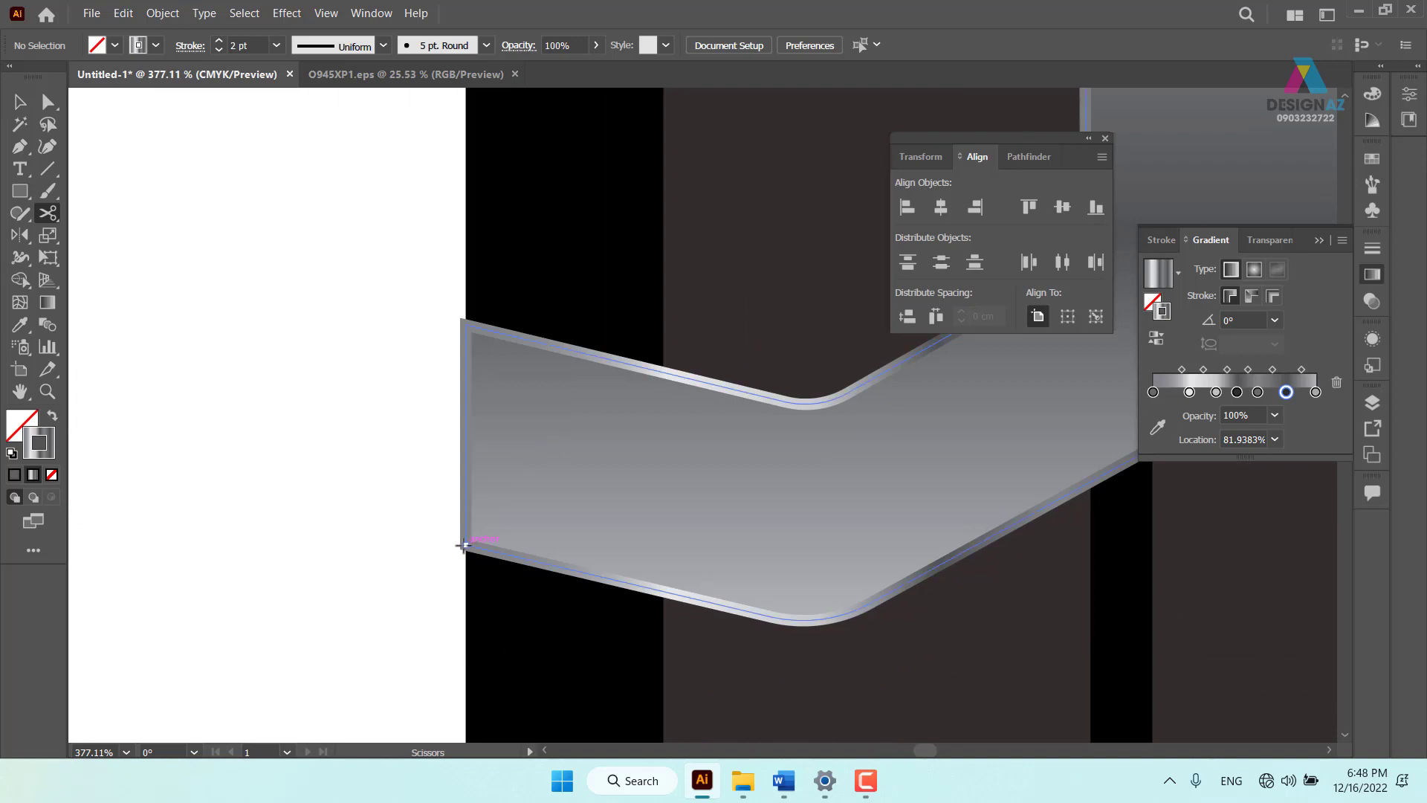
click(462, 544)
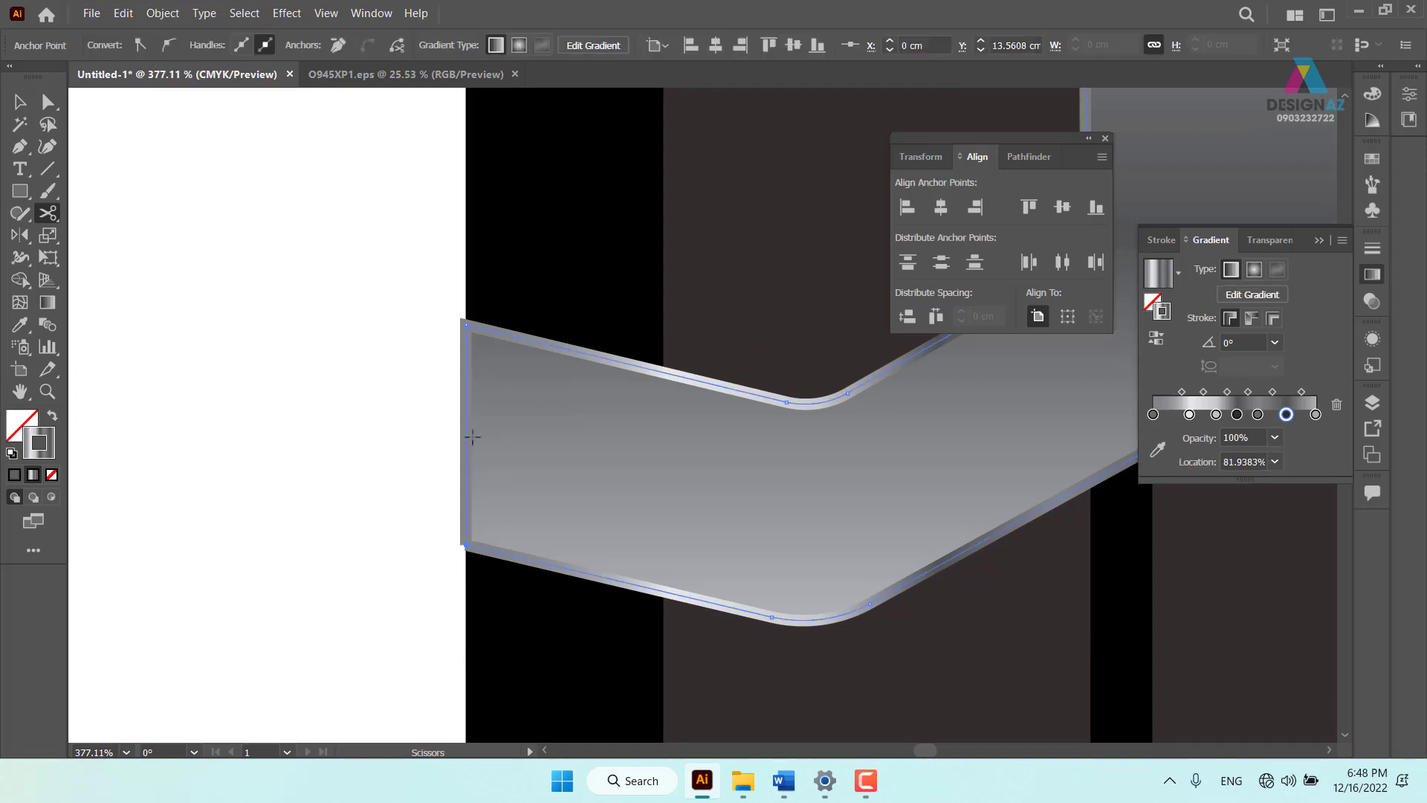
click(462, 325)
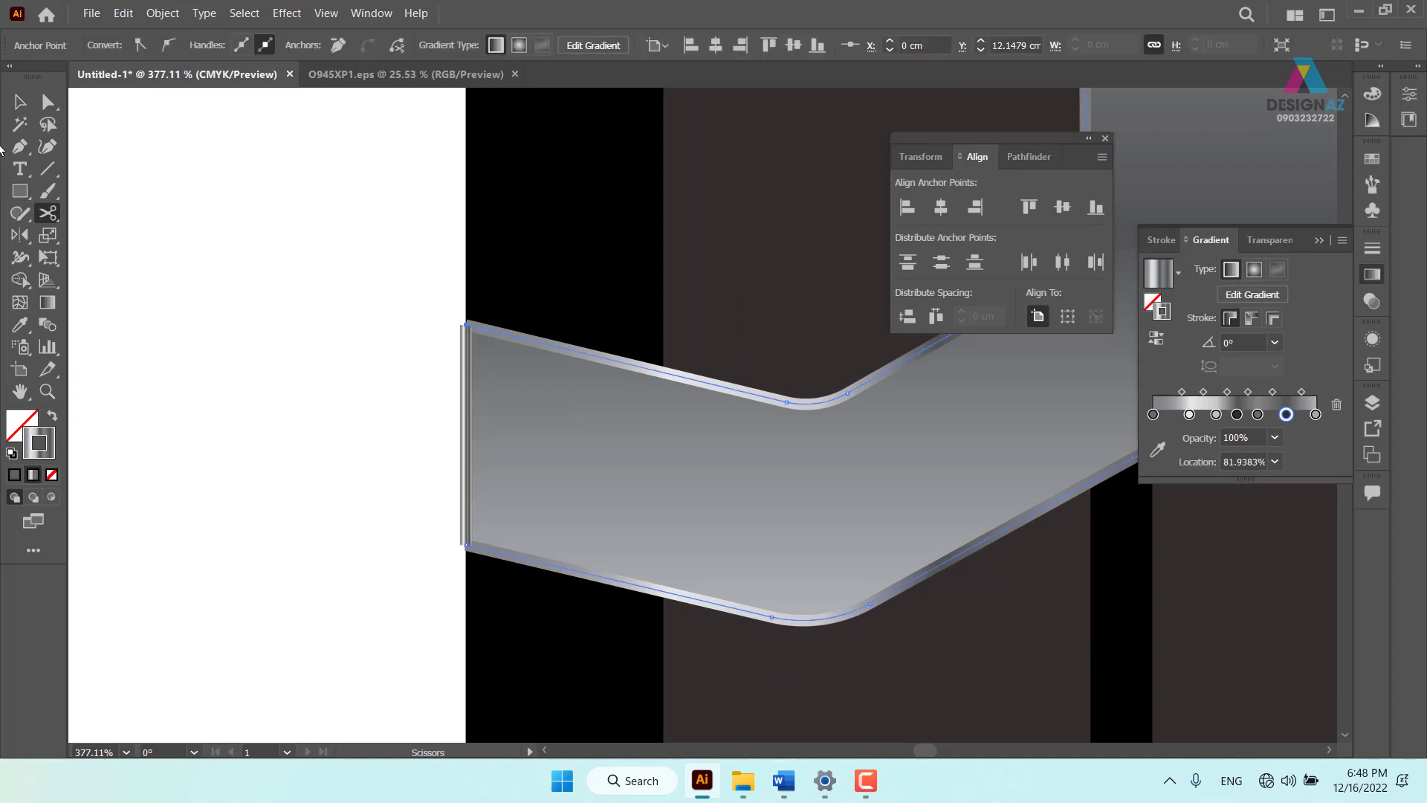
click(19, 102)
click(353, 395)
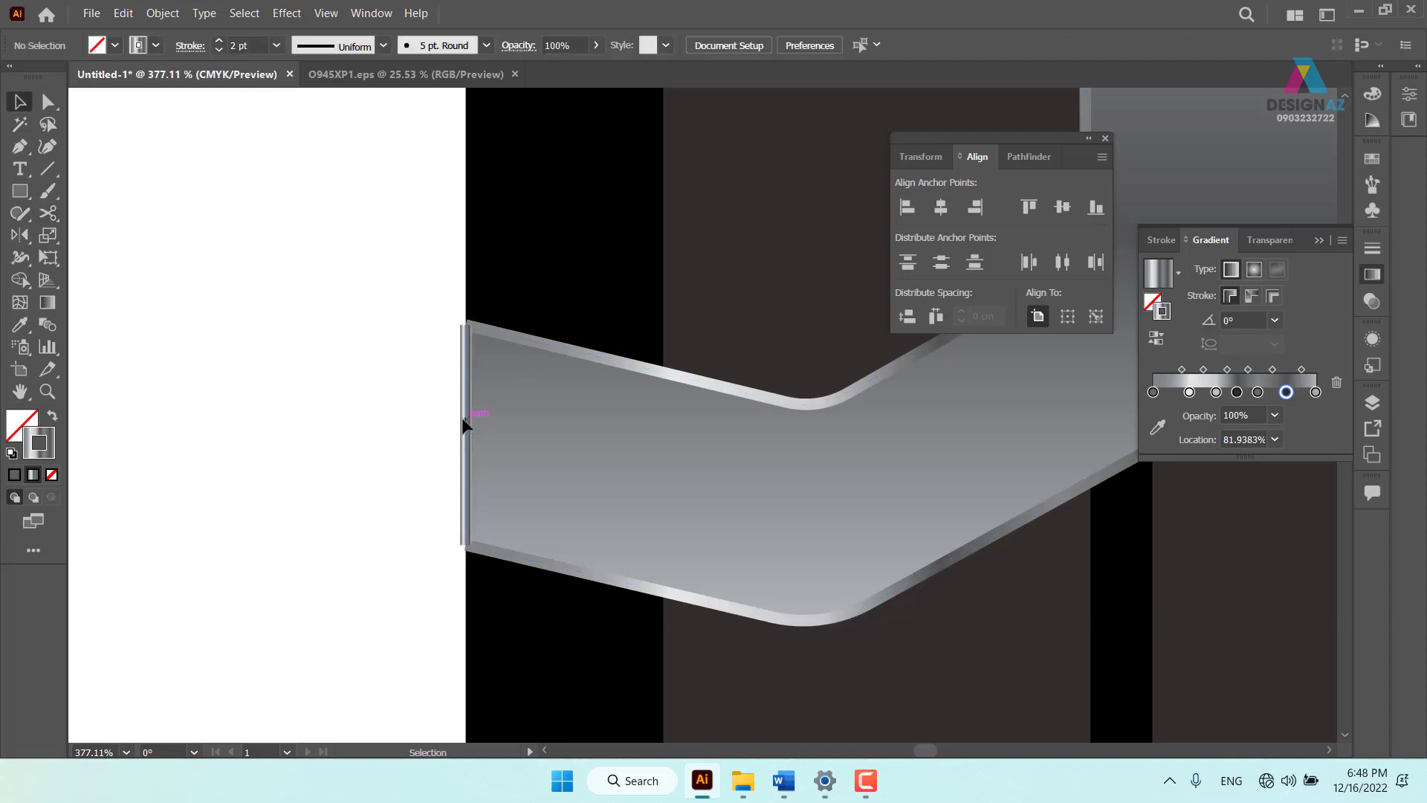
drag(461, 417, 361, 422)
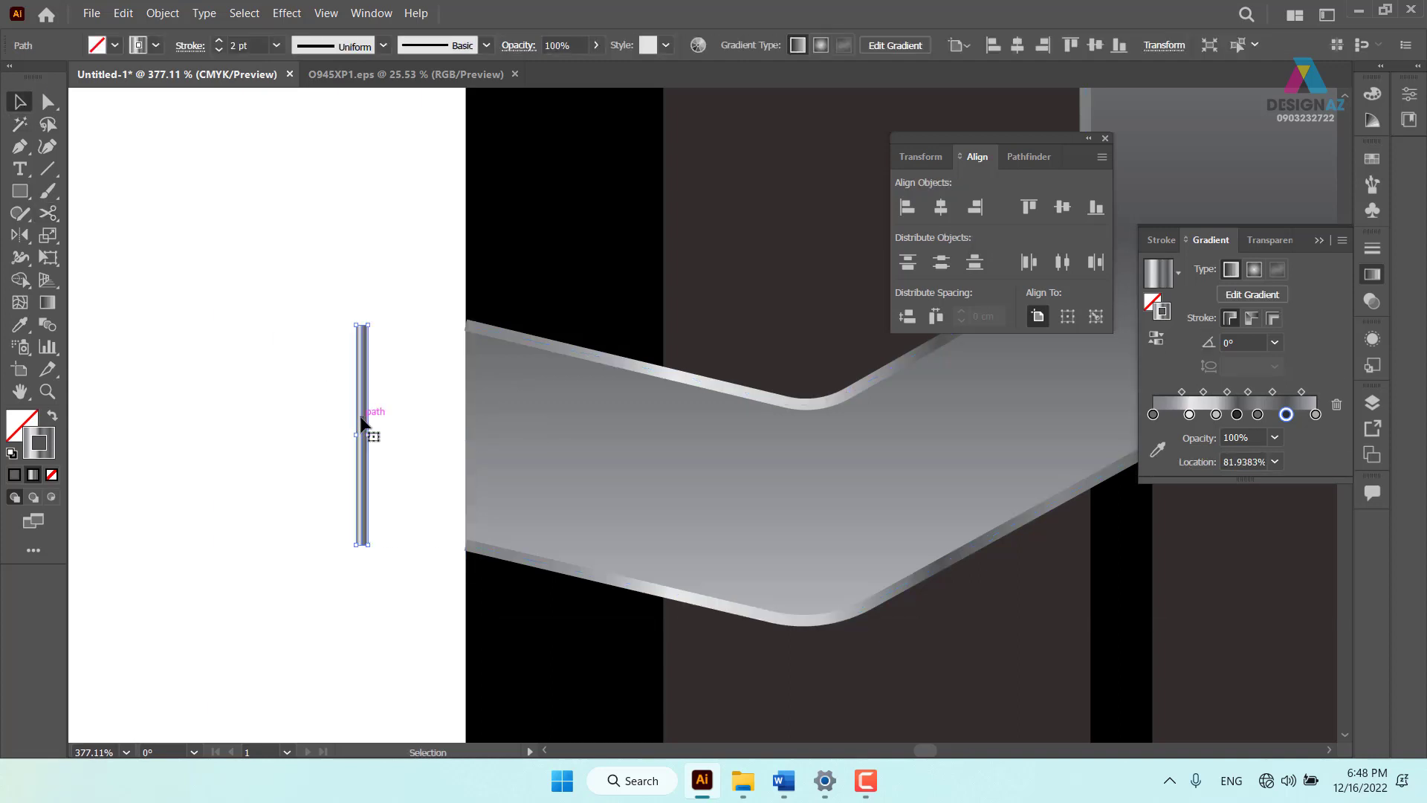
key(Delete)
Cut the left arm's top cap at its corner, pull it away, and delete it
scroll(542, 316, down, 5)
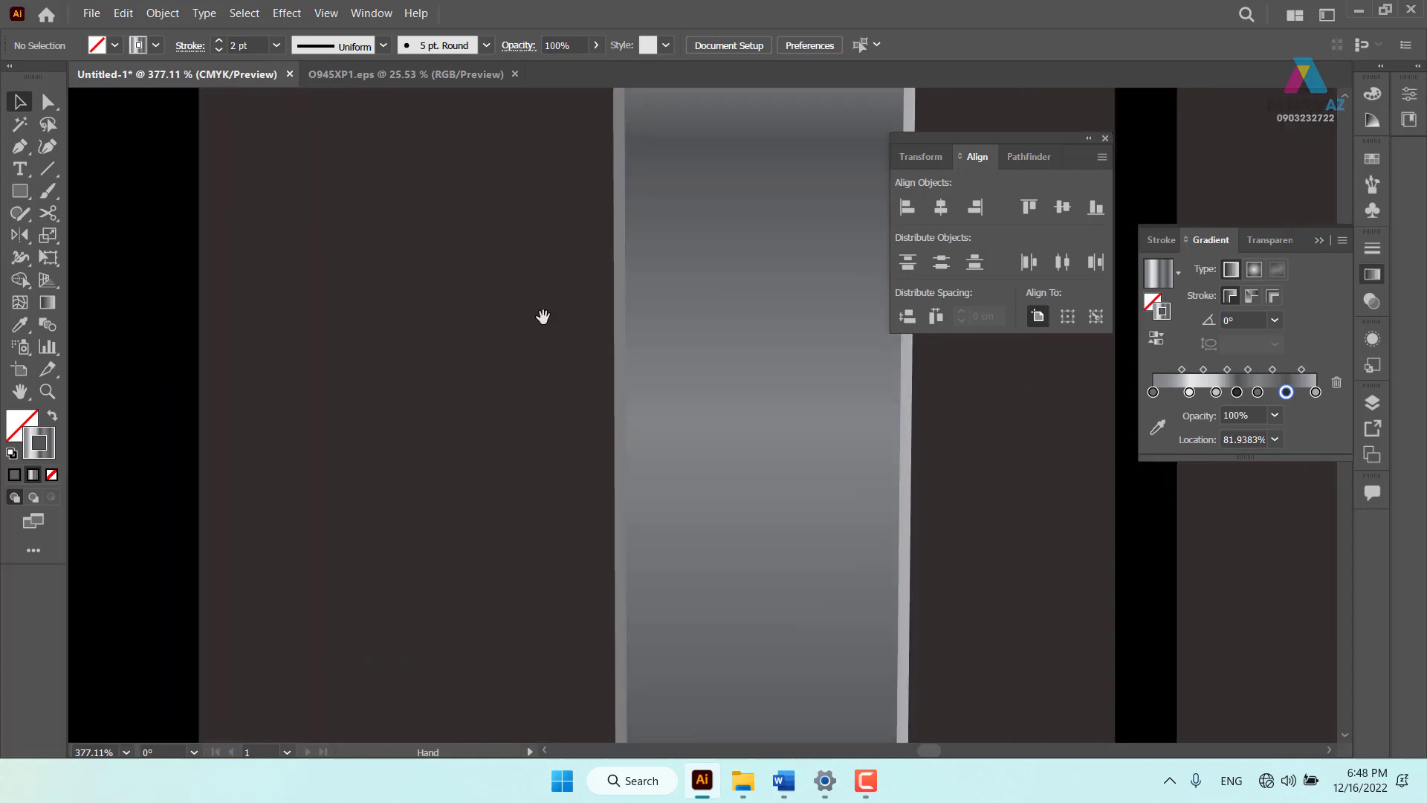
drag(543, 316, 550, 382)
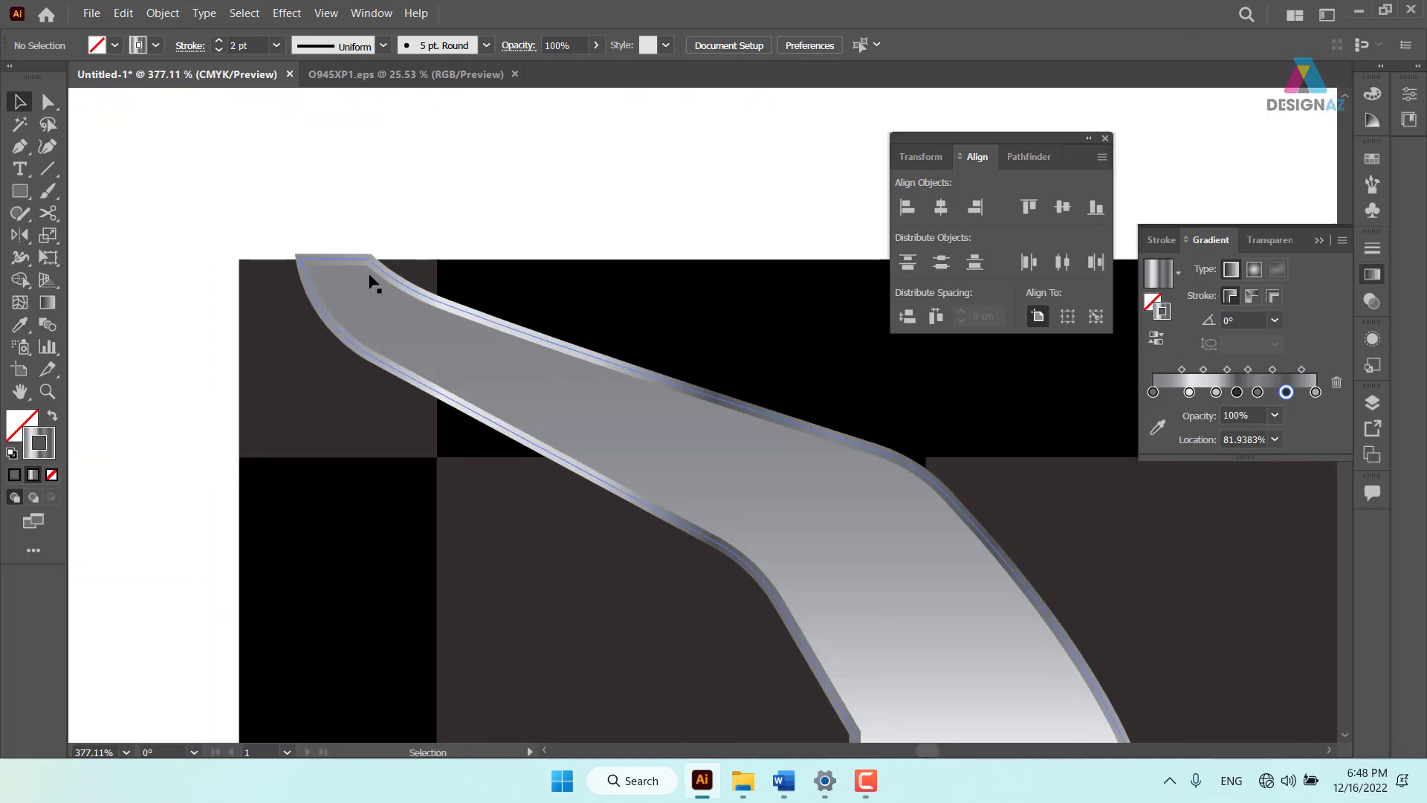
click(373, 267)
key(c)
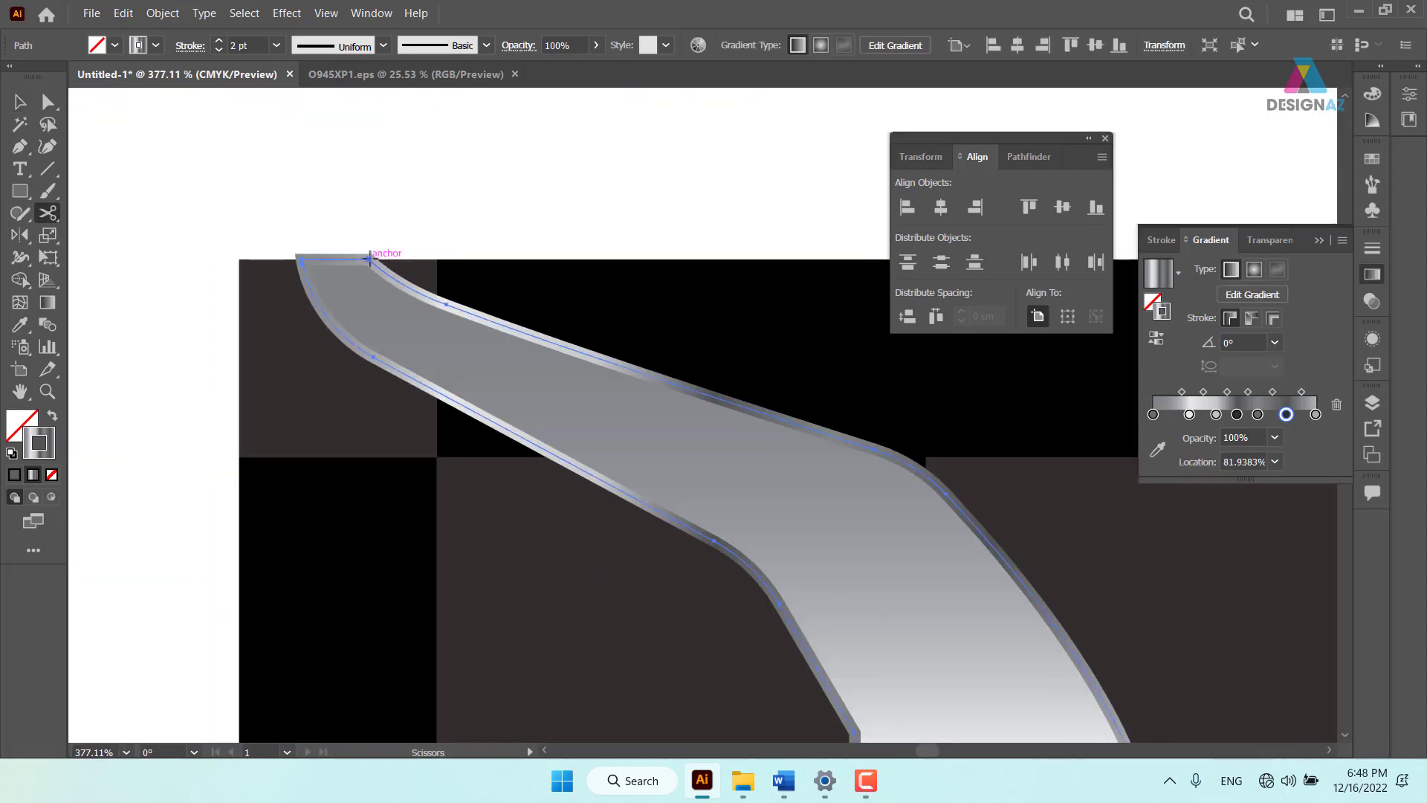
click(369, 259)
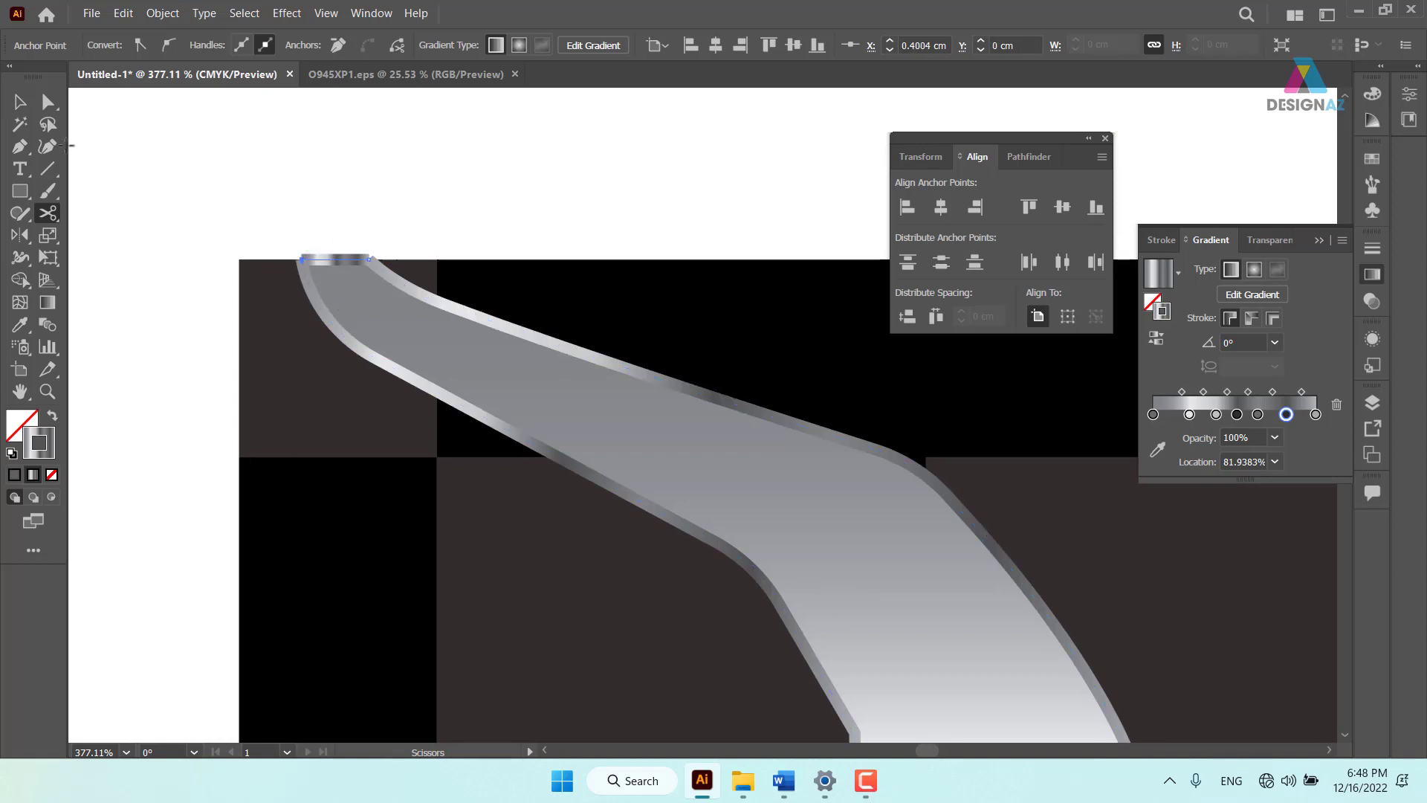
key(v)
key(ctrl+shift+a)
drag(333, 261, 333, 217)
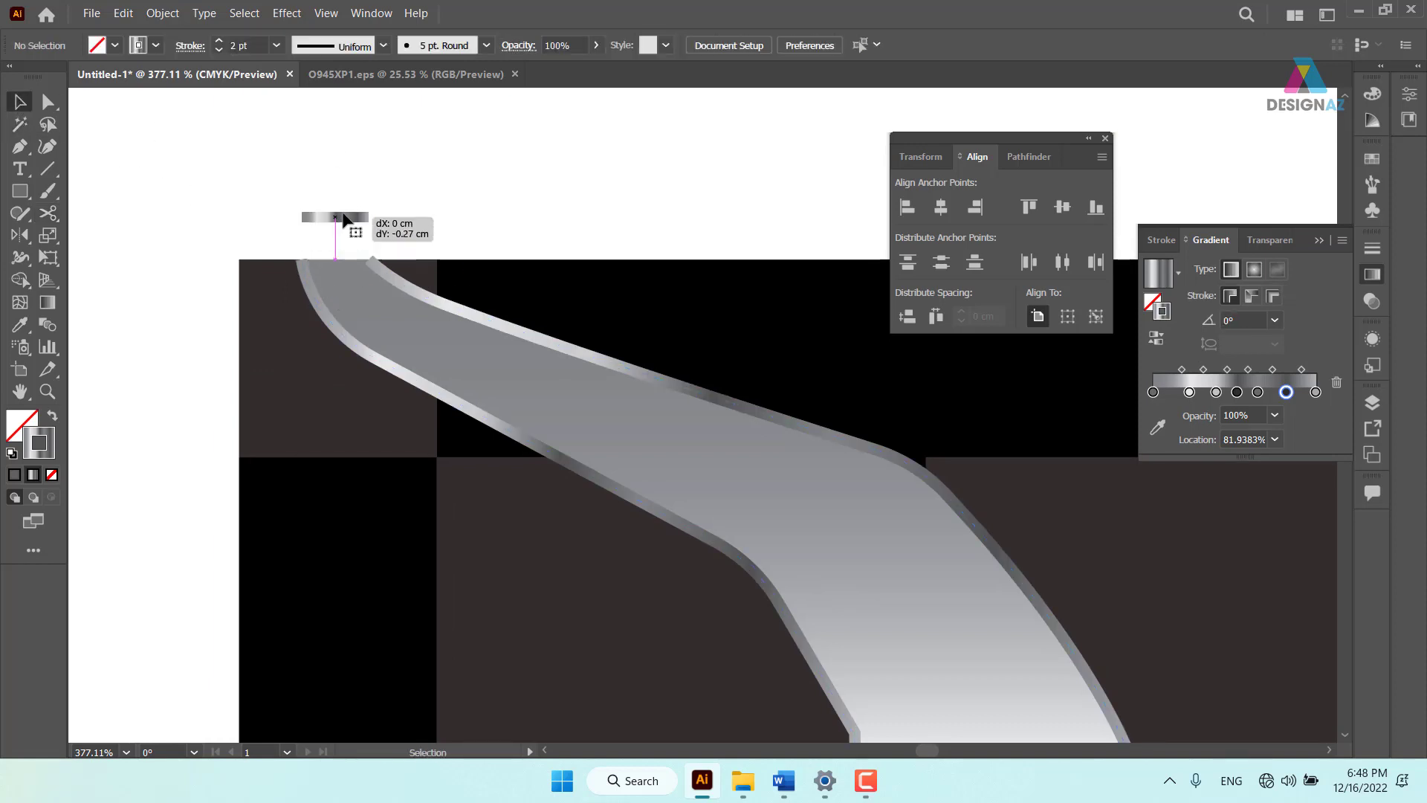
key(Delete)
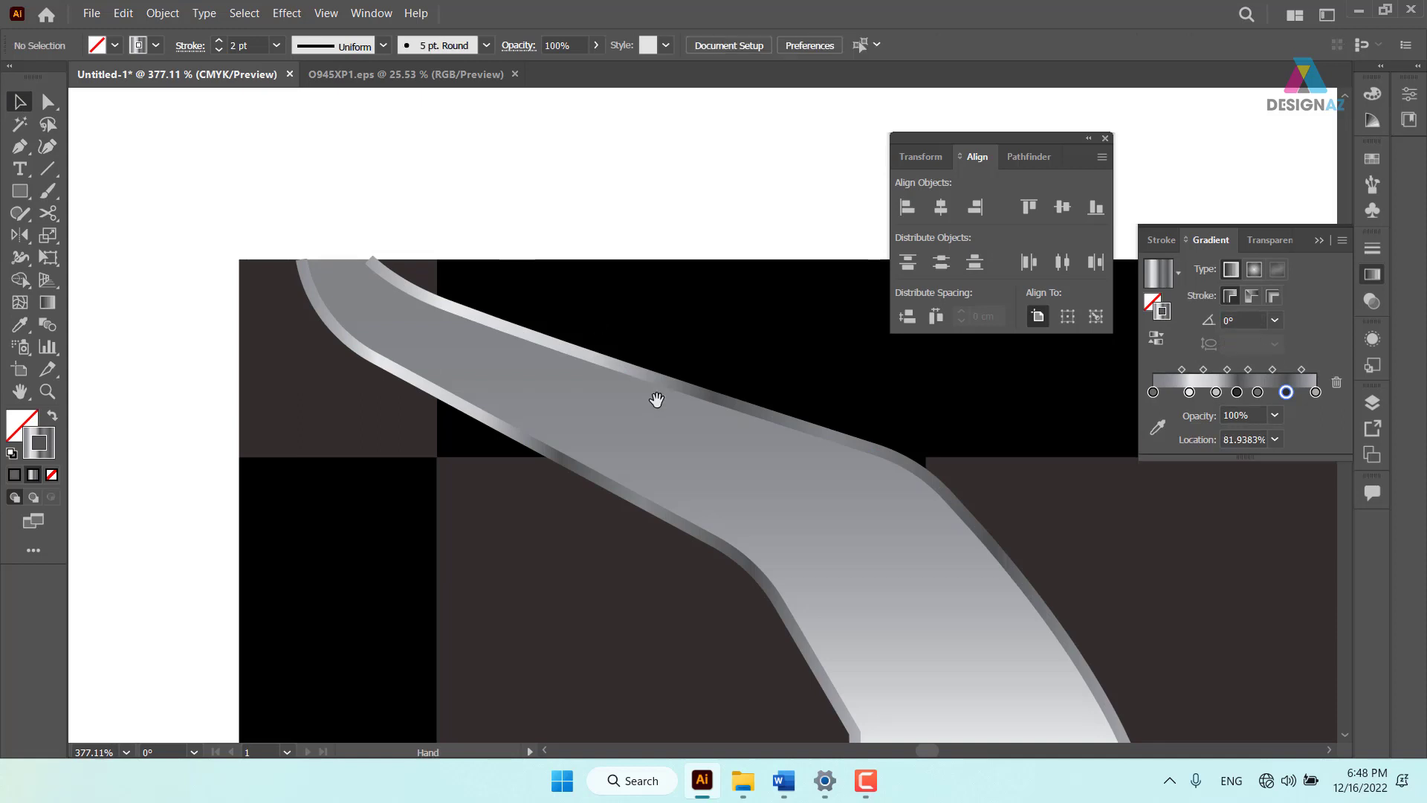
Pan over to the right arm's top end and inspect its anchor points
drag(656, 398, 280, 369)
drag(872, 452, 552, 411)
drag(698, 376, 553, 399)
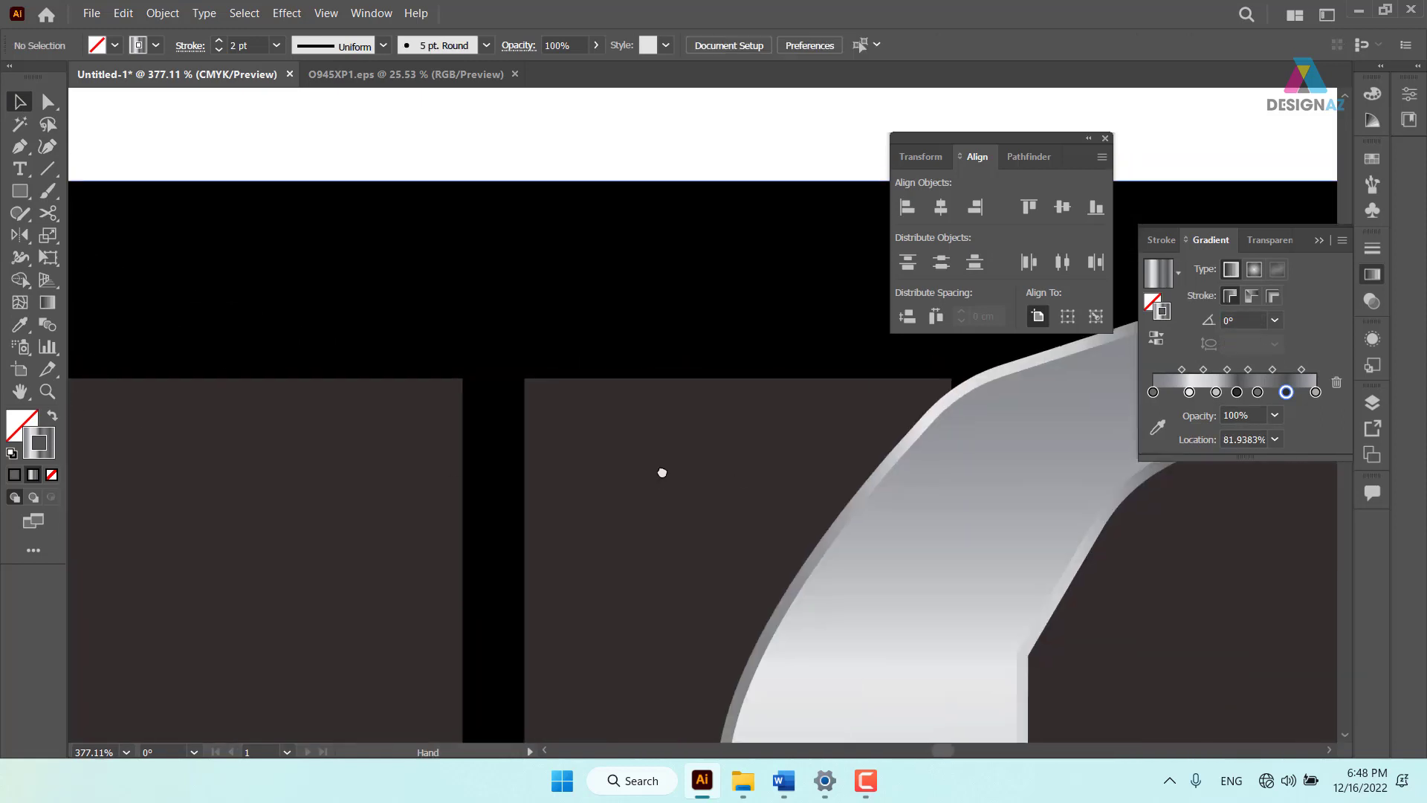
mouse_move(660, 472)
mouse_down()
mouse_move(312, 468)
mouse_move(101, 495)
mouse_up()
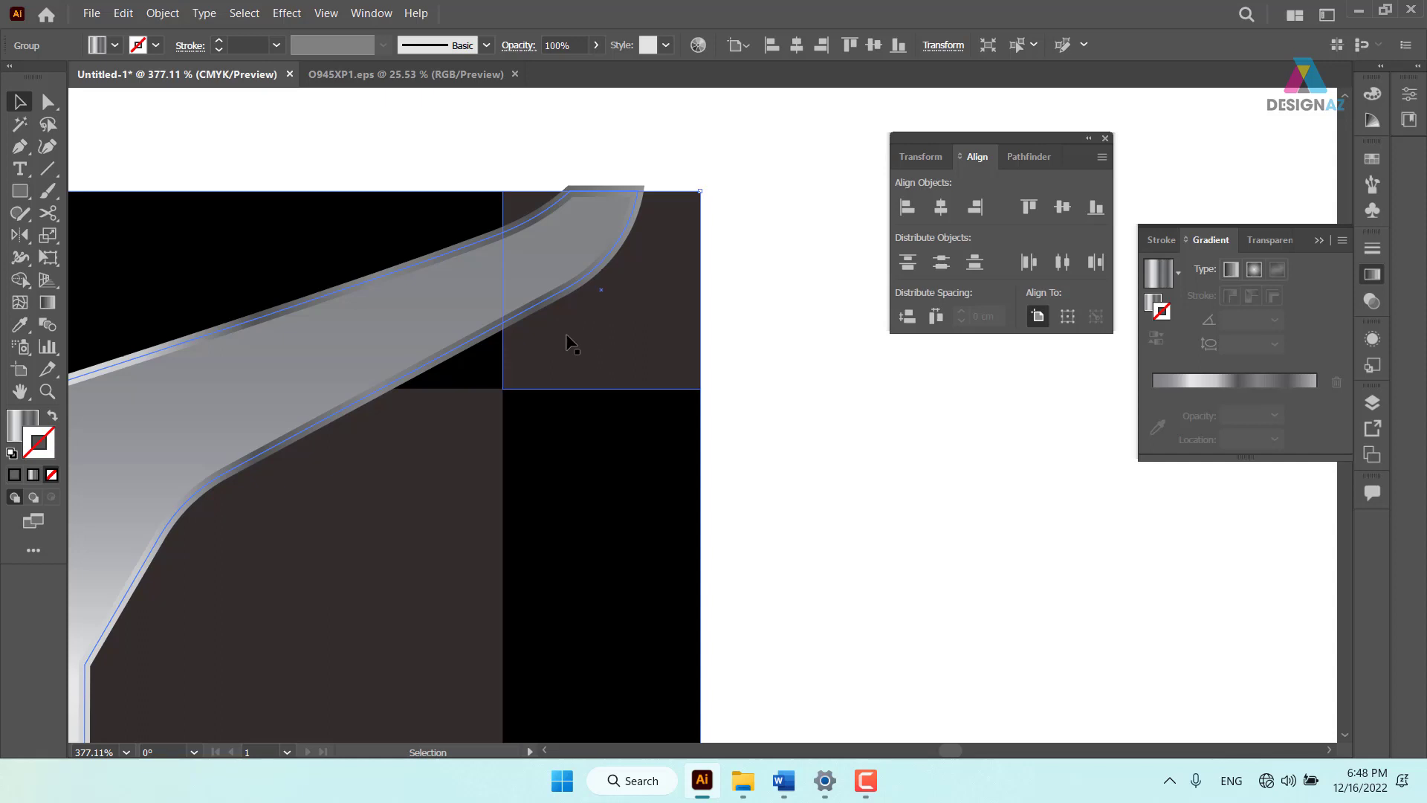
key(c)
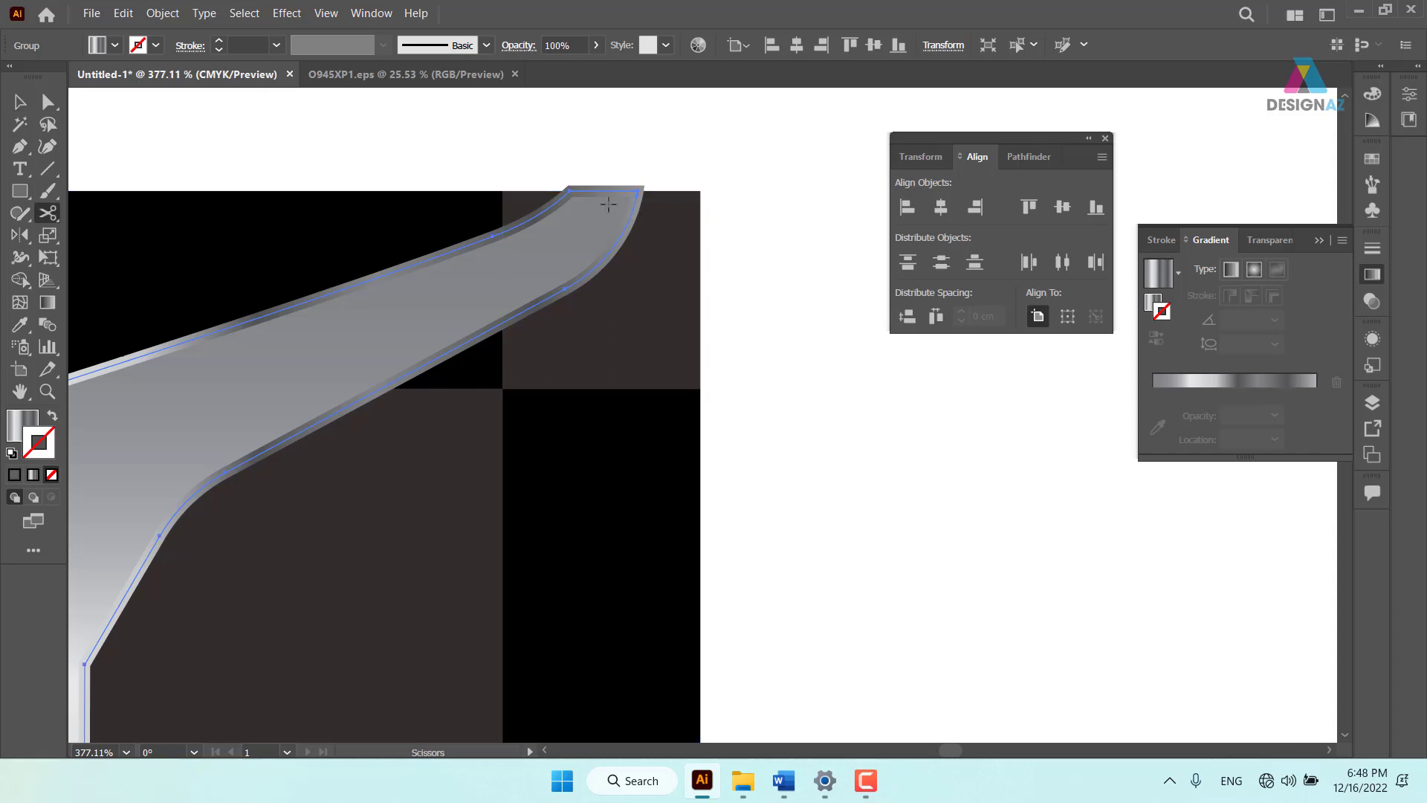
click(570, 190)
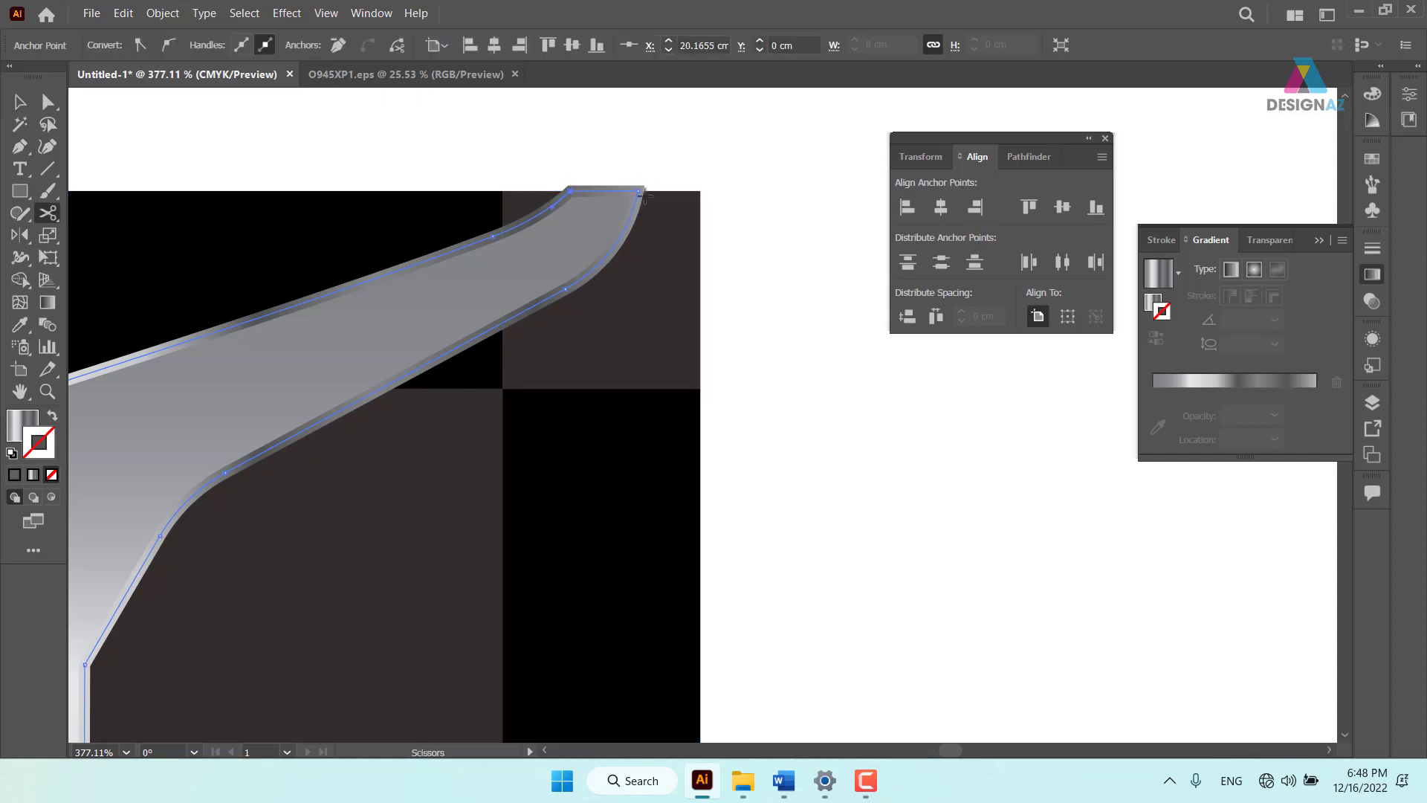
click(20, 101)
click(493, 112)
Cut the right arm's top cap at both corners and delete it
click(597, 189)
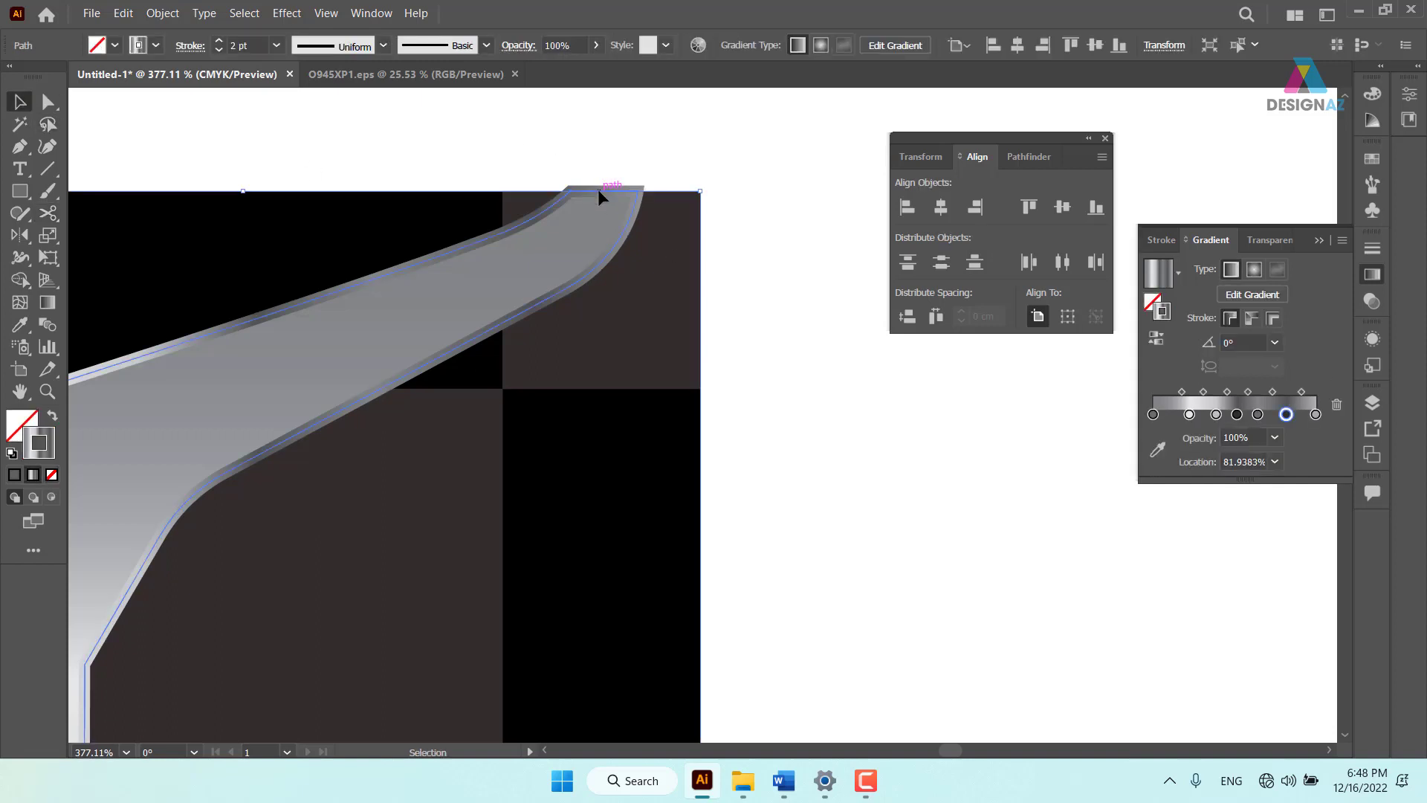
key(c)
click(637, 191)
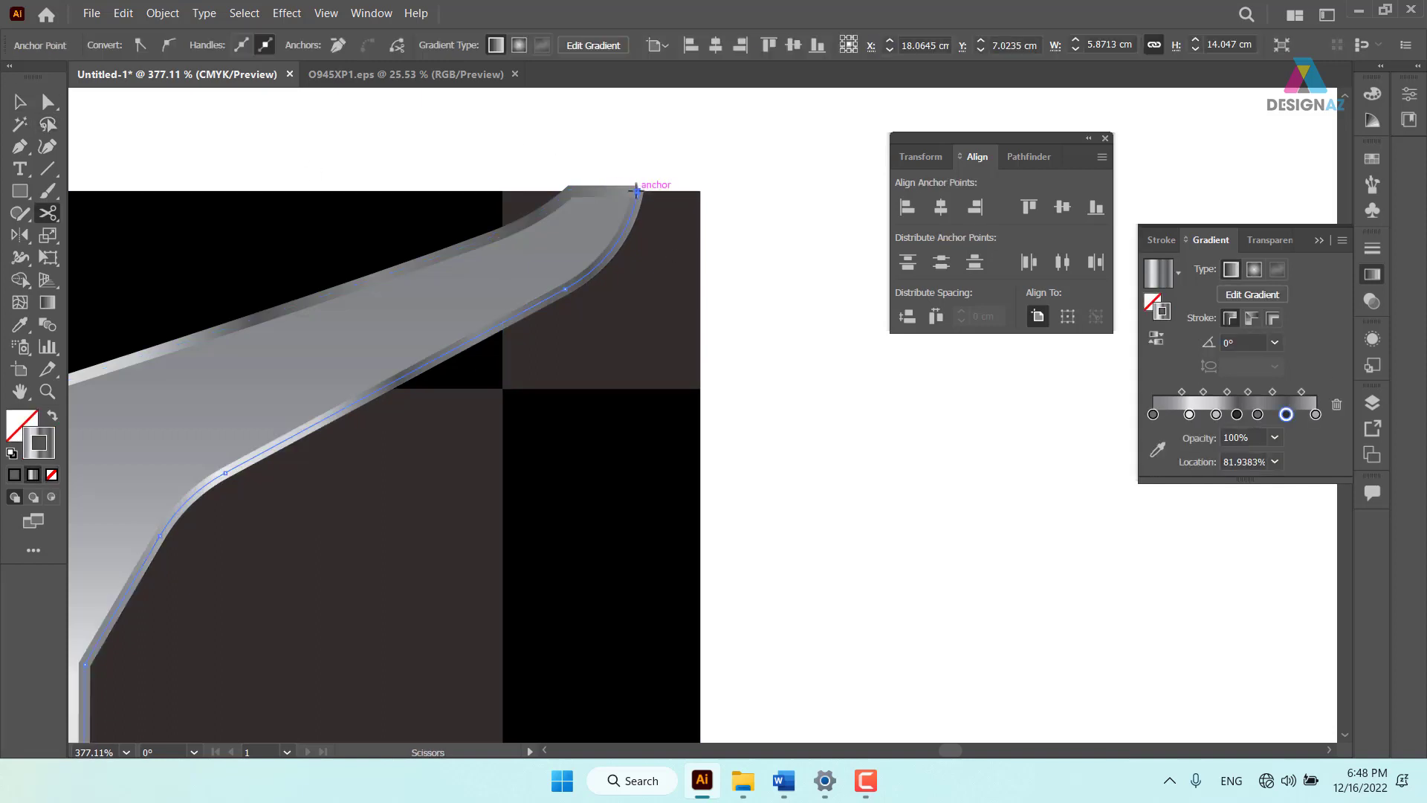
click(570, 191)
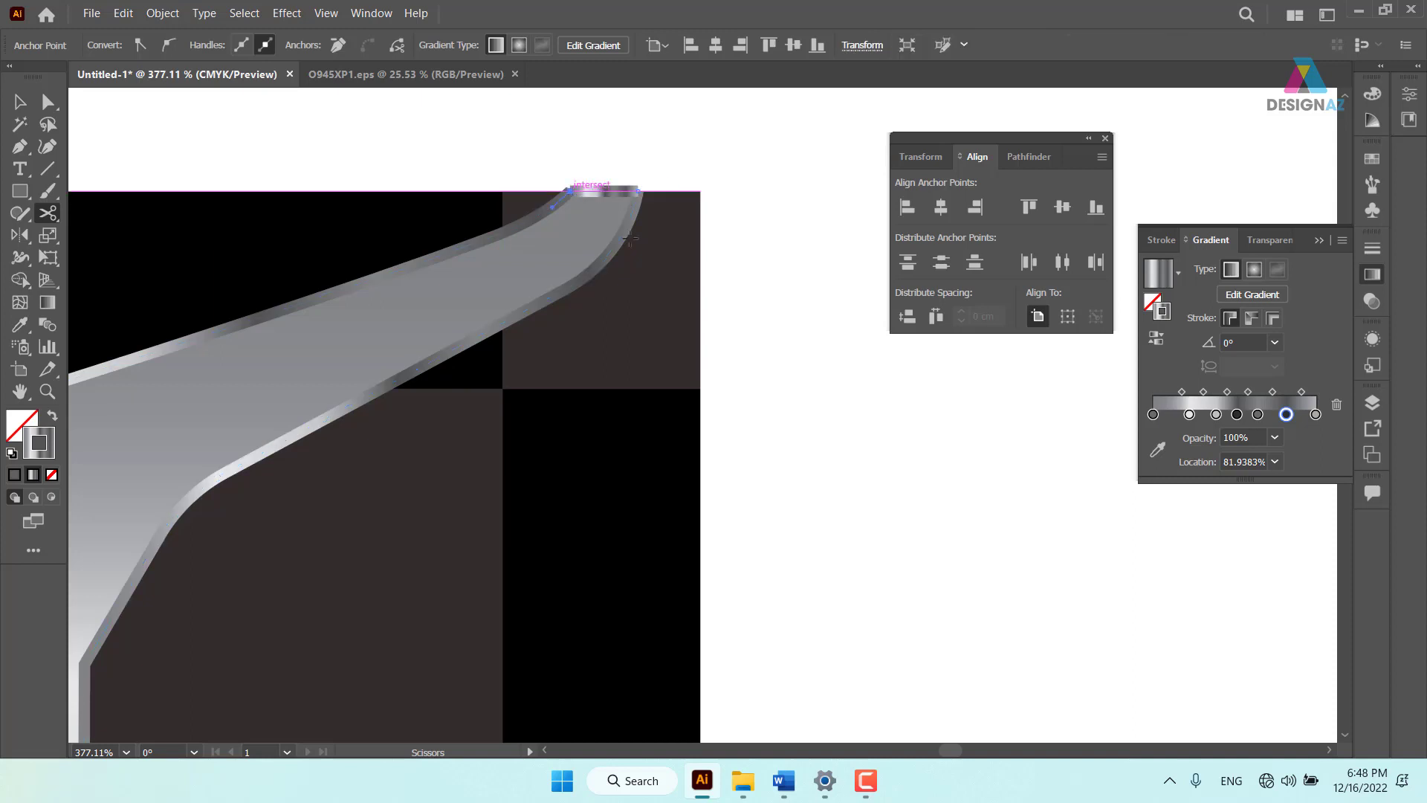
click(20, 102)
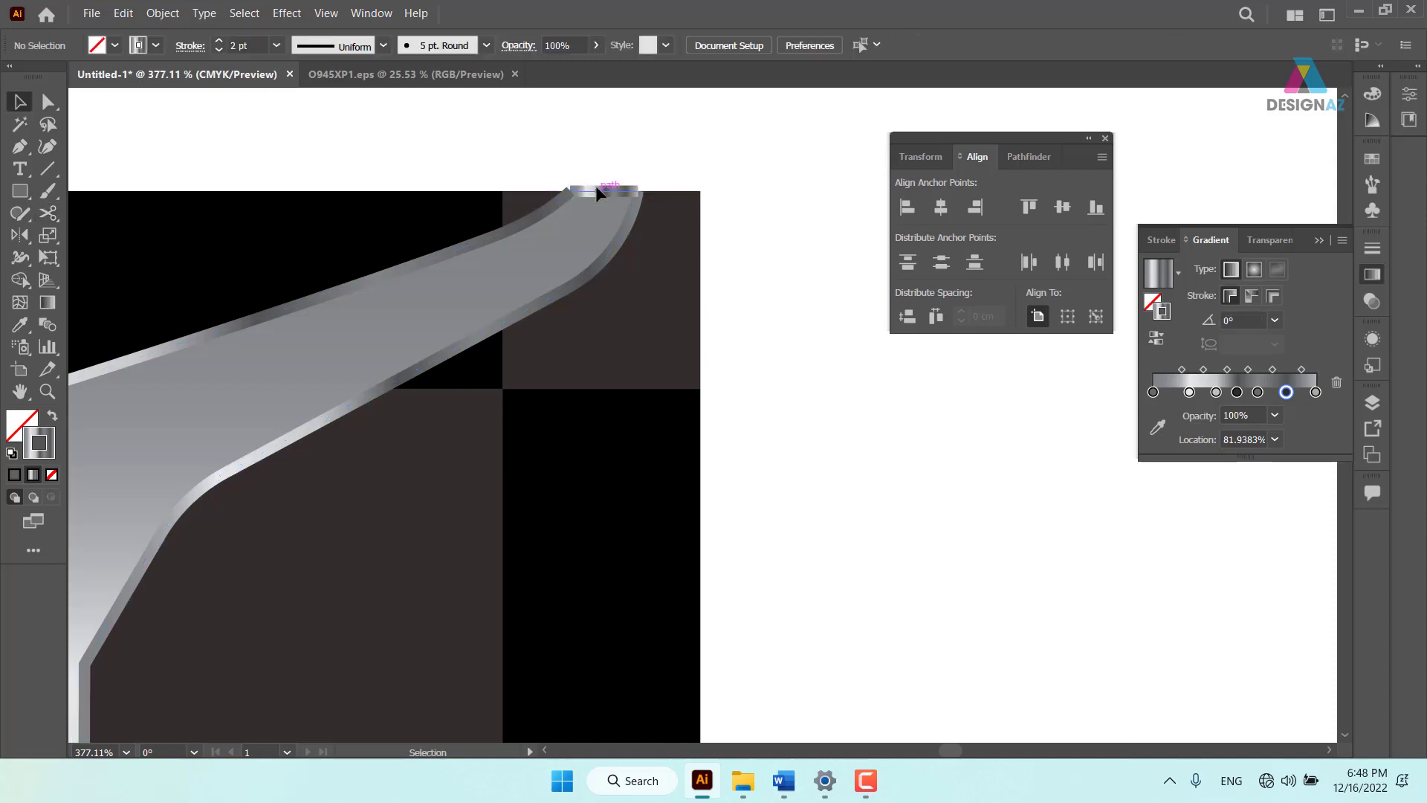
drag(596, 187, 607, 158)
key(Delete)
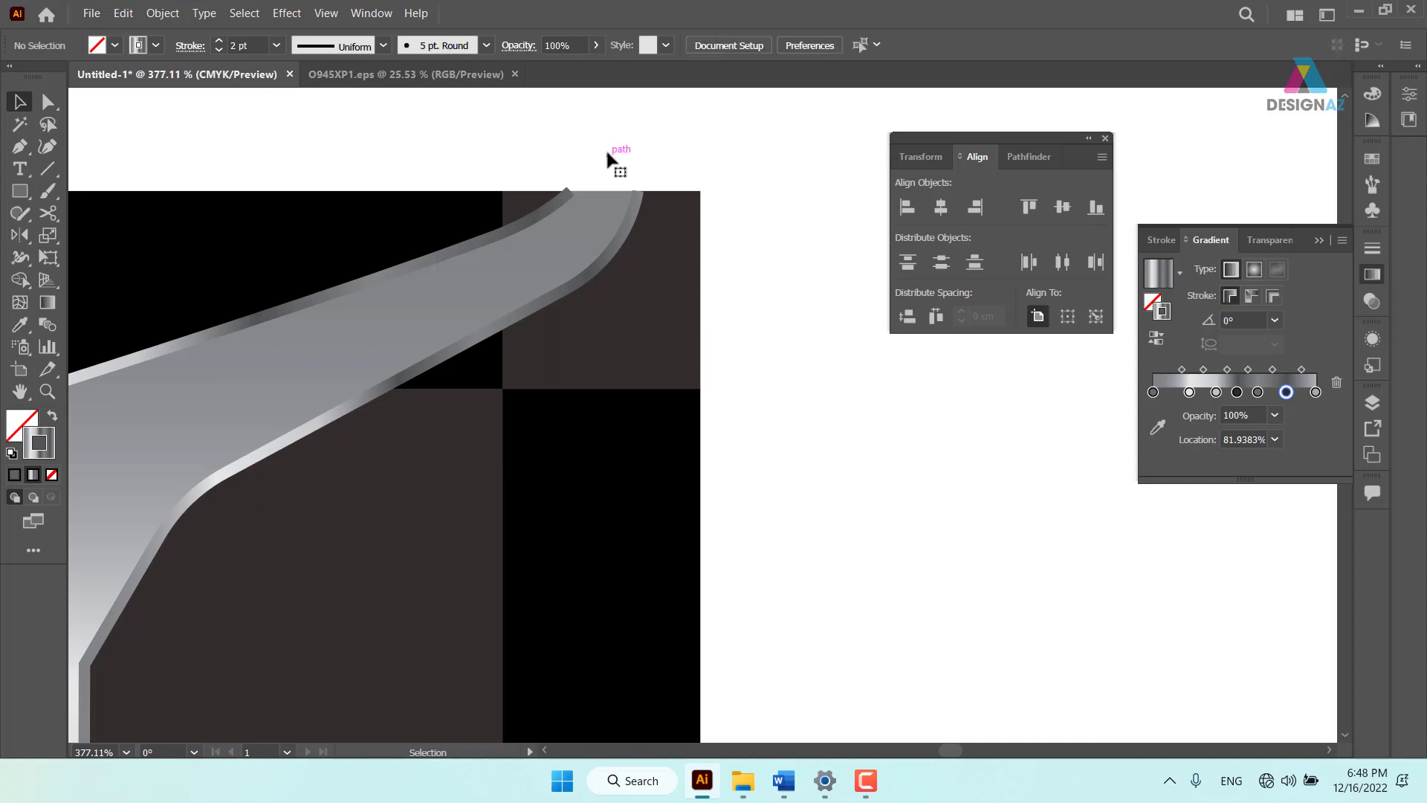
key(ctrl+minus)
key(ctrl+minus)
key(ctrl+minus)
key(ctrl+minus)
key(ctrl+minus)
key(ctrl+minus)
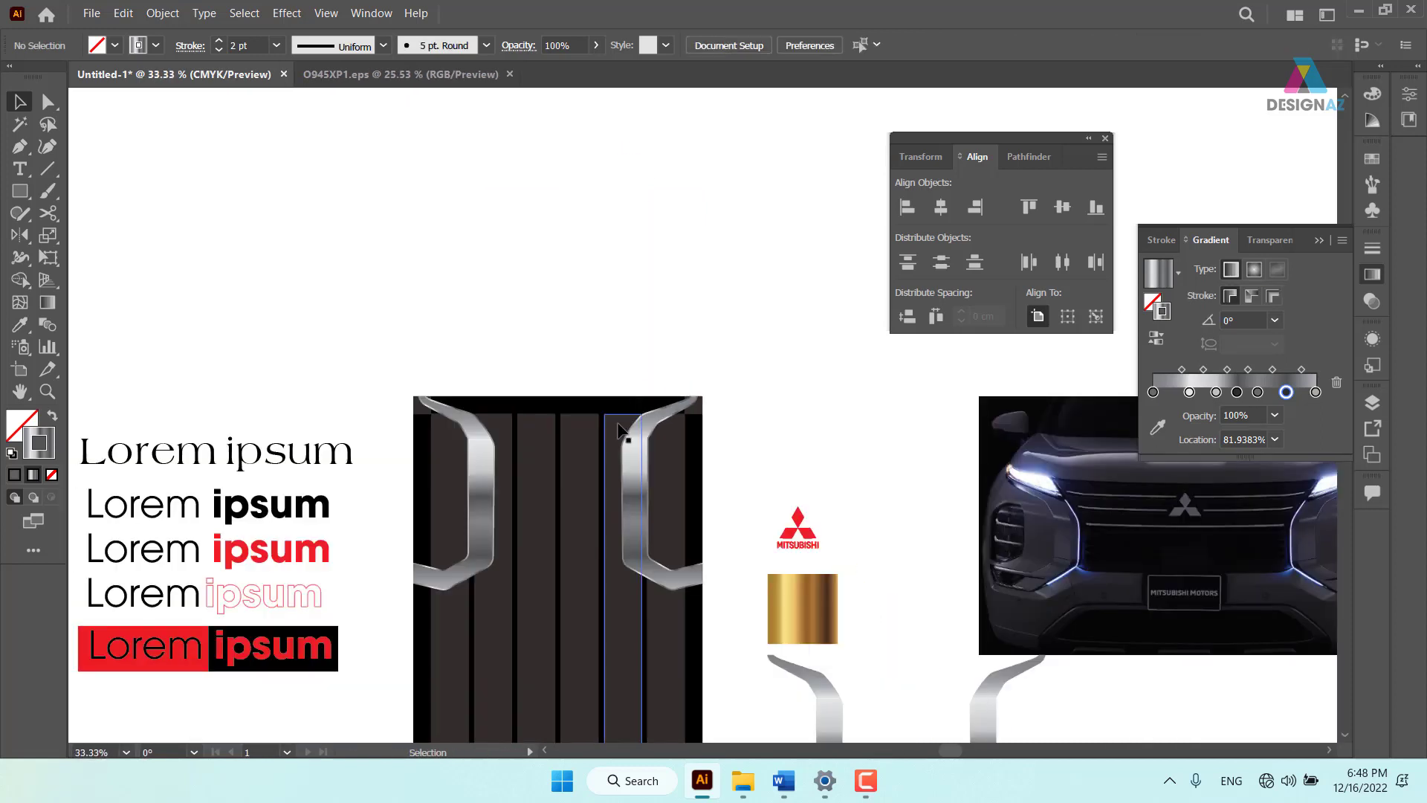
Move the two gradient-stroked outlines beside the filled chrome copies below the logo
key(plus)
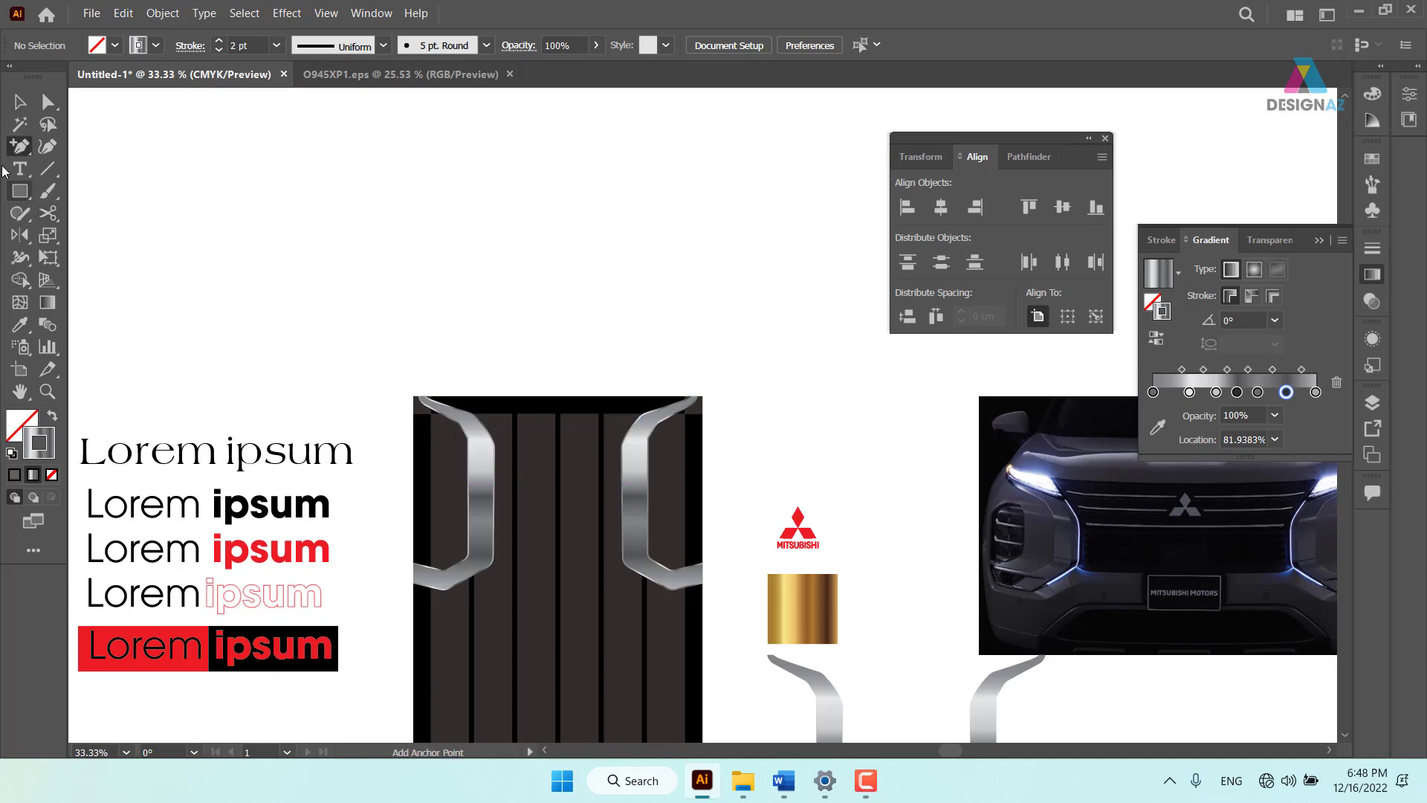
click(20, 102)
key(ctrl+plus)
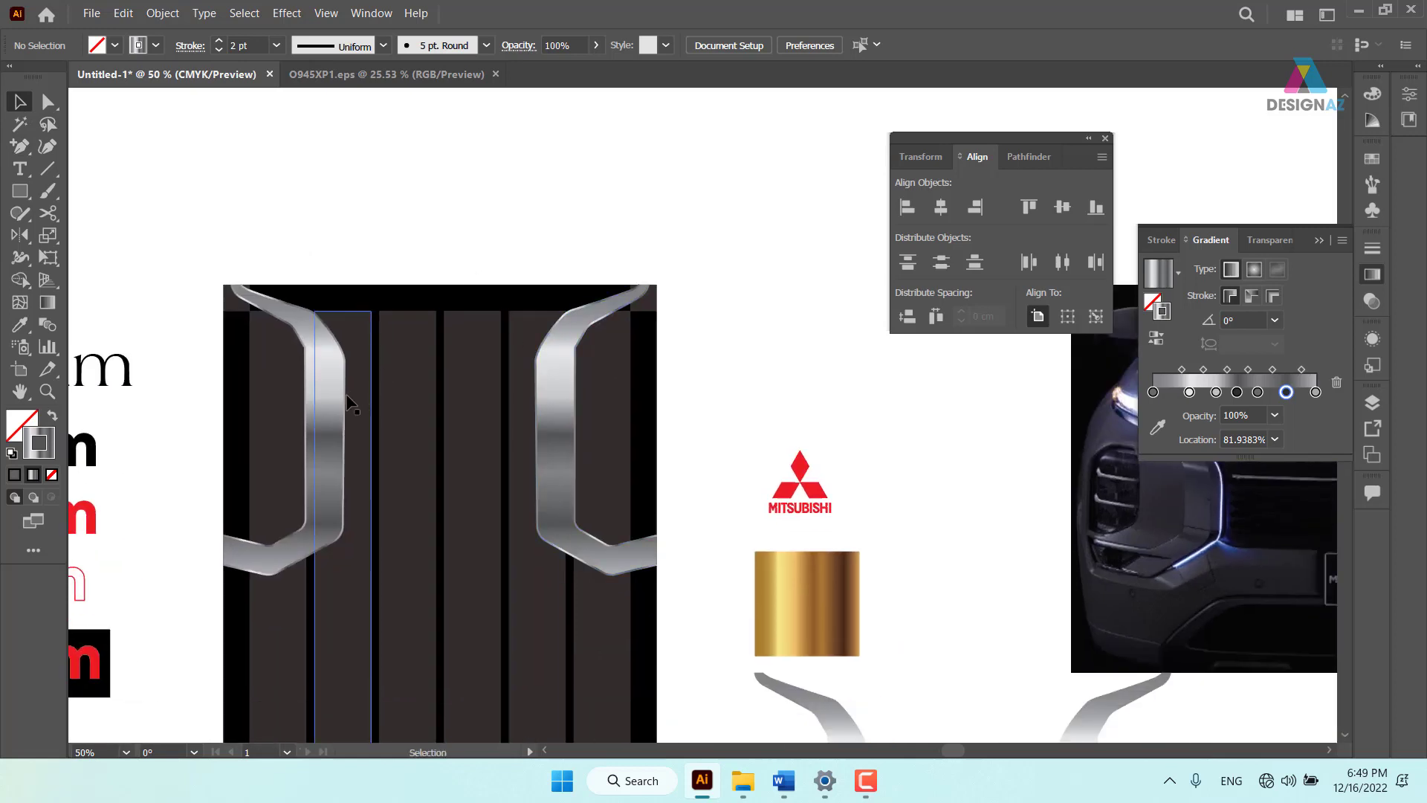
mouse_move(344, 404)
mouse_down()
mouse_move(375, 318)
mouse_move(344, 403)
mouse_up()
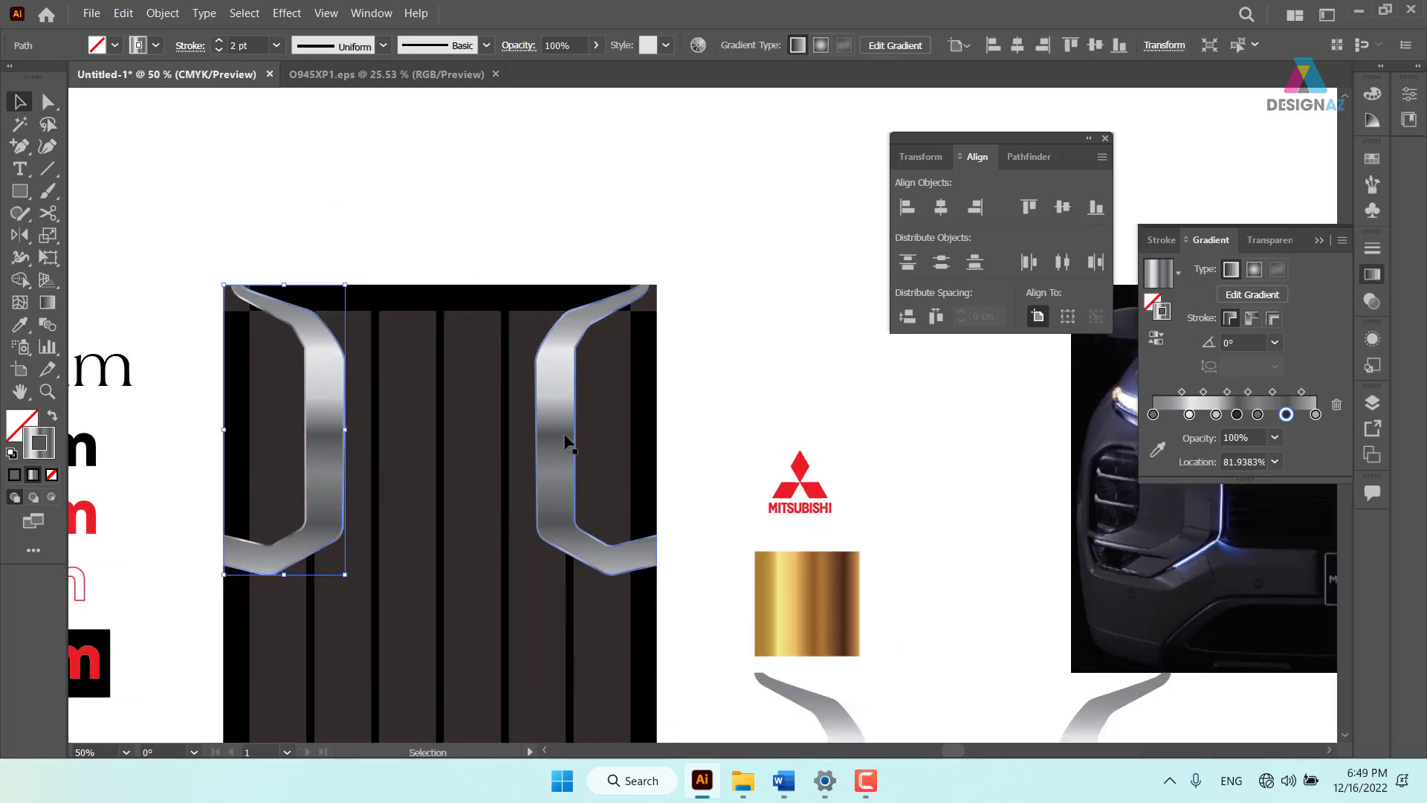
shift+click(537, 432)
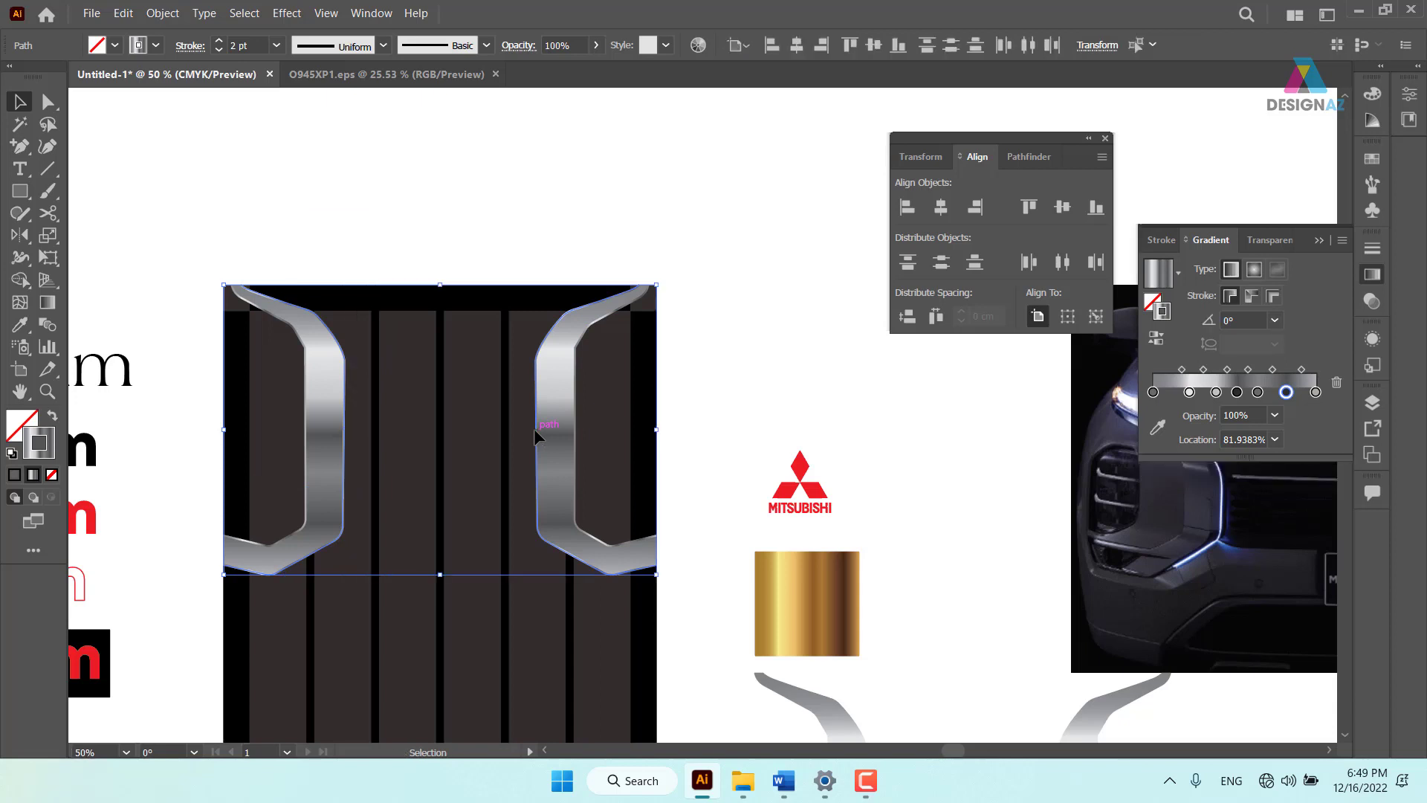
drag(536, 432, 437, 373)
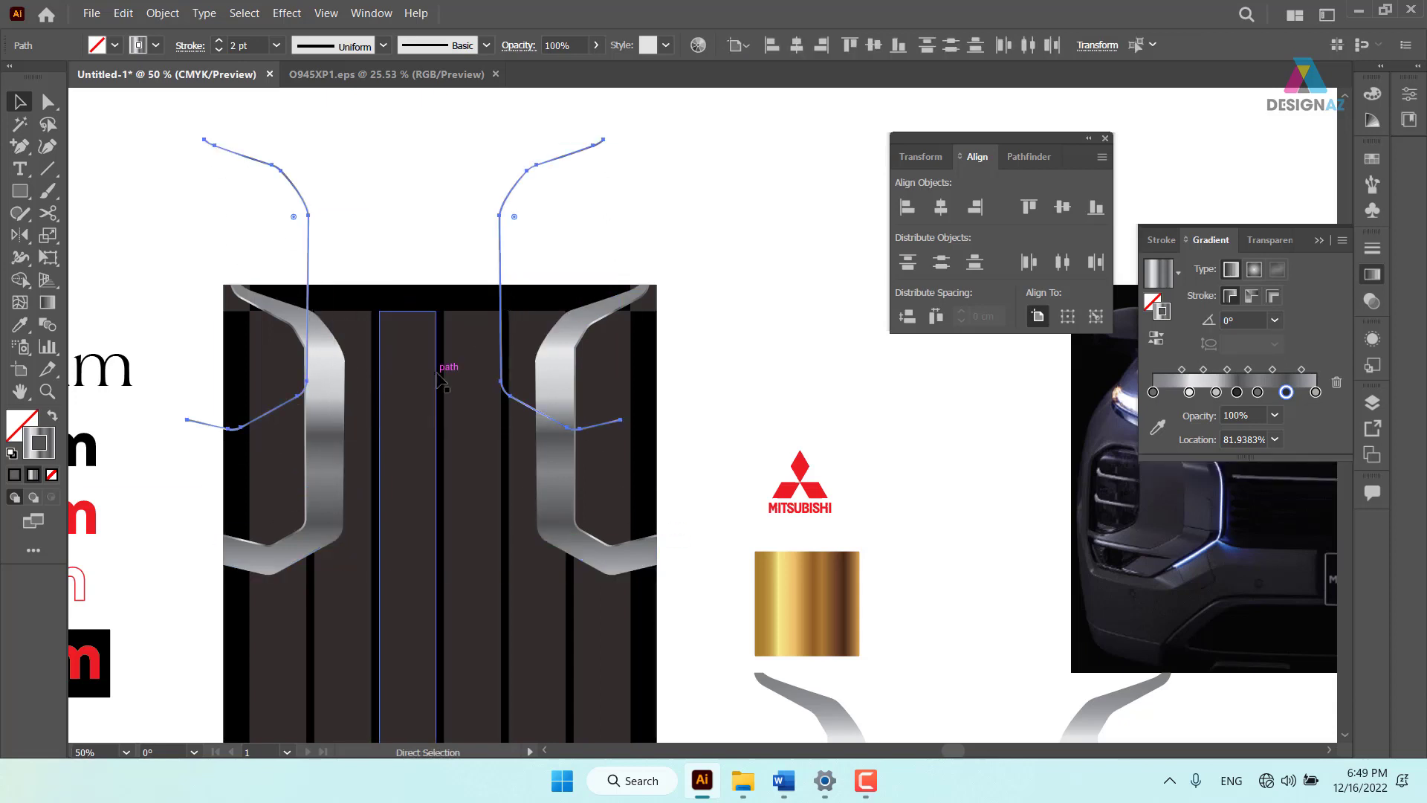
mouse_move(416, 441)
mouse_down()
mouse_move(402, 317)
mouse_move(299, 178)
mouse_up()
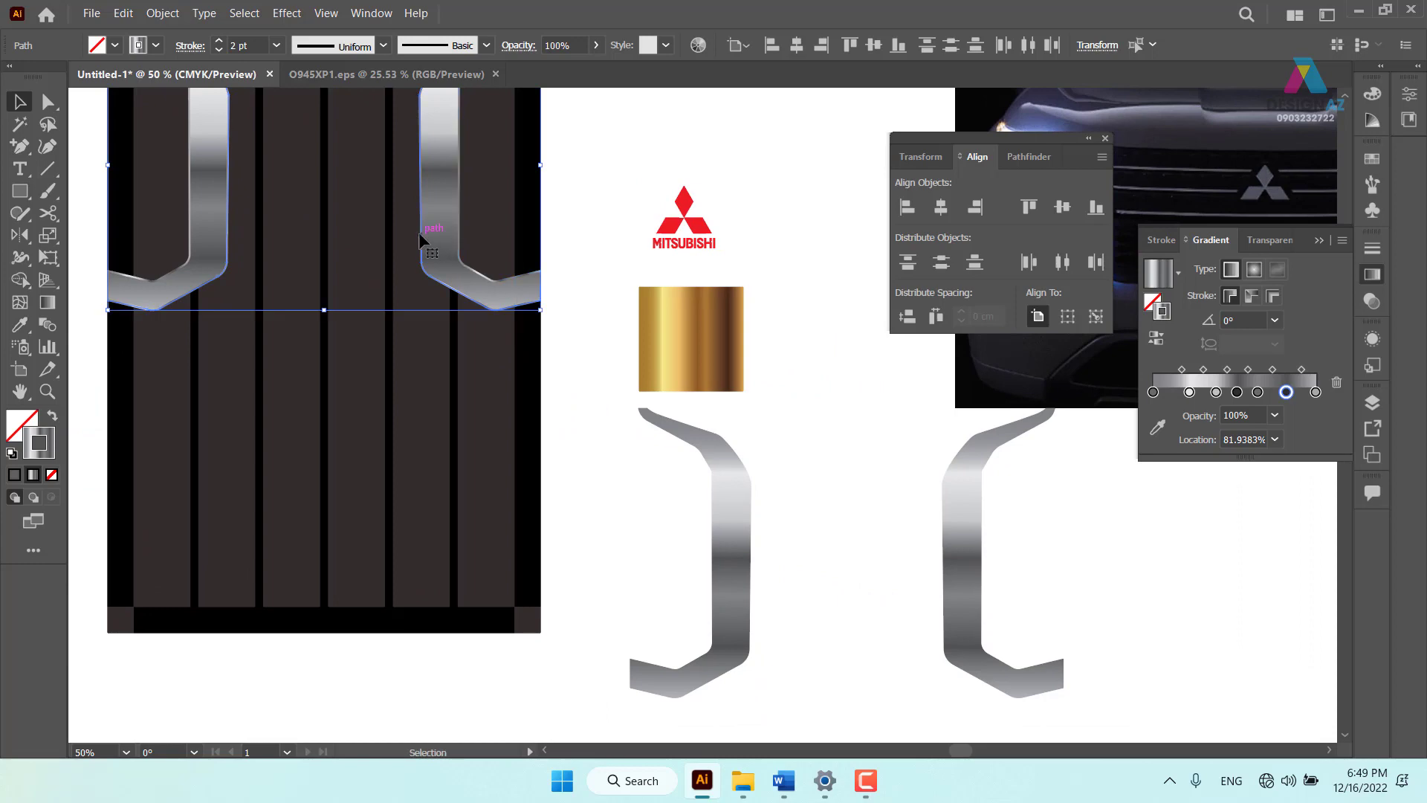
drag(422, 232, 1098, 684)
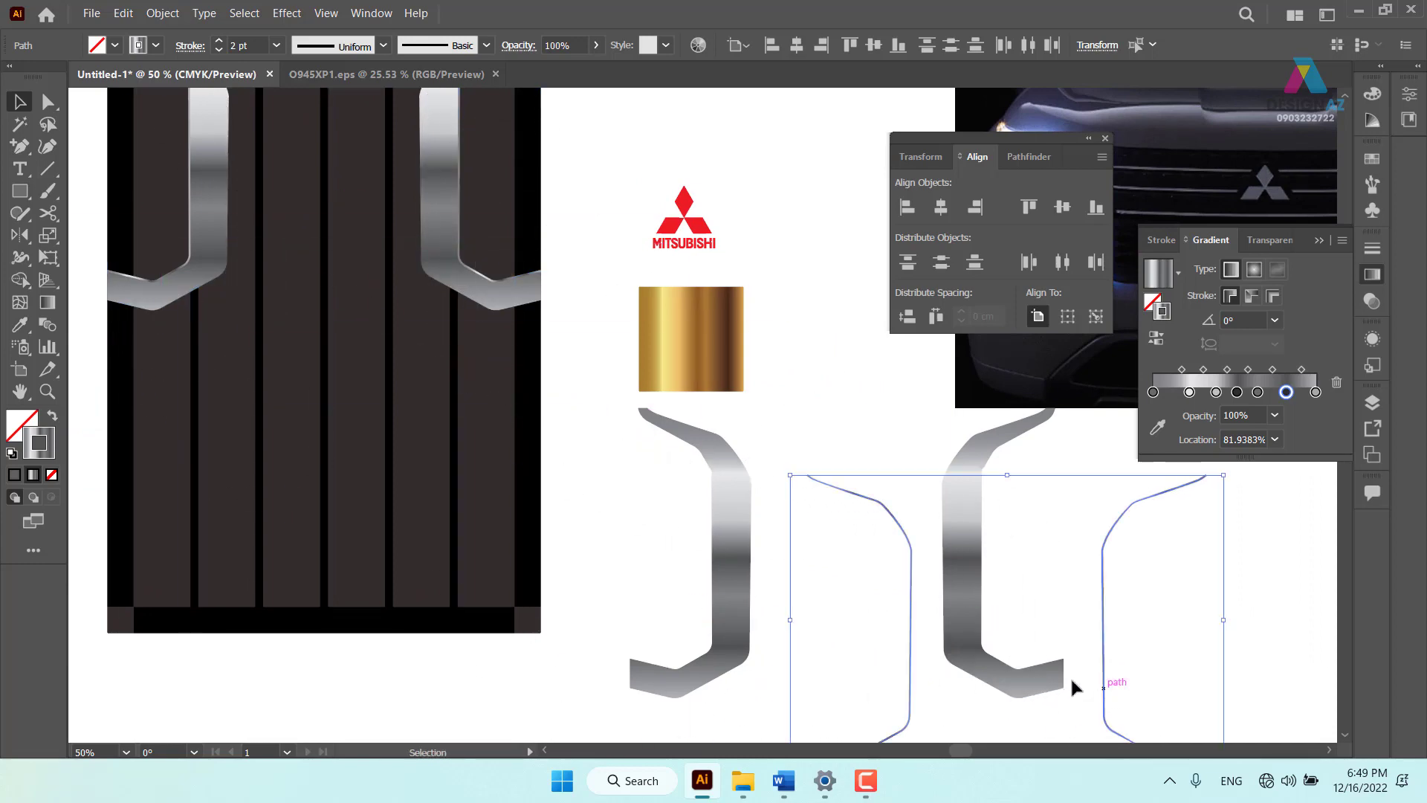
drag(967, 489, 580, 385)
Delete the filled chrome copies and marquee-select both remaining outlines
click(580, 385)
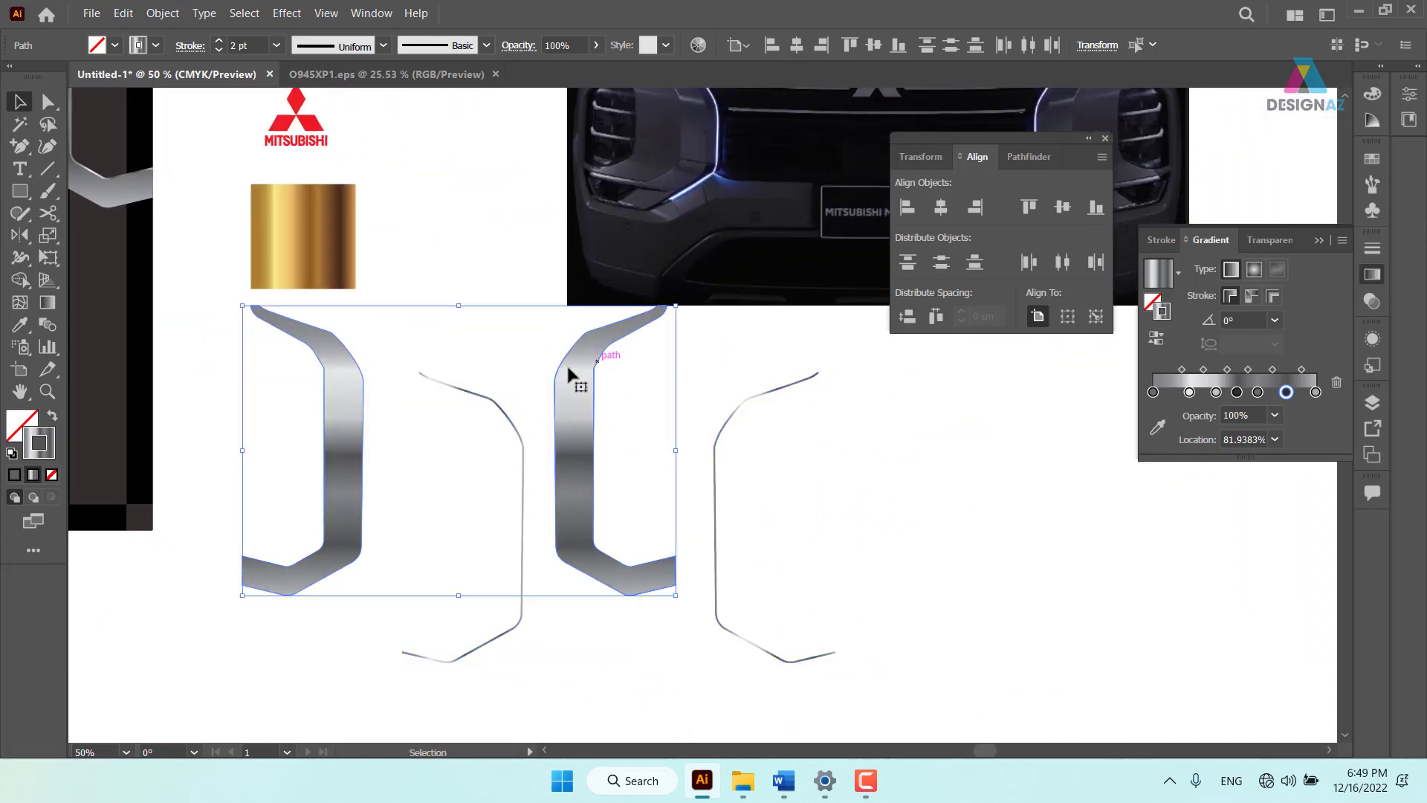
key(Delete)
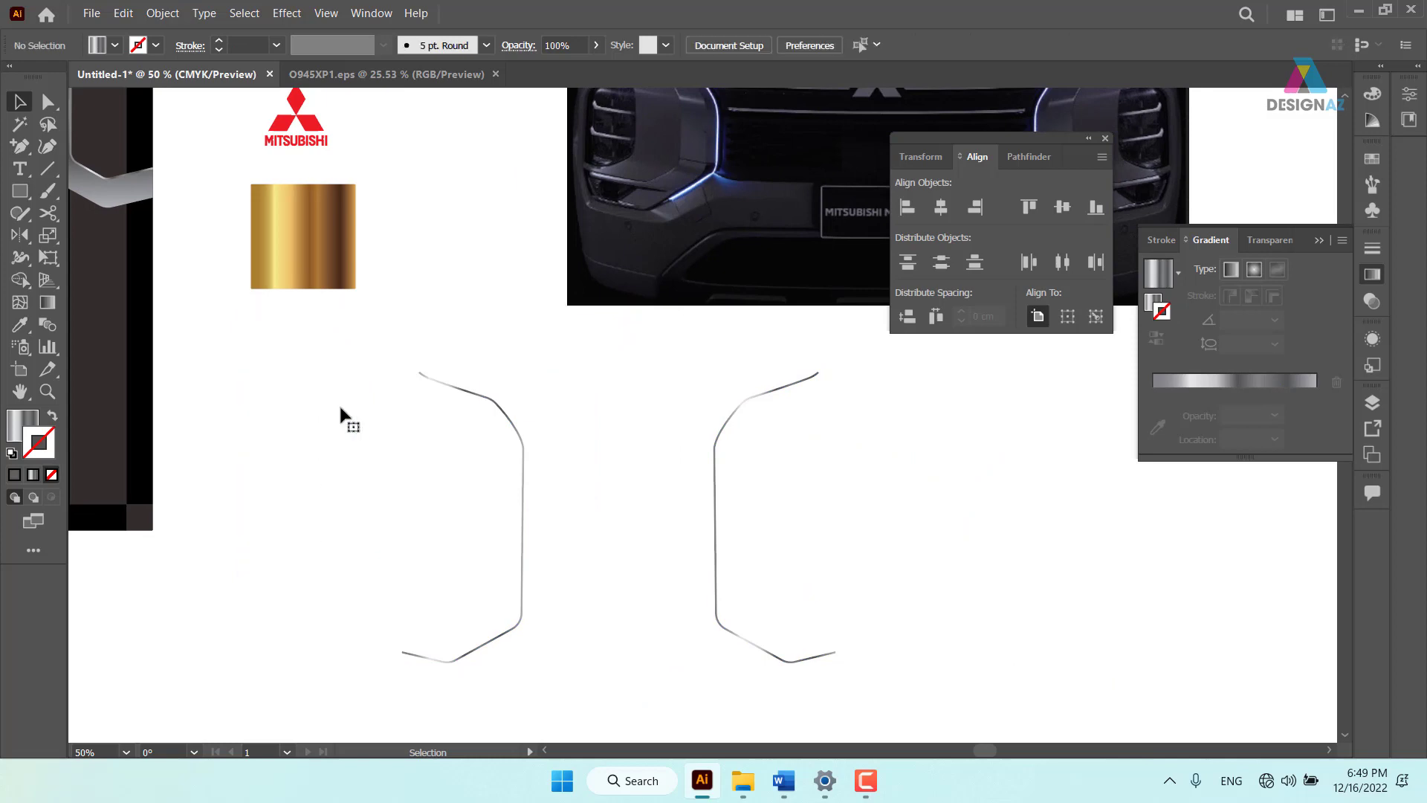
click(716, 479)
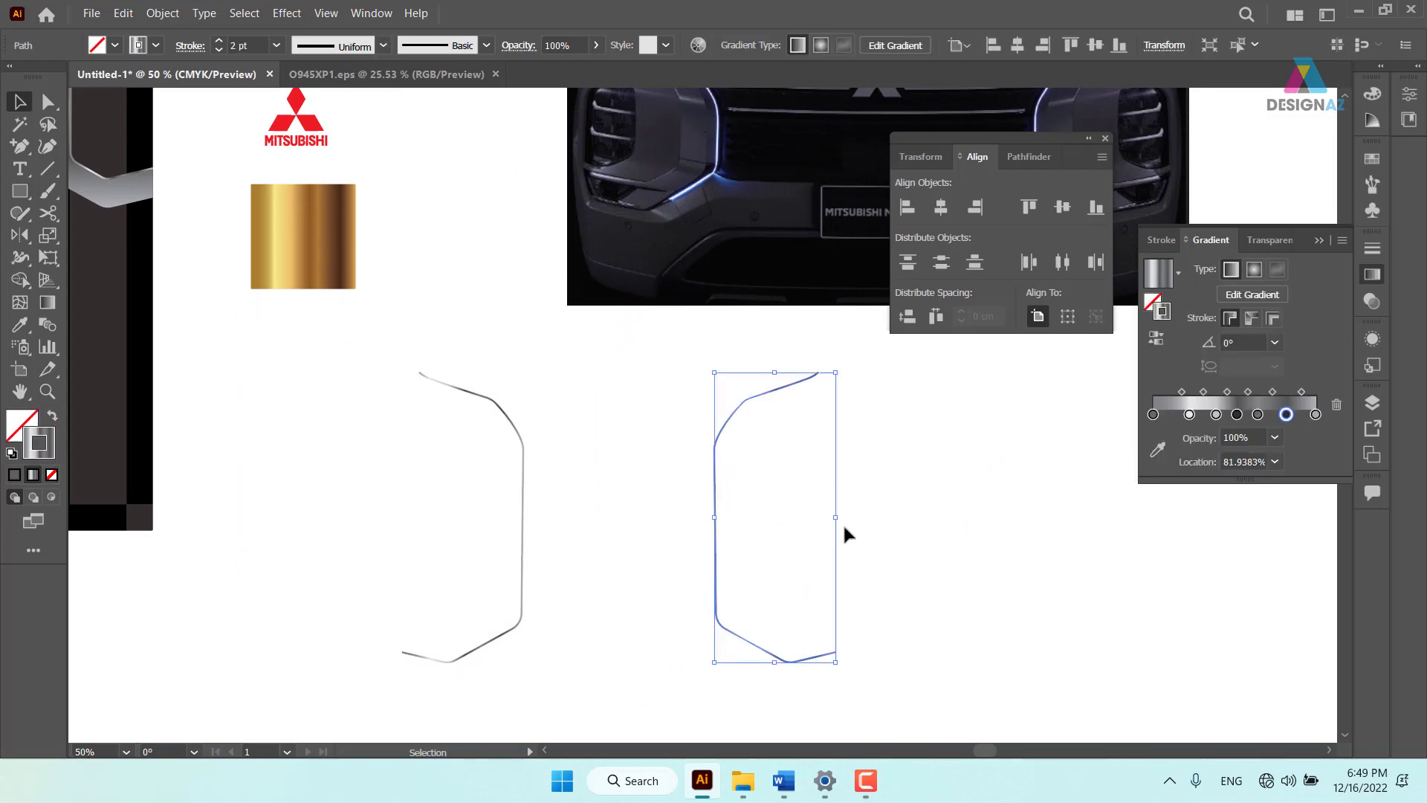
scroll(843, 523, down, 1)
key(x)
key(period)
click(377, 422)
drag(377, 422, 797, 518)
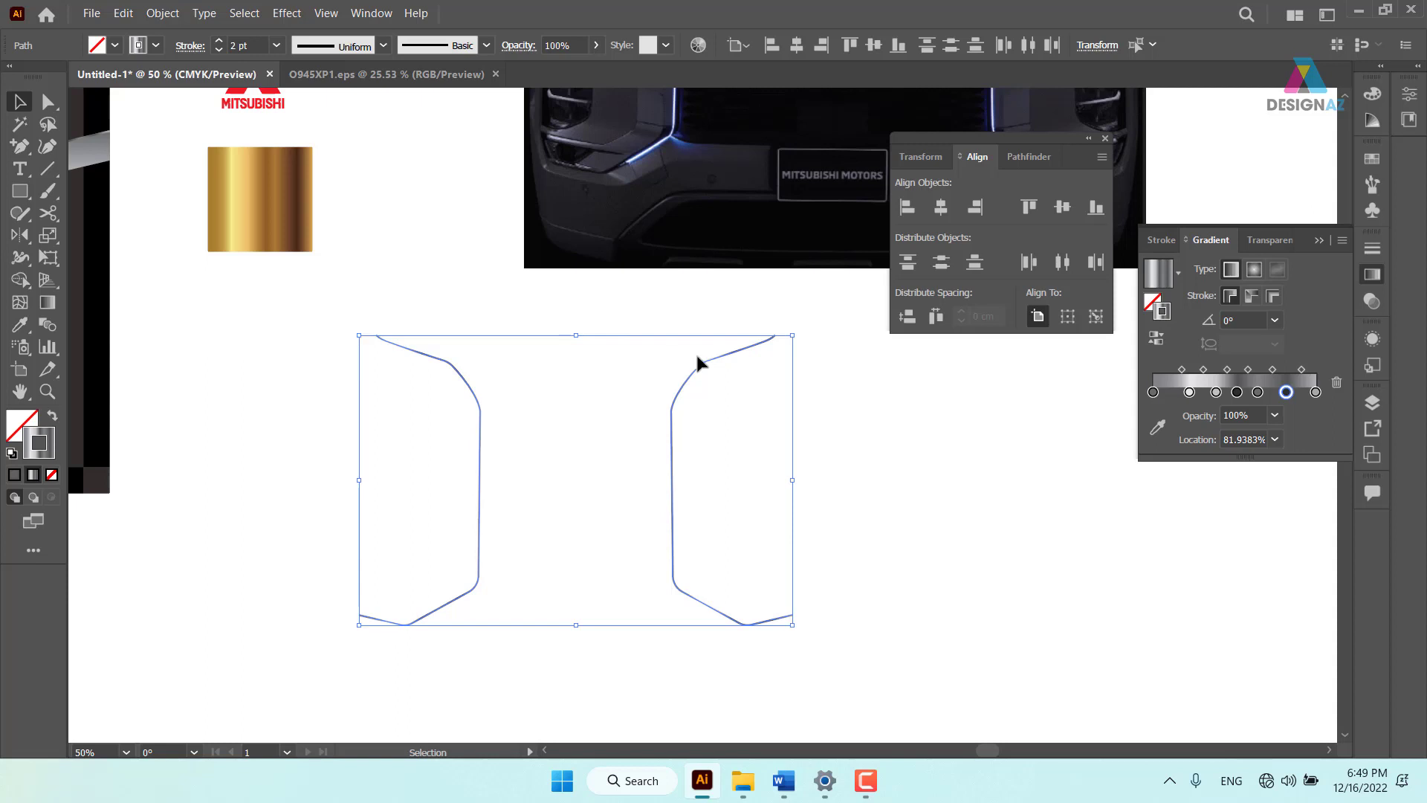
Select both curved paths and inspect their anchor points, then deselect
click(297, 541)
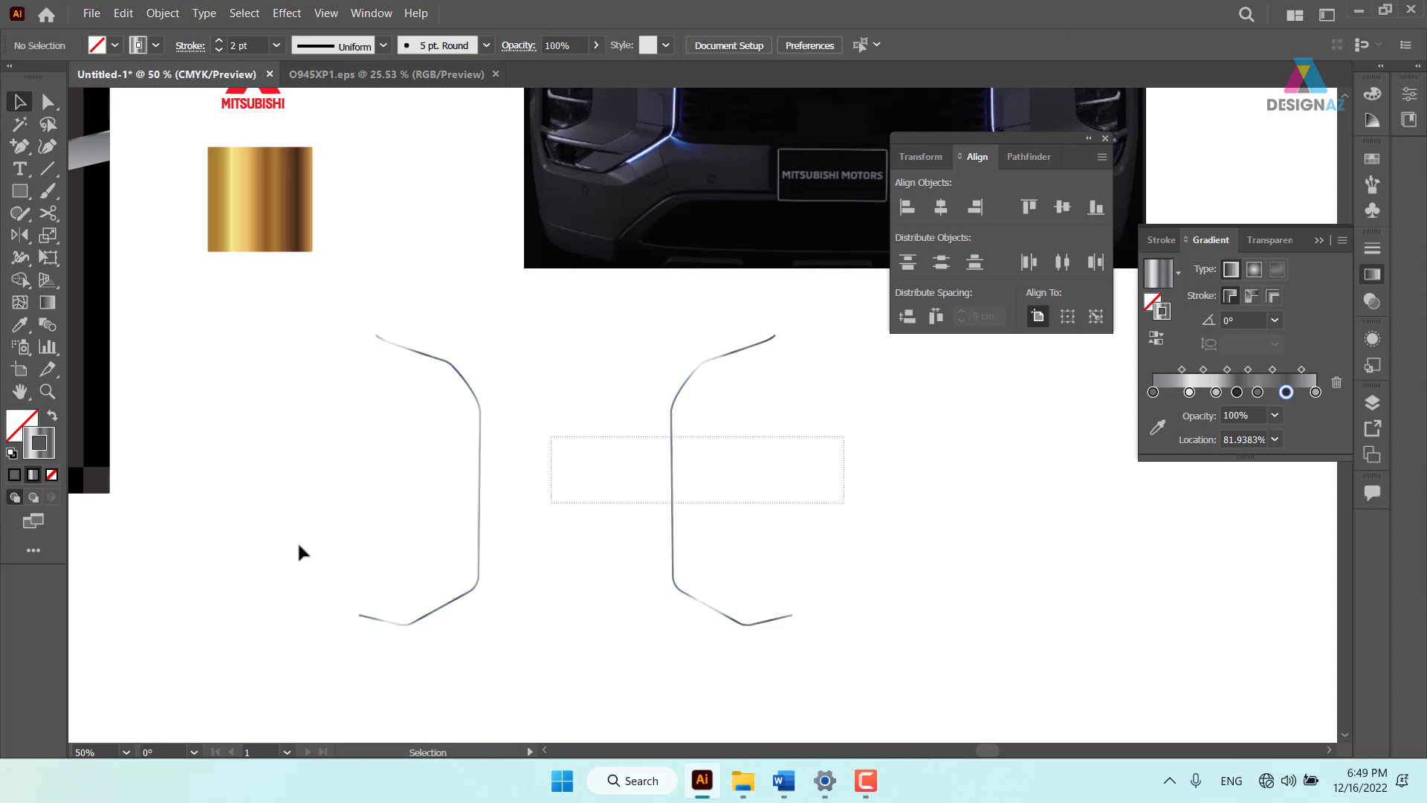
drag(296, 541, 522, 540)
key(a)
key(v)
click(524, 546)
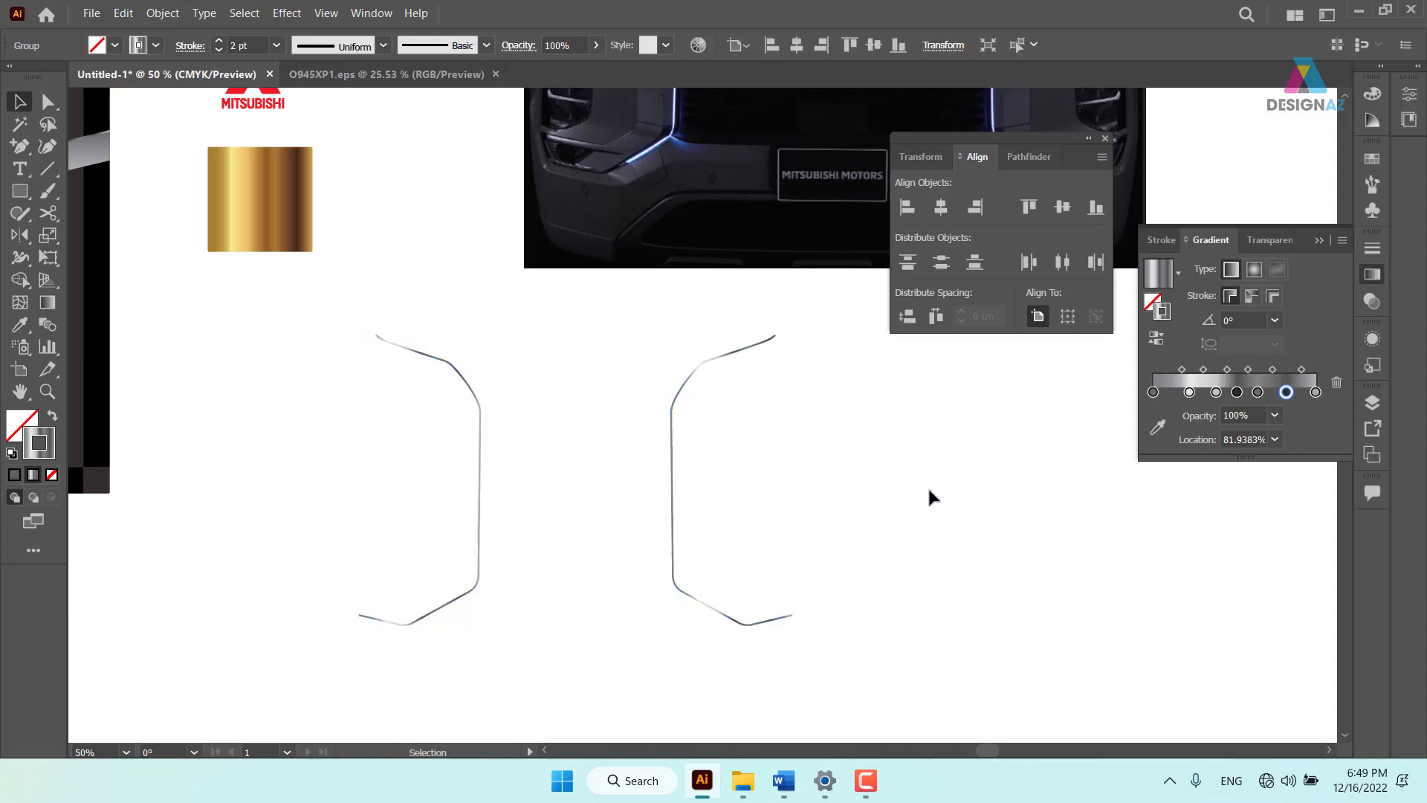
Draw a vertical line between the curves and copy the curve's thin grey stroke onto it
click(49, 170)
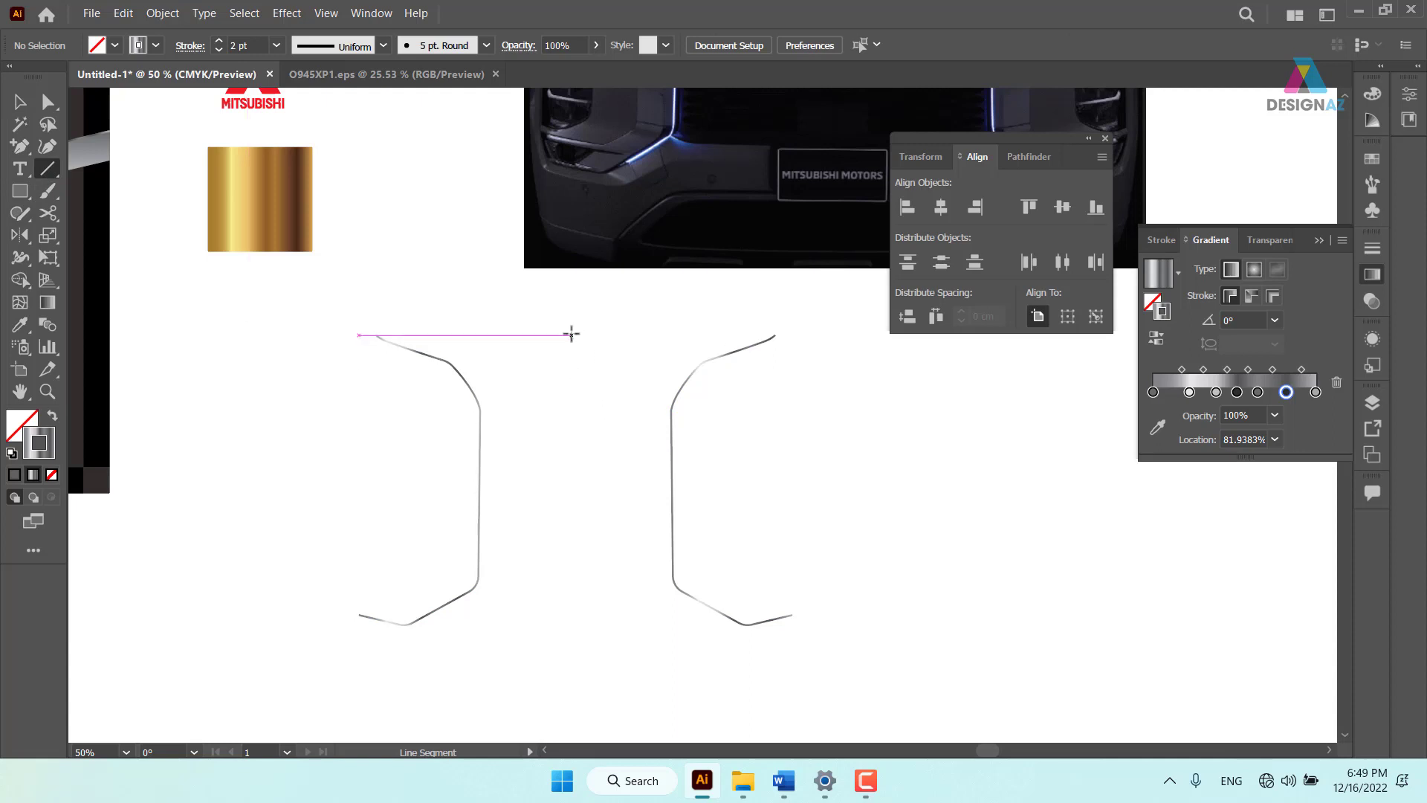
drag(568, 335, 555, 639)
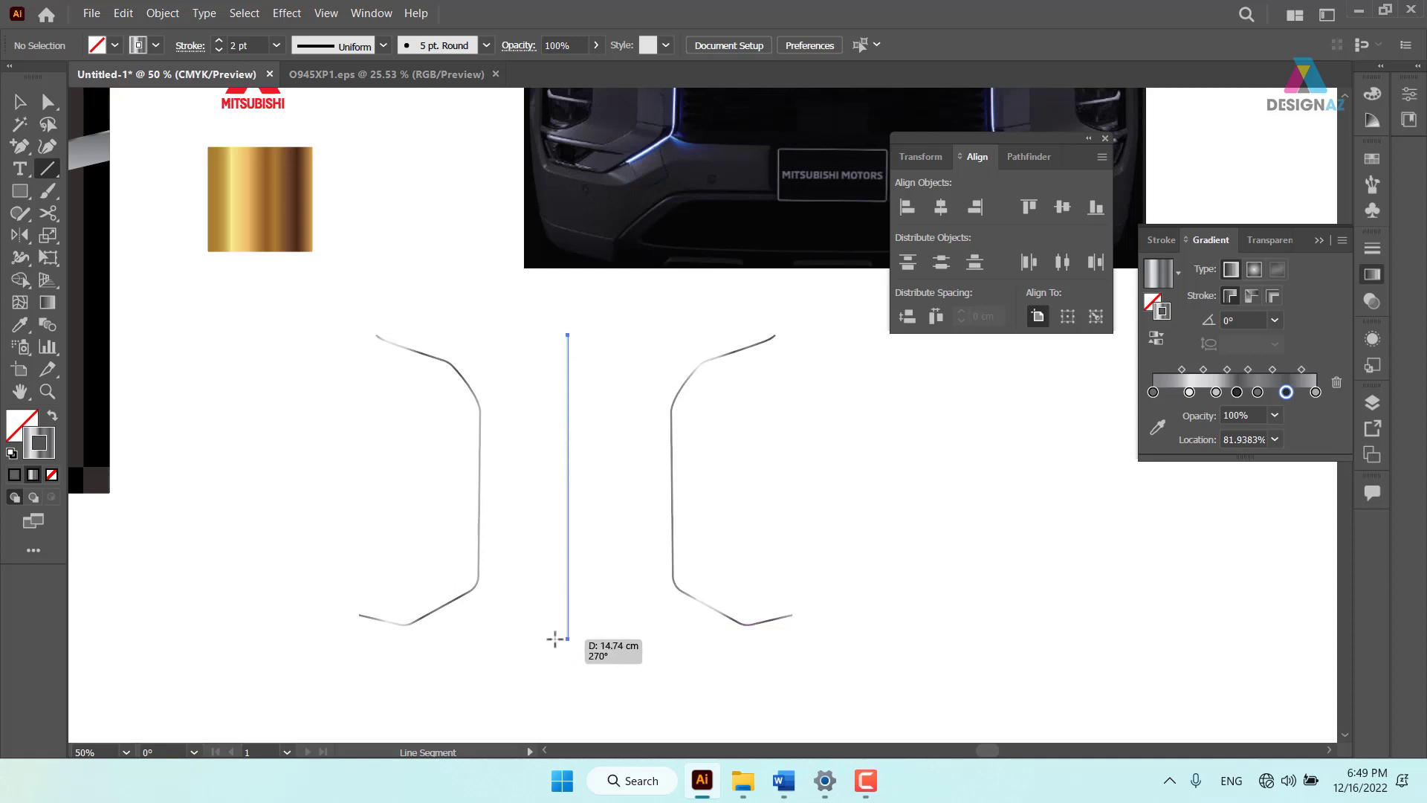
key(v)
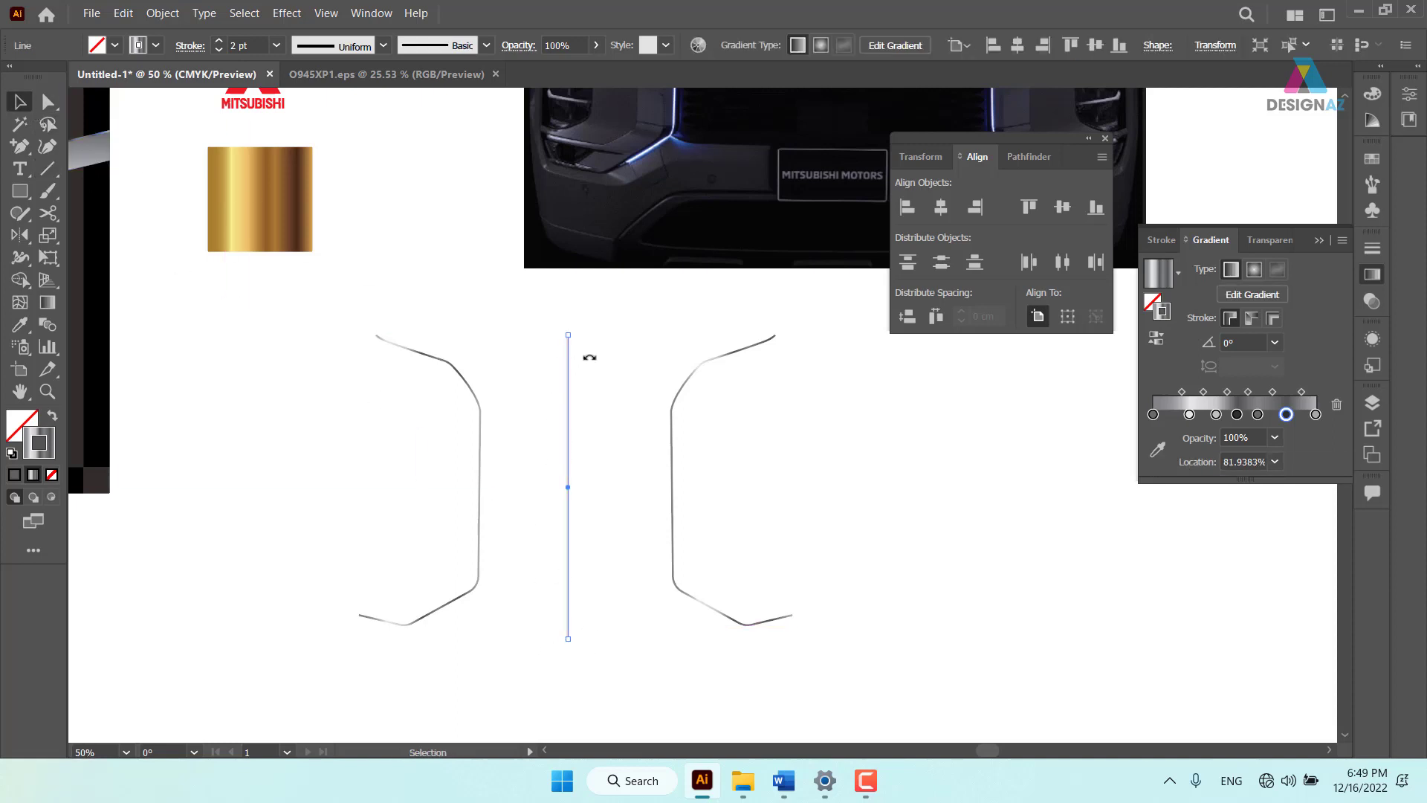
key(i)
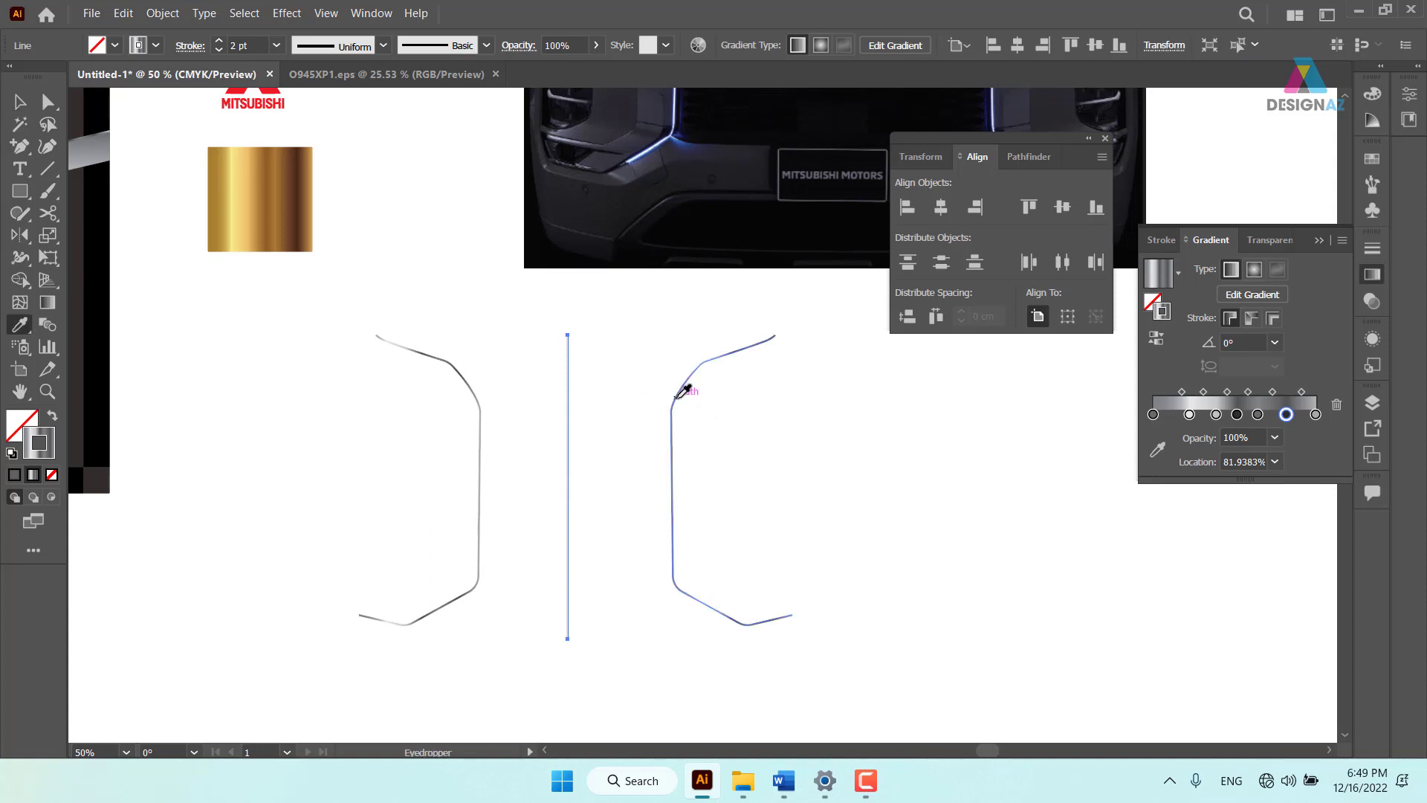
click(680, 392)
Centre the vertical line horizontally on the curves, using the curves as key object
key(v)
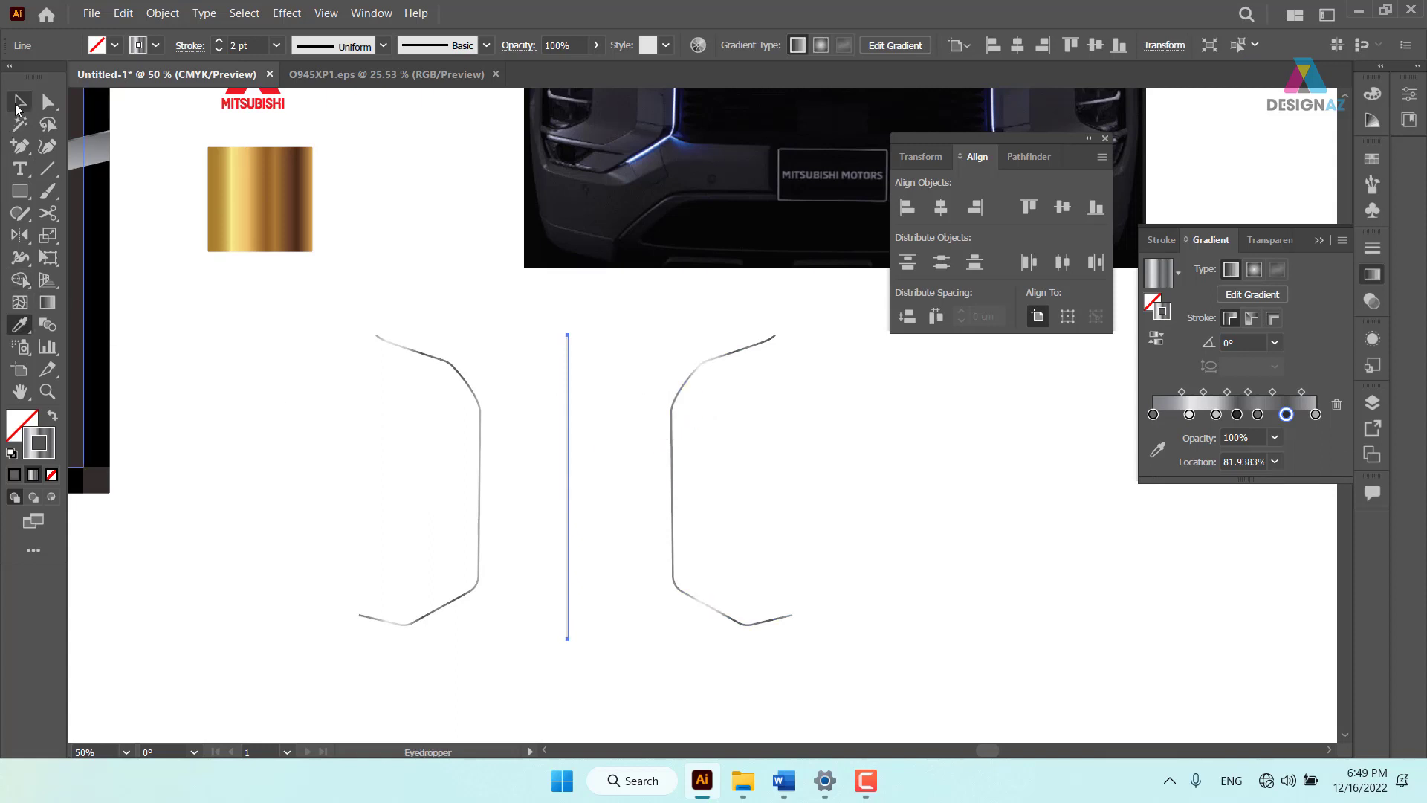
click(867, 473)
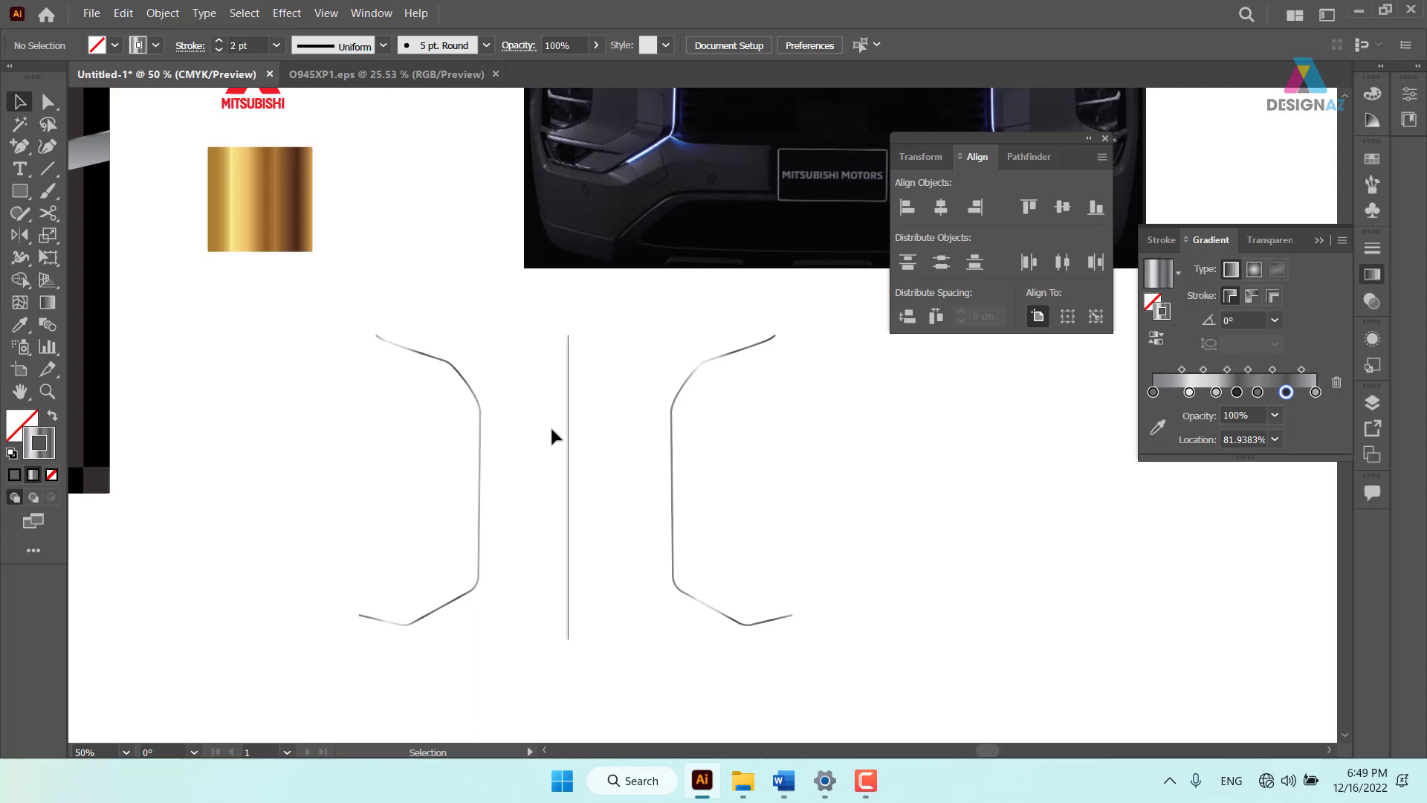
click(567, 445)
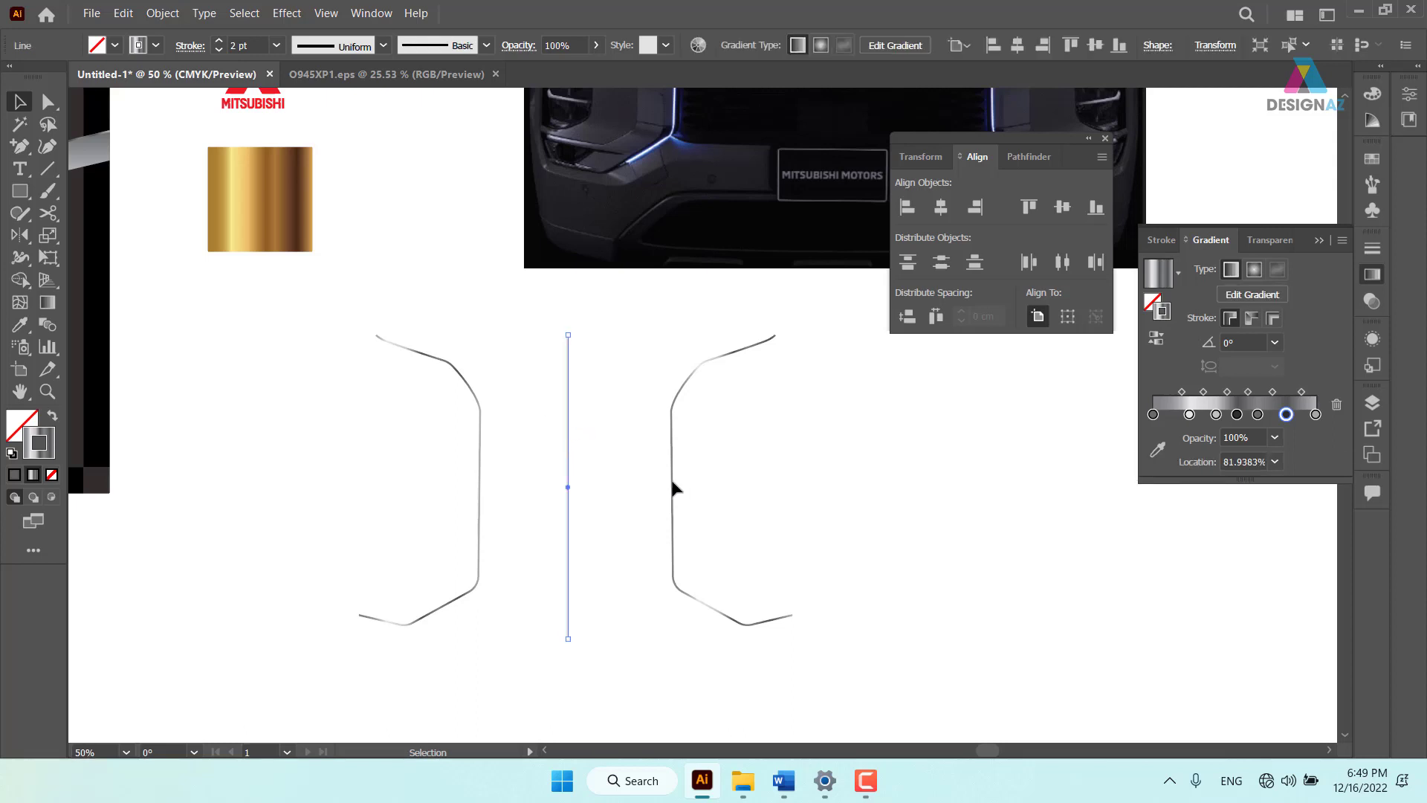
shift+click(672, 439)
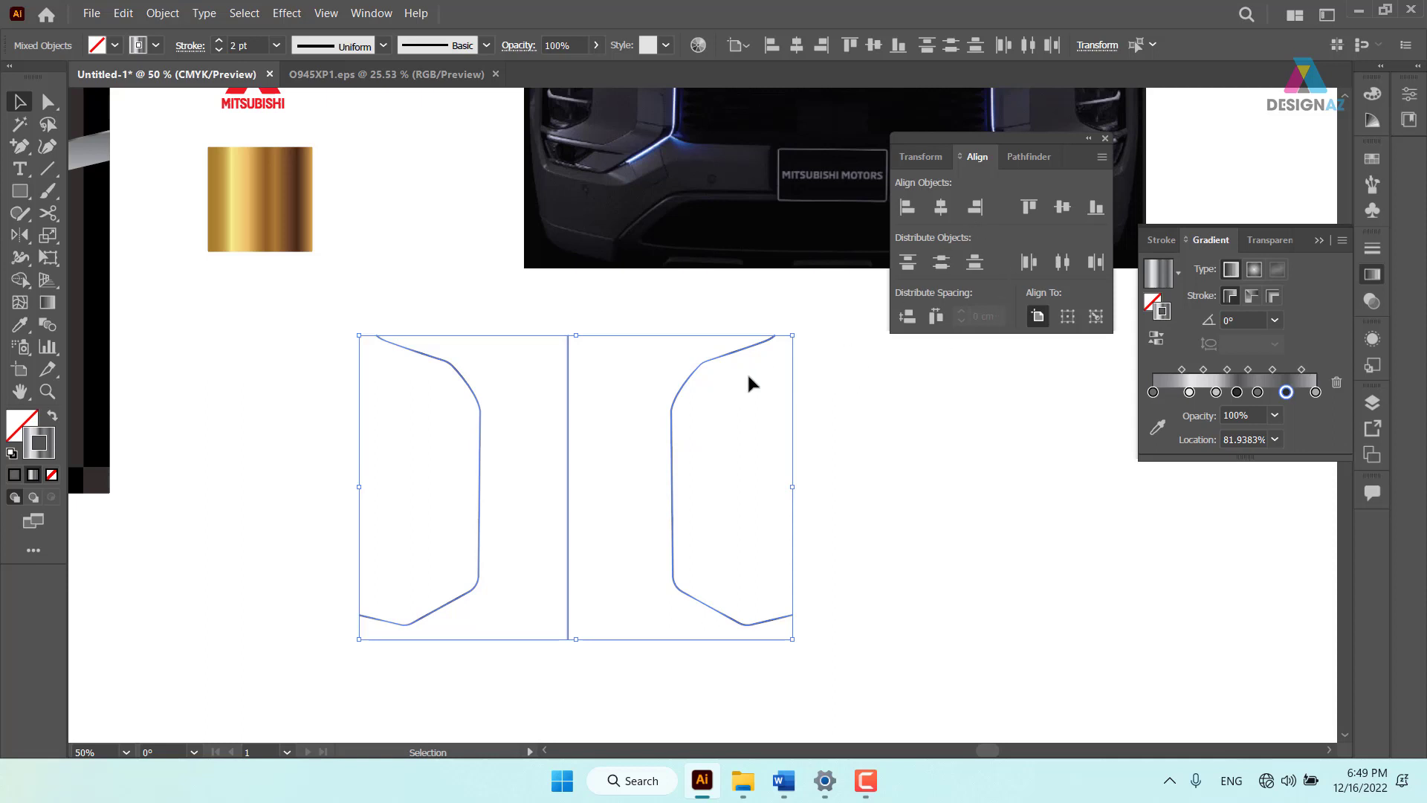
click(683, 388)
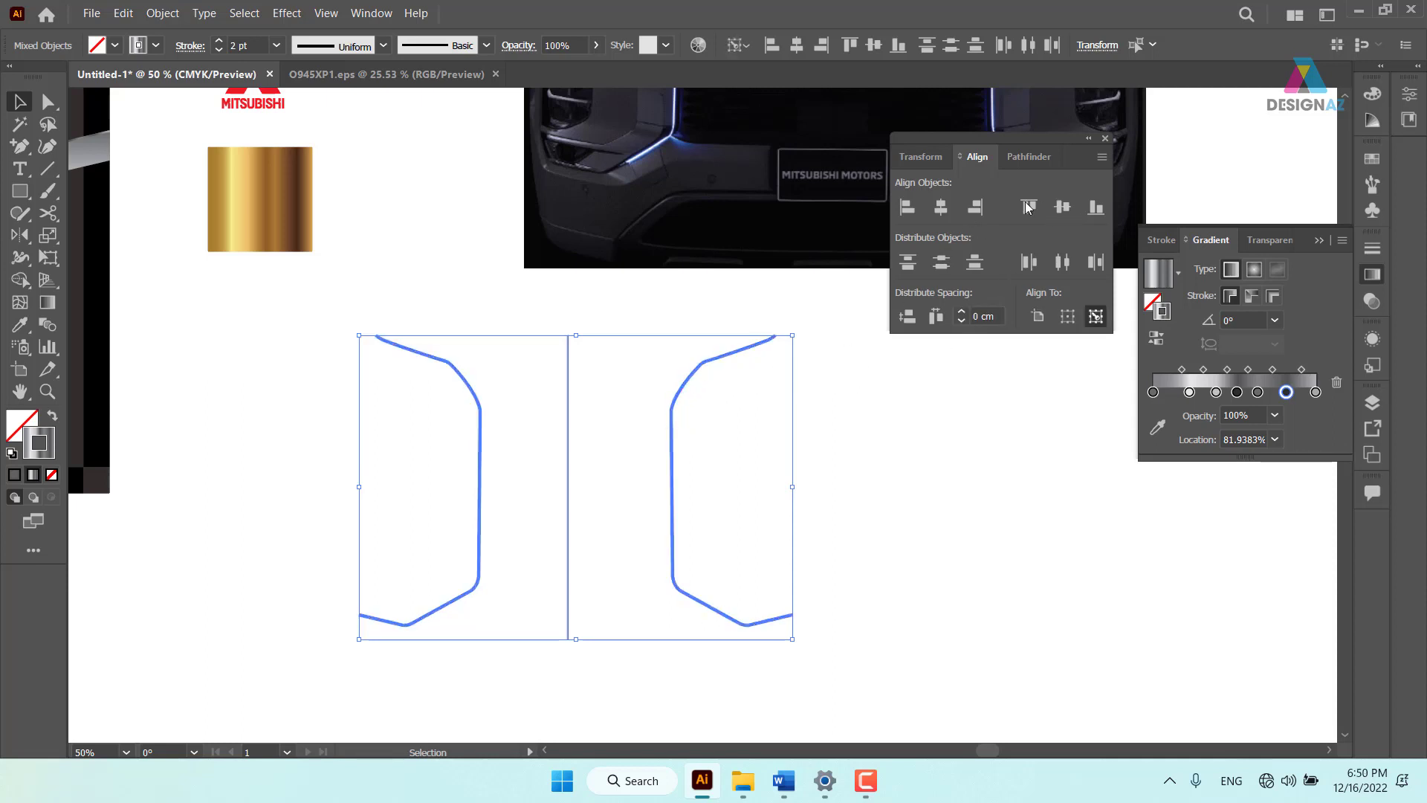
click(940, 208)
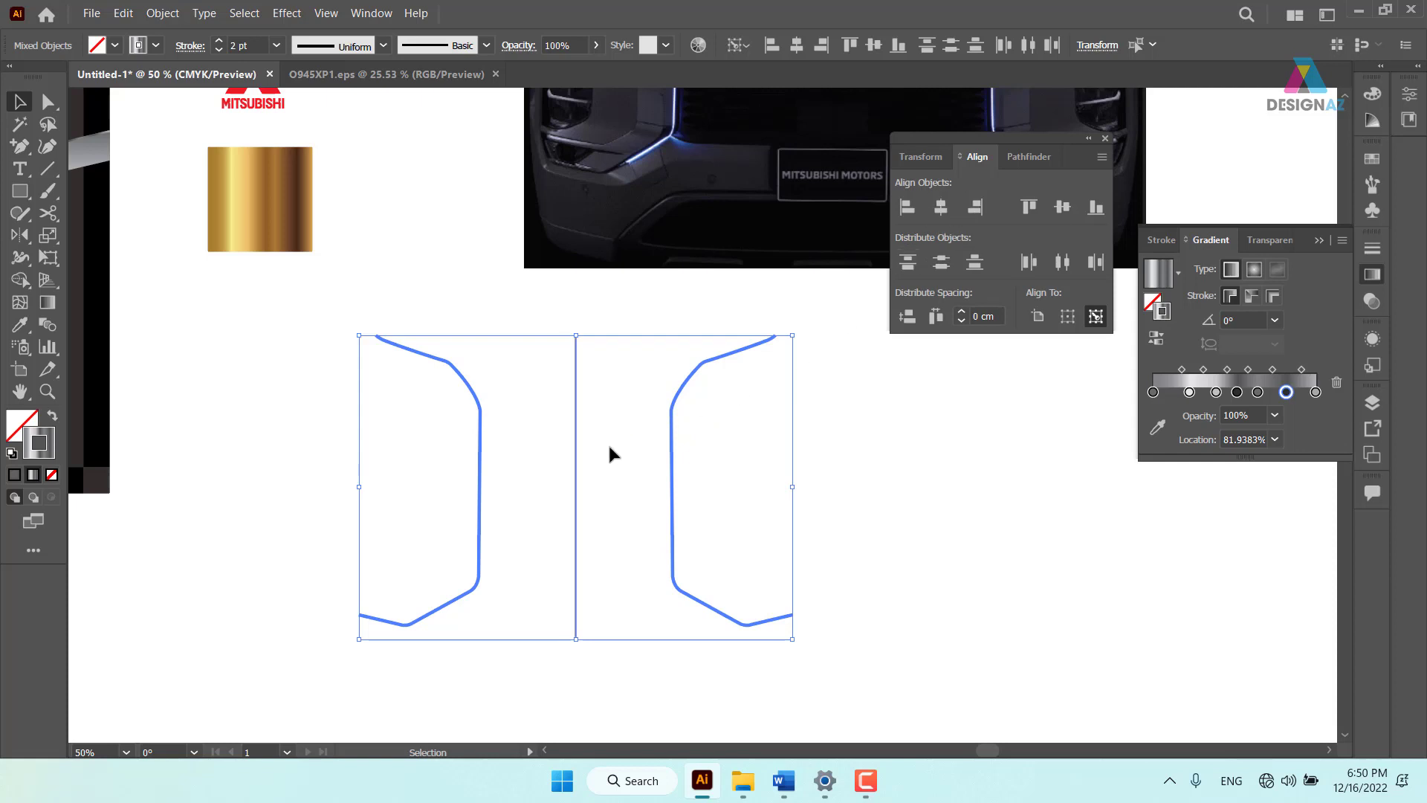
Ungroup the two curved paths
click(894, 434)
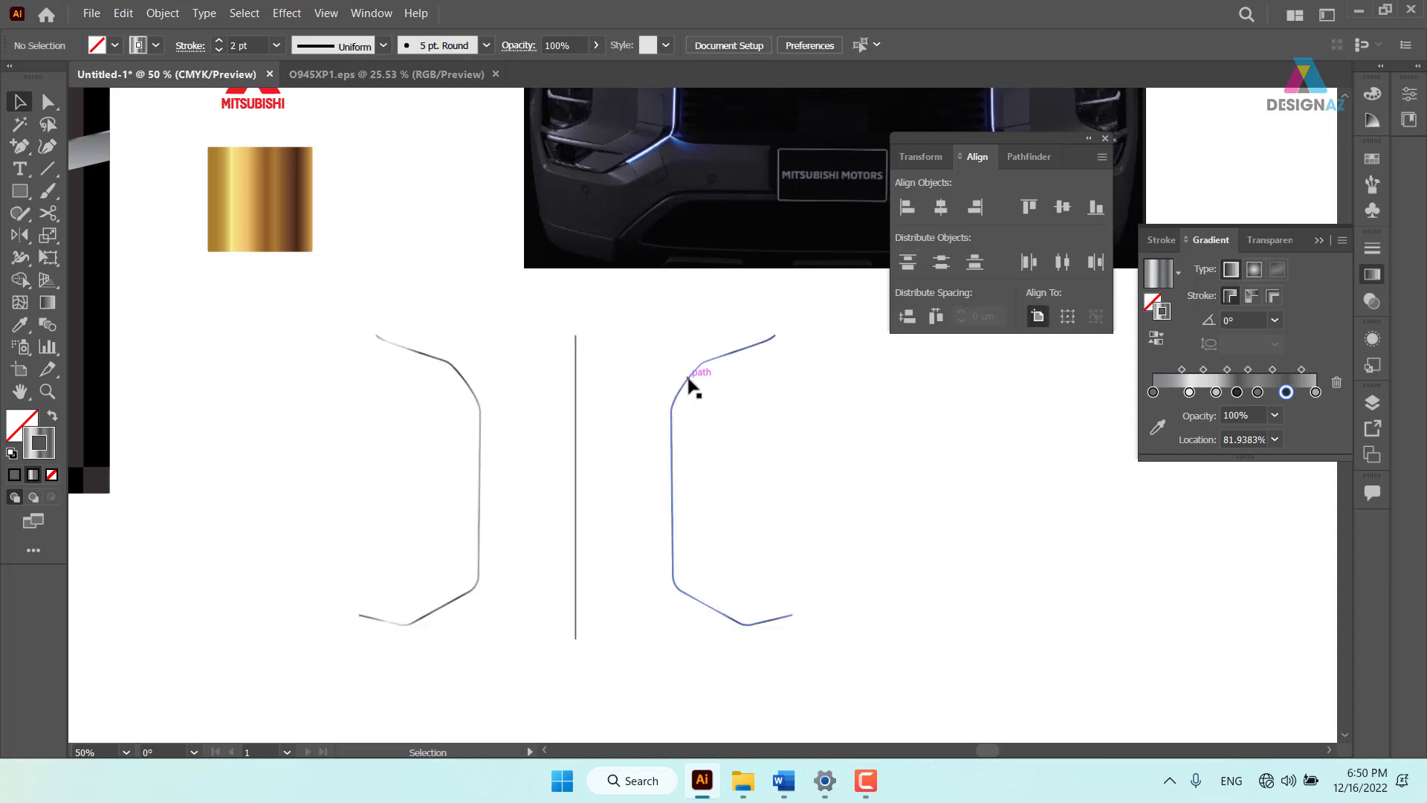
click(689, 379)
right_click(689, 379)
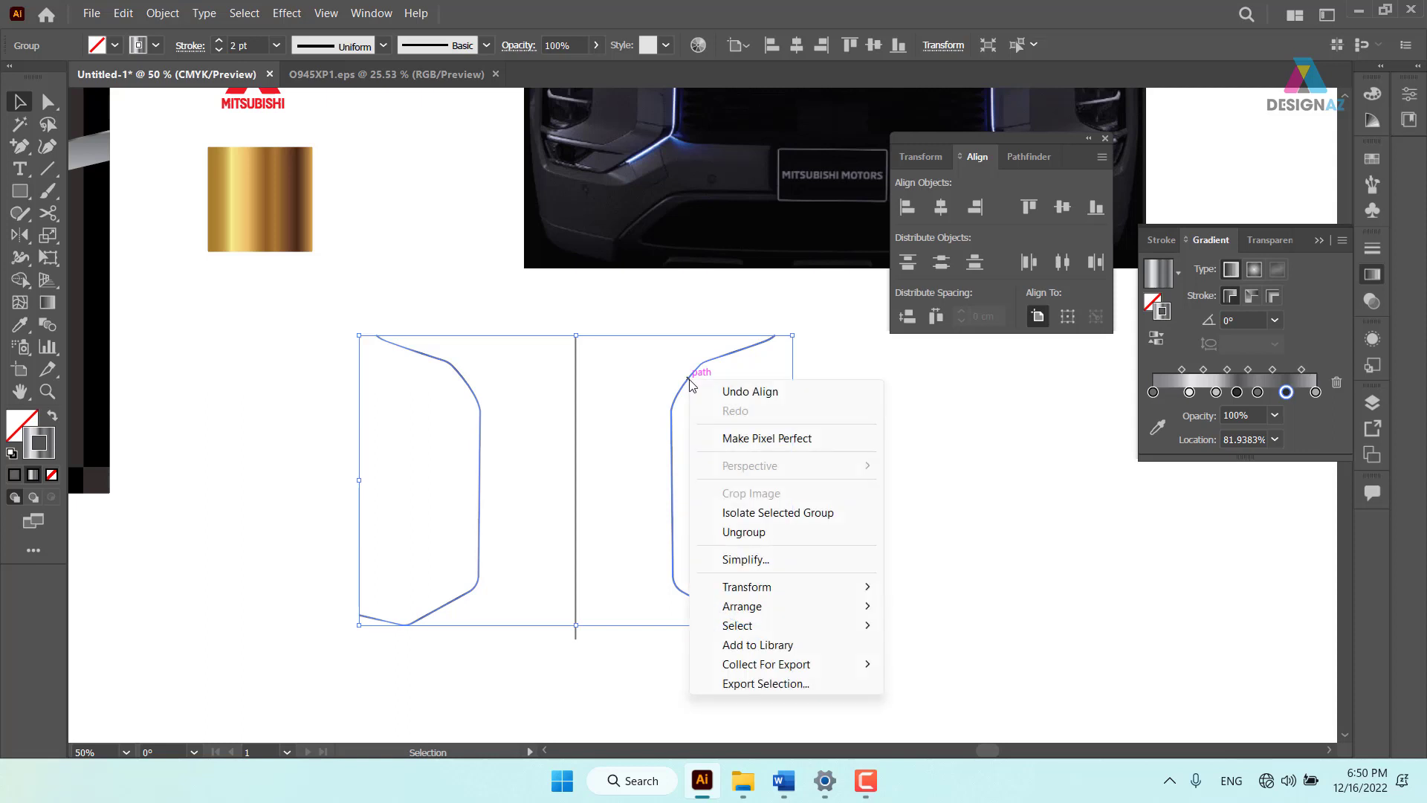
click(727, 532)
Check each path individually, then marquee-select both curves and the vertical line
click(936, 479)
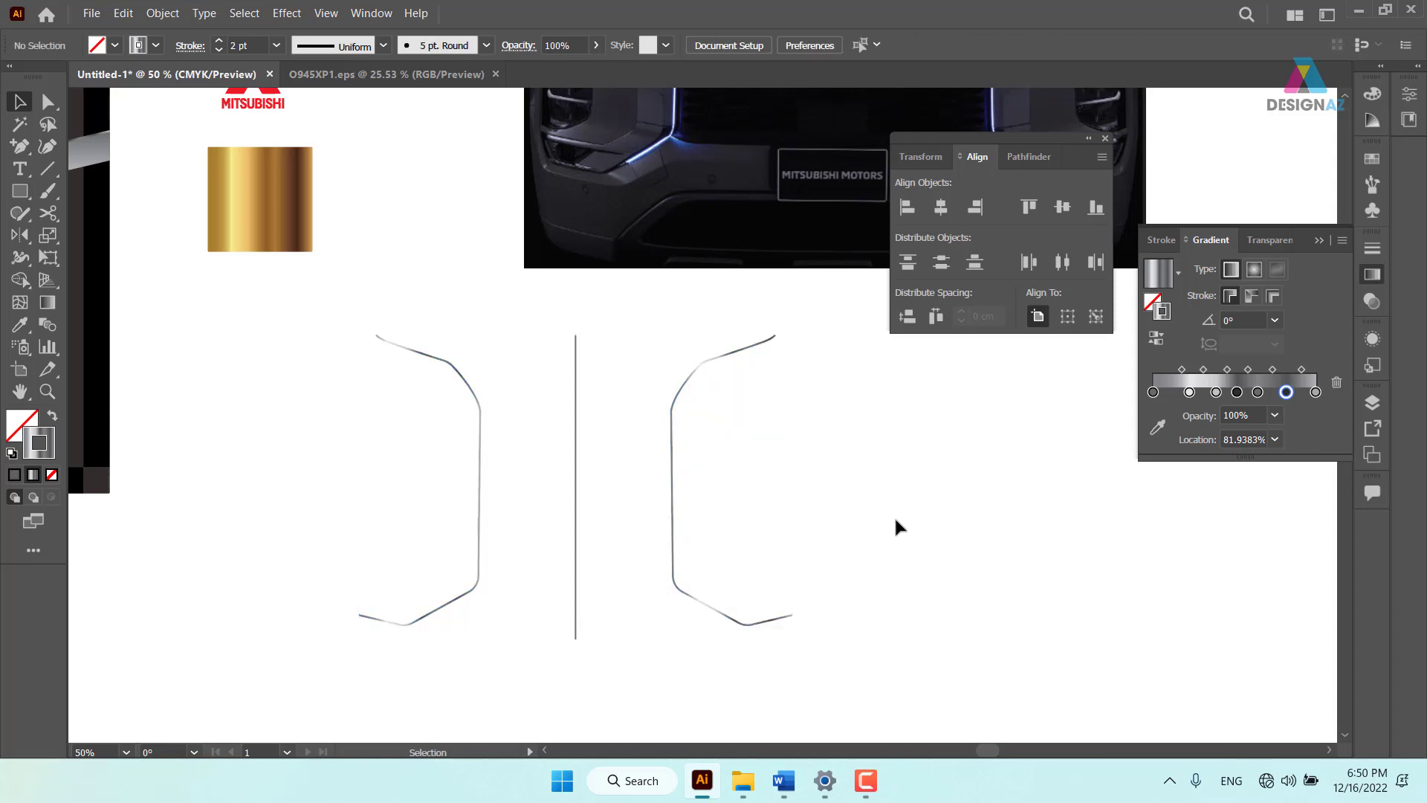
click(480, 531)
key(ctrl)
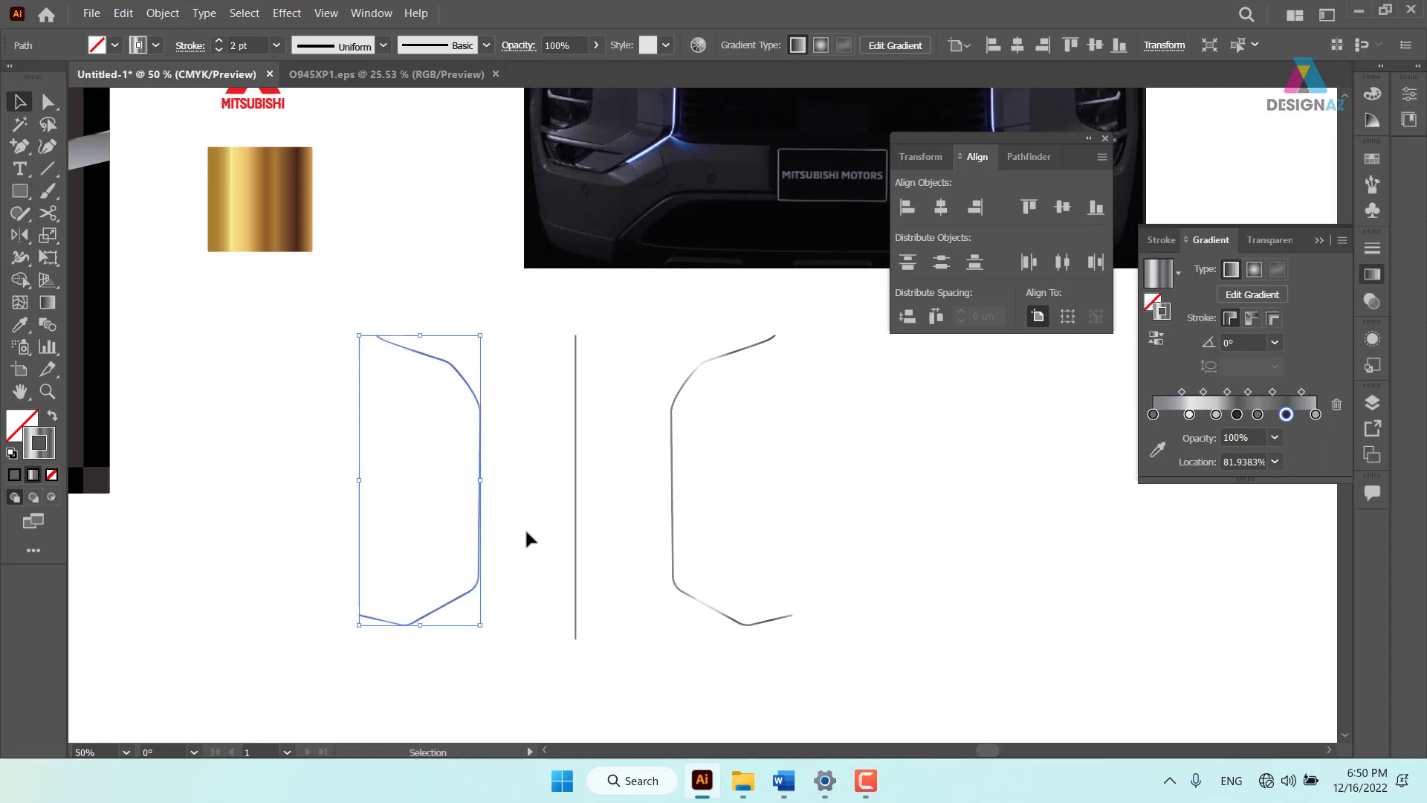
click(587, 401)
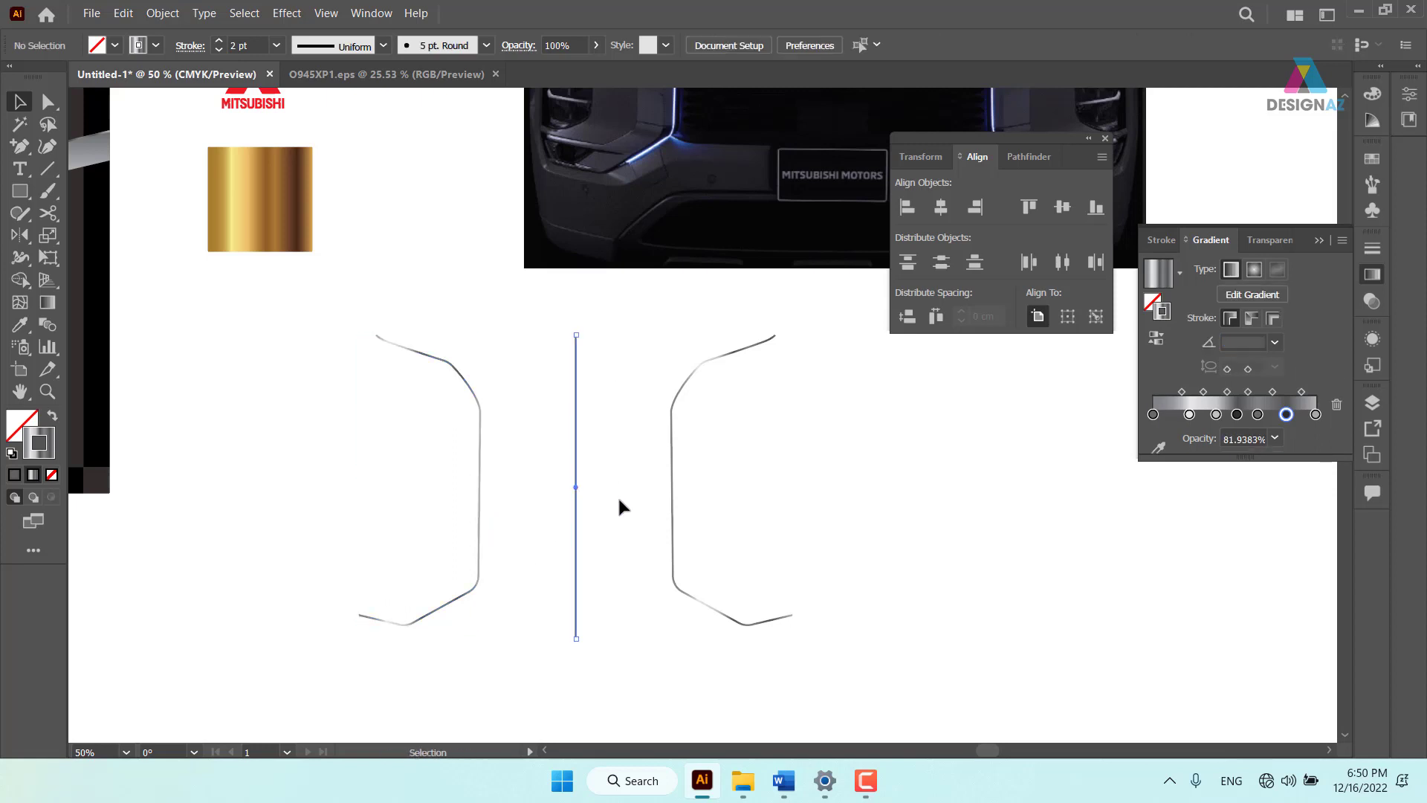
key(ctrl)
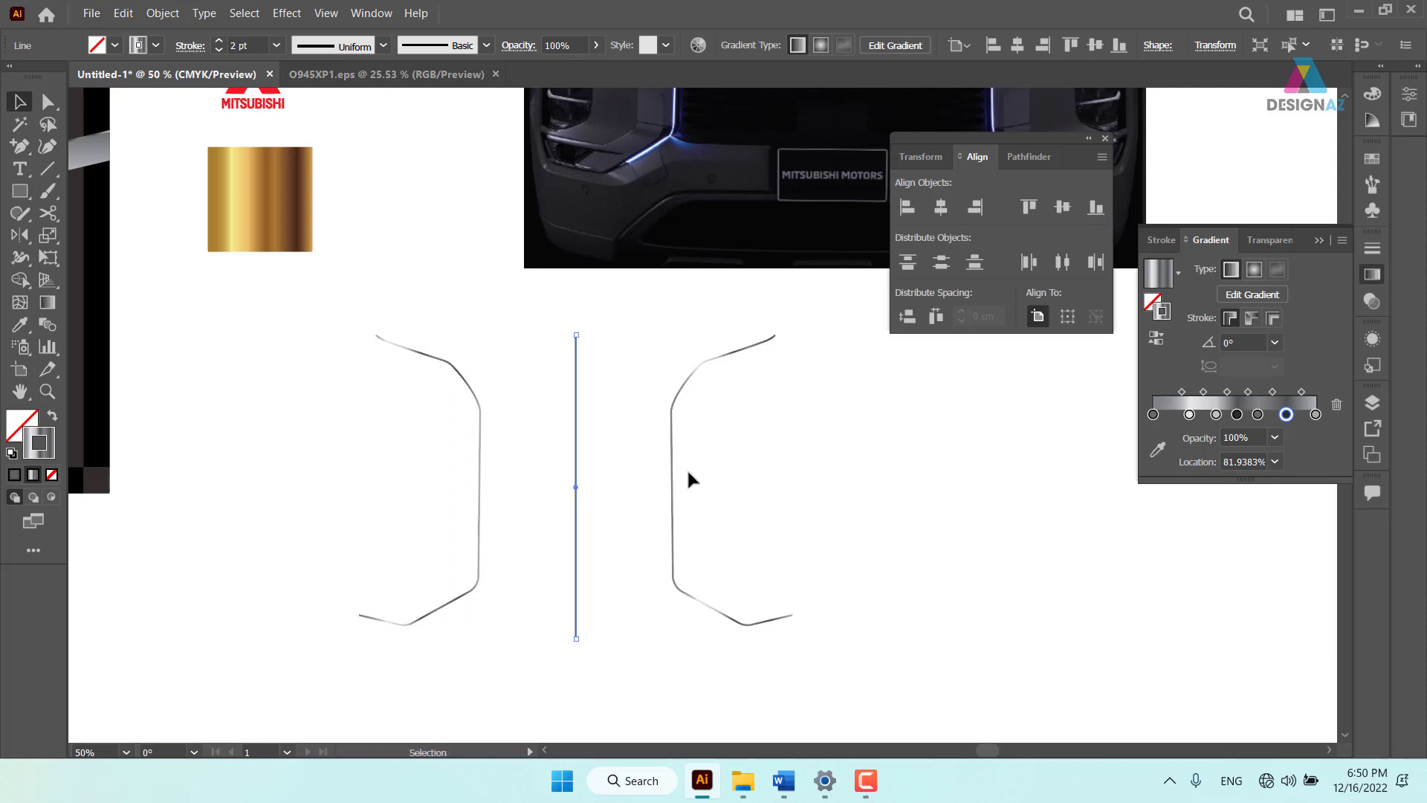
click(700, 365)
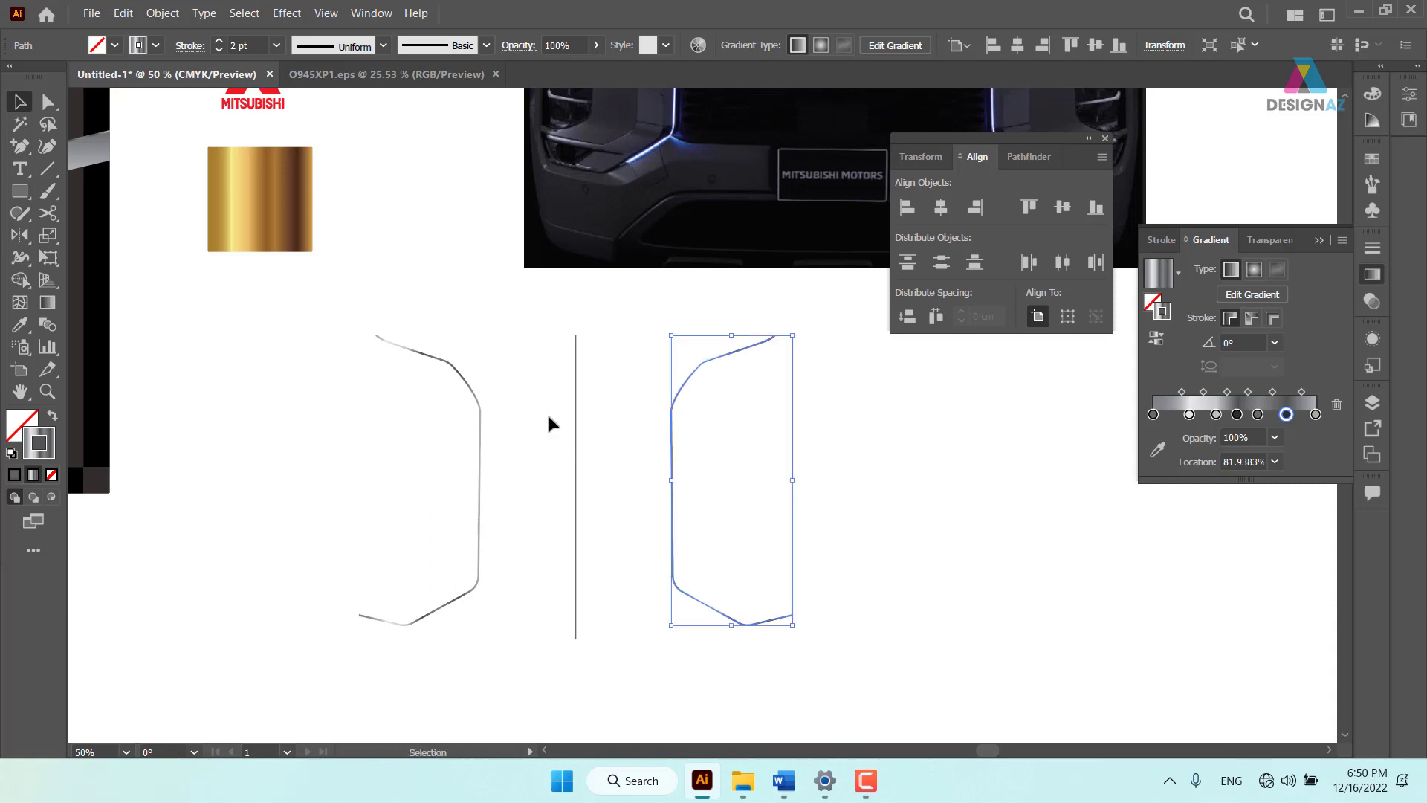
click(482, 416)
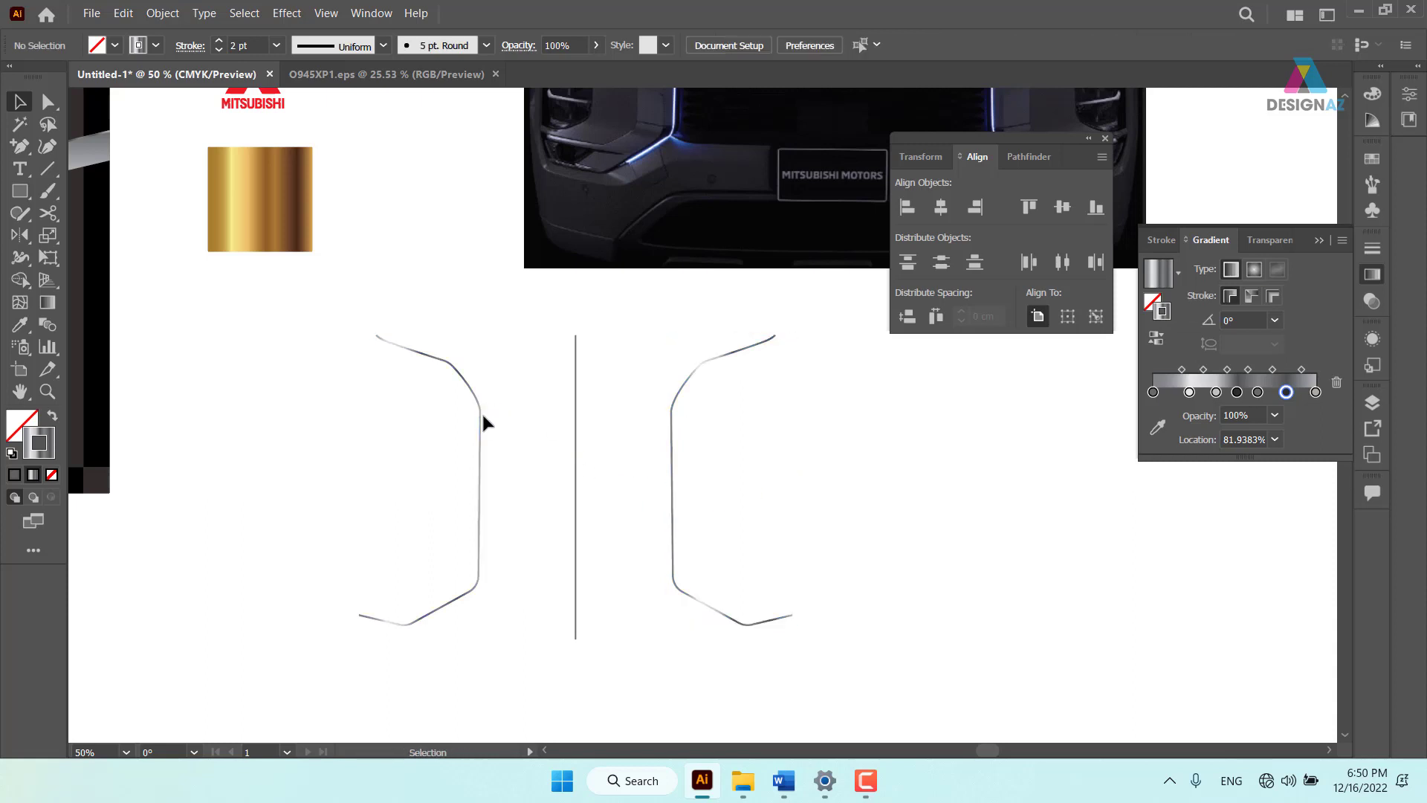
click(577, 394)
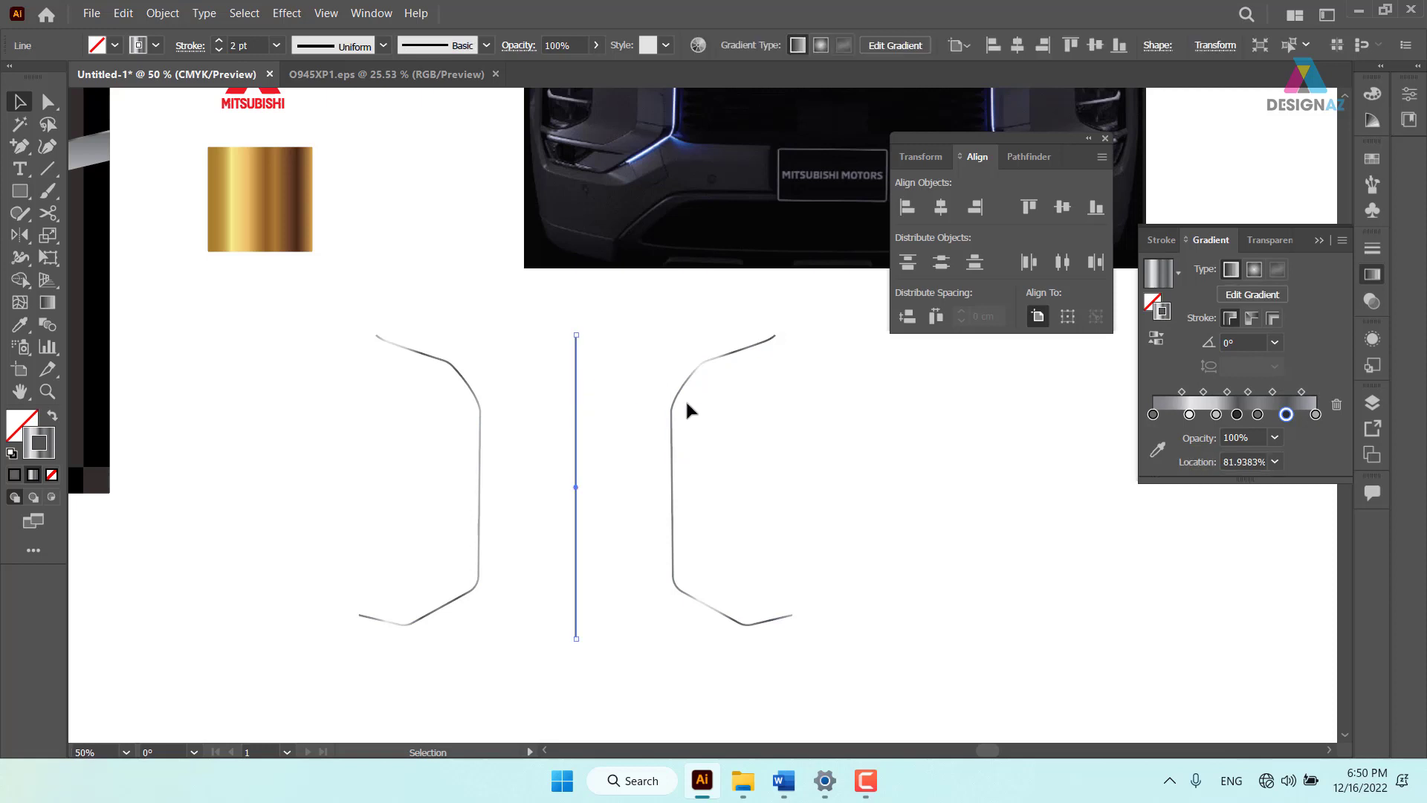
click(778, 500)
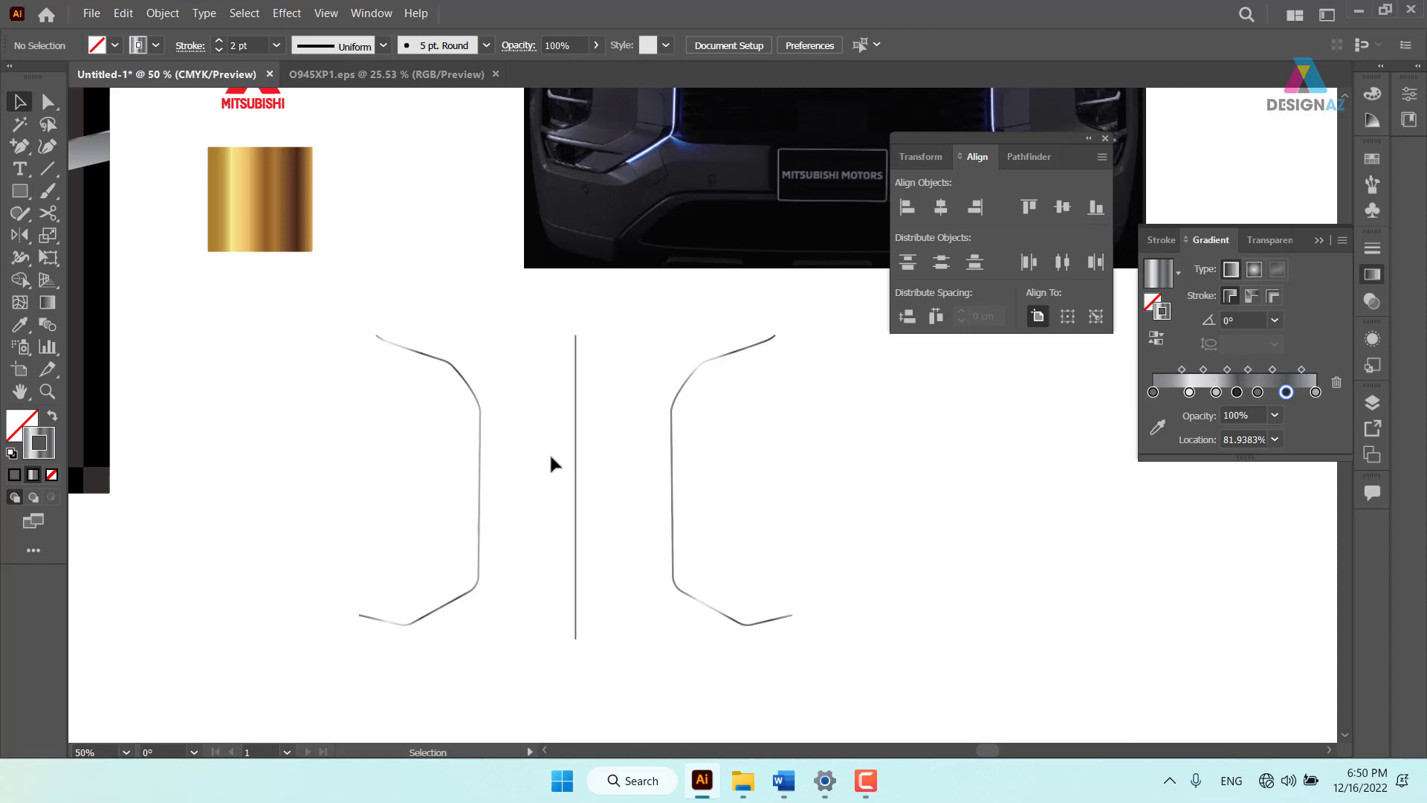
drag(375, 480, 840, 495)
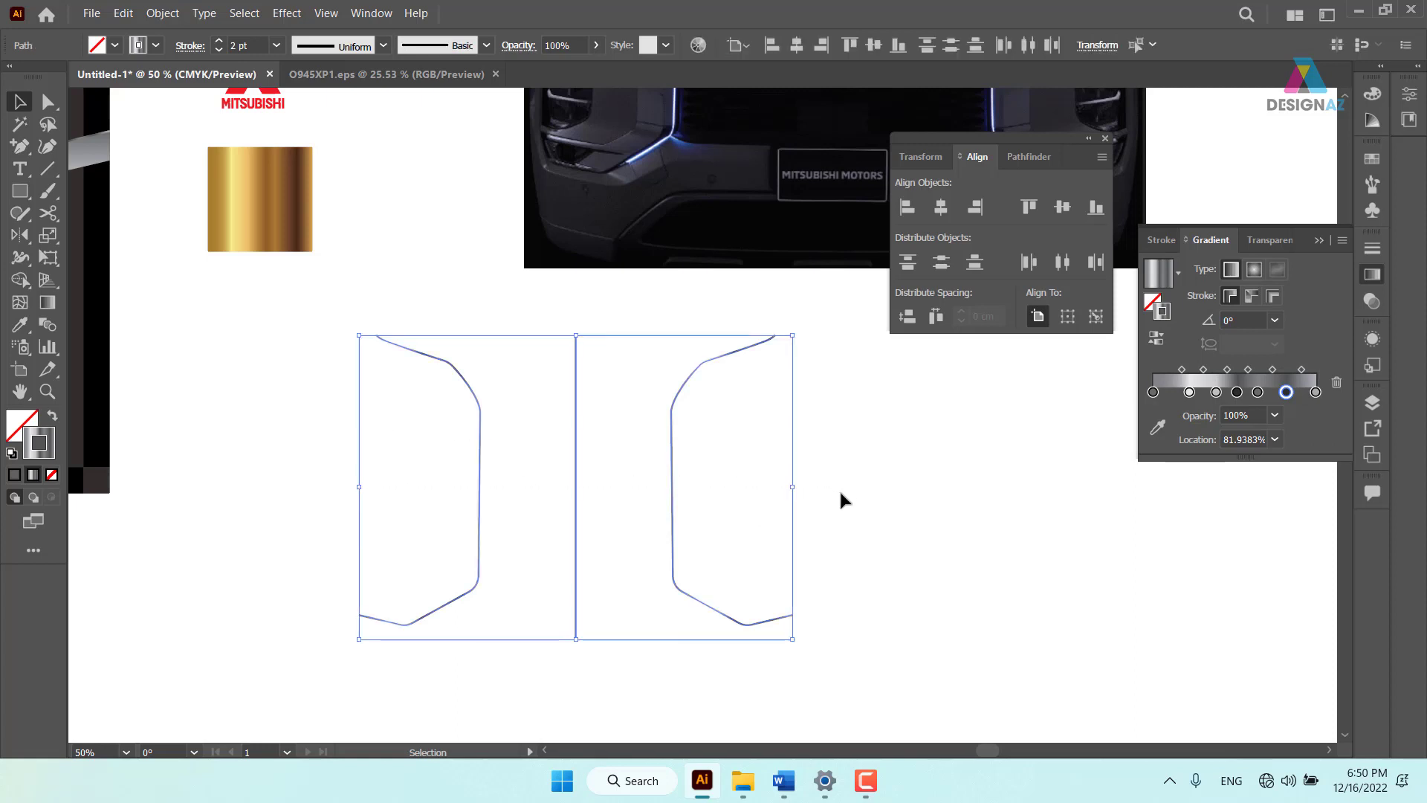
Try a blend between the curved paths, then undo it
click(163, 14)
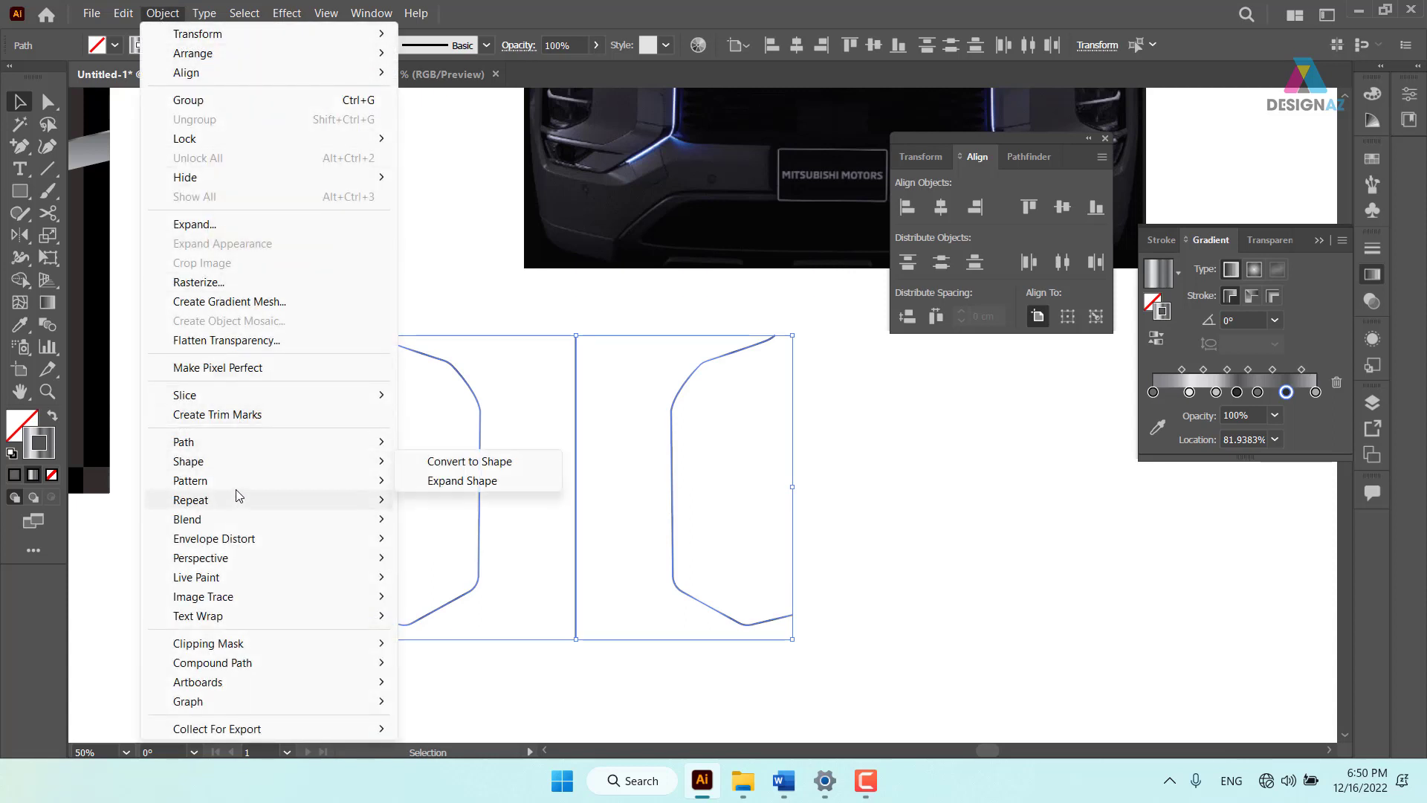
mouse_move(187, 520)
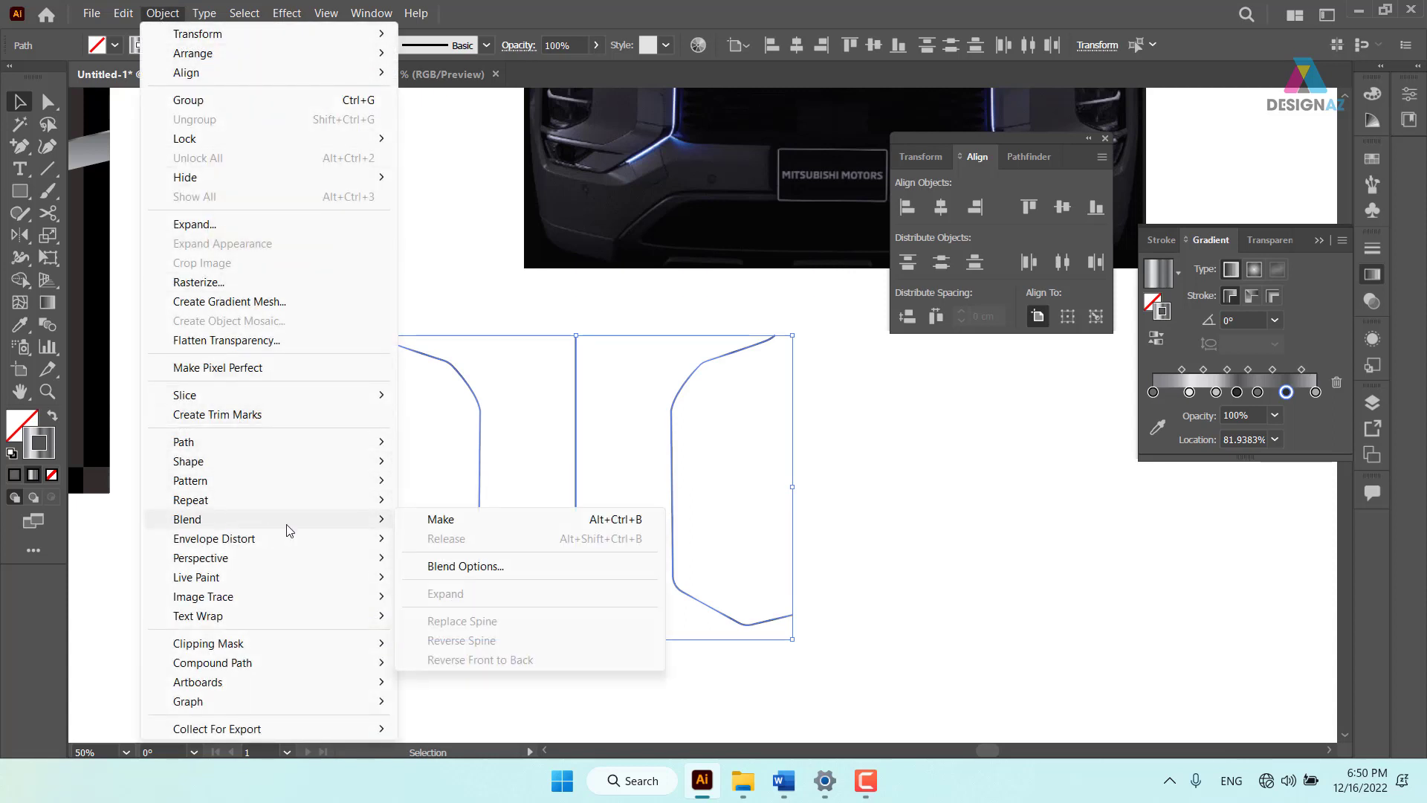
click(459, 521)
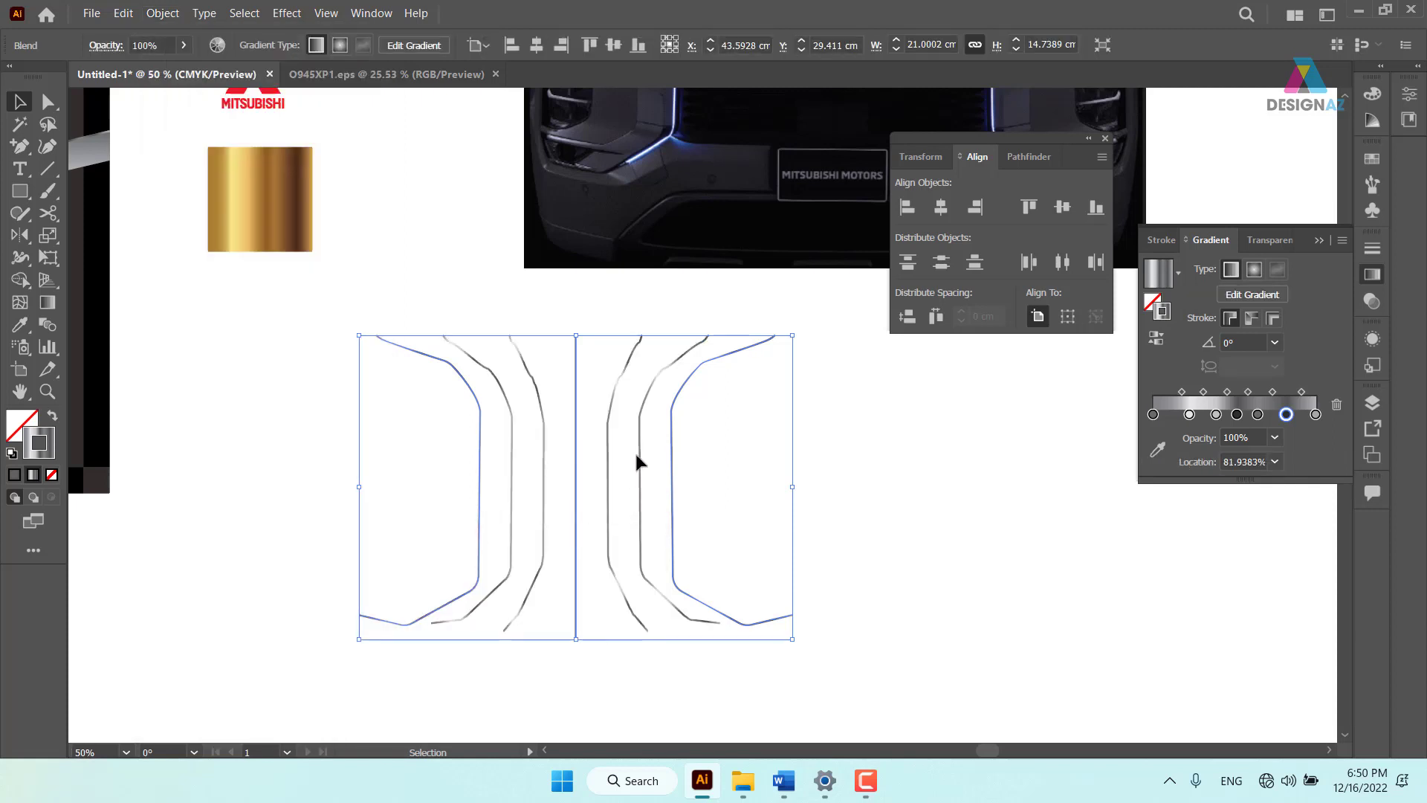
key(a)
key(ctrl+z)
key(v)
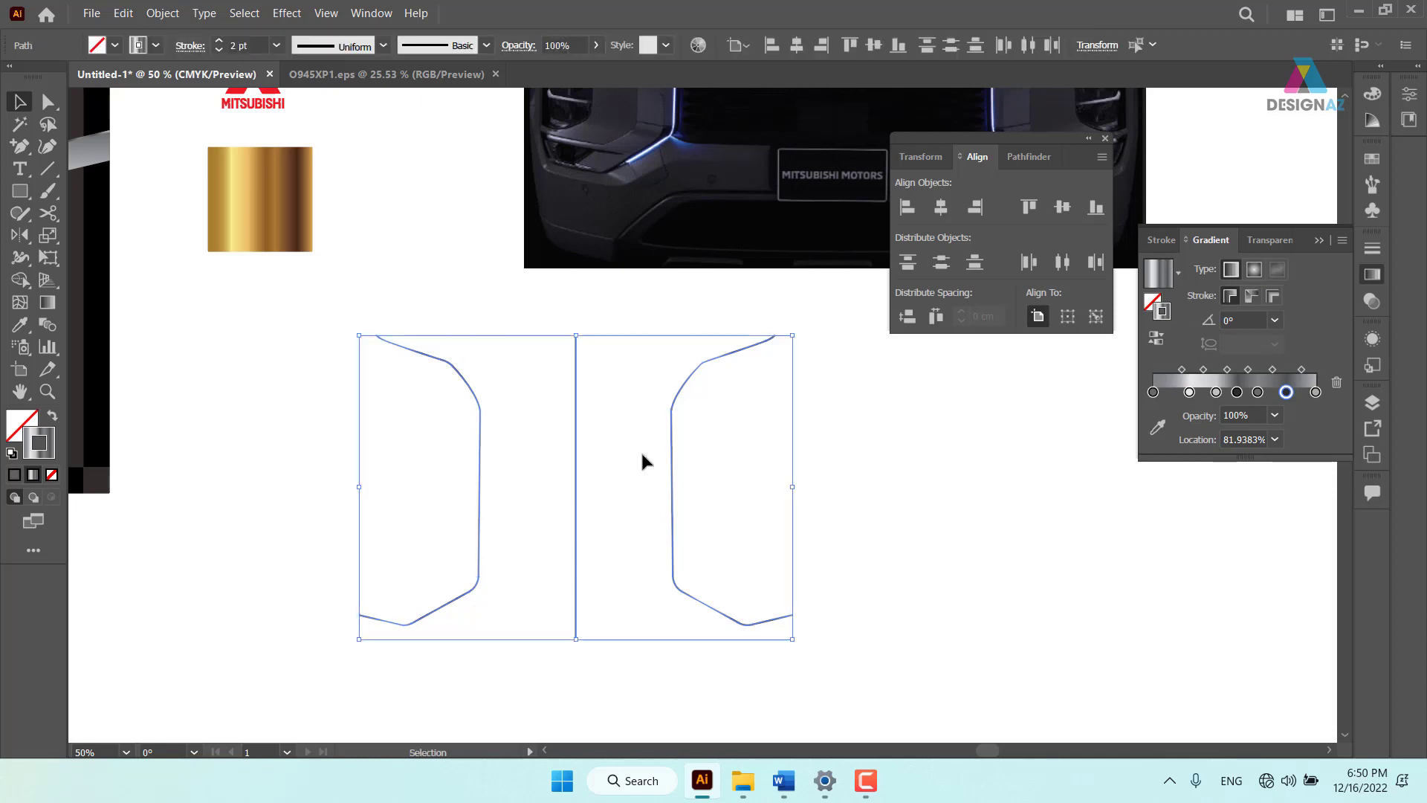
Give both curved paths a 3 pt stroke
click(756, 475)
click(671, 480)
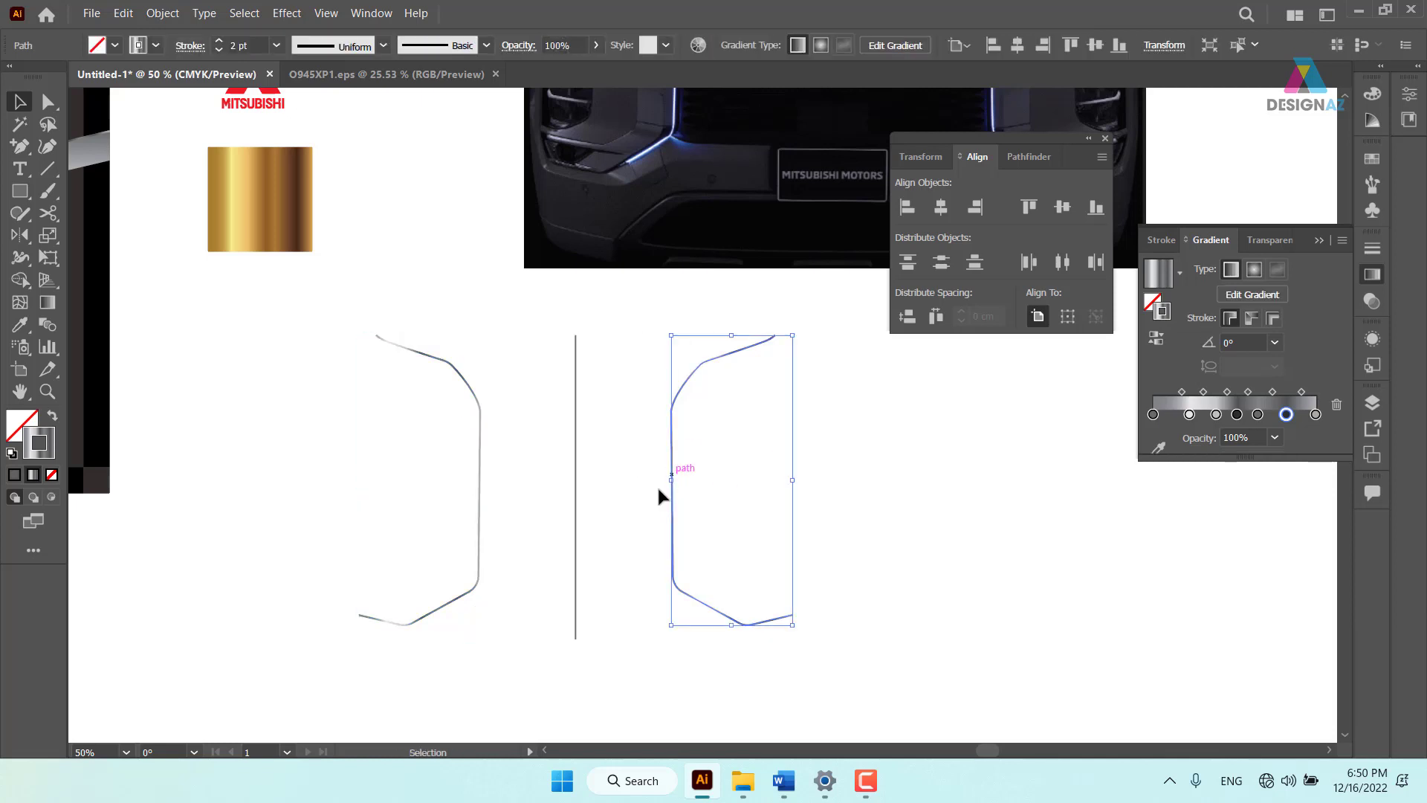
shift+click(477, 491)
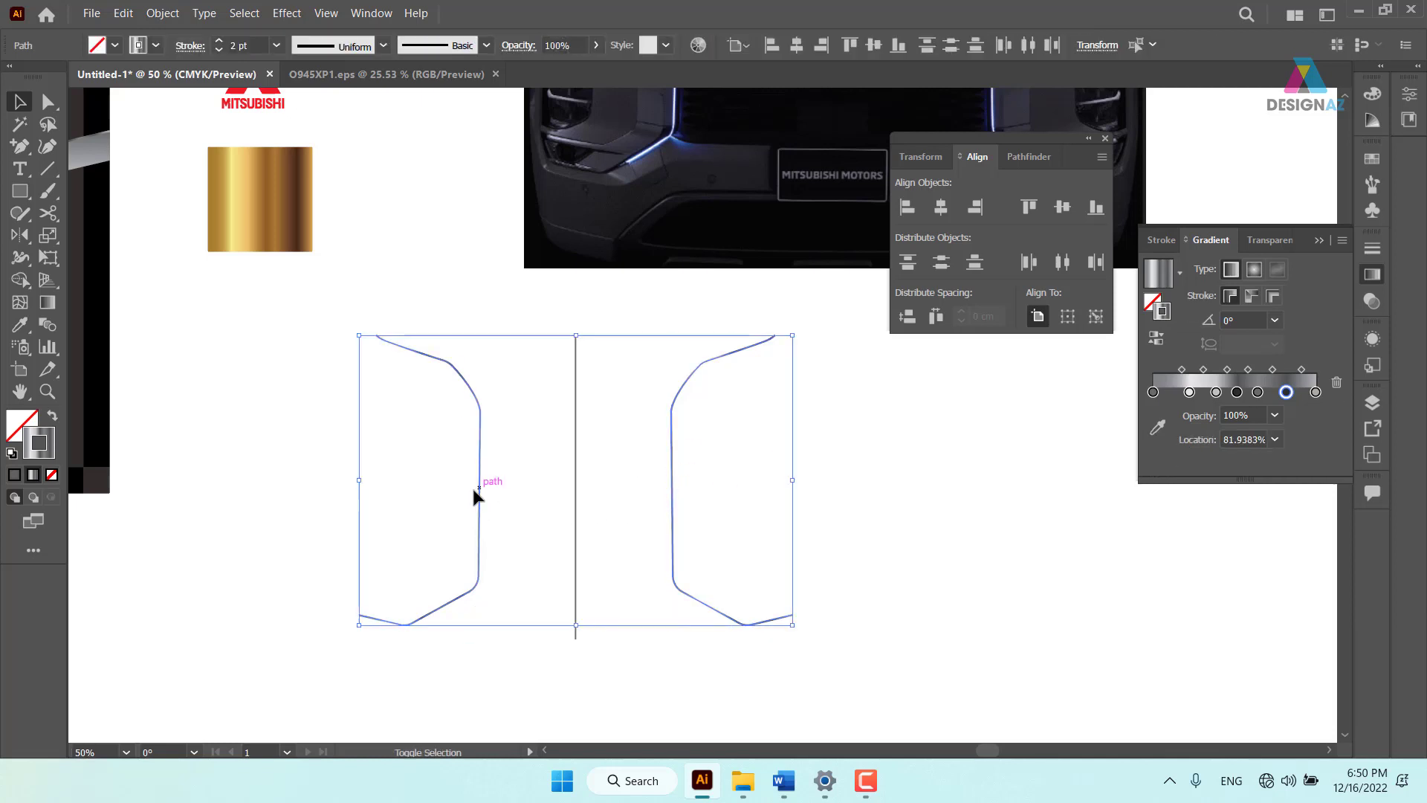
click(276, 46)
click(298, 168)
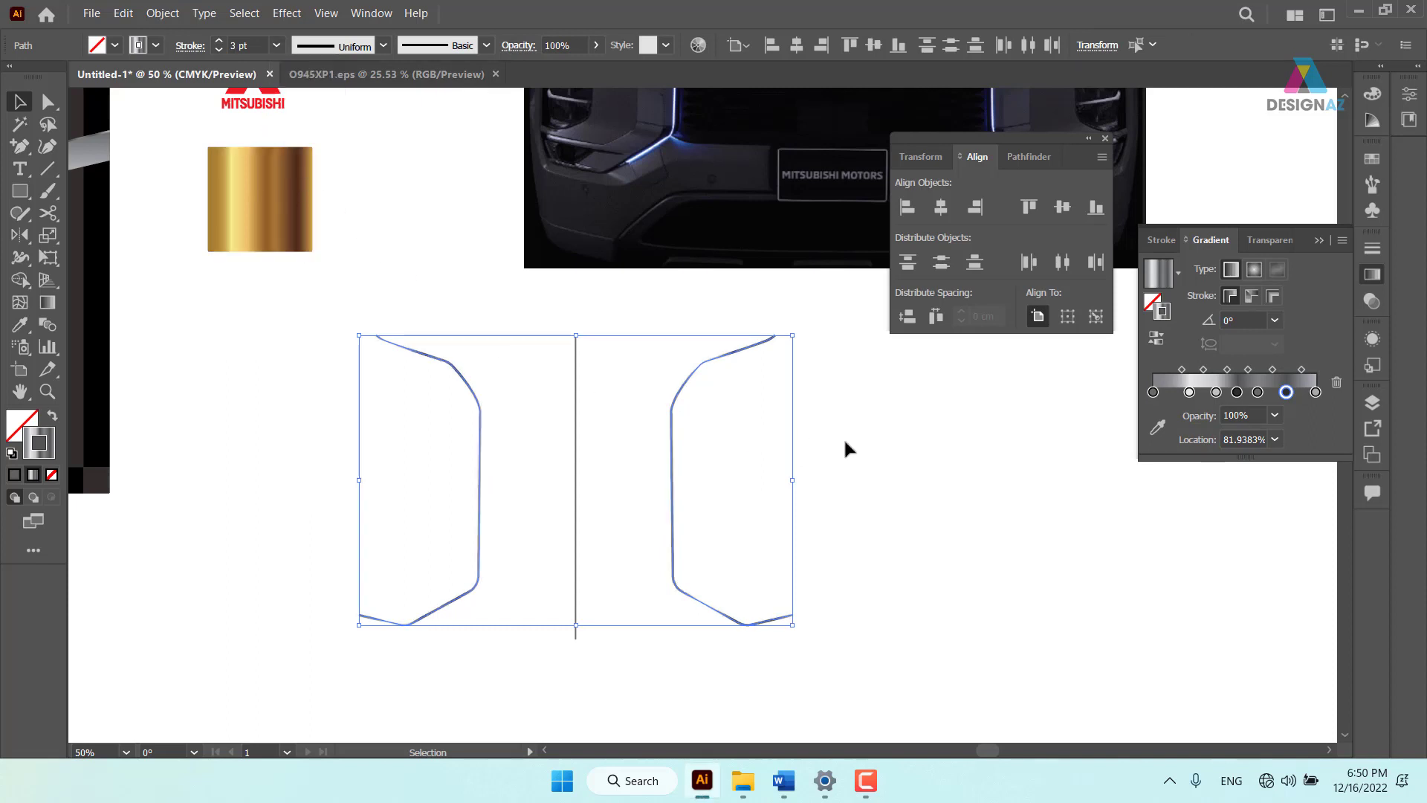
Set the centre line stroke to 0.75 pt and blend it with both curves
click(863, 483)
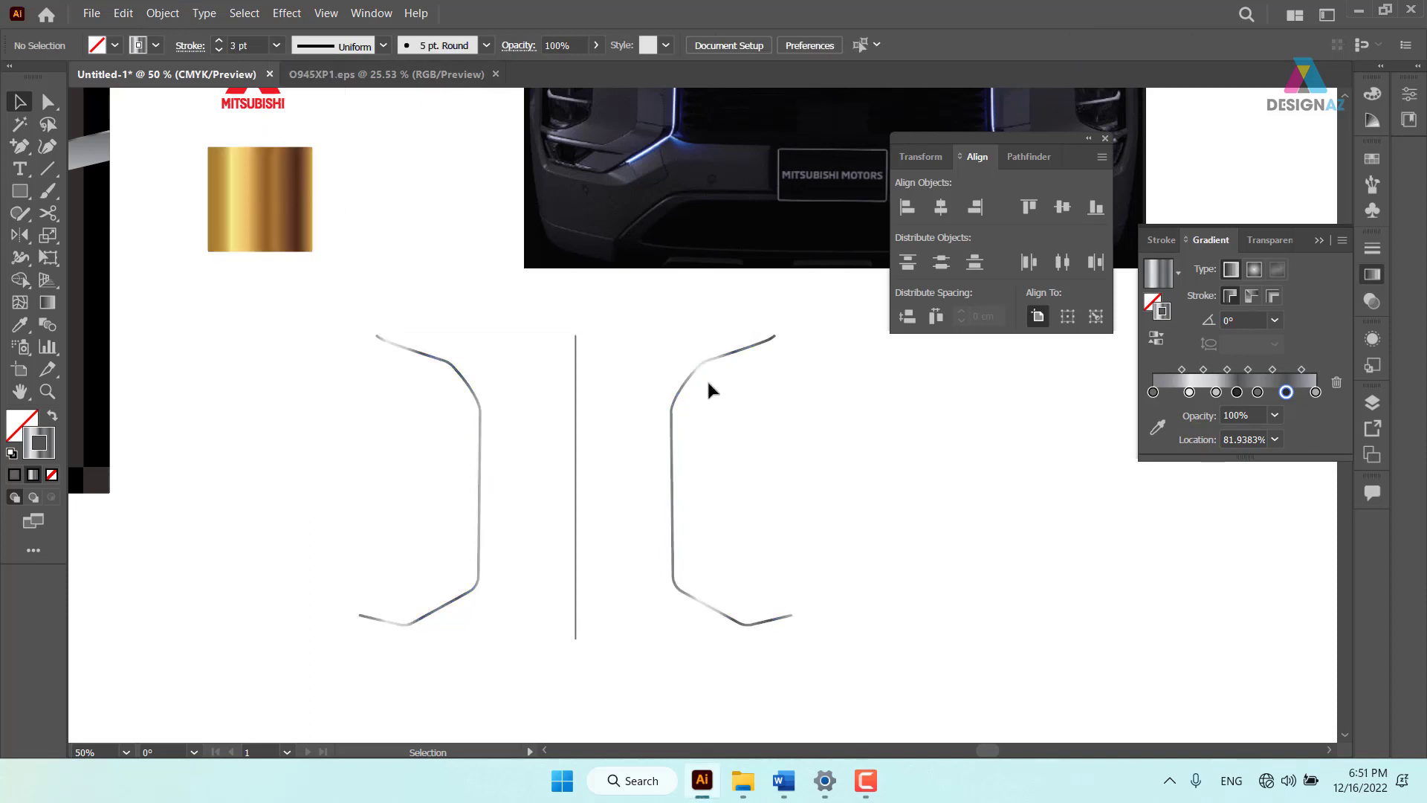
click(577, 376)
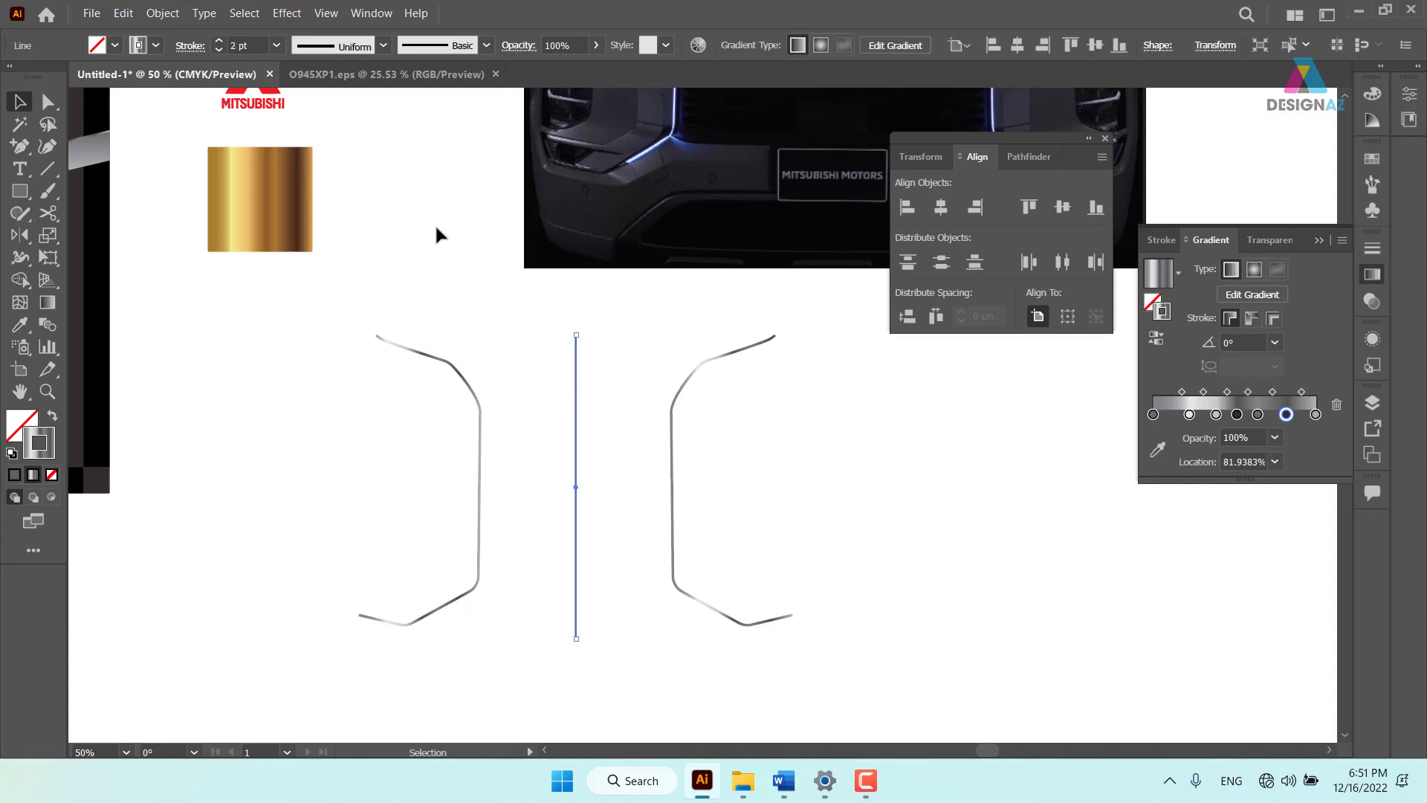
click(277, 46)
click(307, 105)
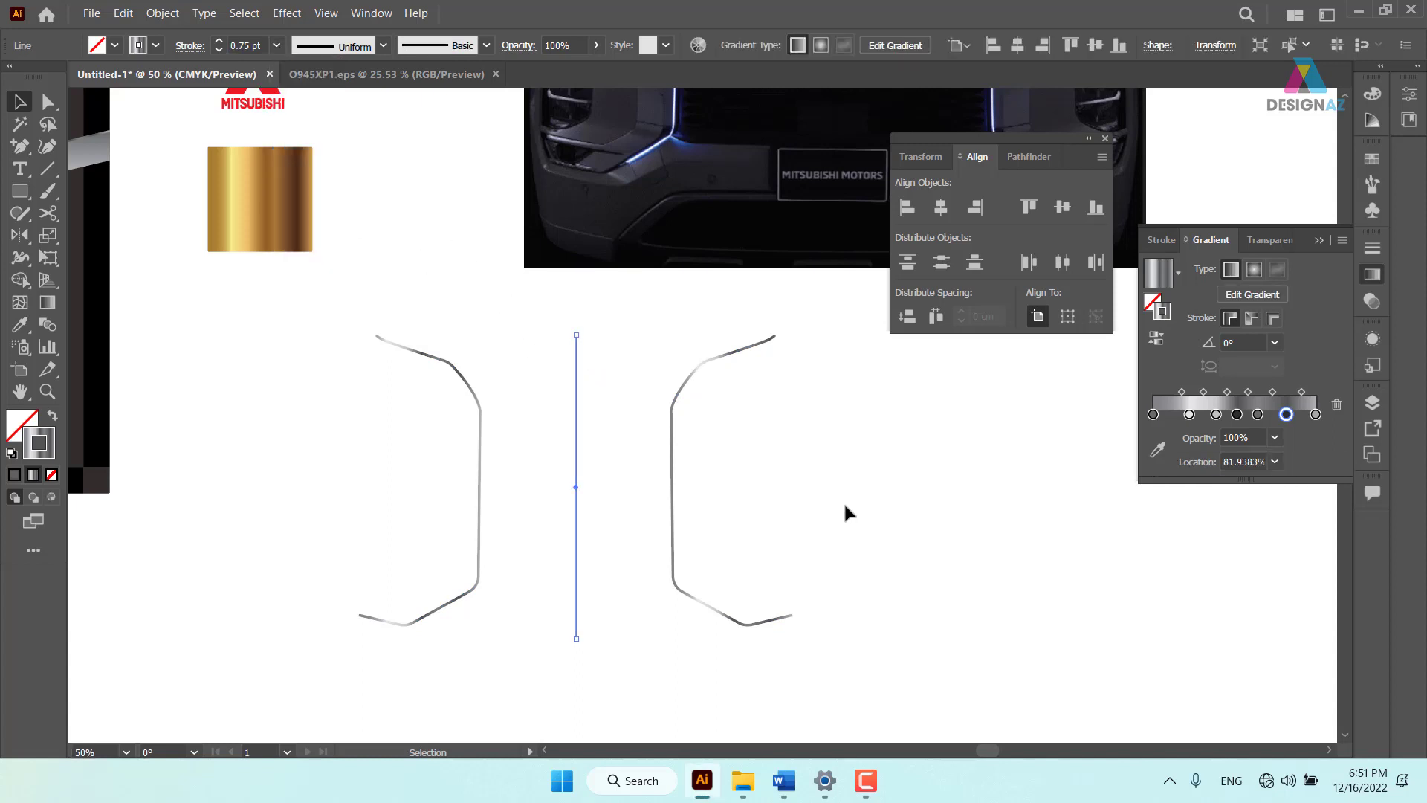
drag(417, 427, 786, 520)
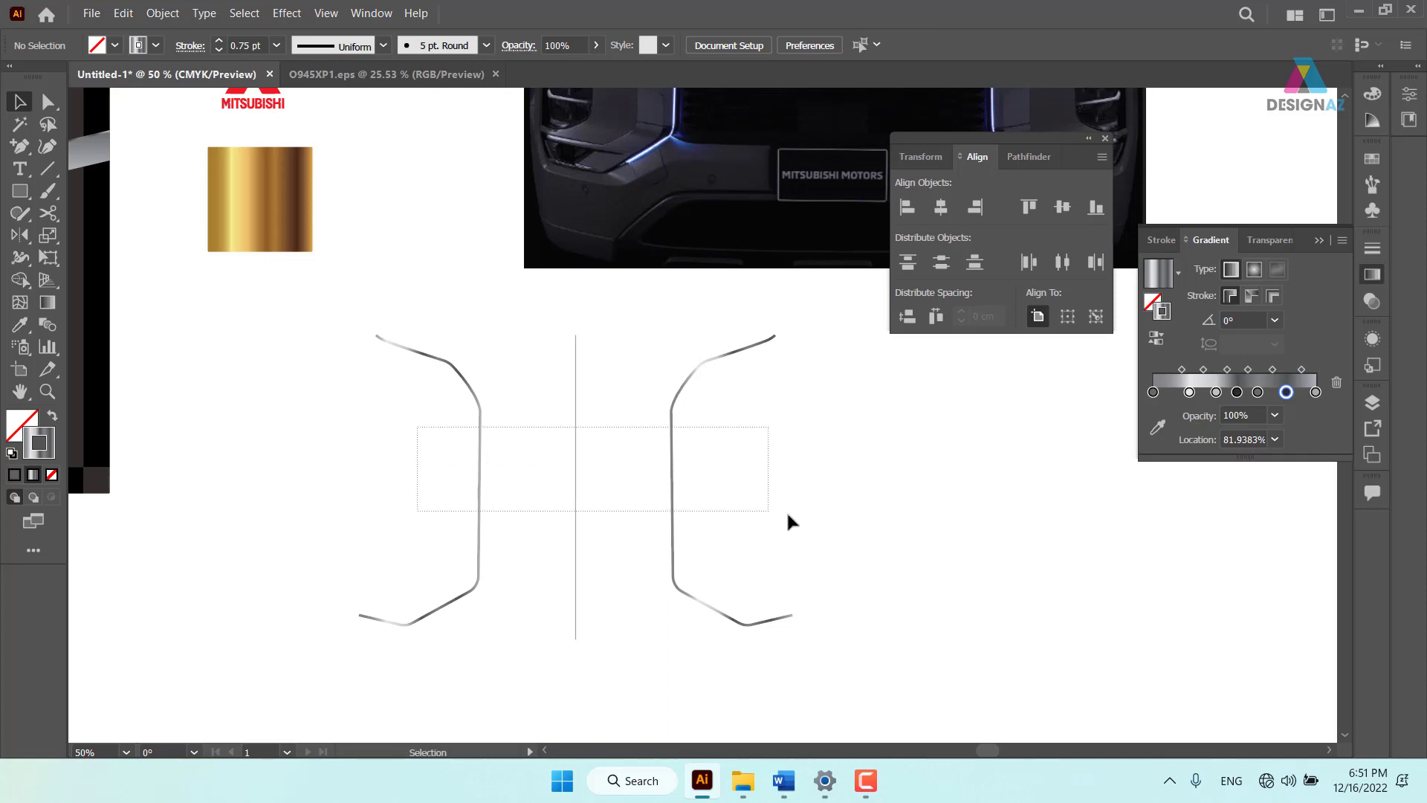
key(ctrl+alt+b)
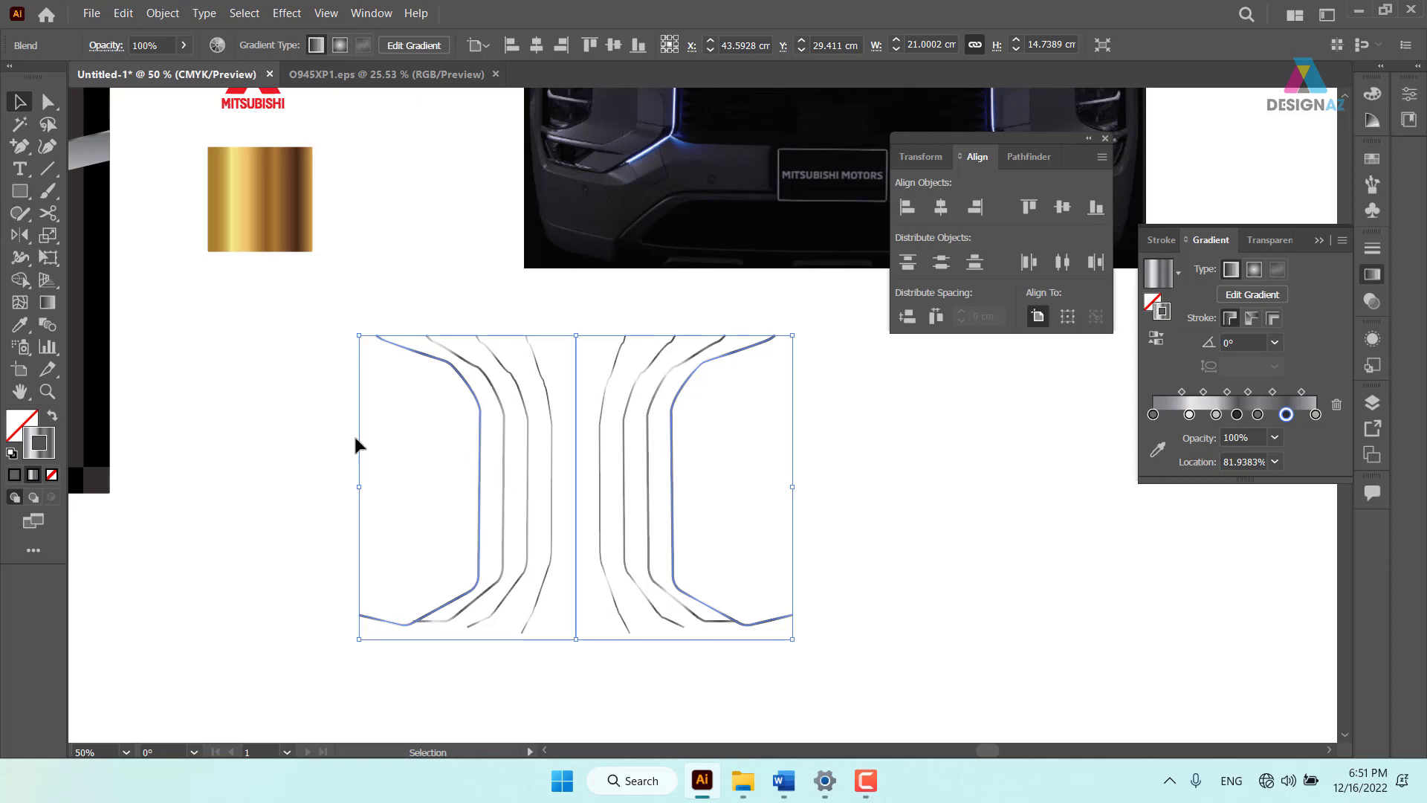
Move the curve blend onto the dark grille artwork and view it at 100% zoom
click(213, 349)
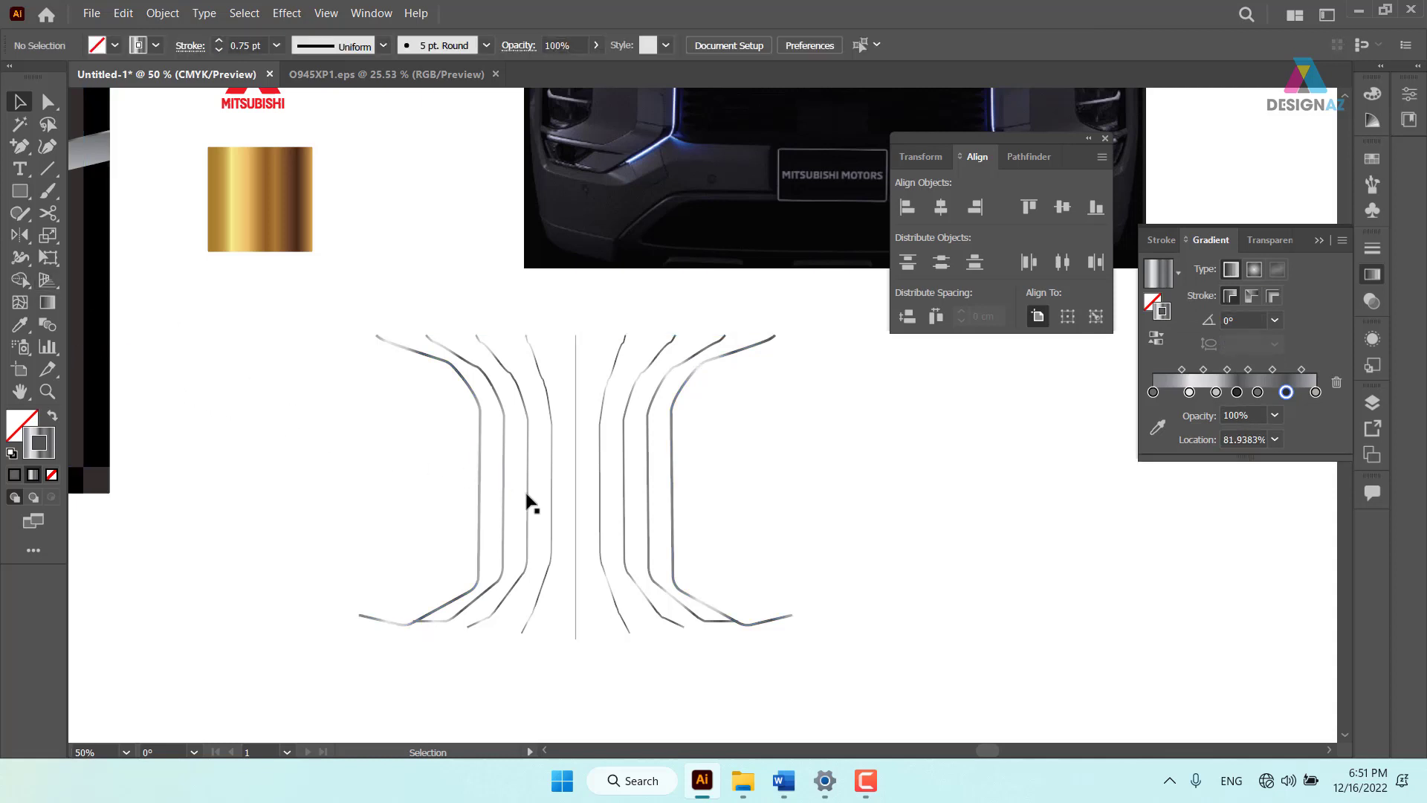
mouse_move(530, 503)
mouse_down()
mouse_move(853, 529)
mouse_move(277, 305)
mouse_move(594, 598)
mouse_move(489, 369)
mouse_up()
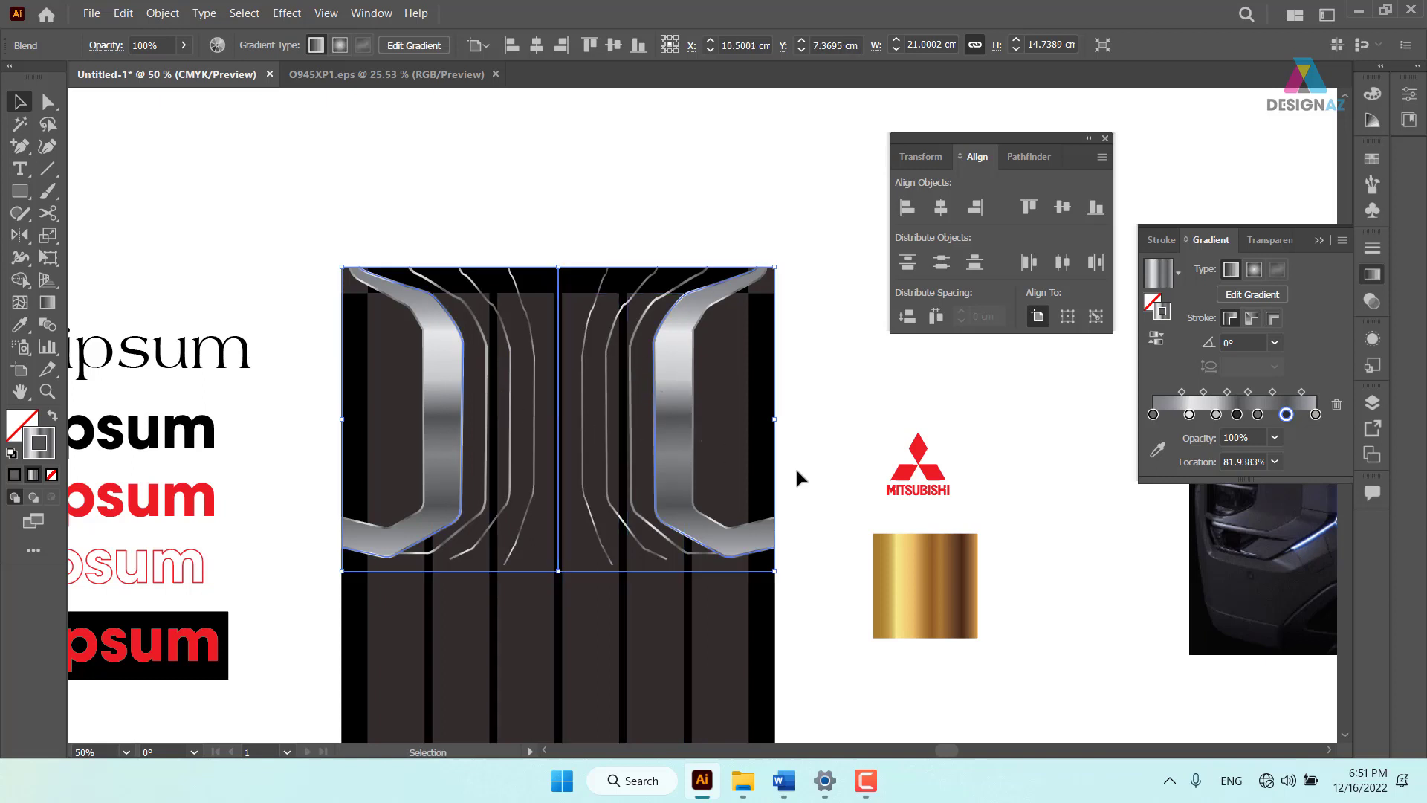
key(ctrl+1)
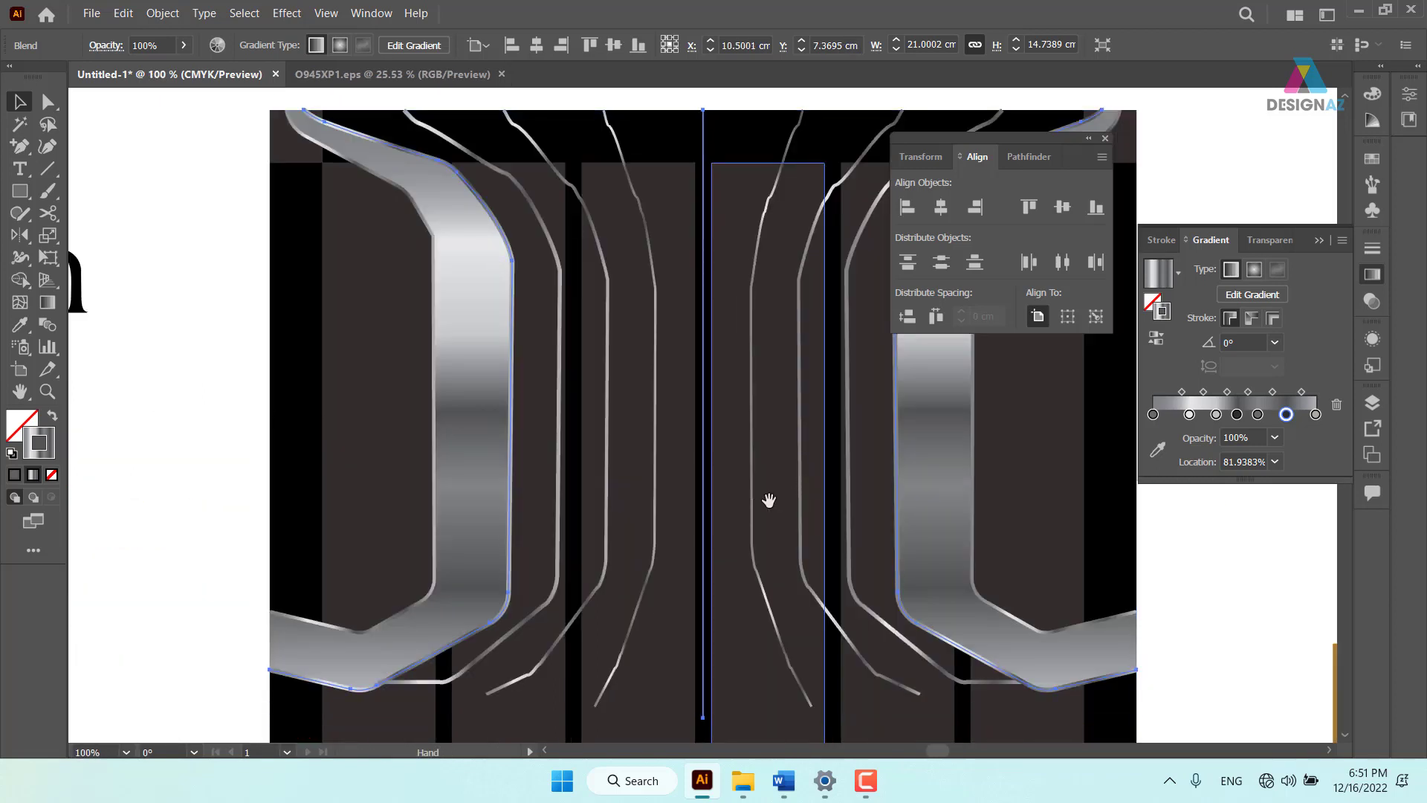
mouse_move(769, 500)
mouse_down()
mouse_move(586, 516)
mouse_move(574, 539)
mouse_up()
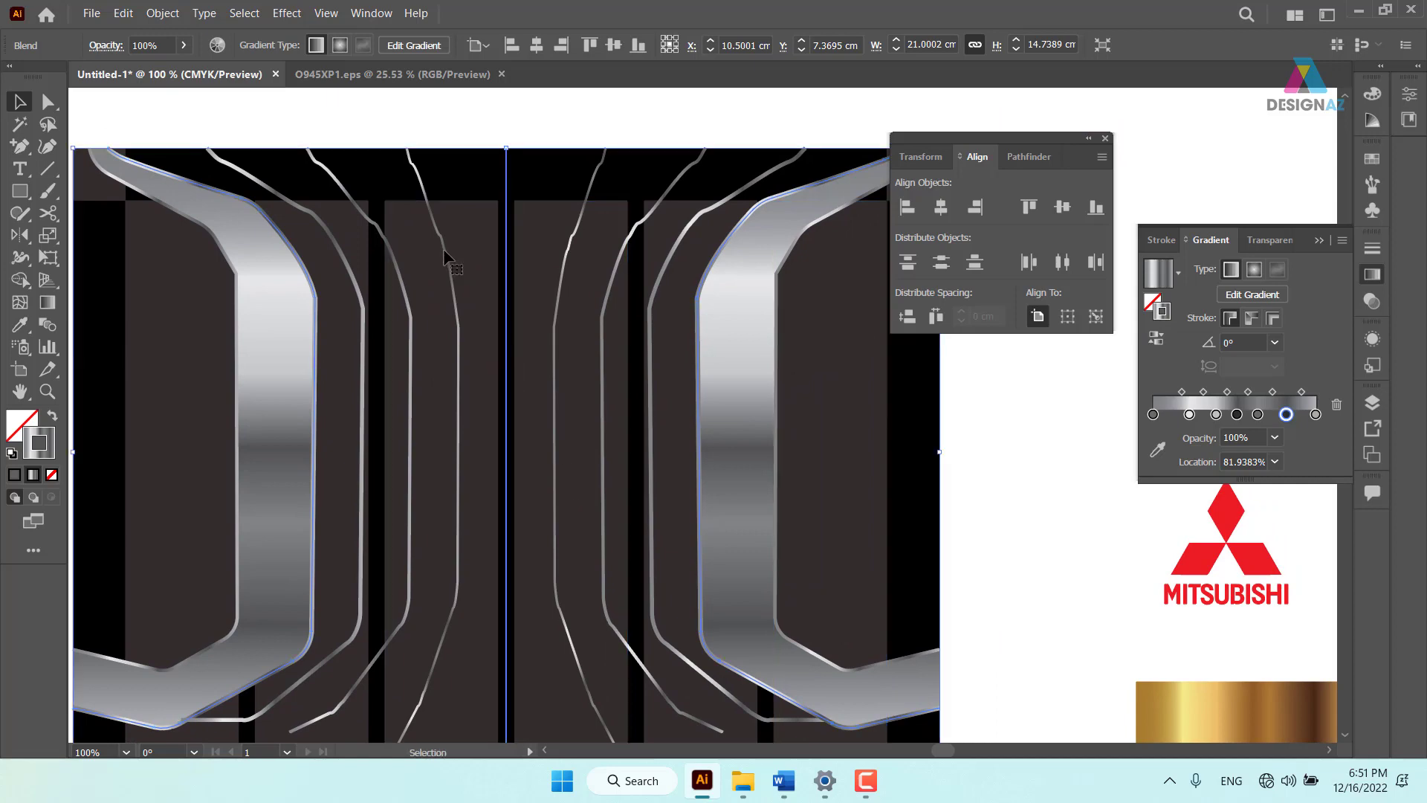
Change the blend spacing to Specified Steps with 23 steps for dense lines
click(163, 13)
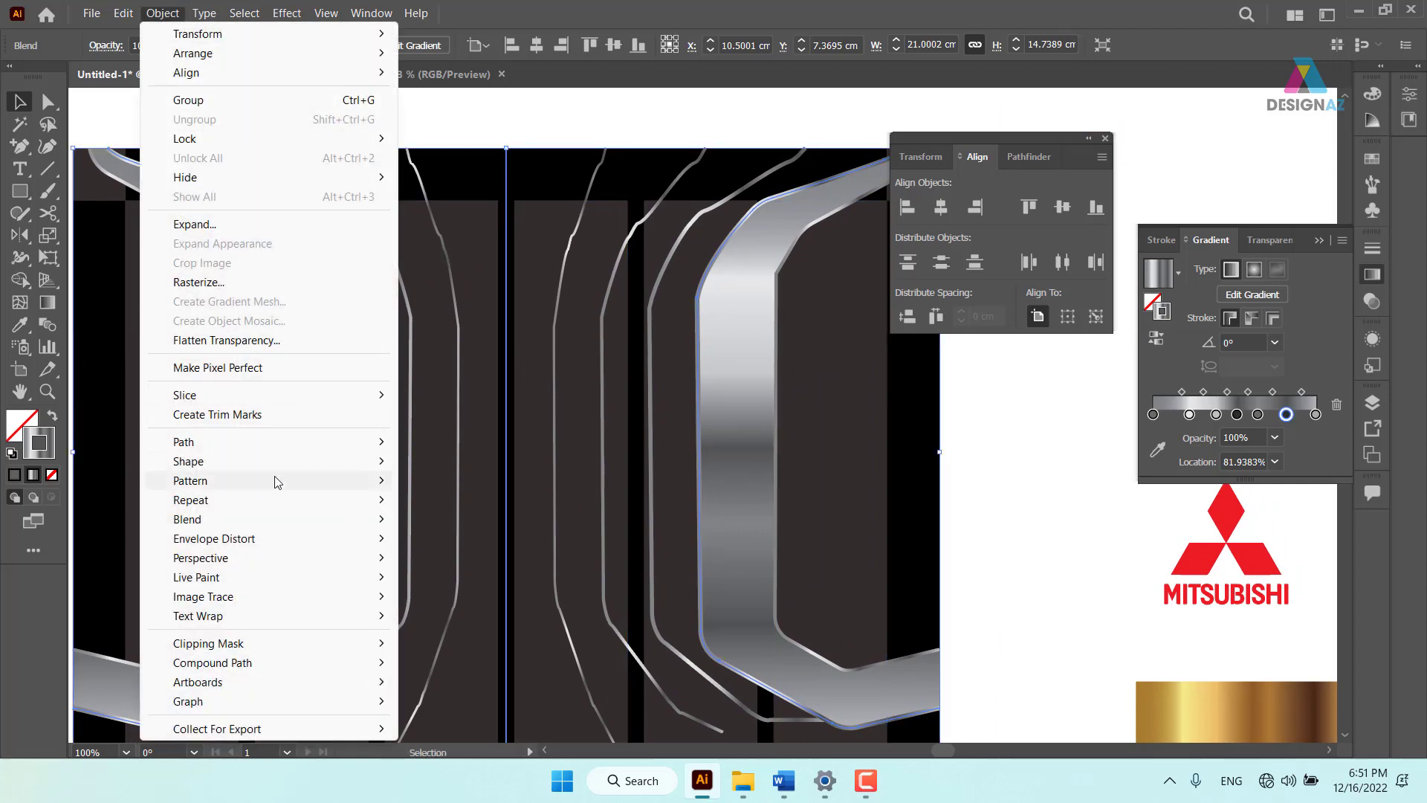
mouse_move(187, 519)
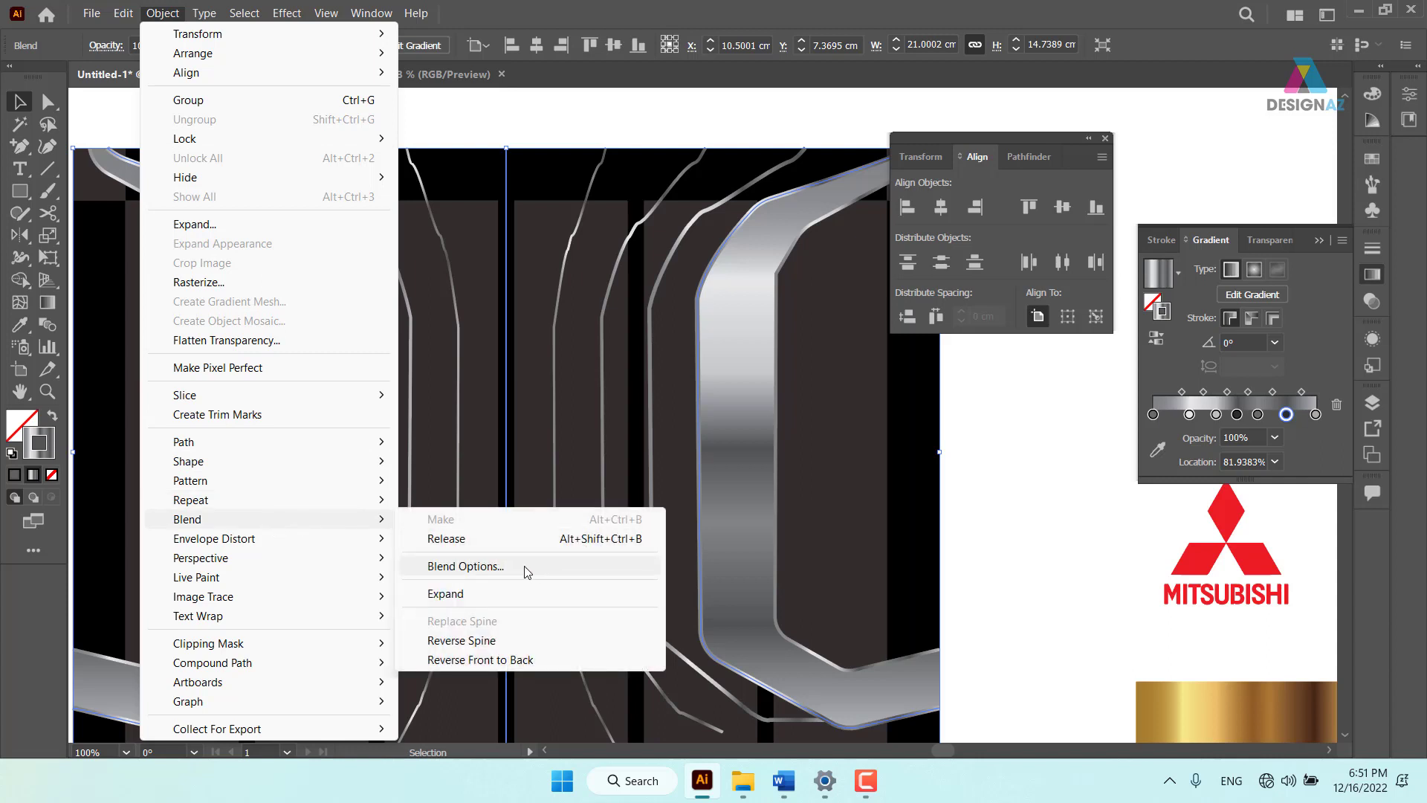
click(527, 566)
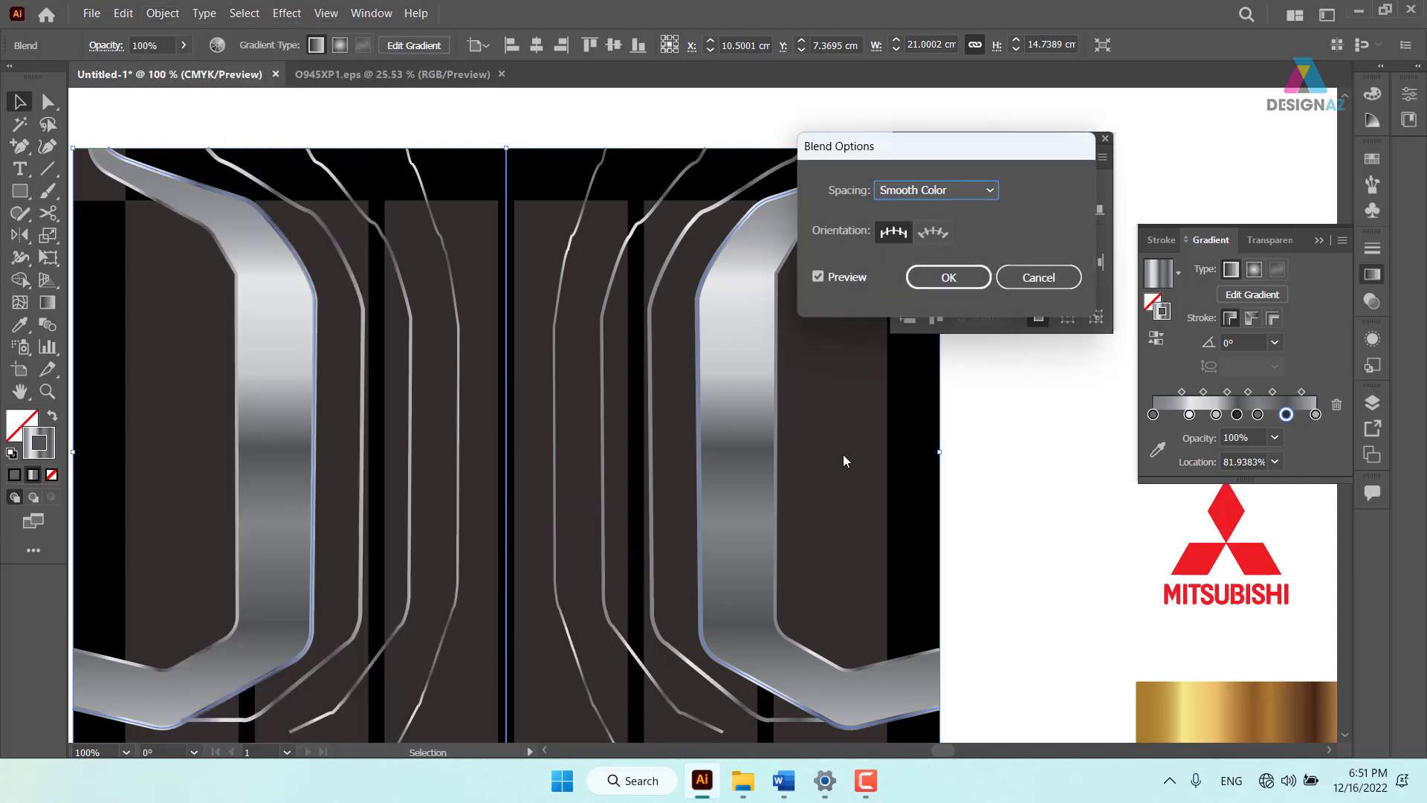
click(969, 195)
click(962, 226)
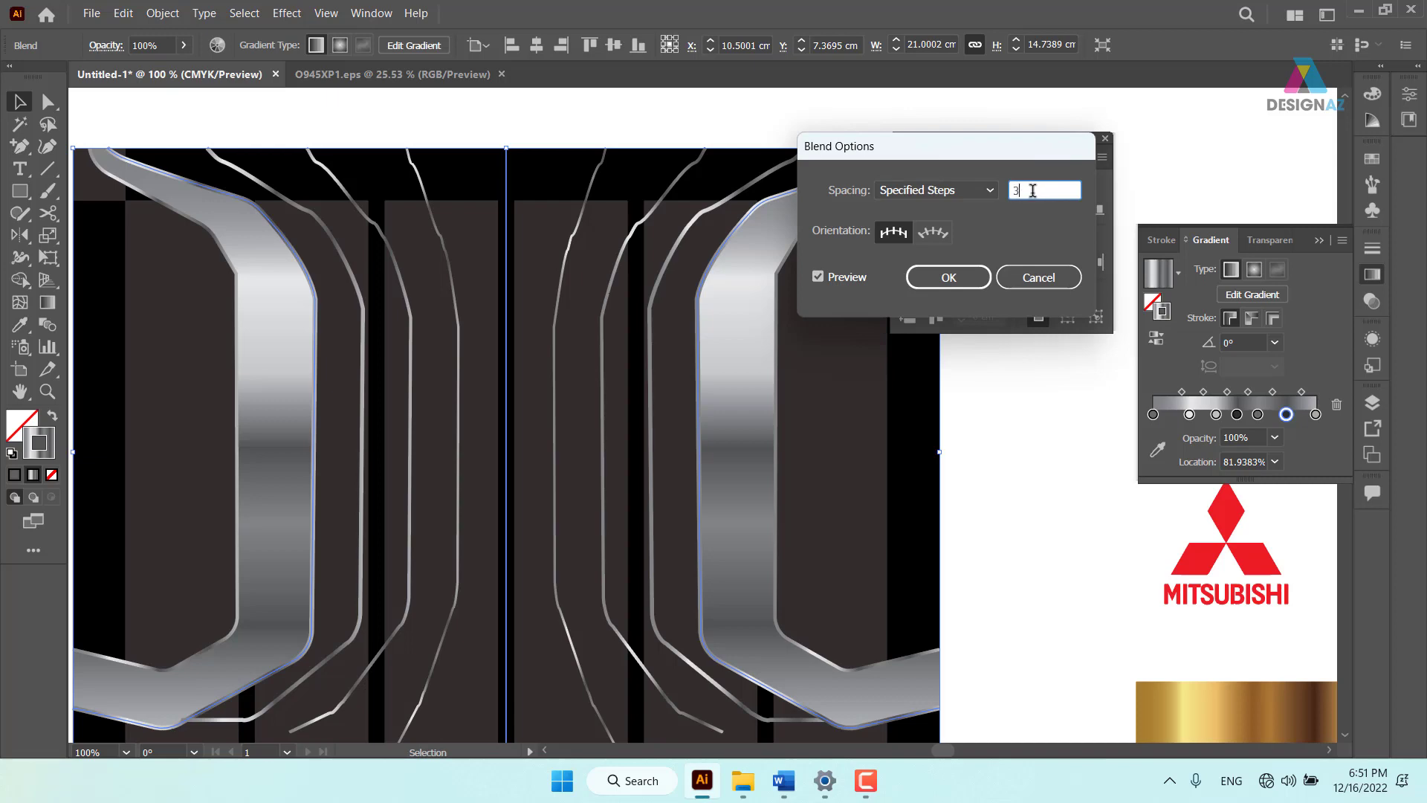
key(Up)
key(Up)
key(Up)
key(Up)
key(Up)
key(Up)
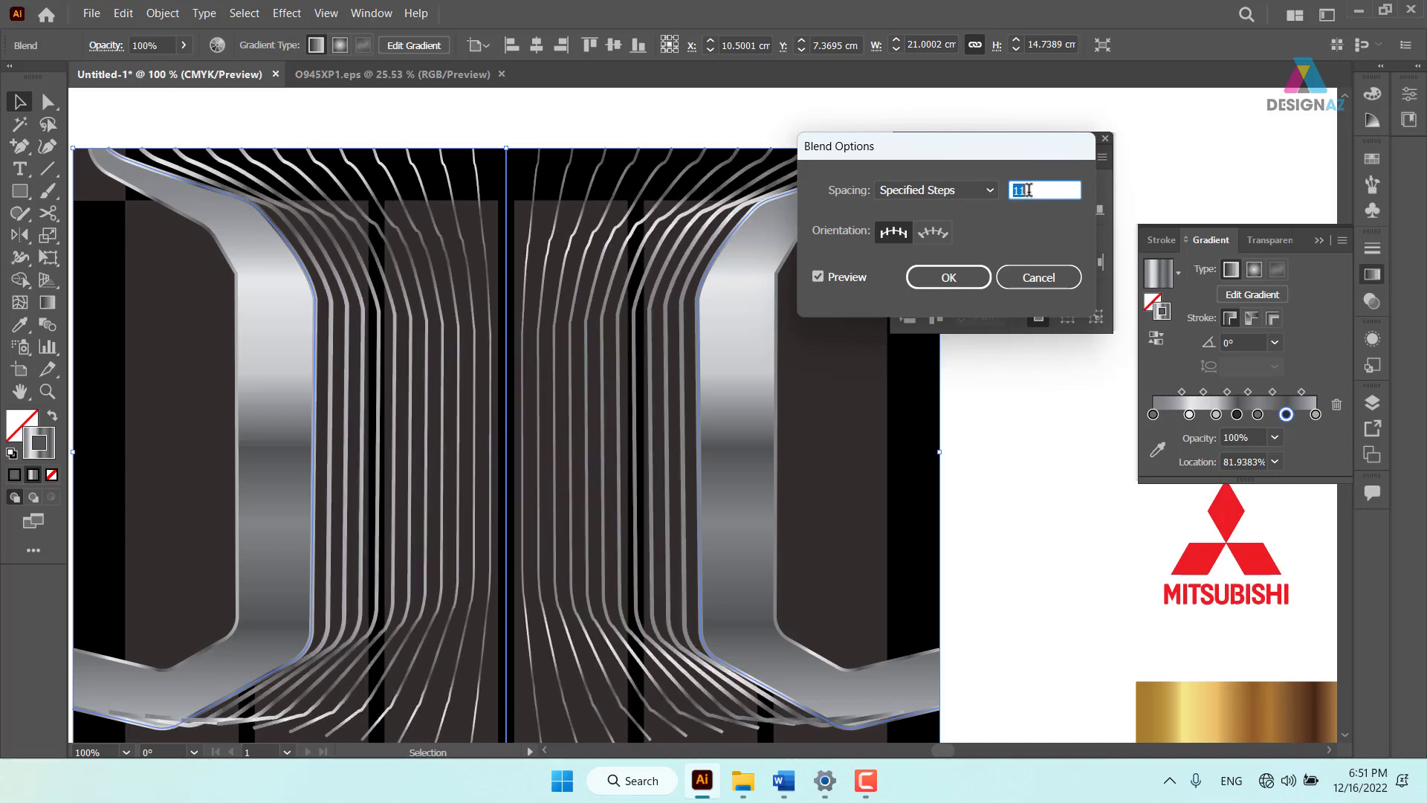
key(Up)
key(Up)
key(Up)
key(Up)
key(Up)
key(Up)
key(Up)
key(Up)
key(Up)
key(Up)
key(Up)
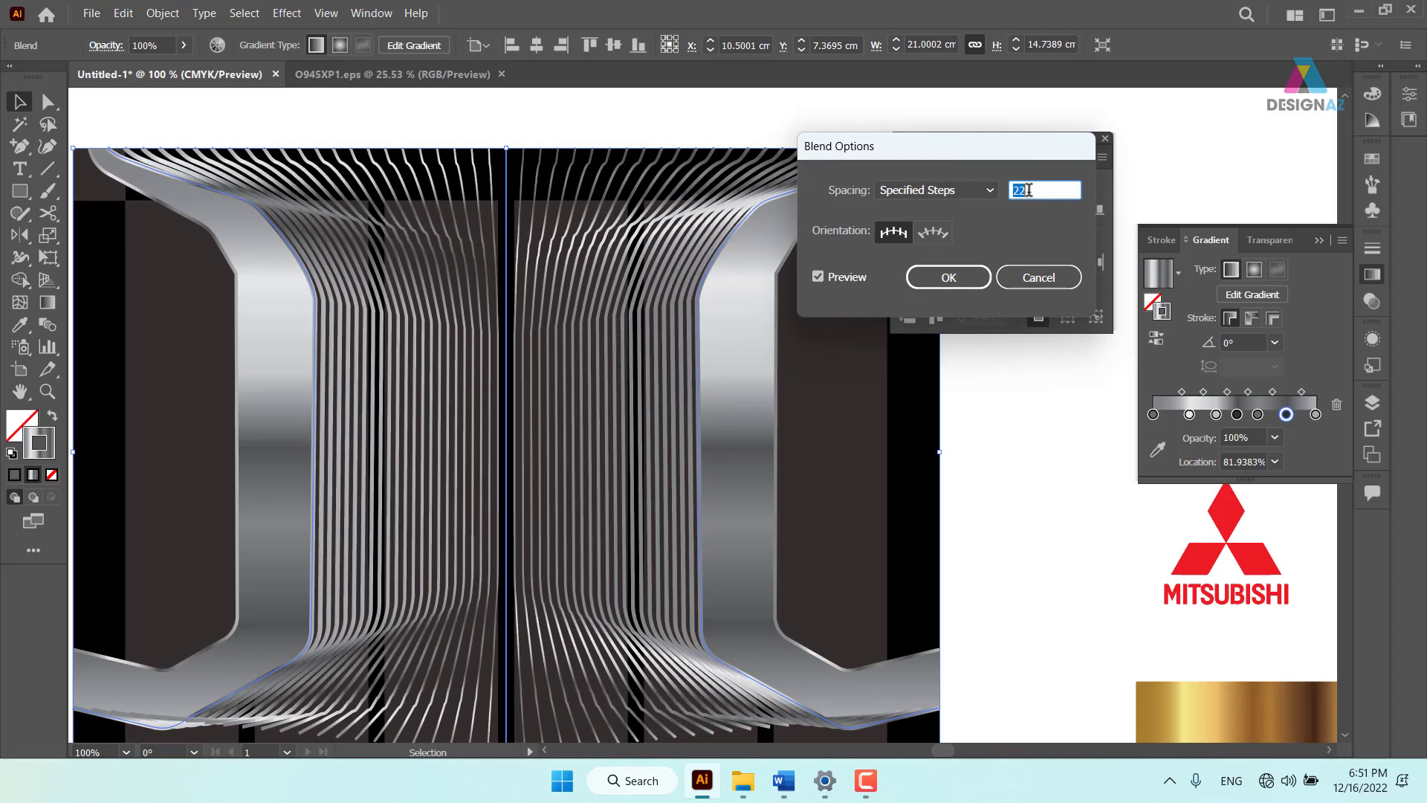
key(Up)
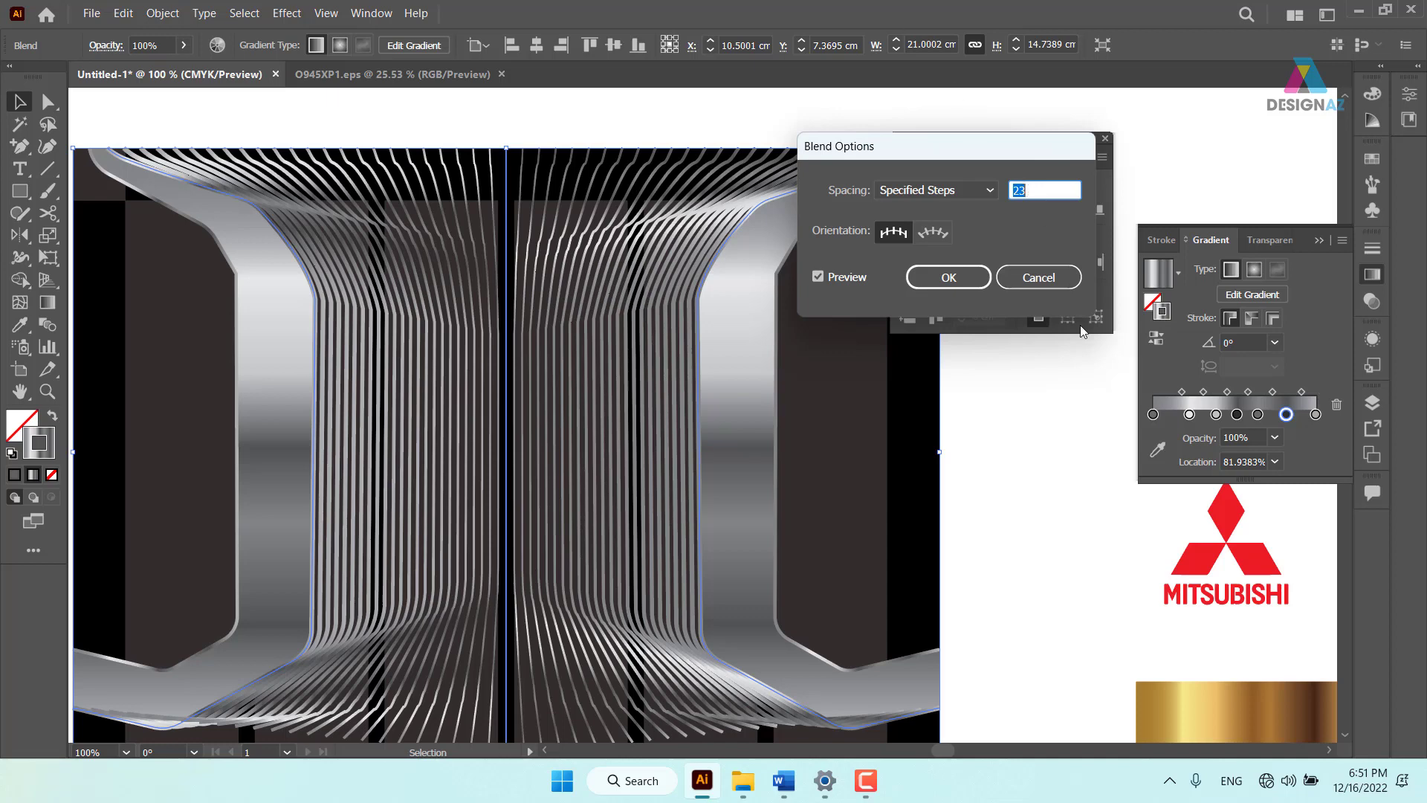
click(963, 281)
click(1022, 439)
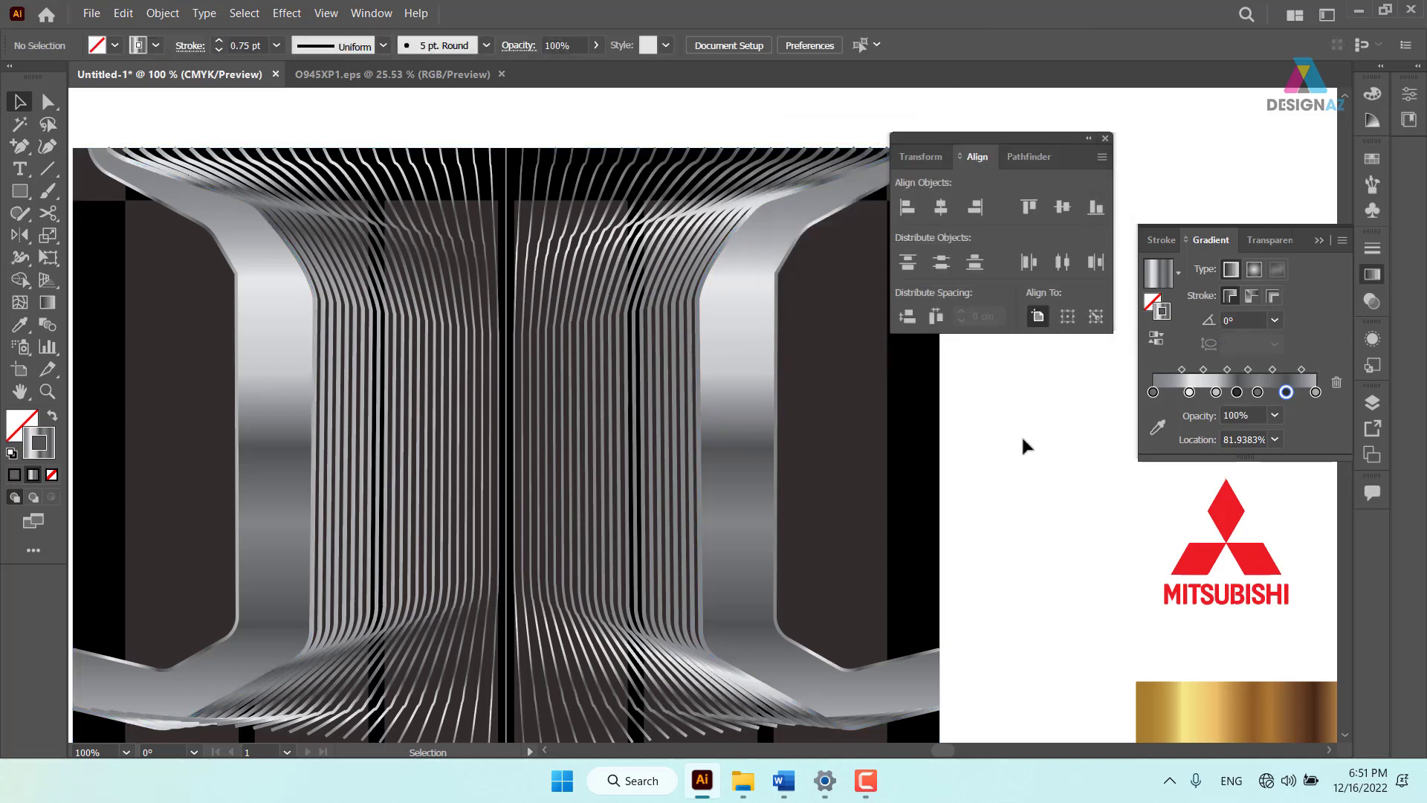
key(ctrl+minus)
key(ctrl+minus)
key(ctrl+minus)
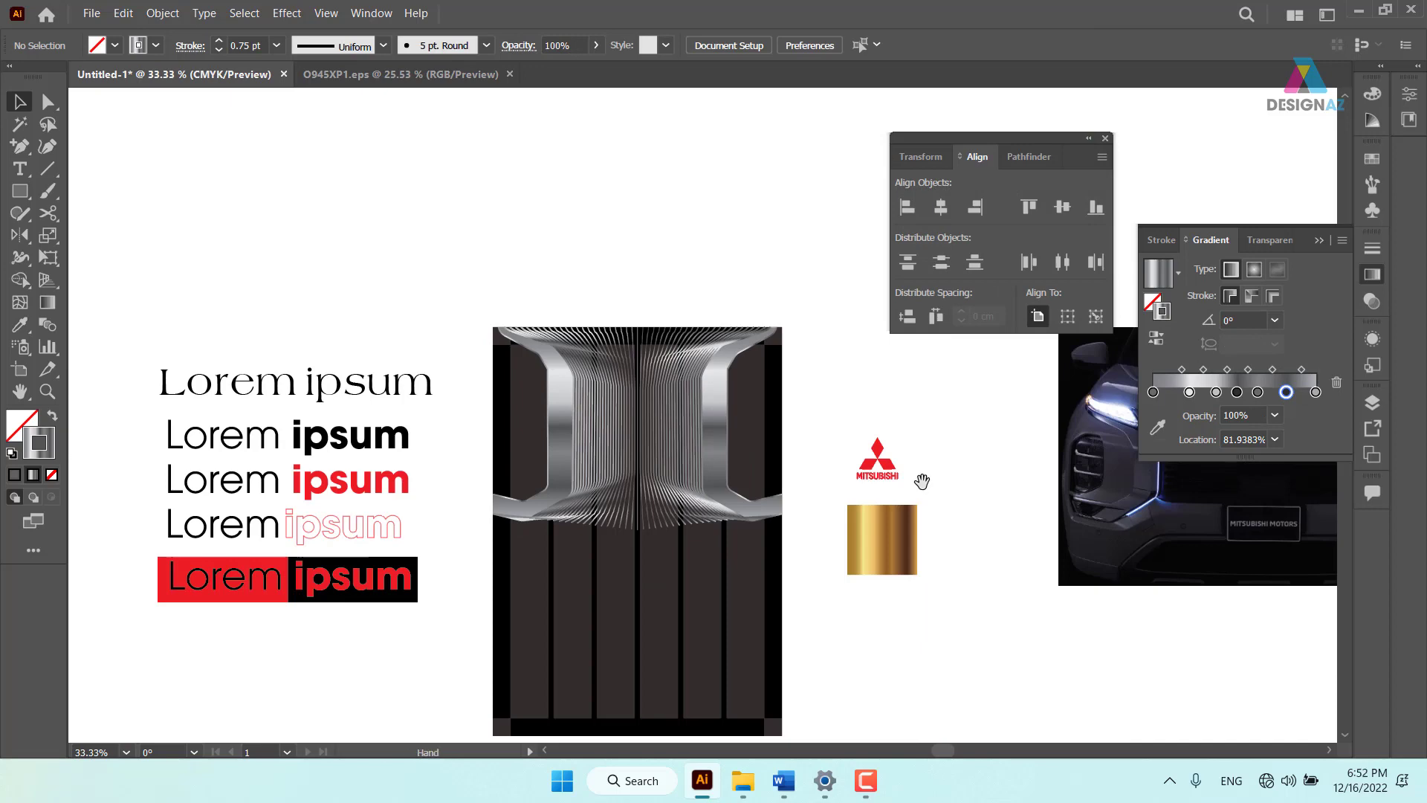
Drag the centre line's bottom anchor downward so the blend fans into a pointed V
drag(845, 448, 757, 407)
key(z)
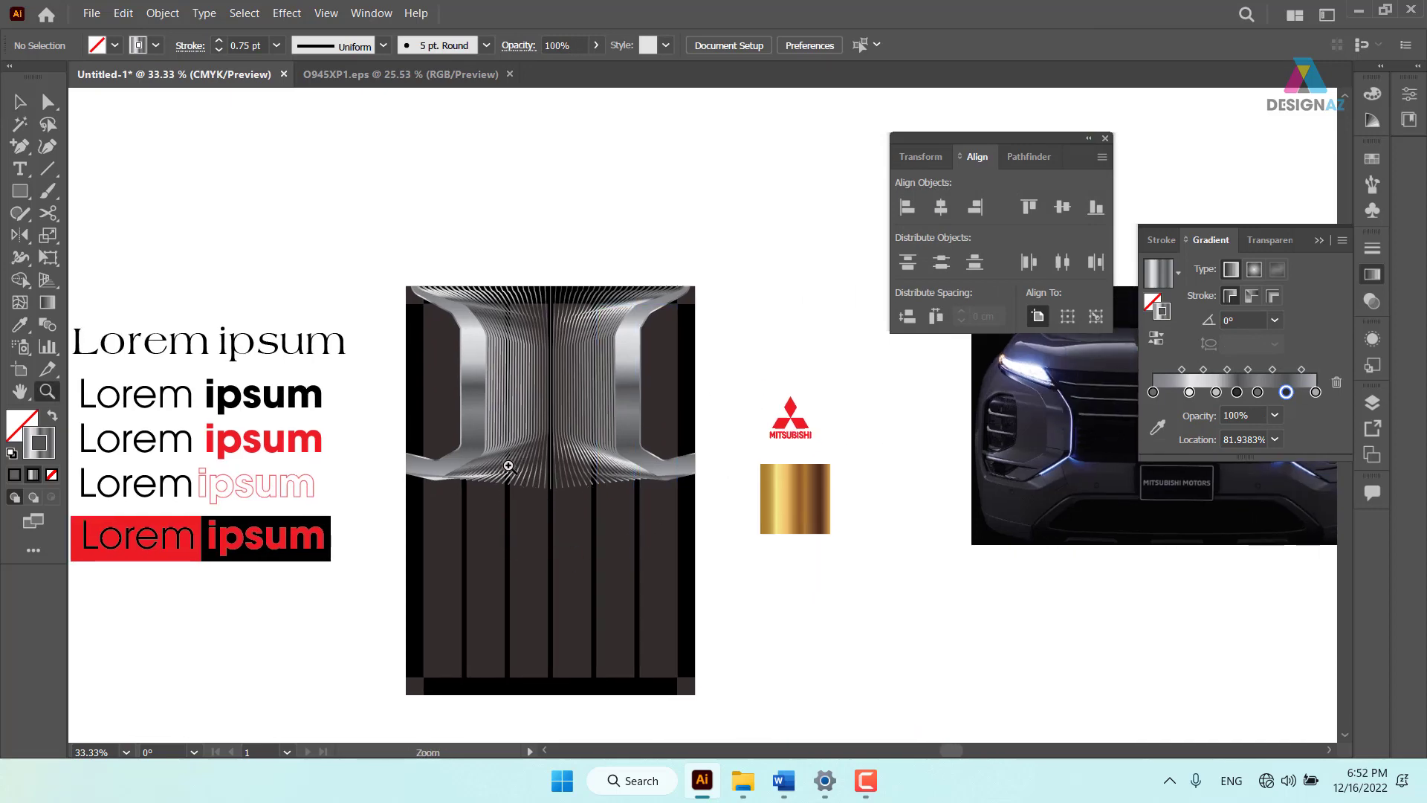
mouse_move(499, 468)
mouse_down()
mouse_move(701, 561)
mouse_move(674, 487)
mouse_up()
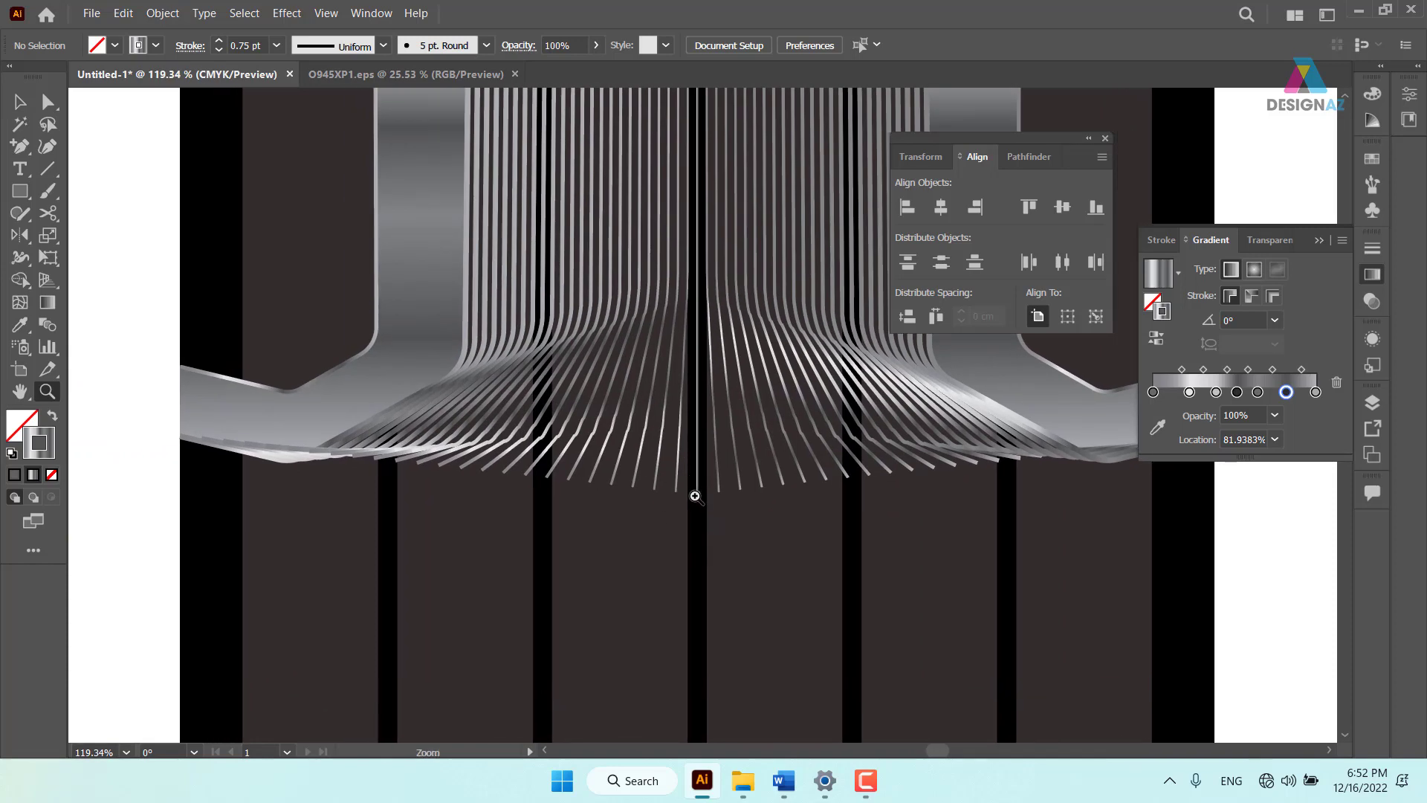
click(47, 101)
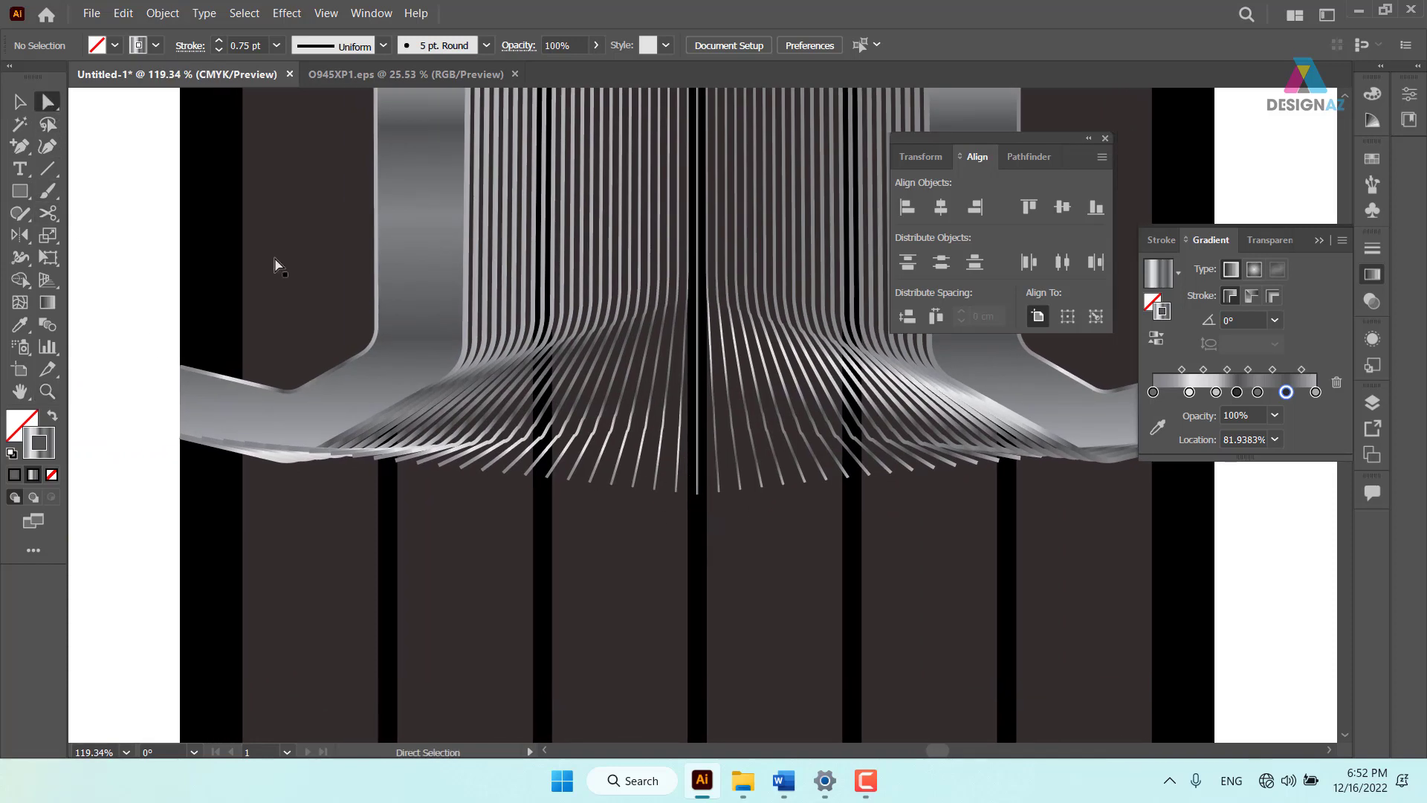
click(697, 493)
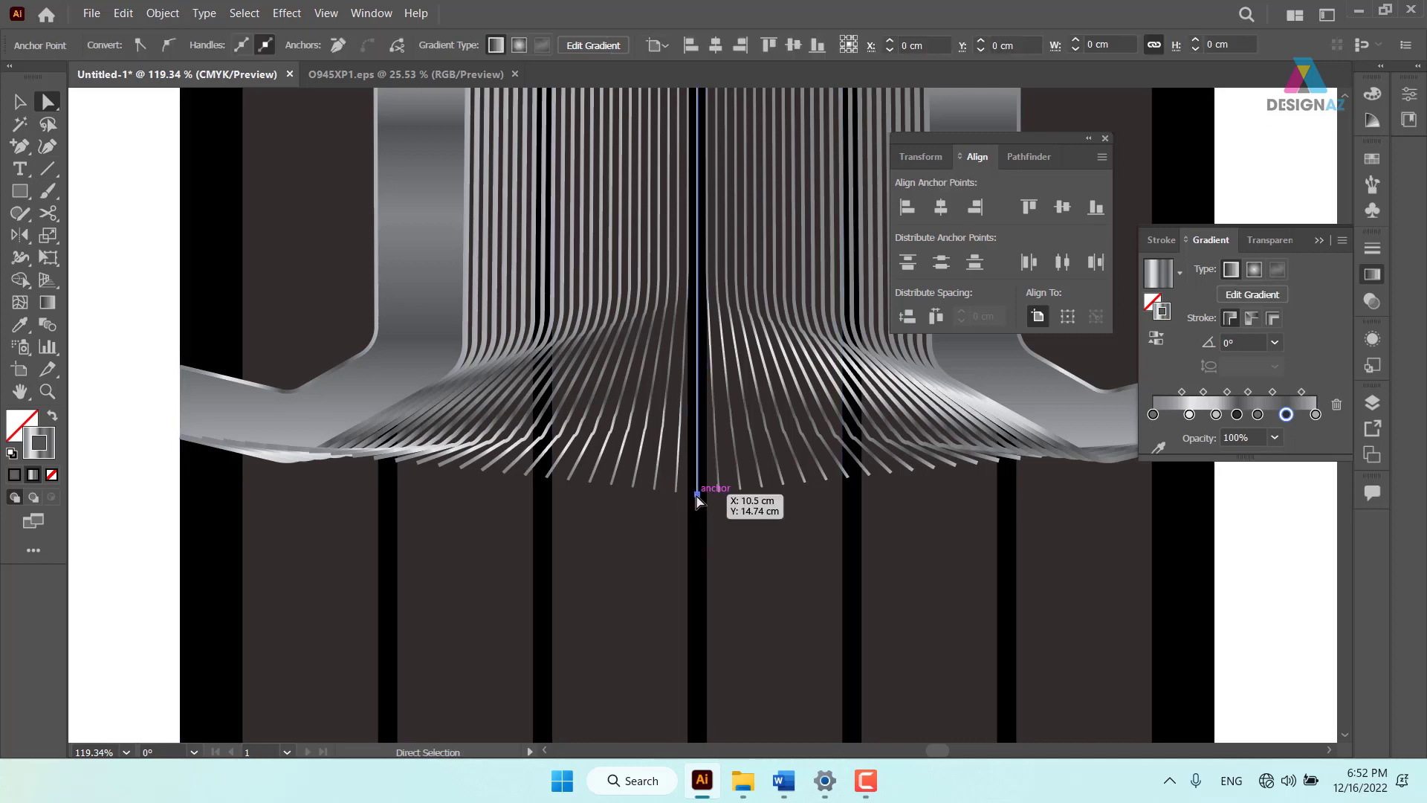
drag(696, 494, 696, 638)
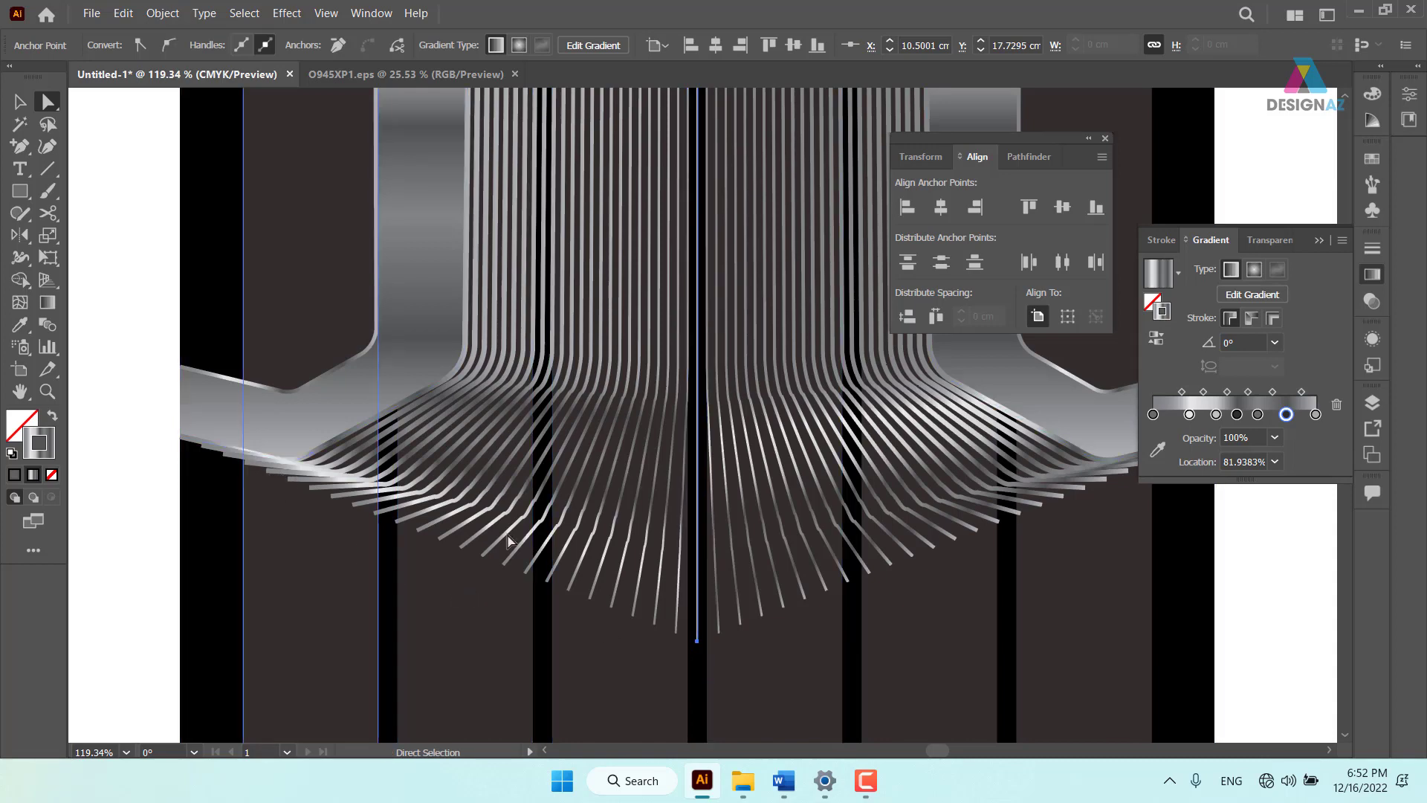
drag(755, 584, 743, 457)
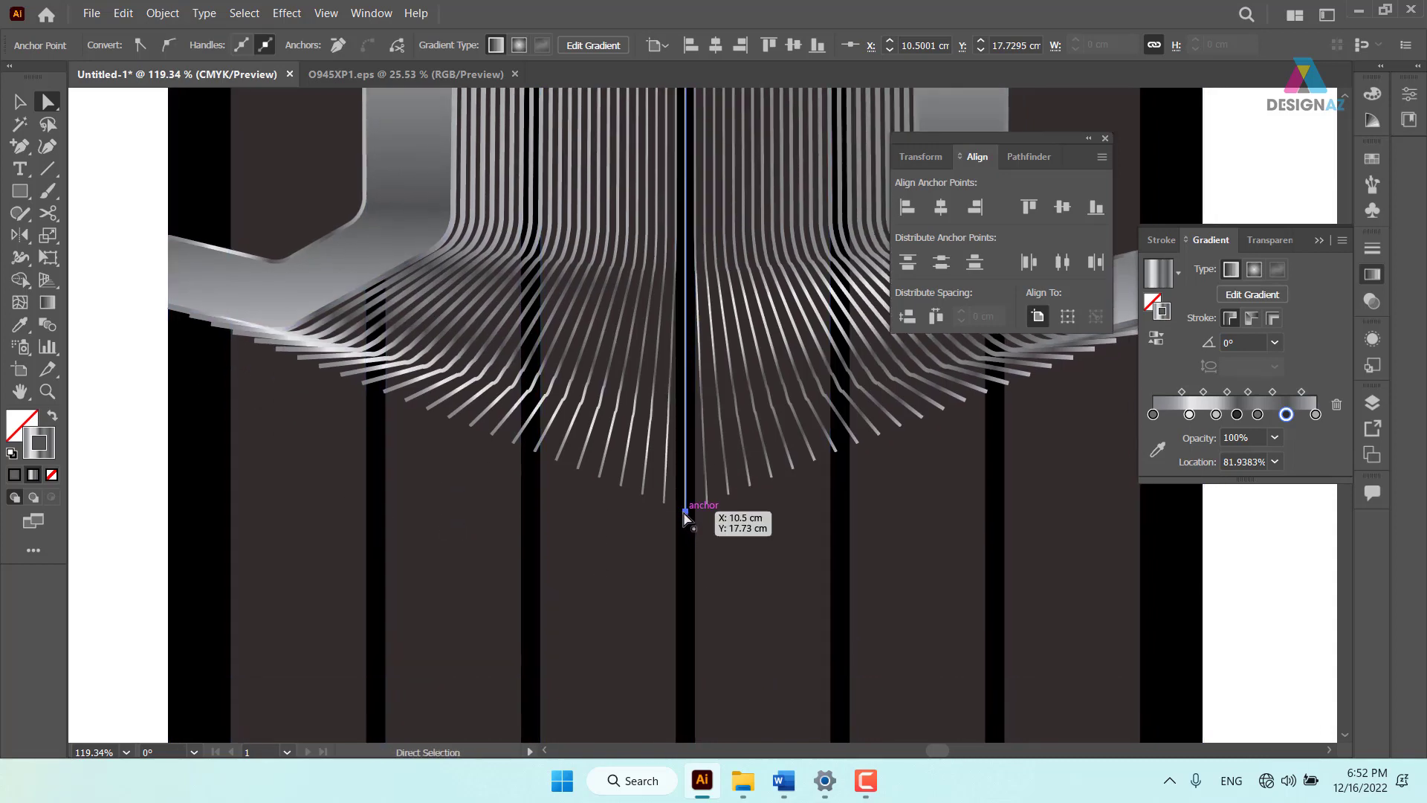
drag(685, 511, 685, 550)
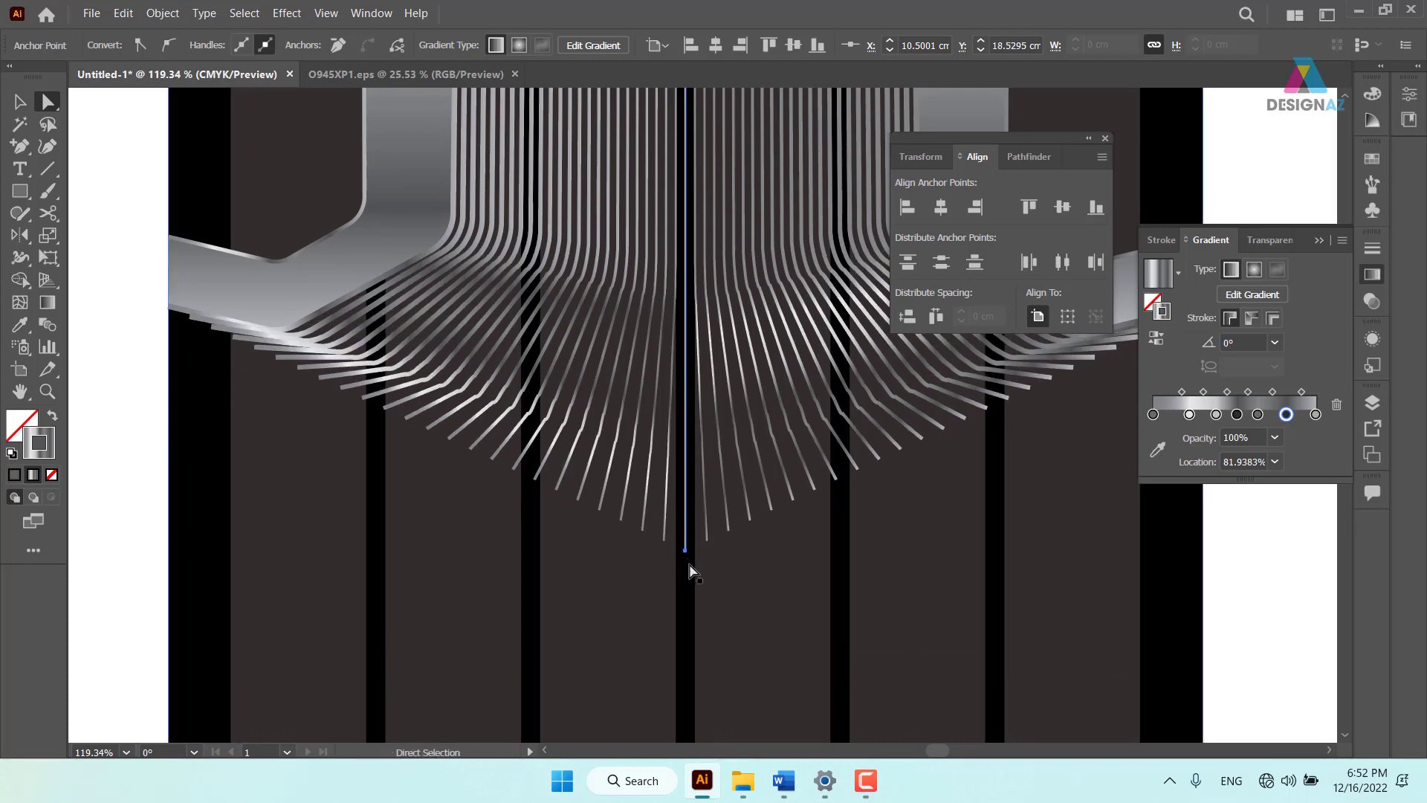
key(ctrl+minus)
key(ctrl+minus)
key(ctrl+minus)
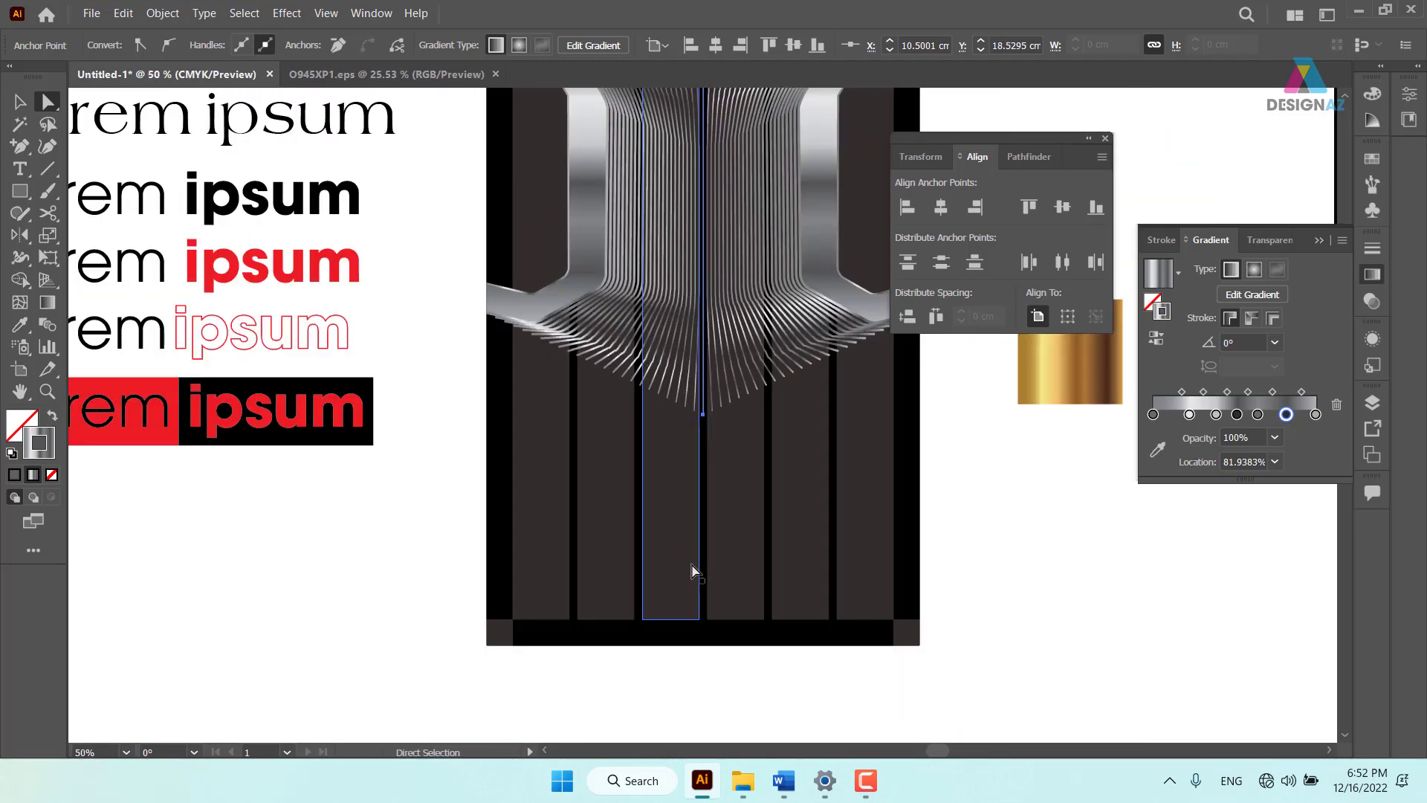
drag(765, 461, 608, 573)
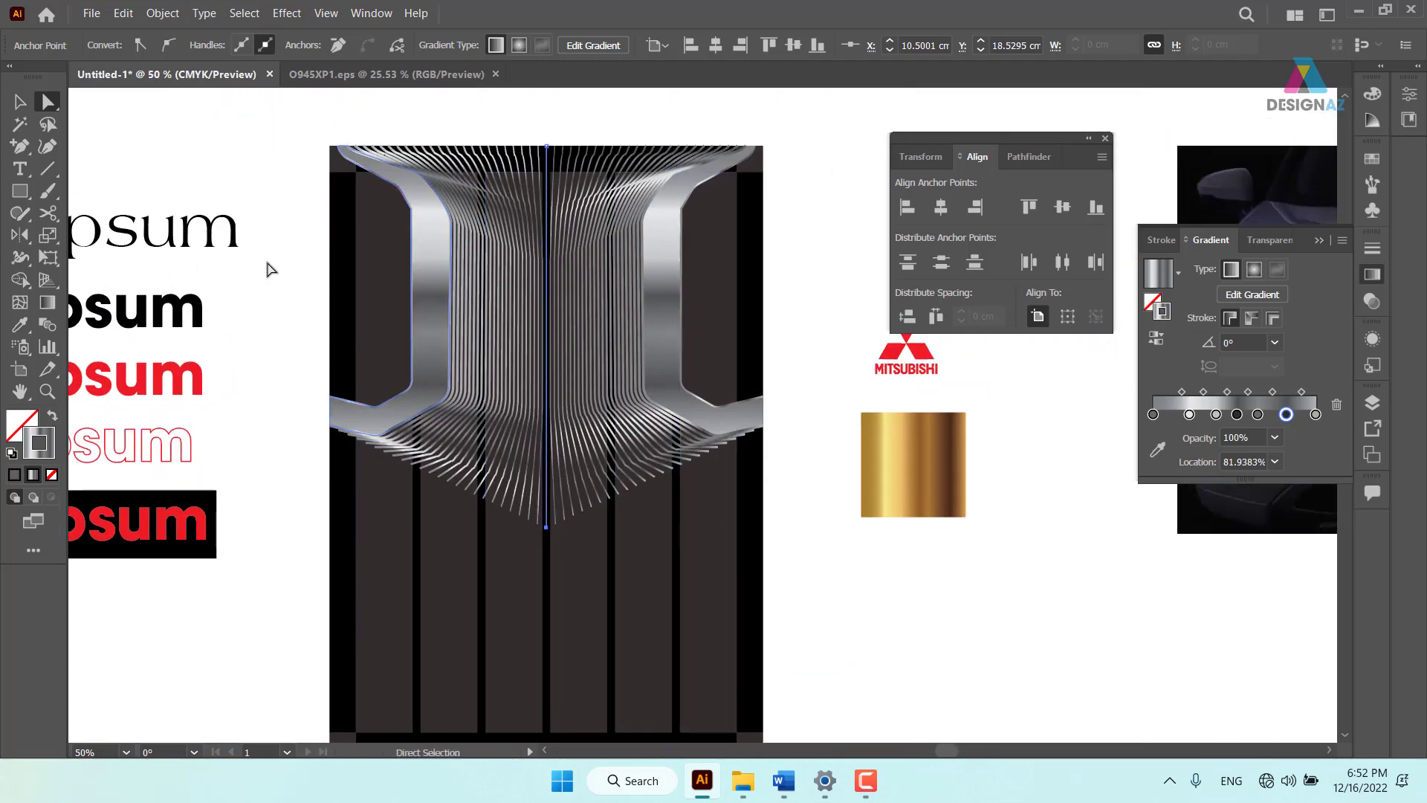
click(20, 101)
Delete the dark vertical rectangles and move the Mitsubishi logo to the grille's top centre
click(855, 562)
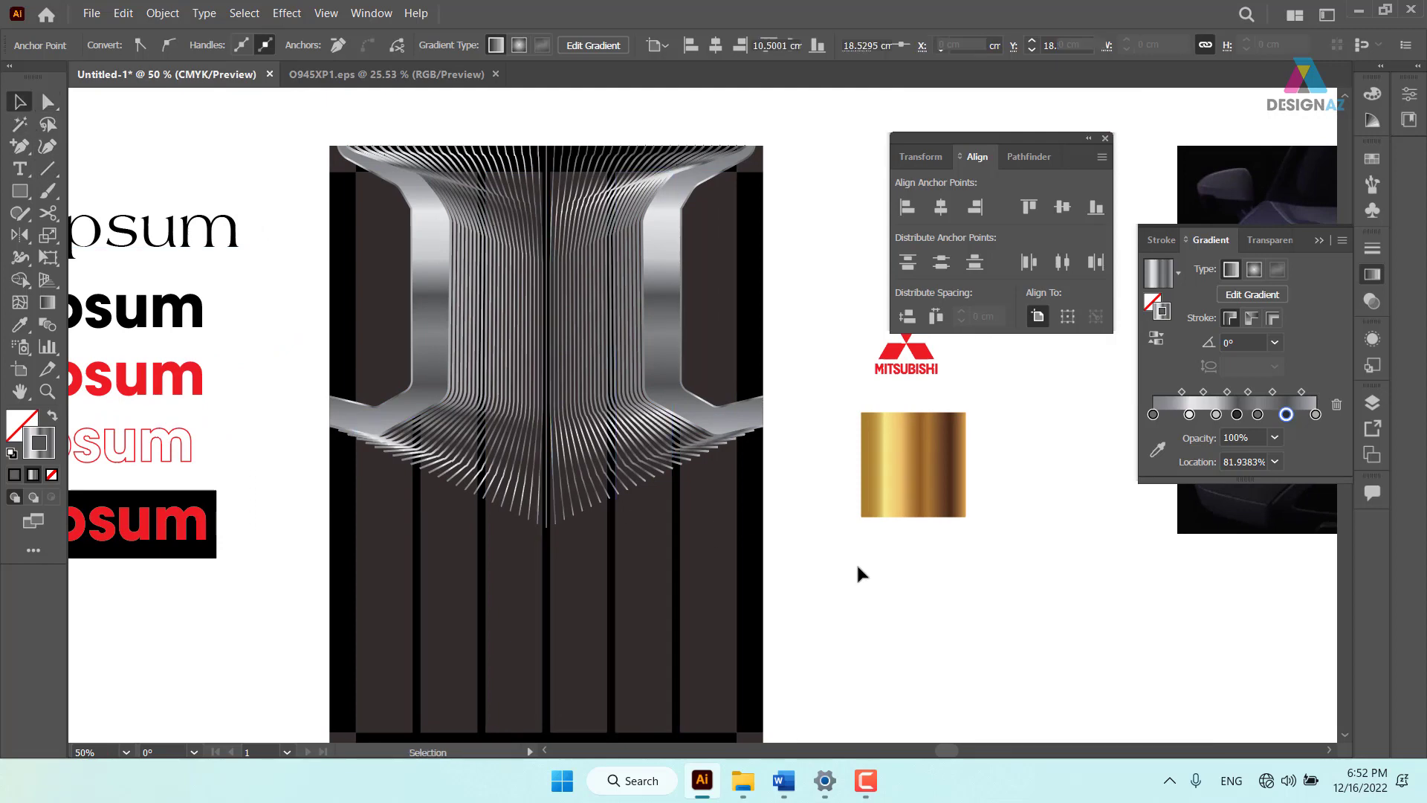
click(707, 571)
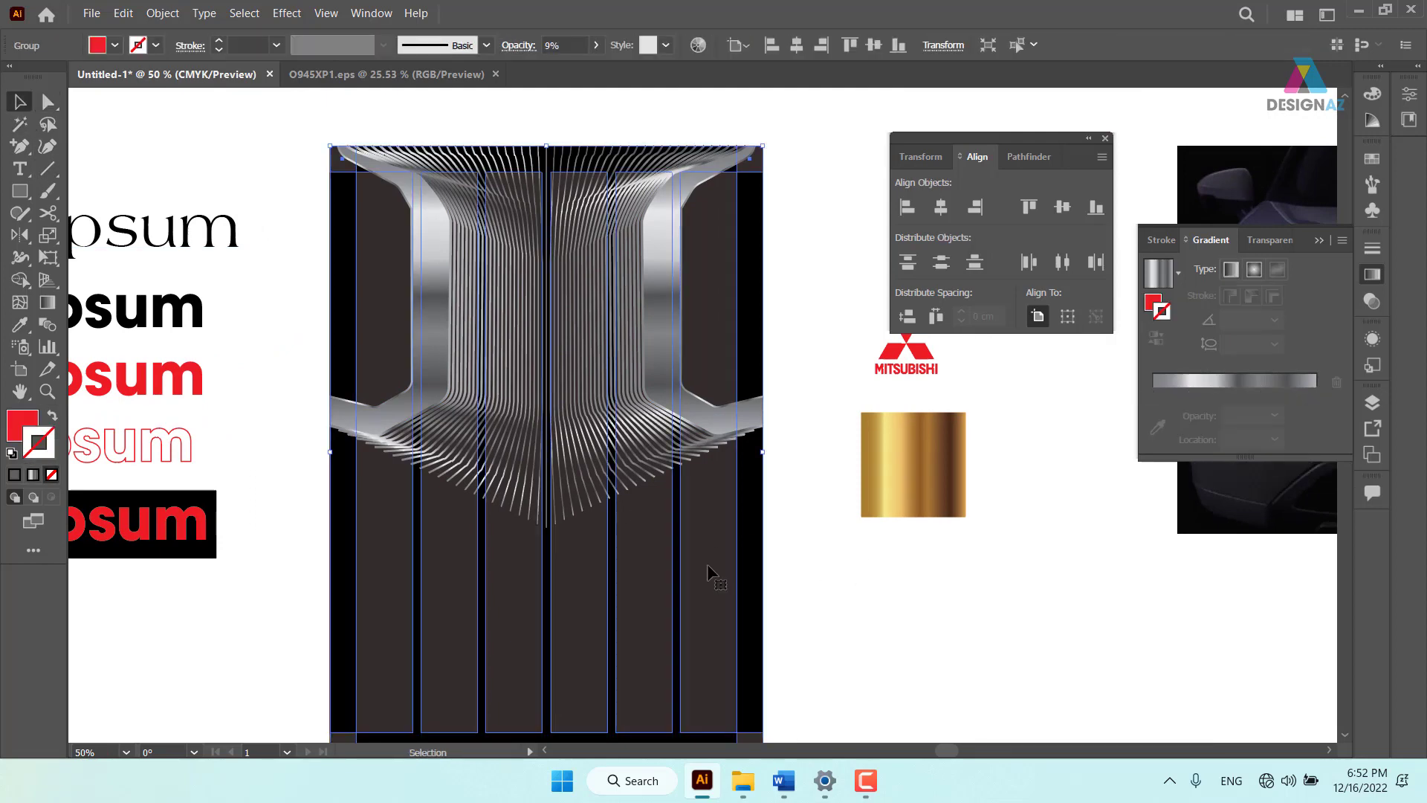
key(Delete)
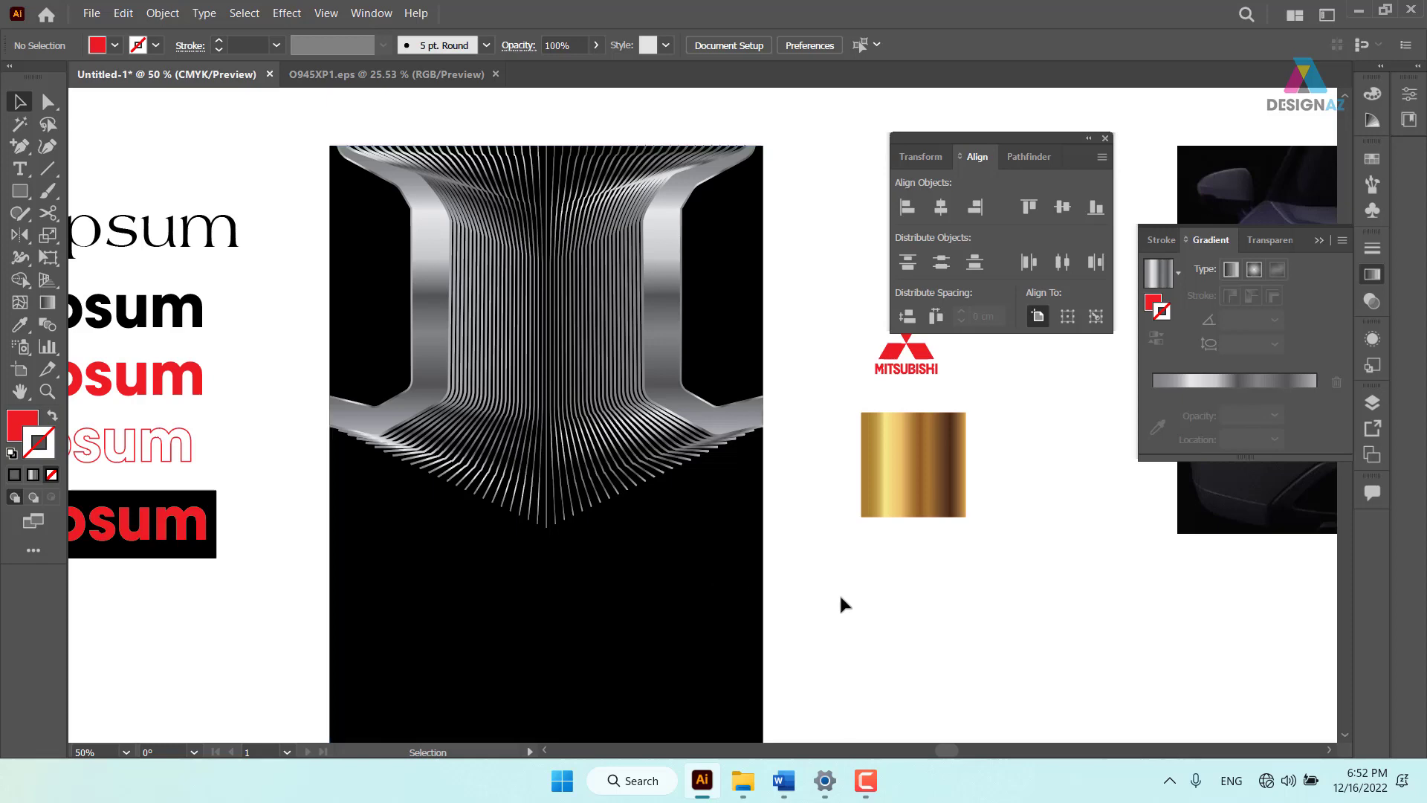
key(space)
drag(731, 464, 635, 545)
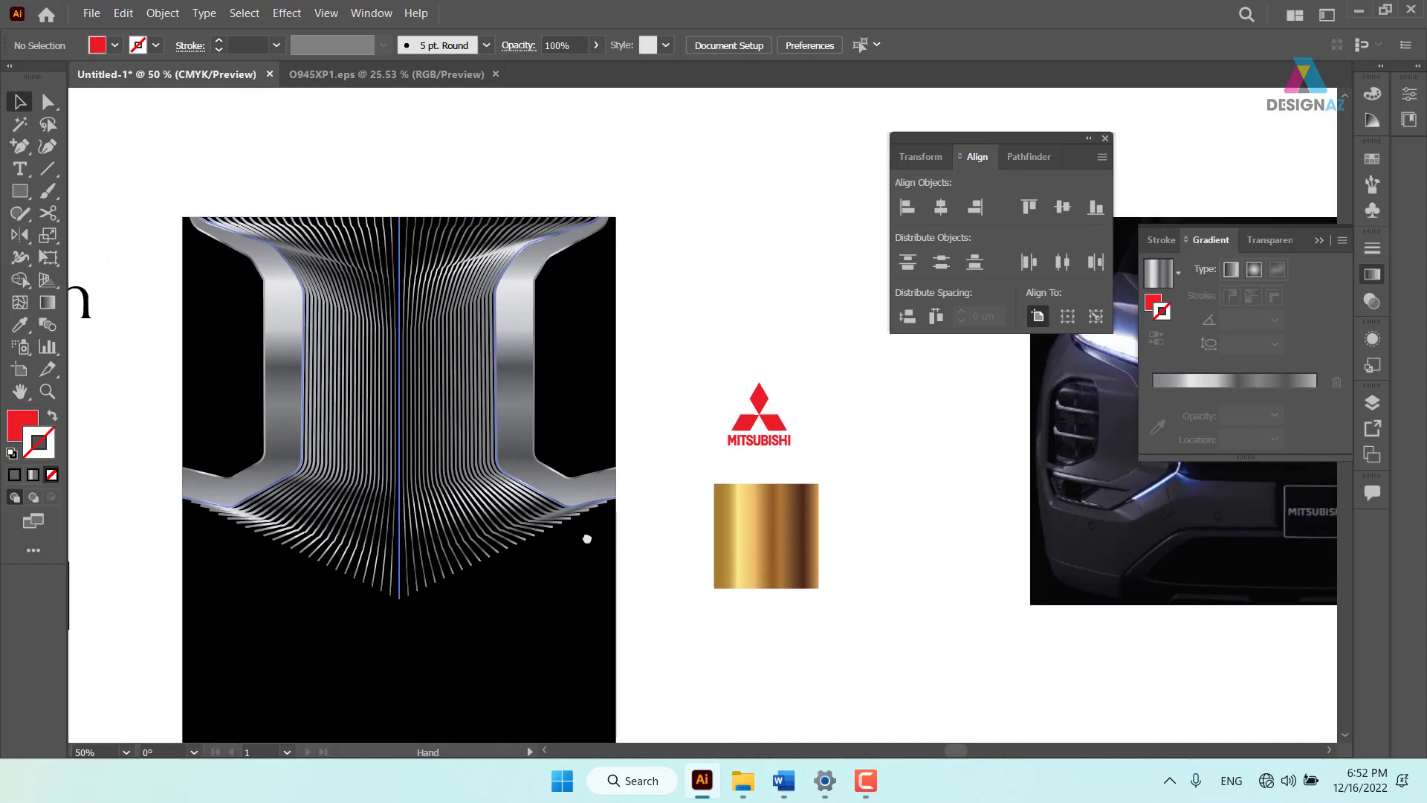
drag(832, 440, 472, 302)
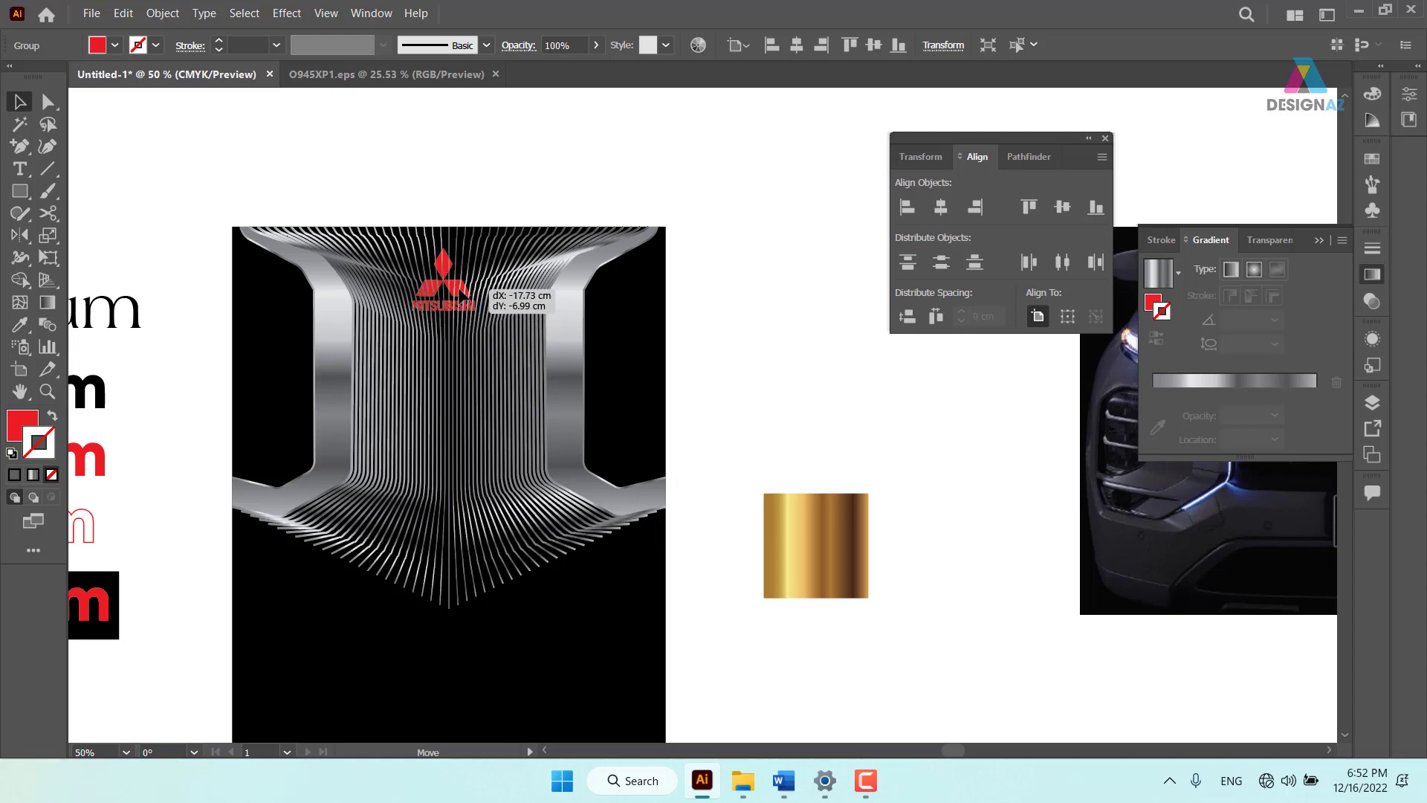
drag(466, 290, 463, 282)
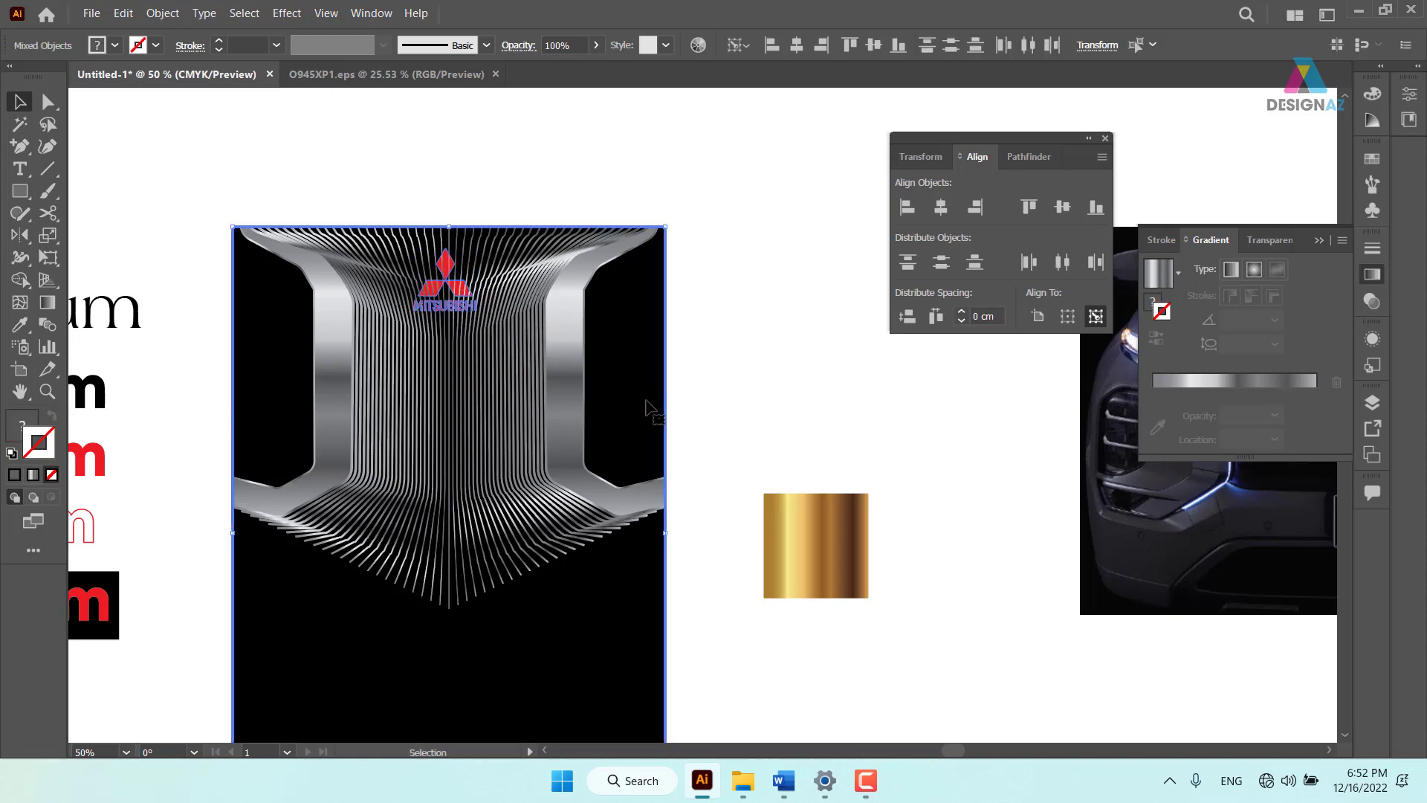
Try selecting the grille blend artwork with clicks and marquee selections
click(529, 314)
click(462, 293)
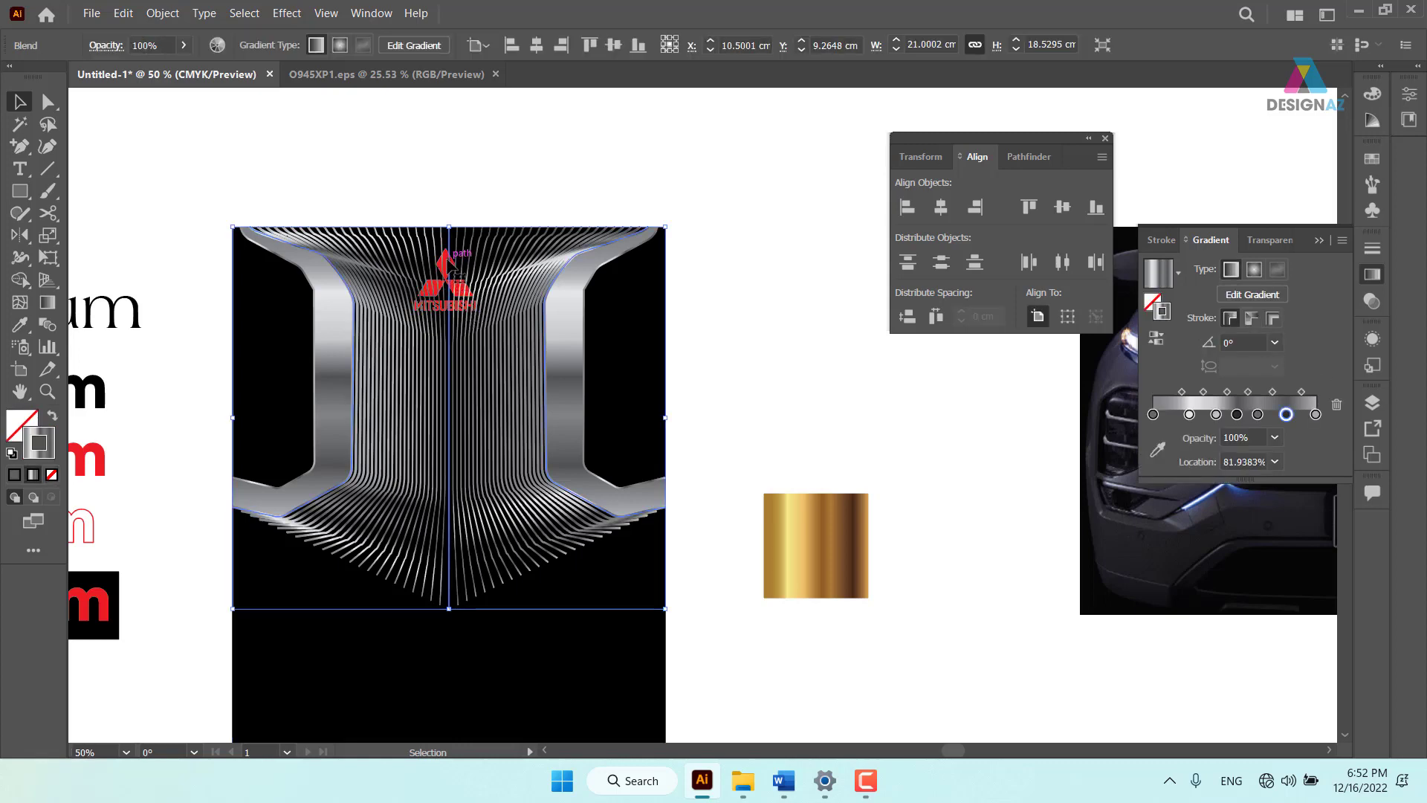
click(468, 202)
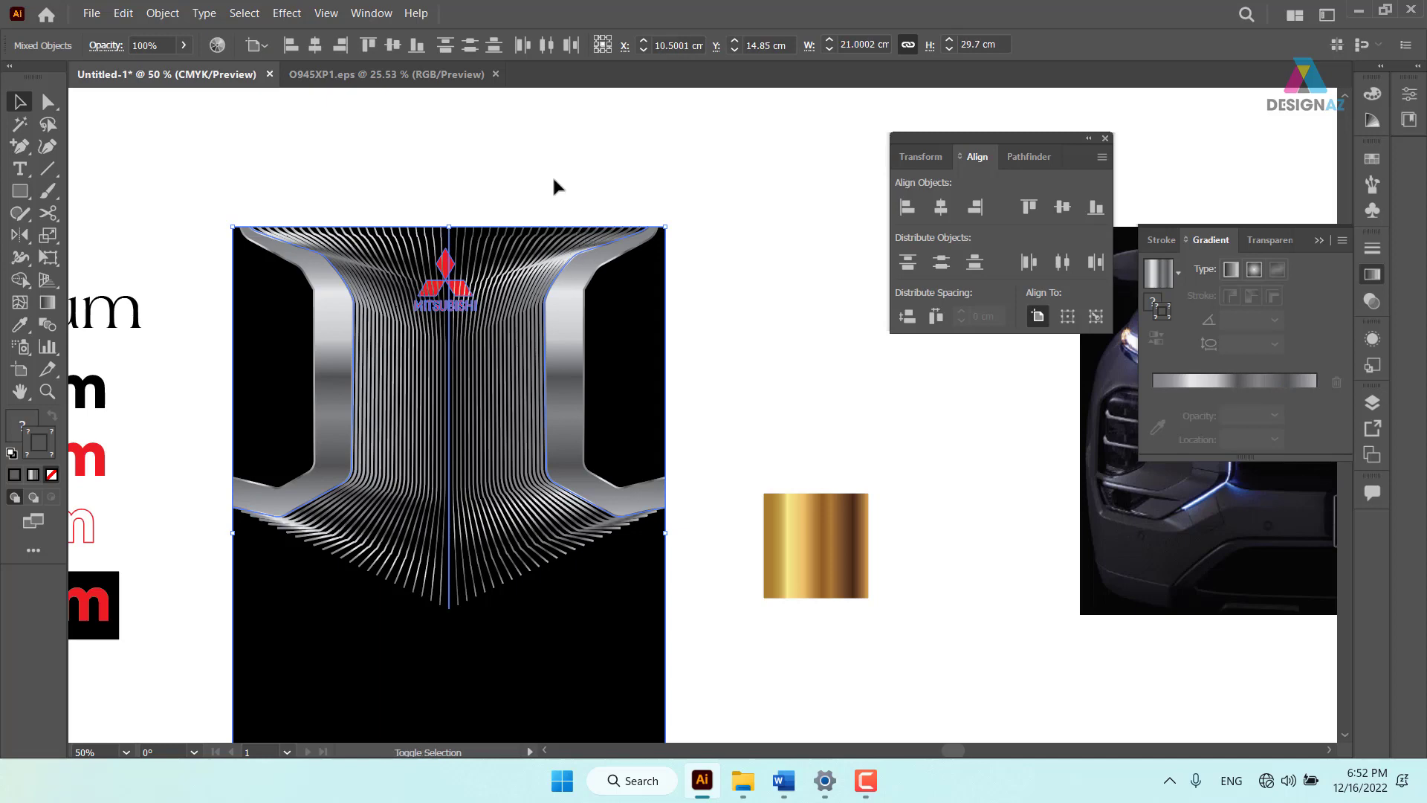
drag(551, 179, 673, 386)
click(726, 257)
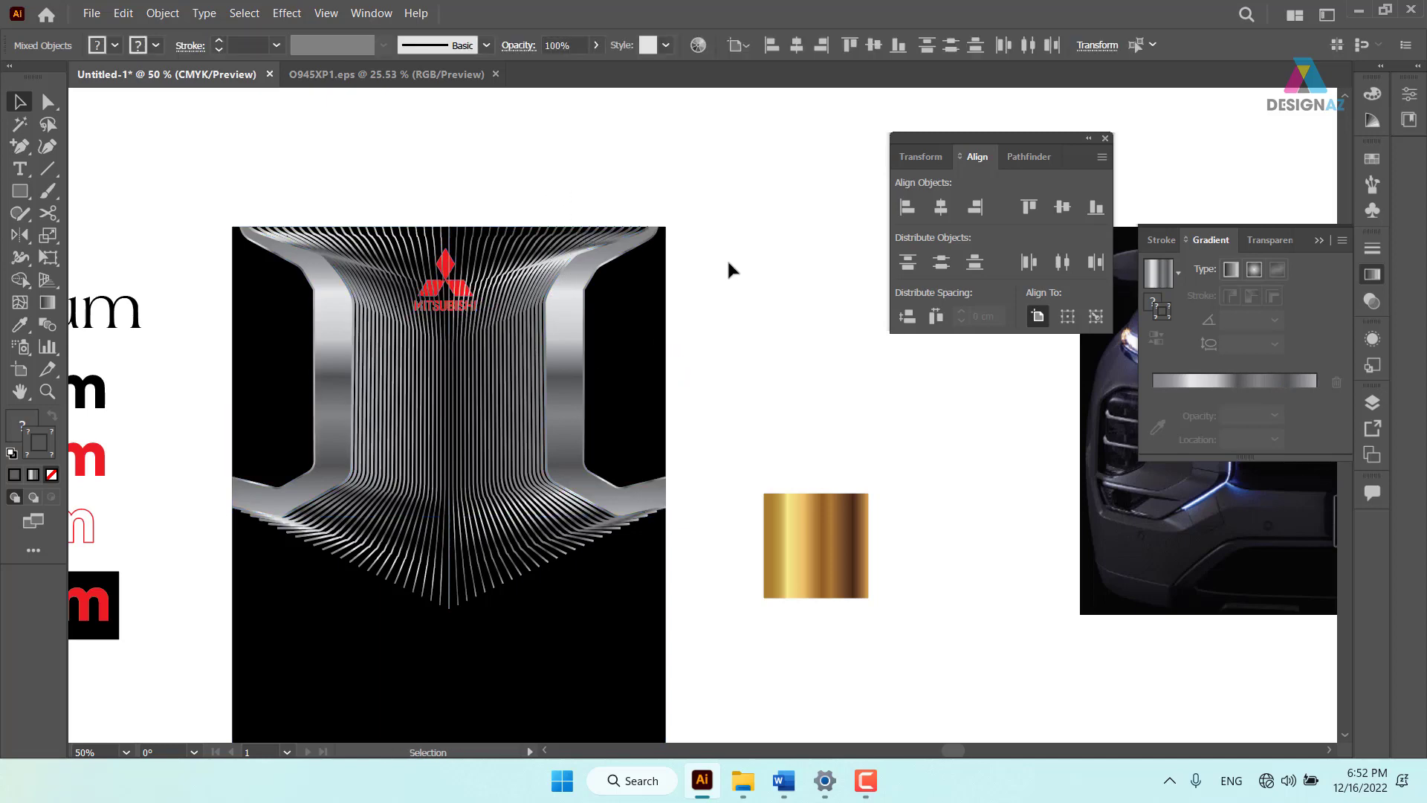
drag(676, 202, 547, 339)
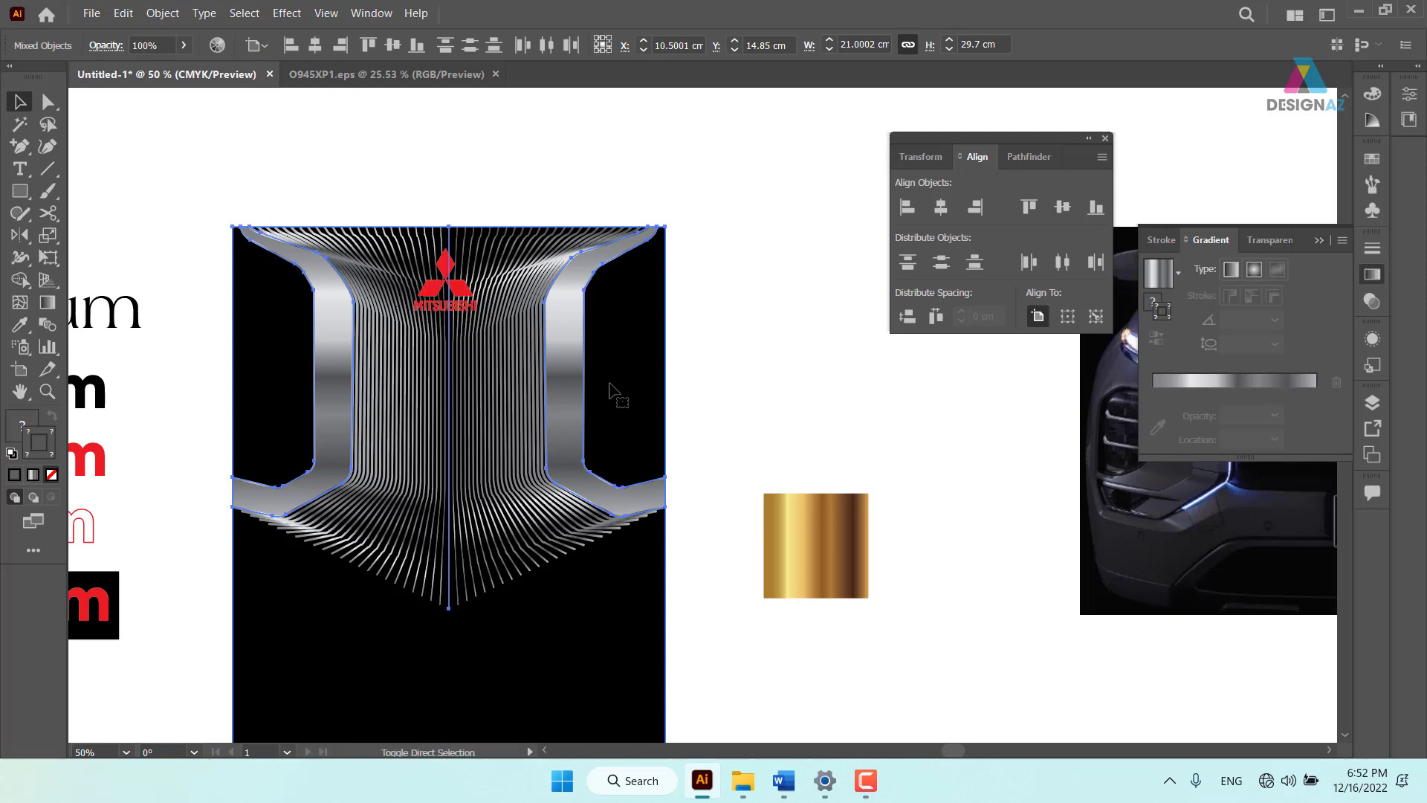
Horizontally centre the Mitsubishi logo on the grille, using the grille as key object
click(446, 286)
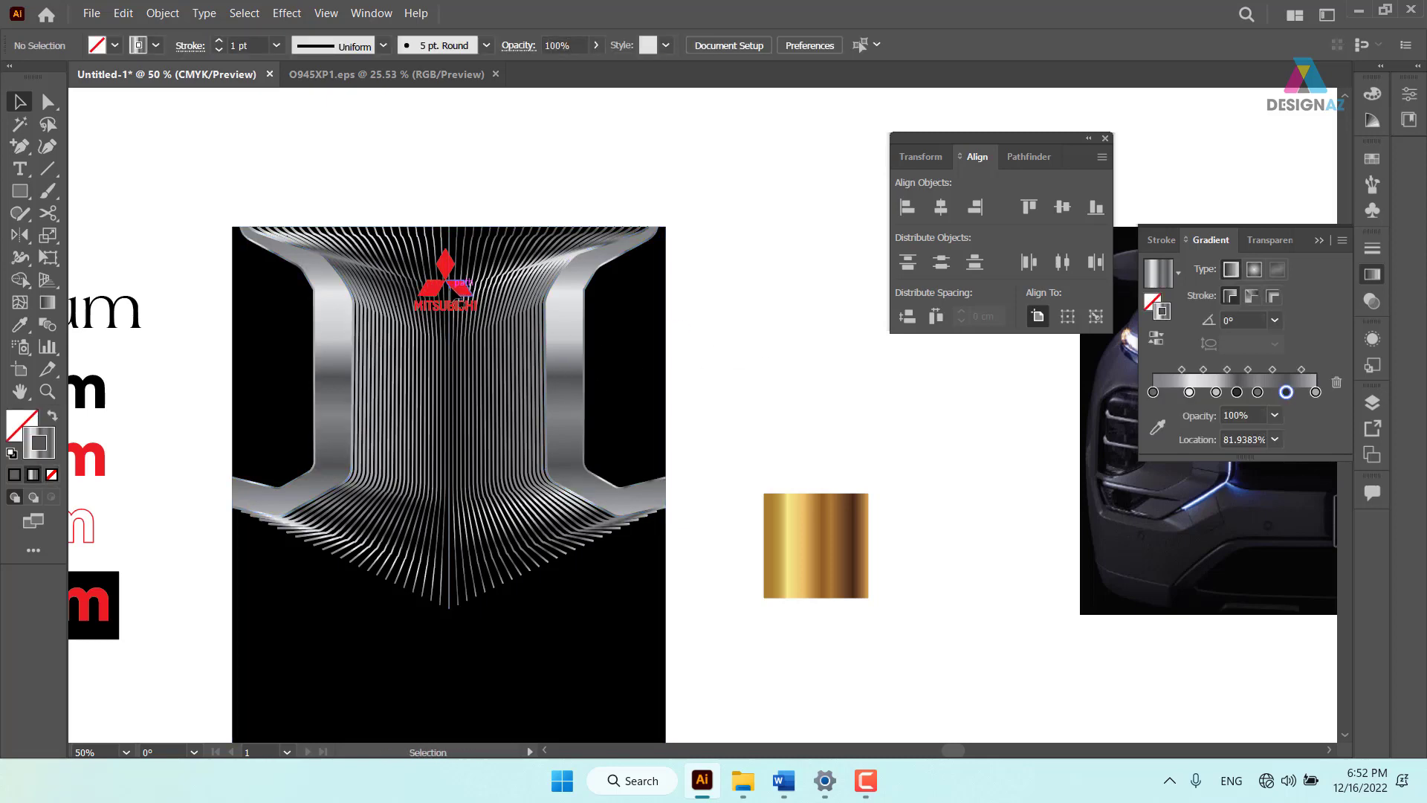
shift+click(631, 379)
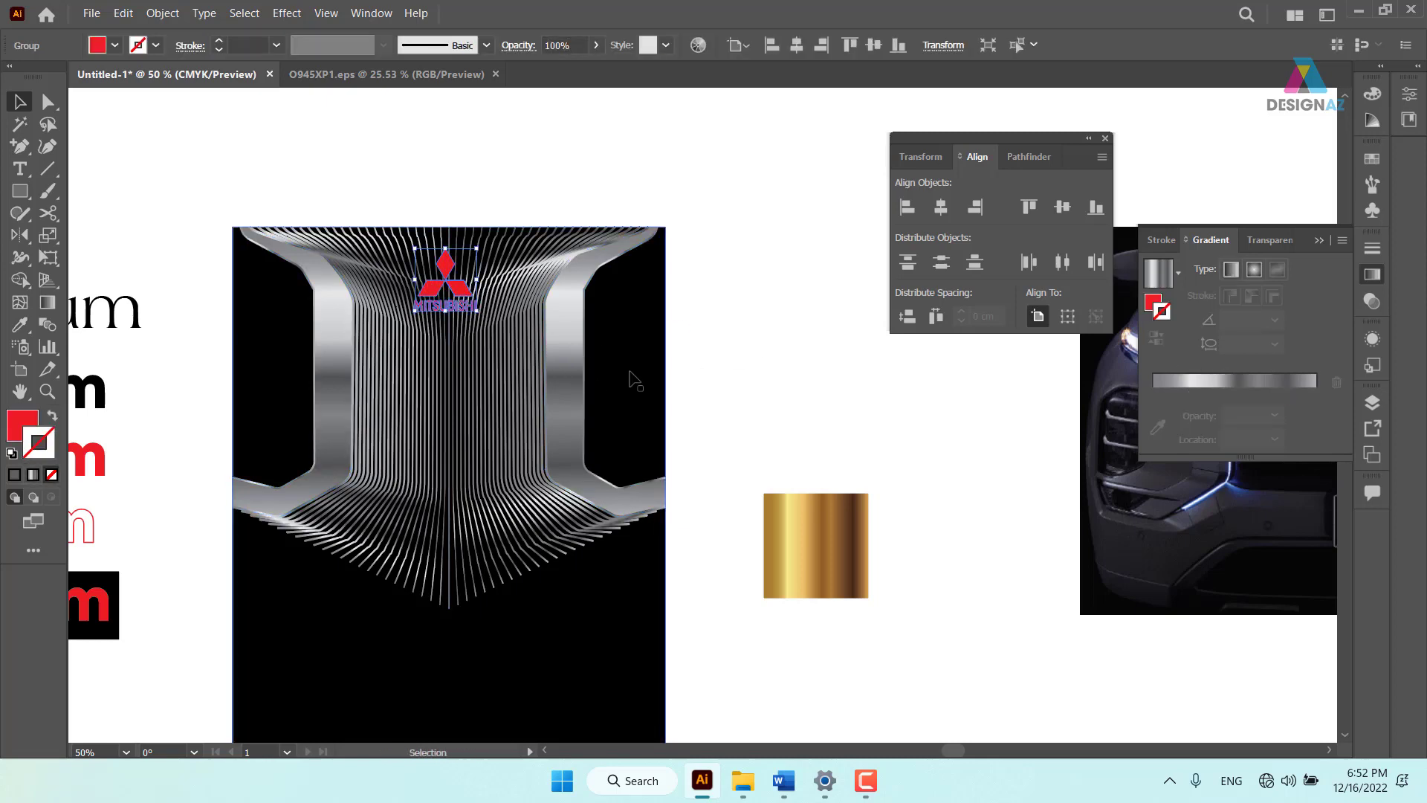
click(629, 380)
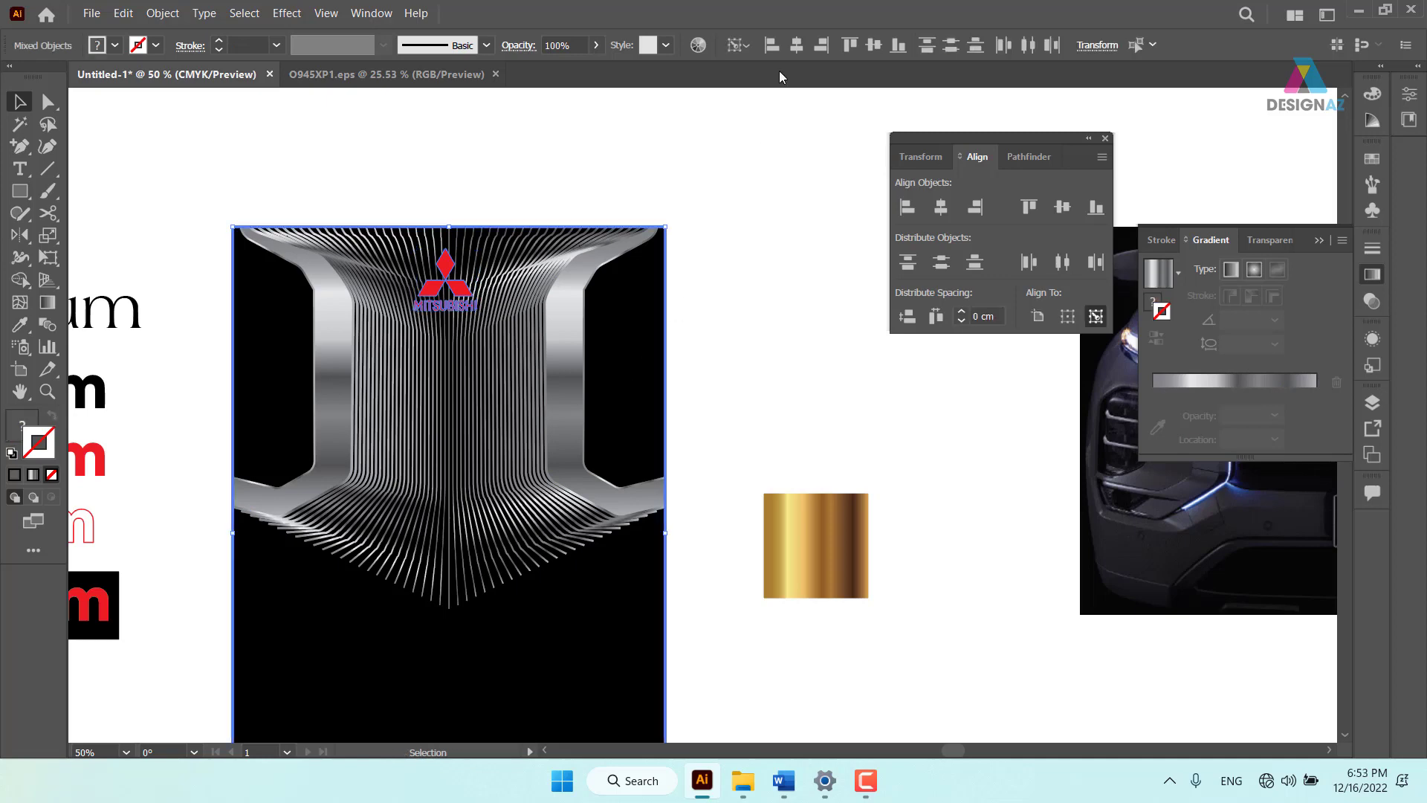
click(796, 46)
click(734, 319)
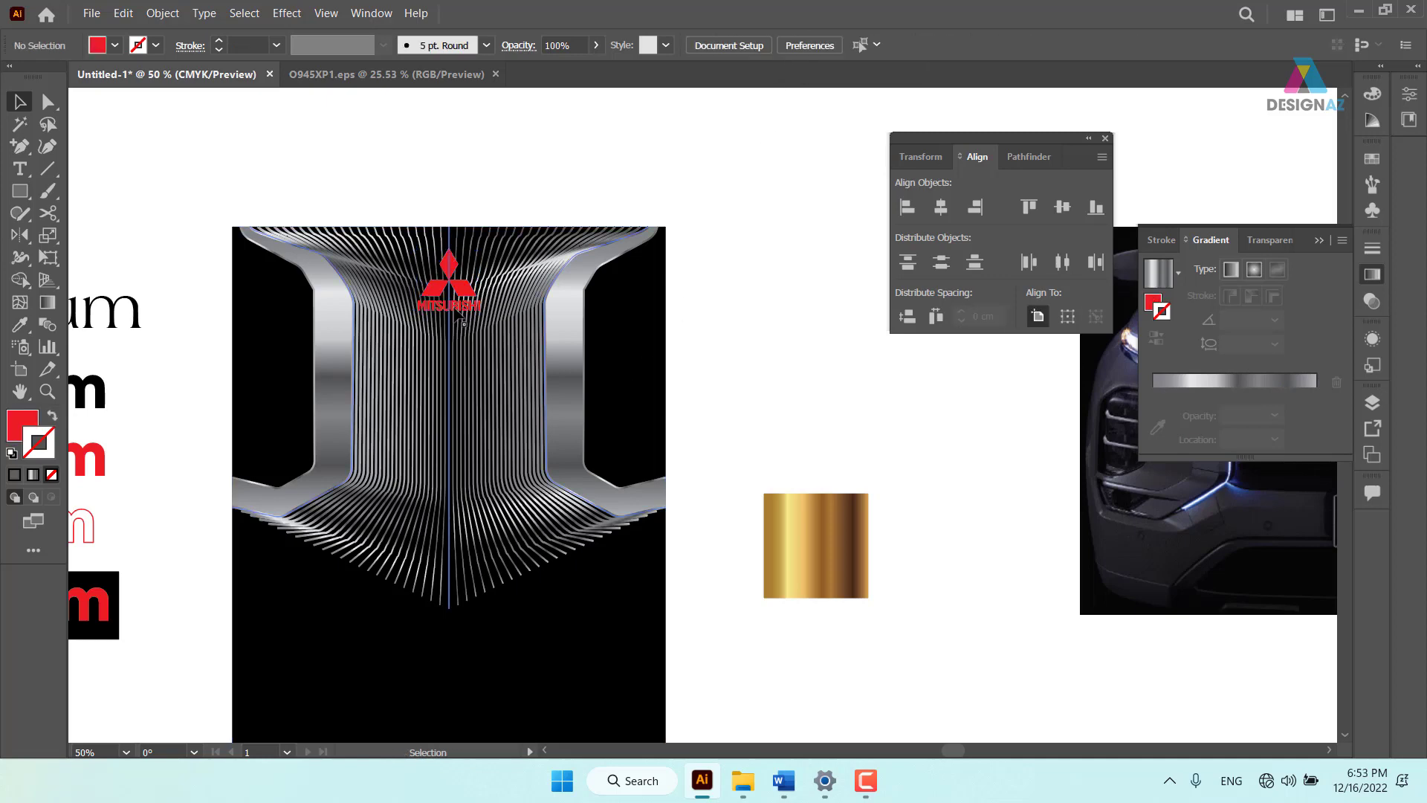
click(467, 297)
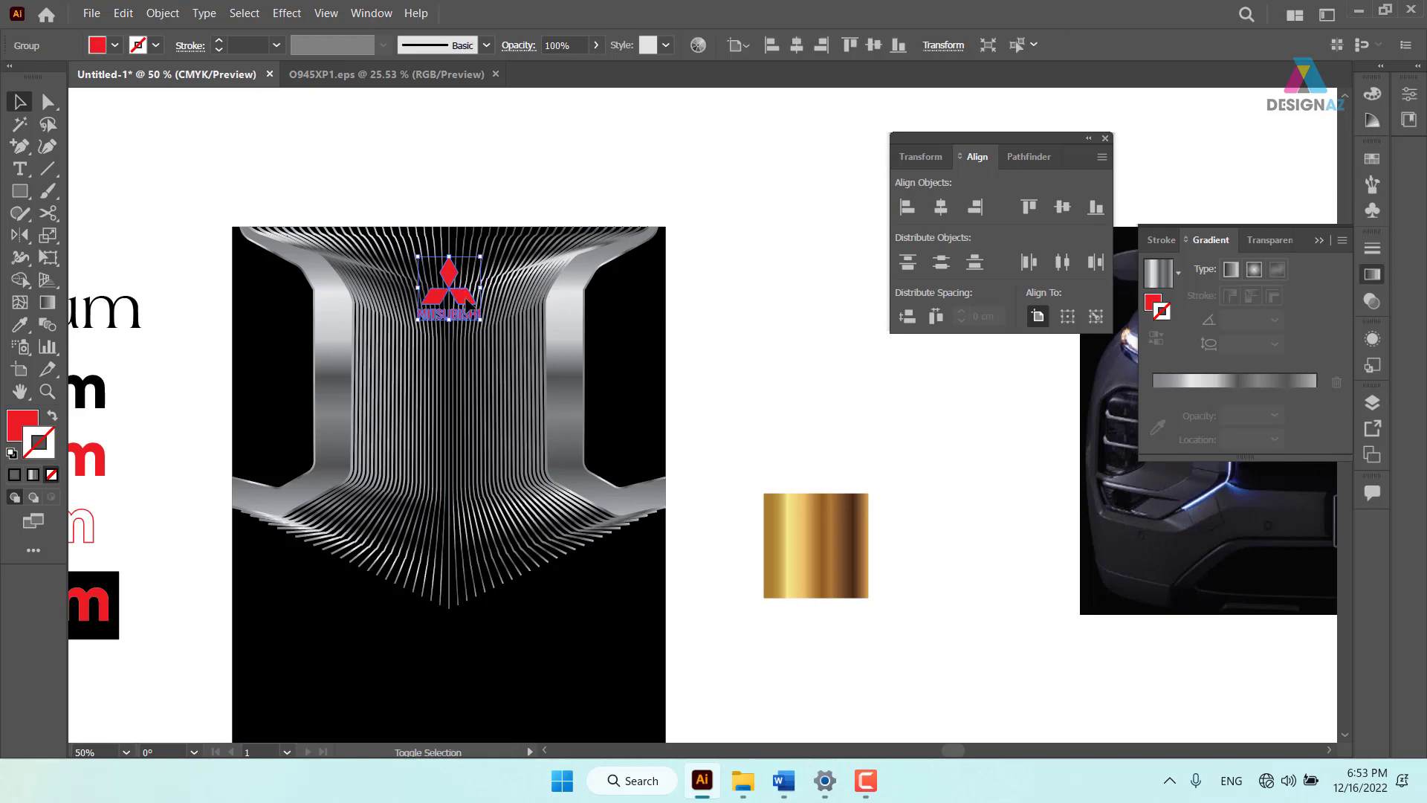
click(792, 381)
key(ctrl+plus)
key(ctrl+plus)
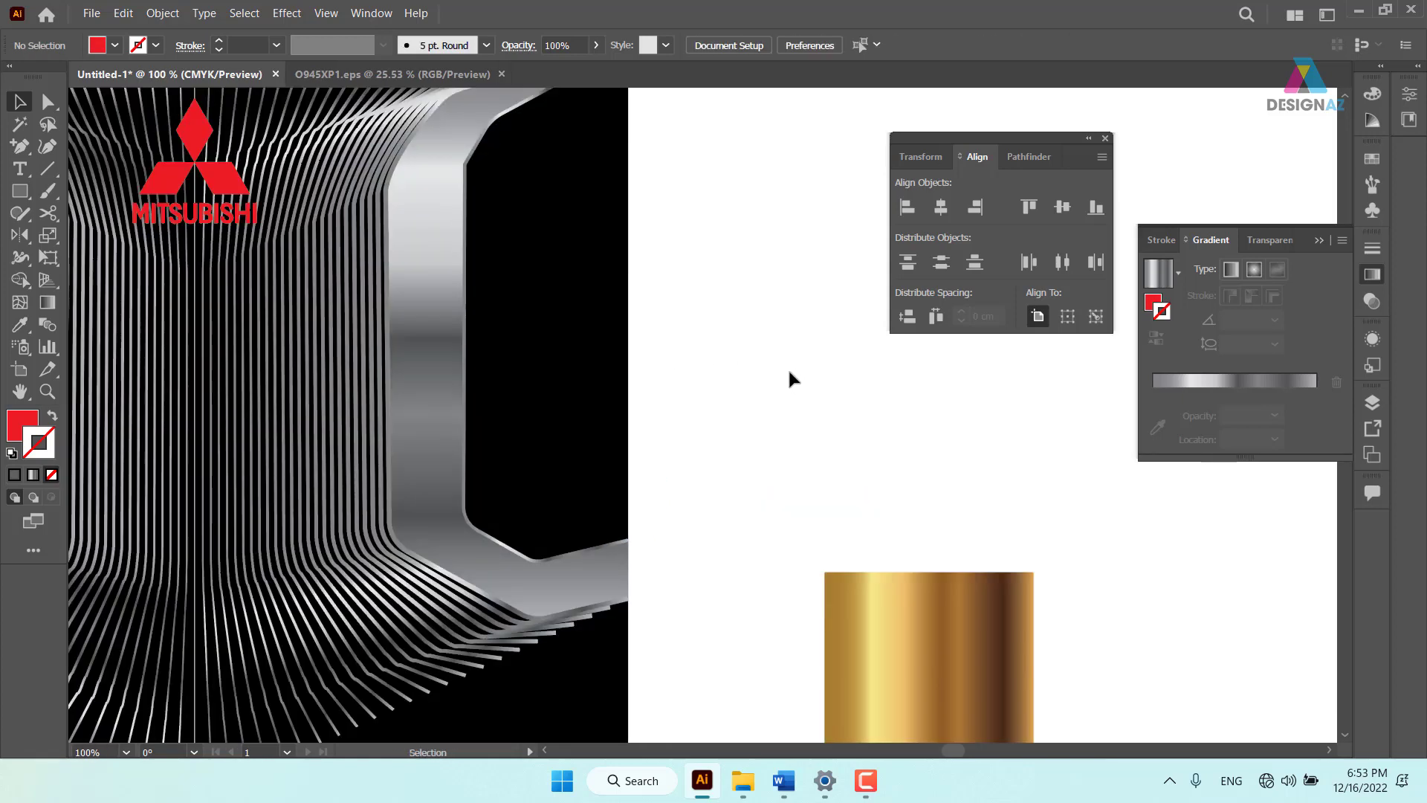
drag(436, 418, 617, 478)
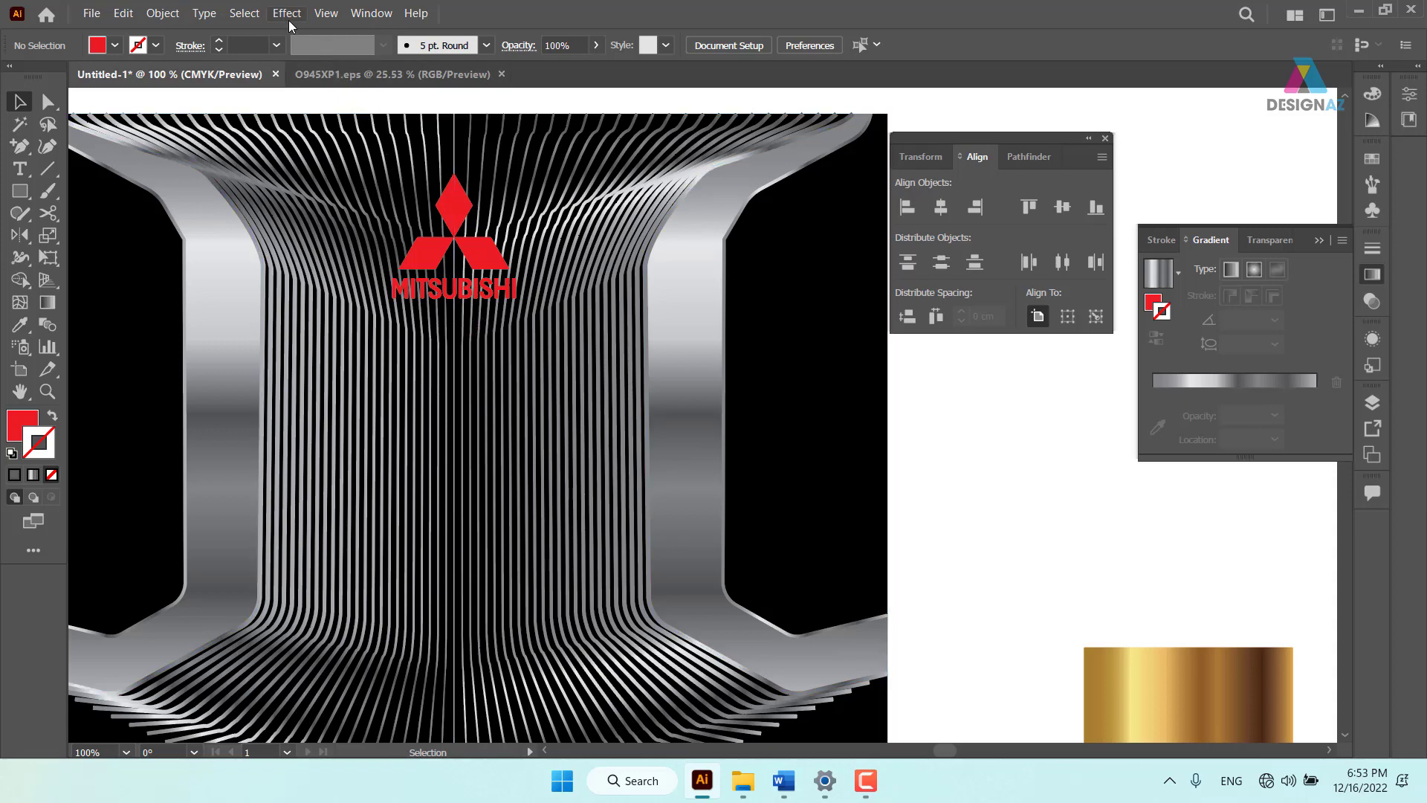
click(286, 14)
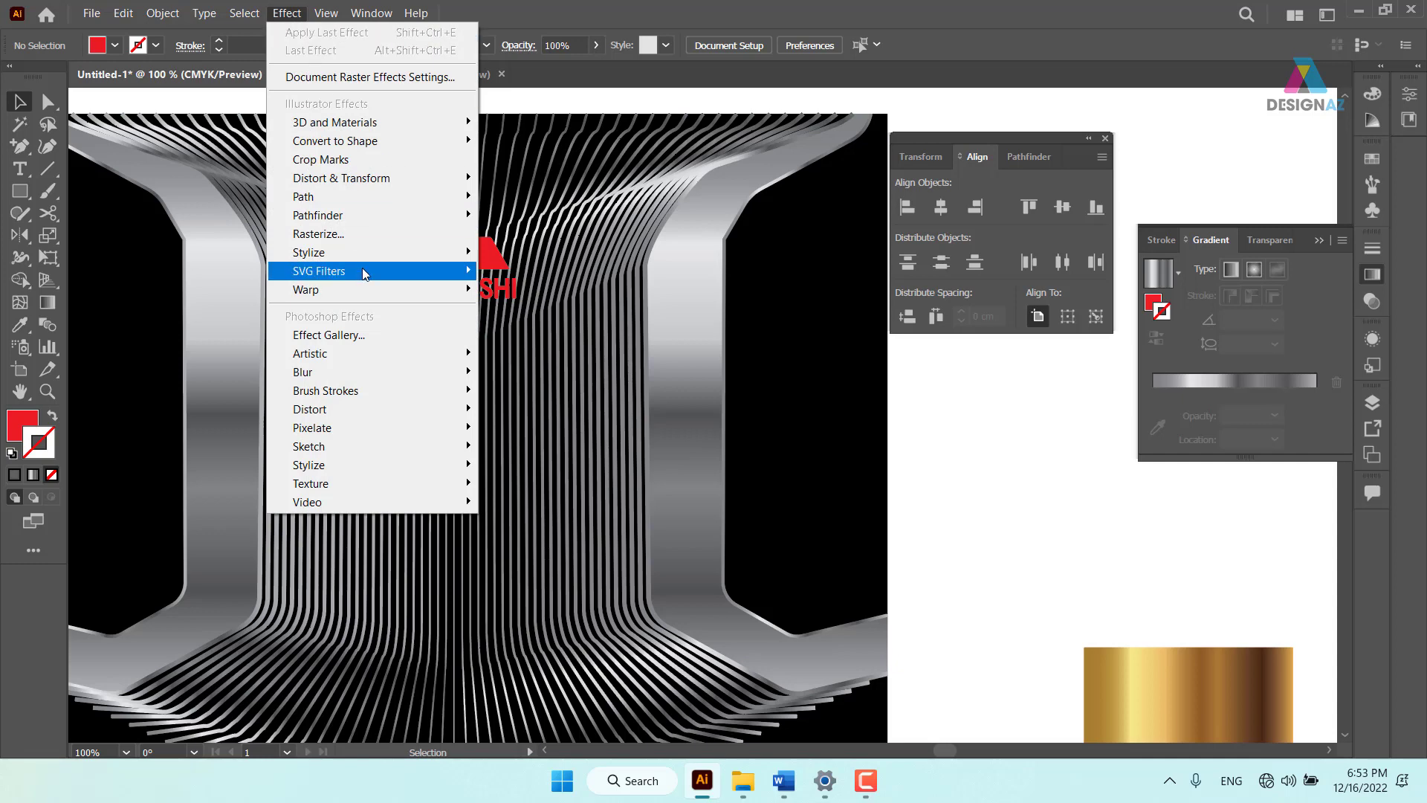
mouse_move(309, 252)
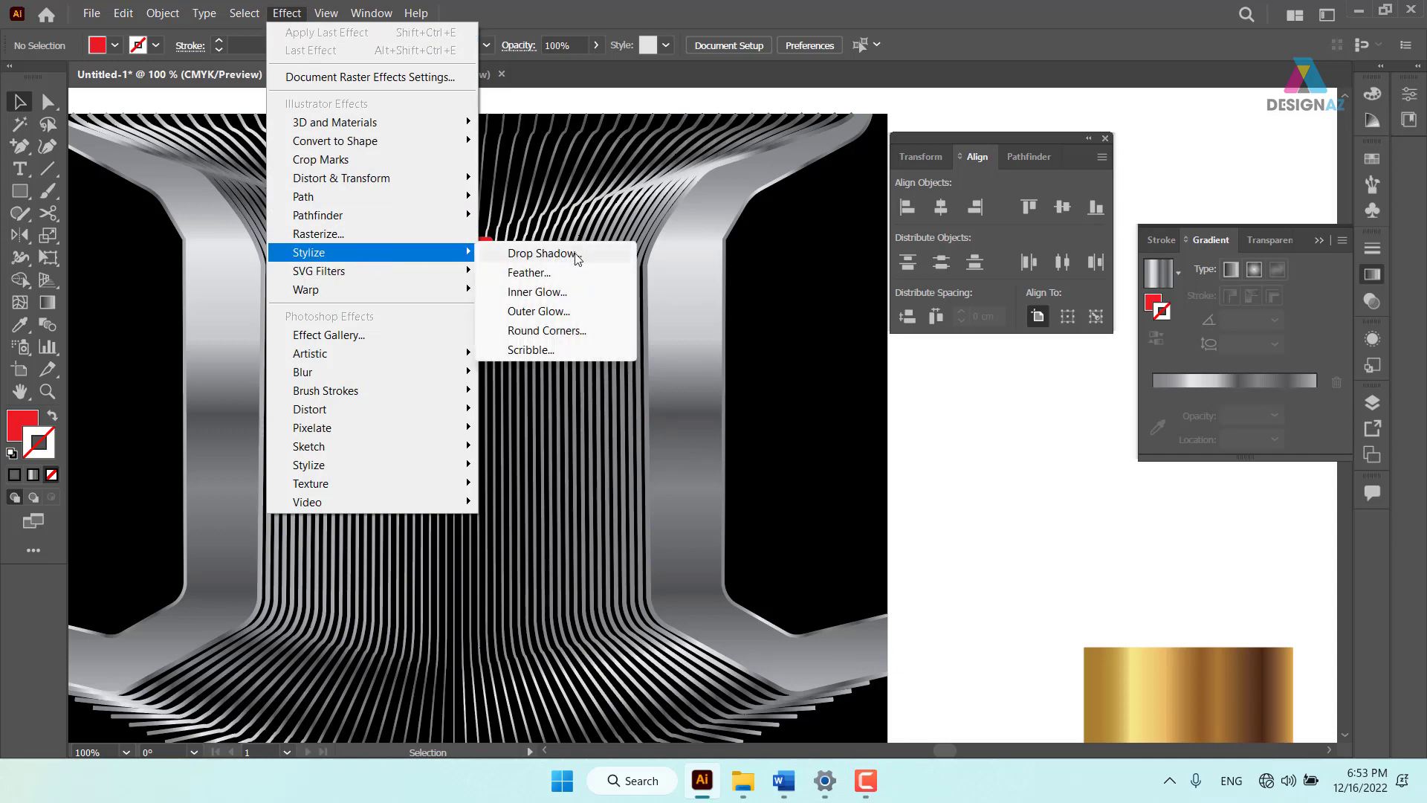
click(577, 255)
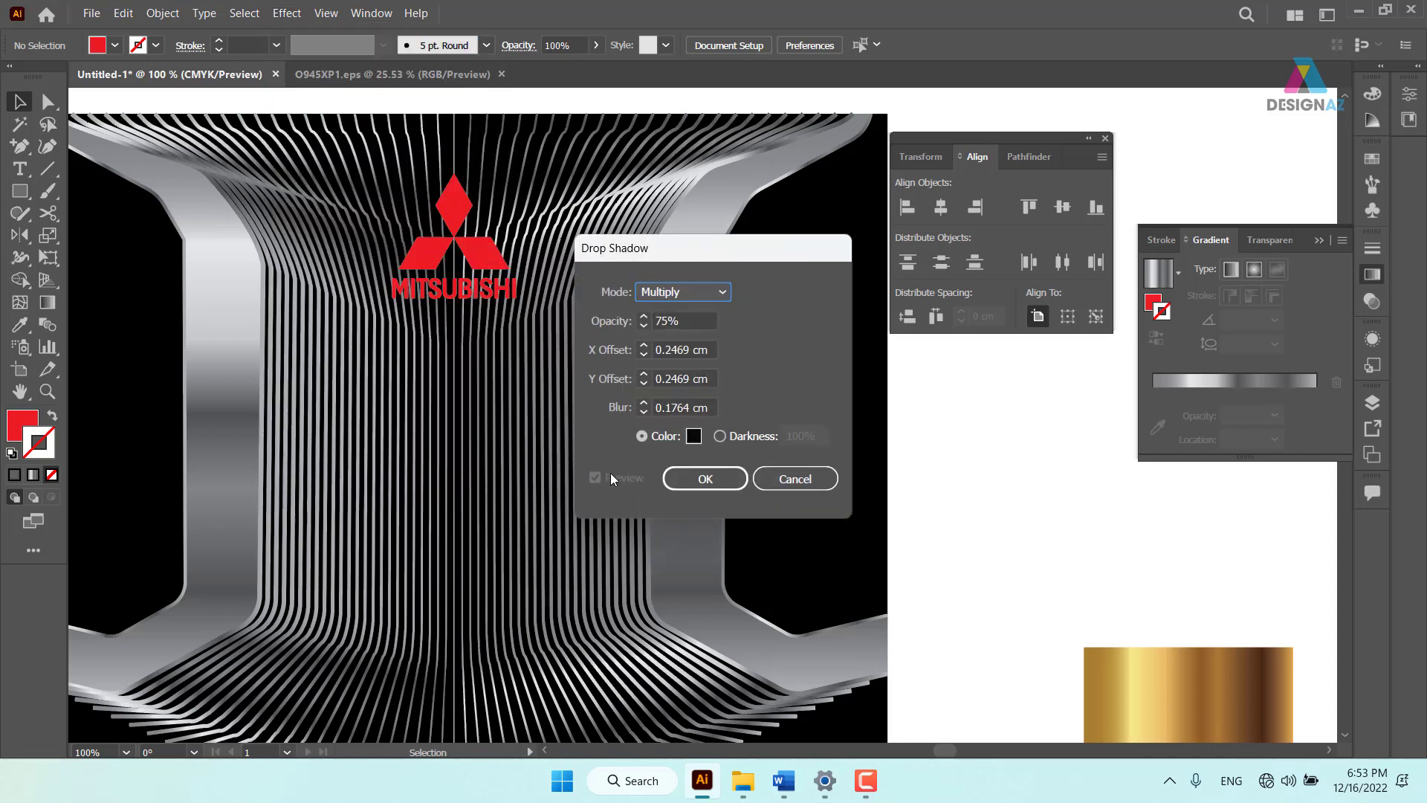
click(795, 479)
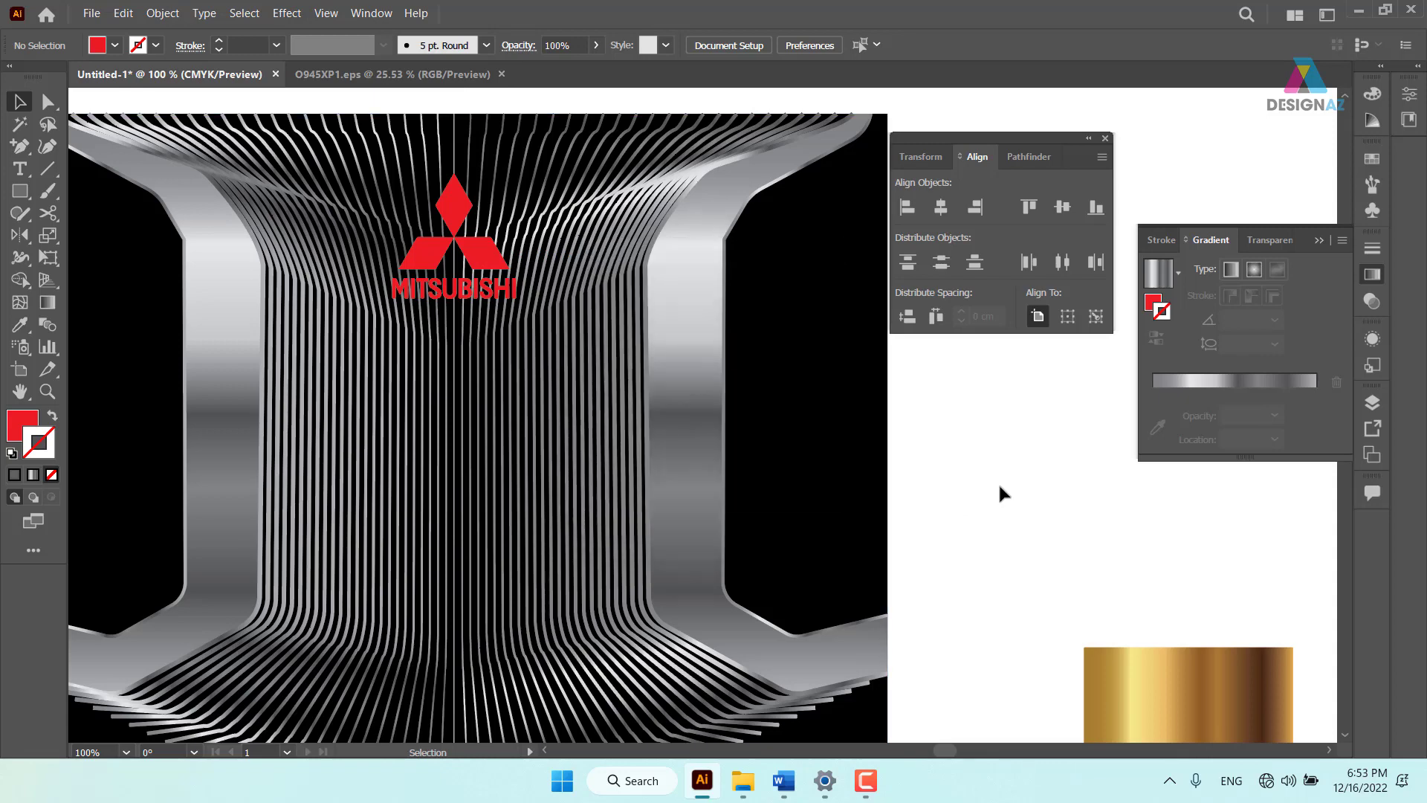
click(496, 254)
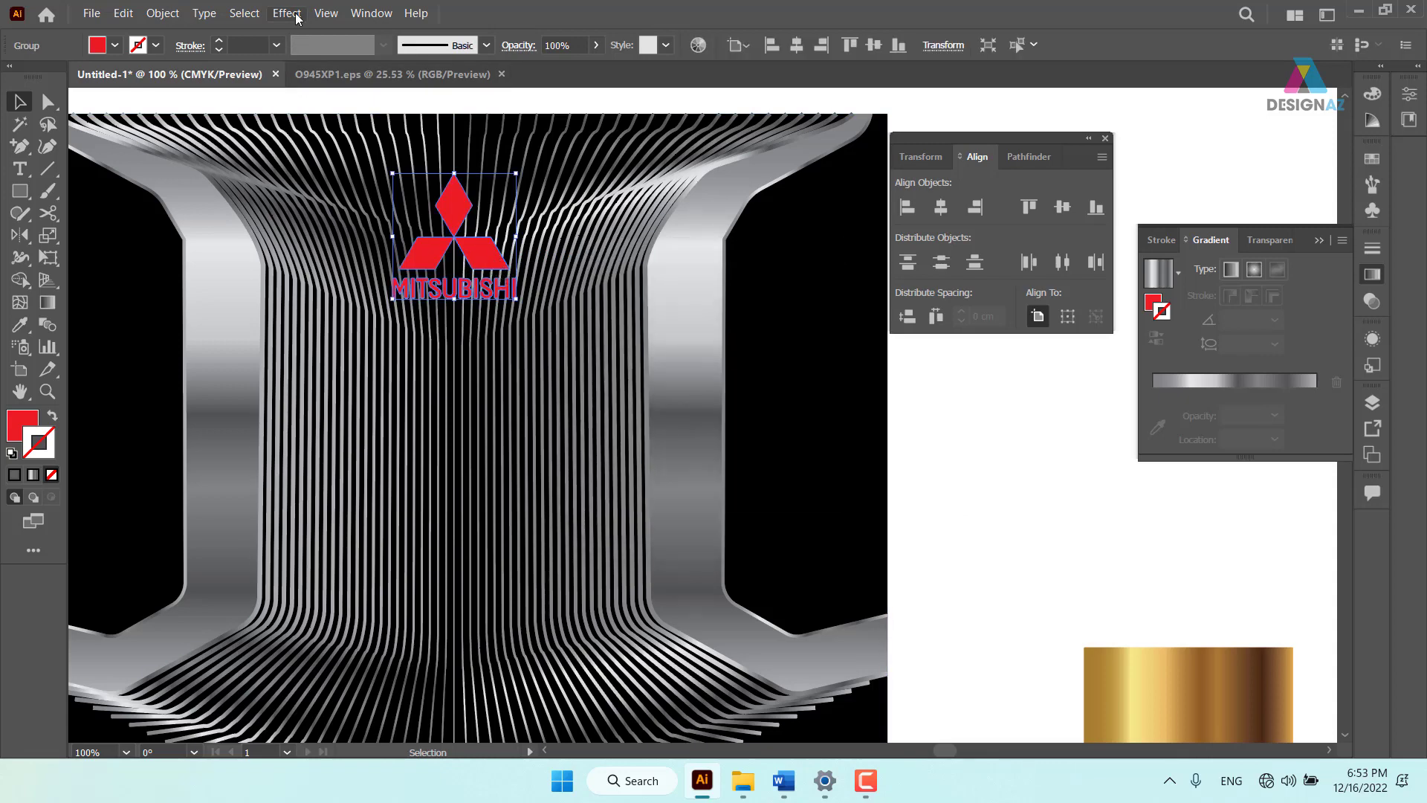
Give the Mitsubishi logo a drop shadow with 0 cm X/Y offset and 100% opacity
click(287, 14)
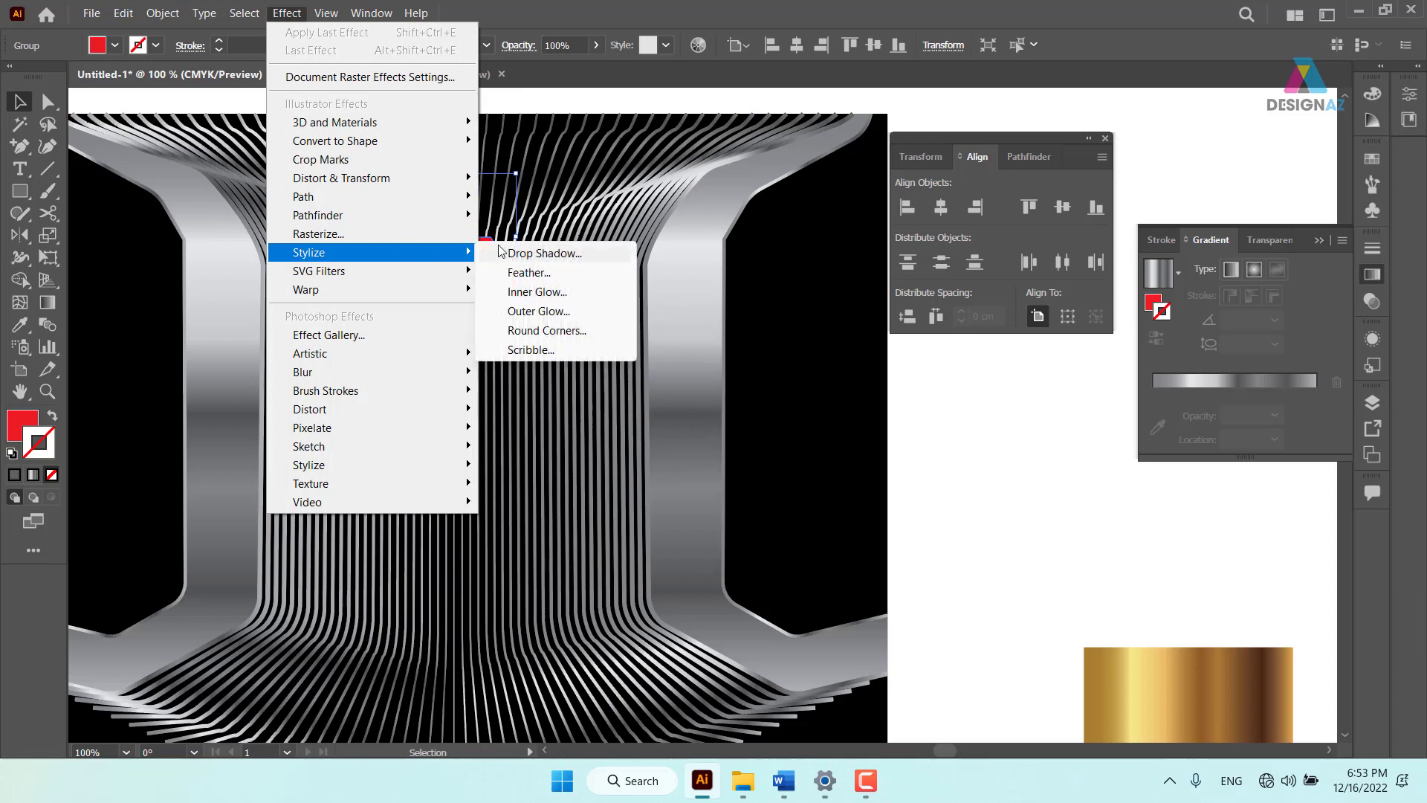
click(539, 254)
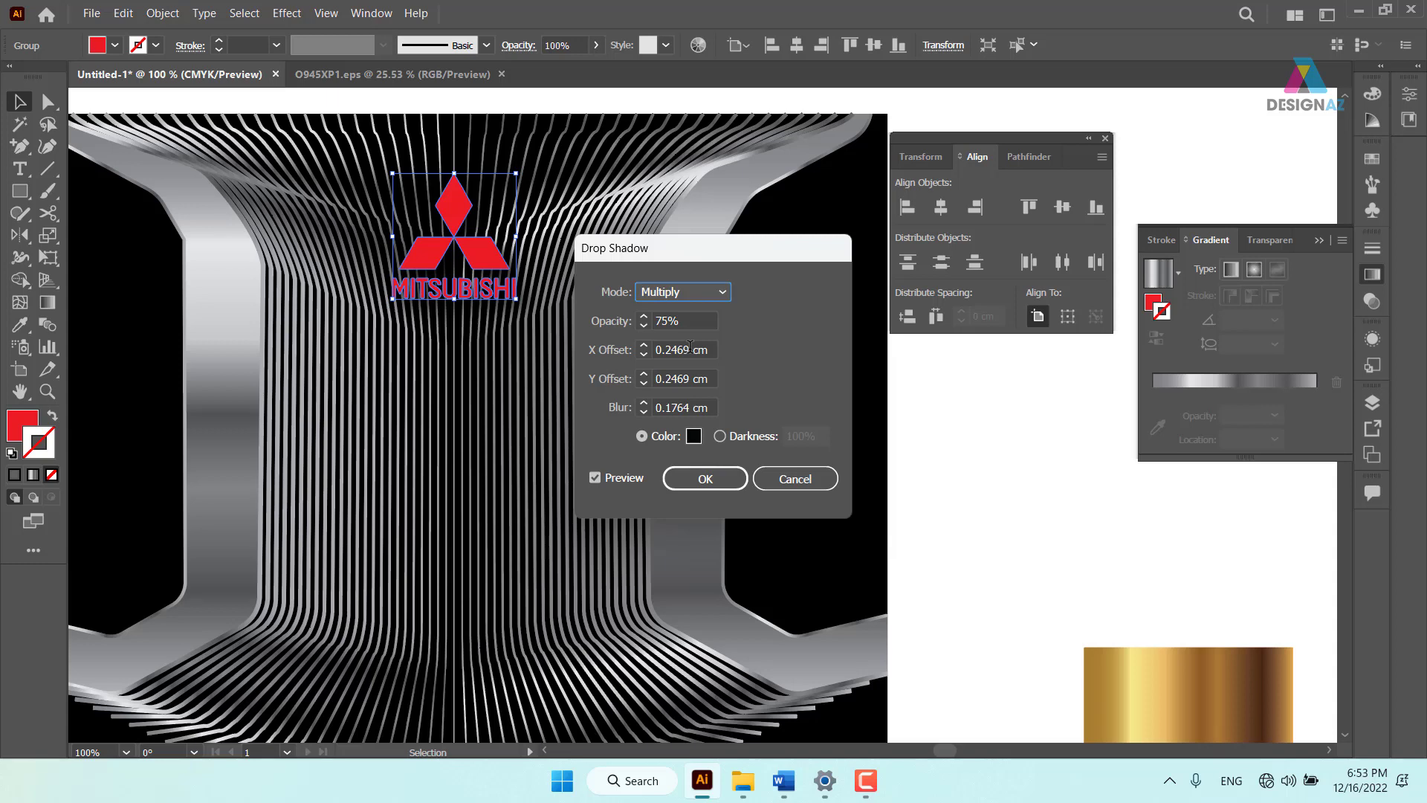
click(711, 348)
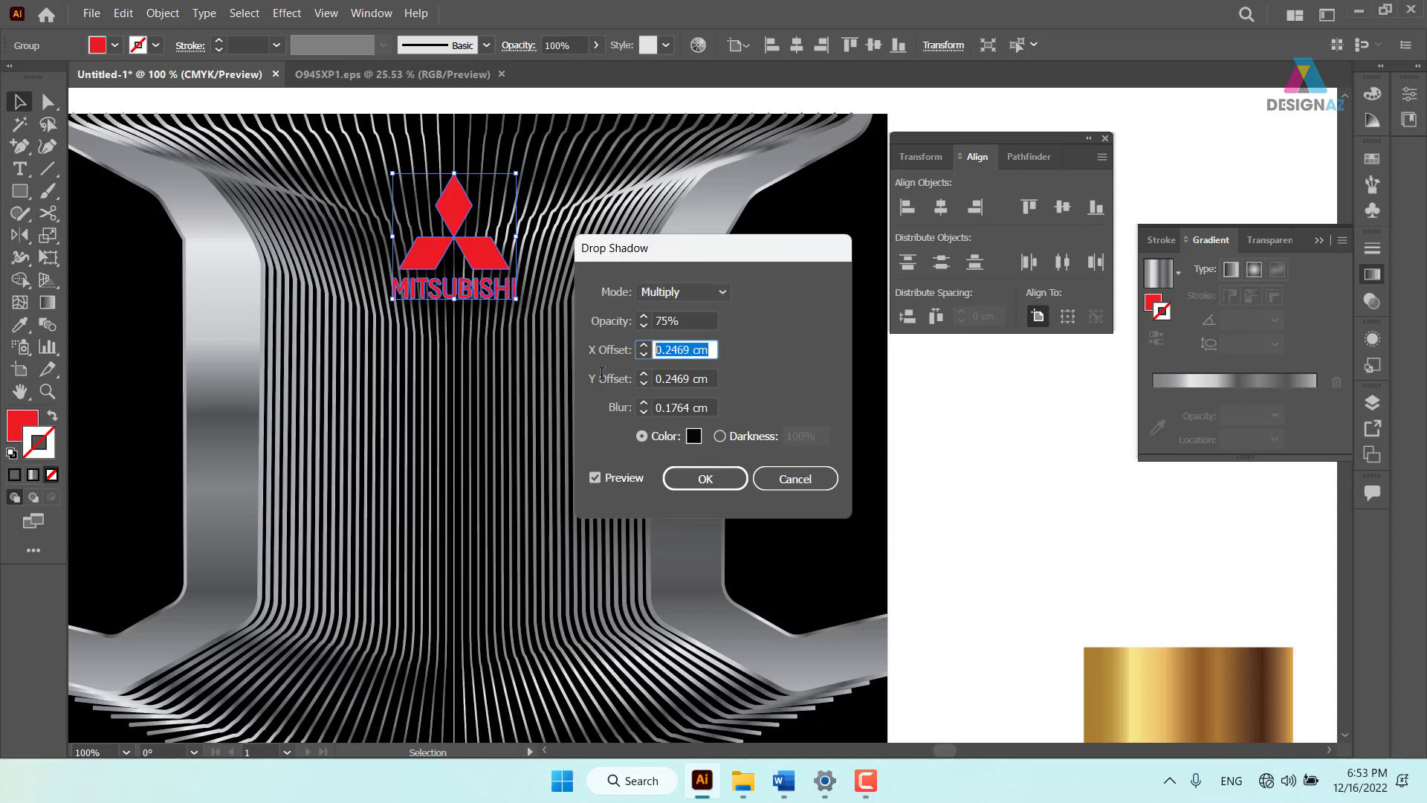
text(0)
key(Tab)
text(0)
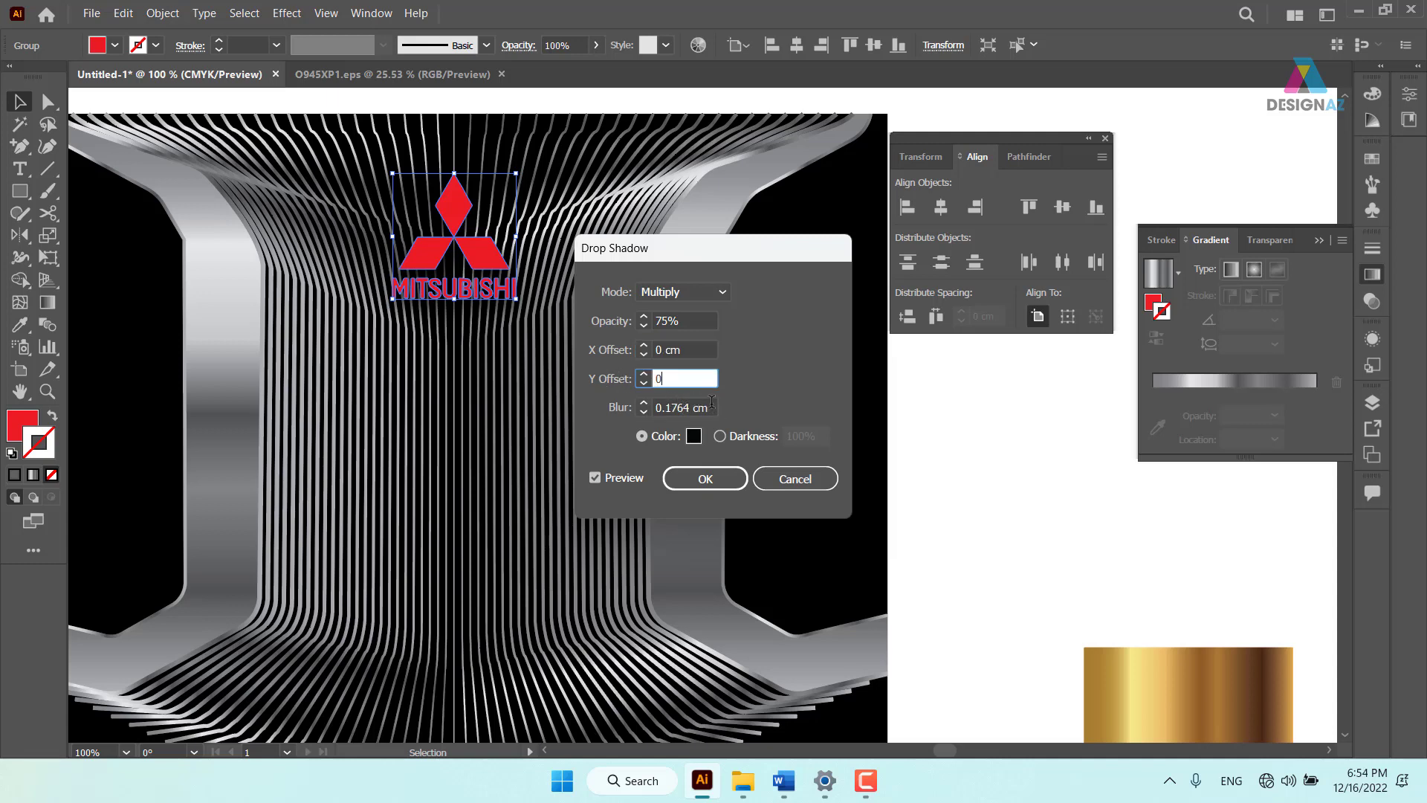
key(Tab)
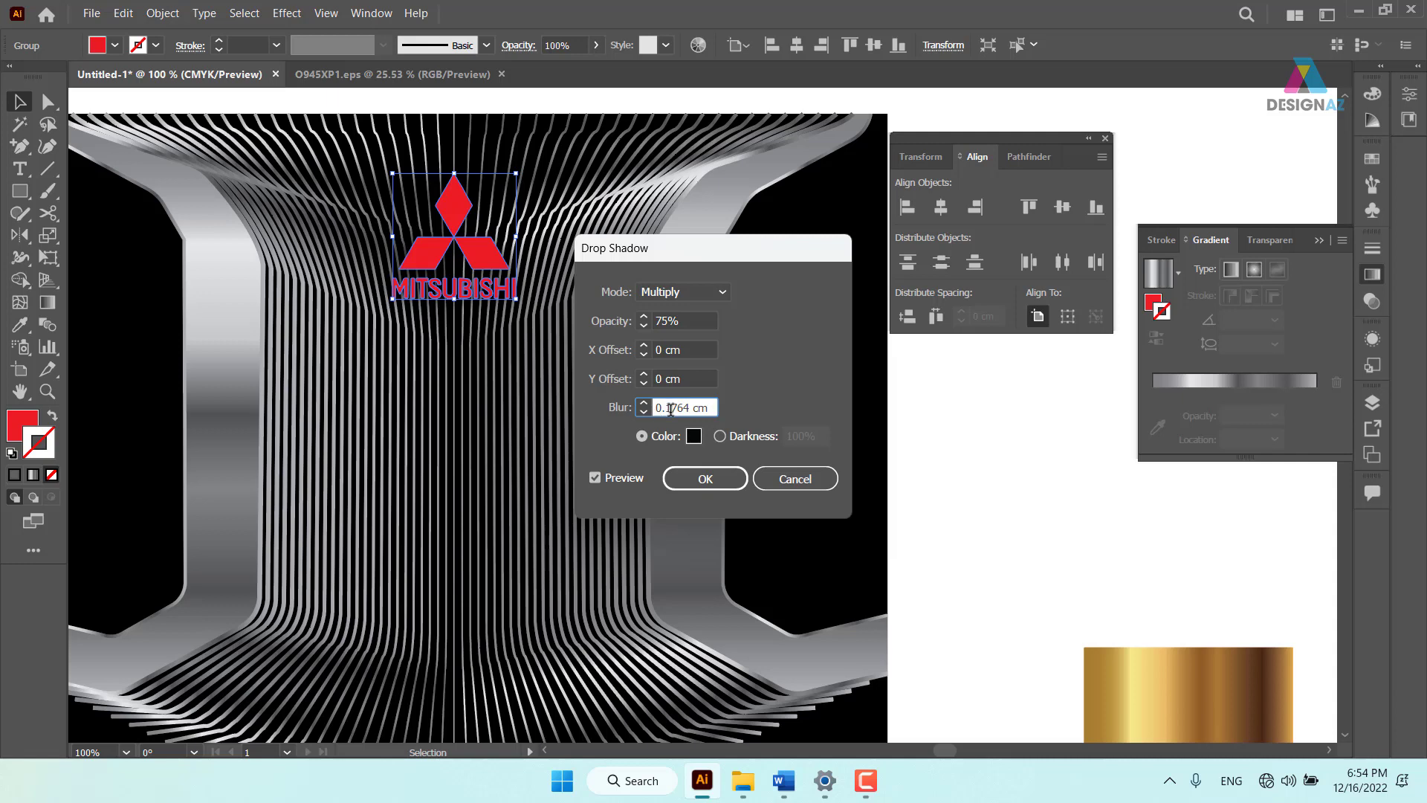
click(691, 321)
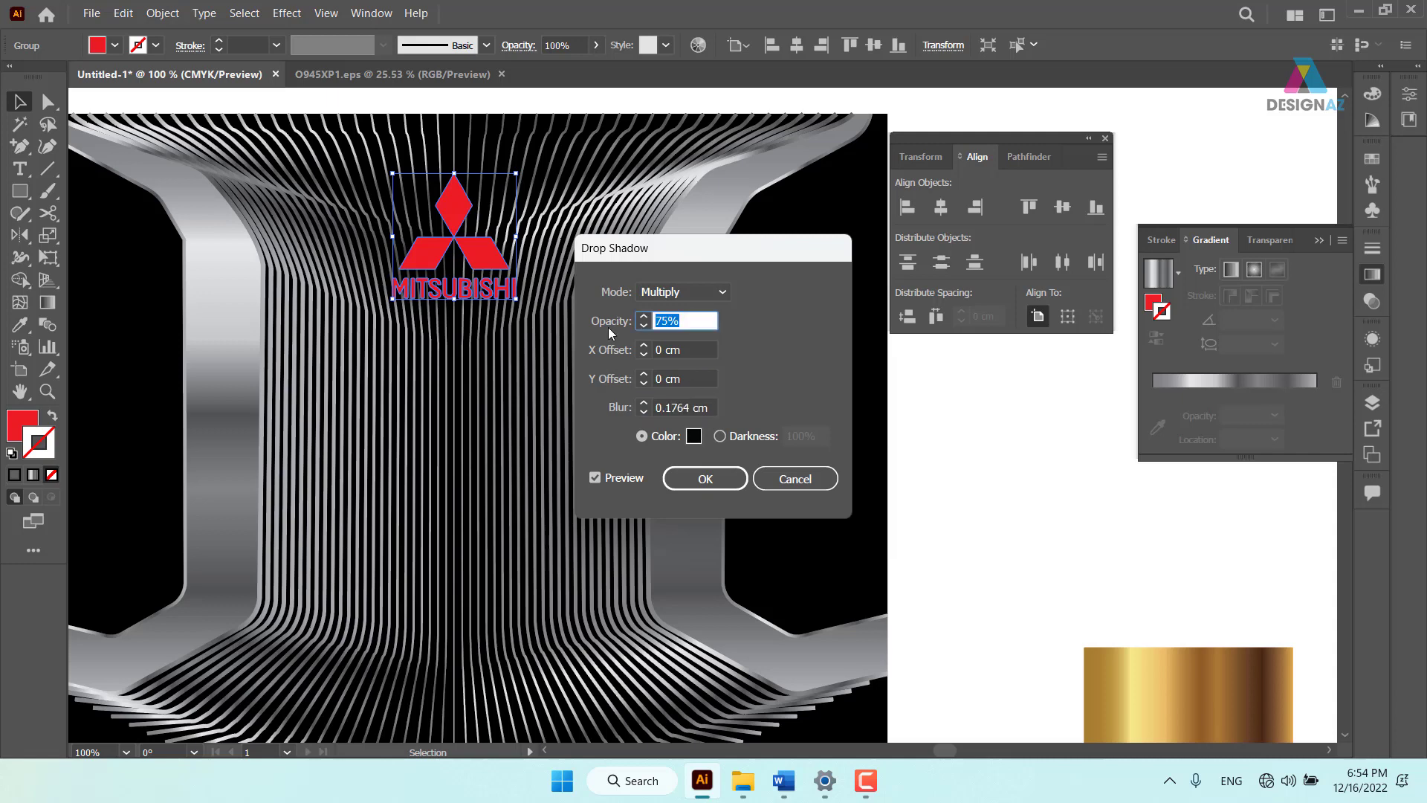
text(100)
click(703, 351)
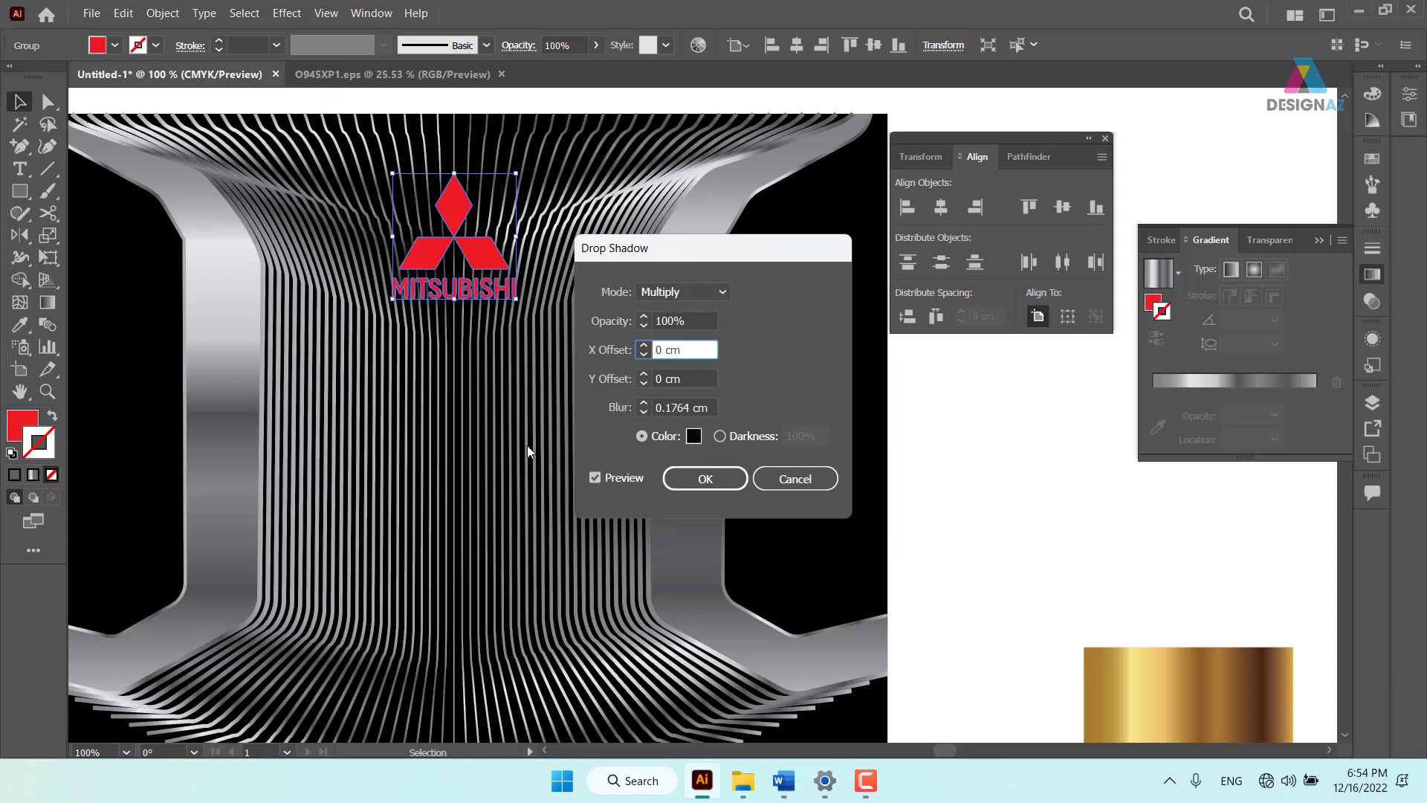
click(705, 479)
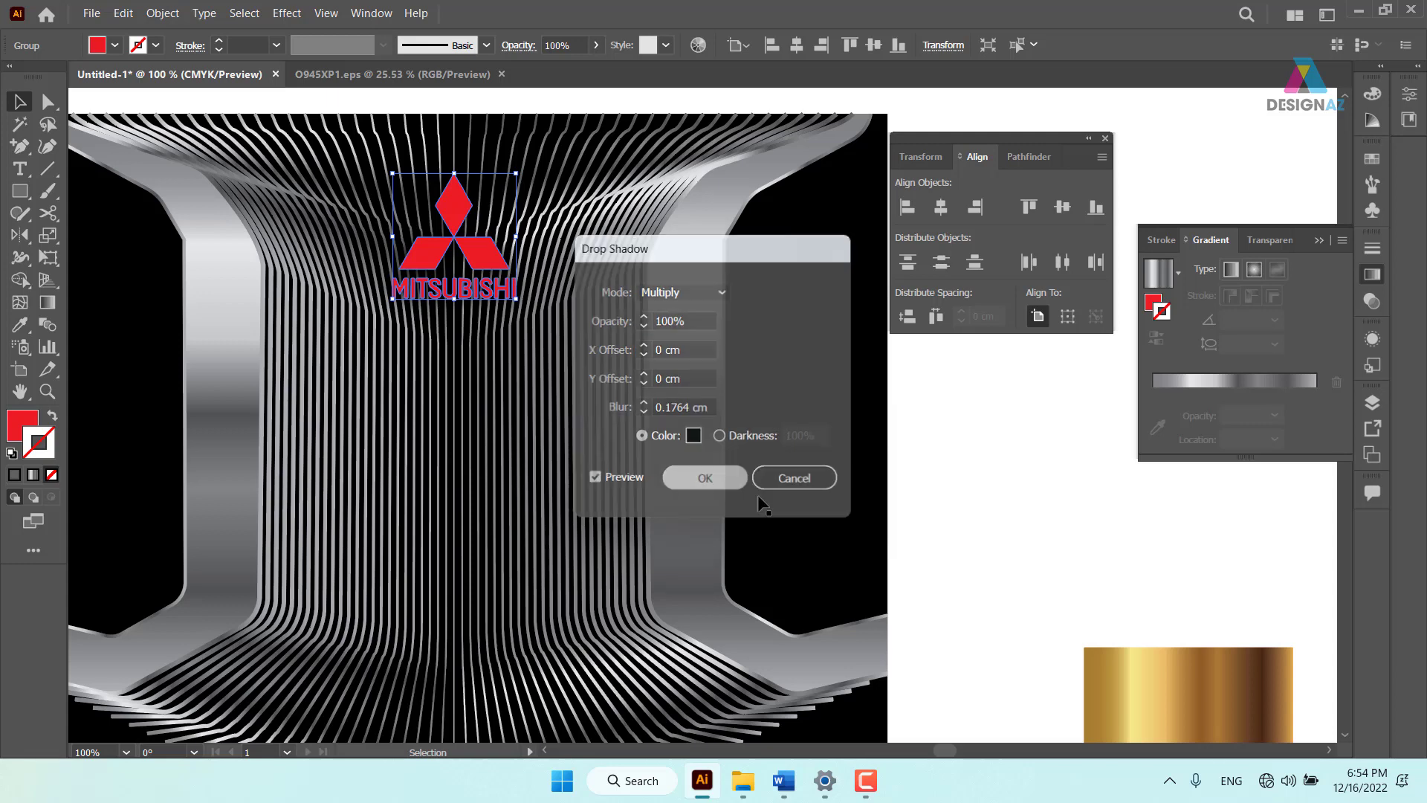
click(1010, 505)
key(ctrl+minus)
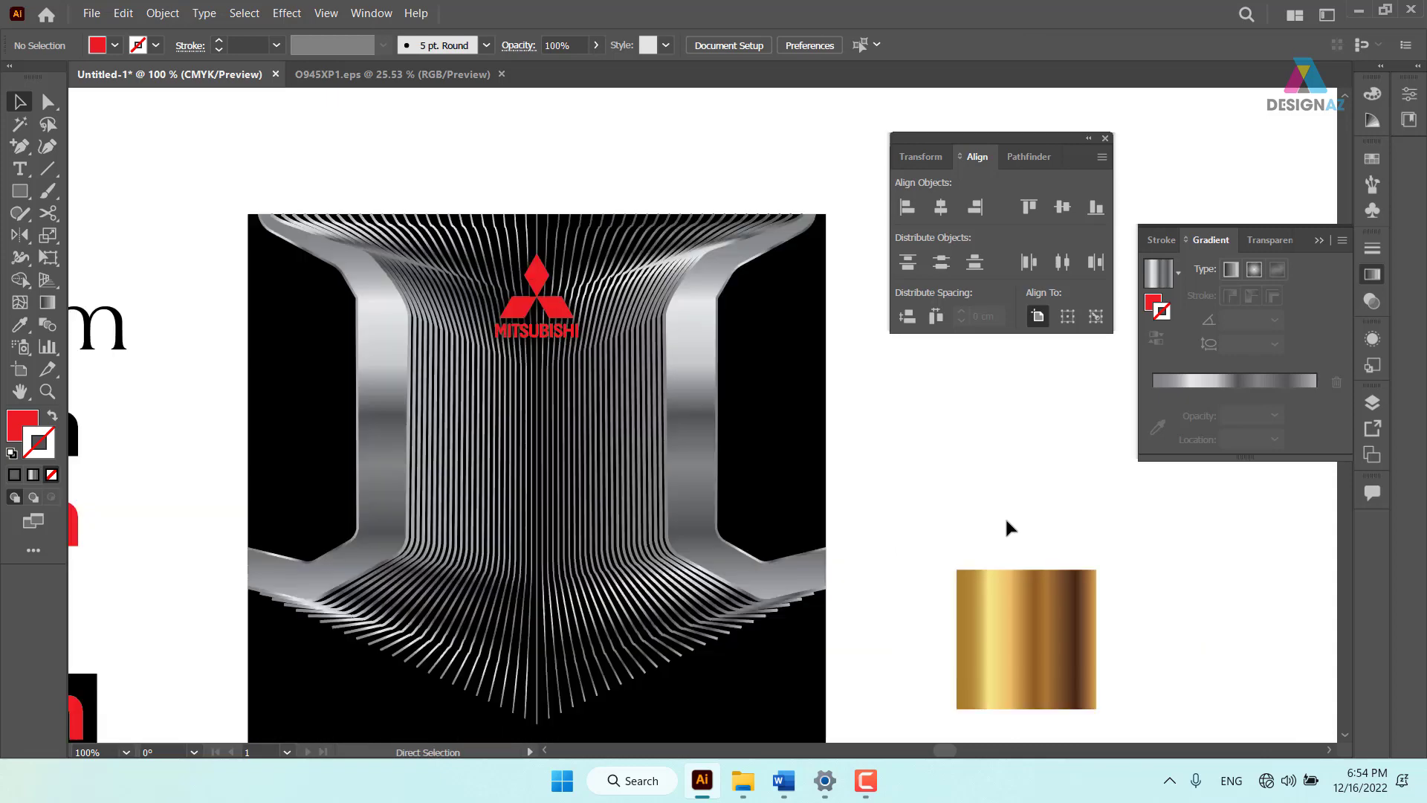
key(ctrl+minus)
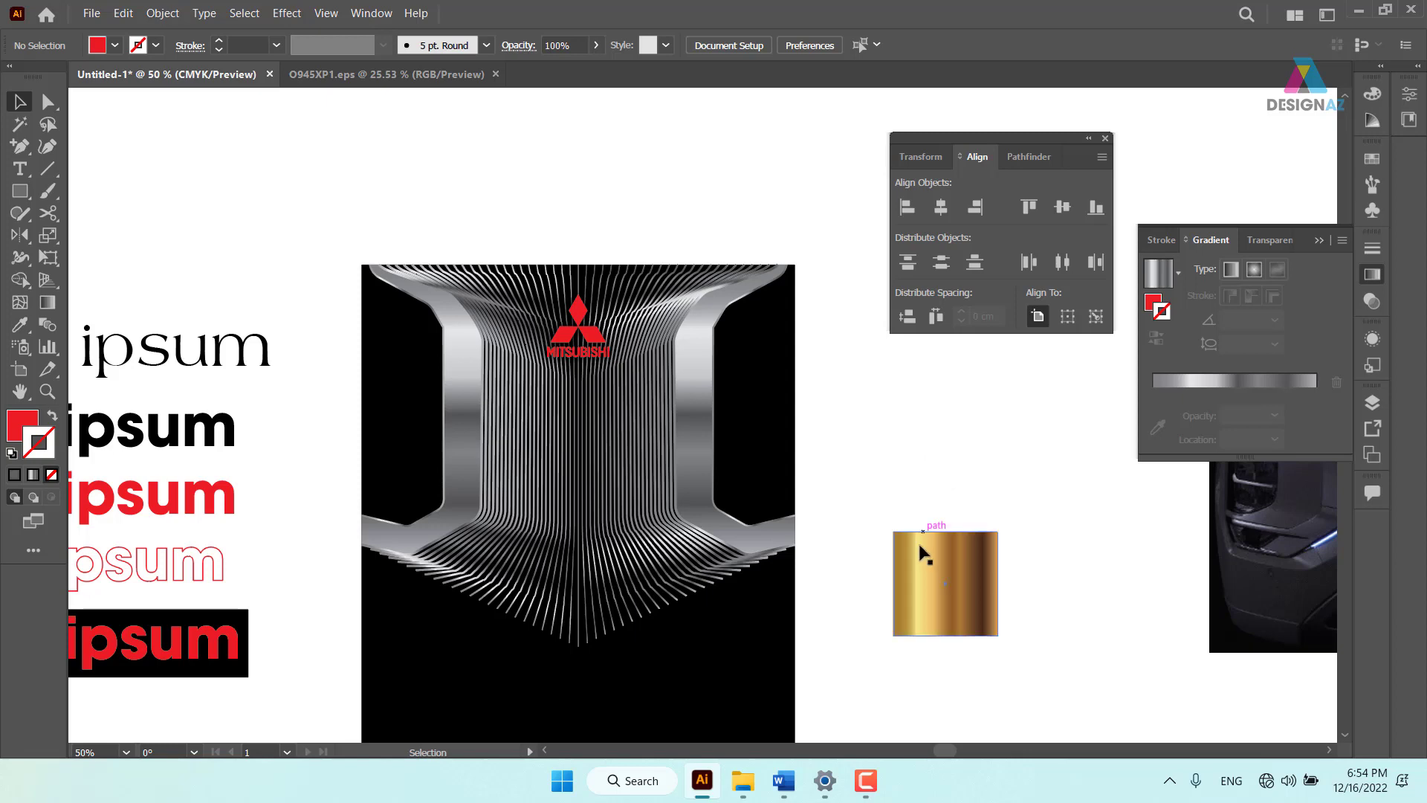
Browse drive E: through the Mitsubishi brochure folders to tk 2_Folder\Links and copy its path
click(759, 776)
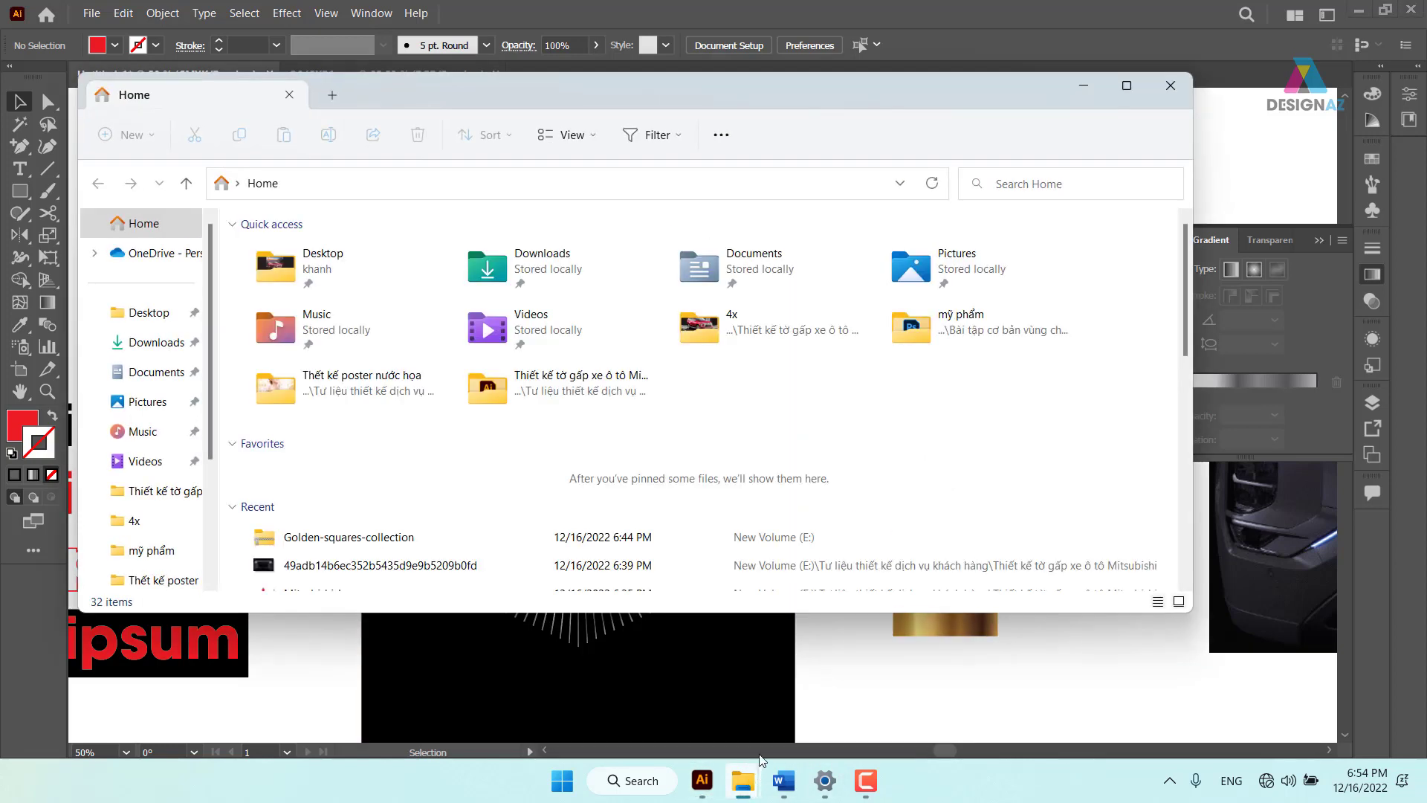
click(1125, 87)
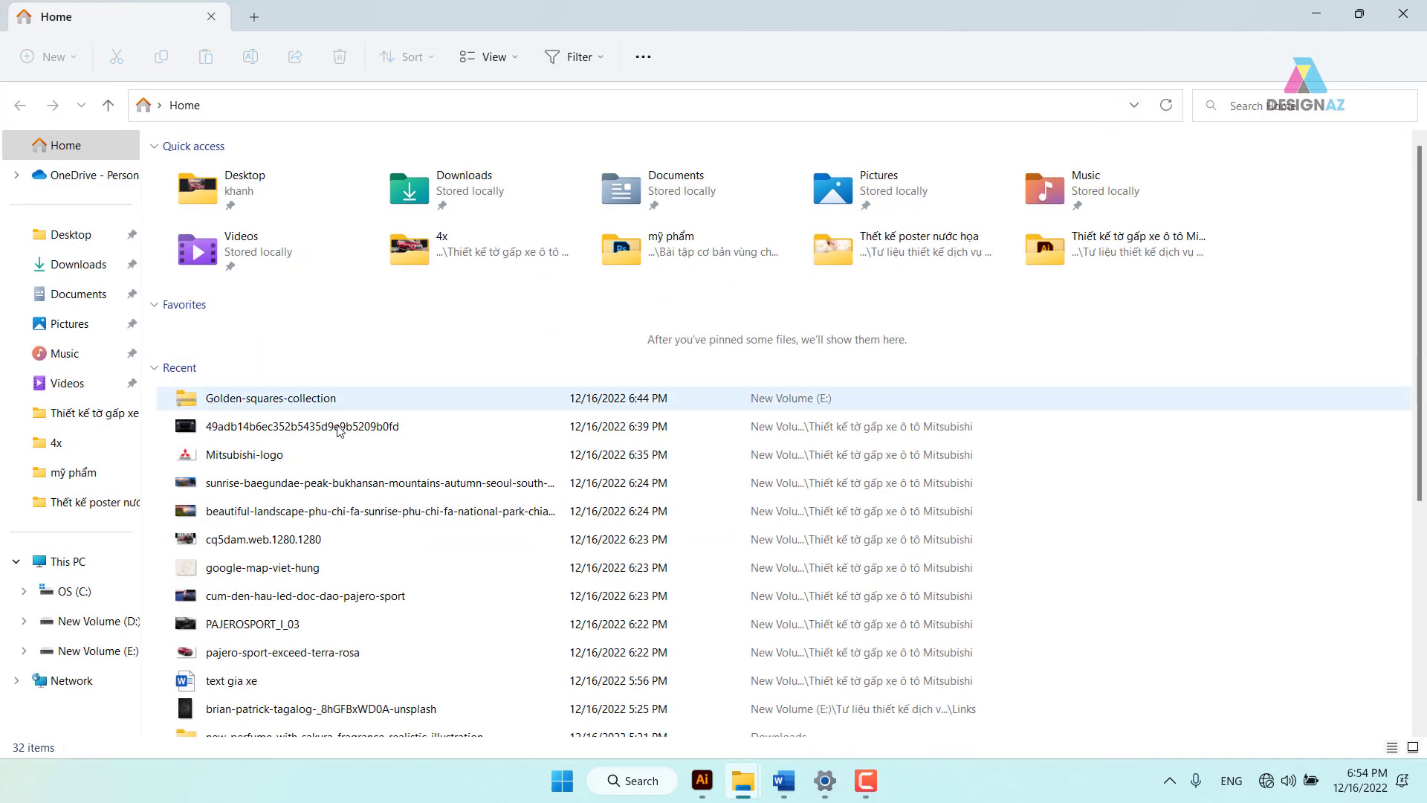
click(123, 658)
click(524, 335)
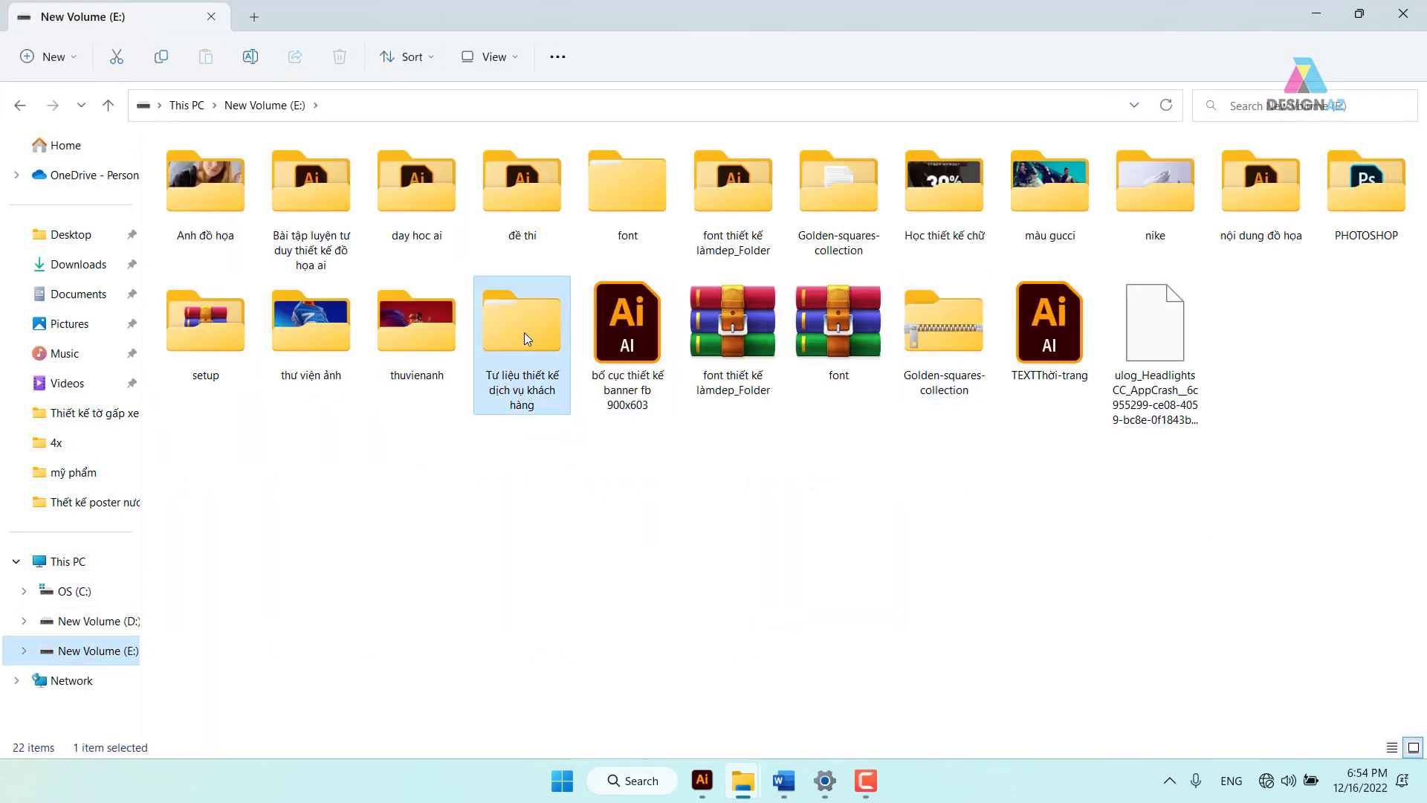
double_click(524, 336)
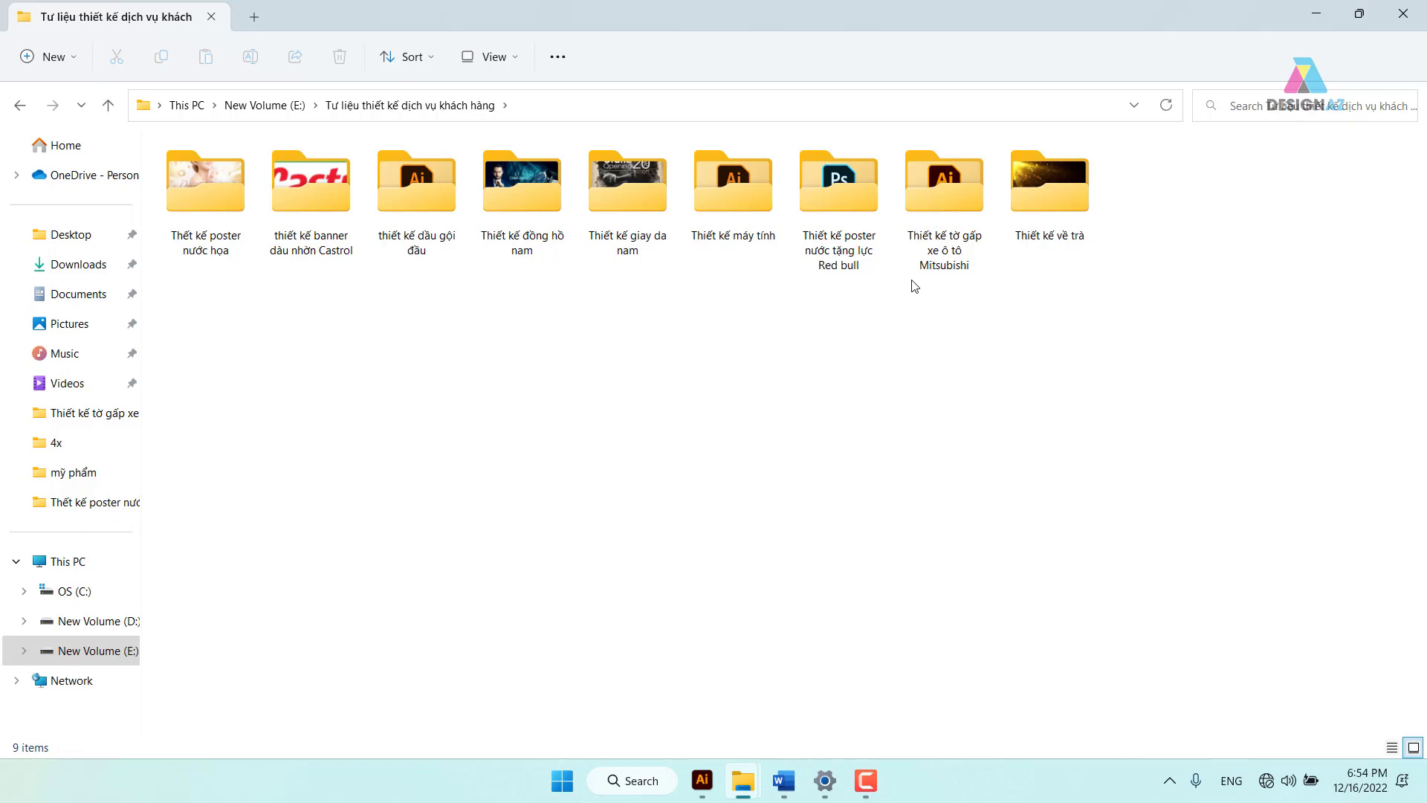
double_click(958, 232)
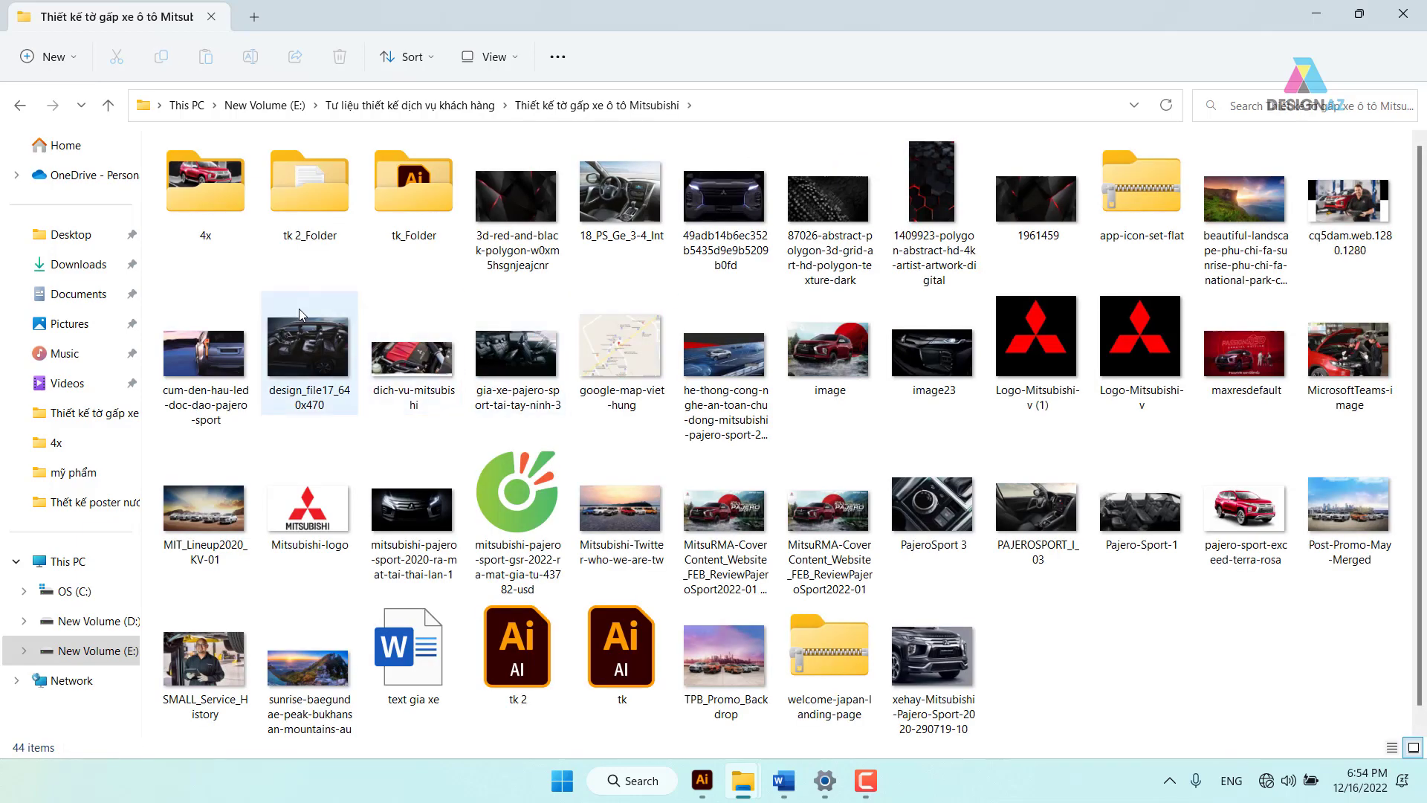
double_click(319, 205)
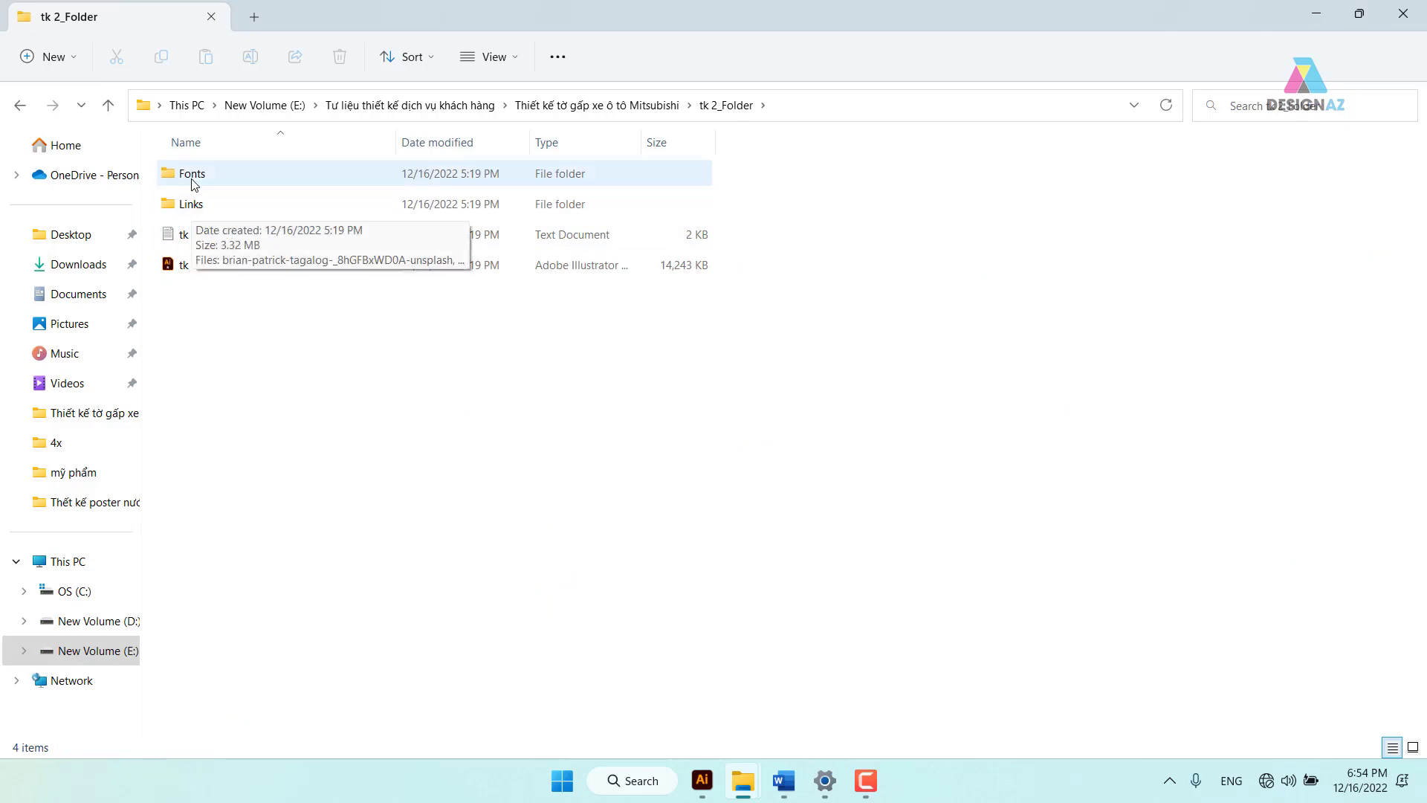
double_click(184, 213)
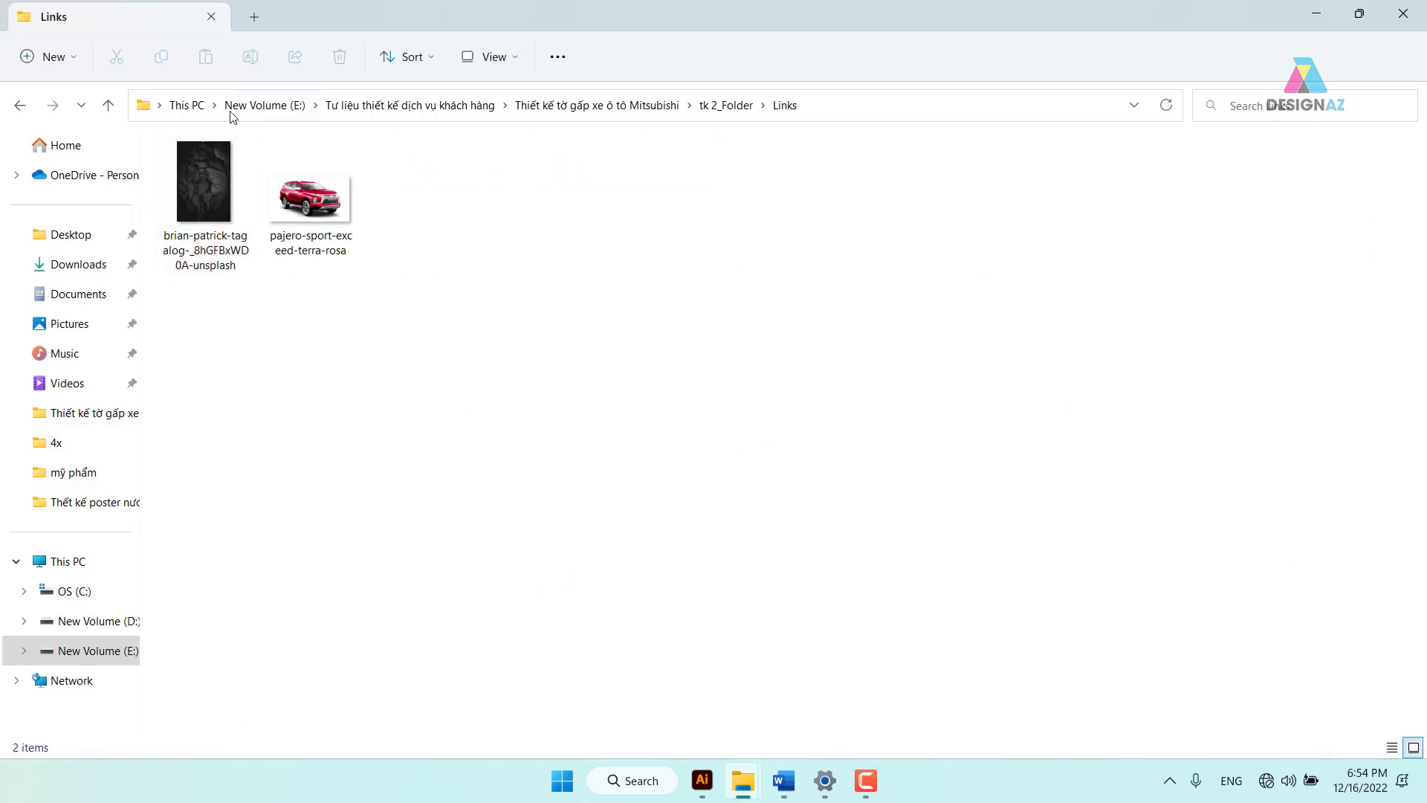
click(321, 249)
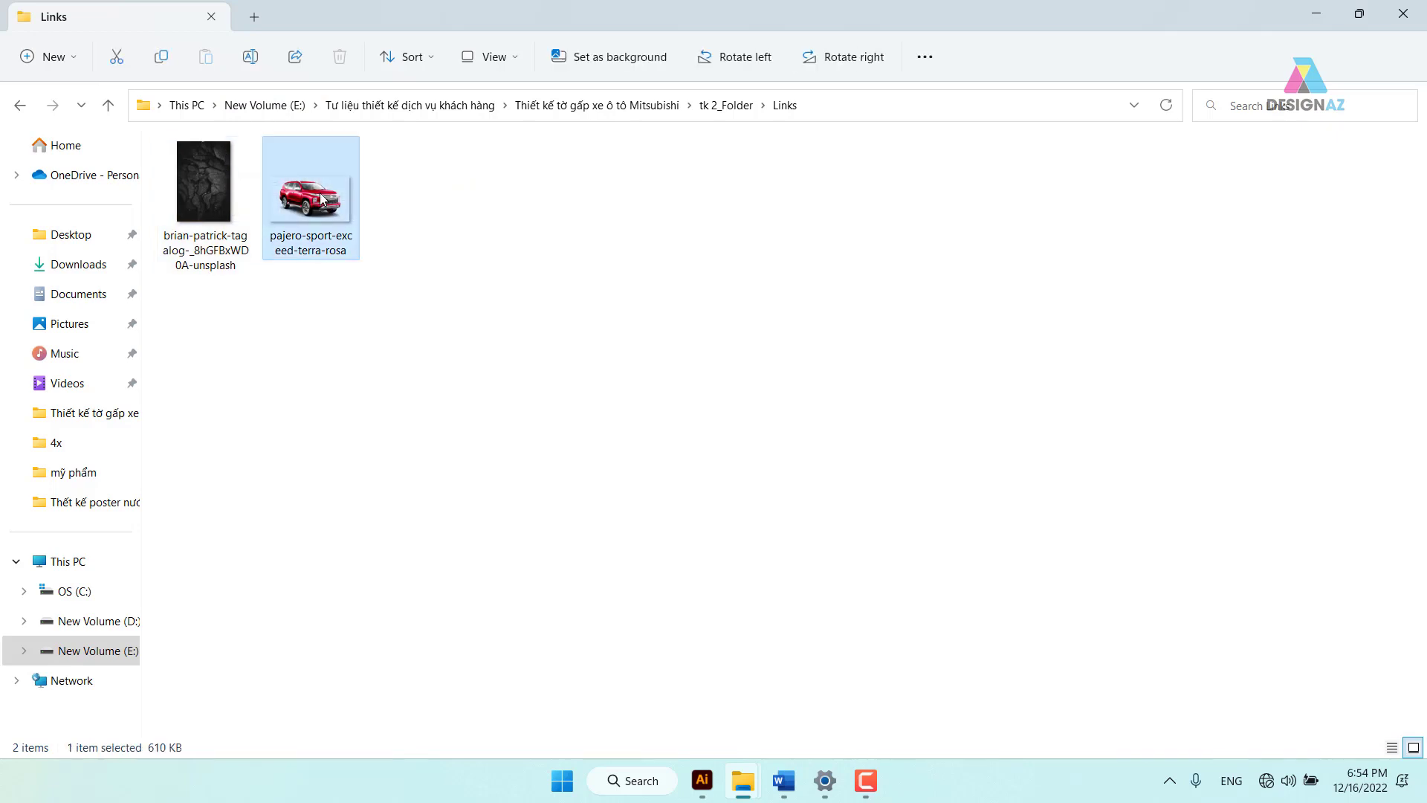
mouse_move(309, 211)
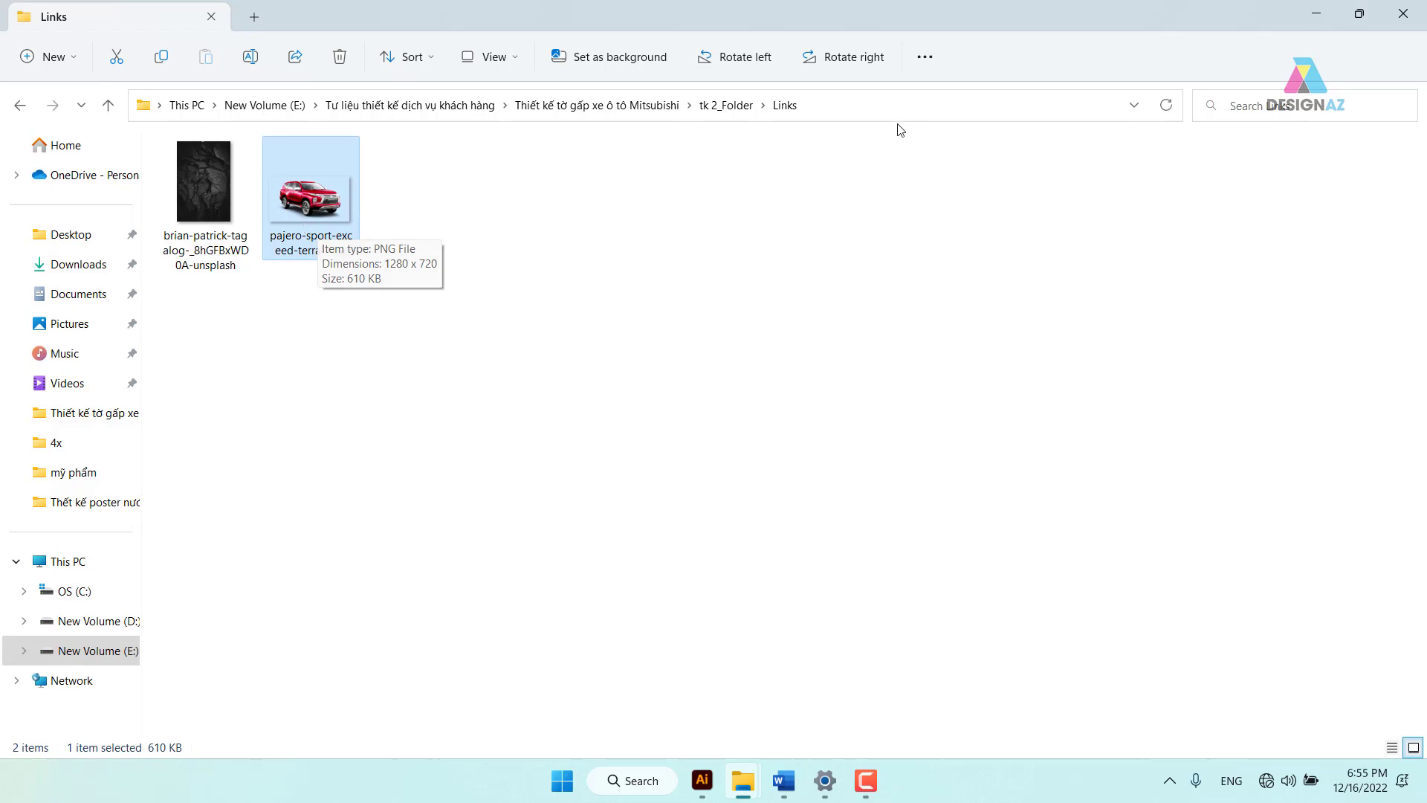
click(862, 109)
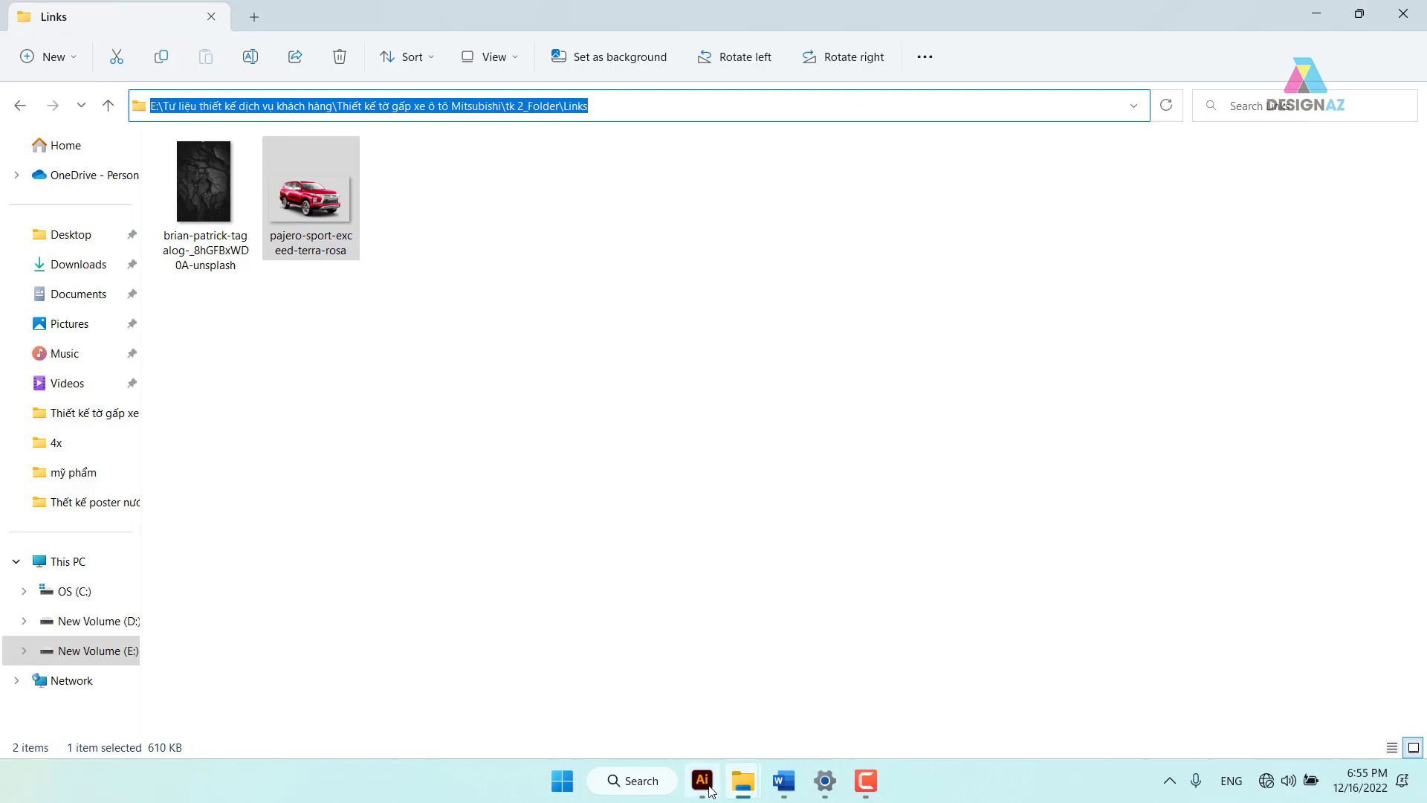
mouse_move(702, 780)
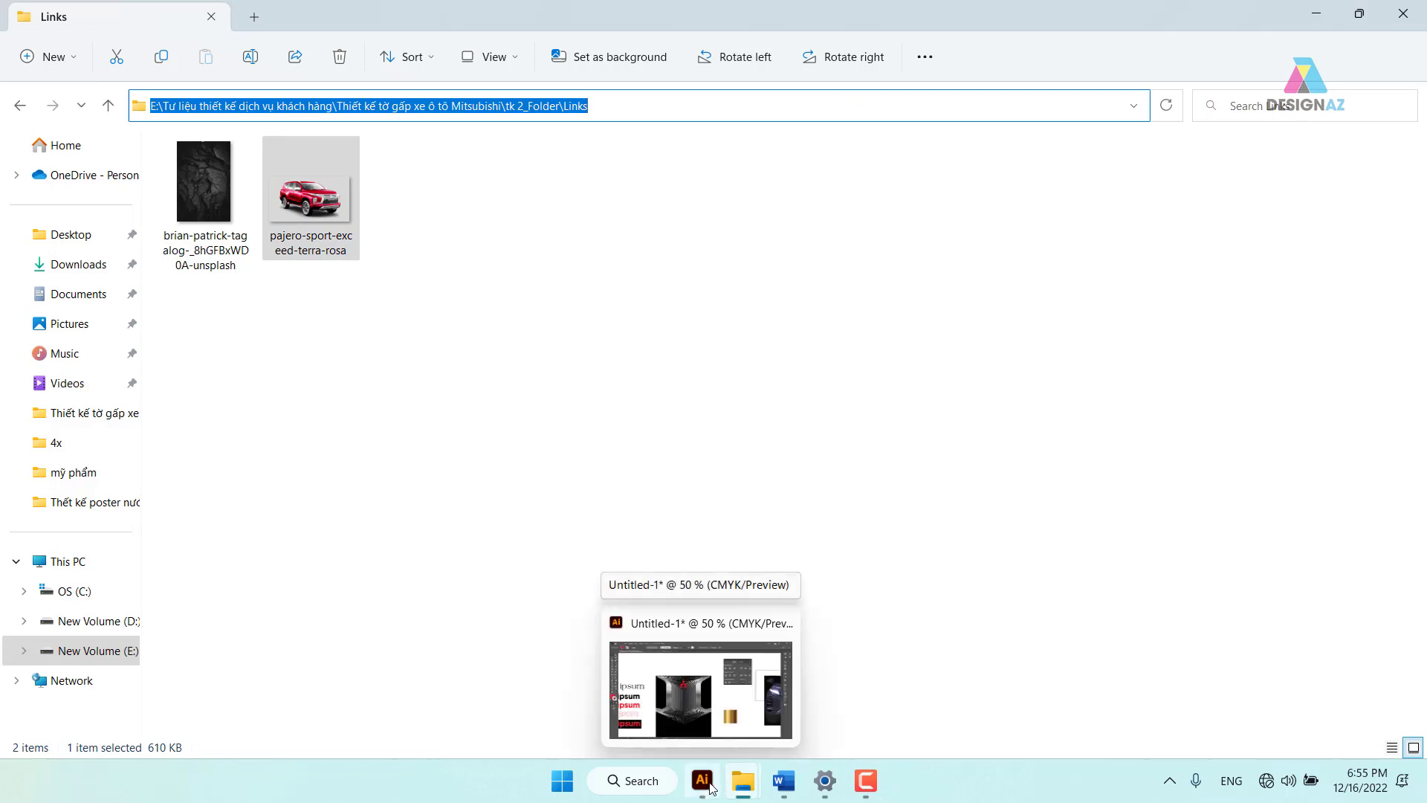
Place the pajero-sport-exceed-terra-rosa image from the pasted Links folder path
click(702, 780)
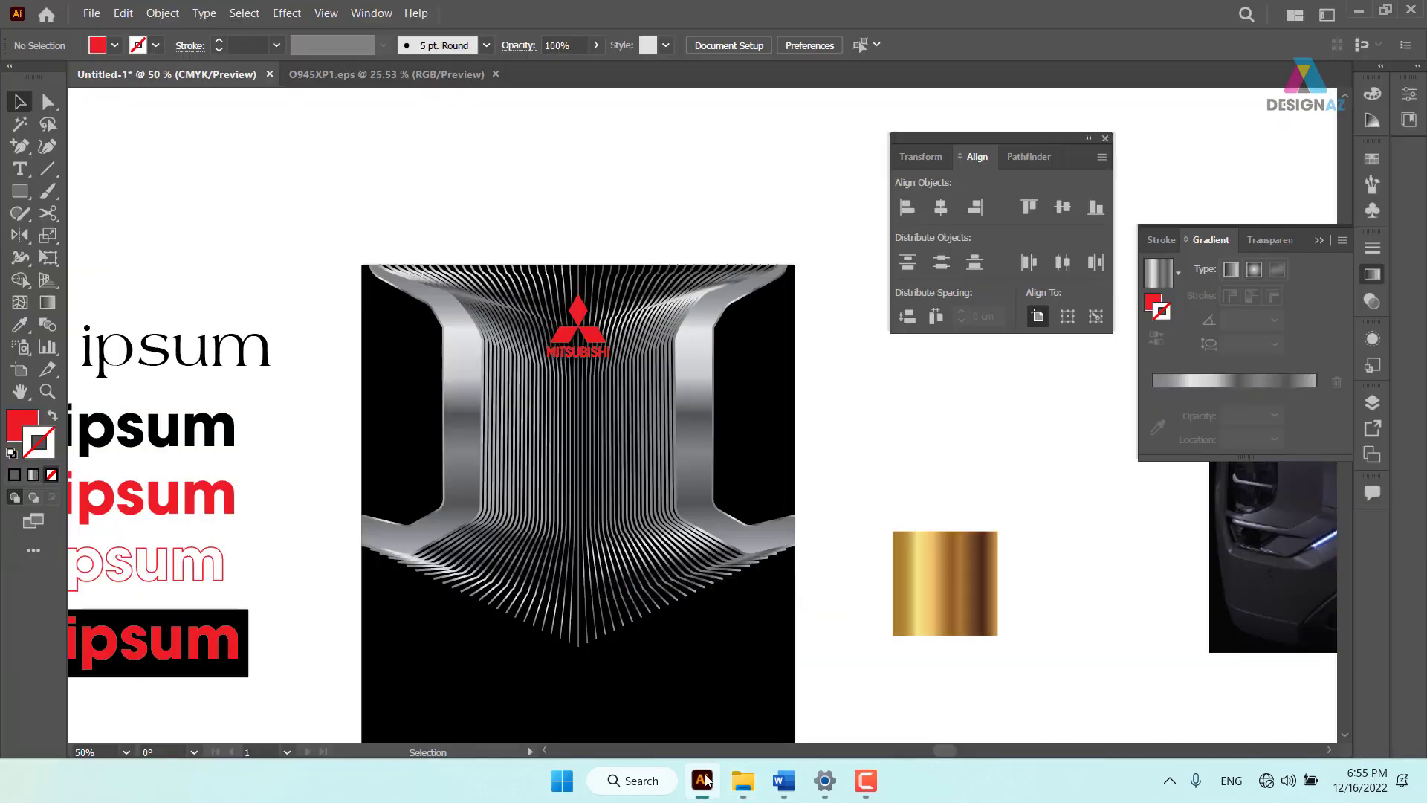
click(91, 13)
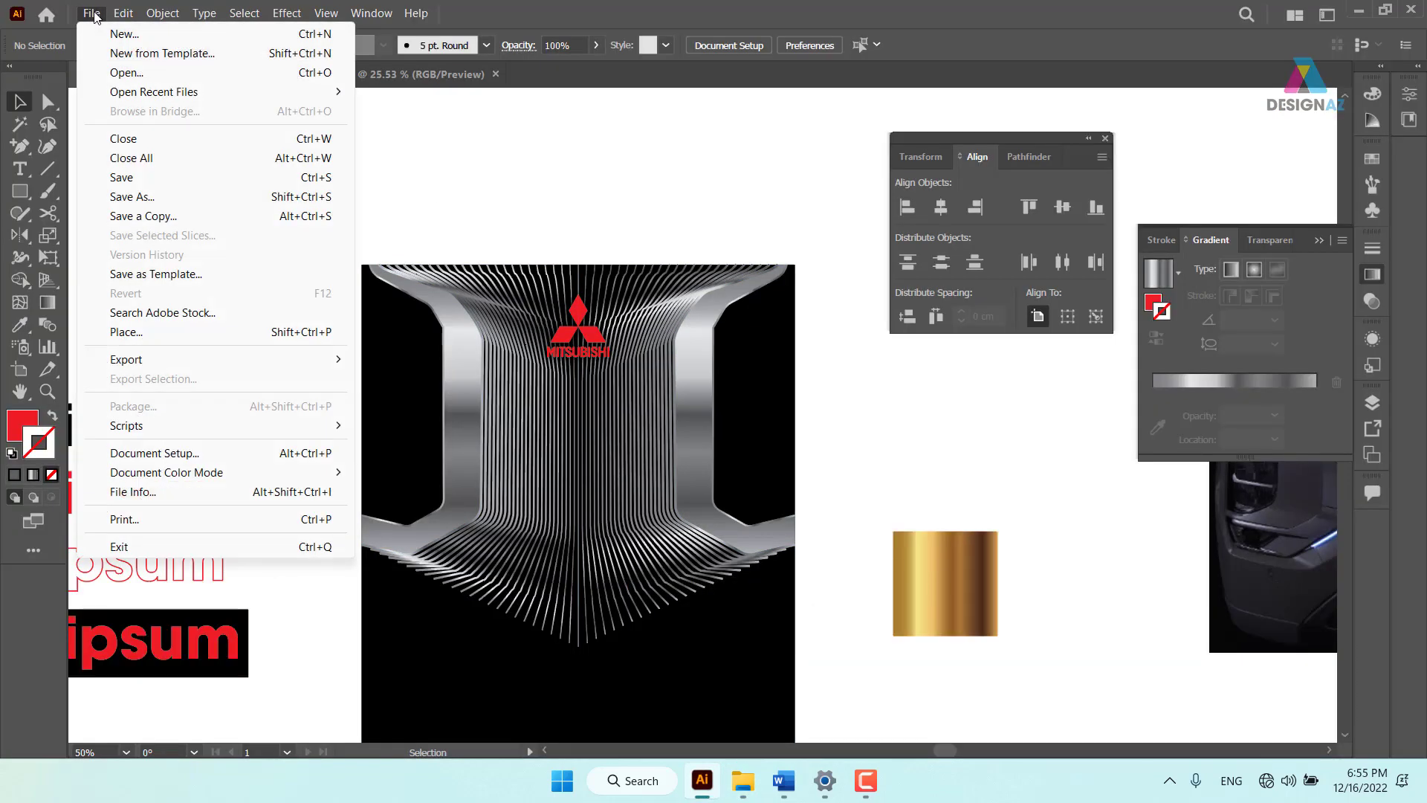
click(126, 332)
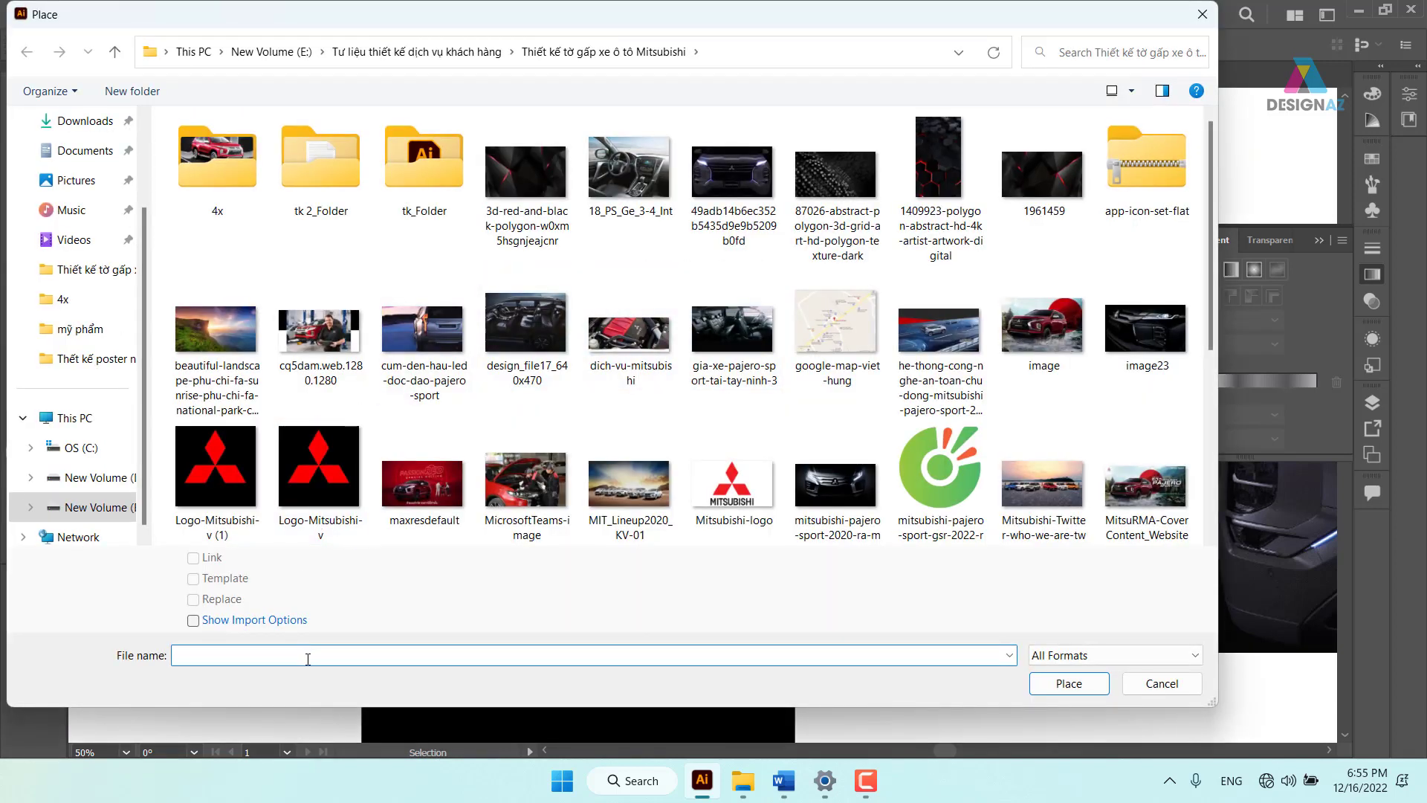
text(E:\Tư liệu thiết kế dịch vụ khách hàng\Thiết kế tờ gấp xe ô tô Mitsubishi\tk 2_Folder\Links)
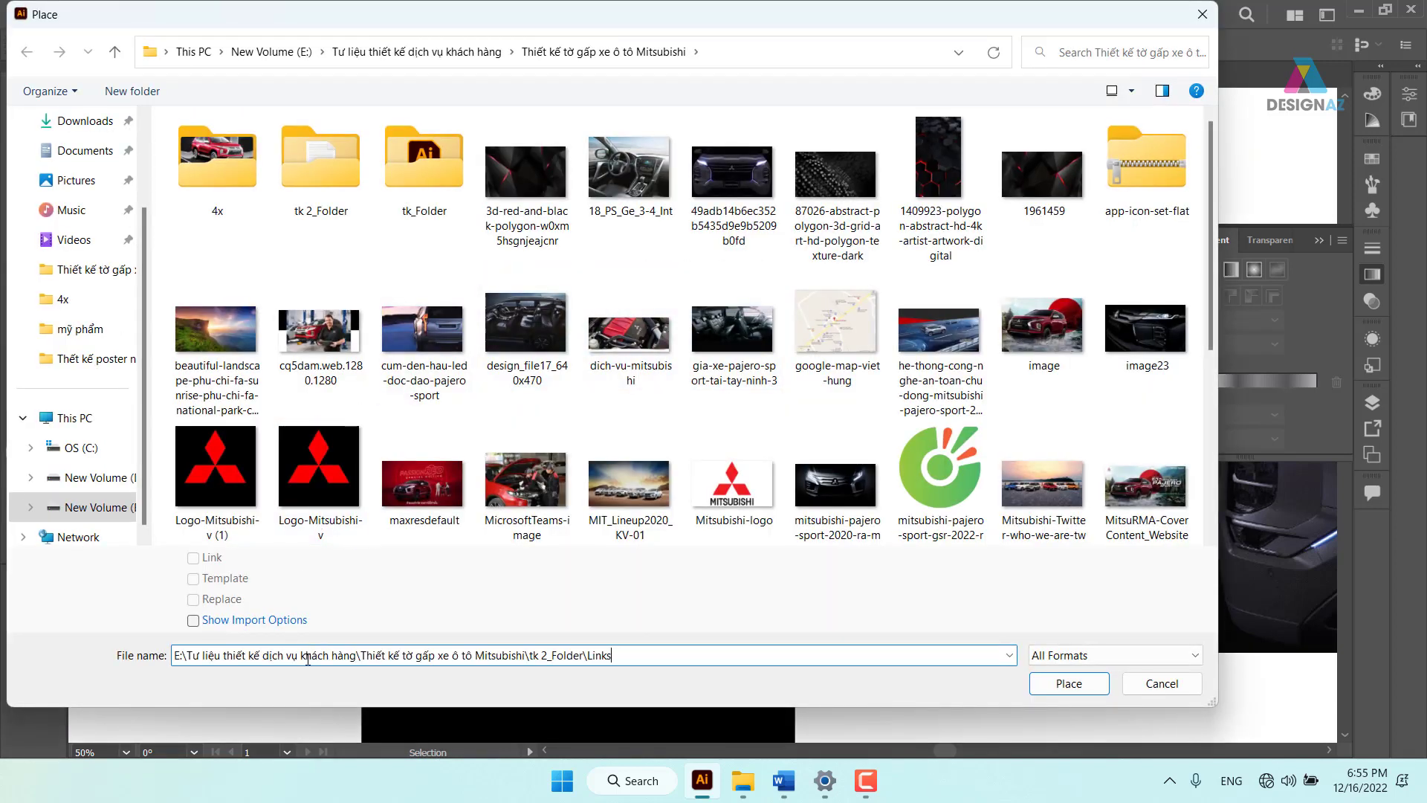
key(Return)
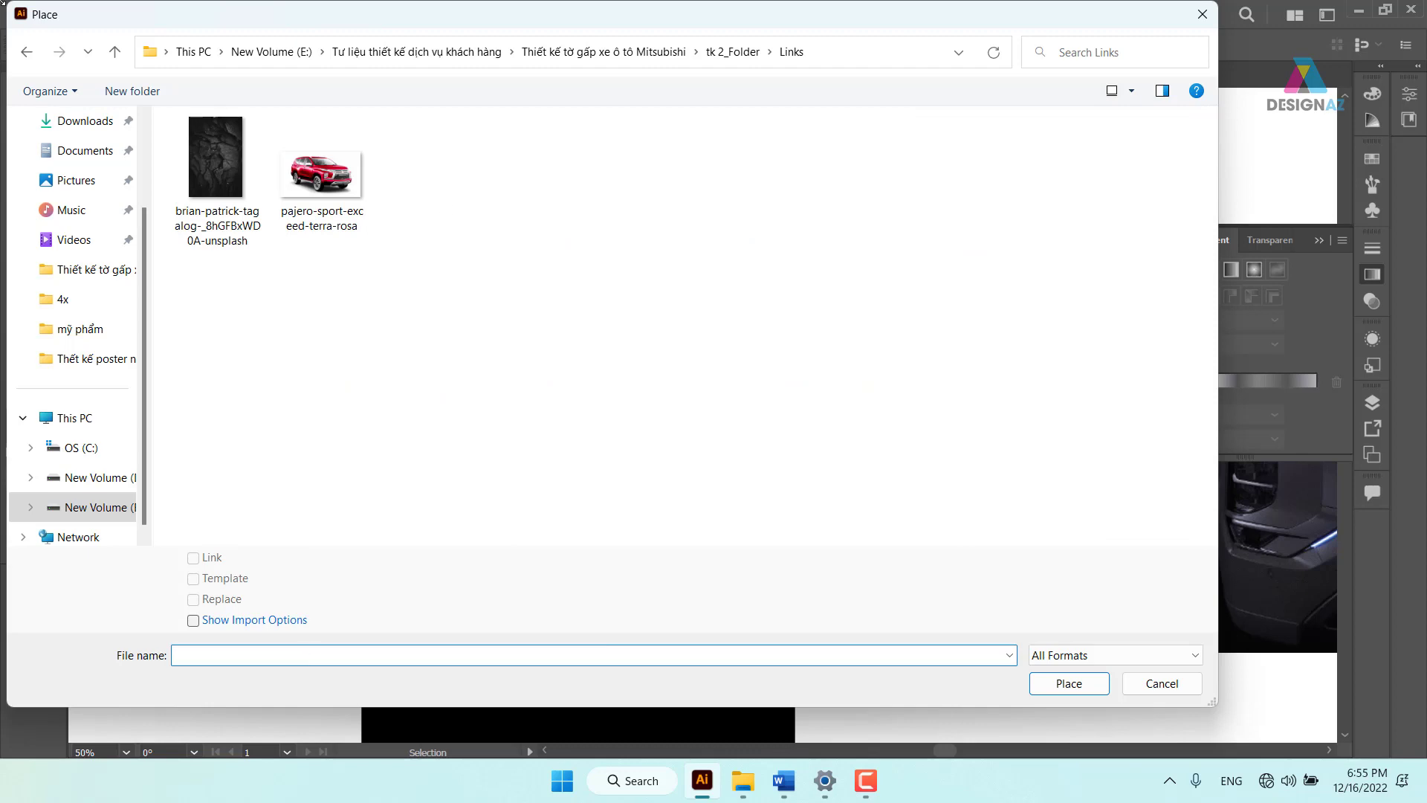
click(337, 171)
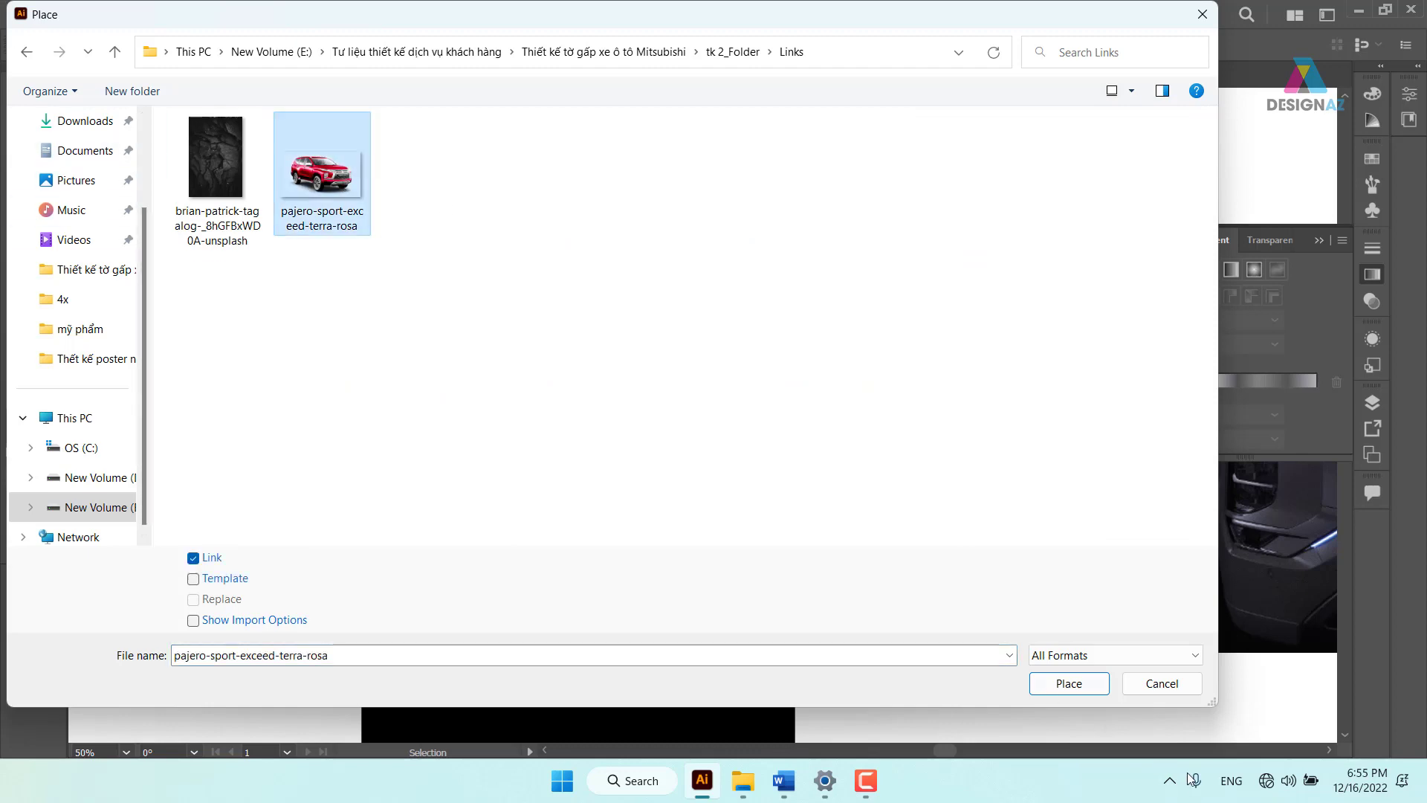
click(1084, 692)
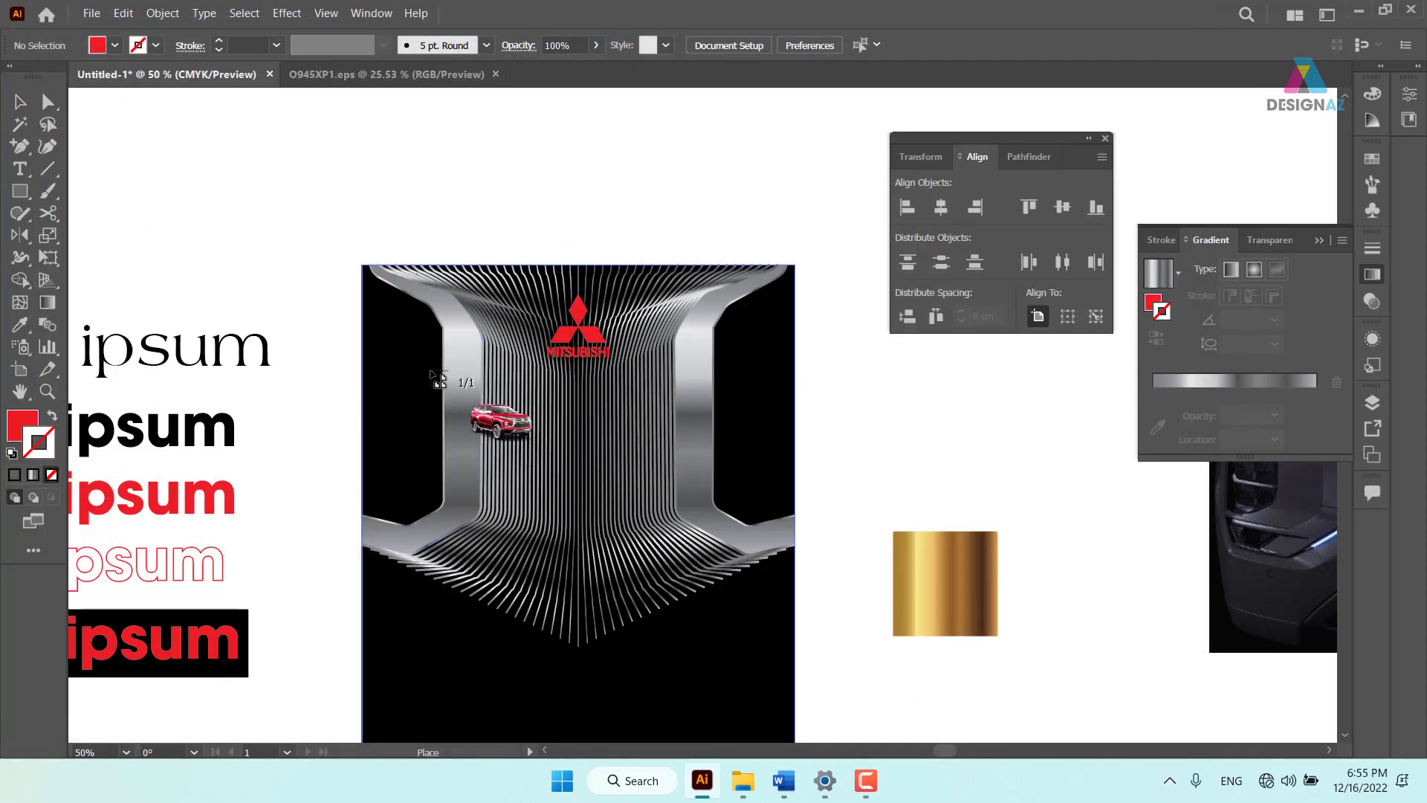
Drop the car image onto the grille artwork, enlarge it and shift it lower
drag(429, 369, 773, 617)
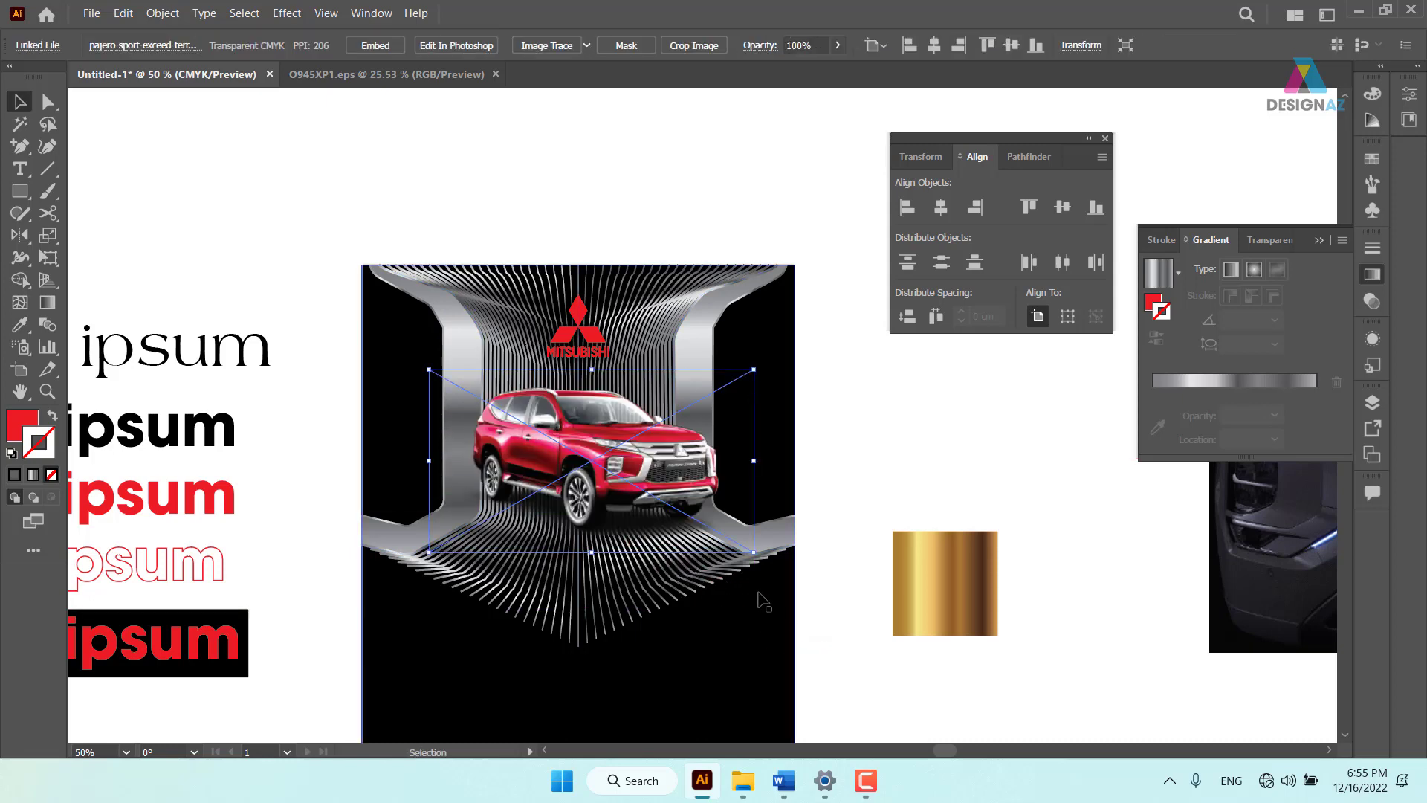
drag(710, 491, 709, 539)
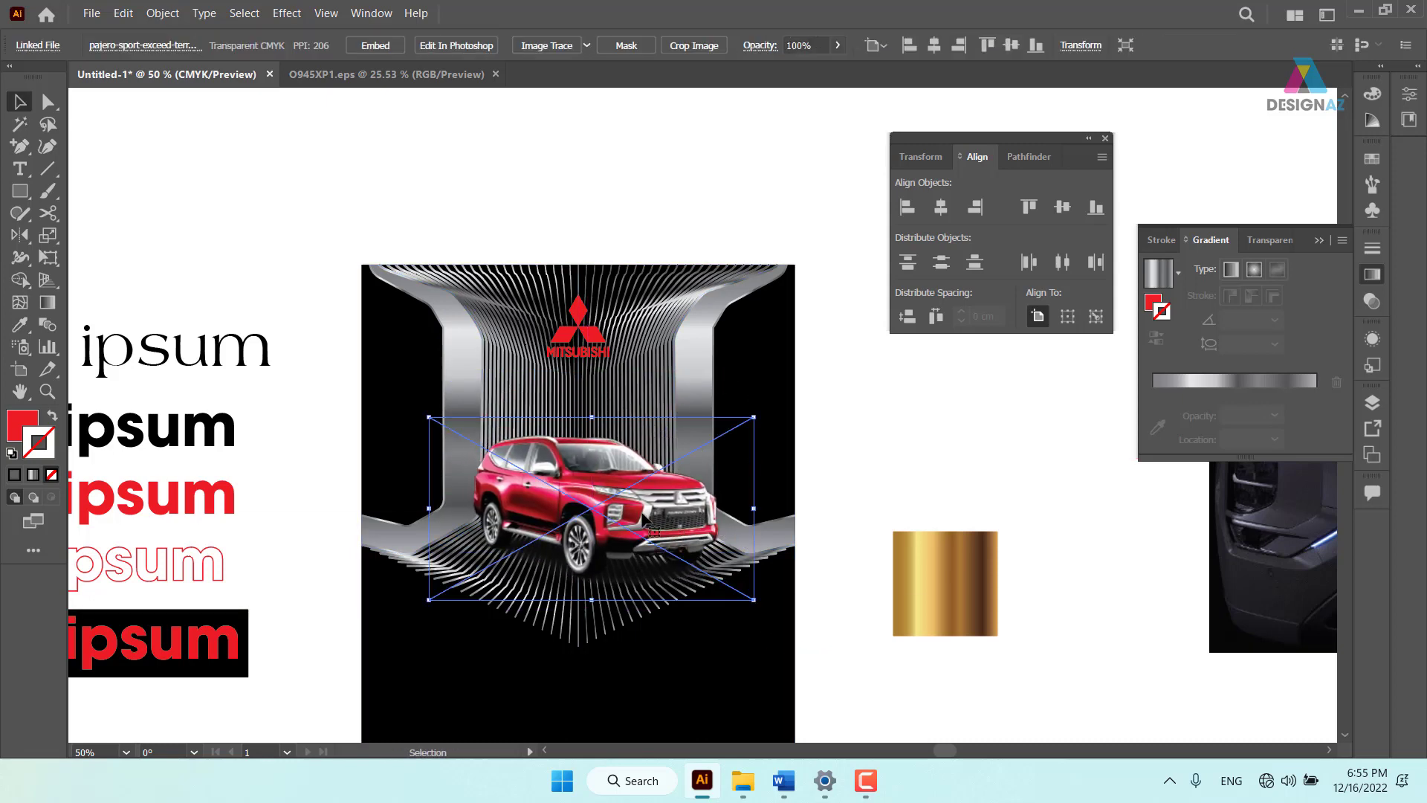
drag(428, 417, 384, 391)
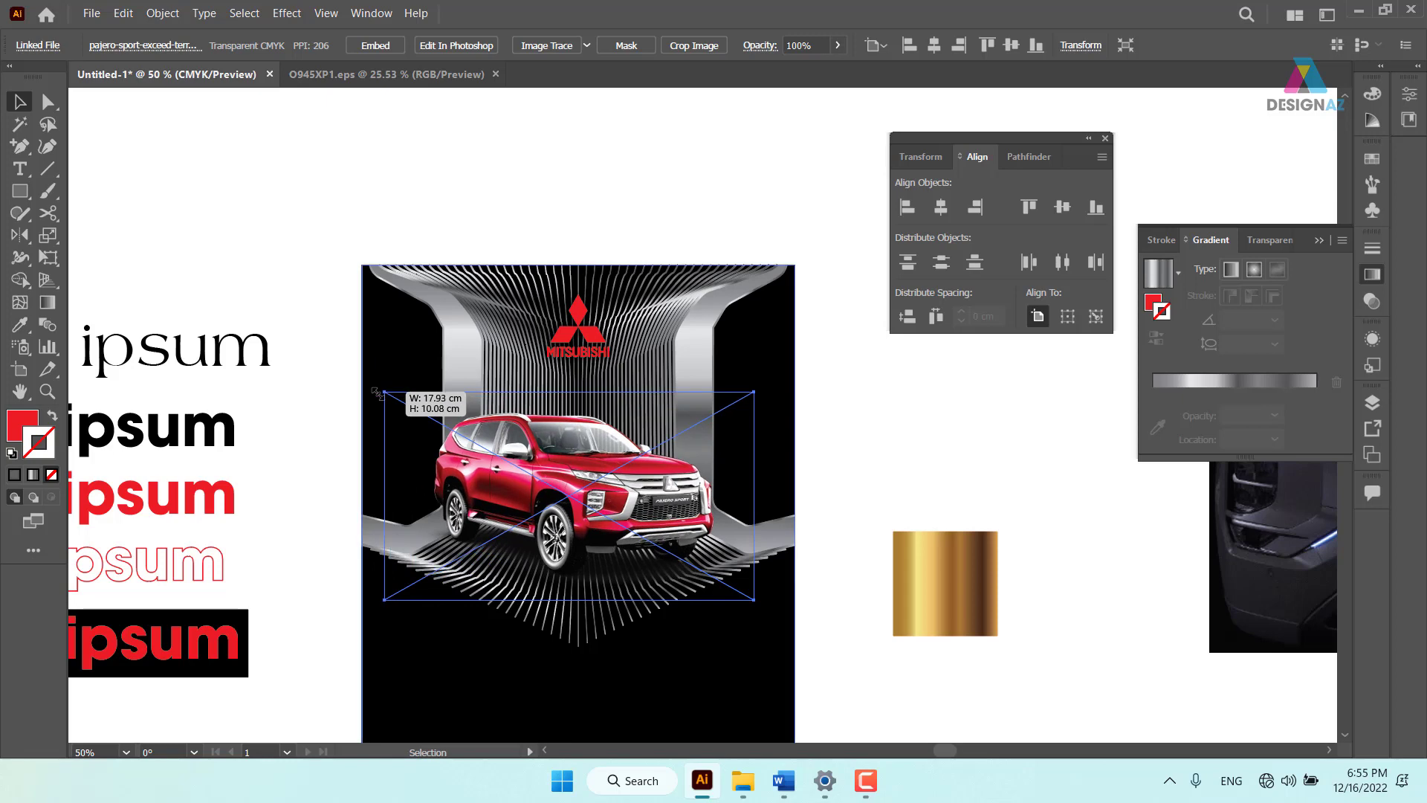
drag(754, 391, 789, 373)
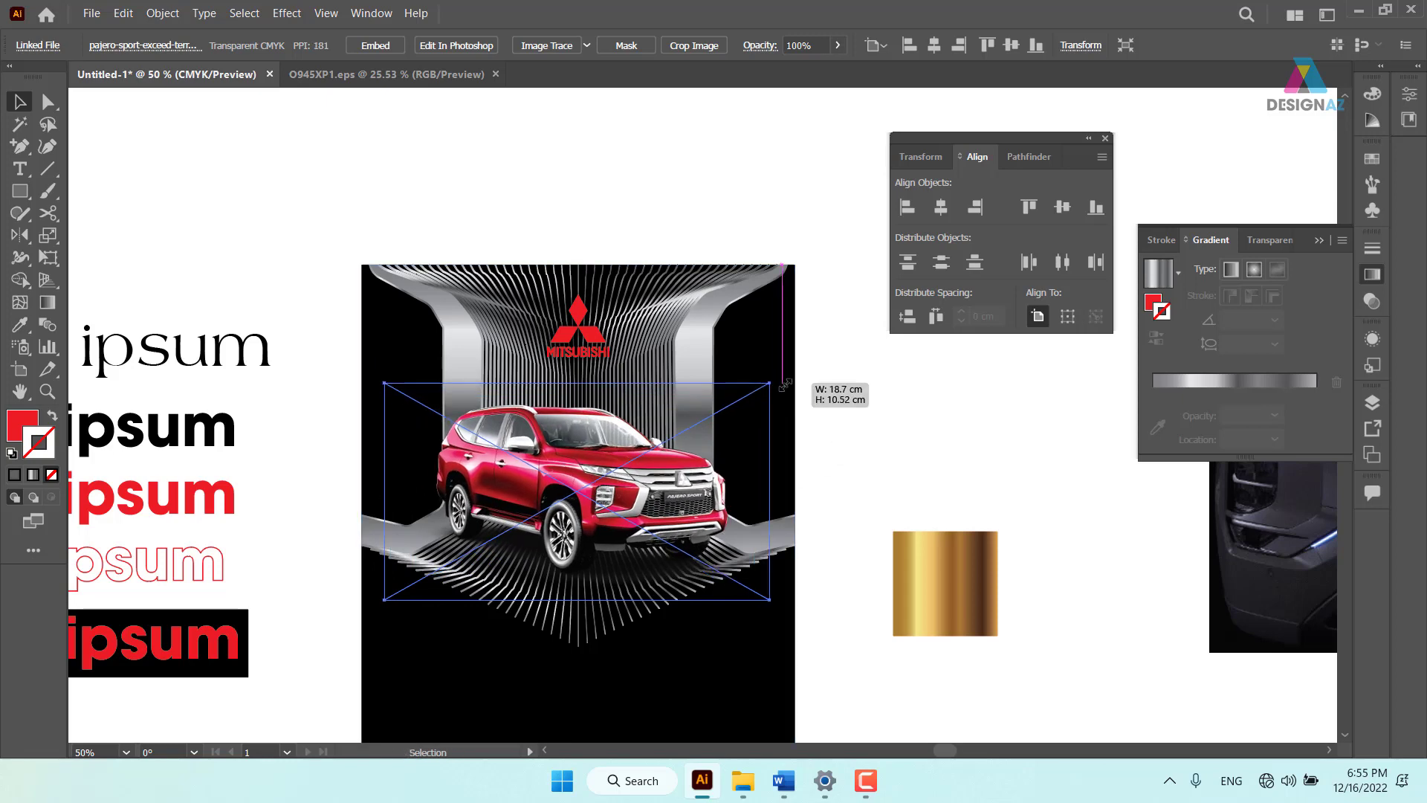
drag(644, 467, 636, 474)
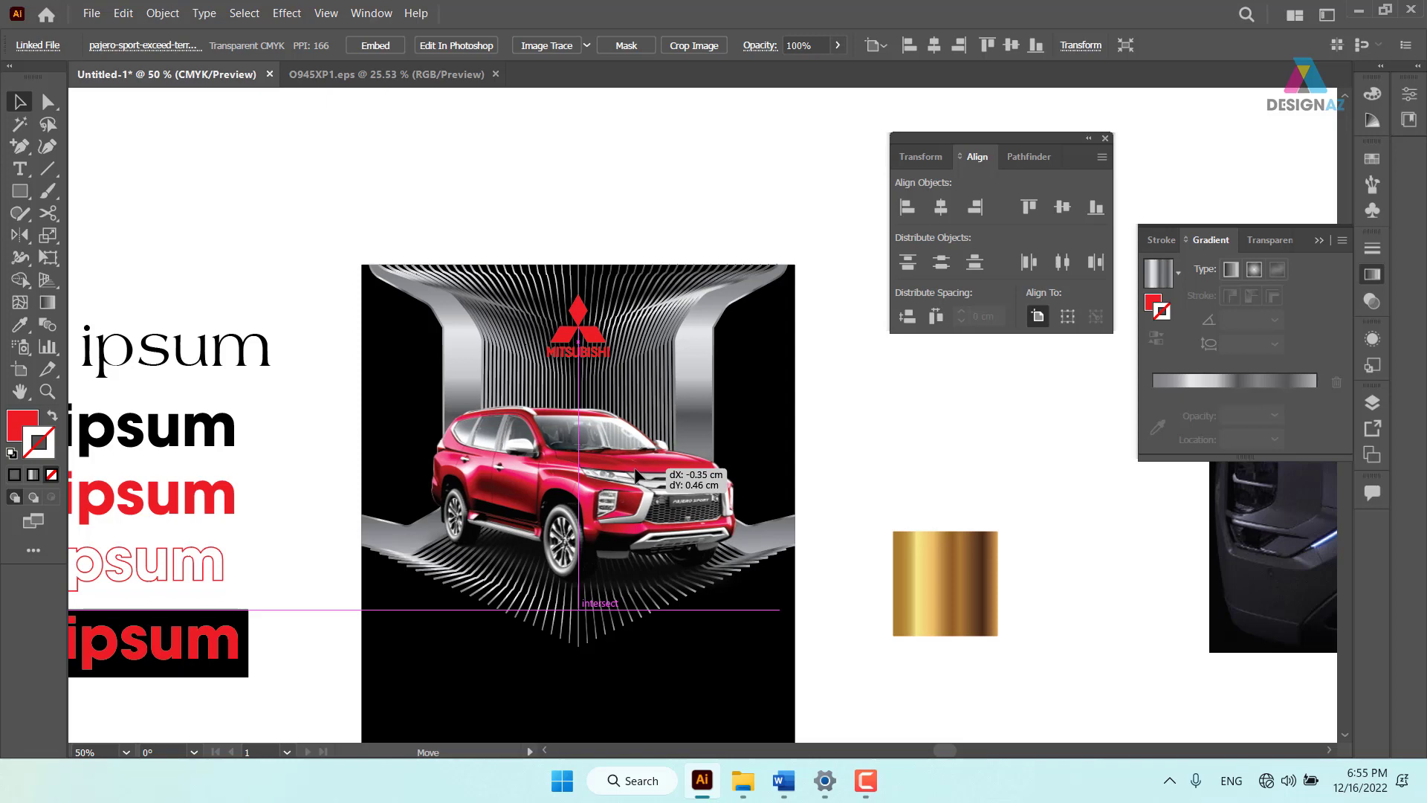
click(857, 422)
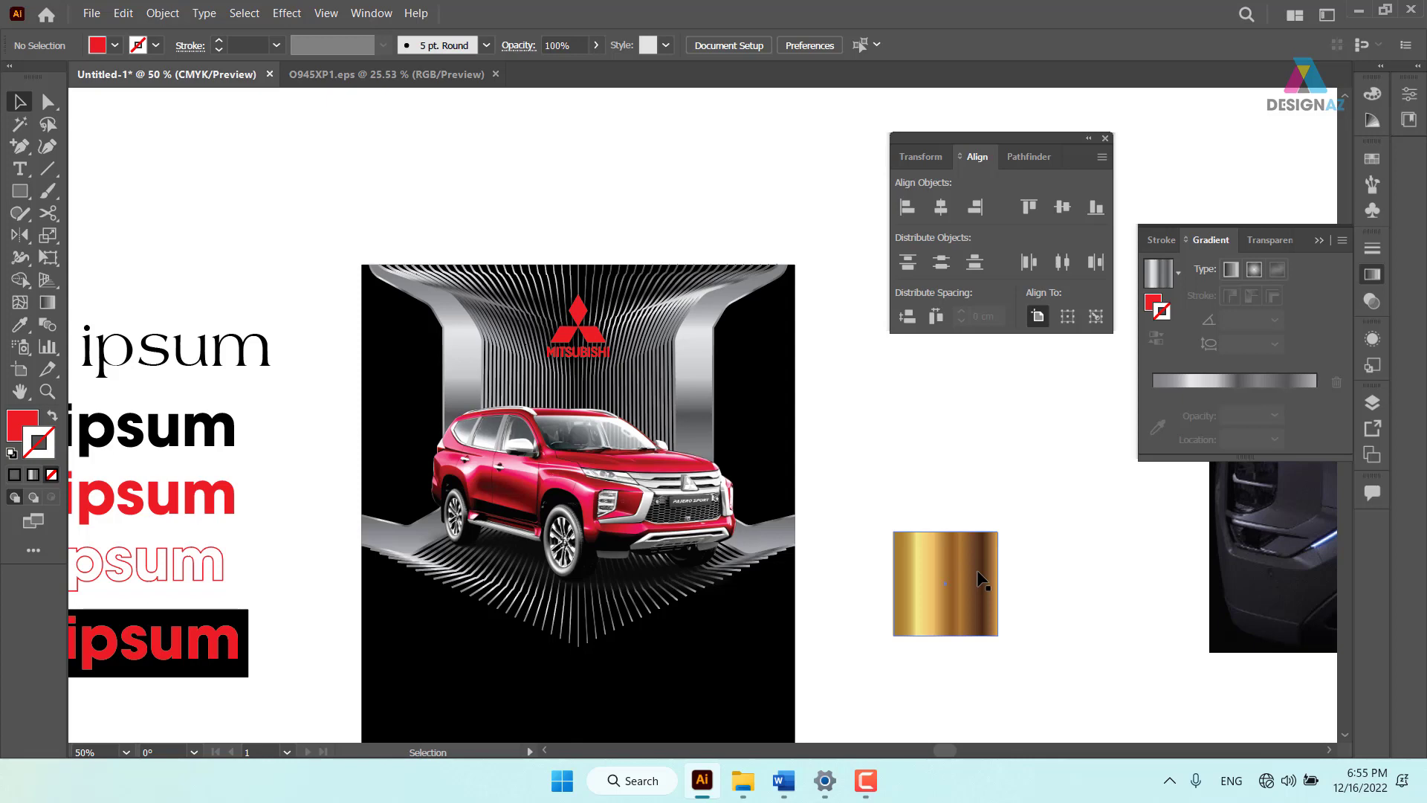
click(688, 520)
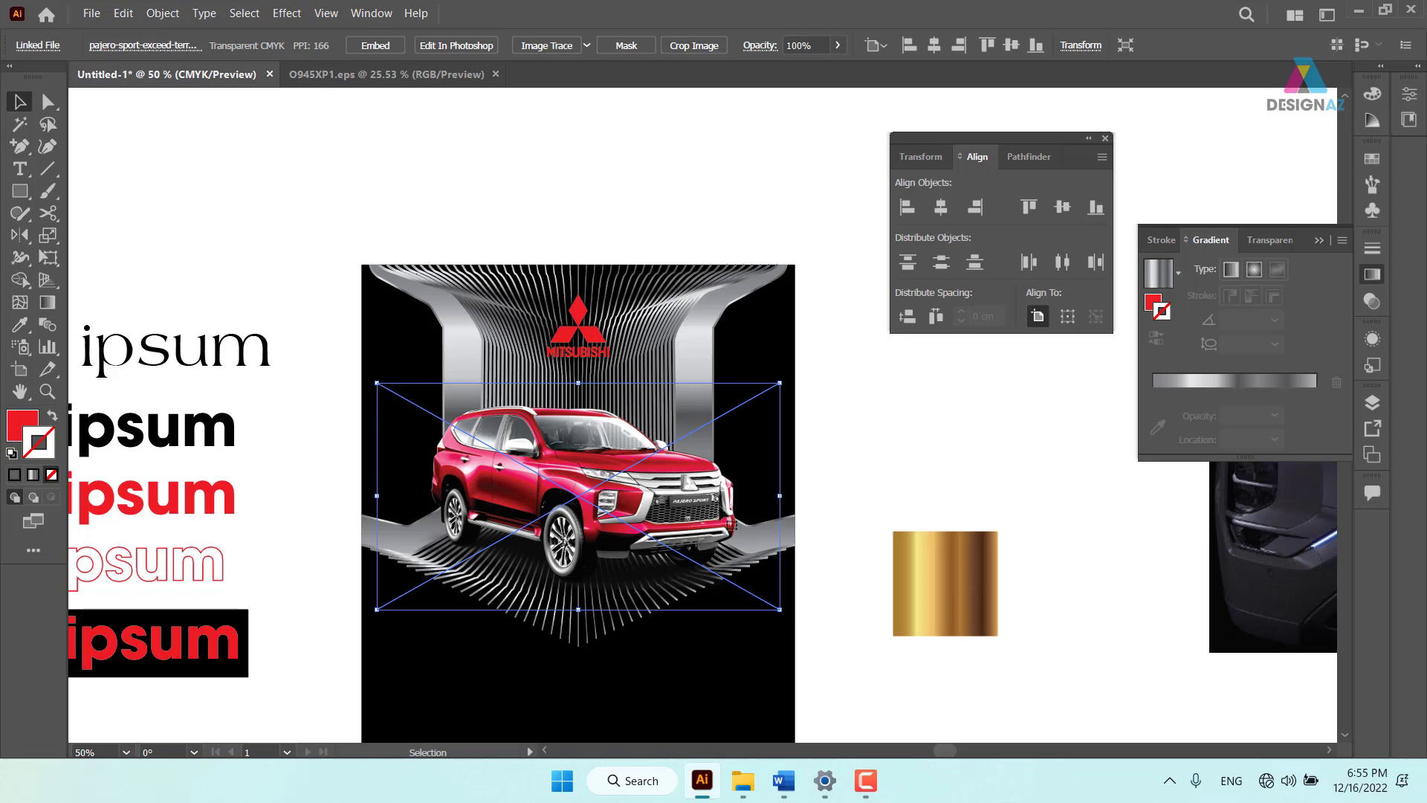
click(930, 445)
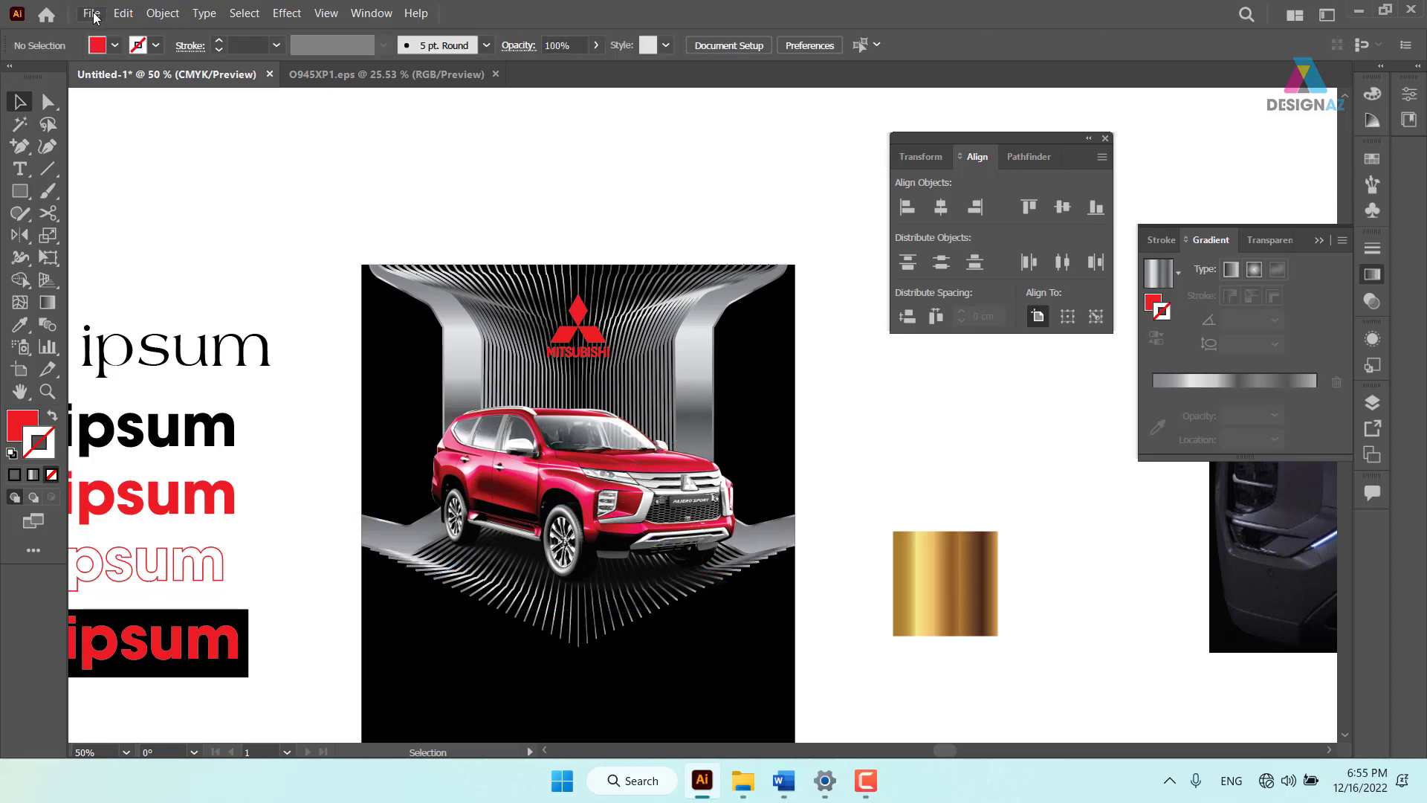
click(654, 520)
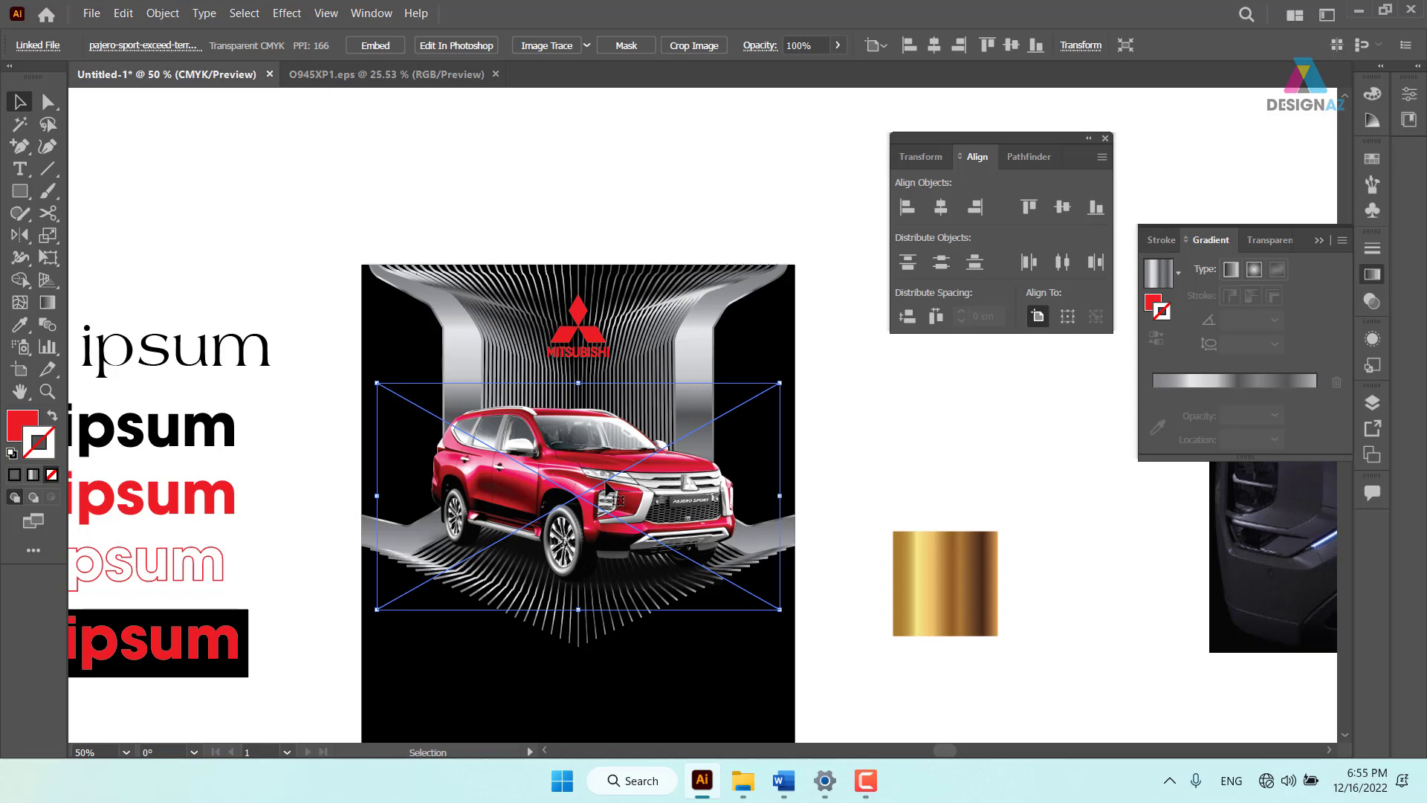
click(91, 15)
mouse_move(122, 13)
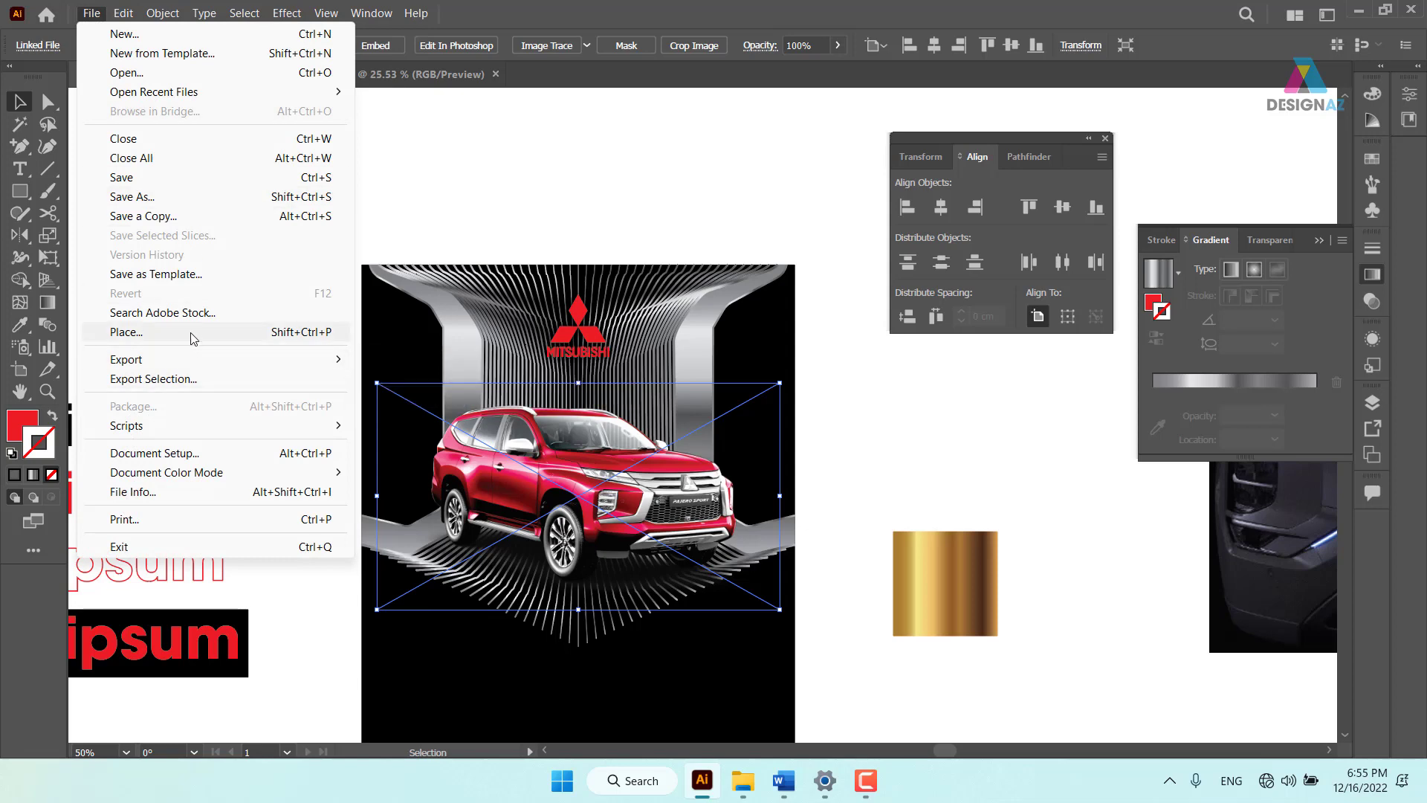
Place the dark rock texture image from Links, rotated 90° to landscape, over the artwork's top-left
click(149, 332)
click(231, 158)
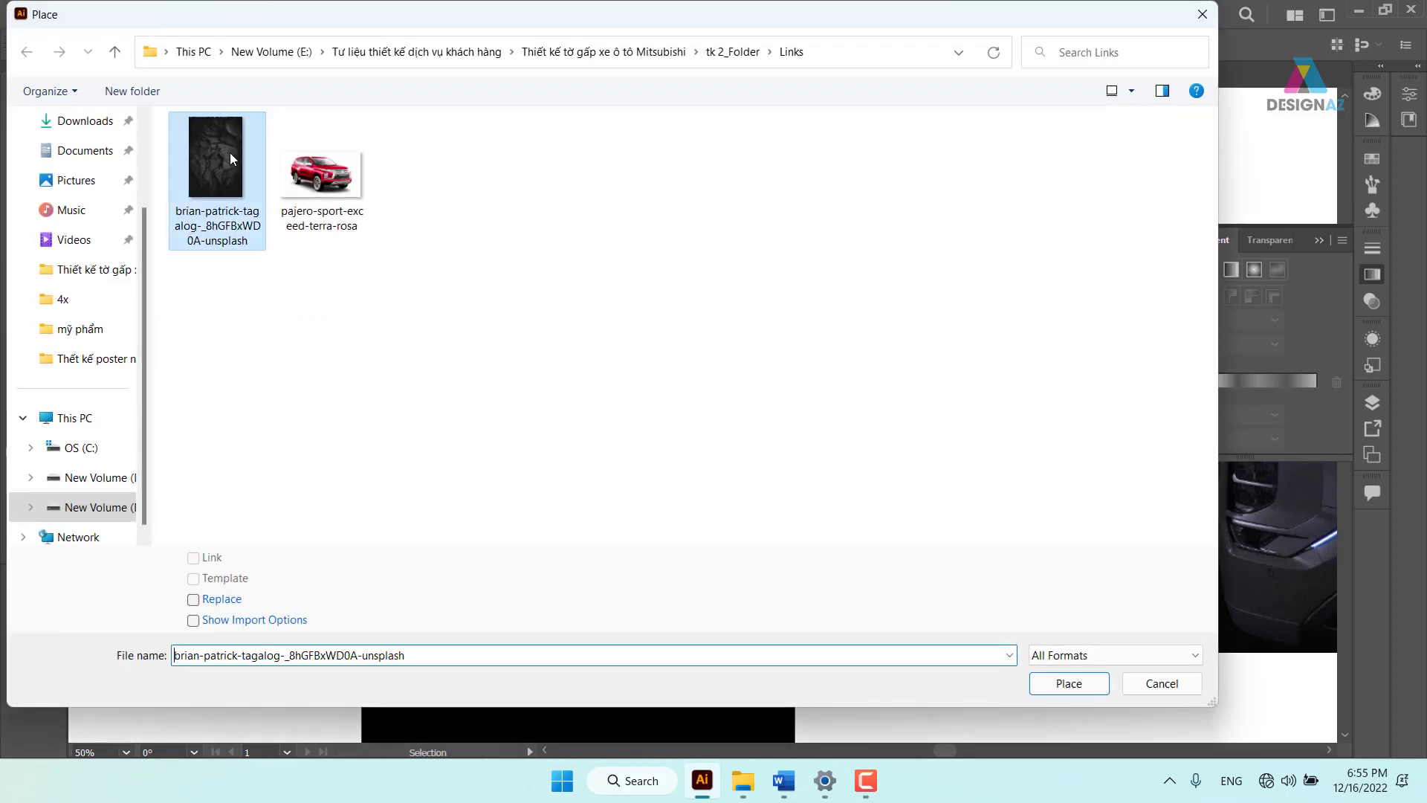
click(1069, 682)
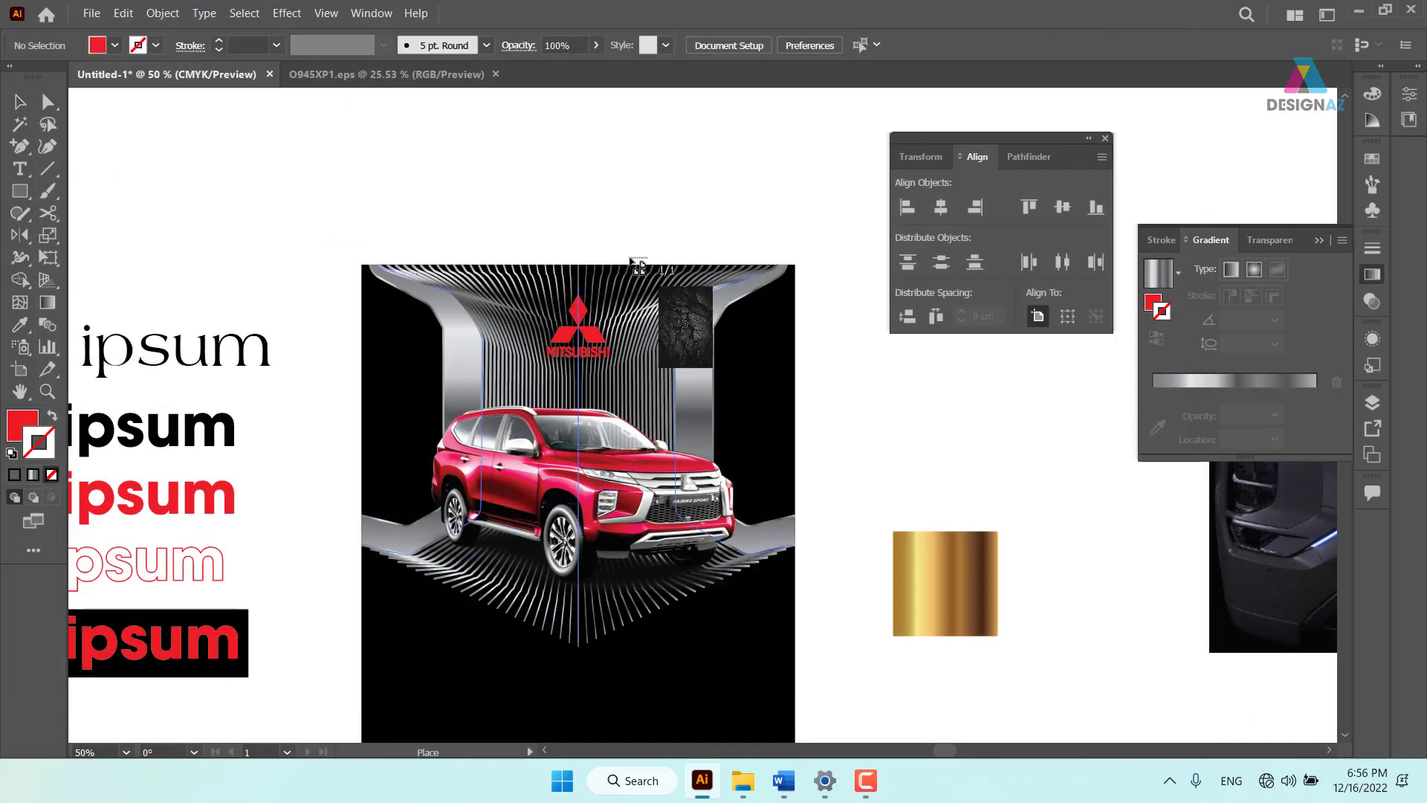
drag(335, 149, 752, 472)
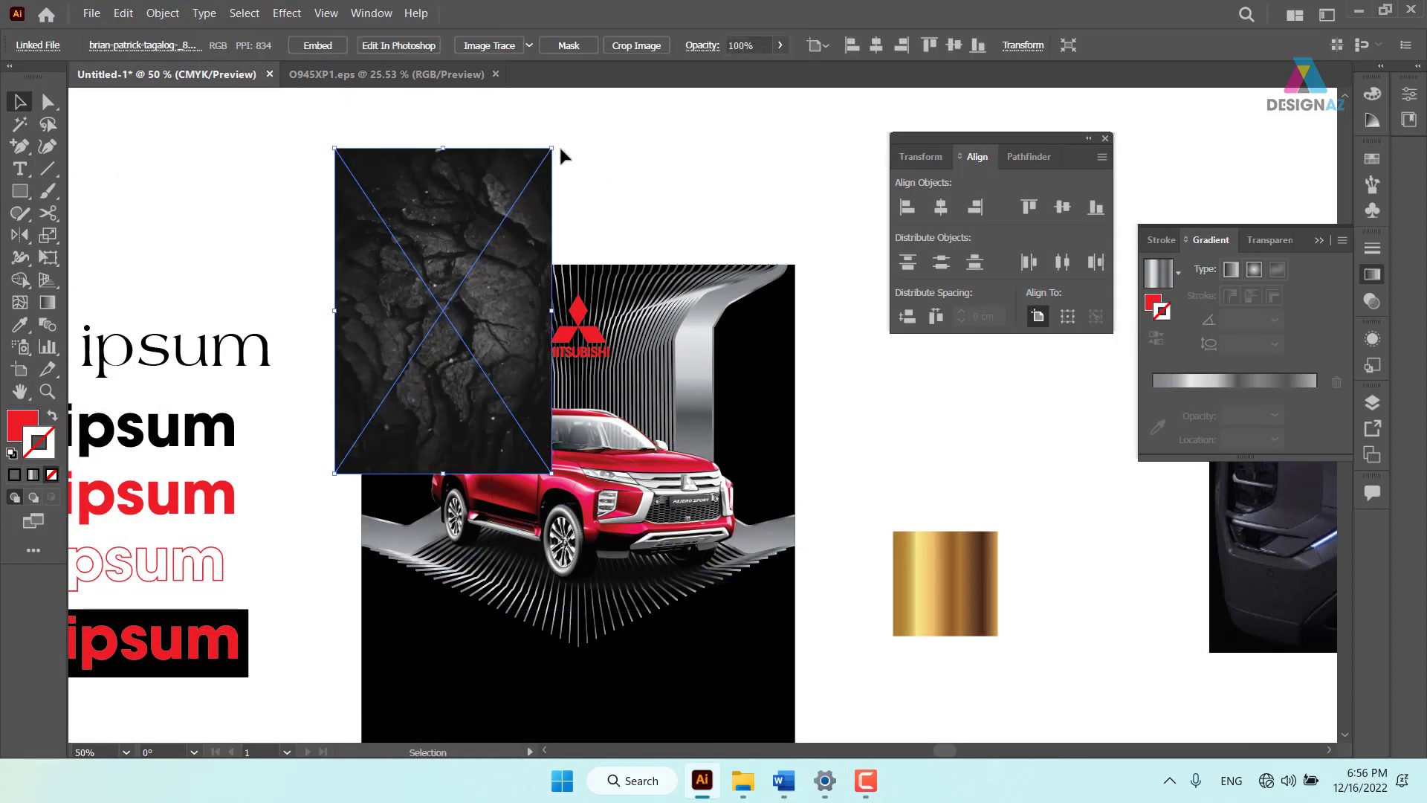
click(555, 150)
drag(554, 142, 301, 91)
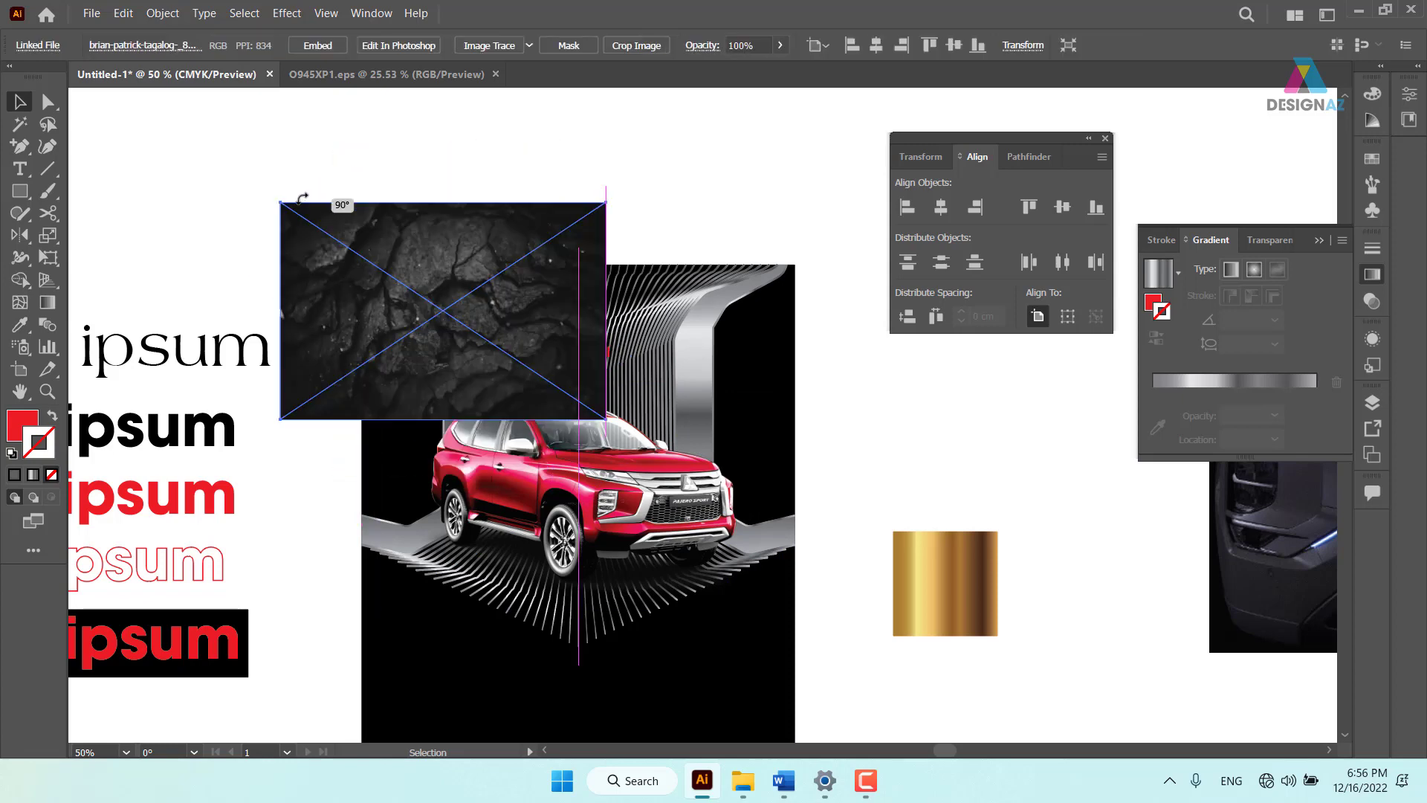
click(984, 492)
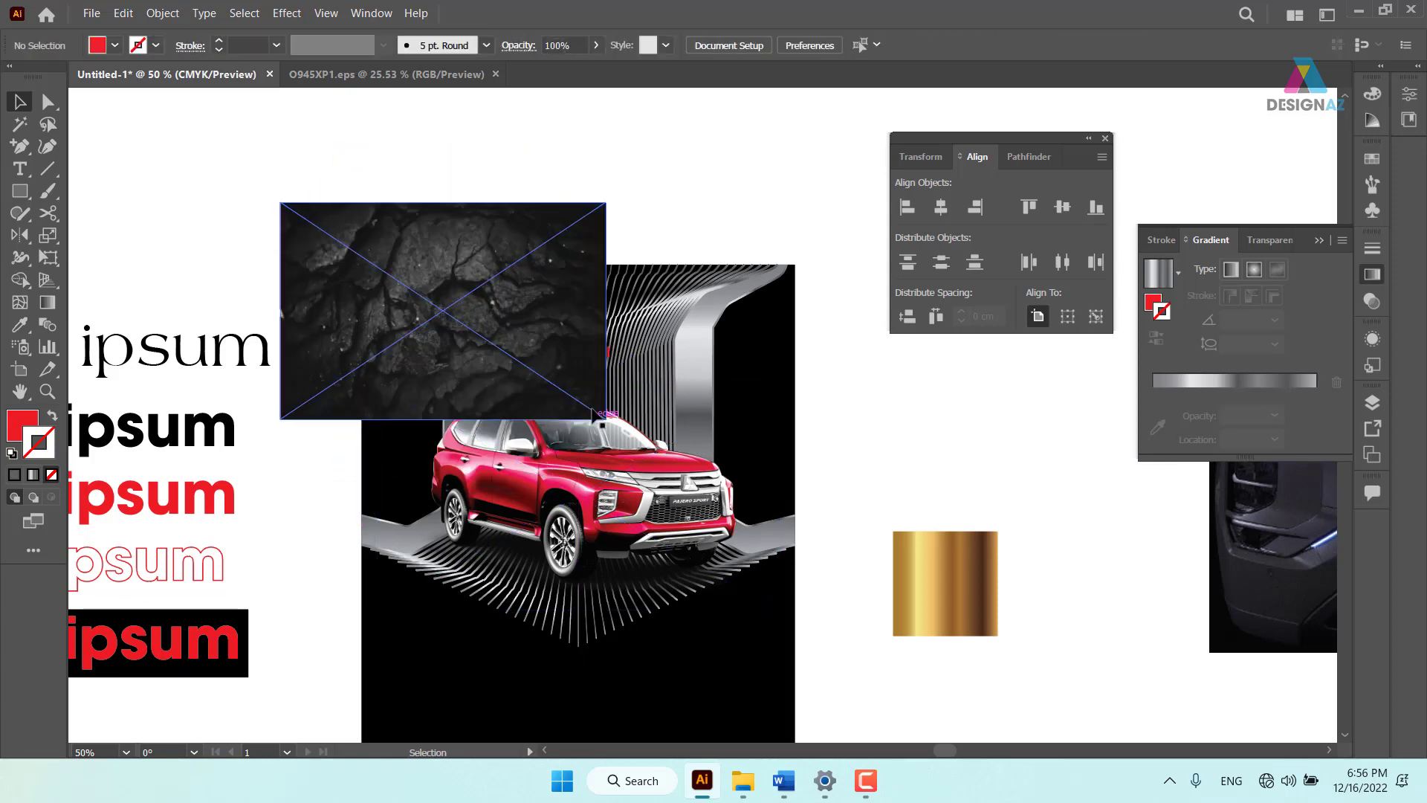
drag(514, 327, 569, 364)
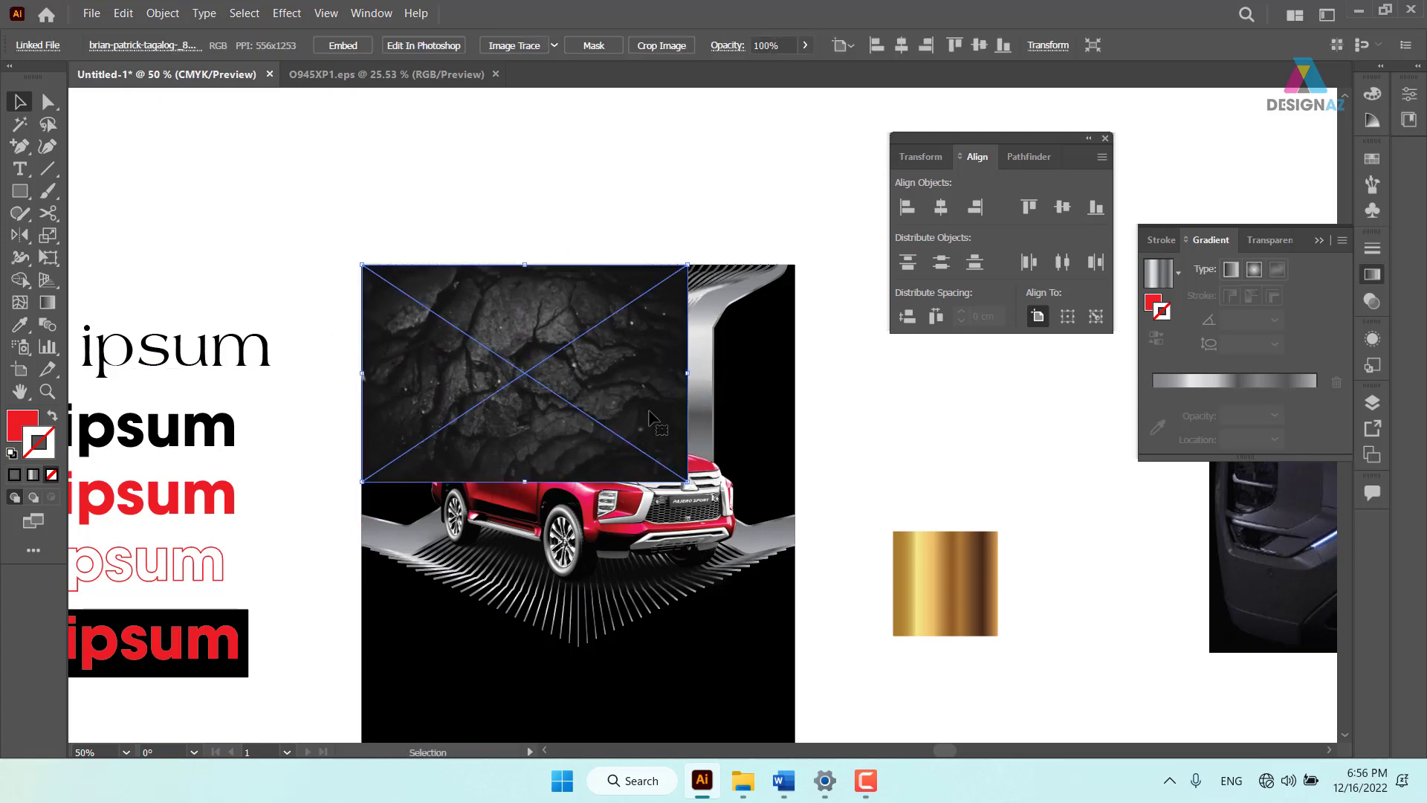
Align the rock image's left edge to the car artwork and enlarge it to the artwork's width
shift+click(775, 372)
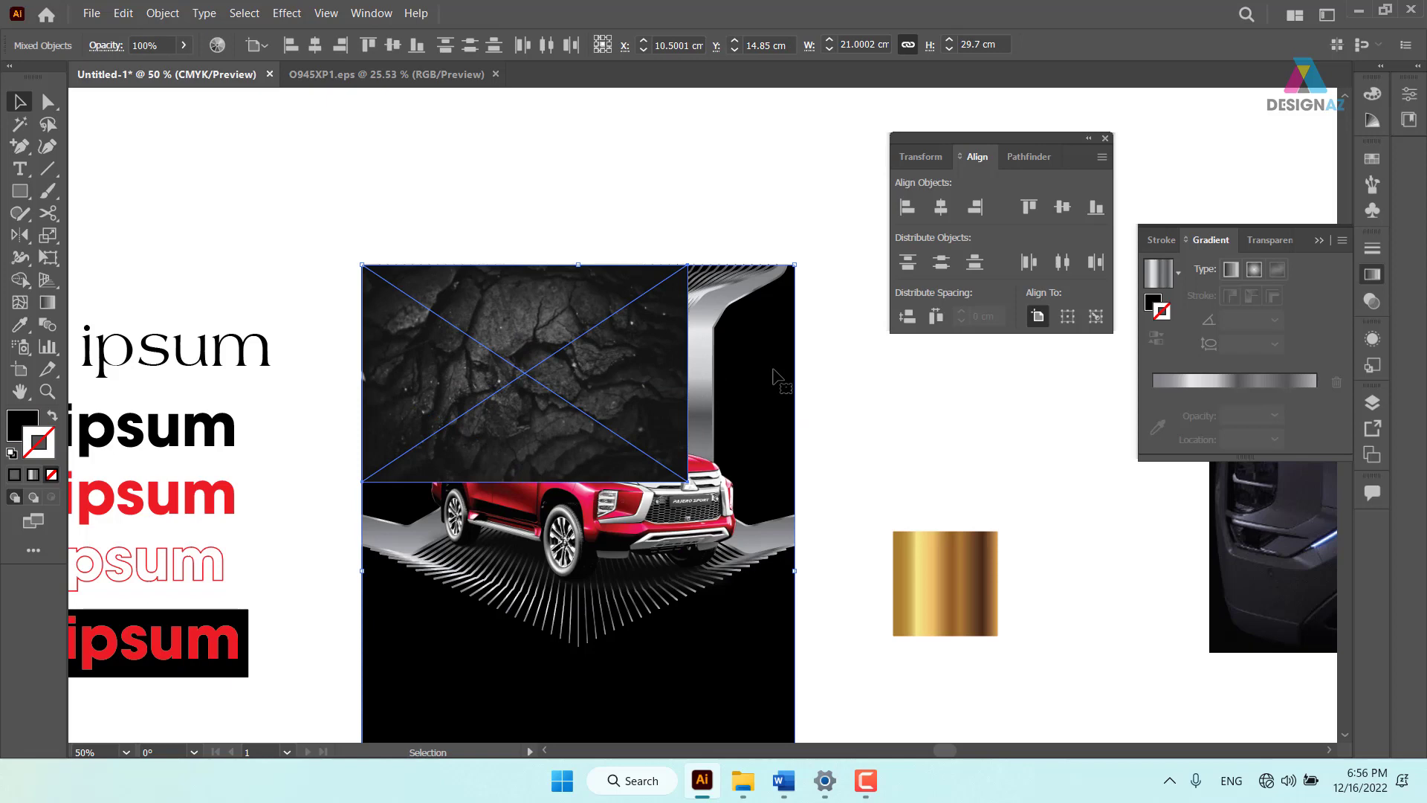
click(773, 370)
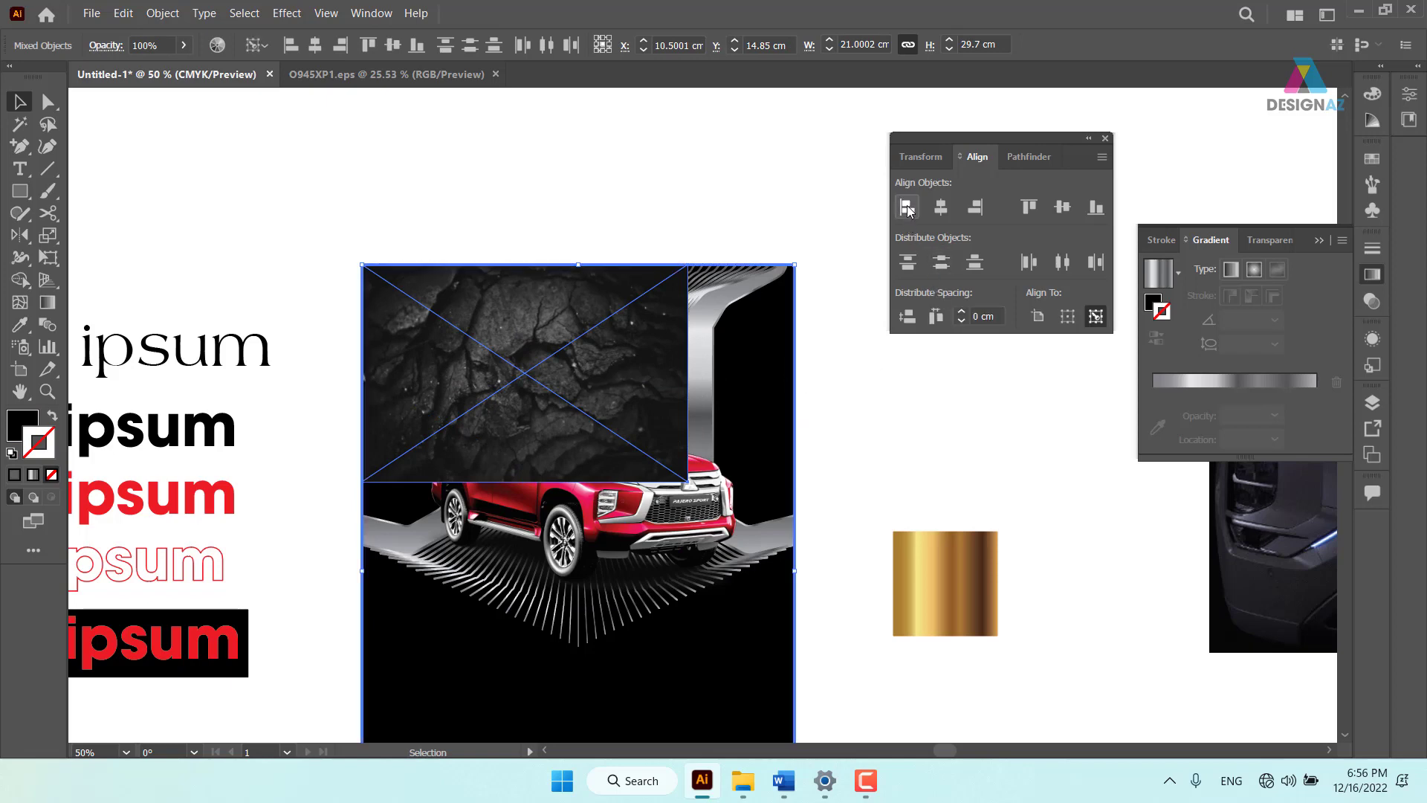
click(907, 210)
click(838, 429)
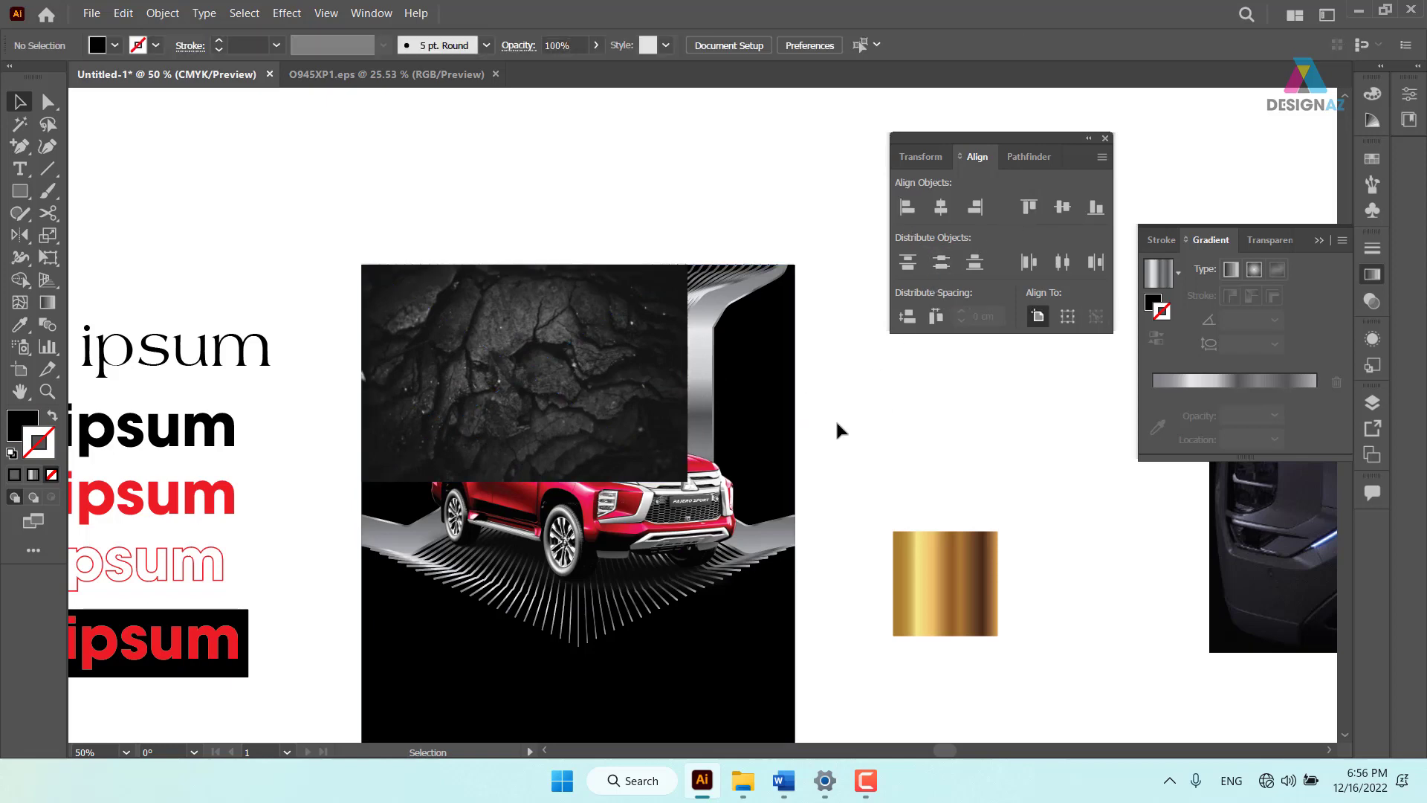
click(654, 461)
mouse_move(687, 481)
mouse_down()
mouse_move(797, 585)
mouse_move(827, 589)
mouse_up()
click(891, 482)
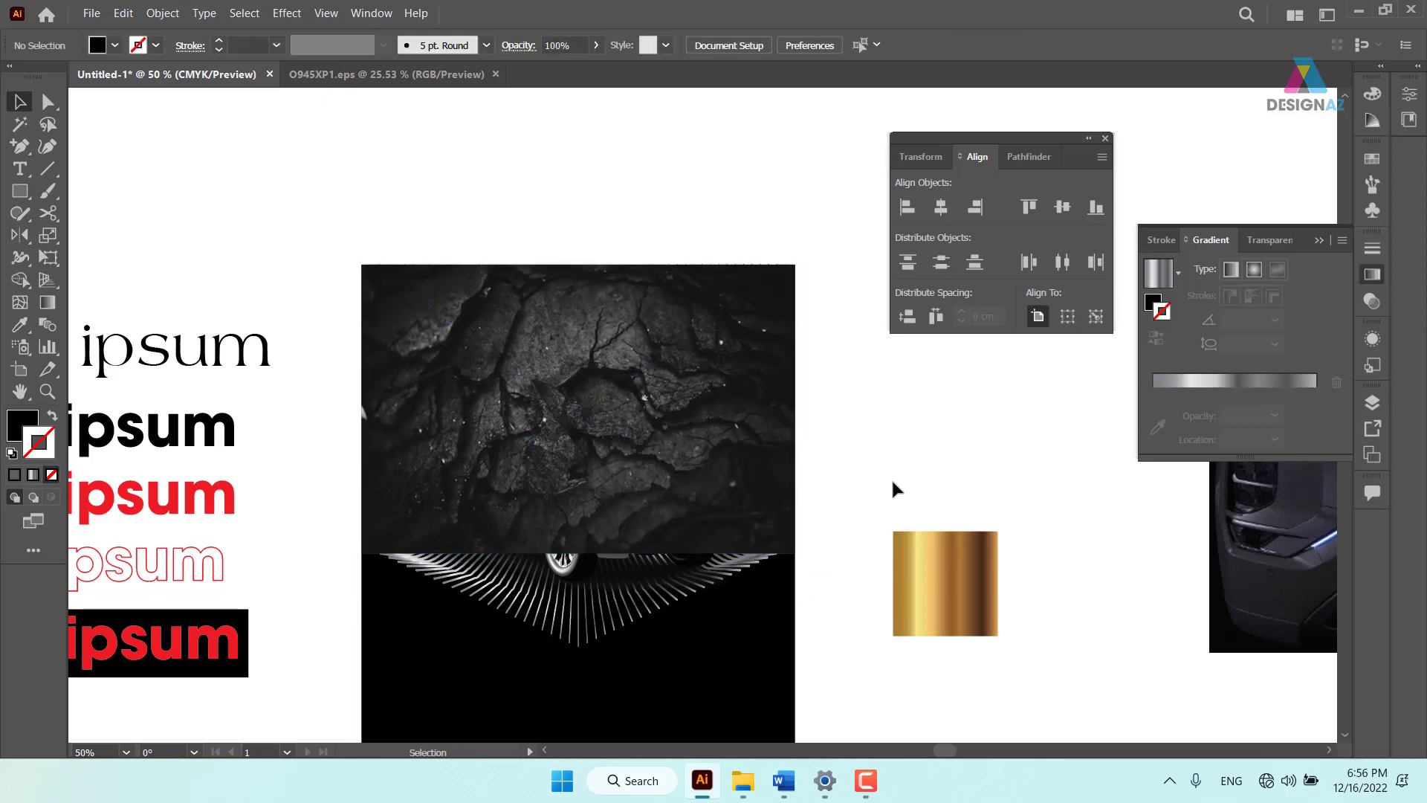
Send the rock image and the car artwork's background backward, then zoom in on the car
click(752, 425)
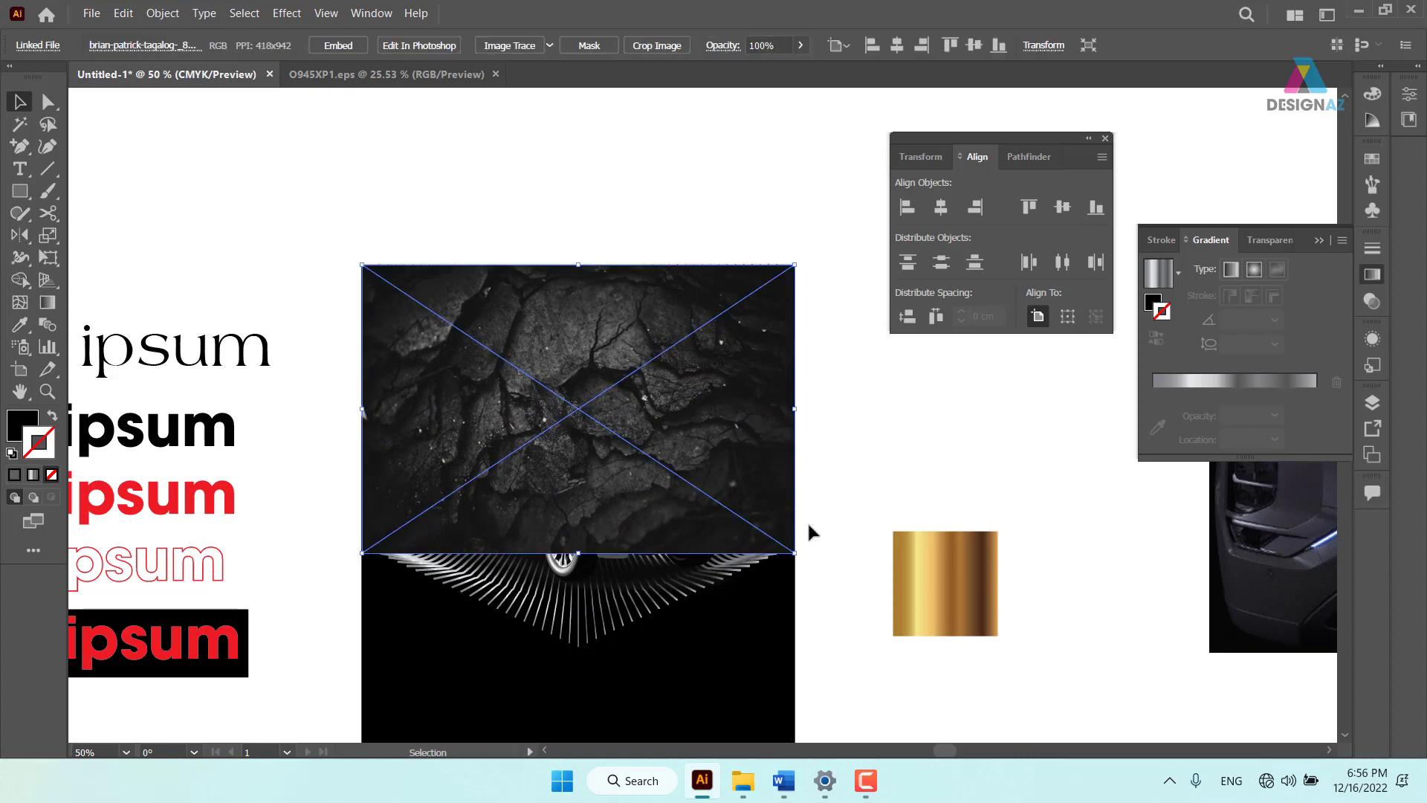
key(ctrl+bracketleft)
click(871, 441)
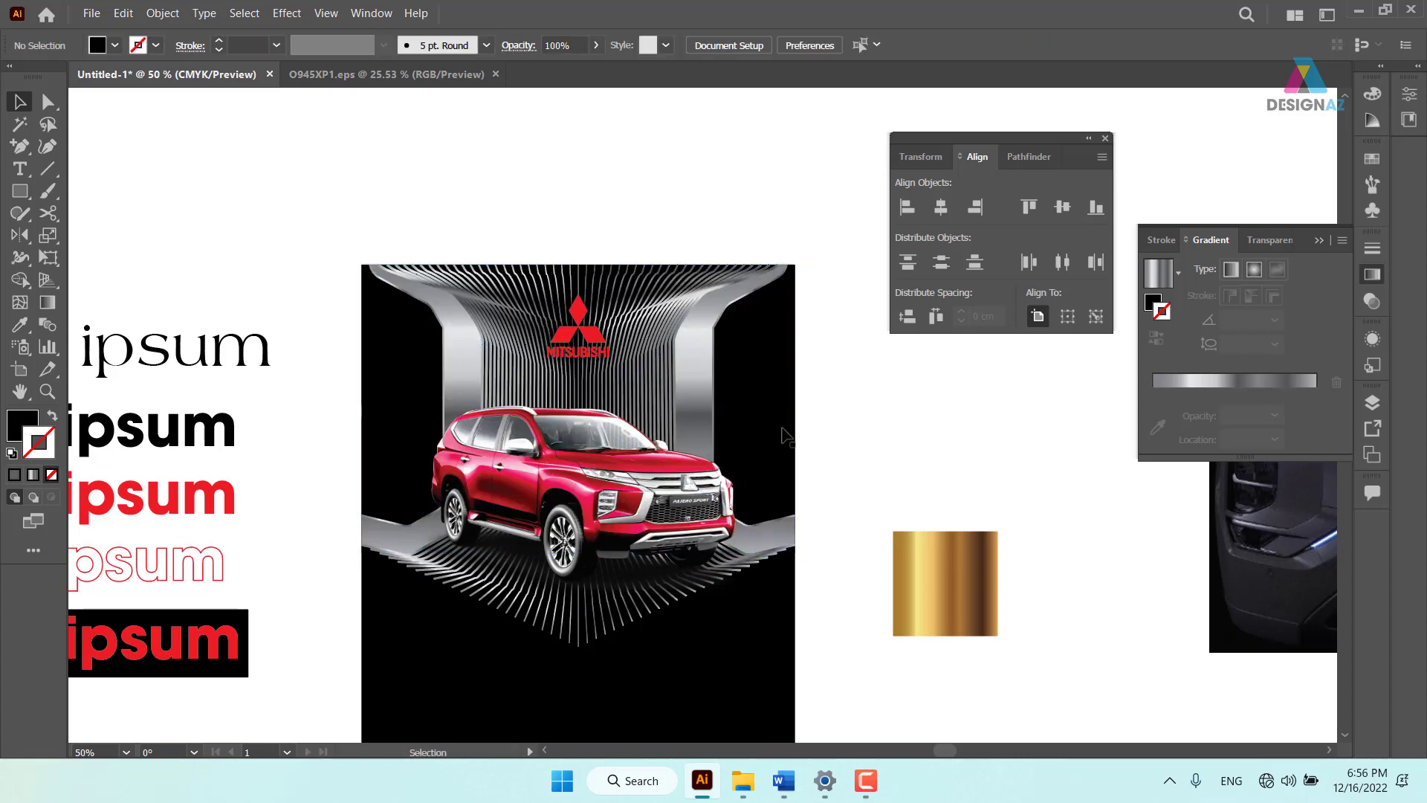
click(785, 357)
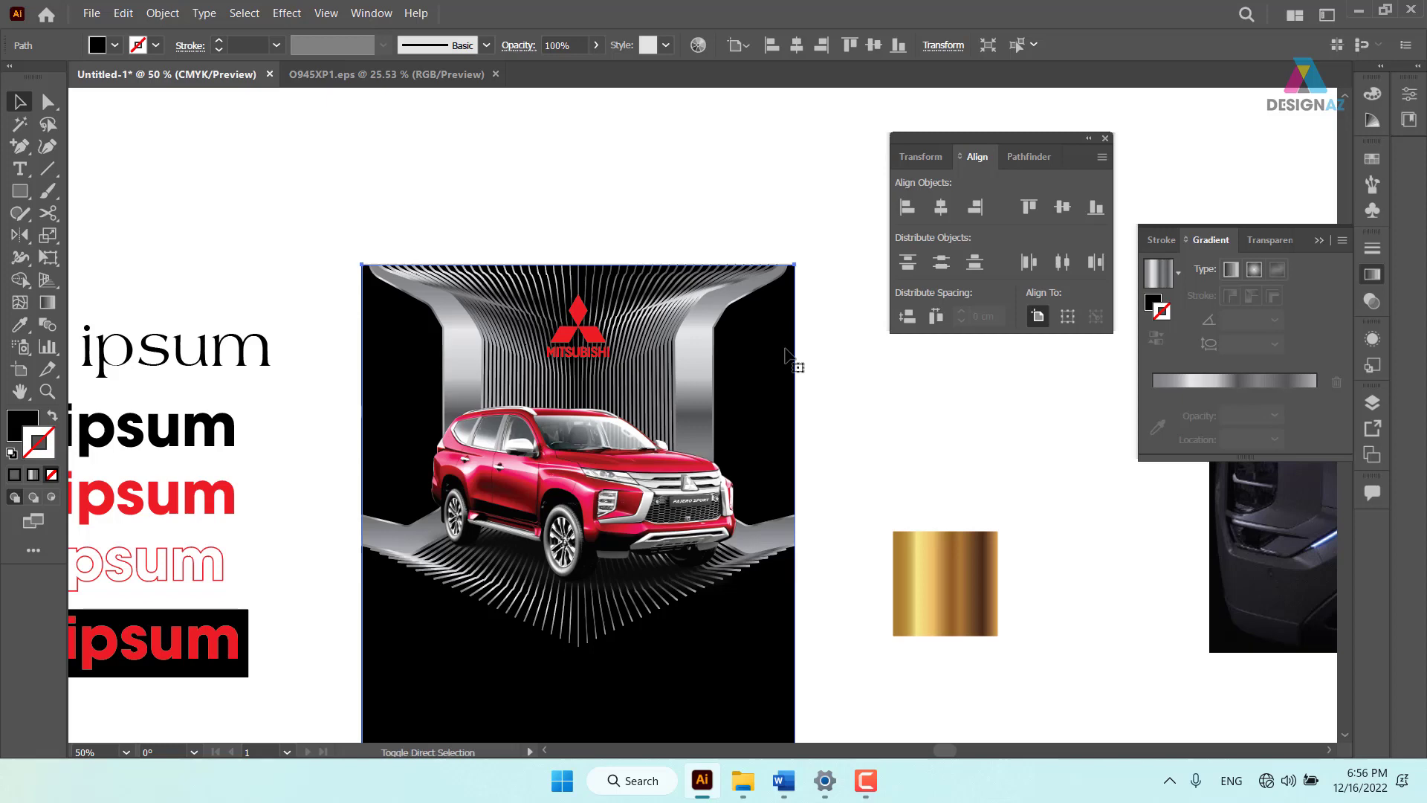
key(ctrl+bracketleft)
click(898, 411)
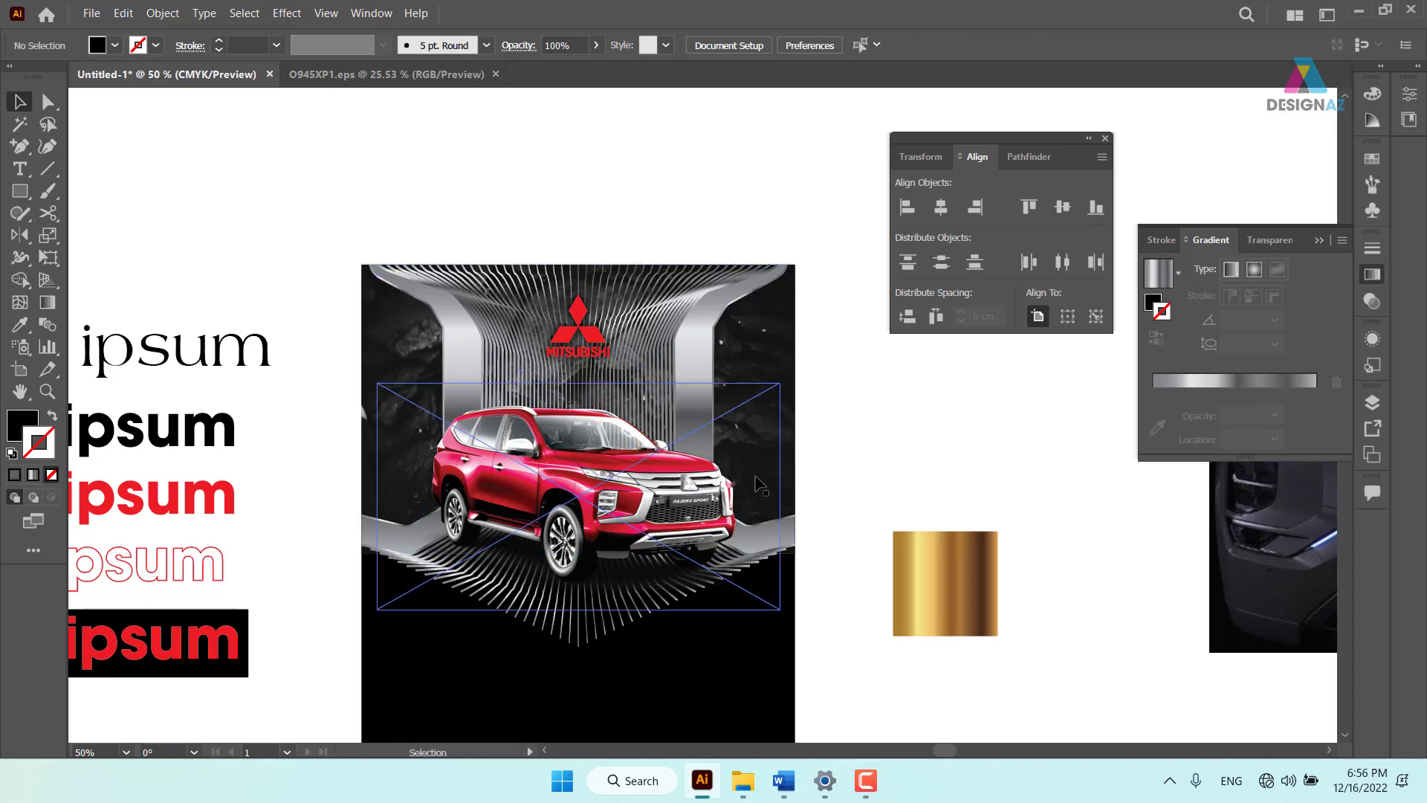
key(z)
mouse_move(419, 372)
mouse_down()
mouse_move(531, 449)
mouse_move(752, 371)
mouse_up()
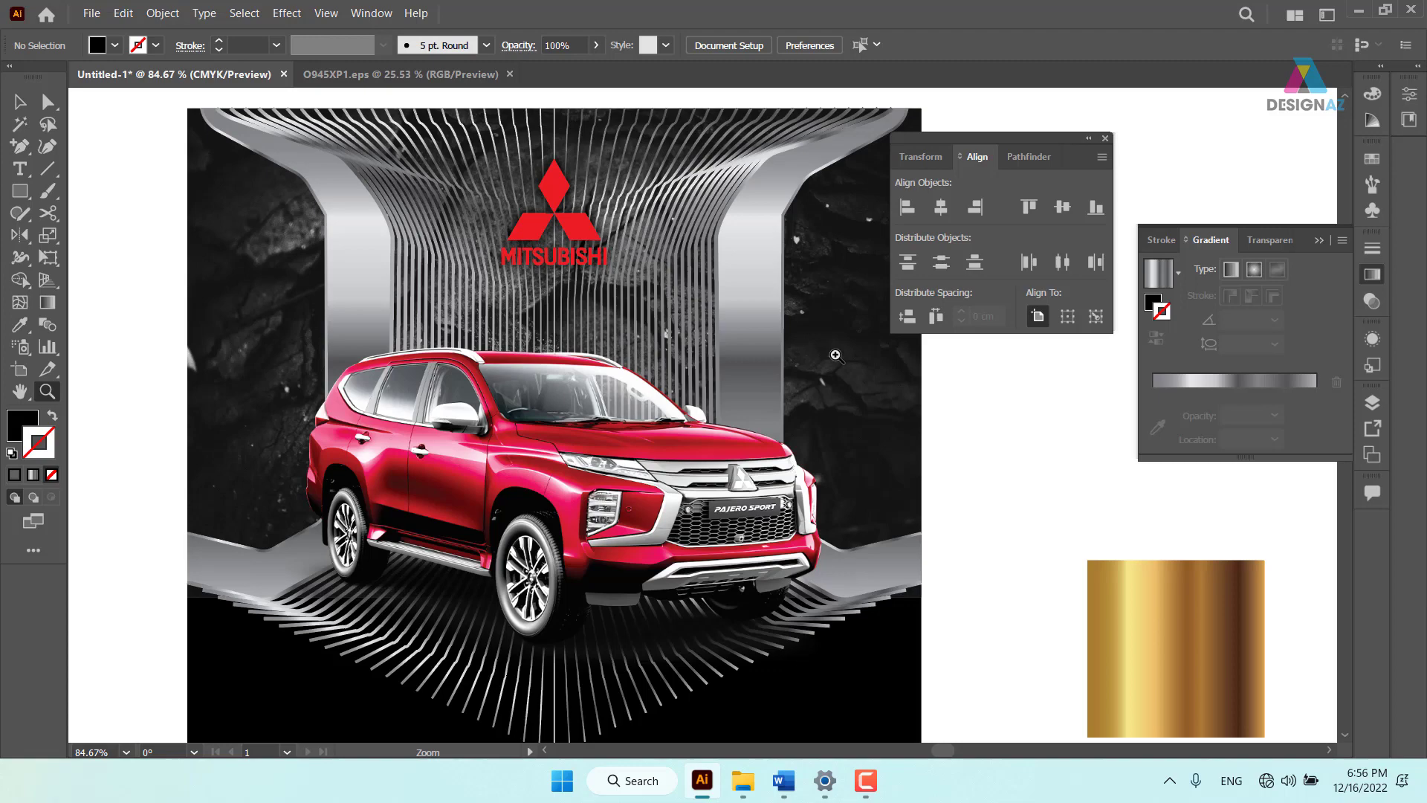
key(ctrl+minus)
key(ctrl+minus)
key(ctrl+minus)
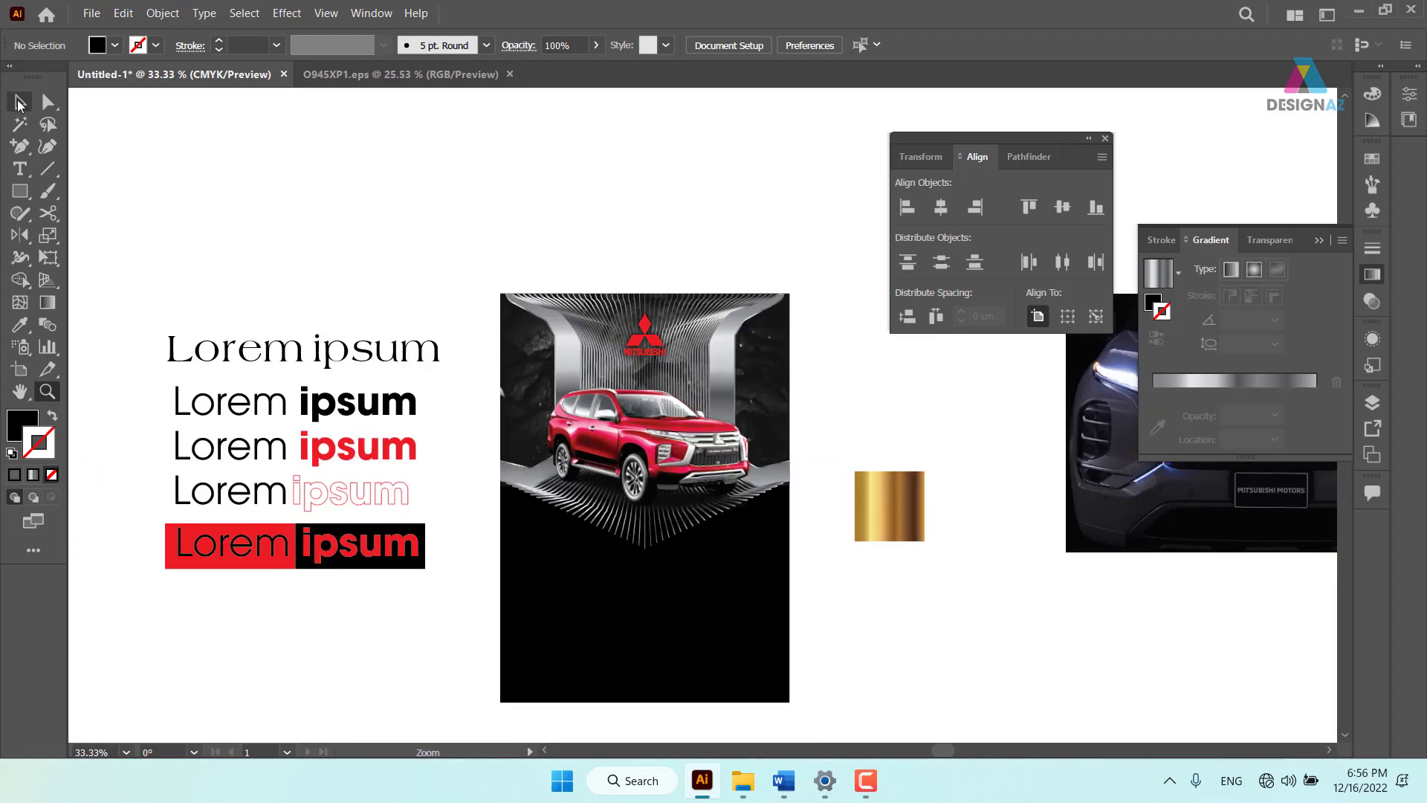
click(20, 102)
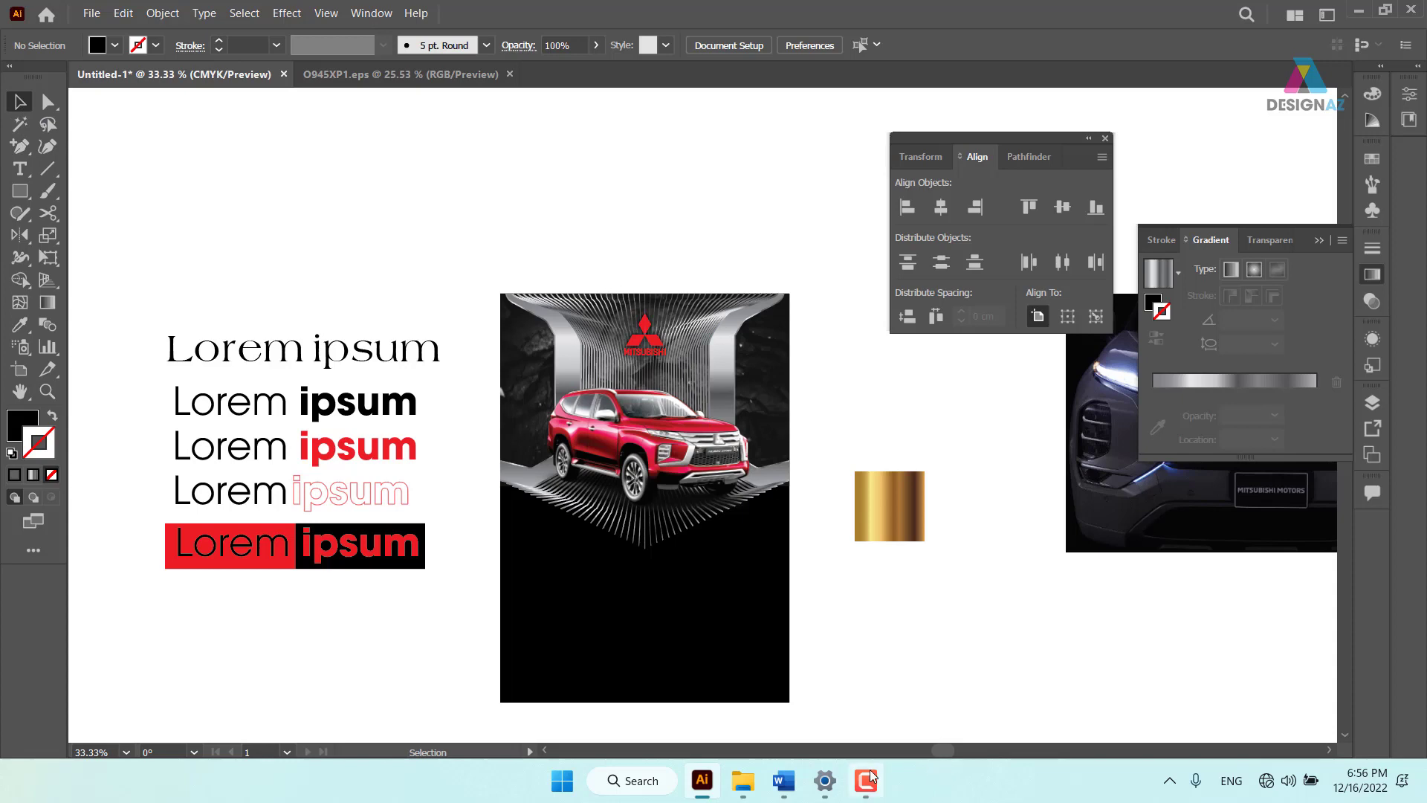
mouse_move(782, 780)
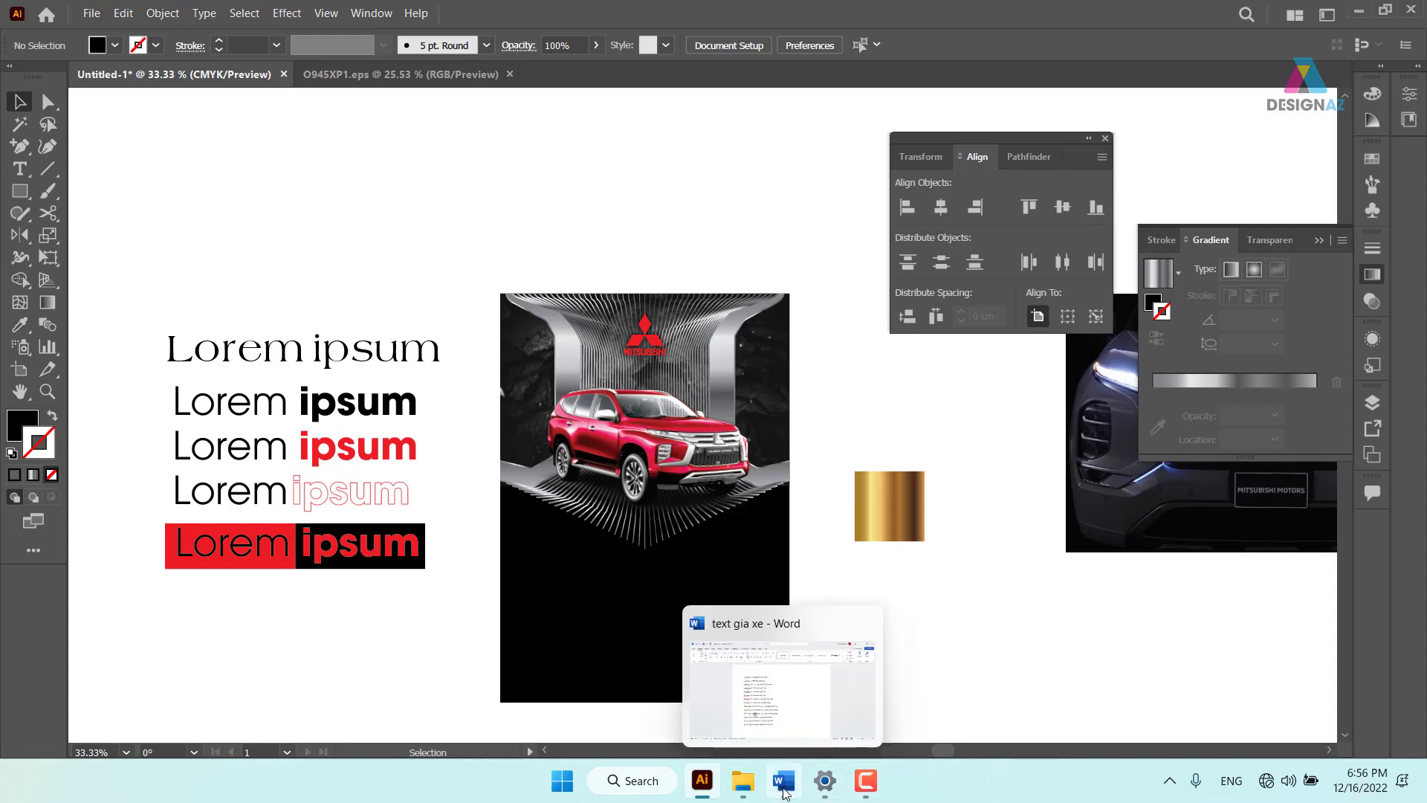
Copy the words 'Pajero Sport Diesel' from the Word price list and return to Illustrator
click(784, 791)
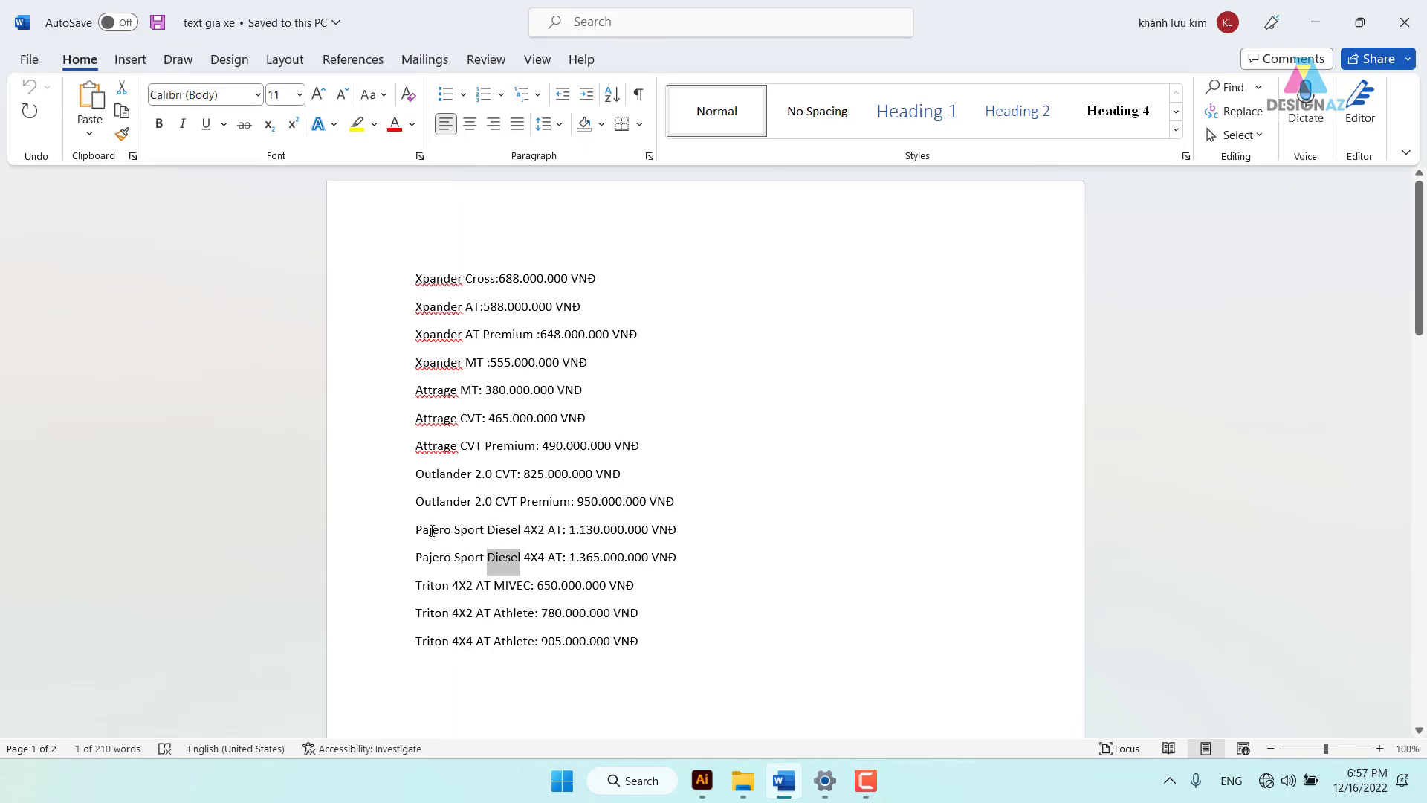
click(446, 557)
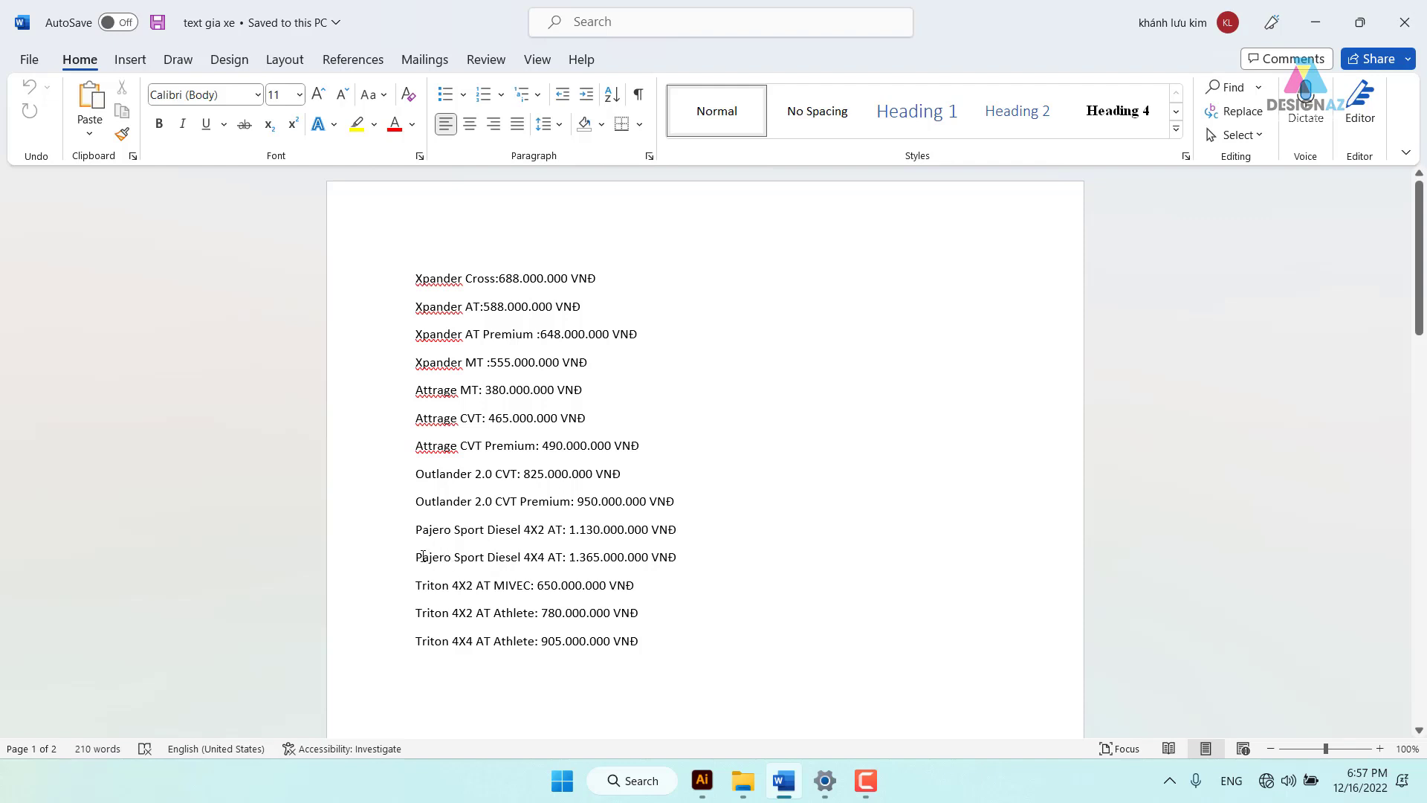
drag(417, 556, 520, 556)
key(ctrl+c)
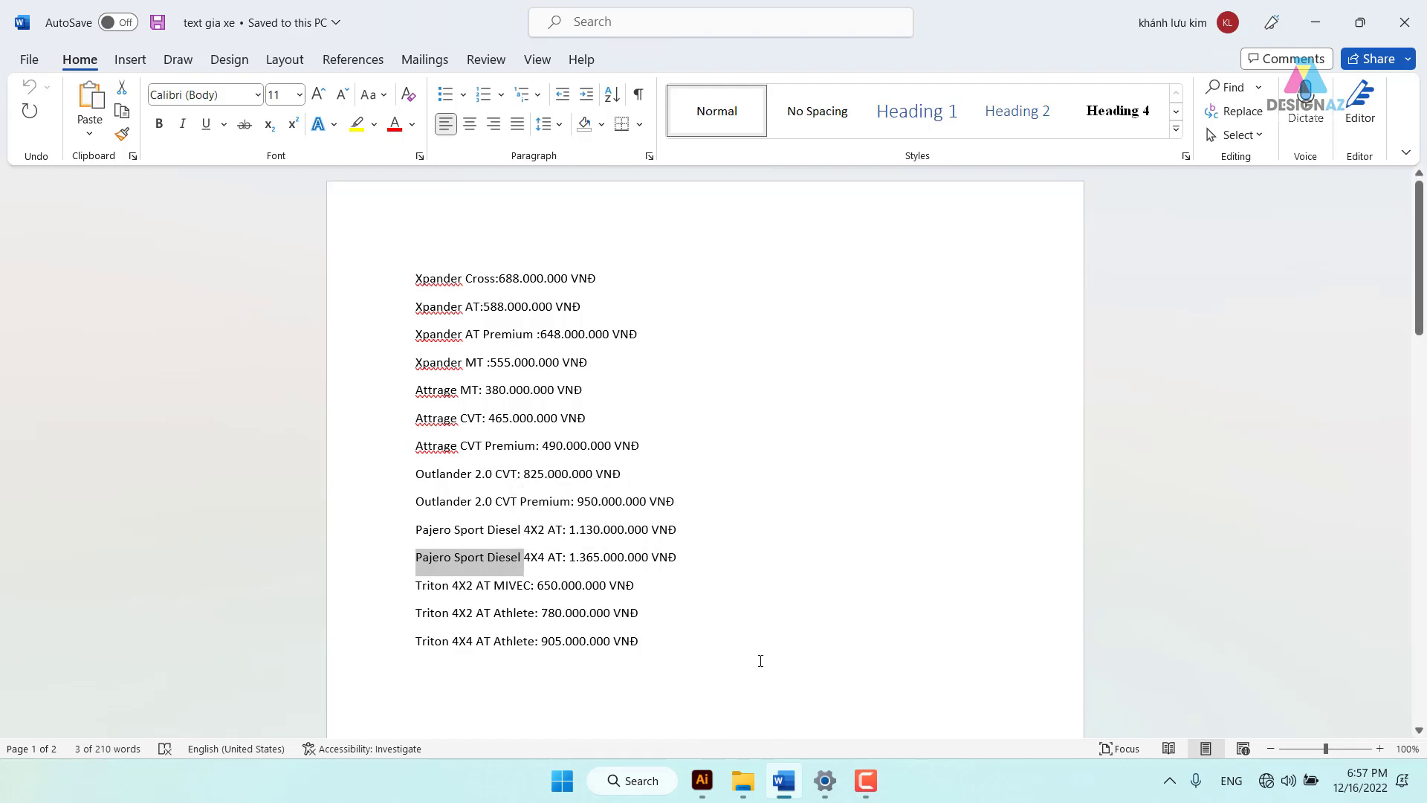
click(706, 787)
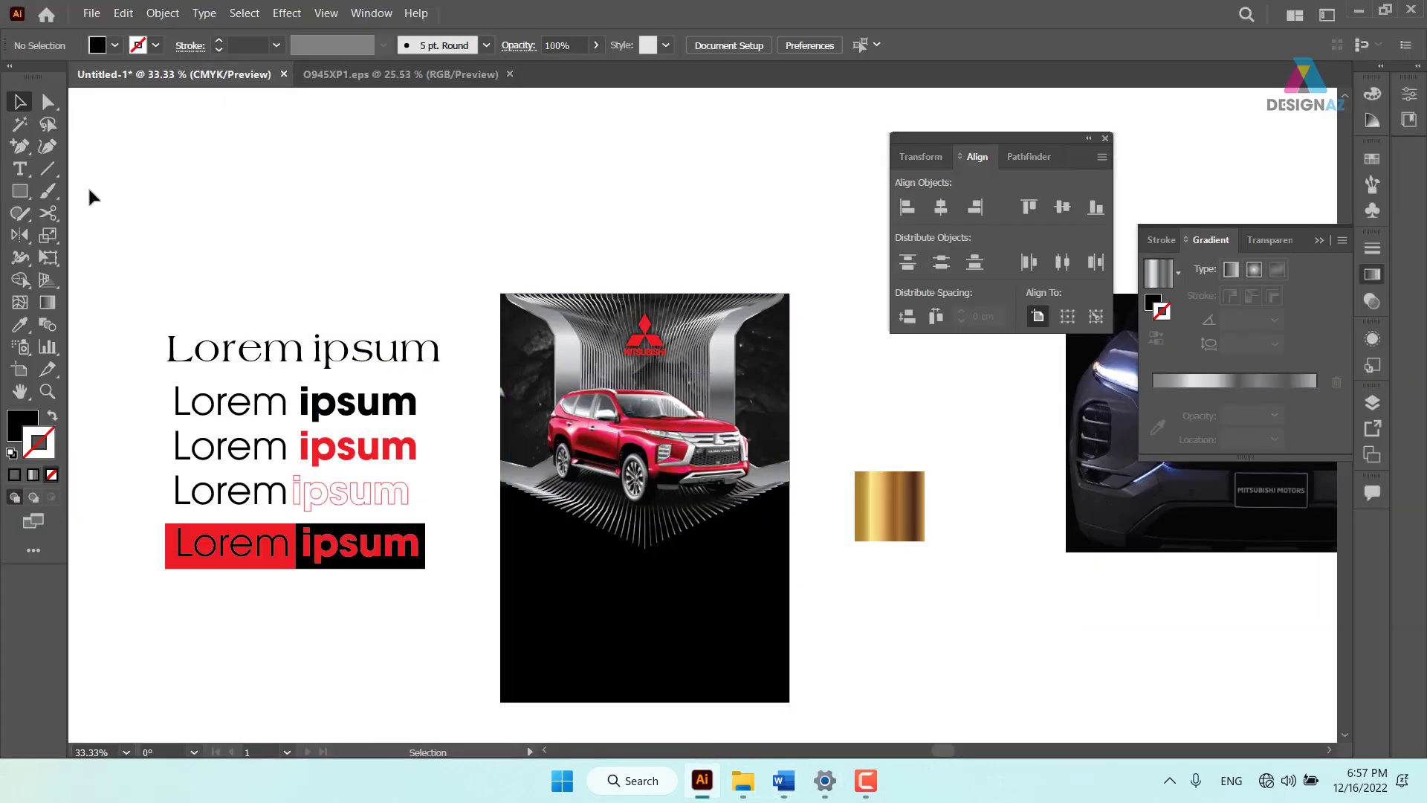
Paste 'Pajero Sport Diesel' as a text object, enlarge it, move it to the page bottom and fill it white
click(20, 168)
click(295, 186)
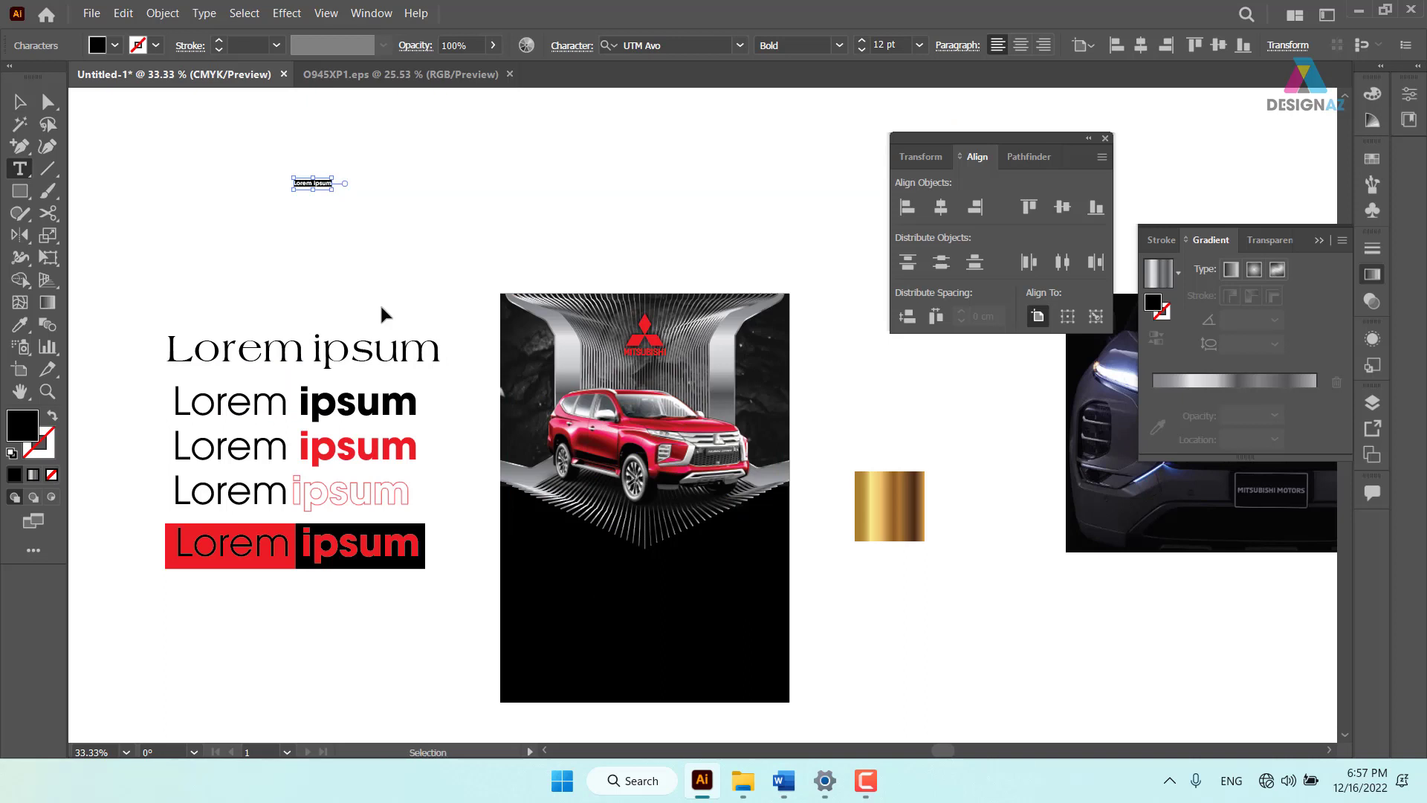
key(ctrl+v)
click(20, 102)
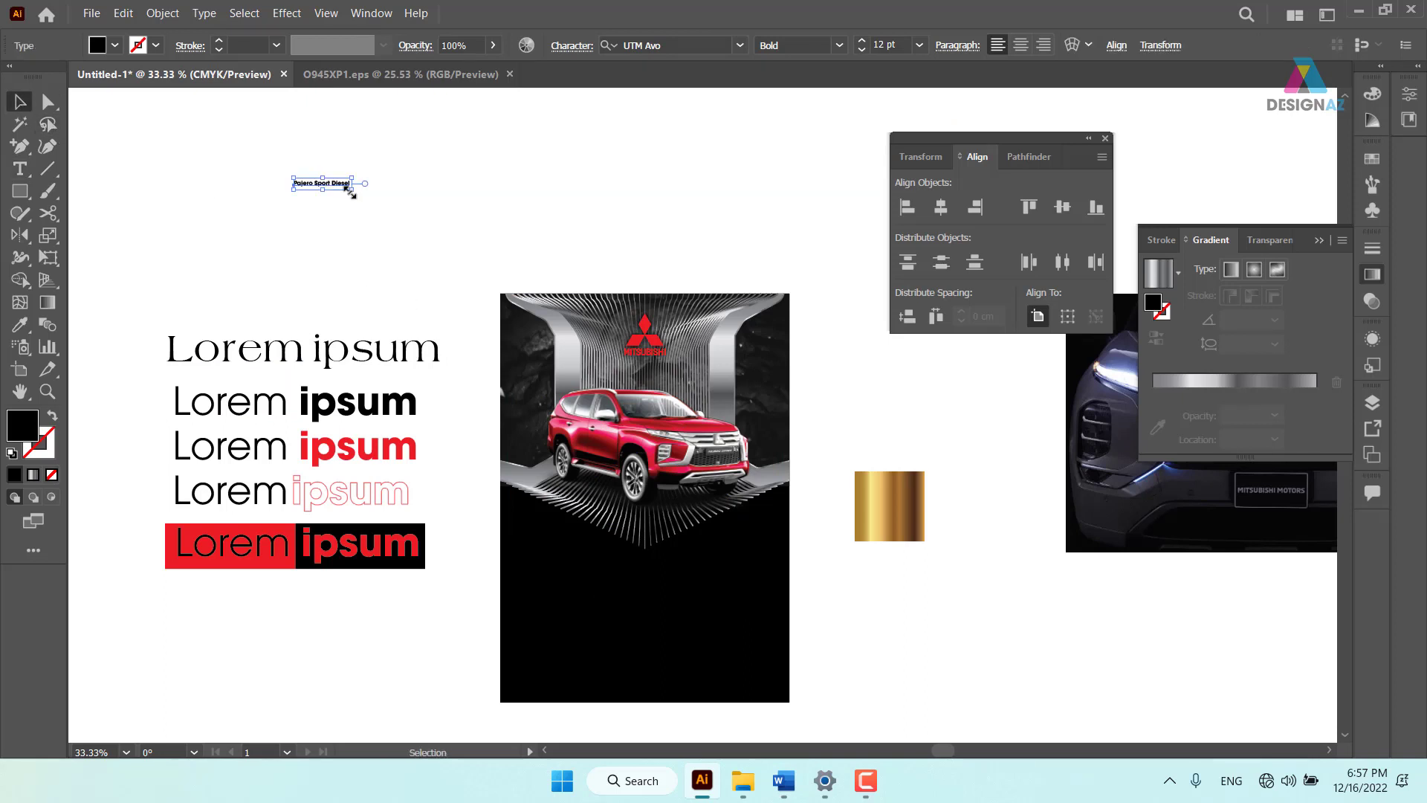
drag(349, 192, 809, 245)
drag(580, 233, 946, 636)
scroll(834, 615, right, 3)
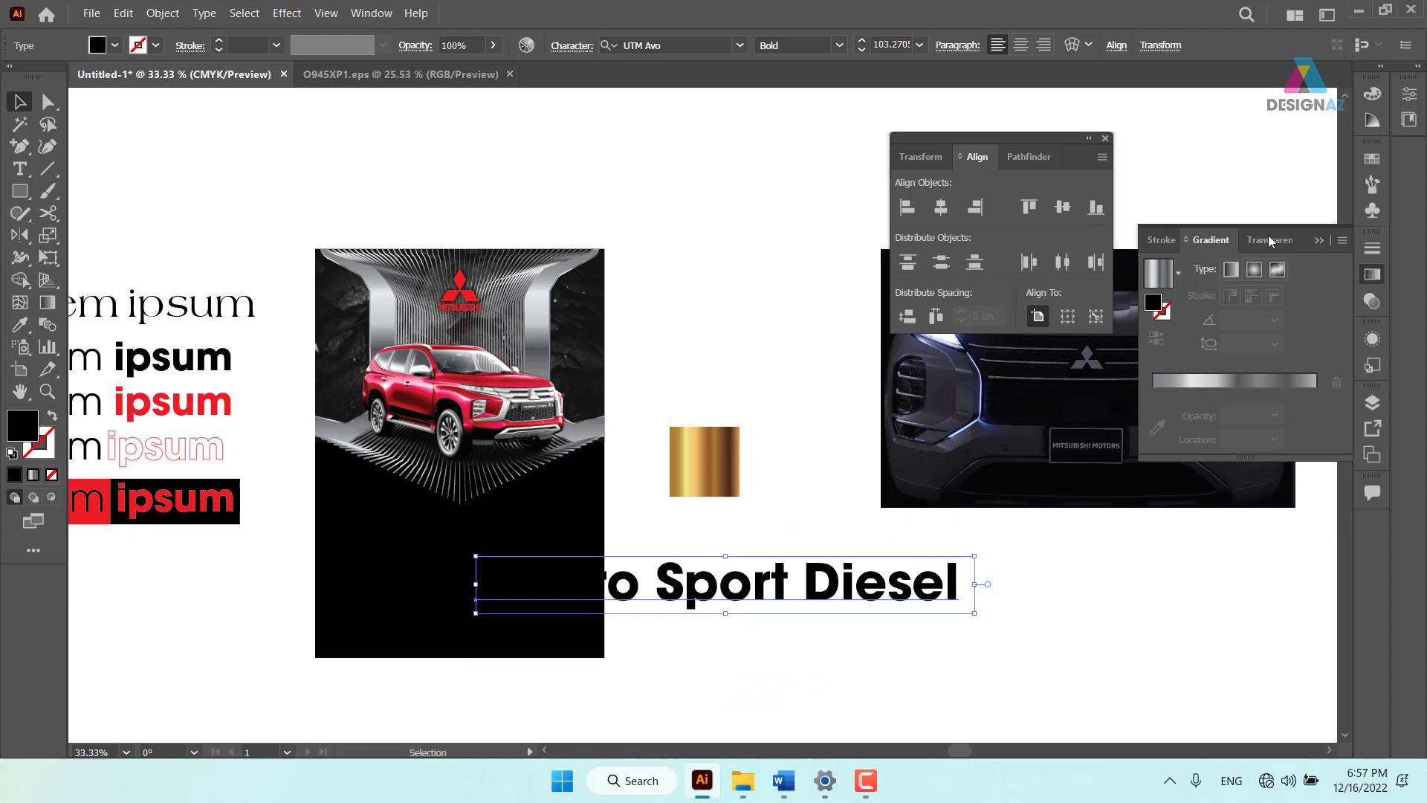
click(1372, 159)
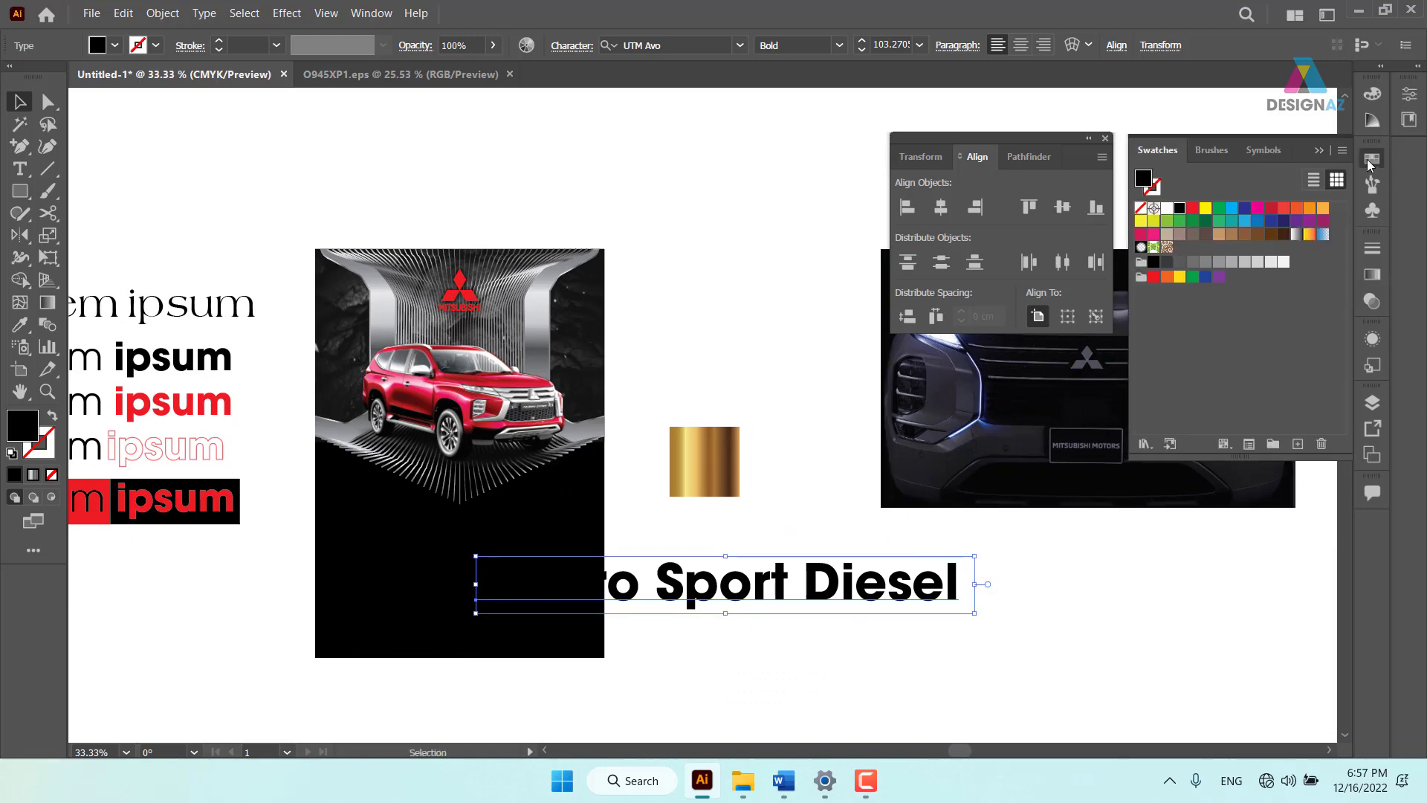
click(1166, 210)
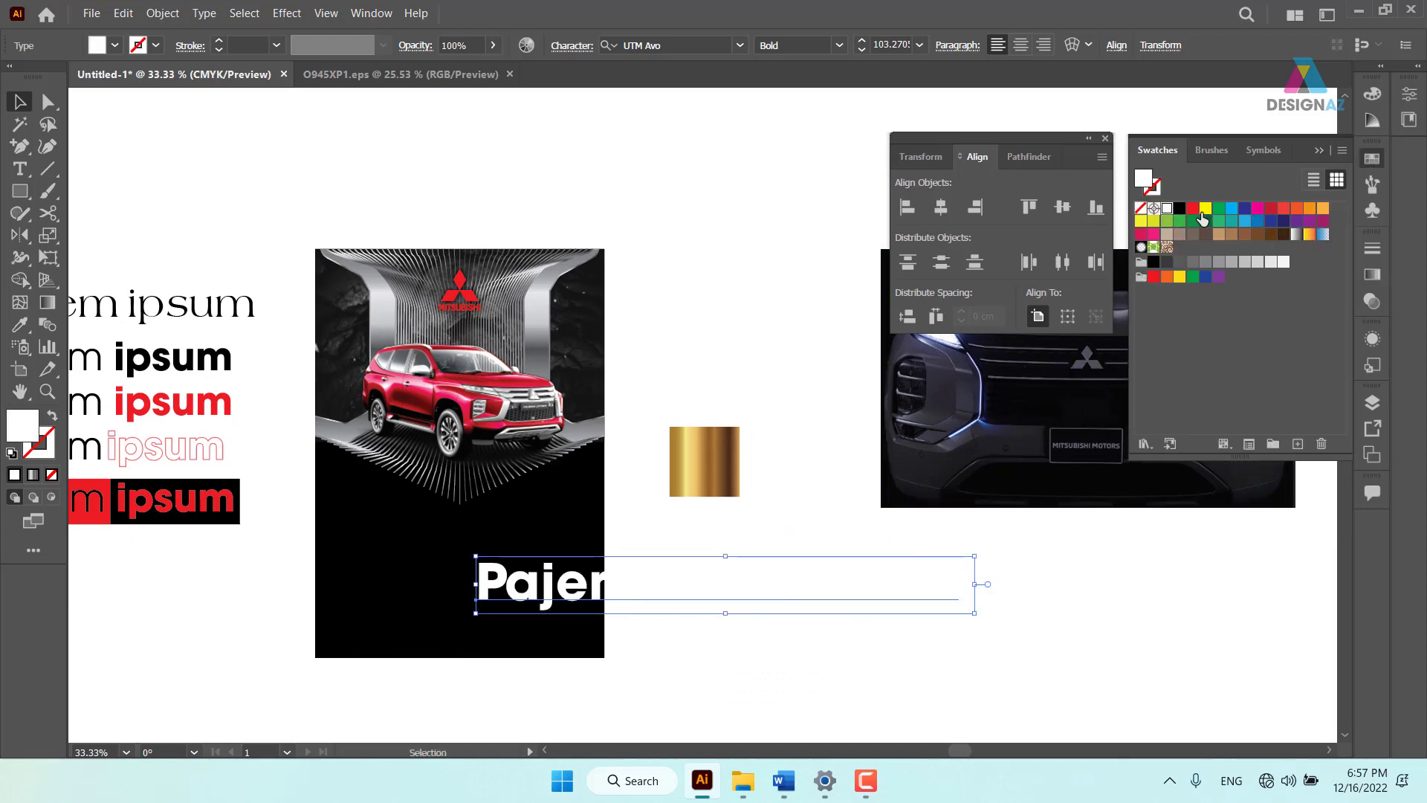
Fill the title red and delete 'Sport Diesel' from it, leaving only 'Pajero'
click(1192, 208)
drag(794, 588, 768, 588)
click(790, 653)
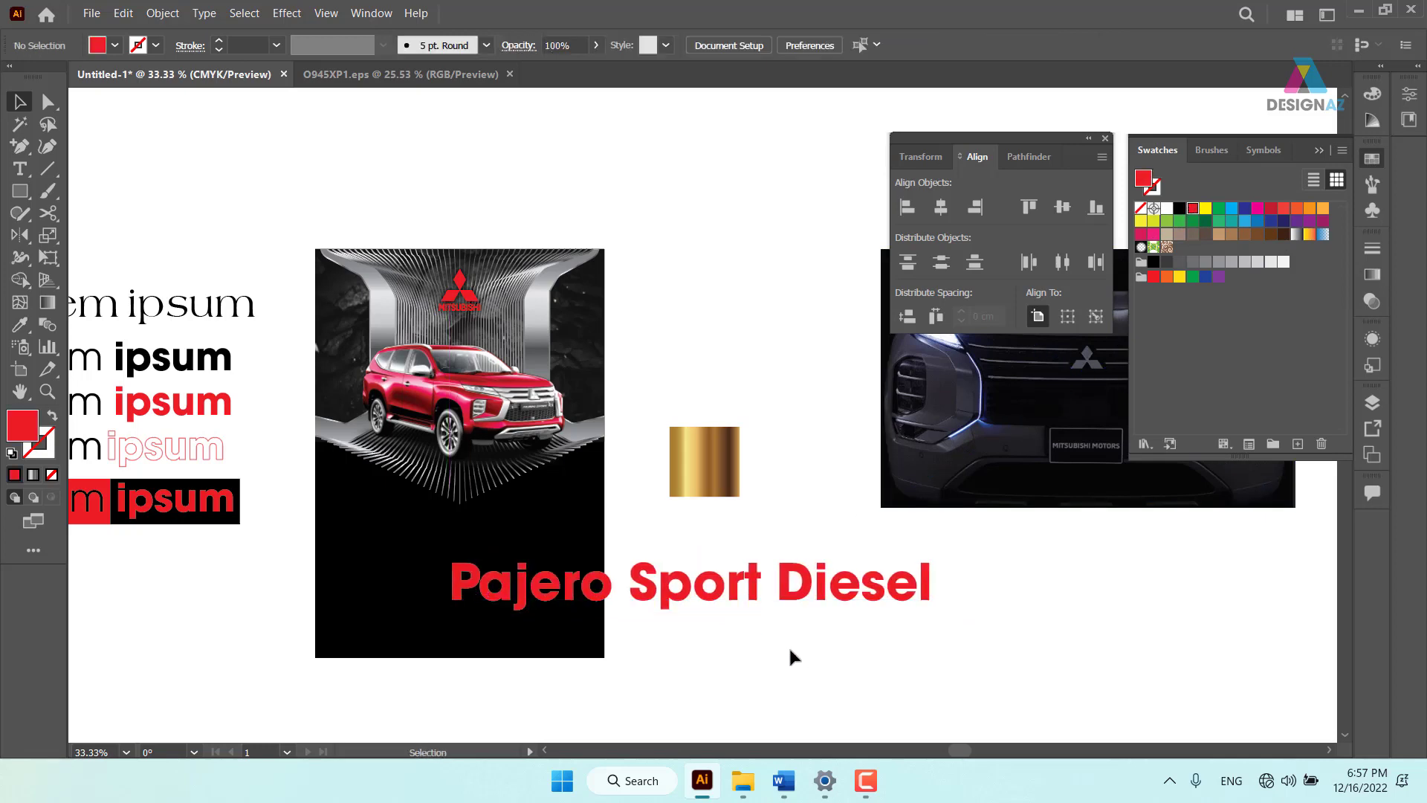
double_click(629, 591)
mouse_move(629, 583)
mouse_down()
mouse_move(874, 579)
mouse_move(977, 614)
mouse_up()
key(ctrl+c)
key(BackSpace)
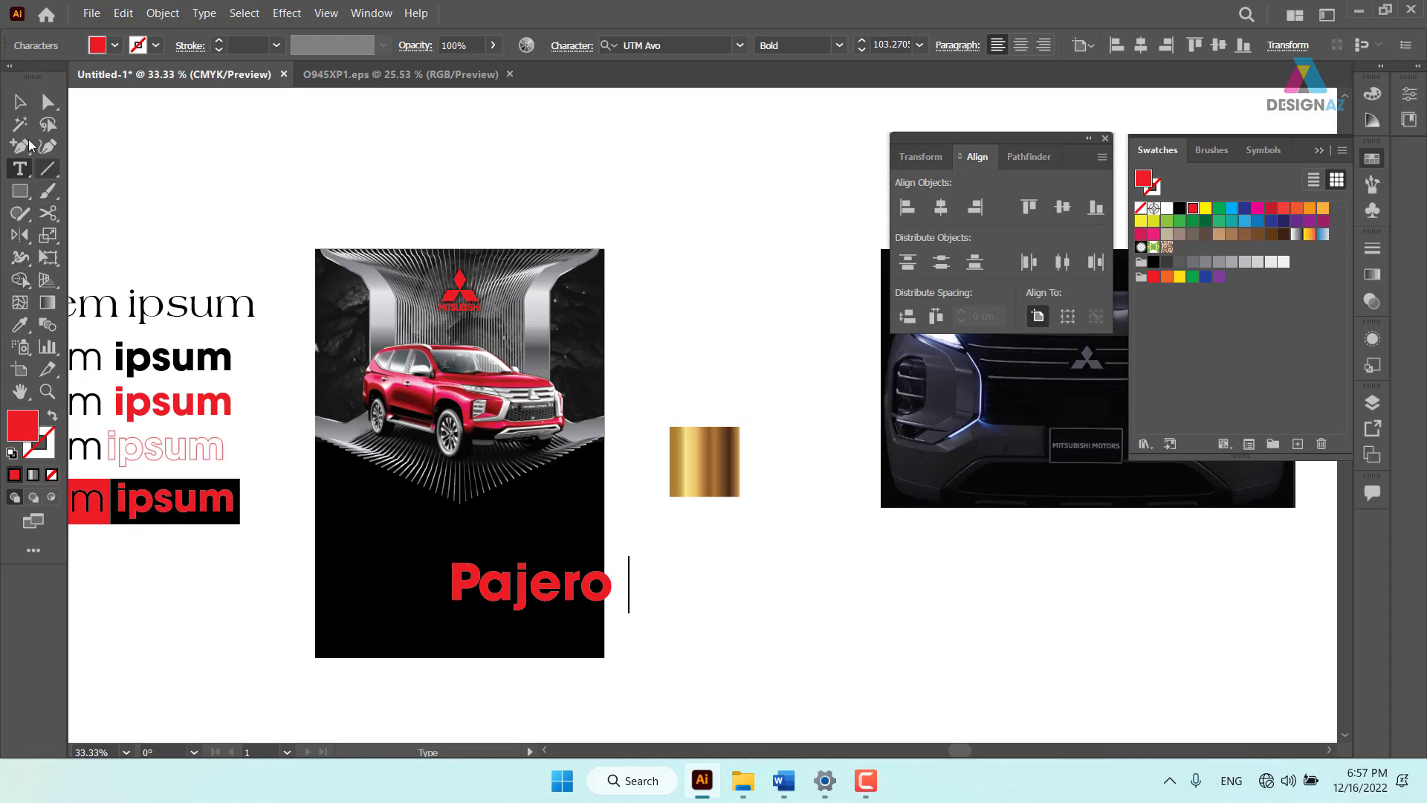
click(20, 102)
click(745, 584)
Paste 'Sport Diesel' as a separate text beside Pajero, then cut it down to 'Sport'
key(t)
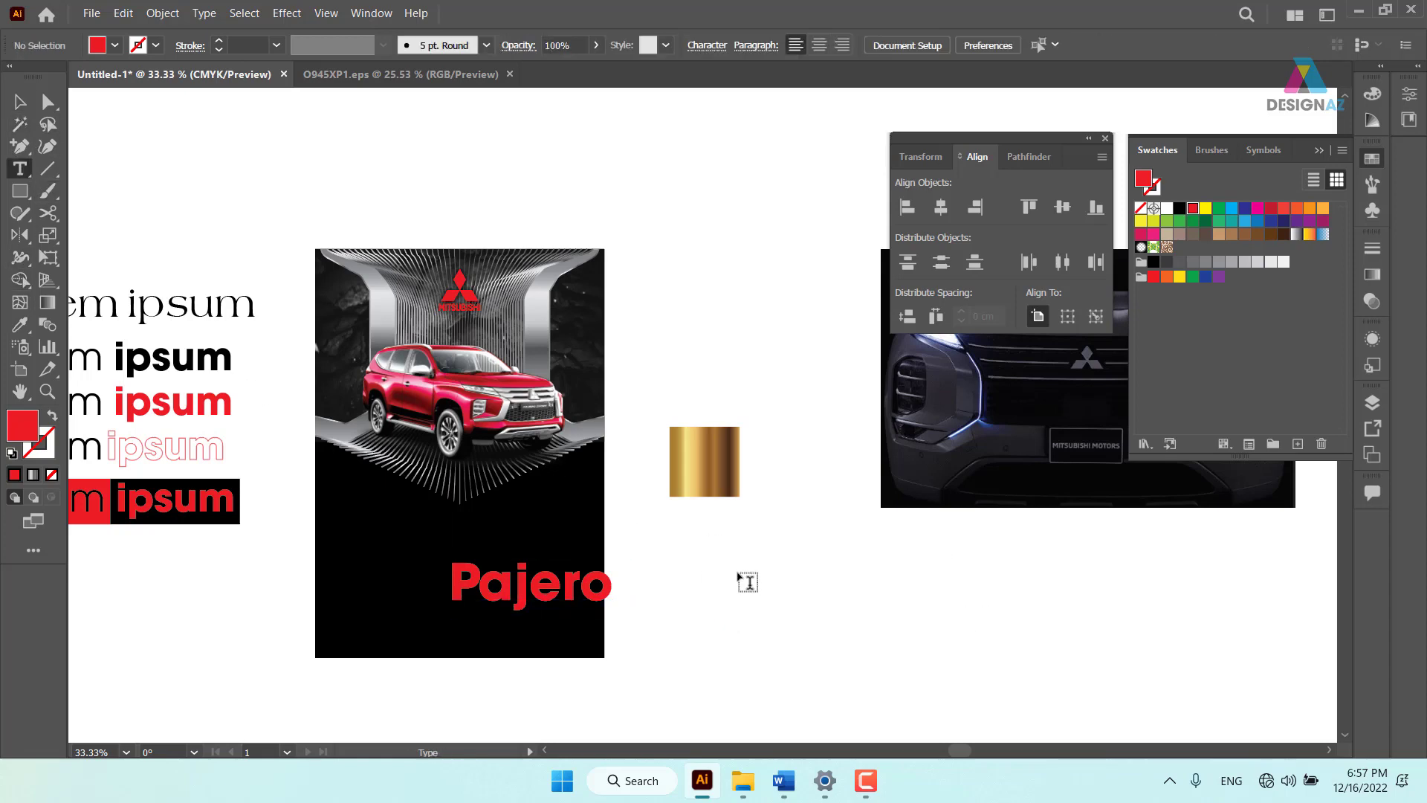
click(743, 578)
key(ctrl+v)
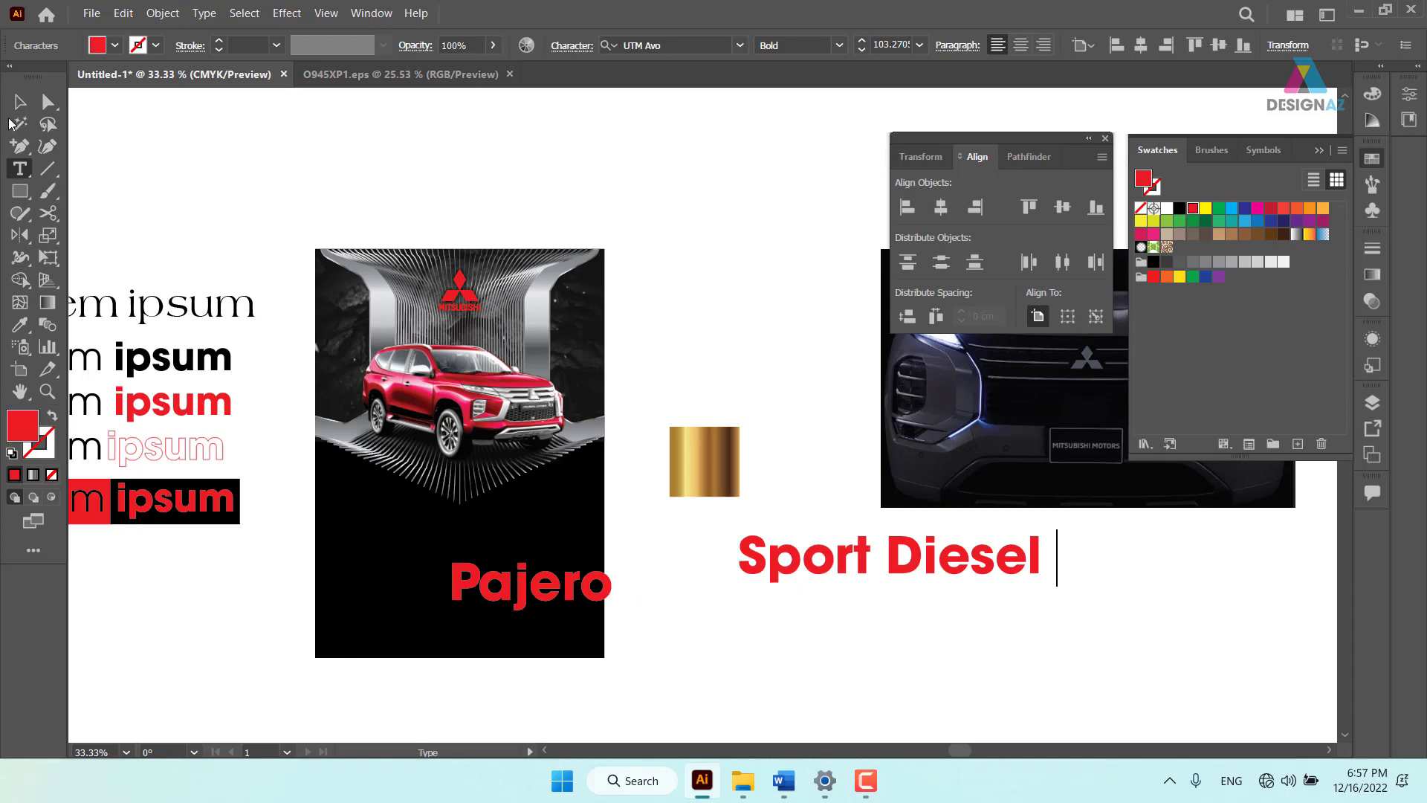
click(20, 102)
drag(946, 578, 835, 628)
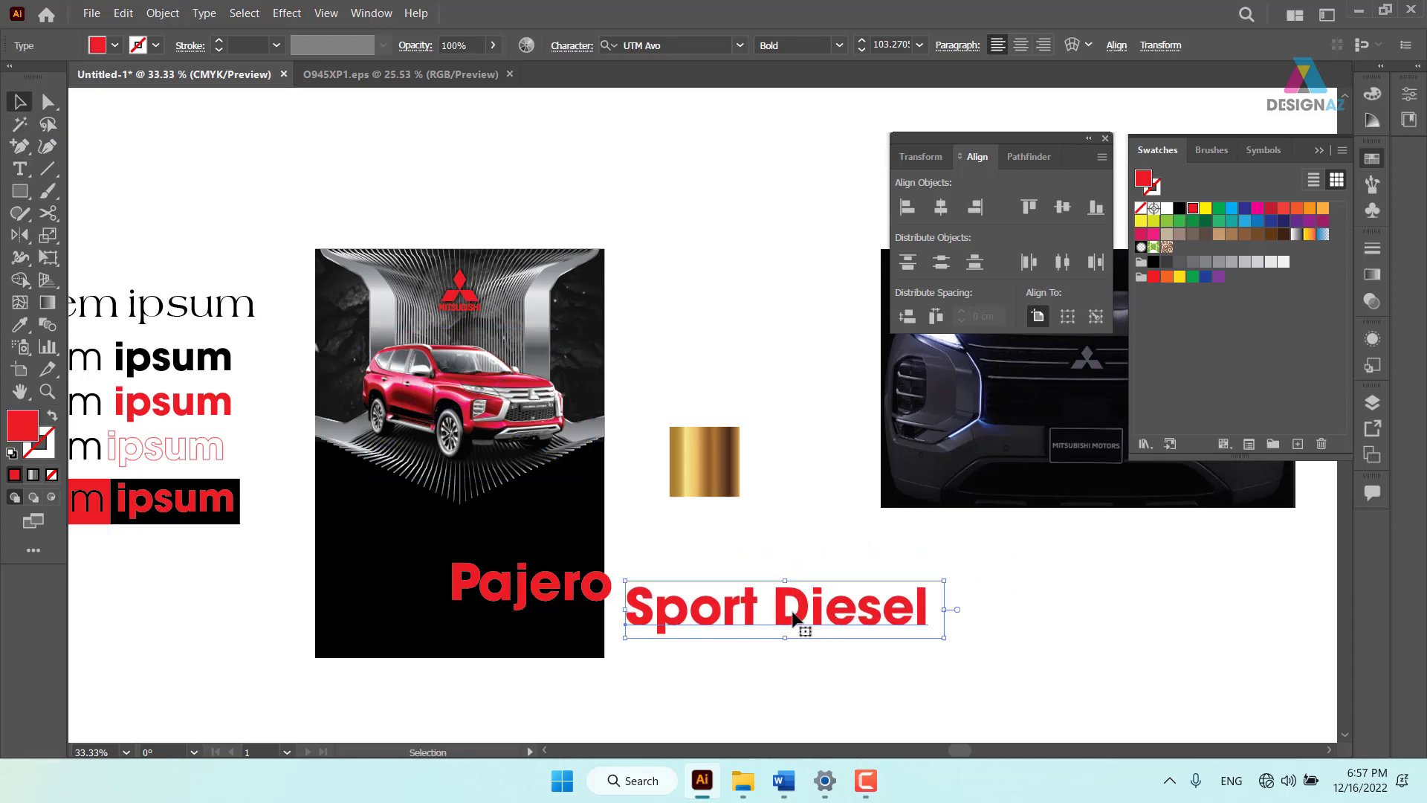
double_click(803, 625)
key(ctrl+a)
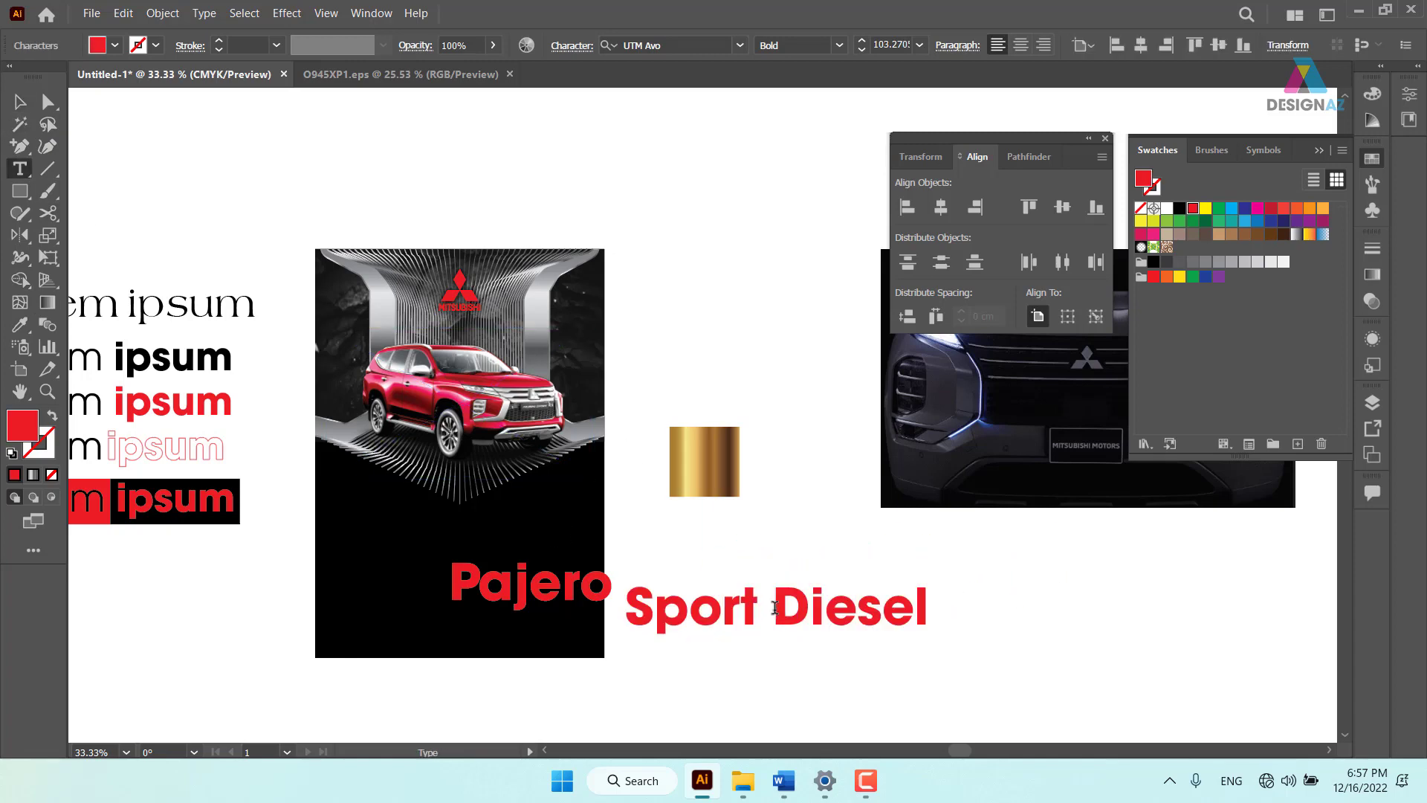
drag(773, 610, 968, 604)
key(ctrl+c)
key(ctrl)
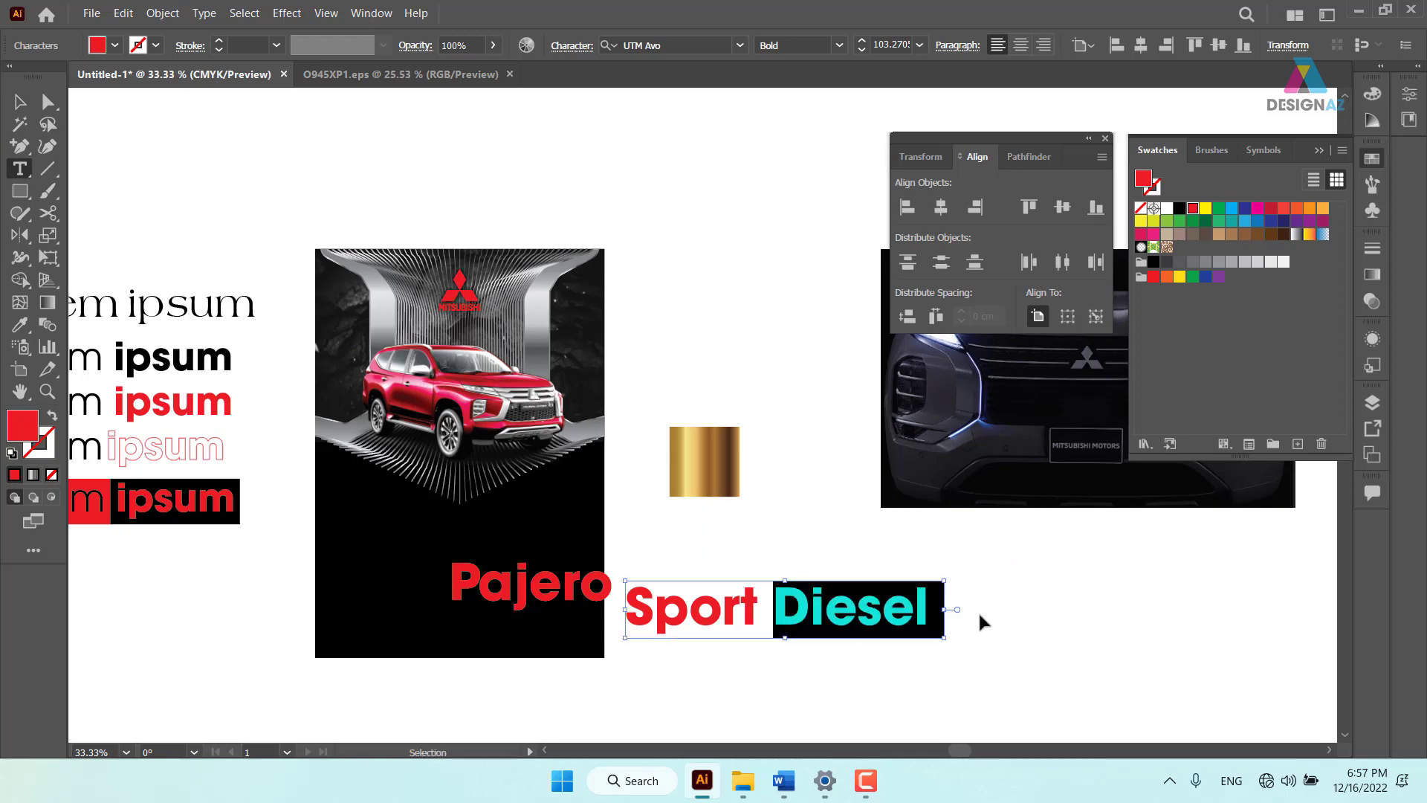
key(BackSpace)
Paste 'Diesel' as its own text and move it down above Sport
click(20, 102)
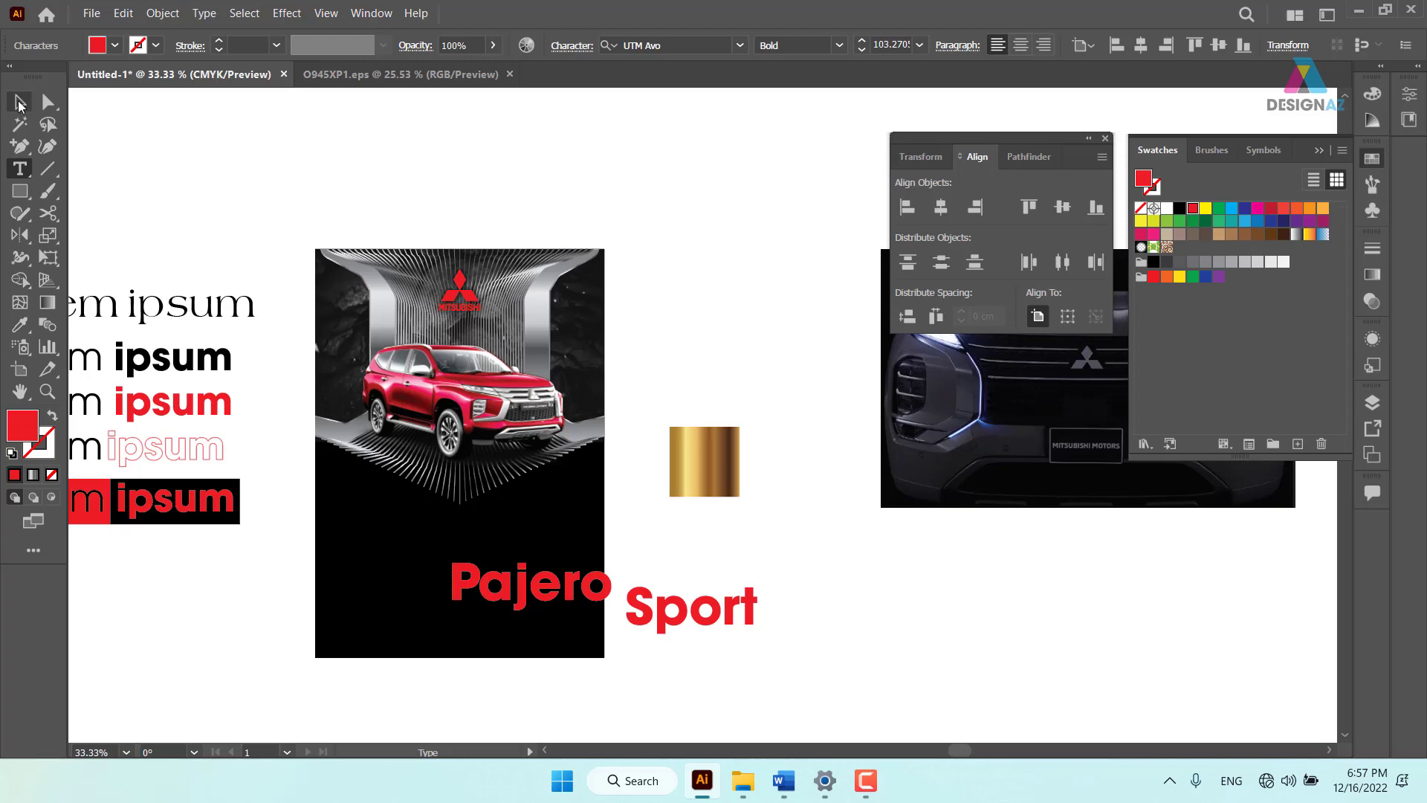
click(747, 276)
key(t)
click(702, 275)
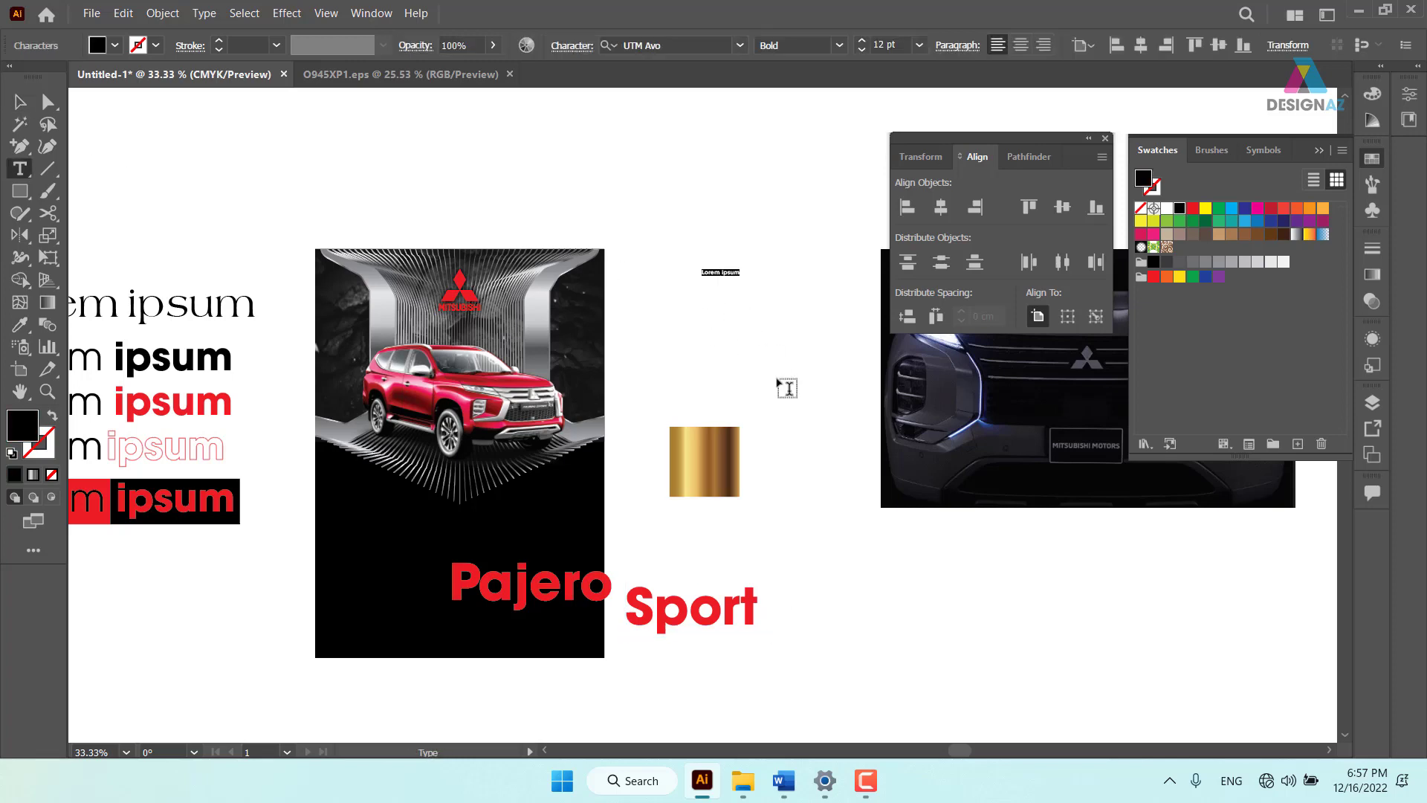
key(ctrl+v)
key(Escape)
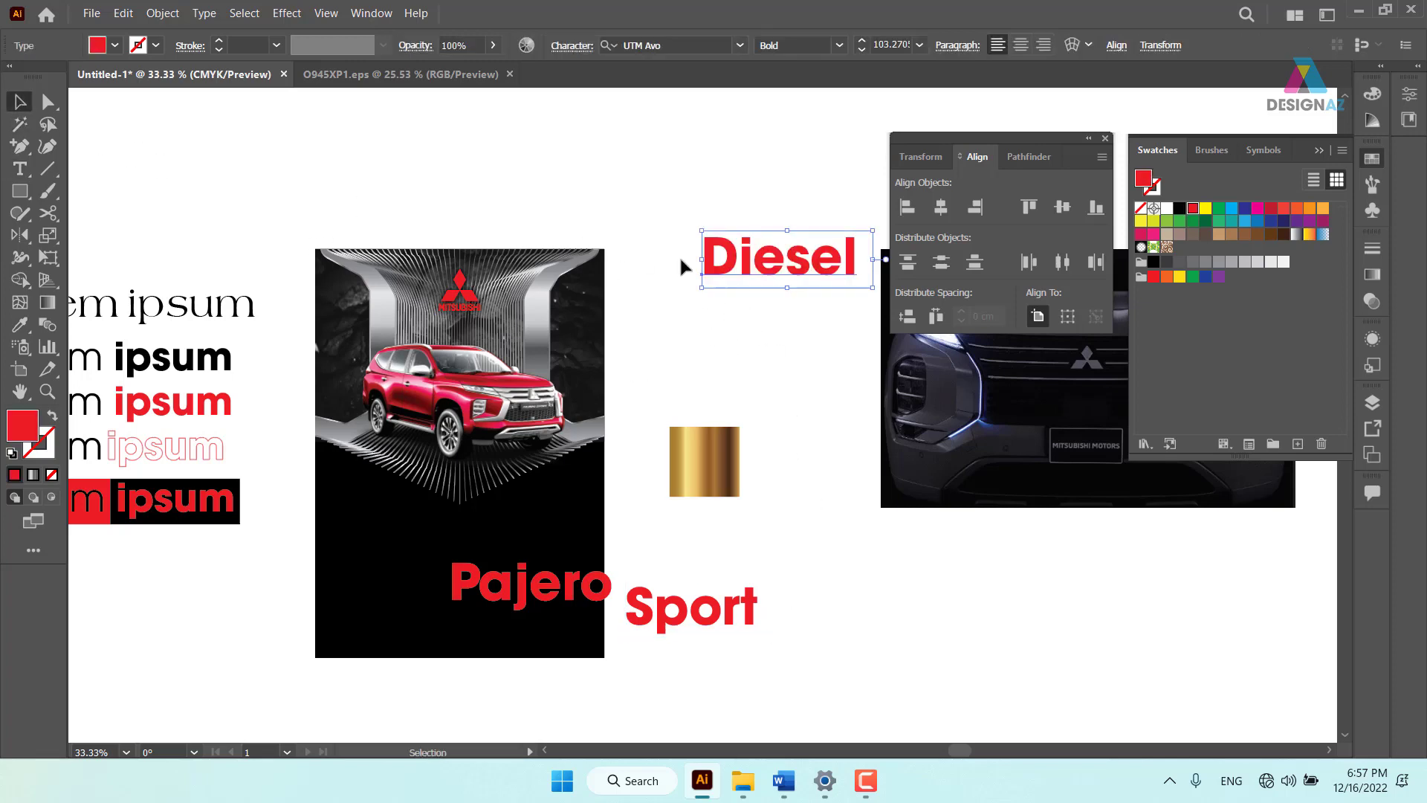
drag(687, 262, 626, 654)
click(851, 578)
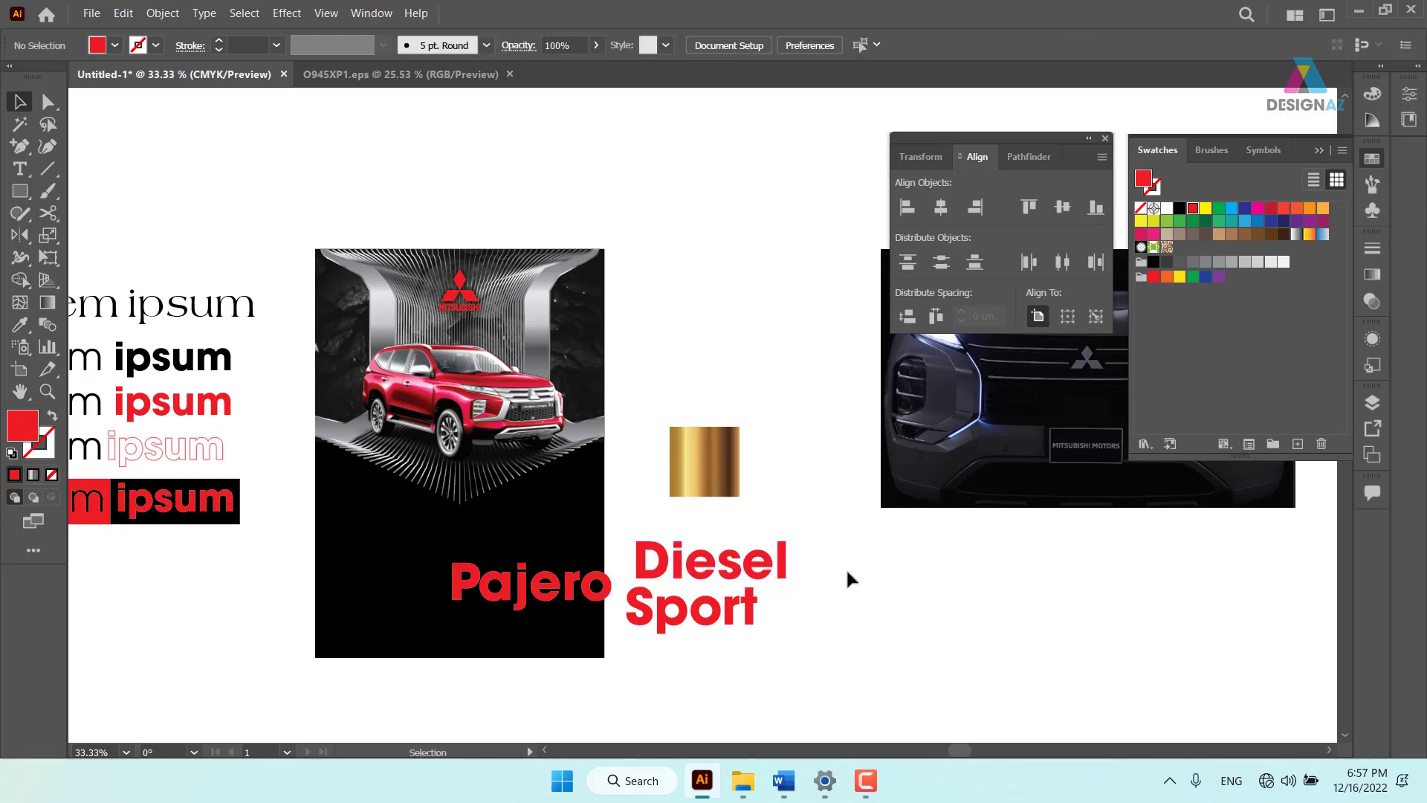
click(544, 589)
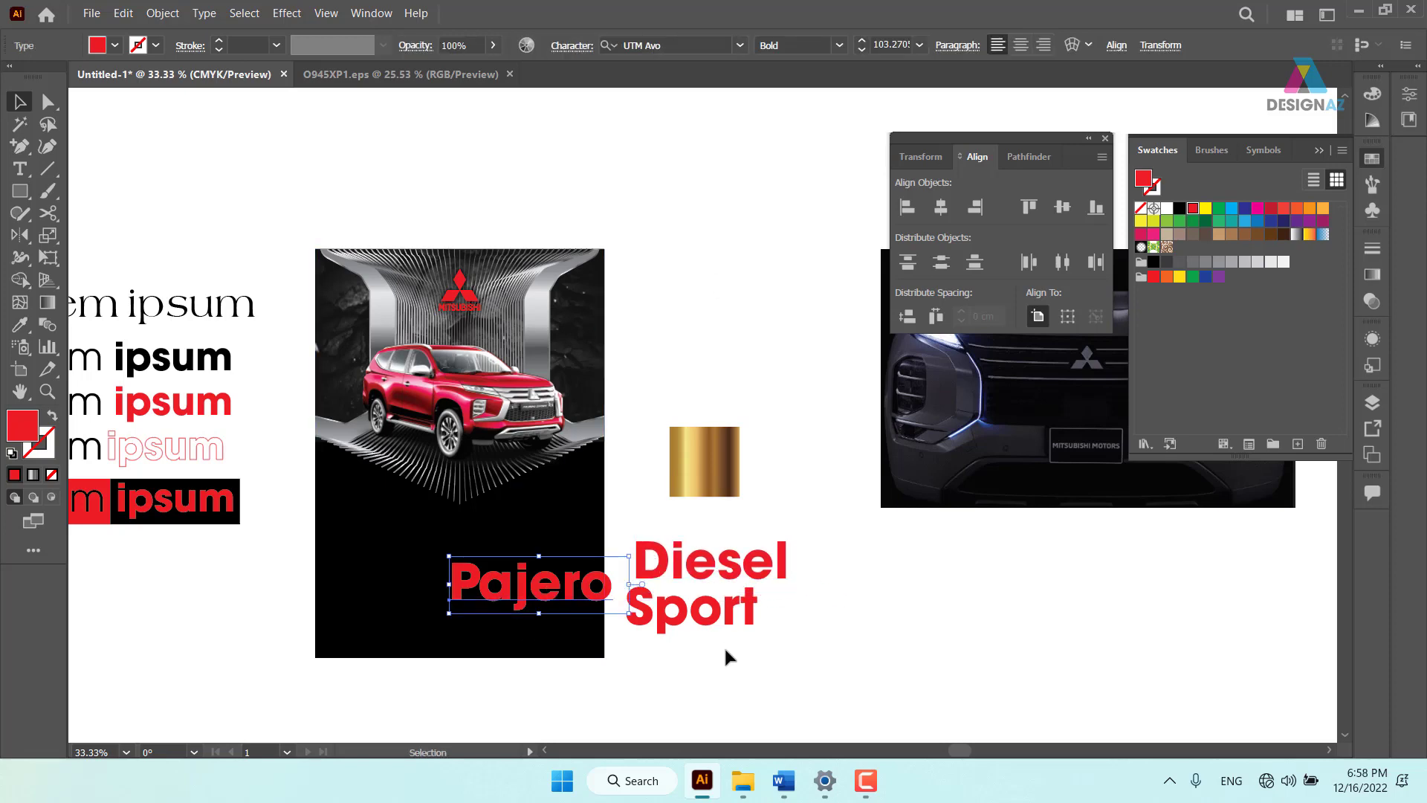
mouse_move(742, 780)
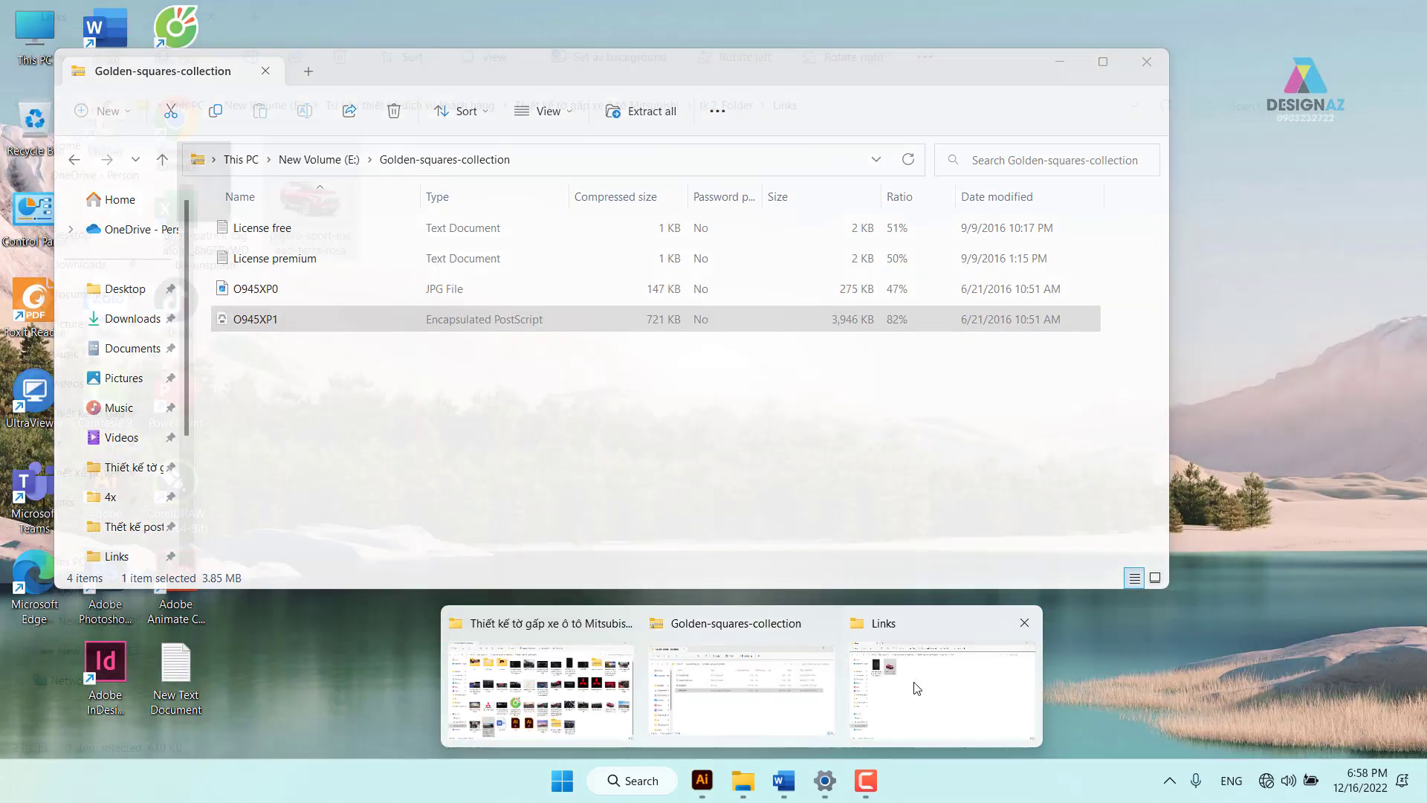
Open the Fonts folder in Explorer and preview the AcuminVariableConcept font
click(916, 687)
click(20, 105)
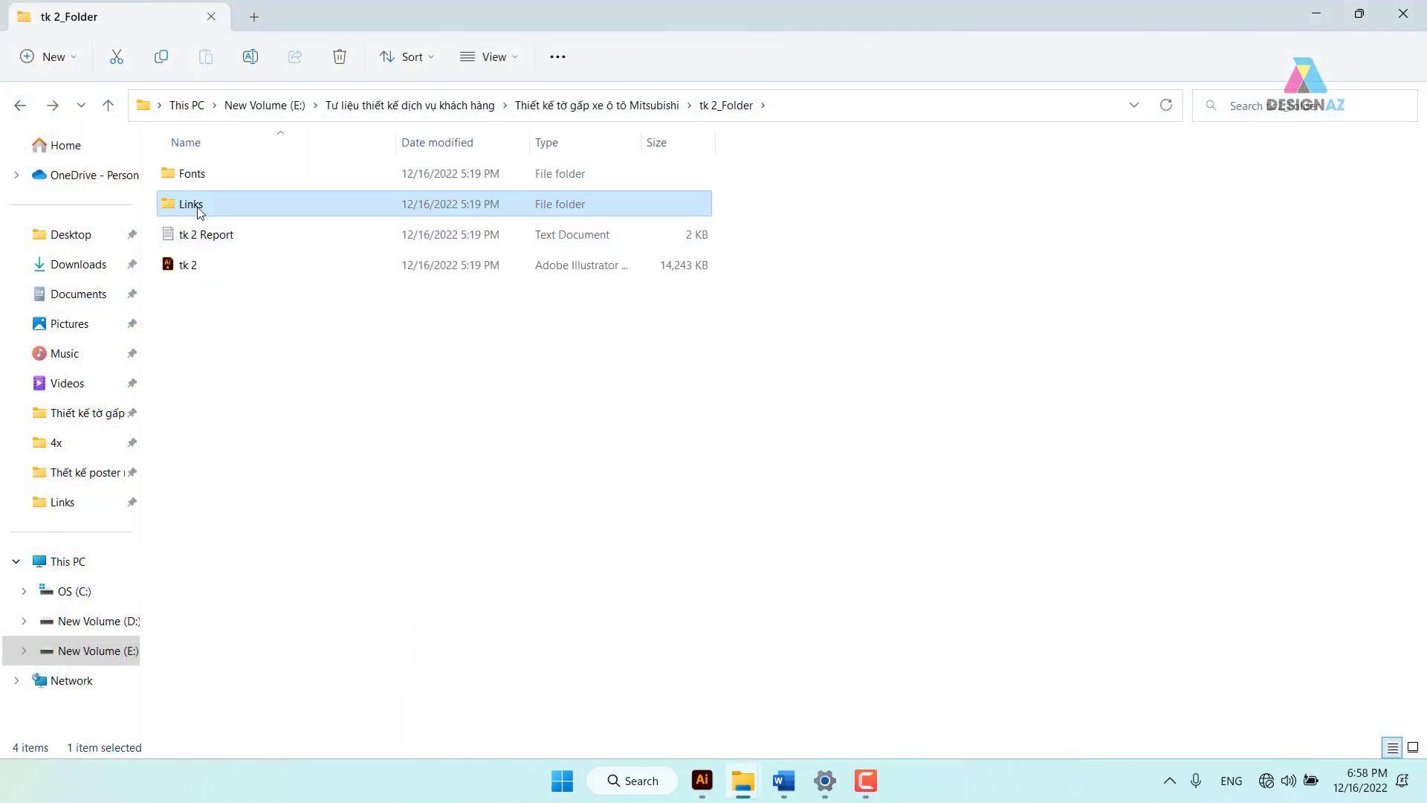
mouse_move(184, 173)
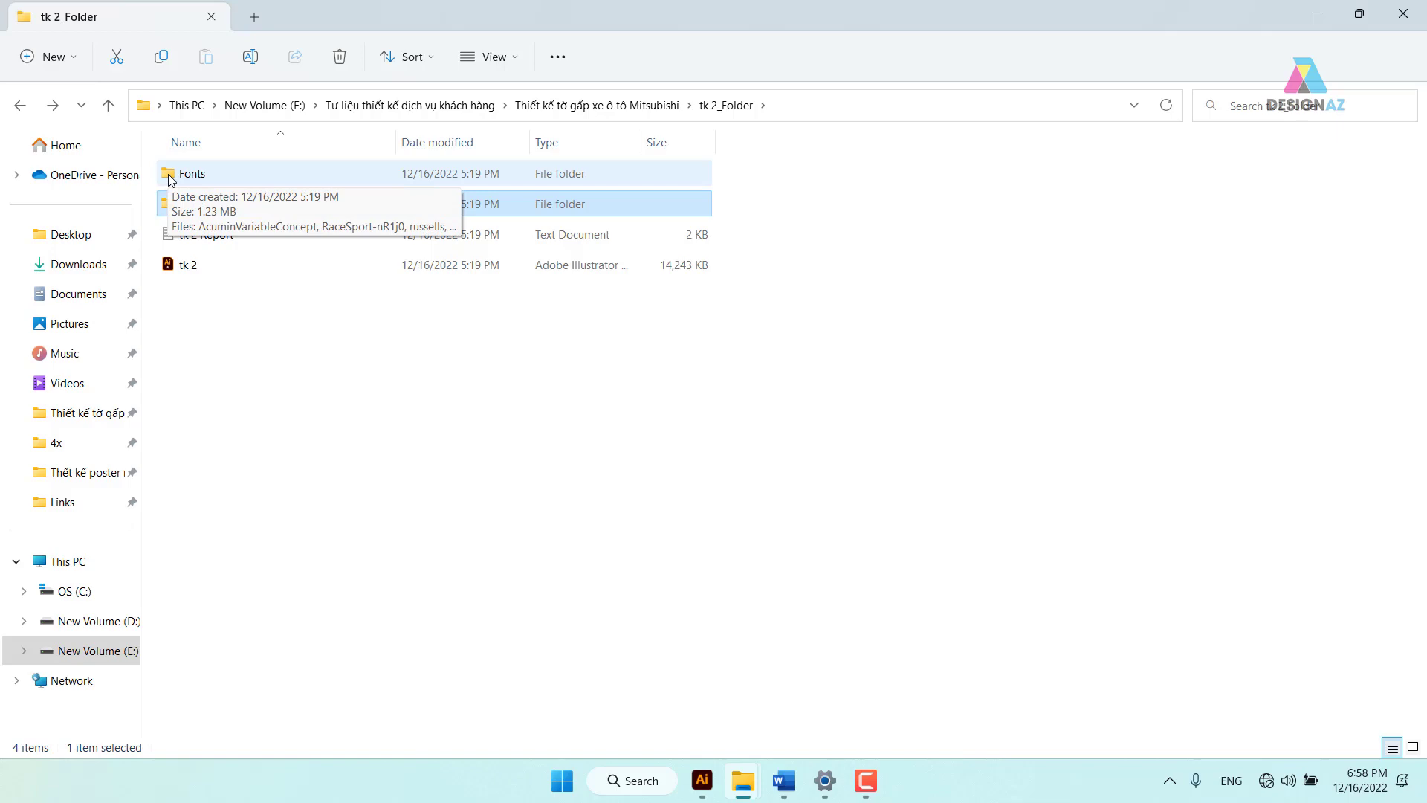
double_click(170, 175)
click(170, 178)
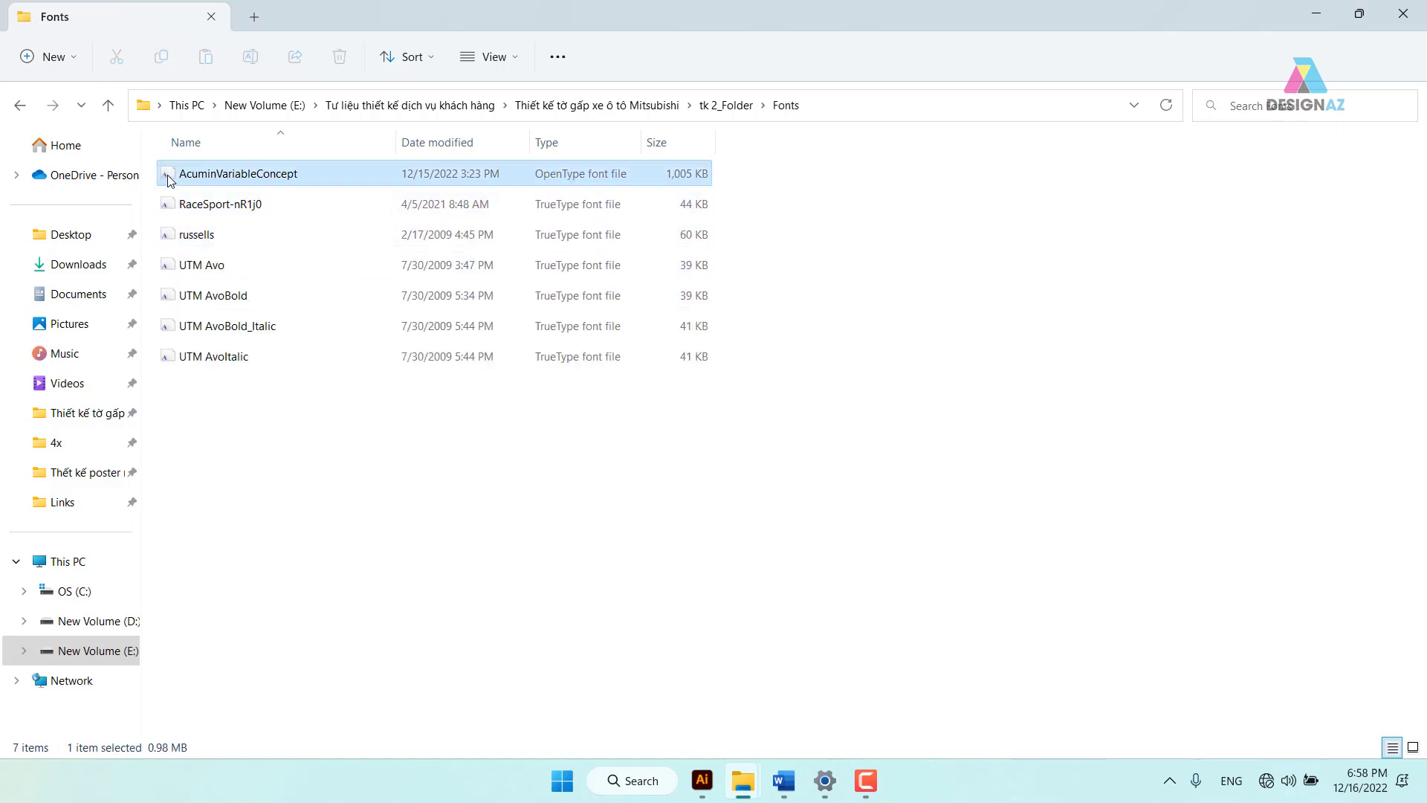
double_click(169, 178)
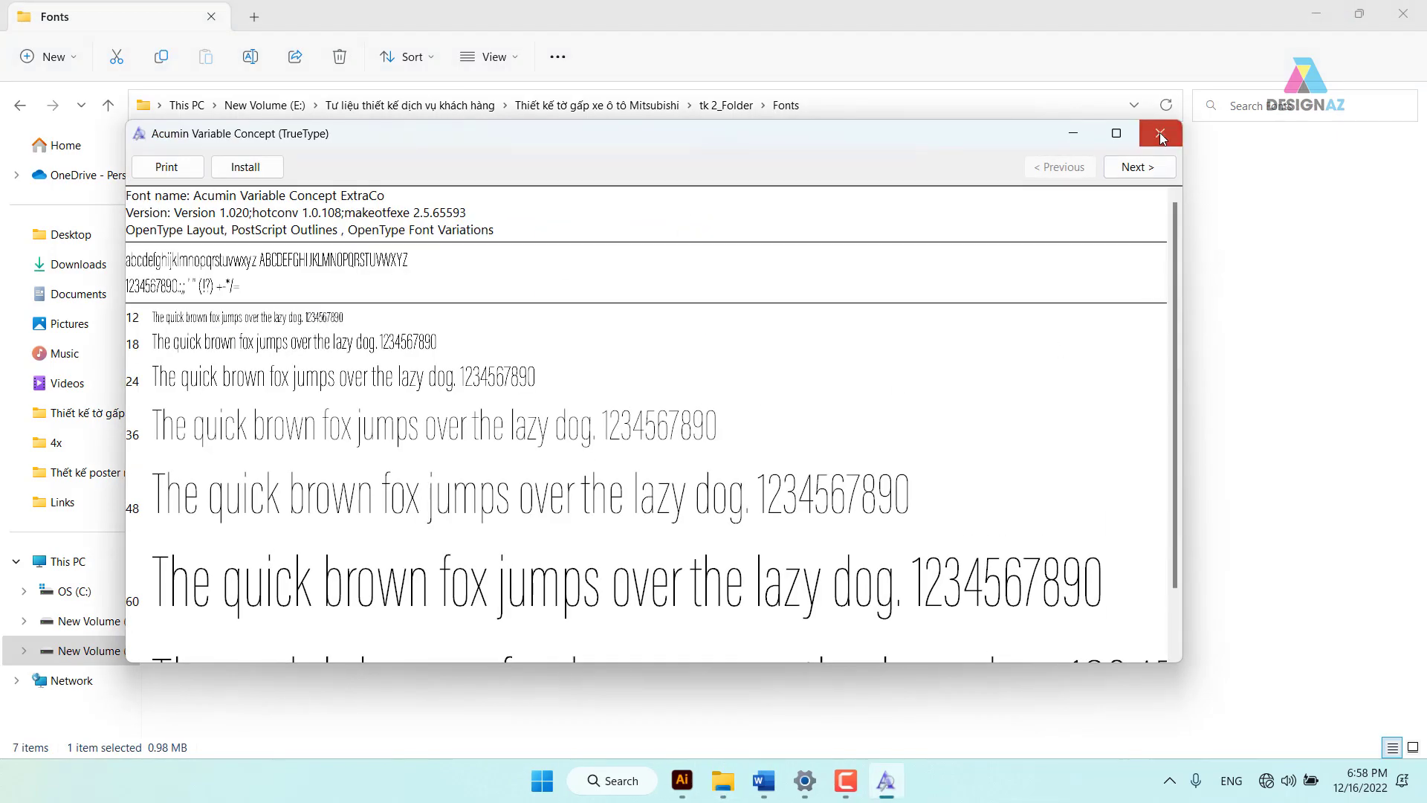
click(1159, 133)
Preview the Race Sport font, copy the RaceSport-nR1j0 file name unchanged, and return to Illustrator
click(170, 208)
double_click(170, 208)
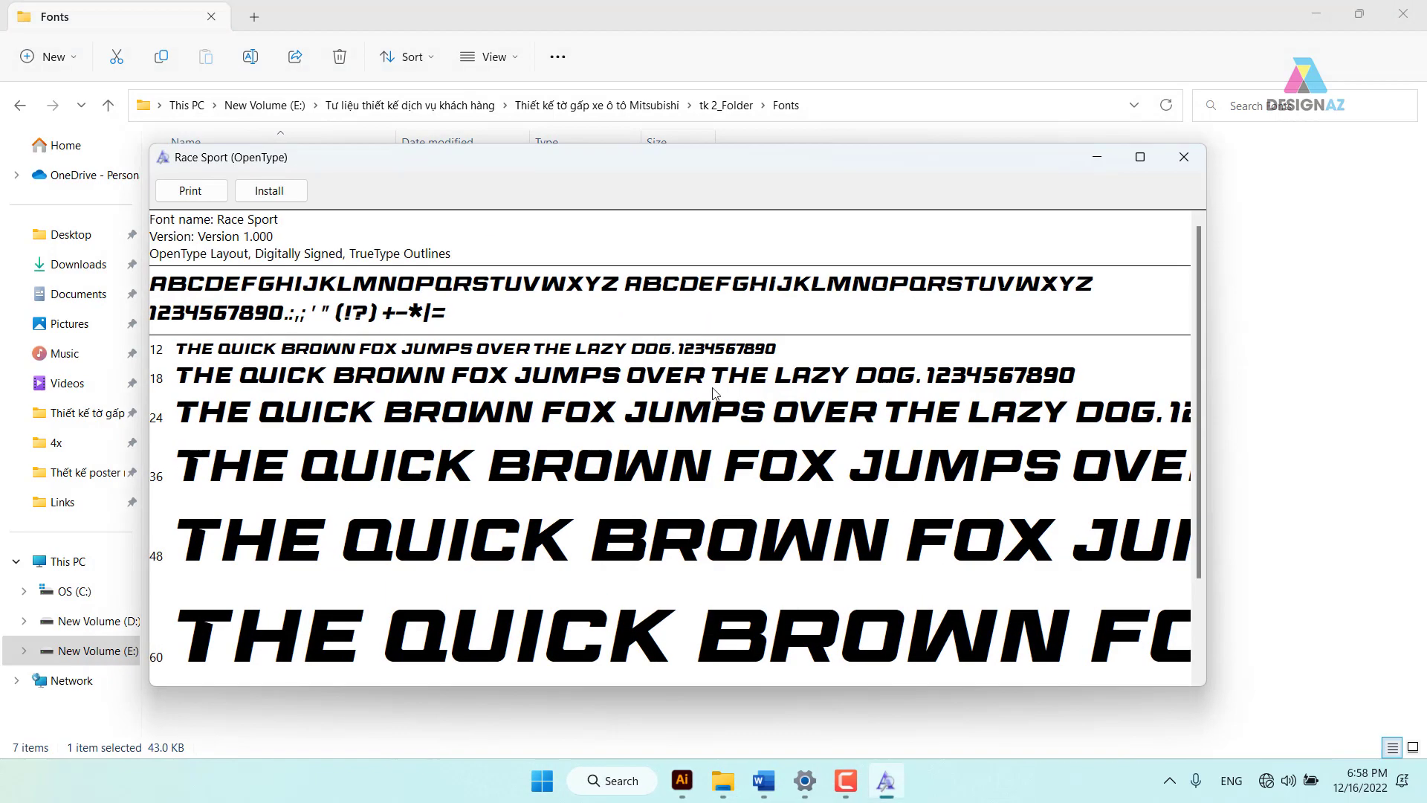
click(1169, 165)
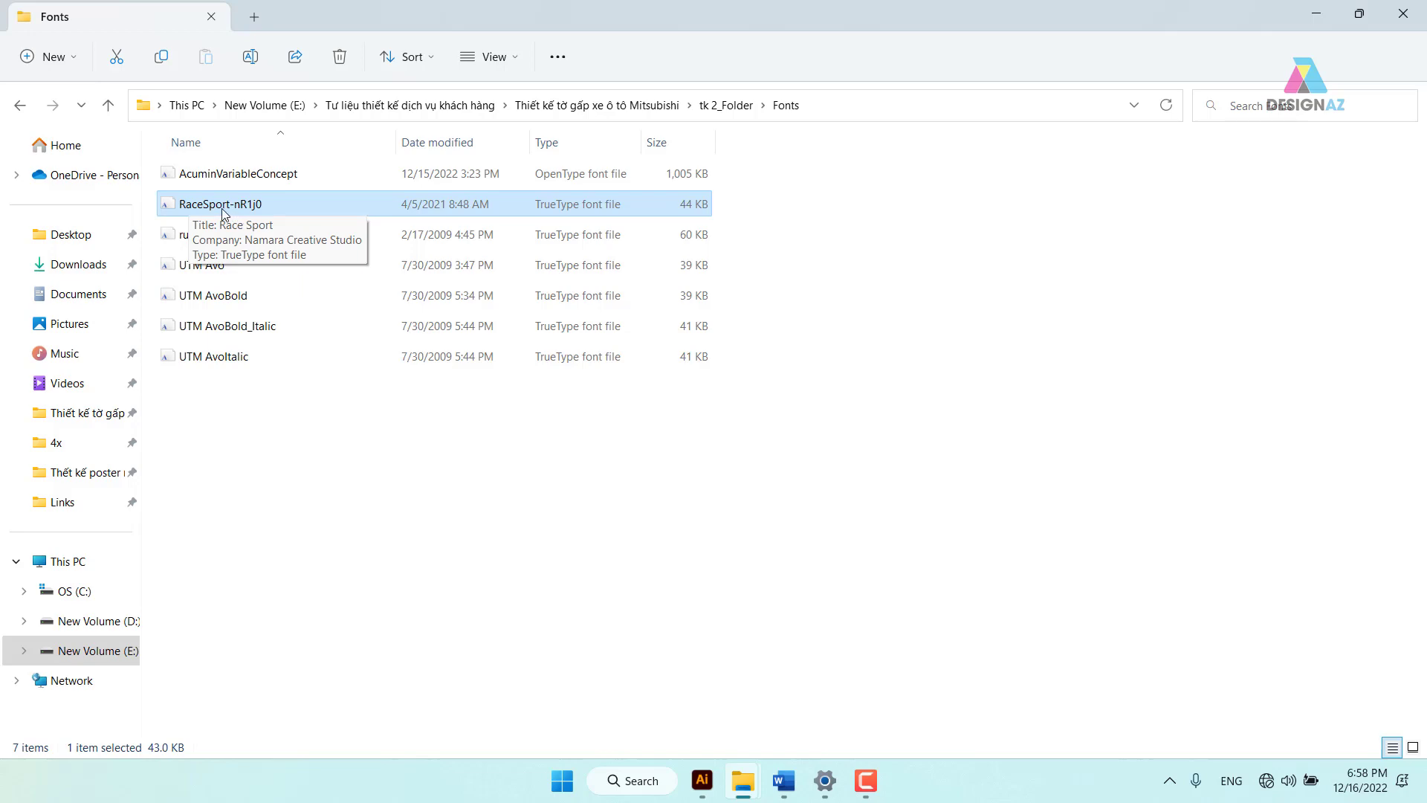
key(F2)
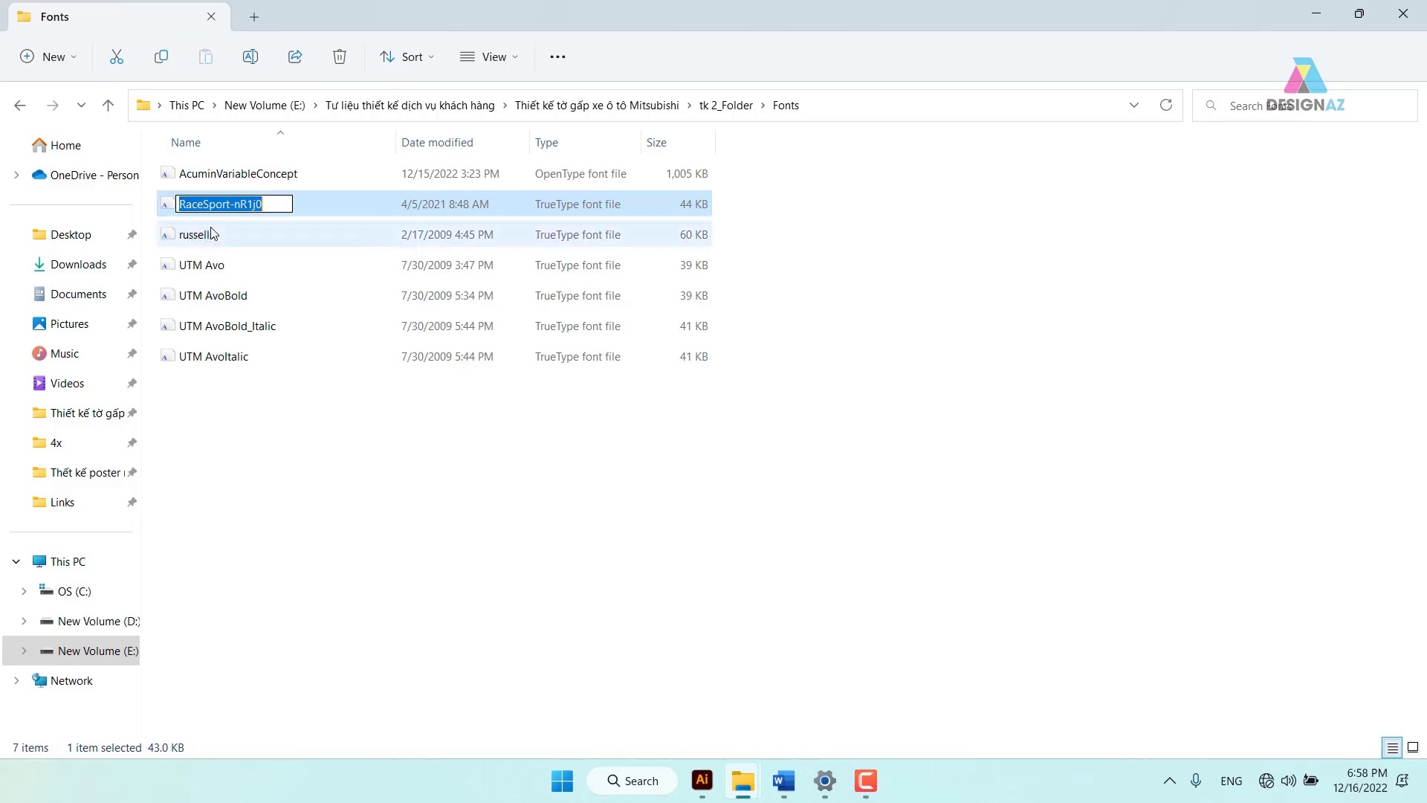
click(771, 595)
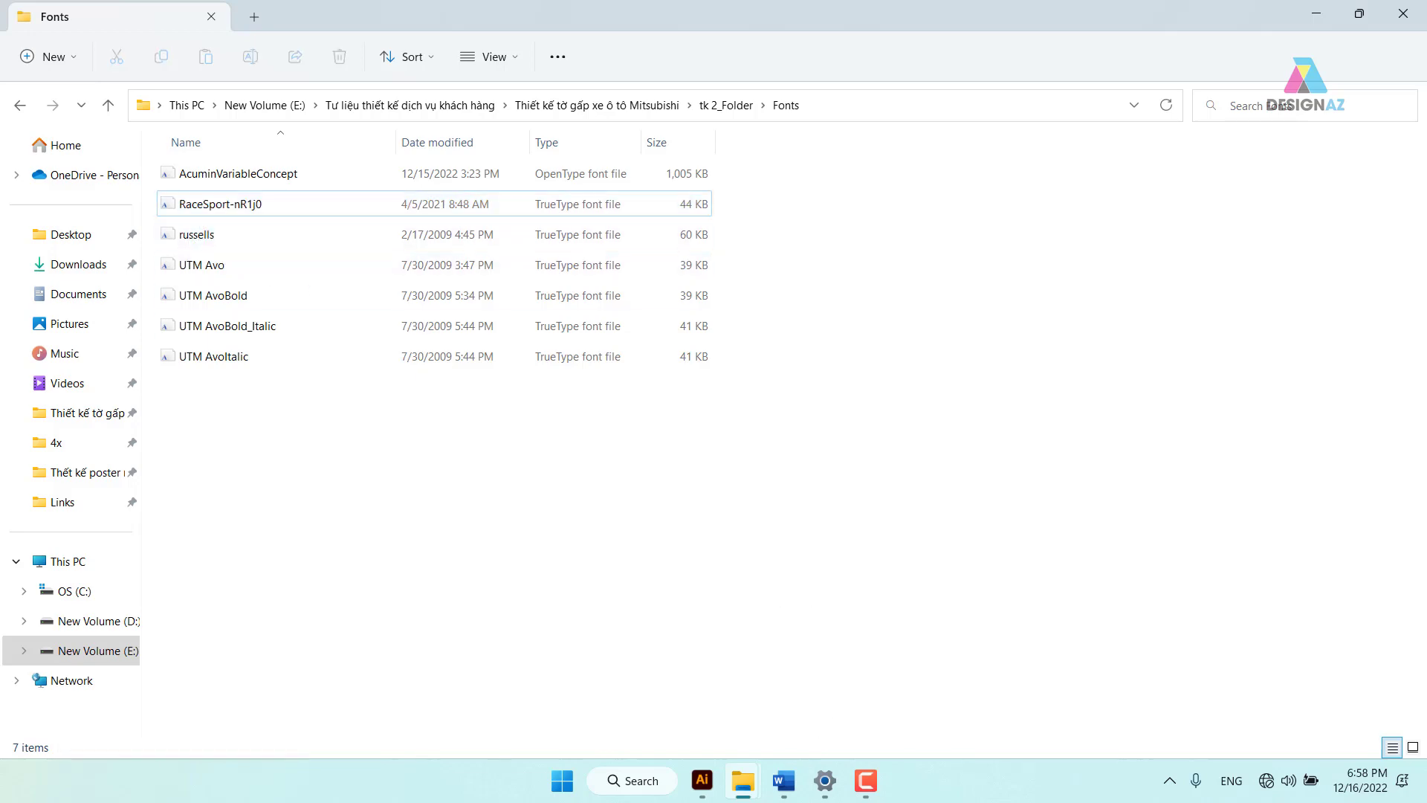
click(702, 781)
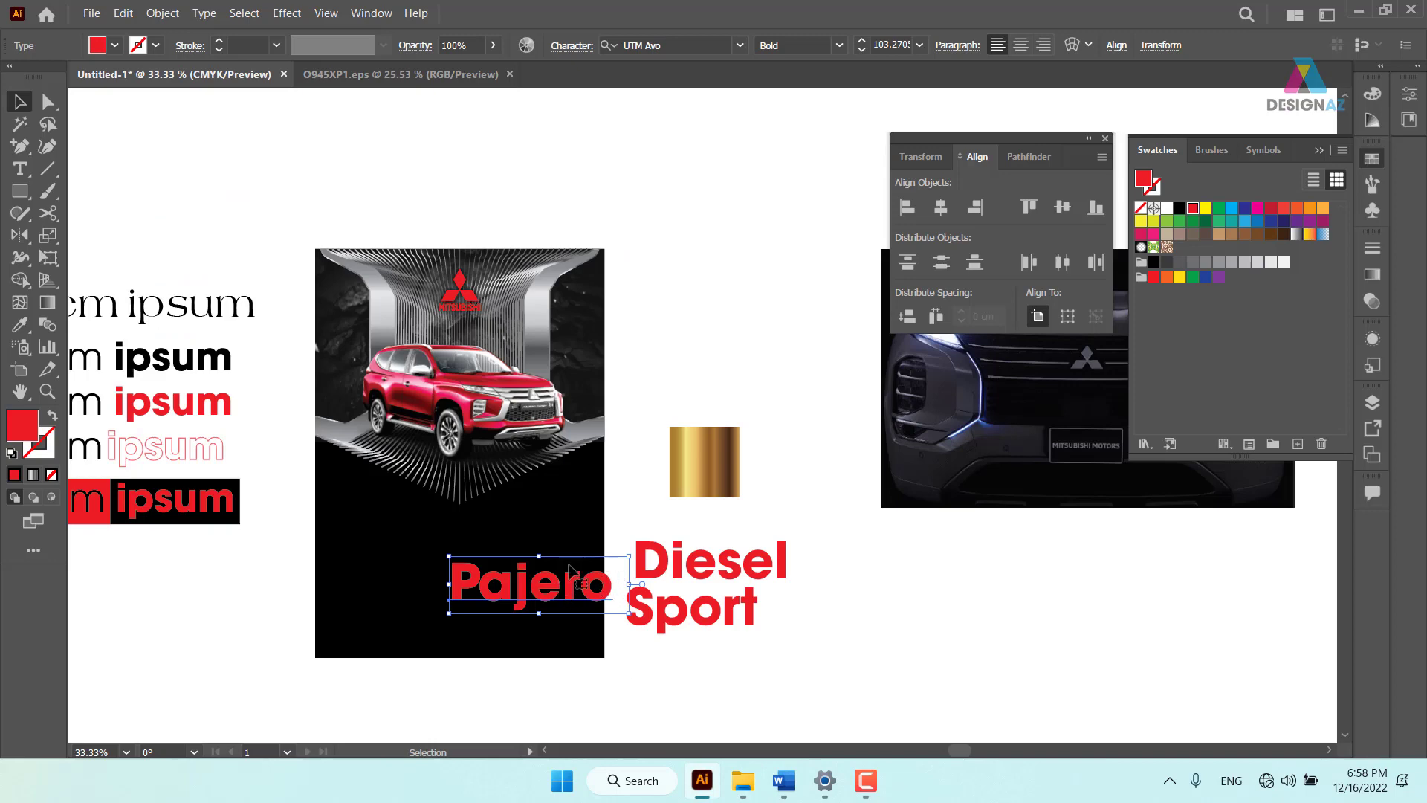
Set the Pajero text's font to Race Sport via the Character font field
click(678, 45)
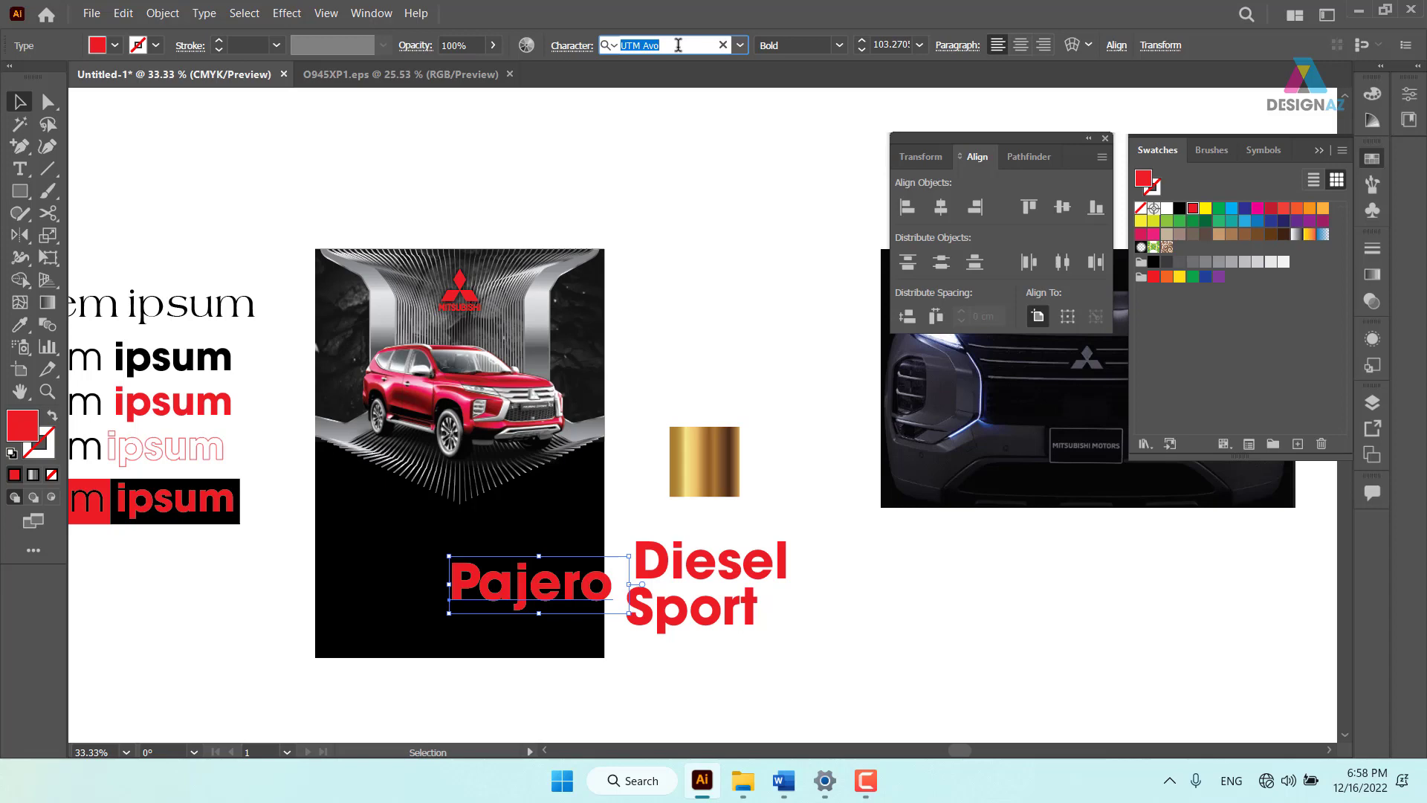
text(RaceSport-nR1j0)
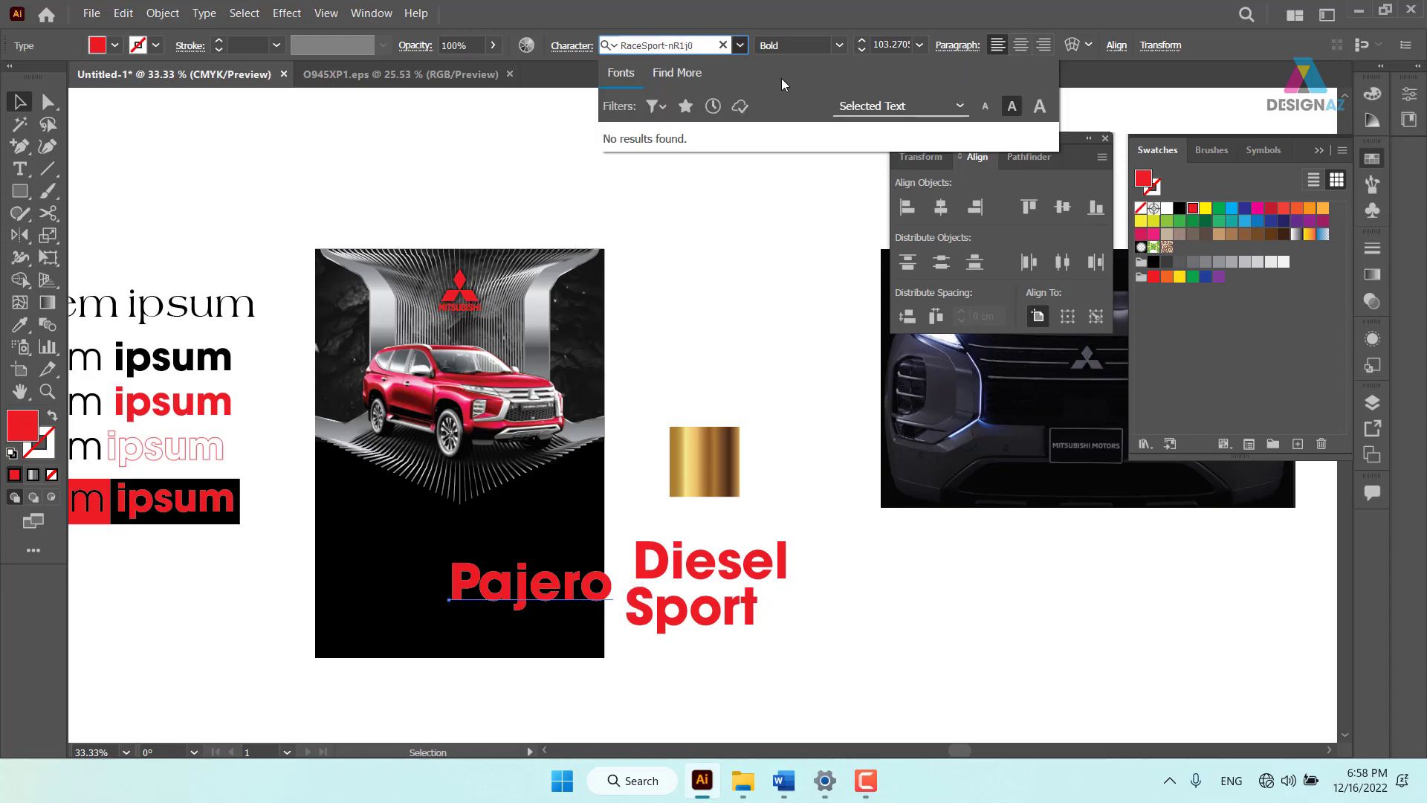
key(BackSpace)
key(BackSpace)
key(BackSpace)
key(BackSpace)
key(BackSpace)
key(BackSpace)
key(BackSpace)
key(BackSpace)
key(BackSpace)
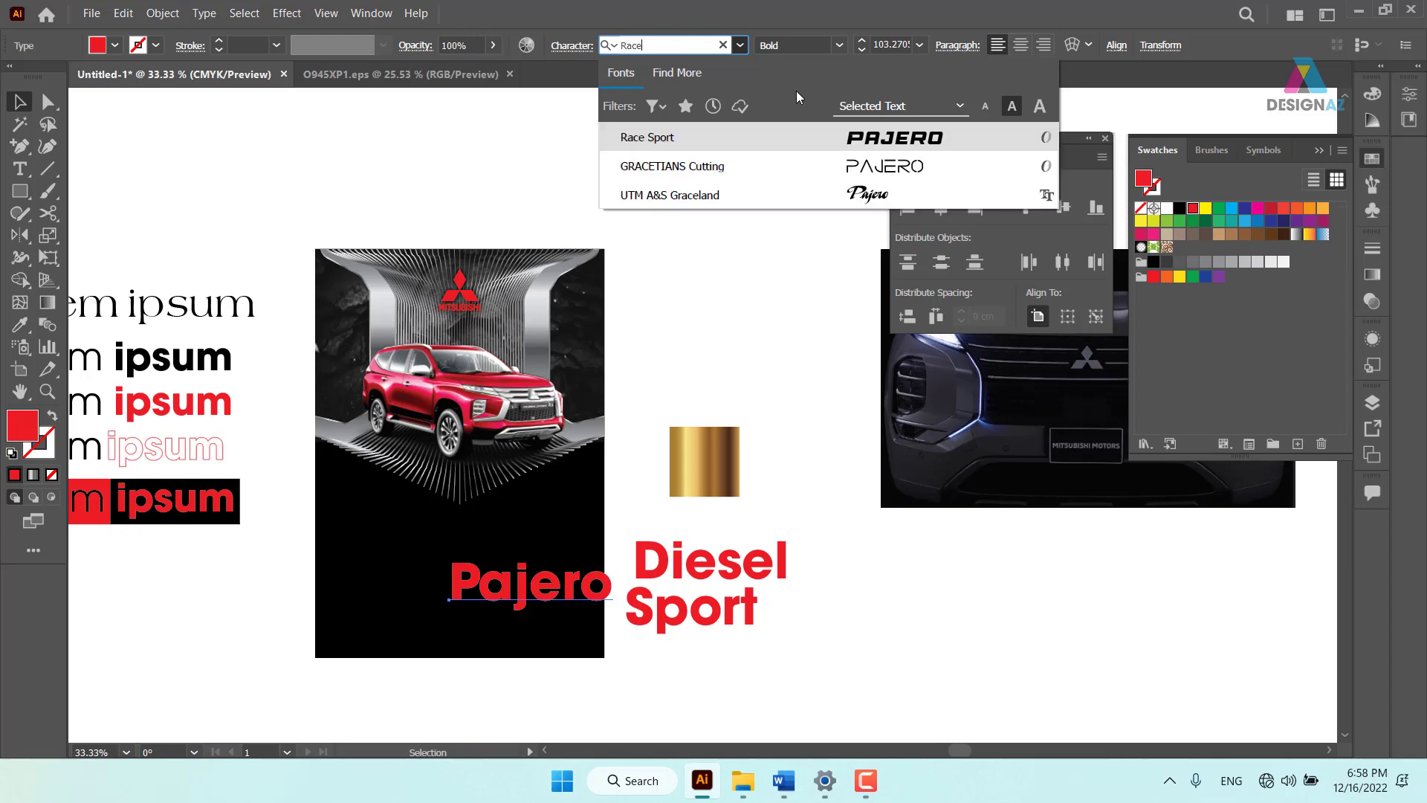
click(853, 142)
Fit PAJERO across the black panel, move Diesel aside to the right, and place Sport beside PAJERO
drag(558, 599, 408, 572)
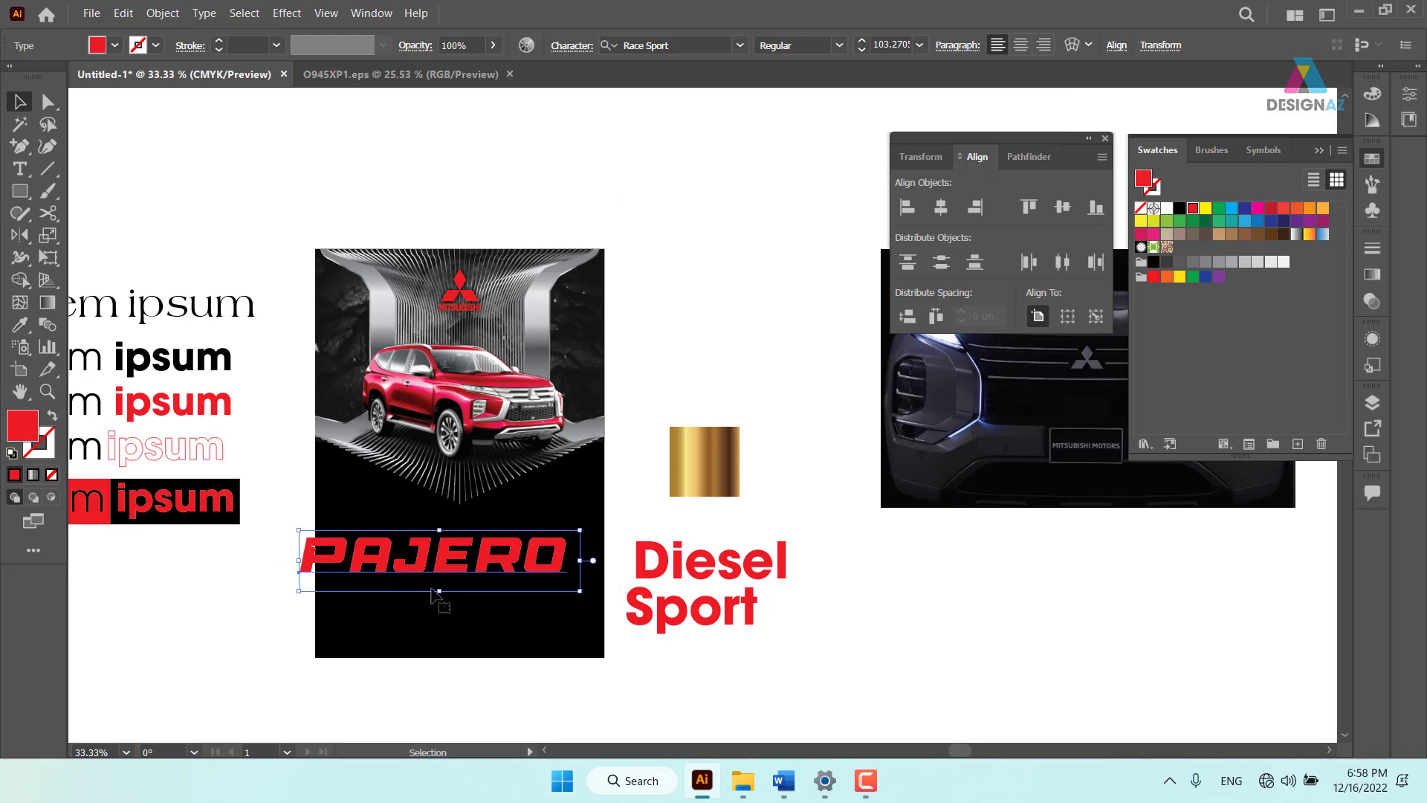
click(781, 608)
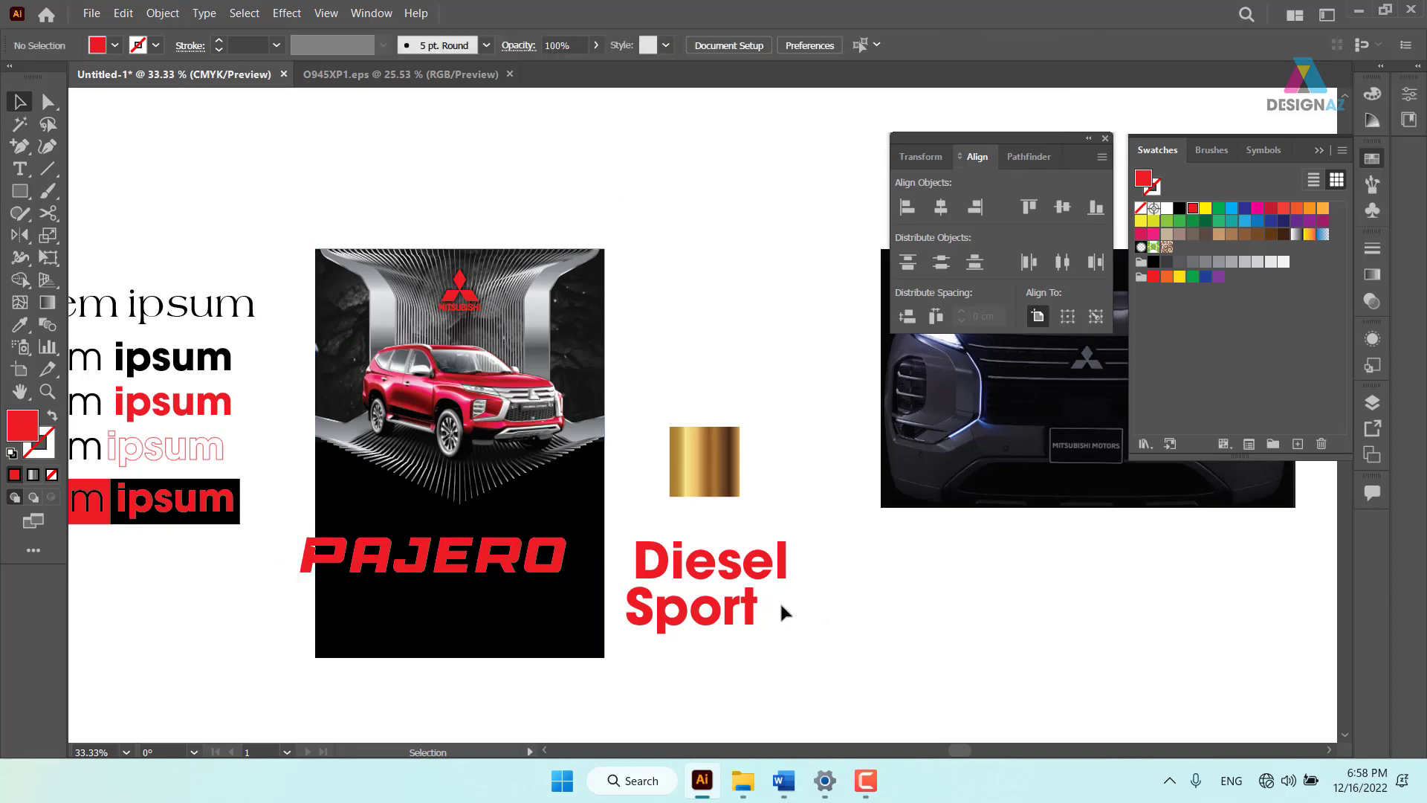
drag(555, 607, 576, 593)
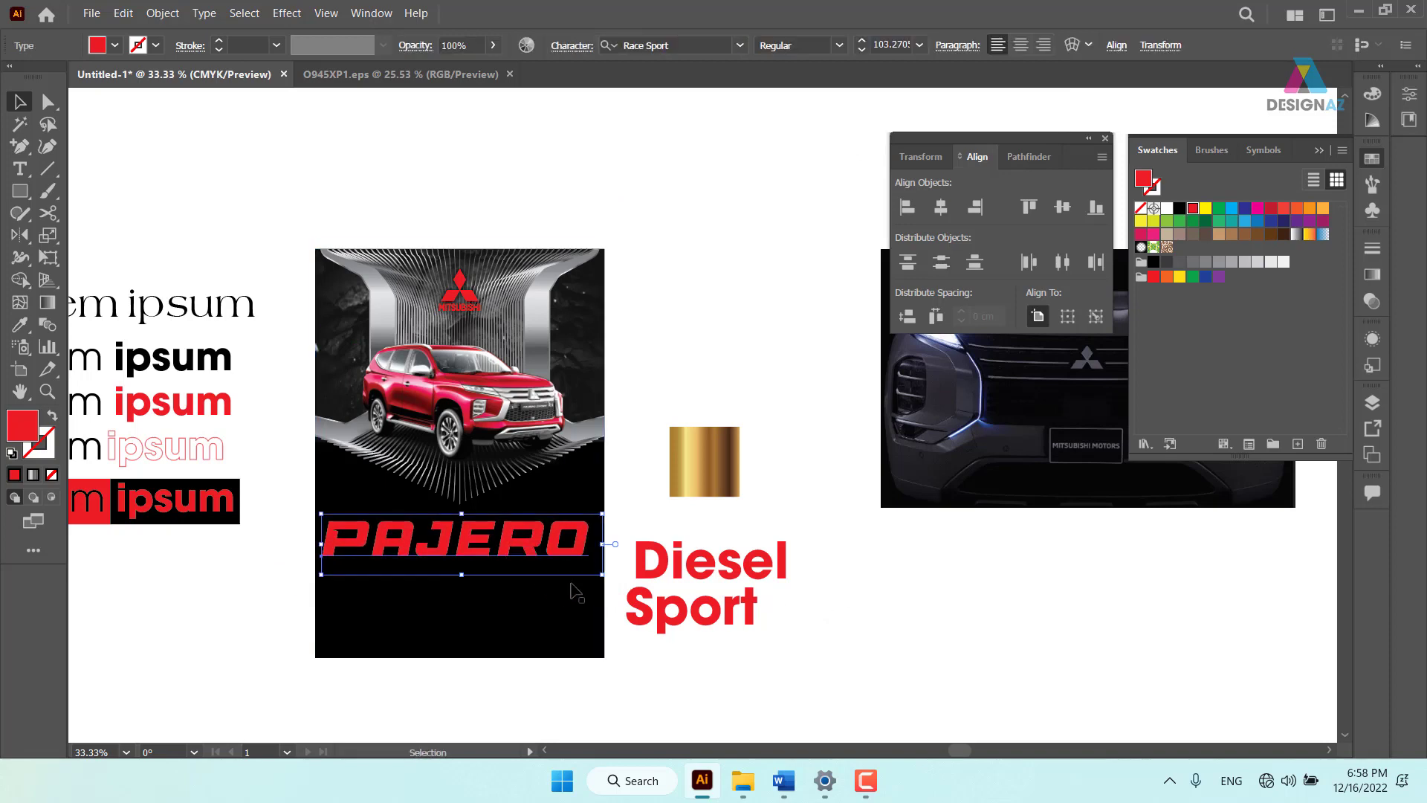
drag(672, 579, 865, 584)
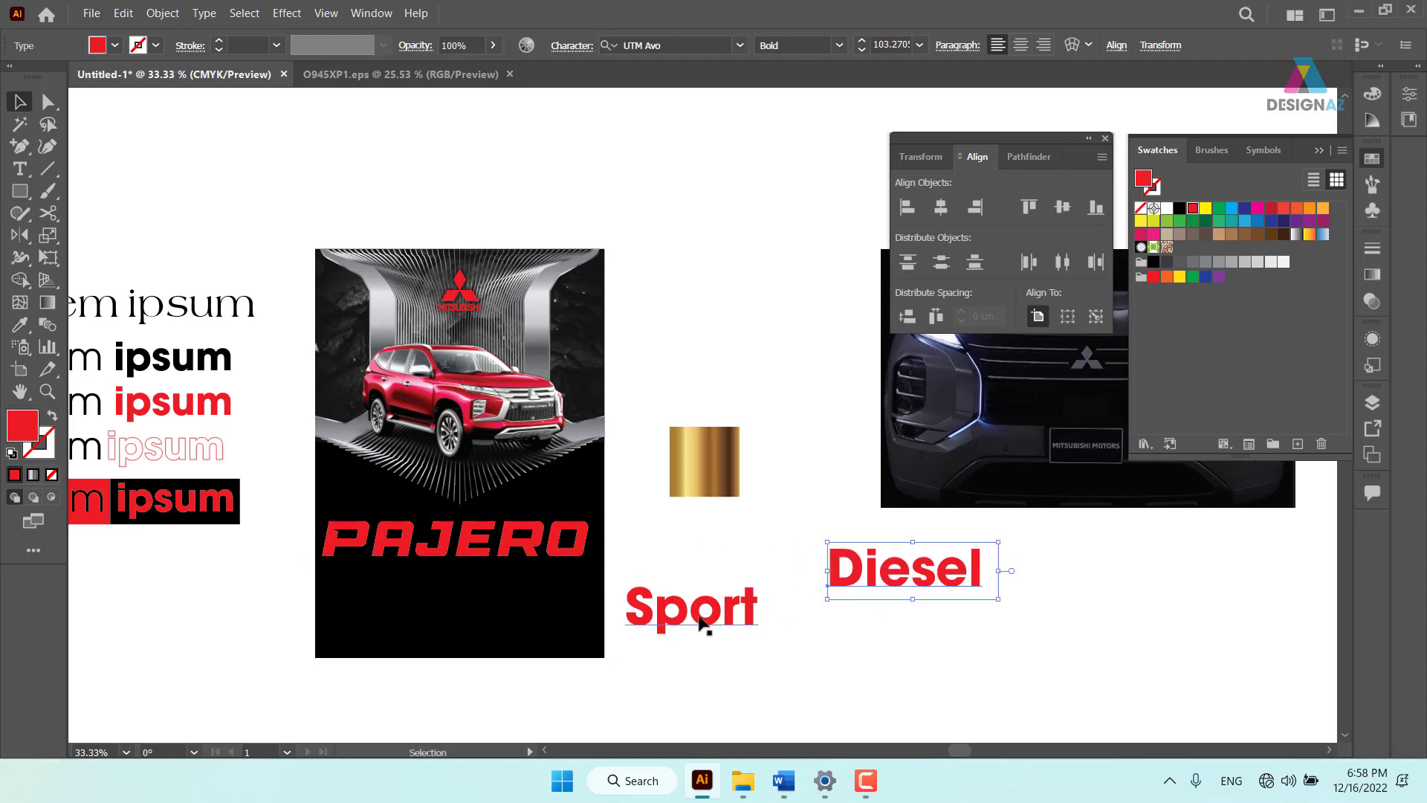
drag(701, 622, 648, 557)
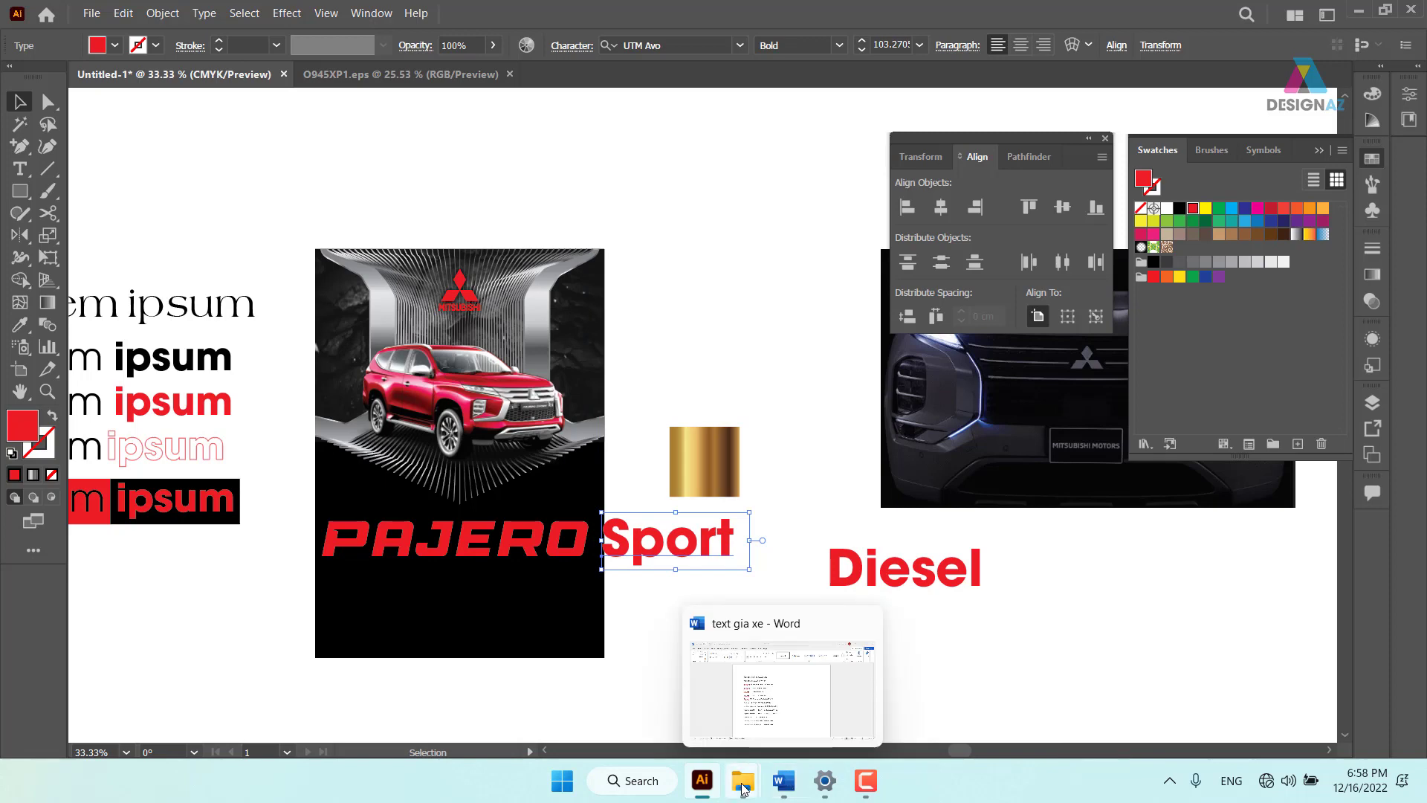
mouse_move(742, 781)
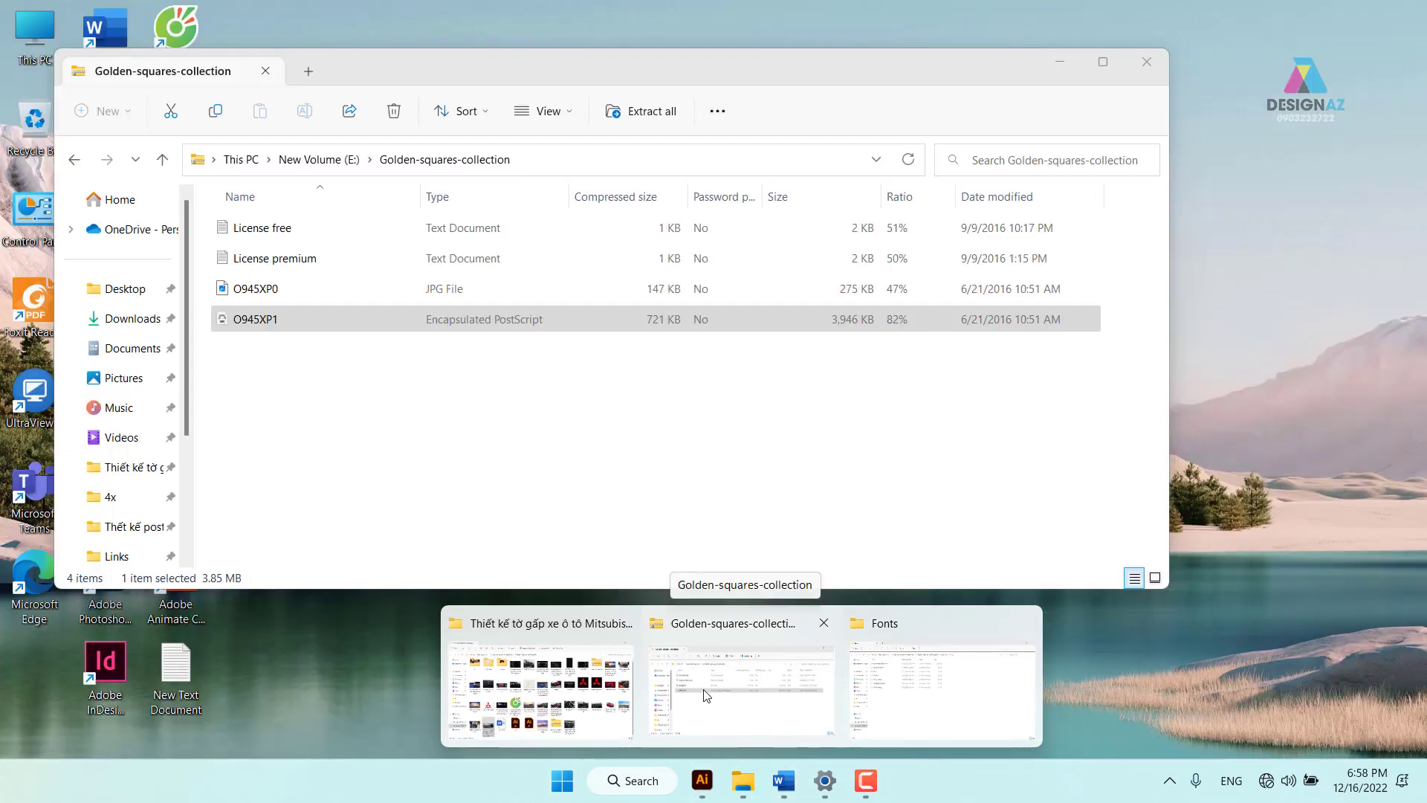
Preview the russells (RussellSquare) font, copy its file name unchanged, and return to Illustrator
click(885, 706)
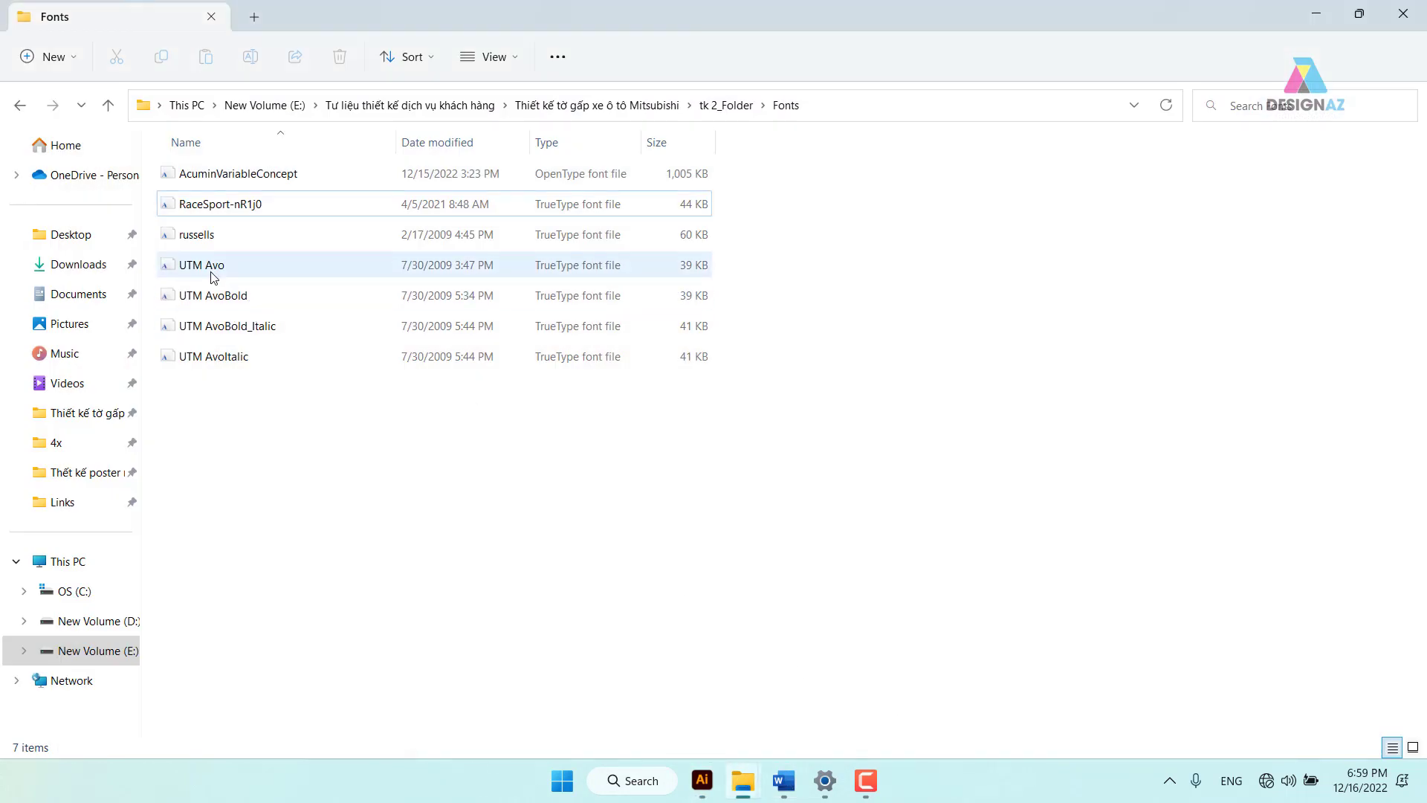
double_click(195, 236)
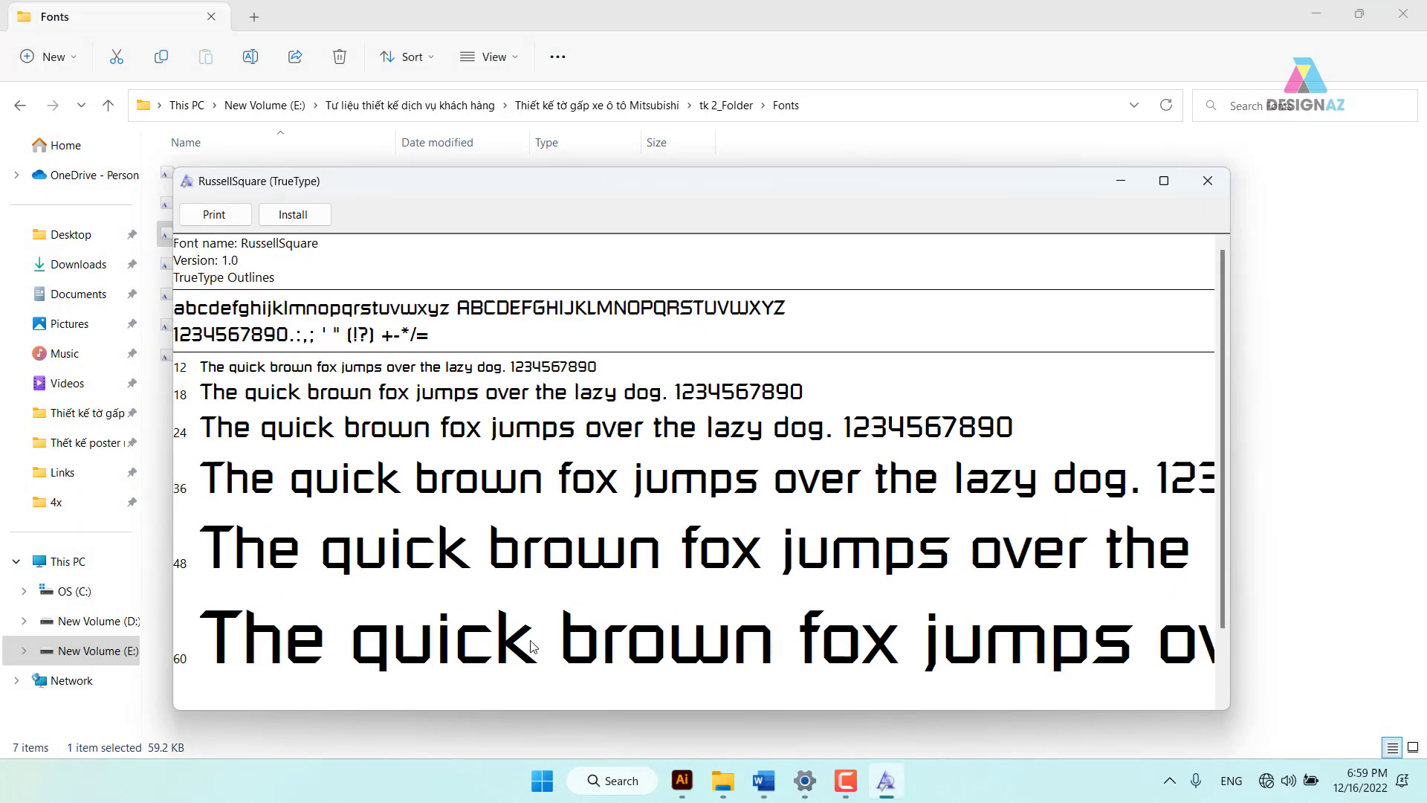
click(1207, 182)
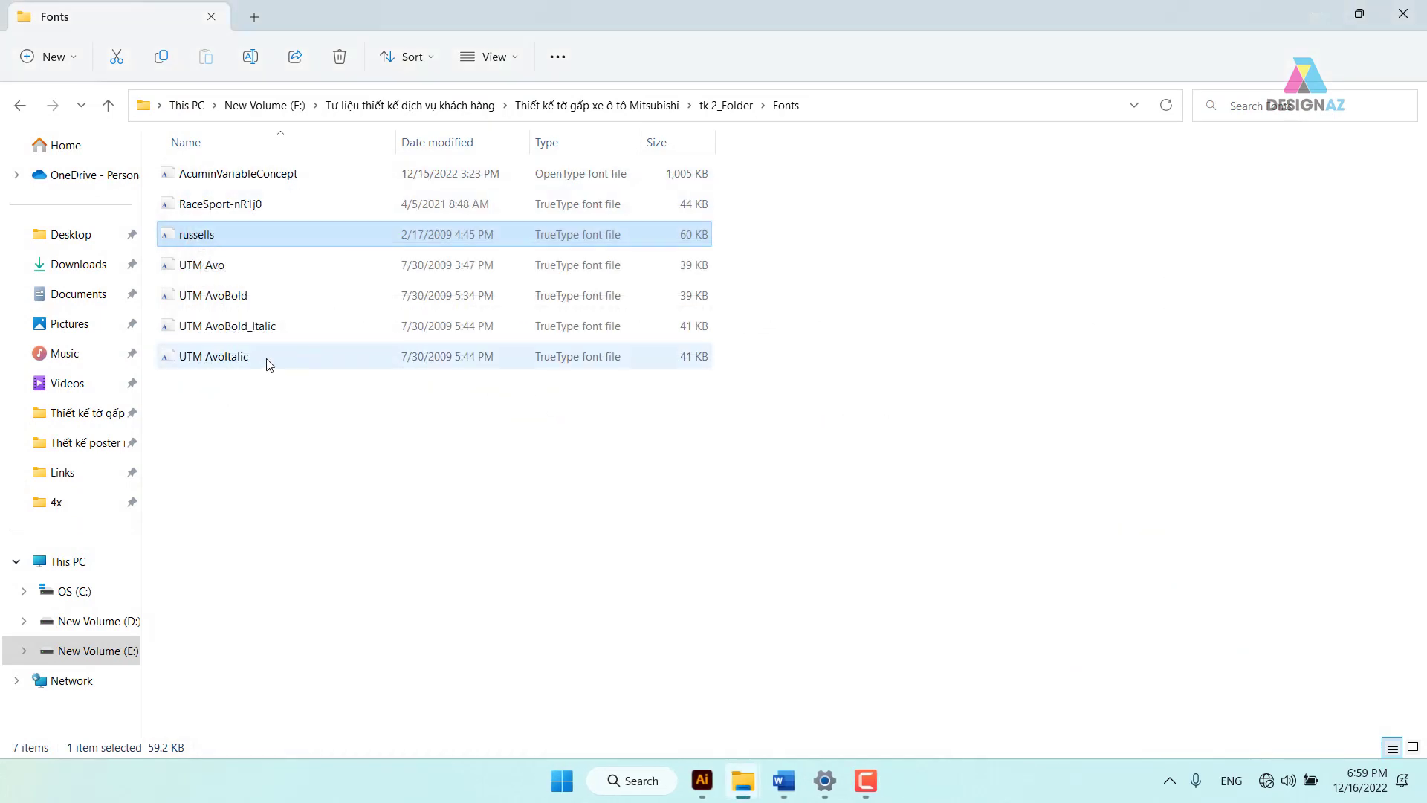
click(204, 236)
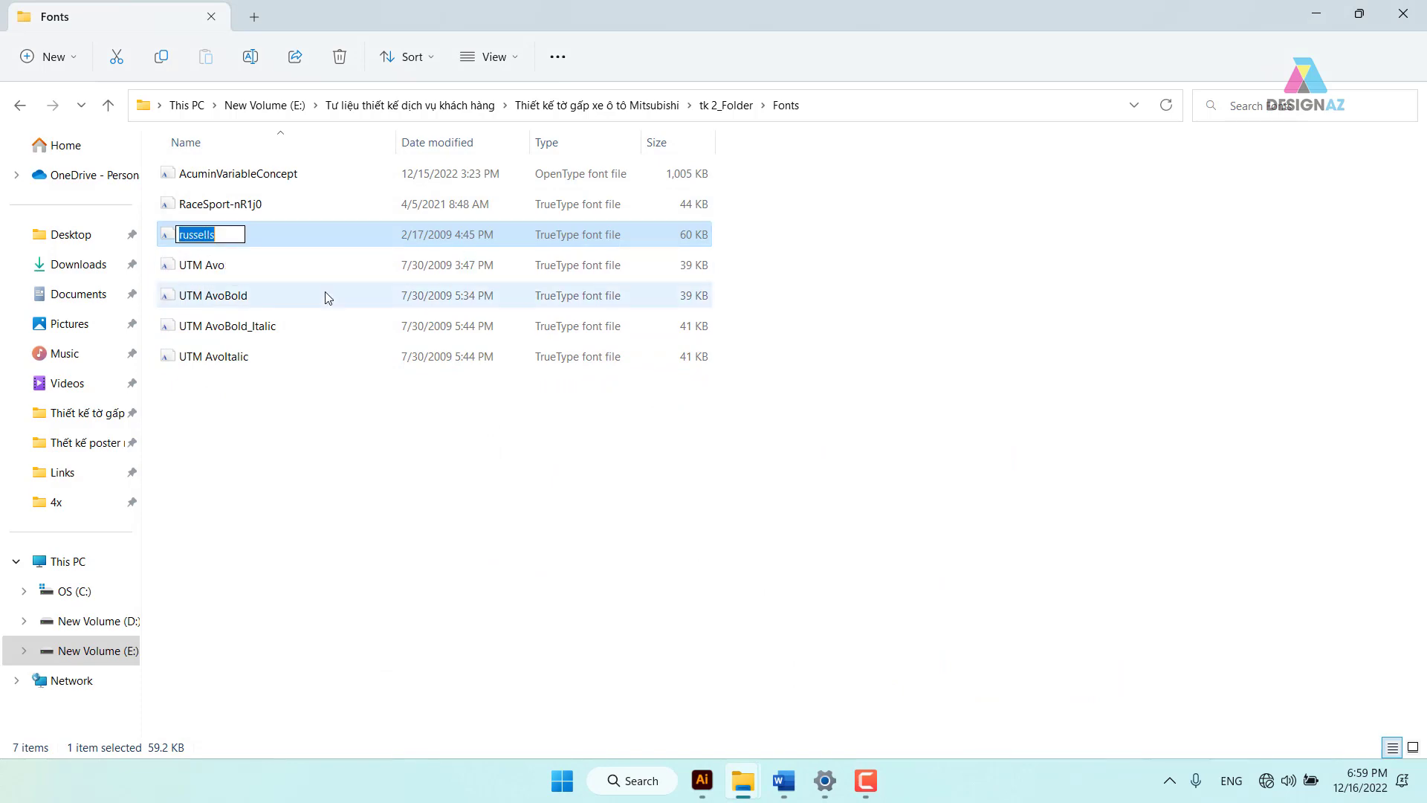
click(817, 691)
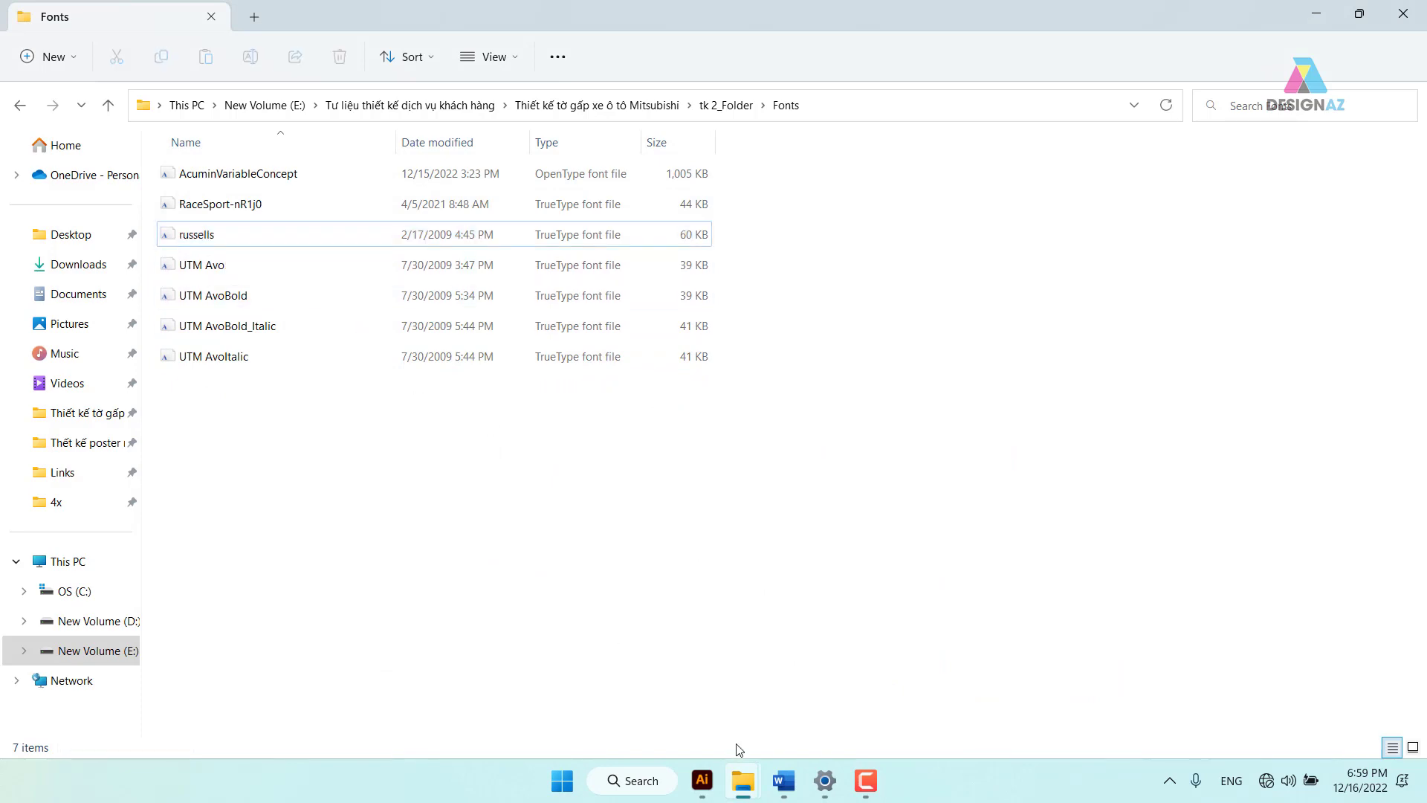
click(702, 780)
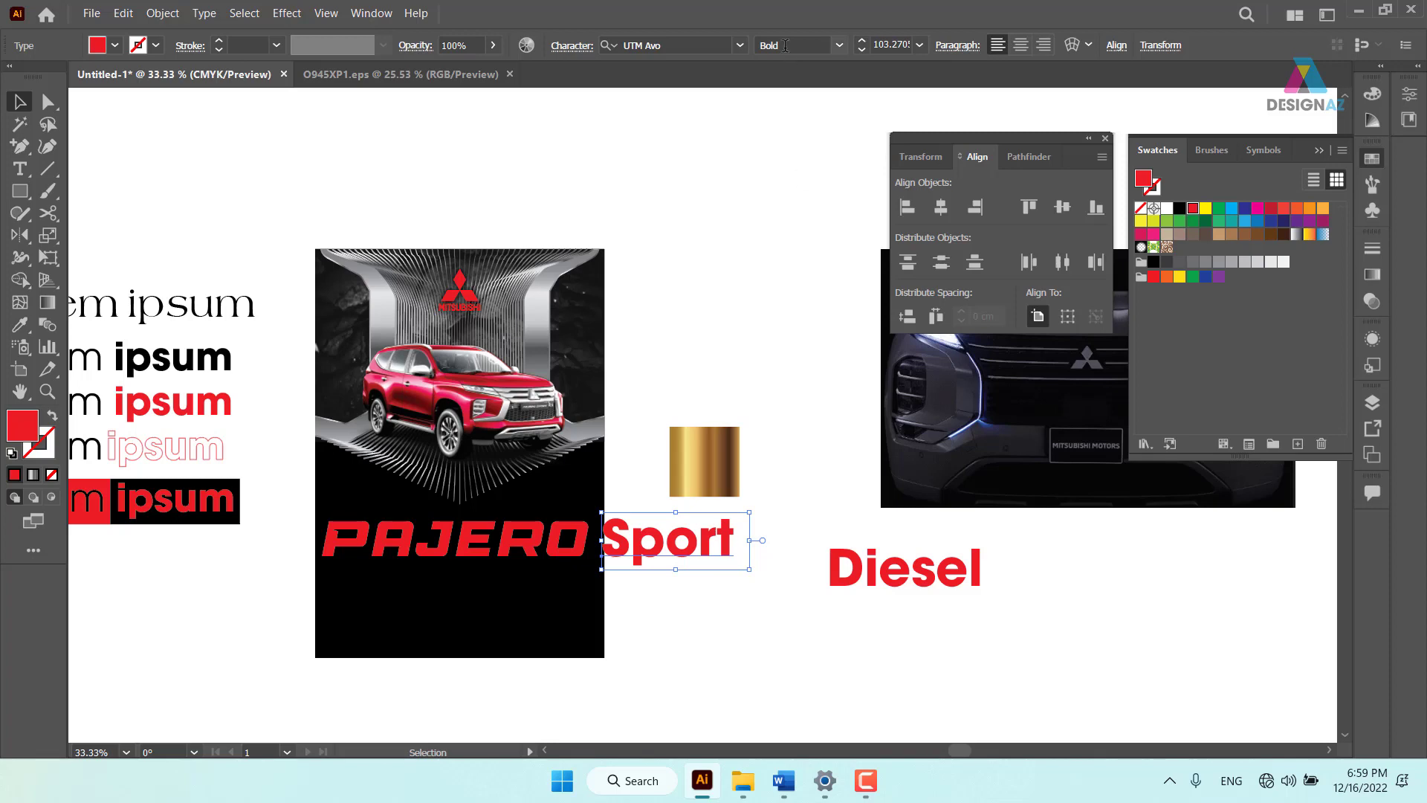
Change the Sport text's font to RussellSquare and move PAJERO up just below the car
click(793, 45)
click(682, 45)
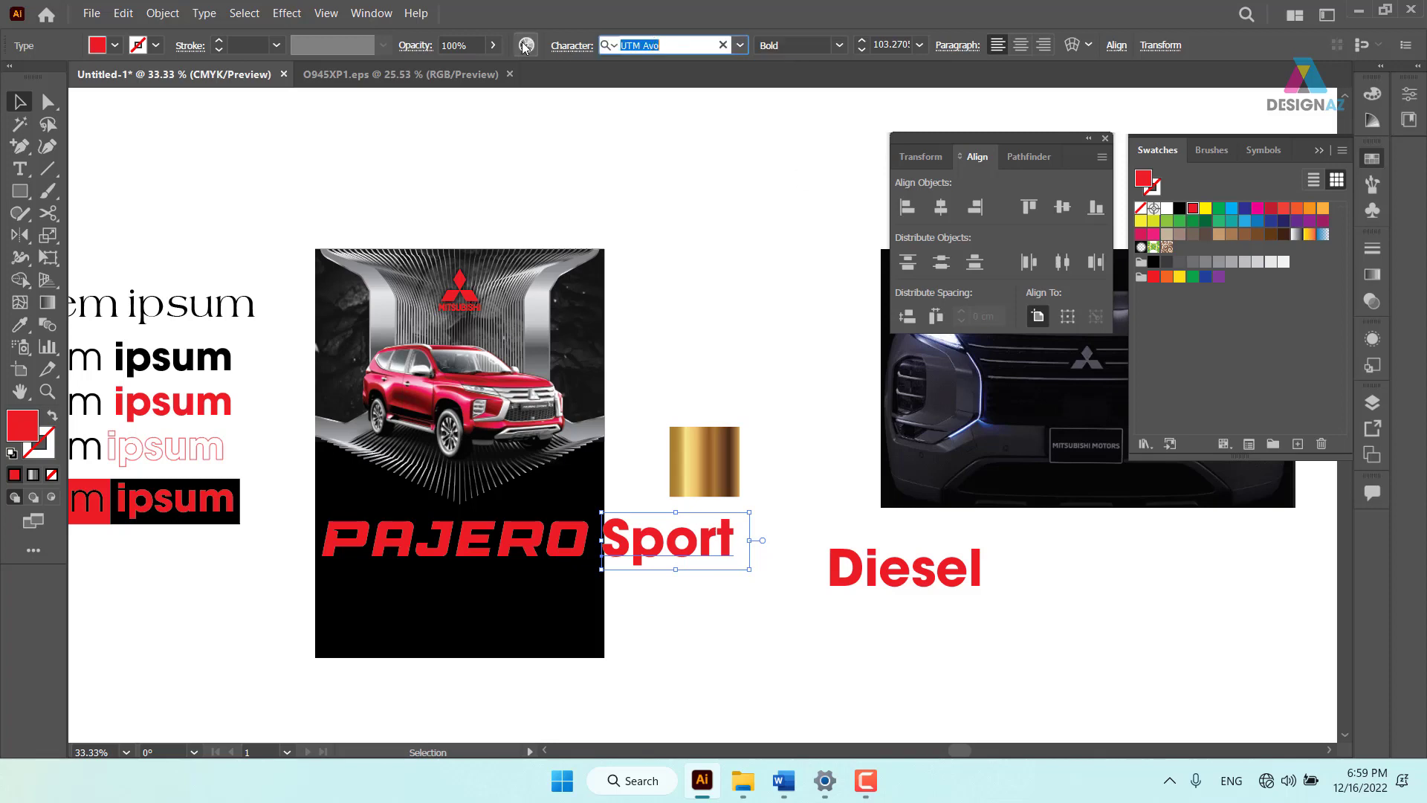
text(russells)
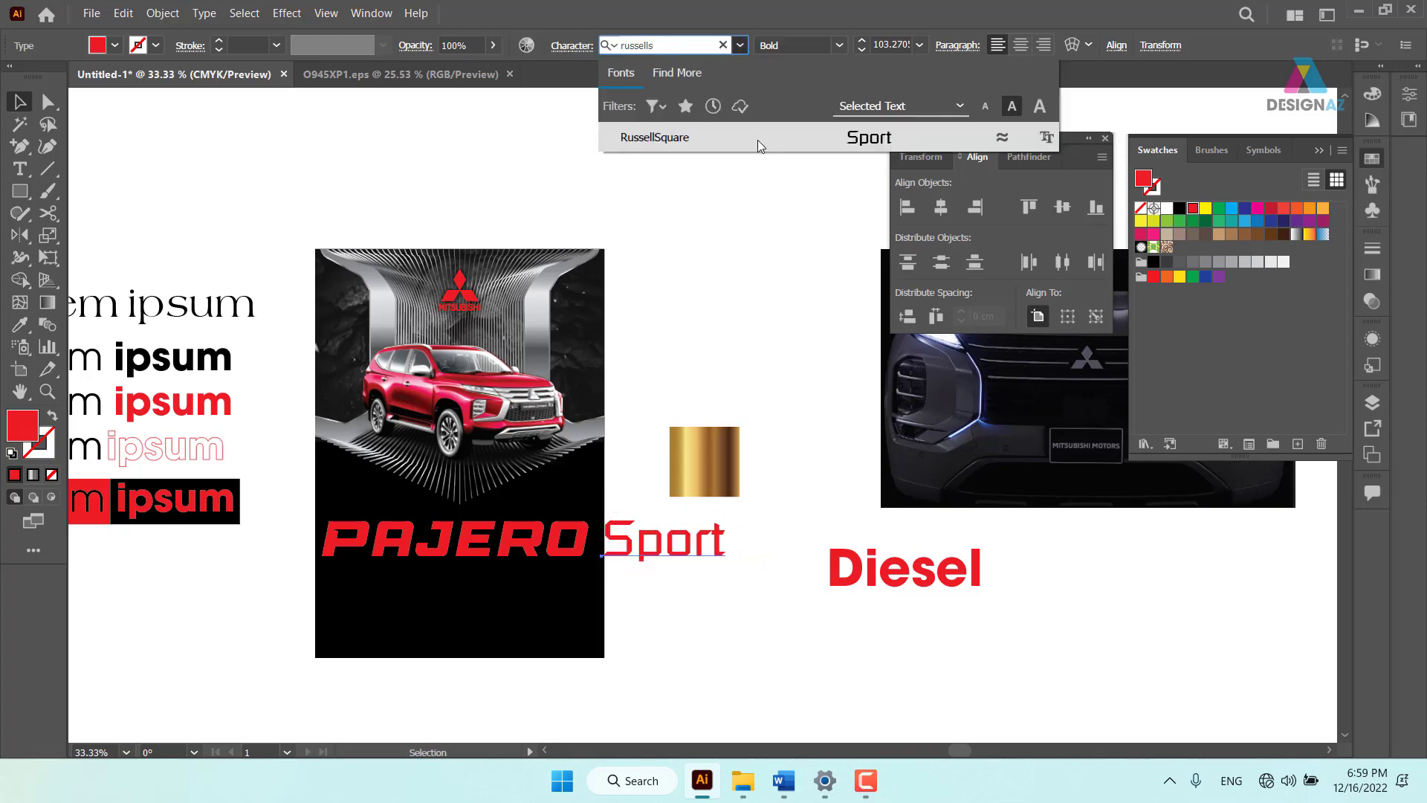
click(756, 140)
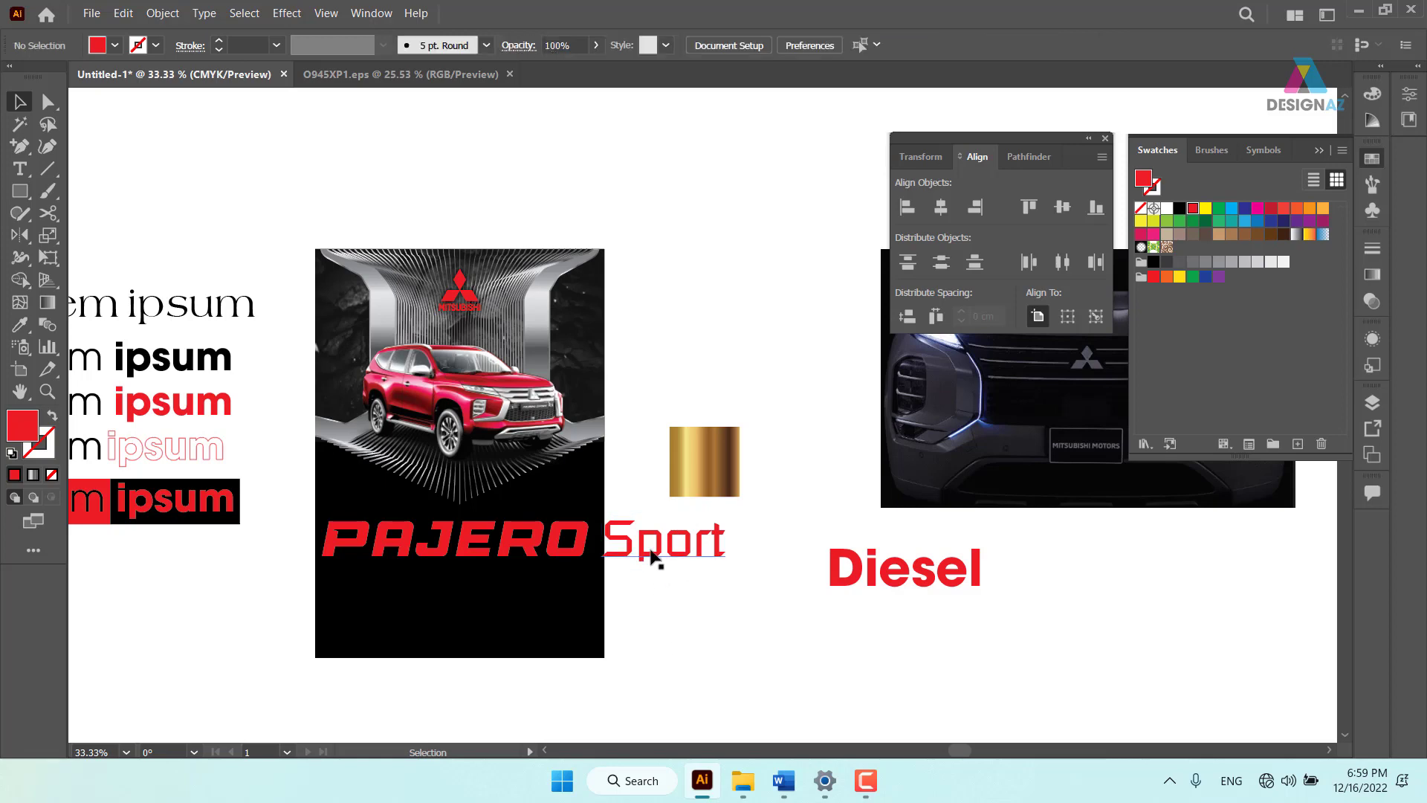
drag(425, 551, 415, 502)
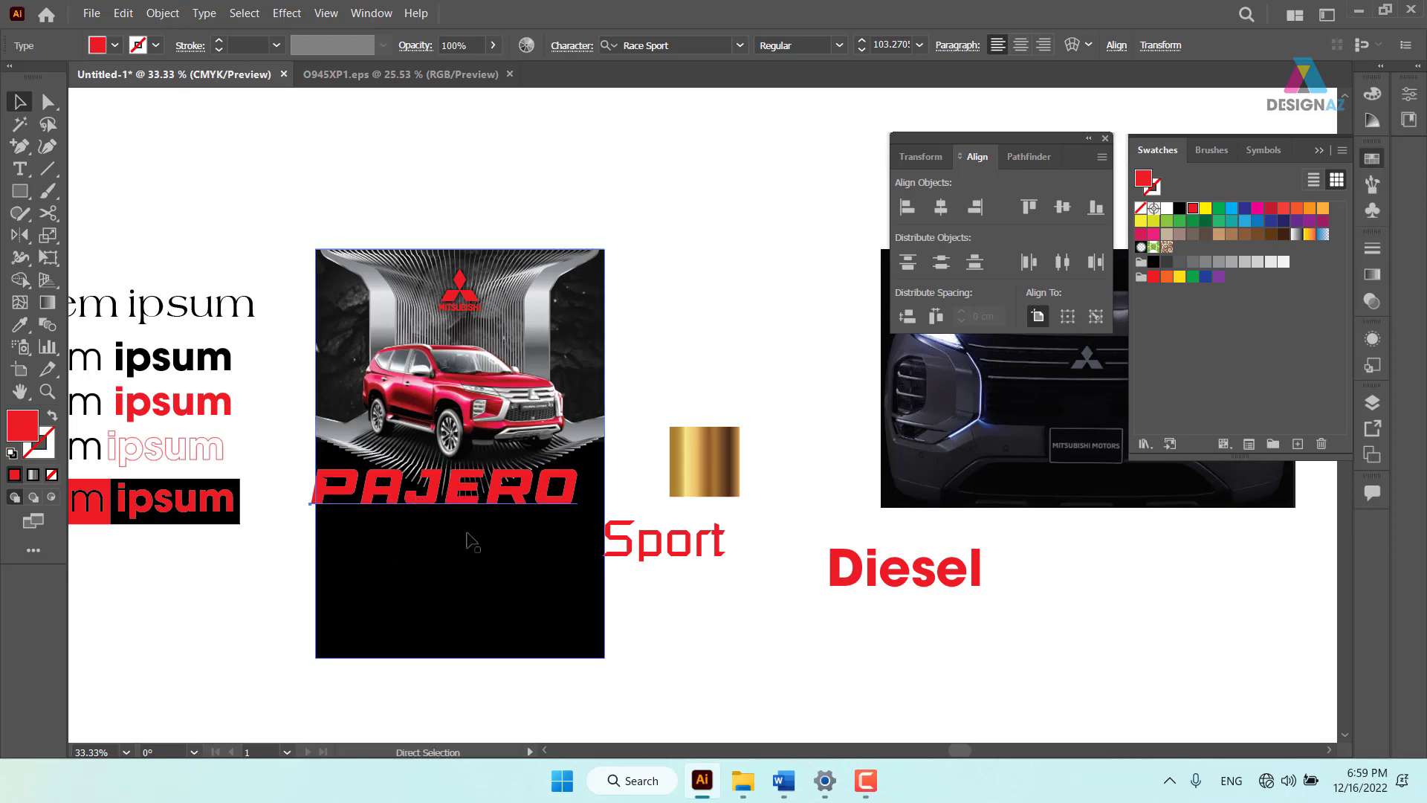
key(ctrl+equal)
key(ctrl+equal)
drag(542, 570, 312, 645)
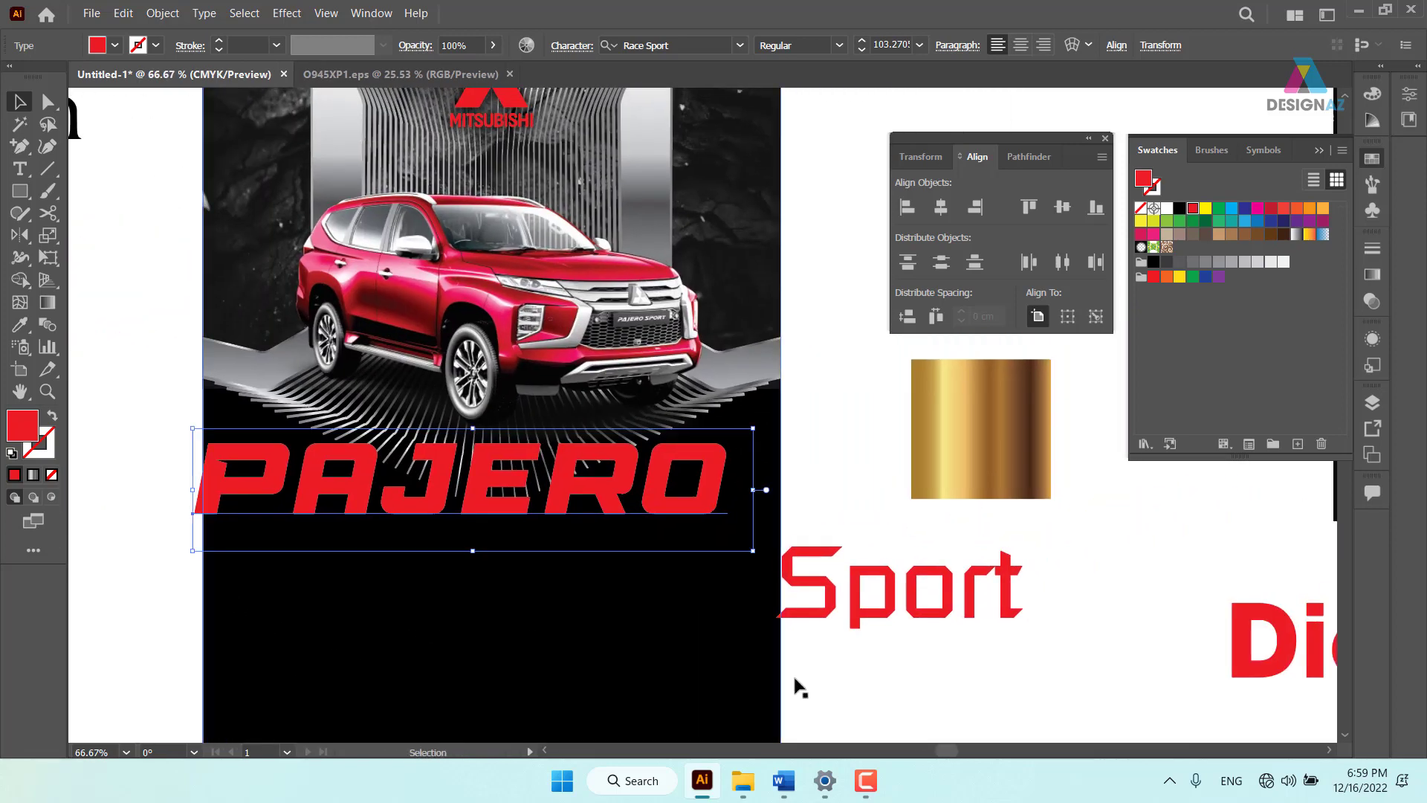
Duplicate PAJERO and Sport lower down, nudging the upper Sport slightly up and right
click(952, 618)
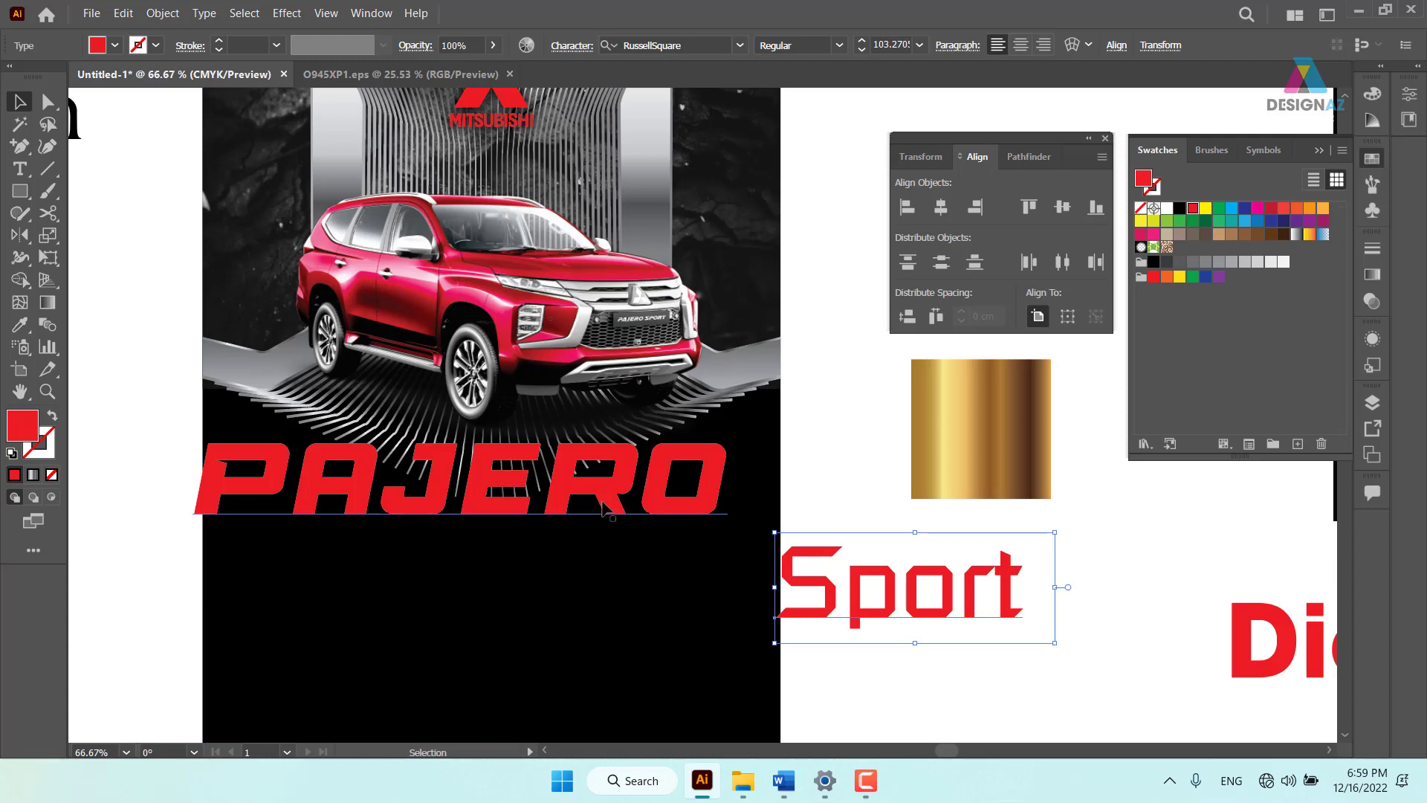
drag(600, 504, 456, 649)
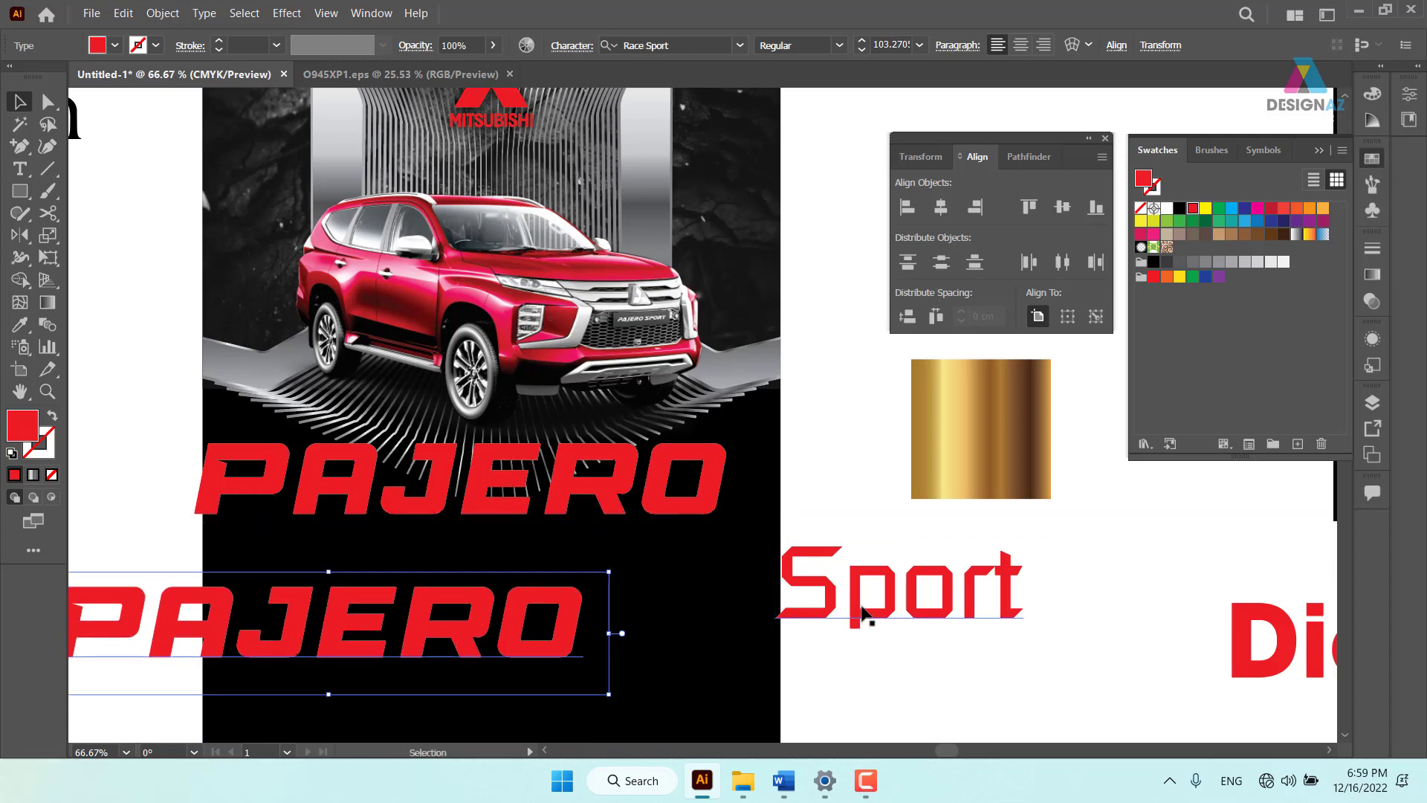
click(871, 616)
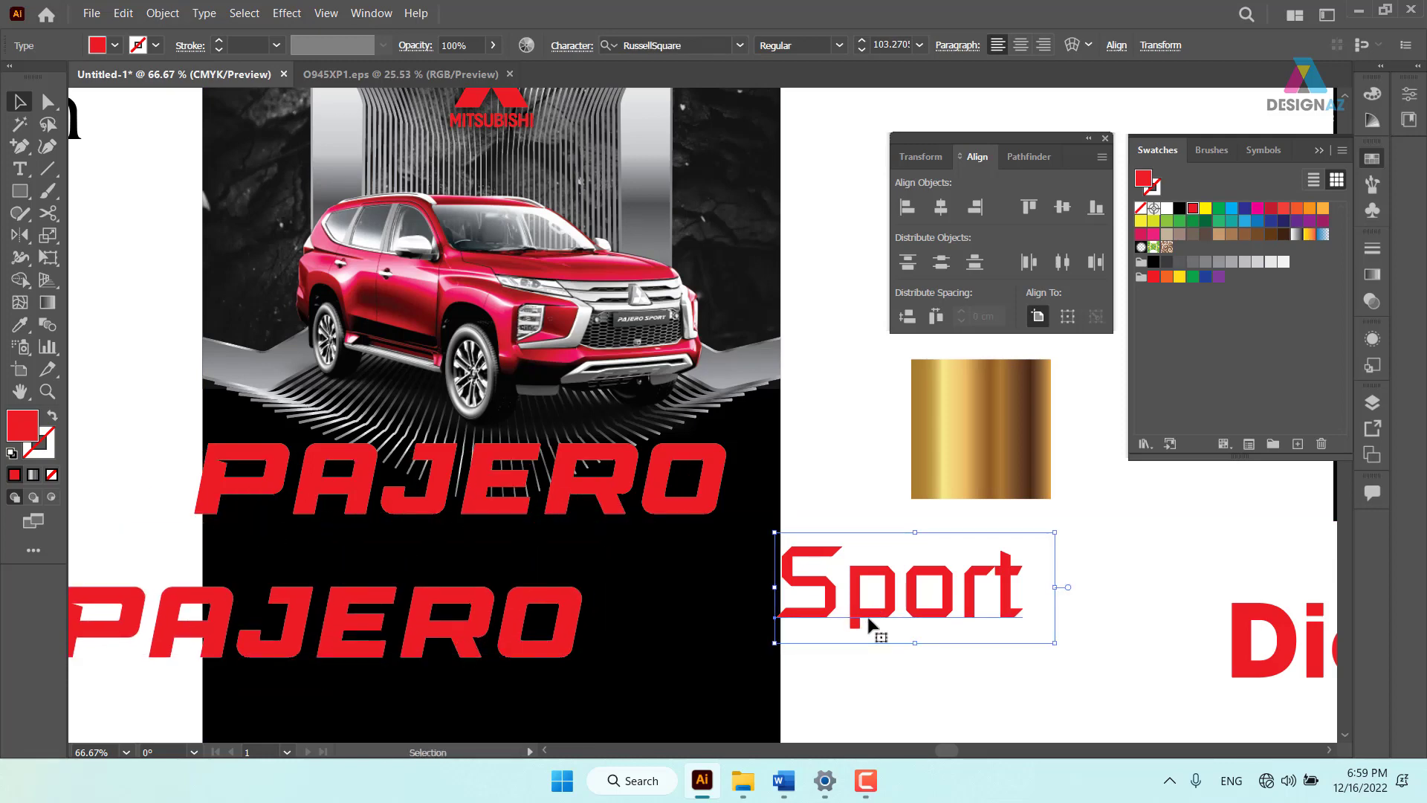
key(i)
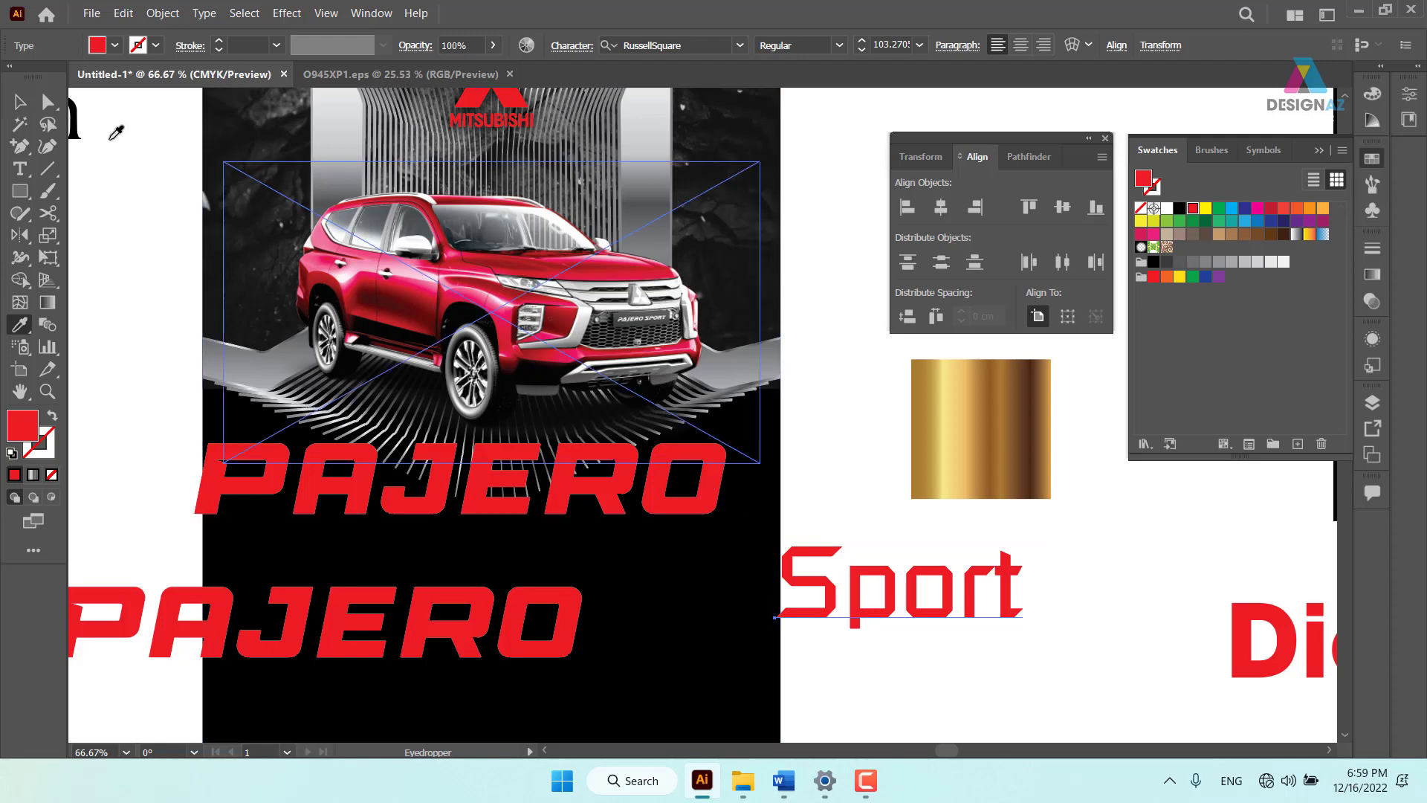
click(19, 101)
click(922, 669)
drag(929, 621, 947, 699)
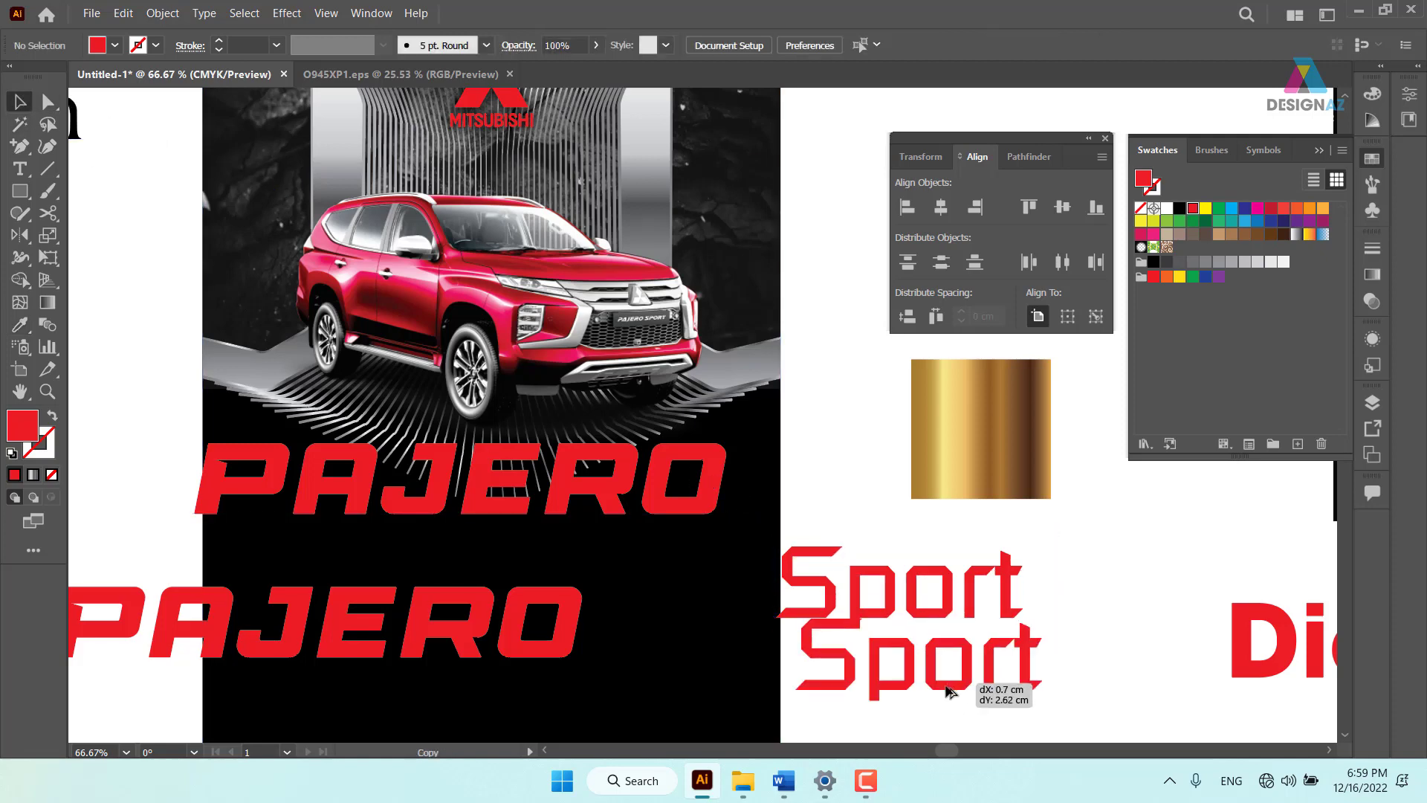
drag(898, 606, 907, 581)
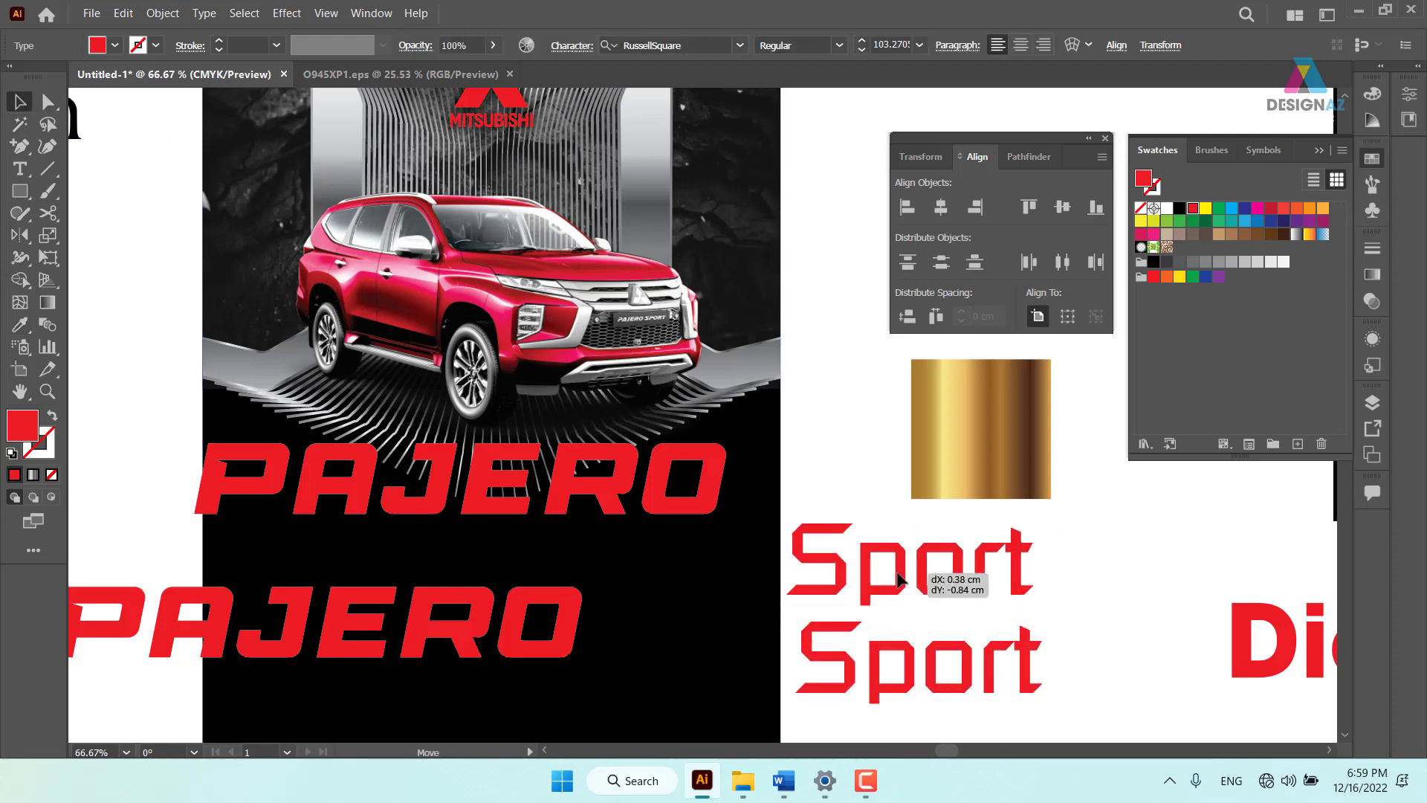
click(1082, 585)
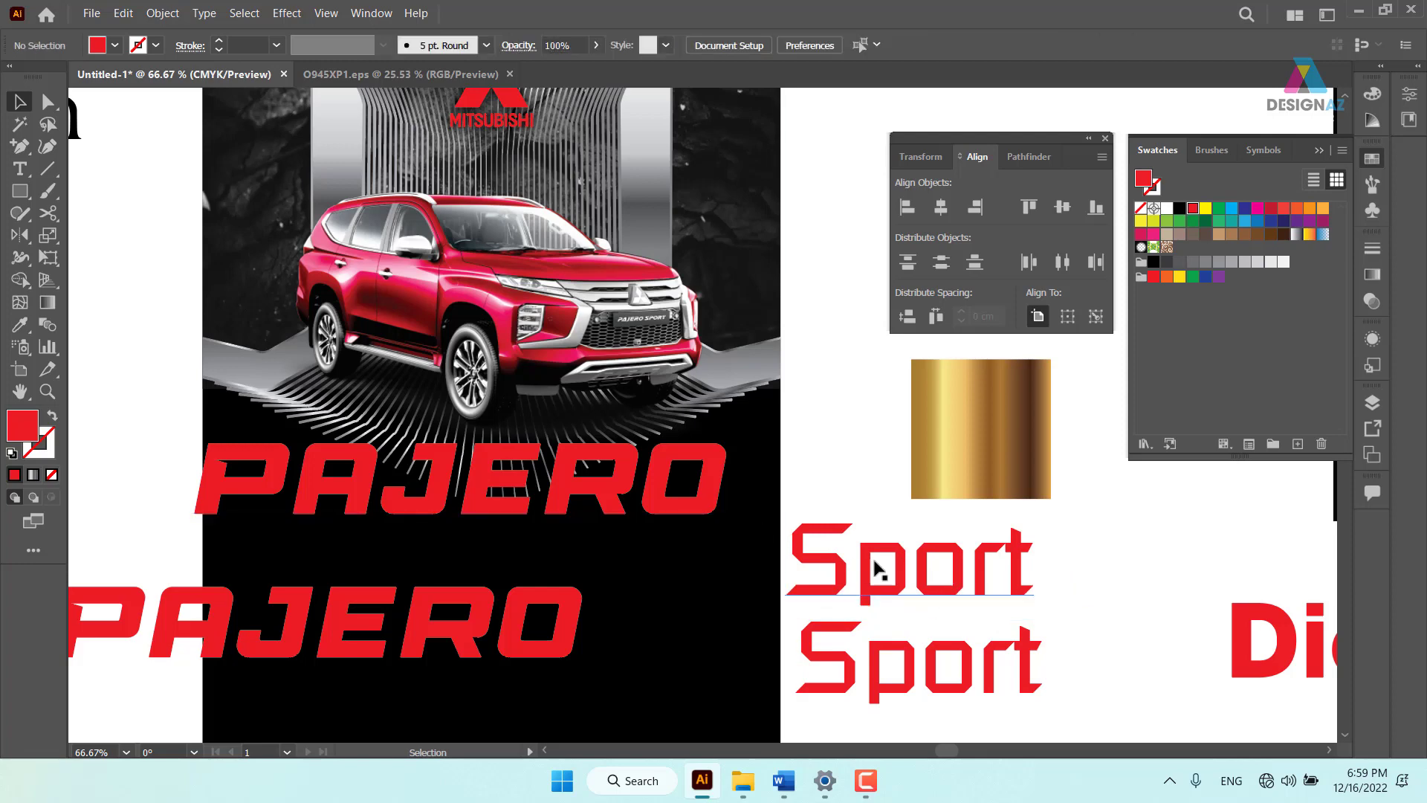
click(877, 587)
Eyedrop PAJERO's Race Sport style onto the upper Sport and the thin Sport style onto the lower PAJERO
key(i)
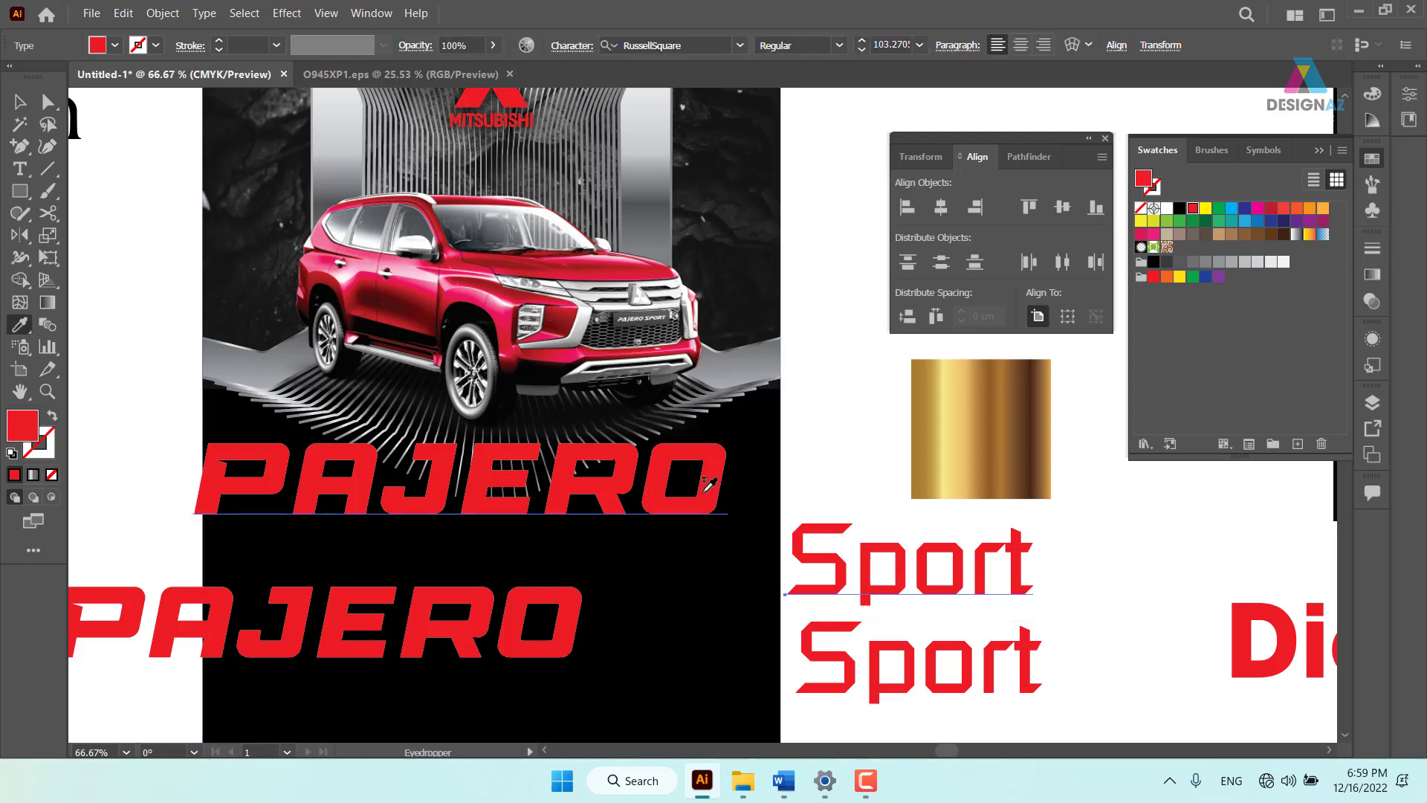
click(713, 489)
key(v)
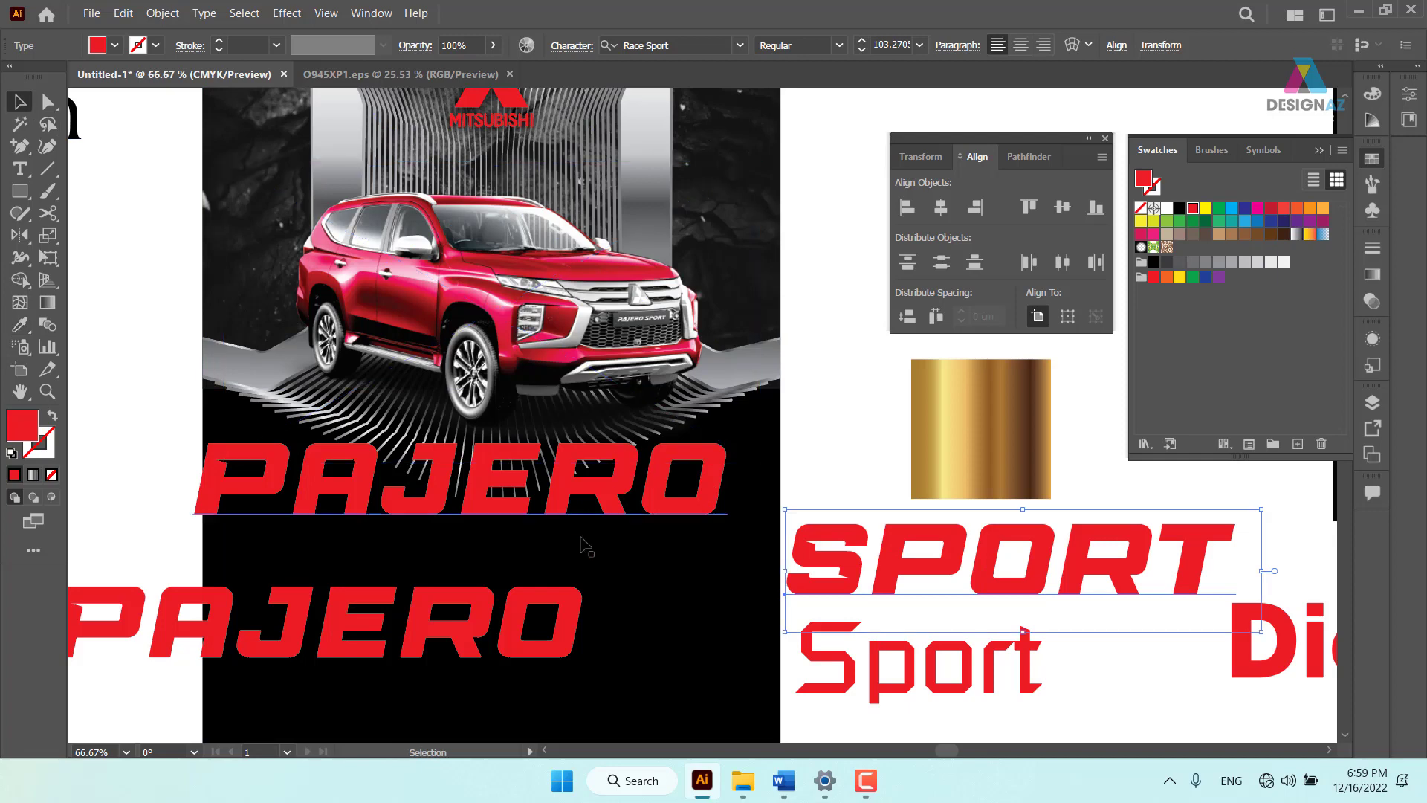
click(594, 654)
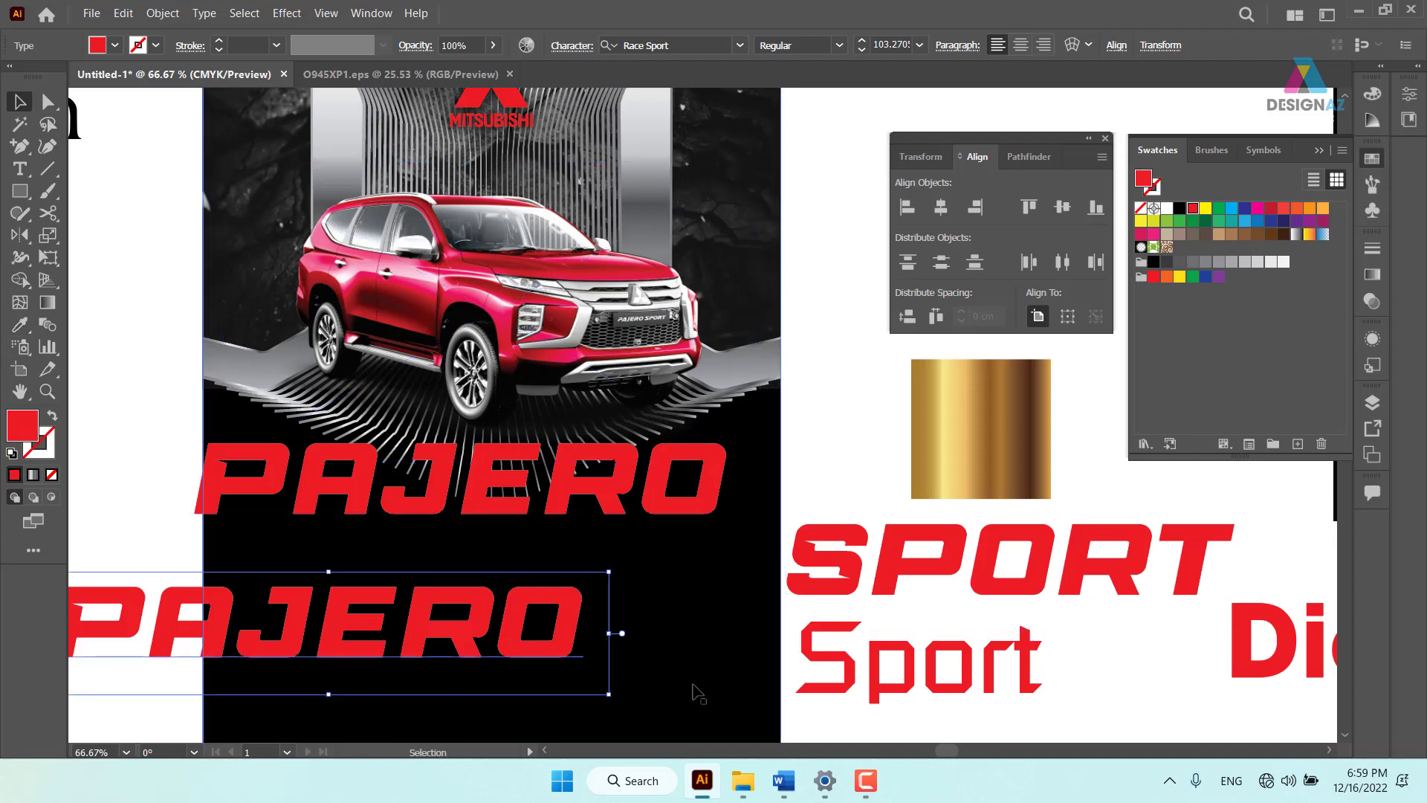
key(i)
click(810, 657)
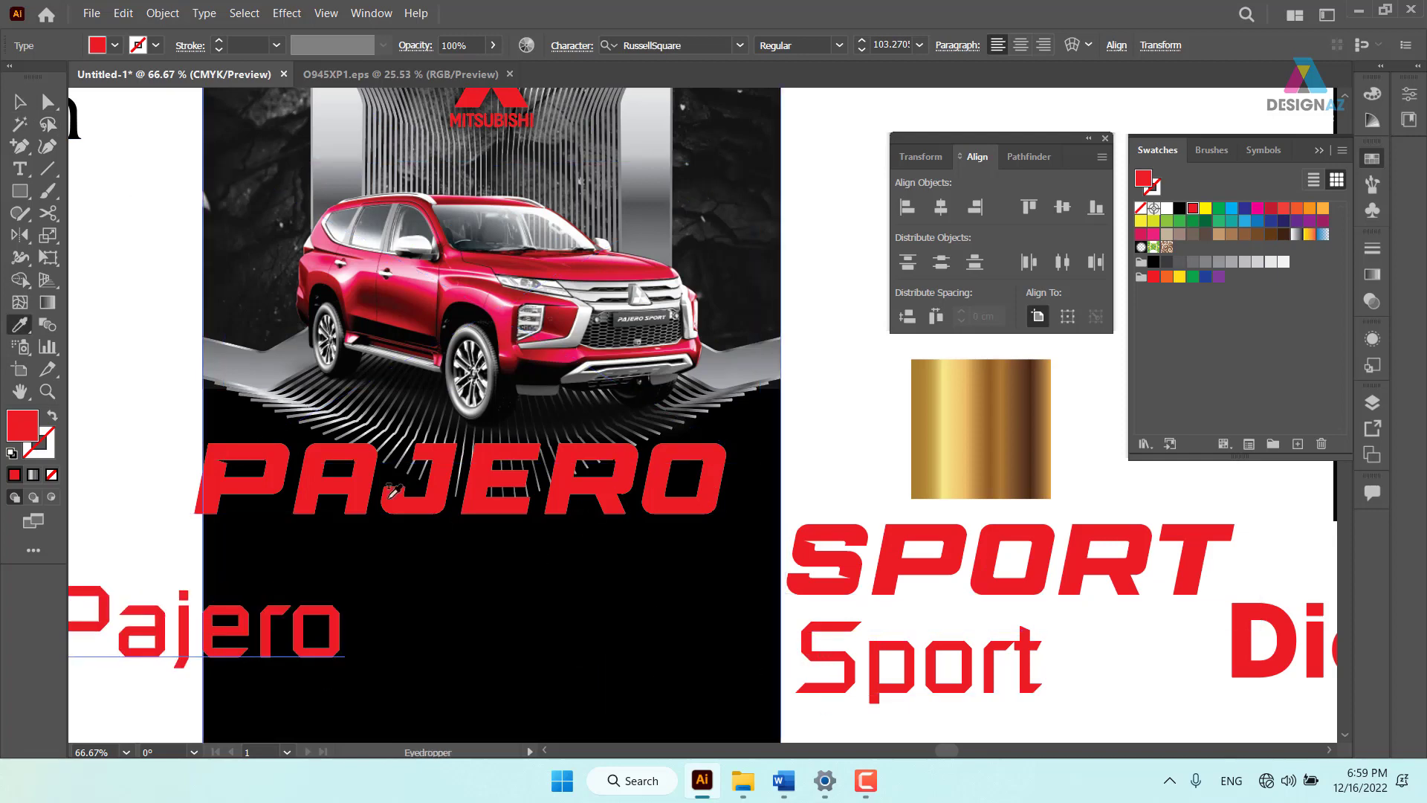
Delete the bold upper PAJERO title and the spare Sport text
click(20, 101)
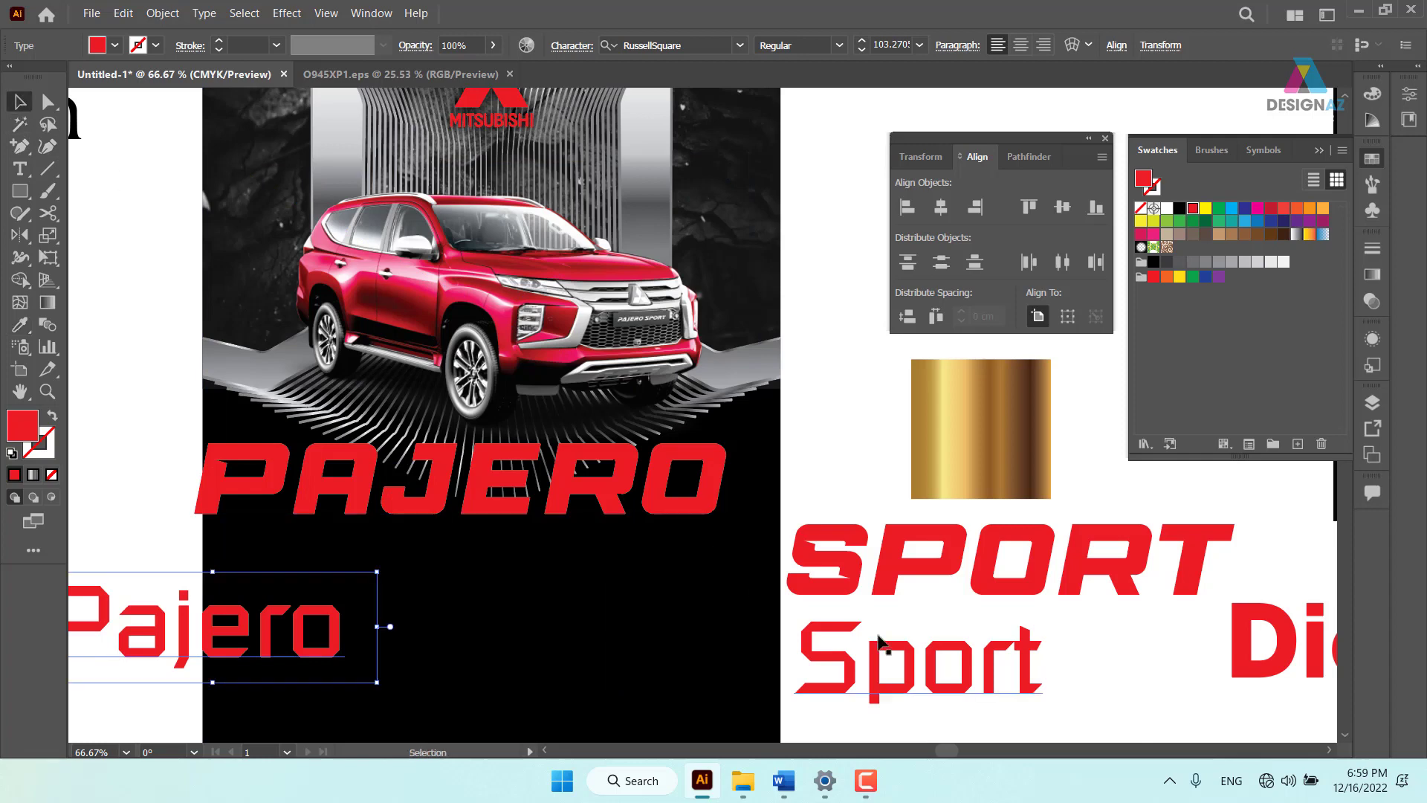
click(706, 505)
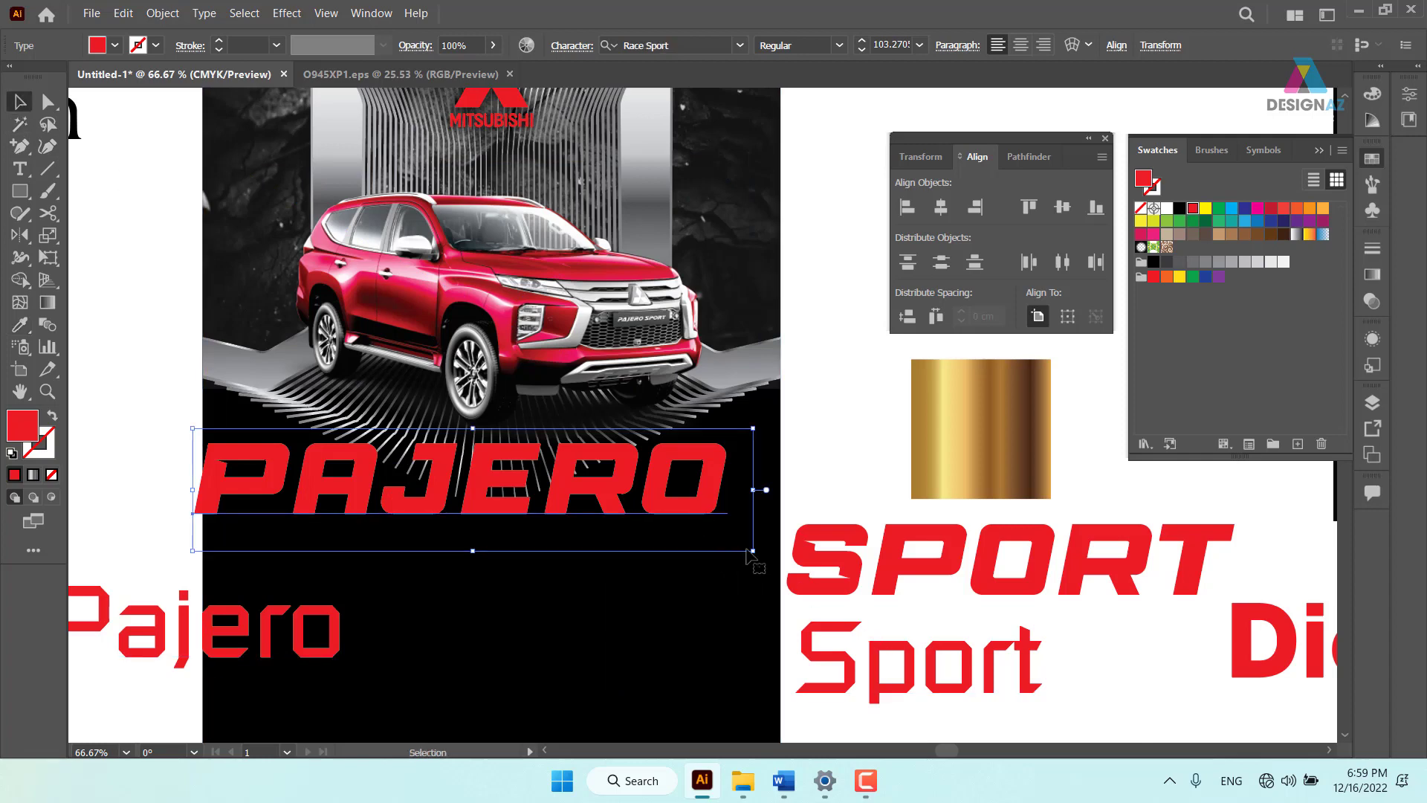
key(Delete)
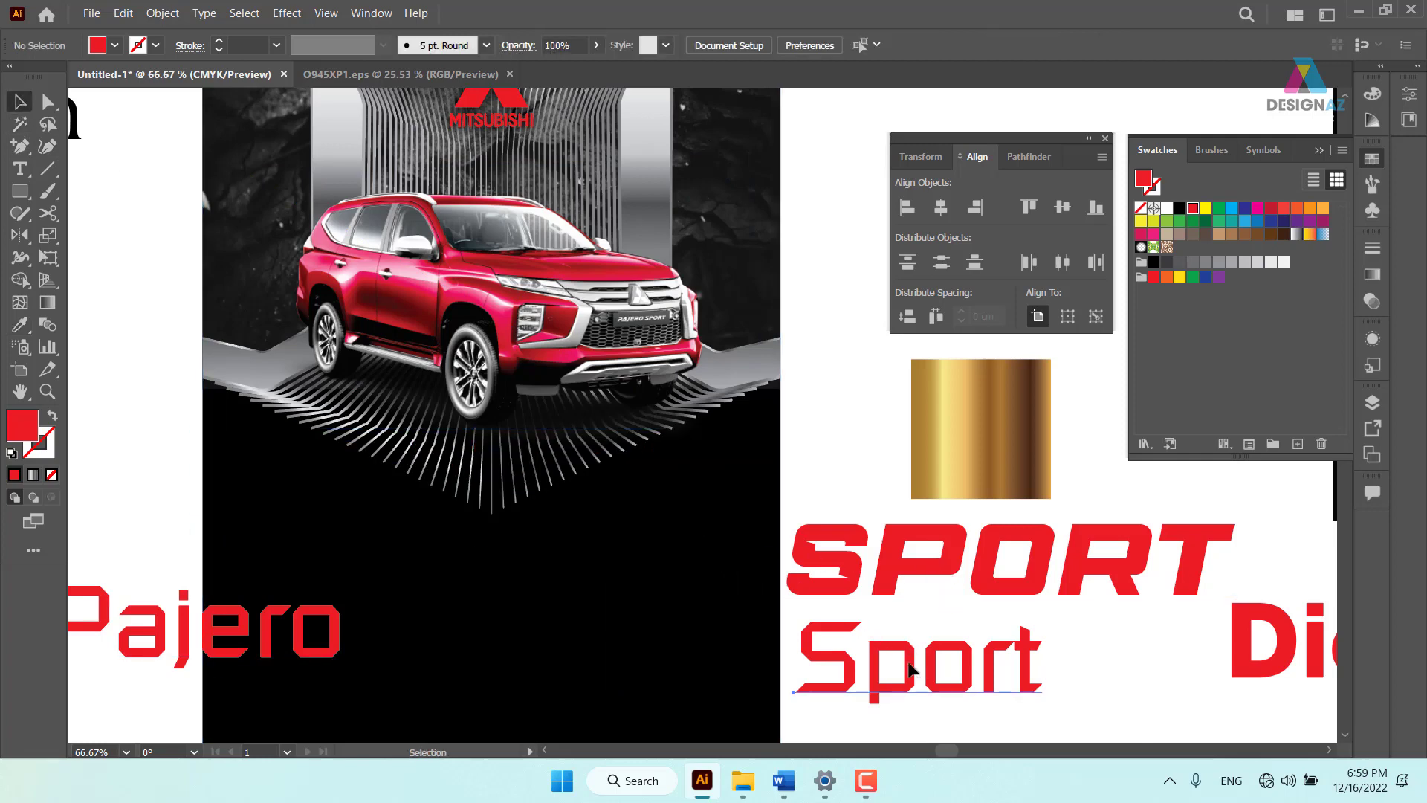
click(908, 665)
key(Delete)
mouse_move(325, 643)
mouse_down()
mouse_move(661, 643)
mouse_move(773, 556)
mouse_up()
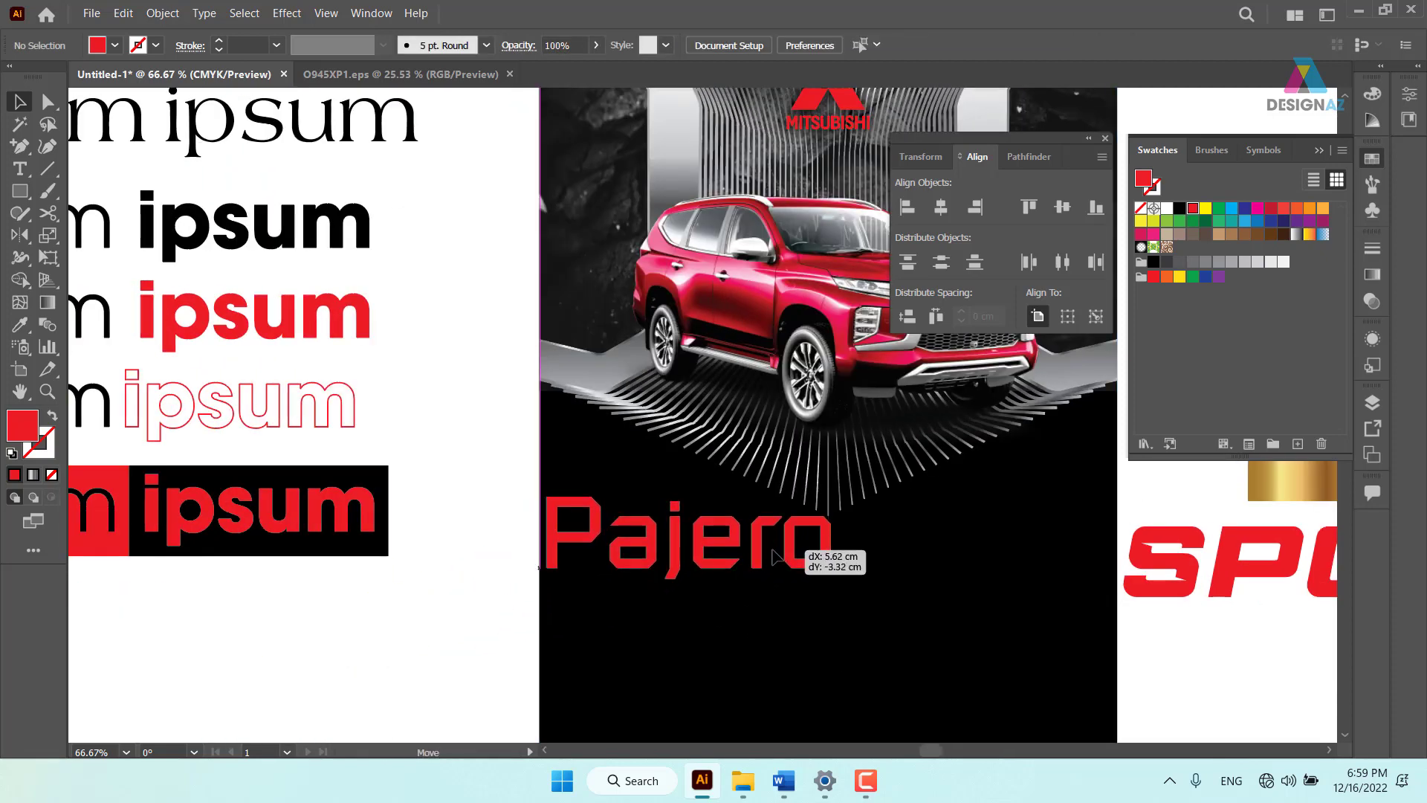
Shrink Pajero slightly and scale SPORT down, placing it beside Pajero
drag(536, 595, 562, 586)
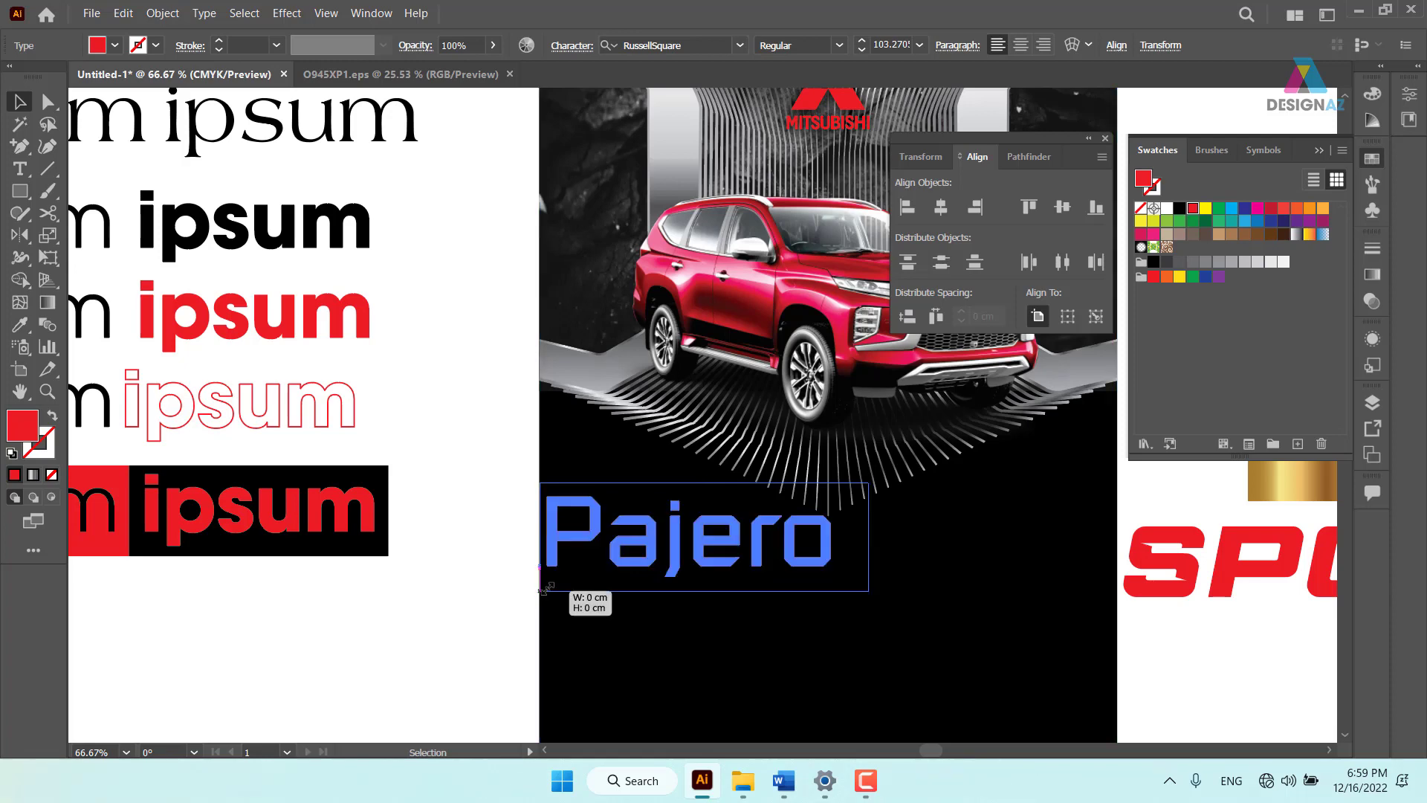
scroll(541, 599, right, 3)
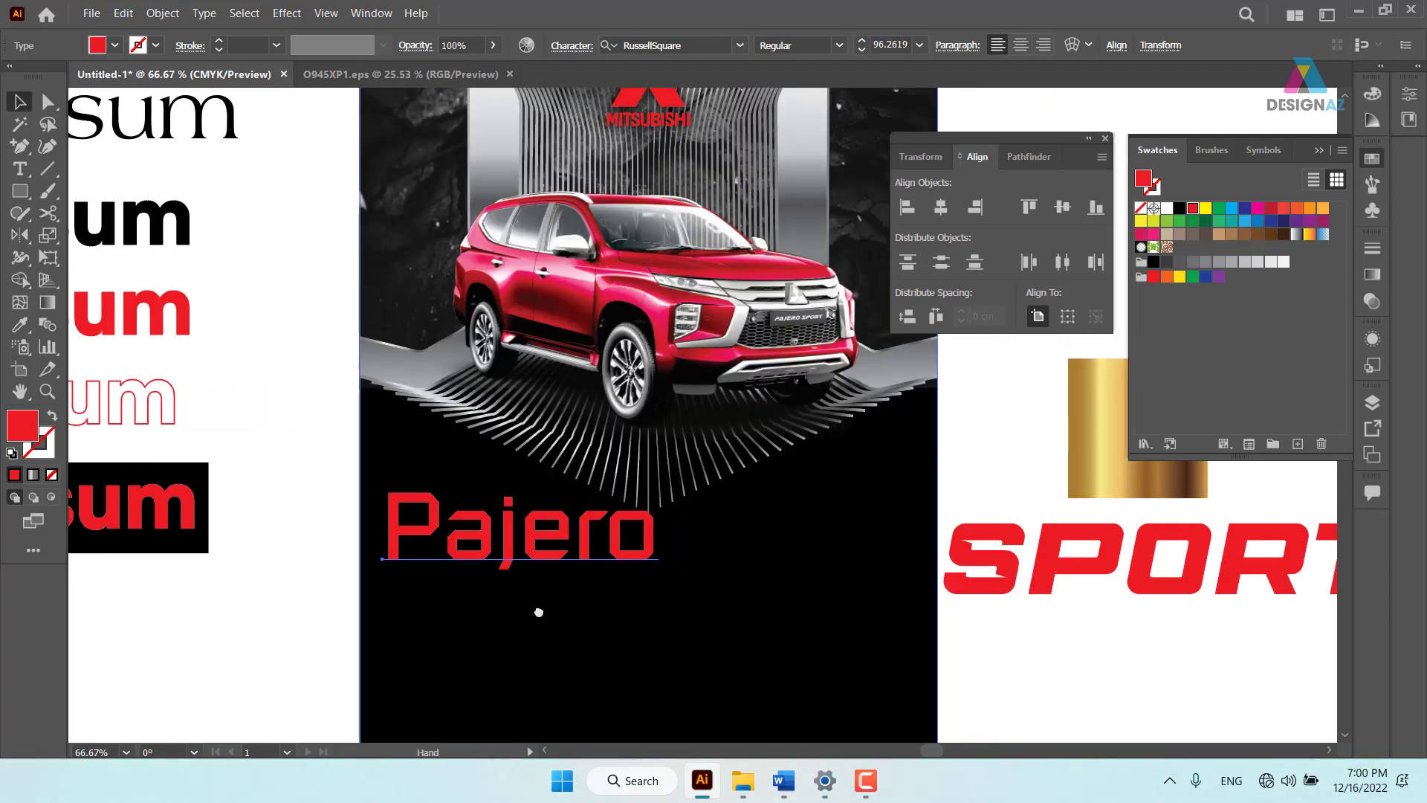
scroll(541, 599, right, 2)
mouse_move(903, 574)
mouse_down()
mouse_move(611, 526)
mouse_move(611, 550)
mouse_up()
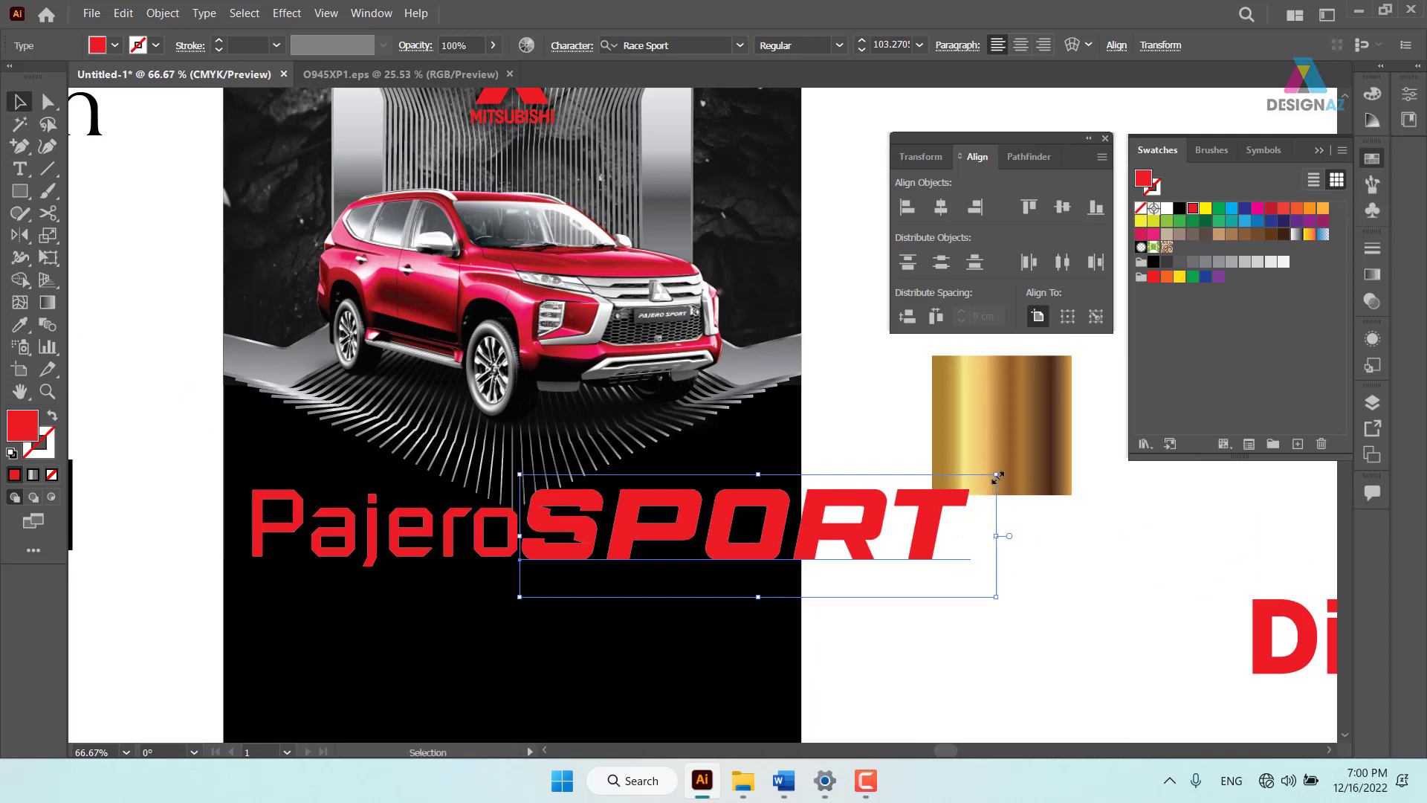
drag(996, 474, 833, 498)
drag(671, 557, 668, 552)
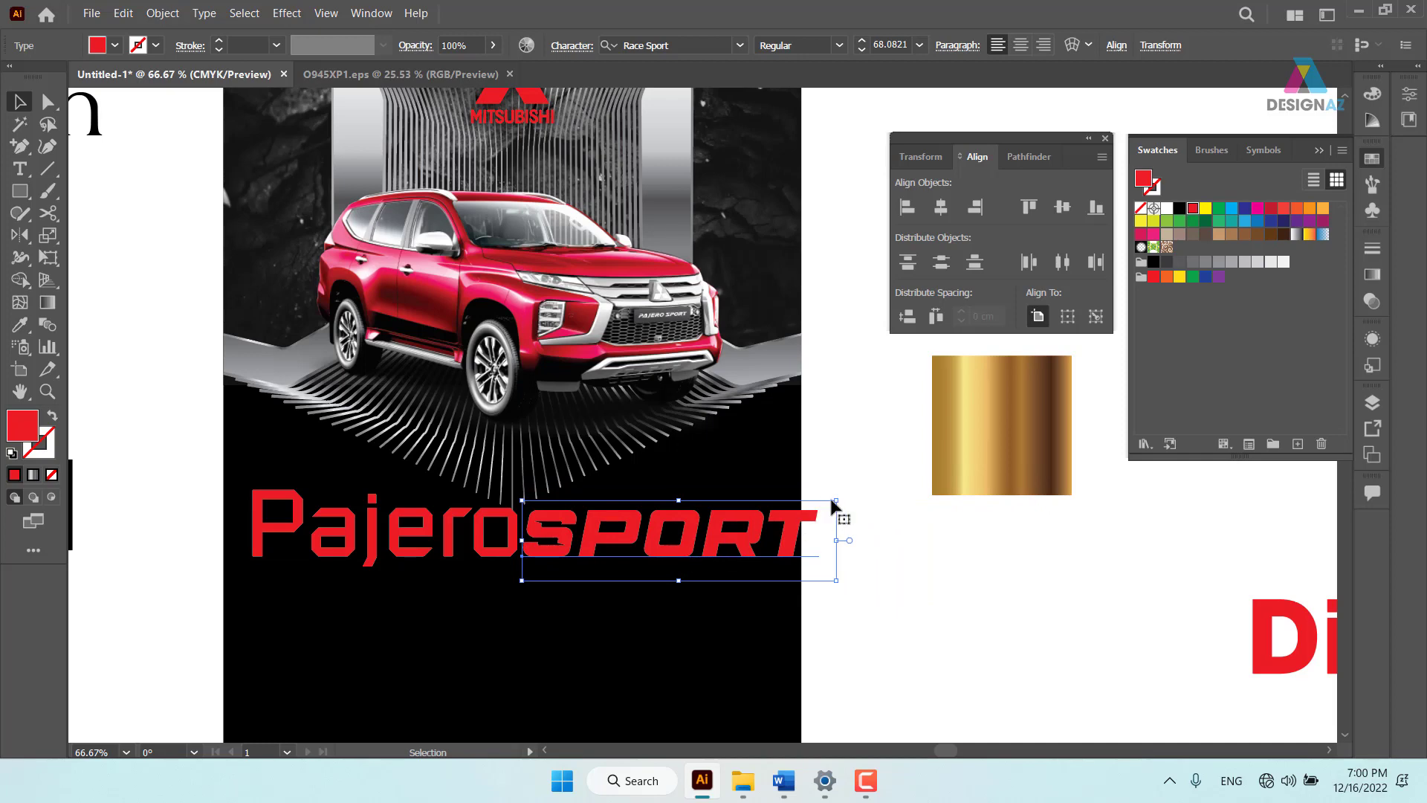
drag(835, 500, 797, 504)
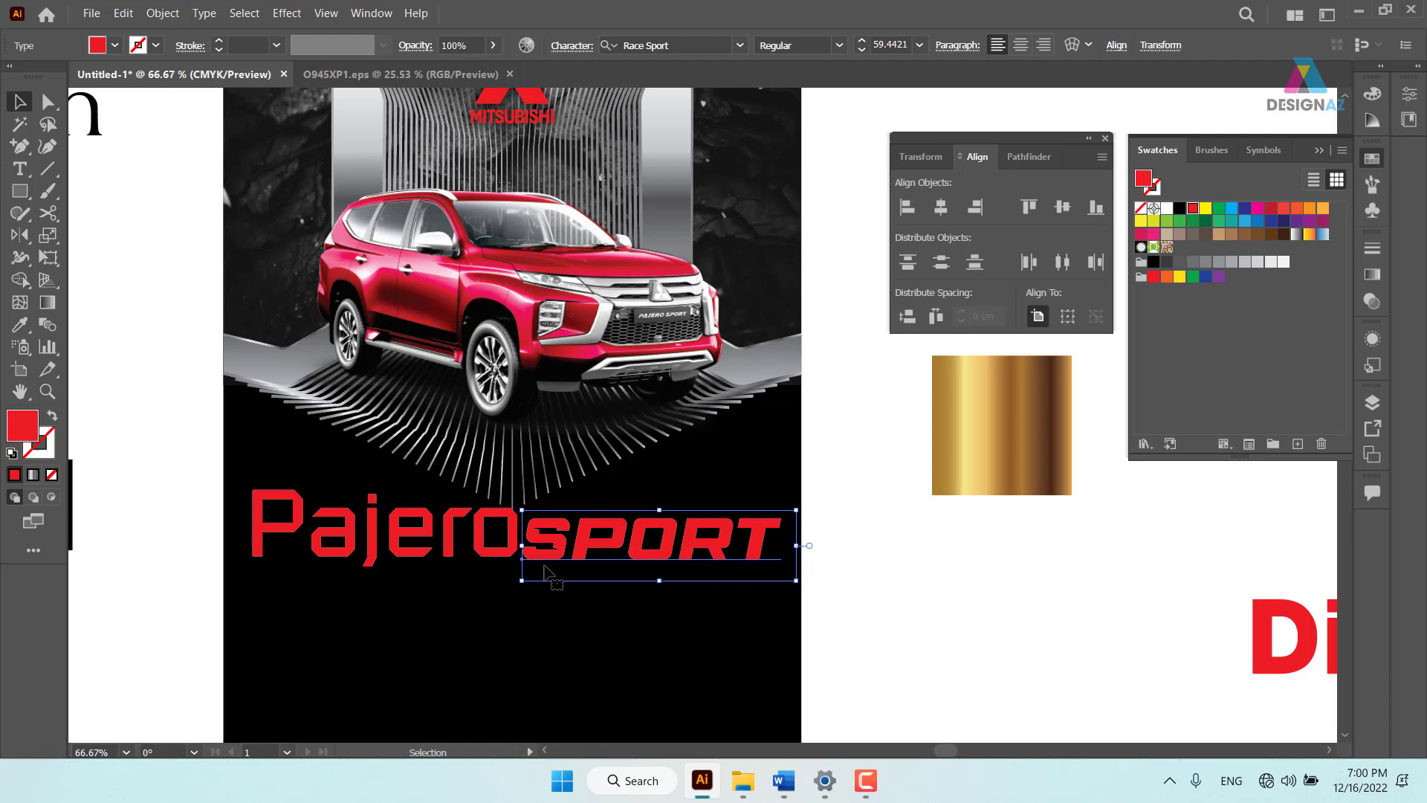
Resize Pajero and SPORT and shift them together into one title line
click(463, 561)
drag(583, 542, 579, 540)
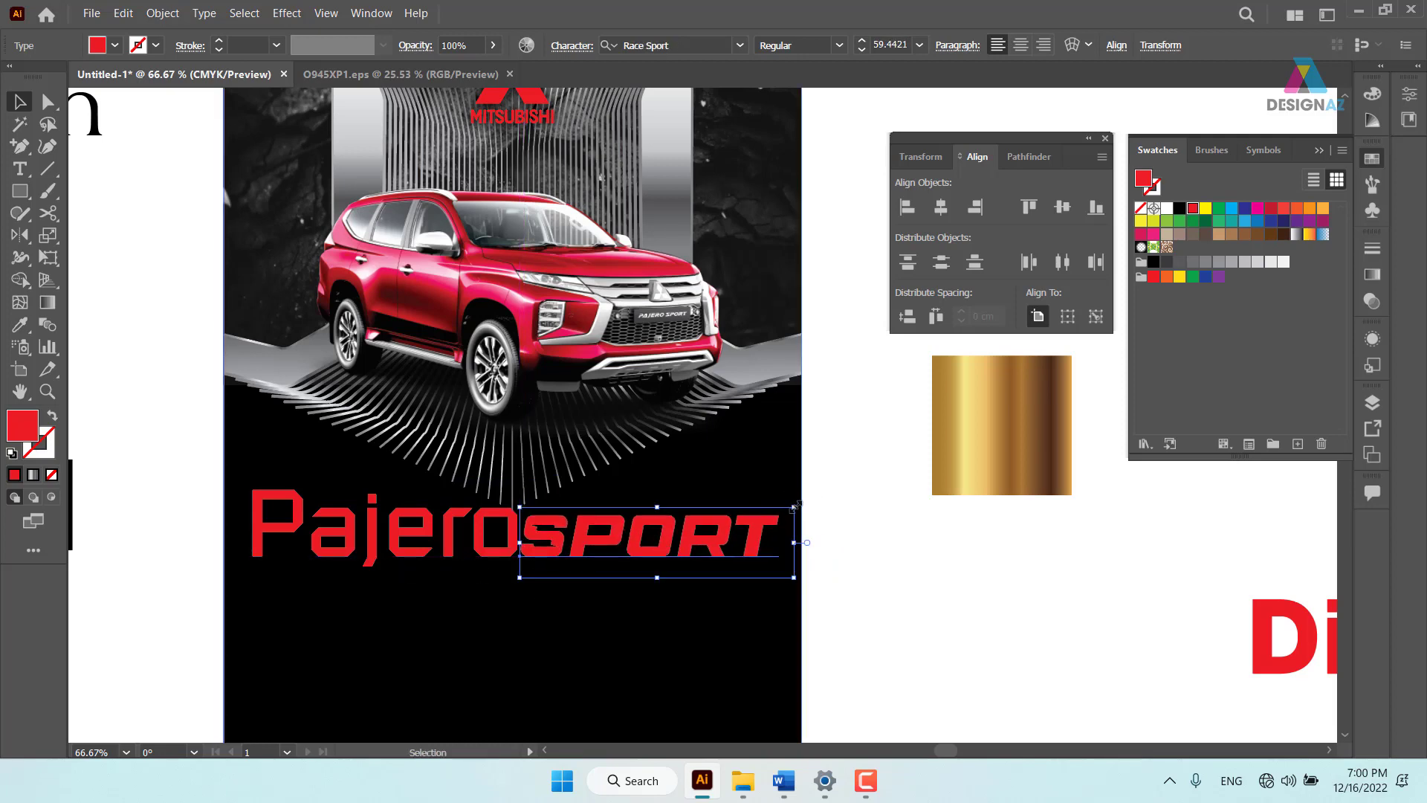
drag(795, 505, 791, 511)
click(266, 479)
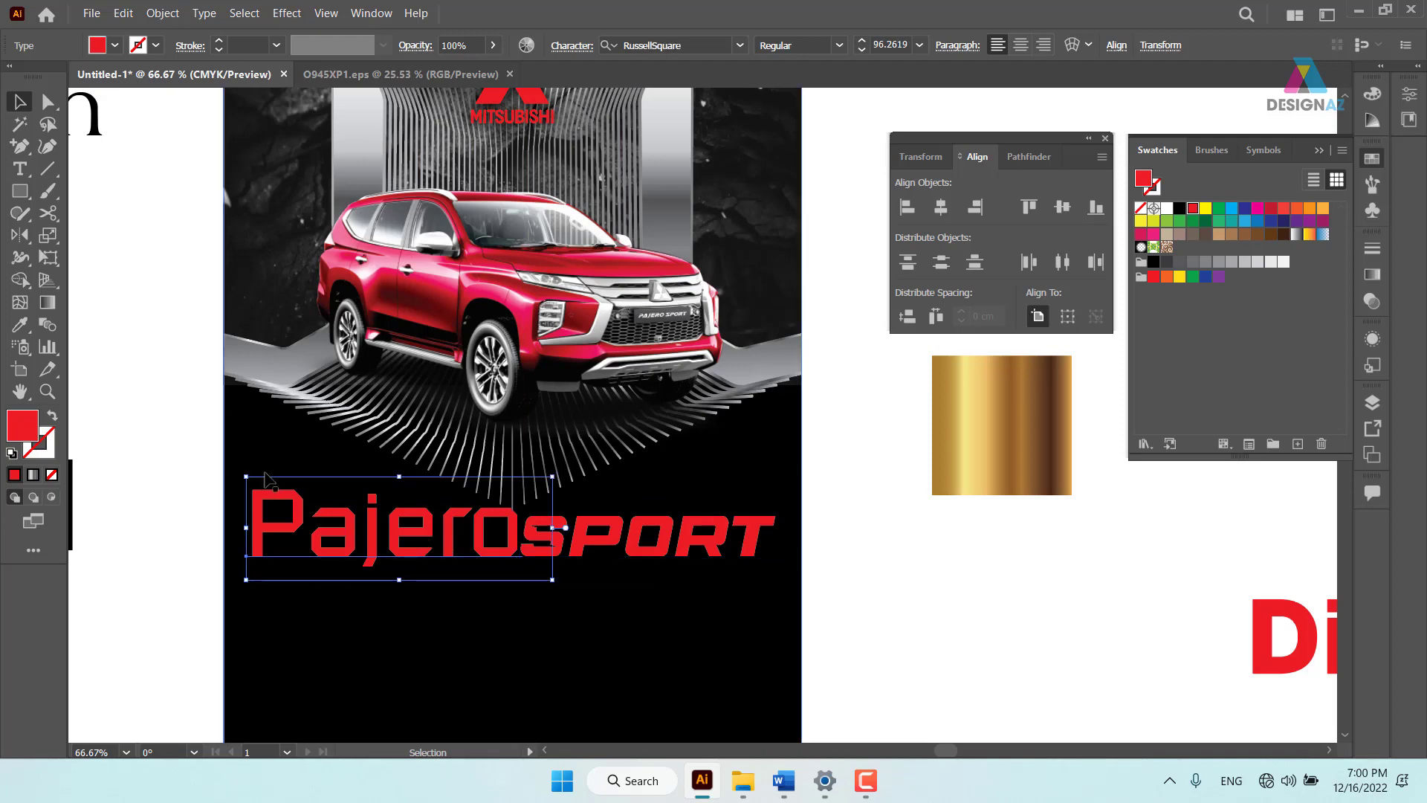
drag(247, 477, 274, 494)
drag(377, 538, 369, 540)
drag(563, 543, 560, 544)
Make Pajero white, trim SPORT to about 57.52 pt, and open the Scale tool flyout
click(929, 630)
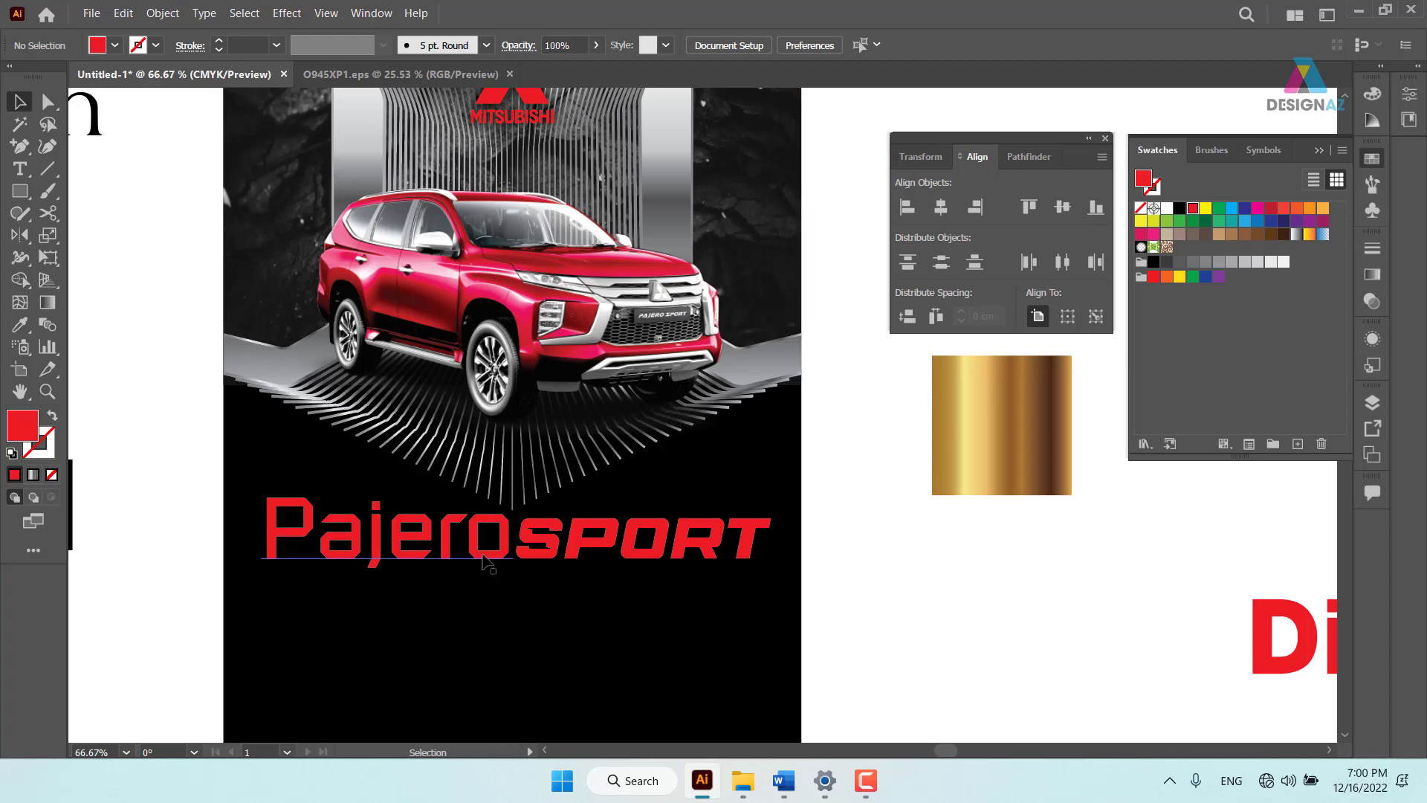
click(451, 551)
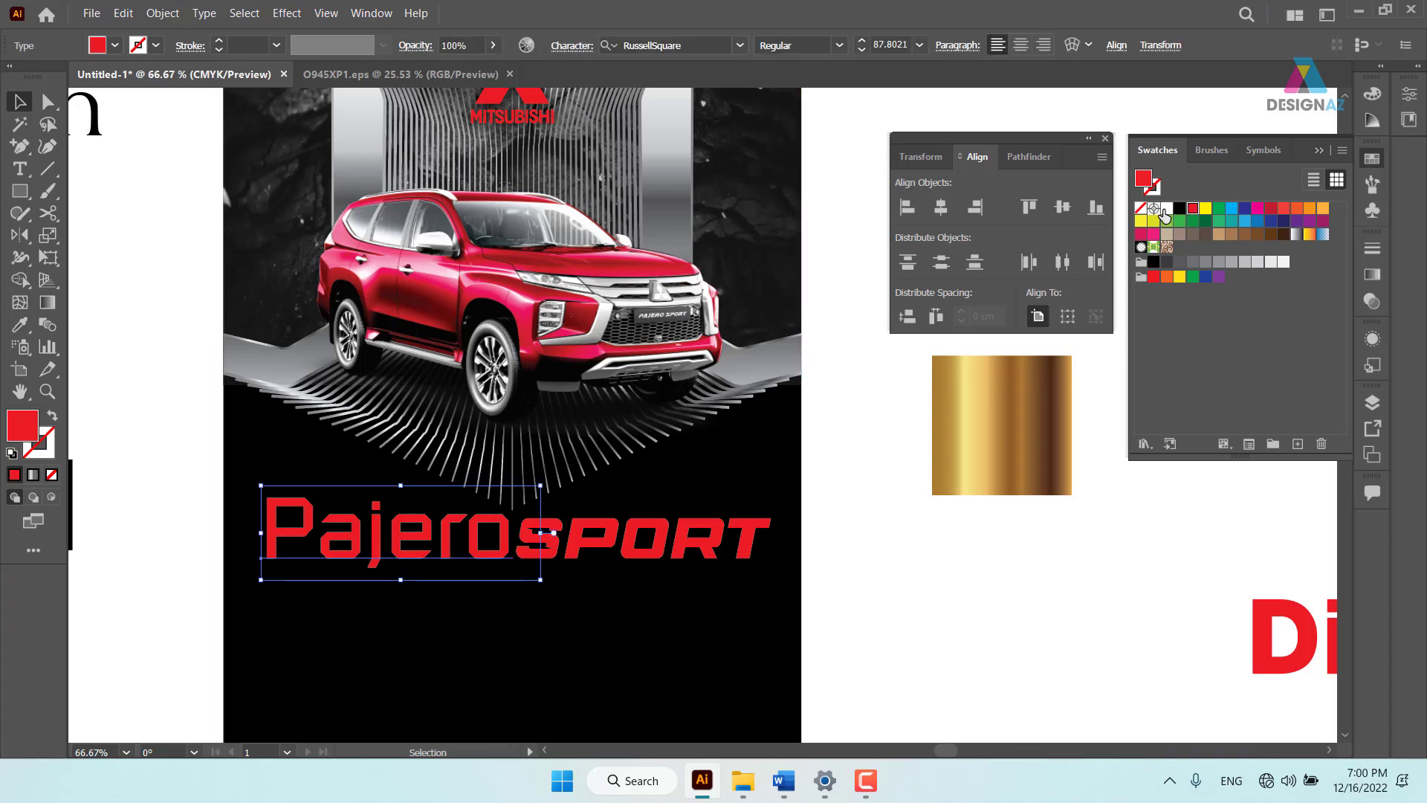
click(1165, 210)
click(862, 575)
click(671, 571)
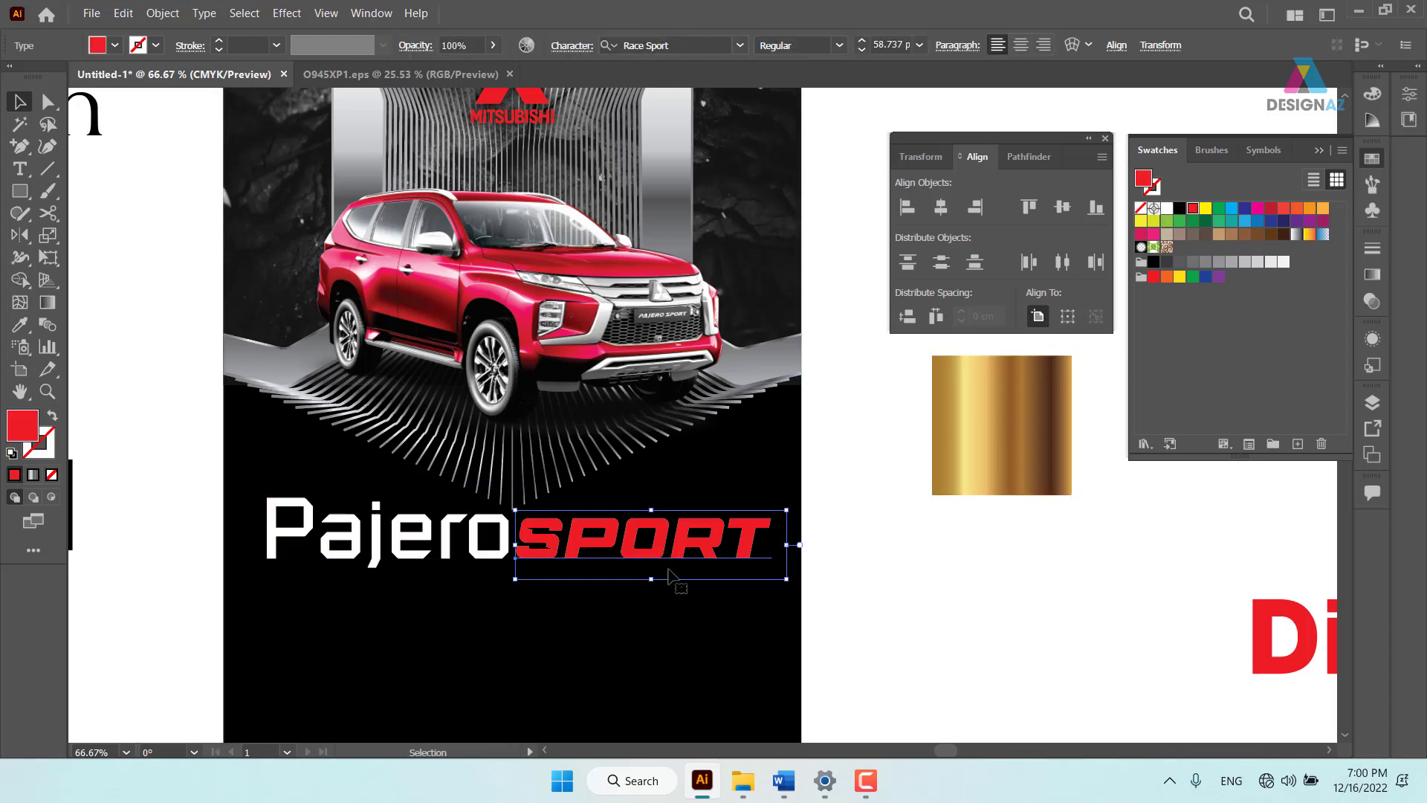
click(943, 574)
click(708, 565)
drag(789, 509, 782, 511)
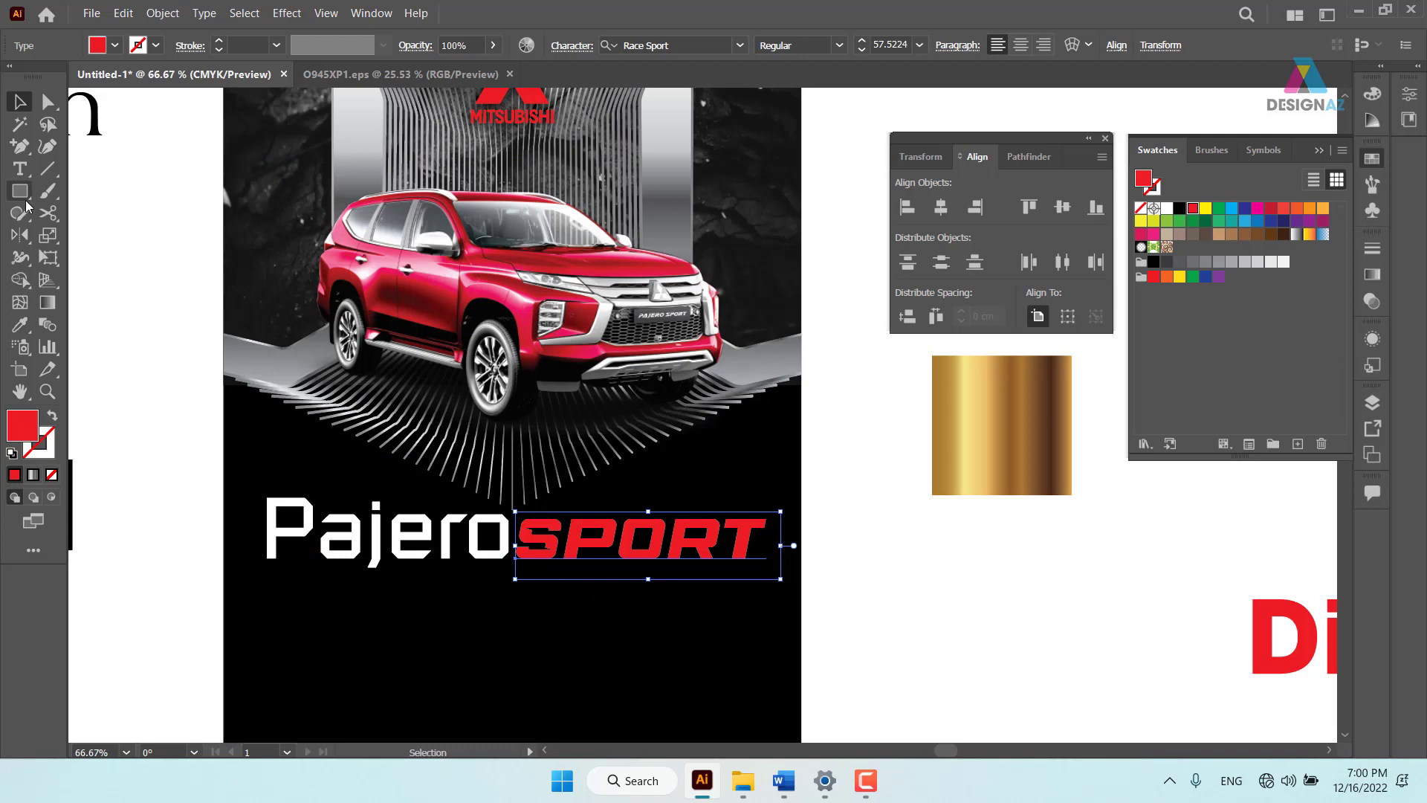
click(55, 237)
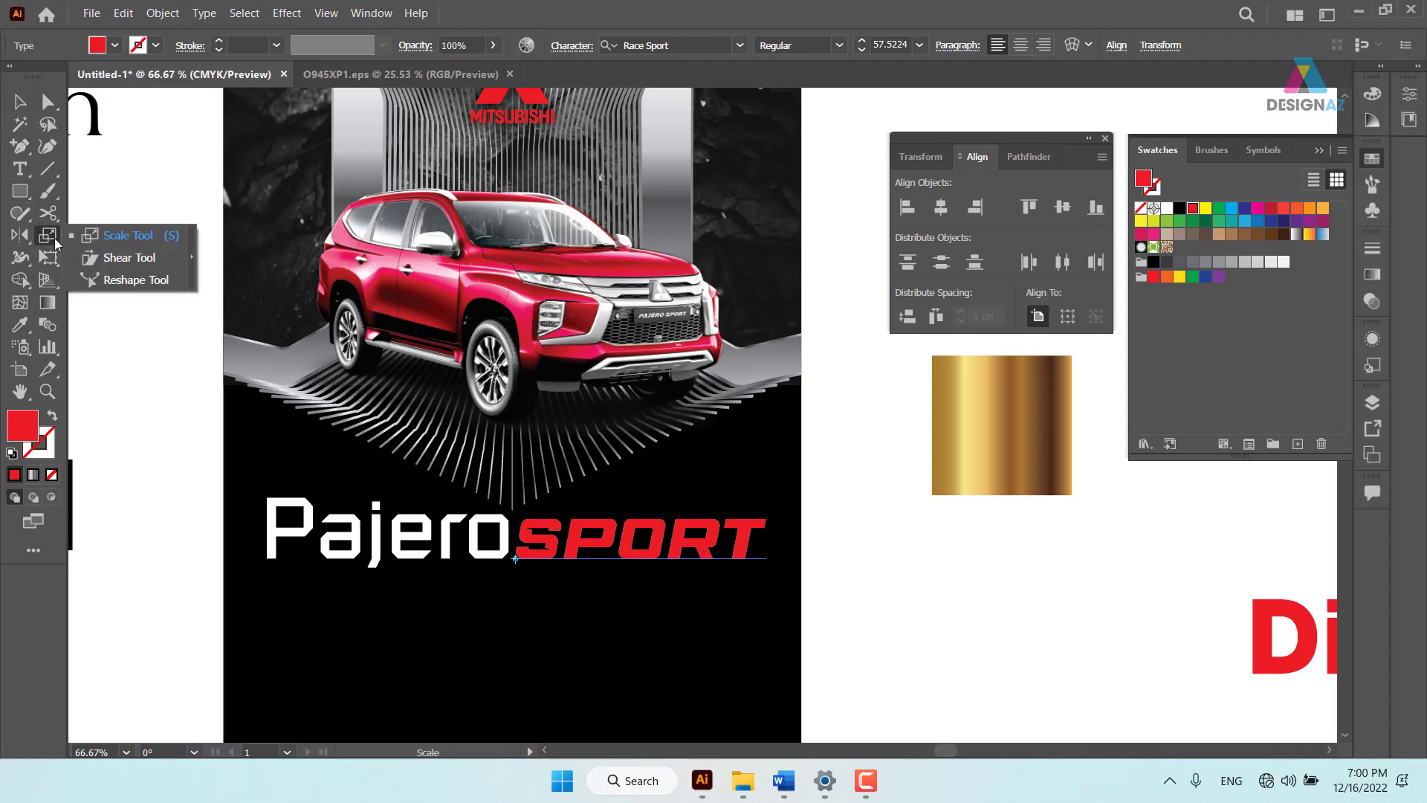
Shear SPORT so it slants upward to the right
click(139, 262)
drag(784, 550, 765, 419)
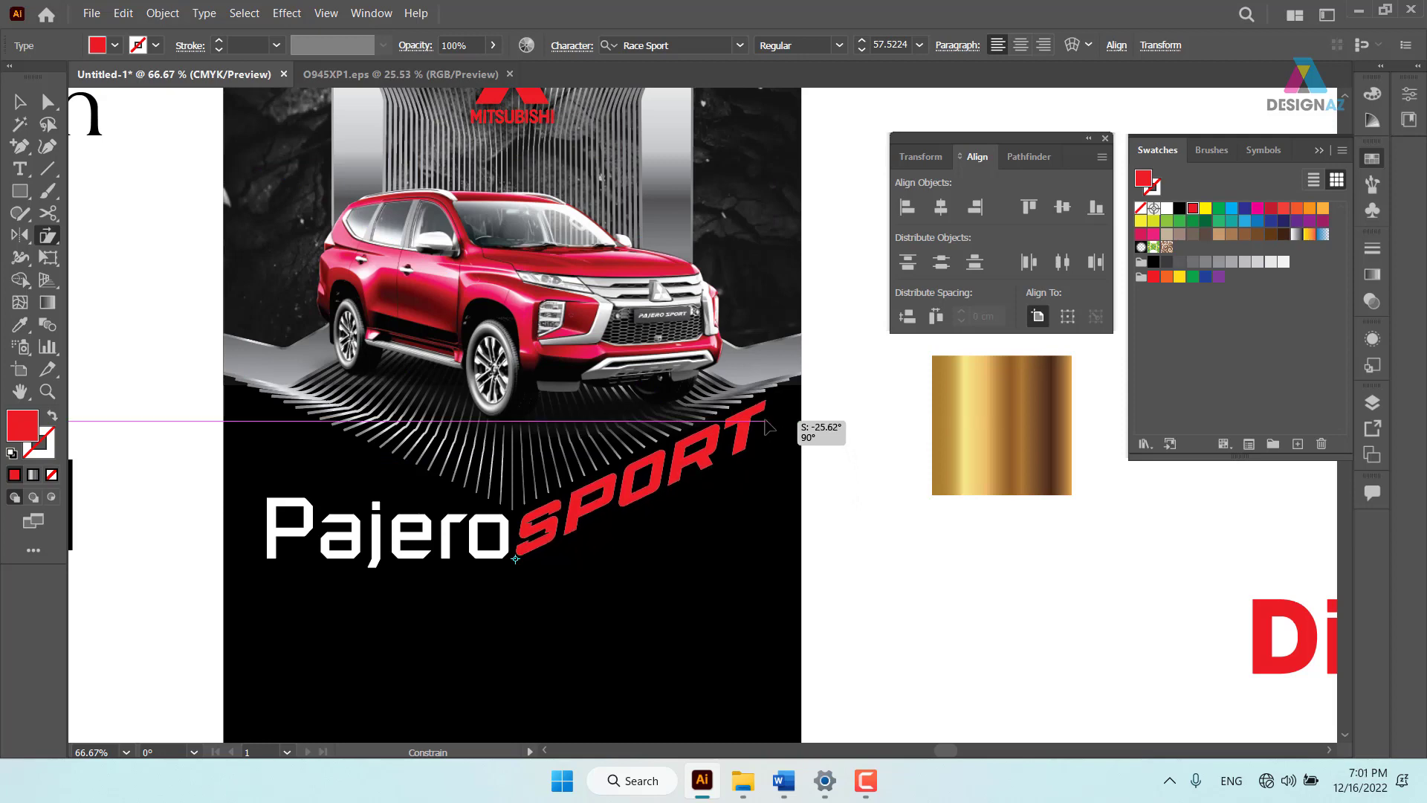
drag(766, 424, 766, 424)
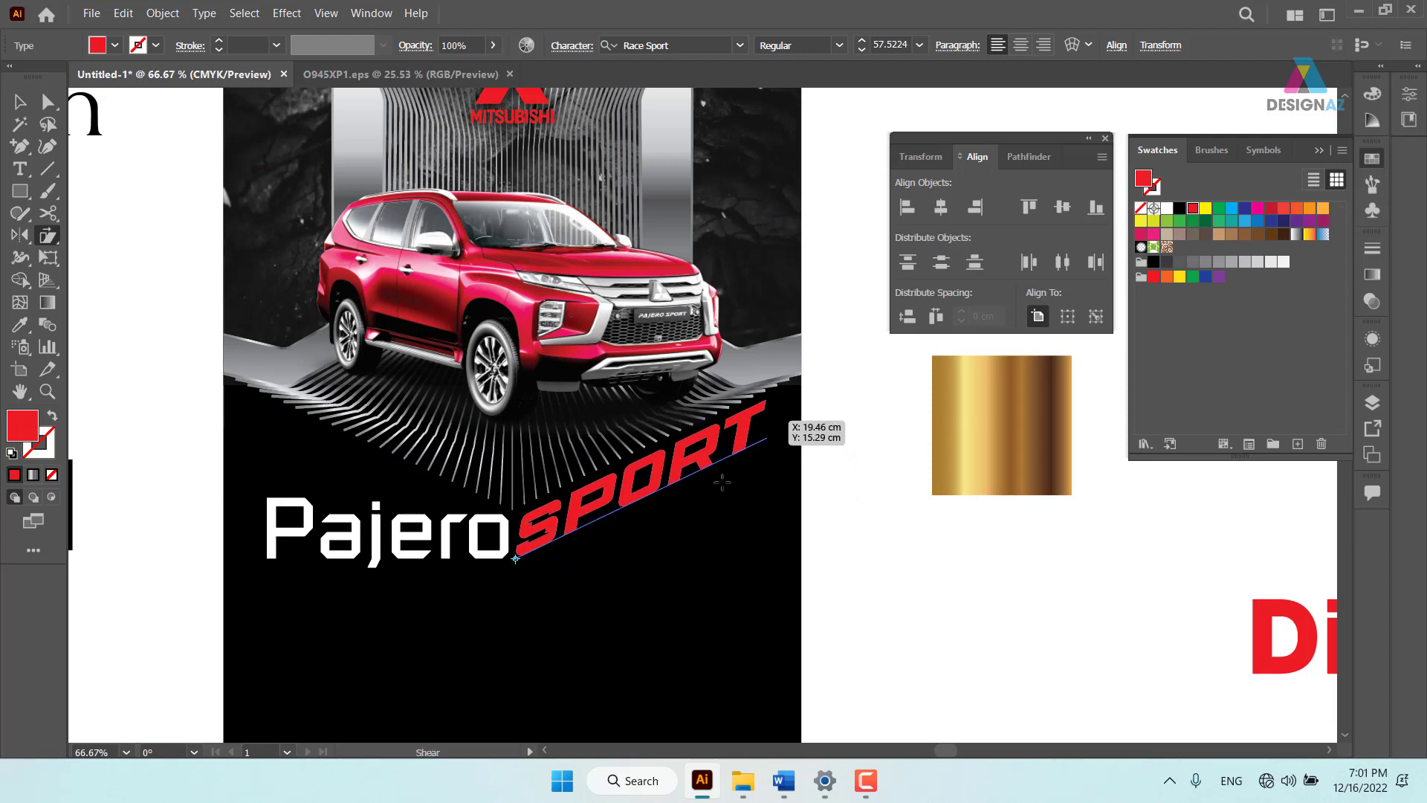
click(19, 102)
click(115, 292)
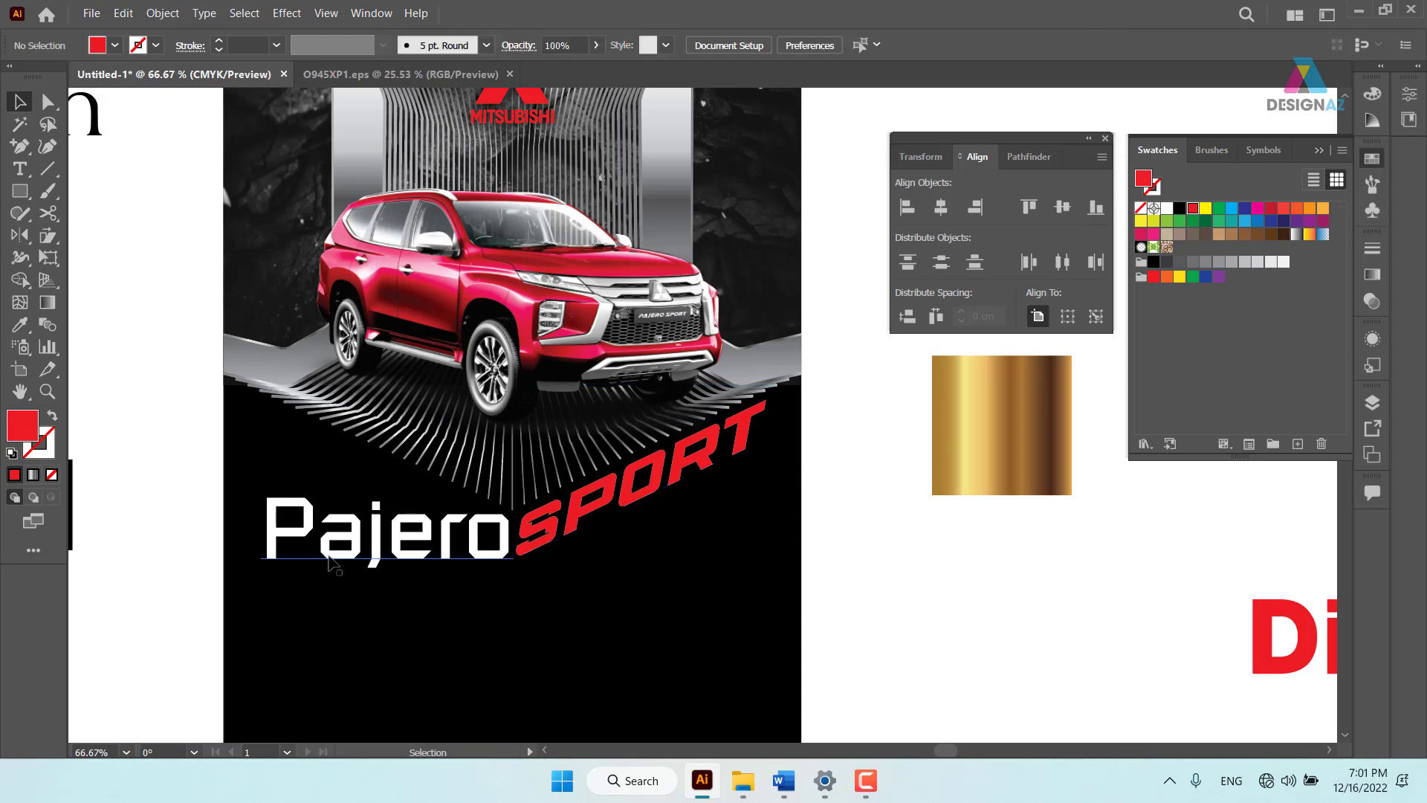
Raise Pajero and shear it to slant toward SPORT
click(349, 546)
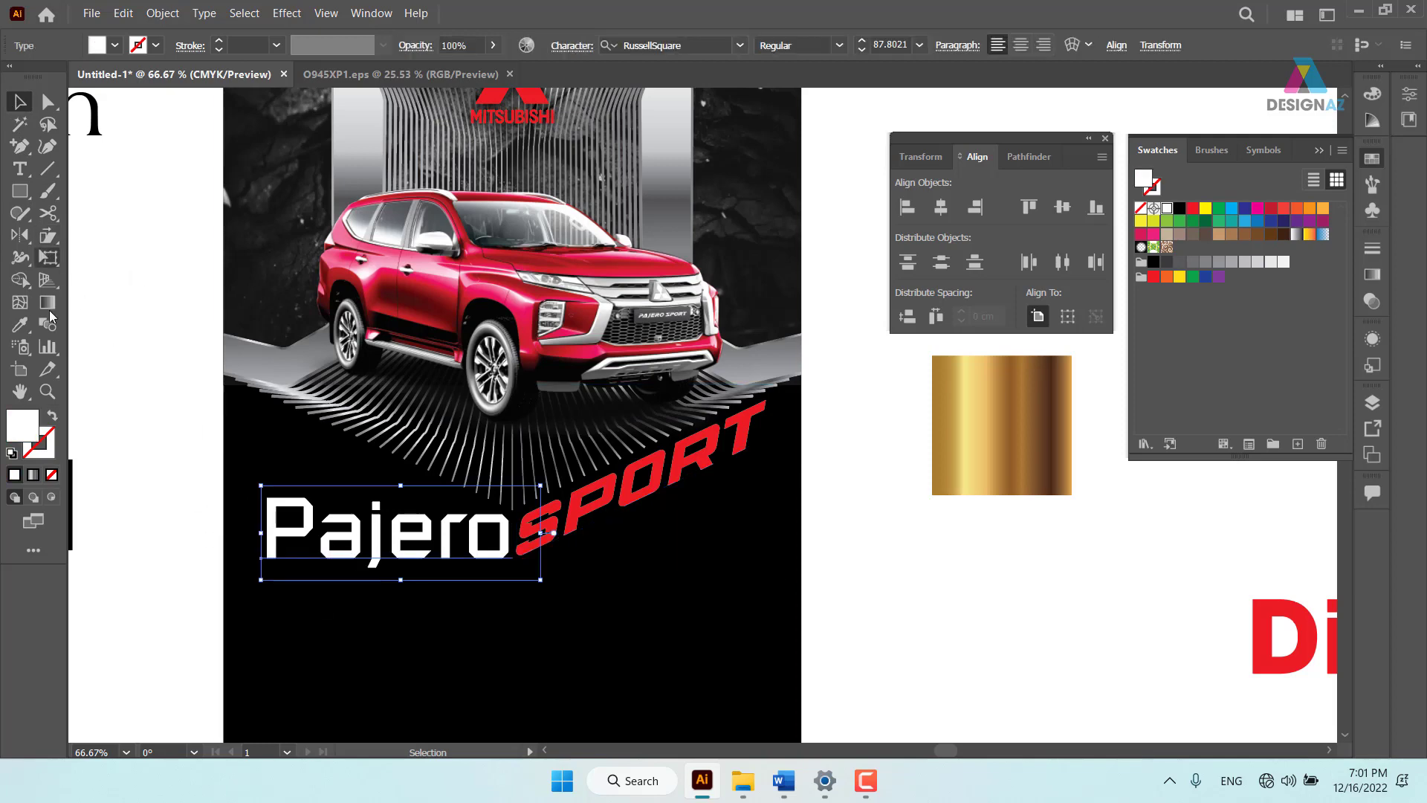
click(49, 239)
drag(240, 550, 387, 551)
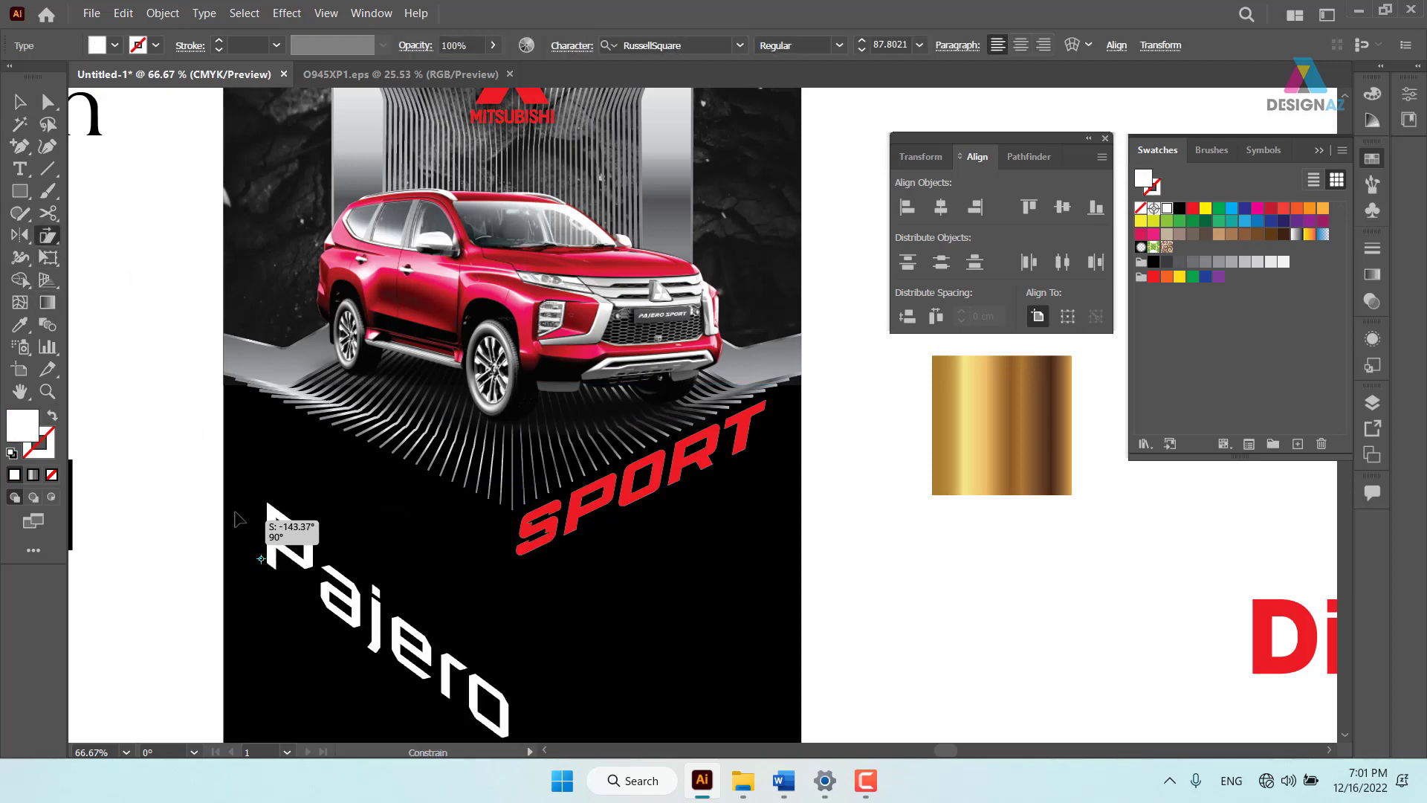
click(20, 101)
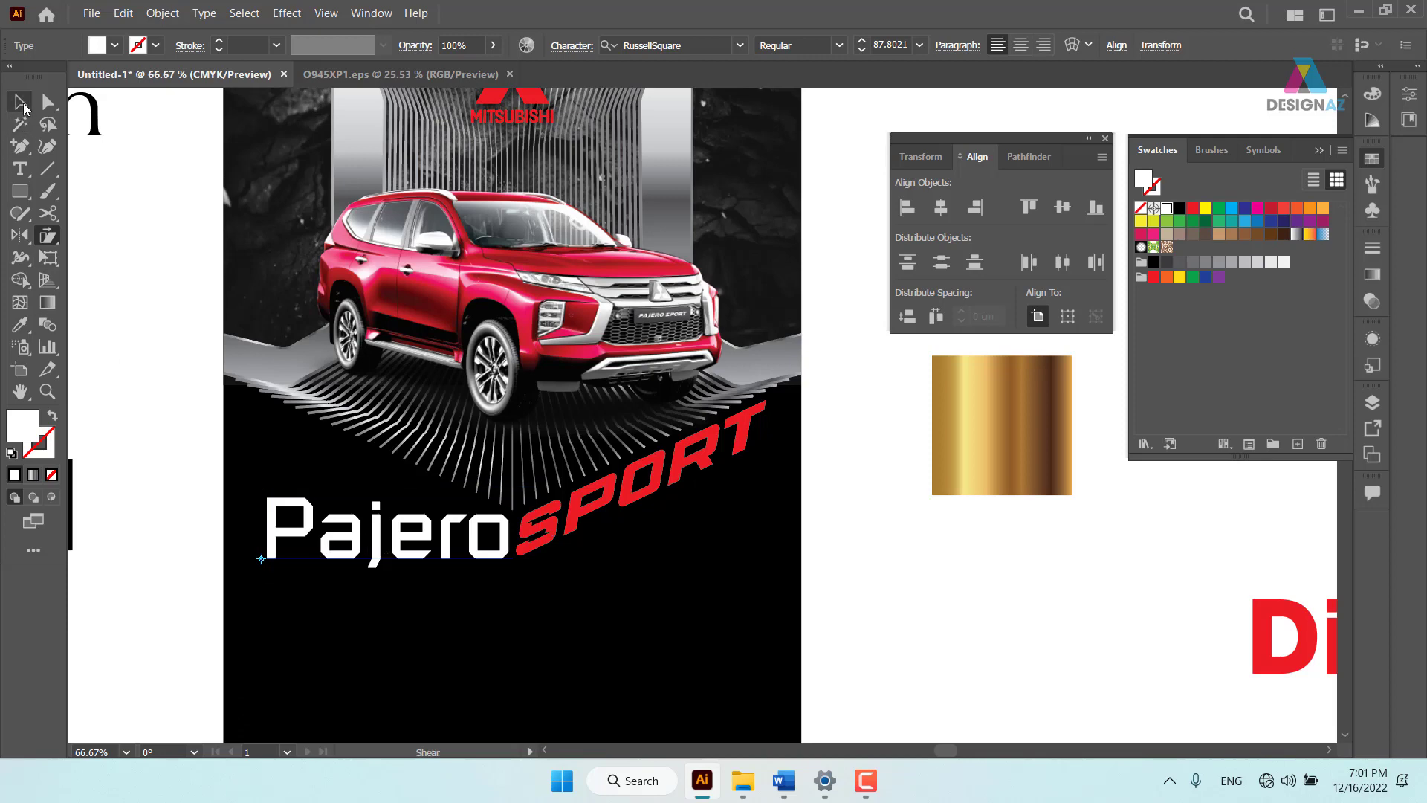
drag(313, 524, 297, 422)
click(49, 236)
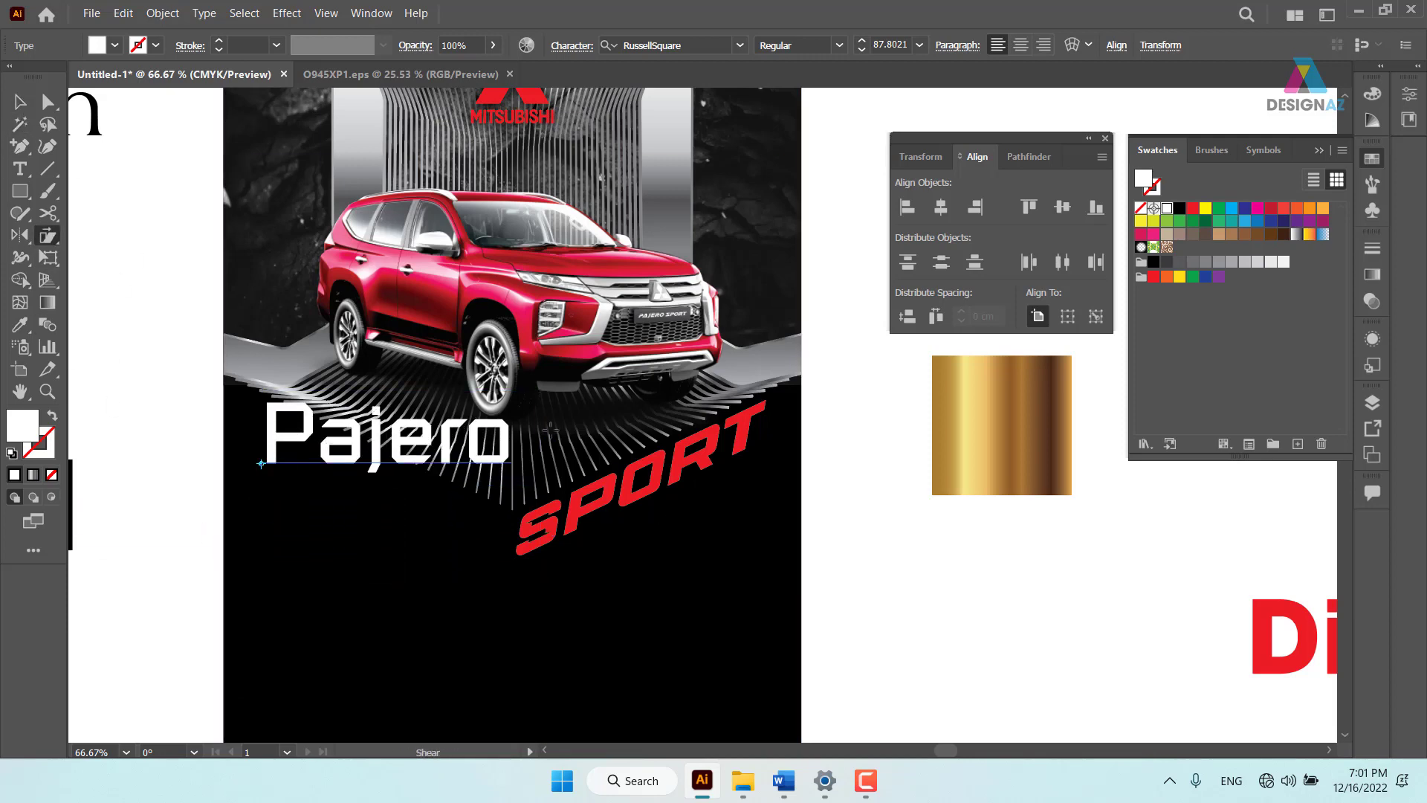
drag(550, 428, 544, 550)
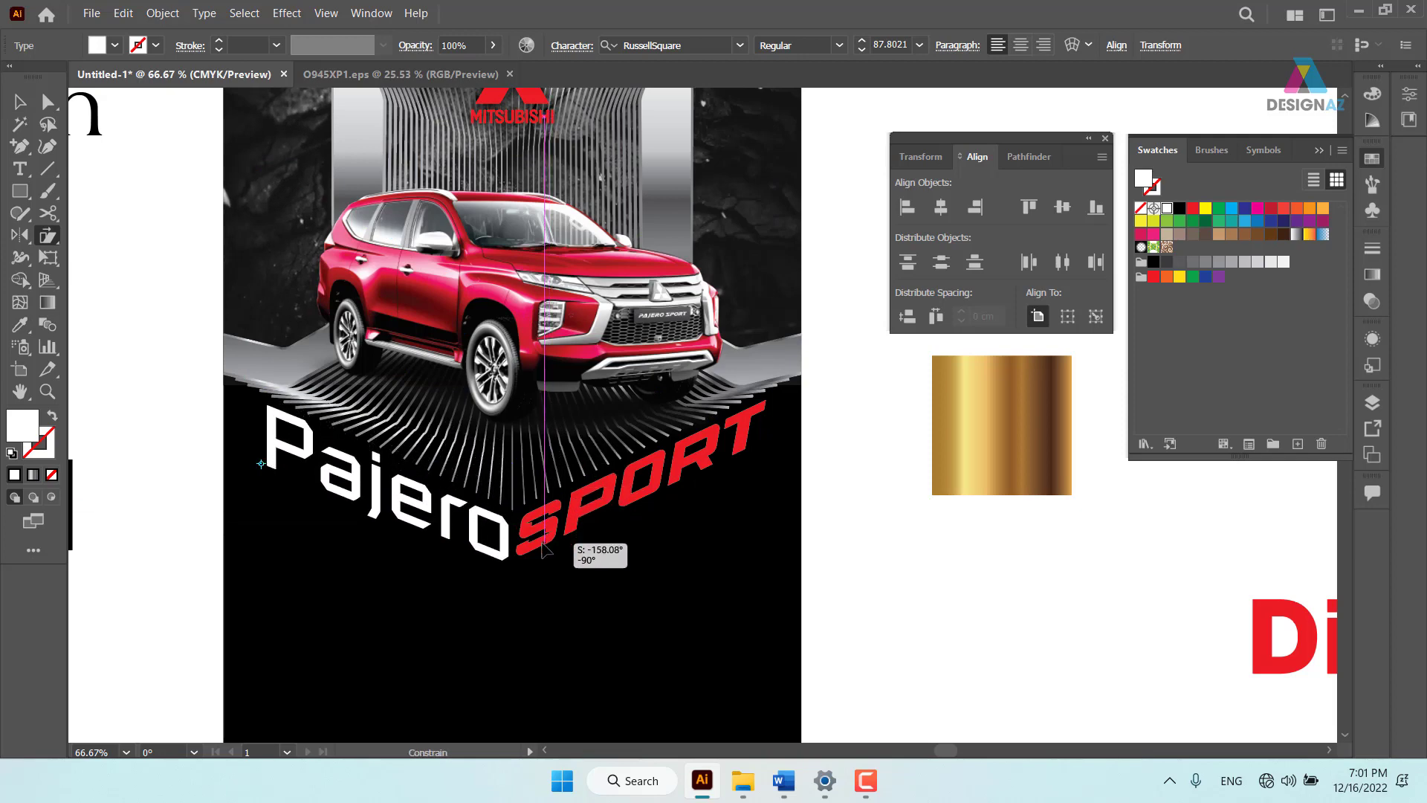
drag(543, 550, 543, 548)
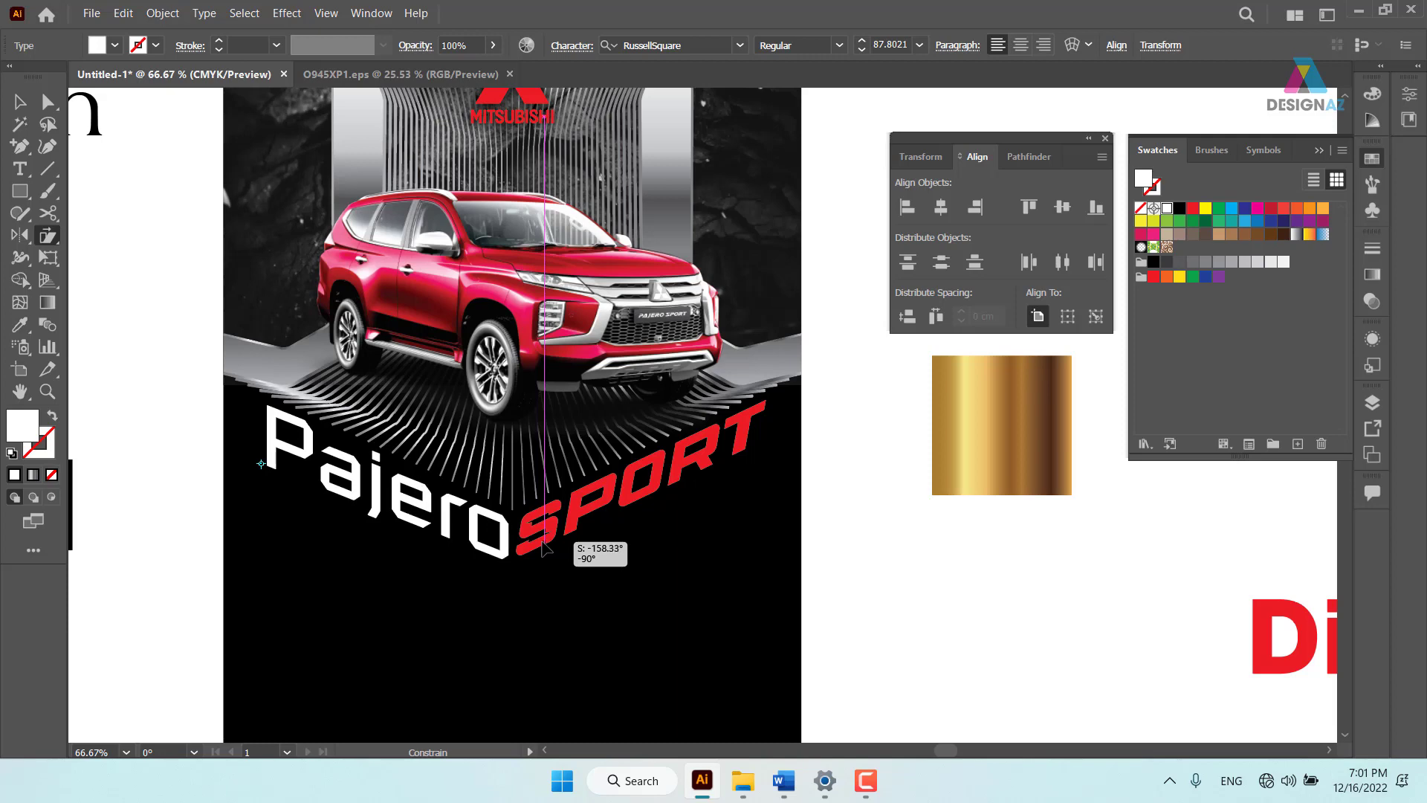
drag(543, 548, 543, 549)
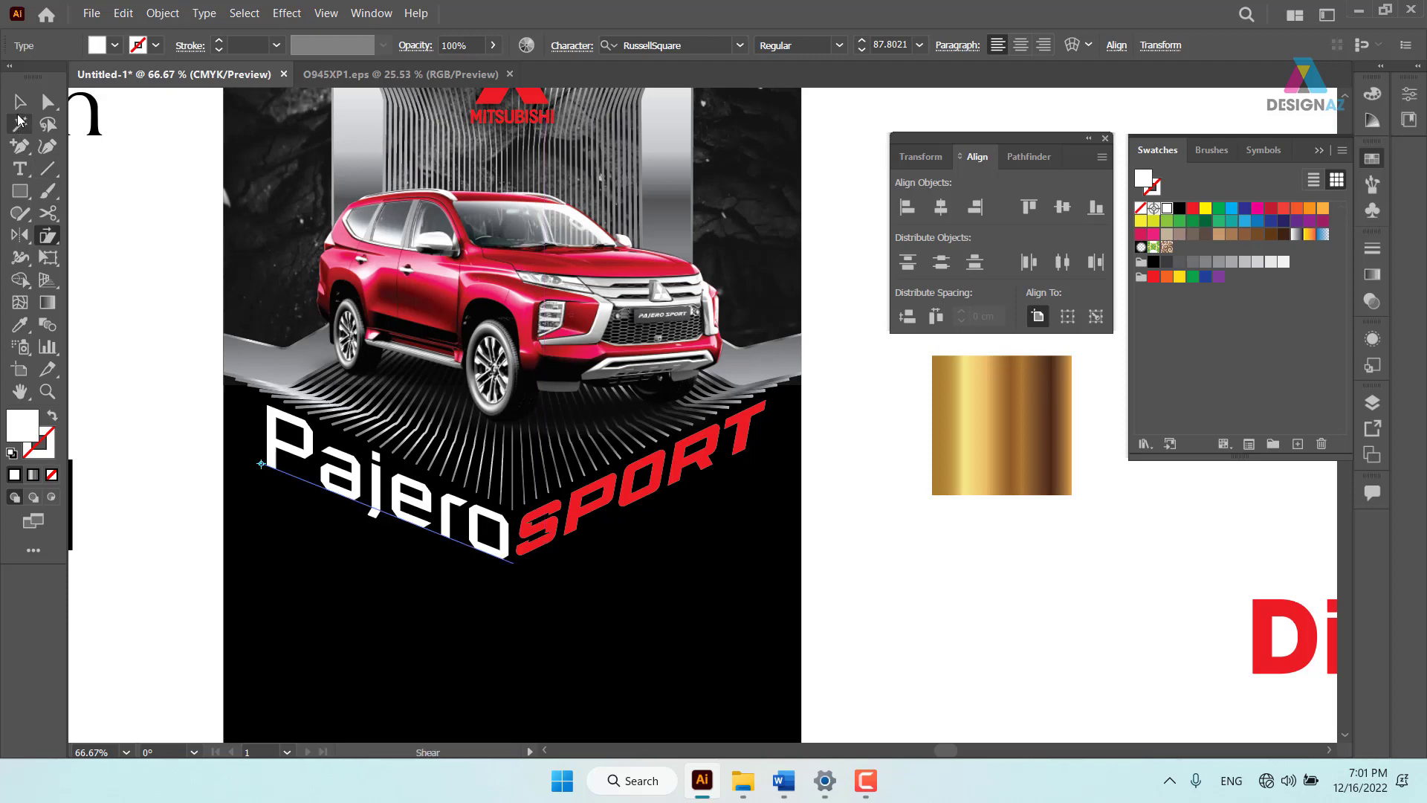
click(20, 102)
Nudge Pajero up two steps and SPORT down one, then deselect
click(879, 592)
click(506, 553)
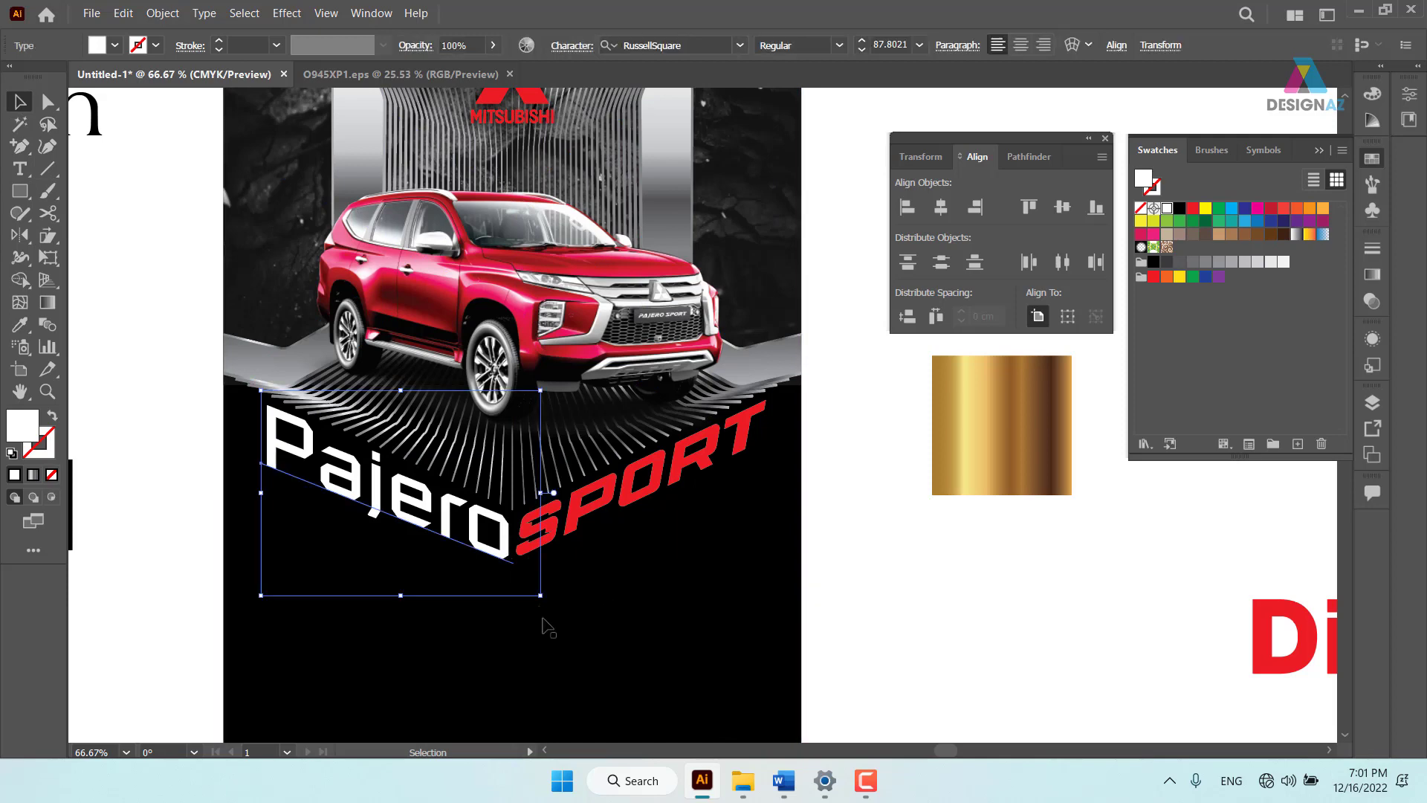
key(Up)
key(Up)
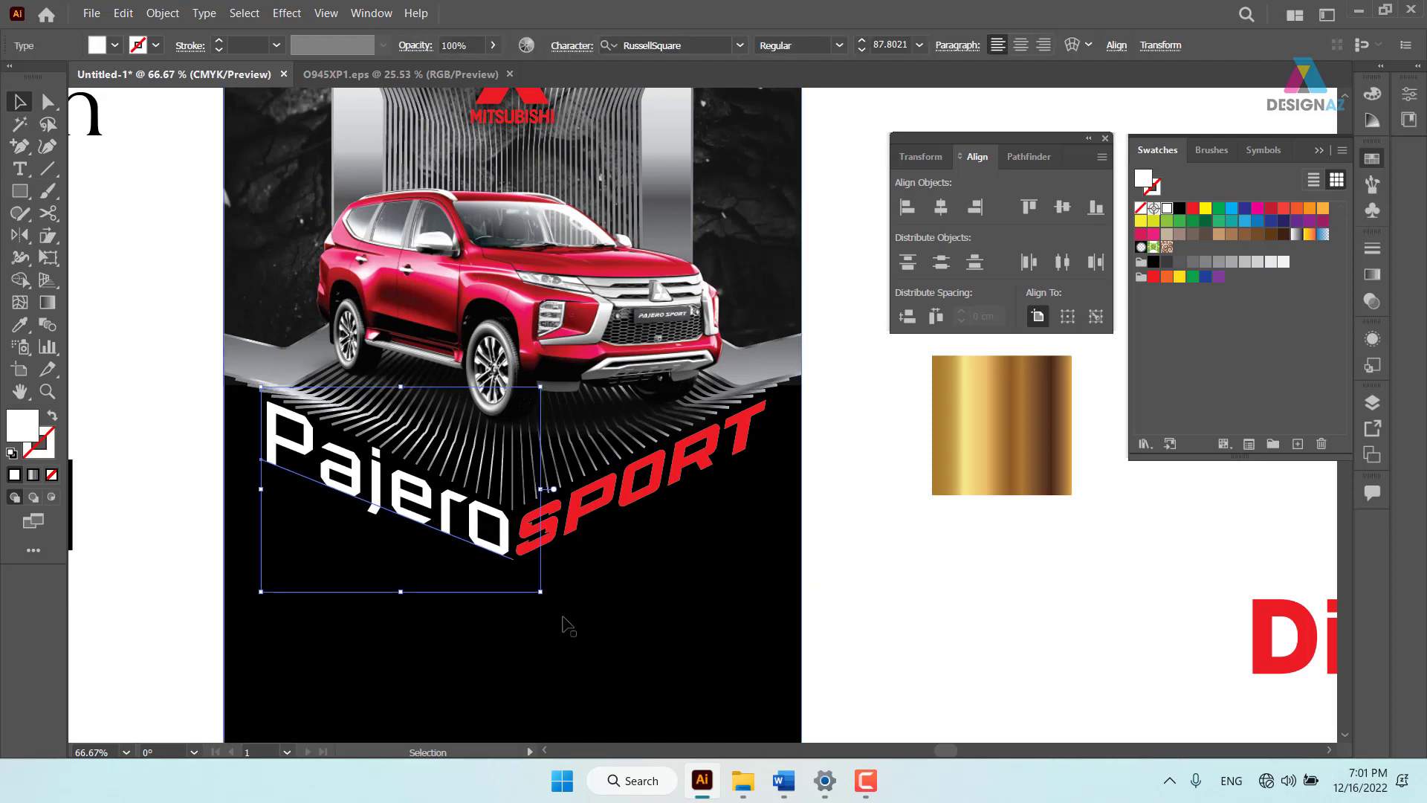
key(Up)
click(585, 509)
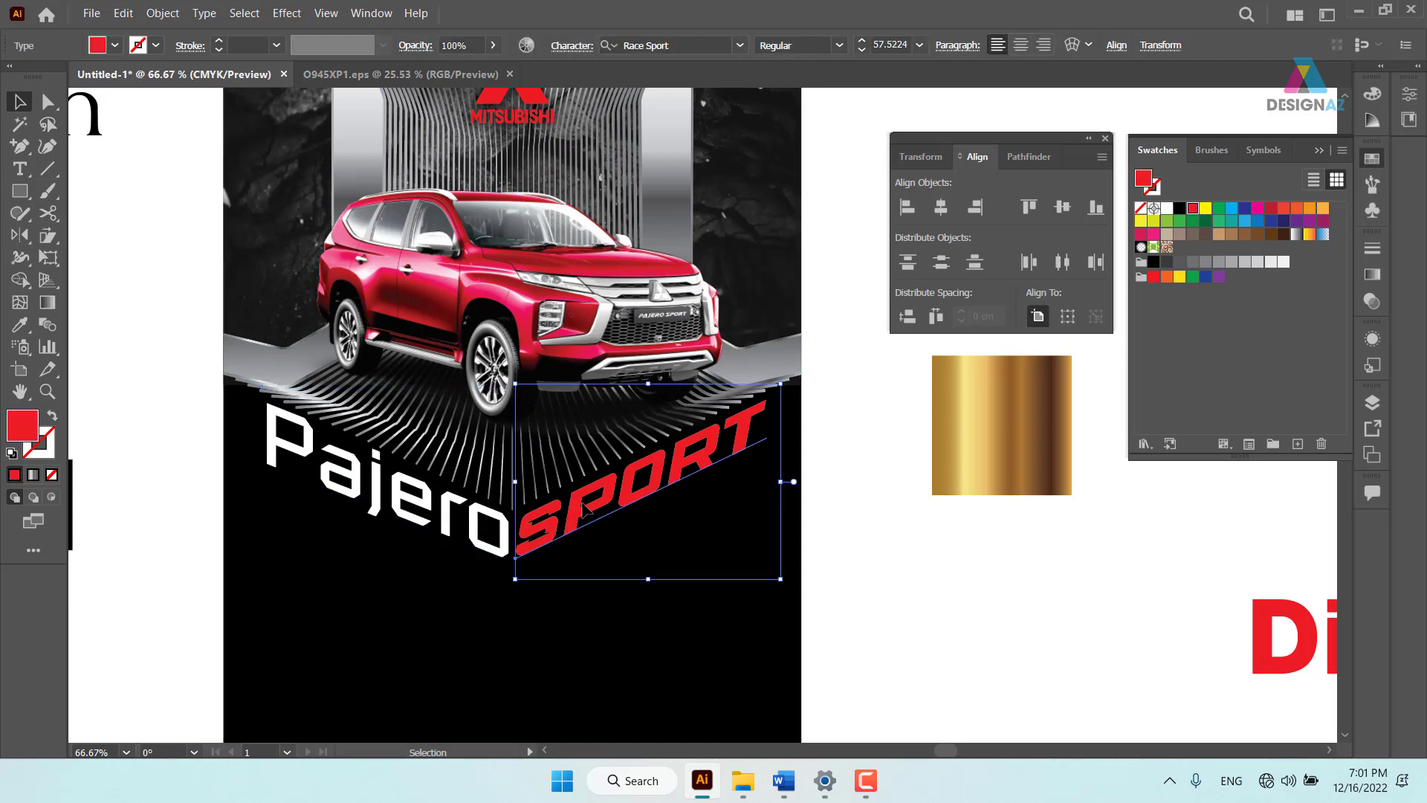
key(Down)
key(Down)
key(Down)
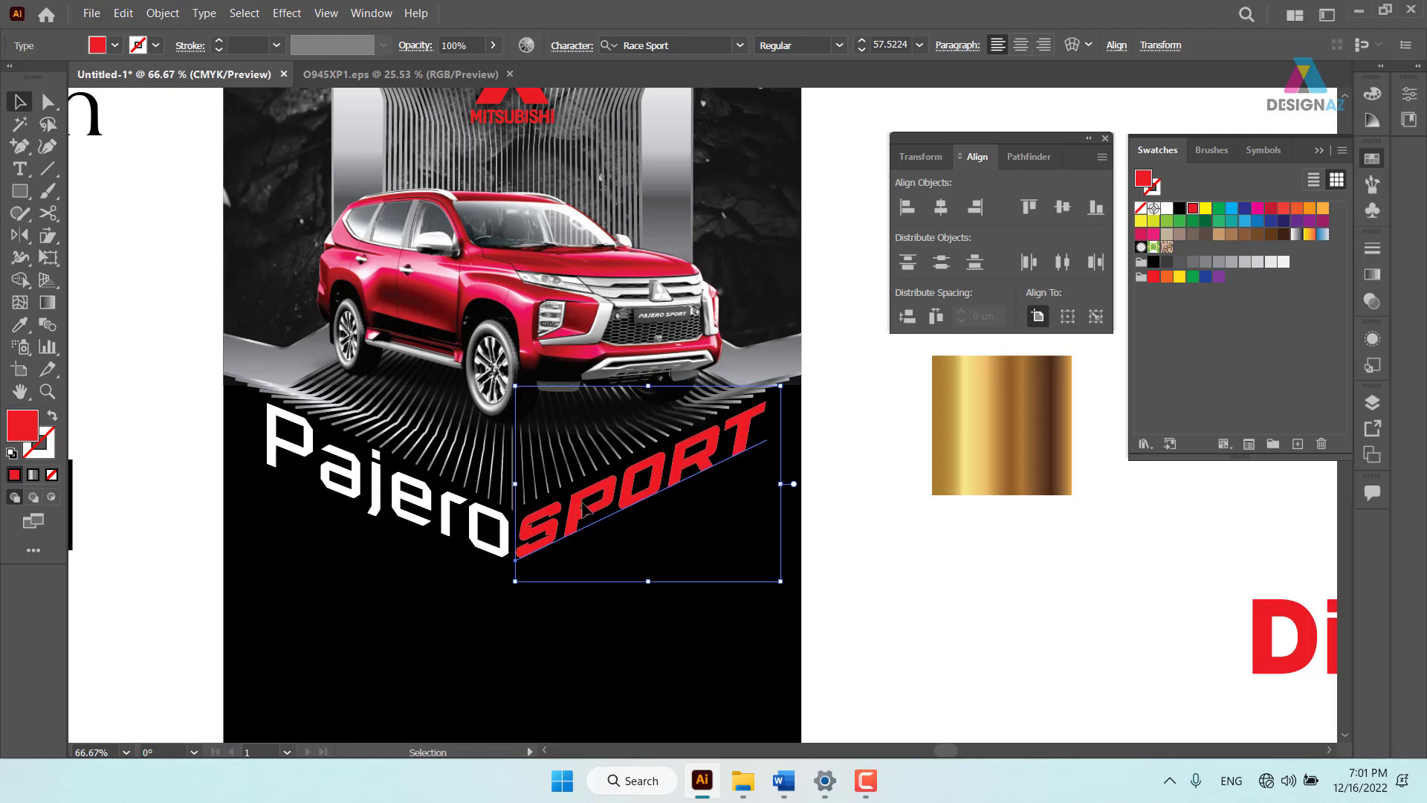
click(950, 590)
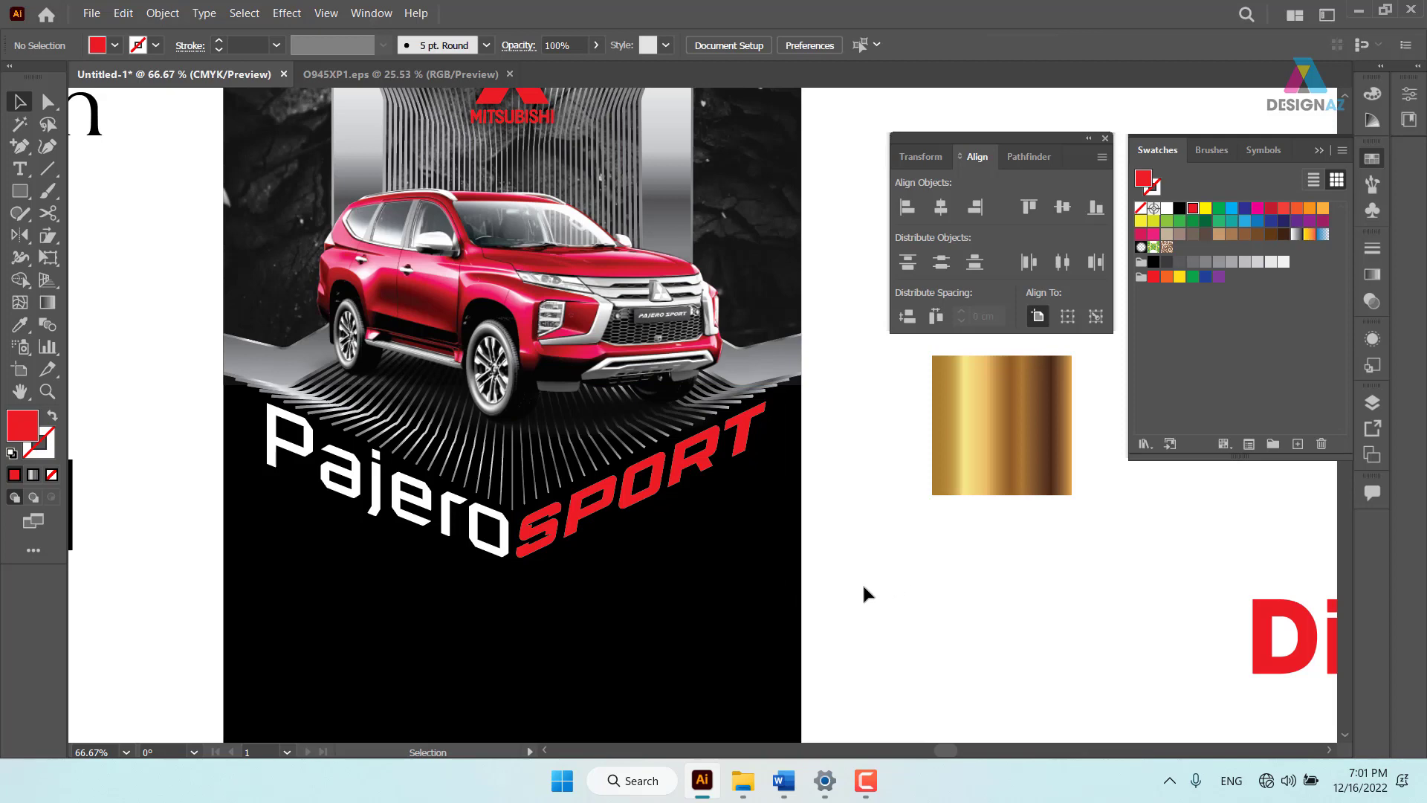
Draw a red square below the car with the Polygon tool
scroll(862, 582, up, 2)
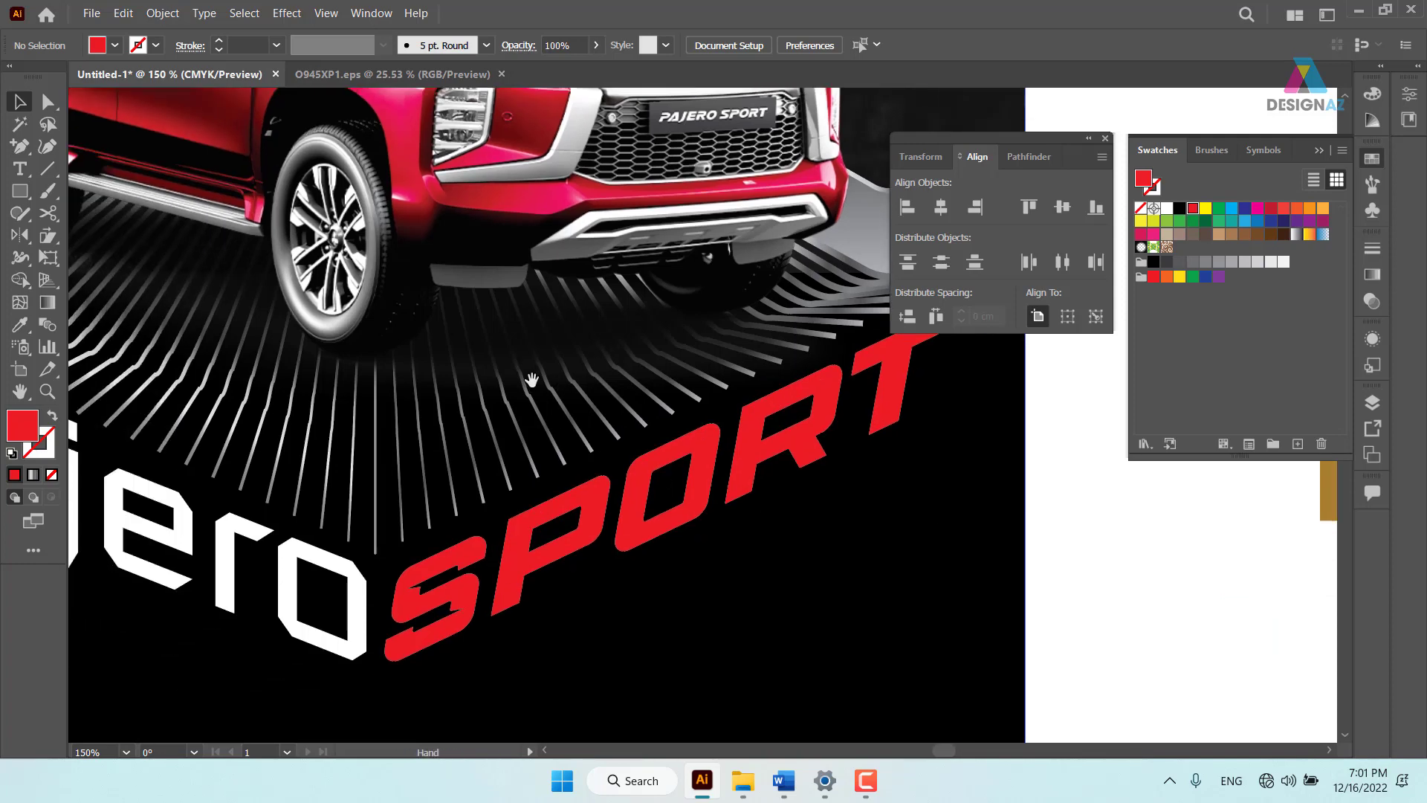
click(21, 191)
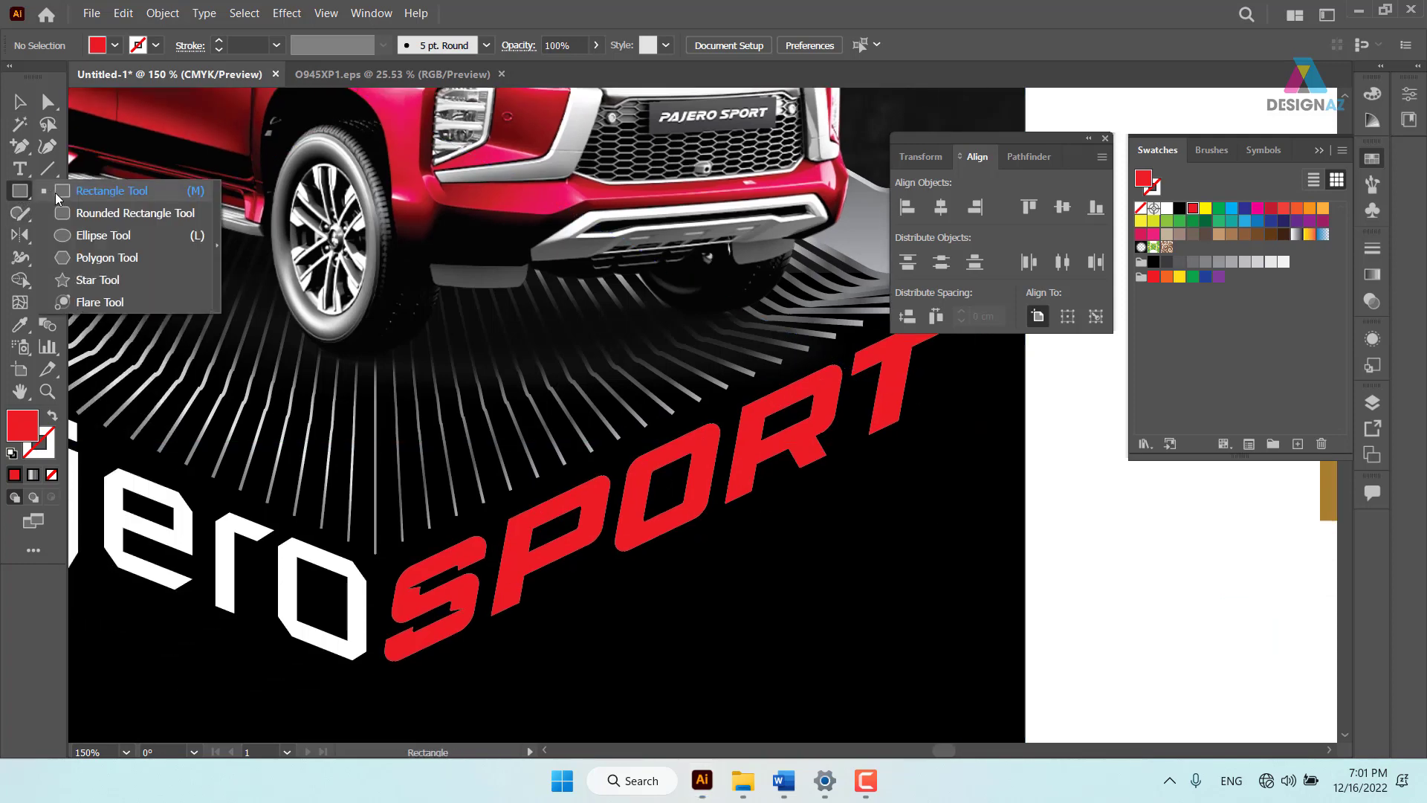
click(71, 260)
drag(300, 440, 379, 482)
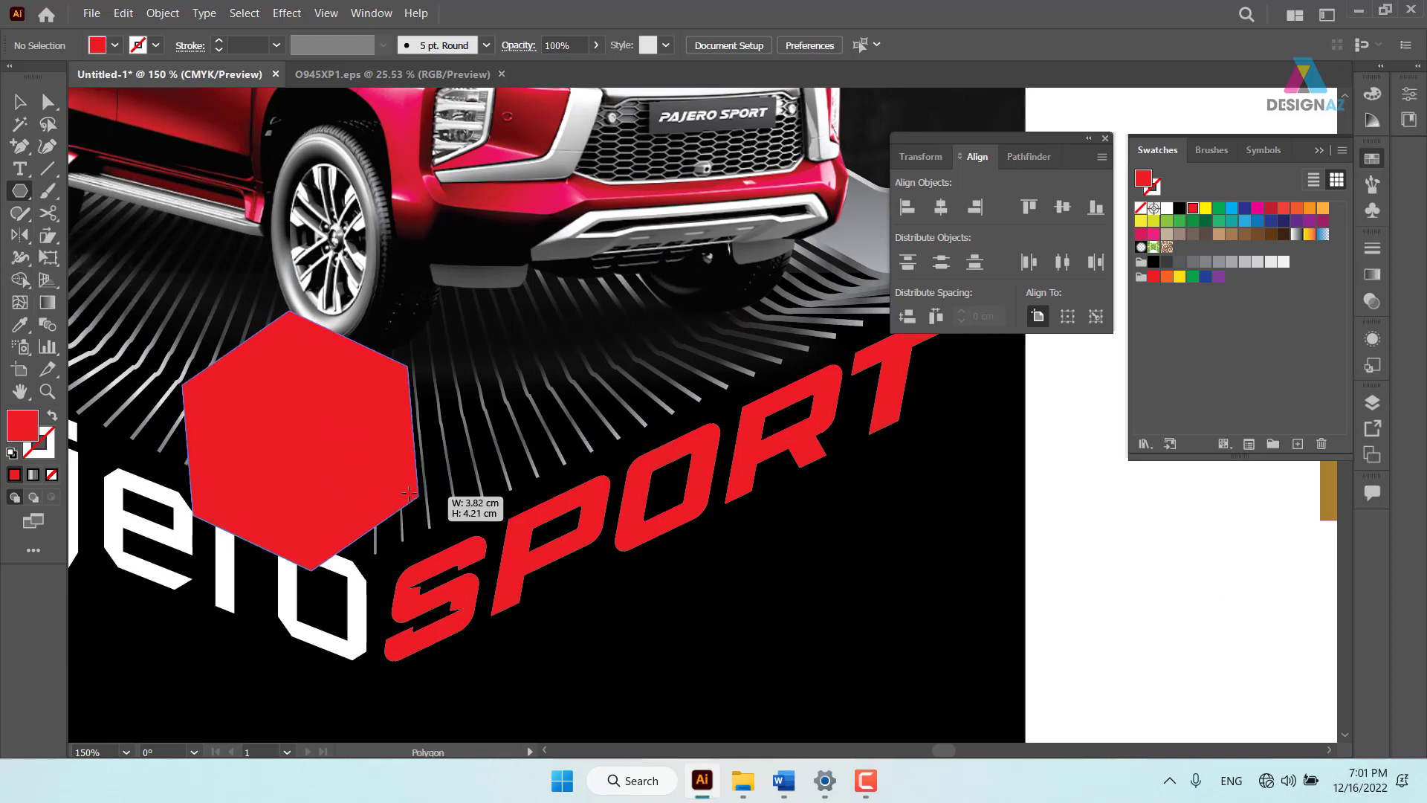
key(Down)
key(Down)
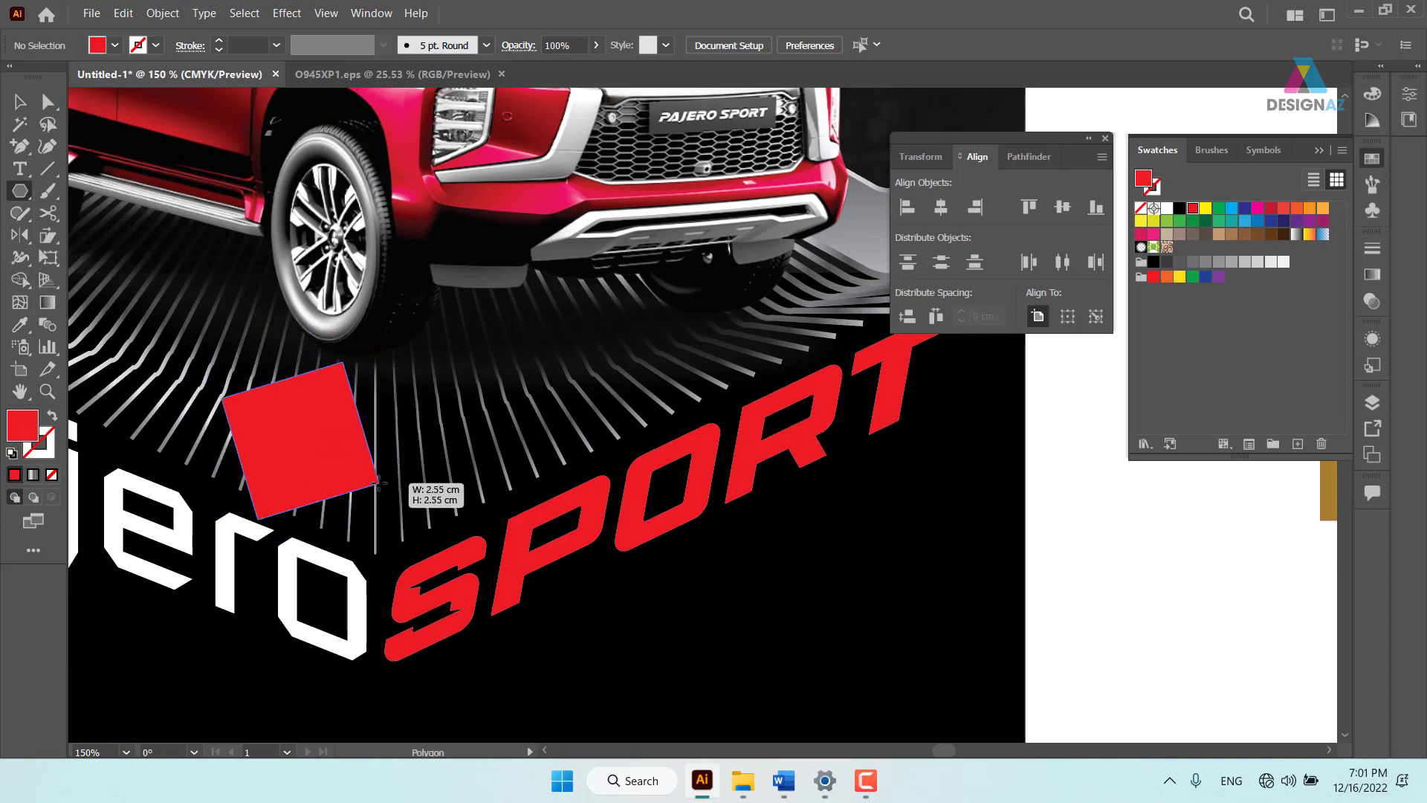
drag(379, 483, 427, 426)
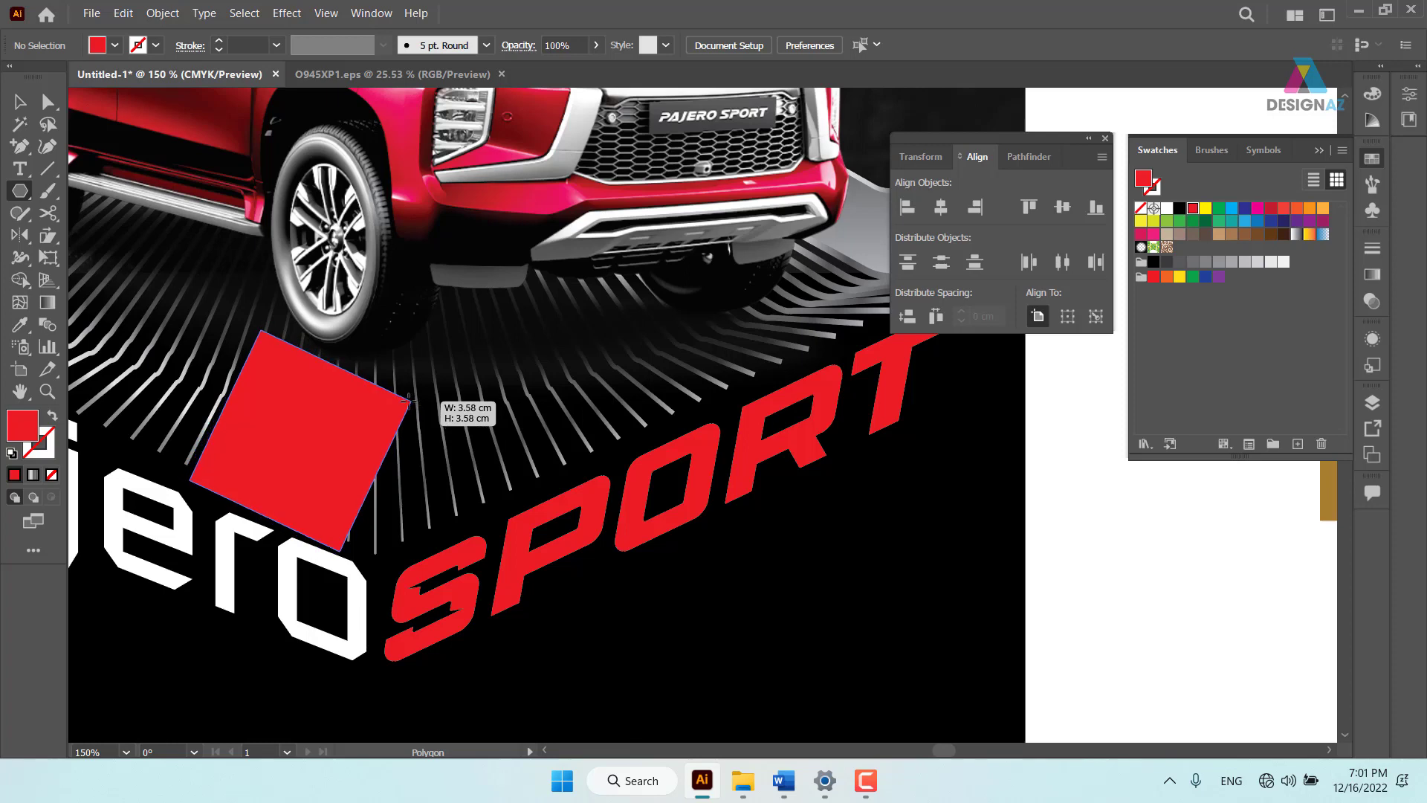
key(ctrl+z)
drag(416, 405, 402, 470)
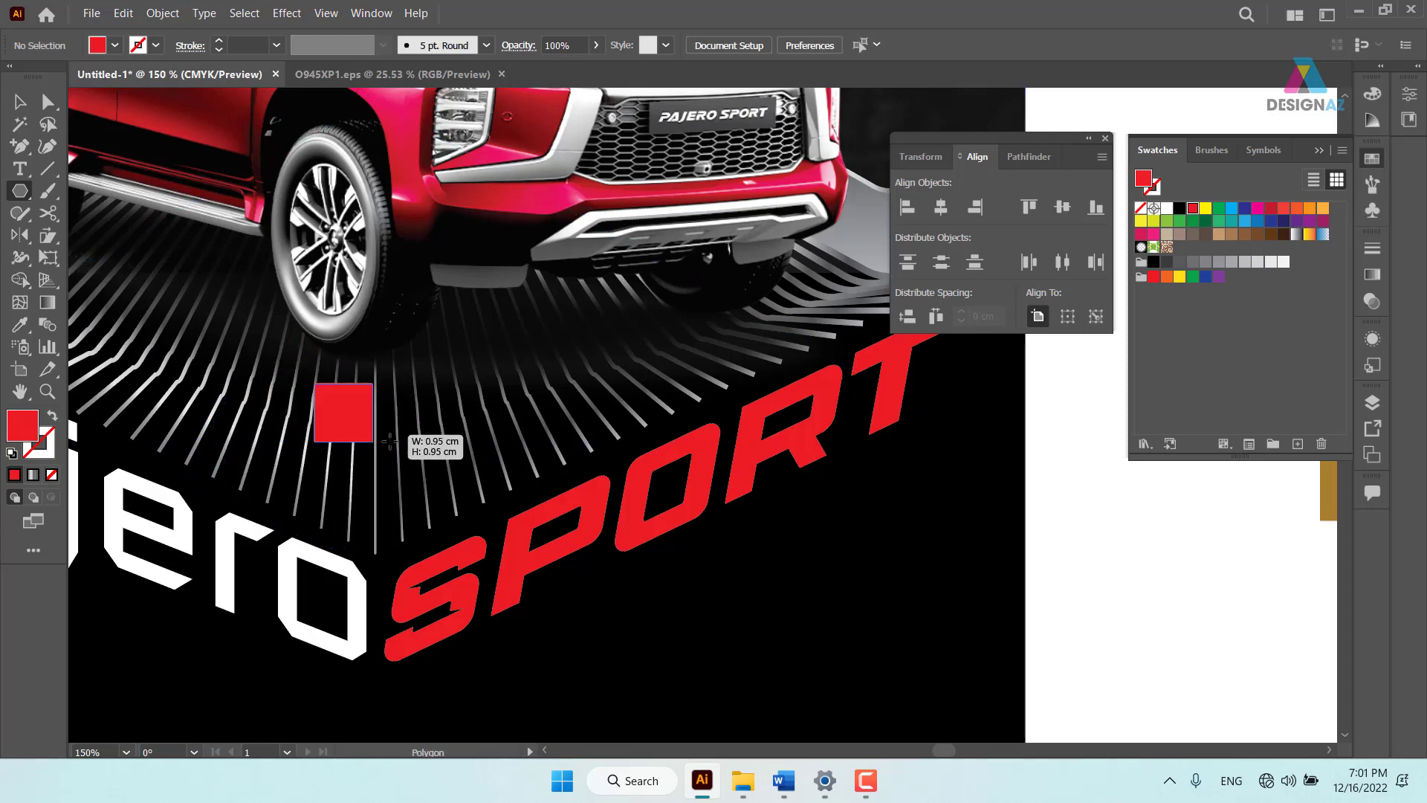
Rotate the square 45° into a diamond and open Object > Flatten Transparency
click(19, 101)
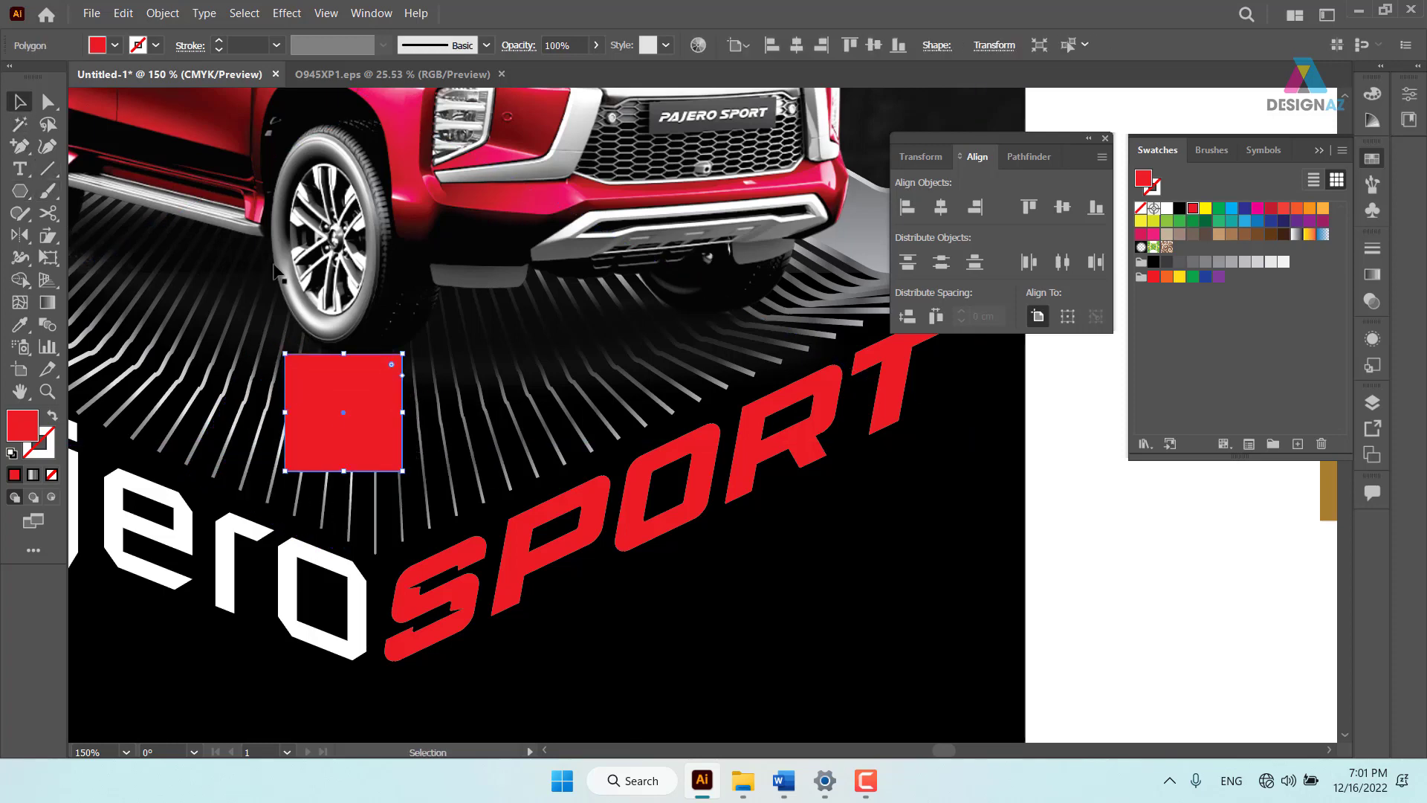
mouse_move(408, 344)
mouse_down()
mouse_move(439, 410)
mouse_move(406, 470)
mouse_up()
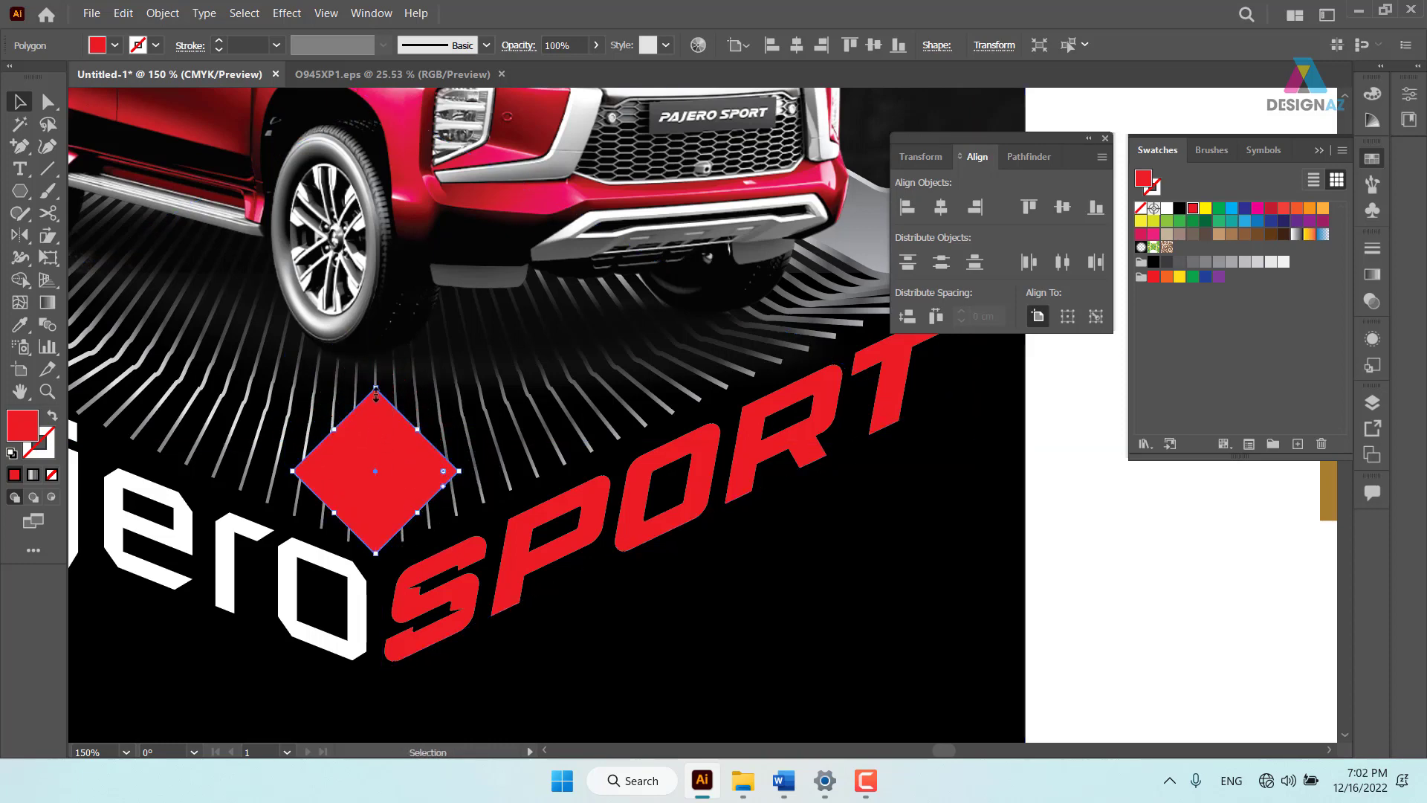
click(416, 479)
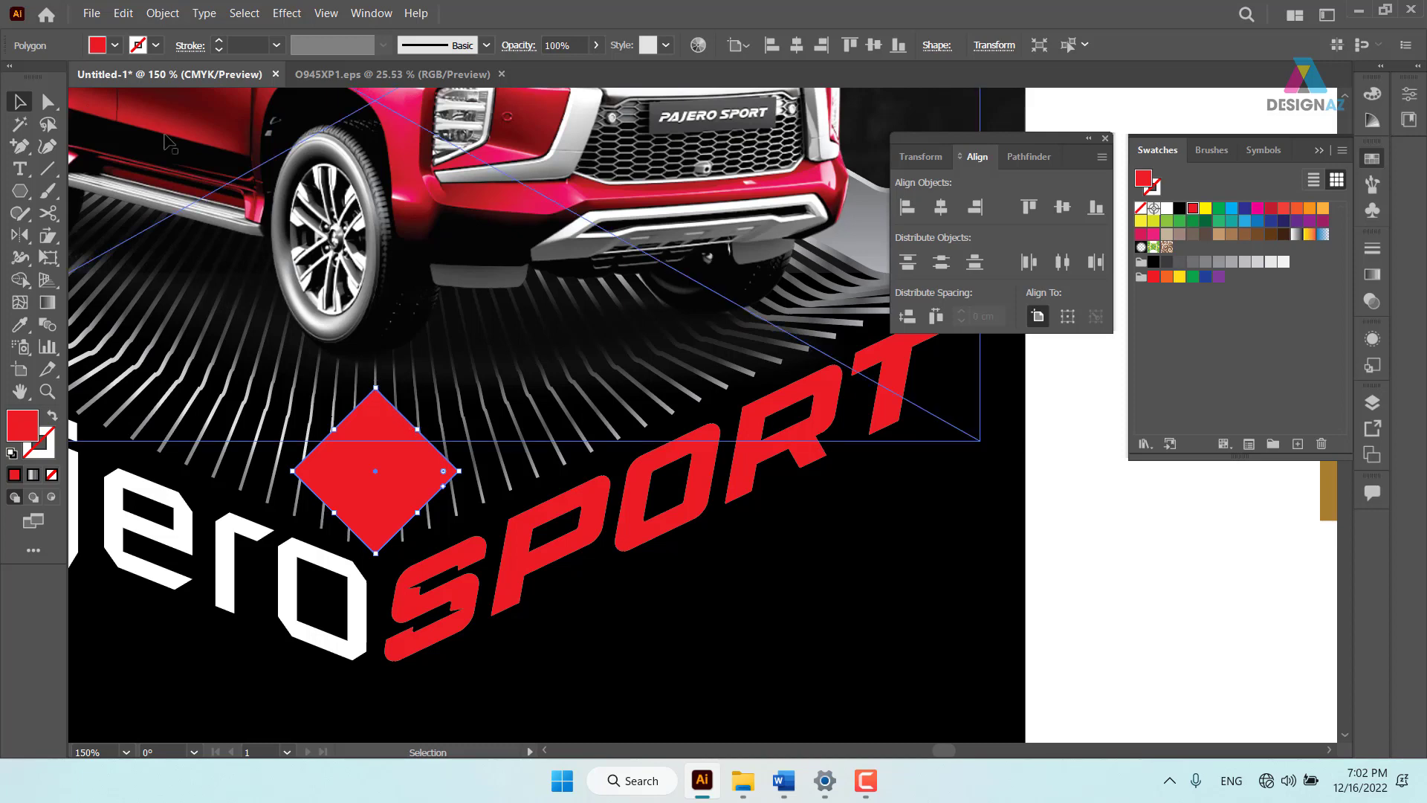
click(164, 13)
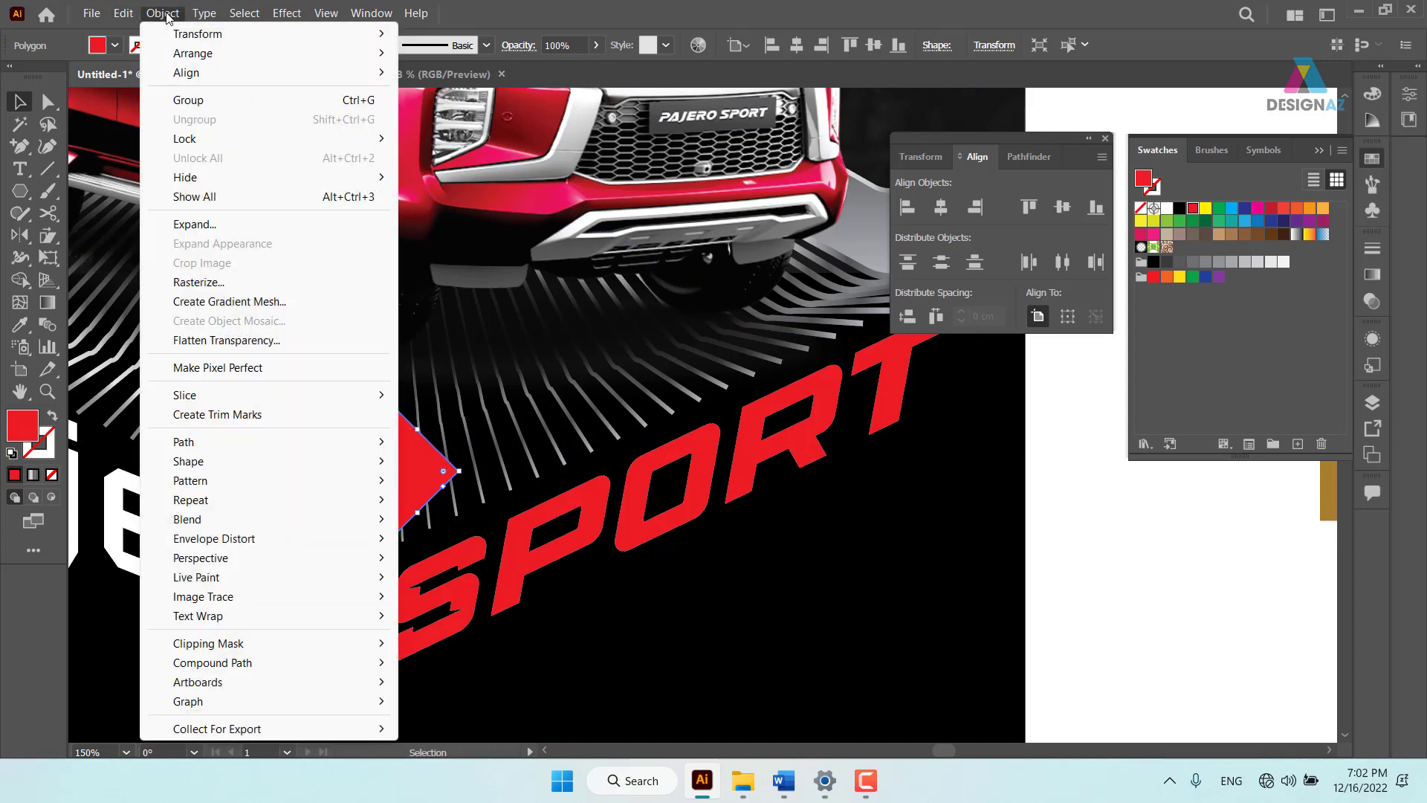
click(252, 342)
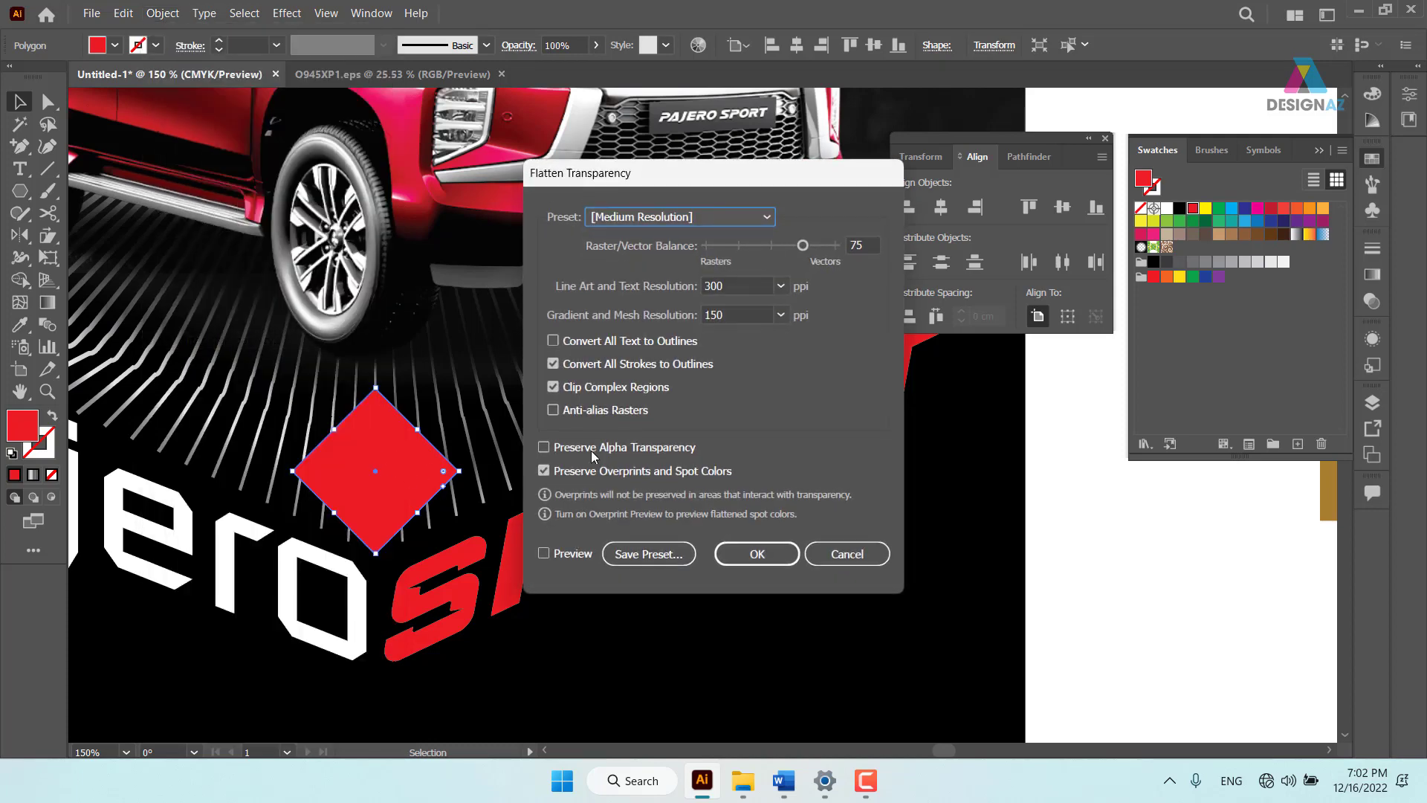
Flatten the diamond, make it wider and shorter, and move it between Pajero and SPORT
click(757, 554)
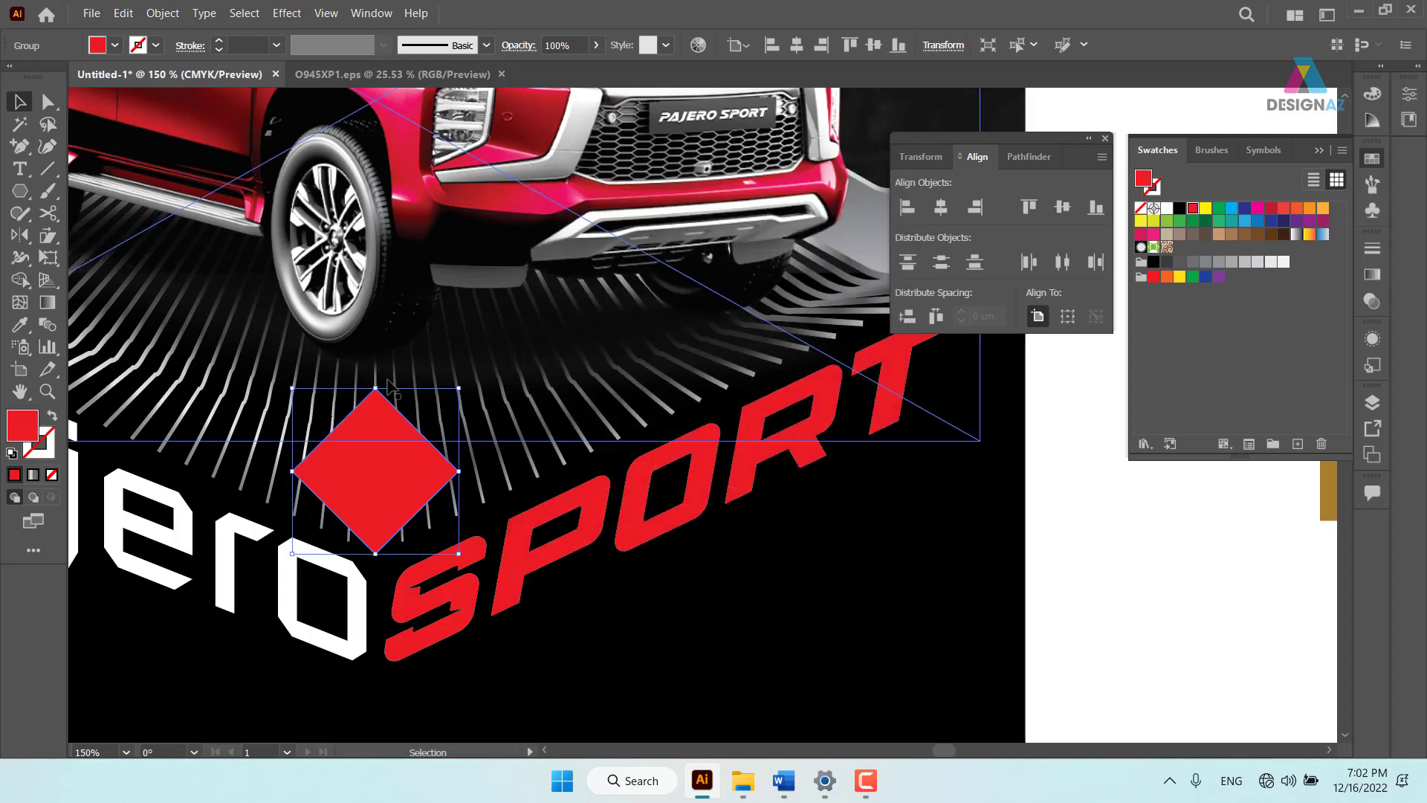
drag(376, 386, 358, 468)
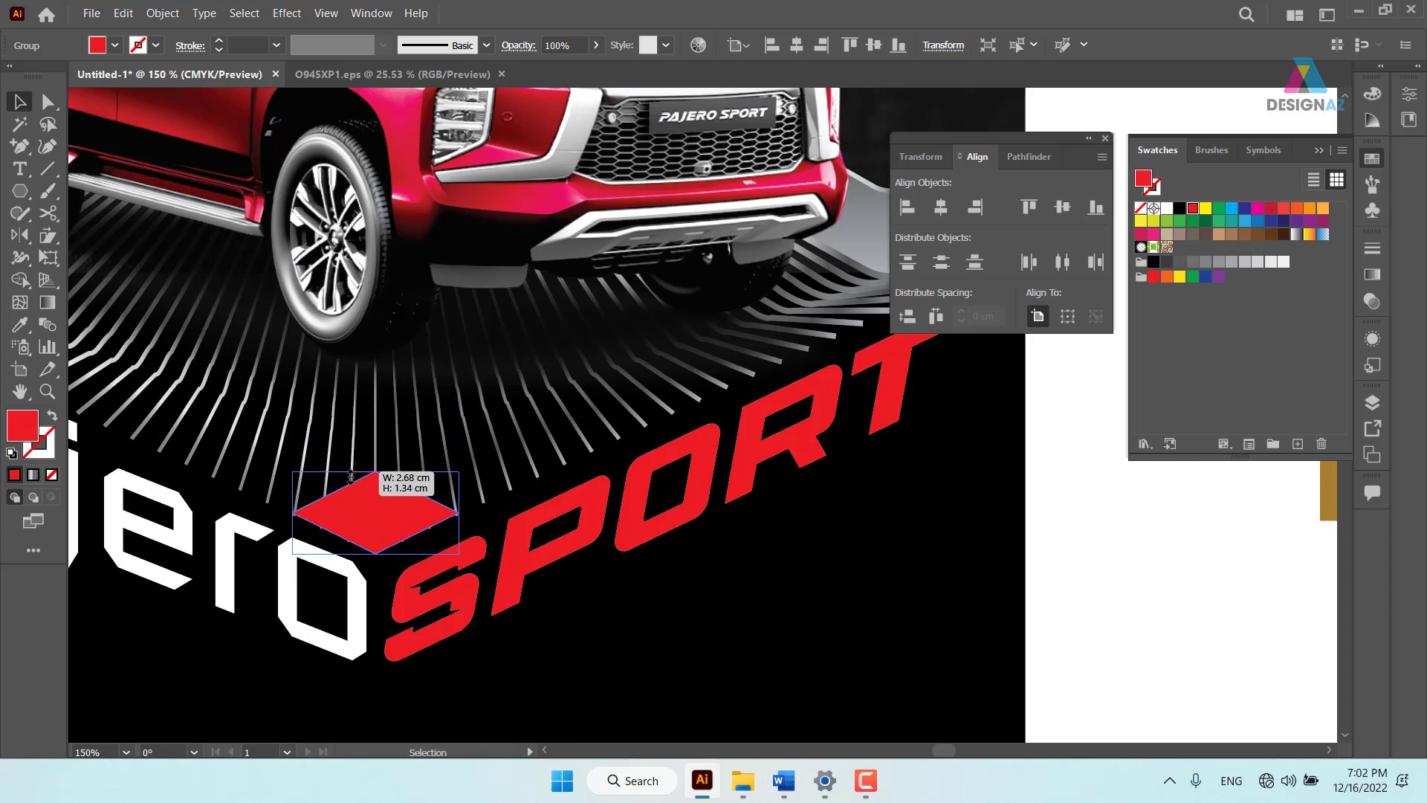
drag(358, 468, 358, 474)
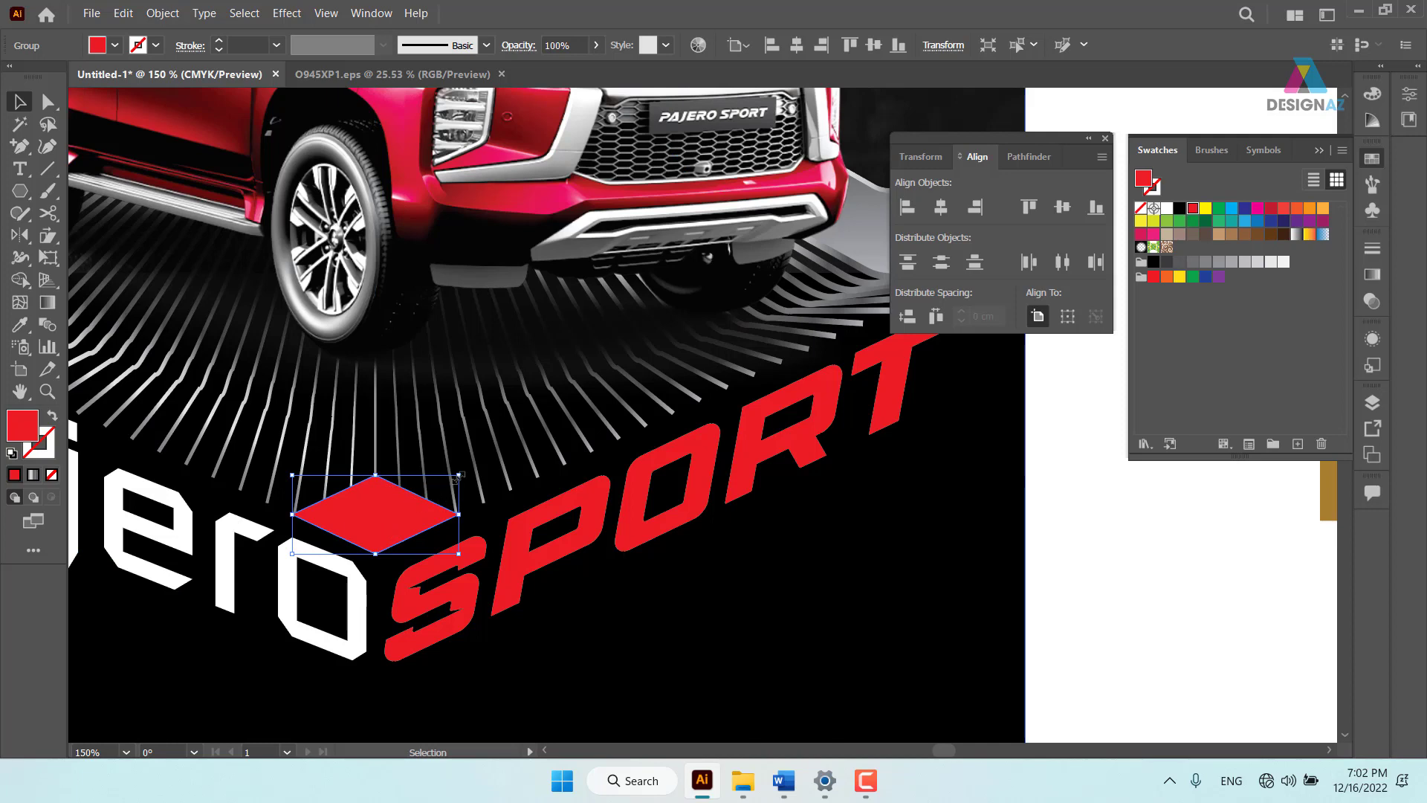
mouse_move(459, 476)
mouse_down()
mouse_move(632, 424)
mouse_move(647, 405)
mouse_up()
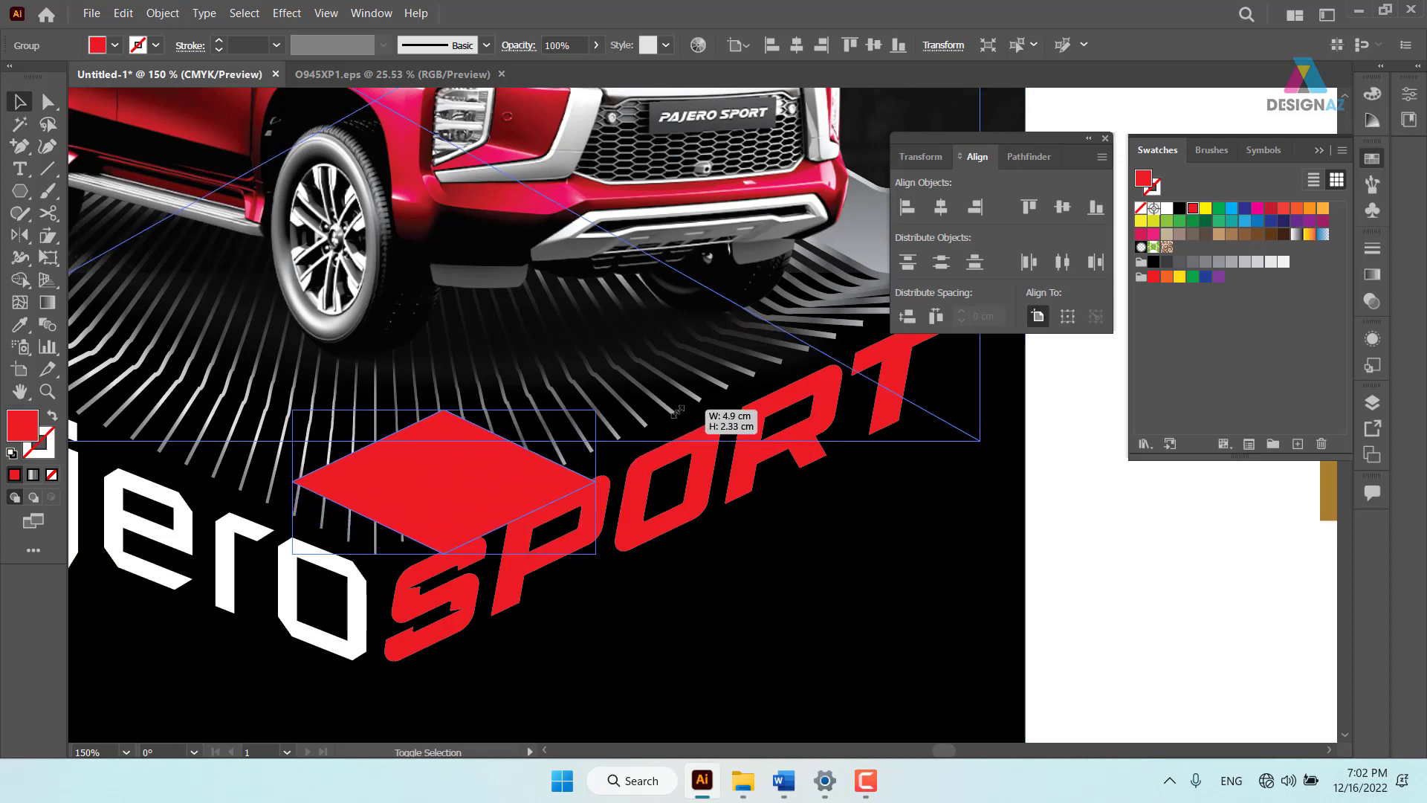
drag(440, 467, 395, 470)
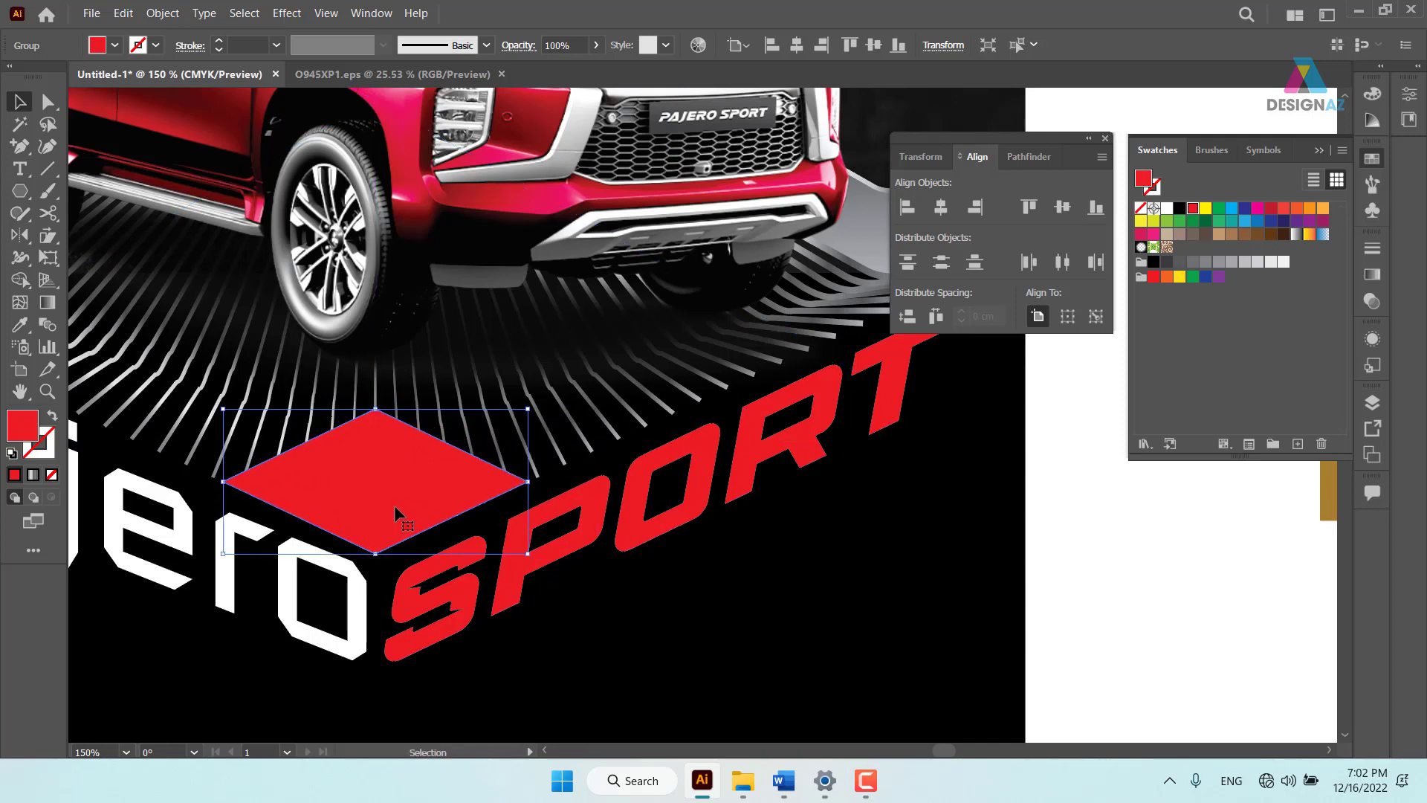
Close the Align and Swatches panels and Alt-drag a diamond copy just above it
key(ctrl+minus)
key(ctrl+minus)
key(ctrl+minus)
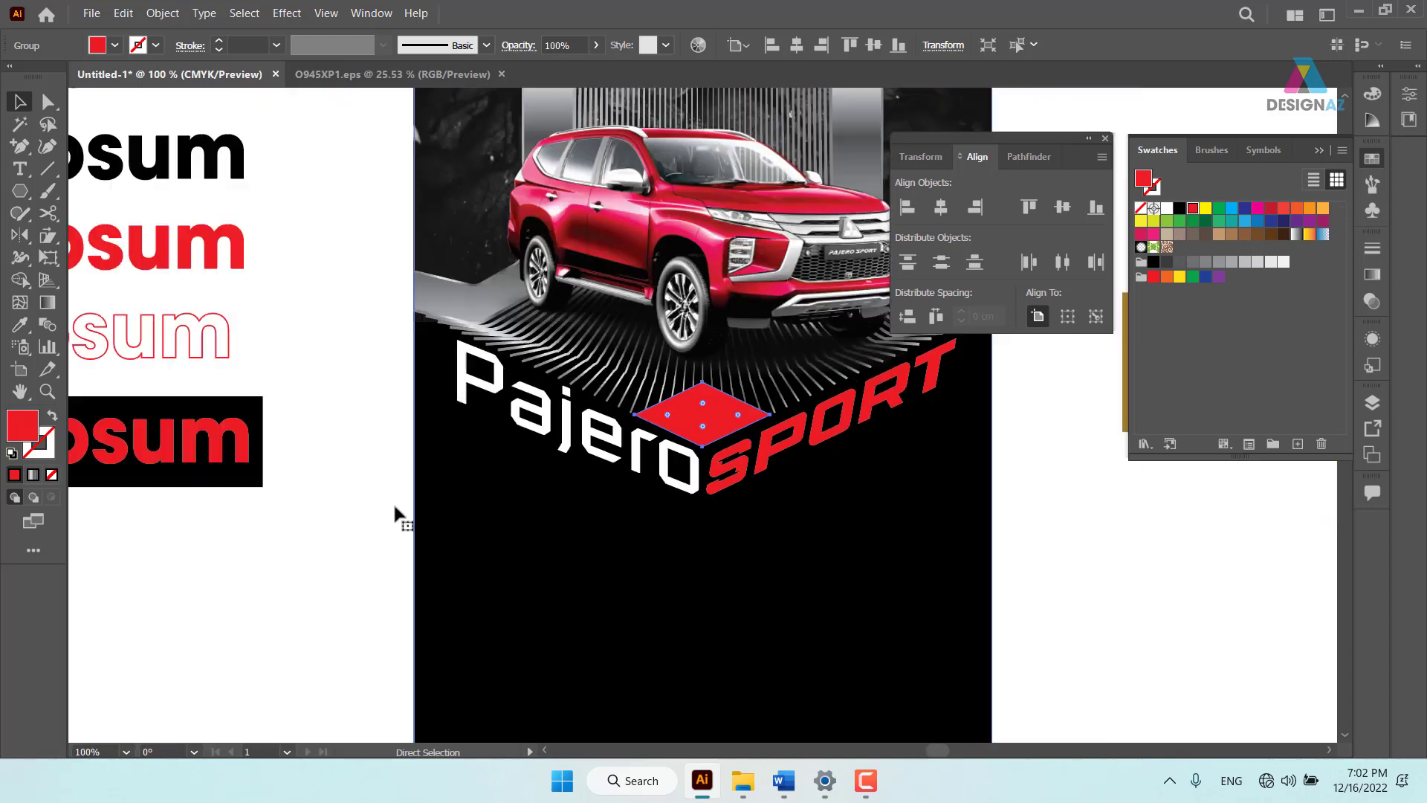
click(1031, 522)
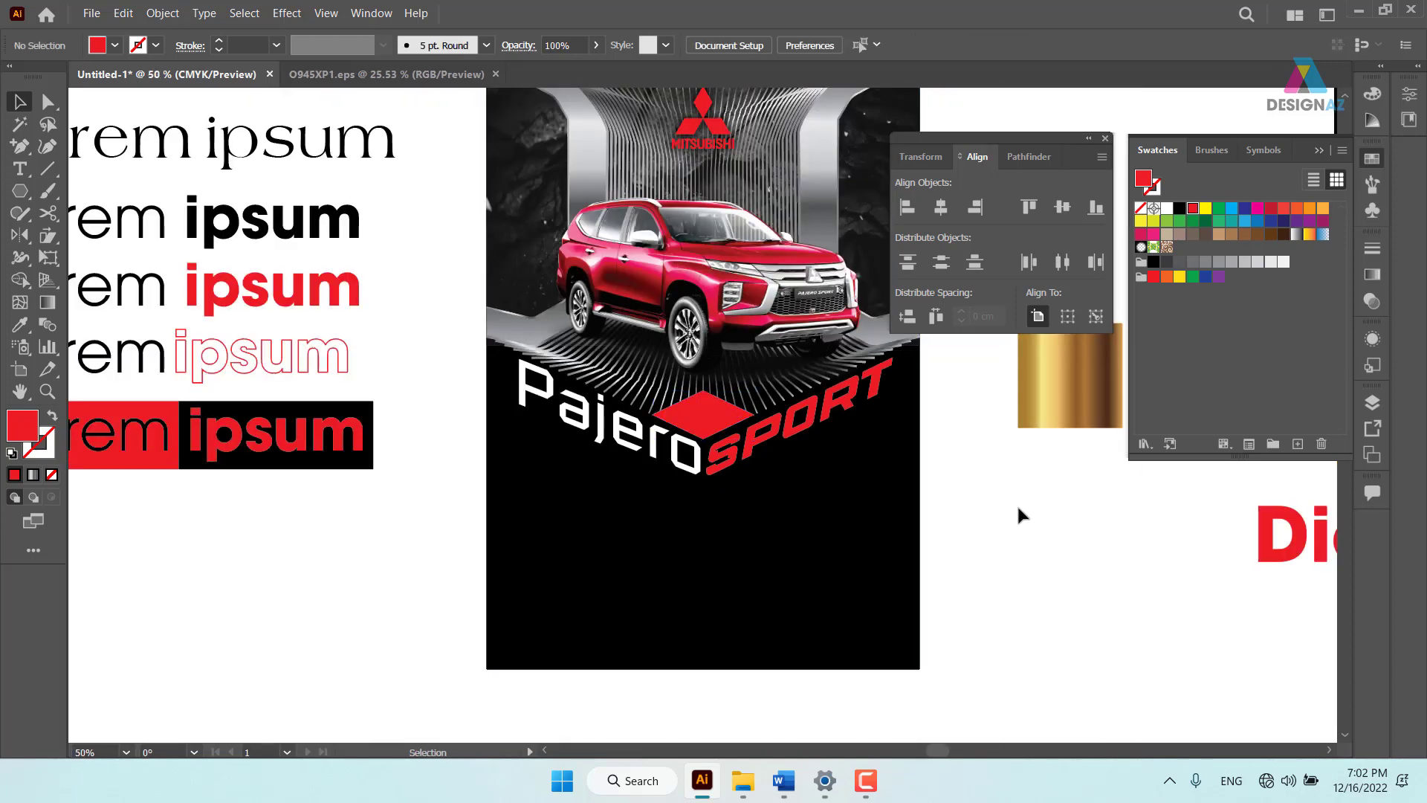
click(1105, 139)
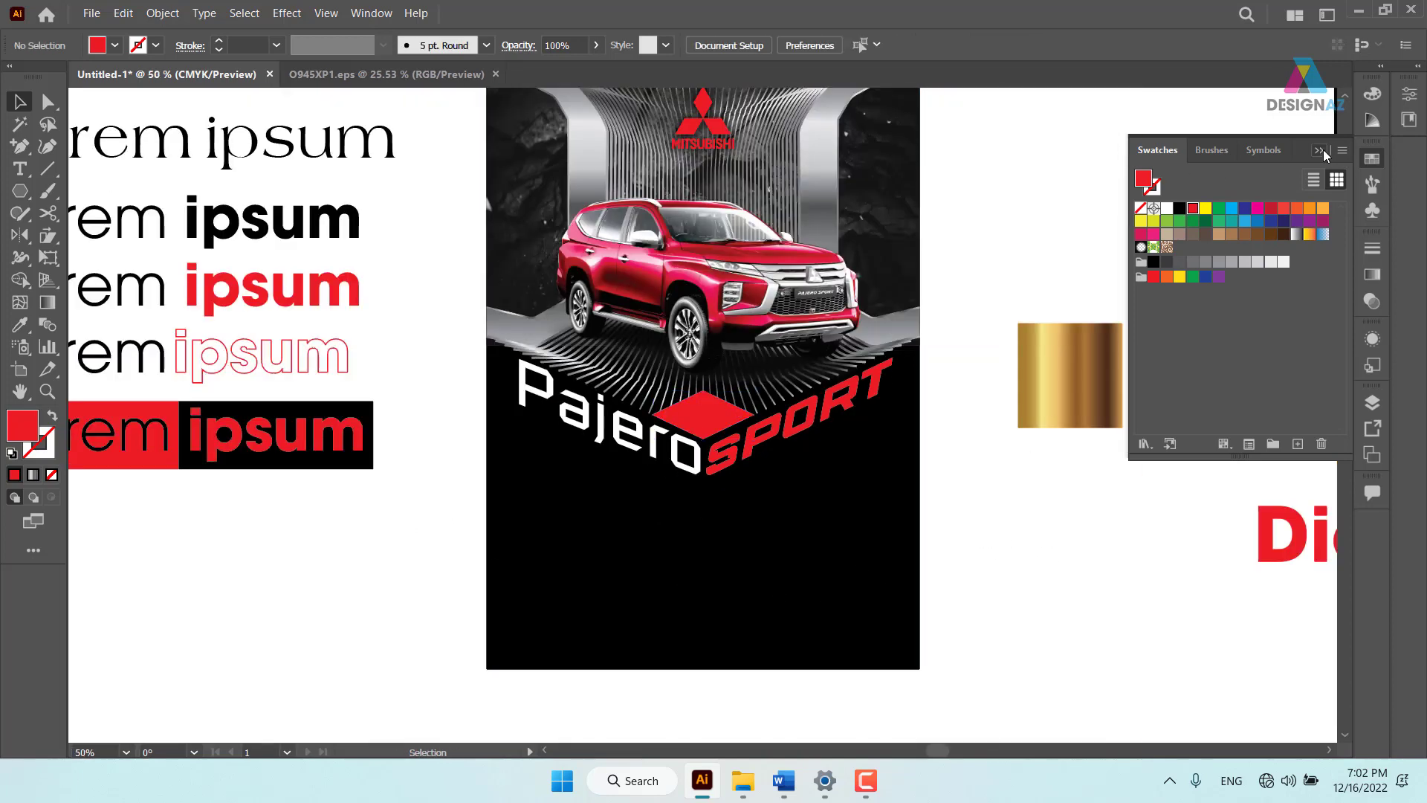
click(1321, 150)
key(ctrl+plus)
key(ctrl+plus)
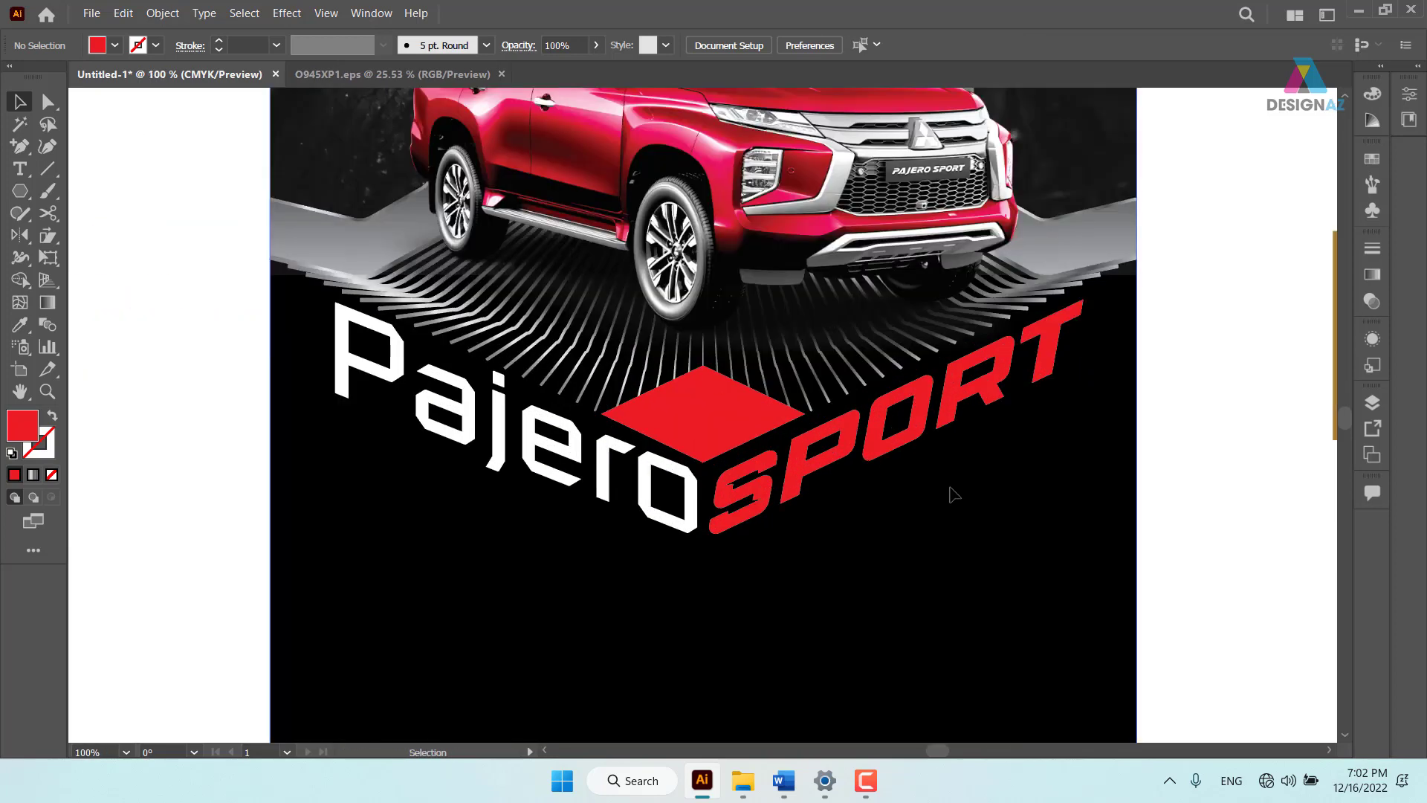
drag(843, 500, 629, 532)
drag(566, 474, 563, 485)
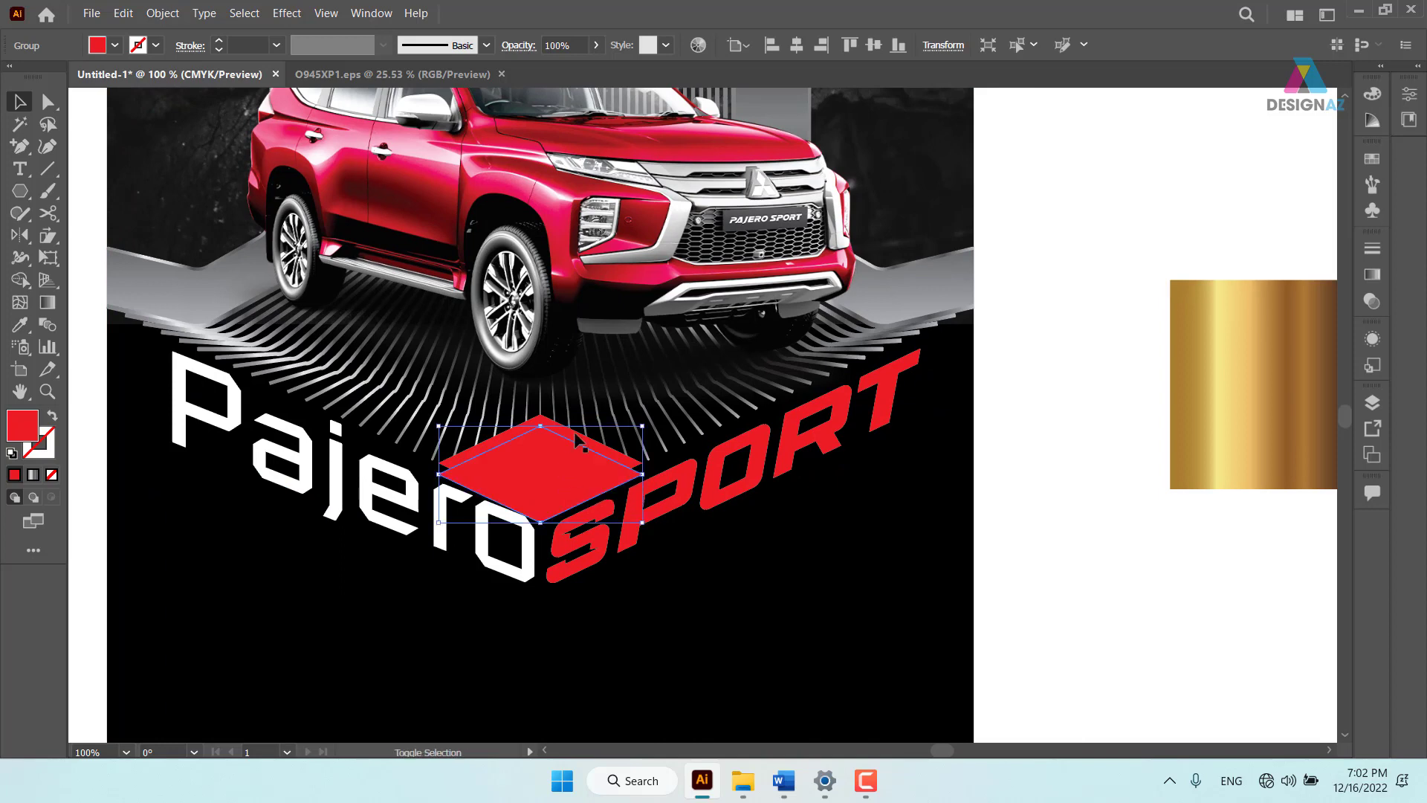
Try removing the lower diamond region with Shape Builder, then undo and deselect
shift+click(623, 464)
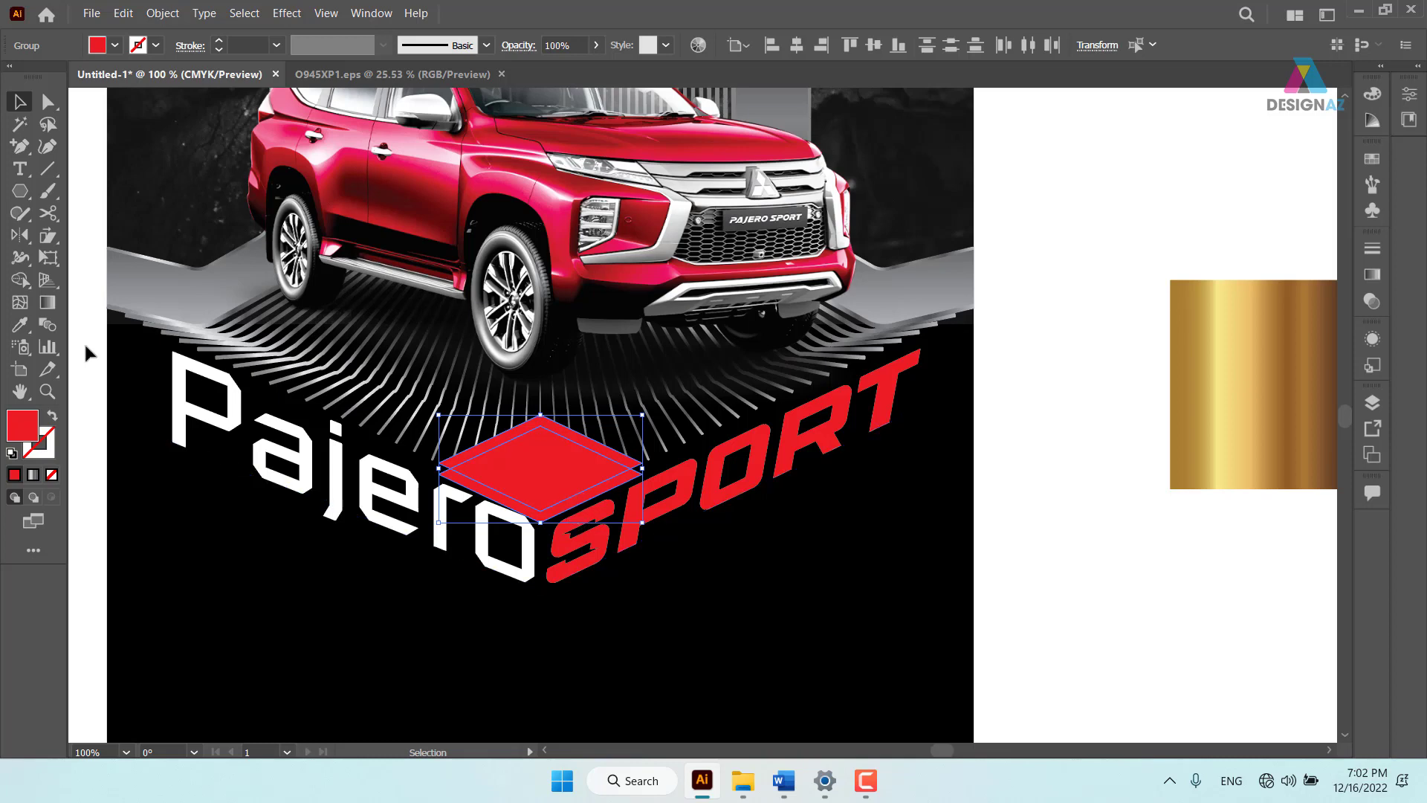
click(20, 279)
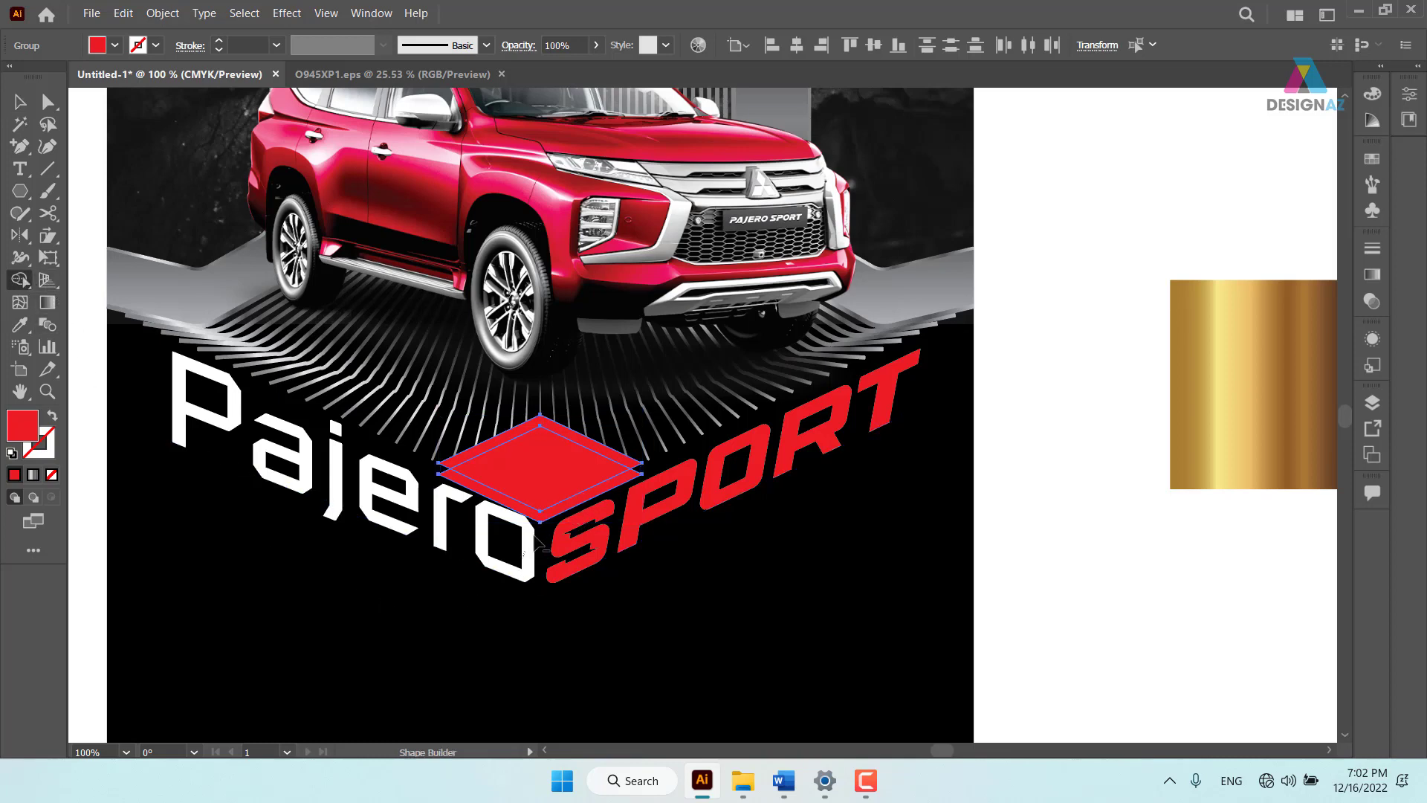
alt+click(563, 500)
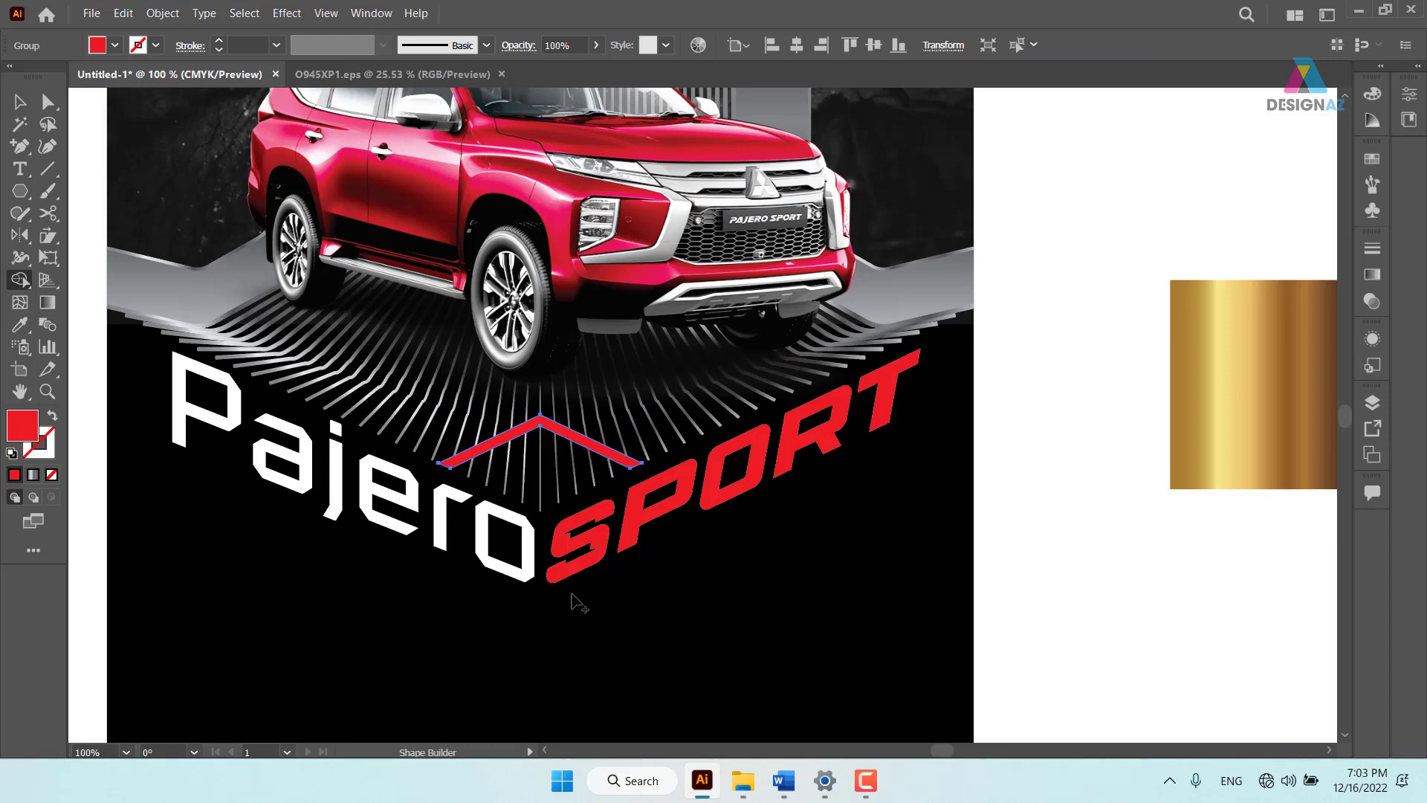
key(ctrl+z)
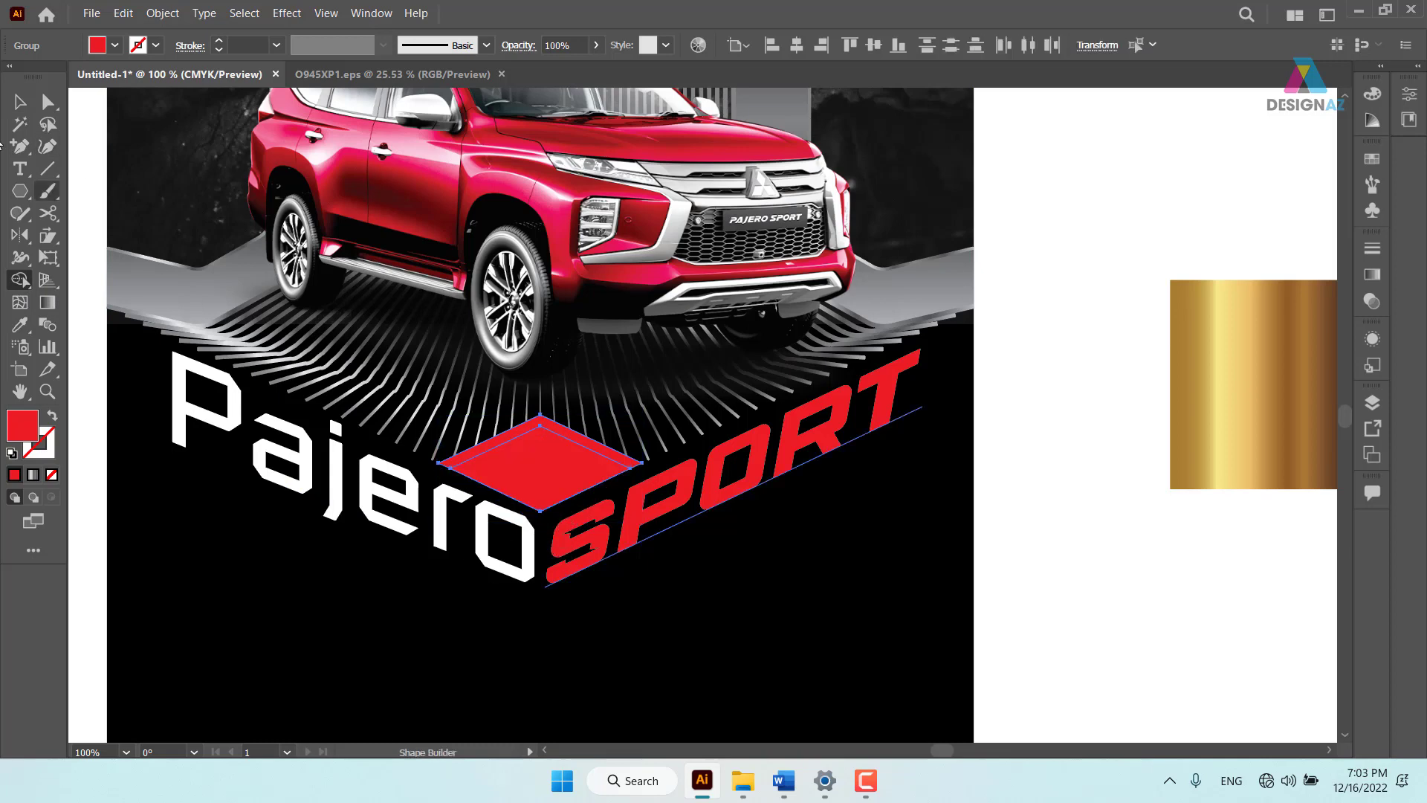
click(29, 108)
click(929, 582)
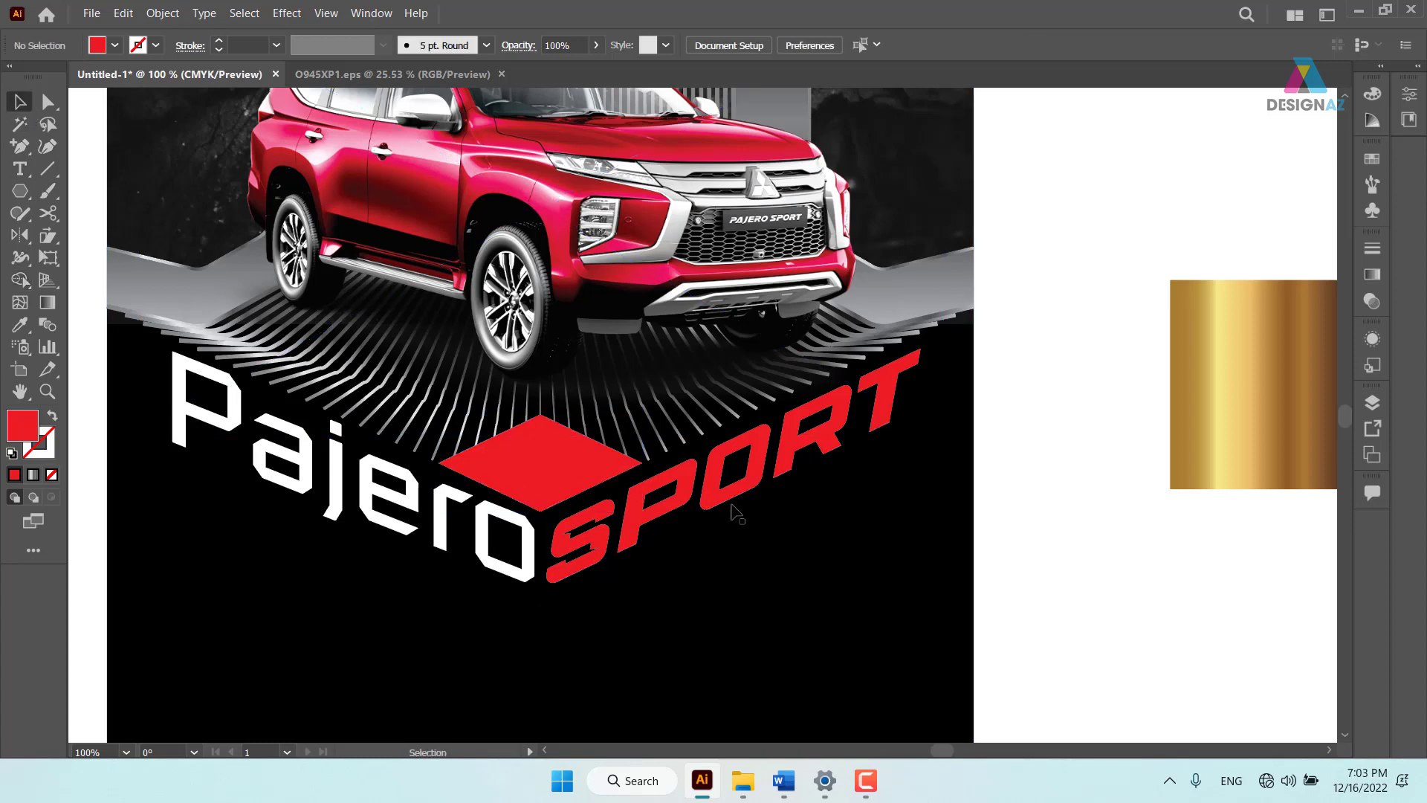
Eyedrop the grey metallic gradient onto the back diamond, then deselect
click(609, 449)
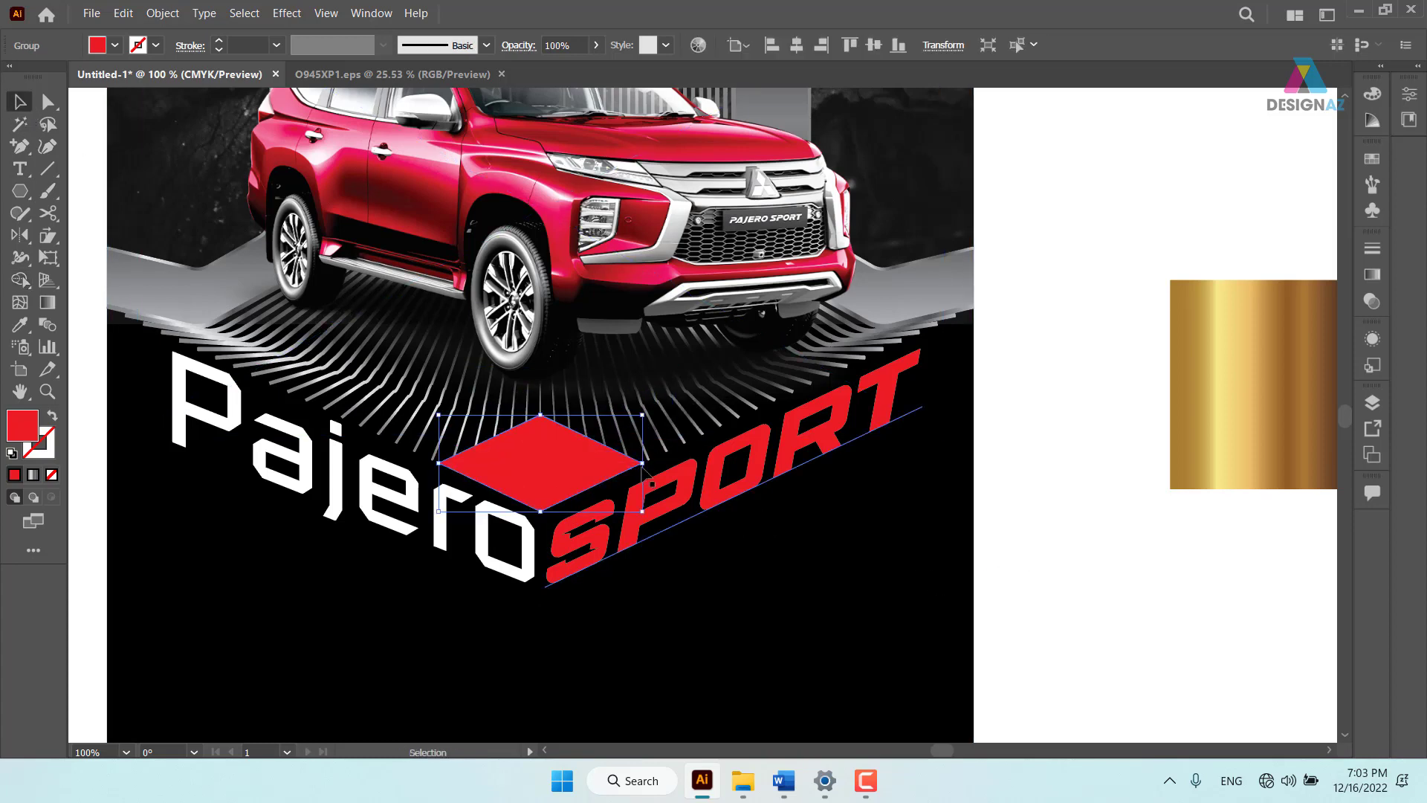
drag(643, 437, 544, 626)
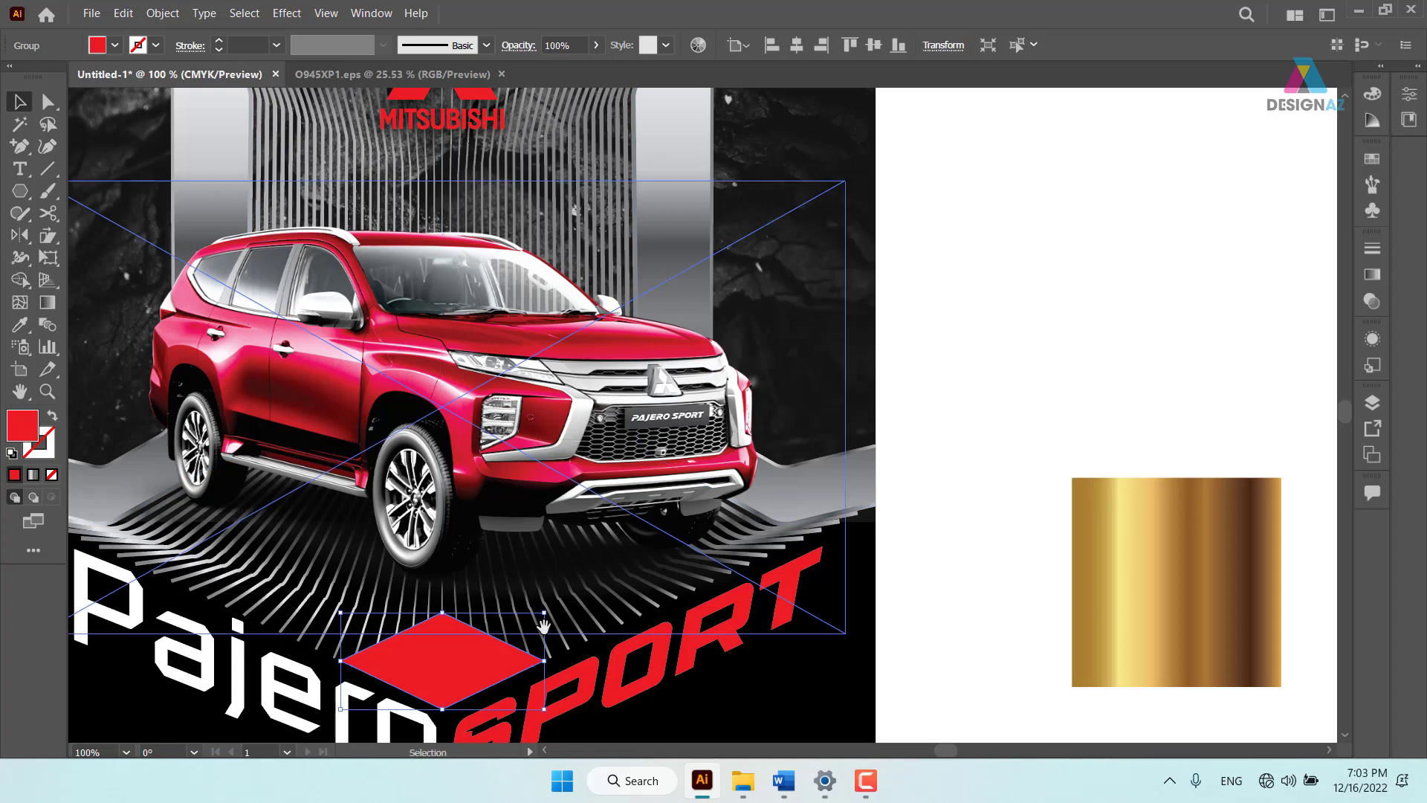
key(i)
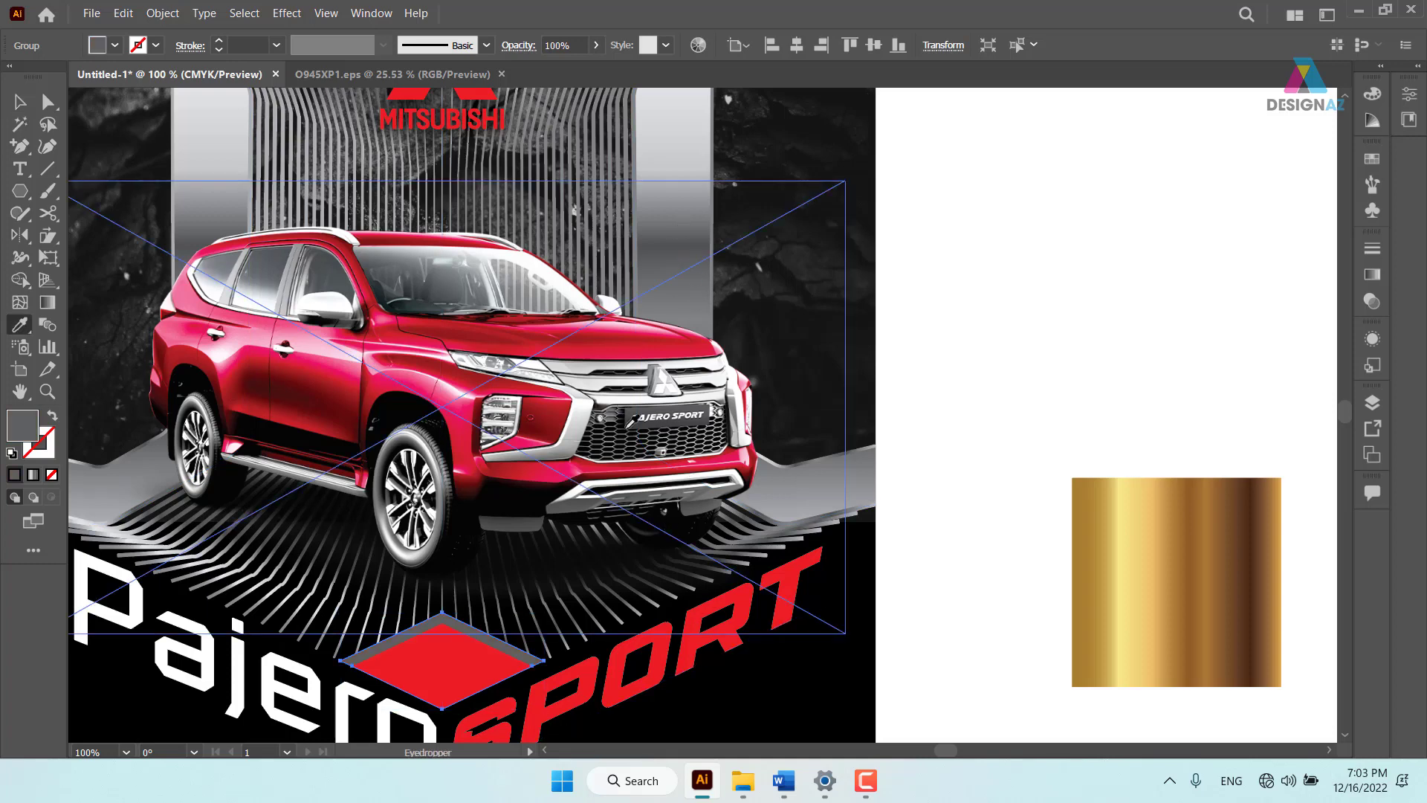
click(445, 587)
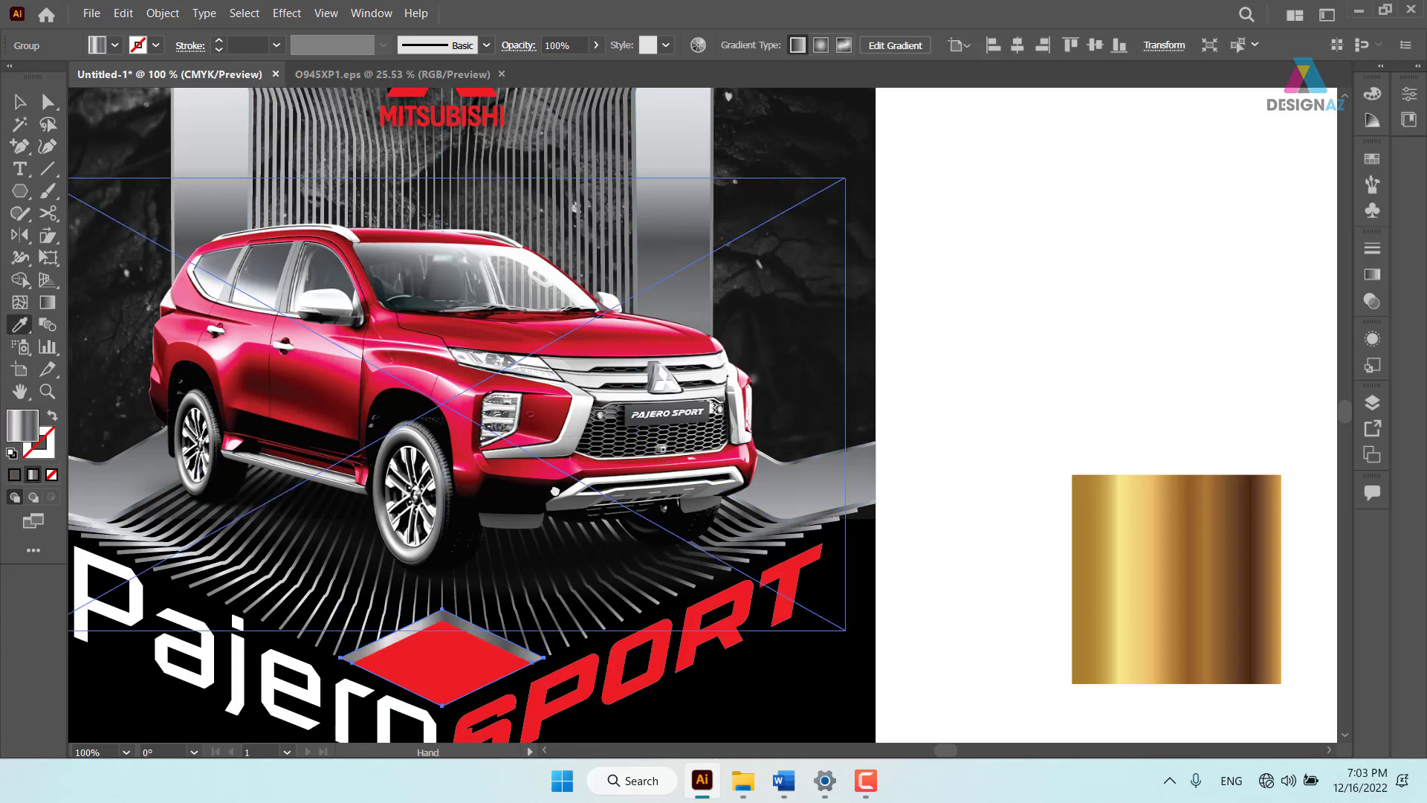
scroll(461, 466, down, 5)
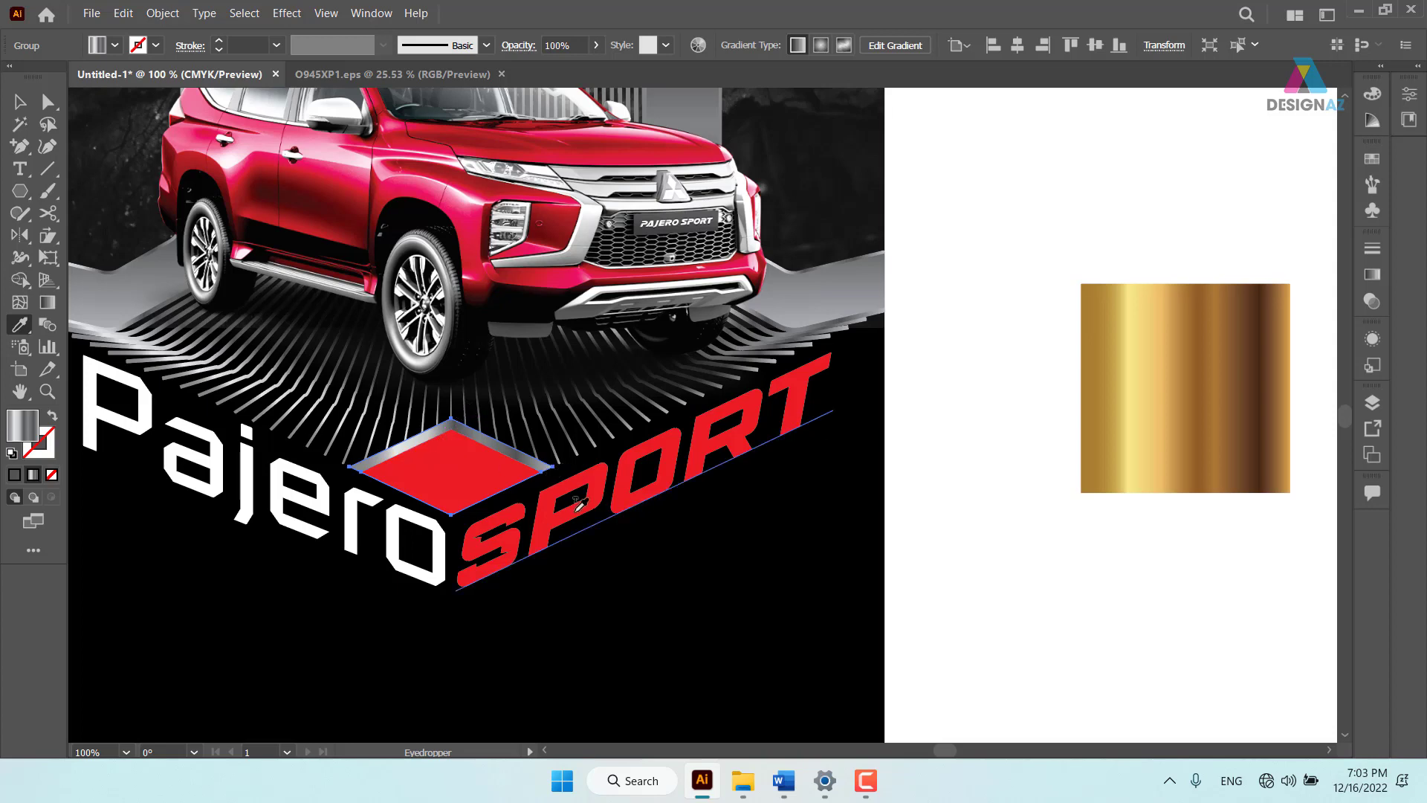
key(v)
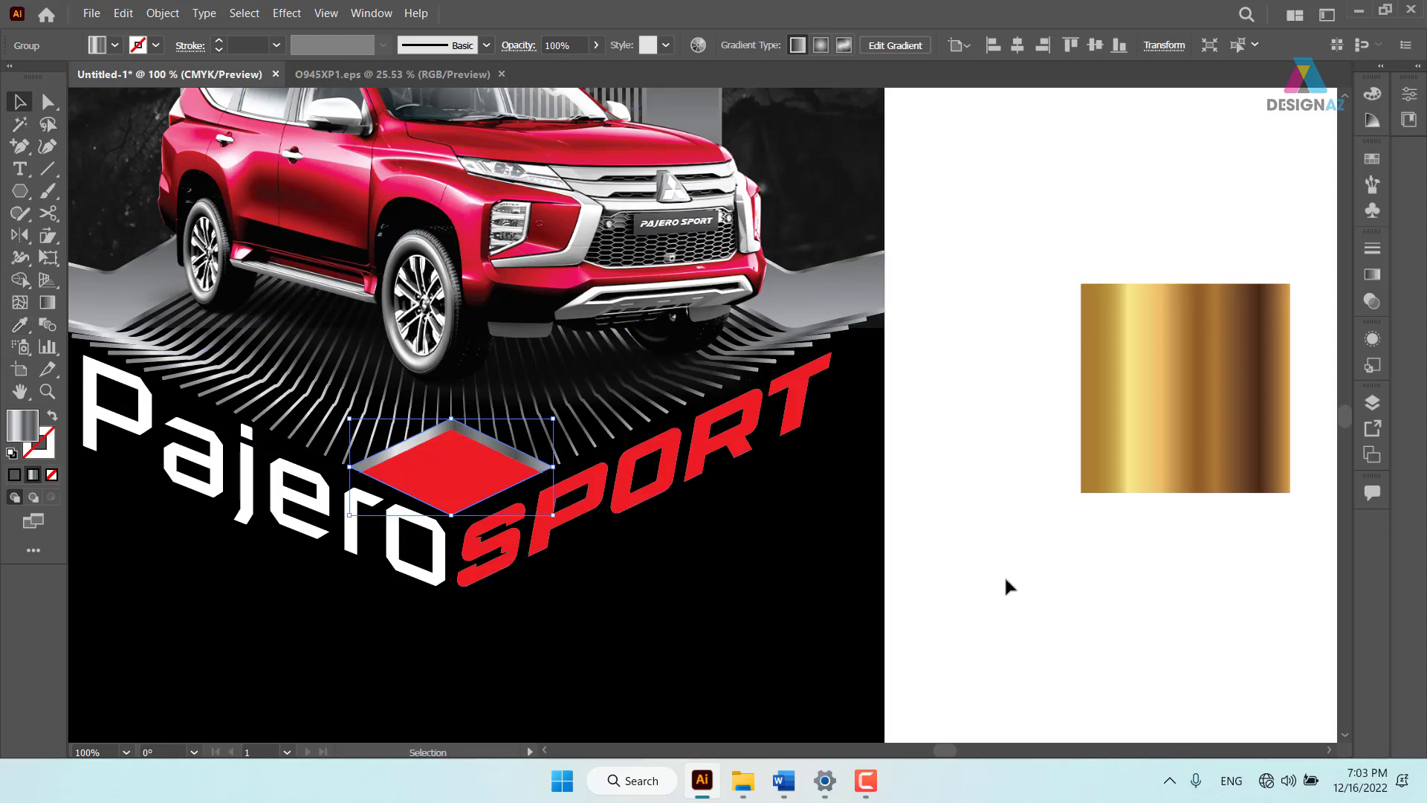
click(1001, 573)
key(ctrl+minus)
key(ctrl+minus)
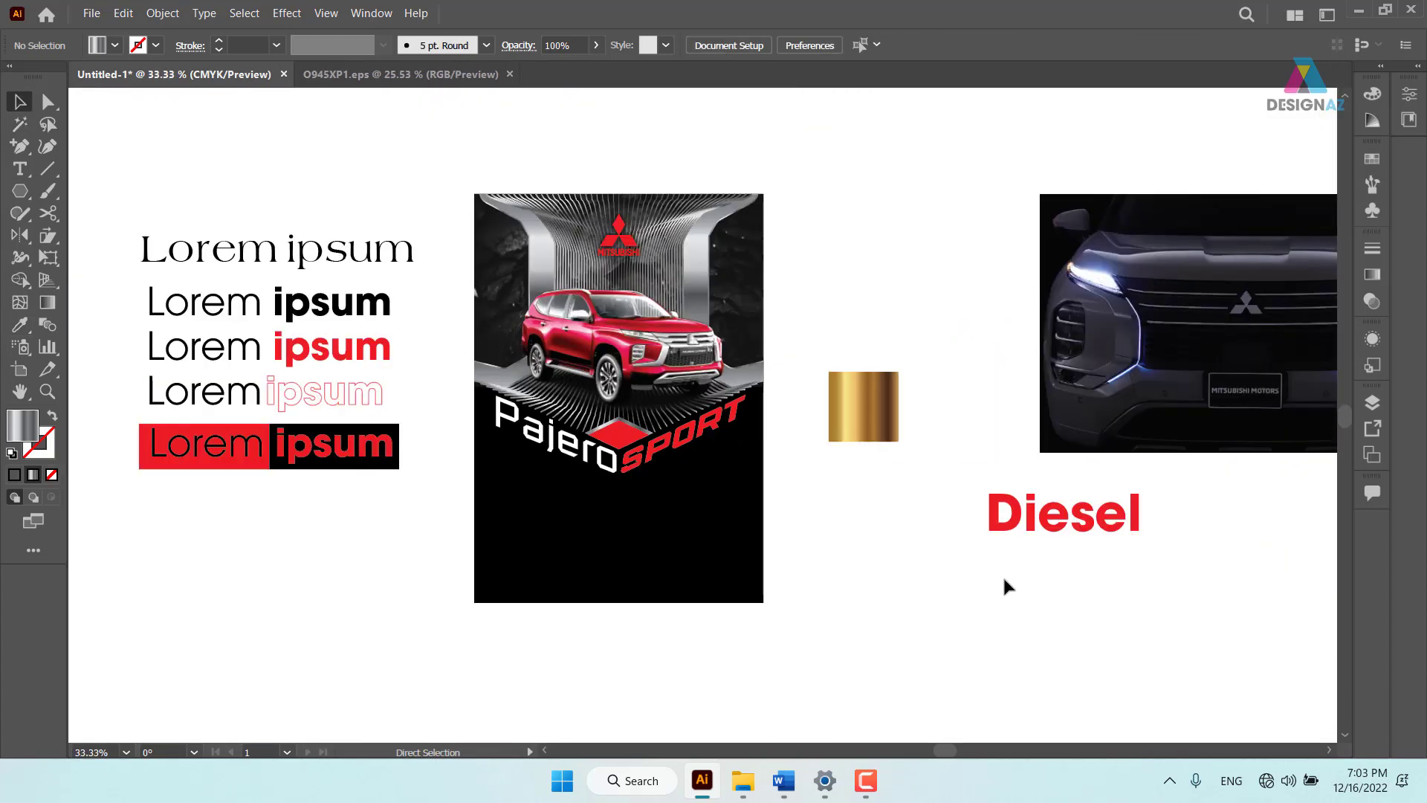
Bring the Diesel text onto the poster and shrink it
drag(1067, 537, 662, 550)
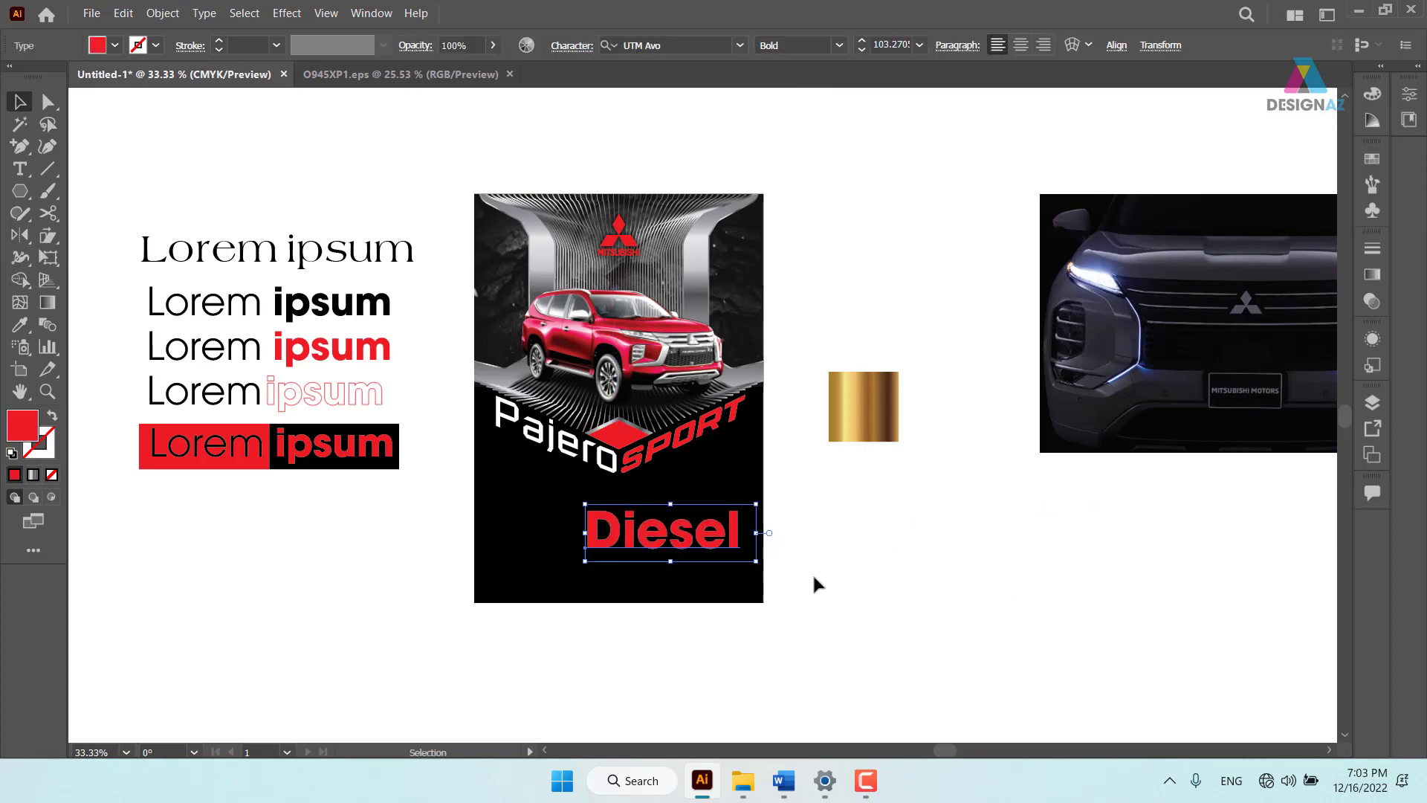
click(812, 583)
key(z)
drag(860, 592, 620, 532)
key(v)
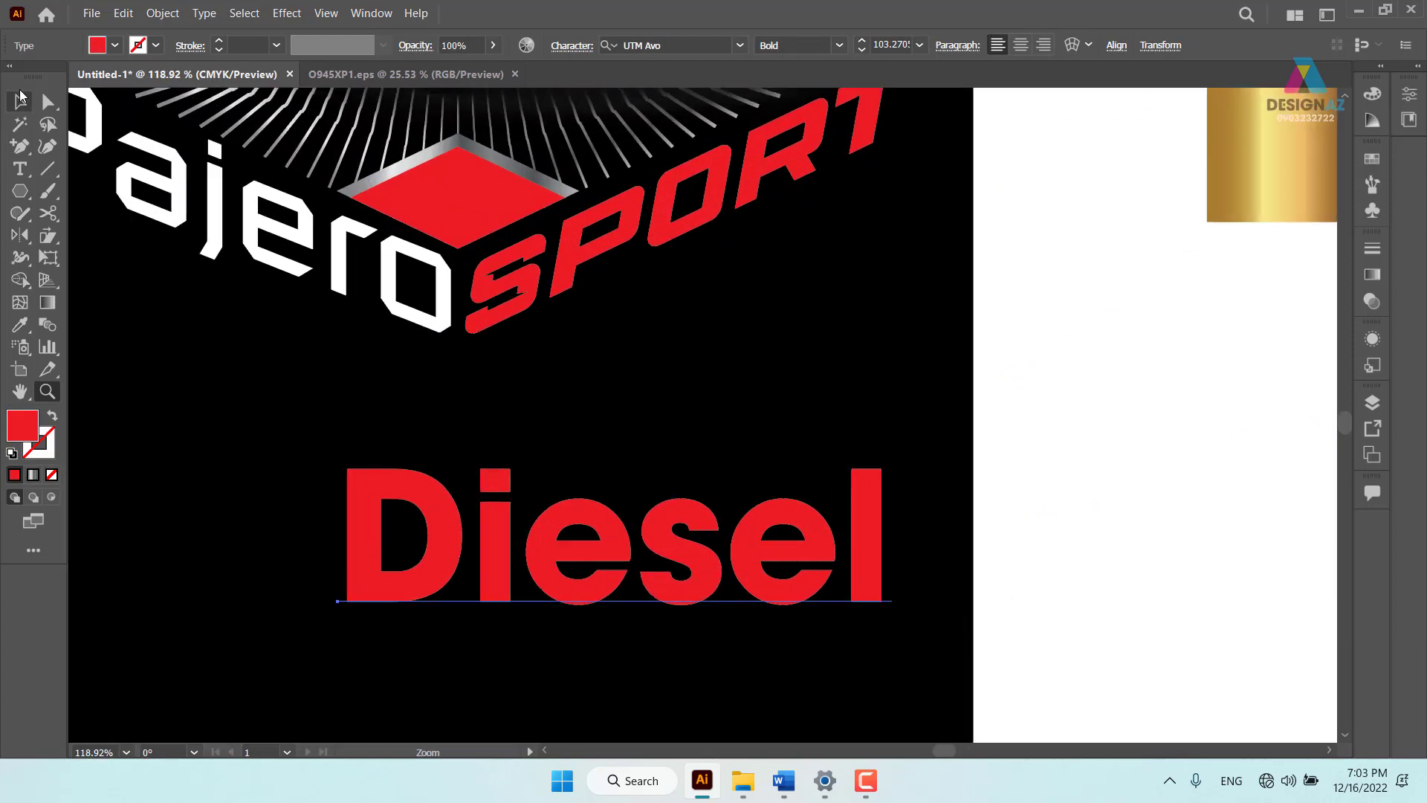
click(620, 532)
drag(949, 448, 624, 535)
Give Diesel Pajero's white RussellSquare style and size it onto the red diamond
key(i)
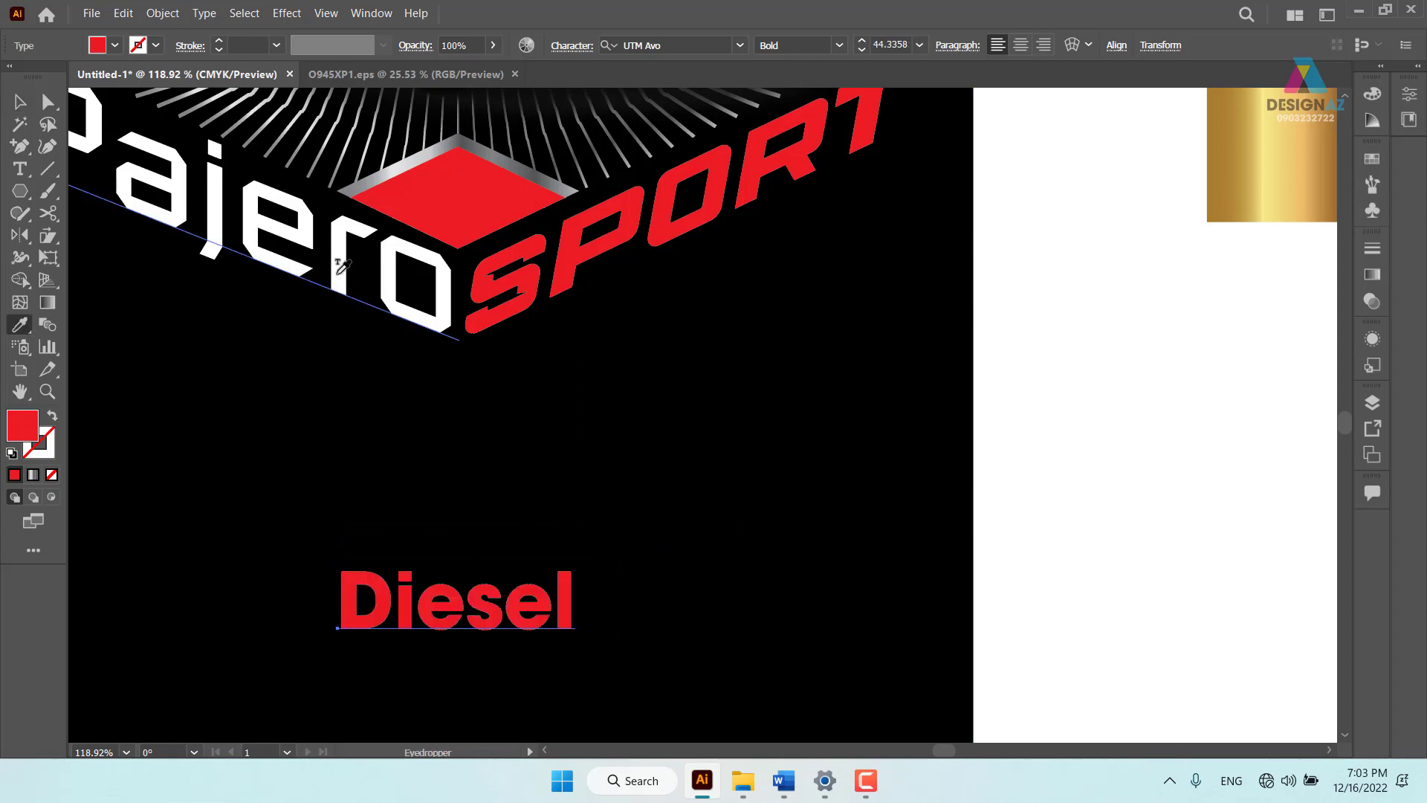
click(344, 265)
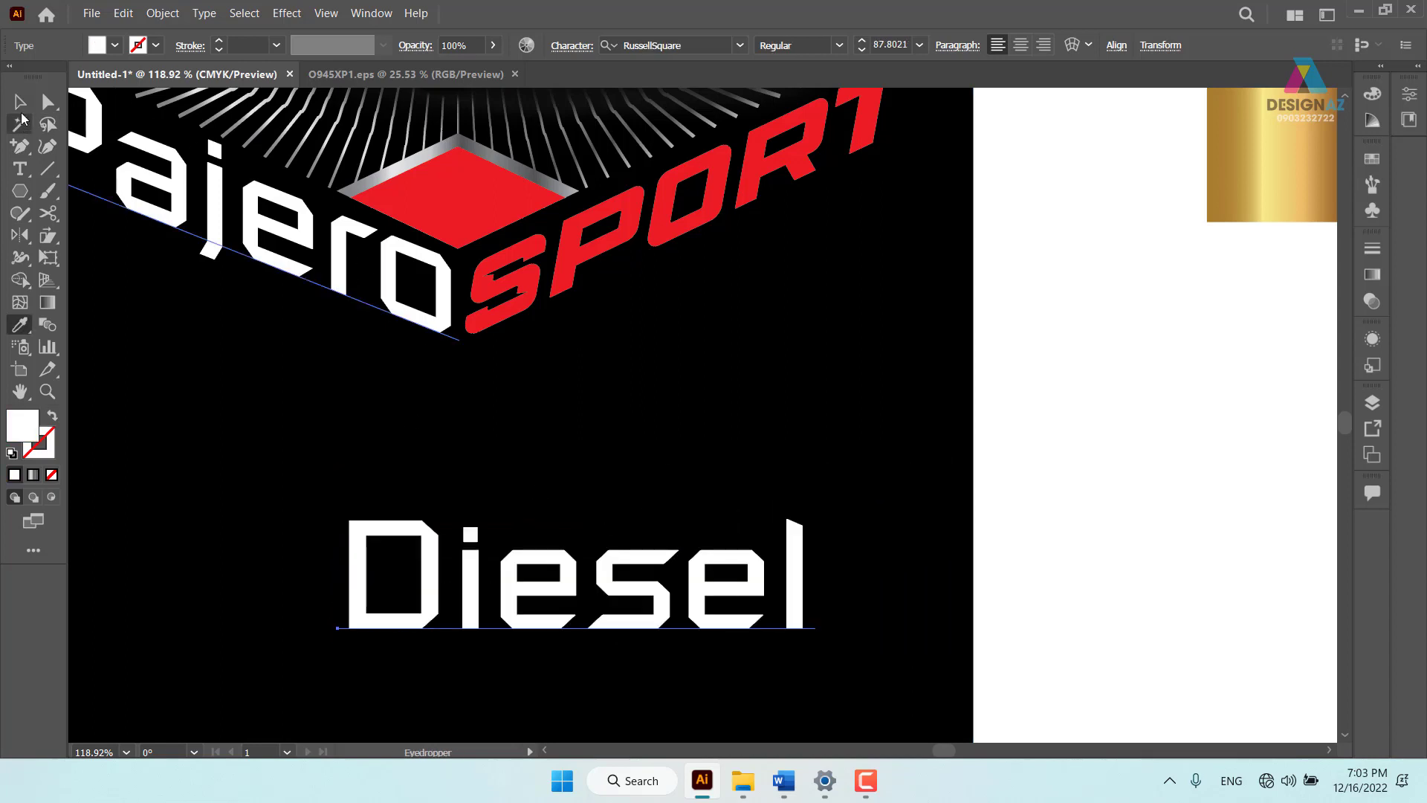
key(v)
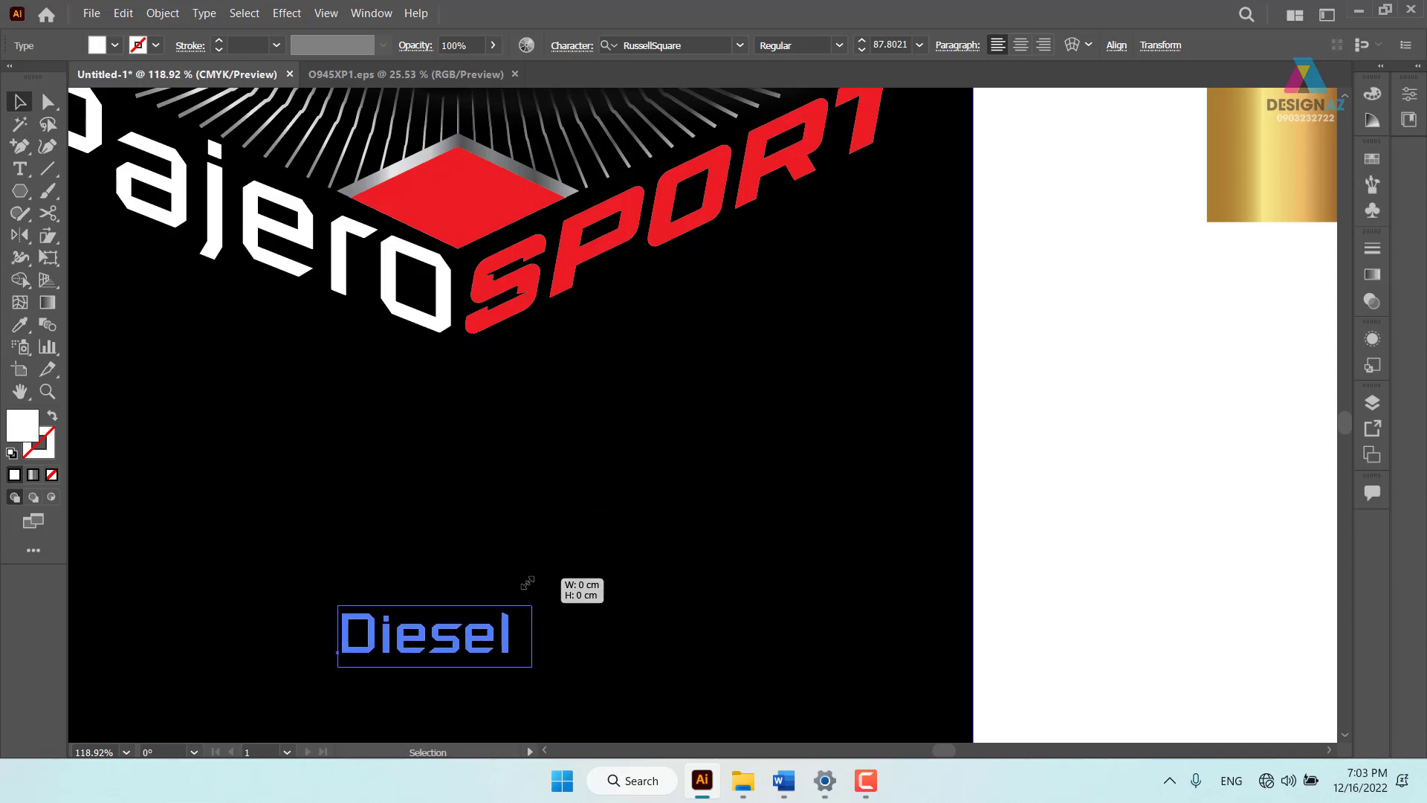
mouse_move(860, 499)
mouse_down()
mouse_move(499, 638)
mouse_move(464, 194)
mouse_move(493, 173)
mouse_move(463, 197)
mouse_up()
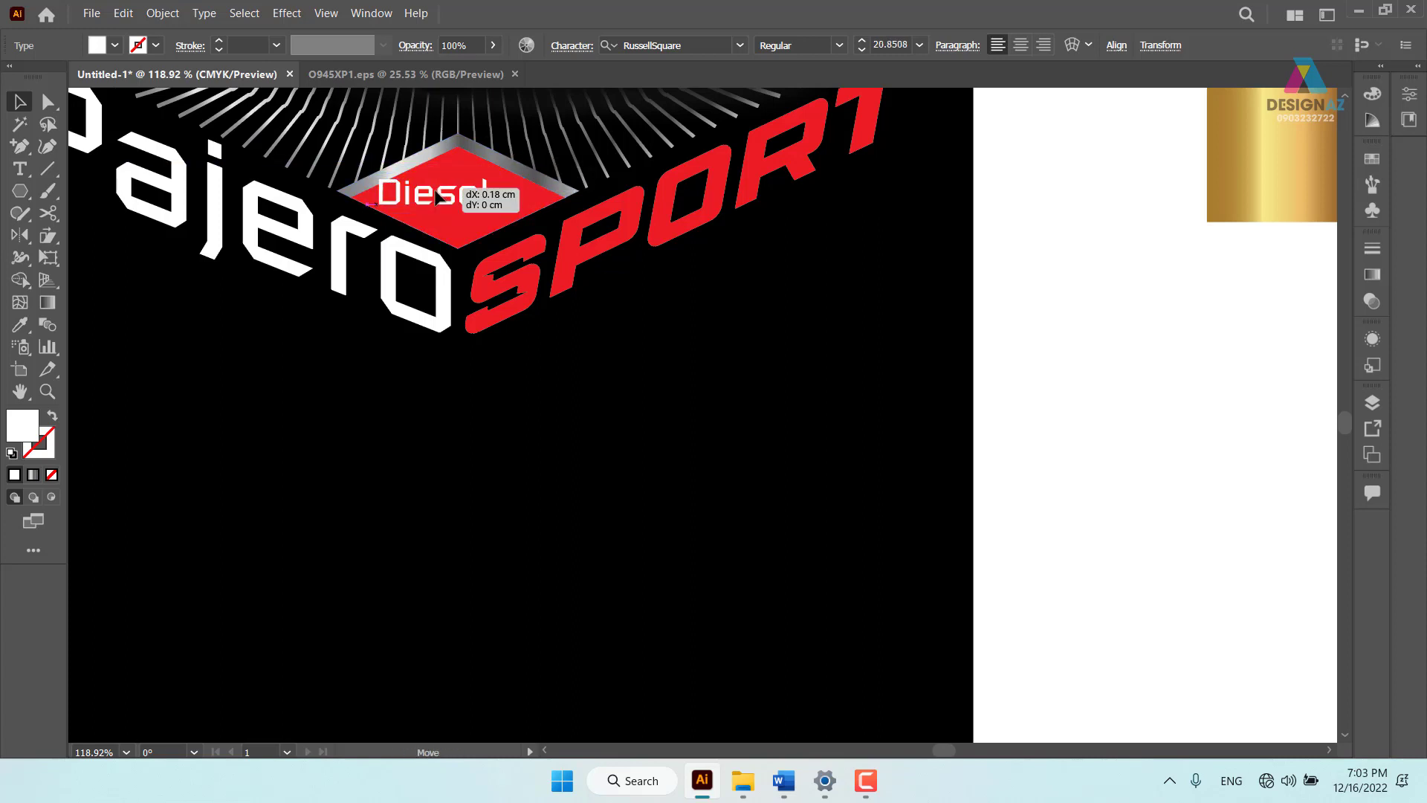
click(1157, 466)
click(483, 206)
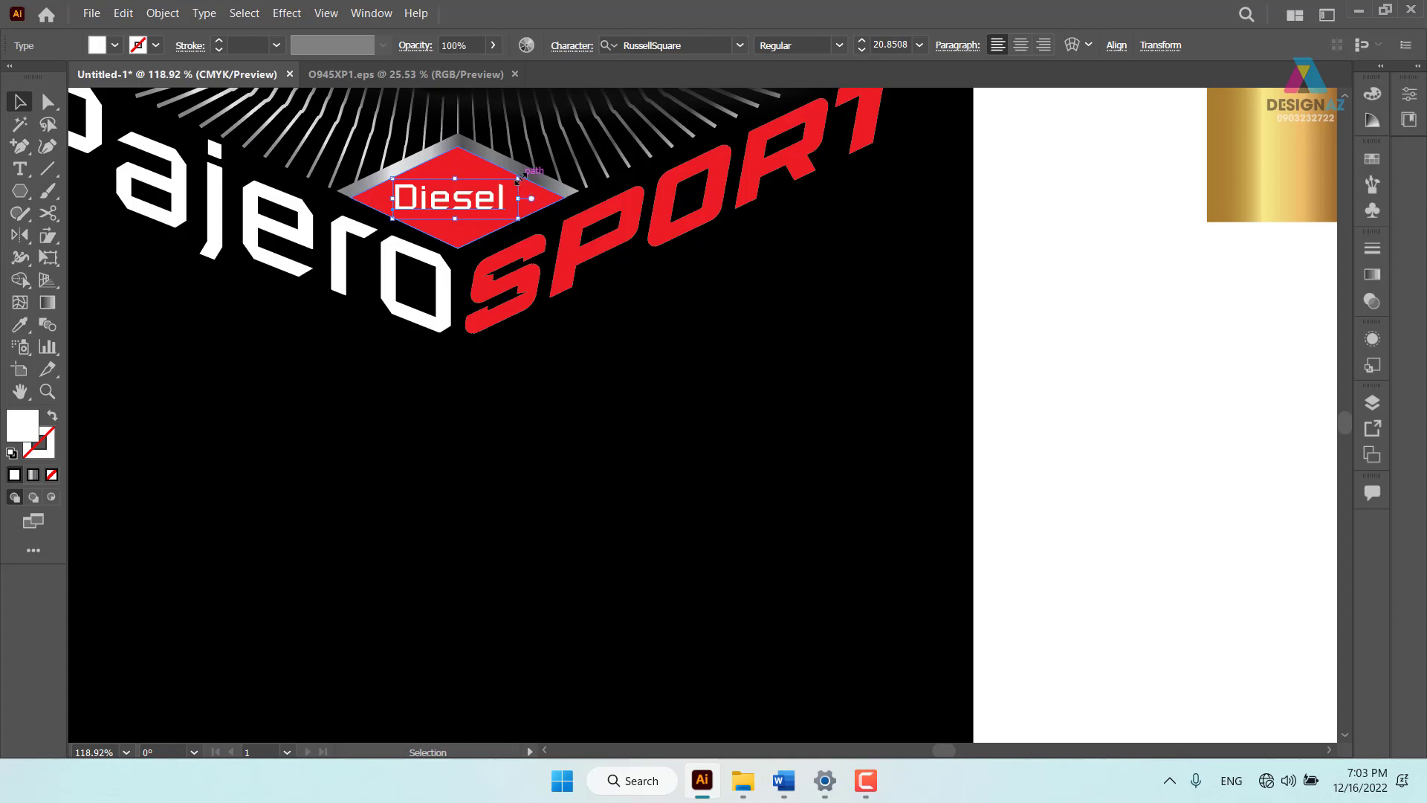
drag(521, 176, 530, 175)
Centre Diesel horizontally on the diamond and nudge it into place
shift+click(465, 165)
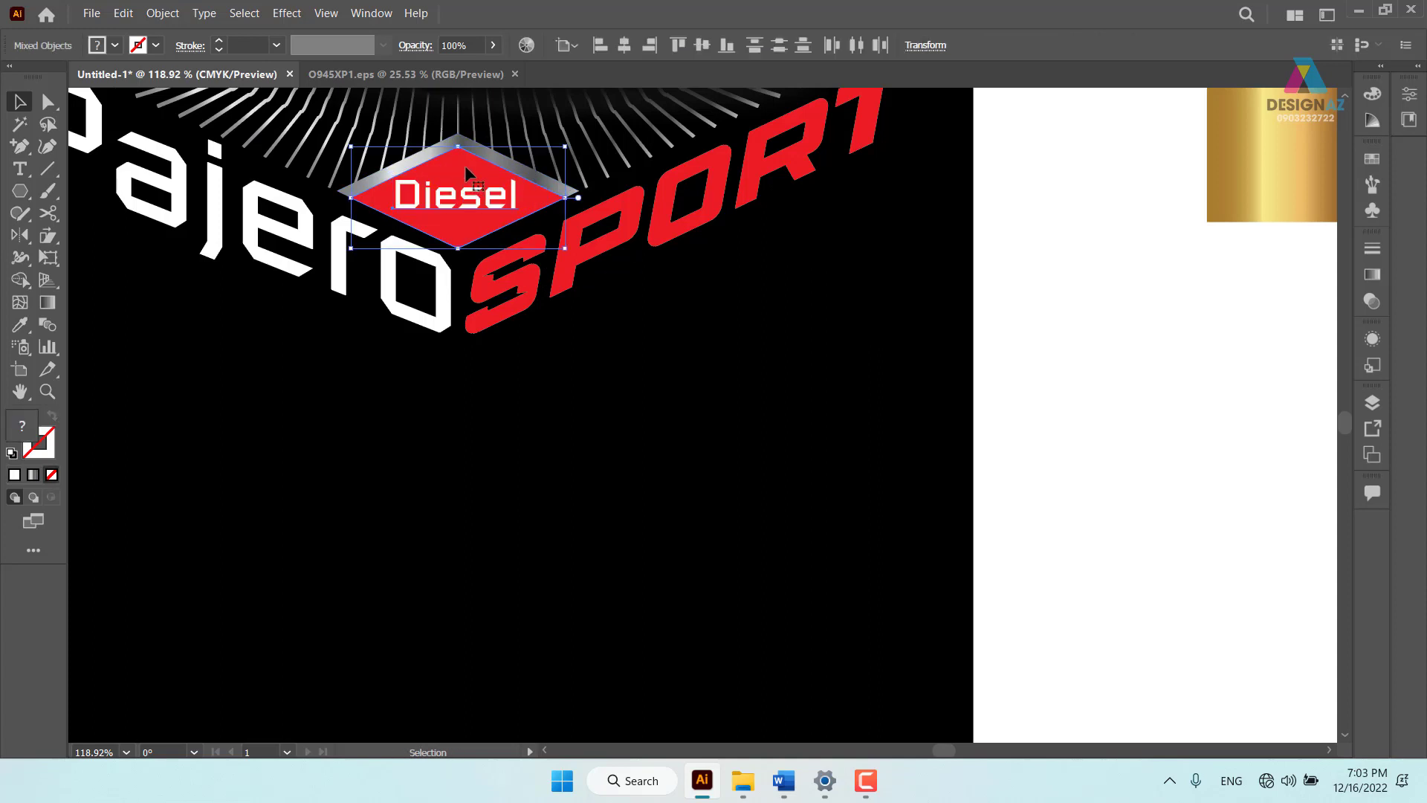
click(625, 45)
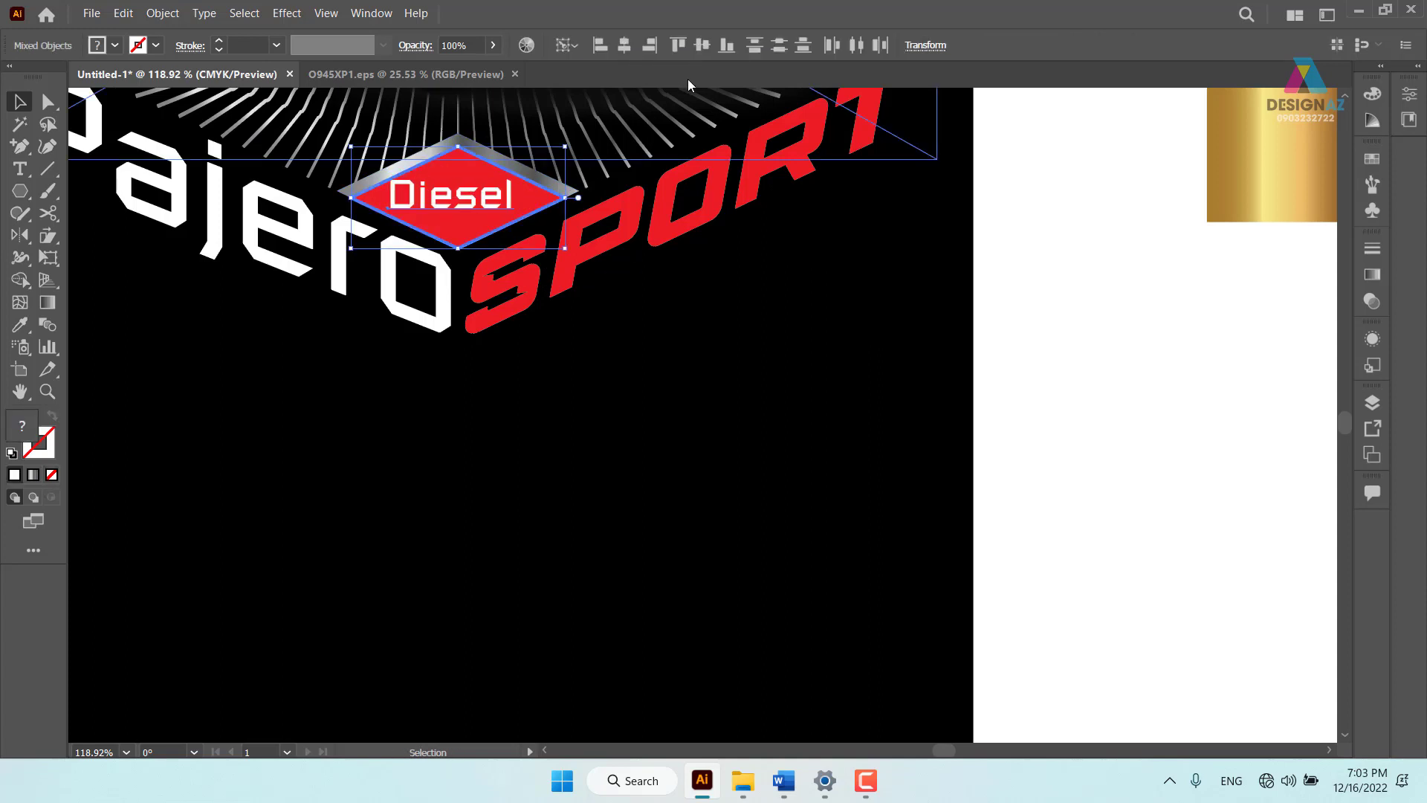
click(1132, 345)
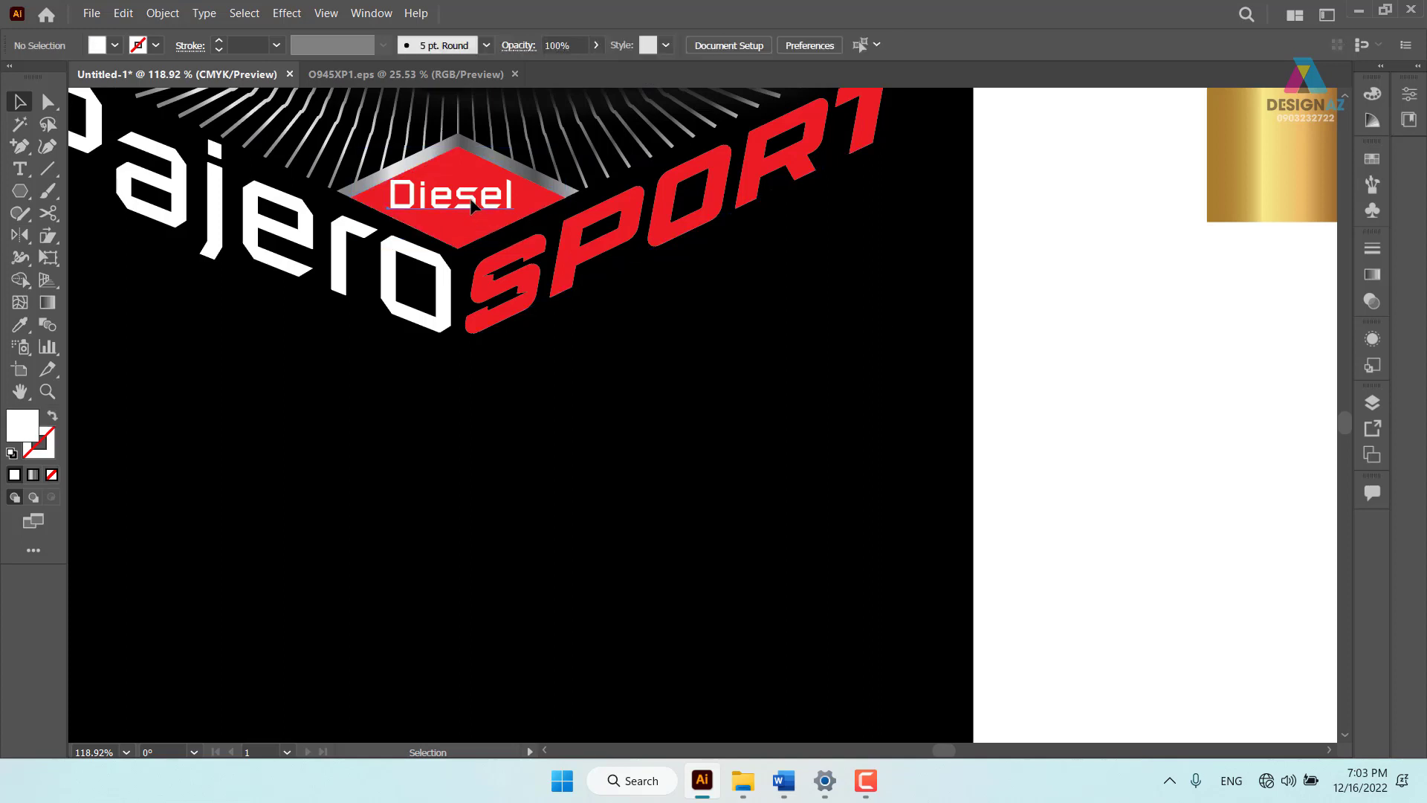
drag(470, 205, 477, 205)
shift+click(509, 256)
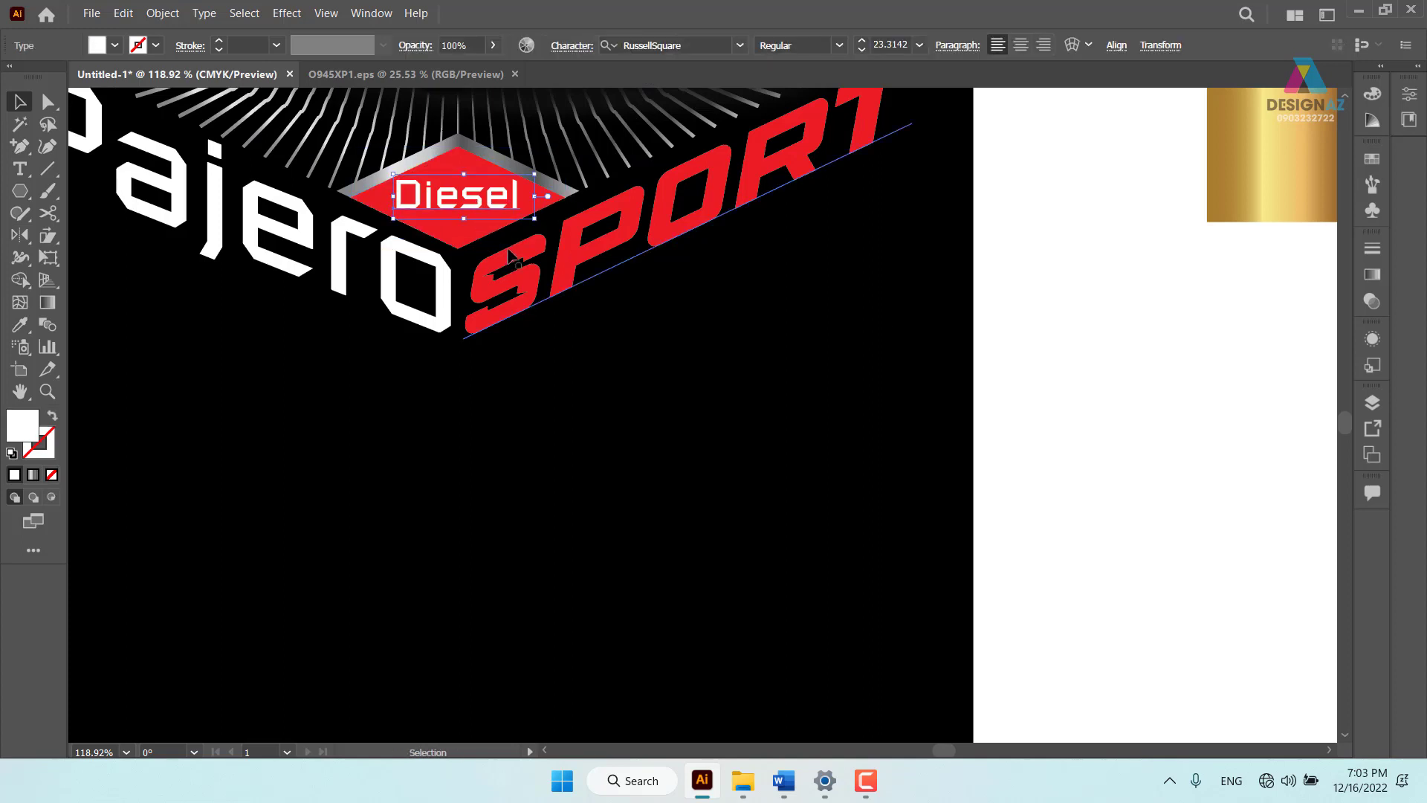
key(Right)
key(Right)
key(Right)
key(Right)
key(Down)
key(Down)
key(Down)
key(Down)
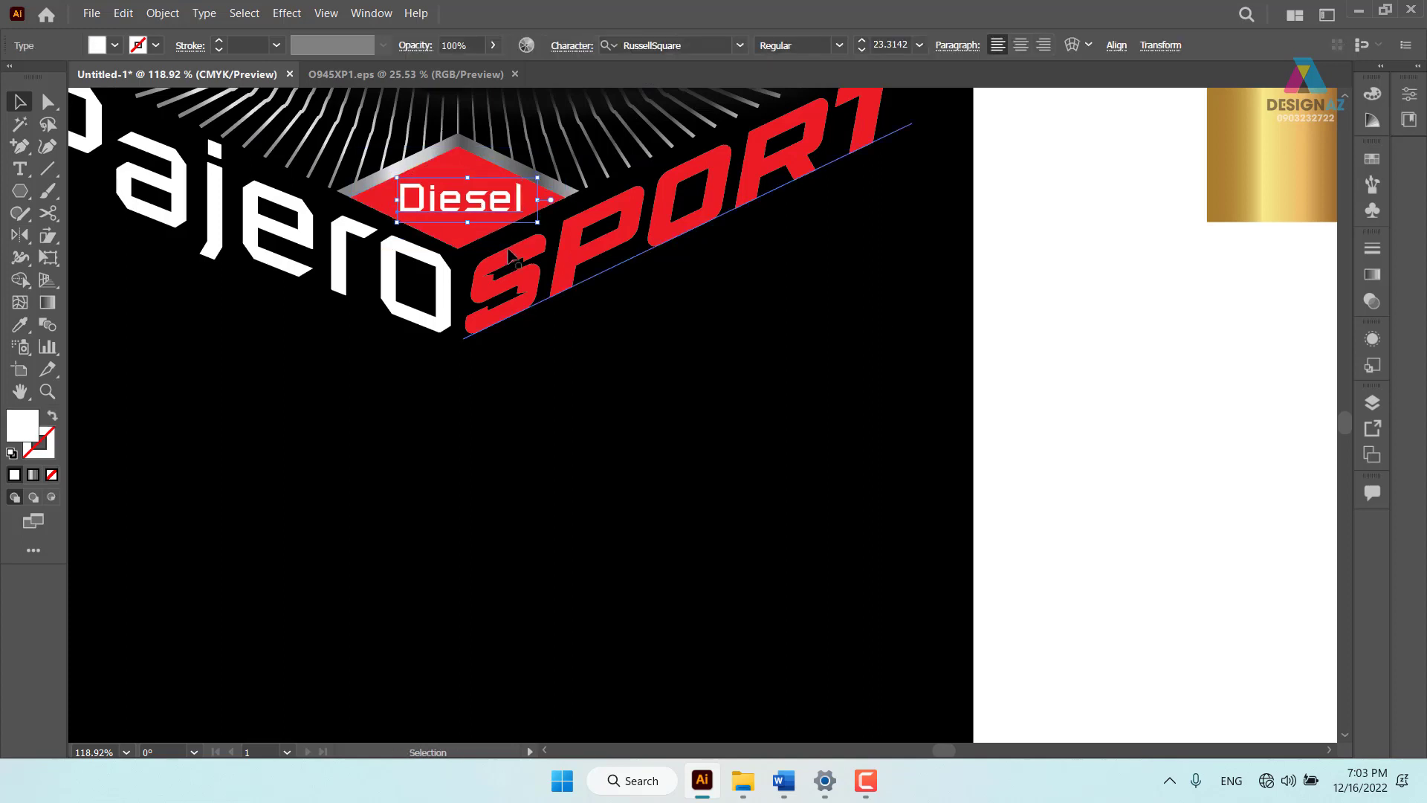
key(Left)
key(Left)
click(1019, 359)
drag(717, 361, 719, 525)
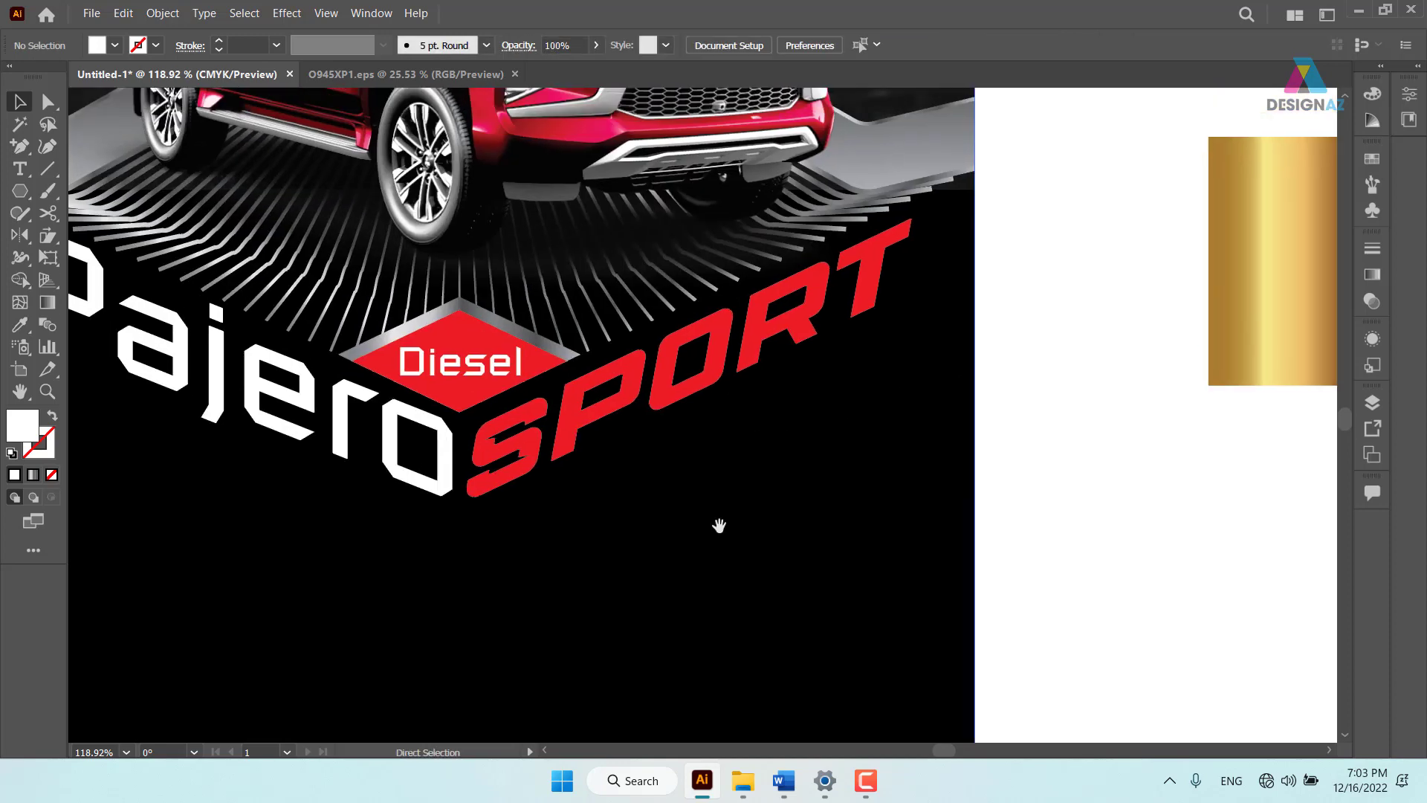
key(ctrl+plus)
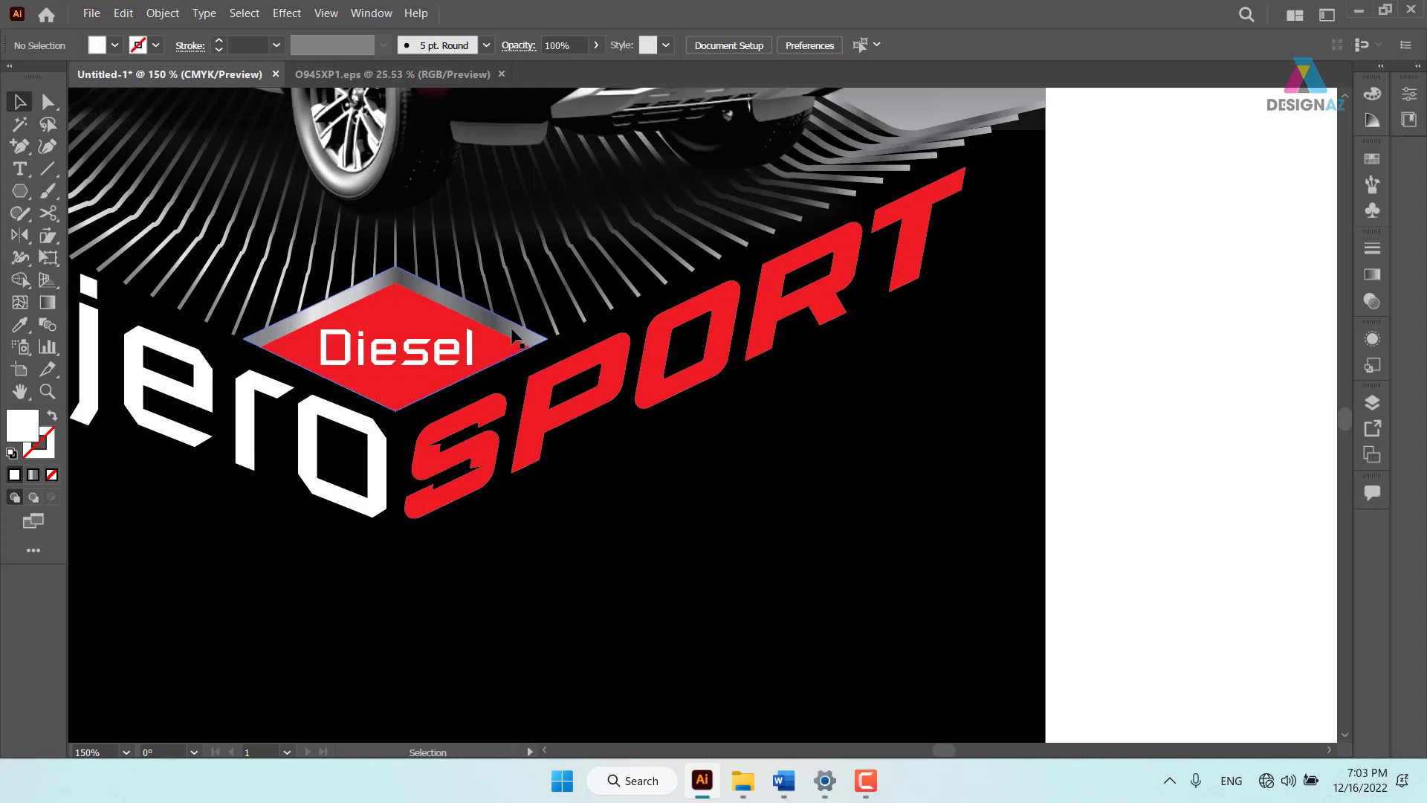
Set the Diesel badge group's blend mode to Screen
click(512, 336)
drag(398, 317, 413, 258)
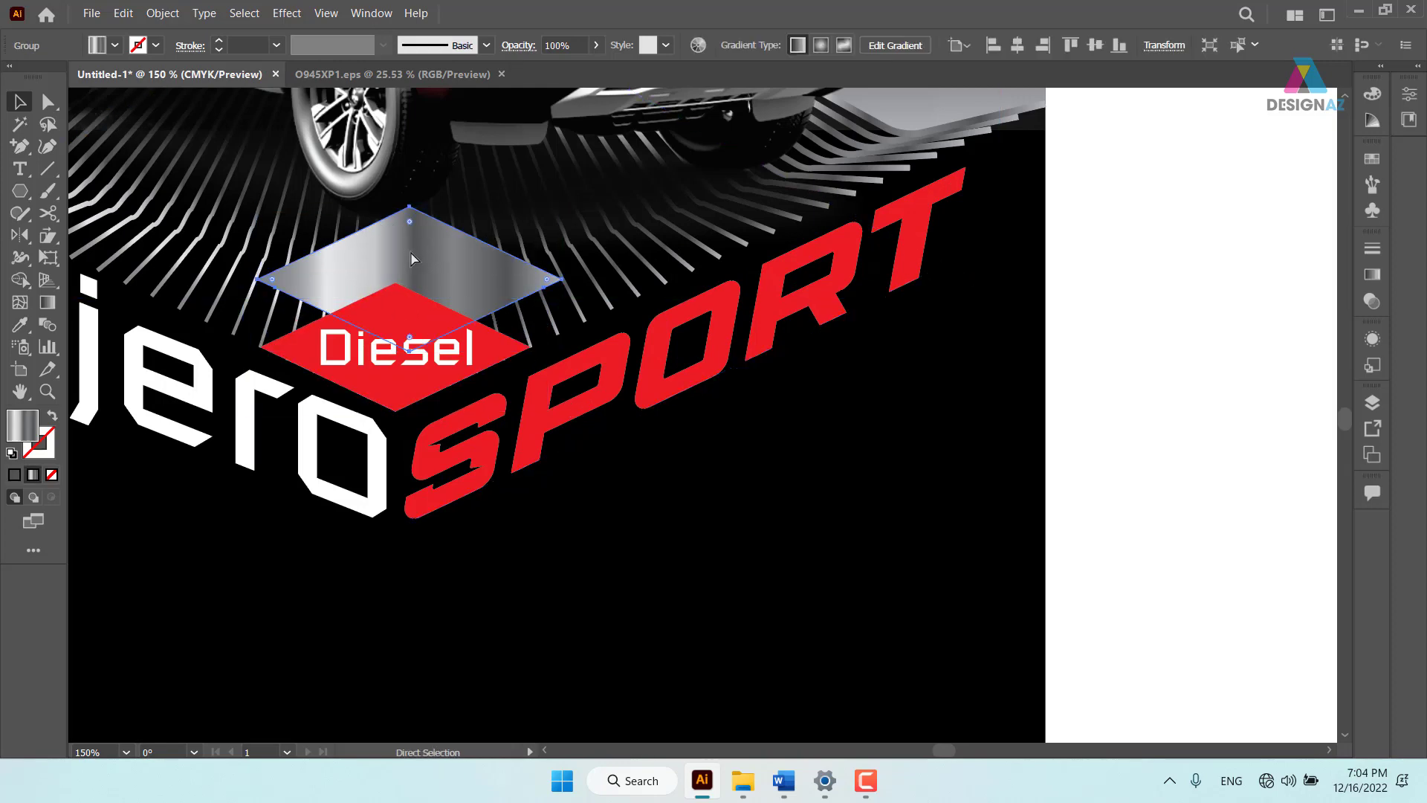
key(ctrl+z)
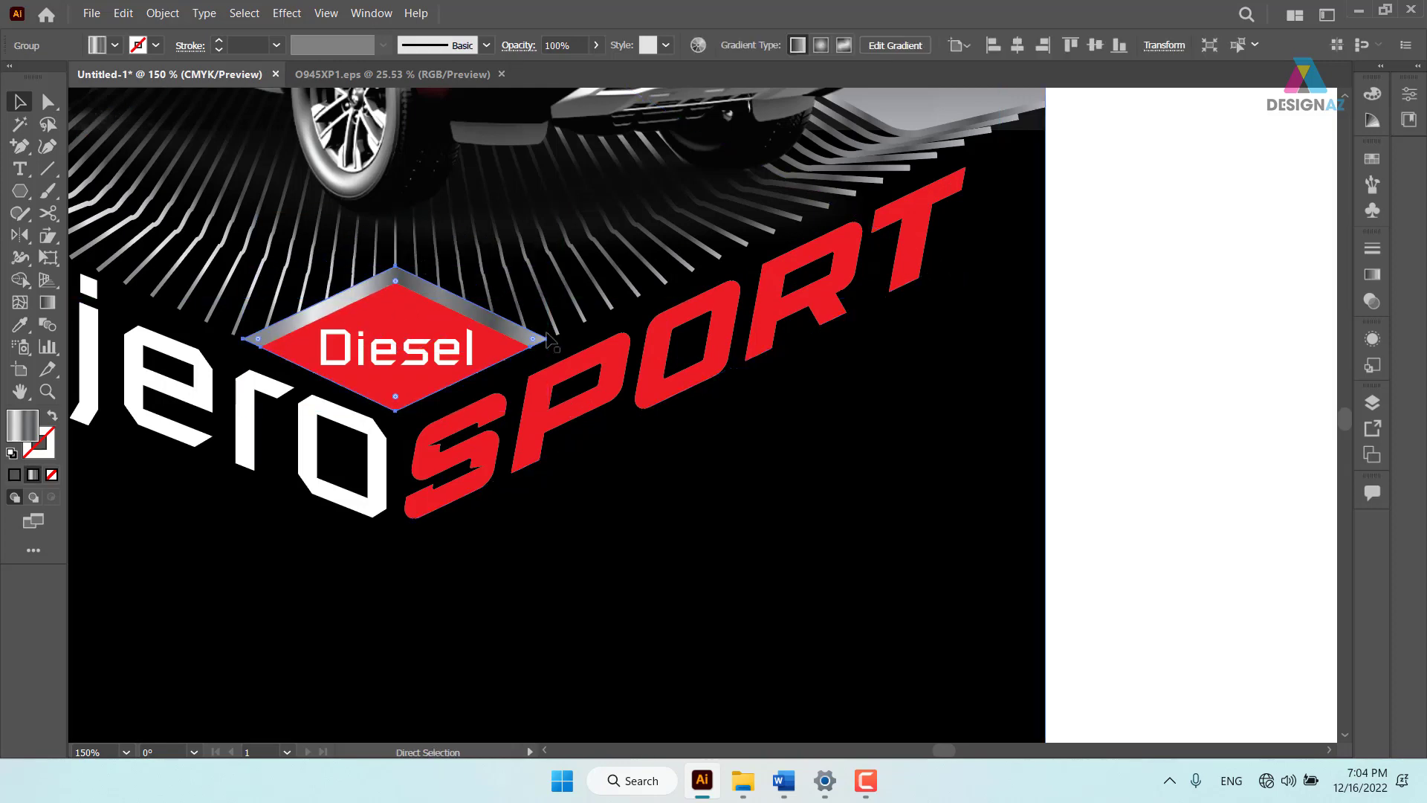
key(v)
click(1371, 300)
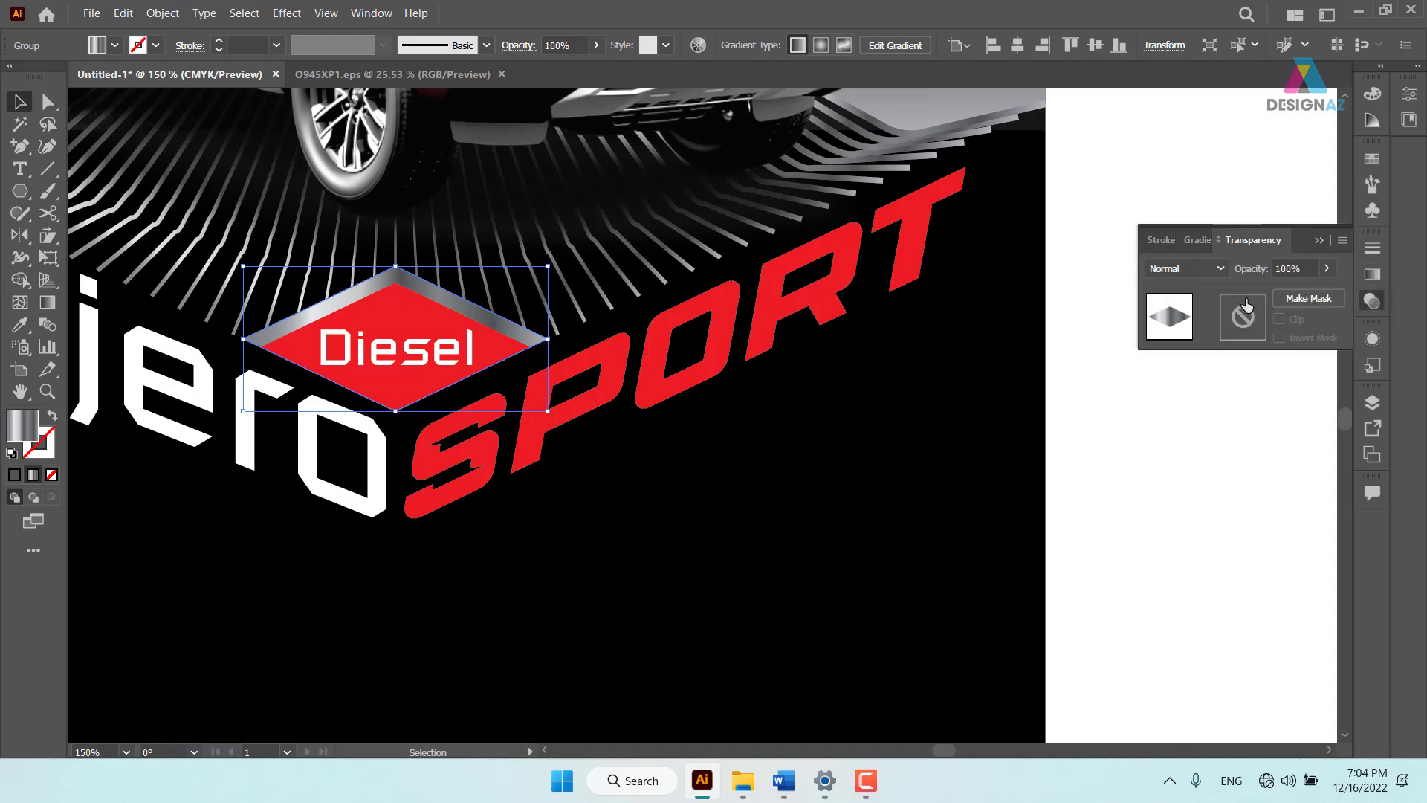
click(1202, 267)
click(1182, 394)
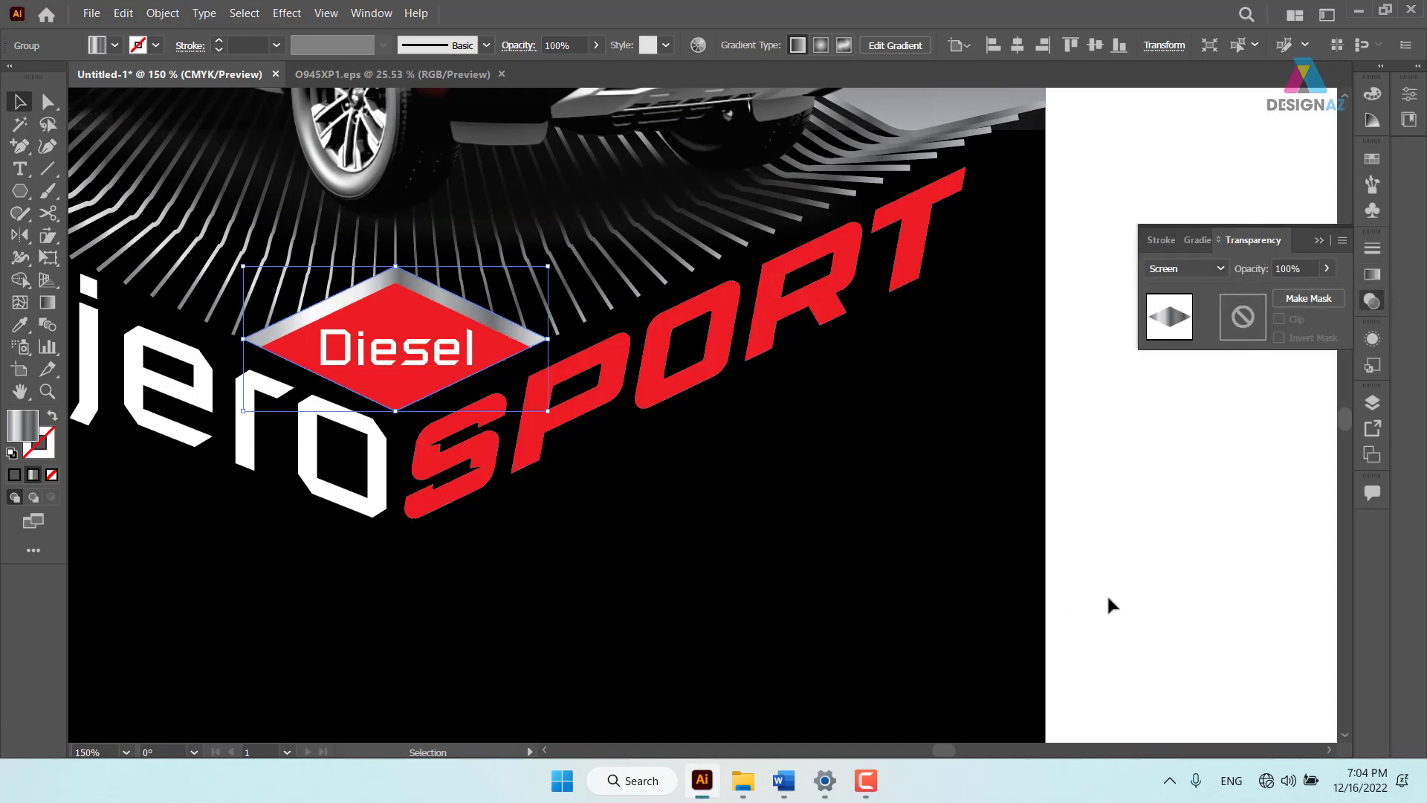
click(1158, 577)
Set the silver pillar artwork above the car to Screen blending as well
key(ctrl+minus)
key(ctrl+minus)
key(ctrl+minus)
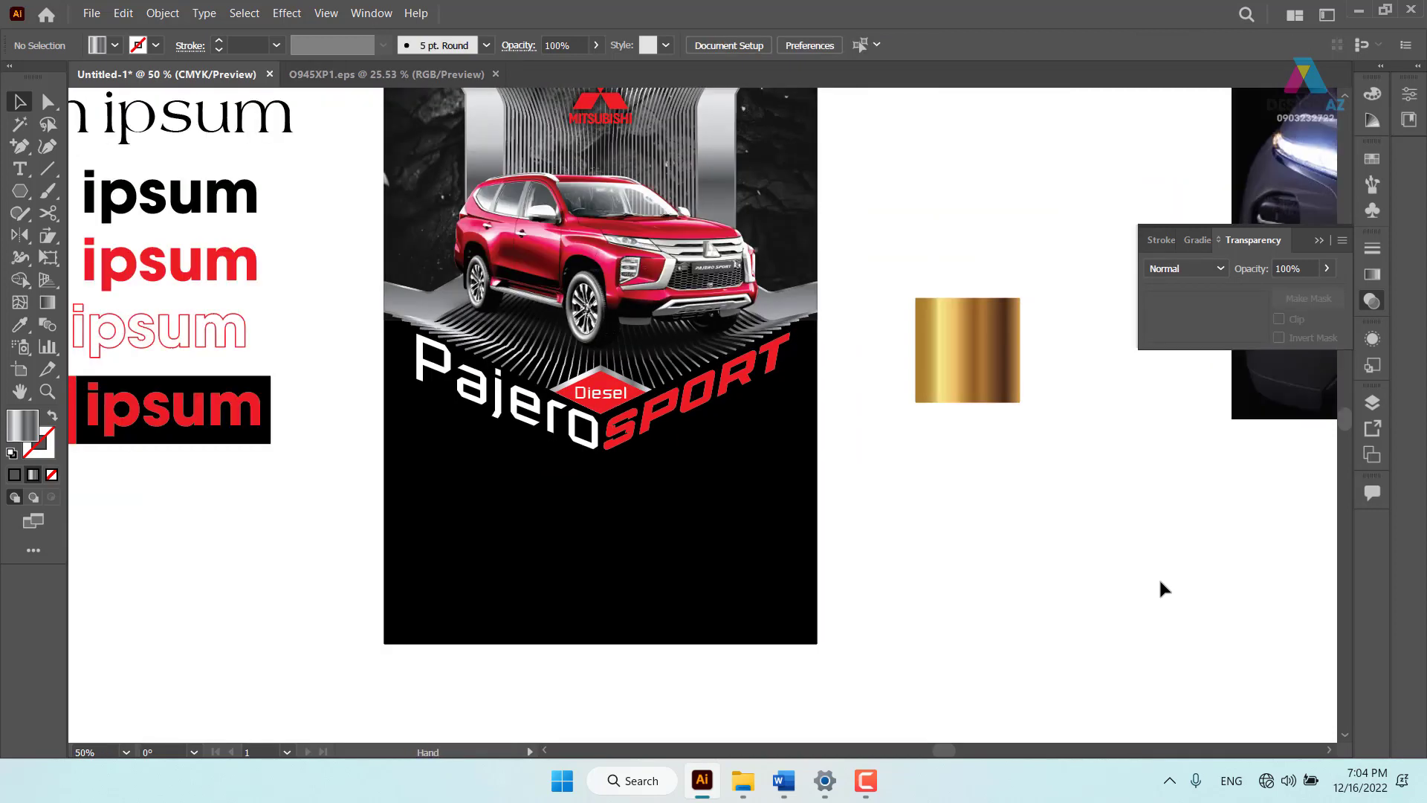
scroll(822, 389, up, 3)
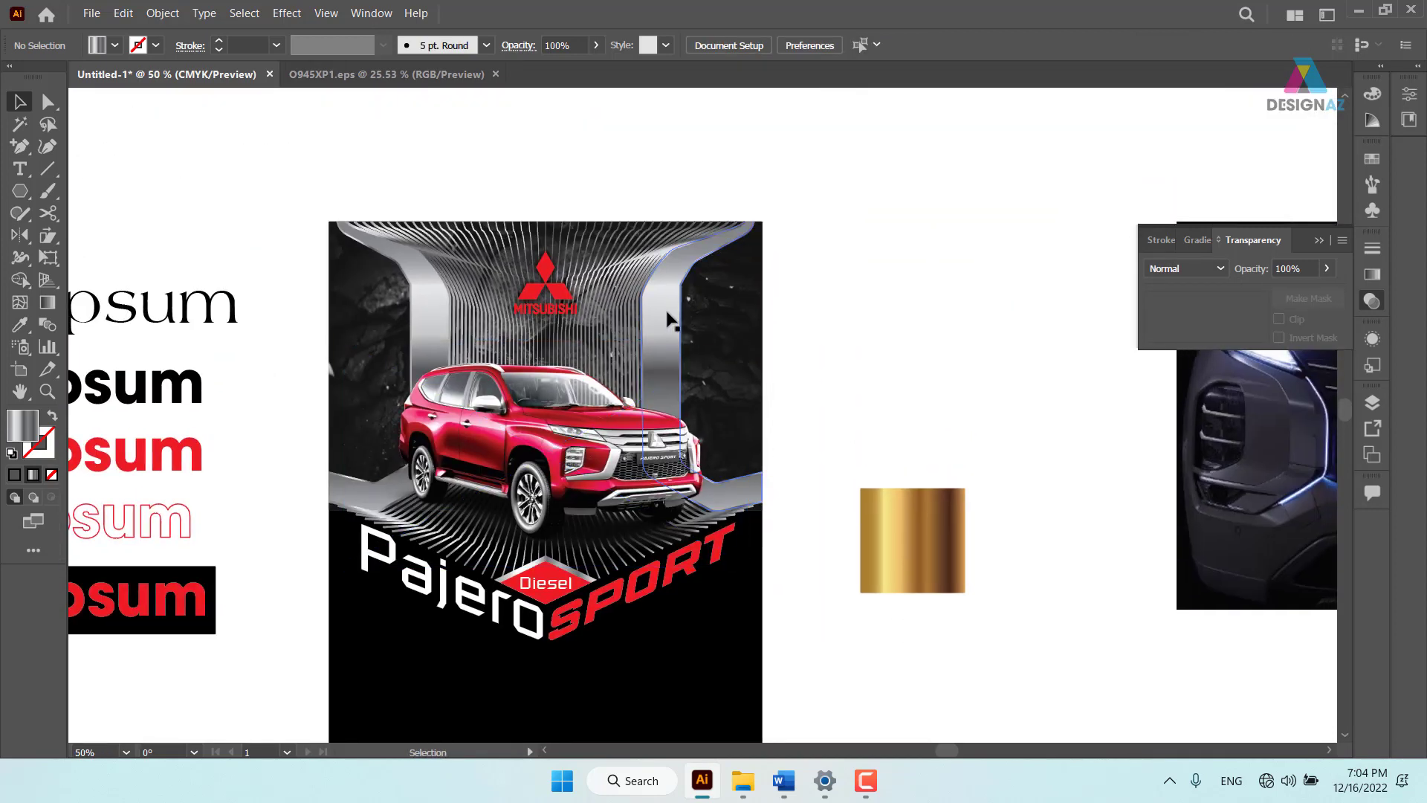
drag(686, 343, 784, 342)
key(ctrl+z)
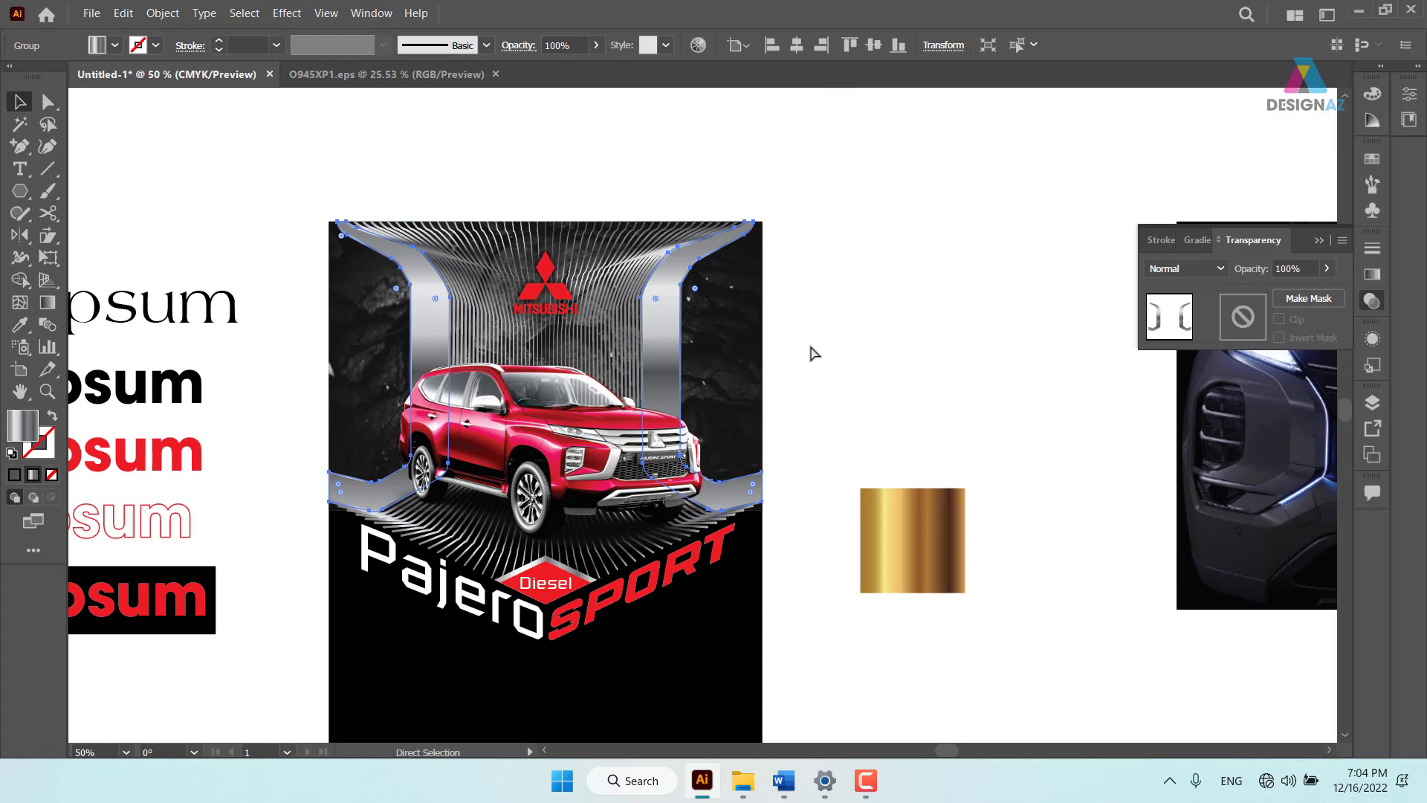
click(1214, 269)
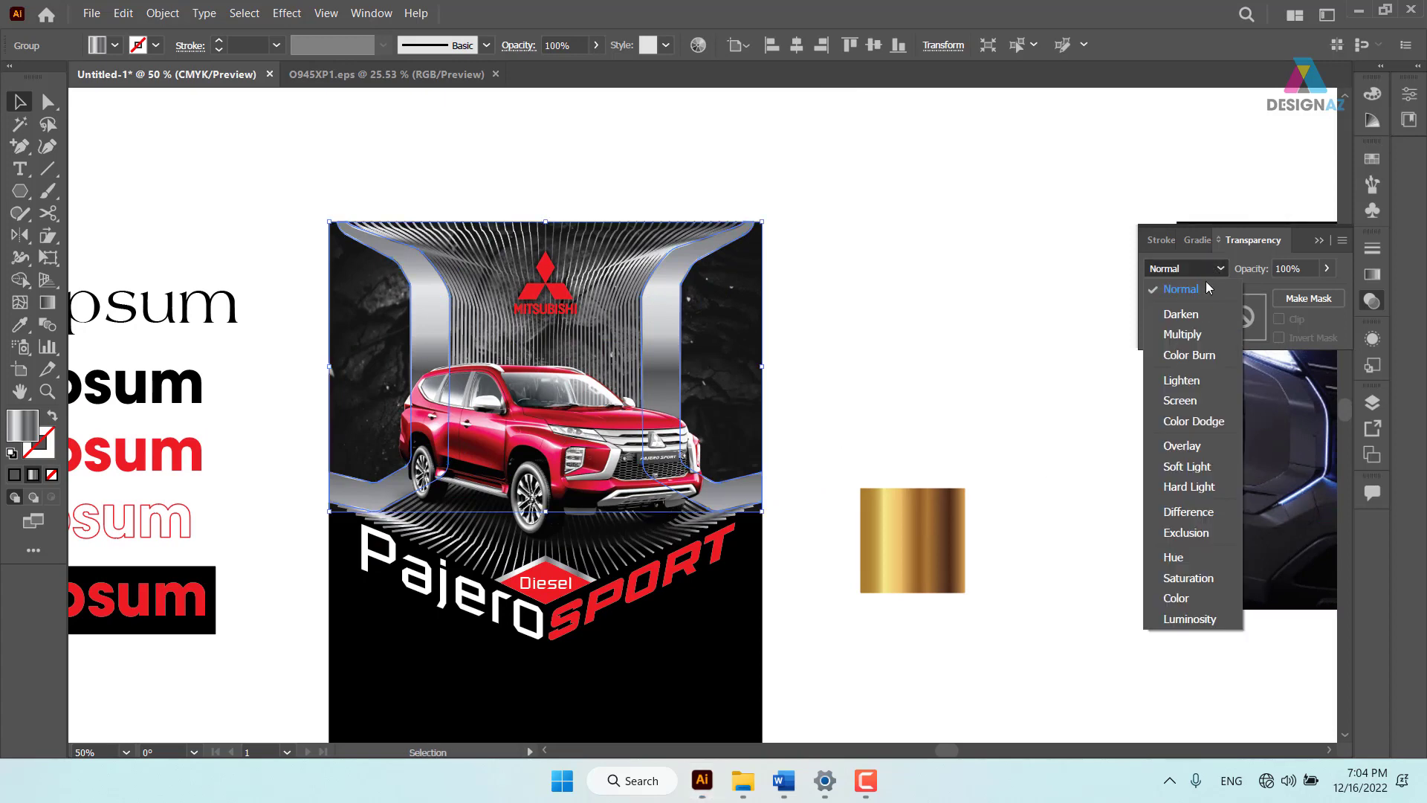
click(1188, 401)
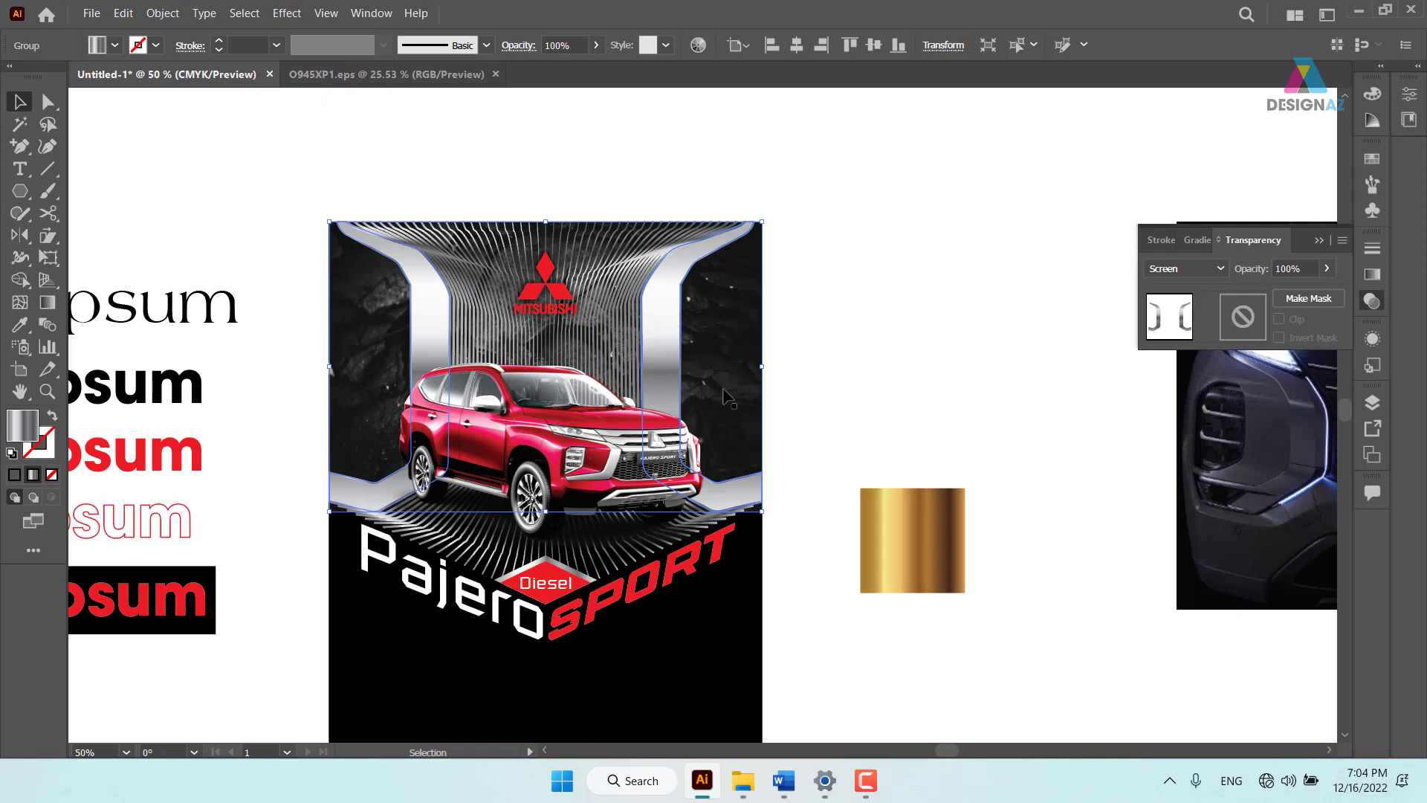
Lower the black panel's top edge to just below the Pajero title
scroll(812, 662, down, 3)
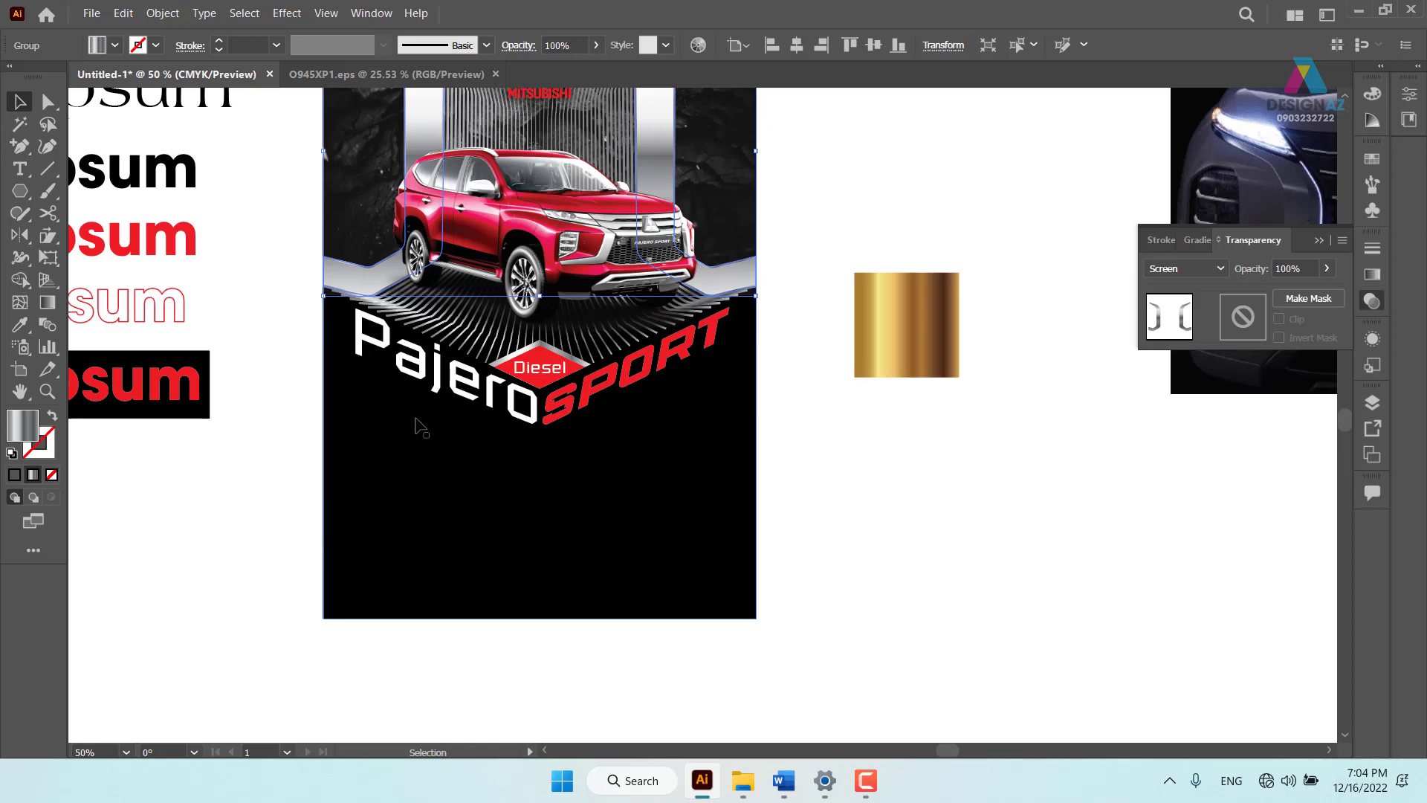
click(813, 399)
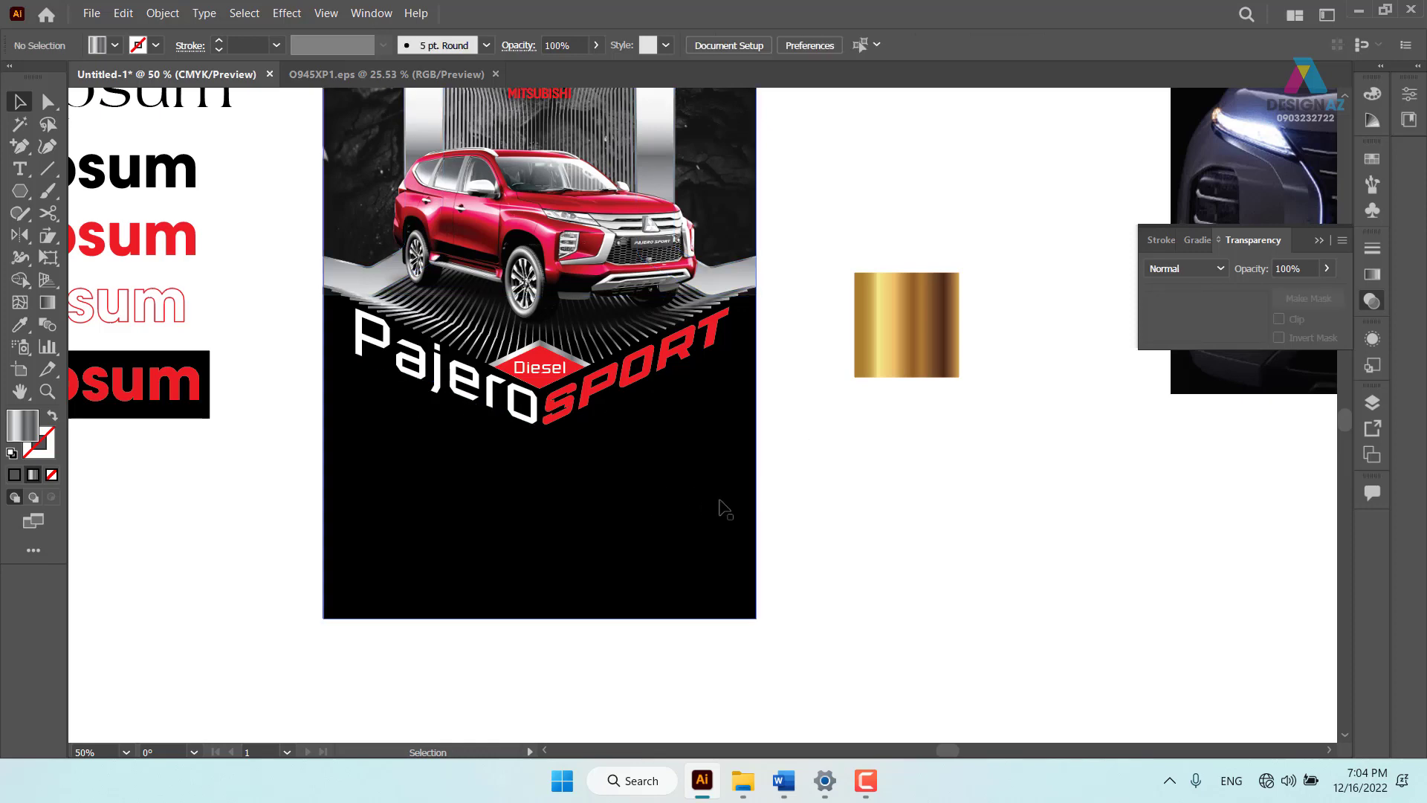
scroll(724, 510, up, 2)
click(669, 617)
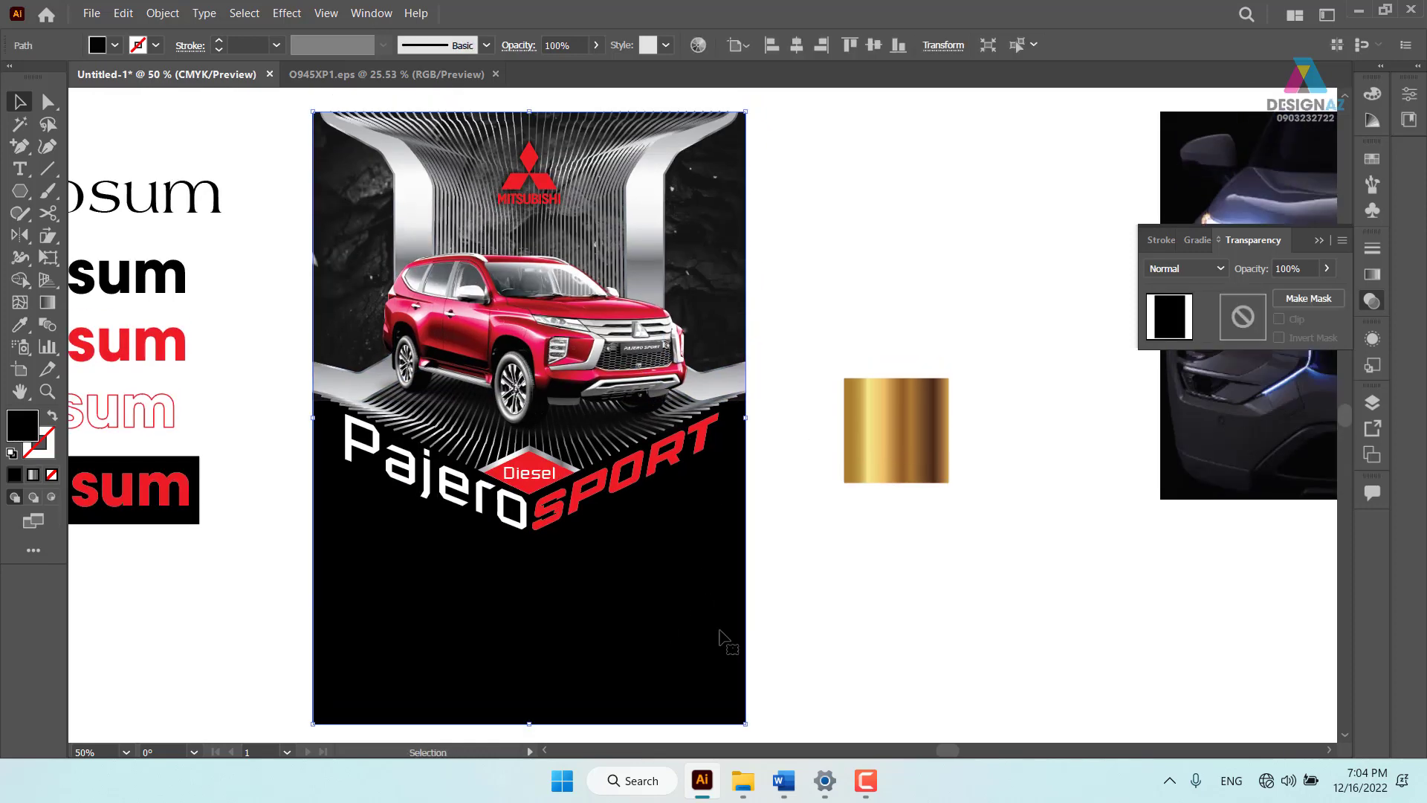
key(a)
key(v)
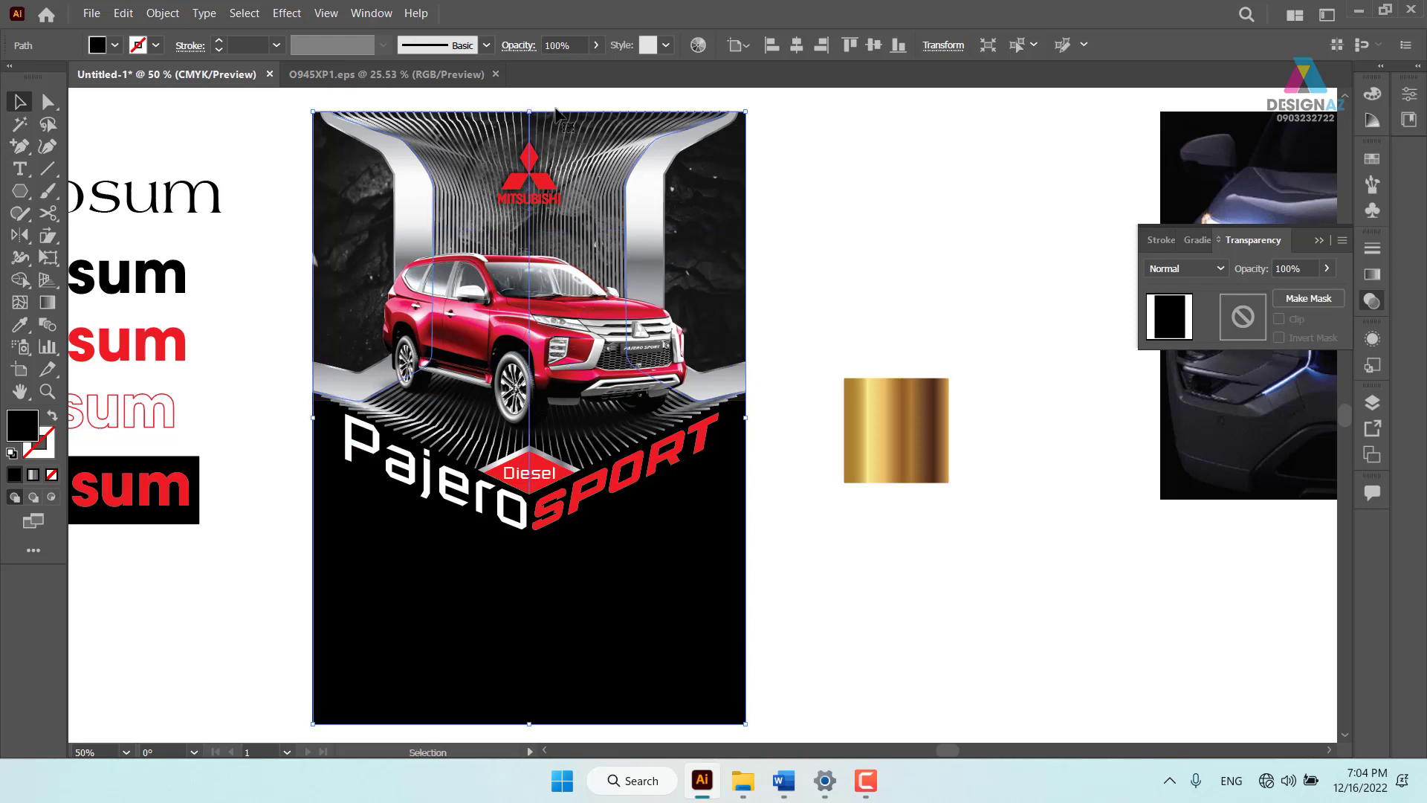
drag(529, 113, 470, 458)
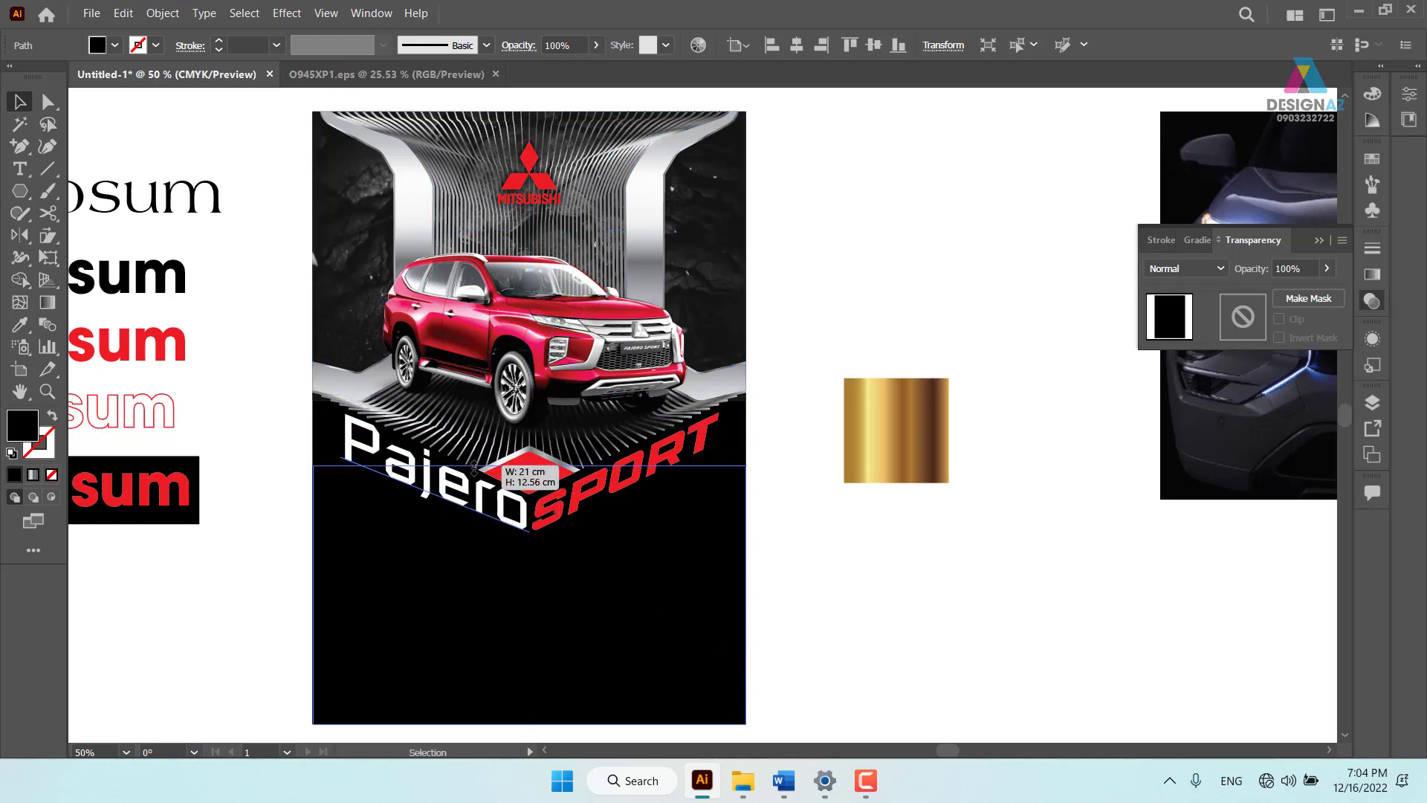
drag(471, 459, 471, 466)
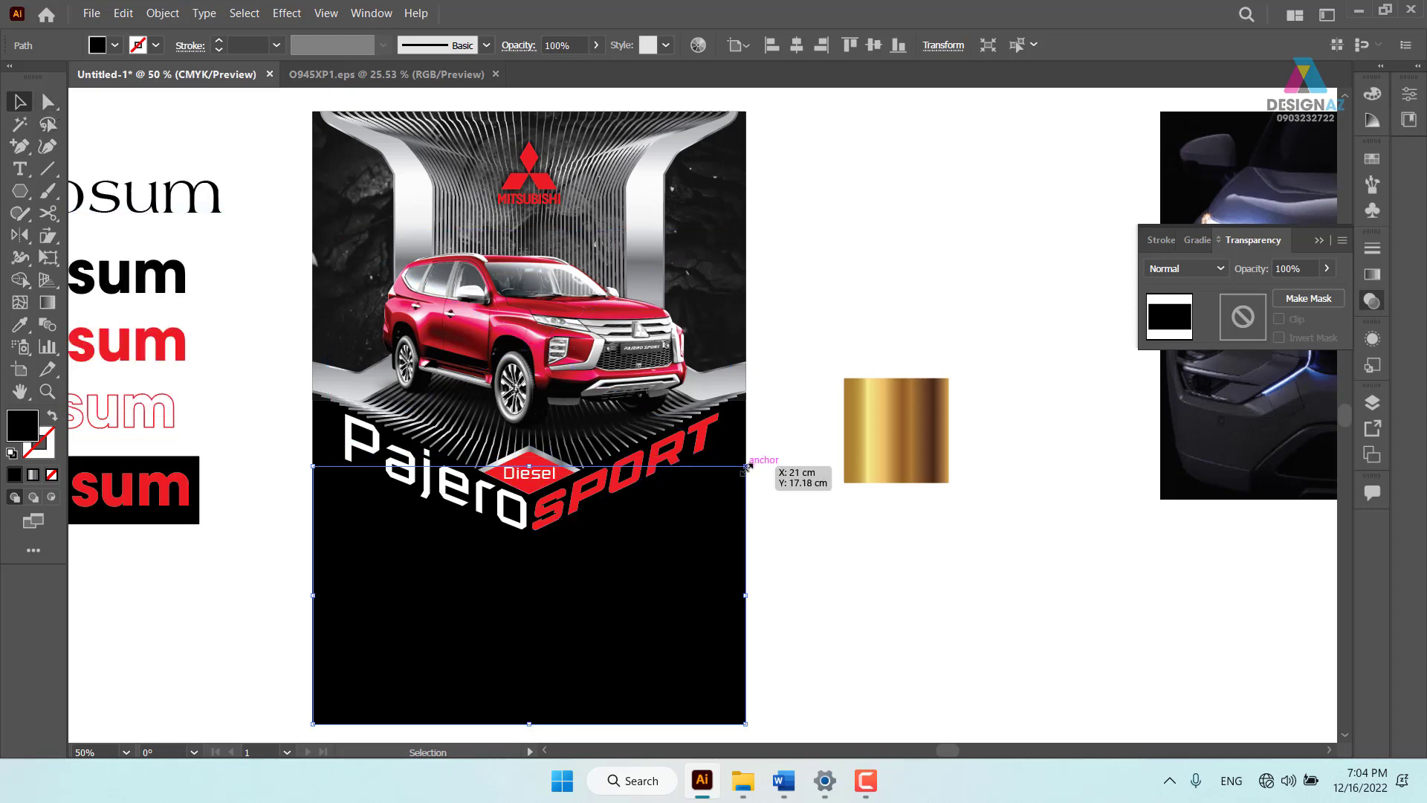
Drag the panel's top-right anchor down and fine-tune both corners so the edge slopes
key(a)
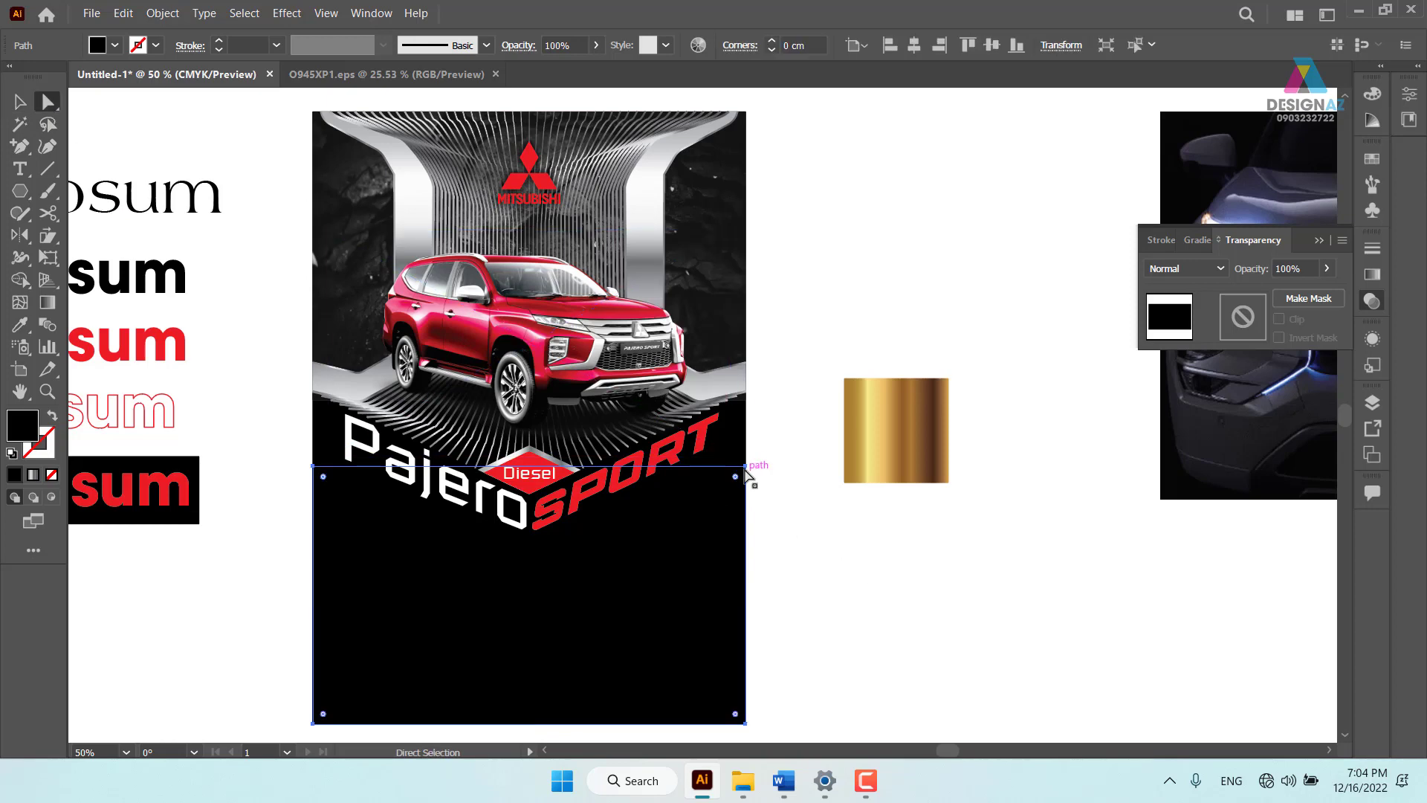
drag(746, 468, 703, 614)
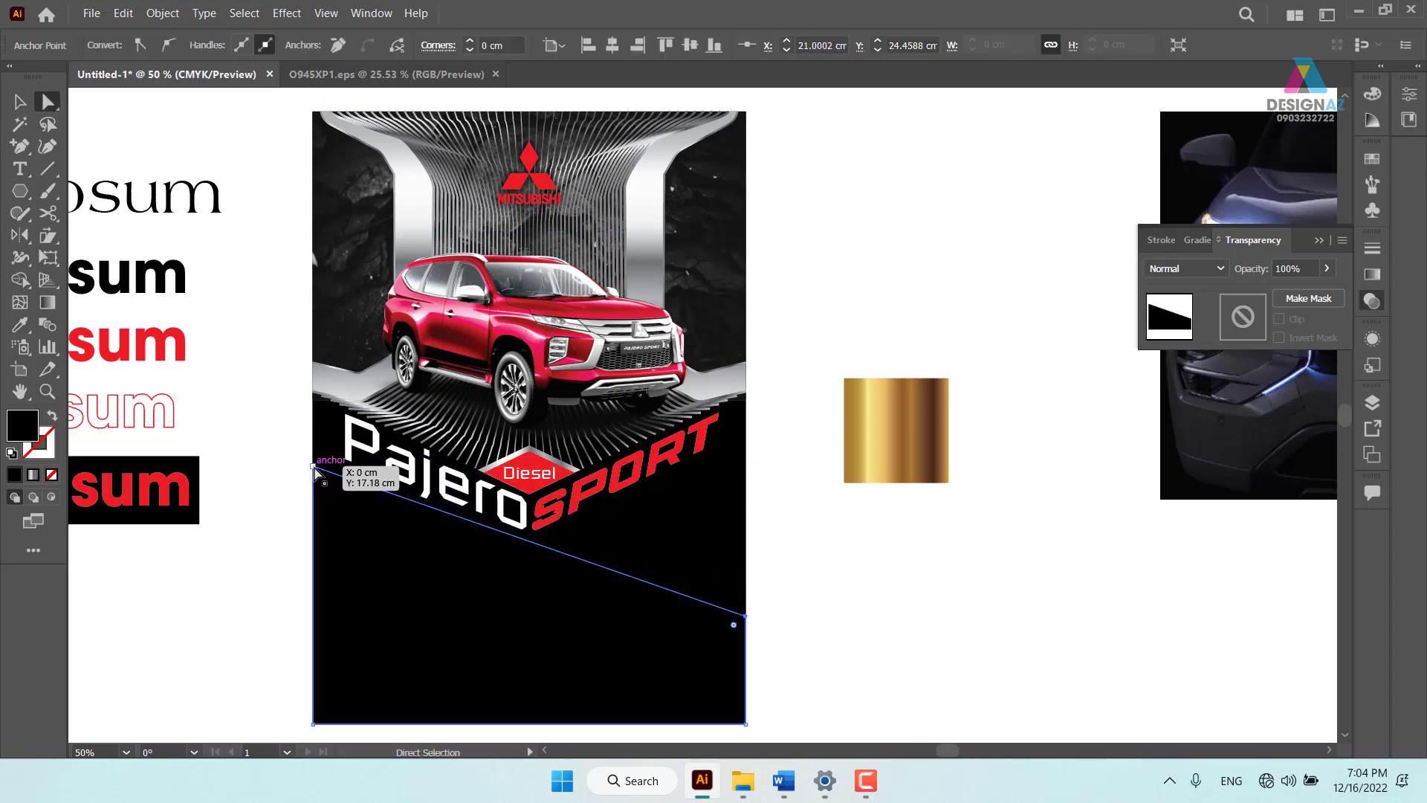
drag(315, 468, 320, 452)
drag(746, 616, 746, 647)
drag(313, 444, 313, 450)
drag(745, 647, 746, 642)
Fill the slanted lower panel with a white-to-black linear gradient
click(781, 659)
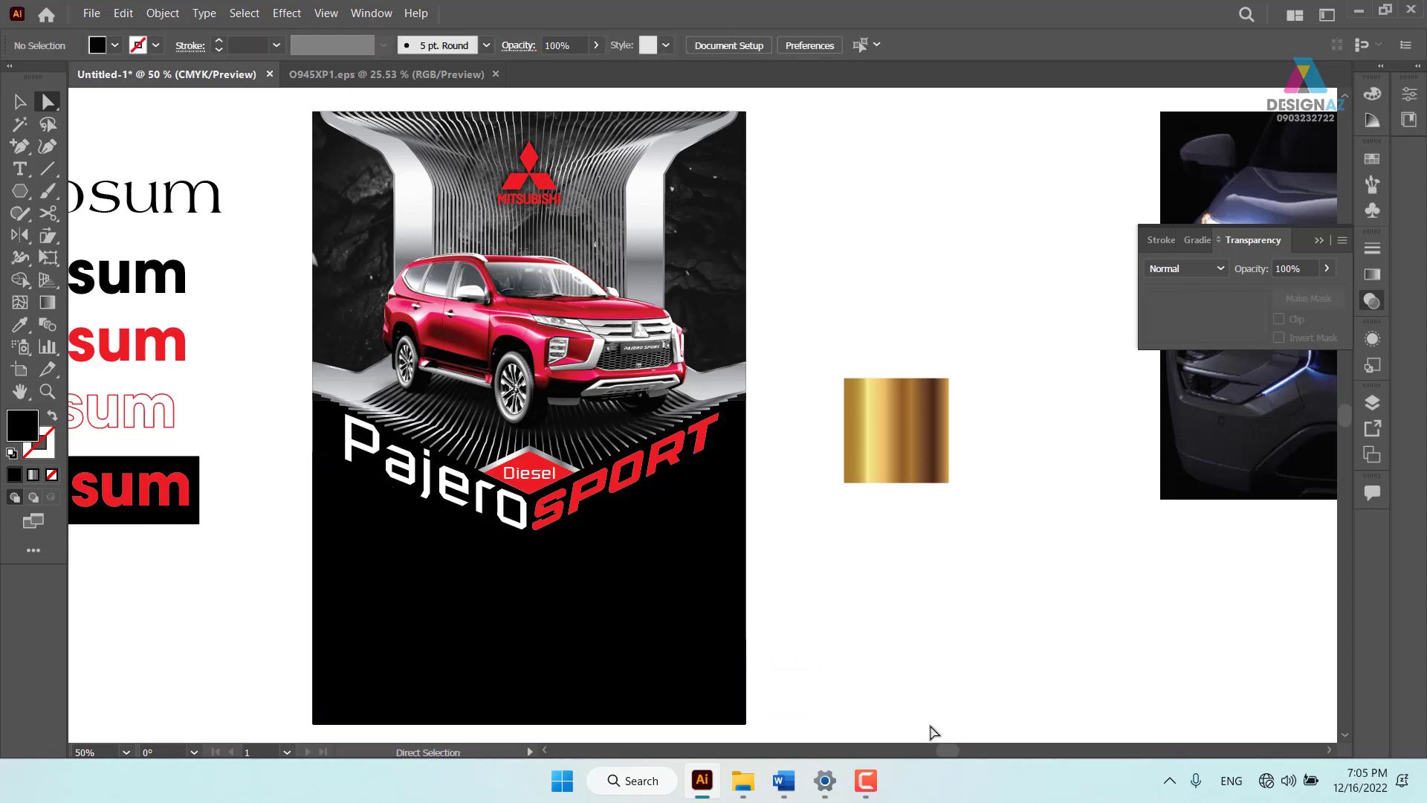
click(18, 103)
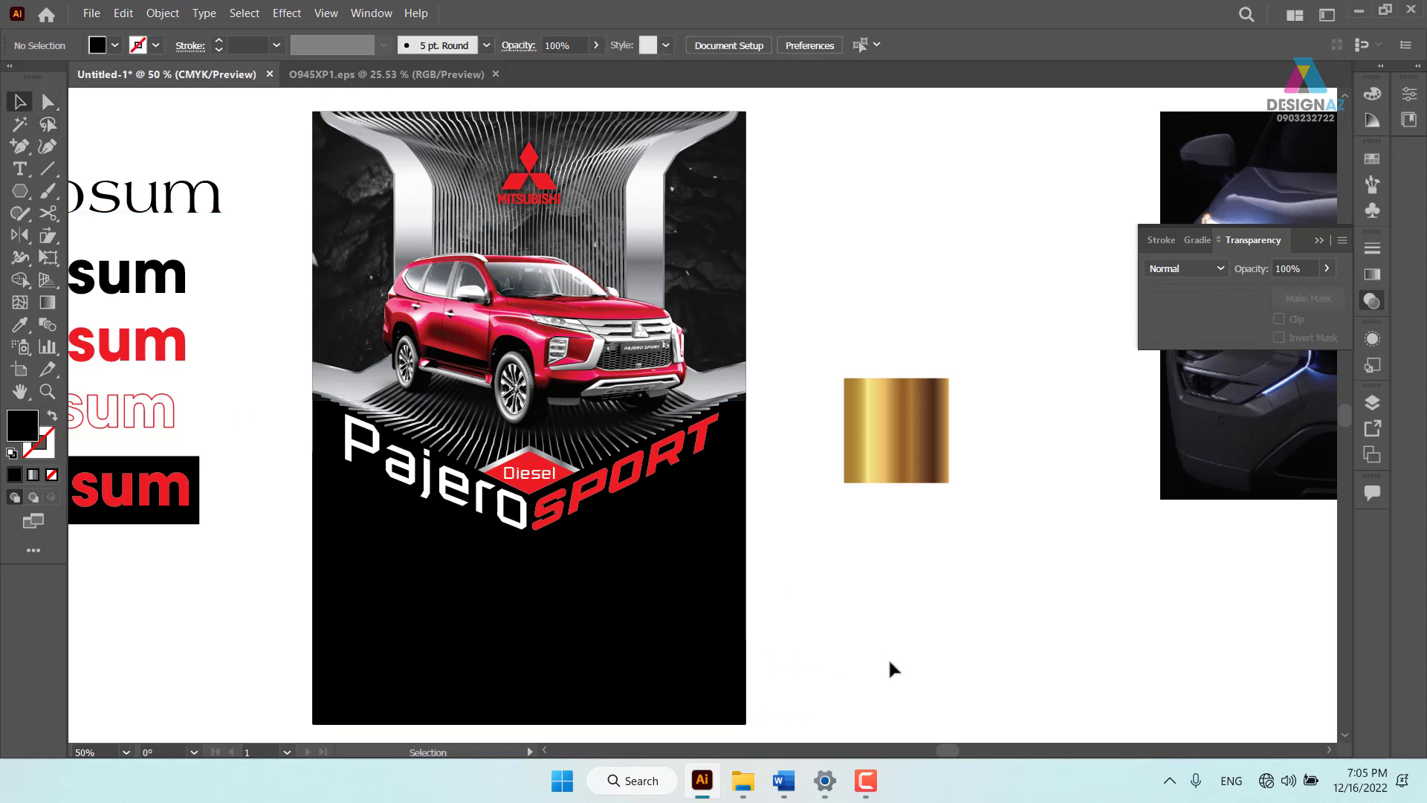
click(636, 685)
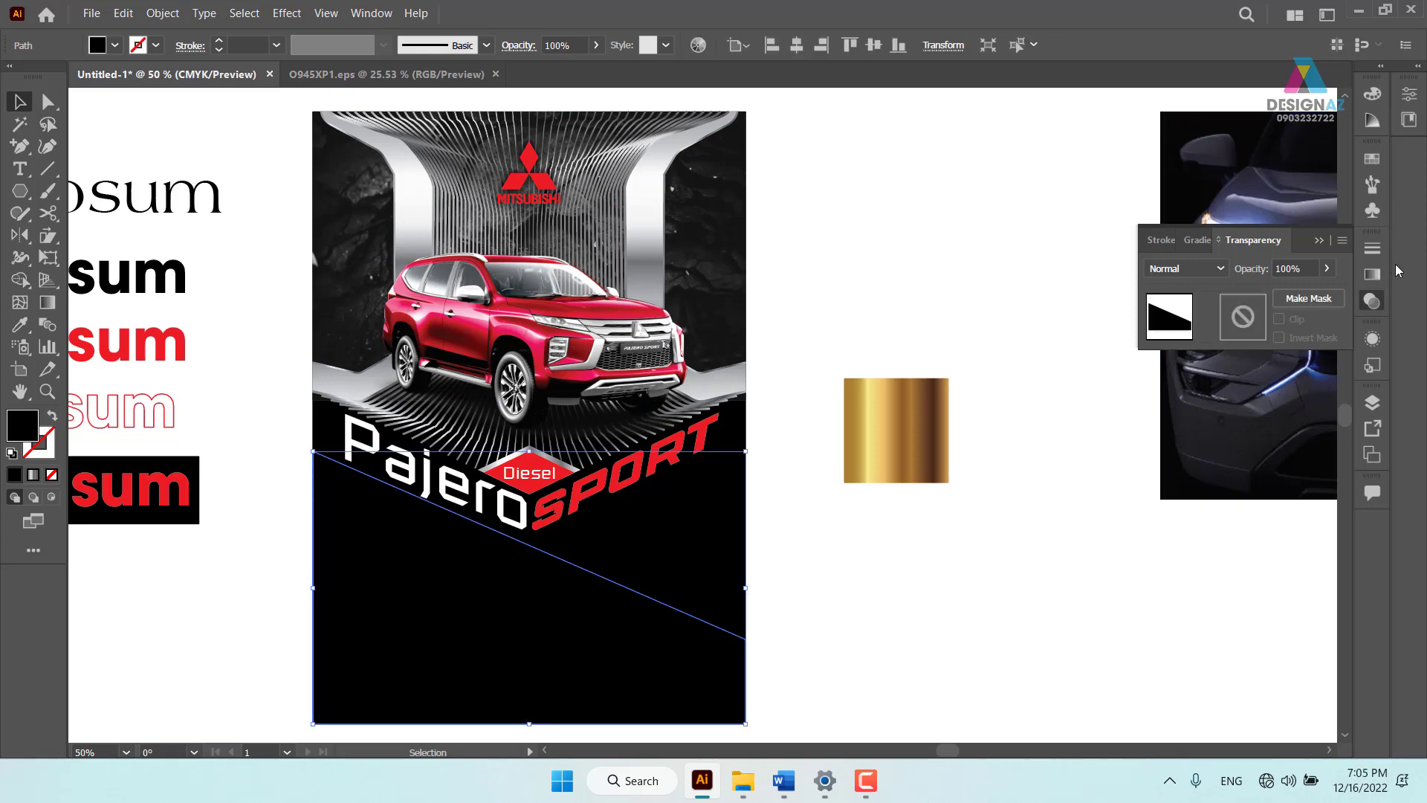
click(1372, 278)
click(1249, 377)
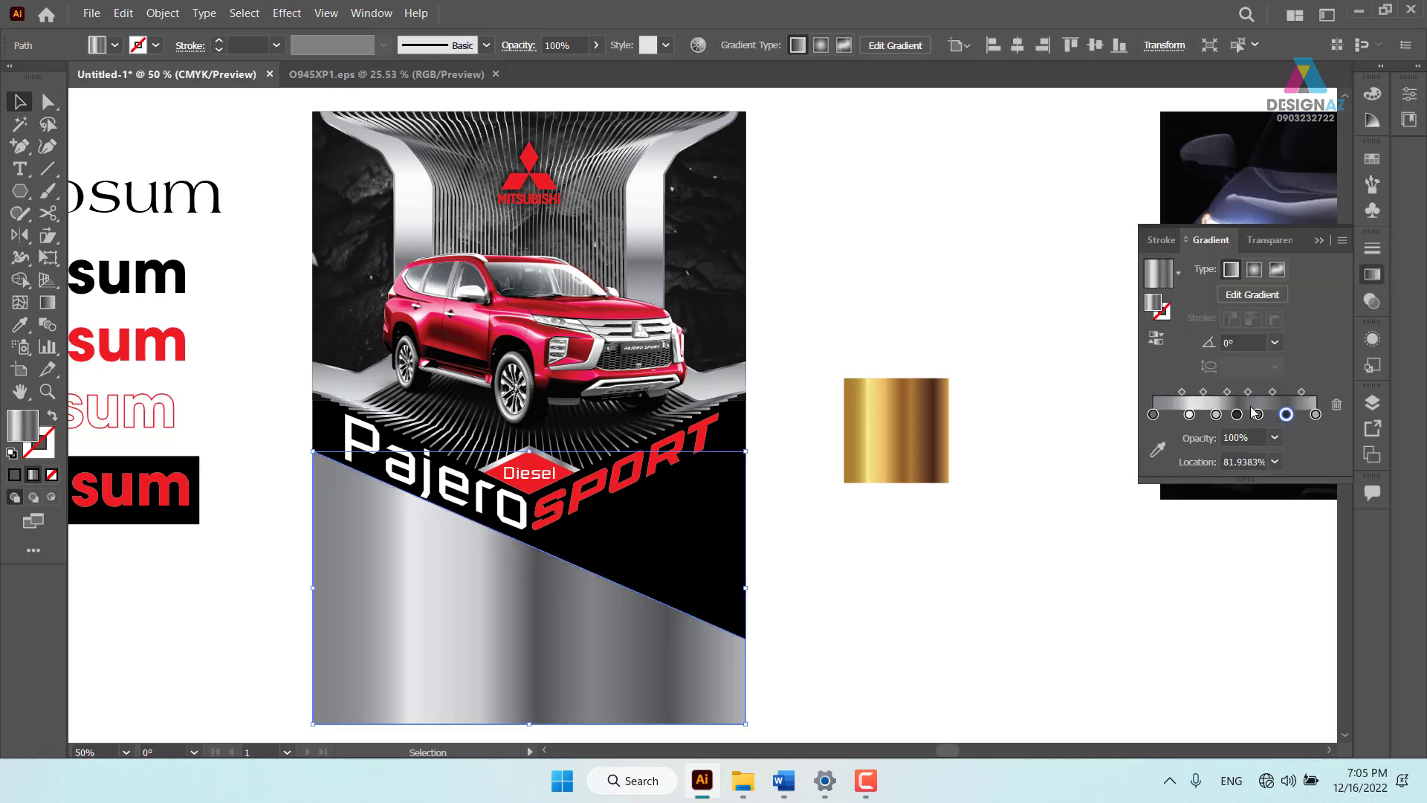
click(1372, 161)
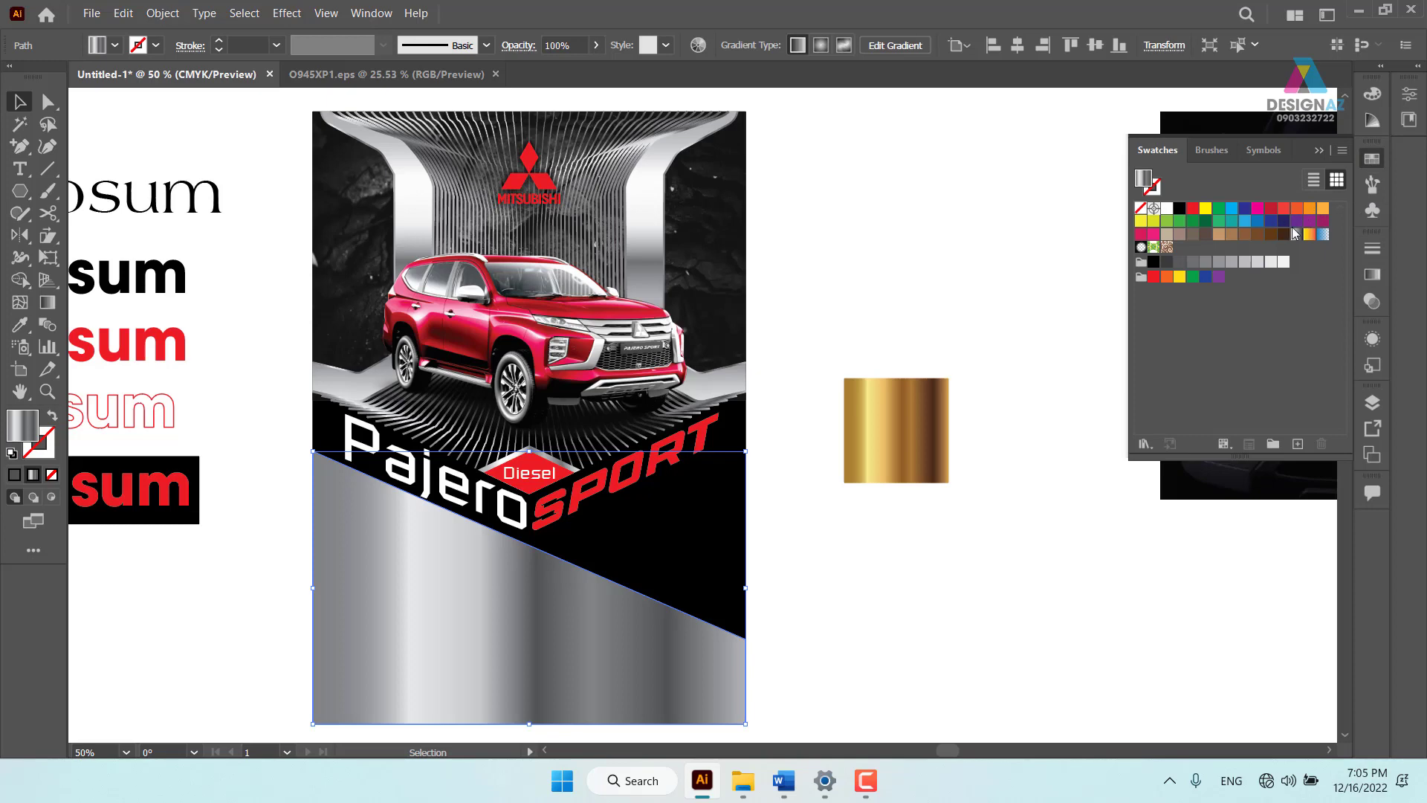
click(1296, 235)
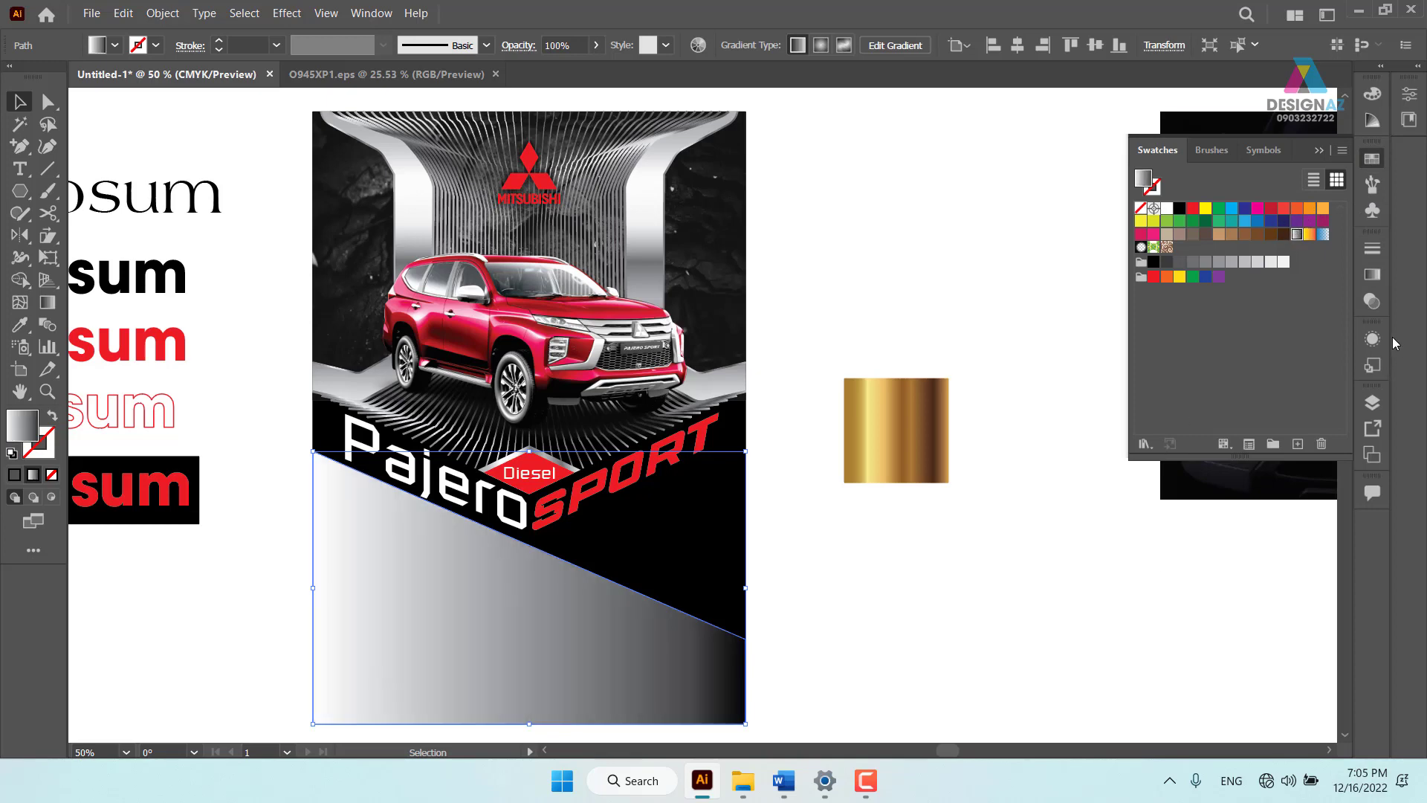
click(1374, 276)
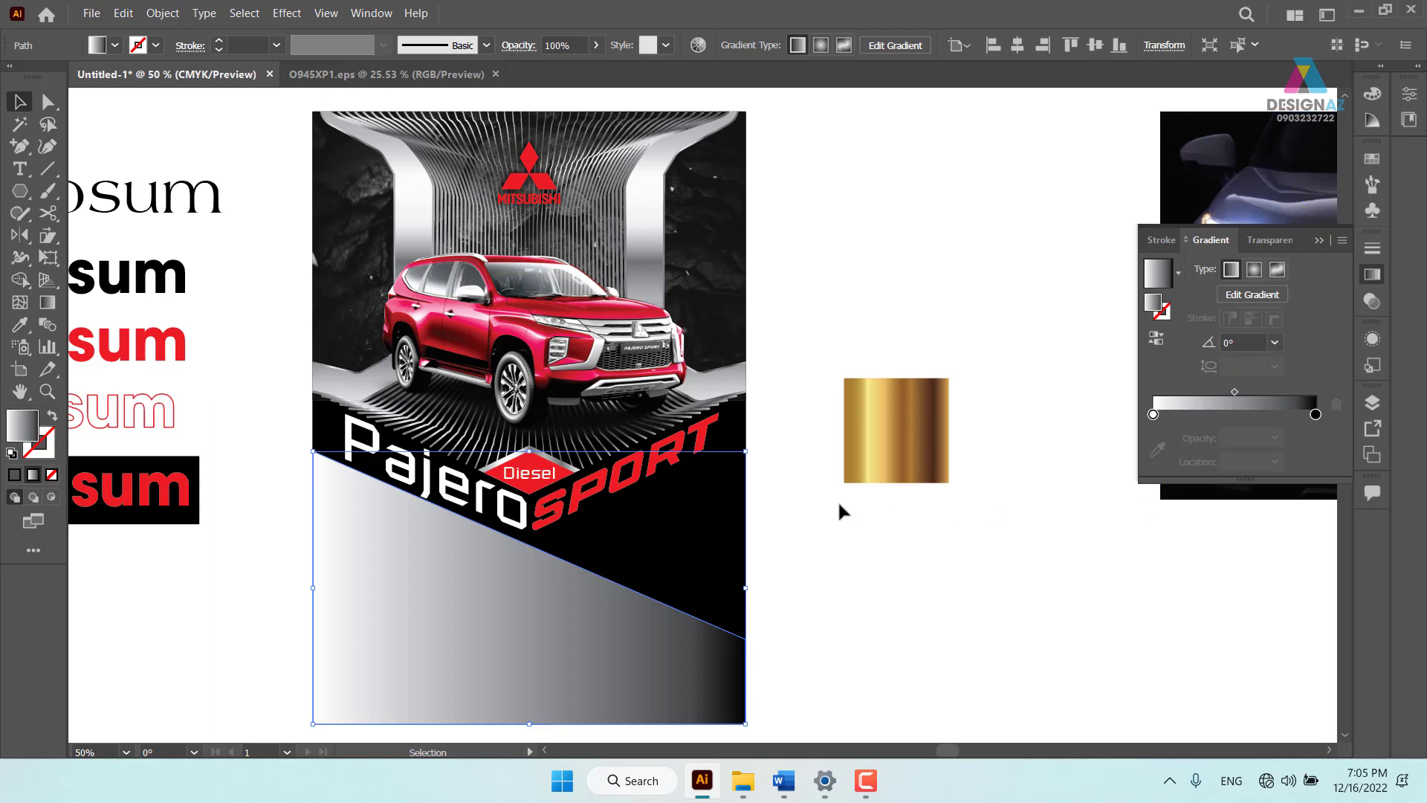
Sample dark maroon from the car with the Eyedropper, then reselect the panel
key(i)
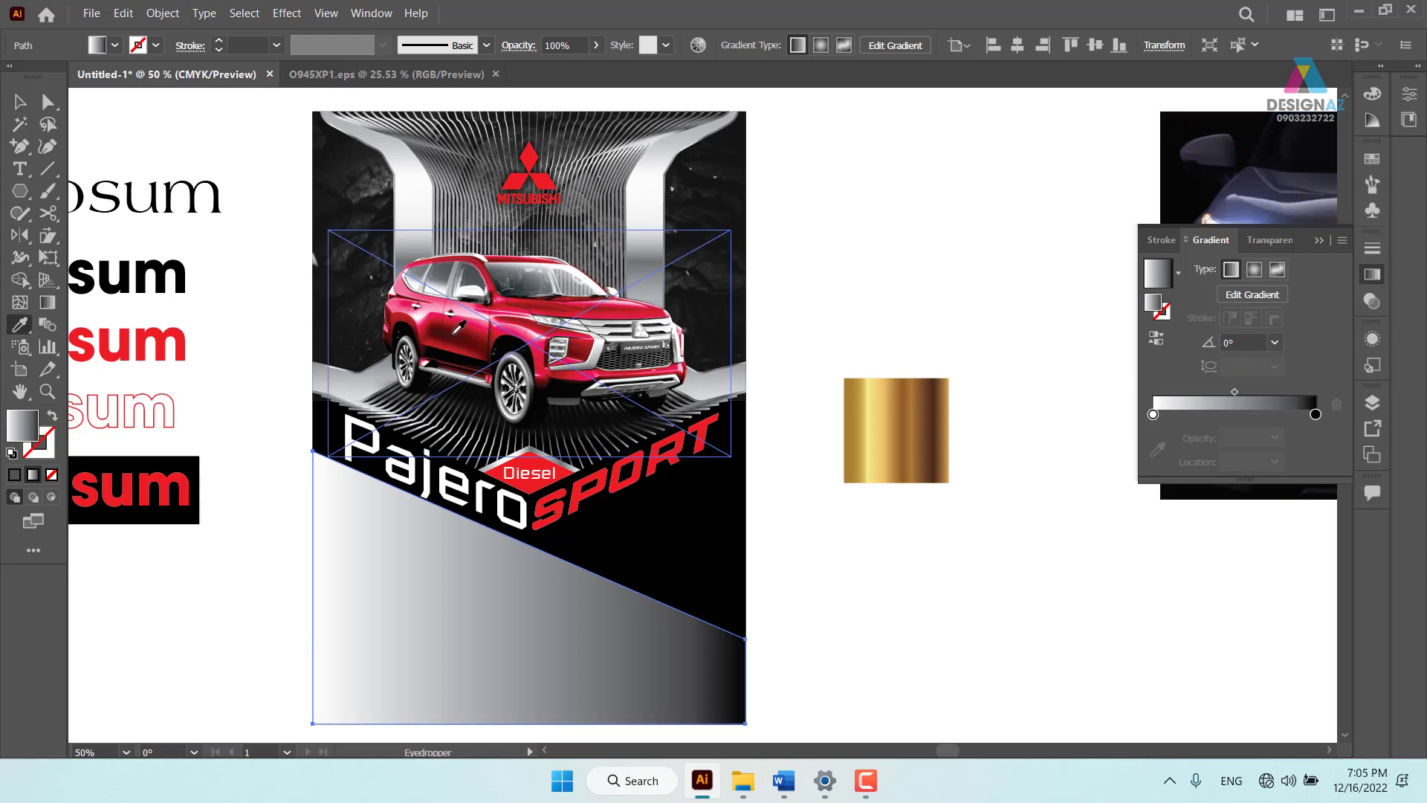
click(454, 332)
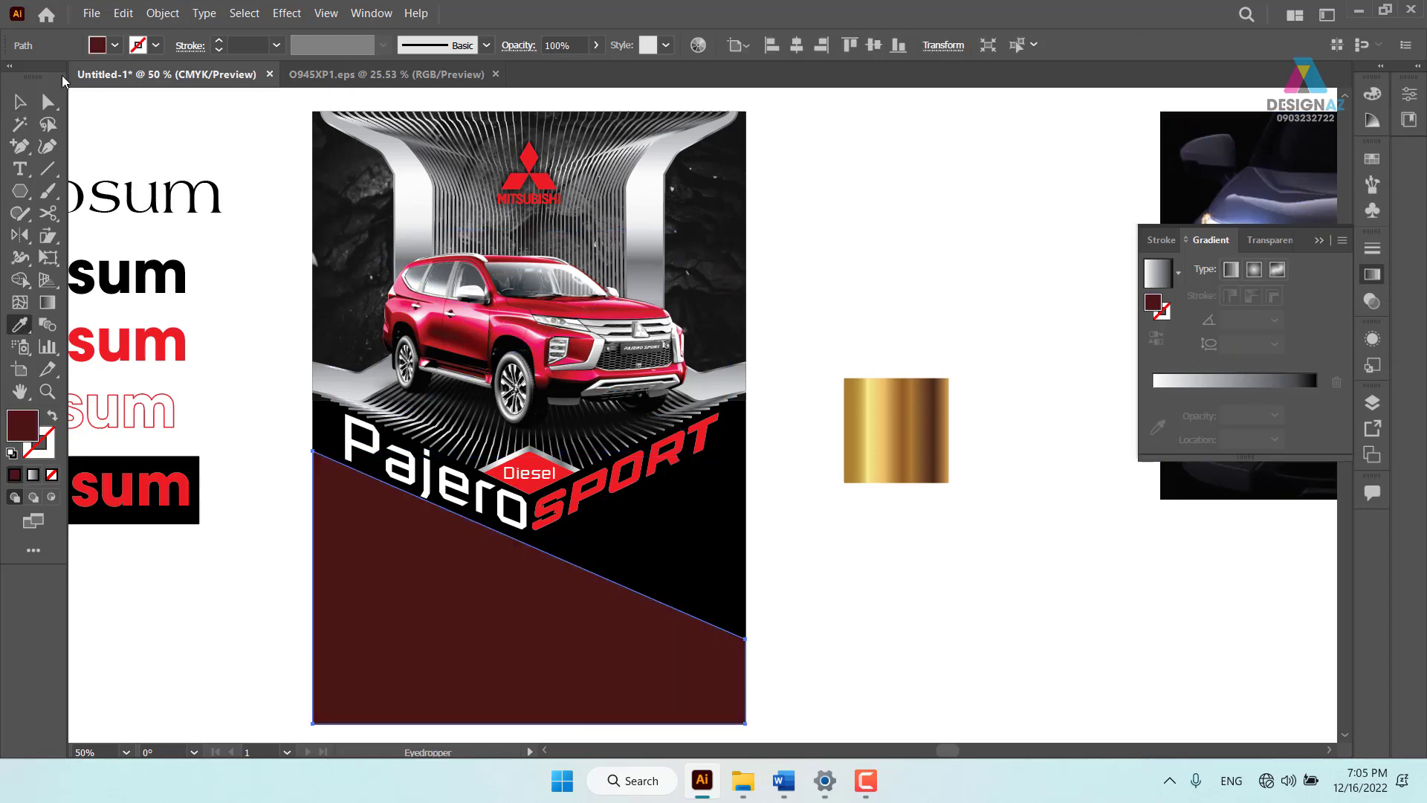
click(20, 102)
click(821, 617)
click(660, 665)
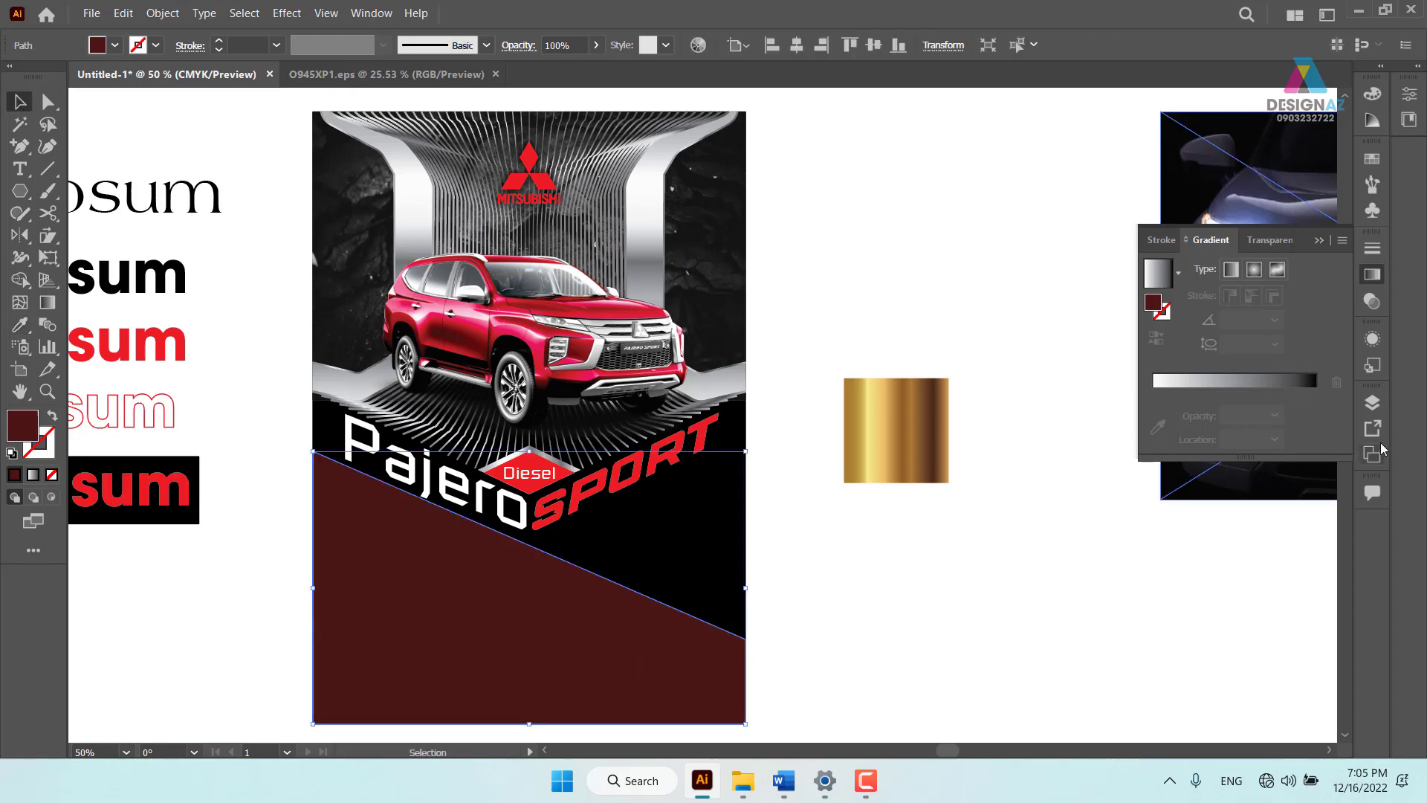
Set the gradient's right stop to the car's maroon and its left stop to bright red
click(1292, 383)
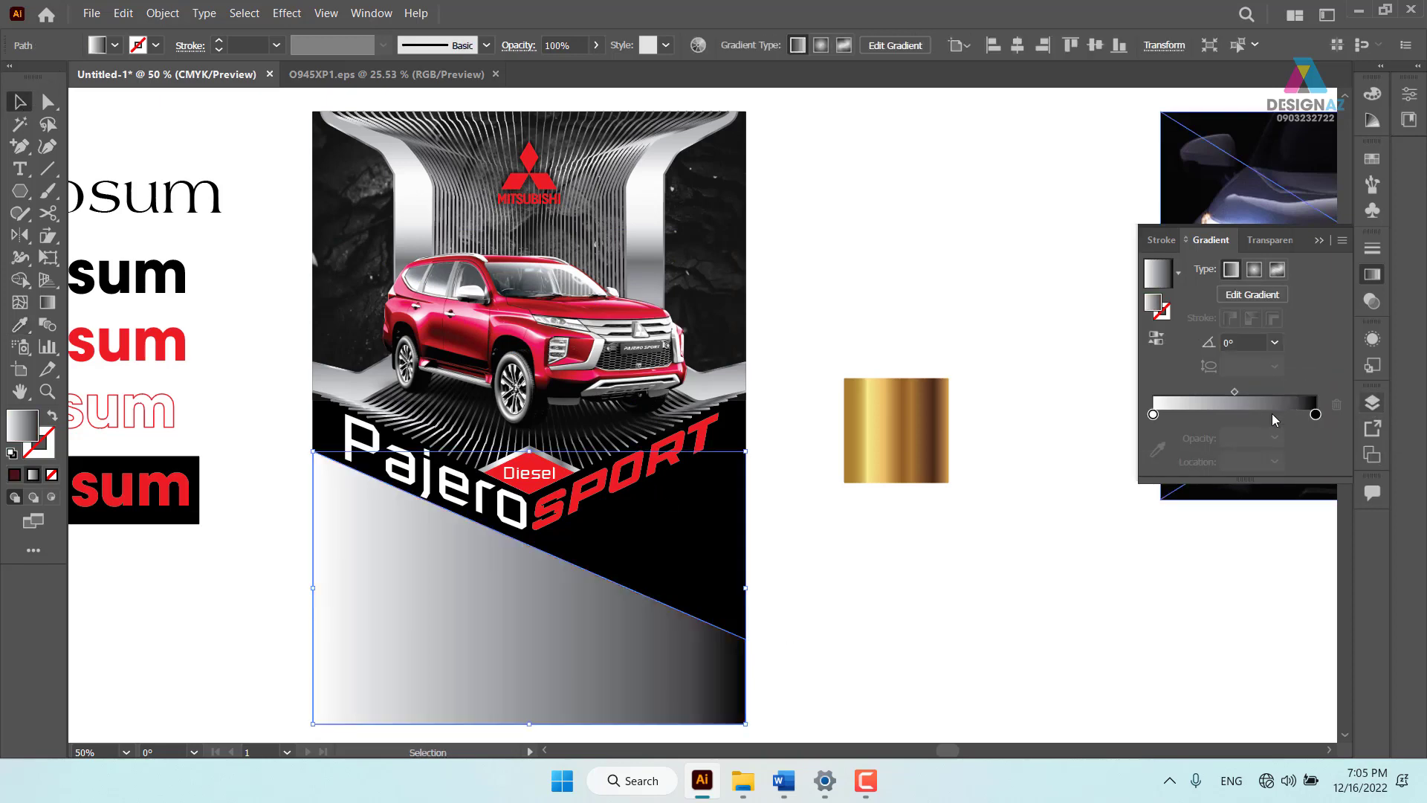
click(1315, 415)
key(i)
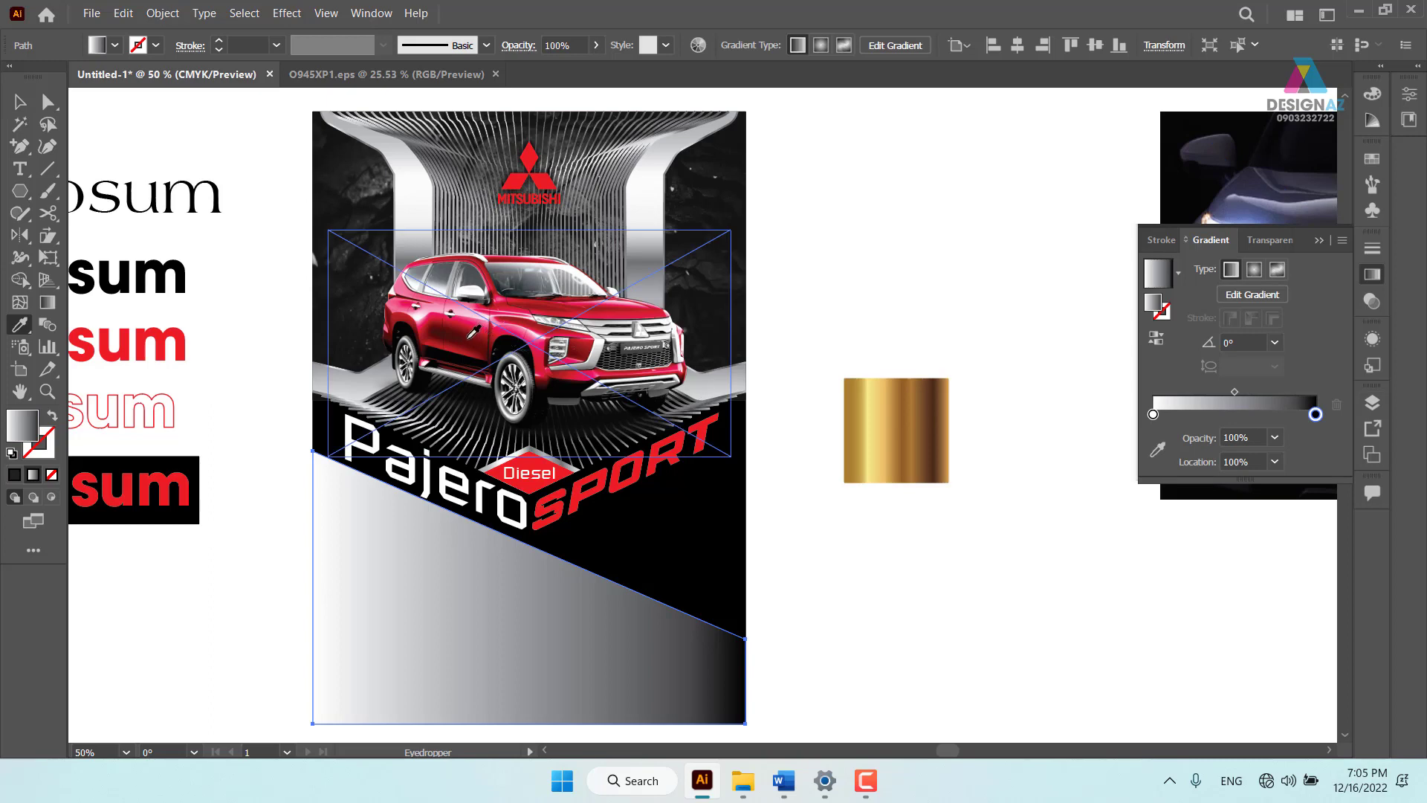
shift+click(470, 332)
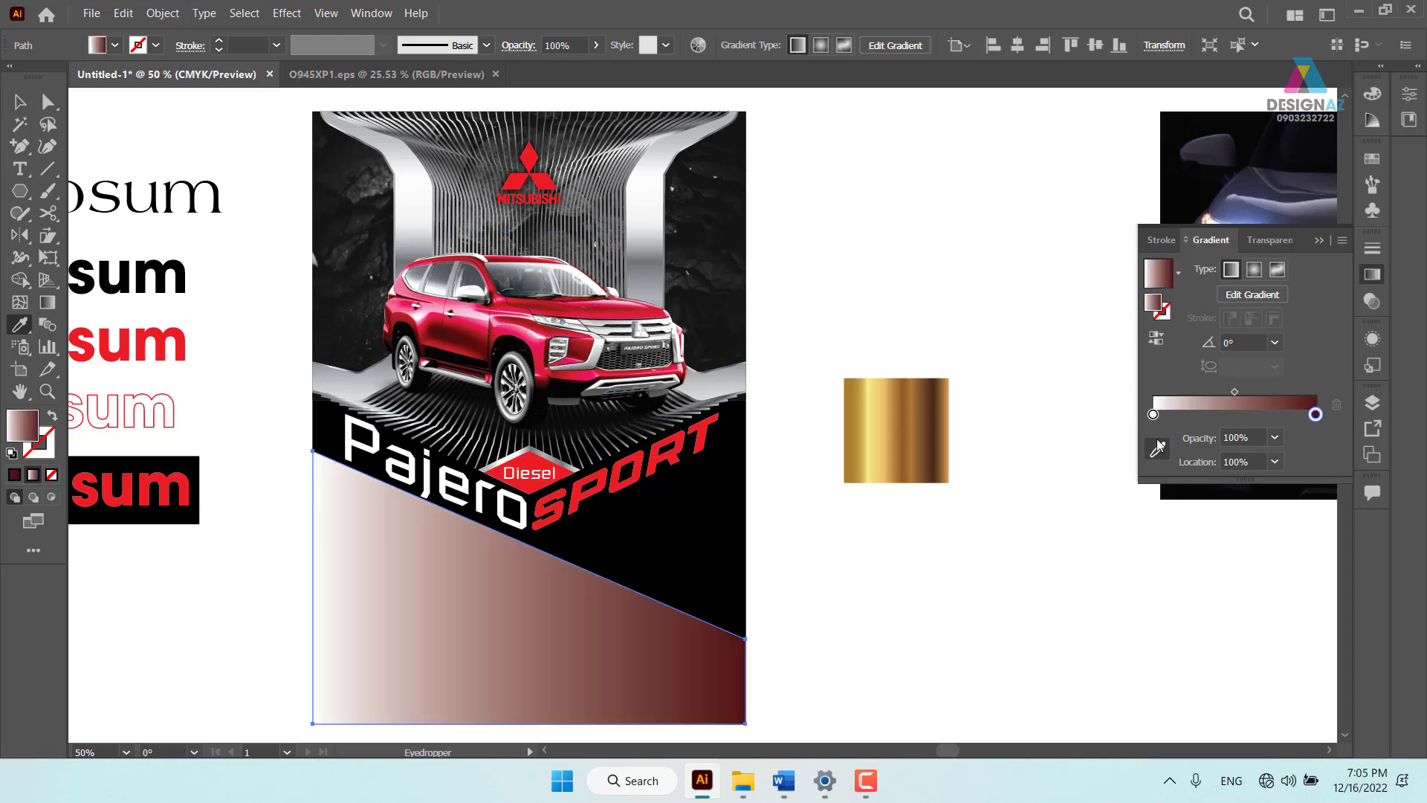
double_click(1153, 414)
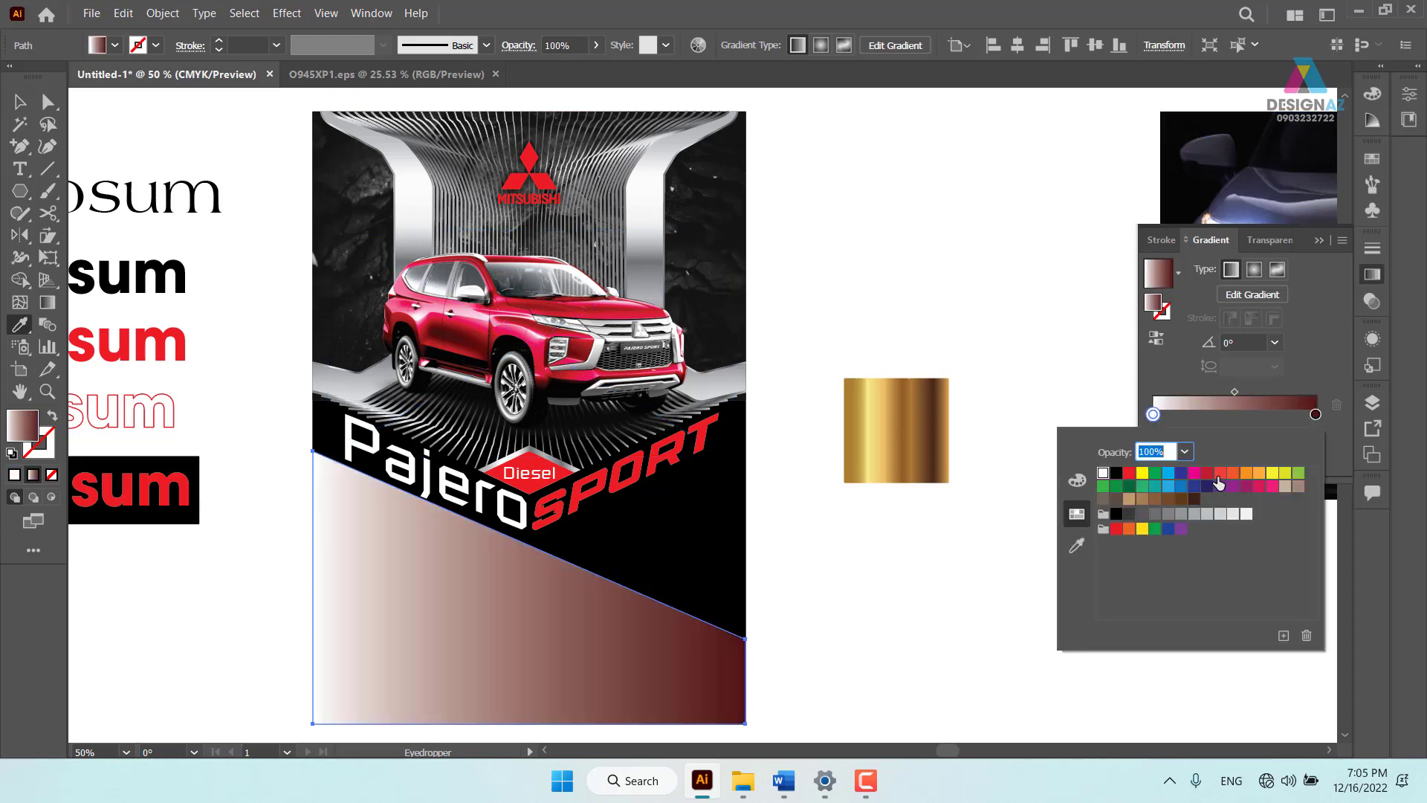
click(1129, 473)
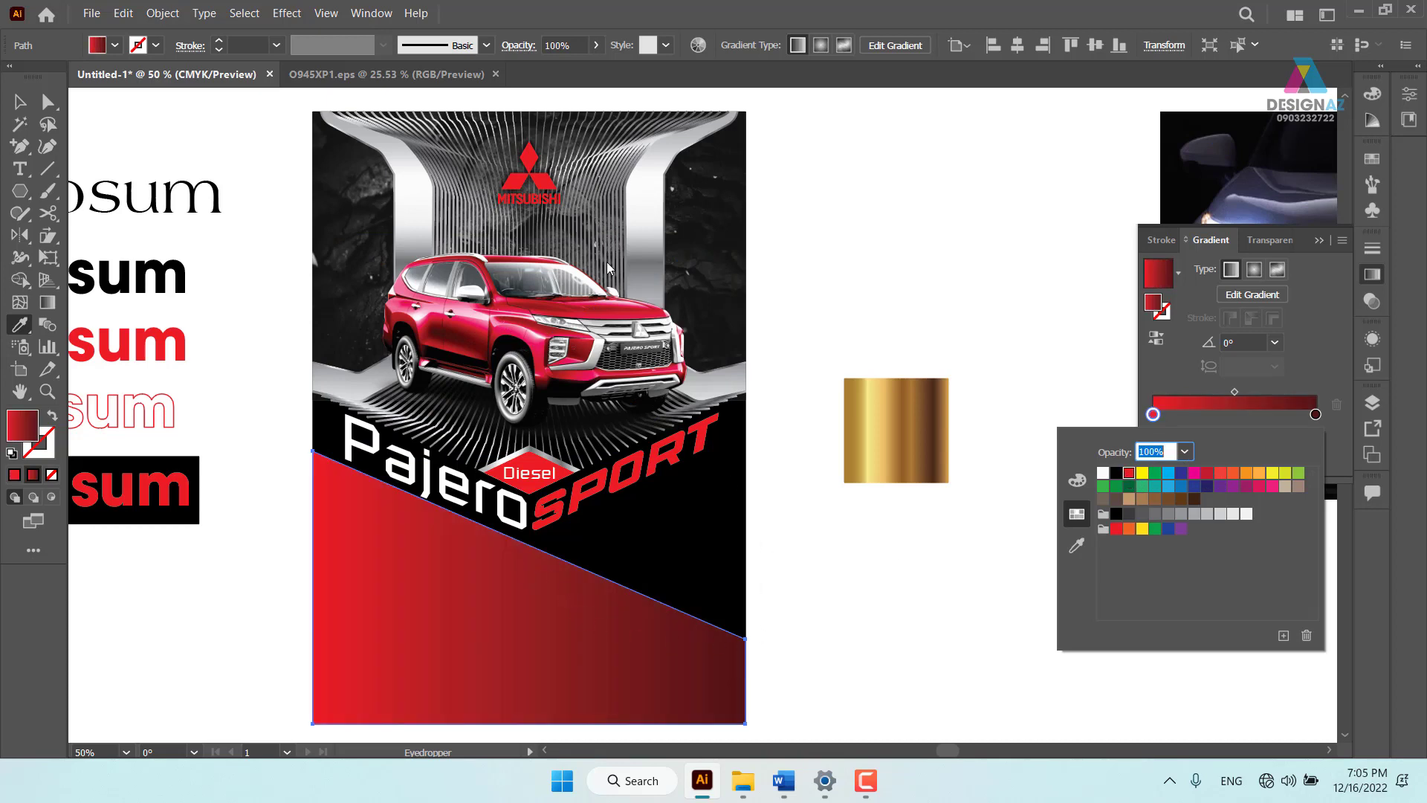
click(908, 614)
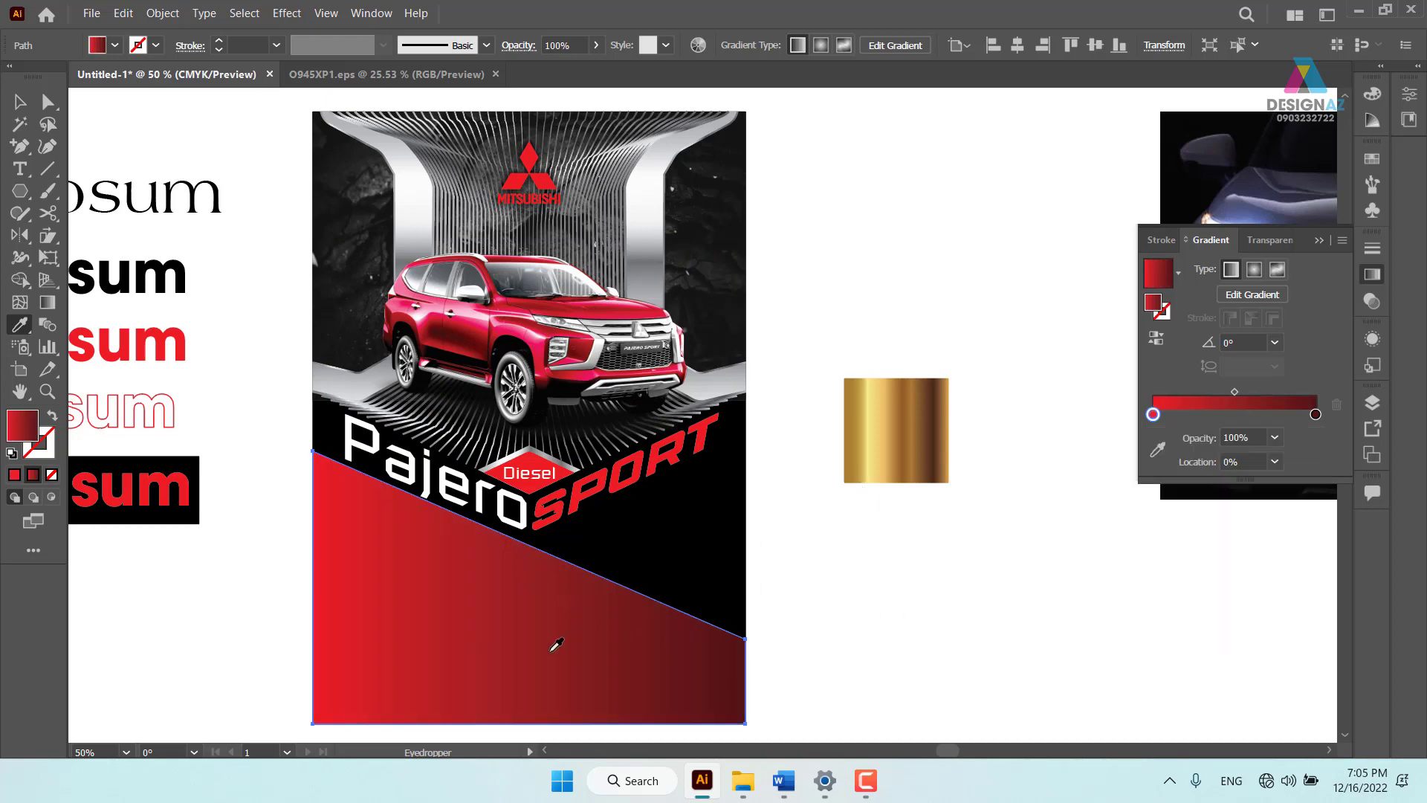
click(20, 101)
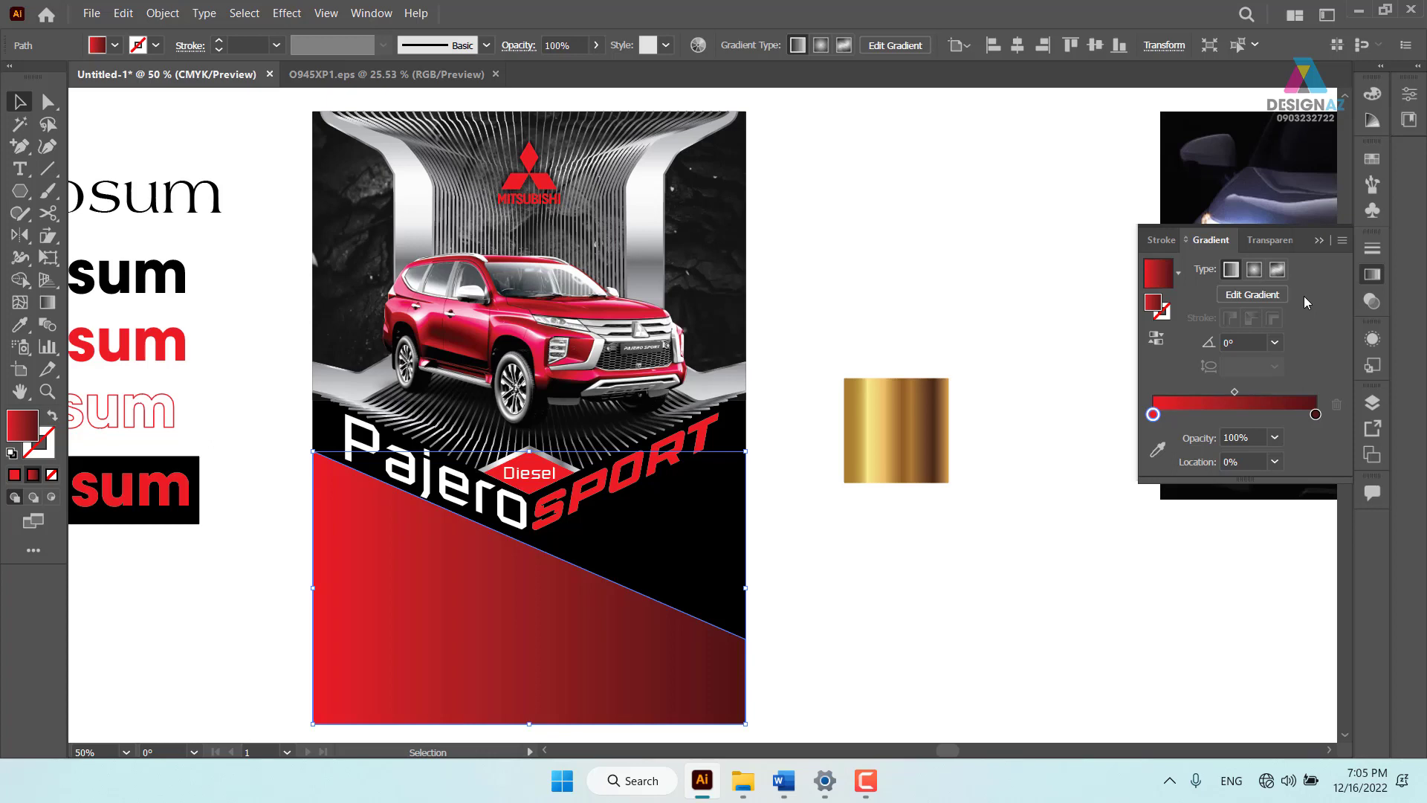
click(1254, 269)
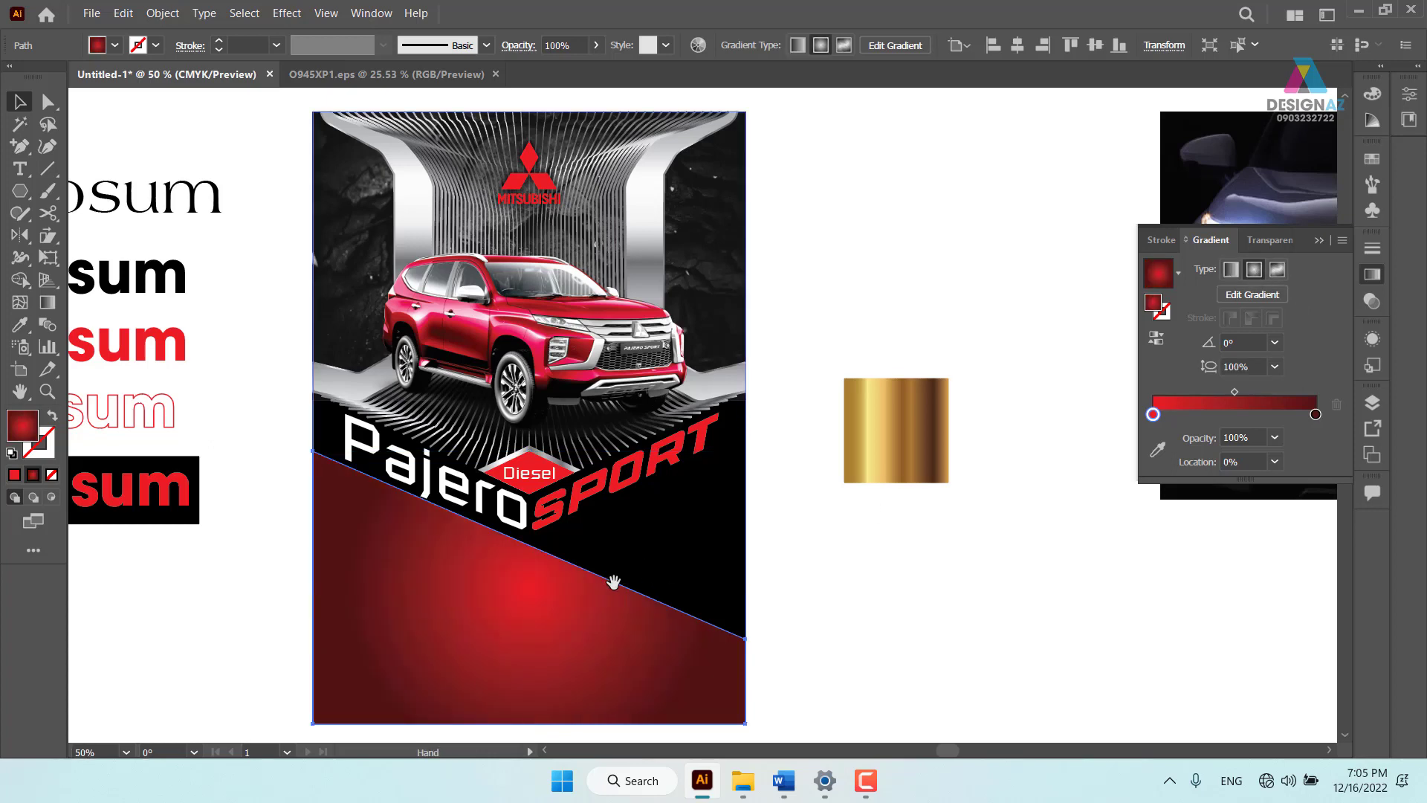
drag(612, 575, 673, 495)
key(g)
mouse_move(590, 328)
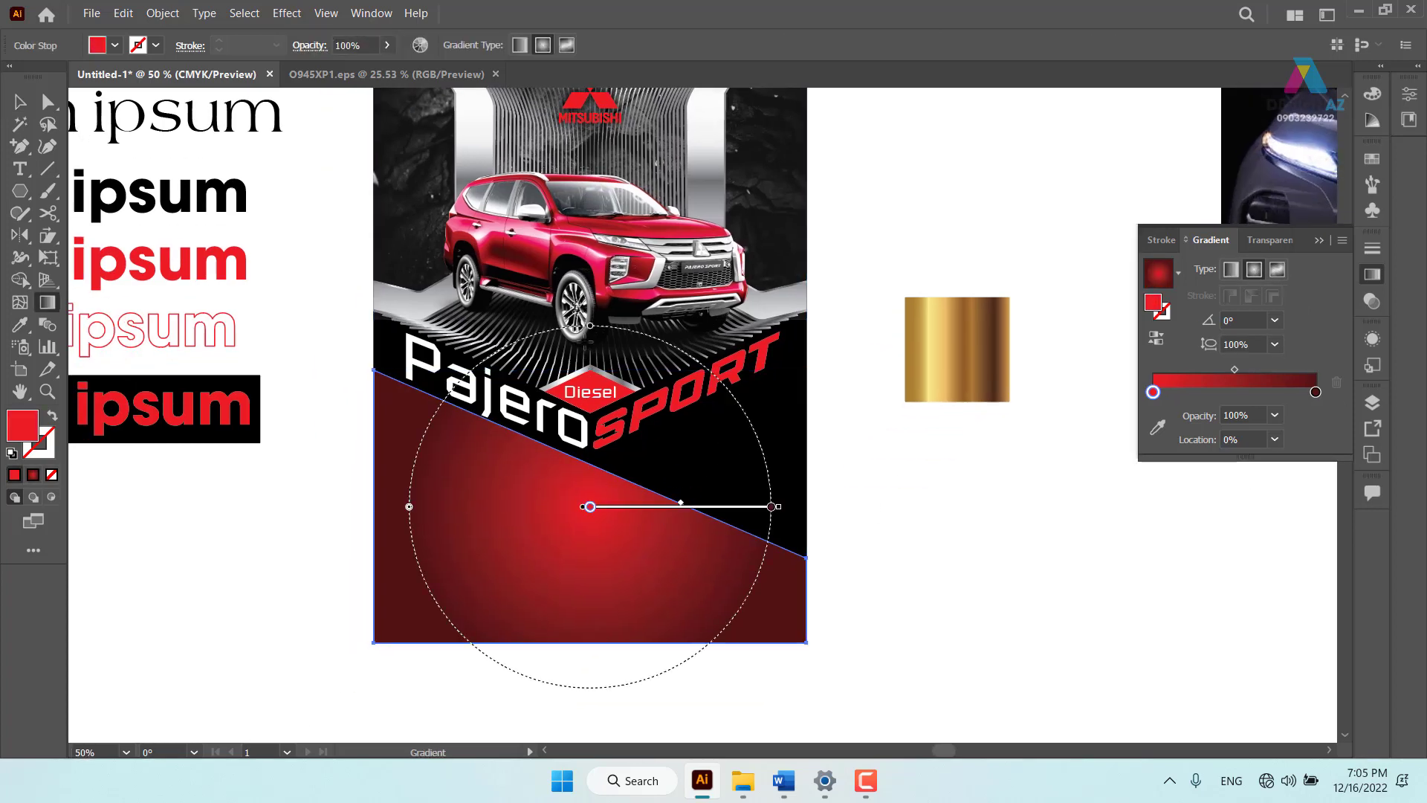
drag(599, 336, 448, 667)
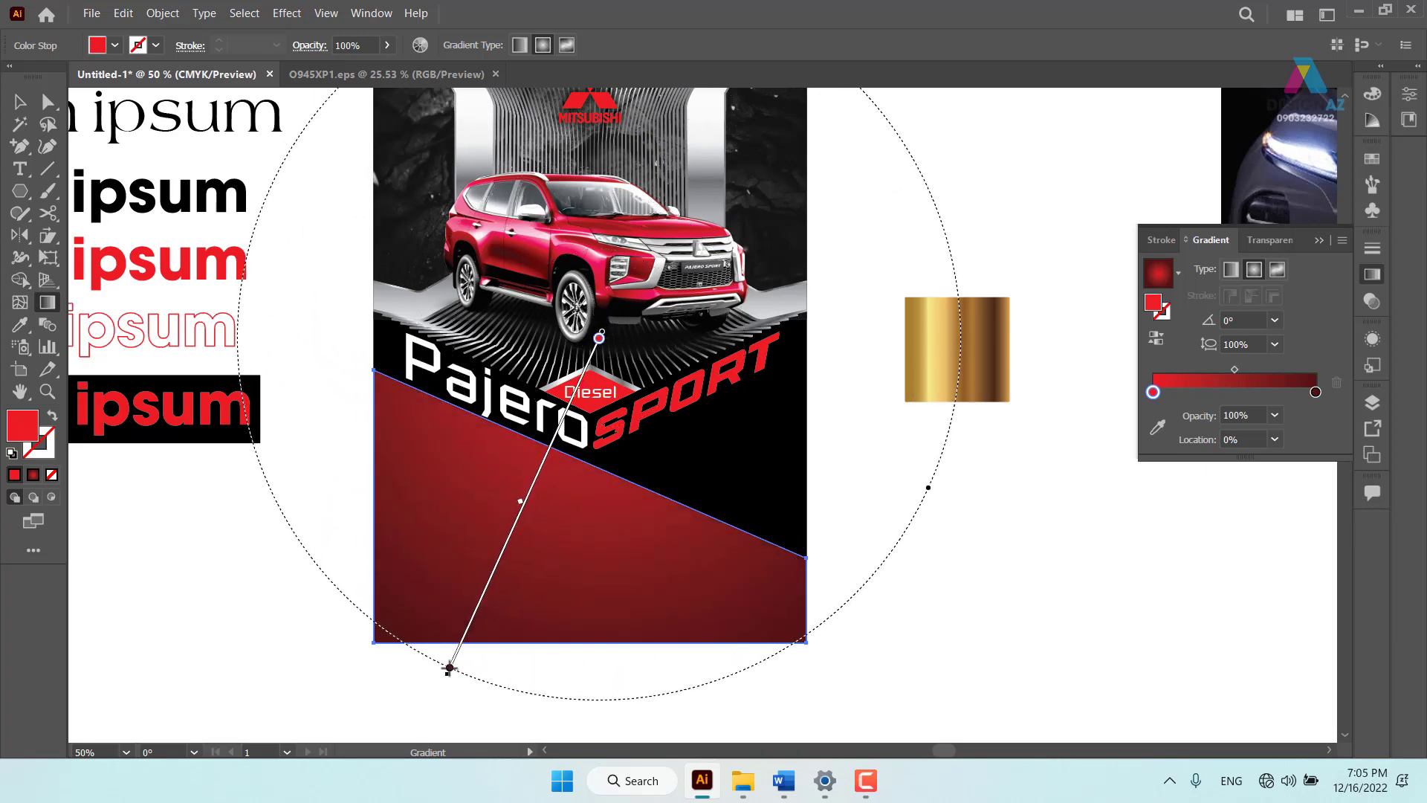
key(v)
click(909, 590)
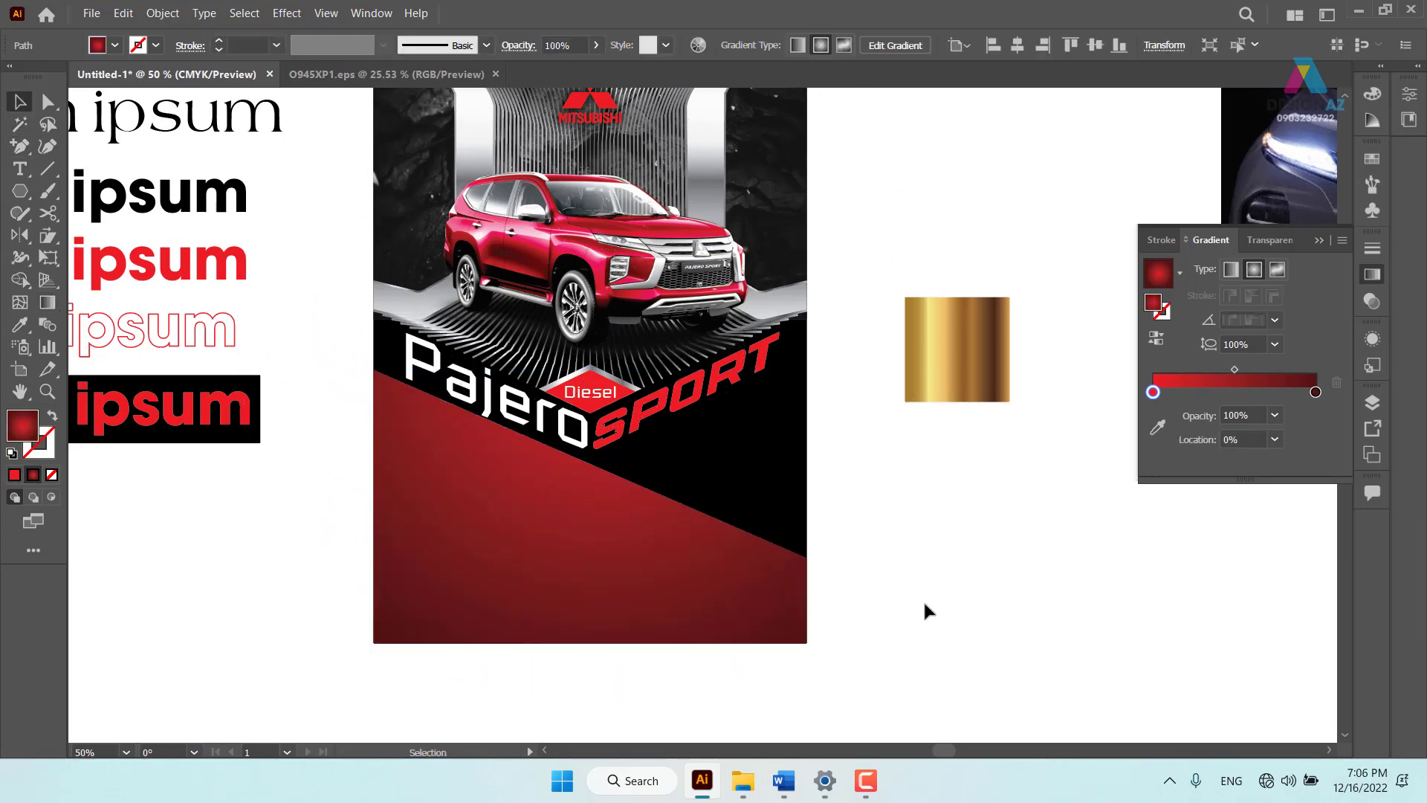
mouse_move(986, 589)
mouse_down()
mouse_move(901, 667)
mouse_move(925, 597)
mouse_up()
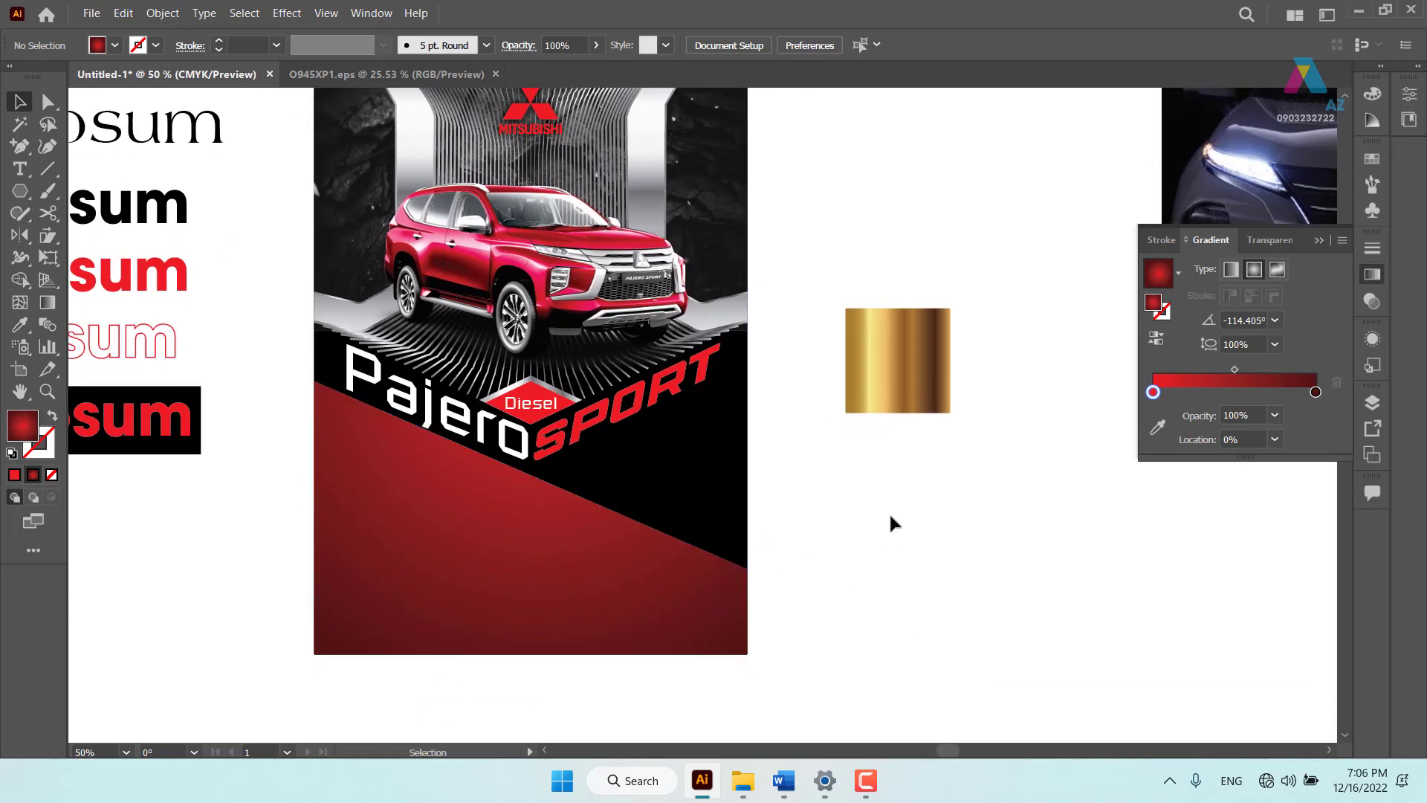
drag(803, 574, 846, 573)
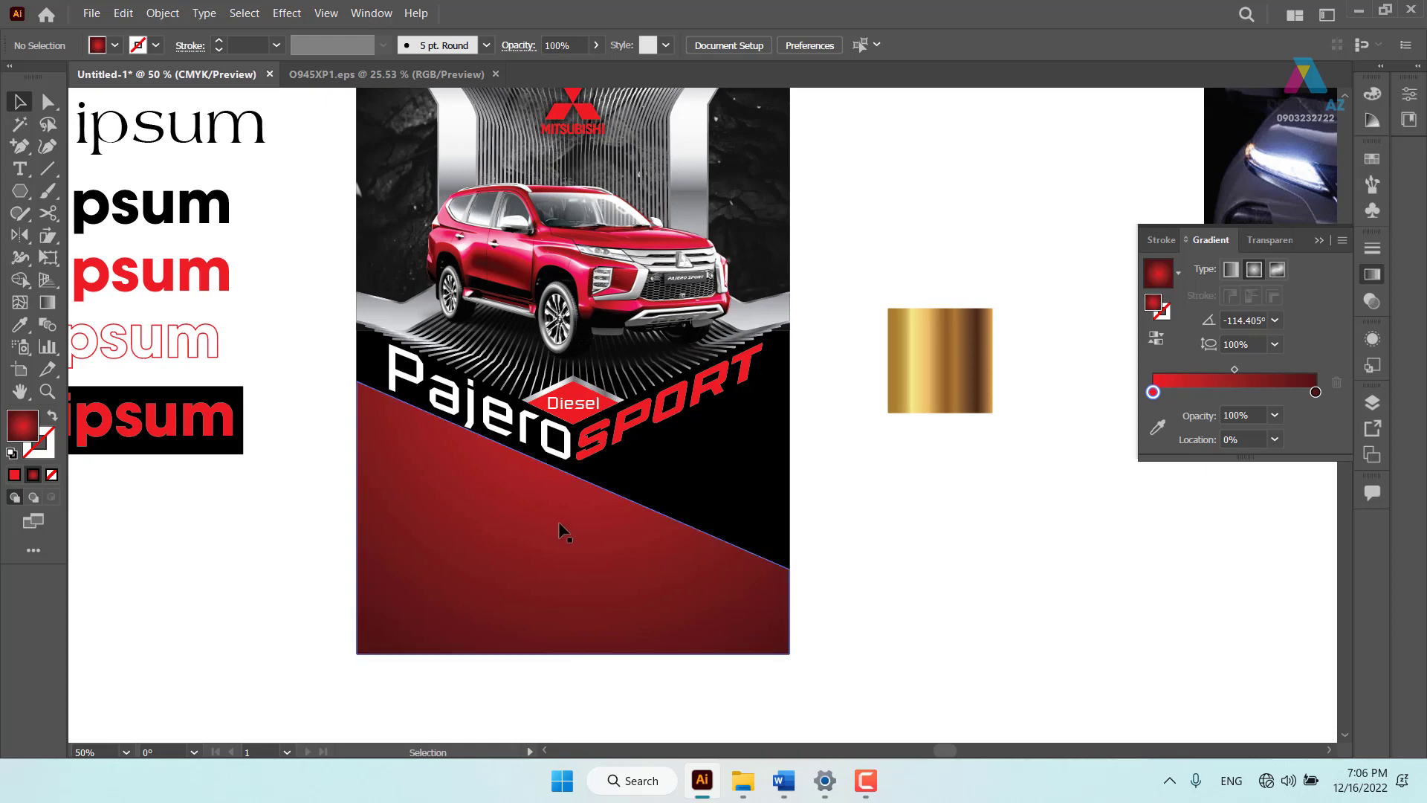
scroll(735, 554, left, 1)
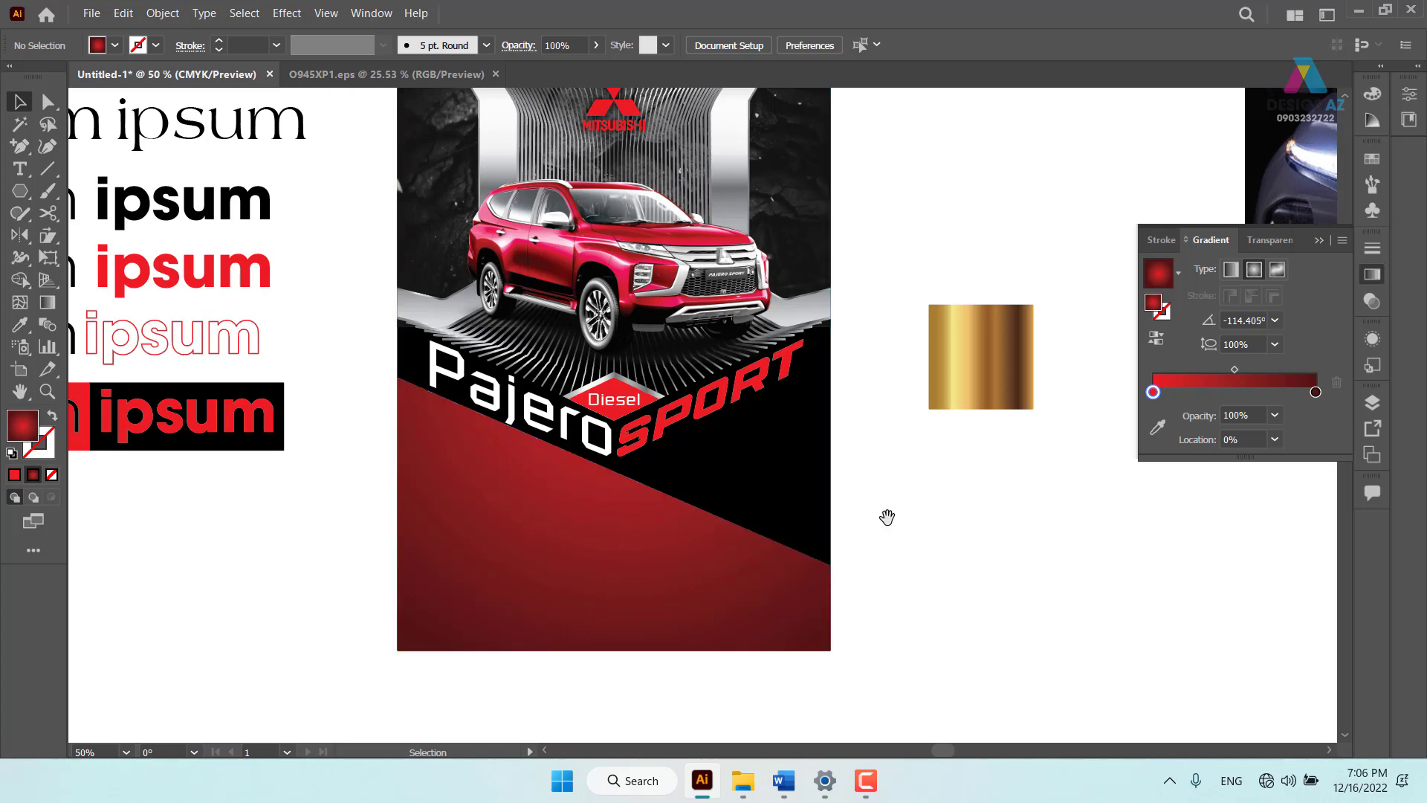
scroll(886, 516, up, 2)
Place a copy of the red lower shape beside the poster
click(535, 506)
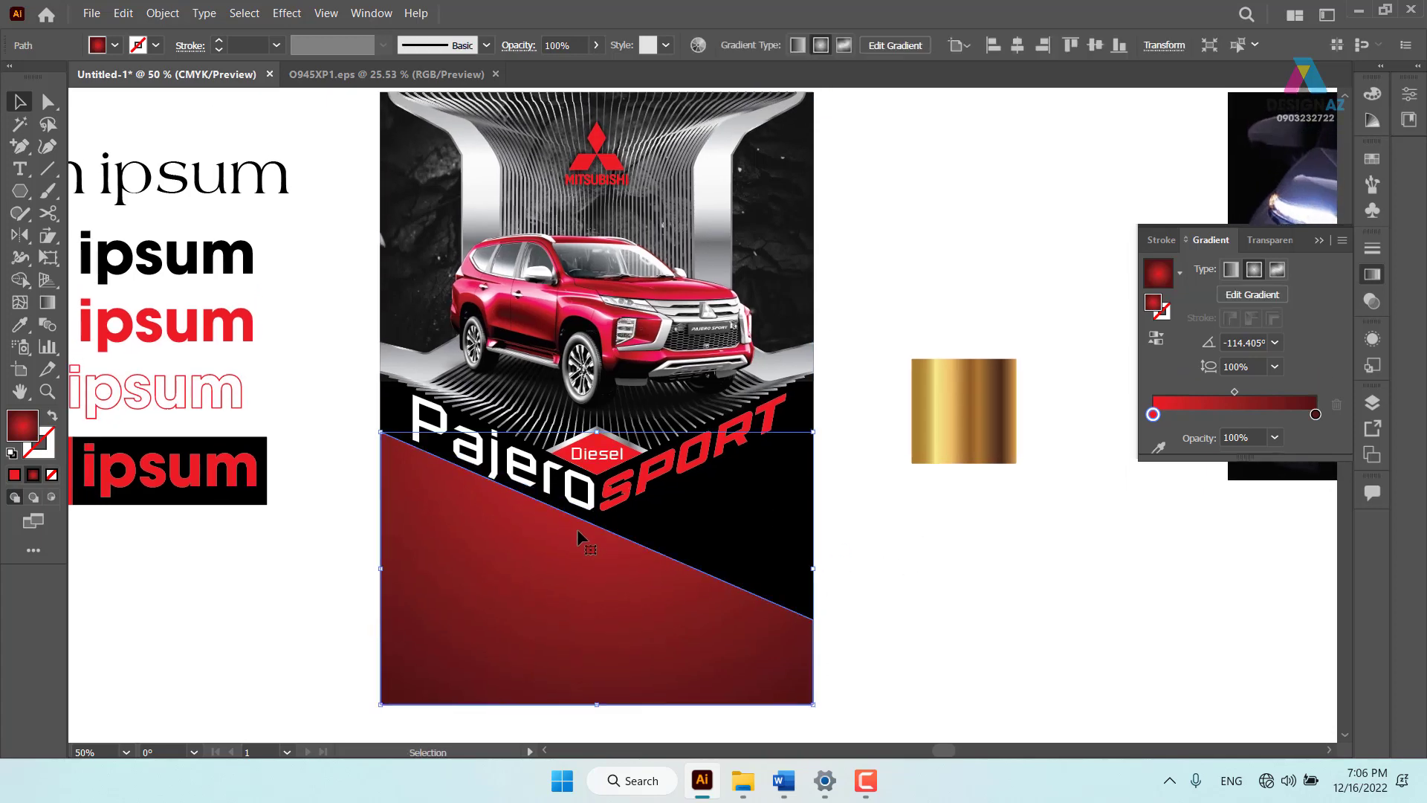
drag(870, 618, 707, 523)
drag(334, 519, 821, 619)
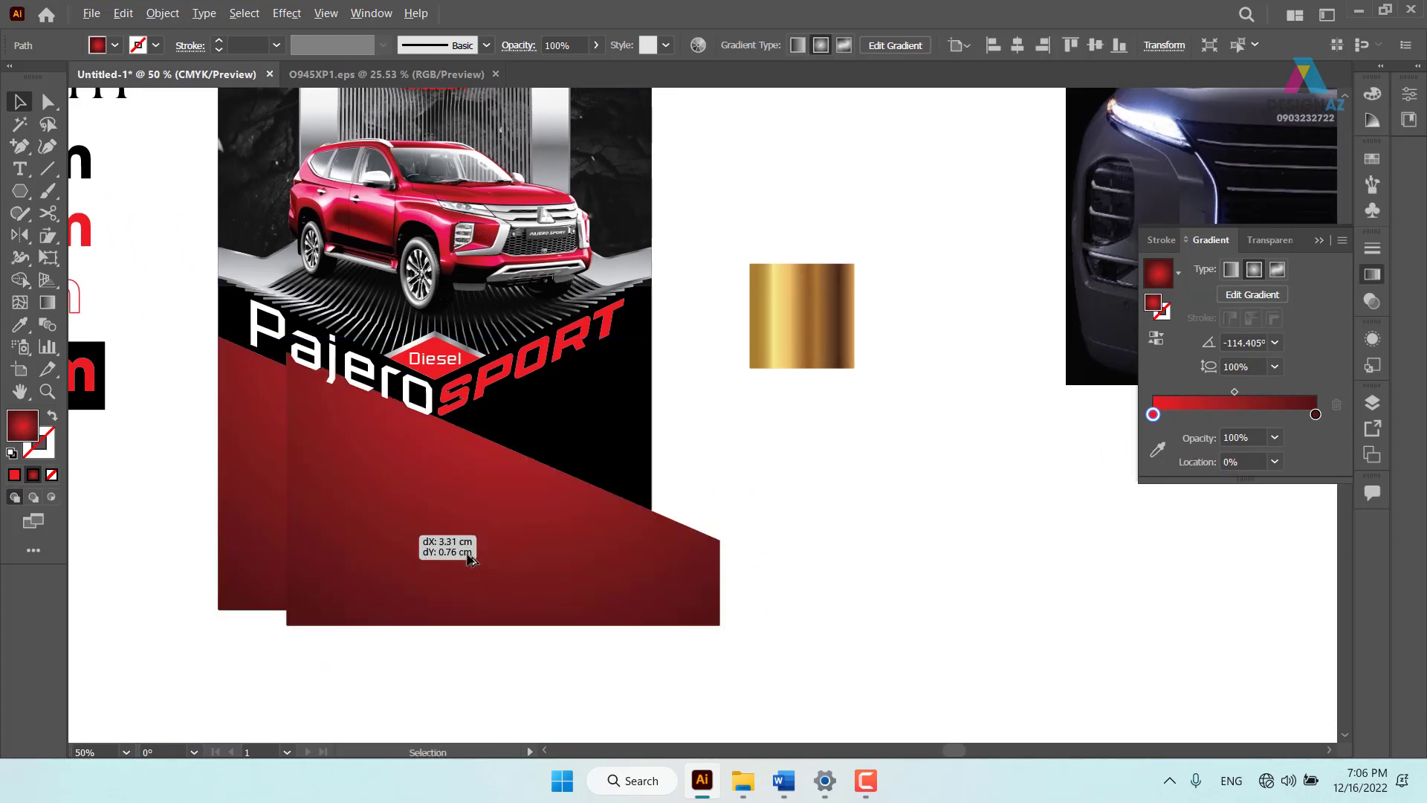
mouse_move(917, 582)
mouse_down()
mouse_move(577, 497)
mouse_move(617, 567)
mouse_up()
click(751, 511)
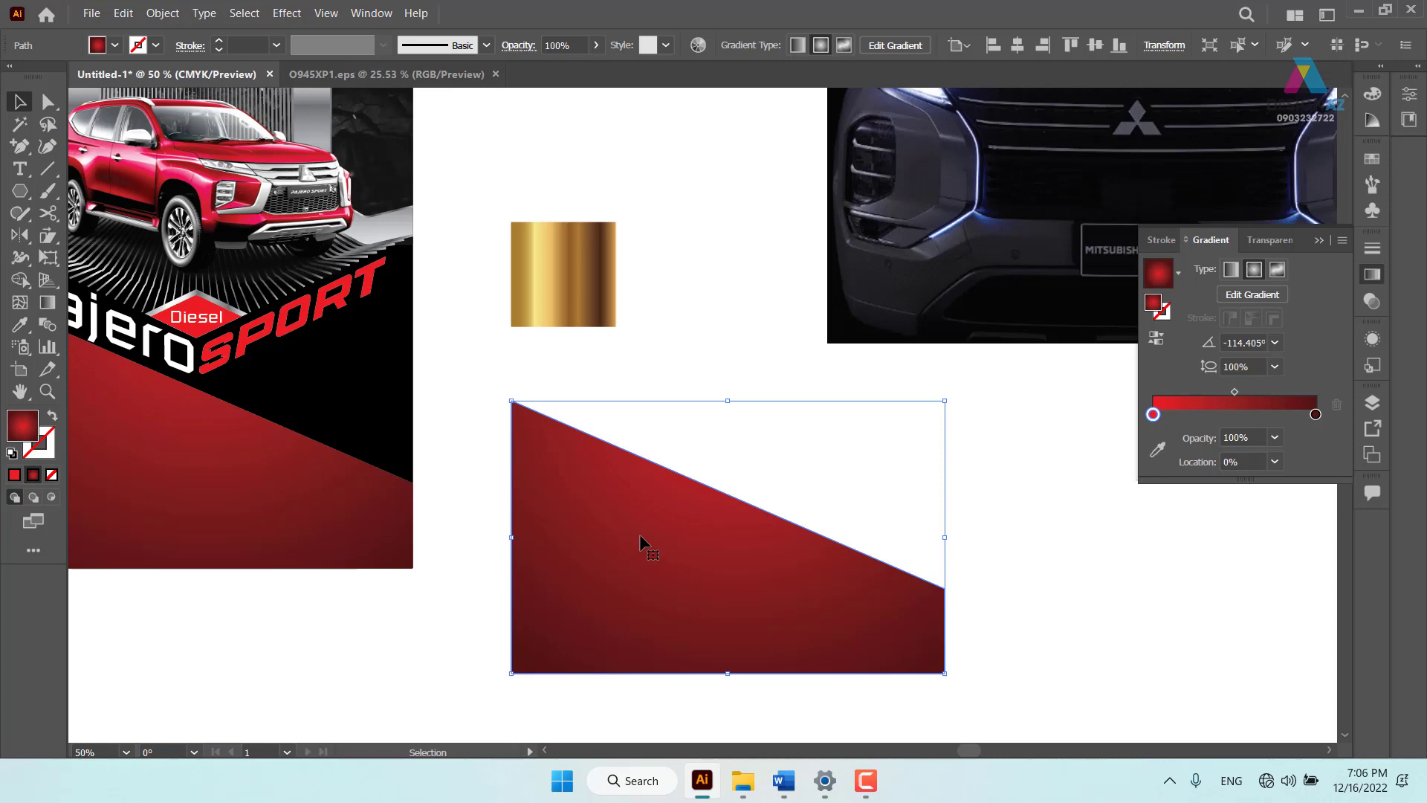
Scissors-cut the copy at its corners and delete the lower piece, keeping the diagonal line
key(c)
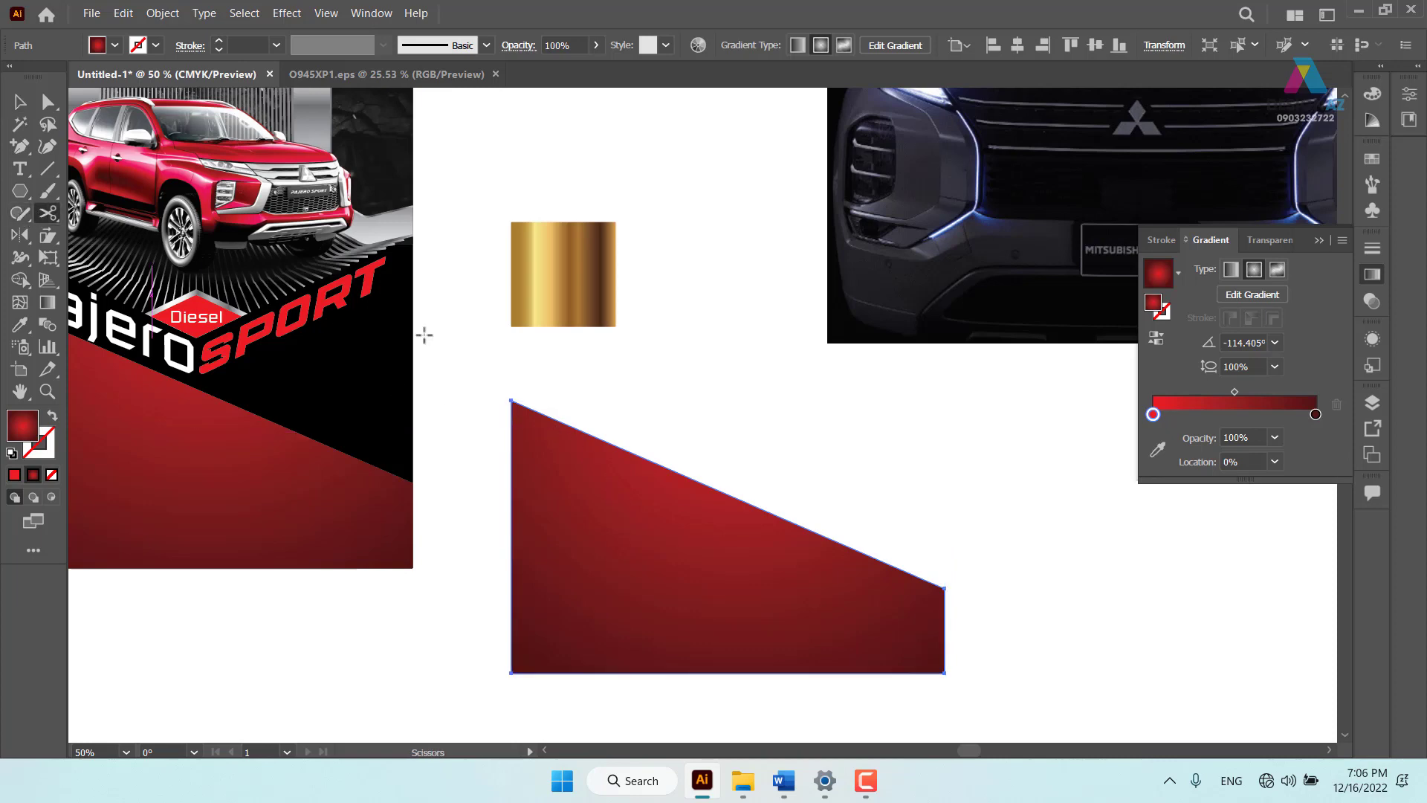
click(511, 400)
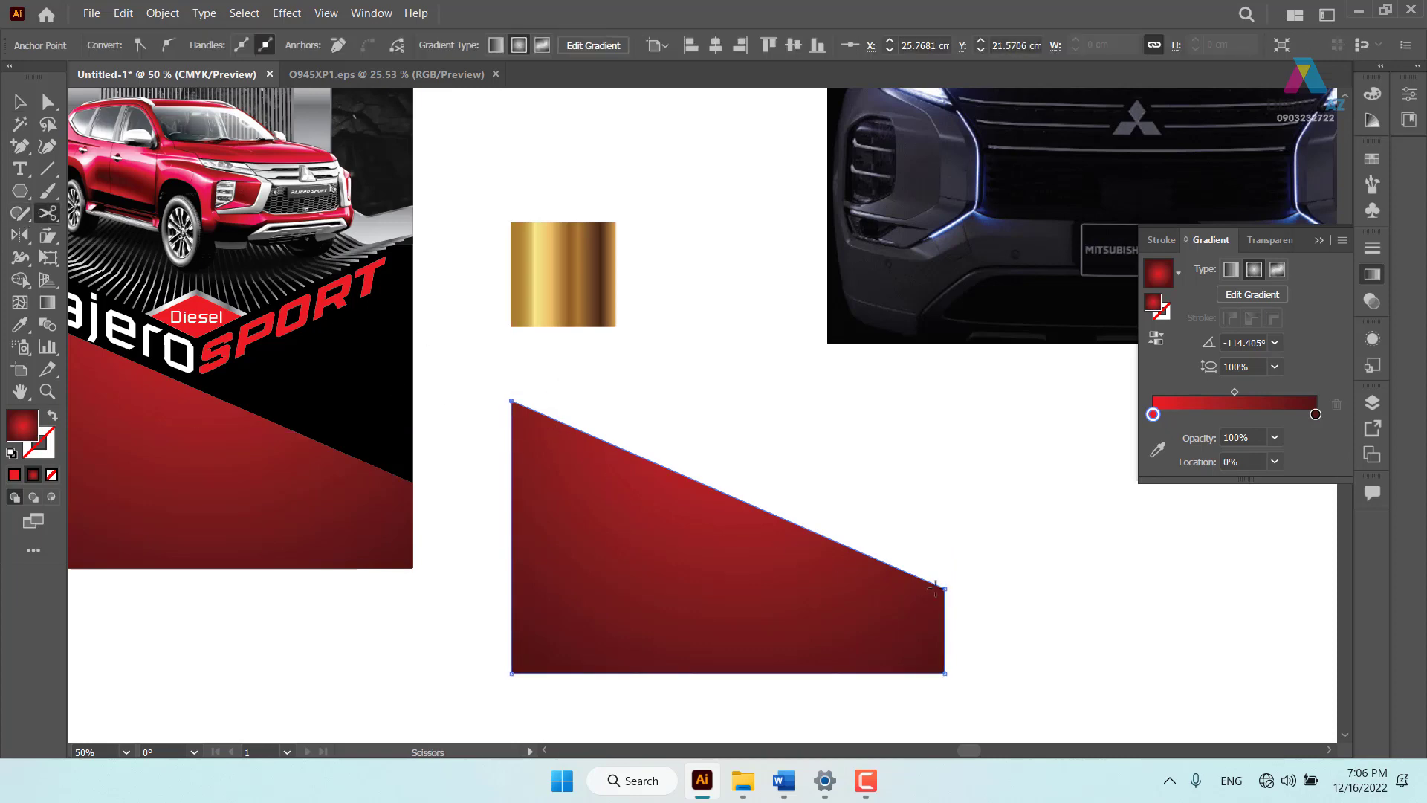
click(945, 588)
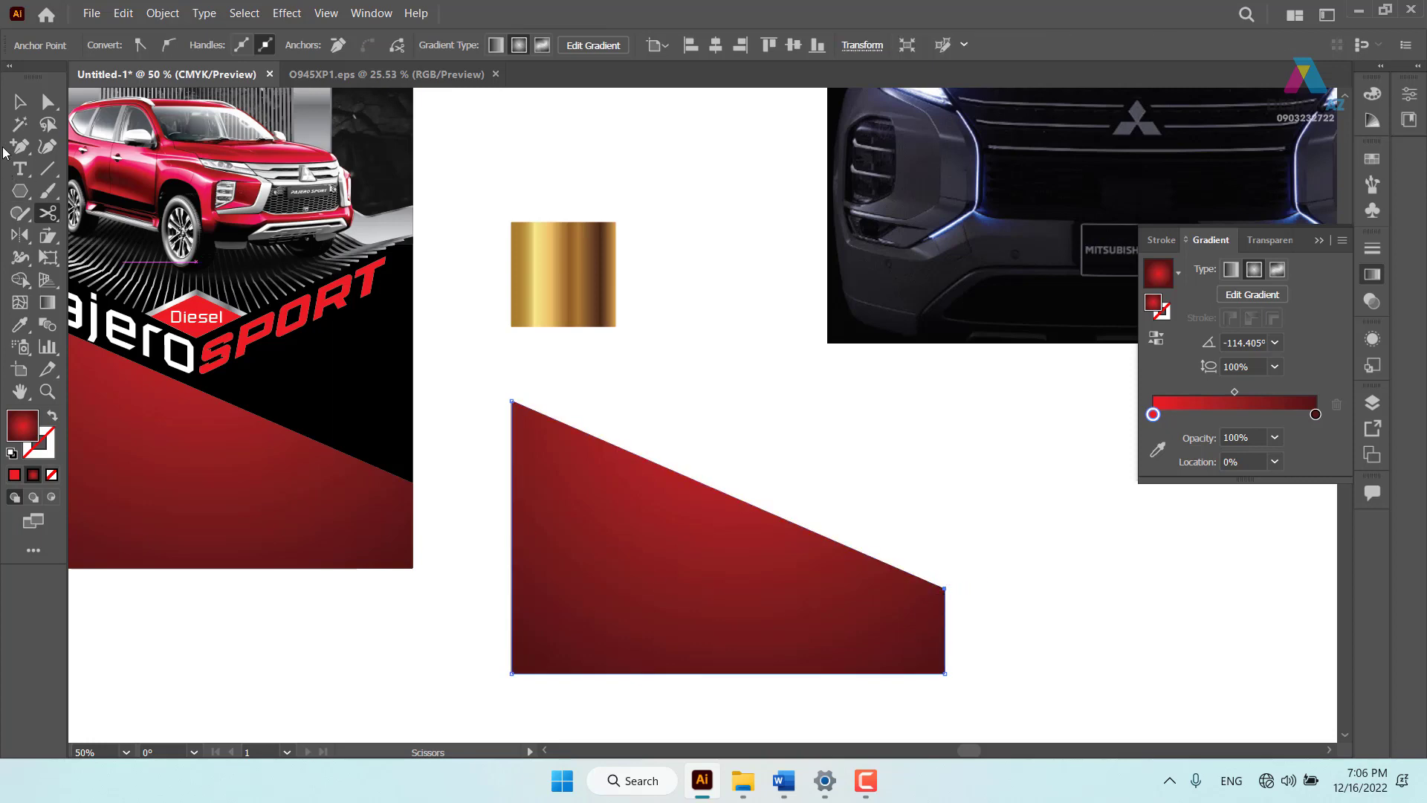
click(20, 101)
drag(649, 514, 568, 559)
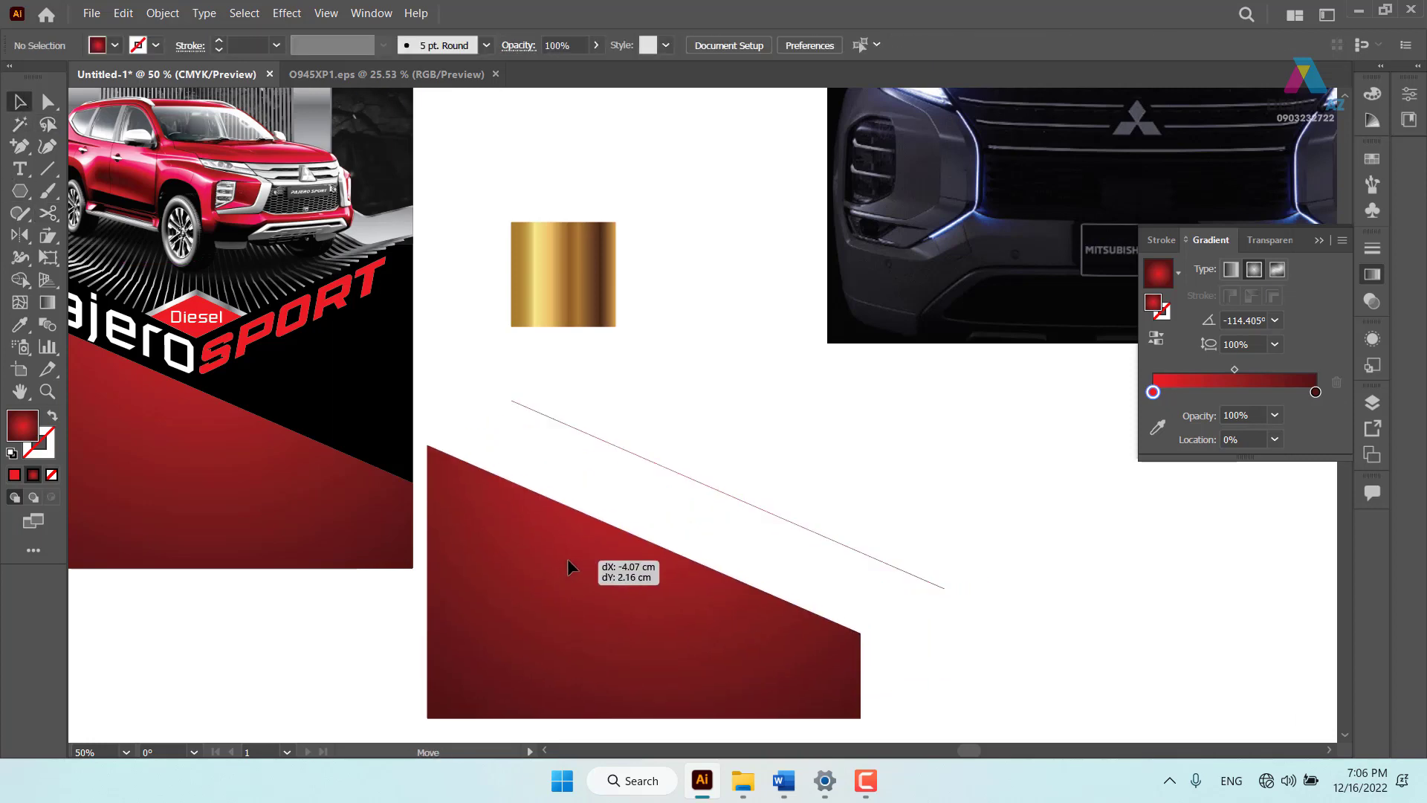
key(Delete)
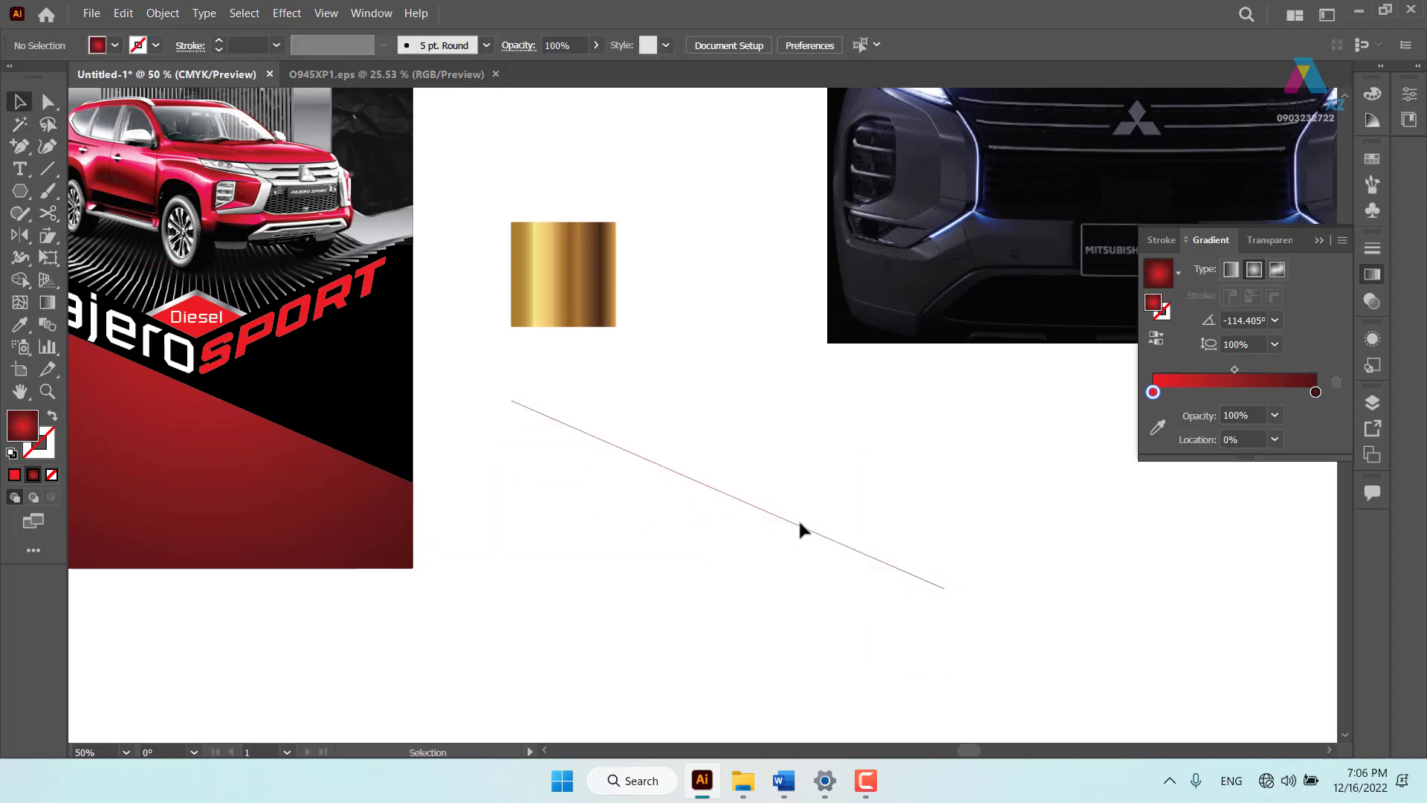
Fill the diagonal line black and place it on the poster's red/black boundary
click(800, 524)
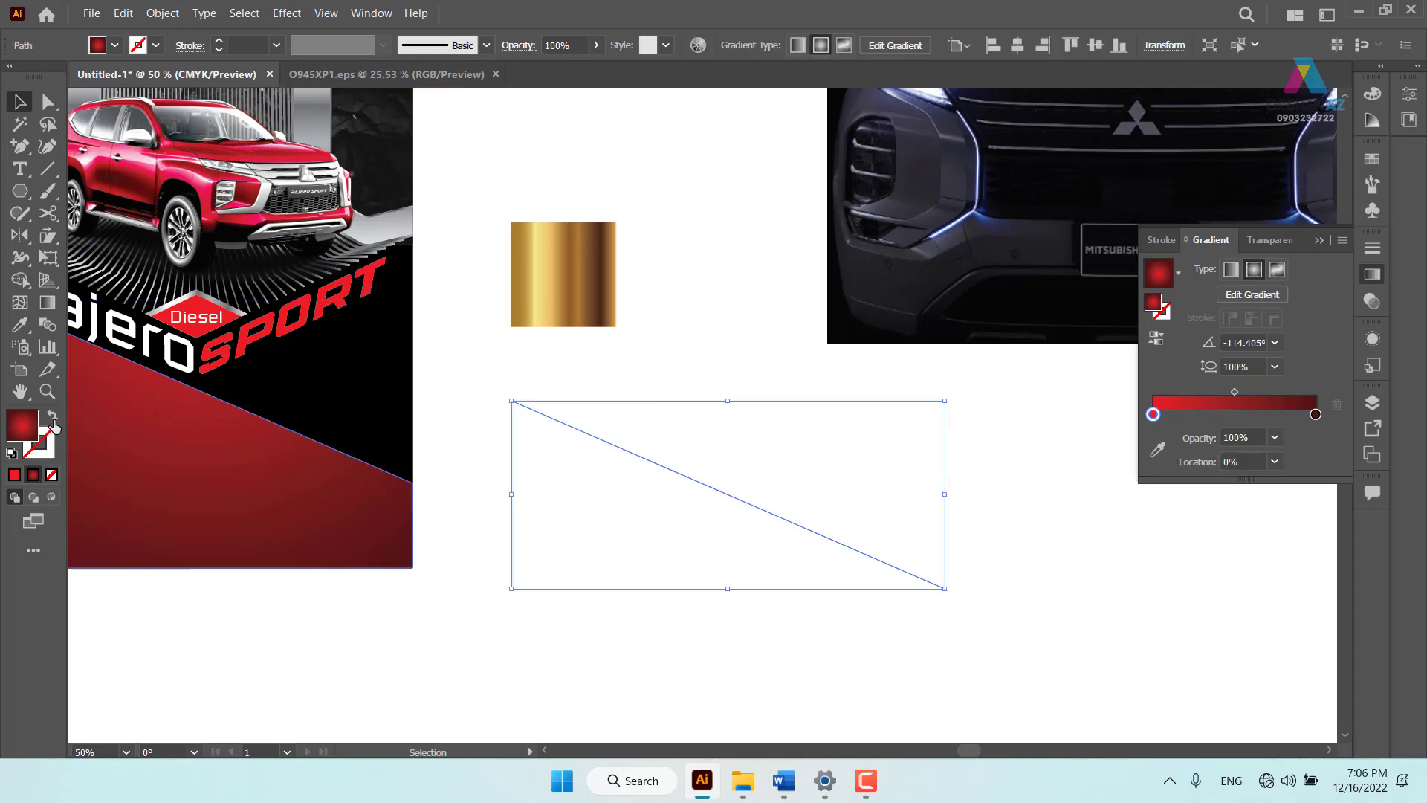
click(1372, 158)
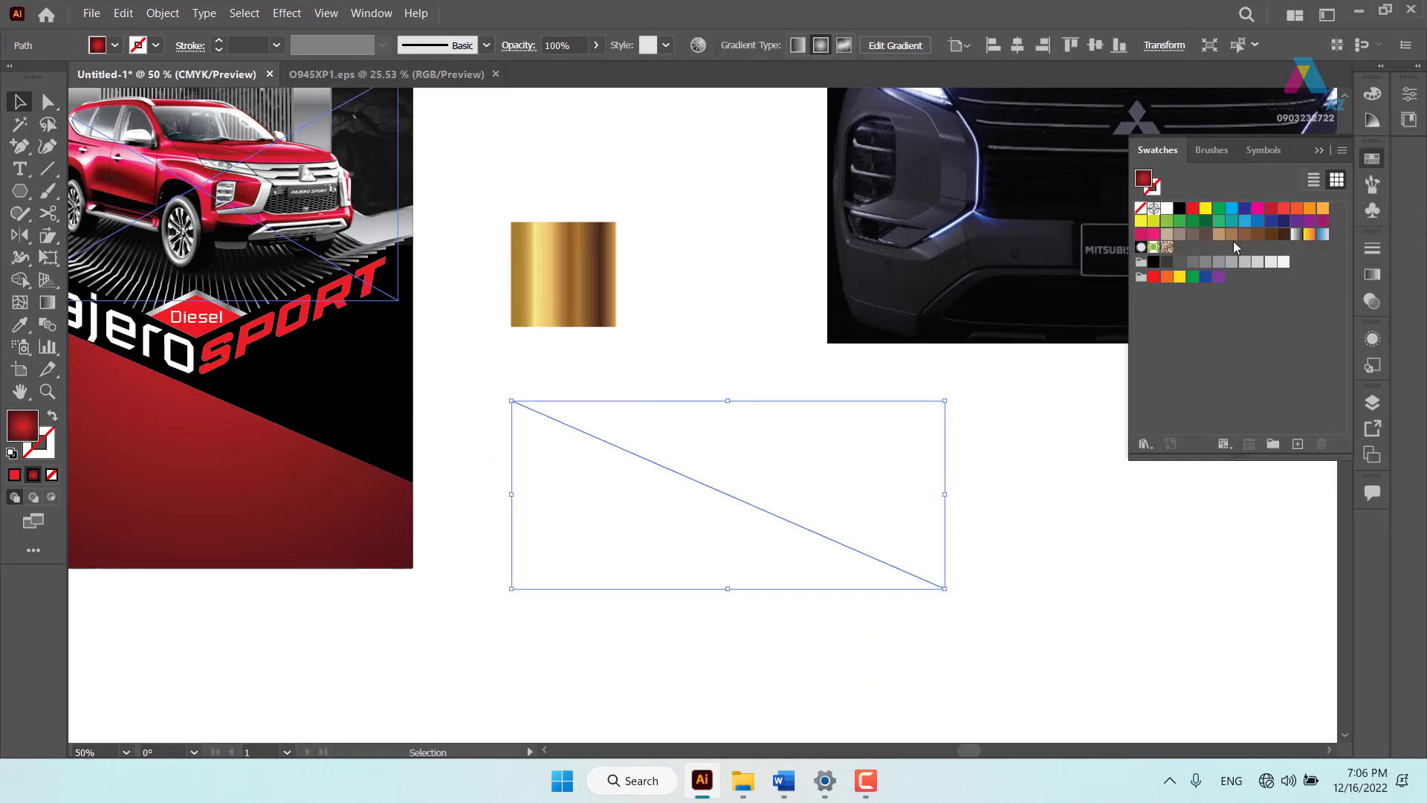
click(1179, 209)
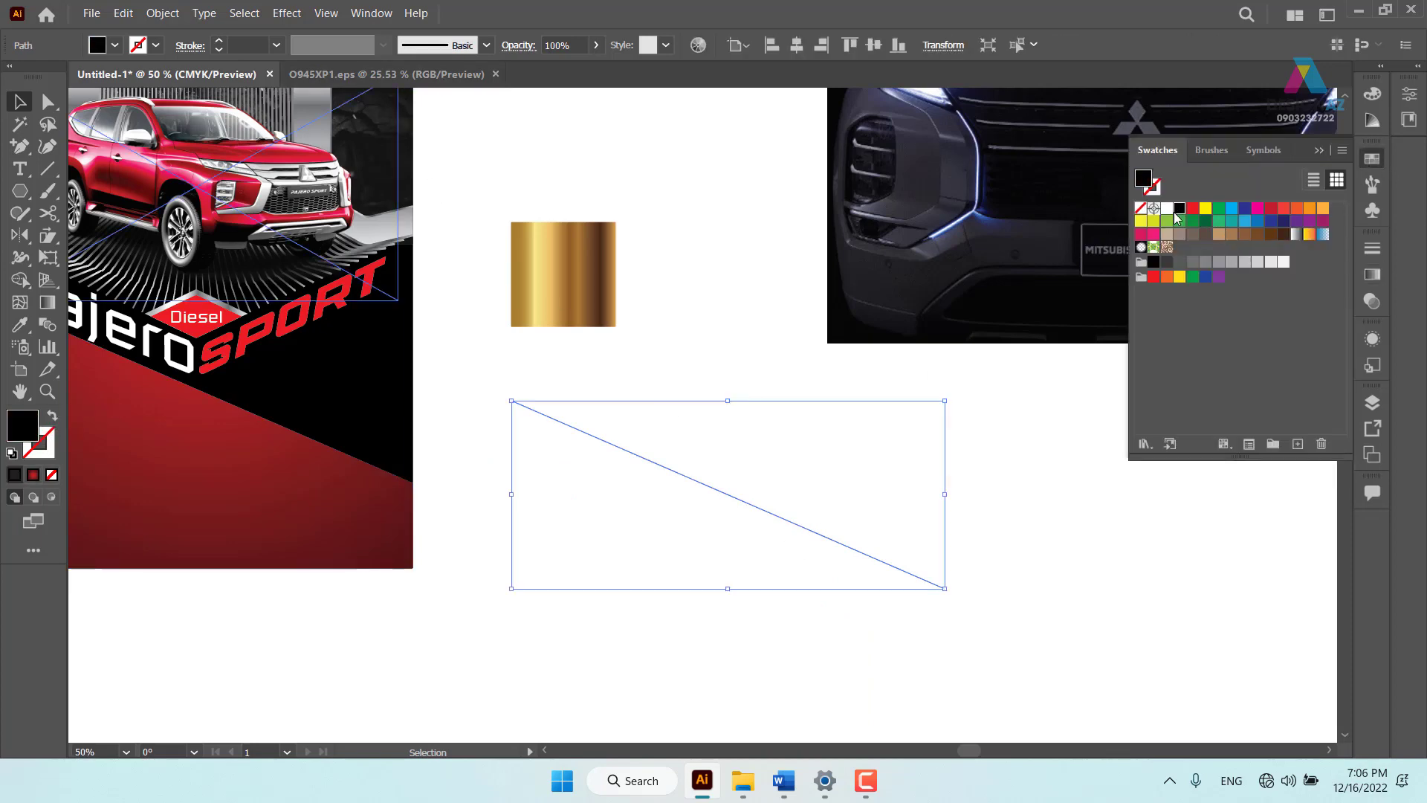
click(889, 467)
scroll(978, 616, left, 4)
scroll(978, 615, up, 2)
drag(981, 610, 439, 509)
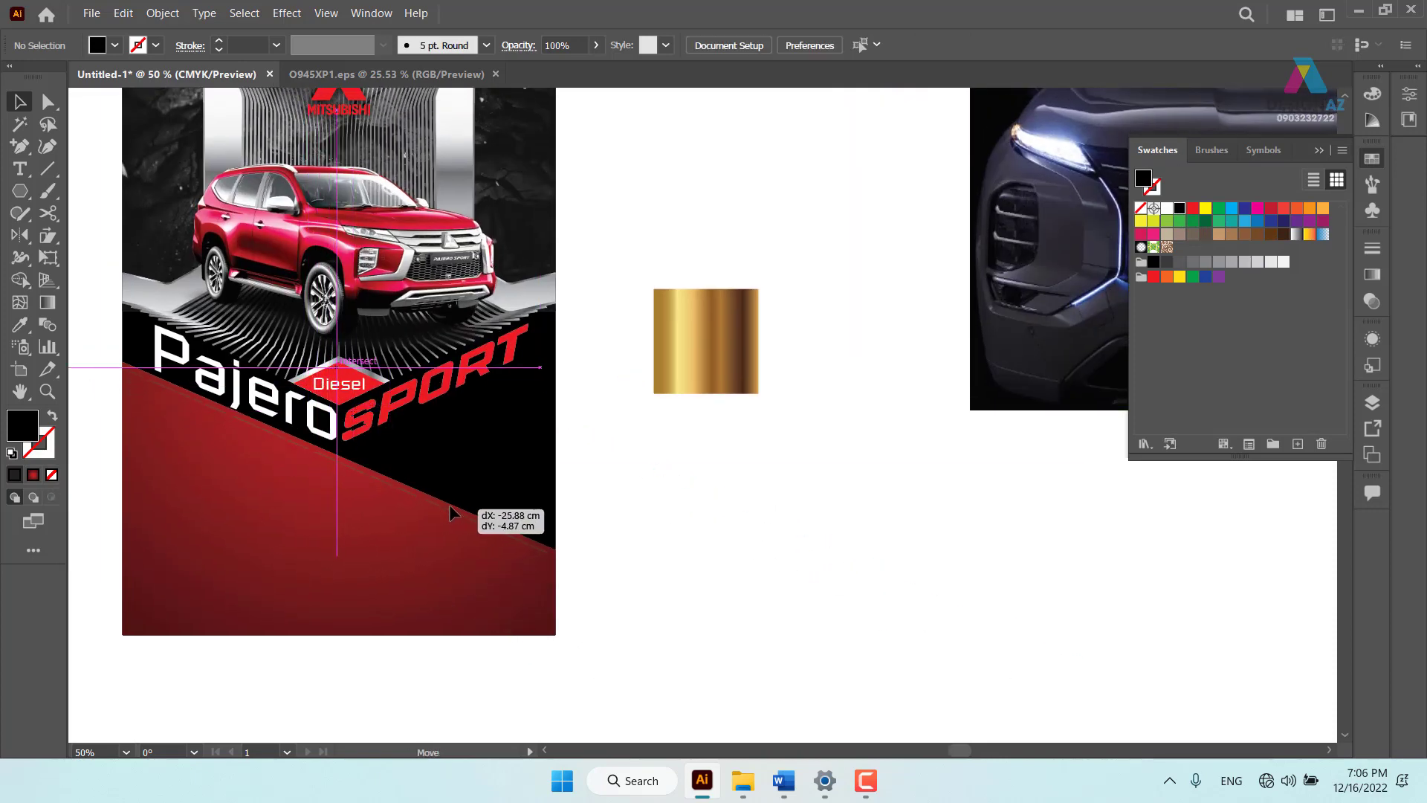
drag(439, 508, 447, 503)
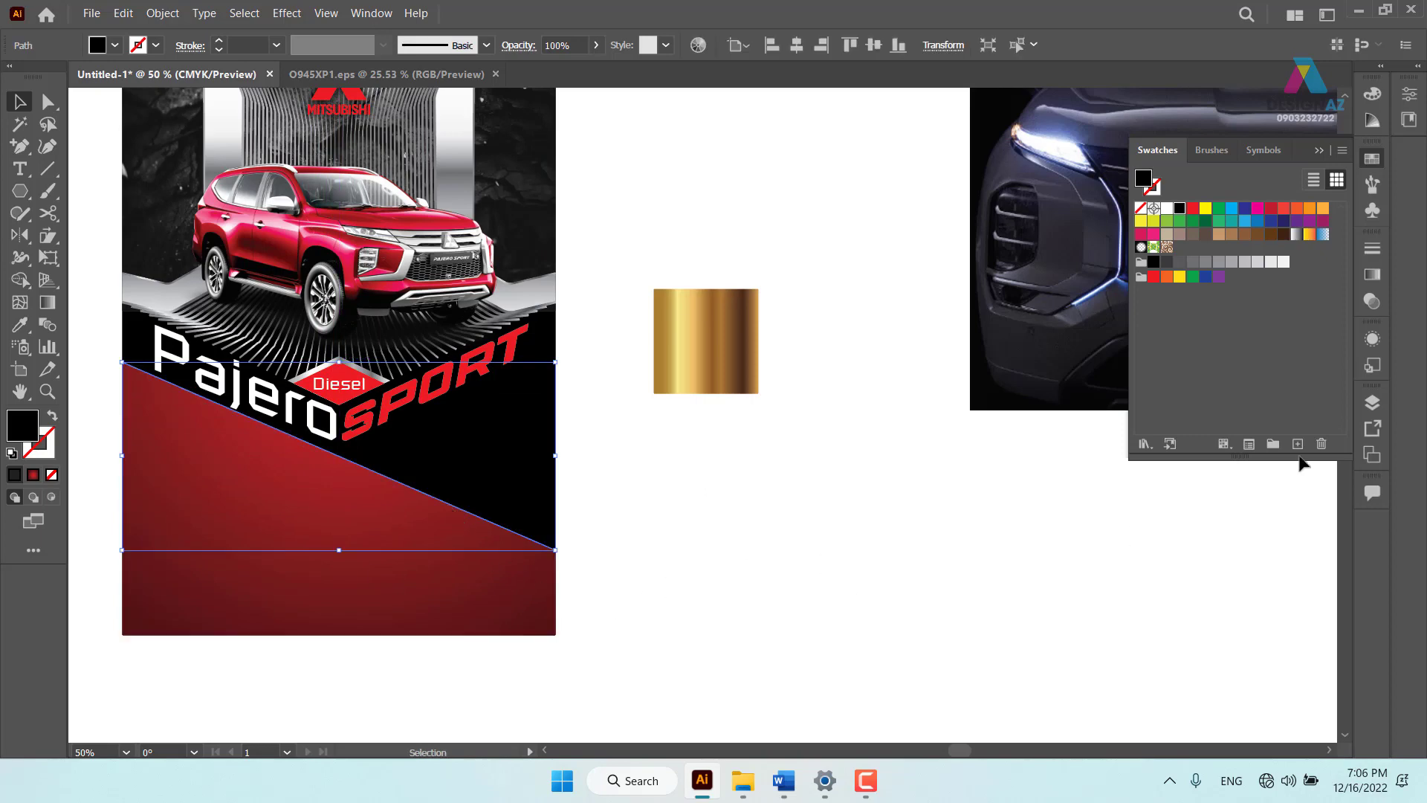
click(1371, 303)
click(1204, 272)
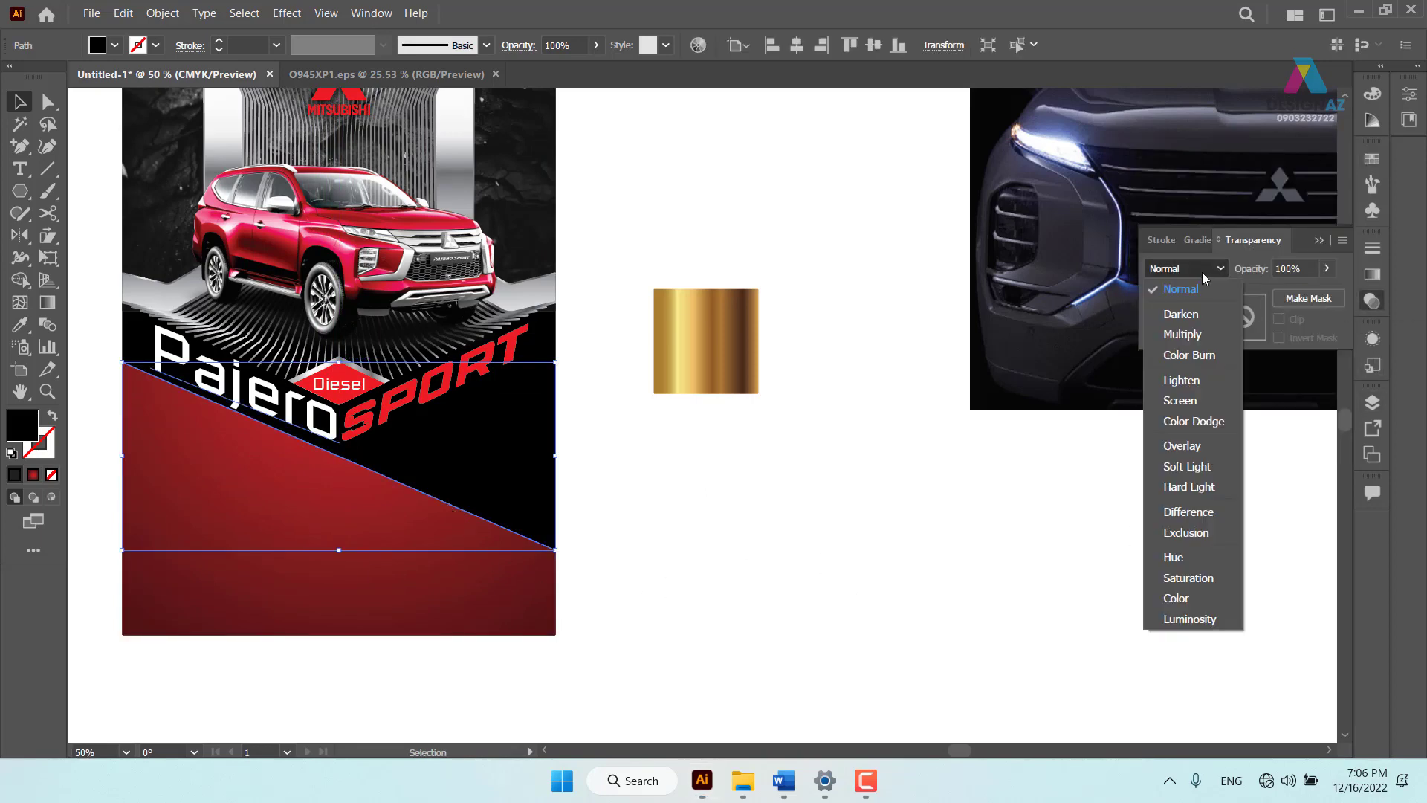
Set the line to Multiply with a 1 pt black stroke and no fill
click(1188, 335)
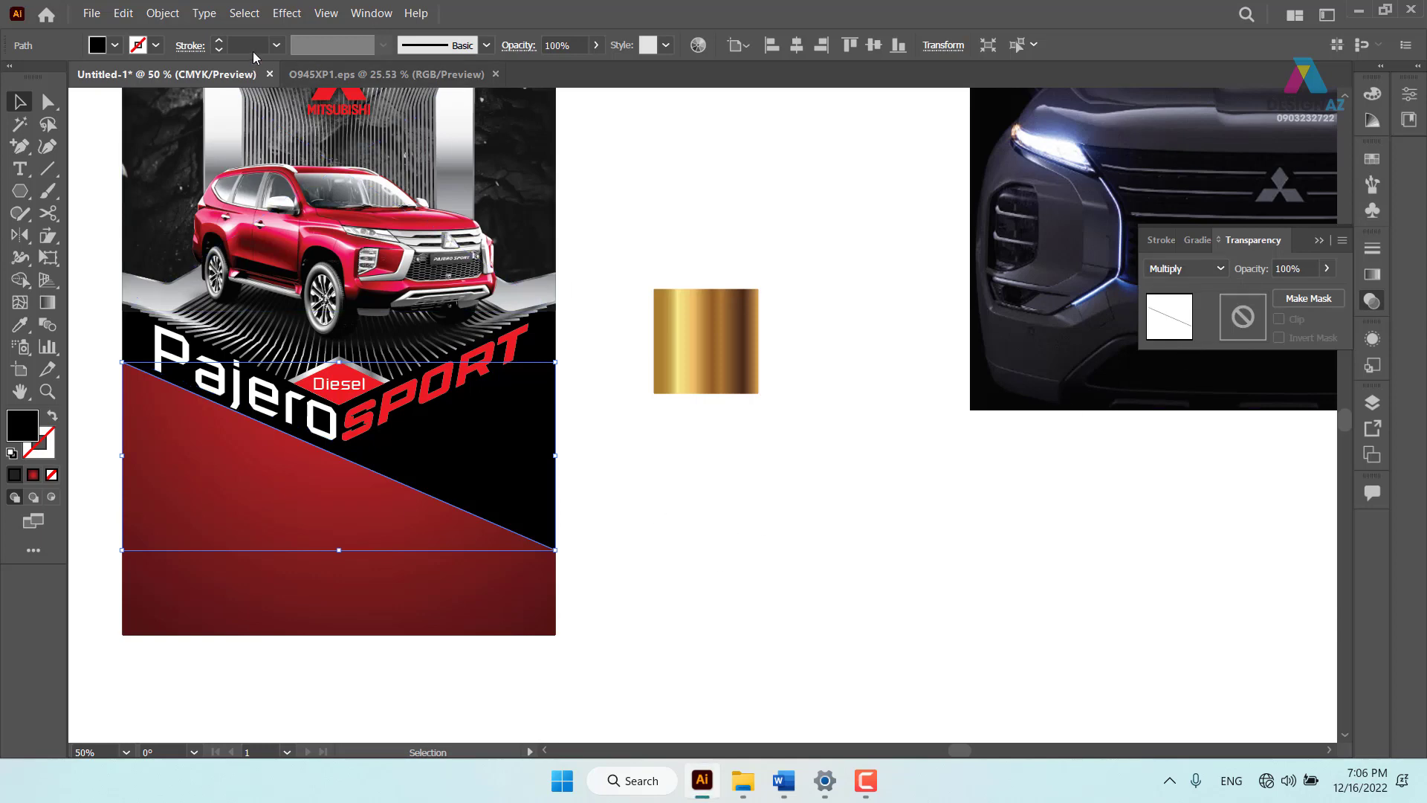
click(275, 45)
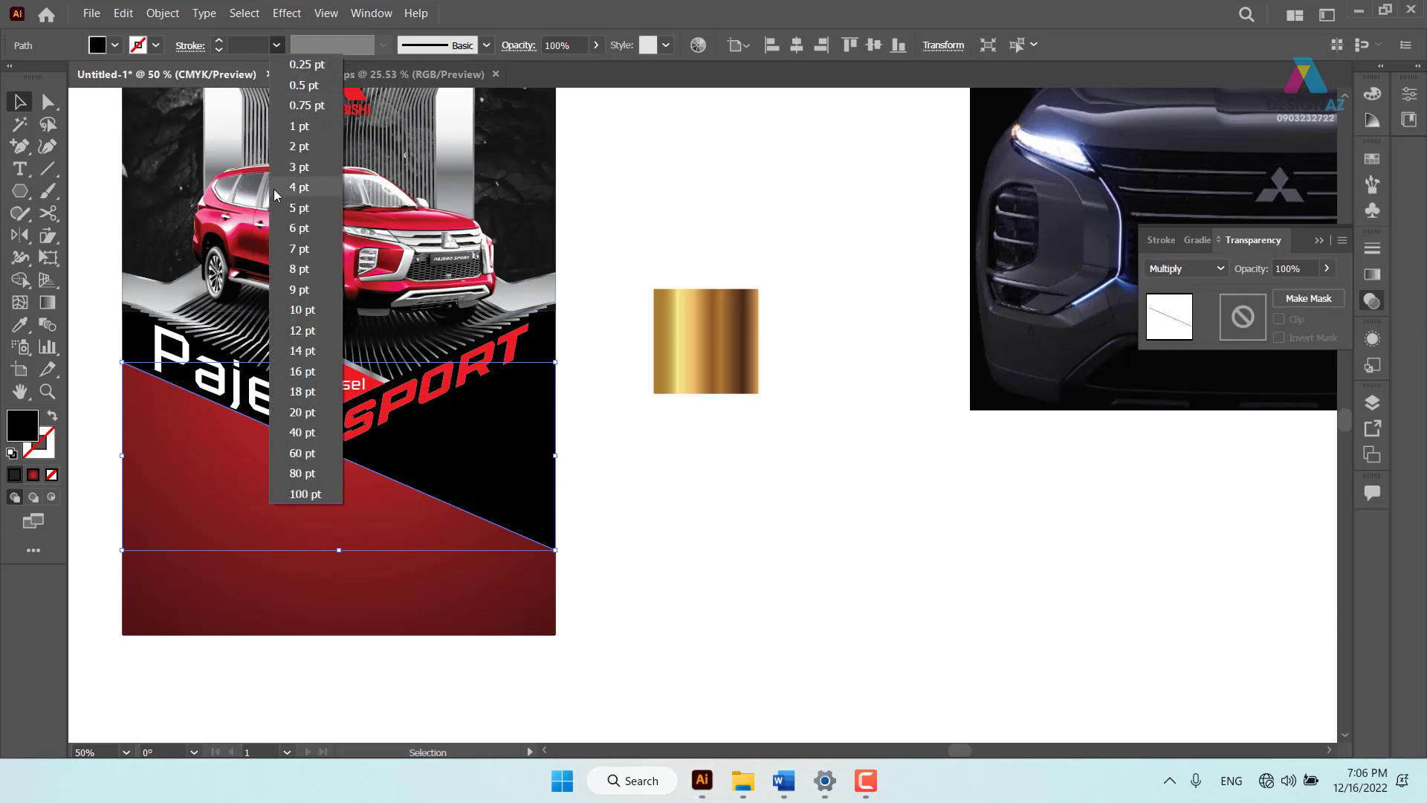
click(307, 127)
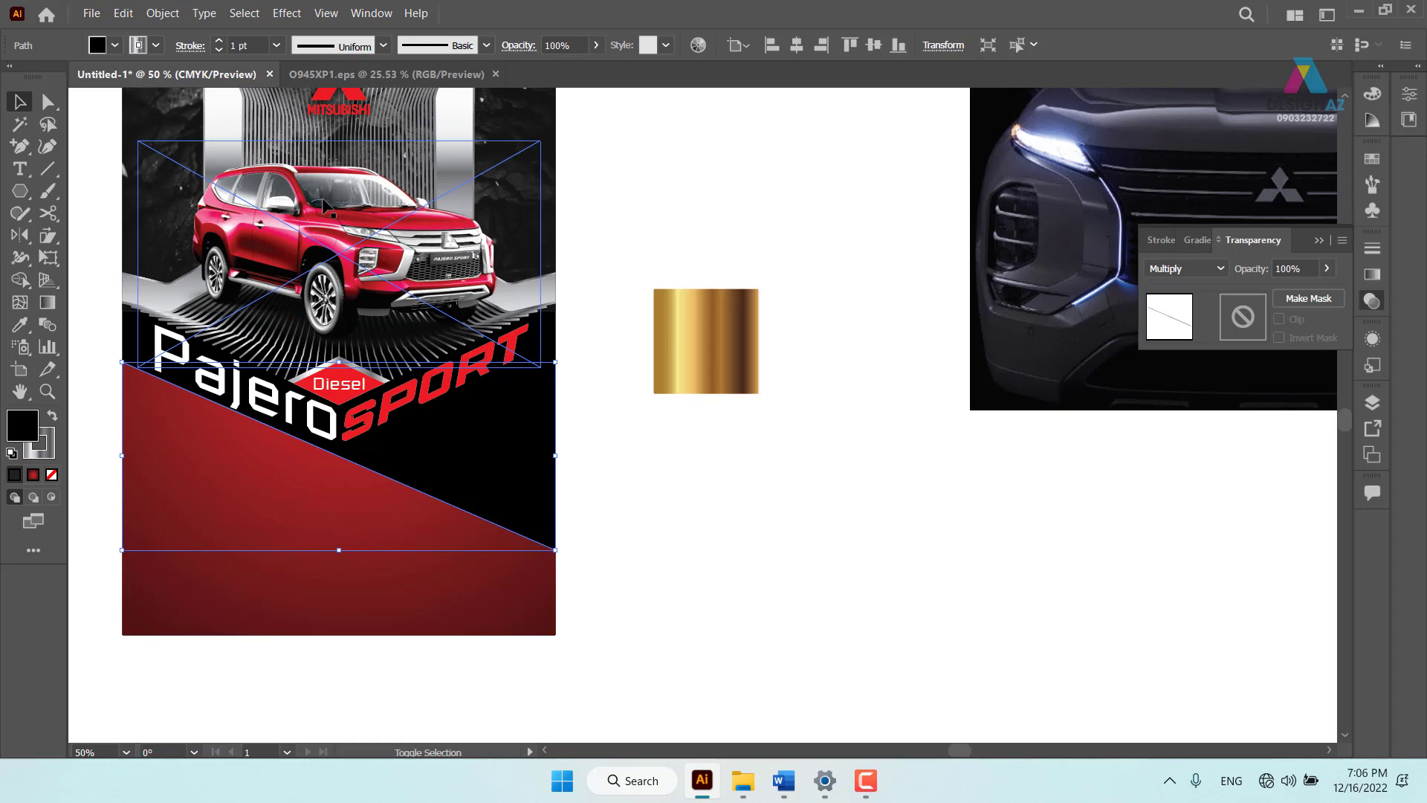
click(32, 474)
click(52, 474)
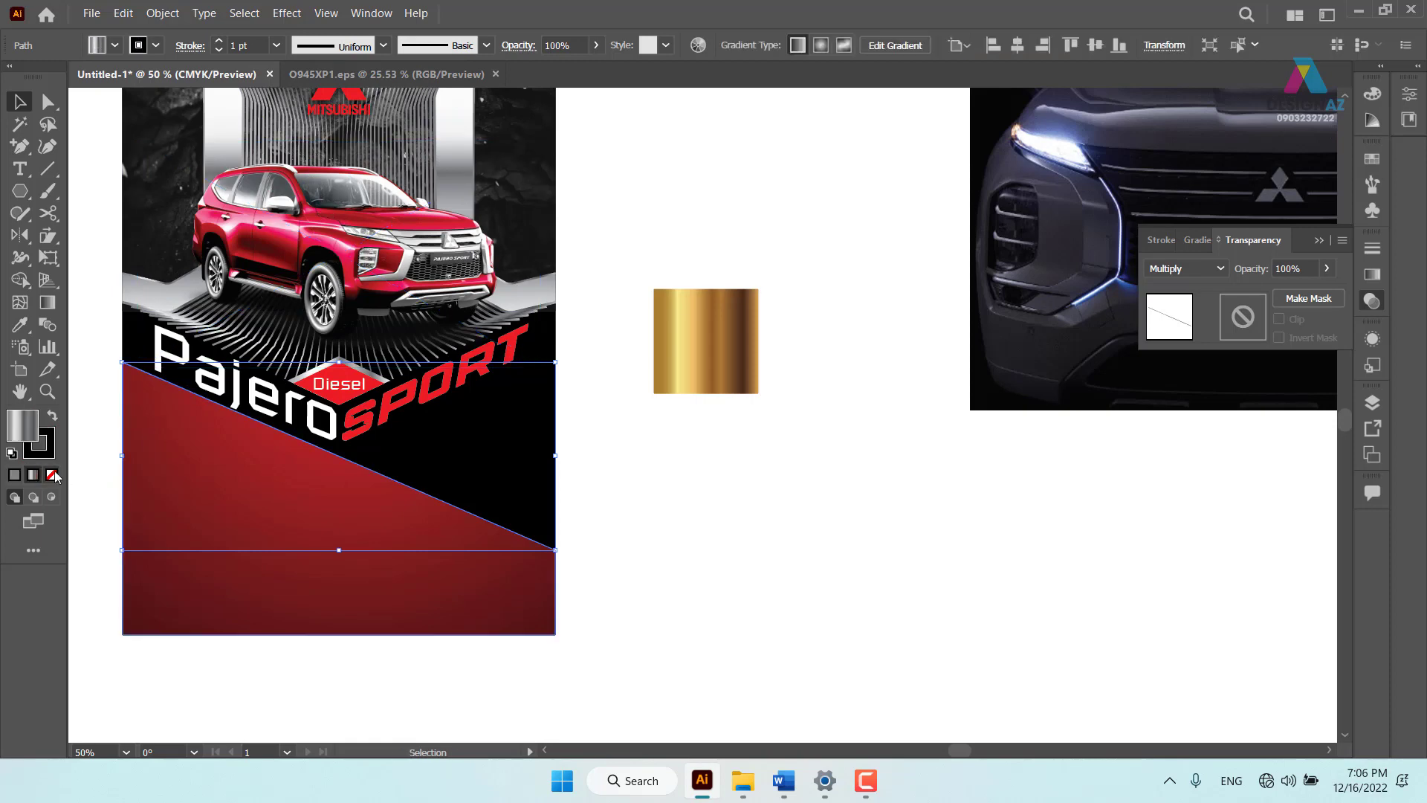
click(707, 560)
Zoom in on the diagonal and drag a copy of the edge line down into the red area
key(z)
click(621, 567)
click(783, 324)
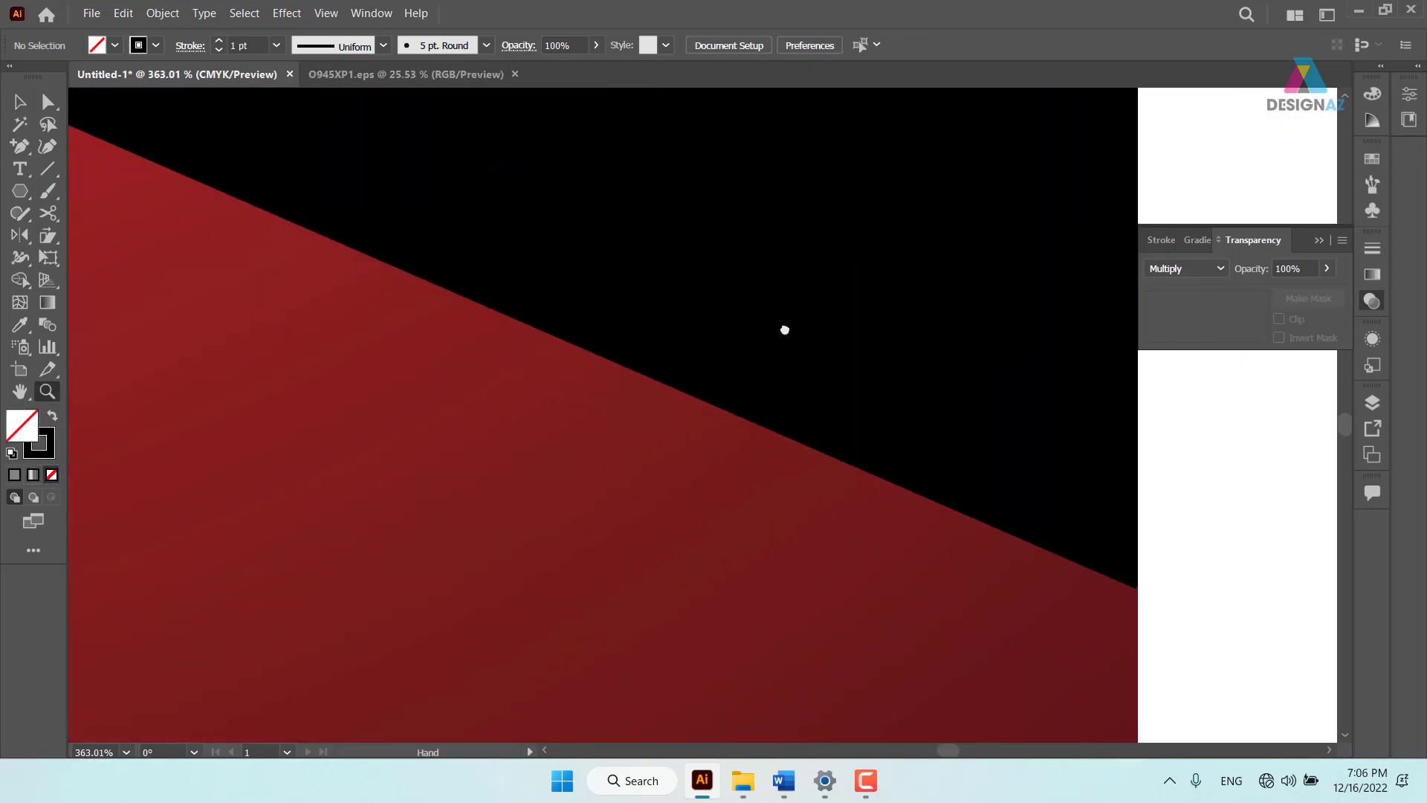
key(v)
drag(666, 332, 651, 349)
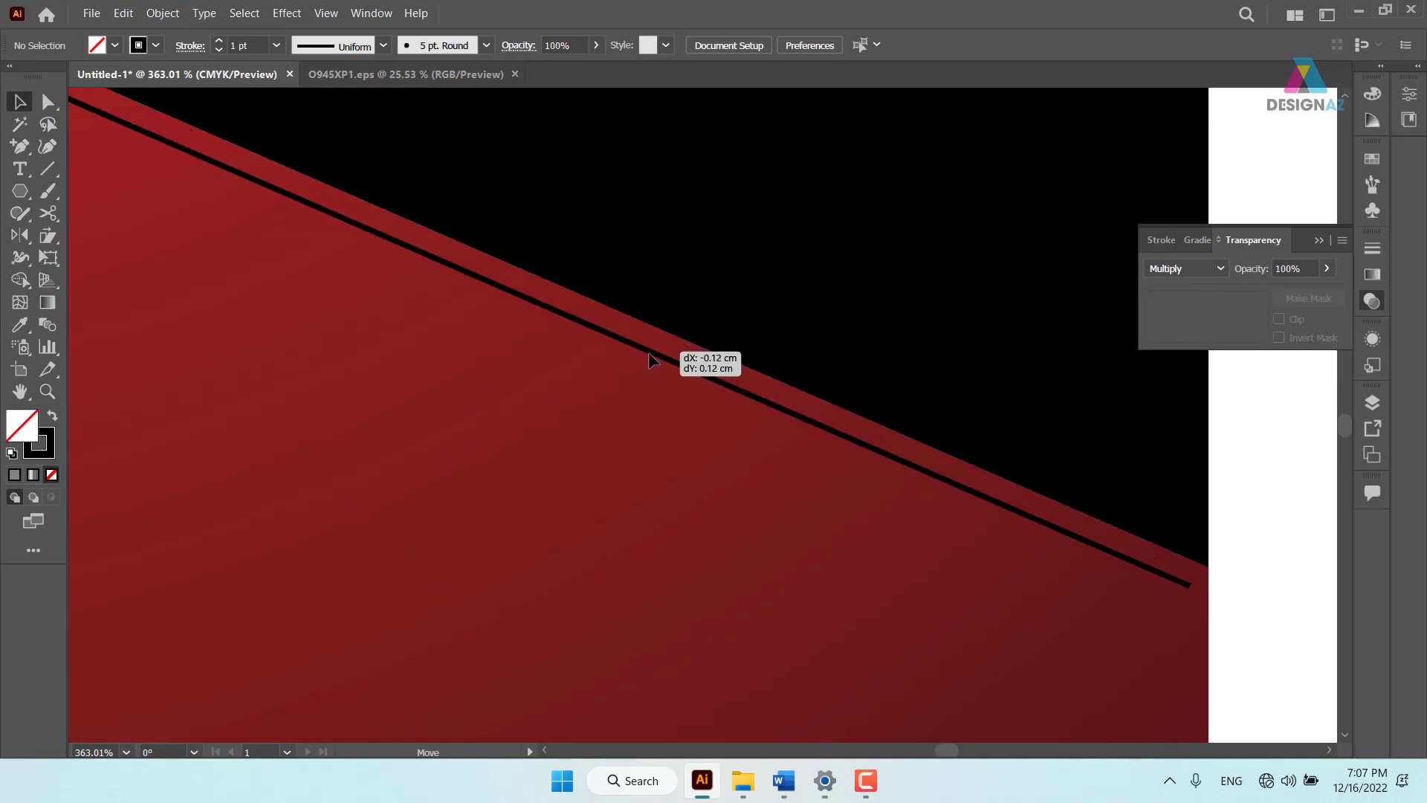
key(Delete)
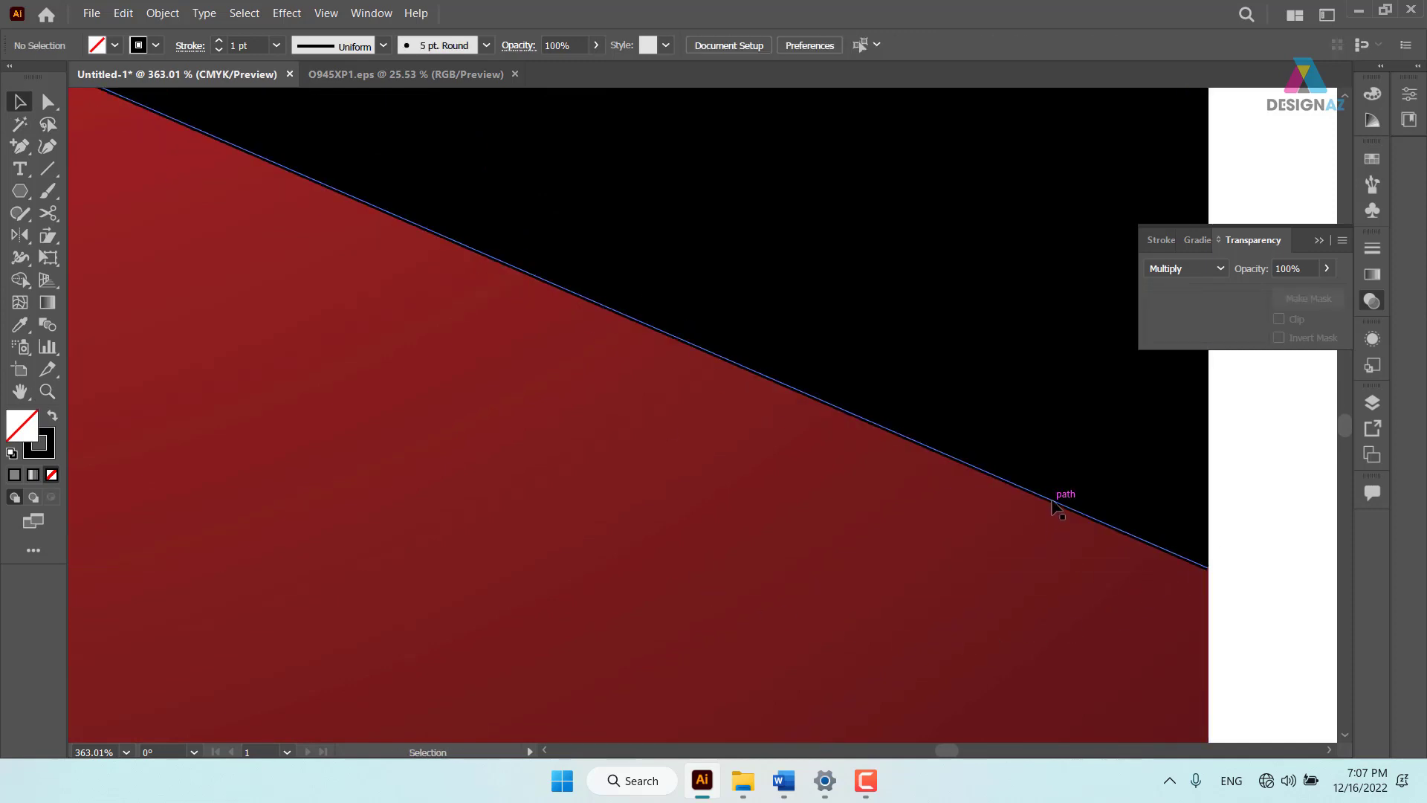
drag(1054, 512, 1047, 598)
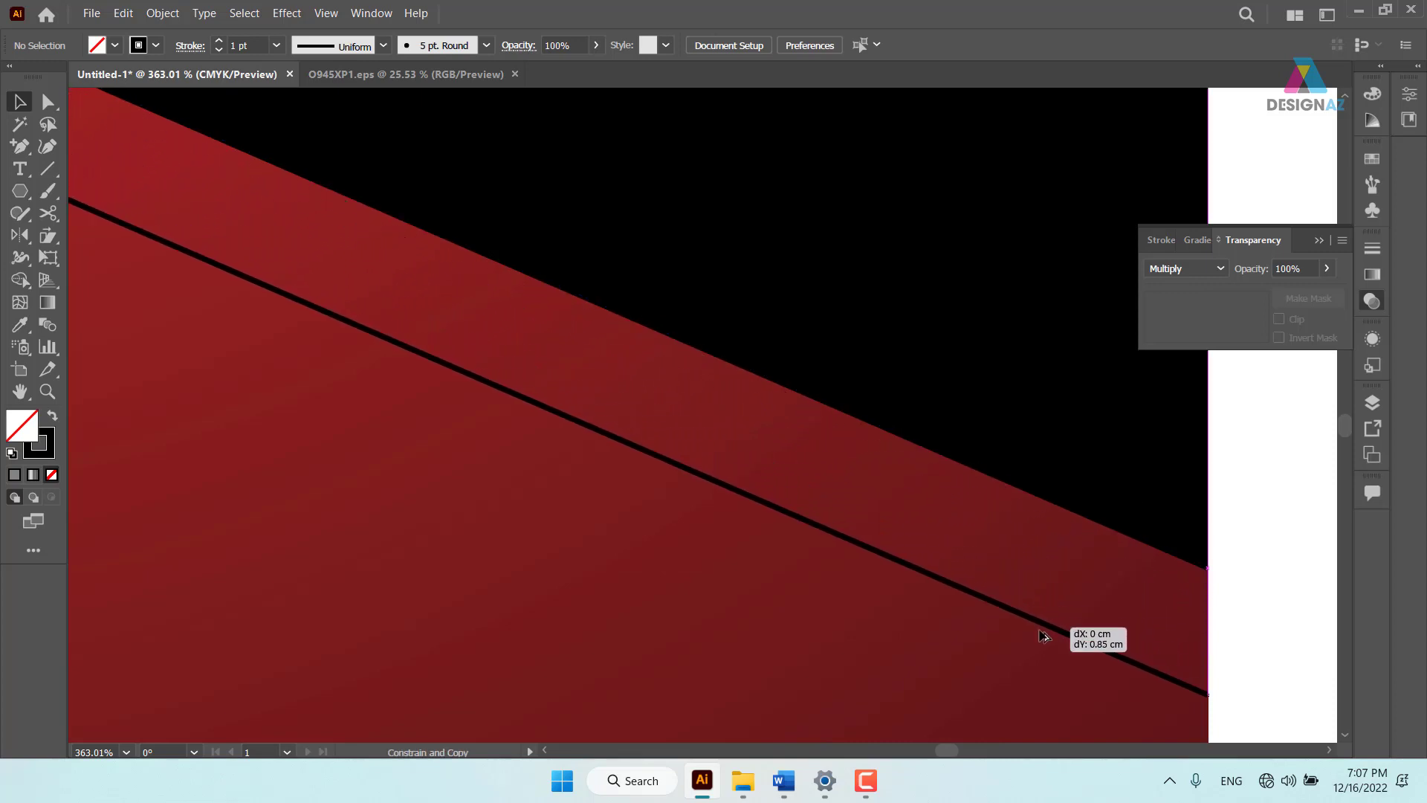
drag(1048, 598, 1034, 693)
Set the copied line's opacity to 10% and zoom back out
click(1034, 693)
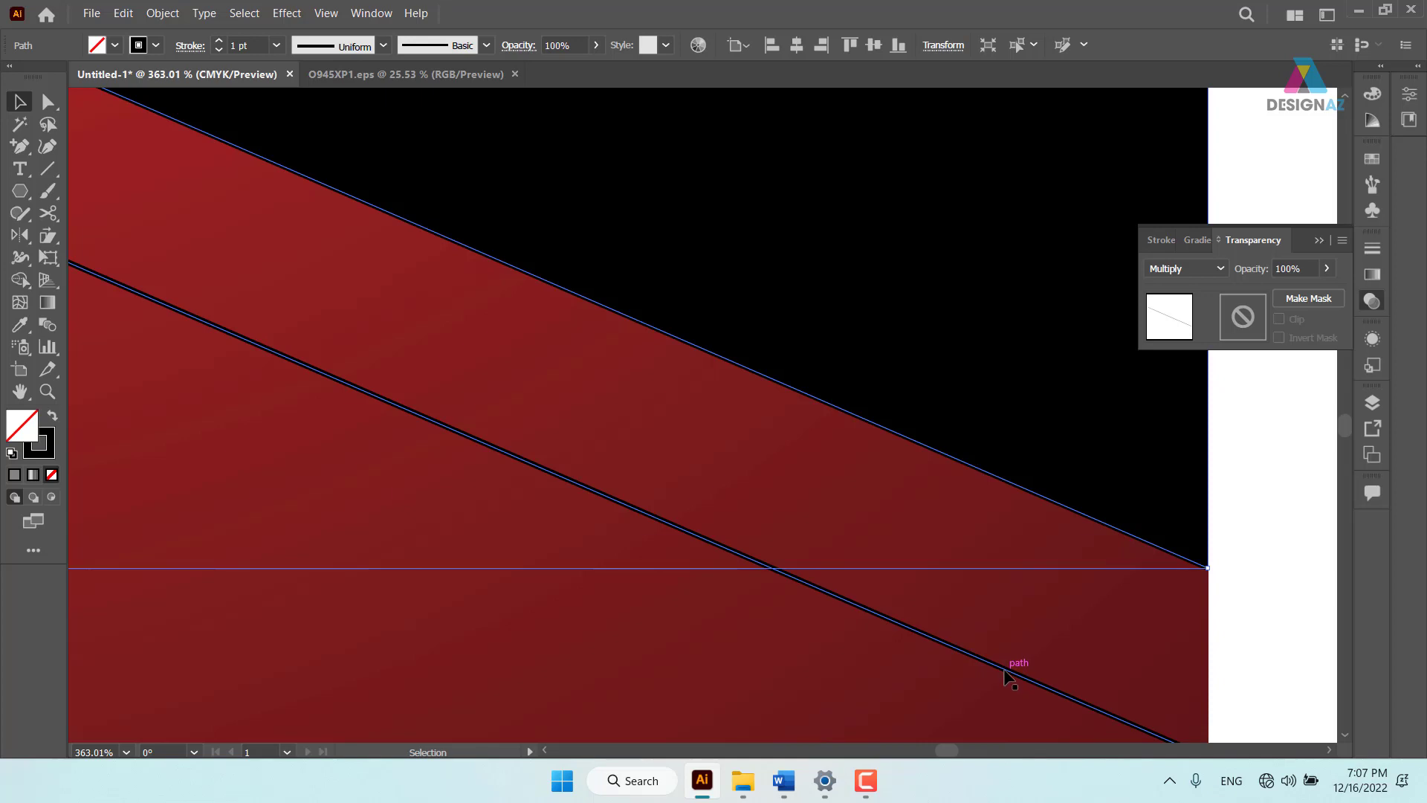
click(567, 47)
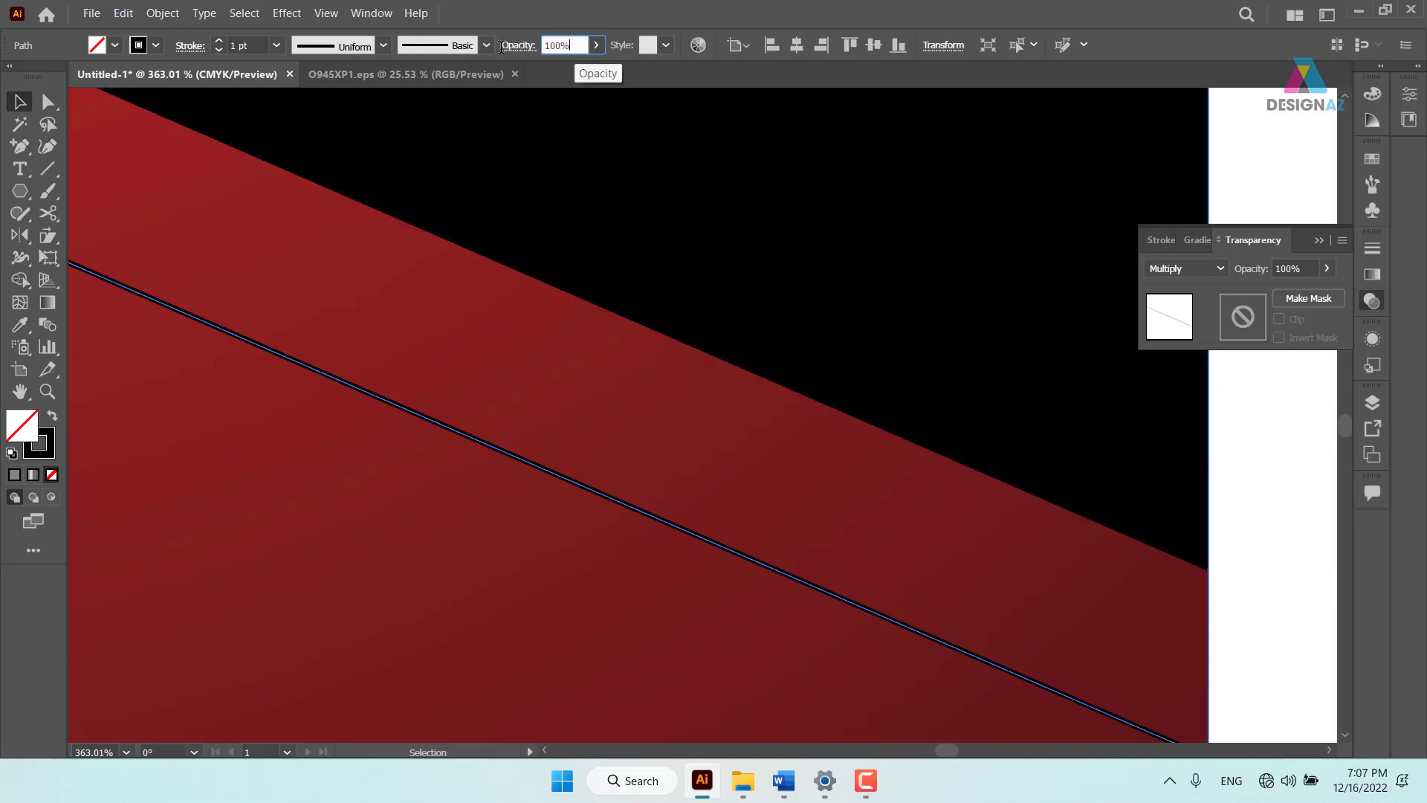
text(10)
key(Return)
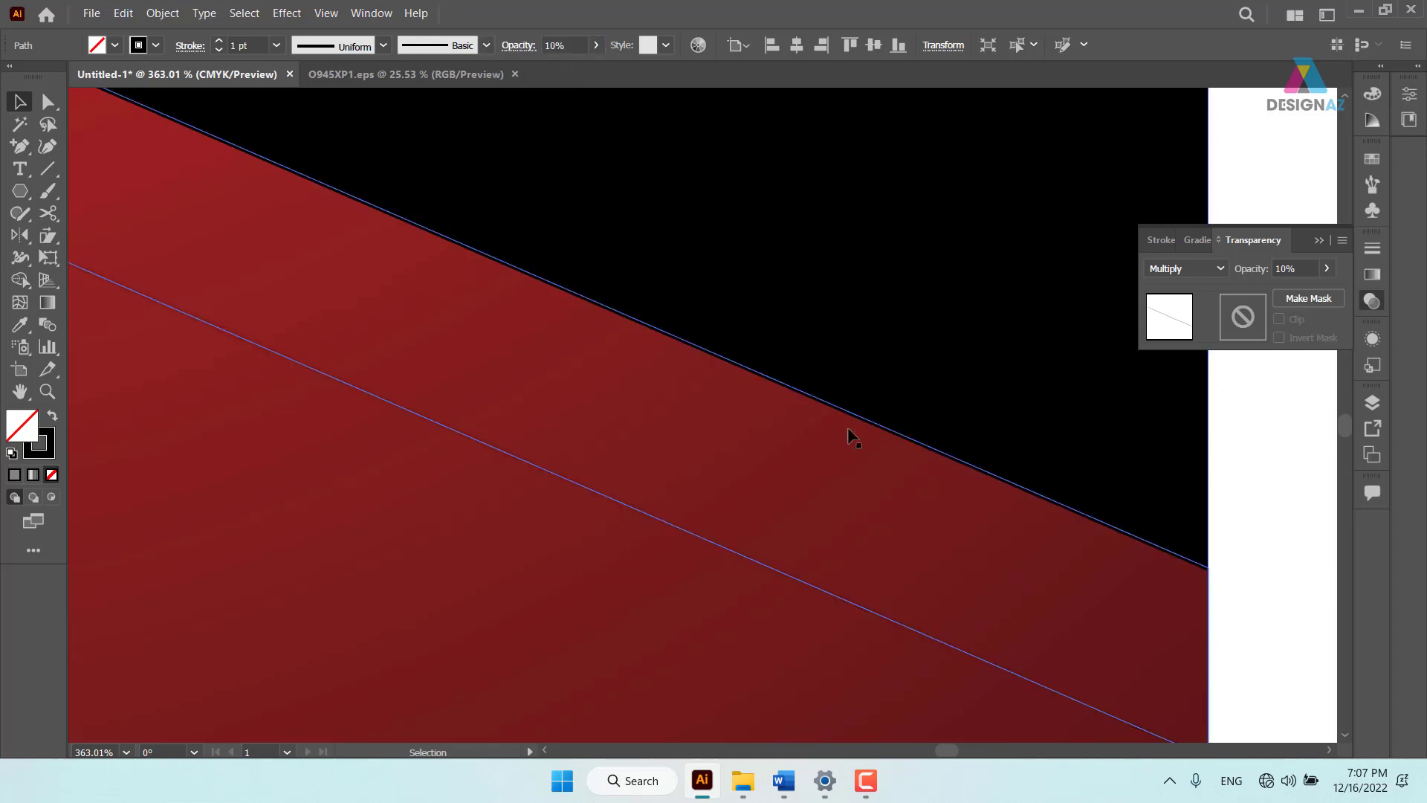
key(ctrl+minus)
key(ctrl+minus)
key(ctrl+minus)
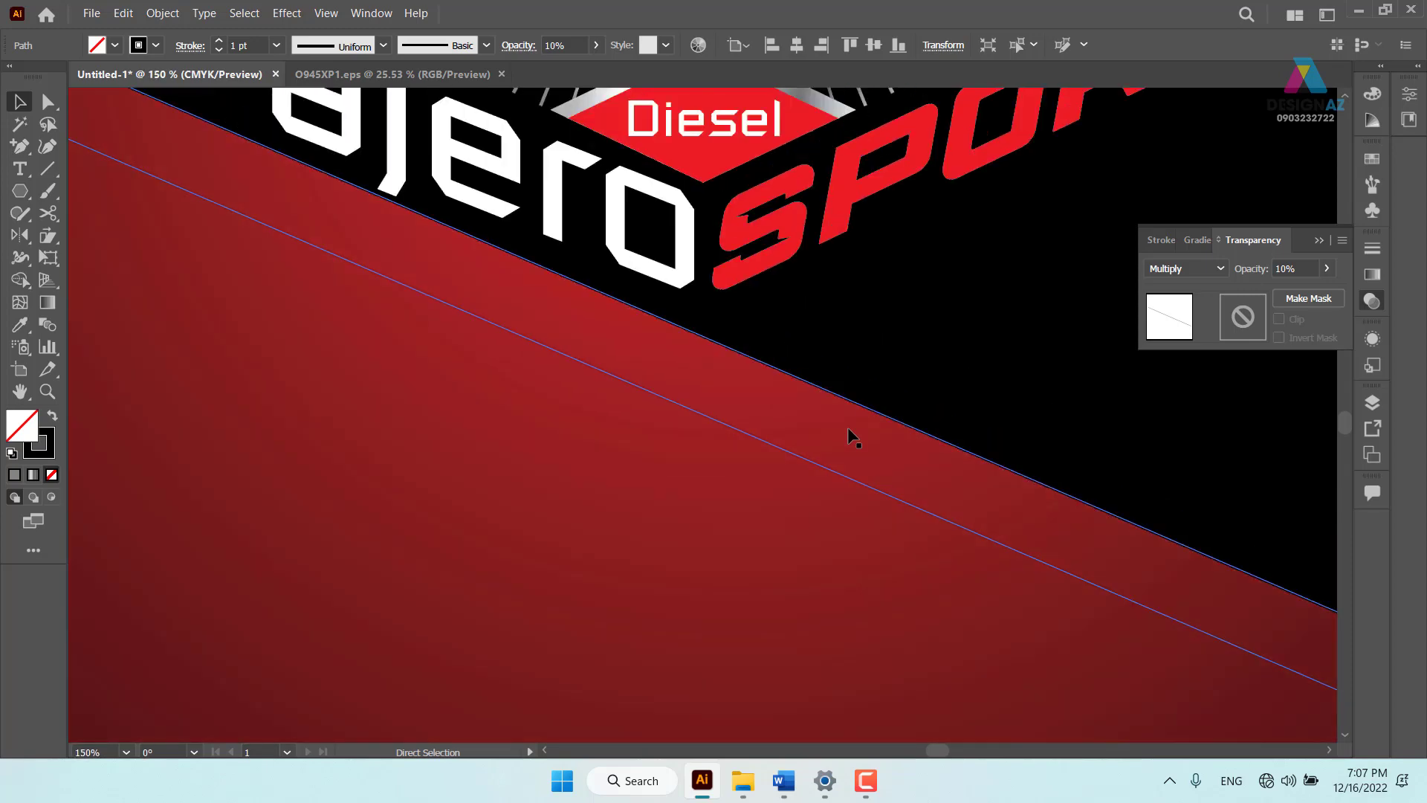
key(ctrl+minus)
key(ctrl+minus)
Select both diagonal lines, try blending them with Ctrl+Alt+B, then undo
click(1082, 577)
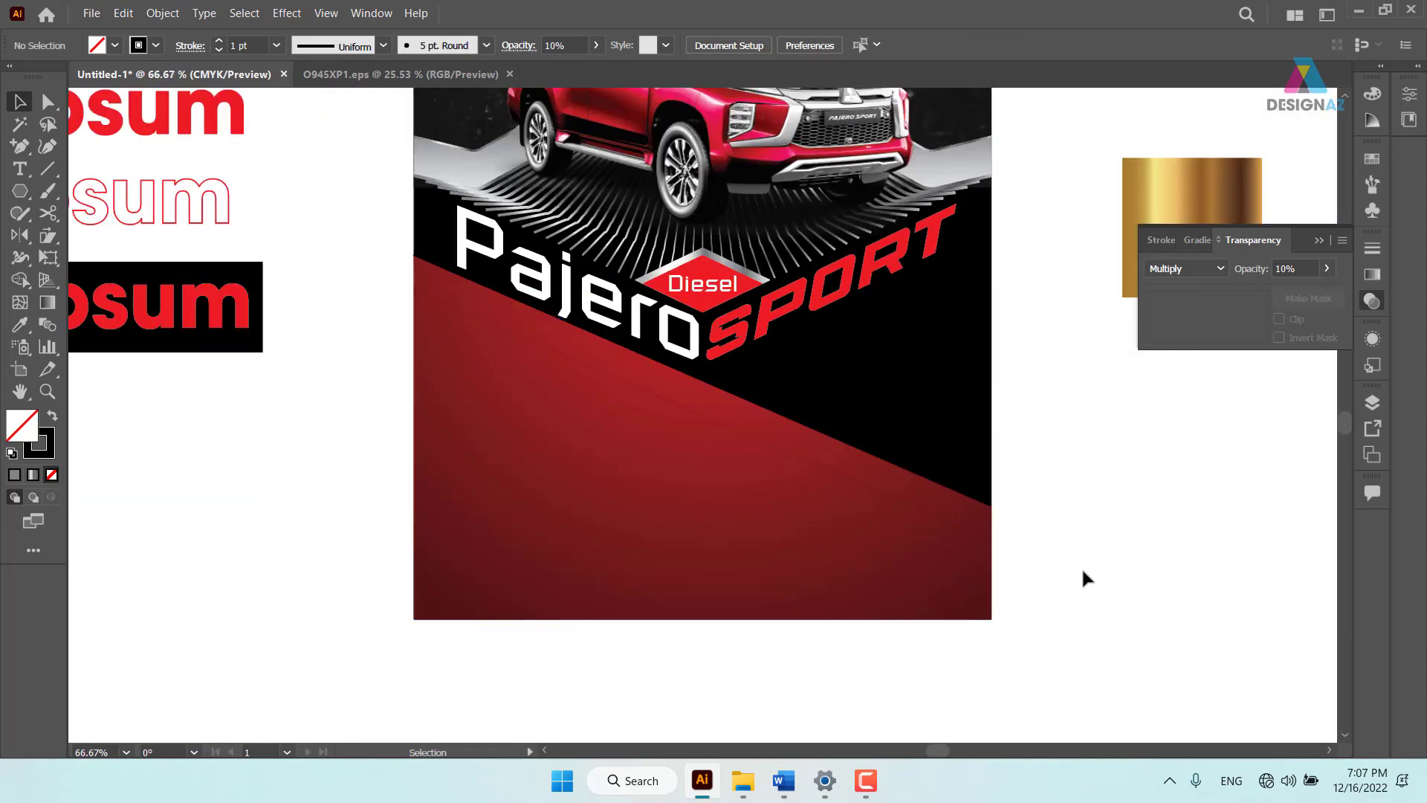
click(942, 523)
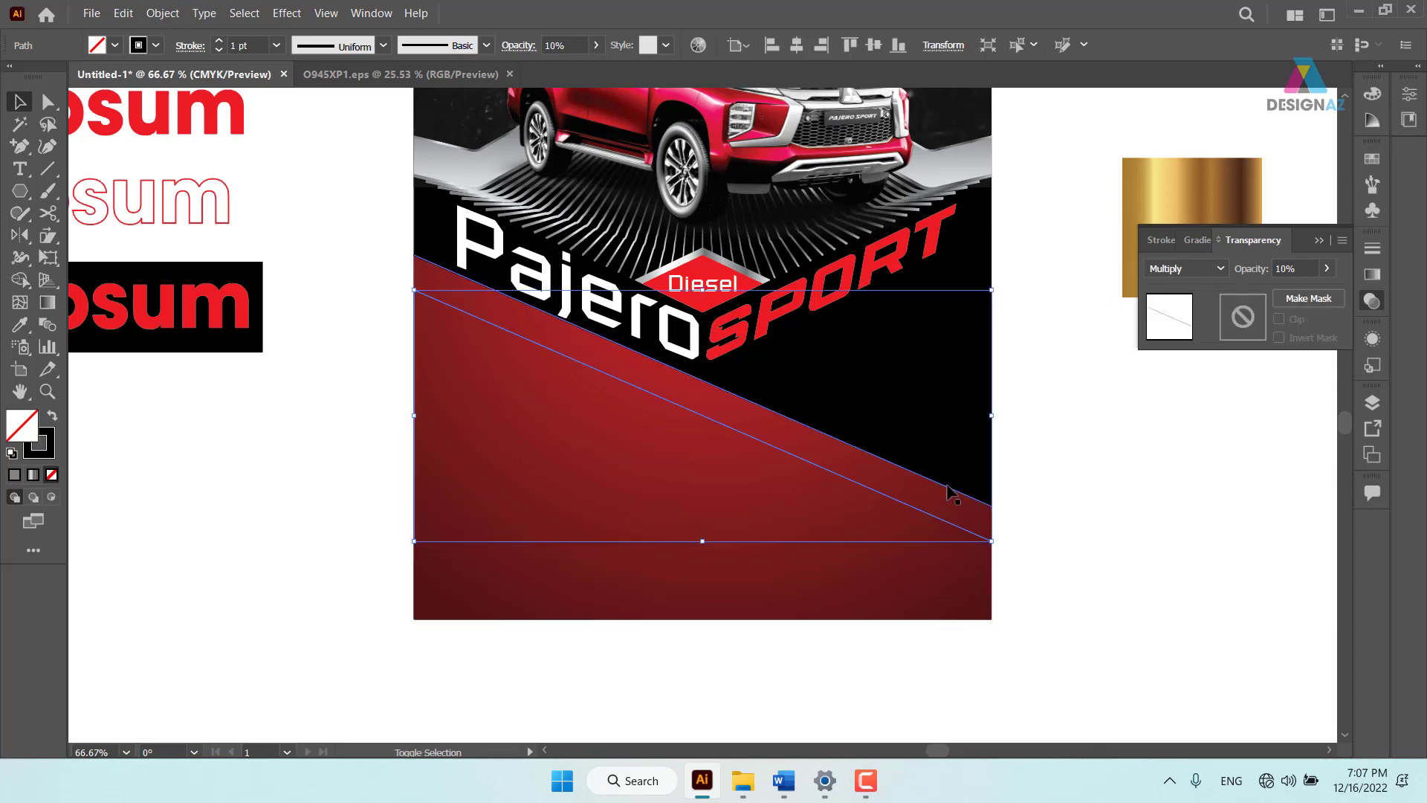
drag(332, 288, 925, 600)
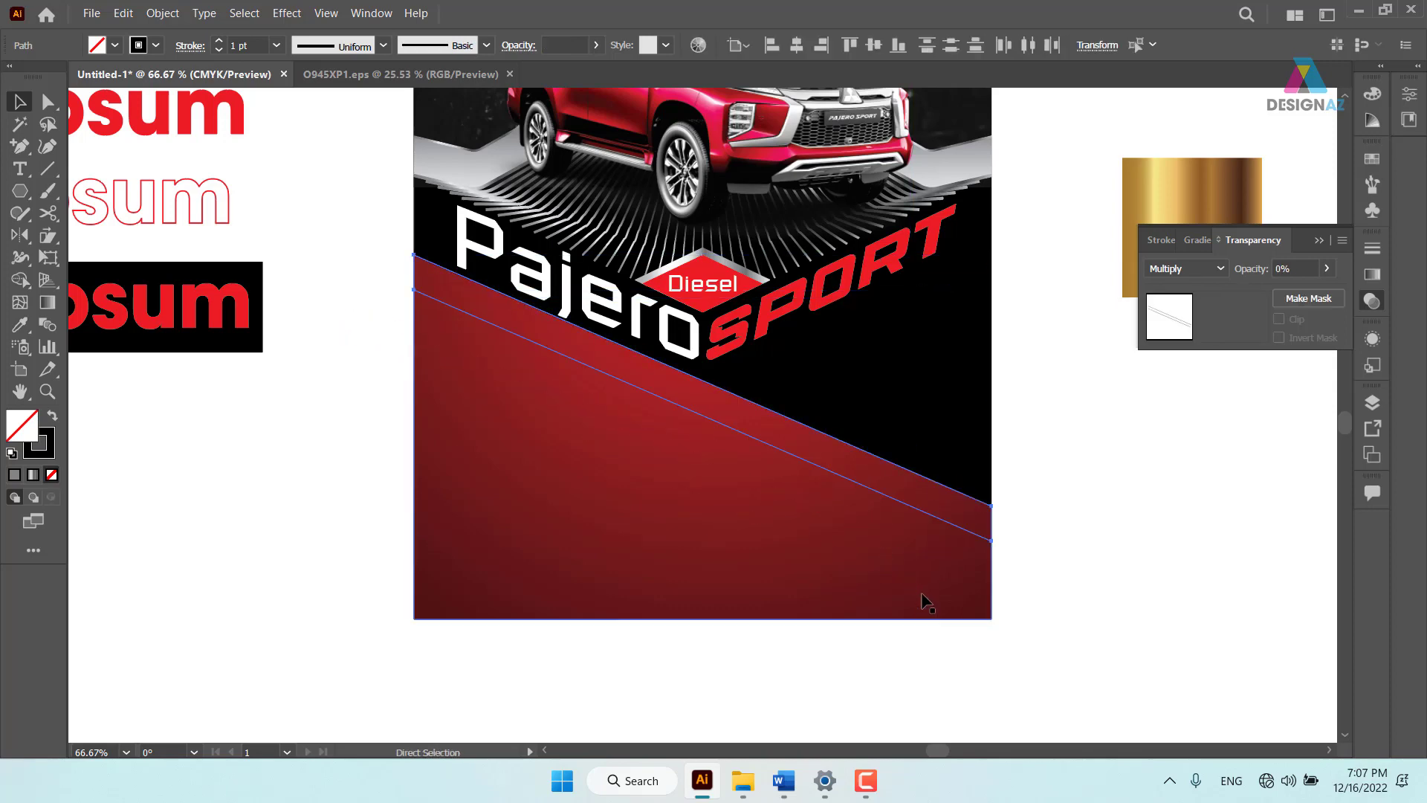
key(v)
key(ctrl+alt+b)
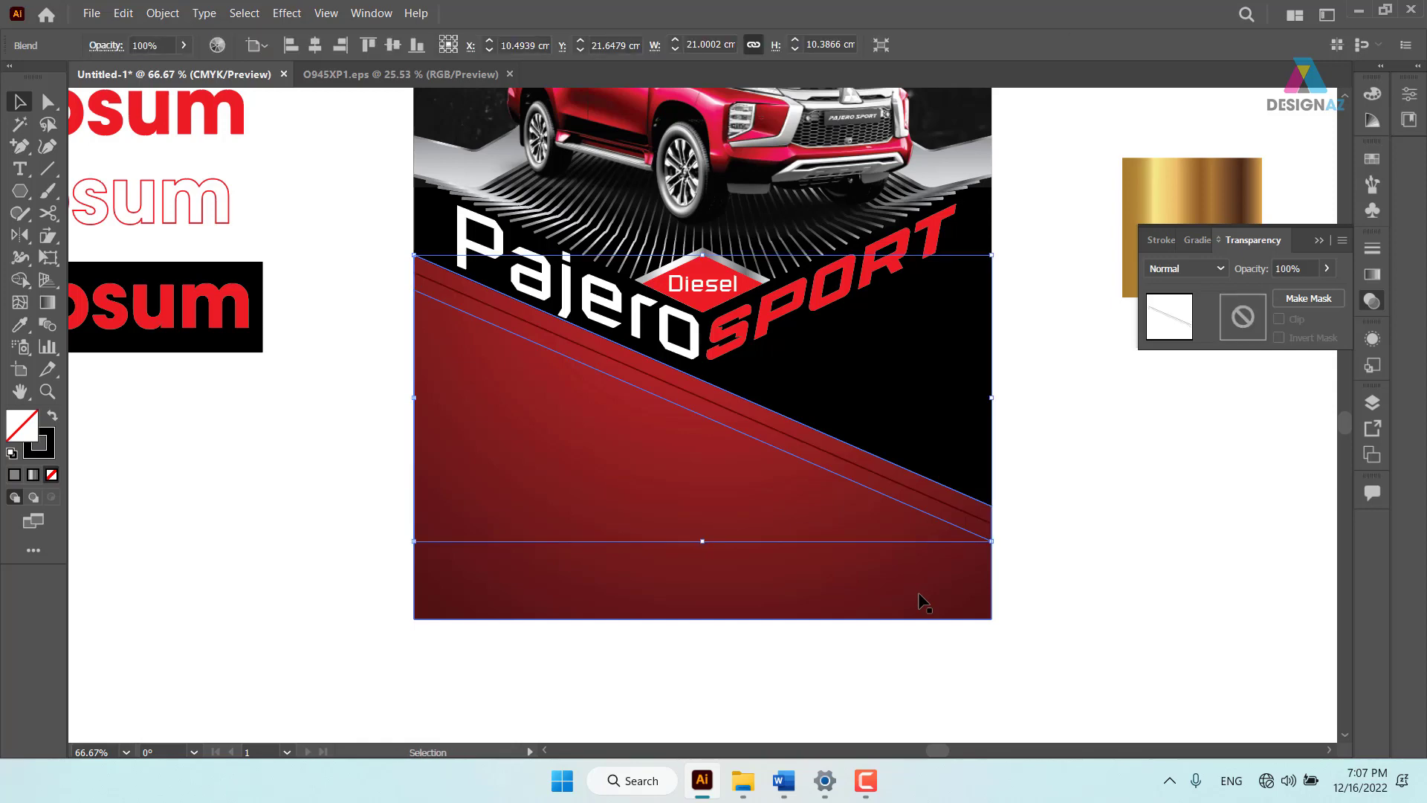
key(ctrl+z)
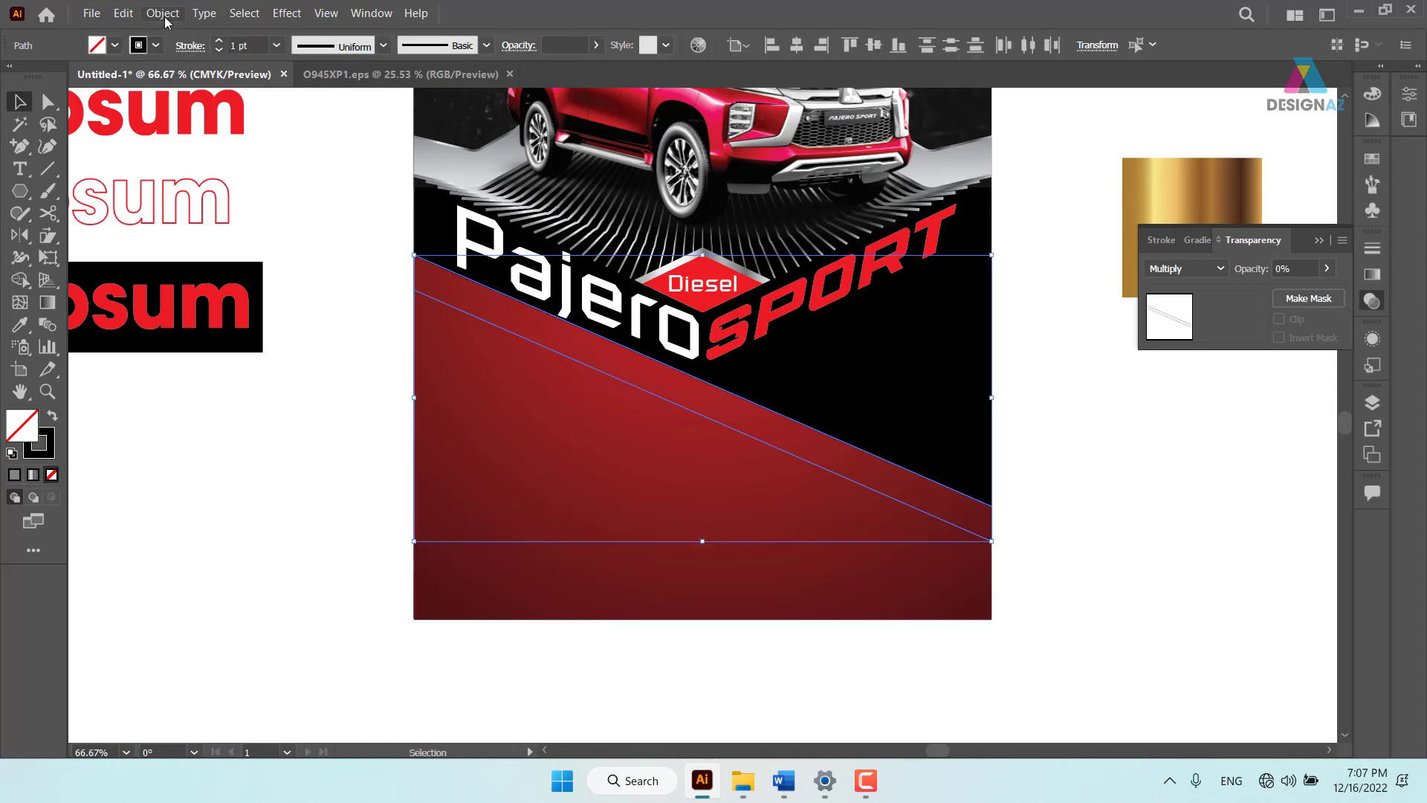
Blend the two diagonal lines with Object > Blend > Make, then set Specified Steps to 6
click(163, 13)
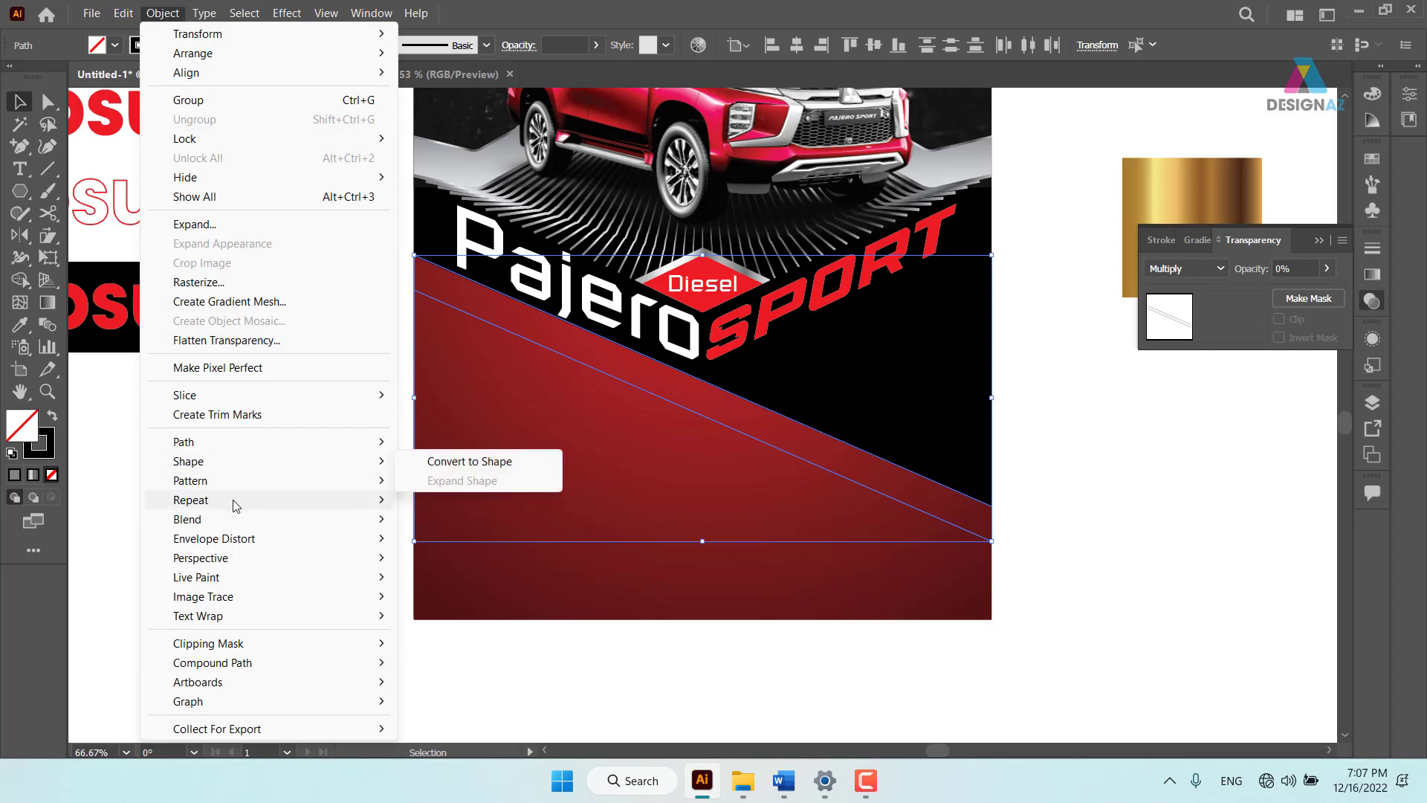
mouse_move(188, 520)
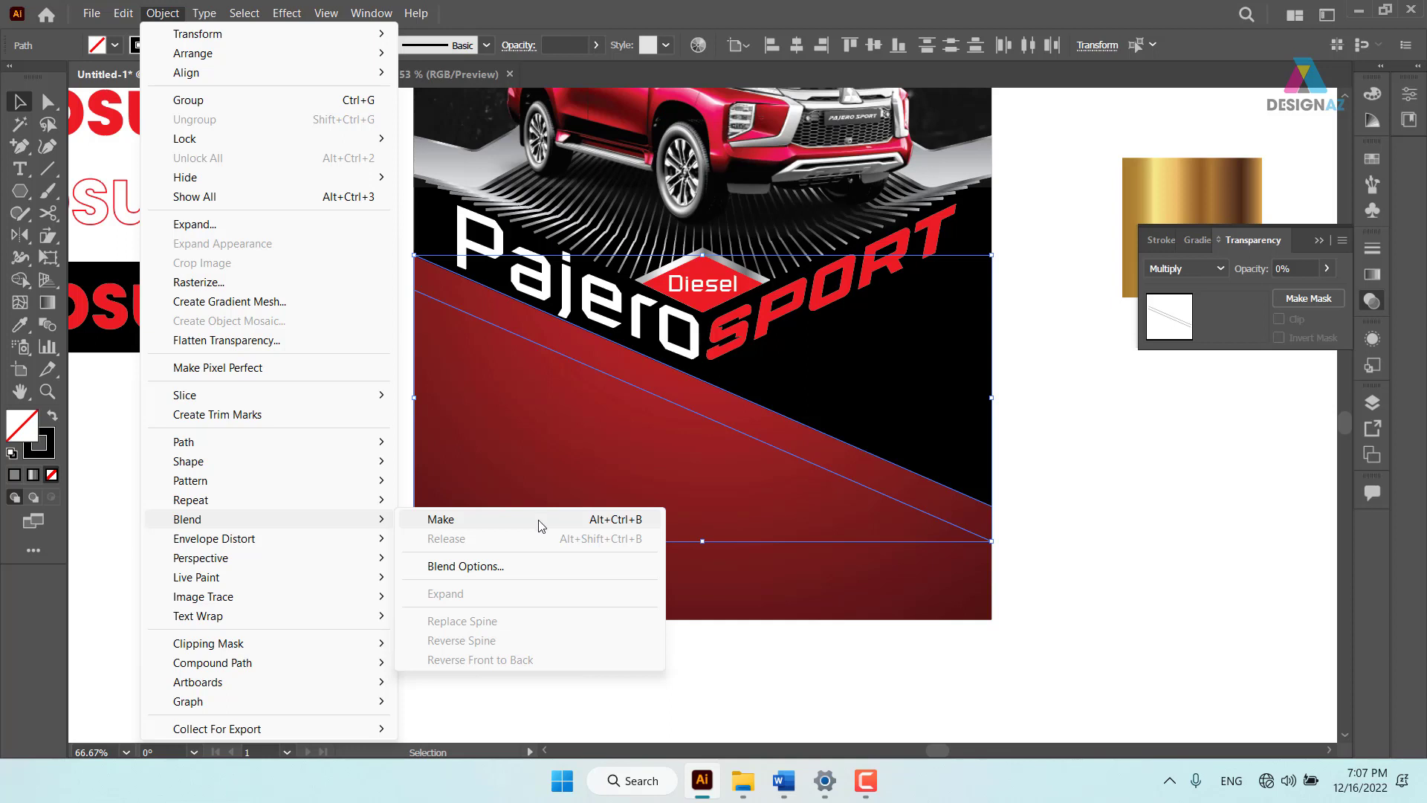
click(540, 525)
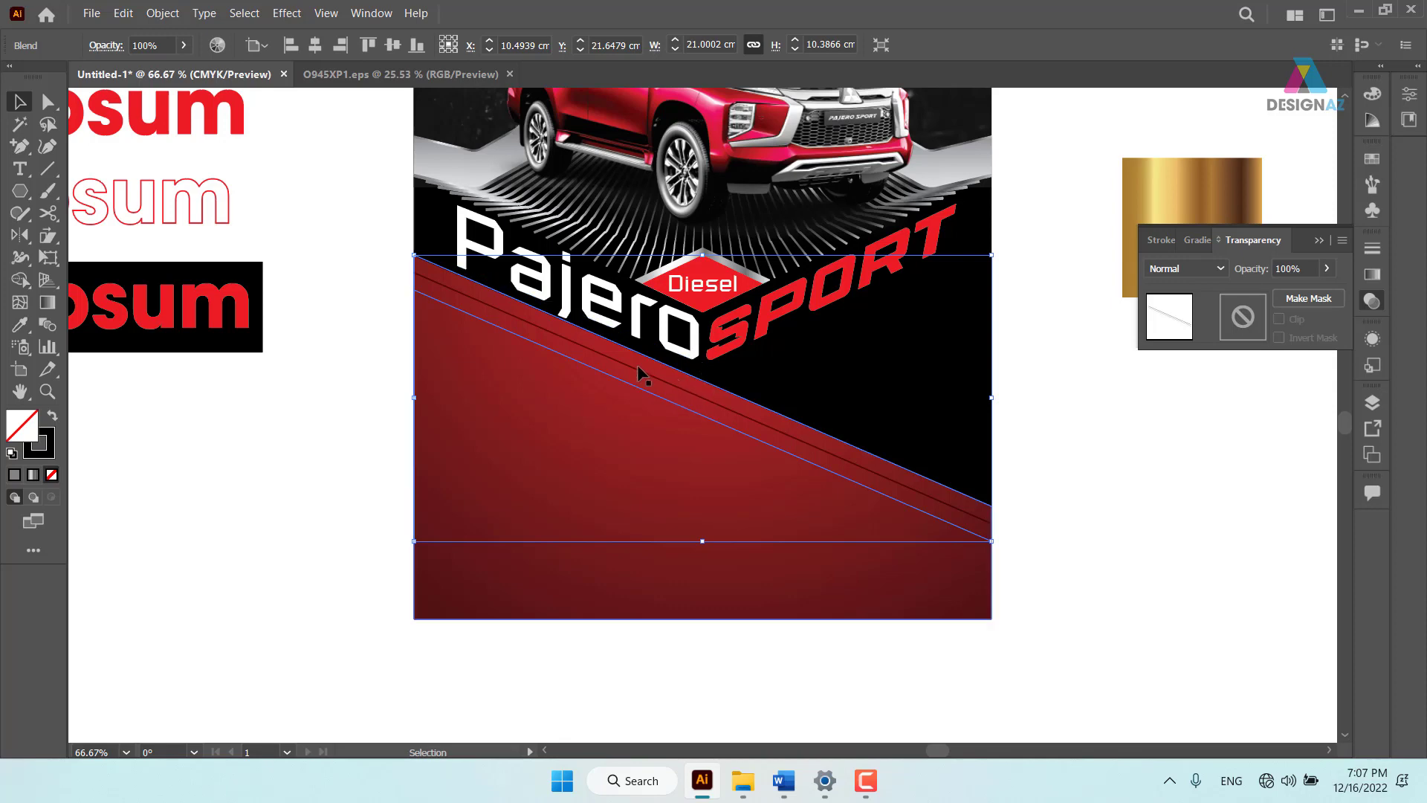
click(162, 13)
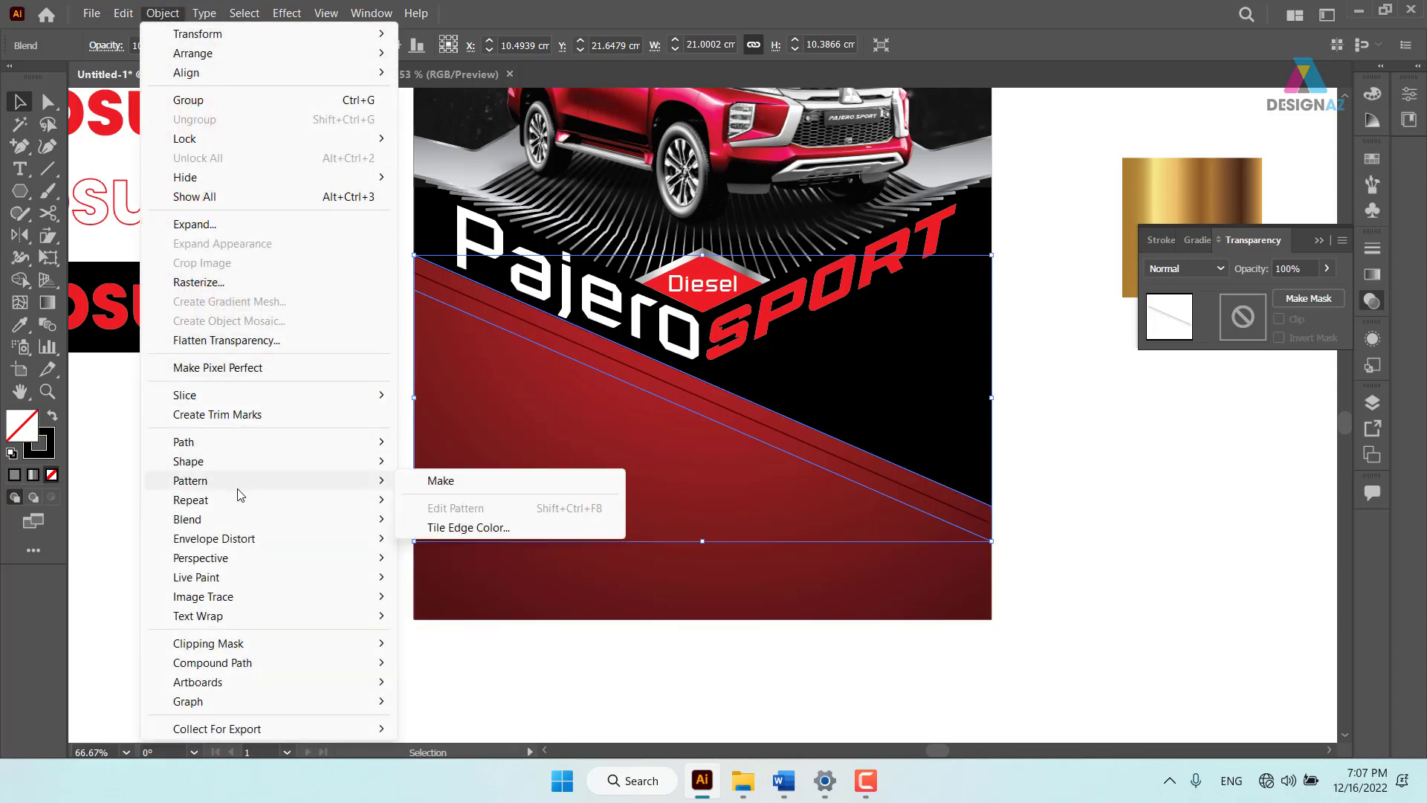
mouse_move(188, 519)
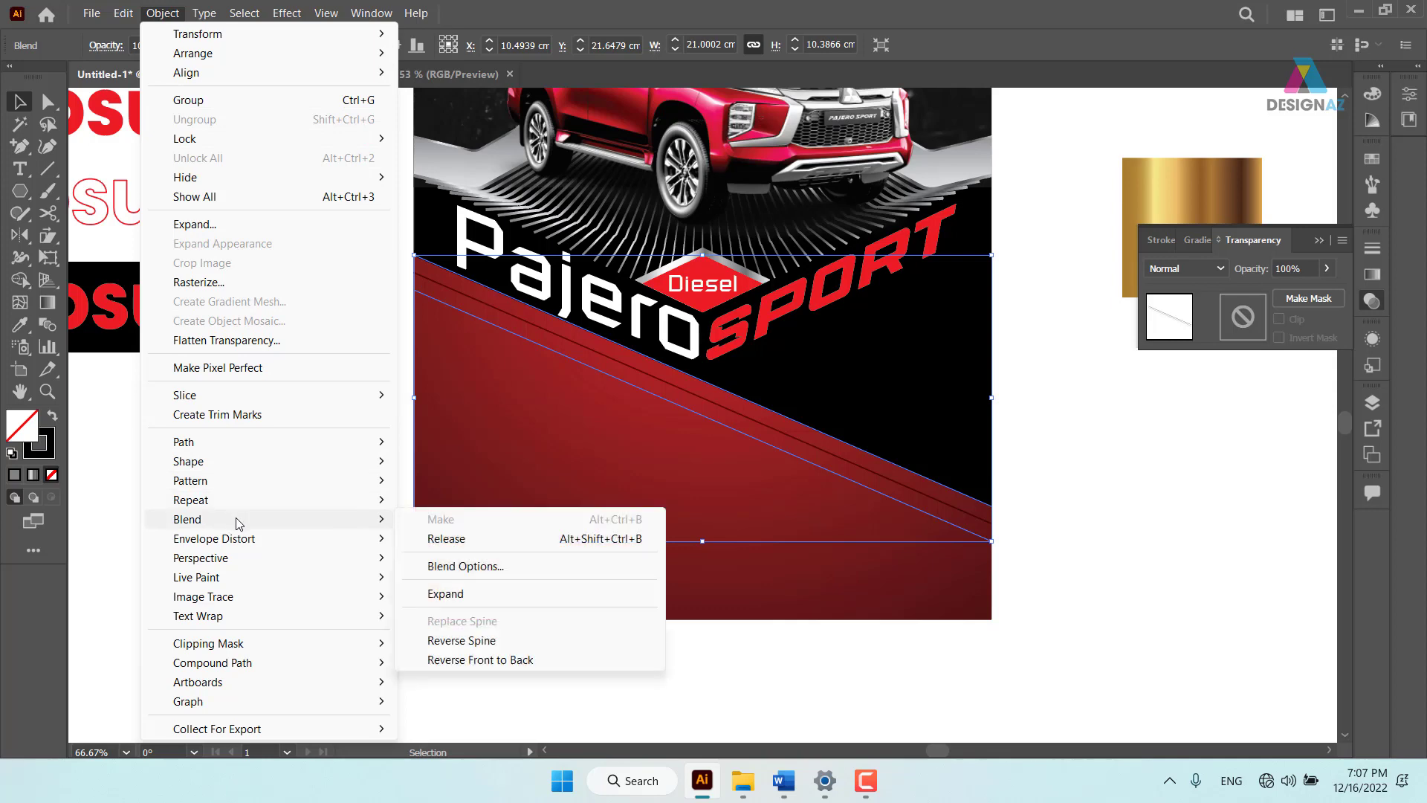
click(466, 567)
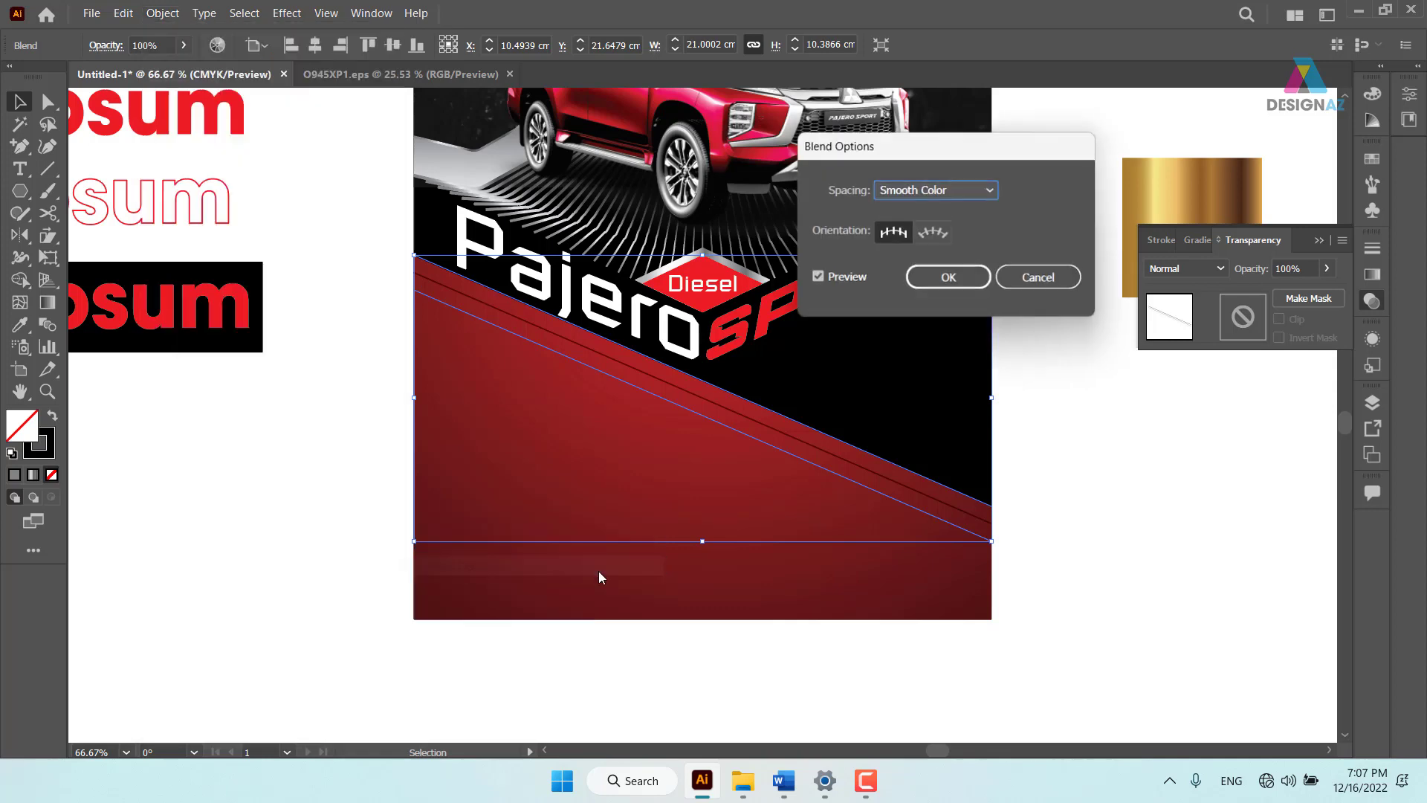
click(967, 190)
click(969, 232)
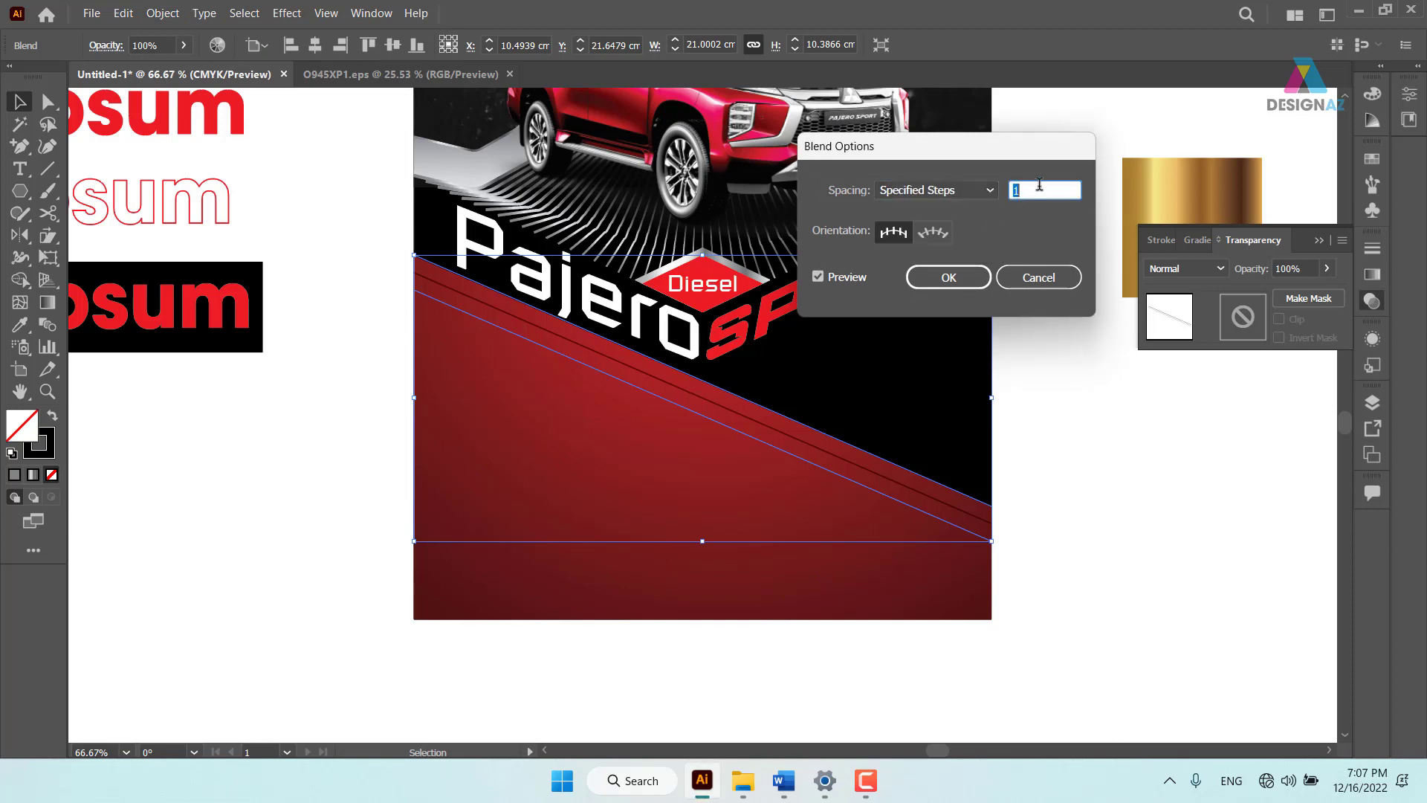
key(Up)
key(Up)
key(Up)
key(Up)
key(Up)
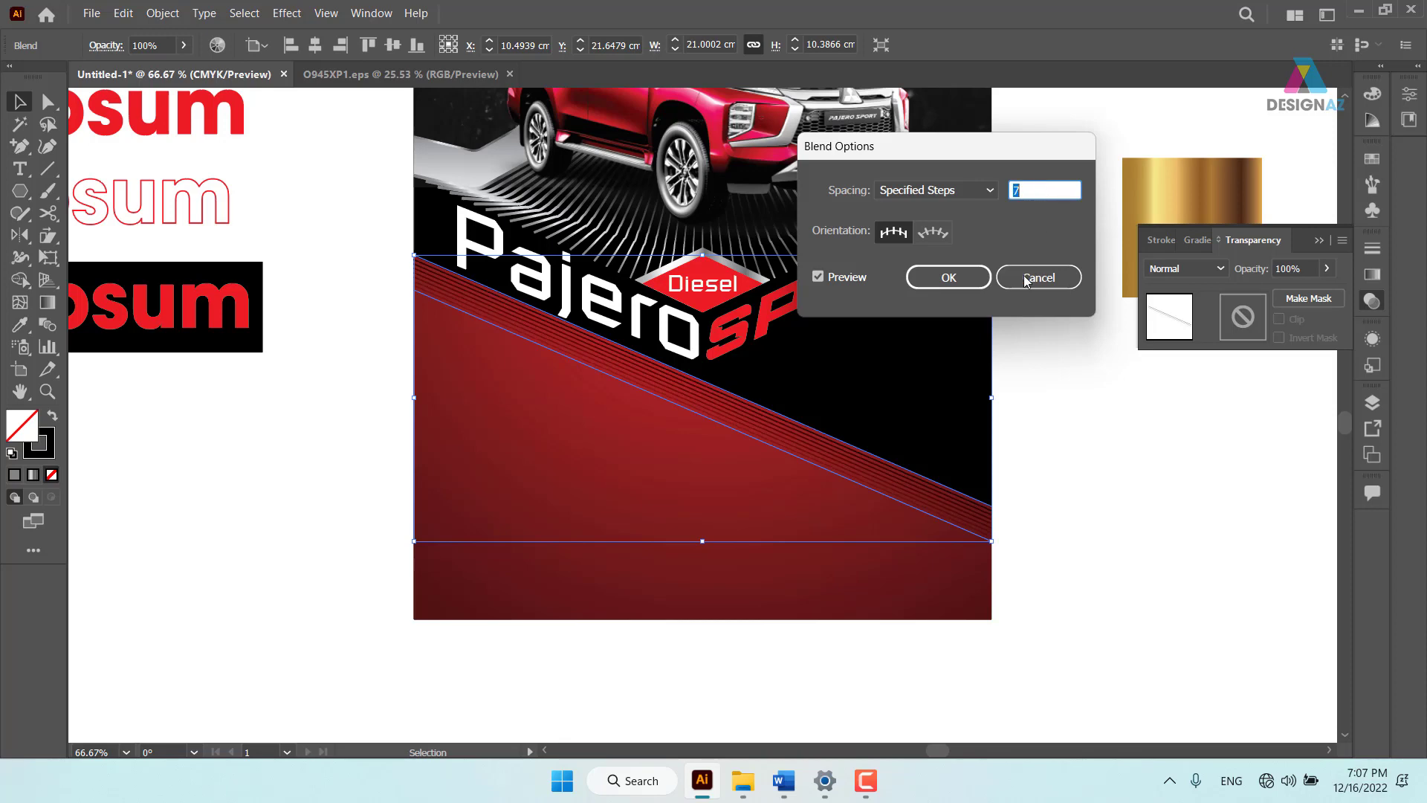
click(959, 281)
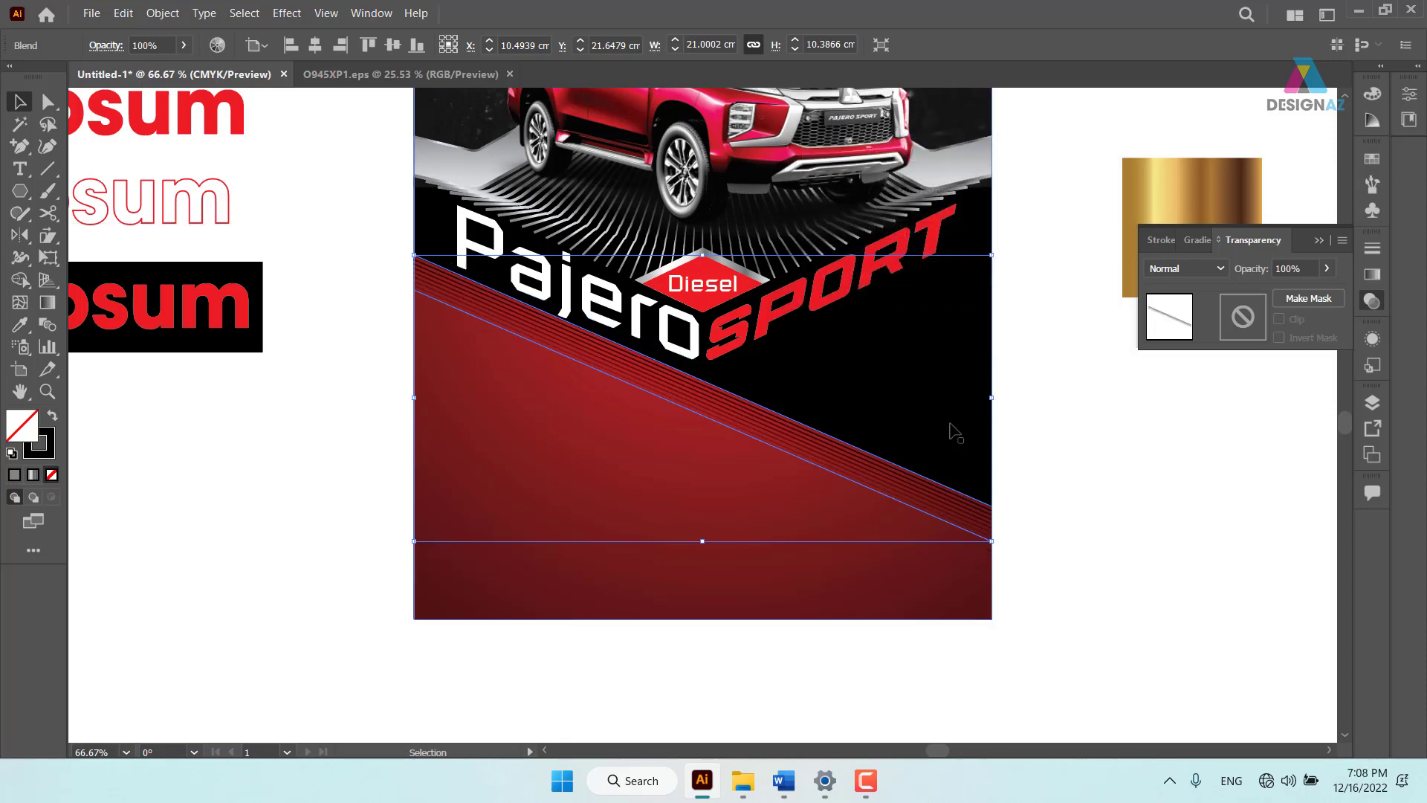
click(1081, 475)
drag(943, 554, 800, 591)
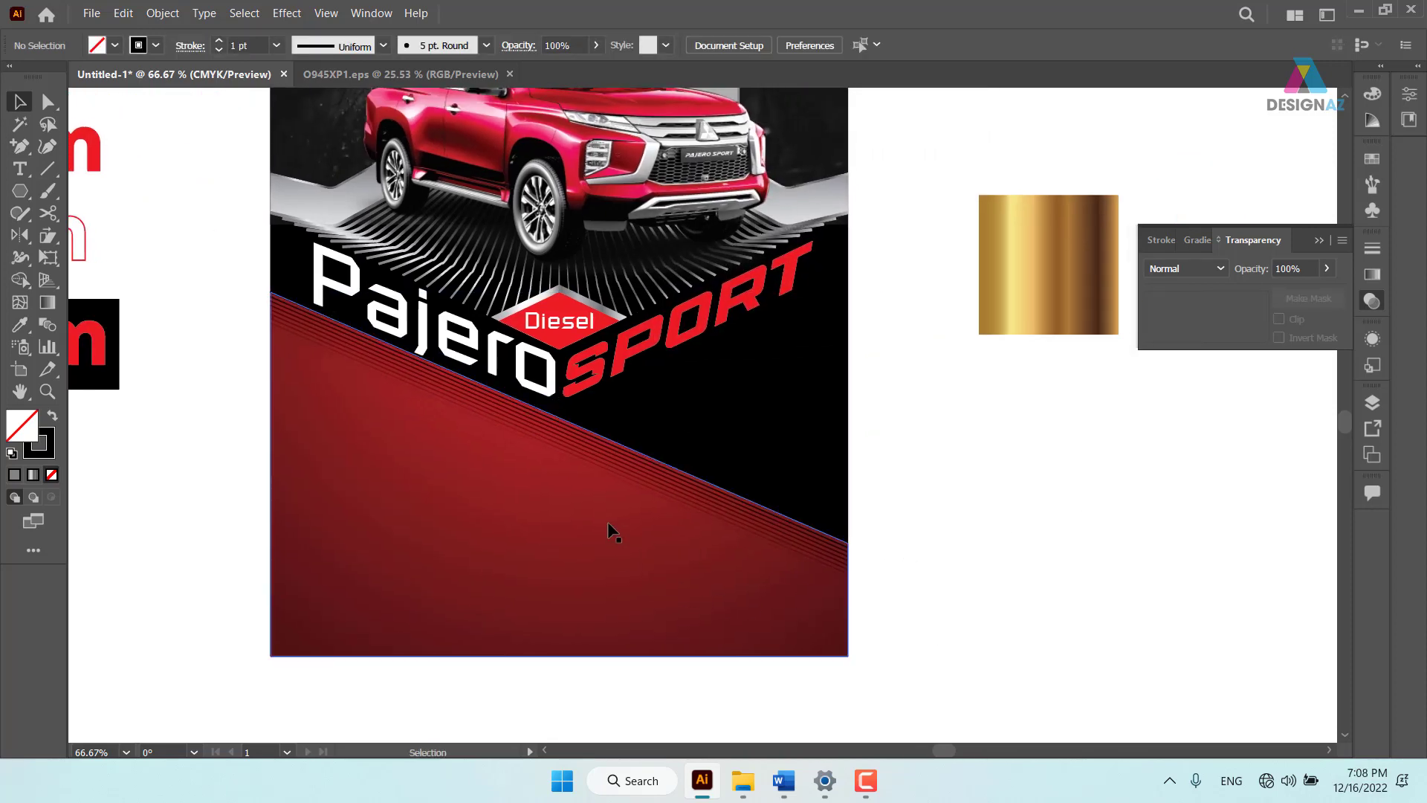
Place a copy of the red Diesel diamond on the band's edge below the title
drag(614, 514, 554, 603)
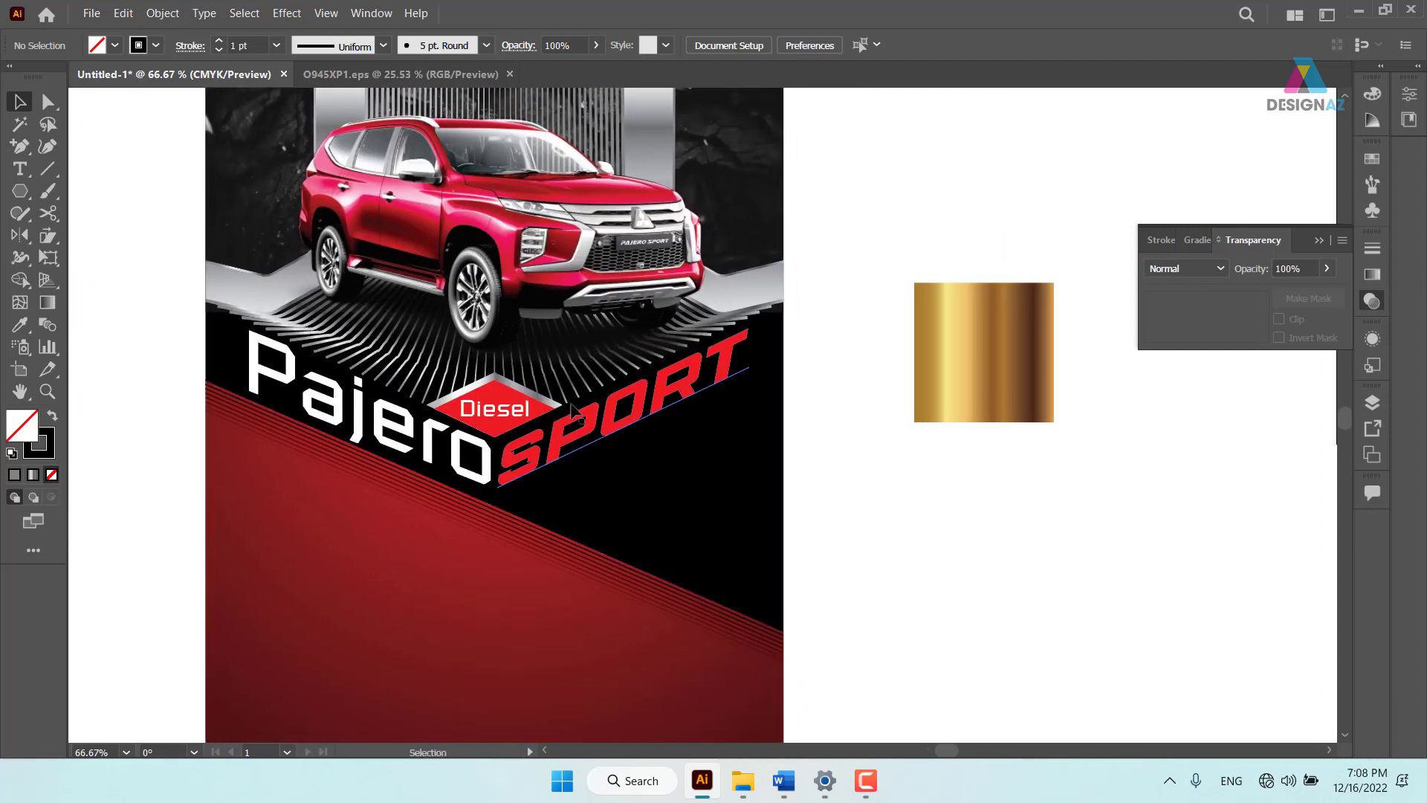
mouse_move(546, 415)
mouse_down()
mouse_move(609, 535)
mouse_move(589, 535)
mouse_up()
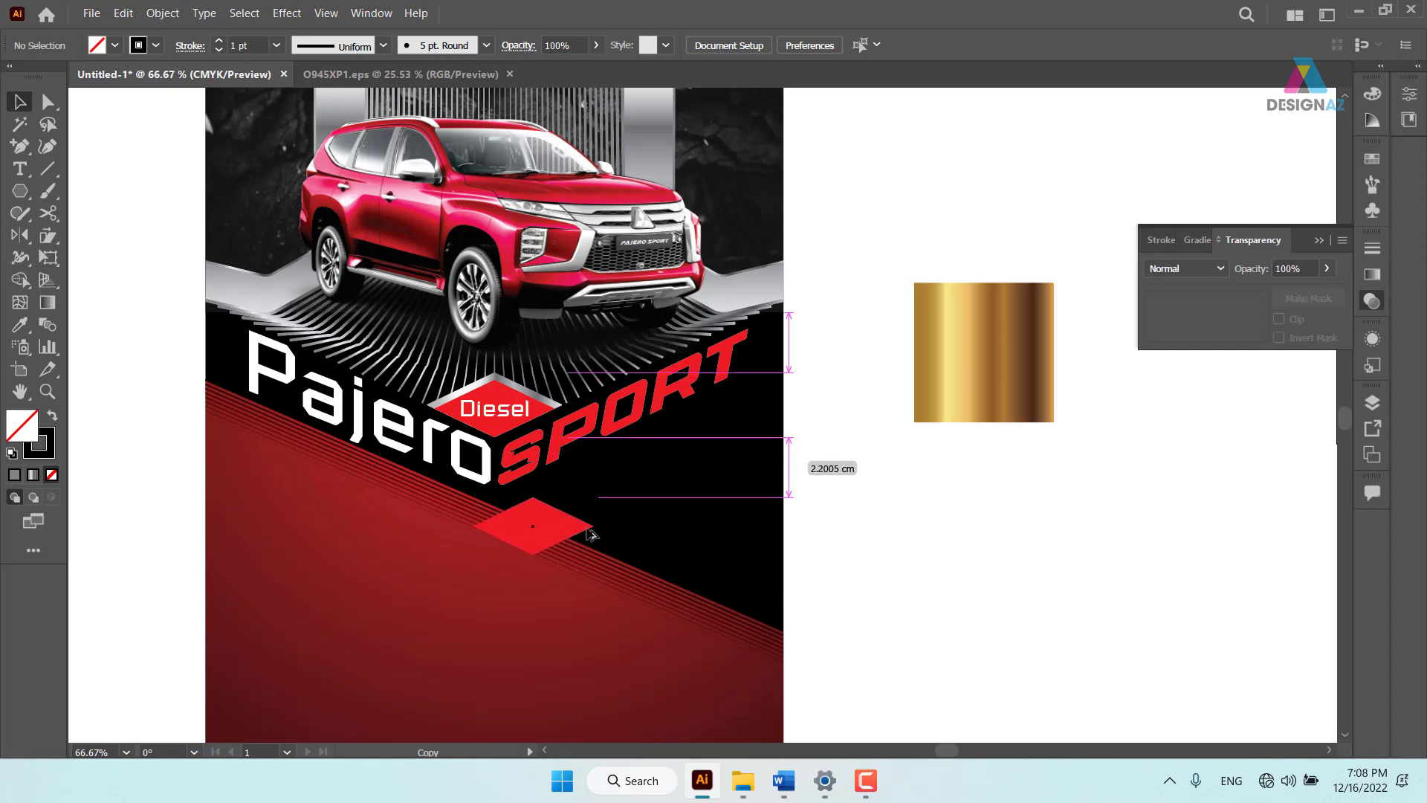
drag(586, 528, 588, 527)
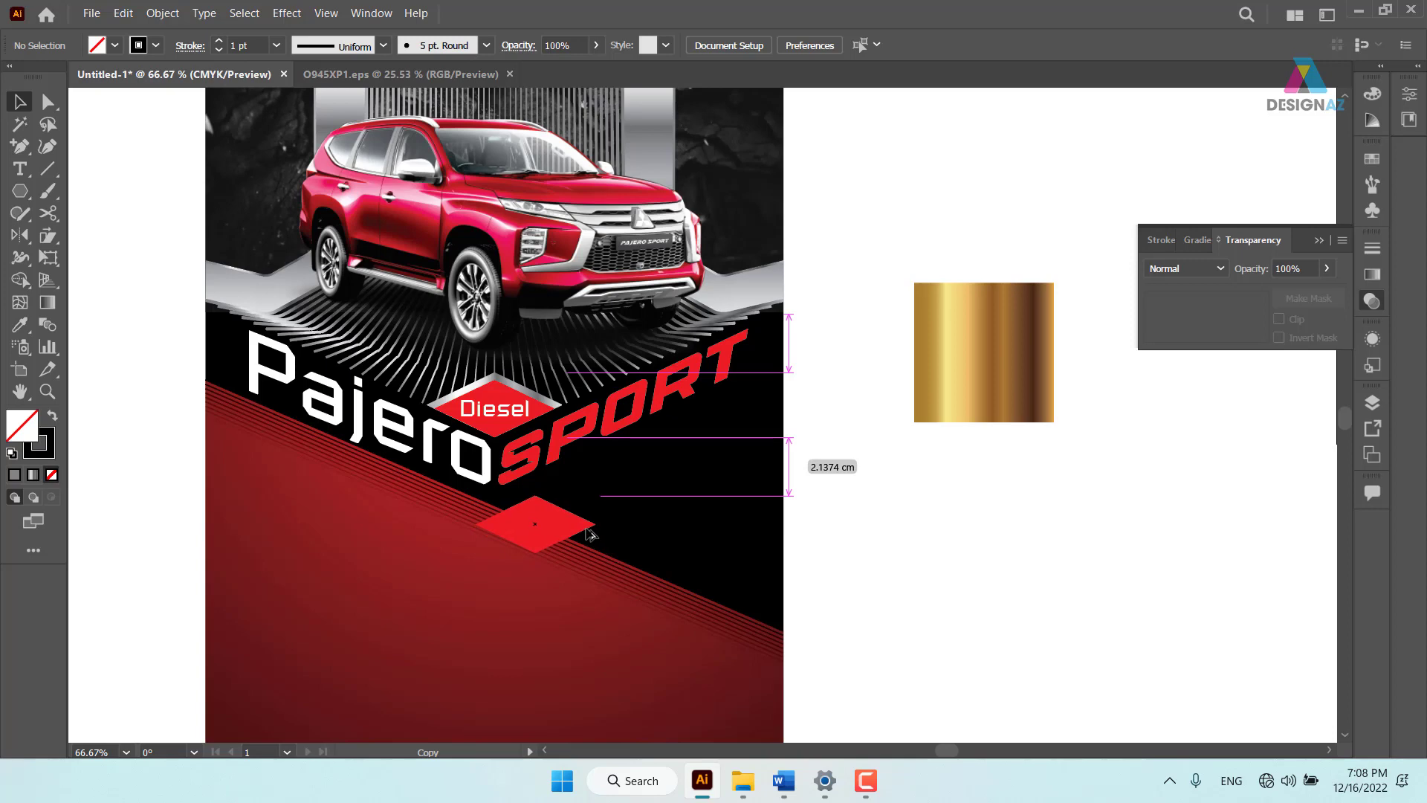
drag(589, 533, 589, 533)
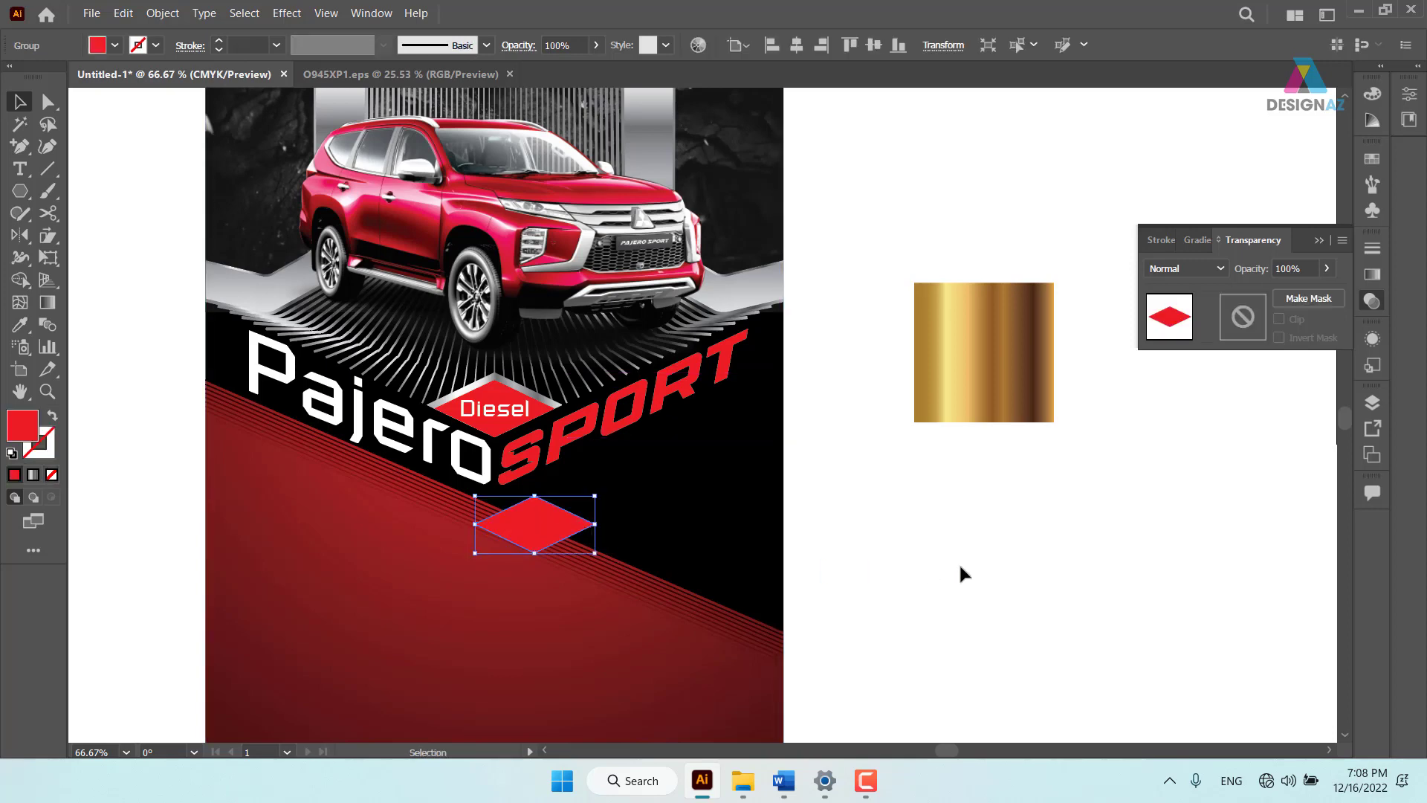
click(953, 581)
click(570, 533)
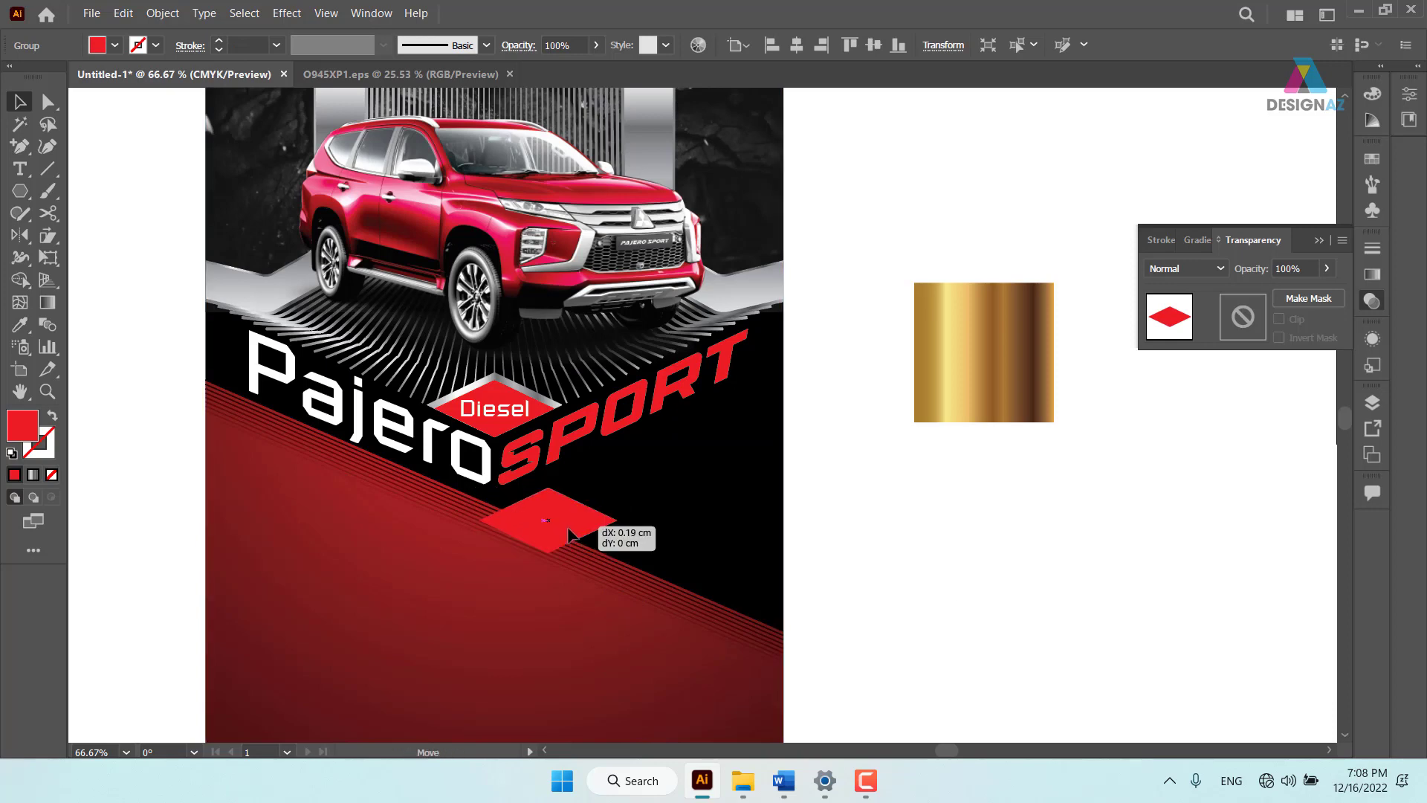
drag(564, 530, 568, 529)
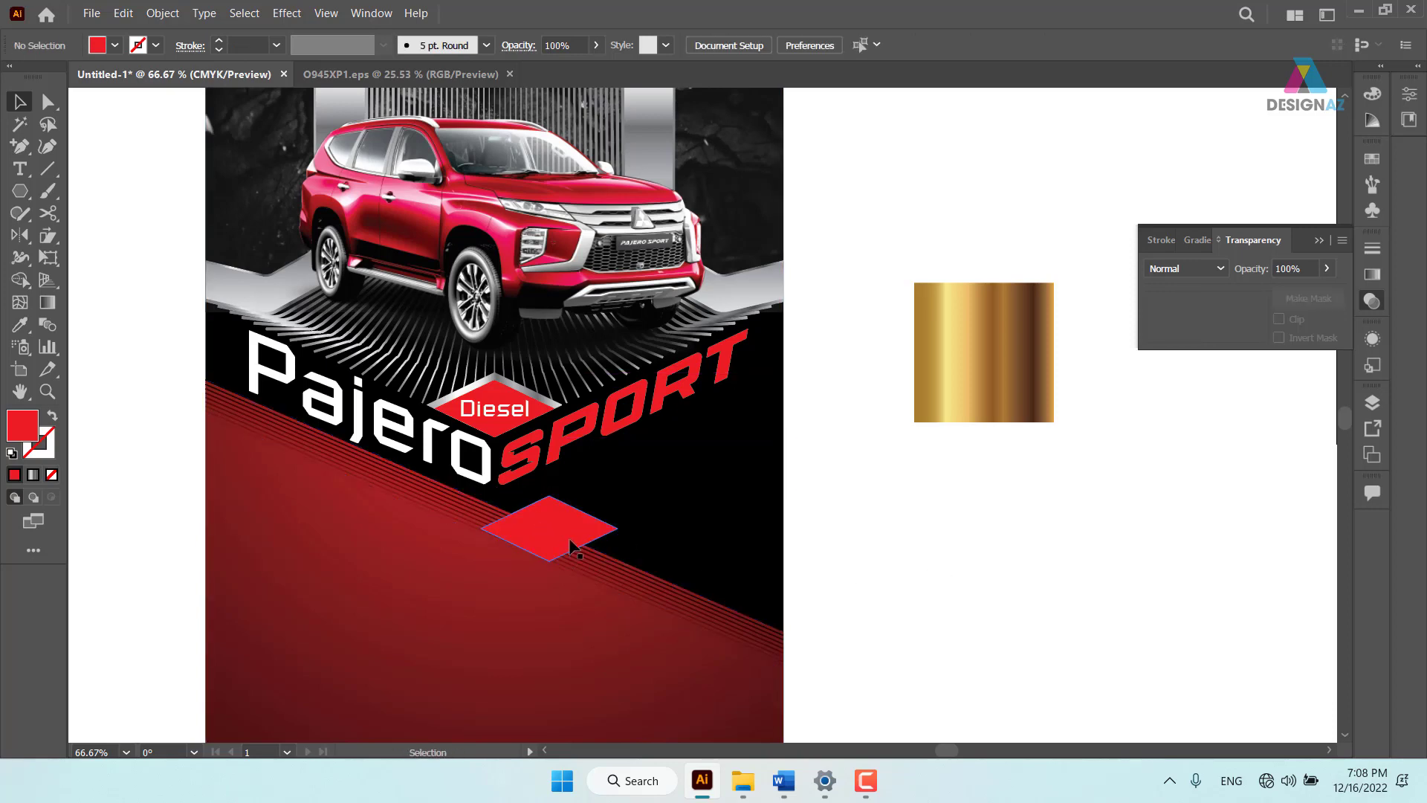
Give the diamond copy a darker red fill and zoom in on it
click(1373, 158)
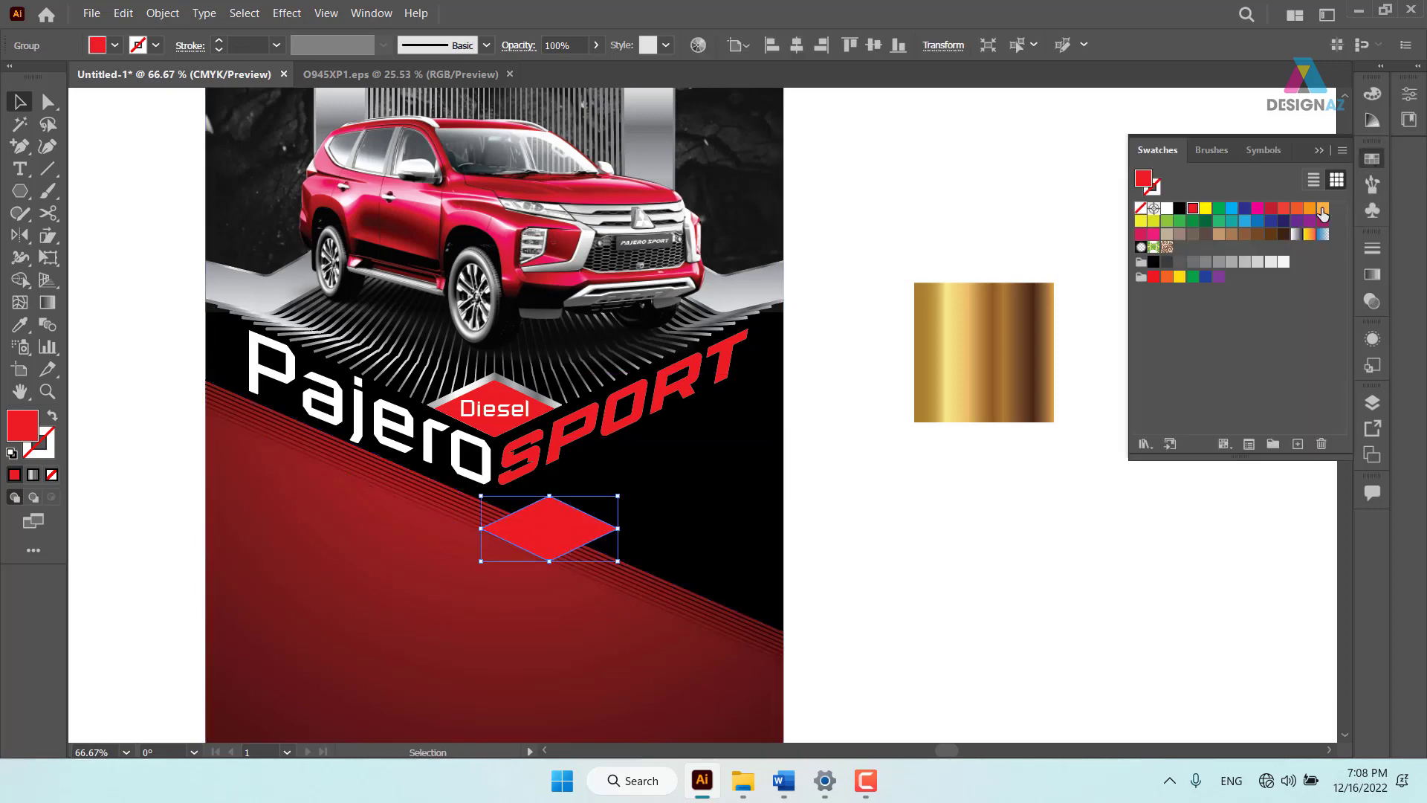
click(1275, 214)
click(996, 646)
scroll(946, 557, down, 2)
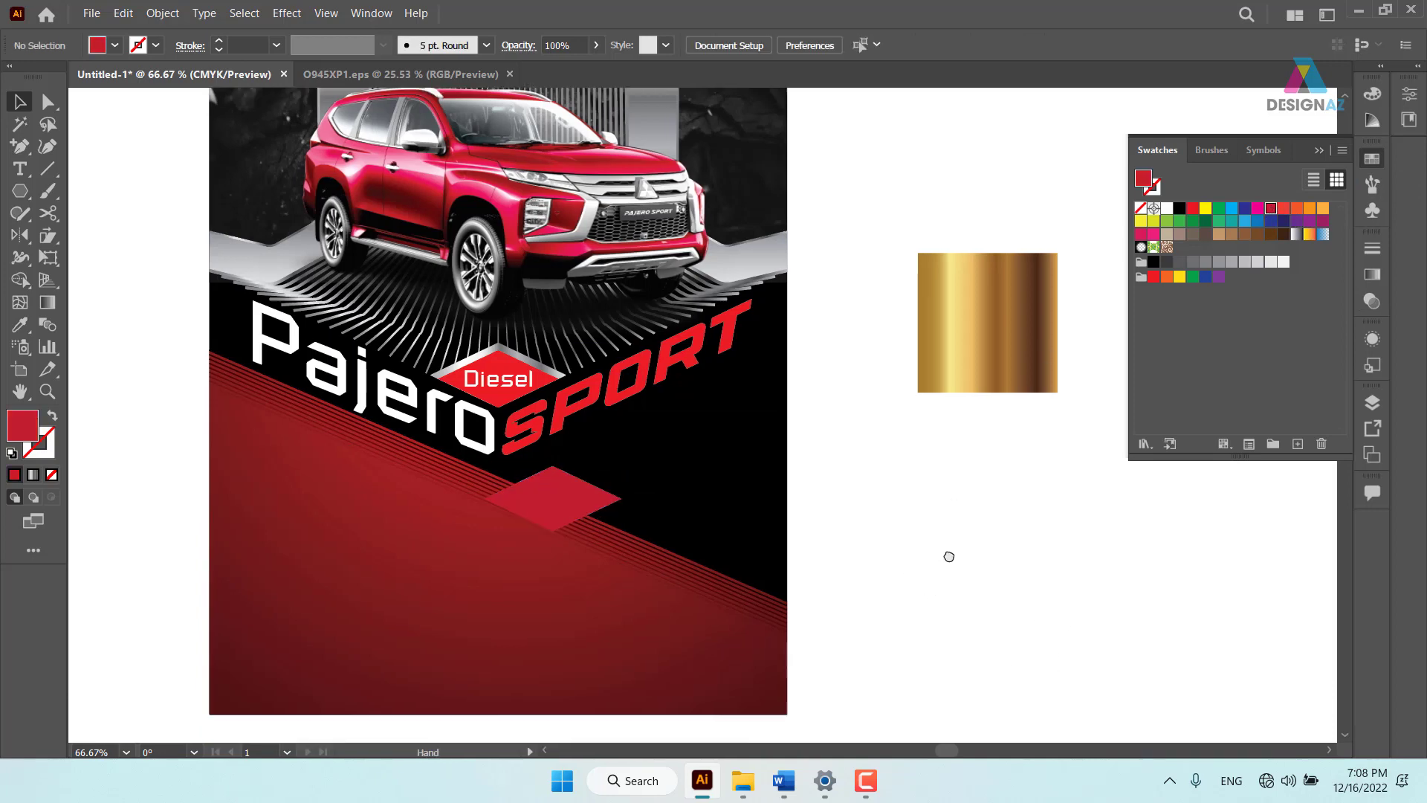
click(558, 507)
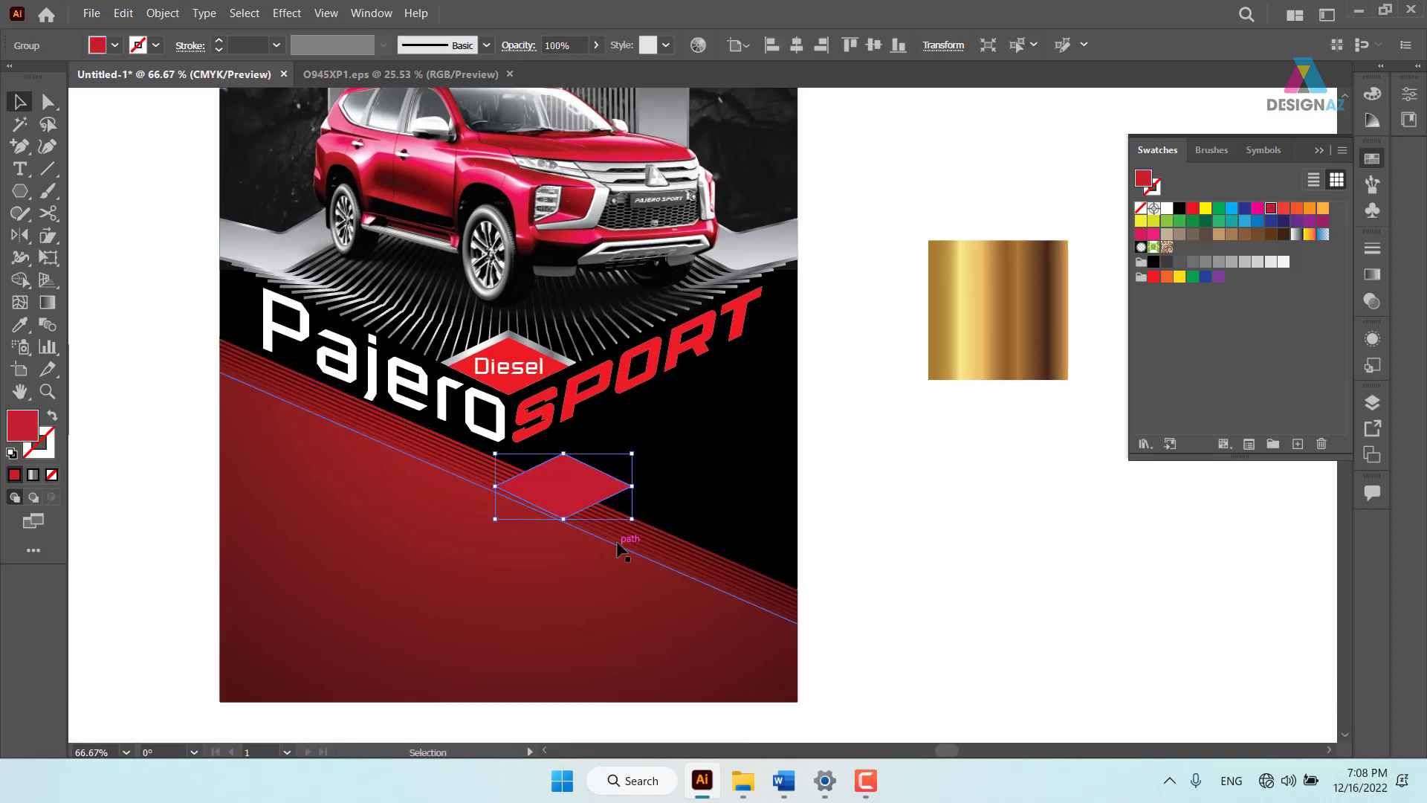
key(ctrl+plus)
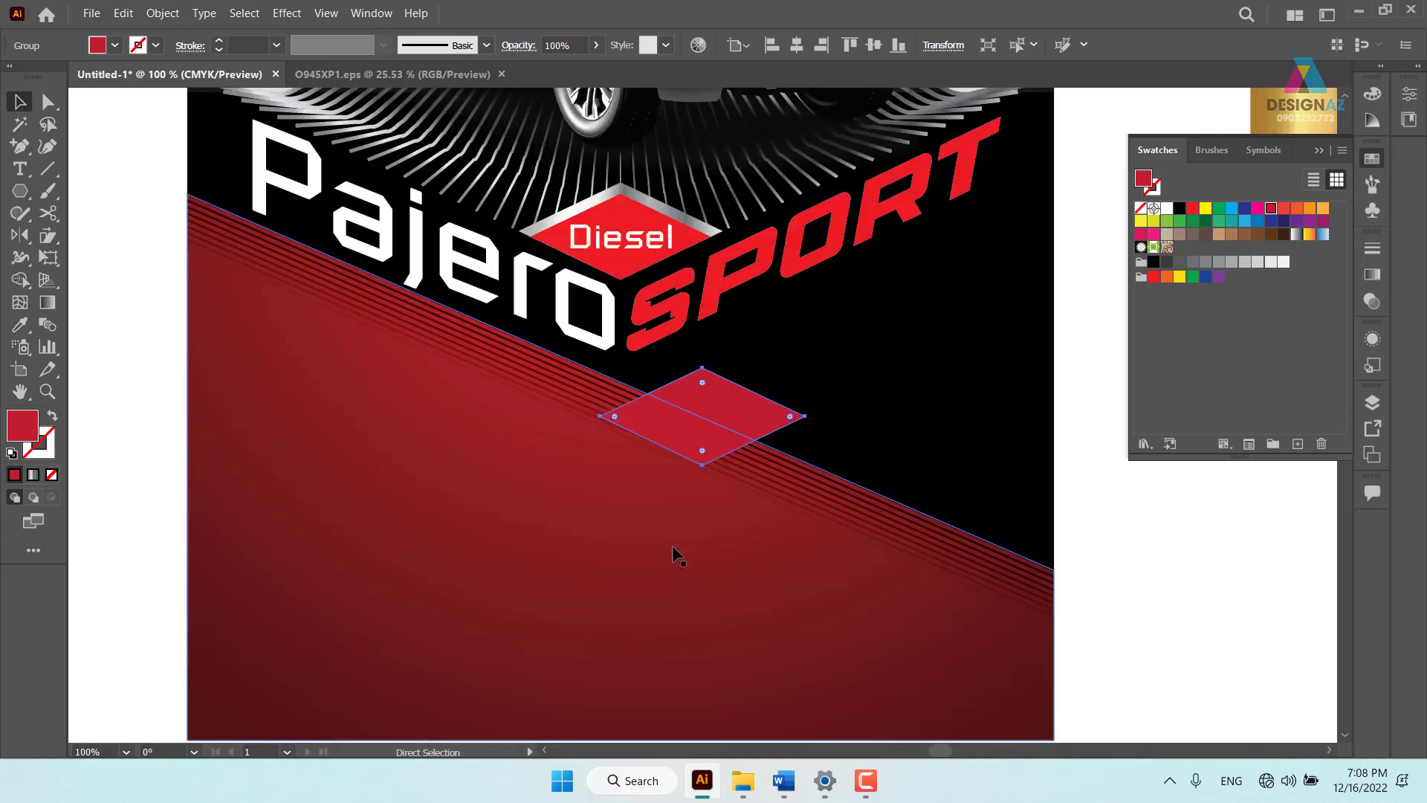
key(ctrl+plus)
key(v)
scroll(672, 554, right, 3)
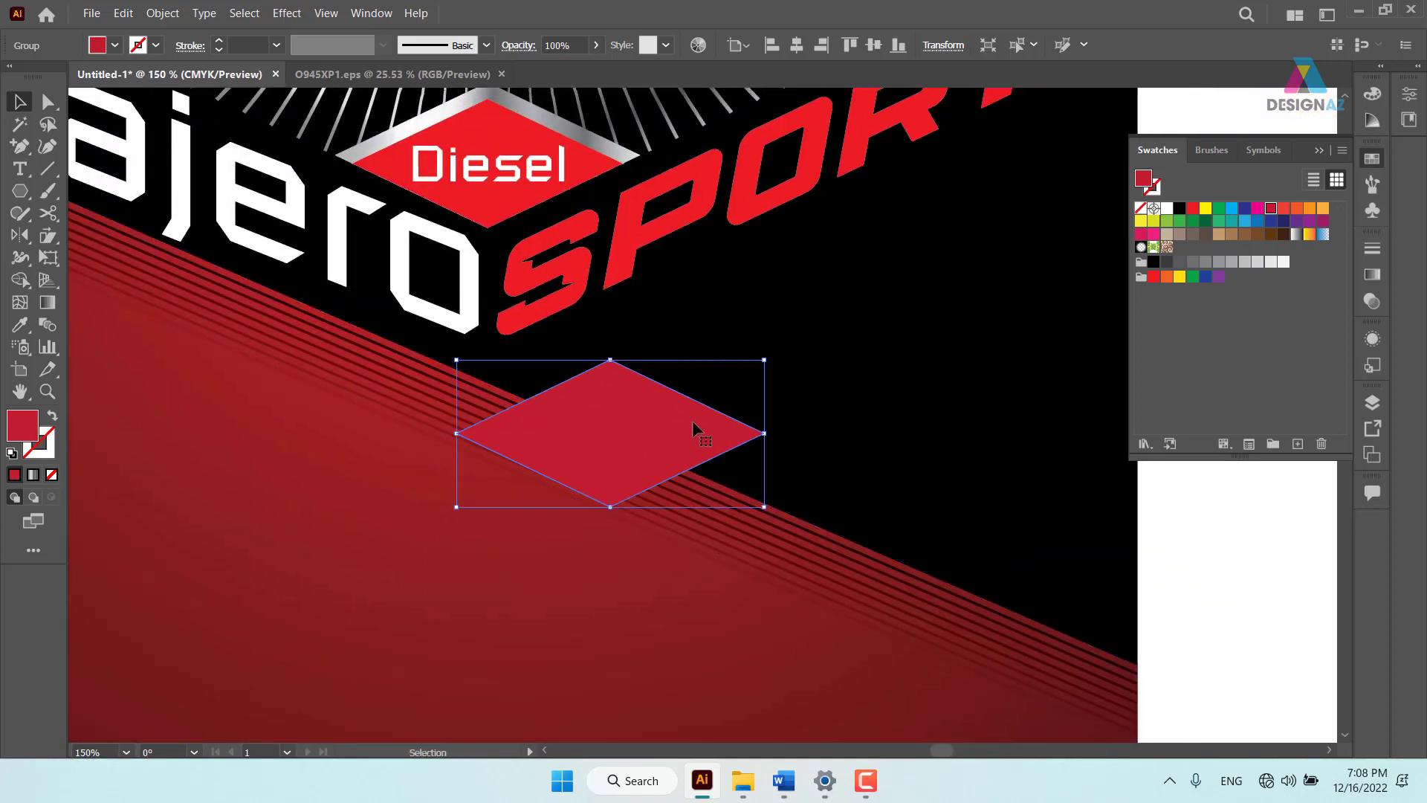
Make a smaller black-filled inner copy of the diamond
key(a)
key(v)
drag(764, 360, 700, 390)
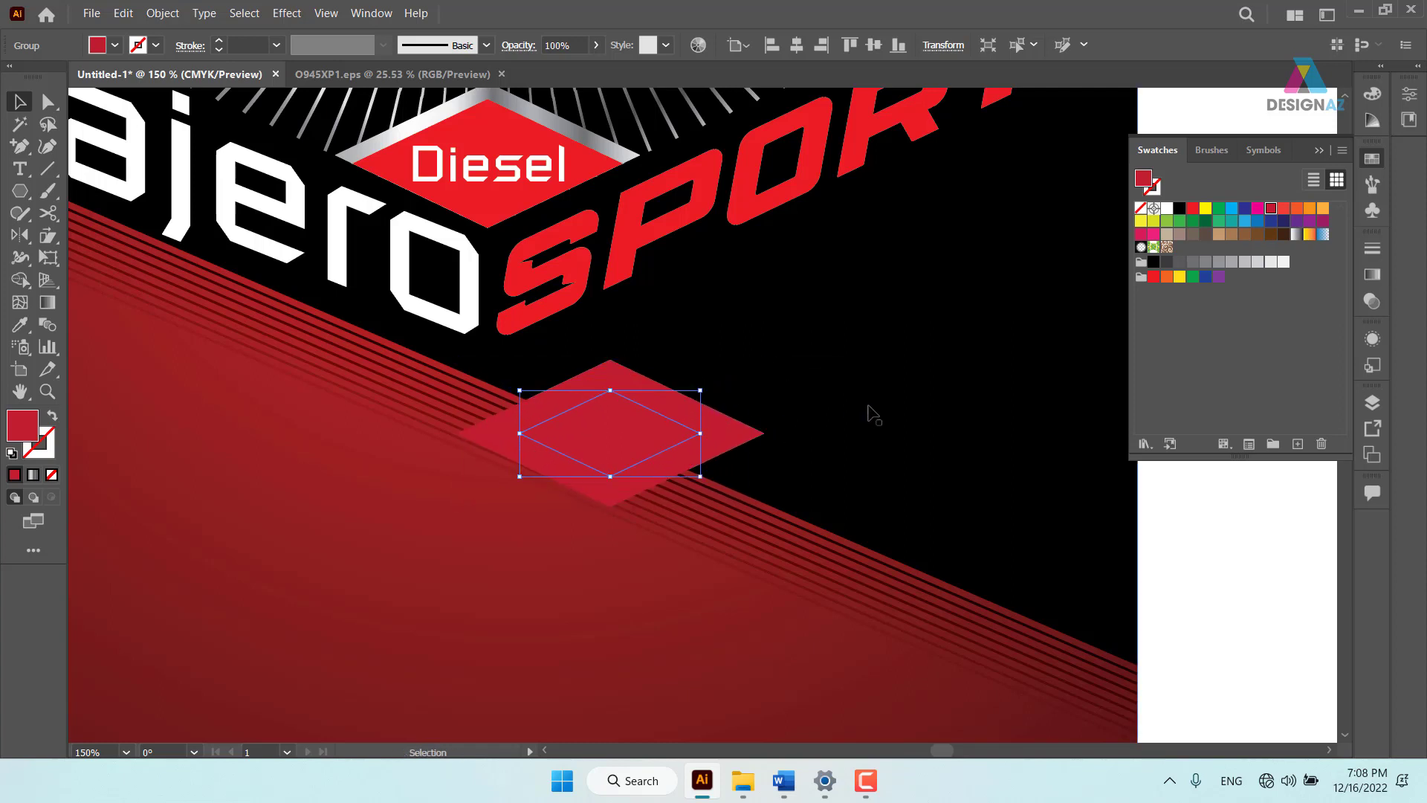
click(1178, 209)
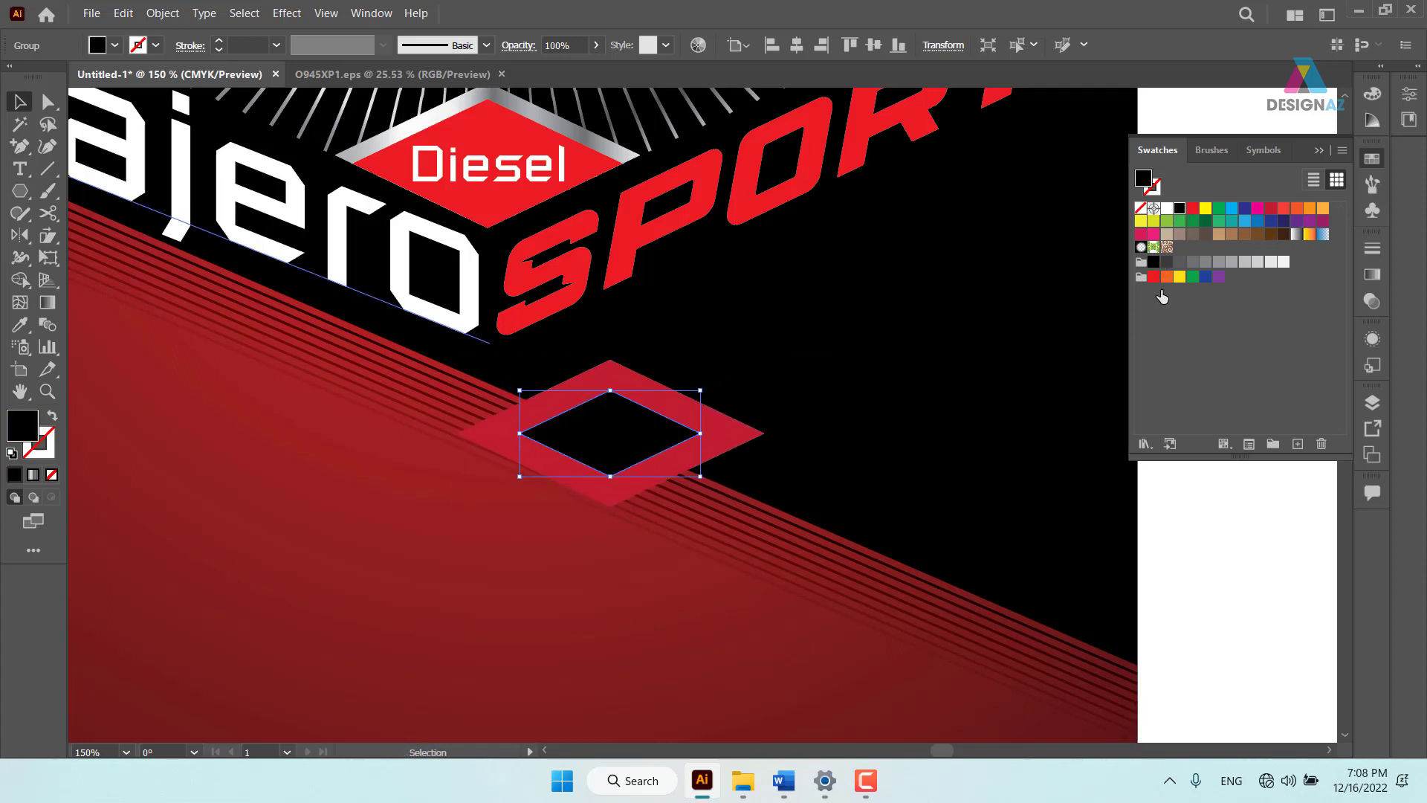
click(1219, 608)
click(623, 435)
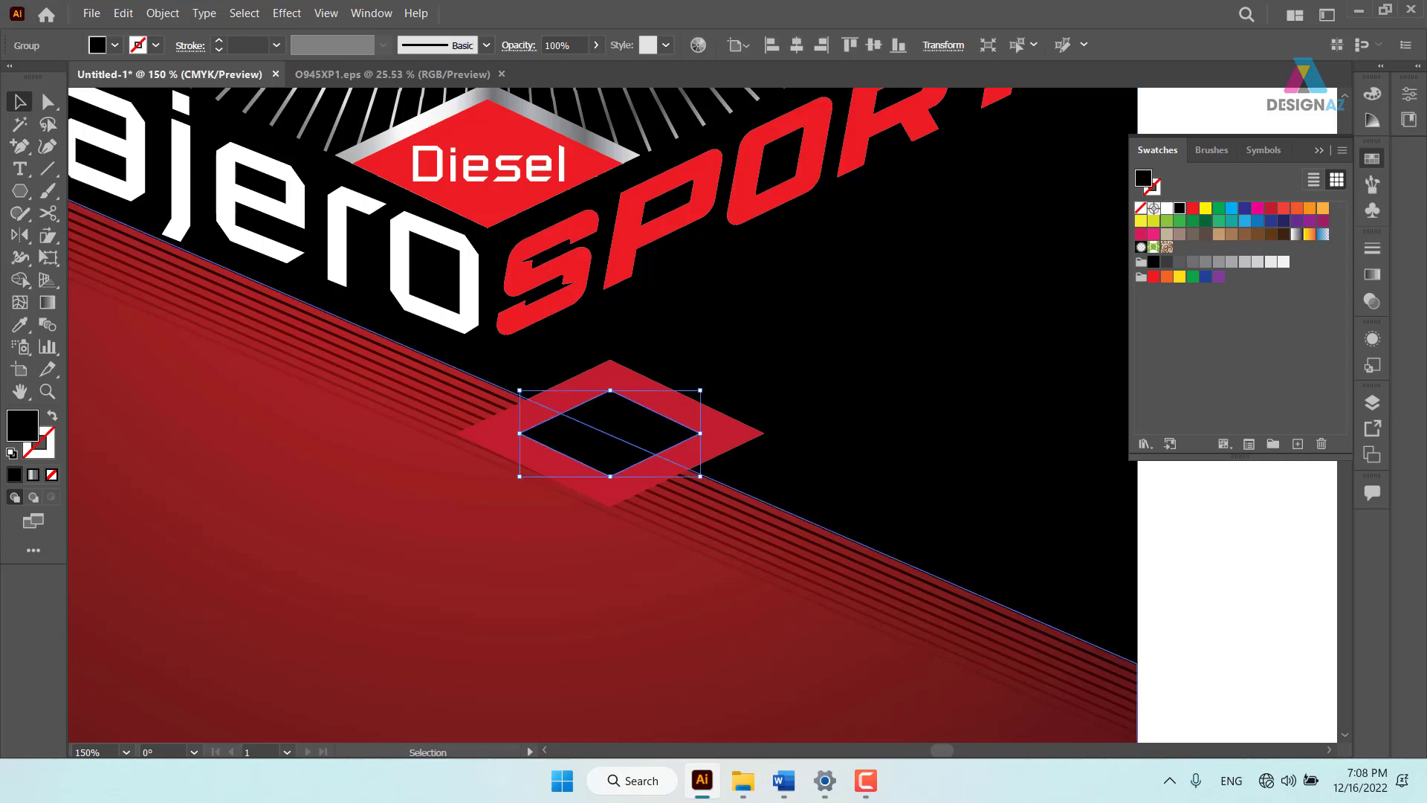
Set the inner diamond to 50% opacity with Multiply blending
click(1372, 302)
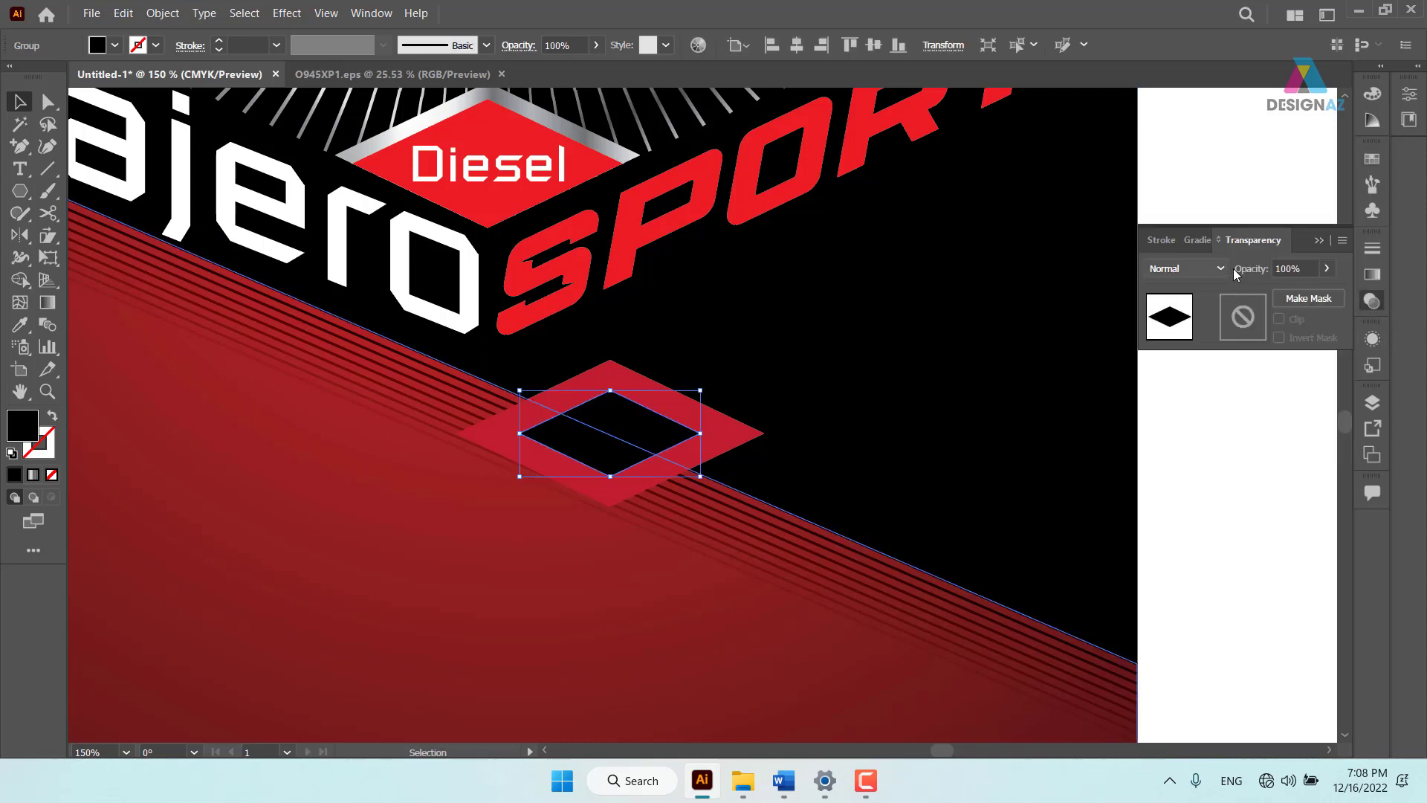
text(50)
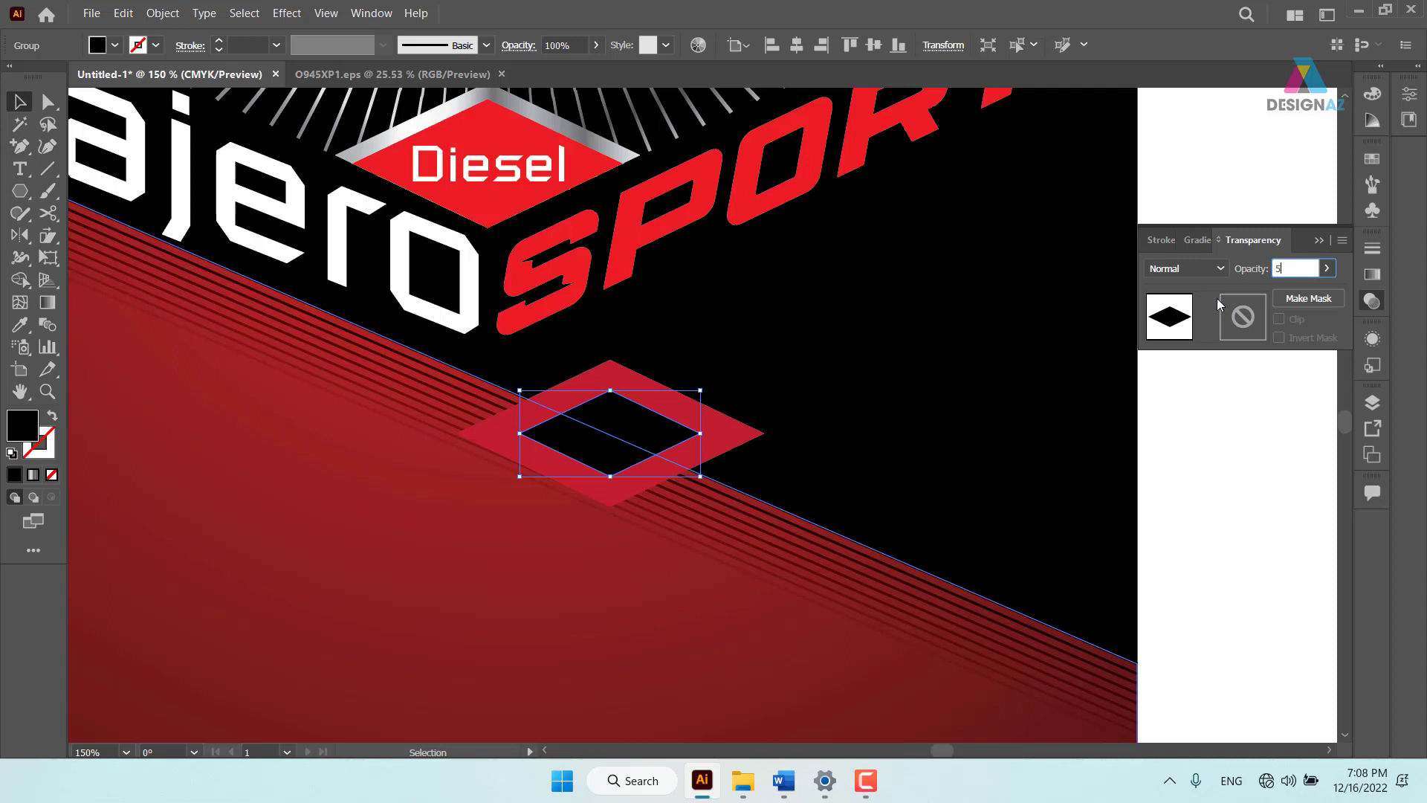
key(Return)
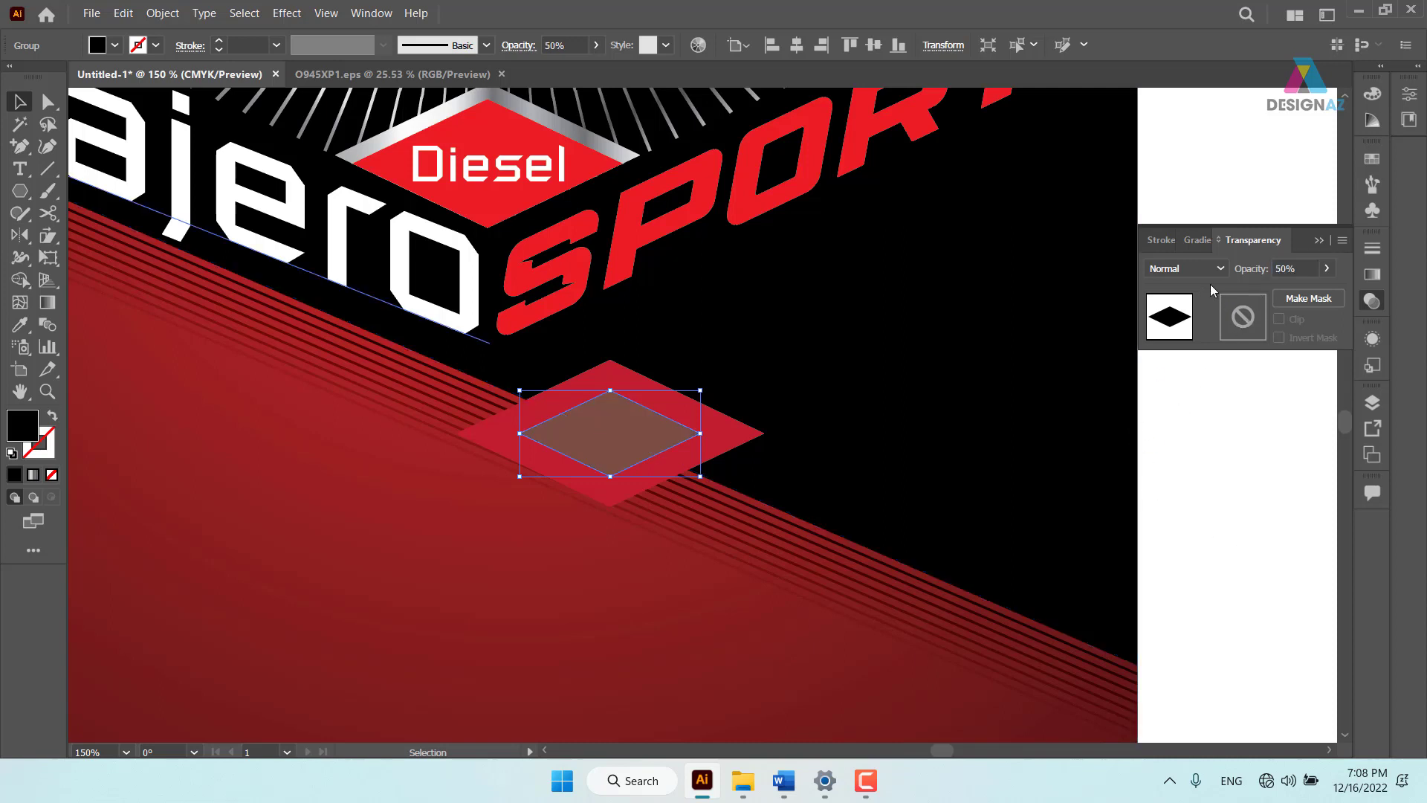
click(1185, 268)
click(1182, 332)
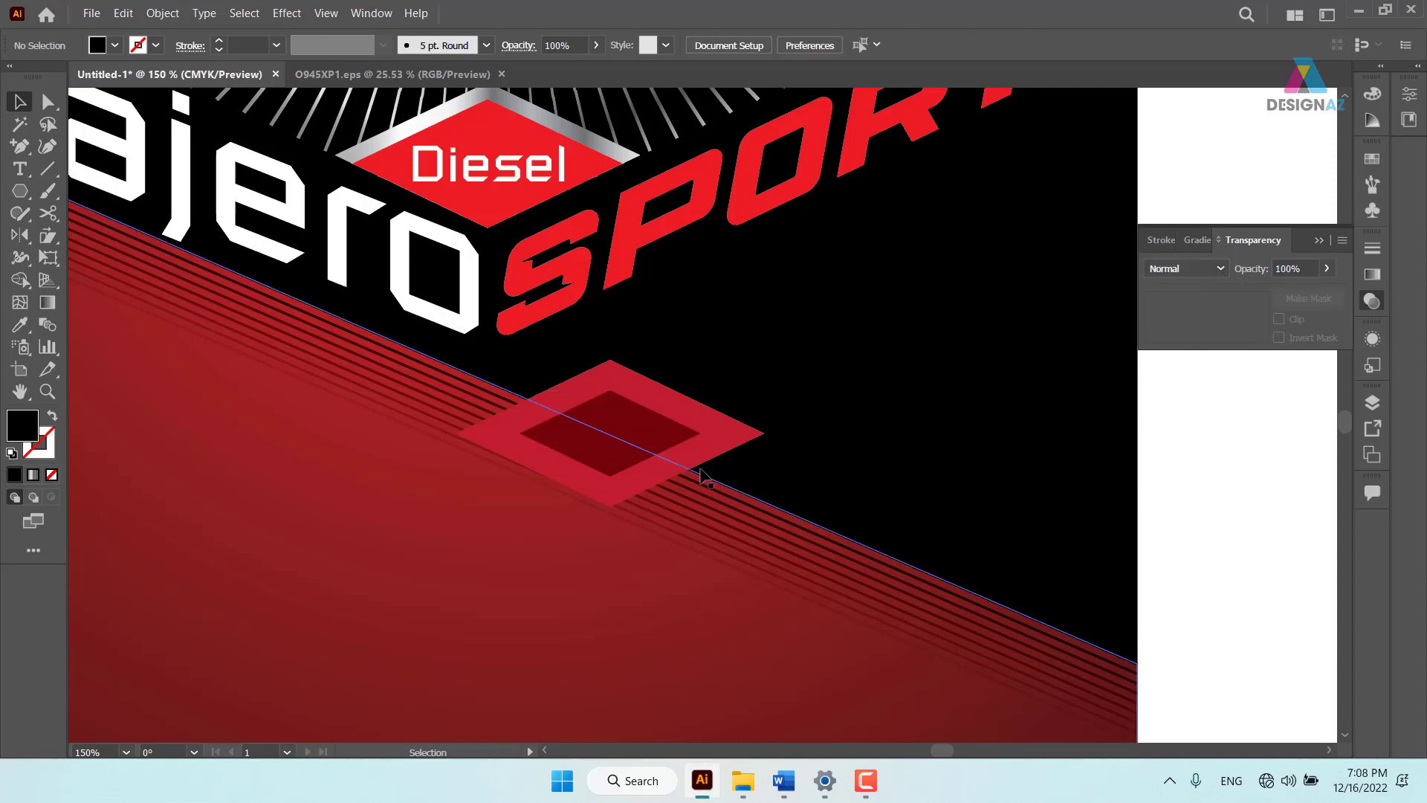
Try Multiply on the outer red diamond, then undo it and keep the outer diamond selected
click(715, 431)
click(1217, 269)
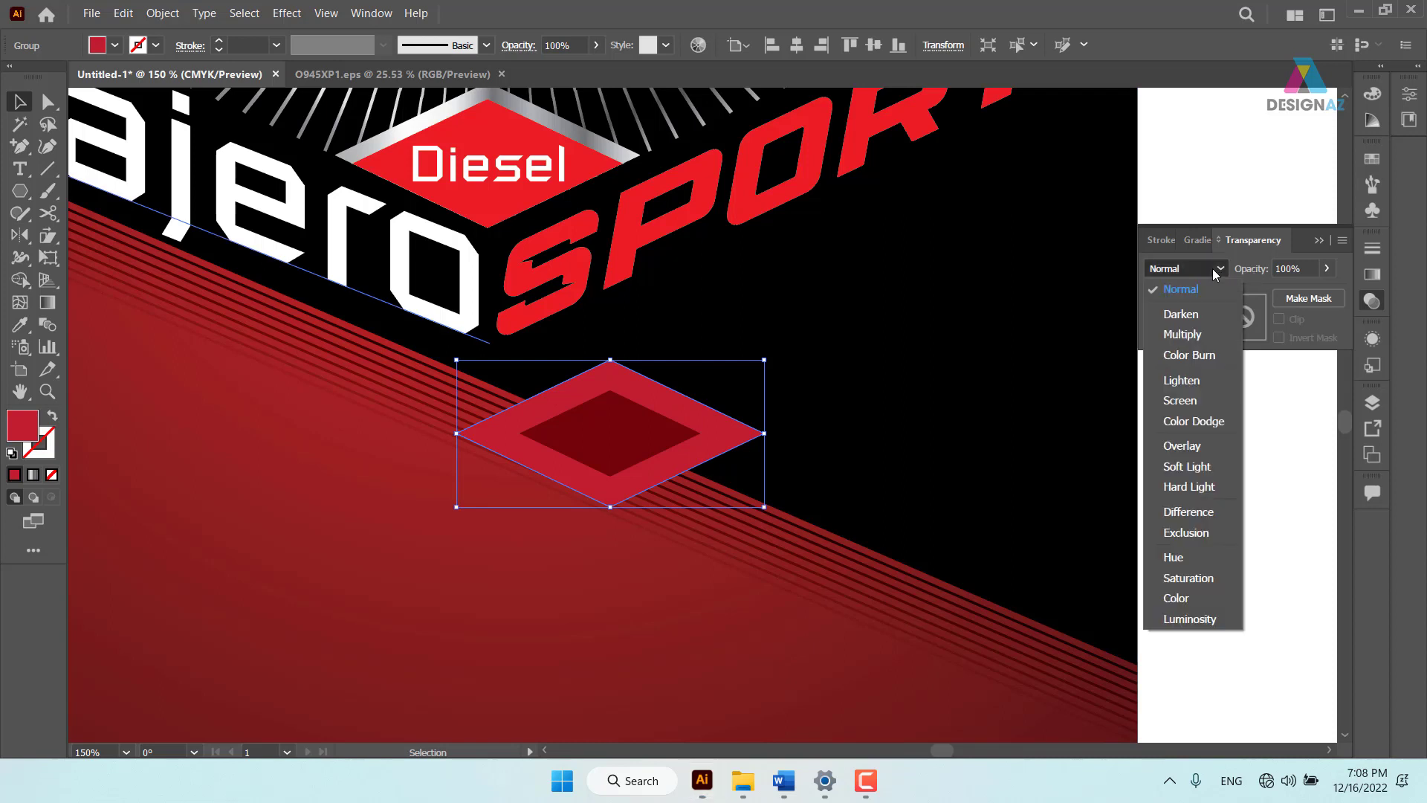
click(1197, 335)
key(ctrl+z)
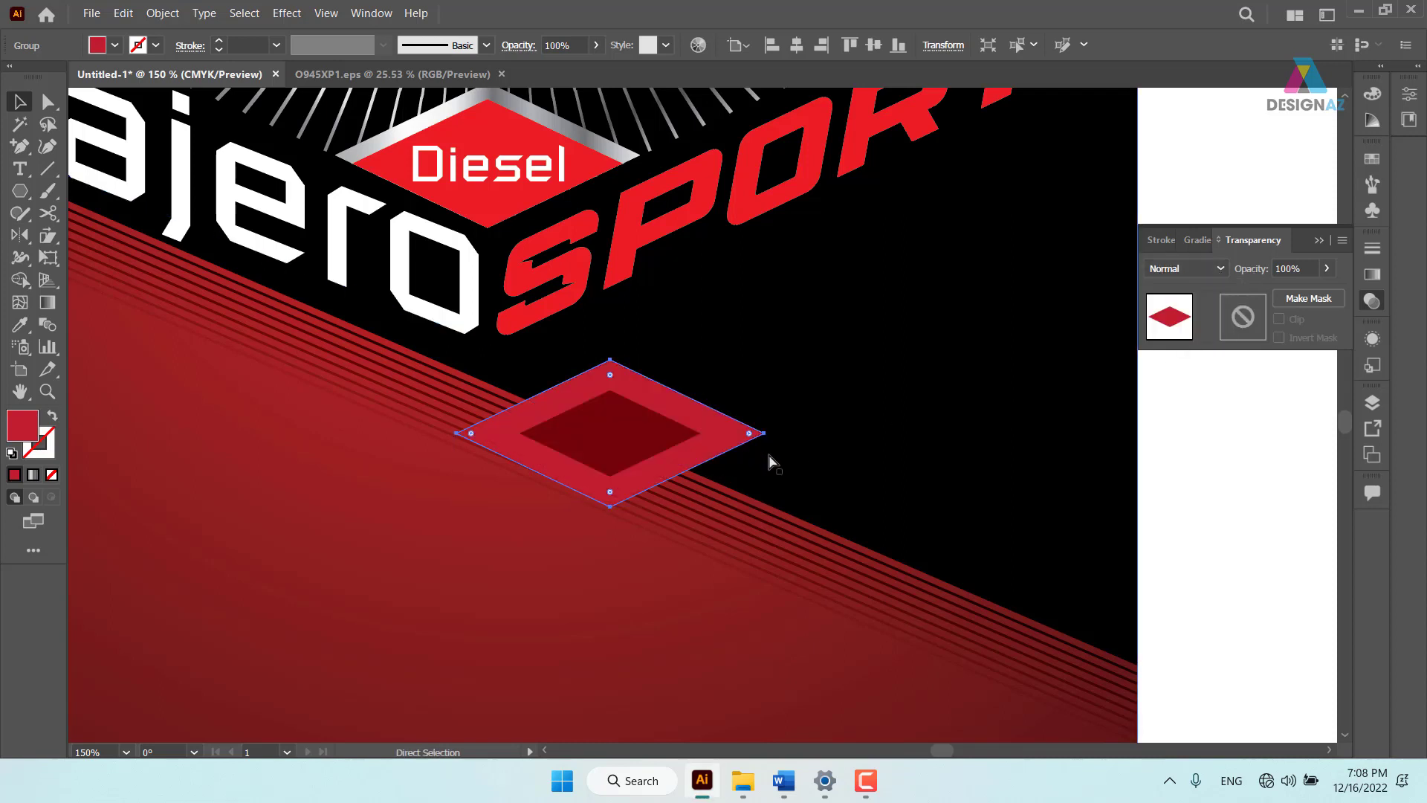
key(ctrl+z)
key(ctrl+shift+z)
Set the outer red diamond's opacity to 77%
click(1326, 268)
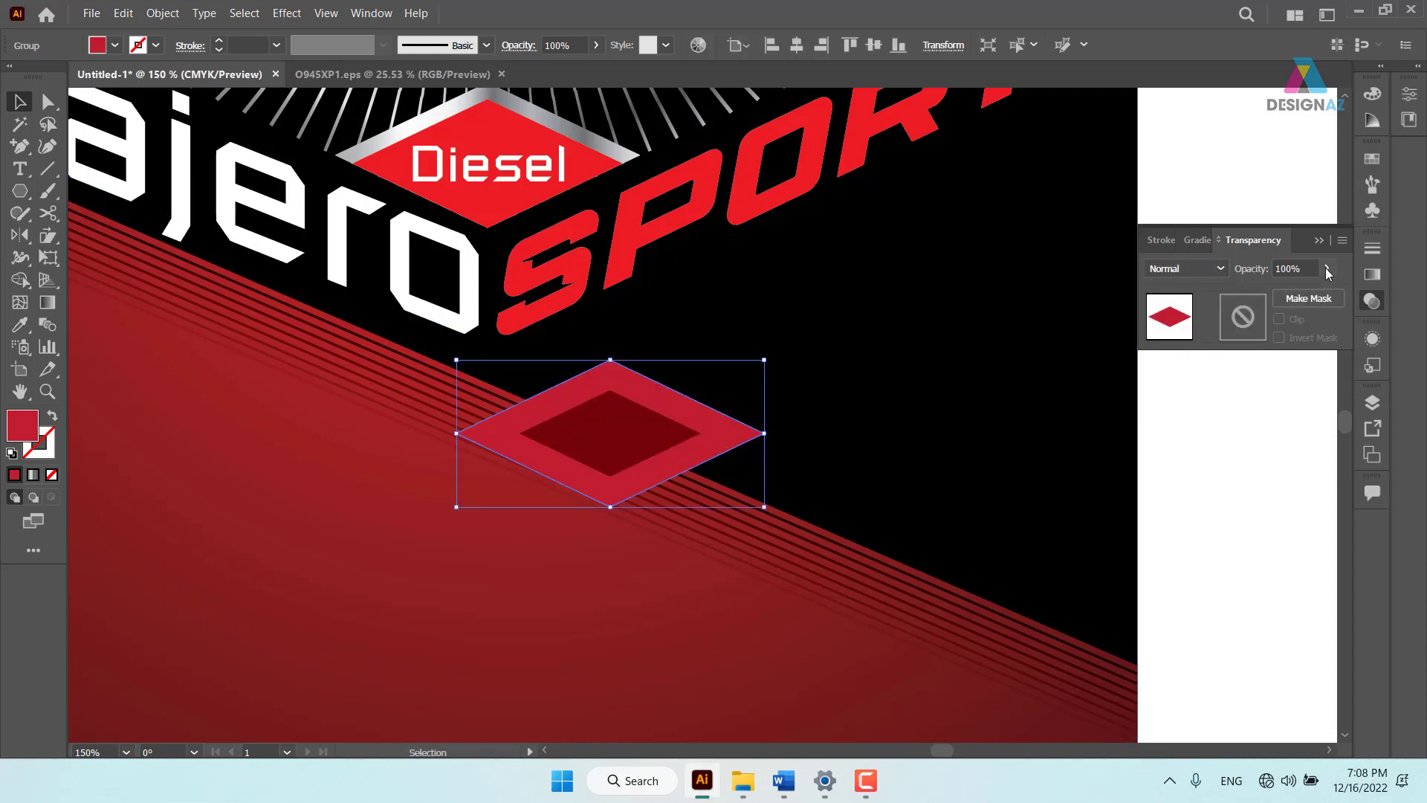
mouse_move(1313, 296)
mouse_down()
mouse_move(1293, 296)
mouse_move(1269, 370)
mouse_up()
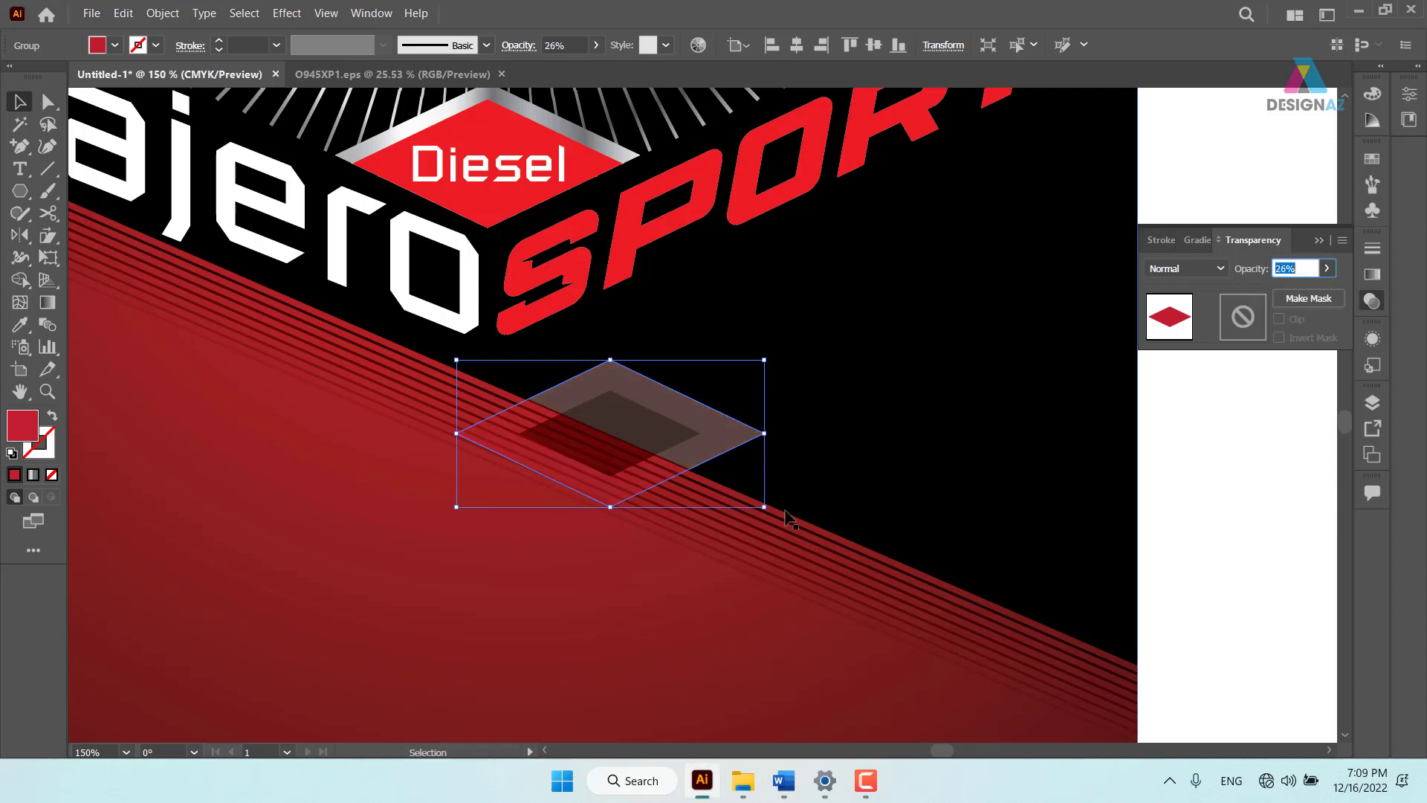
click(1326, 269)
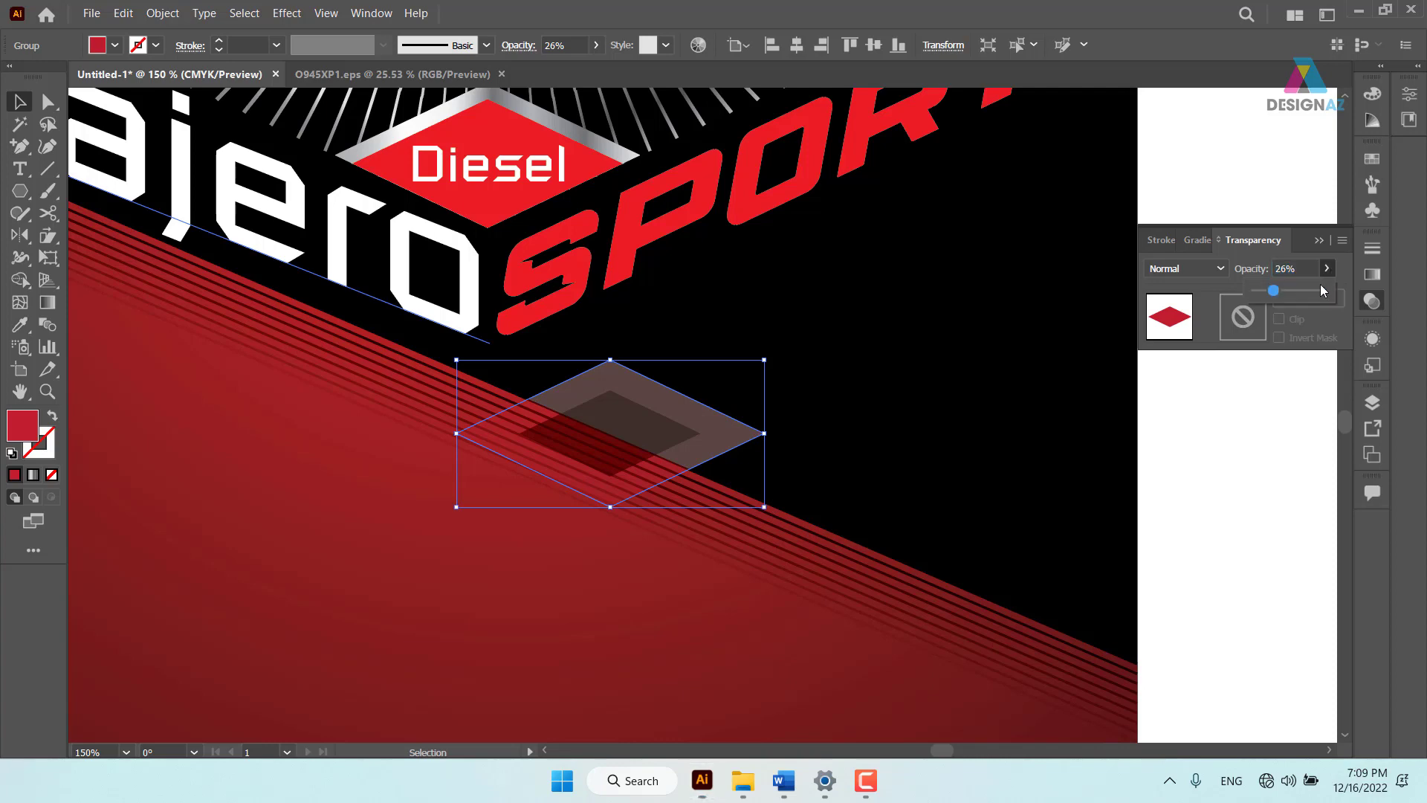
drag(1308, 290, 1307, 290)
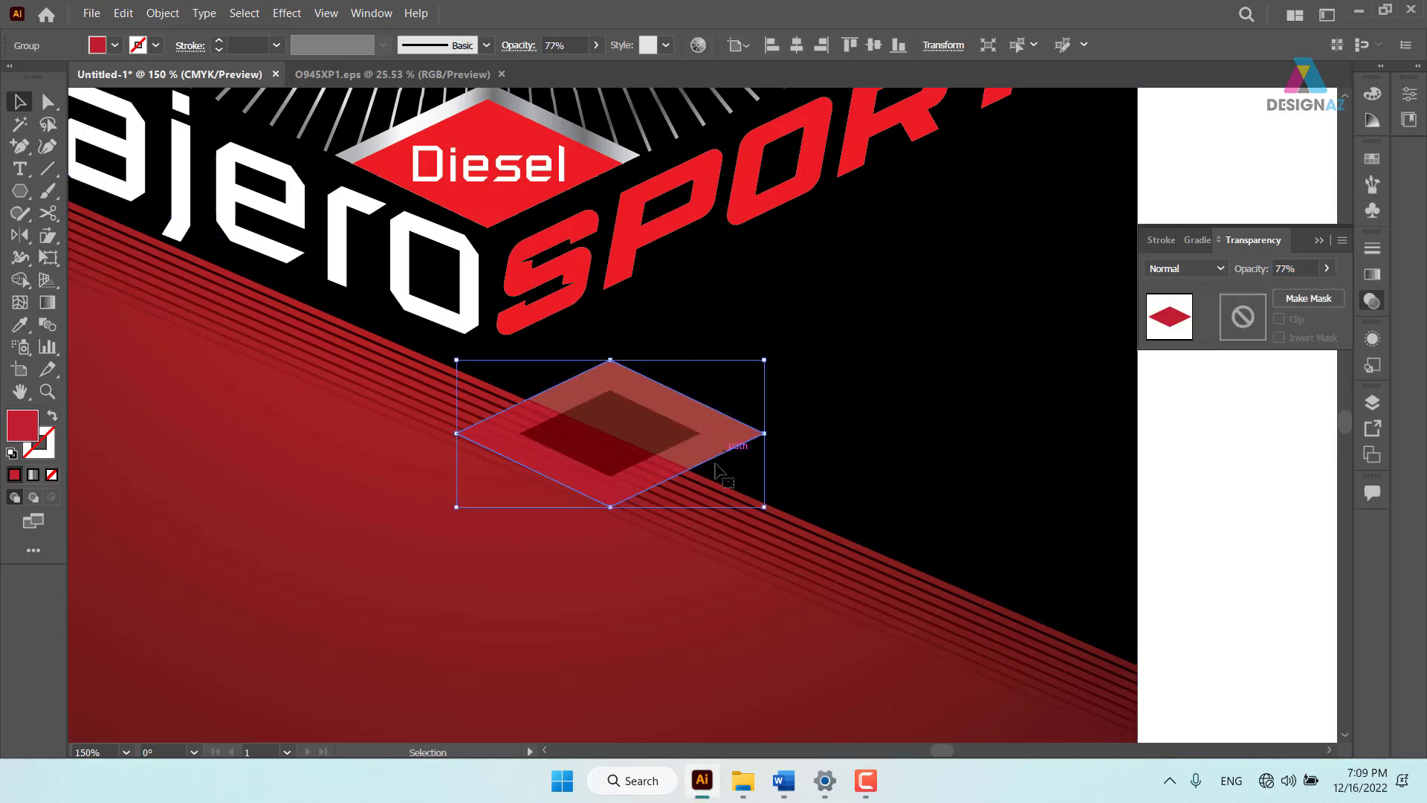
Duplicate the diamond below the original, shrink it, and set it to Multiply blend mode
drag(728, 437, 732, 588)
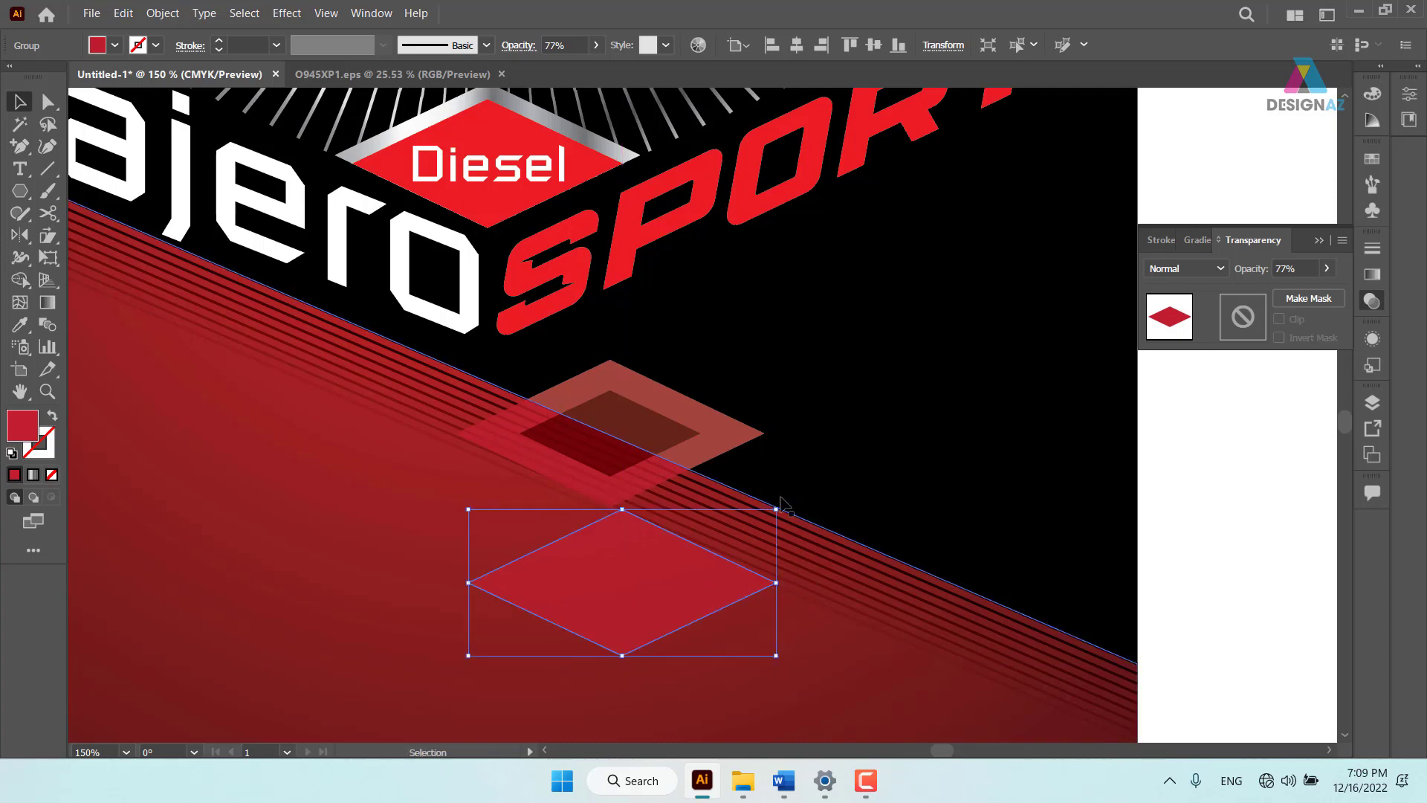
mouse_move(774, 503)
mouse_down()
mouse_move(627, 576)
mouse_move(613, 544)
mouse_up()
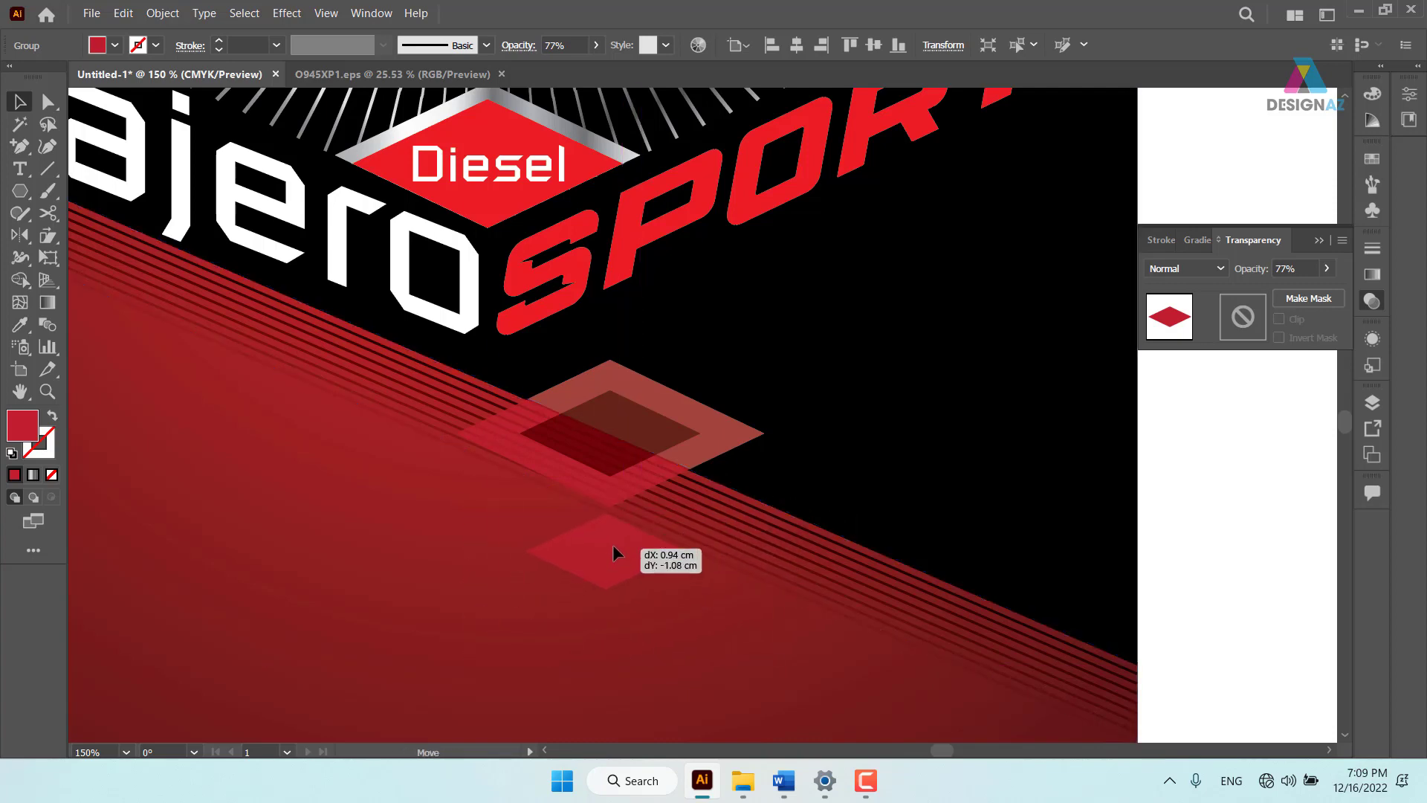
click(1208, 268)
click(1189, 334)
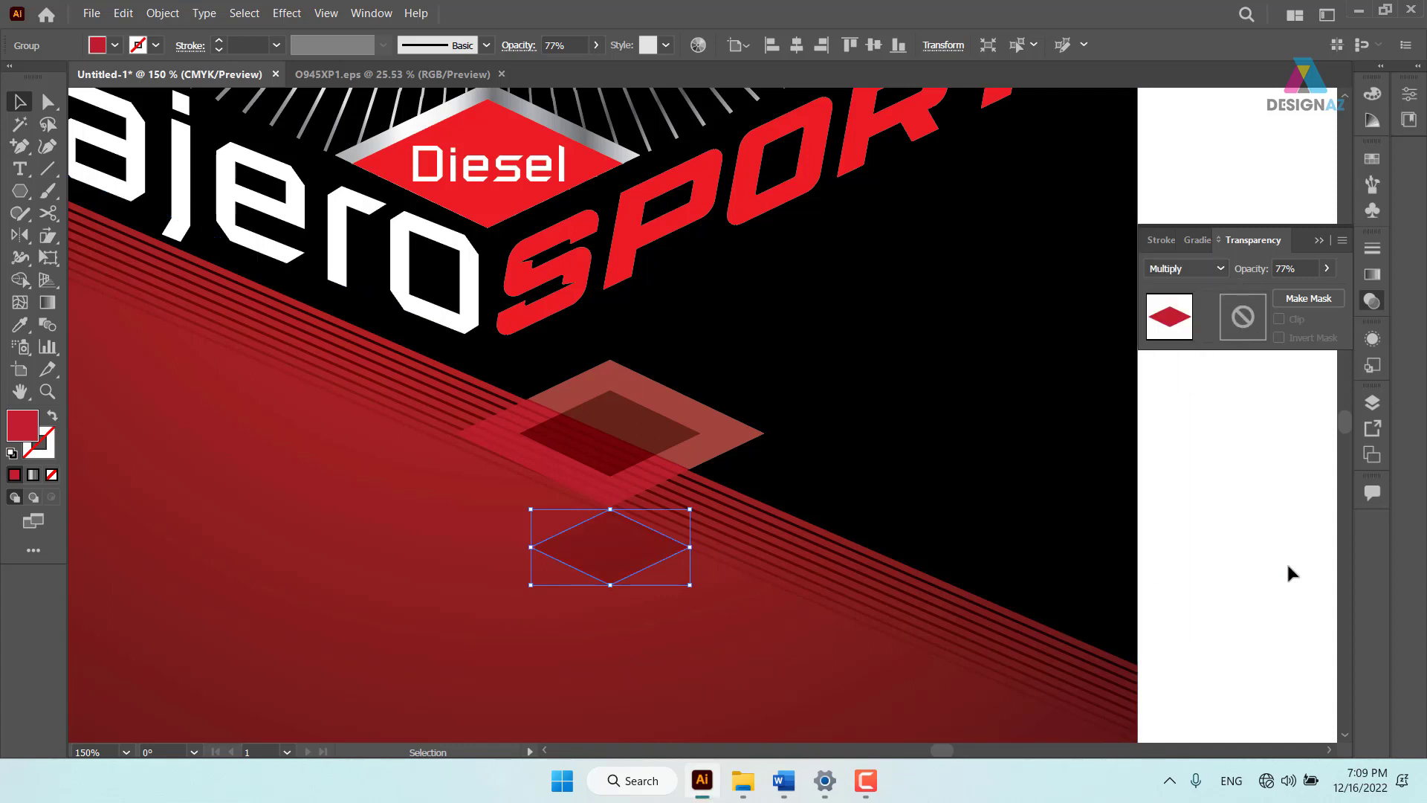
Add an enlarged, lower-opacity diamond copy toward the upper left
drag(621, 566, 384, 451)
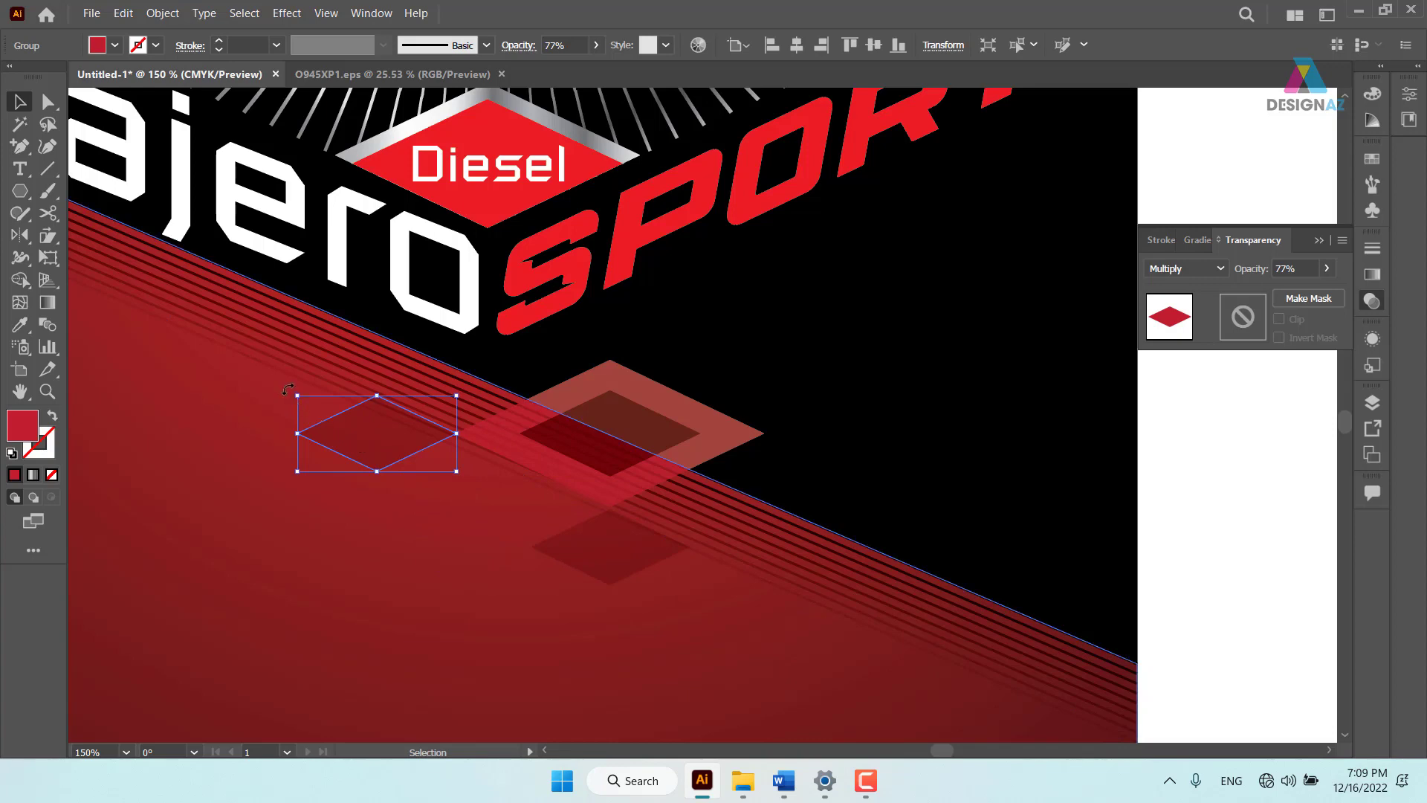
drag(297, 395, 256, 380)
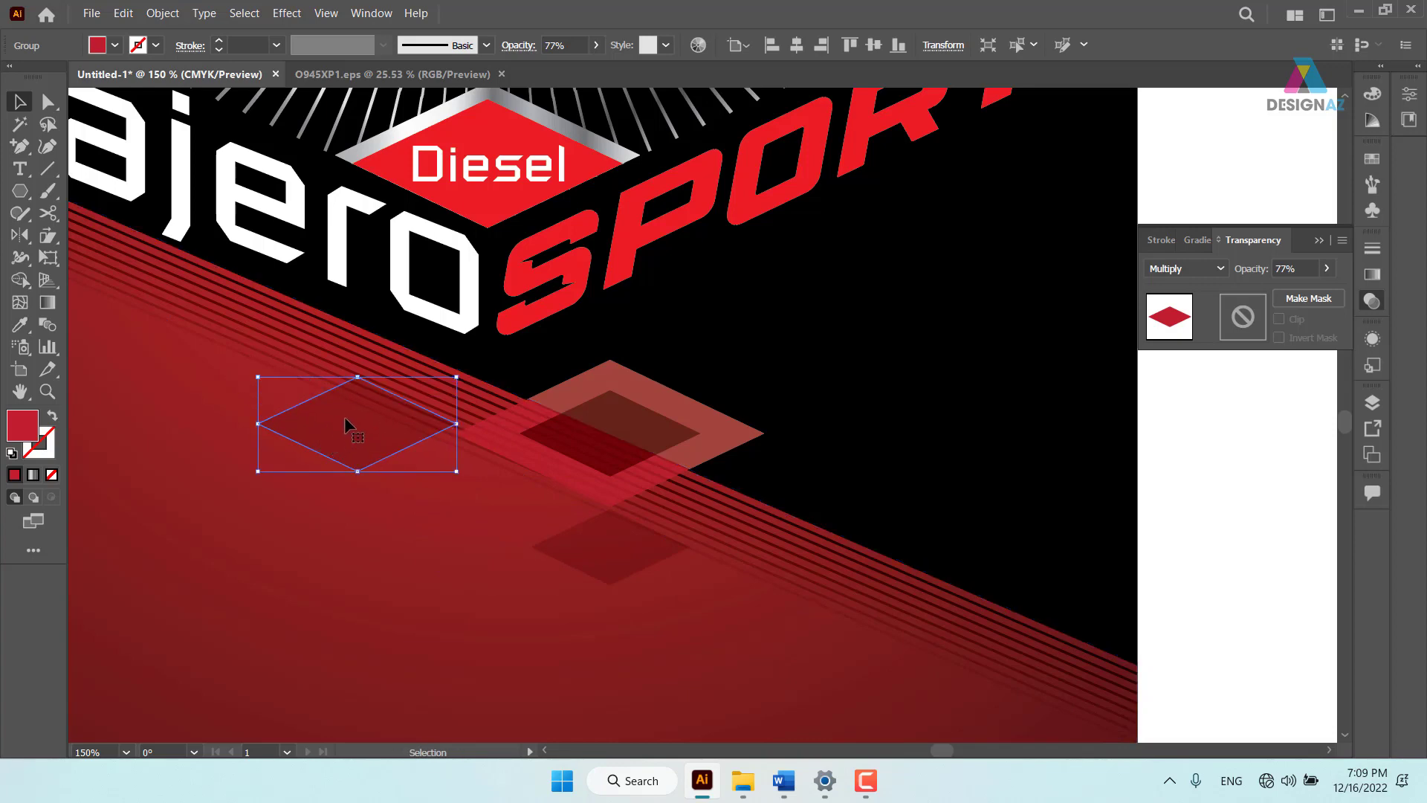
drag(345, 416, 347, 424)
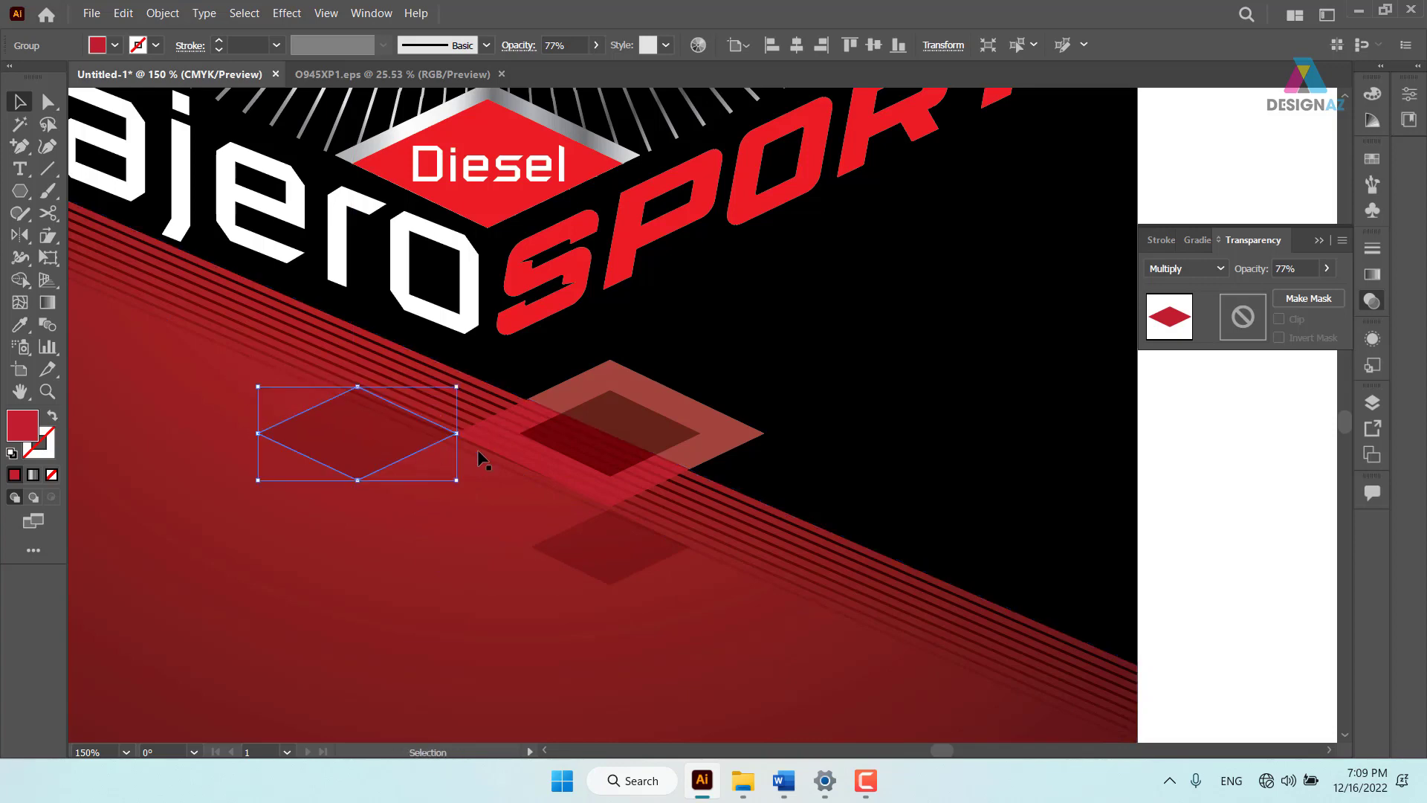
click(1327, 268)
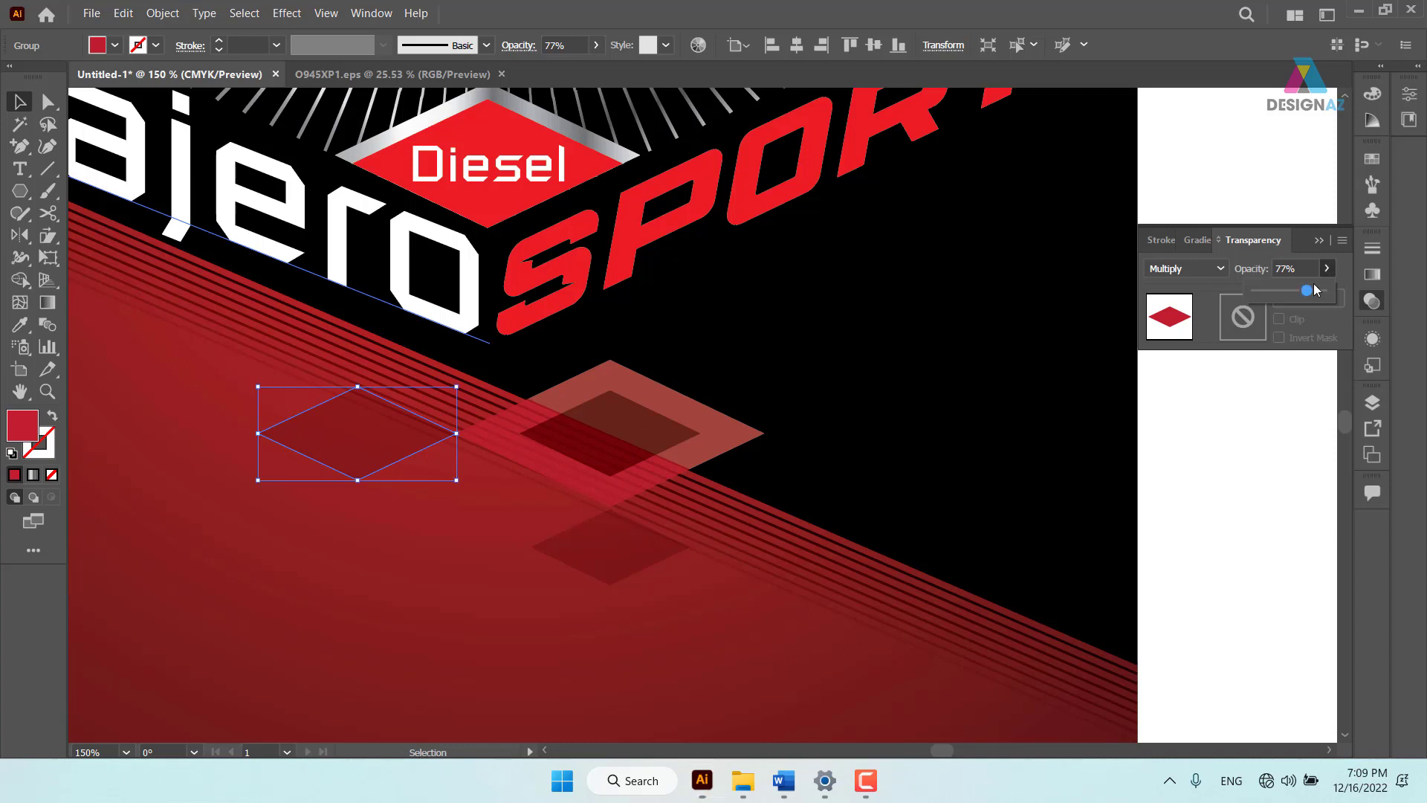
drag(1310, 291, 1290, 294)
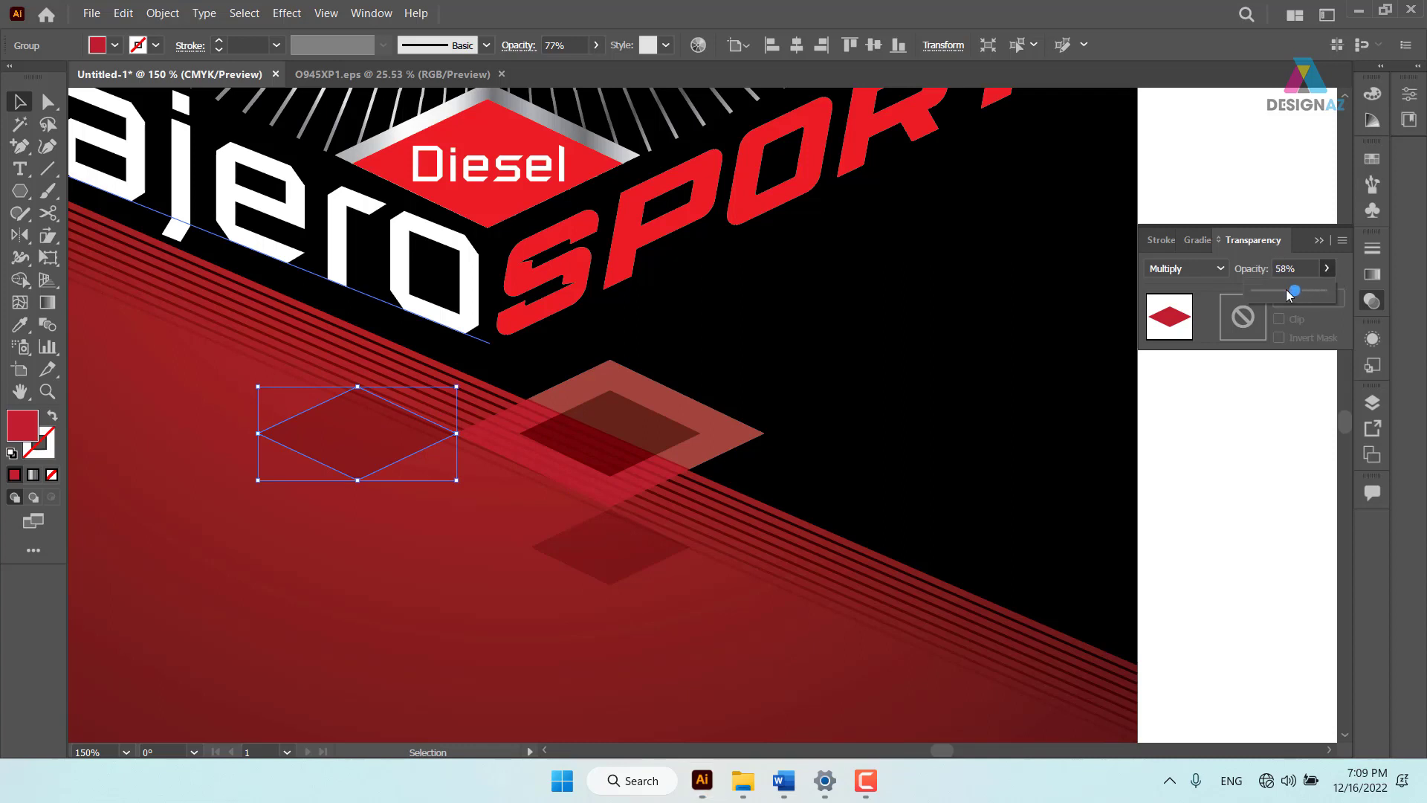
click(1197, 537)
Place a small diamond copy on the stripes down-right at 50% opacity
drag(718, 461, 871, 648)
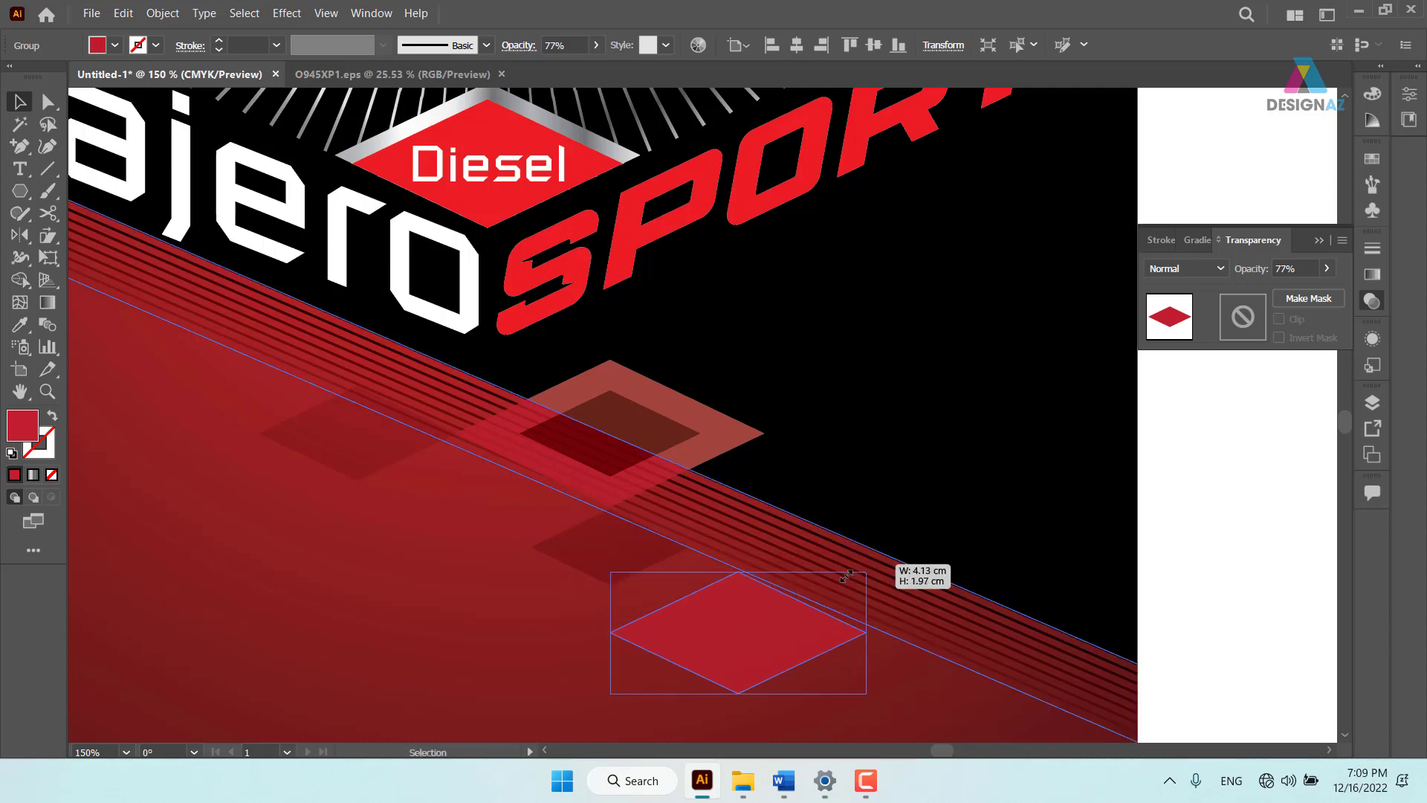
drag(918, 548, 736, 630)
mouse_move(658, 658)
mouse_down()
mouse_move(697, 513)
mouse_move(739, 536)
mouse_up()
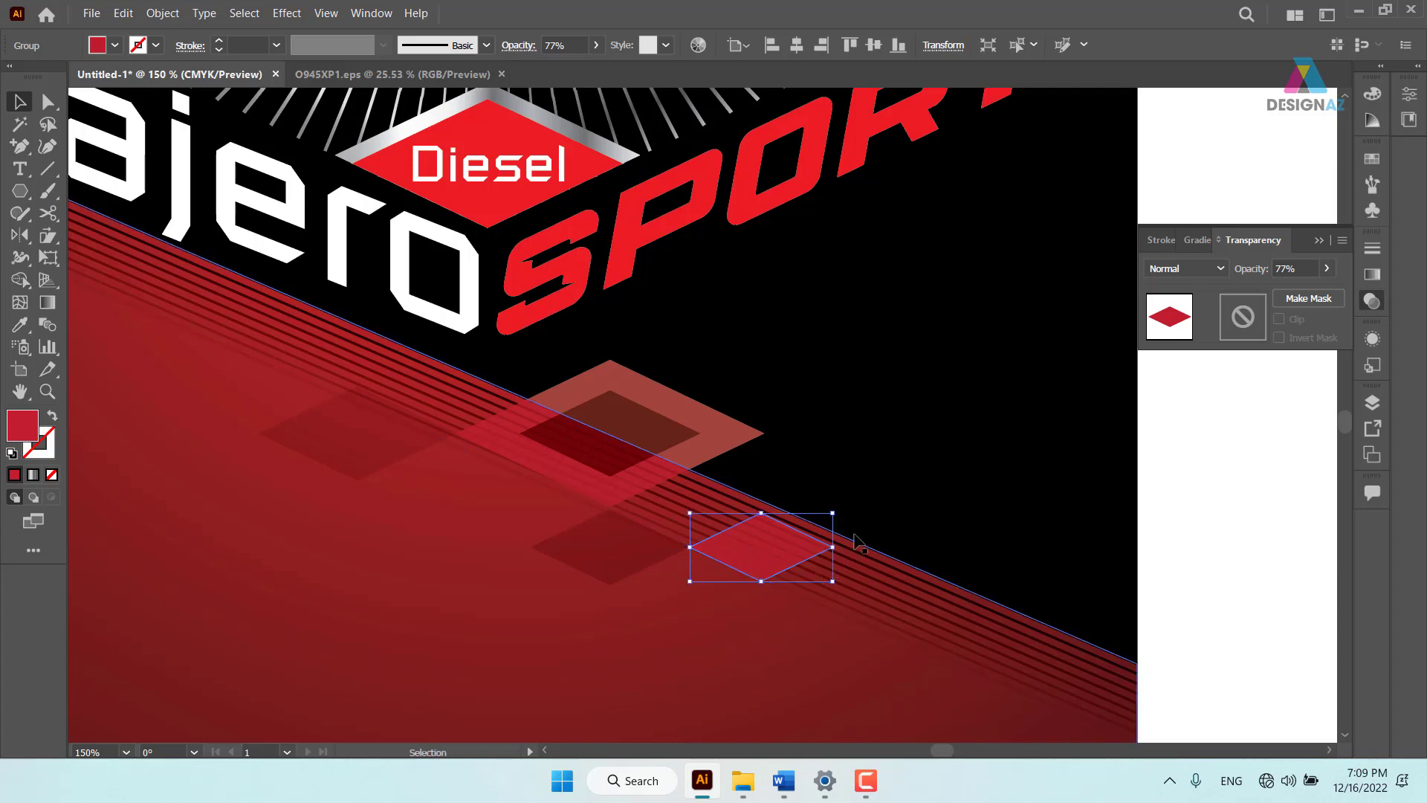
drag(832, 511, 751, 550)
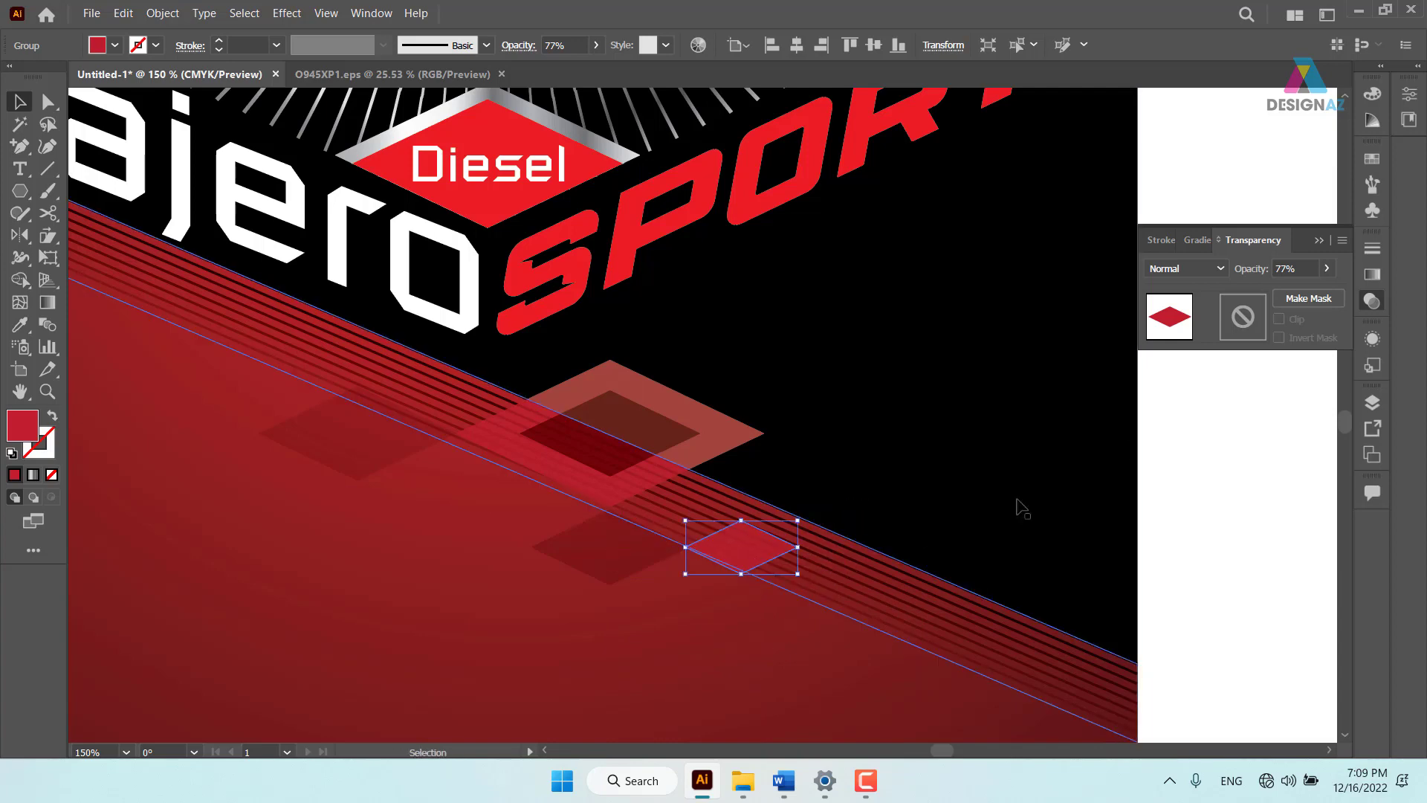
double_click(1301, 269)
text(50)
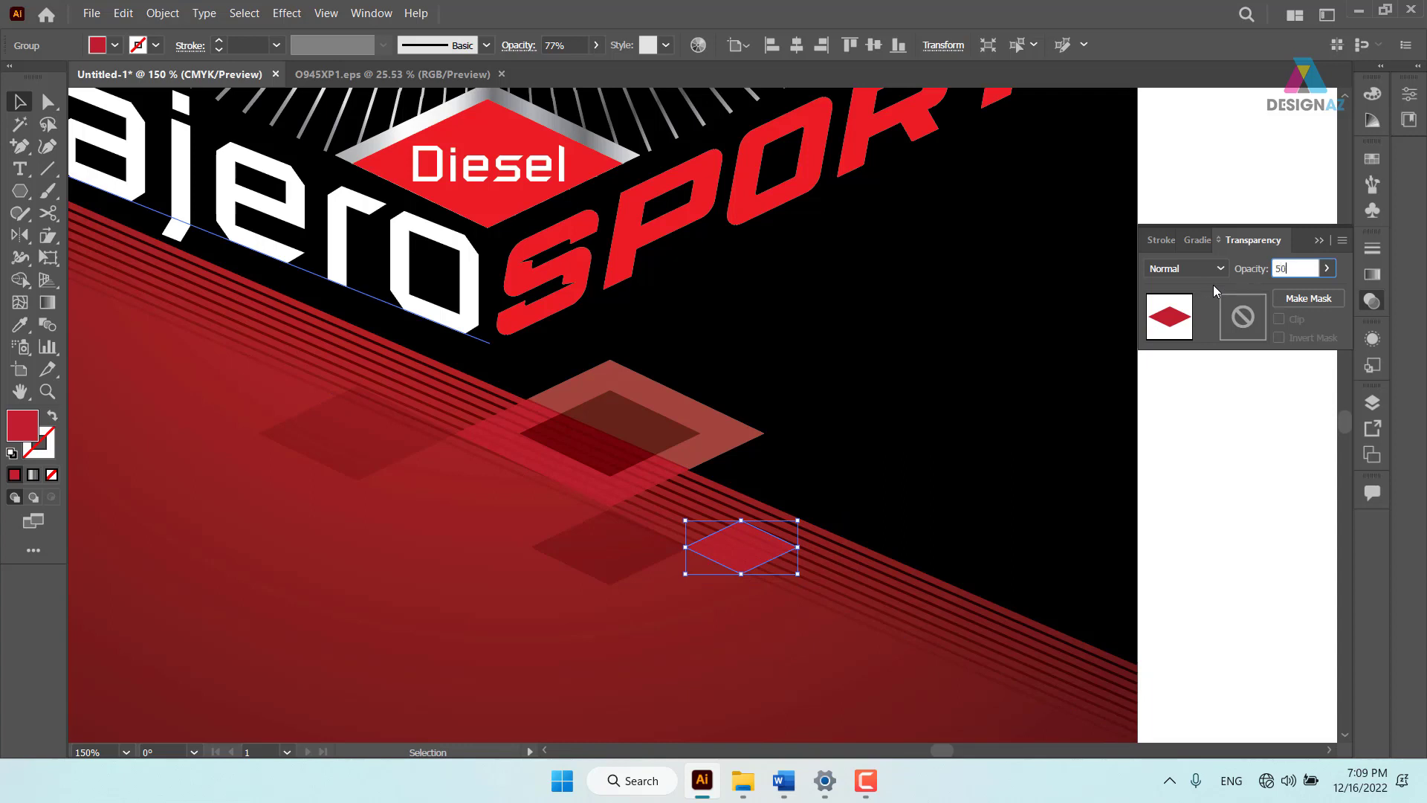
key(Return)
Duplicate the small diamond to the far left at 30% opacity, then zoom out to the whole poster
click(1112, 490)
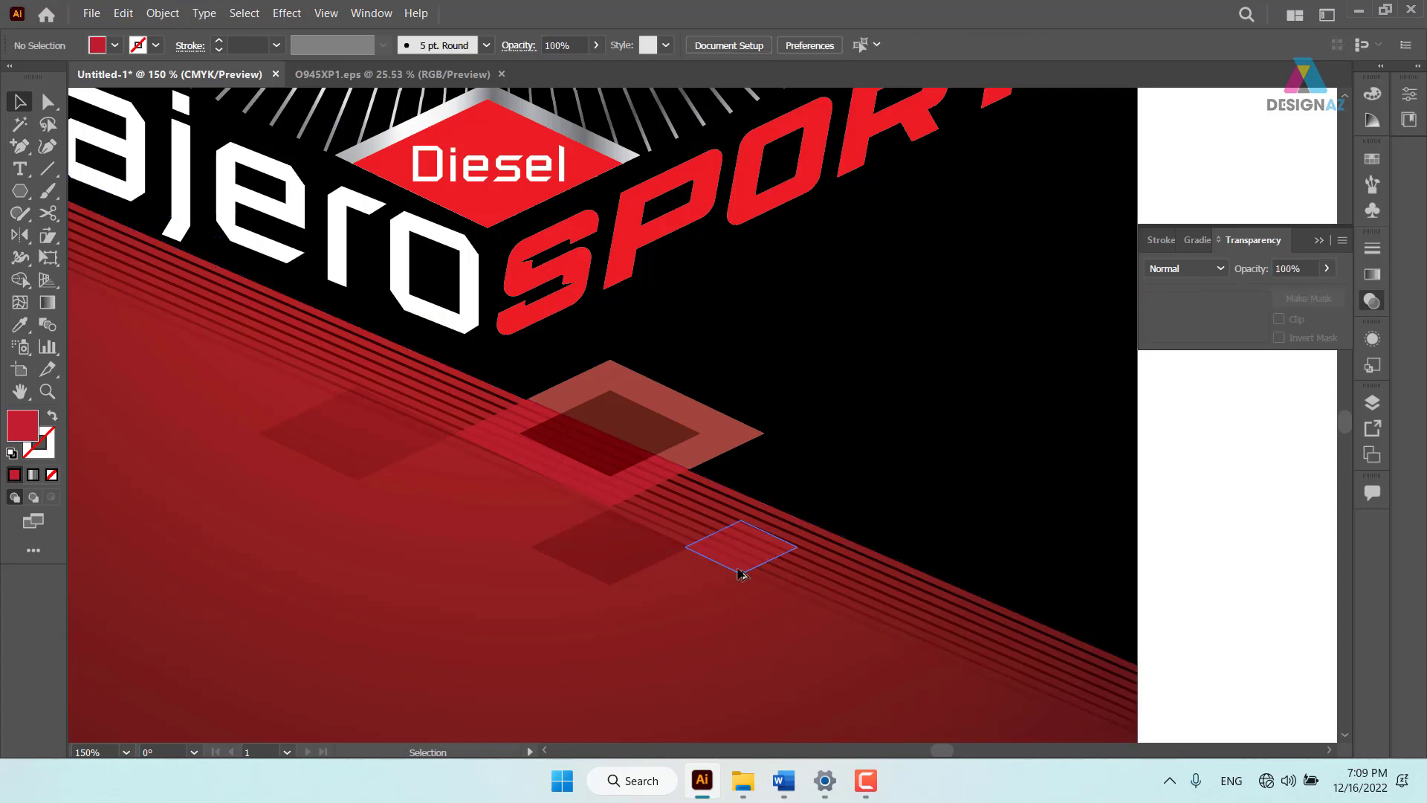
mouse_move(740, 550)
alt+mouse_down()
mouse_move(264, 444)
mouse_move(227, 451)
alt+mouse_up()
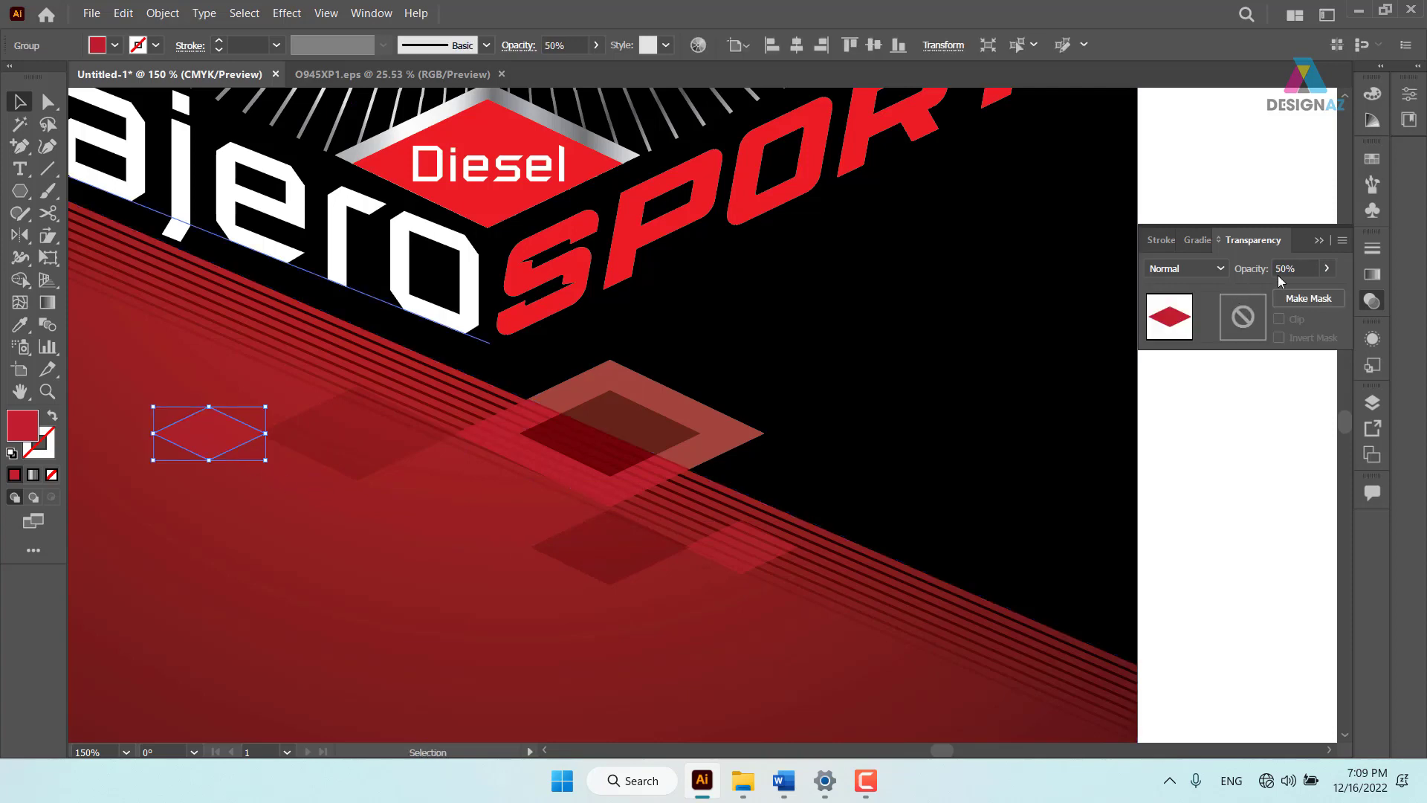
click(1305, 269)
text(30)
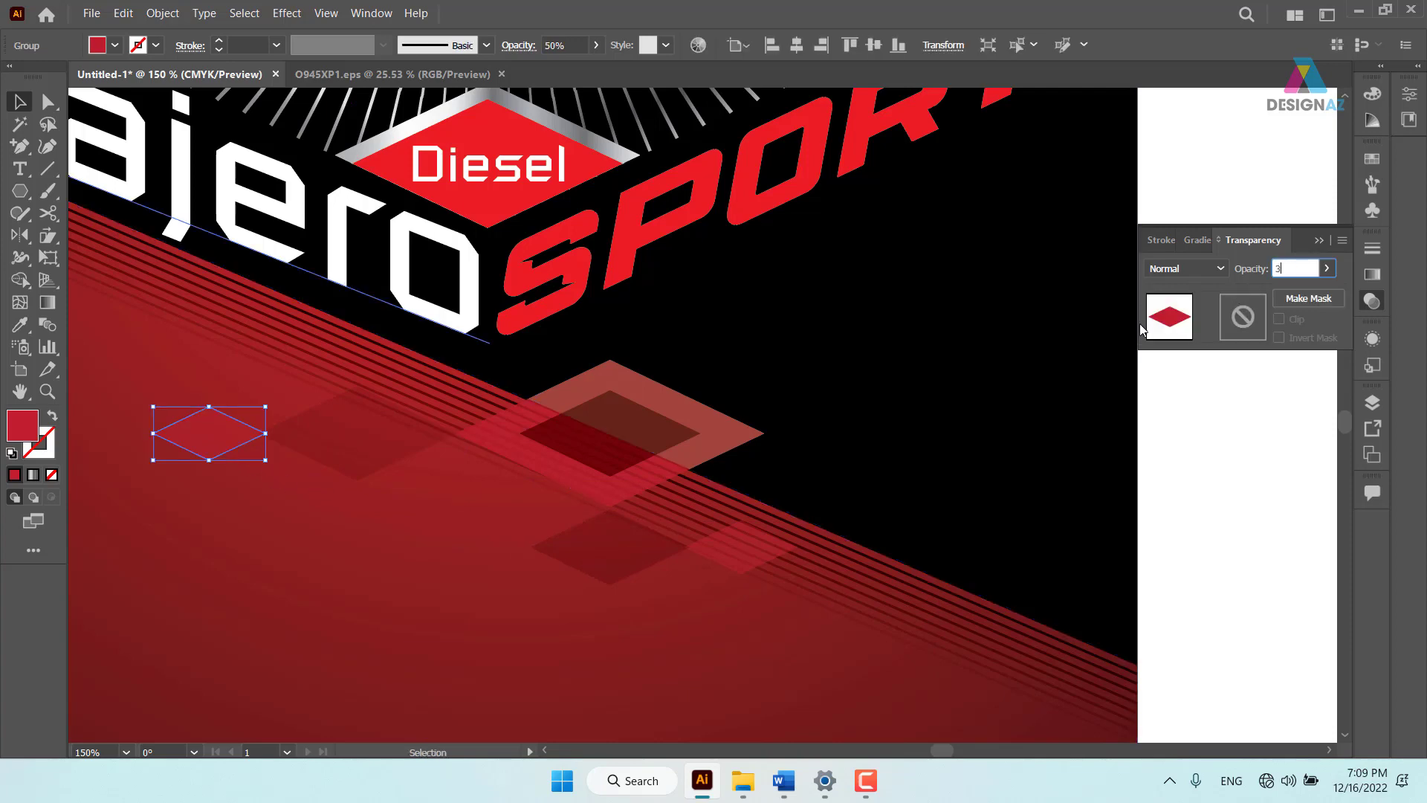
key(Return)
click(1253, 553)
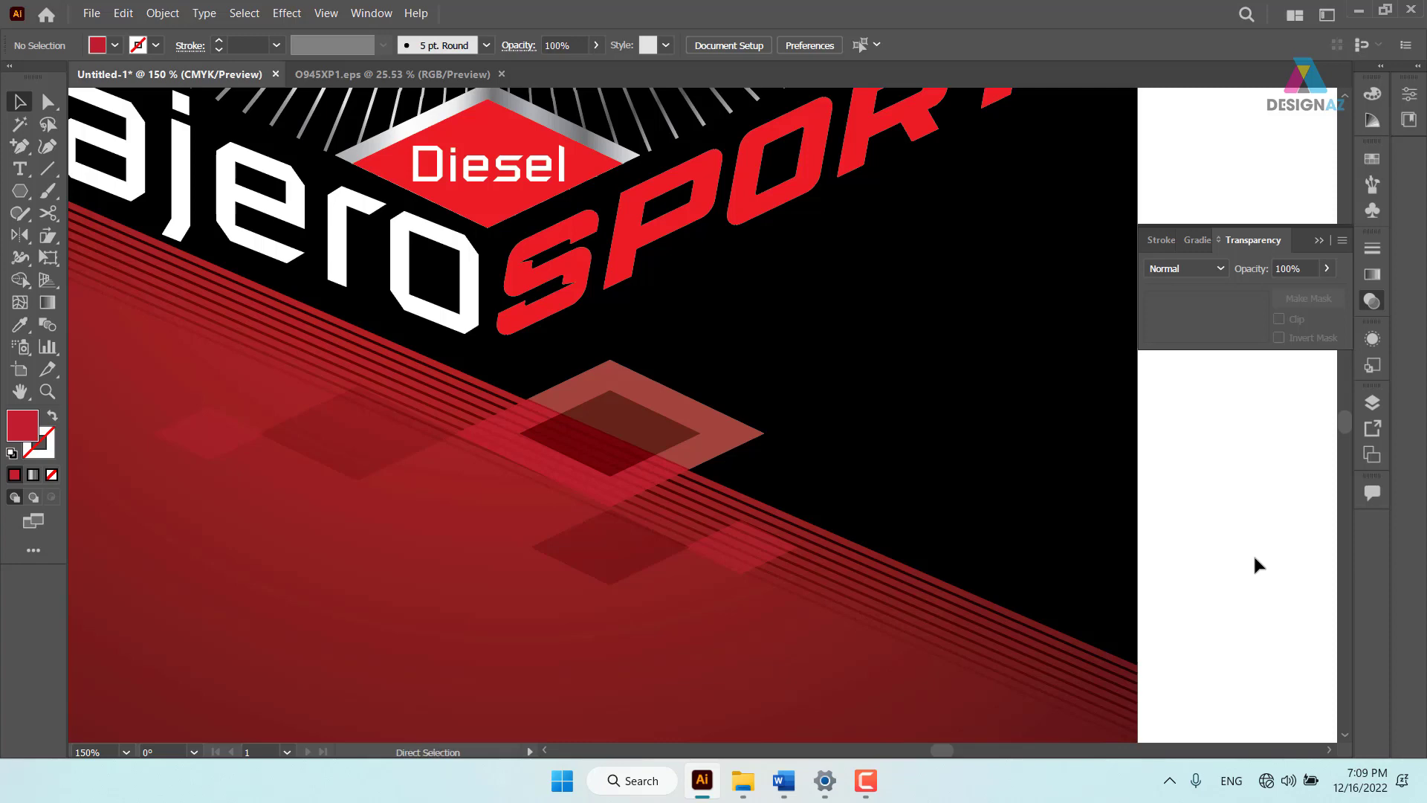
key(ctrl+minus)
key(ctrl+minus)
key(ctrl+minus)
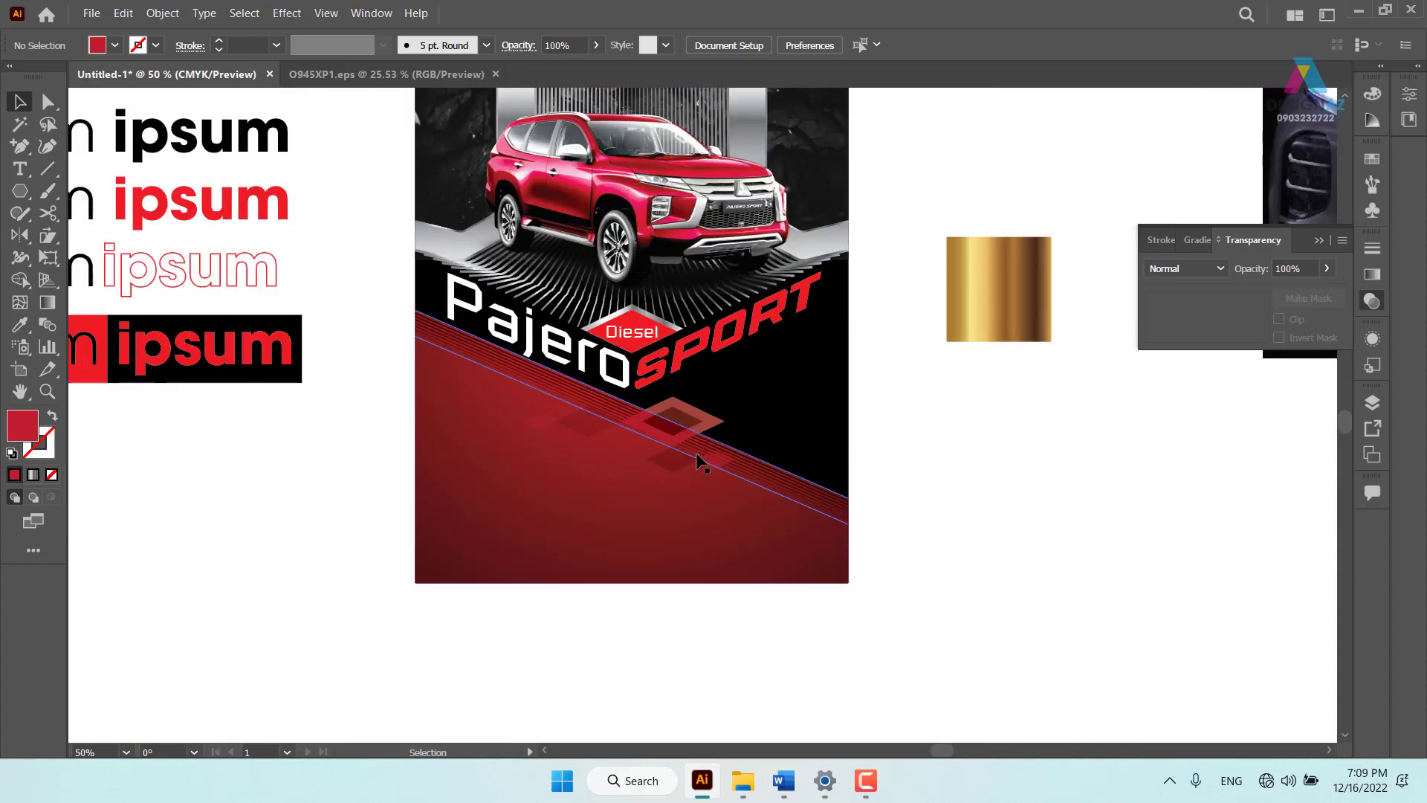
drag(925, 485, 986, 505)
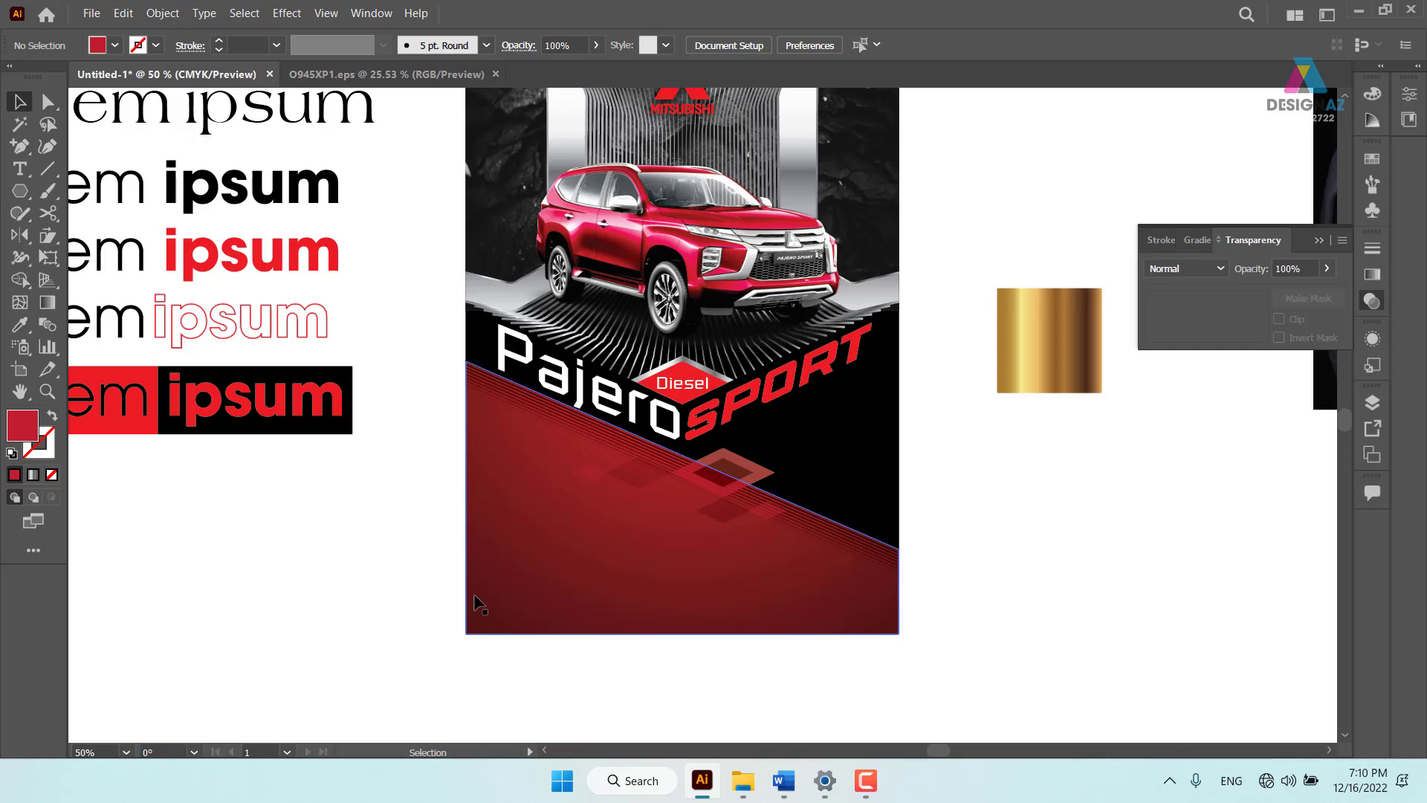
Copy the MITSUBISHI MOTORS VIỆT HÙNG heading from the Word file 'text gia xe' and return to the poster
click(786, 769)
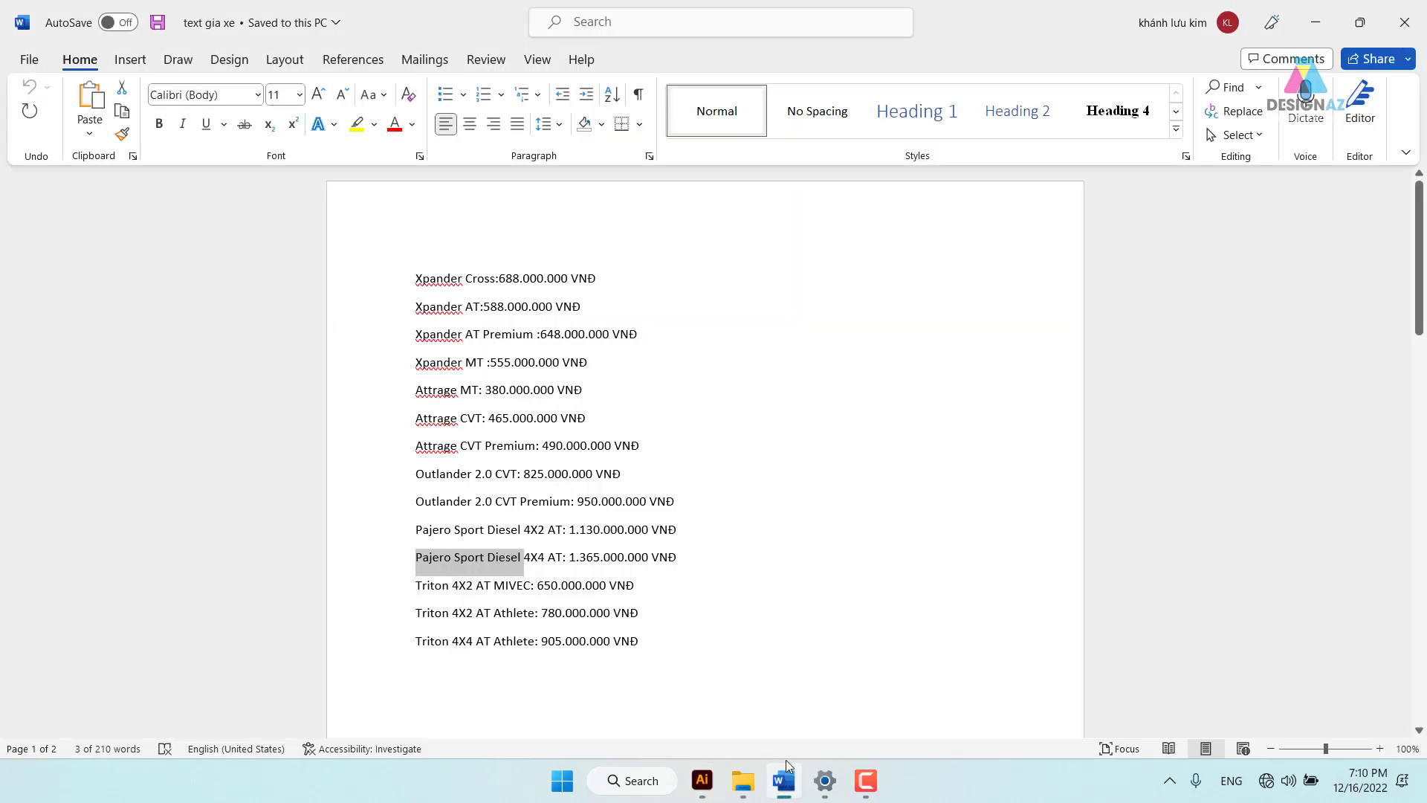
scroll(694, 575, down, 3)
scroll(713, 557, down, 5)
scroll(732, 543, down, 4)
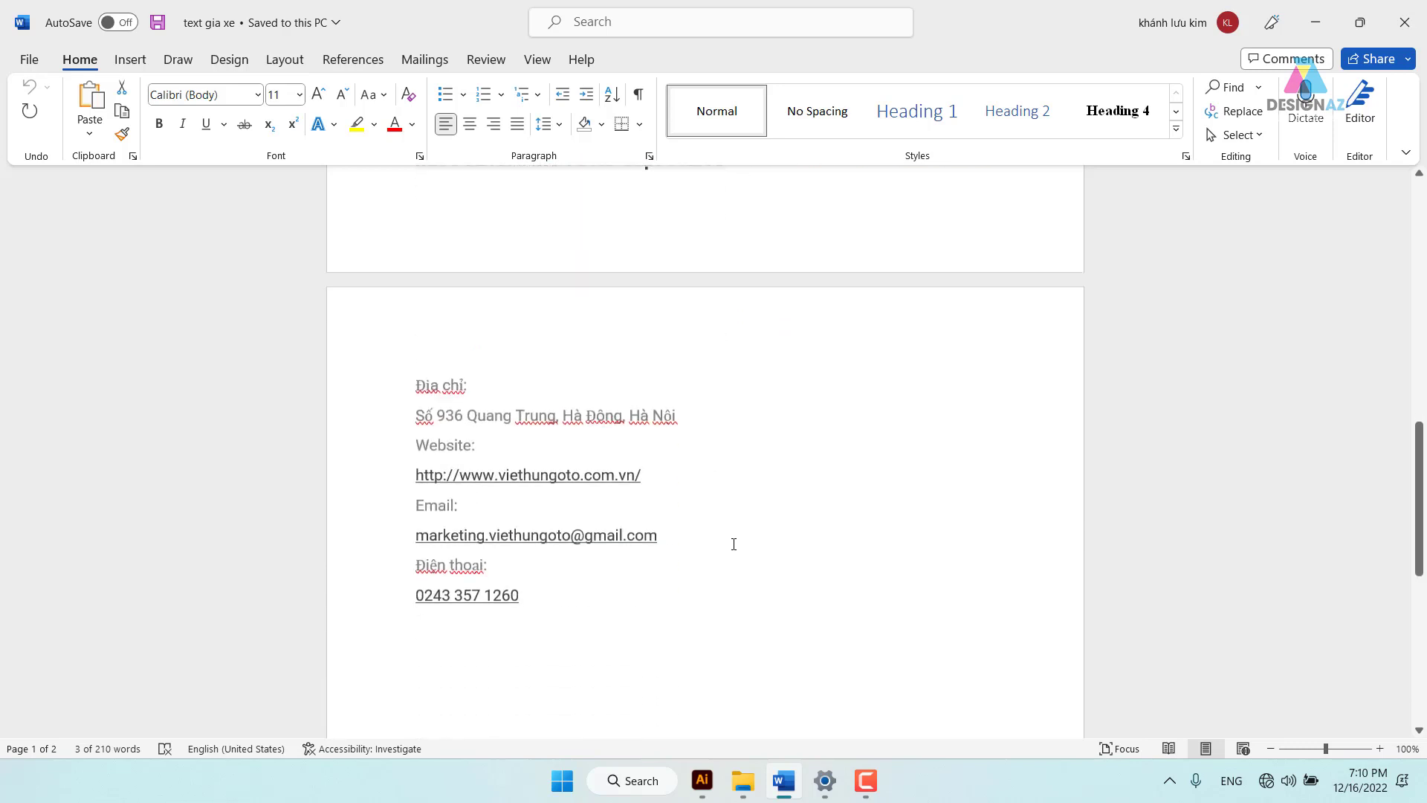
scroll(614, 461, down, 2)
scroll(591, 446, up, 2)
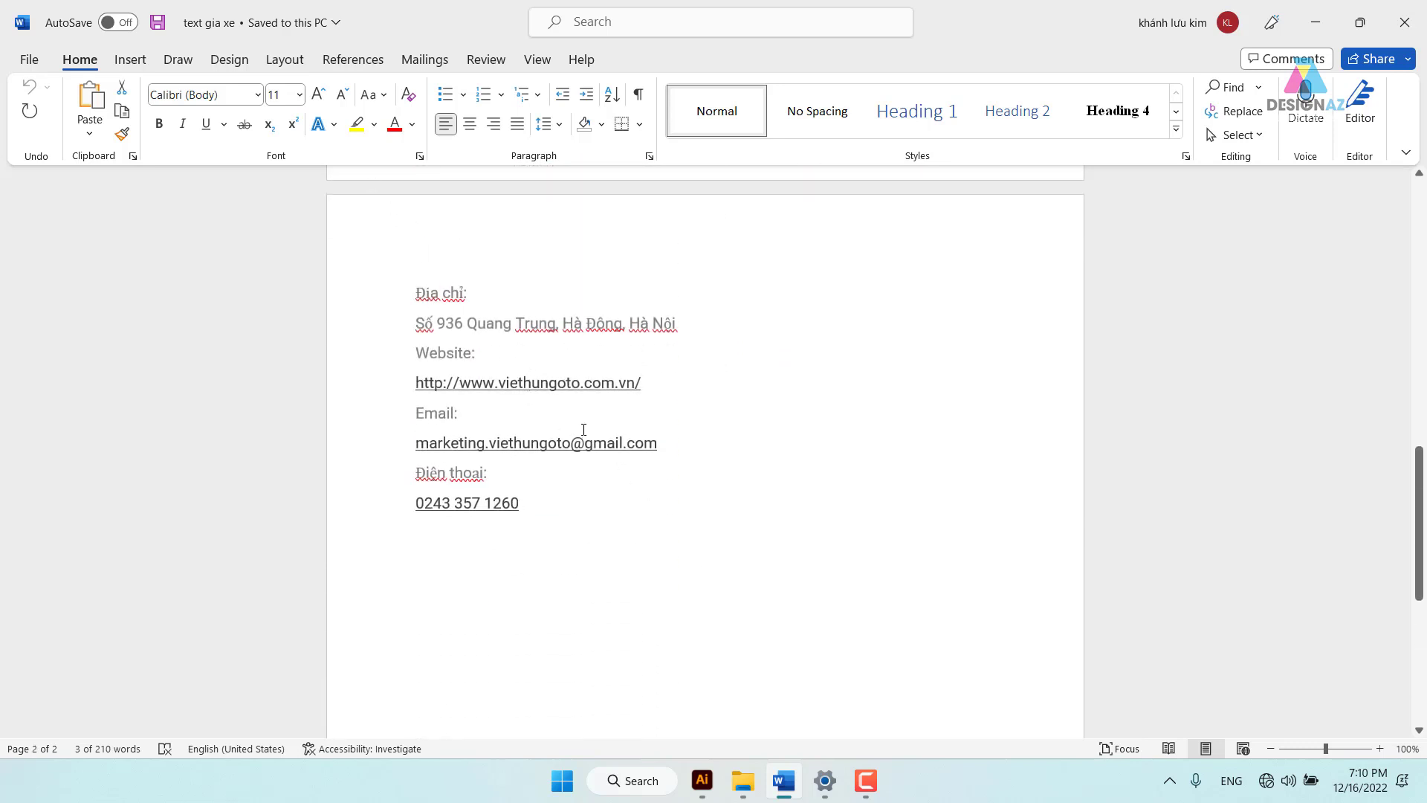
scroll(593, 431, up, 4)
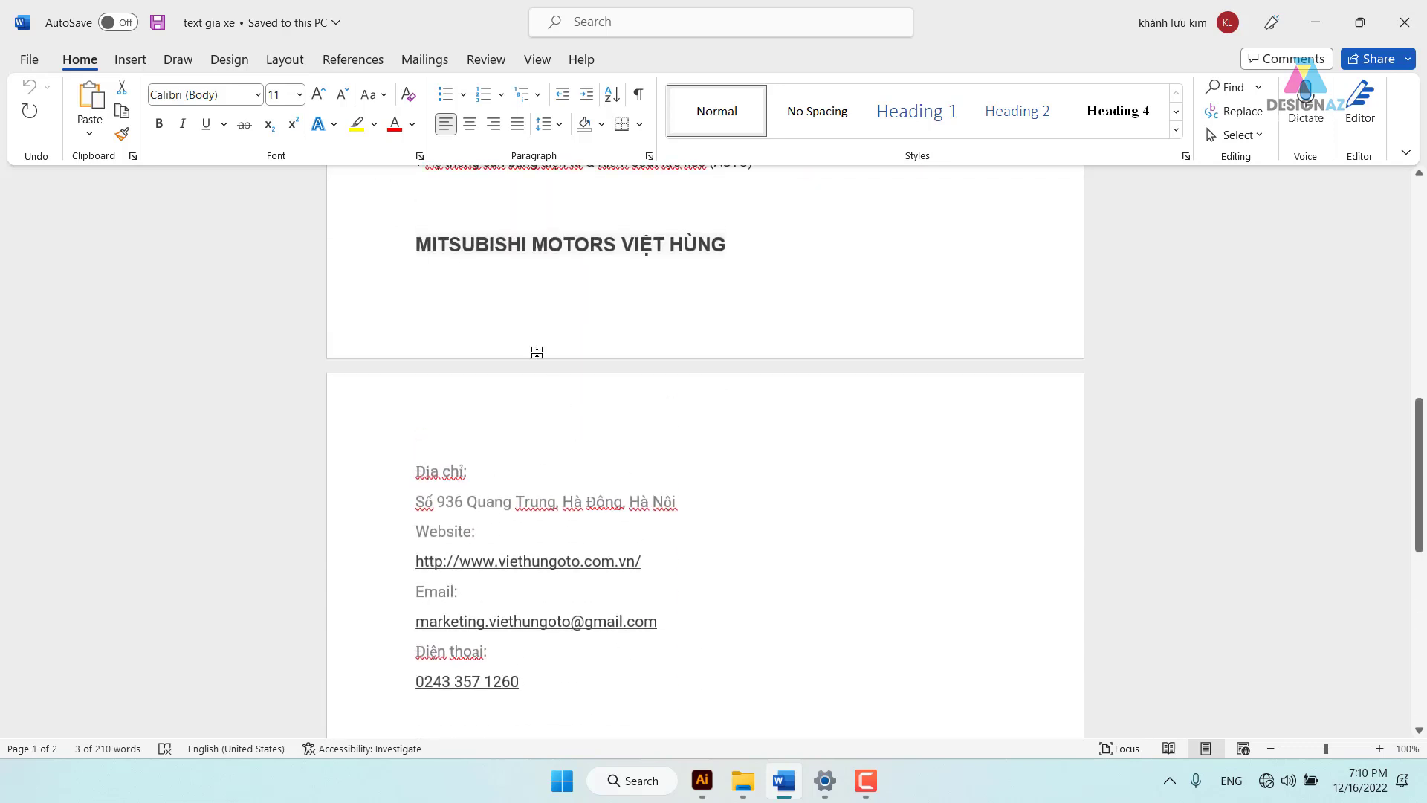
drag(435, 245, 770, 239)
key(ctrl+c)
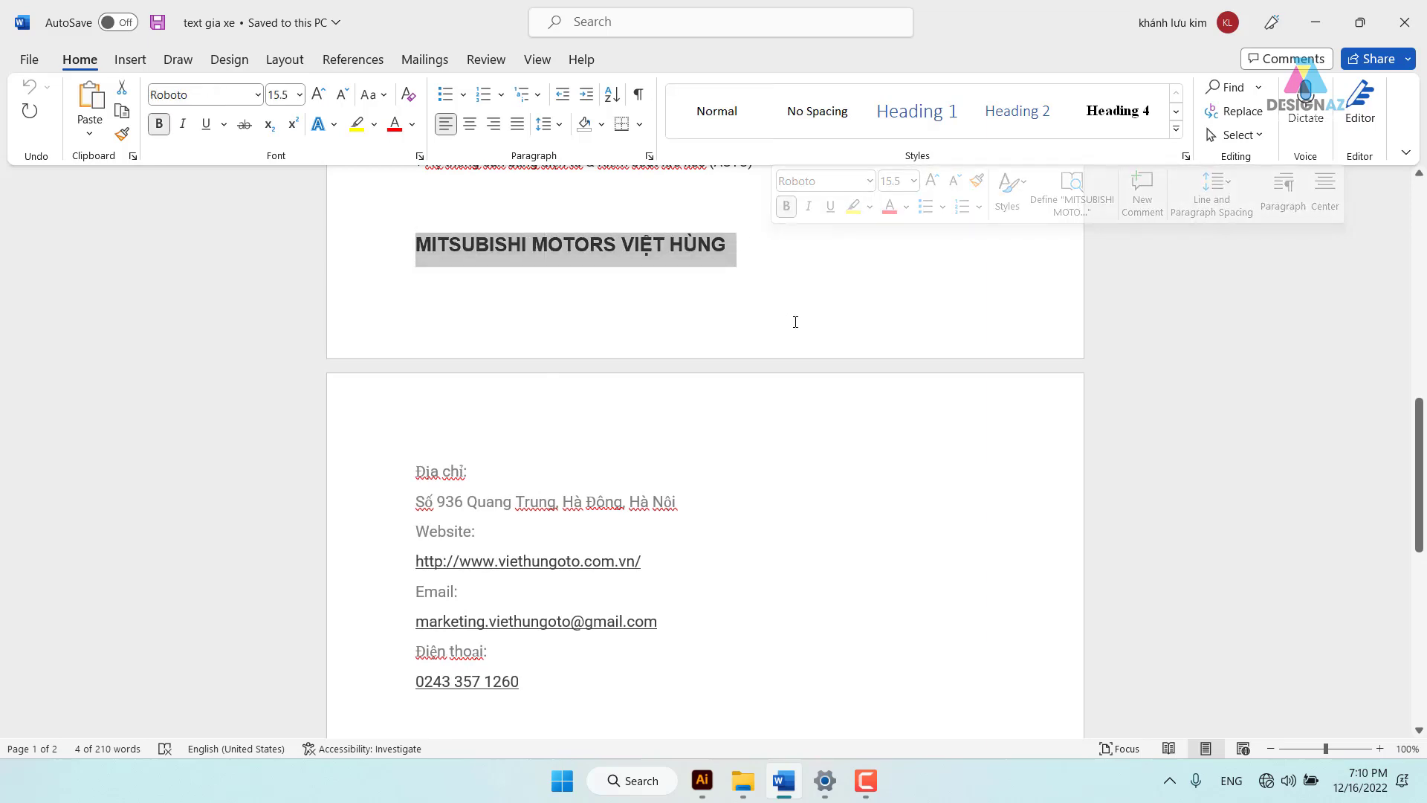
click(703, 780)
Paste the heading as a new text object in UTM Avo Bold
key(t)
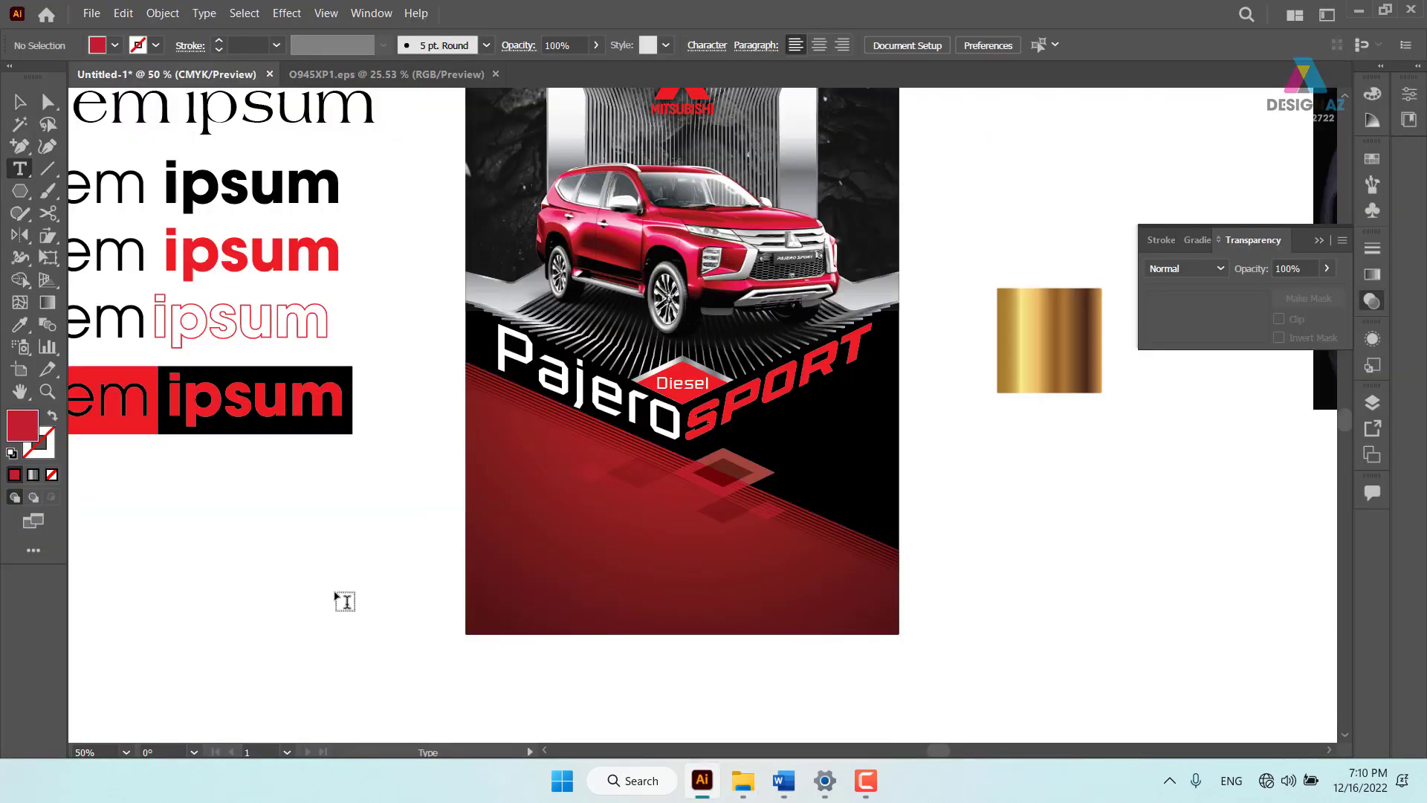
click(332, 590)
key(ctrl+v)
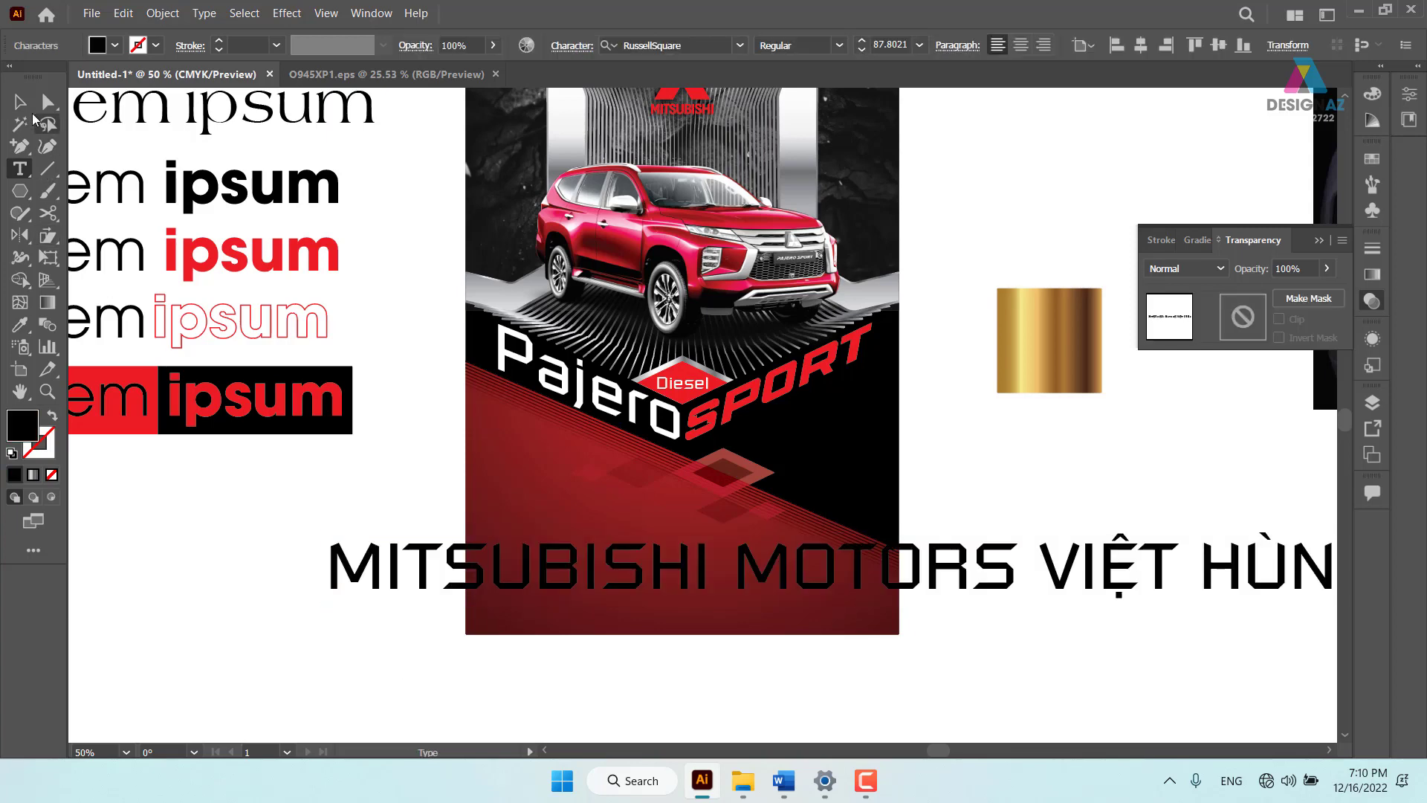
key(Escape)
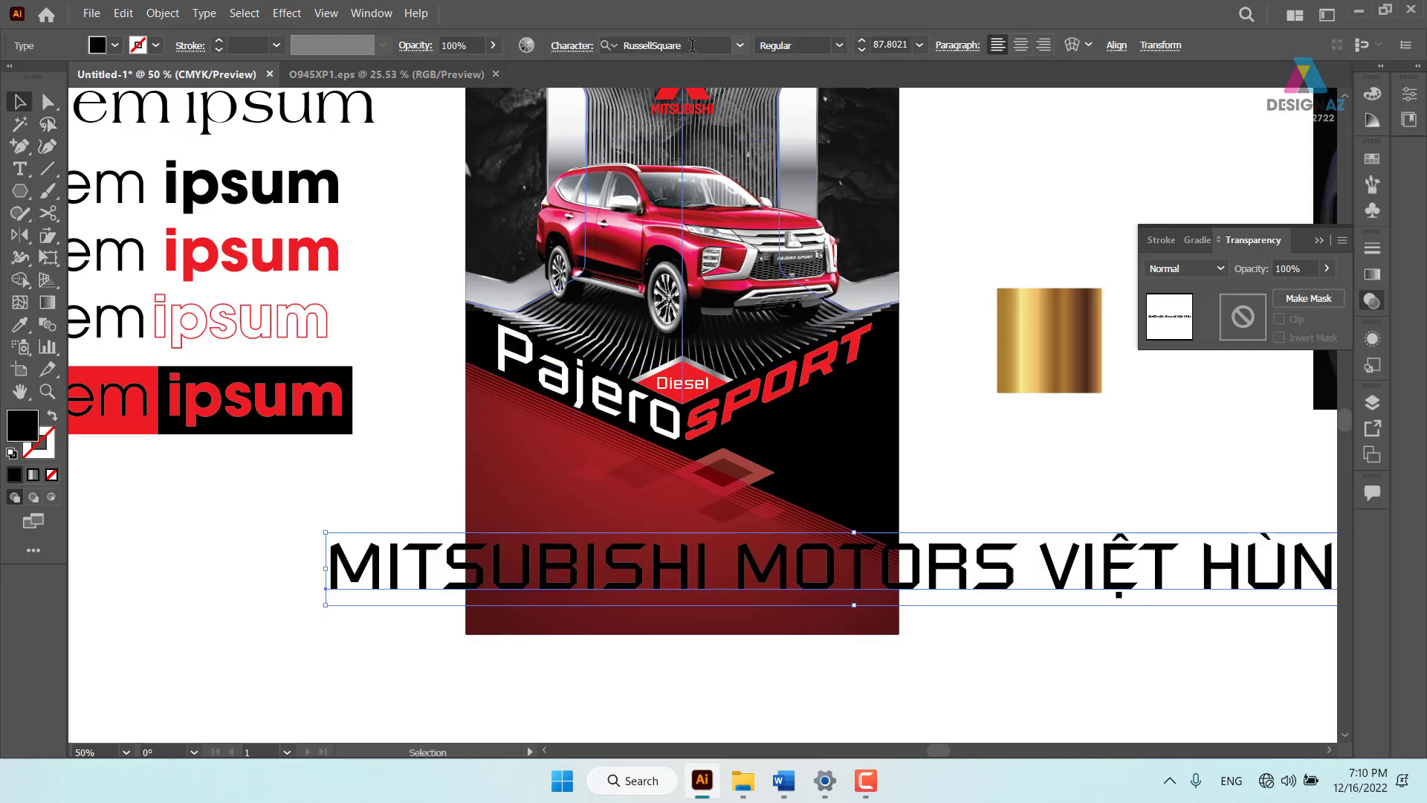
click(692, 45)
text(ut)
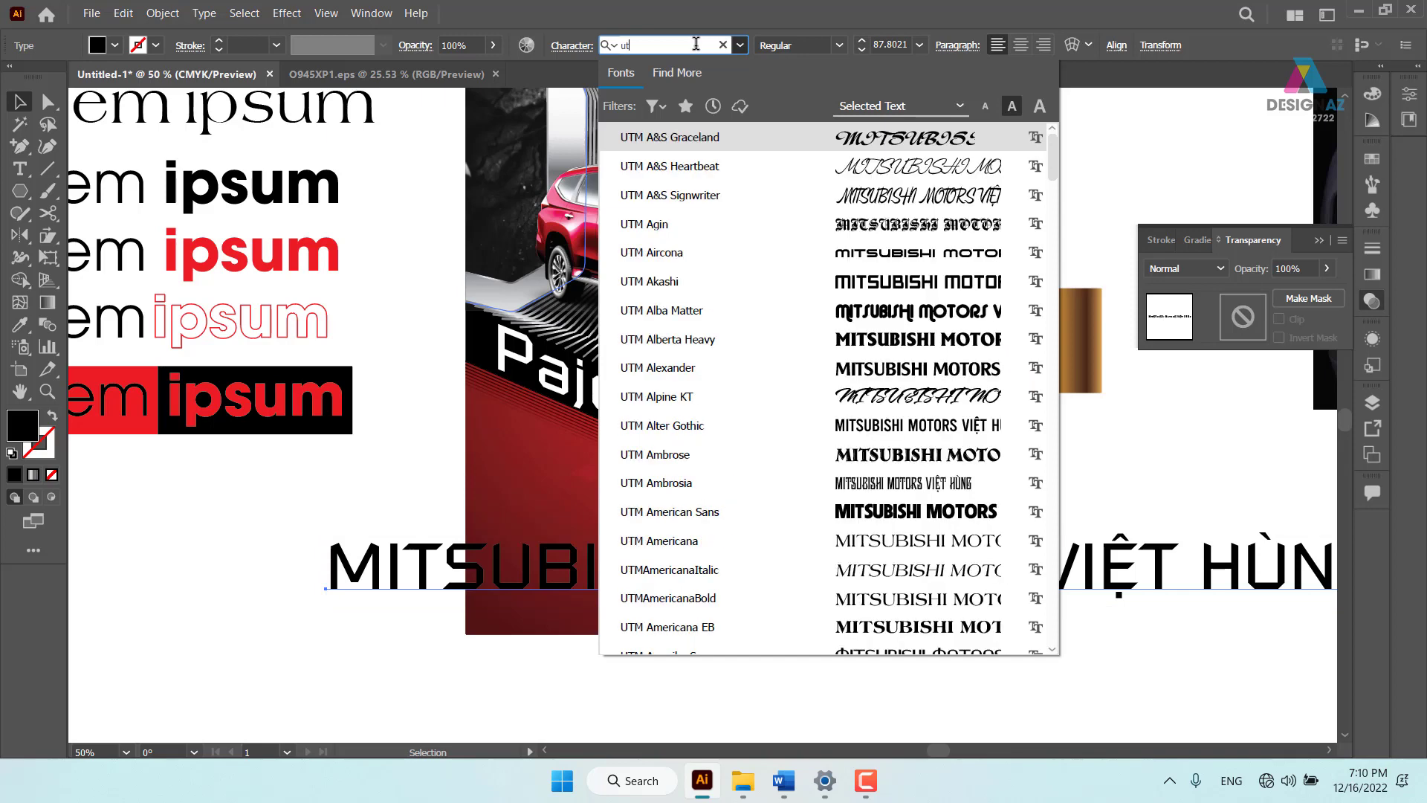
text(m avo)
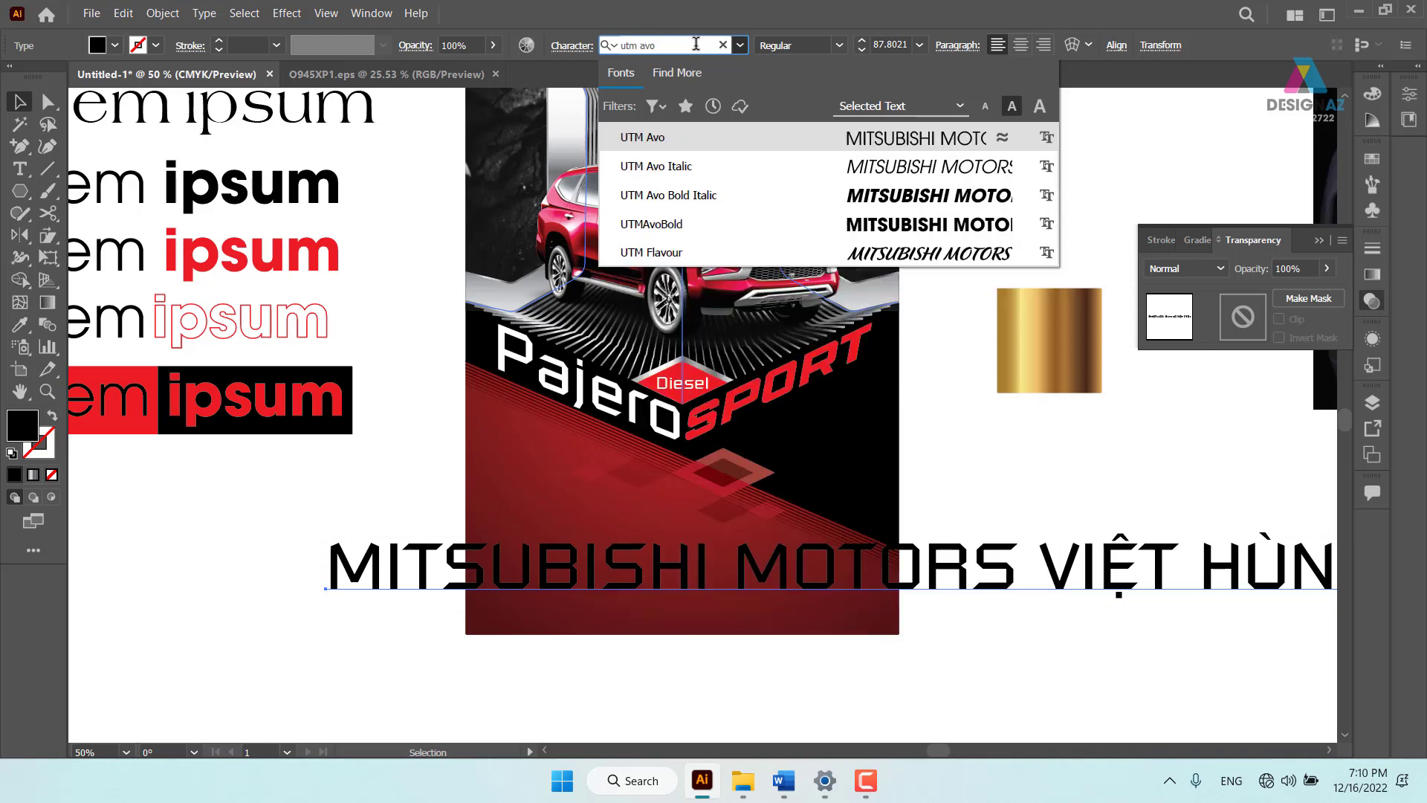
key(Return)
click(838, 45)
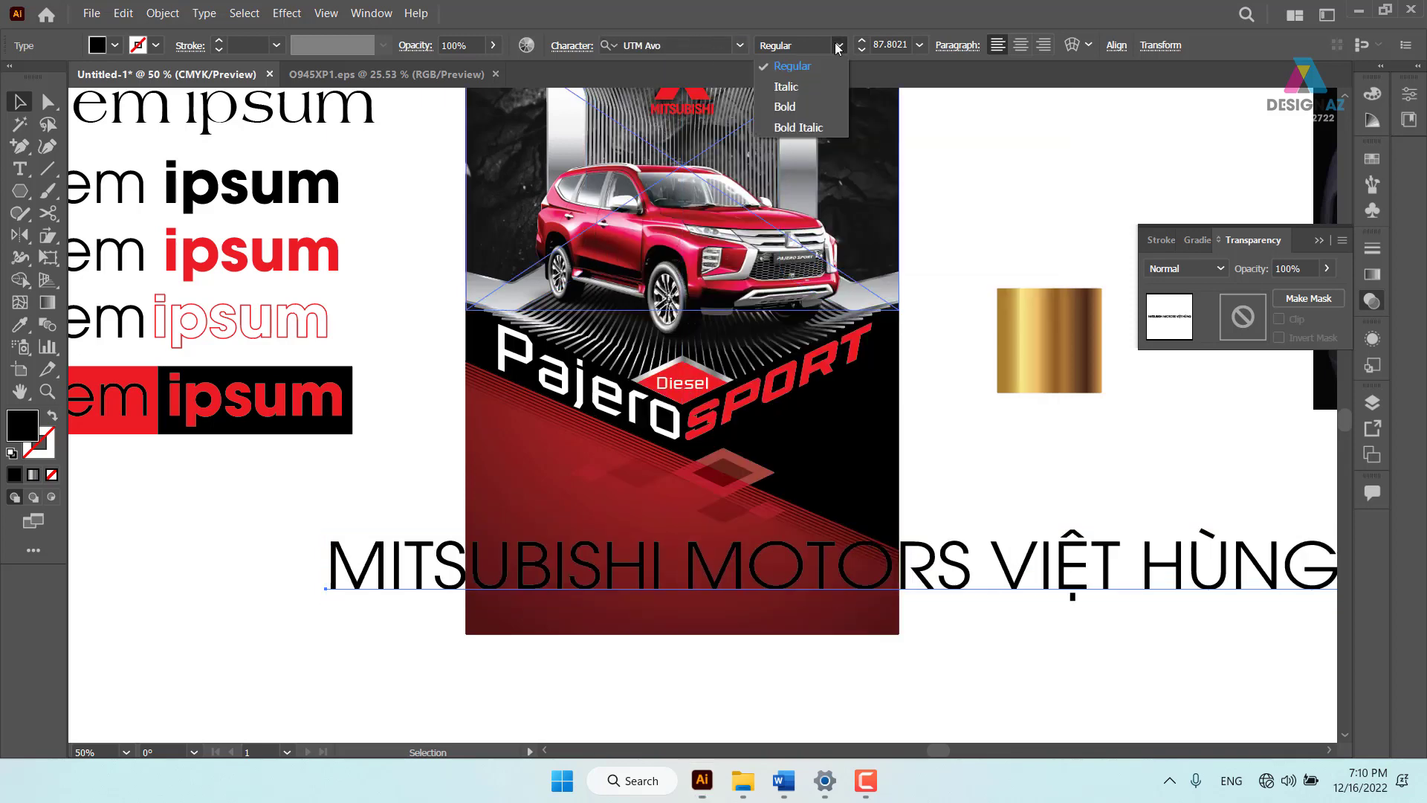
click(784, 106)
Scale the heading to about 16 pt and place it in the poster's lower red area
drag(1169, 566, 831, 591)
mouse_move(1101, 551)
mouse_down()
mouse_move(173, 631)
mouse_move(679, 587)
mouse_up()
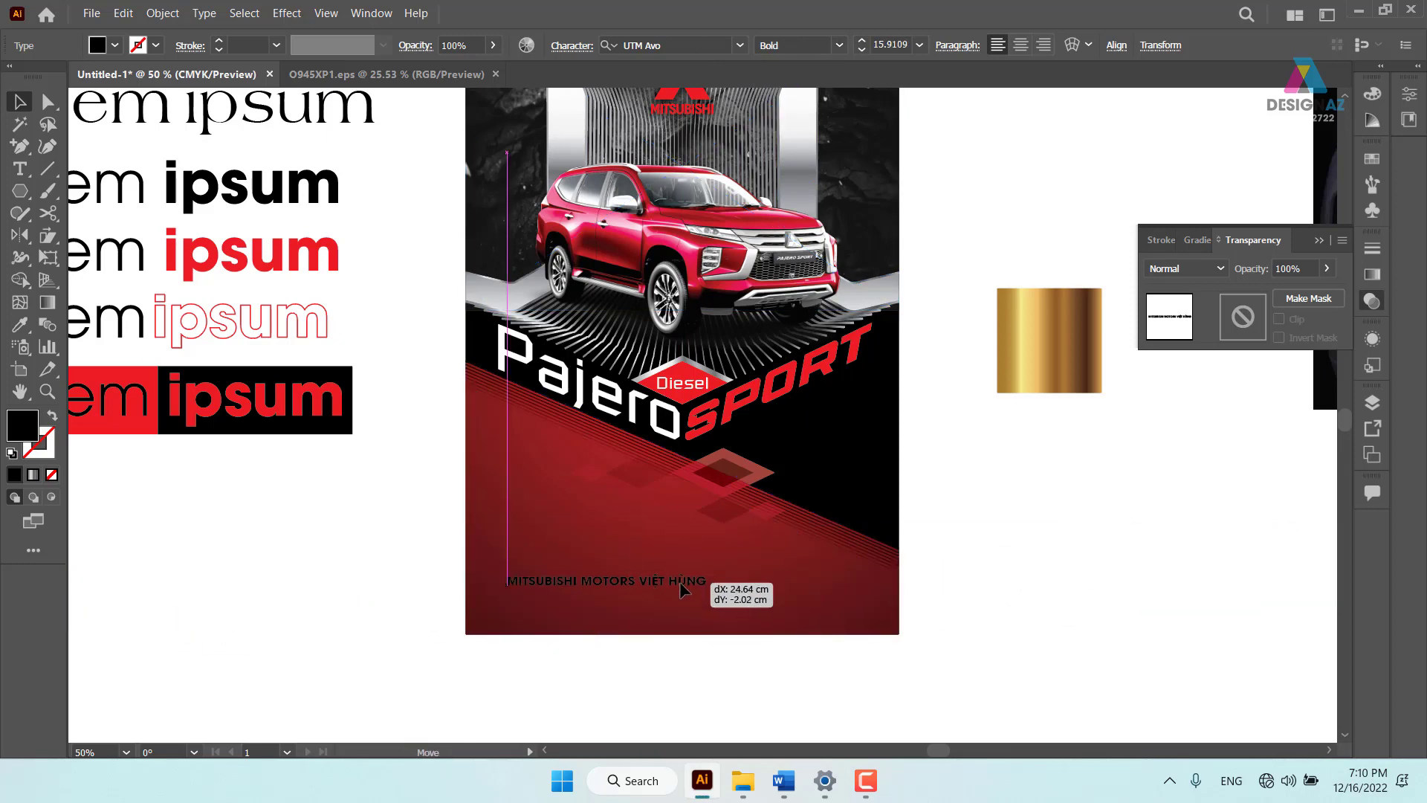
click(958, 573)
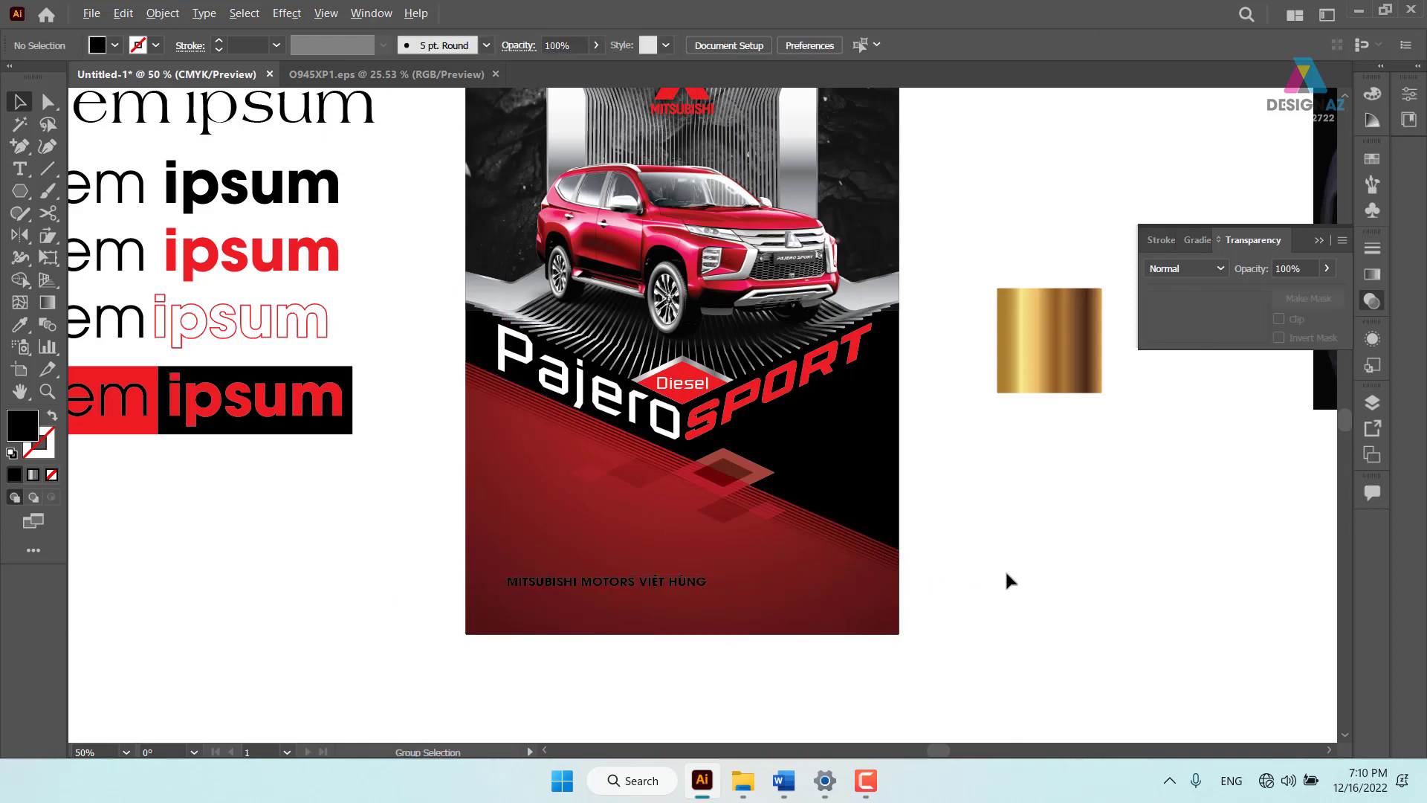
key(ctrl+alt+3)
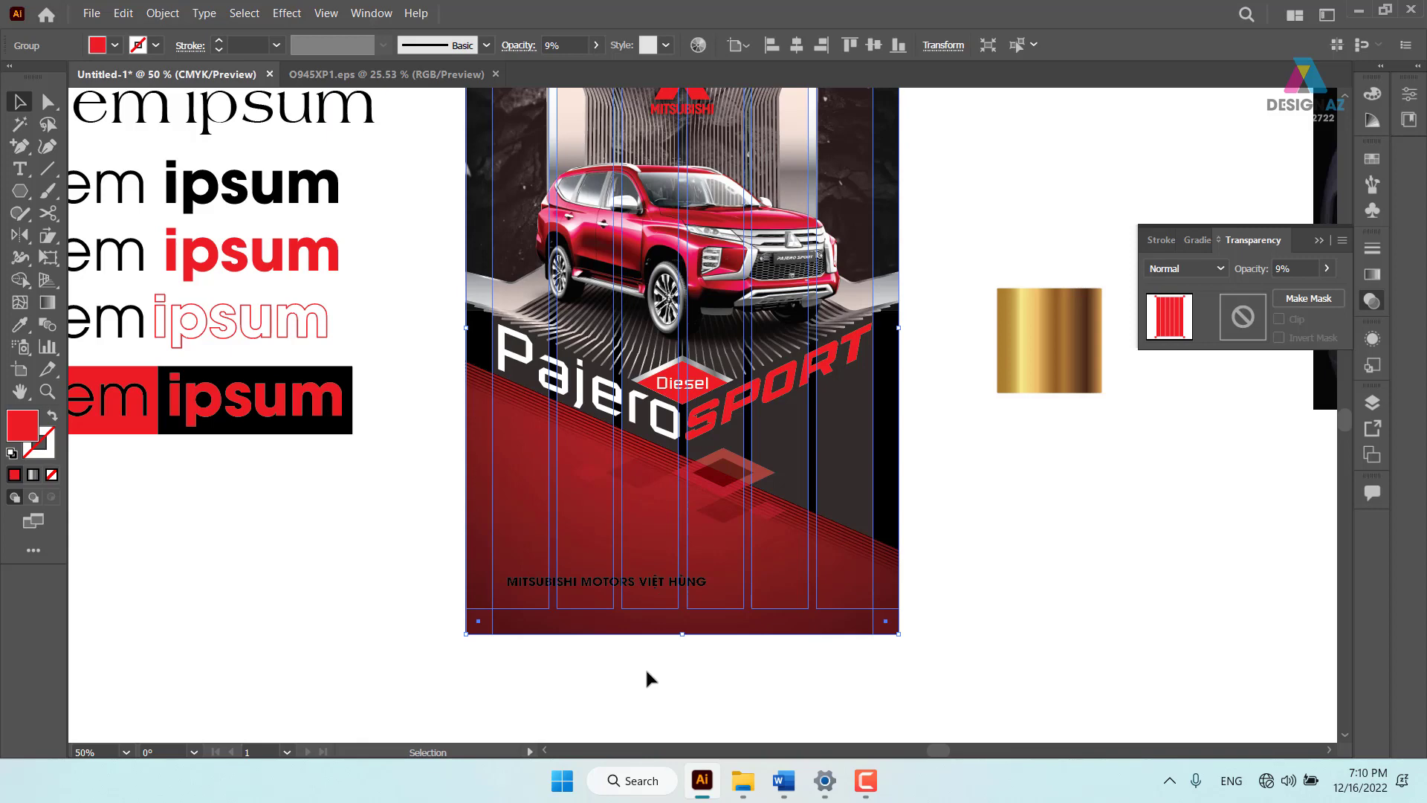
click(646, 677)
mouse_move(594, 582)
mouse_down()
mouse_move(581, 573)
mouse_move(750, 623)
mouse_up()
Colour the MITSUBISHI MOTORS VIỆT HÙNG heading white
click(1112, 613)
key(z)
click(19, 102)
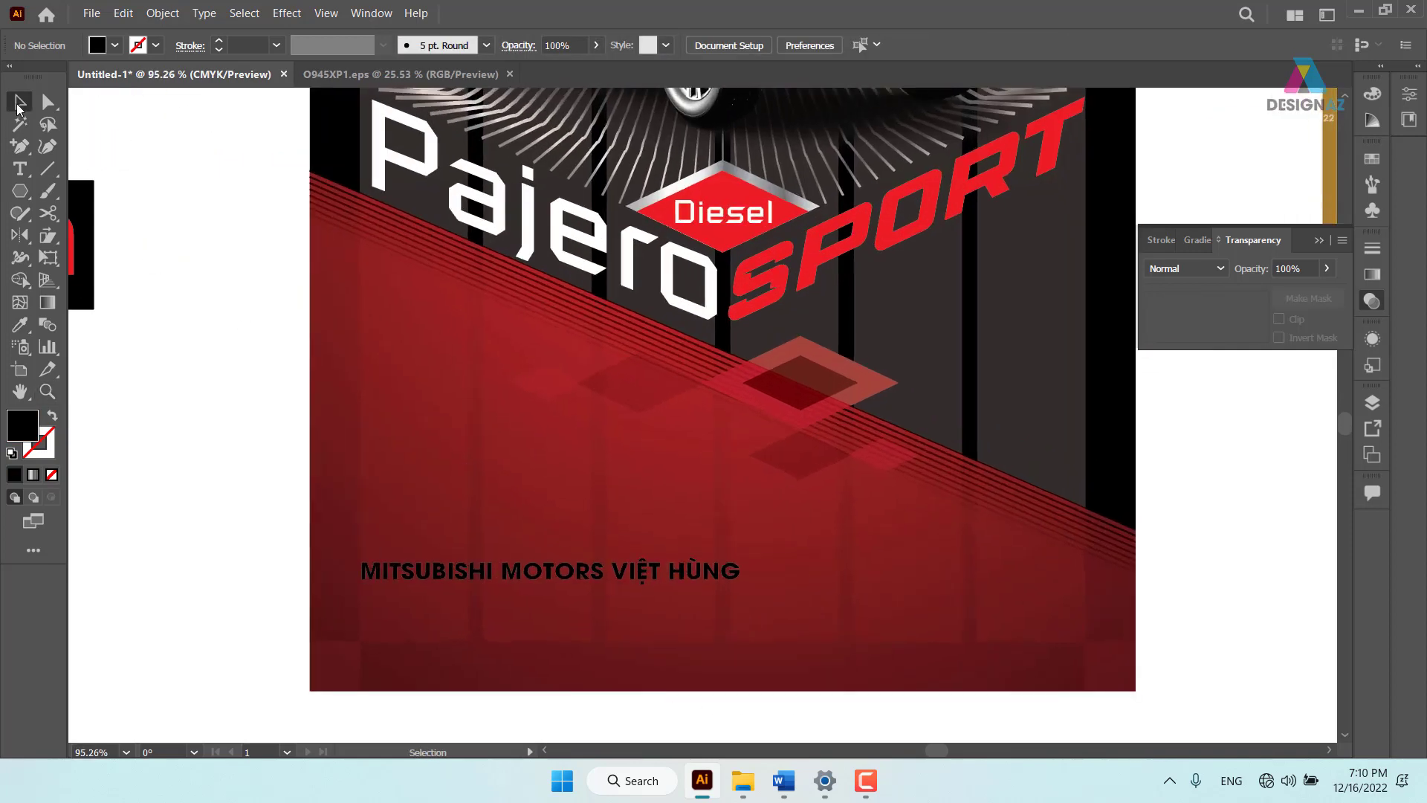
drag(482, 234, 590, 639)
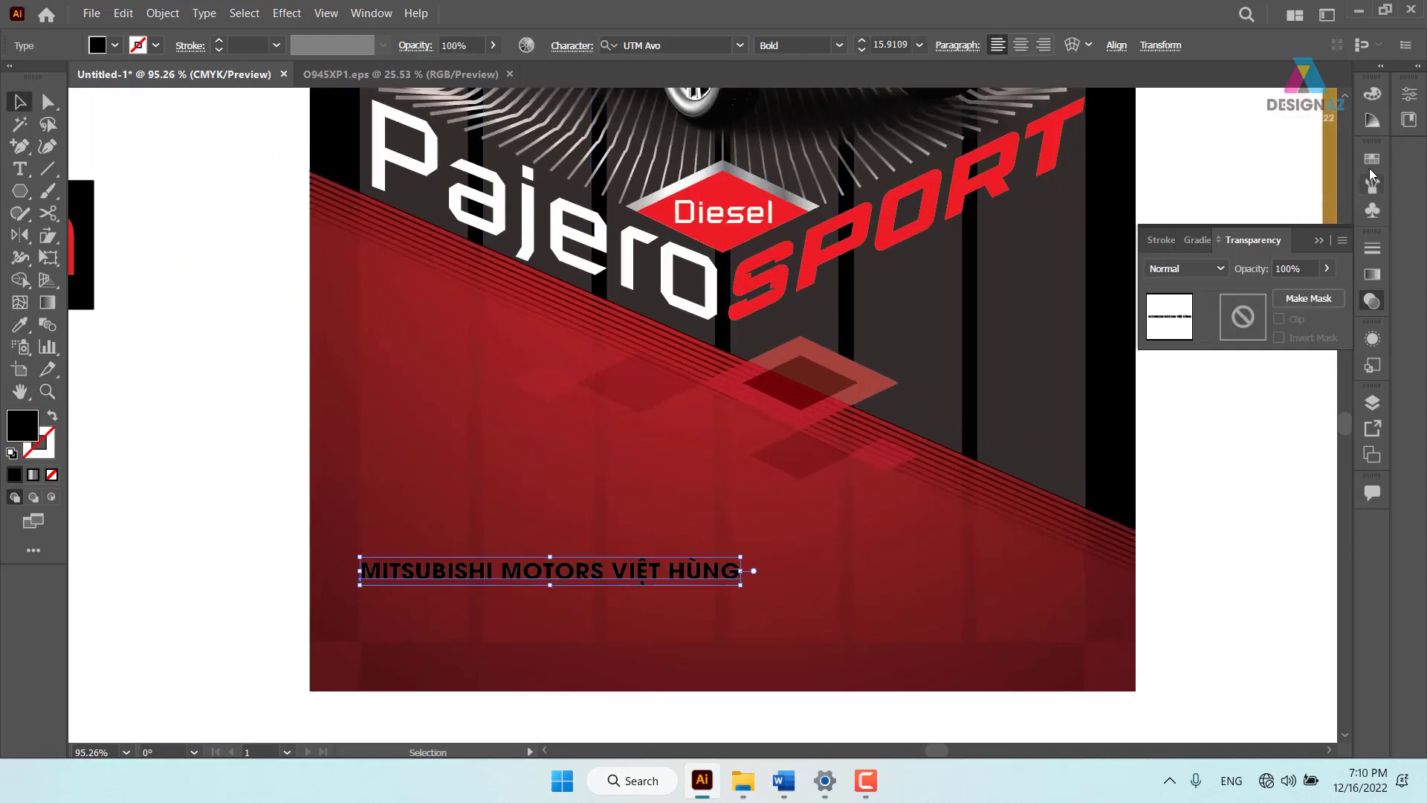
click(1372, 159)
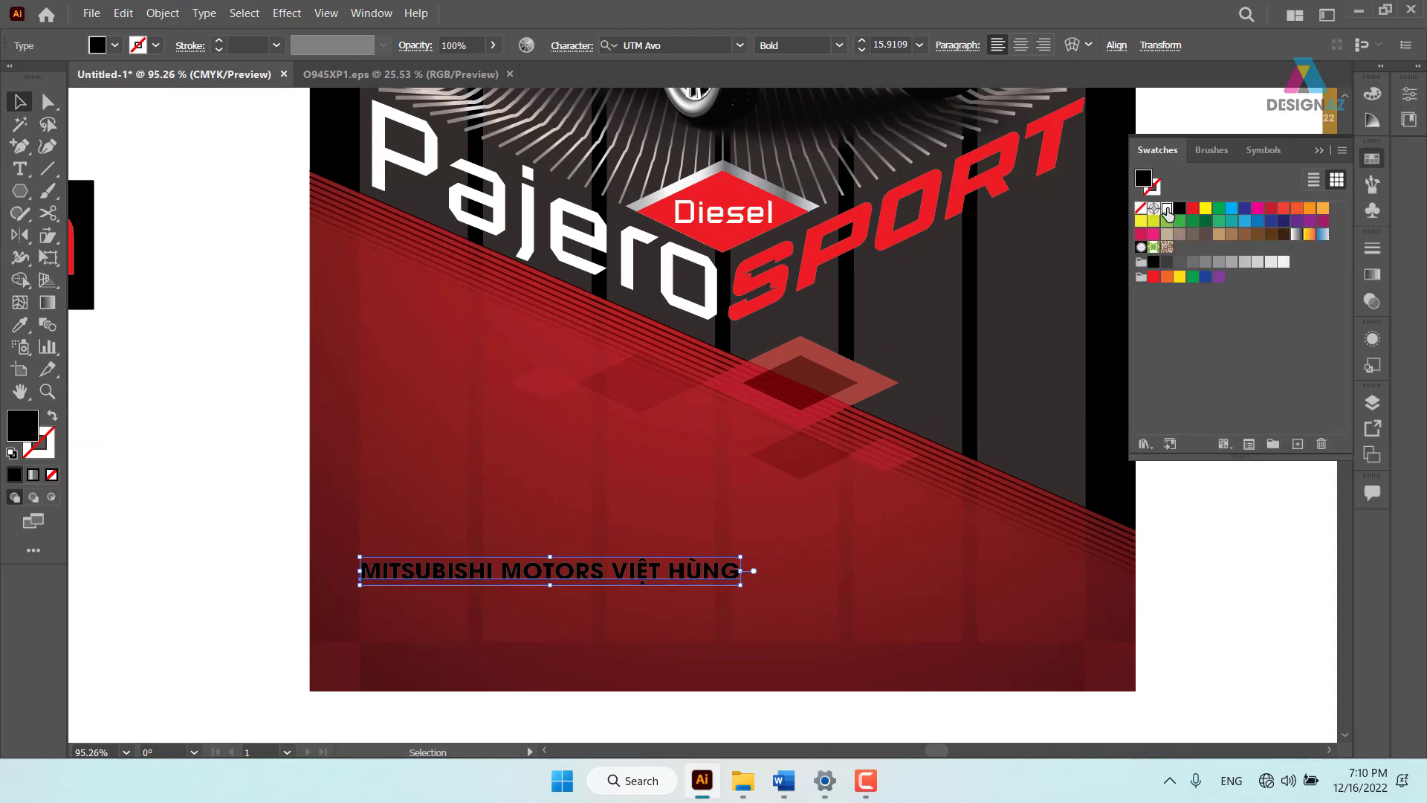
click(1167, 213)
click(1174, 609)
Select the dealer contact lines in the Word file and return to Illustrator
scroll(1159, 579, down, 2)
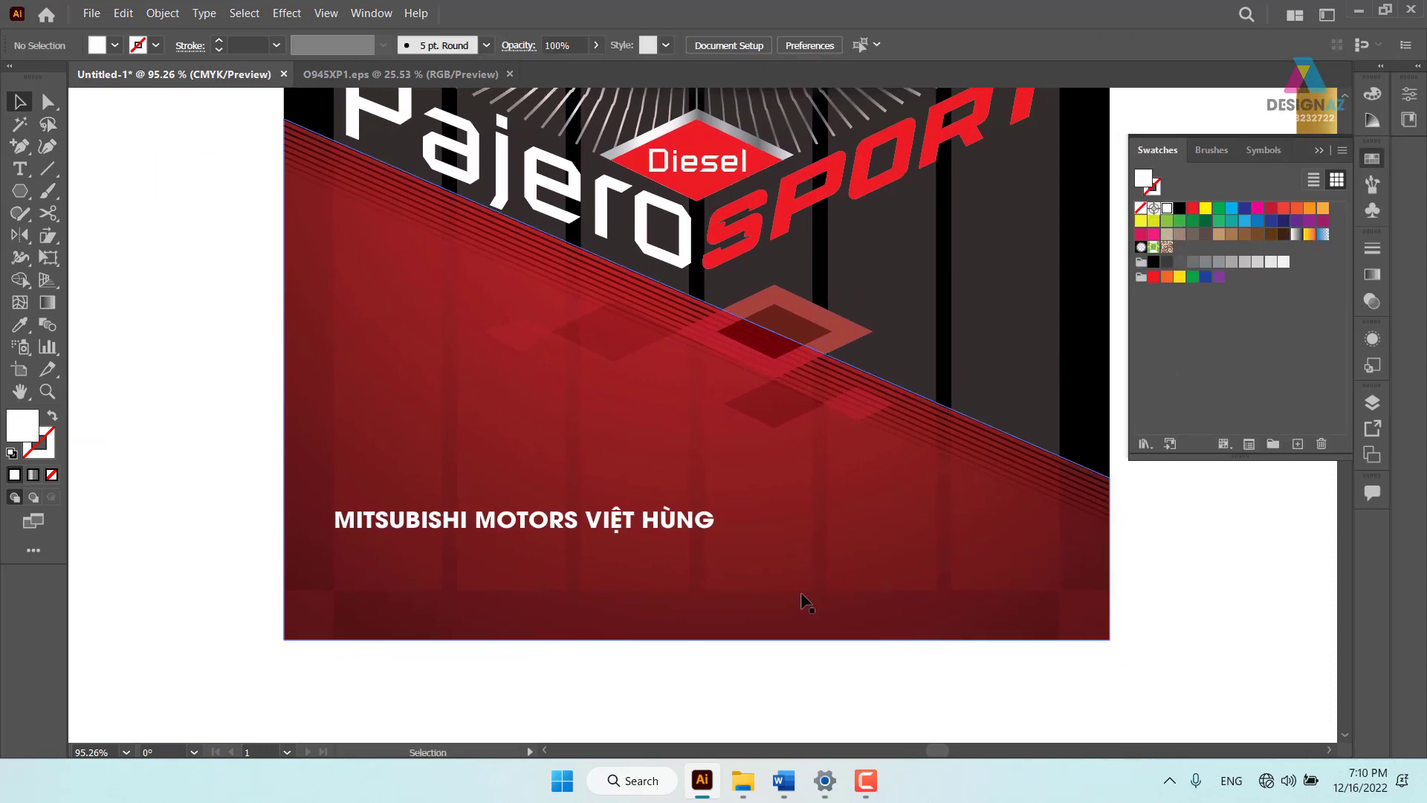
click(784, 780)
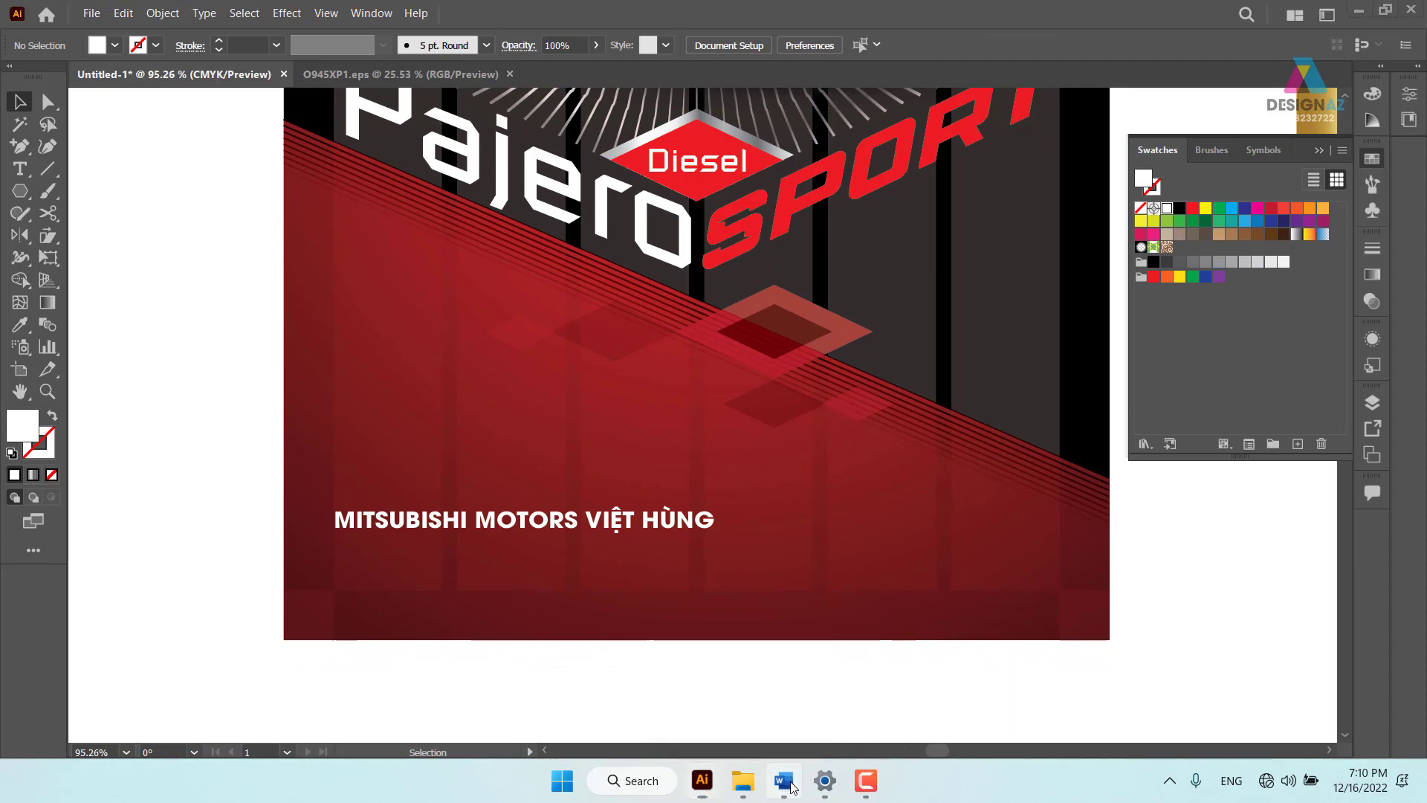
scroll(743, 547, down, 1)
drag(528, 637, 392, 437)
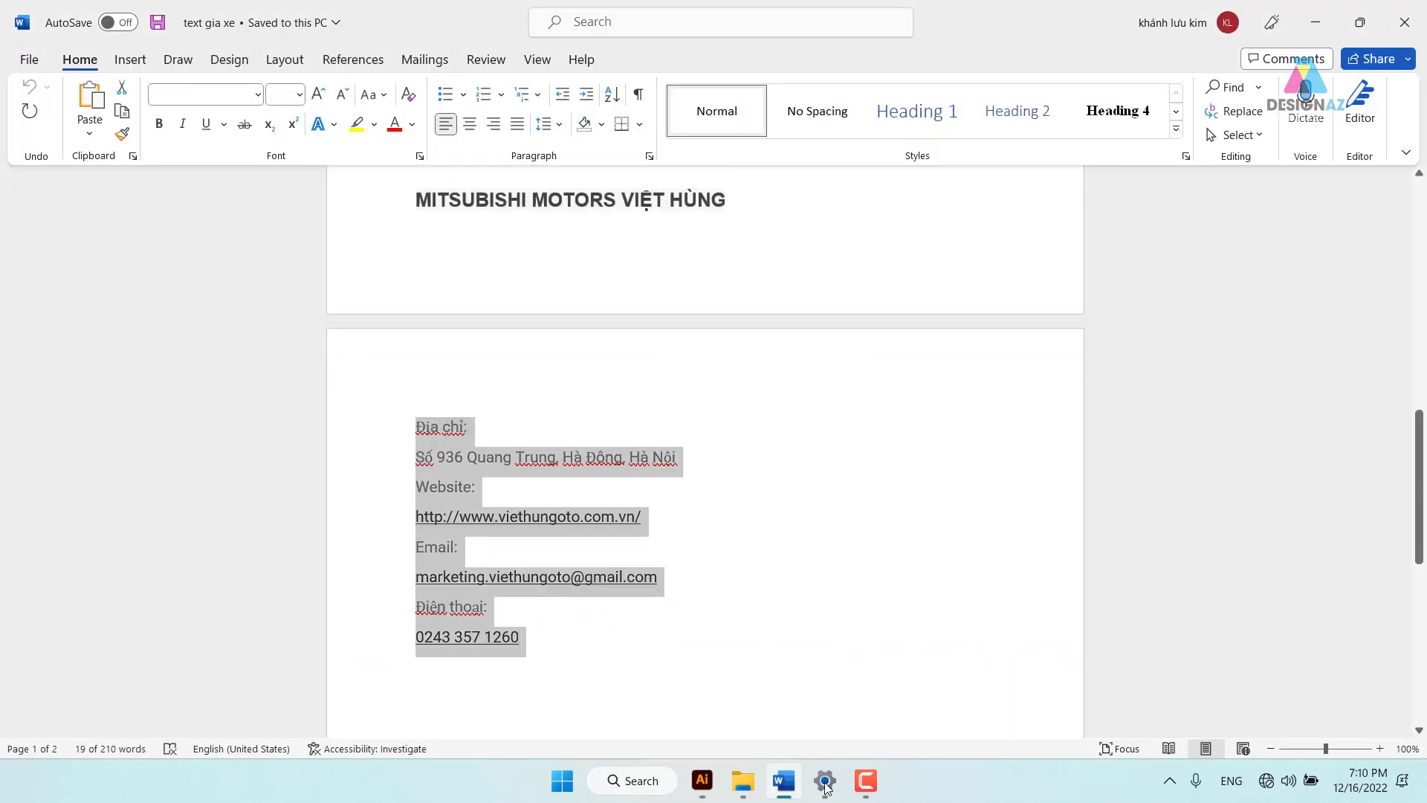
click(702, 782)
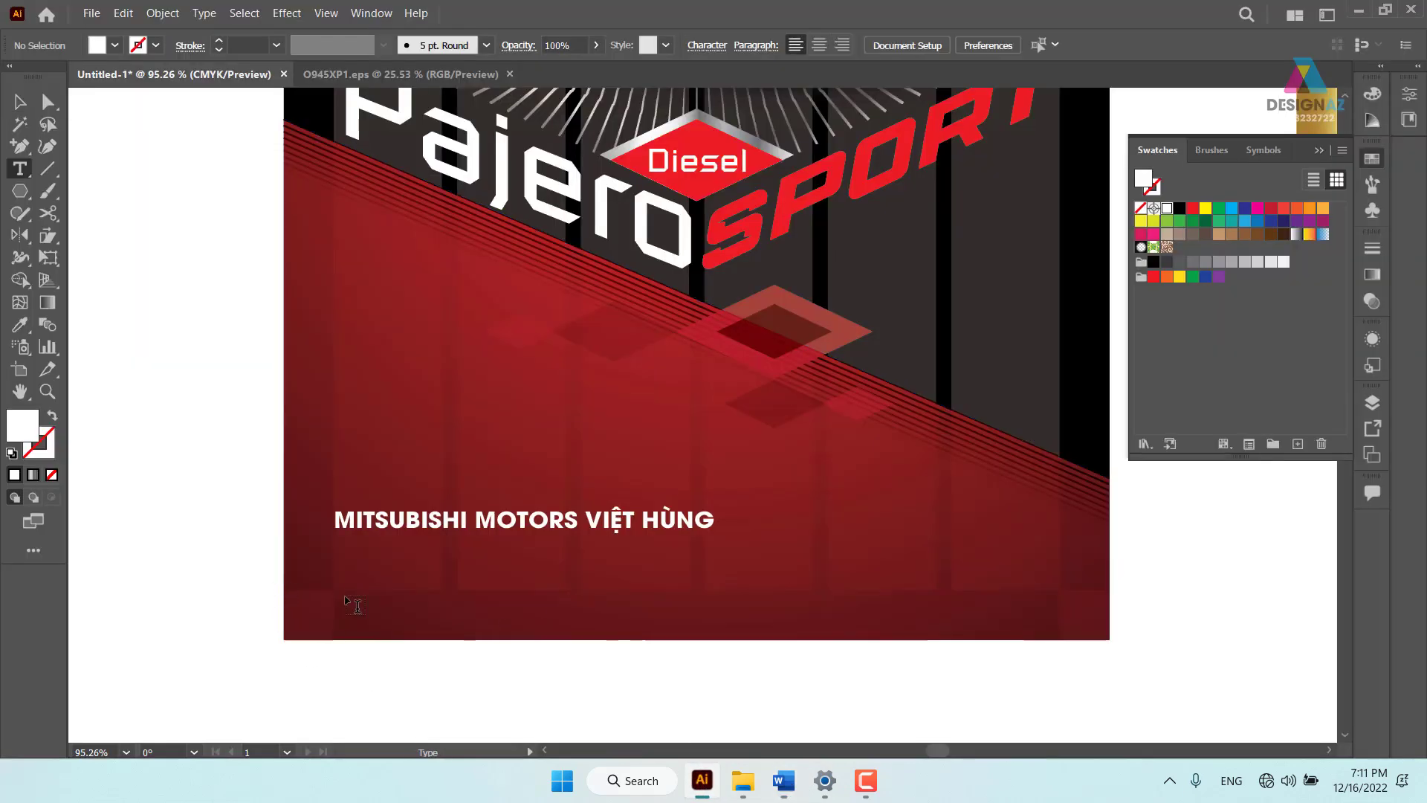
Draw a contact text area below the heading, enlarge it to show all text, and set 8 pt
mouse_move(176, 558)
mouse_down()
mouse_move(499, 656)
mouse_move(988, 632)
mouse_up()
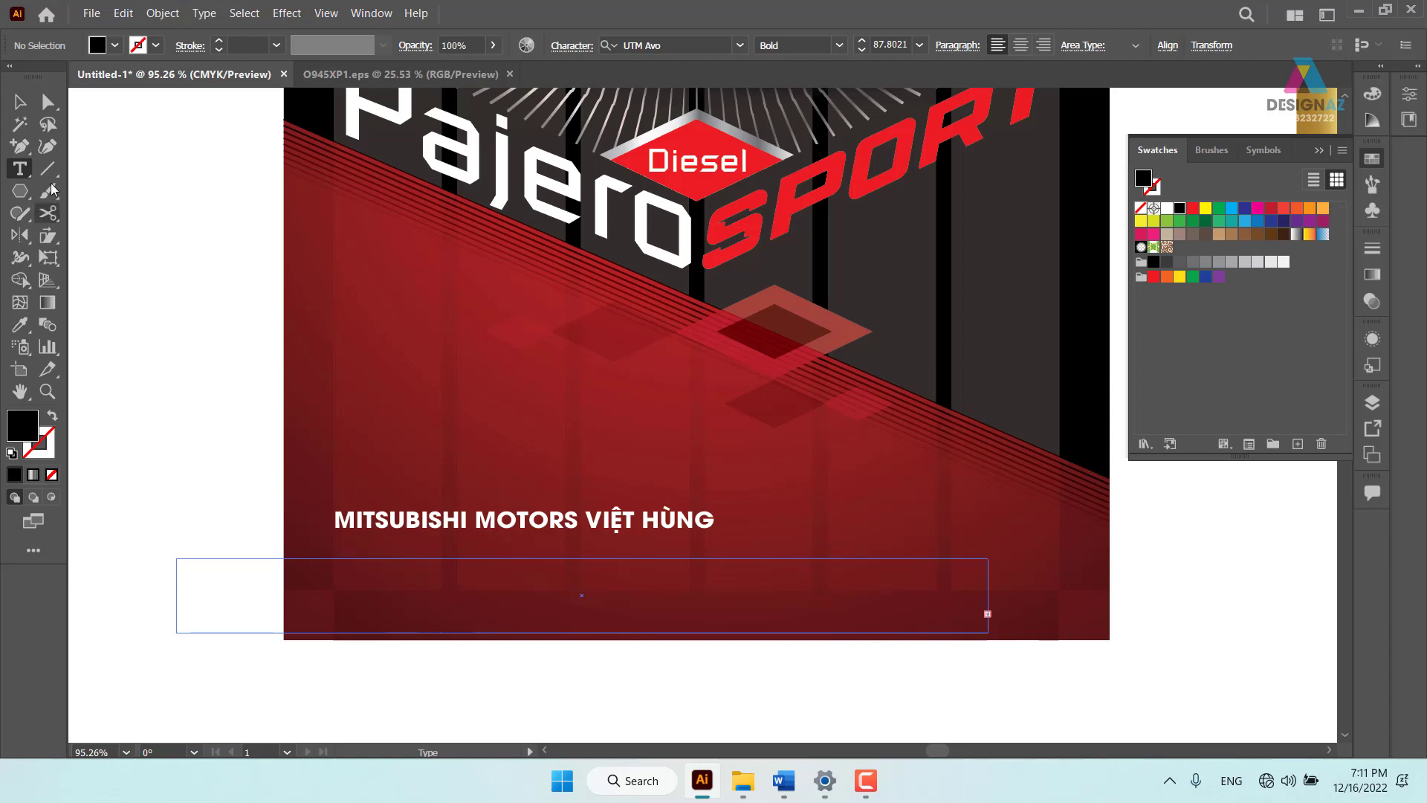
click(20, 104)
drag(582, 643, 587, 725)
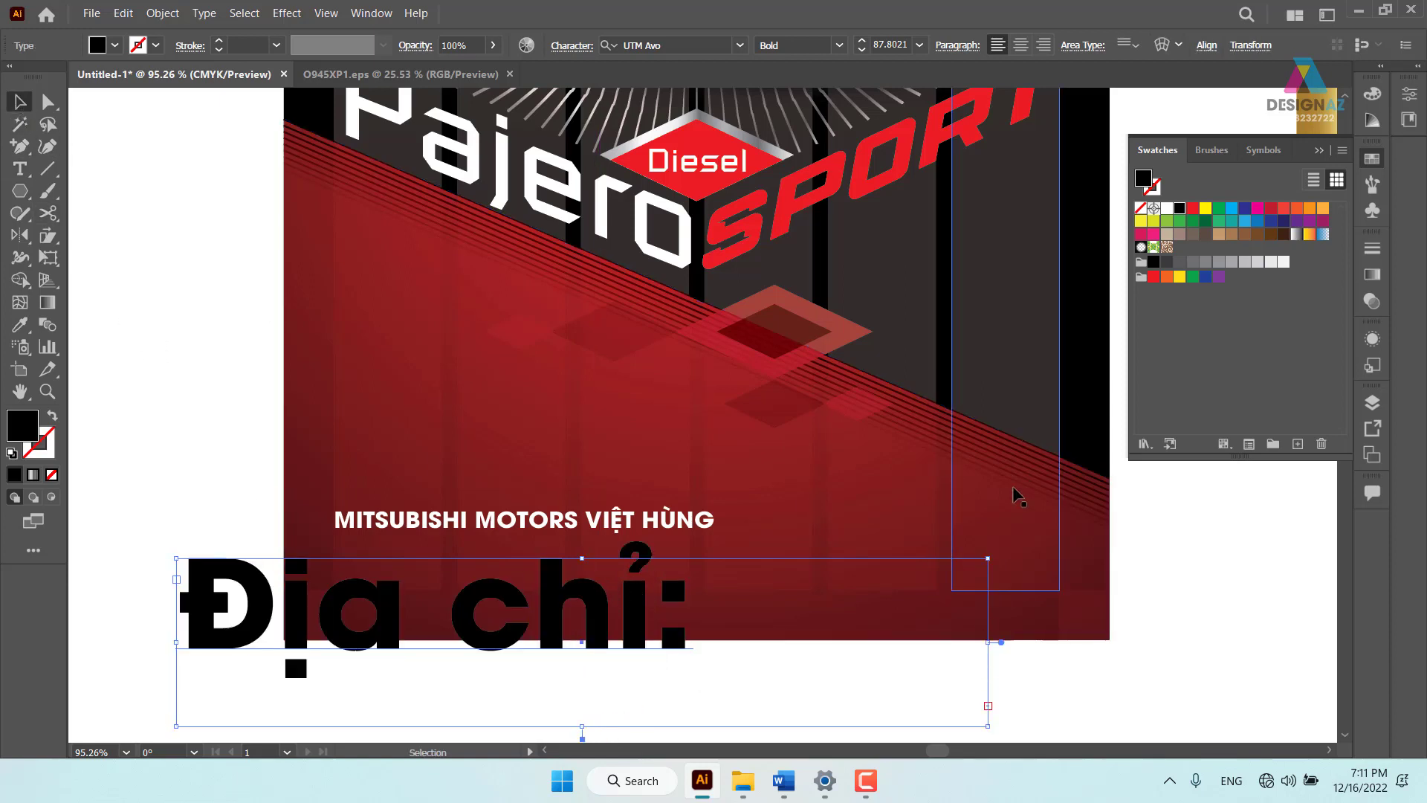
click(921, 45)
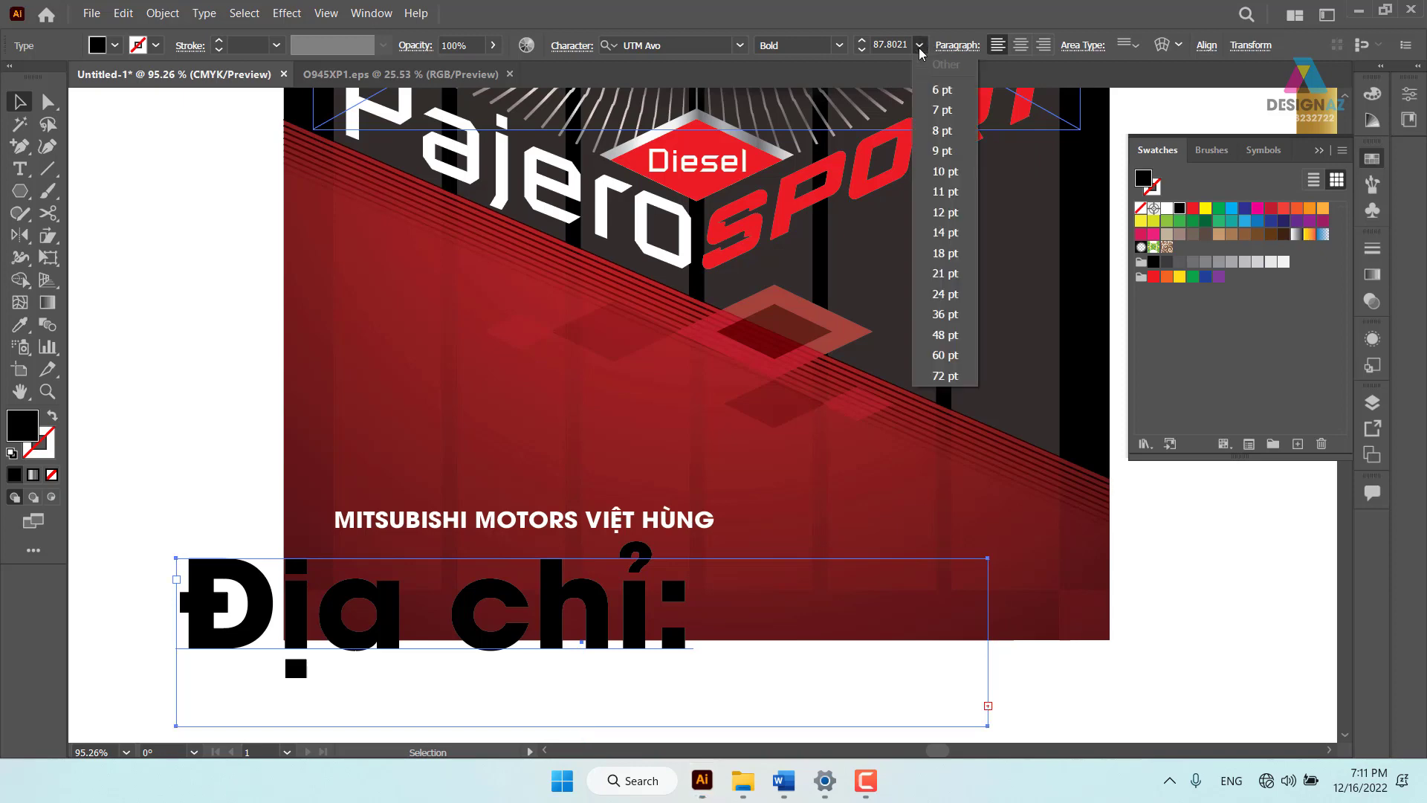
click(942, 131)
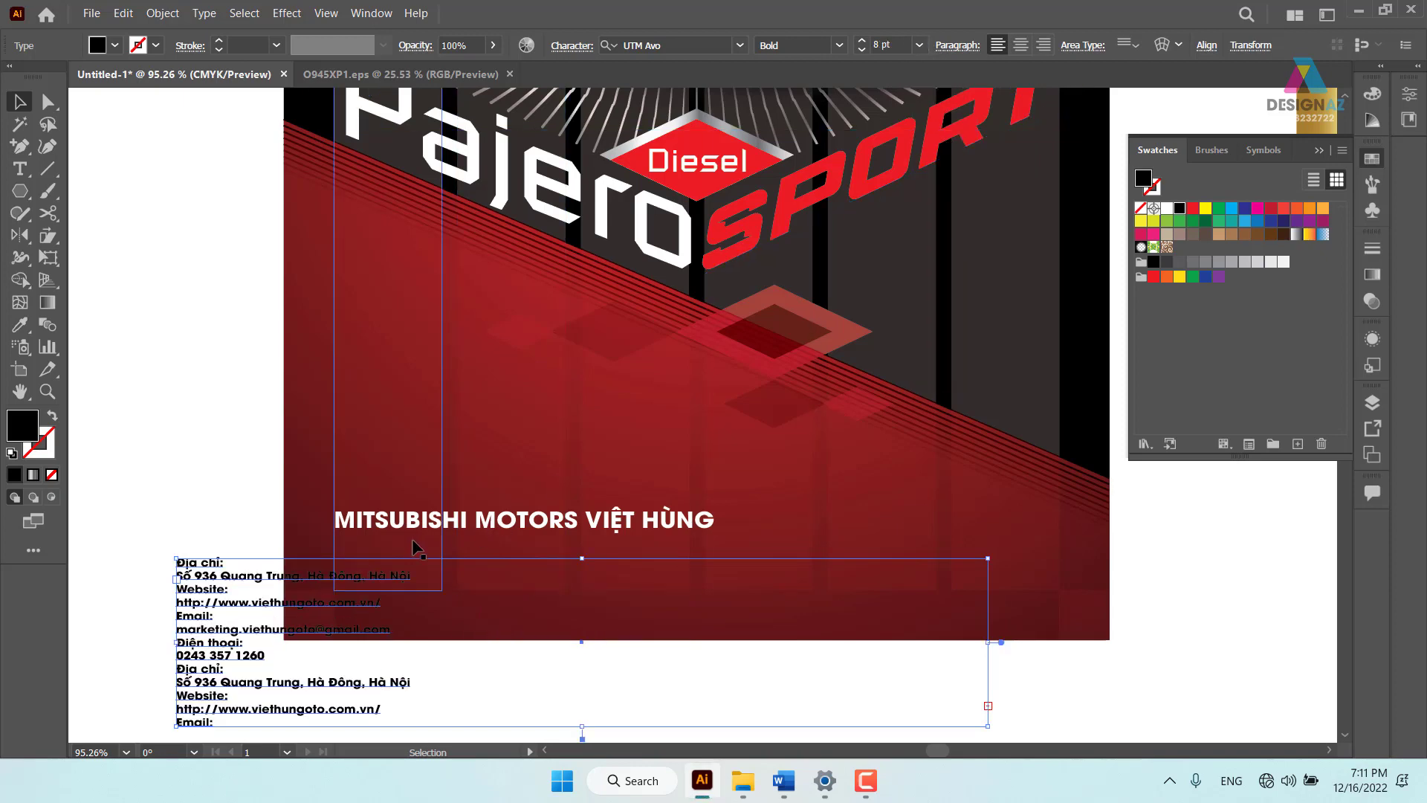
Join the address, website, email and phone values onto their label lines
mouse_move(230, 590)
mouse_down()
mouse_move(664, 557)
mouse_move(403, 512)
mouse_up()
key(z)
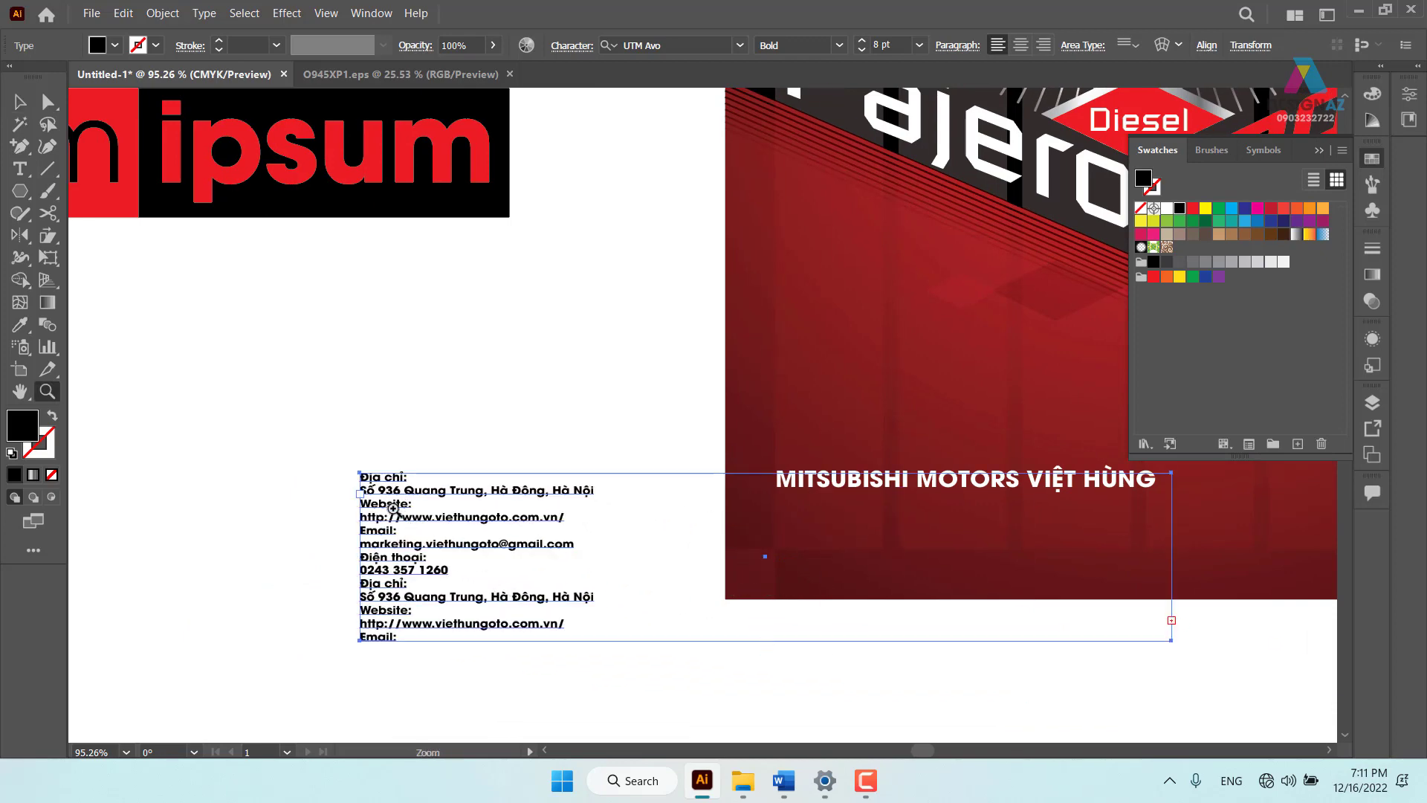
click(395, 511)
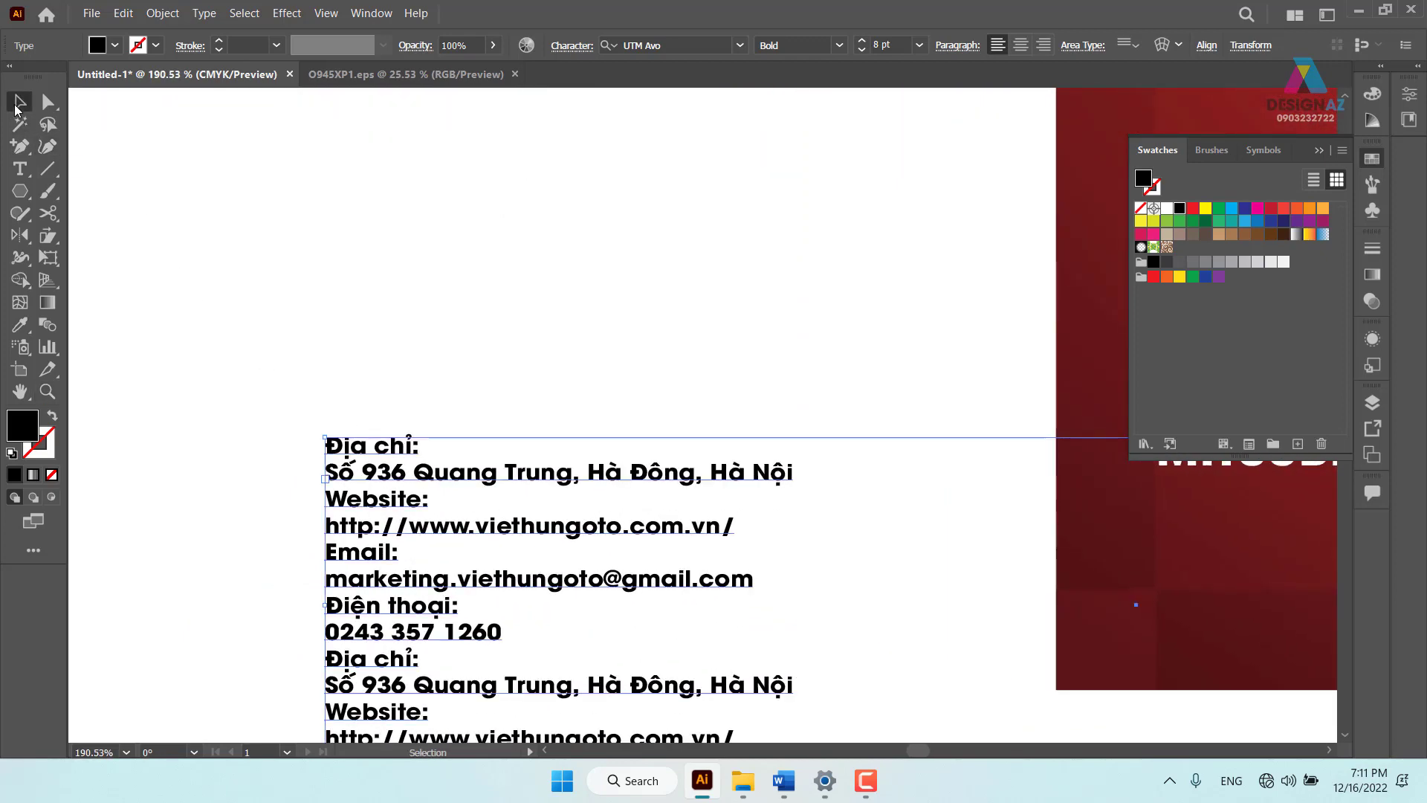
key(t)
click(363, 498)
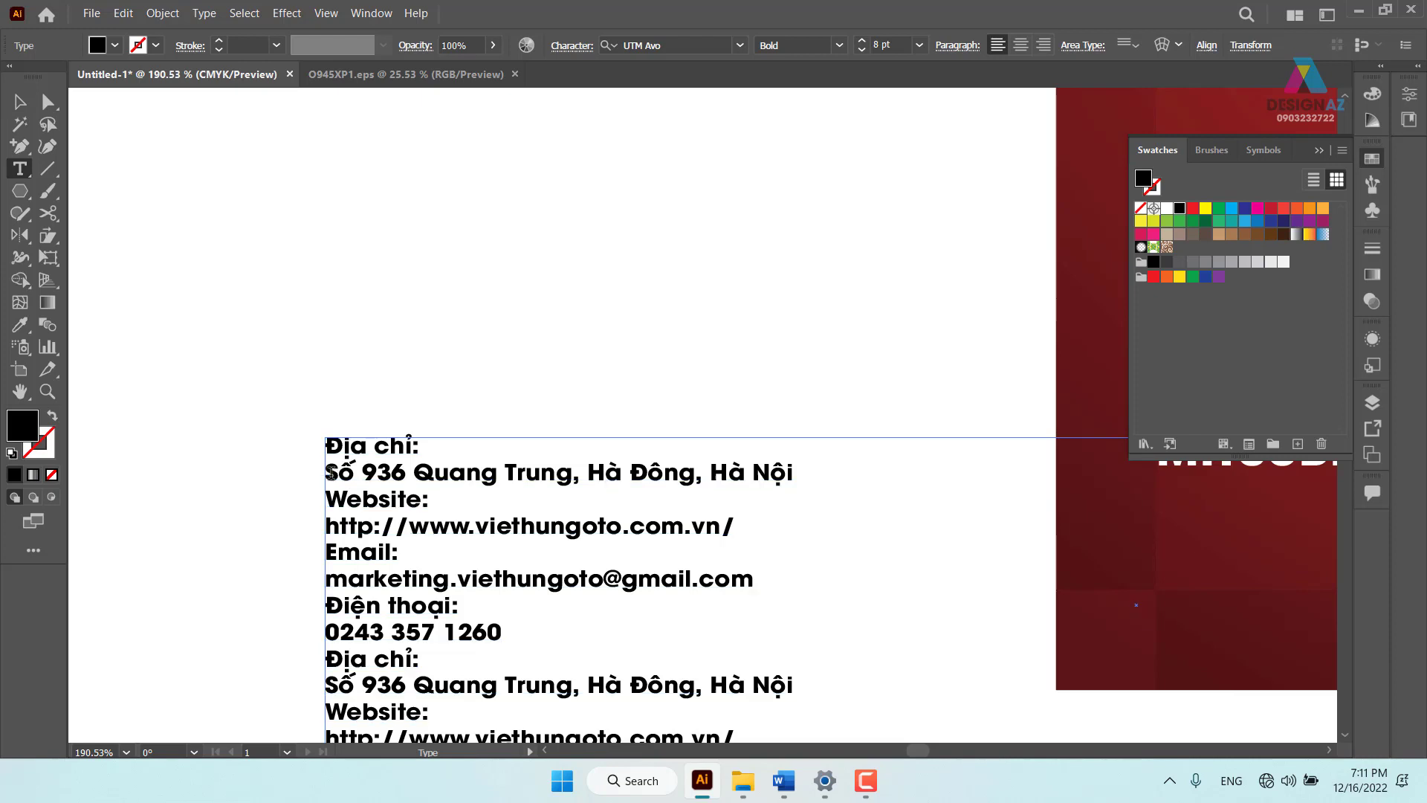
key(BackSpace)
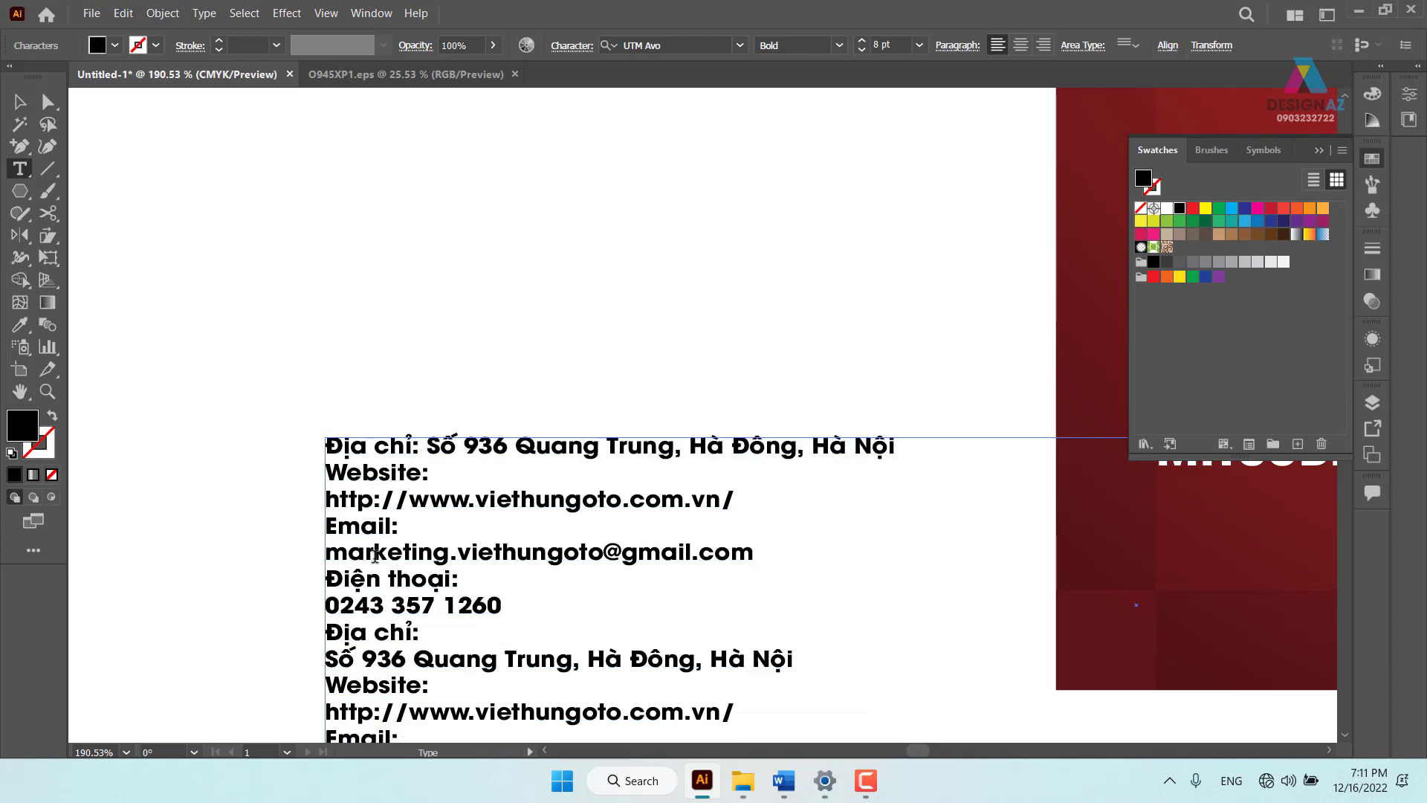
key(BackSpace)
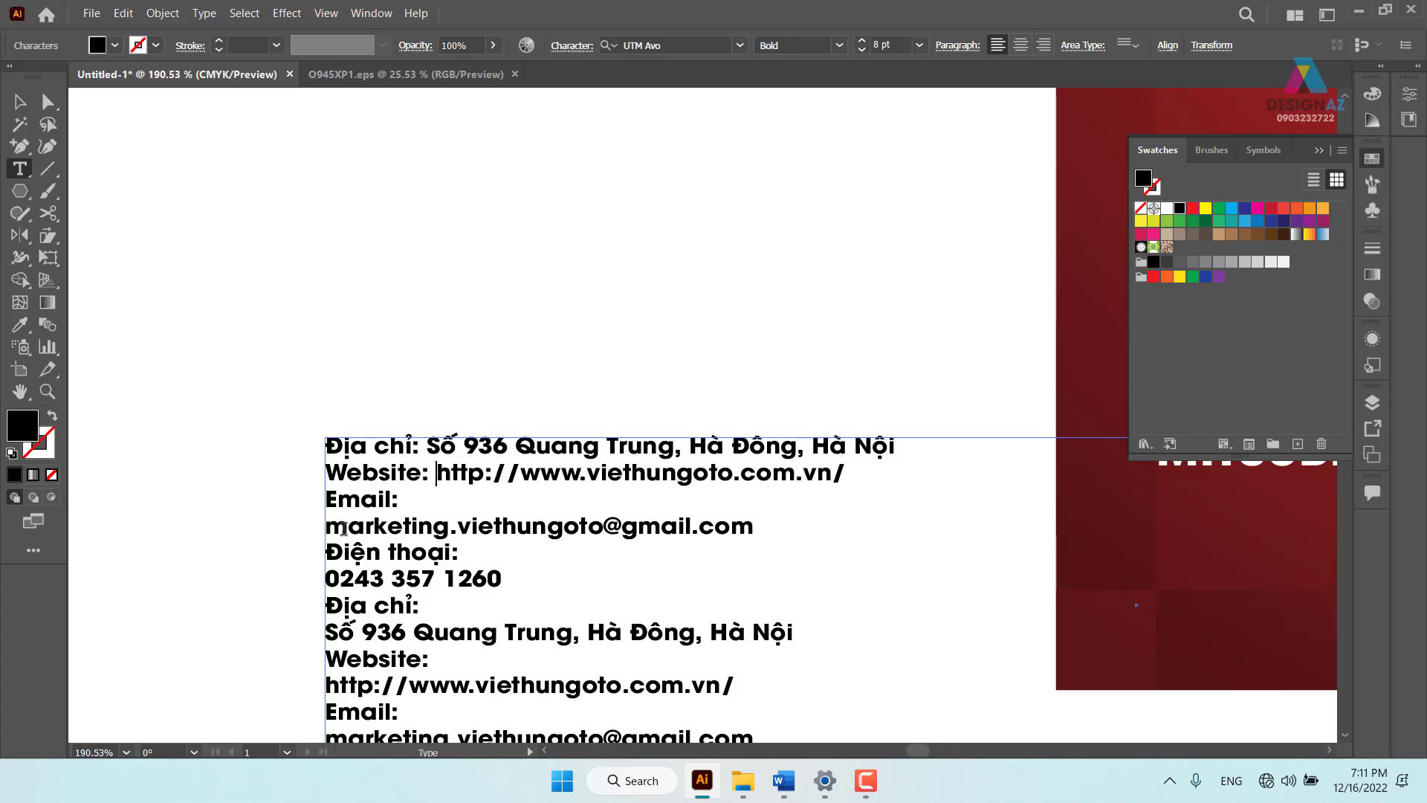
key(BackSpace)
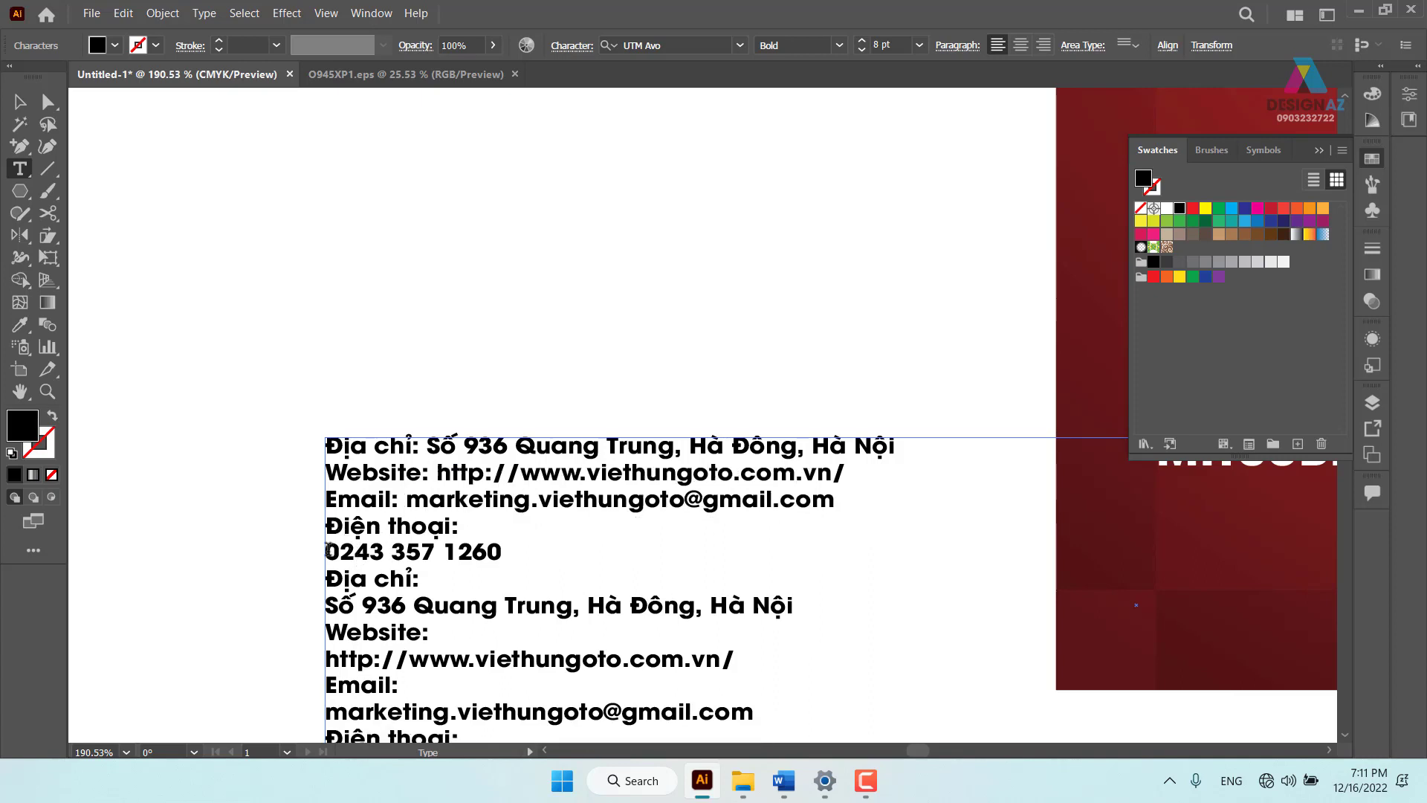
key(BackSpace)
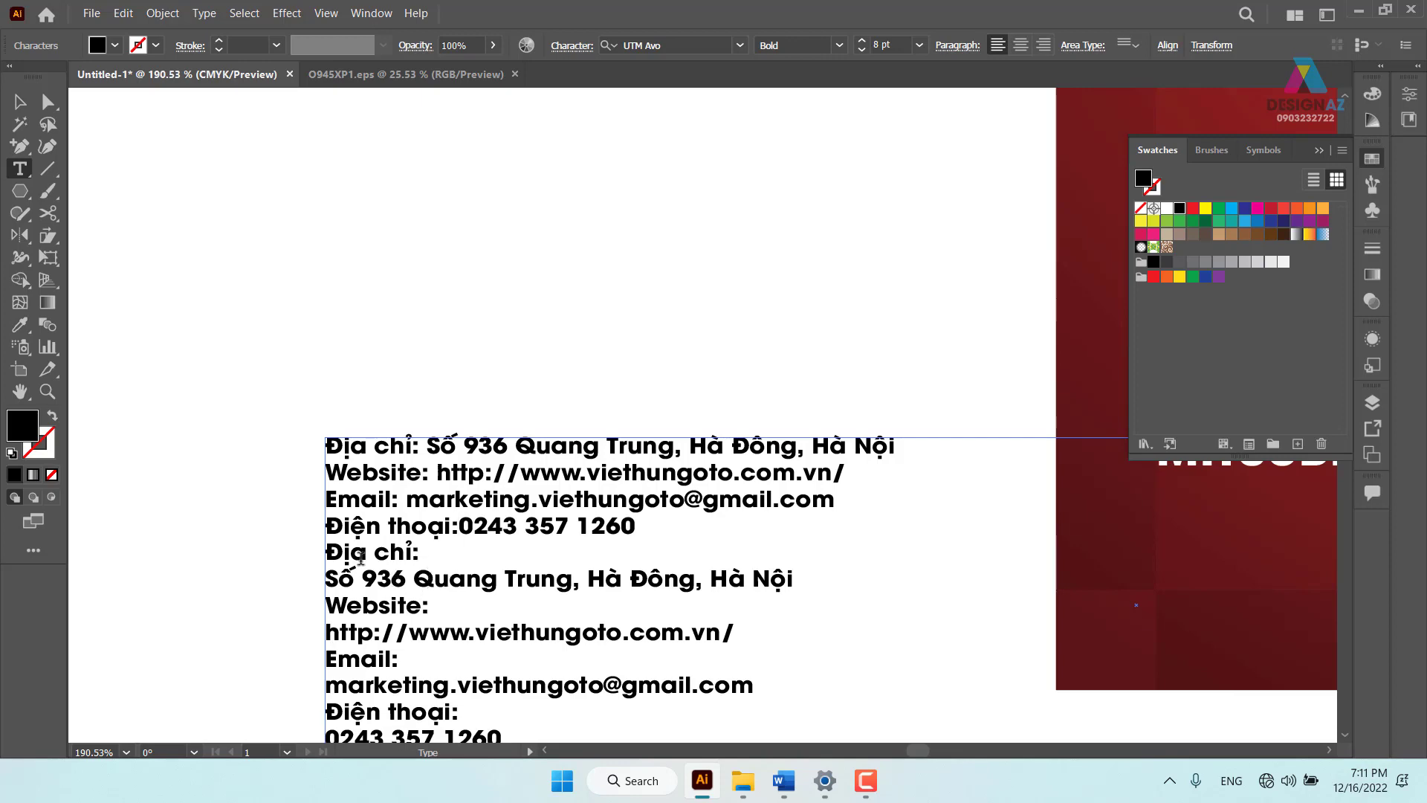
Delete the duplicated contact lines below the four joined lines
drag(327, 552, 479, 743)
scroll(557, 694, down, 5)
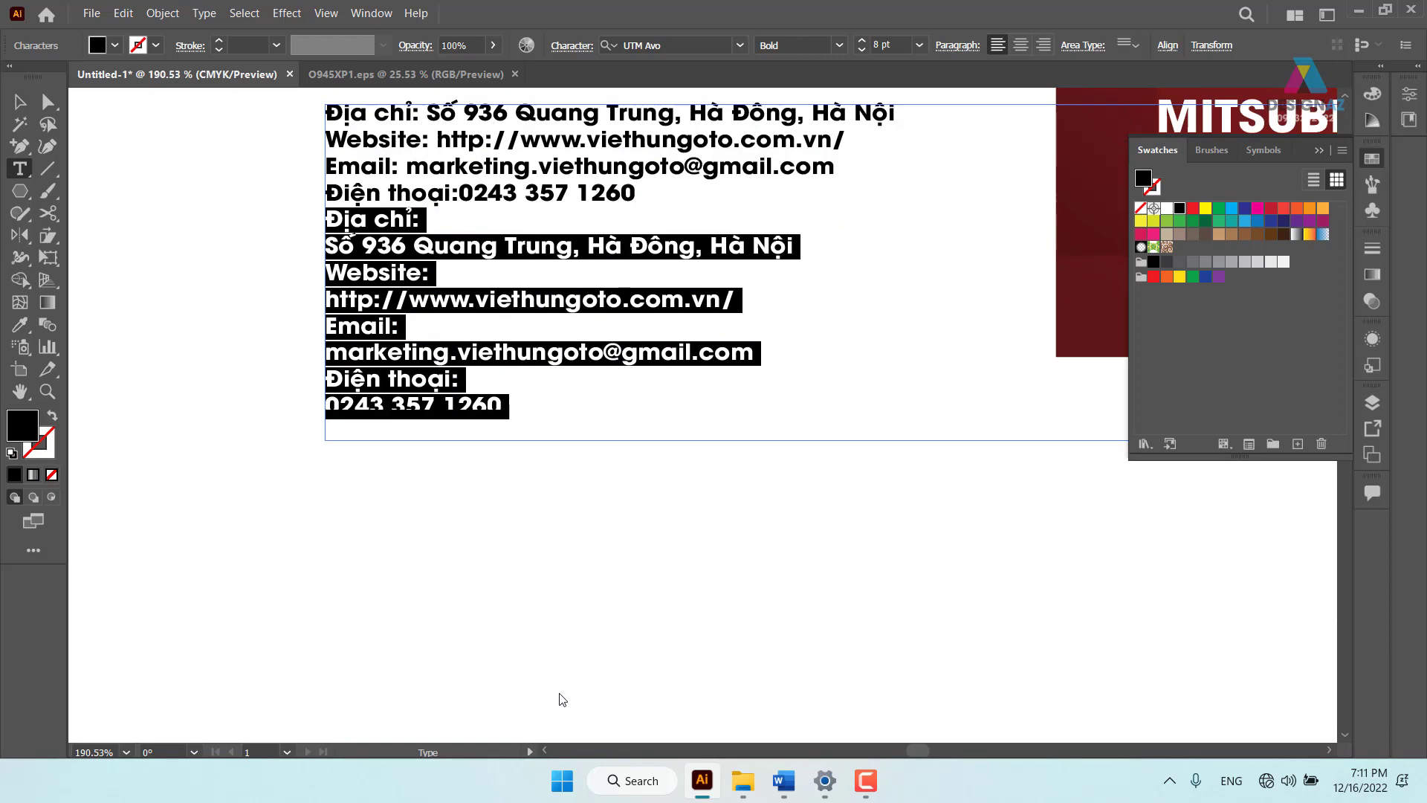
key(BackSpace)
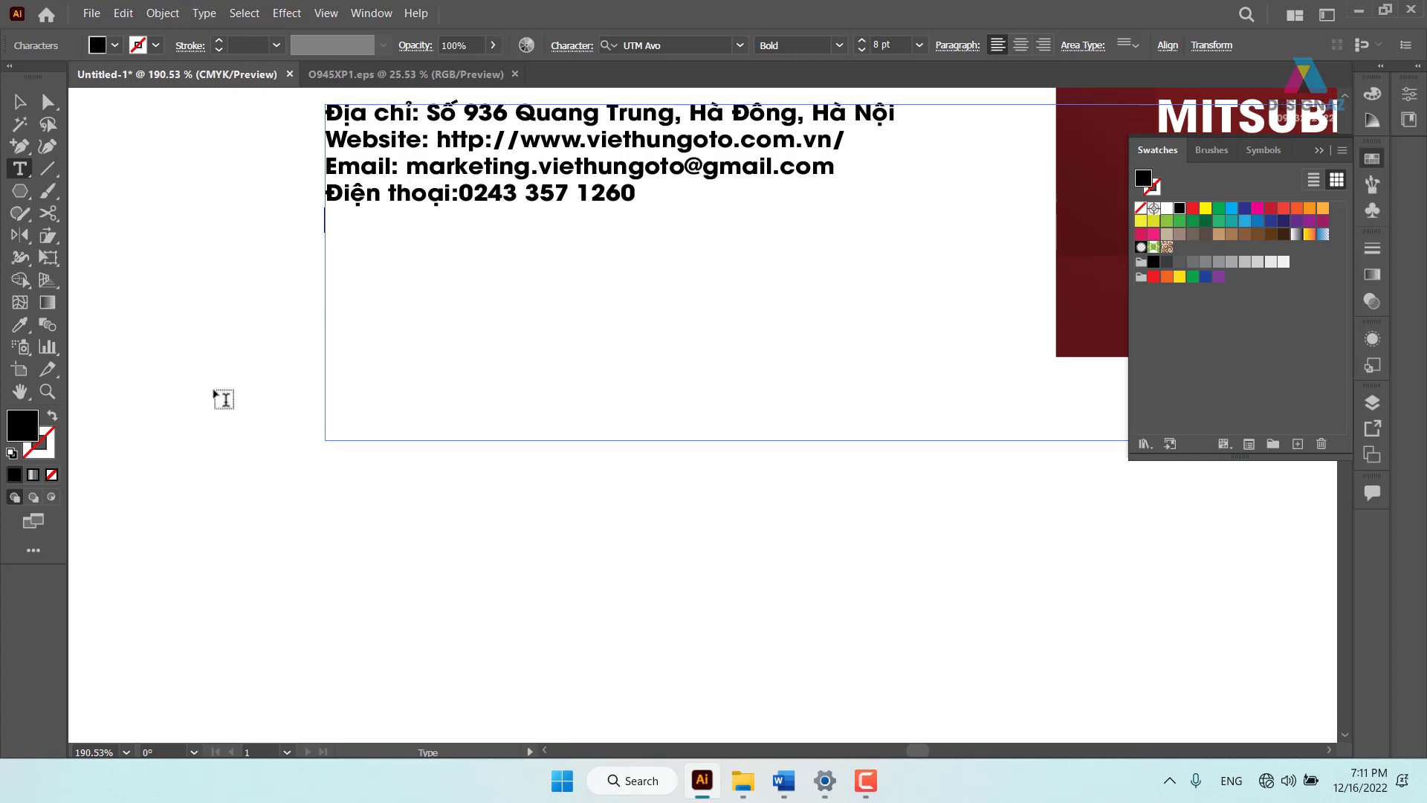
click(20, 102)
mouse_move(964, 465)
mouse_down()
mouse_move(980, 641)
mouse_move(908, 429)
mouse_up()
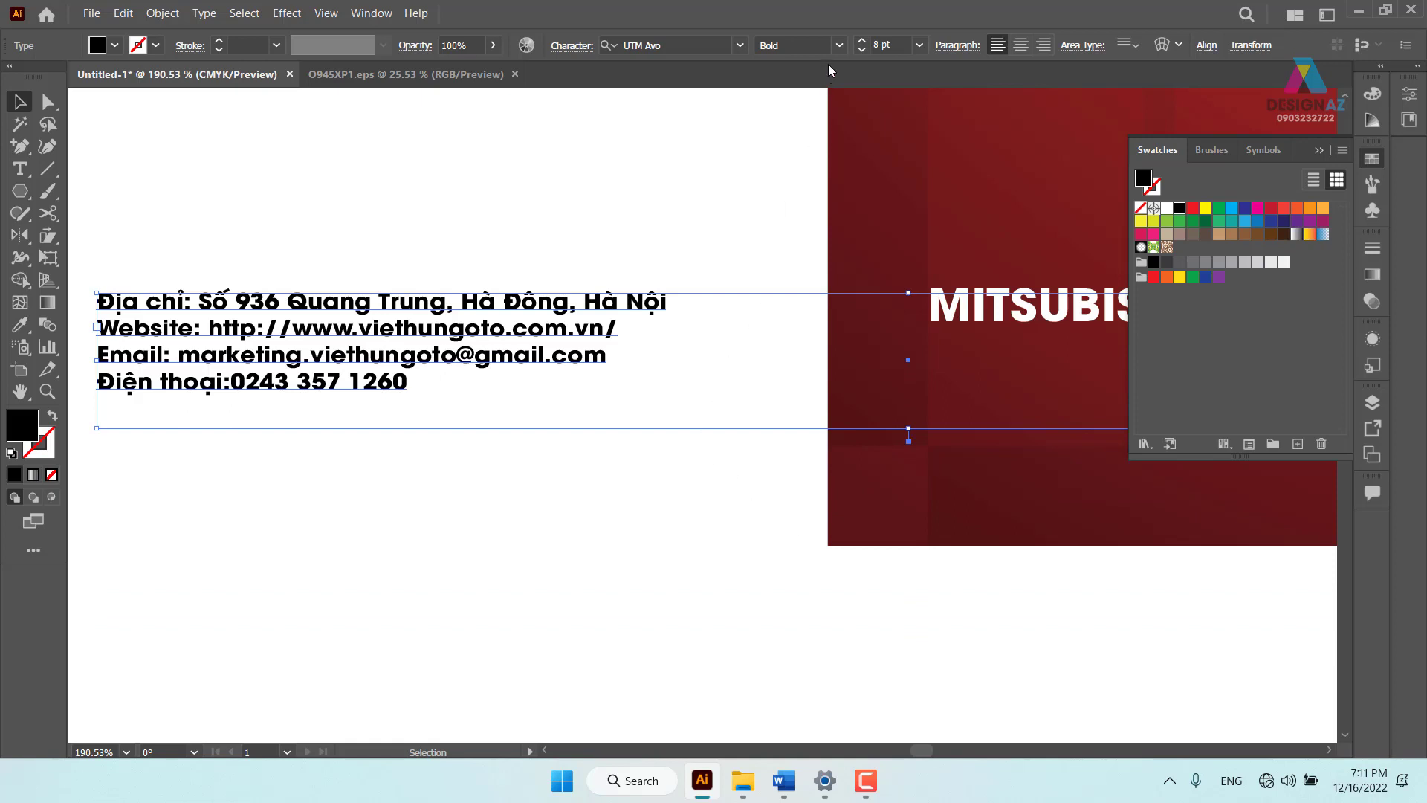
Make the contact text Regular weight and move it onto the red banner
click(839, 46)
click(826, 66)
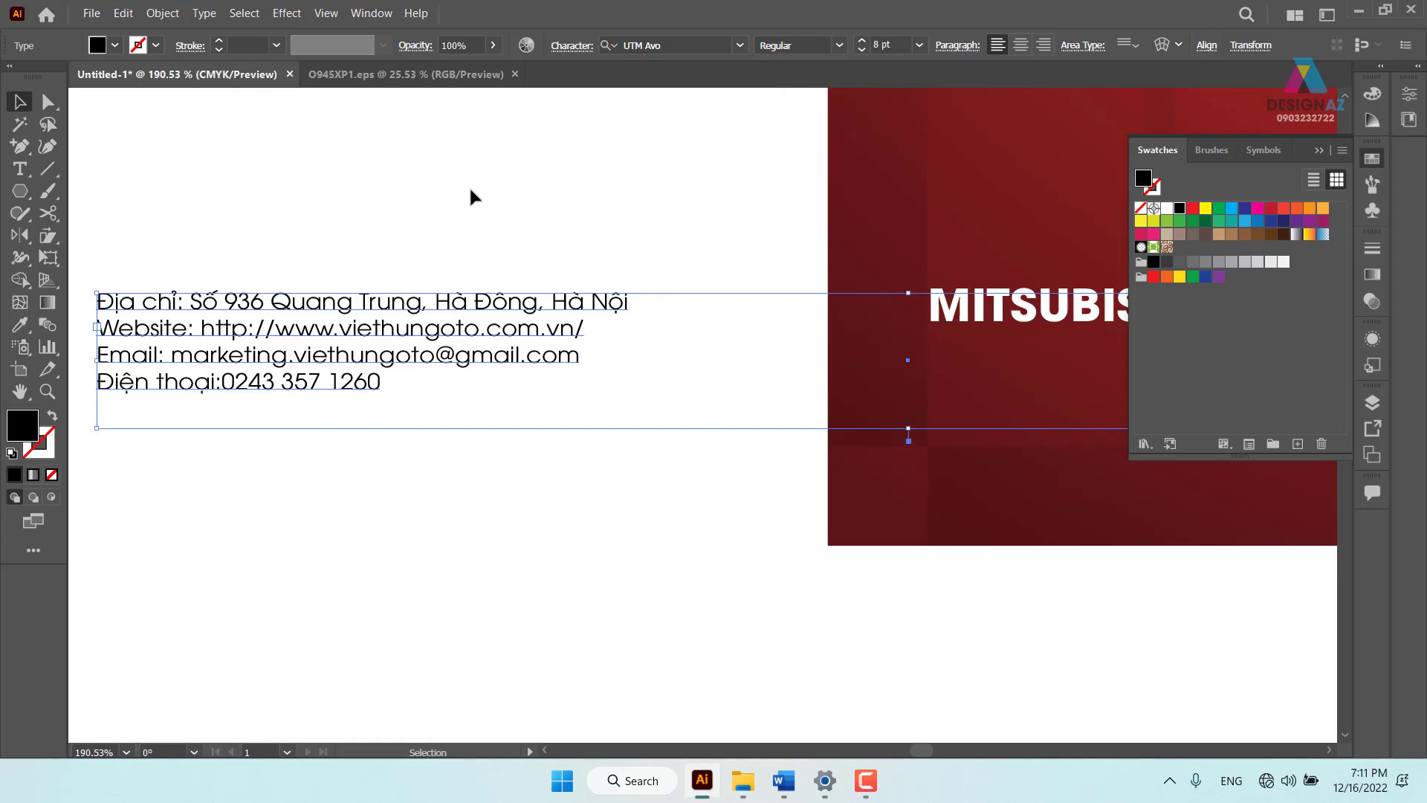
click(468, 187)
click(474, 325)
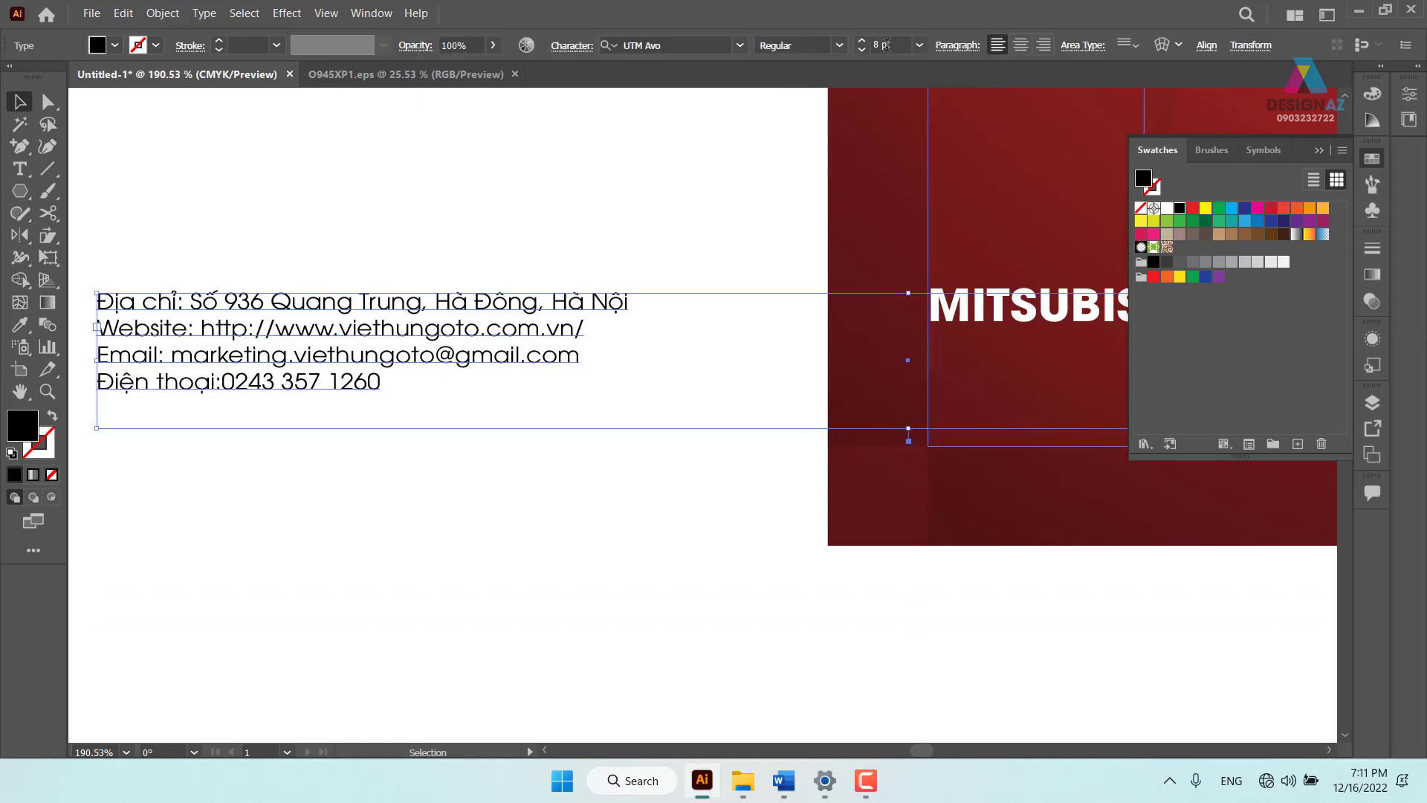
scroll(528, 219, right, 2)
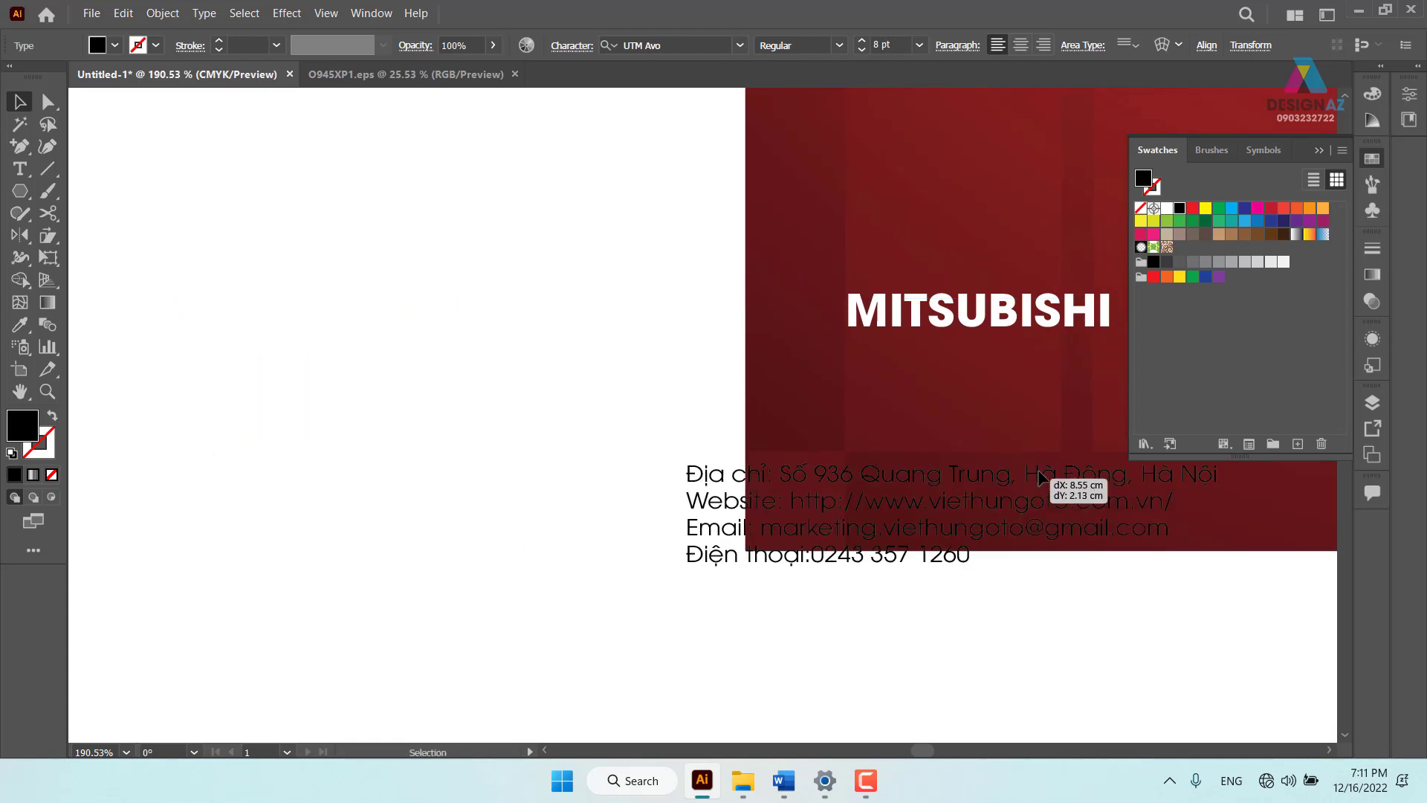
drag(350, 318, 855, 494)
scroll(383, 379, right, 12)
scroll(382, 379, down, 3)
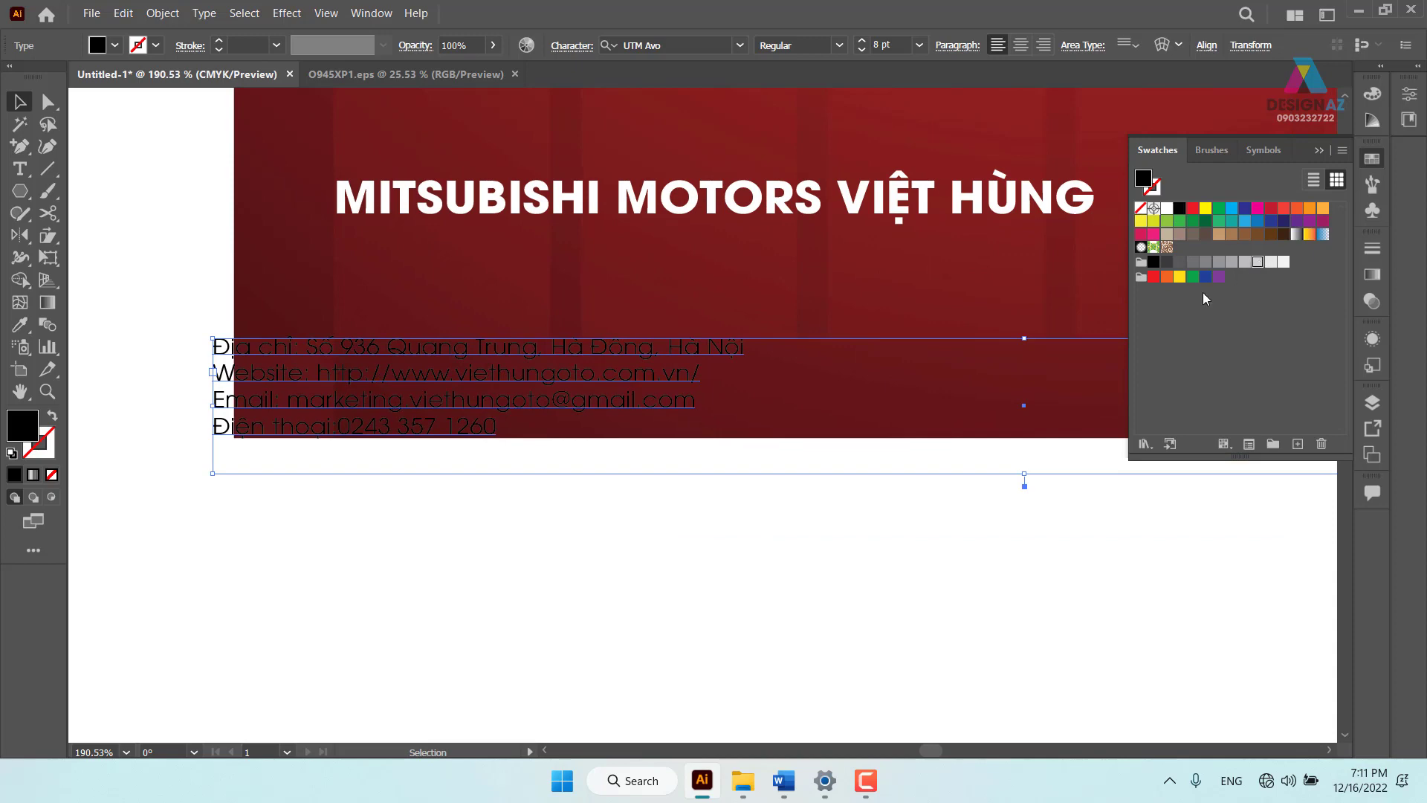
Fill the contact text light grey and position it beneath MITSUBISHI MOTORS VIỆT HÙNG
click(1271, 262)
drag(409, 351, 530, 258)
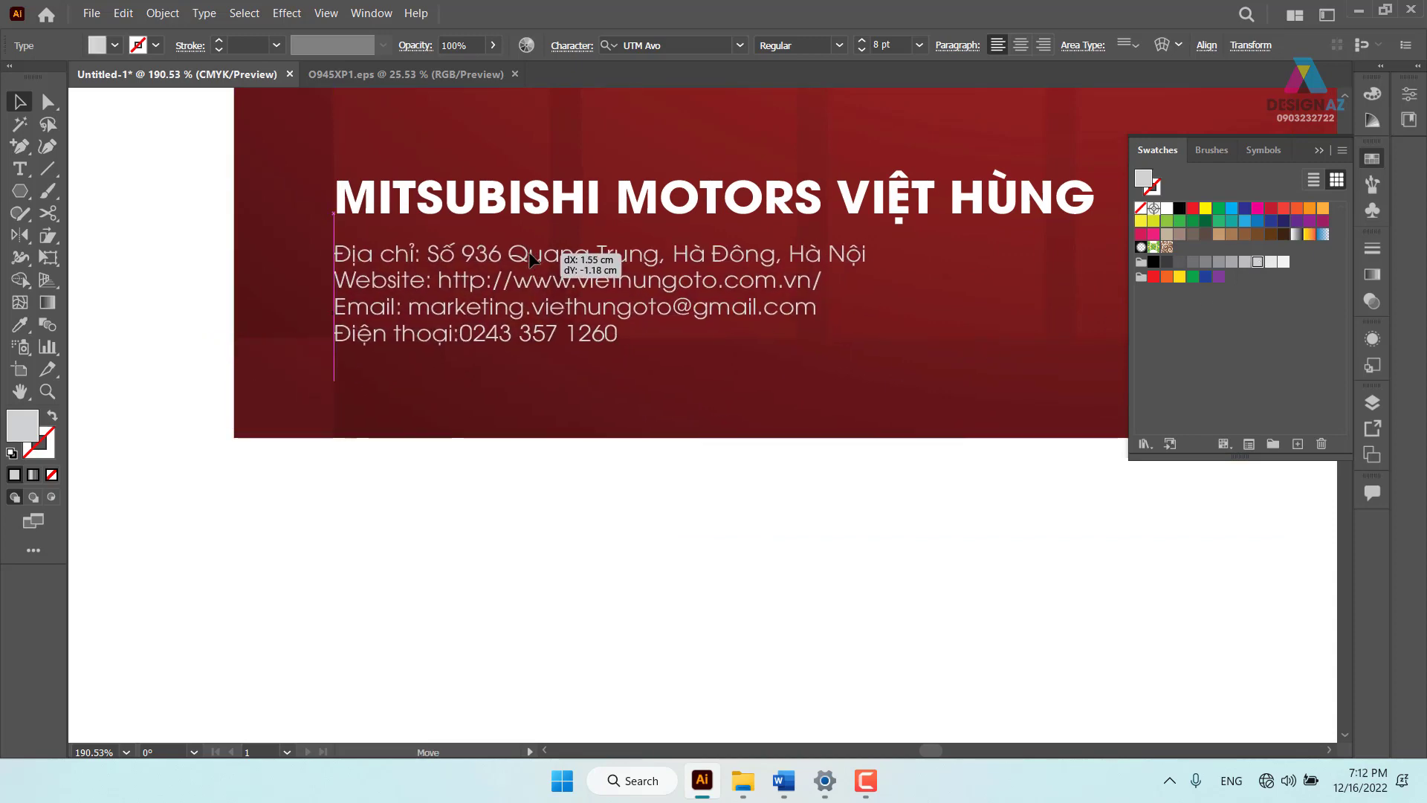
drag(794, 295, 416, 349)
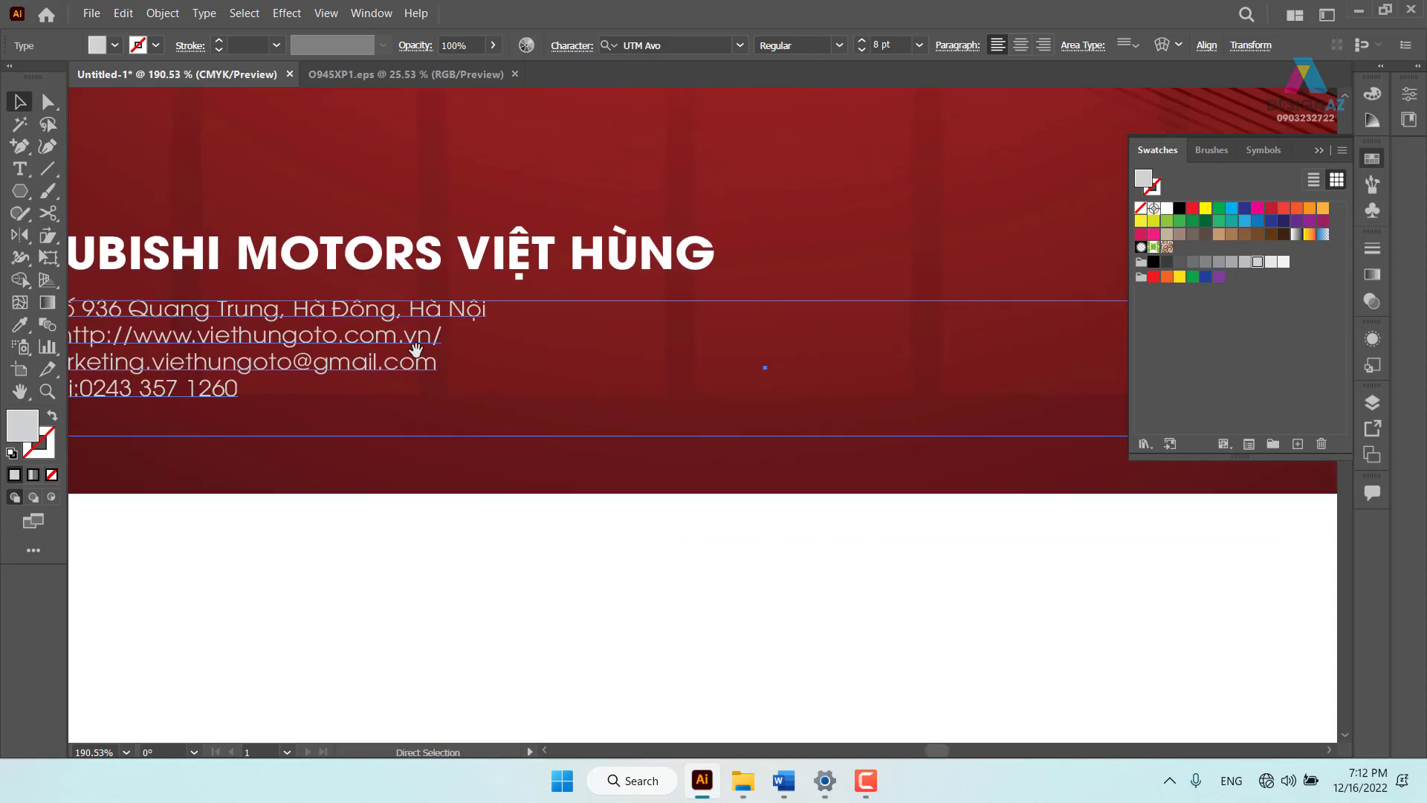
key(ctrl+minus)
key(ctrl+minus)
key(ctrl+minus)
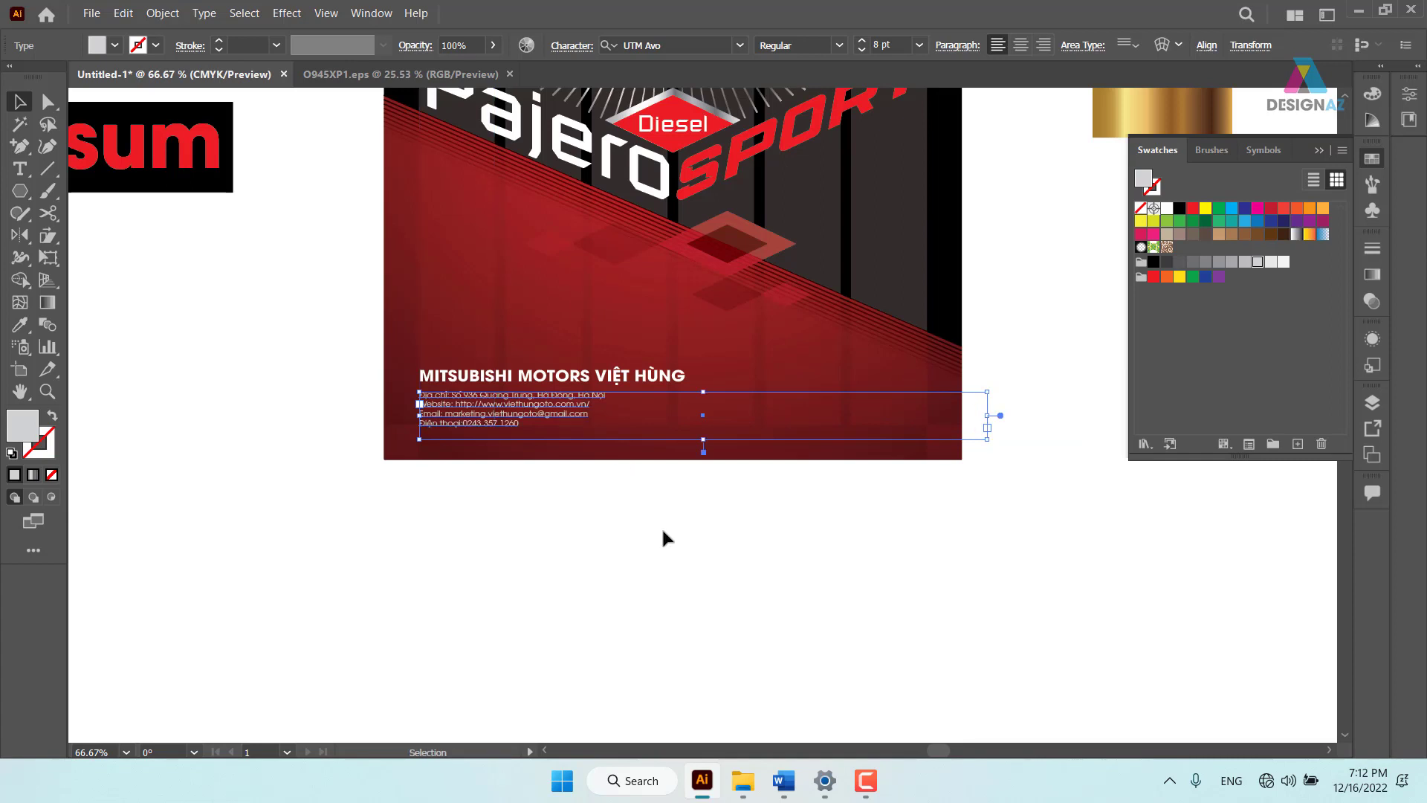
click(664, 537)
key(z)
click(755, 551)
drag(739, 459, 733, 558)
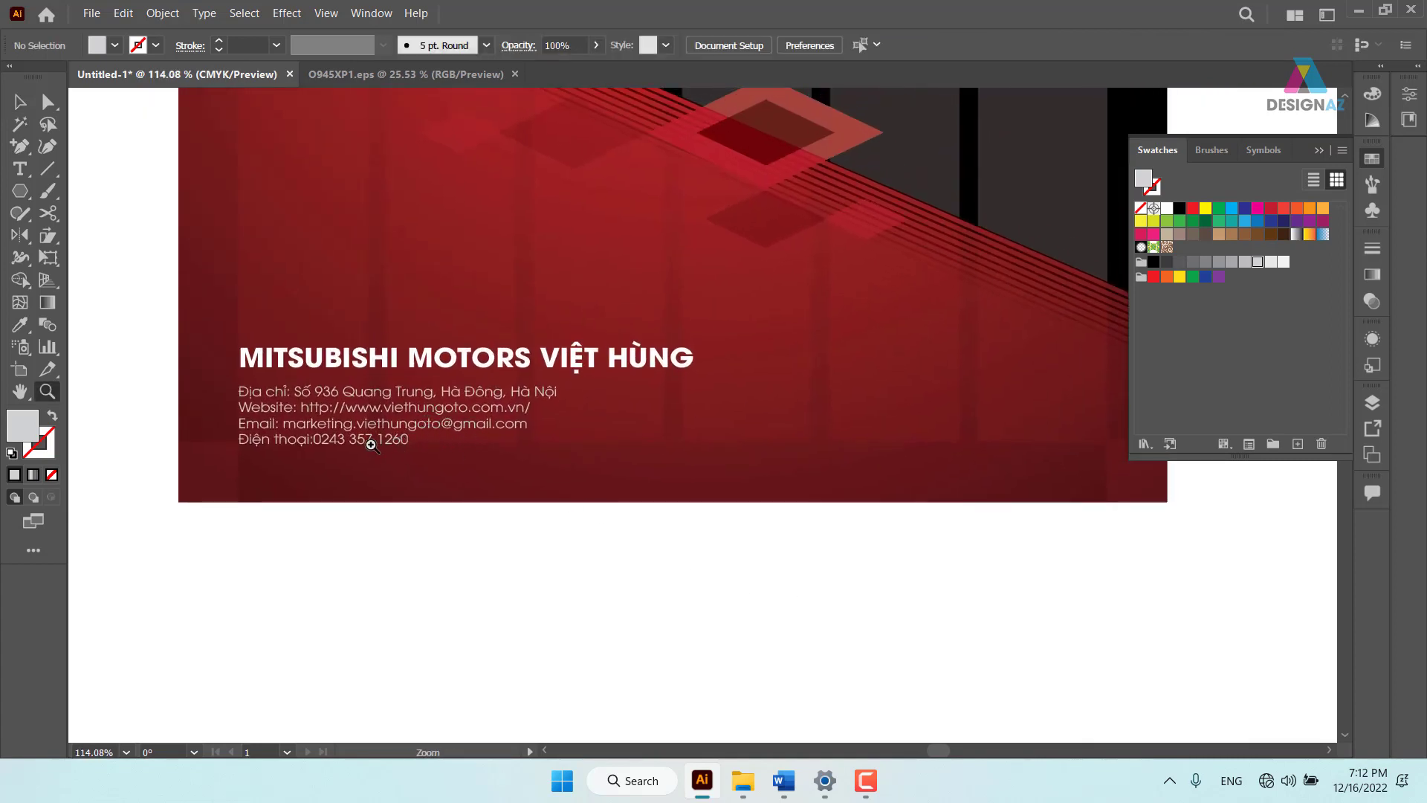
Remove the email and phone lines and shrink the frame around the address and website lines
click(18, 104)
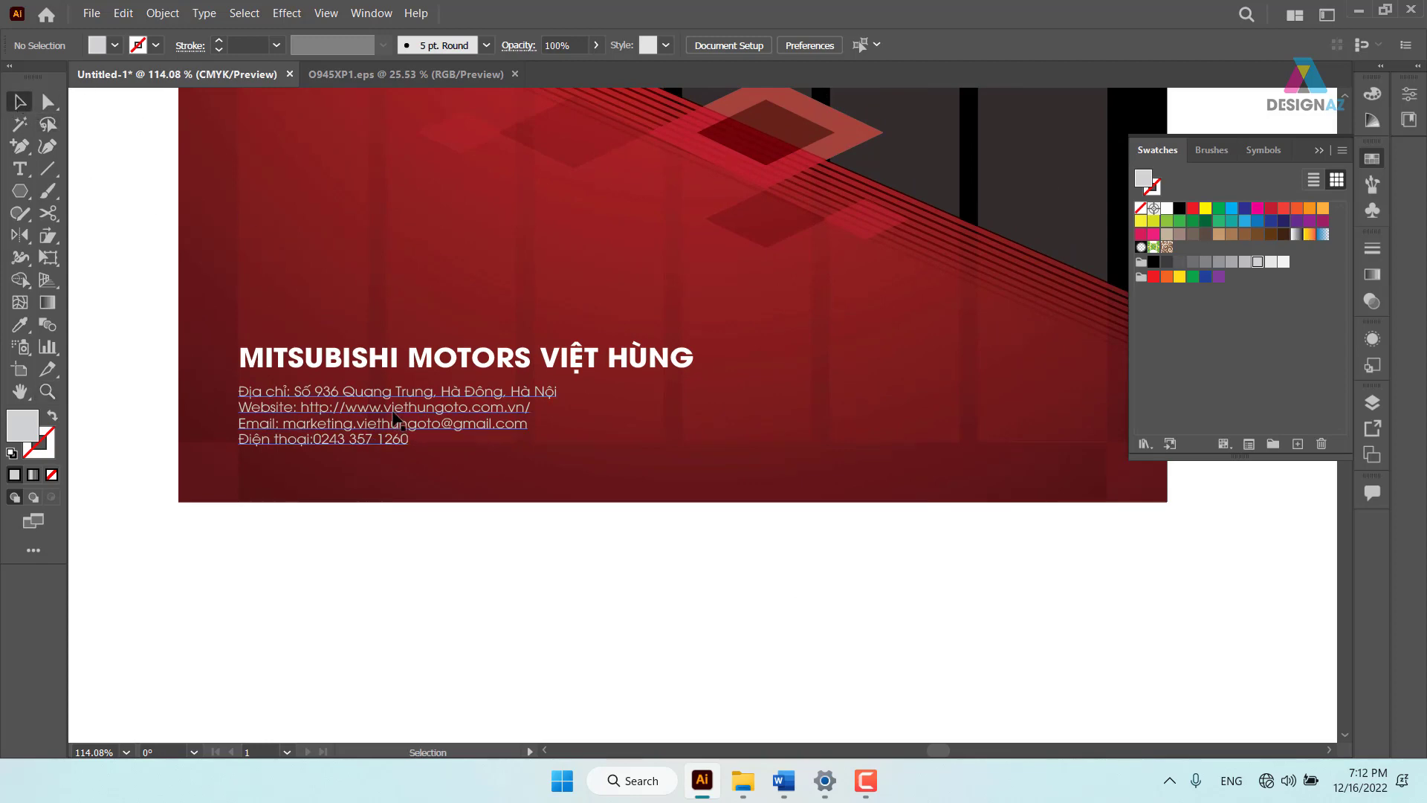
click(407, 447)
double_click(407, 443)
drag(408, 440, 220, 422)
key(ctrl+c)
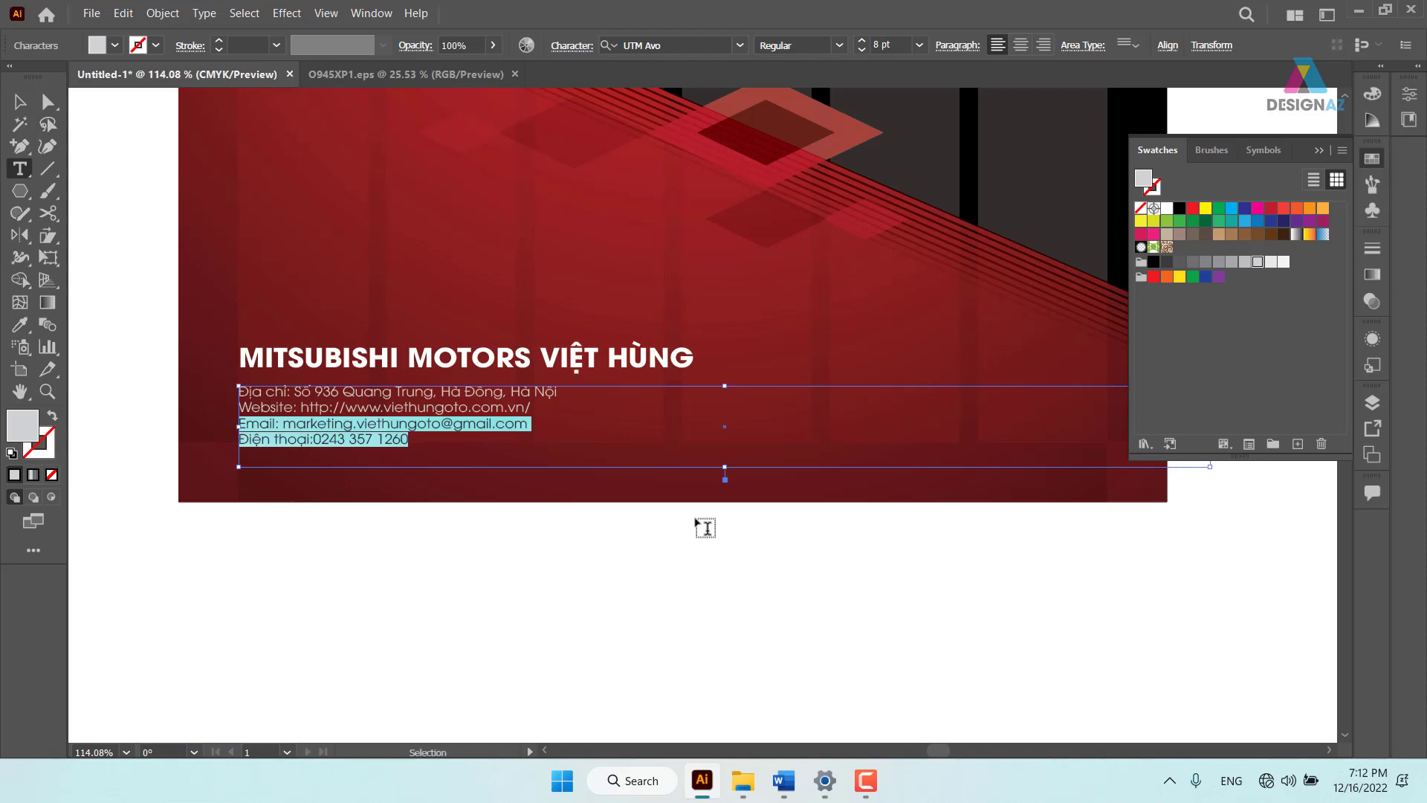
key(BackSpace)
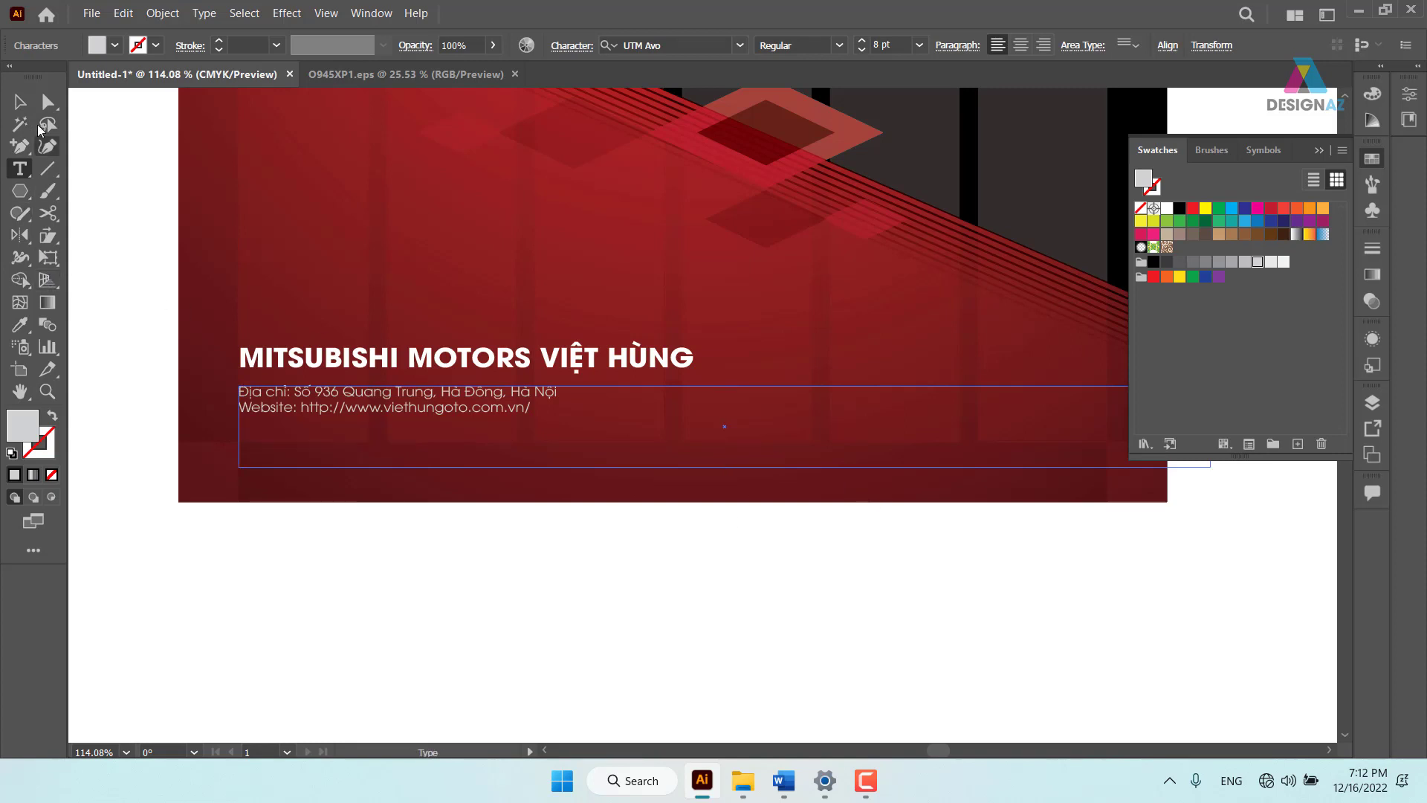
key(Escape)
drag(789, 491, 653, 506)
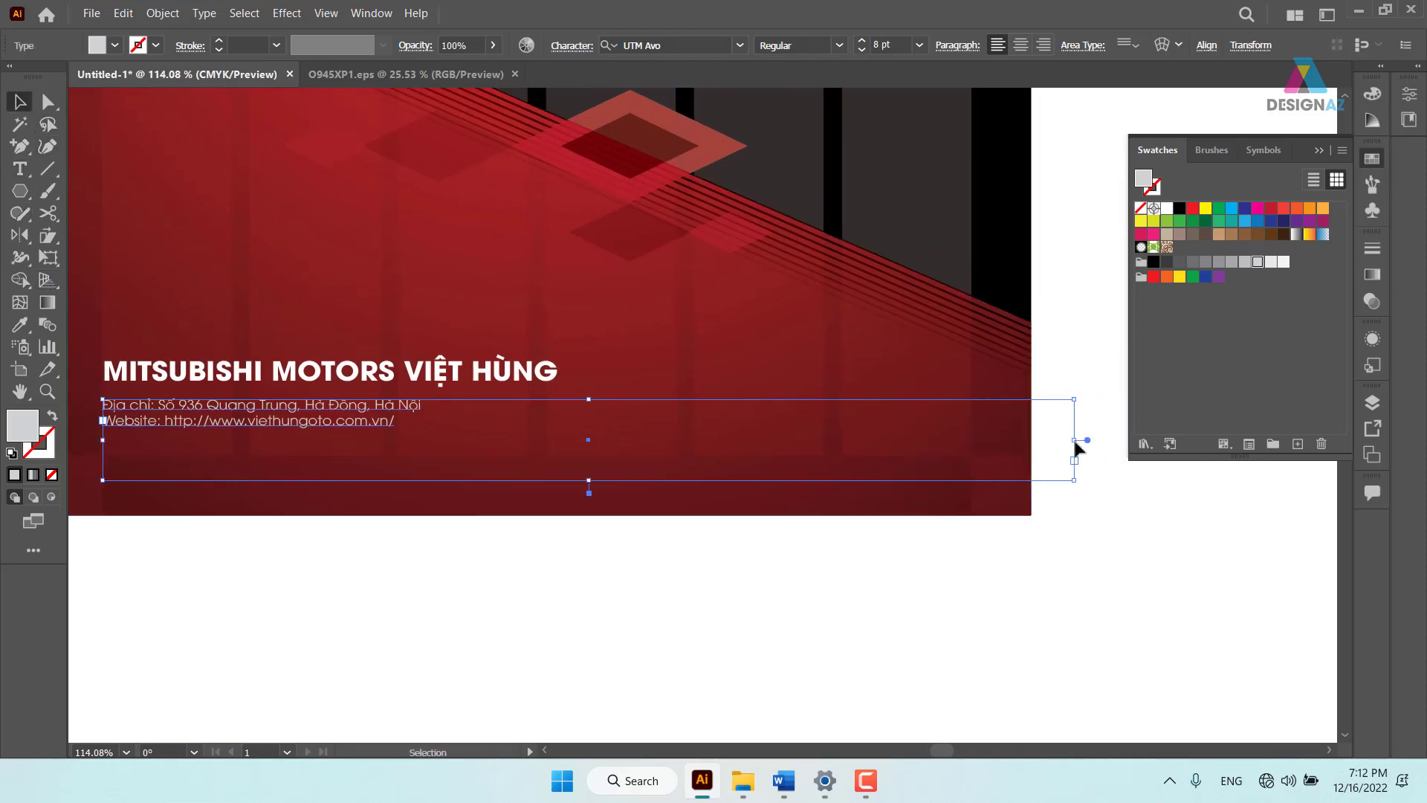
drag(1078, 444, 451, 432)
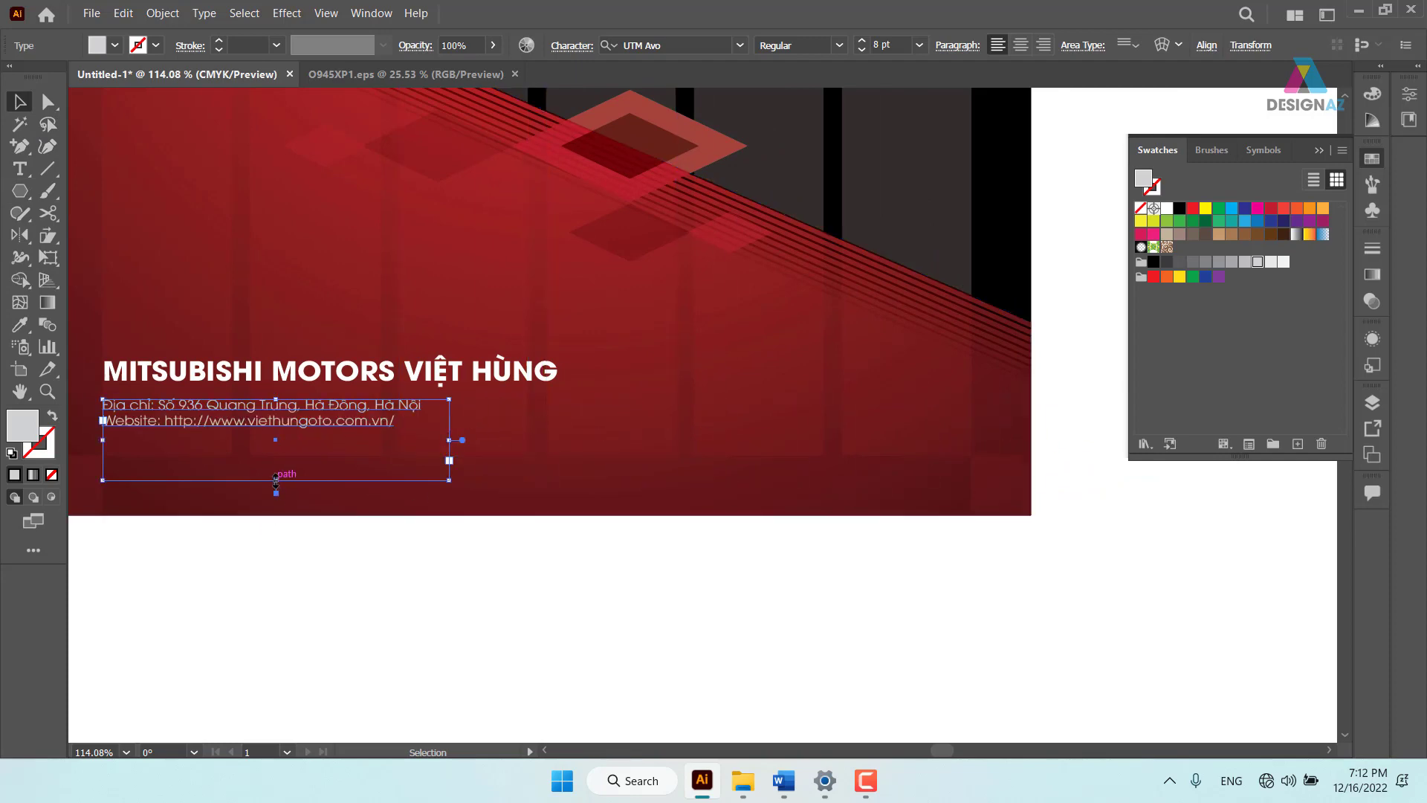
mouse_move(277, 480)
mouse_down()
mouse_move(272, 438)
mouse_move(717, 404)
mouse_up()
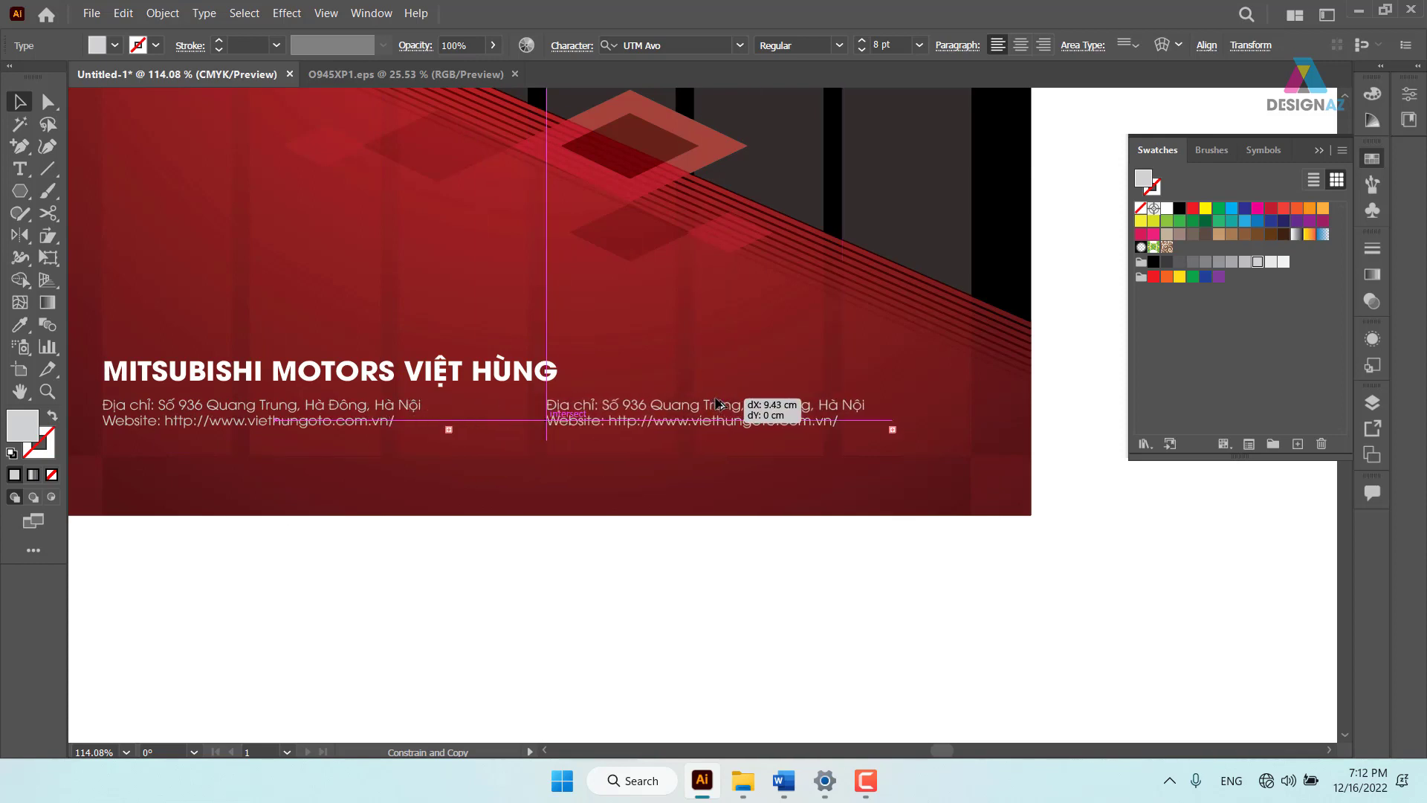
Create a right-hand copy of the frame holding the email and phone lines, then nudge both down
key(t)
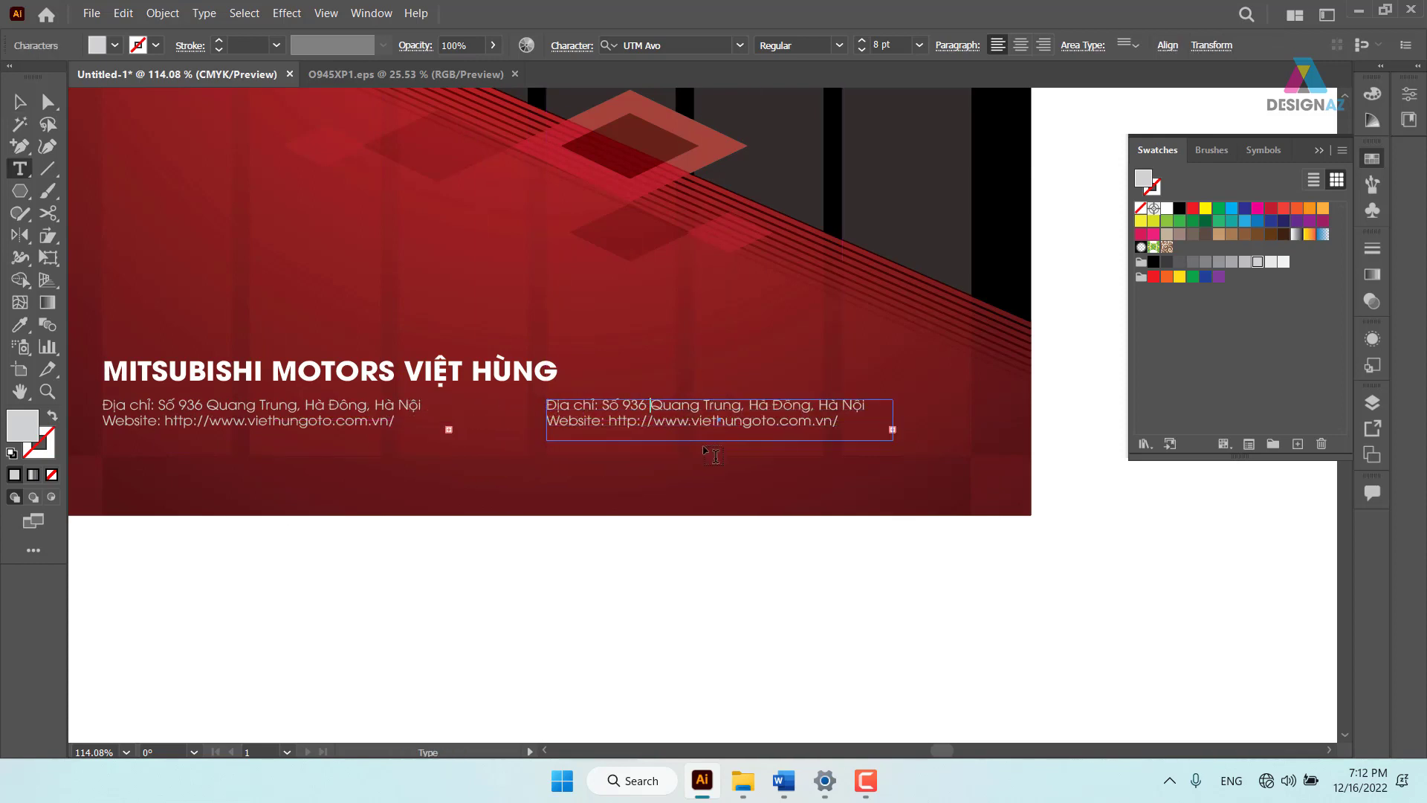
key(ctrl+a)
key(ctrl+v)
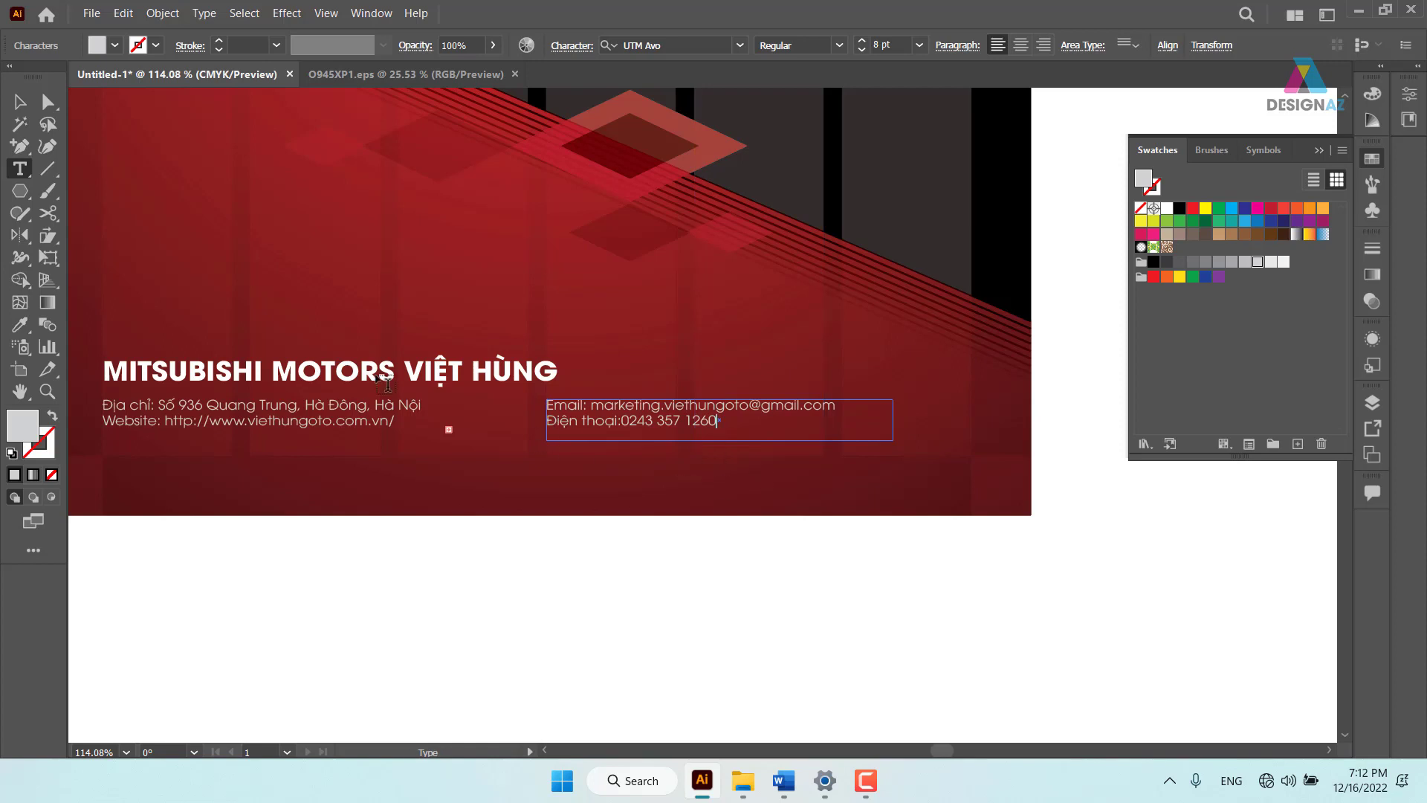
click(20, 102)
drag(230, 159, 104, 446)
scroll(616, 521, left, 5)
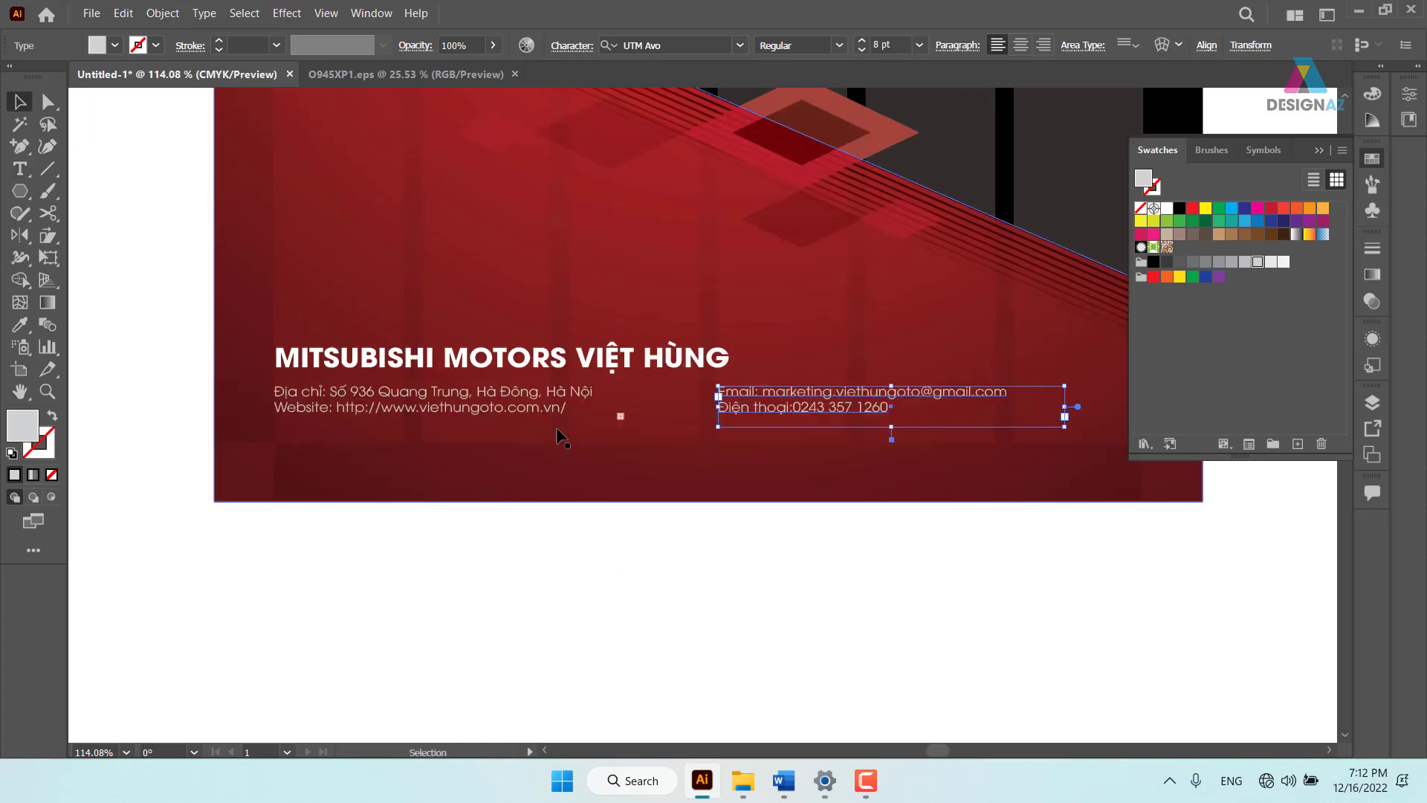
click(554, 415)
shift+click(773, 410)
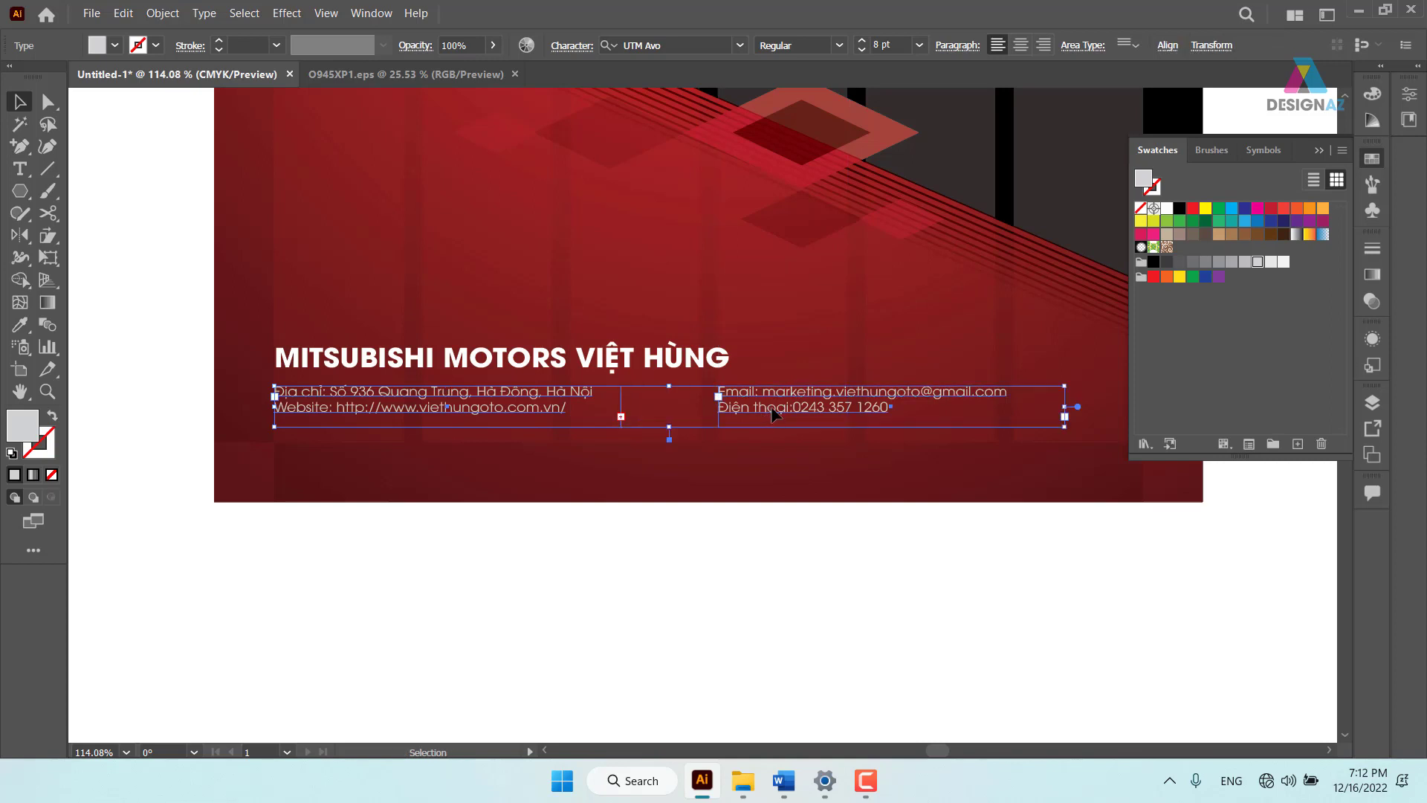
key(Down)
key(Down)
key(Down)
key(Down)
key(Down)
key(Down)
key(Down)
key(Down)
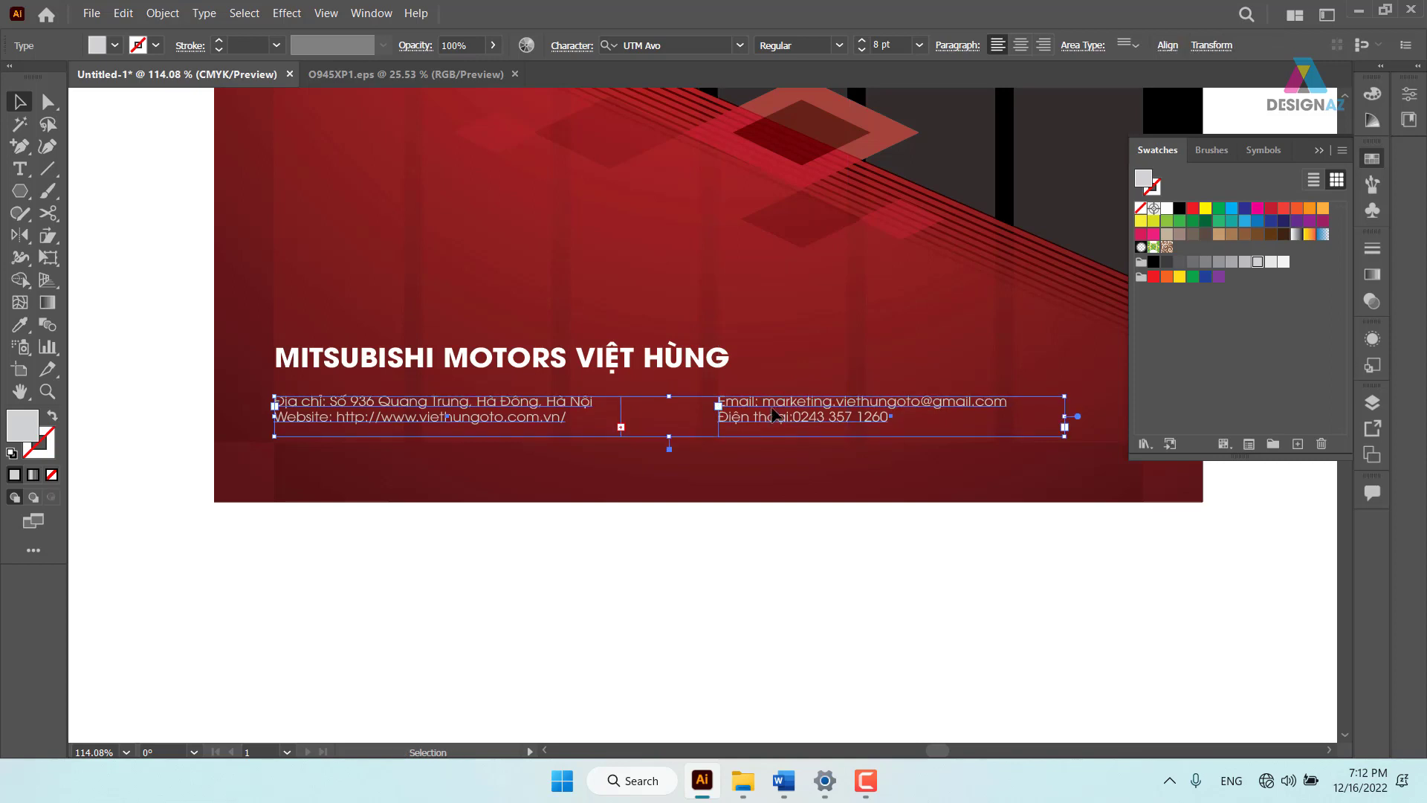
key(Down)
key(Down)
key(Down)
key(Down)
key(Down)
key(Down)
key(Down)
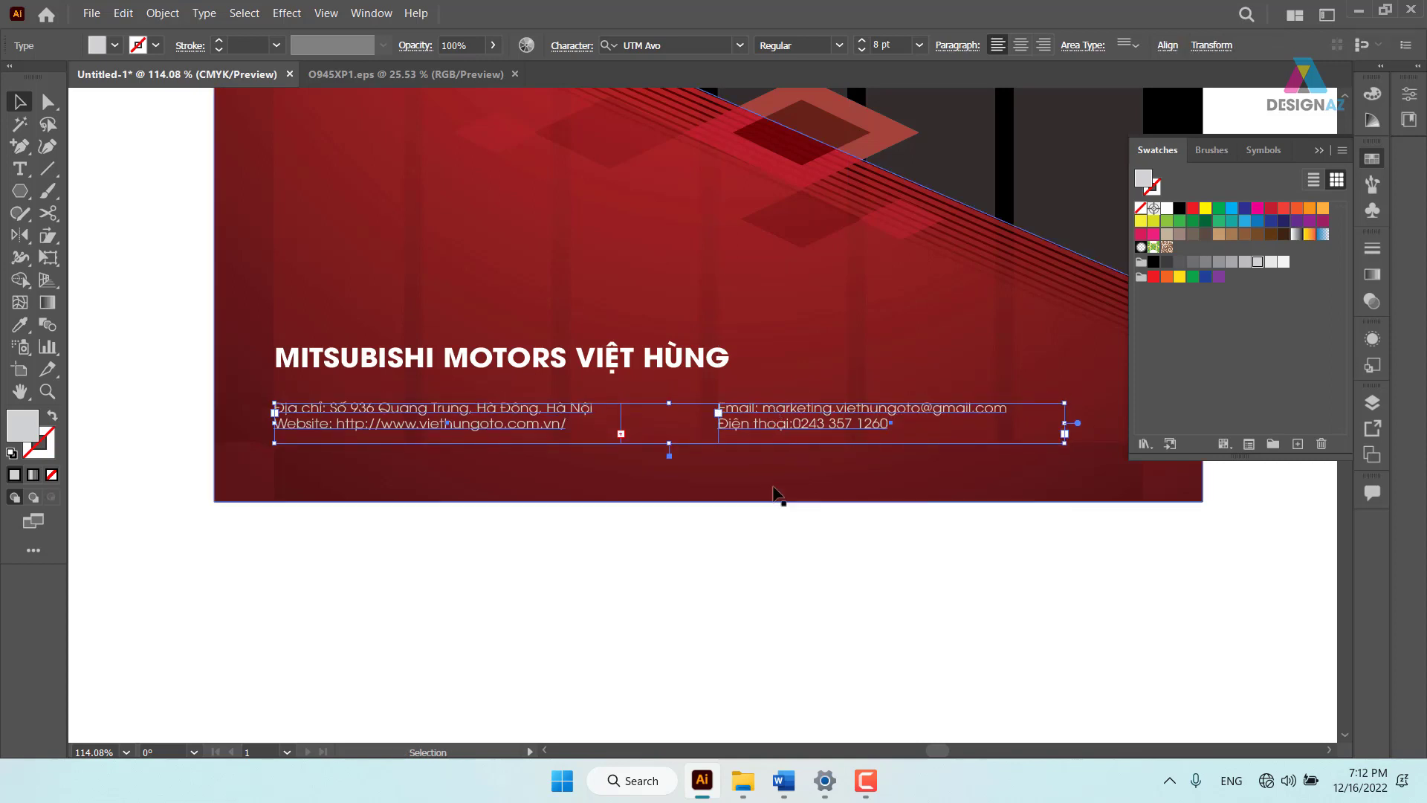
click(733, 599)
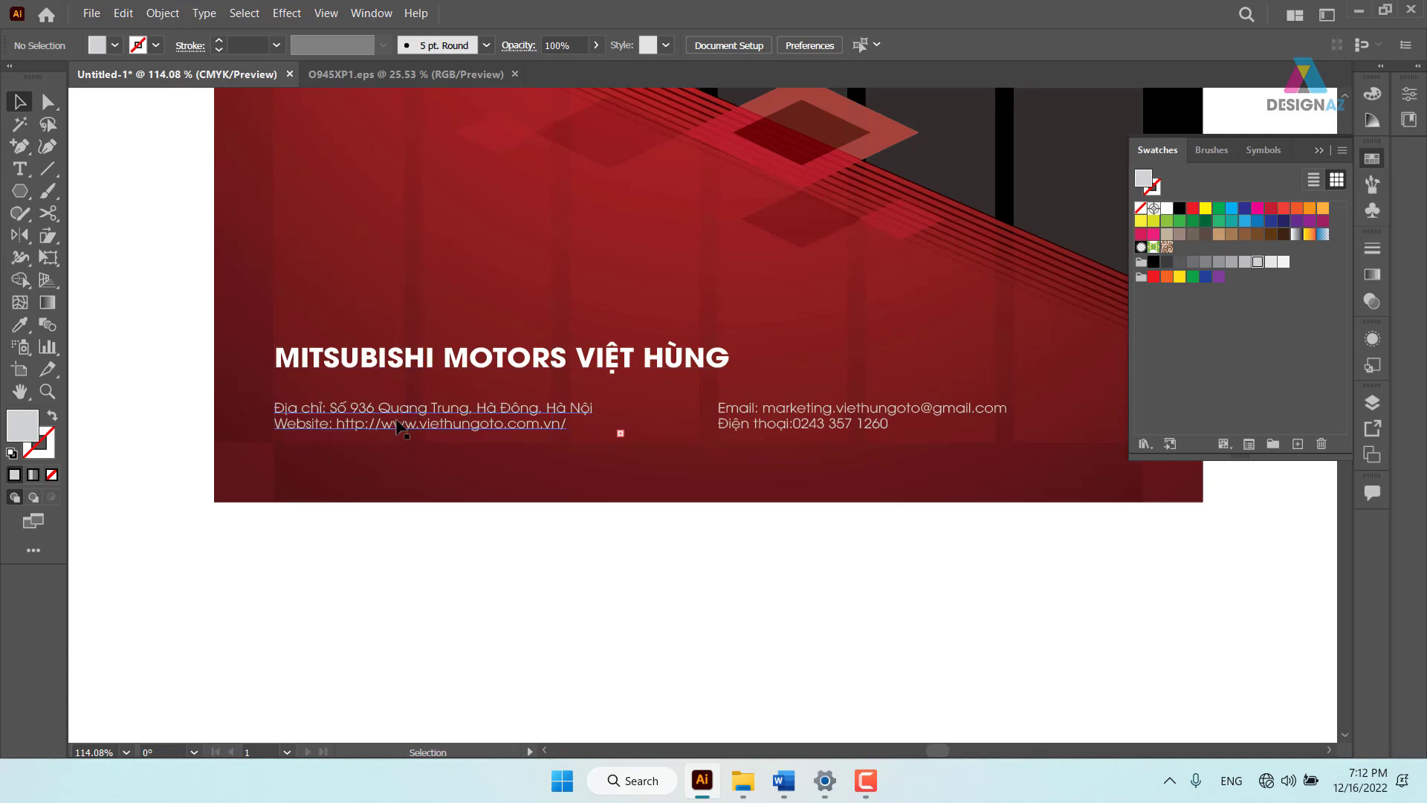
Set the address and website block's leading to 14 pt
click(493, 425)
shift+click(799, 435)
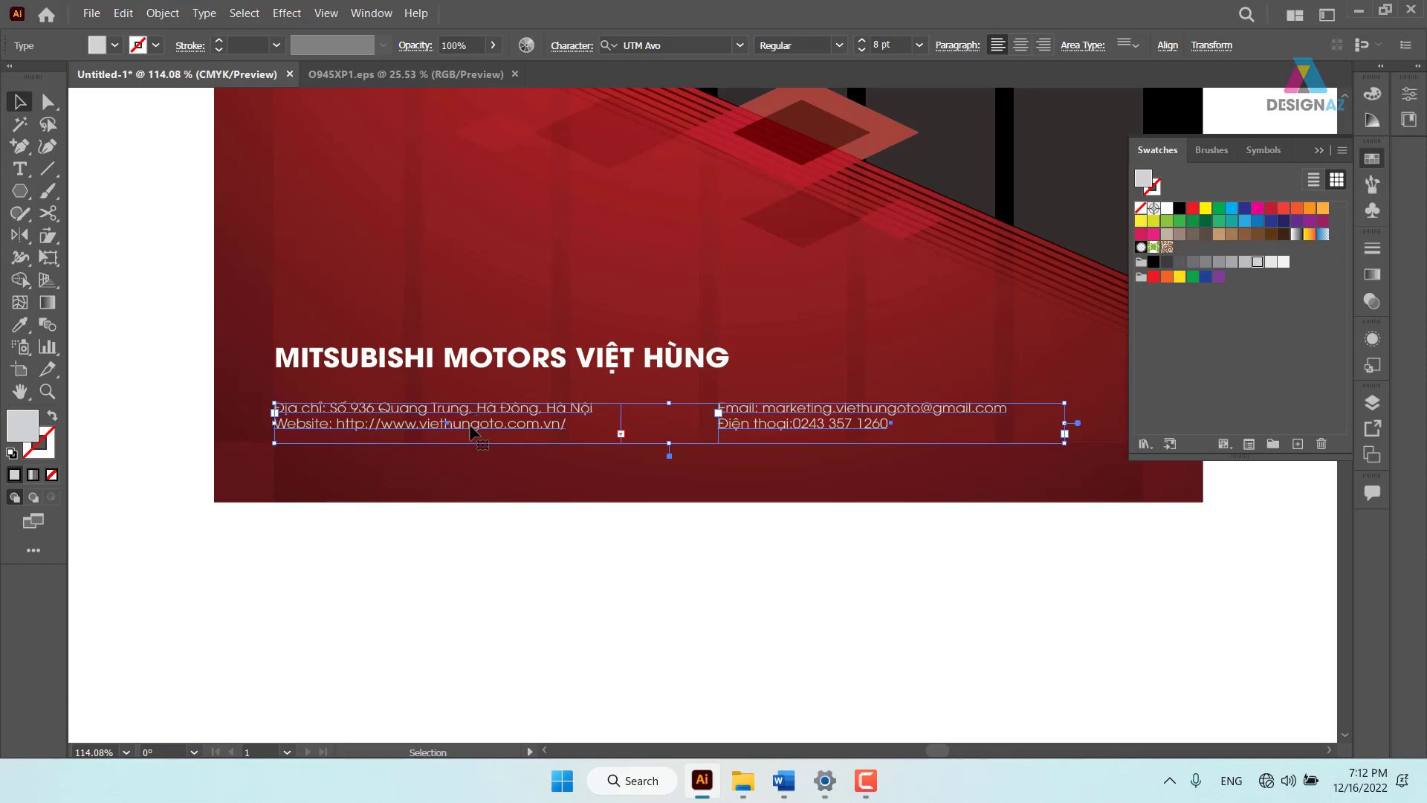
click(461, 561)
click(606, 427)
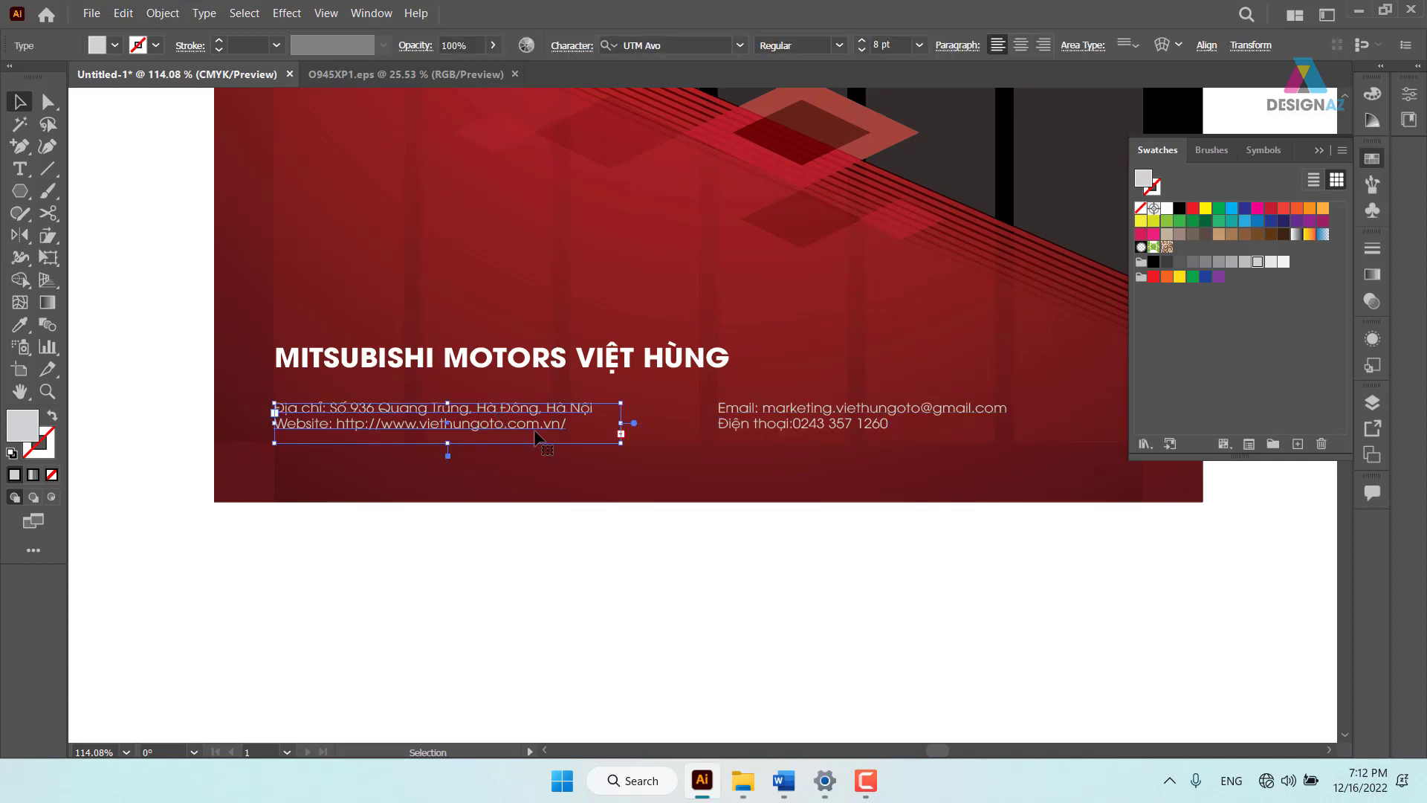
key(ctrl+t)
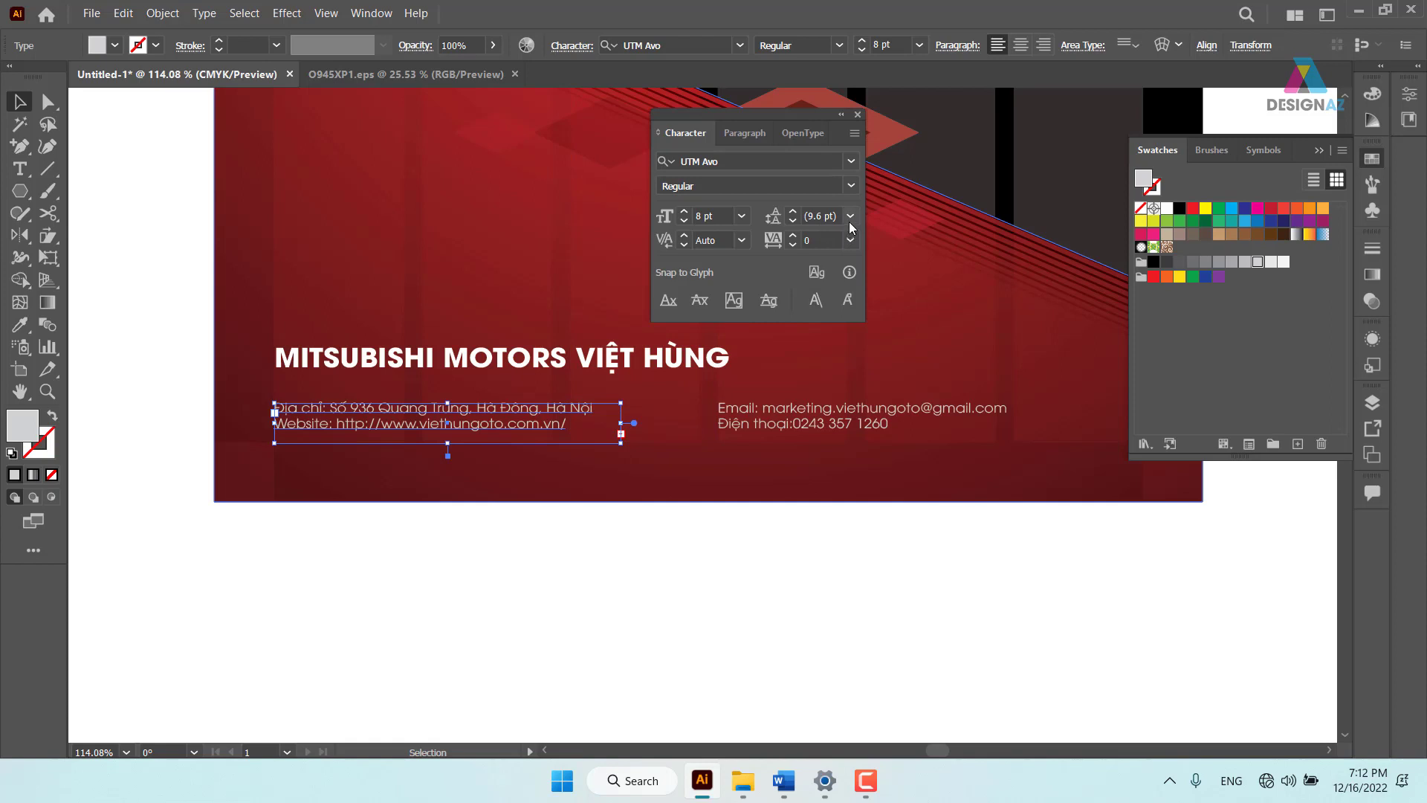
click(851, 216)
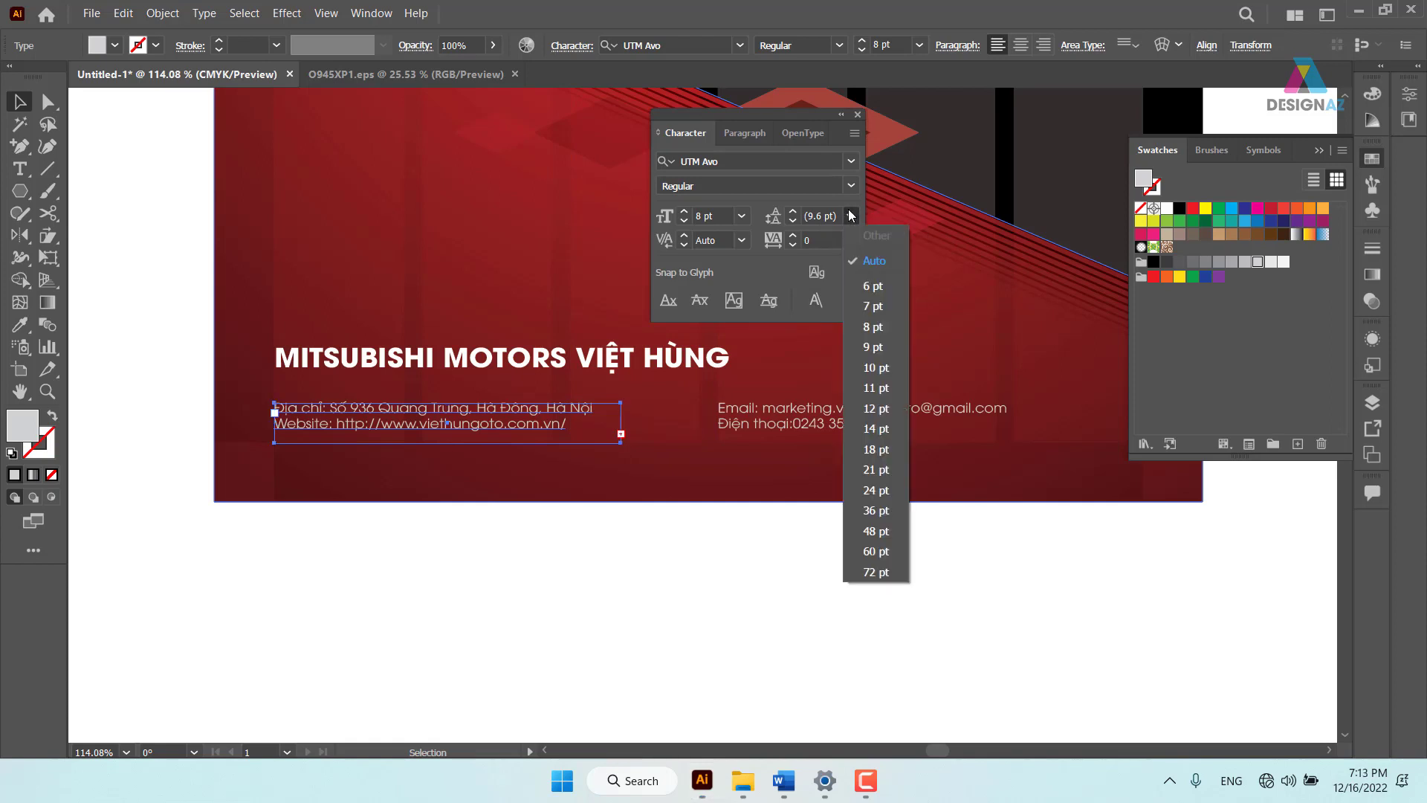
click(876, 367)
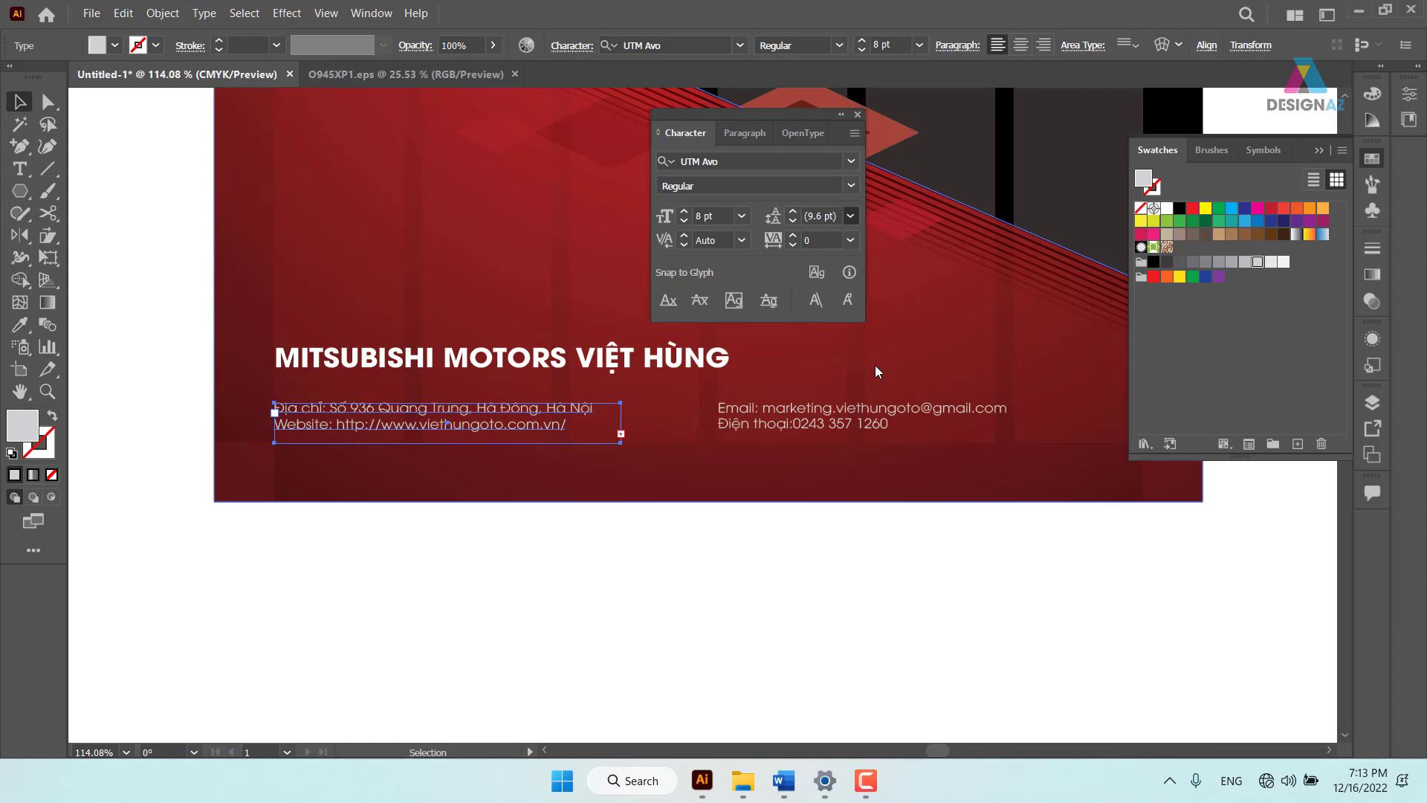
click(849, 217)
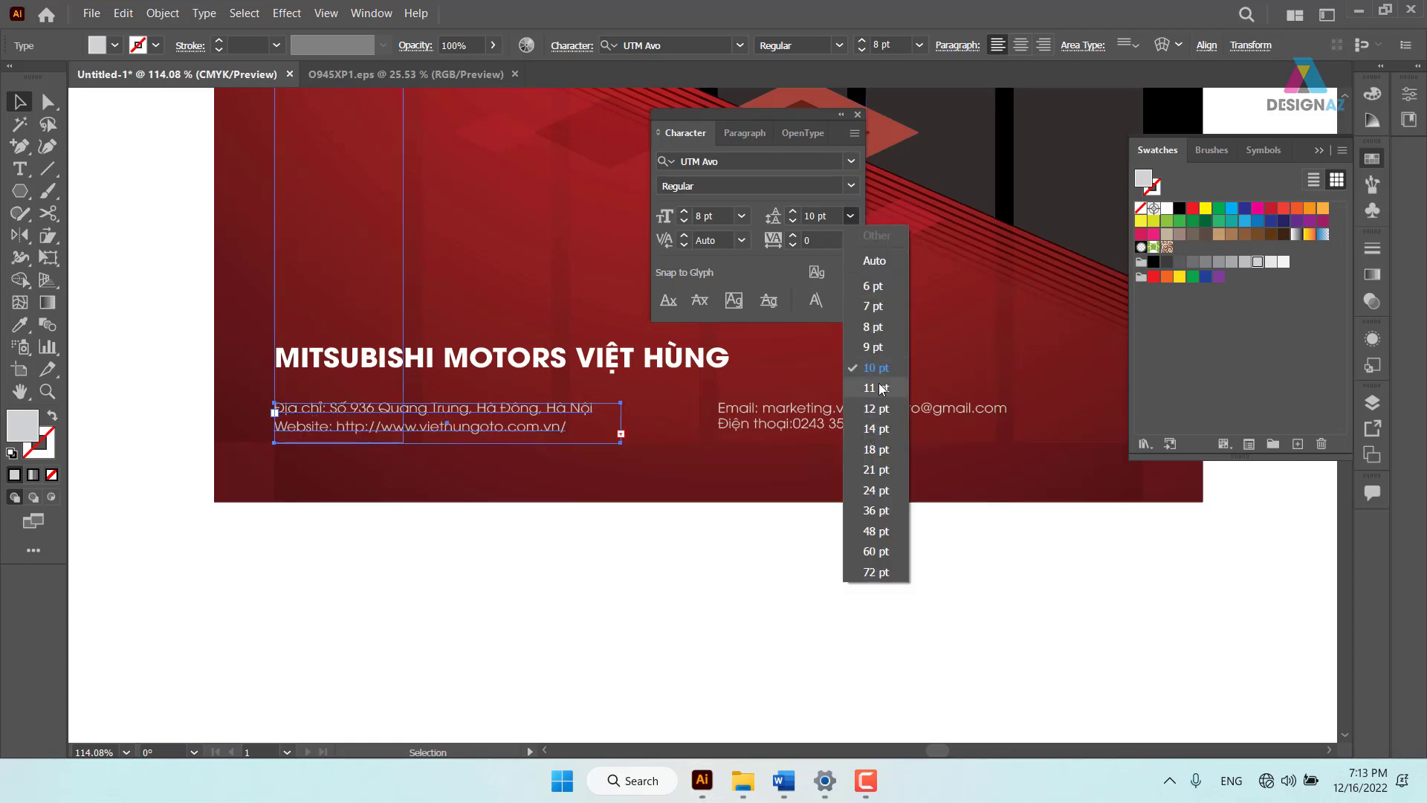
click(875, 428)
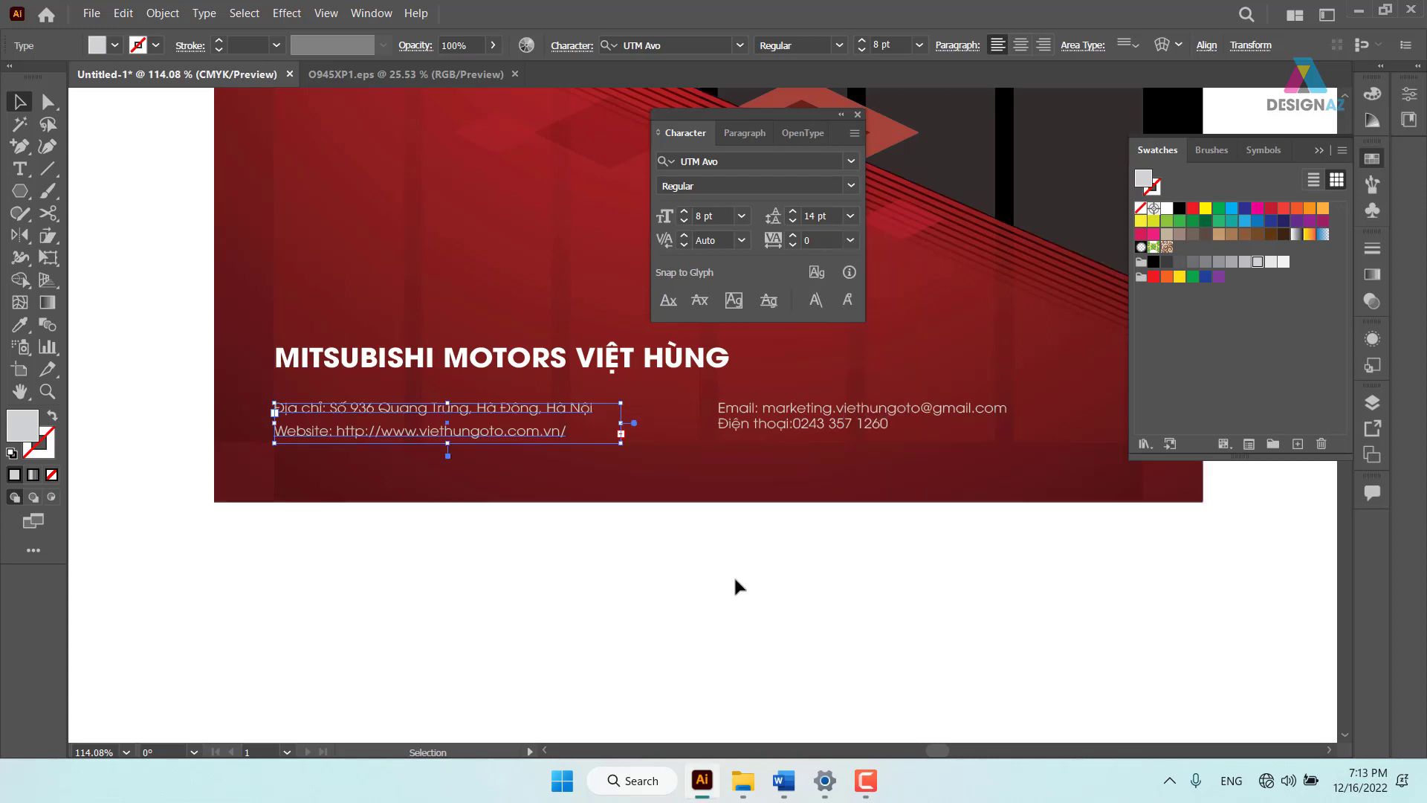
Apply 14 pt leading to the email and phone block
click(736, 583)
click(744, 409)
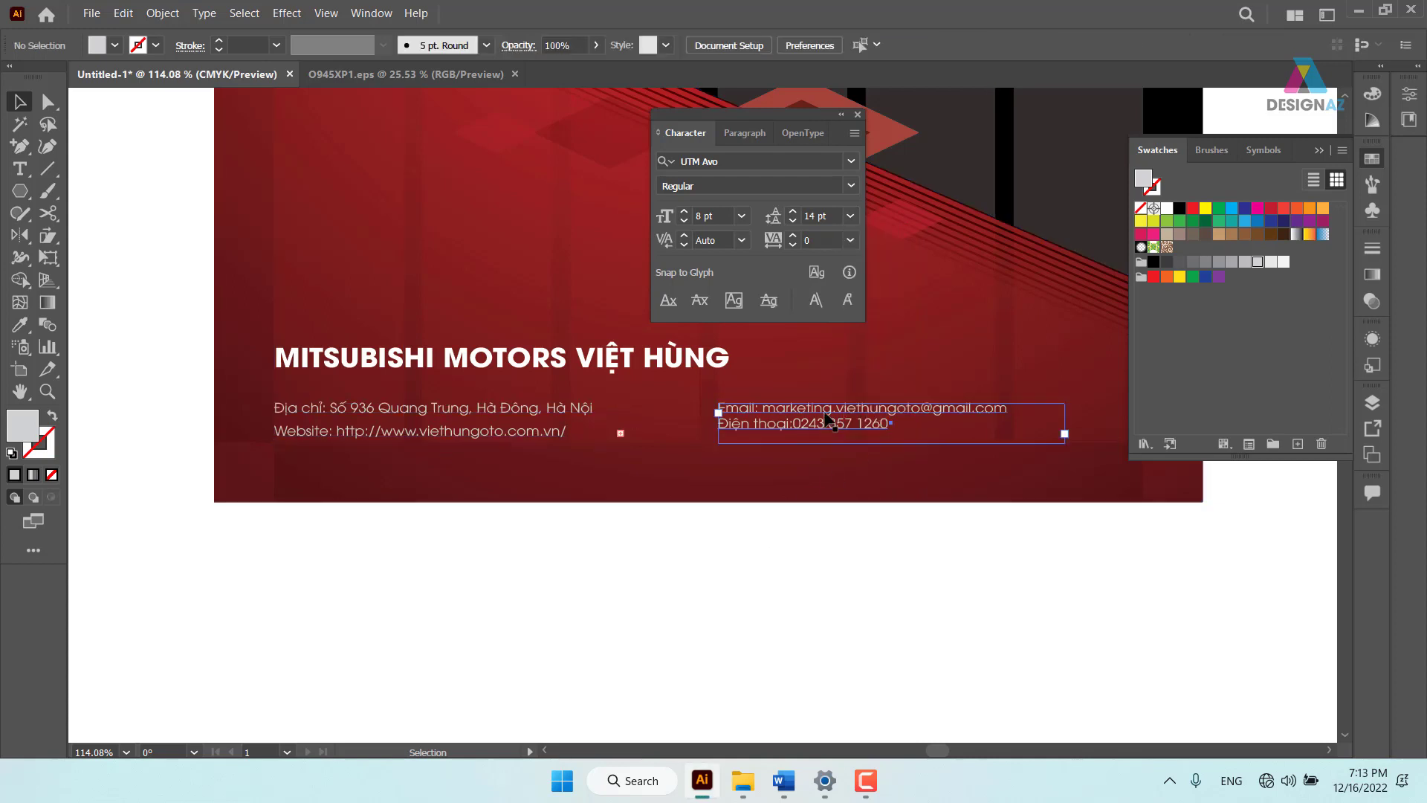
click(849, 216)
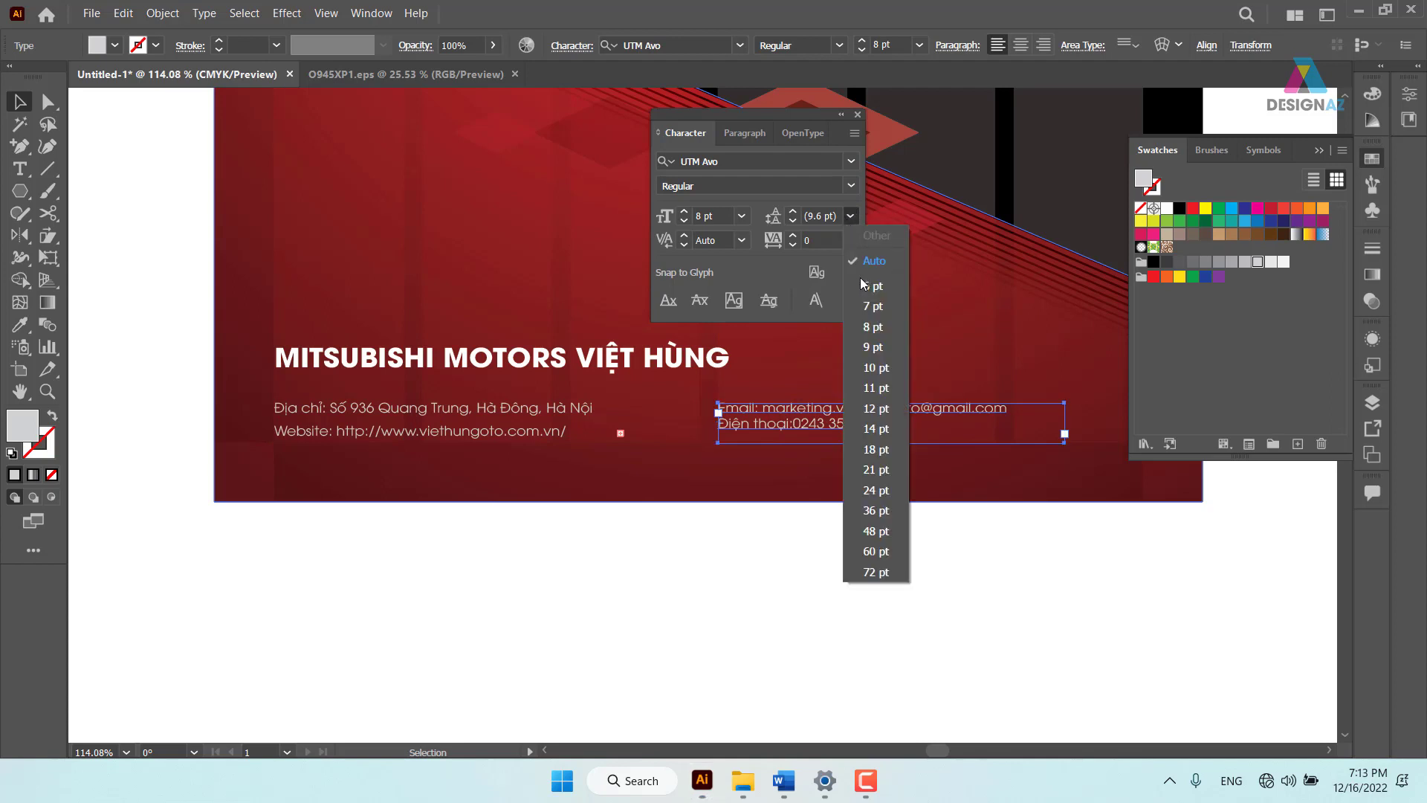
click(875, 429)
click(775, 570)
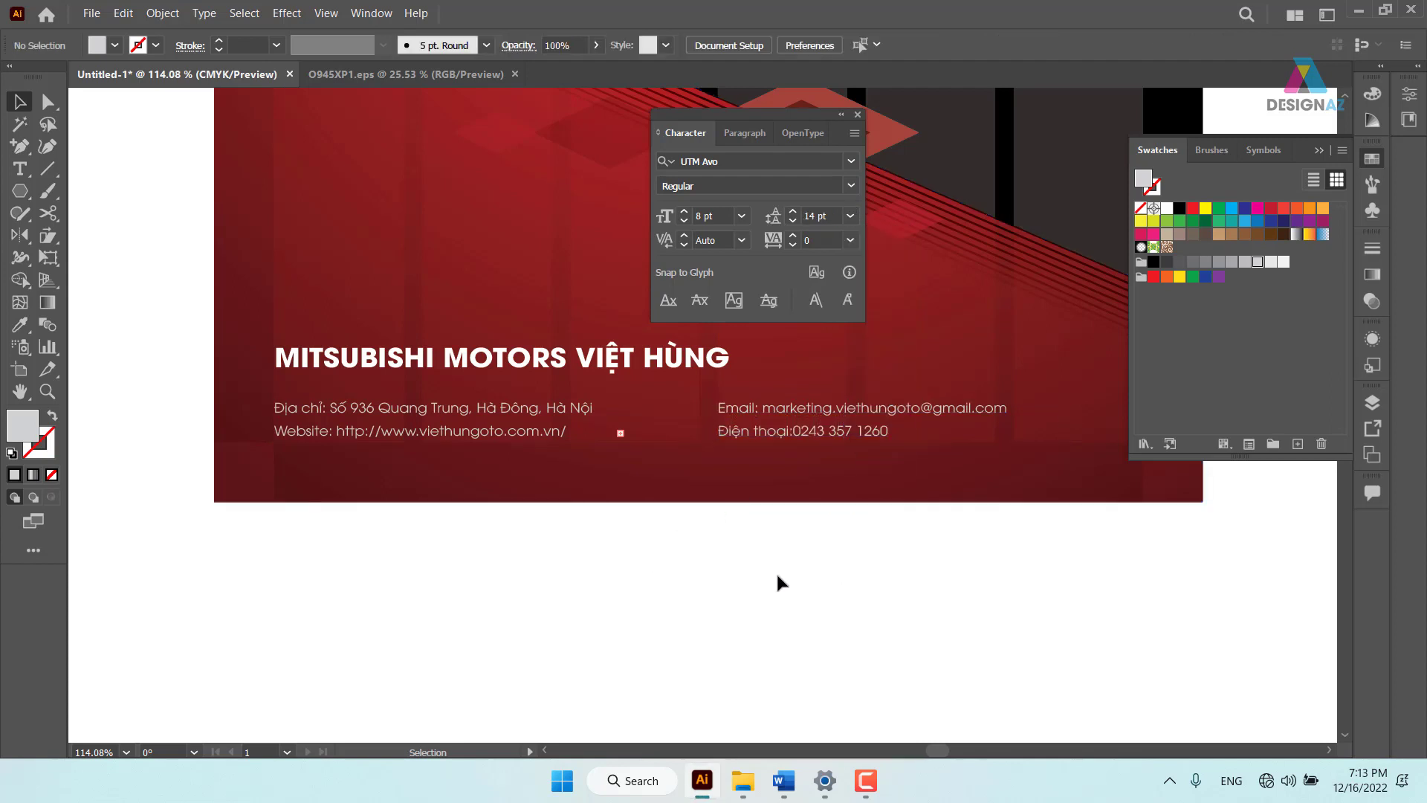
Nudge both contact columns up slightly toward the heading
click(766, 421)
shift+click(549, 431)
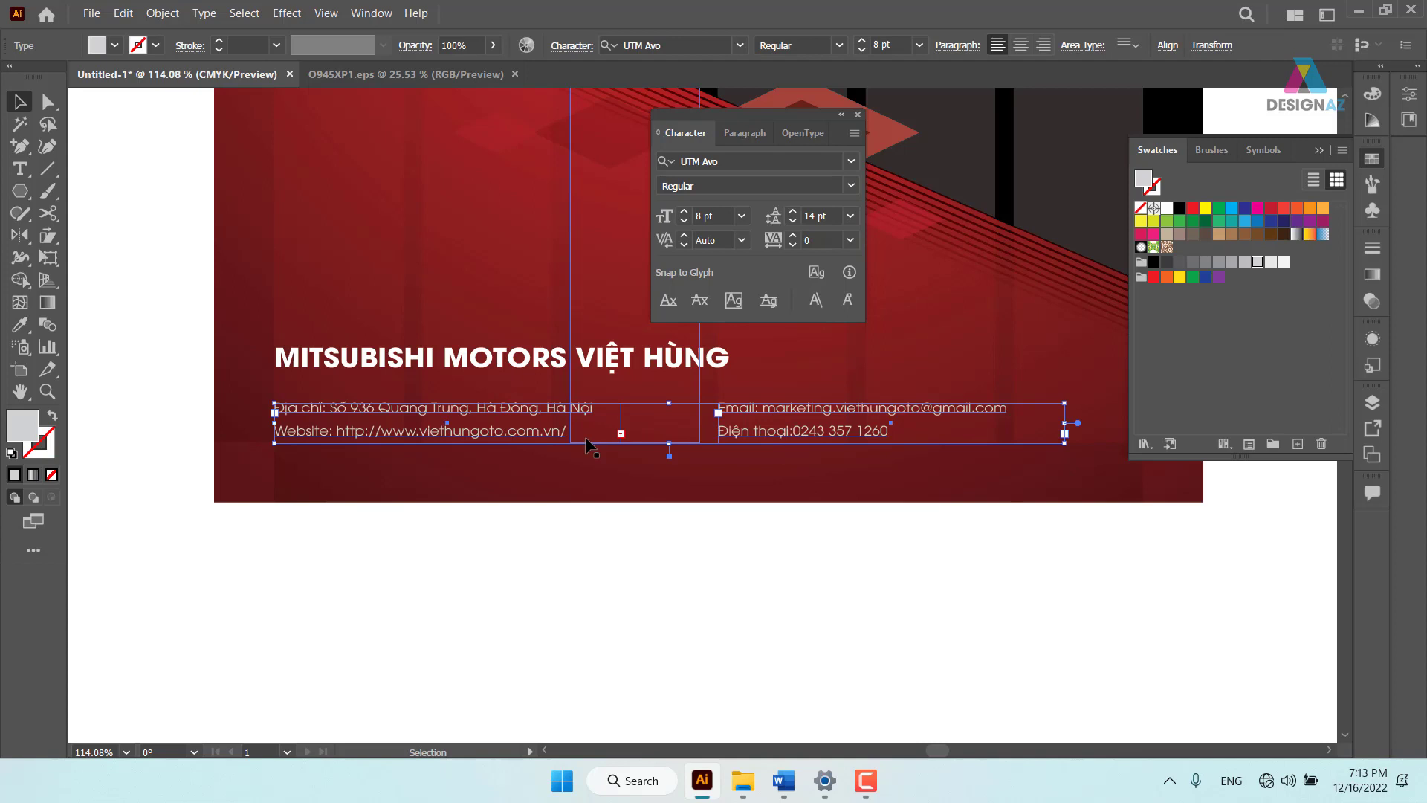
key(Up)
key(Up)
key(Up)
key(Up)
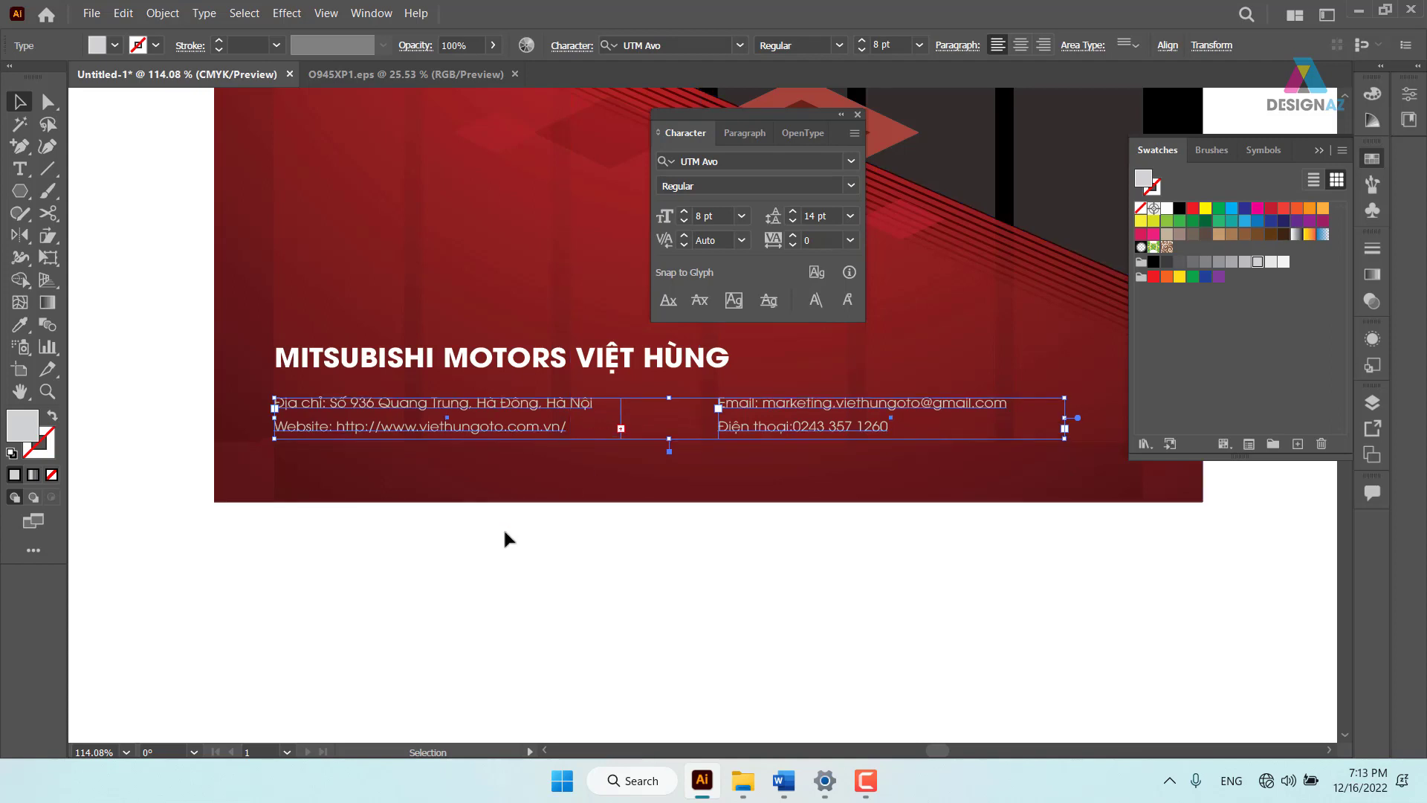
click(790, 625)
mouse_move(790, 624)
mouse_down()
mouse_move(656, 624)
mouse_move(747, 668)
mouse_up()
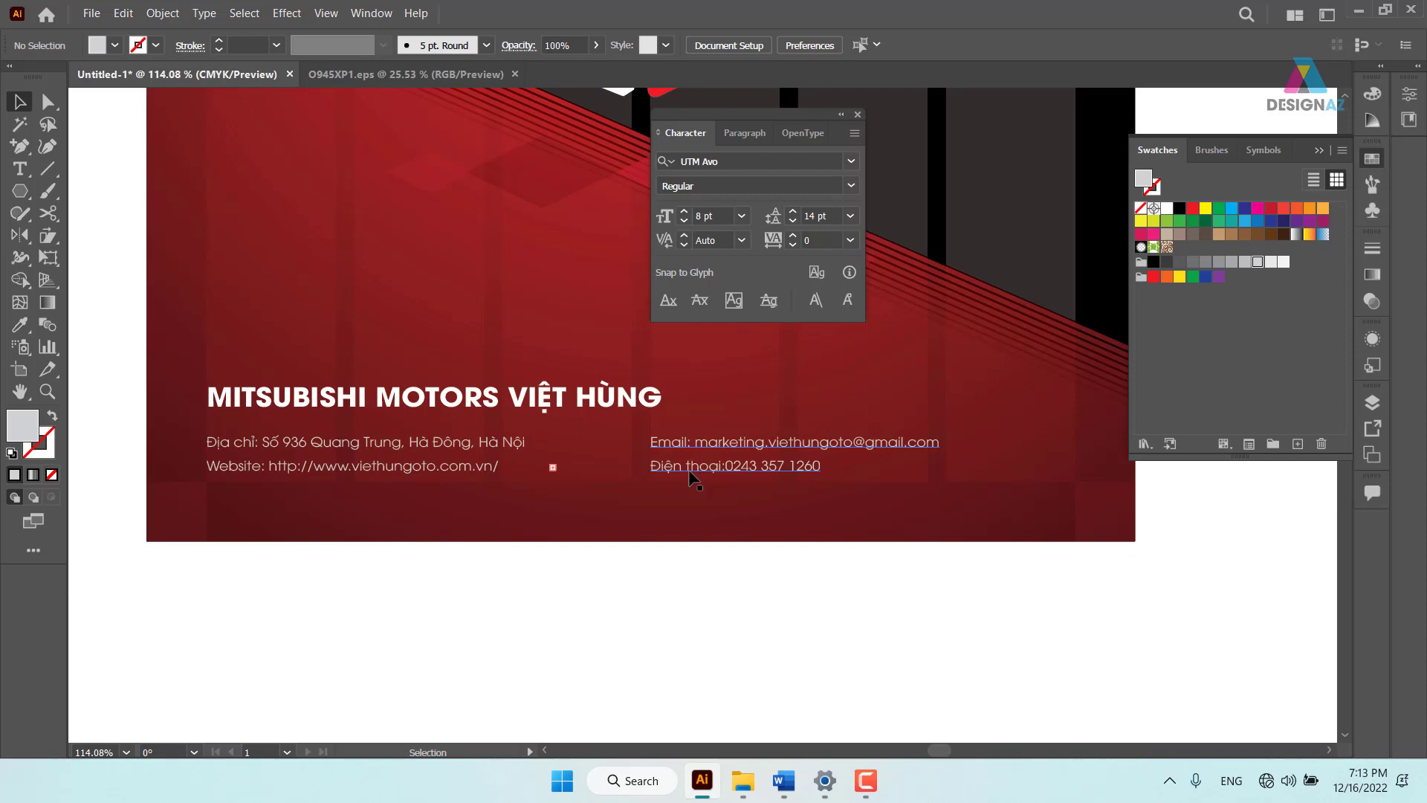
mouse_move(743, 780)
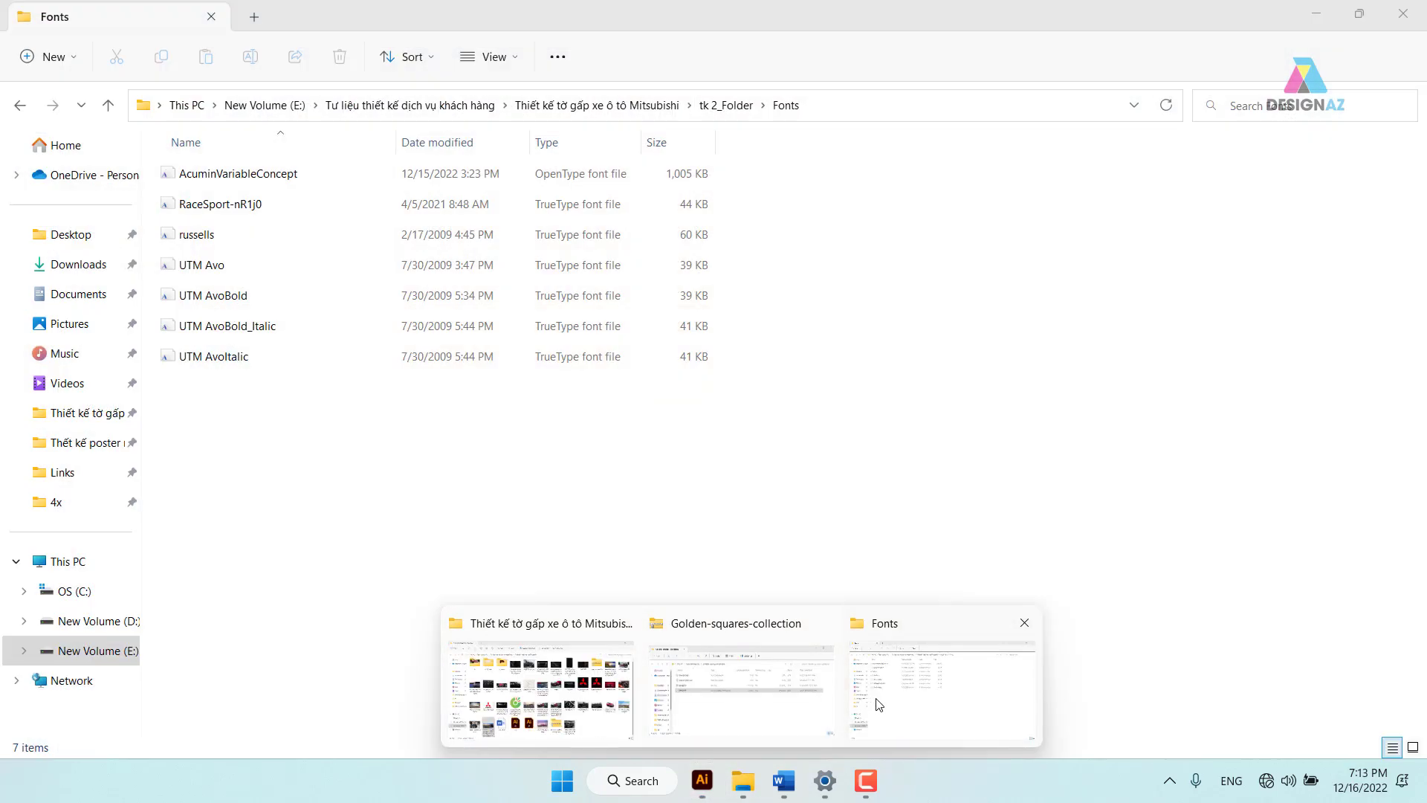
Open 488.eps from the app-icon-set-flat archive in the Mitsubishi folder
click(874, 706)
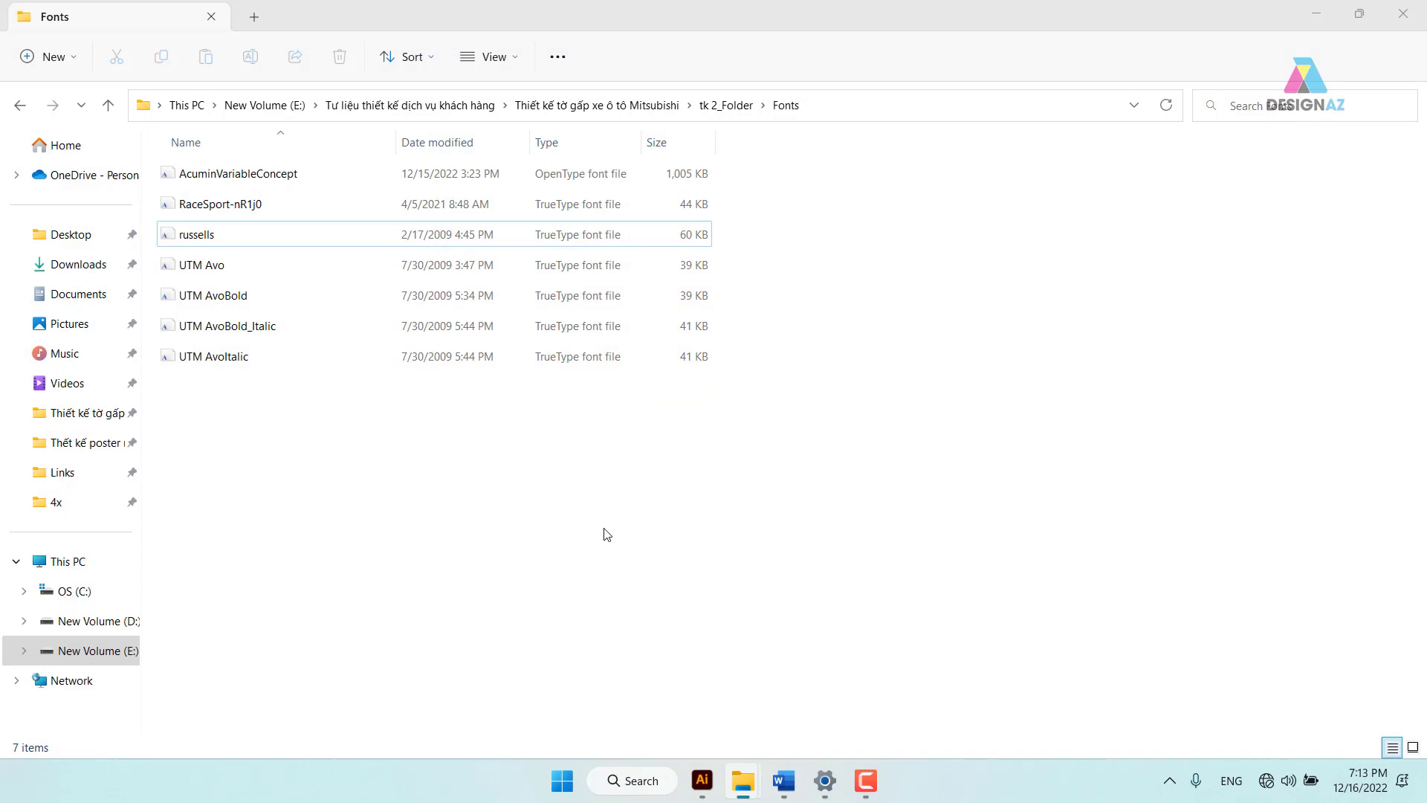
click(19, 104)
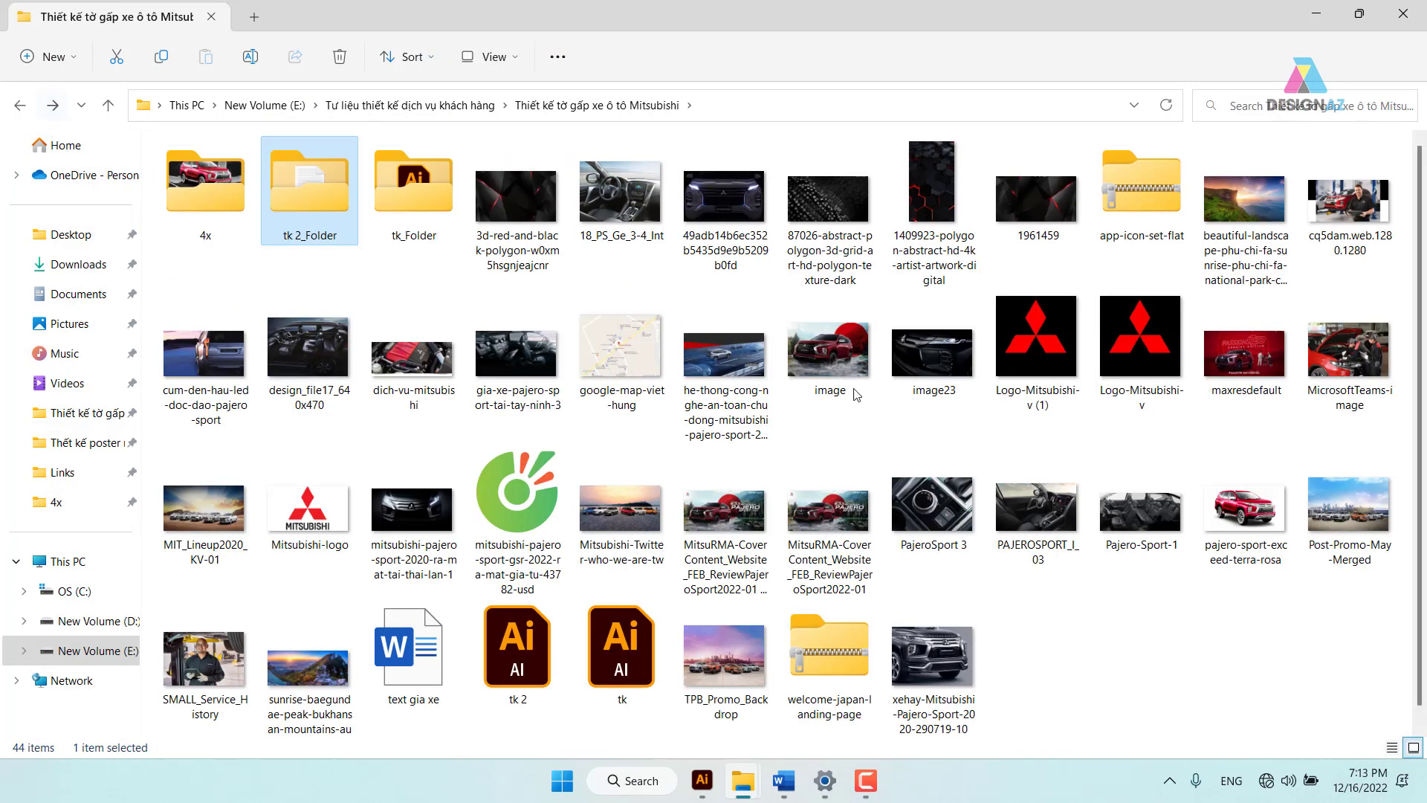
double_click(1148, 194)
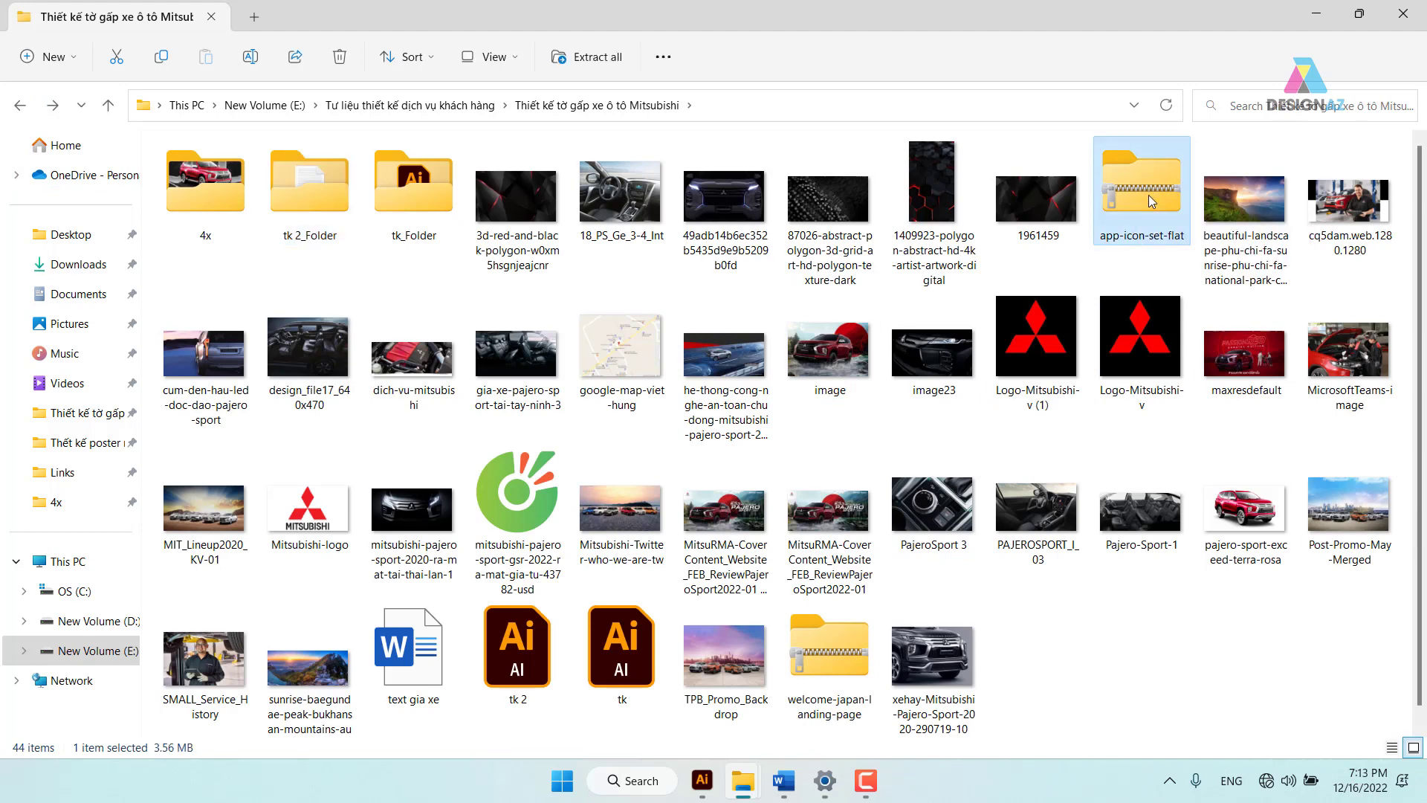
double_click(216, 175)
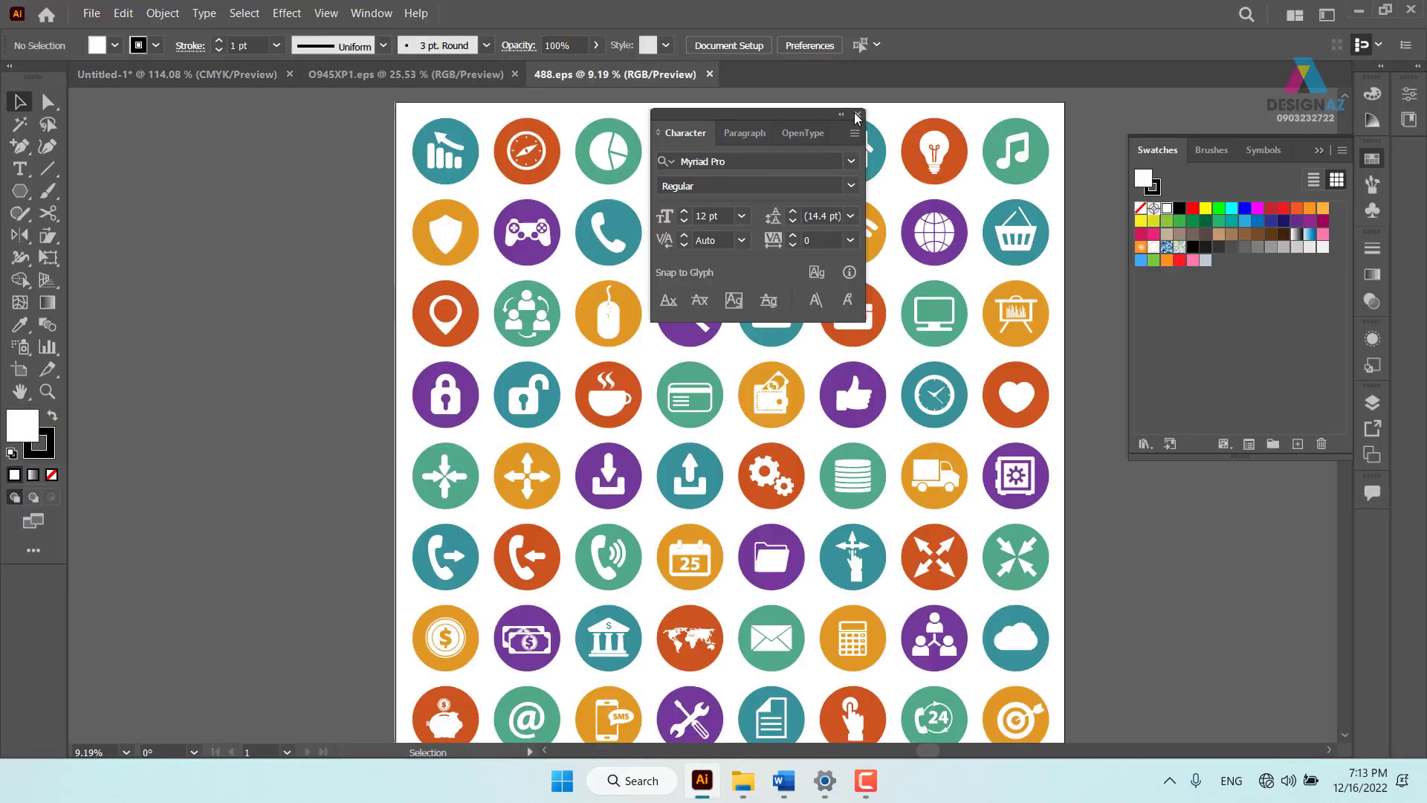
Try pasting the teal house circle into the poster, then undo the bare-circle paste
click(858, 114)
click(853, 156)
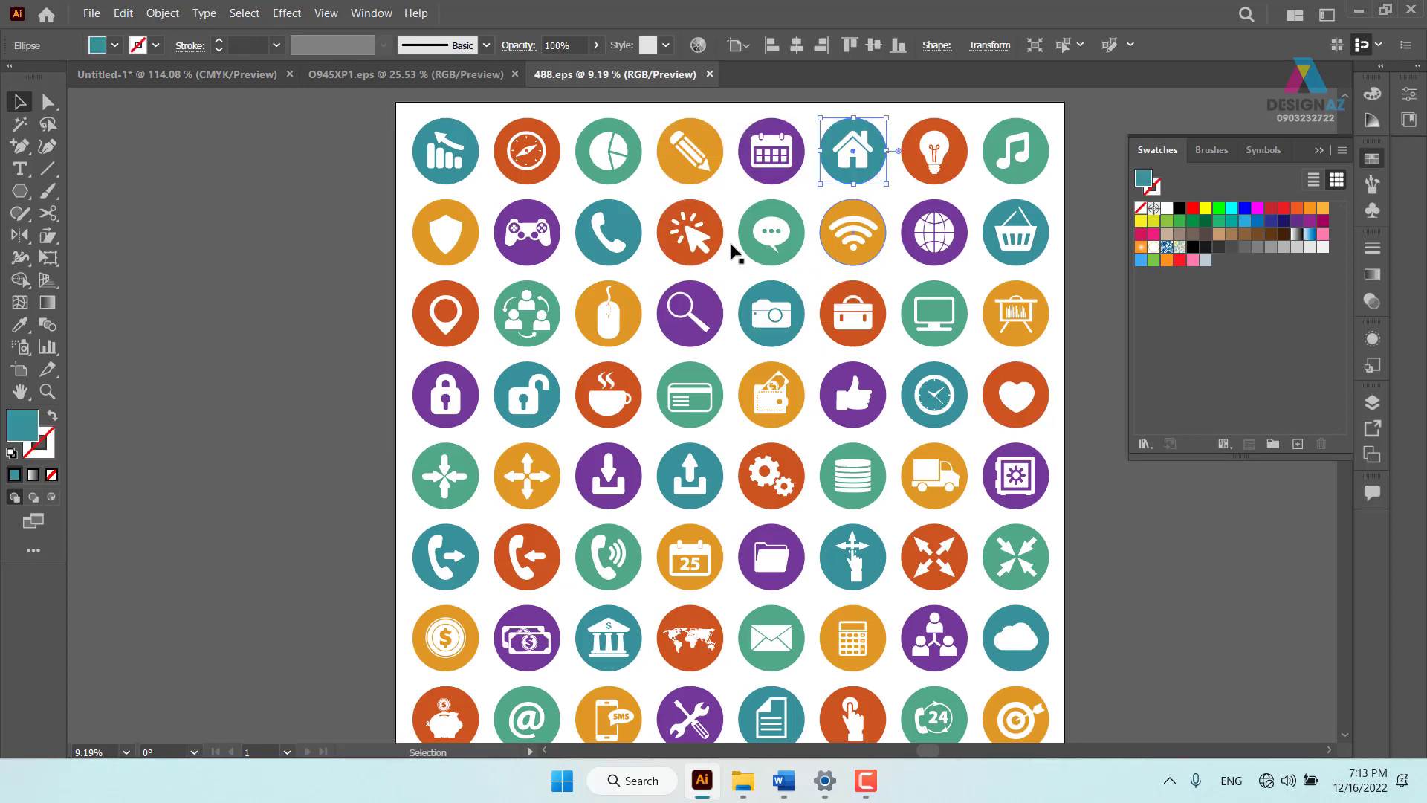
click(214, 75)
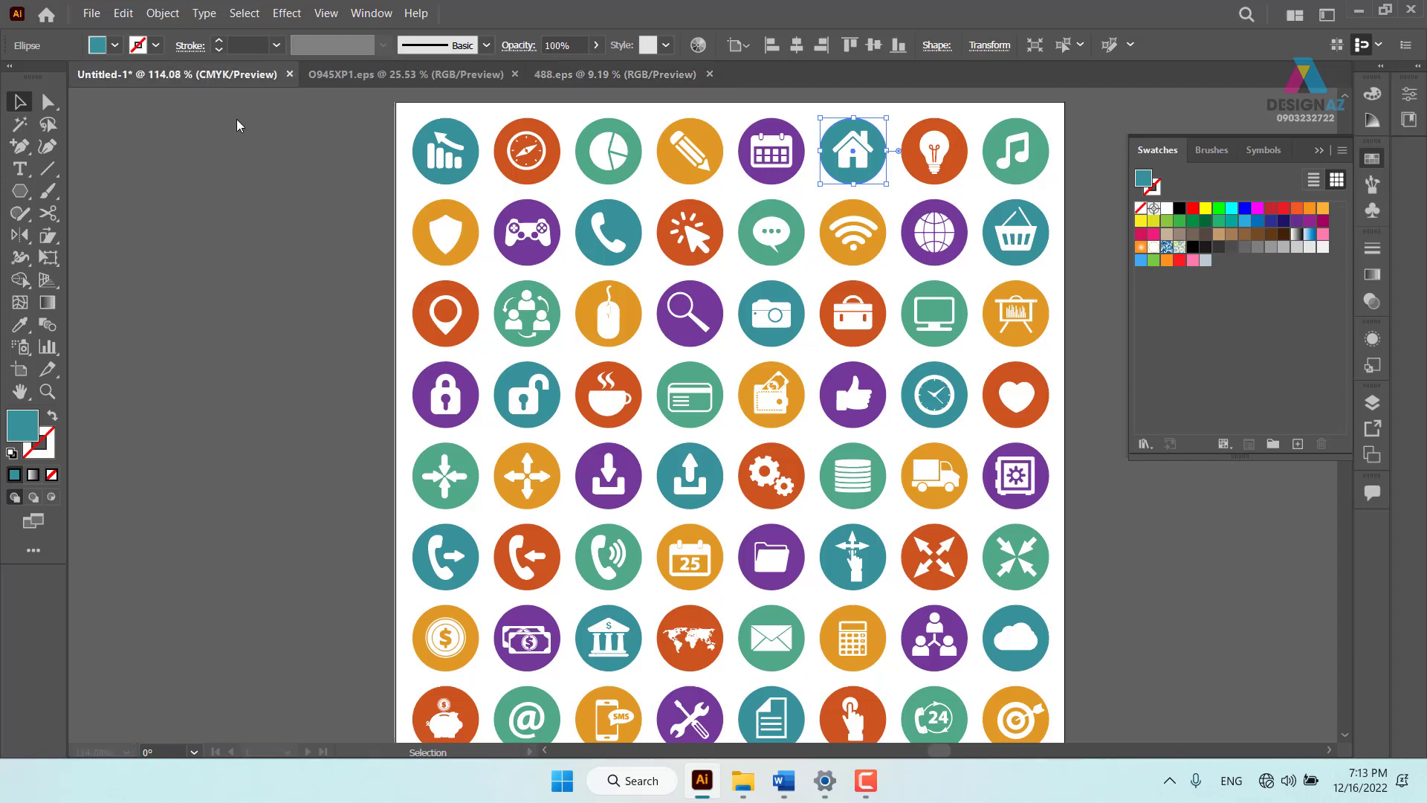
key(ctrl+v)
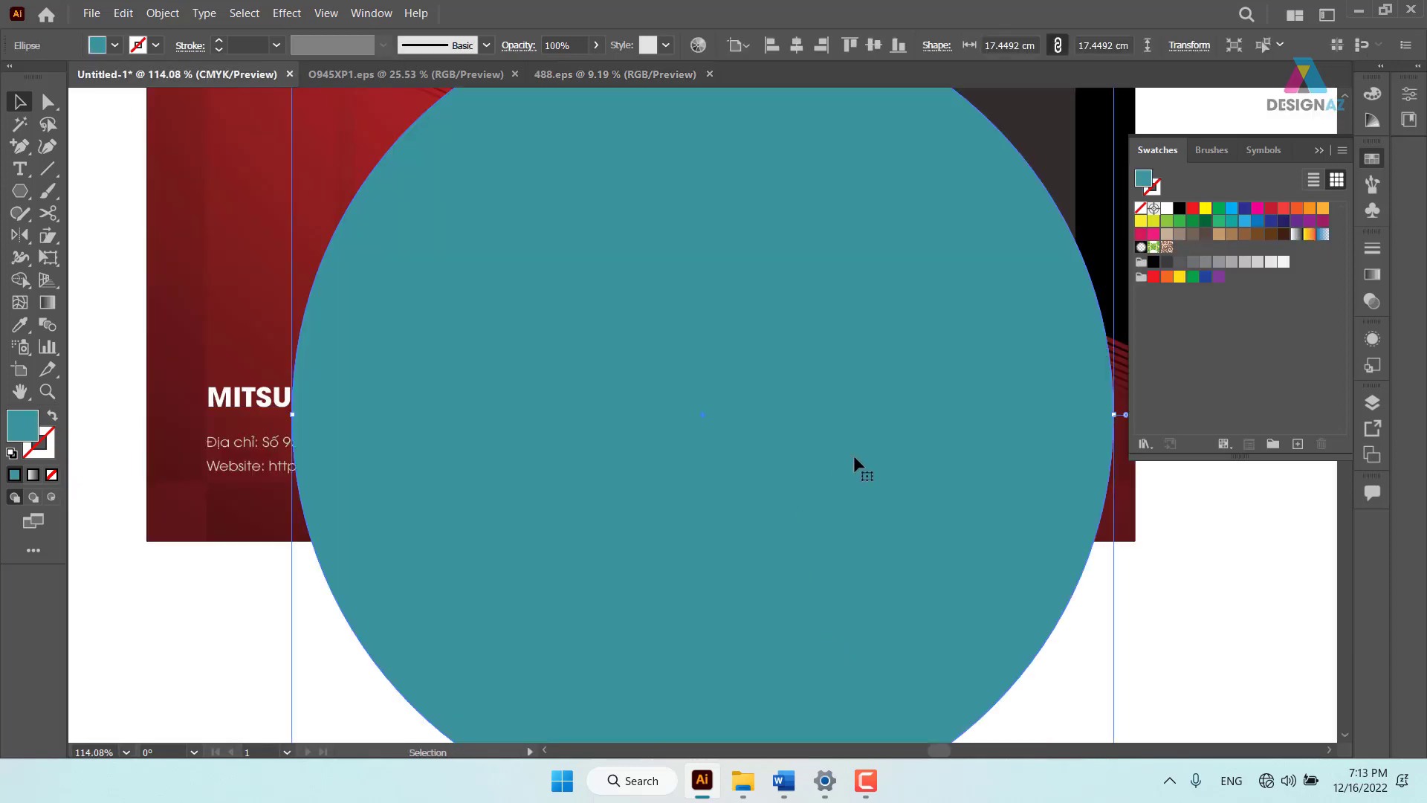
key(ctrl+z)
Delete the icon sheet's white background rectangle and select the complete house icon
click(607, 75)
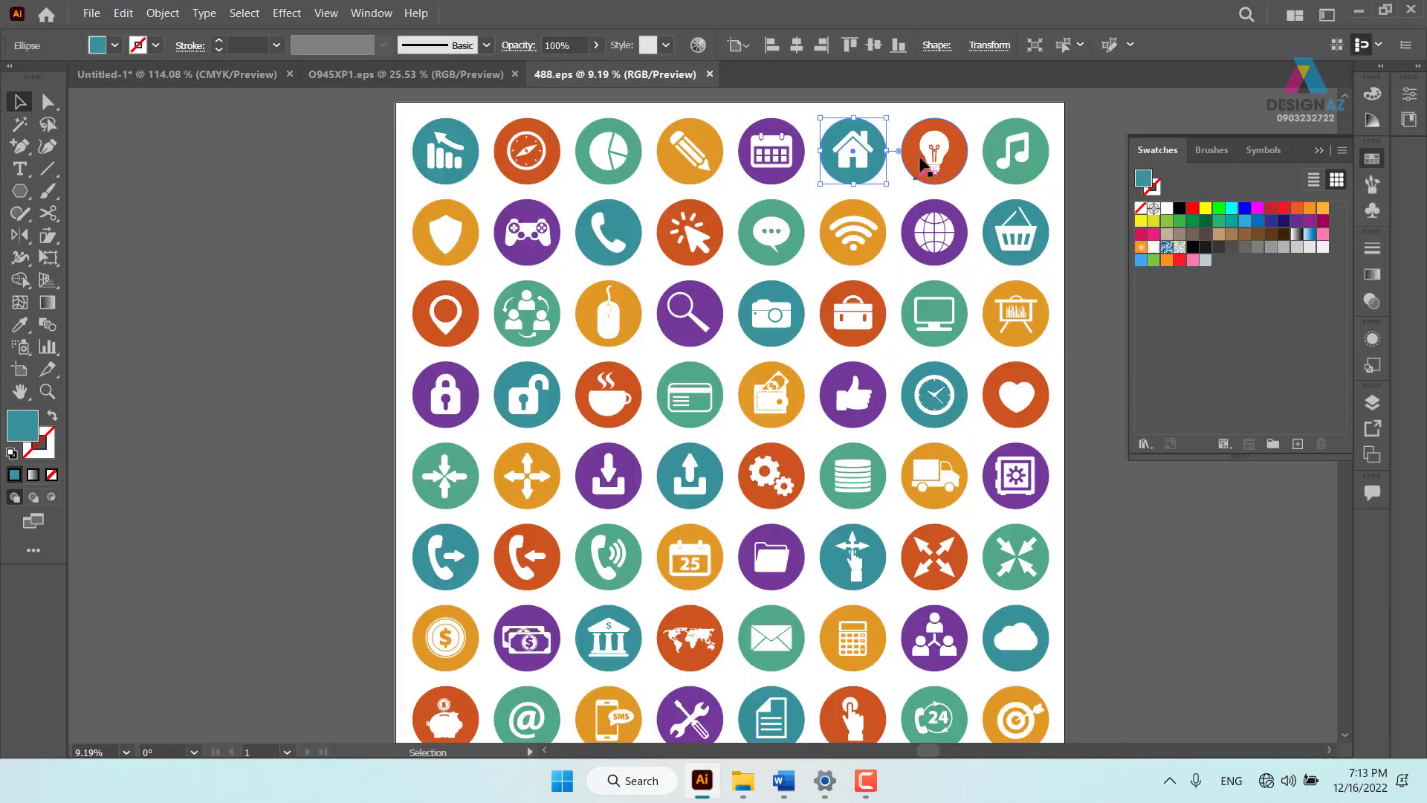
drag(856, 91, 810, 159)
click(797, 153)
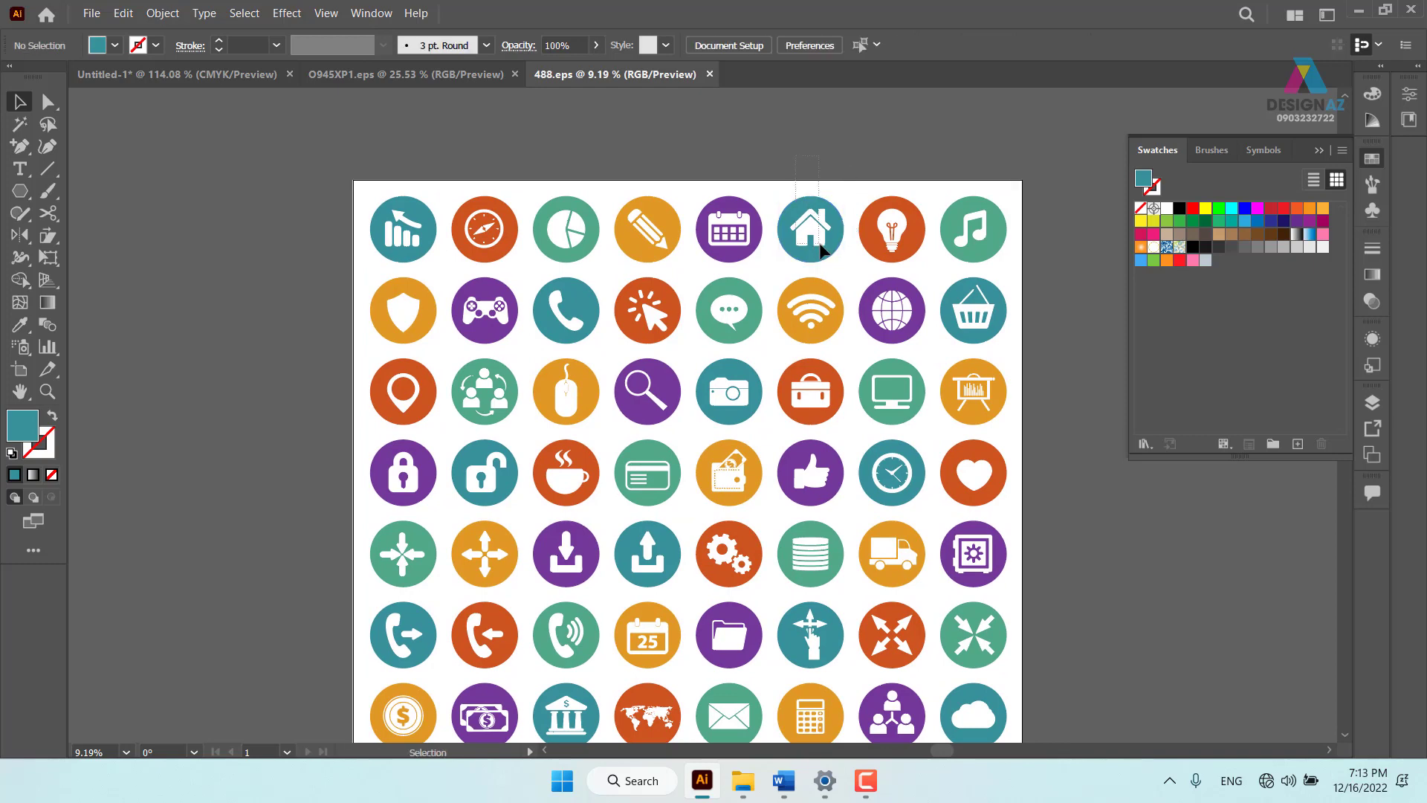
drag(821, 250, 864, 203)
click(857, 190)
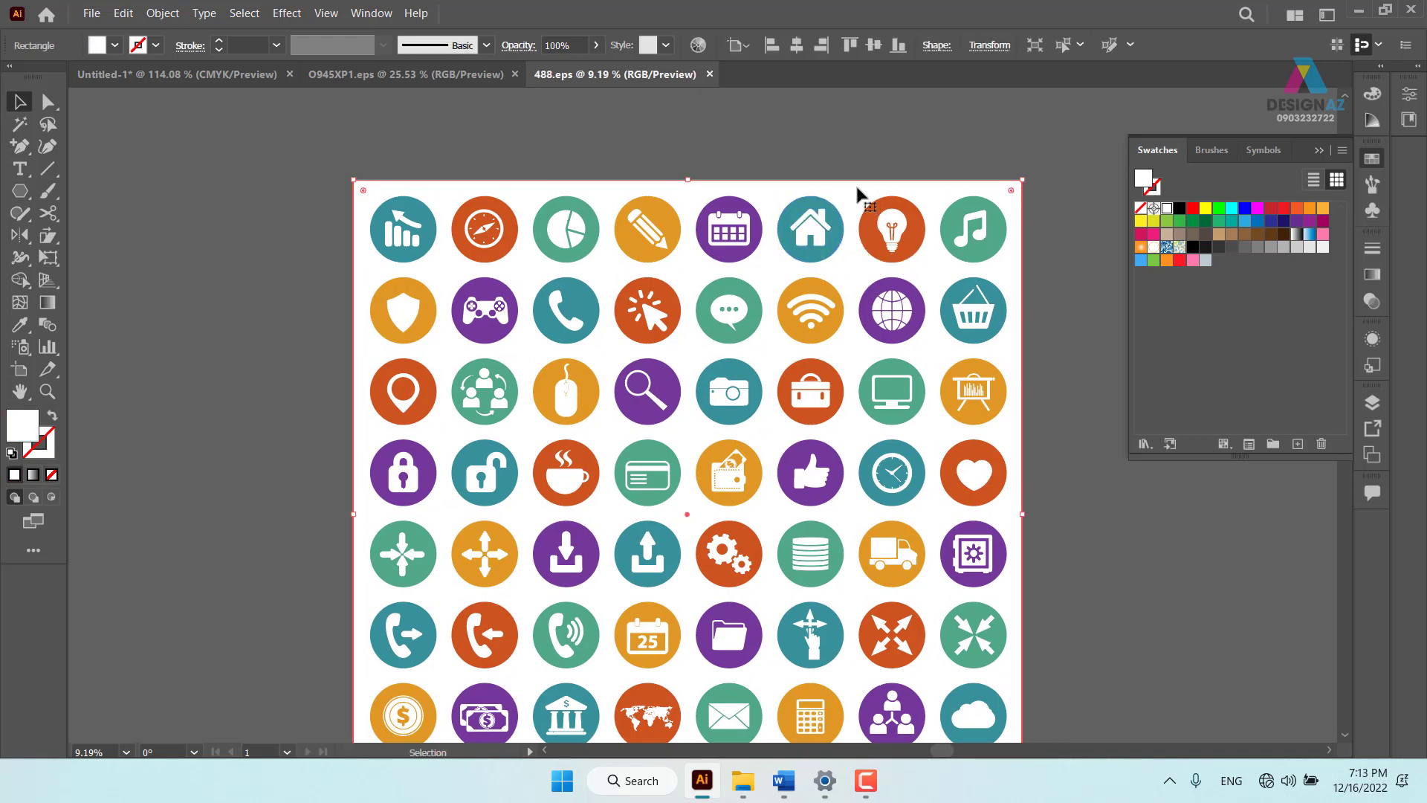
key(Delete)
click(827, 256)
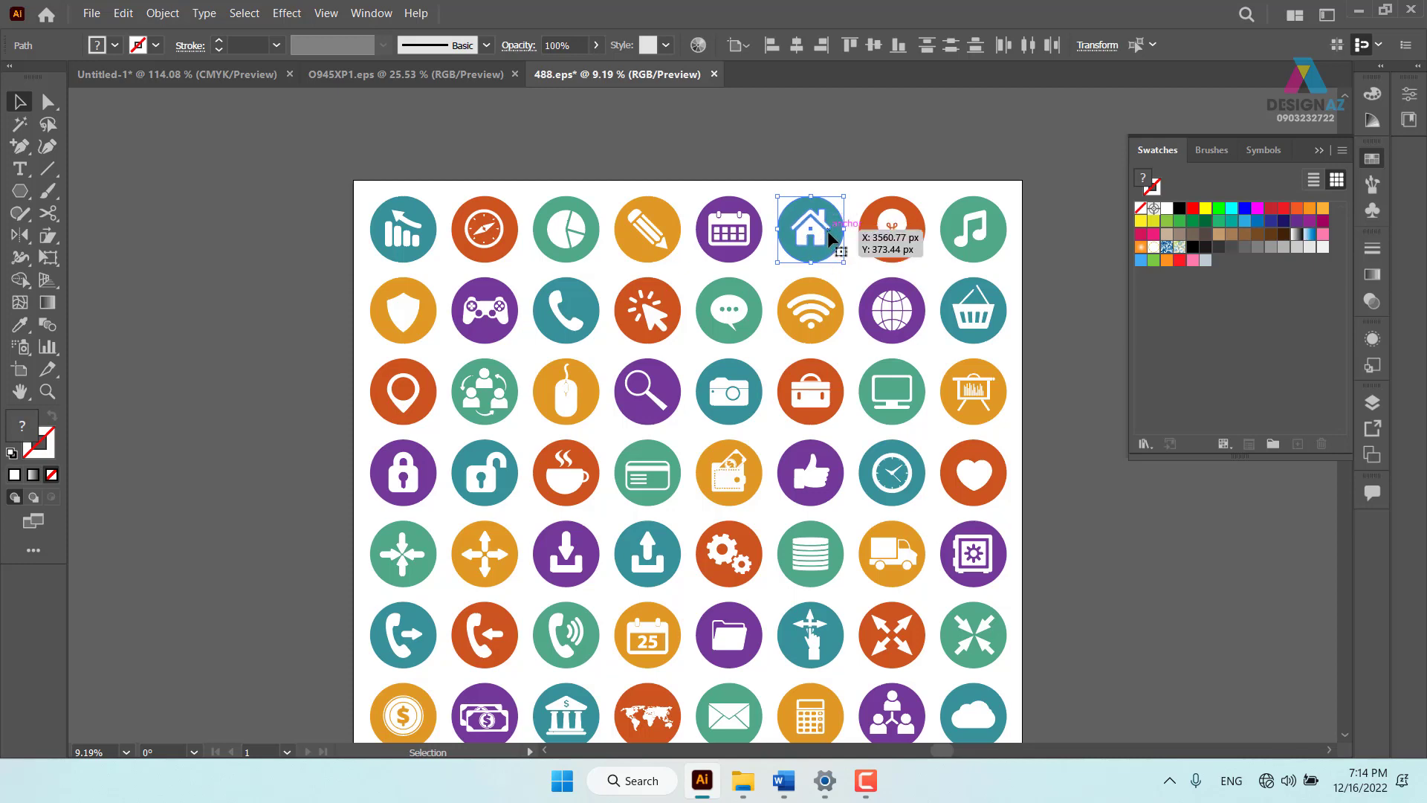
Paste the house icon into the poster and move it below the artwork
click(185, 75)
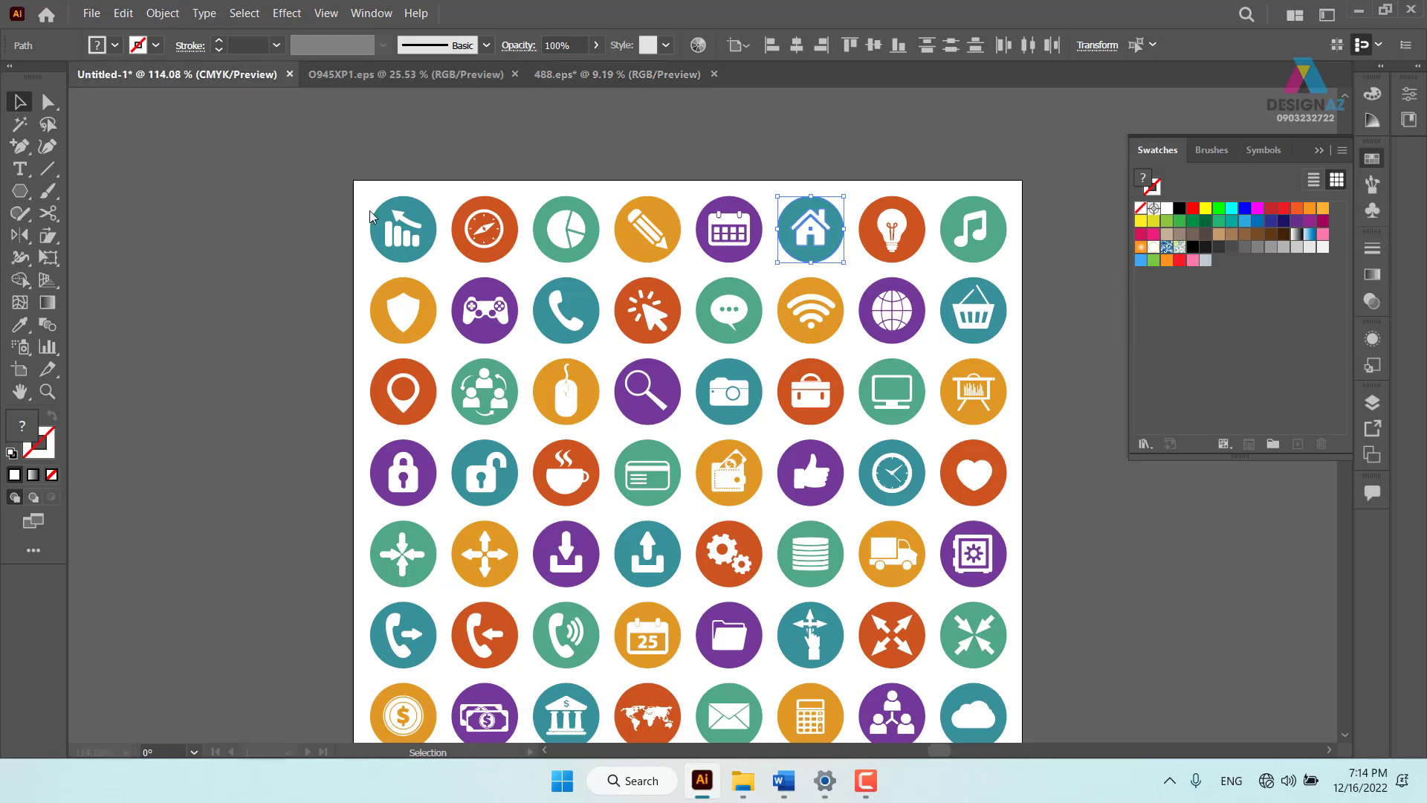
key(ctrl+v)
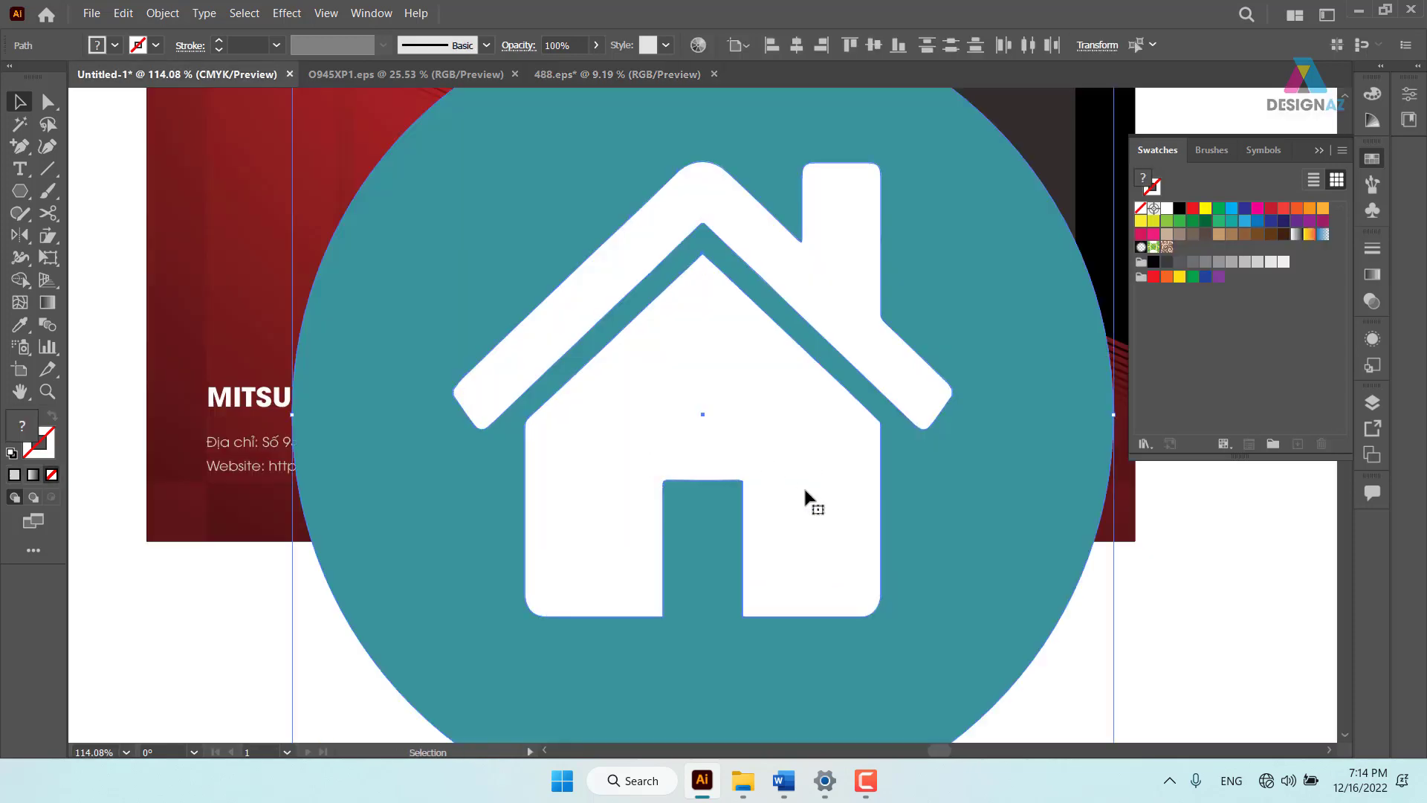
key(ctrl+minus)
key(ctrl+minus)
key(ctrl+minus)
key(v)
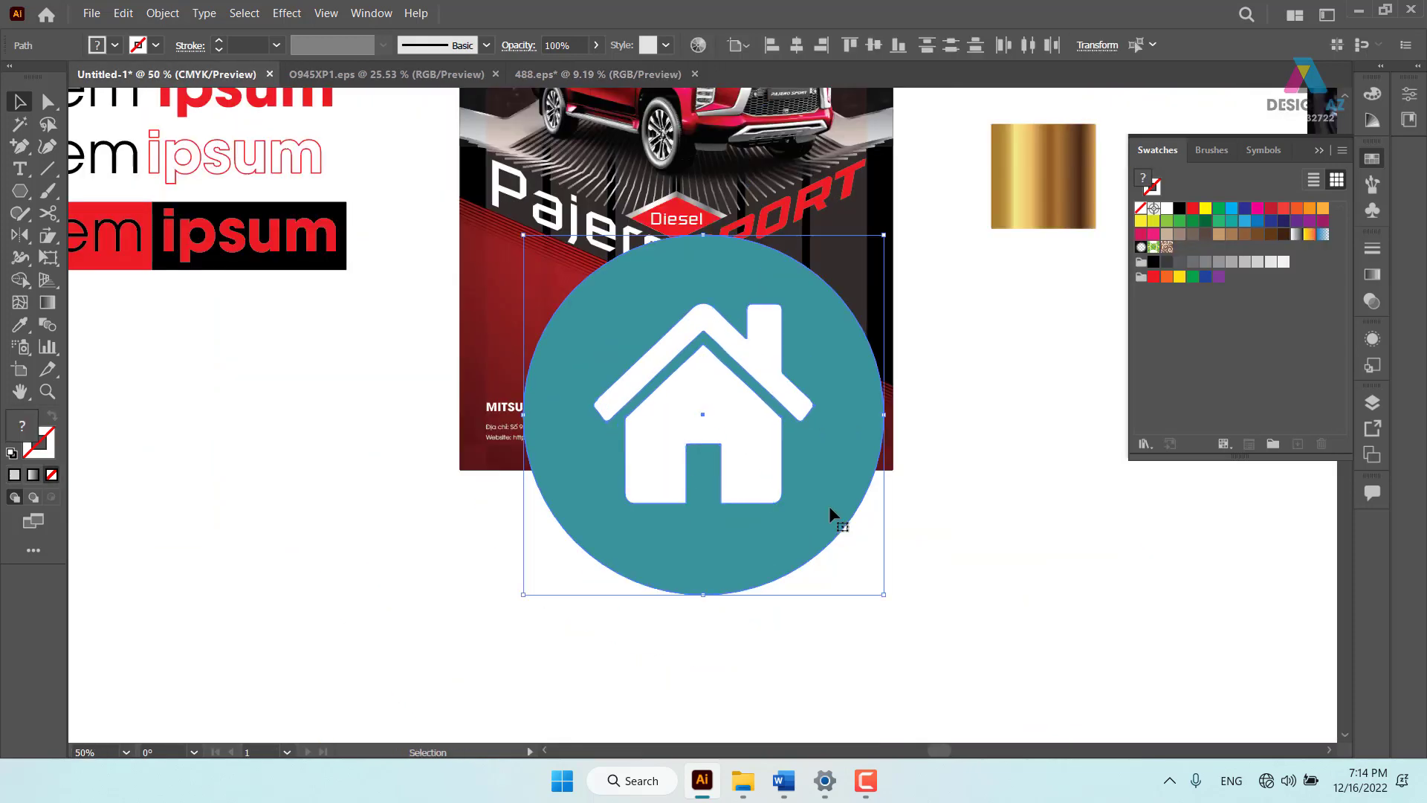
mouse_move(828, 505)
mouse_down()
mouse_move(380, 488)
mouse_move(1035, 622)
mouse_up()
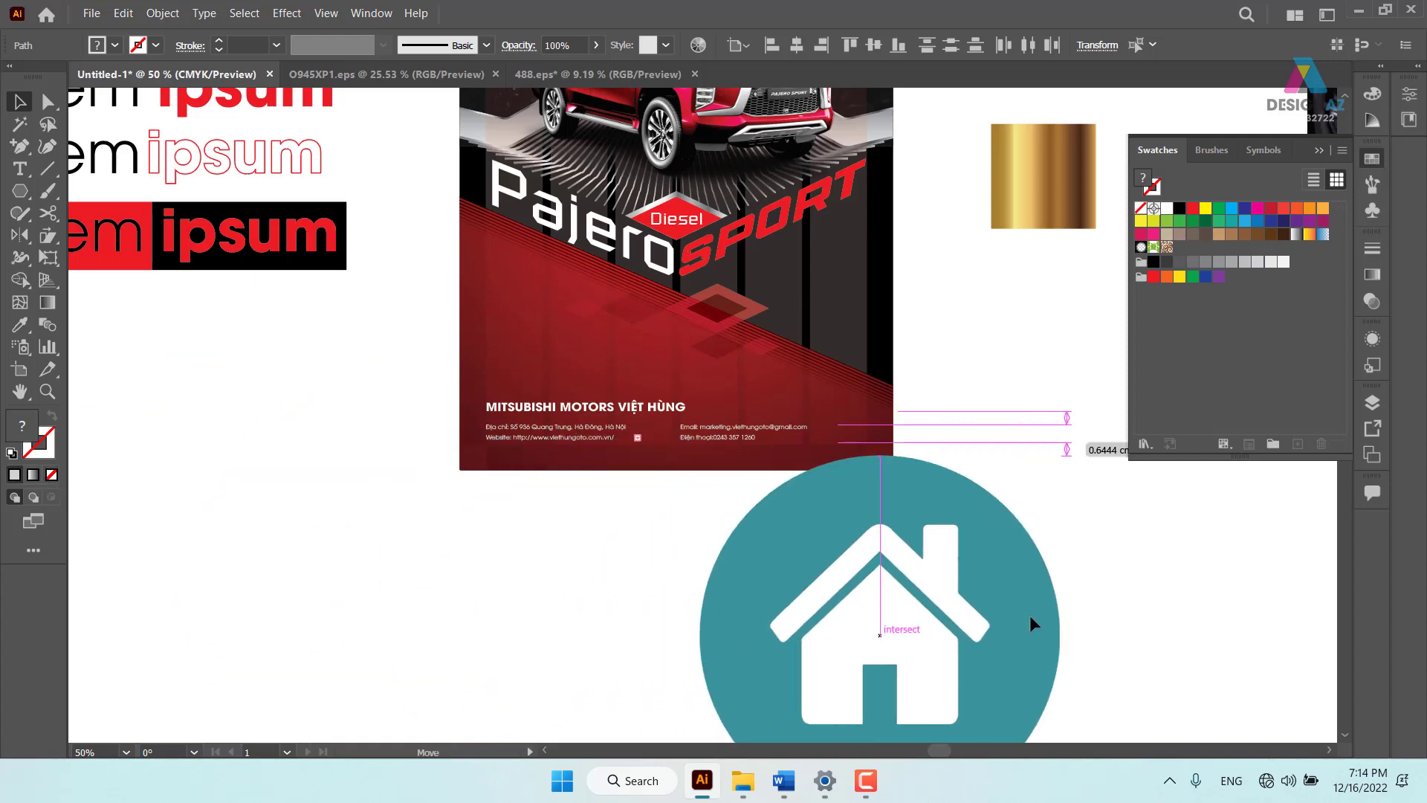
scroll(1036, 621, down, 5)
scroll(1036, 621, right, 5)
click(1028, 512)
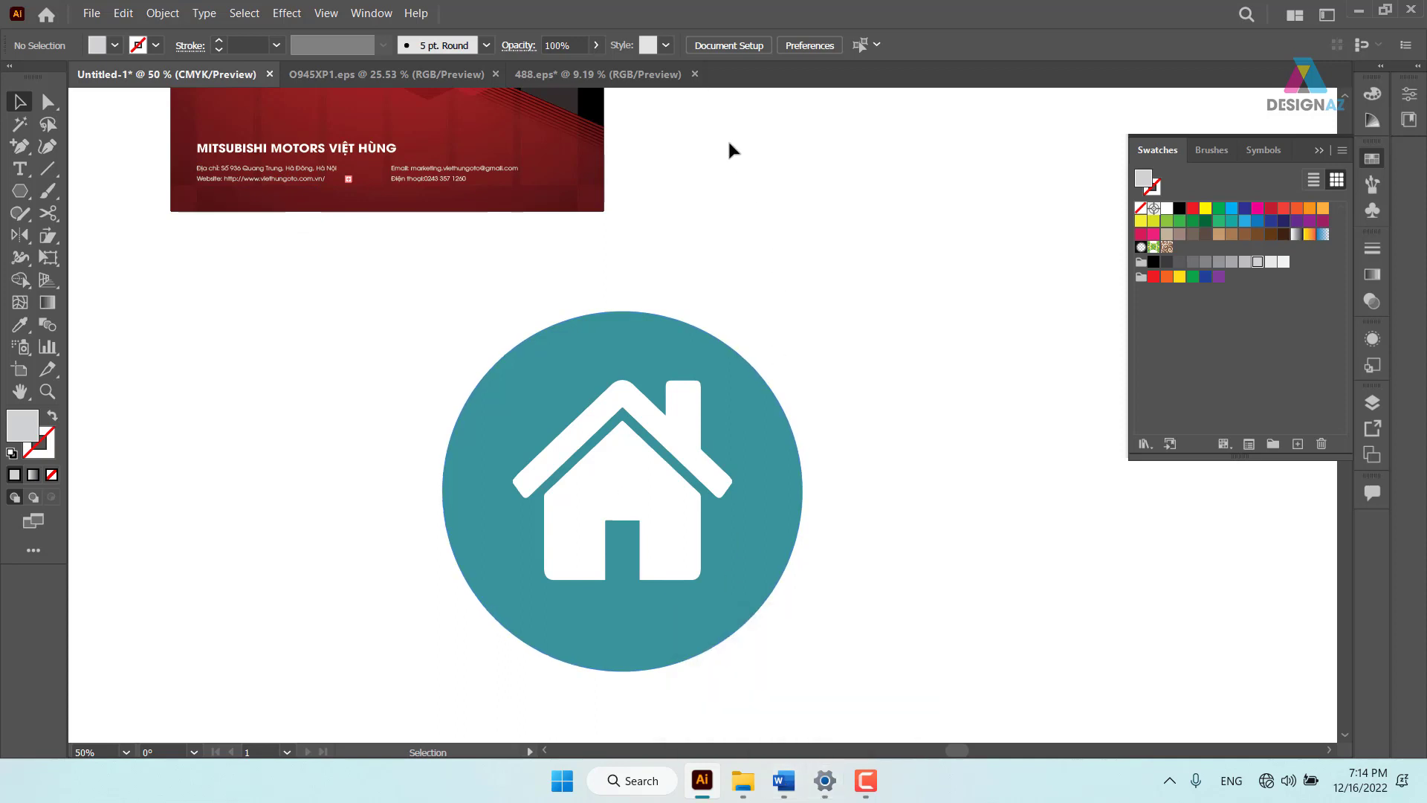
Copy the purple globe icon into the poster, right of the house
click(617, 74)
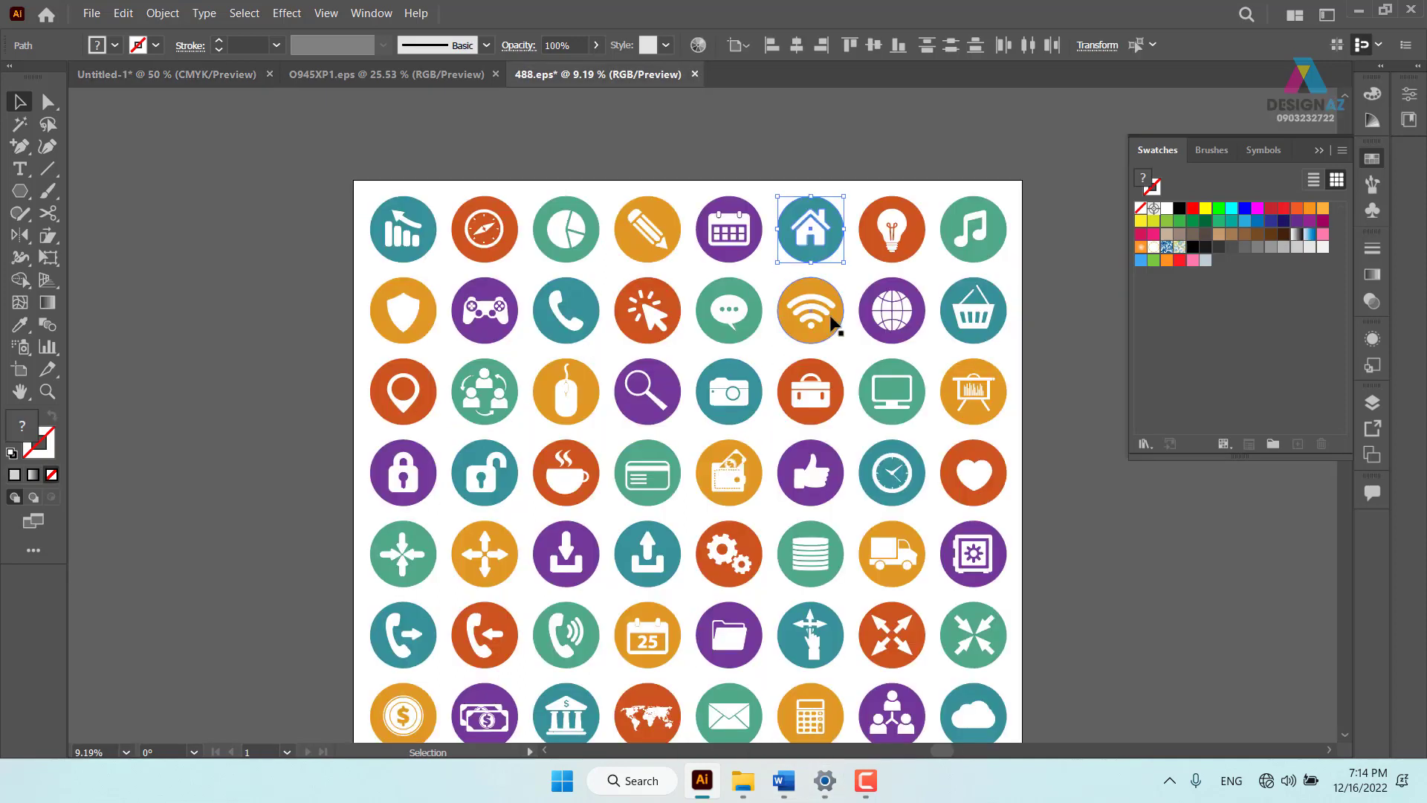
click(931, 318)
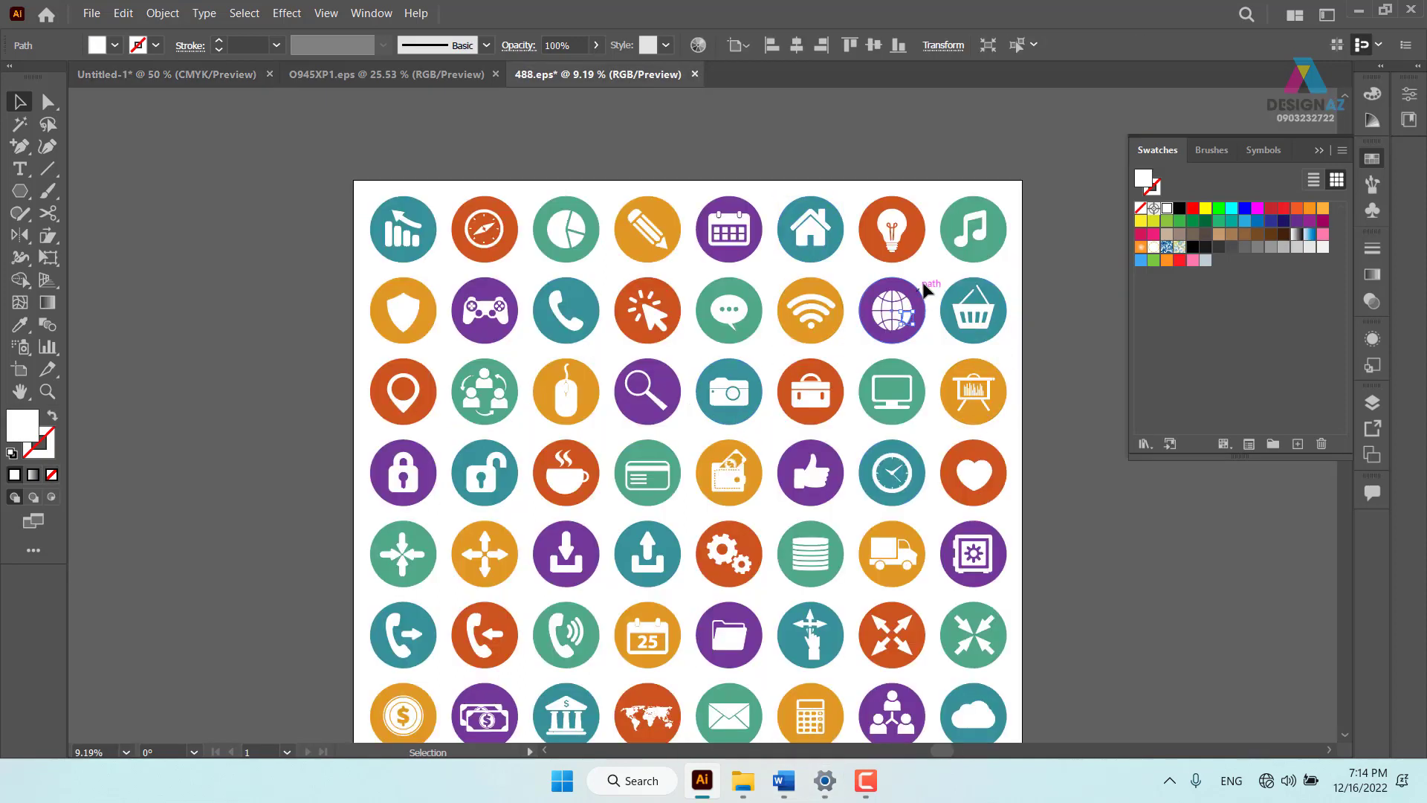
click(874, 336)
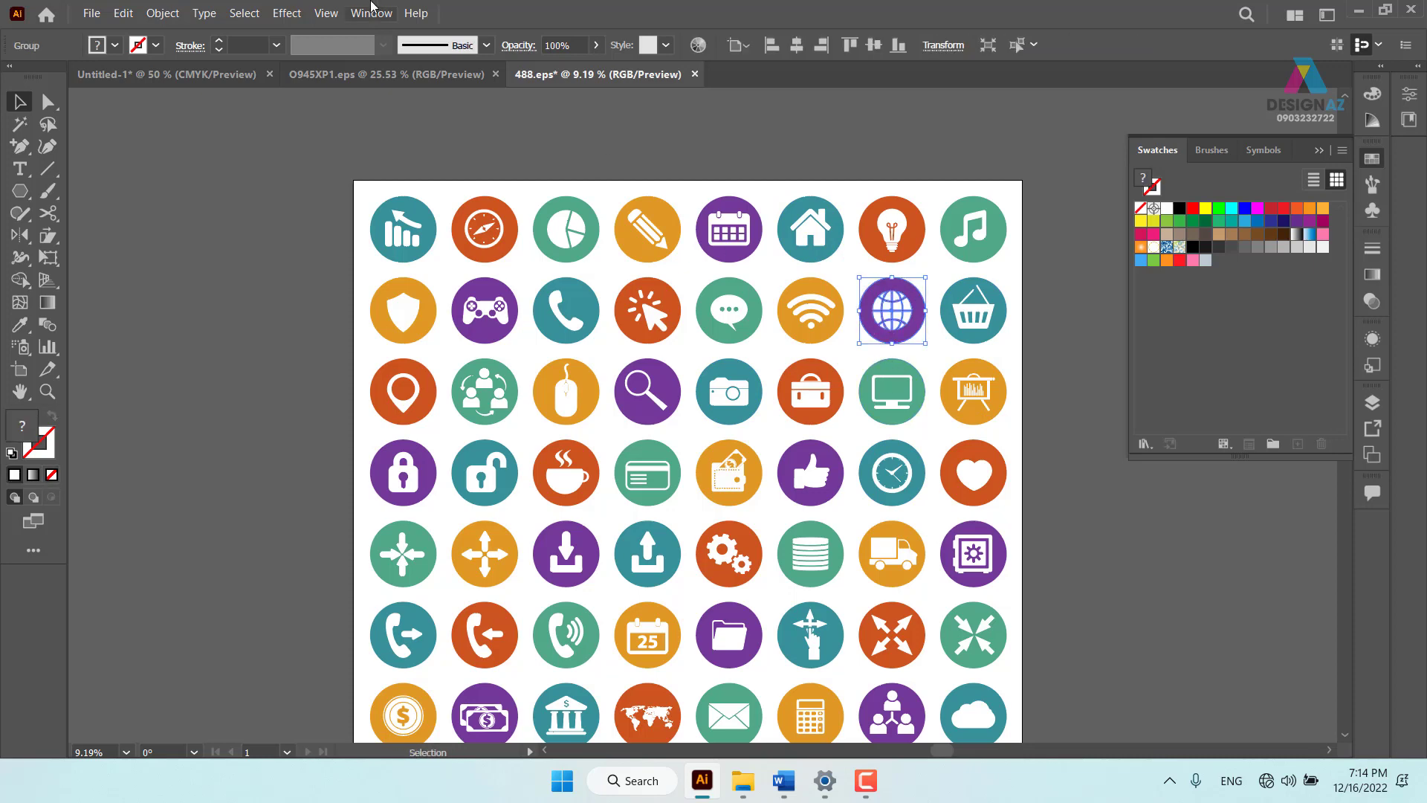
click(184, 74)
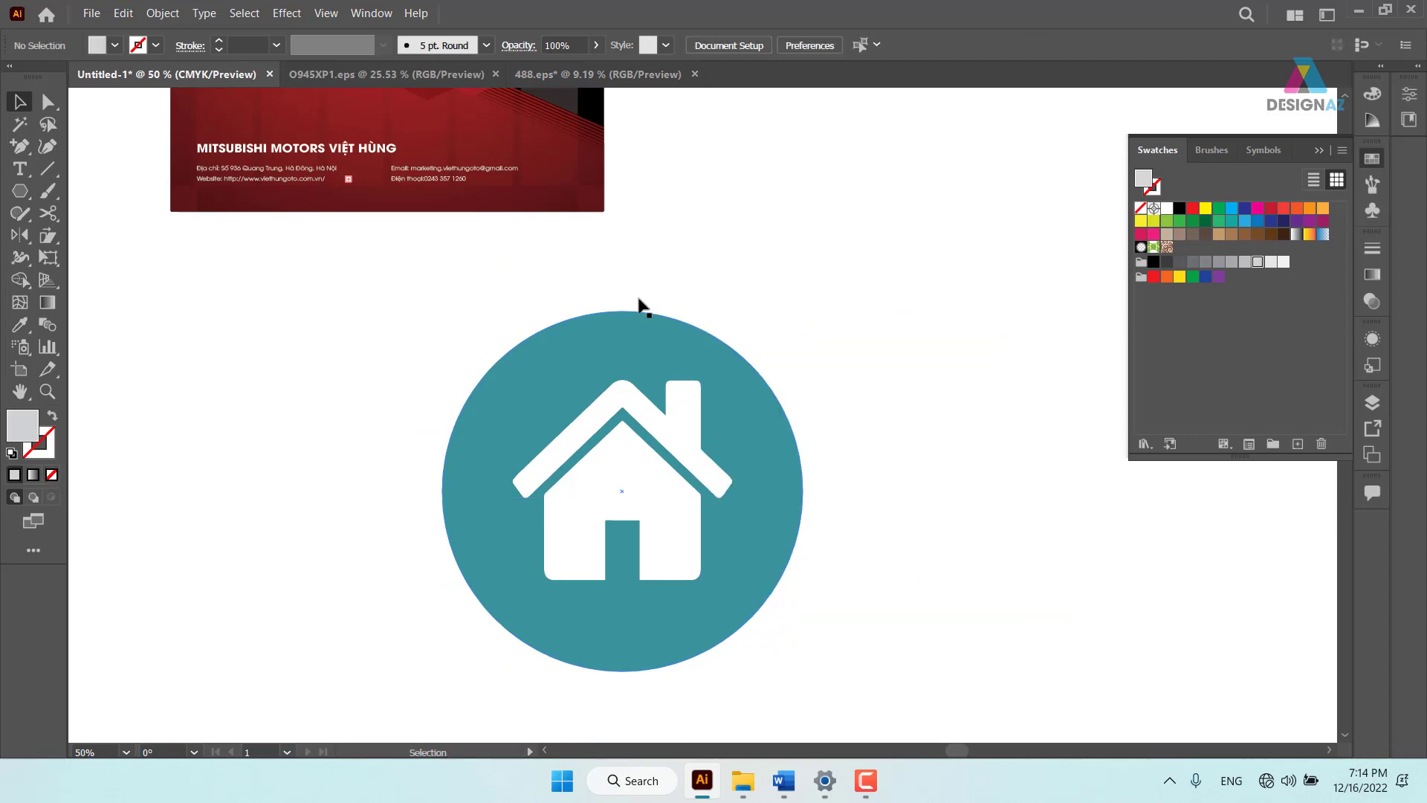
click(527, 75)
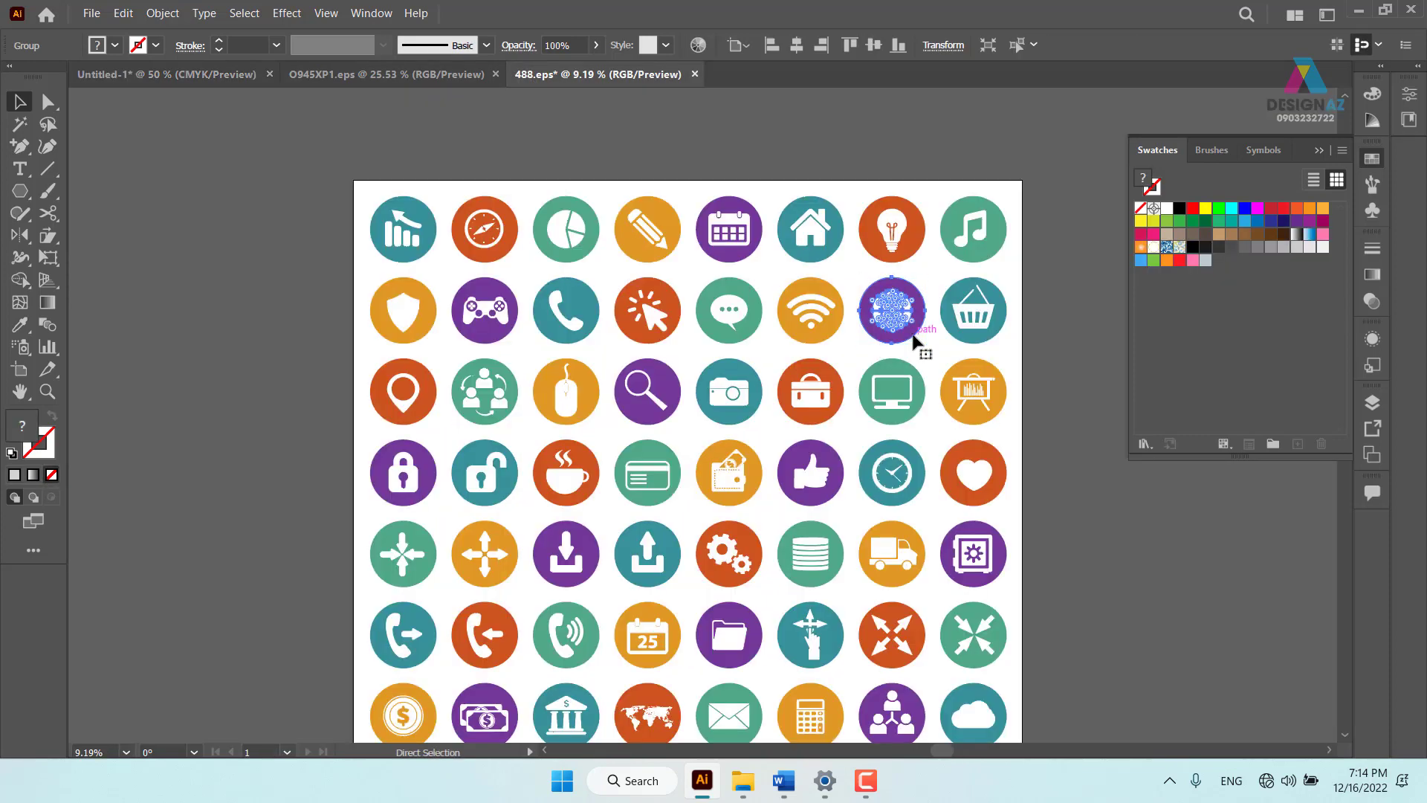
click(171, 74)
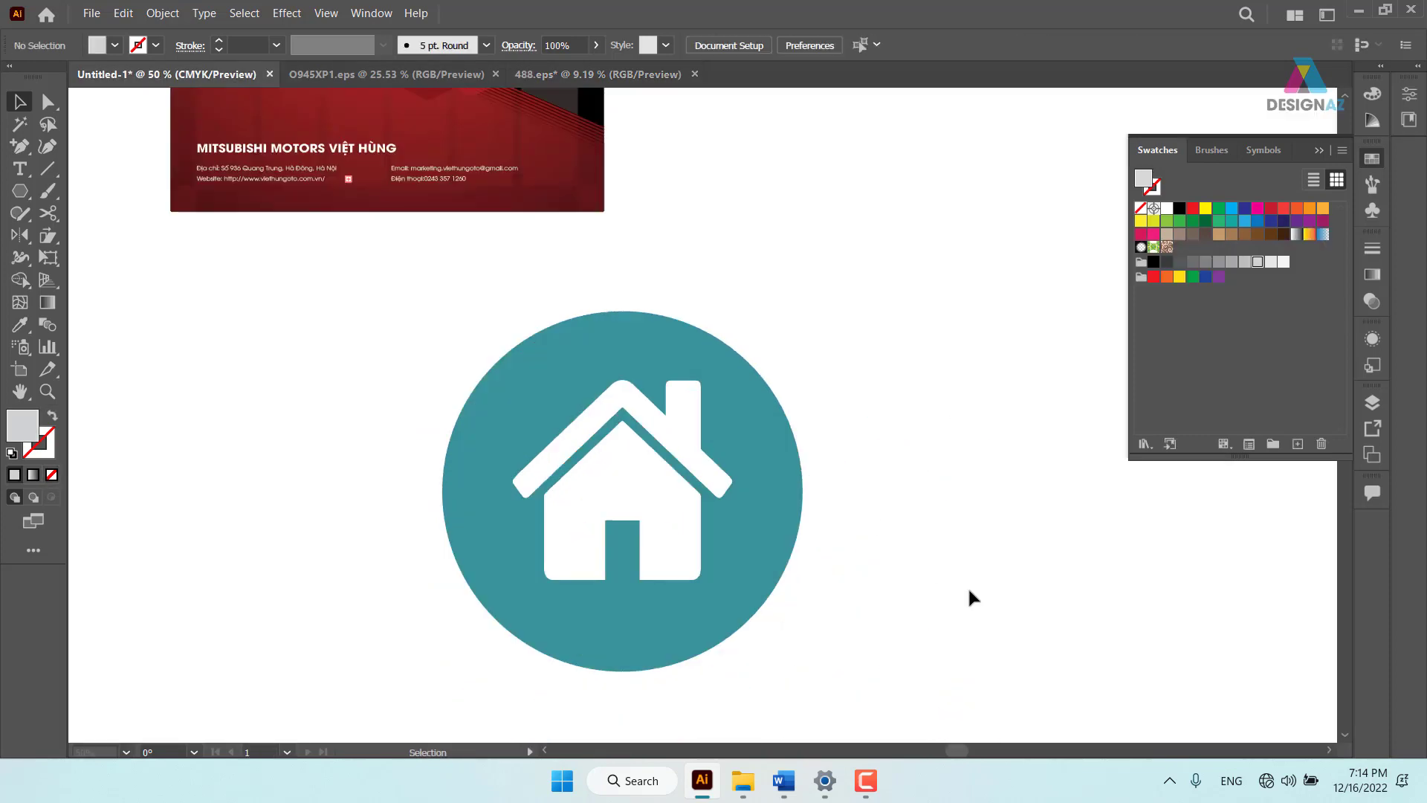
key(ctrl+v)
mouse_move(737, 463)
mouse_down()
mouse_move(1025, 571)
mouse_move(875, 563)
mouse_up()
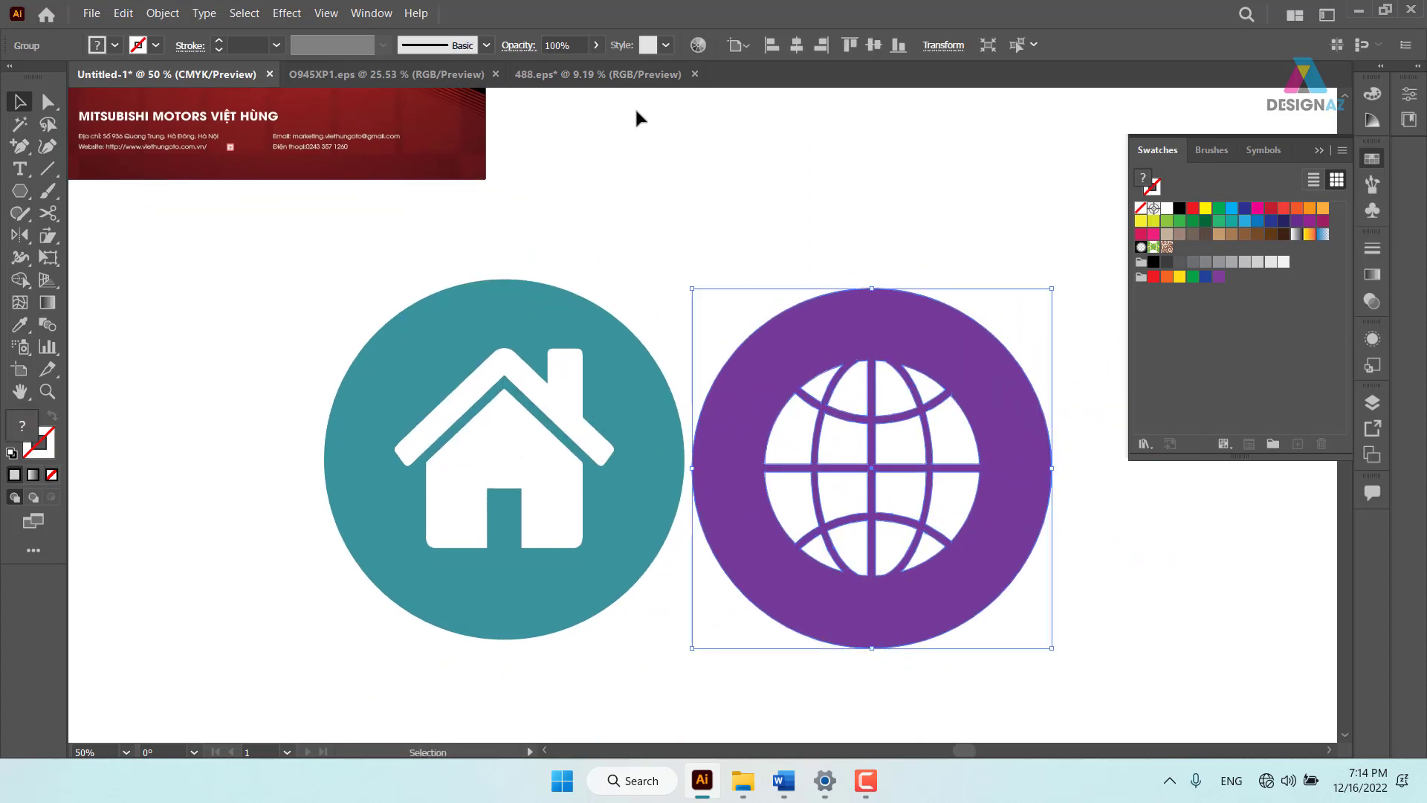
Copy the green phone icon into the poster, left of the house
click(631, 74)
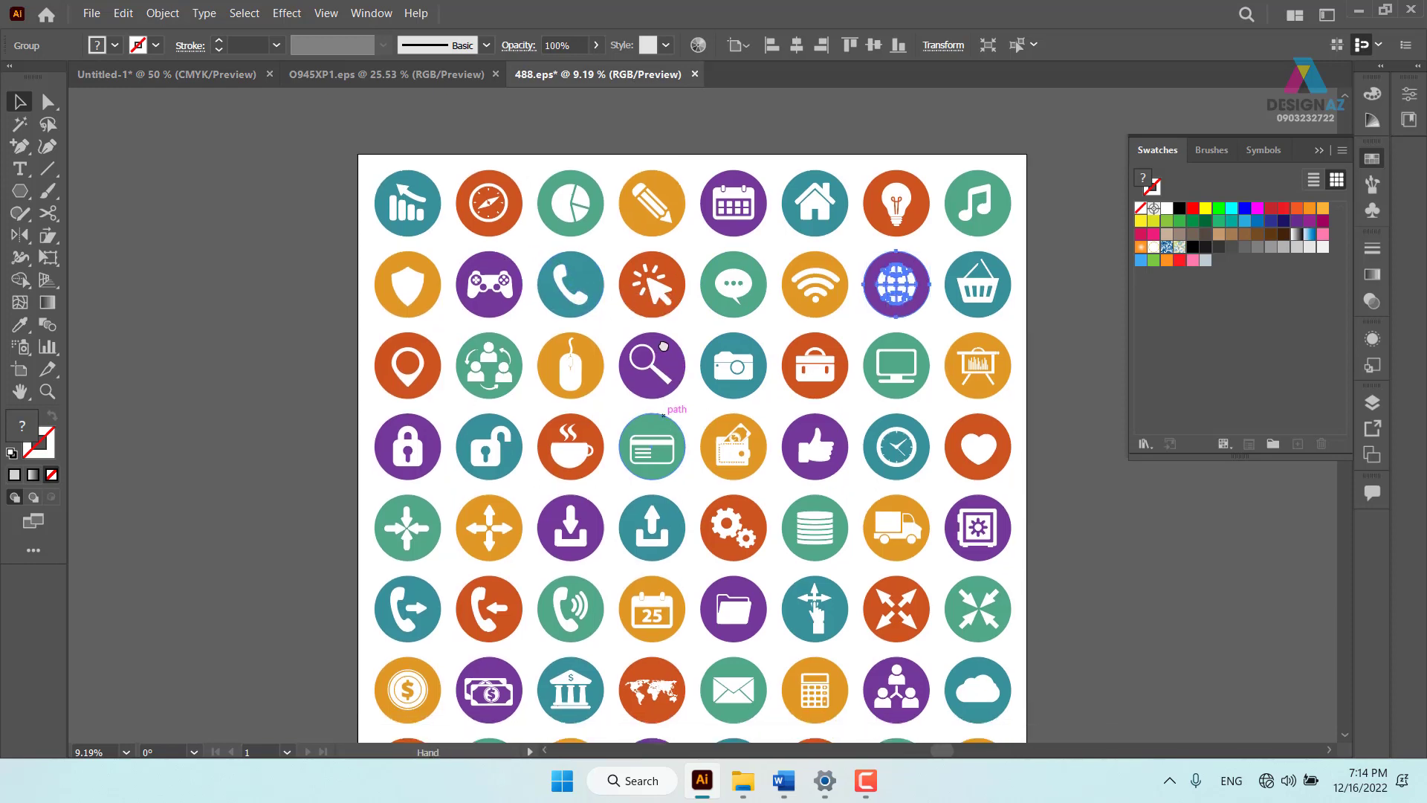
scroll(572, 364, down, 5)
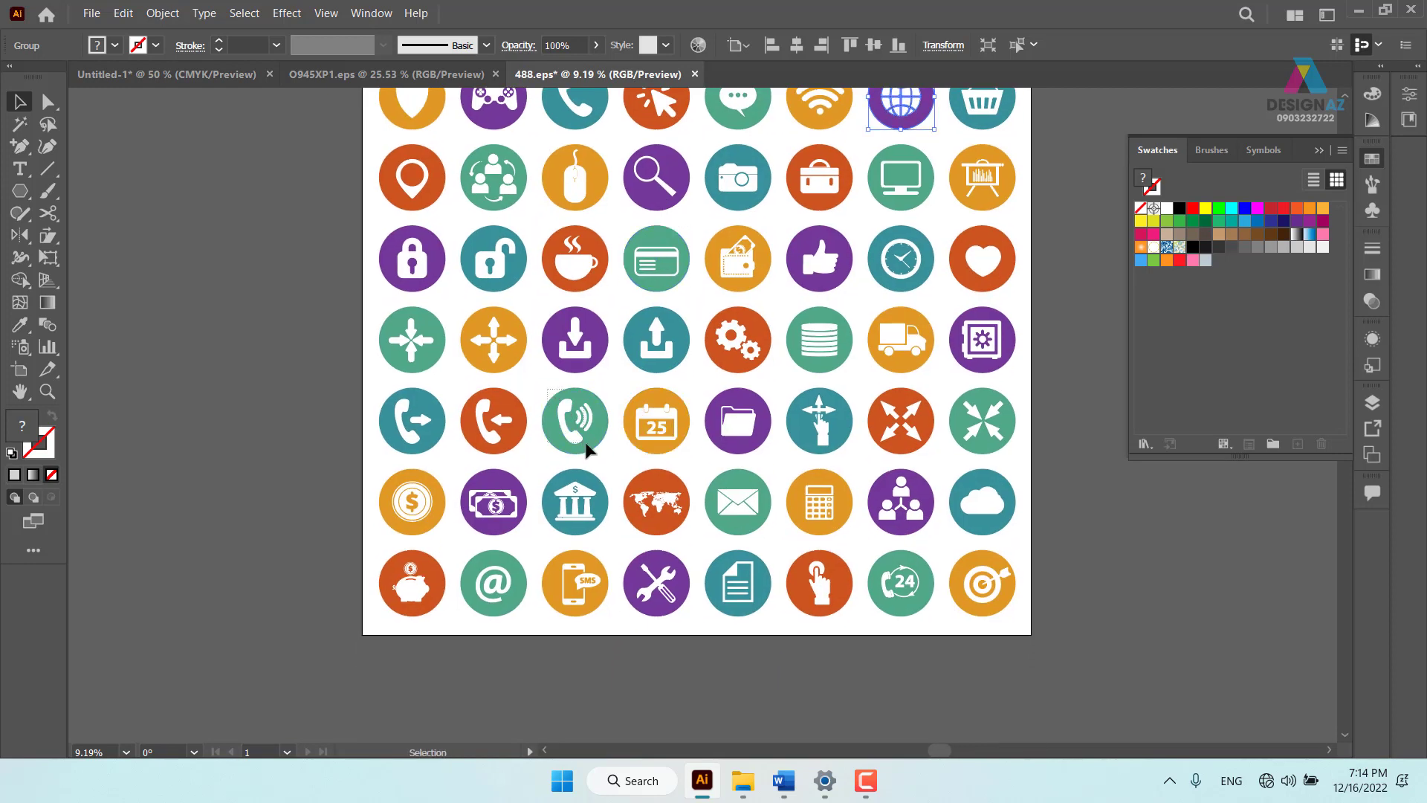
click(586, 449)
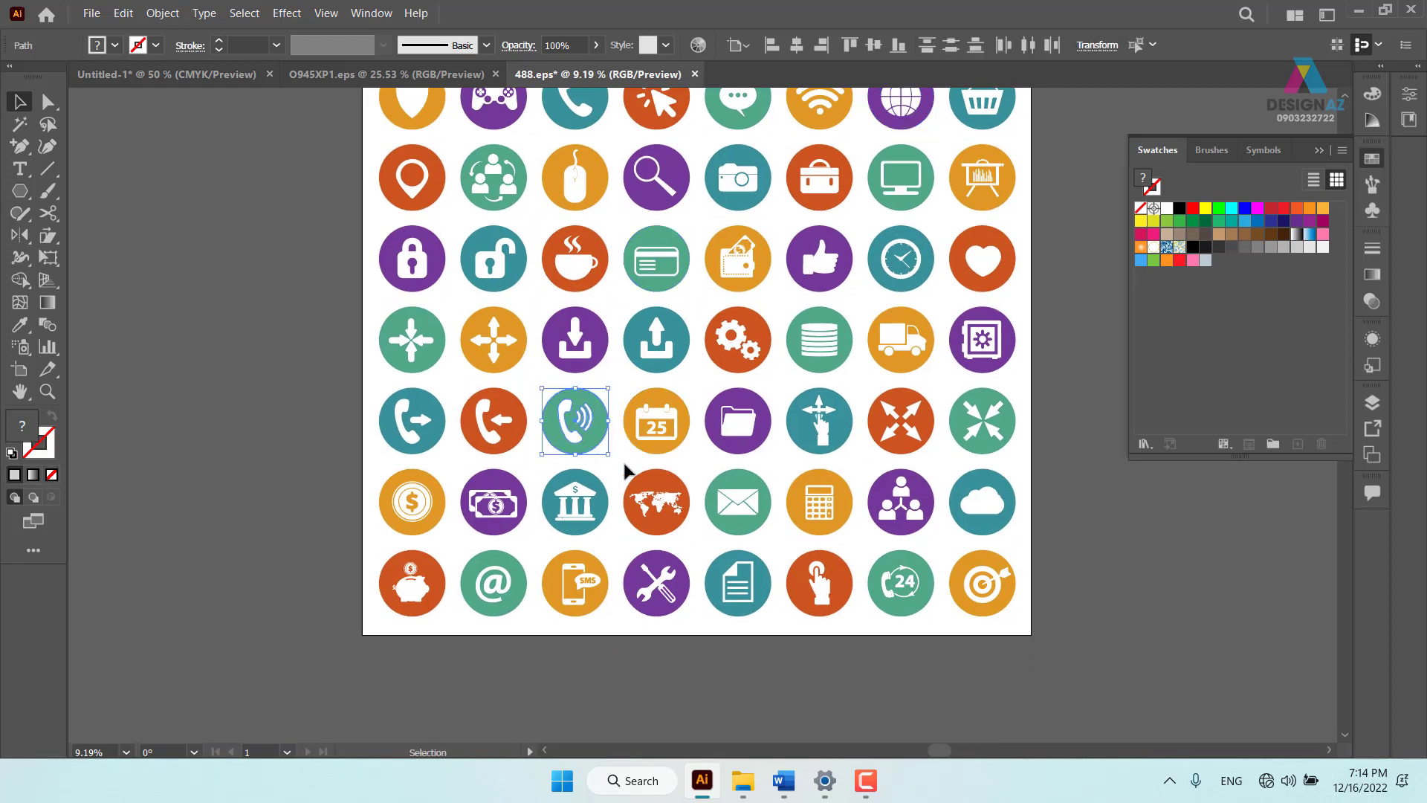
click(194, 78)
key(ctrl+v)
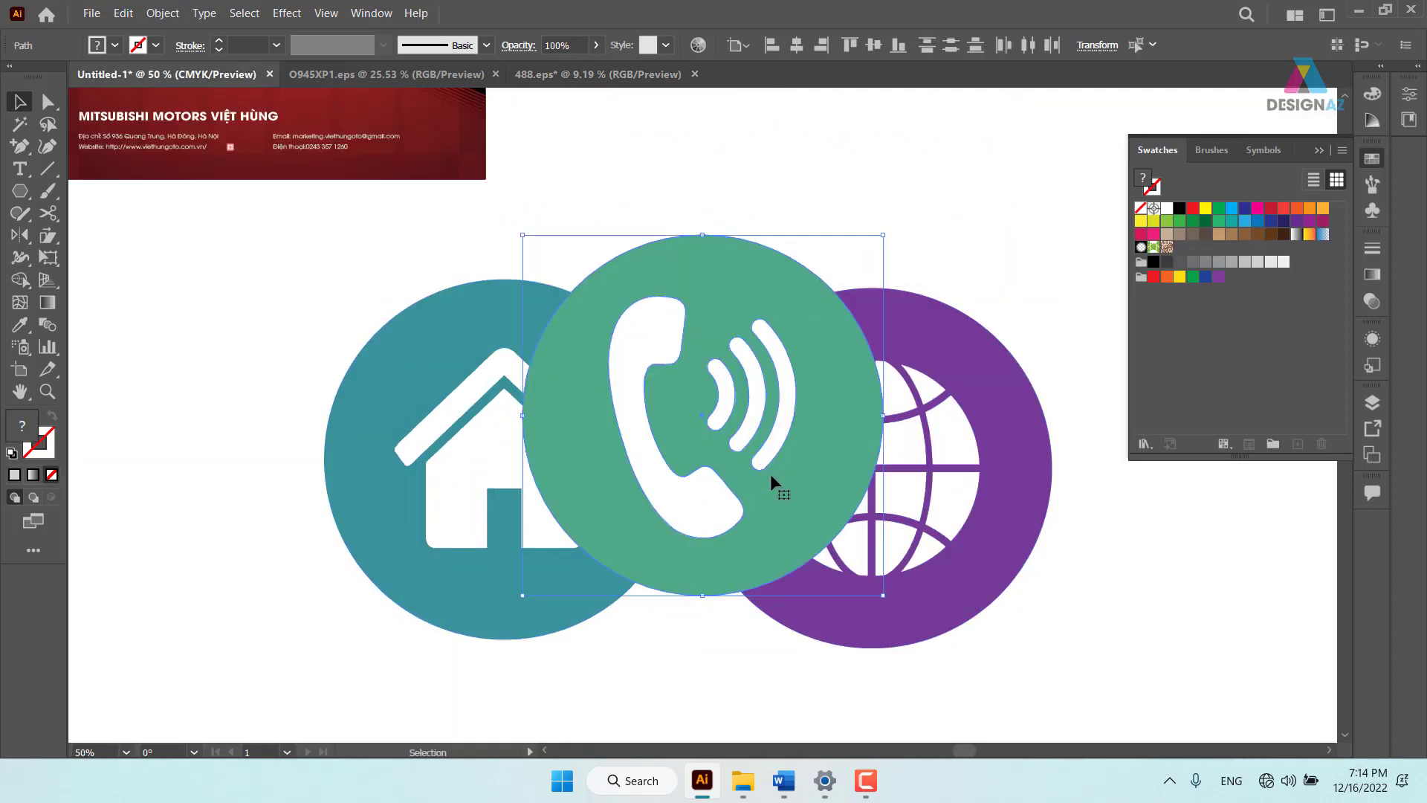
drag(771, 476, 253, 502)
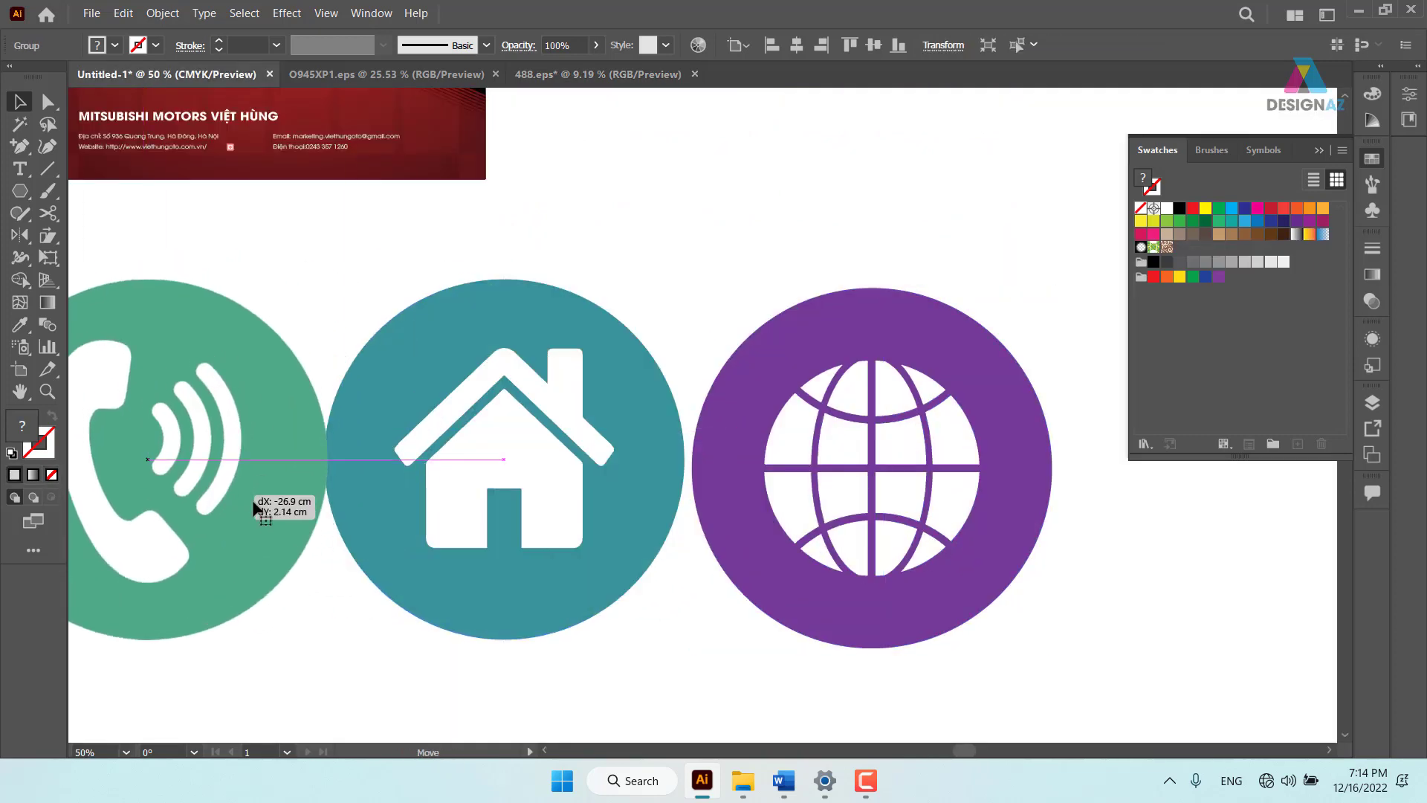
scroll(446, 408, up, 3)
key(z)
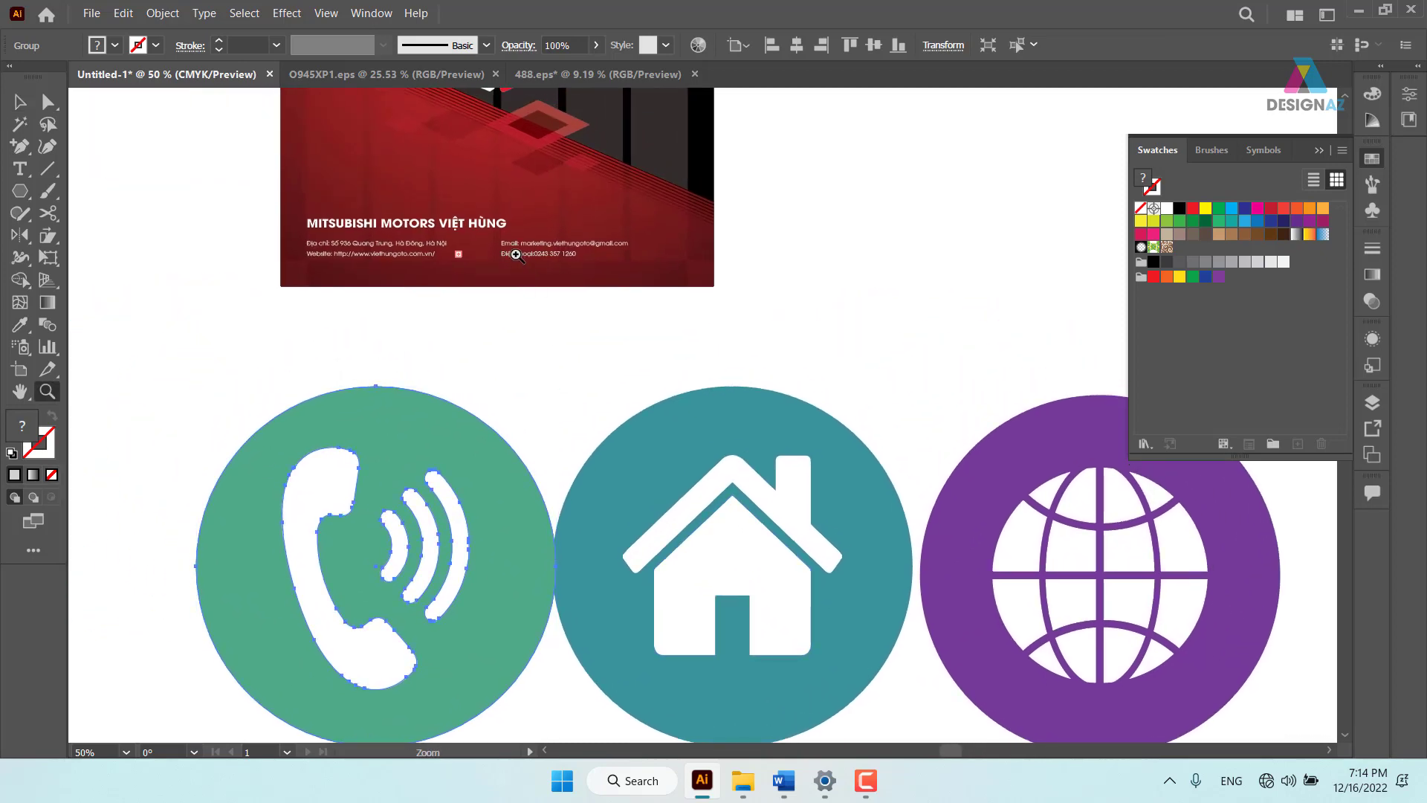
Copy the green envelope icon from the icon sheet into the poster
click(594, 74)
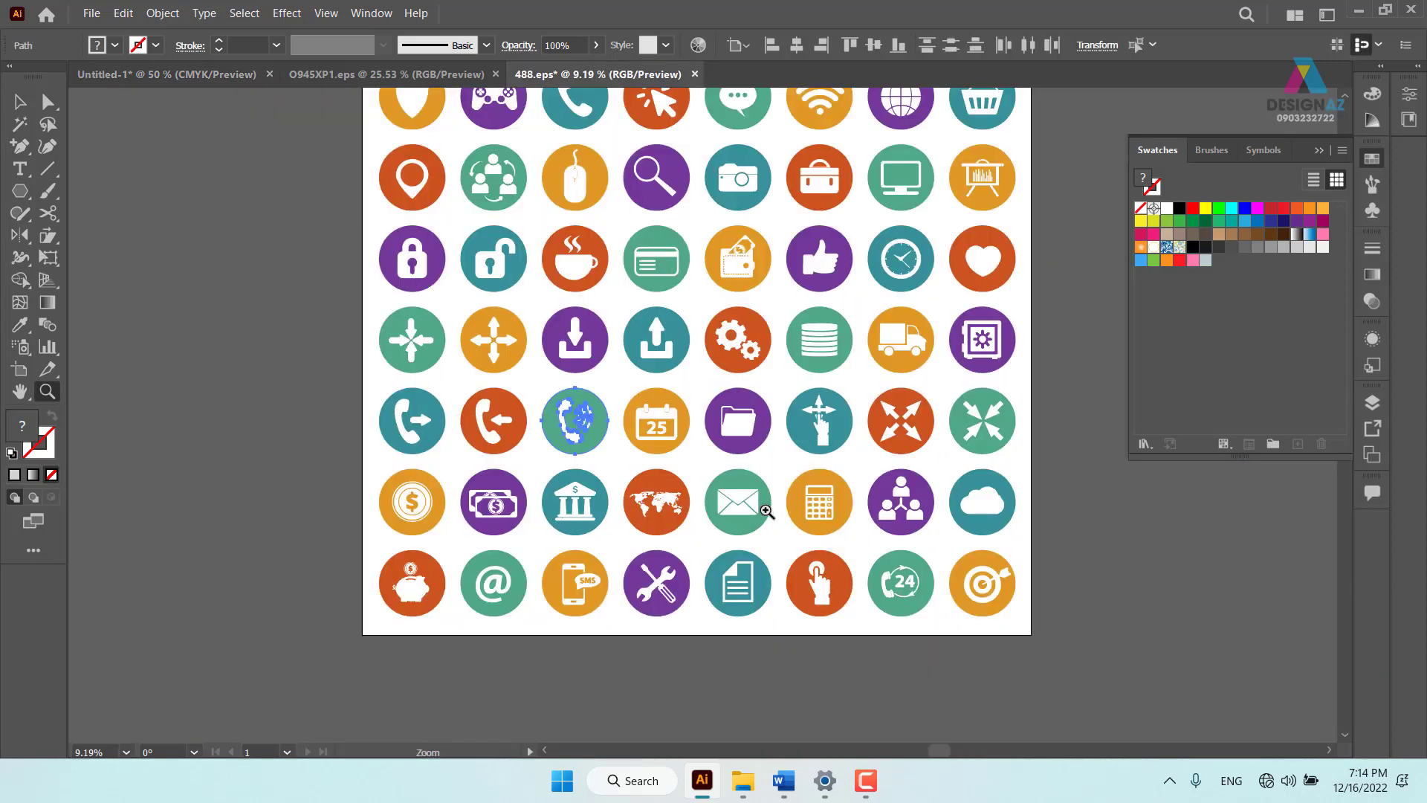
click(19, 101)
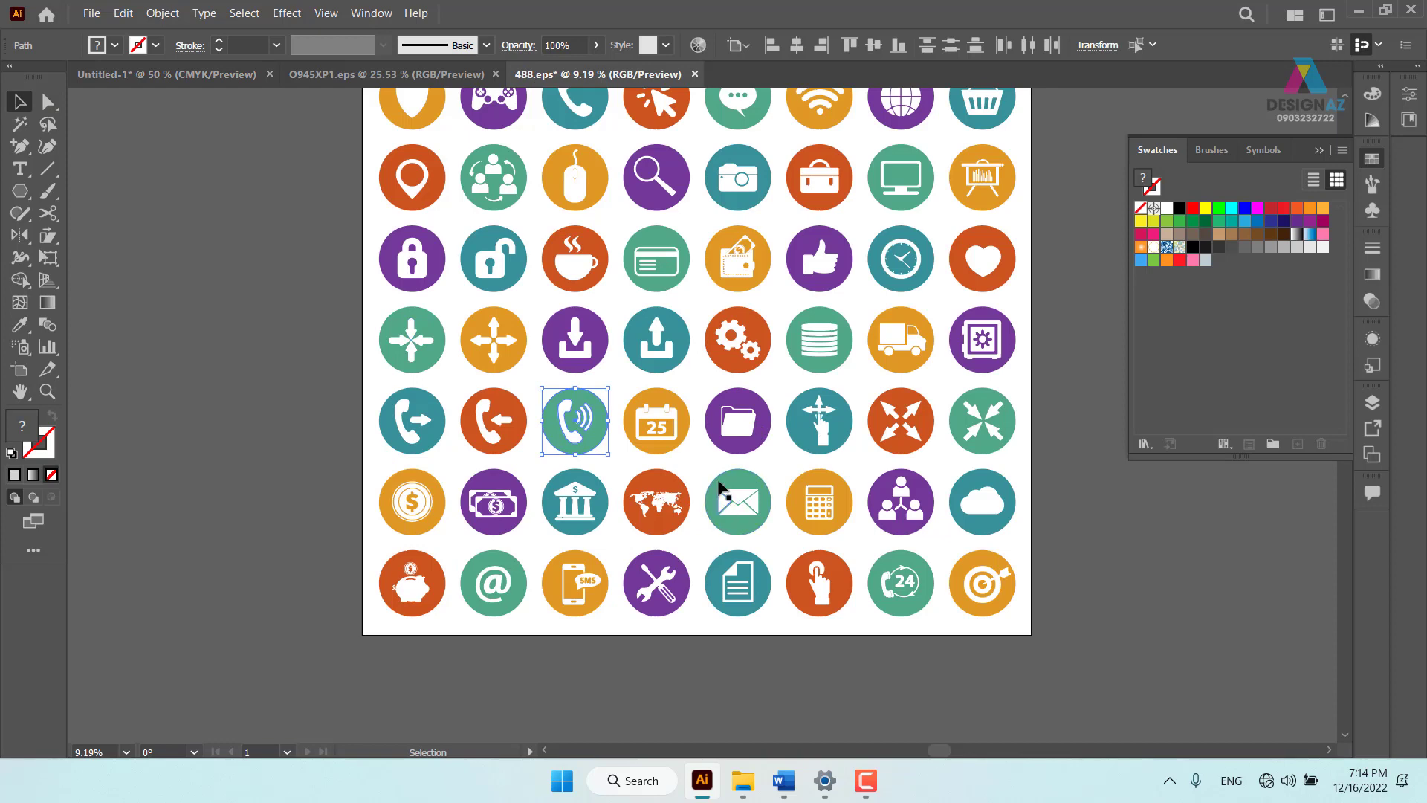
click(758, 533)
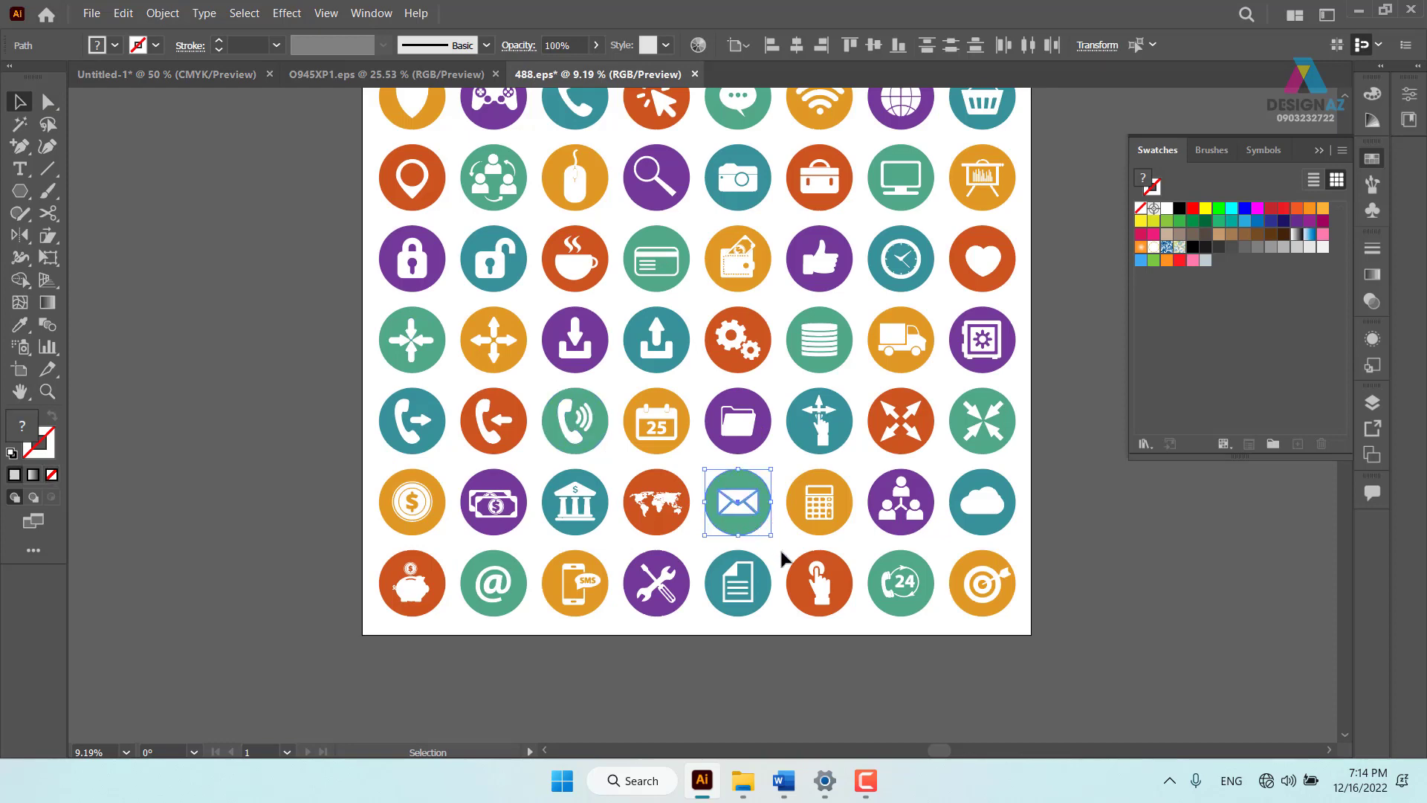
key(a)
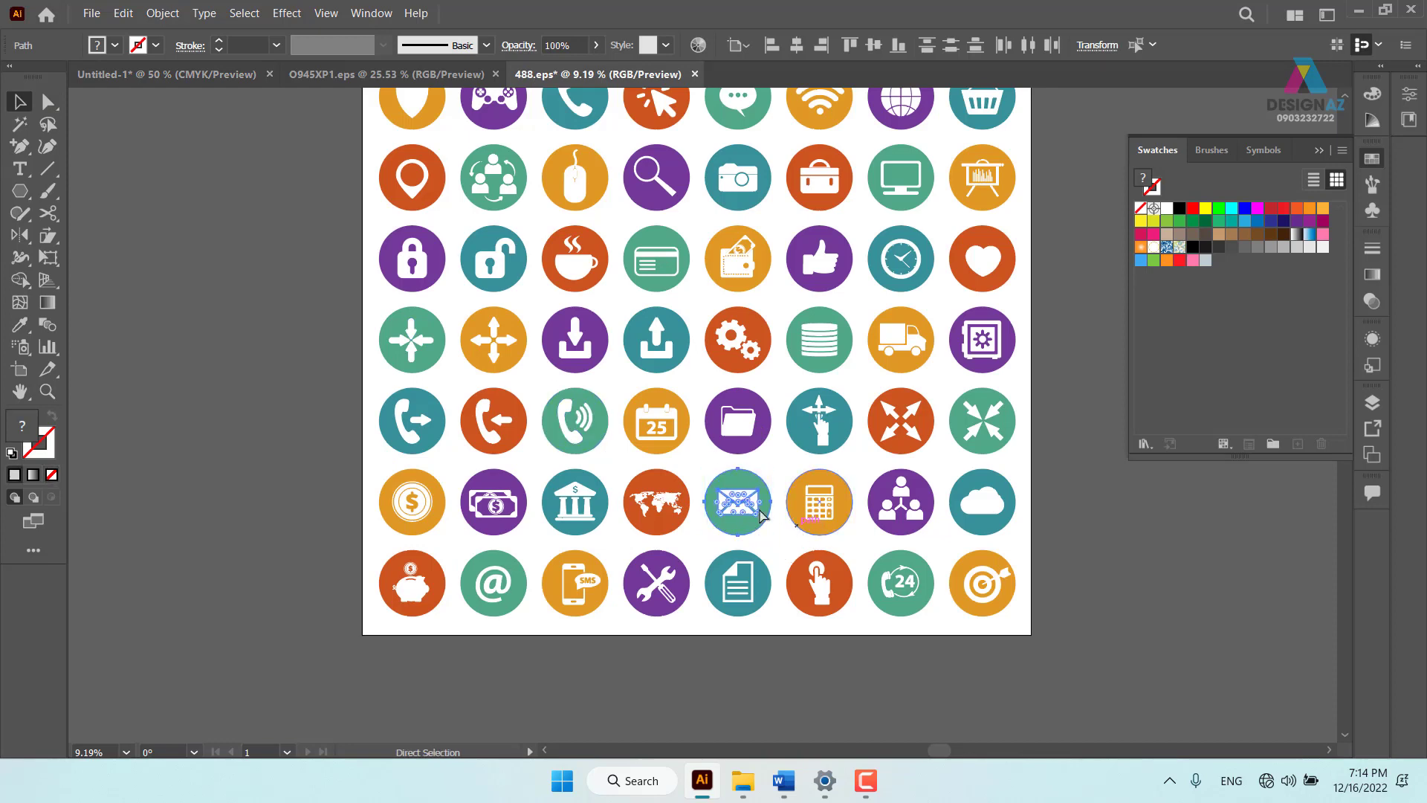
click(112, 75)
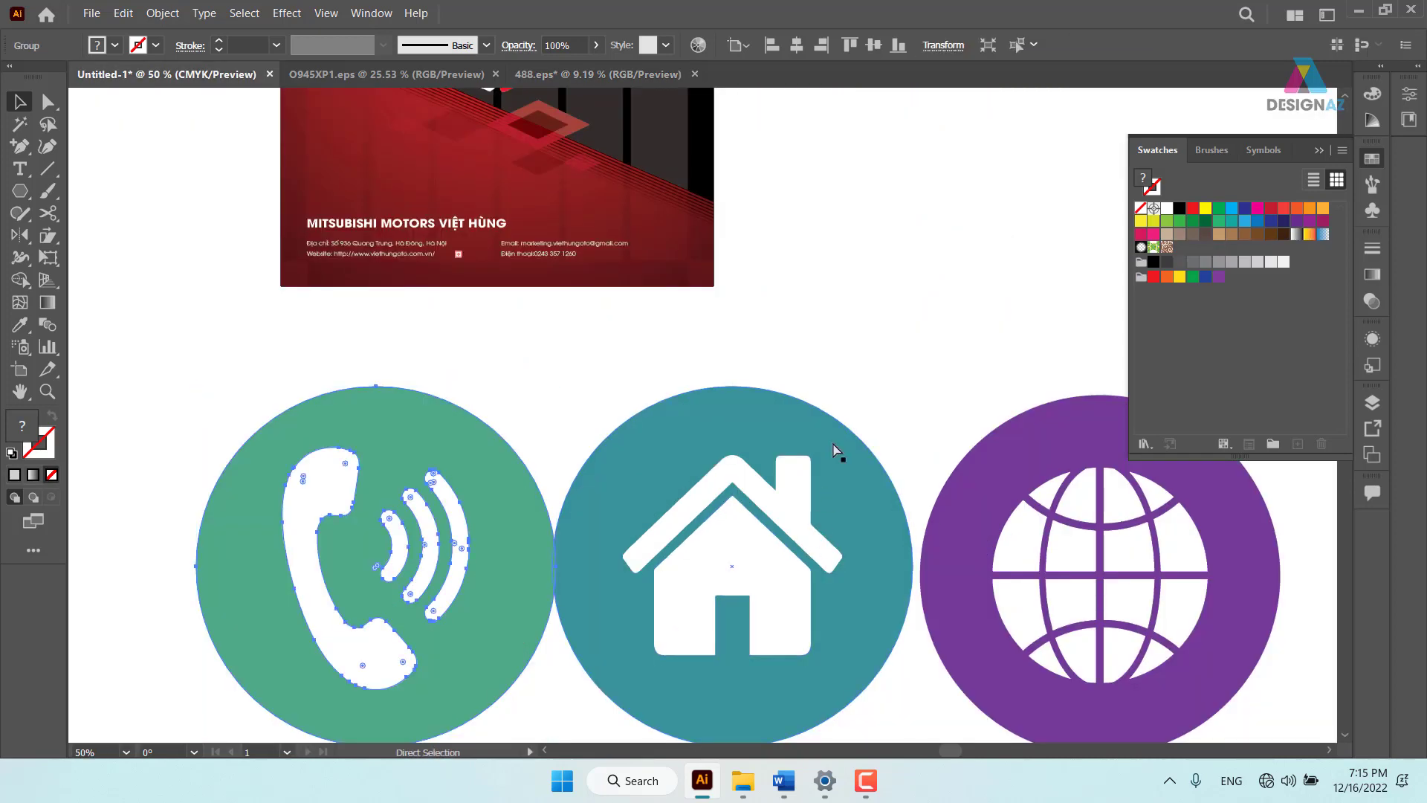
key(ctrl+v)
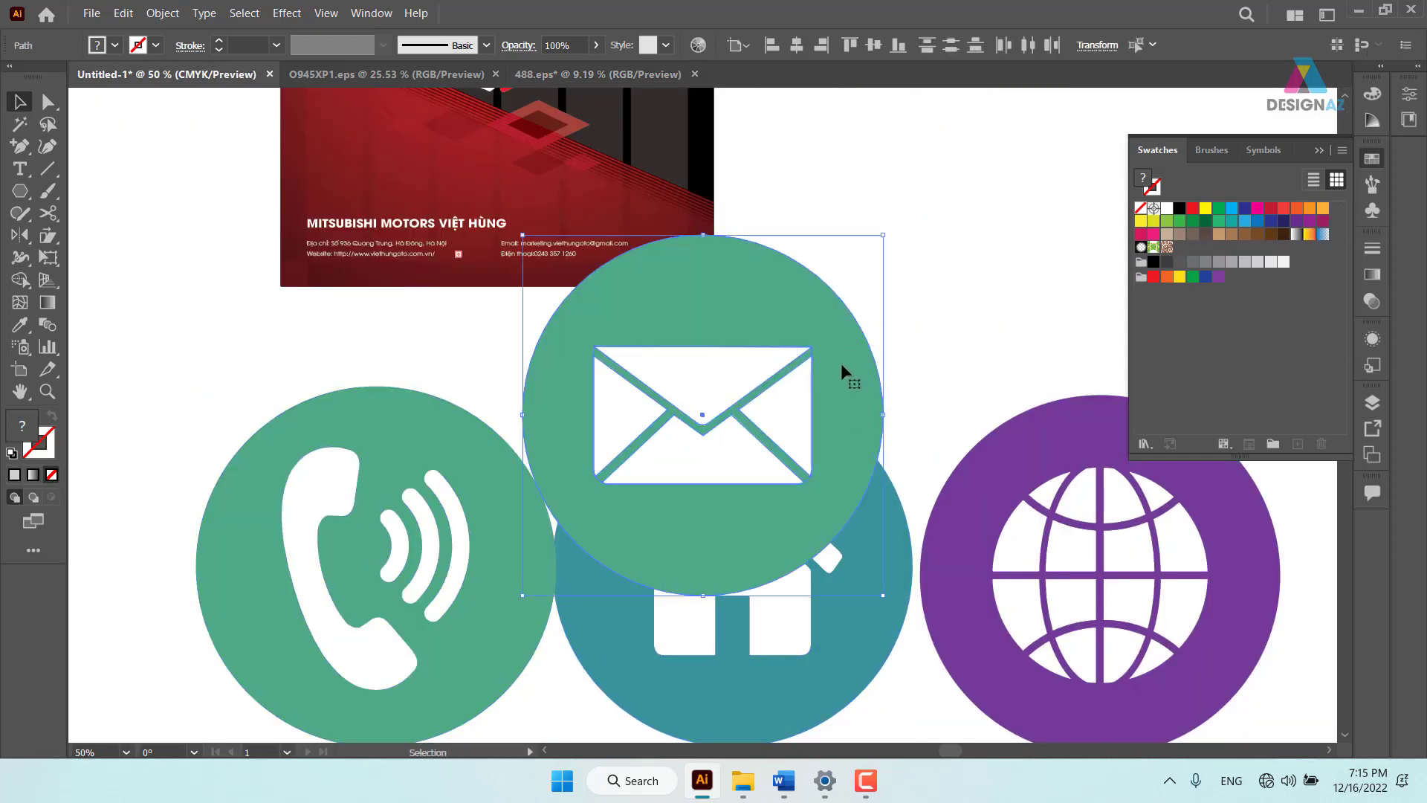
Move the envelope icon below the phone, house and globe row
mouse_move(840, 363)
mouse_down()
mouse_move(984, 663)
mouse_move(1077, 721)
mouse_up()
drag(829, 555, 749, 310)
drag(826, 395, 443, 559)
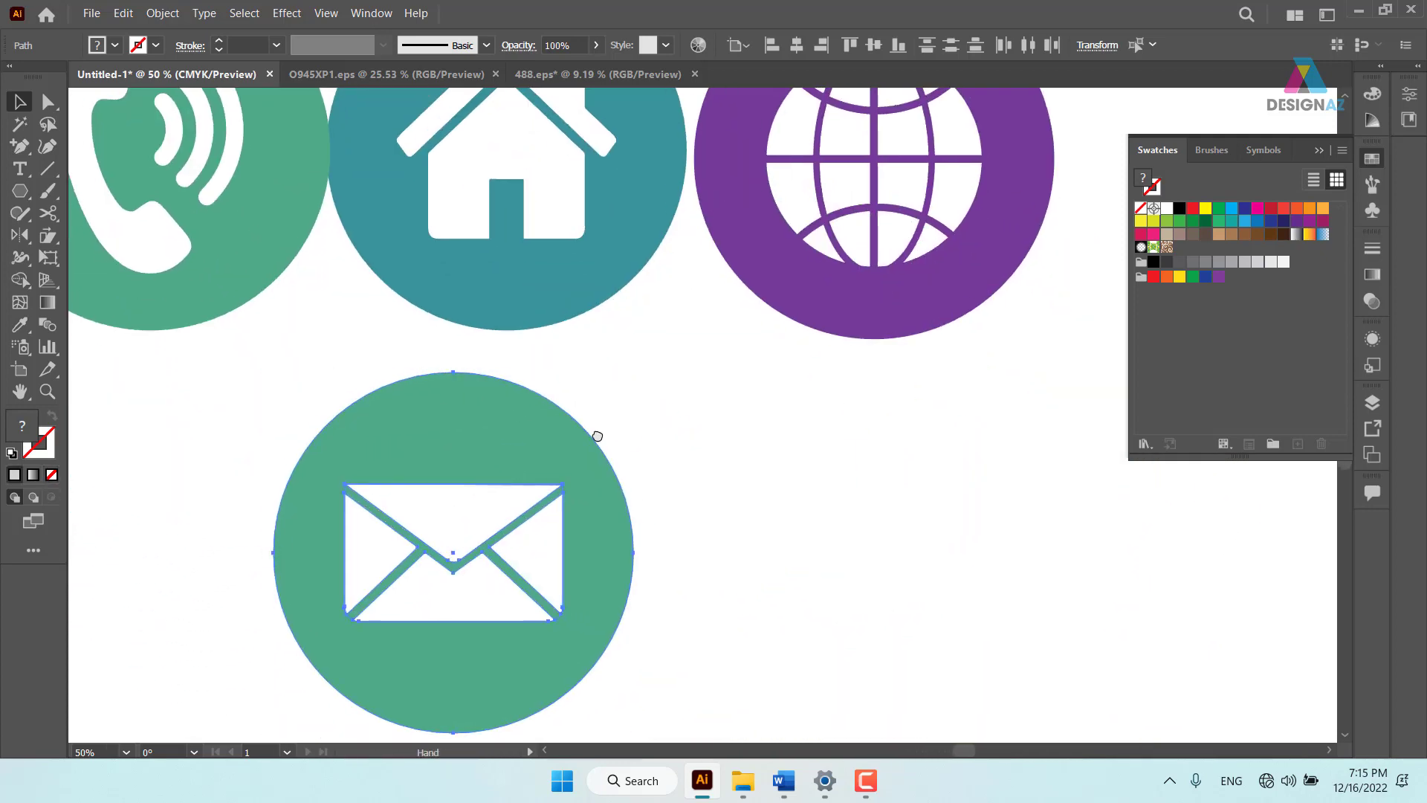
drag(597, 436, 704, 540)
Ungroup the phone and globe icons so their circles are separate
click(891, 392)
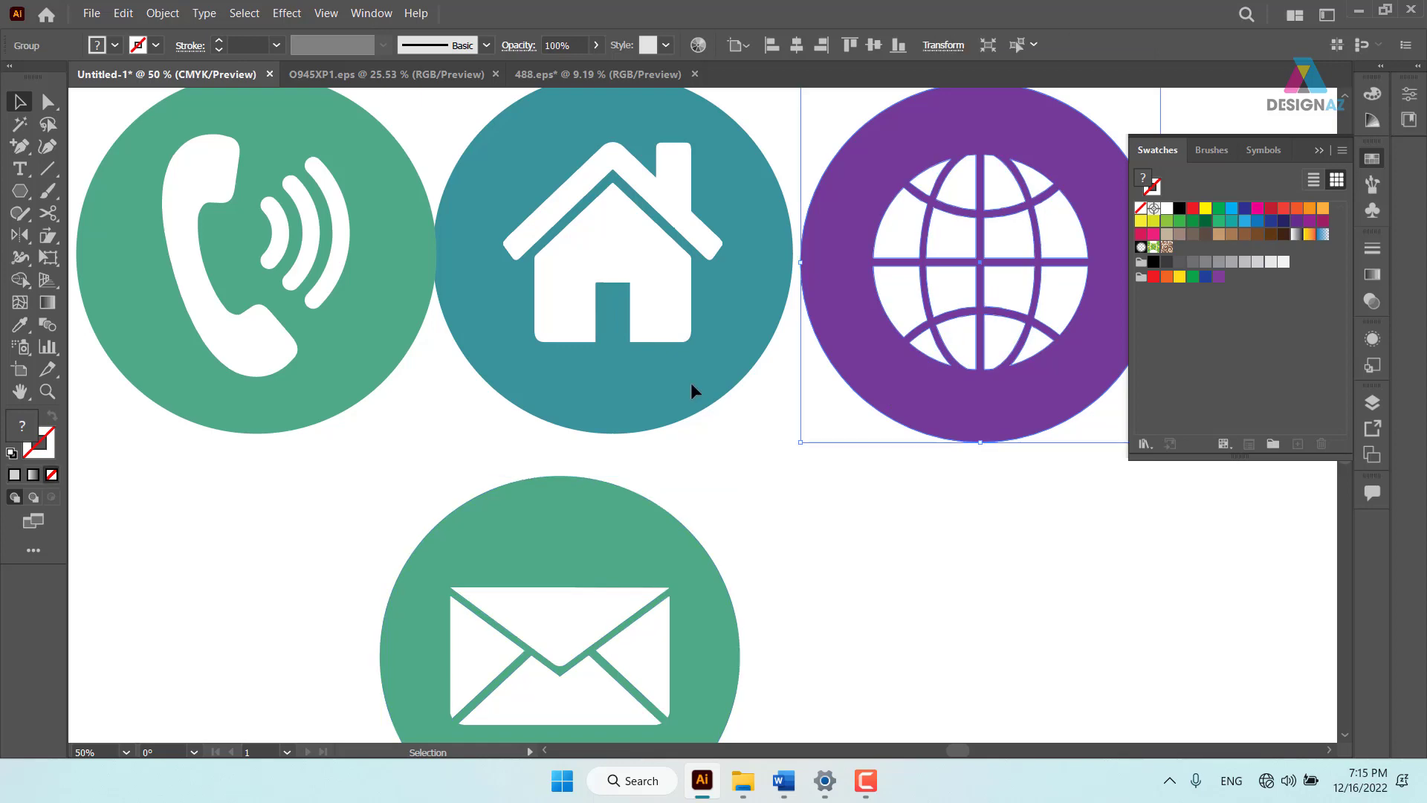
click(548, 397)
click(364, 364)
right_click(373, 353)
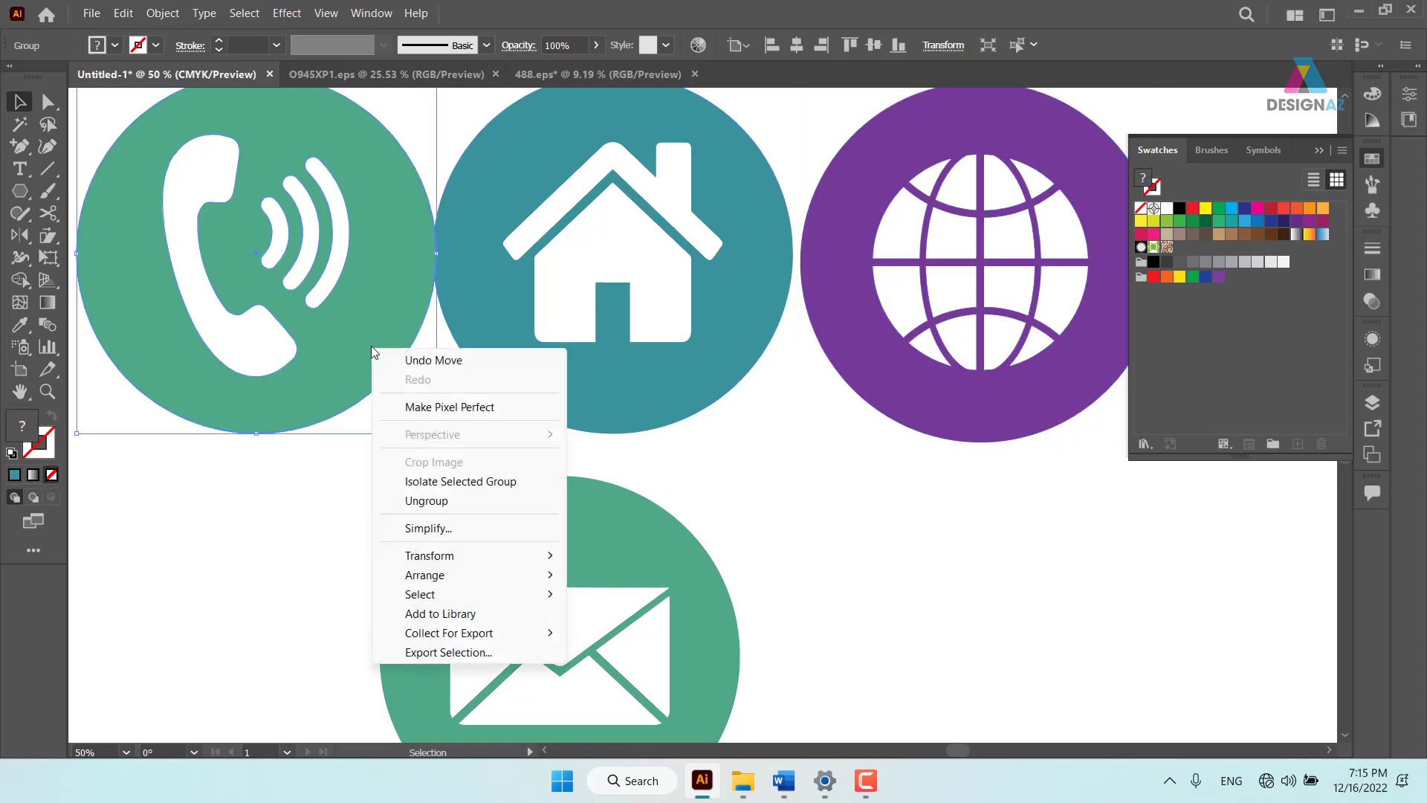
click(425, 496)
click(655, 386)
right_click(655, 387)
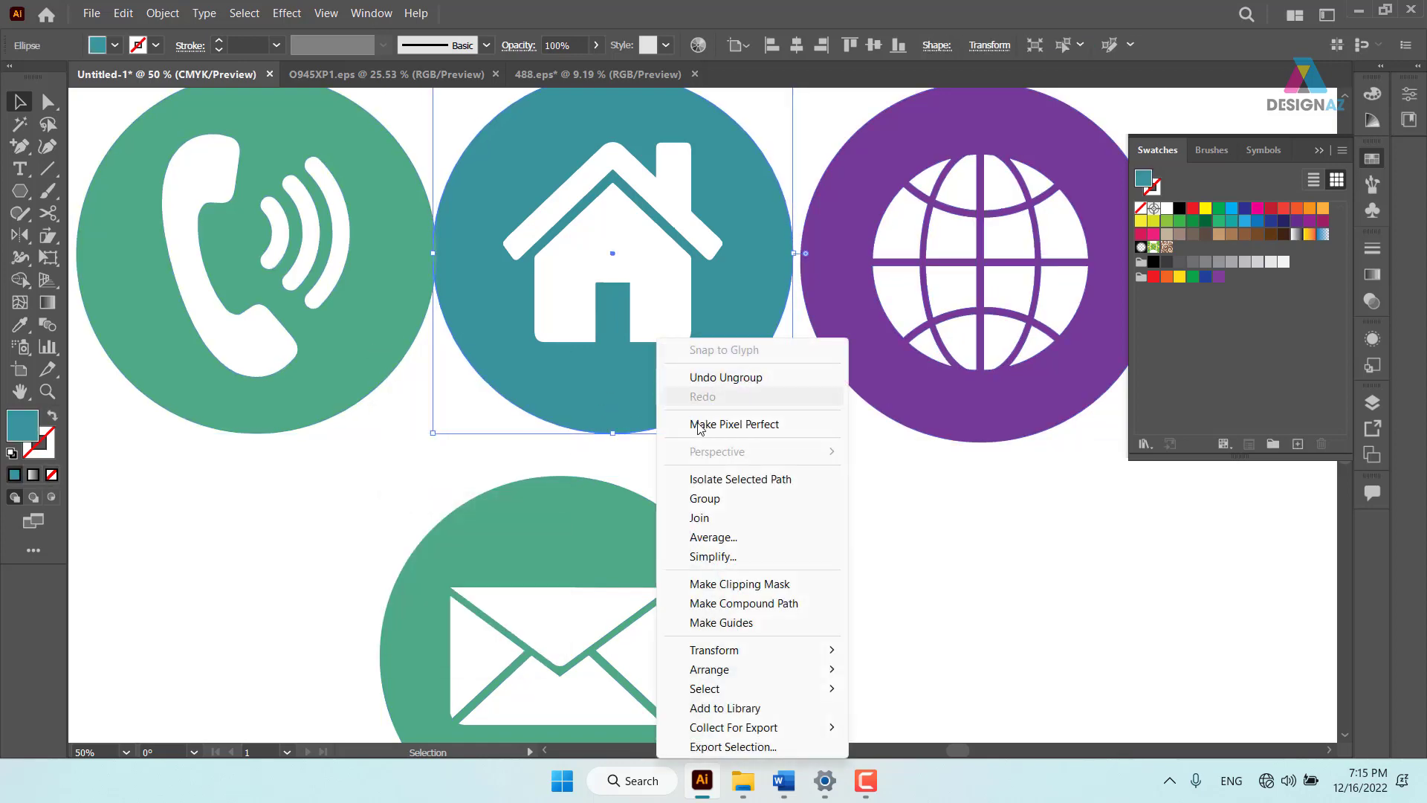
click(903, 497)
click(962, 400)
right_click(963, 406)
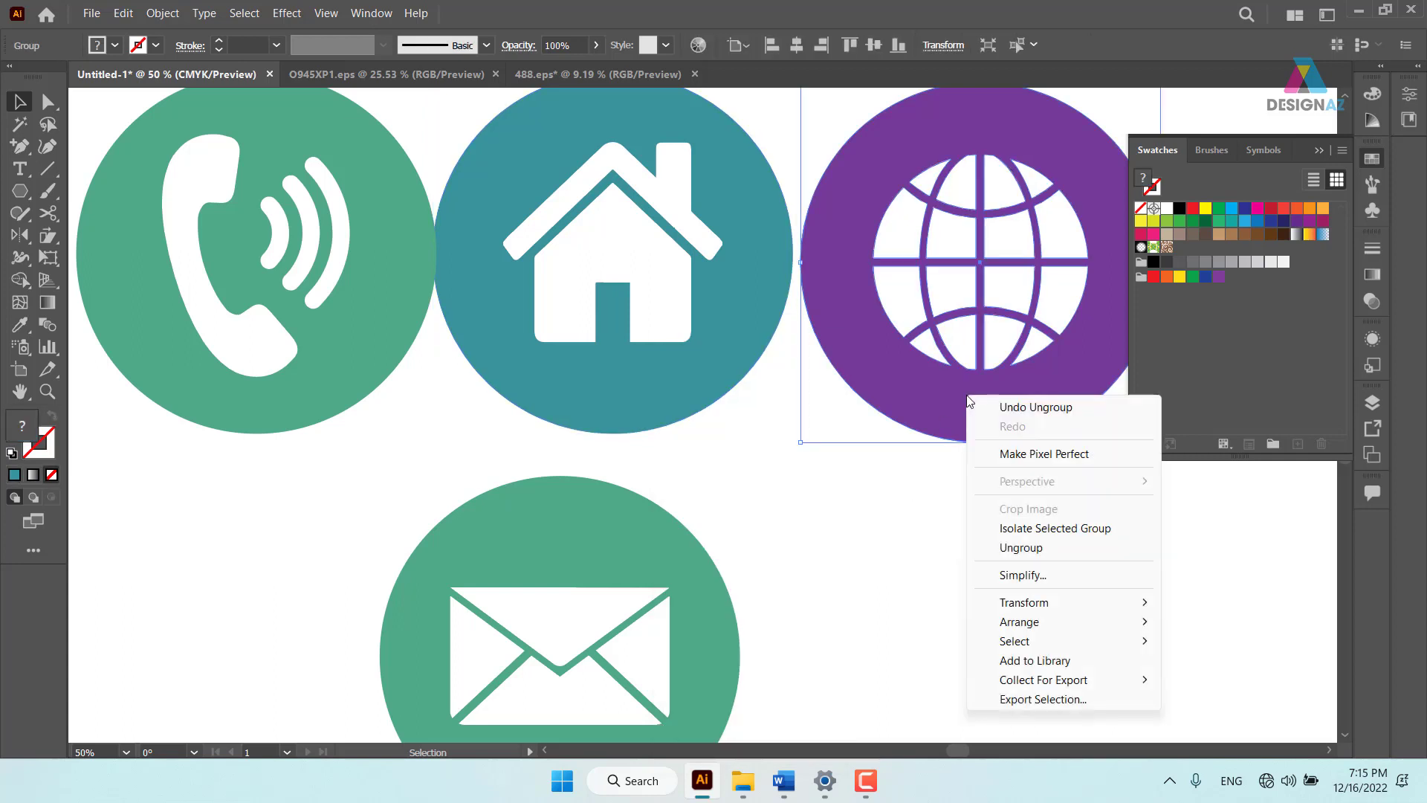
click(953, 548)
click(855, 475)
Test that each icon's circle moves on its own, undoing every move
drag(725, 383, 784, 454)
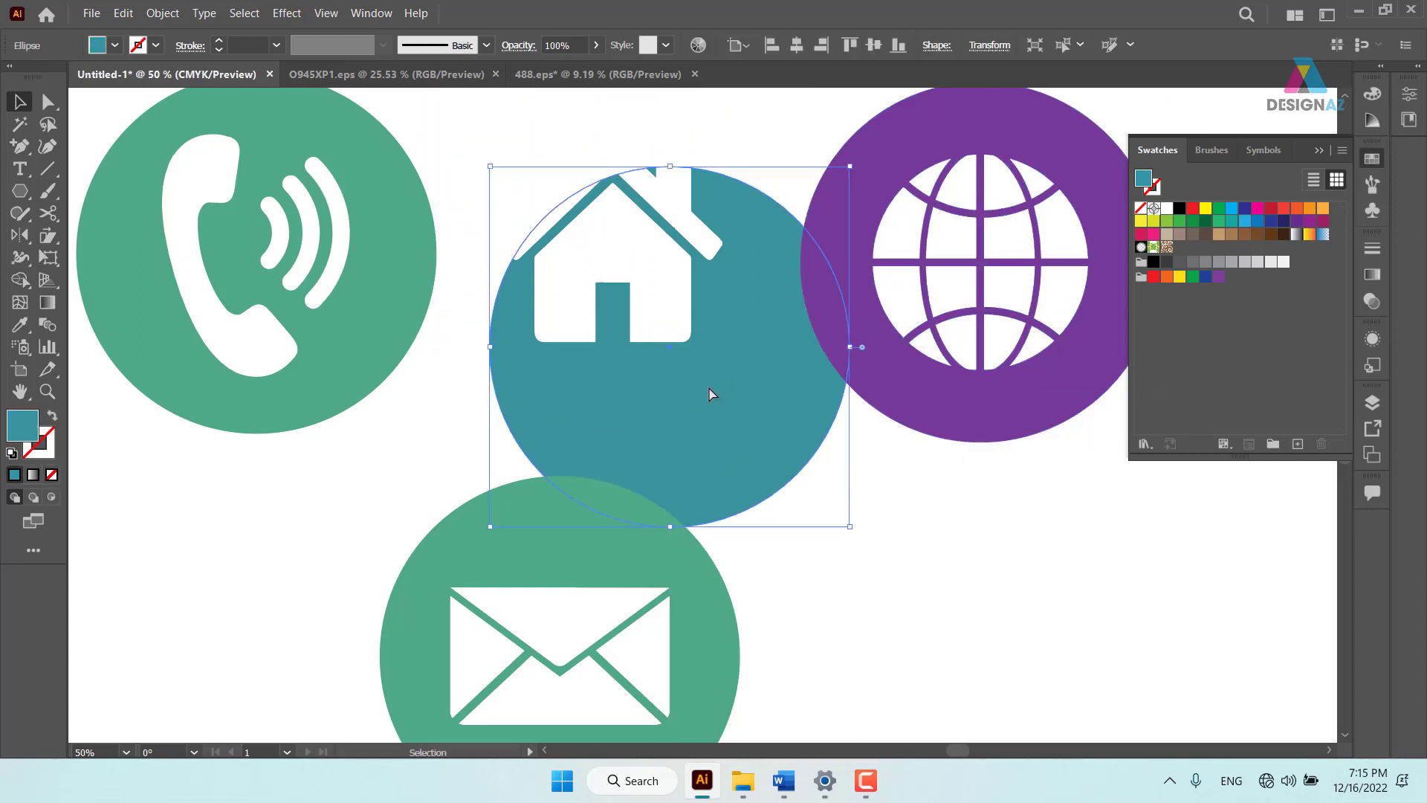
key(ctrl+z)
click(853, 483)
drag(885, 424, 825, 529)
key(ctrl+z)
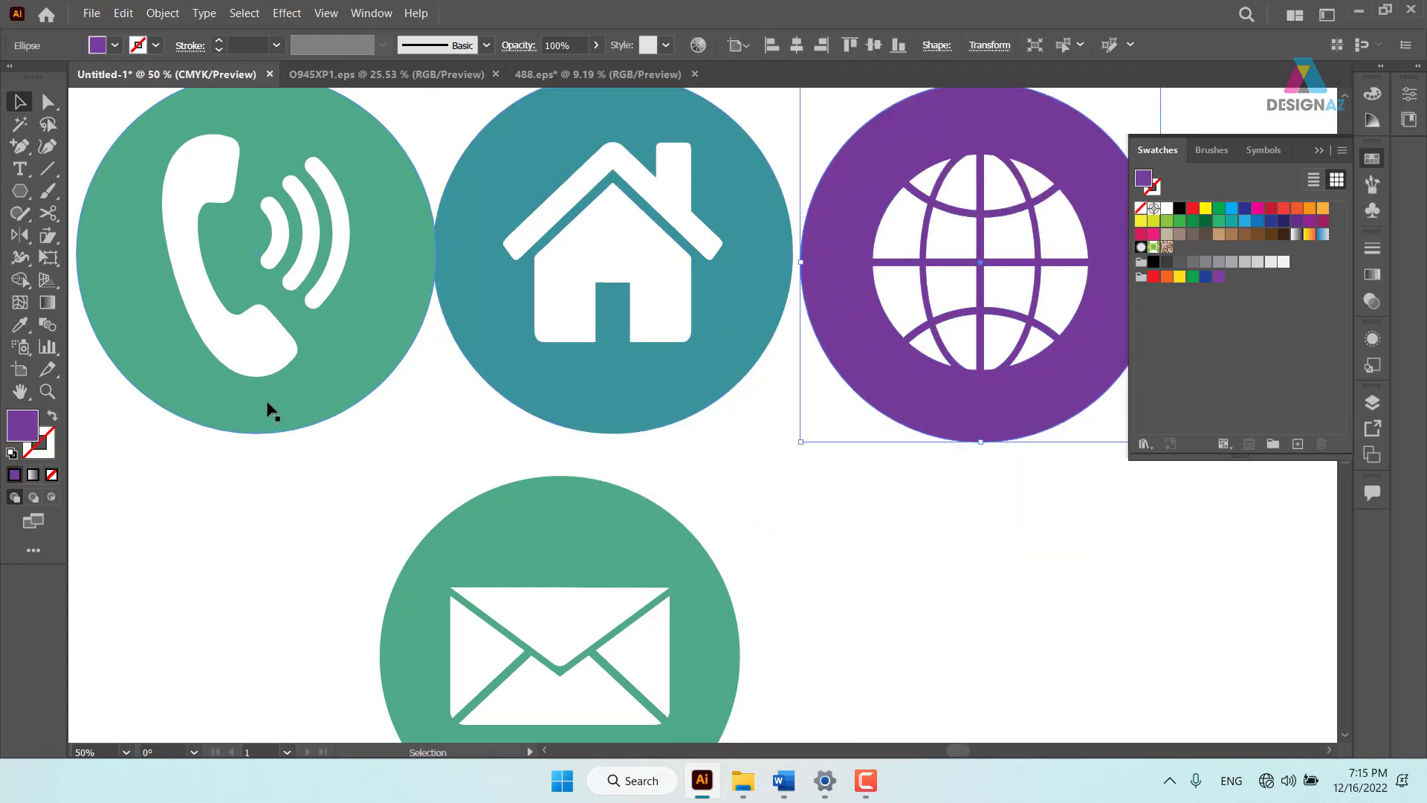
drag(267, 408, 309, 497)
key(ctrl+z)
drag(628, 567, 691, 535)
key(ctrl+z)
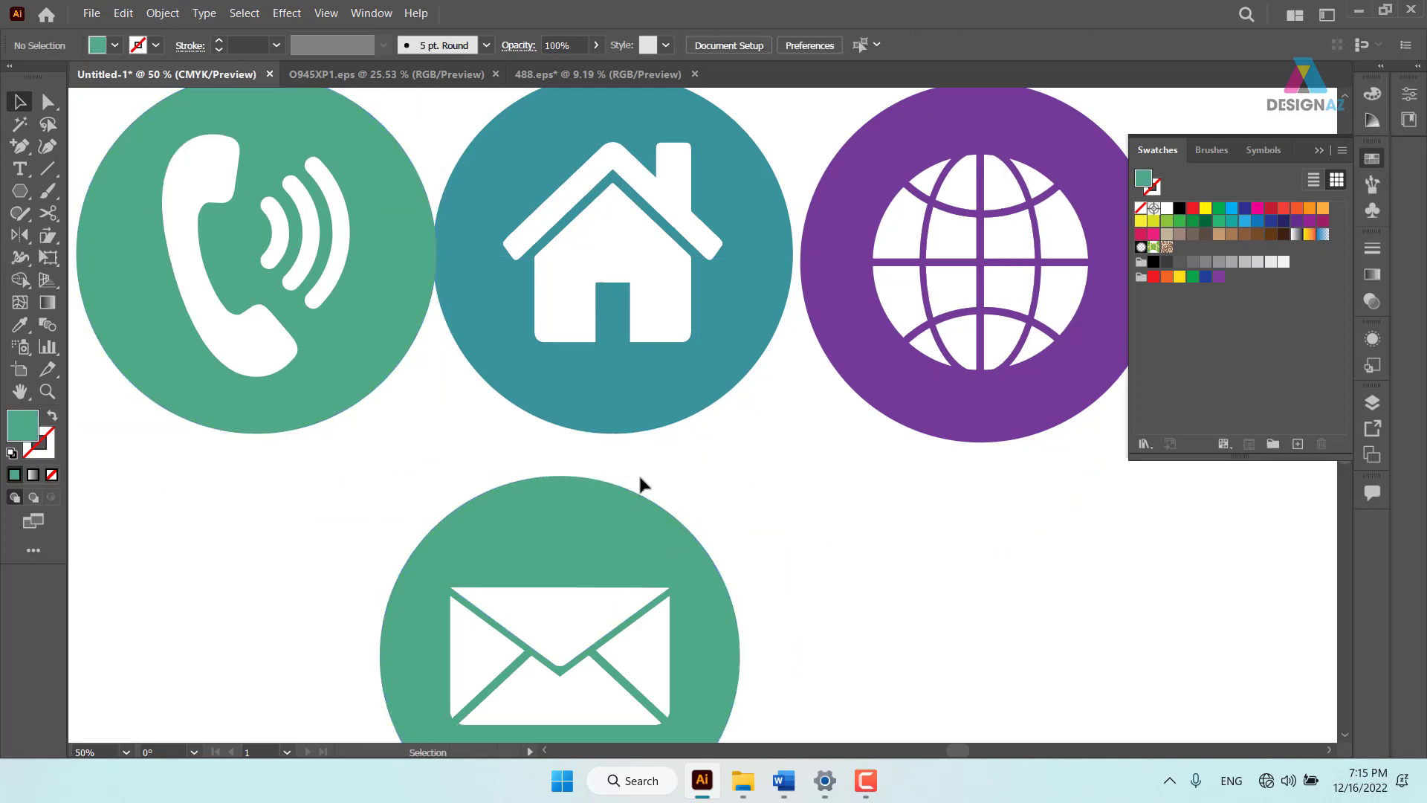
Fill the phone, house, envelope and globe circles with red
click(551, 493)
shift+click(350, 382)
shift+click(670, 373)
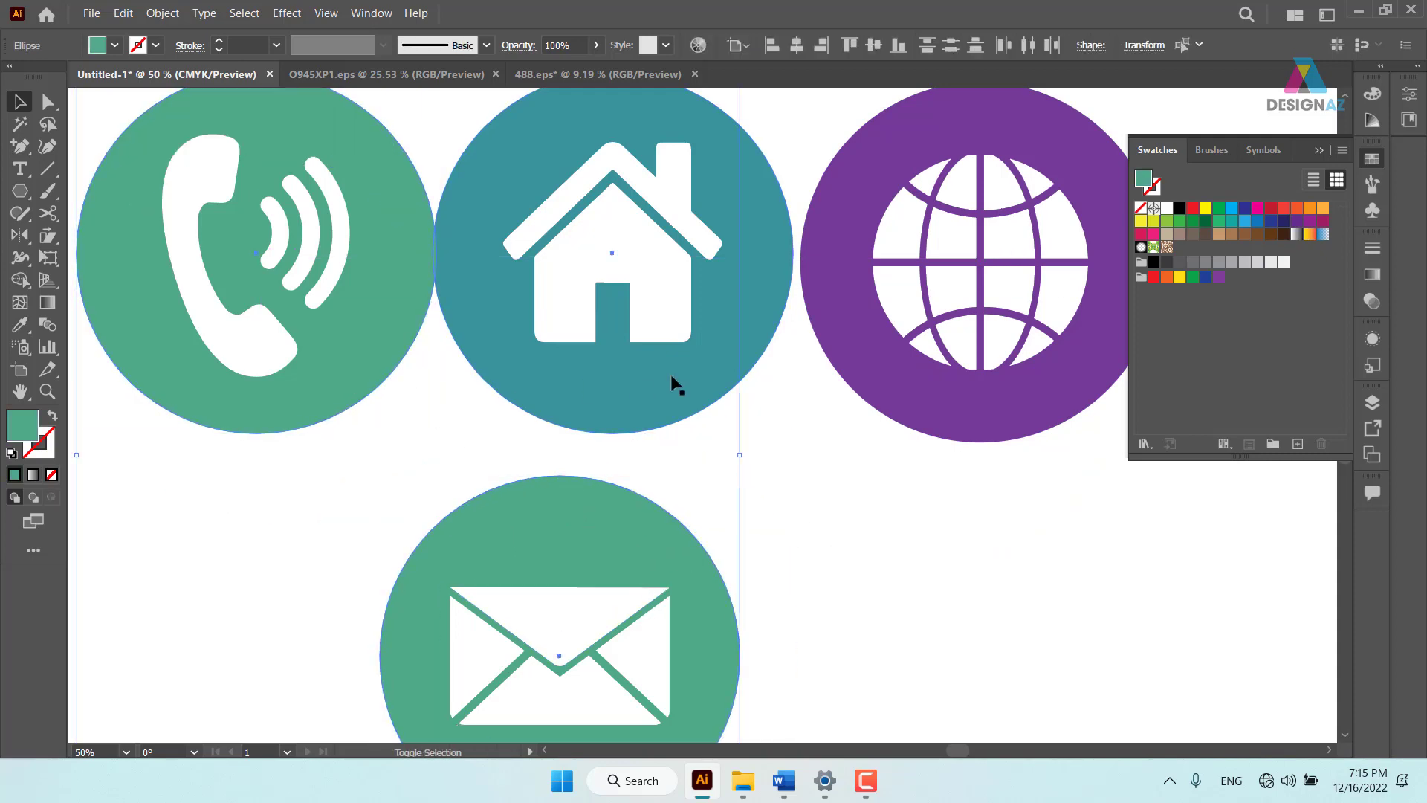
shift+click(896, 381)
click(1193, 210)
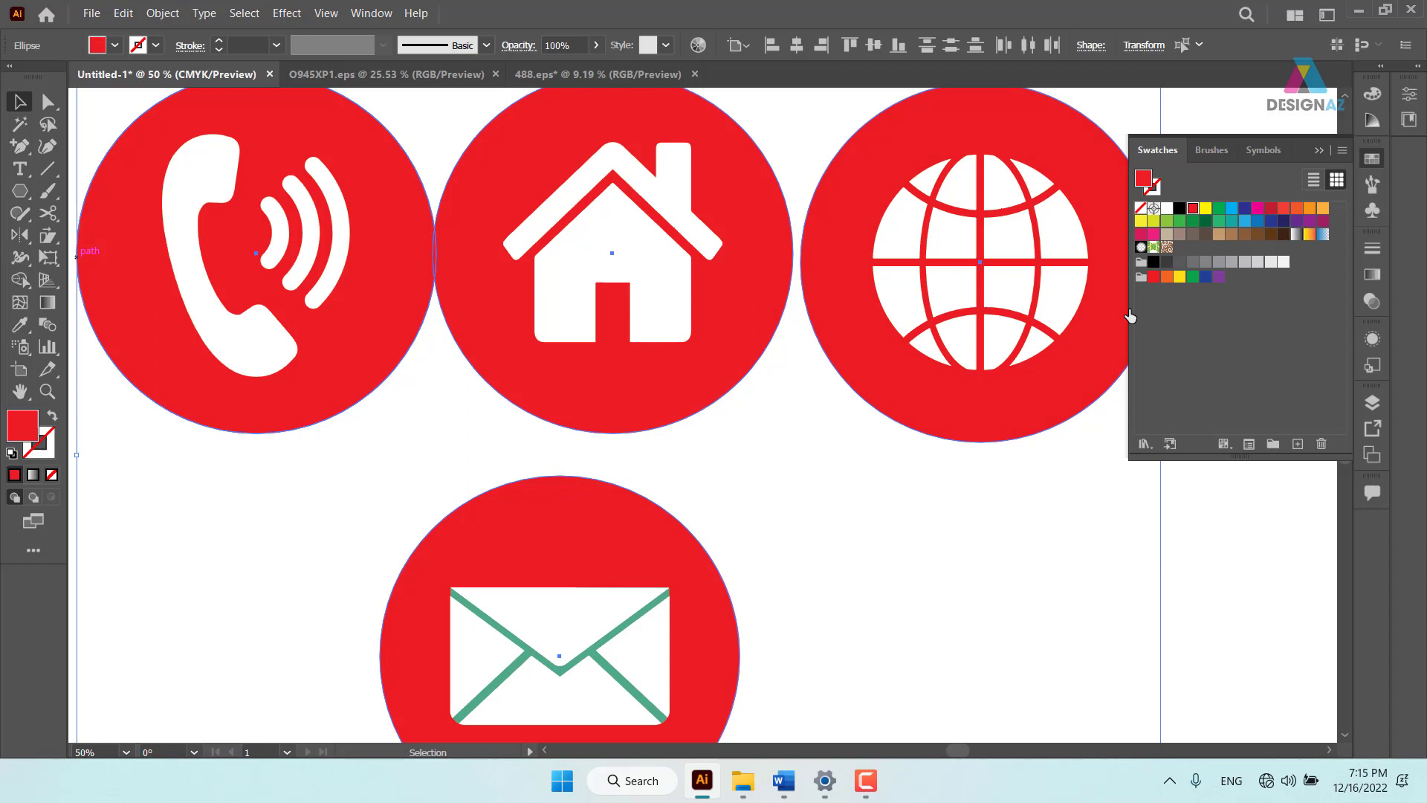
click(1056, 599)
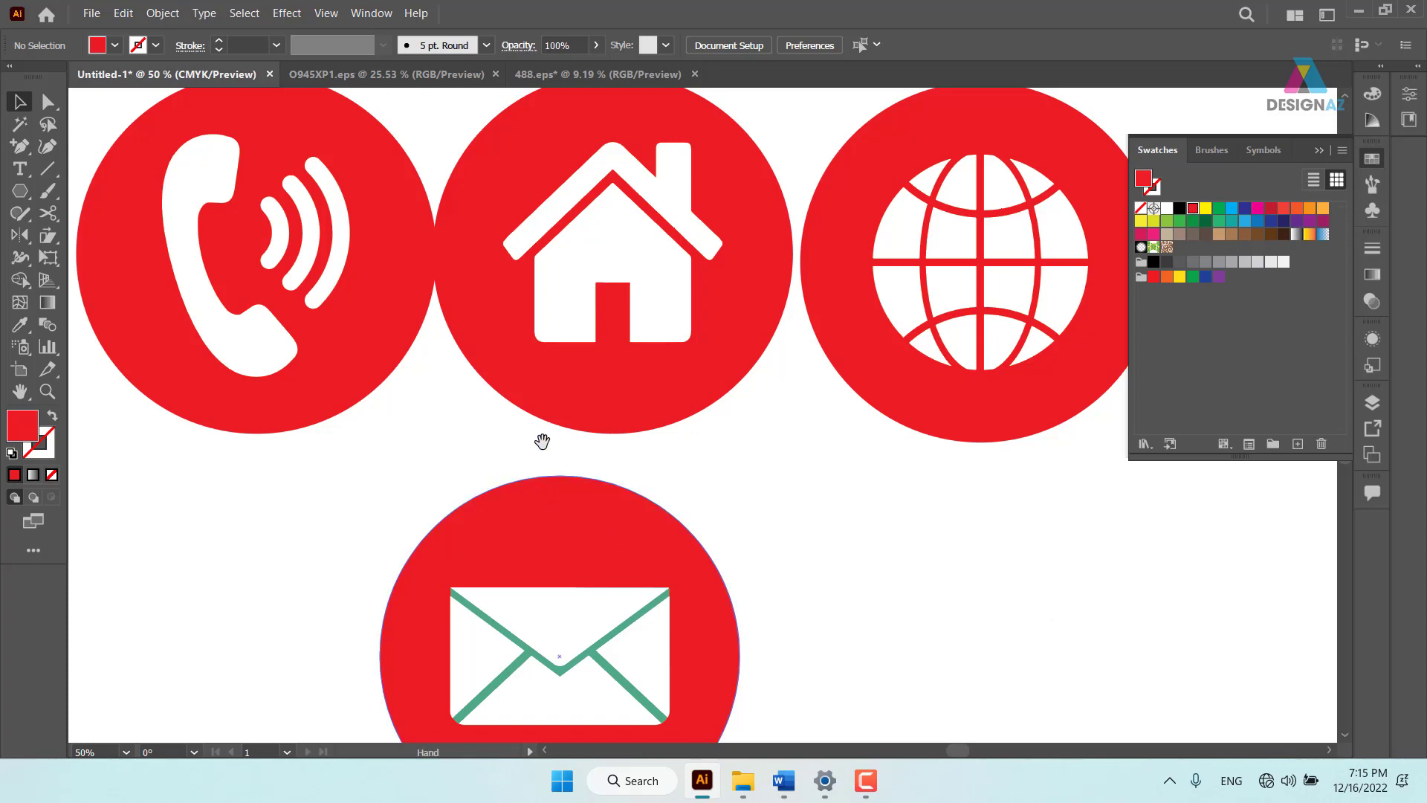
Check the phone, house and globe circle icons, grouping the globe icon's parts
drag(542, 441, 764, 525)
click(354, 246)
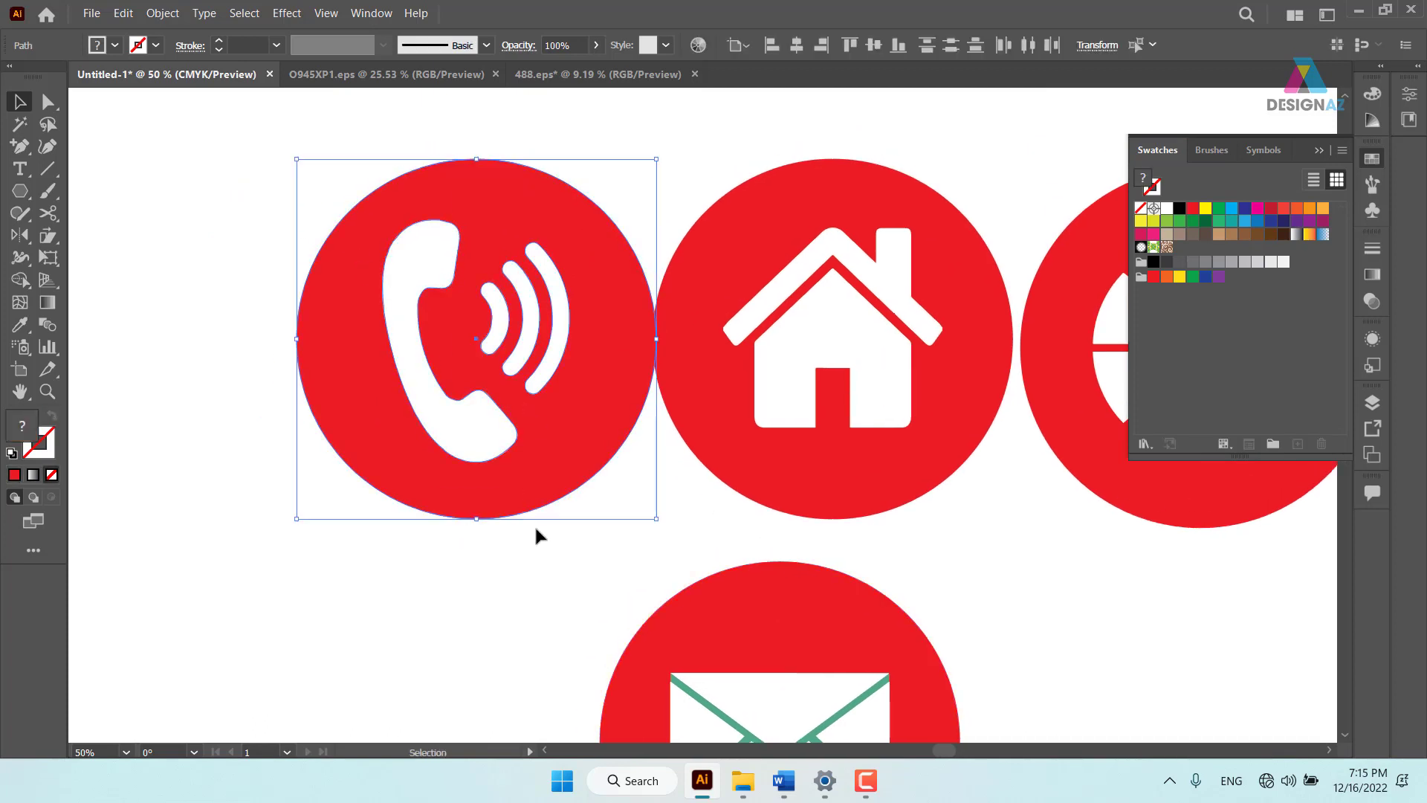
key(a)
key(v)
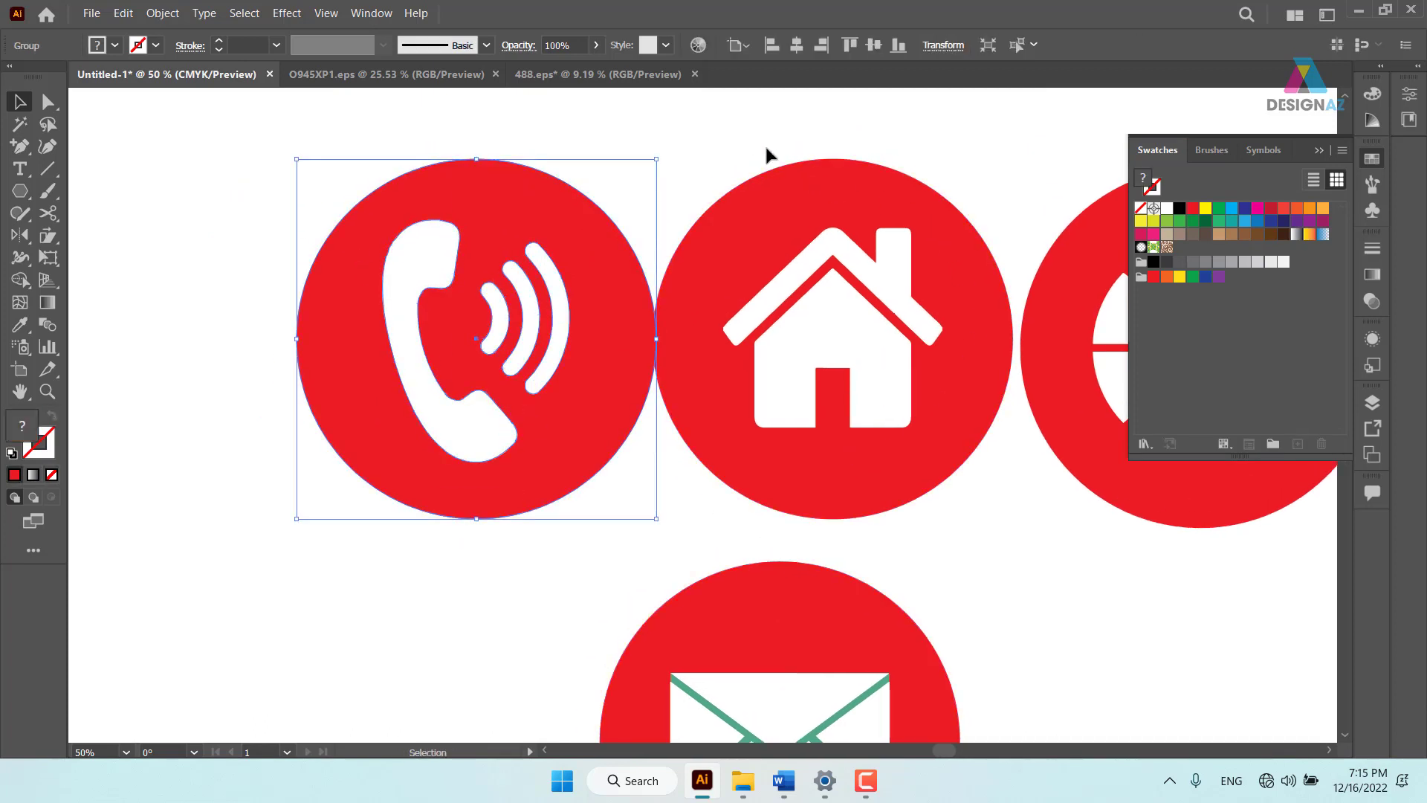
drag(742, 132, 967, 491)
key(a)
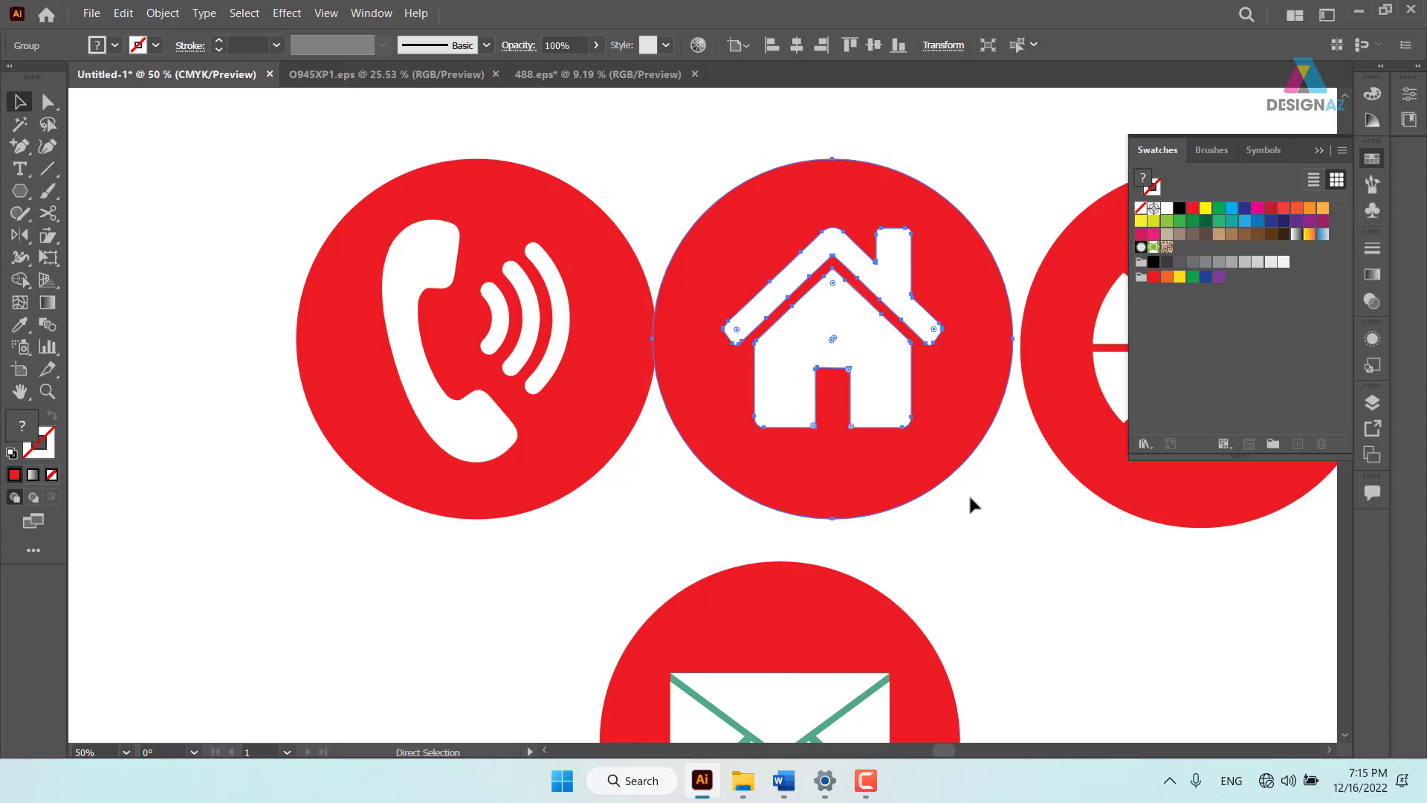
key(v)
scroll(855, 394, right, 5)
drag(671, 148, 995, 630)
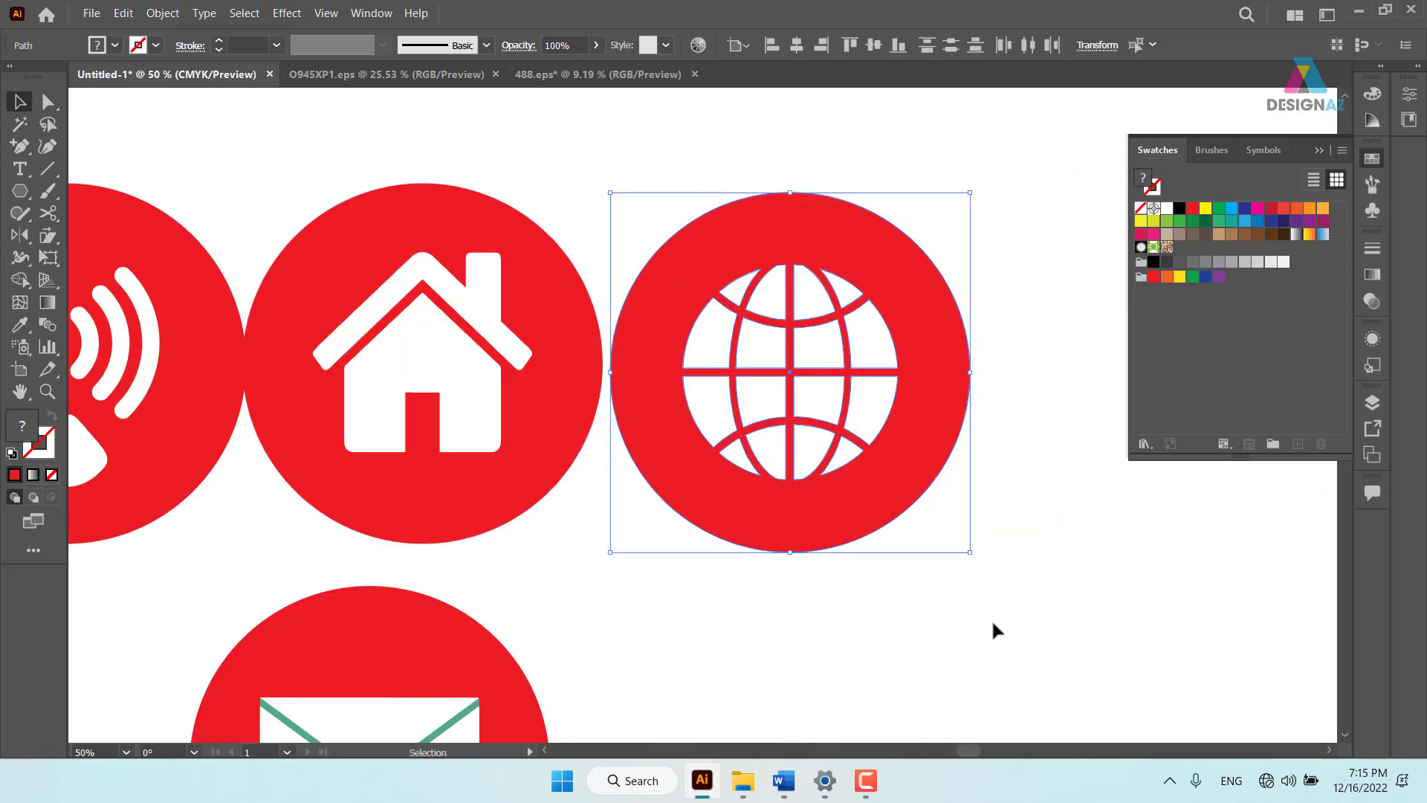
key(ctrl+g)
scroll(825, 520, down, 5)
scroll(825, 520, left, 2)
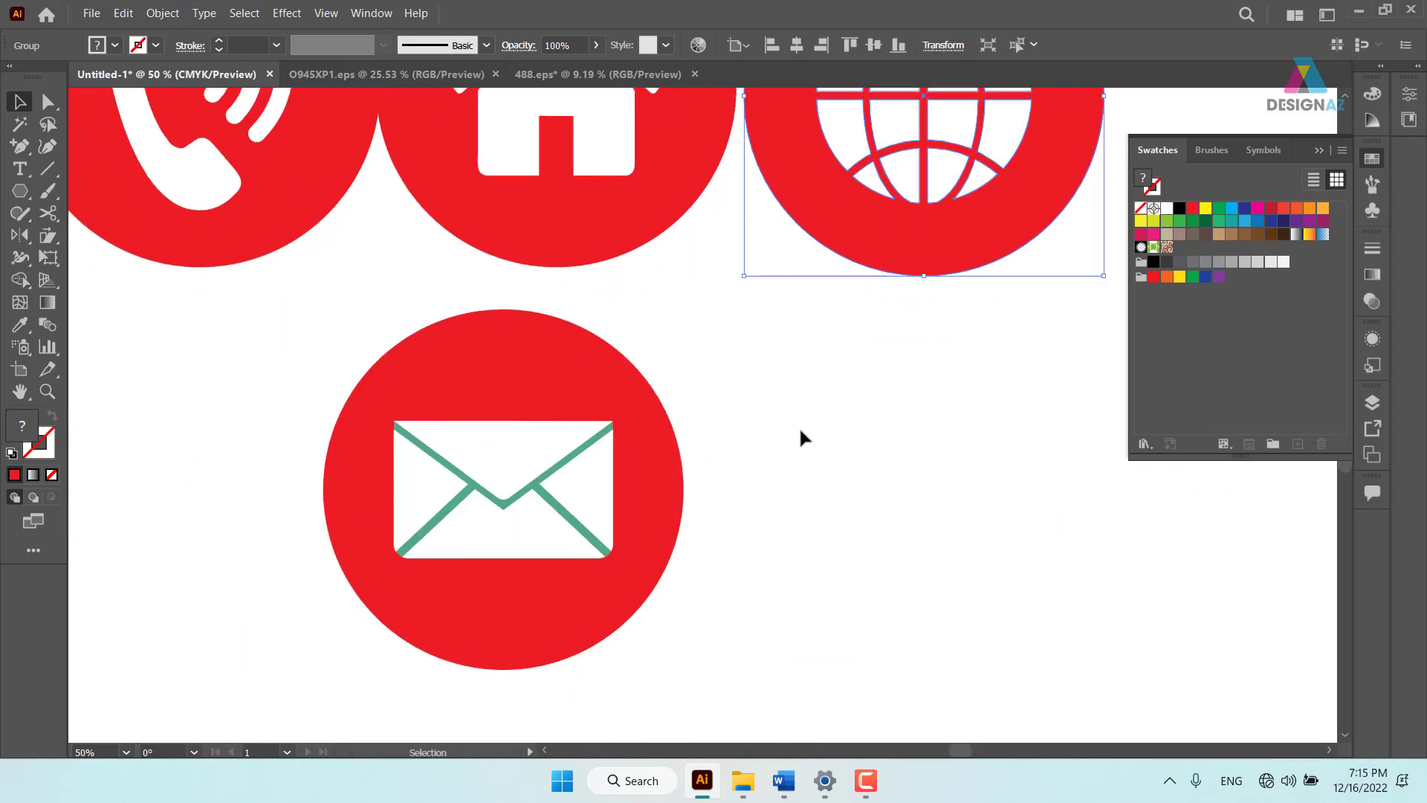
Try pulling the envelope's teal flap shapes loose, undoing each move
drag(800, 436, 494, 624)
drag(602, 554, 651, 536)
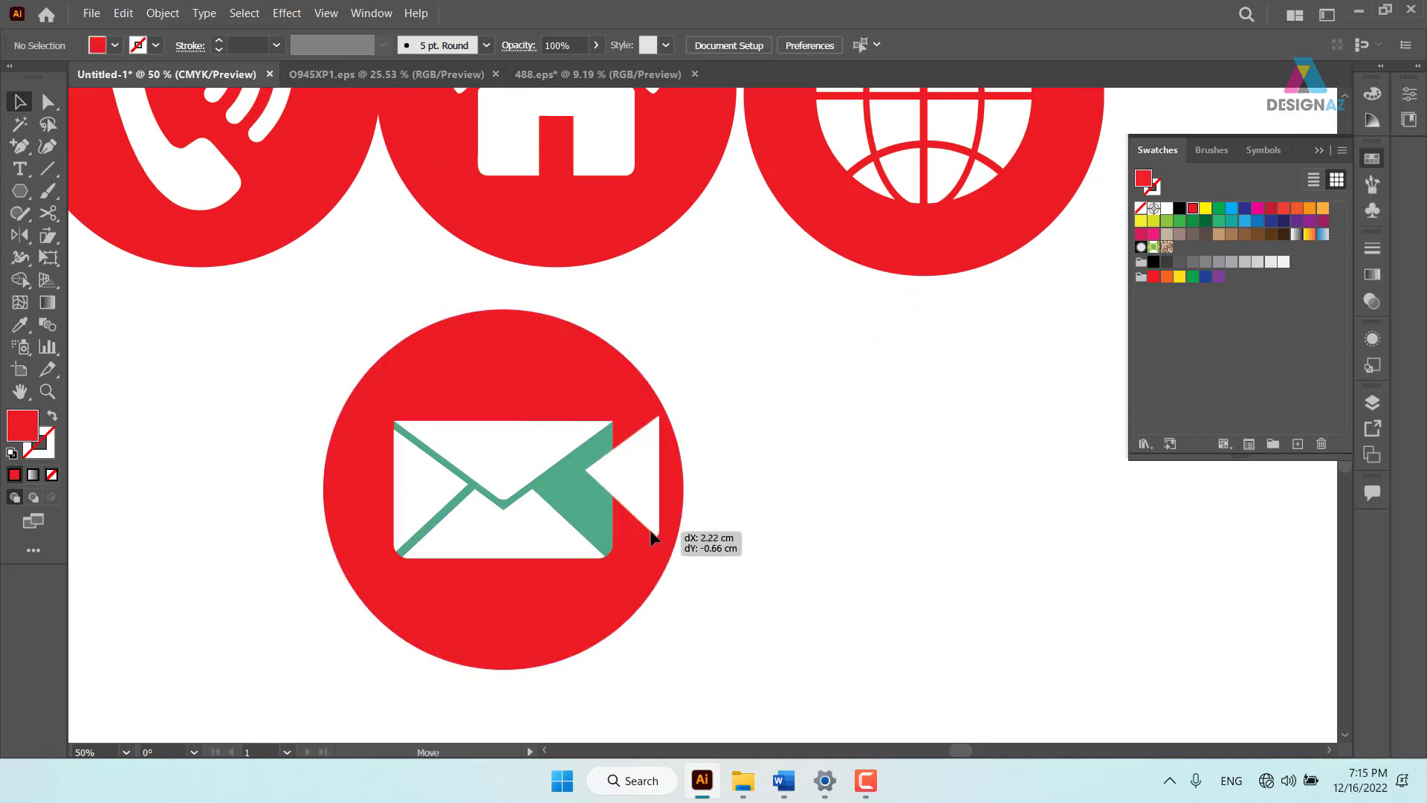
key(ctrl+z)
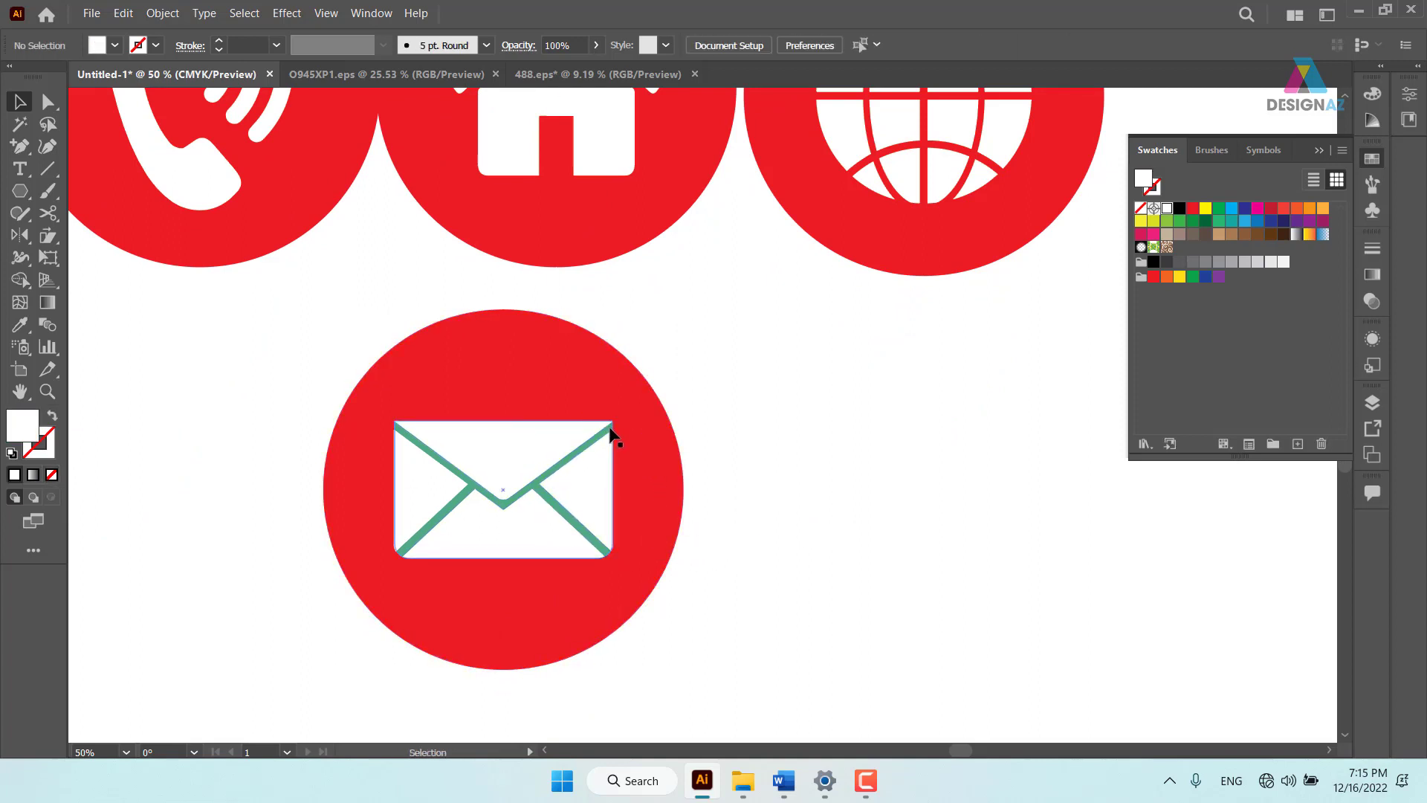
drag(611, 434, 671, 394)
key(ctrl+z)
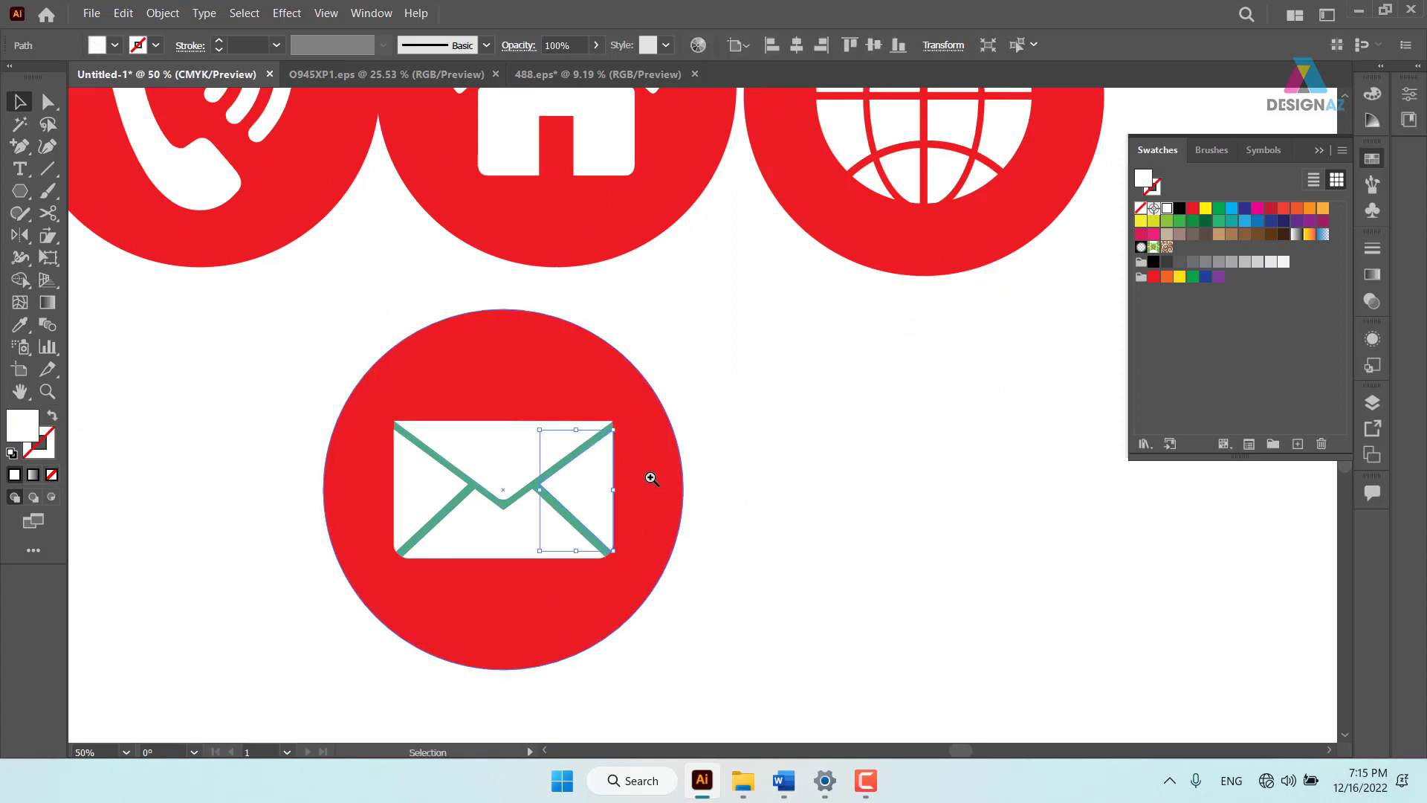
Delete the teal backing shape behind the envelope, then reselect the envelope icon group
key(z)
drag(666, 468, 878, 560)
click(20, 102)
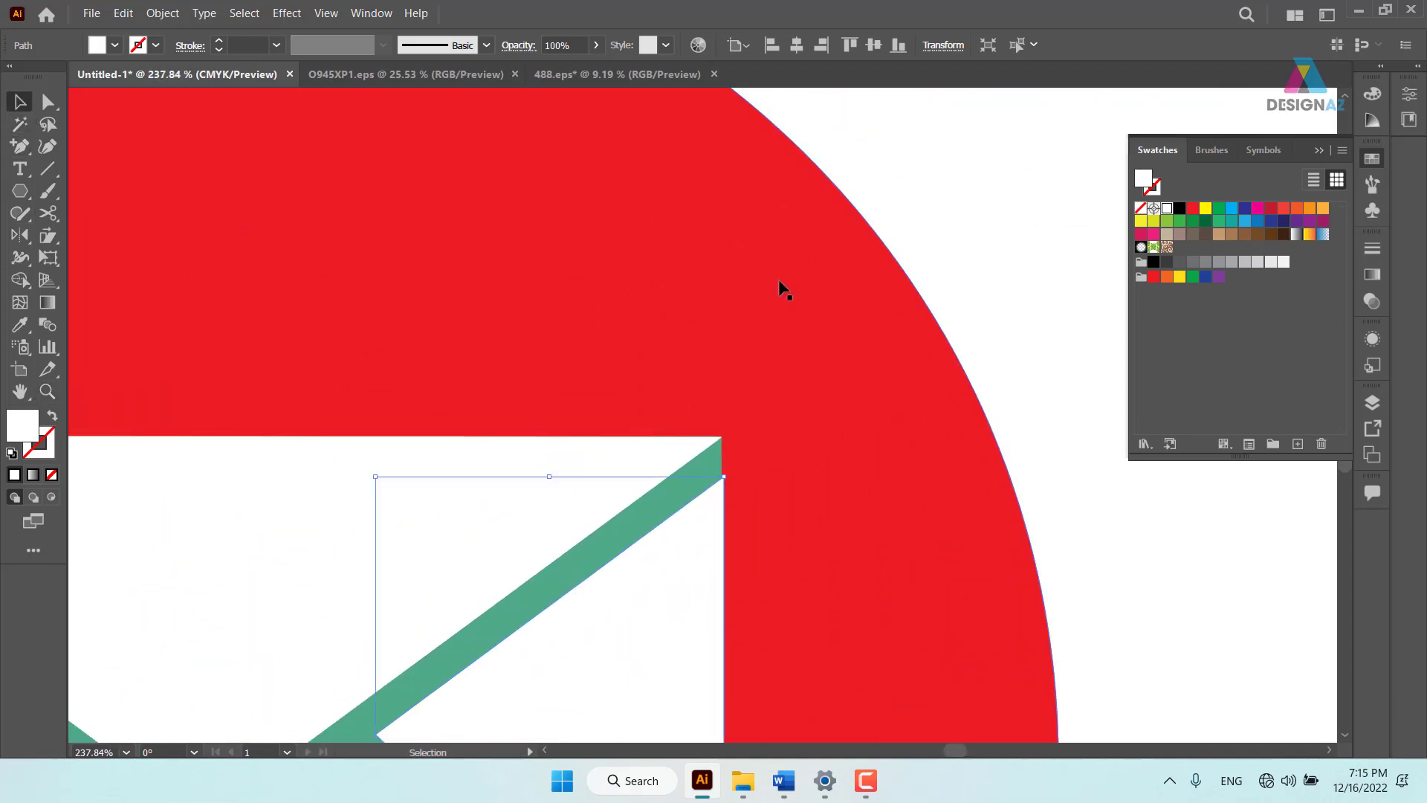
click(802, 323)
drag(719, 465, 902, 342)
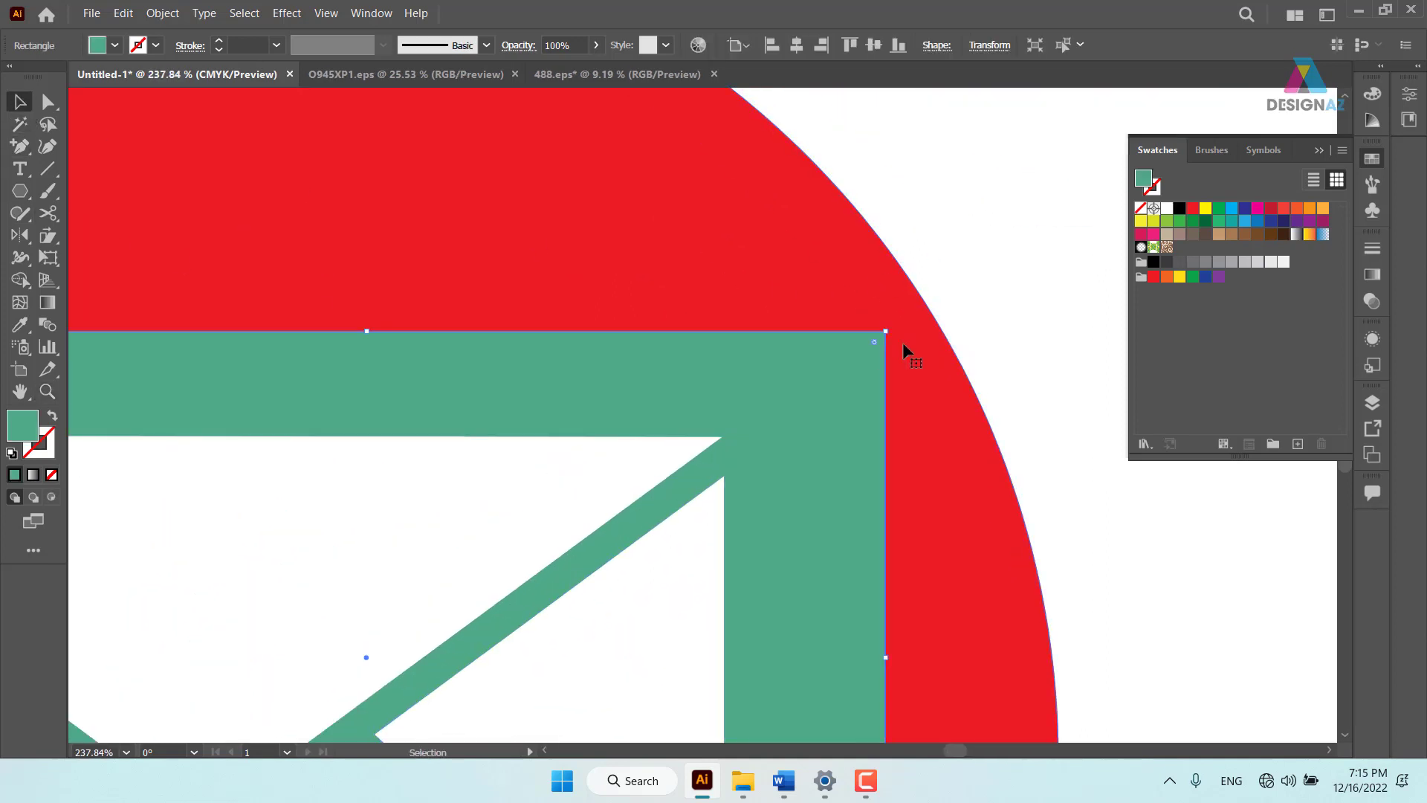
key(Delete)
key(ctrl+minus)
key(ctrl+minus)
key(ctrl+minus)
key(ctrl+minus)
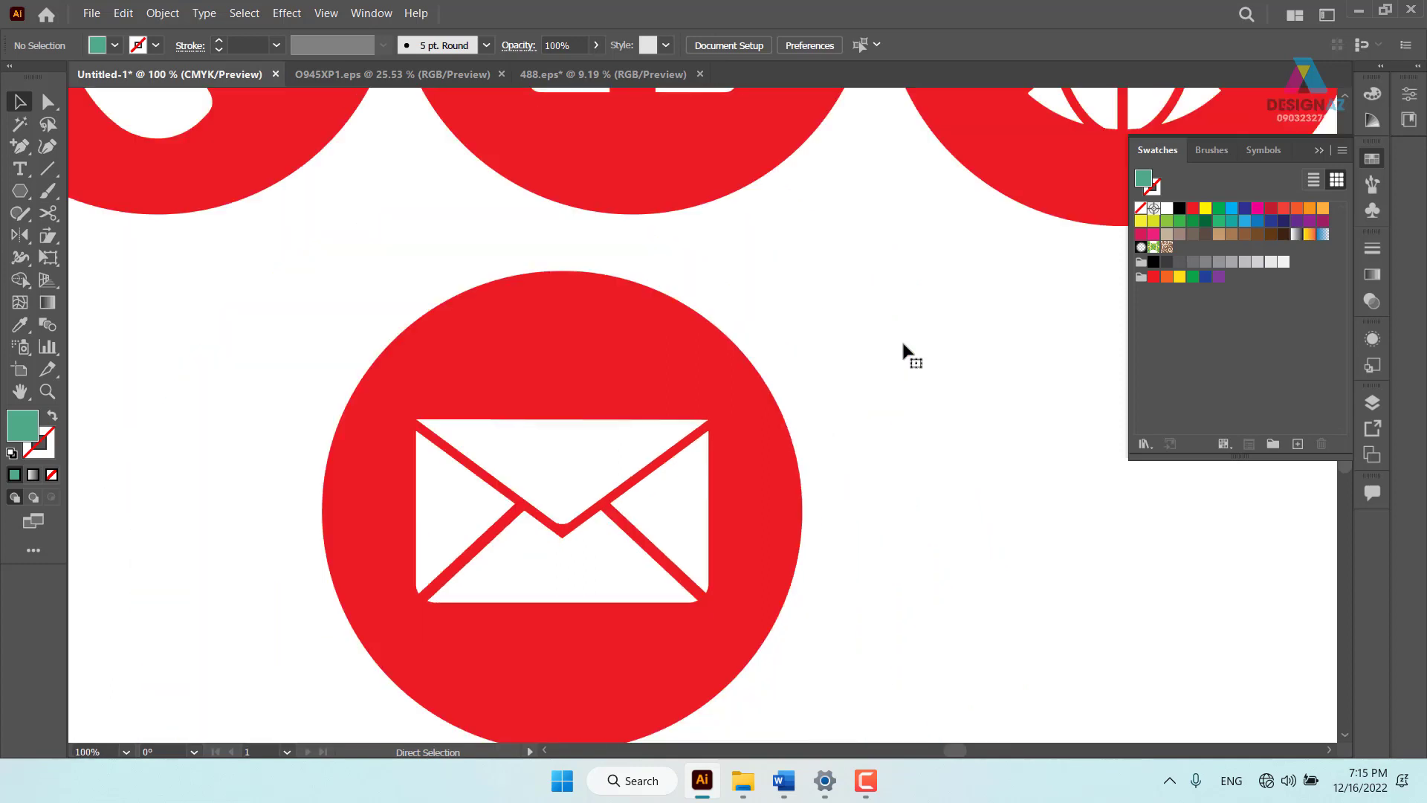
key(ctrl+minus)
key(ctrl+minus)
drag(850, 392, 494, 640)
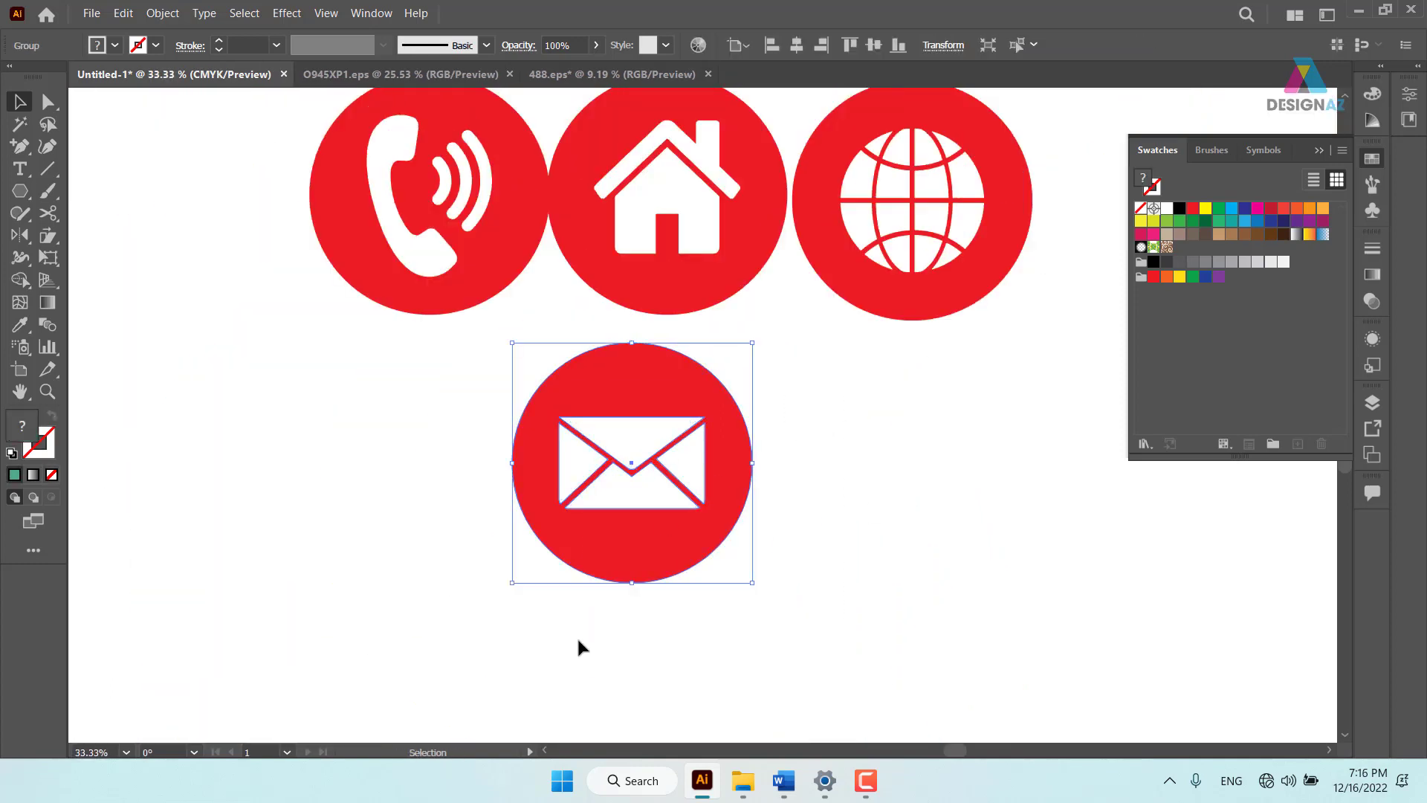
Move the house icon beside the poster's contact lines and shrink it to 0.46 cm
drag(558, 327, 644, 706)
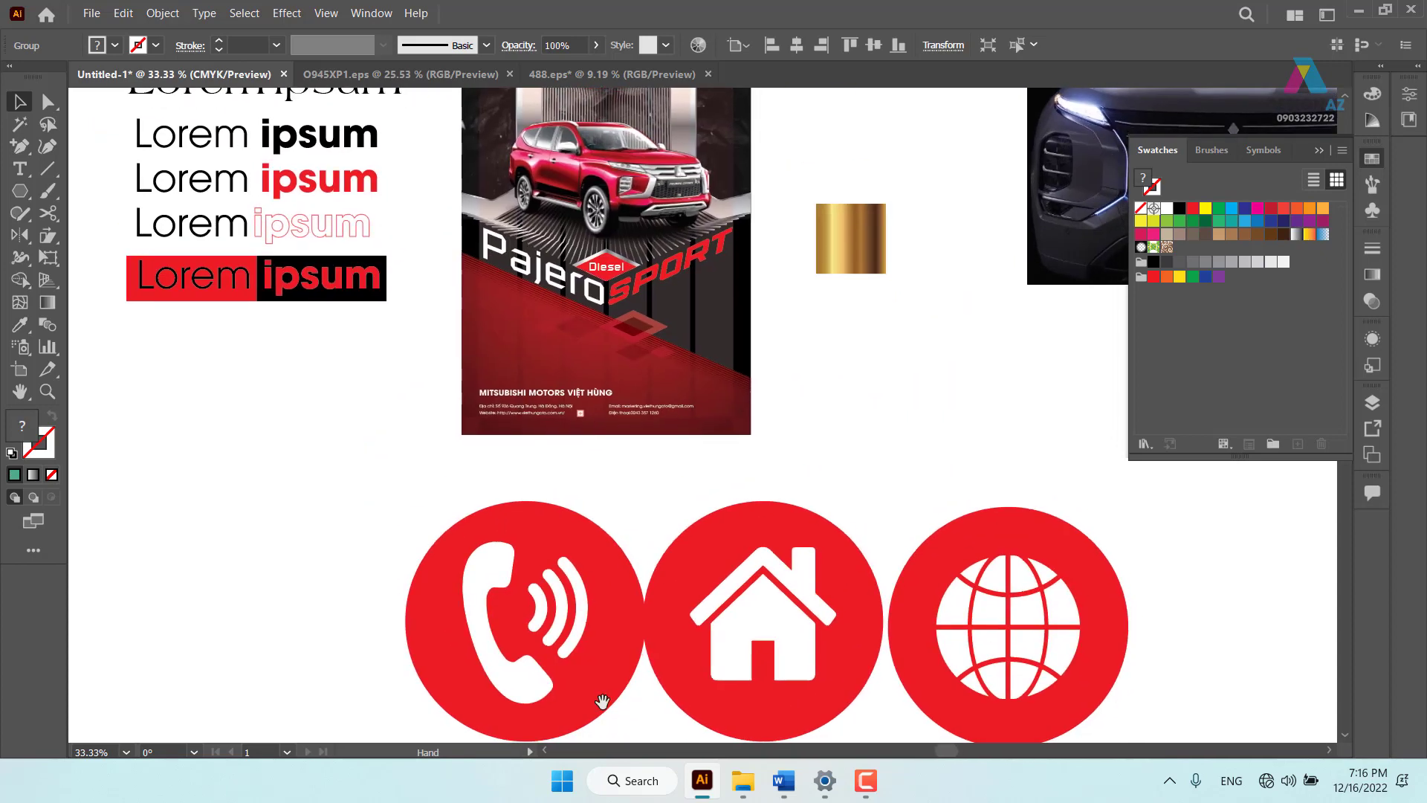
click(816, 644)
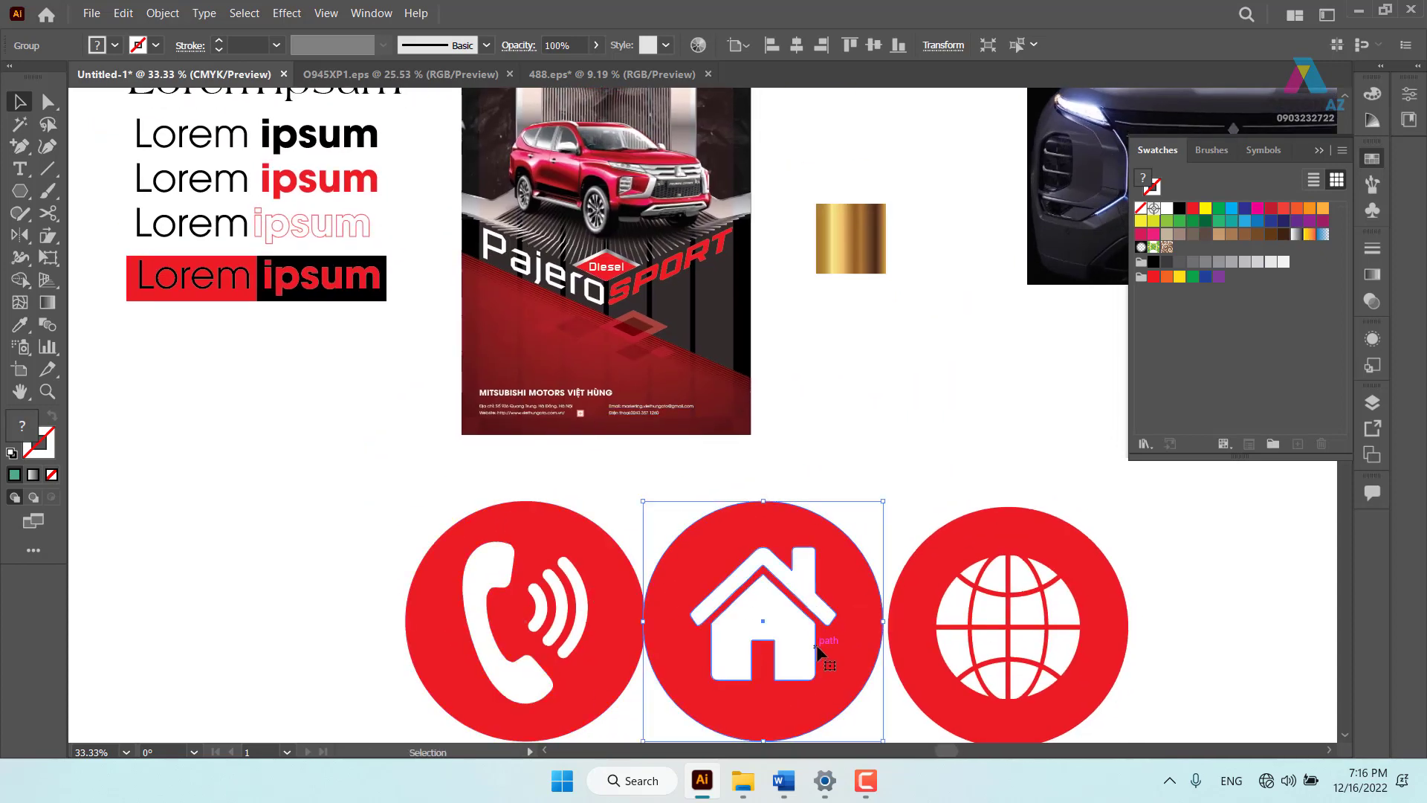
drag(818, 652, 449, 441)
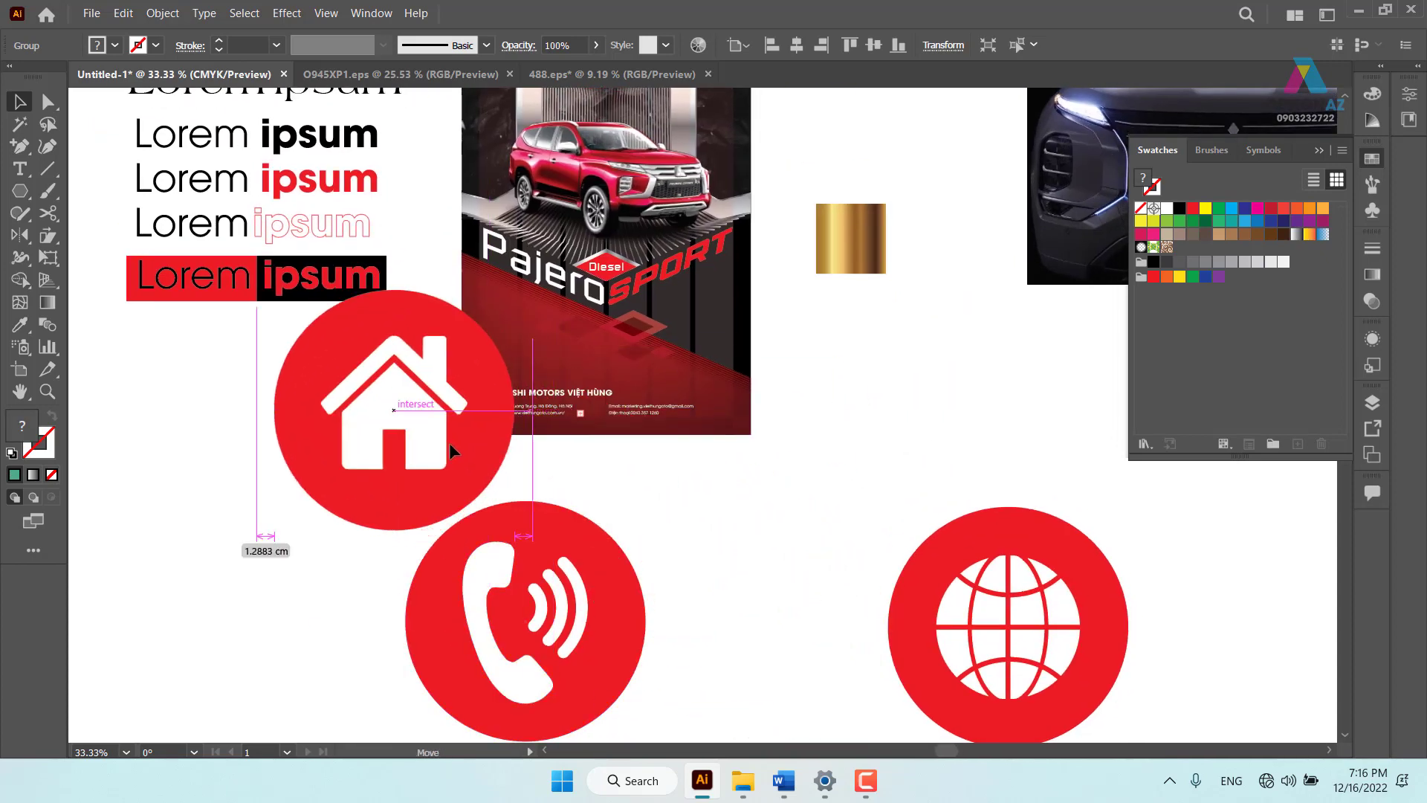
key(z)
drag(485, 395, 704, 468)
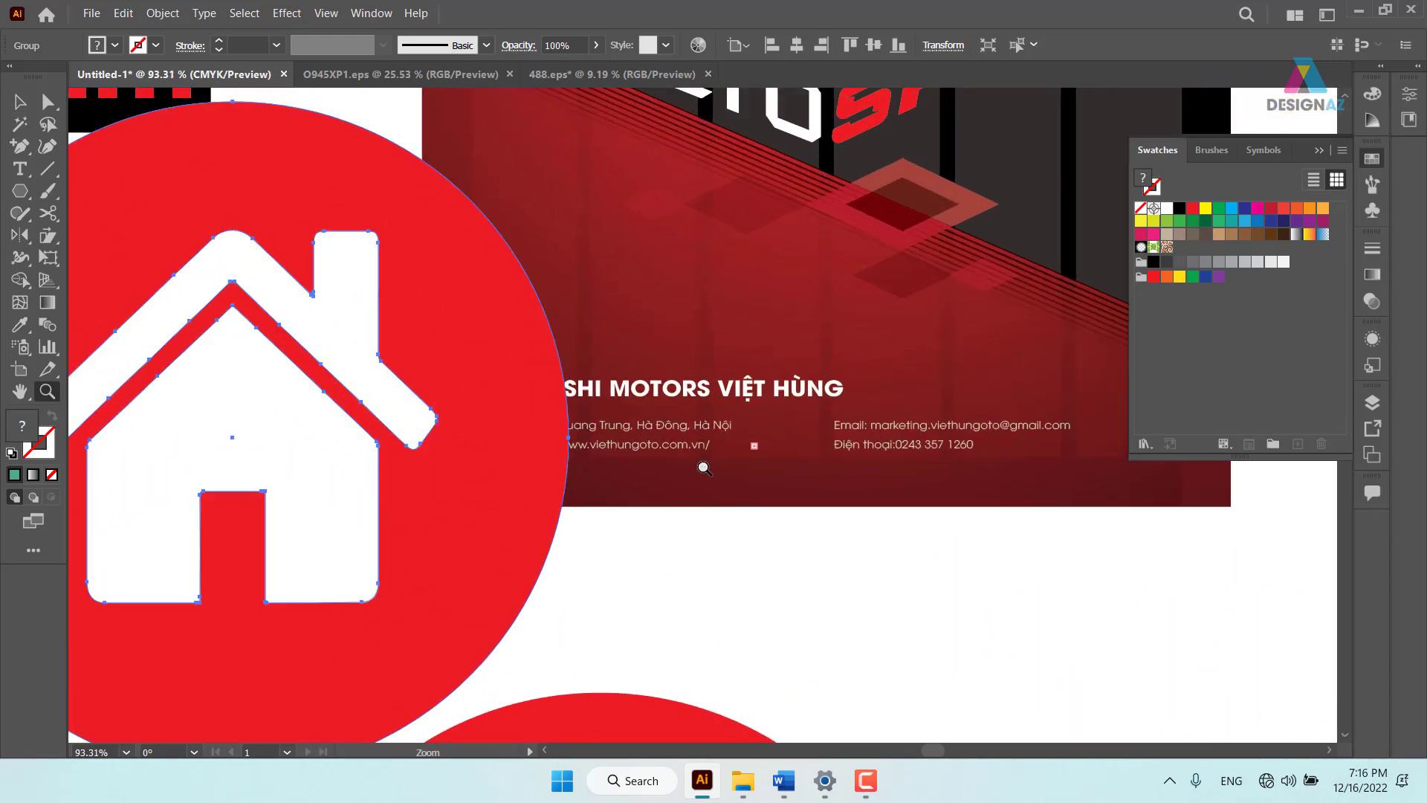
click(20, 101)
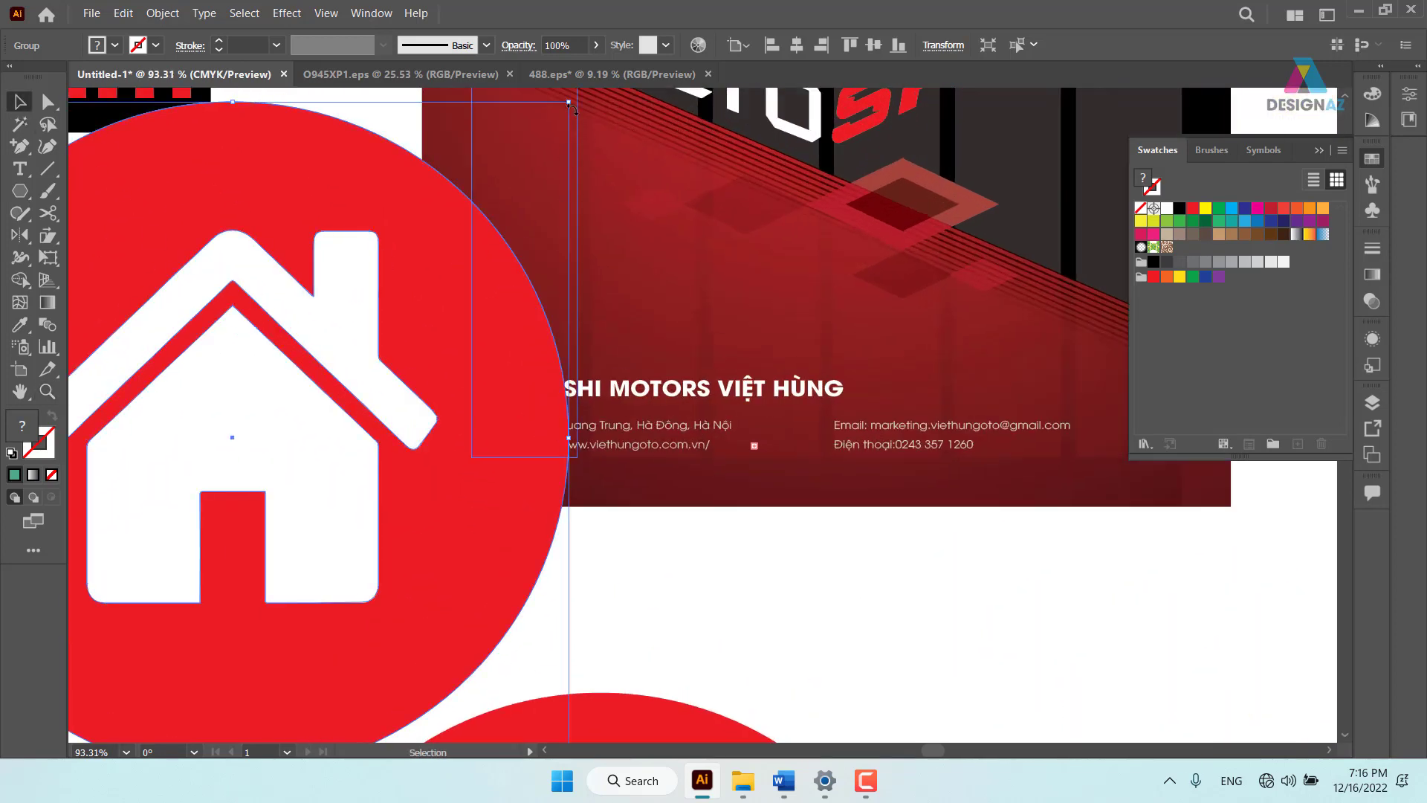
drag(569, 104, 248, 293)
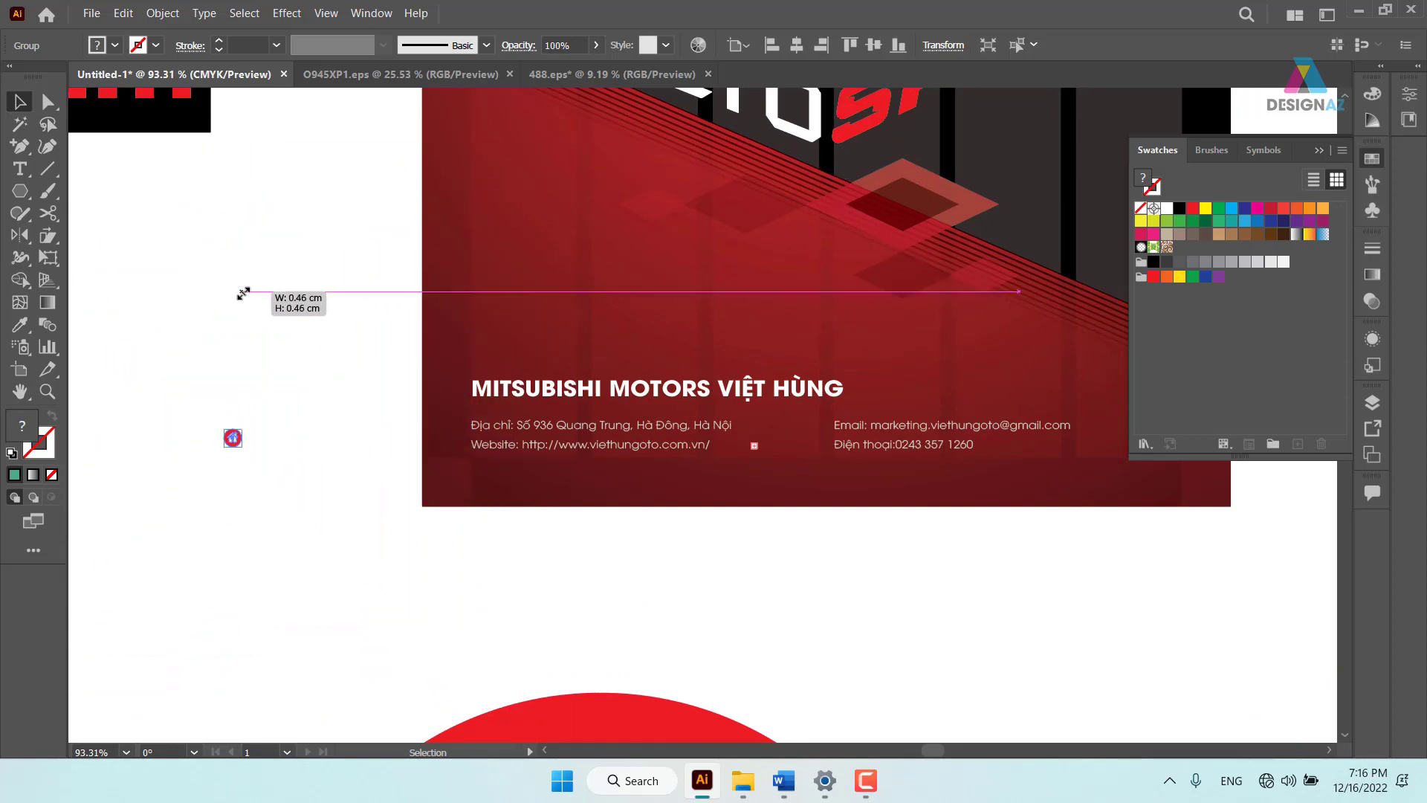
drag(248, 292, 251, 295)
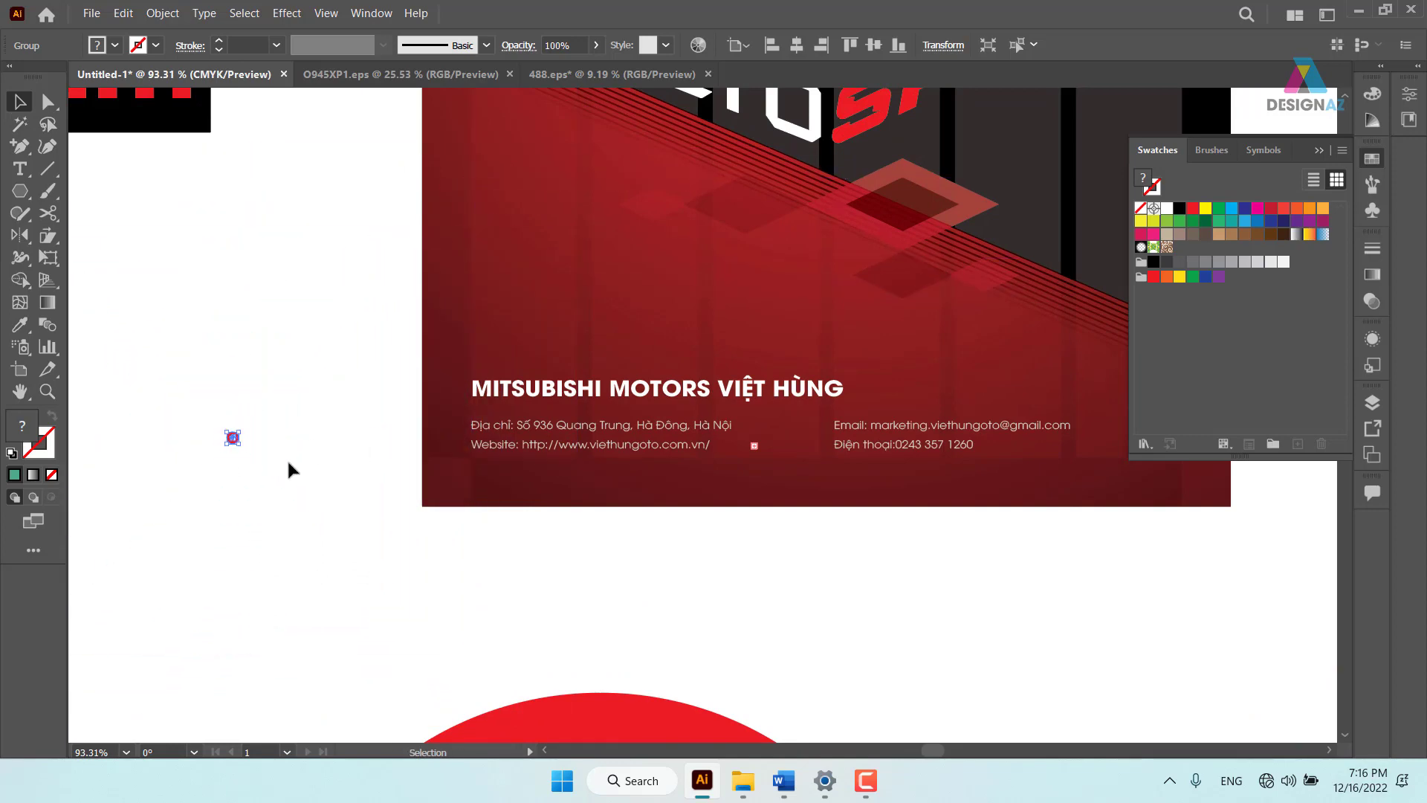
click(309, 496)
Select the phone, globe and envelope icons and apply the same shrink
key(ctrl+minus)
key(ctrl+minus)
key(ctrl+minus)
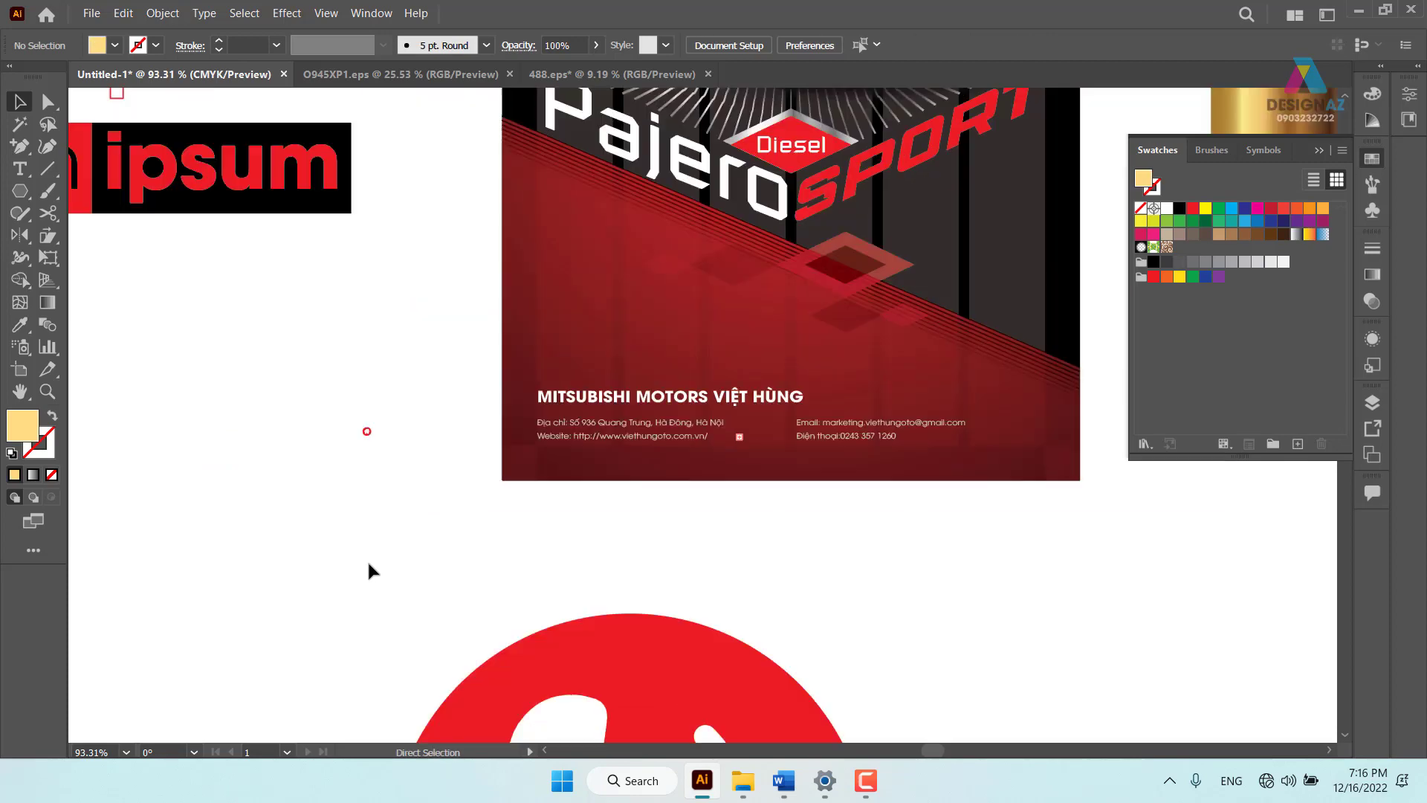
scroll(713, 455, down, 5)
scroll(669, 446, right, 5)
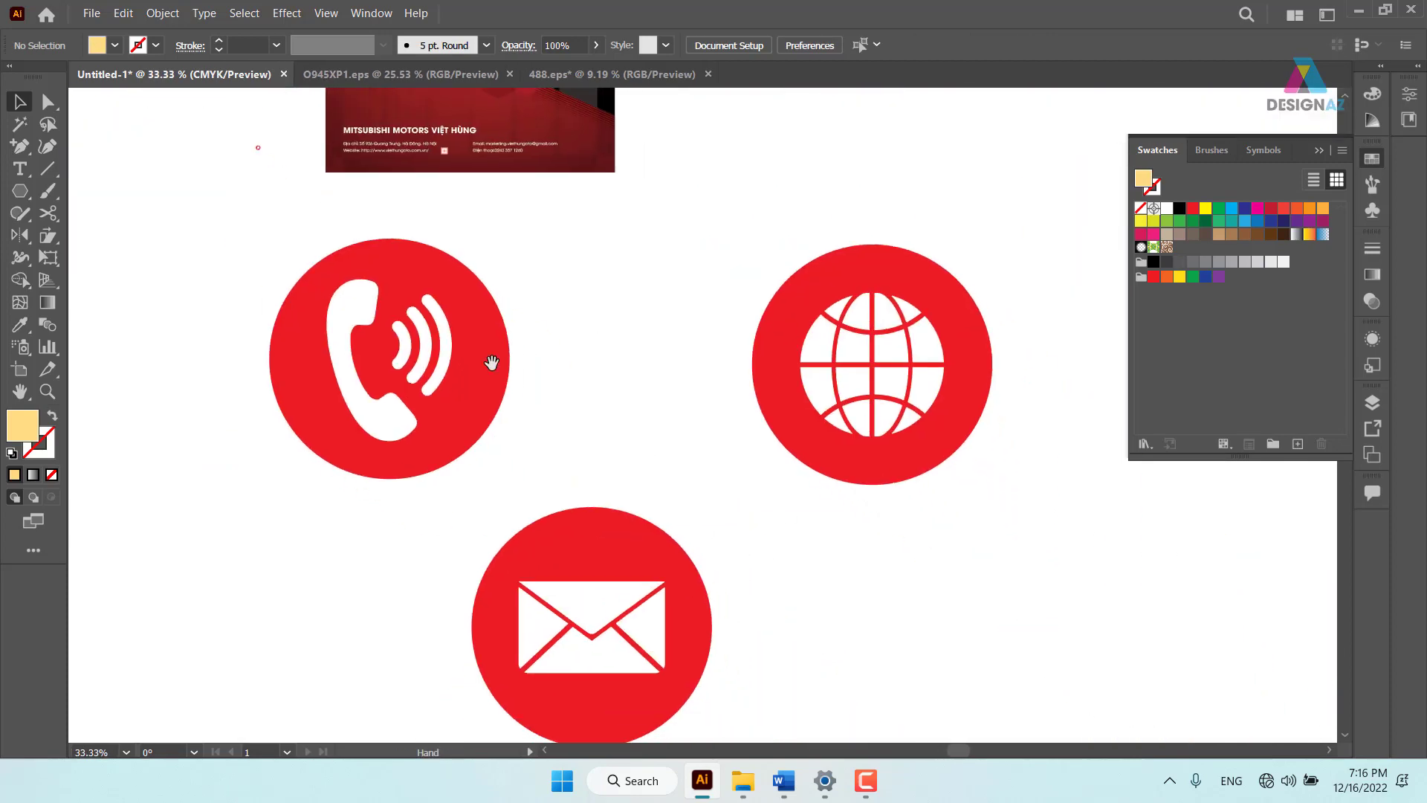
click(490, 359)
shift+click(784, 421)
shift+click(688, 589)
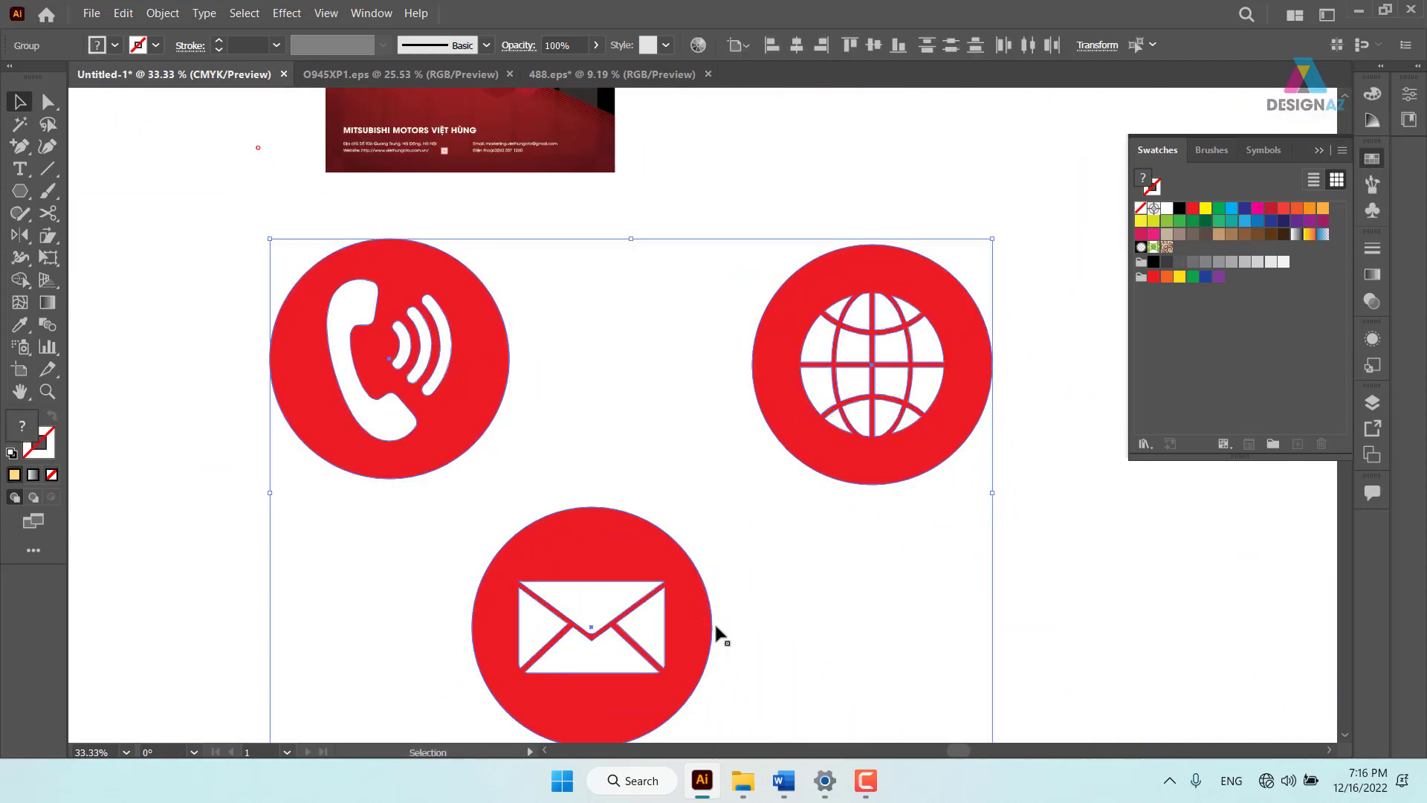
key(Delete)
Place the house icon beside the address line and the globe beside the website line
drag(378, 292, 563, 411)
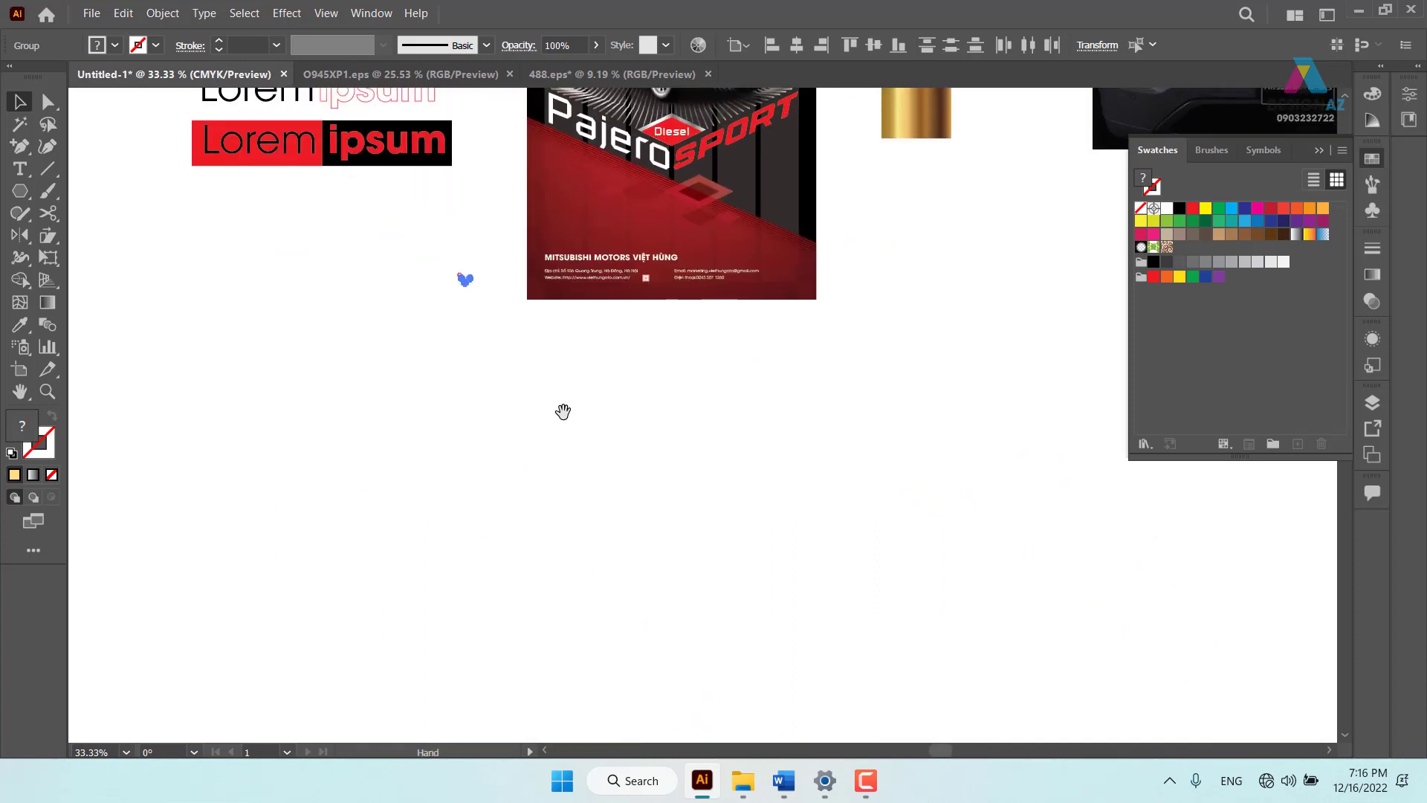
mouse_move(468, 273)
mouse_down()
mouse_move(821, 449)
mouse_move(1023, 508)
mouse_move(741, 493)
mouse_up()
click(19, 102)
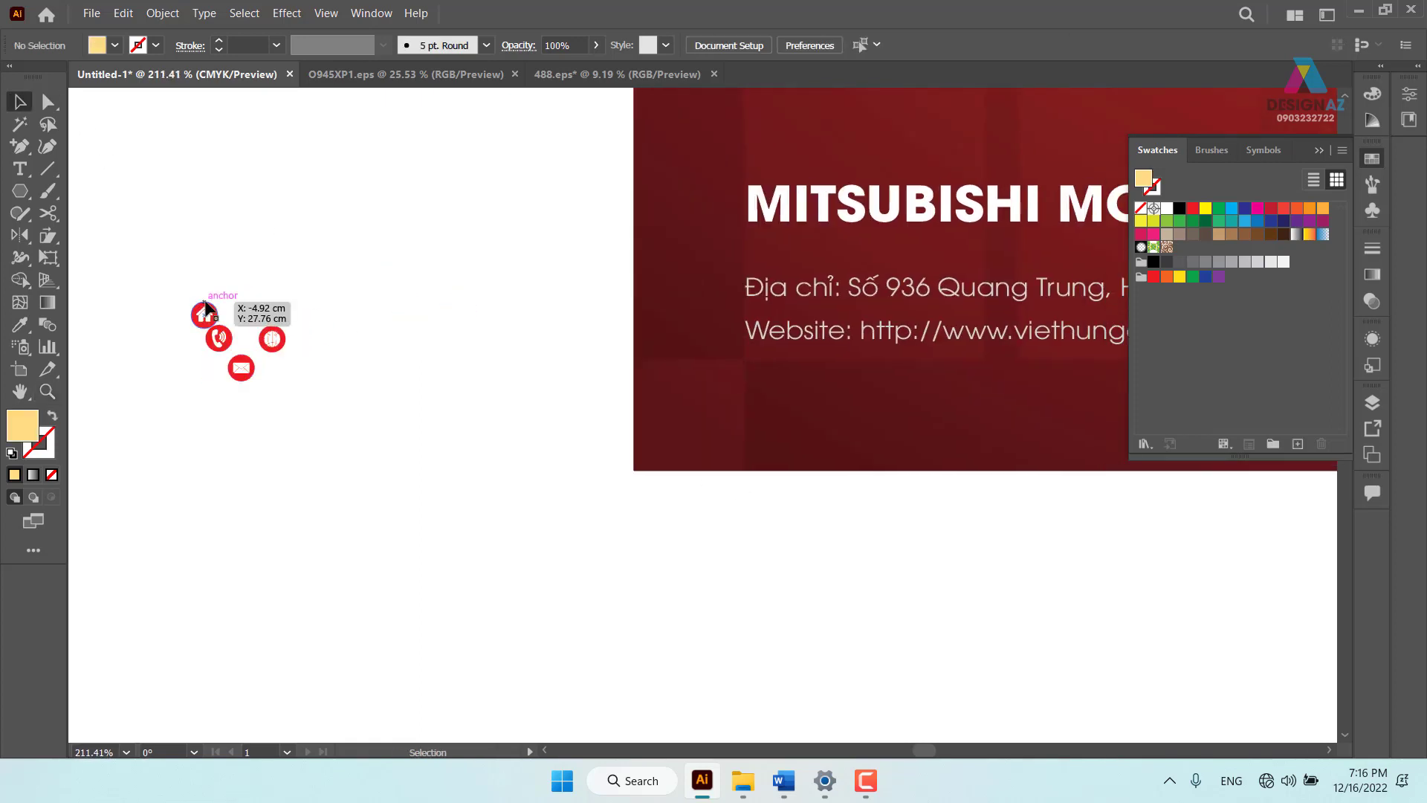
mouse_move(204, 314)
mouse_down()
mouse_move(745, 287)
mouse_move(765, 197)
mouse_move(761, 285)
mouse_up()
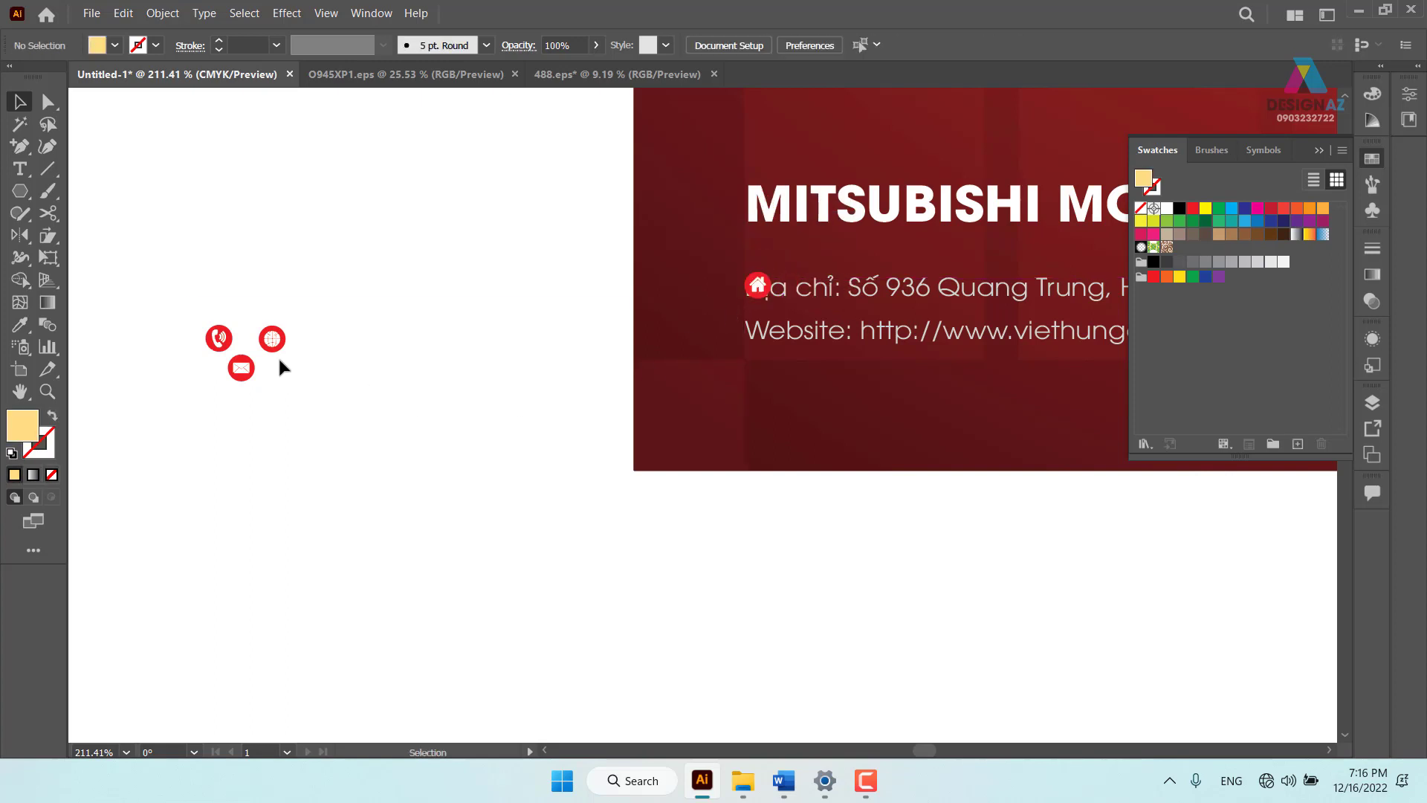
mouse_move(275, 351)
mouse_down()
mouse_move(781, 338)
mouse_move(761, 342)
mouse_up()
Move the phone and envelope icons onto the card beside the Email and Điện thoại lines
mouse_move(681, 389)
mouse_down()
mouse_move(537, 385)
mouse_move(460, 356)
mouse_up()
drag(245, 428, 430, 430)
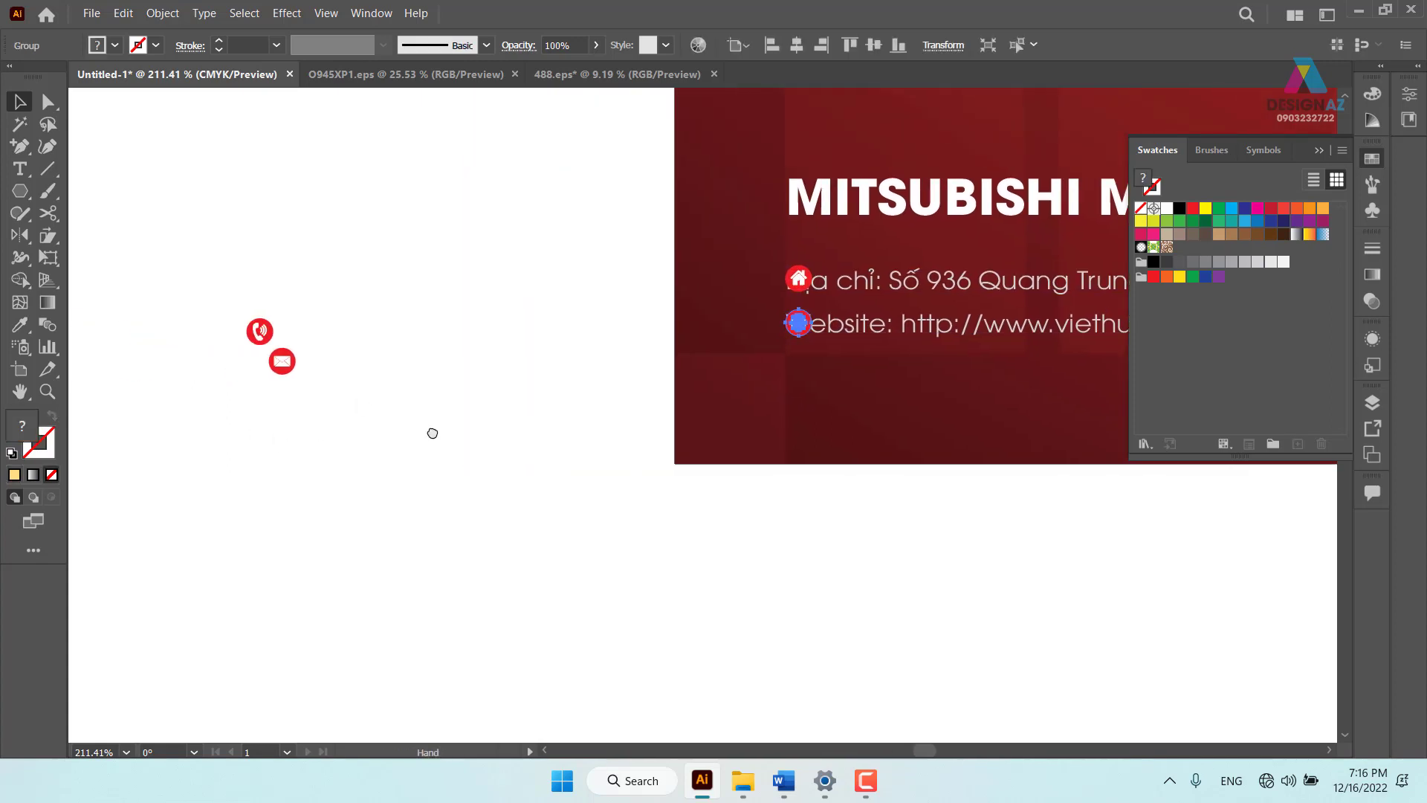
click(260, 330)
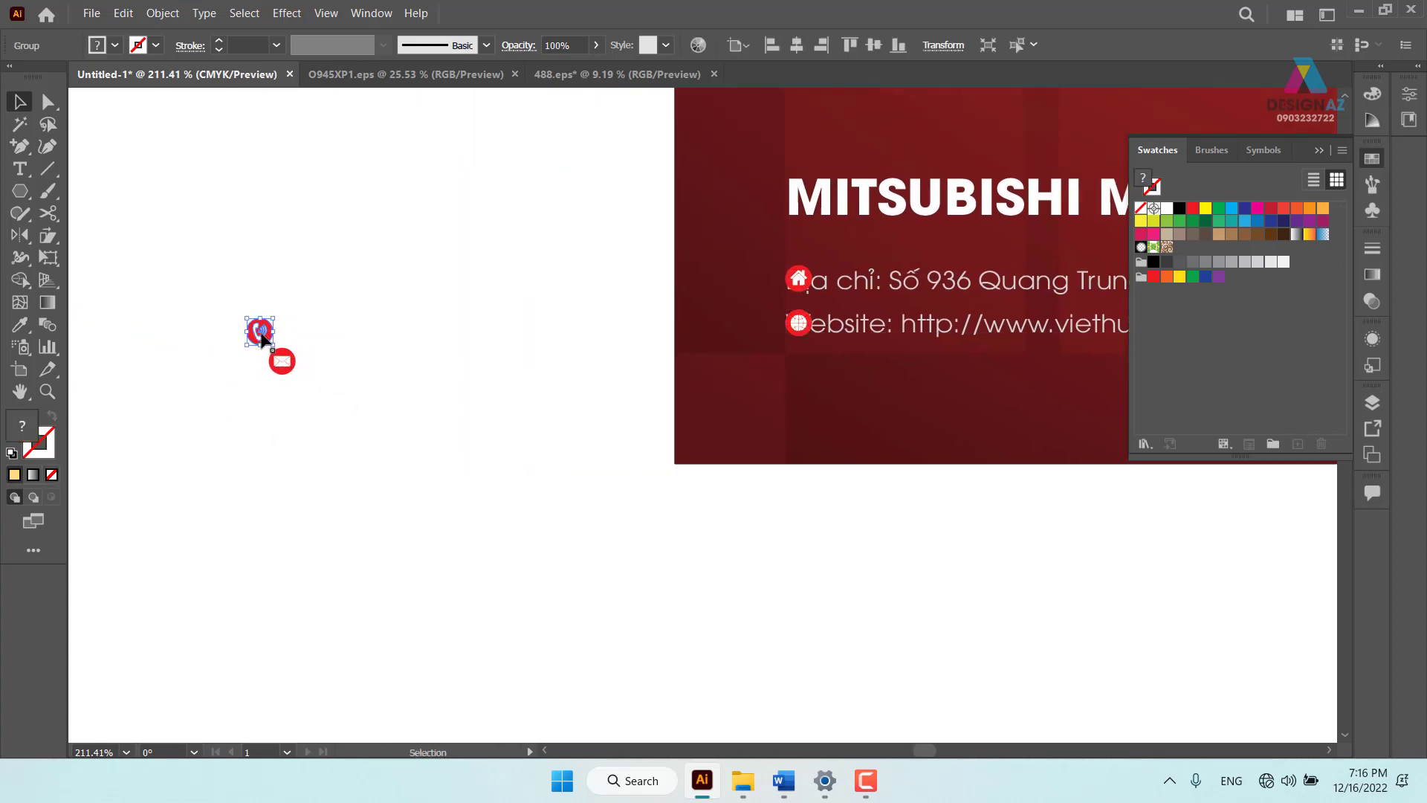
shift+click(282, 362)
mouse_move(345, 394)
mouse_down()
mouse_move(255, 386)
mouse_move(973, 399)
mouse_move(864, 349)
mouse_up()
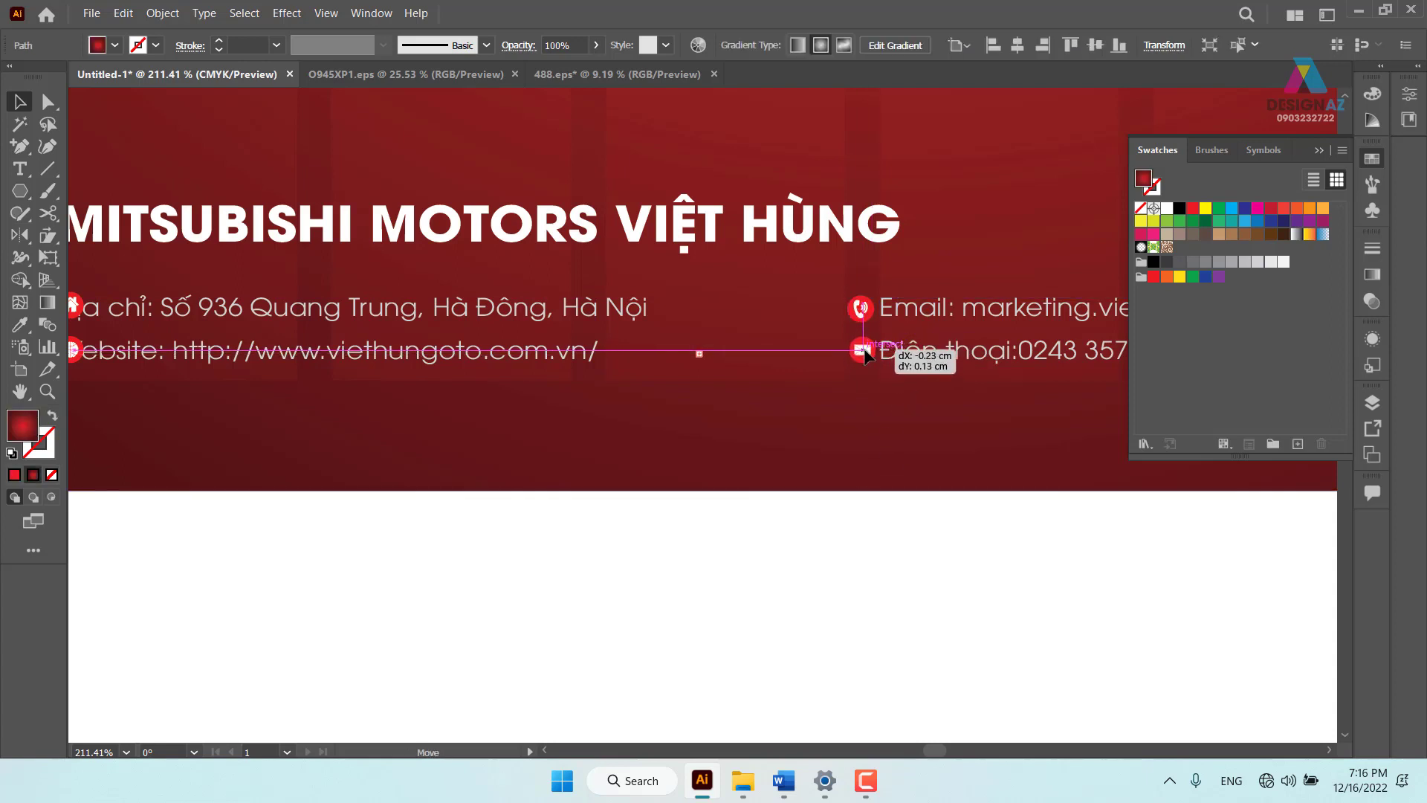
mouse_move(796, 408)
mouse_down()
mouse_move(934, 408)
mouse_move(876, 409)
mouse_up()
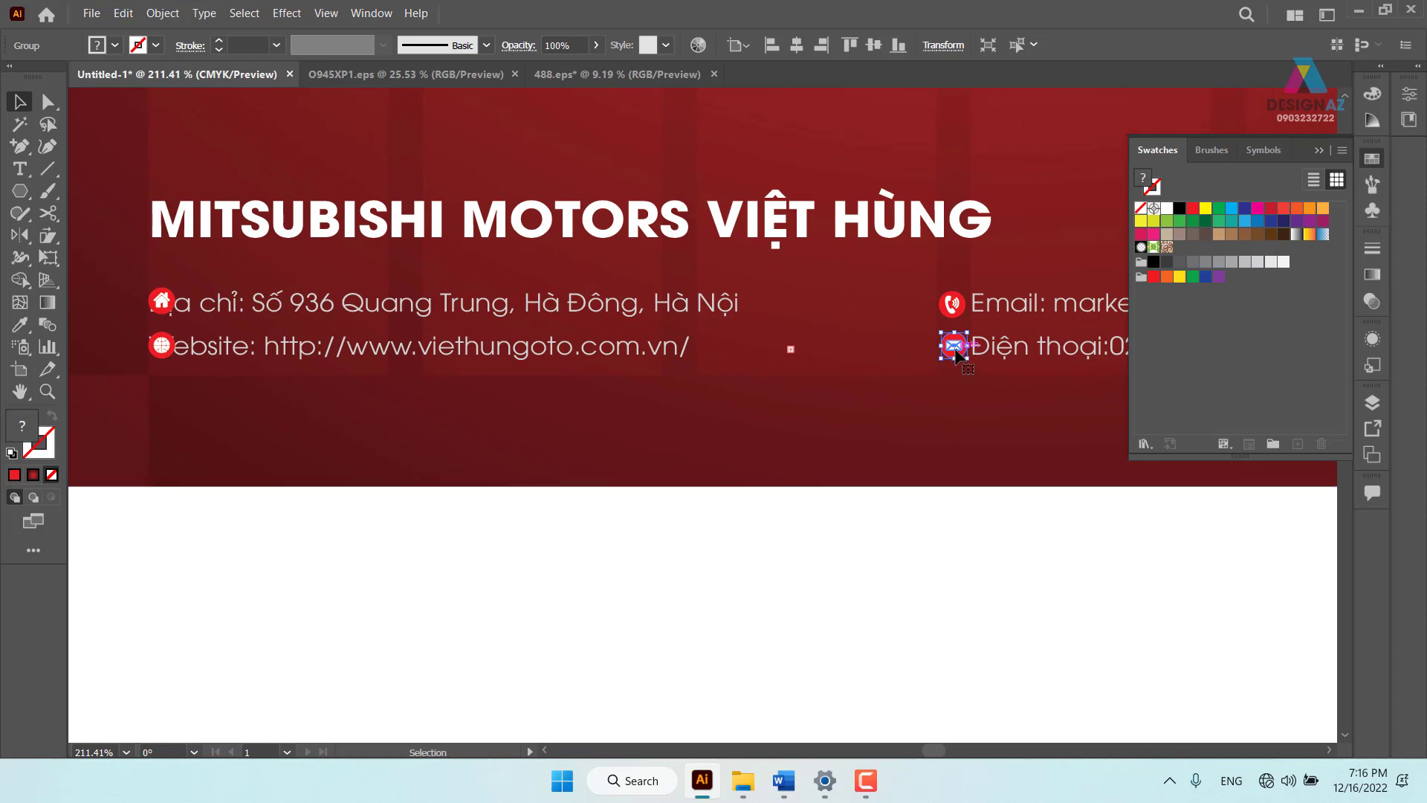
shift+click(954, 307)
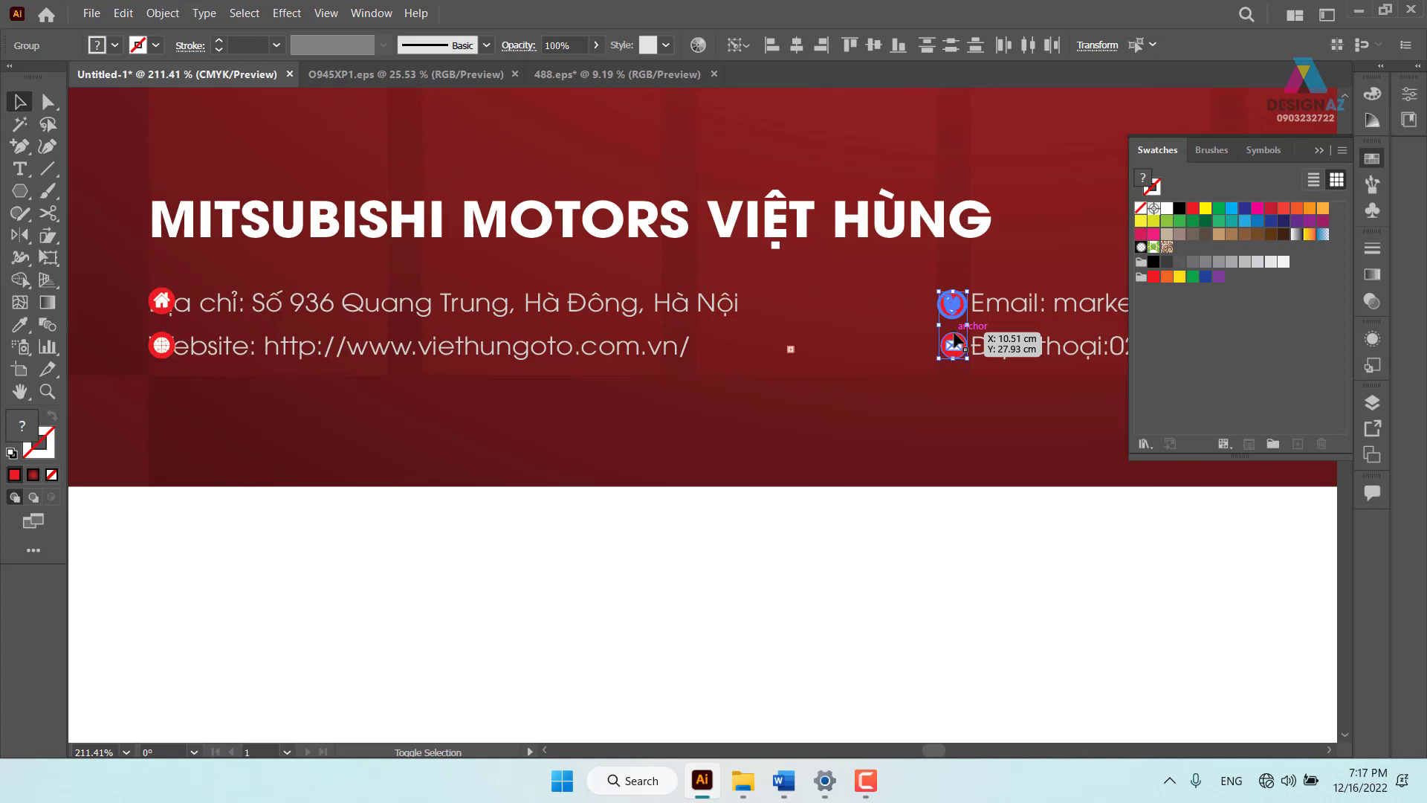
Centre the mail icon under the phone icon and align the globe with the house icon
key(shift+F7)
click(940, 206)
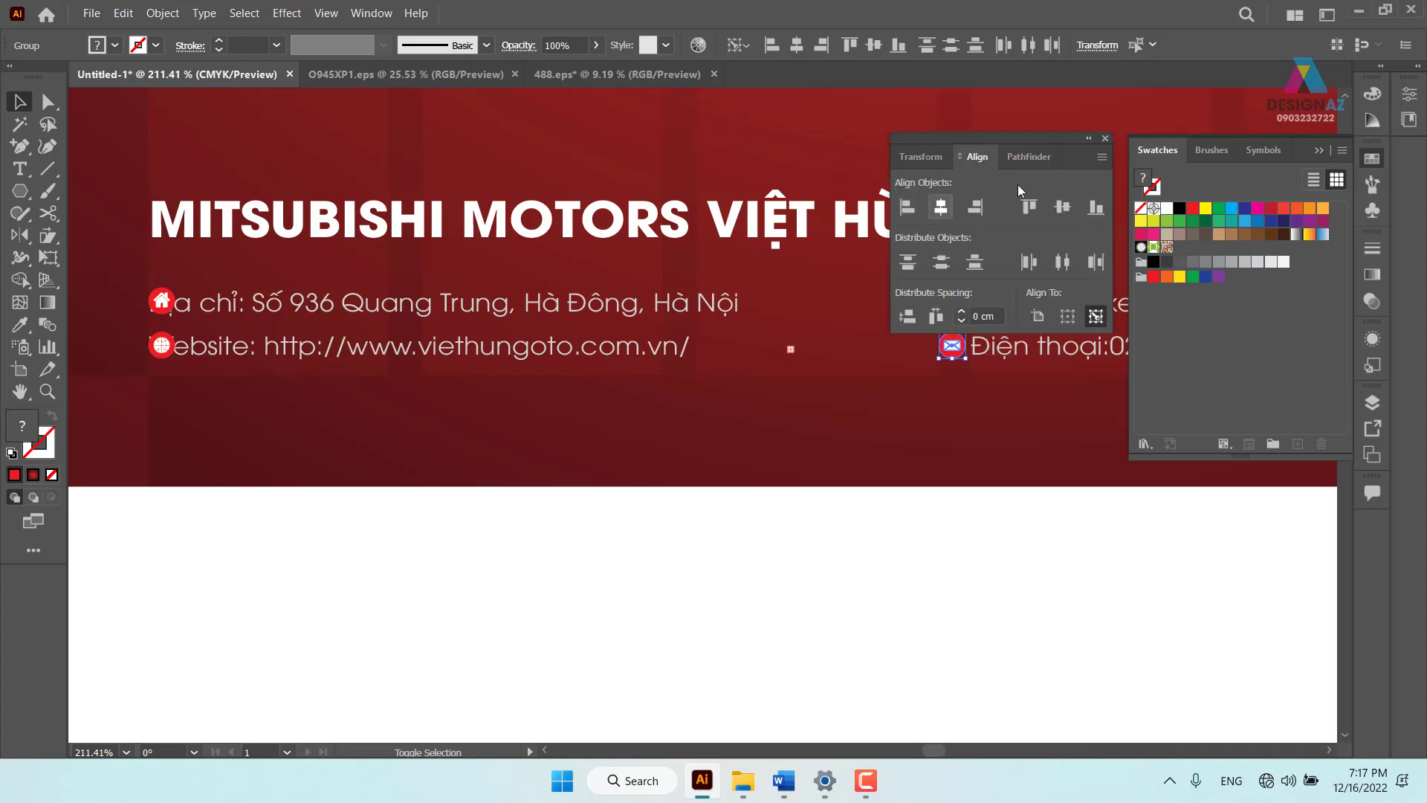
key(shift+F7)
click(700, 635)
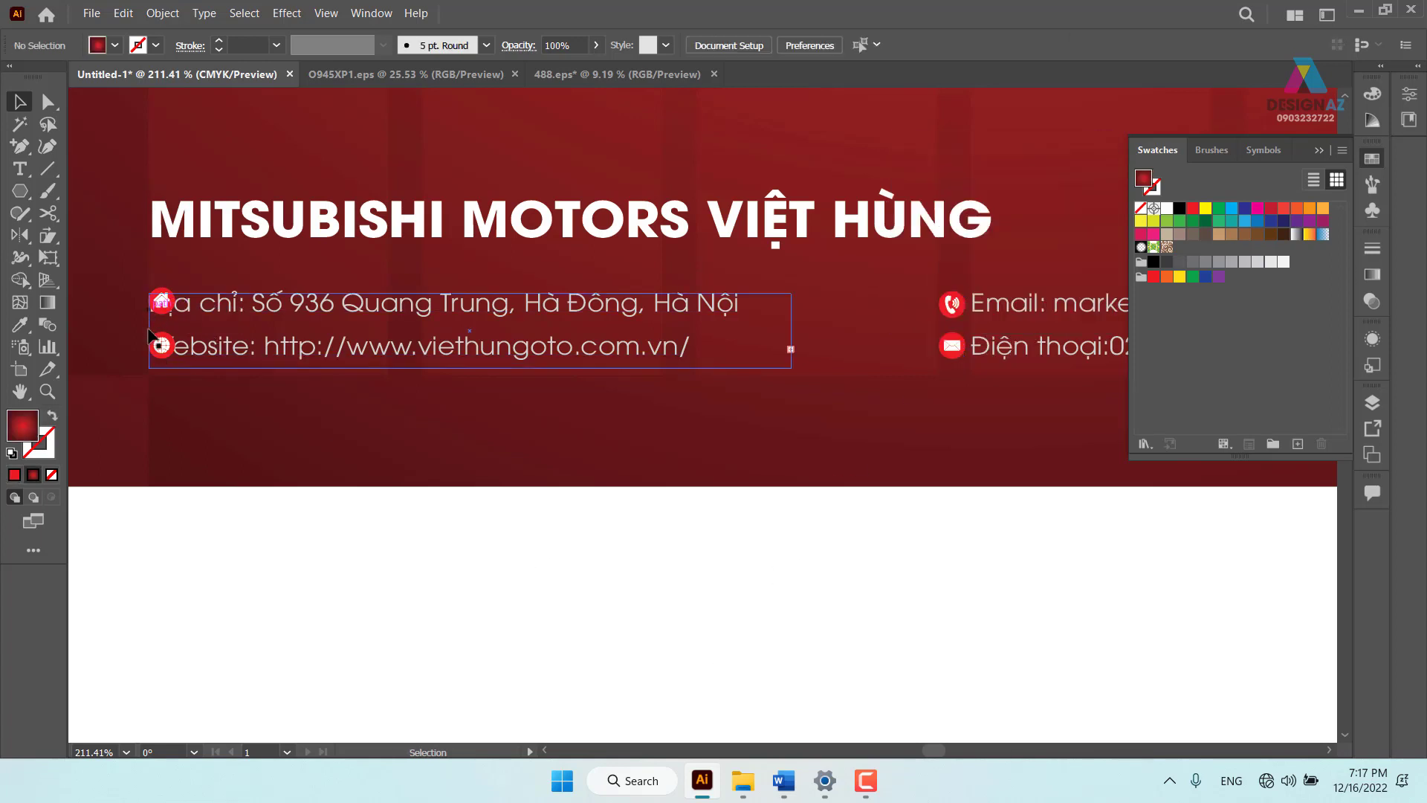
click(161, 345)
drag(161, 345, 168, 316)
shift+click(165, 310)
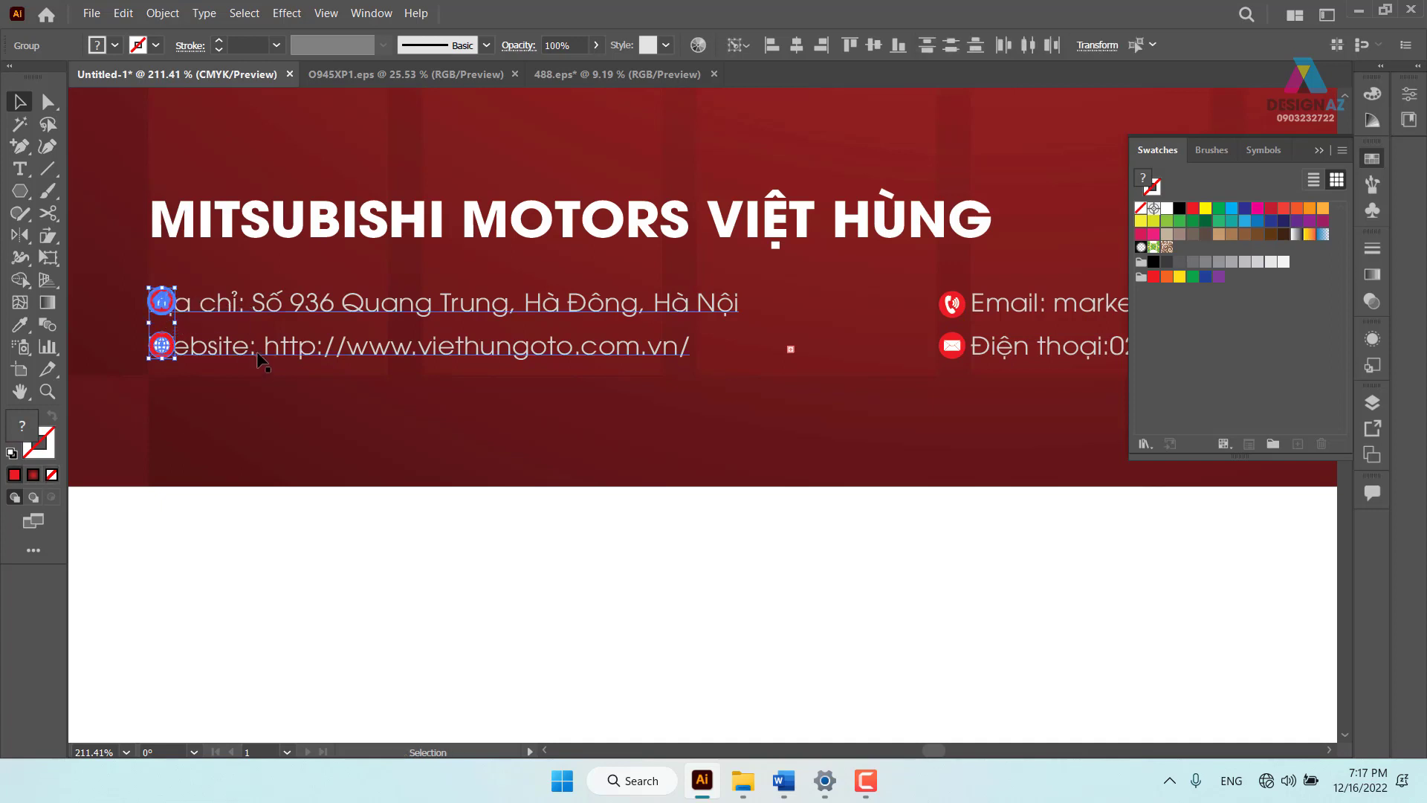
key(shift+F7)
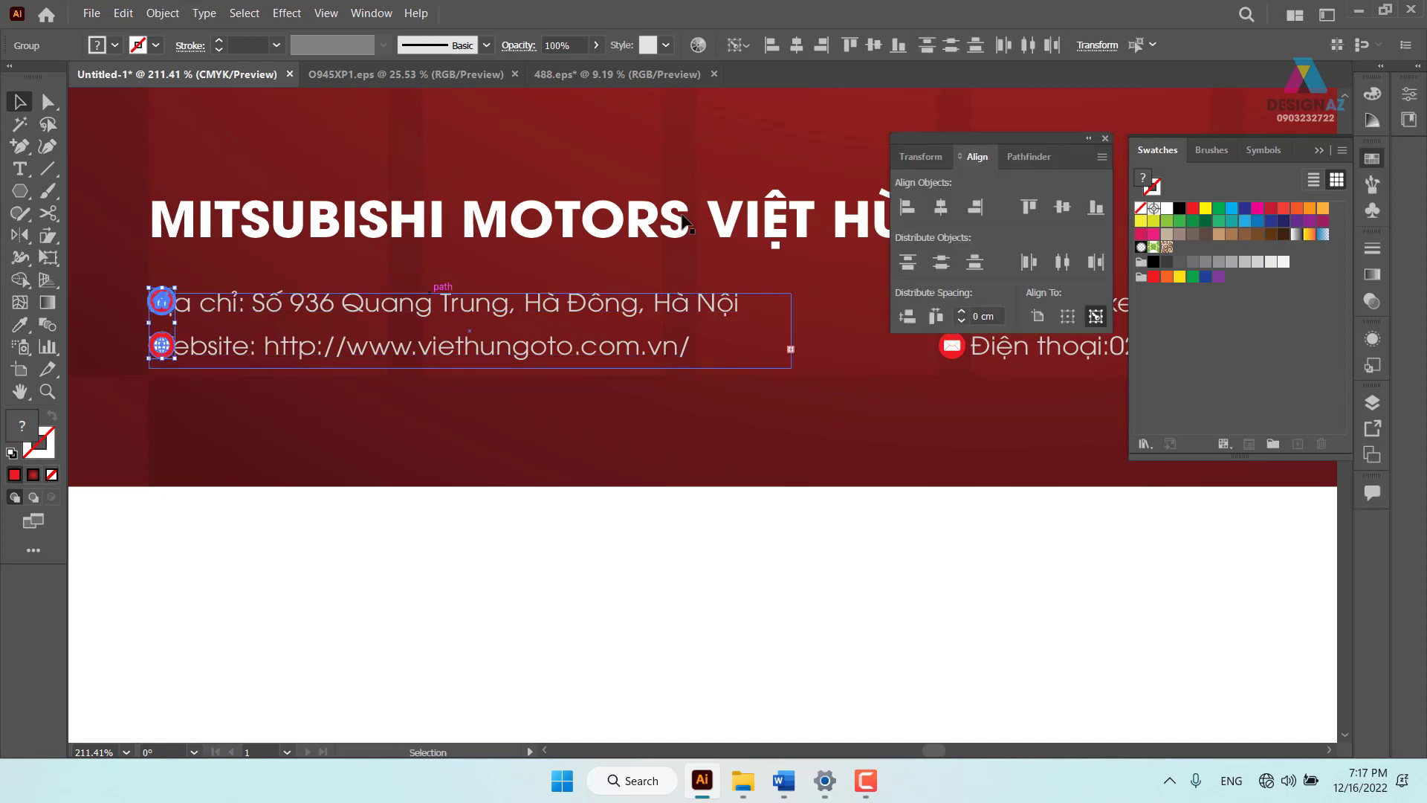
click(334, 567)
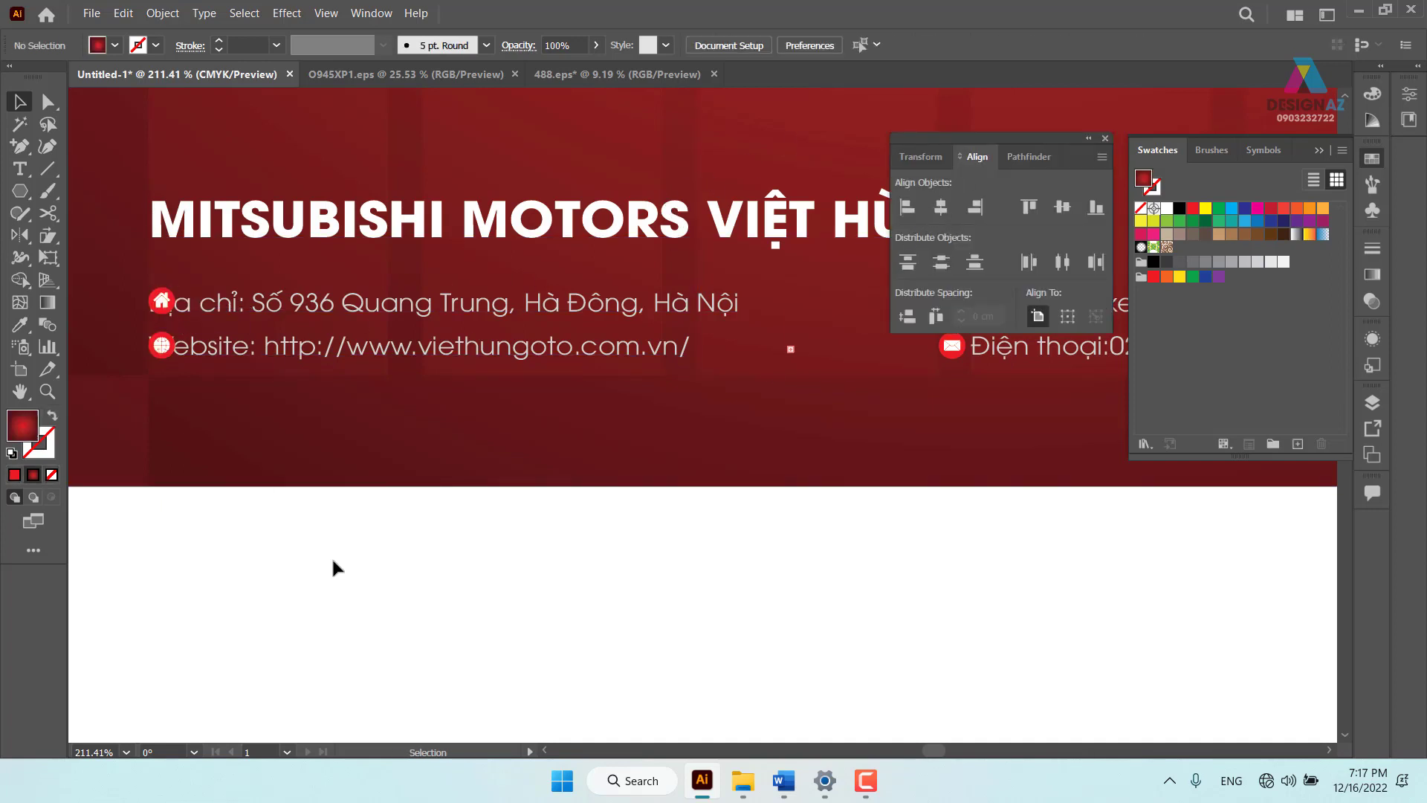
Top-align the house icon with the phone icon and the globe with the mail icon
drag(345, 370, 345, 483)
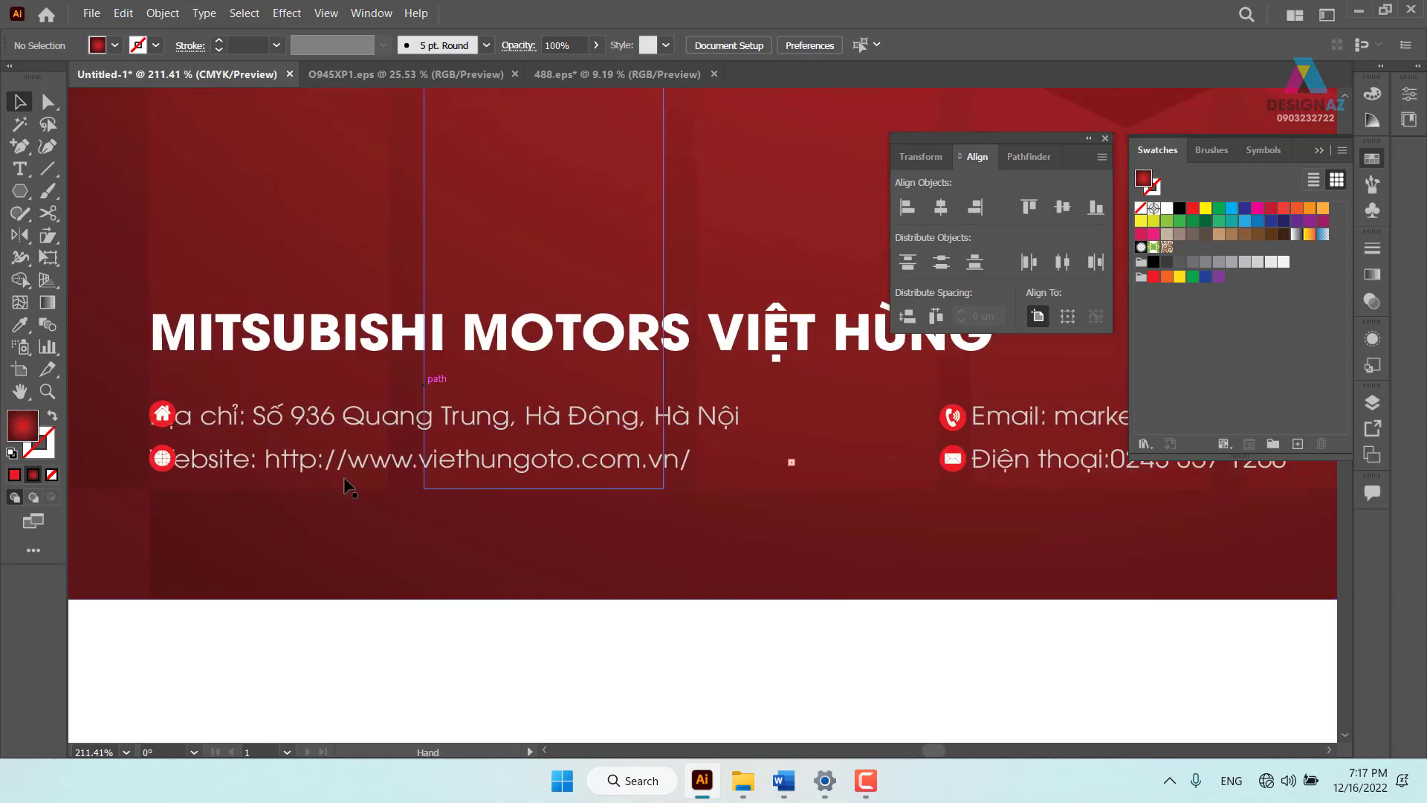
click(162, 414)
shift+click(955, 421)
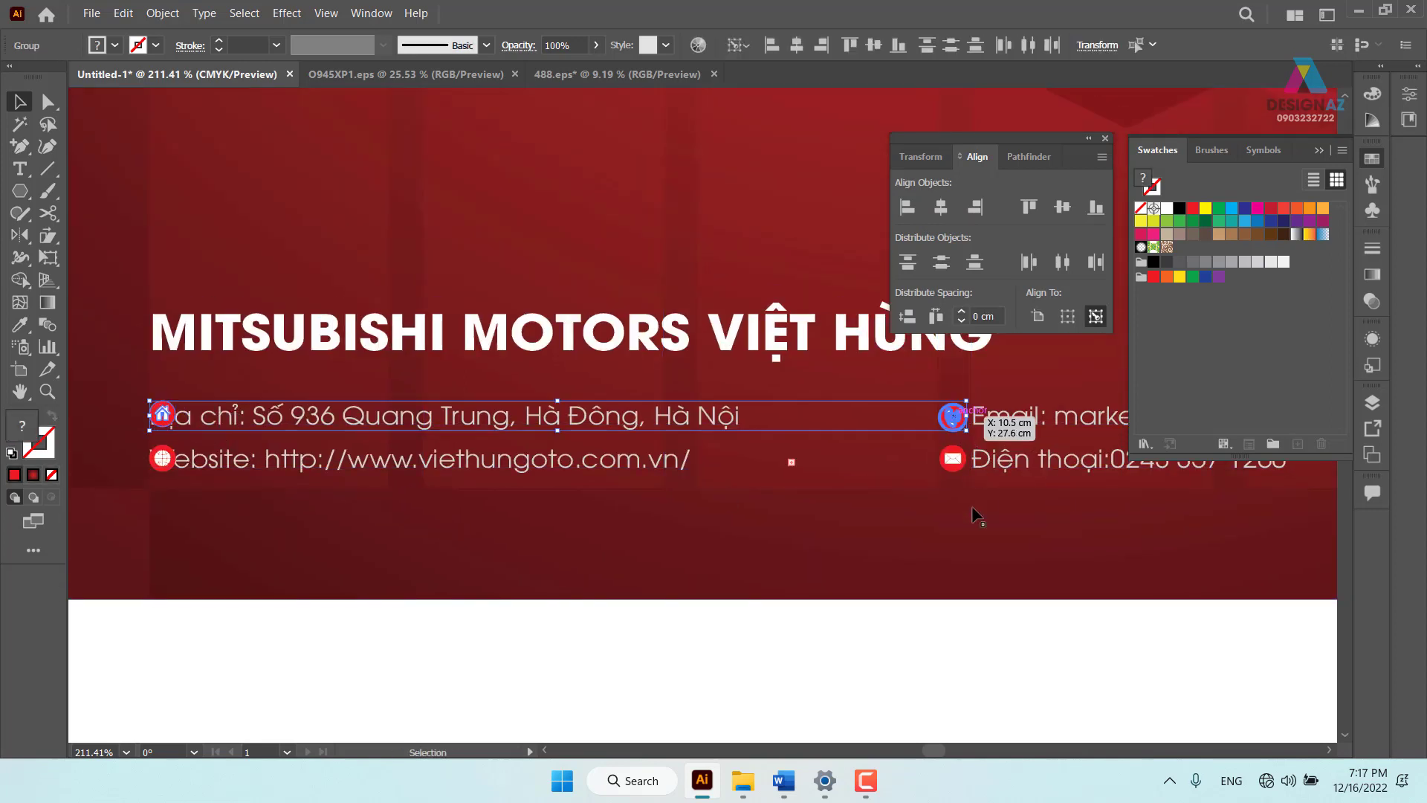
click(1028, 208)
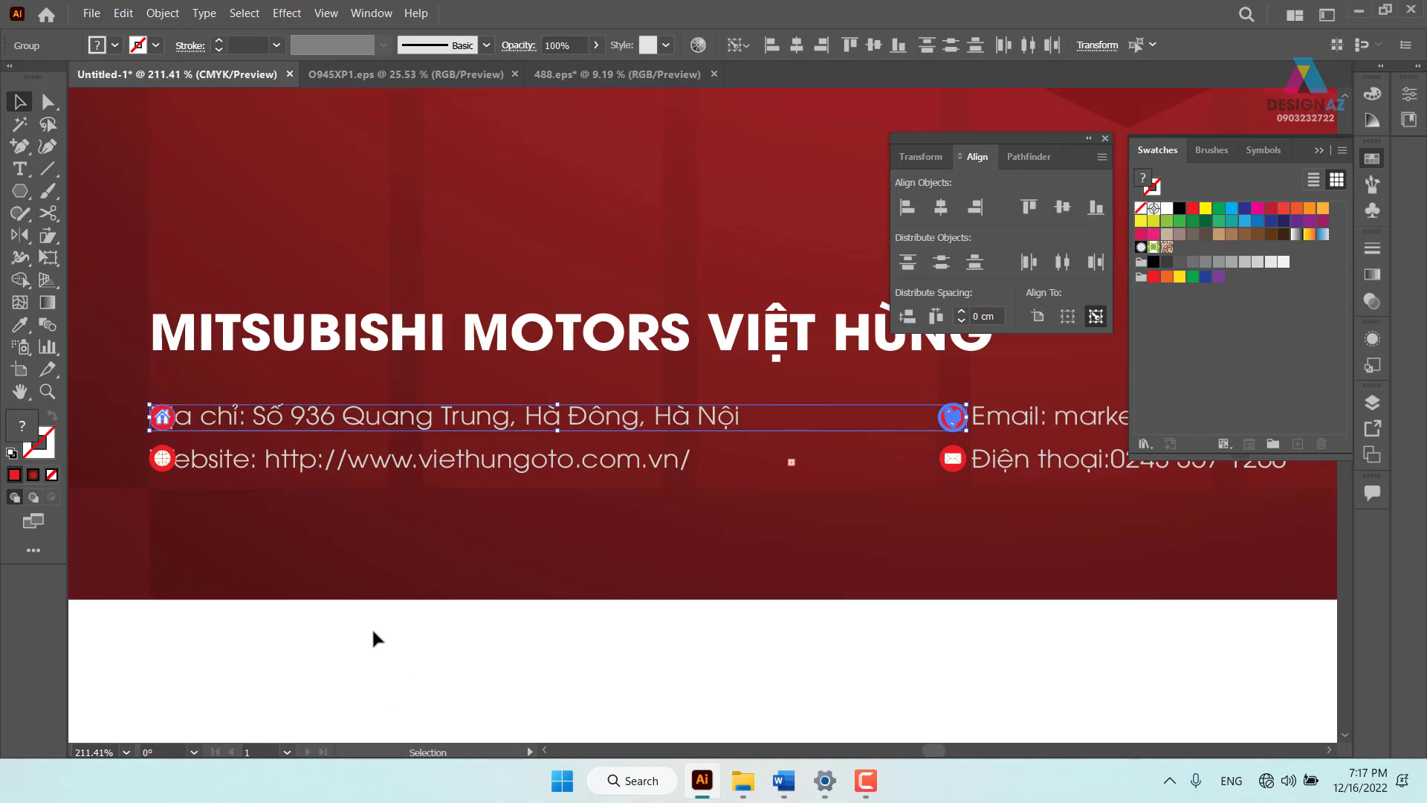
click(162, 458)
shift+click(951, 467)
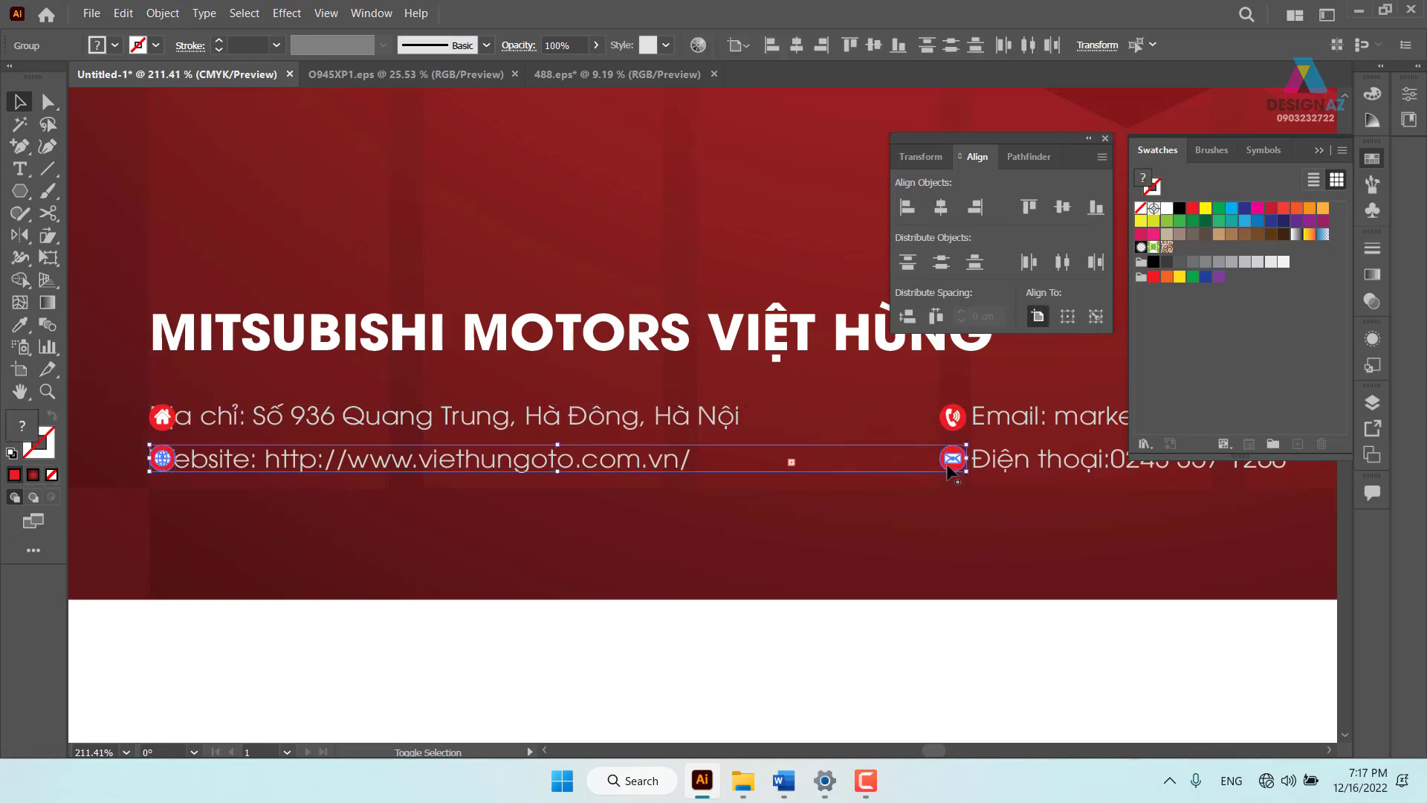
click(953, 461)
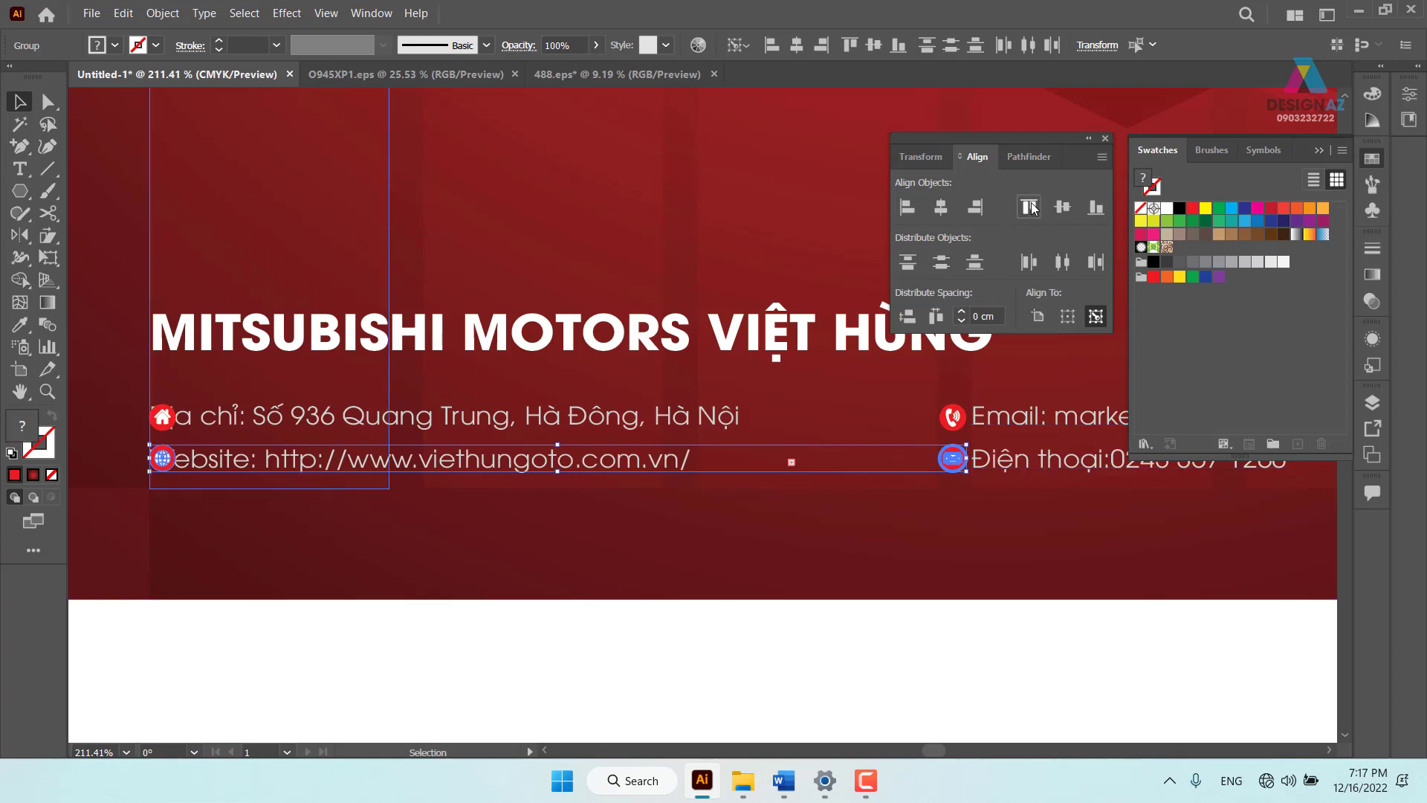
click(433, 622)
Shift the address/website and email/phone text blocks right to clear their icons
click(354, 469)
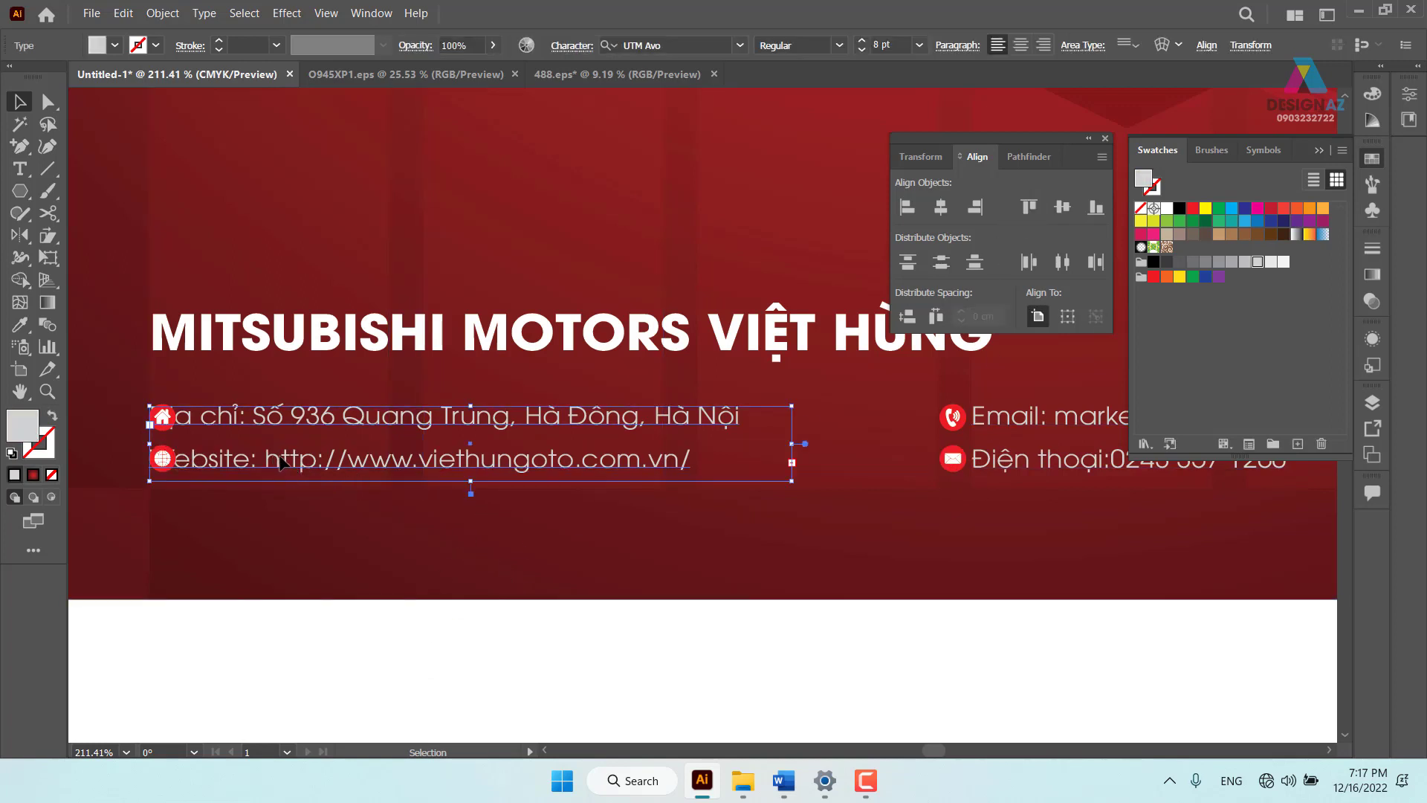
drag(281, 462, 309, 465)
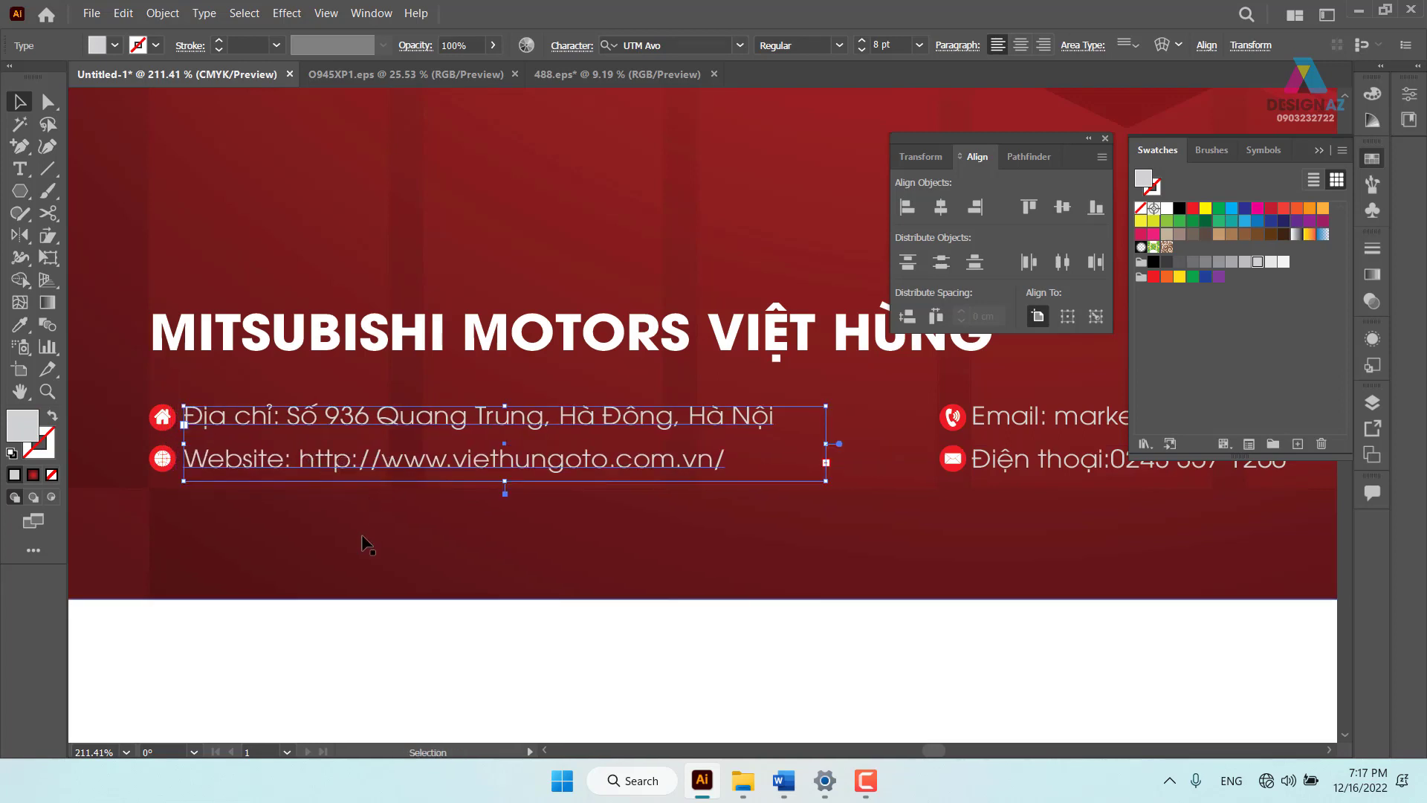
click(834, 688)
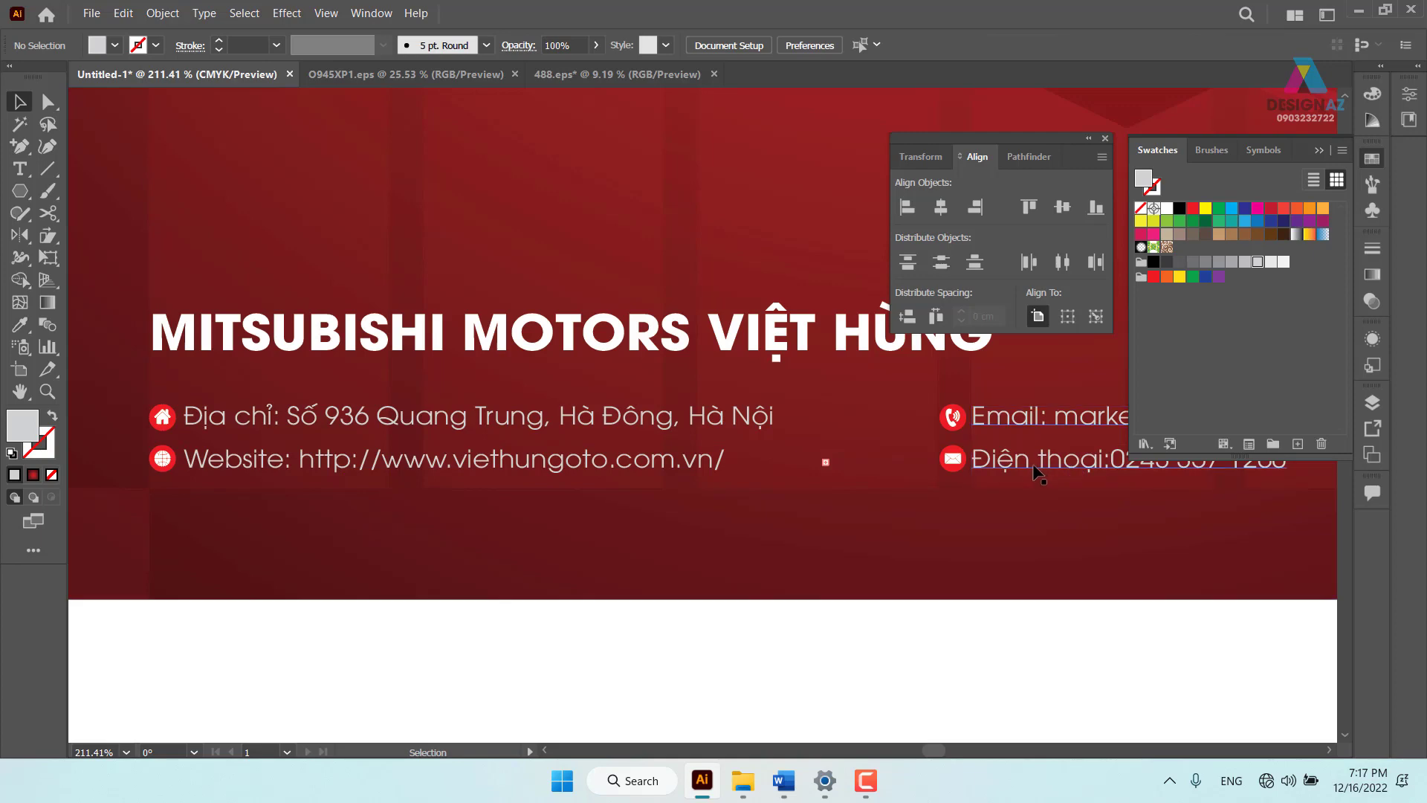
drag(1034, 462, 1039, 463)
click(855, 668)
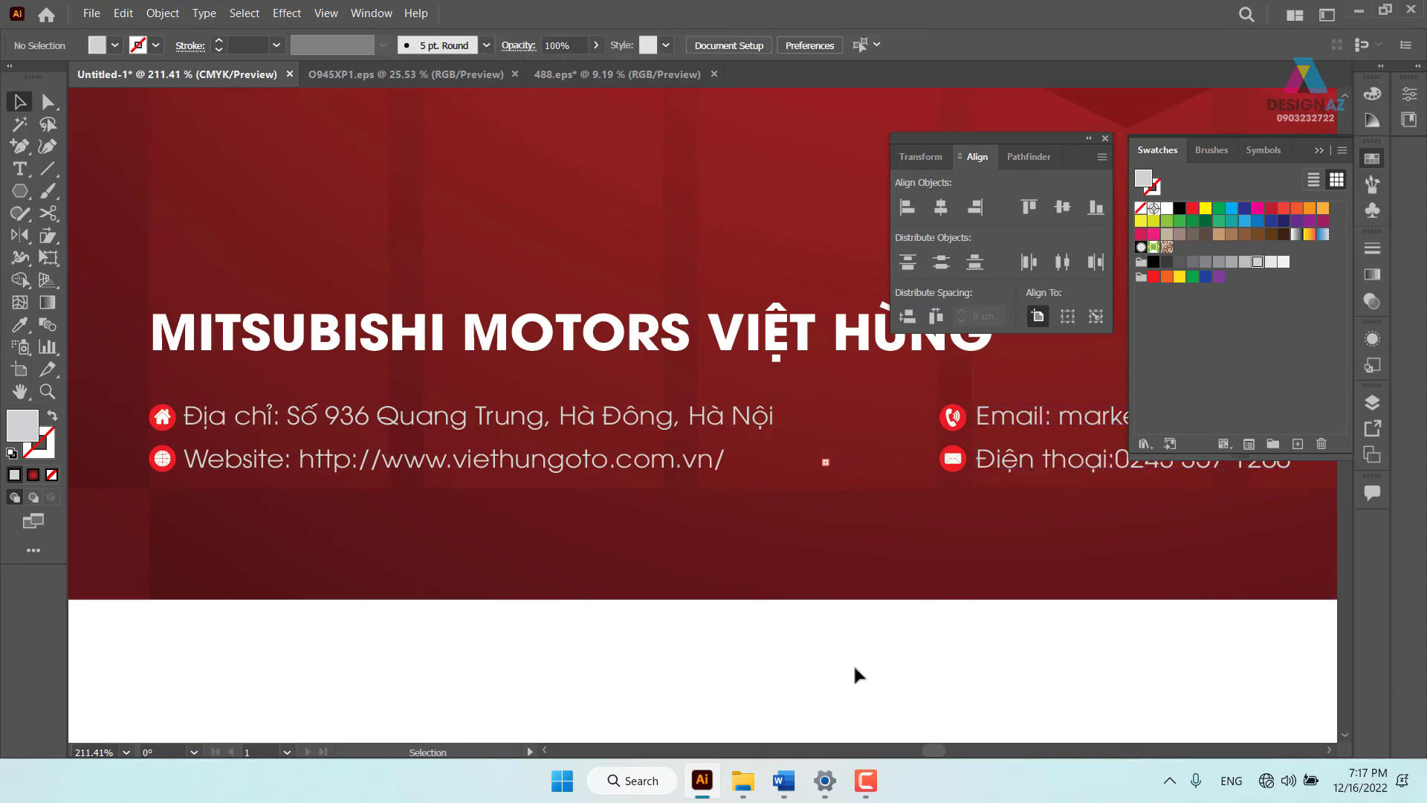
key(ctrl+minus)
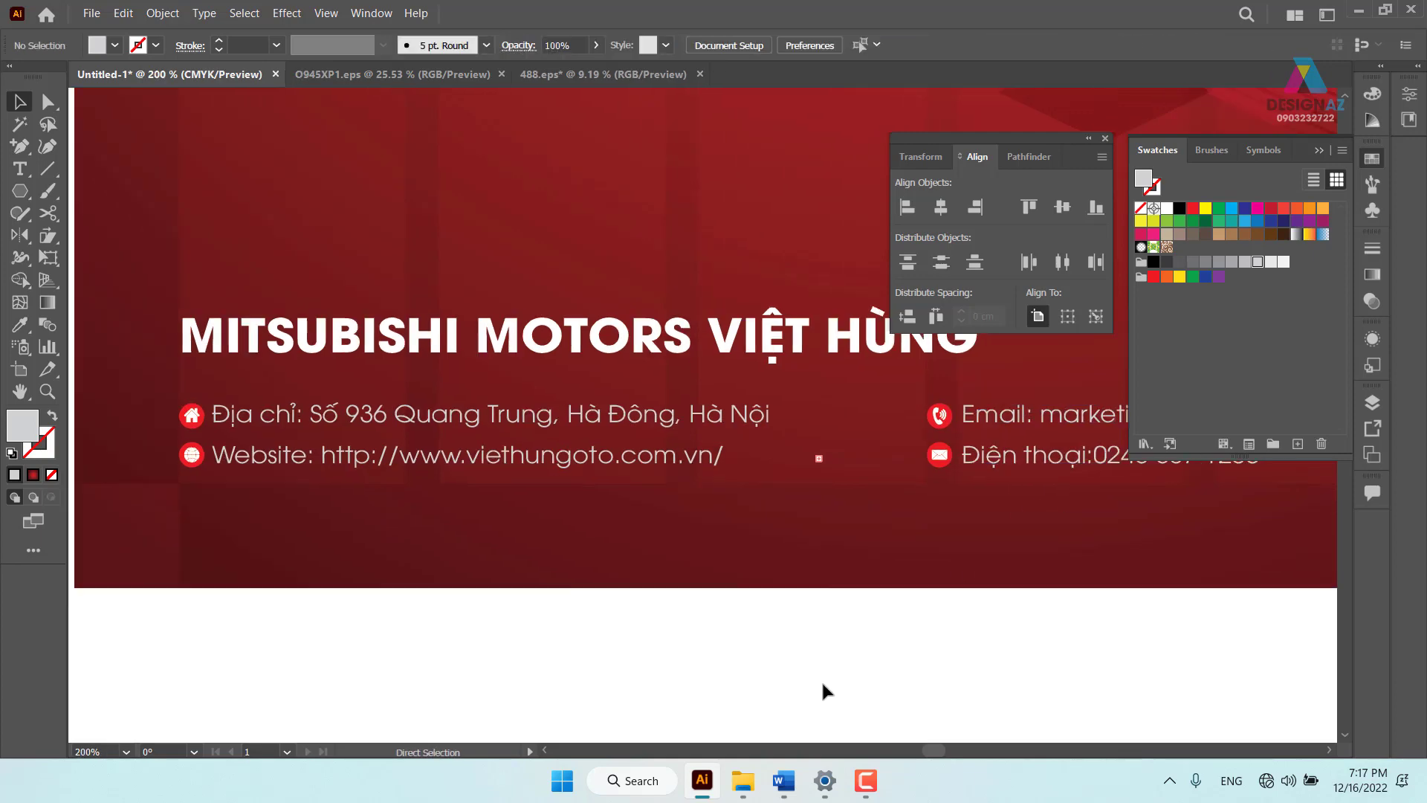
key(ctrl+minus)
Nudge the MITSUBISHI MOTORS VIỆT HÙNG title down just above the contact lines
click(654, 370)
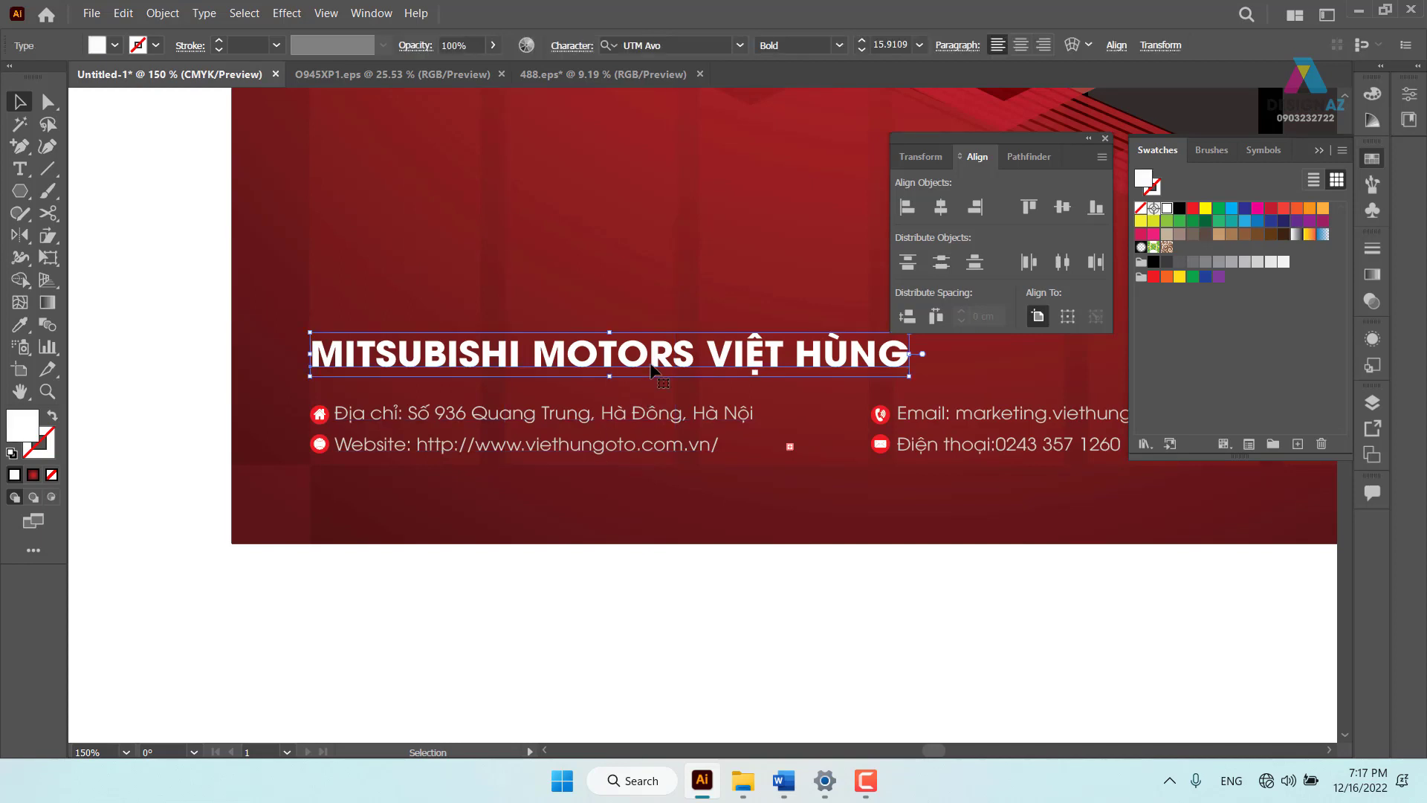
key(shift+Down)
key(shift+Down)
key(Up)
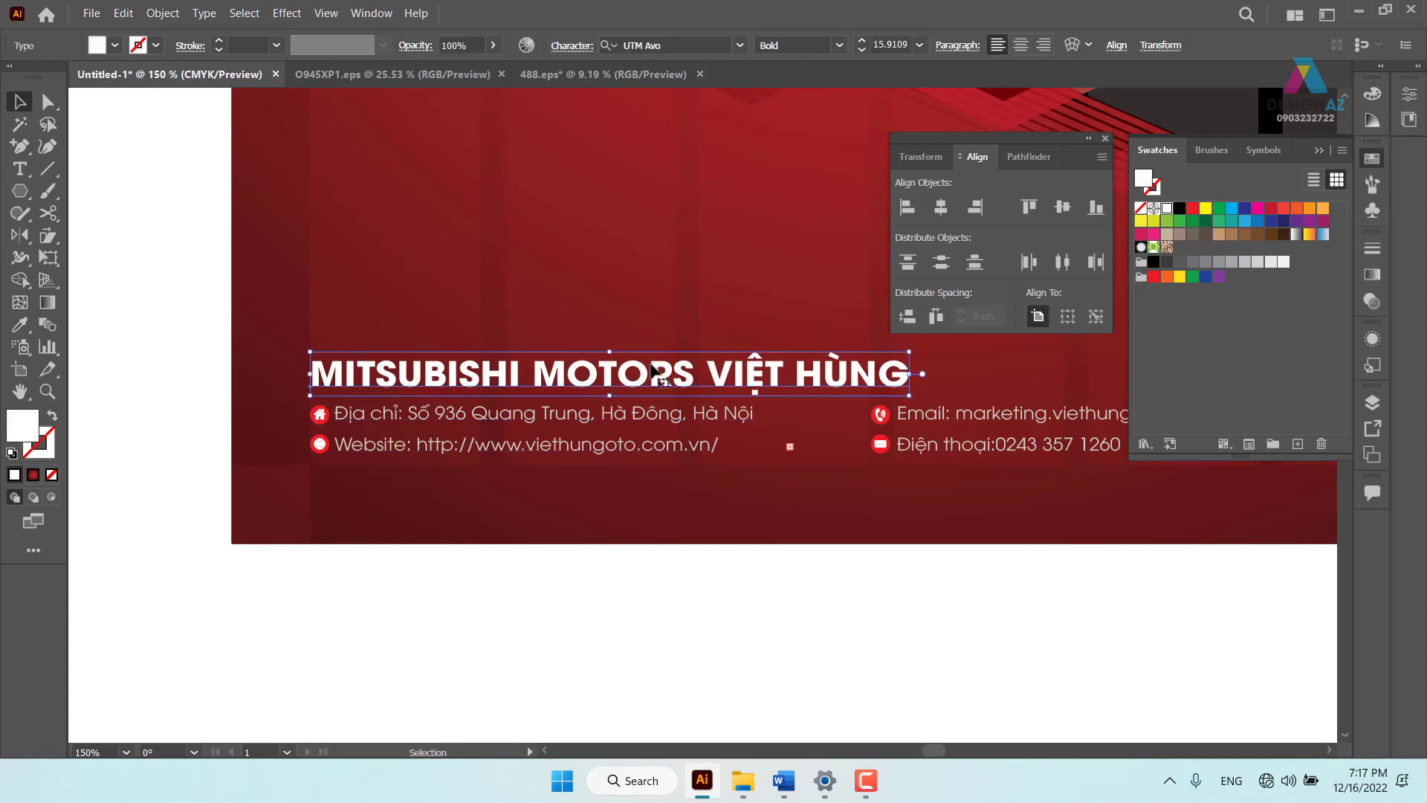
key(Up)
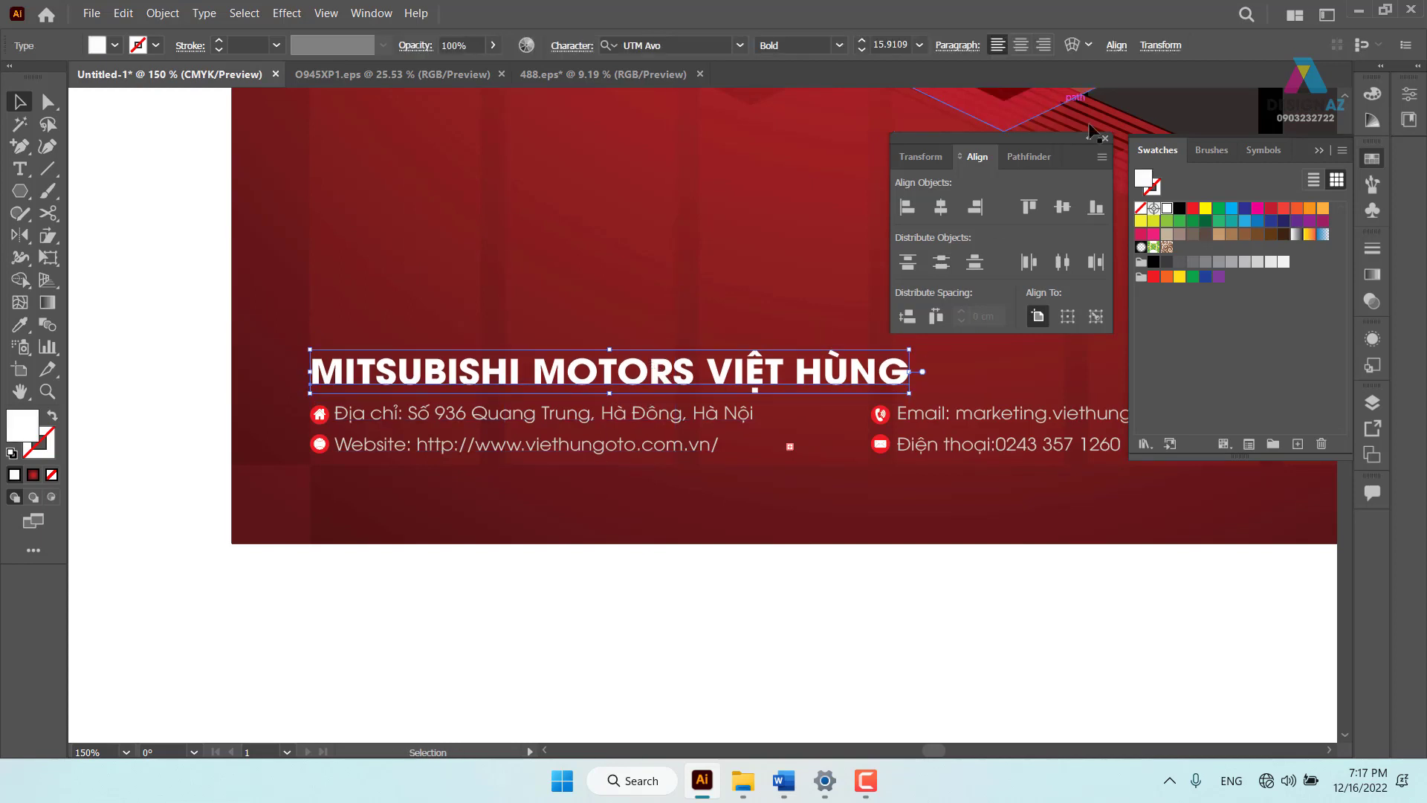
click(1105, 138)
click(1320, 151)
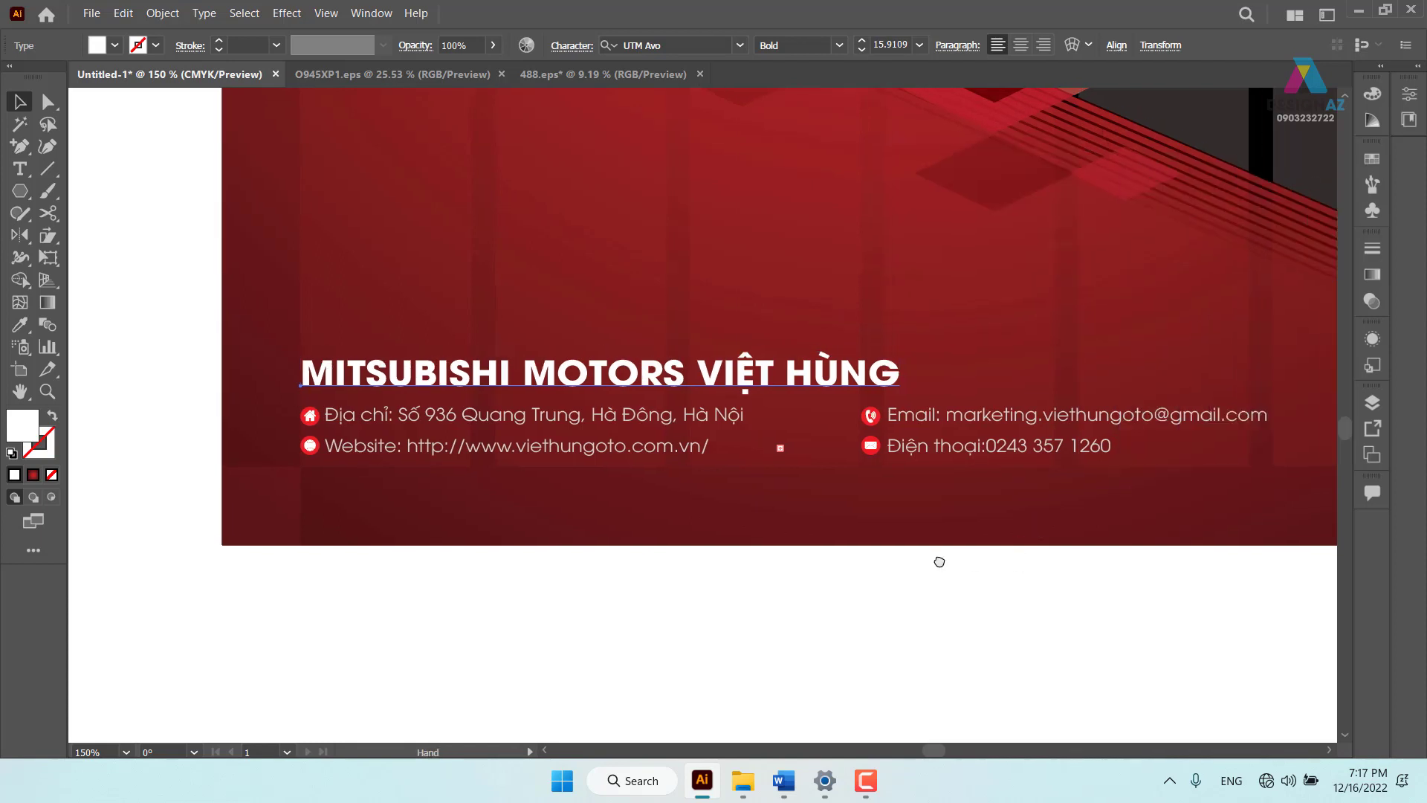
drag(937, 560, 788, 575)
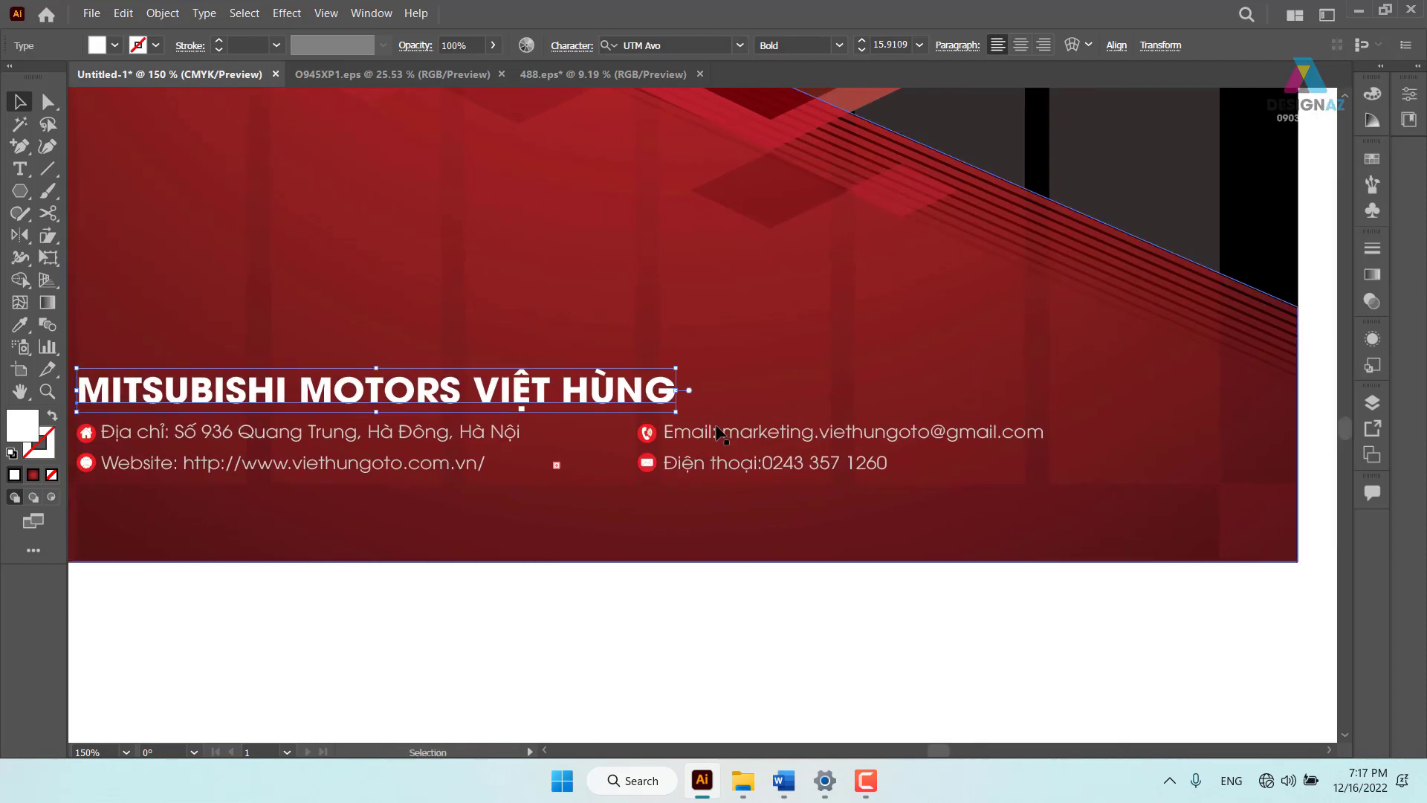
Draw a white horizontal line running right from the company title
click(49, 168)
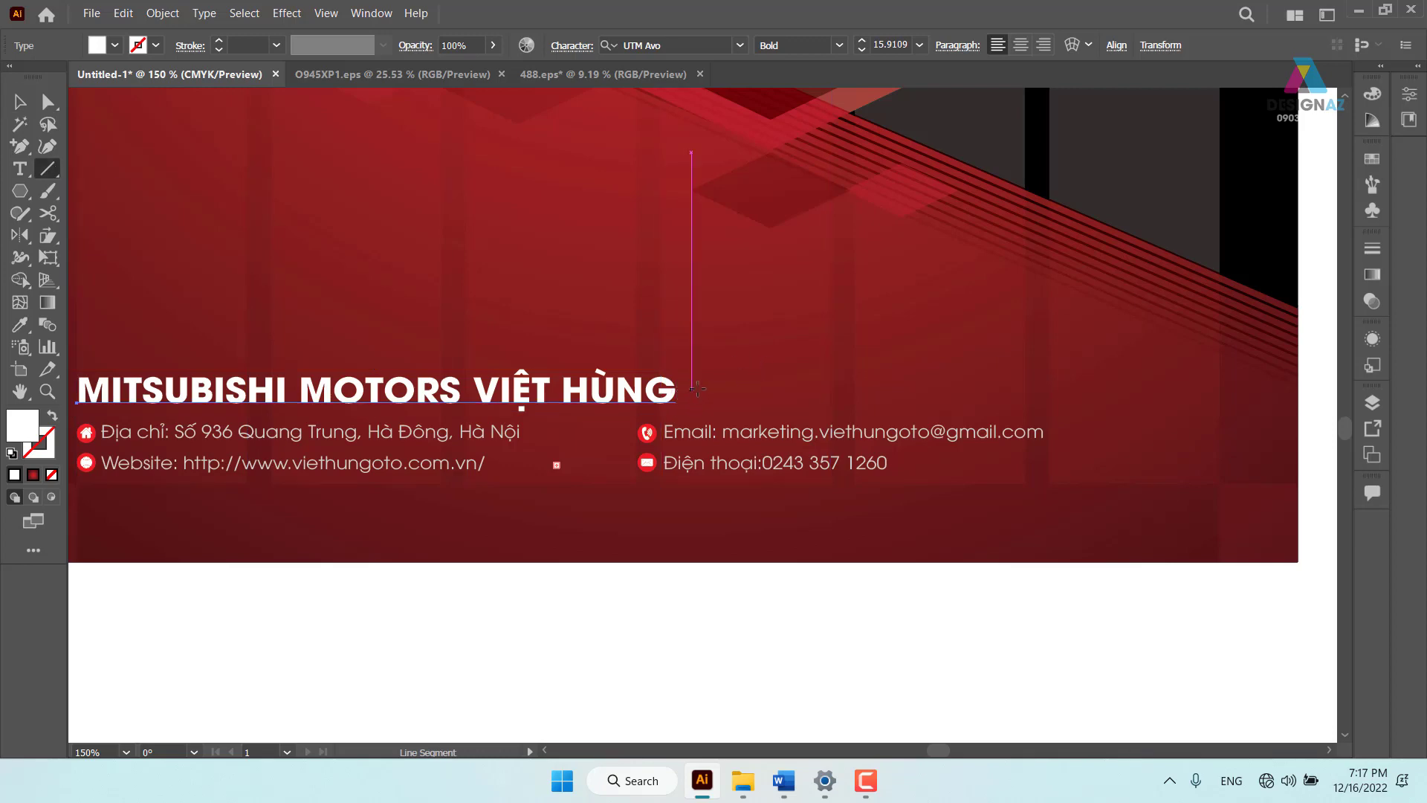
drag(691, 389, 1219, 389)
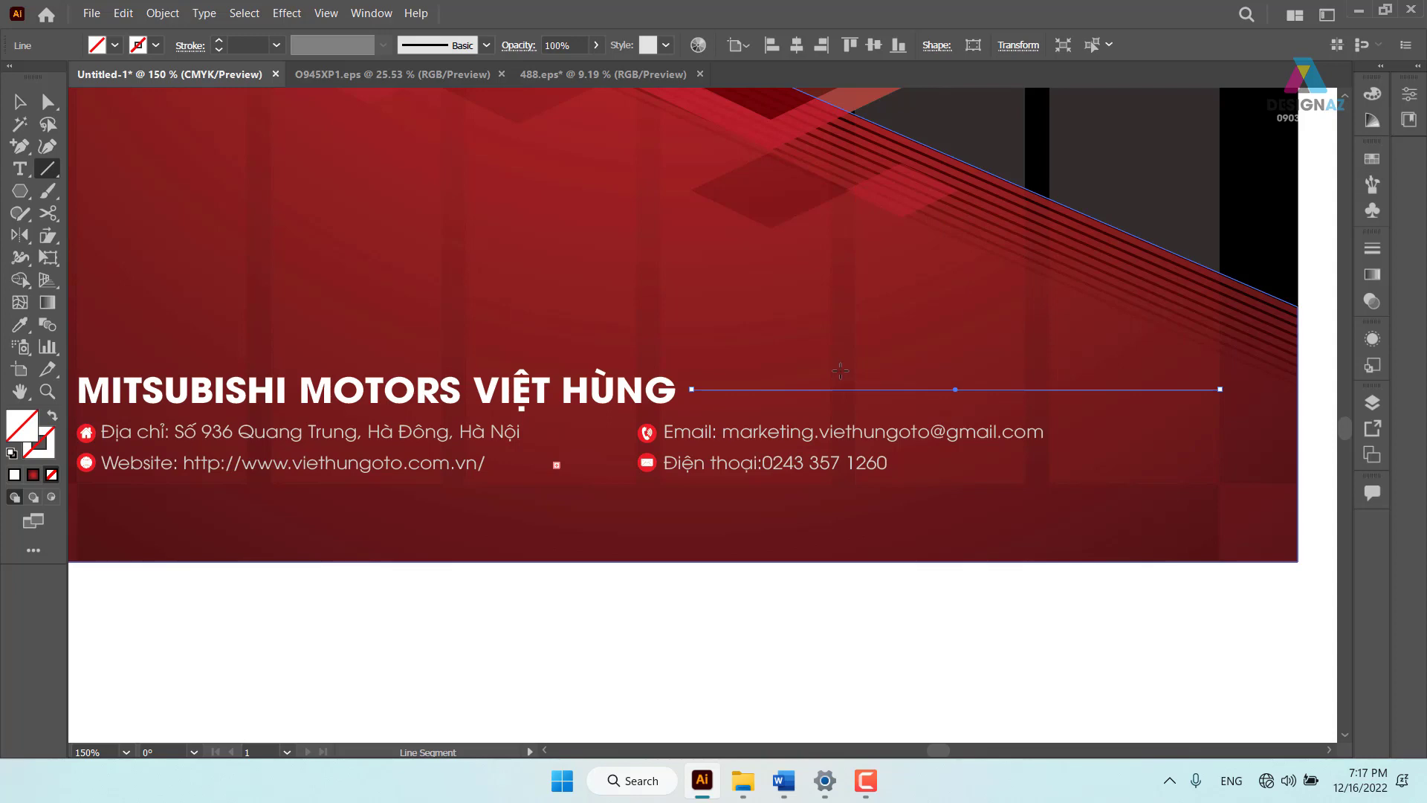
key(i)
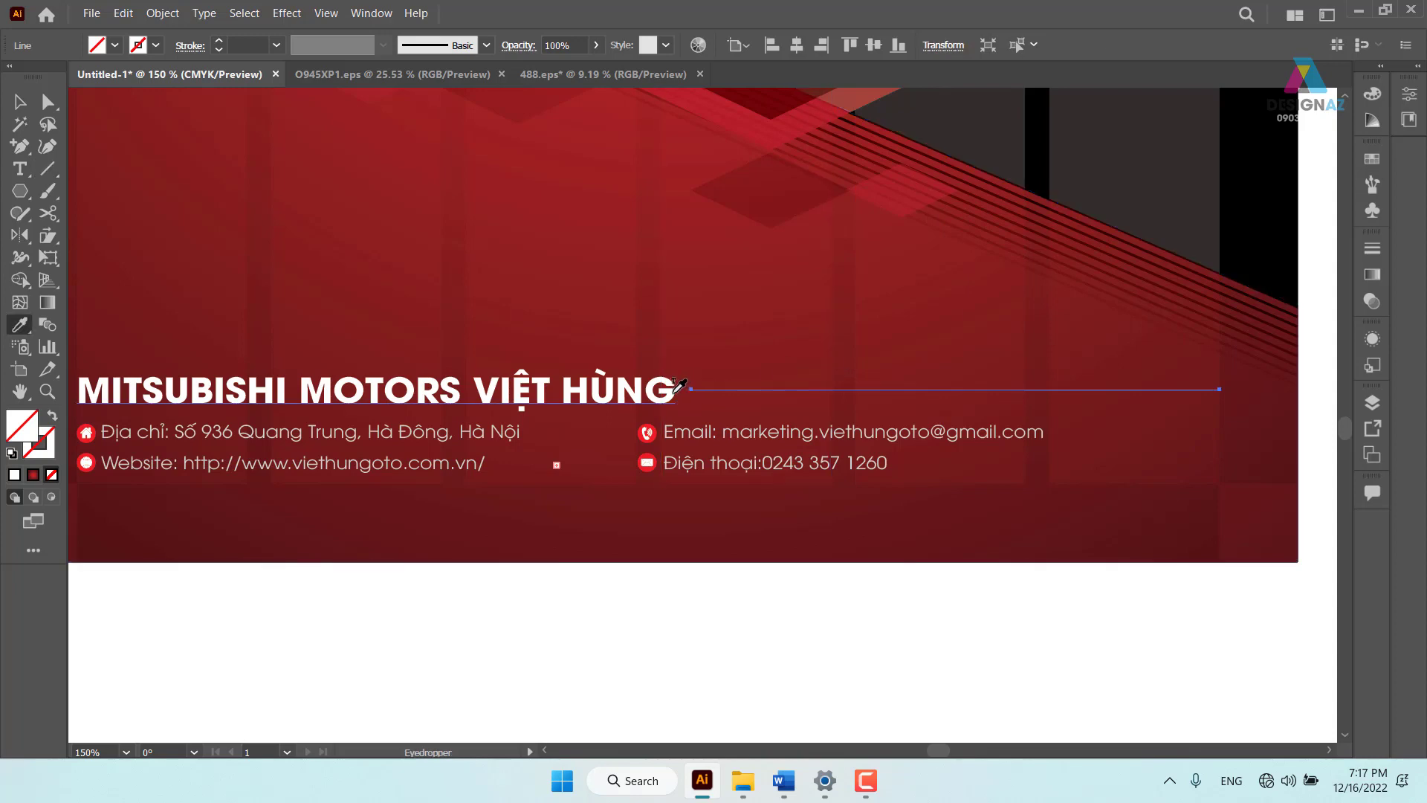
click(682, 407)
key(shift+x)
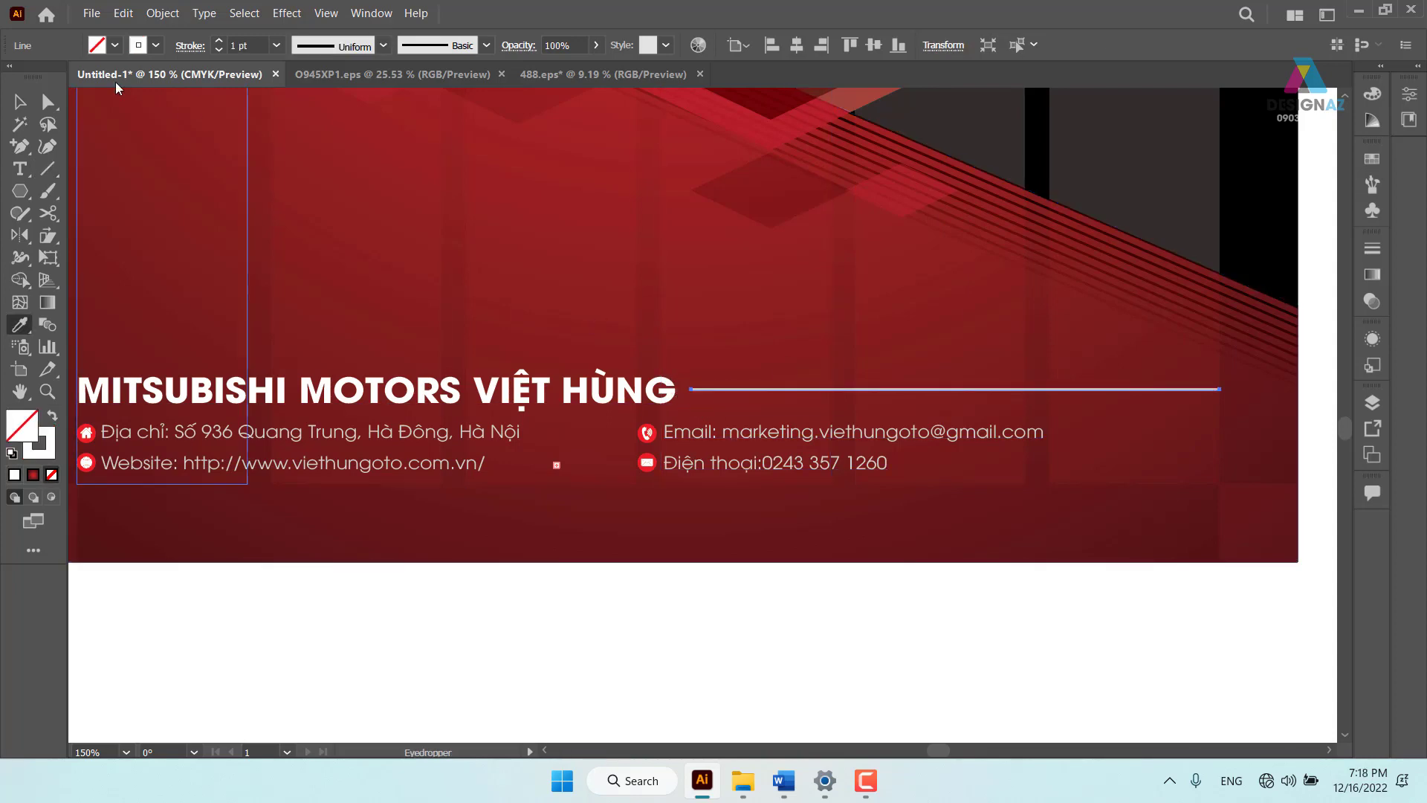
key(v)
click(728, 654)
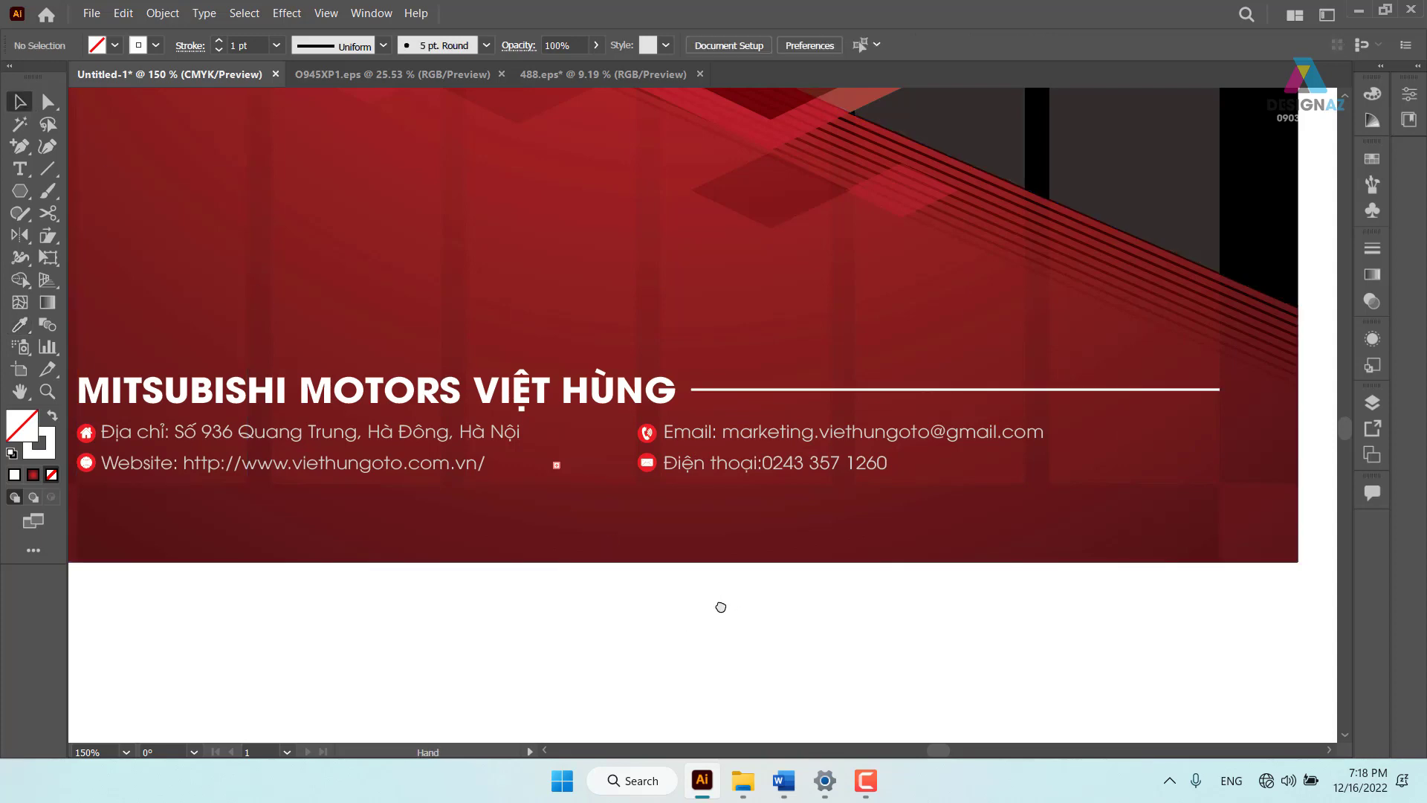
Move the email and phone icons and text slightly to the right
scroll(720, 605, right, 1)
click(616, 465)
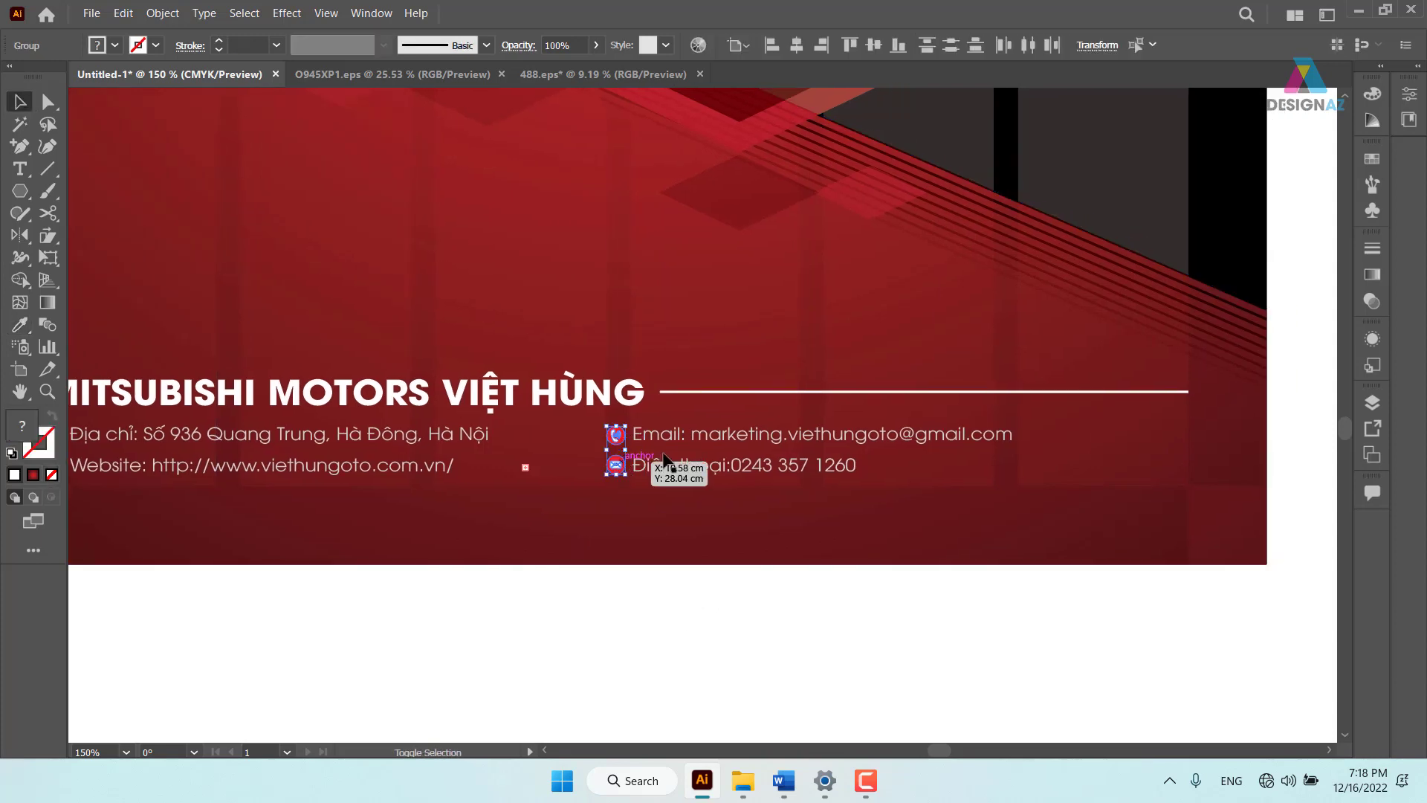
shift+click(708, 437)
drag(707, 437, 732, 433)
click(691, 621)
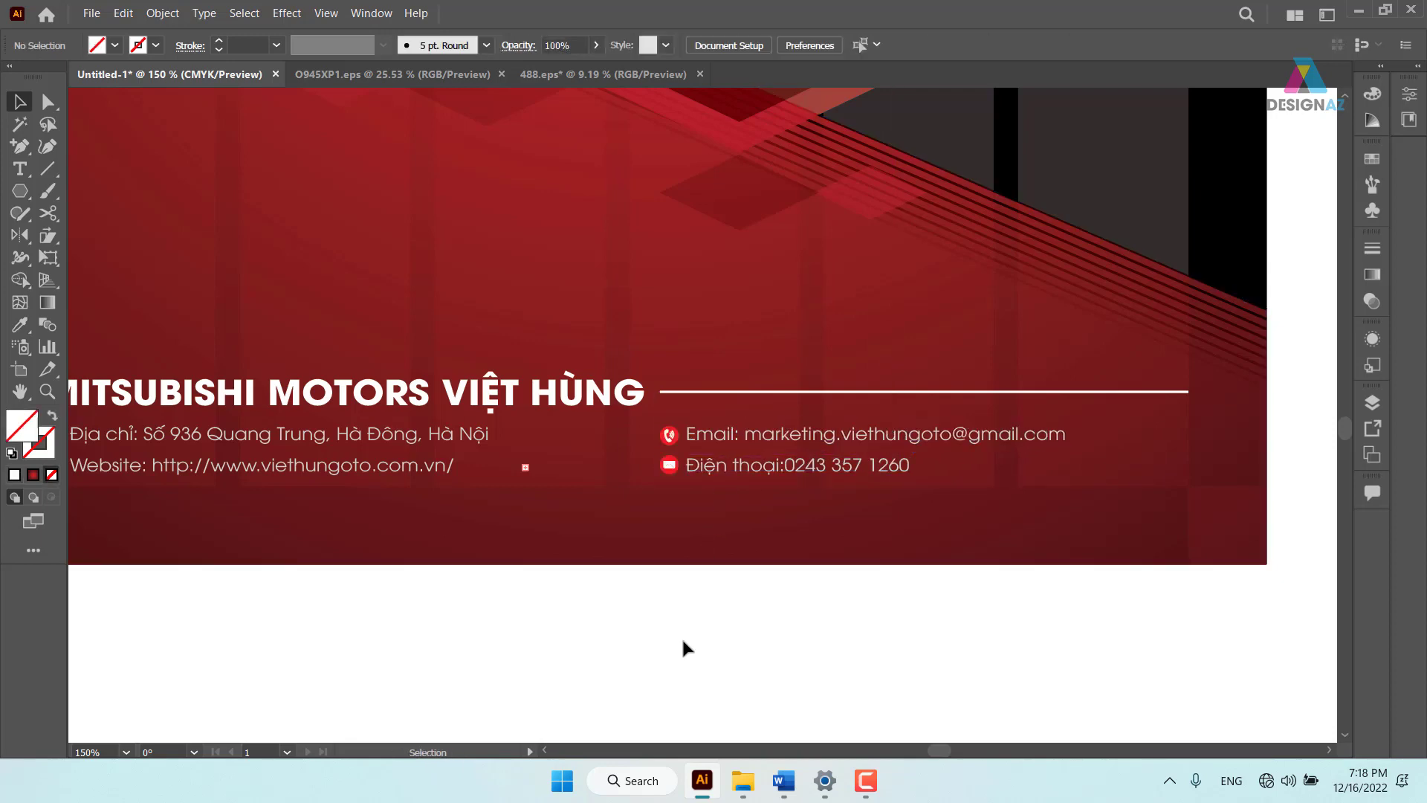
mouse_move(582, 607)
mouse_down()
mouse_move(796, 602)
mouse_move(661, 594)
mouse_up()
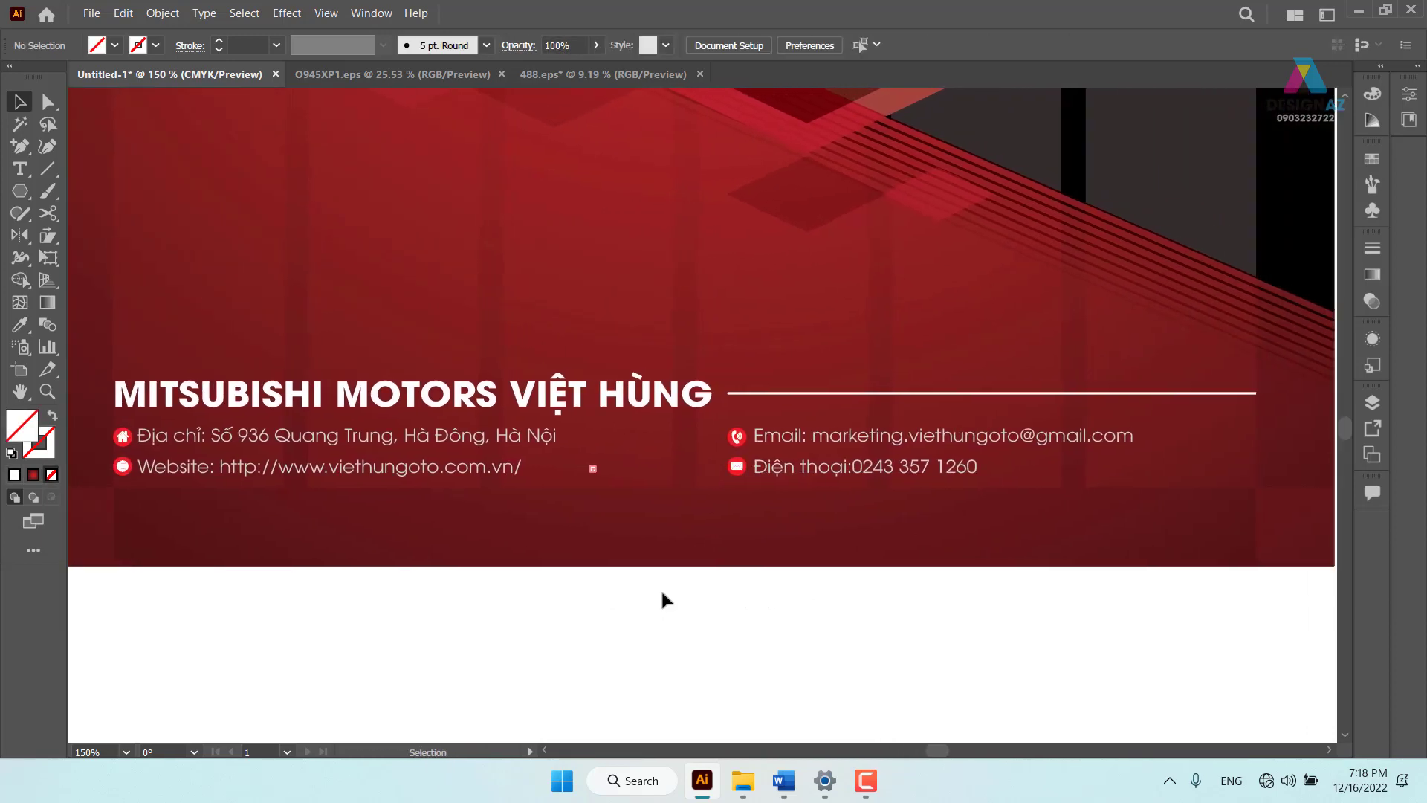
Make the heading line dashed with 2 pt dashes and zoom out to the whole poster
click(929, 394)
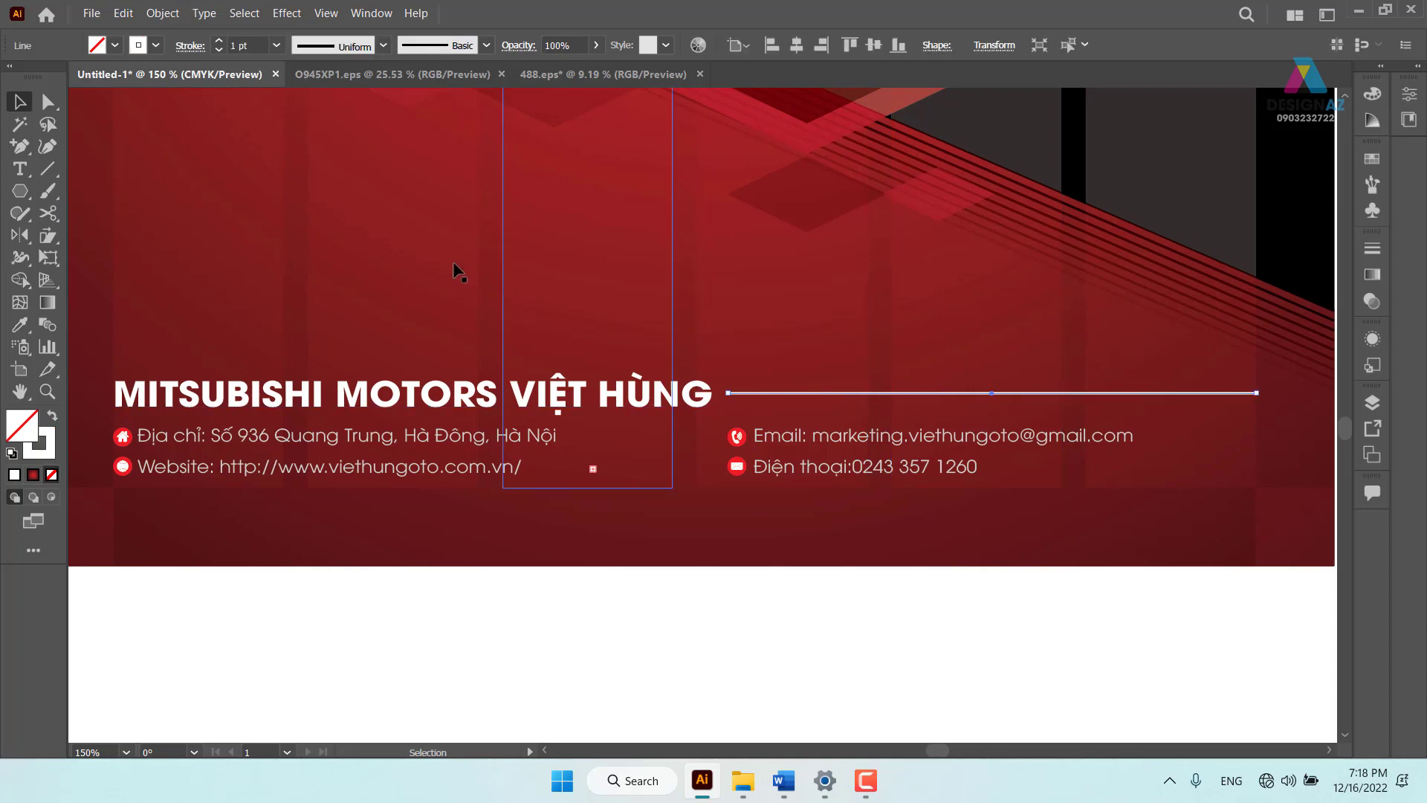
click(191, 46)
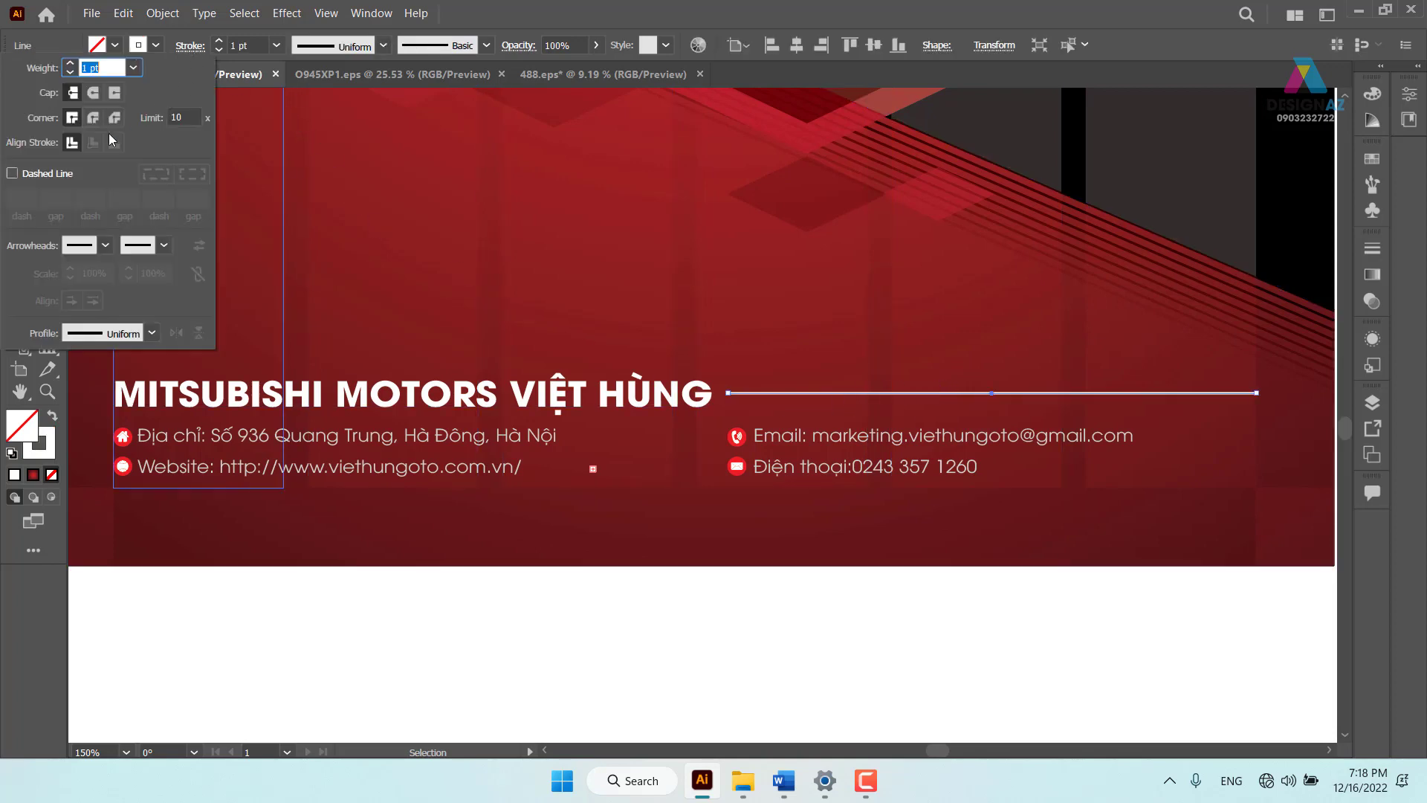
click(12, 173)
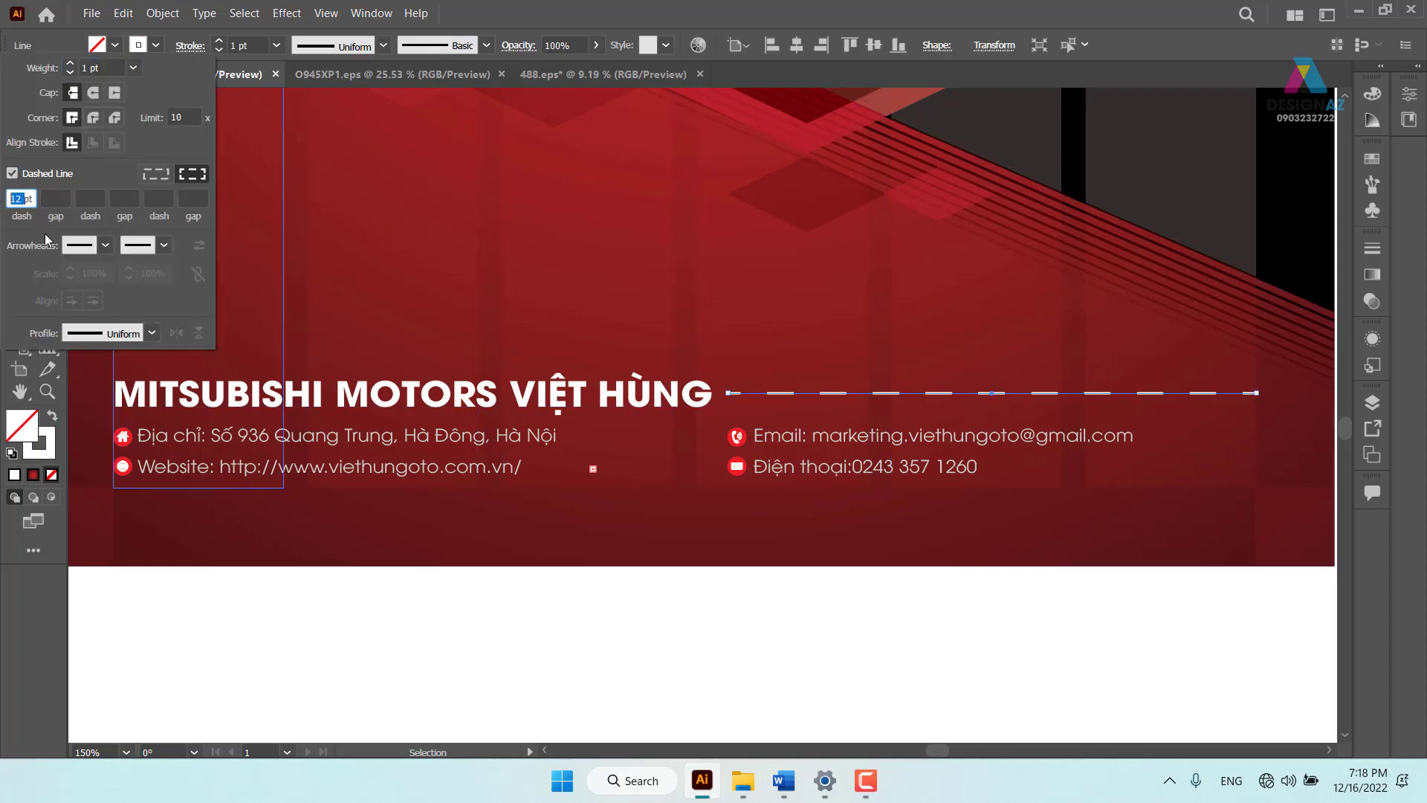
key(Return)
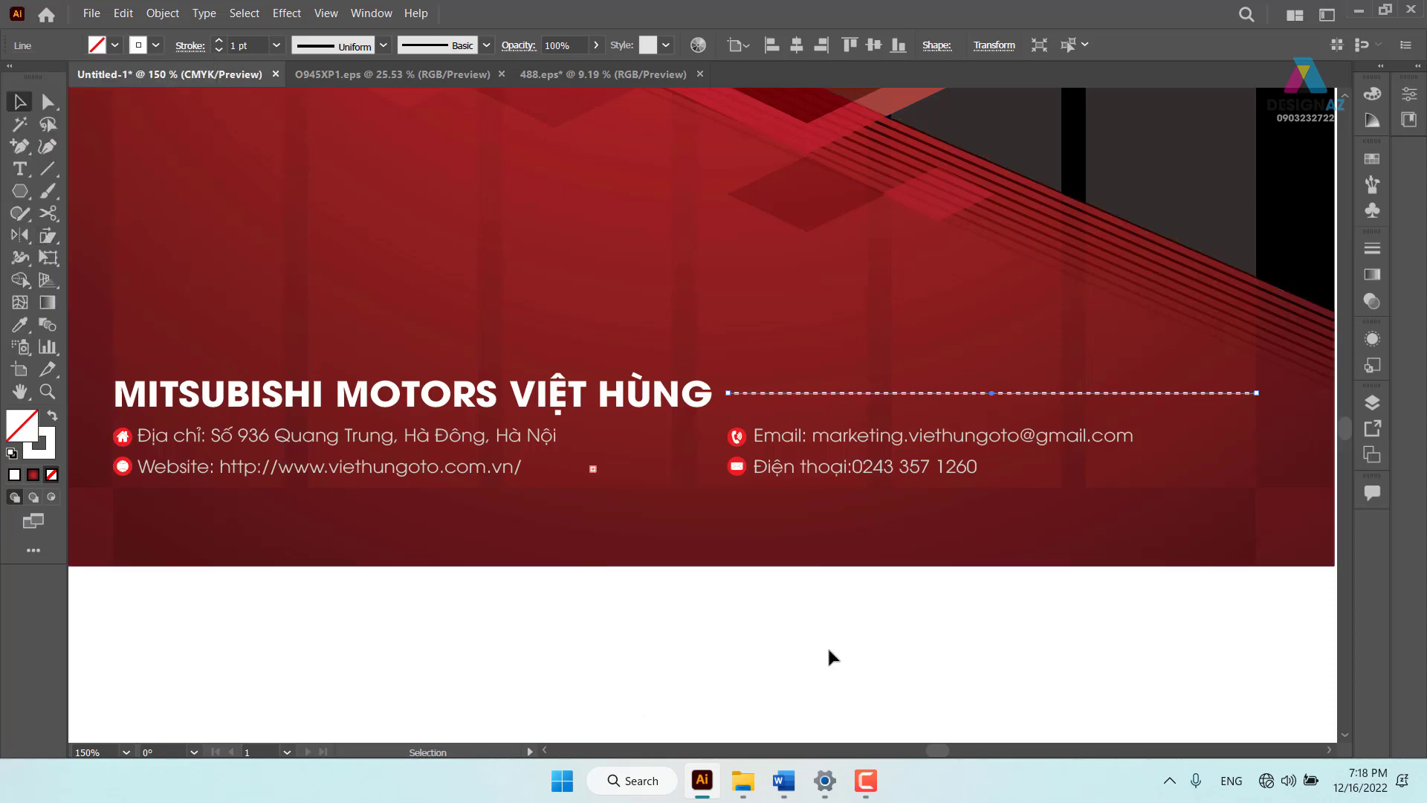
click(827, 645)
key(ctrl+minus)
key(ctrl+minus)
key(ctrl+minus)
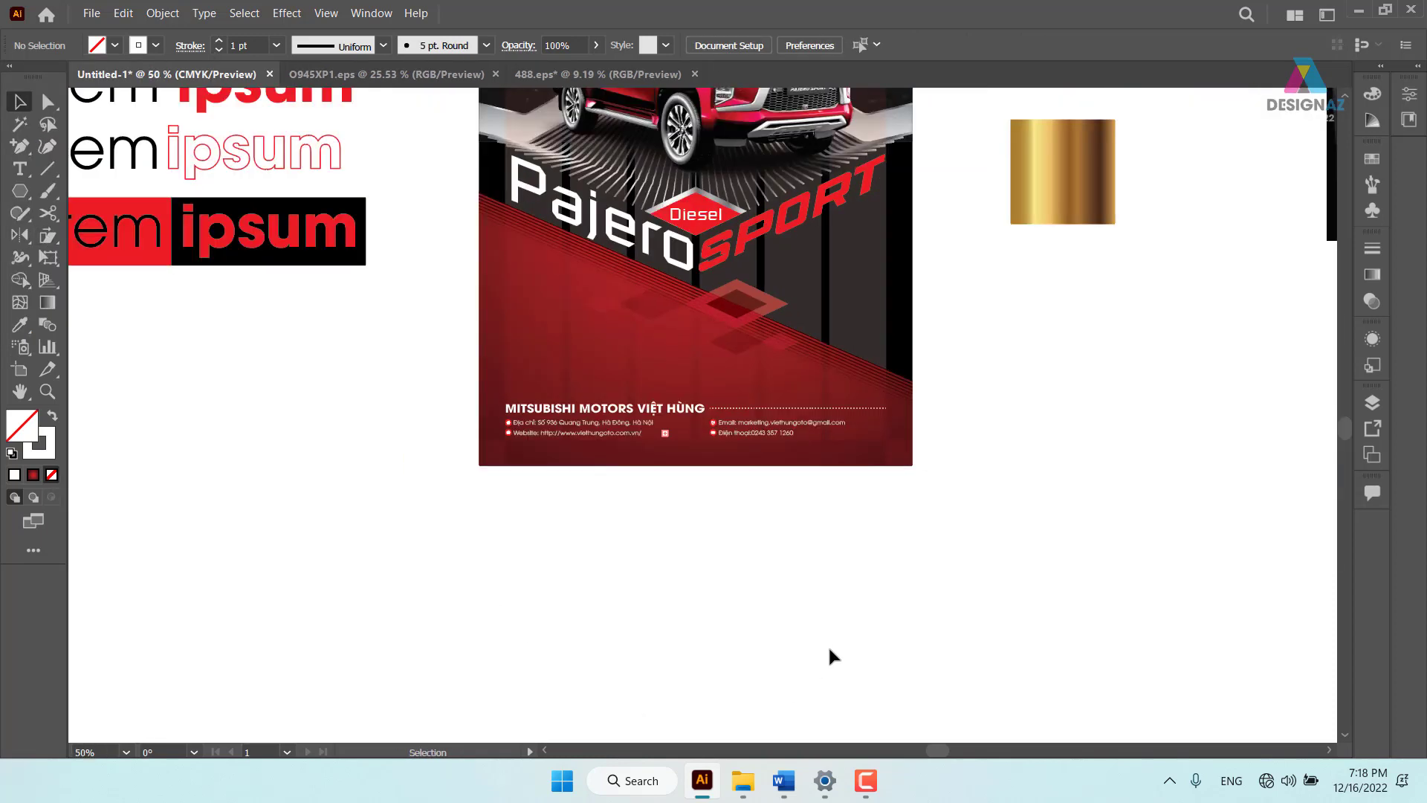
drag(672, 468, 663, 706)
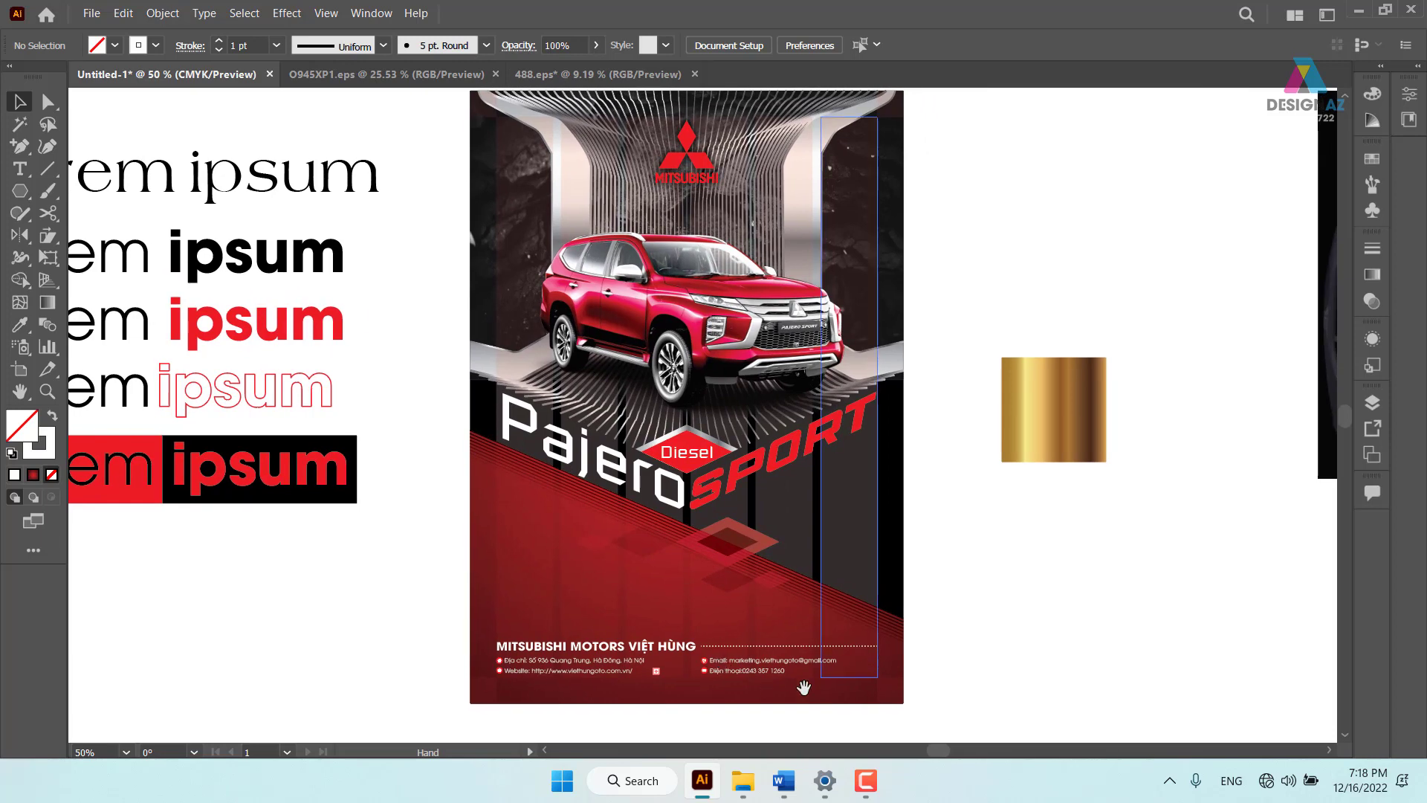
drag(804, 687, 797, 645)
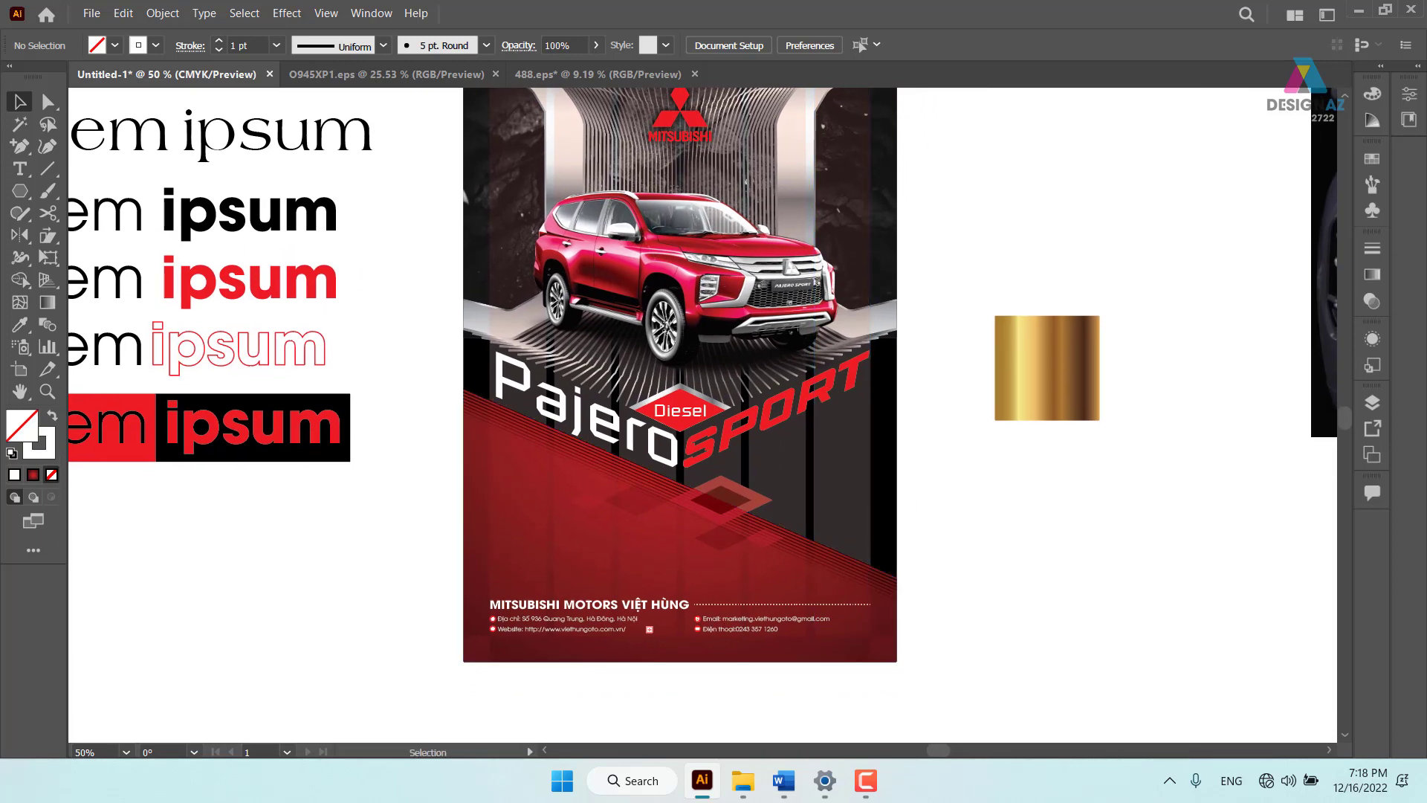
Select the feature bullet lines in the text gia xe Word document, then return to Illustrator
click(789, 780)
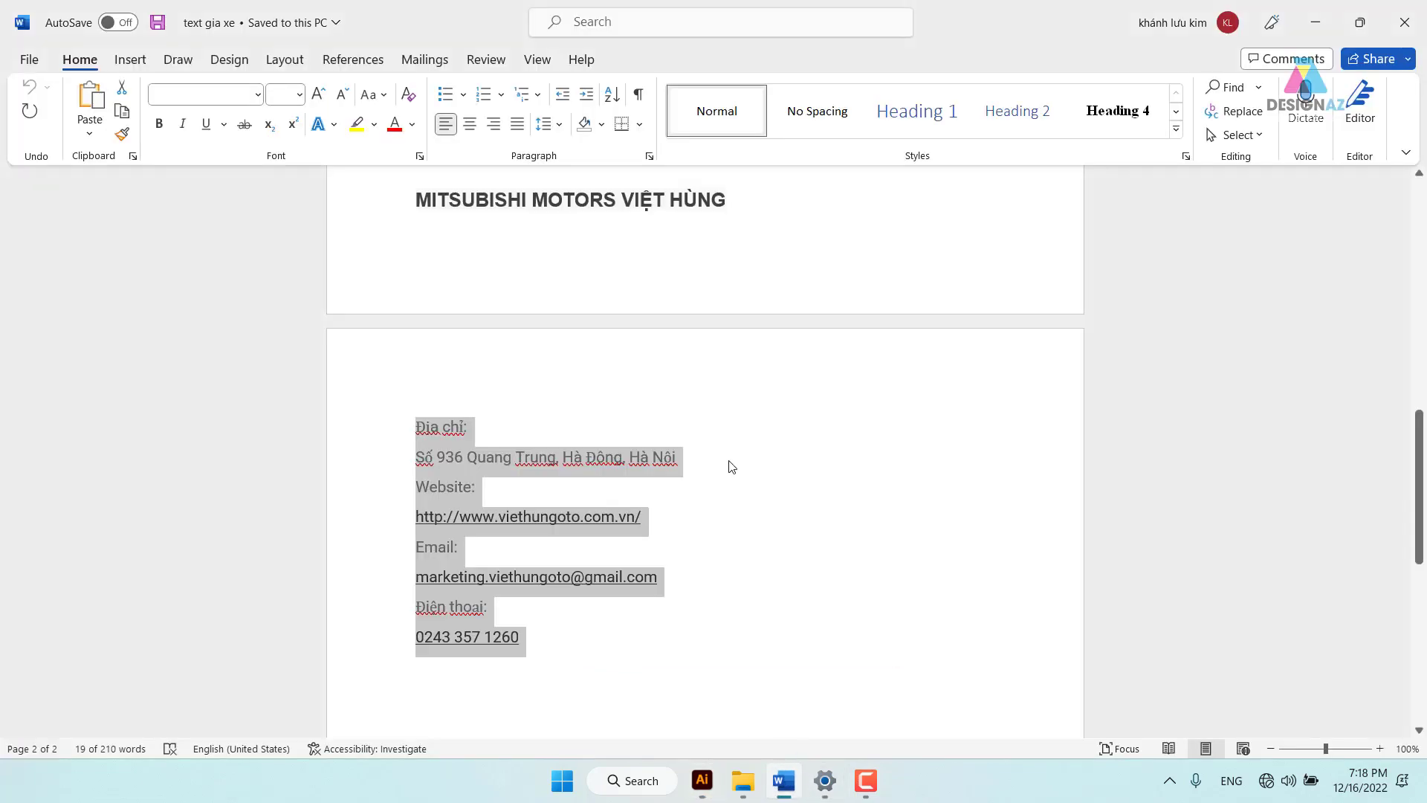
scroll(731, 466, up, 3)
scroll(729, 467, up, 3)
scroll(539, 369, up, 5)
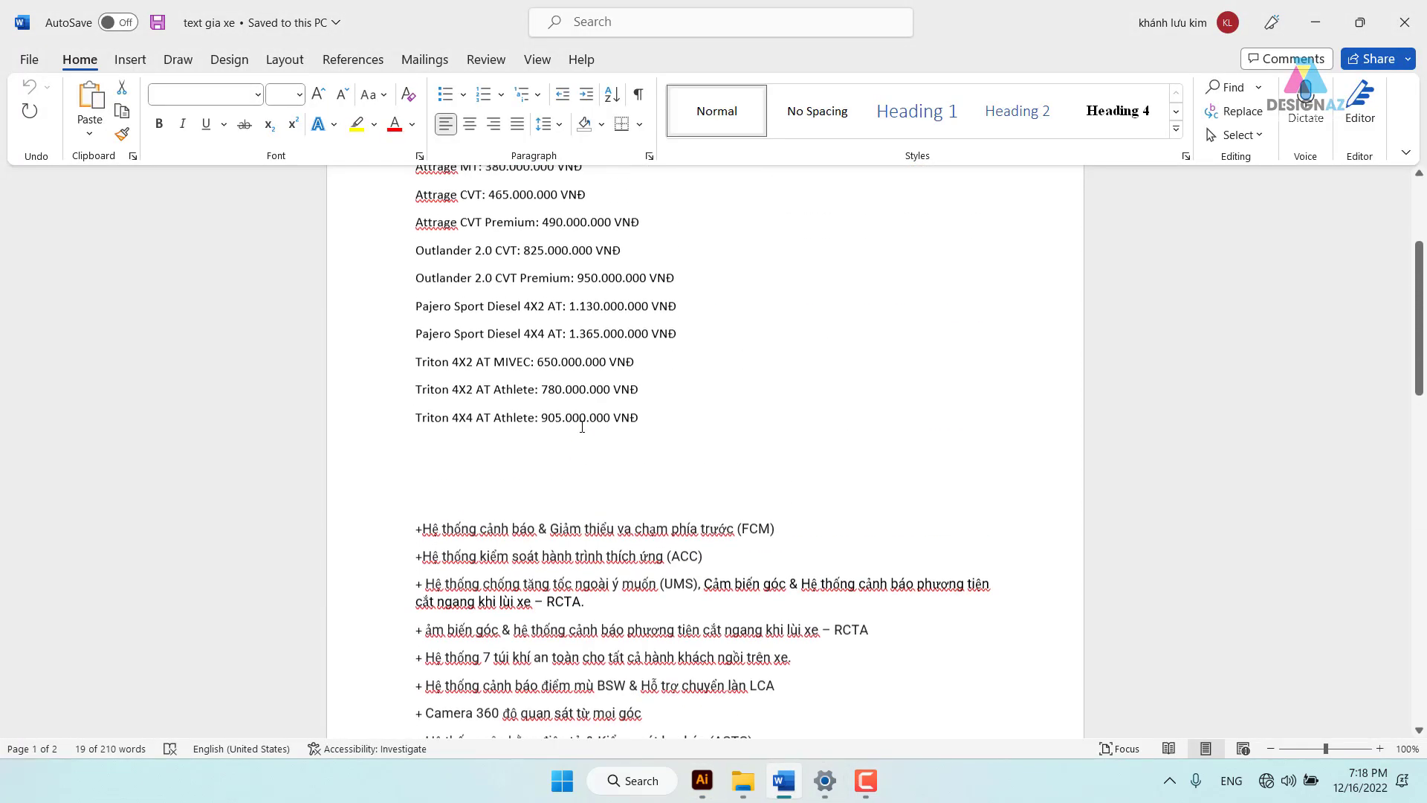
scroll(669, 461, down, 3)
scroll(782, 556, down, 3)
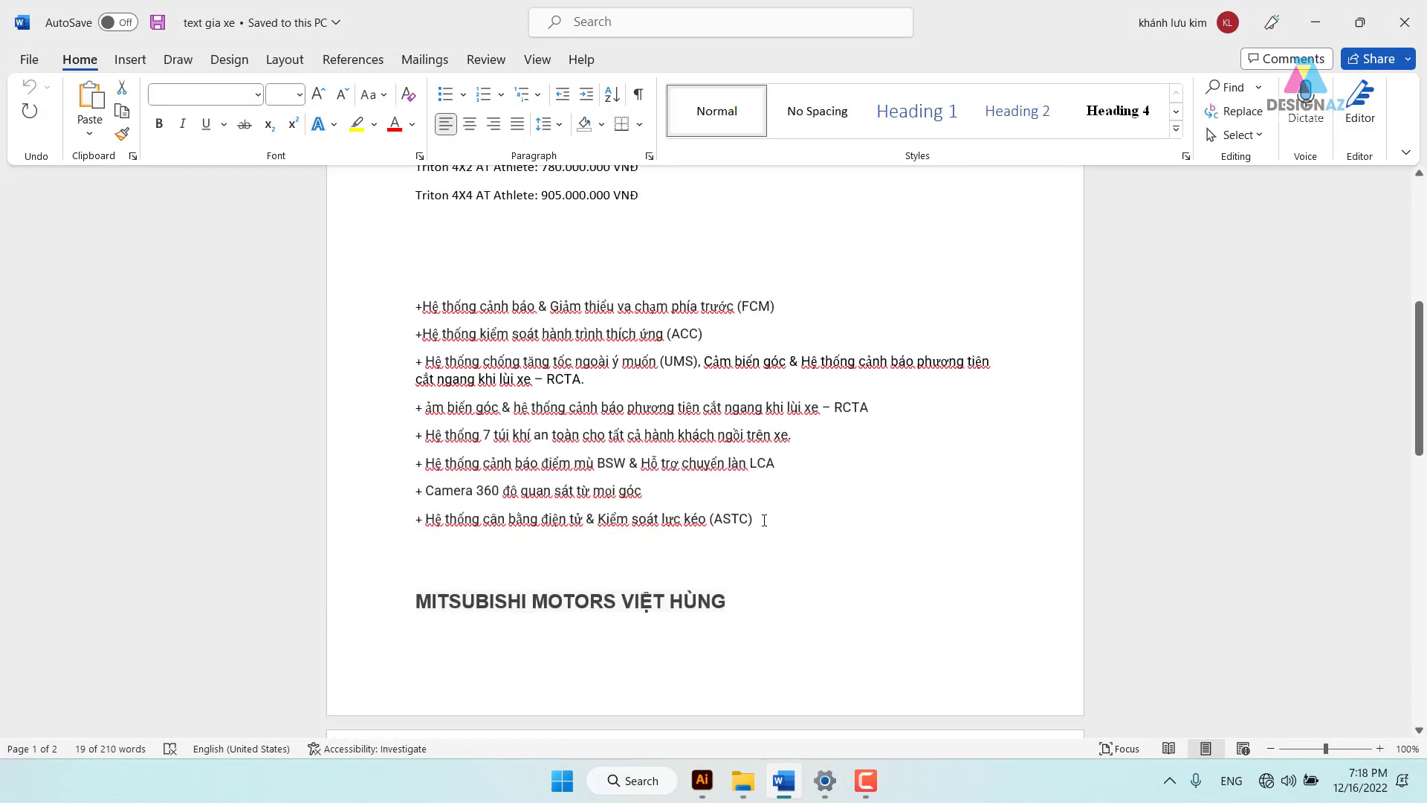
mouse_move(764, 520)
mouse_down()
mouse_move(595, 492)
mouse_move(402, 309)
mouse_up()
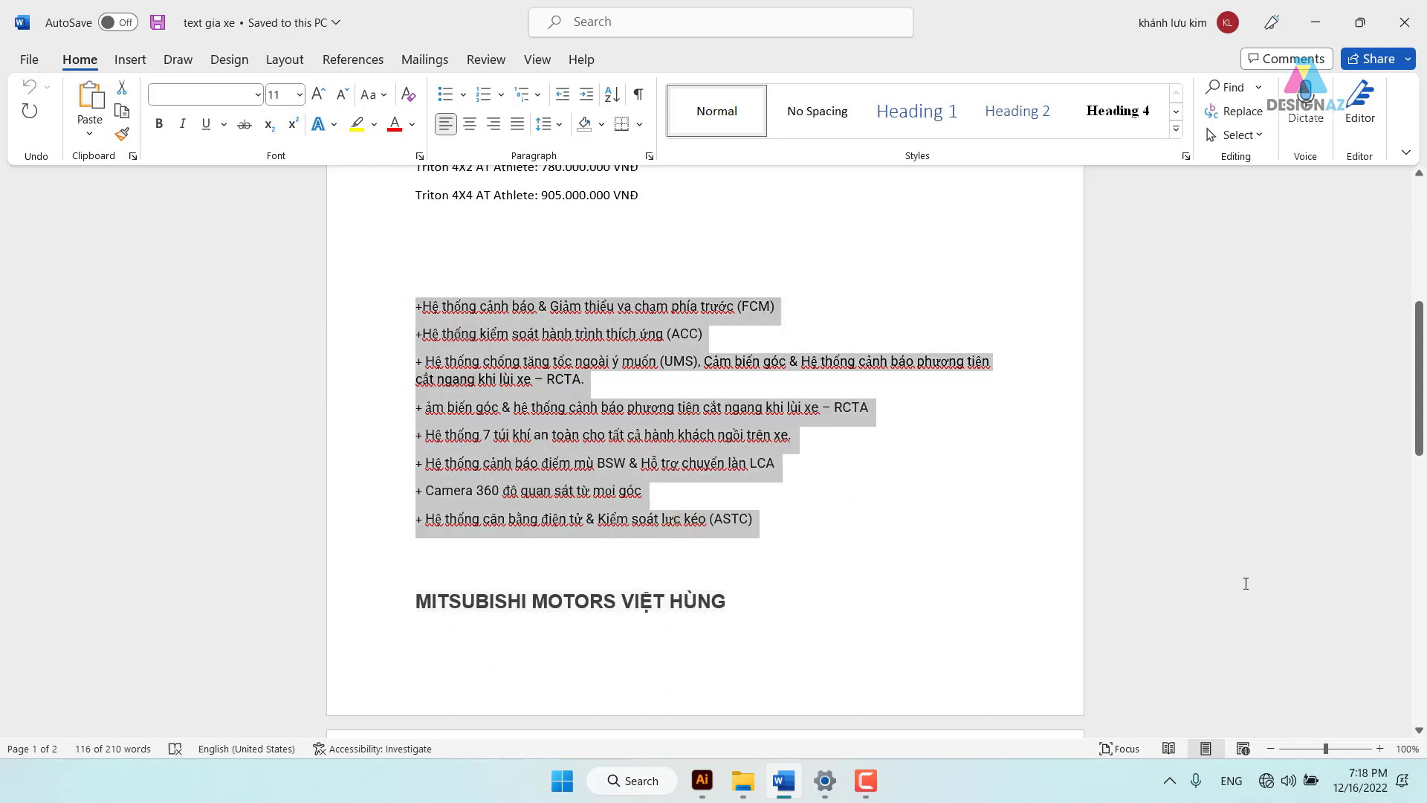
key(ctrl+a)
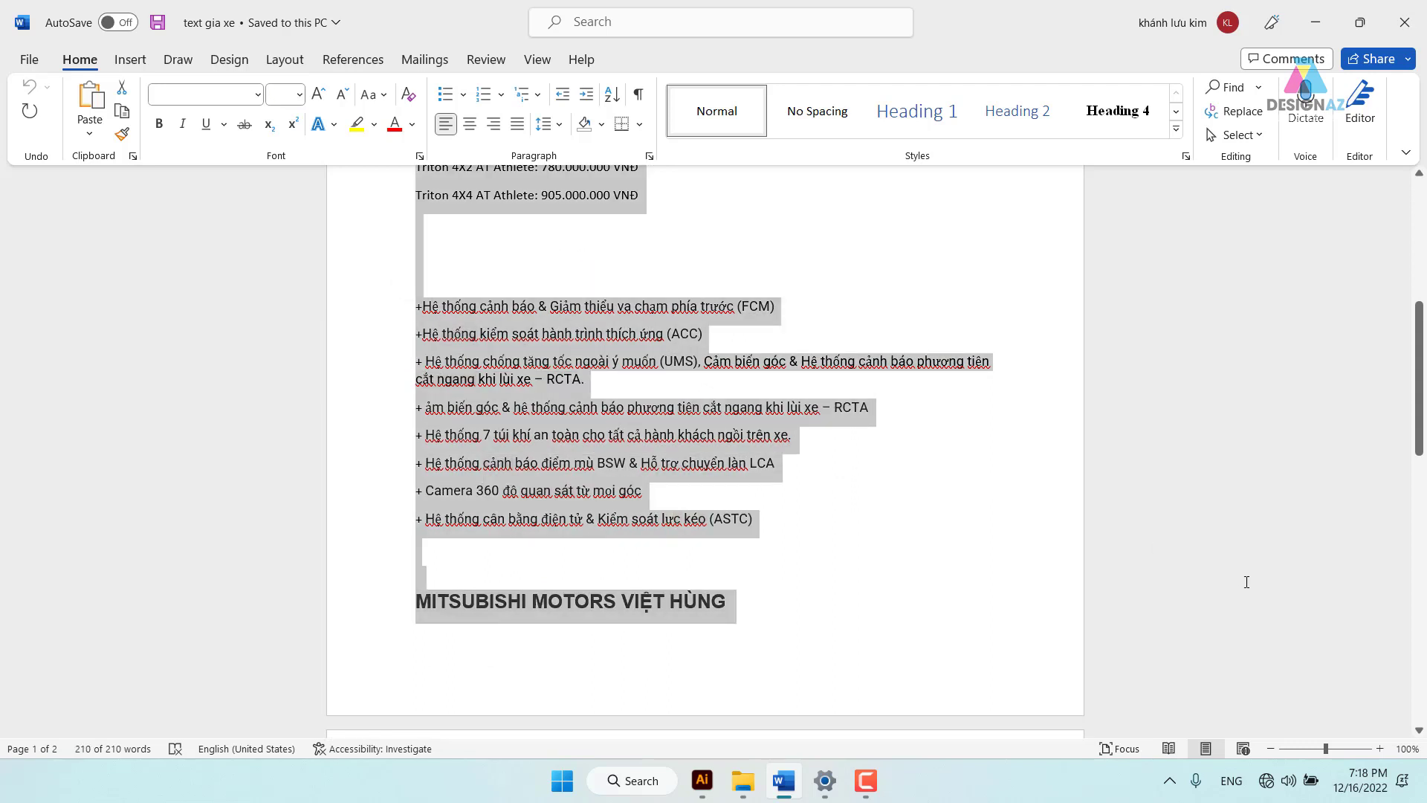
click(1098, 601)
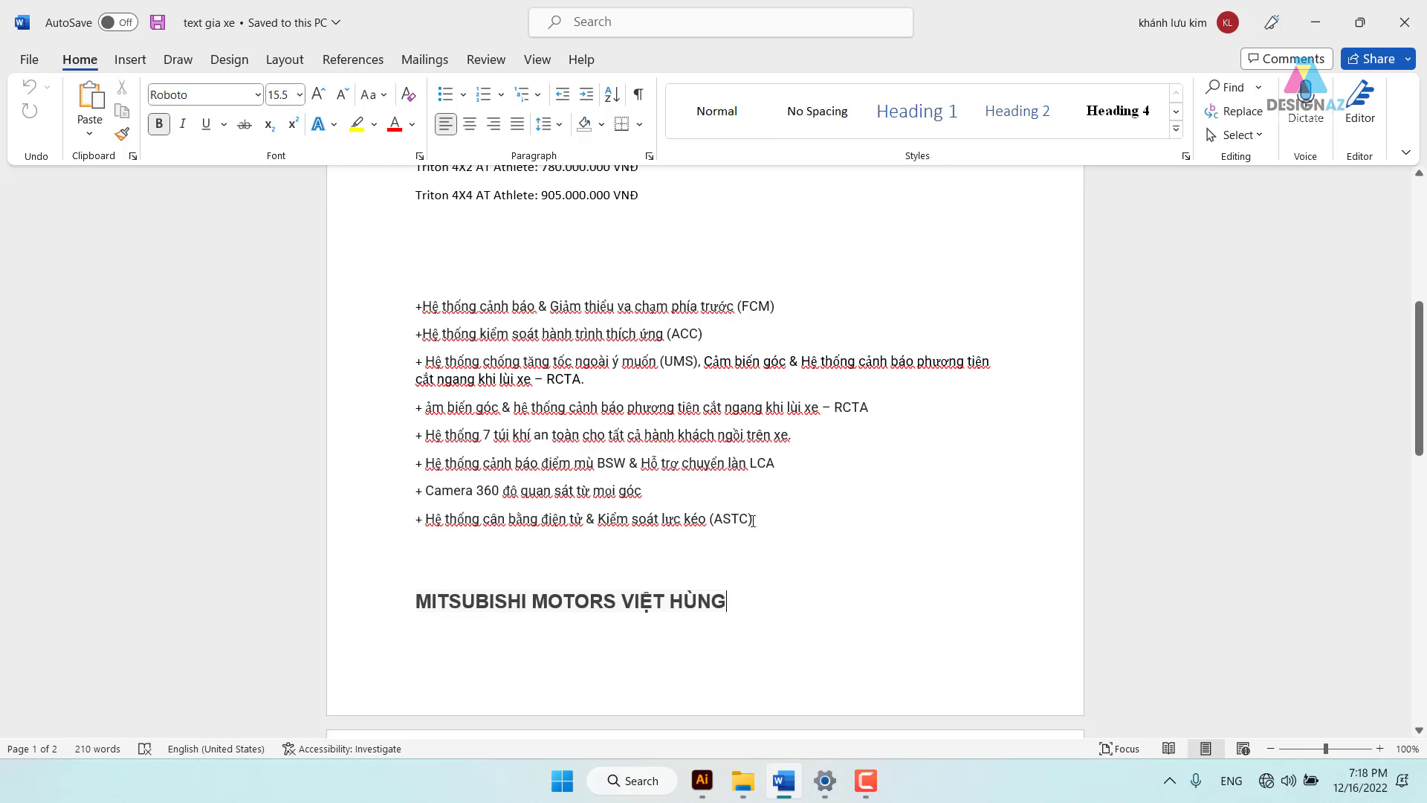
drag(753, 520, 381, 305)
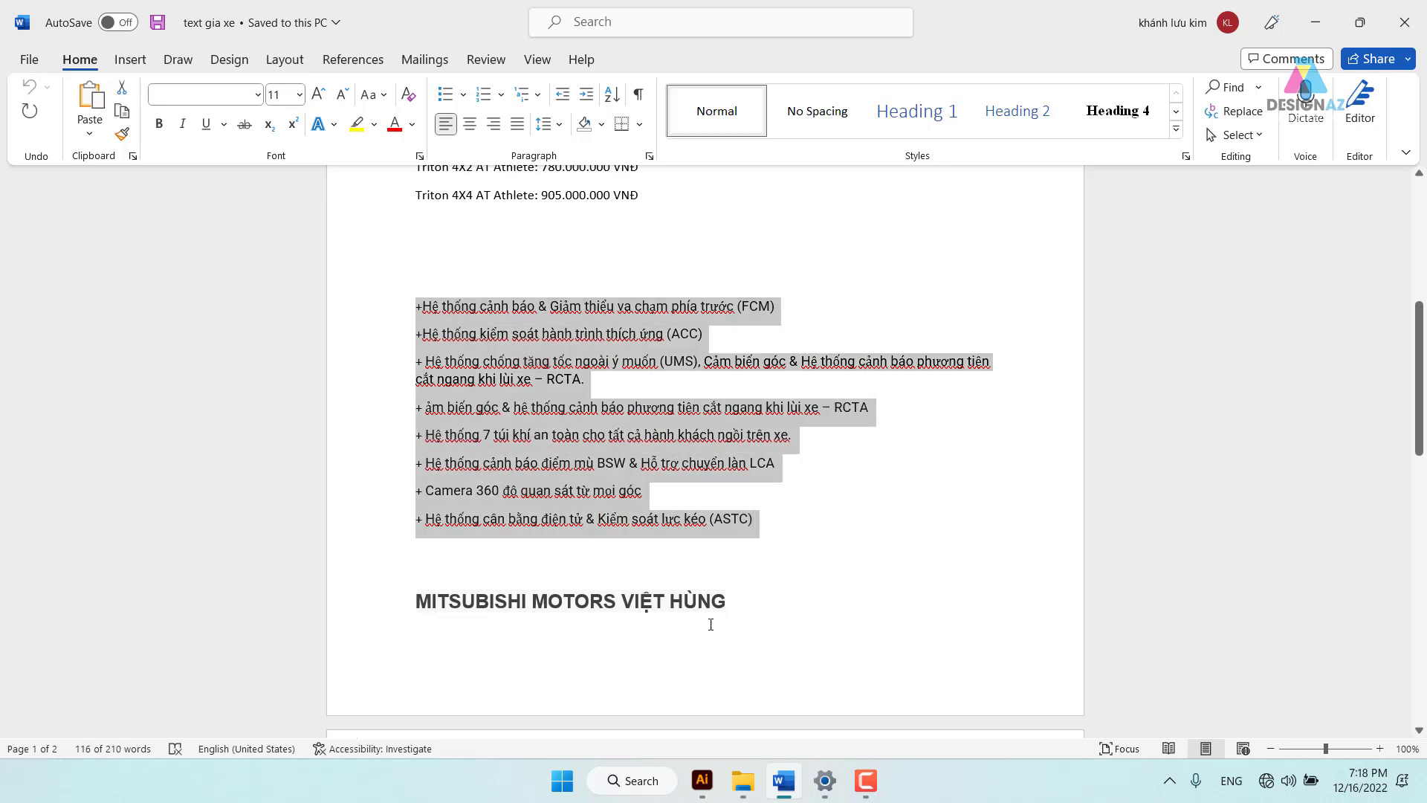
click(702, 780)
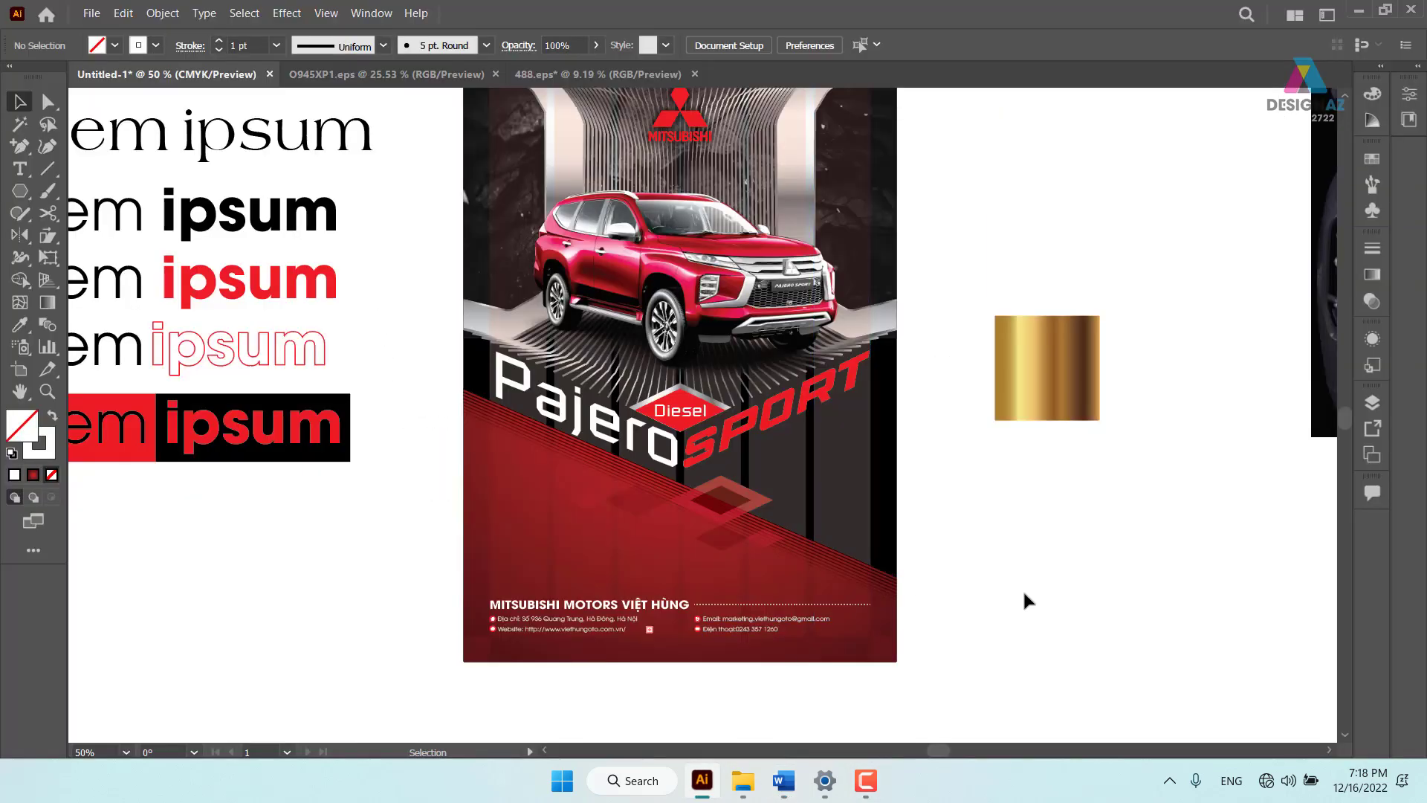
Paste the feature bullet list into a wide text area on the lower poster
key(z)
drag(693, 527, 741, 535)
scroll(714, 505, down, 2)
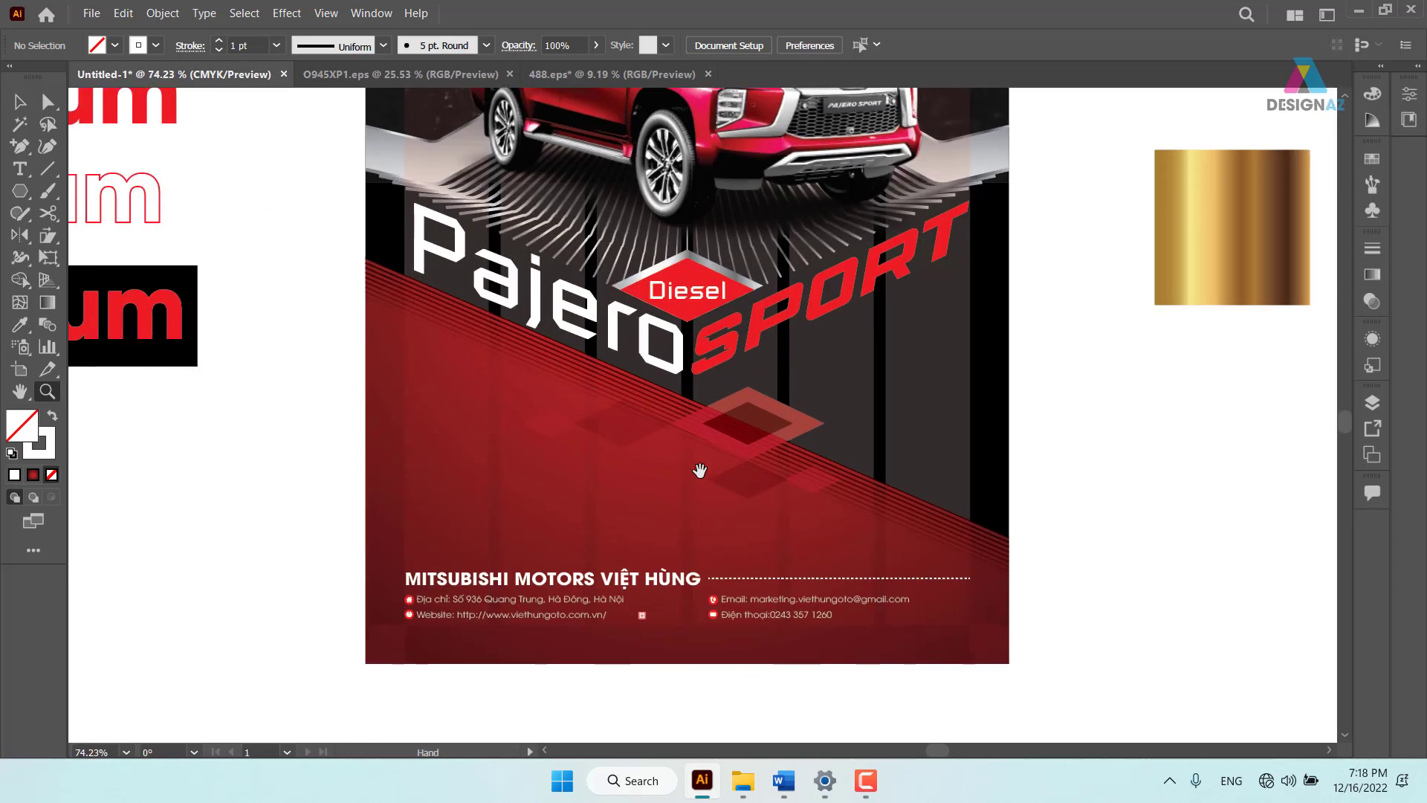
click(20, 170)
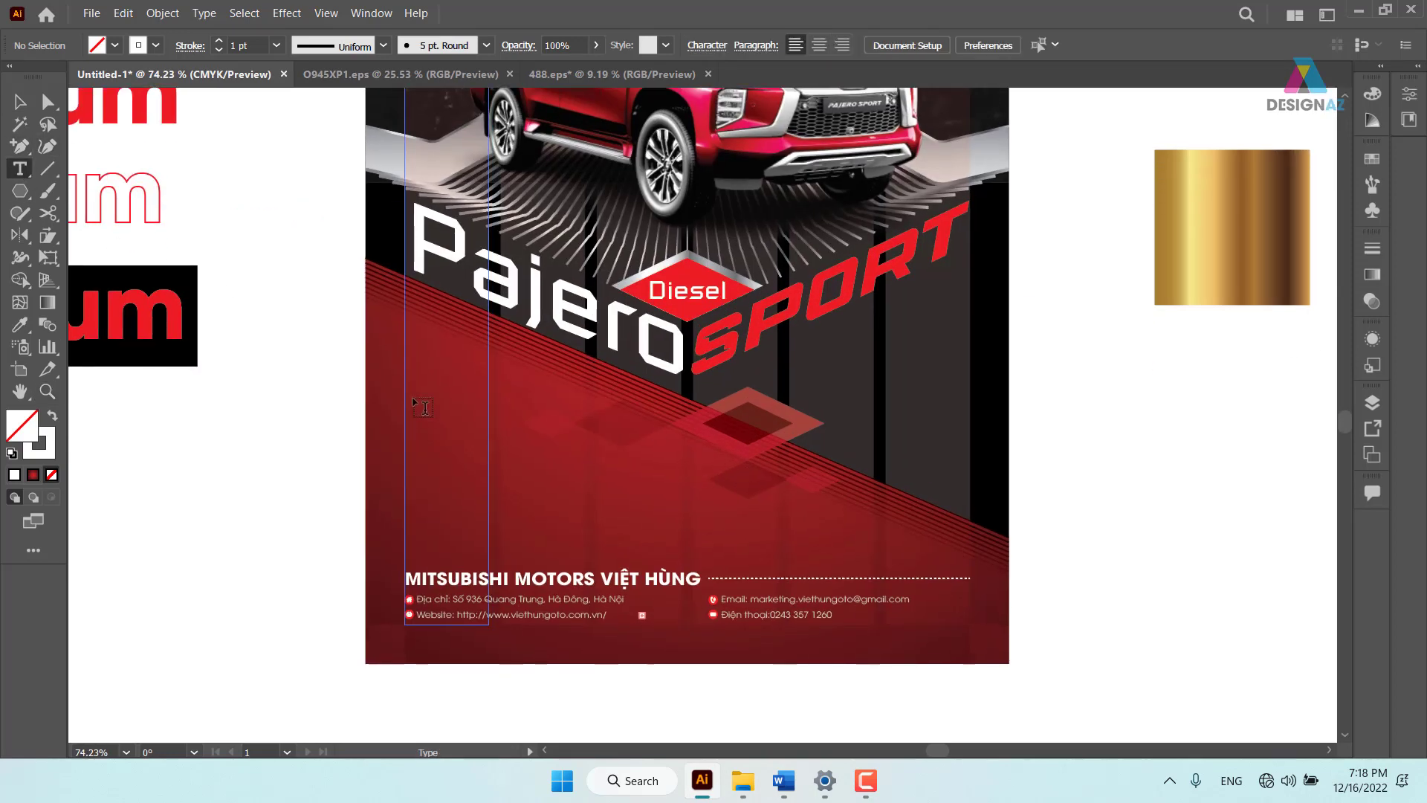
click(411, 371)
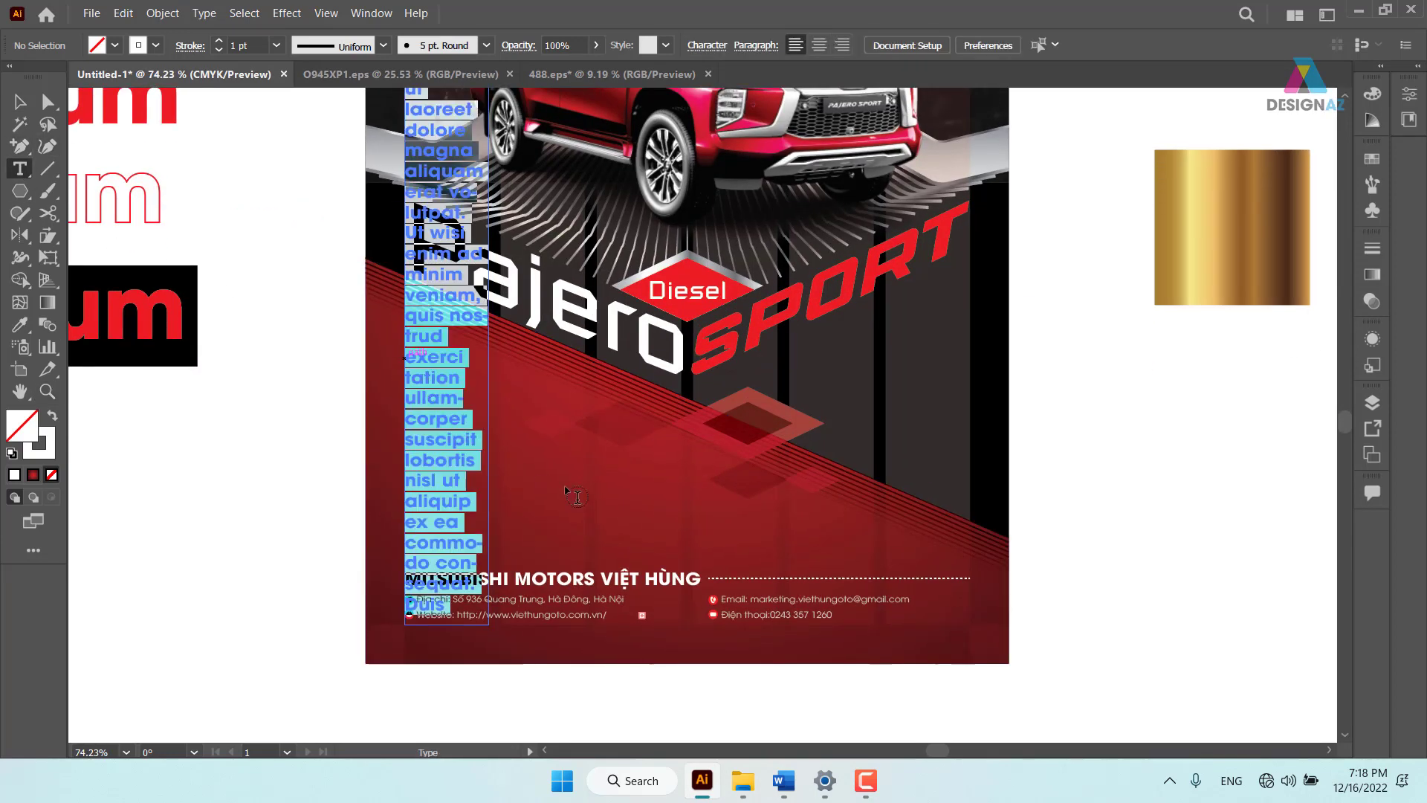
key(ctrl+z)
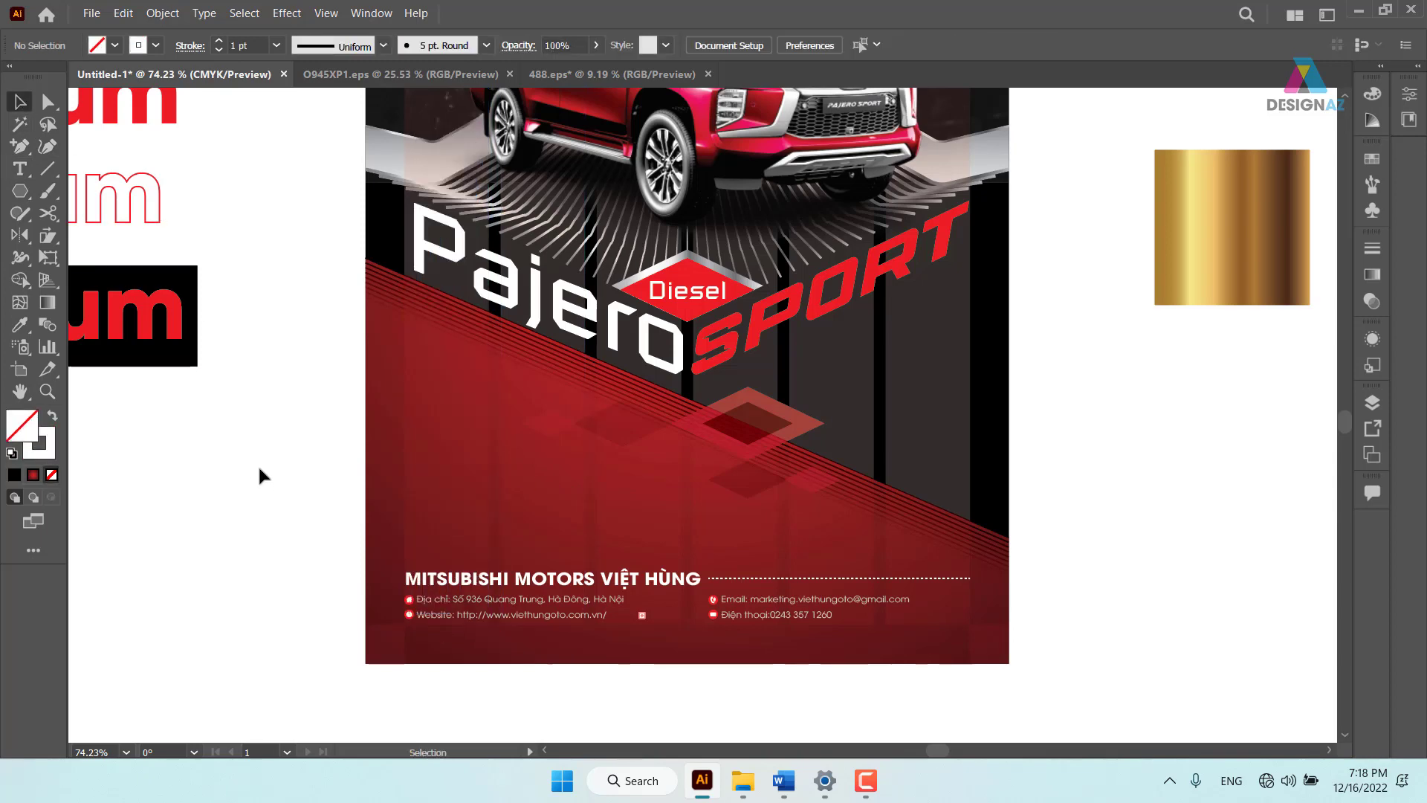
mouse_move(206, 414)
mouse_down()
mouse_move(494, 542)
mouse_move(664, 578)
mouse_up()
key(ctrl+v)
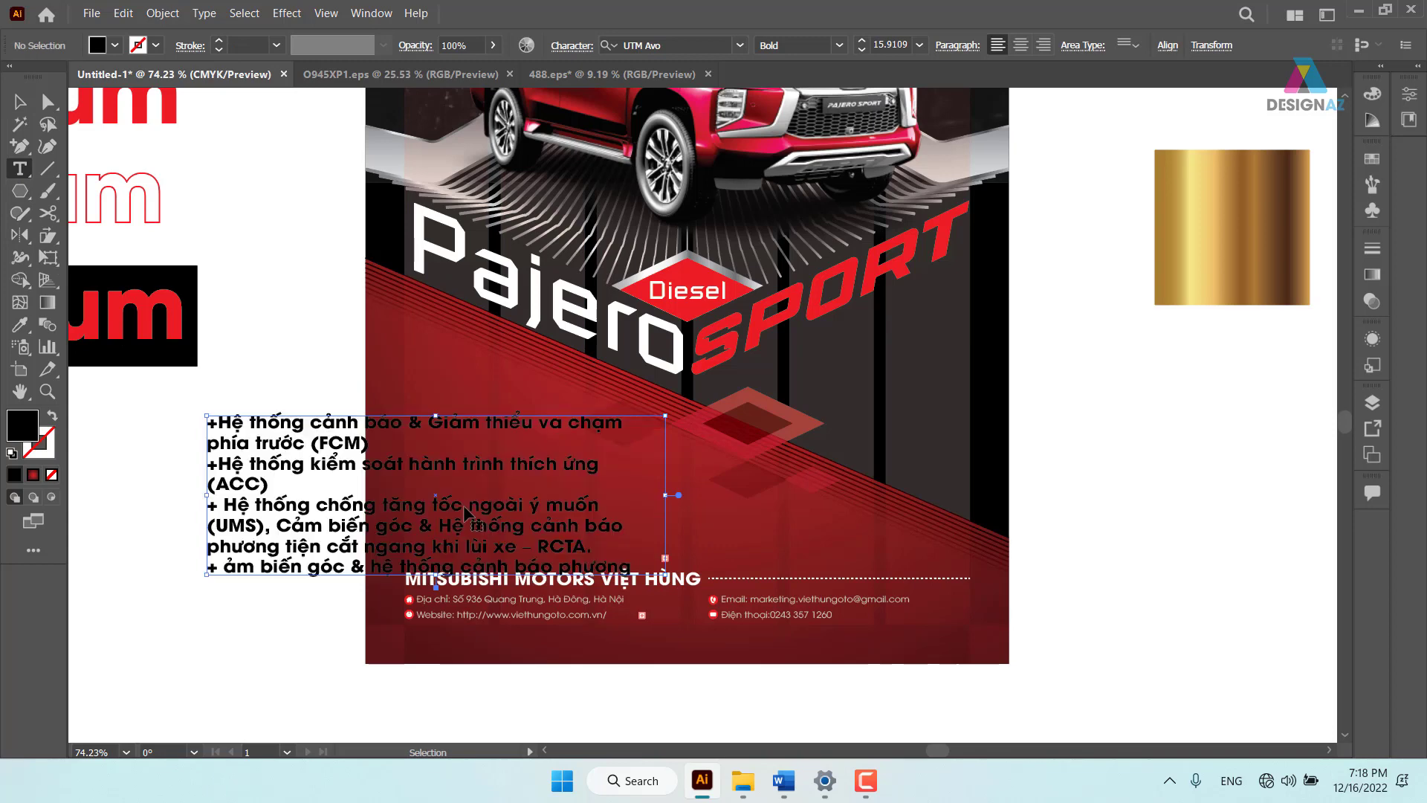
Set the feature text to 10 pt and place it just above the company heading
click(20, 104)
drag(316, 445, 380, 372)
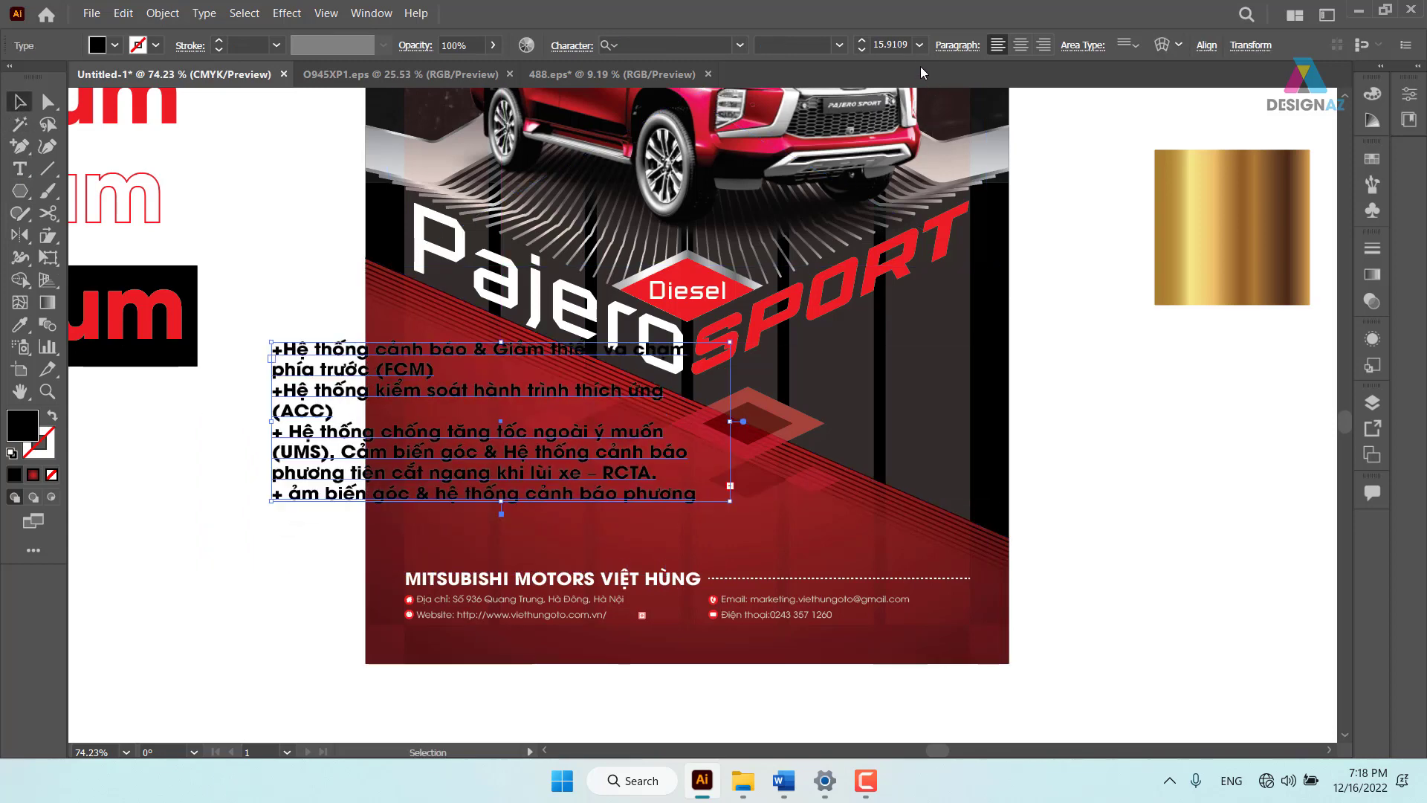
click(920, 44)
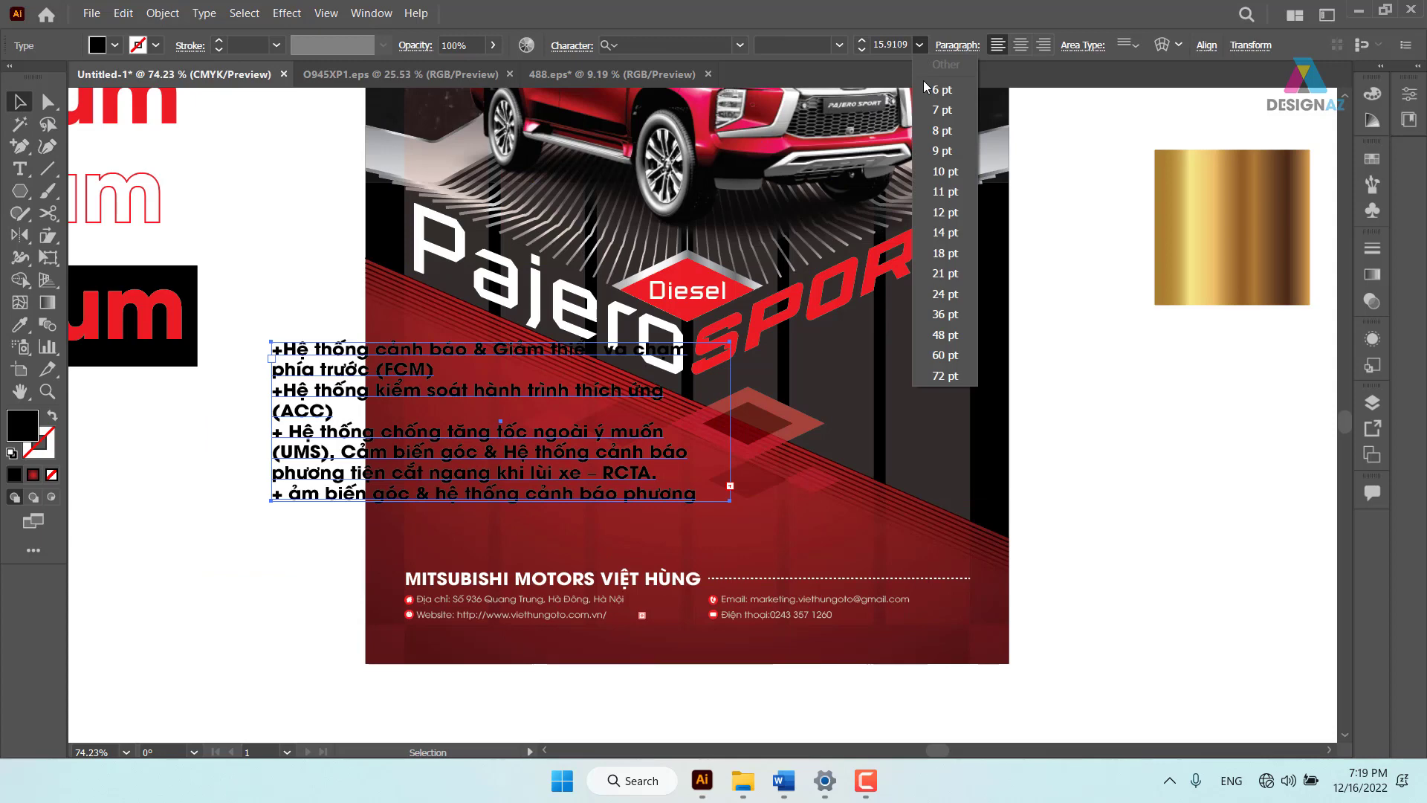
click(942, 172)
drag(480, 383, 618, 463)
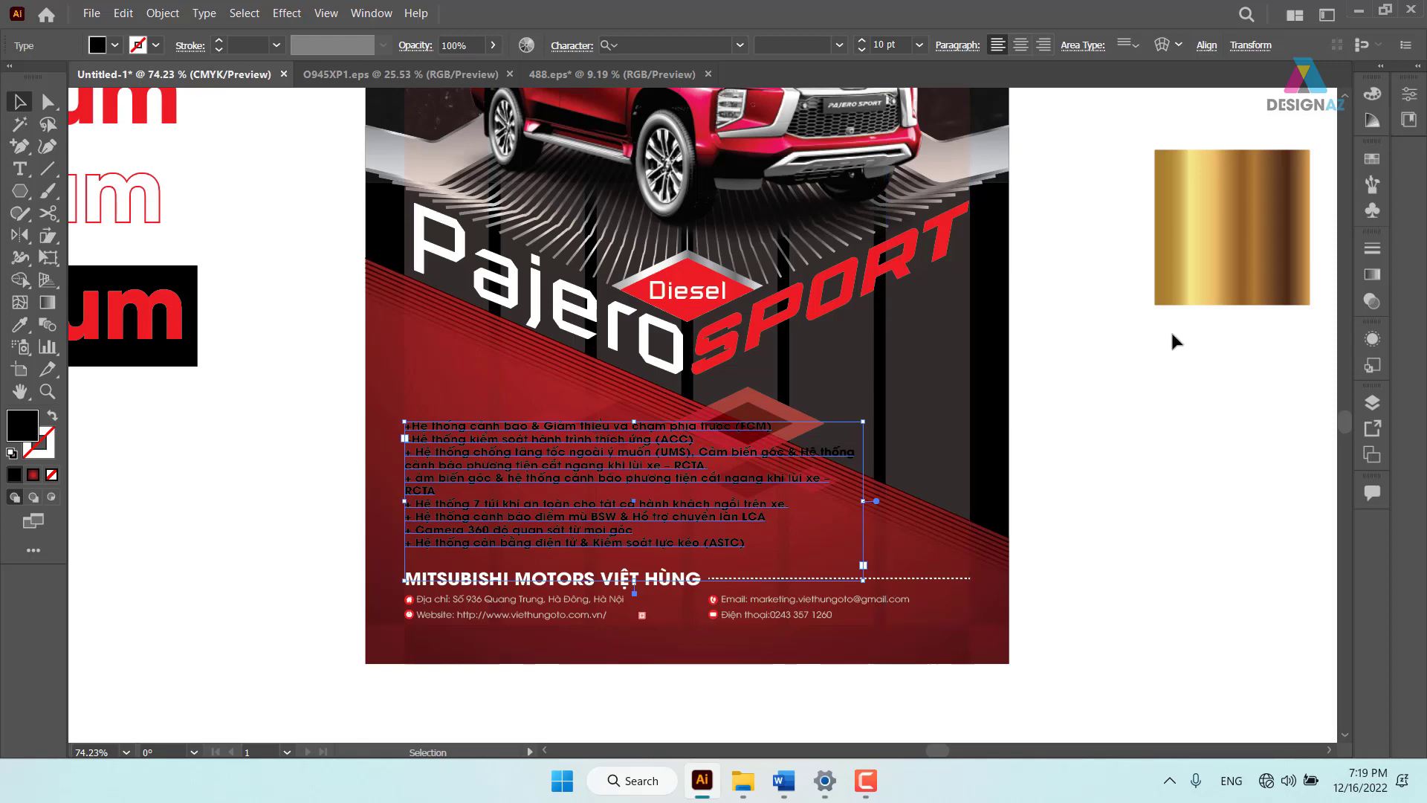
Make the feature text white from the colour swatches
click(1371, 158)
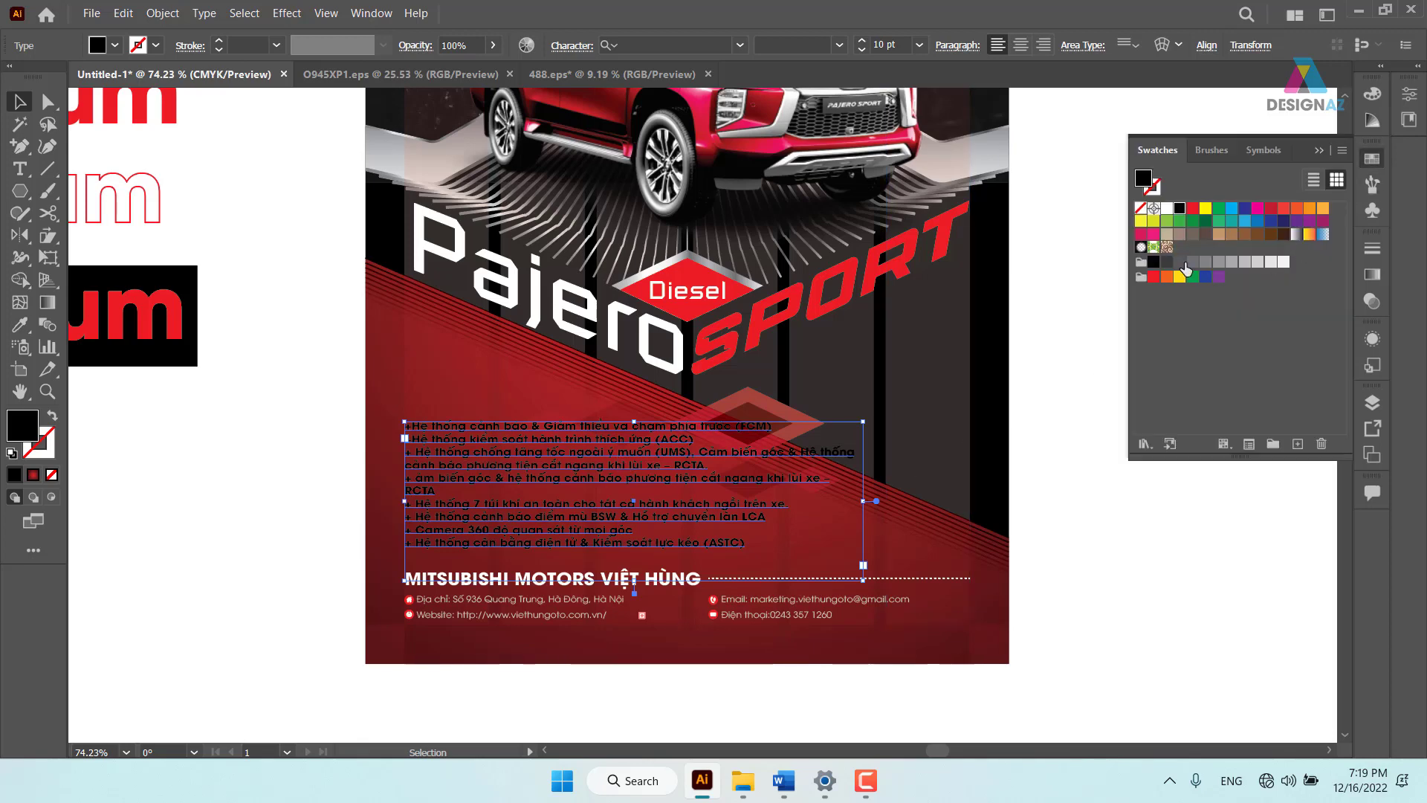
click(1167, 209)
click(1107, 573)
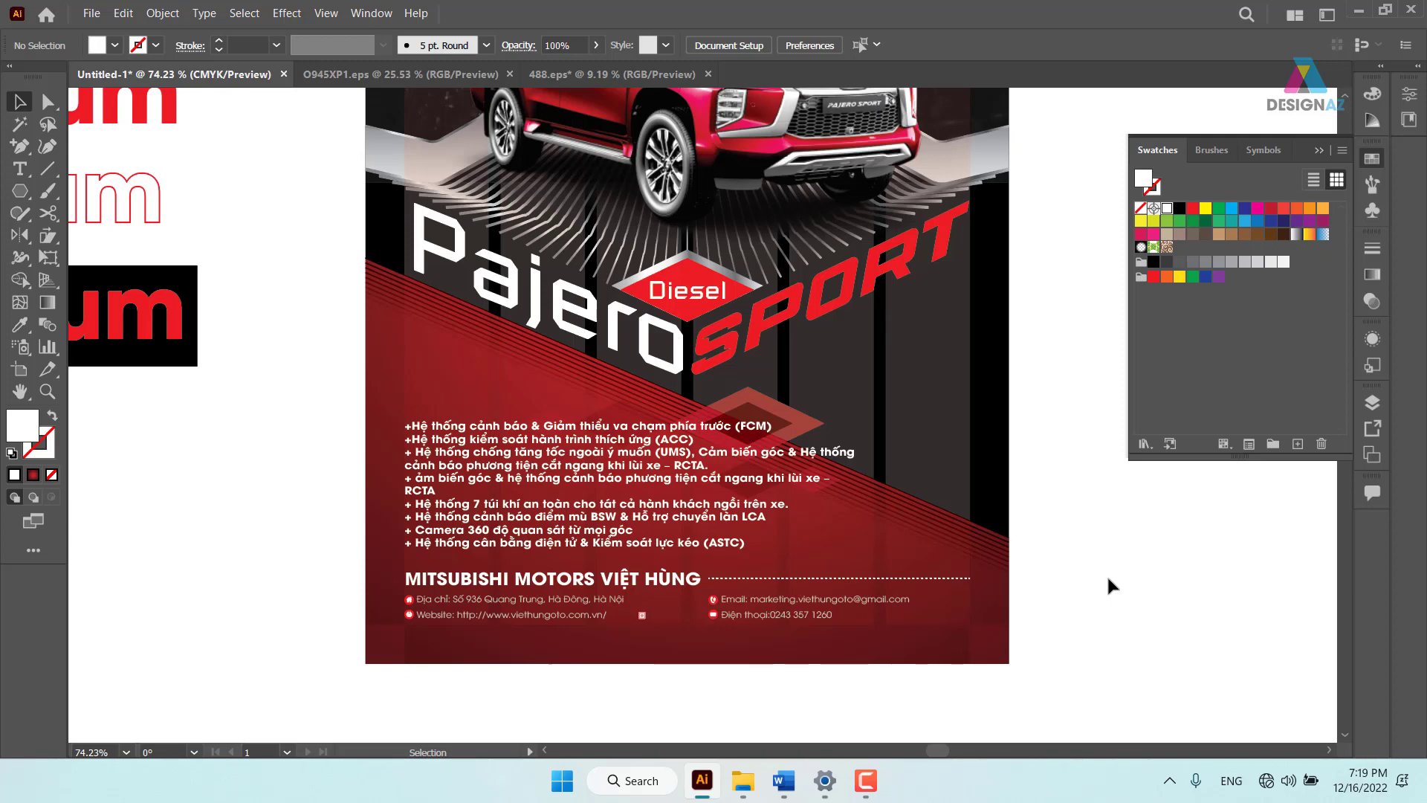
Set all ten spec bullet lines in the UTM Avo font
click(719, 456)
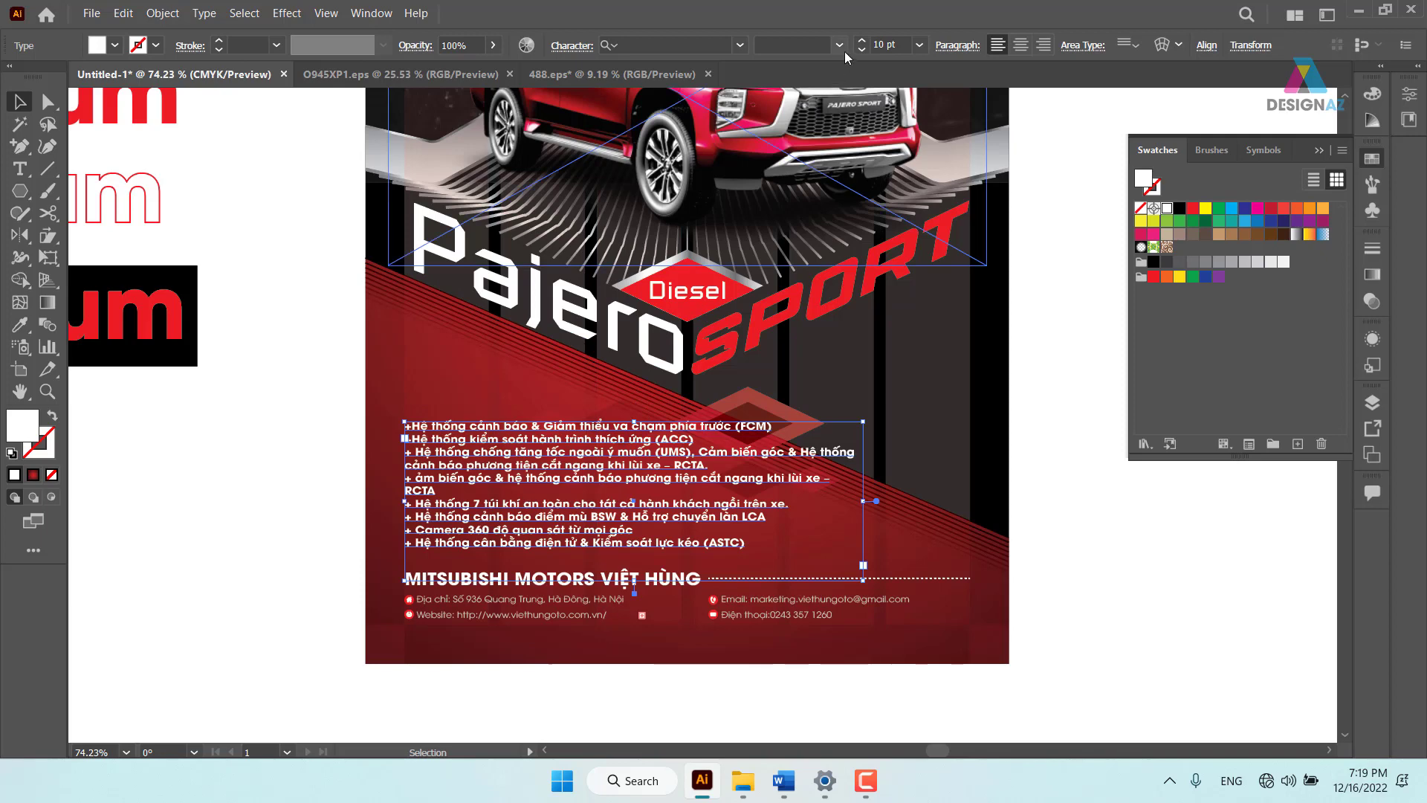
click(843, 49)
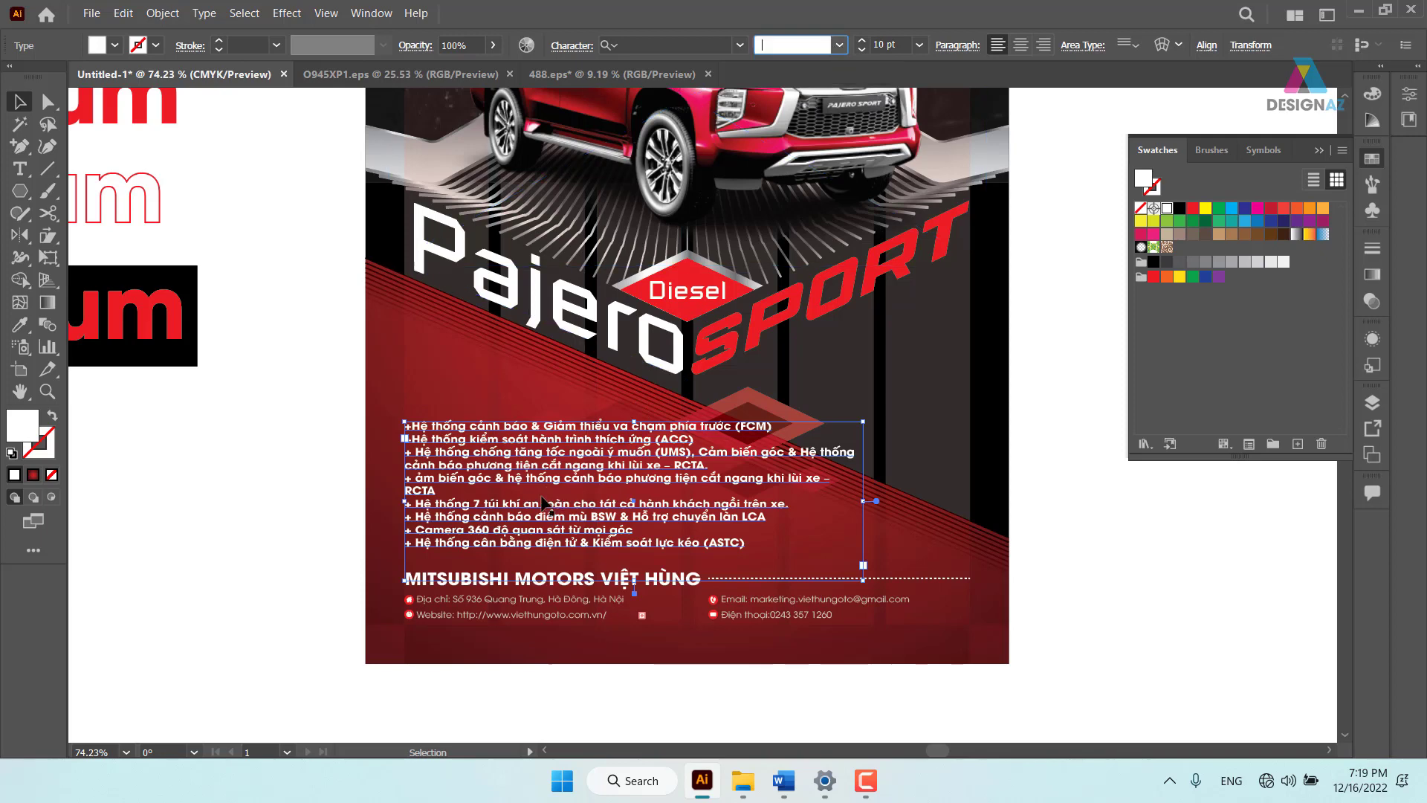
double_click(542, 518)
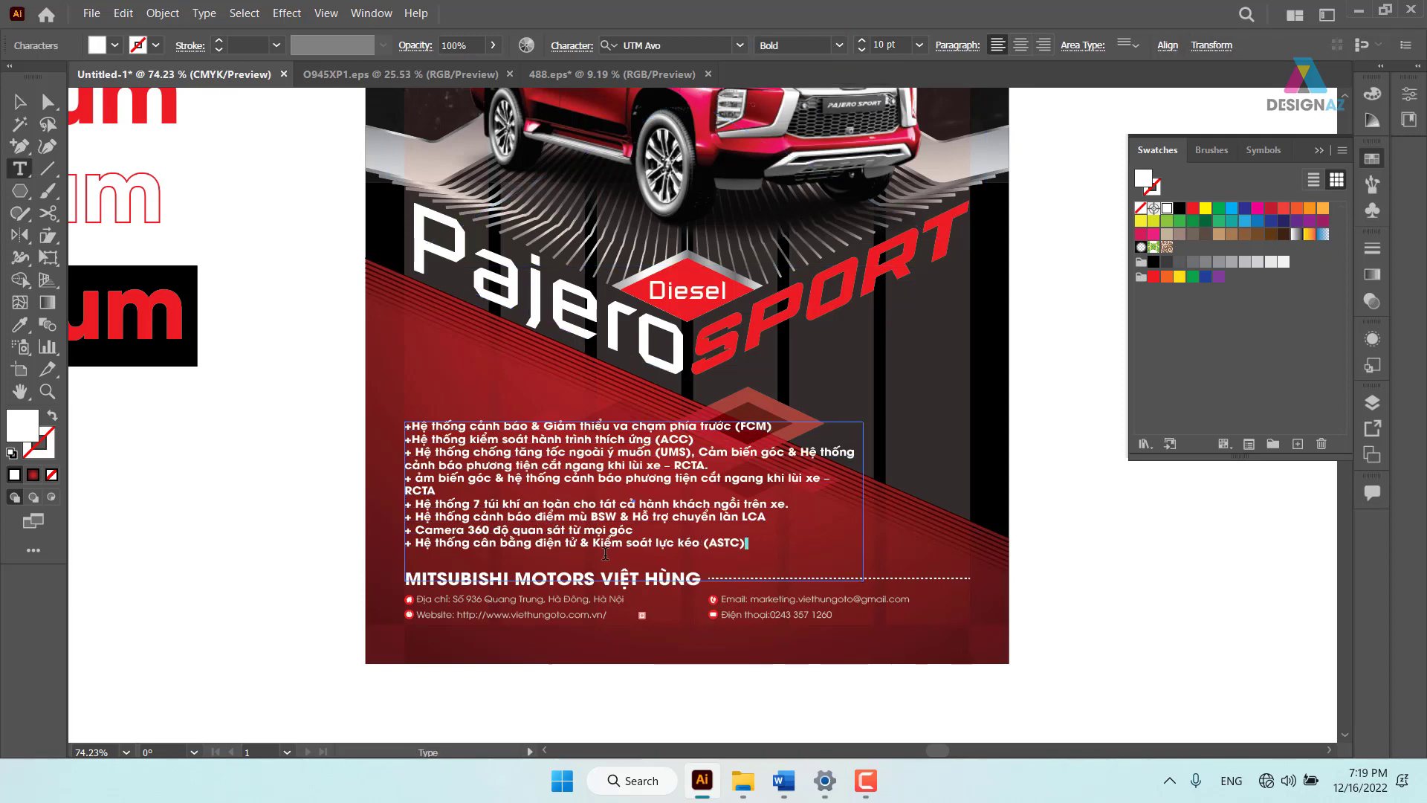
drag(749, 543, 388, 422)
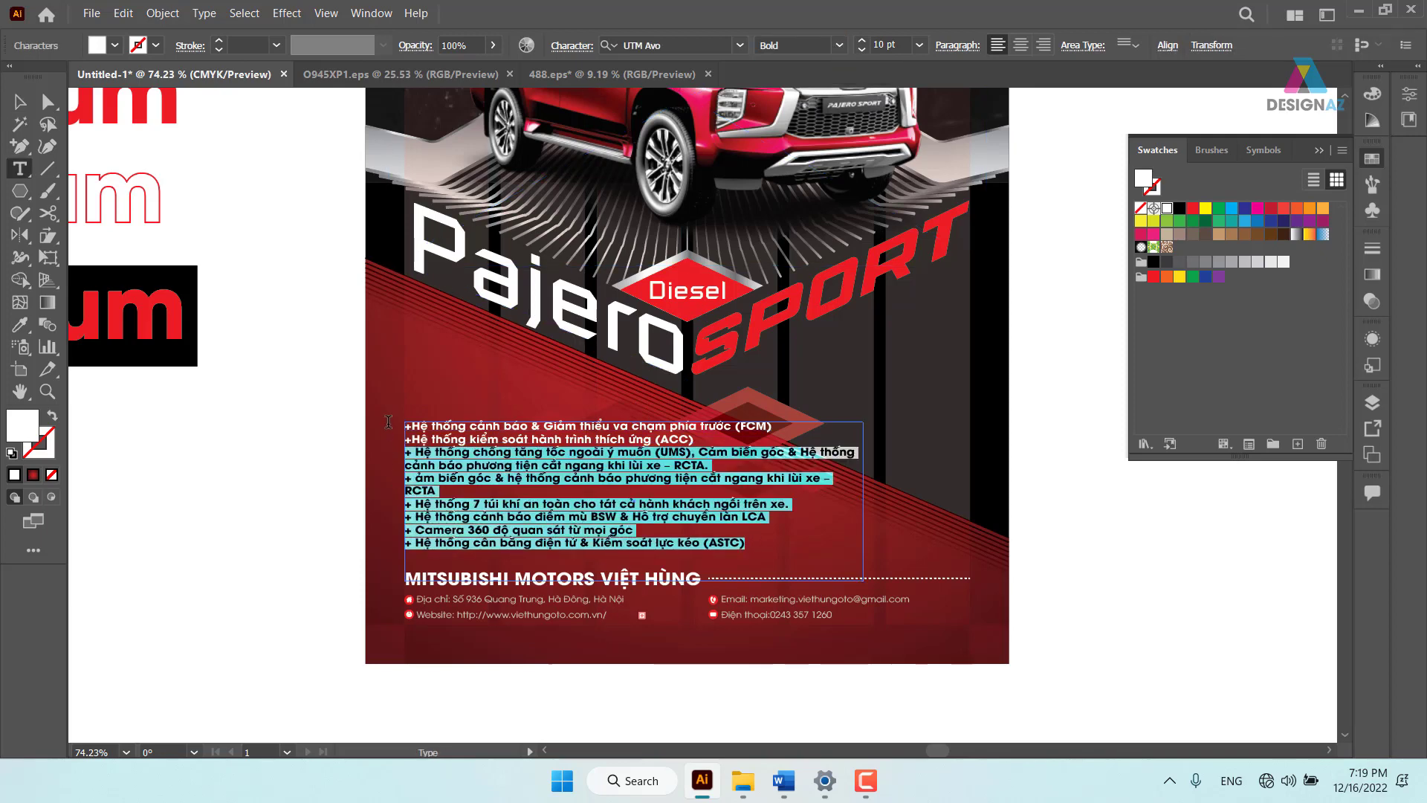
click(671, 46)
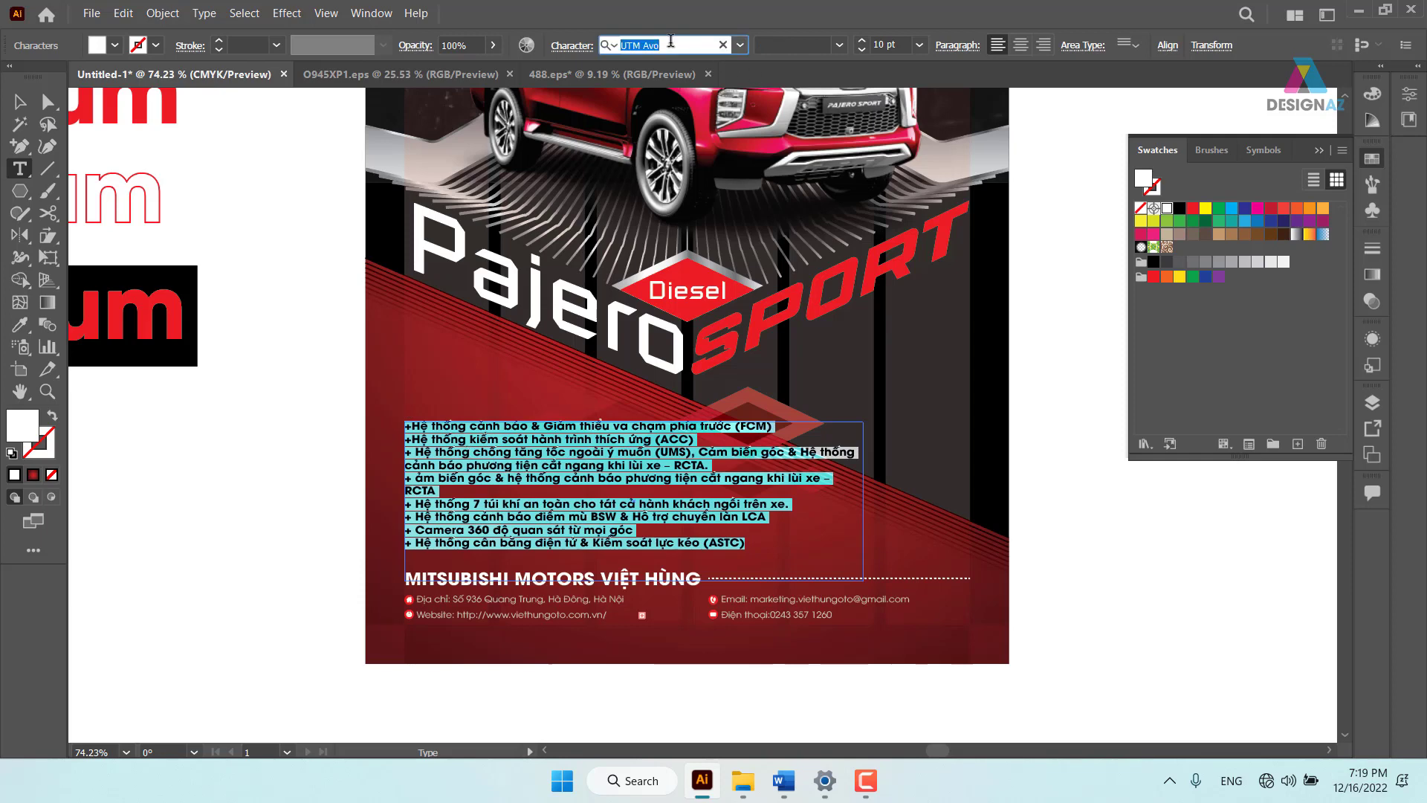
text(utm avo)
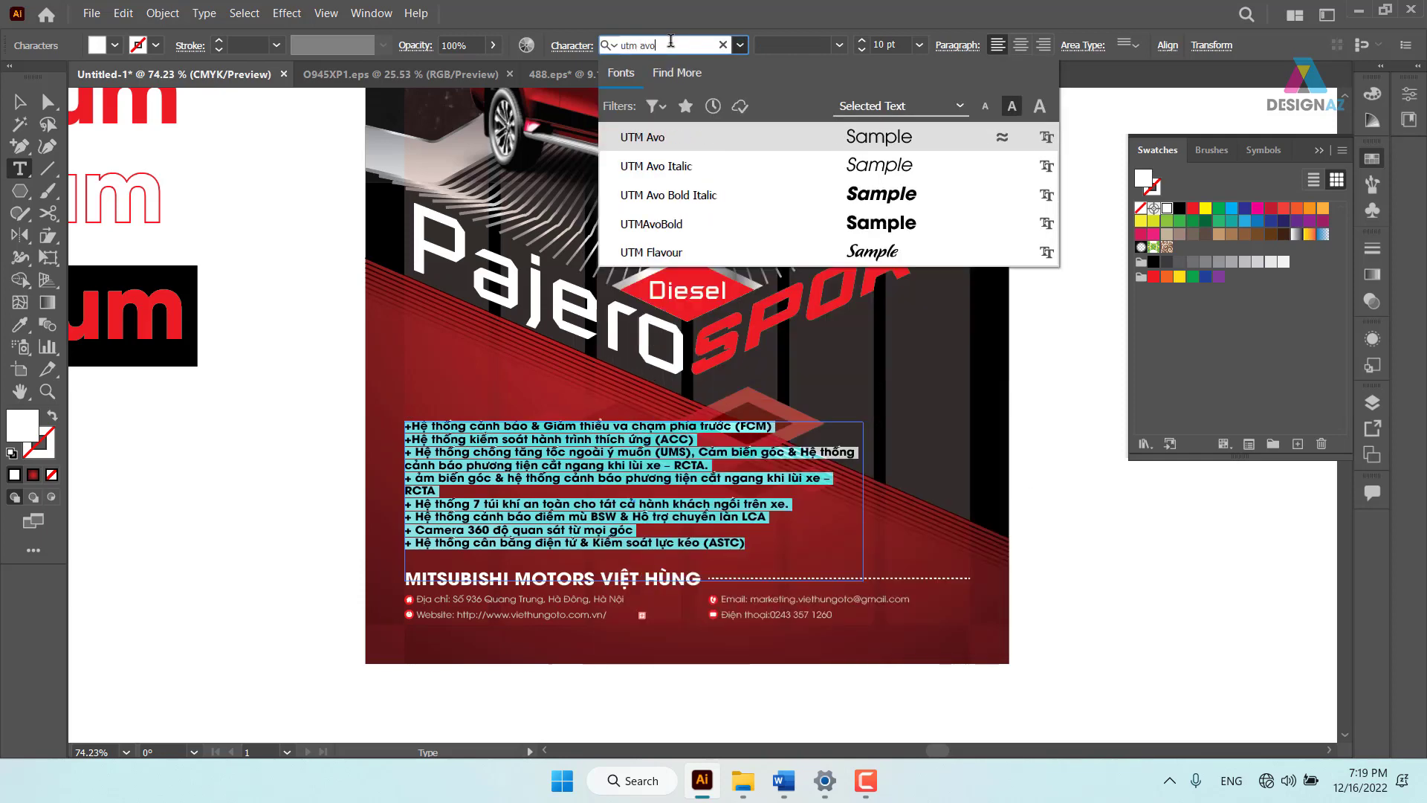
key(Return)
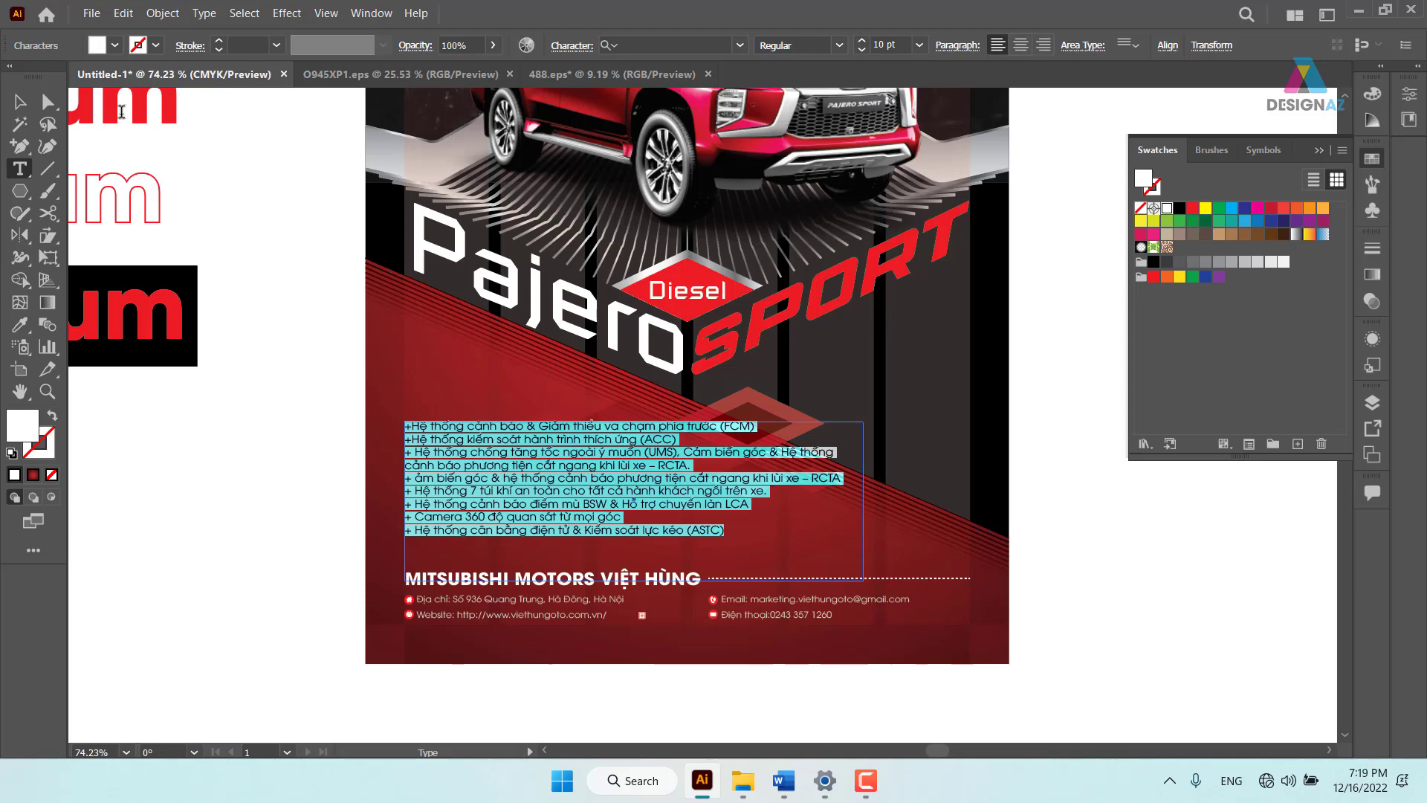
Move the spec text block slightly lower, then bring the Word price notes forward
click(20, 101)
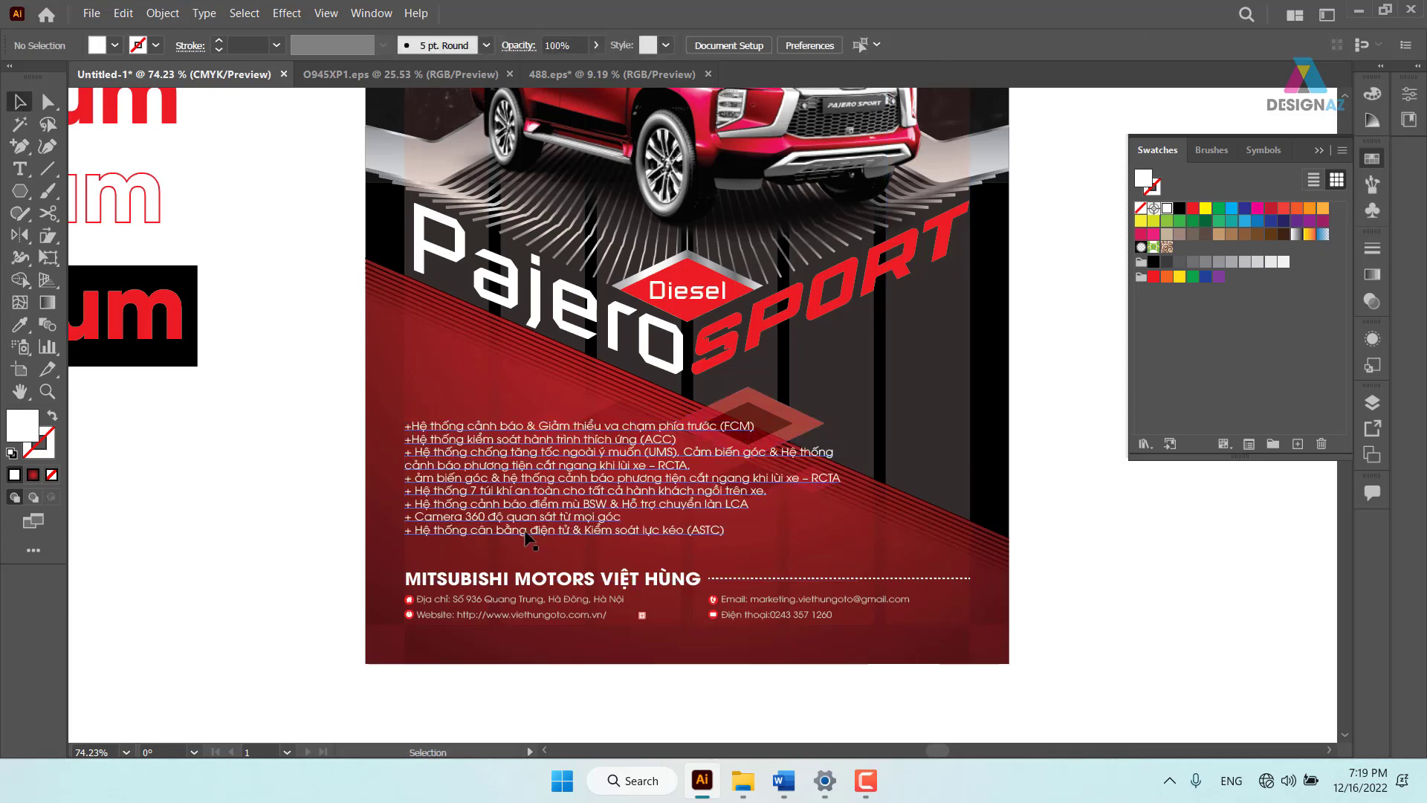
drag(552, 502, 554, 514)
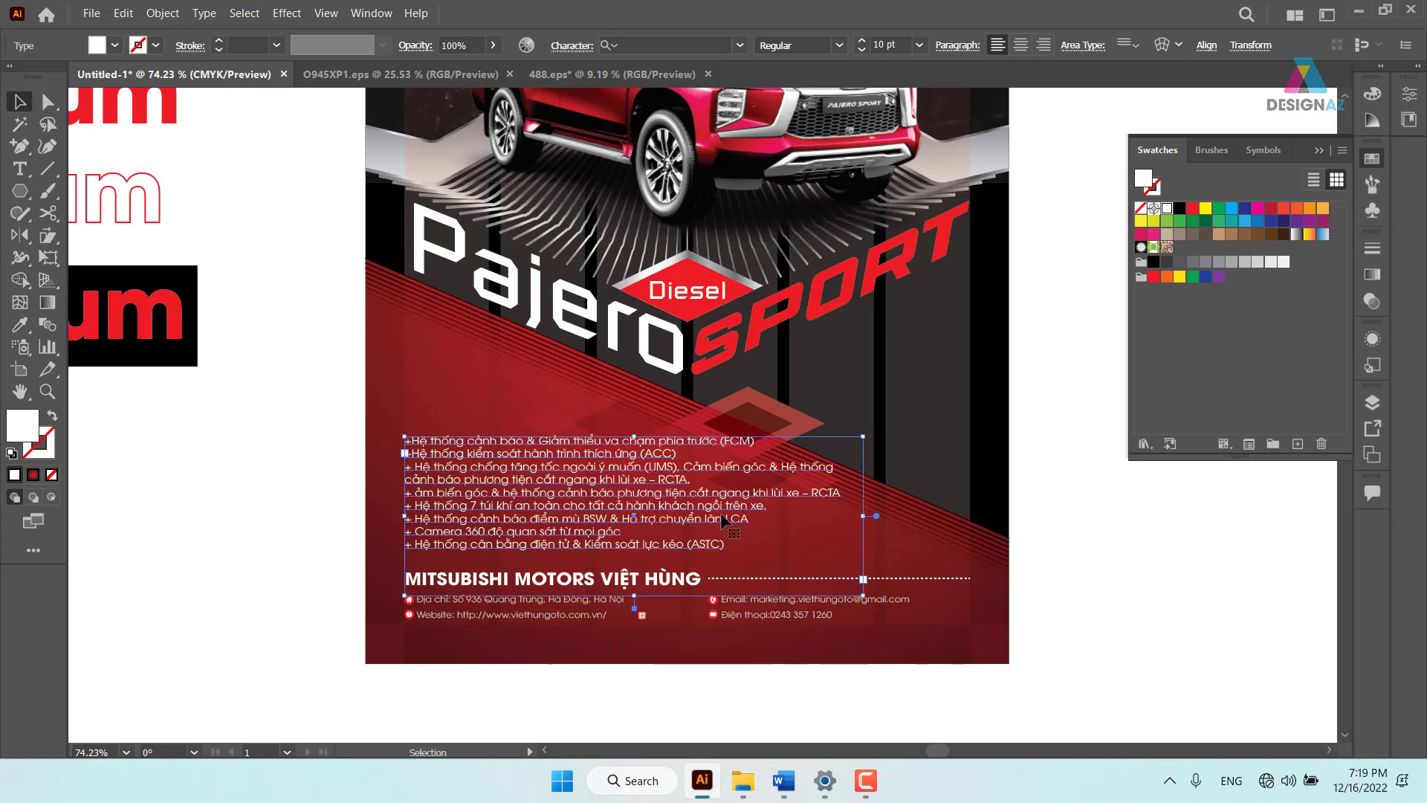
click(1135, 599)
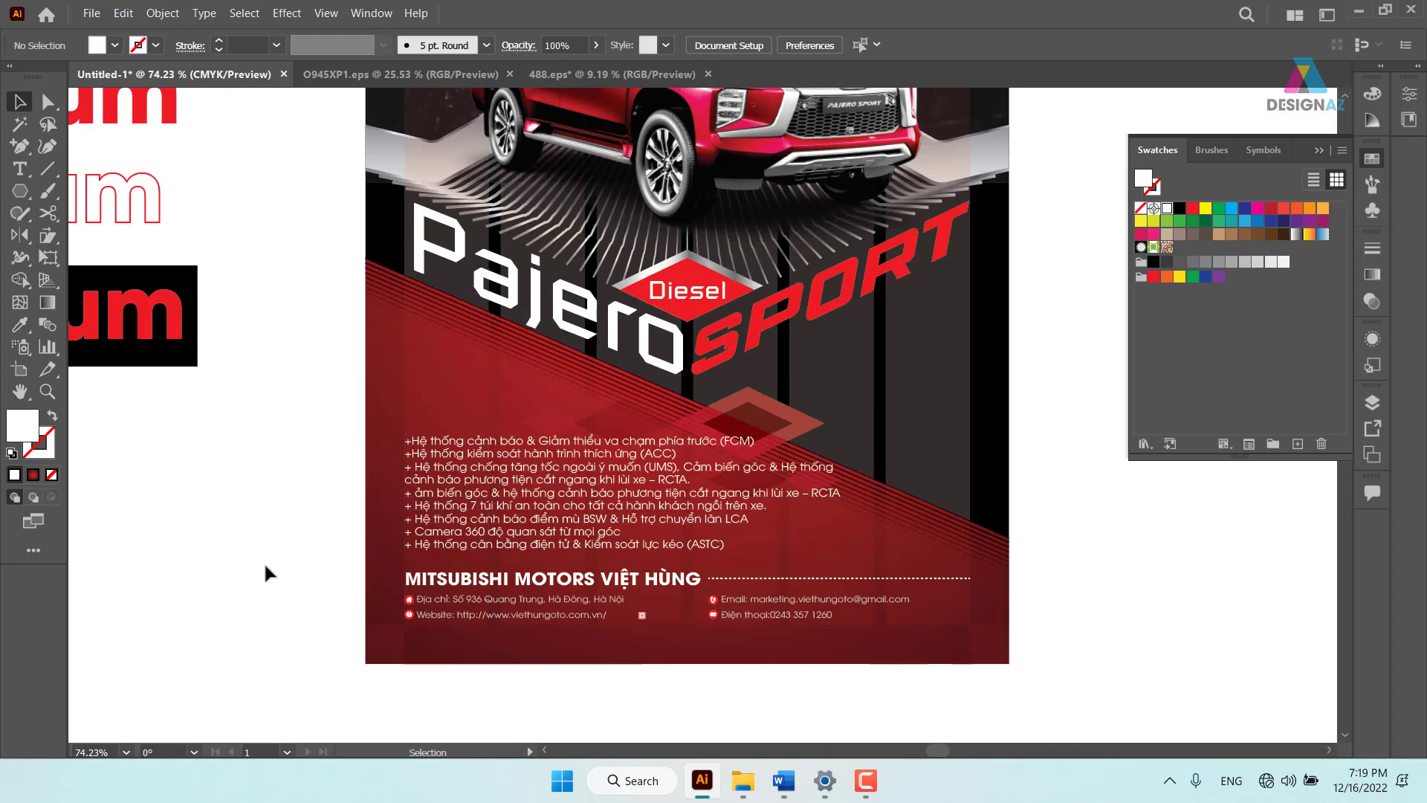
click(783, 780)
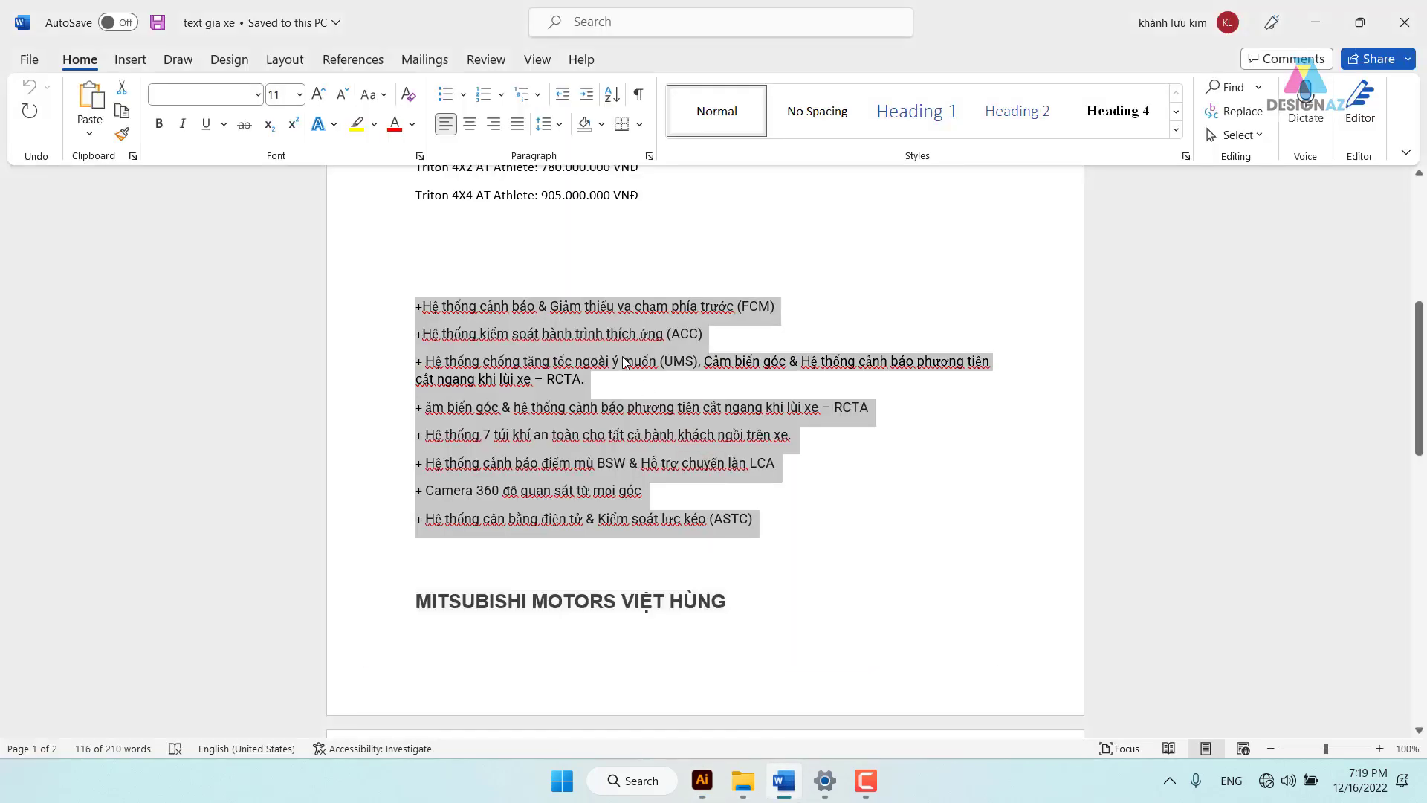
Select 'Pajero Sport Diesel' on the 4X4 price line, then return to Illustrator
scroll(621, 355, up, 5)
scroll(622, 356, up, 5)
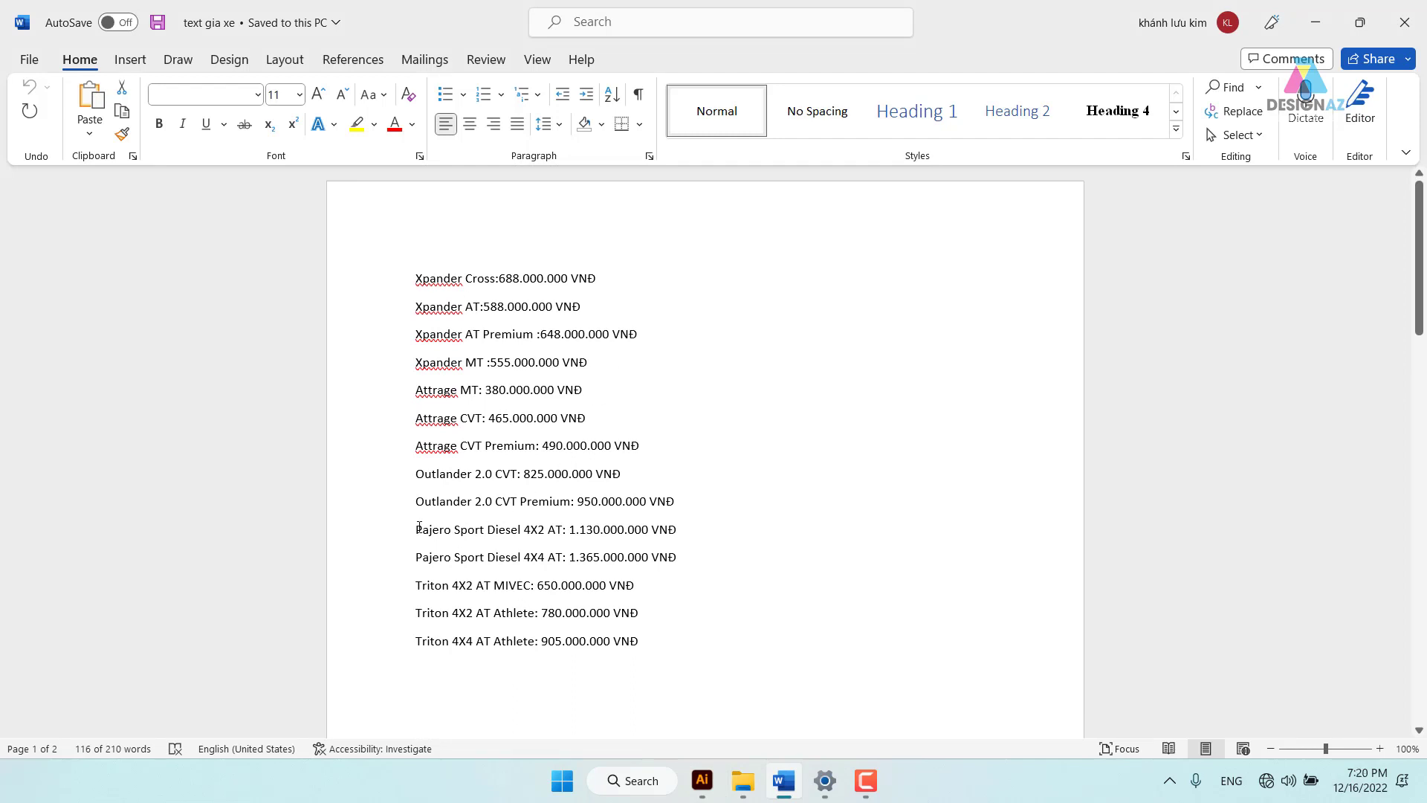
drag(415, 529, 522, 528)
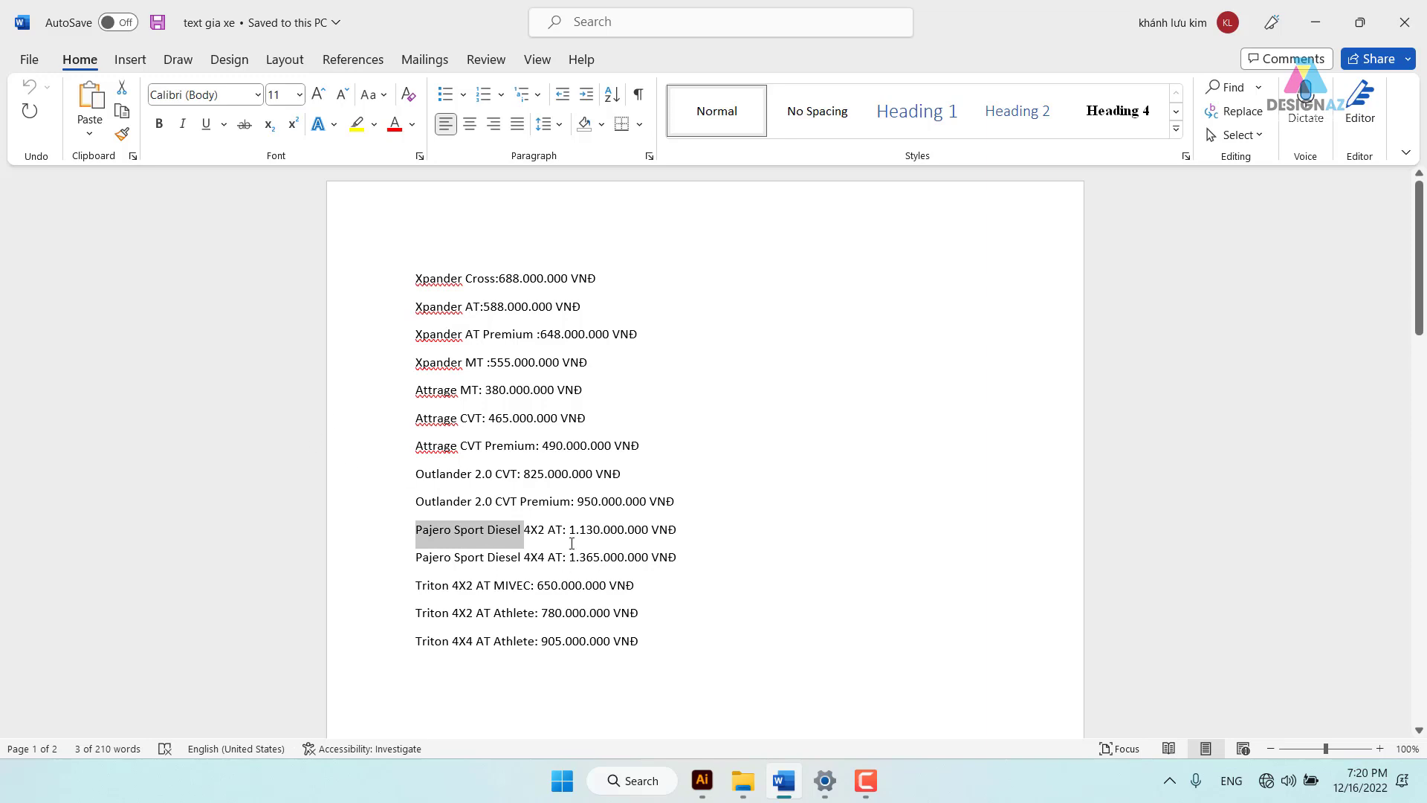
drag(523, 556, 412, 555)
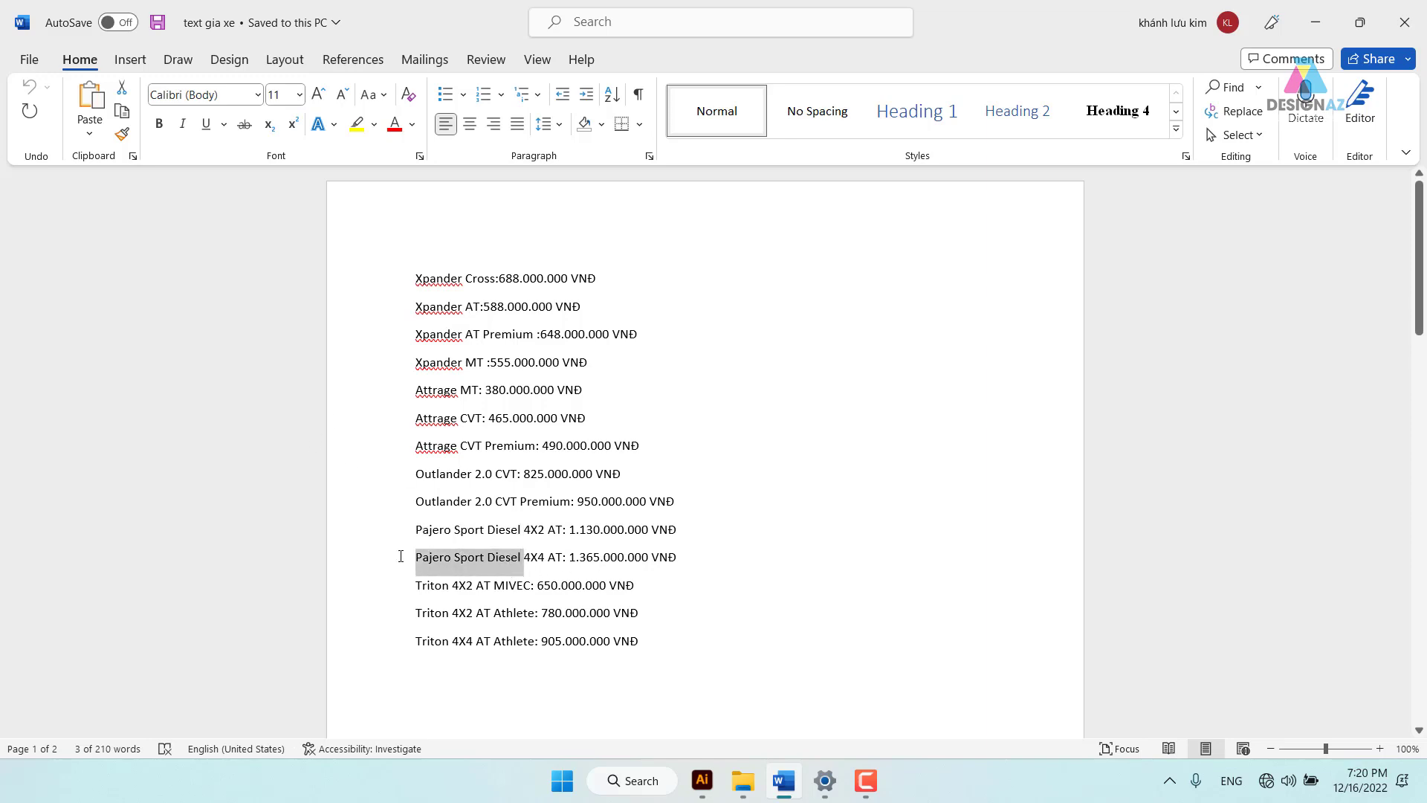
click(703, 780)
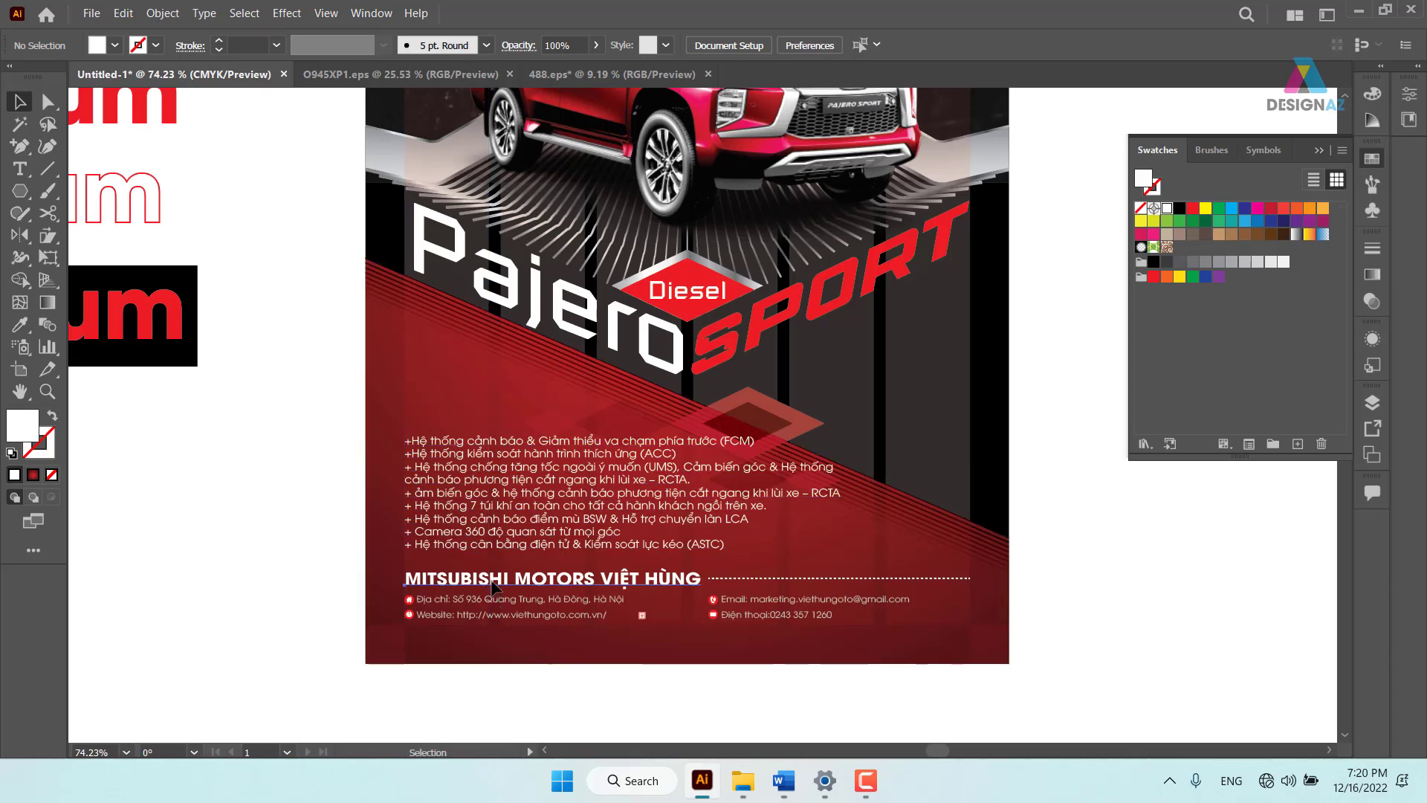
Duplicate the MITSUBISHI MOTORS VIỆT HÙNG heading above the spec list and retype it 'Pajero Sport Diesel'
drag(527, 592, 550, 426)
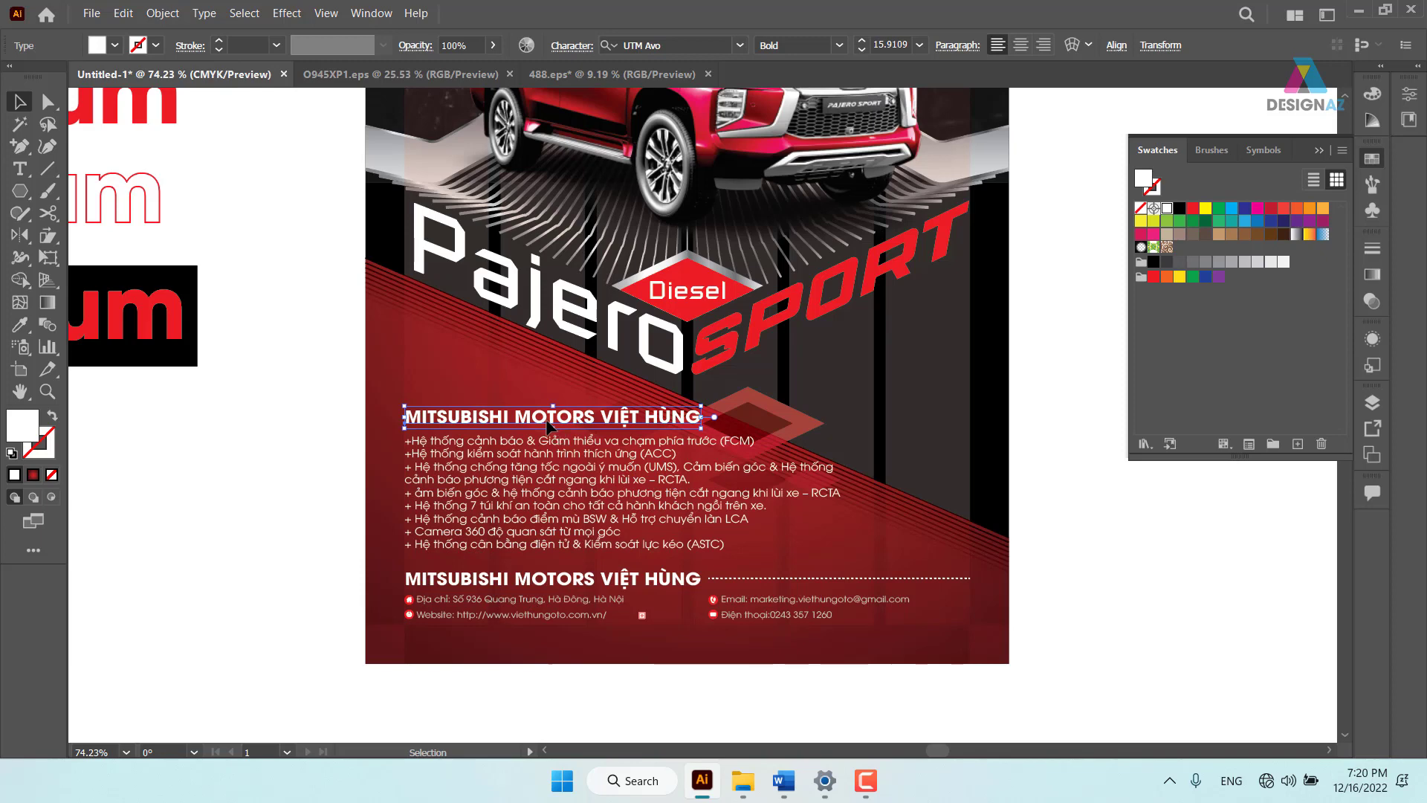
double_click(550, 425)
key(ctrl+a)
text(Pajero Sport Diesel)
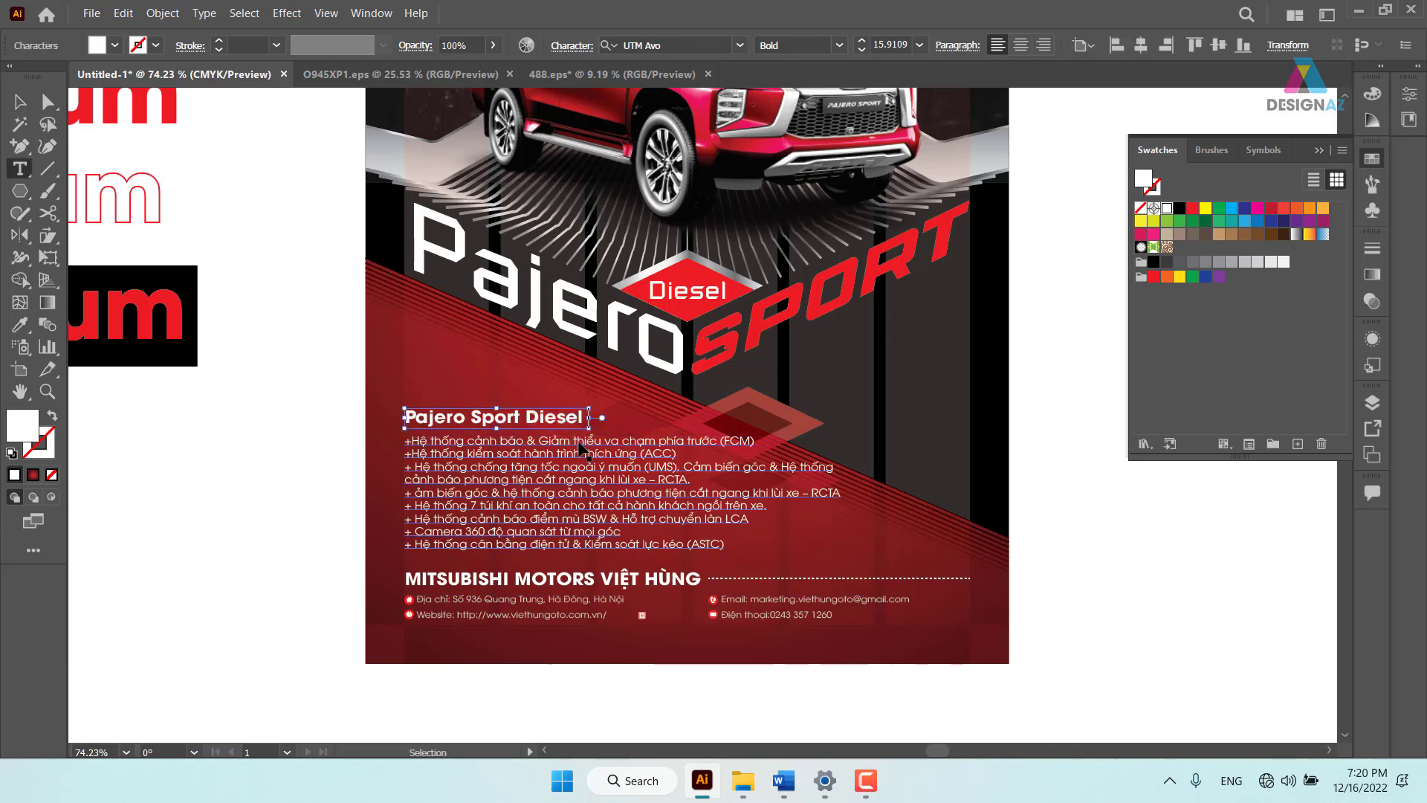
click(20, 101)
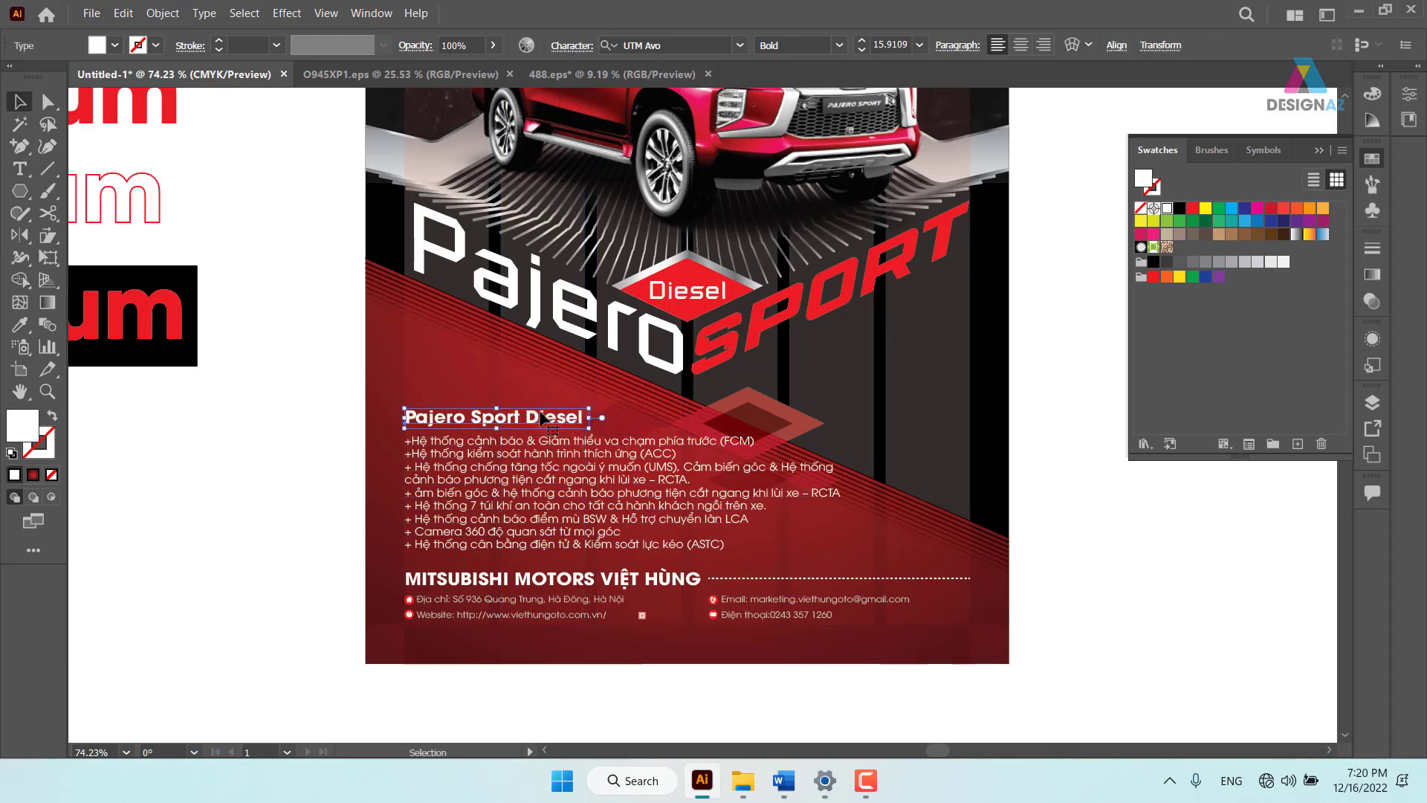
click(277, 495)
Change the new heading's case to UPPERCASE, reading PAJERO SPORT DIESEL
click(485, 423)
click(204, 13)
mouse_move(252, 290)
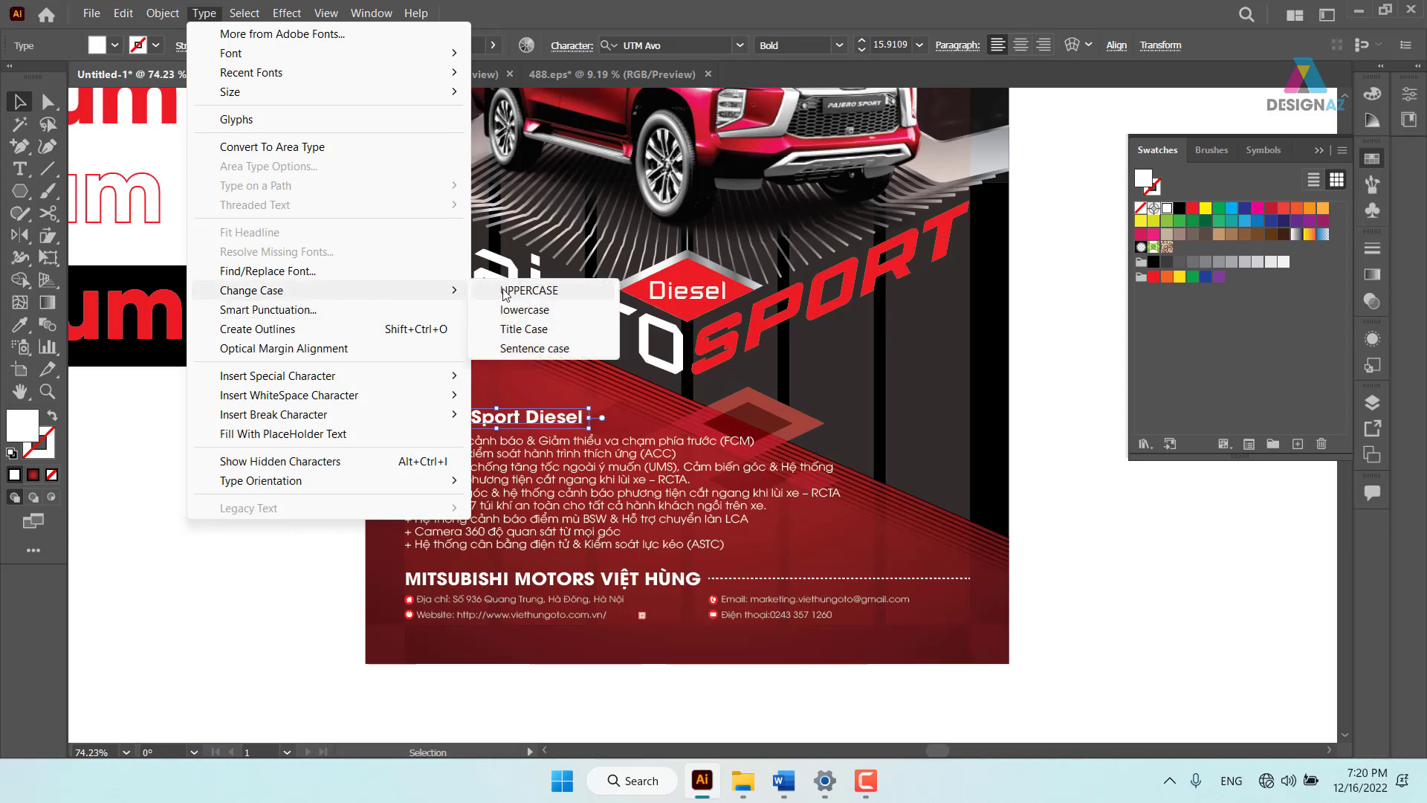
click(504, 292)
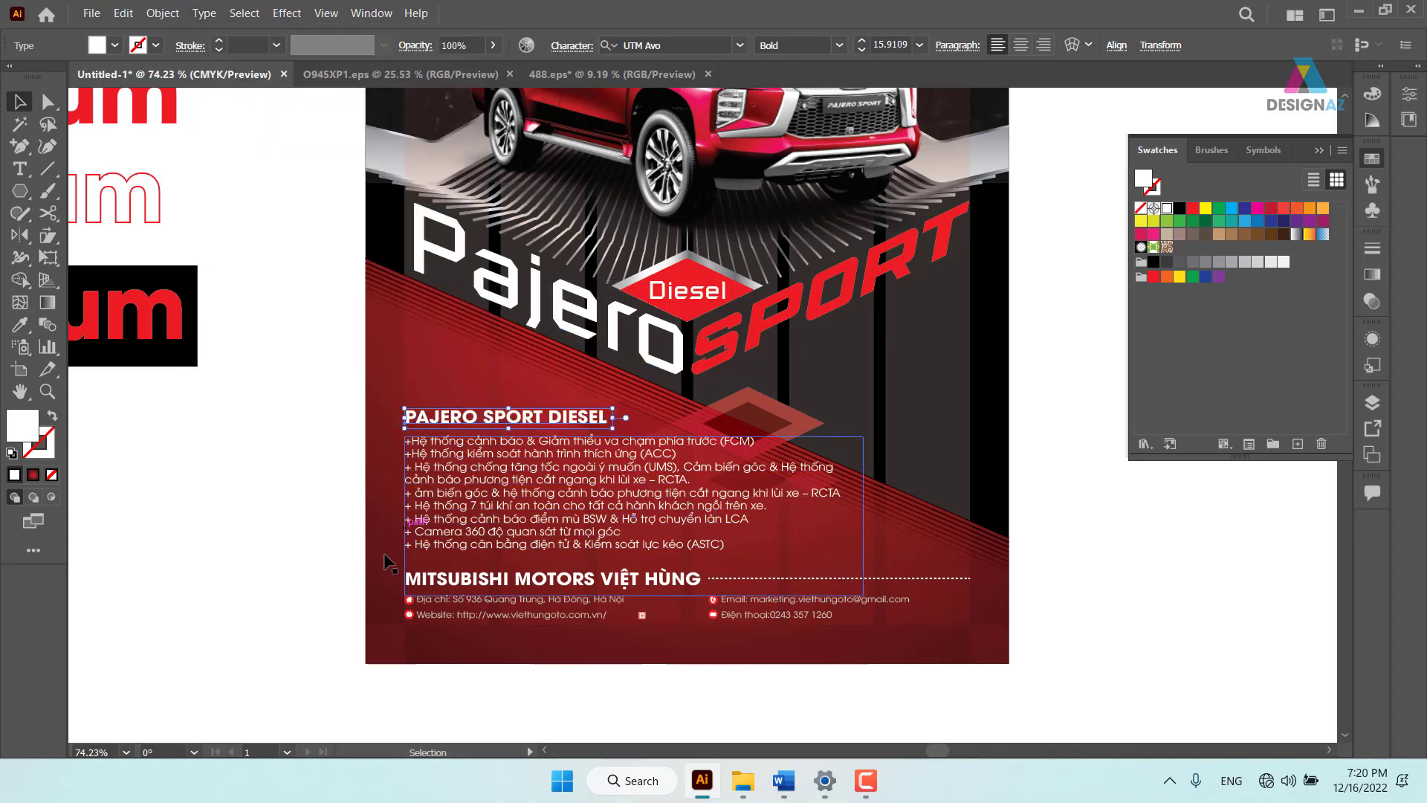
click(253, 499)
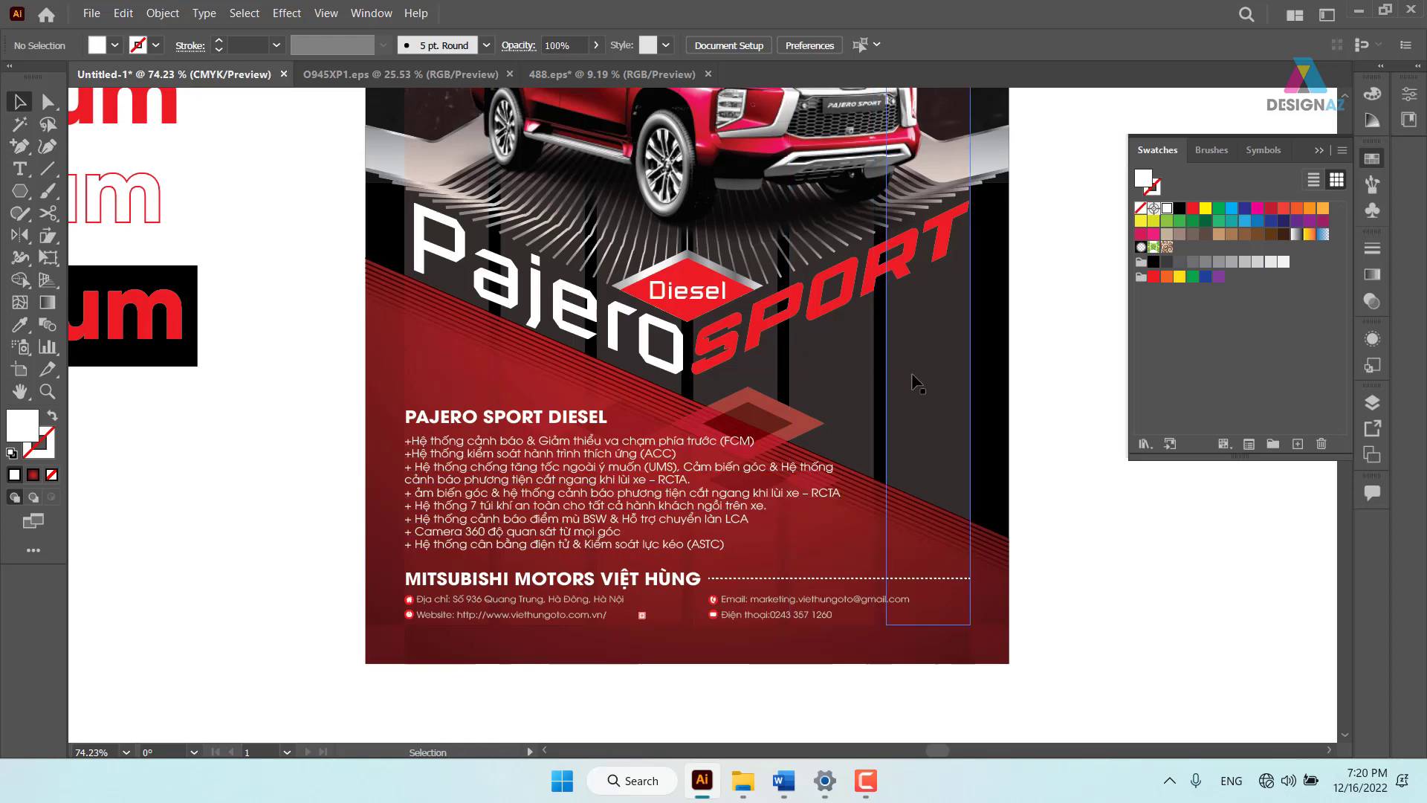
mouse_move(1018, 408)
mouse_down()
mouse_move(829, 536)
mouse_move(821, 585)
mouse_up()
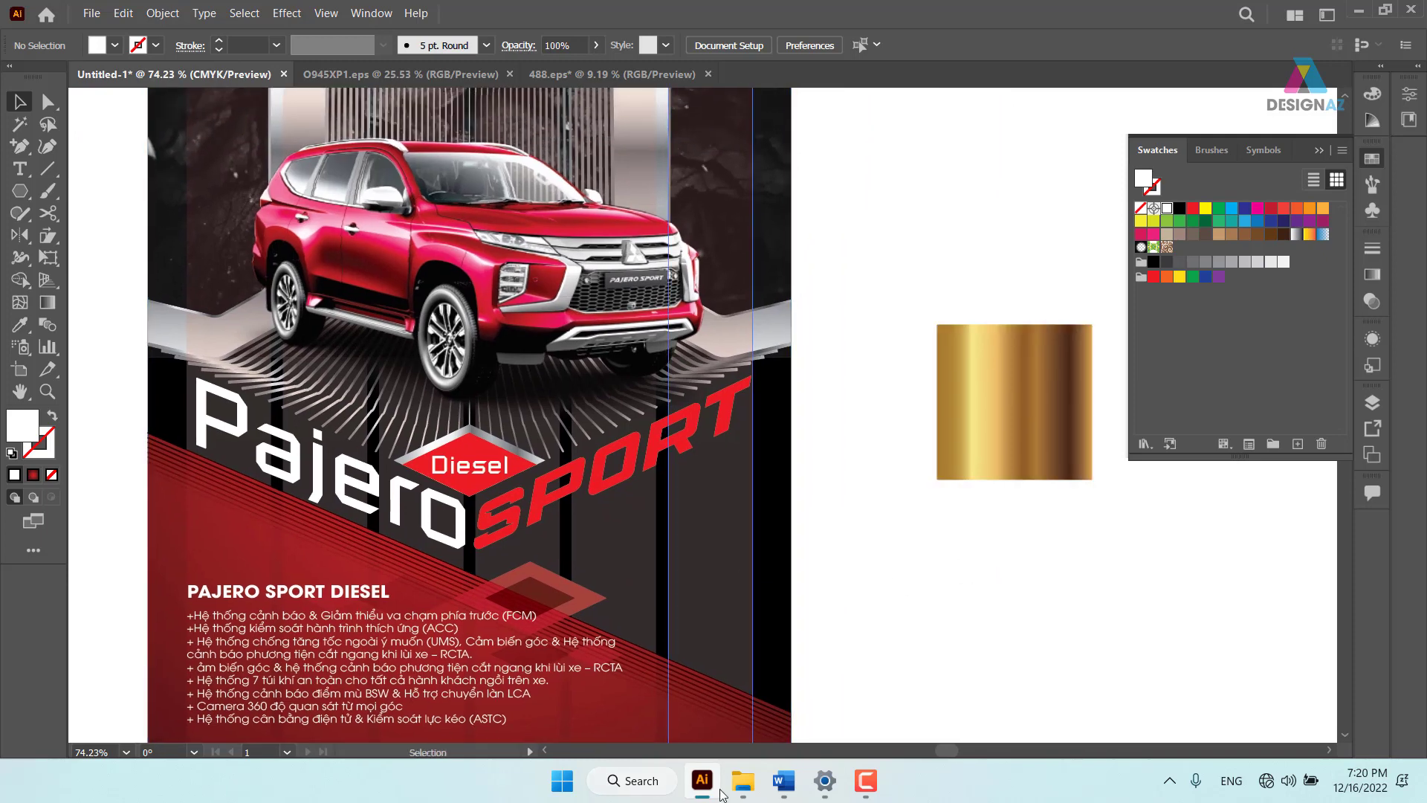
mouse_move(782, 781)
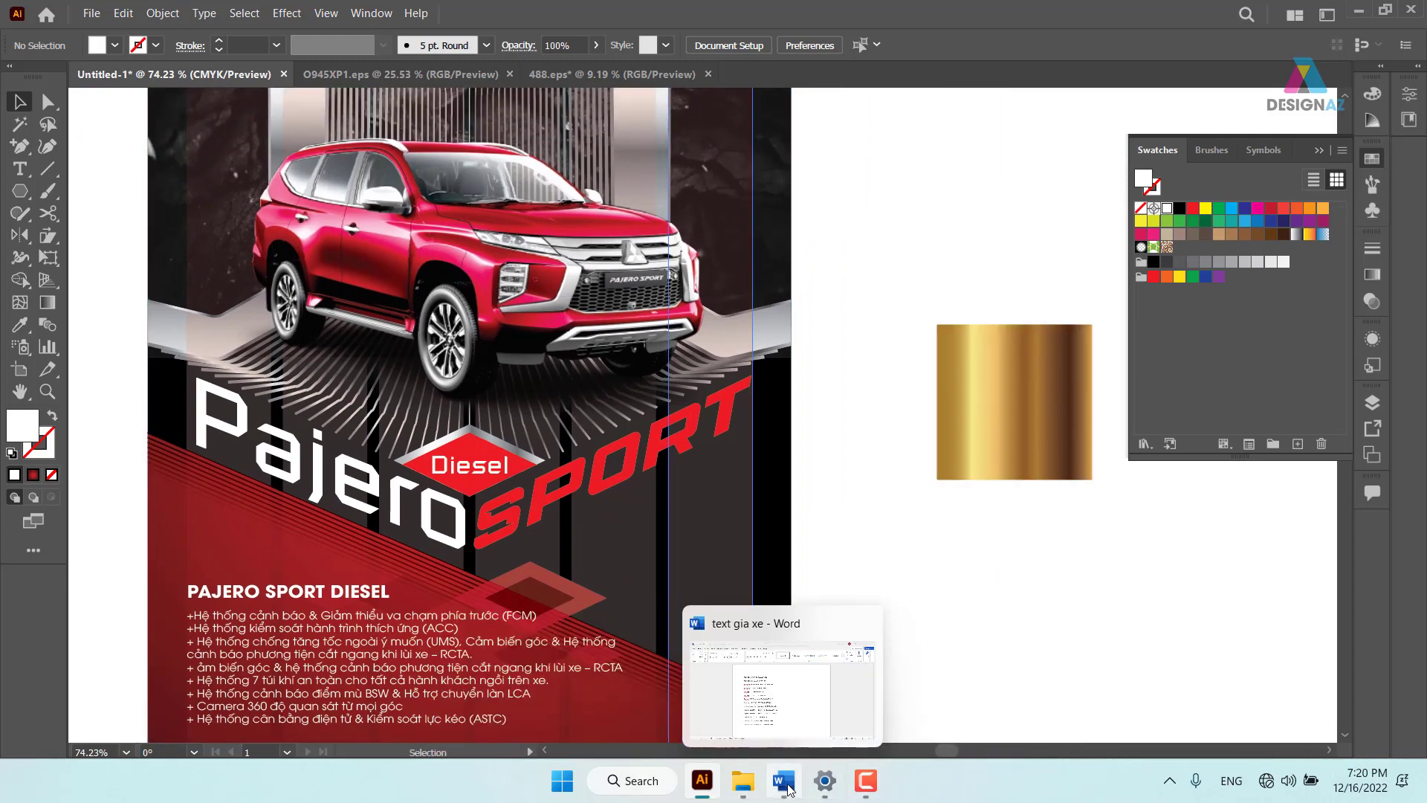
In Word, select '4X4 AT' on the Pajero Sport Diesel 4X4 line
click(785, 782)
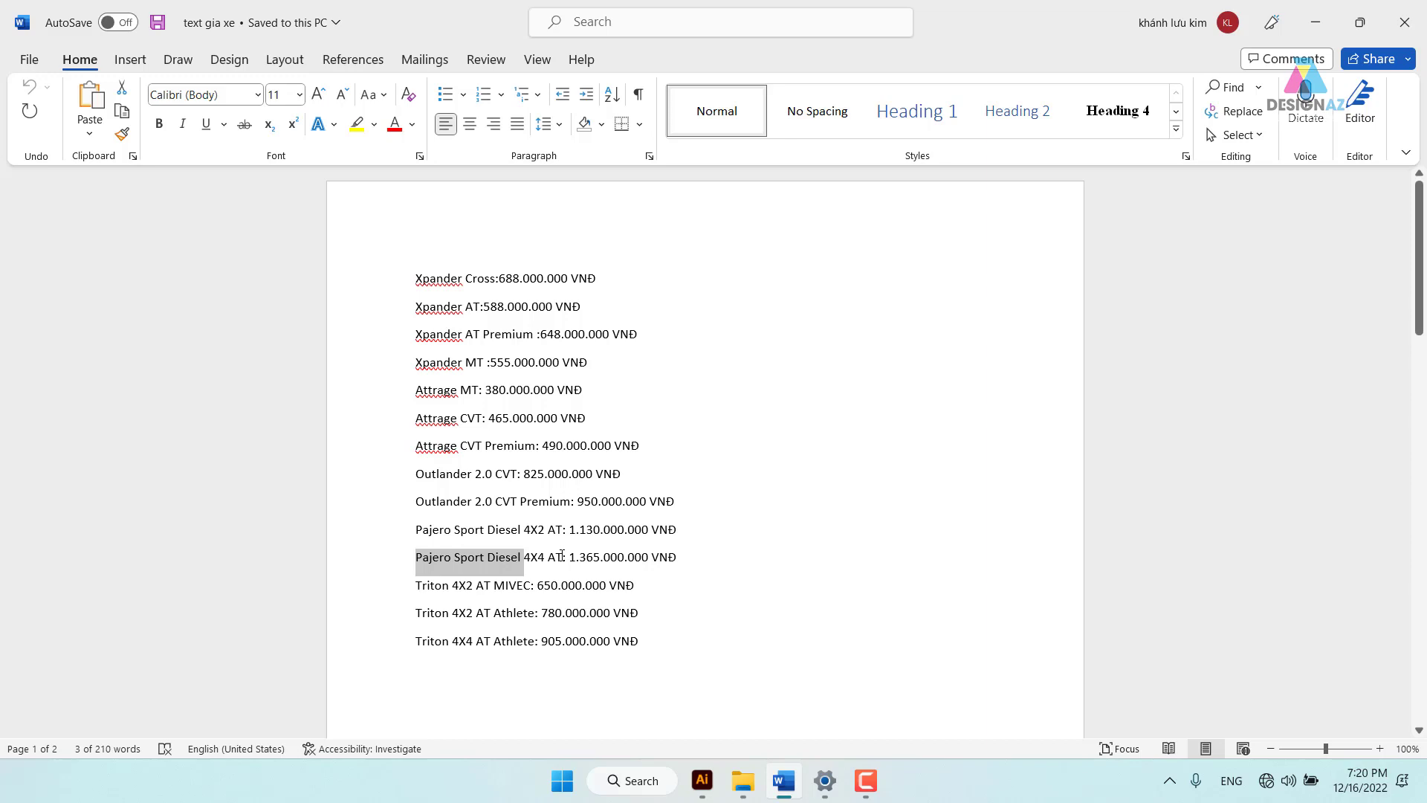
drag(562, 556, 524, 556)
key(ctrl+c)
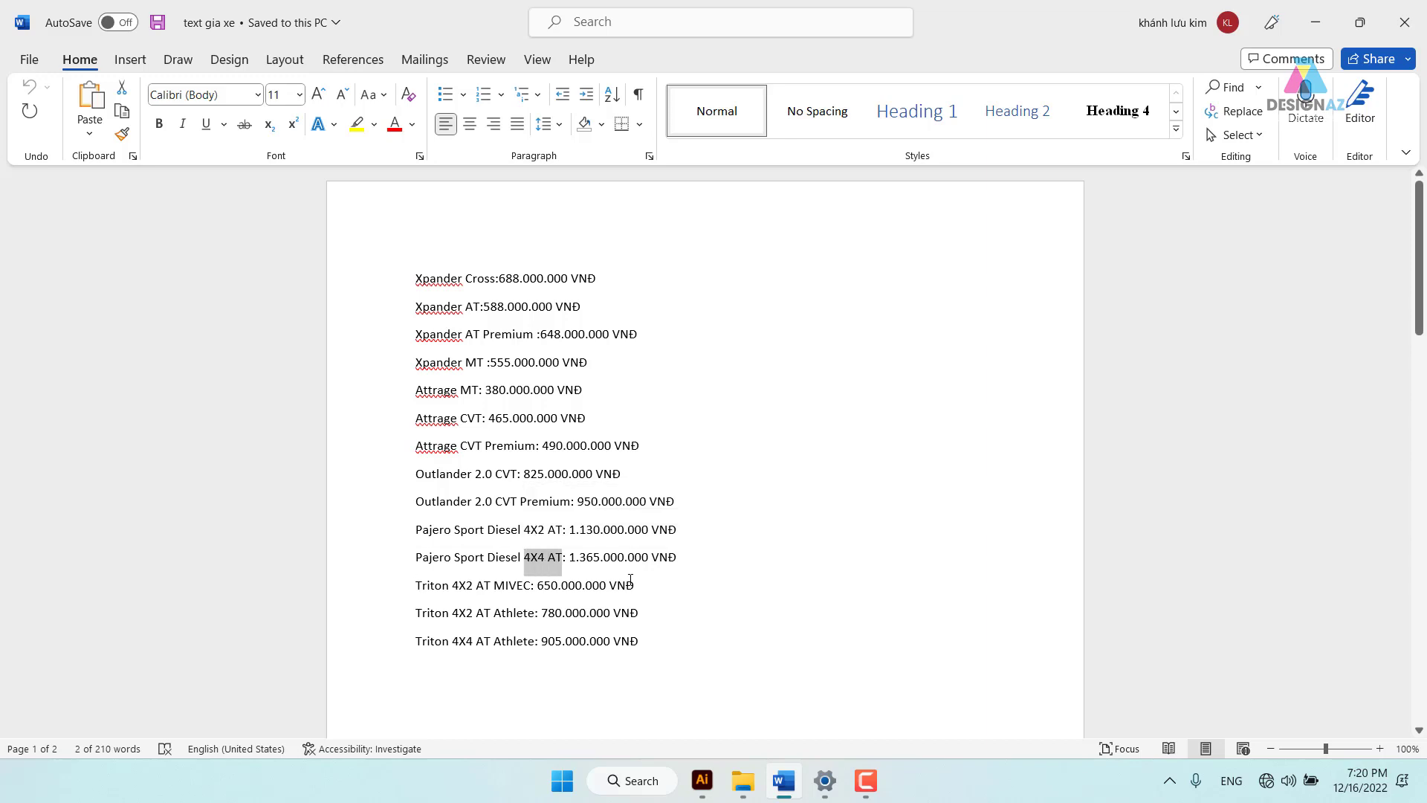
Paste 4X4 AT as new text beside the poster and enlarge it to about 91 pt
click(702, 780)
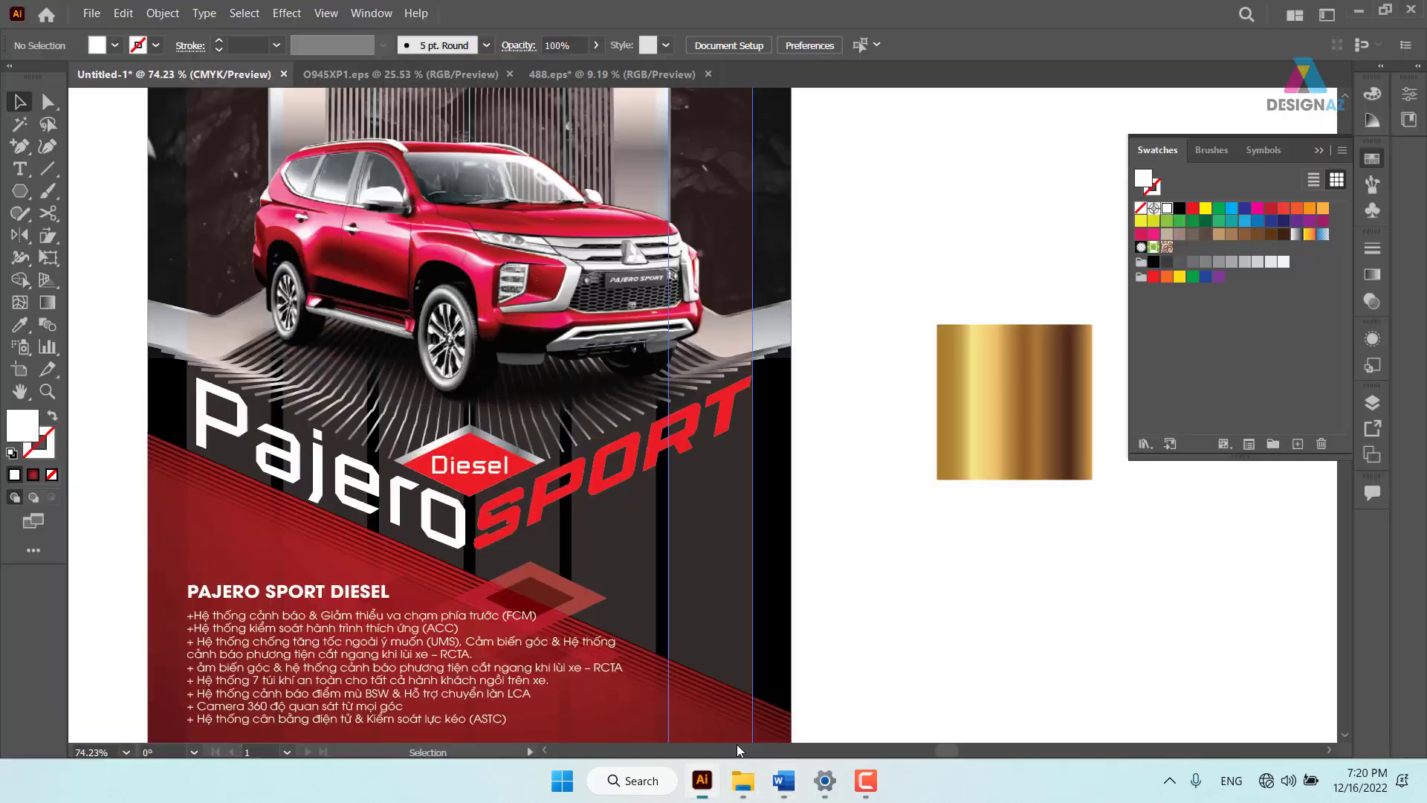
key(t)
click(870, 559)
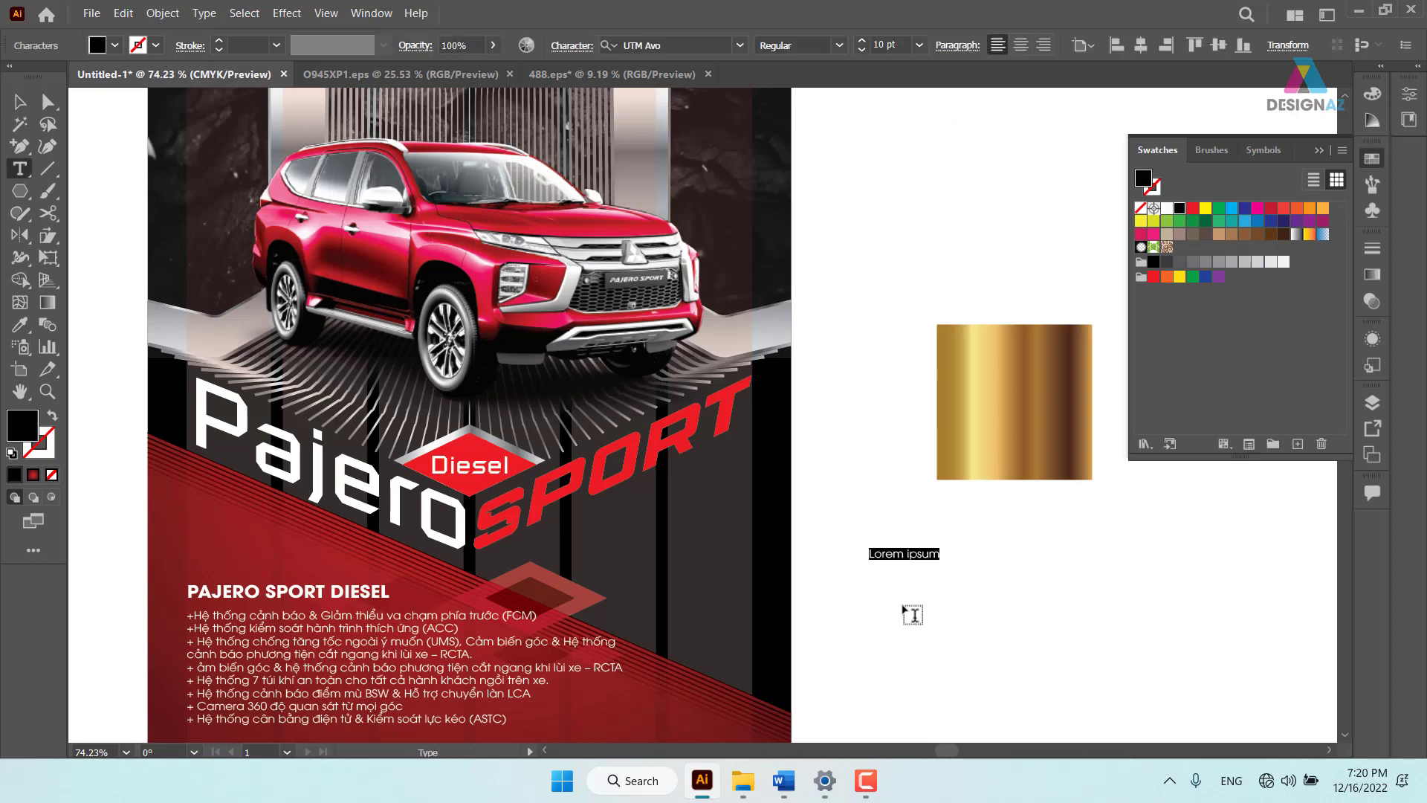
key(ctrl+v)
key(Escape)
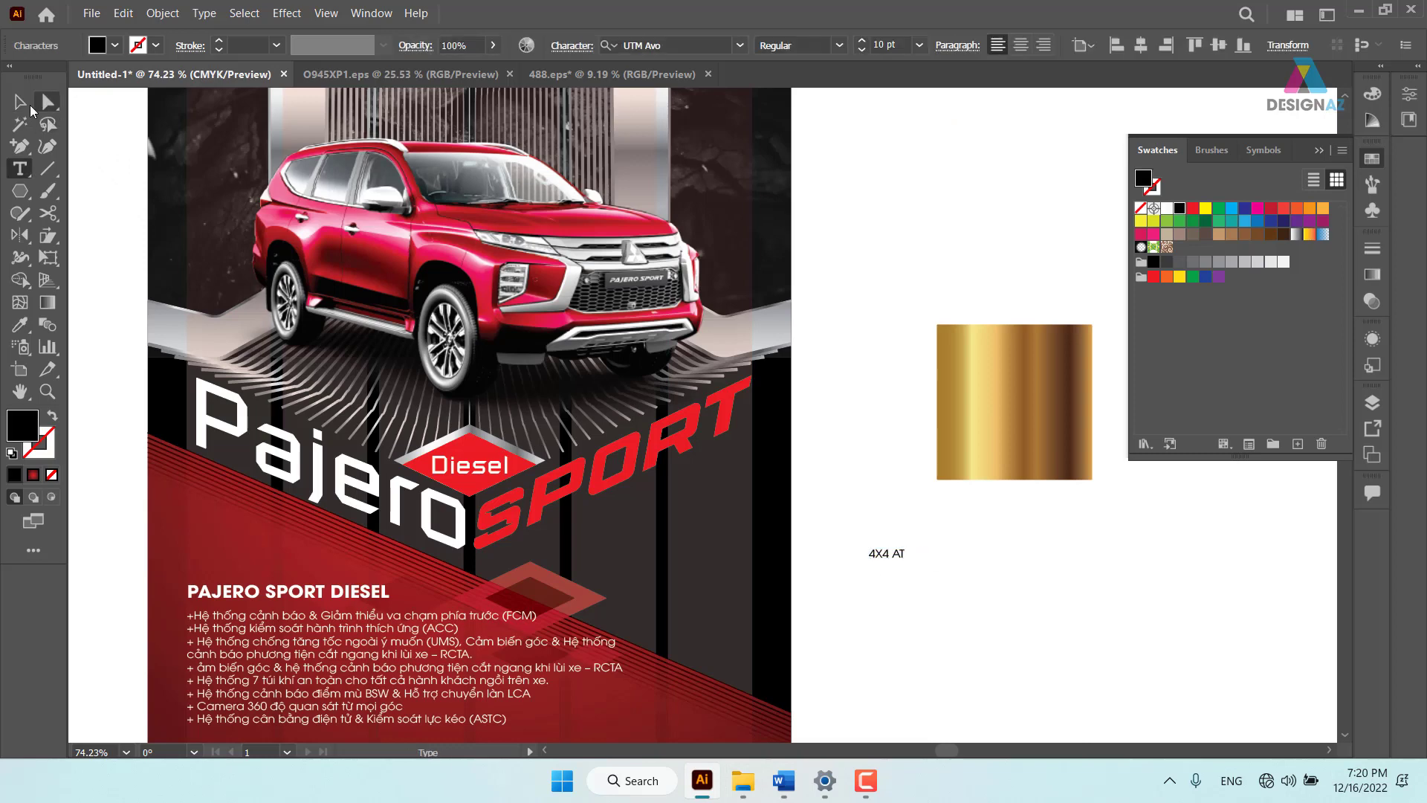
click(26, 102)
drag(907, 563, 1194, 655)
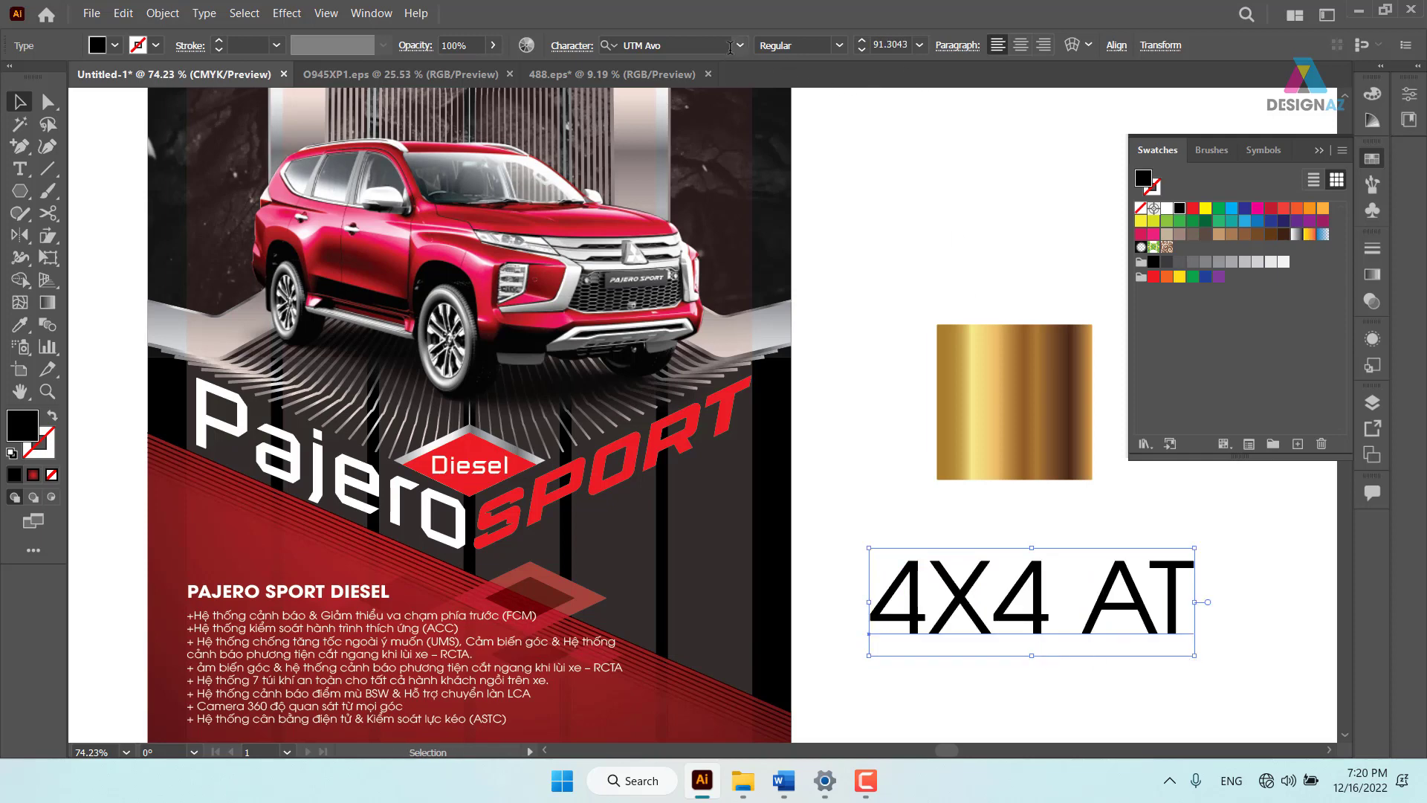
Set the 4X4 AT text in the Race Sport font
click(731, 44)
click(740, 46)
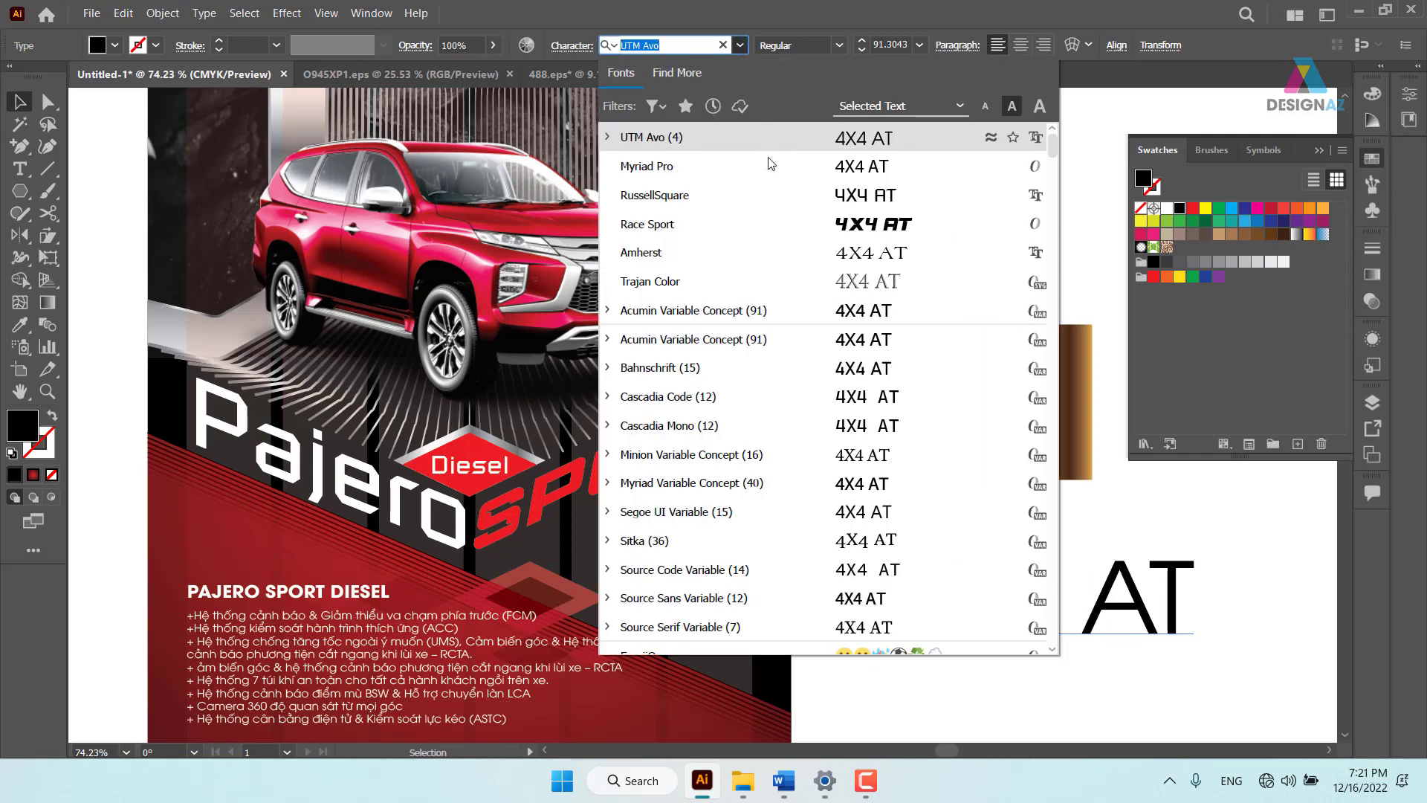
click(654, 221)
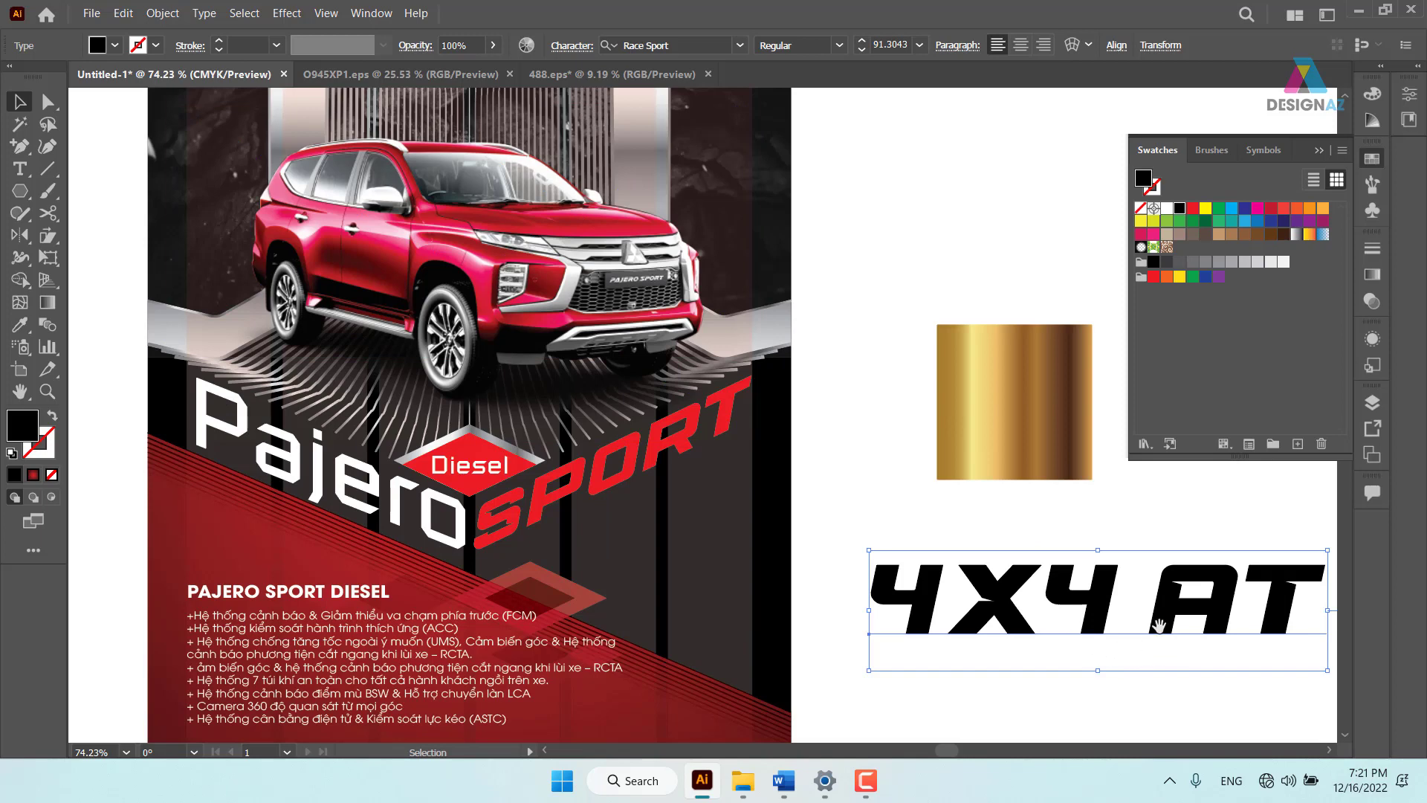
drag(1151, 628, 972, 550)
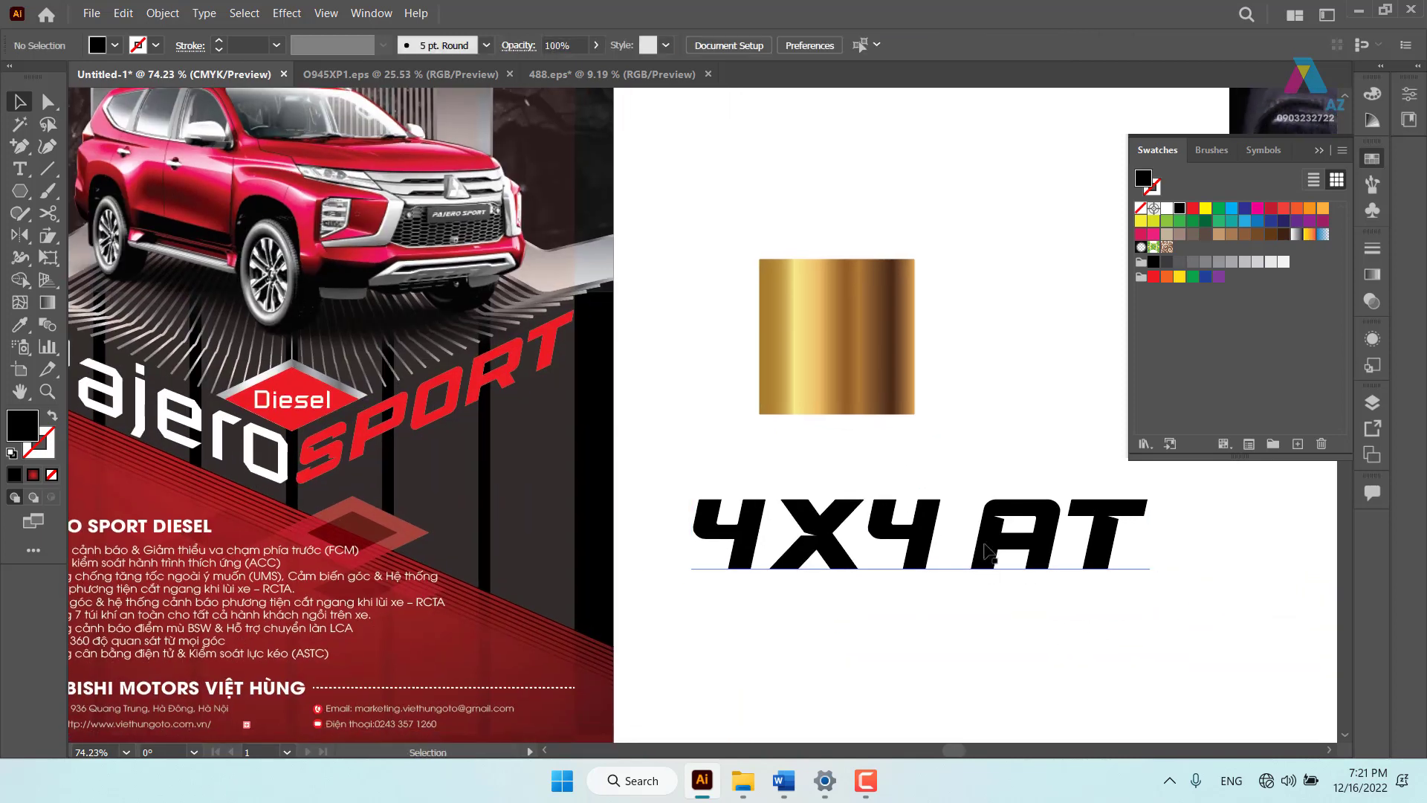
Delete AT from the text so it reads 4X4, and move it up-left
double_click(986, 550)
drag(974, 534, 1163, 533)
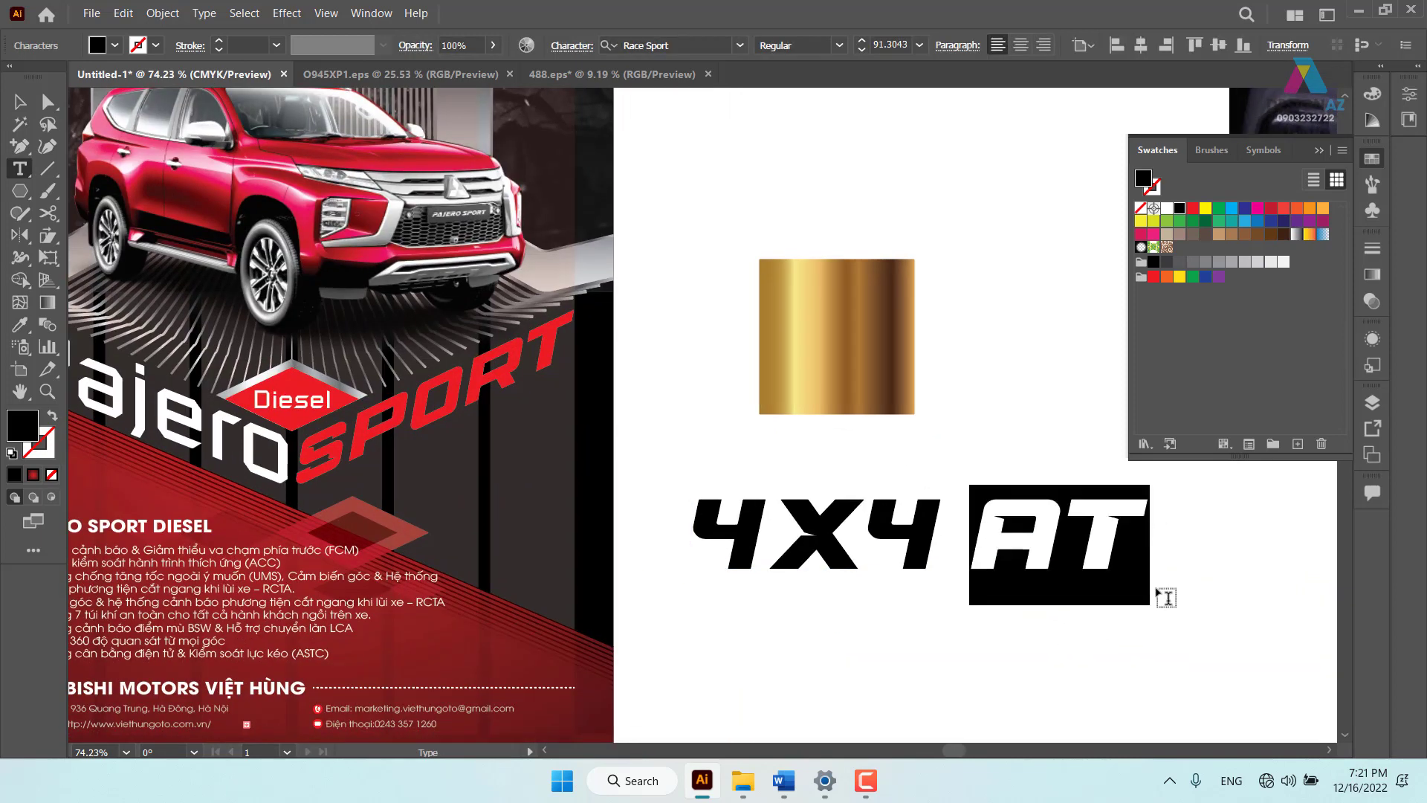
key(BackSpace)
key(Escape)
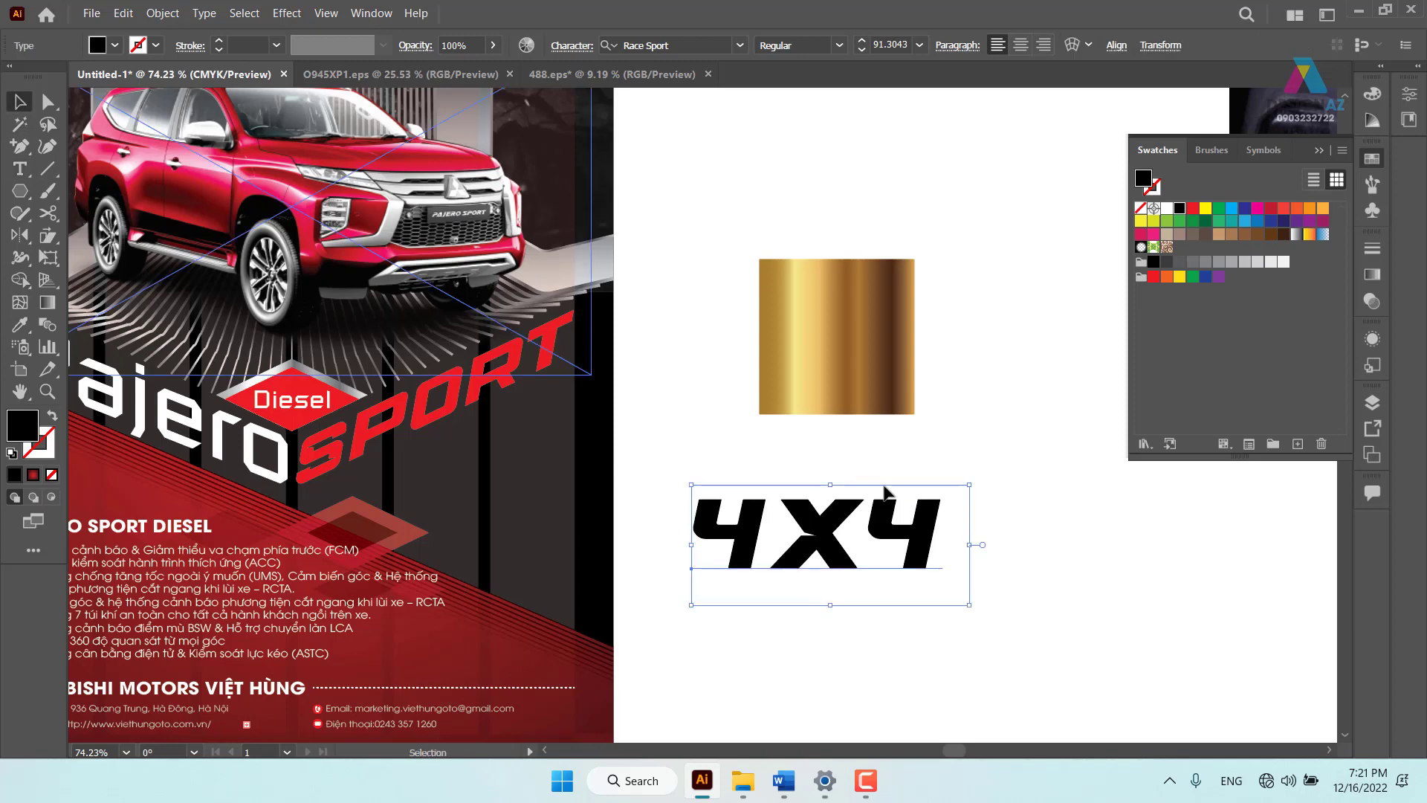
drag(884, 492, 871, 469)
Add a separate AT text line positioned directly under 4X4
drag(872, 642, 961, 640)
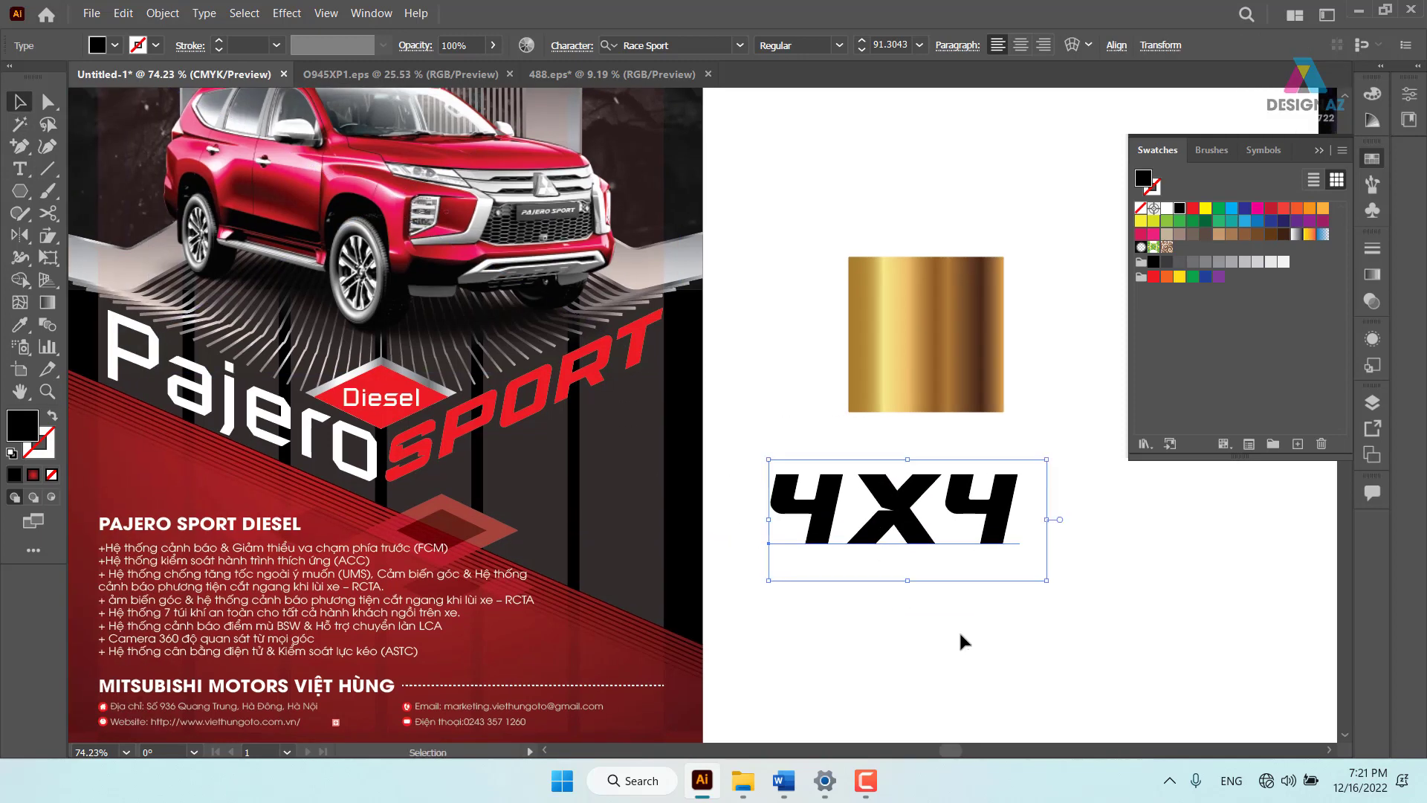
key(t)
click(834, 595)
text(AT)
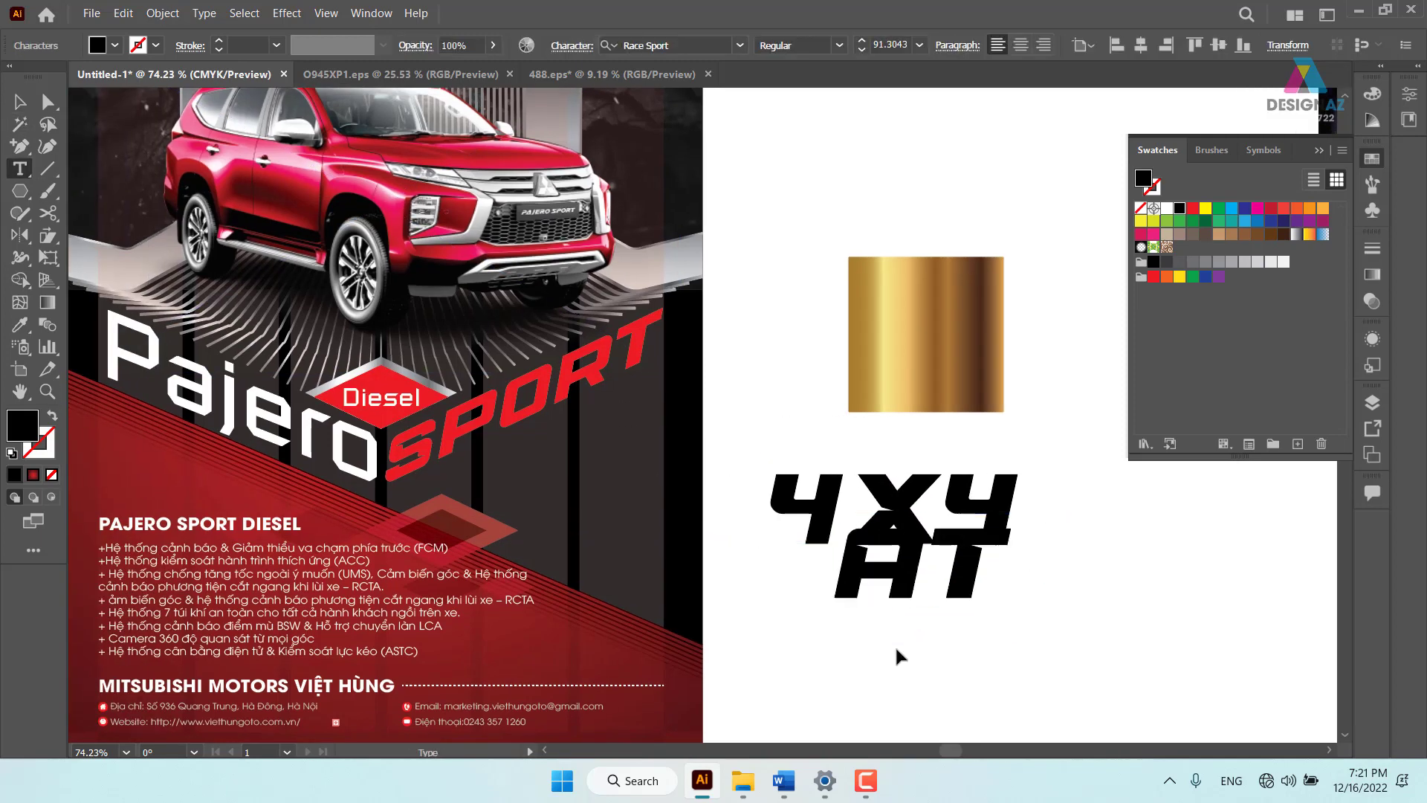
key(Escape)
mouse_move(872, 592)
mouse_down()
mouse_move(828, 611)
mouse_move(838, 588)
mouse_up()
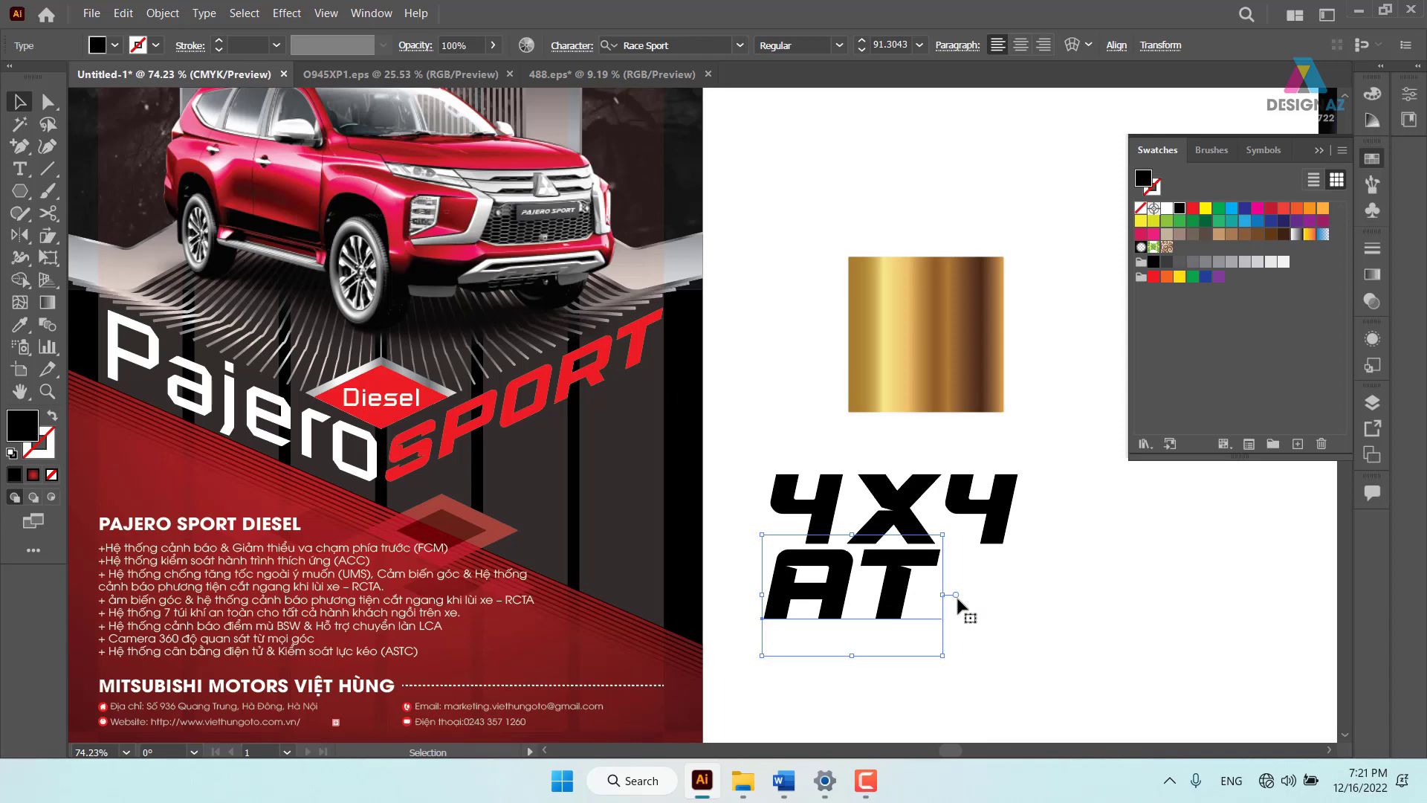
Check the poster's Mitsubishi logo area, then return the view to the 4X4 AT lettering
click(901, 511)
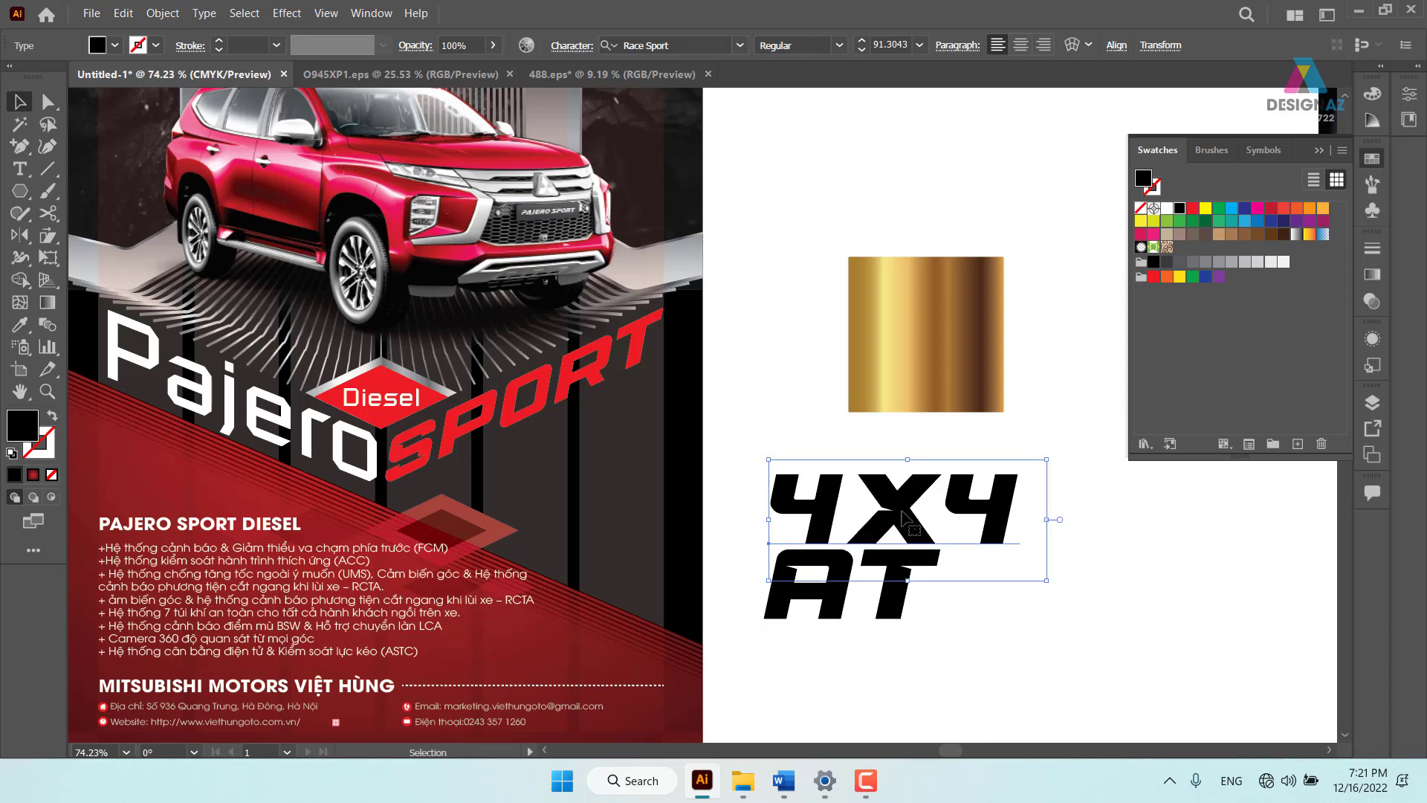
drag(445, 320, 484, 468)
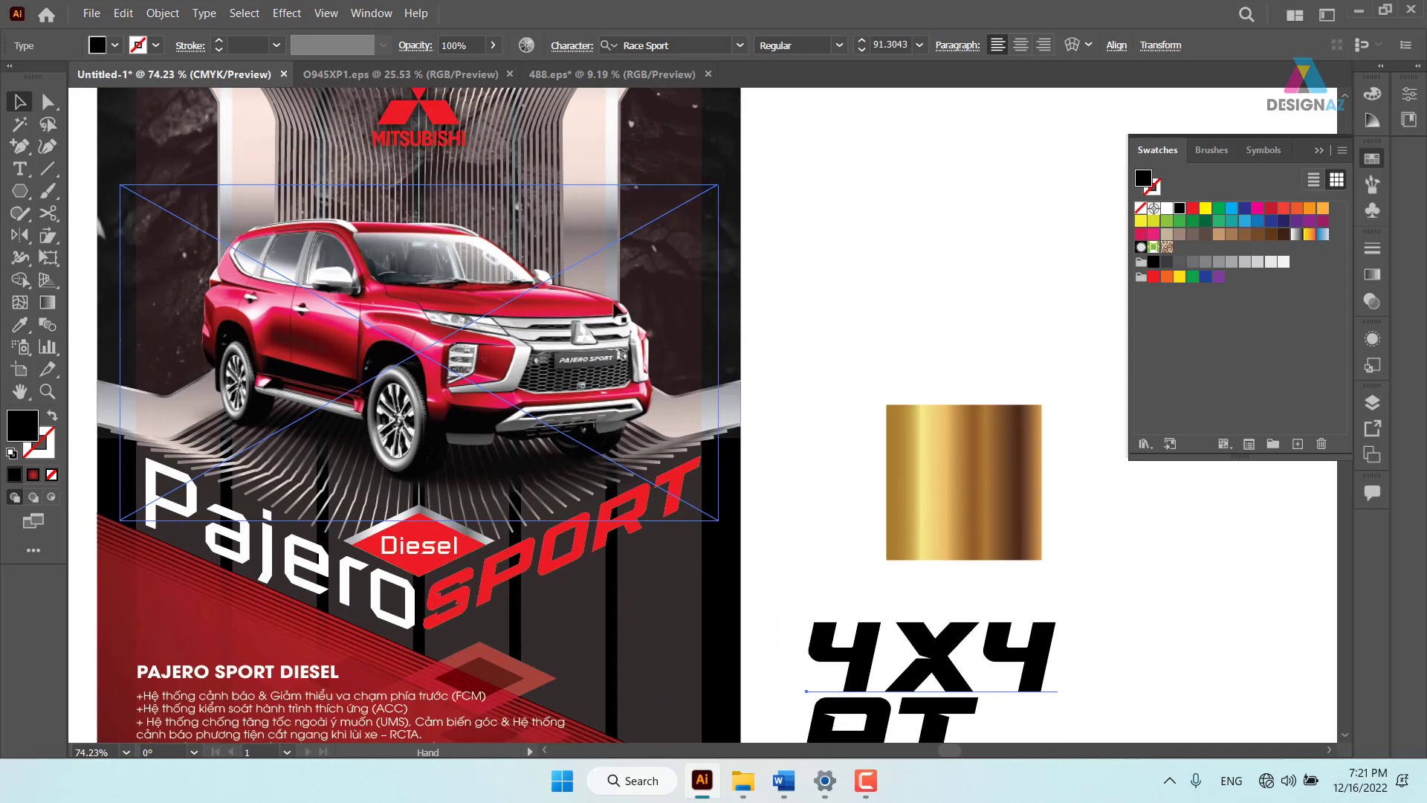
drag(771, 197, 777, 372)
click(850, 355)
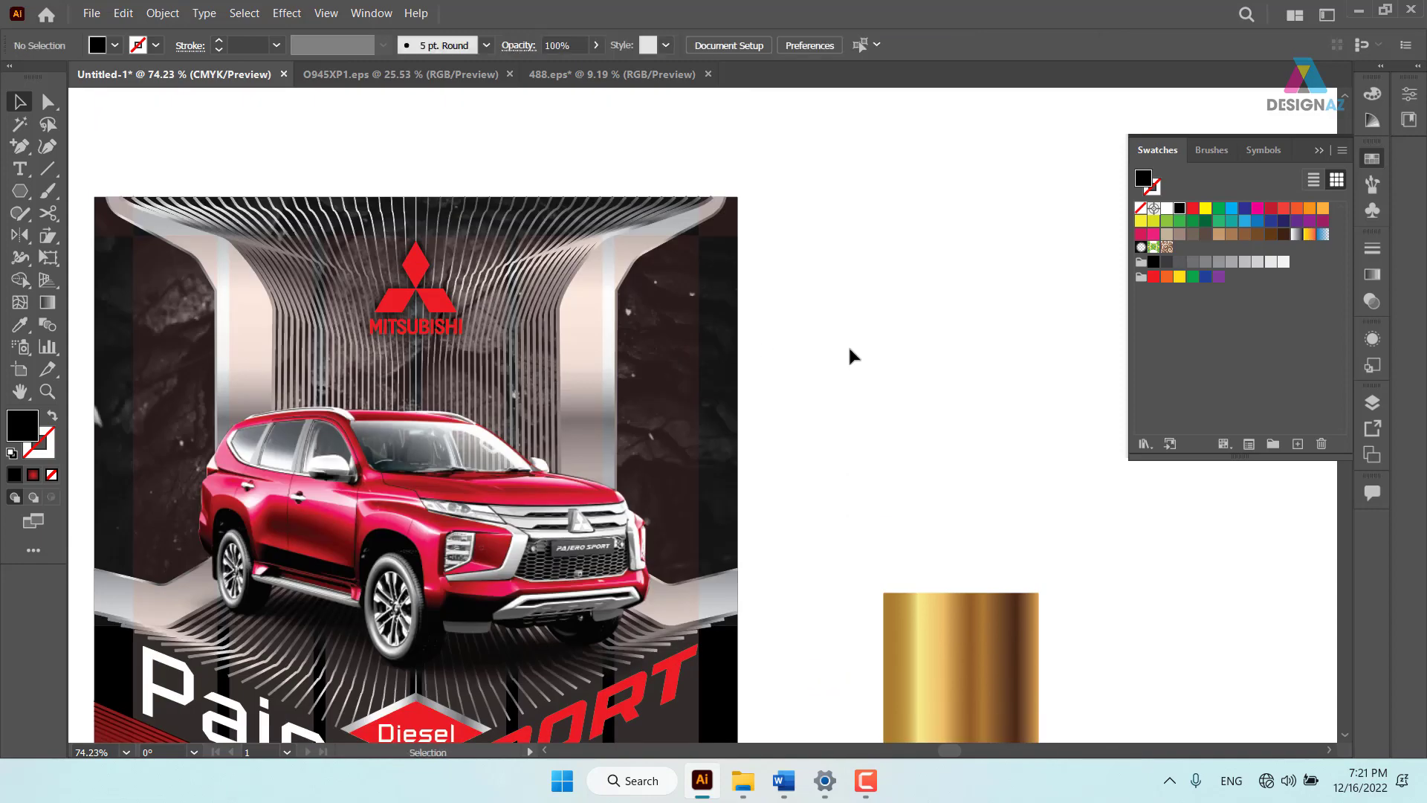
click(644, 362)
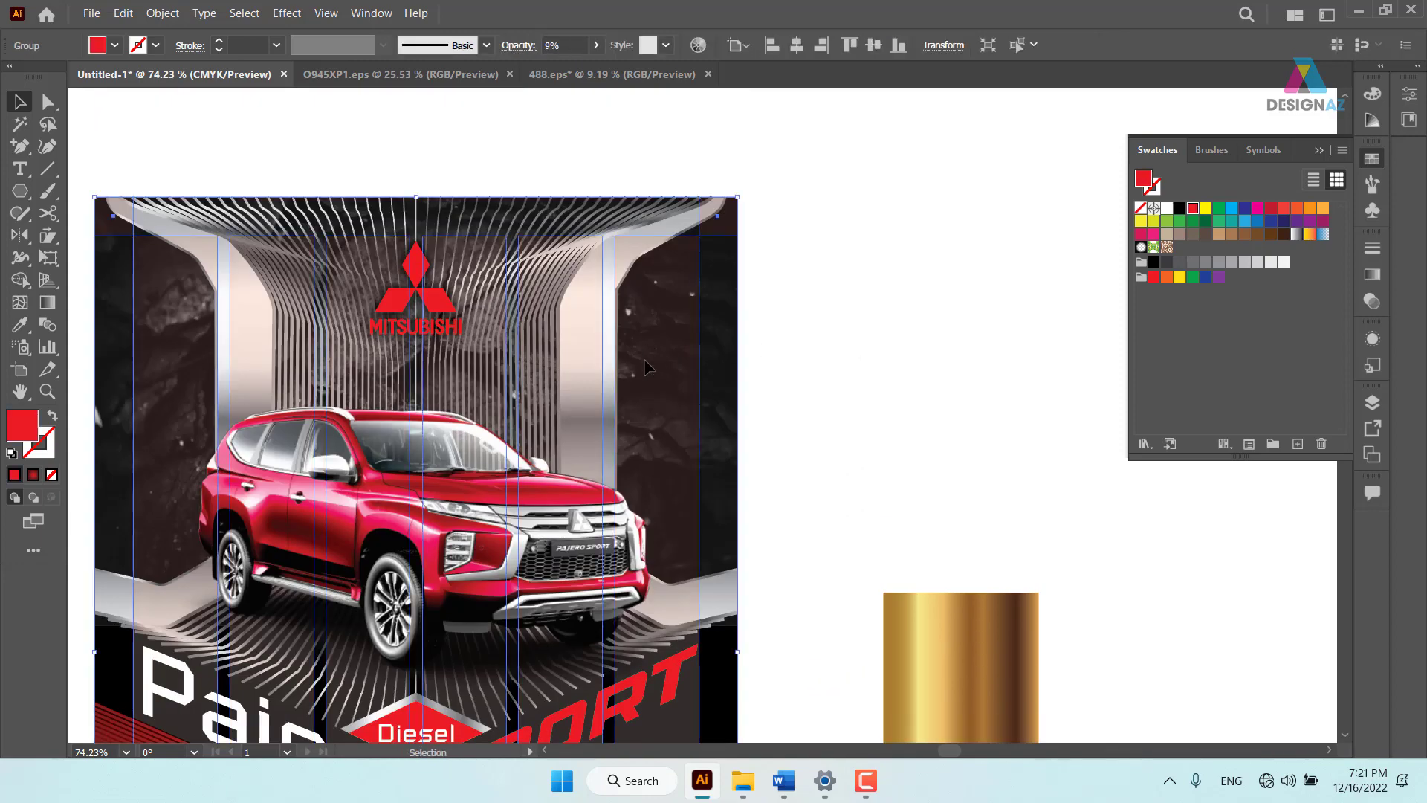
click(844, 377)
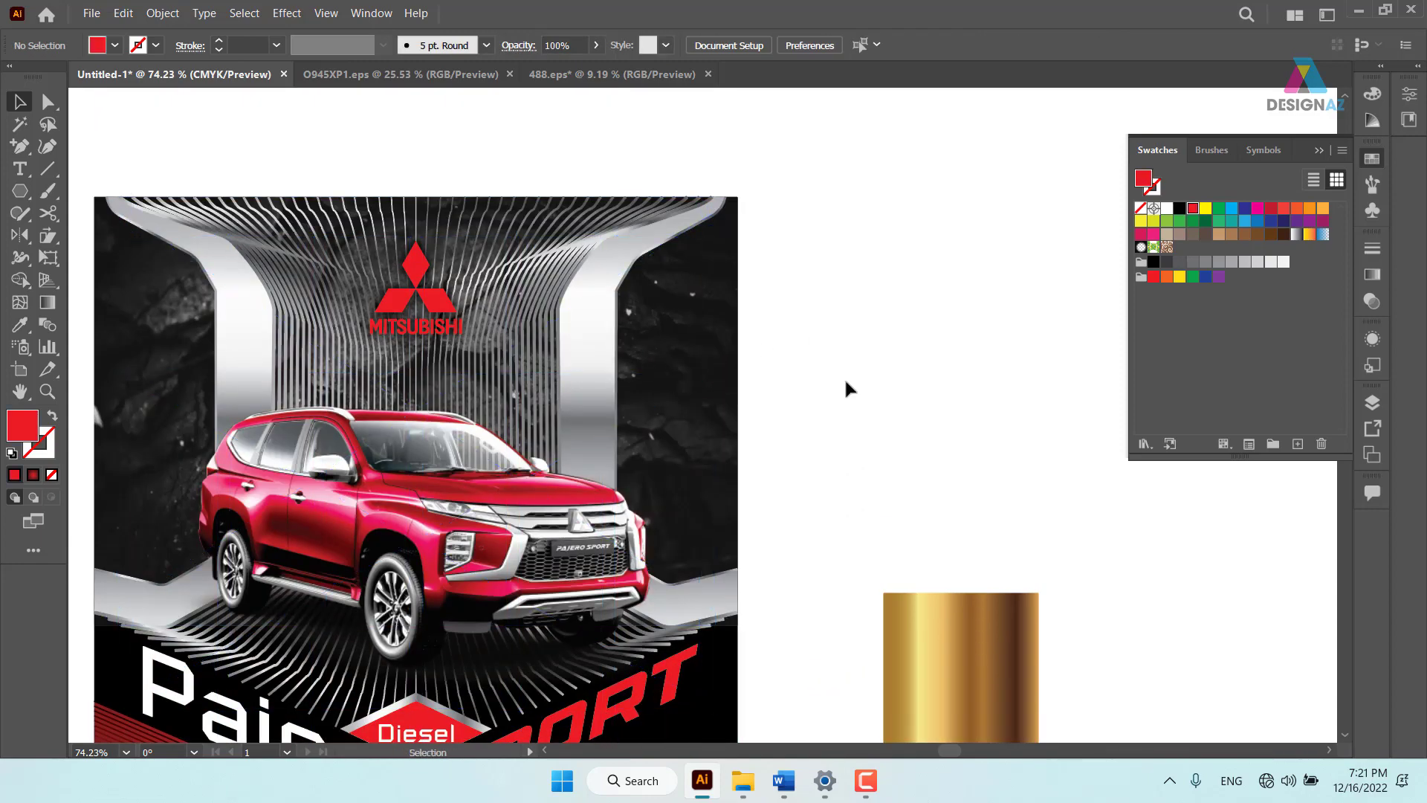
drag(844, 377, 861, 208)
scroll(860, 208, down, 5)
Eyedrop the poster's silver gradient onto the 4X4 AT text
click(953, 547)
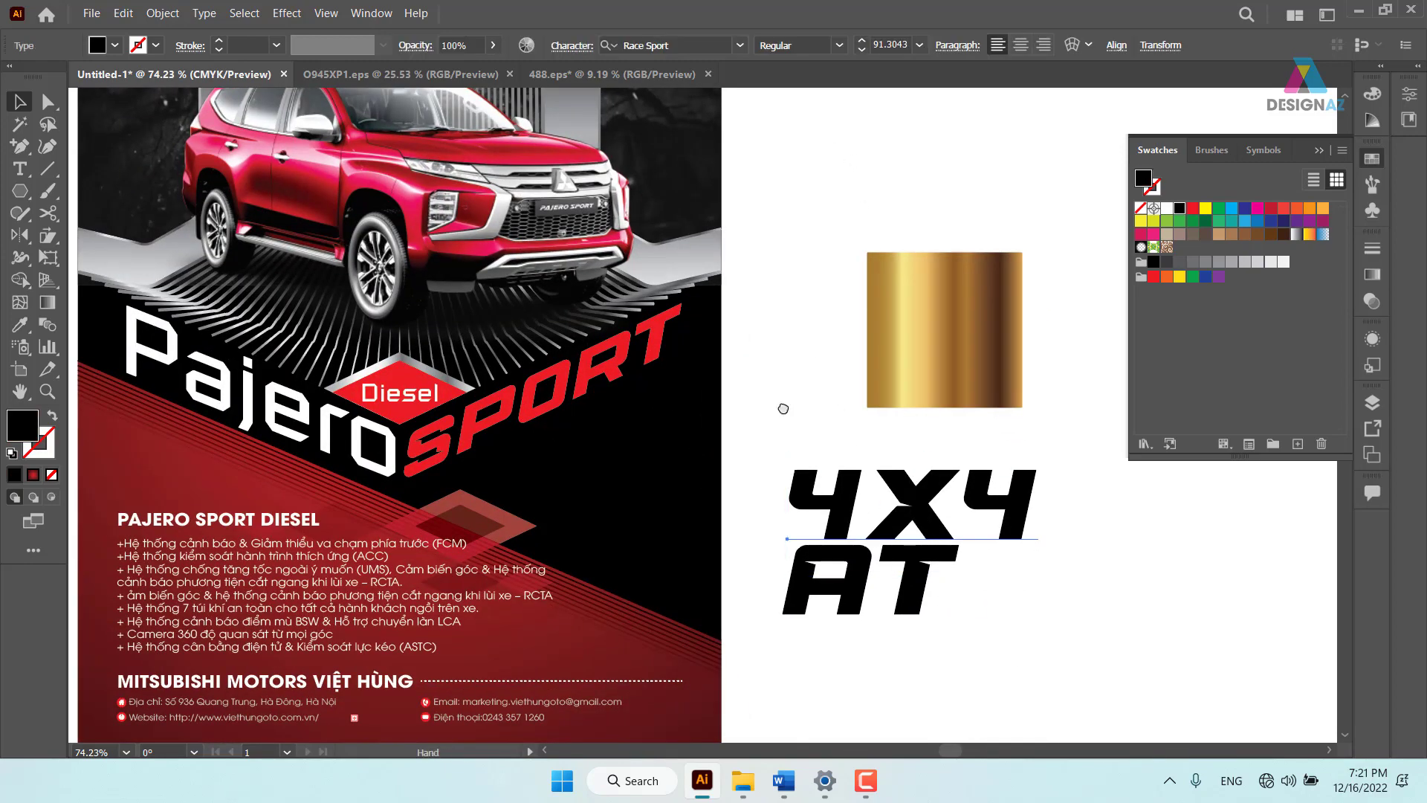
mouse_move(780, 404)
mouse_down()
mouse_move(660, 509)
mouse_move(608, 451)
mouse_up()
key(i)
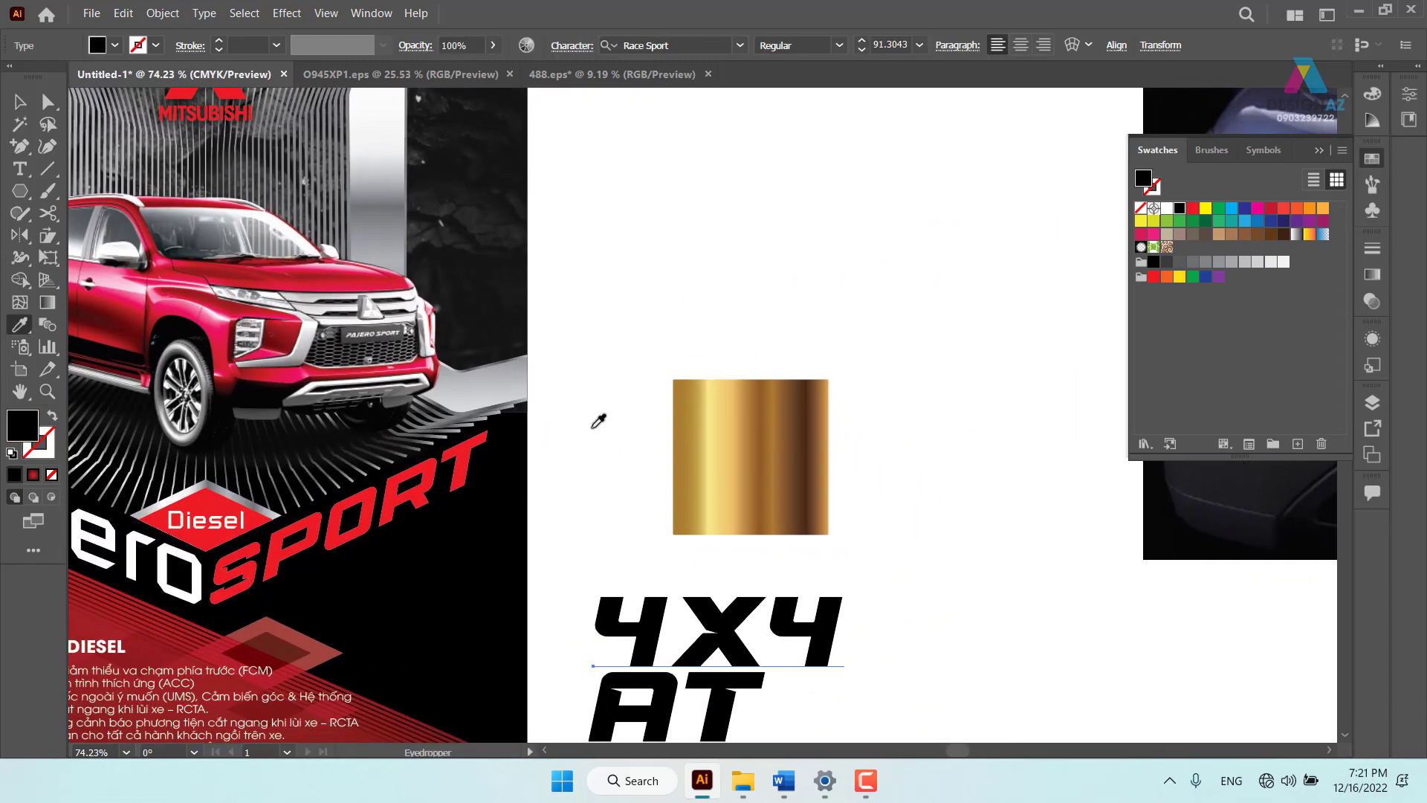
click(415, 160)
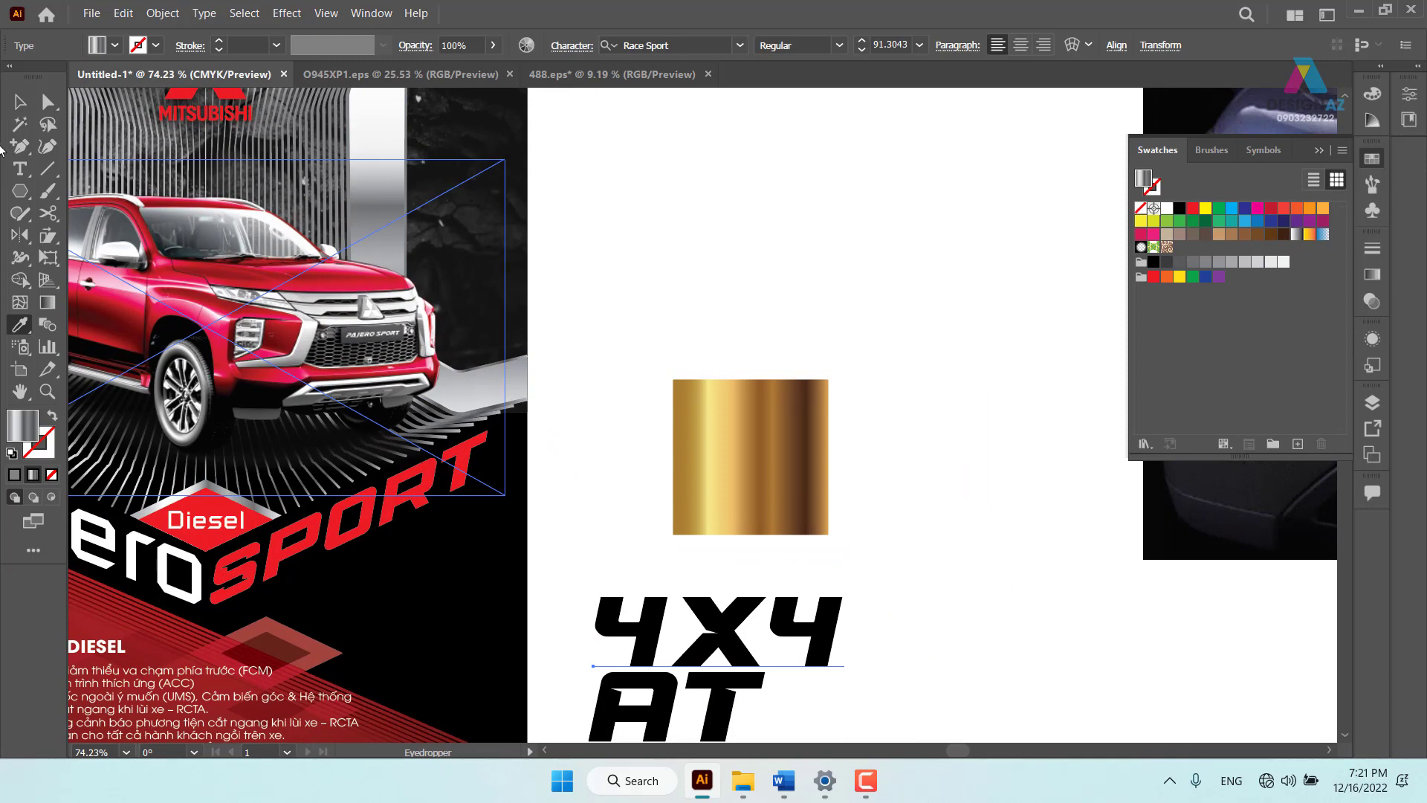
click(20, 102)
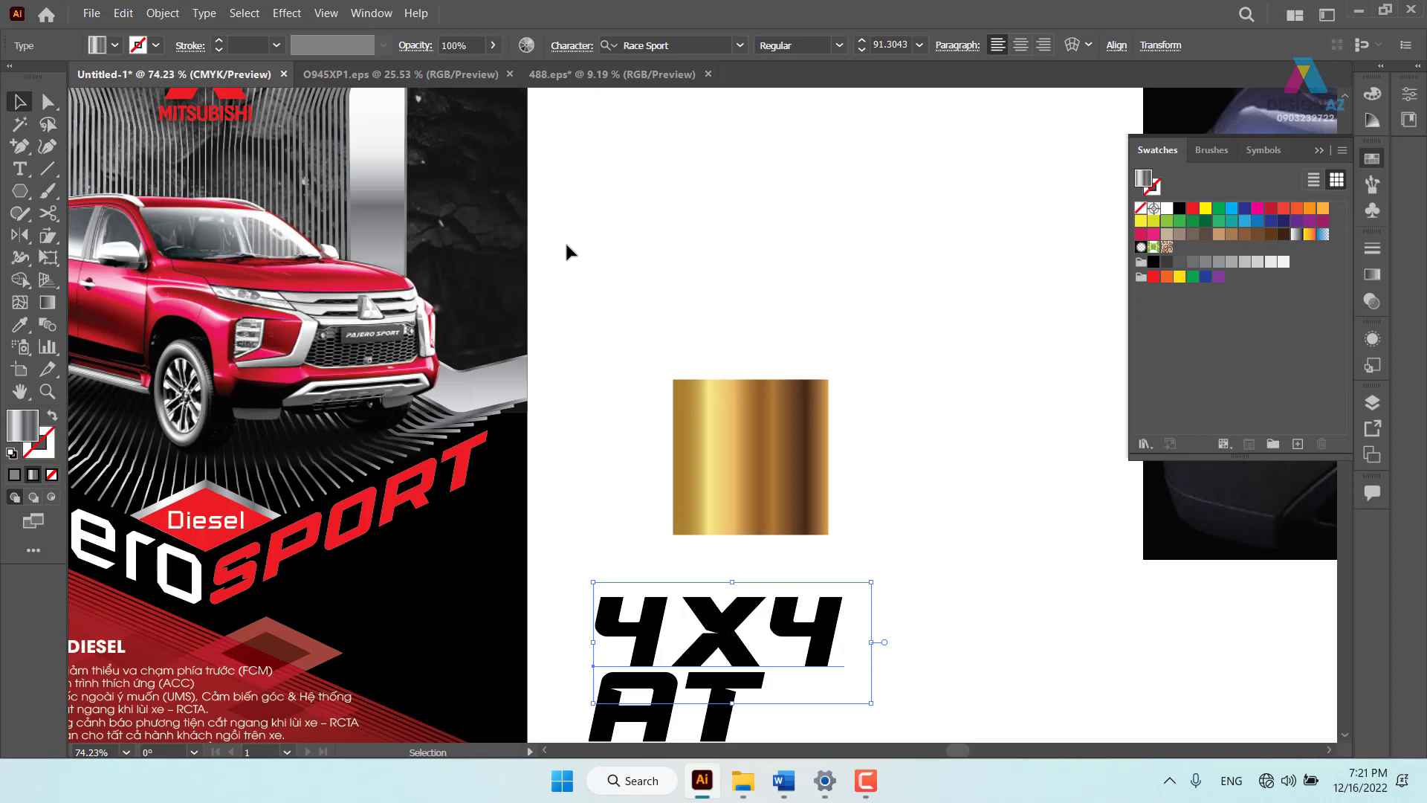
Draw a small square above the gold swatch and fill it with a yellow-orange gradient
click(20, 191)
drag(726, 212, 805, 291)
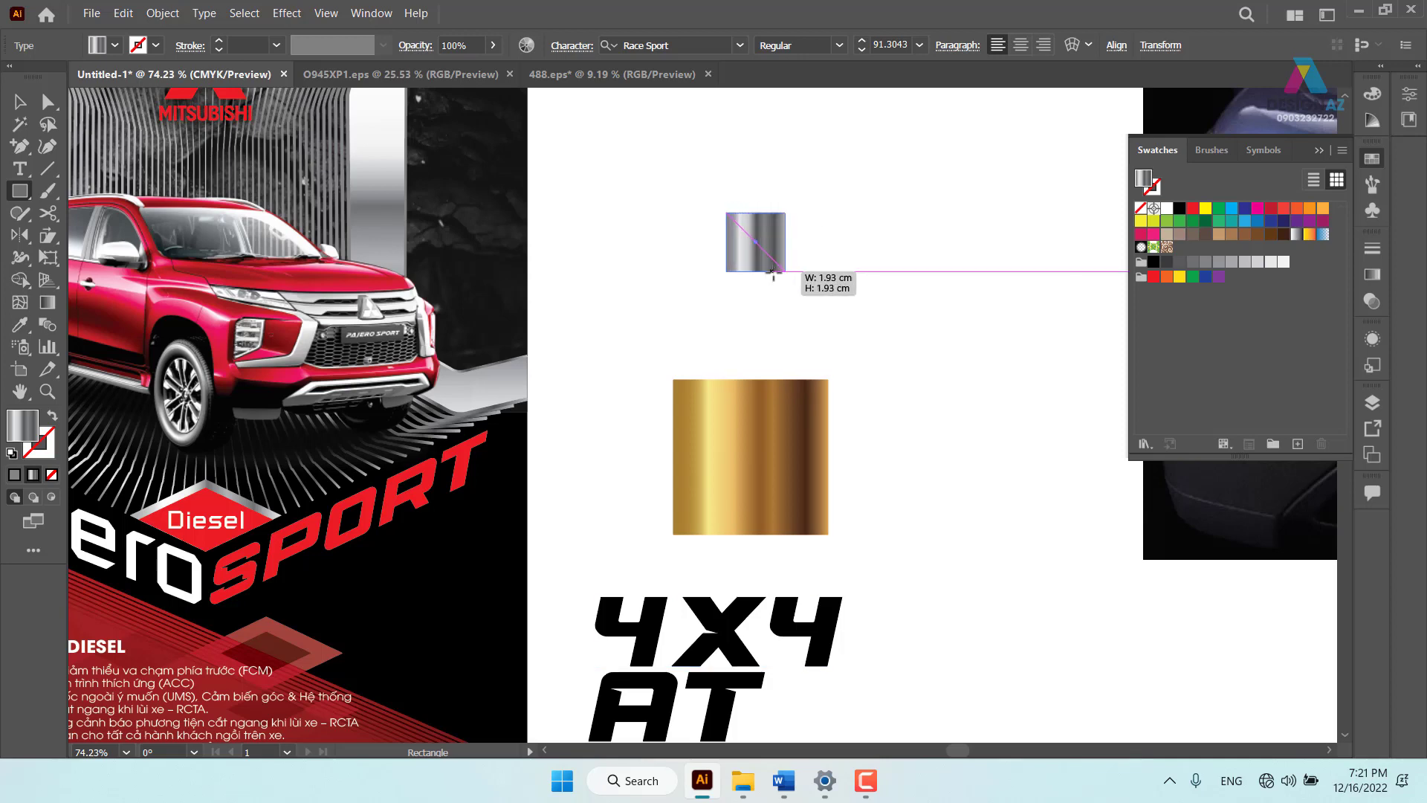
key(v)
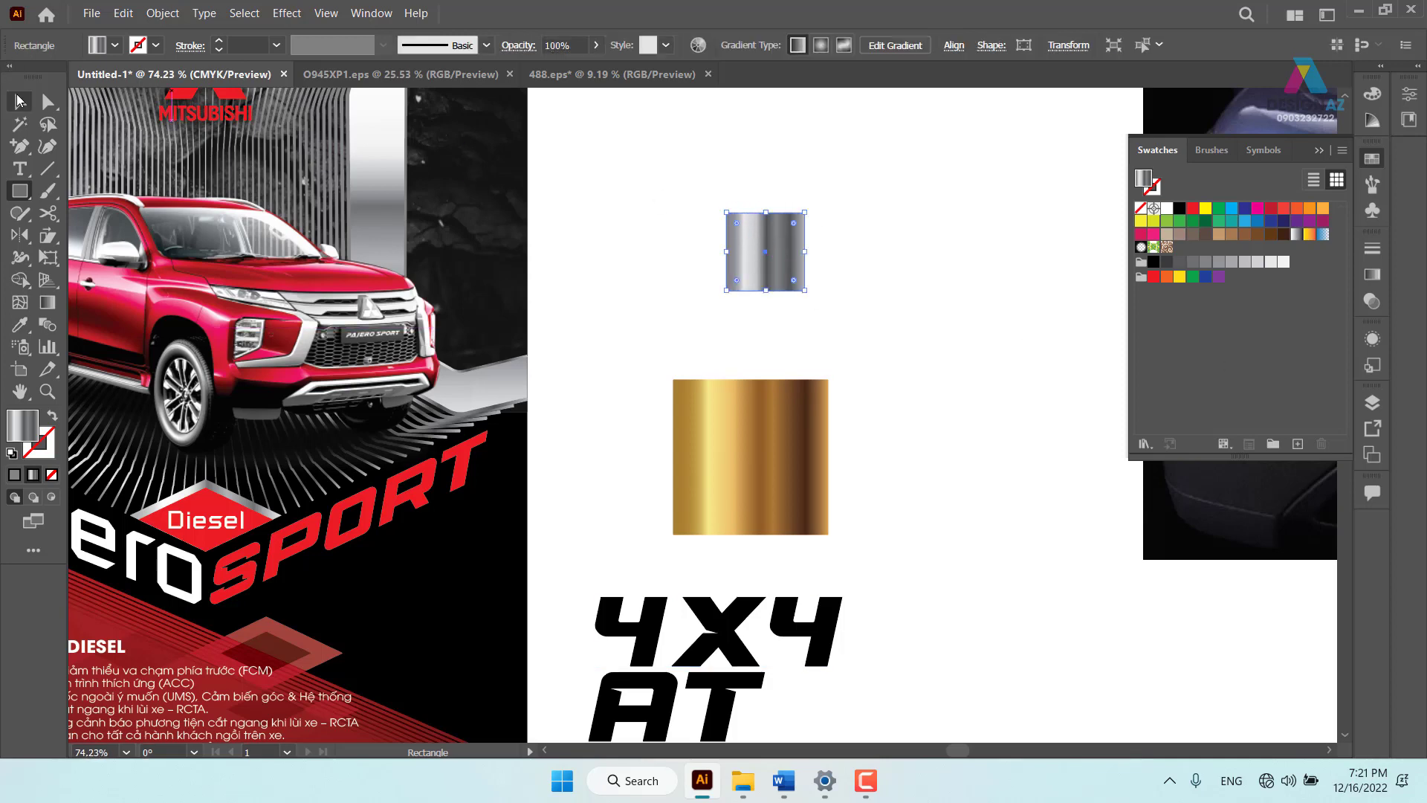
click(1310, 235)
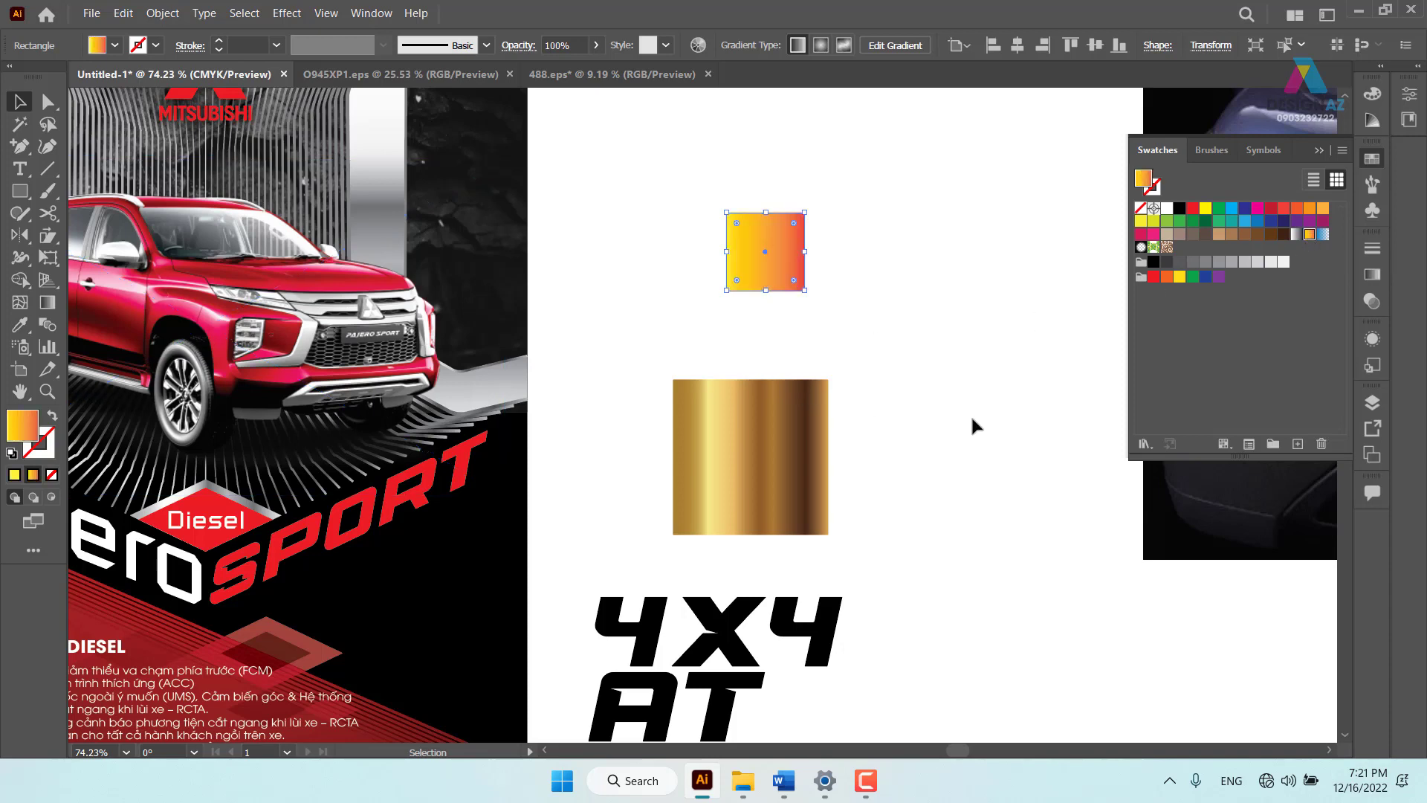
click(974, 389)
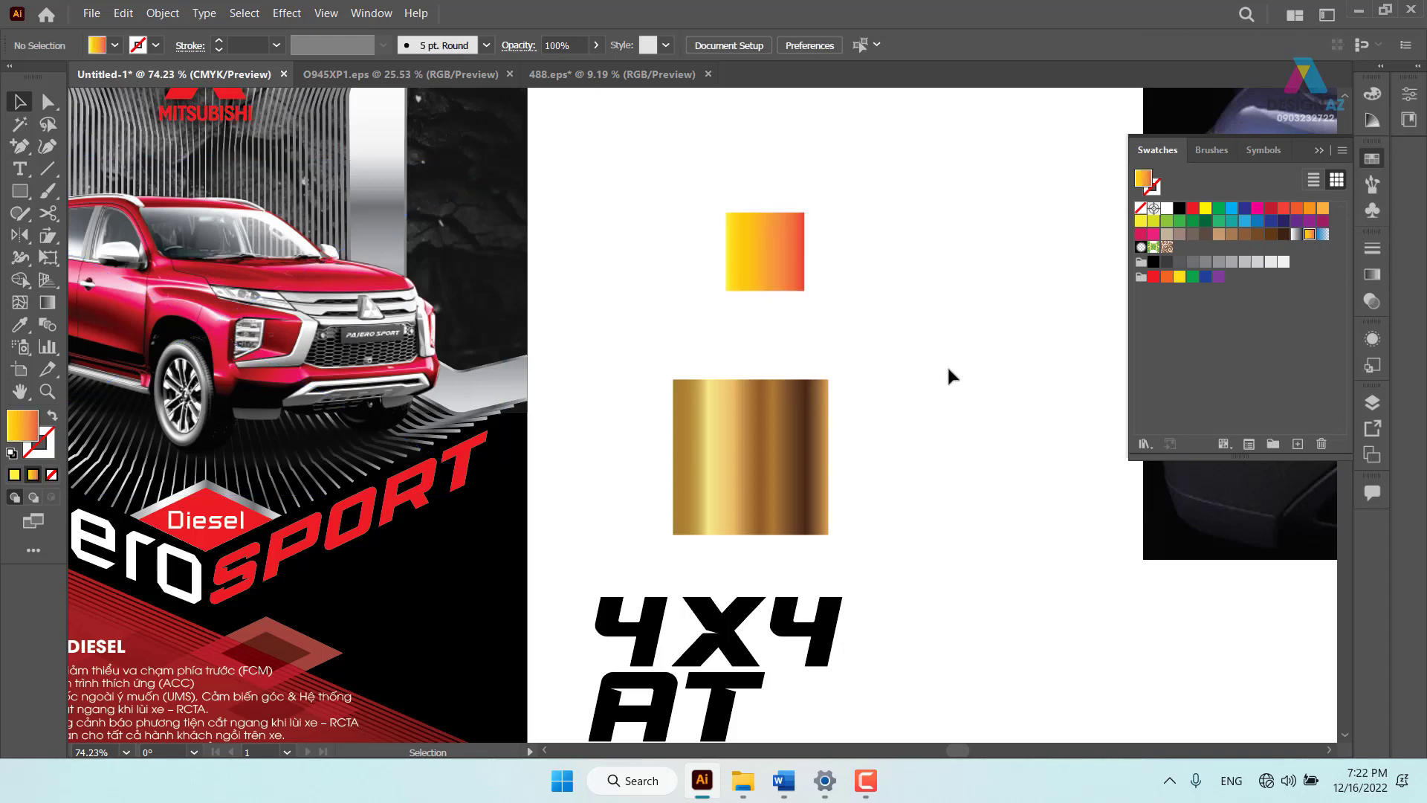
Save the square's yellow-orange gradient as a new graphic style
click(773, 275)
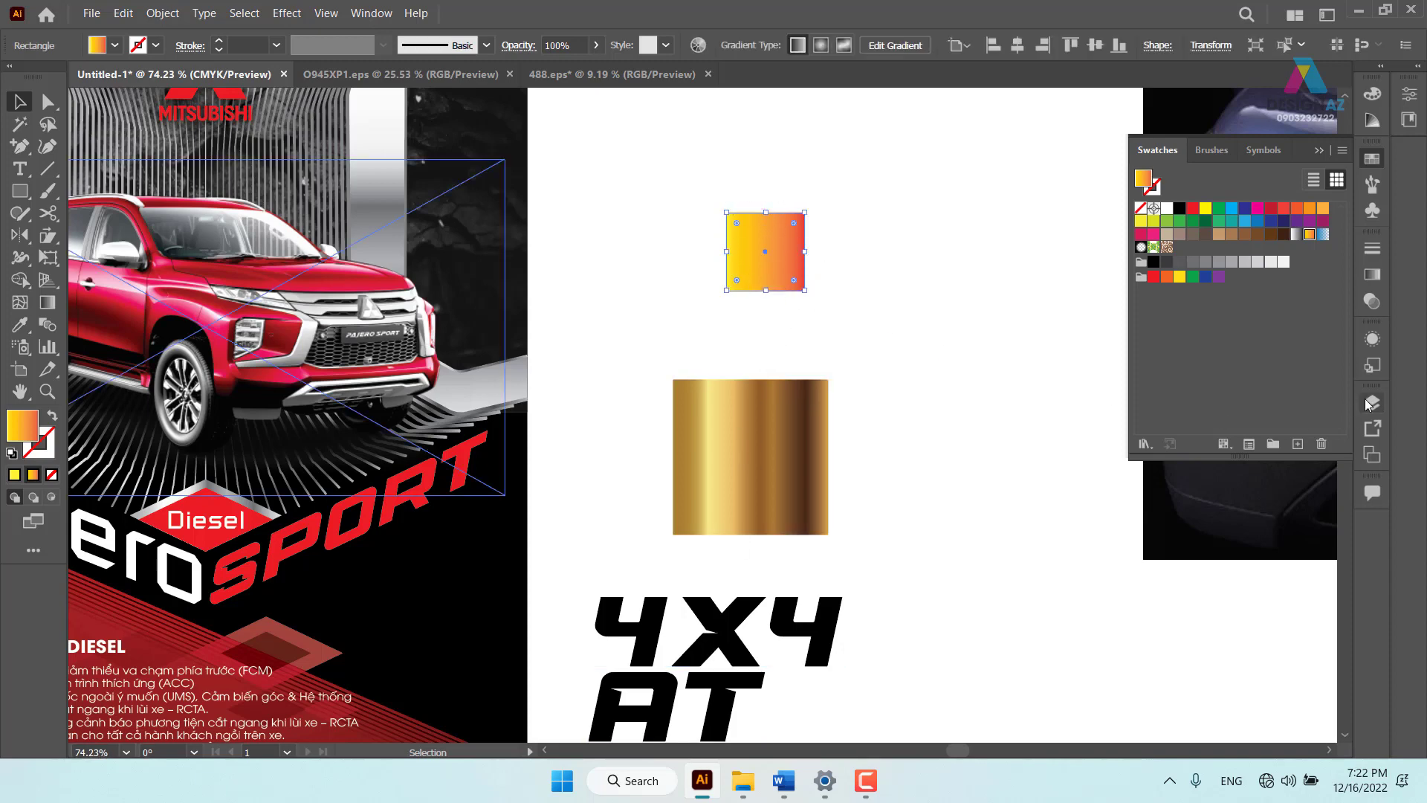
click(1372, 364)
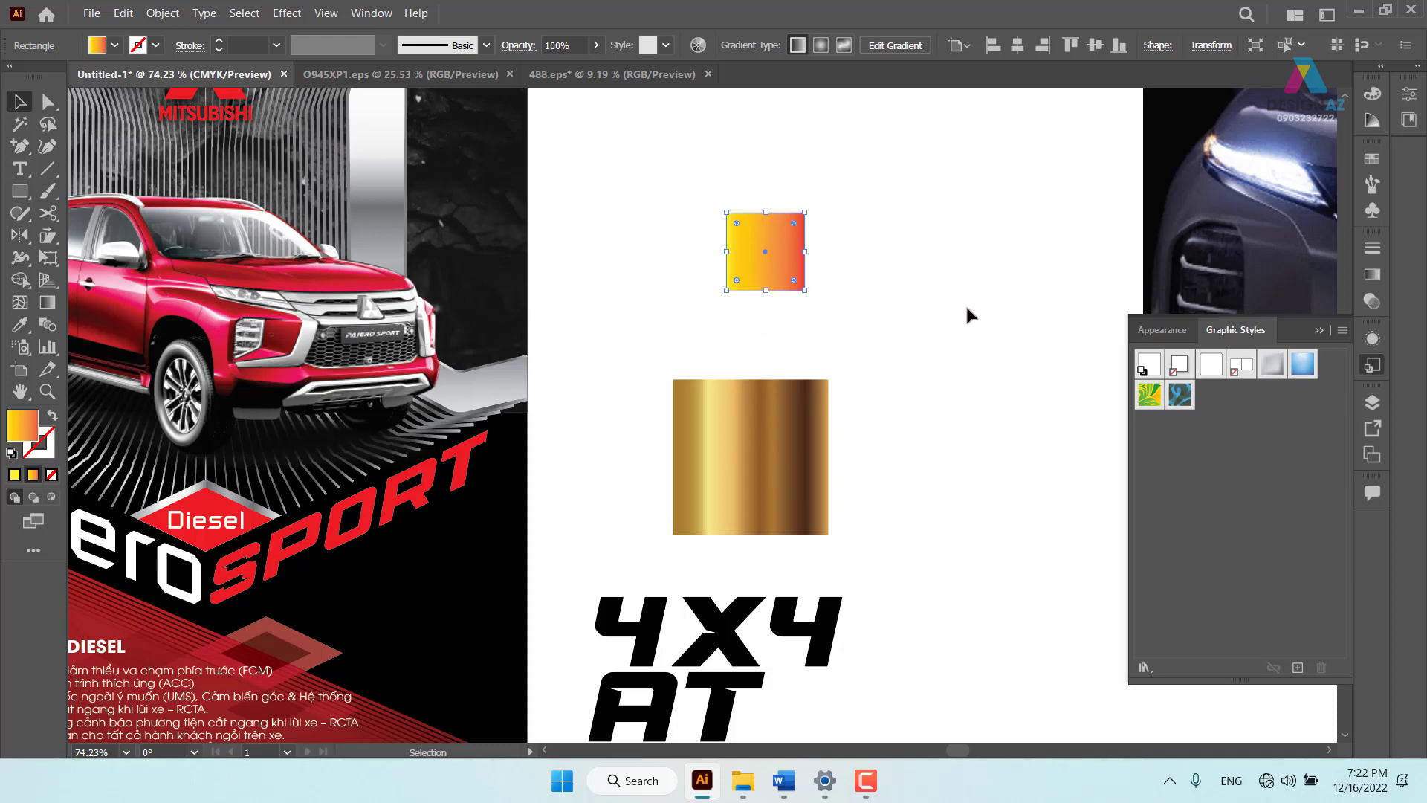
click(1297, 668)
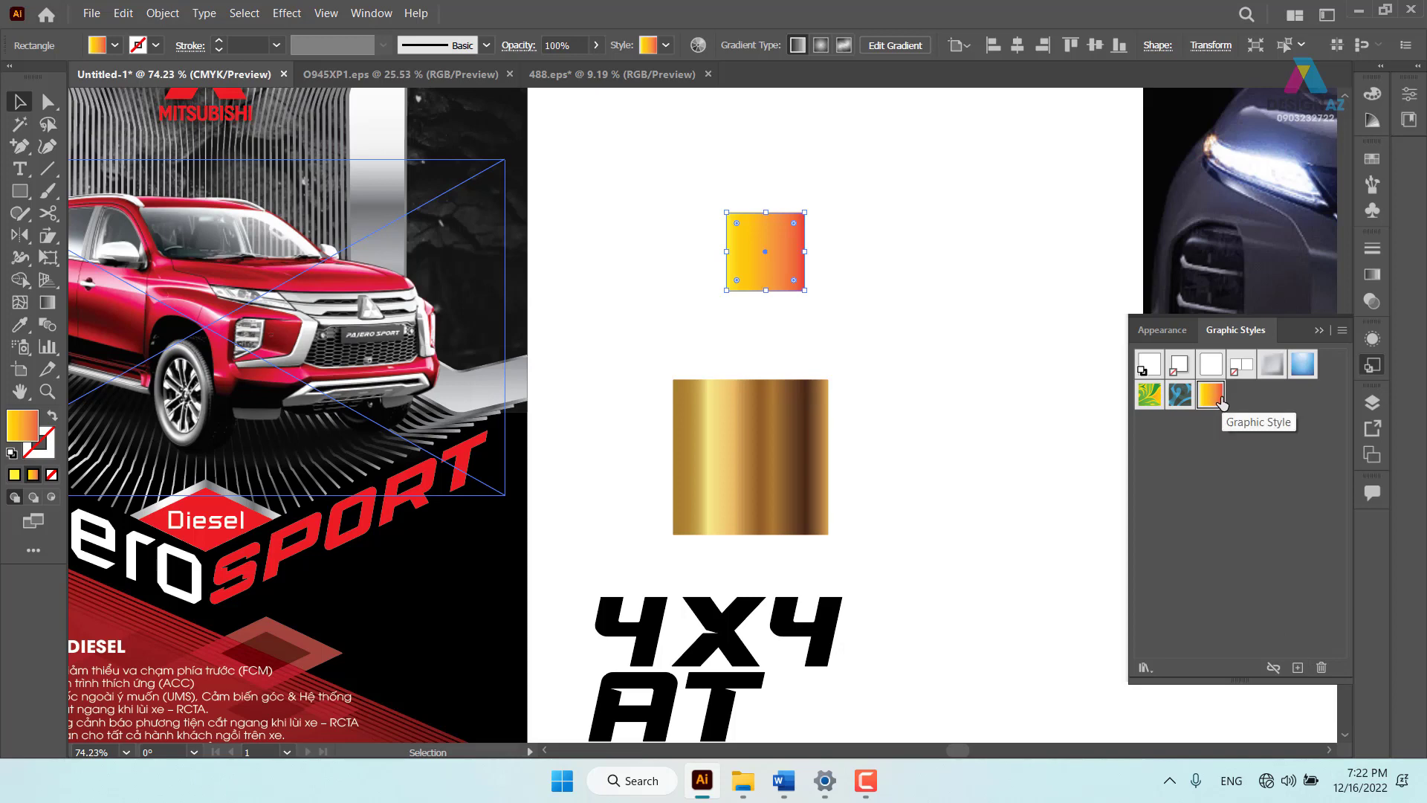
click(966, 550)
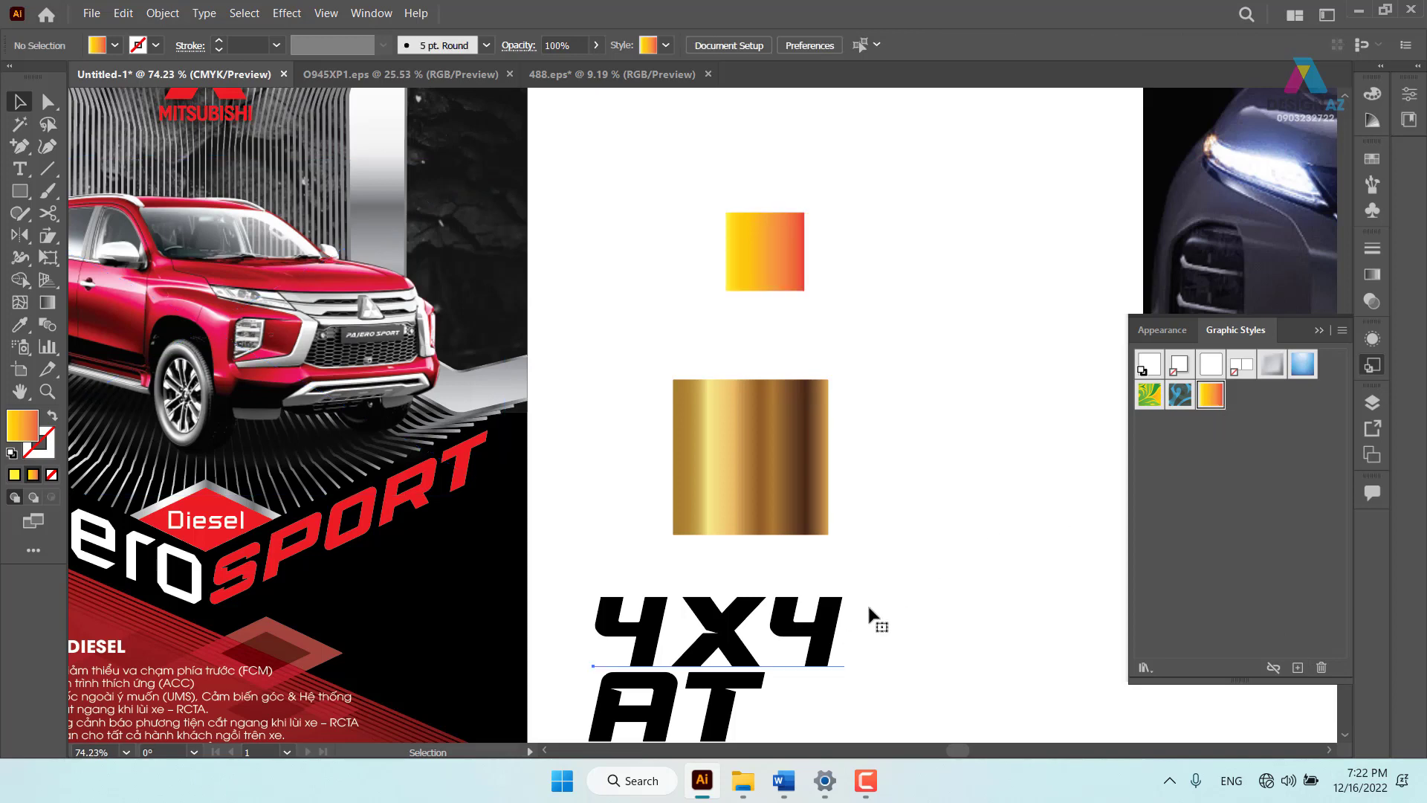
Apply the yellow-orange gradient style to both the 4X4 and AT text
click(867, 606)
click(1211, 395)
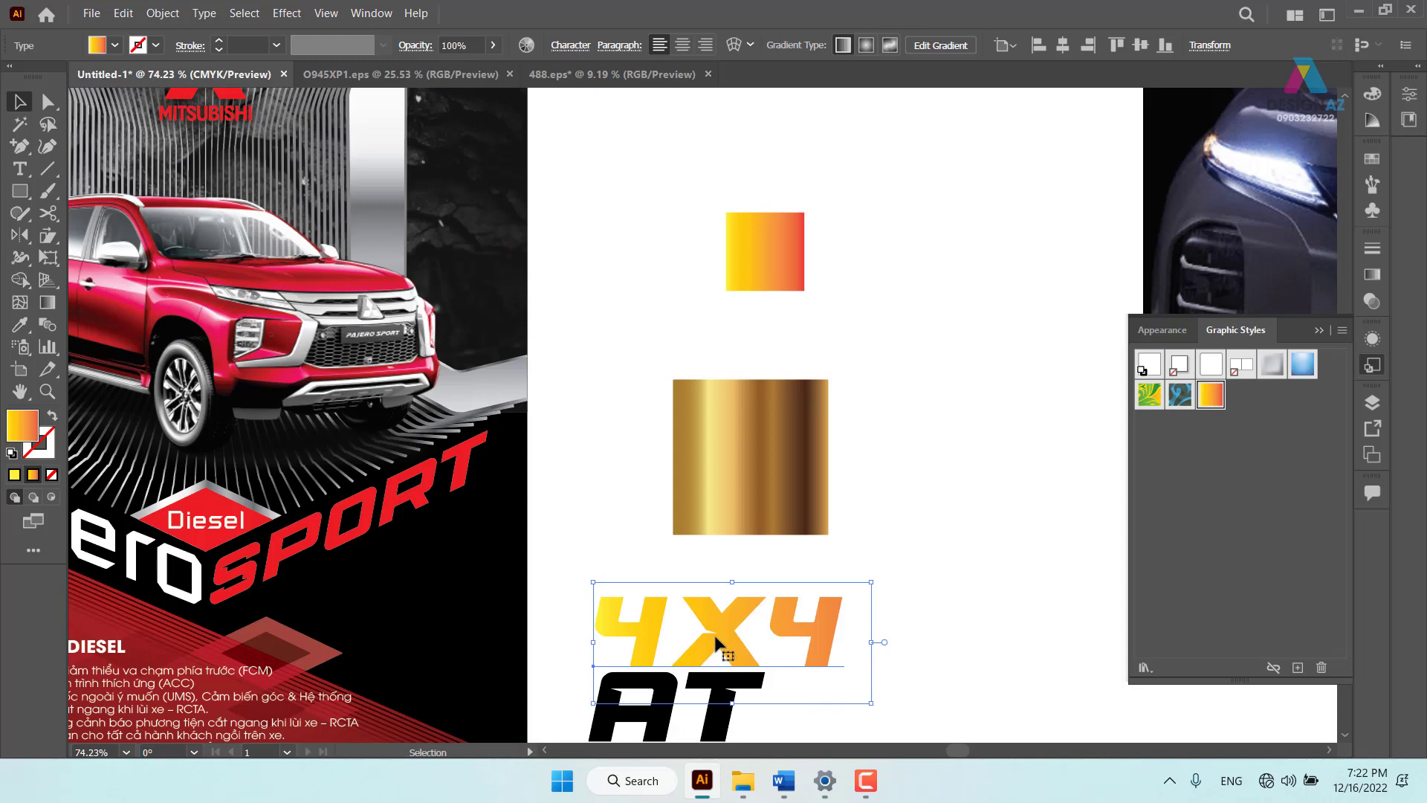
key(space)
drag(830, 633, 833, 538)
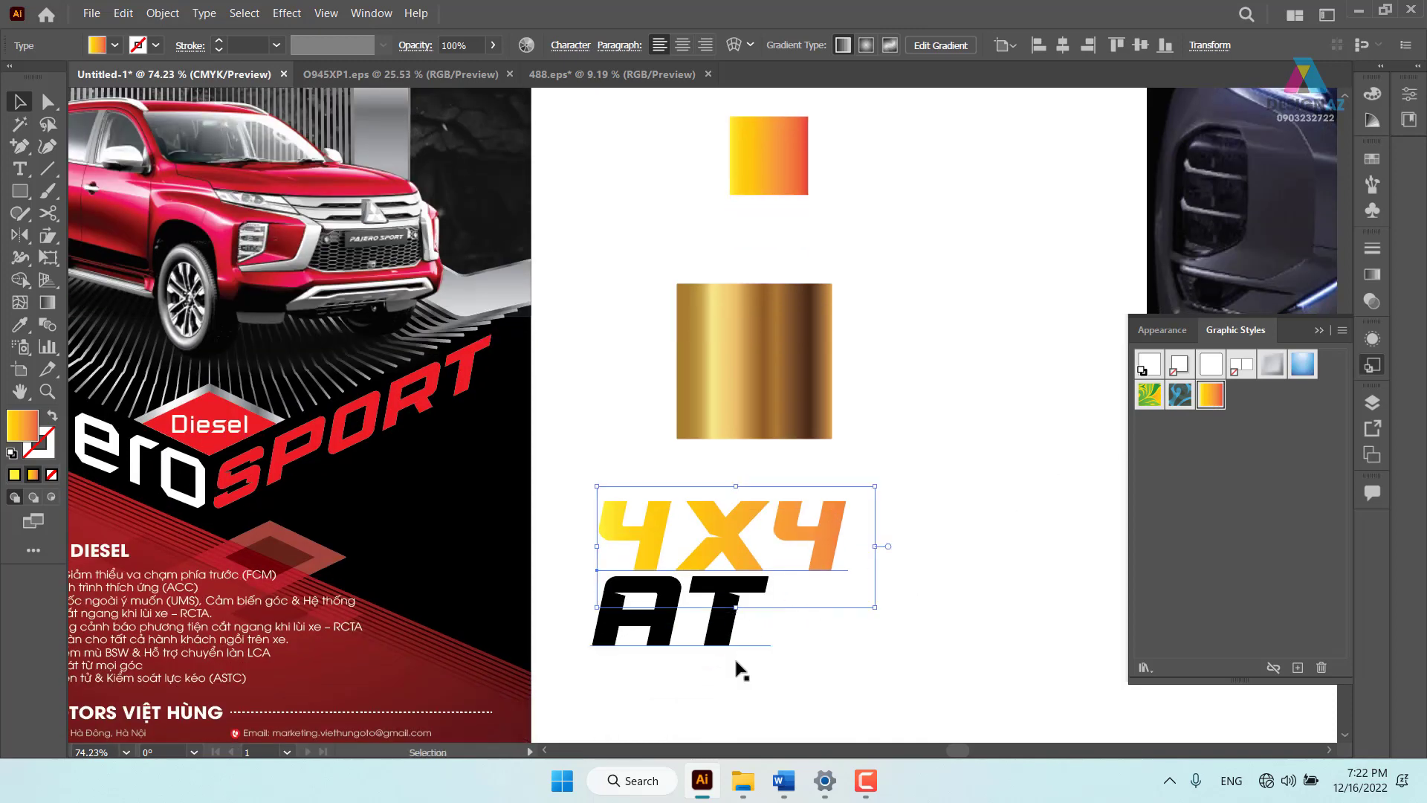
click(716, 639)
click(1210, 398)
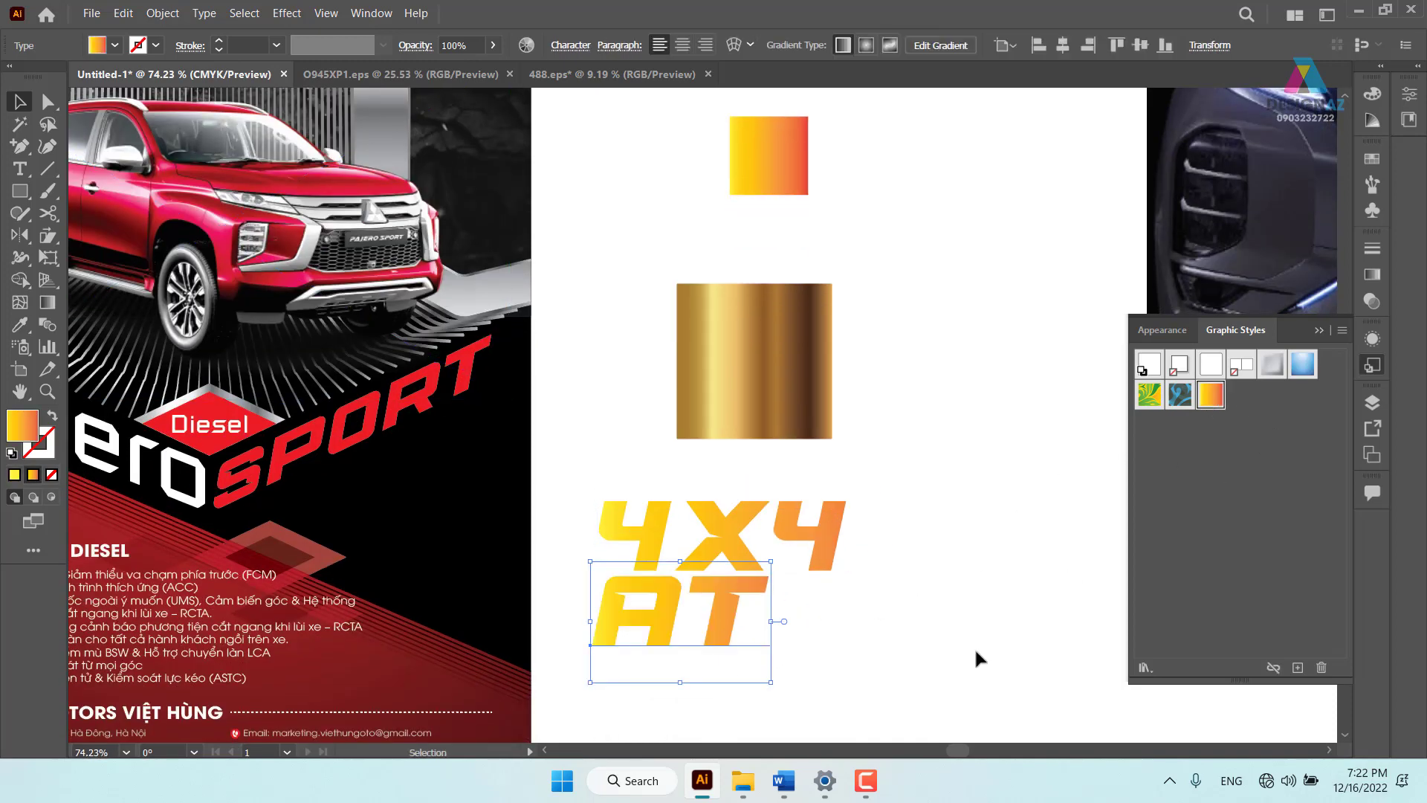
click(959, 650)
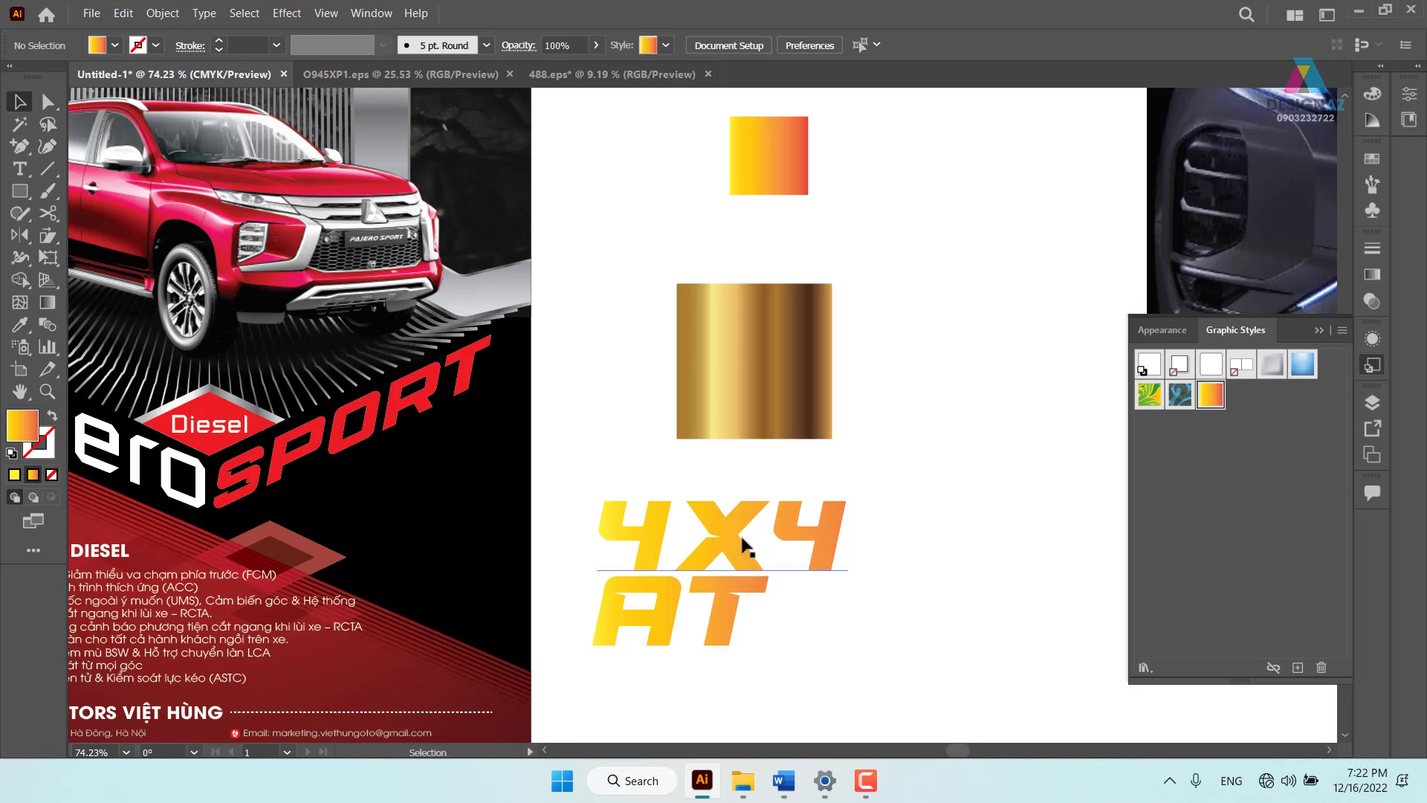
Make the 4X4 gradient run vertically from yellow to red with the Gradient tool
click(747, 580)
key(g)
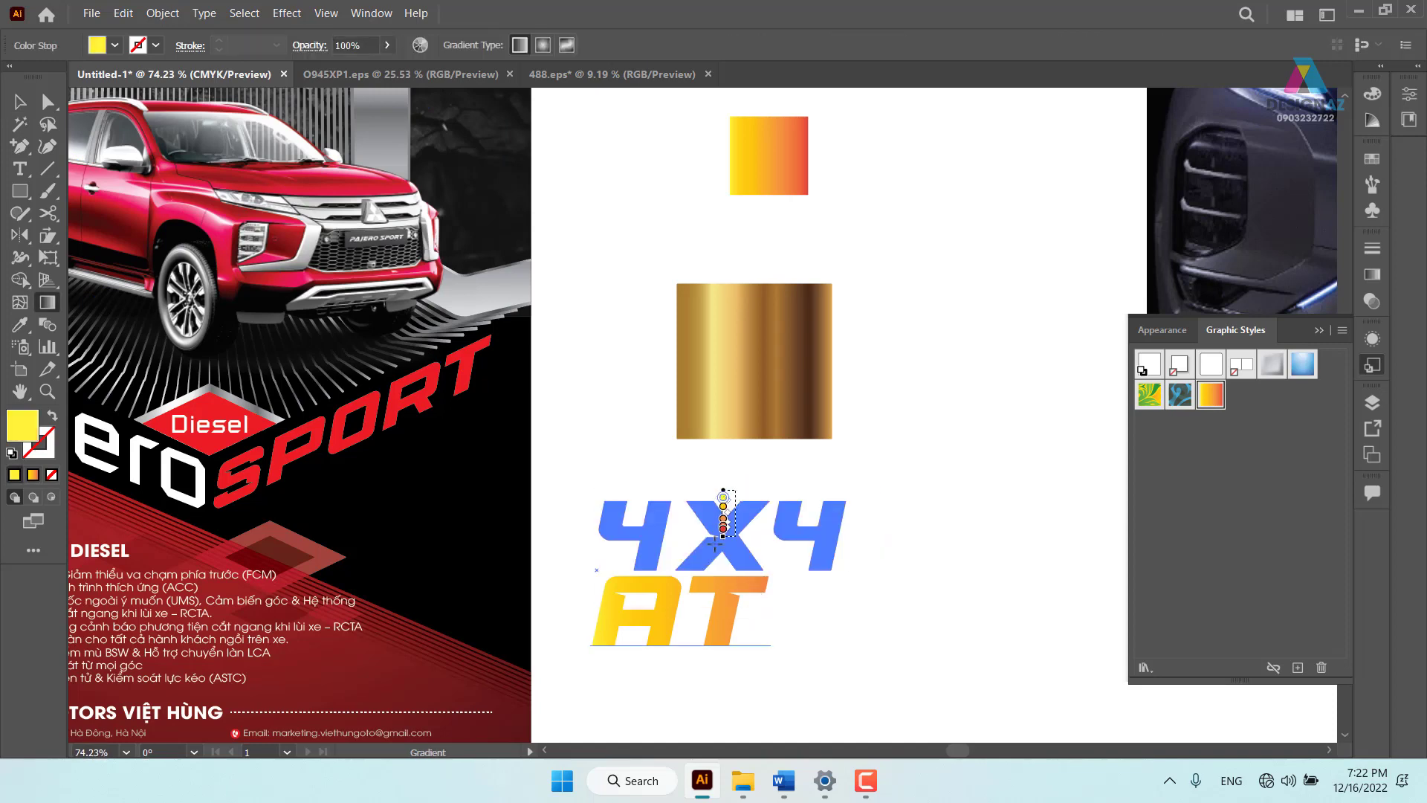
drag(766, 497, 765, 573)
Undo an accidental retyping of the 4X4 characters, restoring 4X4
click(20, 102)
click(652, 516)
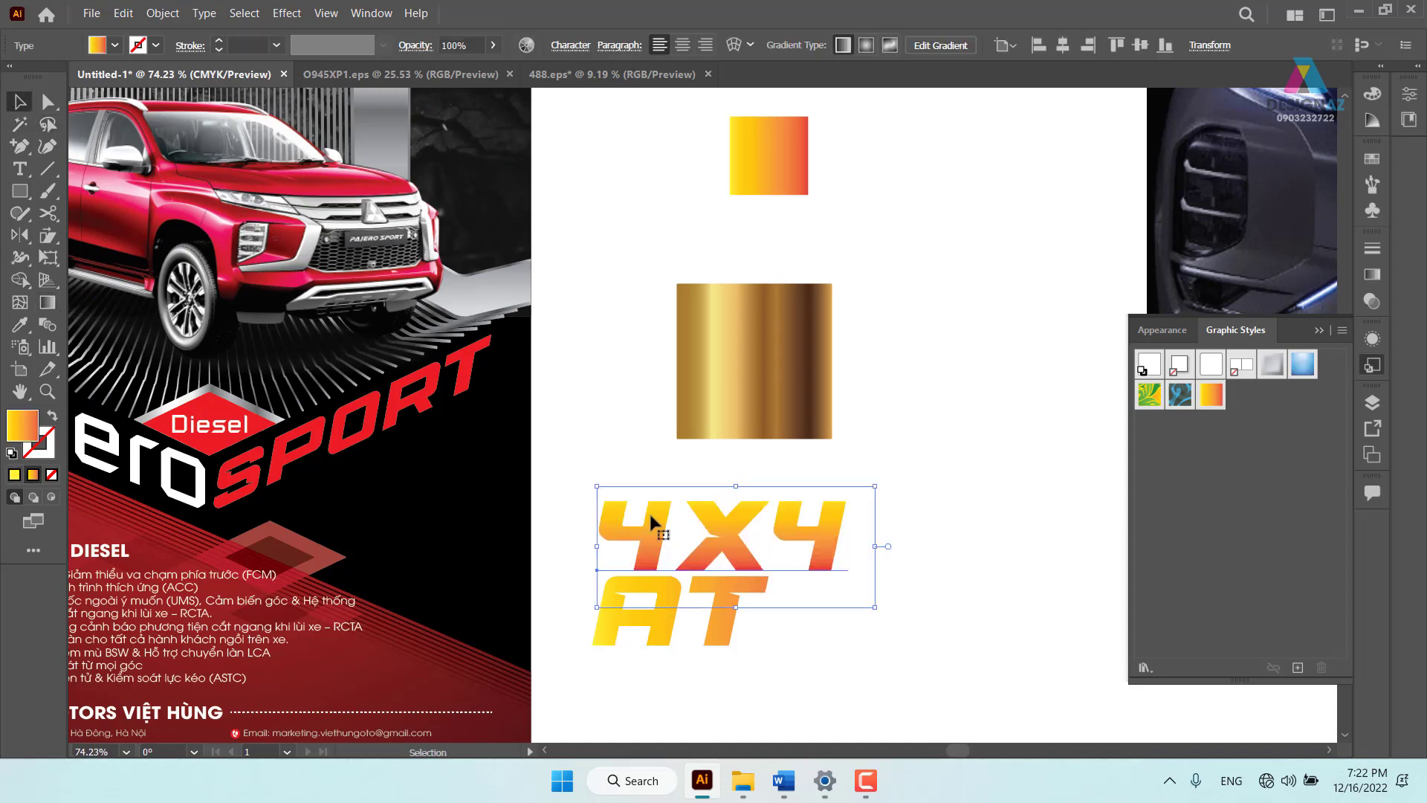
double_click(703, 529)
drag(609, 532, 925, 527)
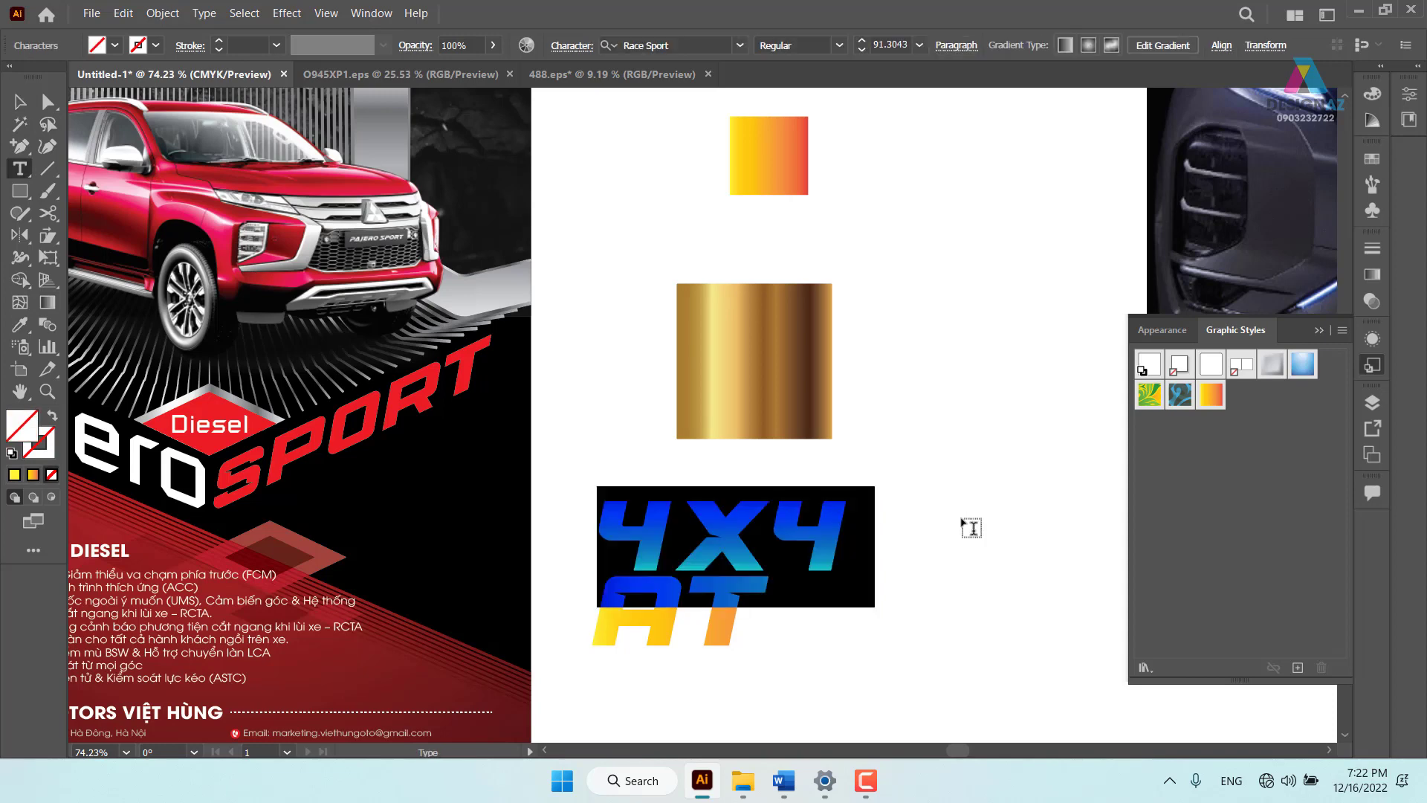
text(sdfhds)
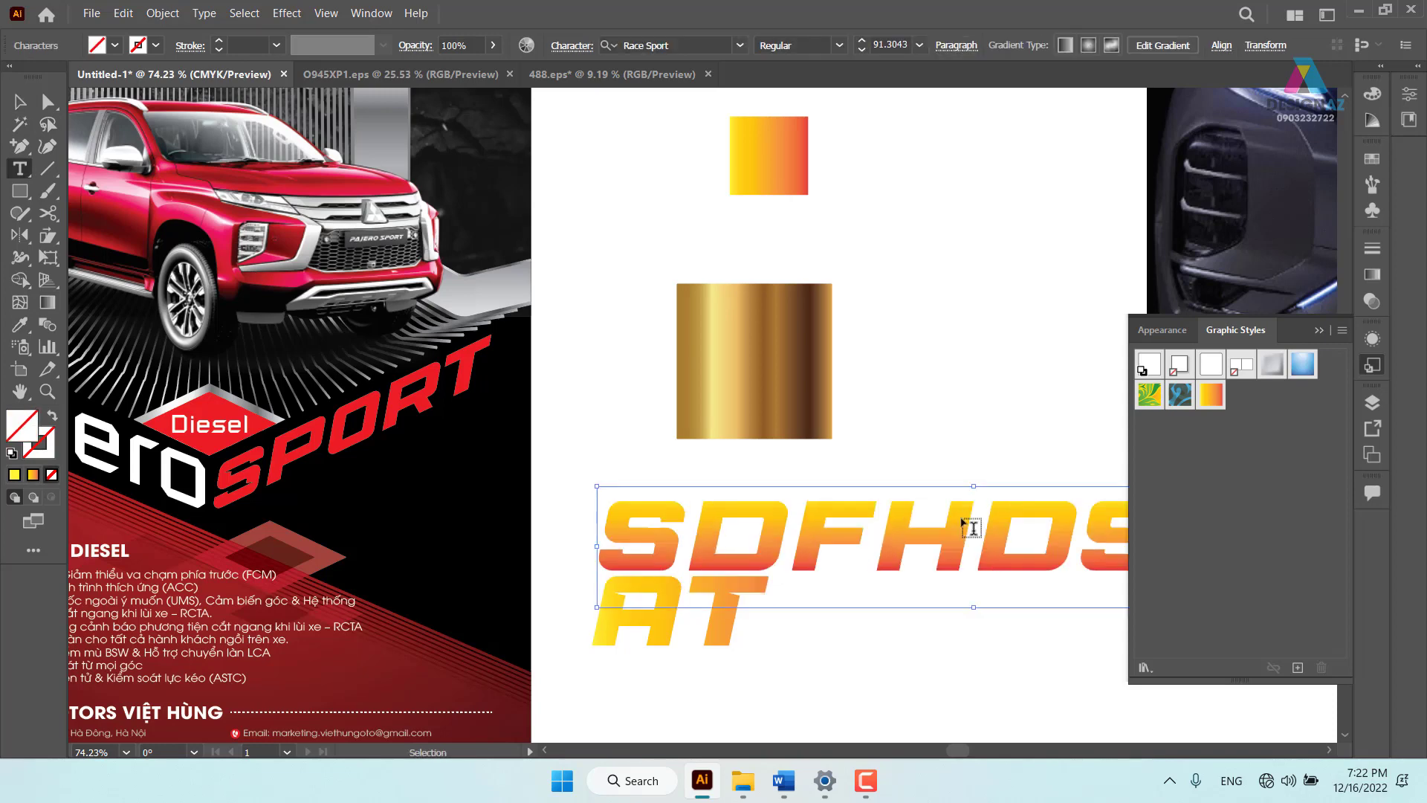
key(ctrl+z)
key(ctrl+z)
key(ctrl+shift+a)
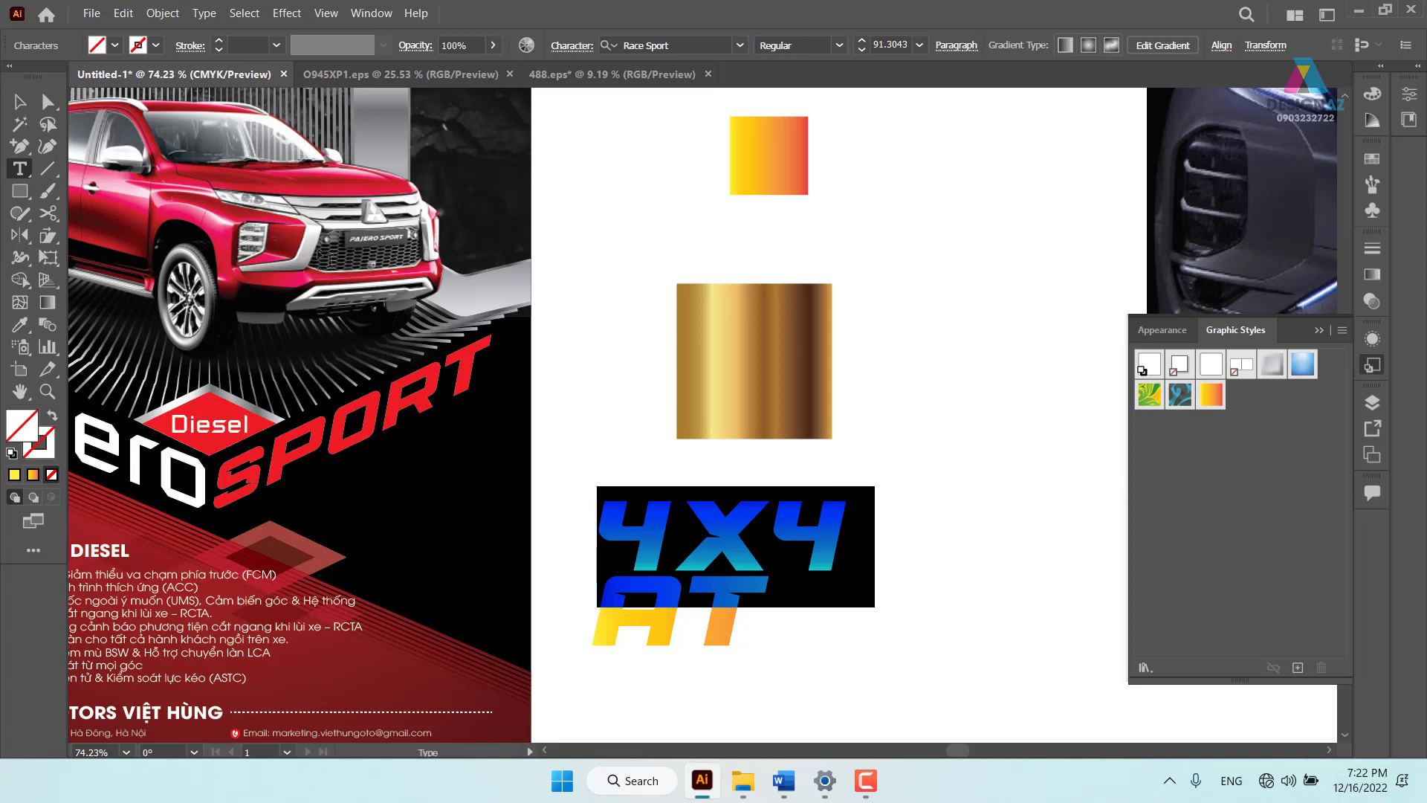
Adjust the AT text's gradient with the Gradient tool
click(19, 102)
click(881, 479)
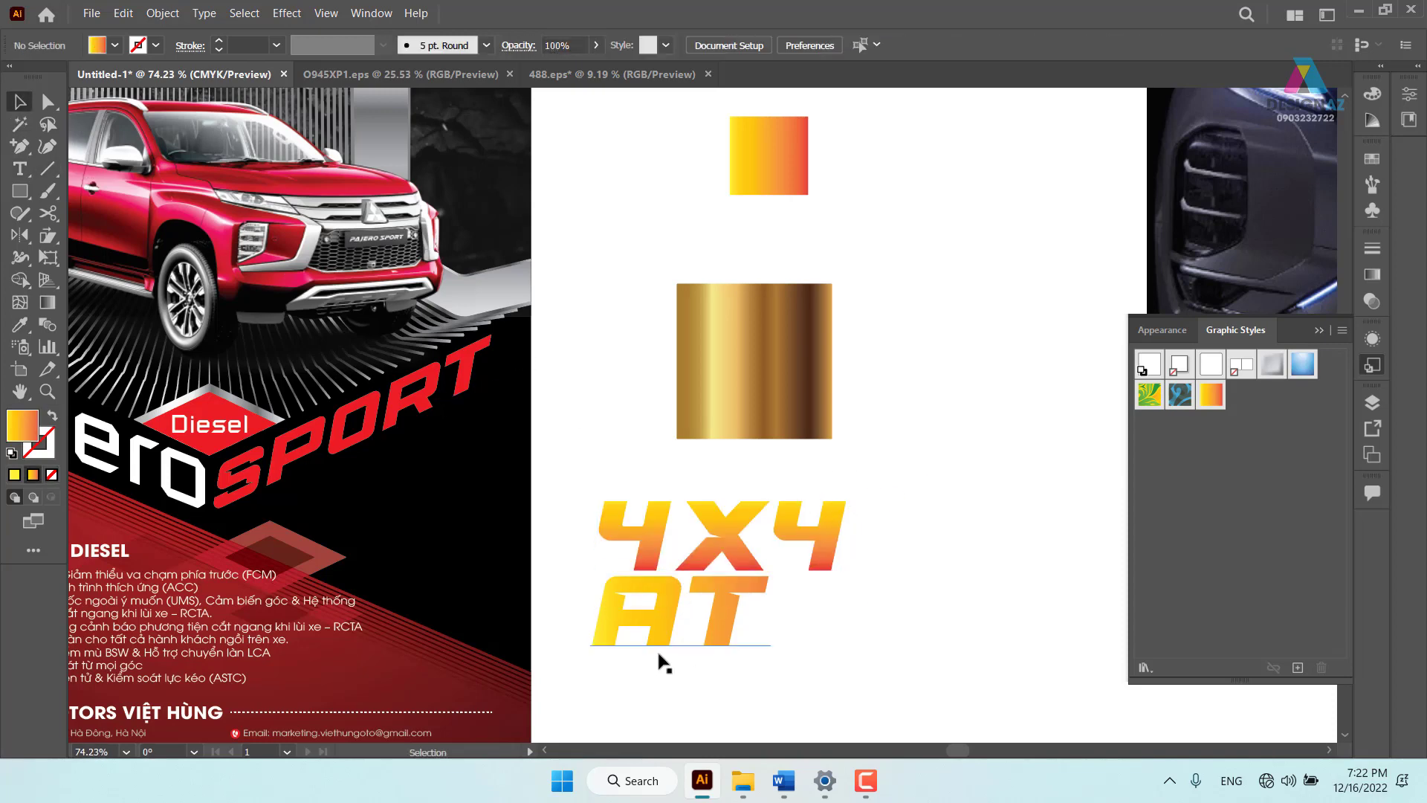
click(723, 633)
key(g)
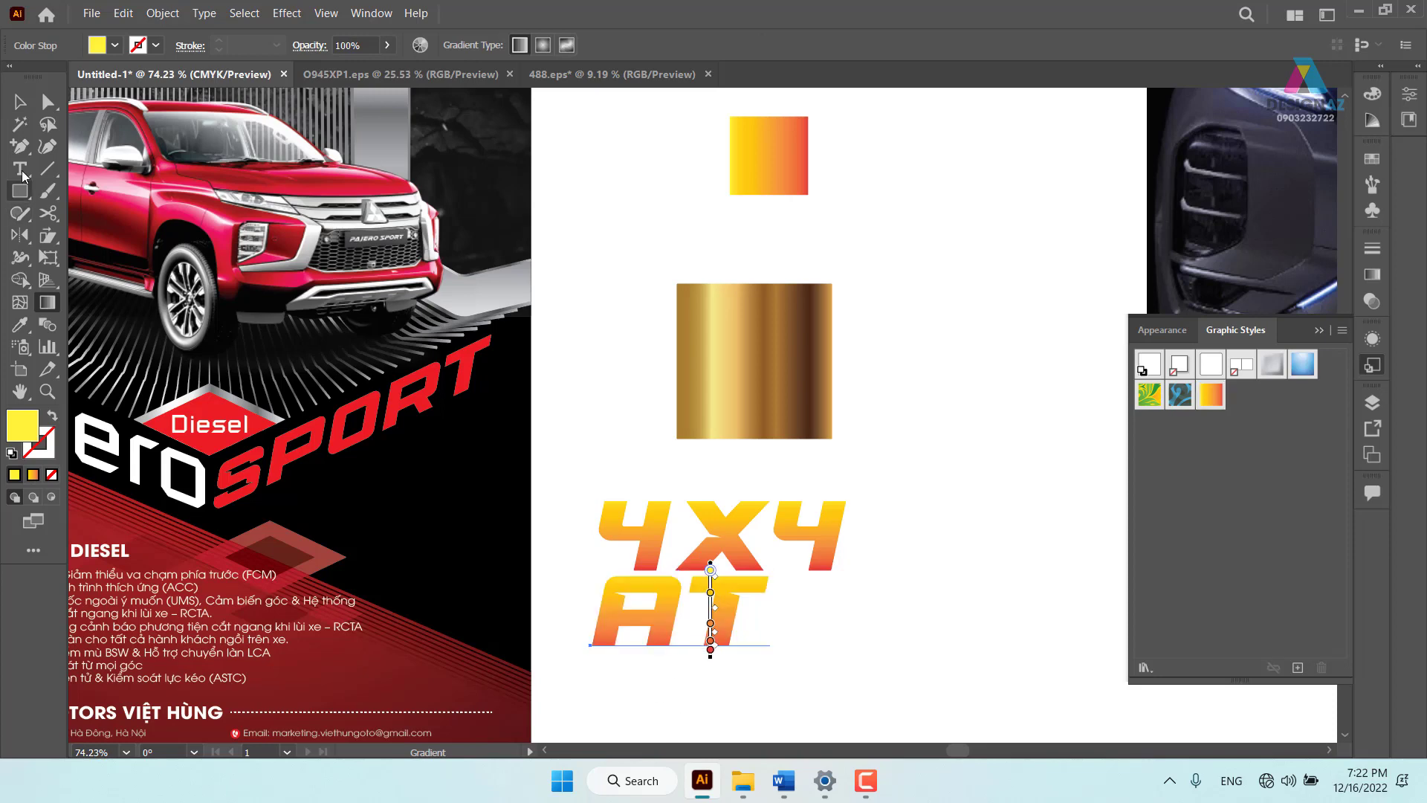
click(20, 104)
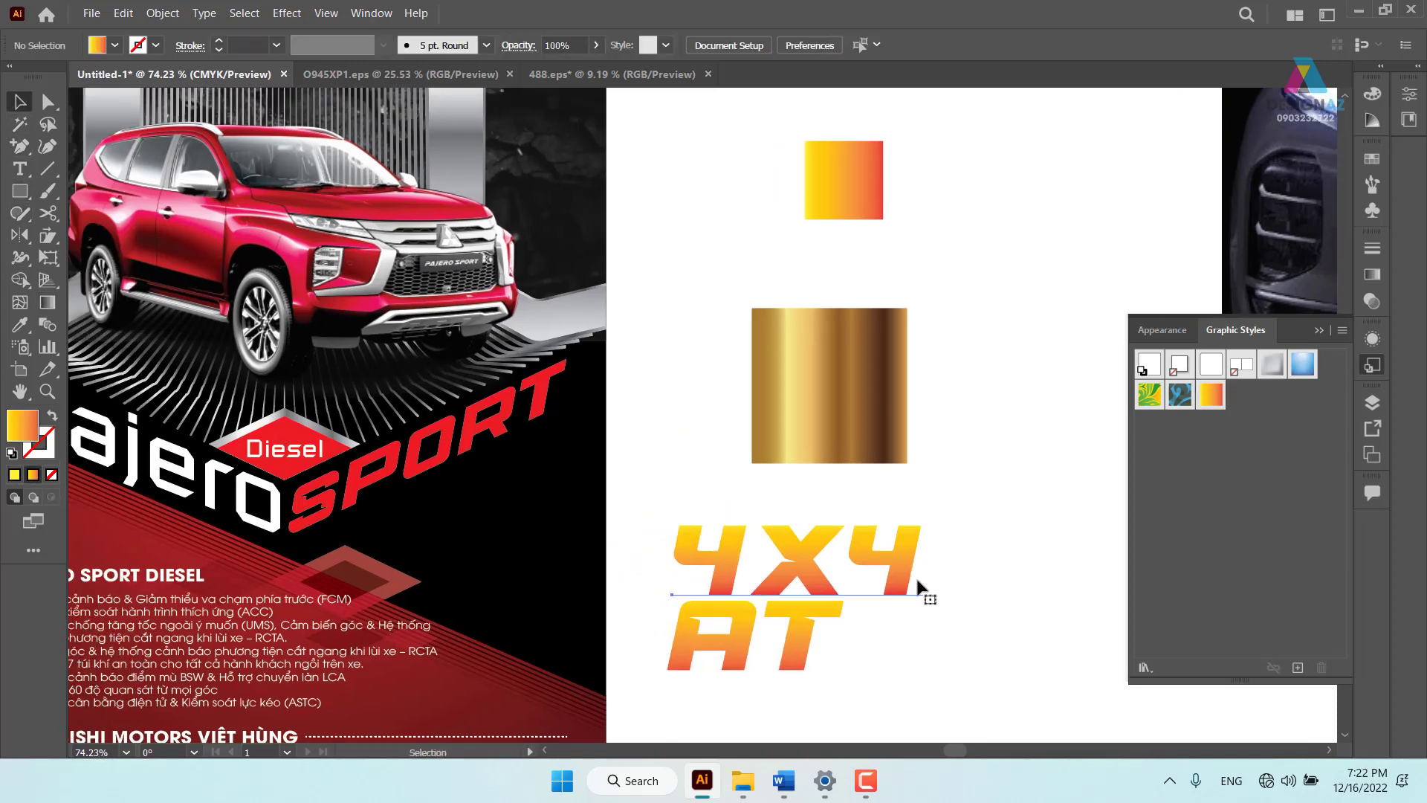
click(920, 583)
mouse_move(556, 295)
mouse_down()
mouse_move(755, 591)
mouse_move(583, 209)
mouse_up()
Give the 4X4 text a silver gradient with the Eyedropper
click(755, 591)
key(i)
key(ctrl+z)
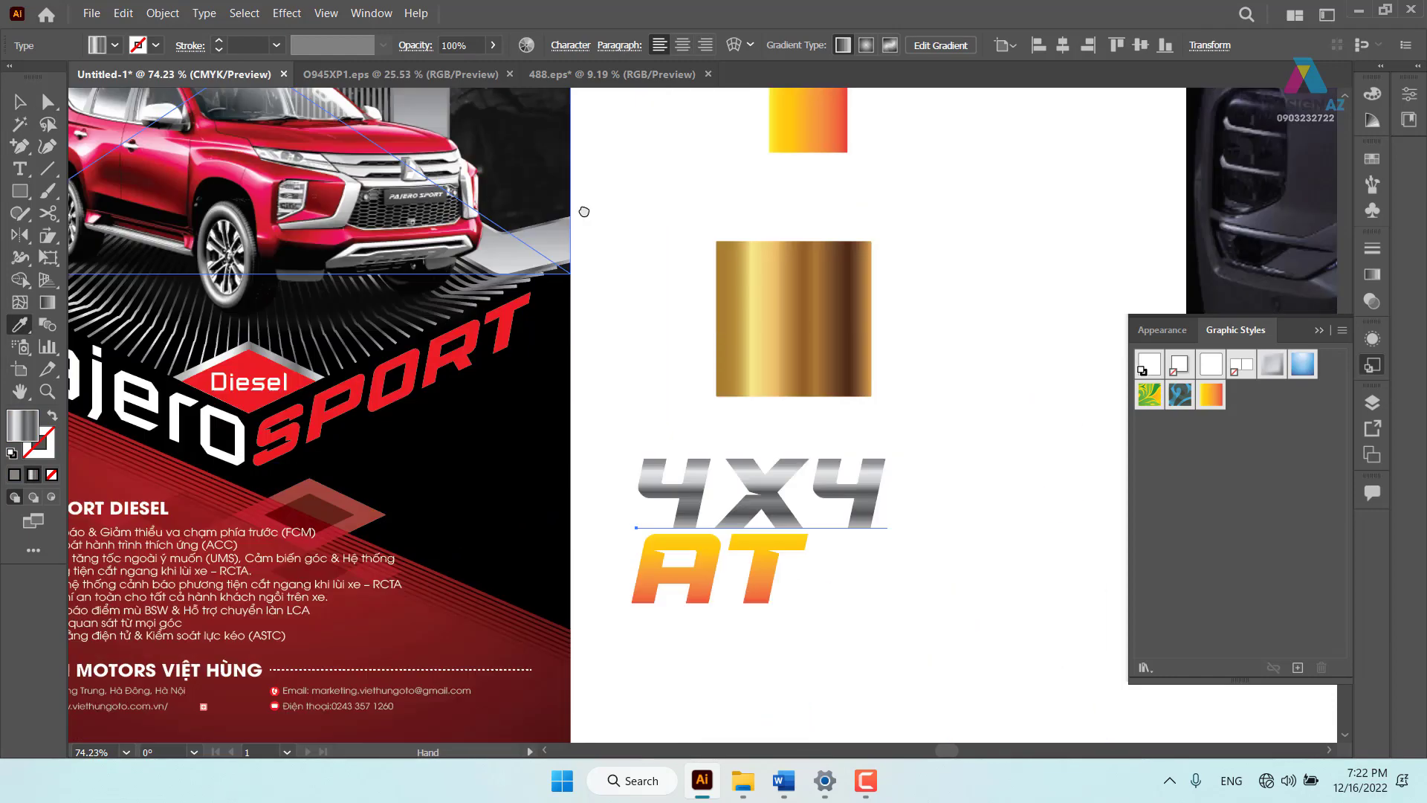
drag(900, 604, 782, 487)
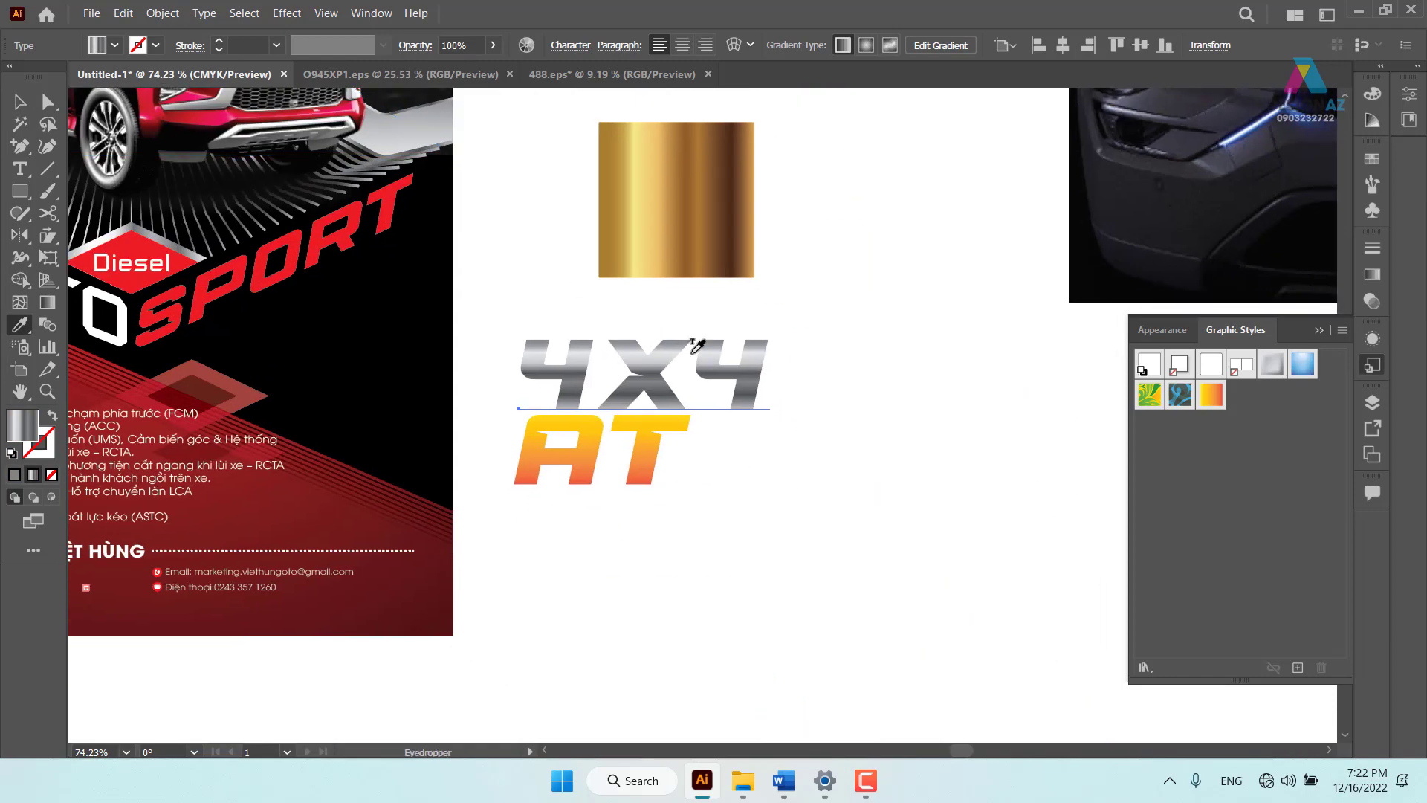
Shrink the 4X4 and AT lines together and place them just below SPORT
drag(573, 386, 636, 424)
click(18, 101)
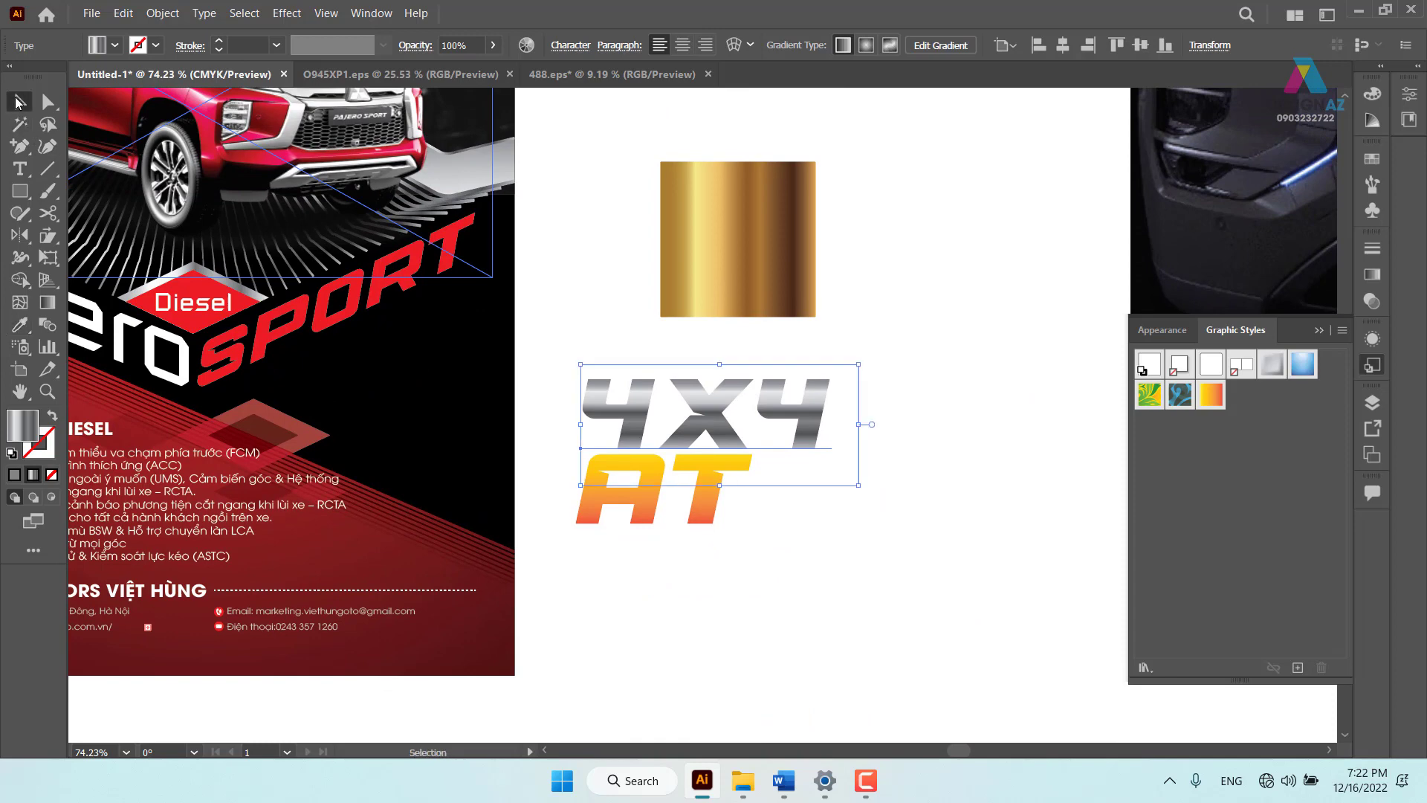
click(777, 550)
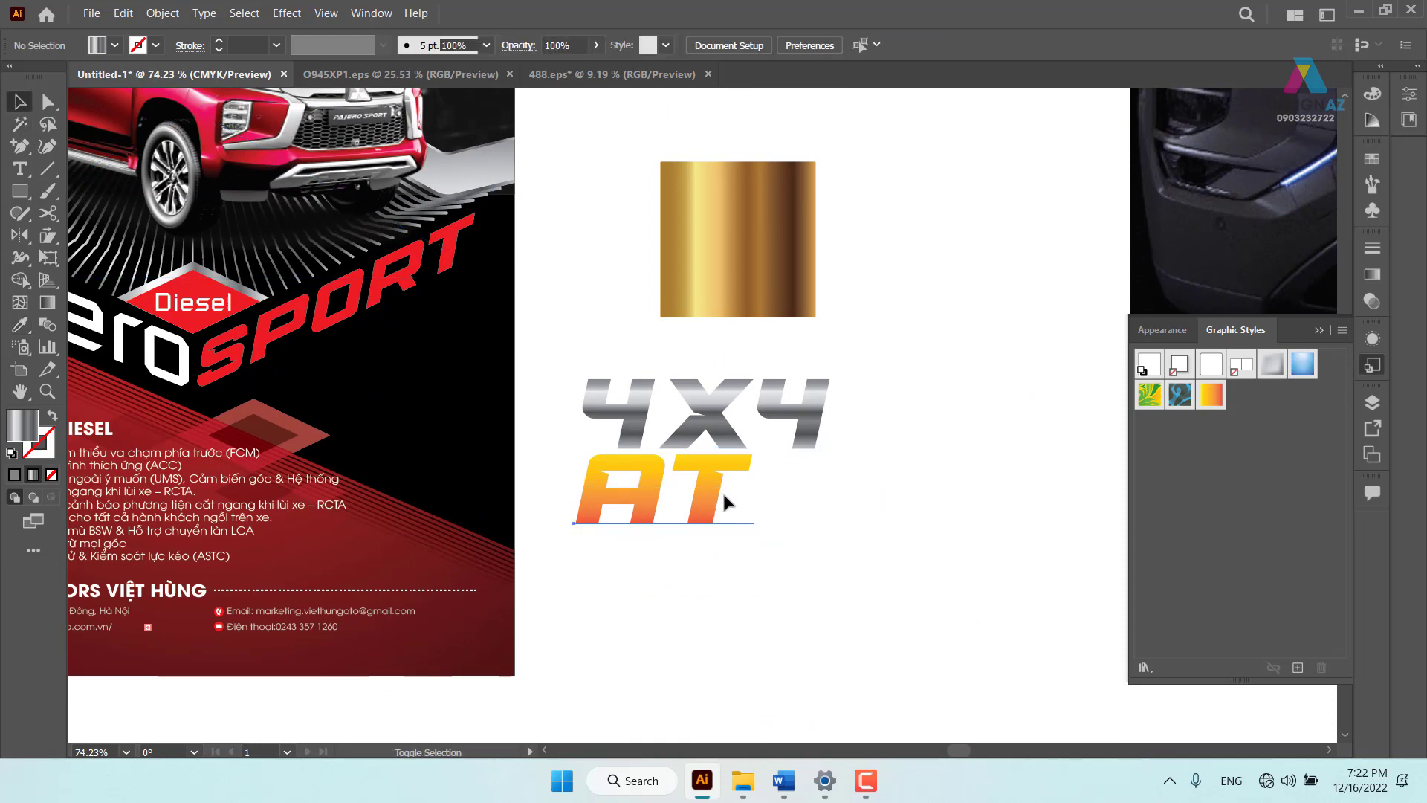
click(717, 496)
drag(876, 394, 640, 532)
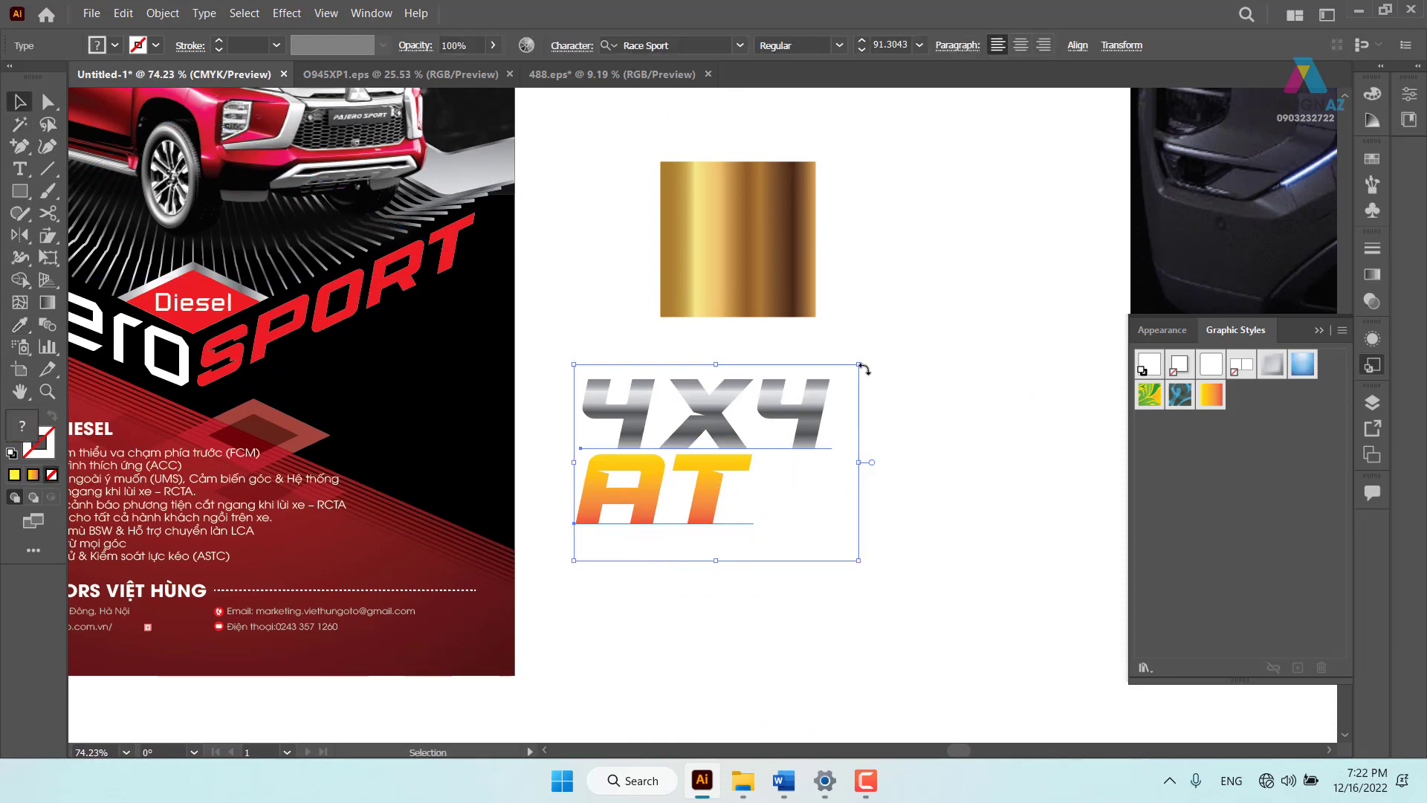
drag(860, 365, 789, 407)
drag(590, 438, 399, 379)
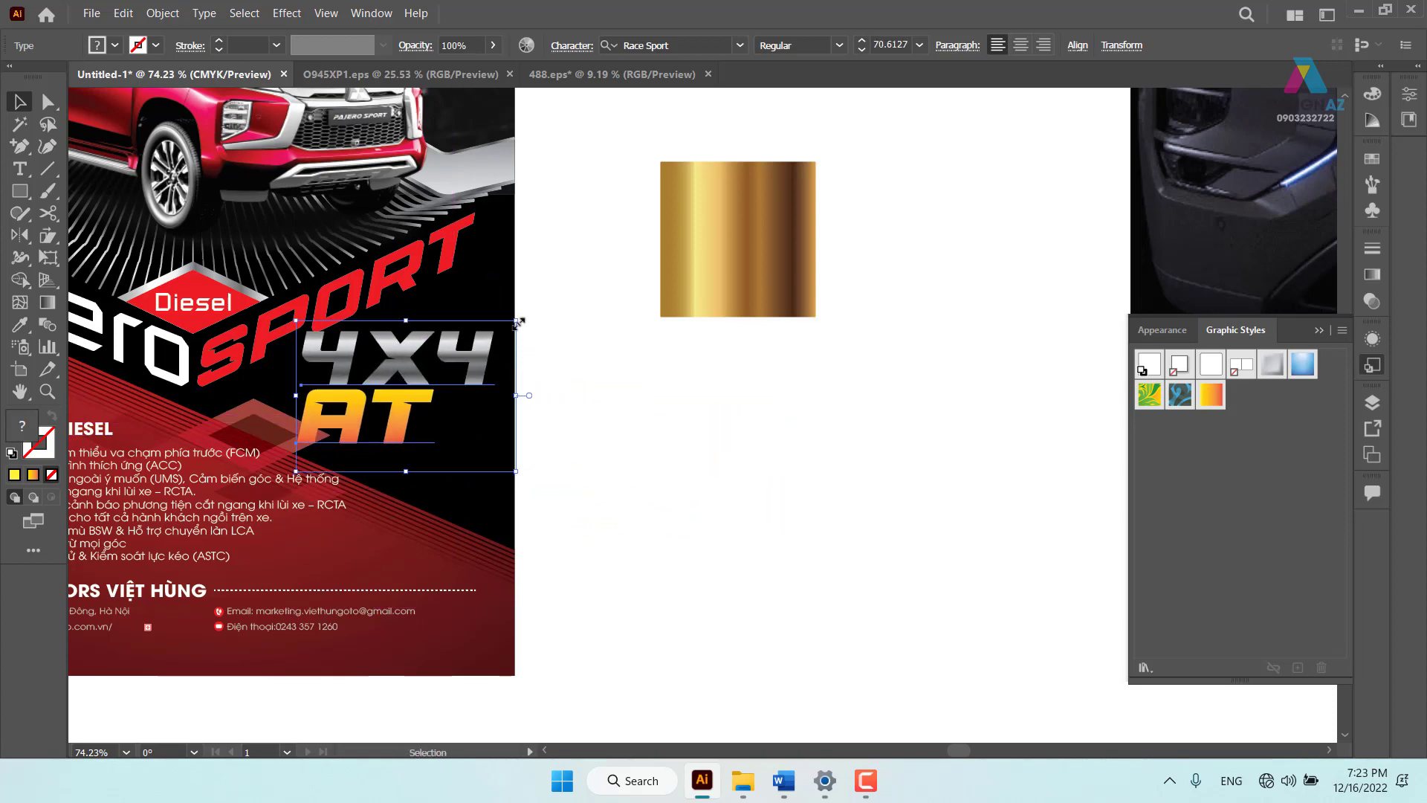
drag(509, 321, 475, 347)
drag(402, 379, 435, 368)
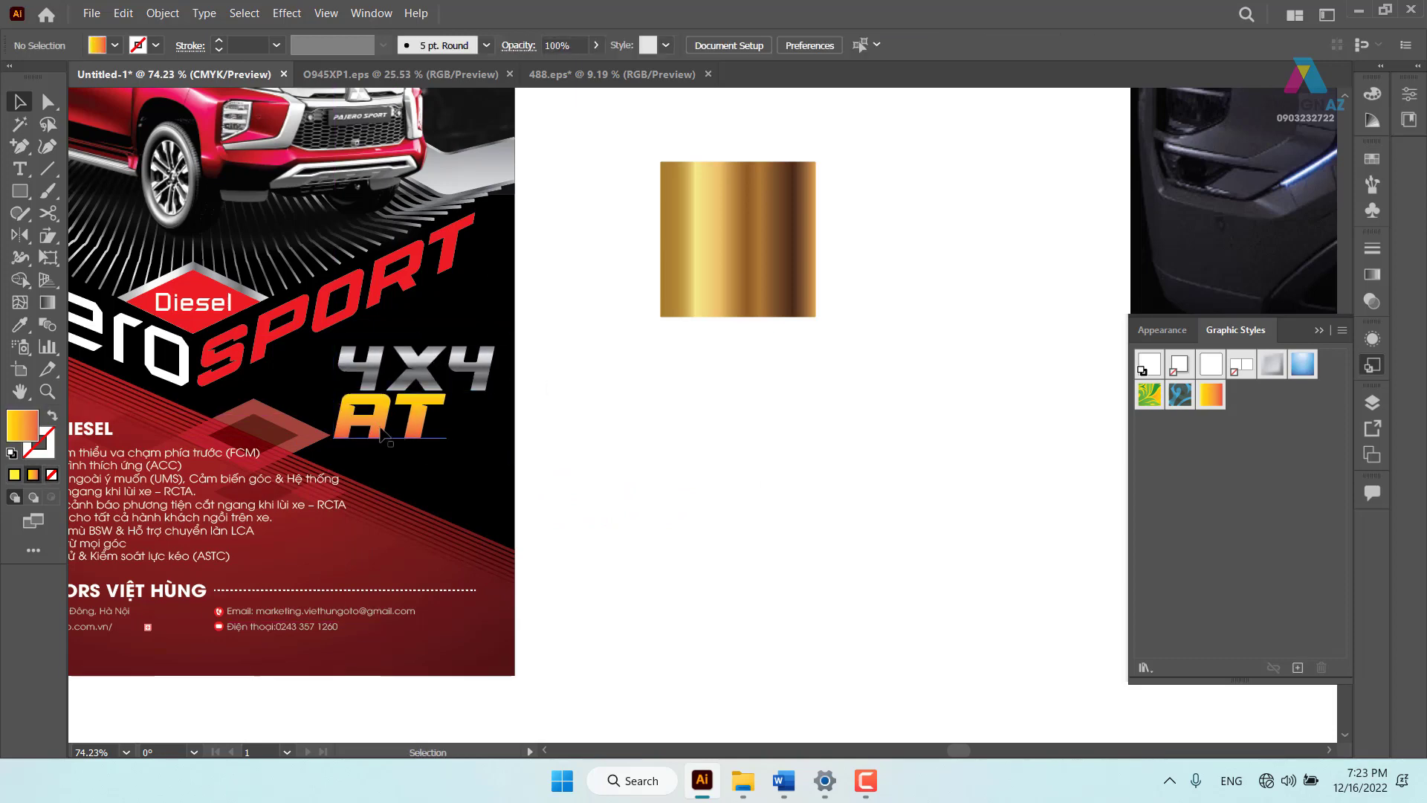
Shear the 4X4 AT text into a forward slant matching SPORT
shift+click(435, 375)
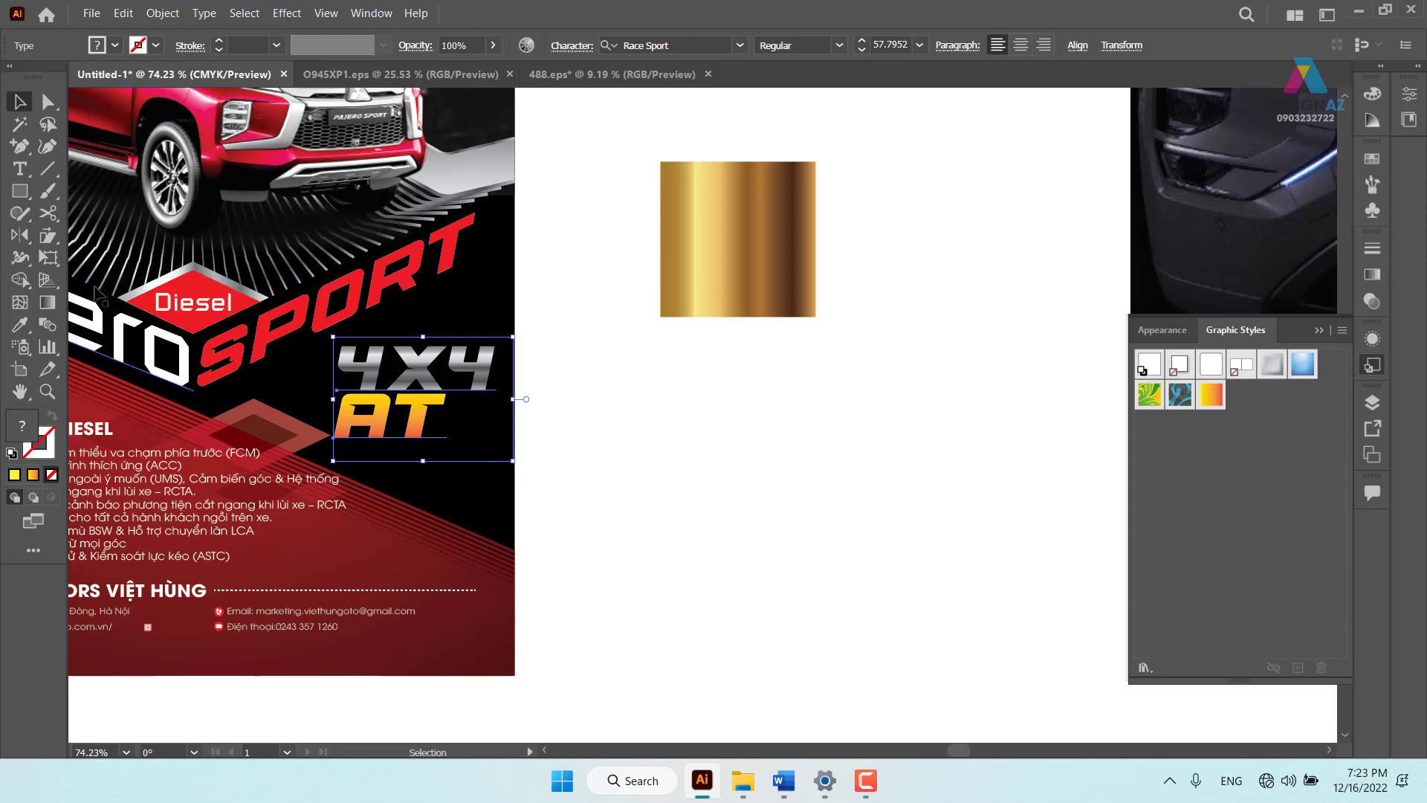
click(48, 236)
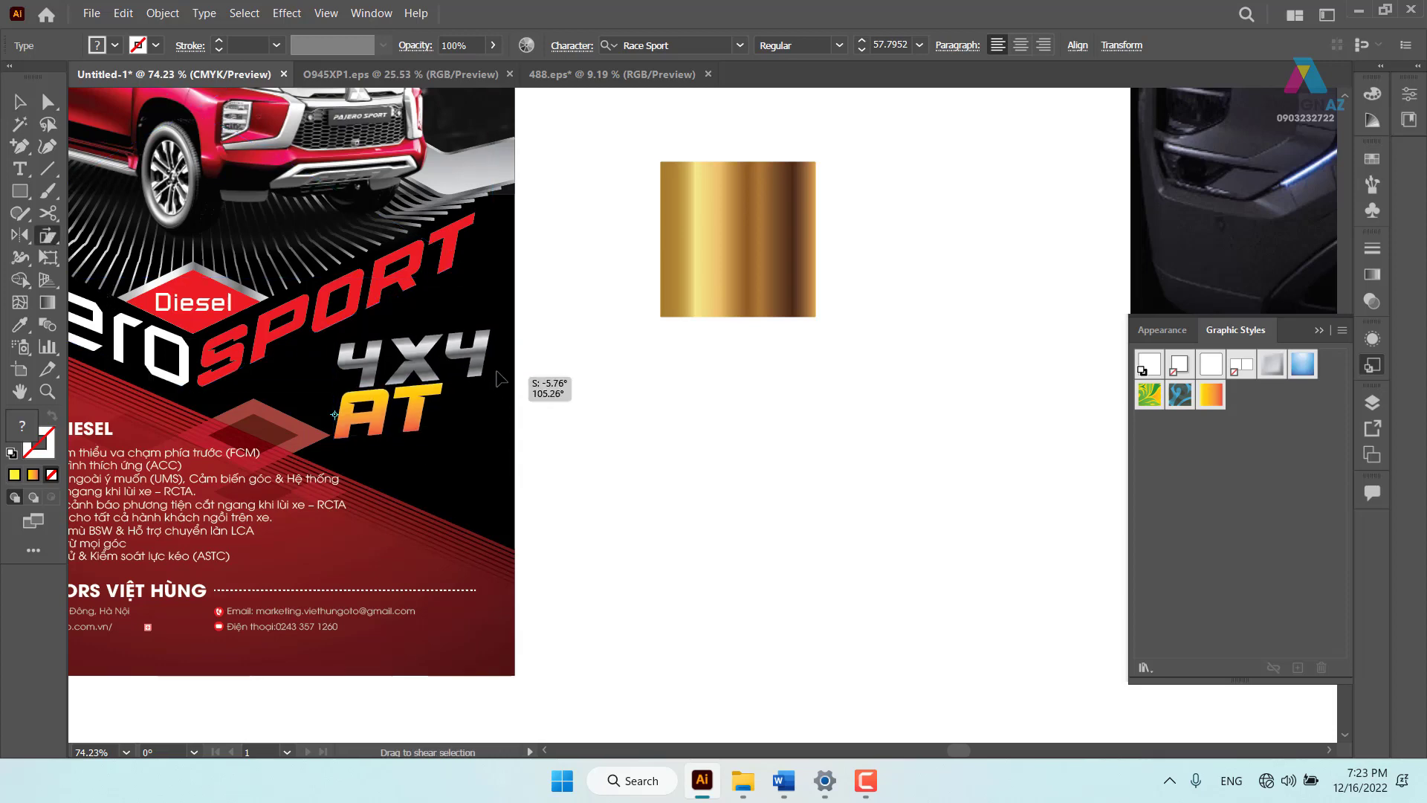
drag(523, 402, 496, 317)
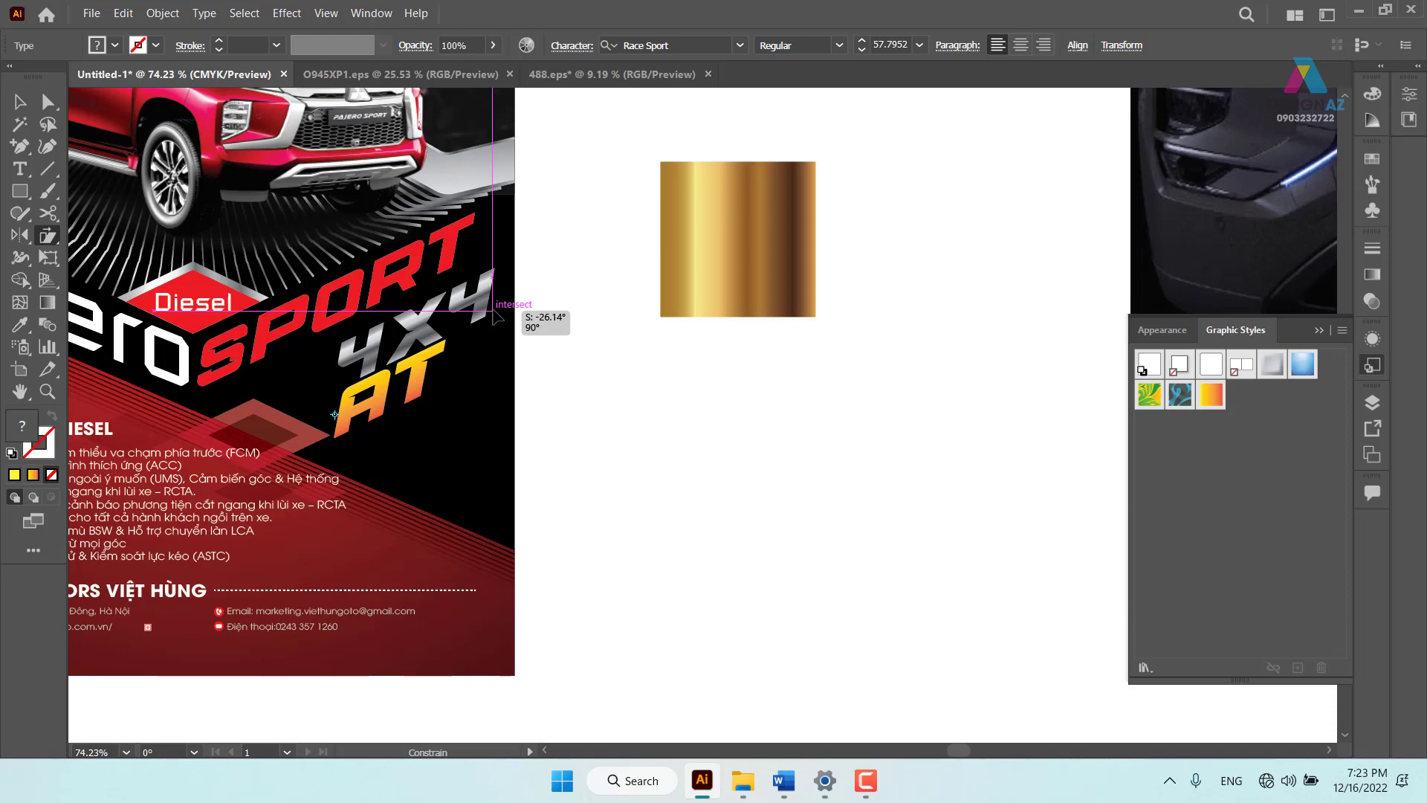
drag(496, 316, 496, 317)
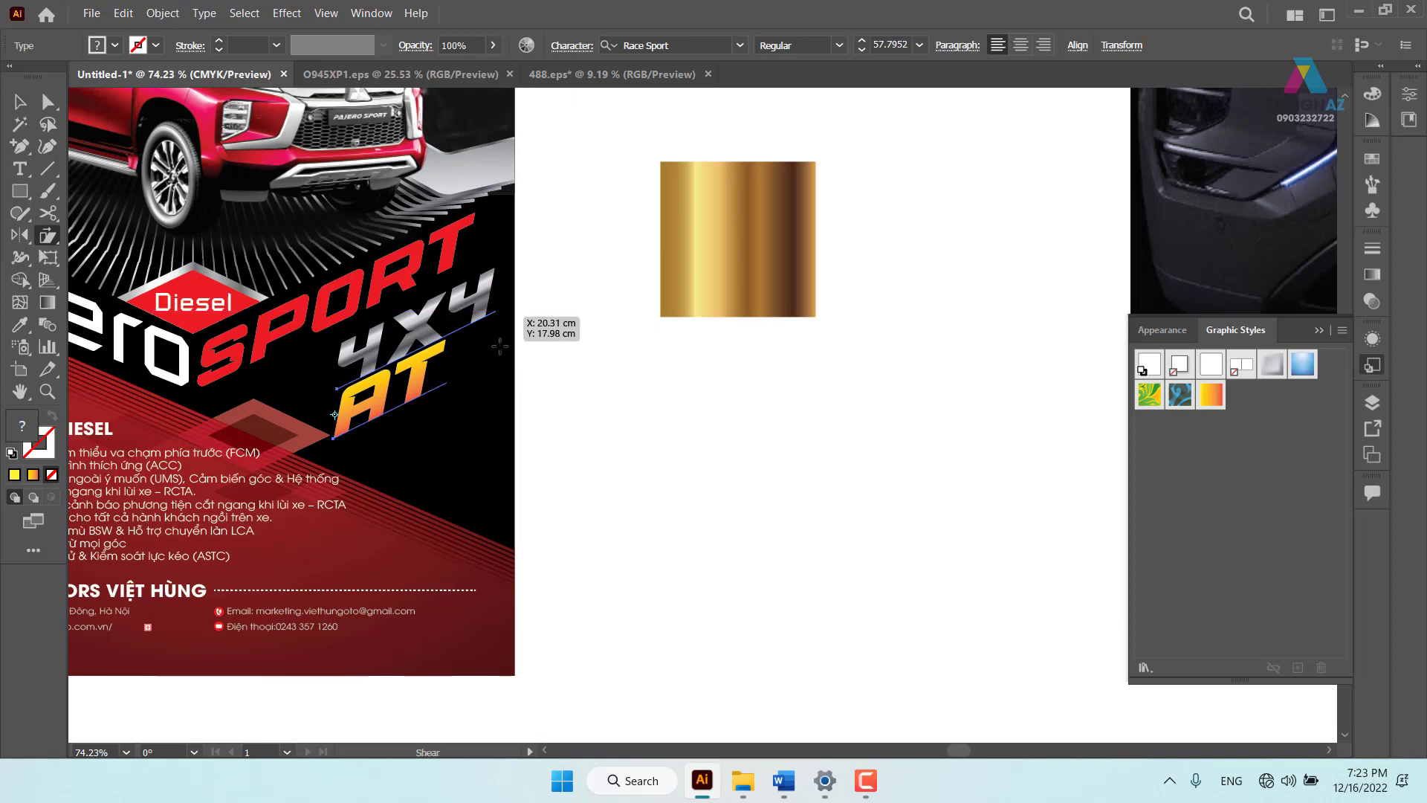
Nudge AT slightly right beneath 4X4
click(14, 104)
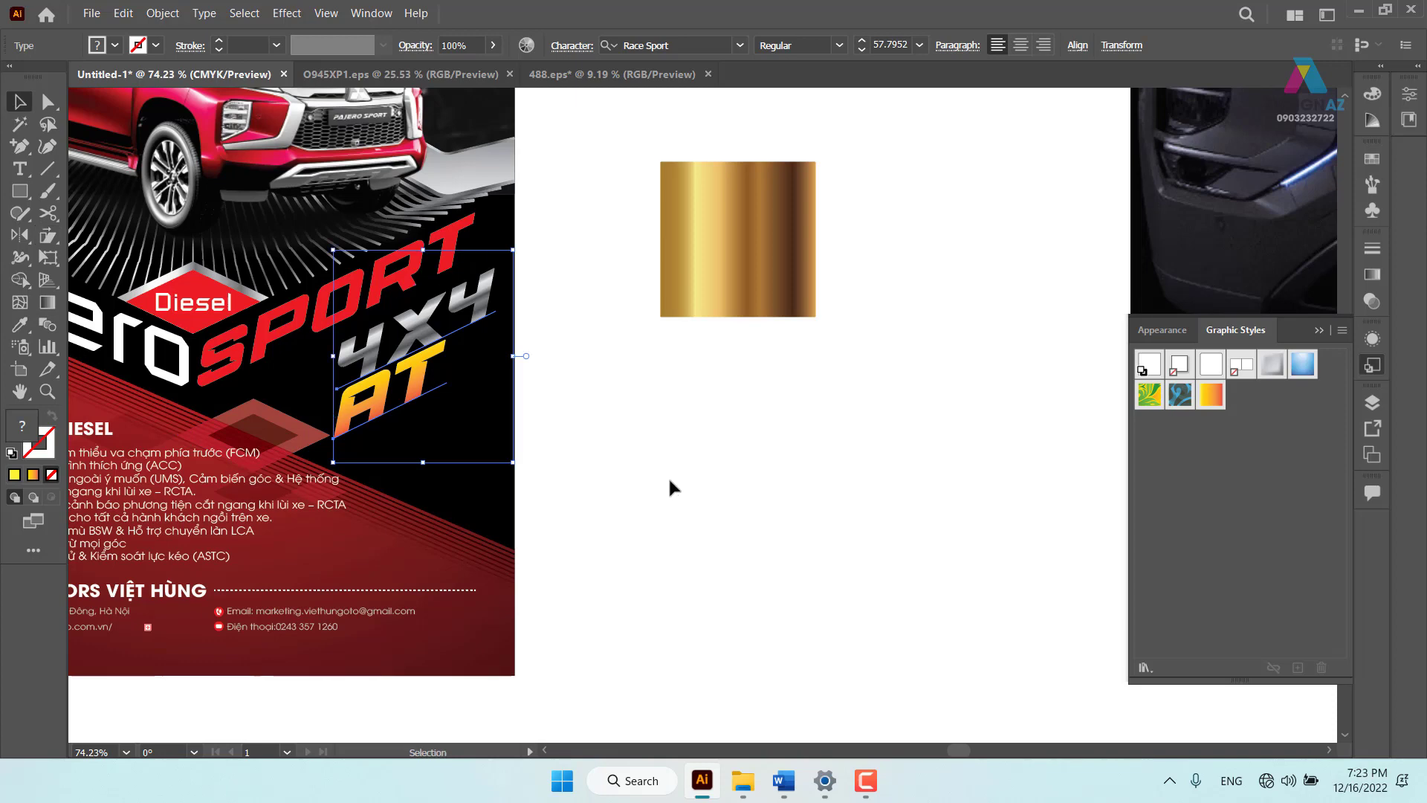
click(669, 484)
drag(413, 392, 451, 369)
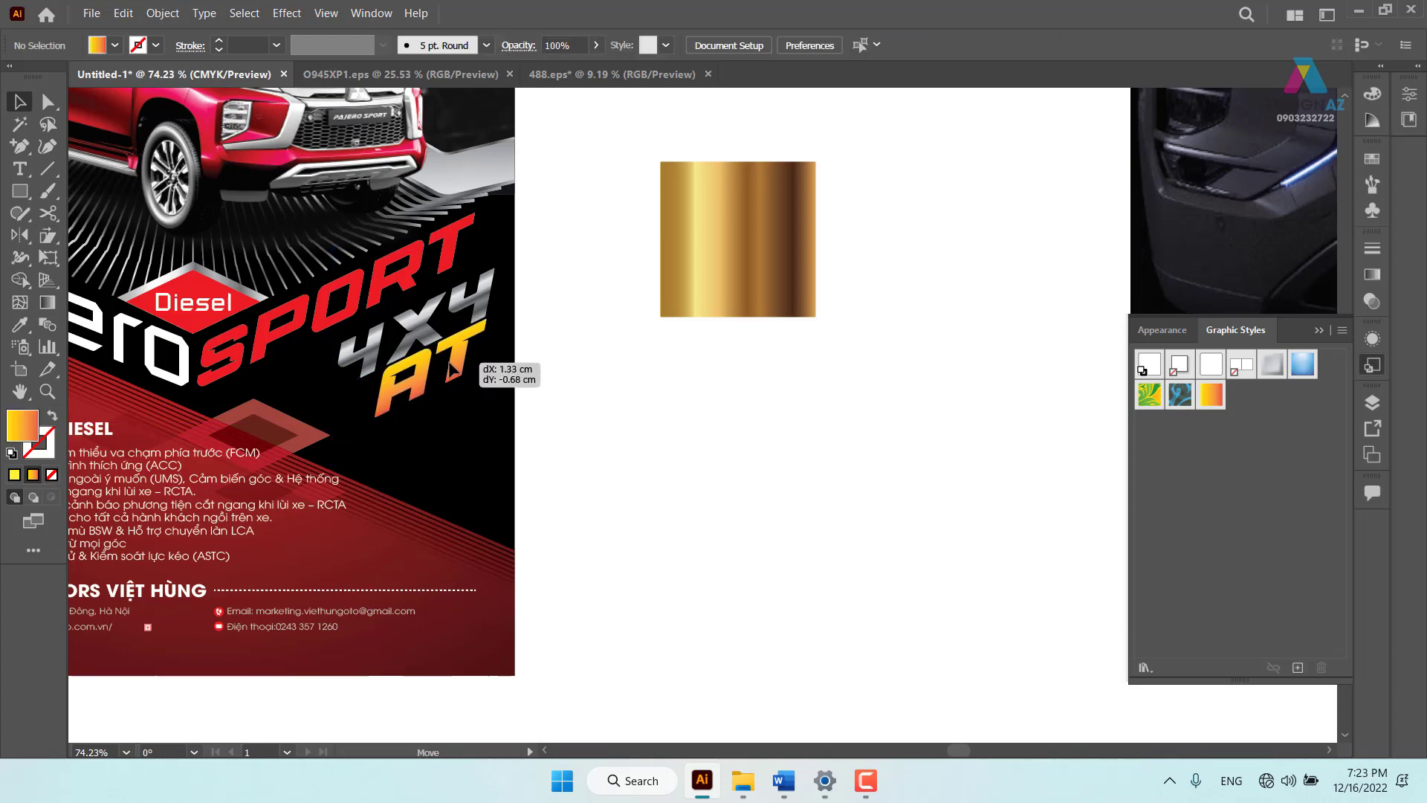
drag(451, 369, 452, 368)
Zoom in on the 4X4 AT lettering and undo an accidental Direct Selection stretch
scroll(580, 404, up, 3)
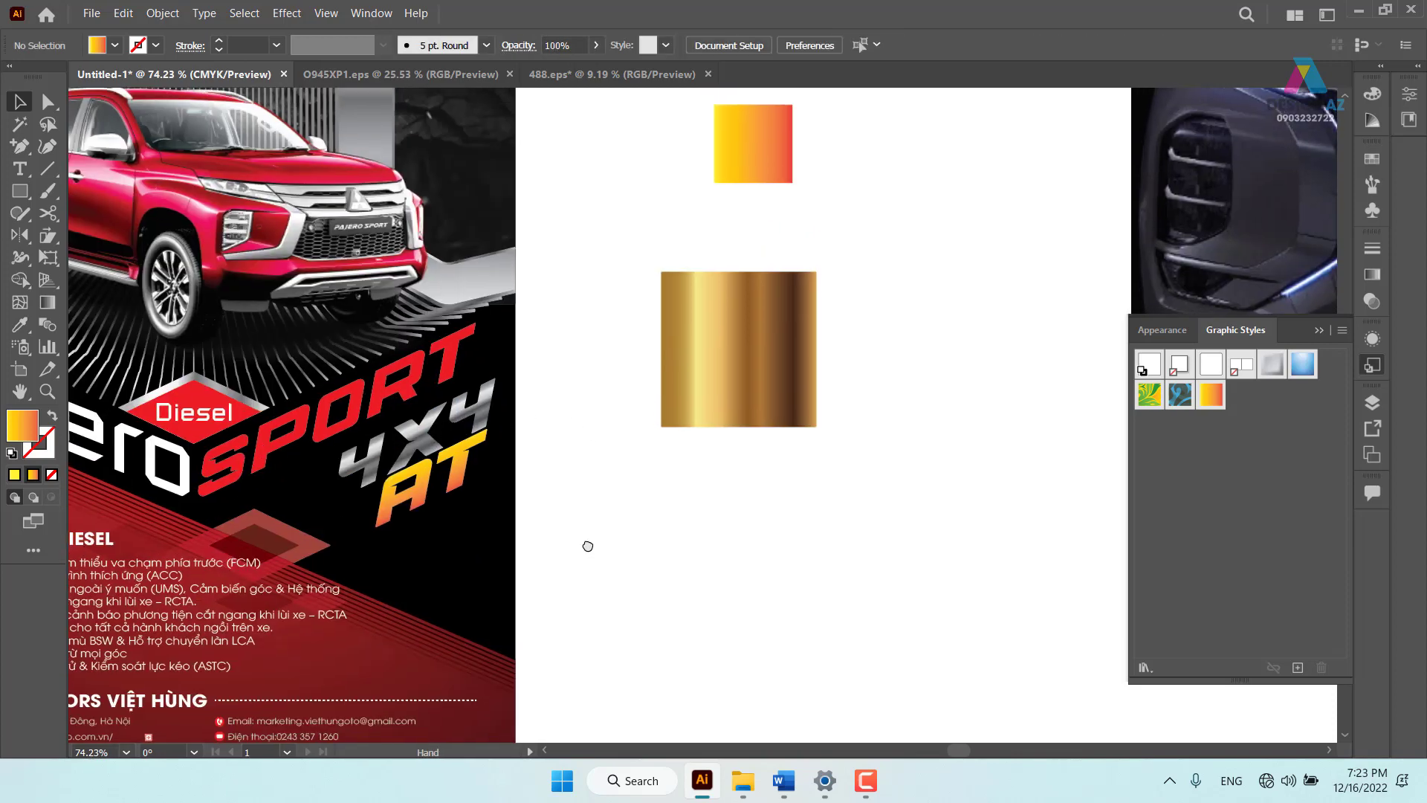
key(ctrl+equal)
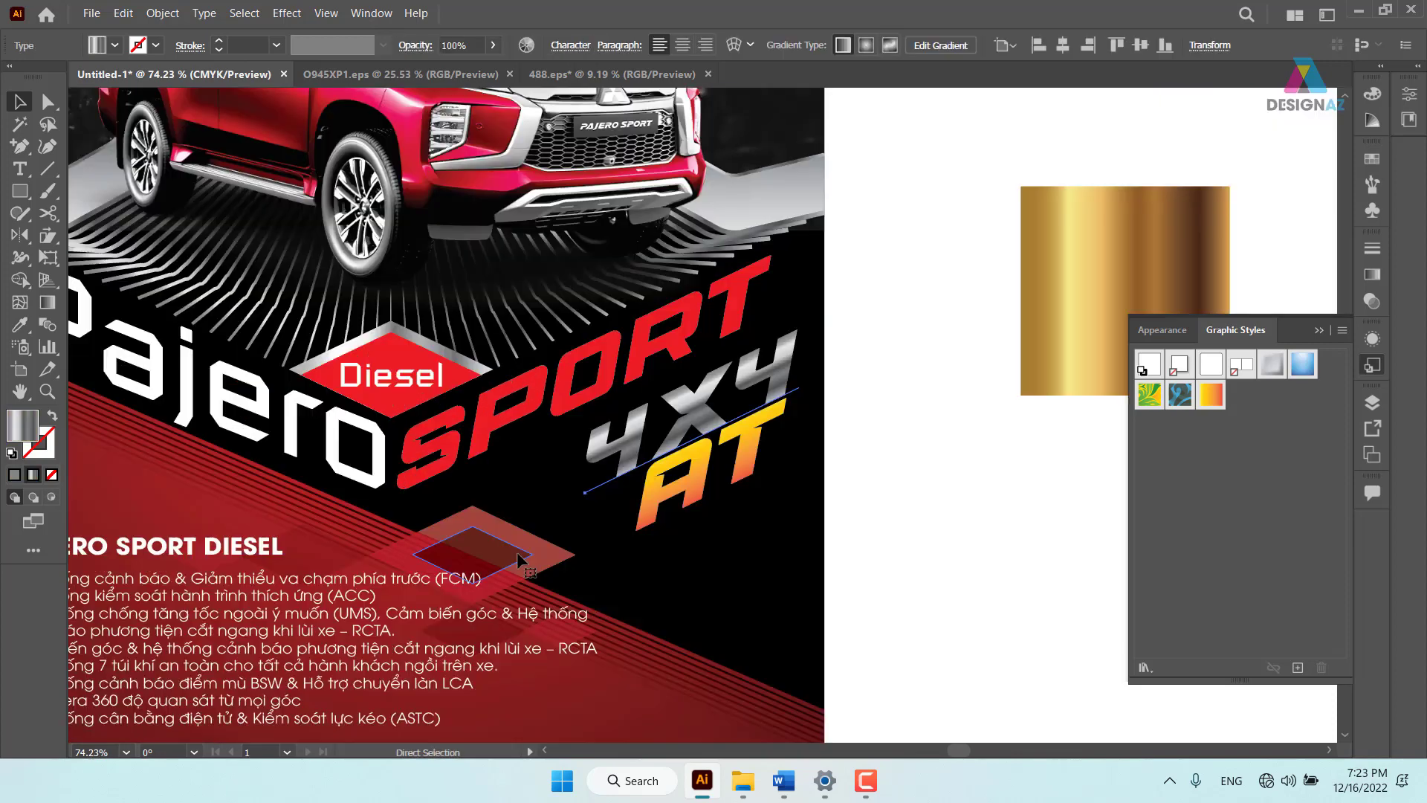
key(ctrl+equal)
scroll(505, 582, right, 1)
scroll(669, 483, right, 3)
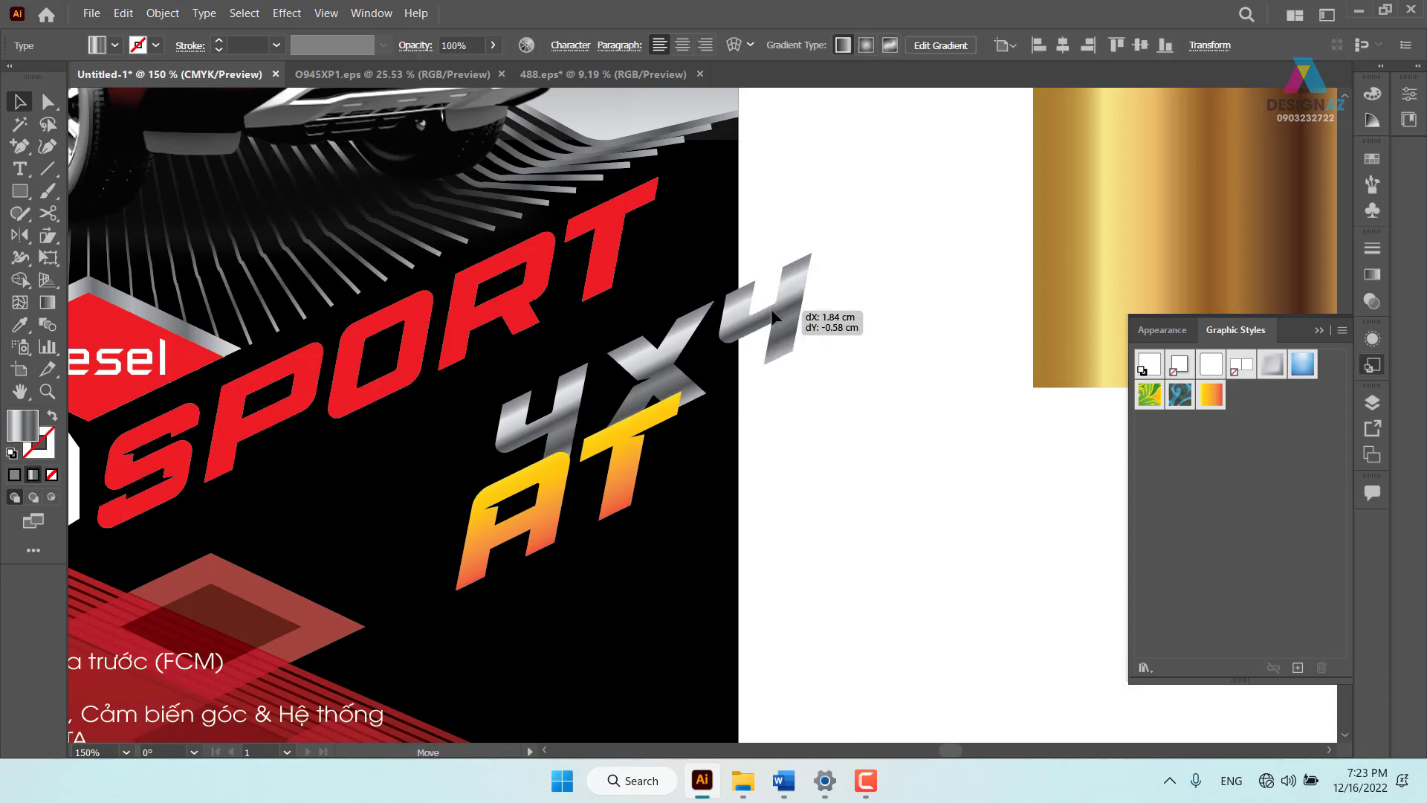
key(a)
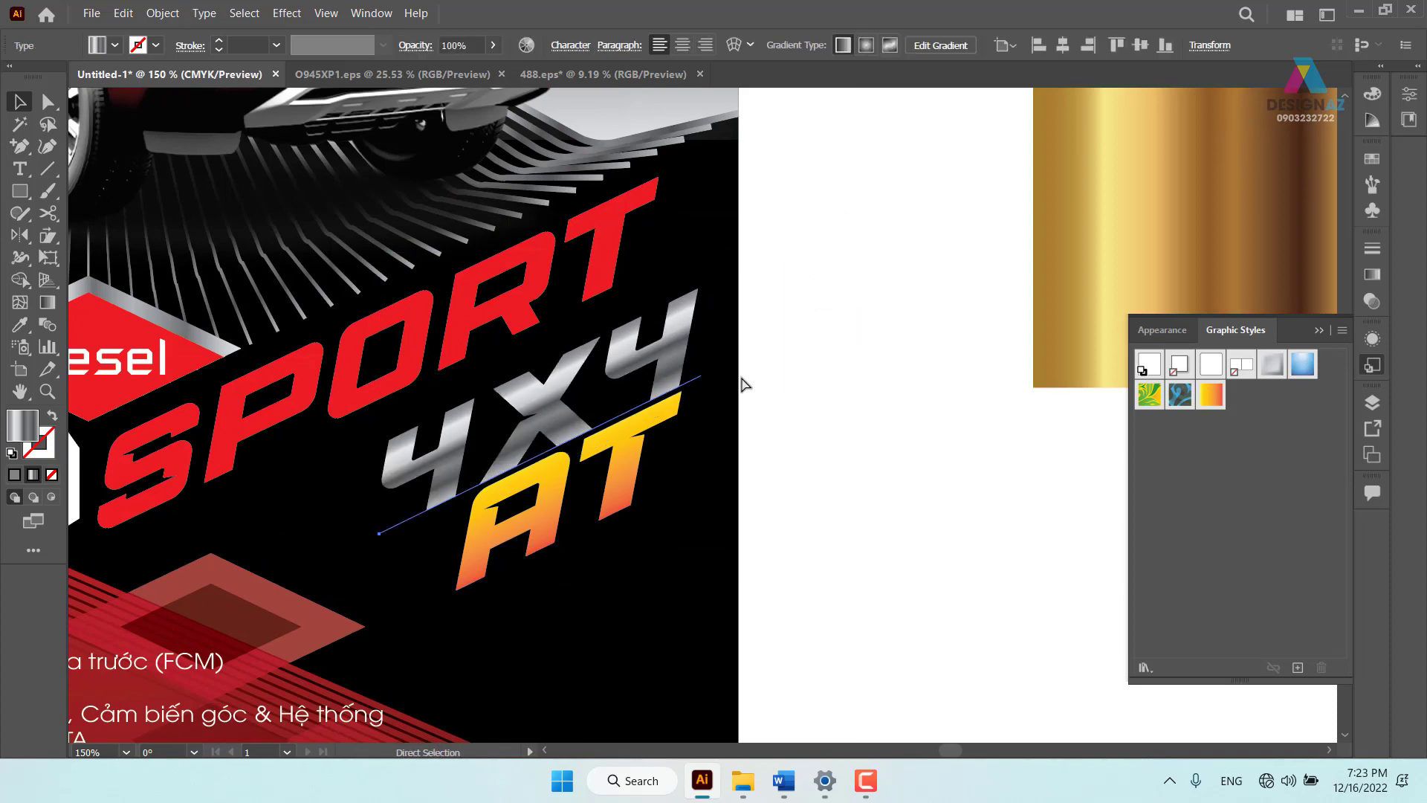
drag(690, 337, 855, 285)
key(ctrl+z)
key(v)
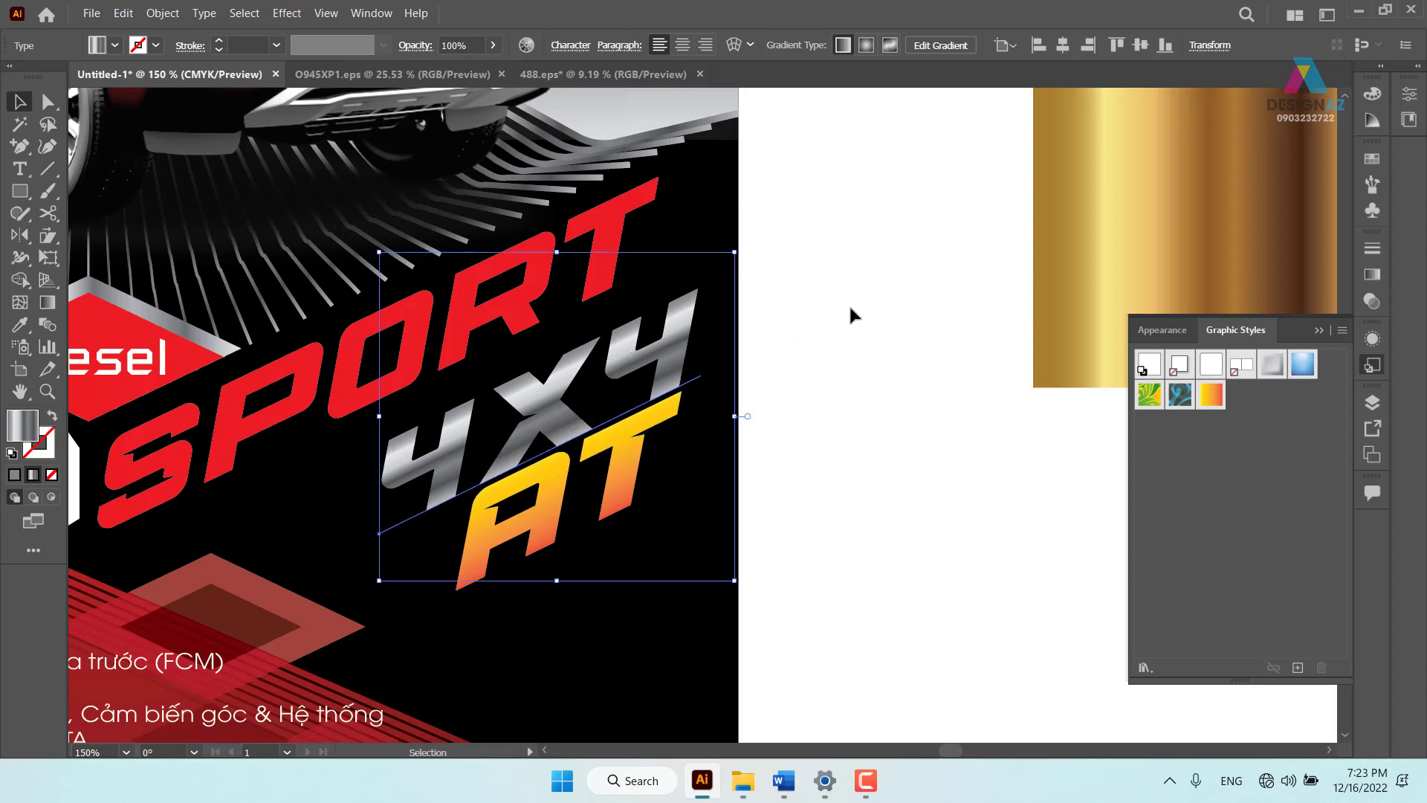
Convert the AT lettering to outlines with Create Outlines
click(866, 368)
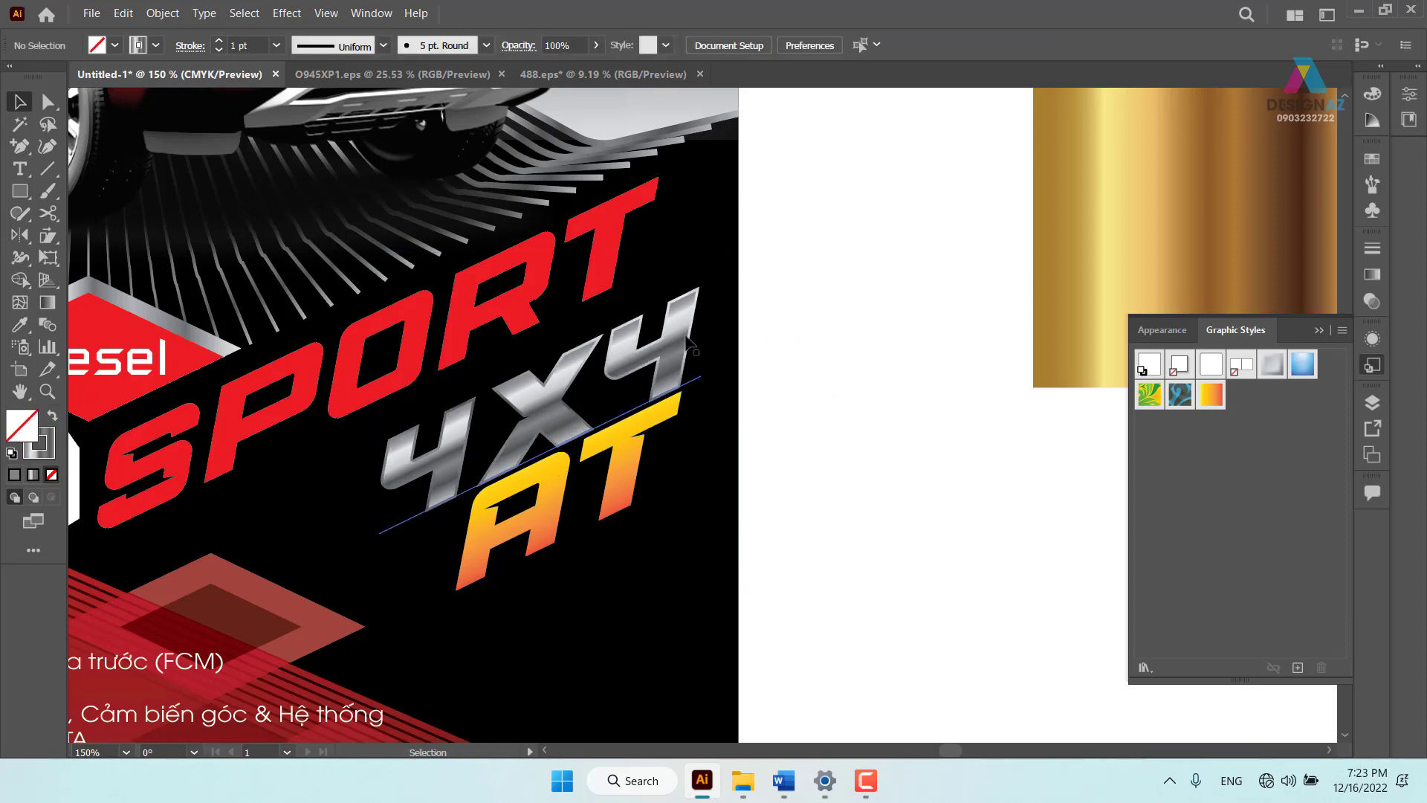
drag(692, 343, 765, 284)
key(ctrl+z)
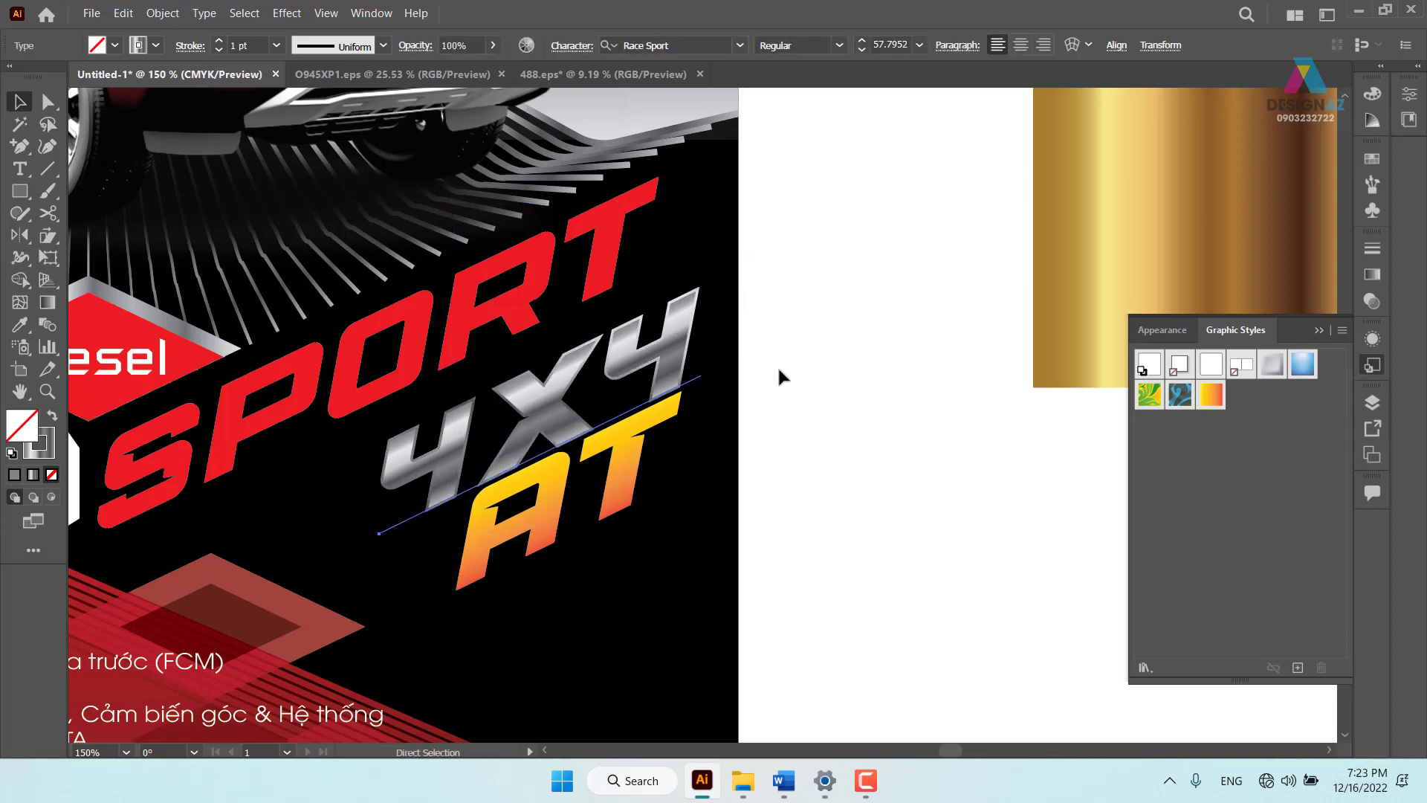
click(606, 457)
key(ctrl+shift+o)
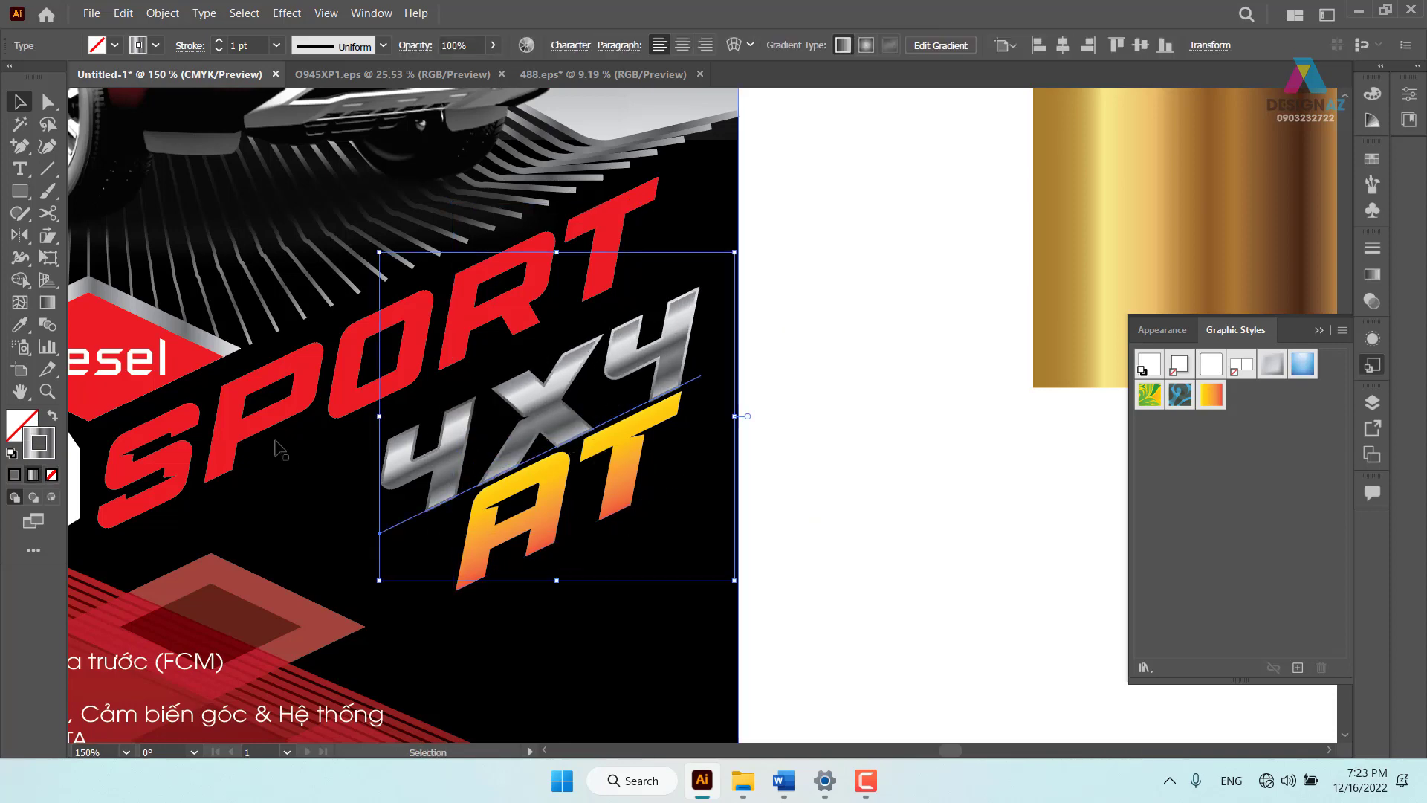
click(1371, 274)
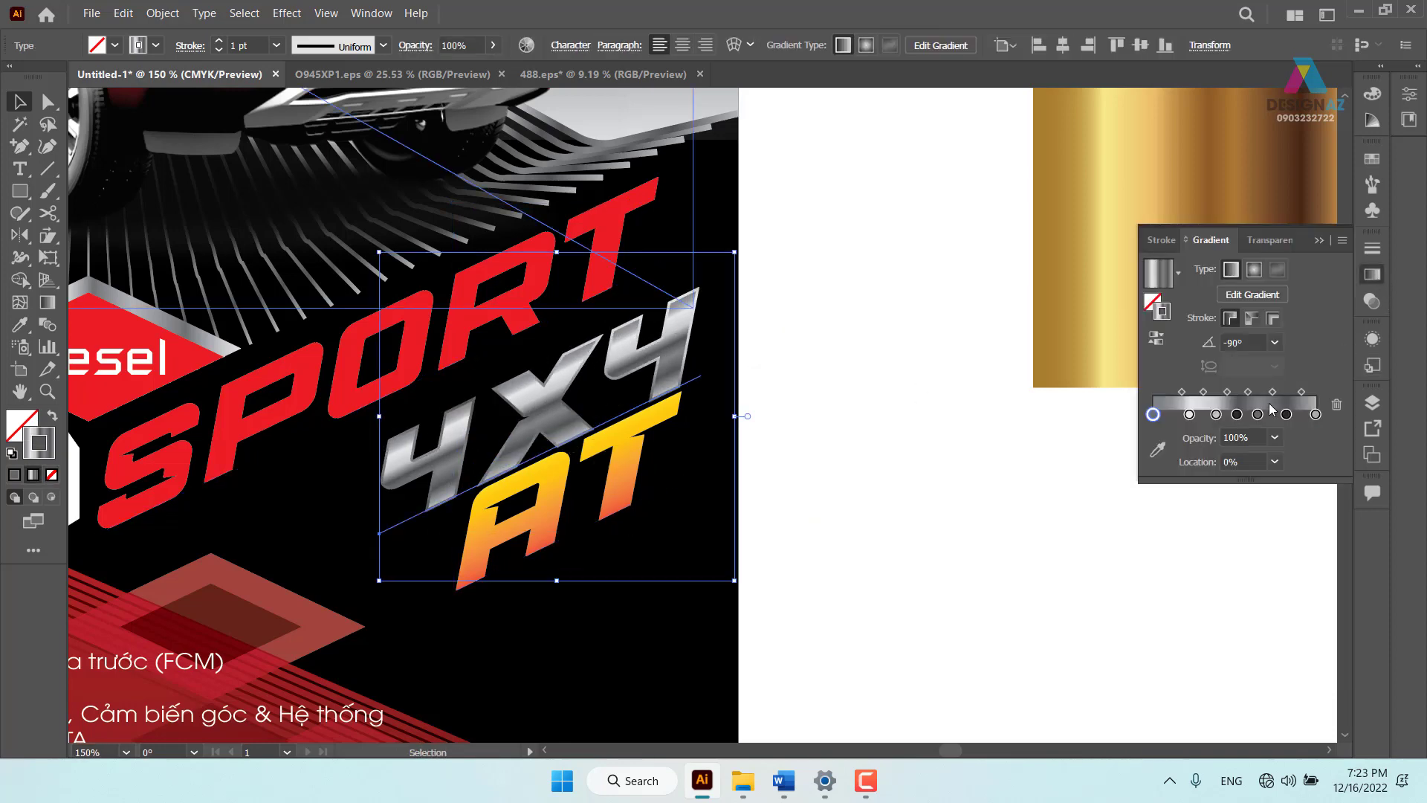
click(1260, 341)
text(-95)
key(Return)
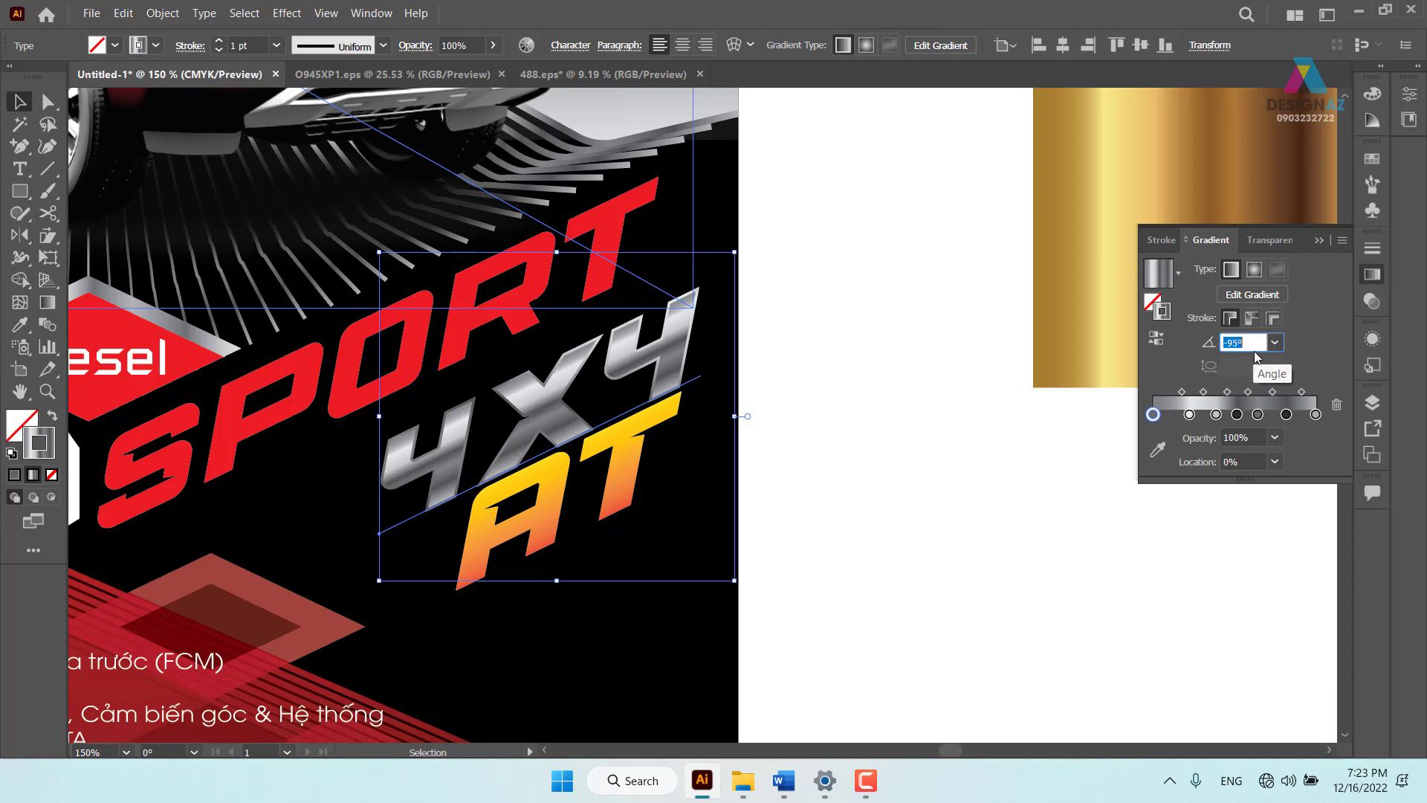
key(Up)
key(Up)
key(Up)
key(Up)
key(Up)
key(Up)
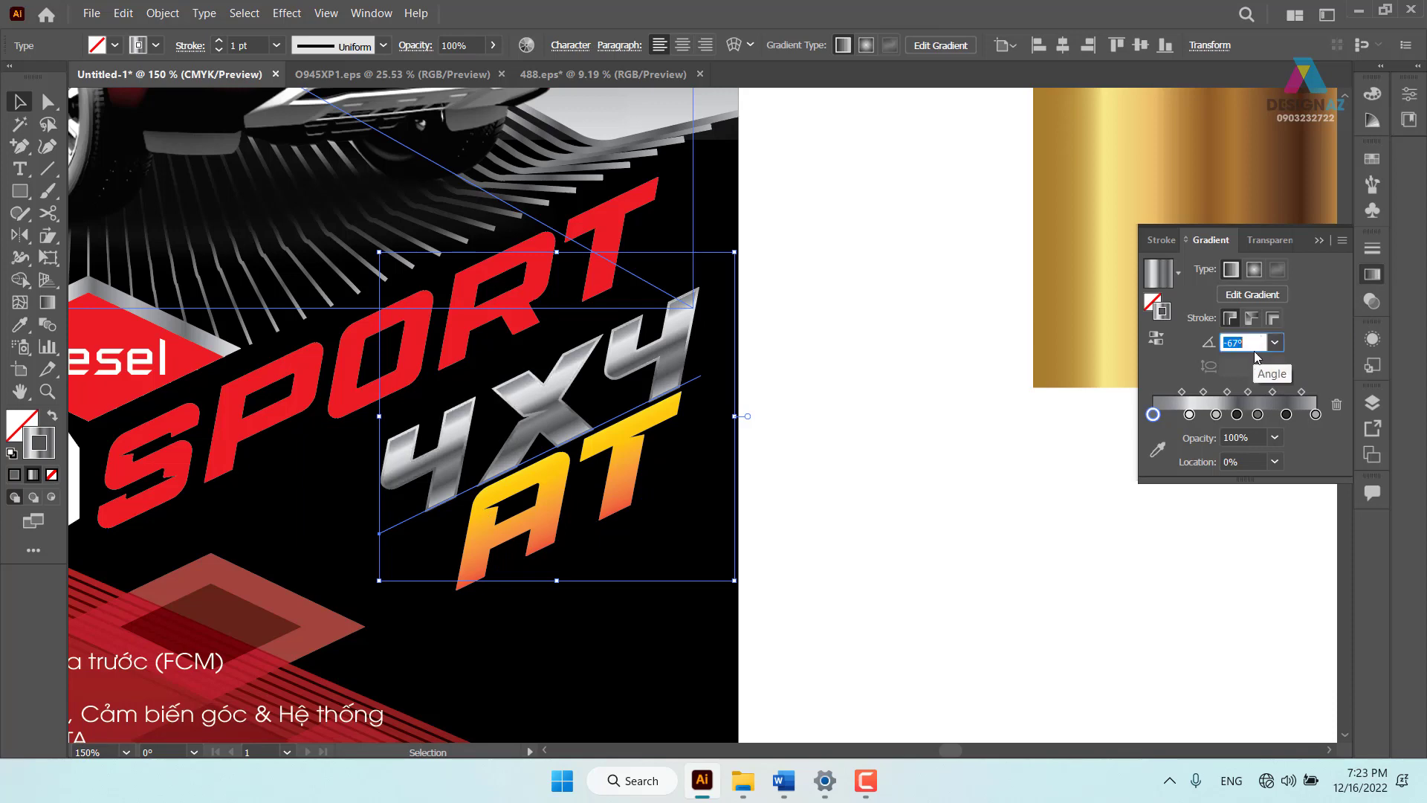
key(Up)
key(Up)
key(Up)
key(Up)
key(Up)
key(Up)
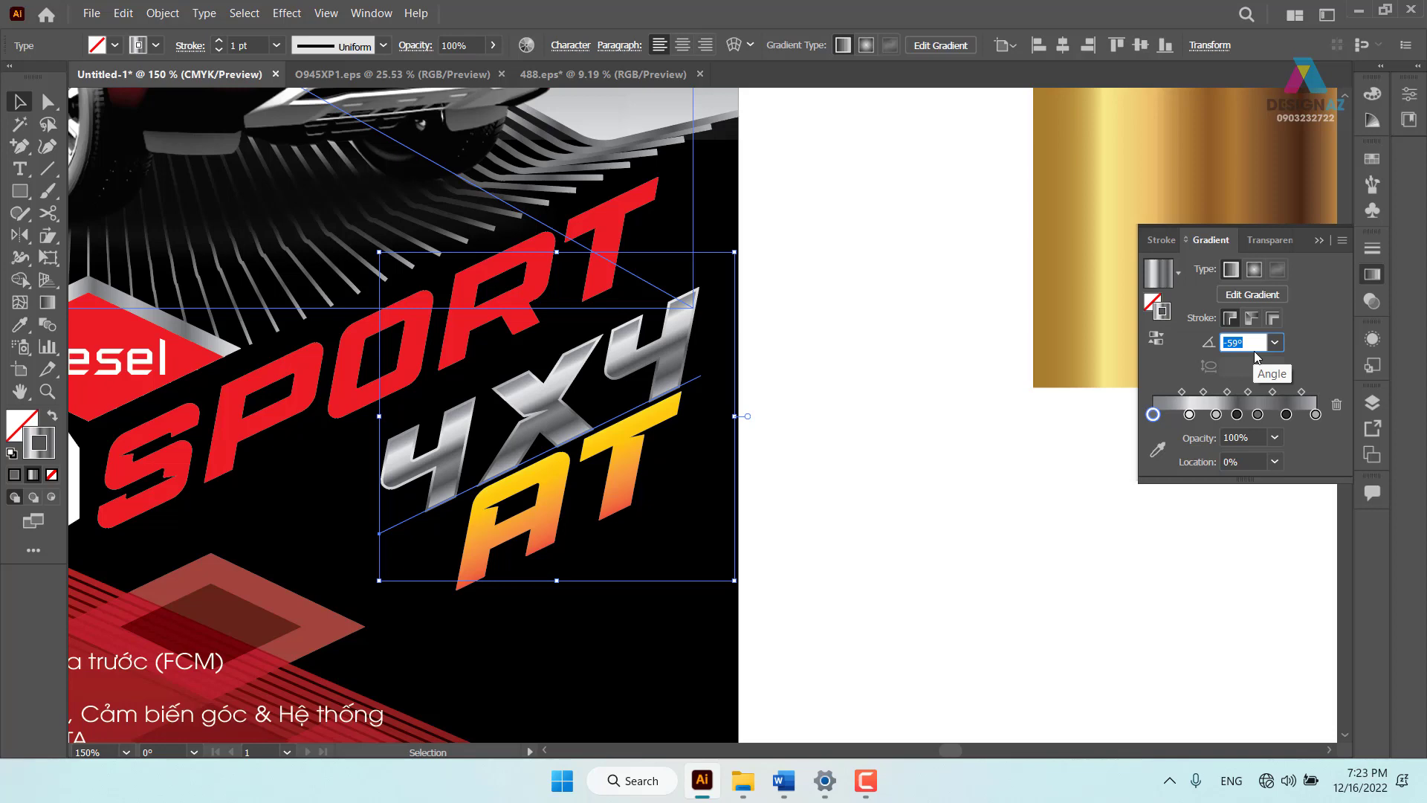
click(877, 572)
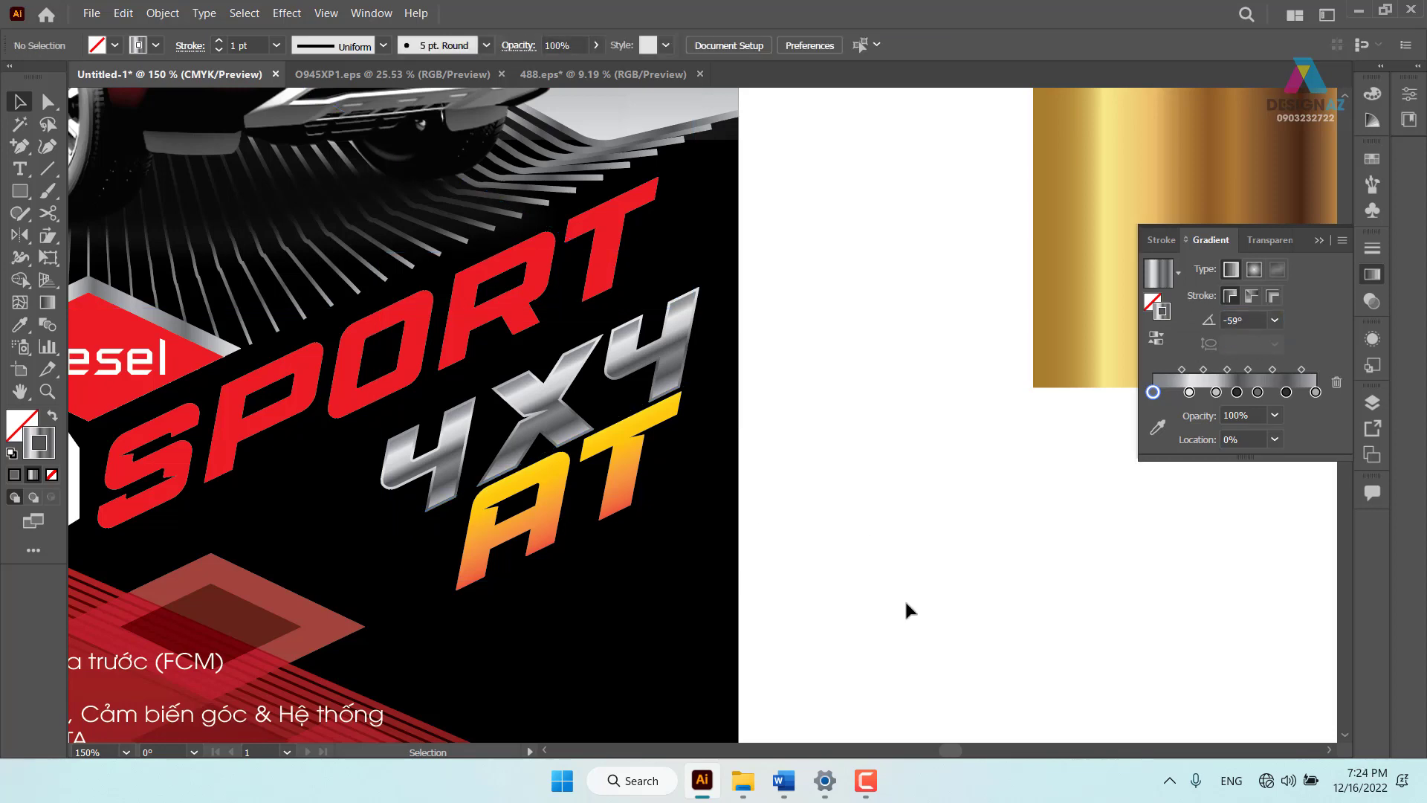
click(558, 360)
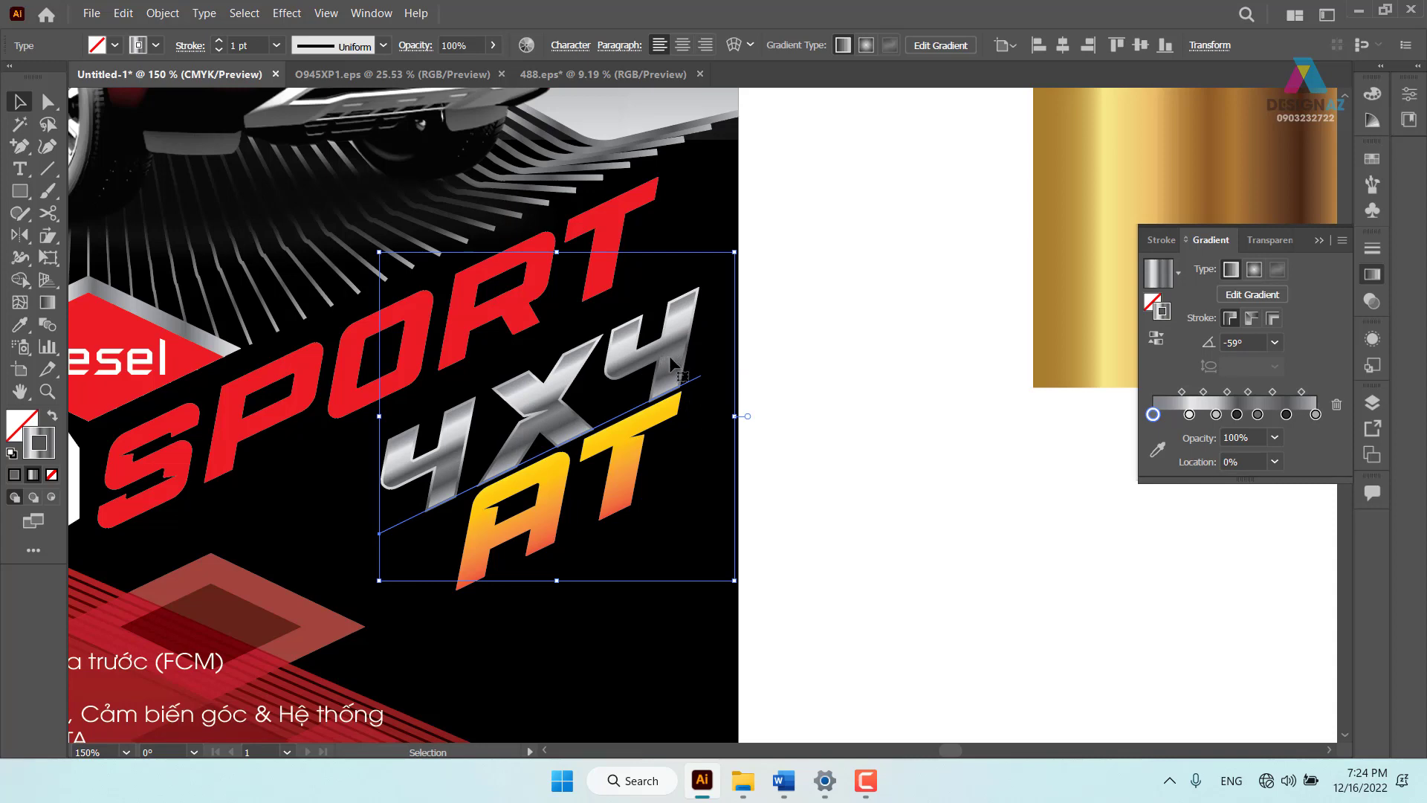
mouse_move(671, 349)
mouse_down()
mouse_move(792, 269)
mouse_move(677, 321)
mouse_up()
key(ctrl+shift+a)
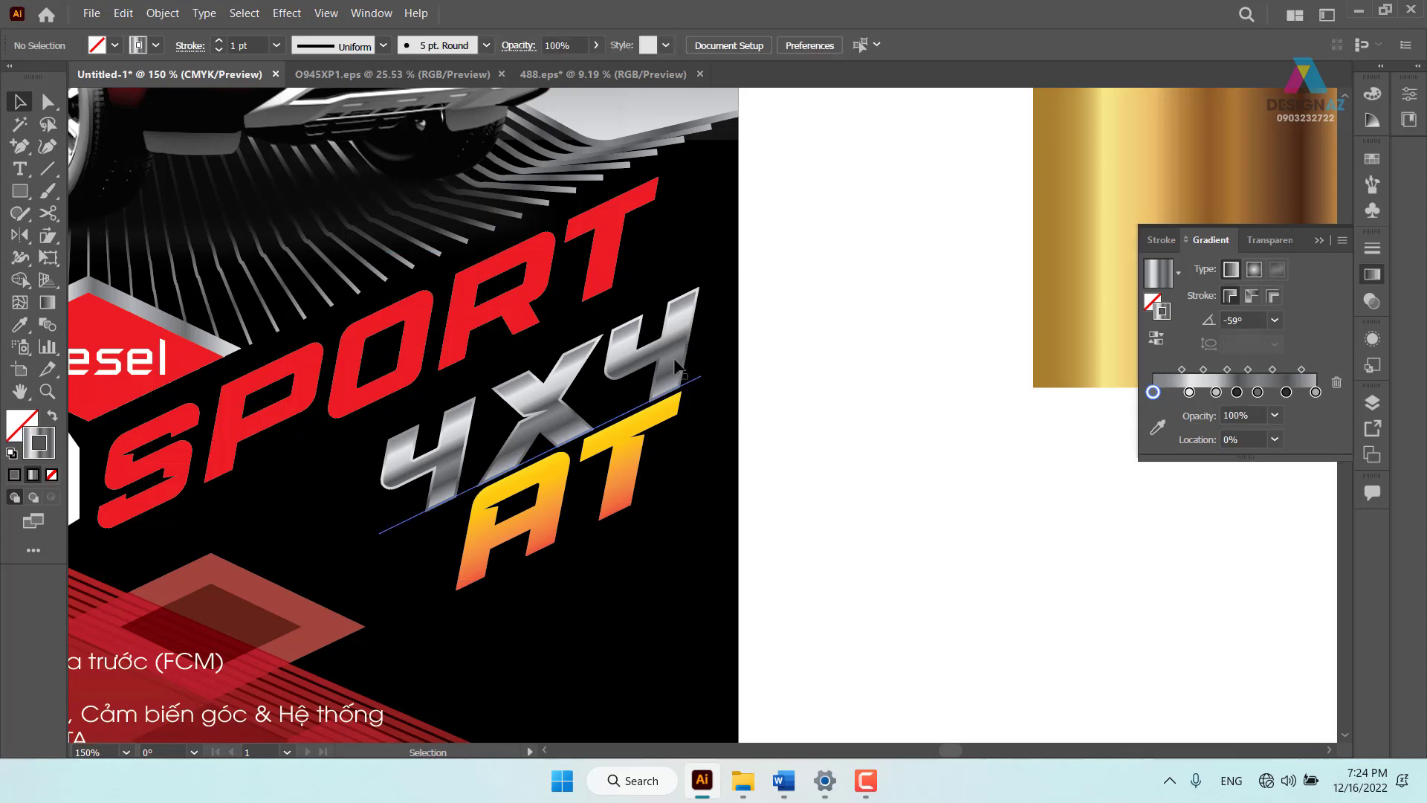
Give the 4X4 lettering group the Screen blend mode in Transparency
drag(673, 369, 719, 284)
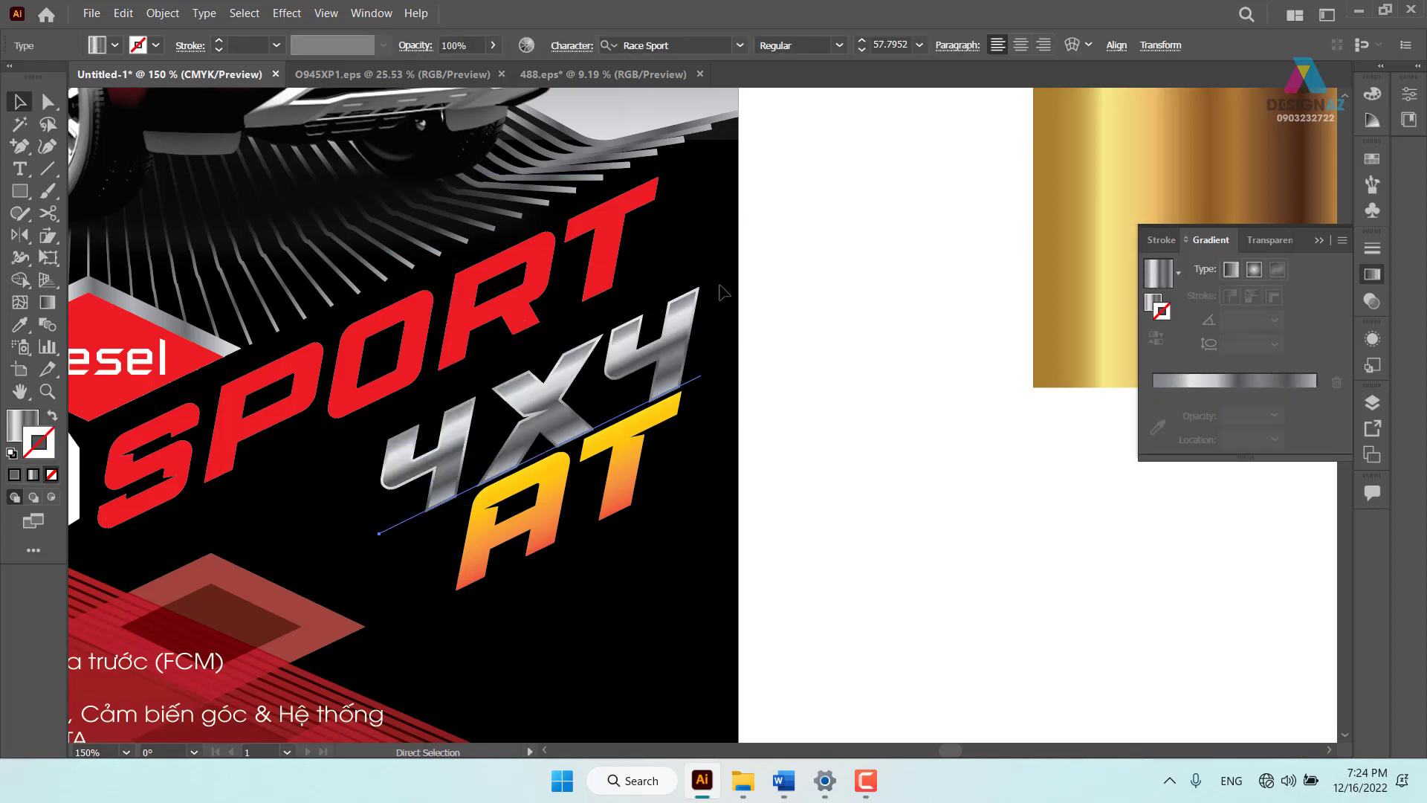
key(a)
key(v)
drag(702, 346, 865, 282)
key(ctrl+z)
click(1374, 302)
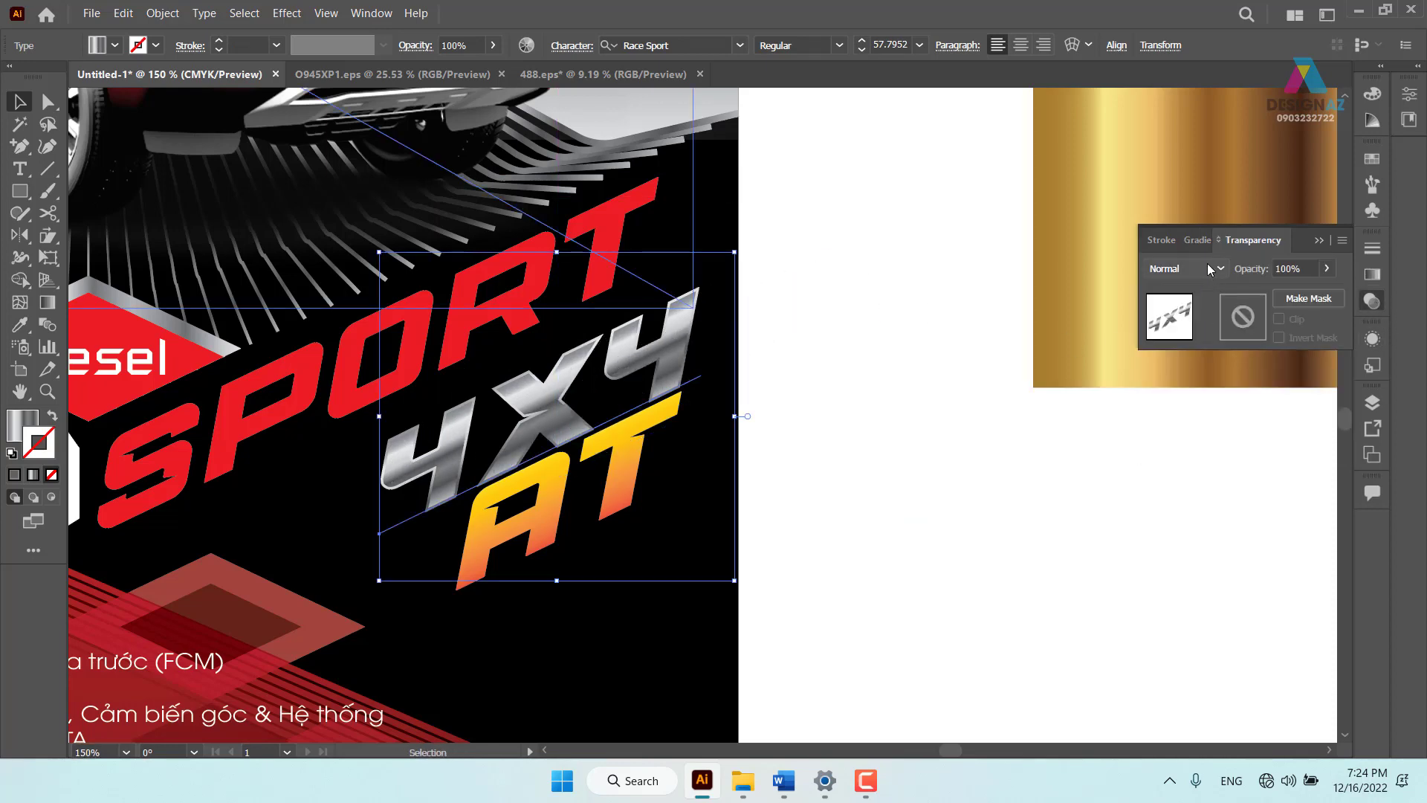
click(1185, 268)
click(1182, 400)
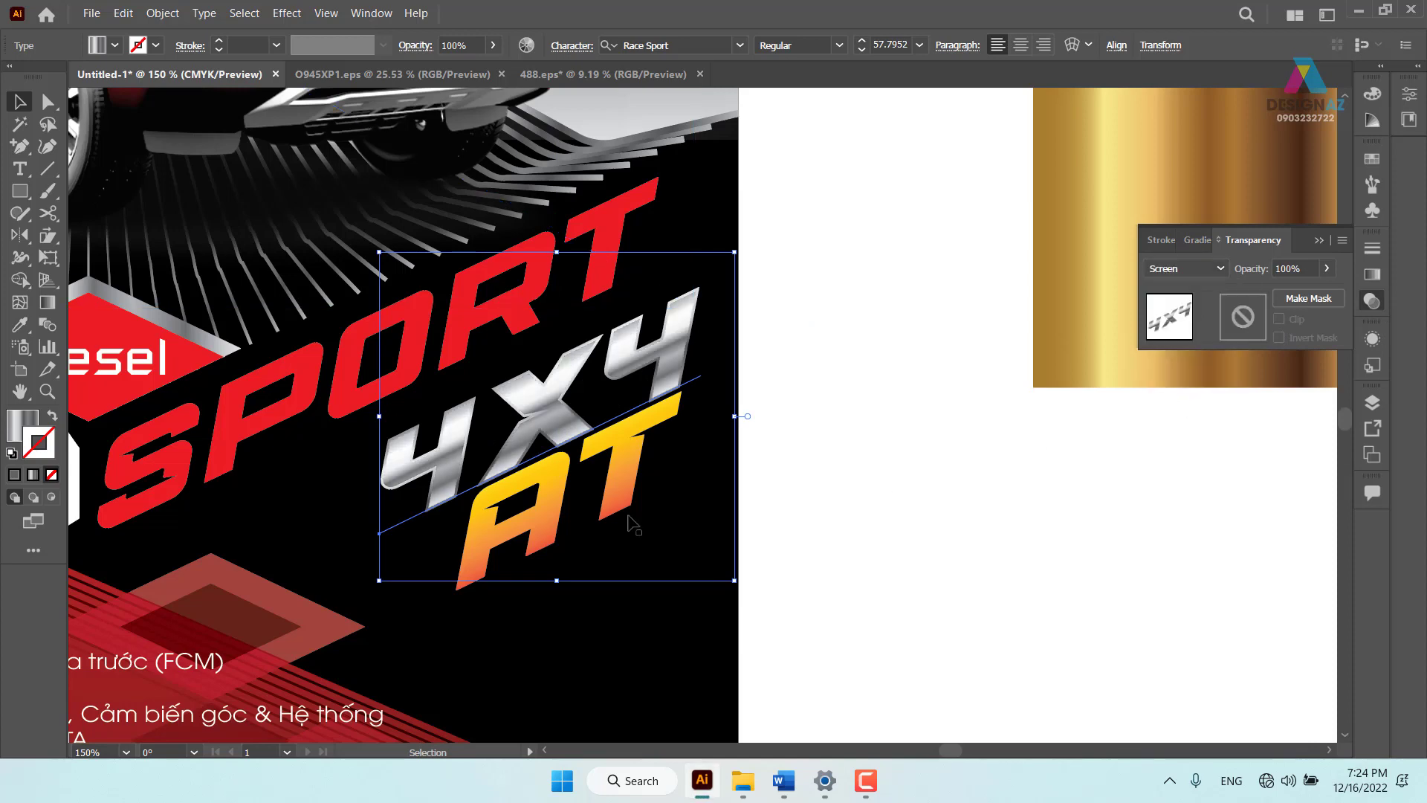
Try selecting the 4X4 AT lettering with Direct Selection and nudging it left
click(814, 416)
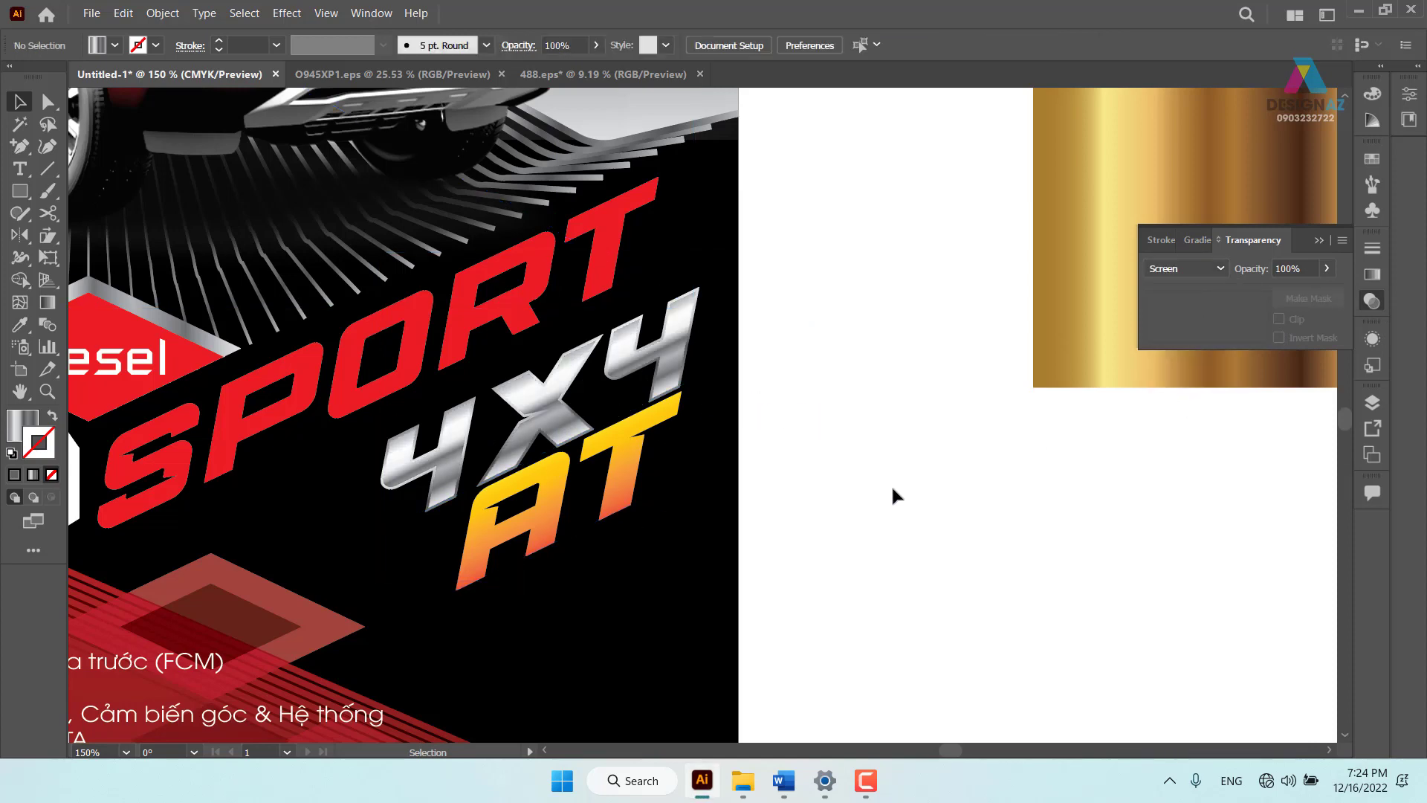
key(a)
drag(802, 328, 632, 512)
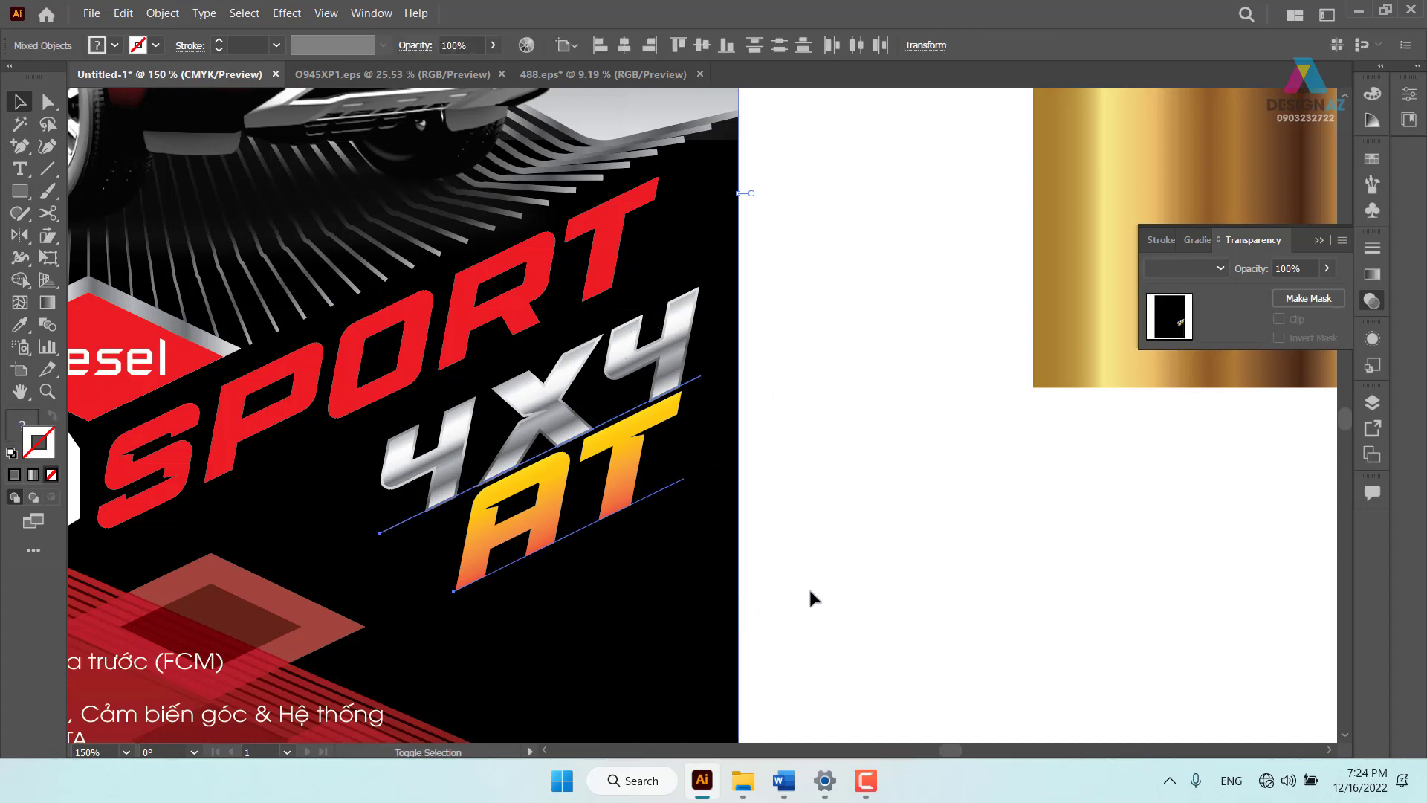
drag(743, 641, 682, 669)
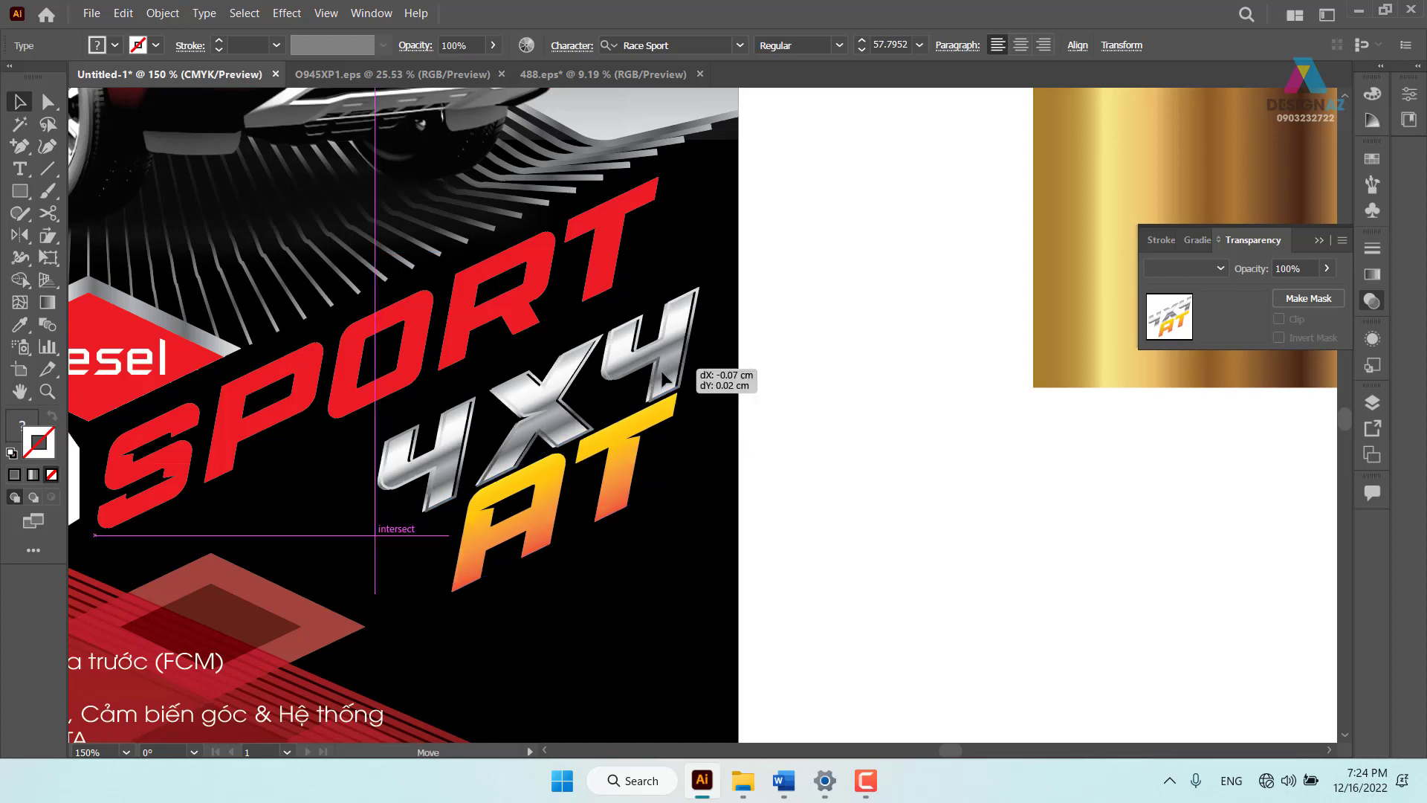
drag(663, 378, 635, 383)
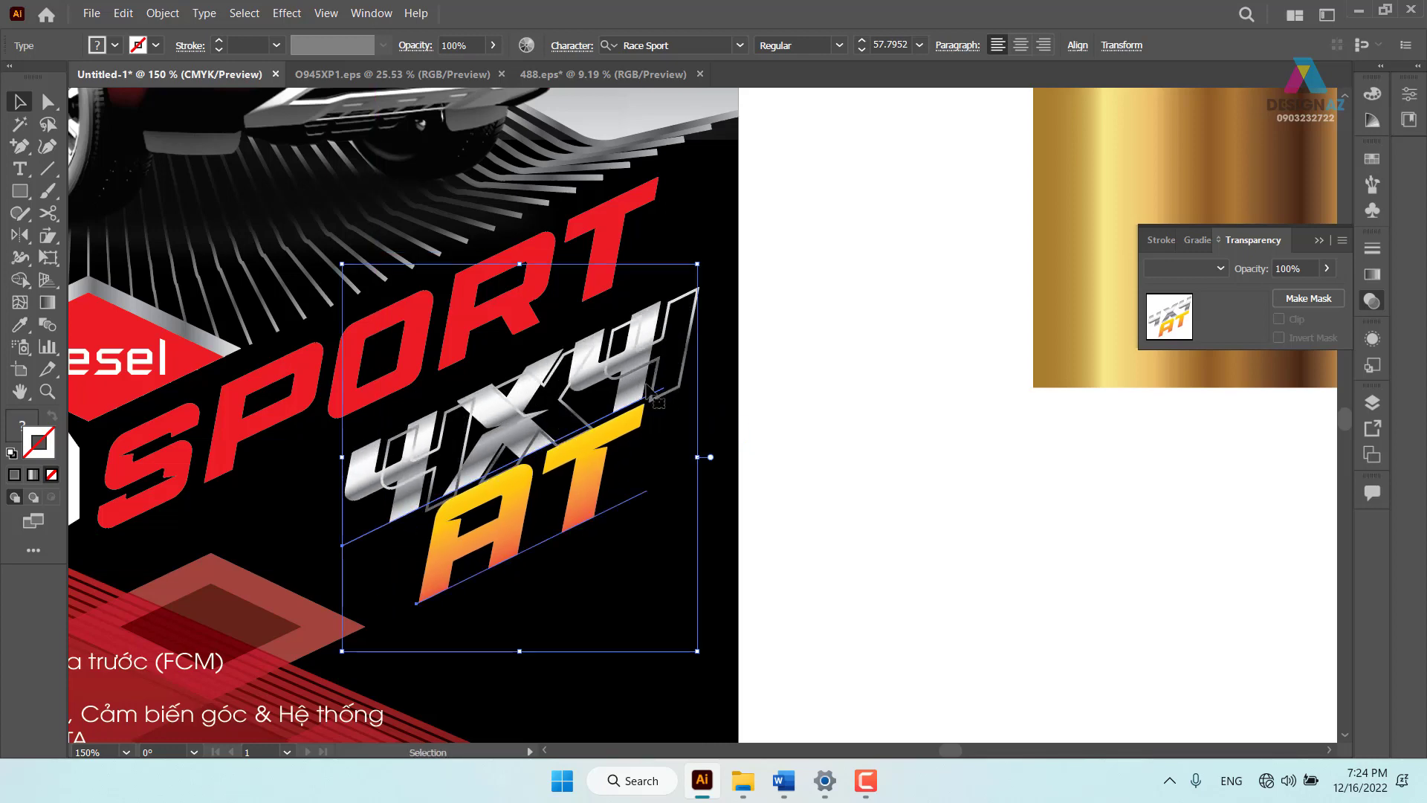
Unlock all objects and move the 4X4 and AT lettering about 0.83 cm left under SPORT
click(162, 14)
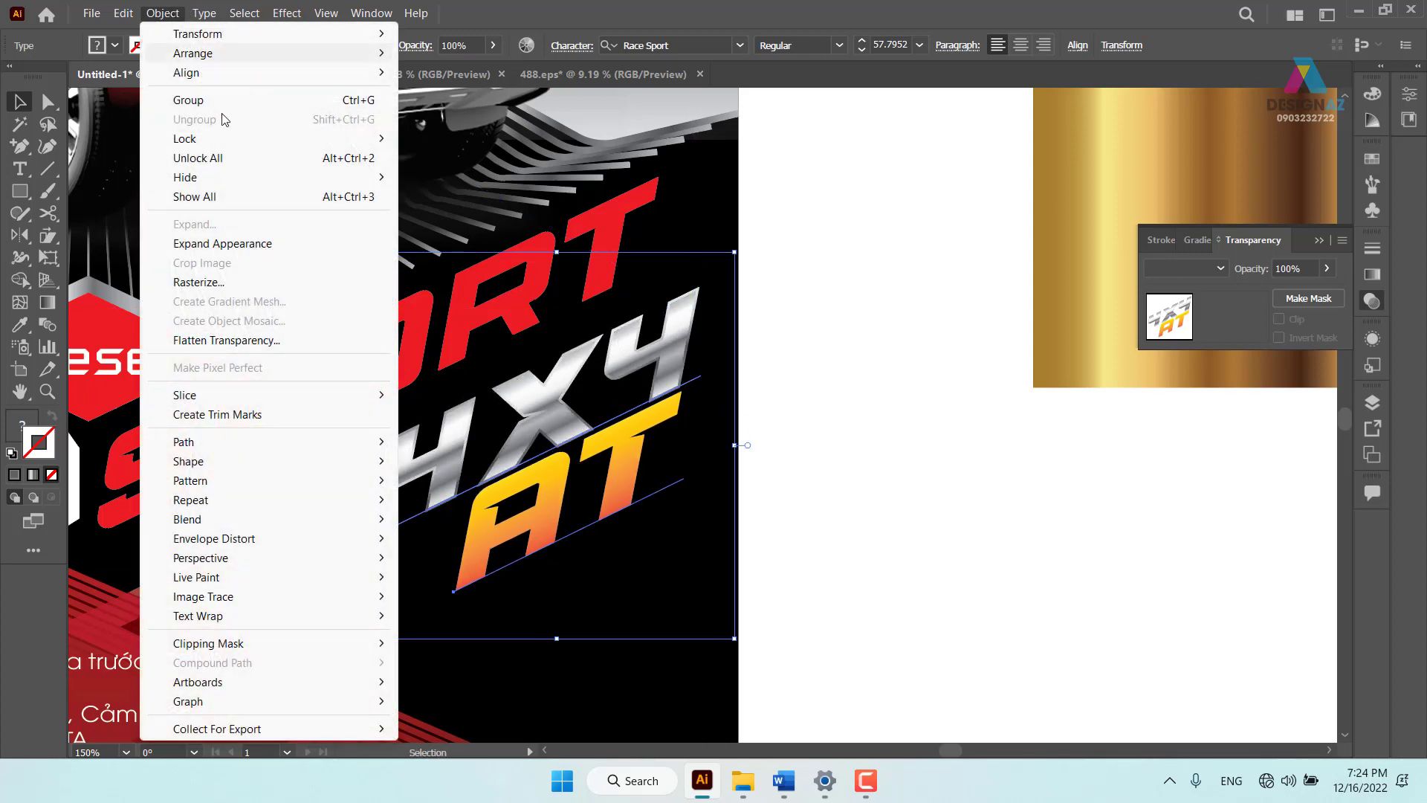
click(268, 158)
click(902, 523)
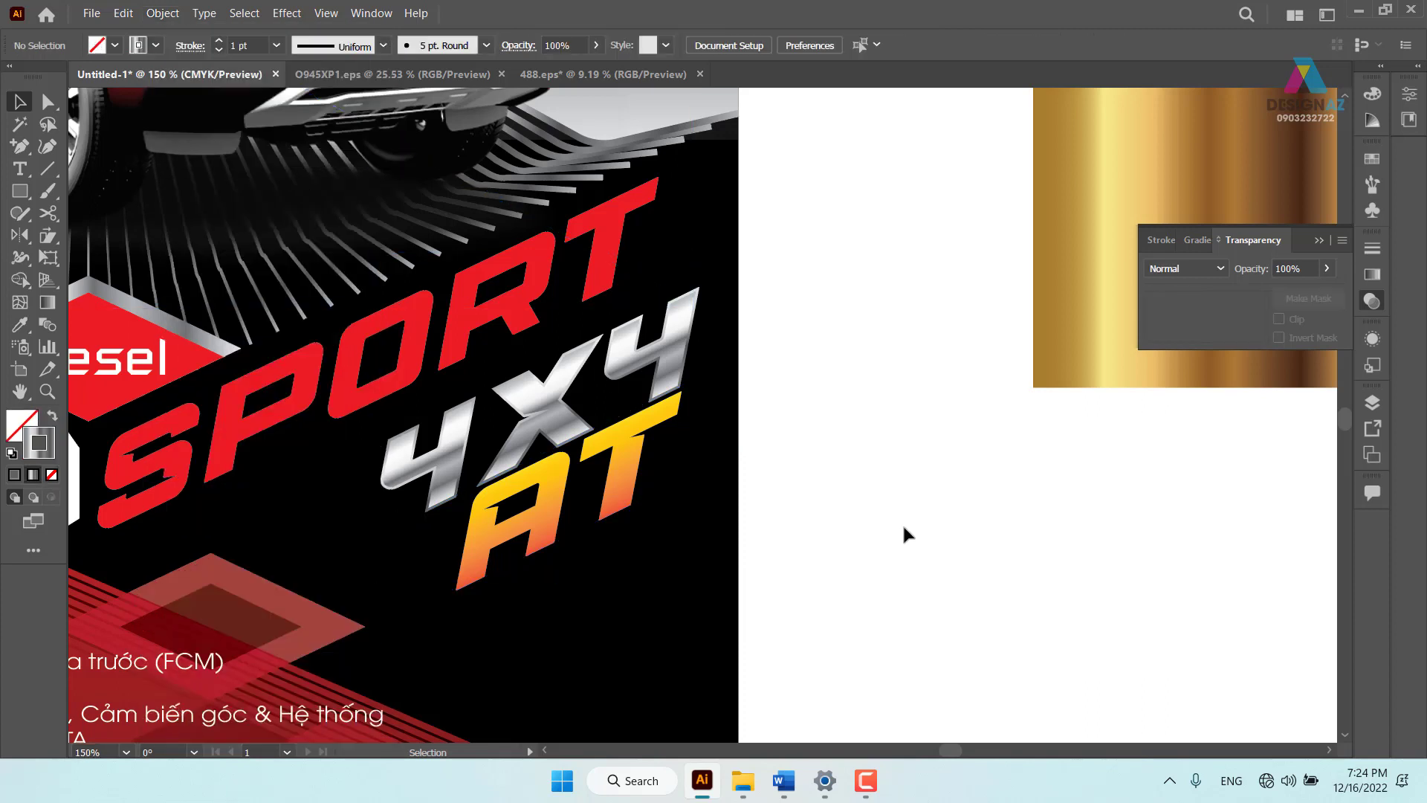
drag(812, 400, 557, 549)
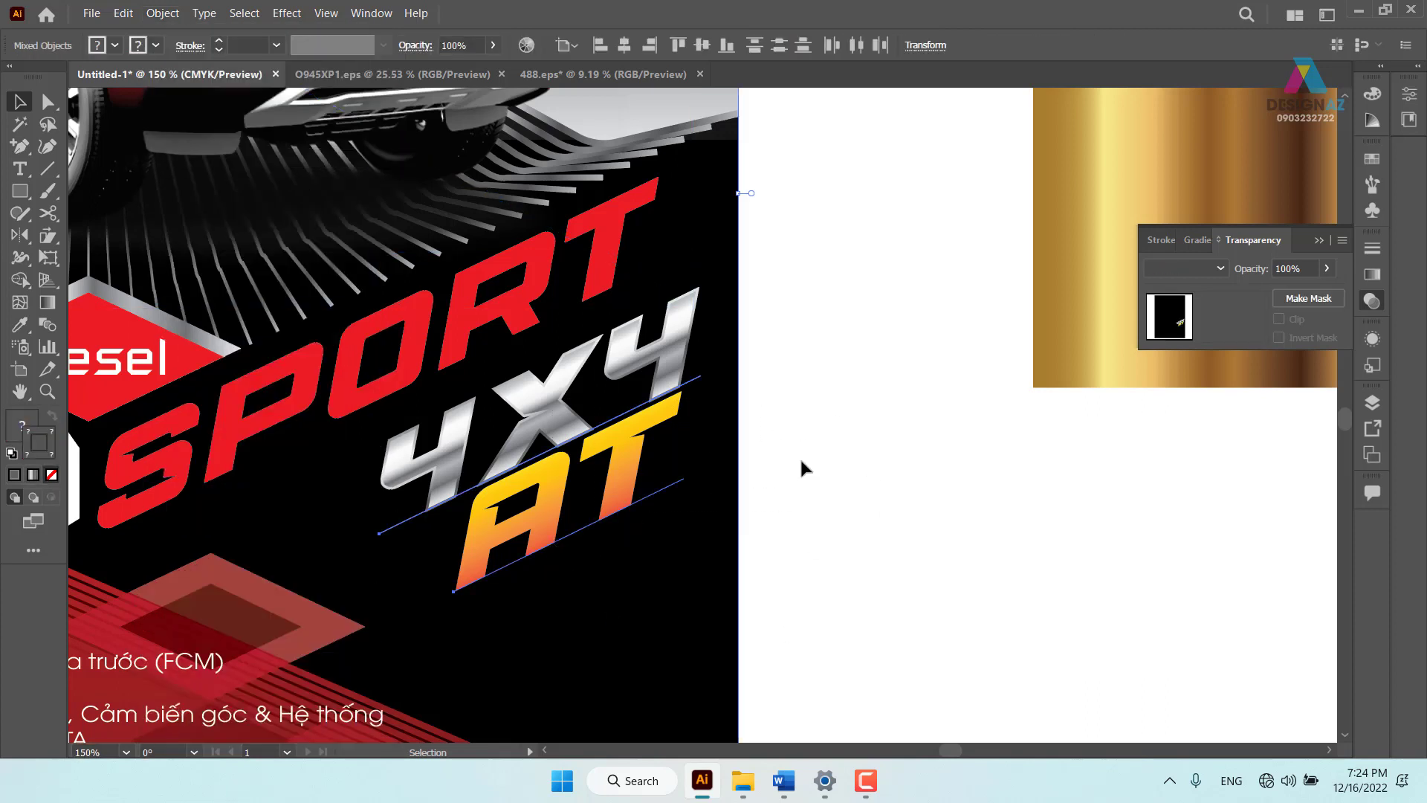
drag(768, 566, 668, 490)
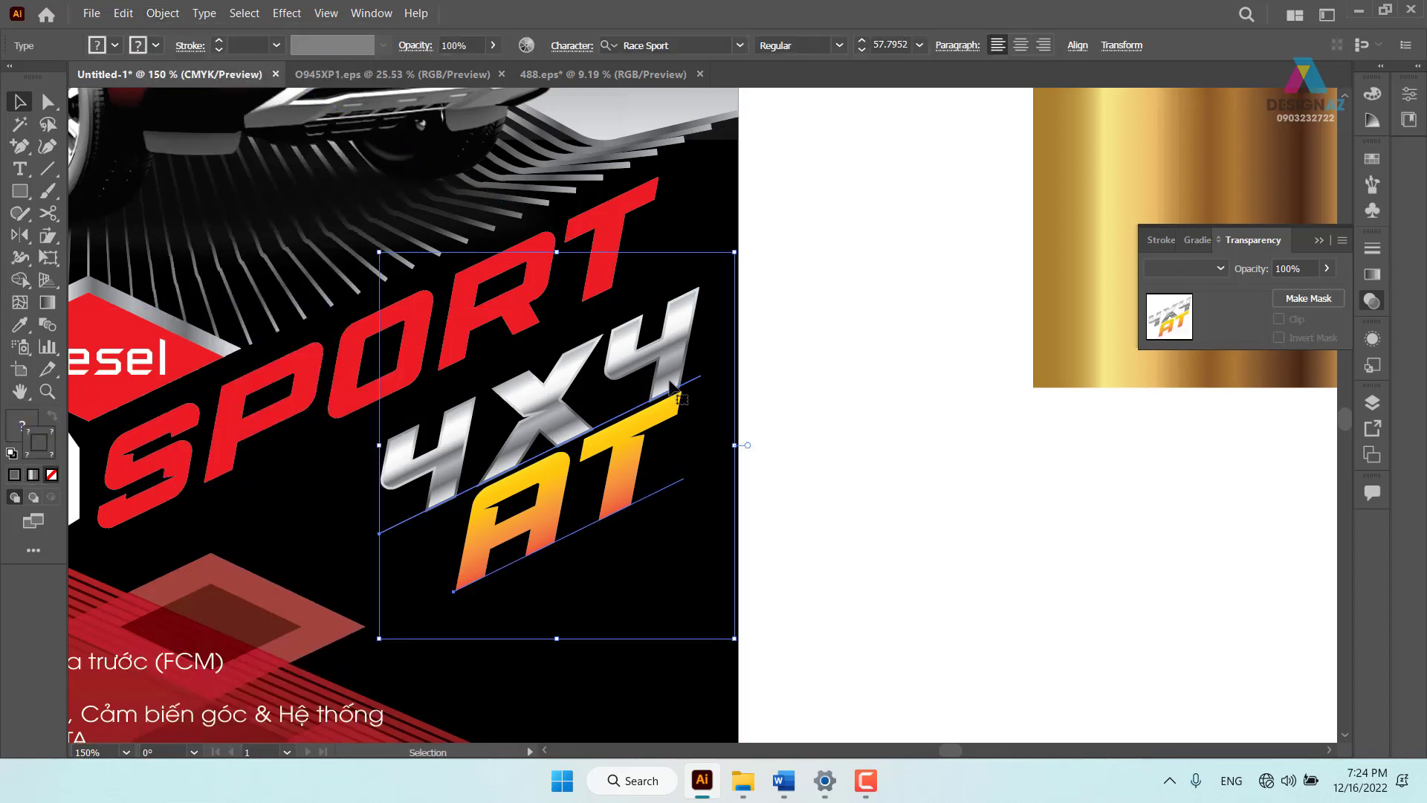
drag(669, 382, 618, 396)
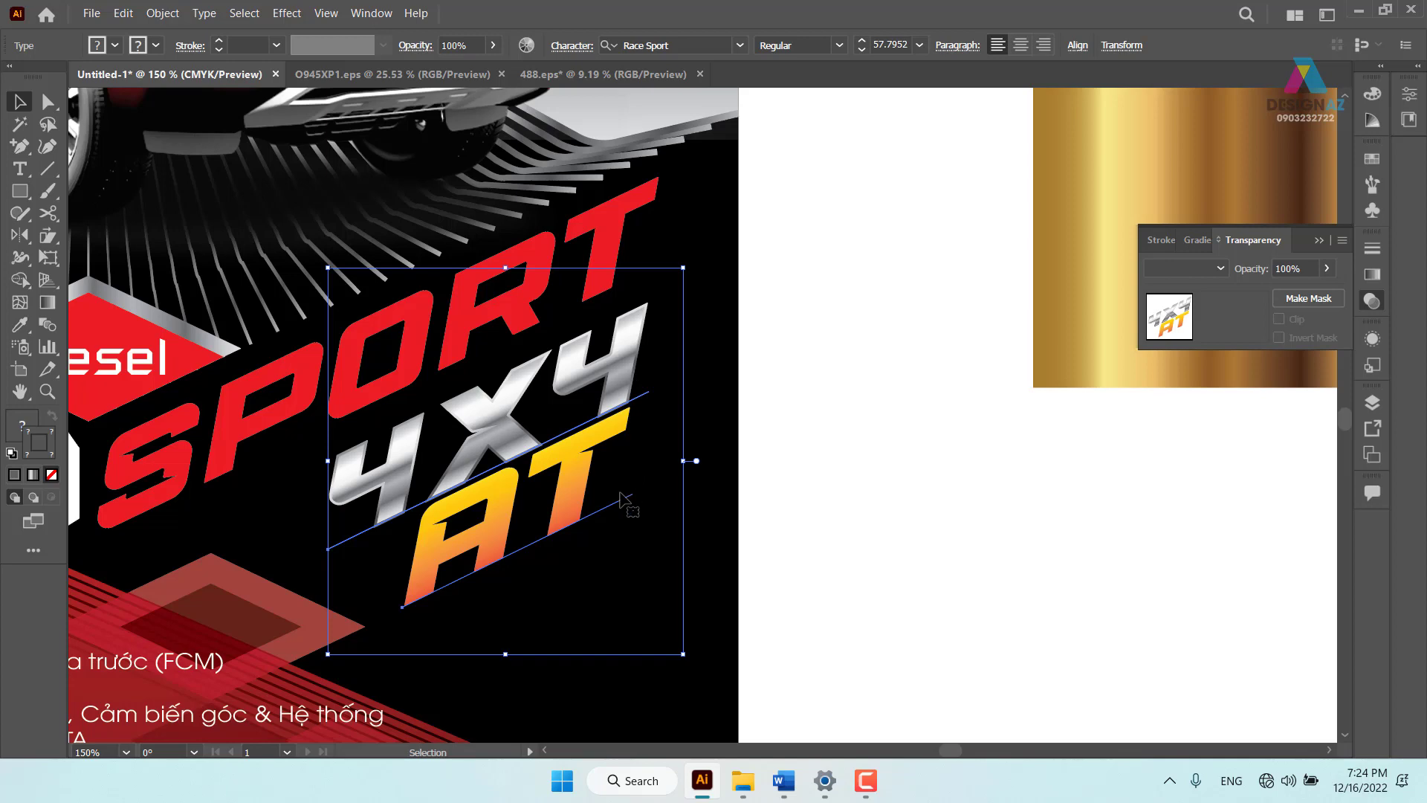
click(845, 435)
key(ctrl+minus)
key(ctrl+minus)
key(ctrl+minus)
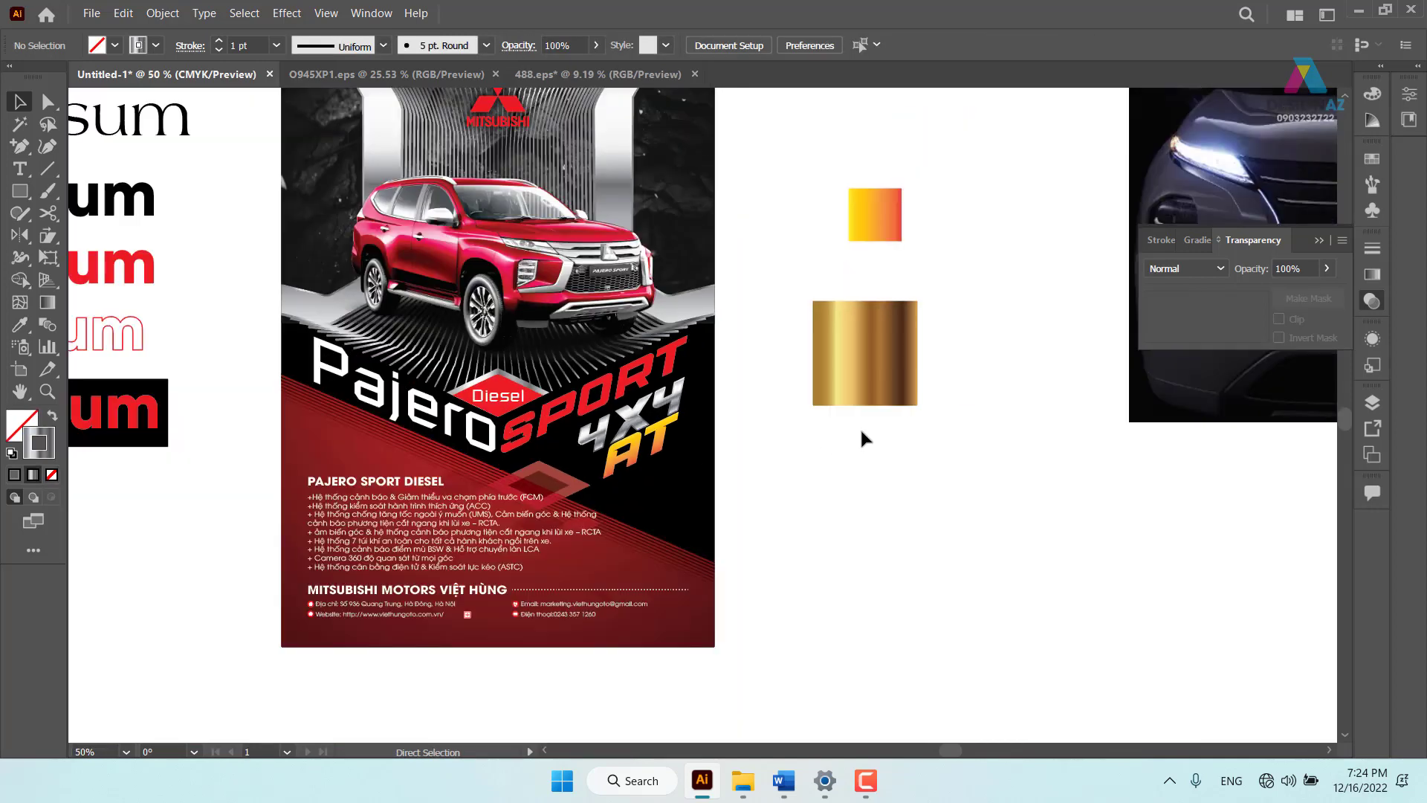
key(ctrl+minus)
key(z)
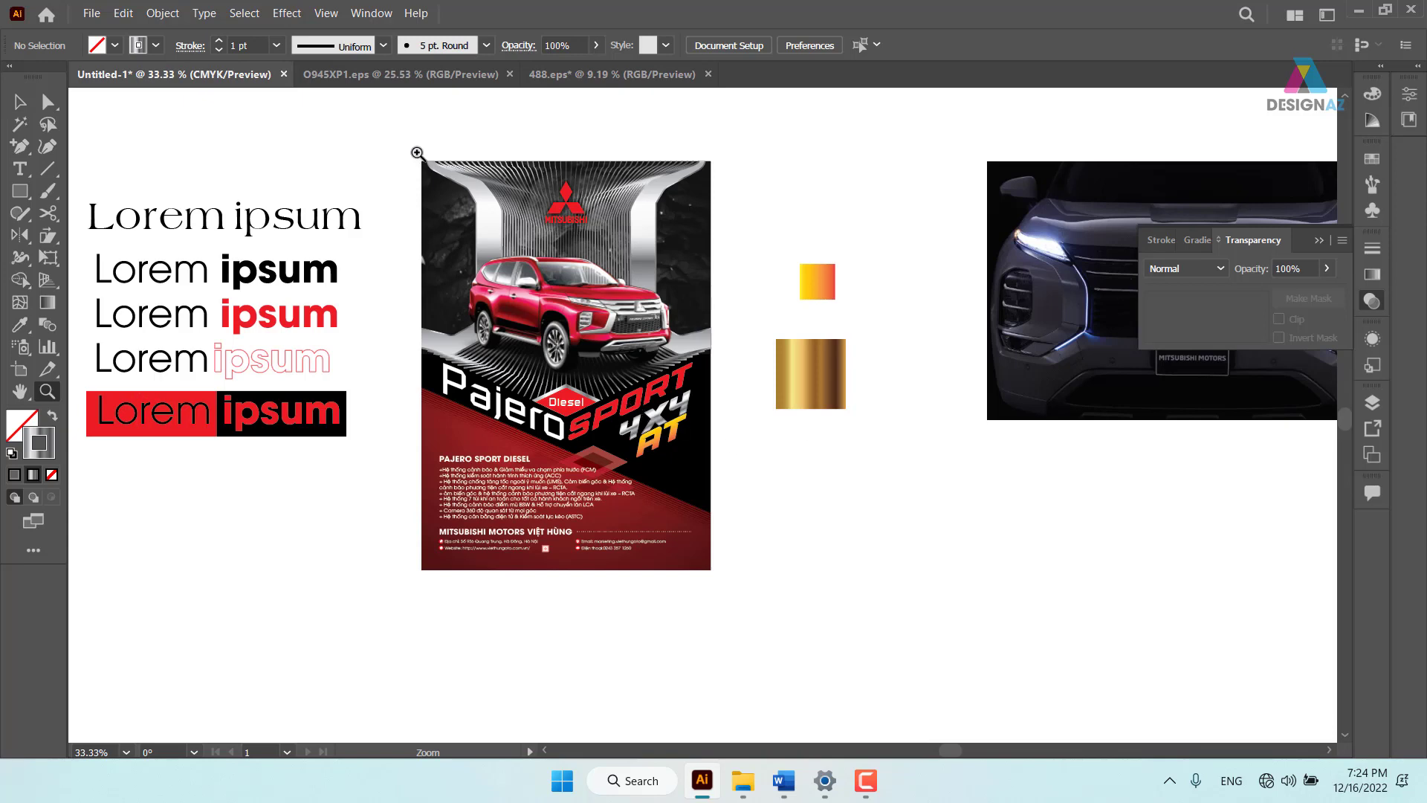
drag(528, 278, 577, 292)
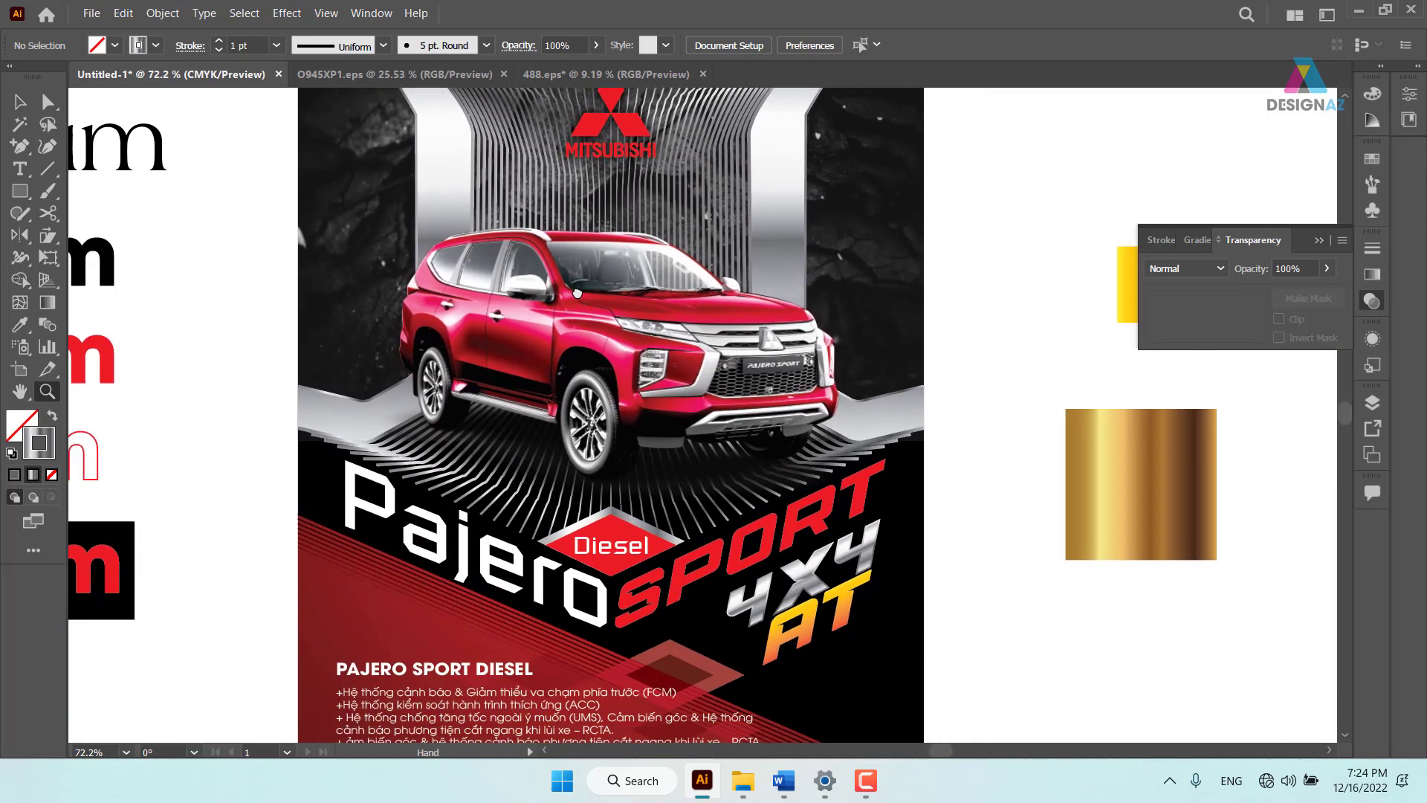
key(ctrl+minus)
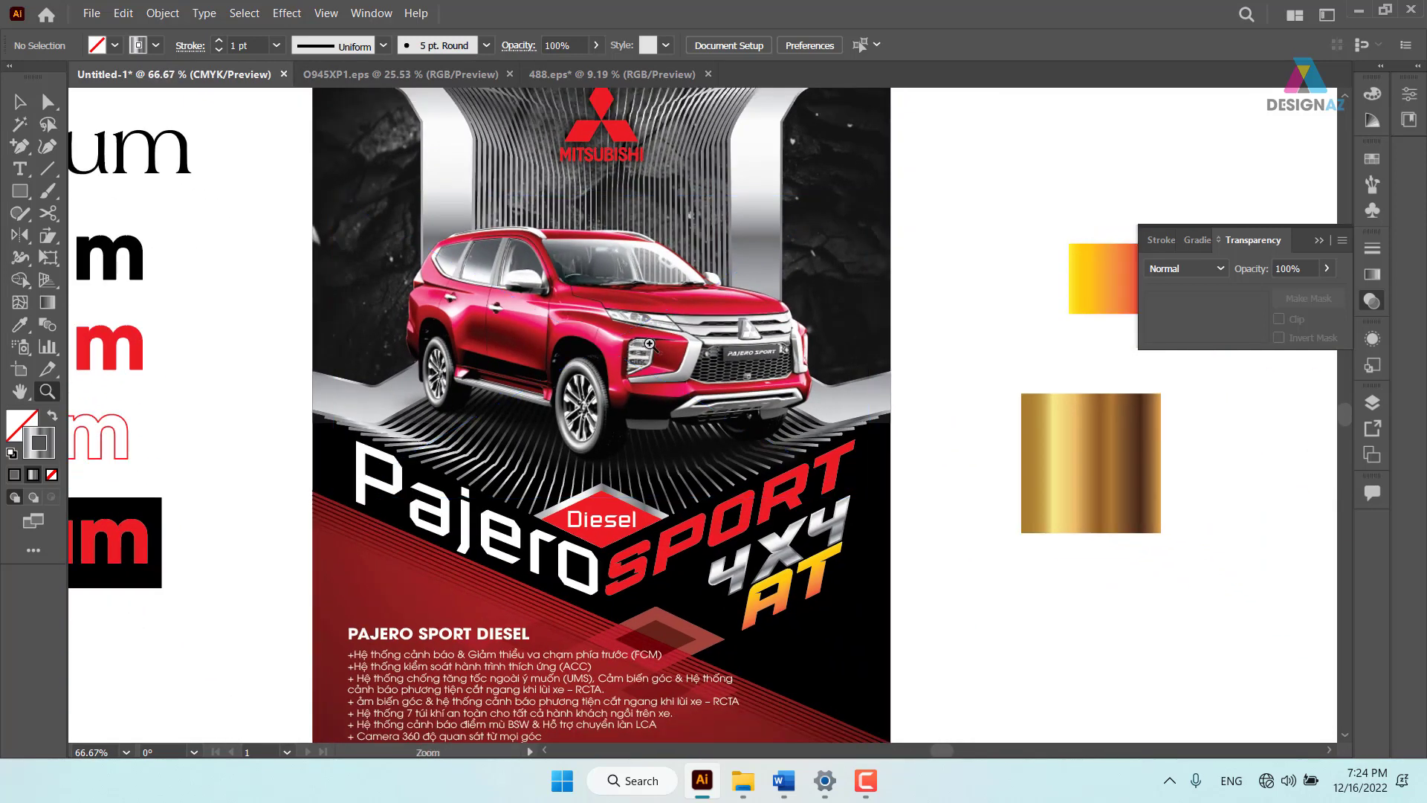
alt+click(698, 468)
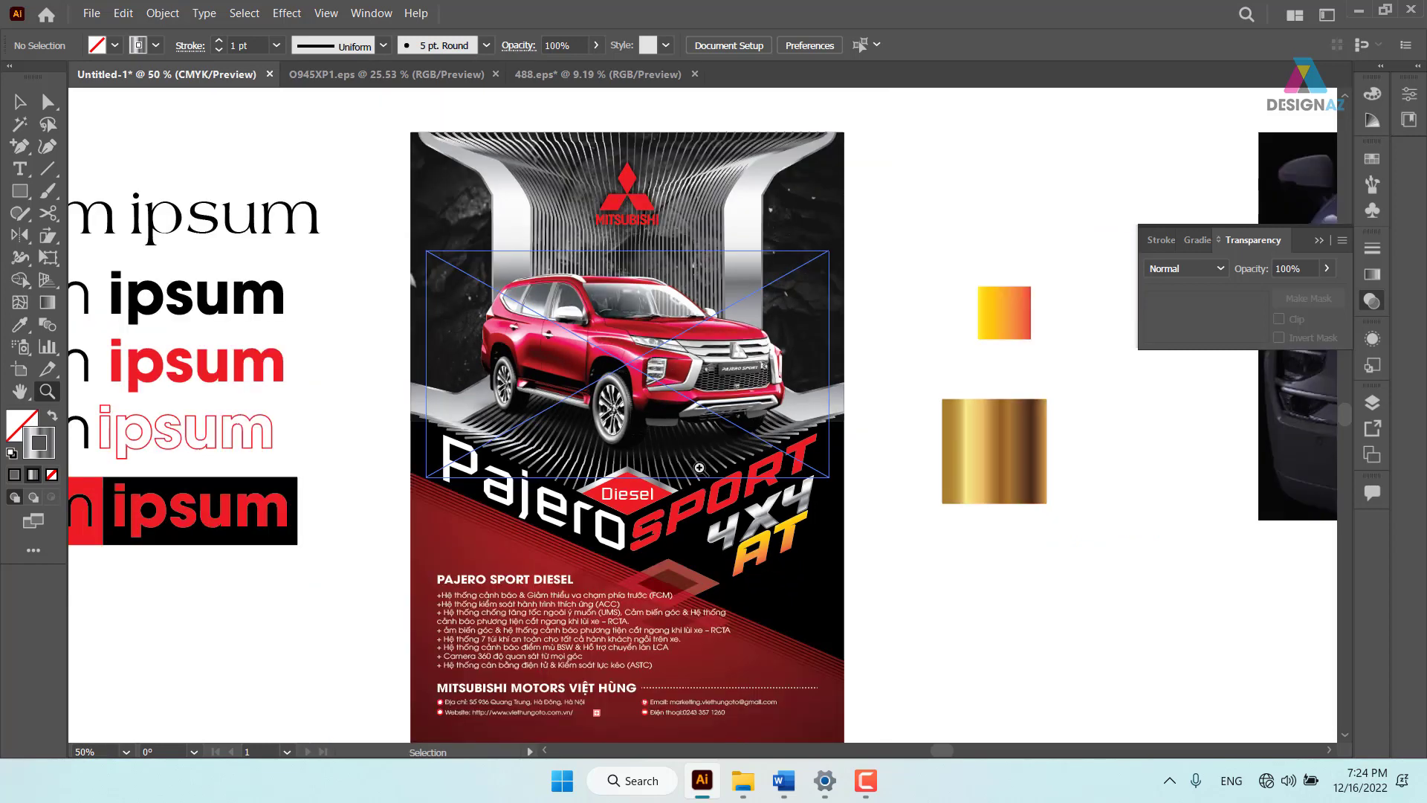
drag(804, 601, 766, 506)
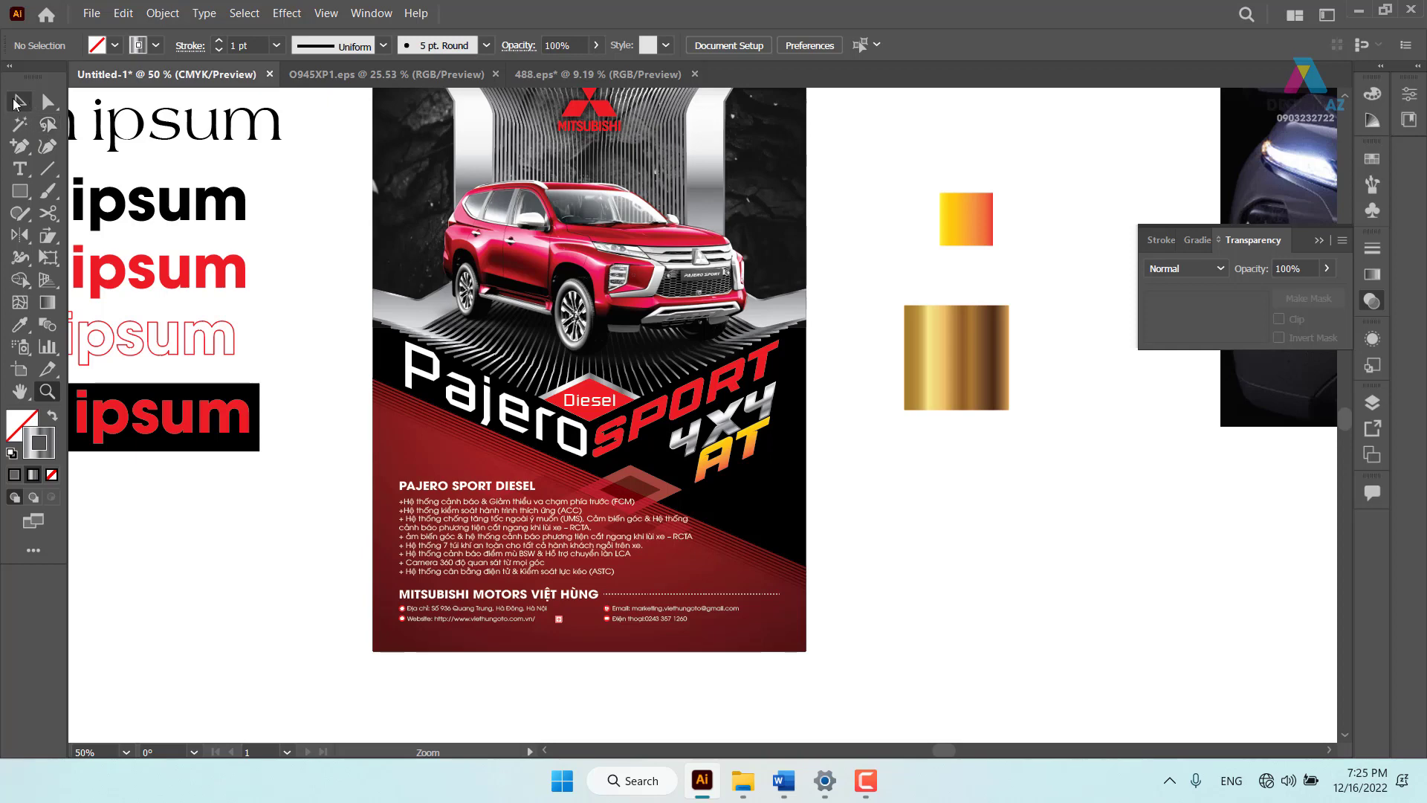
click(20, 102)
drag(916, 318, 929, 383)
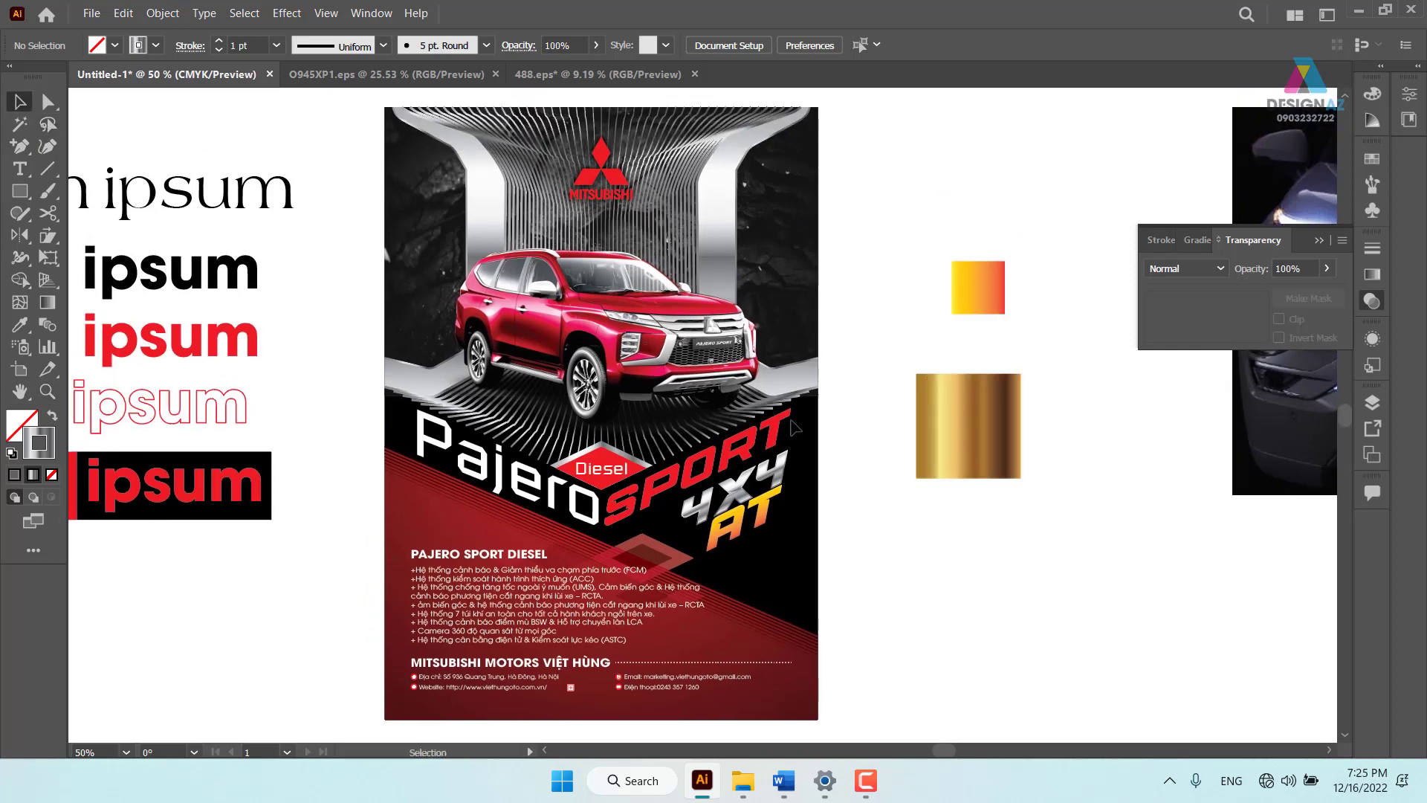
key(z)
drag(583, 271, 759, 367)
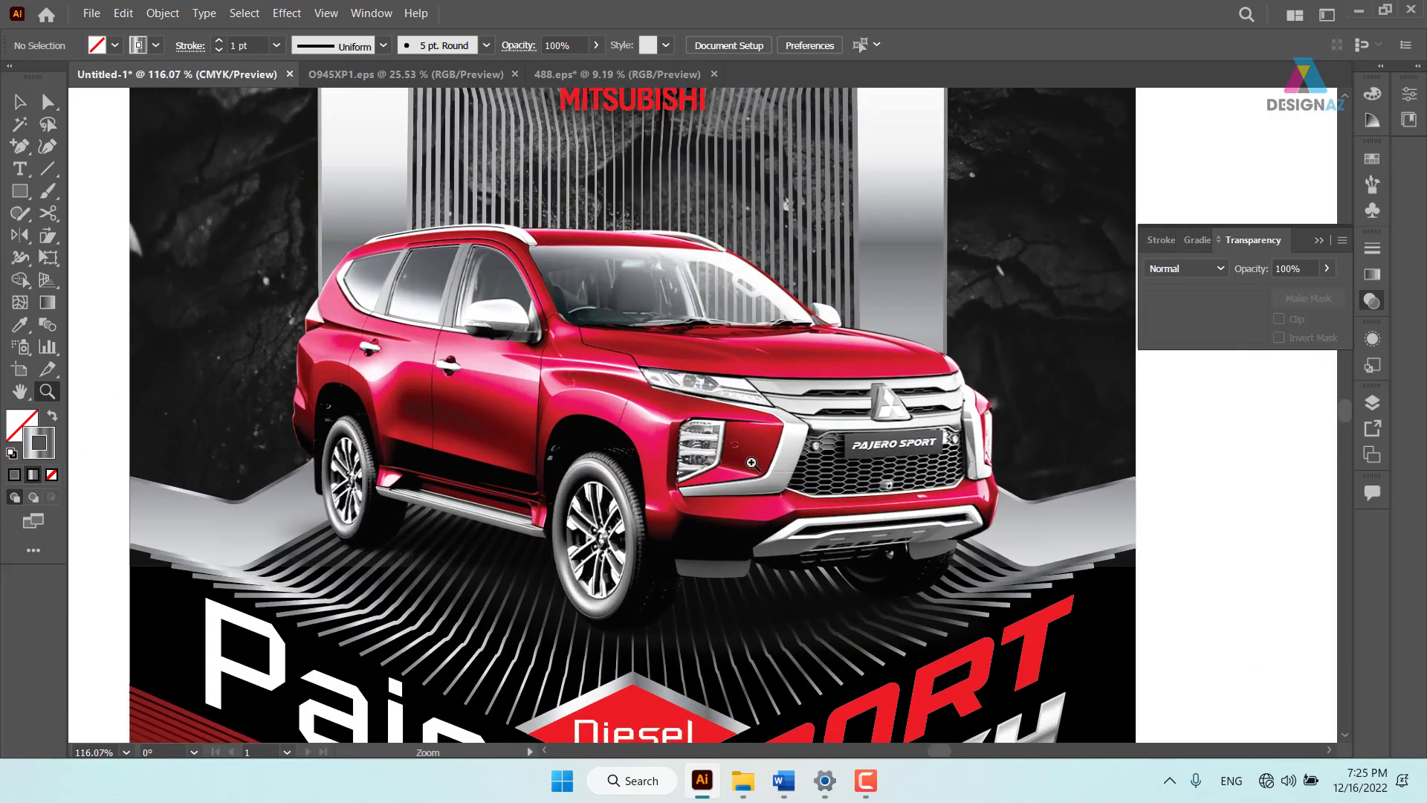
scroll(751, 463, down, 3)
drag(714, 368, 782, 397)
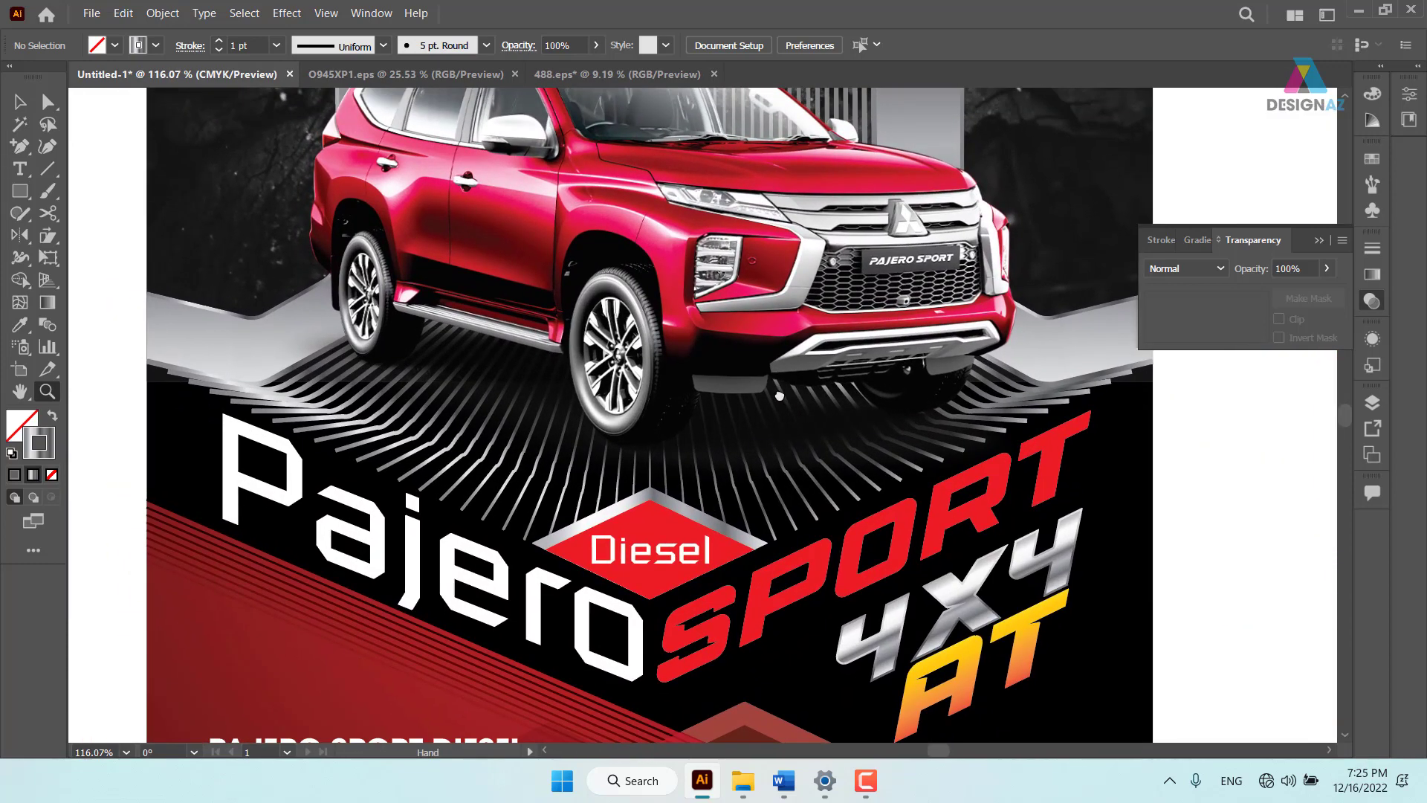
scroll(782, 397, up, 6)
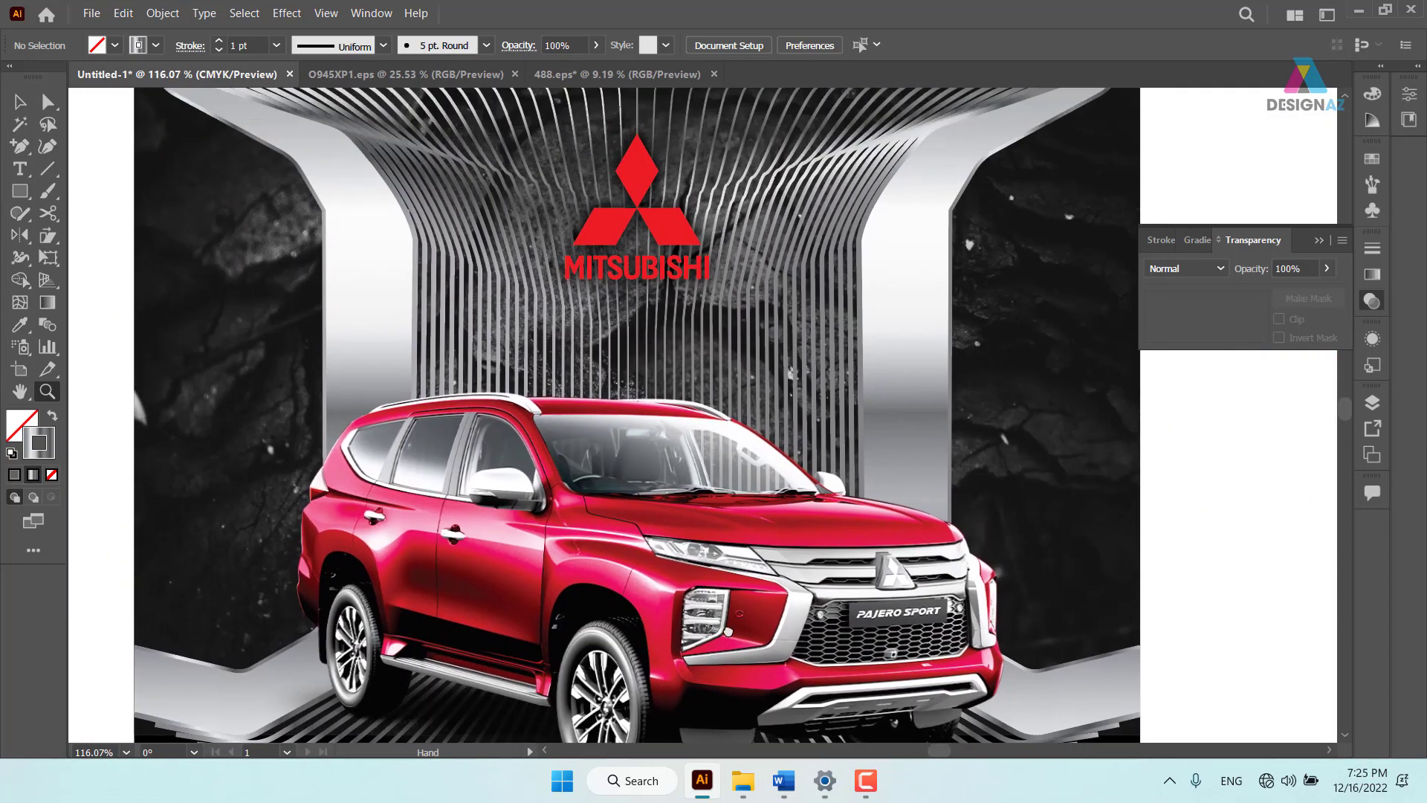
scroll(725, 669, down, 1)
scroll(730, 632, down, 1)
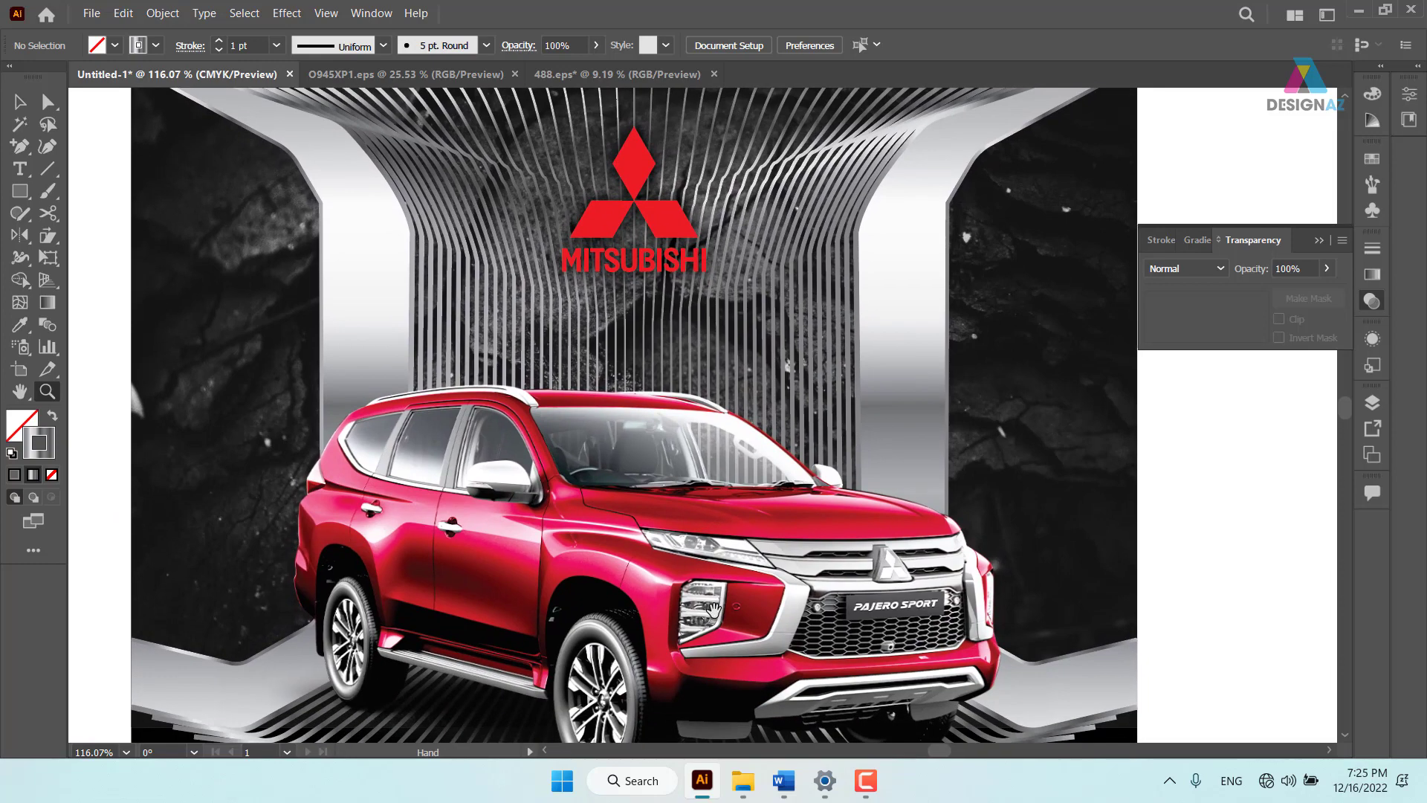
scroll(736, 587, down, 2)
scroll(742, 541, down, 1)
scroll(740, 532, down, 4)
scroll(732, 484, down, 3)
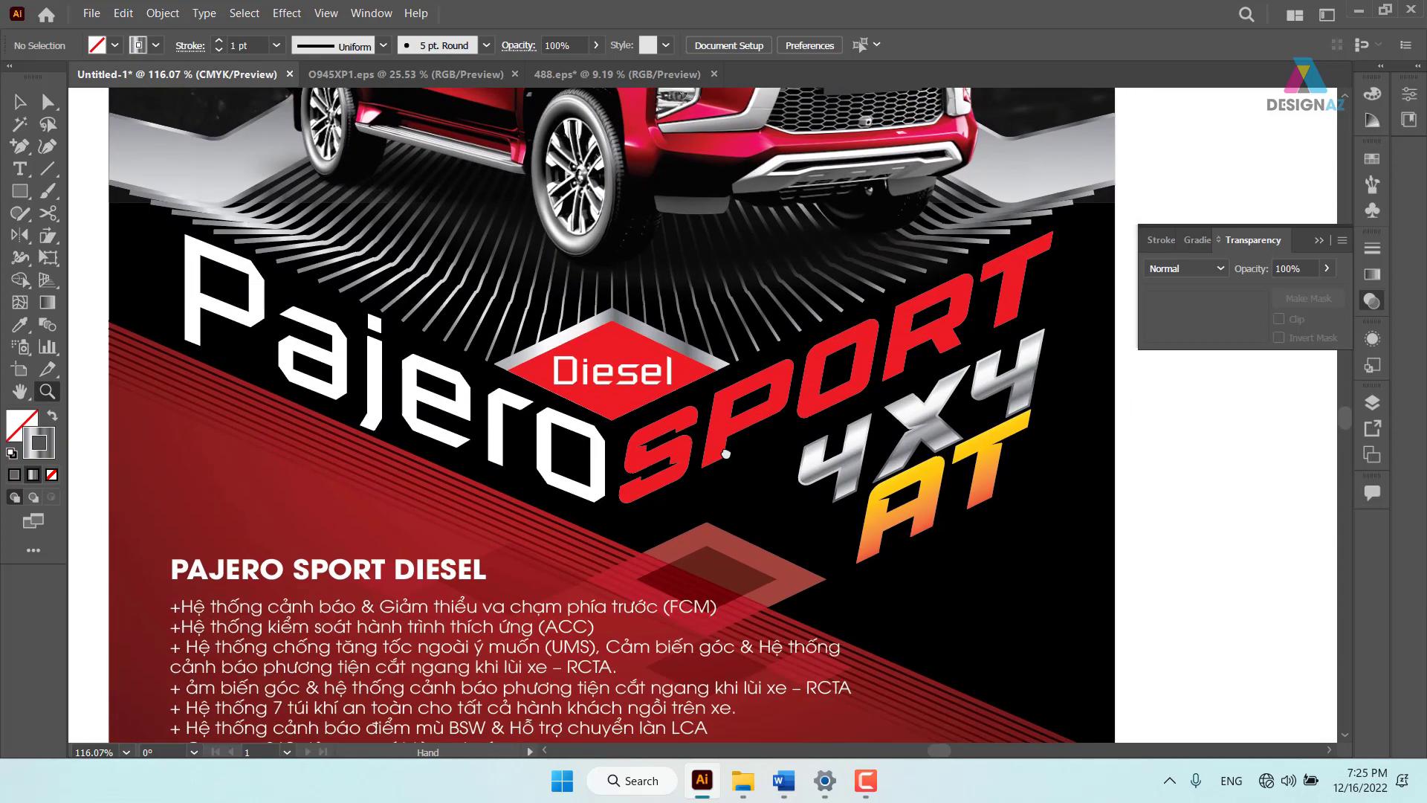
scroll(725, 446, down, 1)
scroll(709, 420, down, 2)
scroll(706, 416, down, 4)
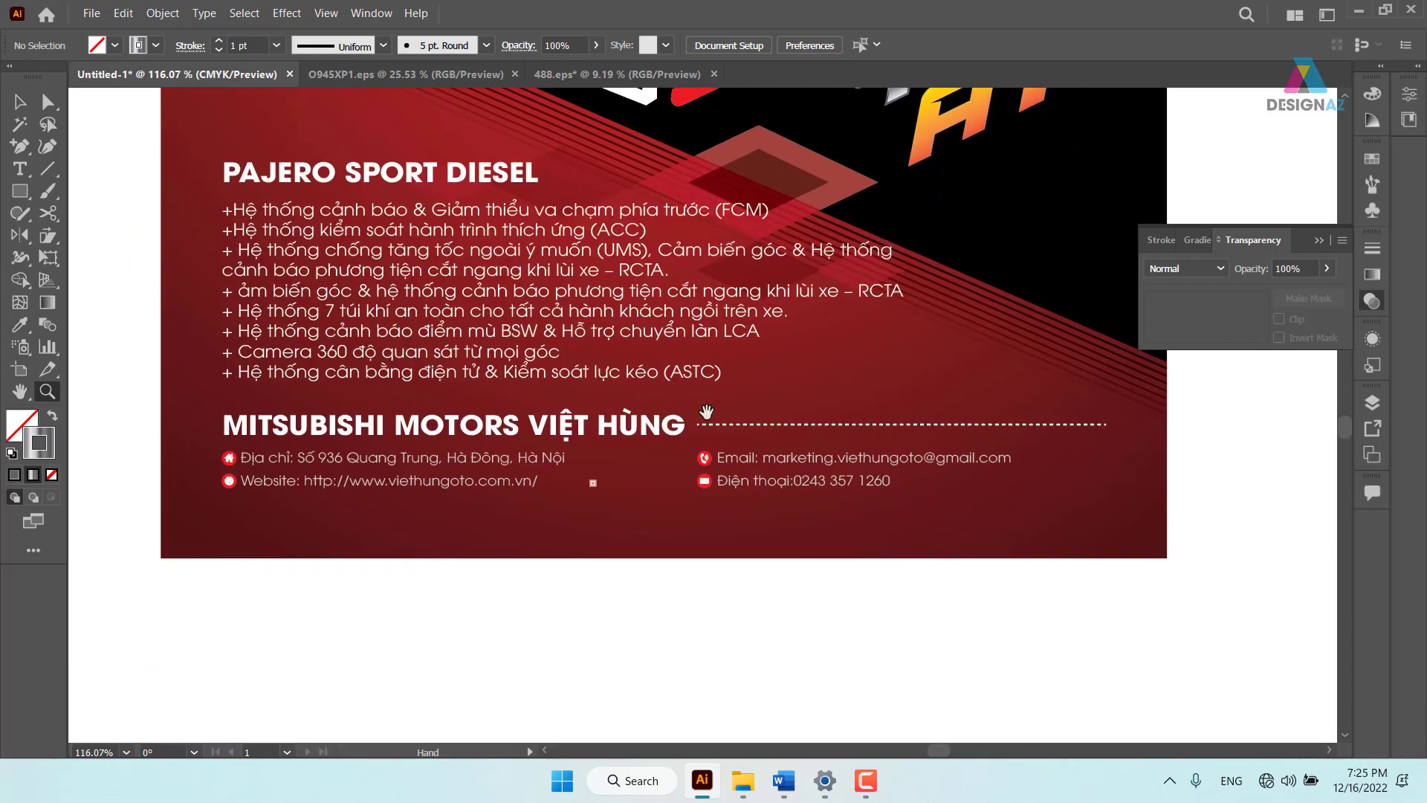
scroll(706, 413, down, 2)
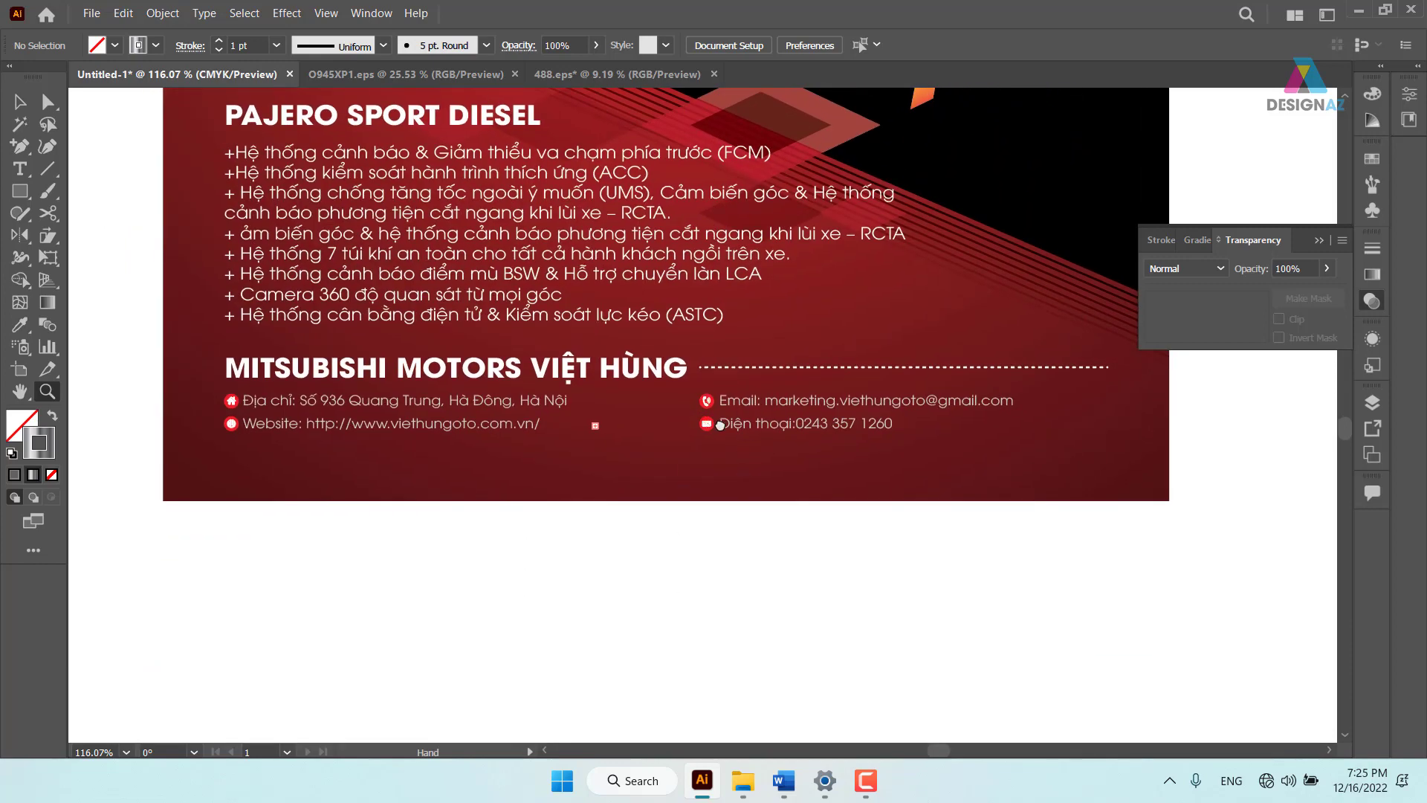
scroll(719, 426, up, 3)
scroll(743, 461, up, 4)
scroll(752, 551, up, 2)
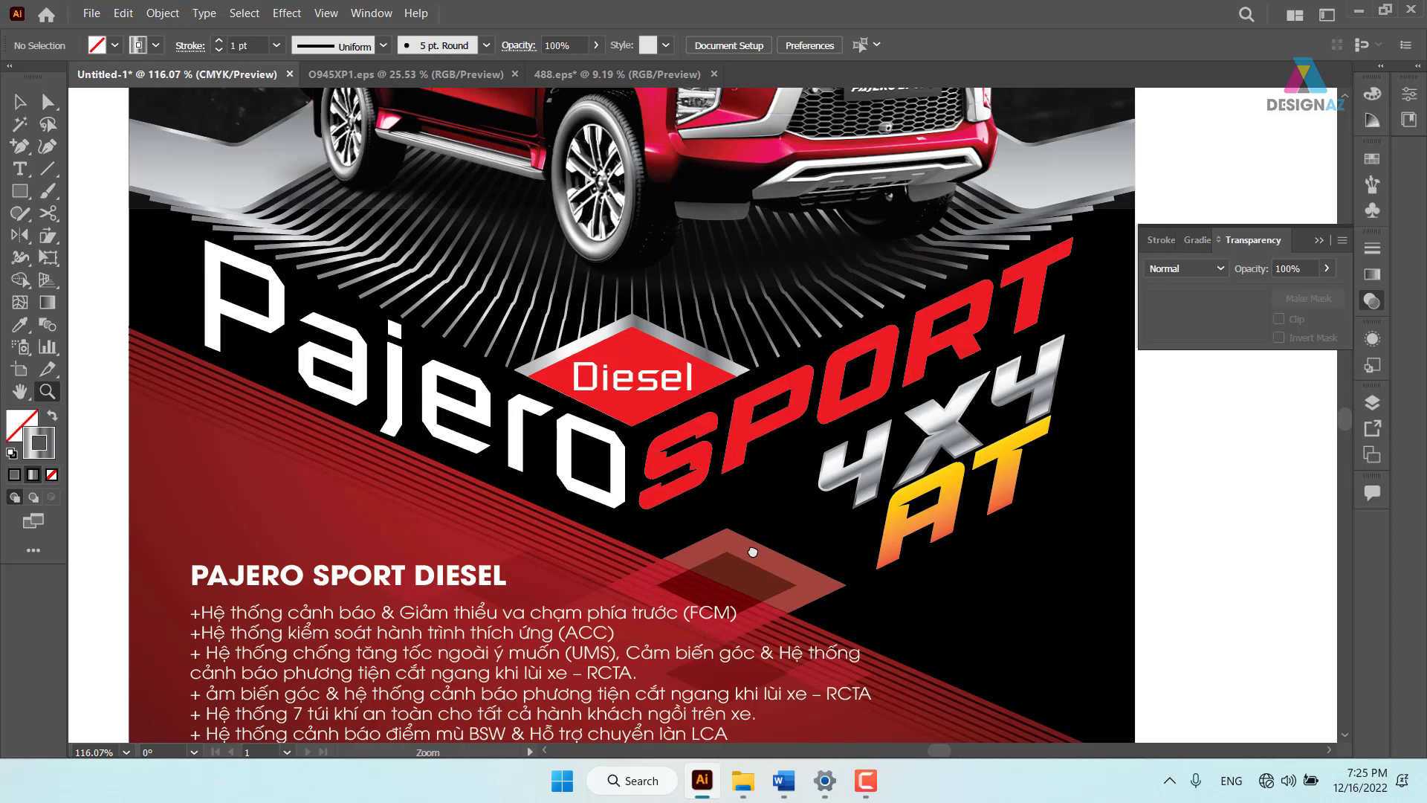
key(ctrl+minus)
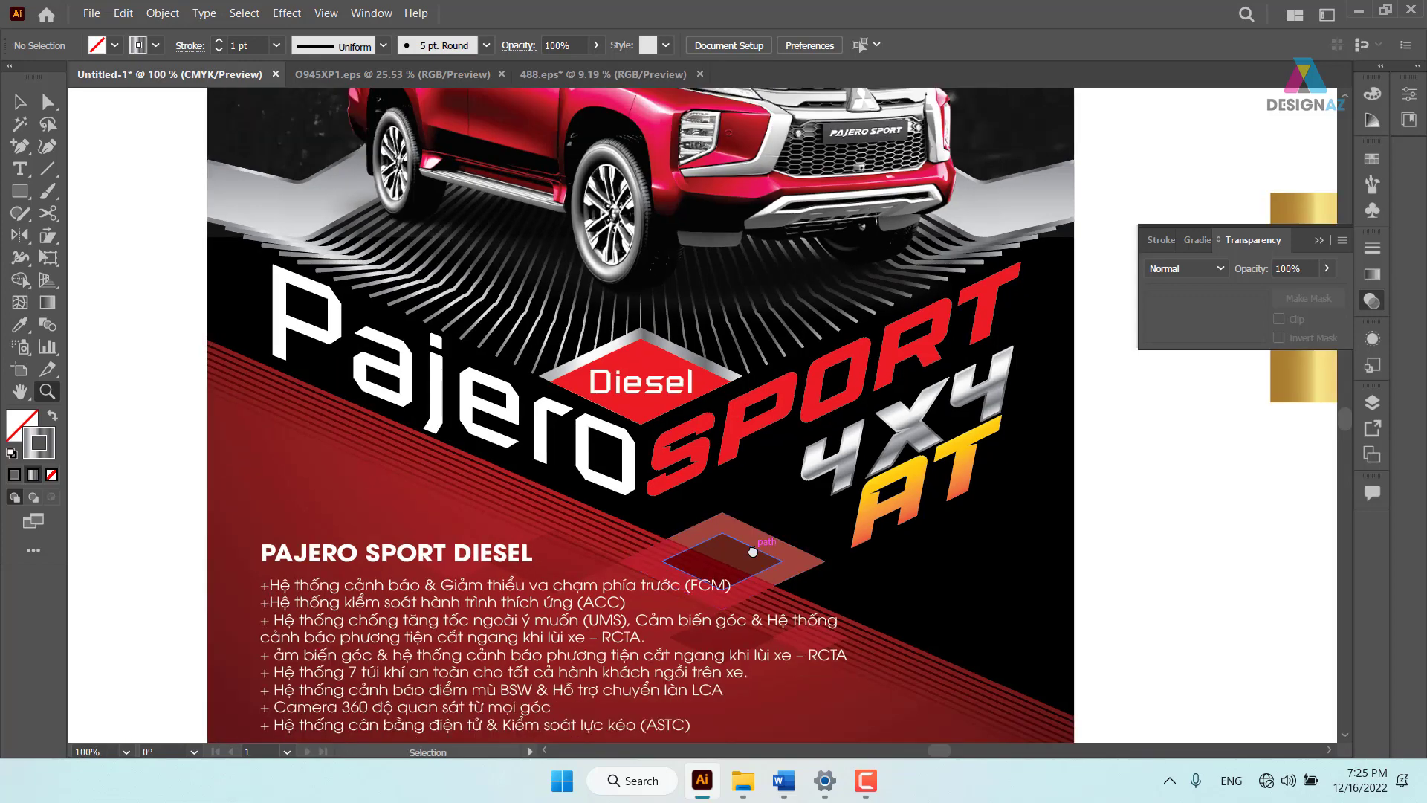
key(ctrl+minus)
key(ctrl+minus)
key(ctrl+minus)
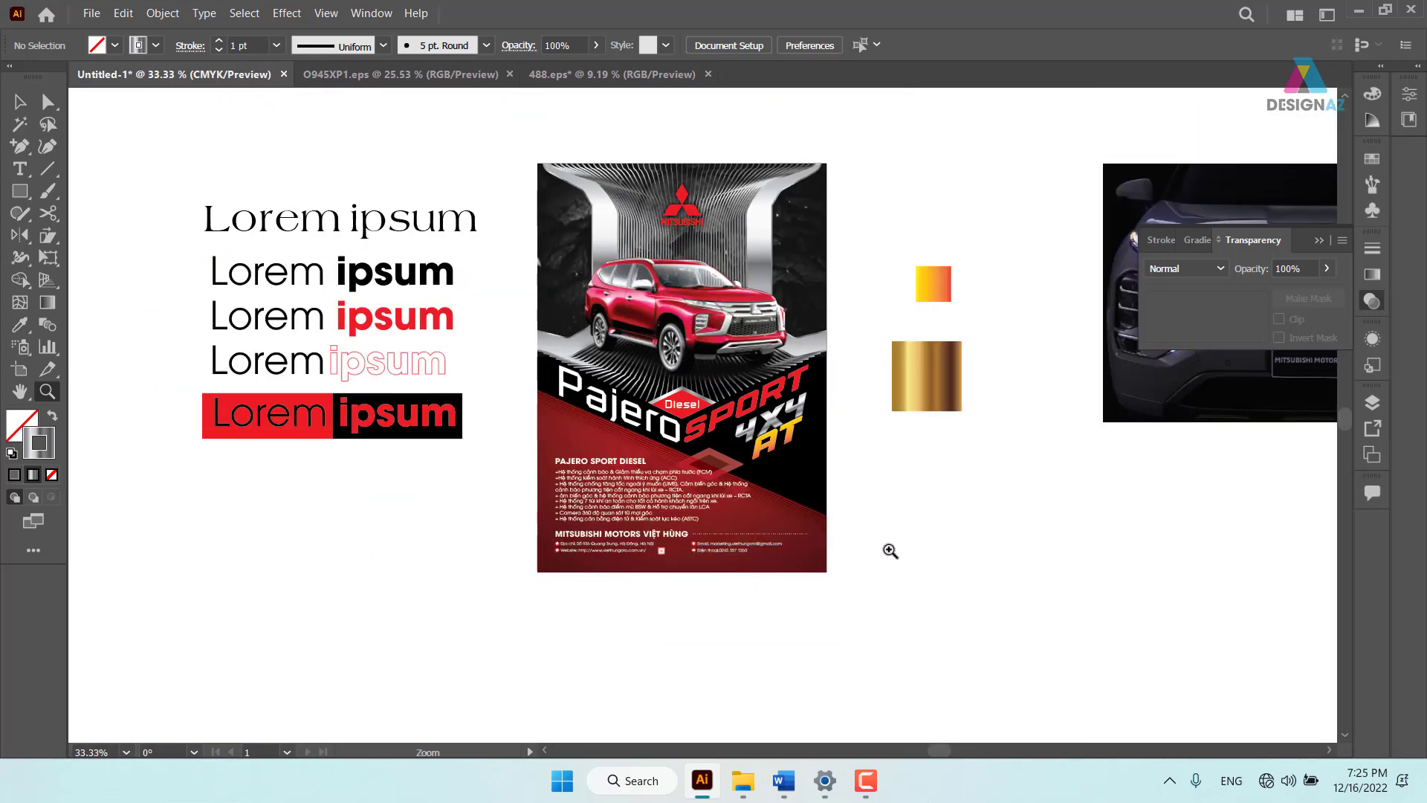
drag(668, 292, 764, 318)
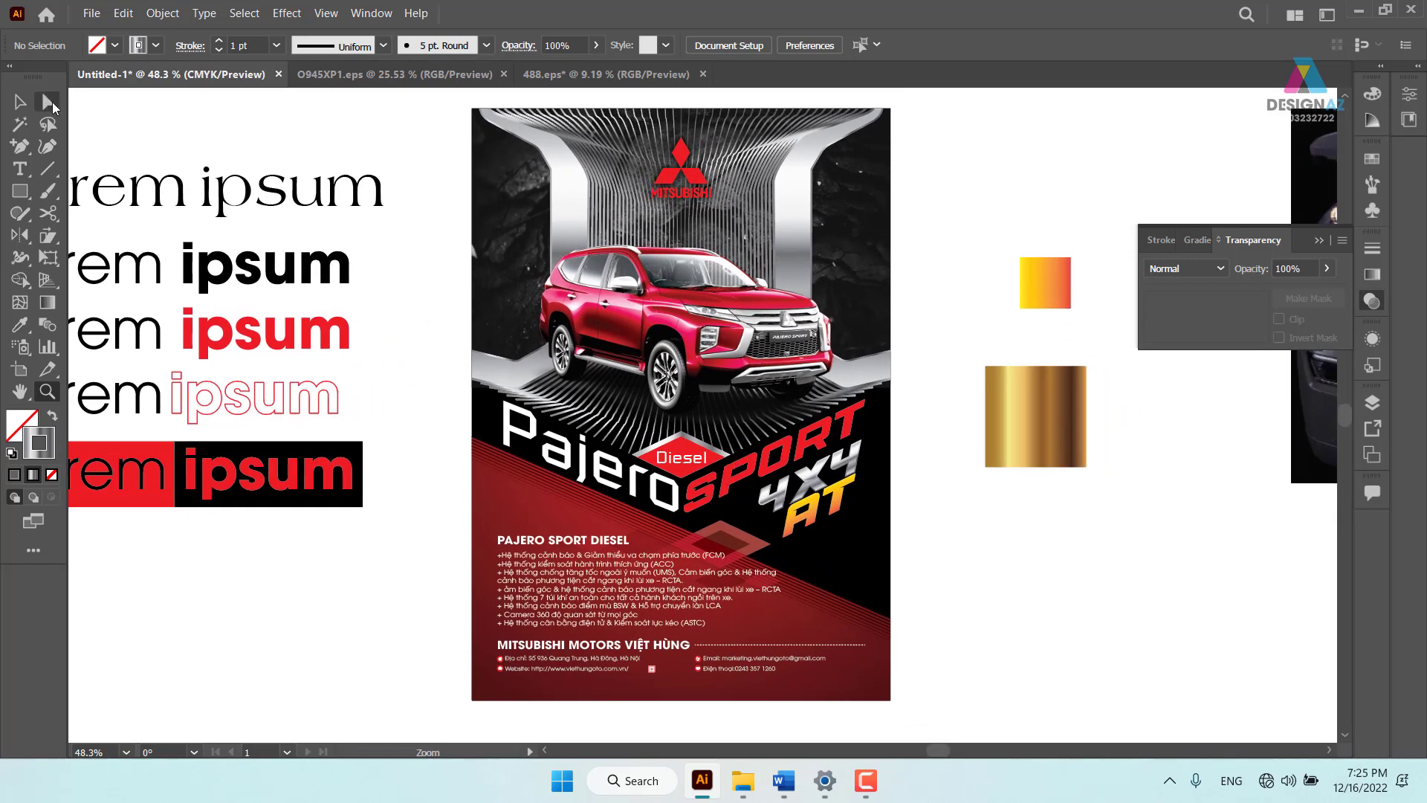
click(20, 101)
click(803, 204)
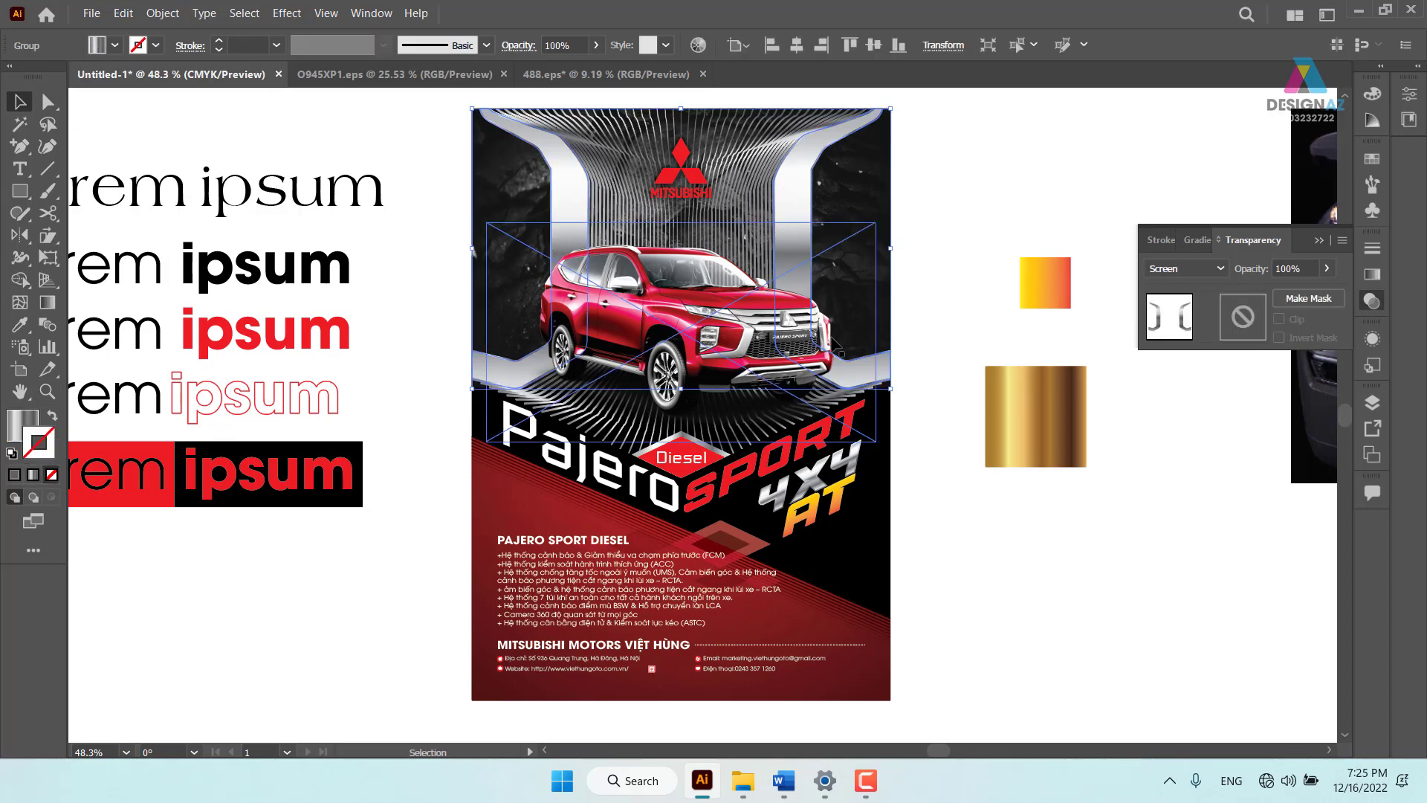
click(962, 146)
click(758, 227)
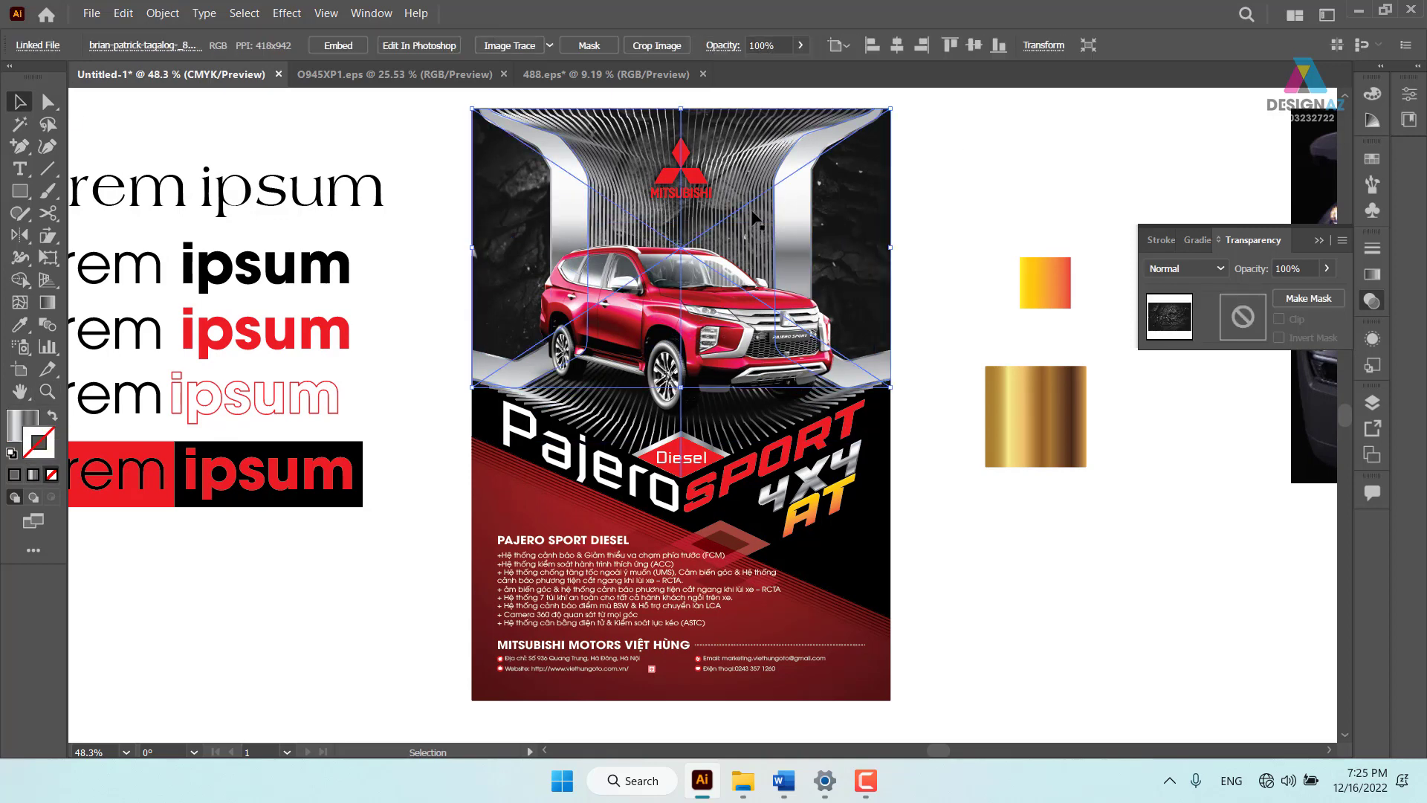
click(645, 490)
click(48, 235)
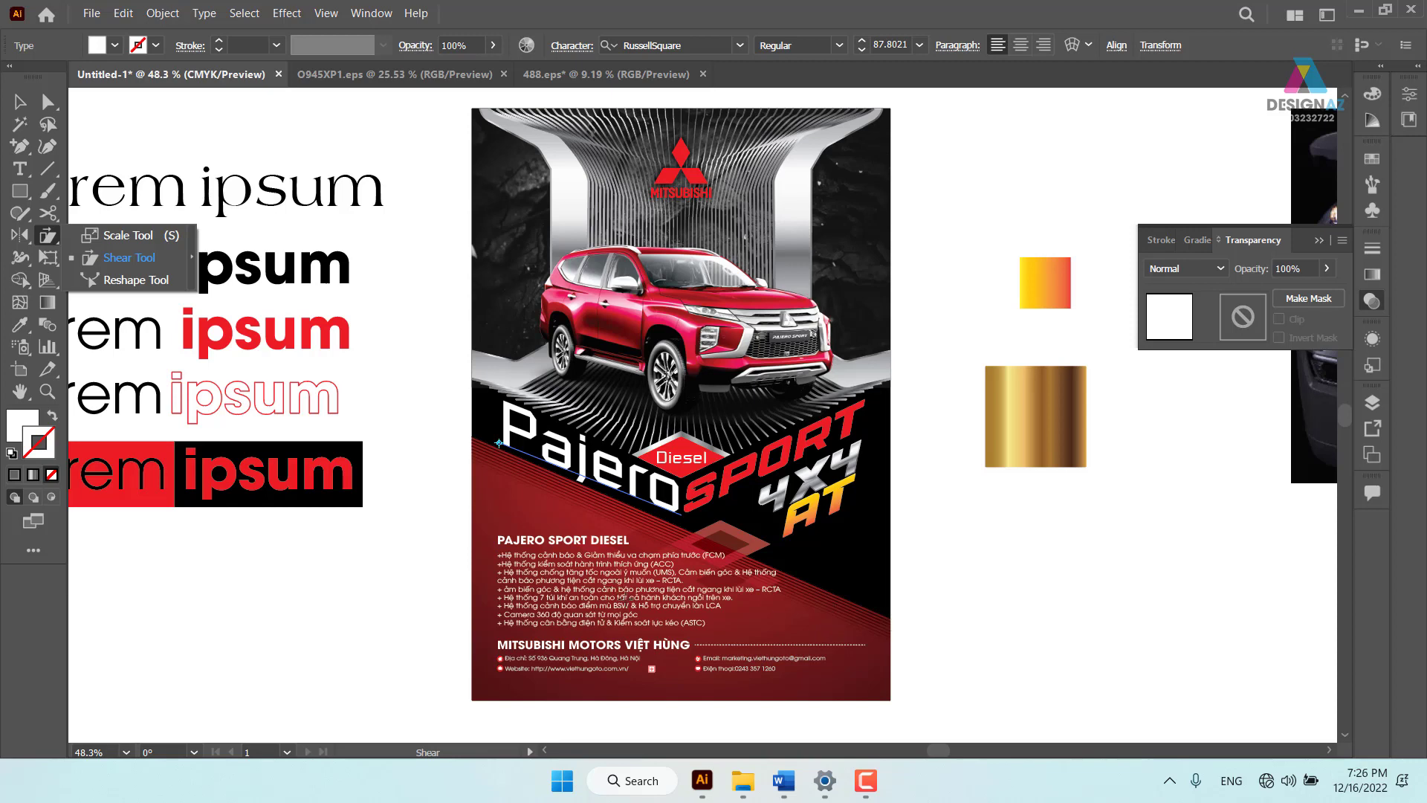
click(19, 102)
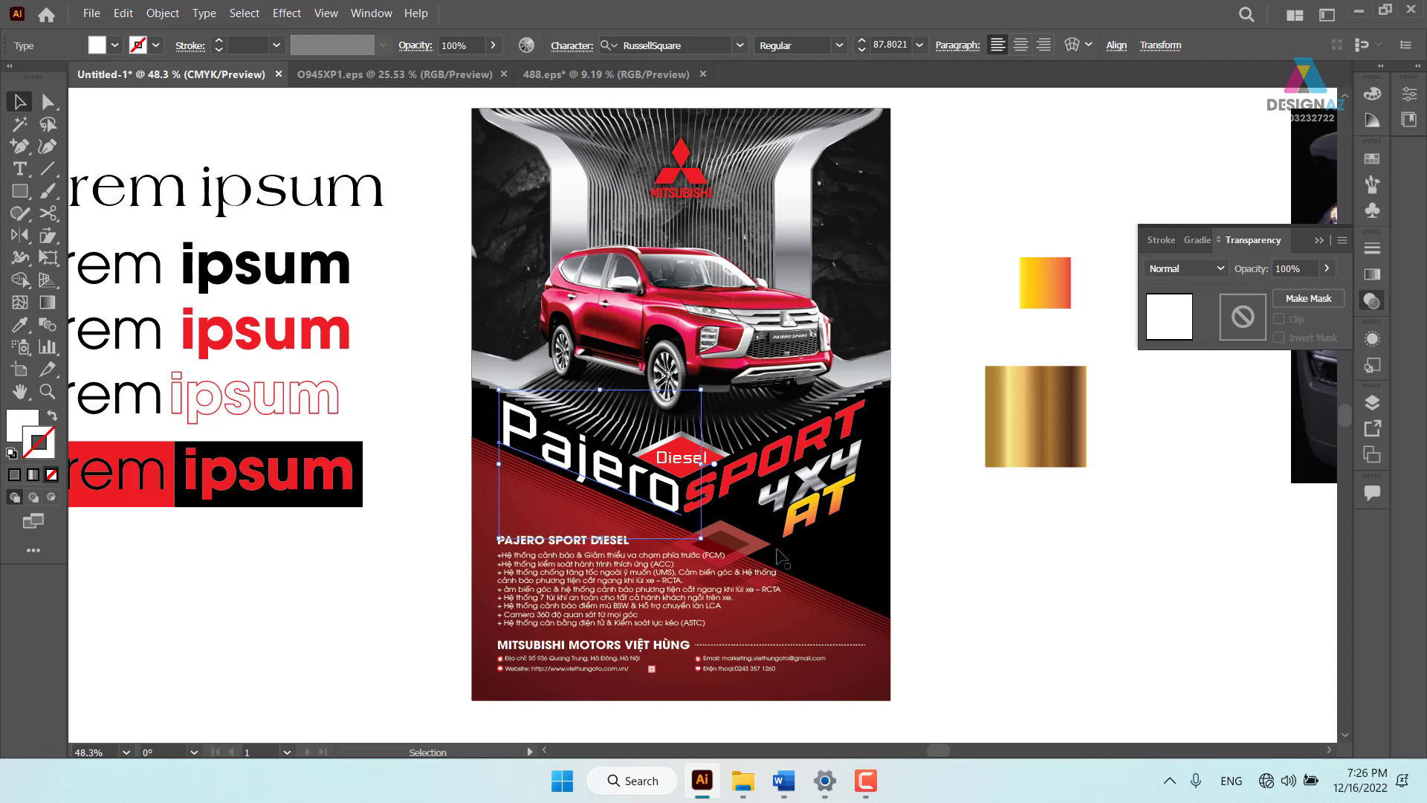
click(1043, 607)
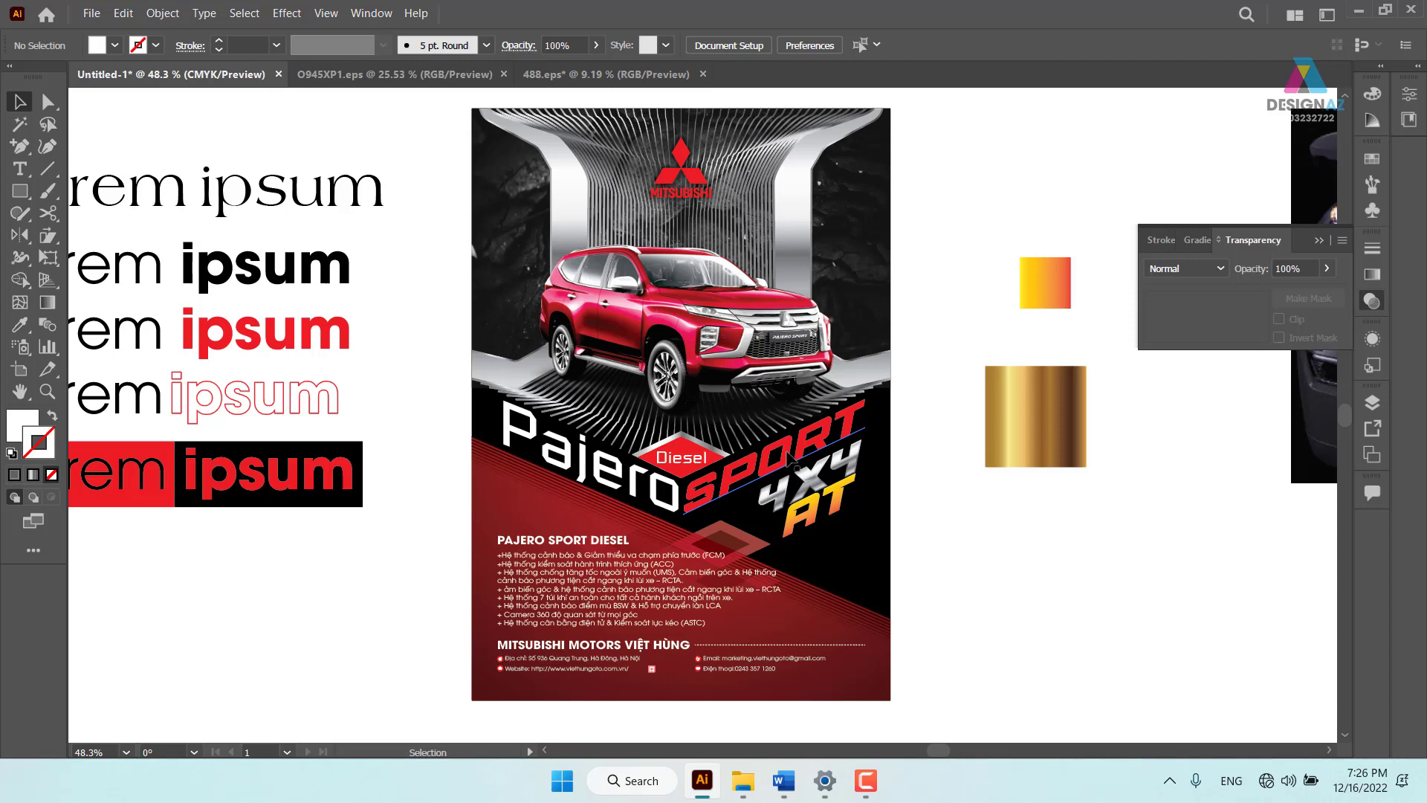
click(792, 182)
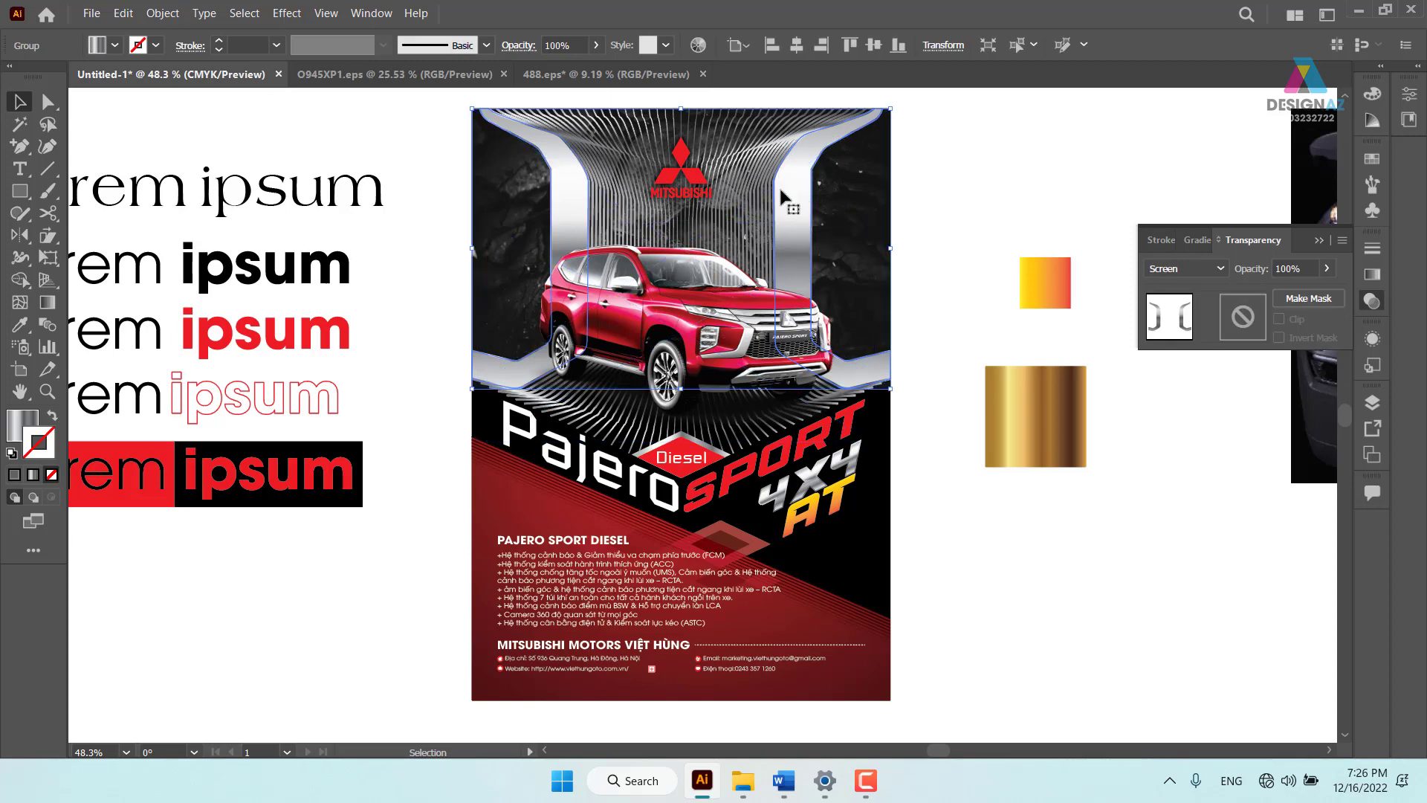
click(948, 186)
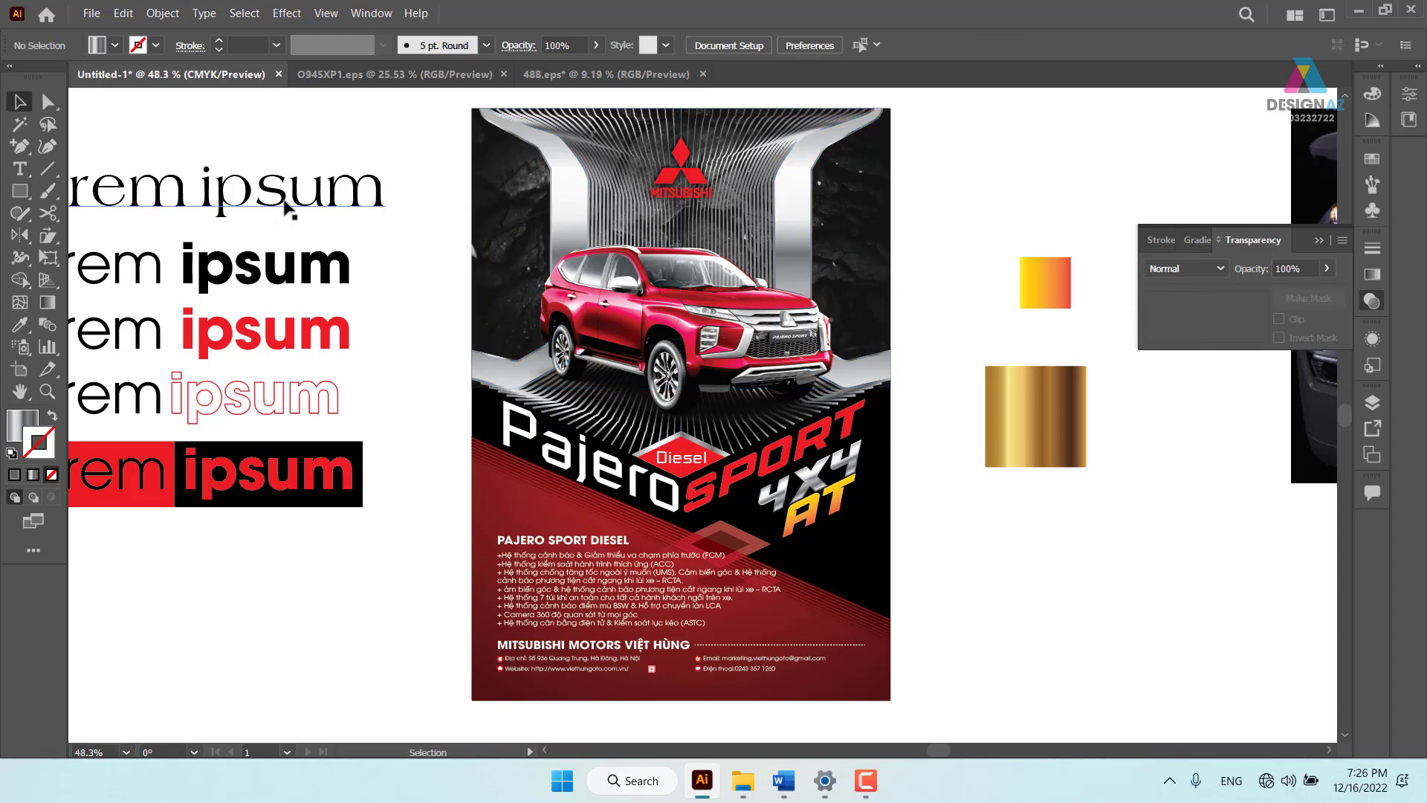
Open tk.ai from tk_Folder inside the Thiết kế tờ gấp xe ô tô Mitsubishi folder
key(ctrl+o)
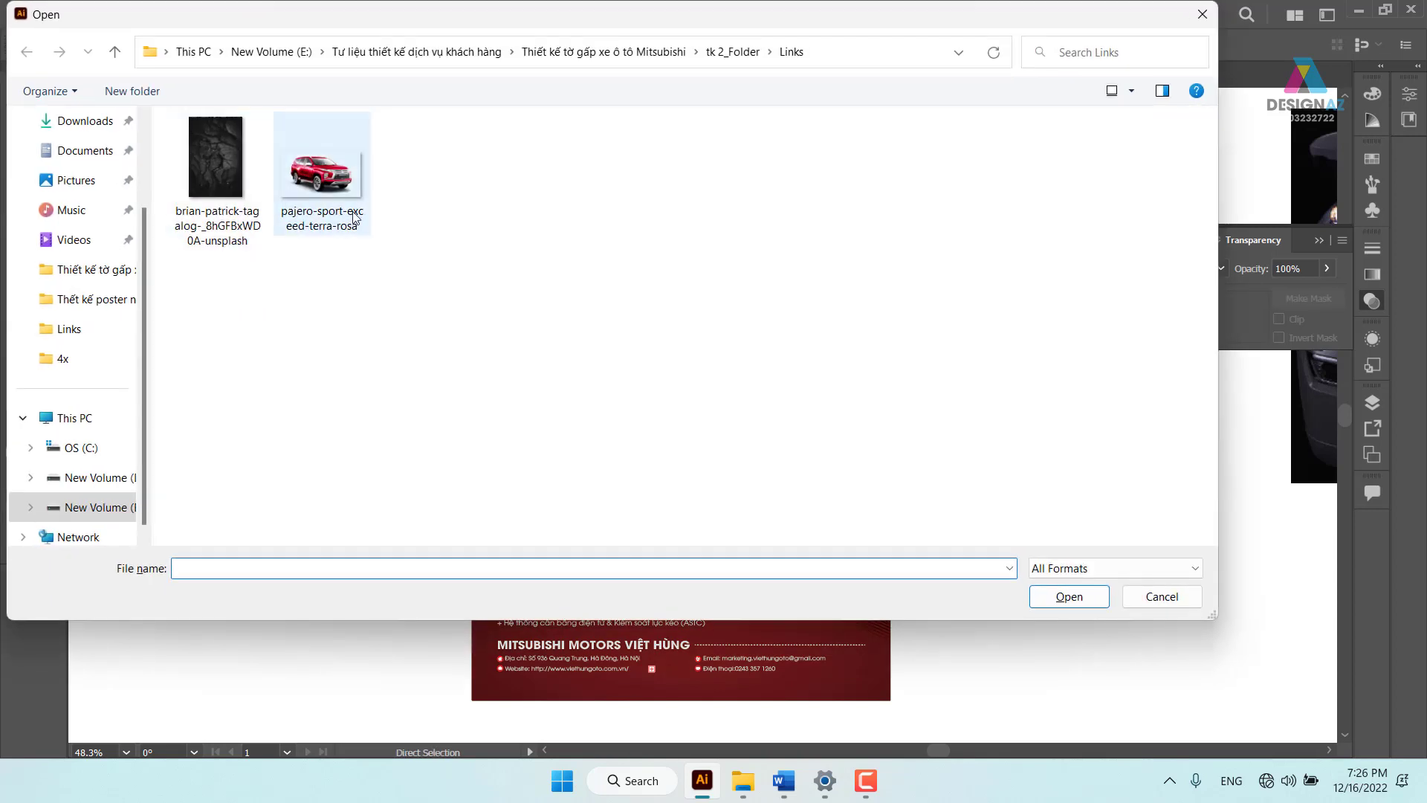
click(633, 53)
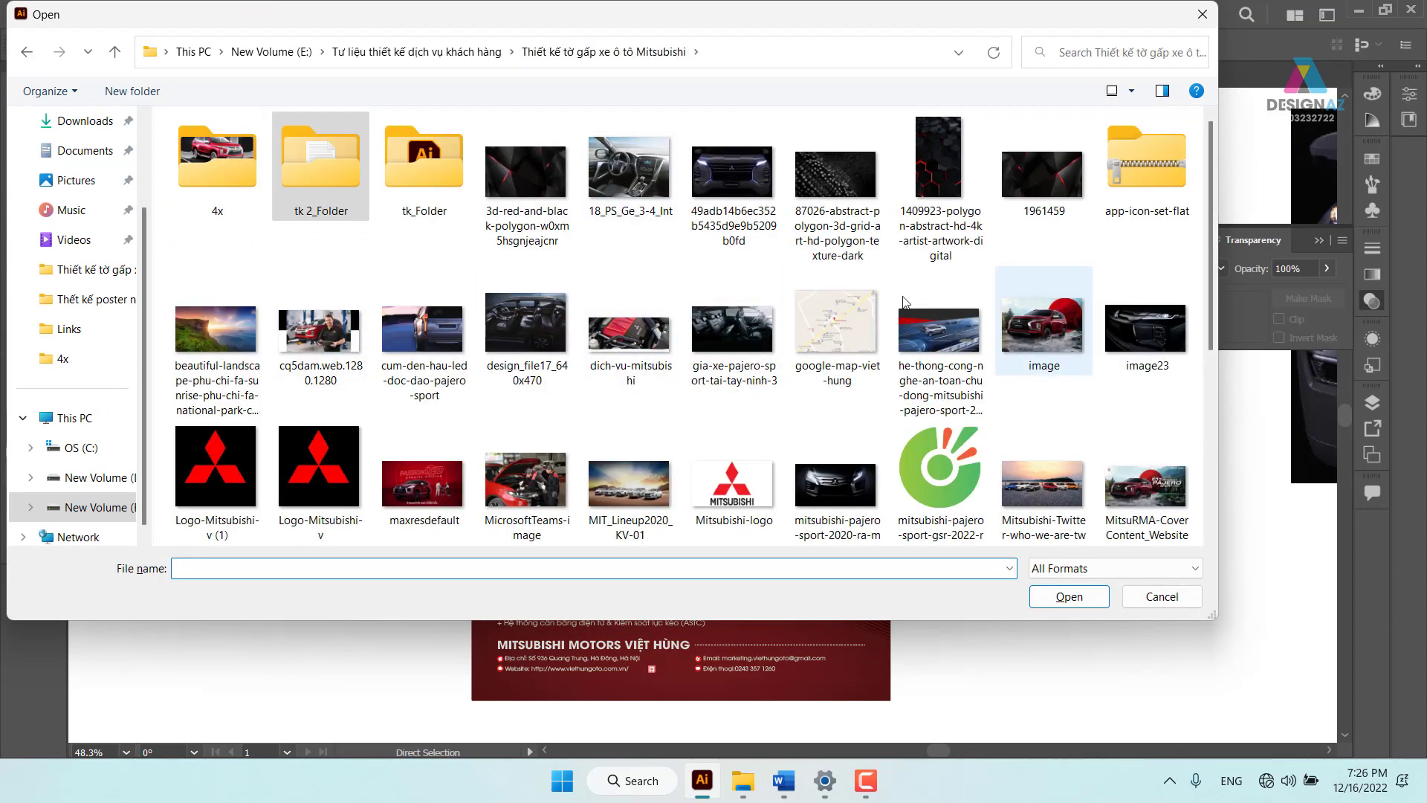
double_click(421, 176)
click(215, 271)
click(1076, 596)
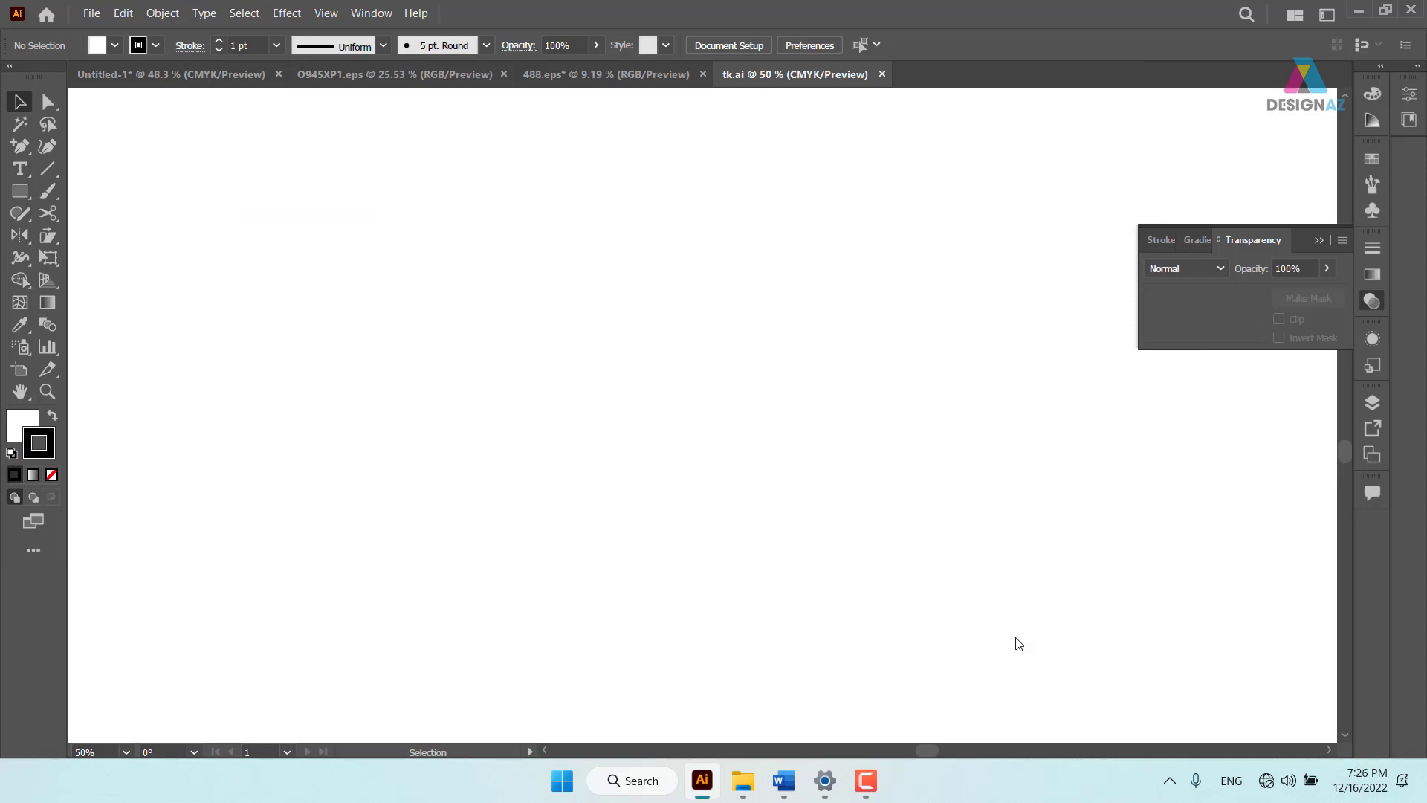
key(ctrl+minus)
key(ctrl+minus)
key(ctrl+minus)
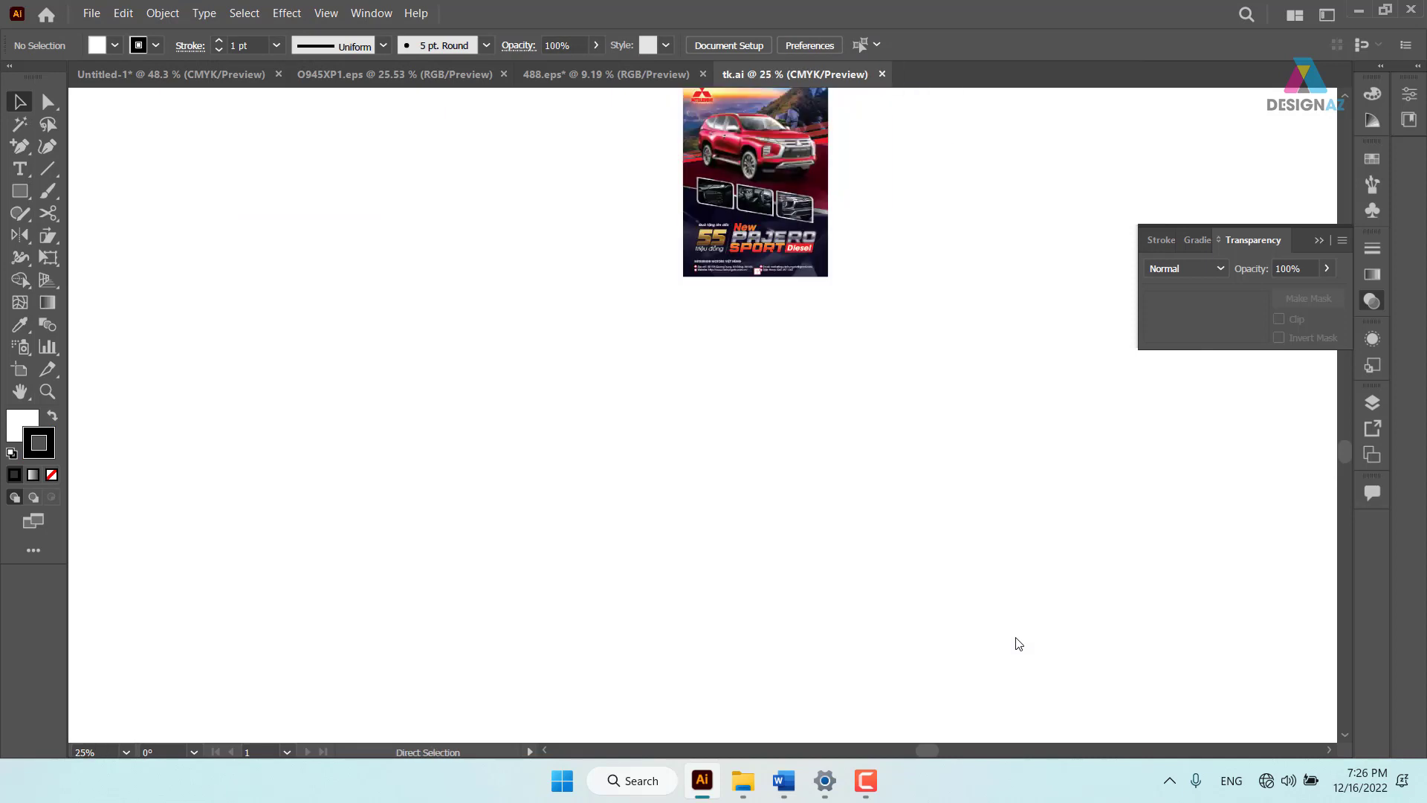
key(ctrl+minus)
key(ctrl+minus)
key(z)
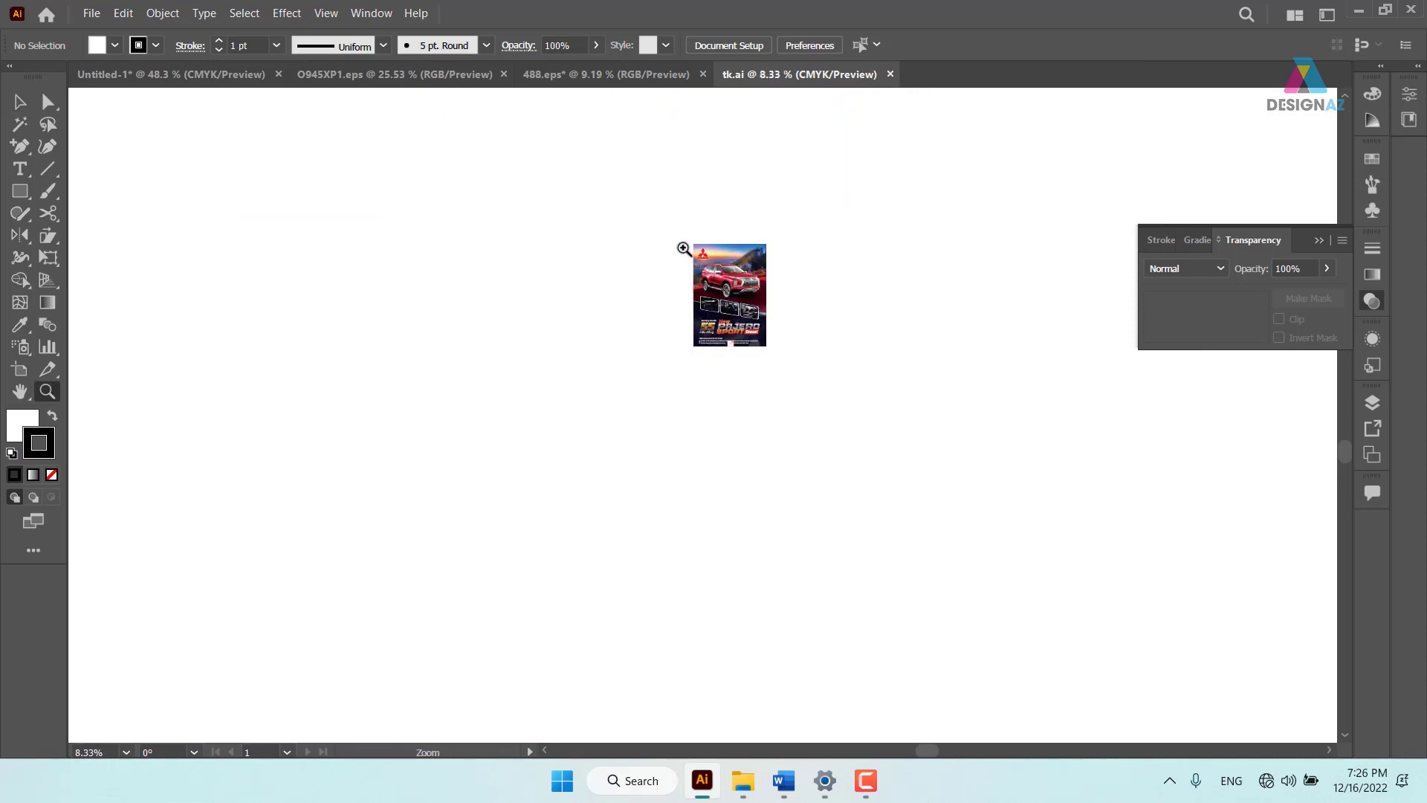
mouse_move(691, 236)
mouse_down()
mouse_move(1035, 640)
mouse_move(785, 400)
mouse_move(765, 461)
mouse_up()
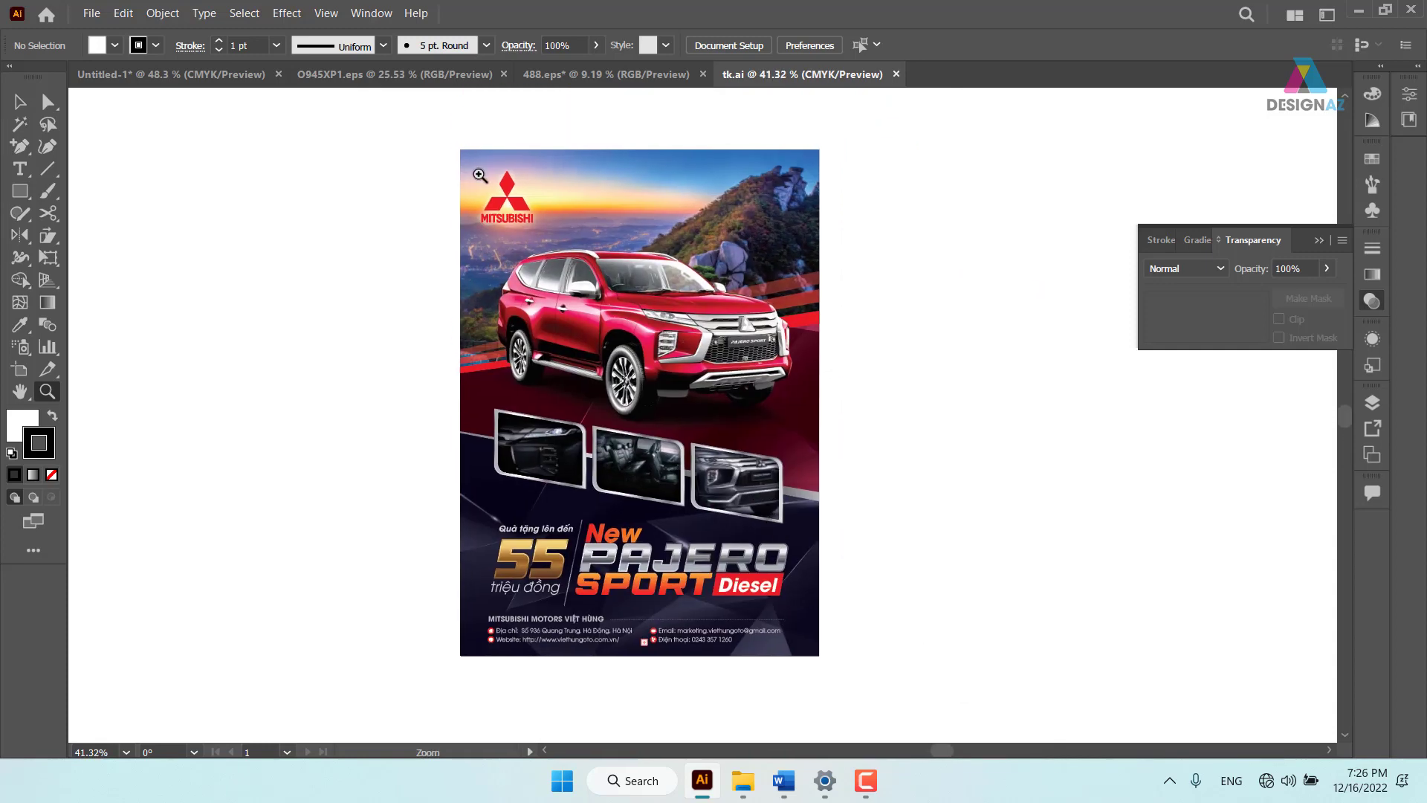
drag(490, 182, 516, 186)
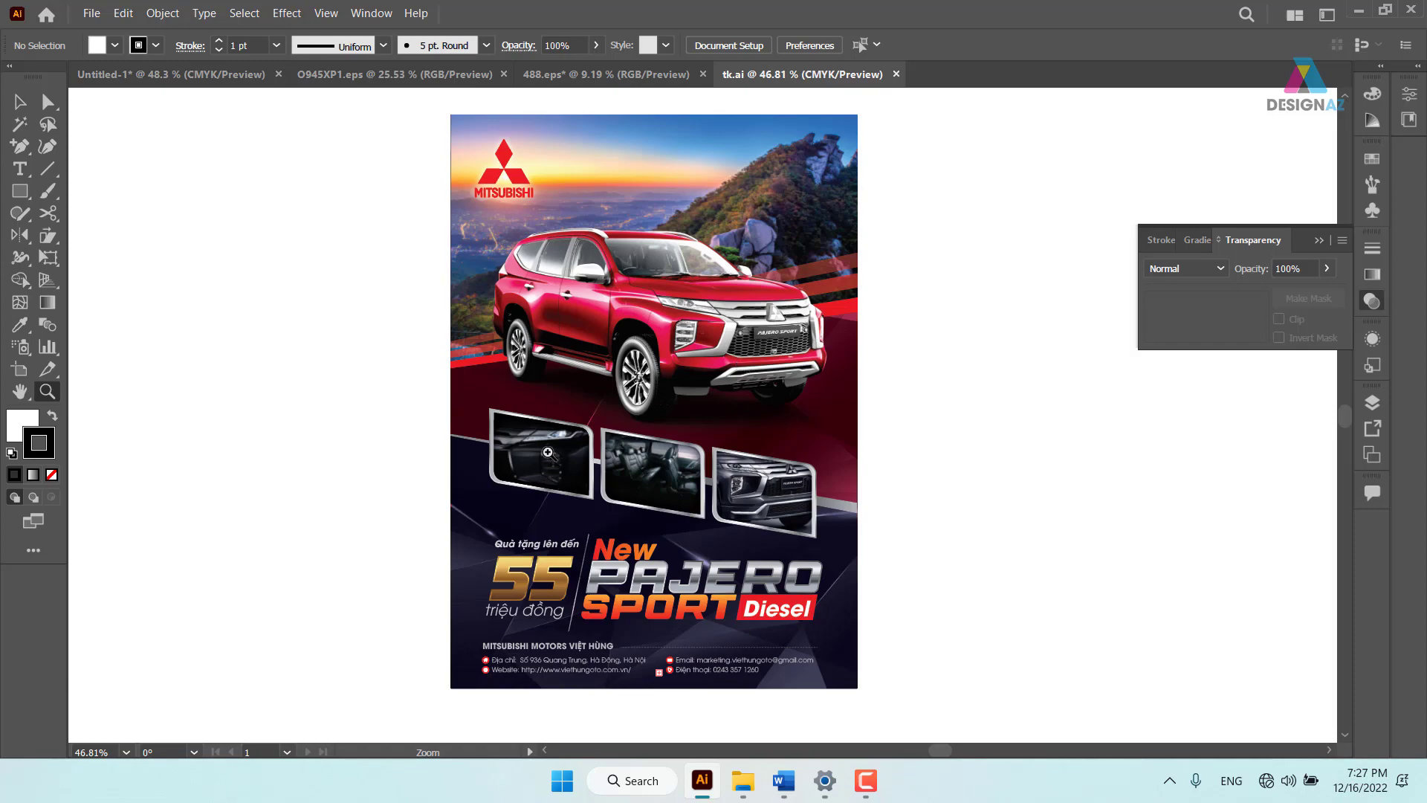
click(540, 592)
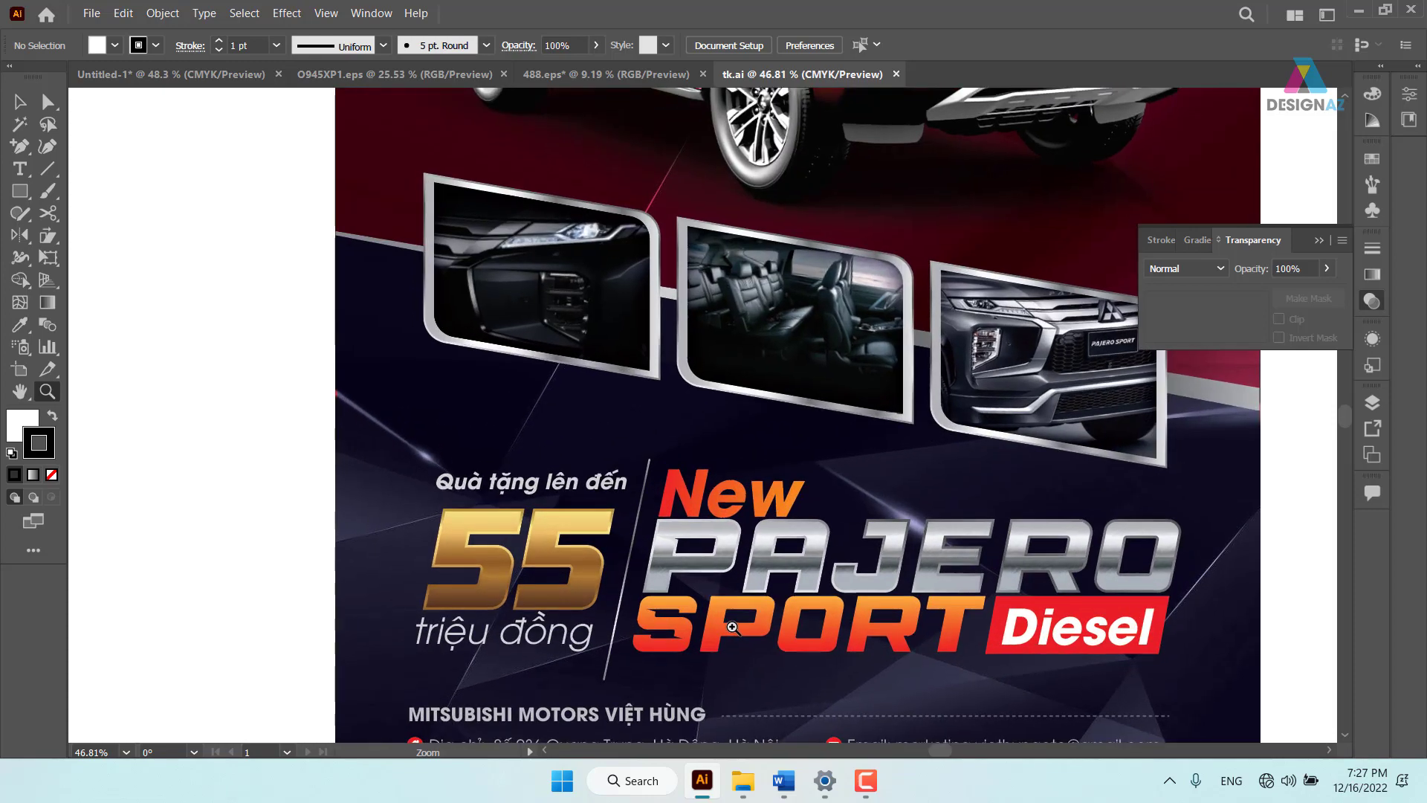
mouse_move(732, 627)
mouse_down()
mouse_move(1087, 596)
mouse_move(519, 461)
mouse_up()
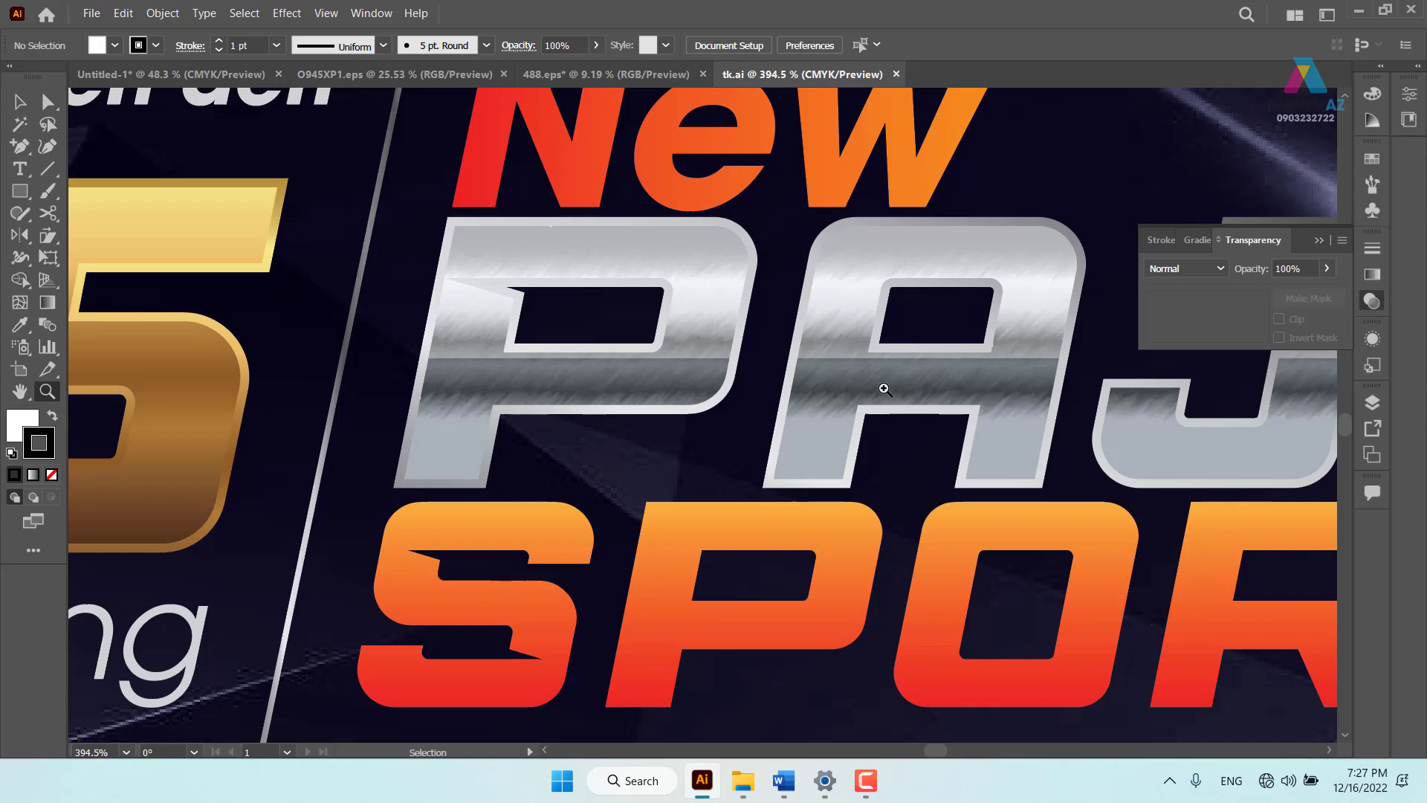
key(ctrl+minus)
key(ctrl+minus)
key(ctrl+minus)
key(ctrl+minus)
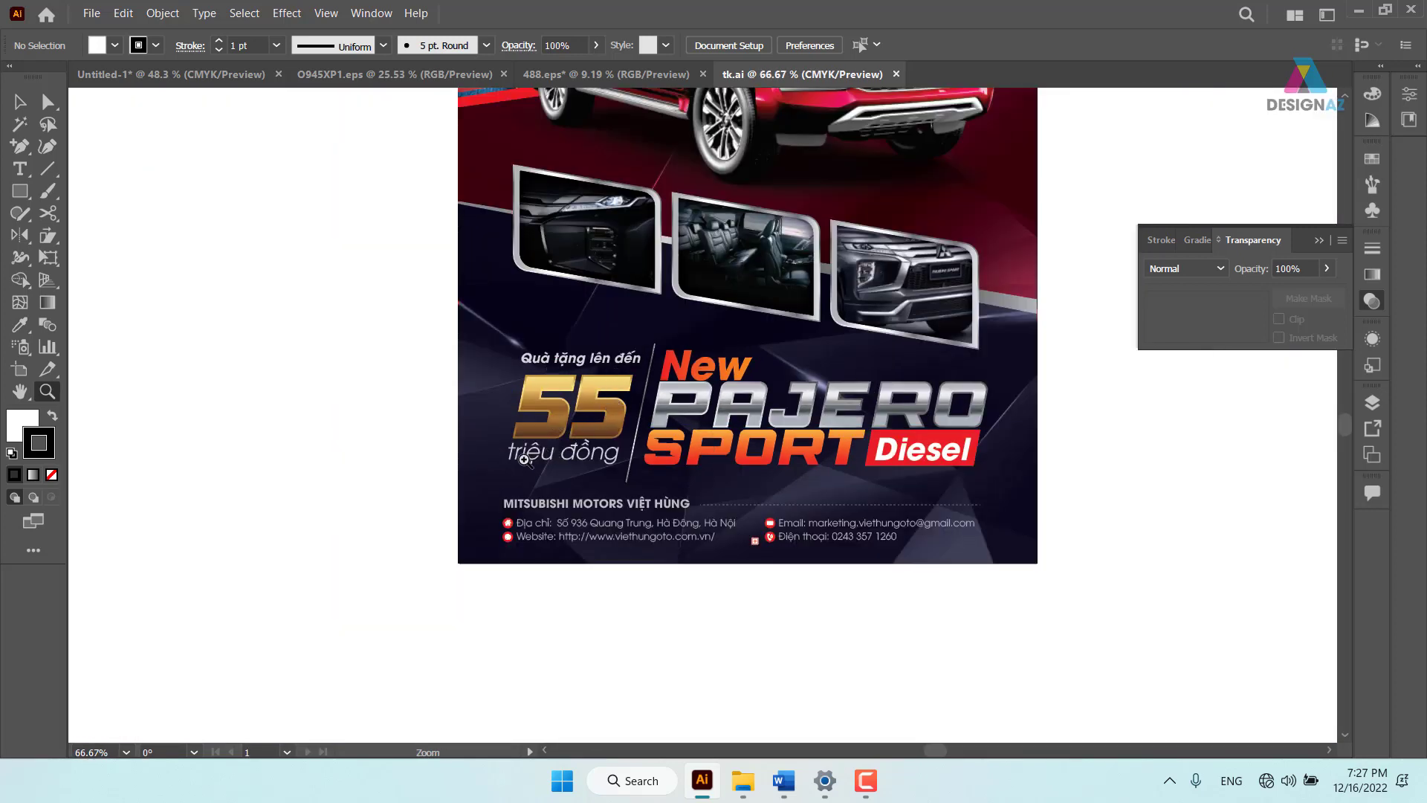
scroll(768, 443, right, 3)
scroll(768, 442, up, 3)
scroll(780, 505, up, 2)
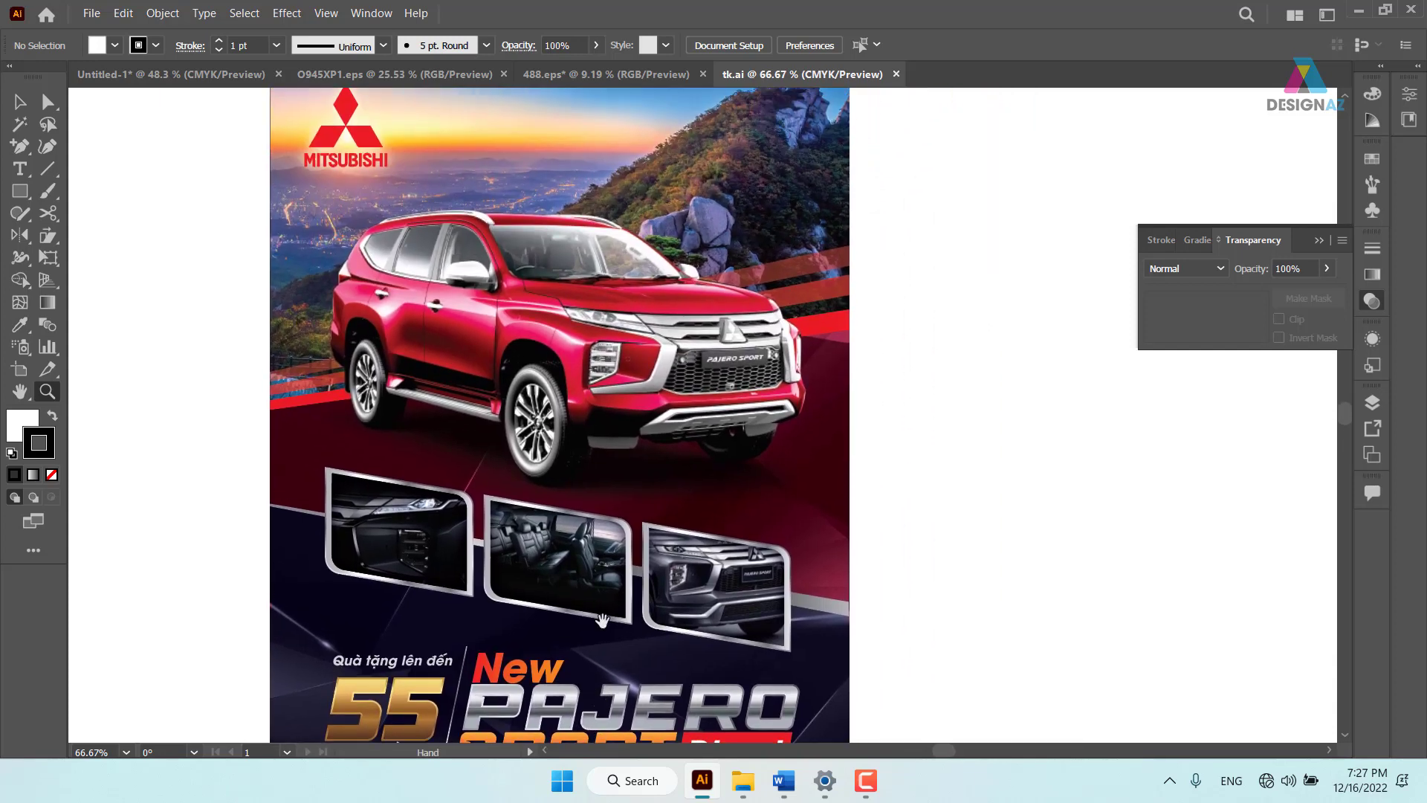
scroll(795, 565, up, 2)
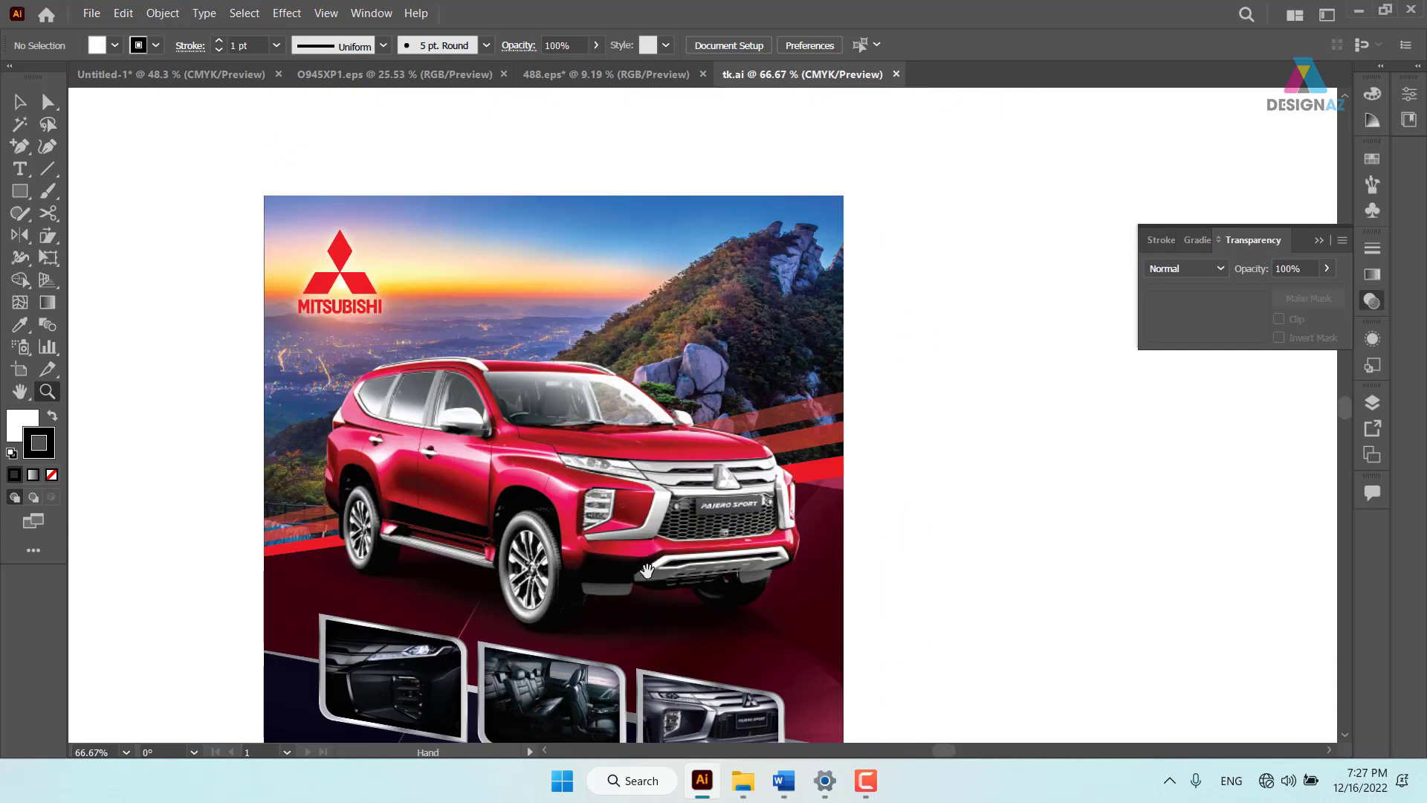
Close the tk.ai tab and return to the Untitled-1 poster with the Selection tool active
click(895, 74)
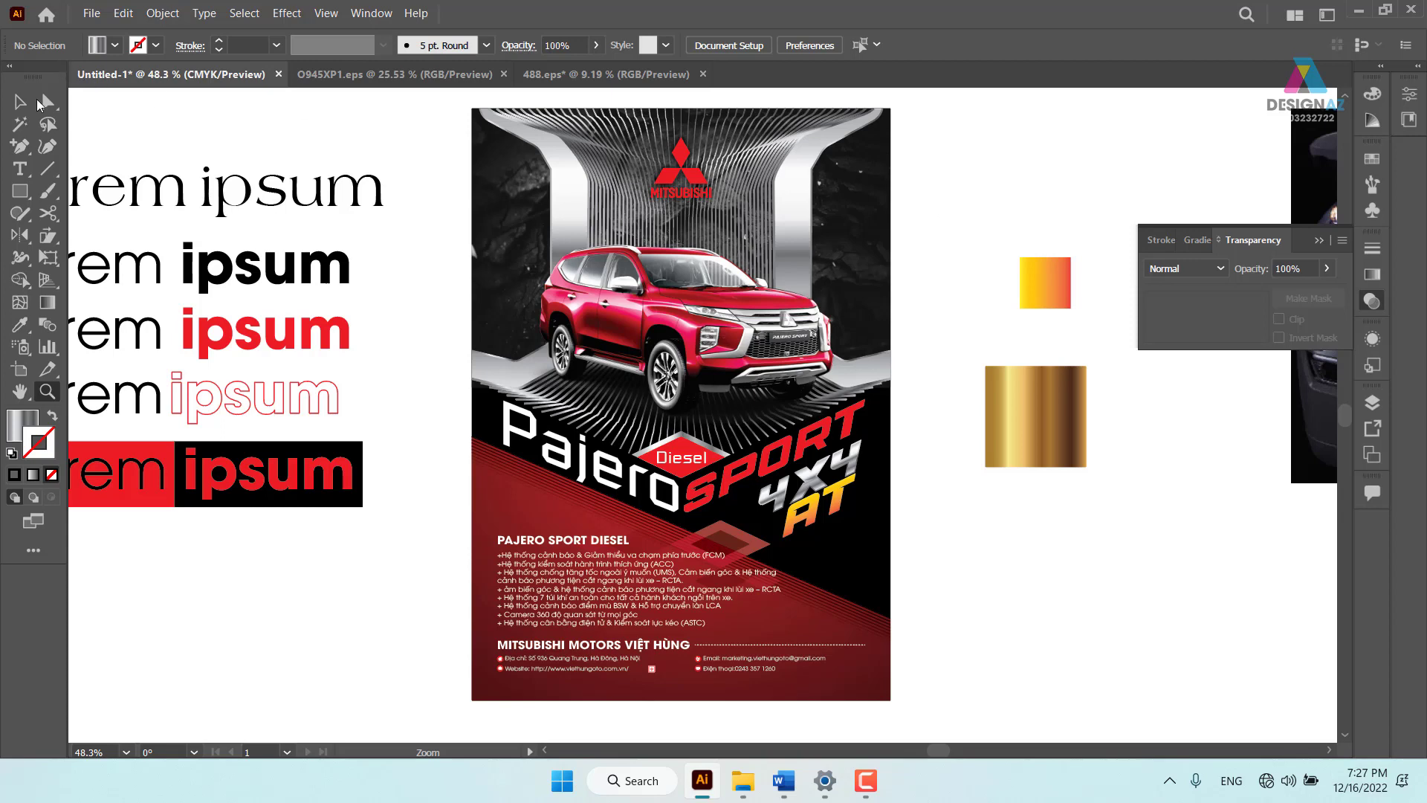
key(v)
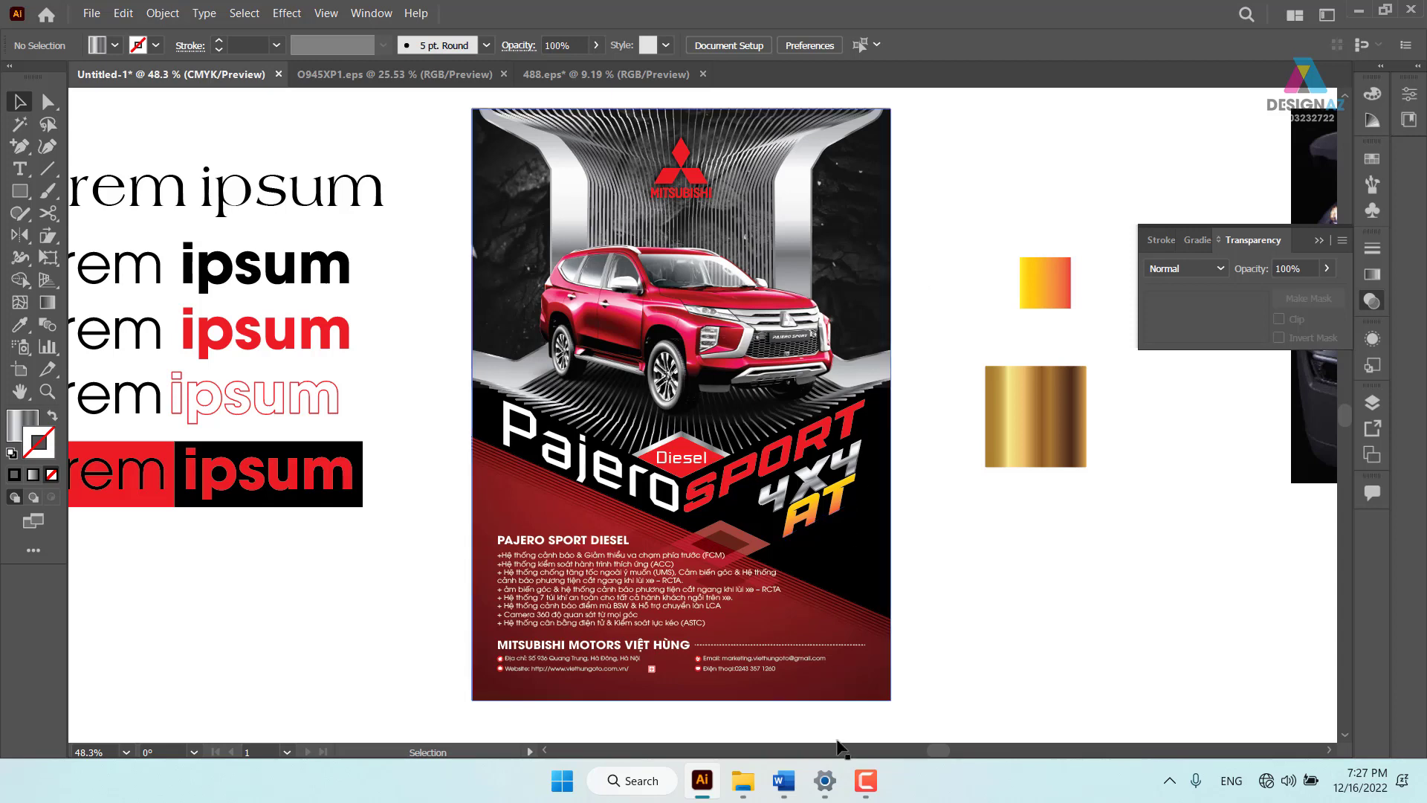
click(866, 791)
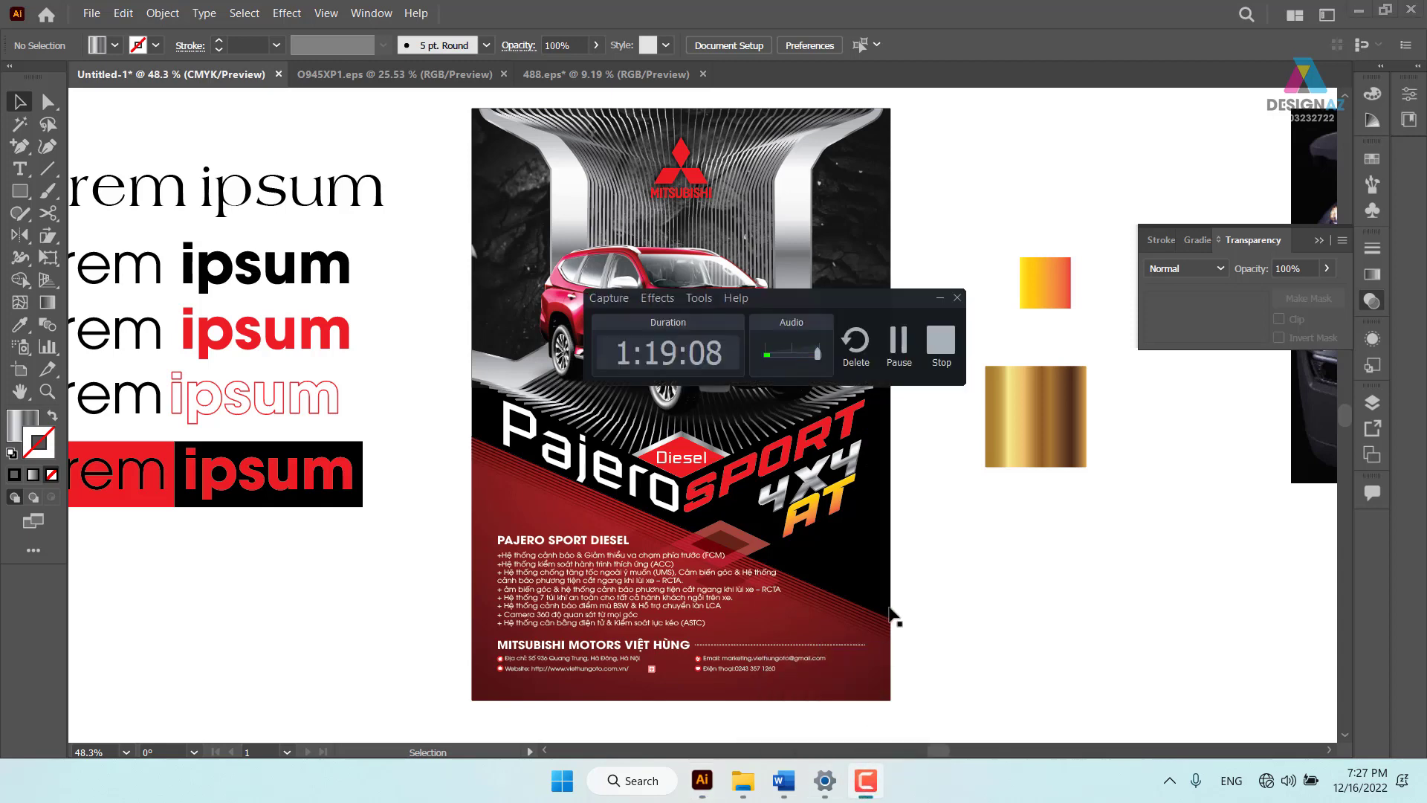